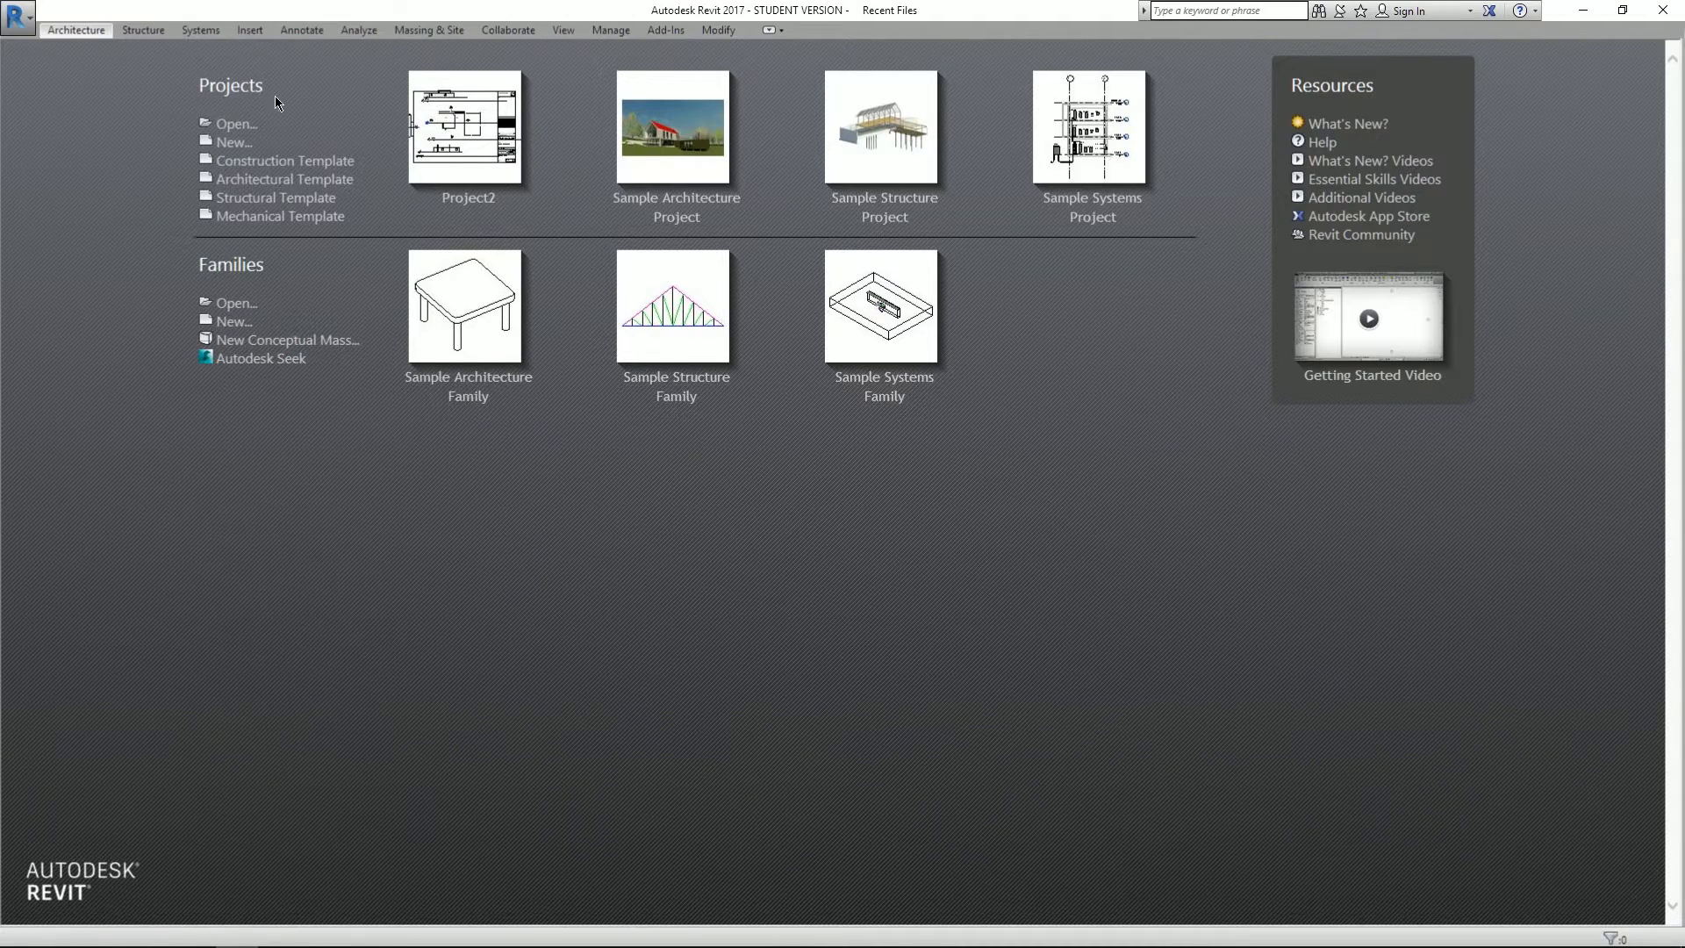
# - Create a new project from the Architectural Template, opening the Level 1 floor plan
pyautogui.click(234, 144)
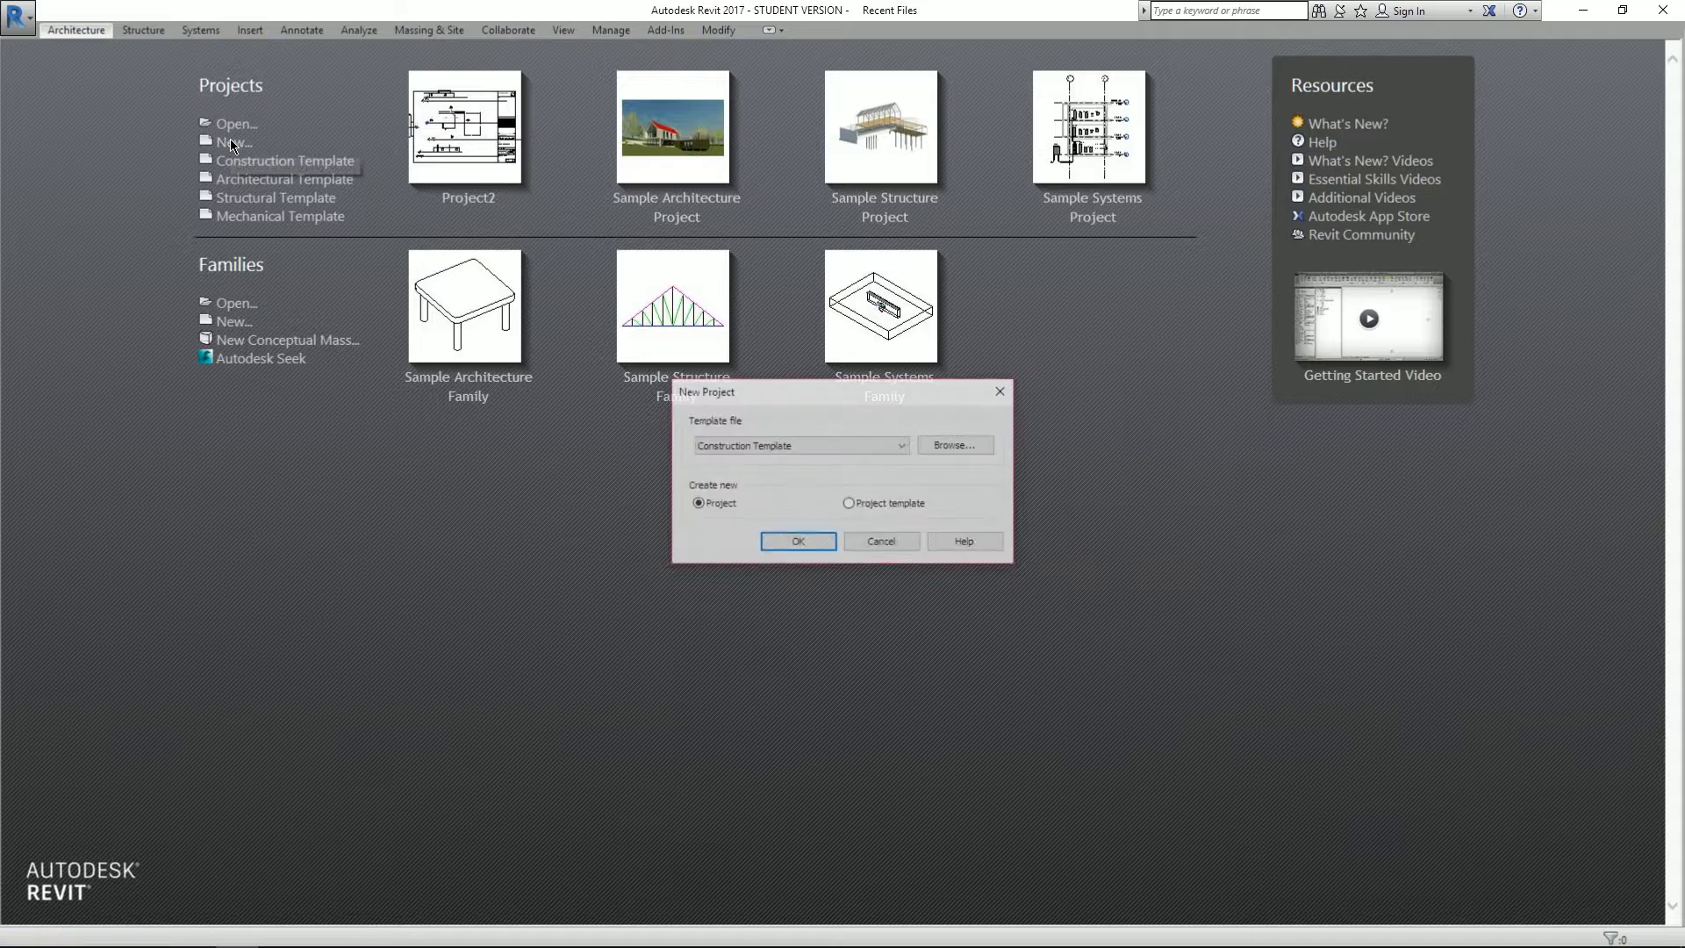
pyautogui.click(789, 451)
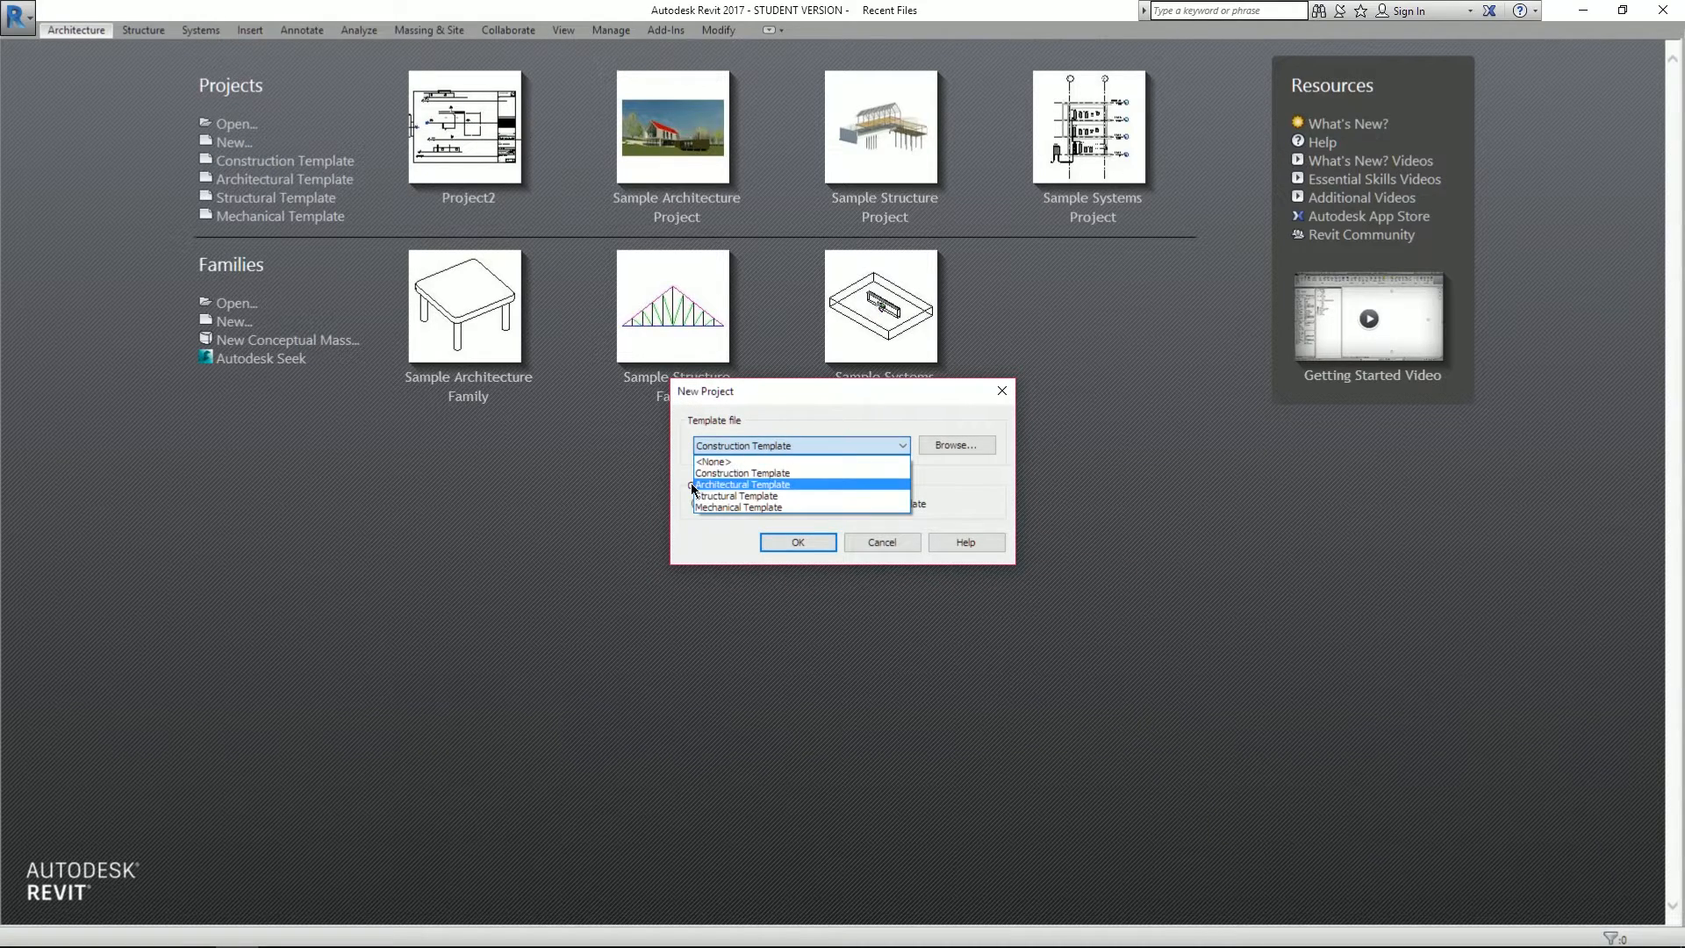
pyautogui.click(795, 485)
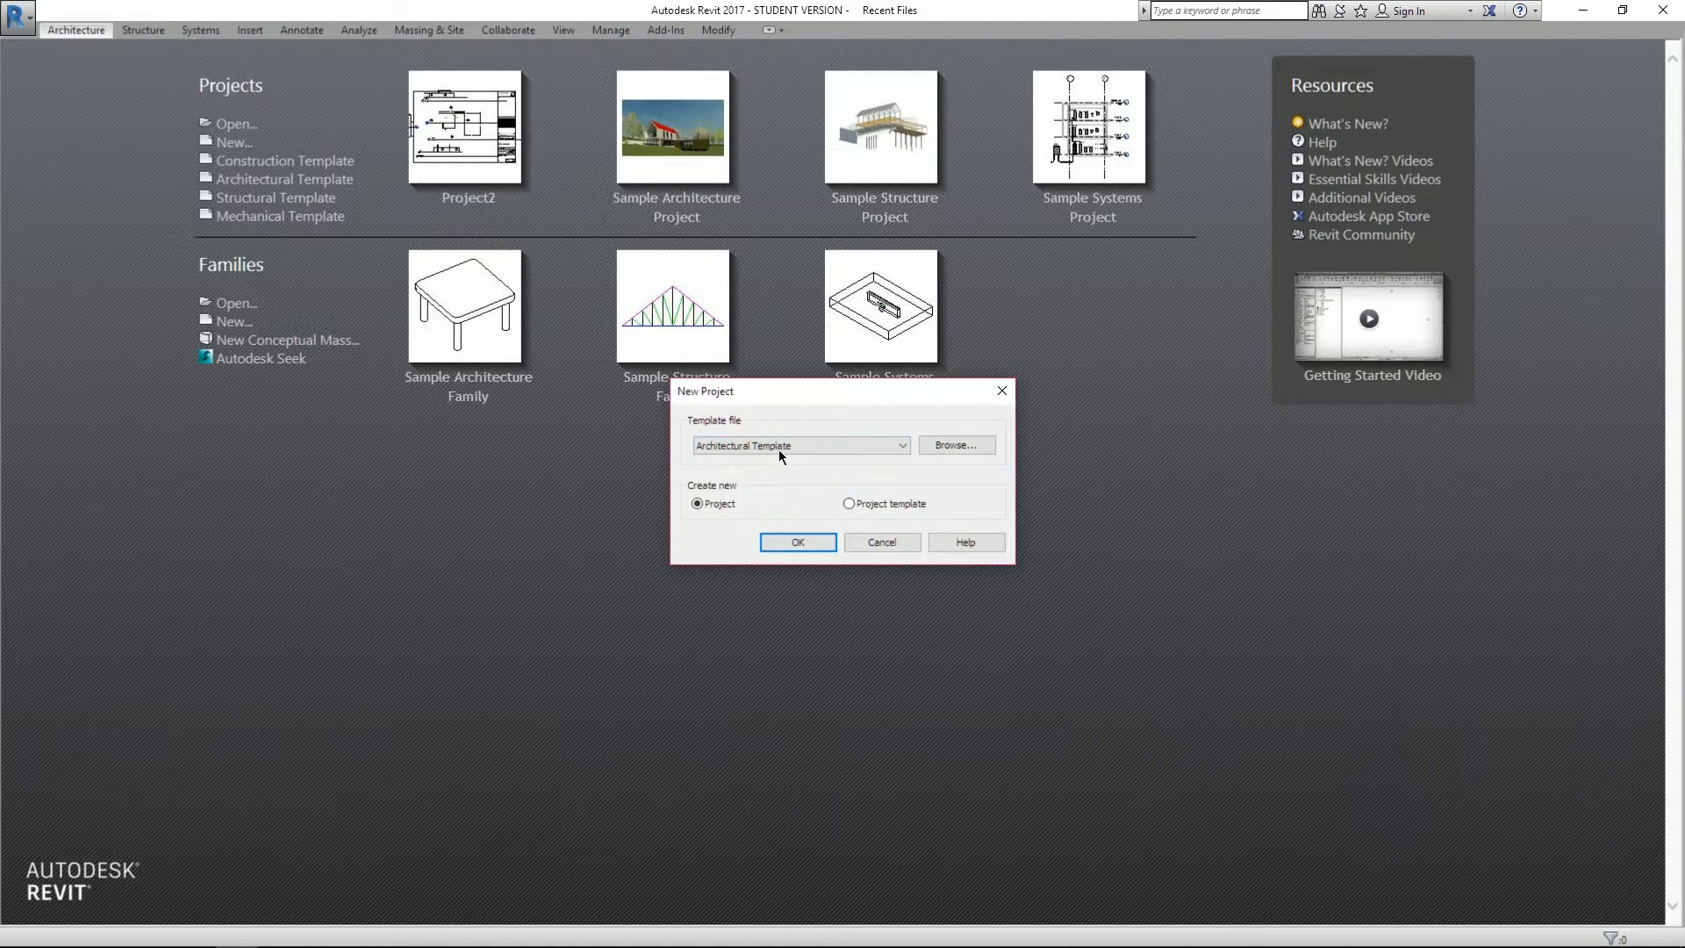
pyautogui.click(777, 447)
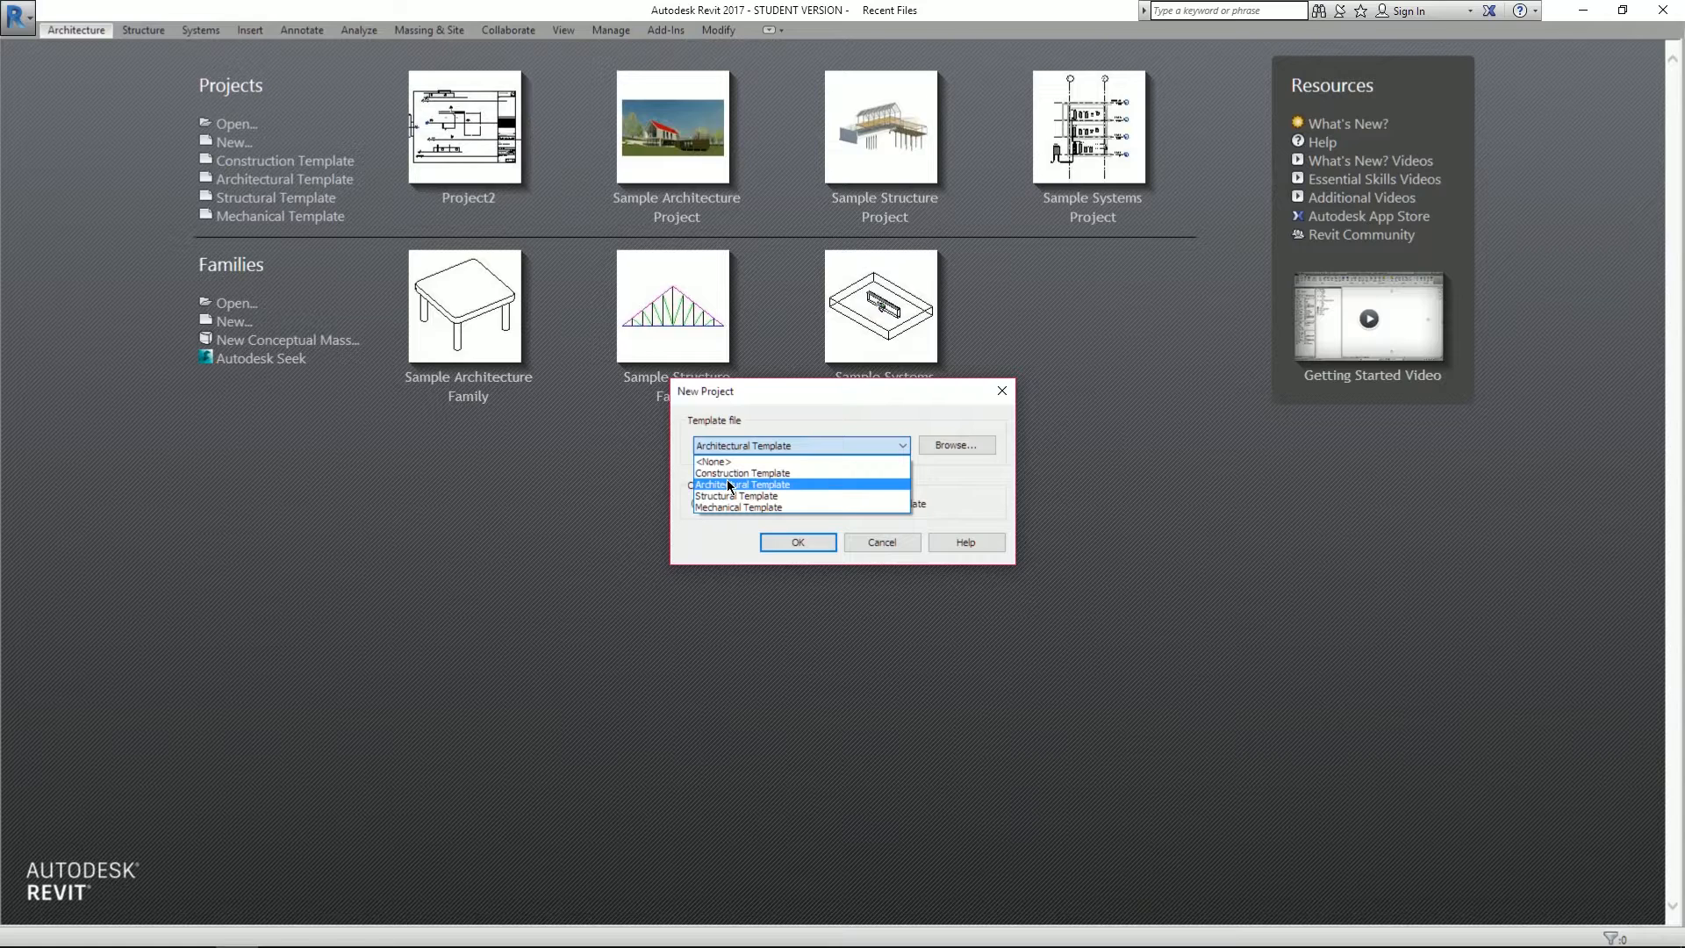
pyautogui.click(725, 485)
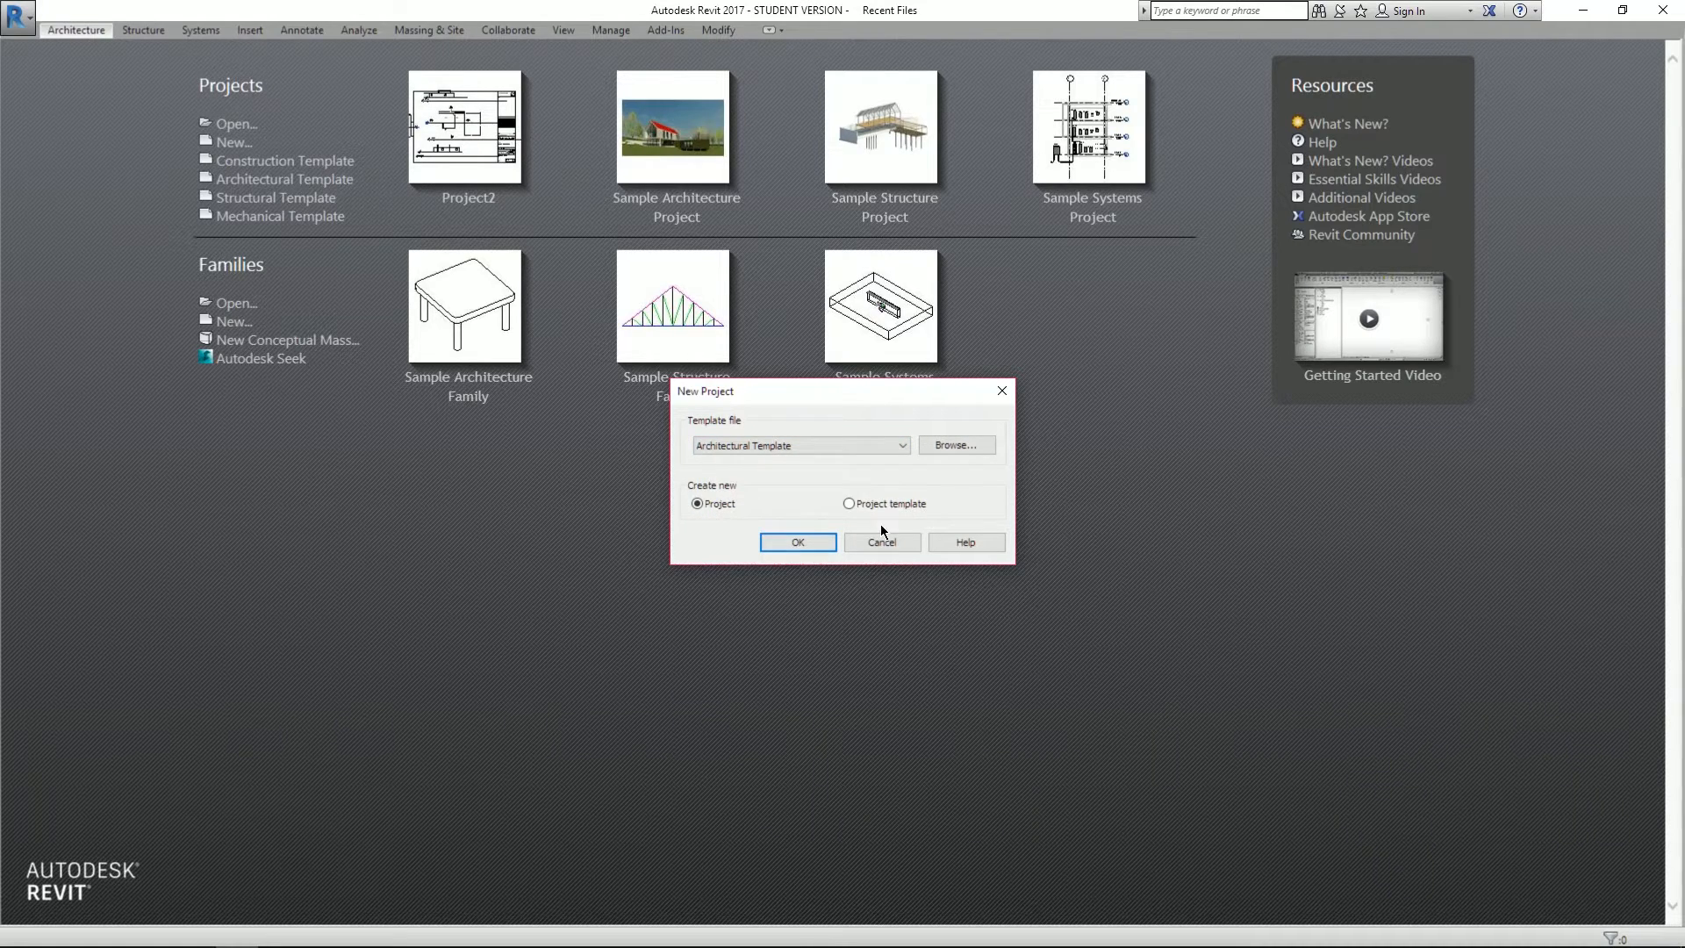
pyautogui.click(797, 541)
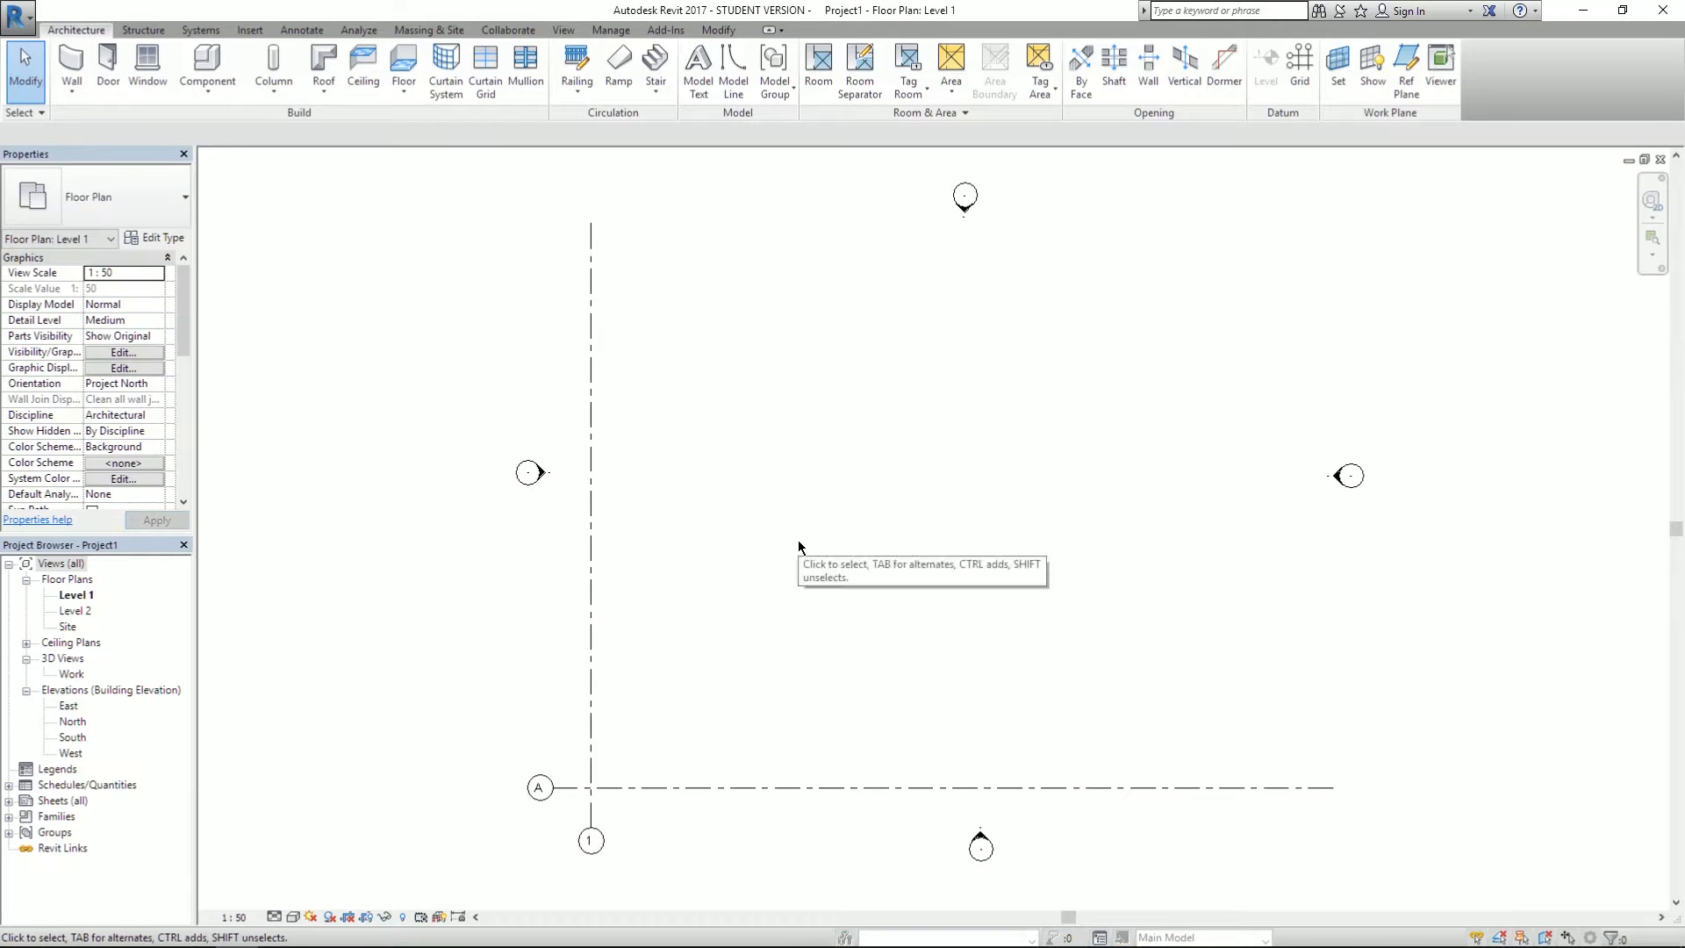
pyautogui.hotkey('ctrl', 's')
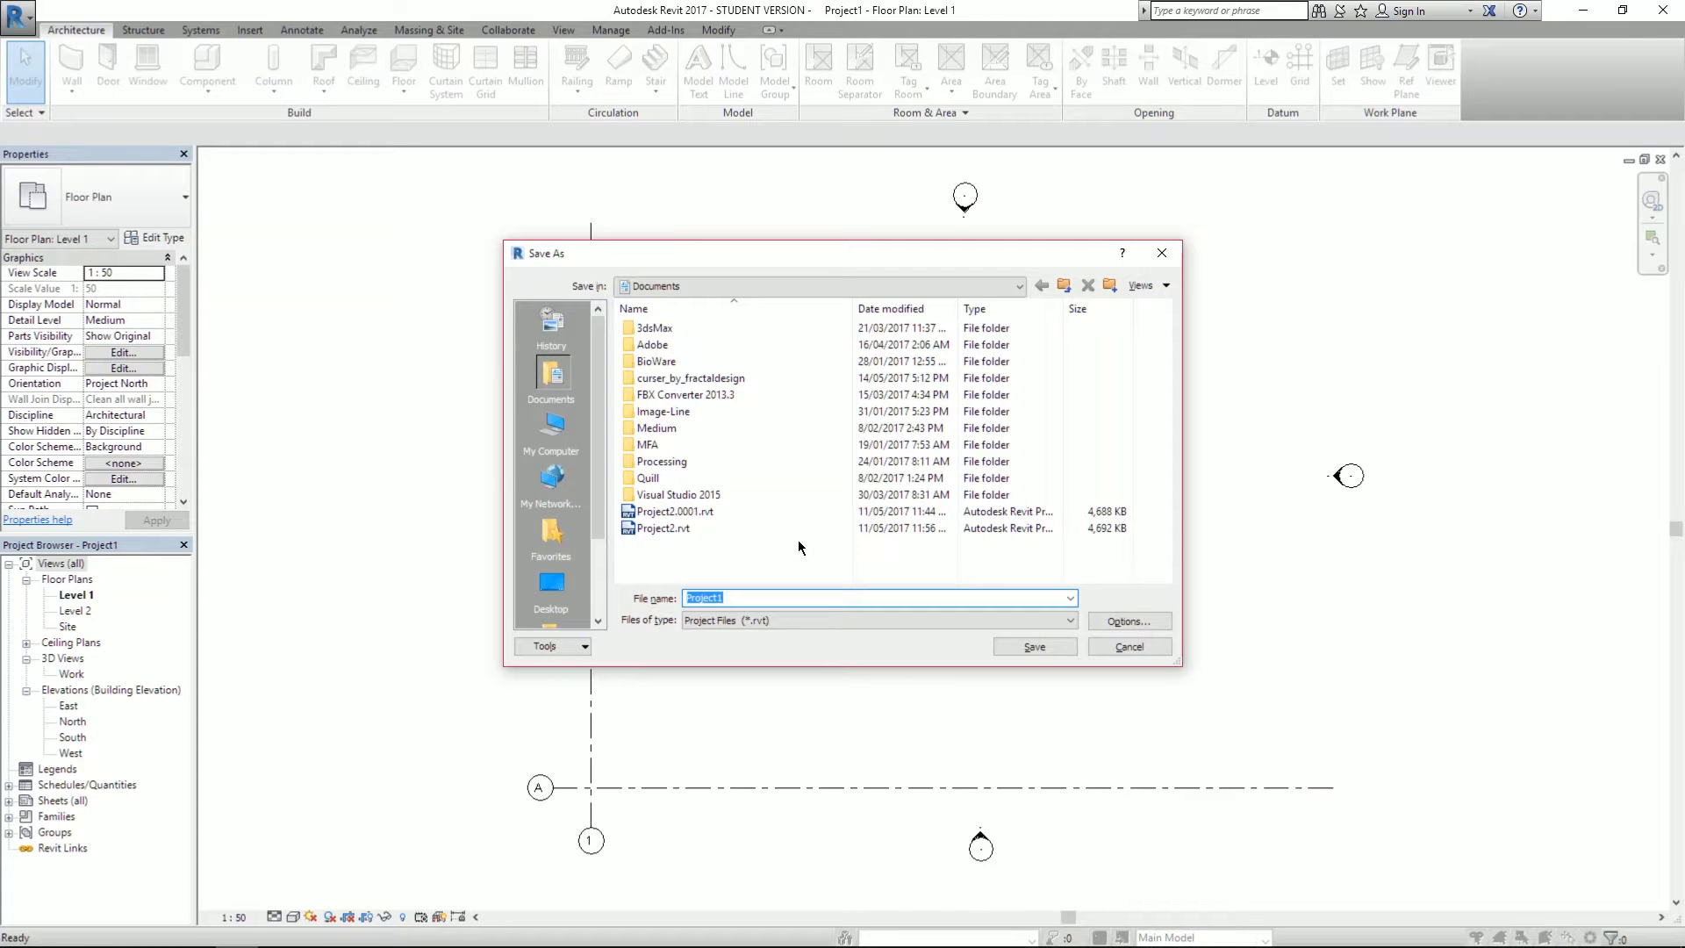
pyautogui.scroll(-2, 593, 418)
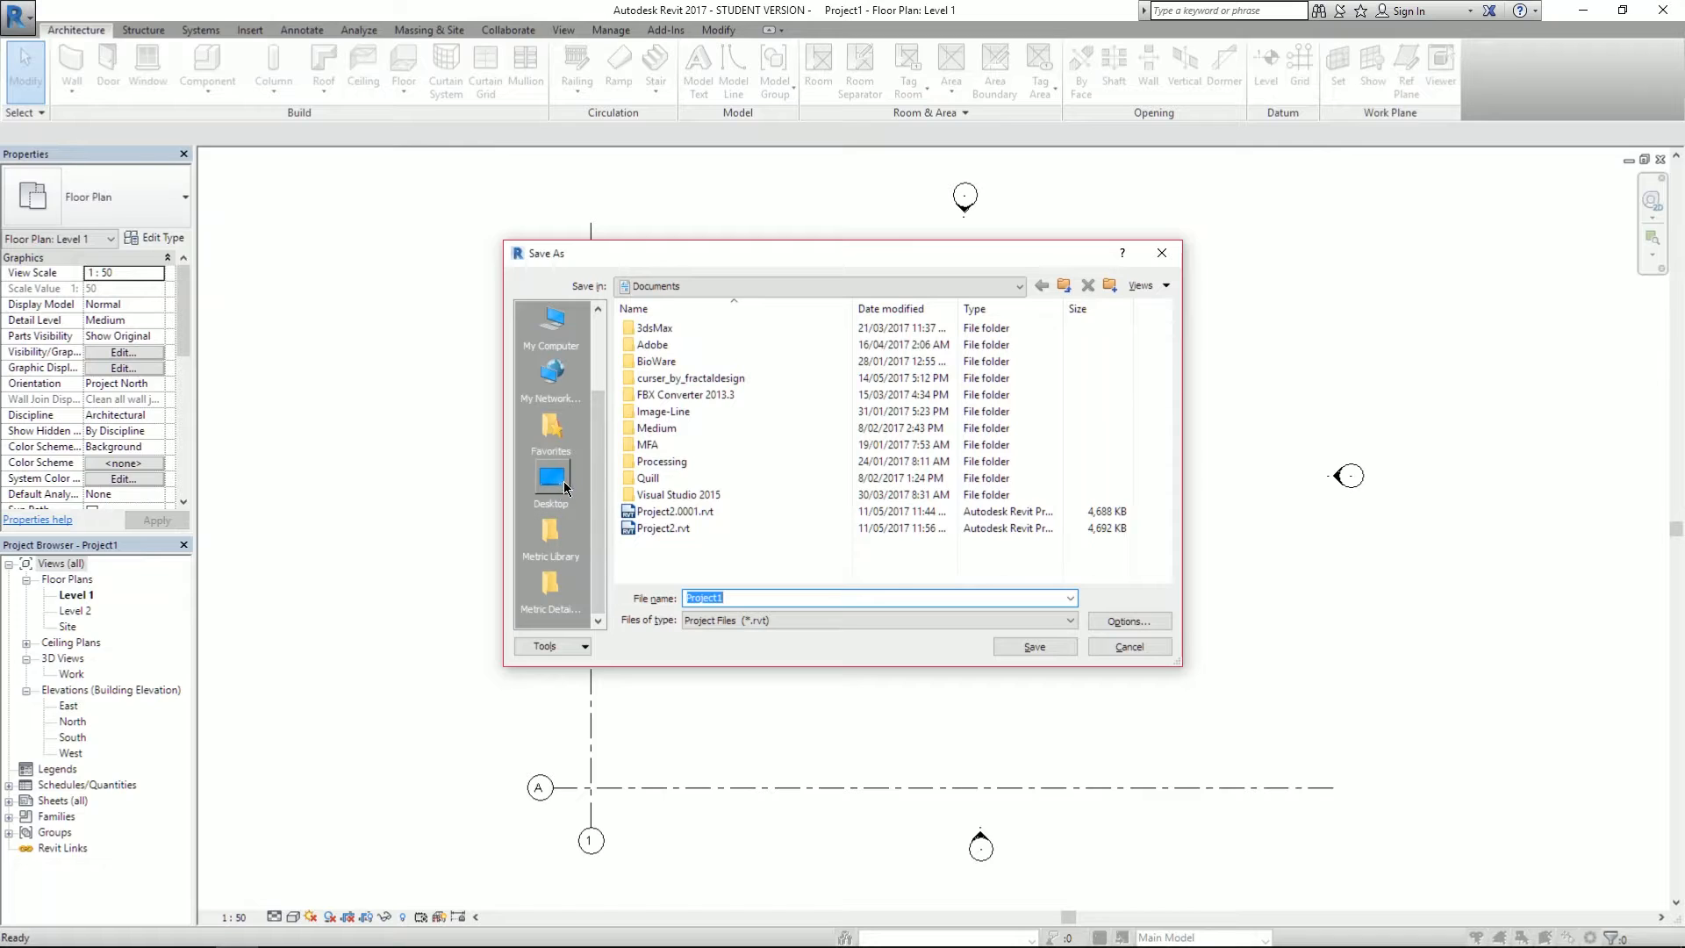
pyautogui.scroll(2, 564, 498)
pyautogui.scroll(-2, 549, 474)
pyautogui.scroll(2, 553, 481)
pyautogui.click(566, 443)
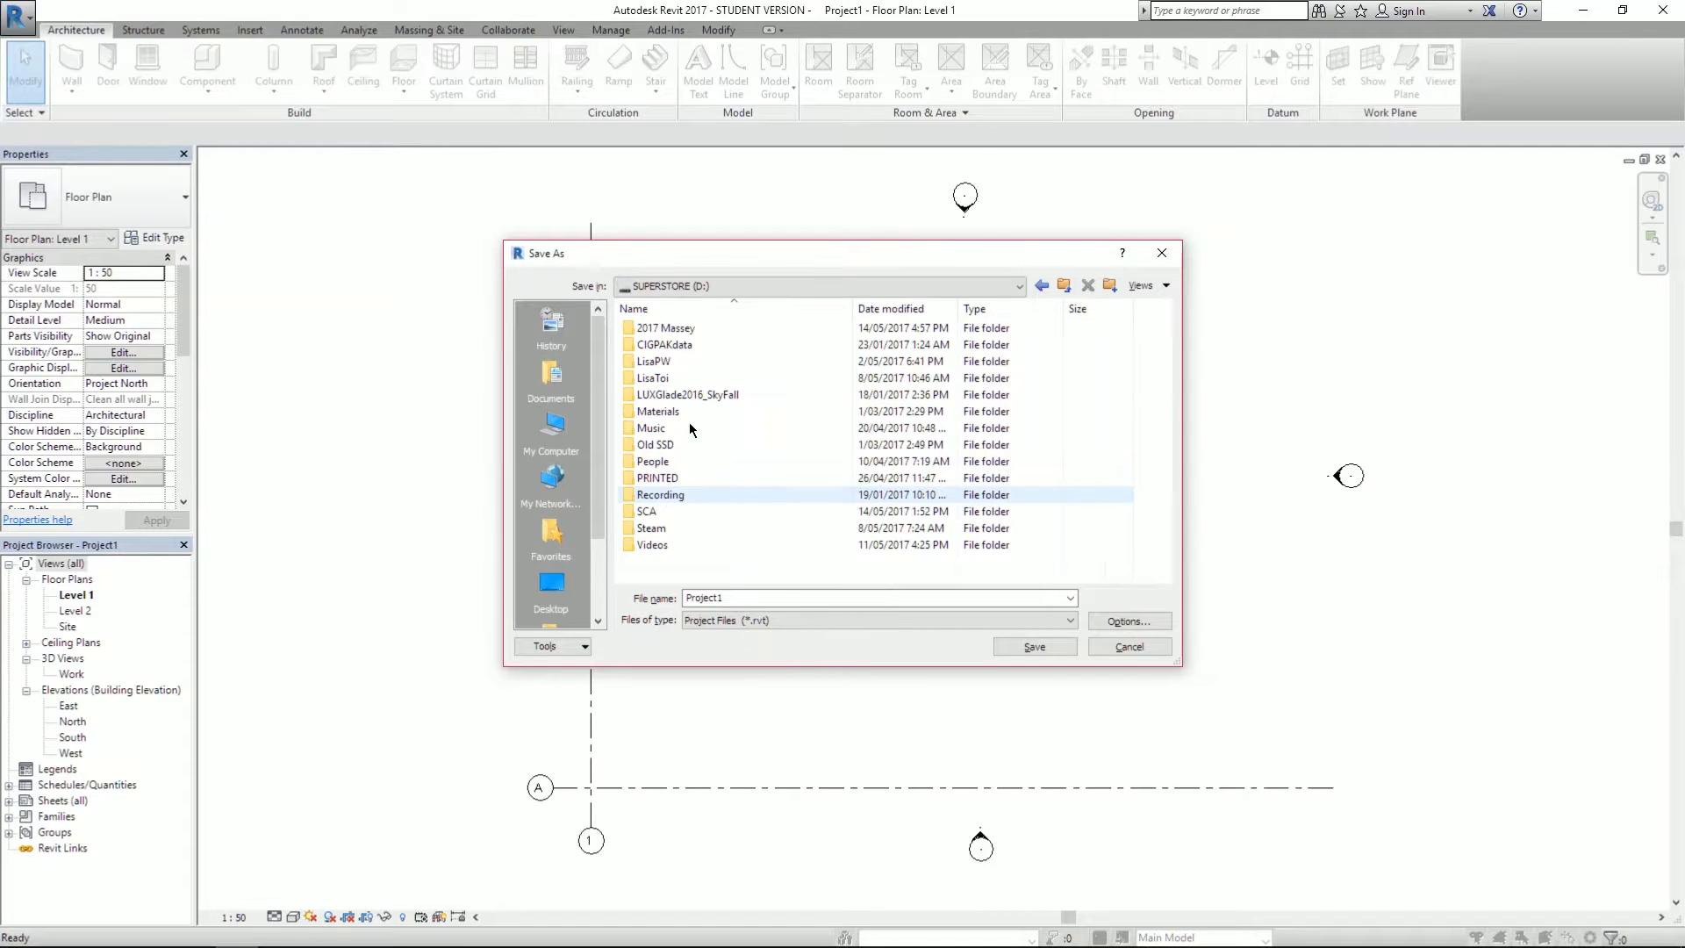
pyautogui.click(667, 330)
pyautogui.doubleClick(667, 334)
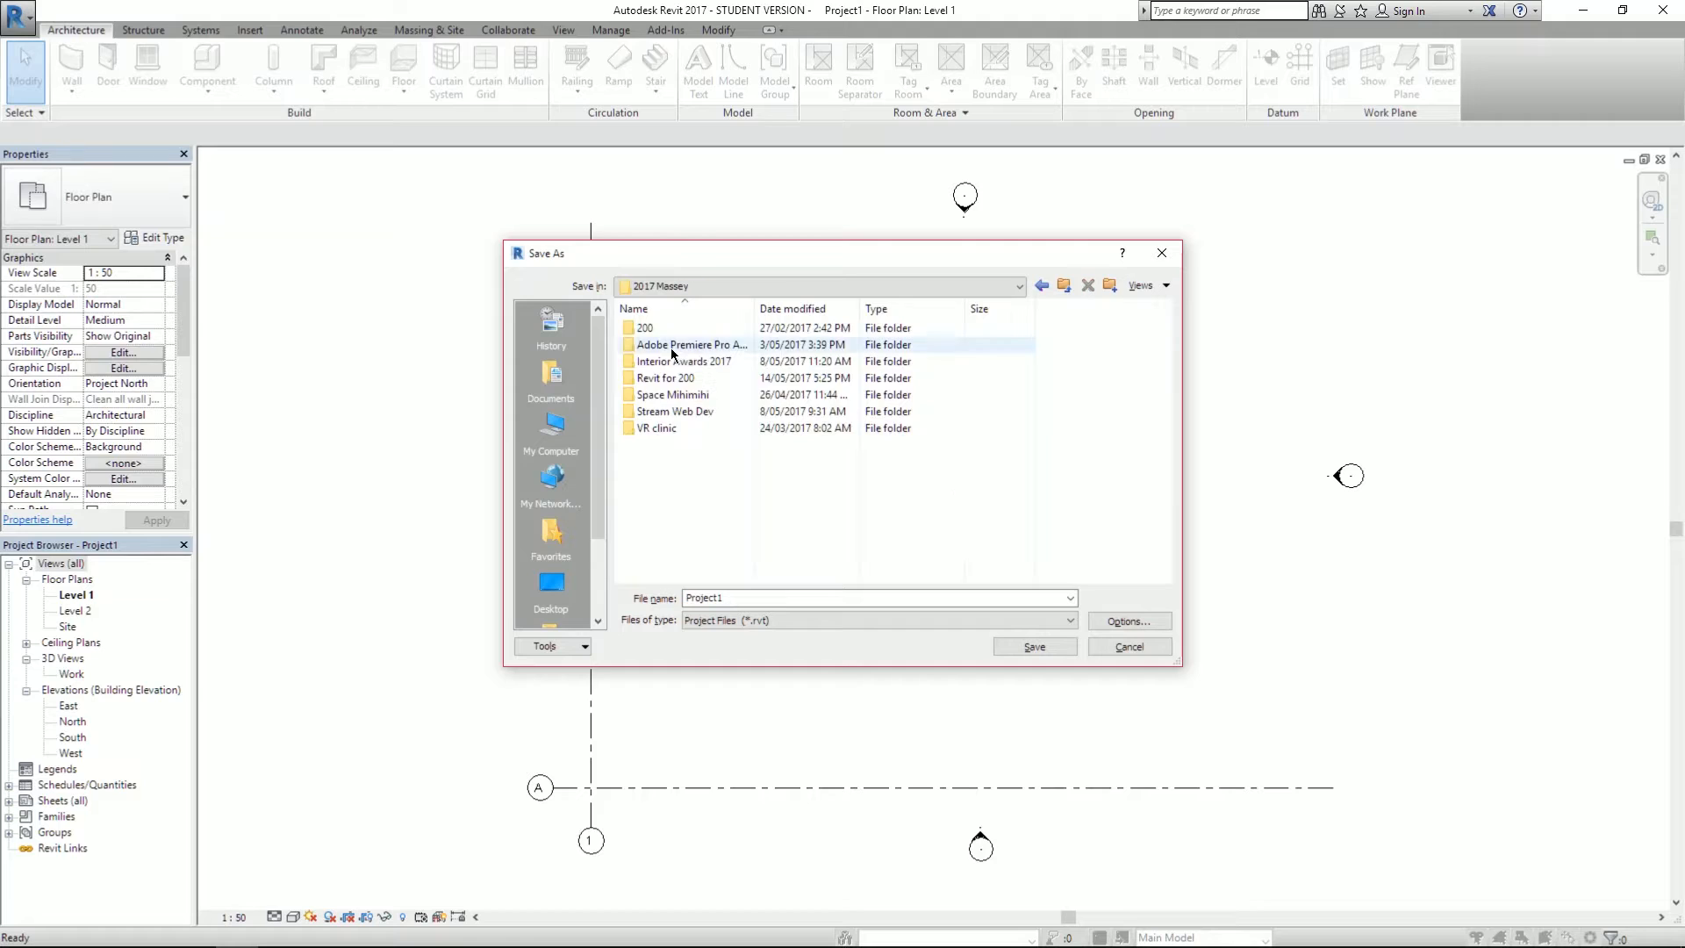
pyautogui.doubleClick(667, 380)
pyautogui.doubleClick(750, 596)
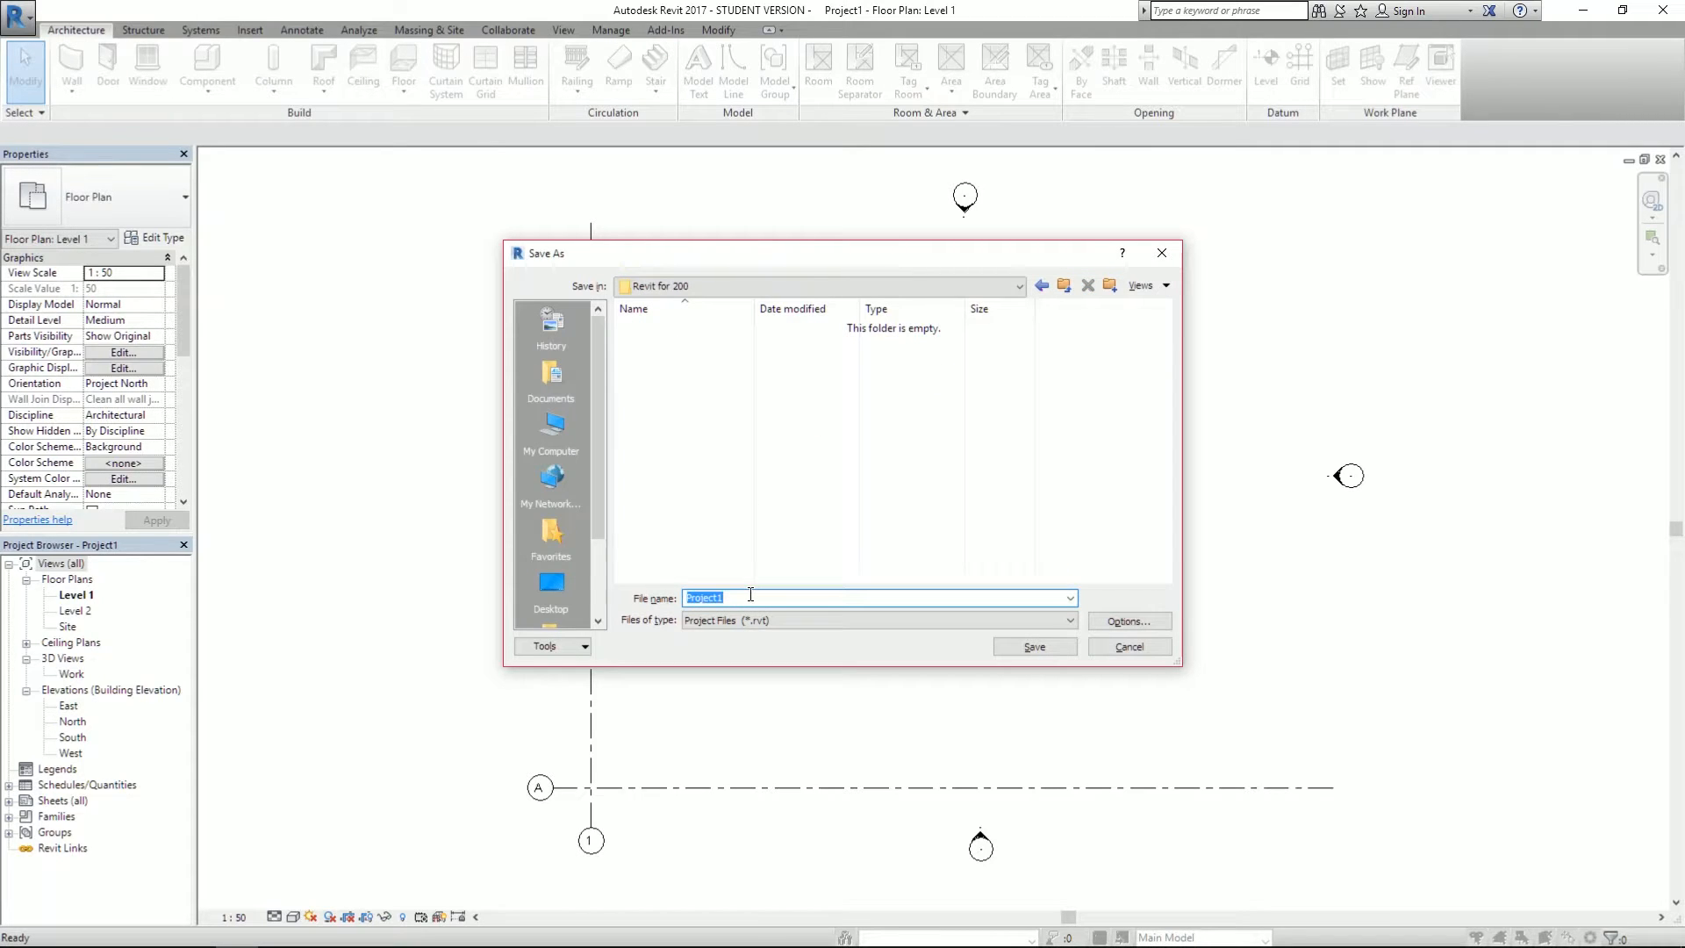
# - Save the project file, then glance at the Structure tools before returning to Architecture
pyautogui.click(1024, 653)
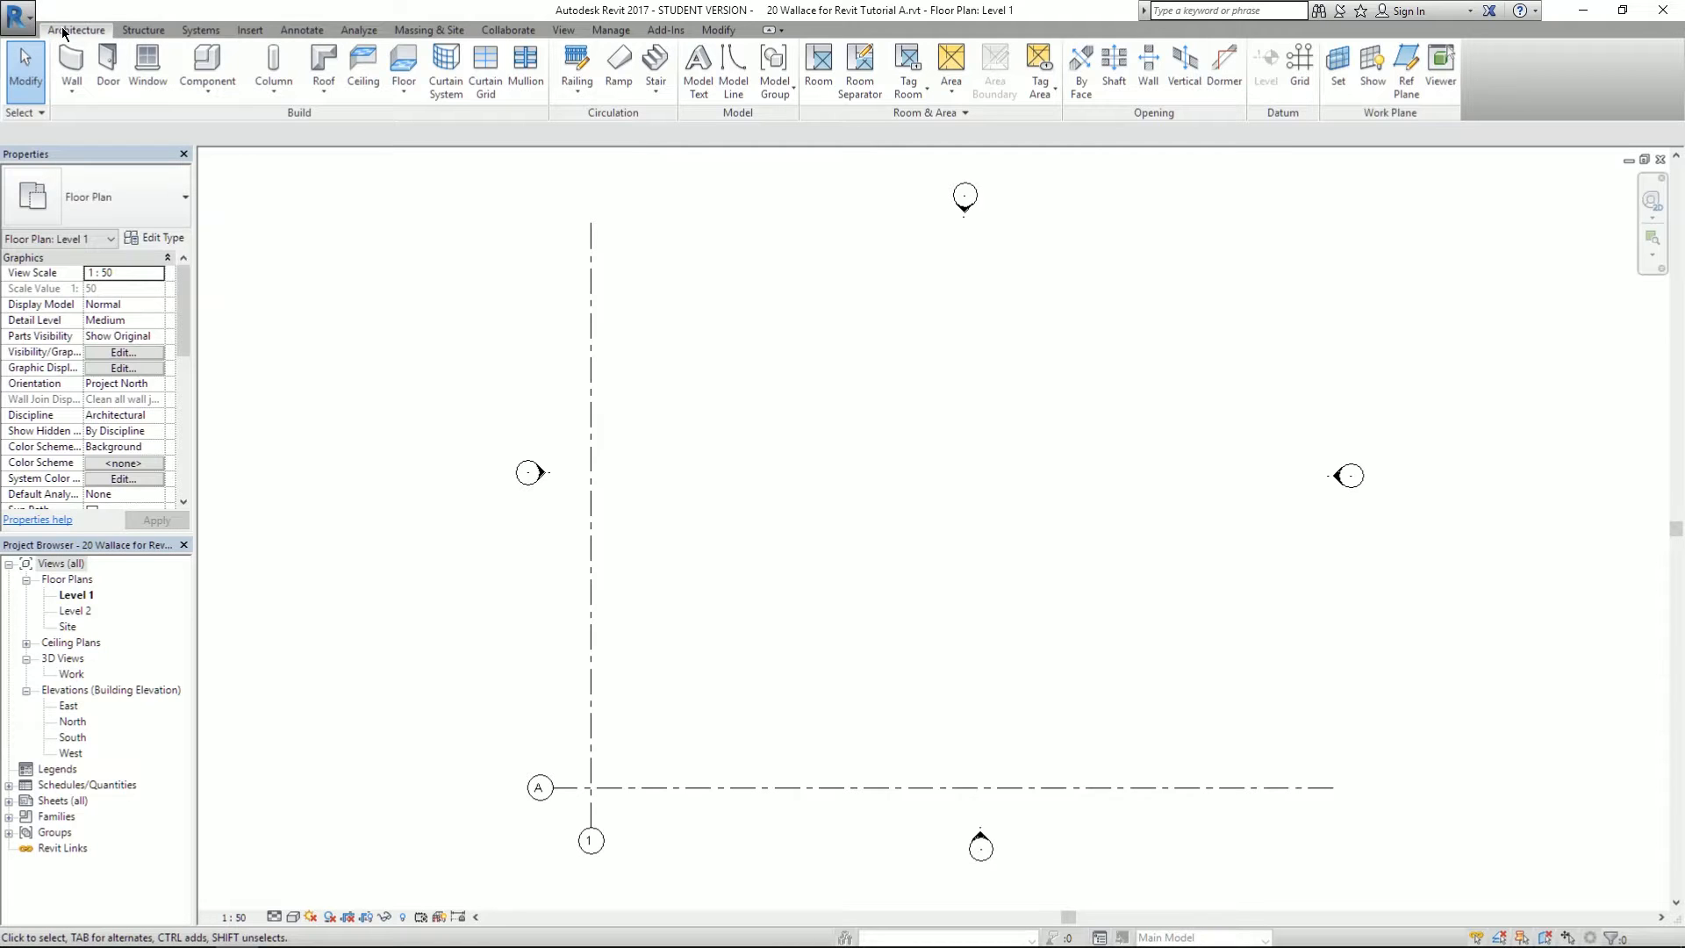
pyautogui.click(138, 28)
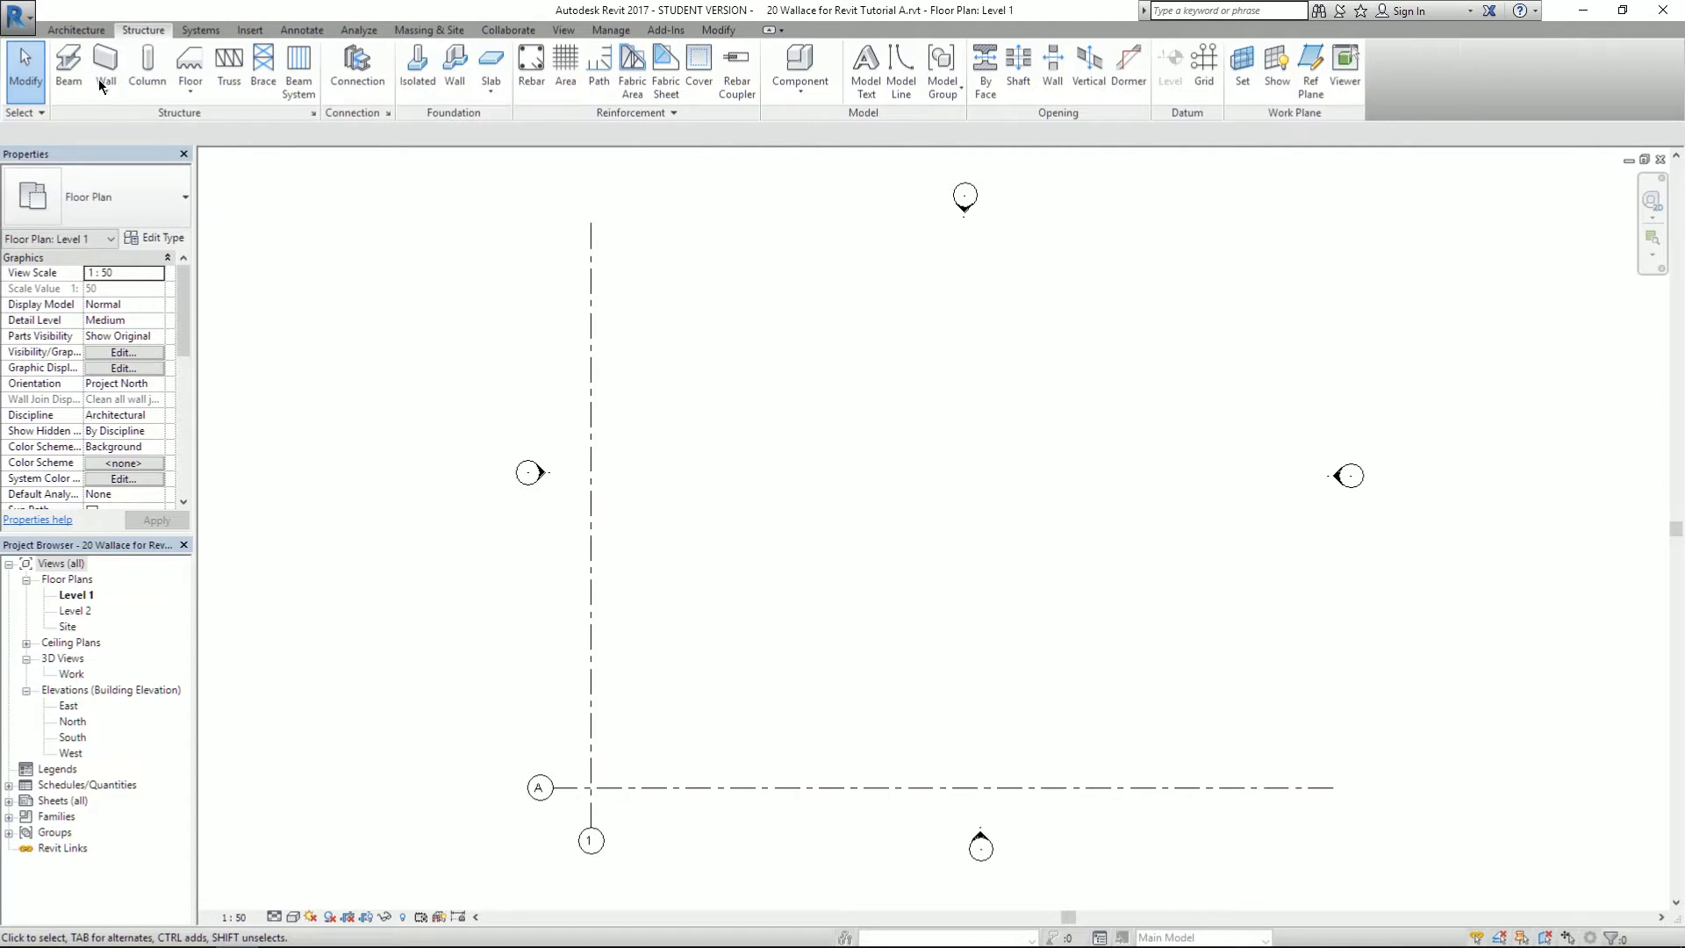
pyautogui.click(76, 29)
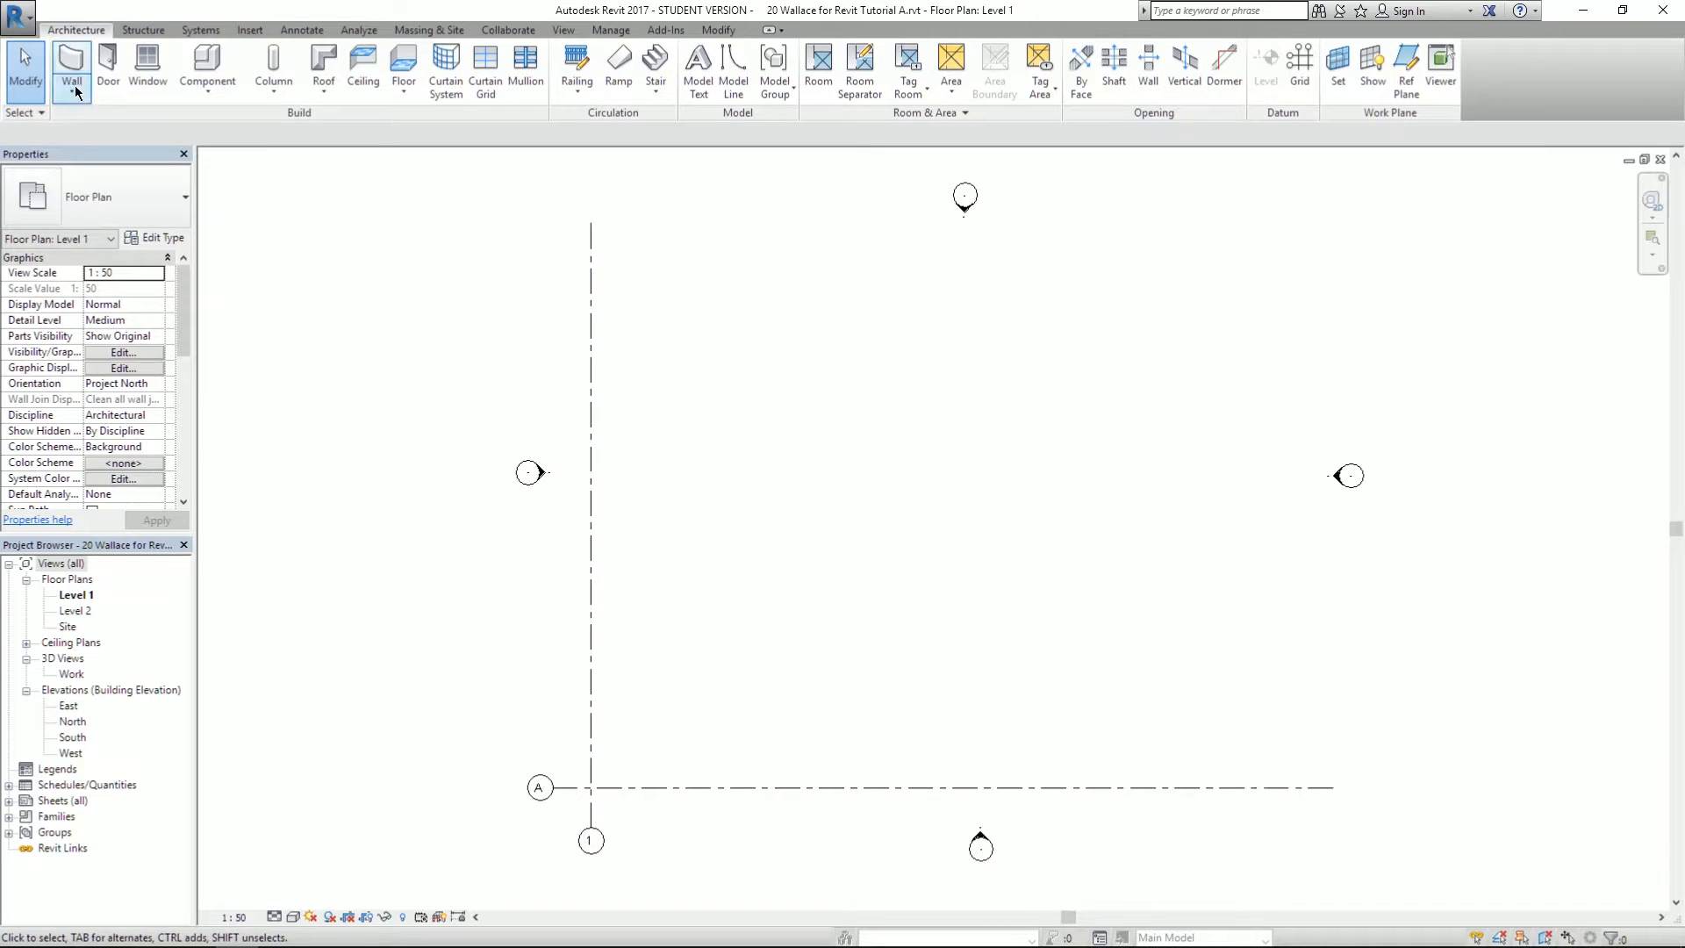
# - Select and deselect grid line 1 and the west elevation marker to inspect them
pyautogui.click(591, 436)
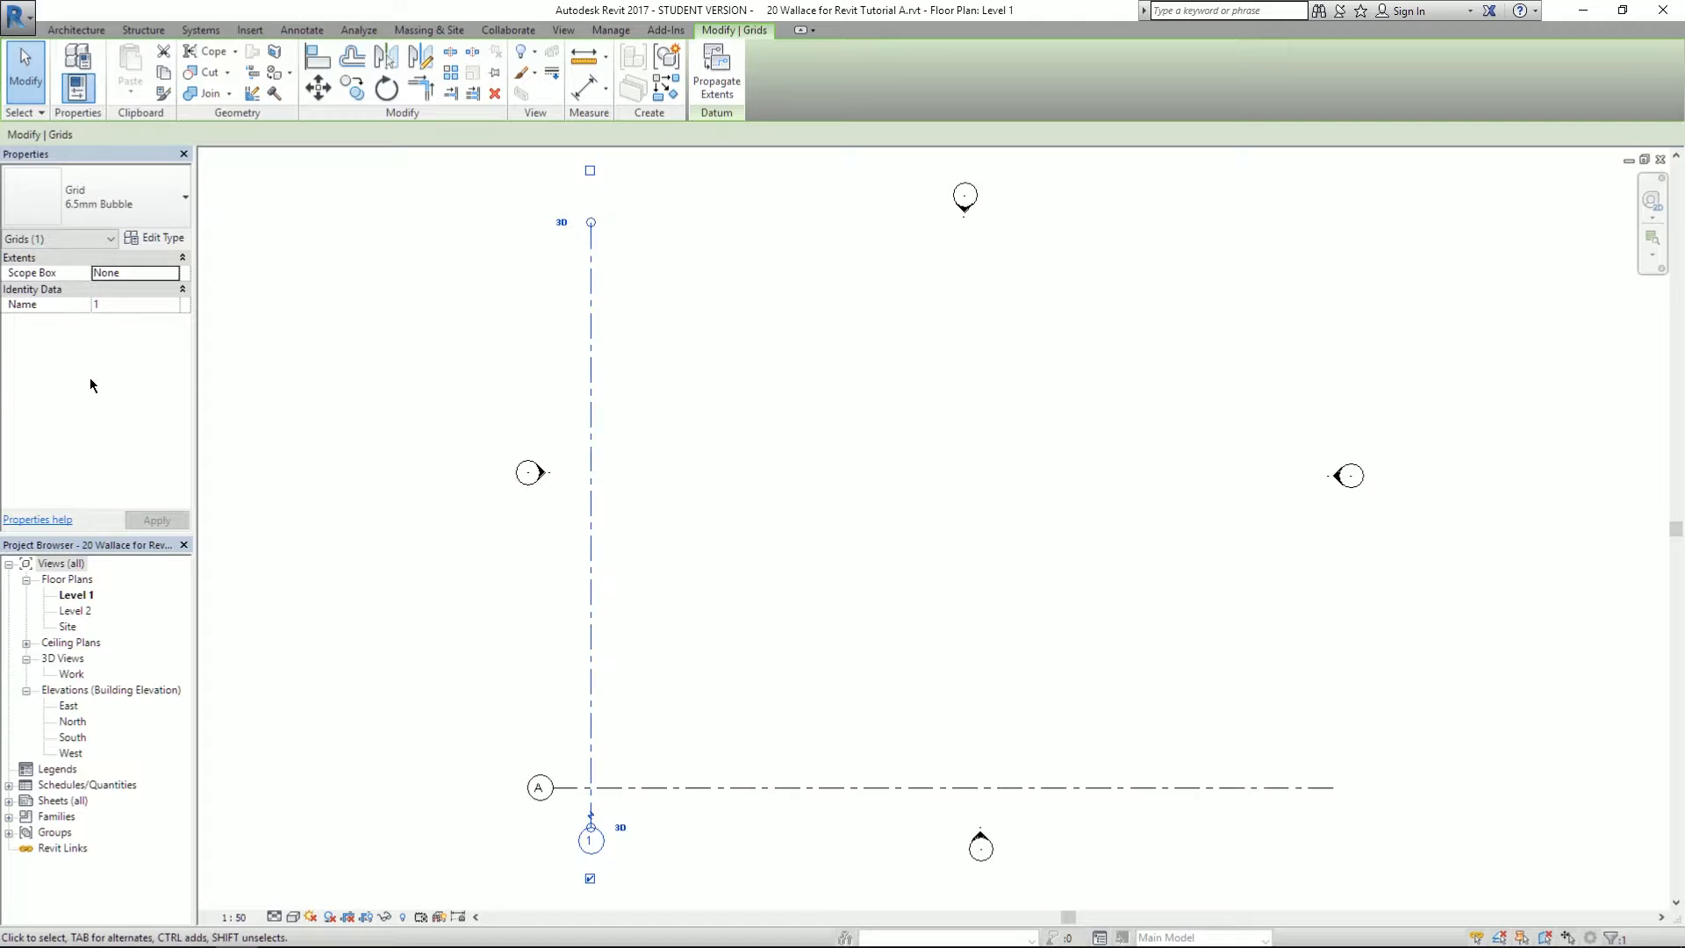
pyautogui.click(813, 341)
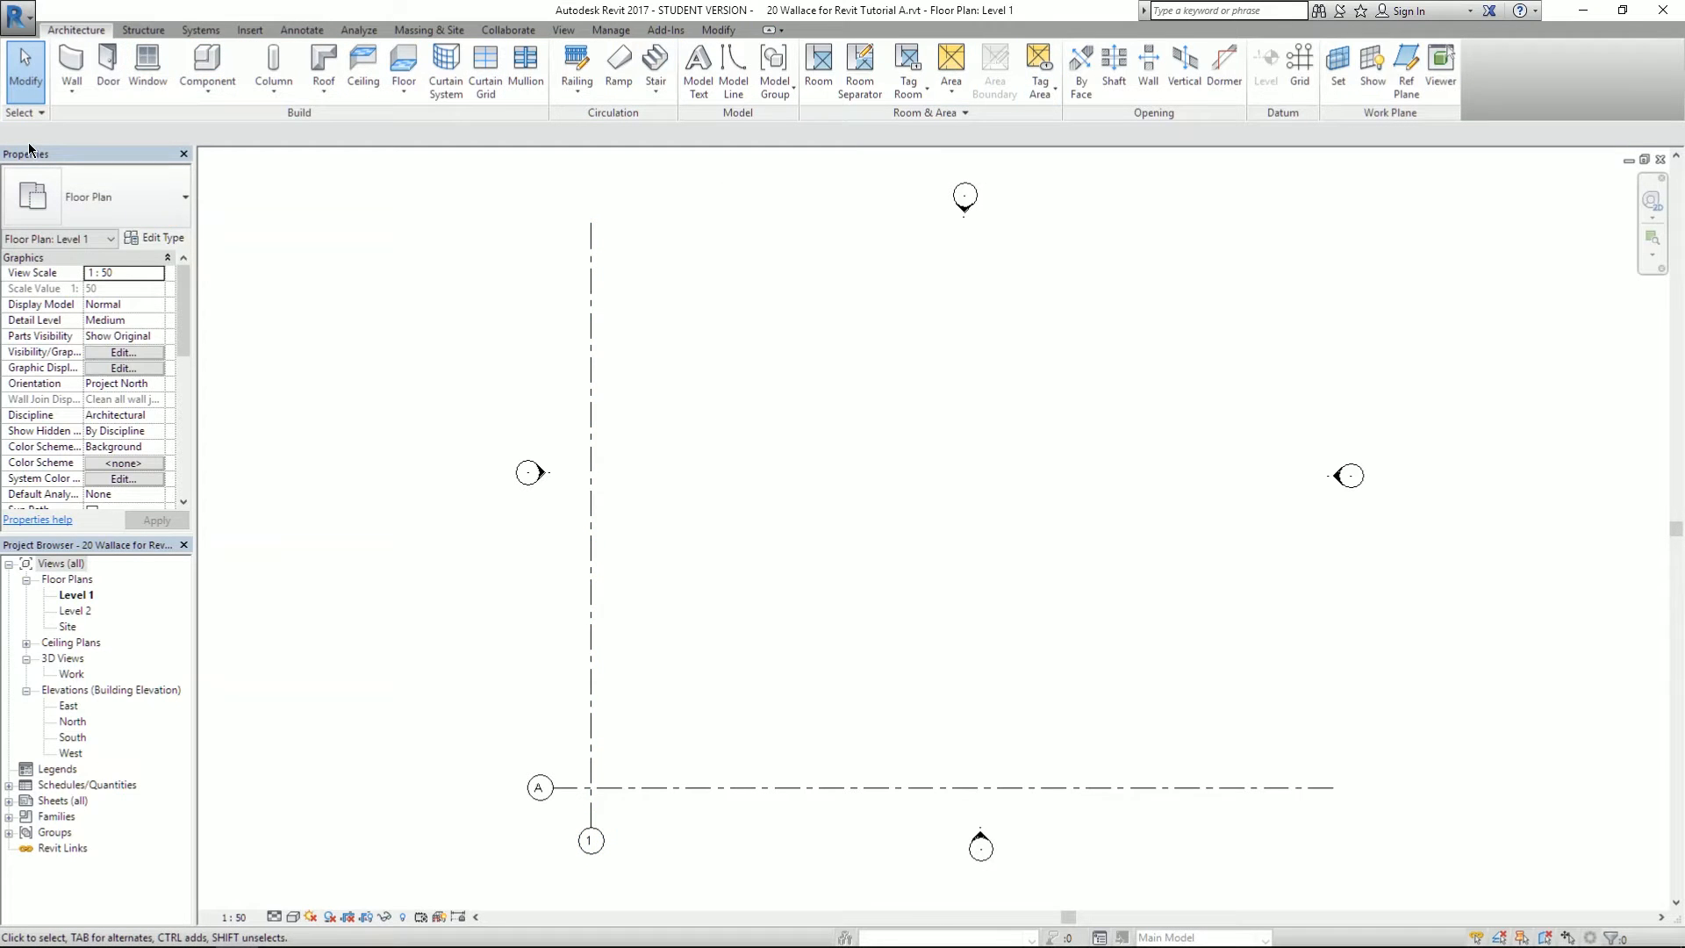
pyautogui.click(543, 481)
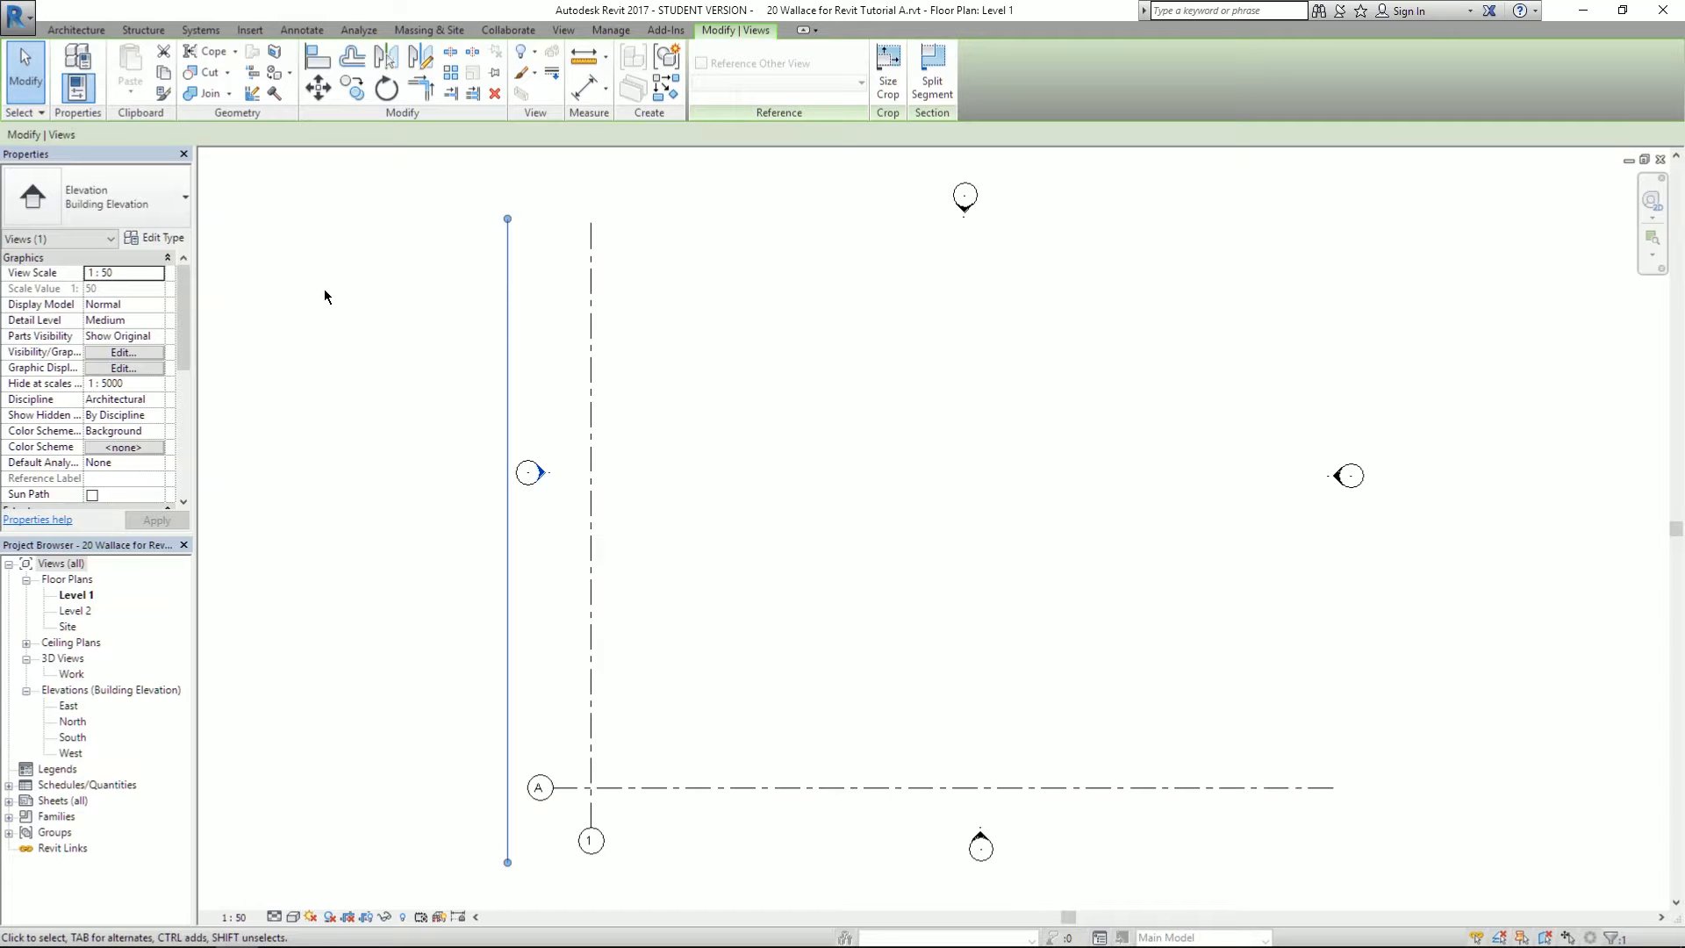
pyautogui.click(286, 254)
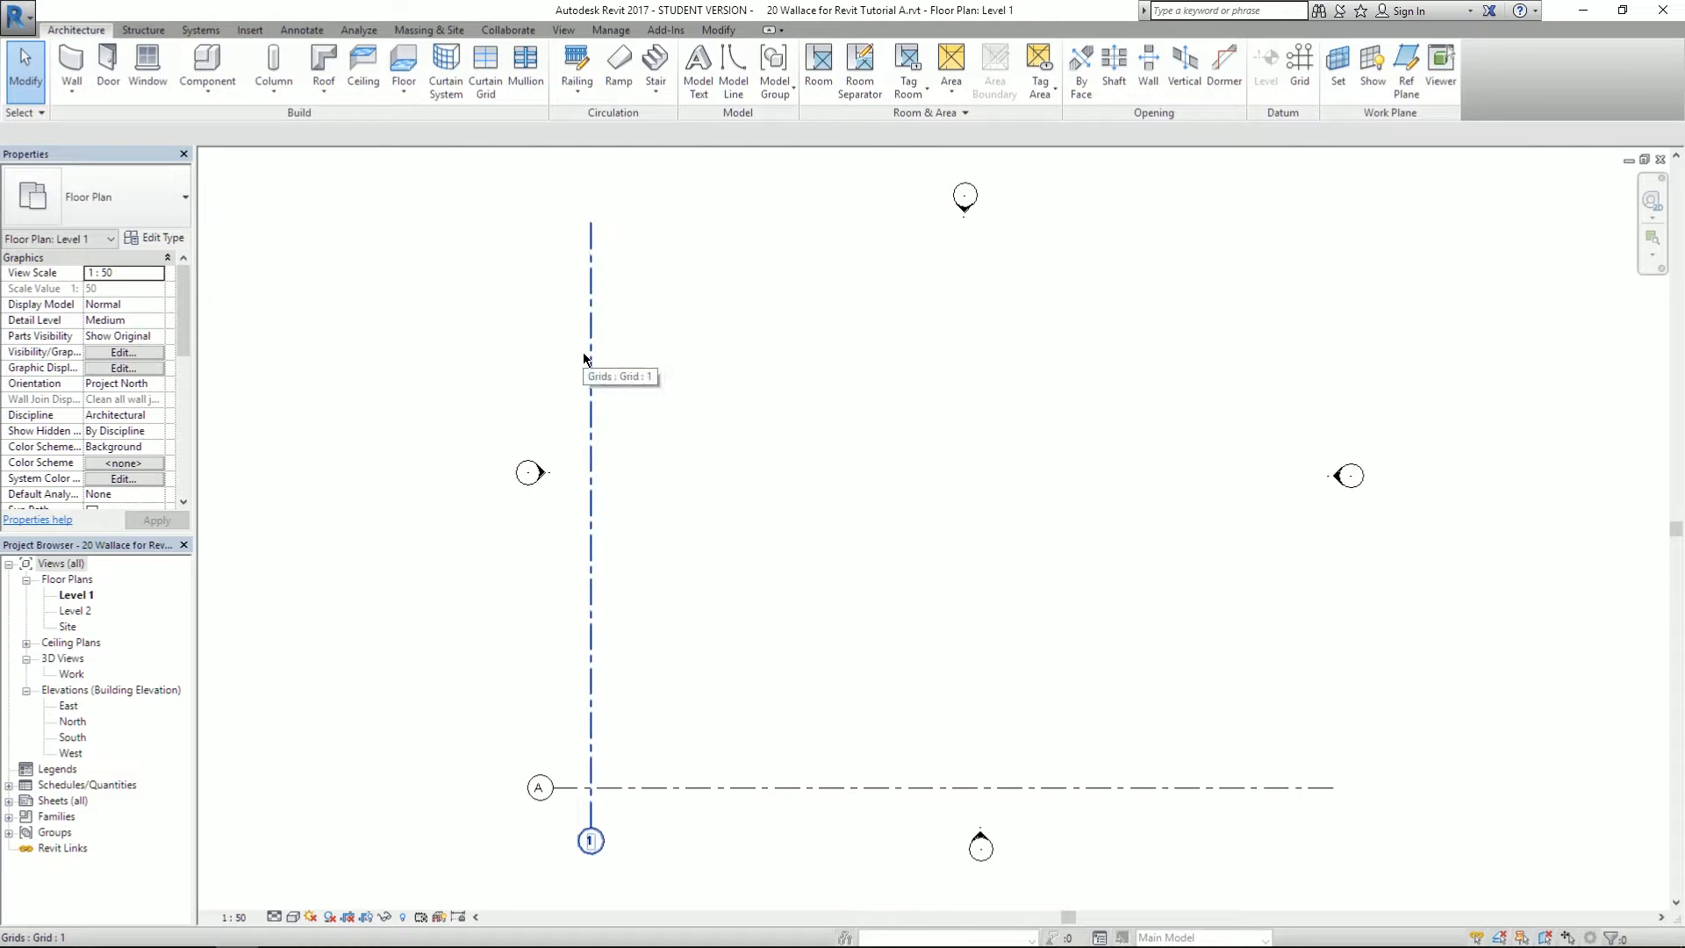
pyautogui.click(157, 30)
pyautogui.click(219, 32)
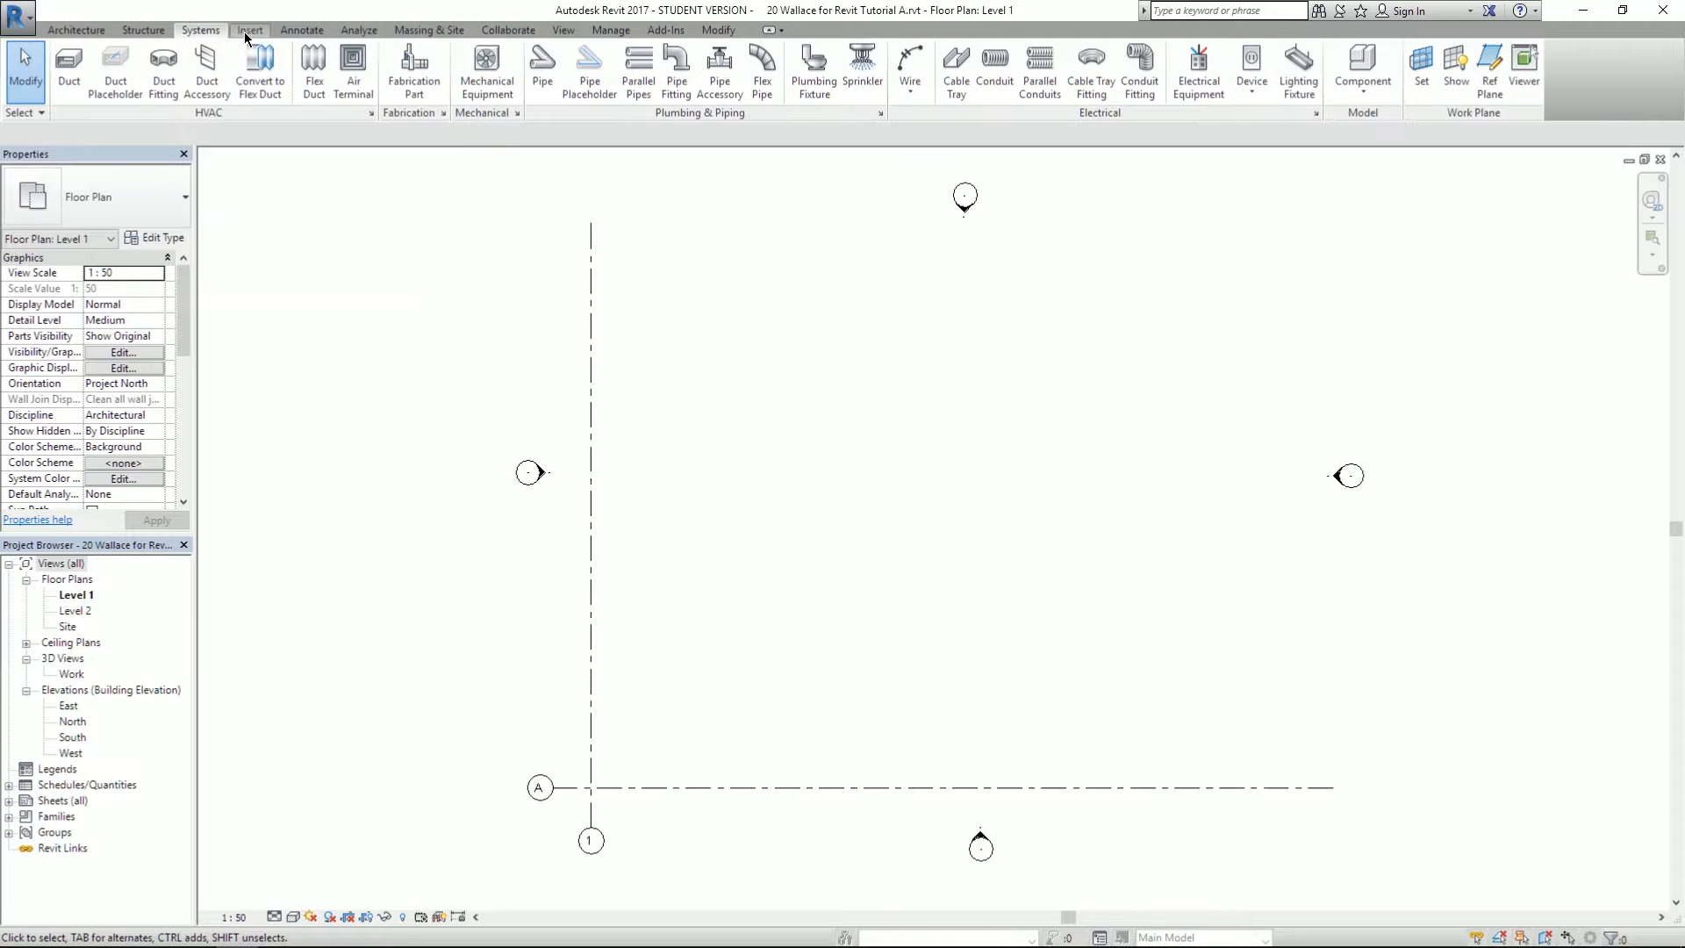
pyautogui.click(247, 30)
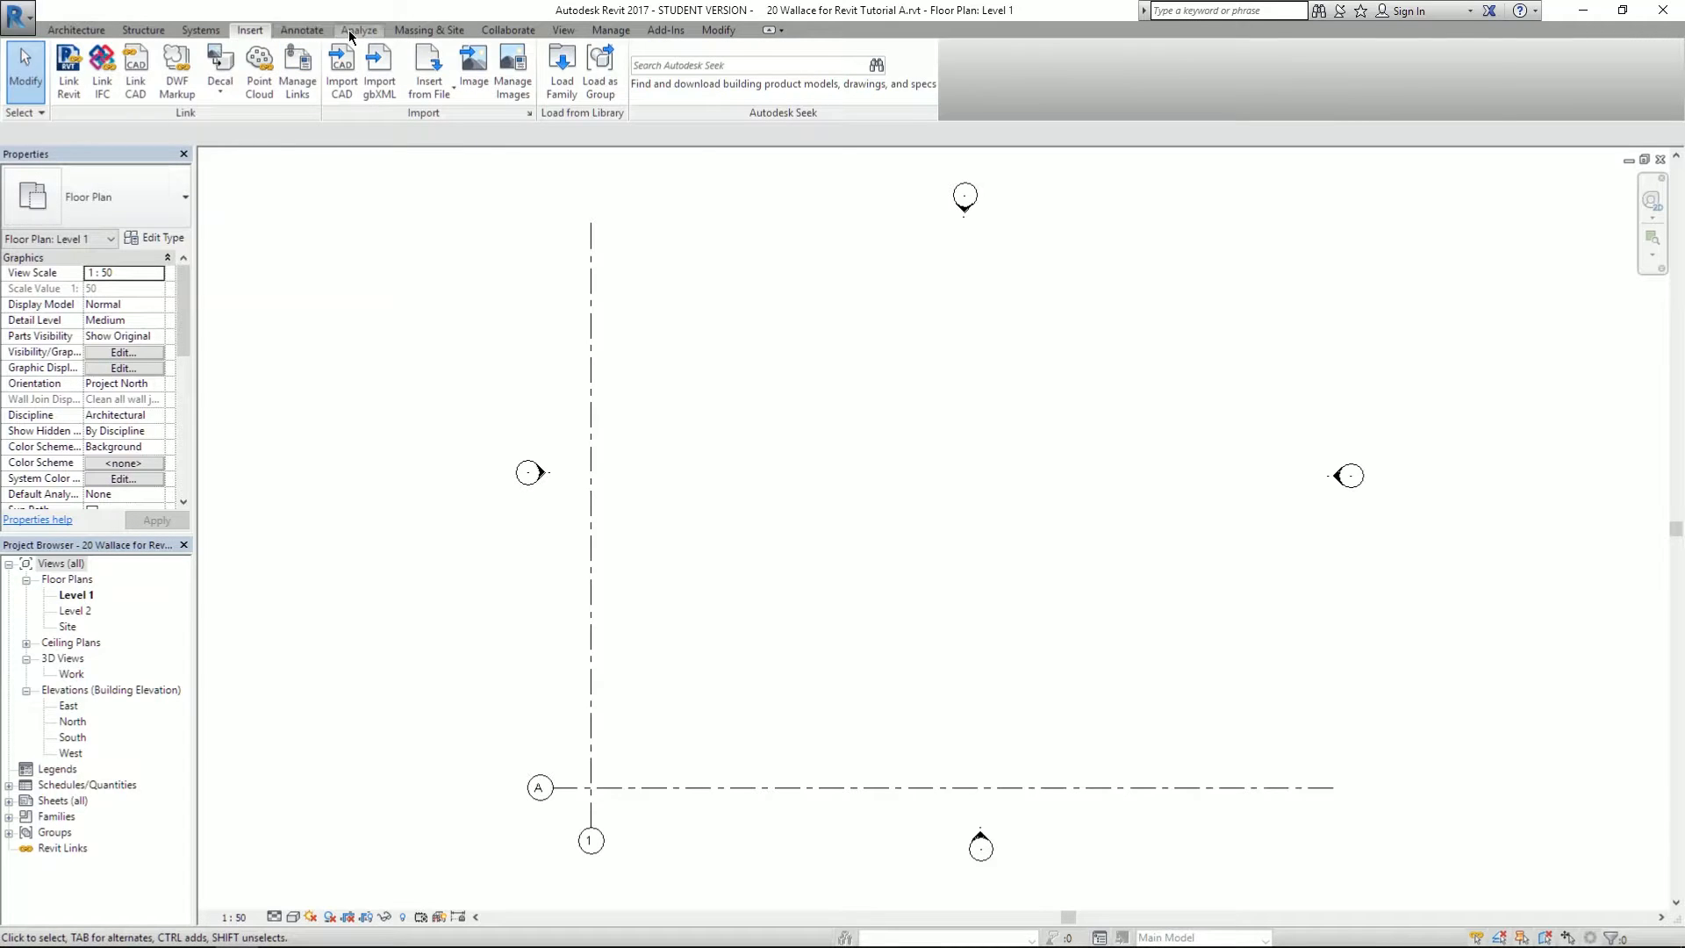
pyautogui.click(351, 33)
pyautogui.click(444, 33)
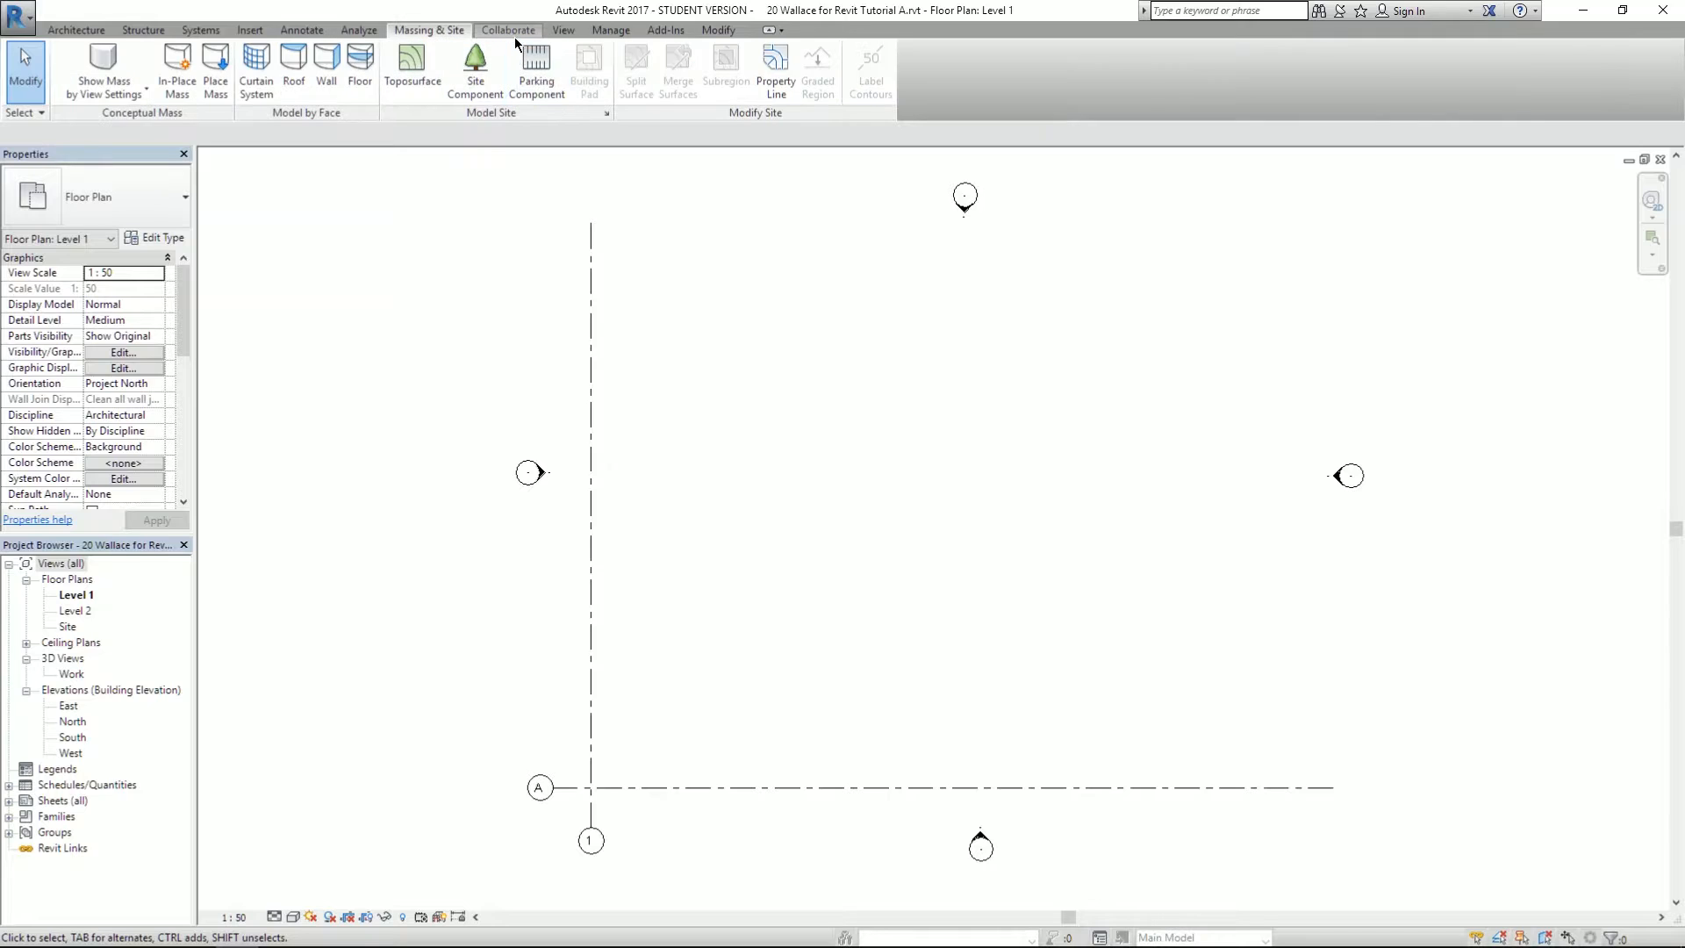
pyautogui.click(508, 30)
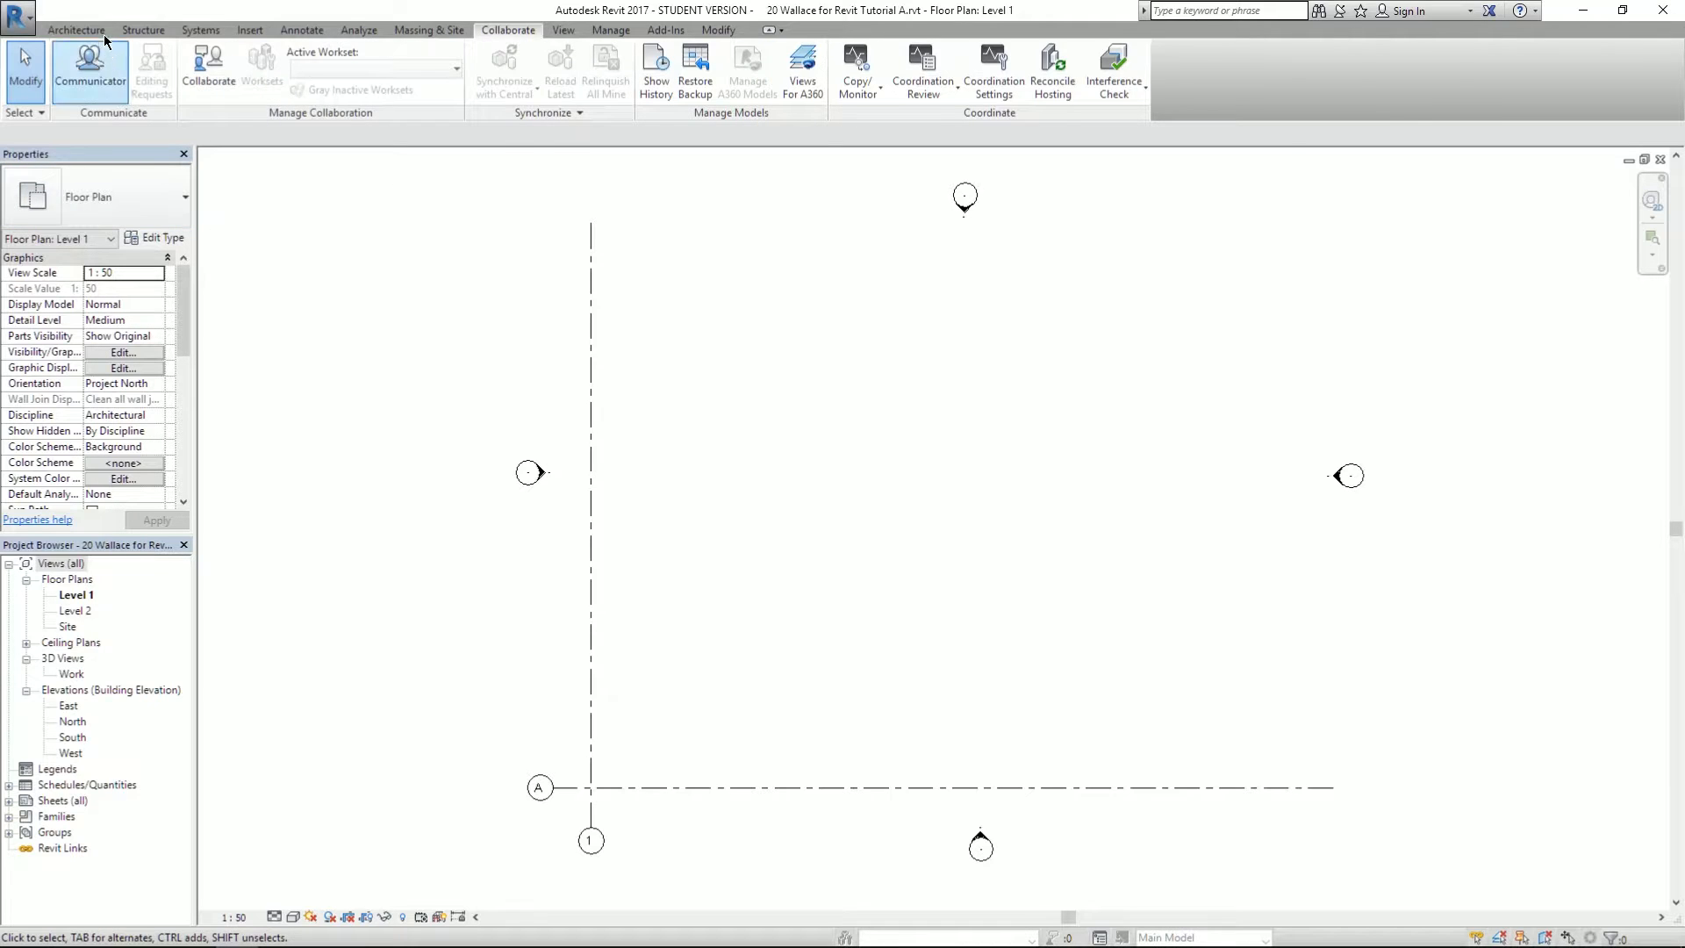
pyautogui.click(77, 30)
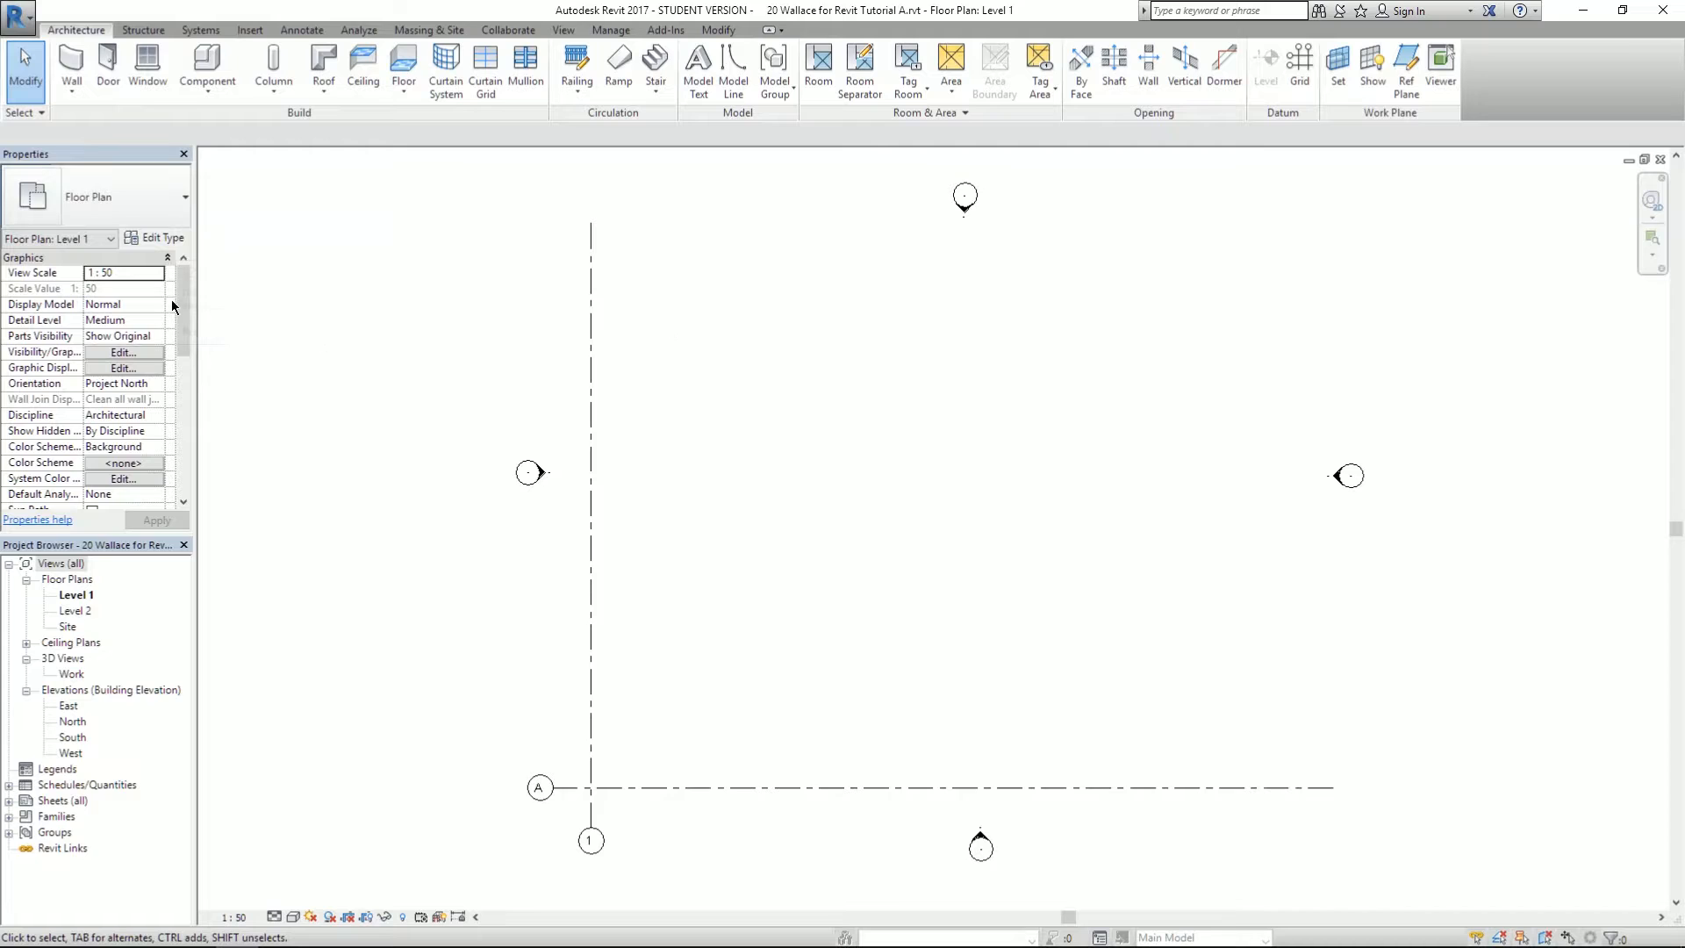
pyautogui.click(303, 30)
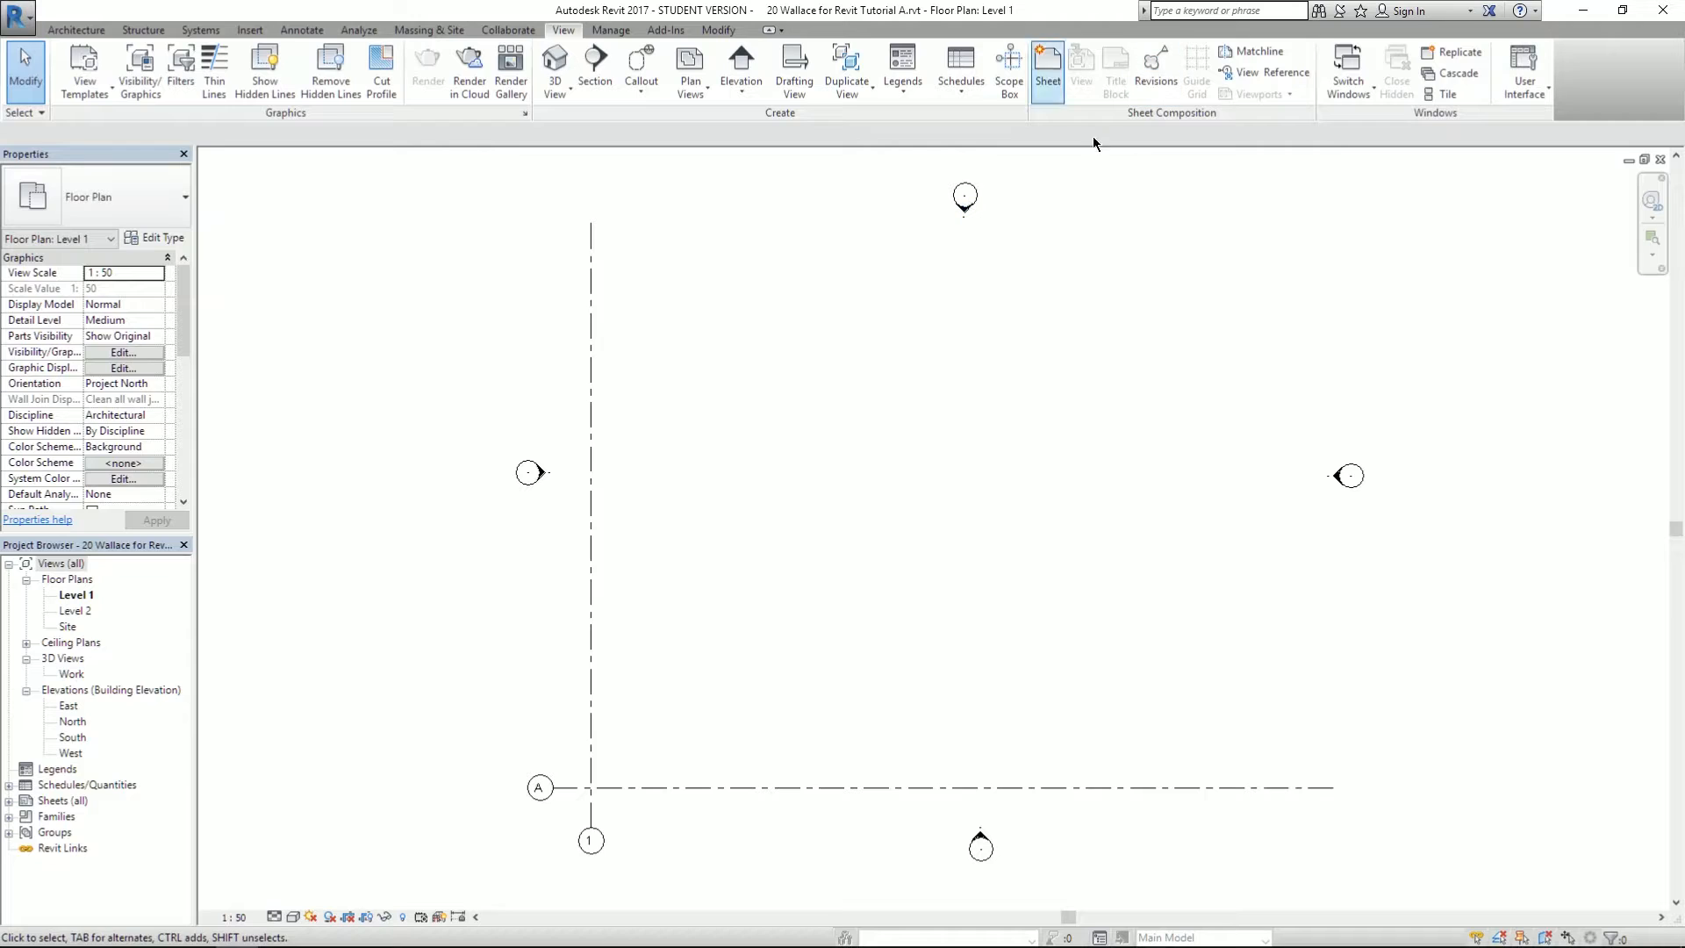
pyautogui.click(77, 32)
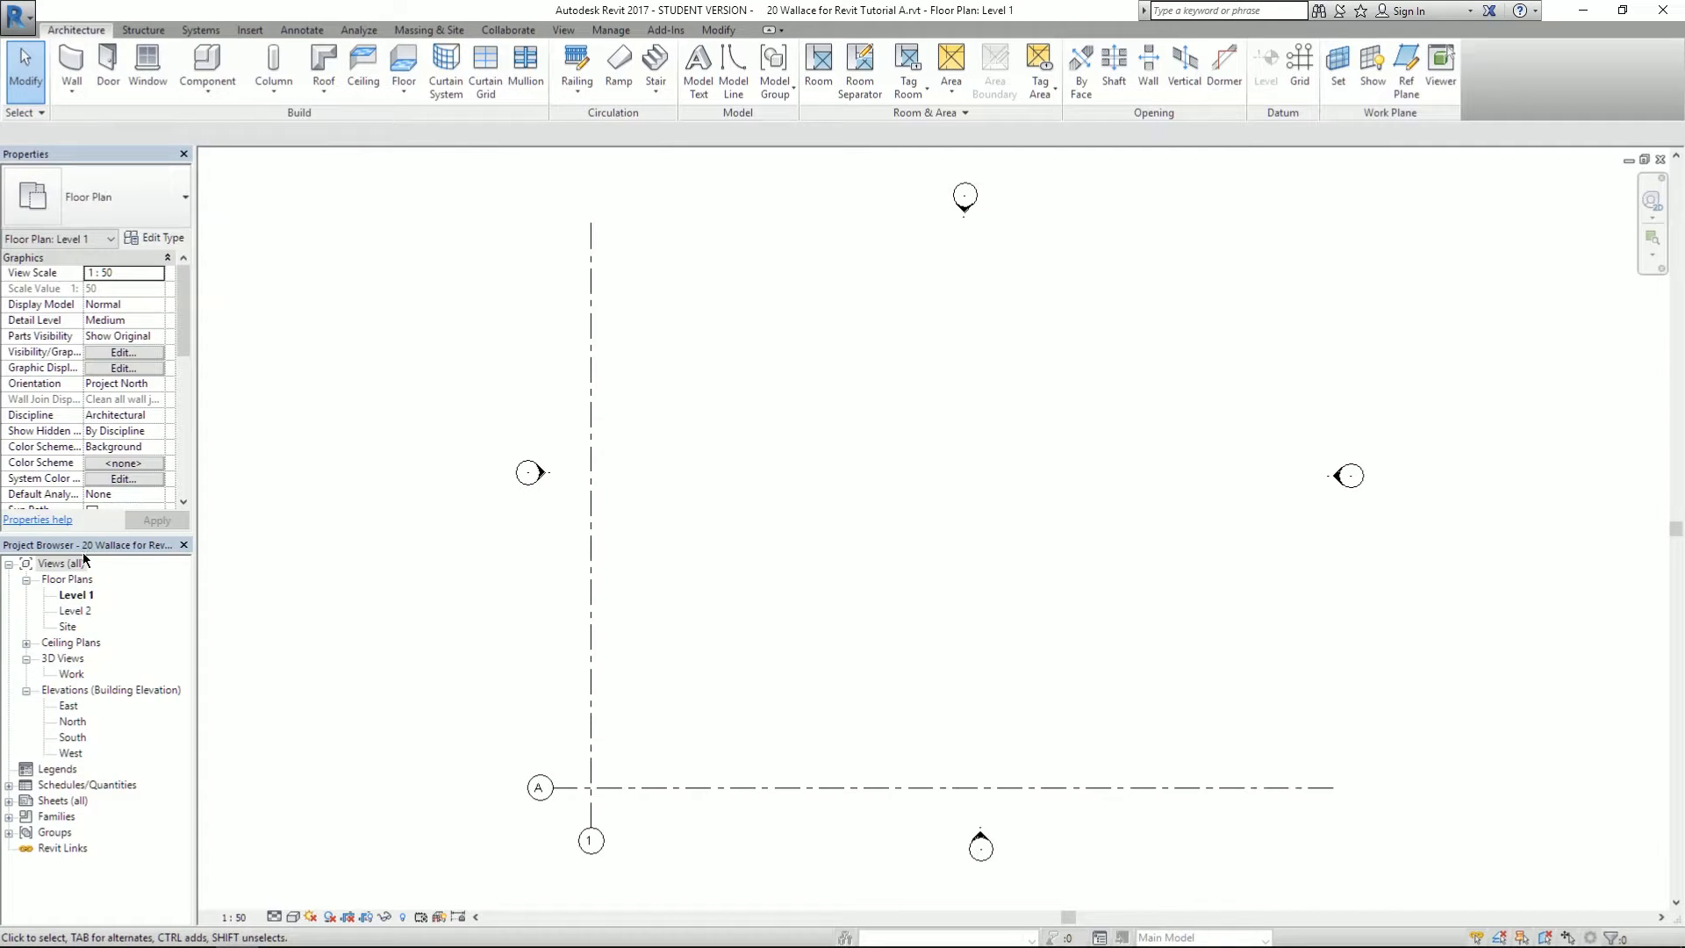
# - Check the East elevation, then back on Level 1 select and remove grids 1 and A
pyautogui.doubleClick(68, 707)
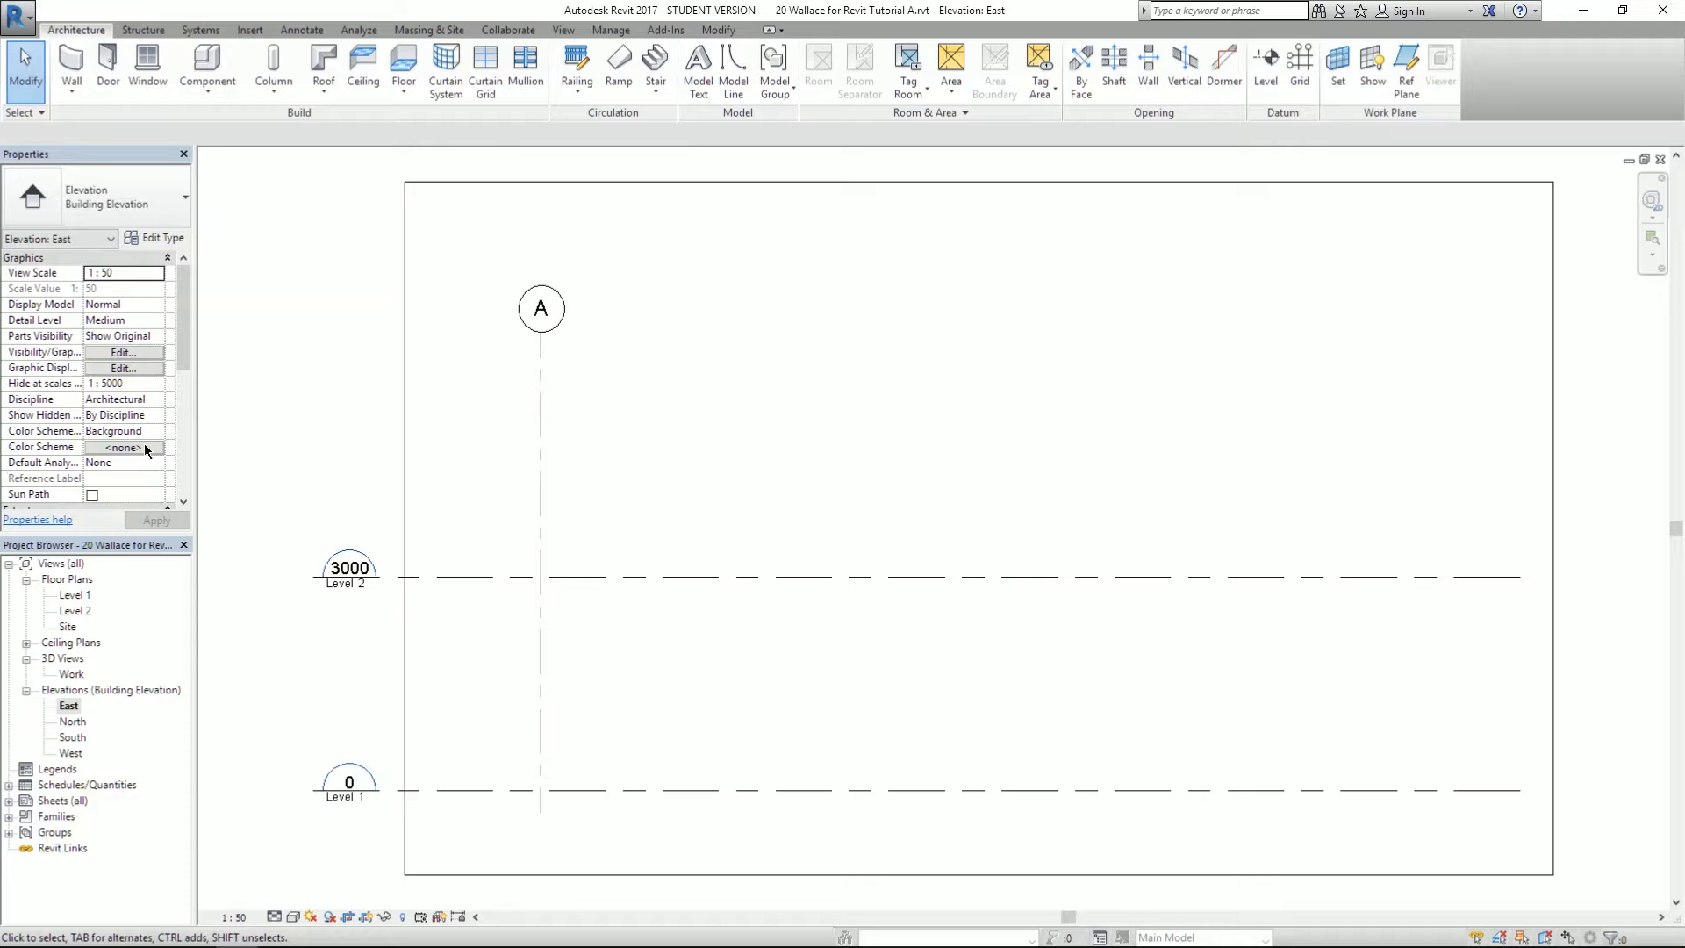
pyautogui.doubleClick(77, 595)
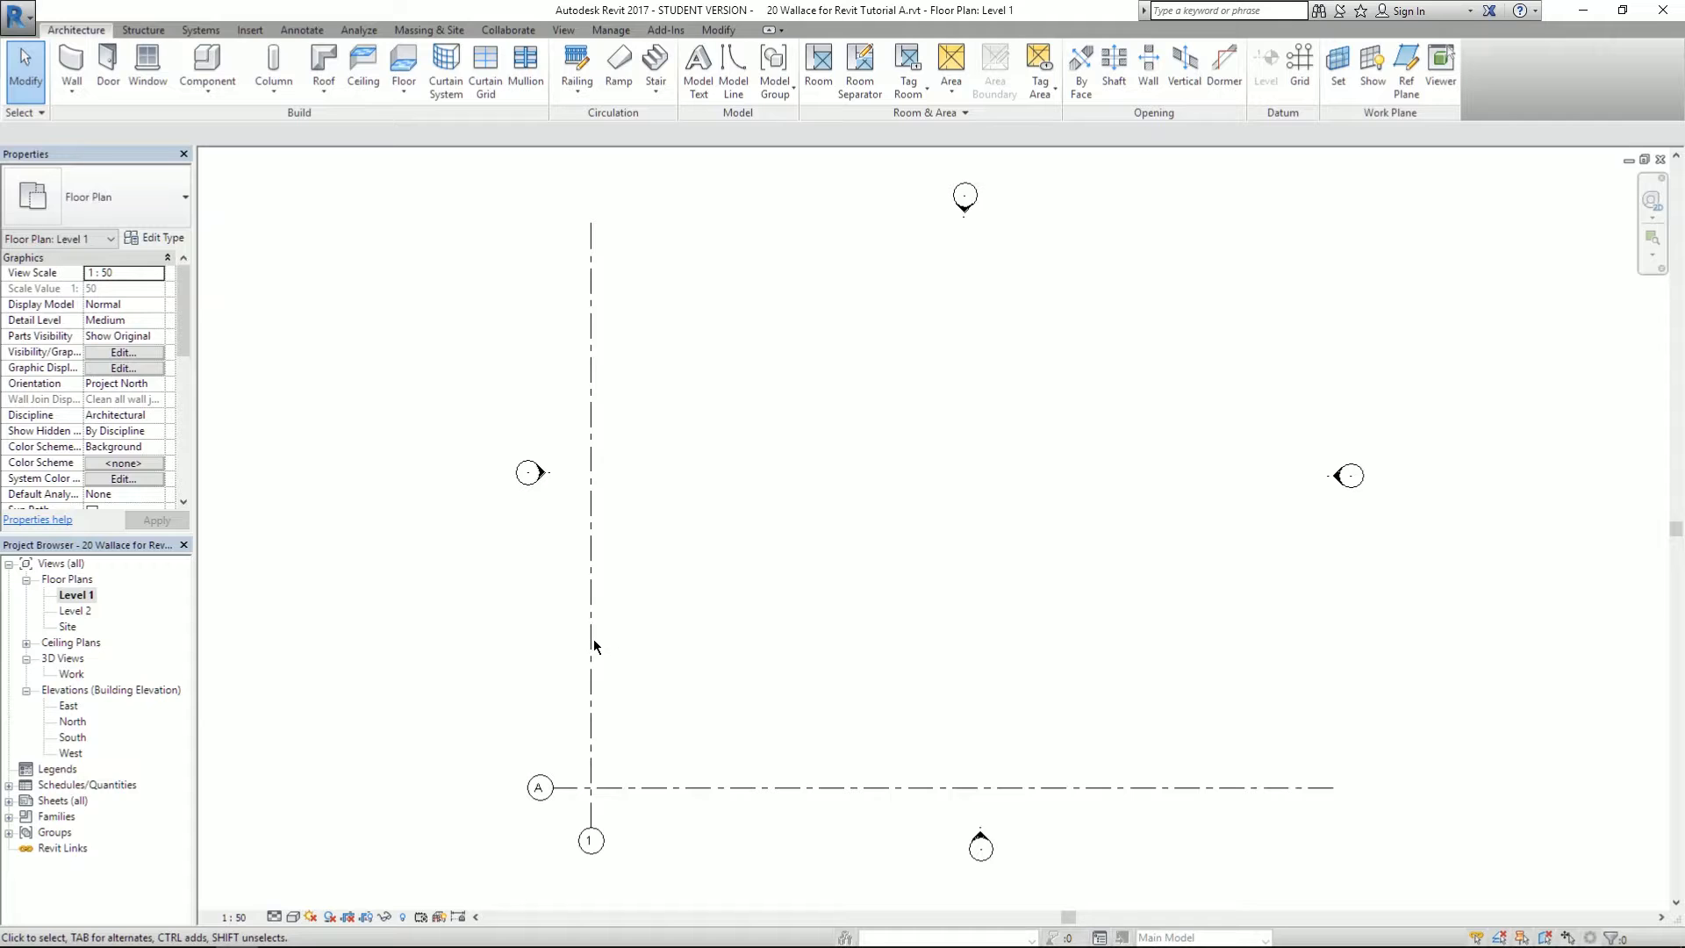
pyautogui.click(590, 829)
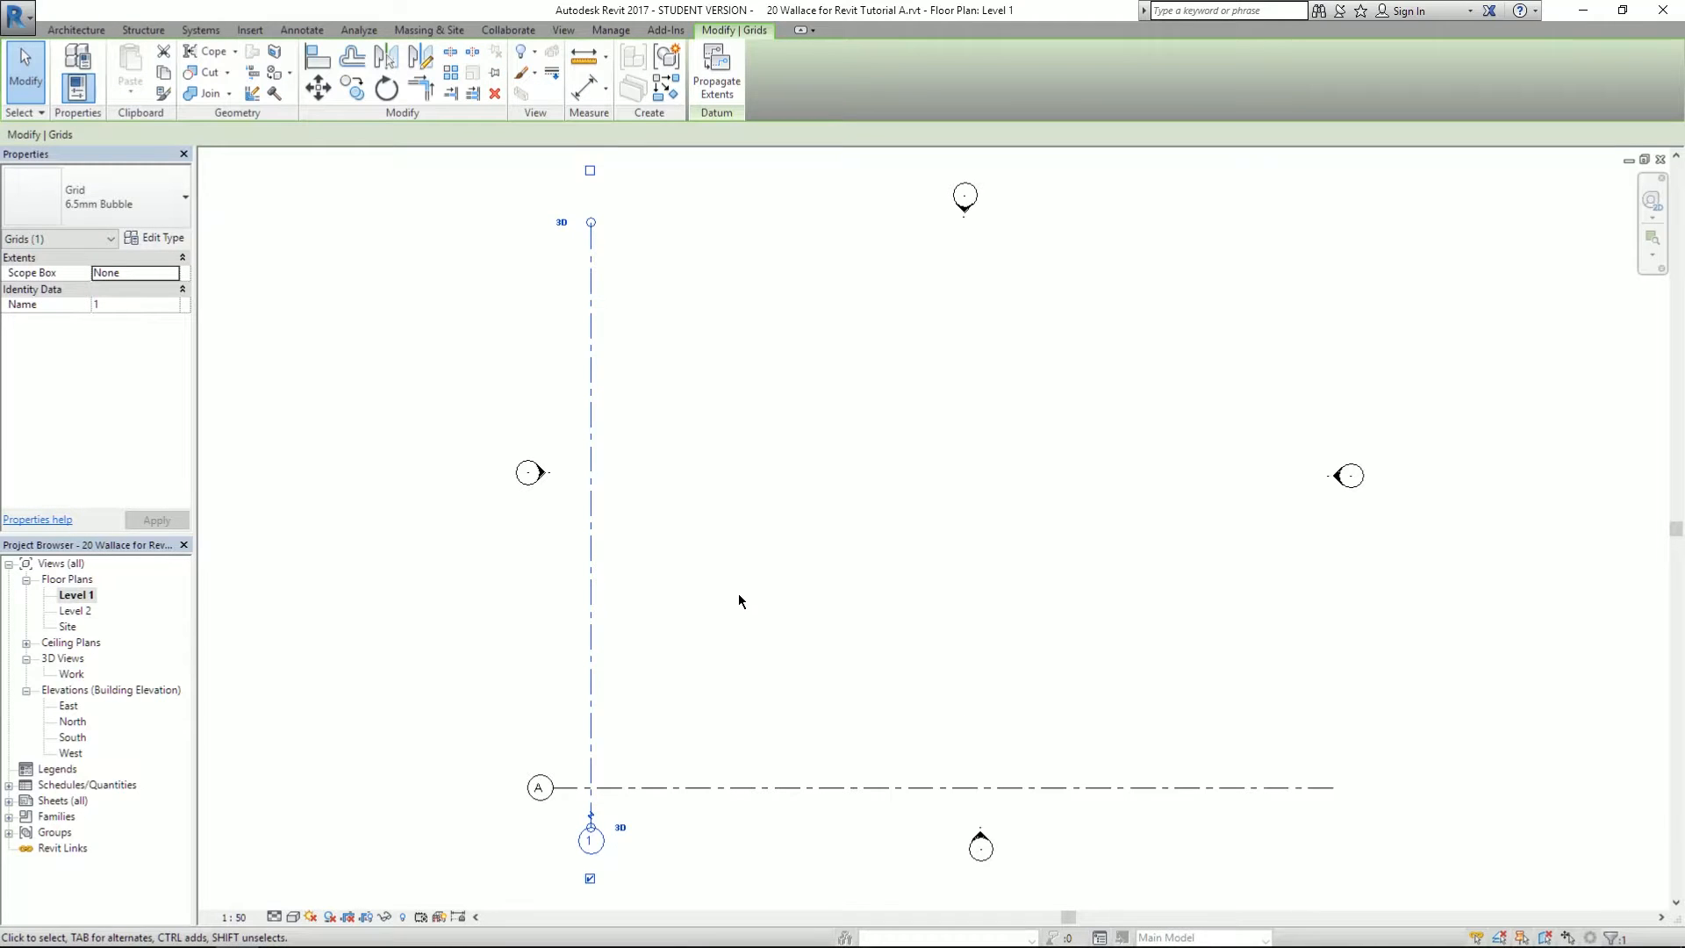
pyautogui.click(746, 620)
pyautogui.click(691, 788)
pyautogui.click(718, 657)
pyautogui.moveTo(862, 639); pyautogui.dragTo(727, 604)
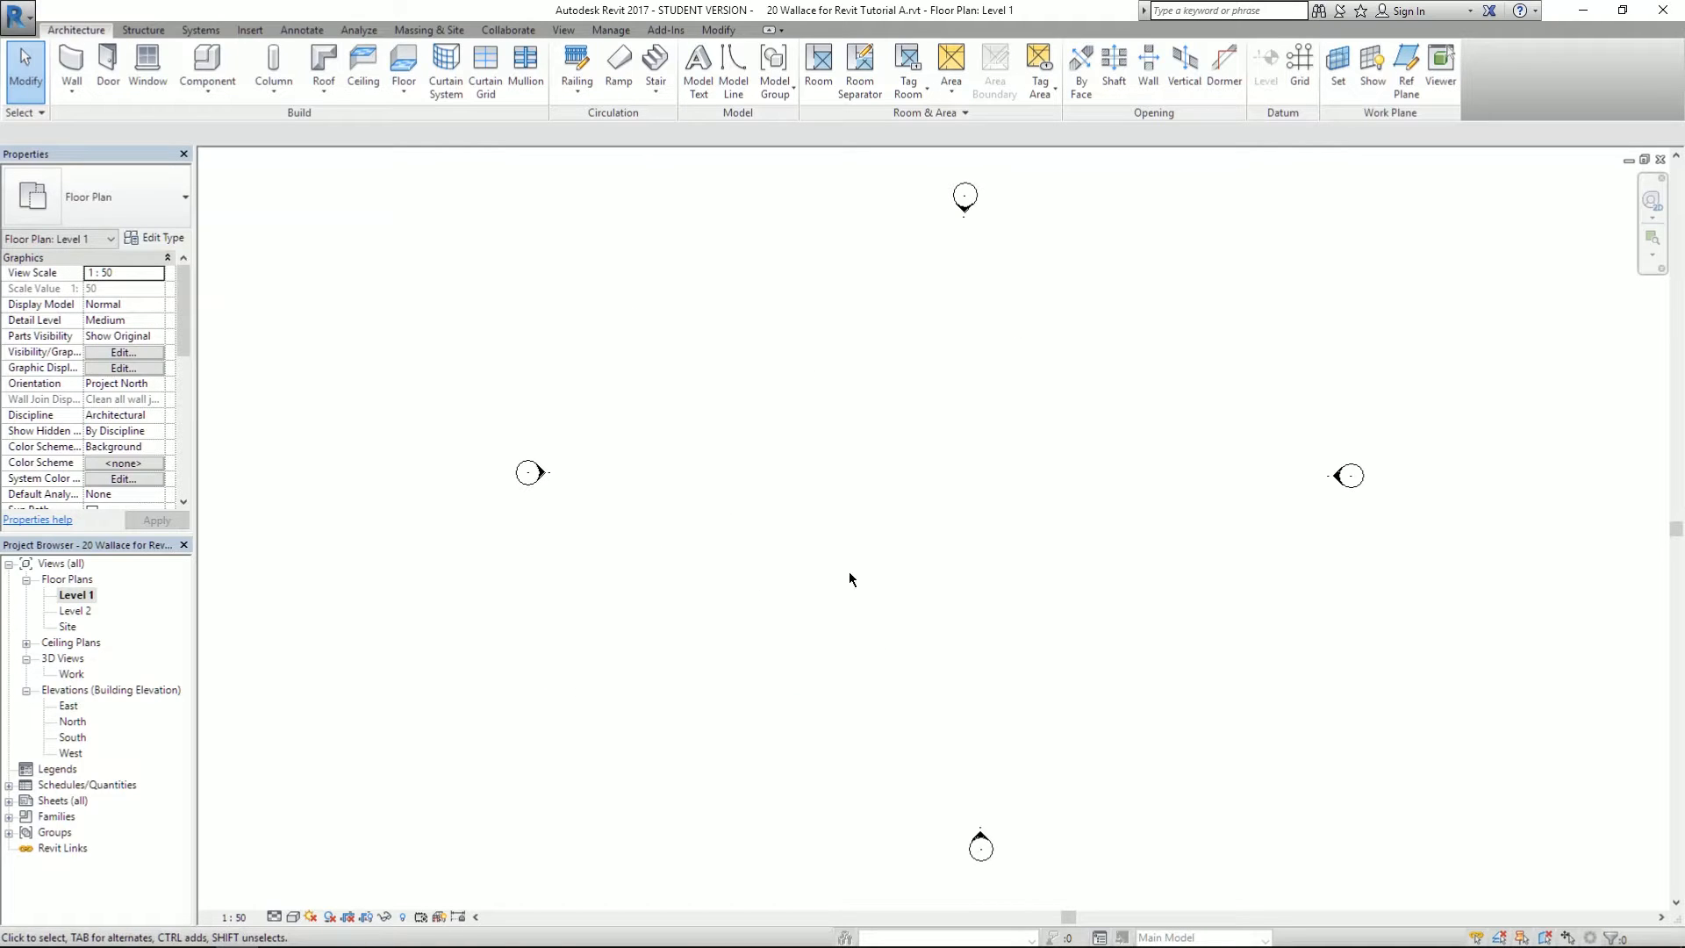
# - Pan and zoom the Level 1 plan to centre on the four elevation markers
pyautogui.moveTo(838, 457); pyautogui.dragTo(660, 459, button='middle')
pyautogui.moveTo(827, 639)
pyautogui.mouseDown(button='middle')
pyautogui.moveTo(892, 696)
pyautogui.moveTo(973, 640)
pyautogui.mouseUp(button='middle')
pyautogui.scroll(3, 438, 408)
pyautogui.scroll(-3, 450, 423)
pyautogui.scroll(3, 480, 425)
pyautogui.scroll(-3, 492, 433)
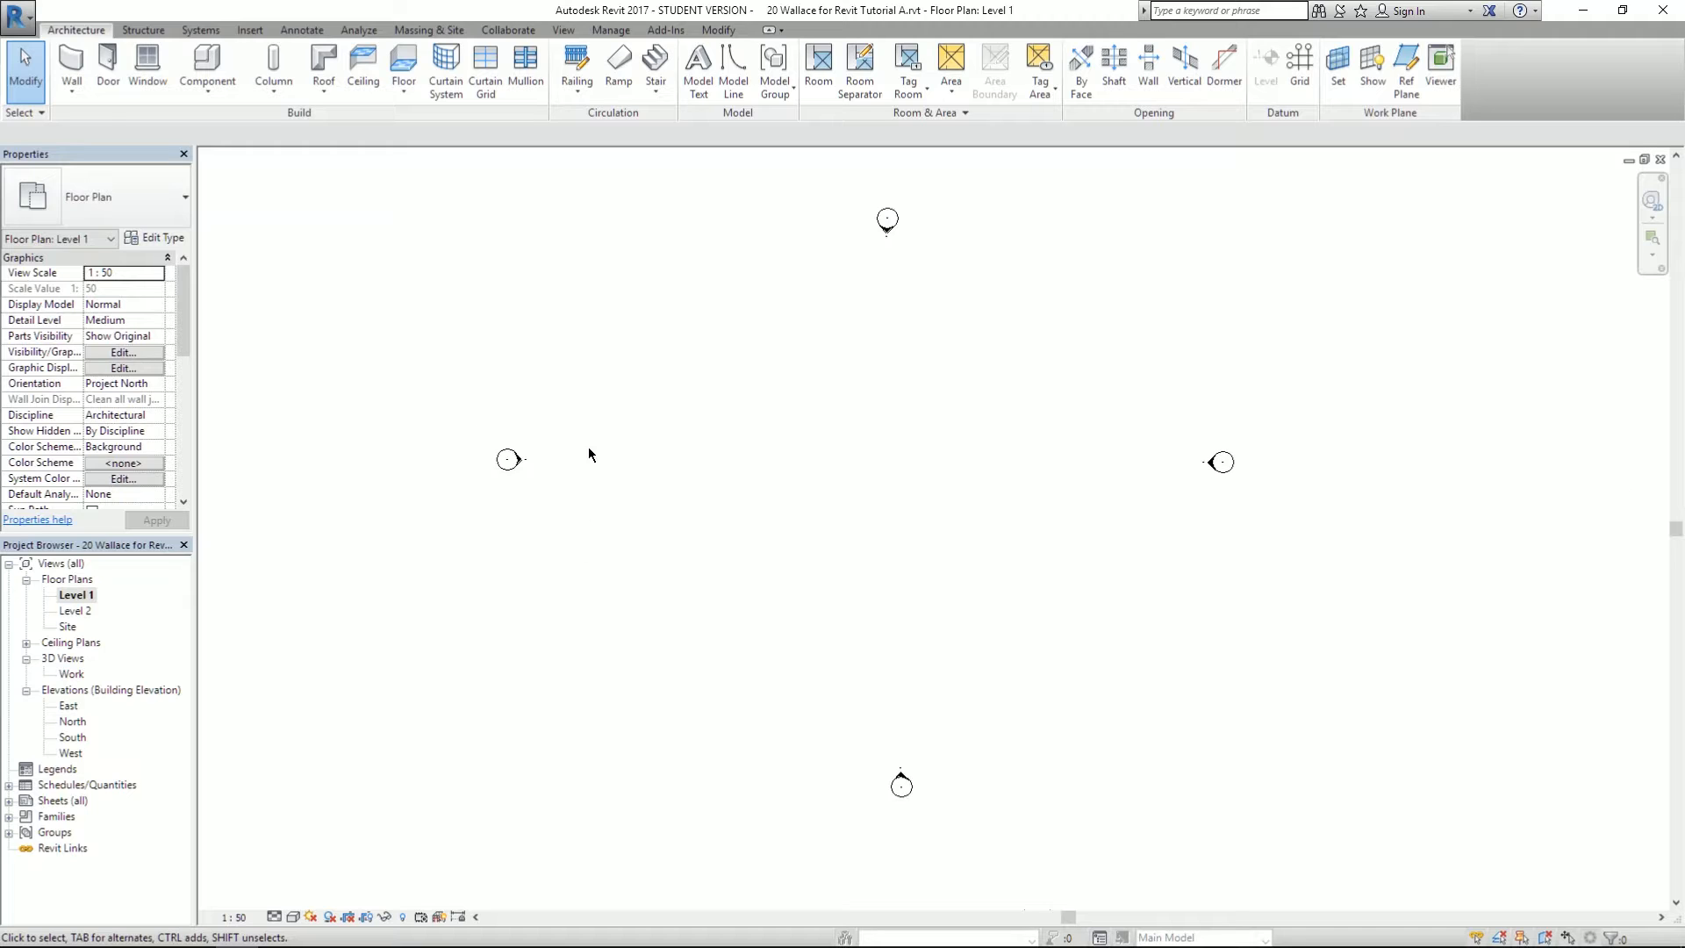
pyautogui.moveTo(832, 481); pyautogui.dragTo(771, 482, button='middle')
pyautogui.scroll(1, 770, 482)
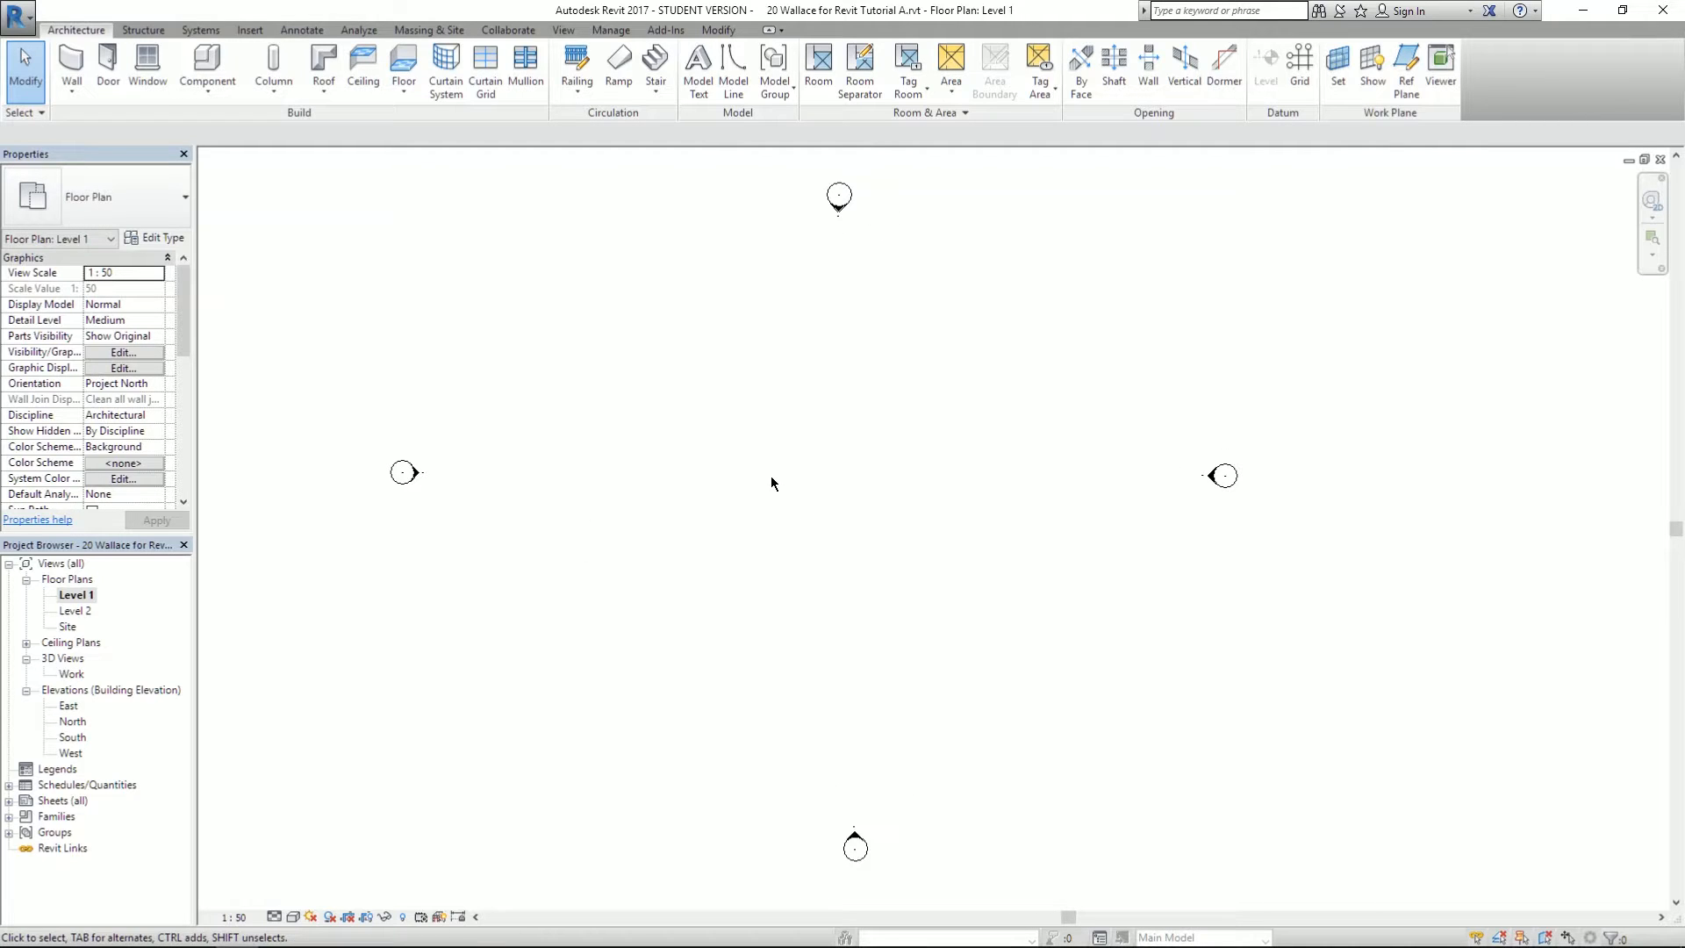
pyautogui.hotkey('alt', 'Tab')
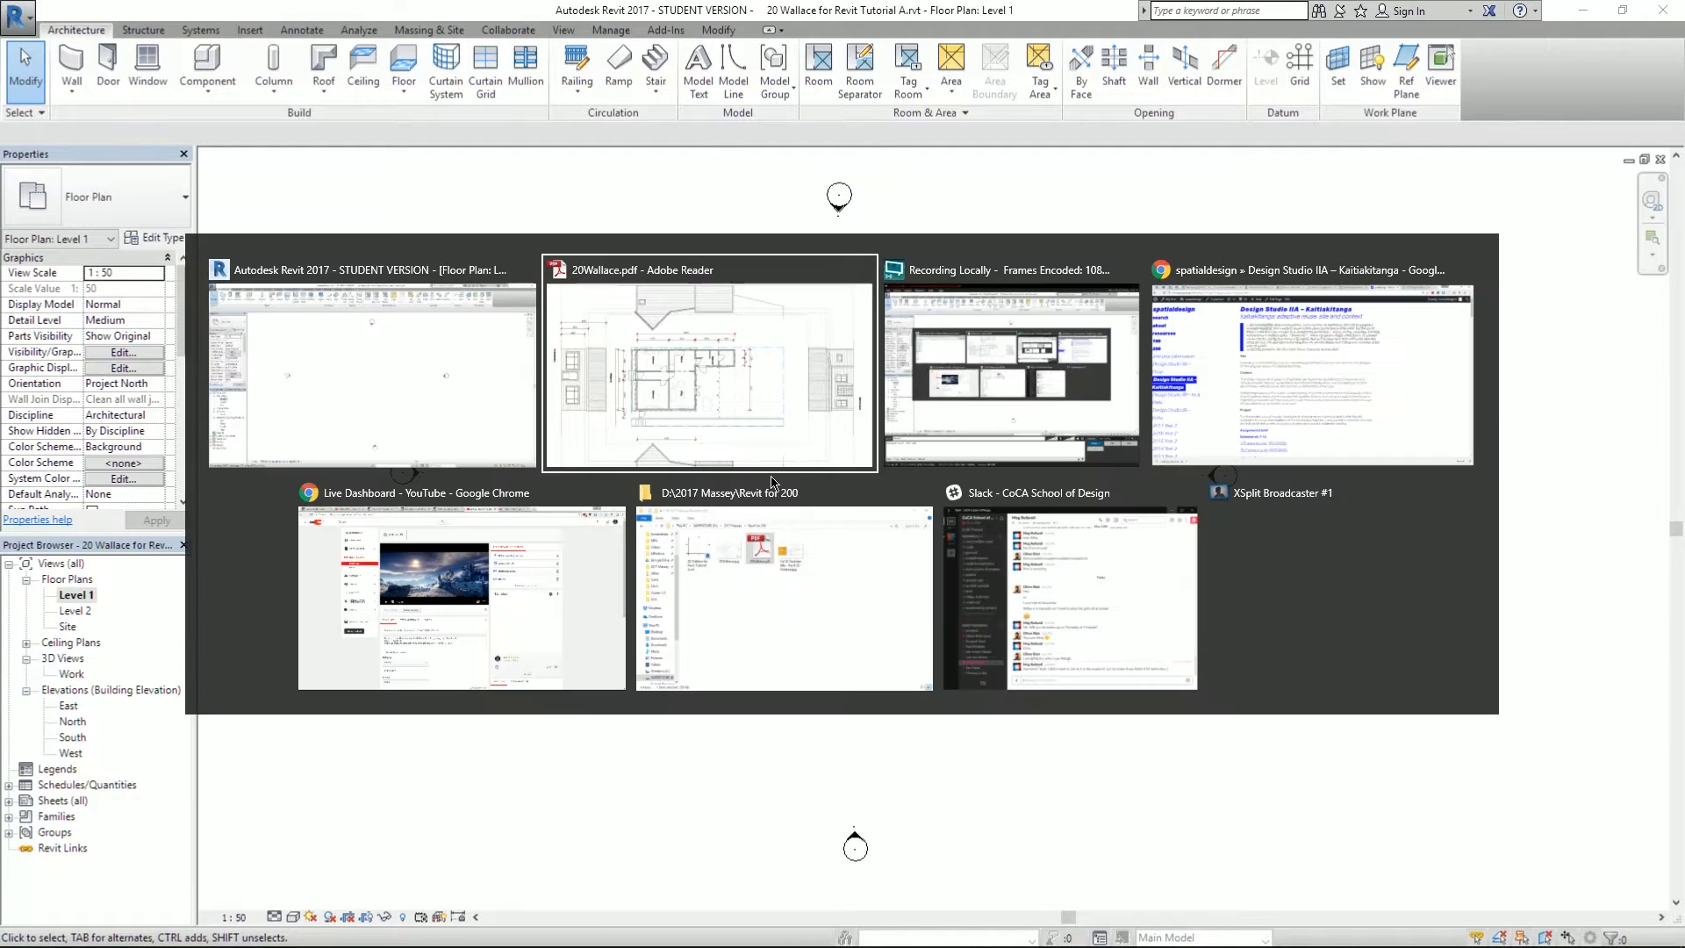
pyautogui.scroll(-1, 667, 548)
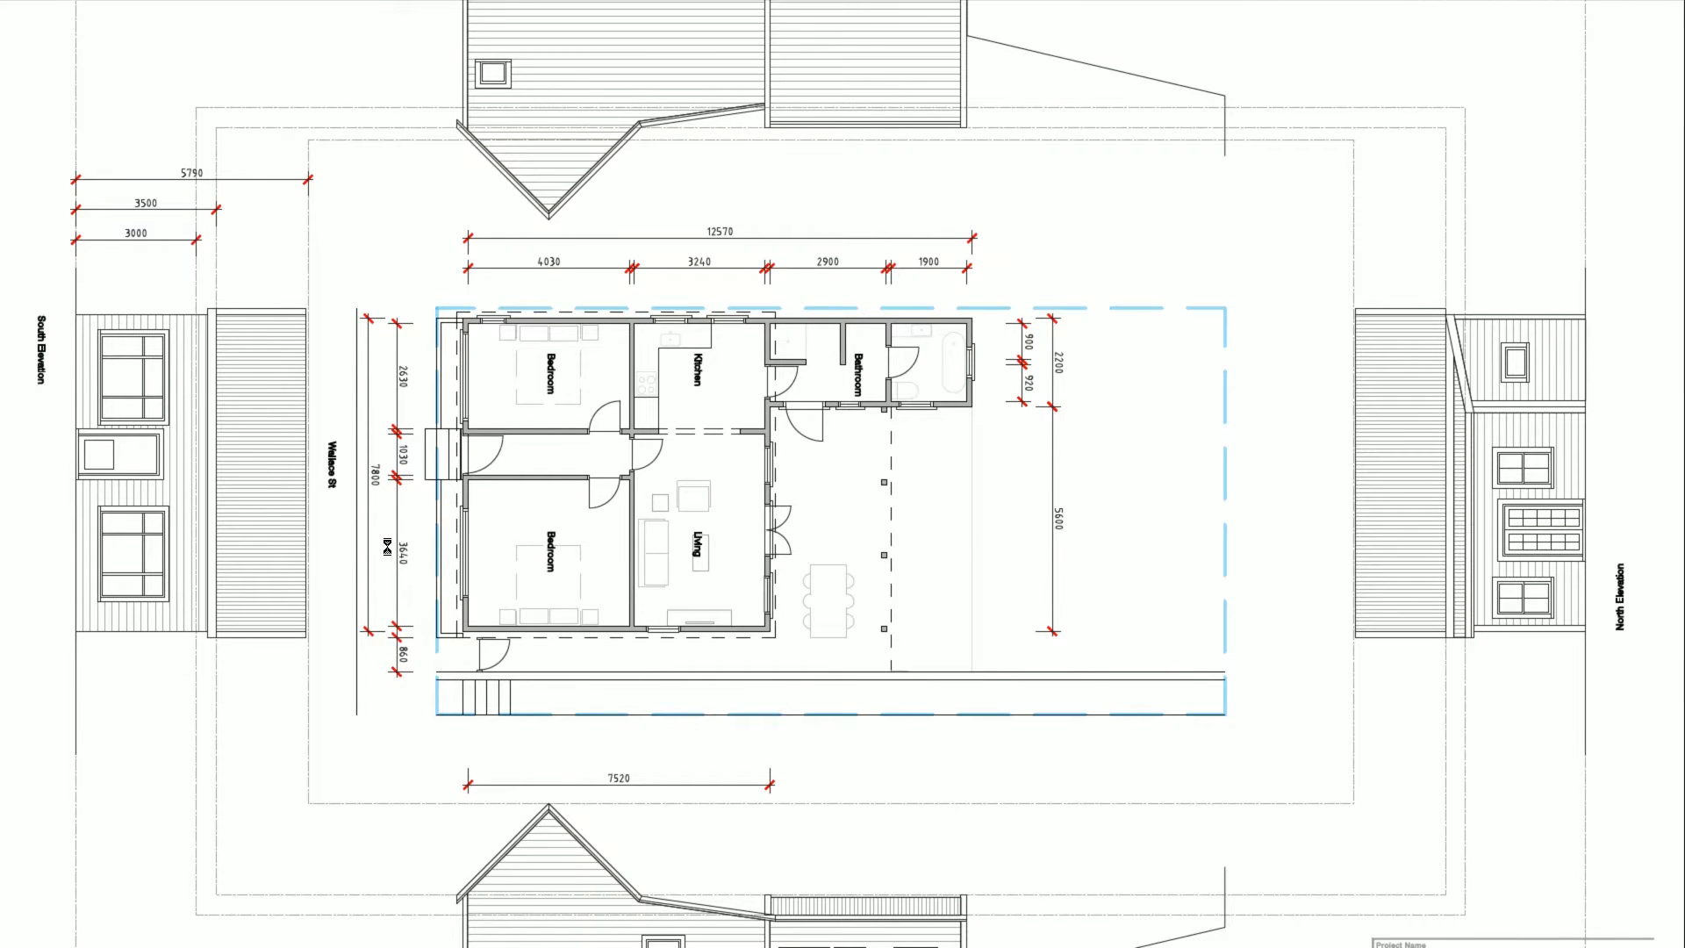
pyautogui.keyDown('ctrl'); pyautogui.scroll(2, 386, 548); pyautogui.keyUp('ctrl')
pyautogui.keyDown('ctrl'); pyautogui.scroll(1, 413, 433); pyautogui.keyUp('ctrl')
pyautogui.moveTo(859, 414); pyautogui.dragTo(735, 448)
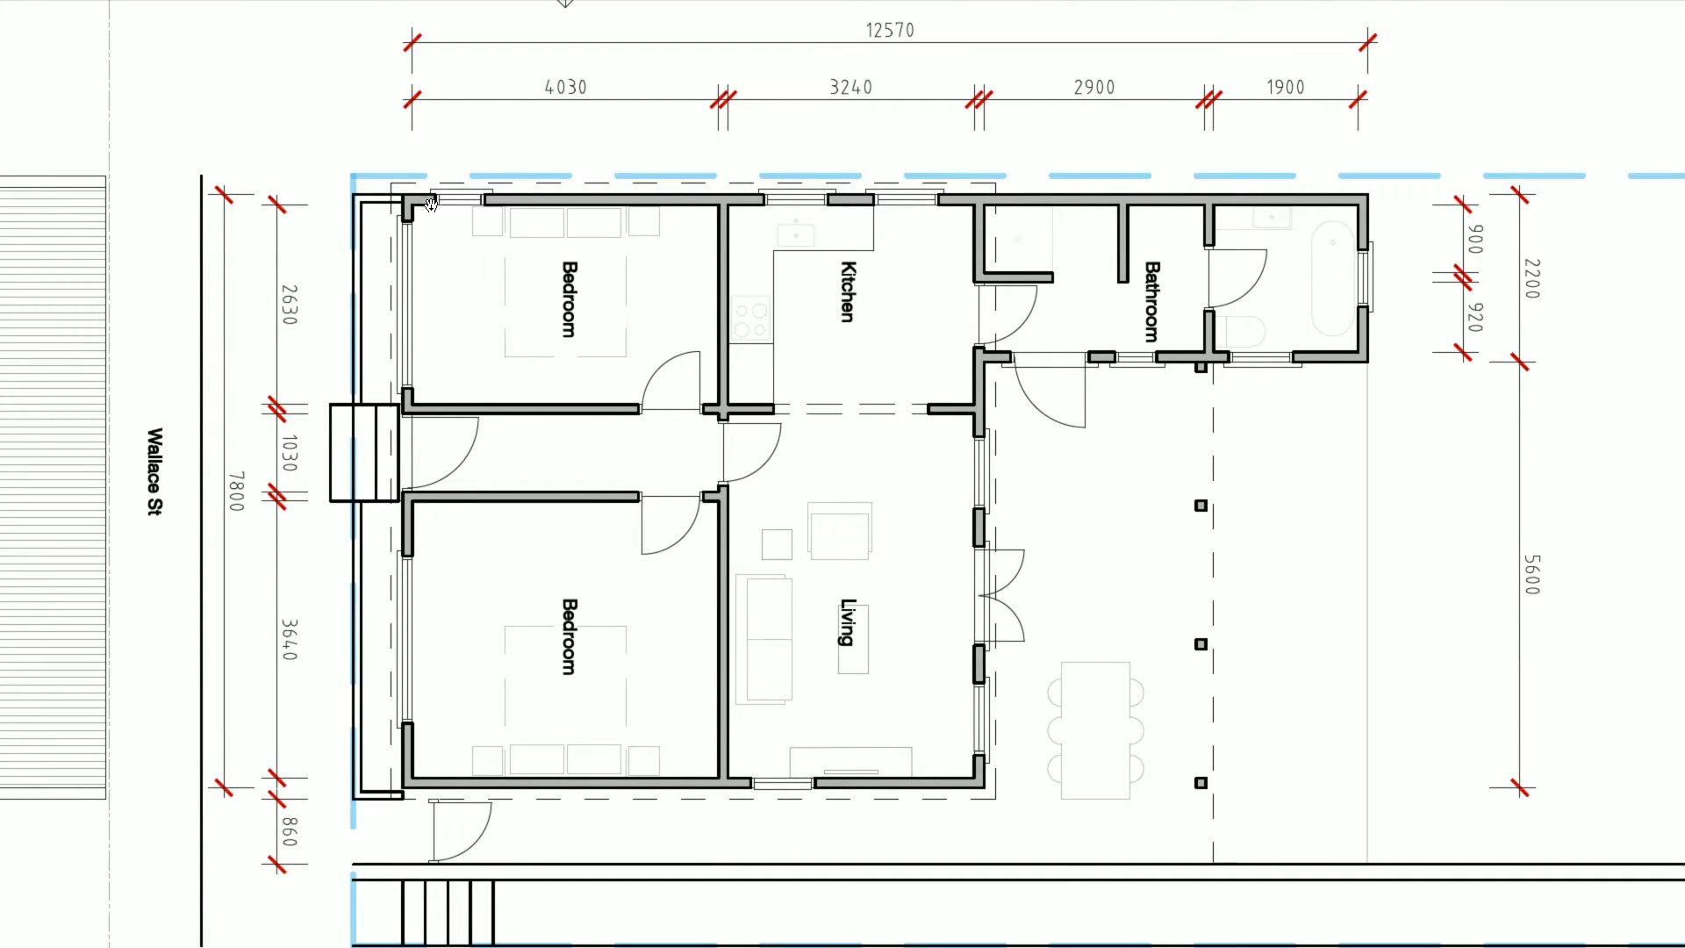
pyautogui.moveTo(794, 297); pyautogui.dragTo(767, 401)
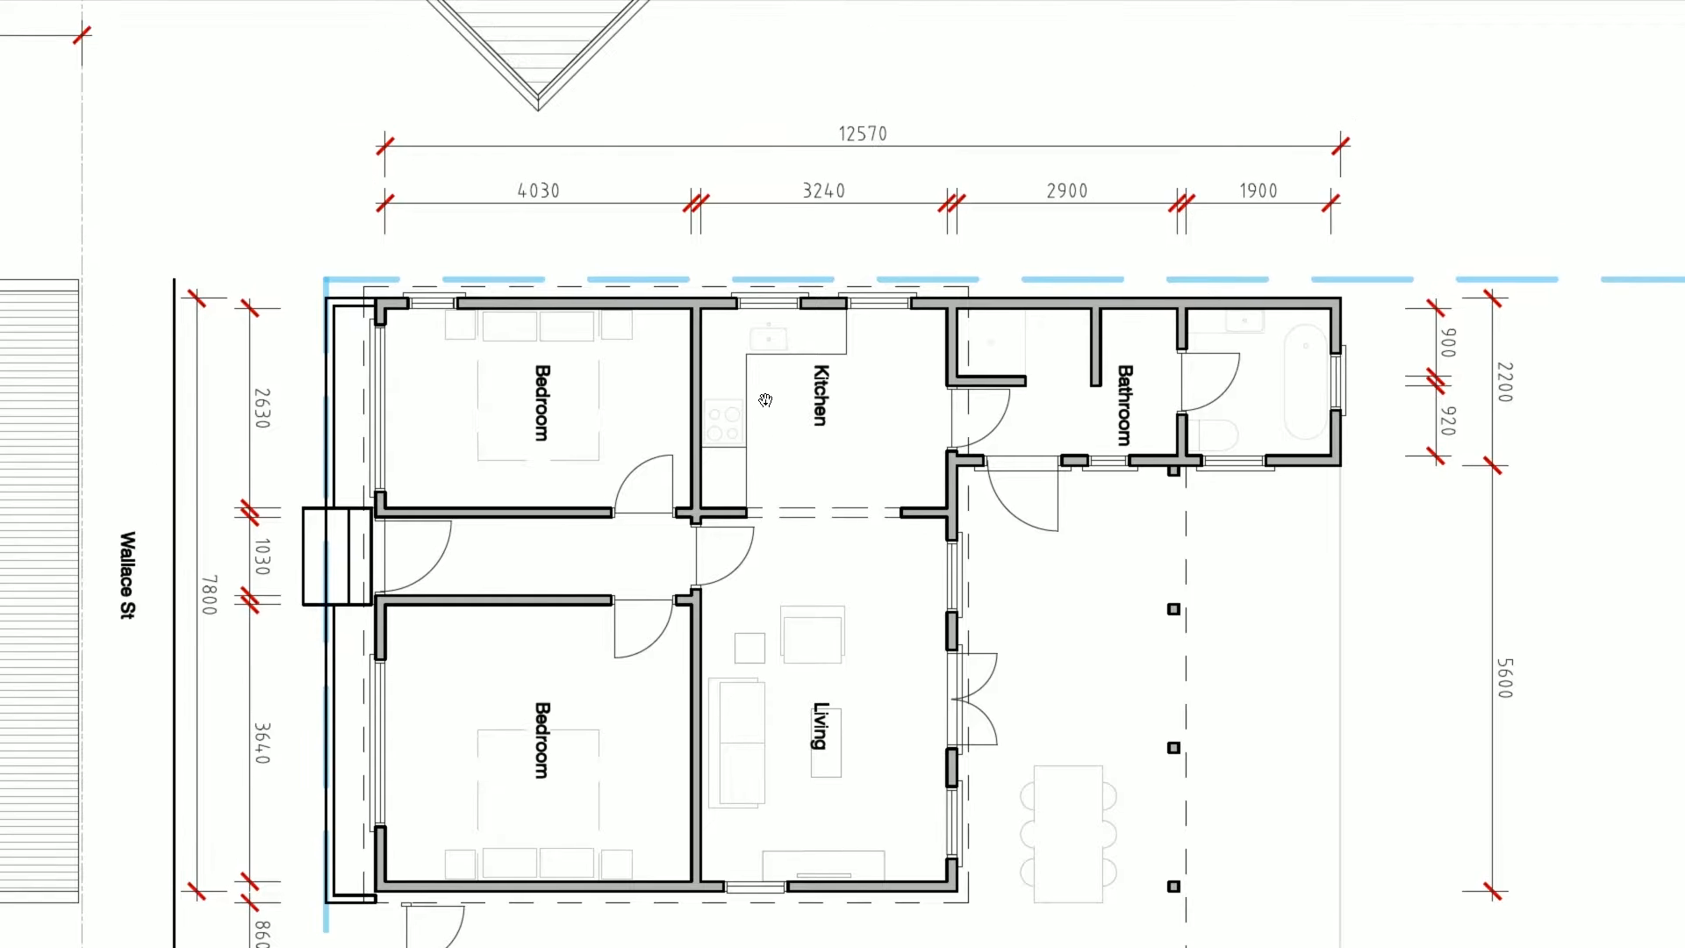
pyautogui.keyDown('ctrl'); pyautogui.scroll(-2, 765, 401); pyautogui.keyUp('ctrl')
pyautogui.moveTo(805, 255); pyautogui.dragTo(780, 481)
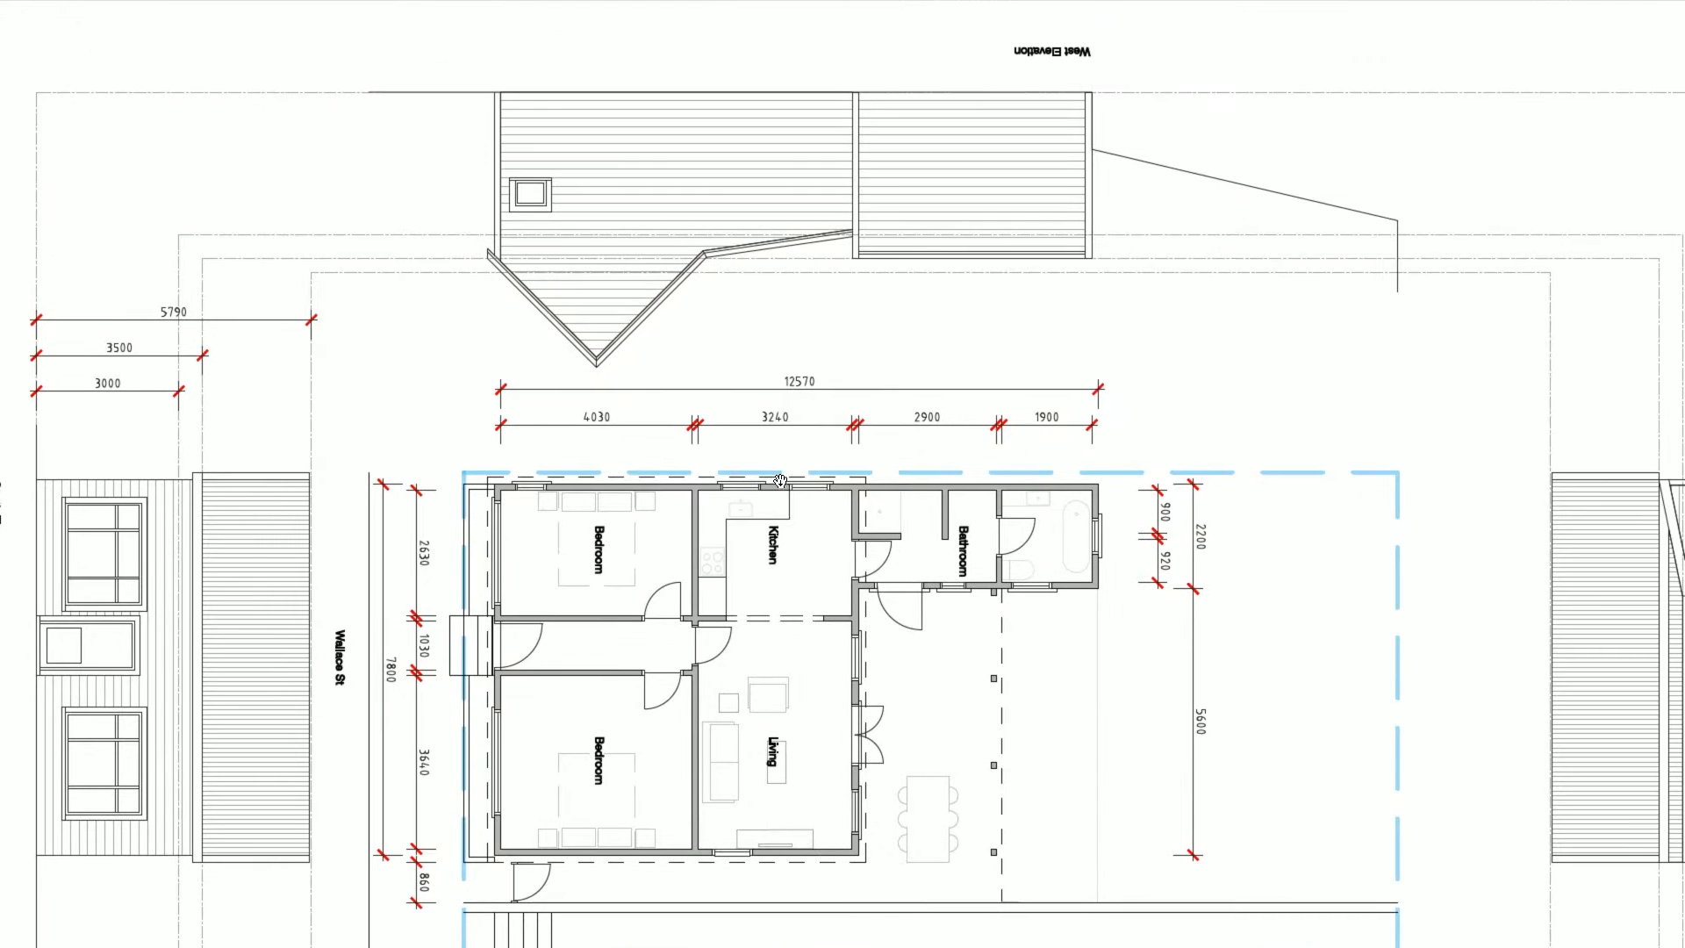
pyautogui.moveTo(805, 587); pyautogui.dragTo(813, 401)
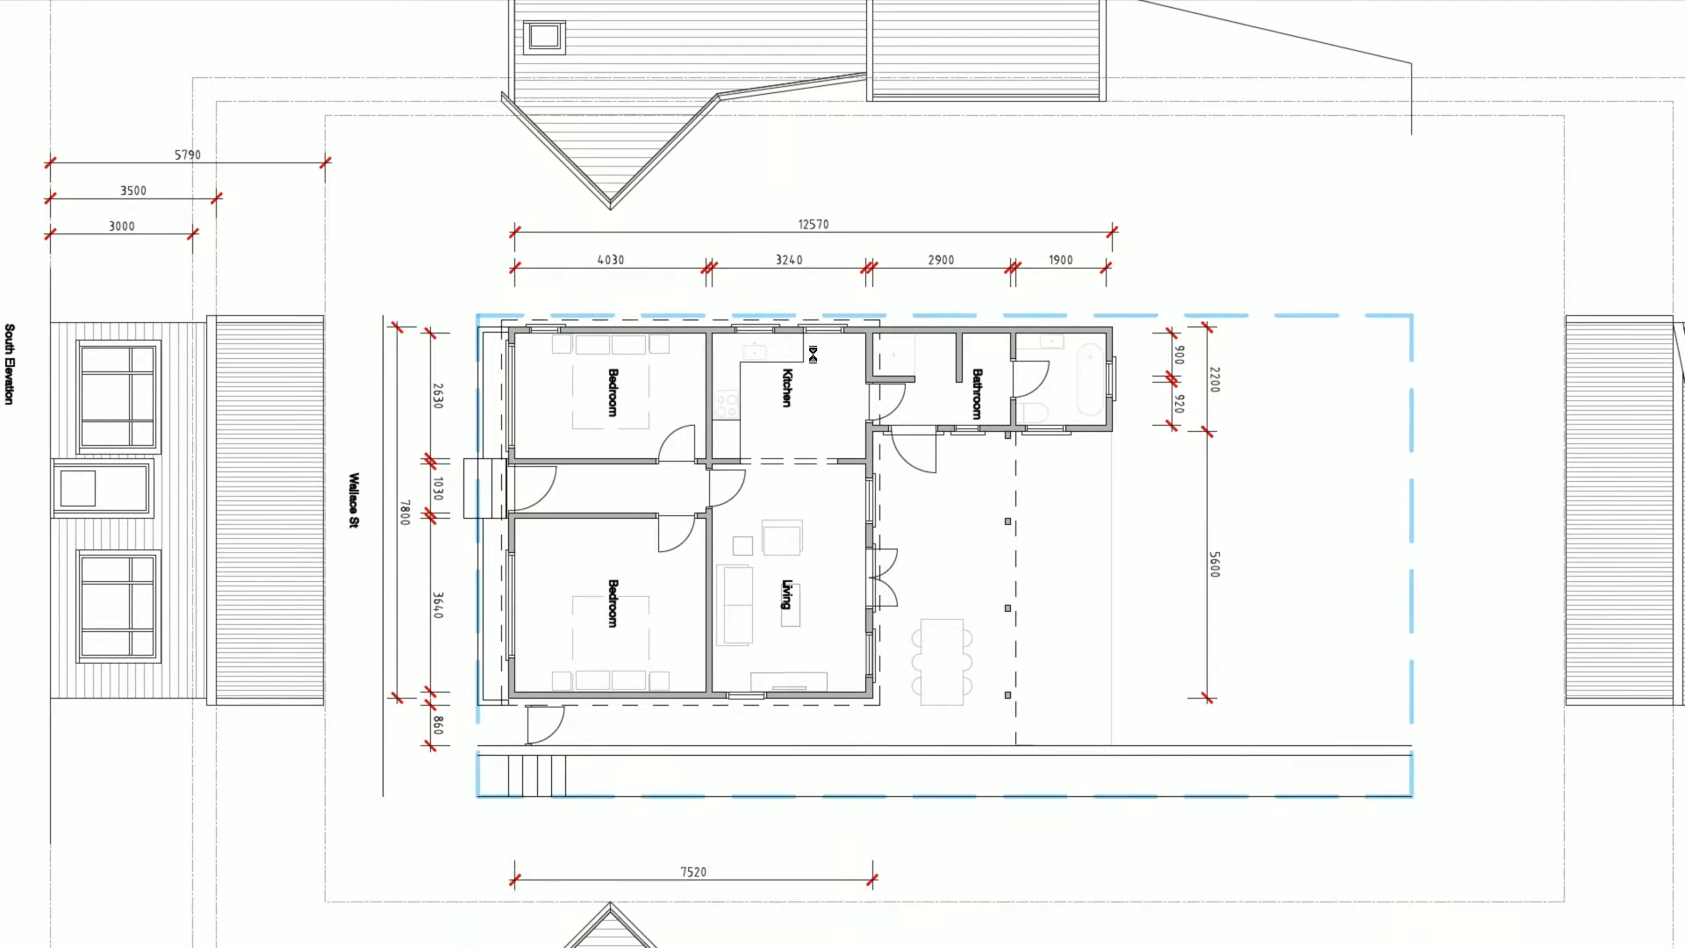
pyautogui.keyDown('ctrl'); pyautogui.scroll(1, 807, 351); pyautogui.keyUp('ctrl')
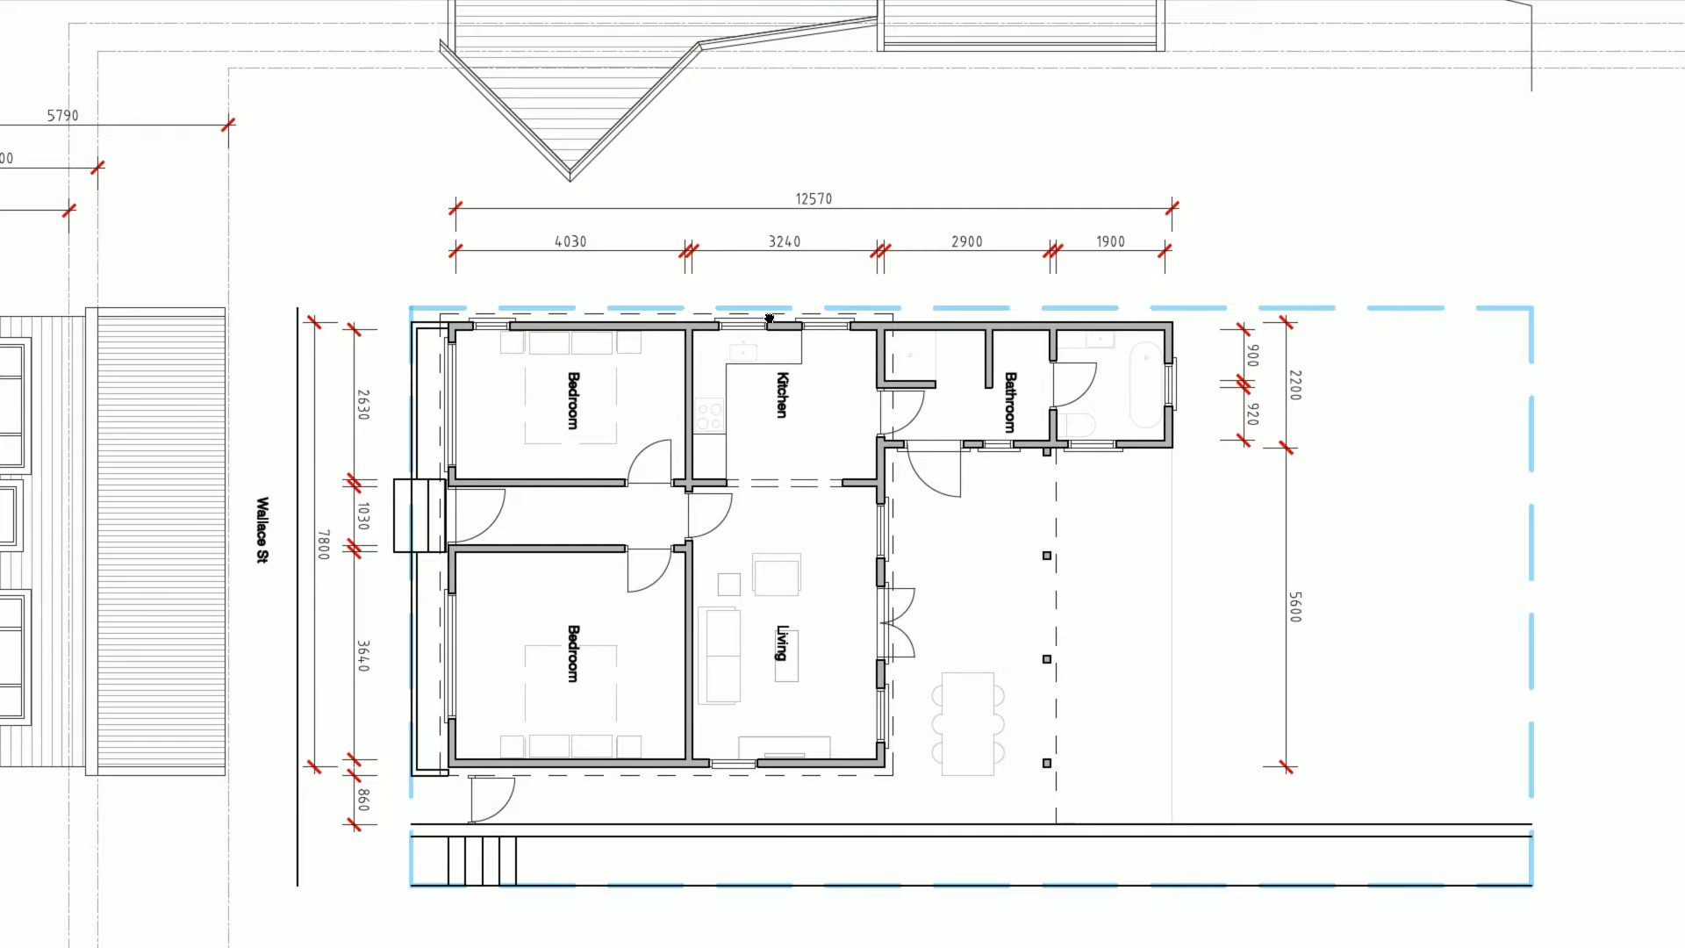
pyautogui.moveTo(771, 316); pyautogui.dragTo(742, 301)
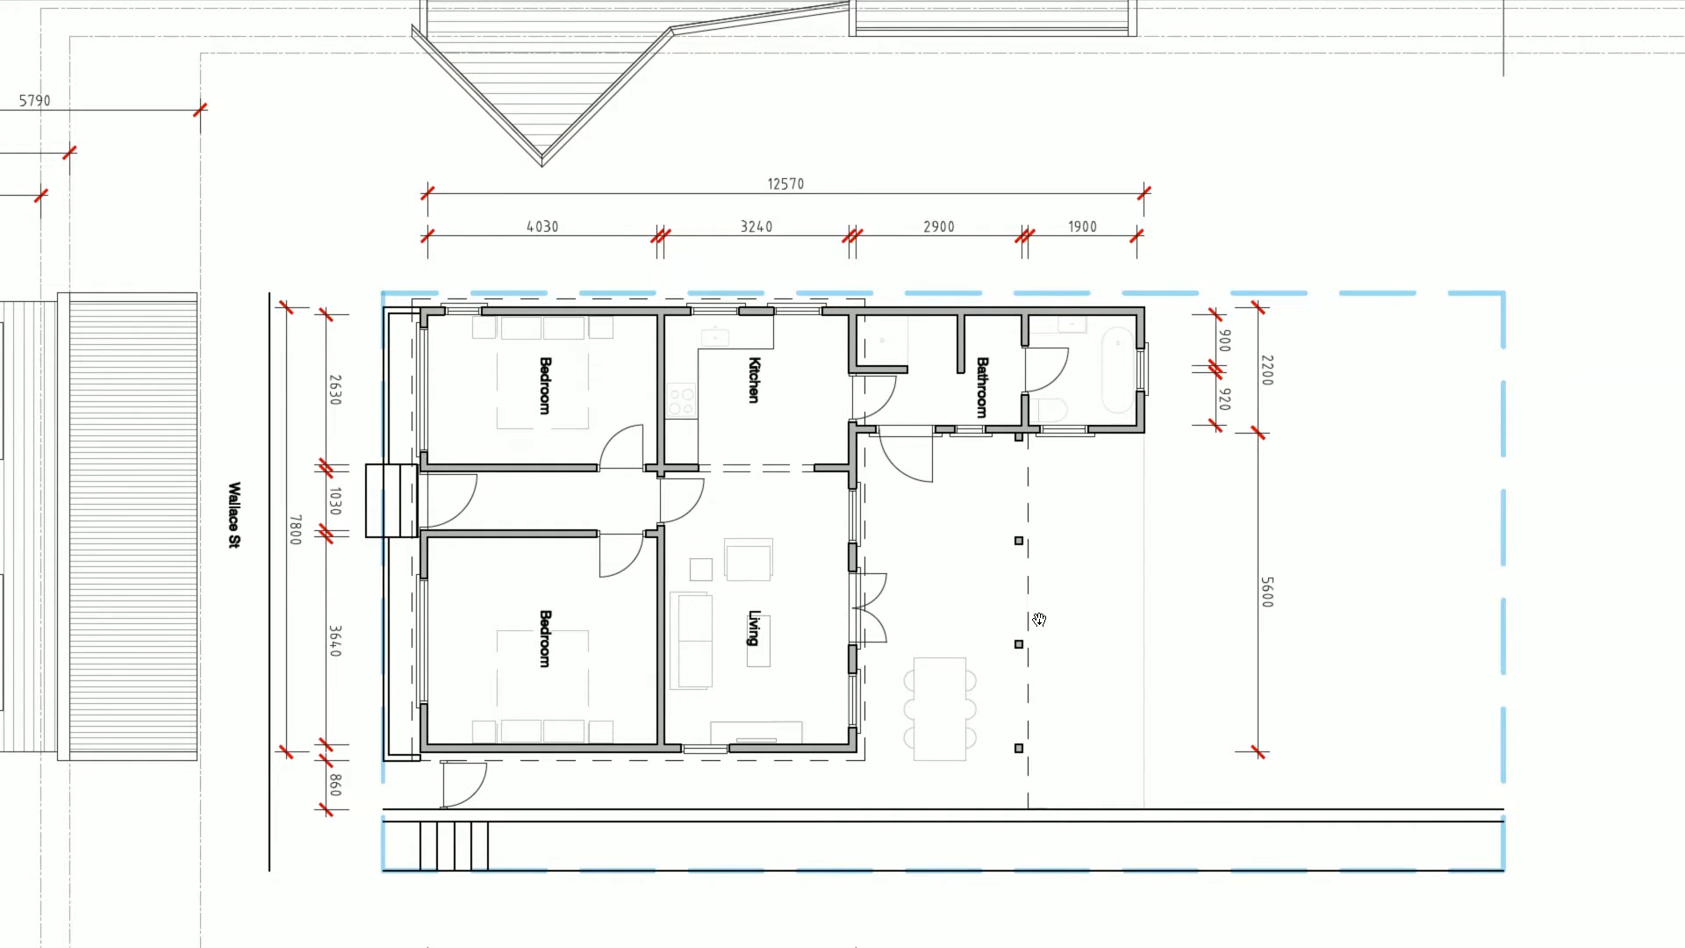
pyautogui.hotkey('alt', 'Tab')
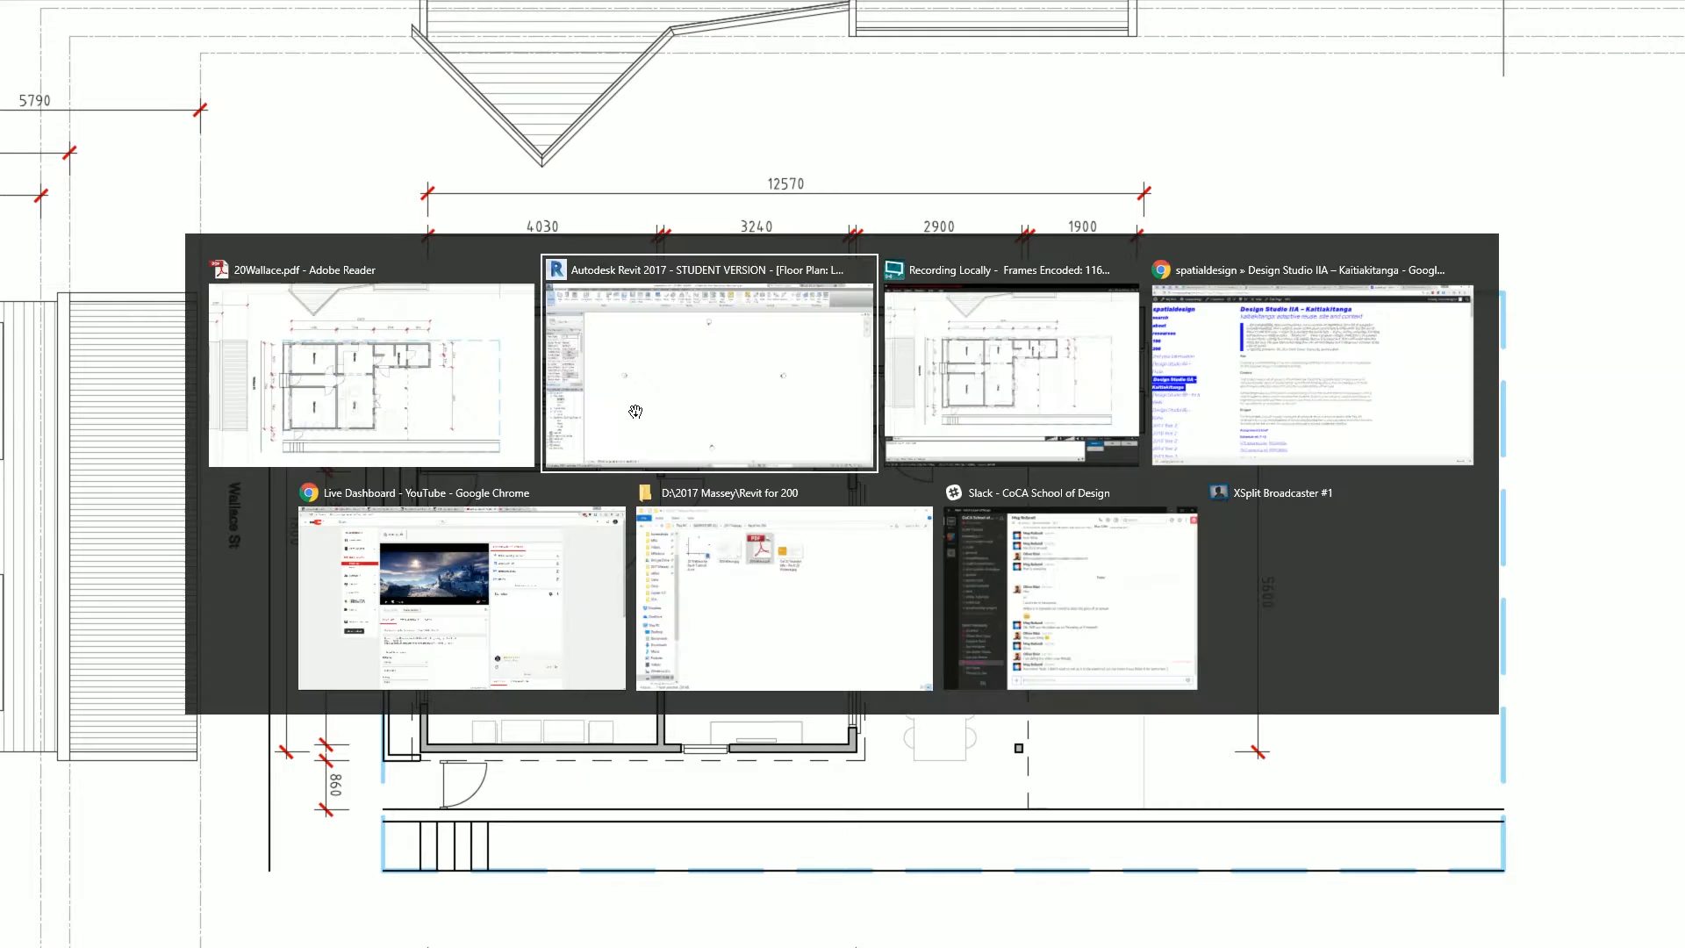
# - Start the Wall tool with Height enabled and Wall Centerline as the location line
pyautogui.click(636, 419)
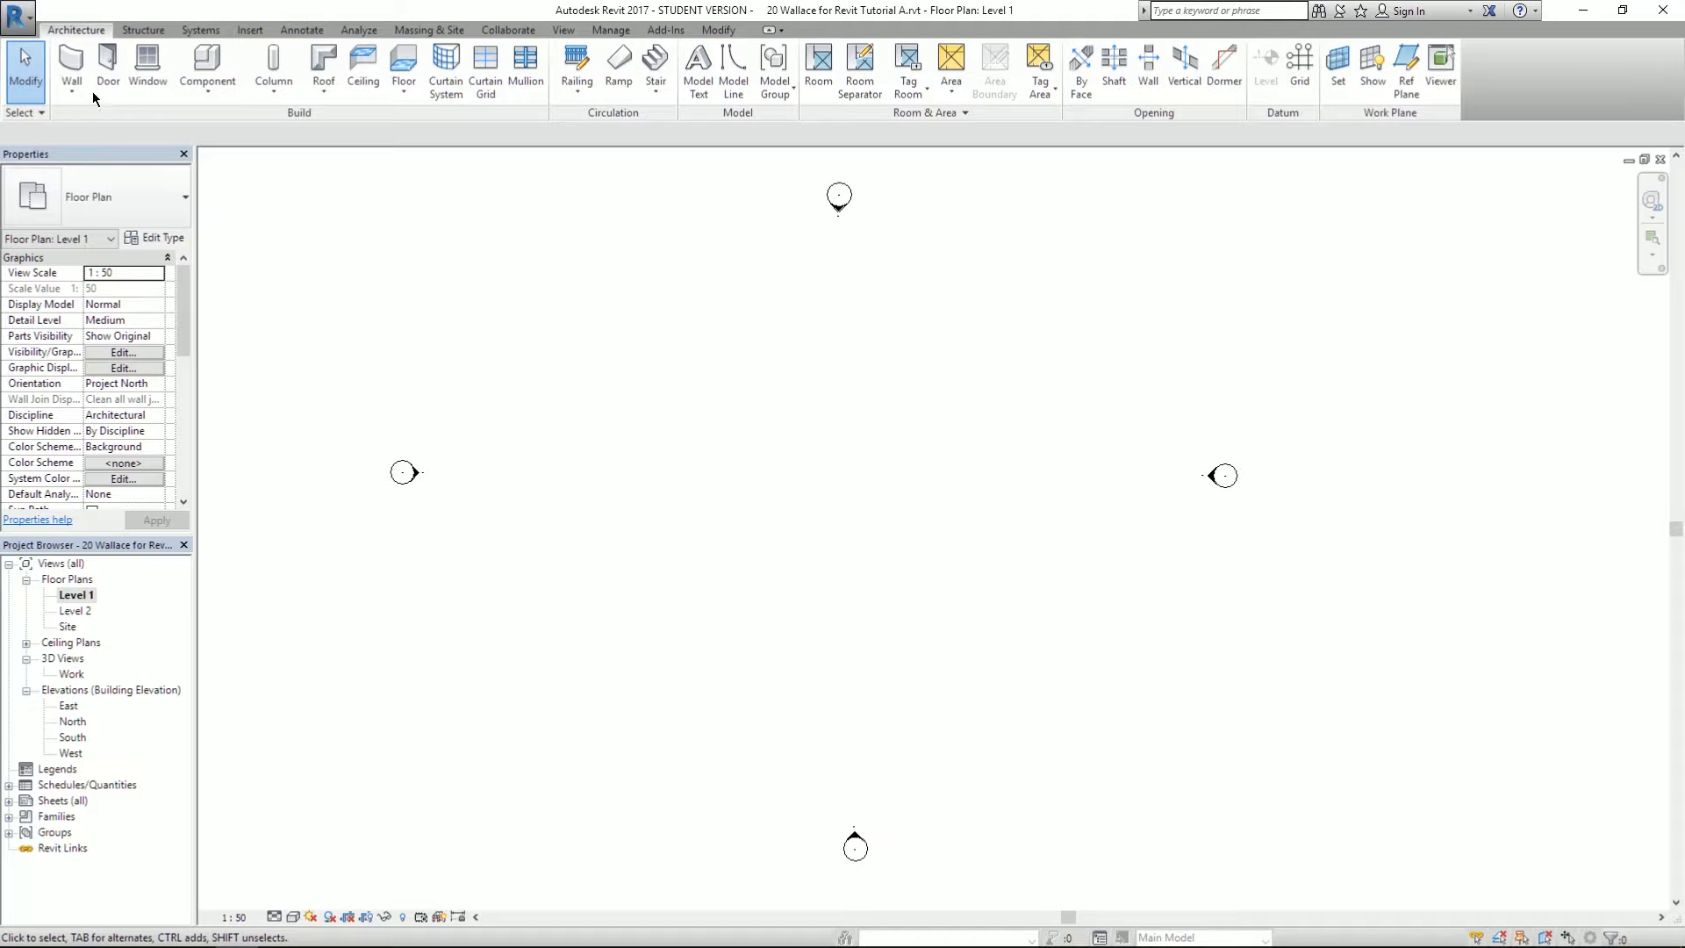
pyautogui.click(72, 60)
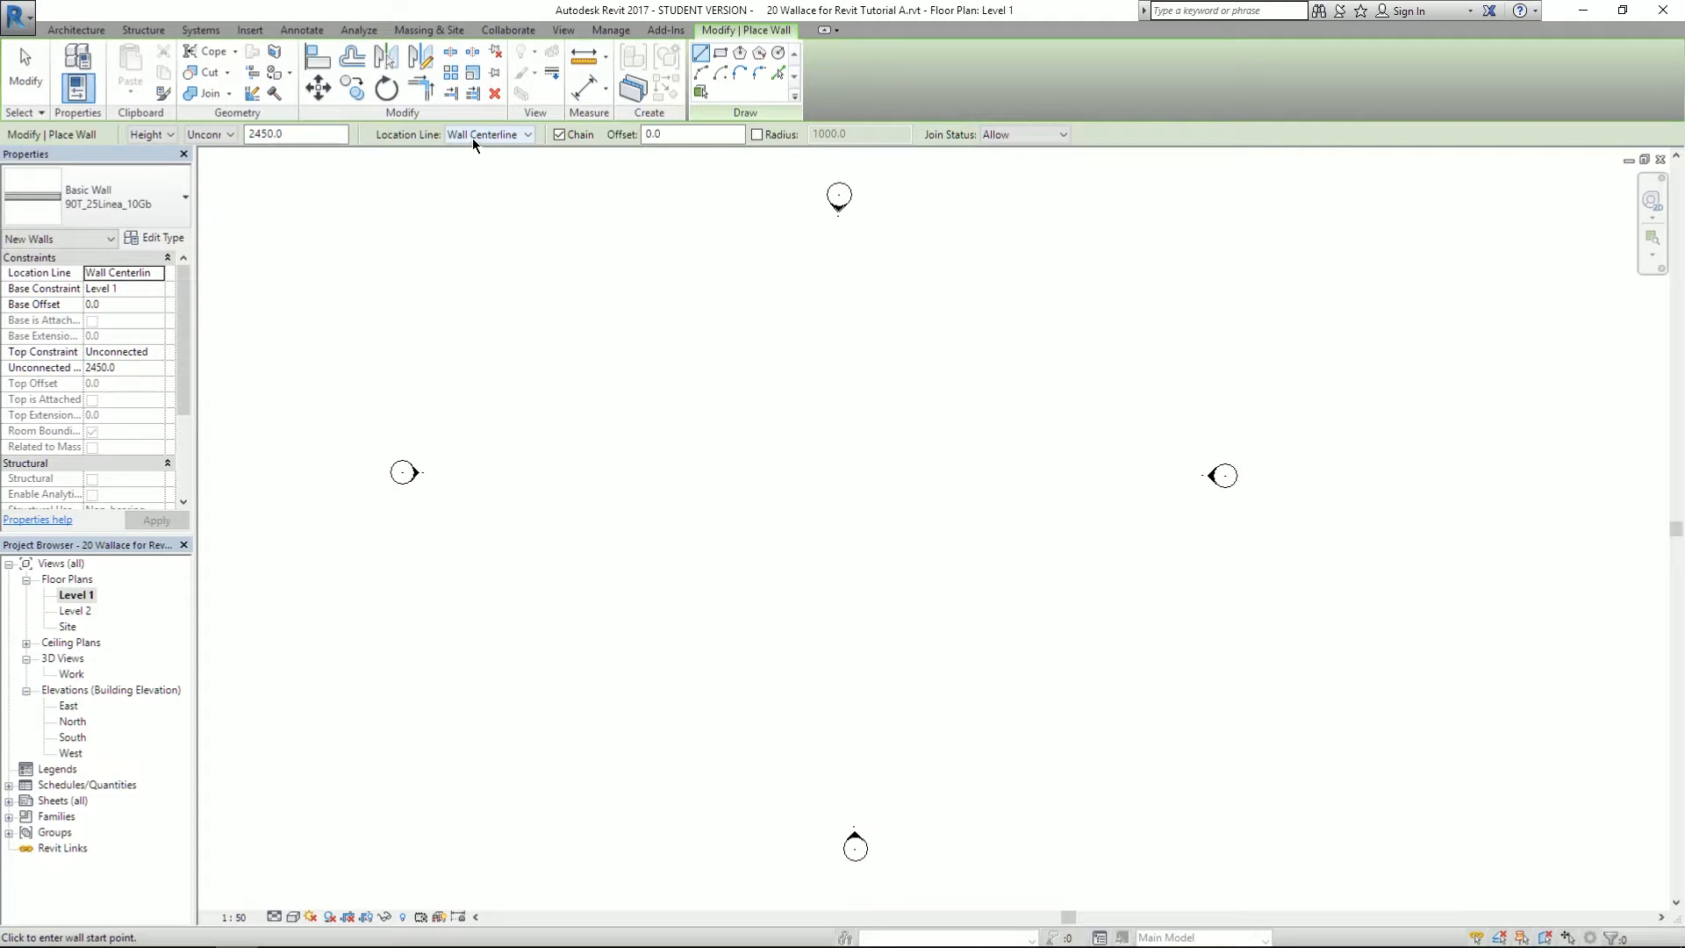
pyautogui.click(149, 136)
pyautogui.click(458, 135)
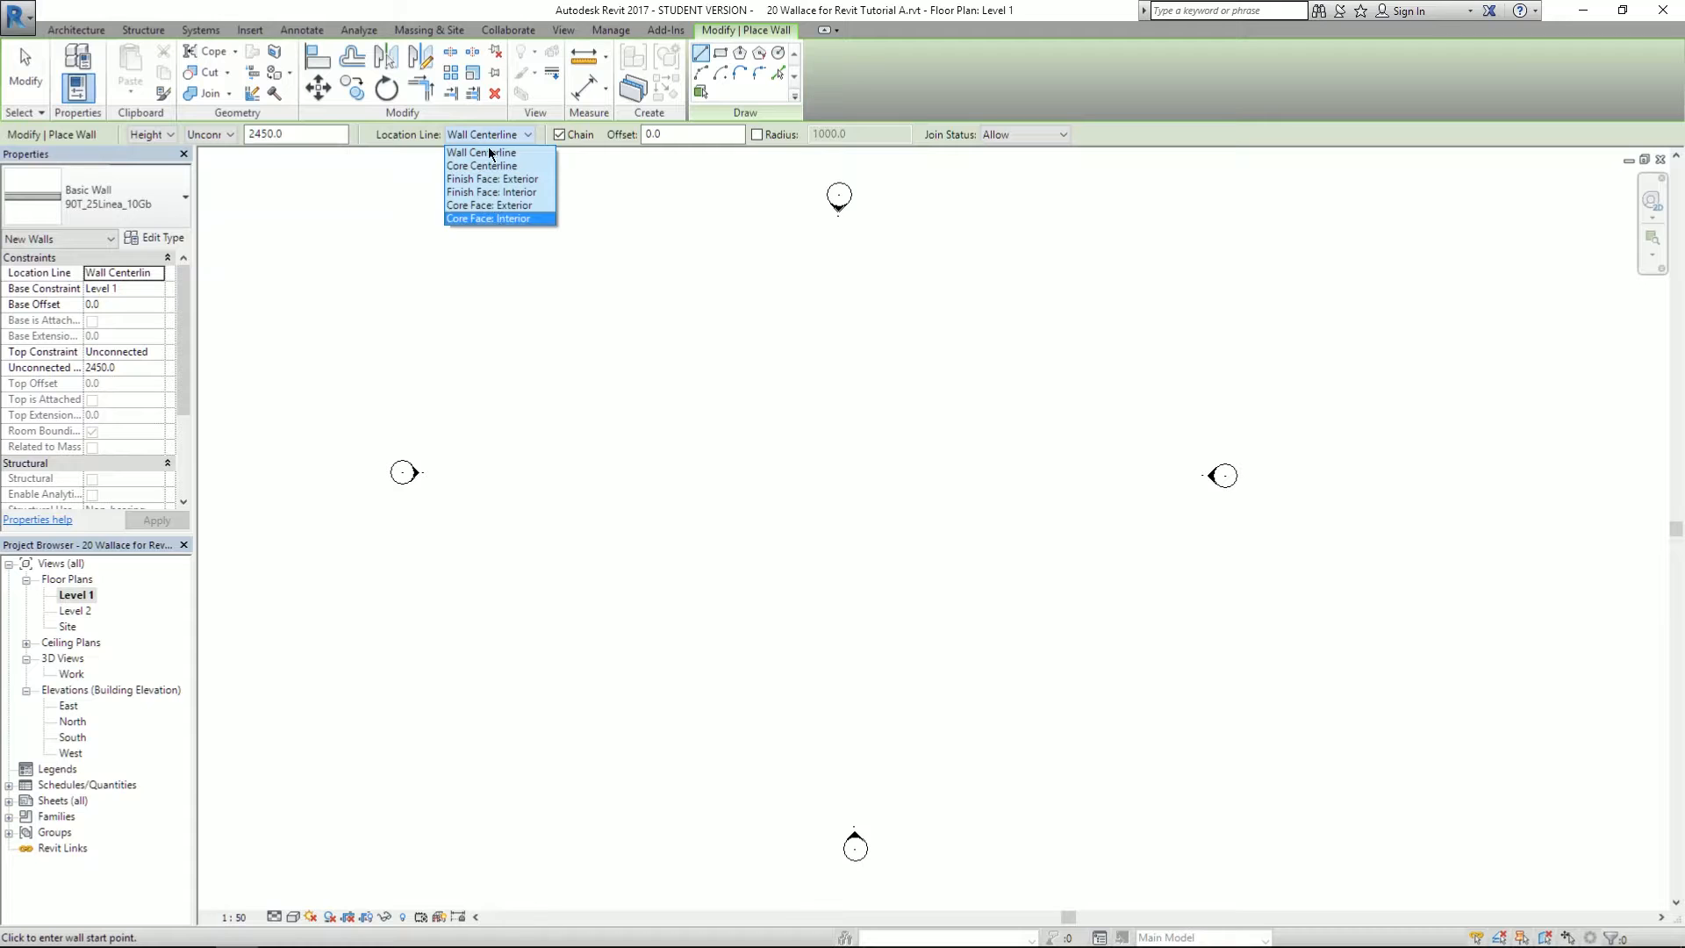
pyautogui.click(496, 134)
pyautogui.hotkey('alt', 'Tab')
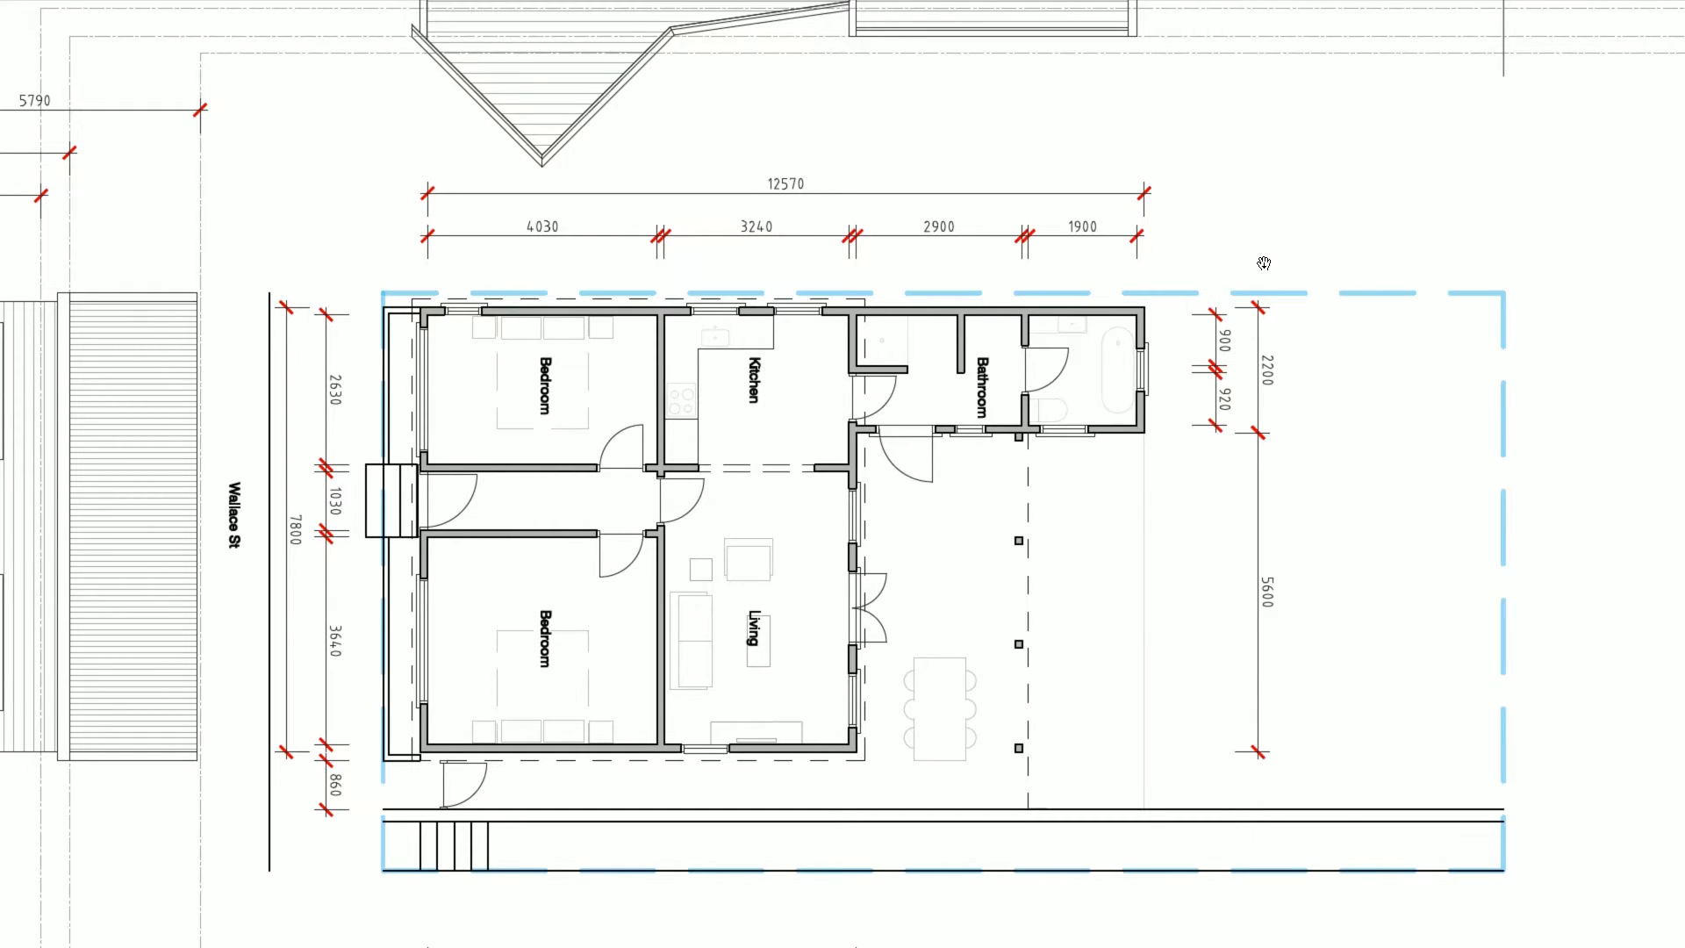
# - Draw the first horizontal outer wall, 12570 mm long, from the chosen start point
pyautogui.hotkey('alt', 'Tab')
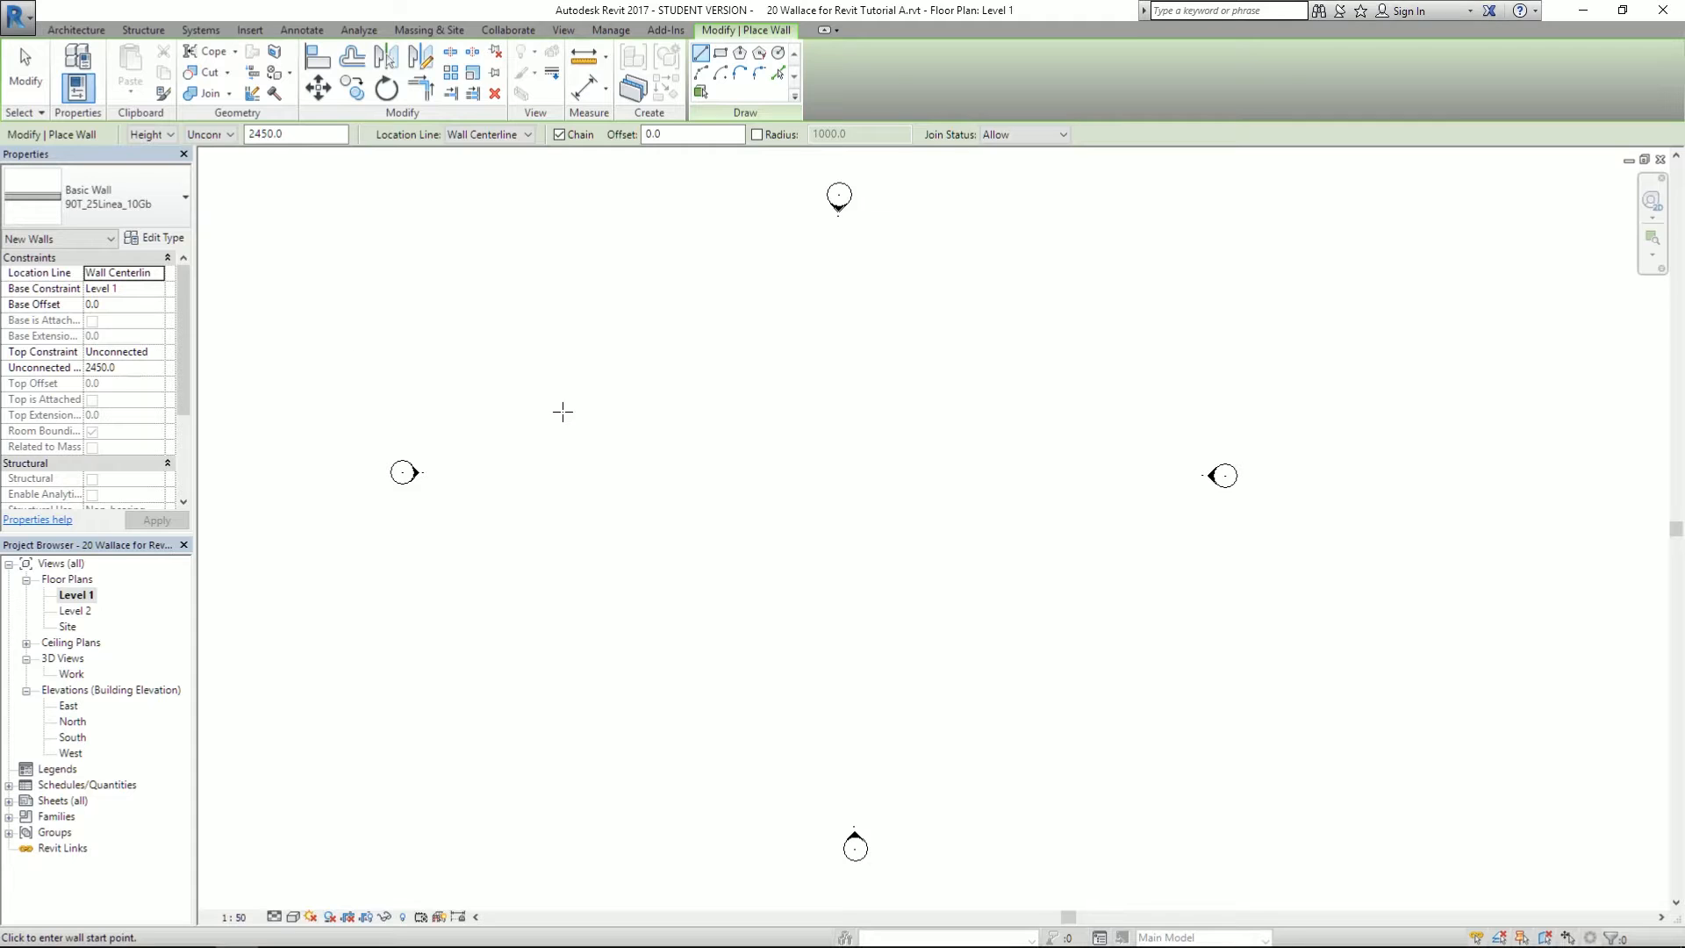
pyautogui.click(517, 329)
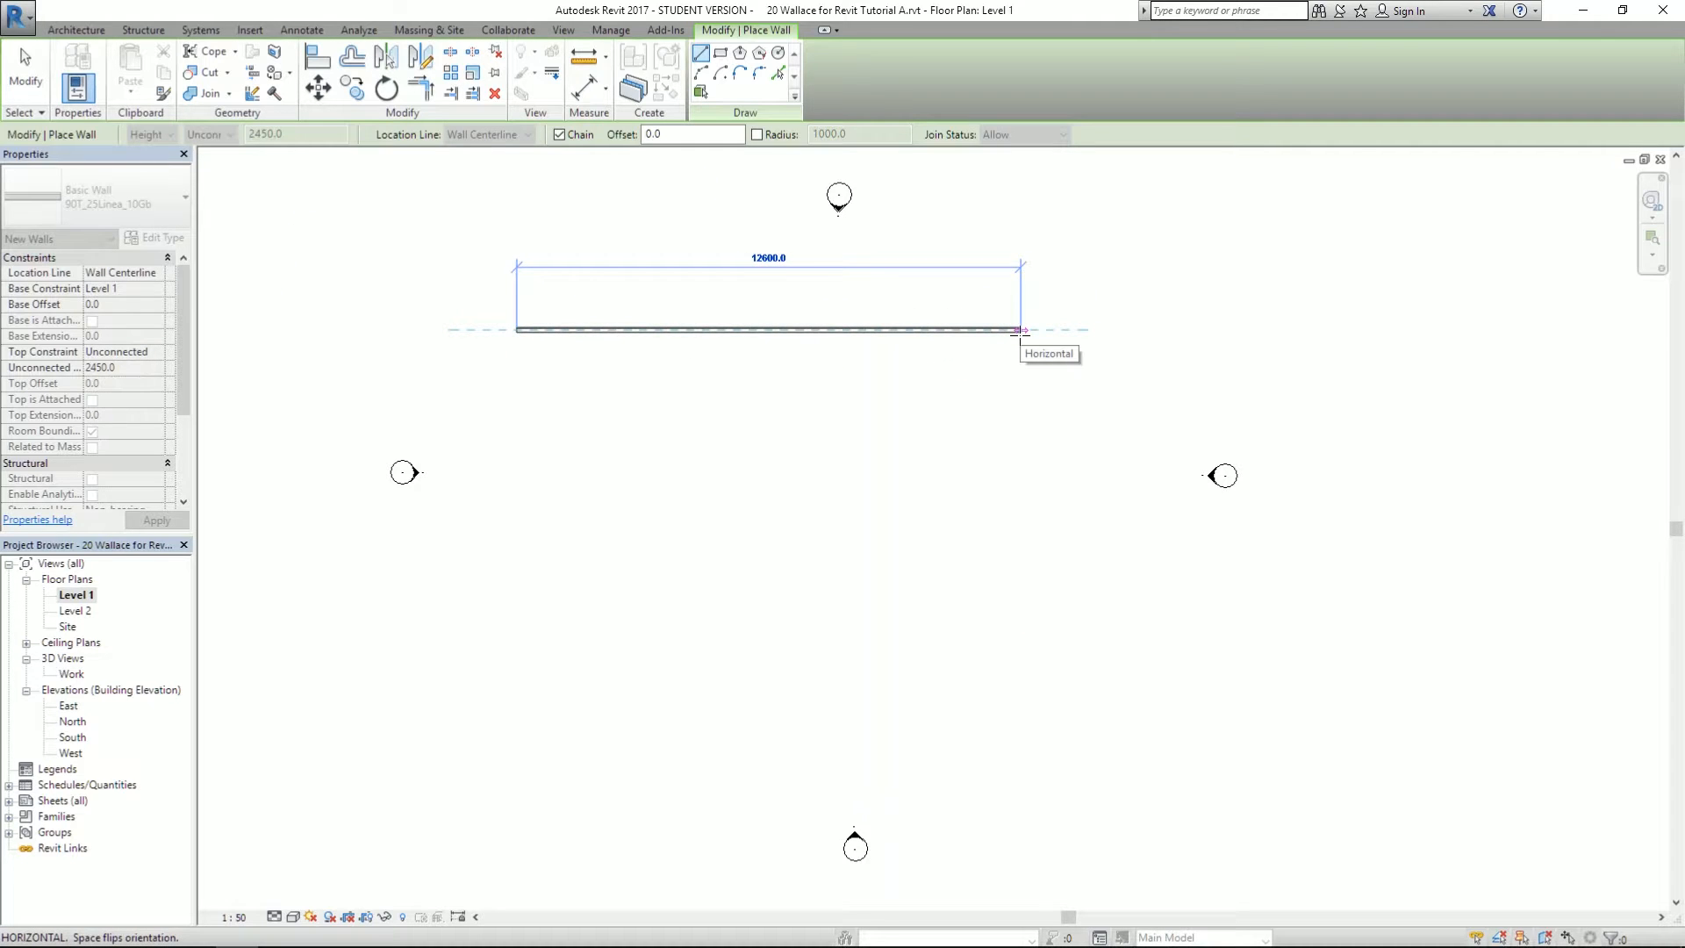
pyautogui.write('12570')
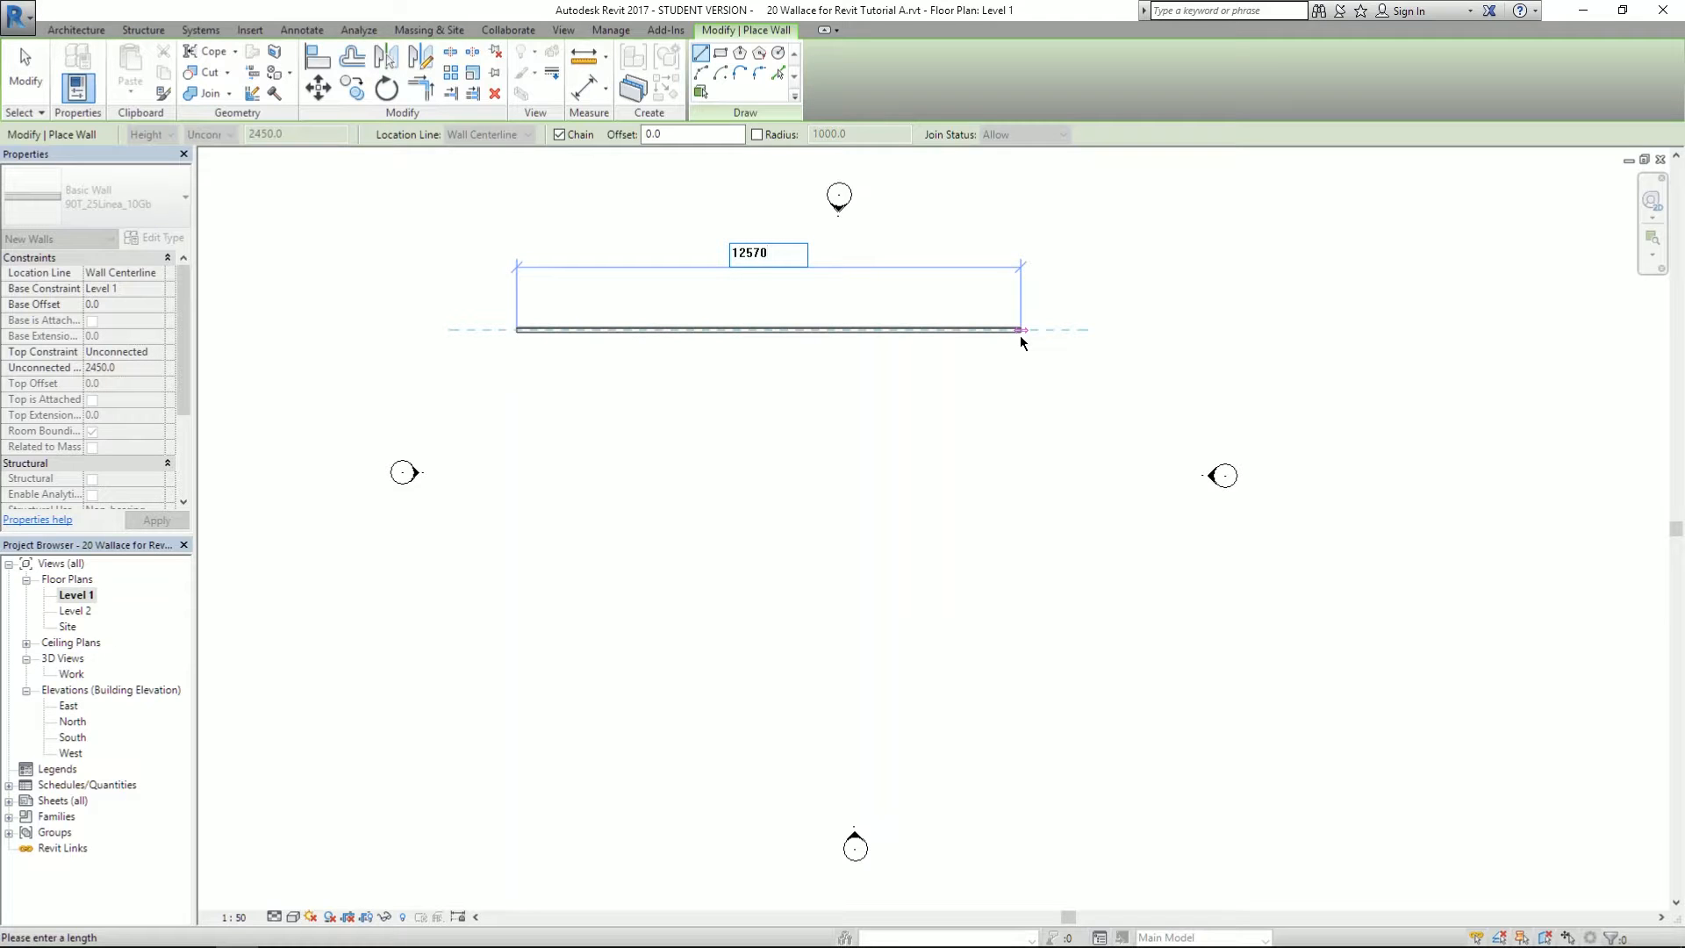
pyautogui.press('Return')
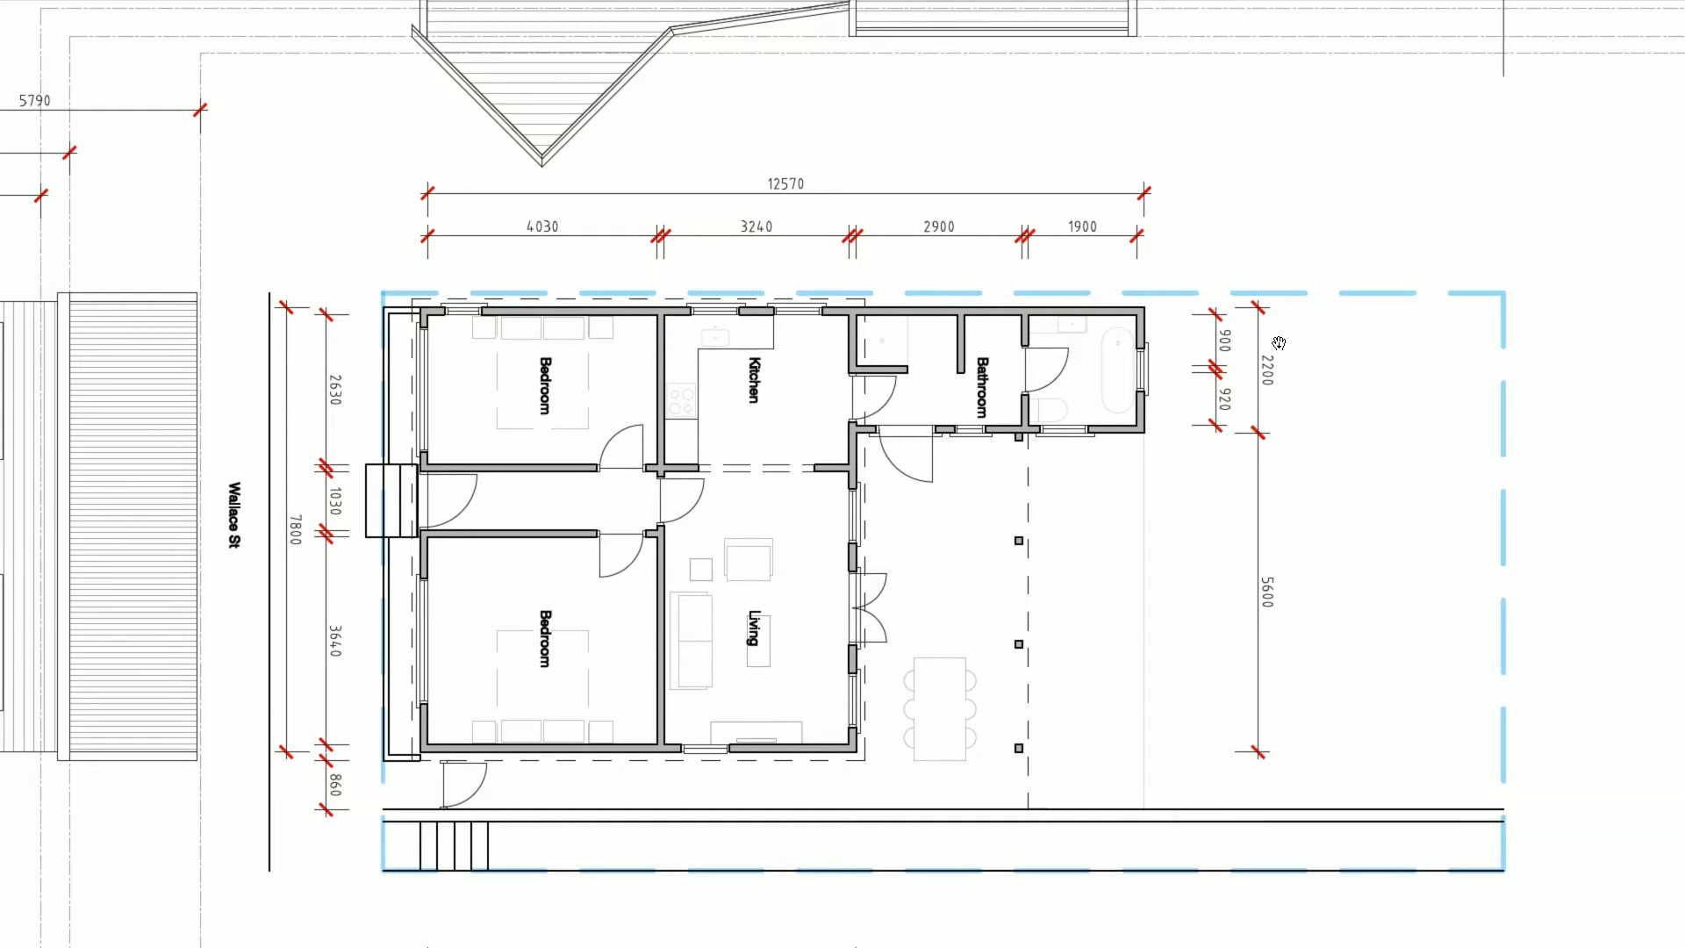
# - Continue the wall chain with a 2200 mm vertical segment
pyautogui.hotkey('alt', 'Tab')
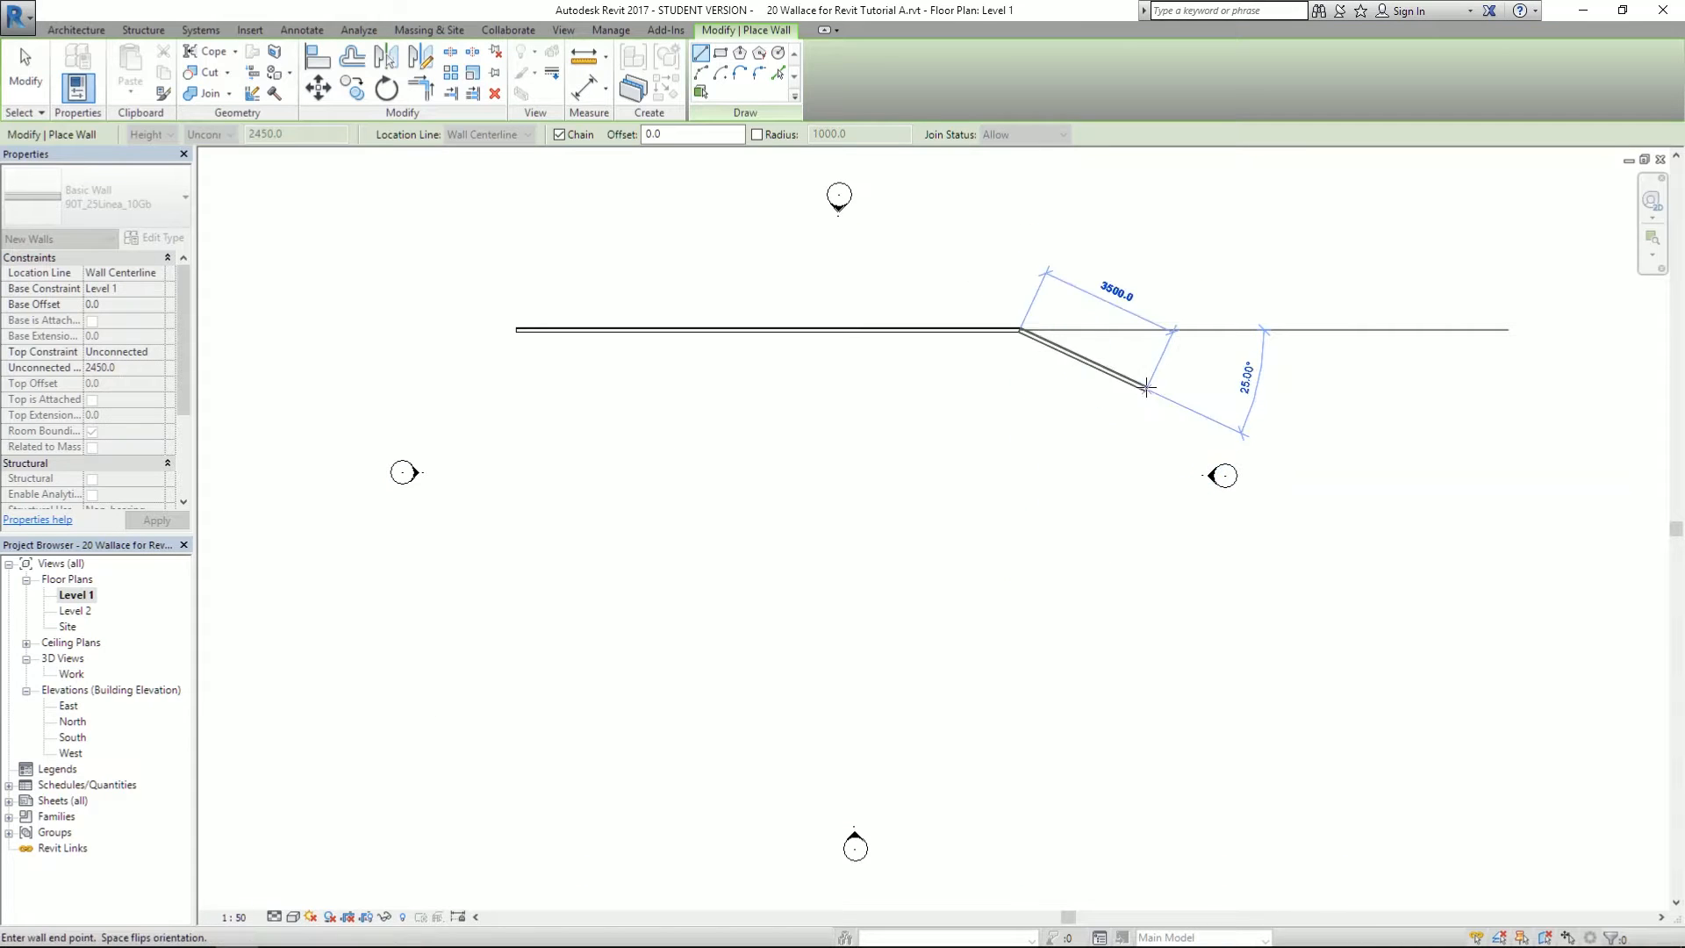
pyautogui.scroll(2, 1021, 449)
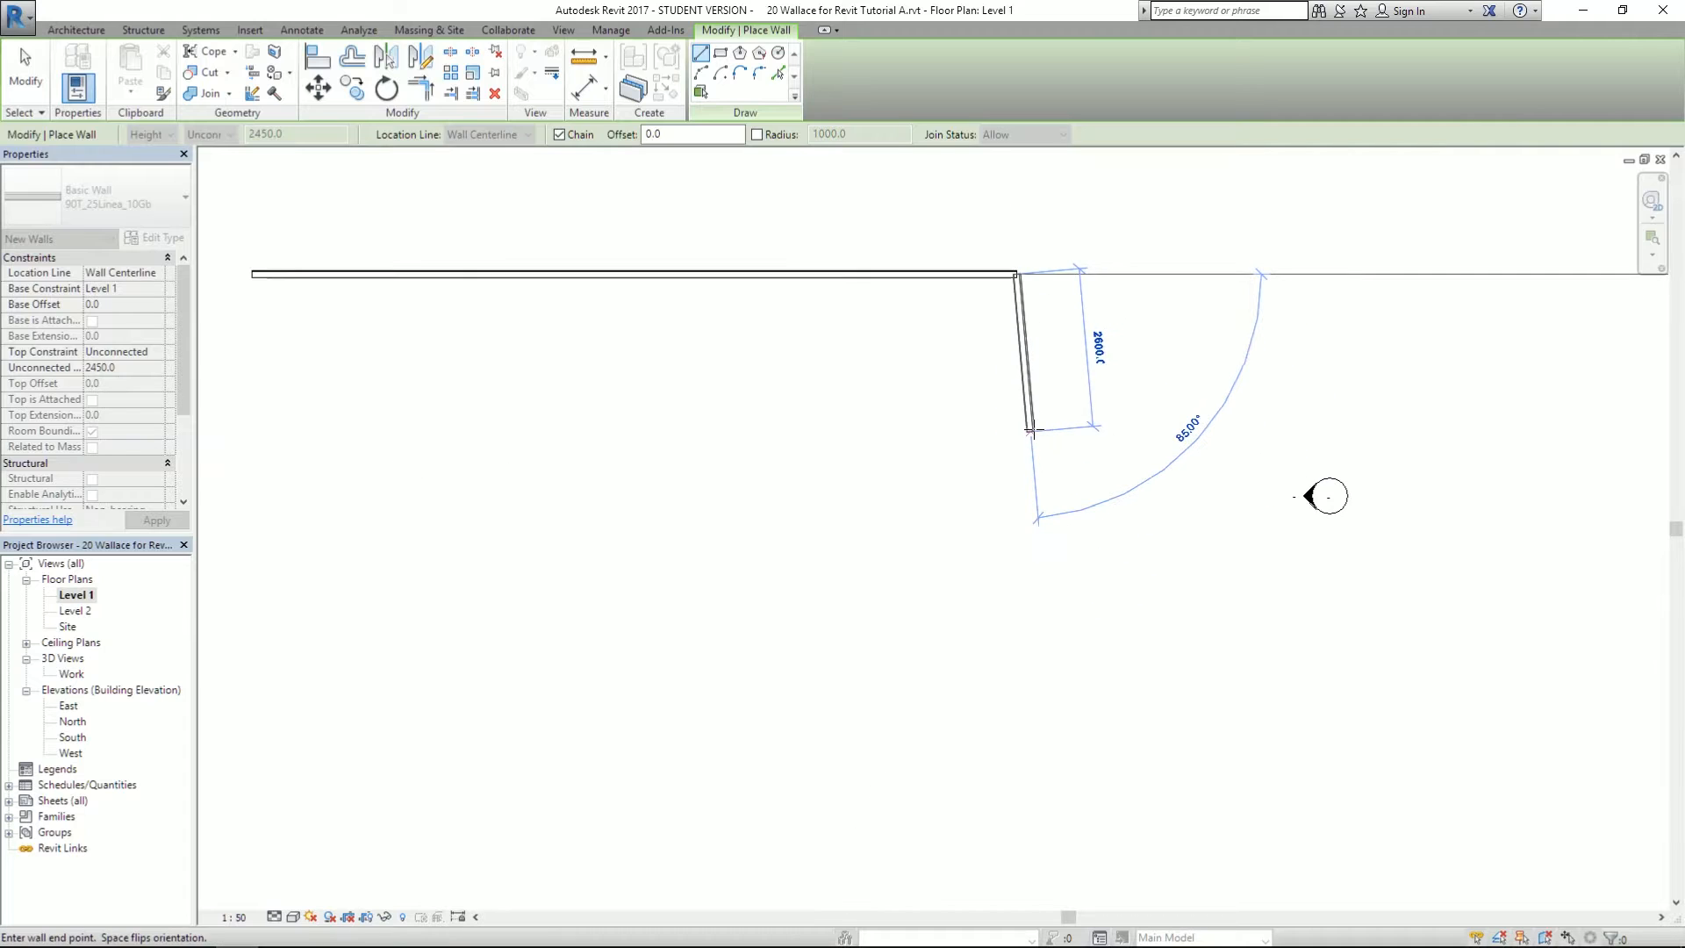
pyautogui.write('2')
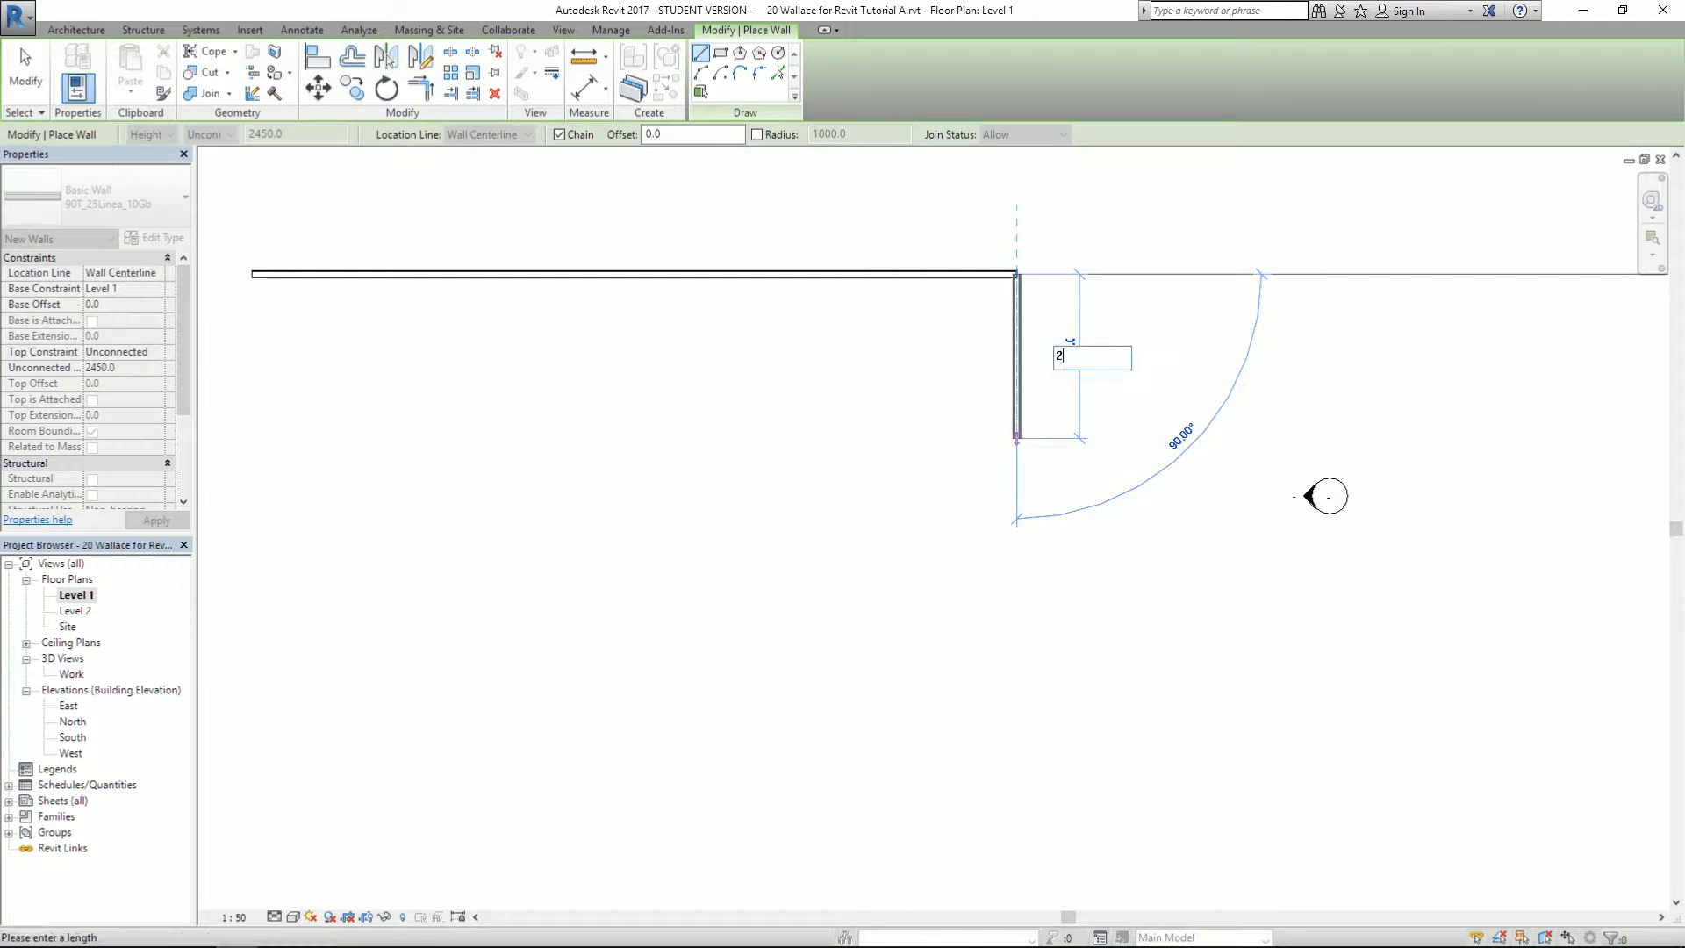
pyautogui.write('200')
pyautogui.press('Return')
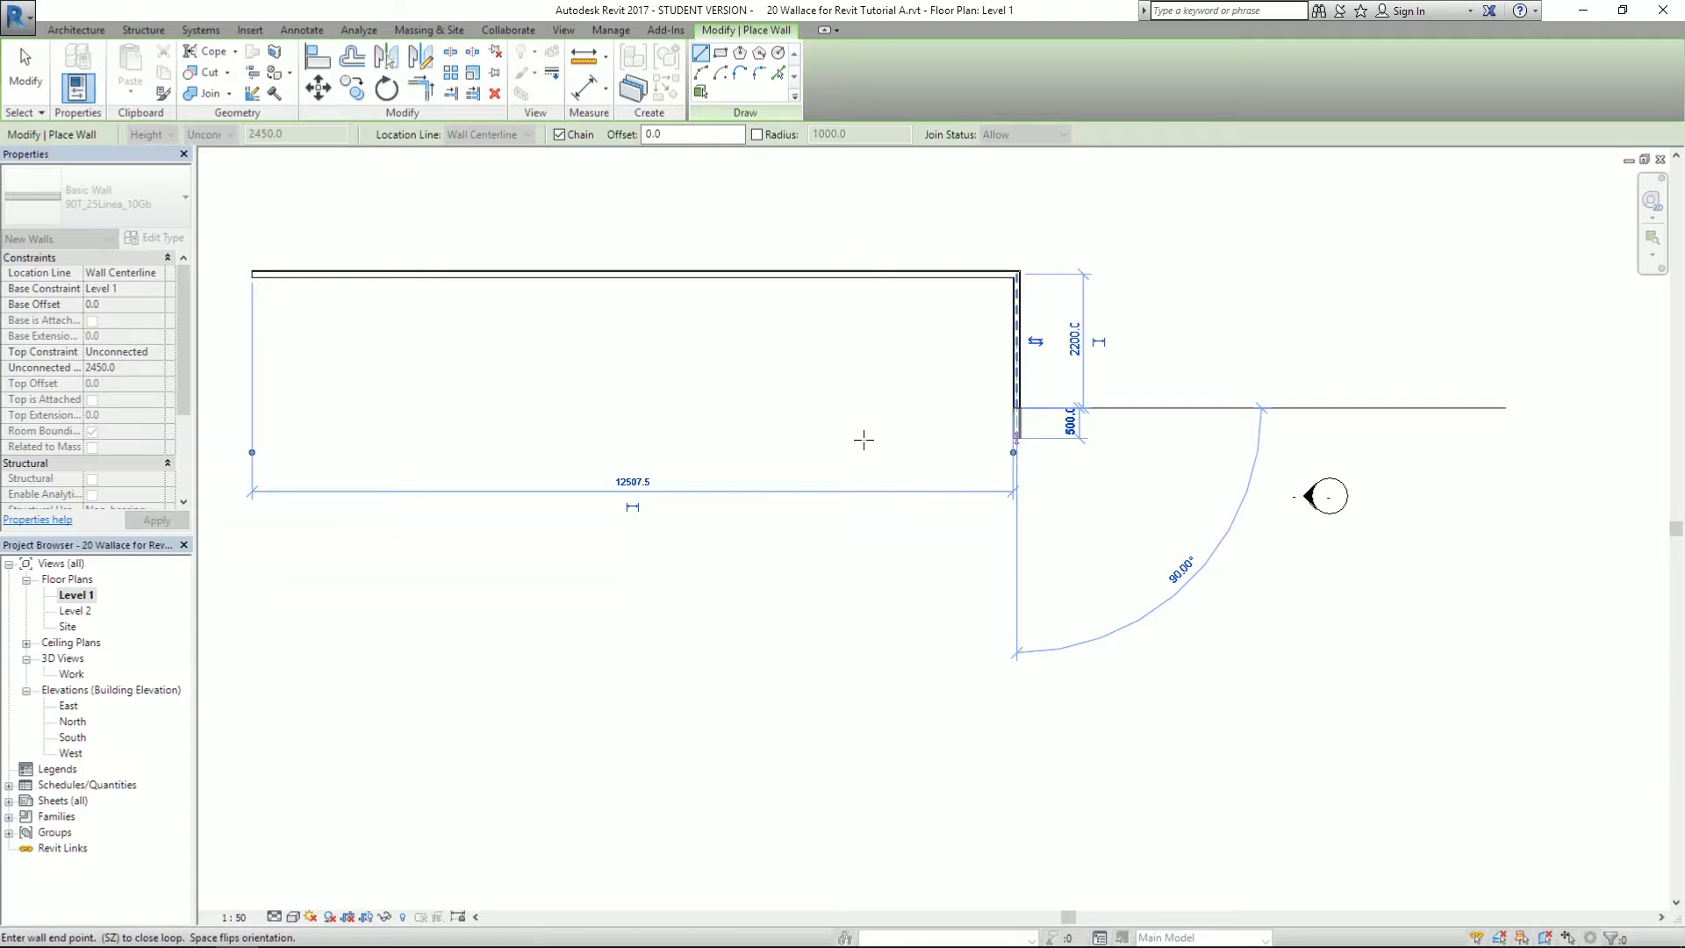
# - Check the reference plan, then add the 1900, 2900 and 5600 mm wall segments
pyautogui.hotkey('alt', 'Tab')
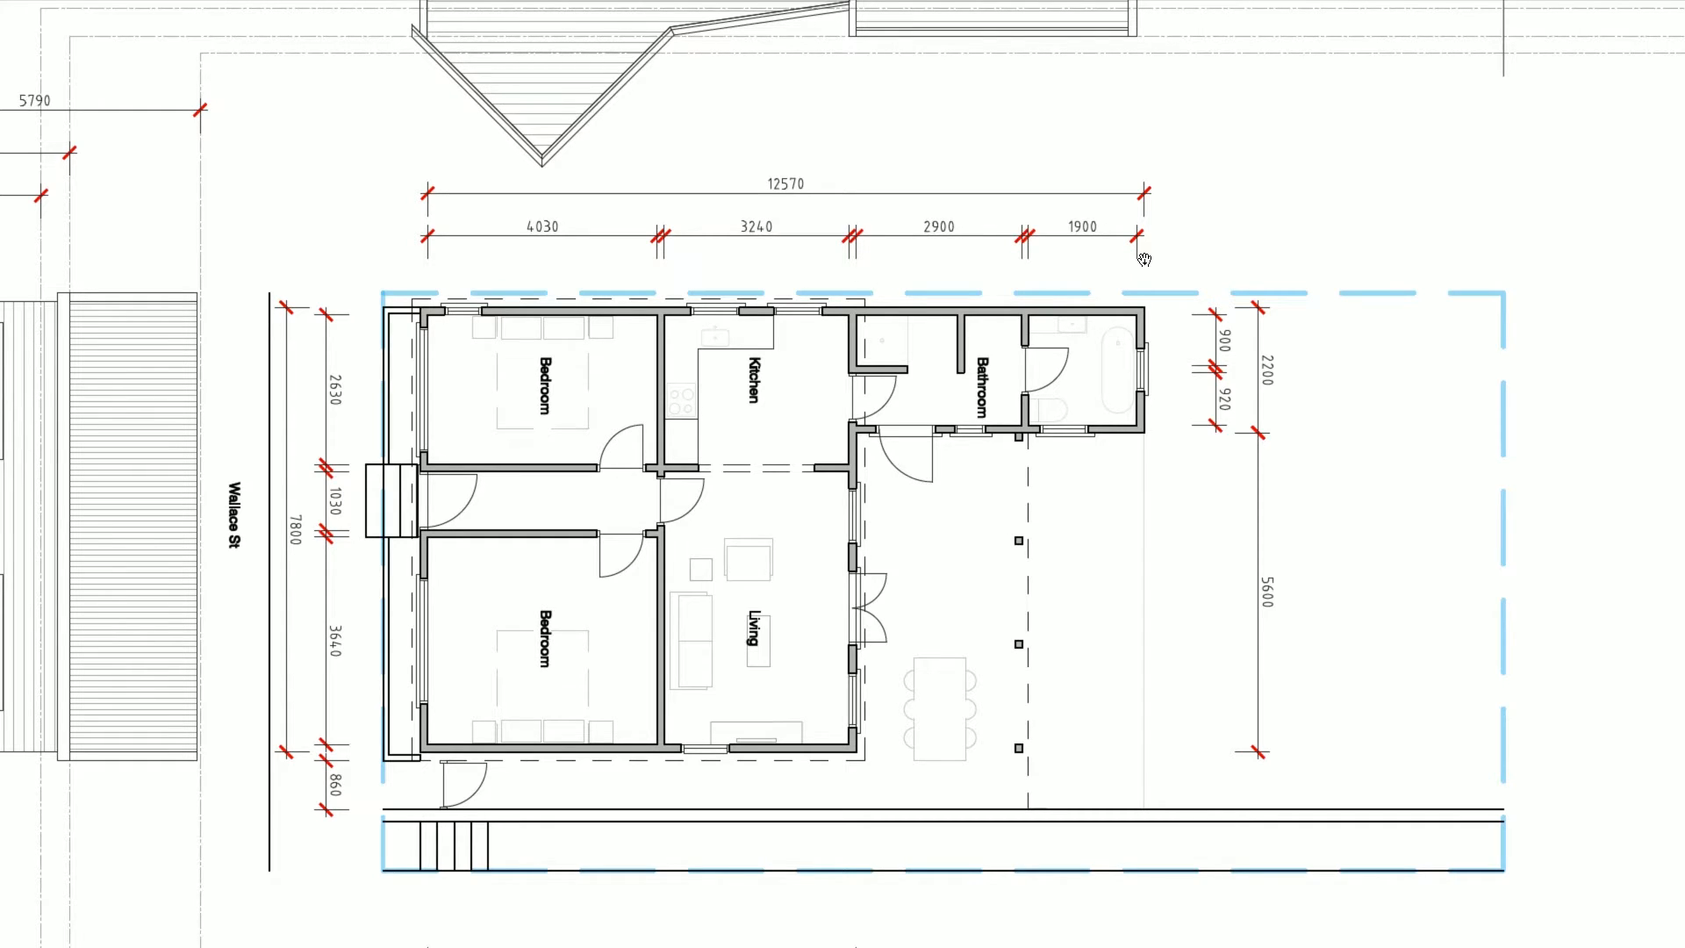
pyautogui.moveTo(1067, 693)
pyautogui.mouseDown()
pyautogui.moveTo(989, 271)
pyautogui.moveTo(1063, 664)
pyautogui.mouseUp()
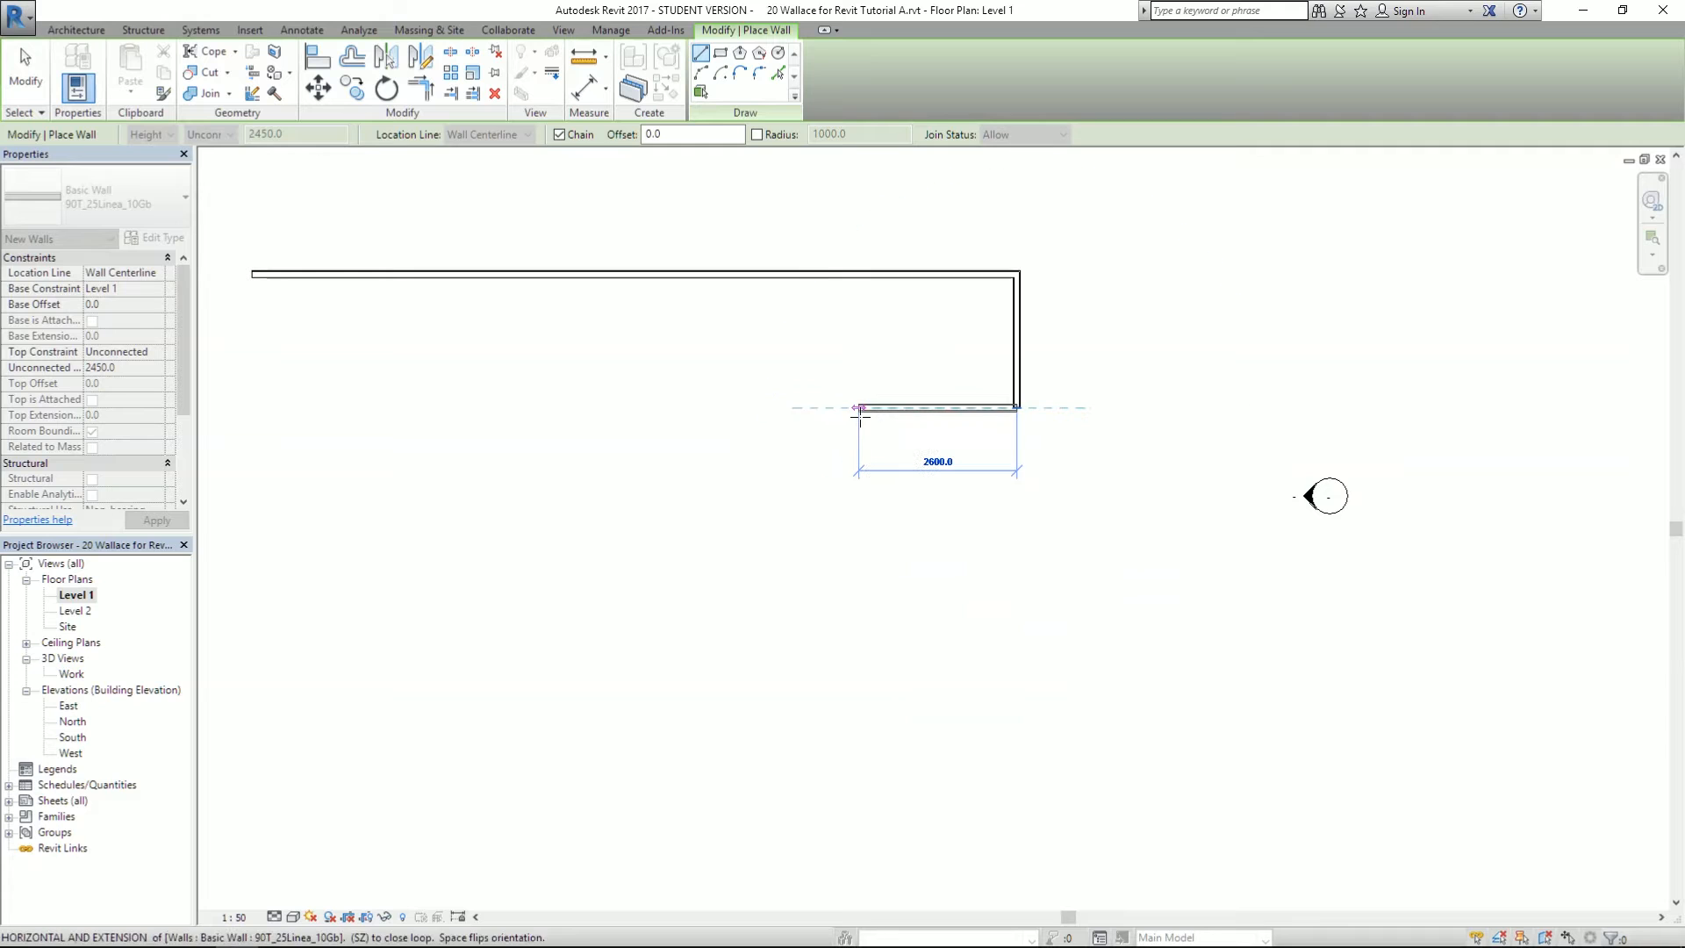
pyautogui.write('1900')
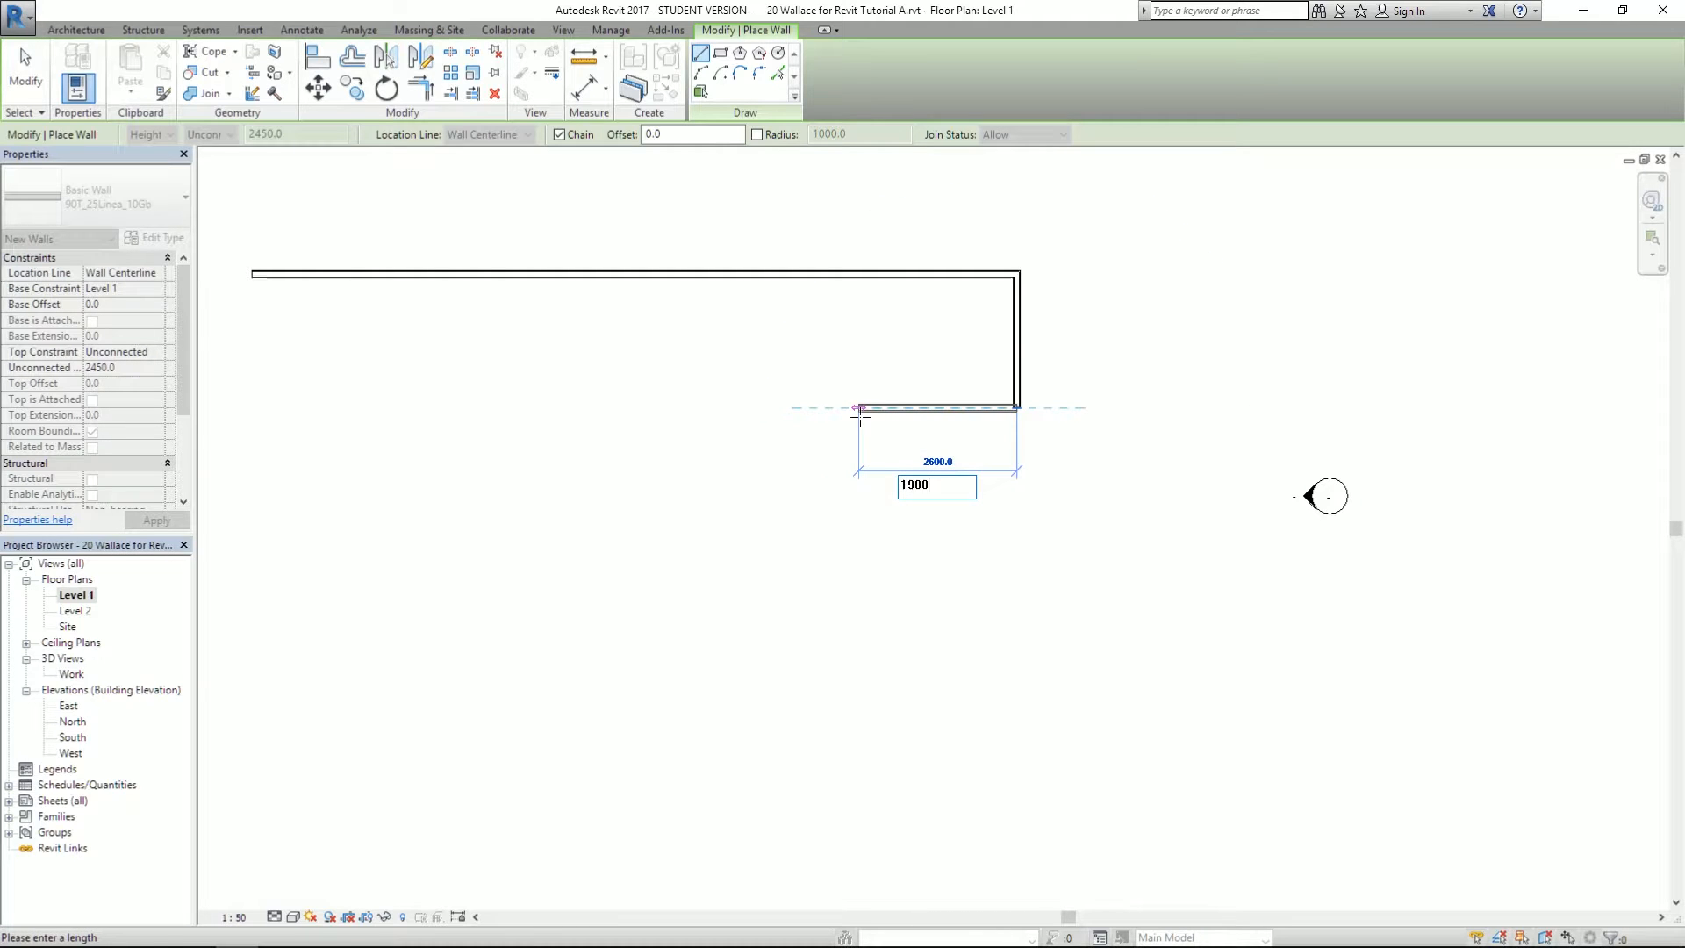
pyautogui.press('Return')
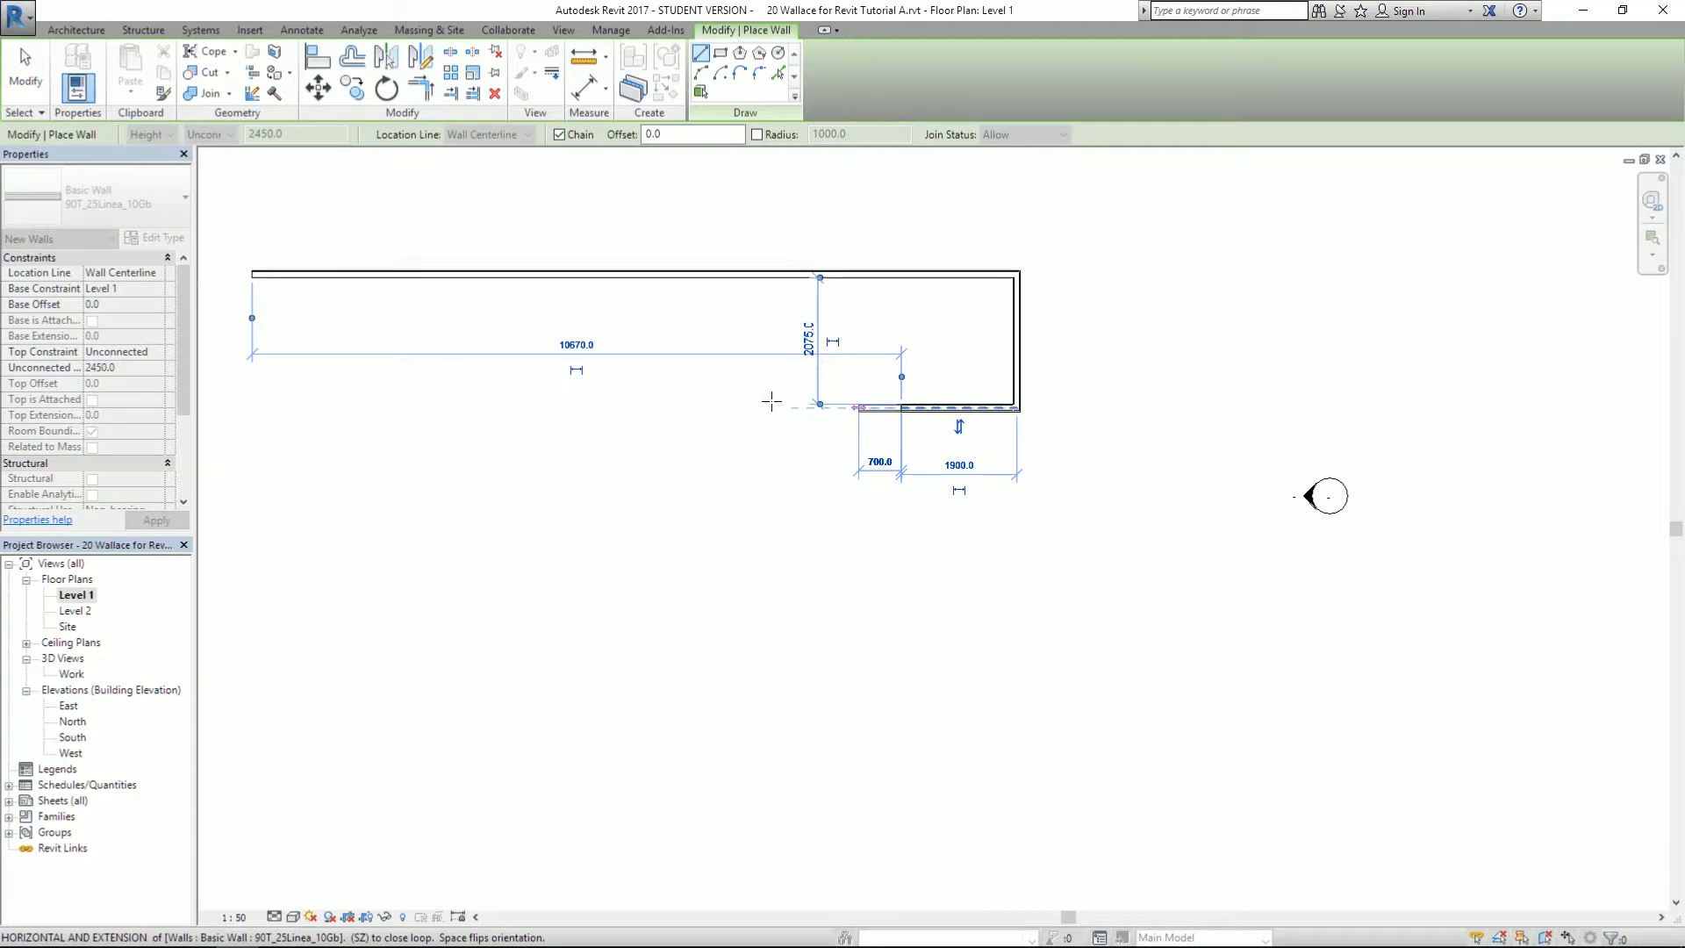
pyautogui.write('2900')
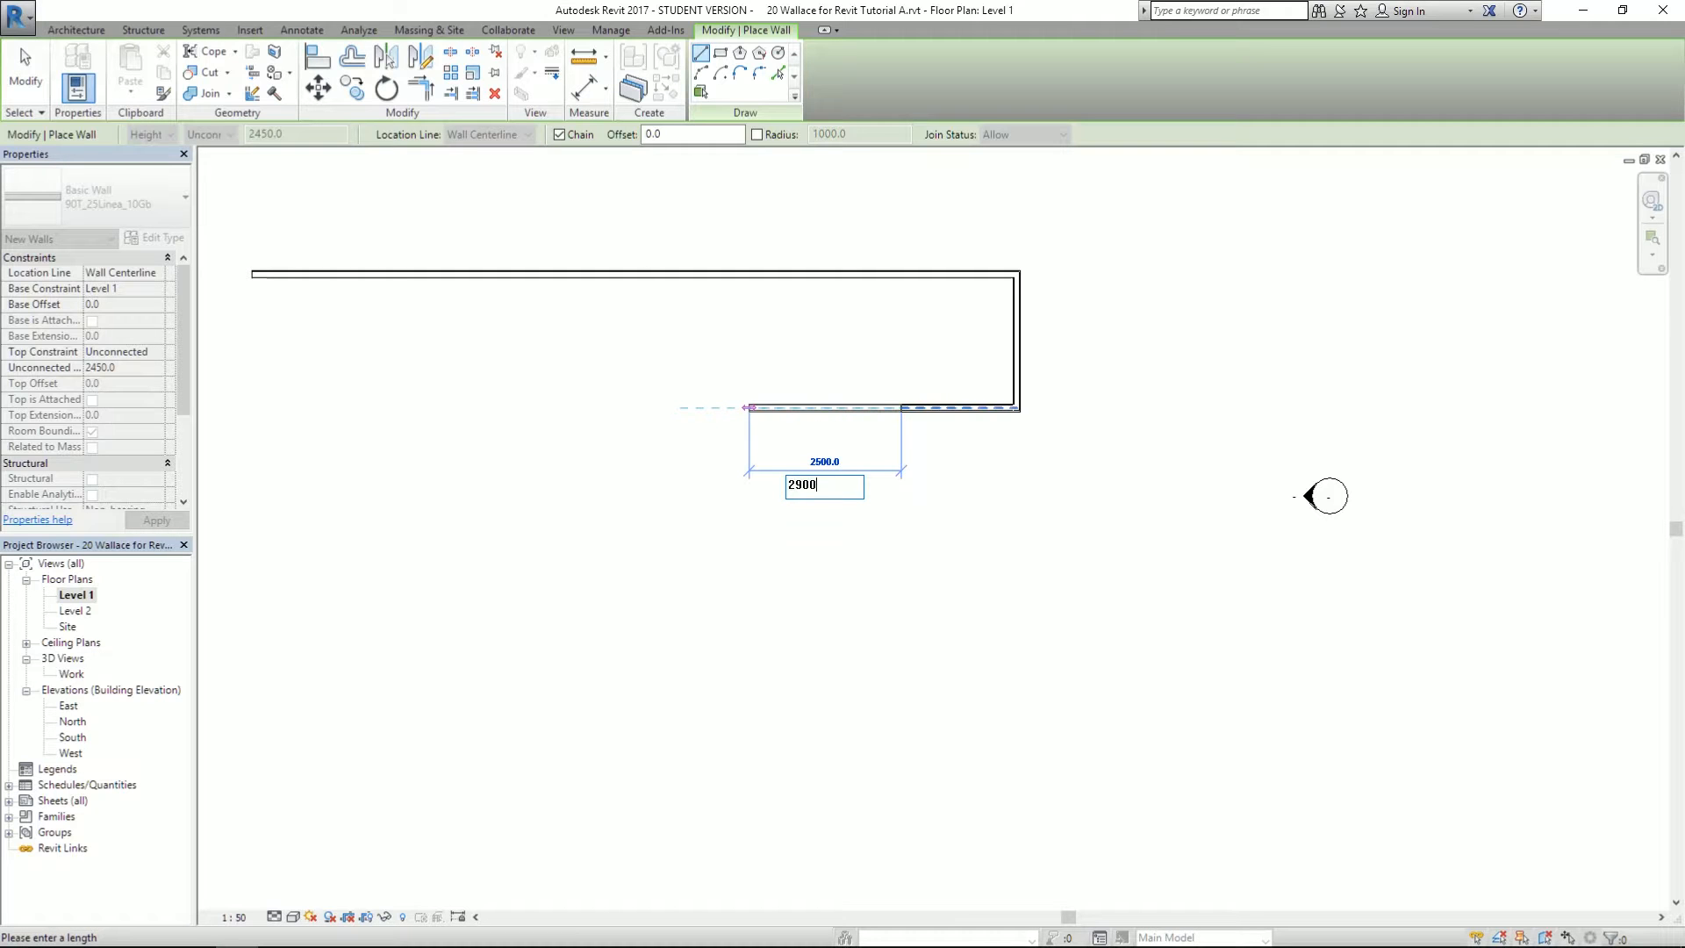
pyautogui.press('Return')
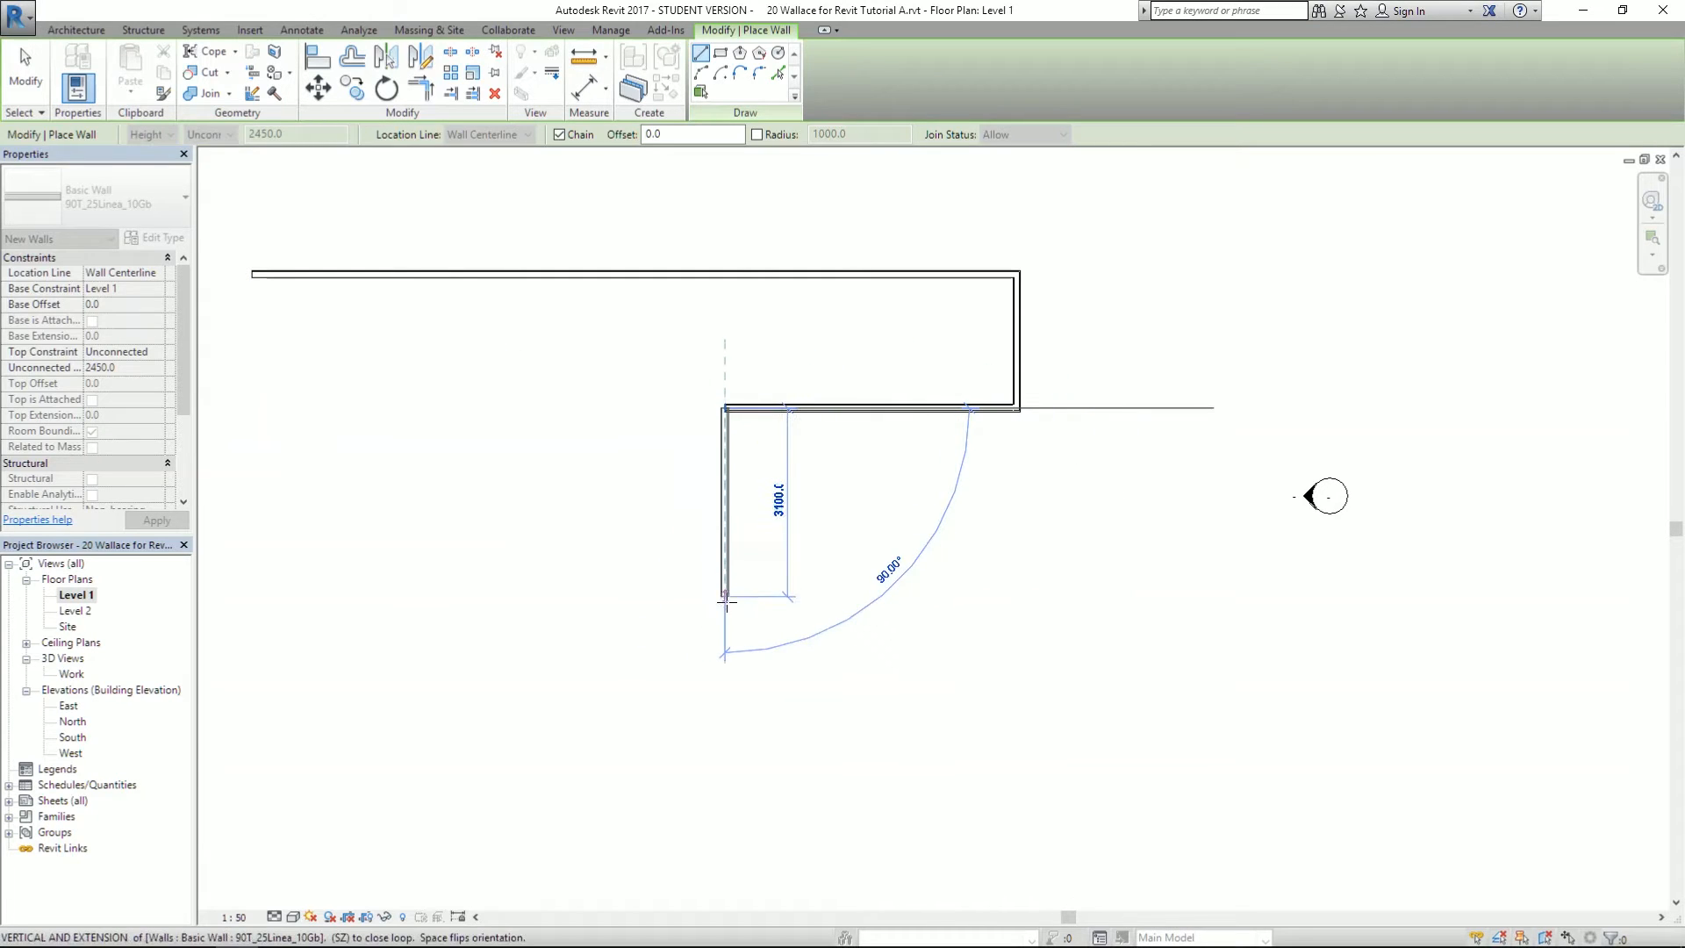
pyautogui.write('56')
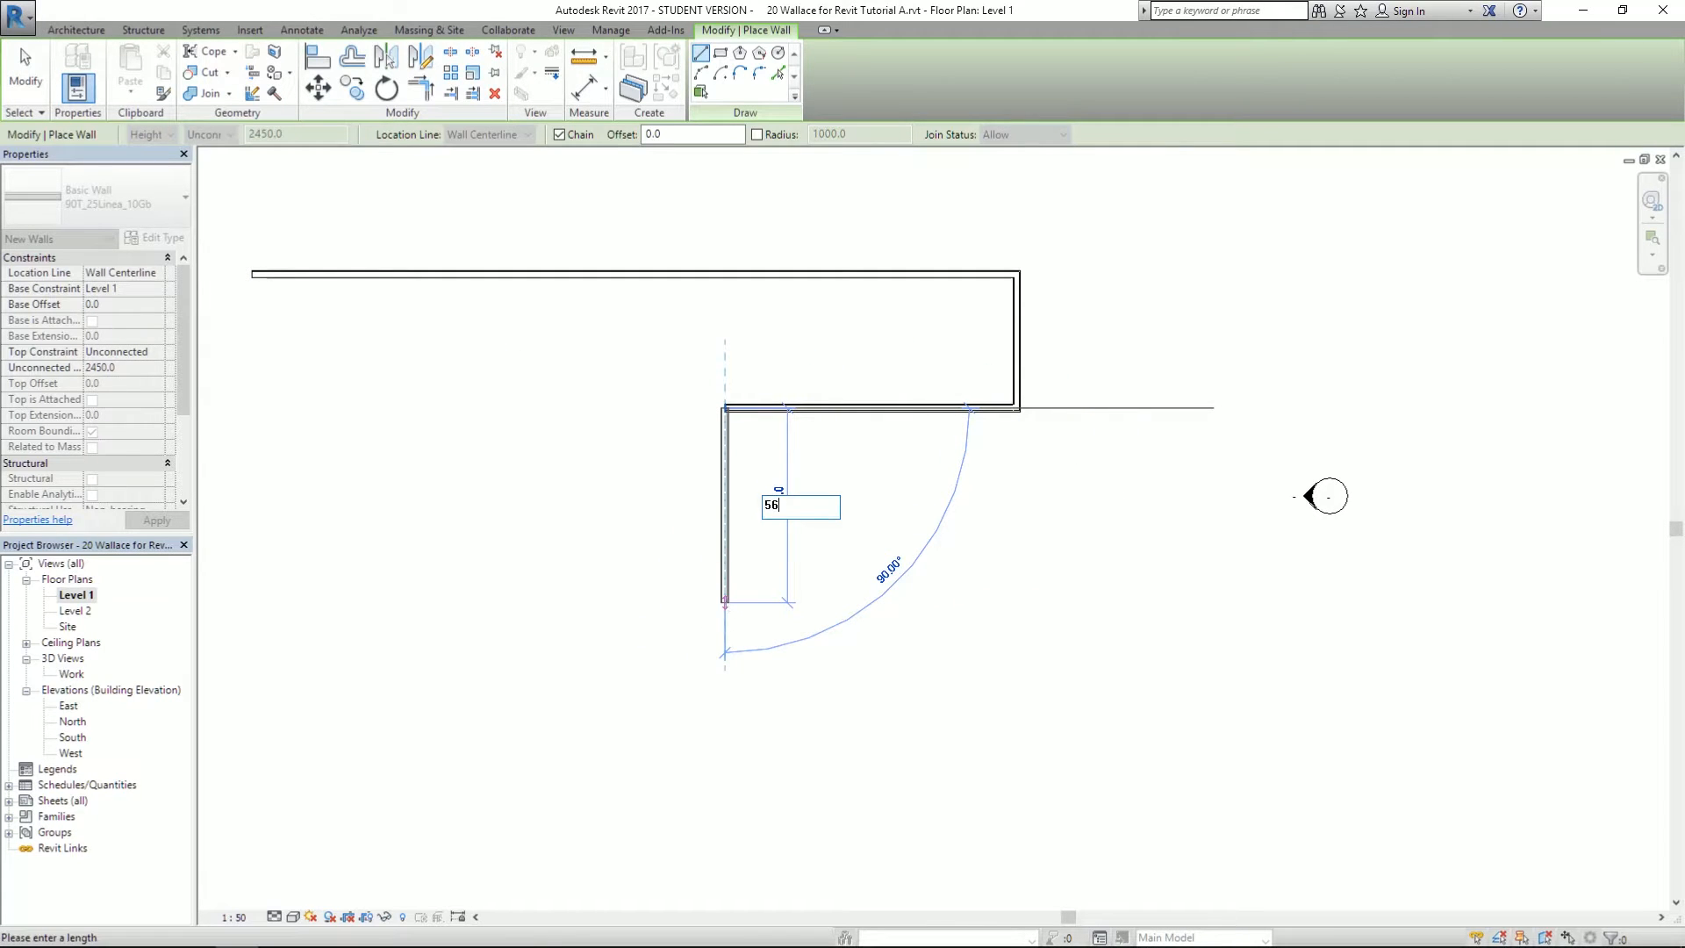
pyautogui.write('00')
pyautogui.press('Return')
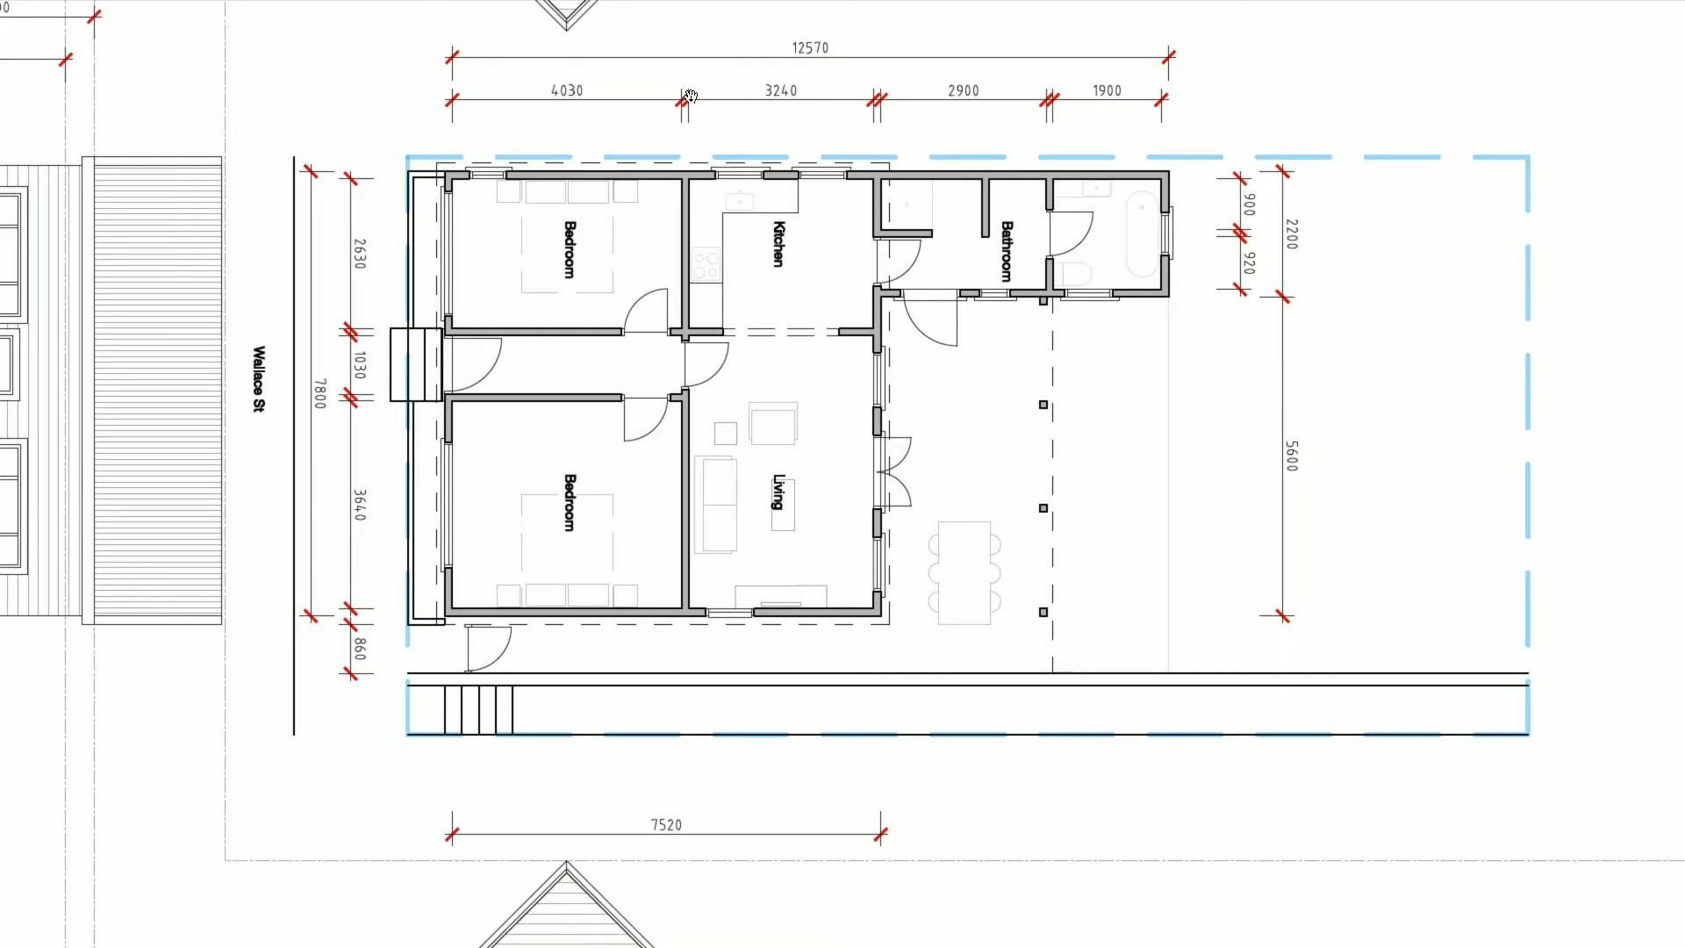
# - Add the 7520 mm bottom wall segment
pyautogui.moveTo(748, 844); pyautogui.dragTo(708, 726)
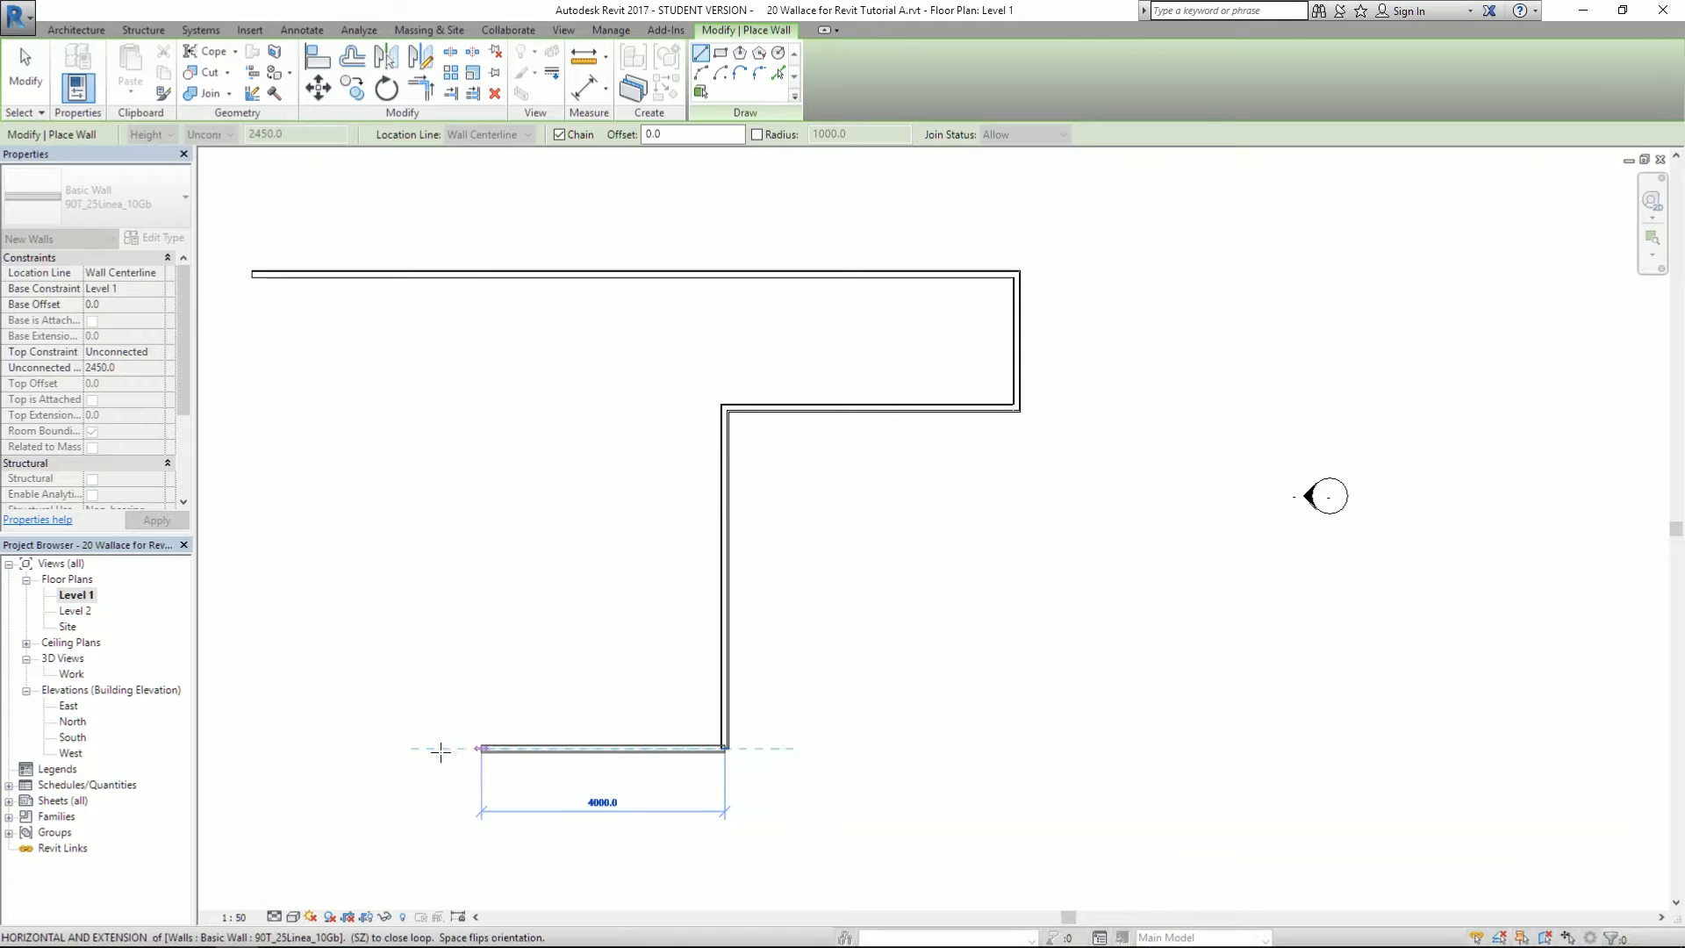
pyautogui.write('75')
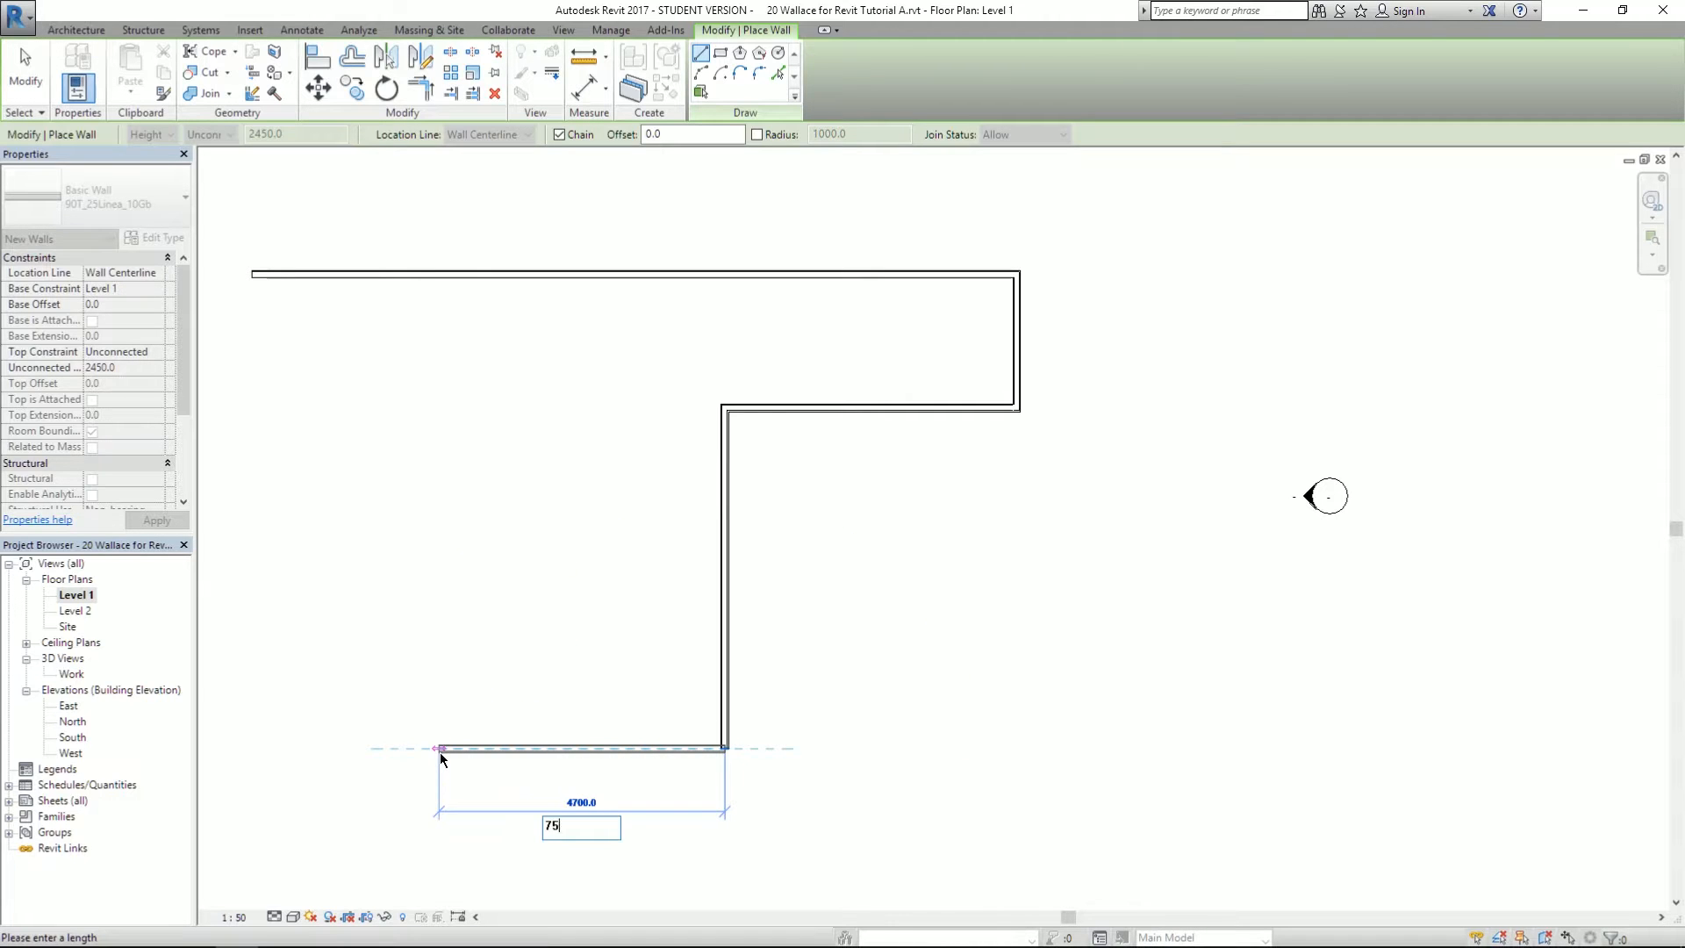
pyautogui.write('20')
pyautogui.press('Return')
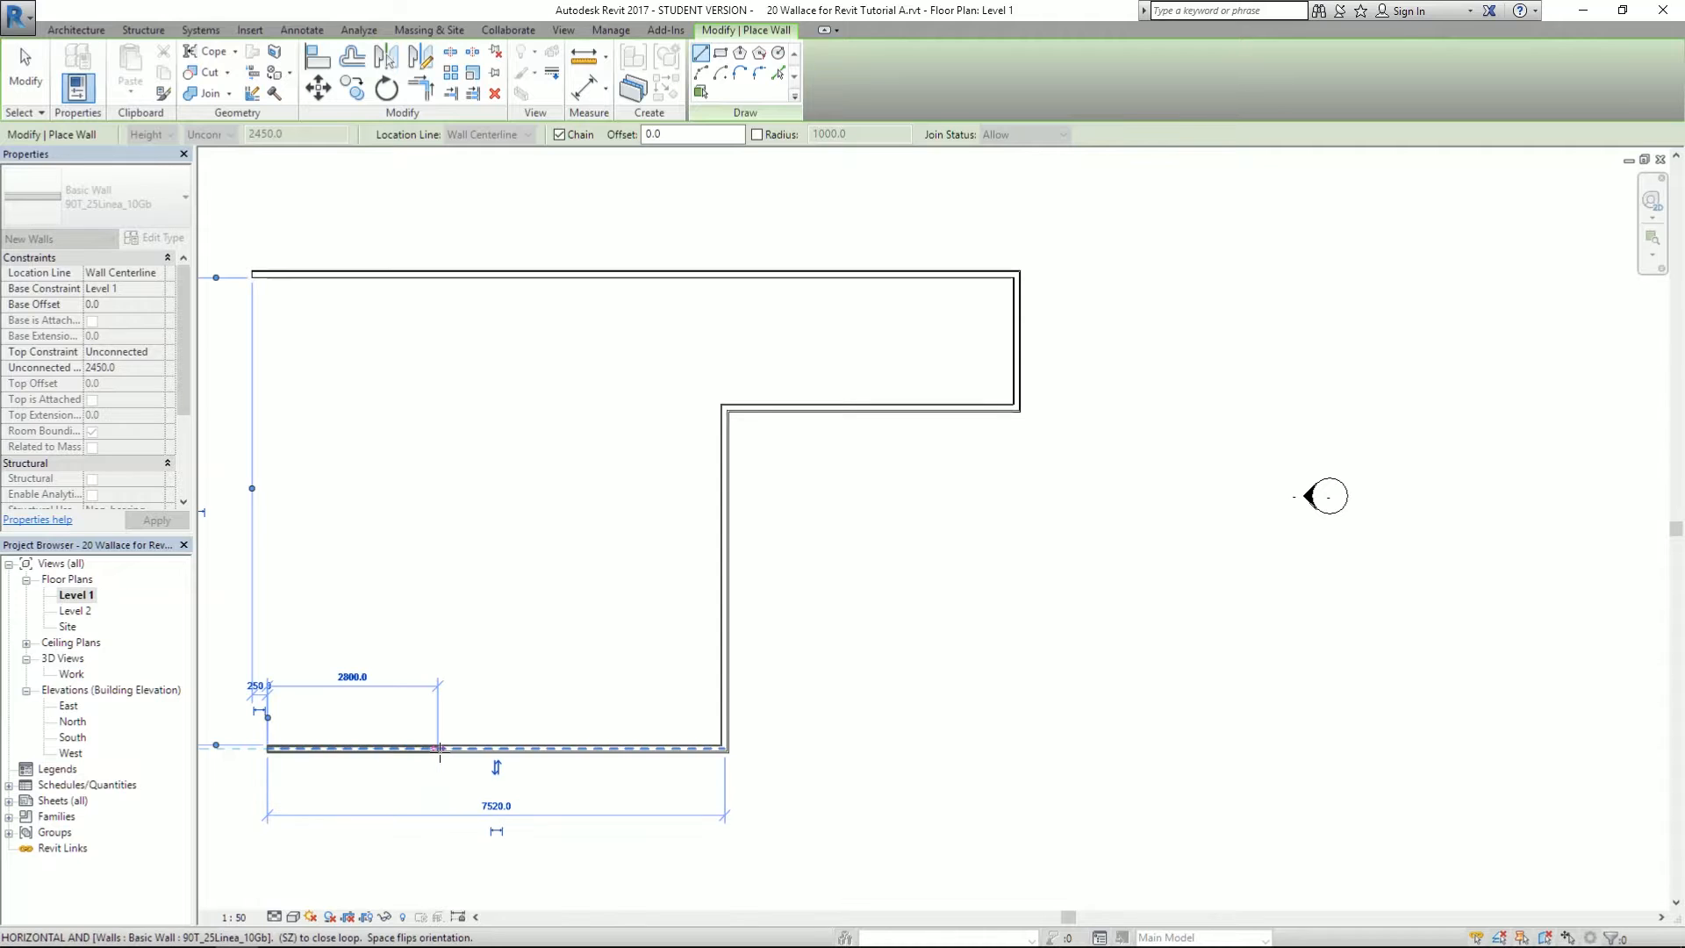
pyautogui.scroll(-2, 617, 602)
pyautogui.scroll(2, 614, 596)
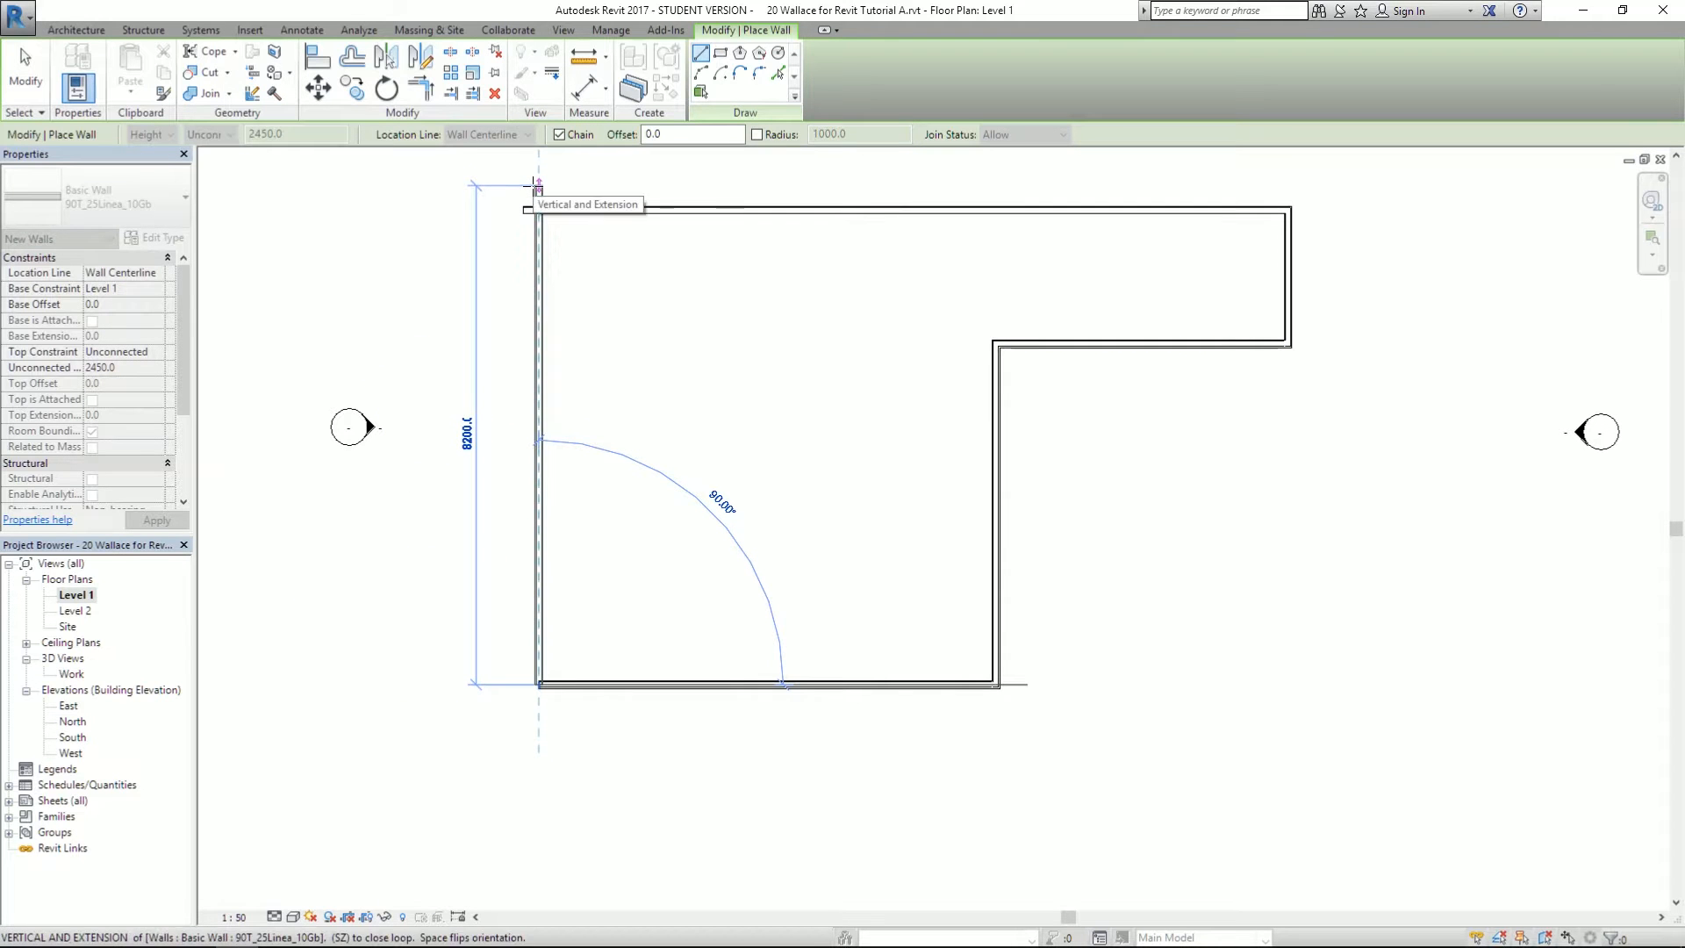
# - Run the left wall up to meet the top wall, then exit the Wall tool
pyautogui.hotkey('alt', 'Tab')
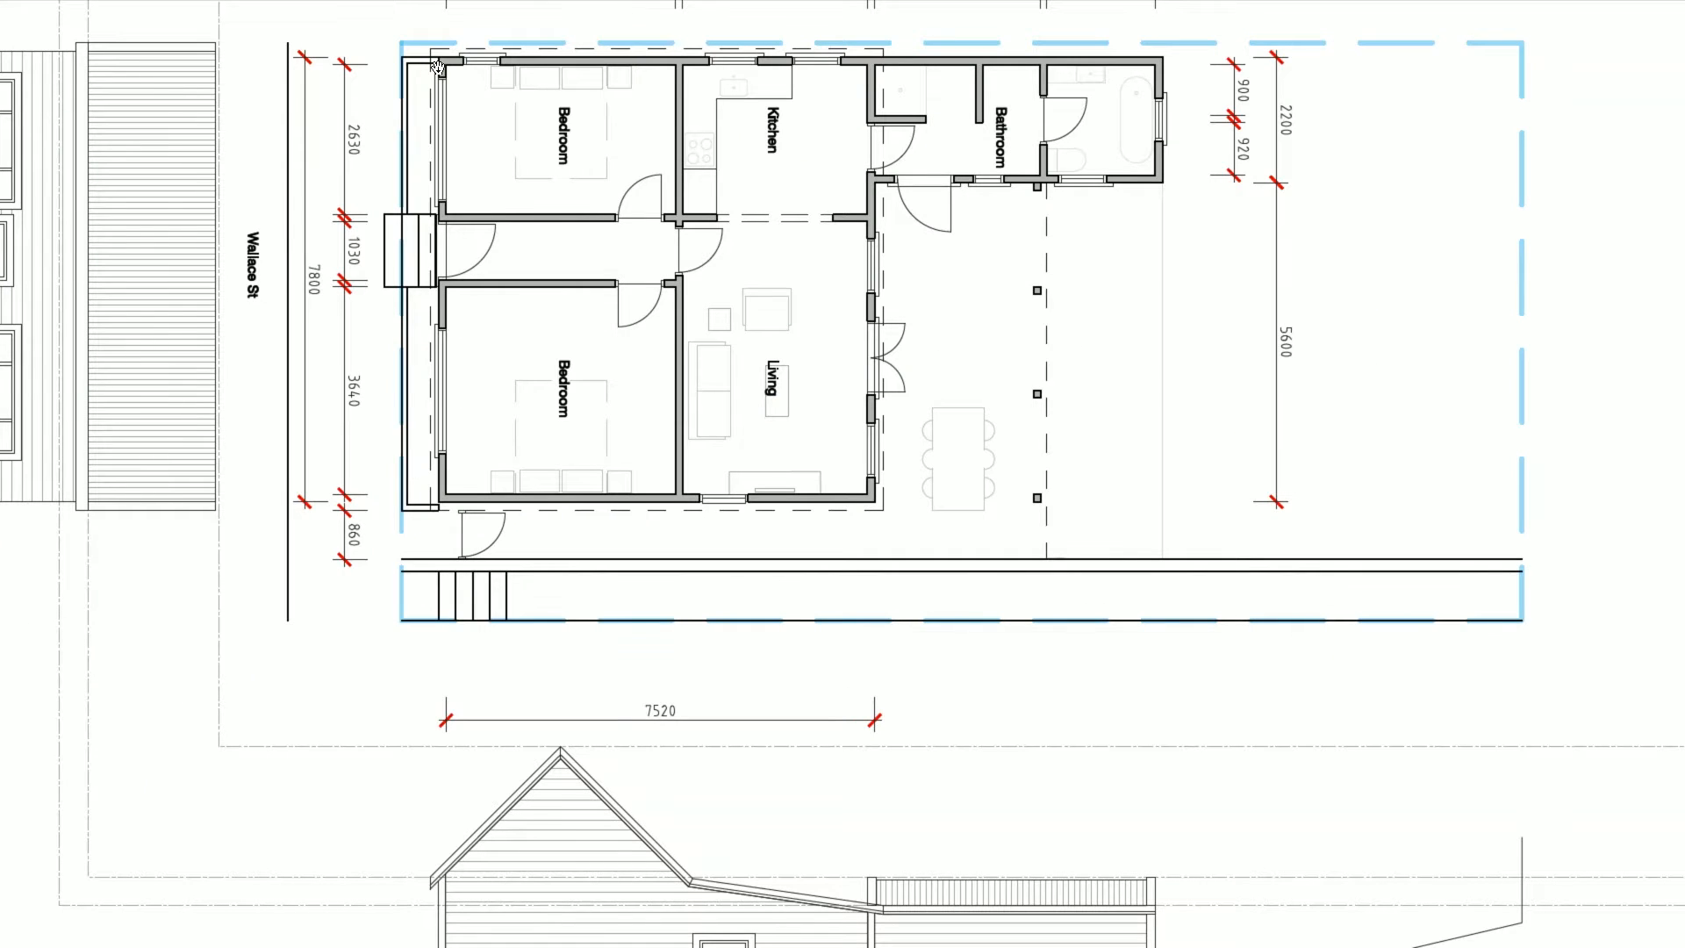
pyautogui.hotkey('alt', 'Tab')
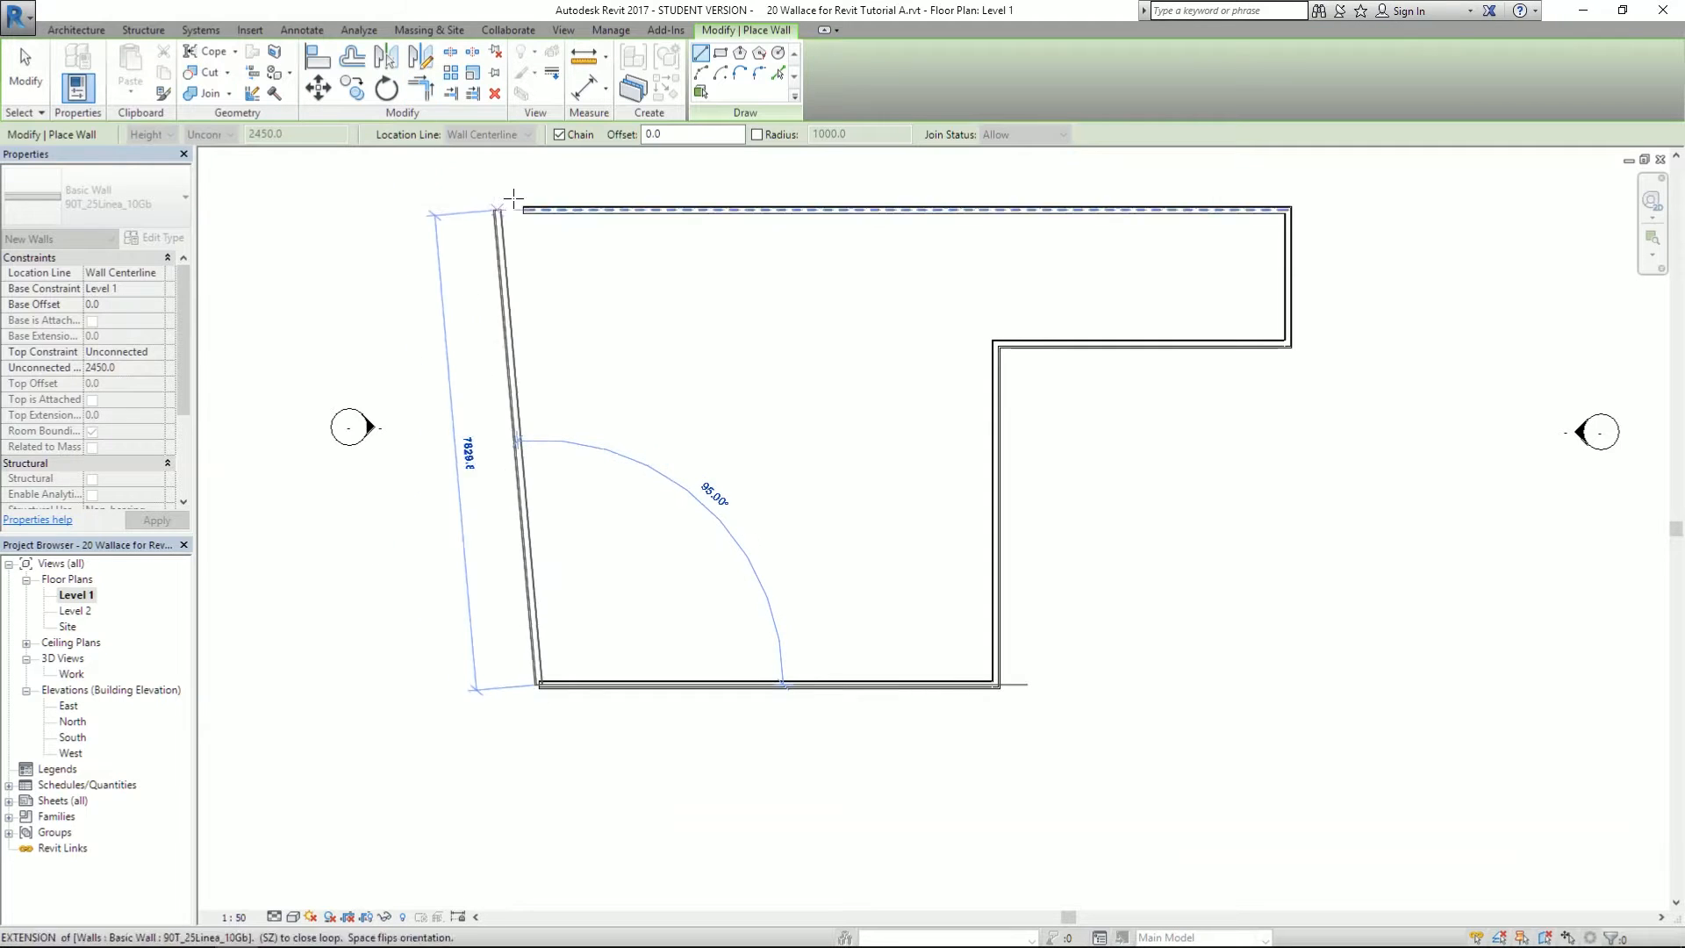
pyautogui.scroll(2, 536, 340)
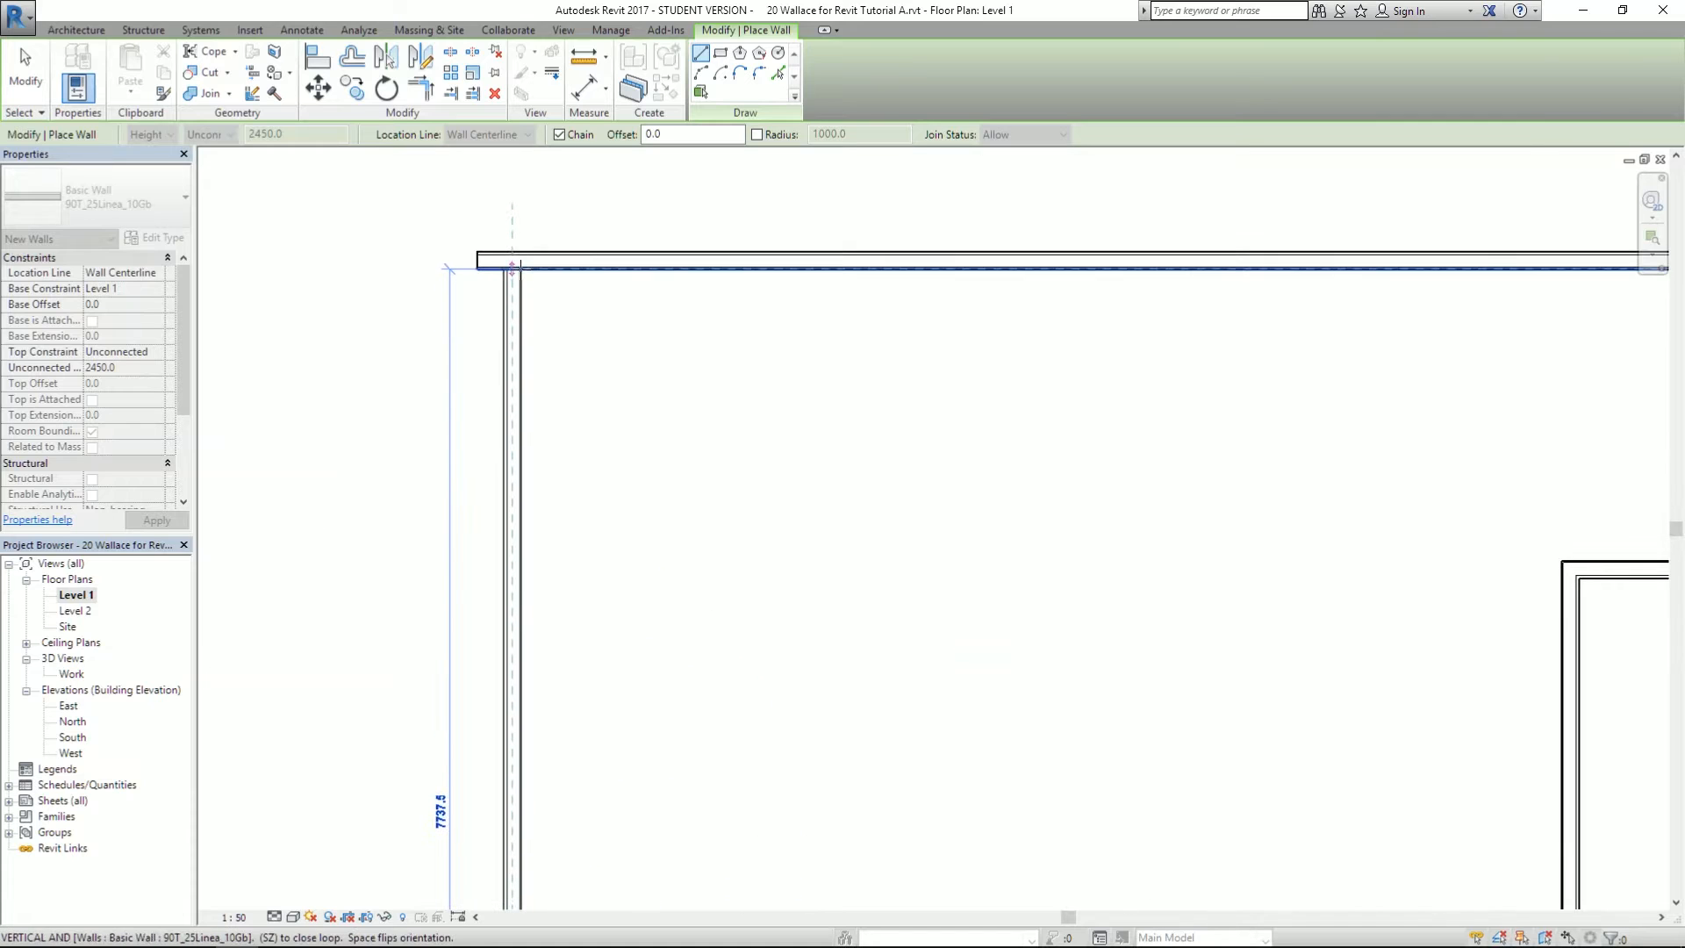
pyautogui.click(516, 269)
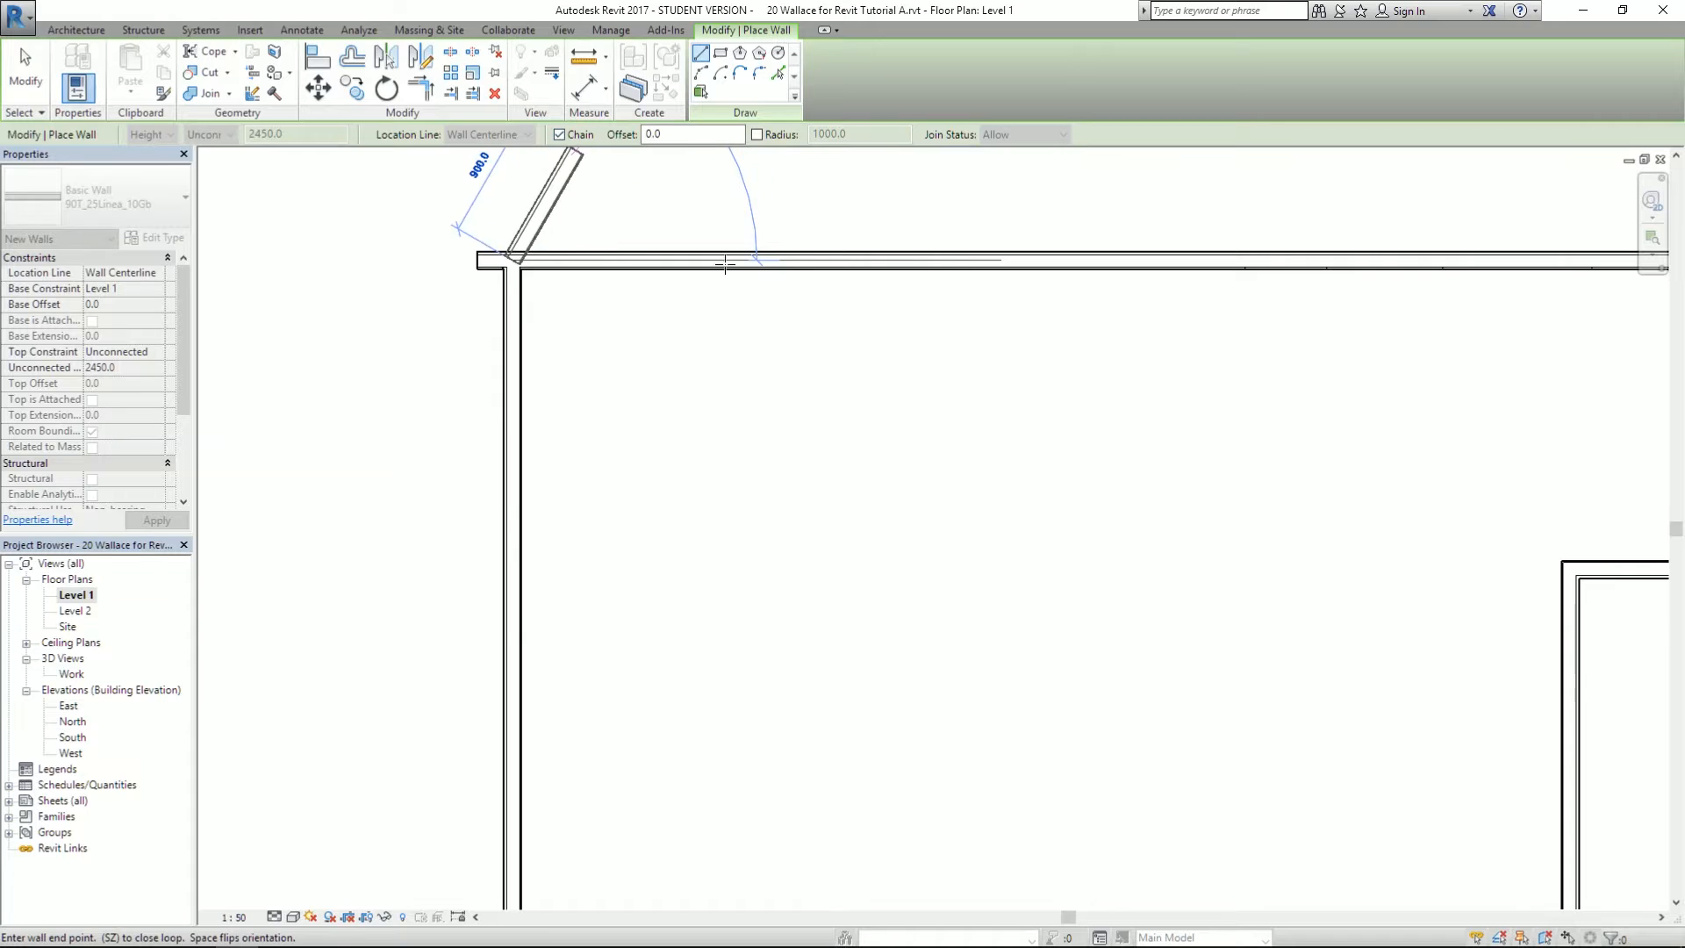
pyautogui.scroll(-4, 596, 299)
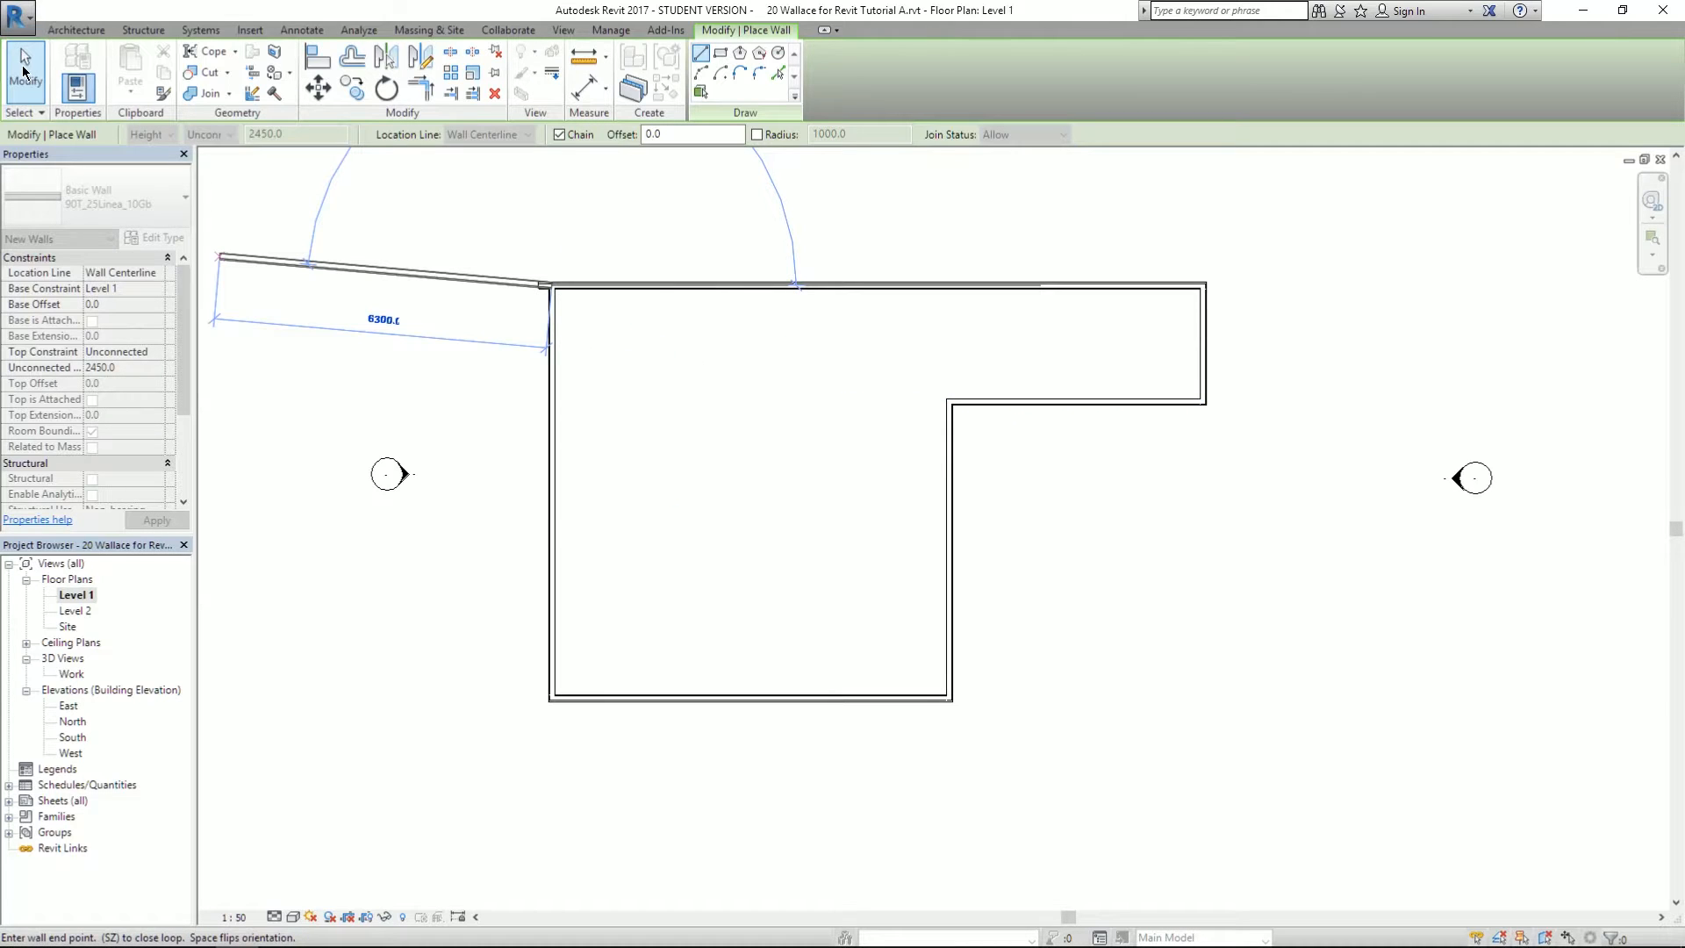
pyautogui.press('Escape')
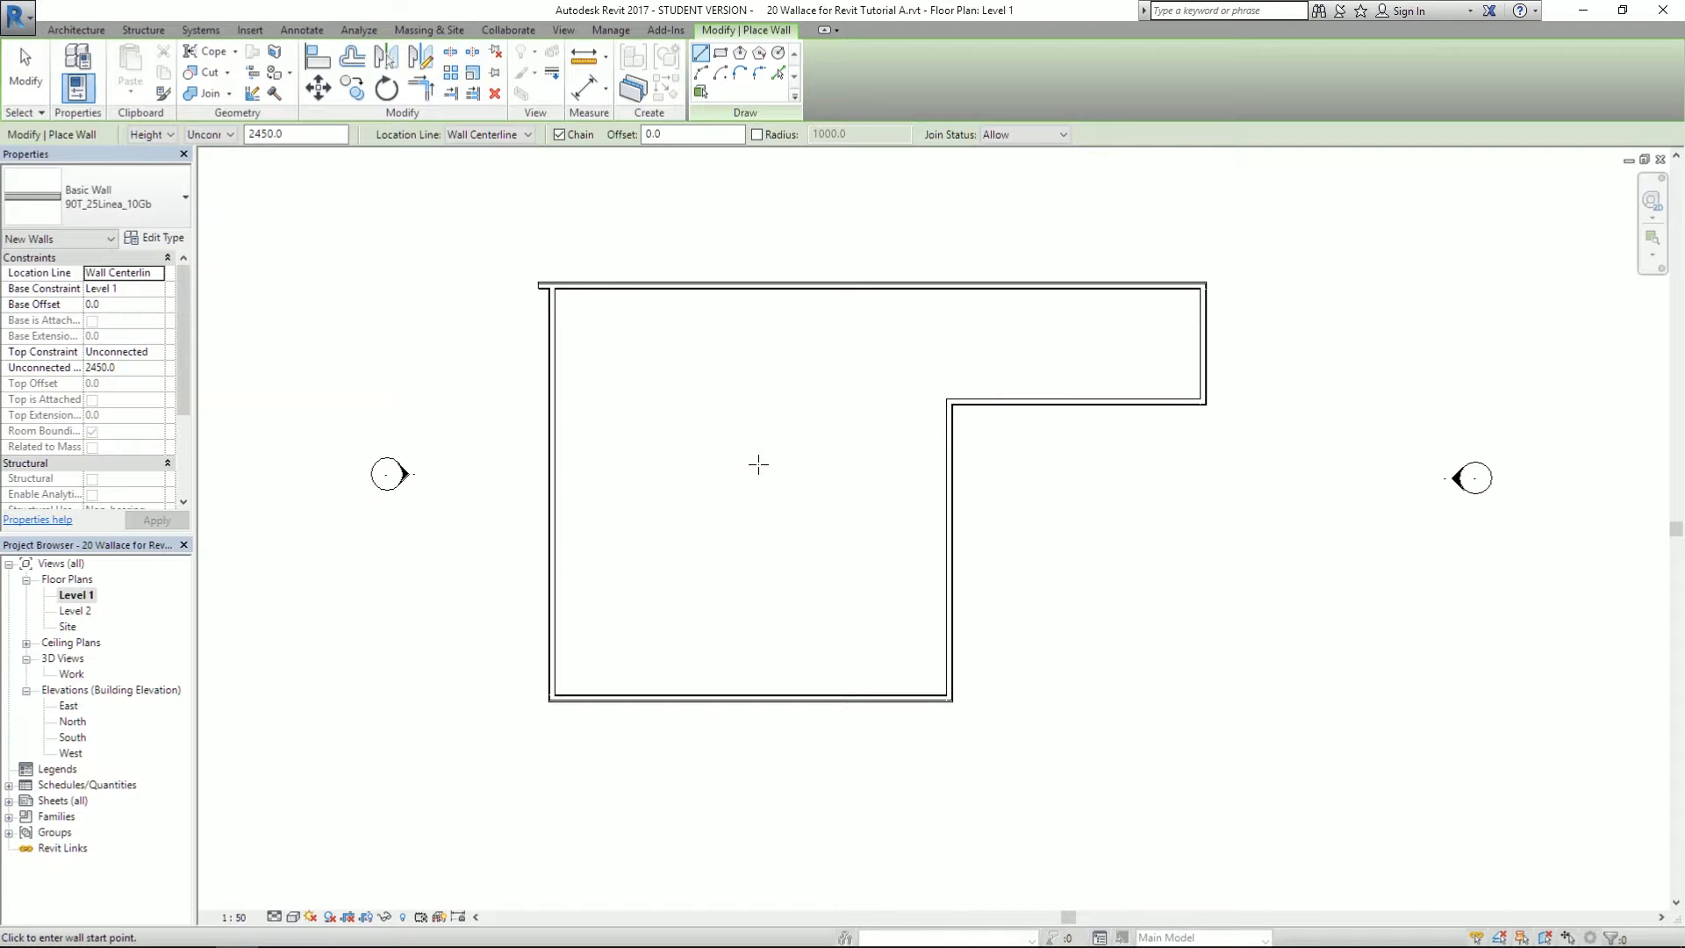
pyautogui.press('Escape')
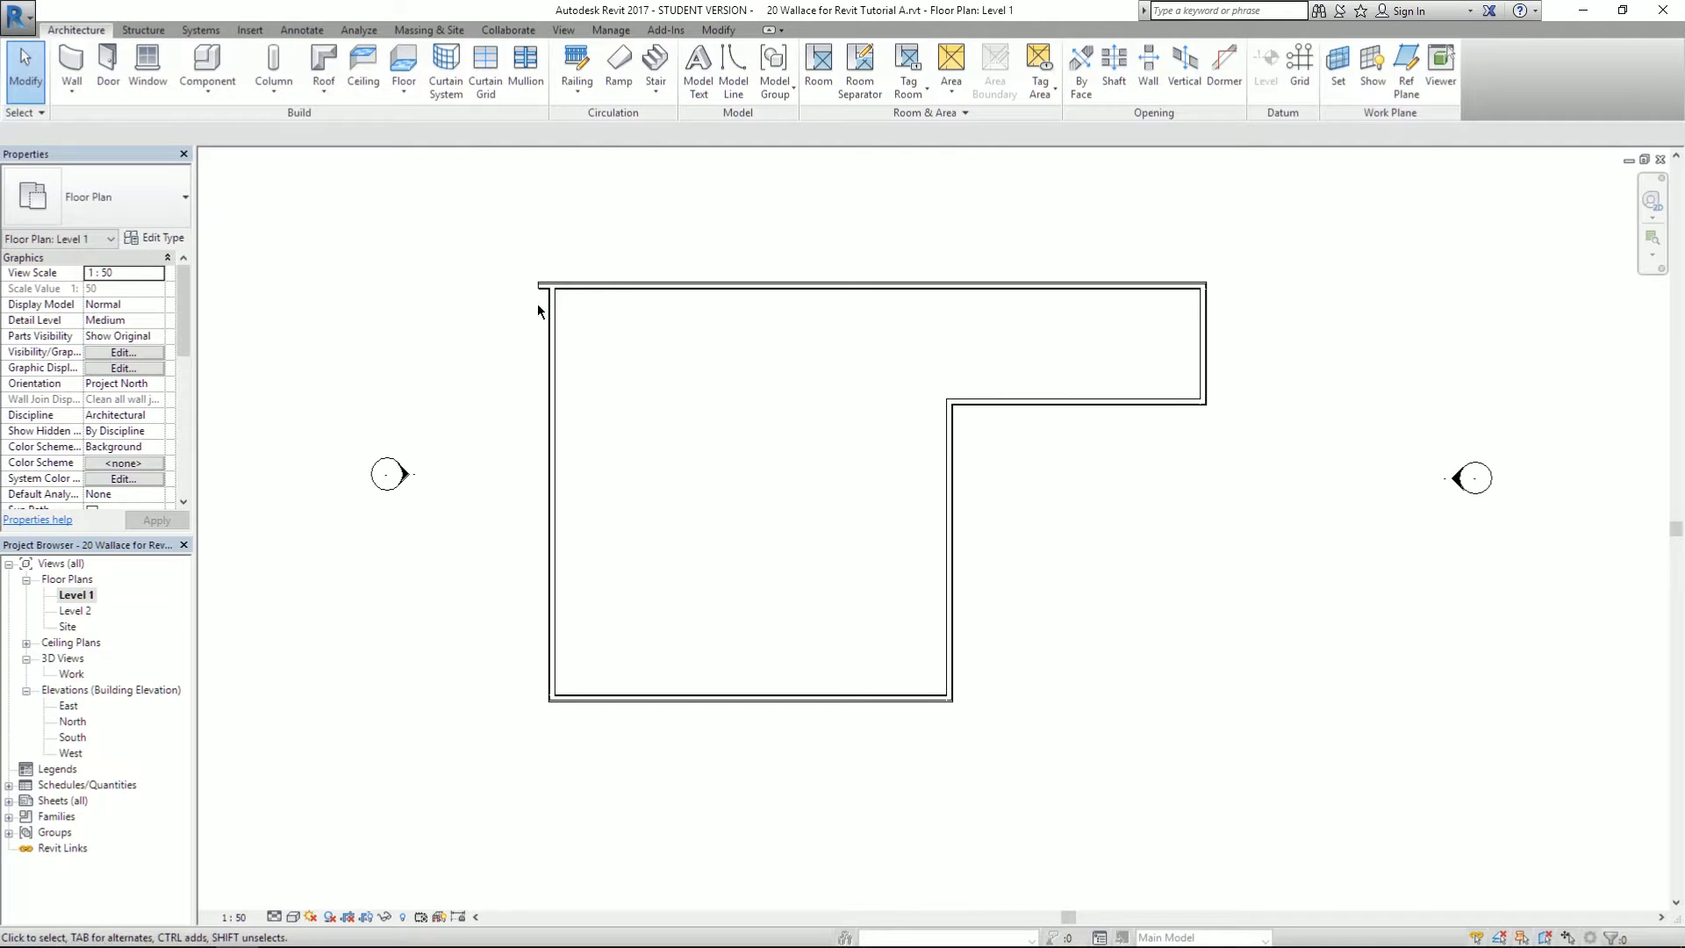
# - Zoom and pan around the top-left wall junction to inspect it
pyautogui.moveTo(690, 451); pyautogui.dragTo(702, 387)
pyautogui.moveTo(702, 385); pyautogui.dragTo(724, 300, button='middle')
pyautogui.scroll(5, 557, 176)
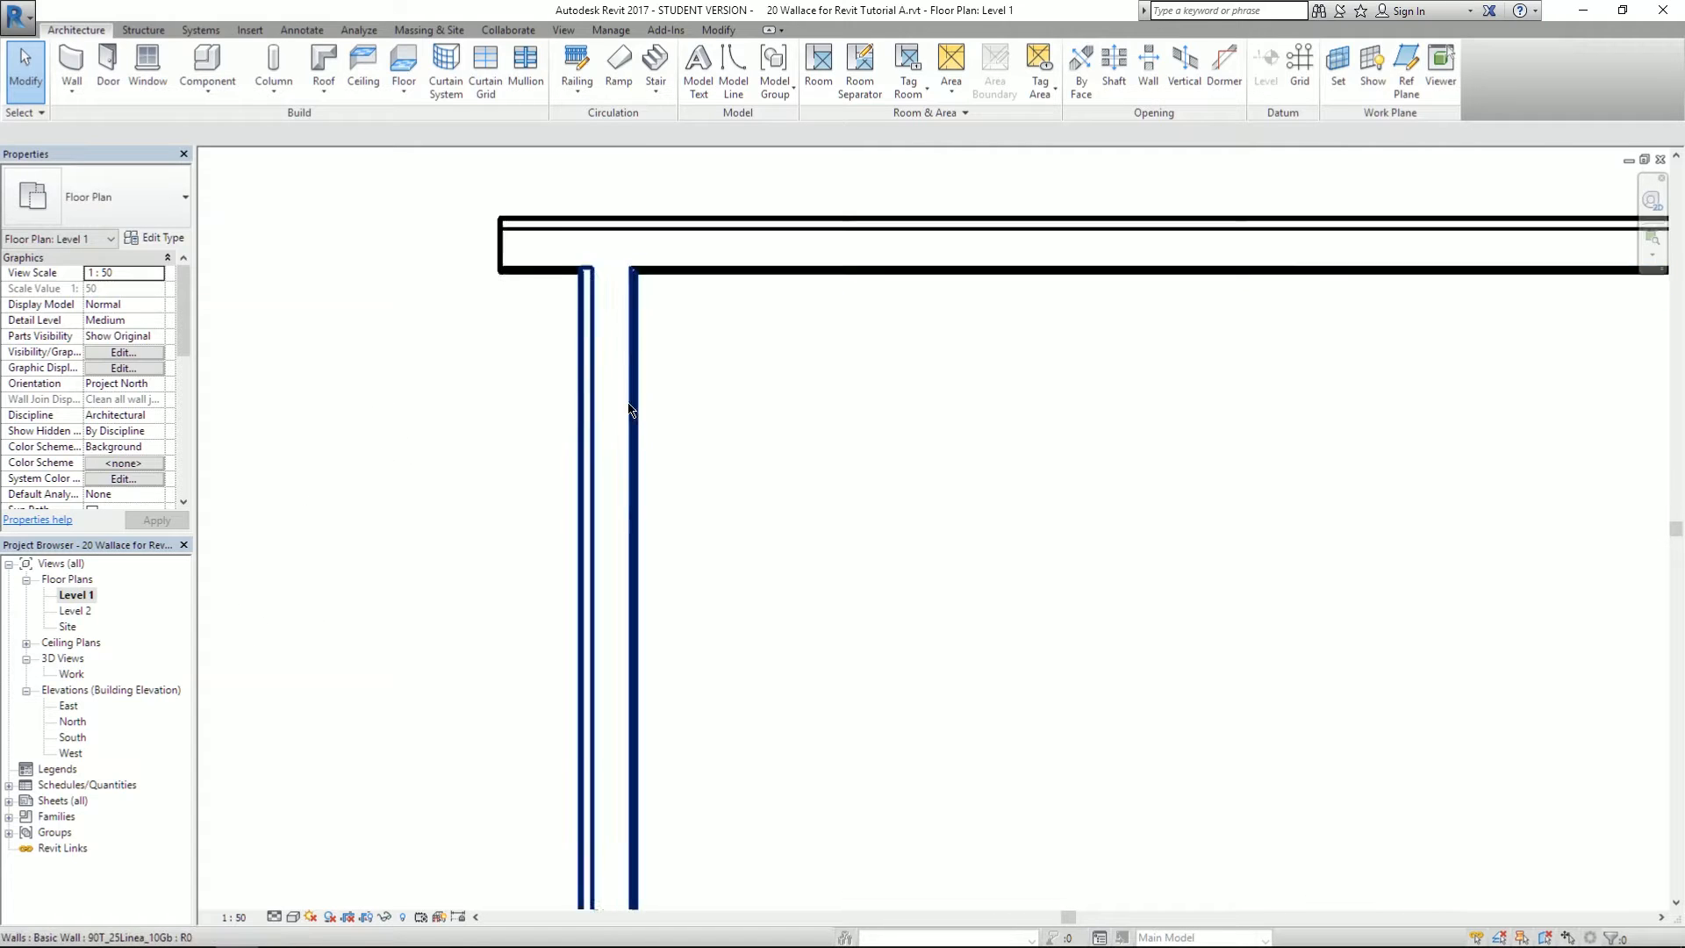
pyautogui.moveTo(858, 383); pyautogui.dragTo(781, 602, button='middle')
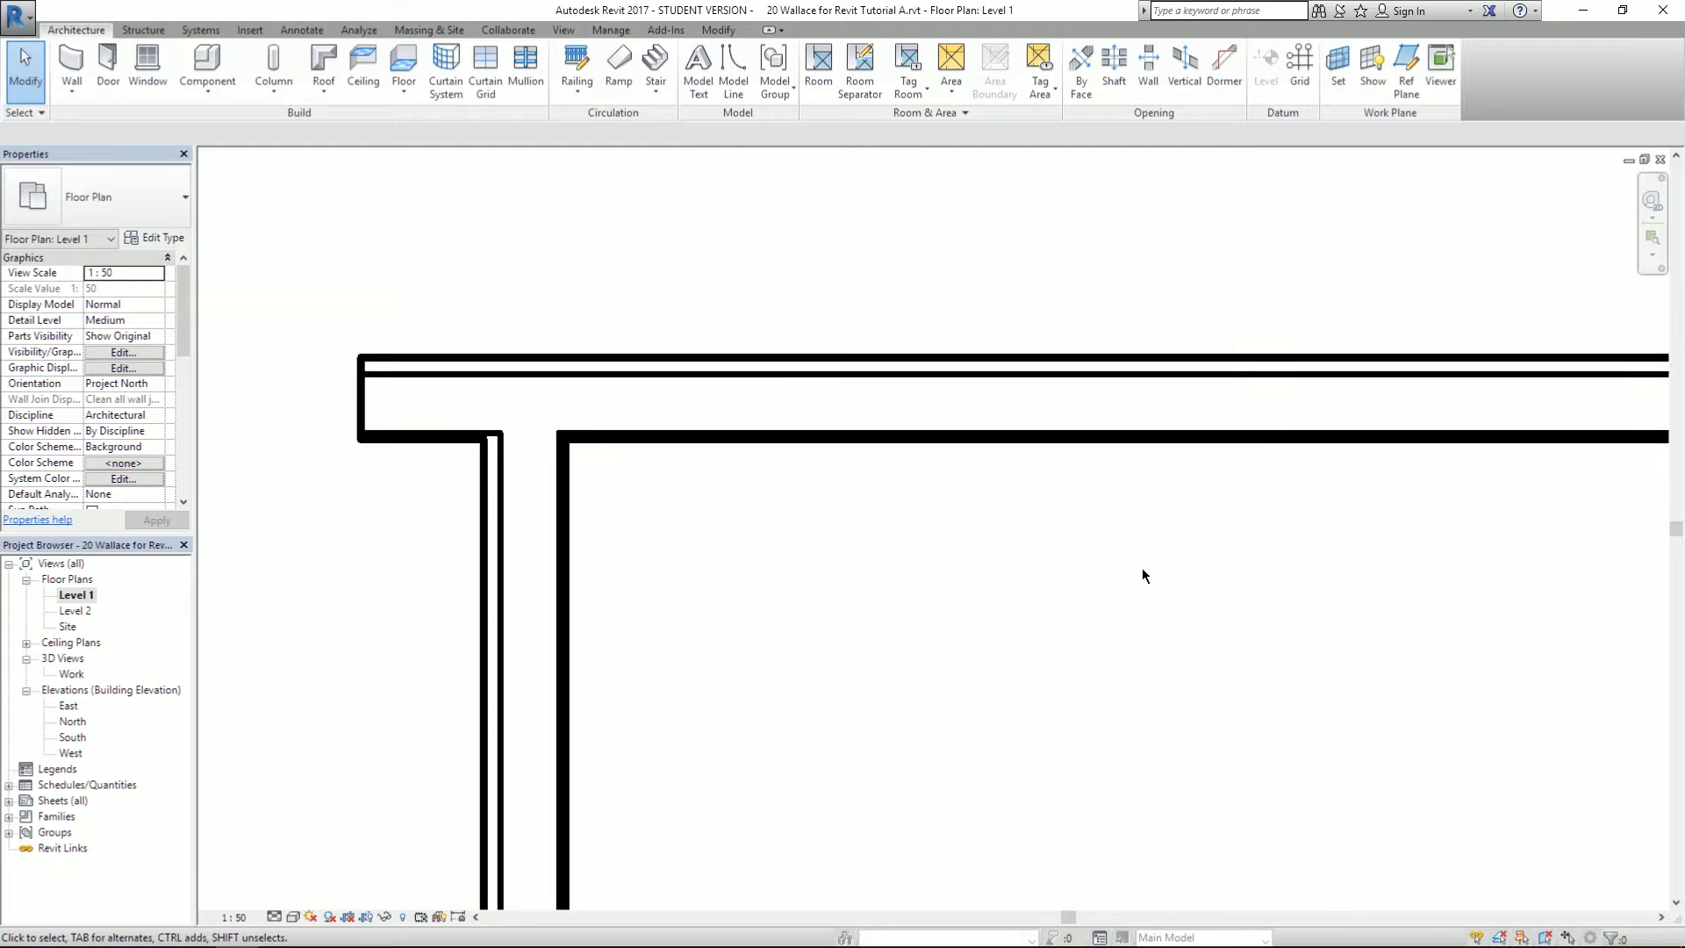
pyautogui.moveTo(1208, 584); pyautogui.dragTo(764, 527, button='middle')
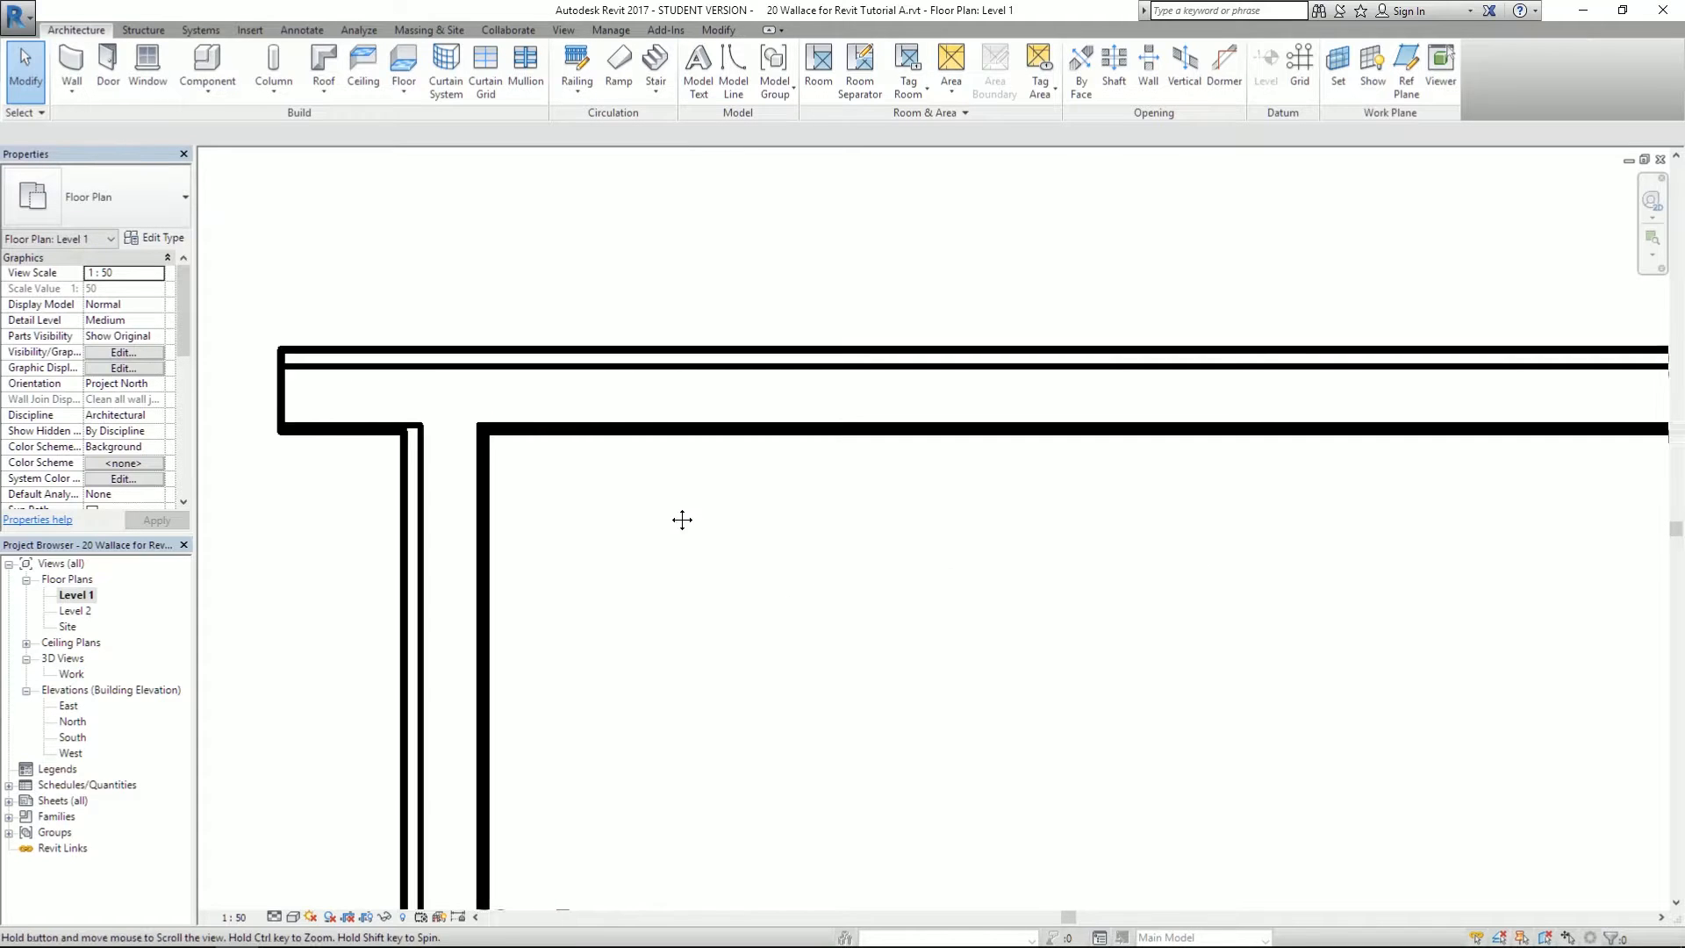
pyautogui.moveTo(986, 561); pyautogui.dragTo(681, 575, button='middle')
pyautogui.scroll(-4, 831, 451)
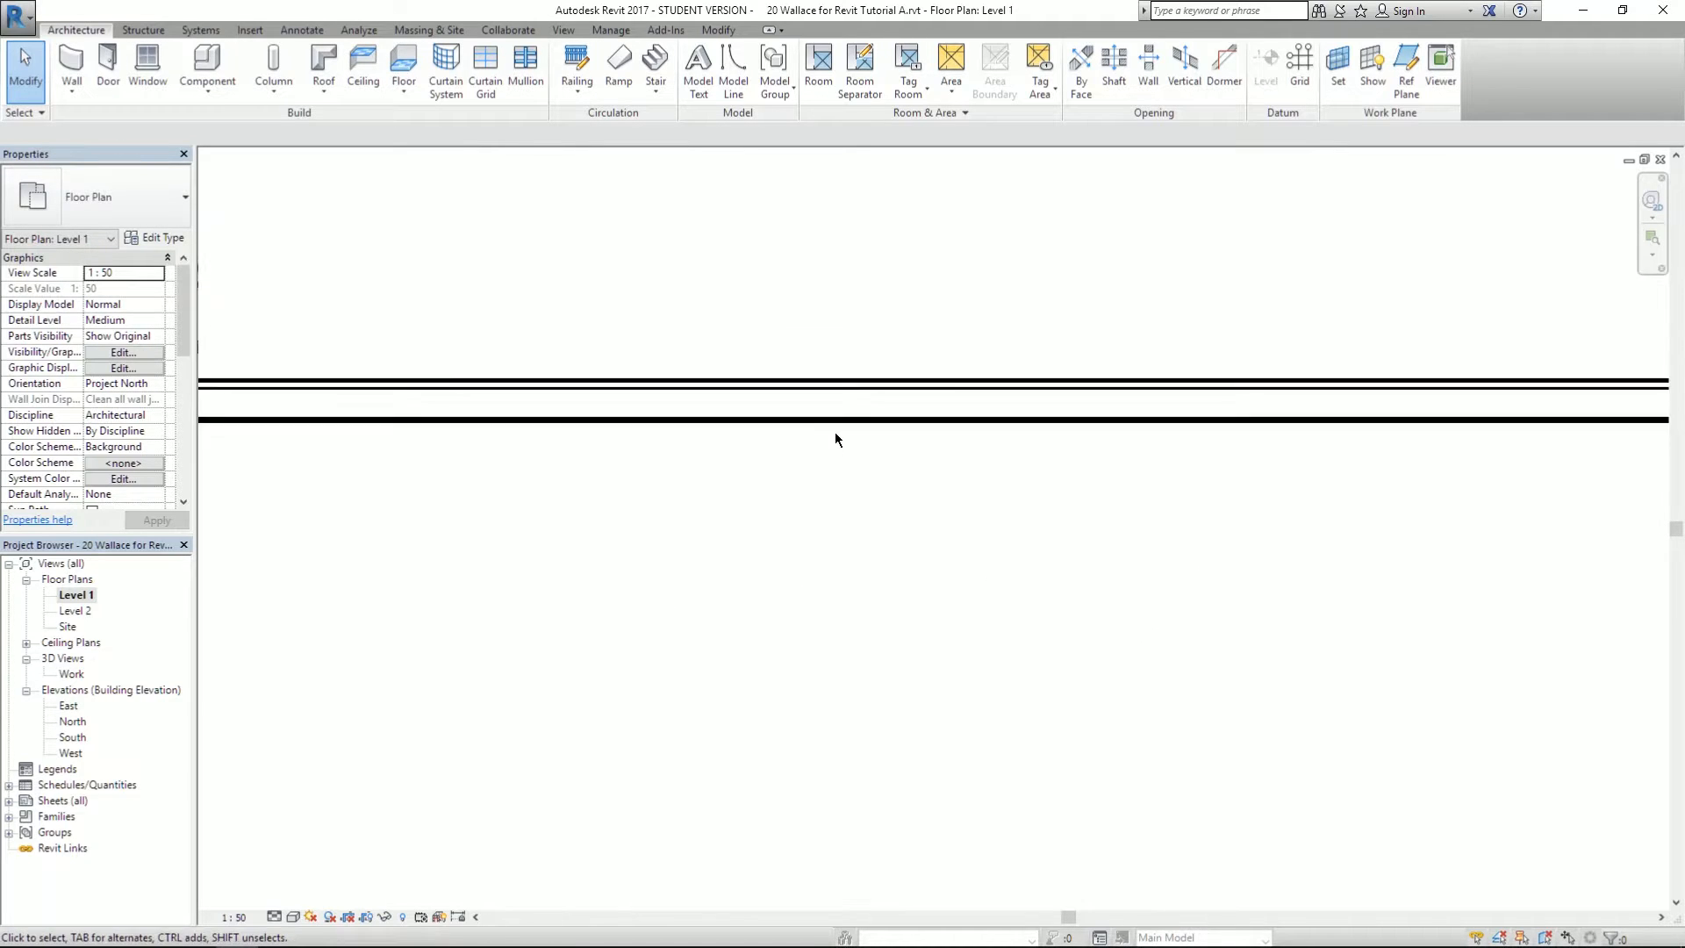
pyautogui.scroll(-1, 898, 426)
pyautogui.moveTo(1314, 559); pyautogui.dragTo(1015, 287, button='middle')
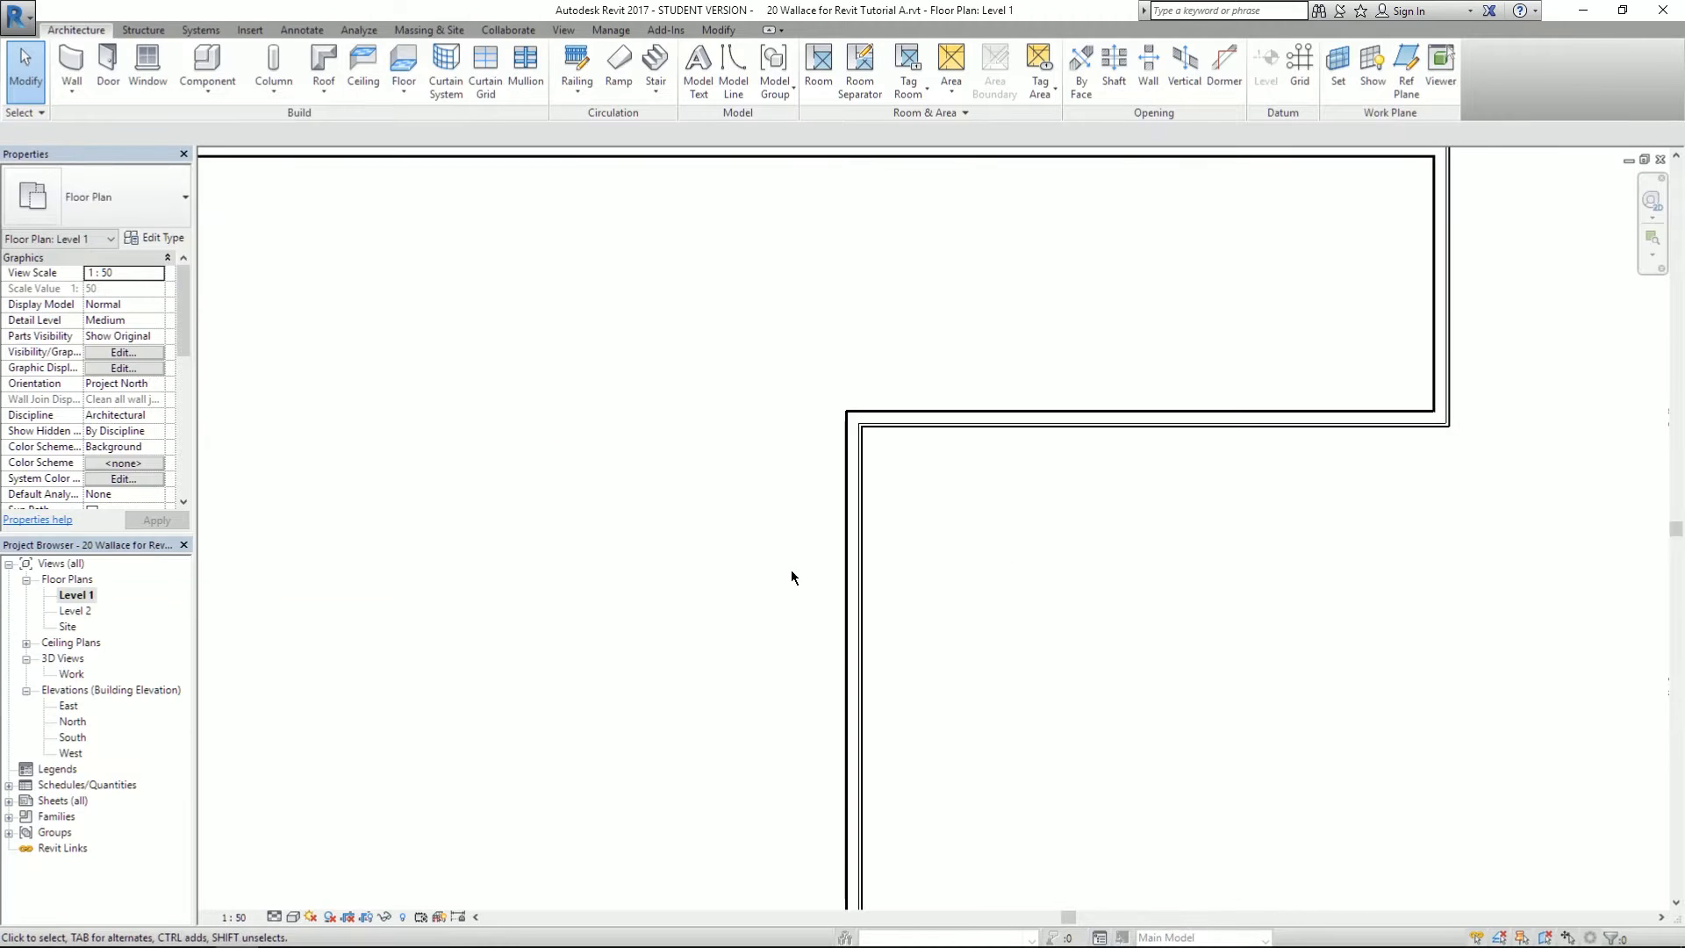
pyautogui.scroll(2, 849, 566)
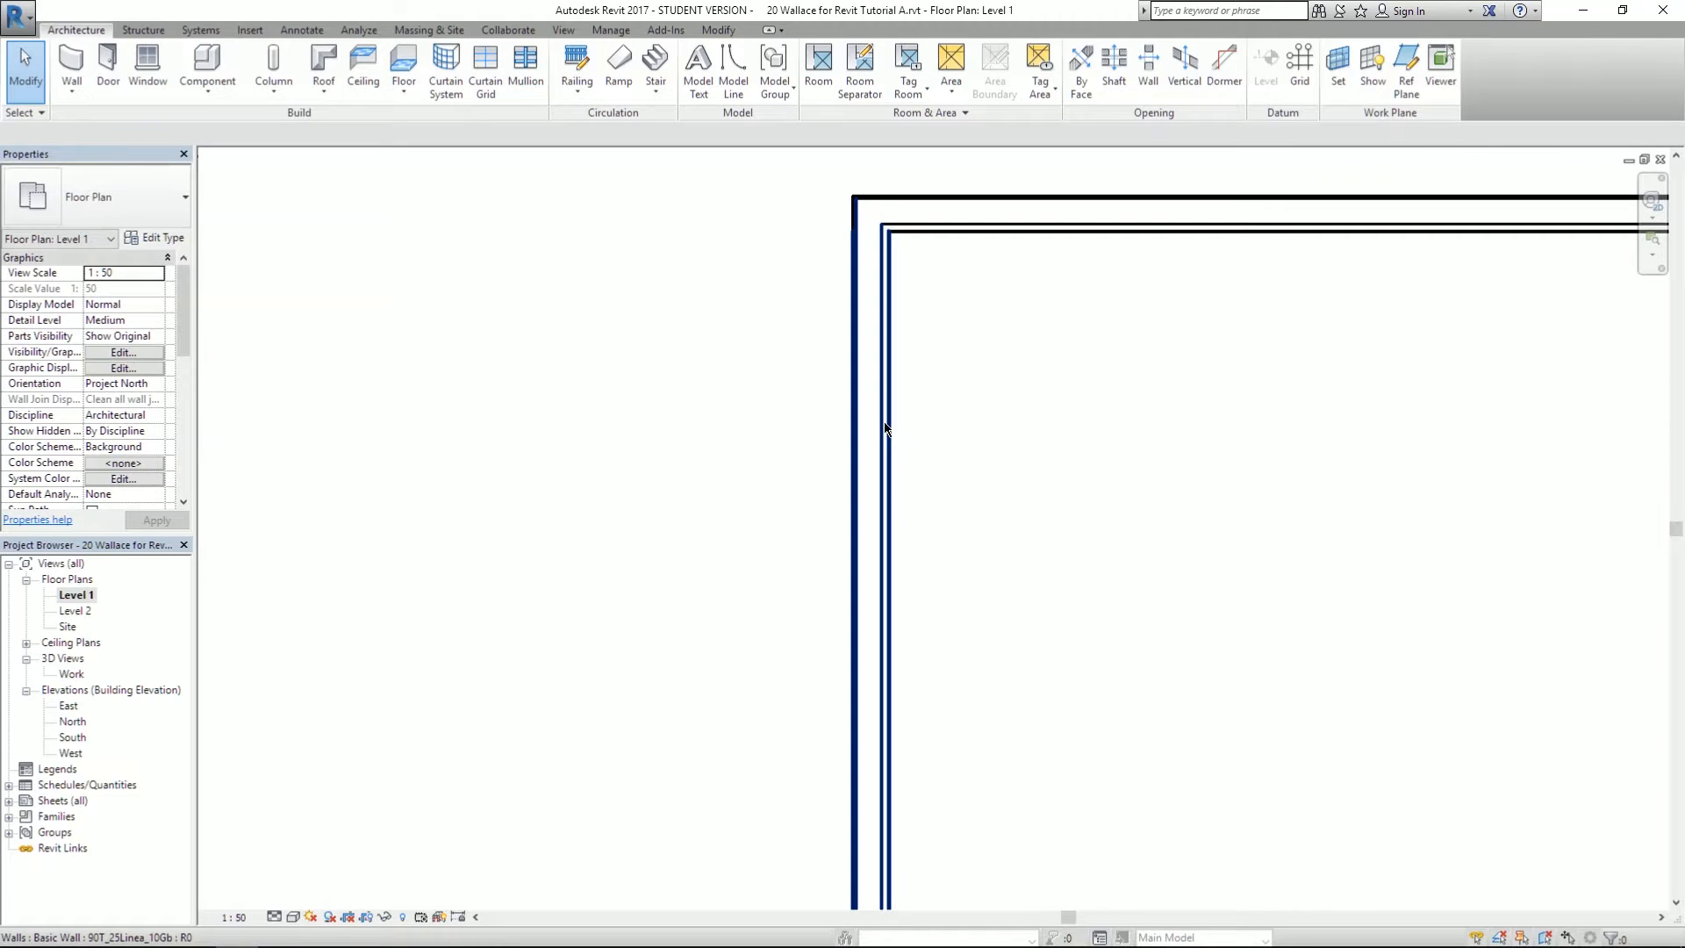
pyautogui.scroll(-2, 1014, 290)
pyautogui.scroll(-2, 771, 346)
# - Frame the whole L-shaped outline and its top-left corner in view
pyautogui.moveTo(771, 347); pyautogui.dragTo(892, 595, button='middle')
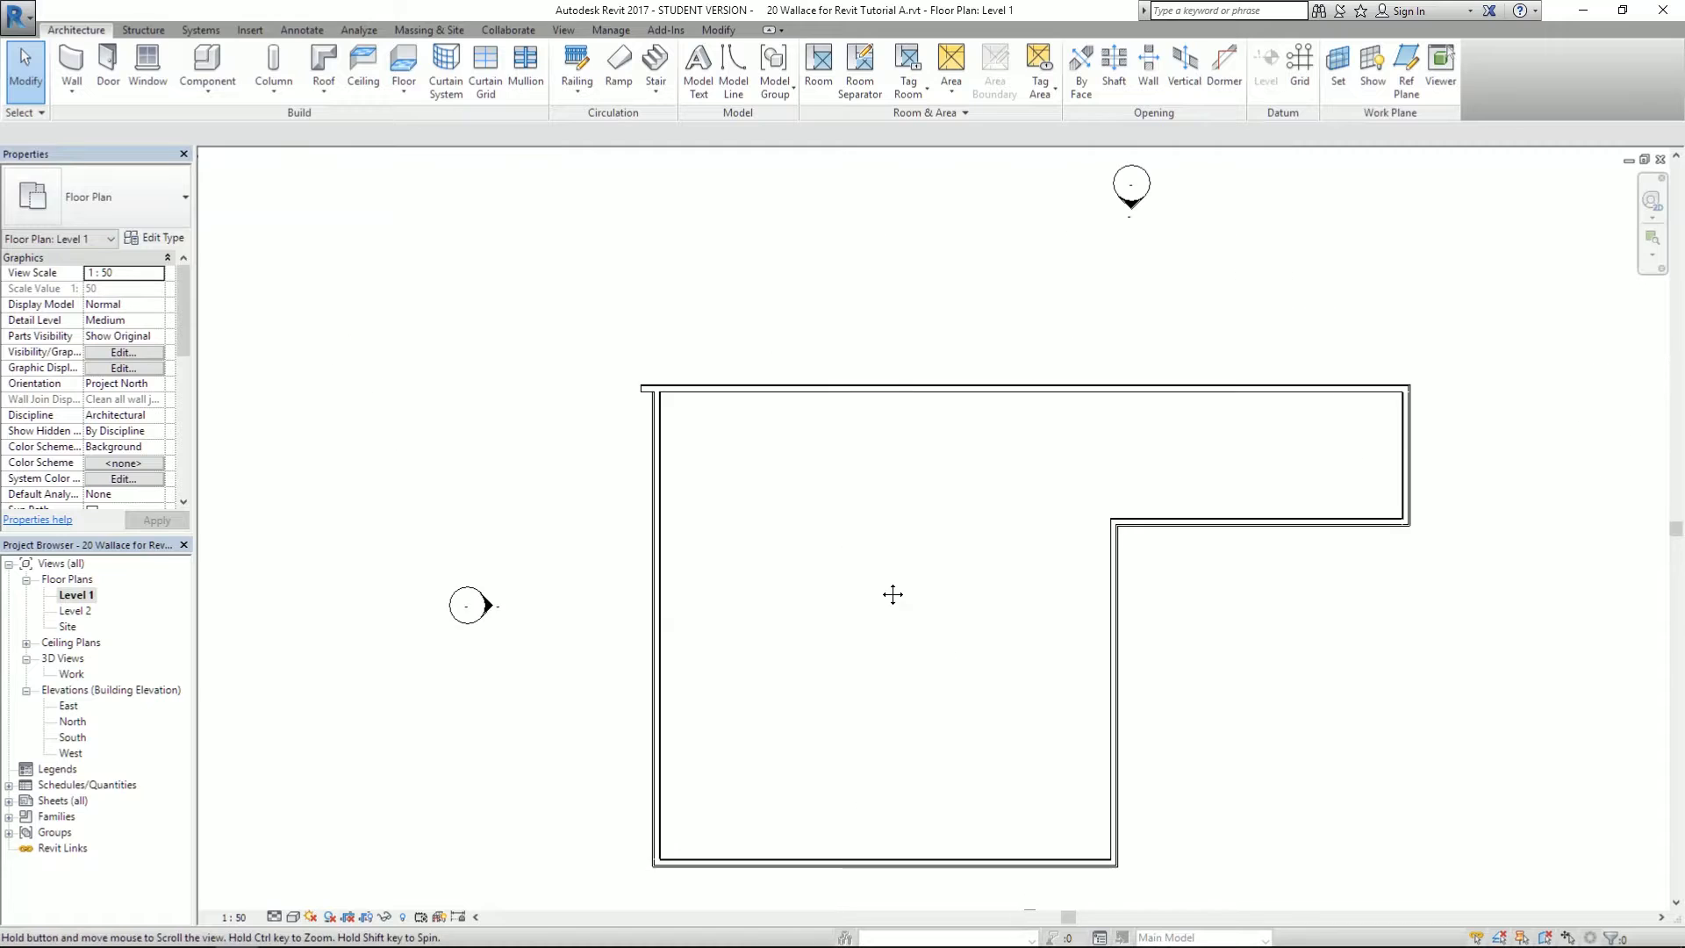
pyautogui.scroll(2, 564, 346)
pyautogui.scroll(2, 647, 275)
pyautogui.scroll(2, 756, 271)
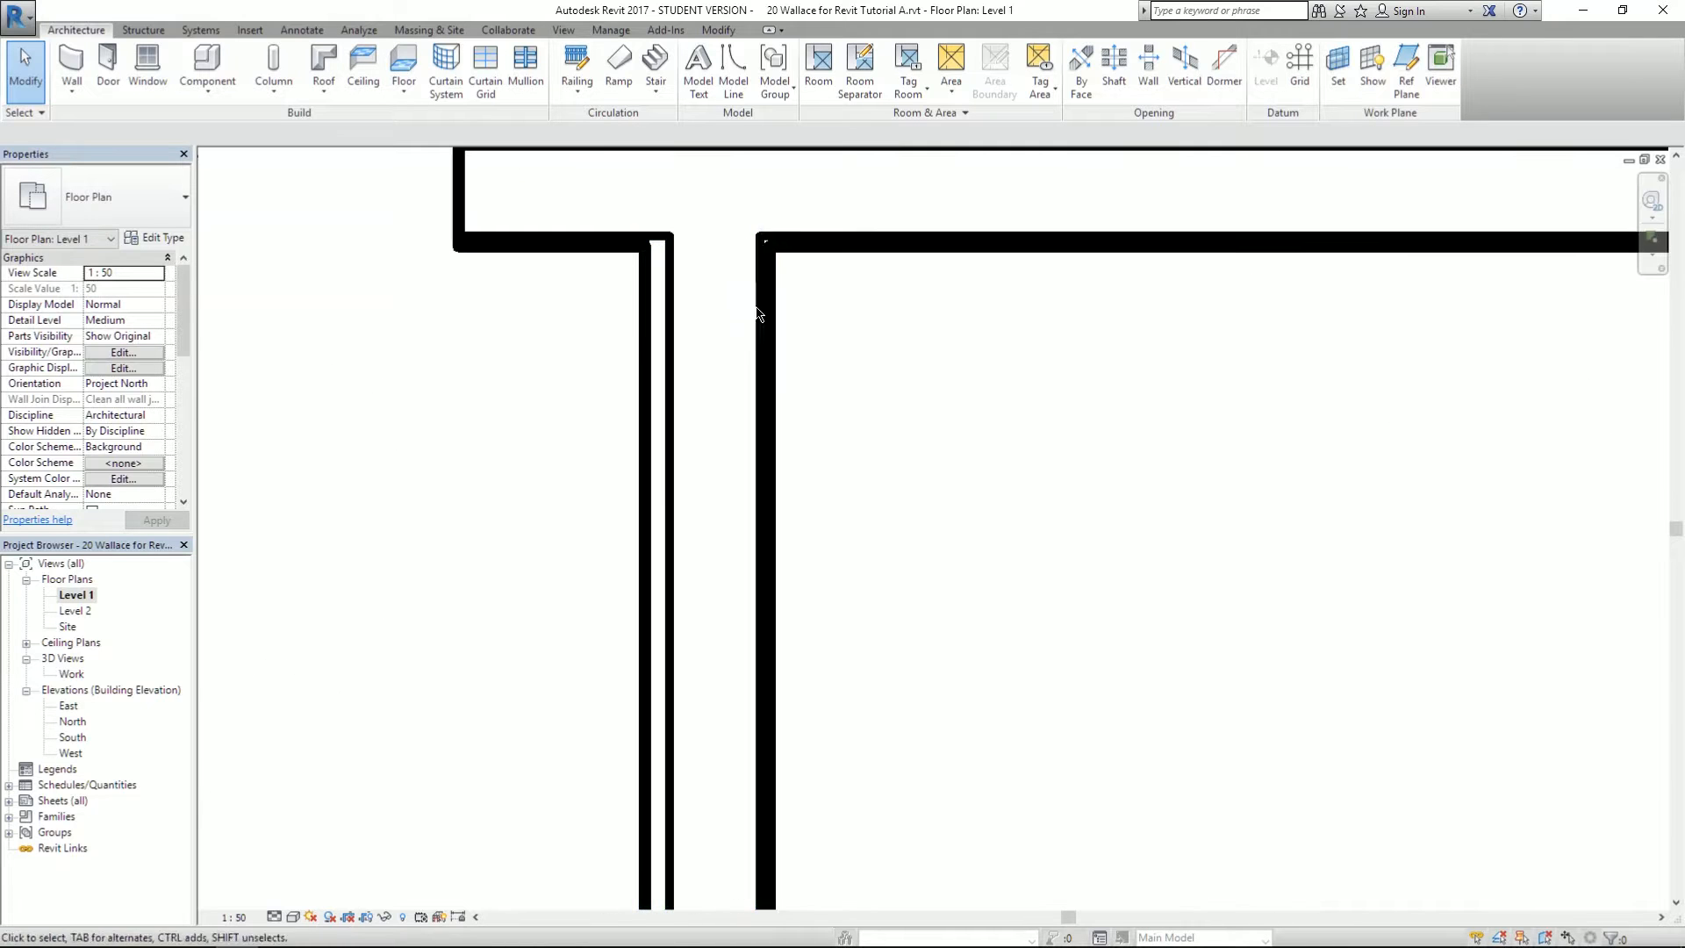
pyautogui.scroll(-2, 725, 393)
pyautogui.moveTo(781, 428); pyautogui.dragTo(755, 525, button='middle')
pyautogui.scroll(1, 523, 272)
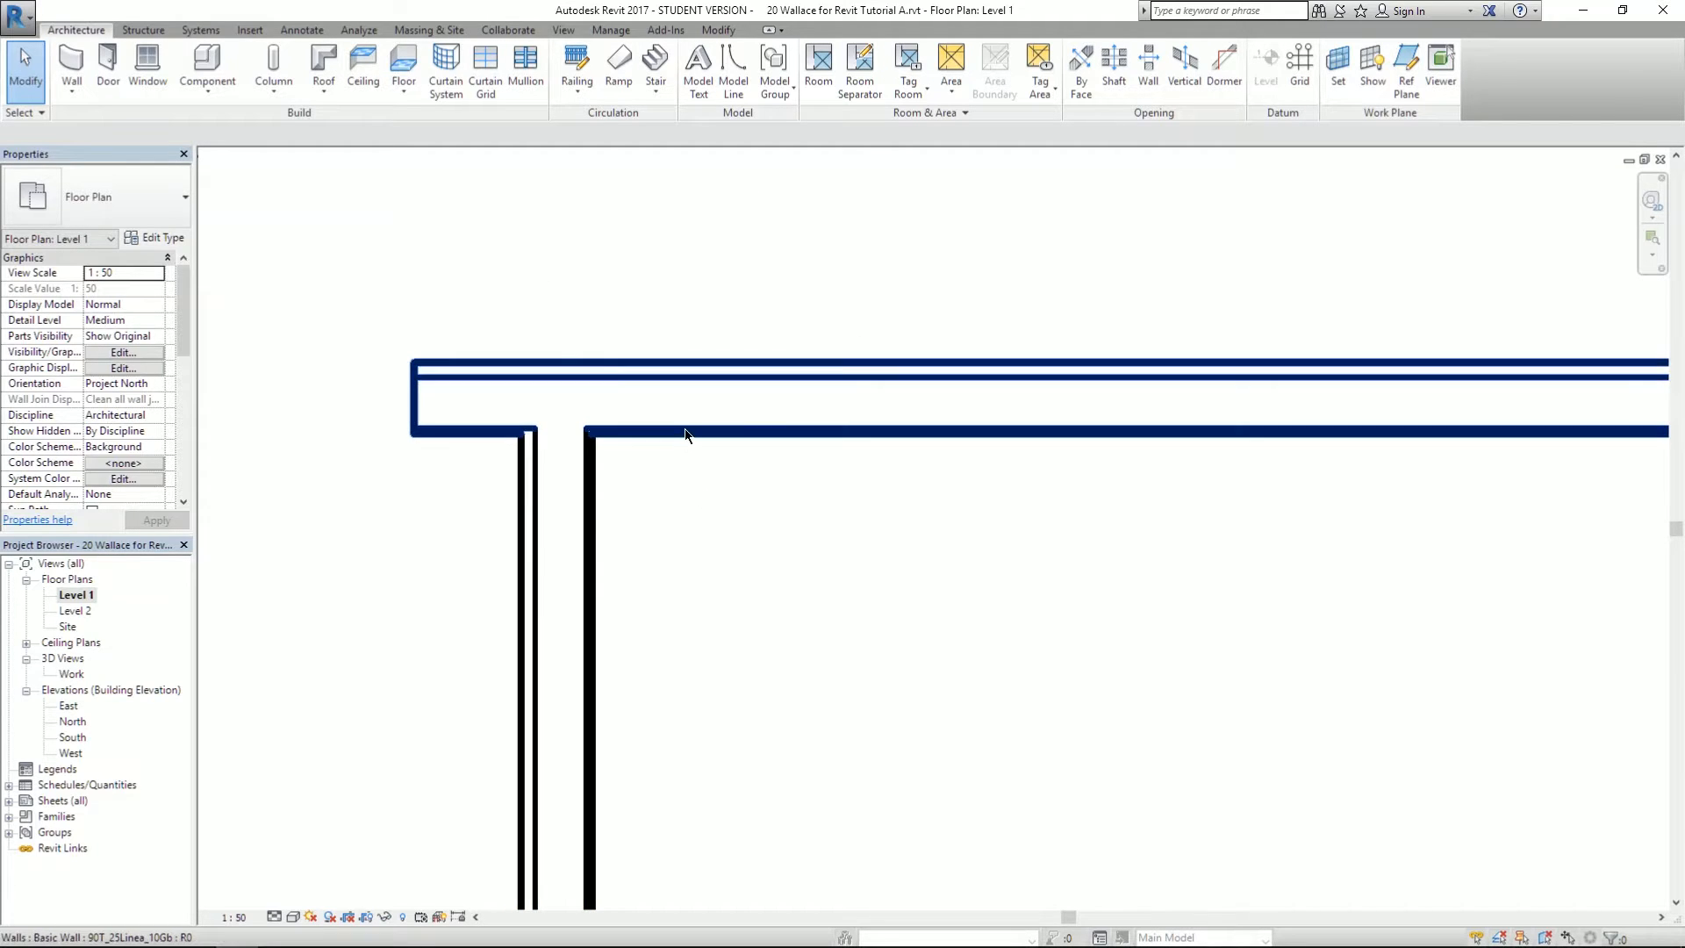
pyautogui.scroll(-6, 679, 446)
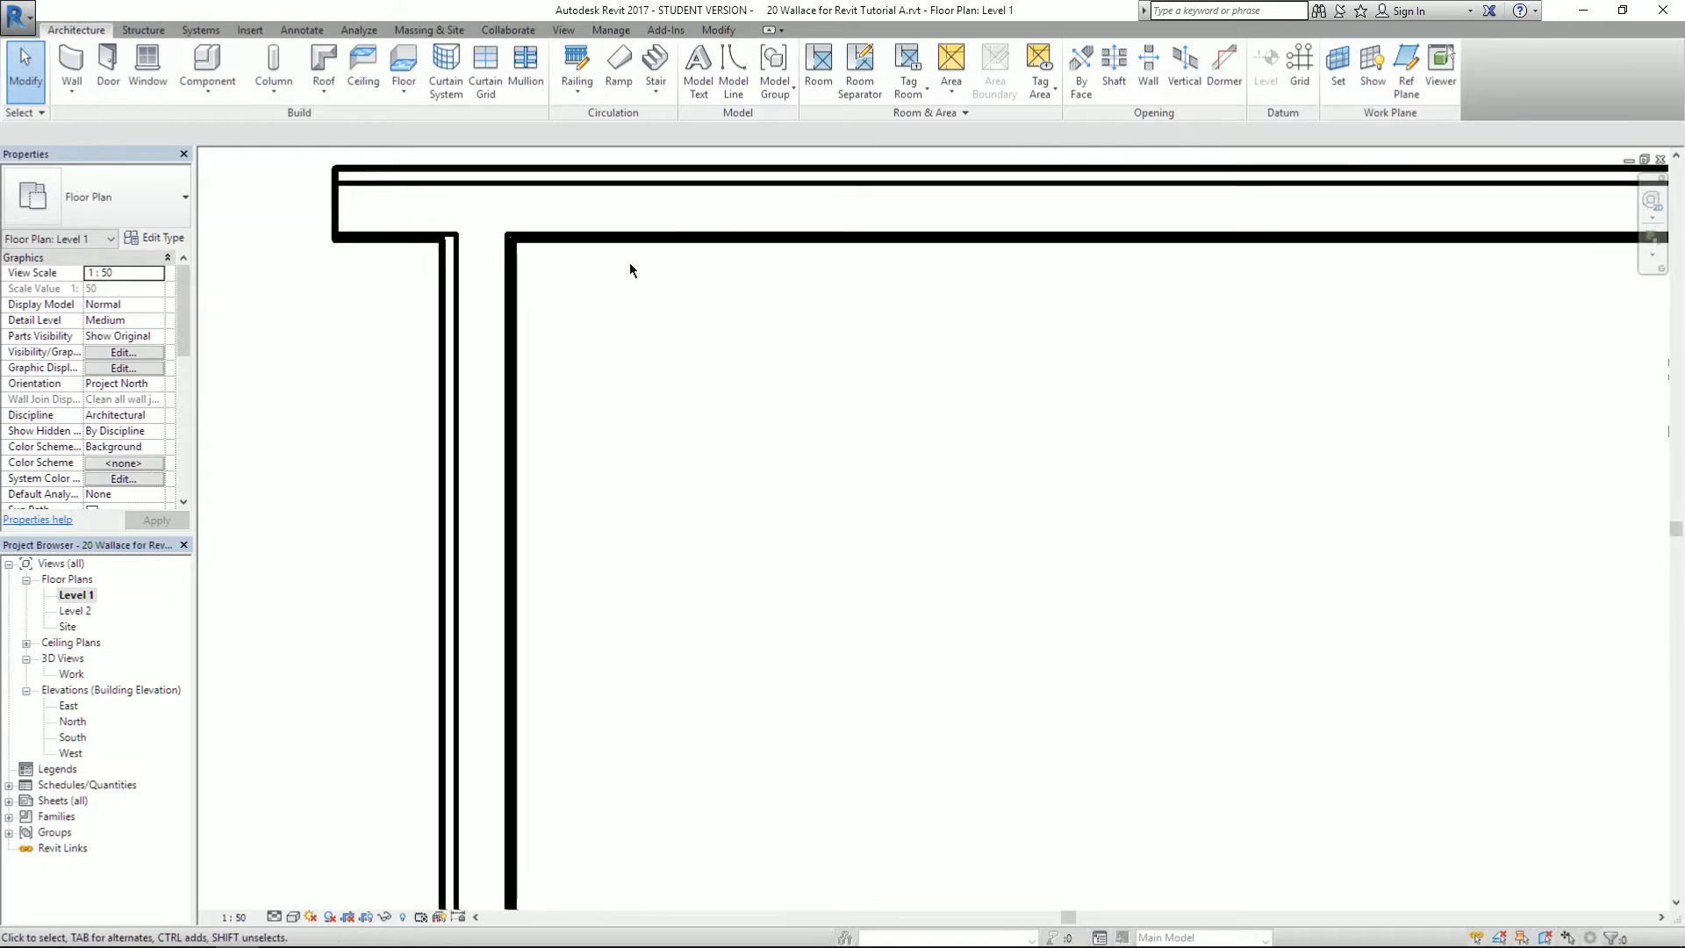
pyautogui.scroll(-2, 538, 207)
pyautogui.moveTo(779, 305); pyautogui.dragTo(779, 394, button='middle')
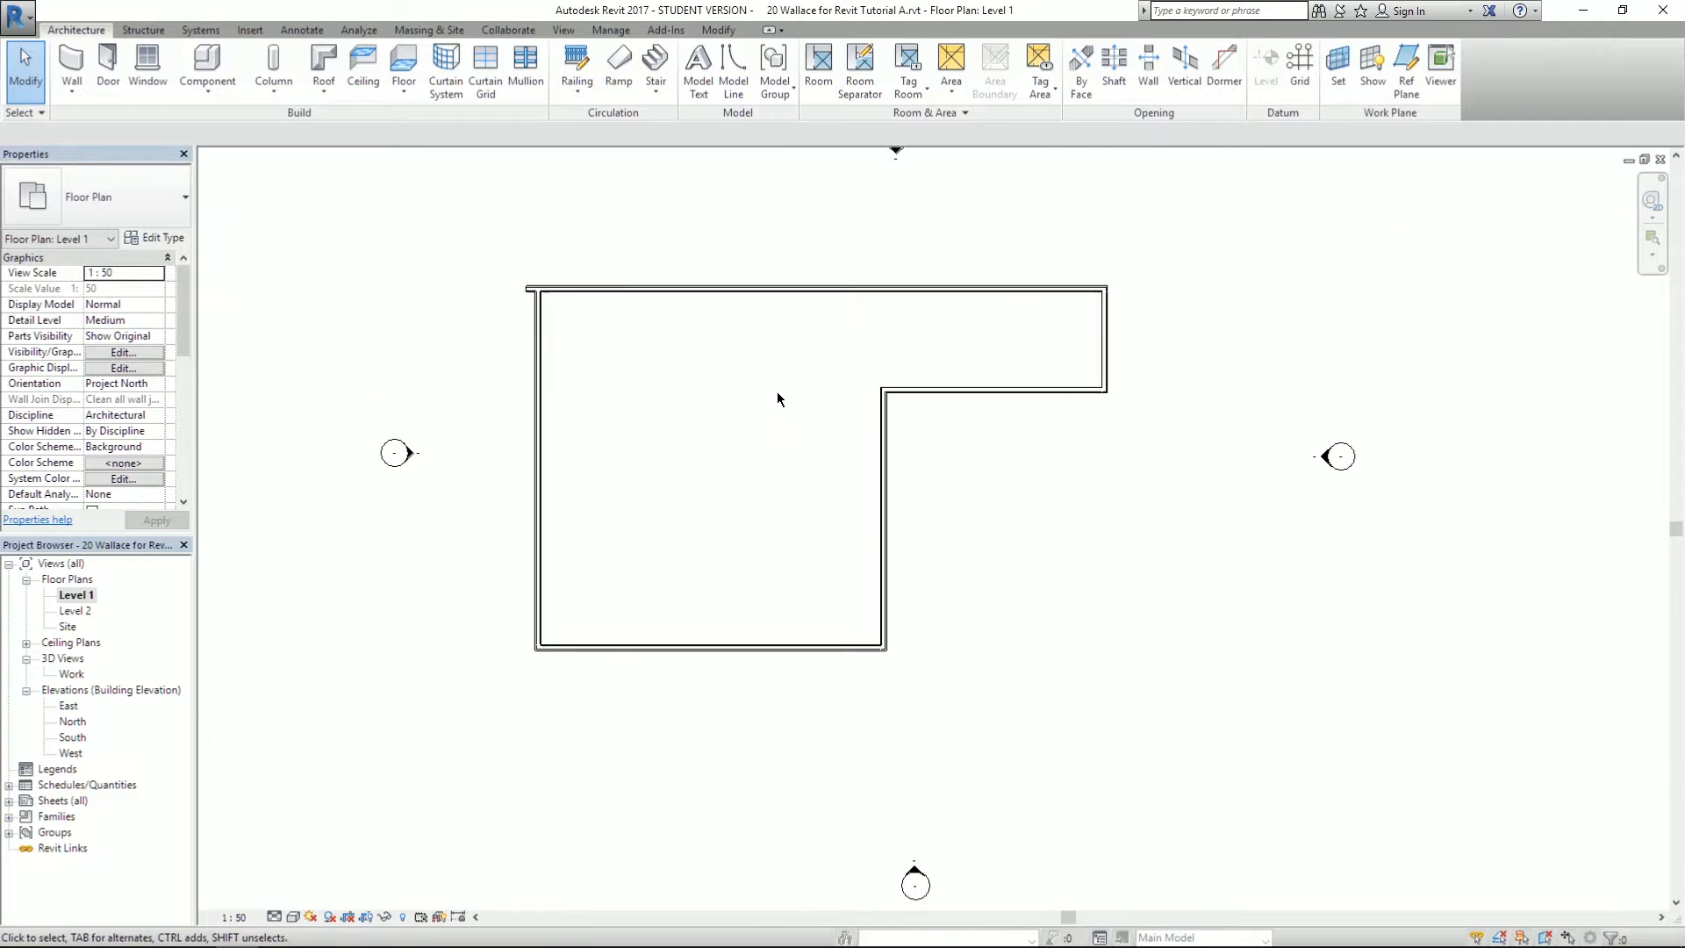
pyautogui.scroll(1, 776, 392)
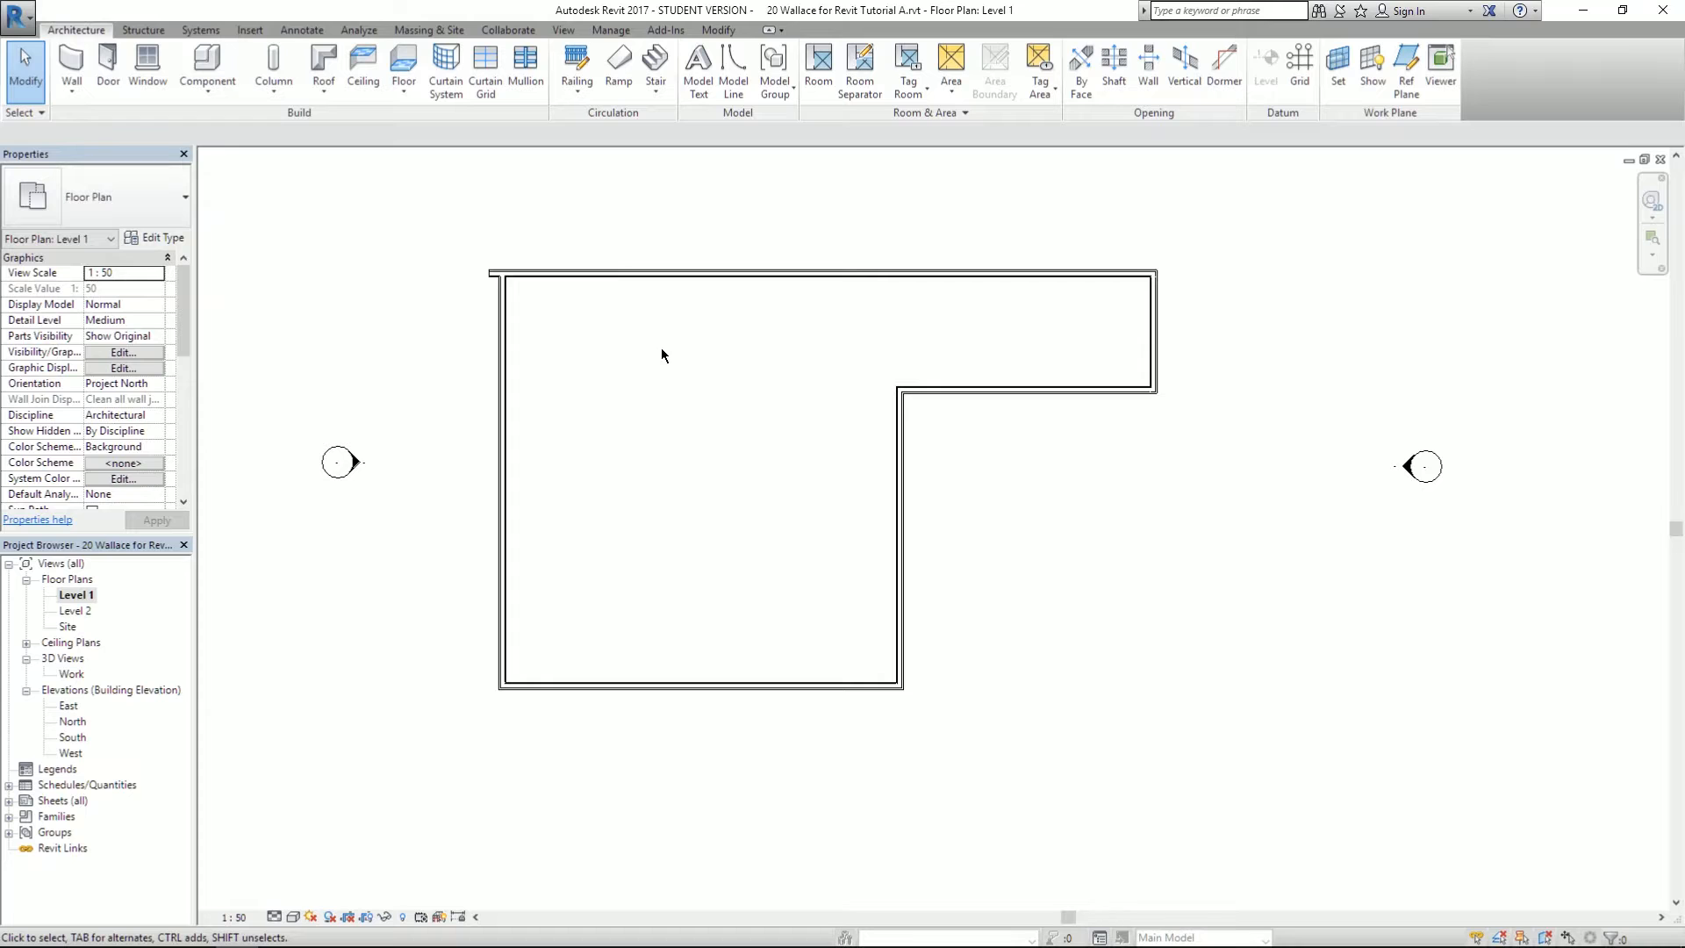
pyautogui.moveTo(690, 358); pyautogui.dragTo(719, 429, button='middle')
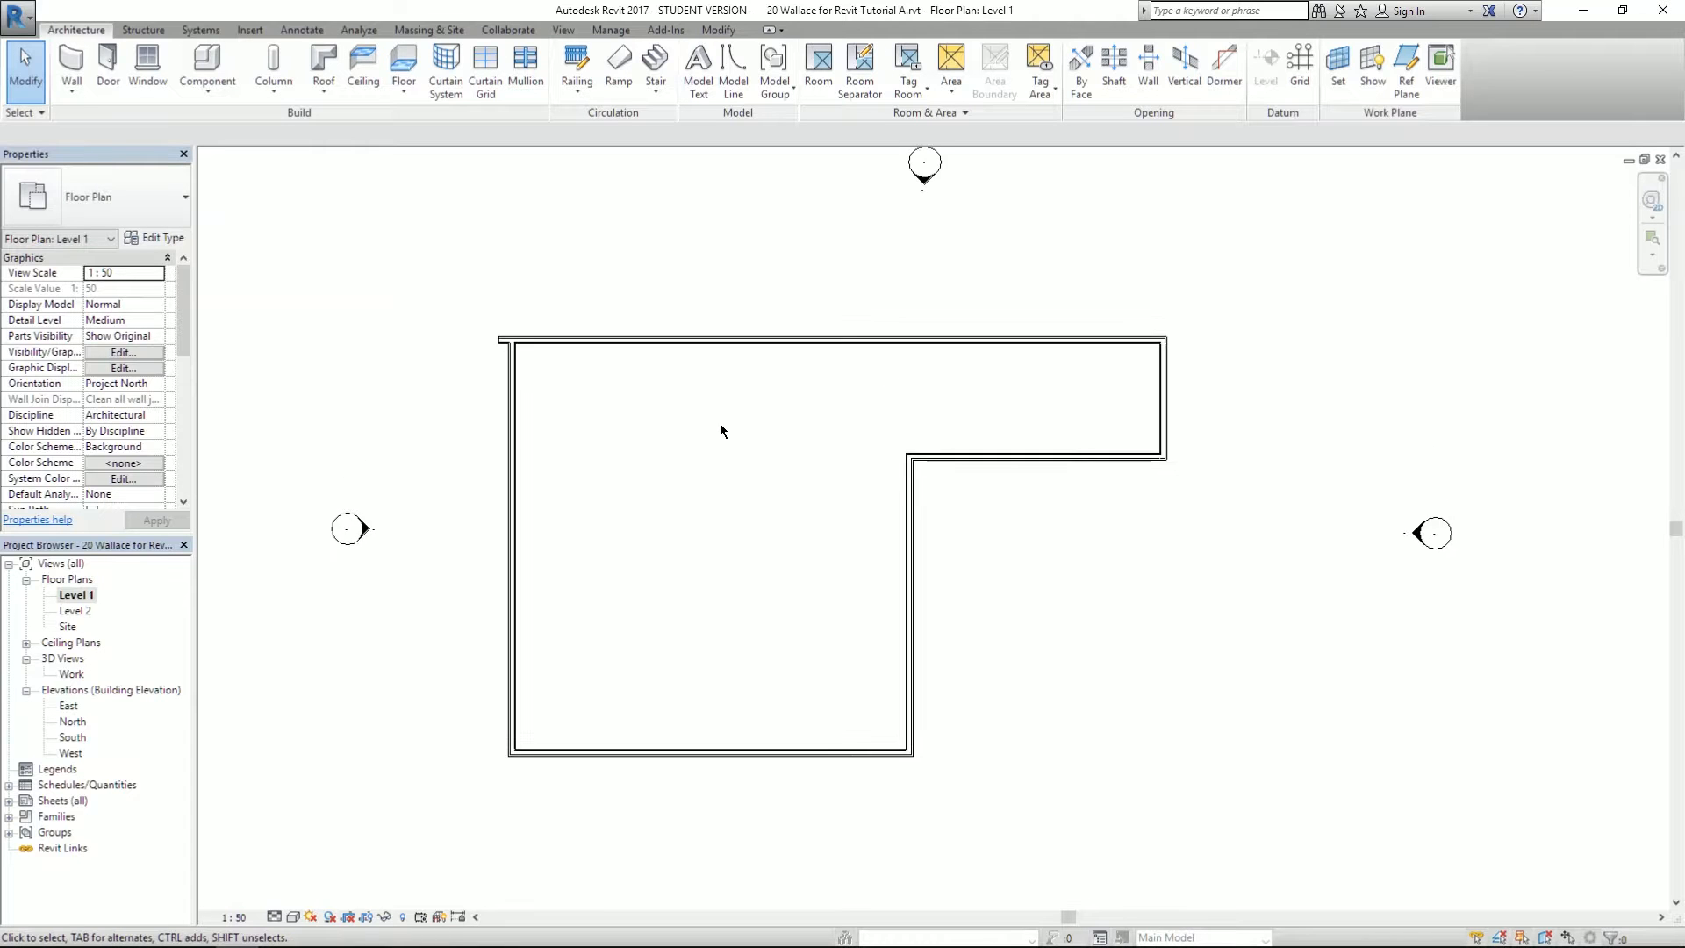
pyautogui.scroll(1, 719, 423)
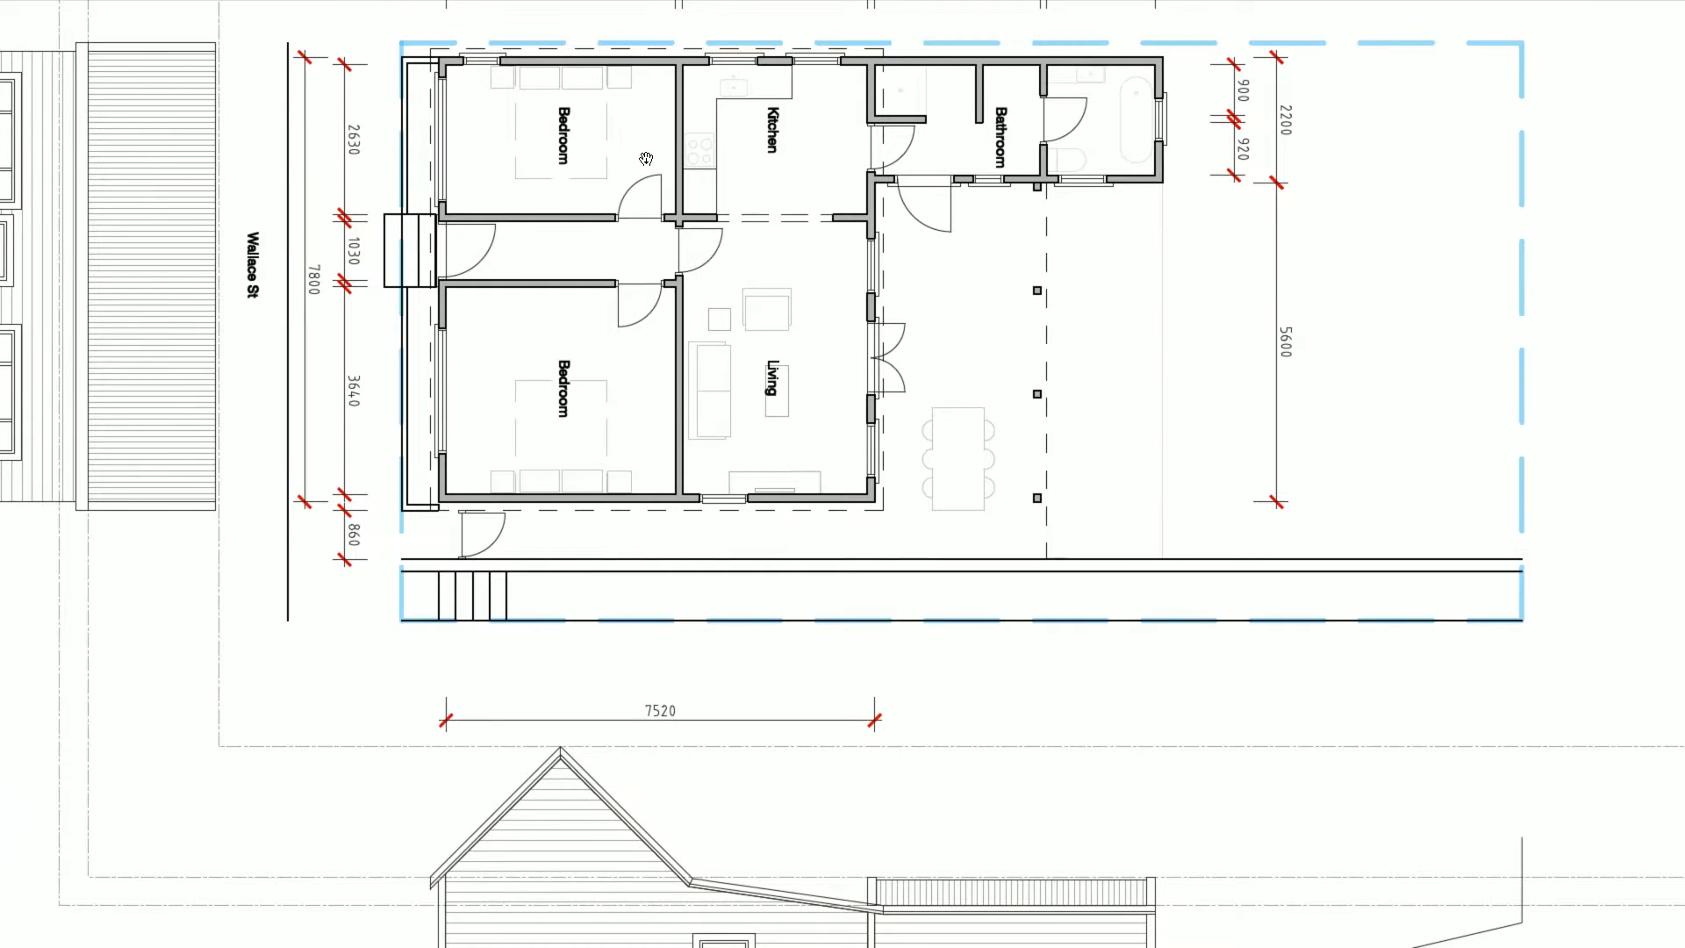
# - Compare with the reference plan, then select the bottom wall to show its 7675 mm dimension
pyautogui.moveTo(597, 181); pyautogui.dragTo(638, 323)
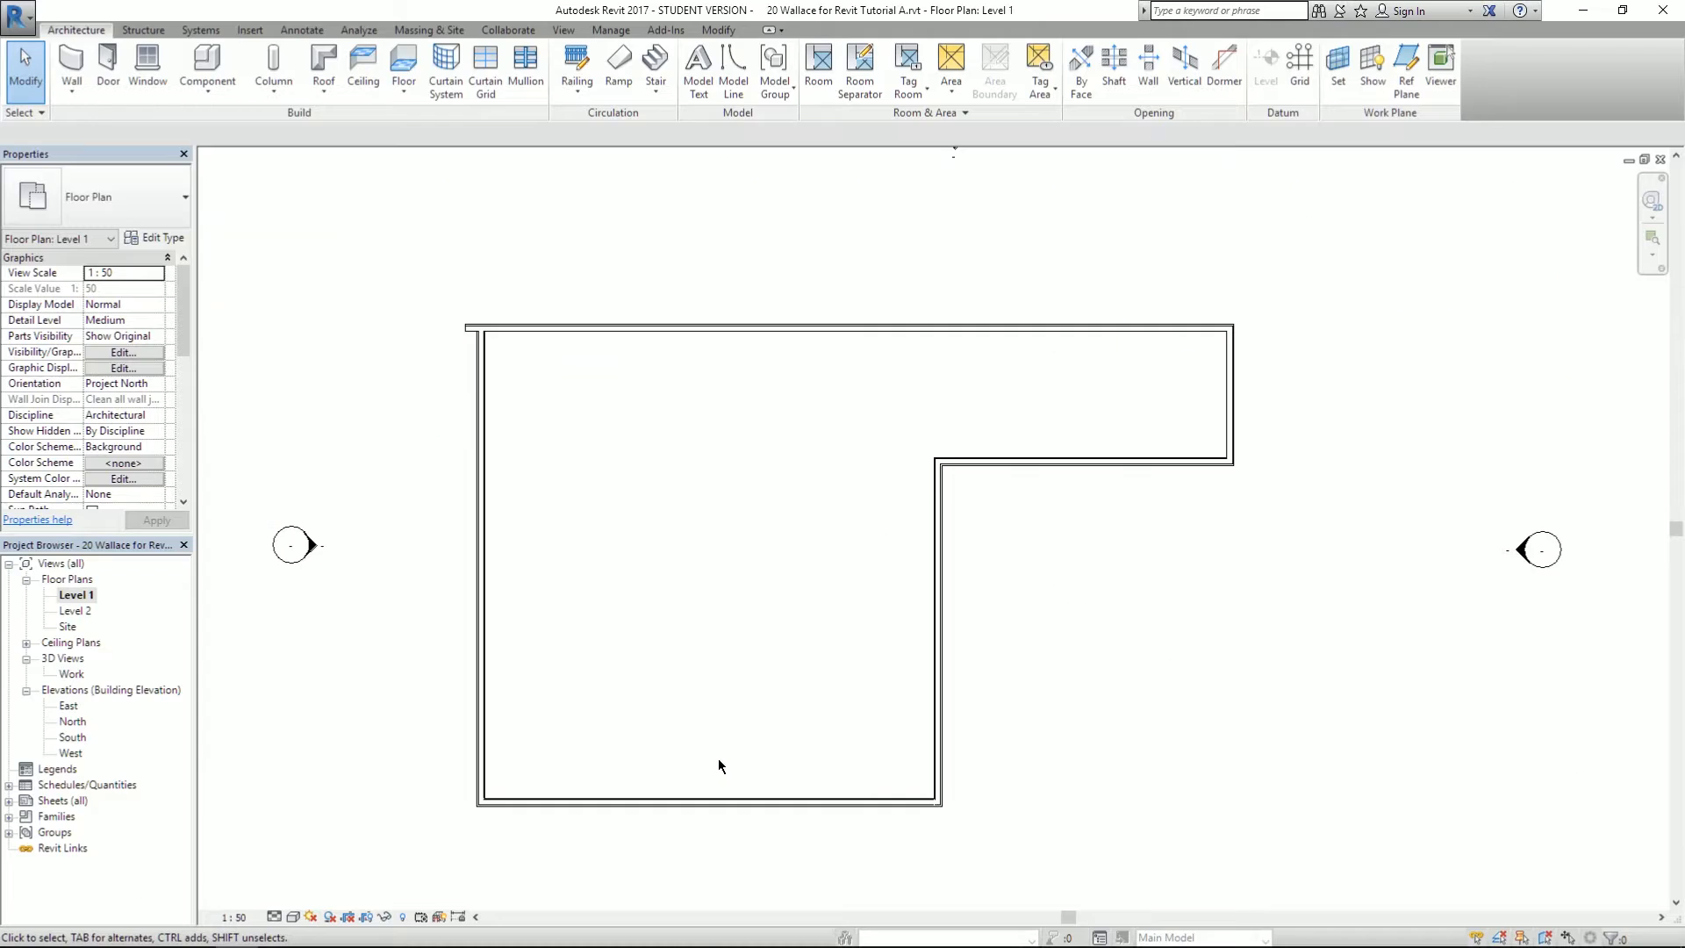
pyautogui.click(688, 802)
pyautogui.moveTo(707, 688); pyautogui.dragTo(743, 533, button='middle')
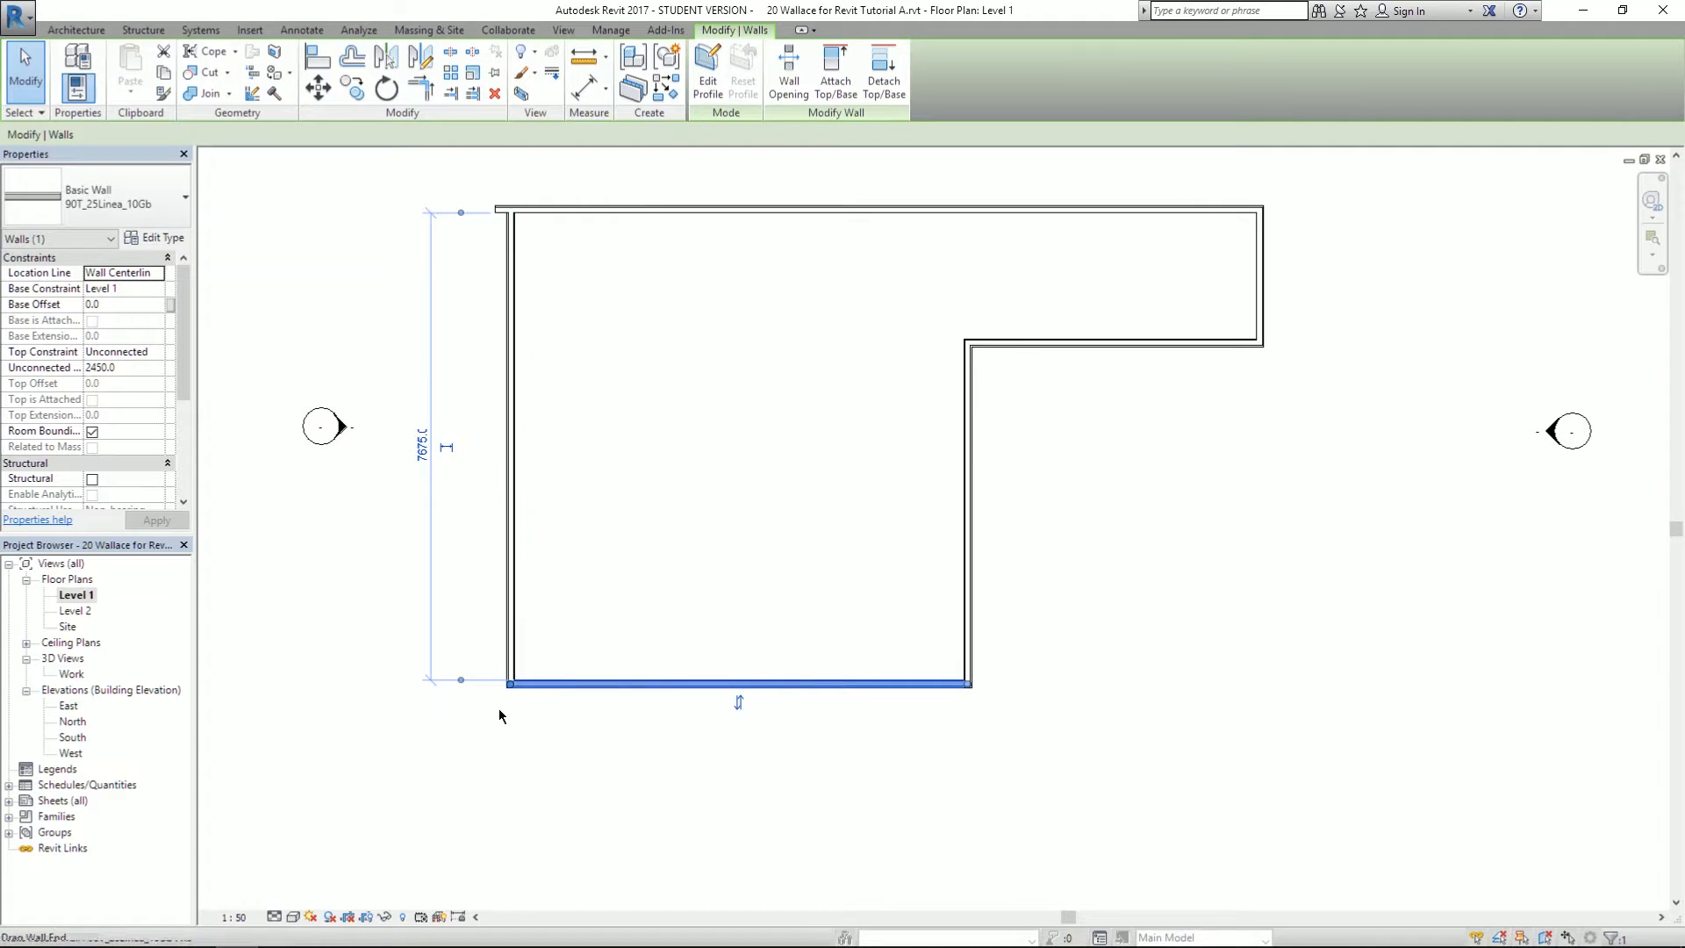
# - Select the bottom, step and inner vertical walls to compare their temporary dimensions
pyautogui.click(459, 680)
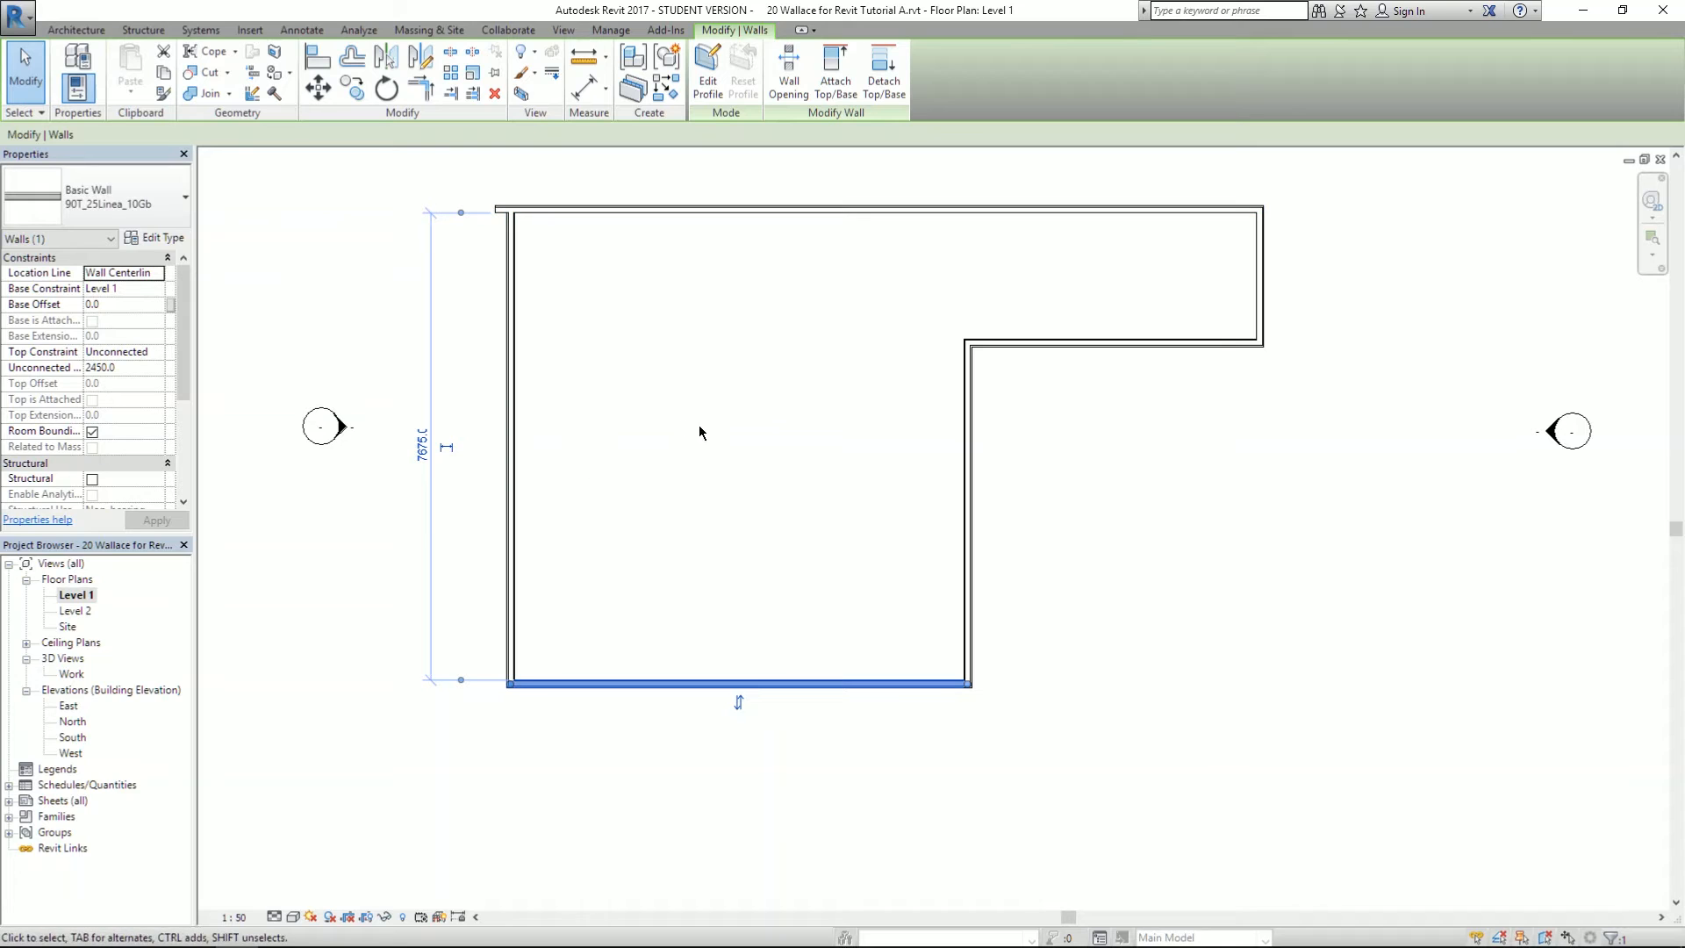
pyautogui.click(1137, 342)
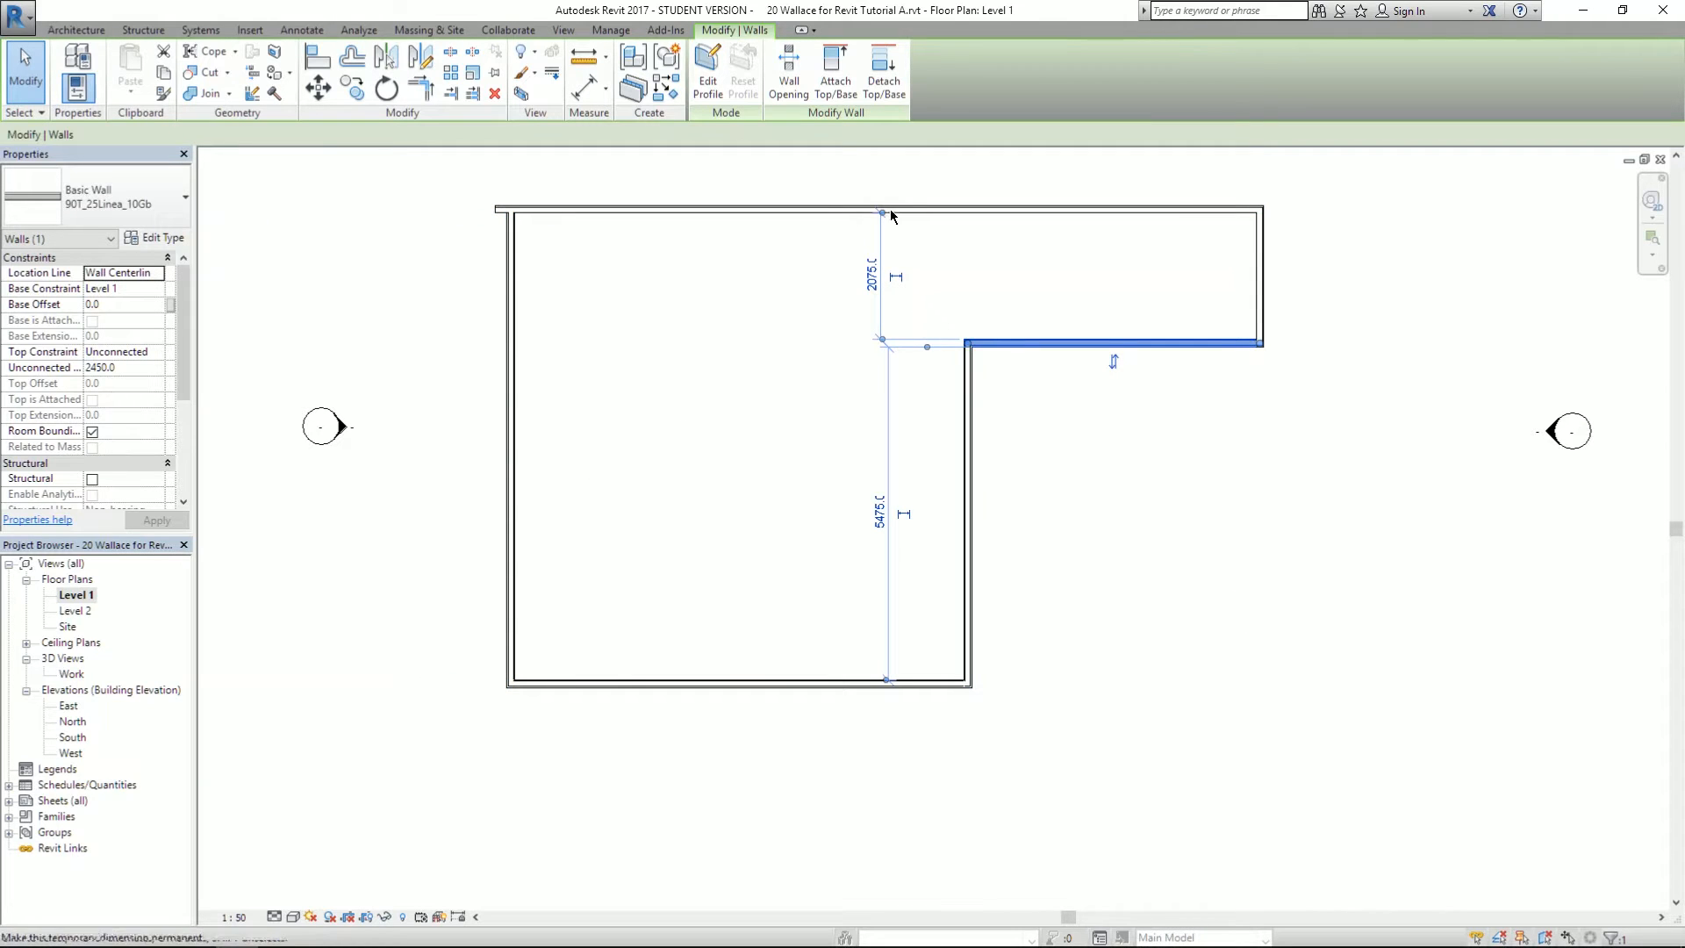
pyautogui.click(973, 592)
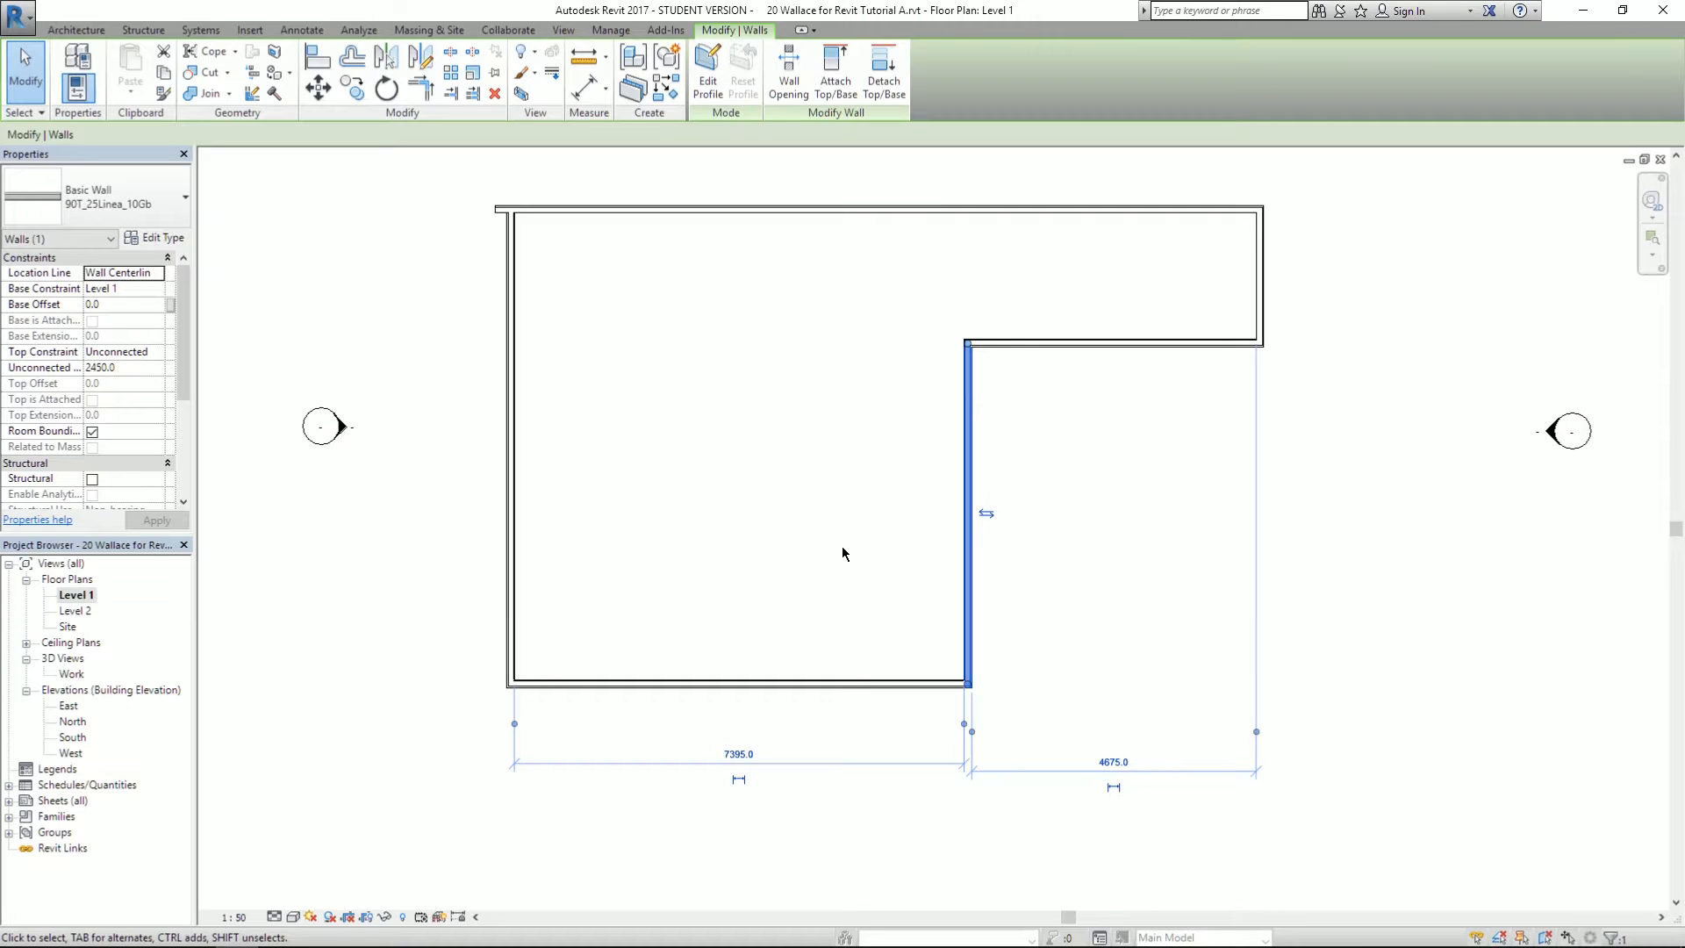
pyautogui.click(790, 685)
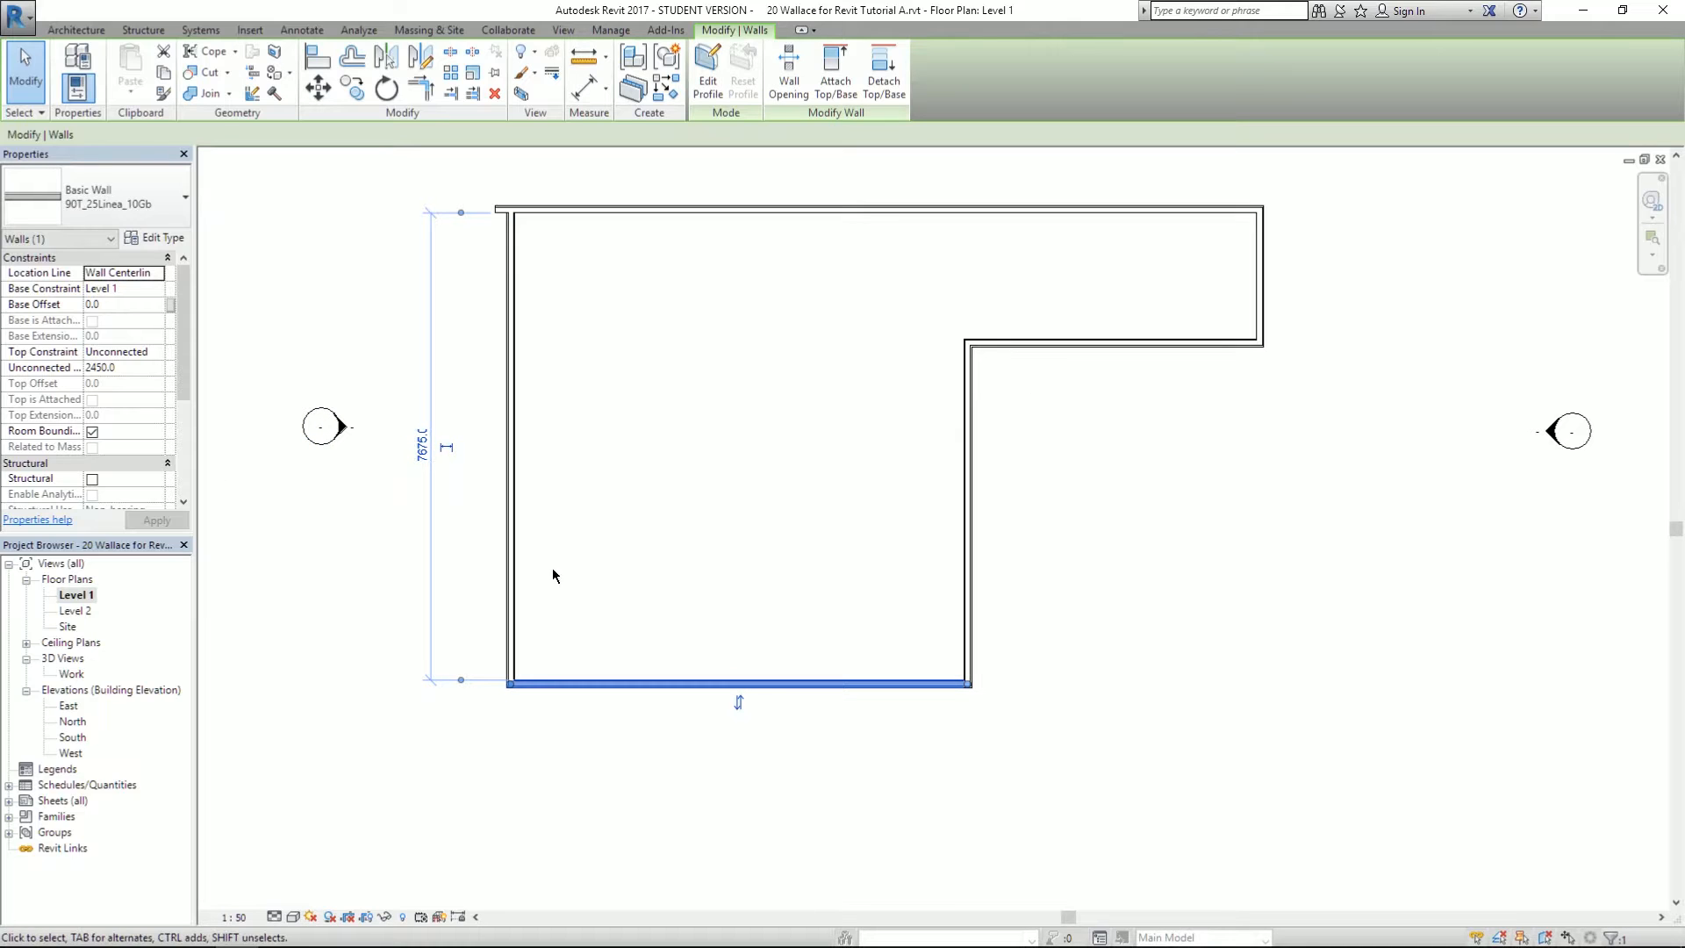
# - Re-anchor the bottom wall's temporary dimension from the step wall to its outer face, reading 5600
pyautogui.moveTo(459, 212); pyautogui.dragTo(1072, 350)
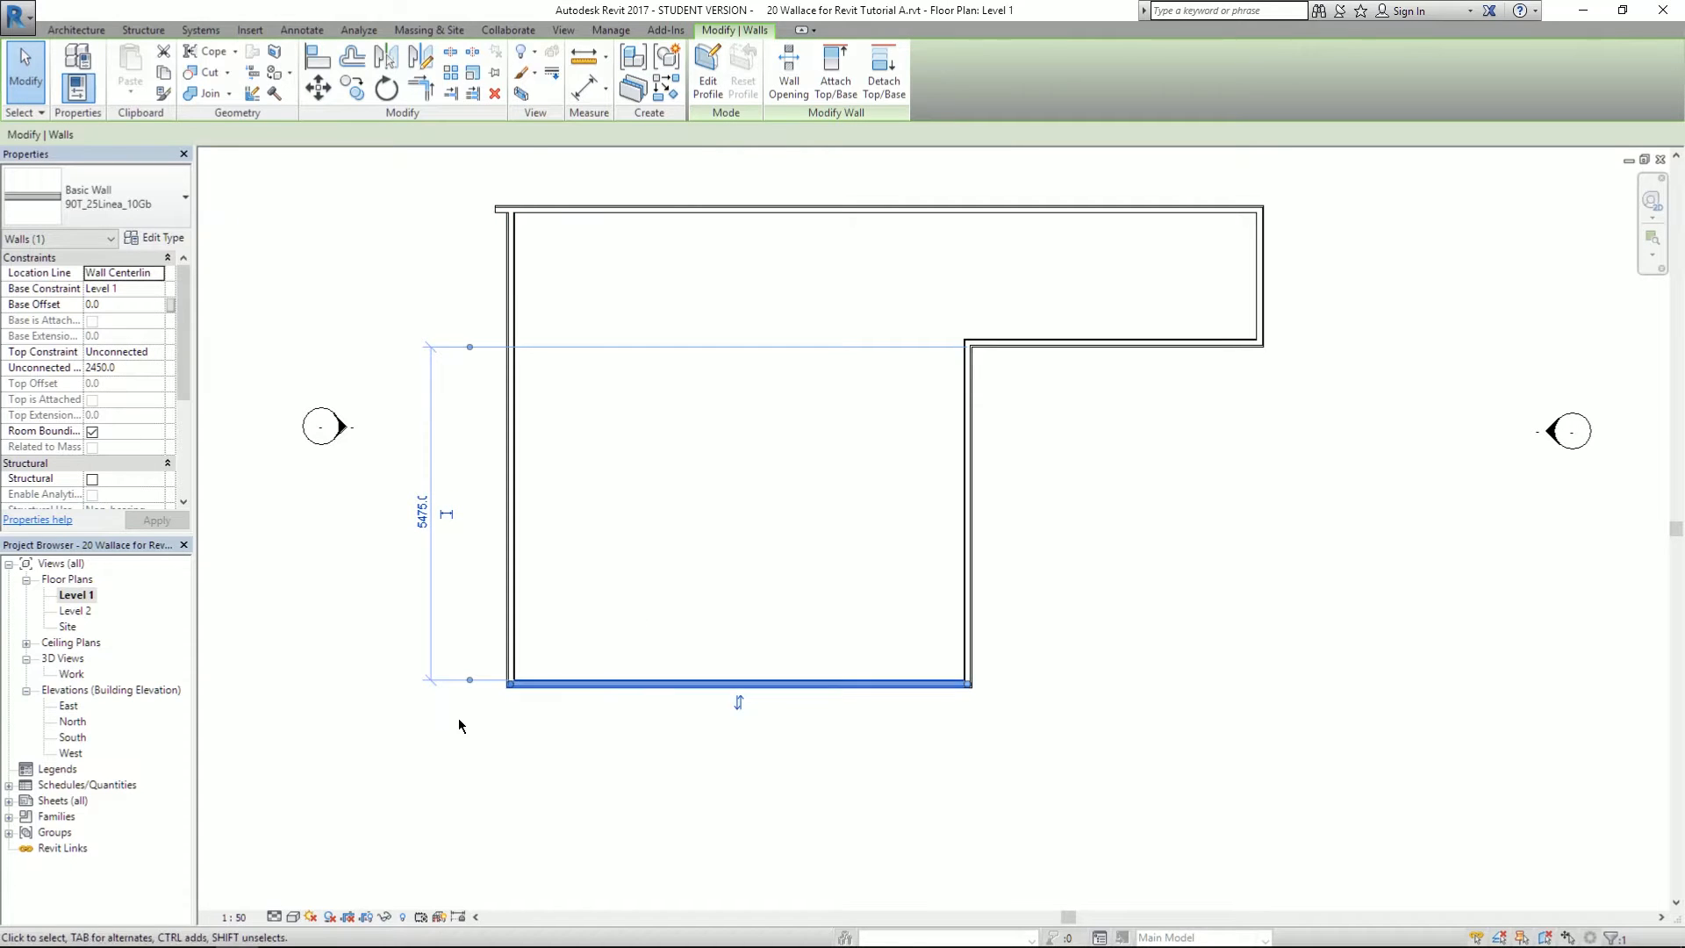
pyautogui.scroll(3, 458, 725)
pyautogui.moveTo(479, 658)
pyautogui.mouseDown()
pyautogui.moveTo(520, 713)
pyautogui.moveTo(606, 683)
pyautogui.moveTo(500, 658)
pyautogui.mouseUp()
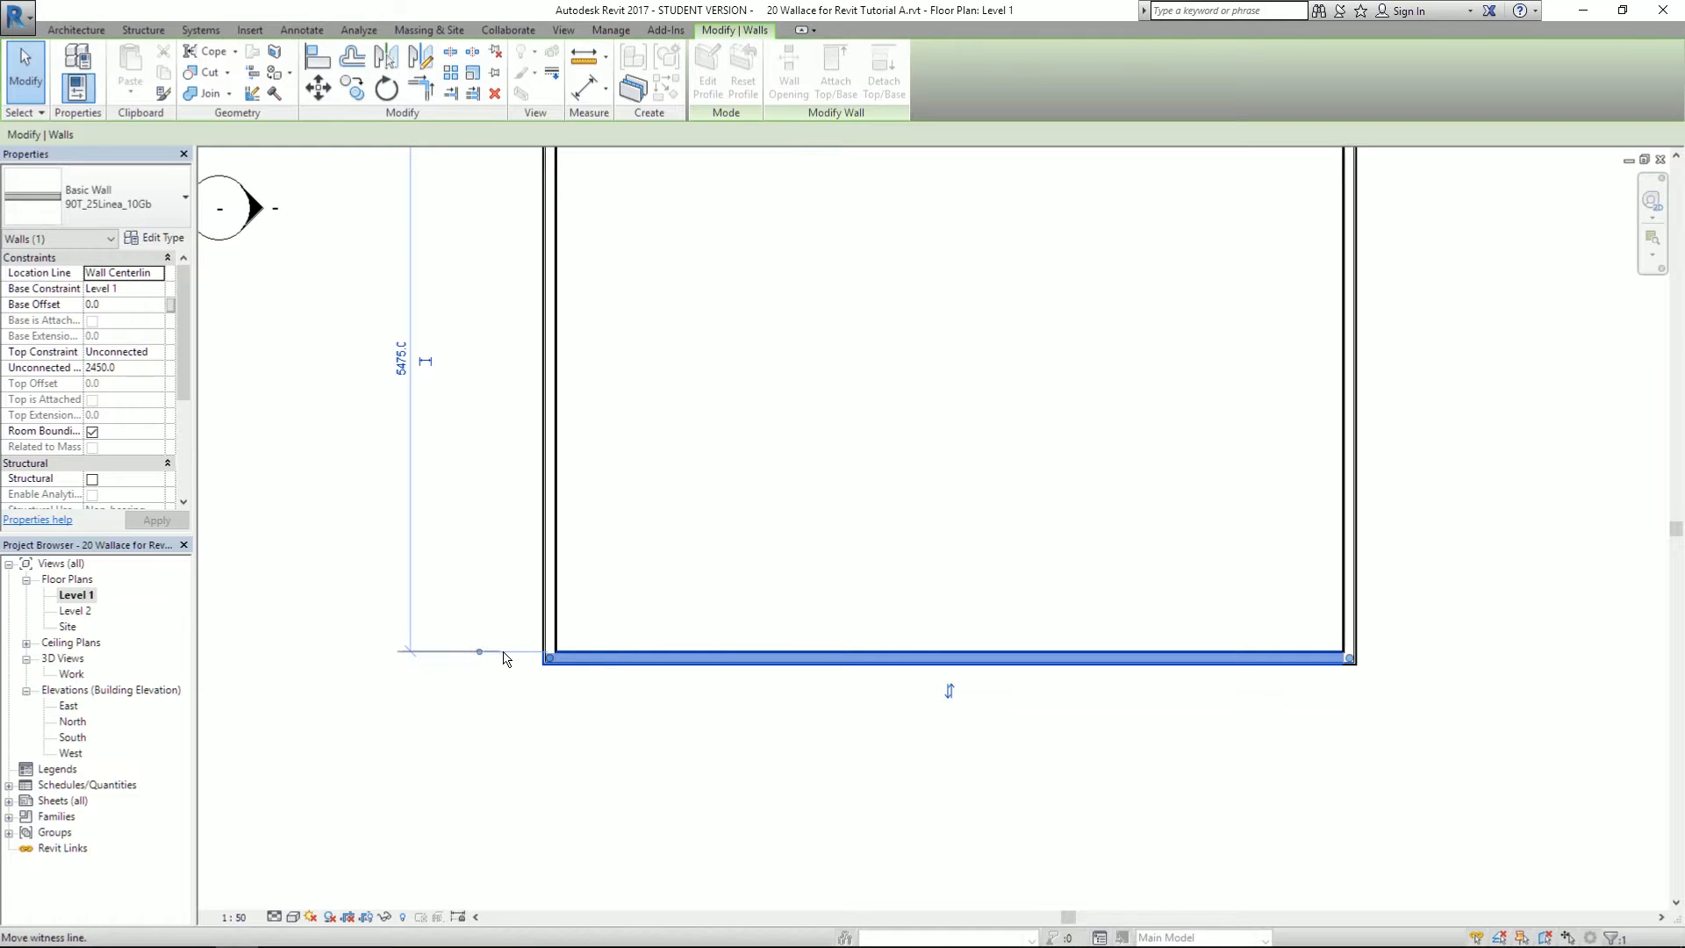
pyautogui.moveTo(601, 661); pyautogui.dragTo(599, 665)
pyautogui.scroll(-3, 387, 647)
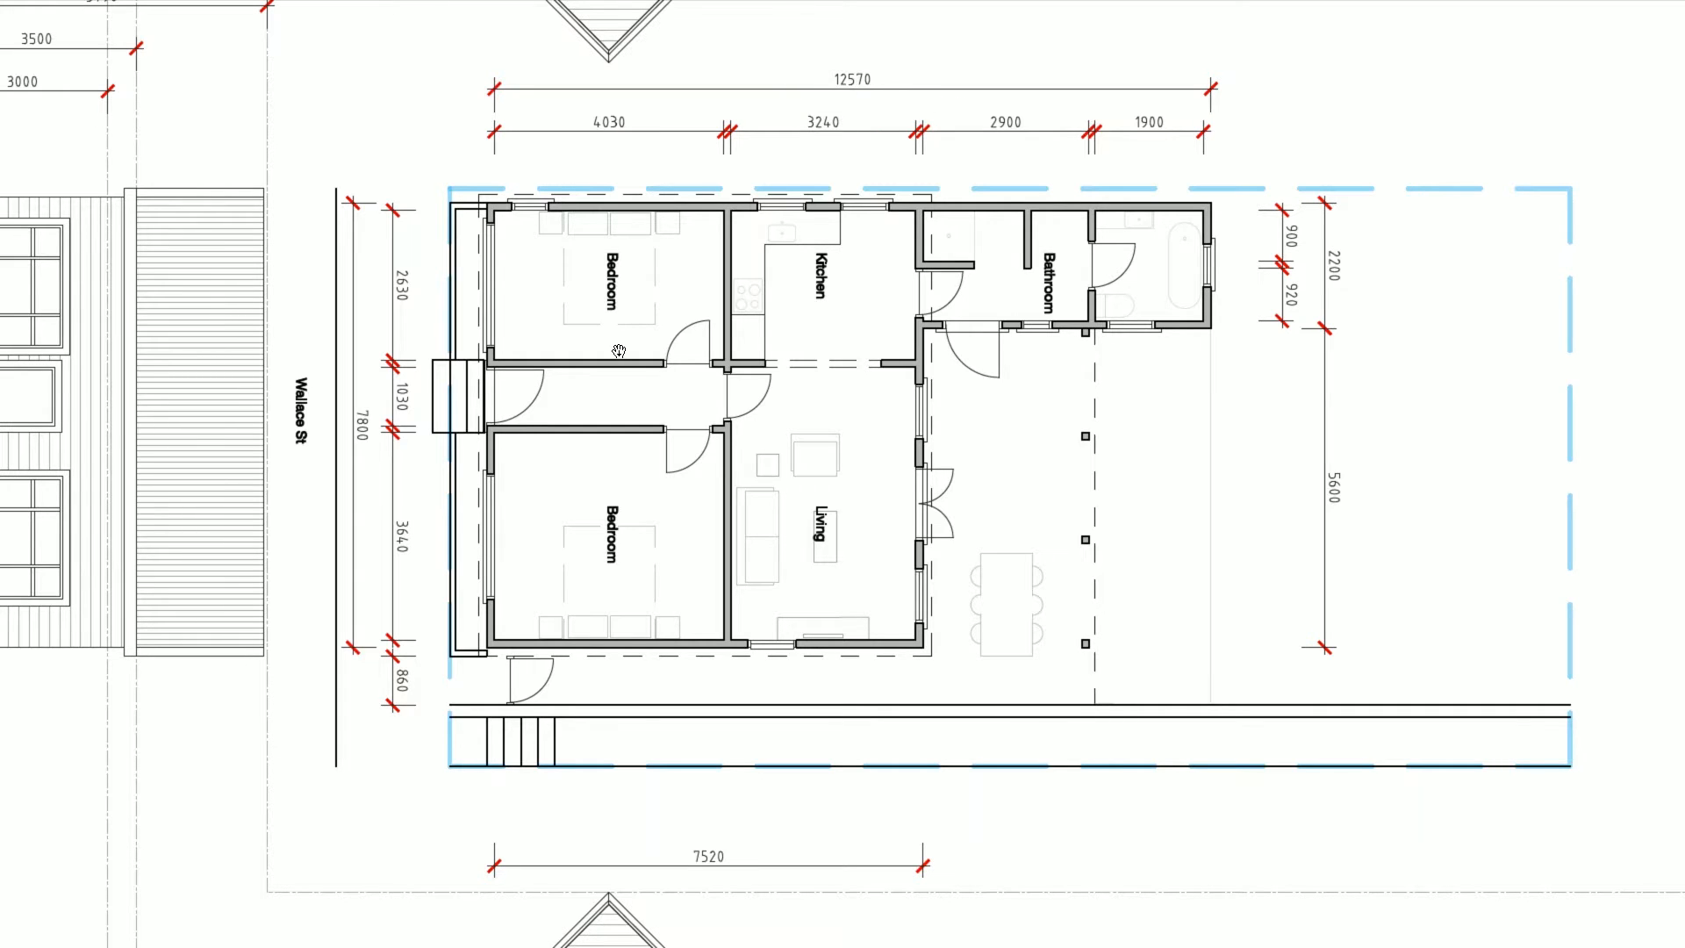
# - Back in Revit, select the top wall at its overhanging left end
pyautogui.hotkey('alt', 'Tab')
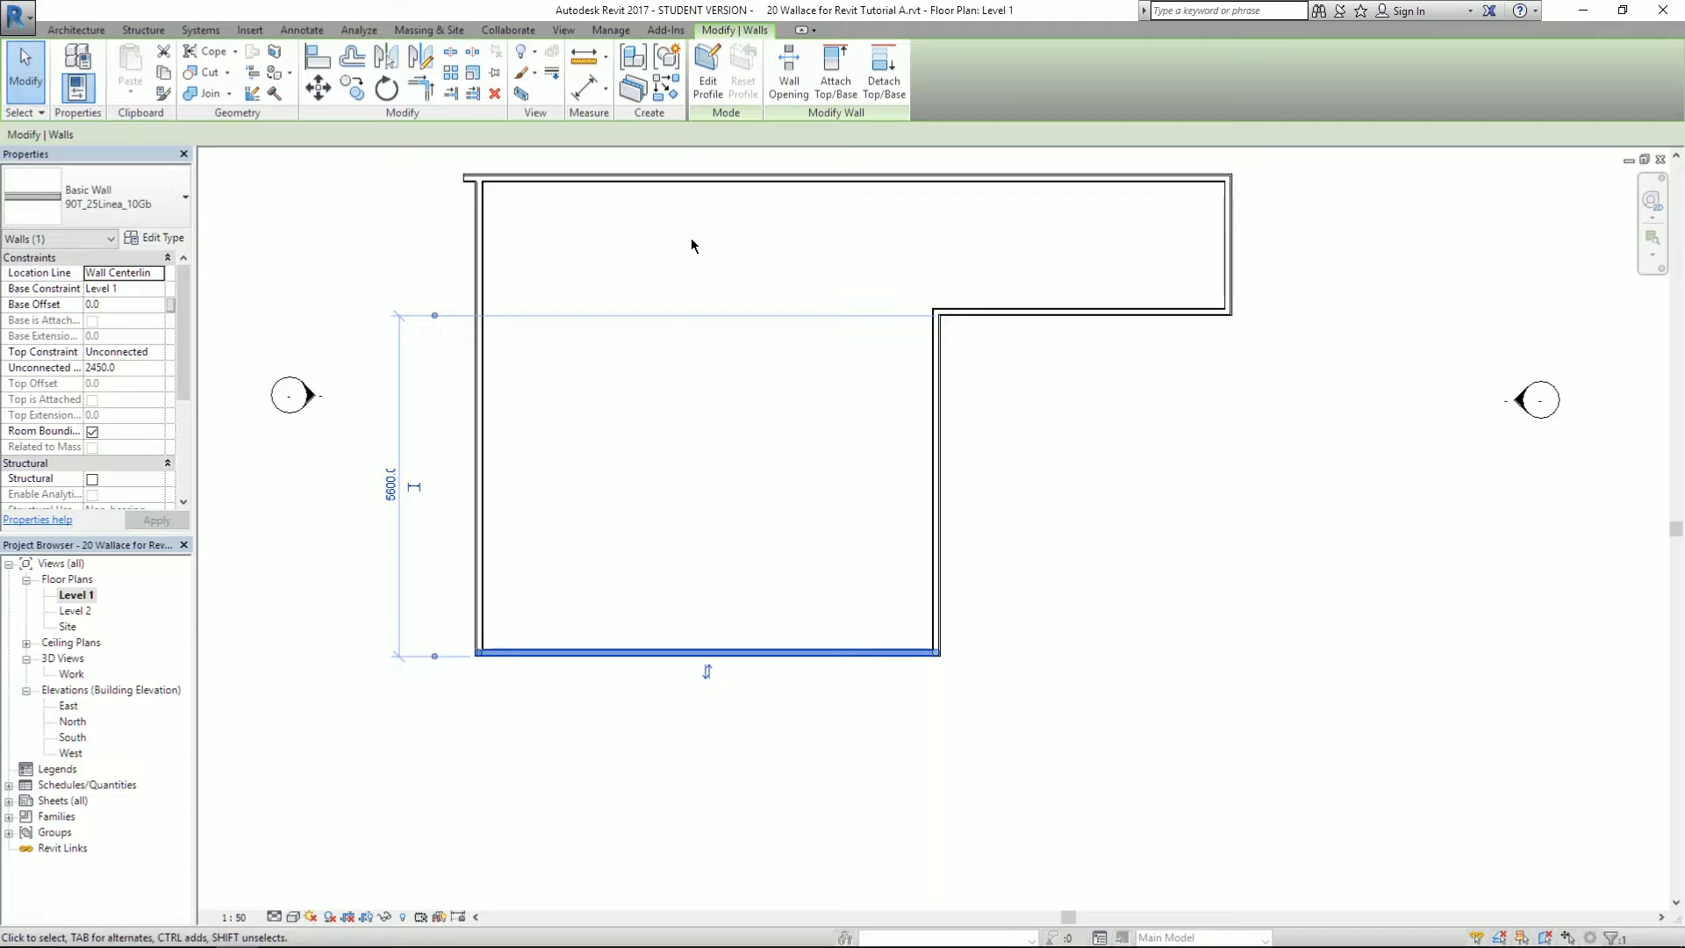
pyautogui.moveTo(602, 376); pyautogui.dragTo(595, 508, button='middle')
pyautogui.click(477, 428)
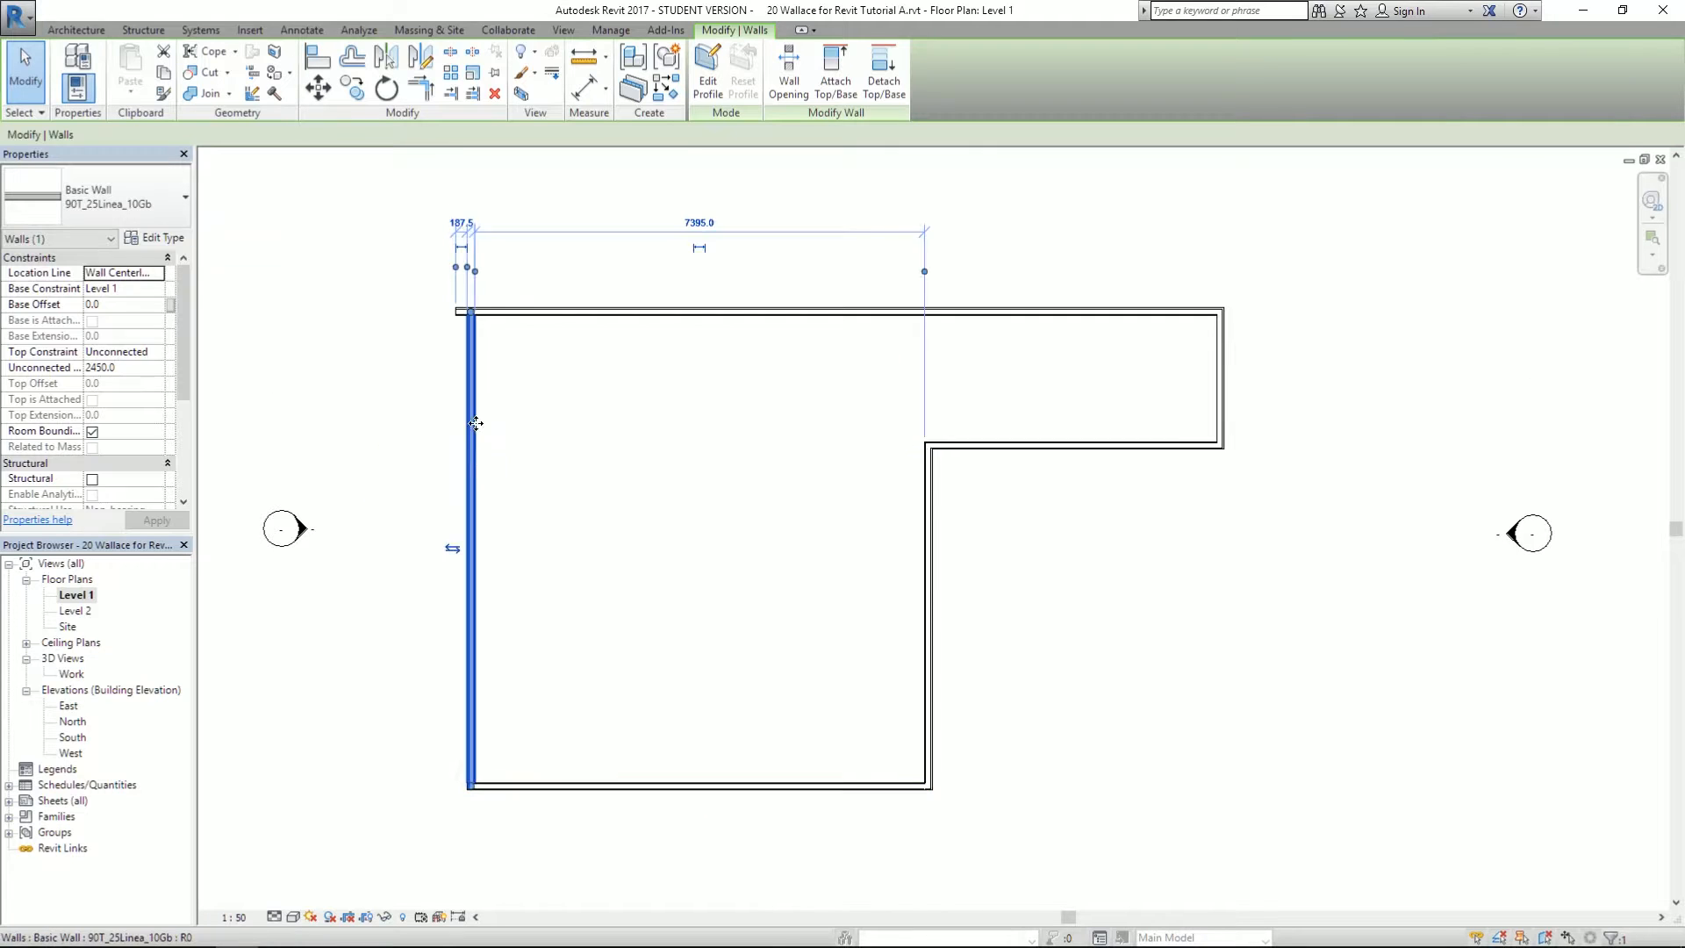
pyautogui.scroll(2, 549, 255)
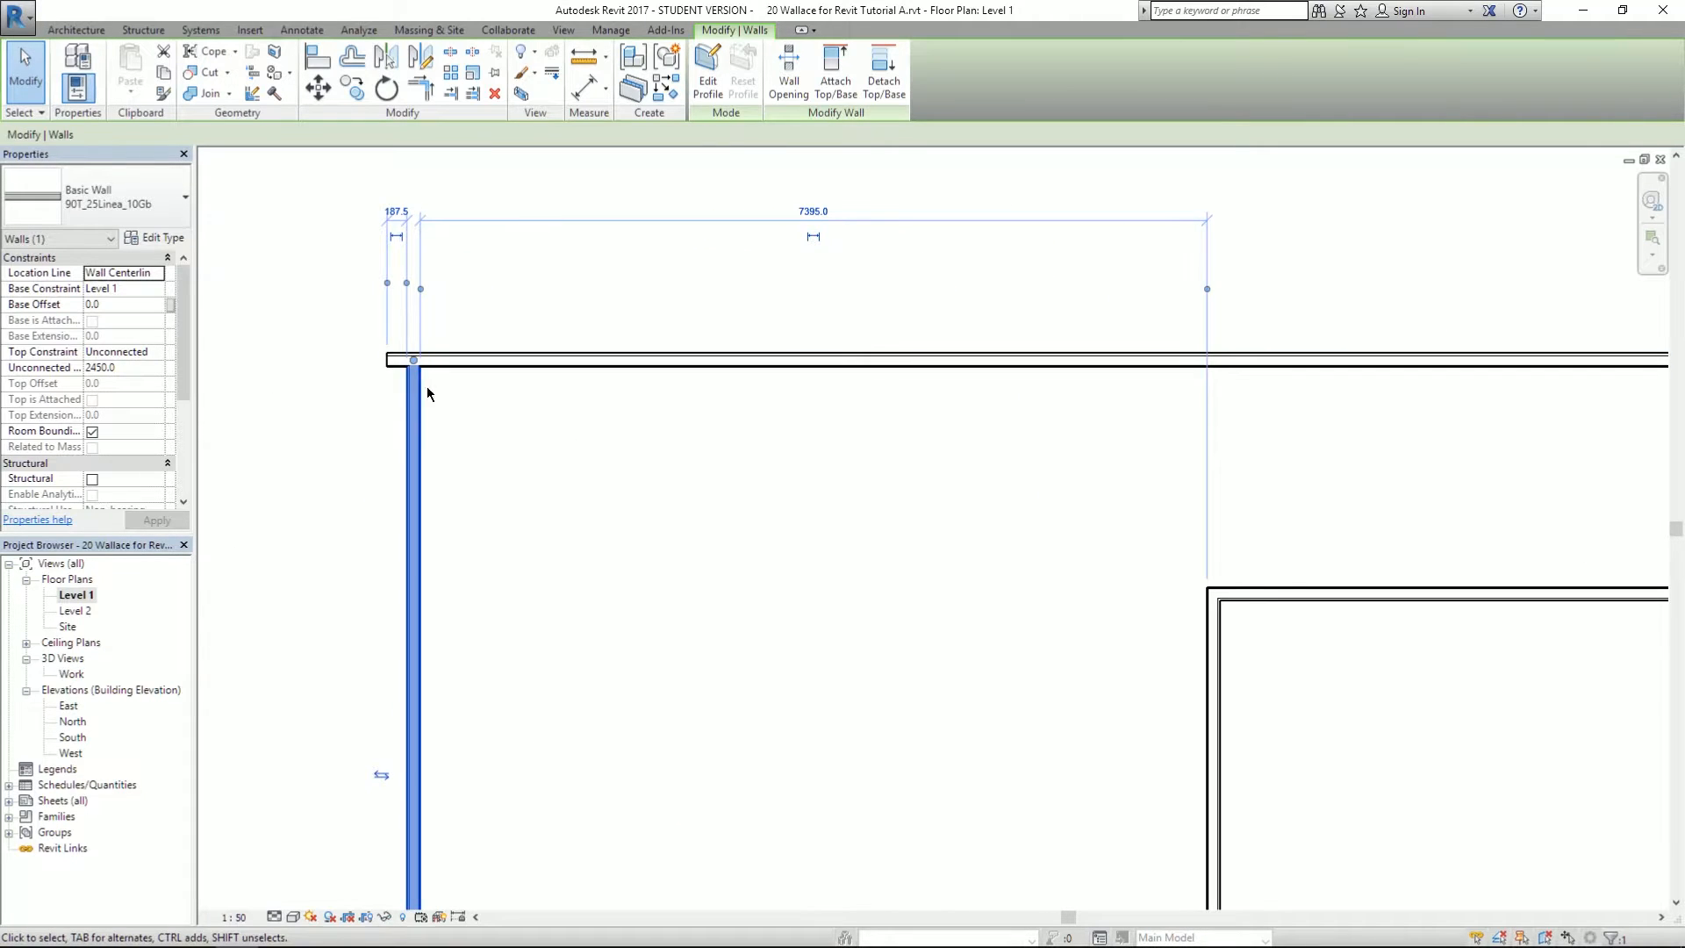
pyautogui.click(465, 442)
pyautogui.scroll(2, 457, 446)
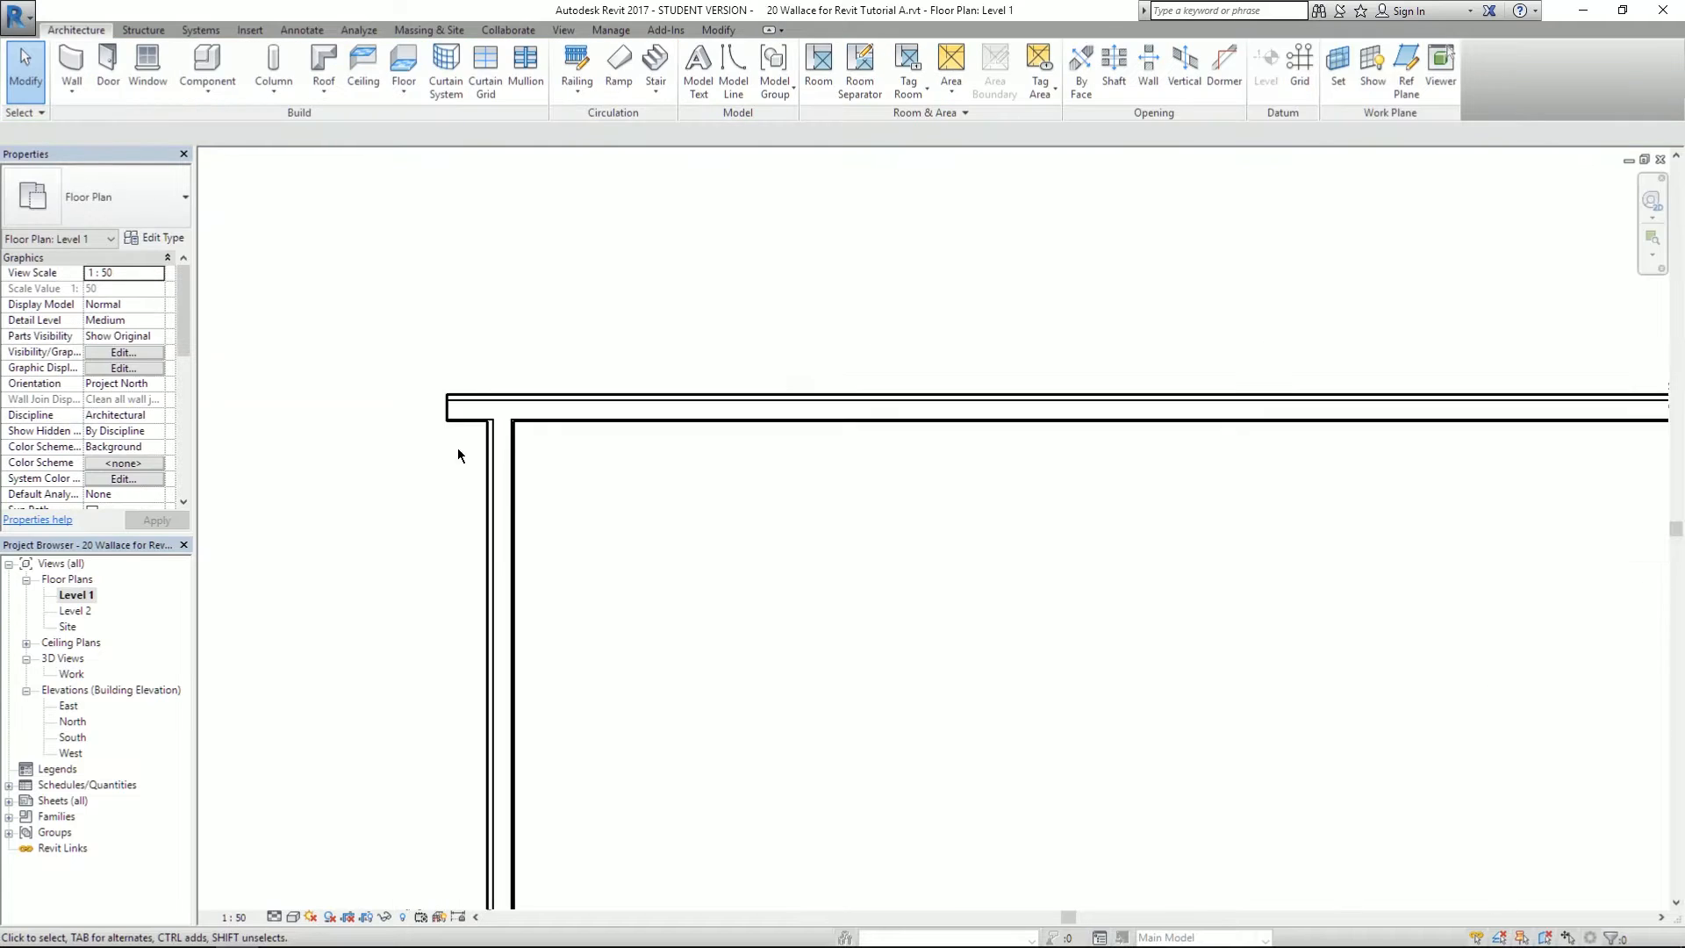
pyautogui.click(557, 413)
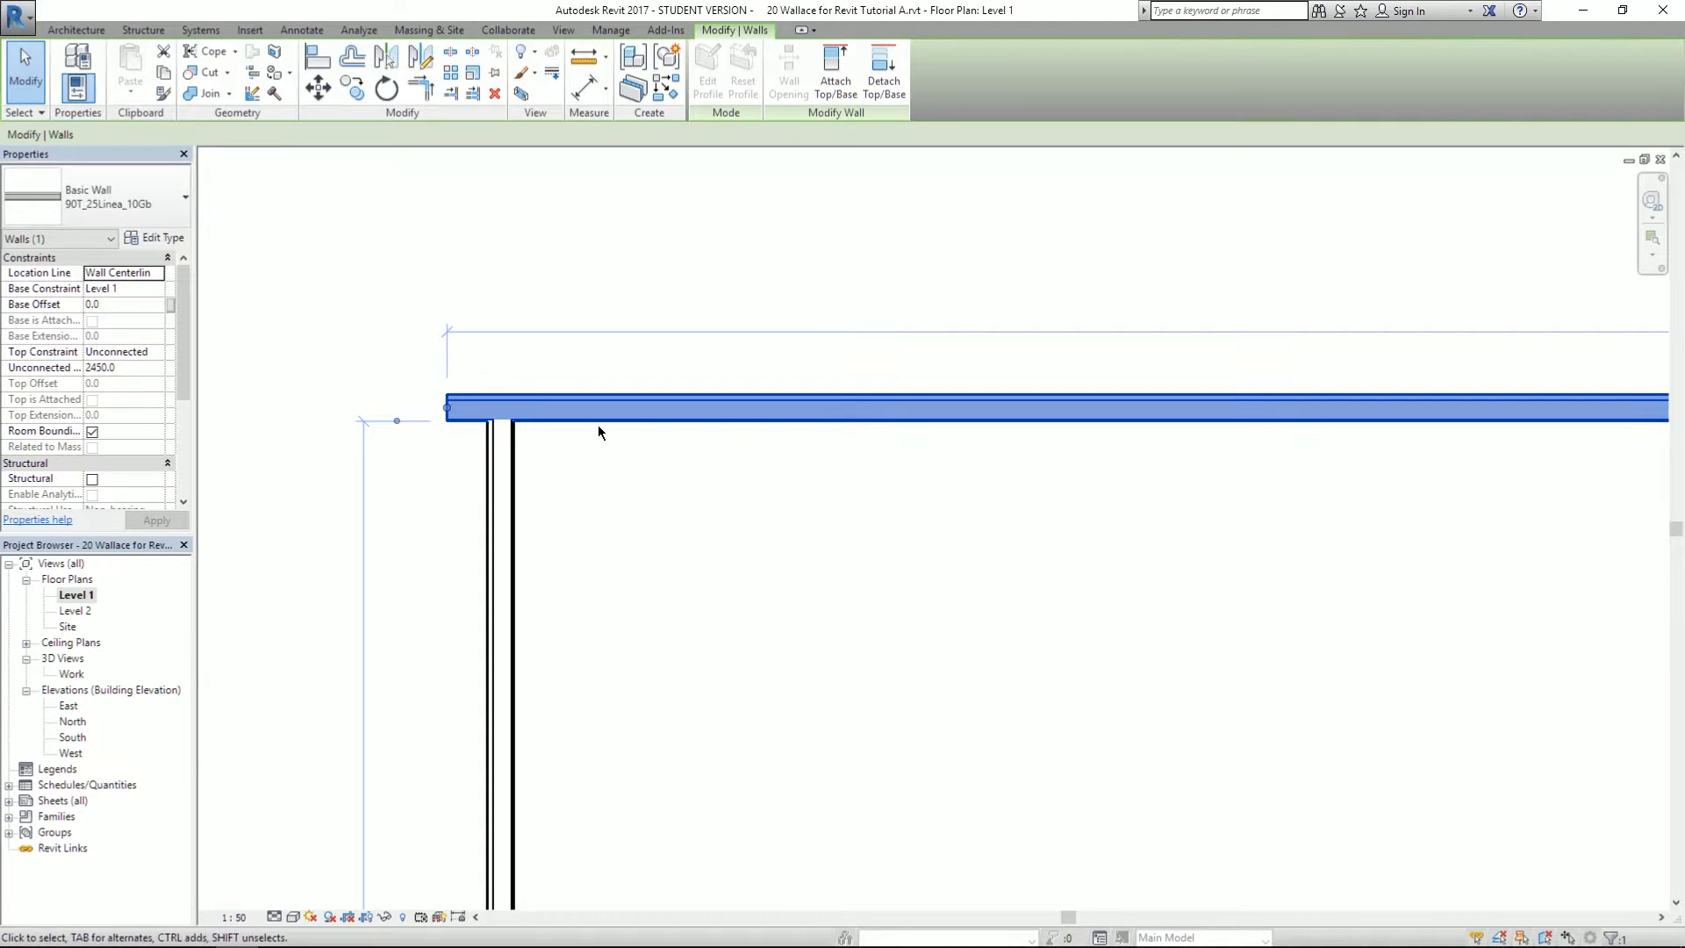
pyautogui.scroll(-2, 443, 346)
pyautogui.click(484, 417)
pyautogui.scroll(-2, 484, 422)
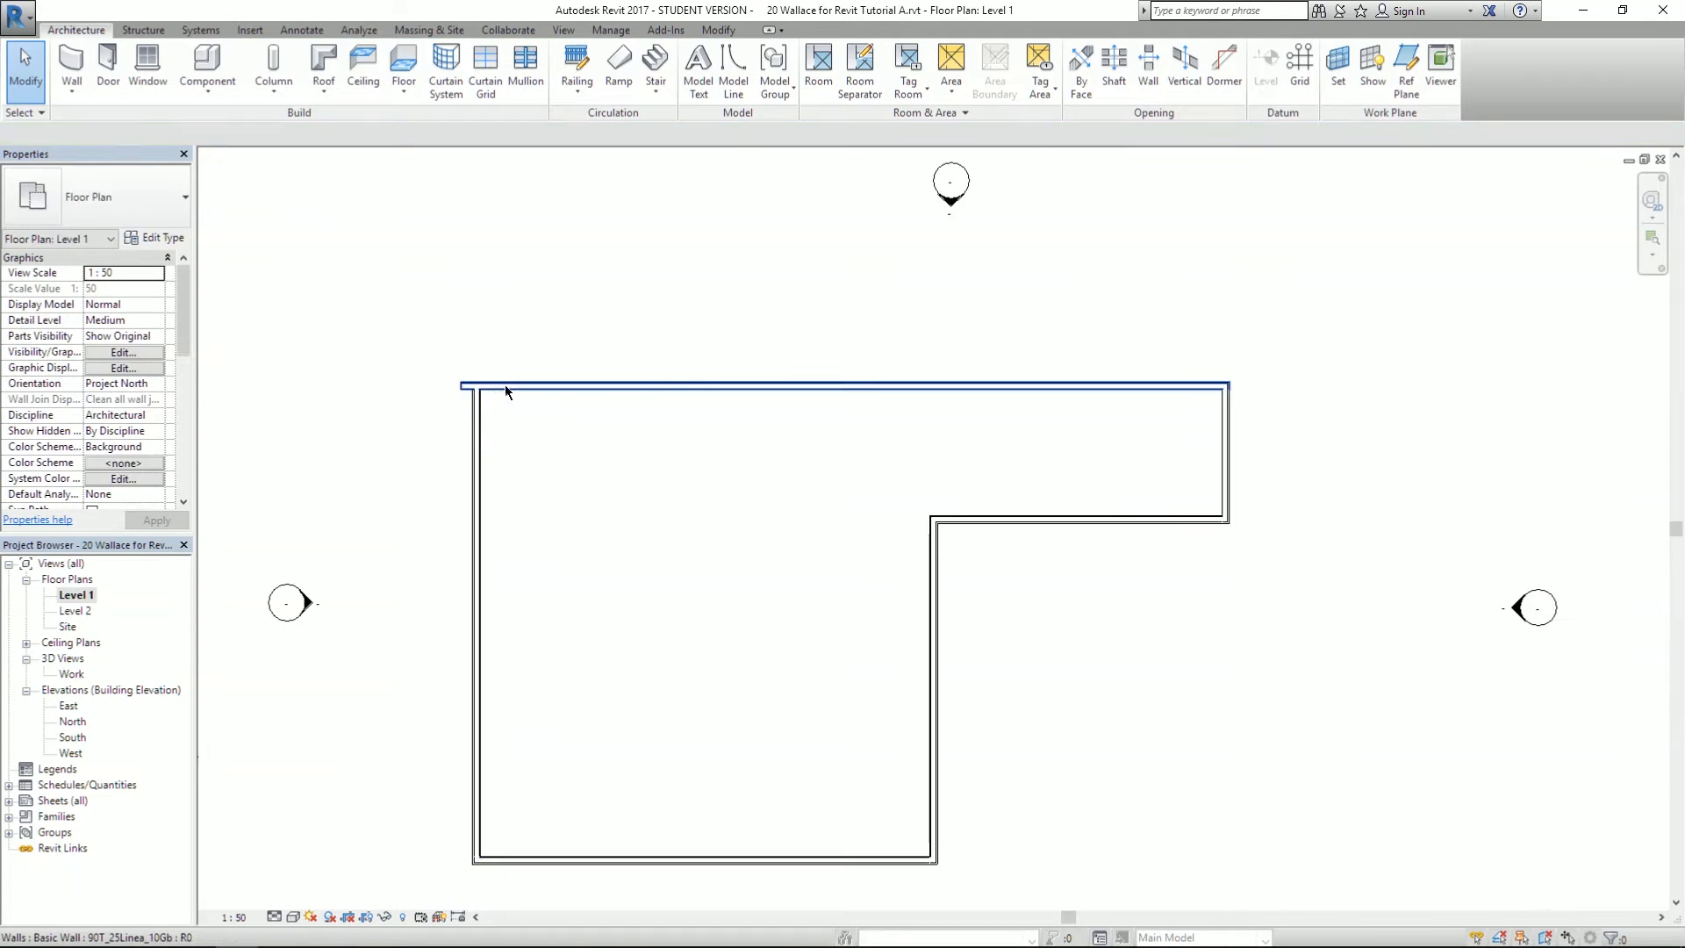
pyautogui.click(503, 385)
pyautogui.scroll(7, 460, 386)
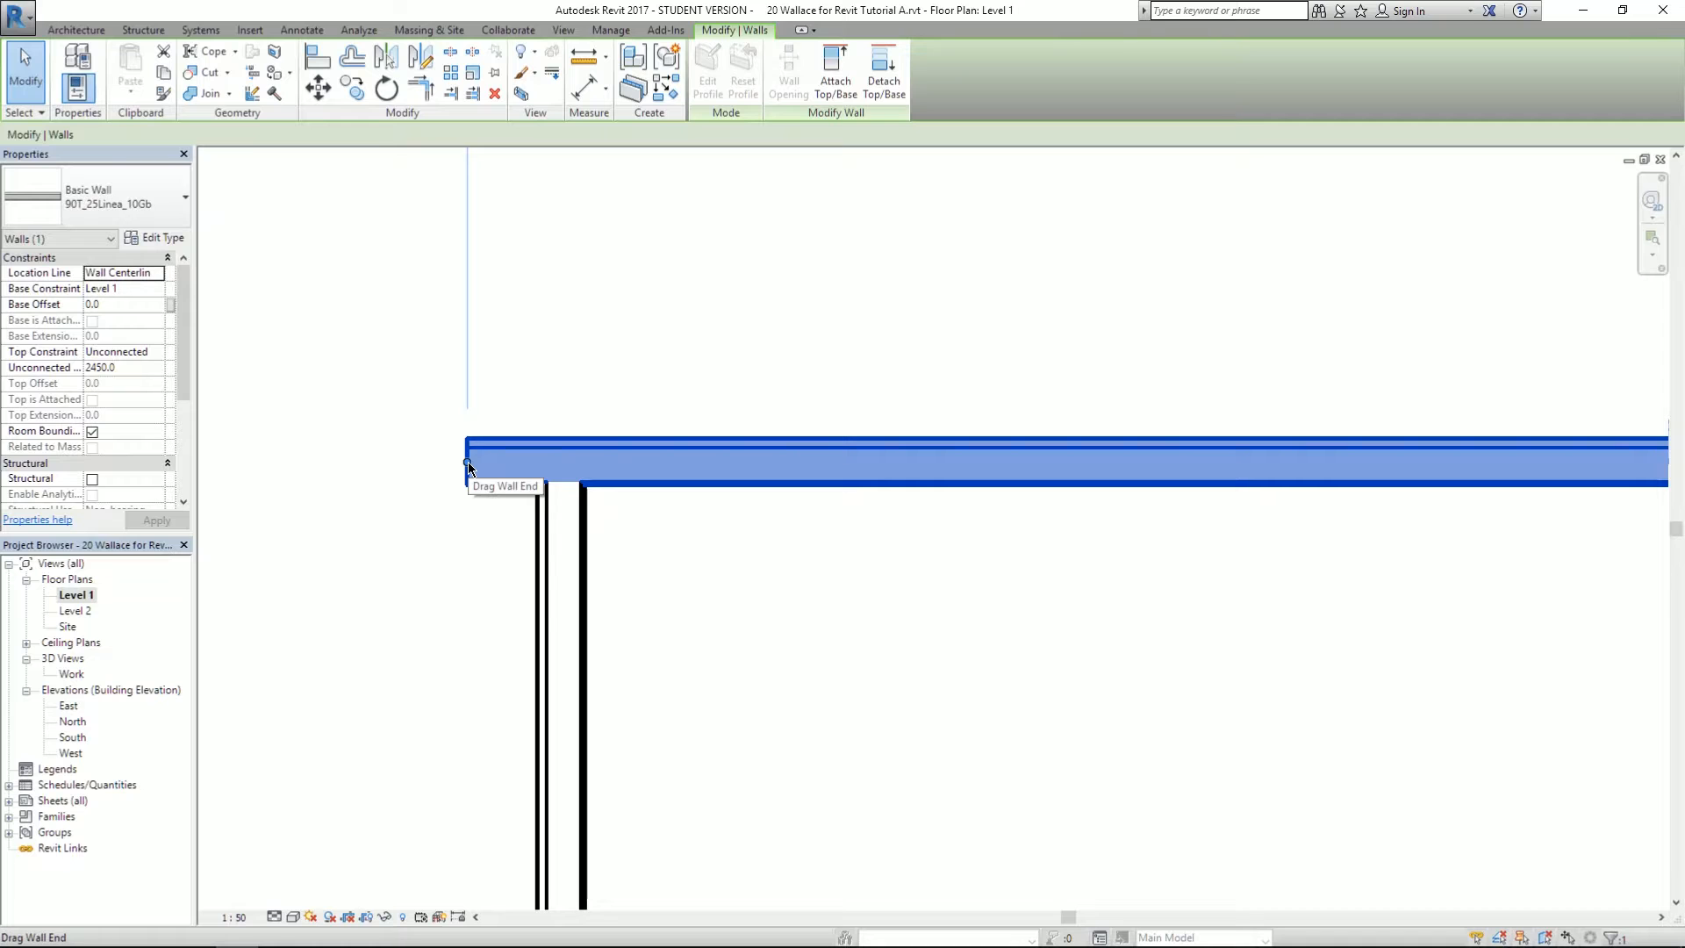
# - Pull the top wall's left end back to the left-wall corner, leaving 2075 to the step wall
pyautogui.moveTo(469, 470); pyautogui.dragTo(556, 493)
pyautogui.click(709, 604)
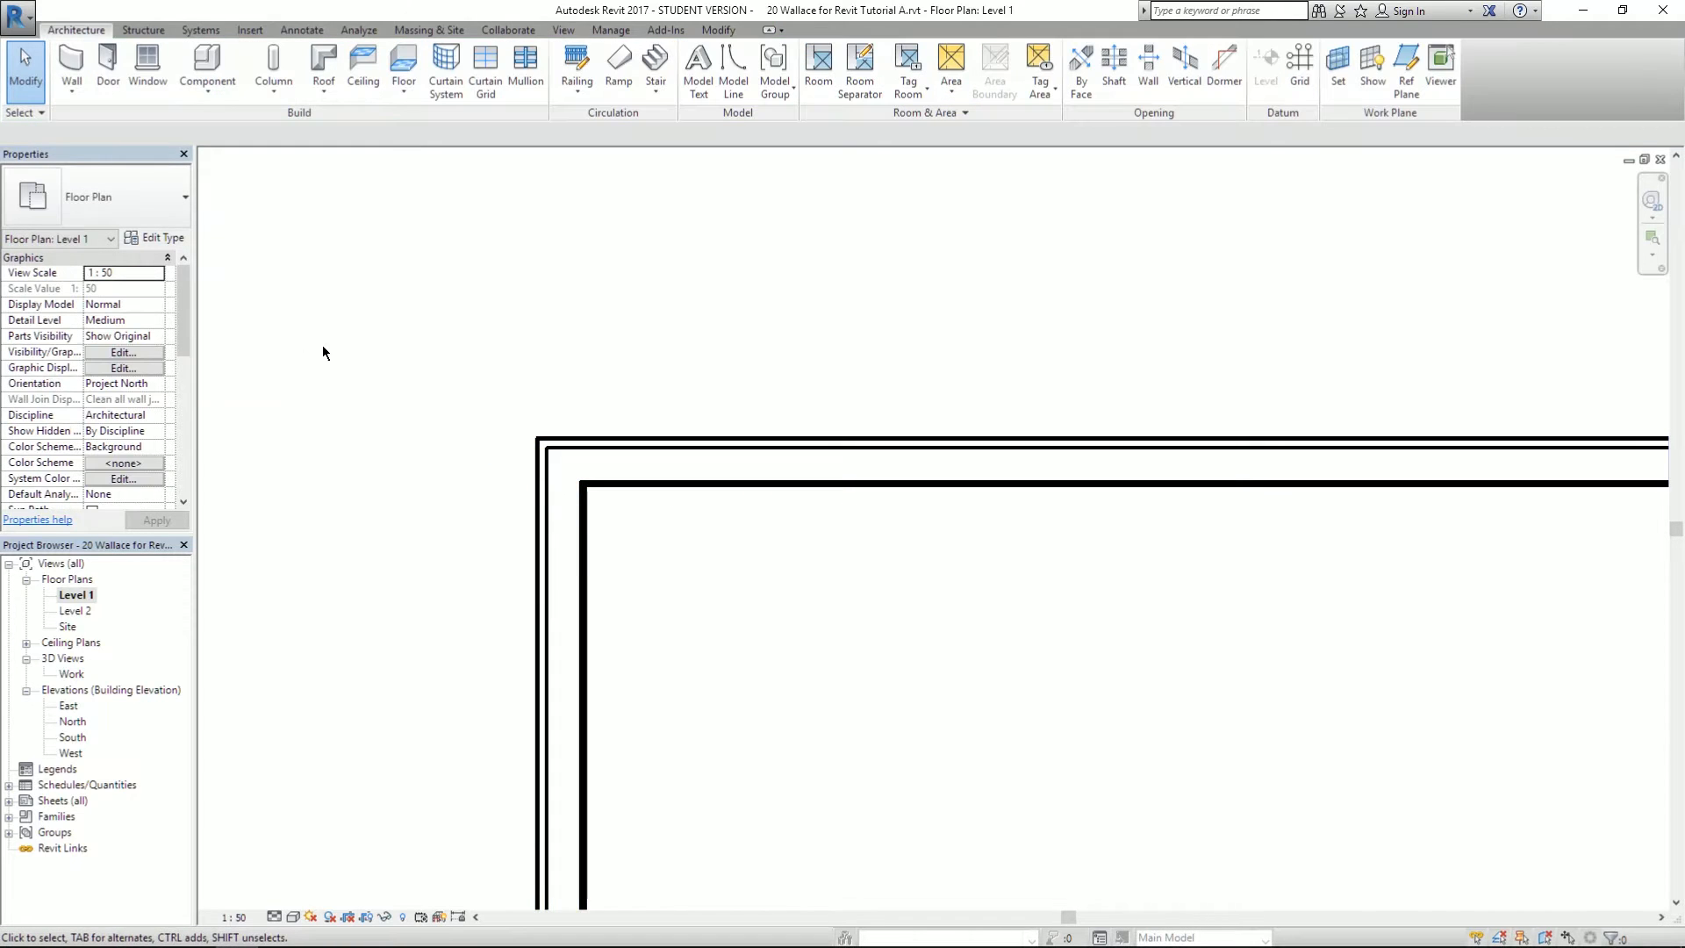
pyautogui.scroll(-5, 380, 332)
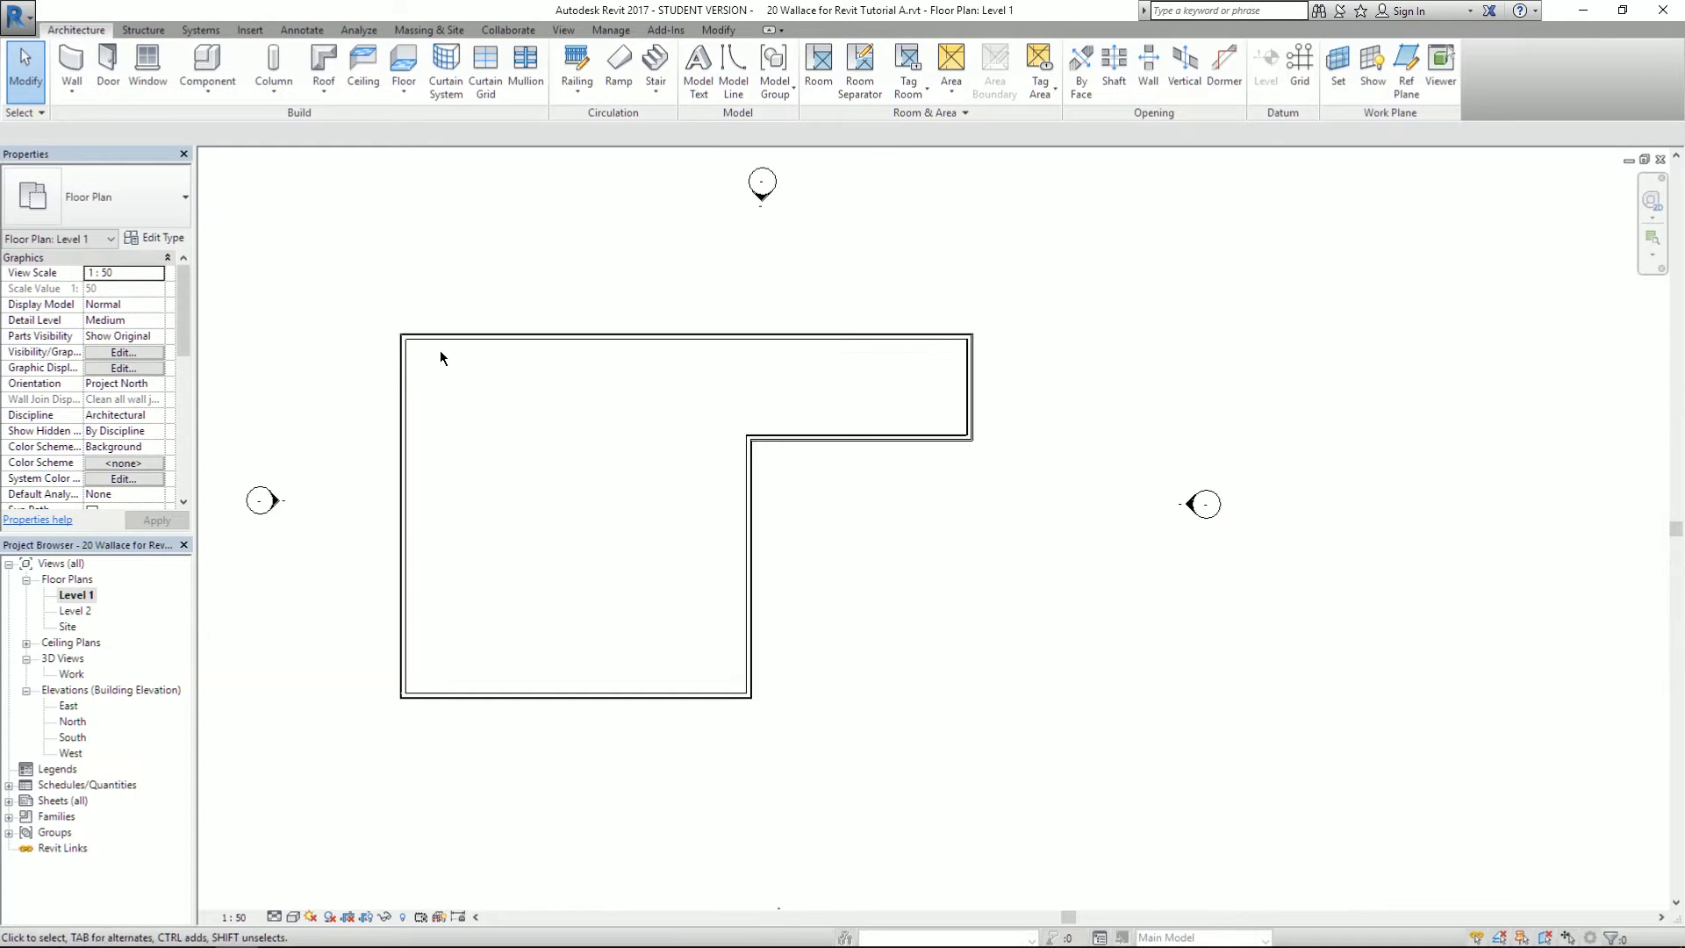
pyautogui.click(439, 340)
pyautogui.scroll(2, 467, 279)
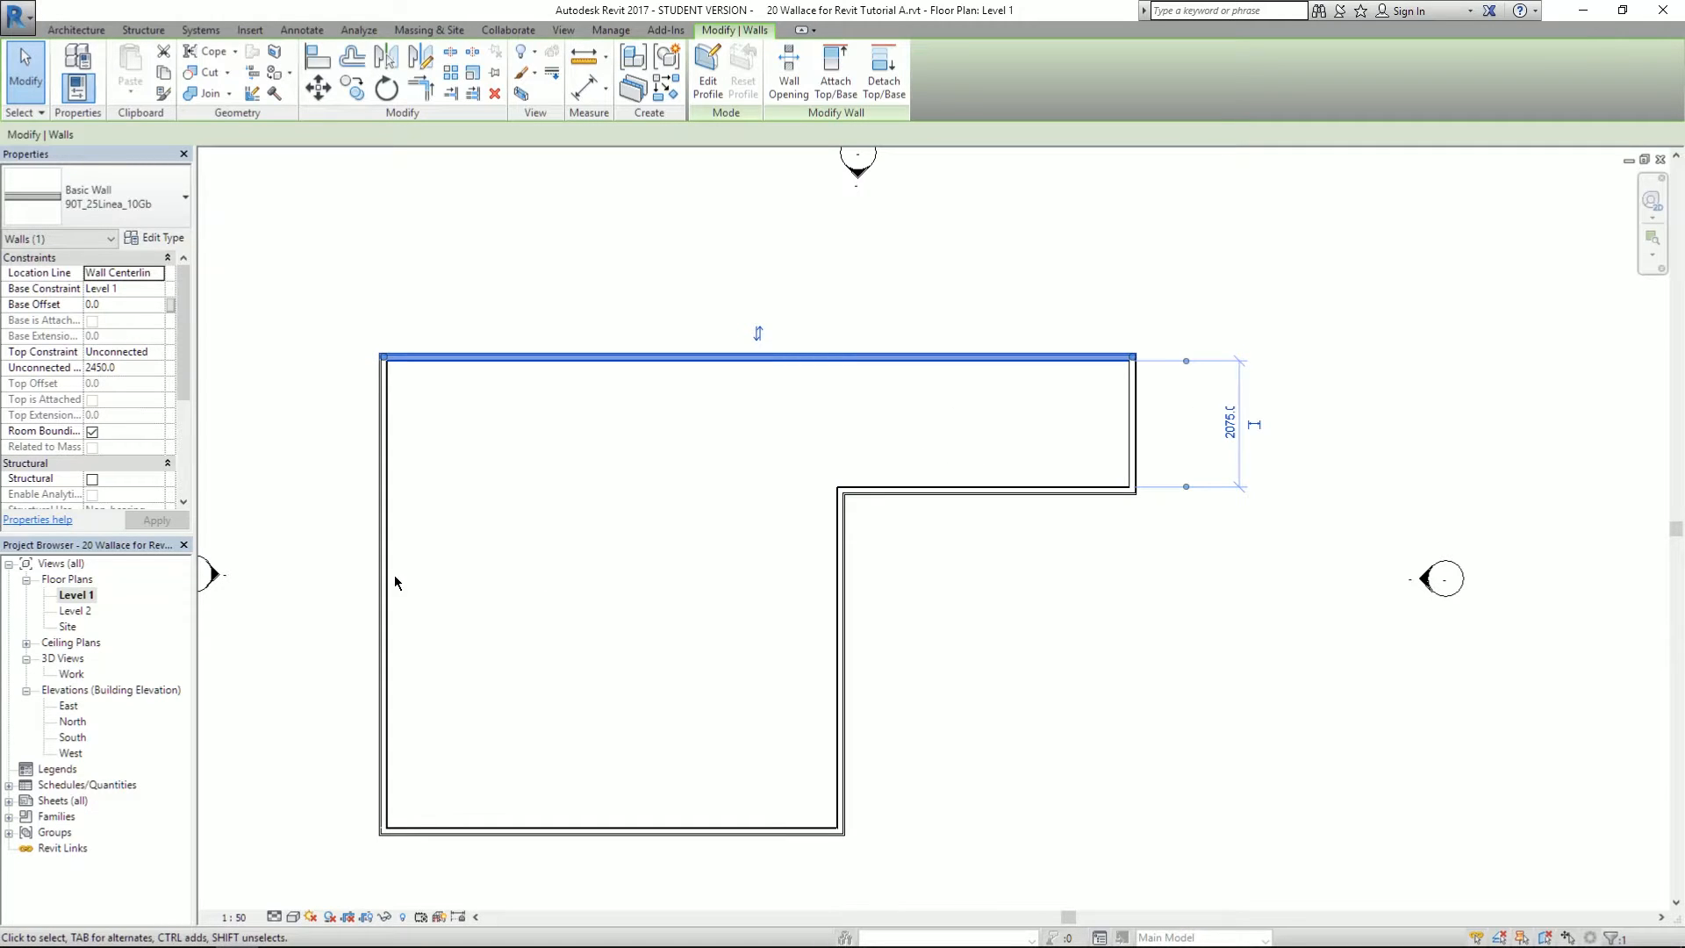
# - Anchor the left wall's width dimension between the left and right walls' outer faces
pyautogui.click(382, 405)
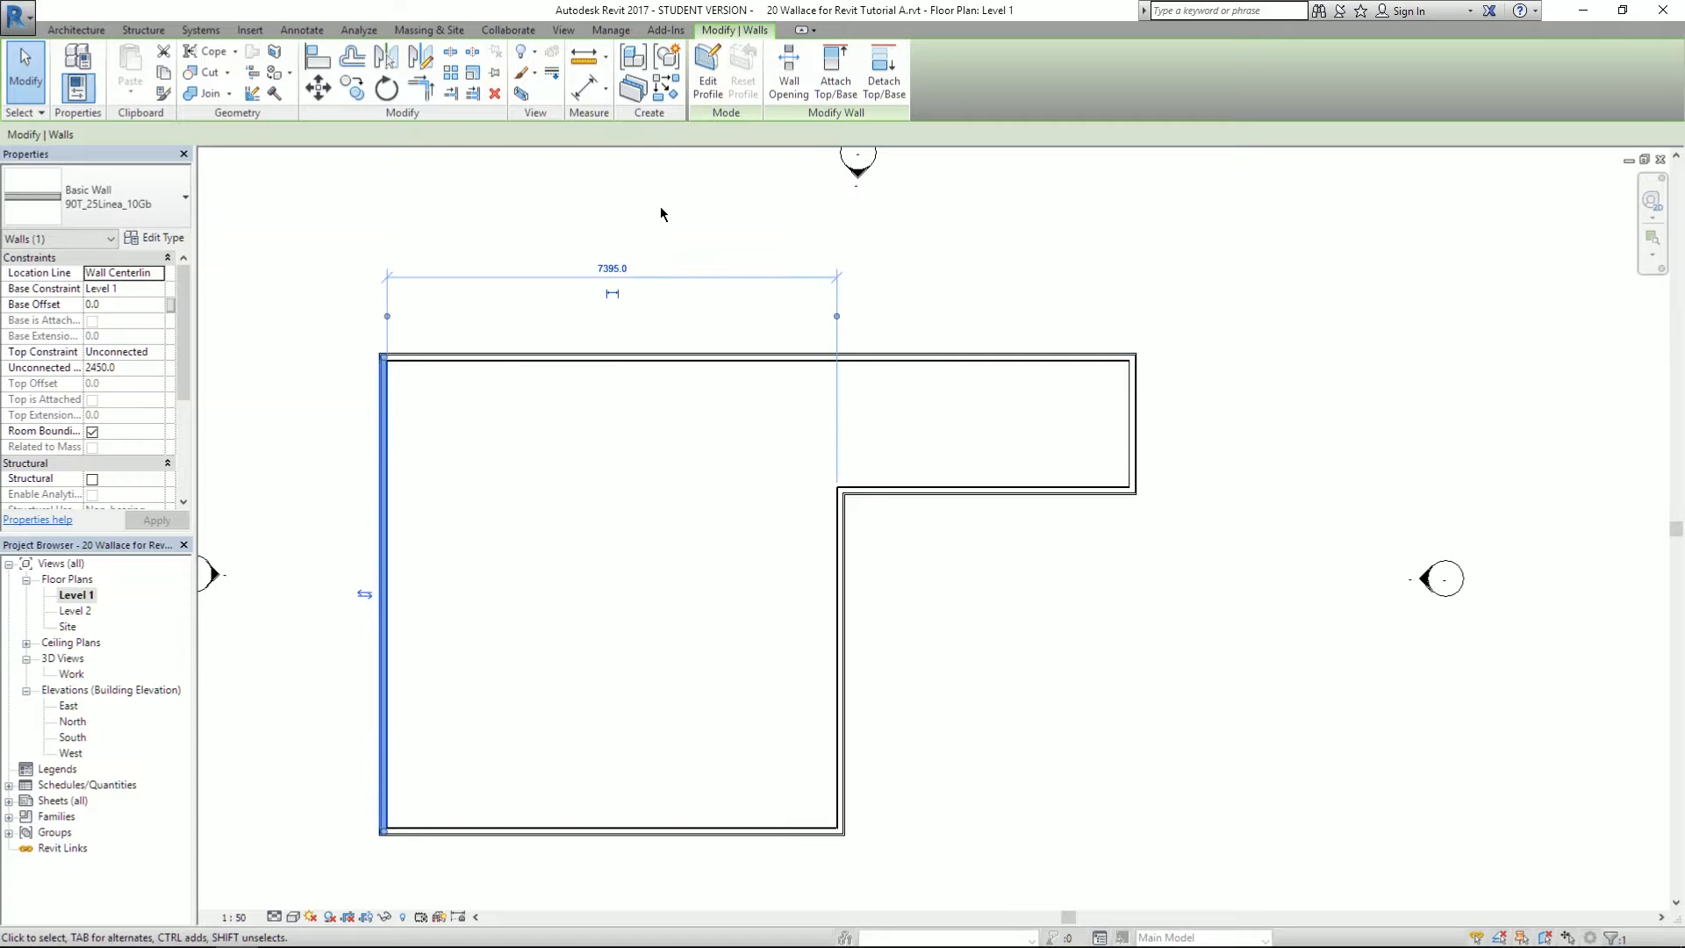
pyautogui.scroll(2, 647, 227)
pyautogui.scroll(1, 260, 298)
pyautogui.click(316, 355)
pyautogui.moveTo(316, 355); pyautogui.dragTo(304, 475)
pyautogui.moveTo(1000, 350); pyautogui.dragTo(1461, 456)
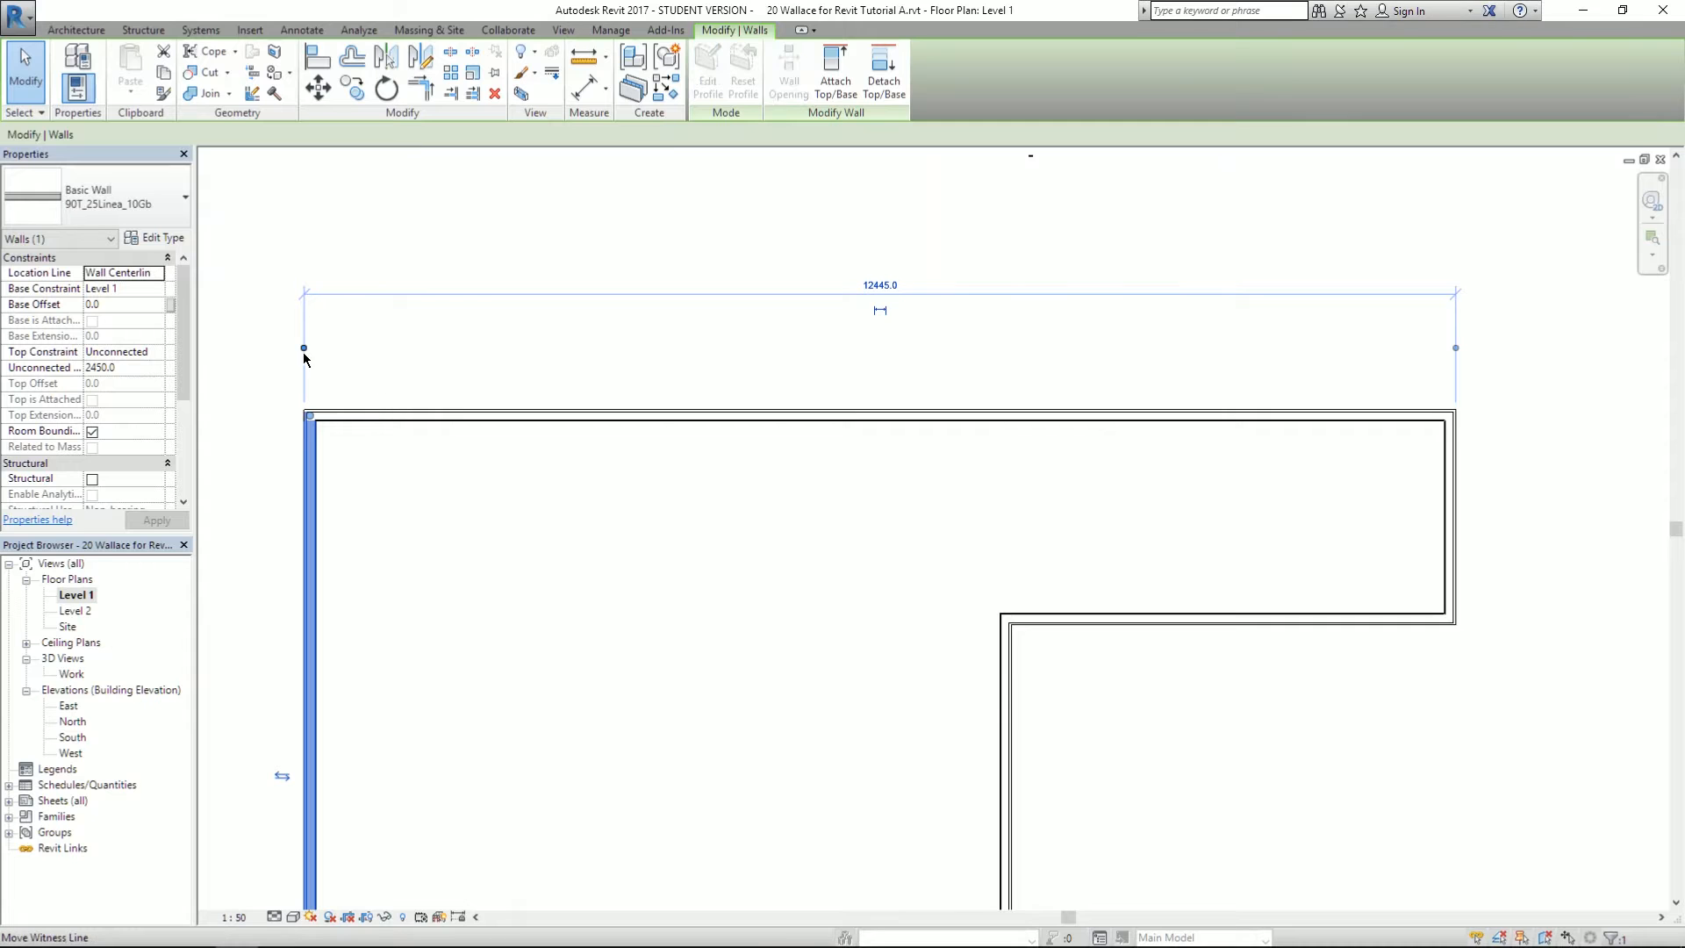
pyautogui.moveTo(313, 481); pyautogui.dragTo(316, 480)
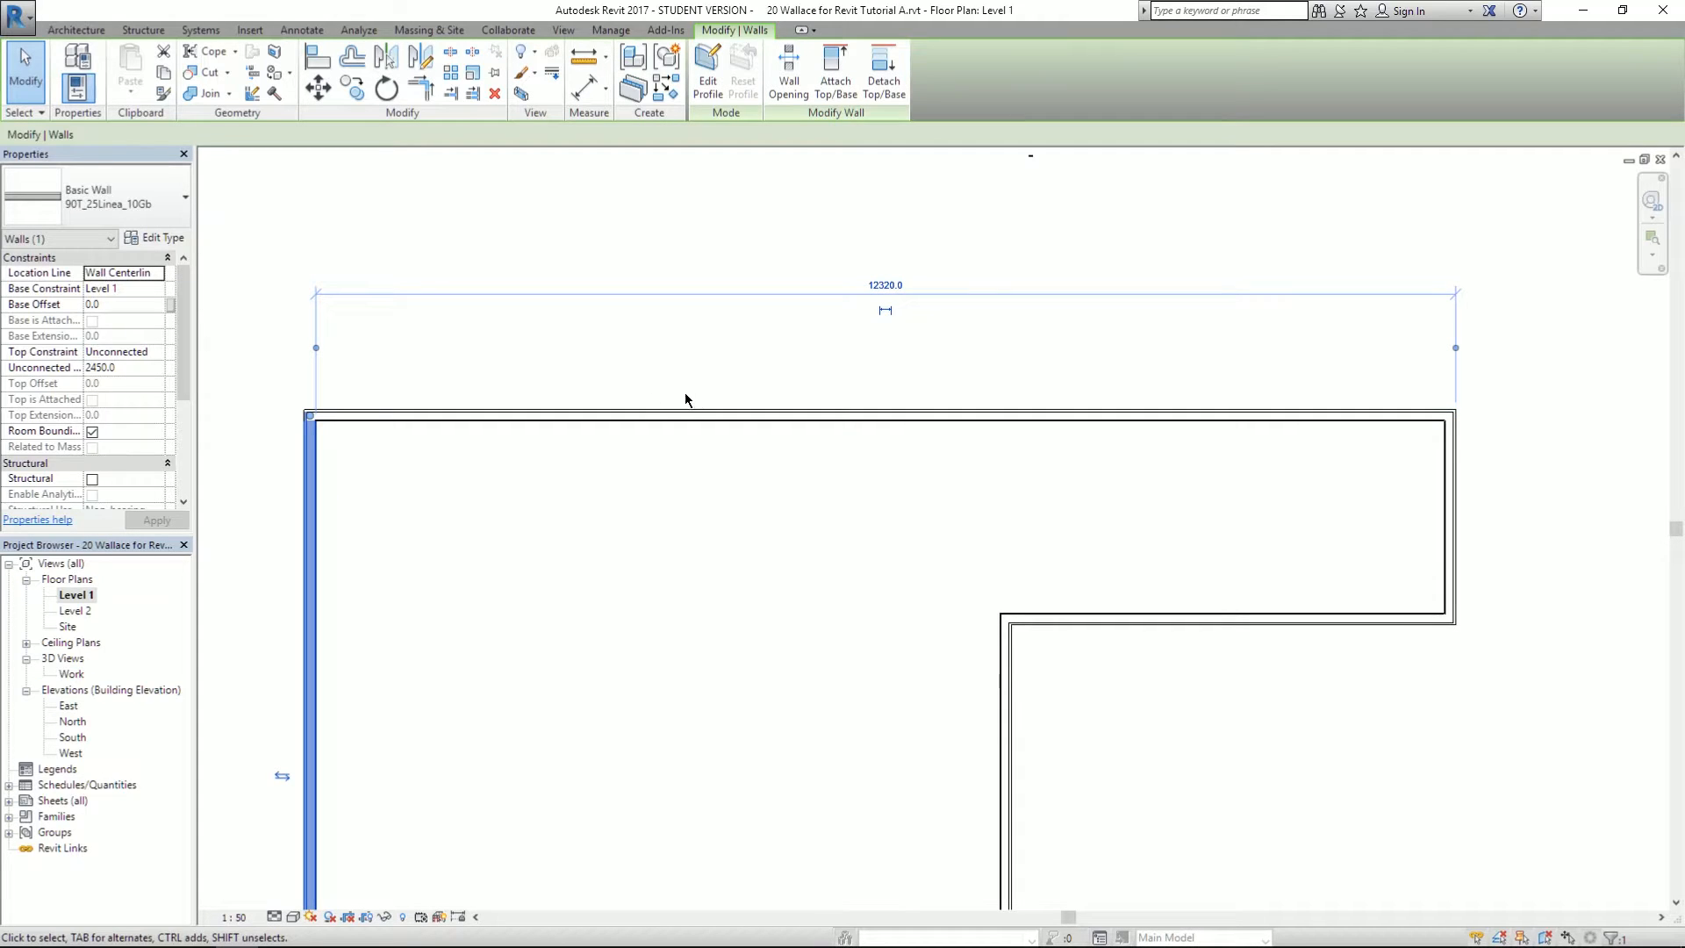
# - After checking the reference PDF, set the overall width dimension to 12570
pyautogui.hotkey('alt', 'Tab')
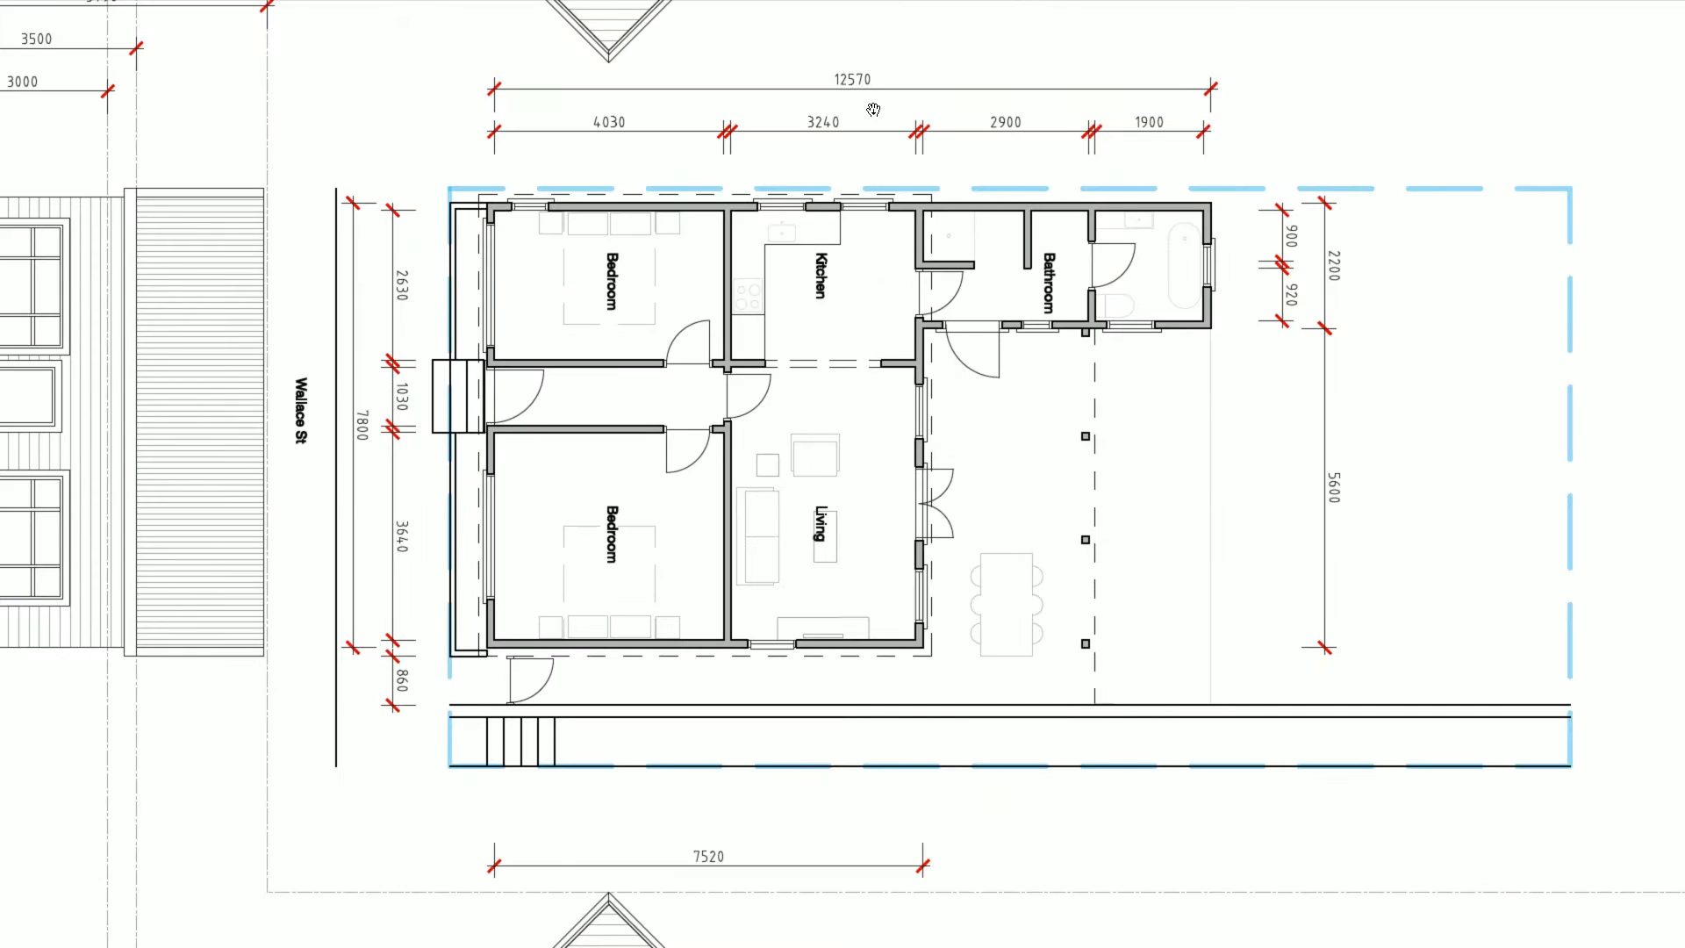
pyautogui.hotkey('alt', 'Tab')
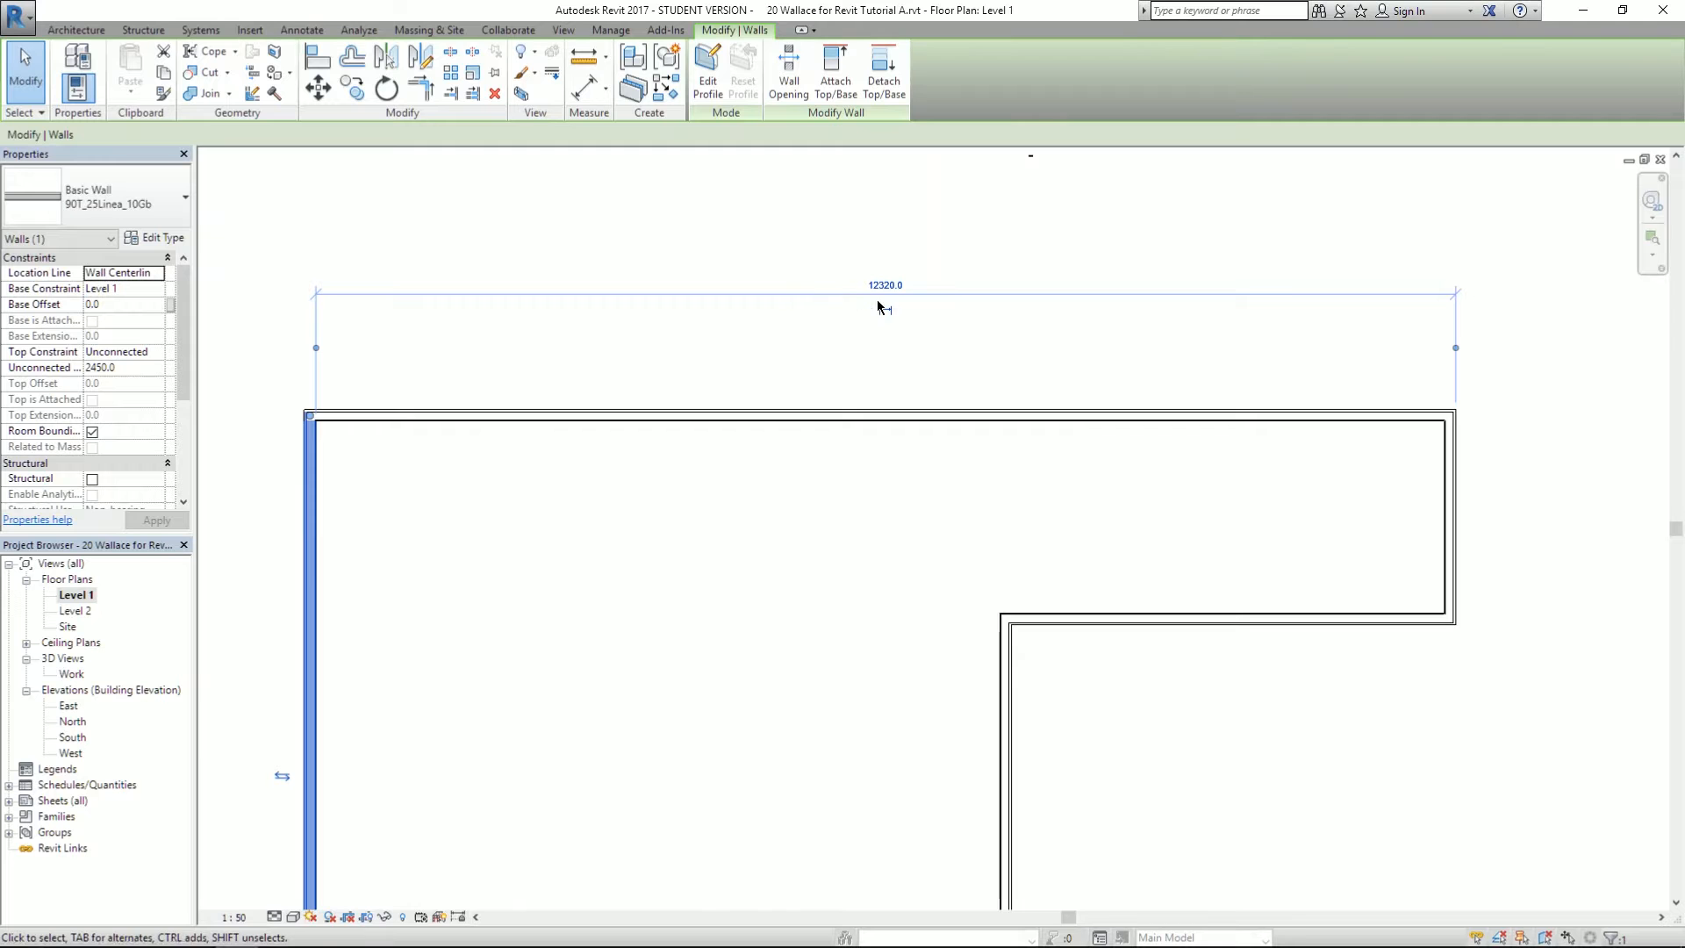
pyautogui.click(888, 285)
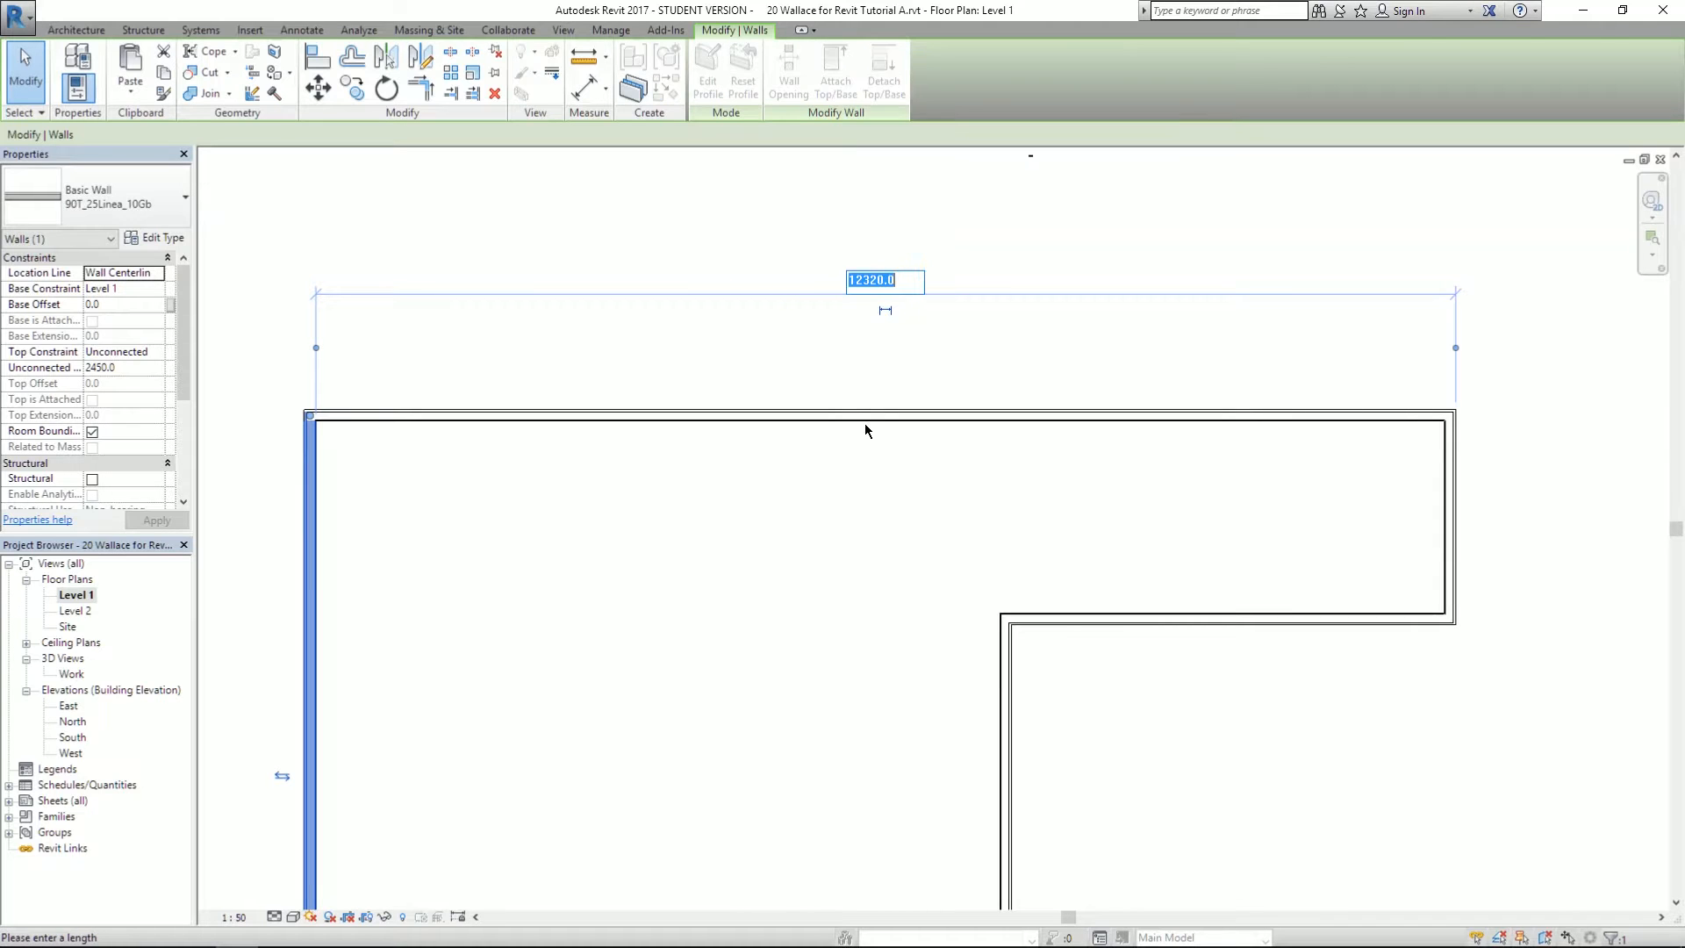
pyautogui.write('125702')
pyautogui.press('BackSpace')
pyautogui.press('Return')
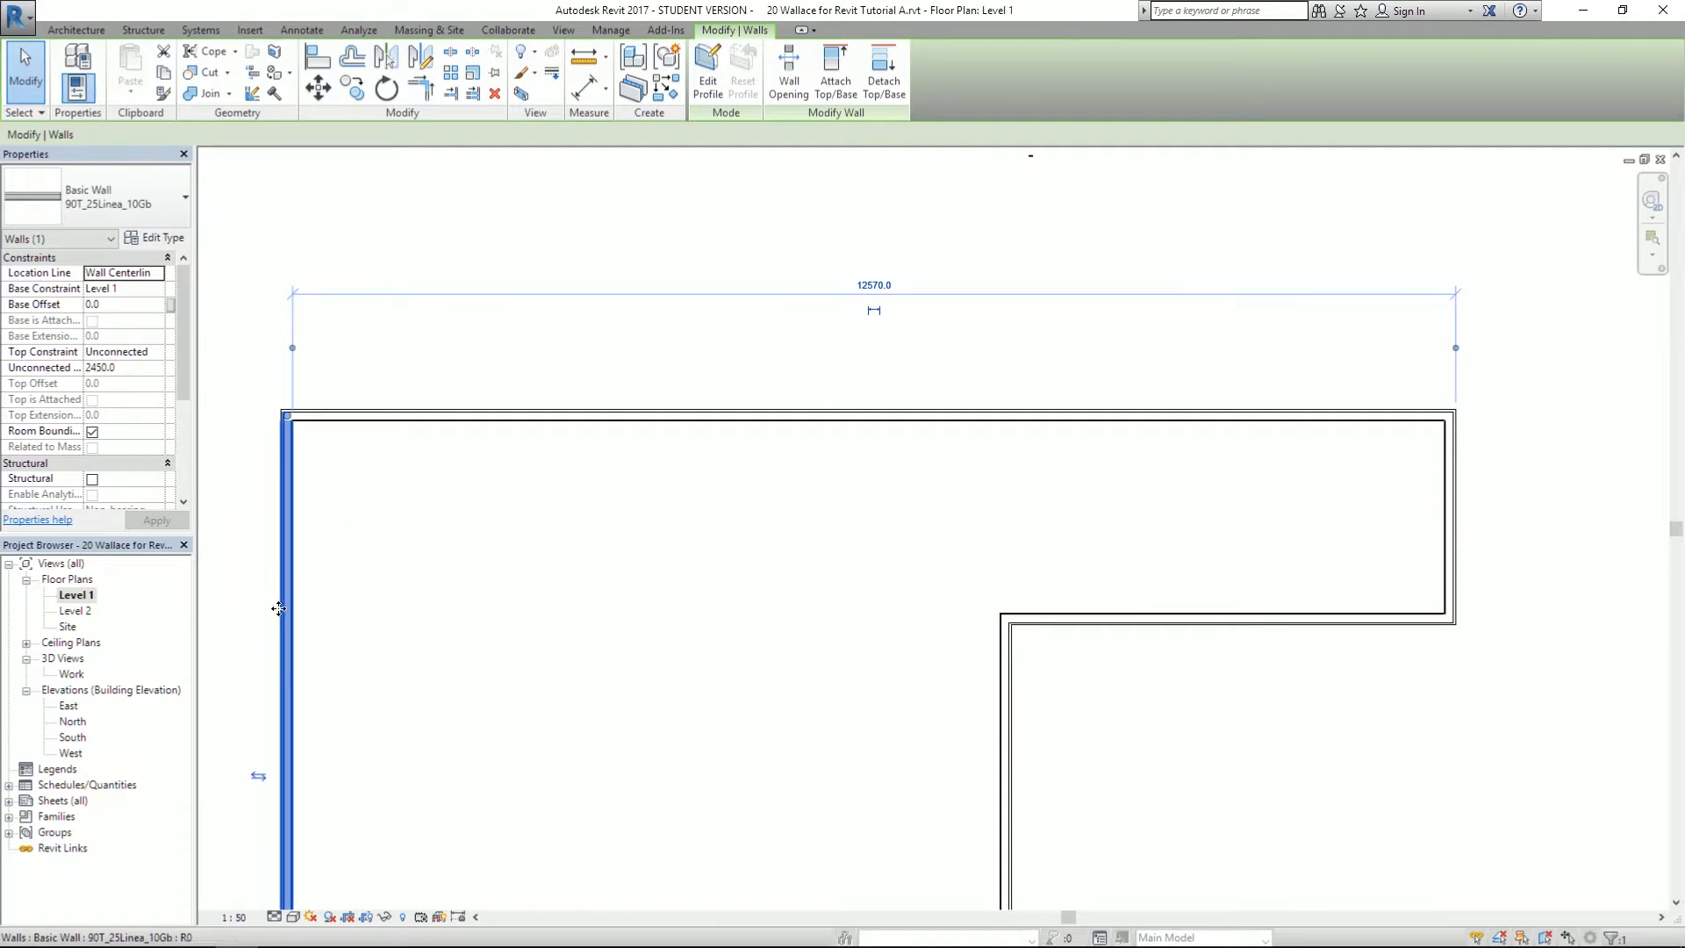
pyautogui.scroll(-3, 776, 561)
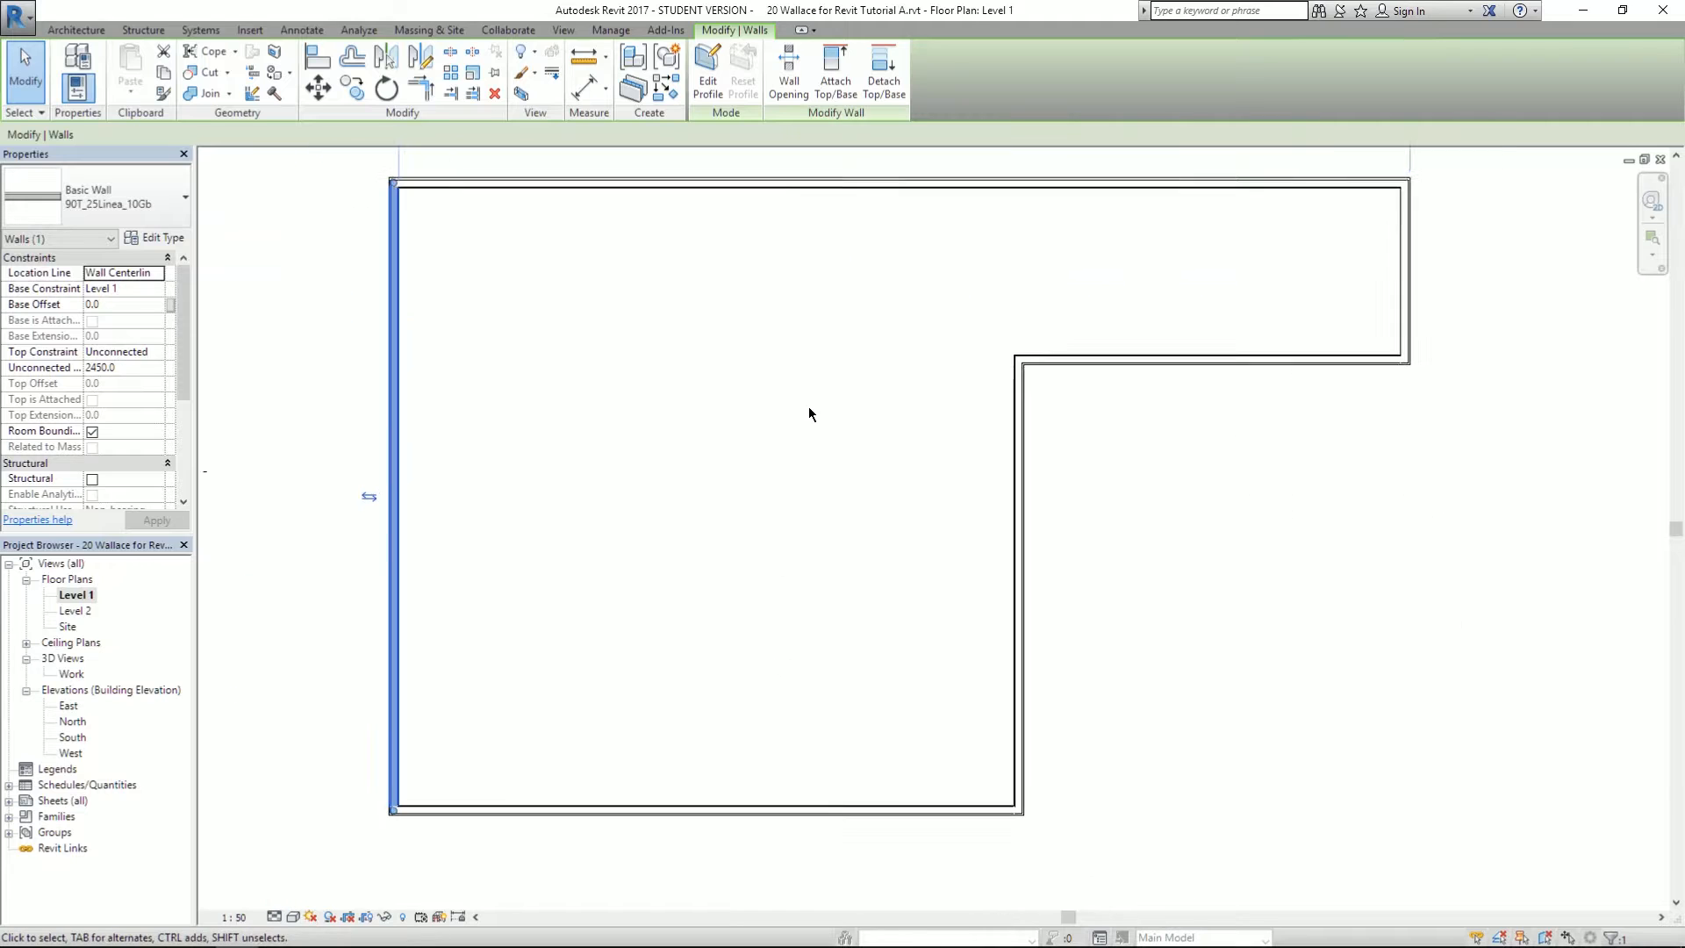
pyautogui.moveTo(753, 311); pyautogui.dragTo(697, 456, button='middle')
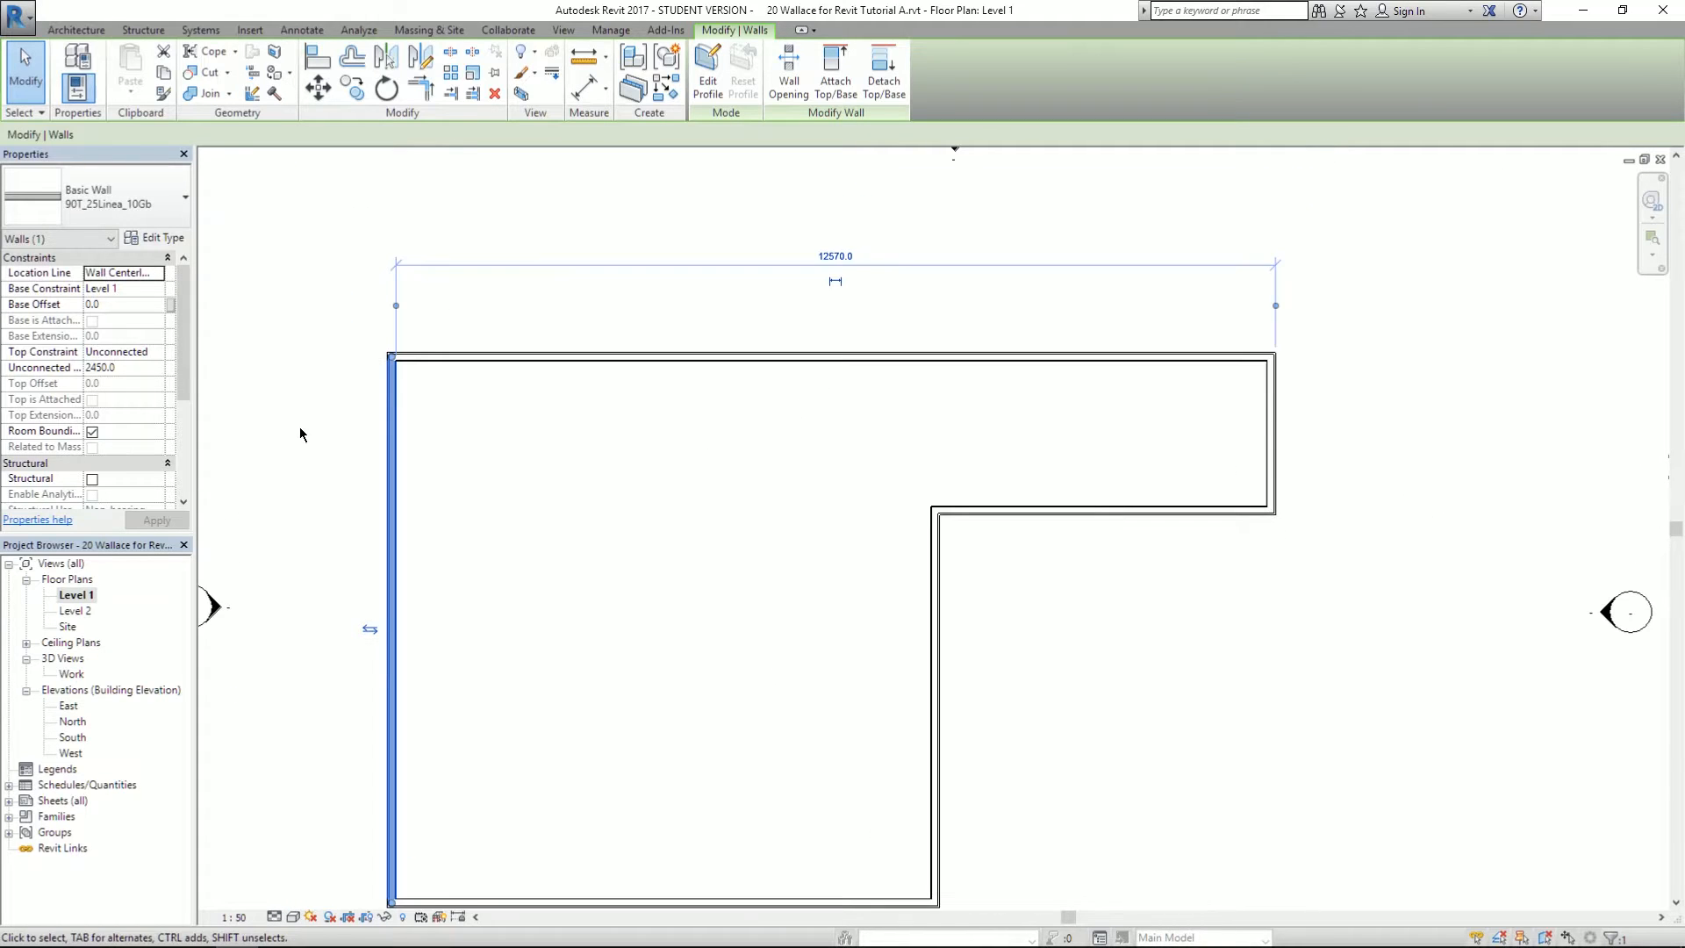
pyautogui.moveTo(603, 568); pyautogui.dragTo(622, 501, button='middle')
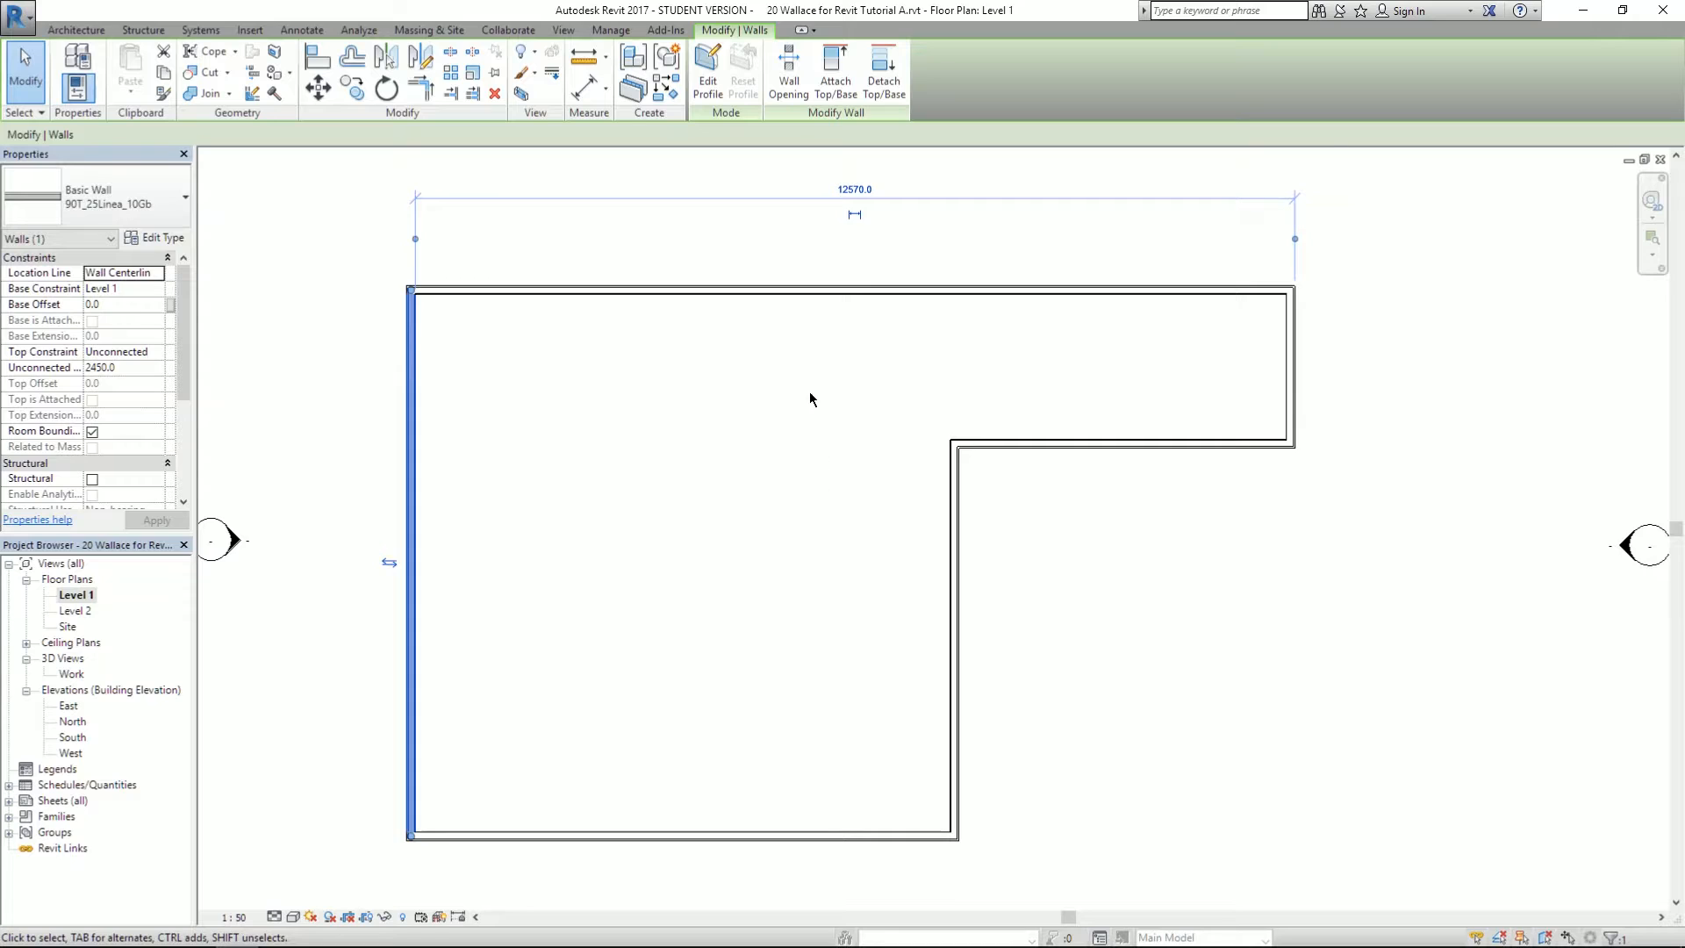
pyautogui.moveTo(812, 406); pyautogui.dragTo(862, 334, button='middle')
# - Select the inner vertical wall of the L to show its temporary dimensions
pyautogui.click(613, 763)
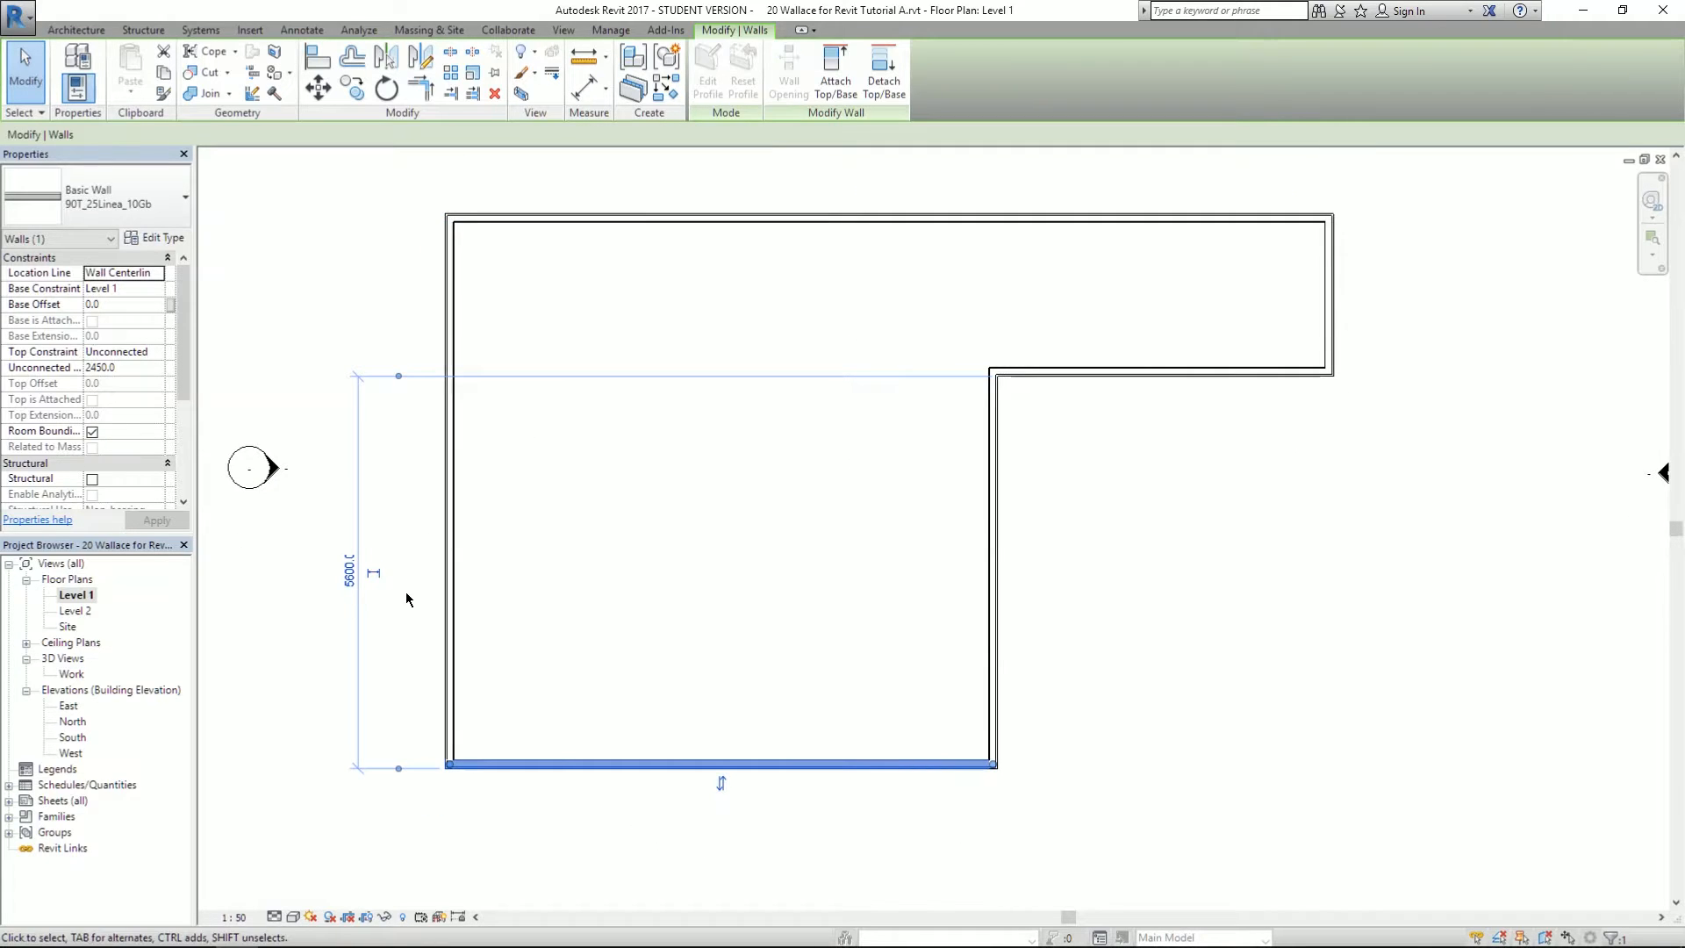
pyautogui.click(450, 588)
pyautogui.moveTo(602, 455); pyautogui.dragTo(625, 542, button='middle')
pyautogui.moveTo(725, 662); pyautogui.dragTo(741, 480, button='middle')
pyautogui.click(1024, 496)
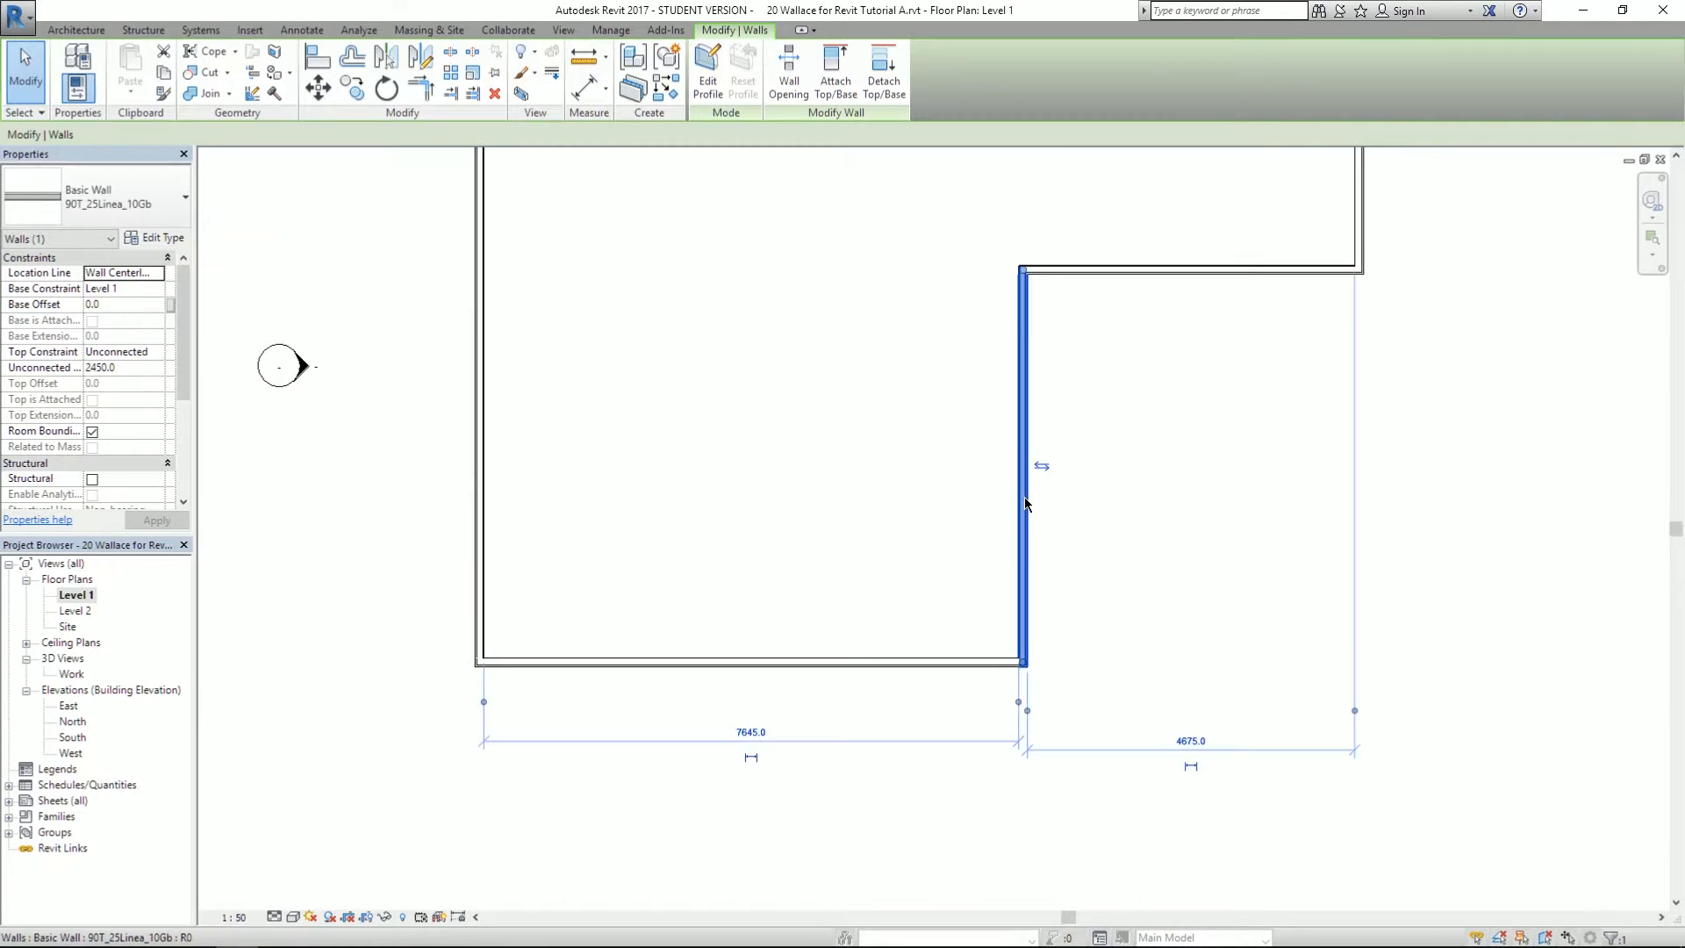
pyautogui.moveTo(883, 850); pyautogui.dragTo(882, 635, button='middle')
pyautogui.scroll(3, 935, 654)
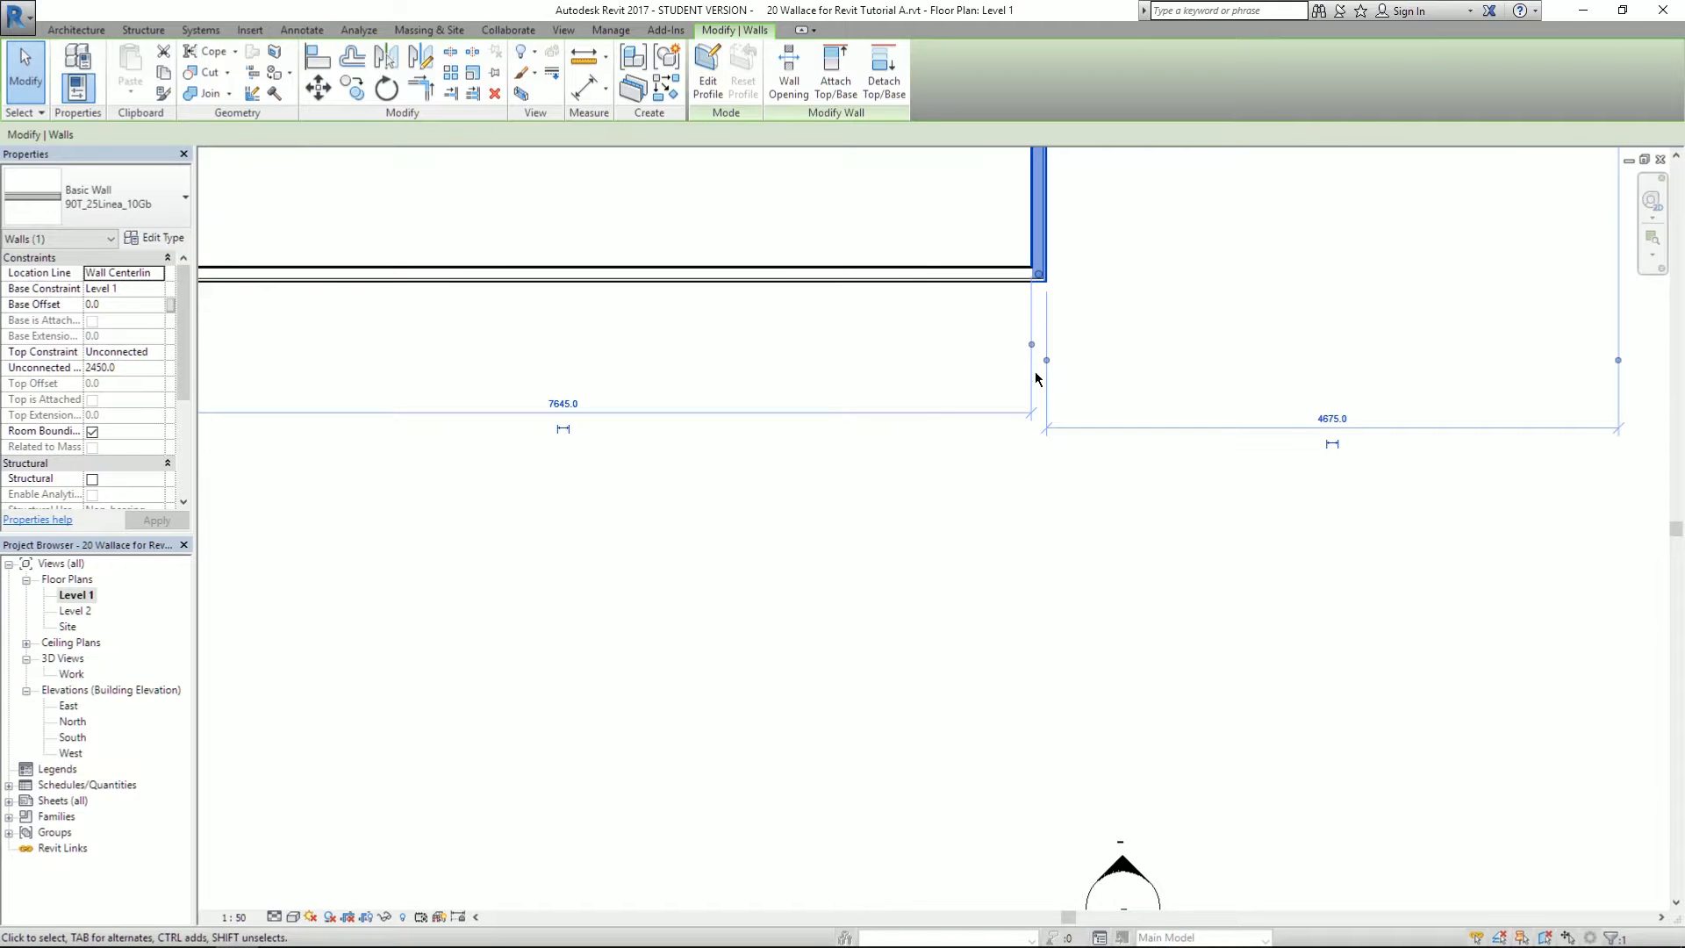
pyautogui.moveTo(752, 595); pyautogui.dragTo(994, 658, button='middle')
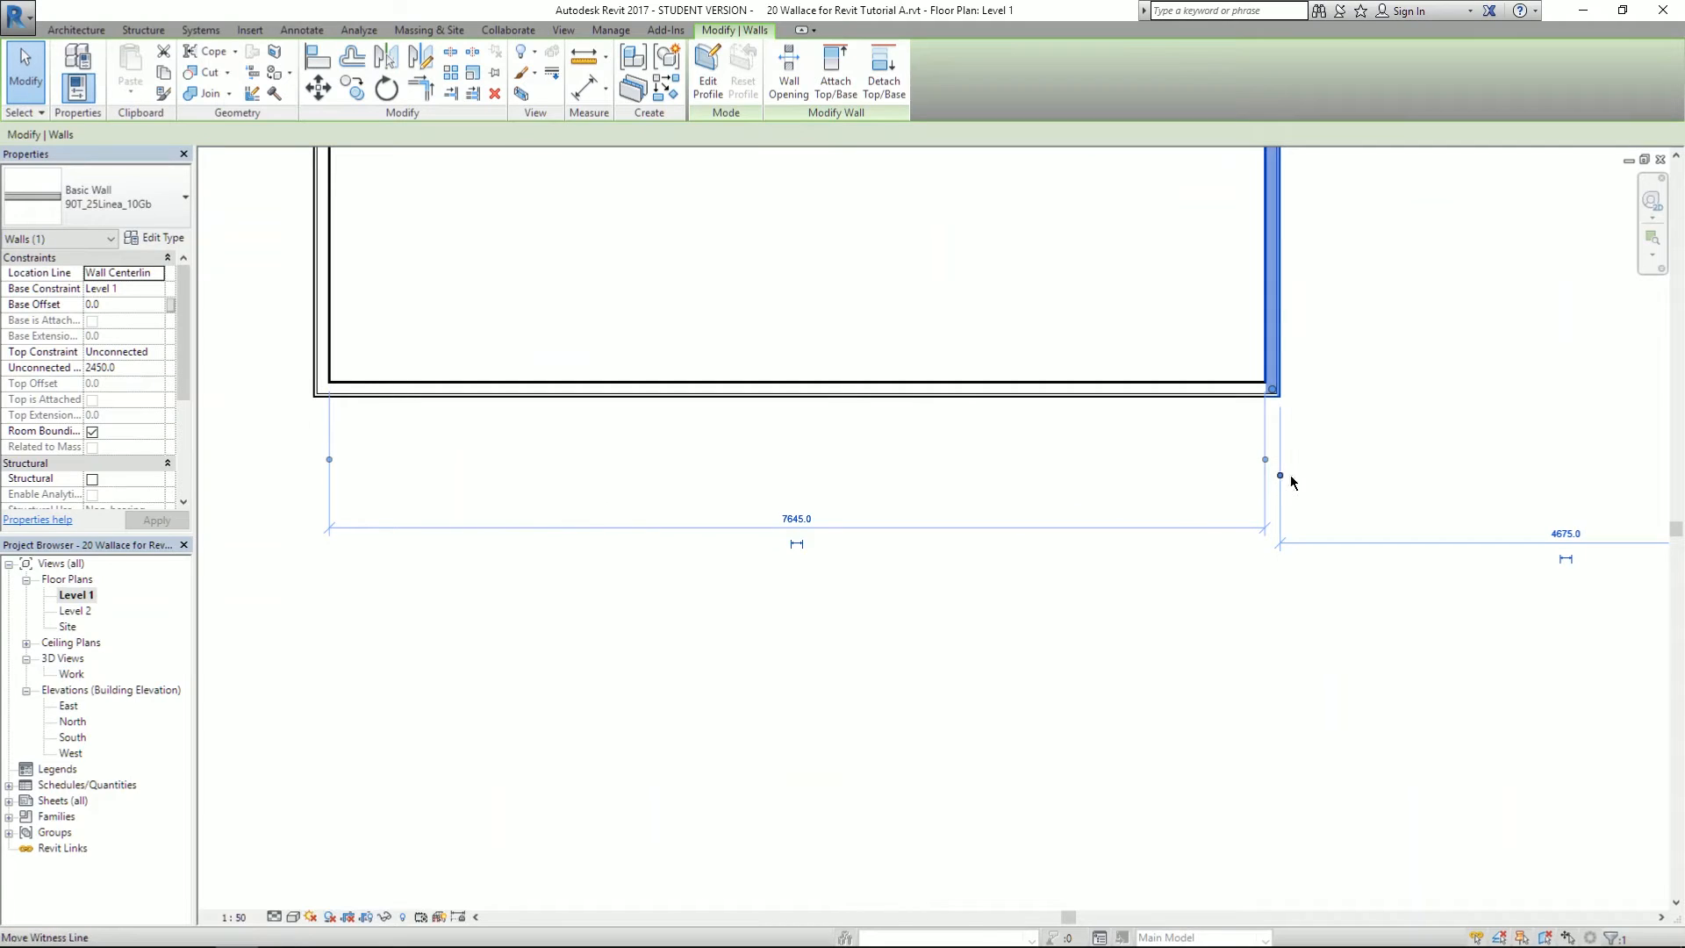
# - Move the witness lines to the inner wall's and left wall's outer faces
pyautogui.moveTo(1264, 459); pyautogui.dragTo(1279, 471)
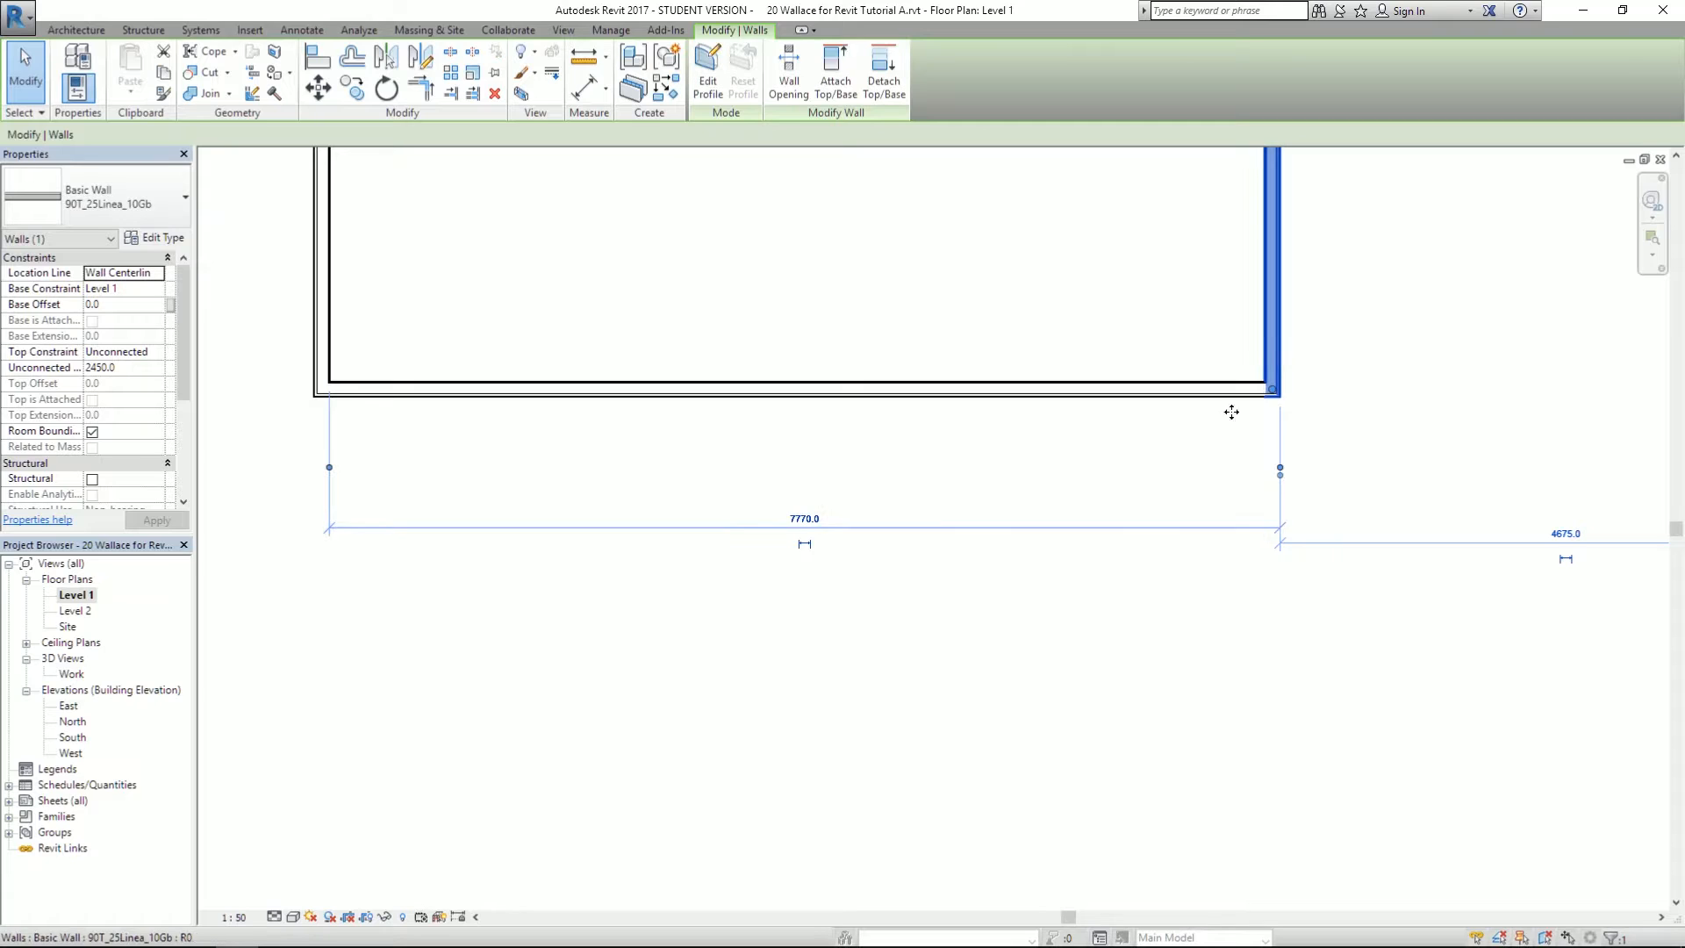
pyautogui.moveTo(328, 470); pyautogui.dragTo(306, 314)
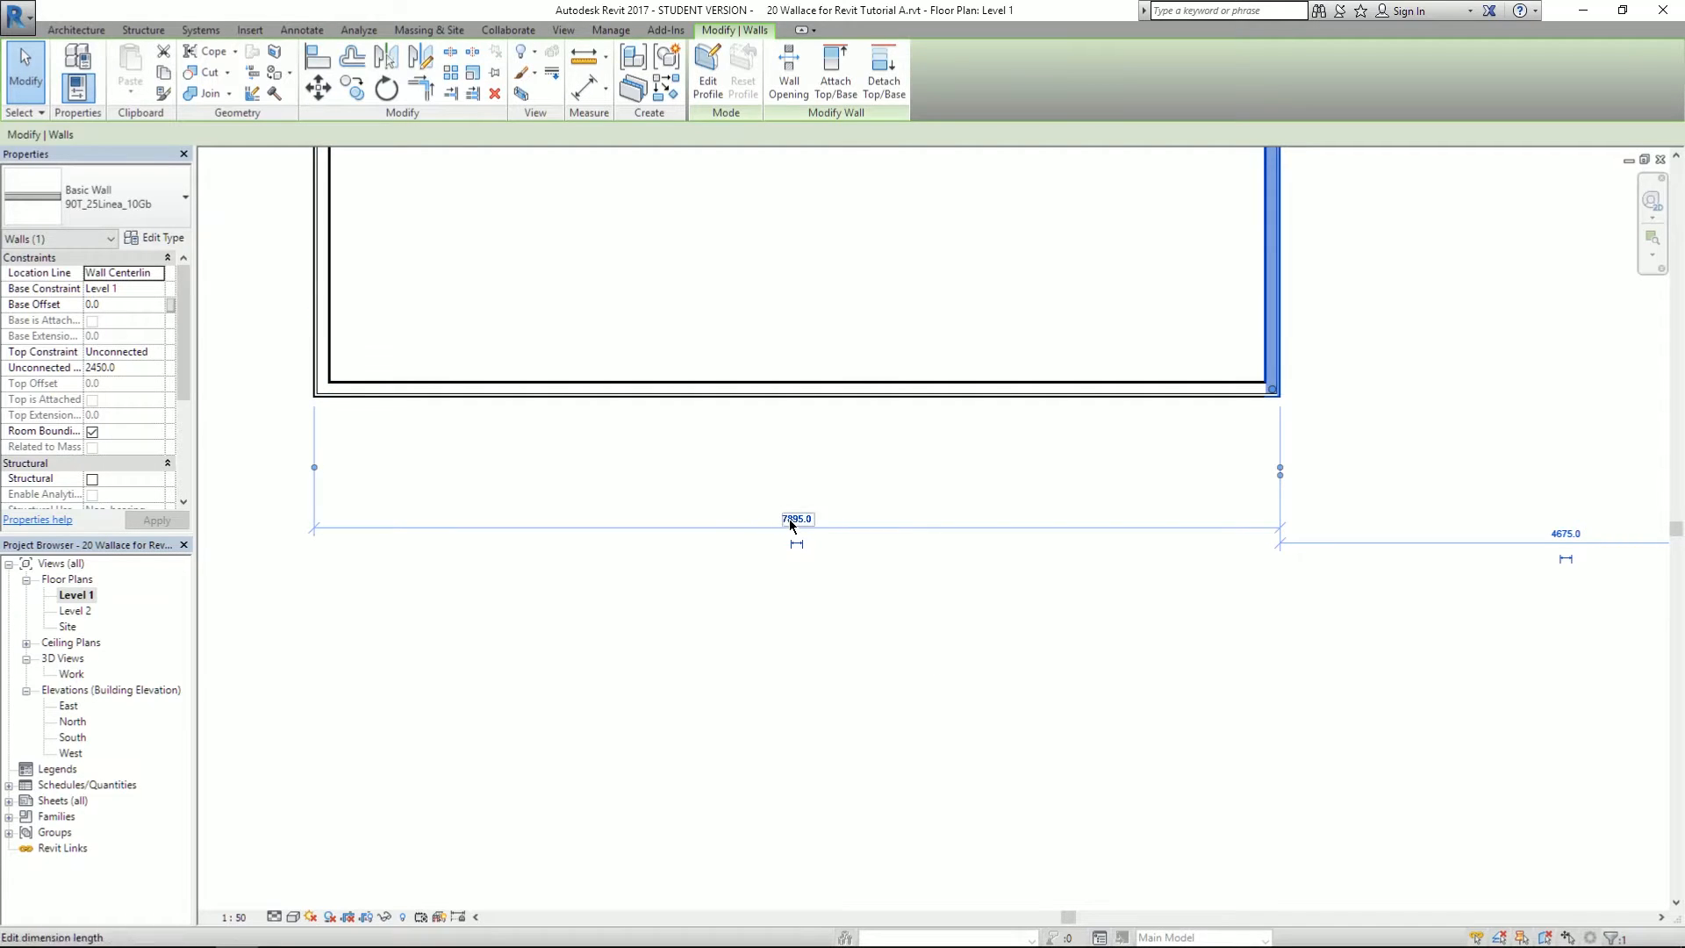
pyautogui.moveTo(886, 361); pyautogui.dragTo(752, 489, button='middle')
pyautogui.scroll(-3, 973, 633)
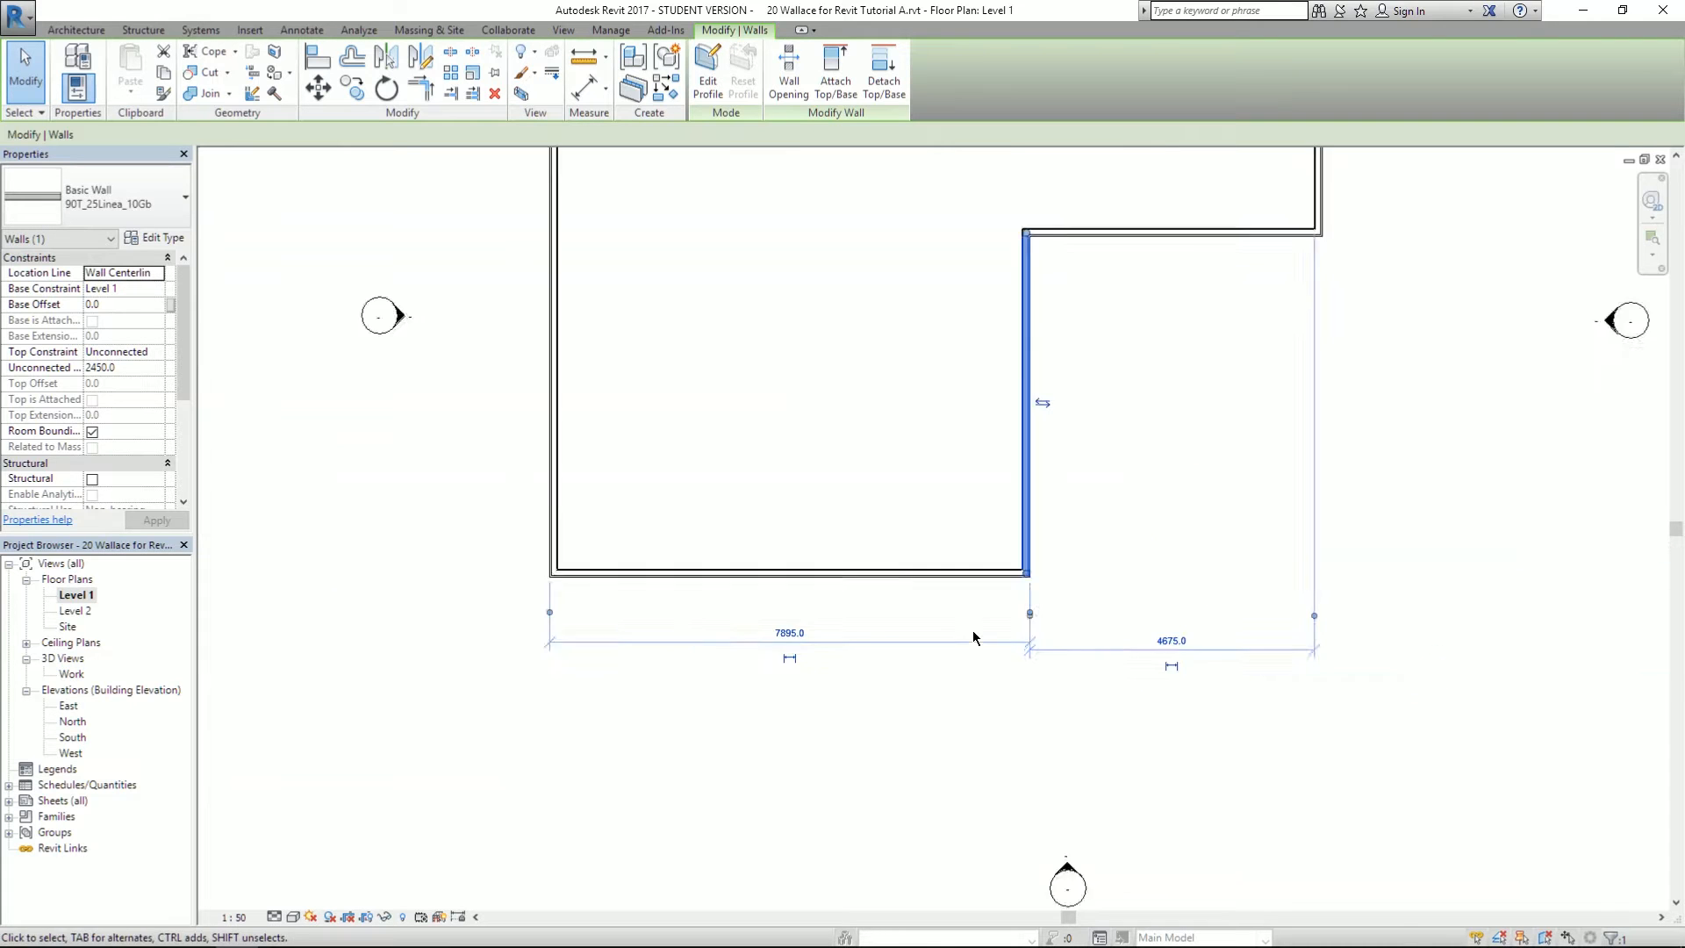
pyautogui.moveTo(952, 394); pyautogui.dragTo(925, 444, button='middle')
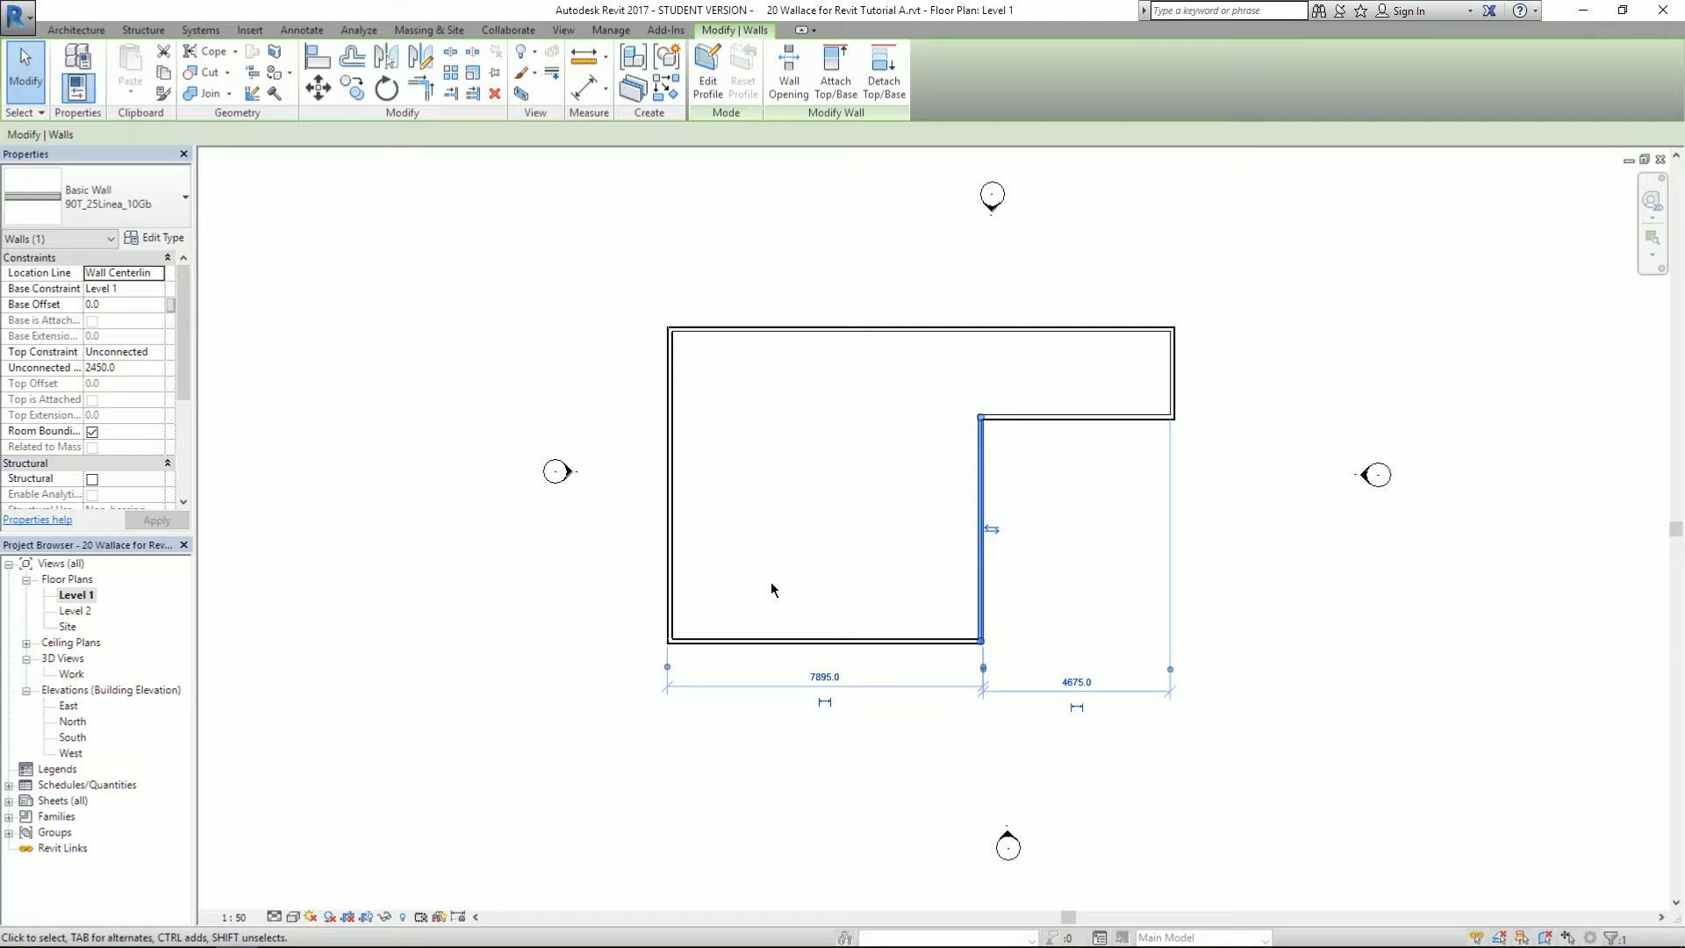
pyautogui.scroll(2, 1008, 665)
pyautogui.scroll(2, 702, 733)
pyautogui.moveTo(1025, 697); pyautogui.dragTo(965, 657, button='middle')
pyautogui.scroll(1, 878, 671)
# - Change the 7895.0 lower-wing width to 7520, leaving 5050 to the right wall
pyautogui.hotkey('alt', 'Tab')
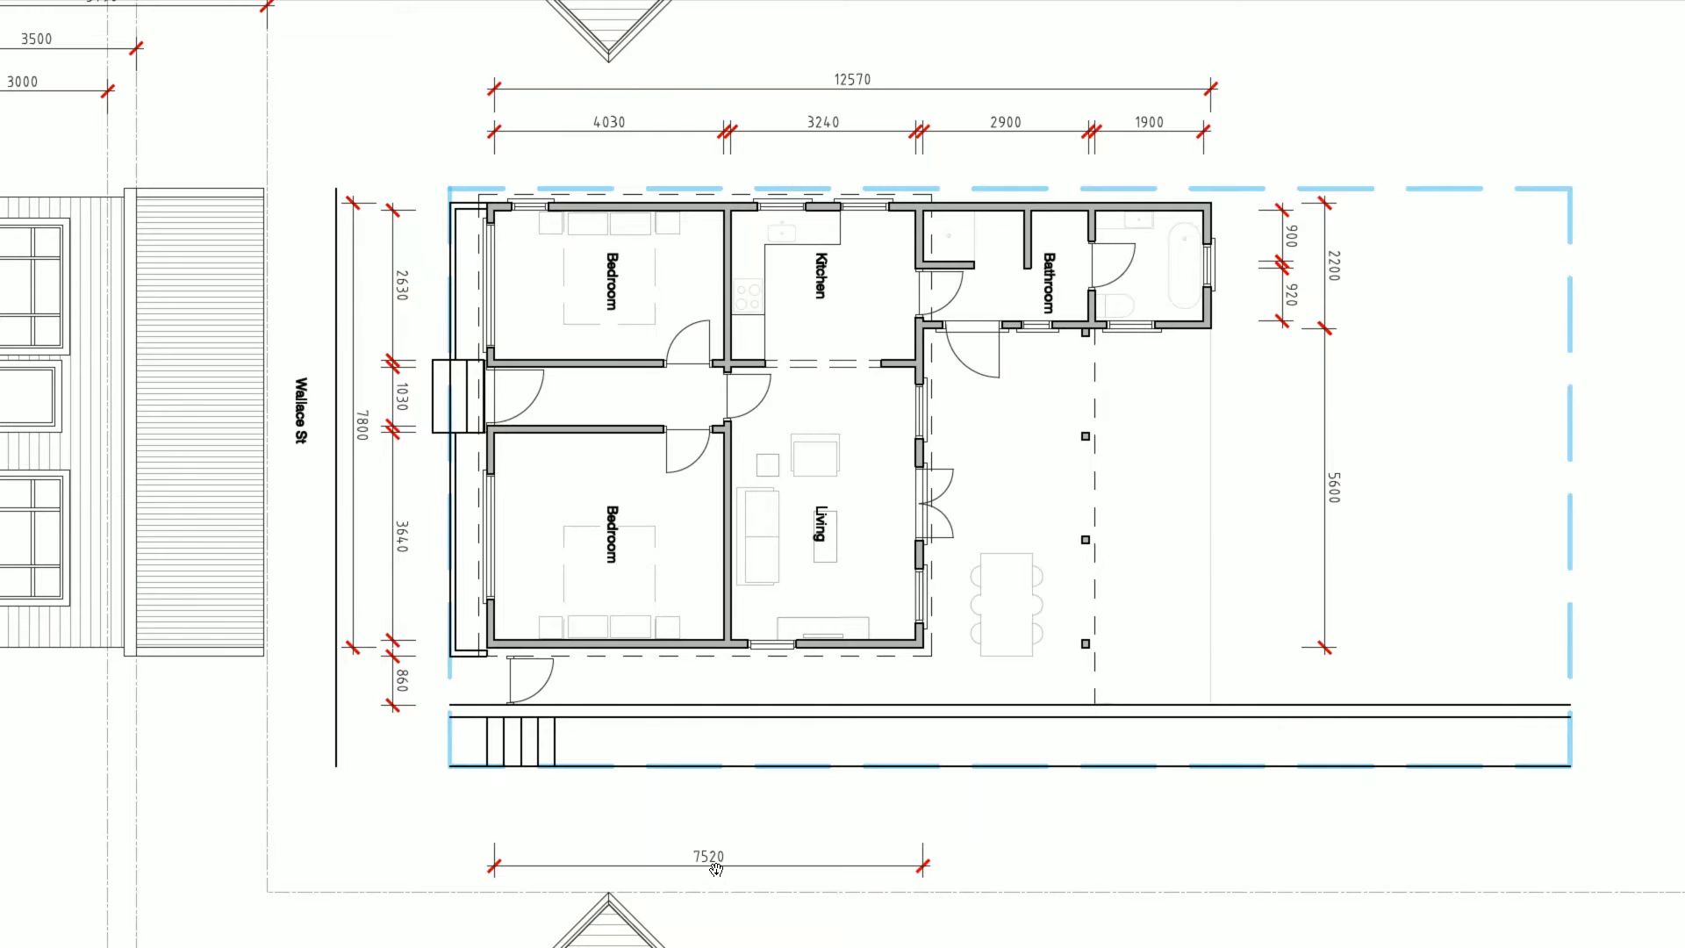
pyautogui.hotkey('alt', 'Tab')
pyautogui.click(709, 699)
pyautogui.write('7520')
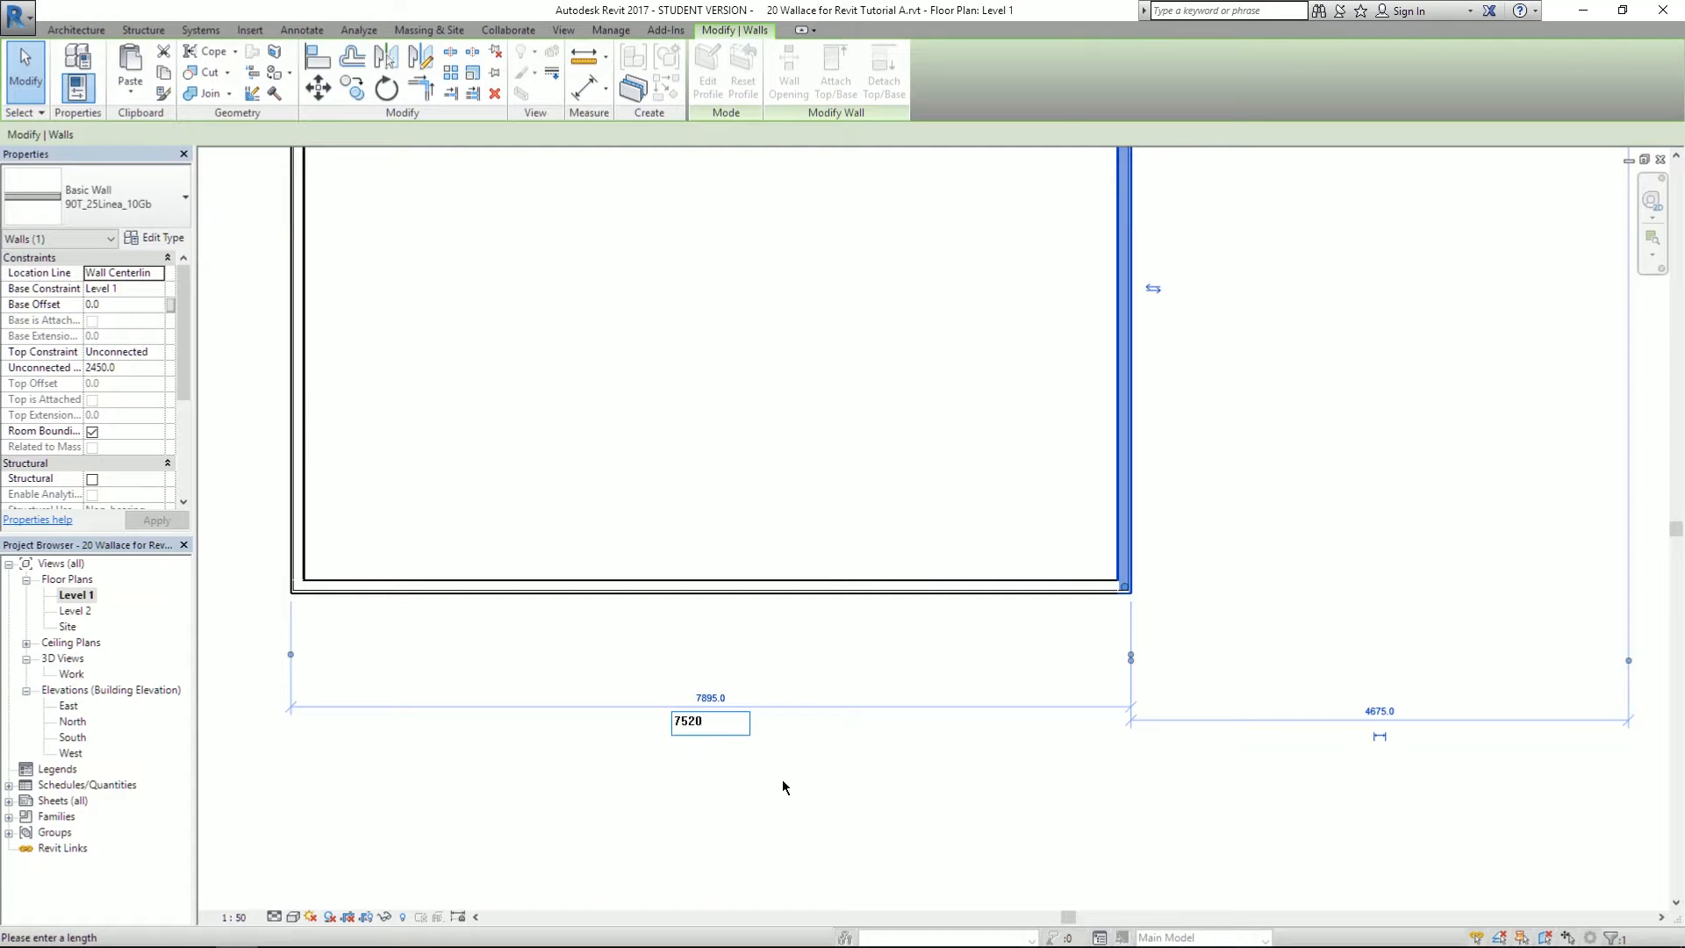
pyautogui.press('Return')
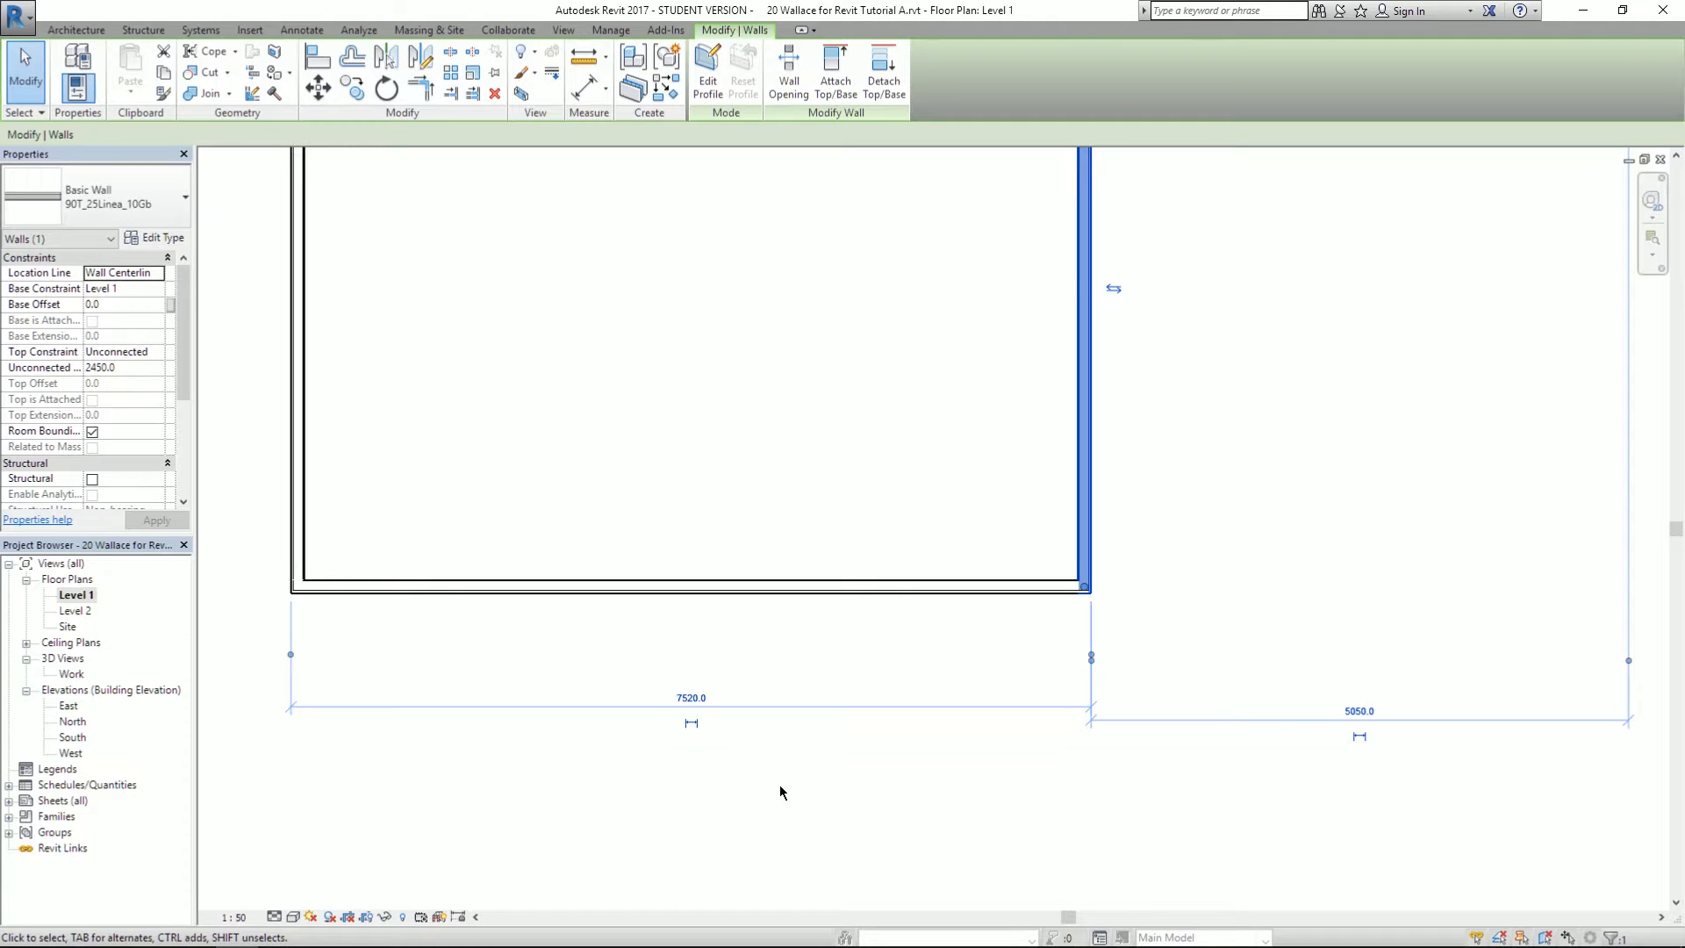
pyautogui.moveTo(888, 380); pyautogui.dragTo(439, 455, button='middle')
pyautogui.moveTo(905, 437)
pyautogui.mouseDown(button='middle')
pyautogui.moveTo(780, 591)
pyautogui.moveTo(767, 688)
pyautogui.moveTo(699, 851)
pyautogui.mouseUp(button='middle')
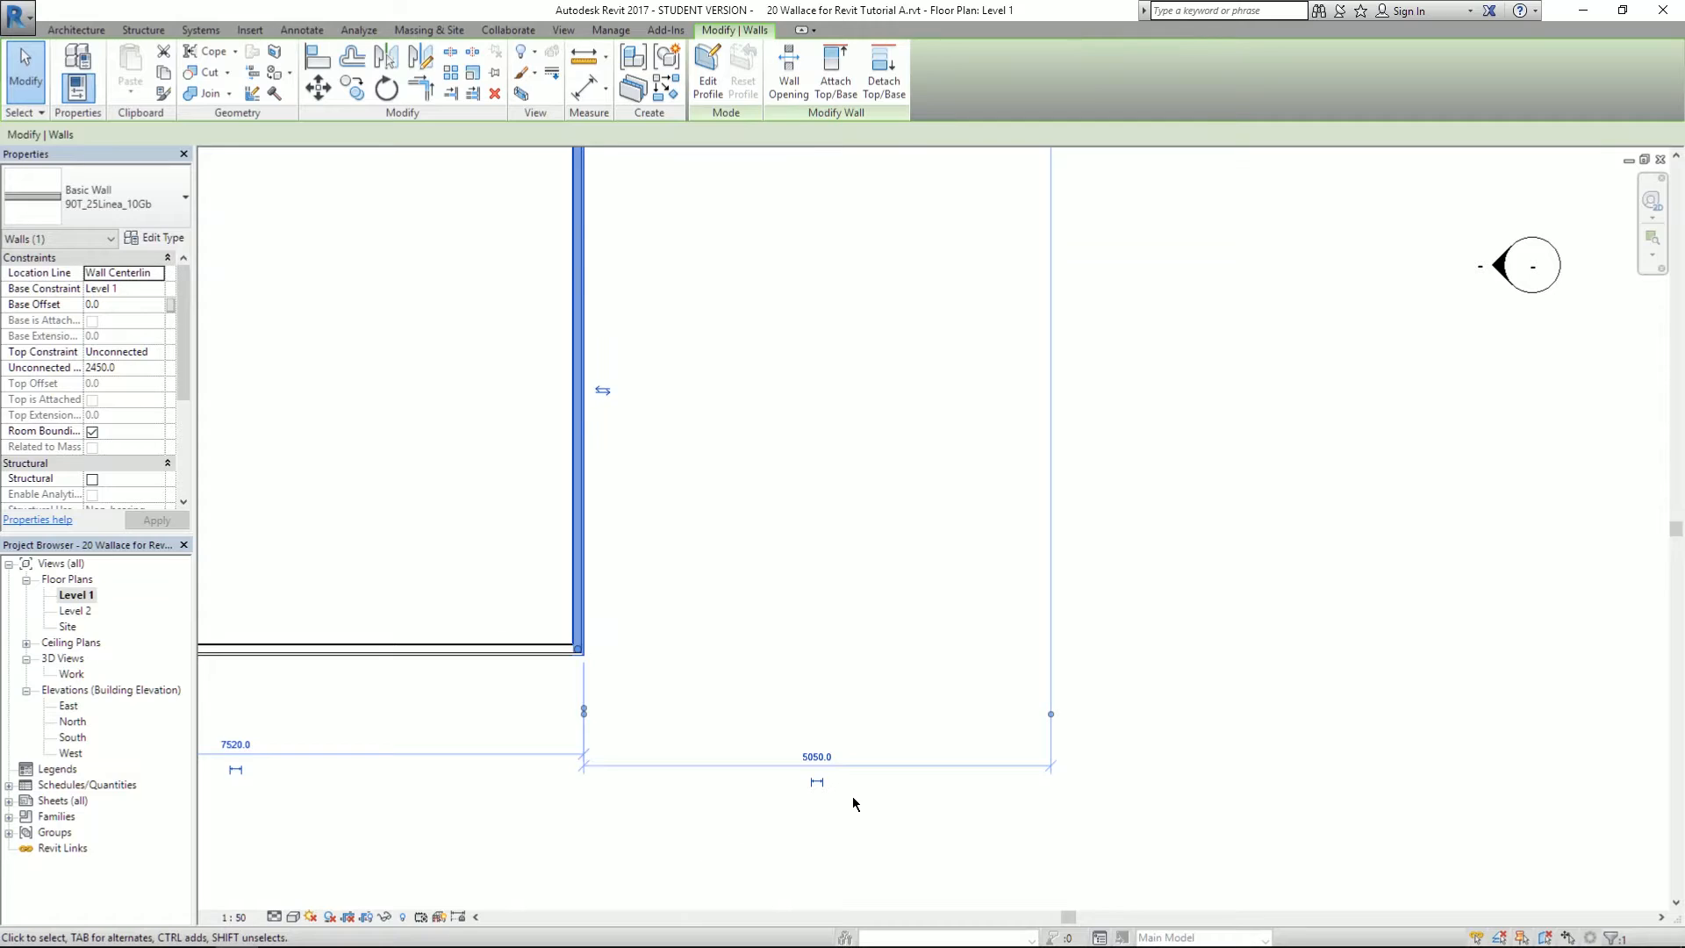
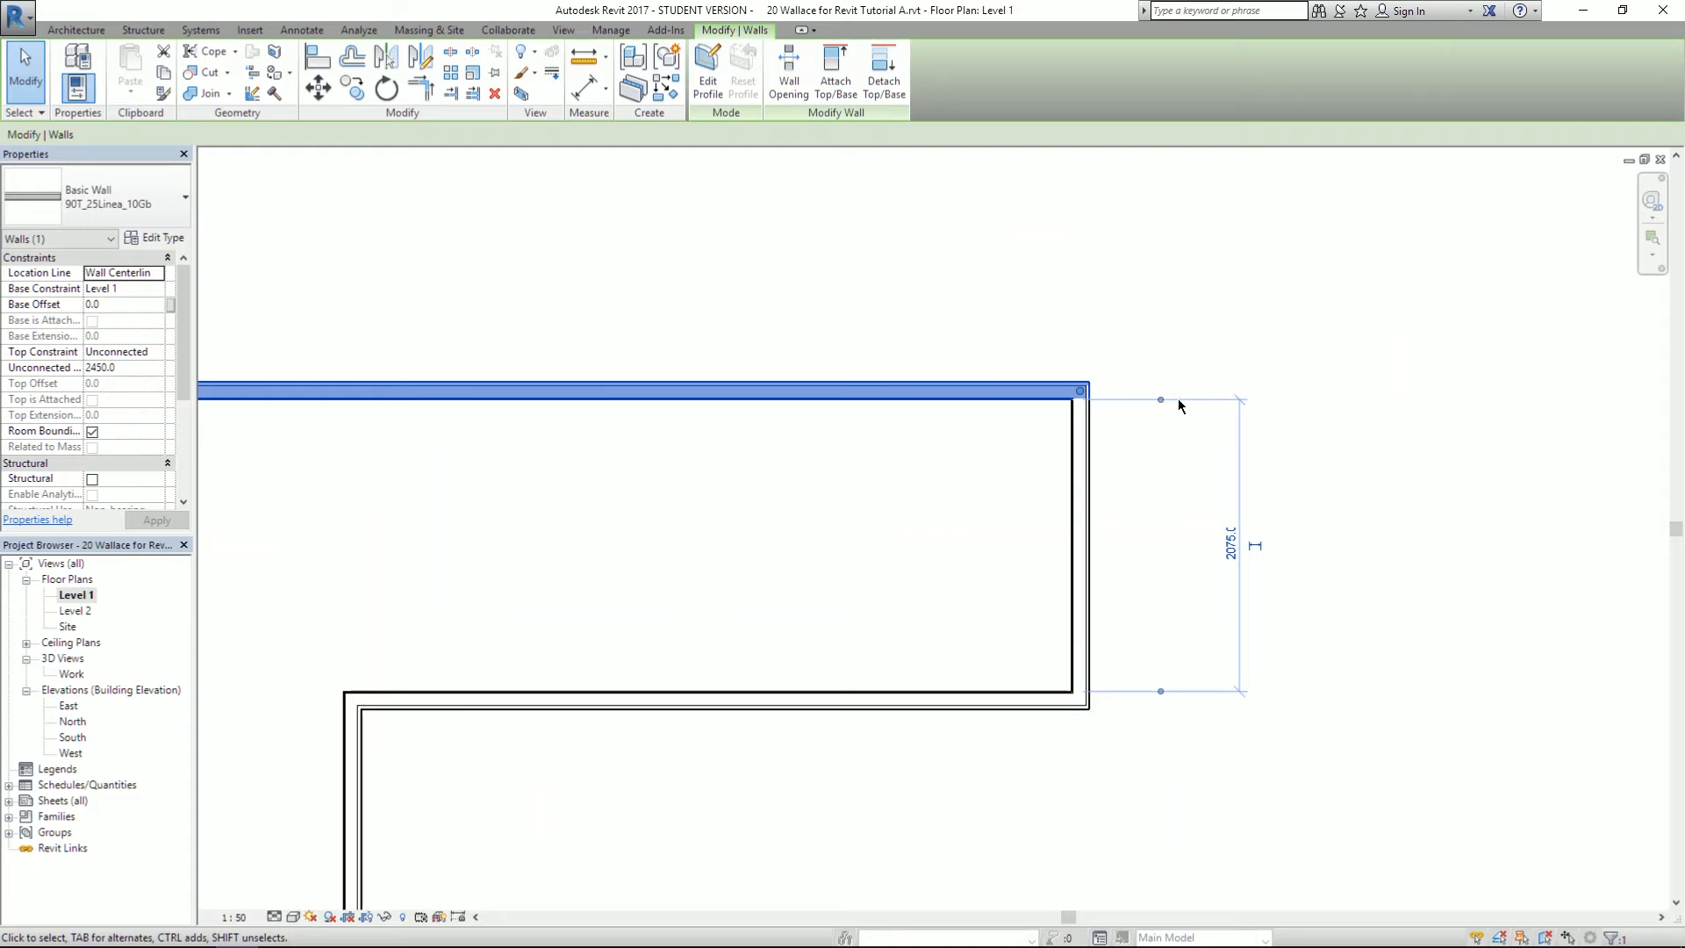
# - Drag the top wall's witness lines to the outer faces to read the 2325 wing depth
pyautogui.moveTo(1178, 403); pyautogui.dragTo(1026, 384)
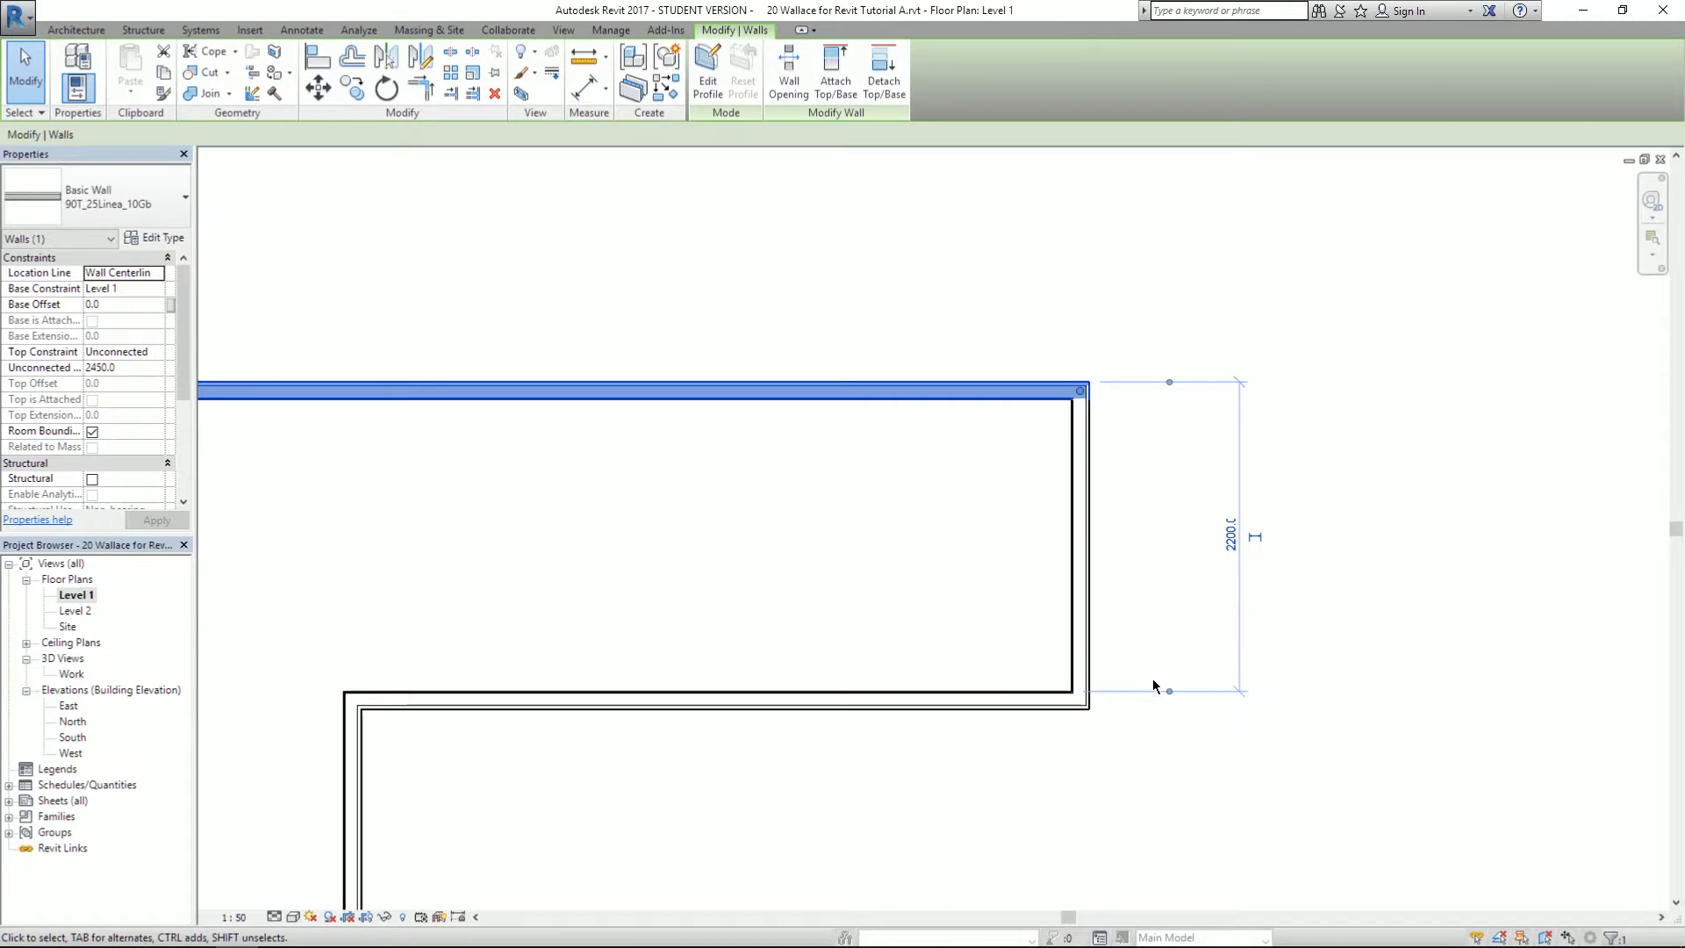
pyautogui.moveTo(1169, 692); pyautogui.dragTo(1032, 719)
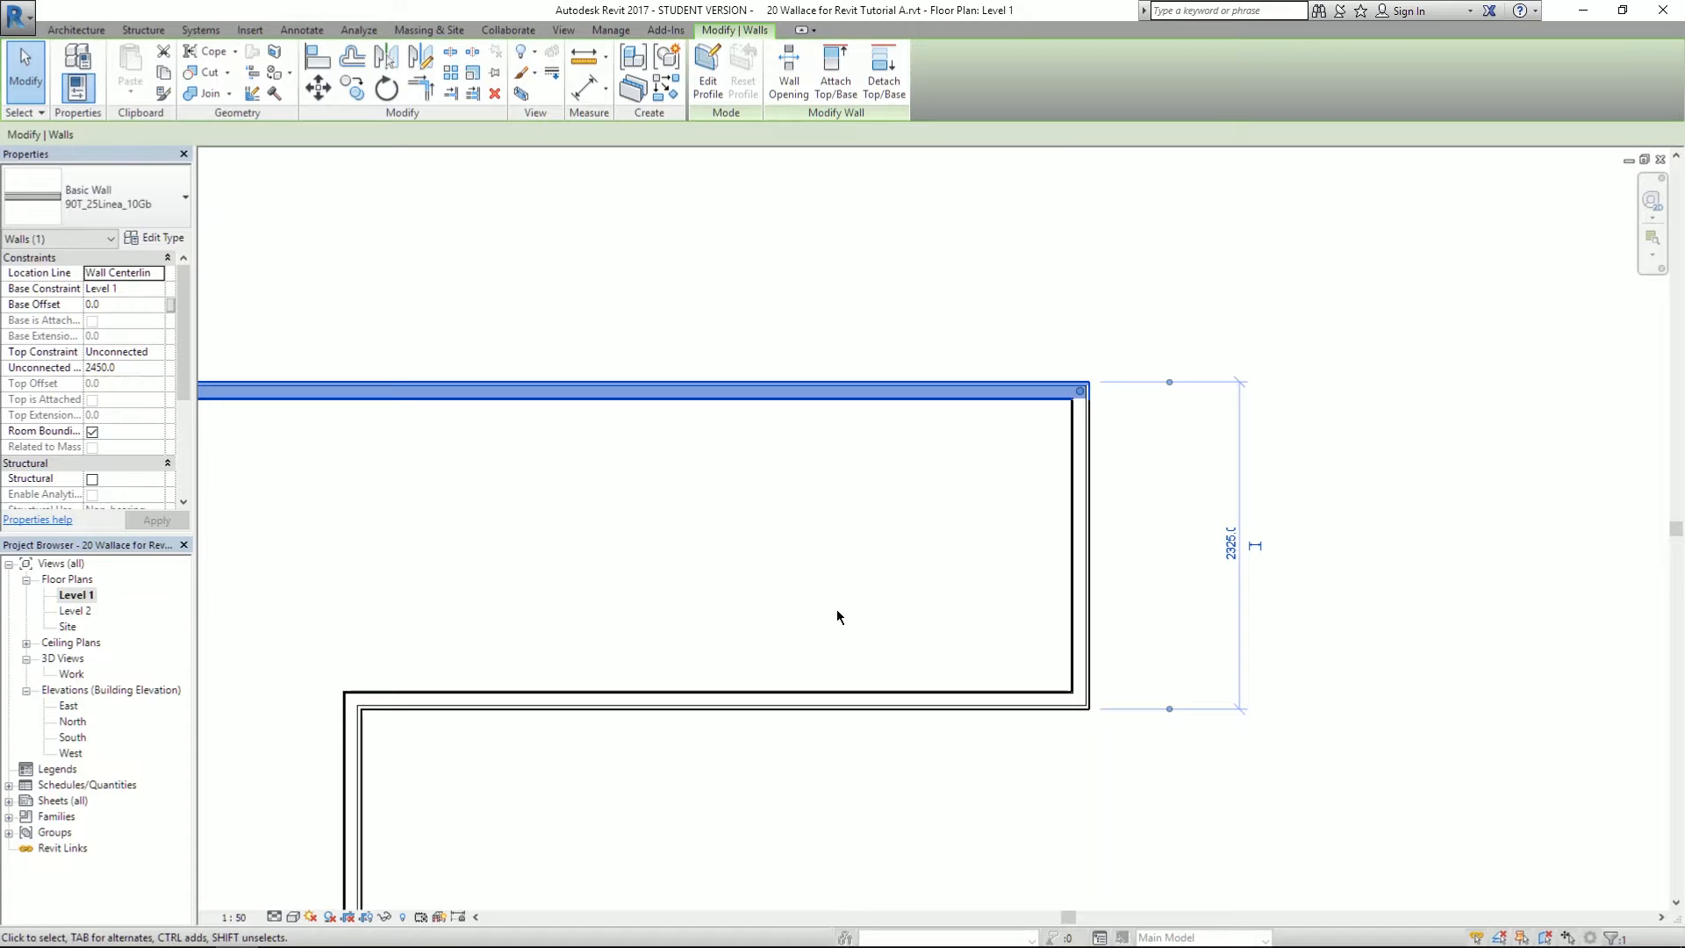
pyautogui.moveTo(742, 642); pyautogui.dragTo(929, 507, button='middle')
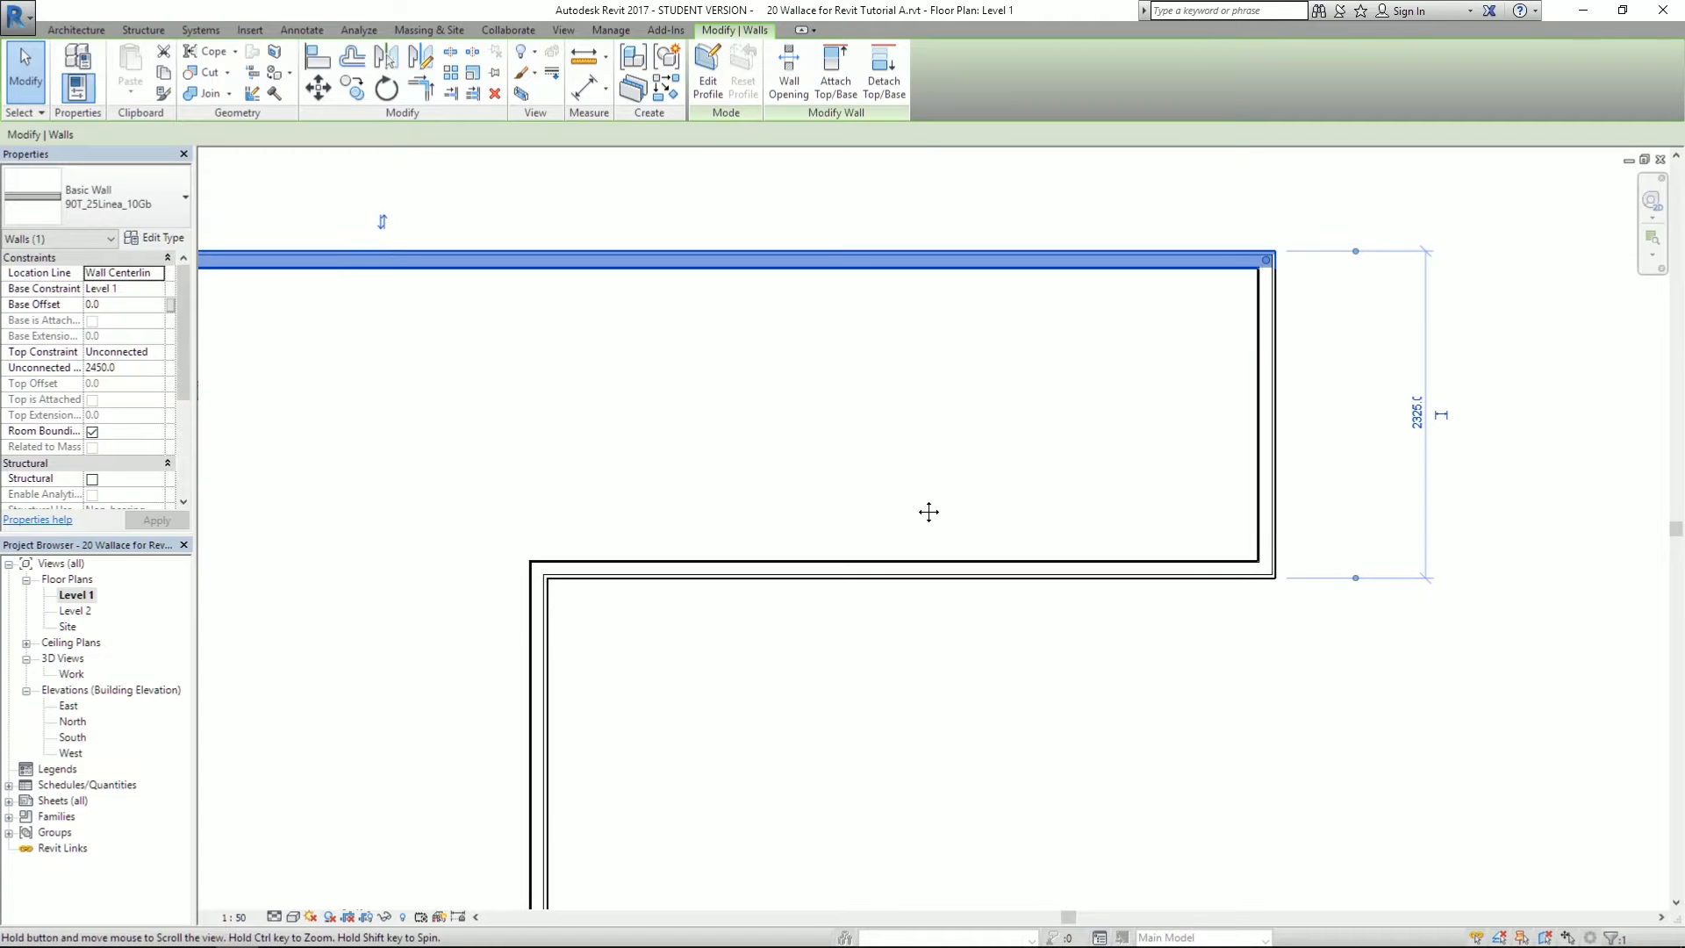
pyautogui.scroll(-2, 1068, 474)
pyautogui.moveTo(755, 509); pyautogui.dragTo(767, 396, button='middle')
pyautogui.scroll(-1, 766, 397)
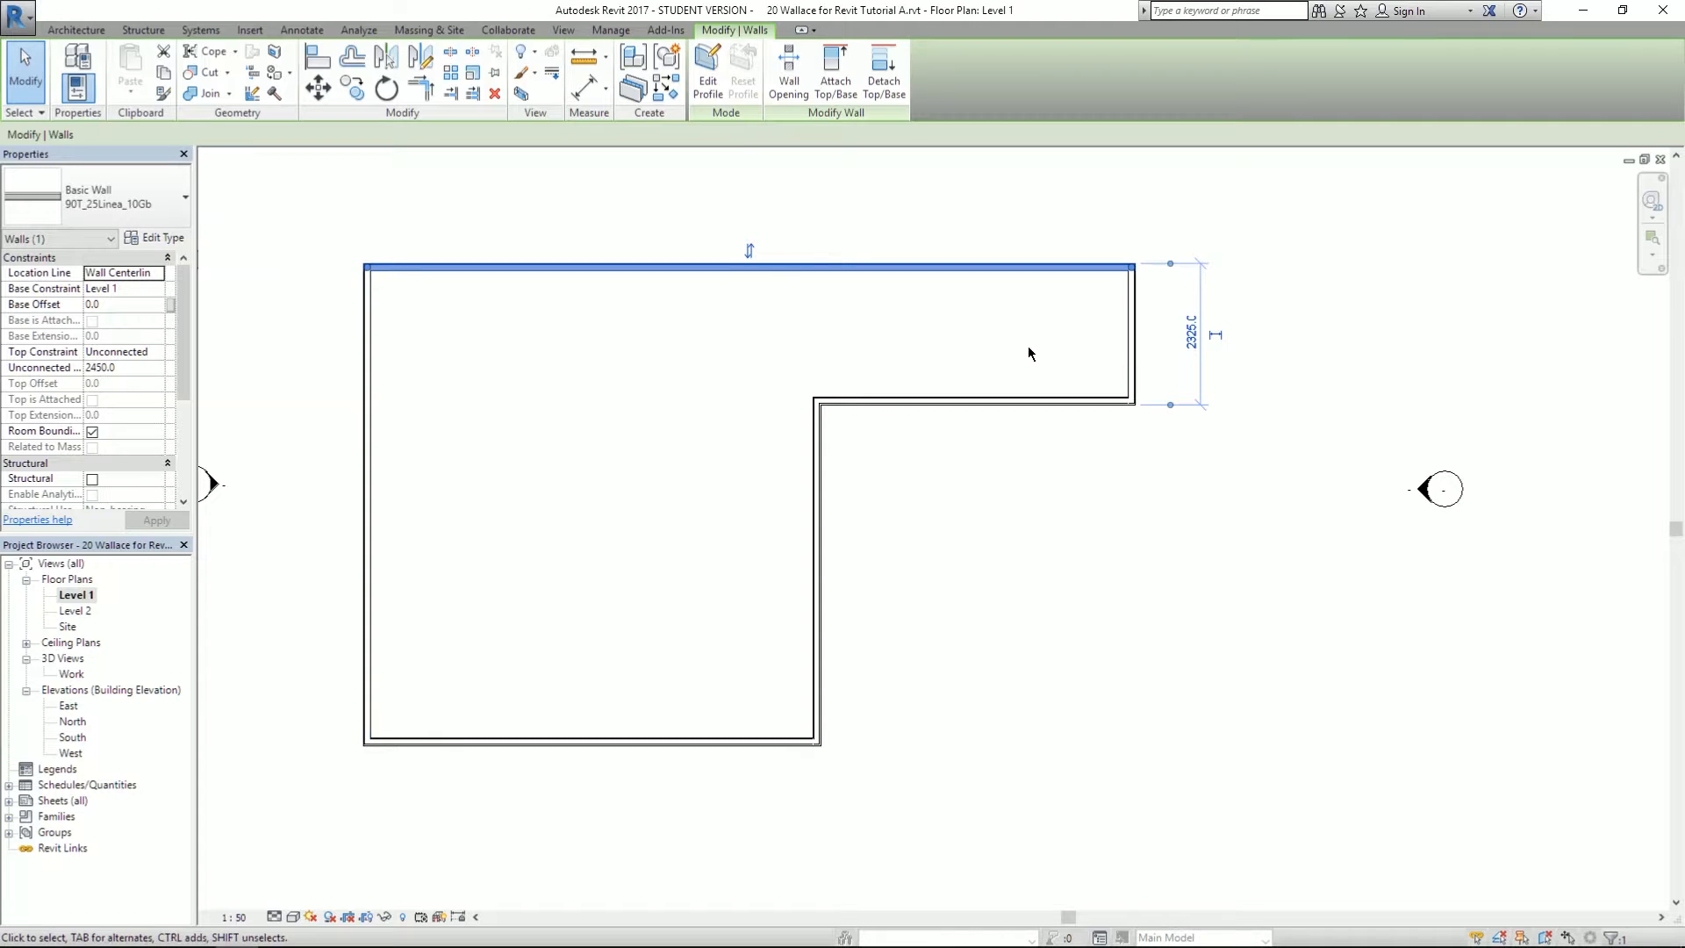
pyautogui.scroll(2, 1064, 342)
pyautogui.moveTo(1085, 344); pyautogui.dragTo(743, 458, button='middle')
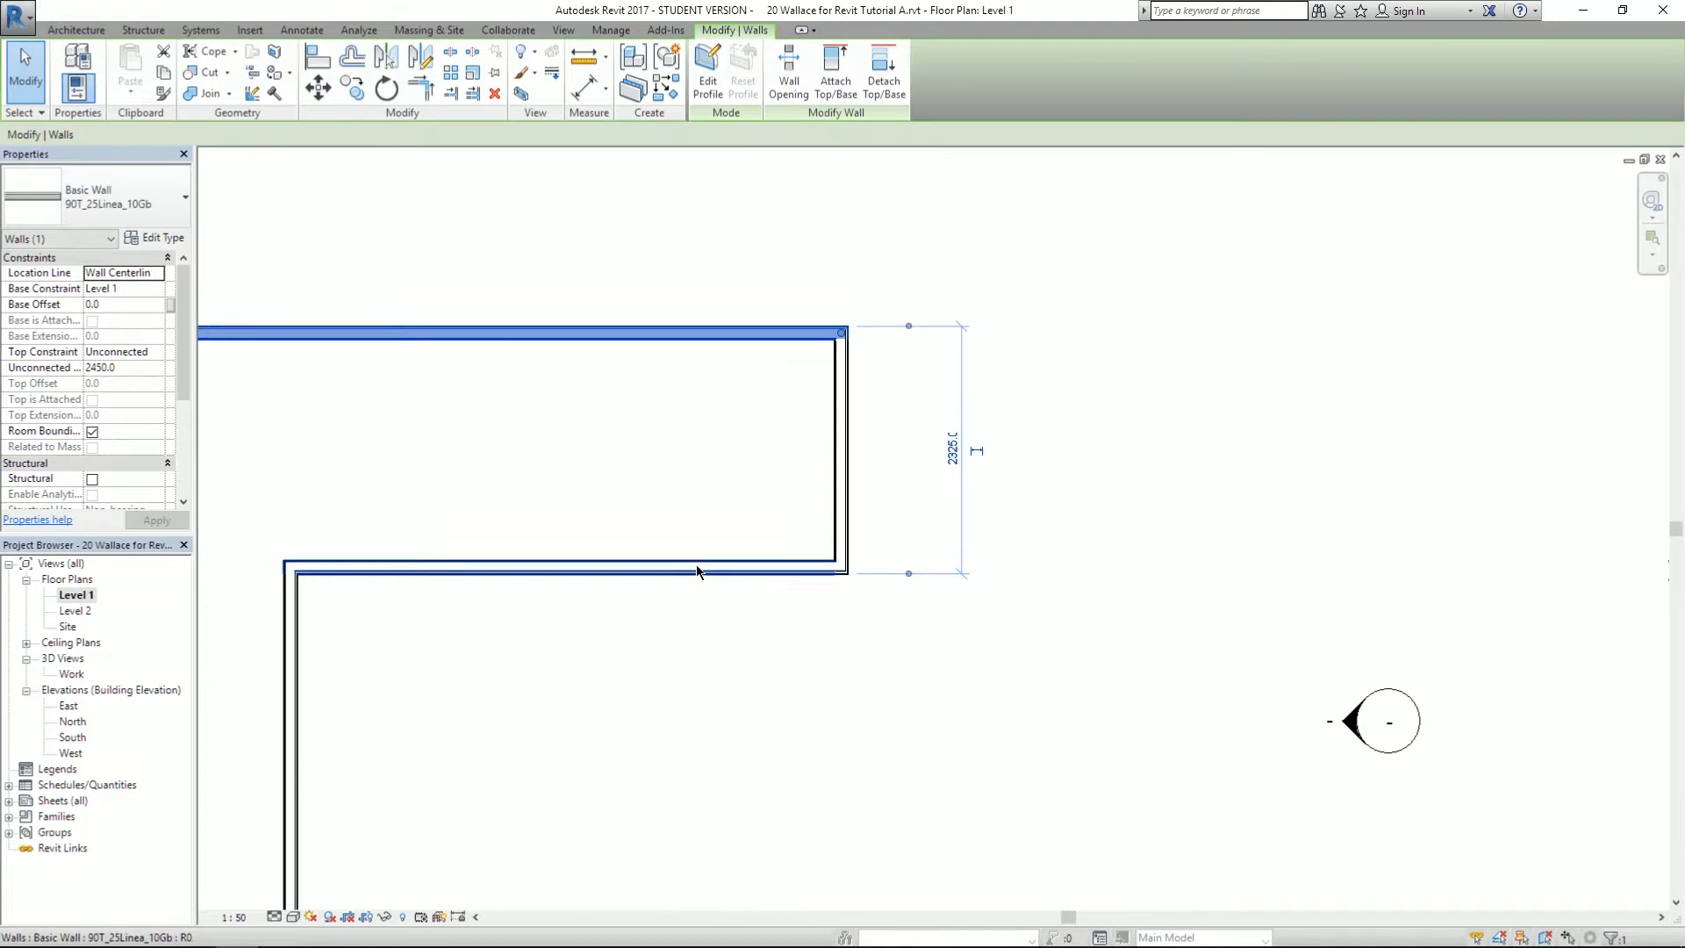
# - Select the inner horizontal wall and move its witness lines to the top wall's outer face and the inner wall's far face
pyautogui.click(699, 569)
pyautogui.moveTo(727, 638); pyautogui.dragTo(1181, 415, button='middle')
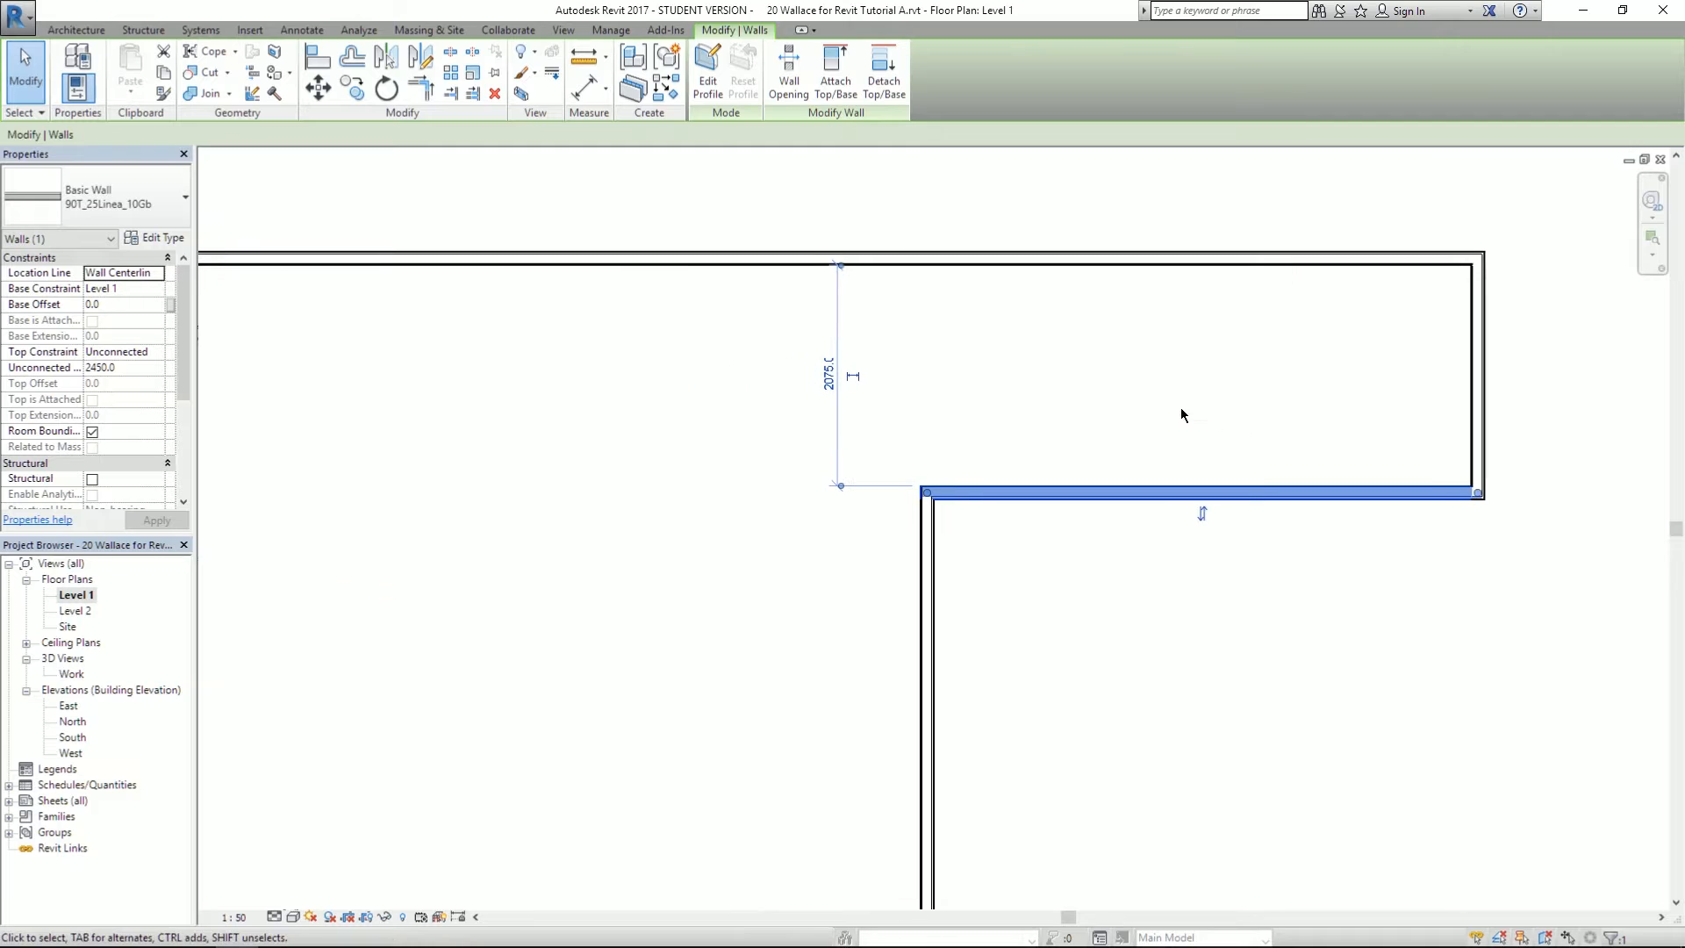
pyautogui.scroll(3, 895, 336)
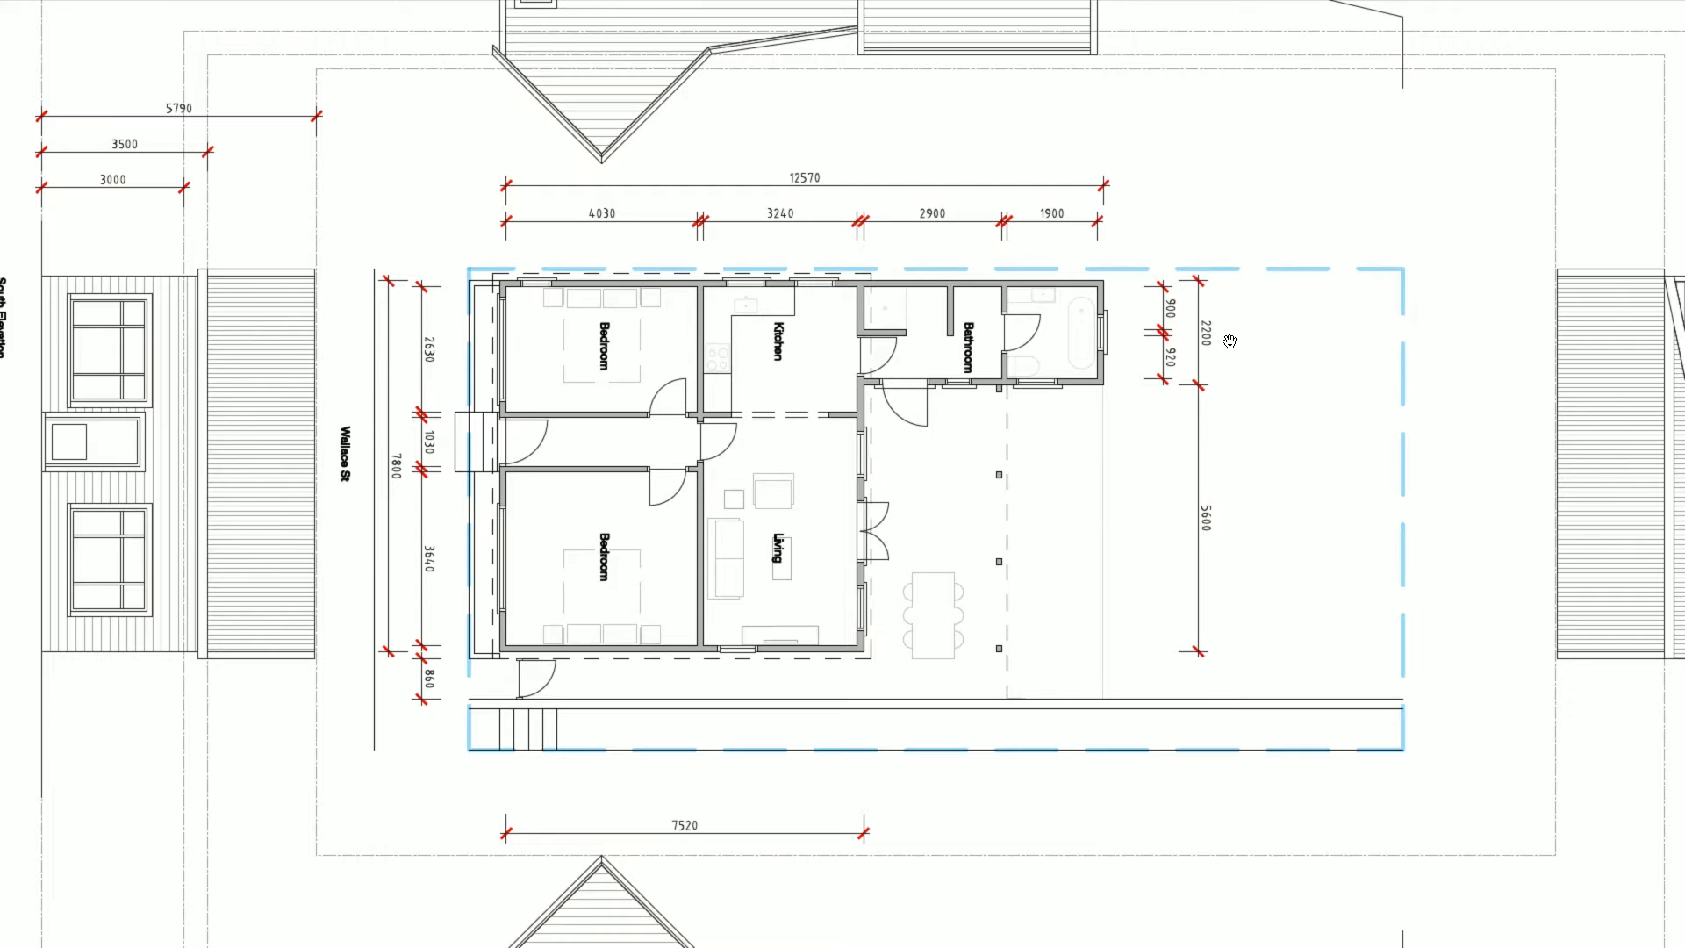
pyautogui.hotkey('alt', 'Tab')
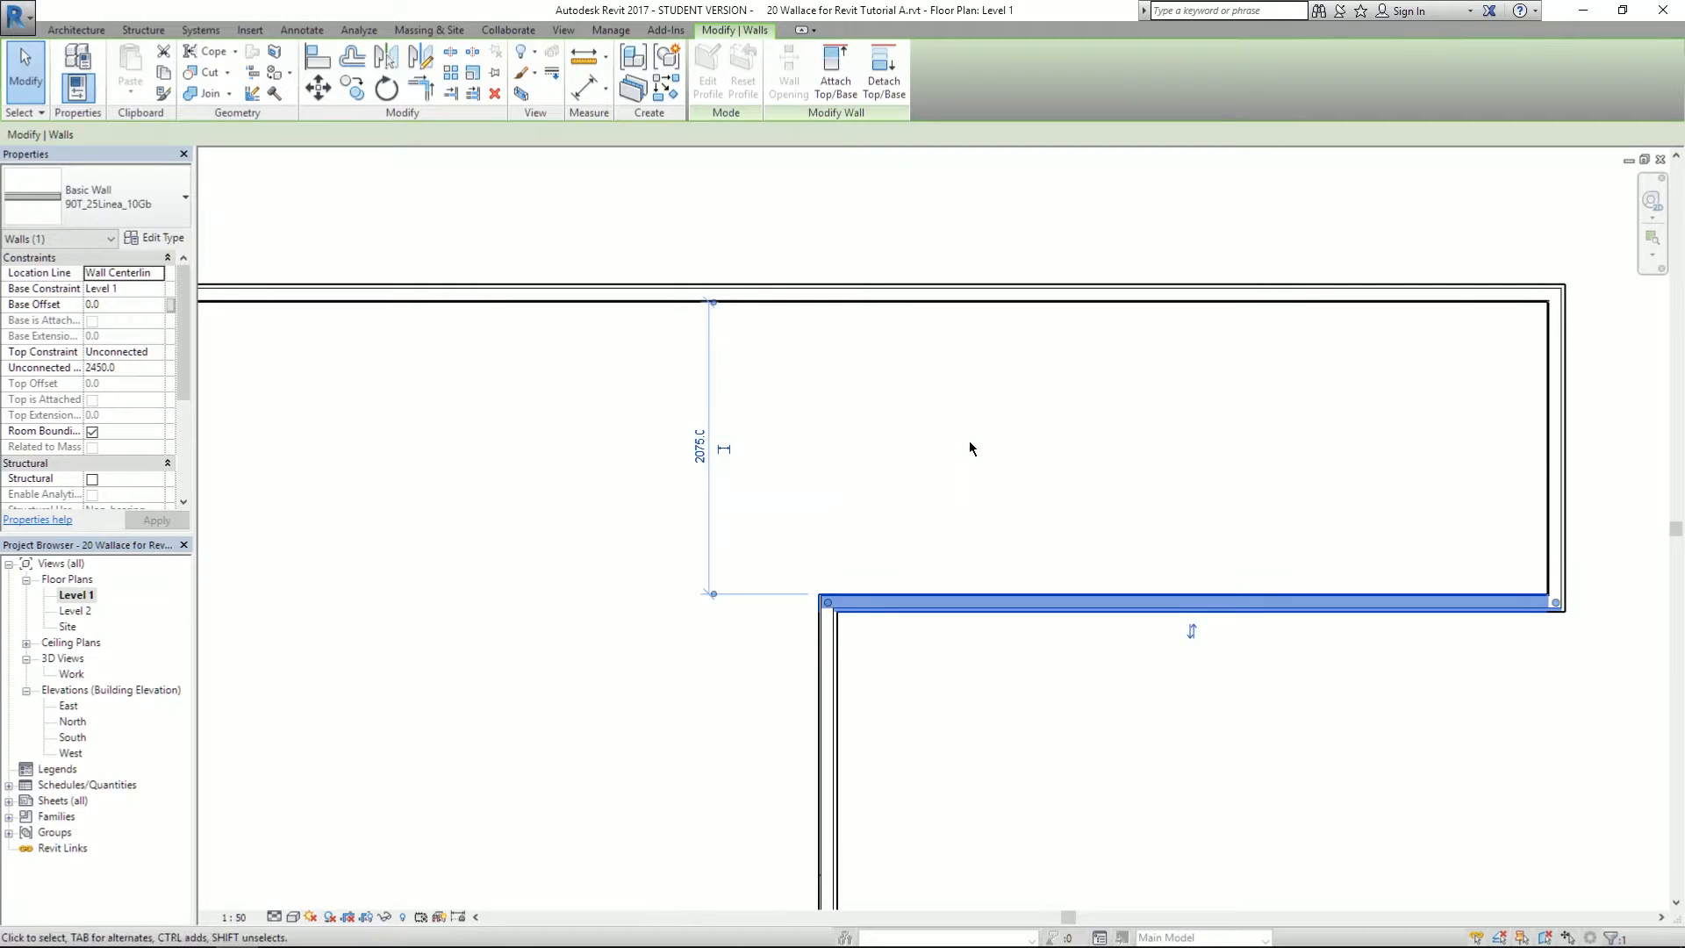
pyautogui.moveTo(651, 310); pyautogui.dragTo(667, 294)
pyautogui.moveTo(651, 602); pyautogui.dragTo(856, 621)
# - Change the upper wing depth to 2200
pyautogui.click(638, 454)
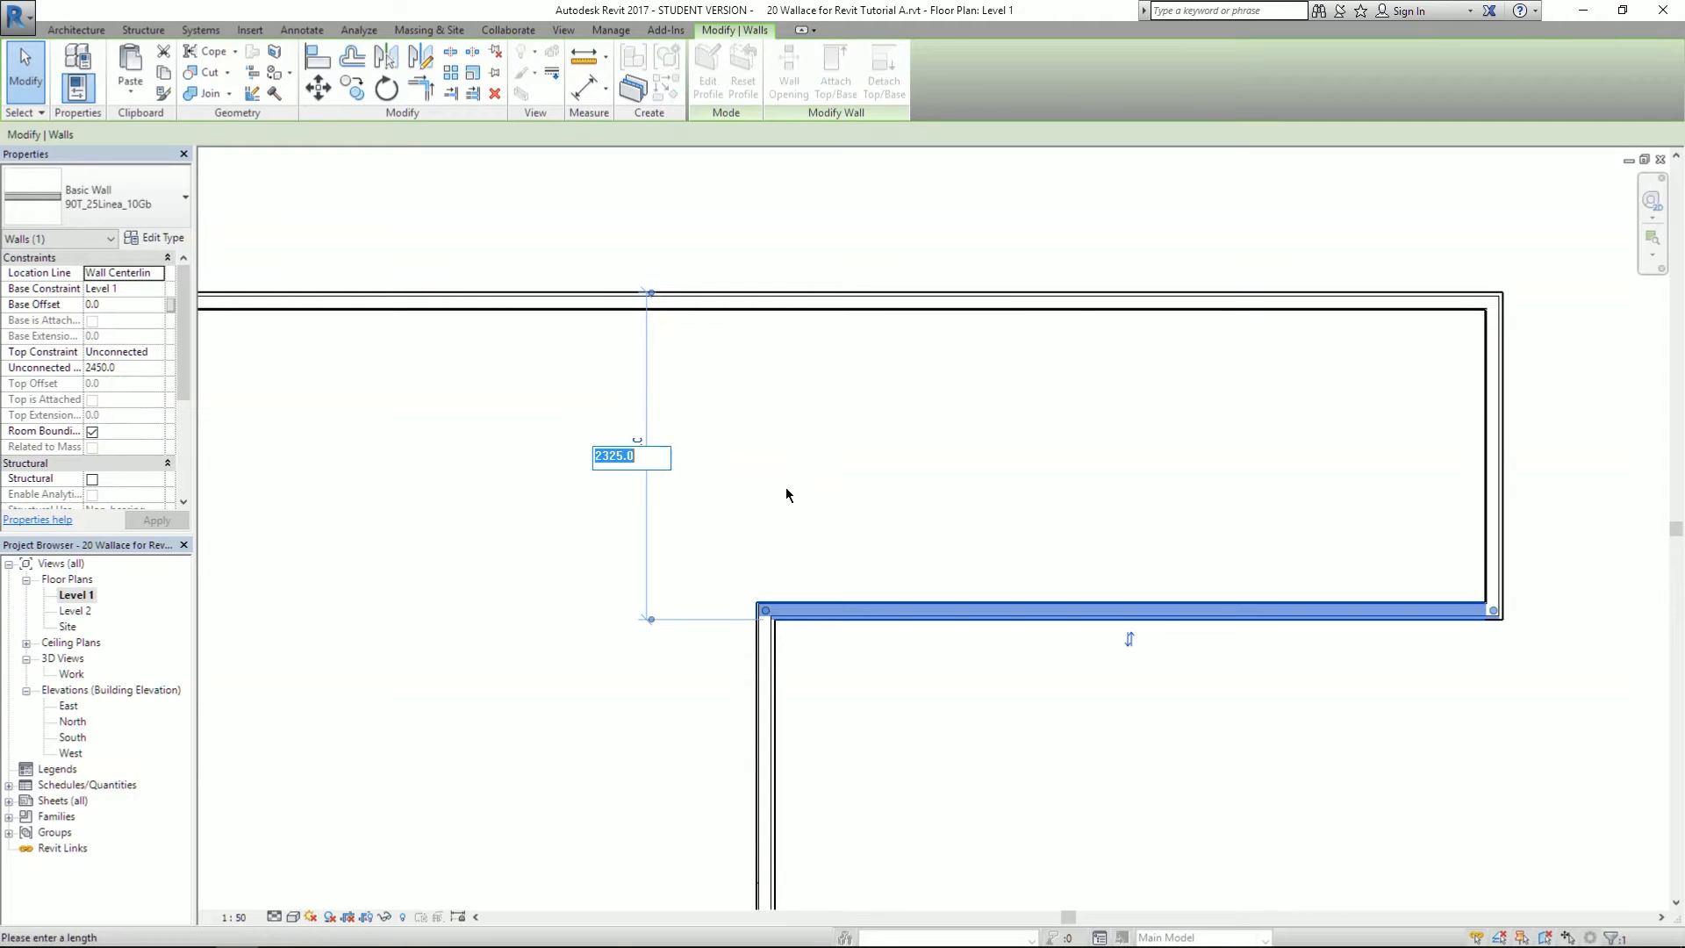
pyautogui.write('2200')
pyautogui.press('Return')
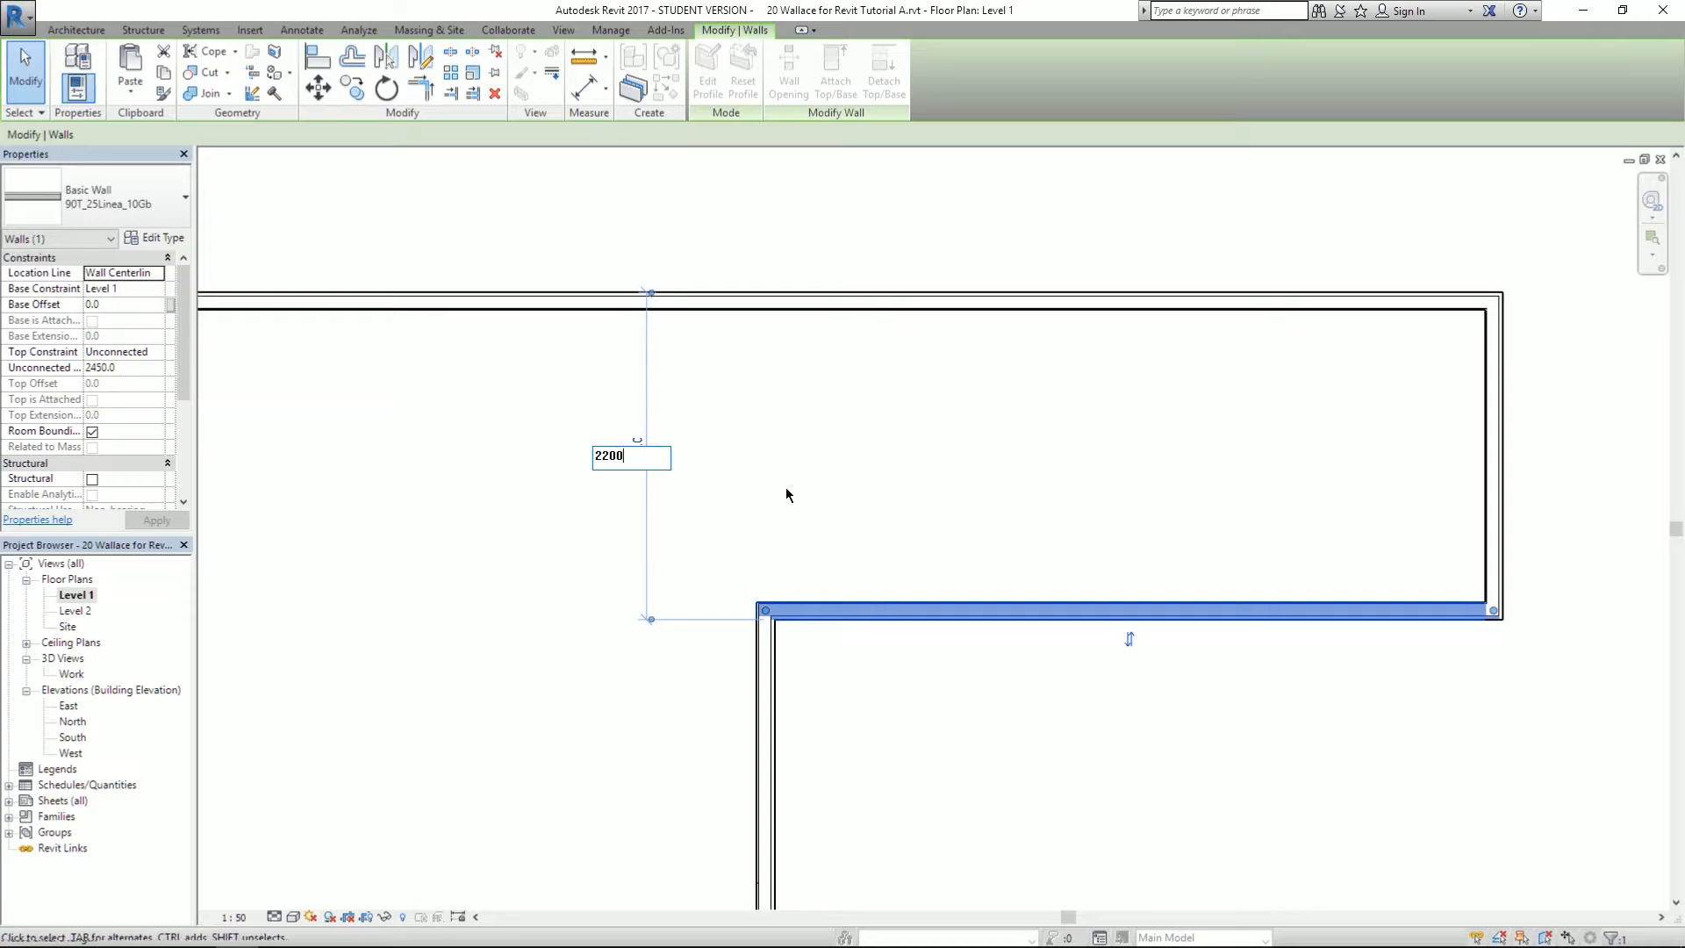
pyautogui.click(943, 462)
pyautogui.scroll(-6, 1102, 352)
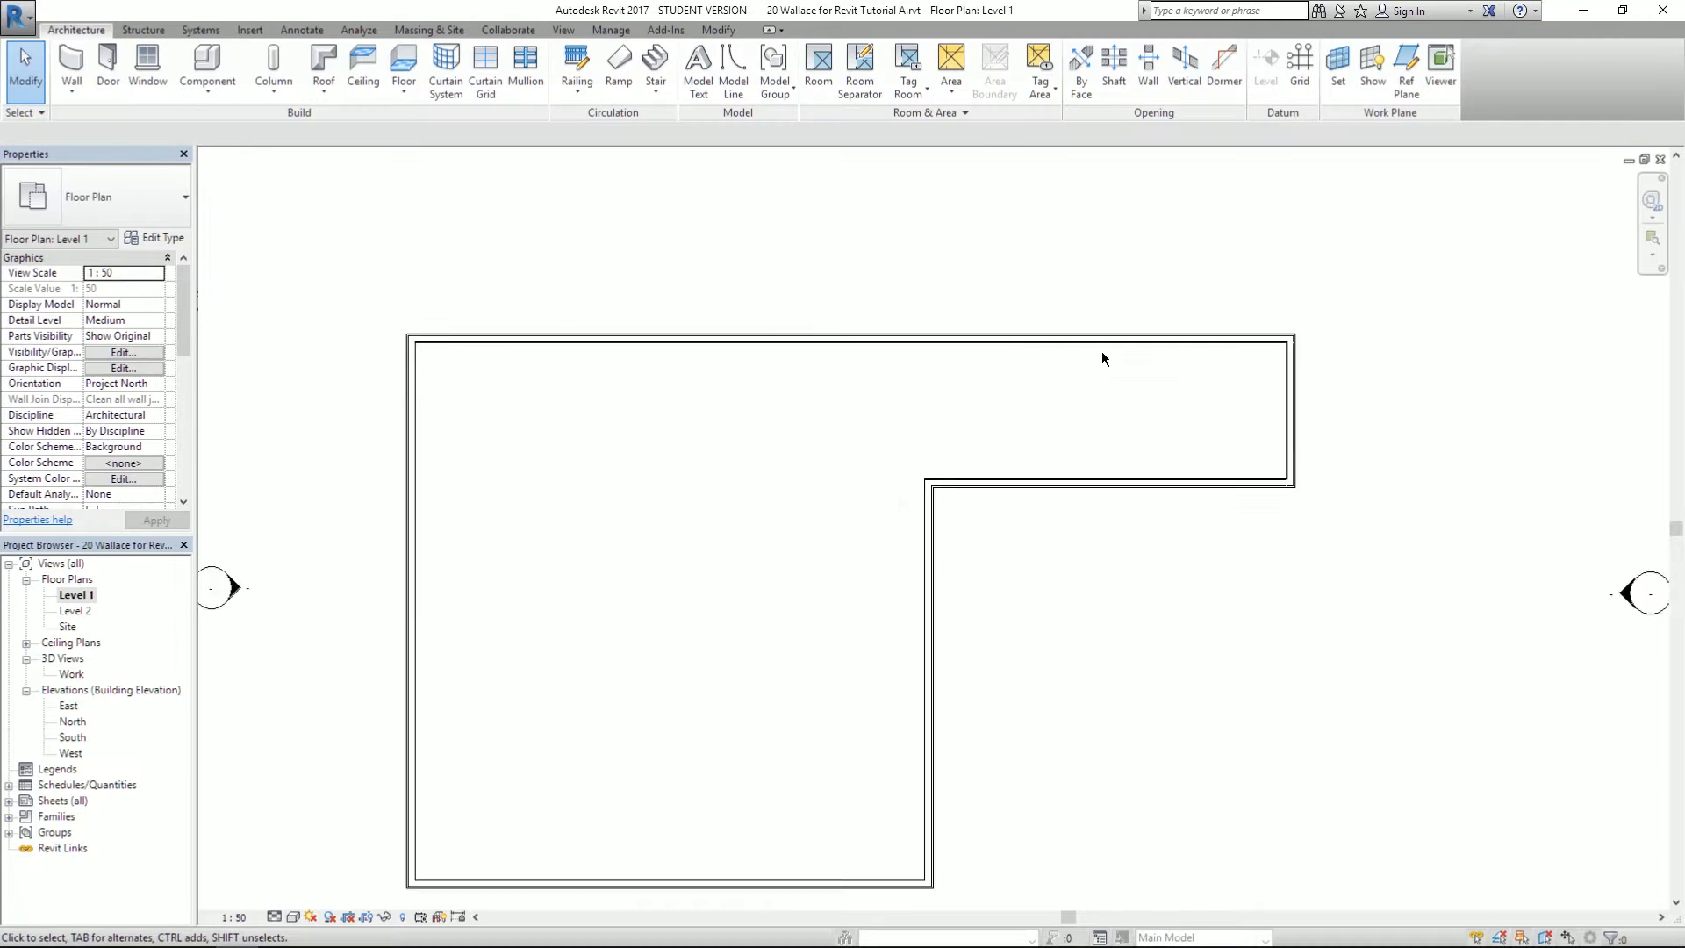
# - Select the inner, top, left and bottom walls to read the 12570 width and 7925 depth
pyautogui.moveTo(852, 427); pyautogui.dragTo(751, 344, button='middle')
pyautogui.scroll(1, 956, 307)
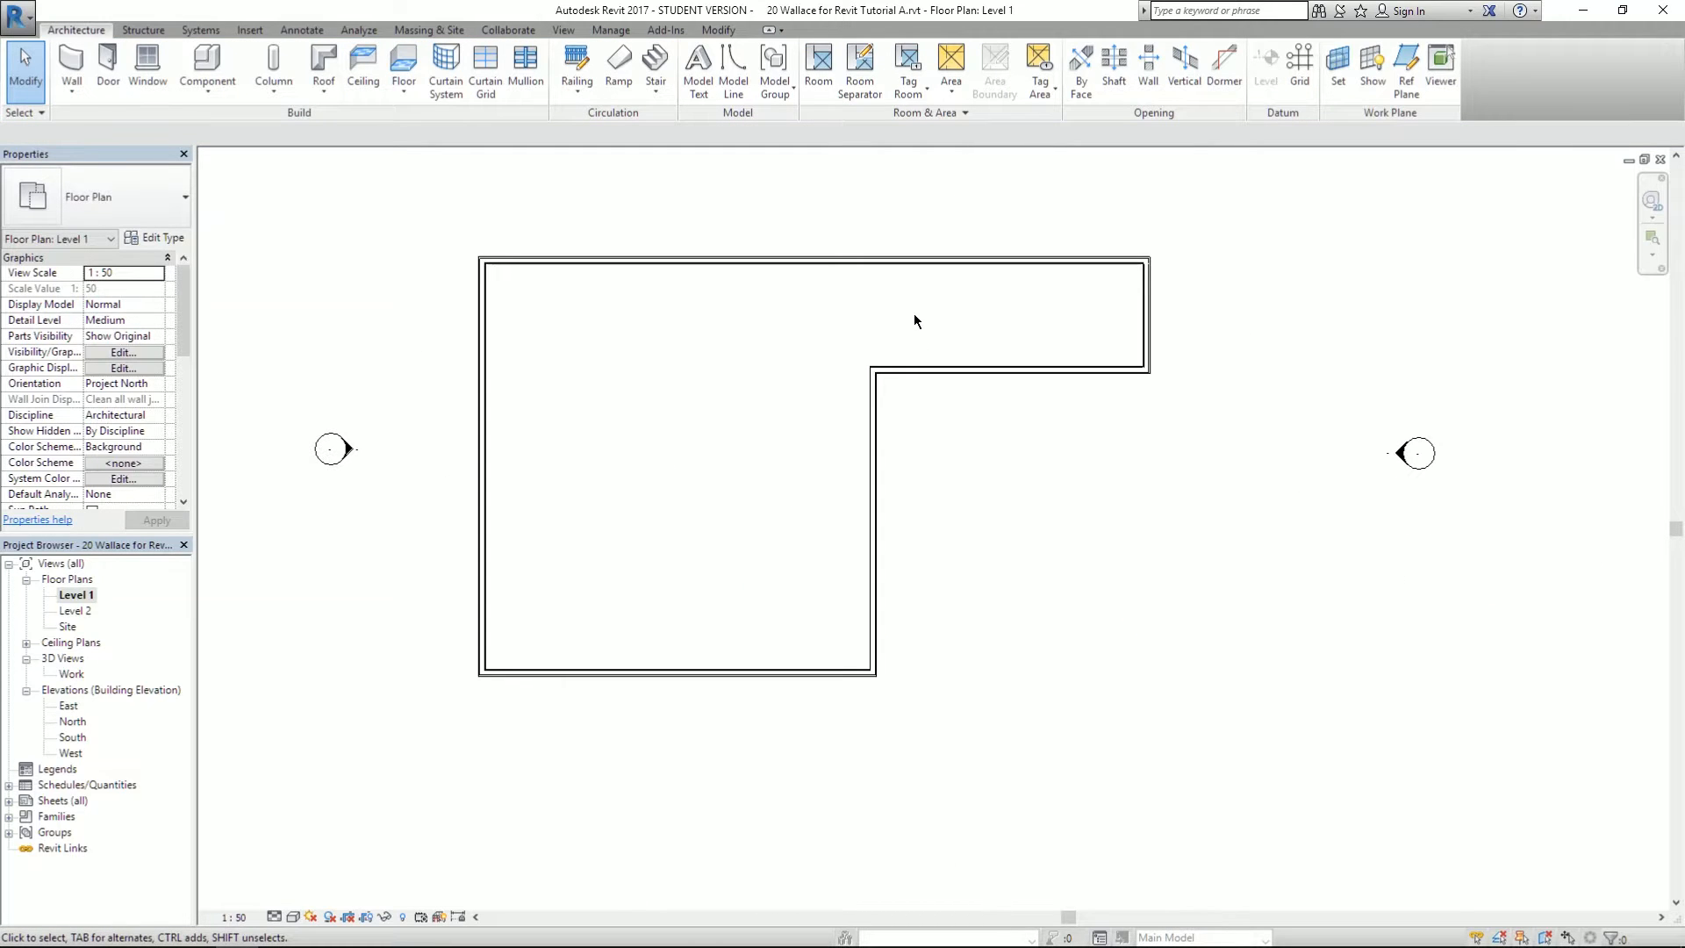
pyautogui.scroll(2, 967, 308)
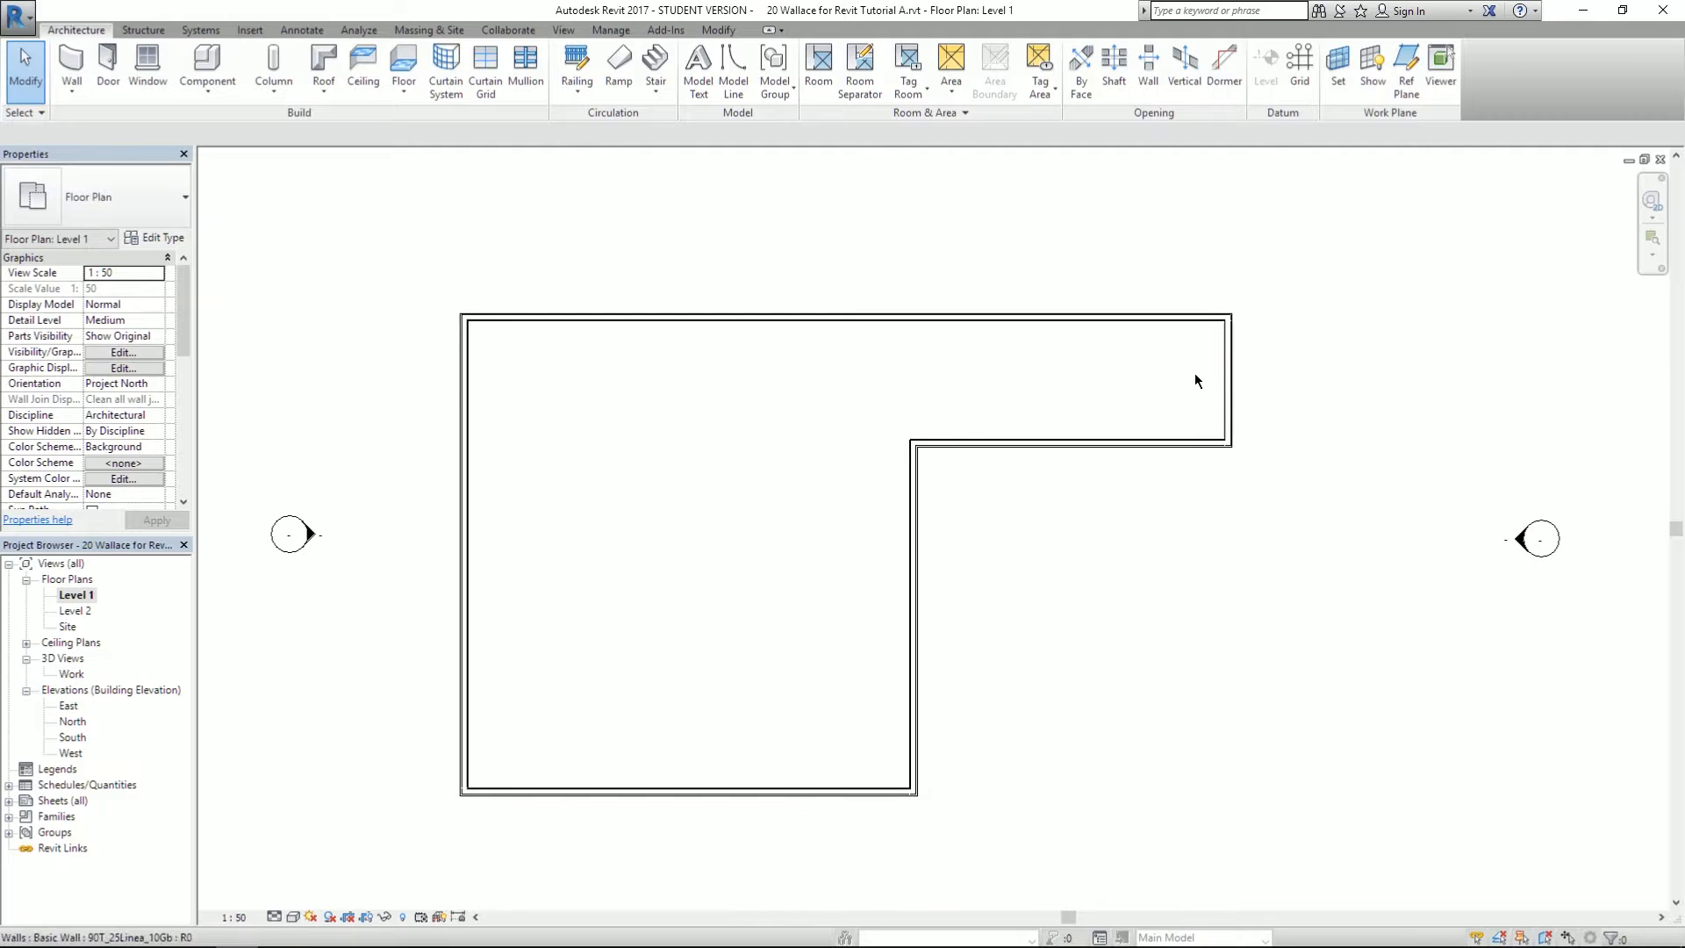
pyautogui.click(1156, 442)
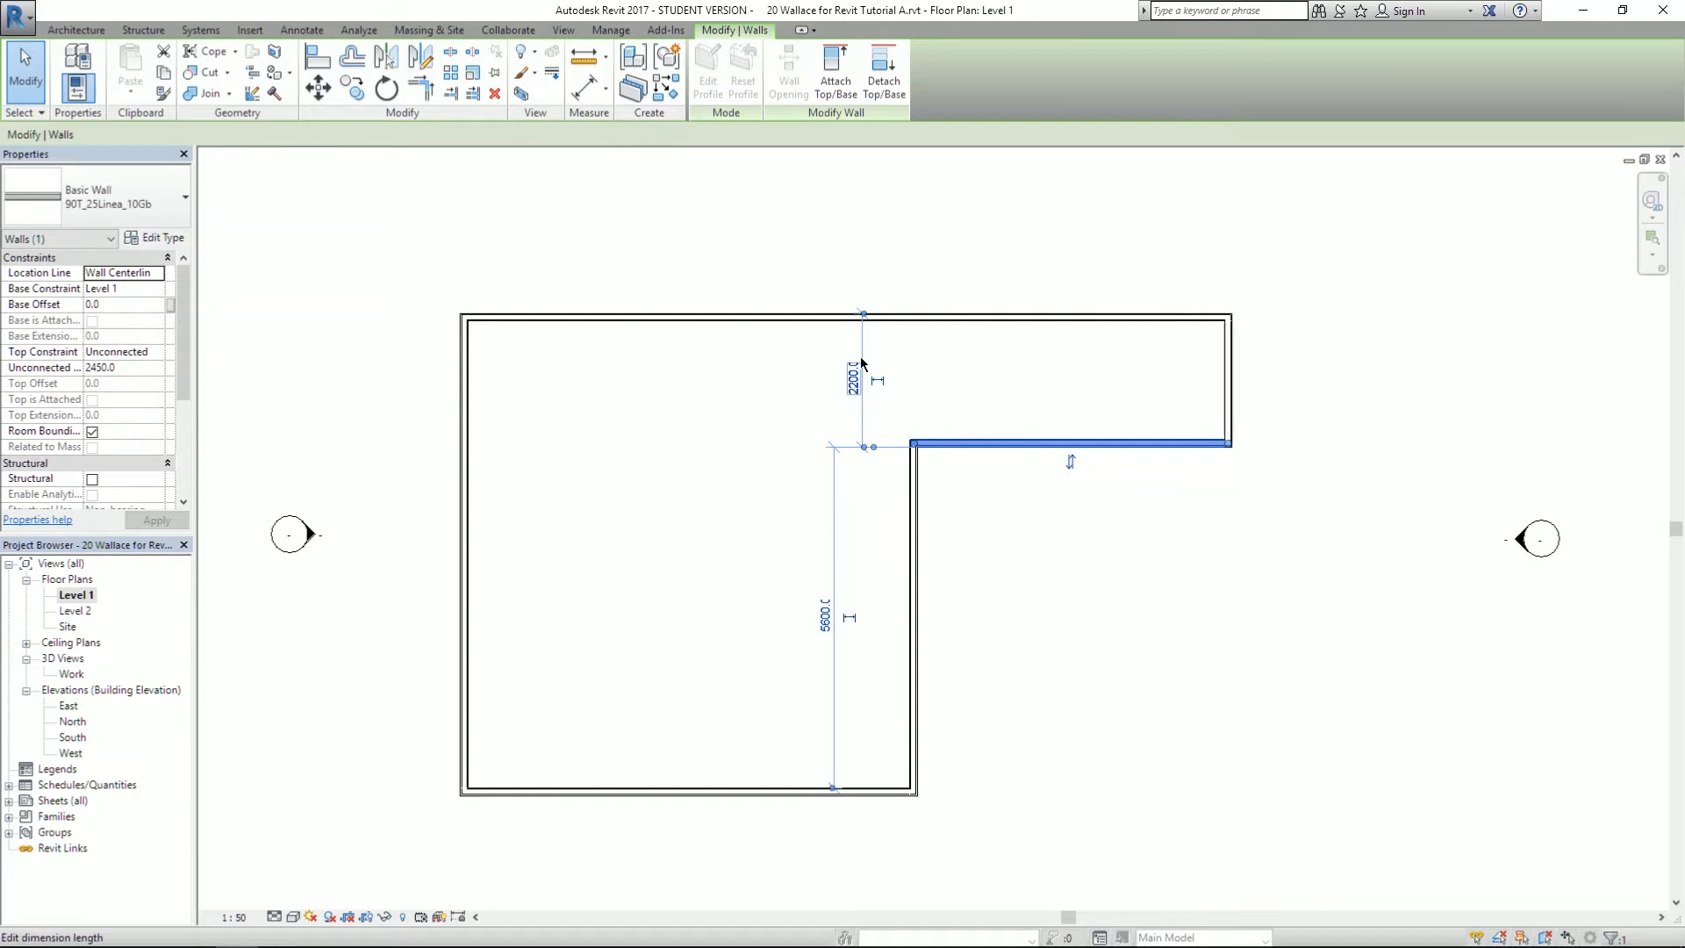
pyautogui.click(1160, 316)
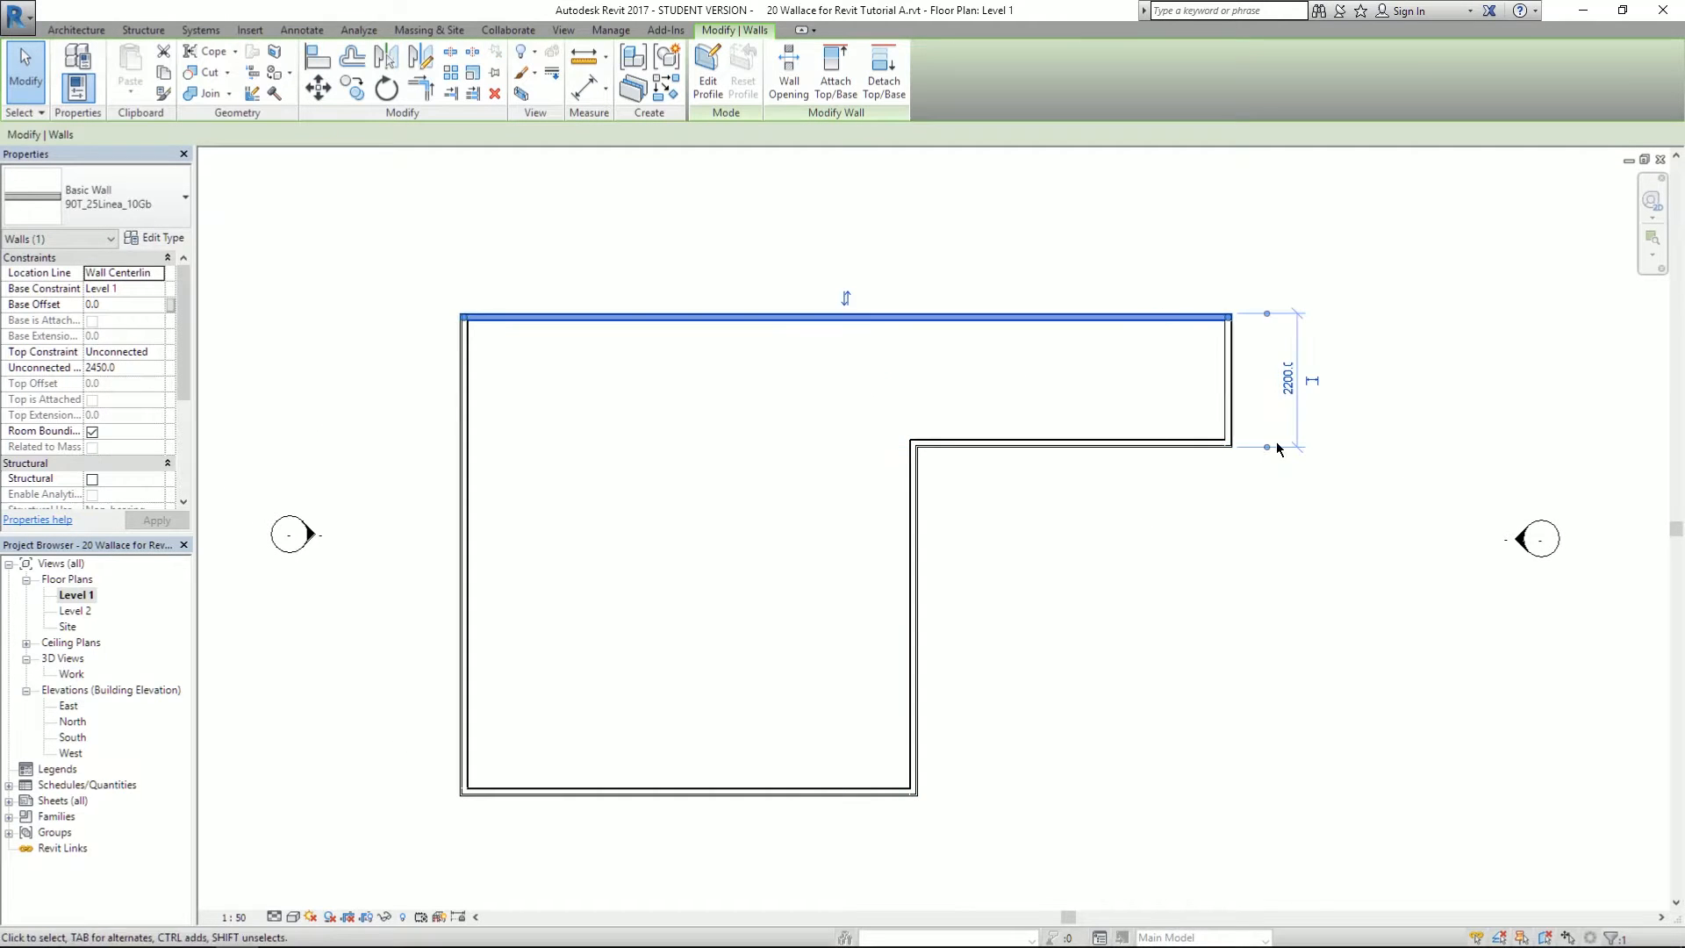
pyautogui.click(462, 536)
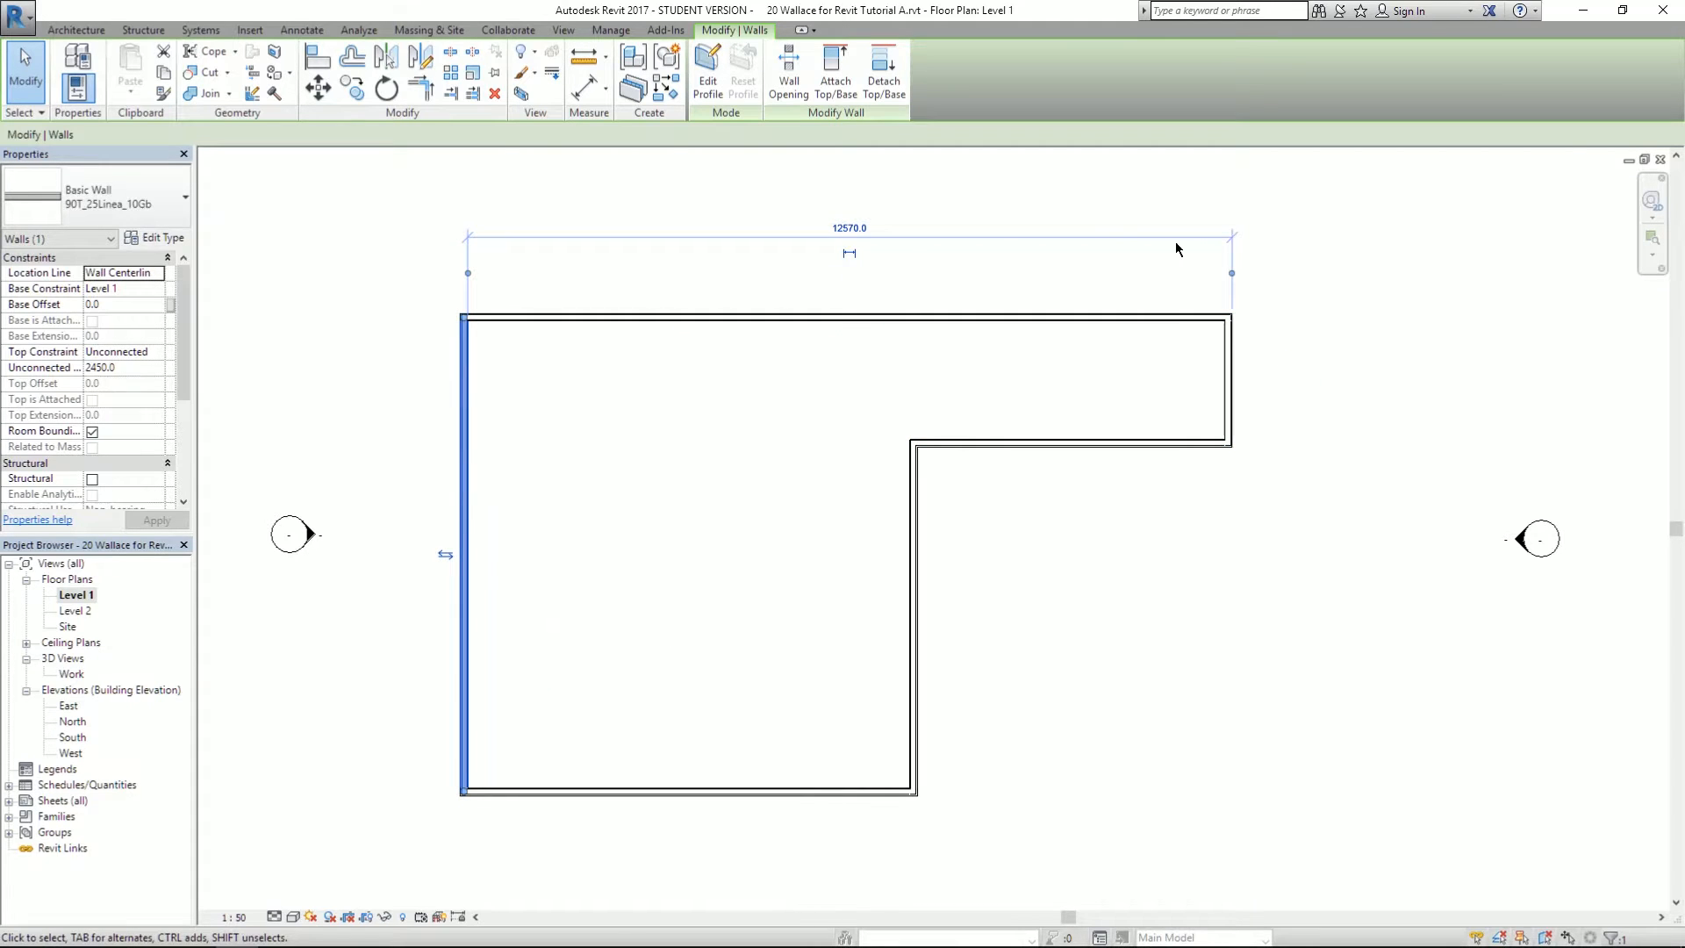
pyautogui.click(490, 793)
# - Measure the overall depth up to the top wall and compare with the PDF's 7860
pyautogui.moveTo(422, 445); pyautogui.dragTo(503, 312)
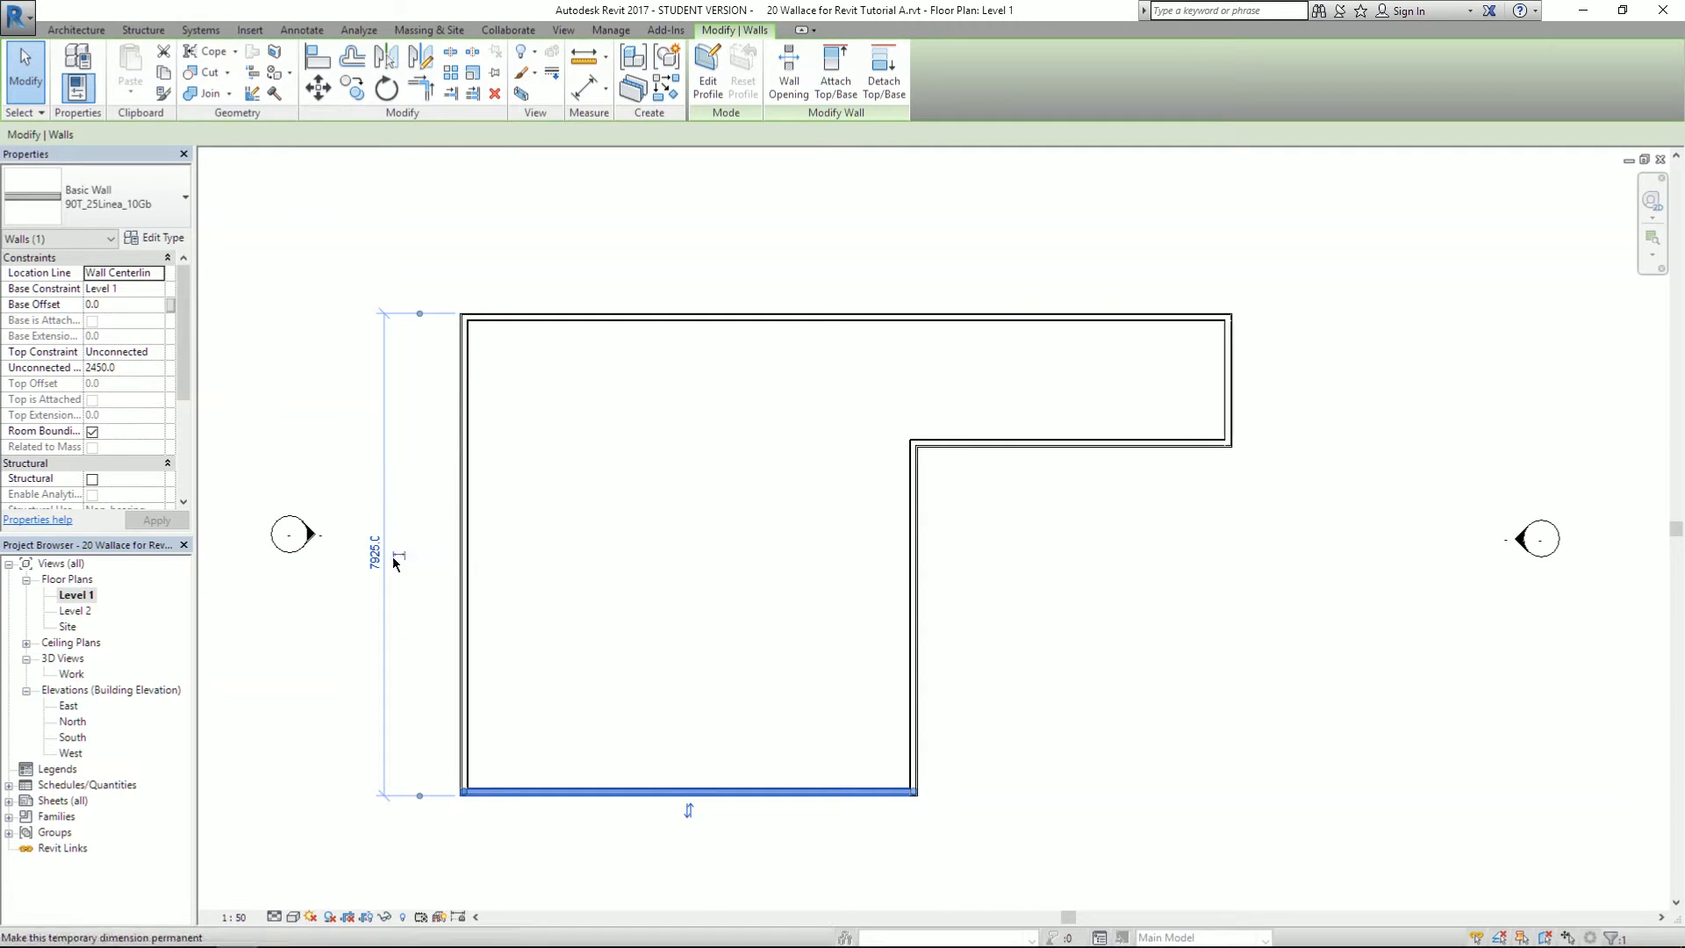
pyautogui.scroll(2, 387, 606)
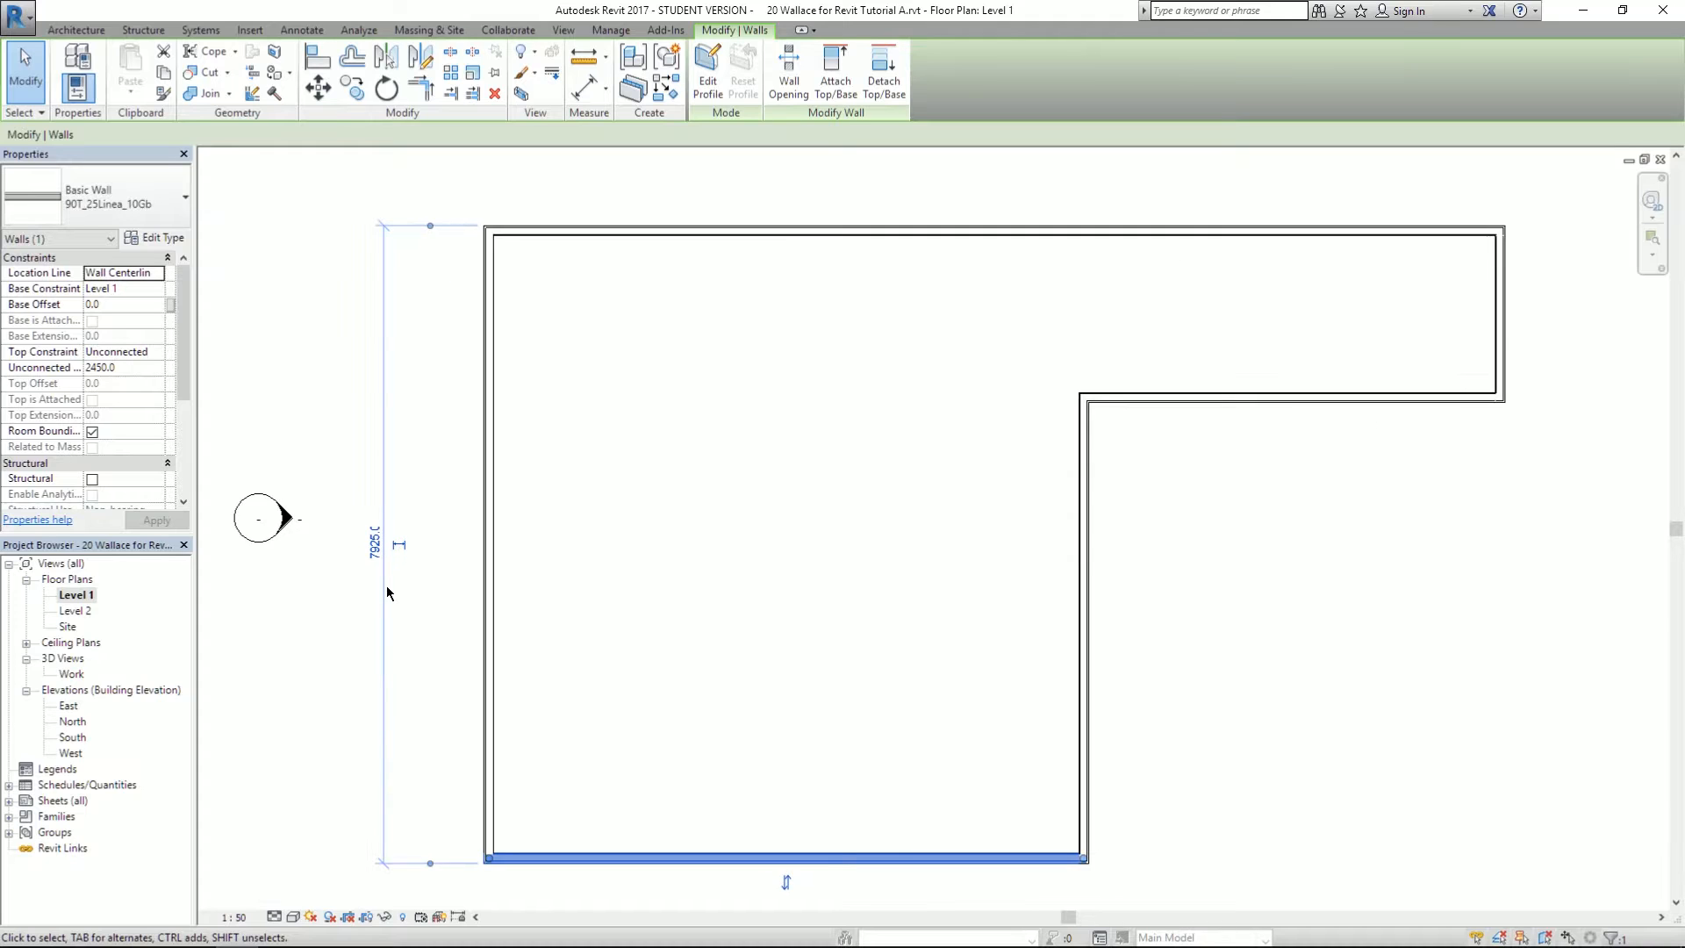
pyautogui.scroll(-1, 407, 581)
pyautogui.hotkey('alt', 'Tab')
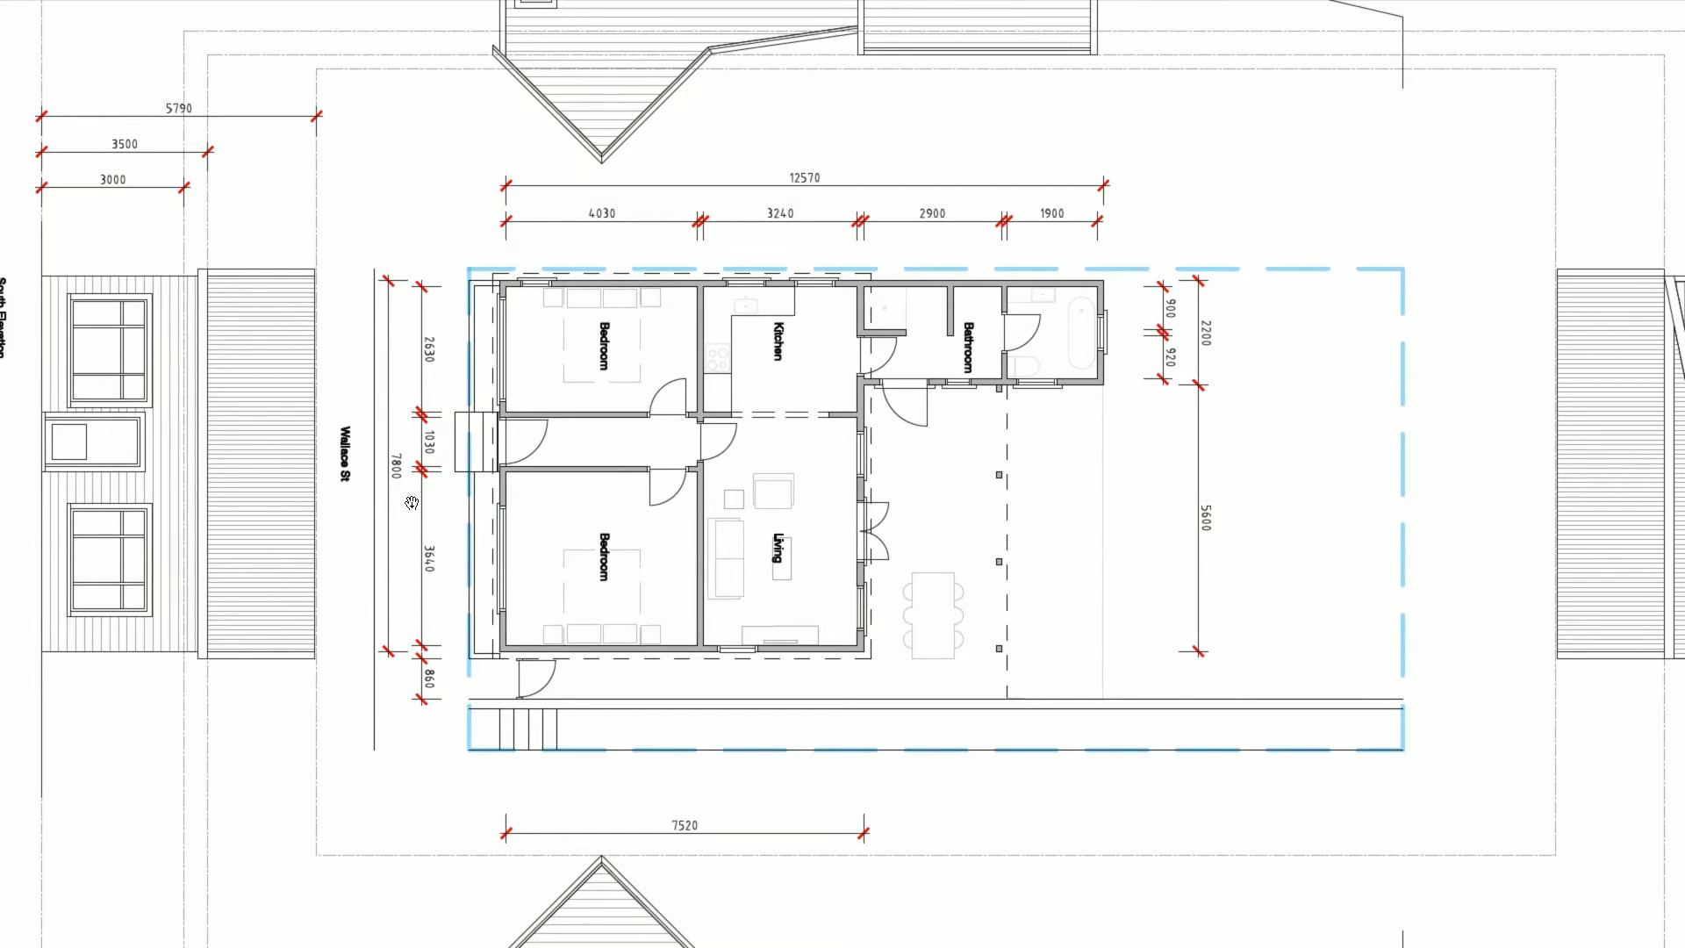
# - Change the building's overall depth to 7800 by moving the bottom wall
pyautogui.hotkey('alt', 'Tab')
pyautogui.click(377, 546)
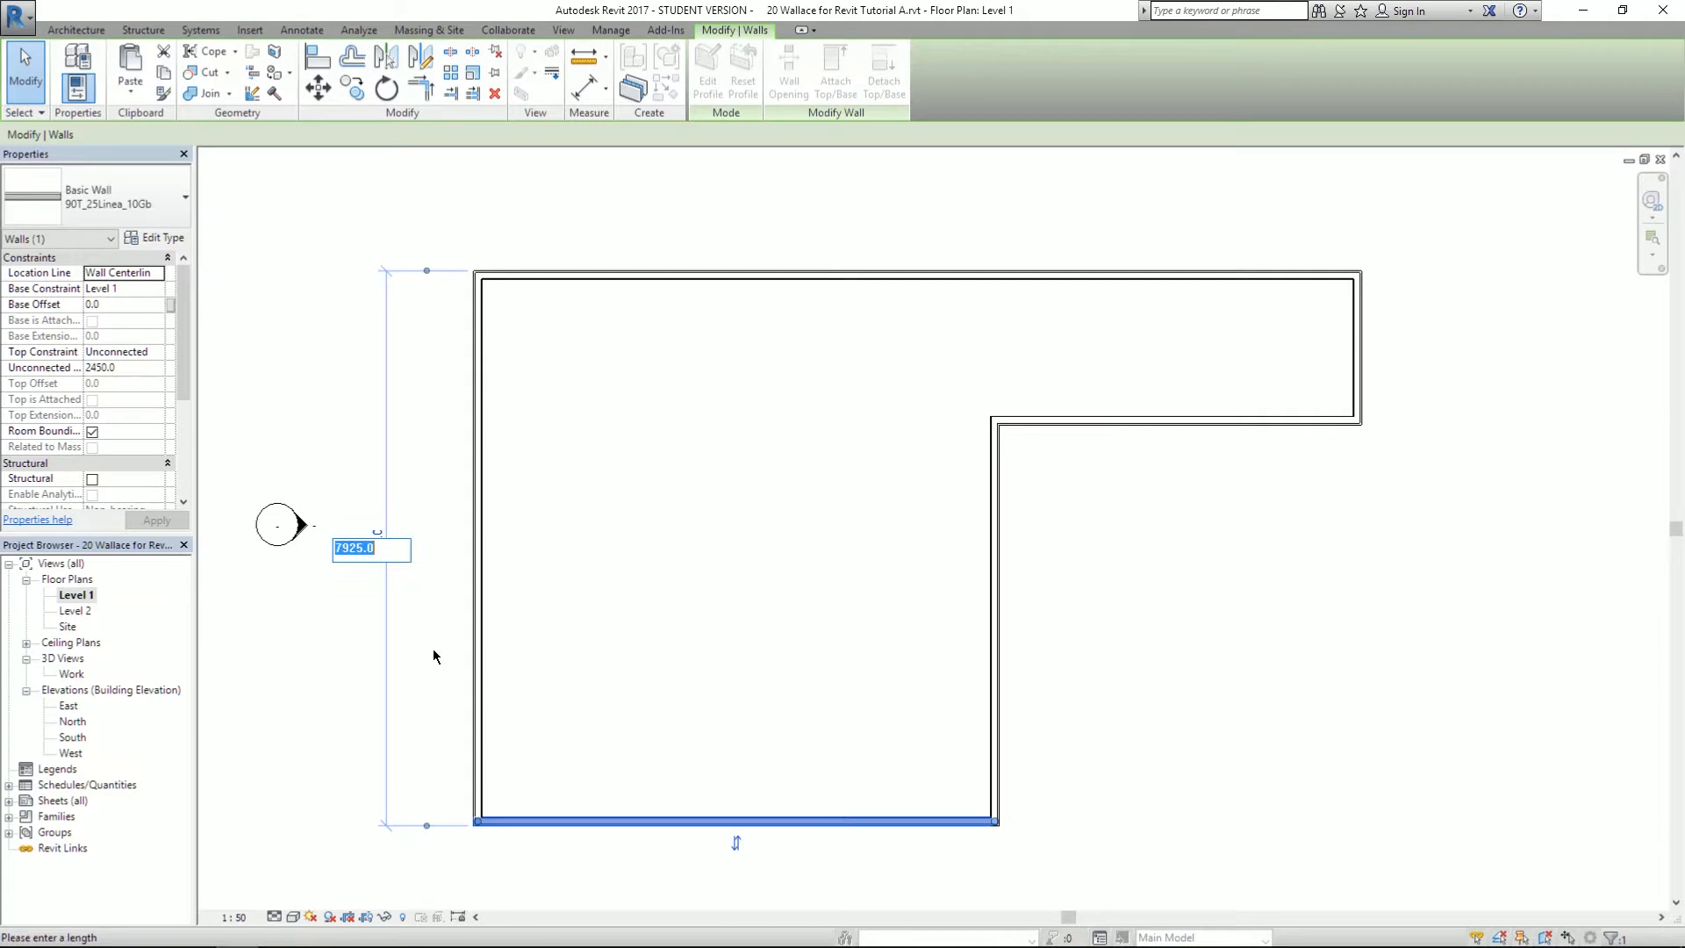
pyautogui.write('7800')
pyautogui.press('Return')
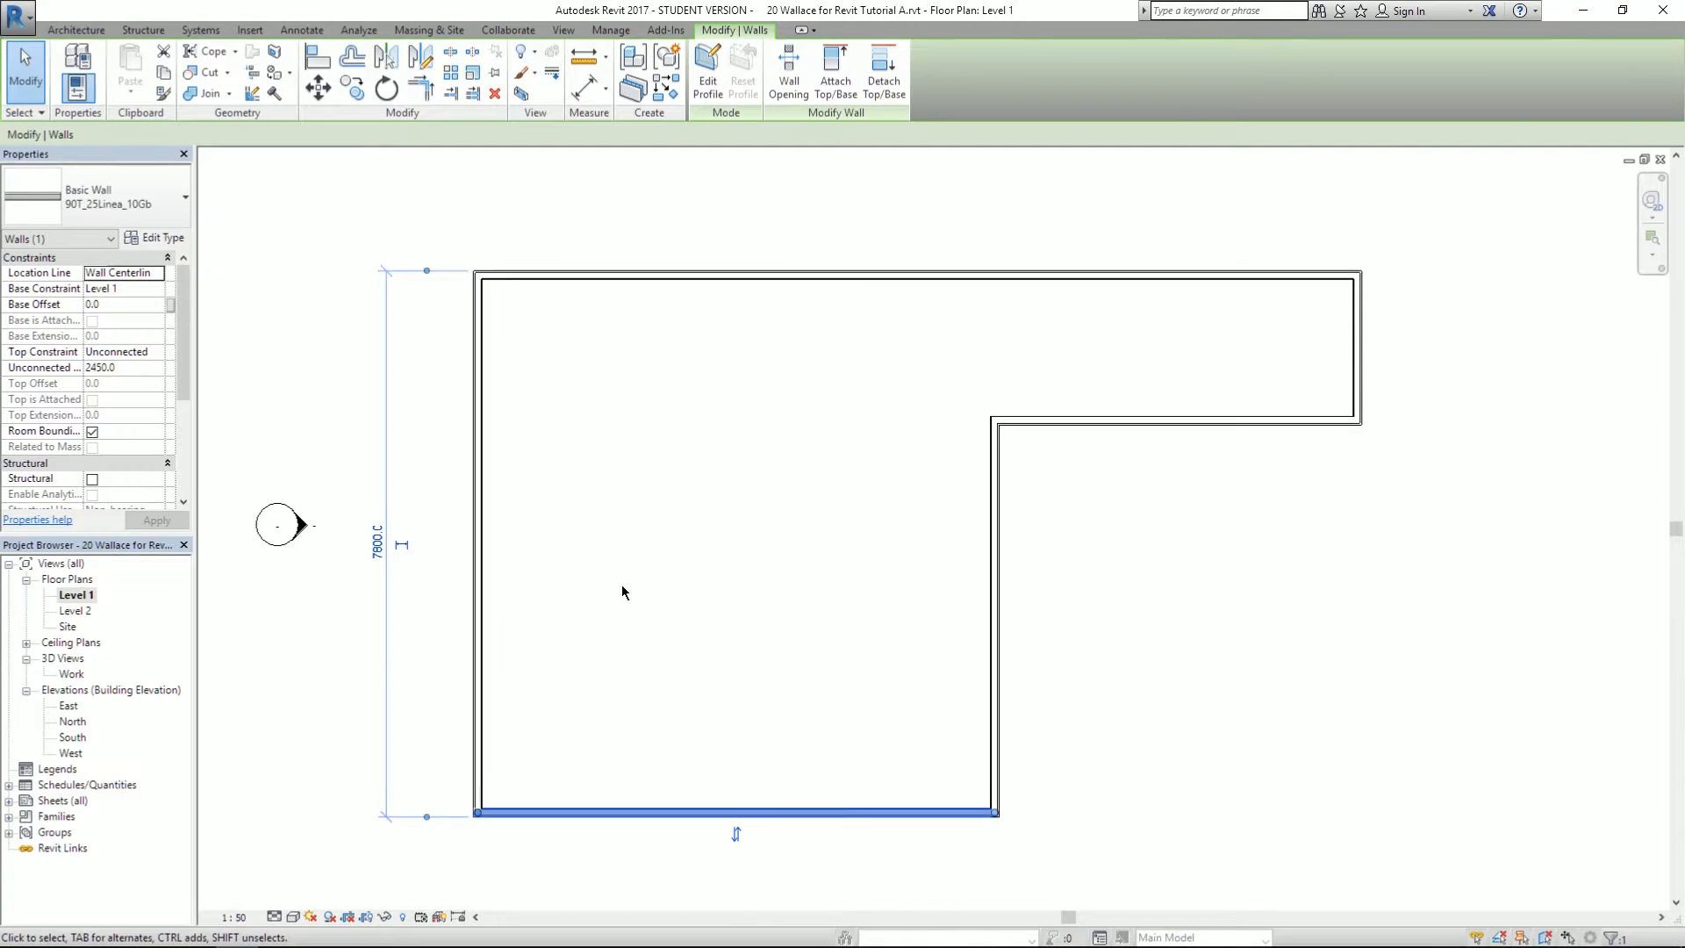
pyautogui.click(622, 592)
# - Reselect the bottom and inner horizontal walls to confirm the wing stays 2200
pyautogui.click(921, 812)
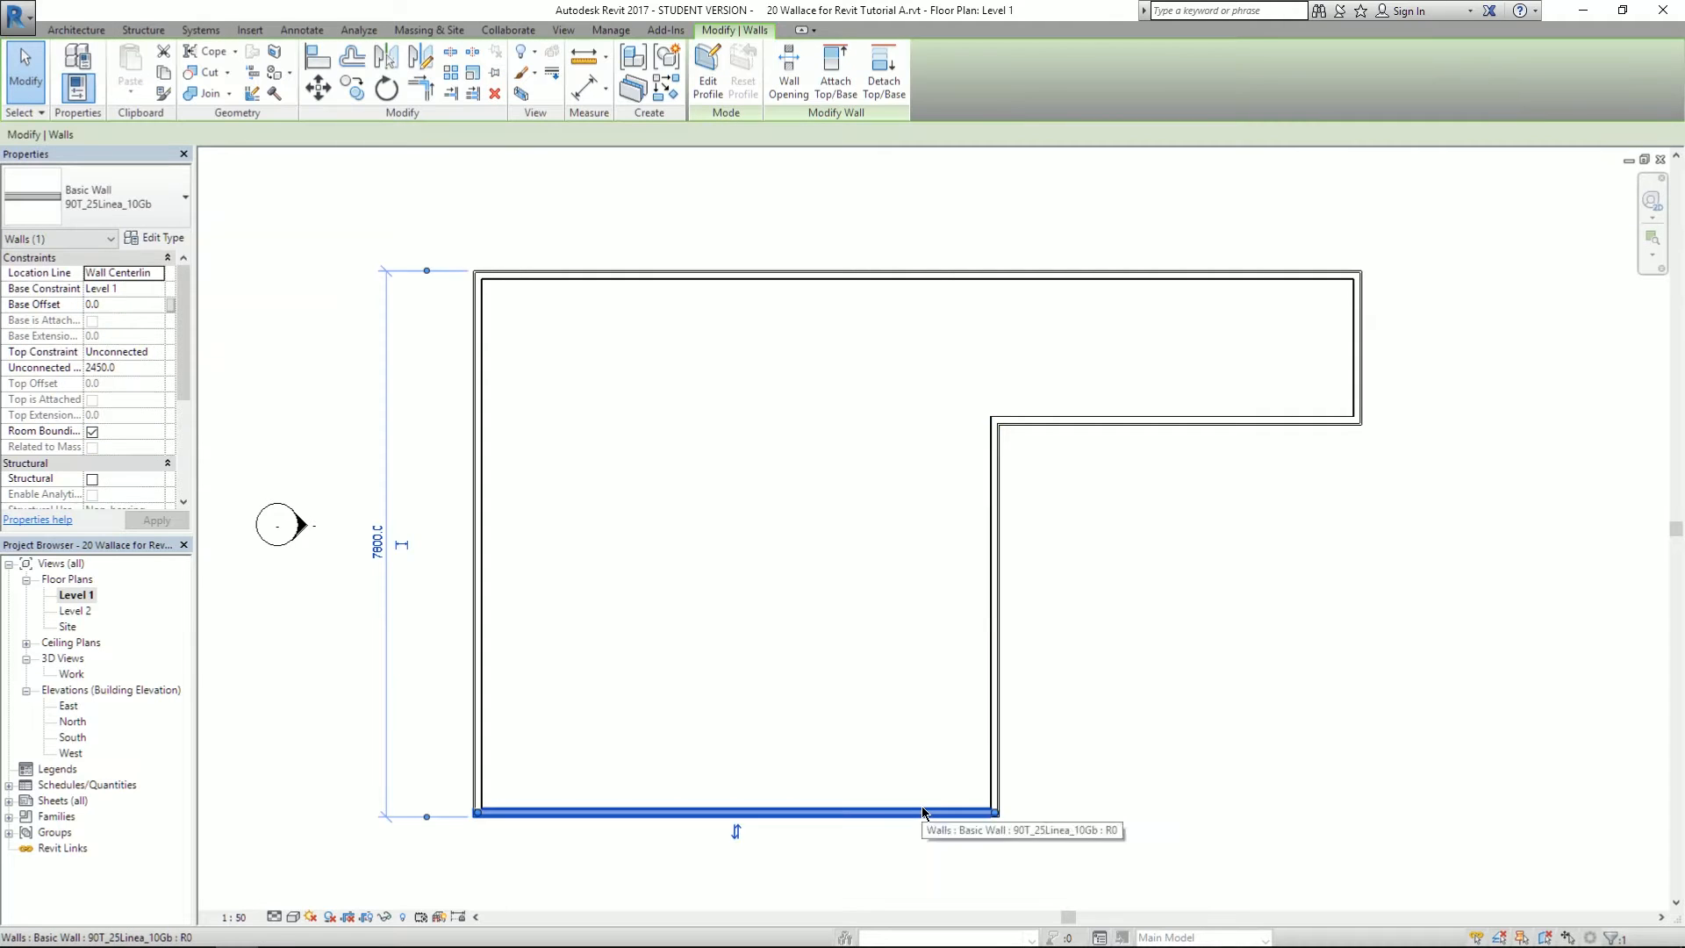
pyautogui.click(1254, 420)
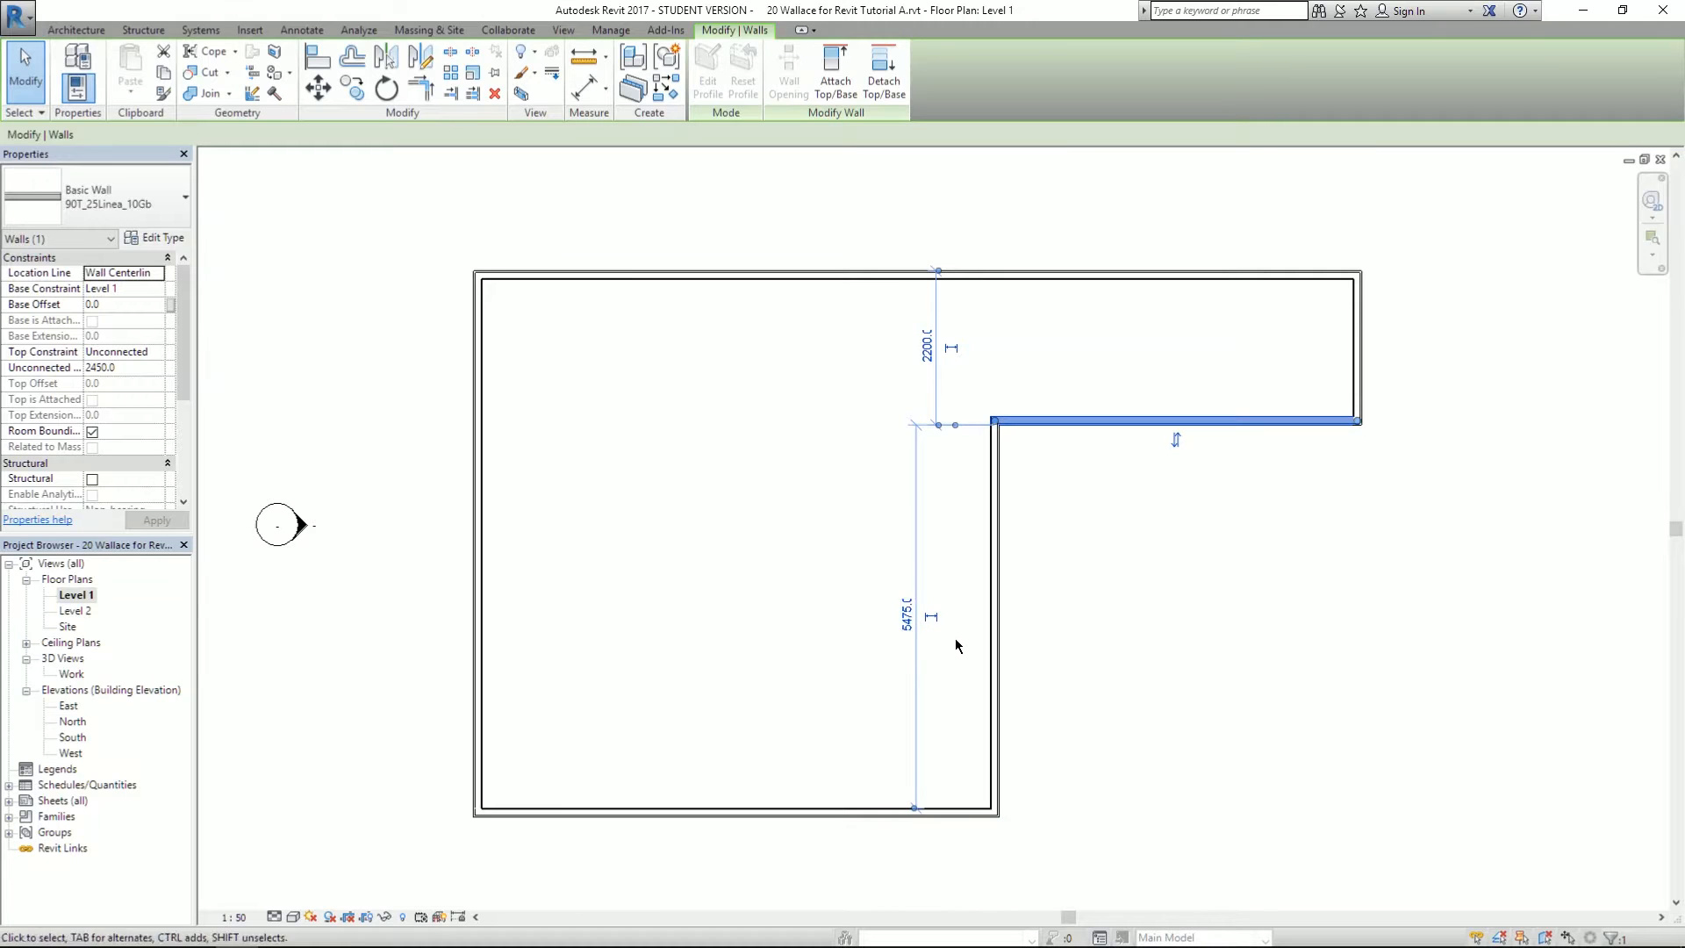
pyautogui.scroll(2, 959, 672)
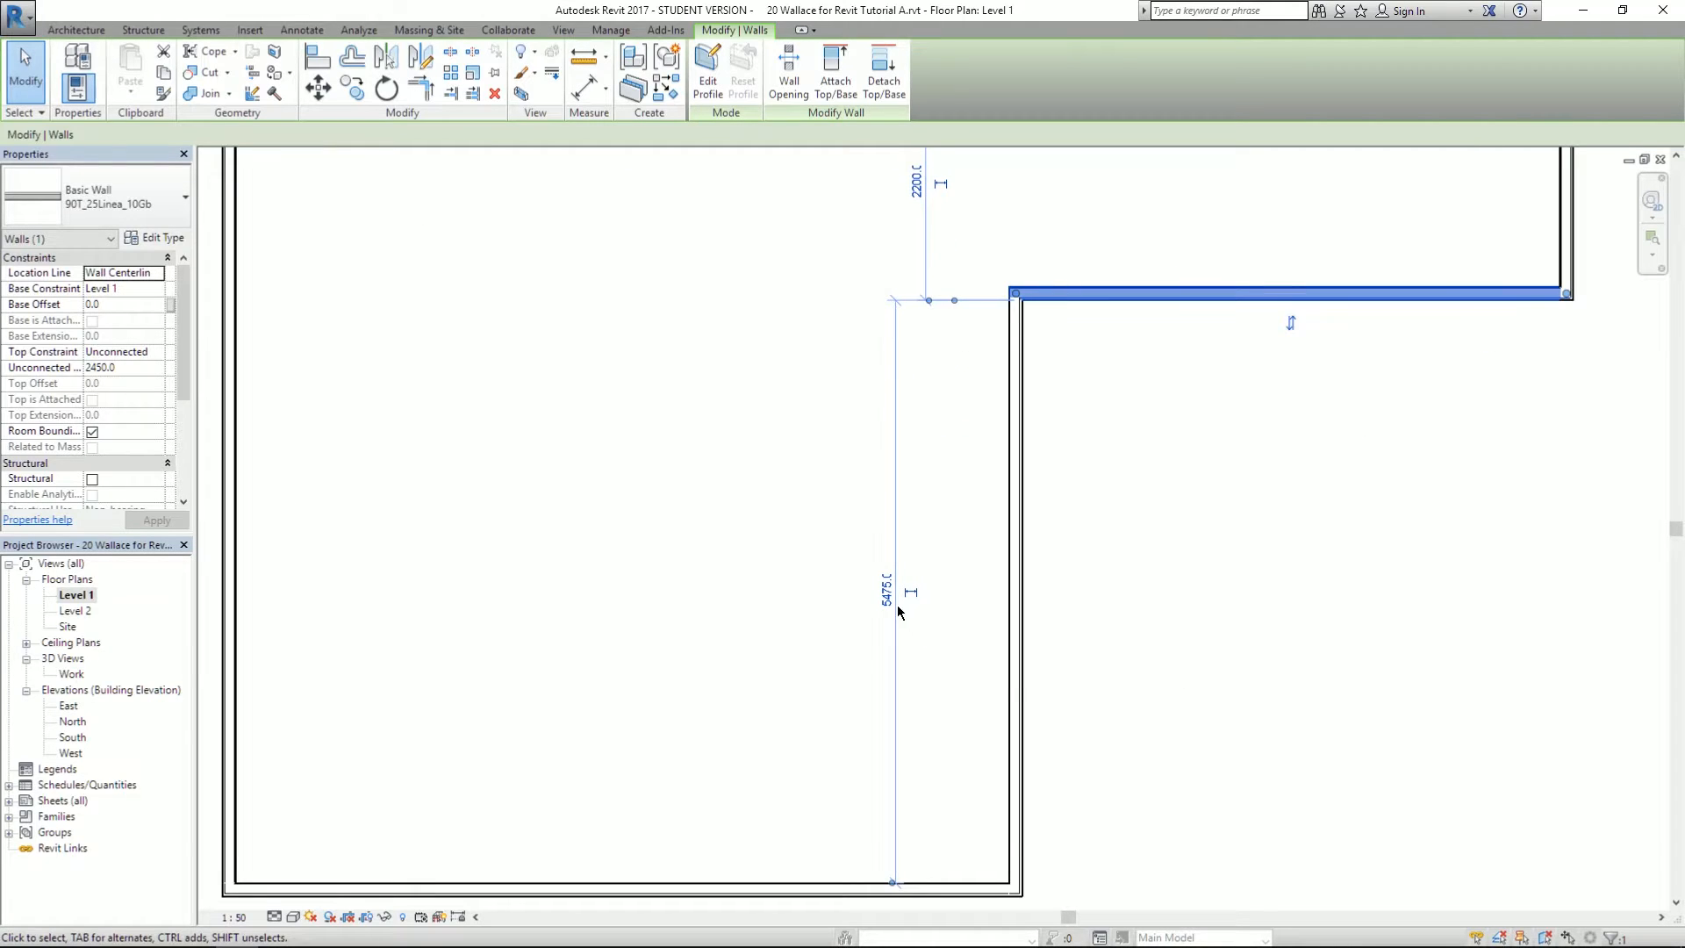
pyautogui.click(658, 576)
pyautogui.scroll(-2, 659, 568)
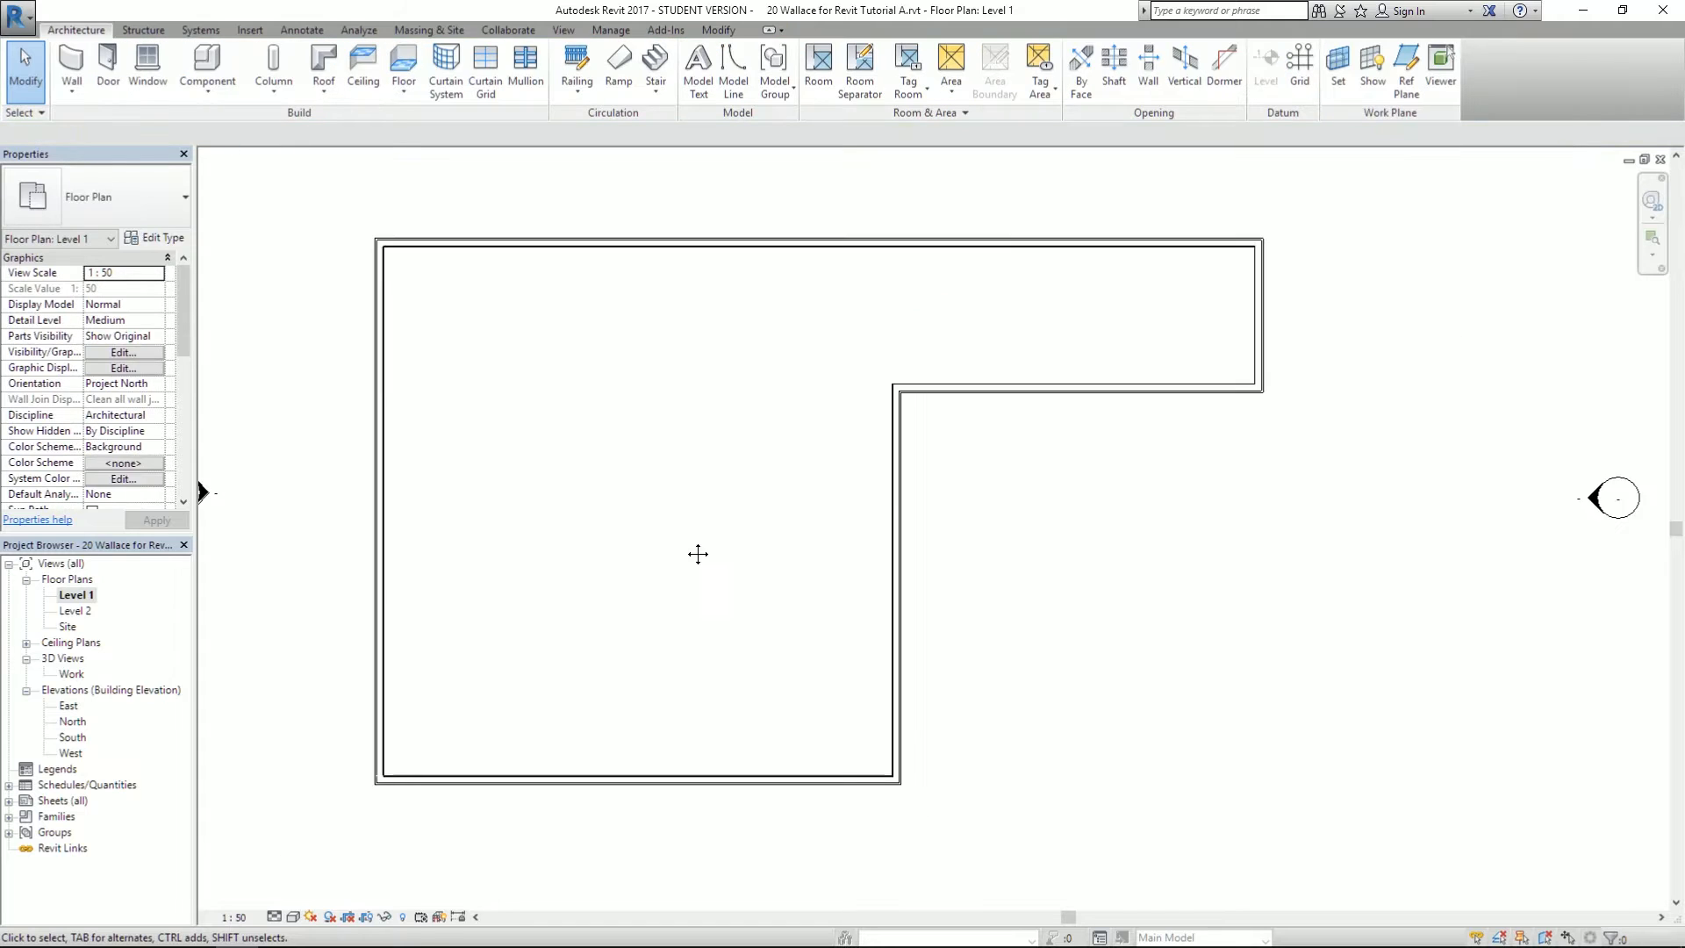
# - Review the PDF's interior layout, then start the Wall tool with Basic Wall 90T_25Linea_10Gb at 2450
pyautogui.moveTo(698, 553); pyautogui.dragTo(648, 582, button='middle')
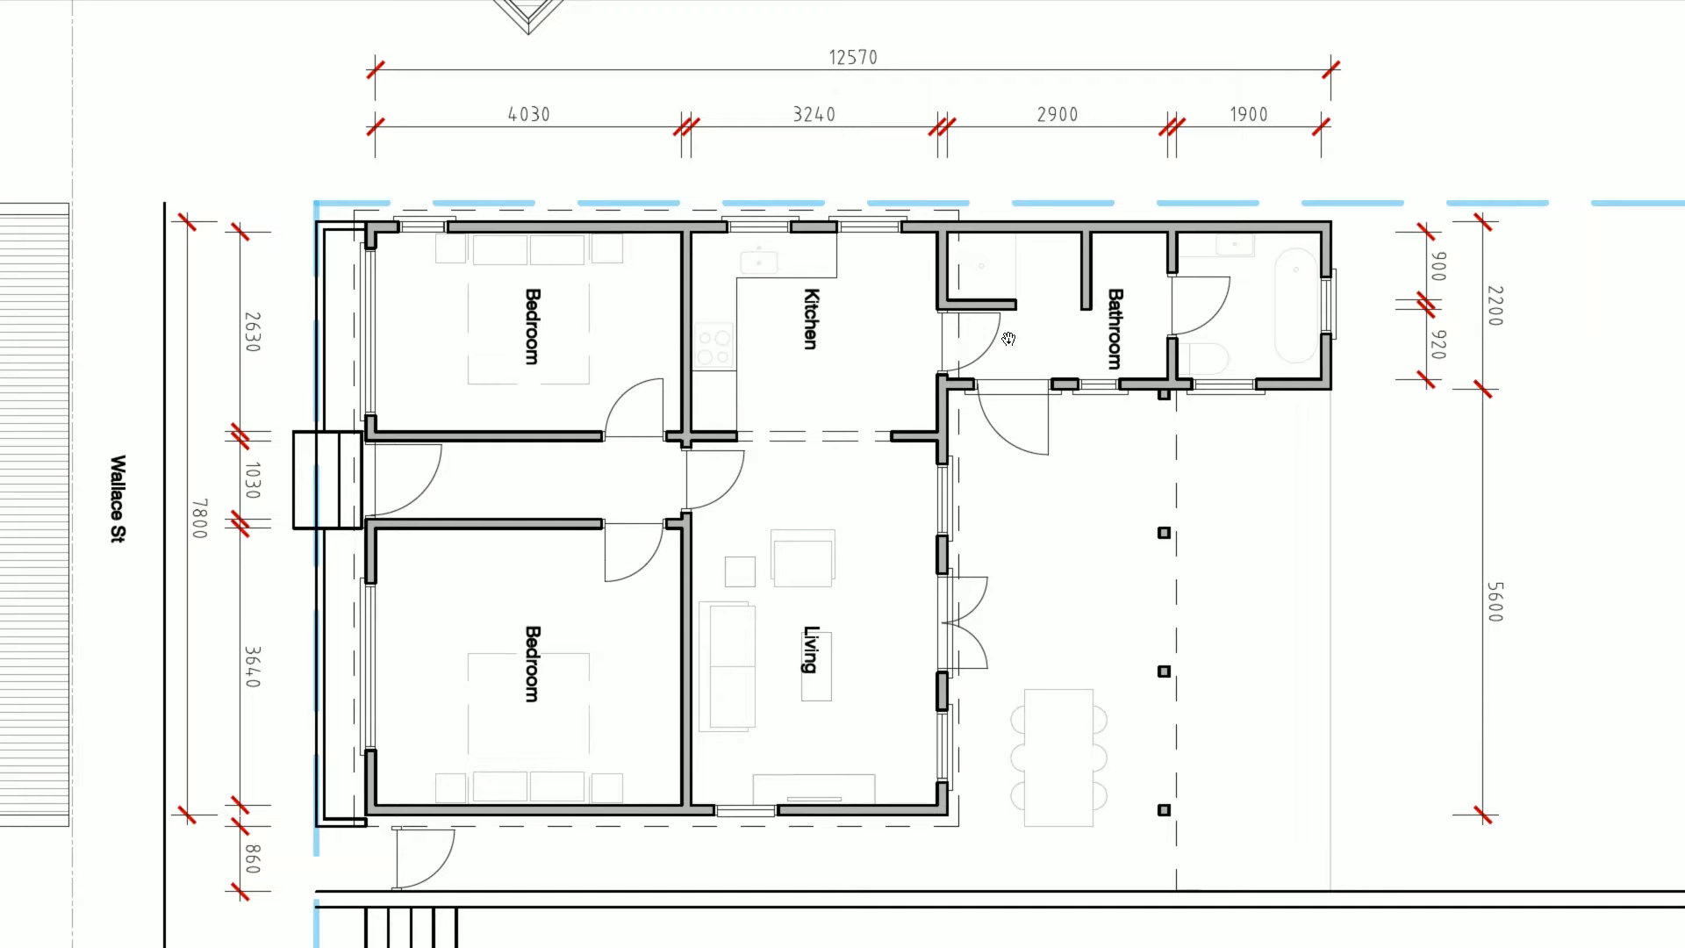
pyautogui.hotkey('alt', 'Tab')
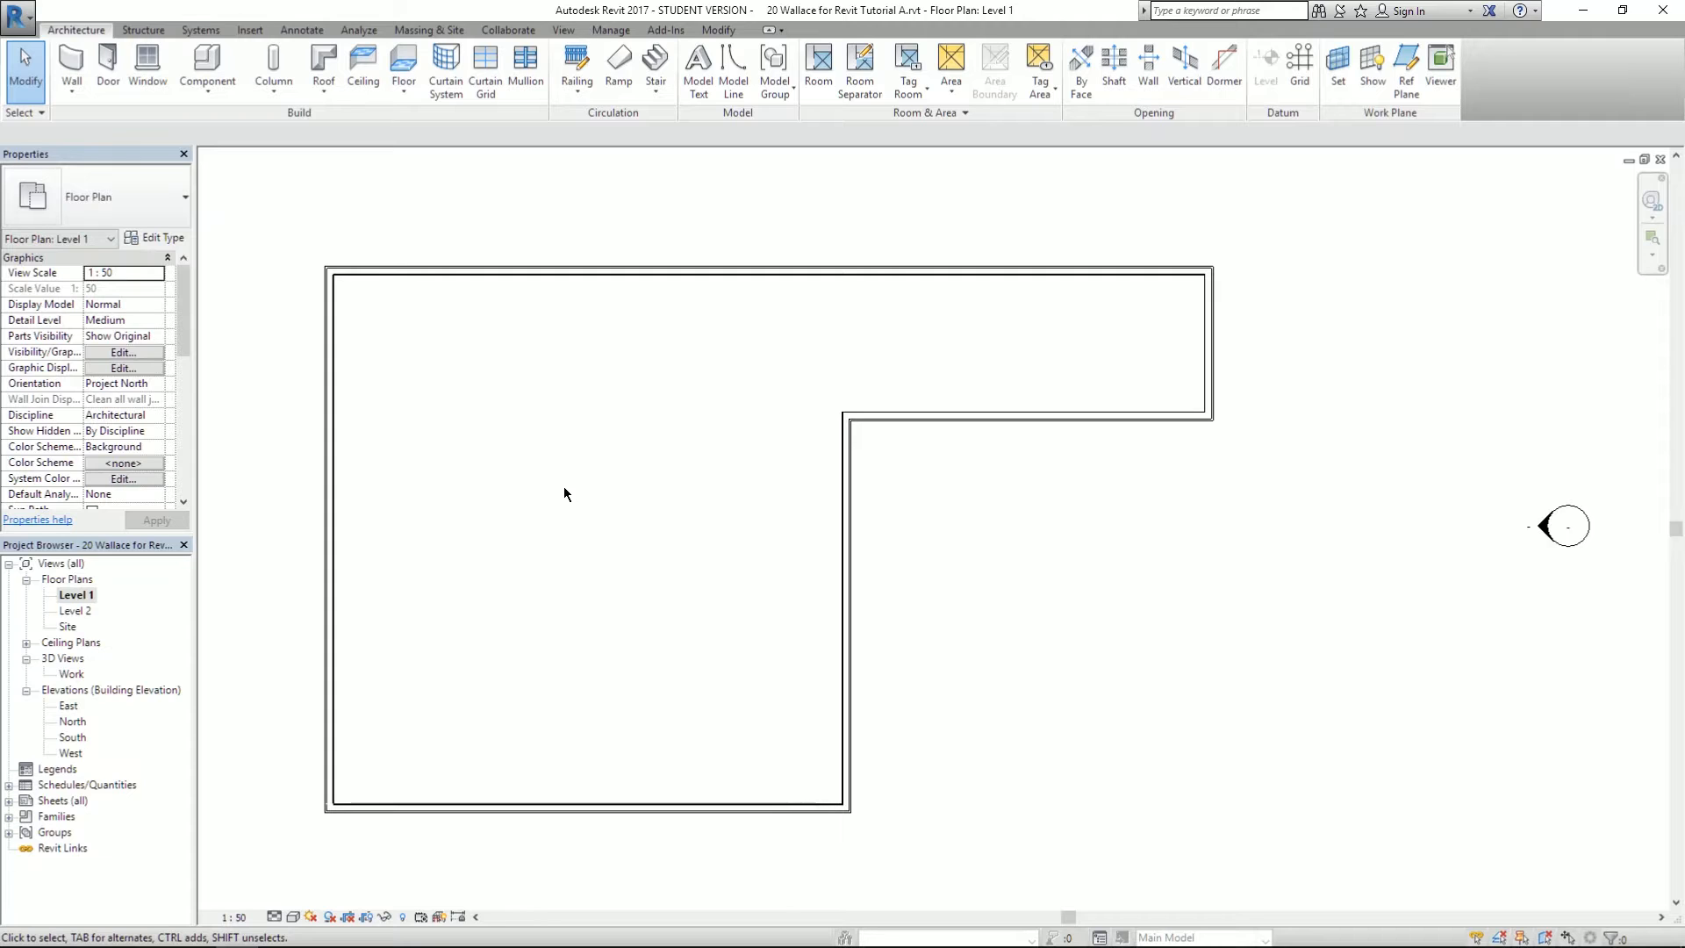
pyautogui.click(56, 60)
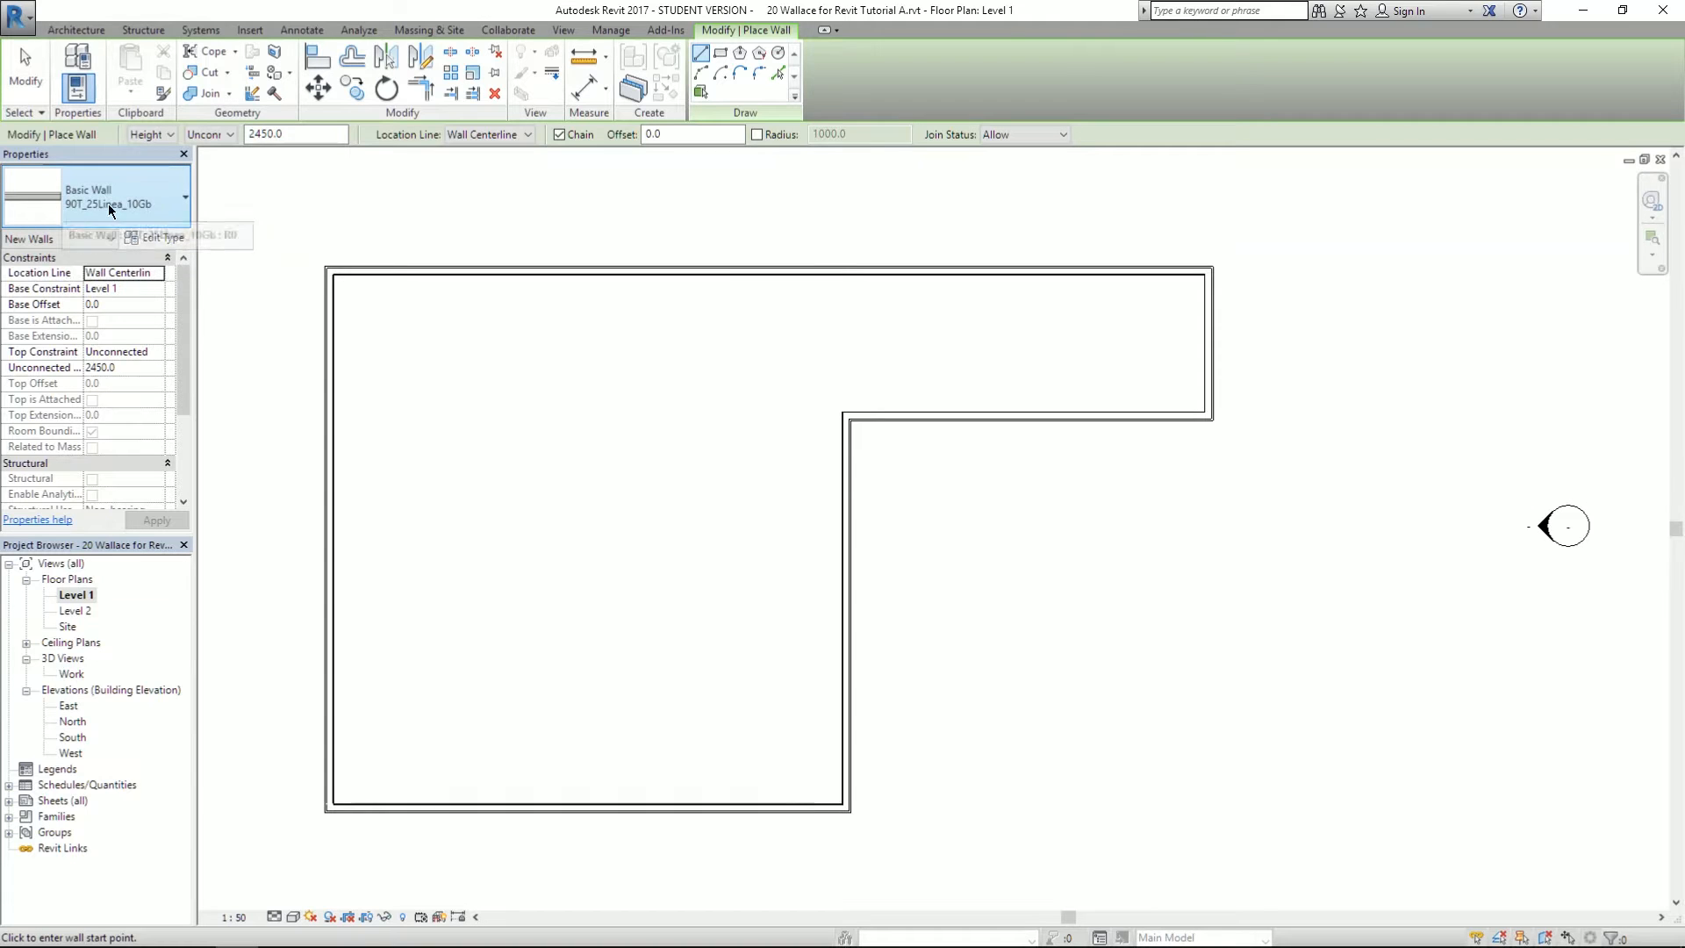
# - Switch the wall type to Basic Wall 90T_10Gb-BS at 4000 unconnected height
pyautogui.click(178, 195)
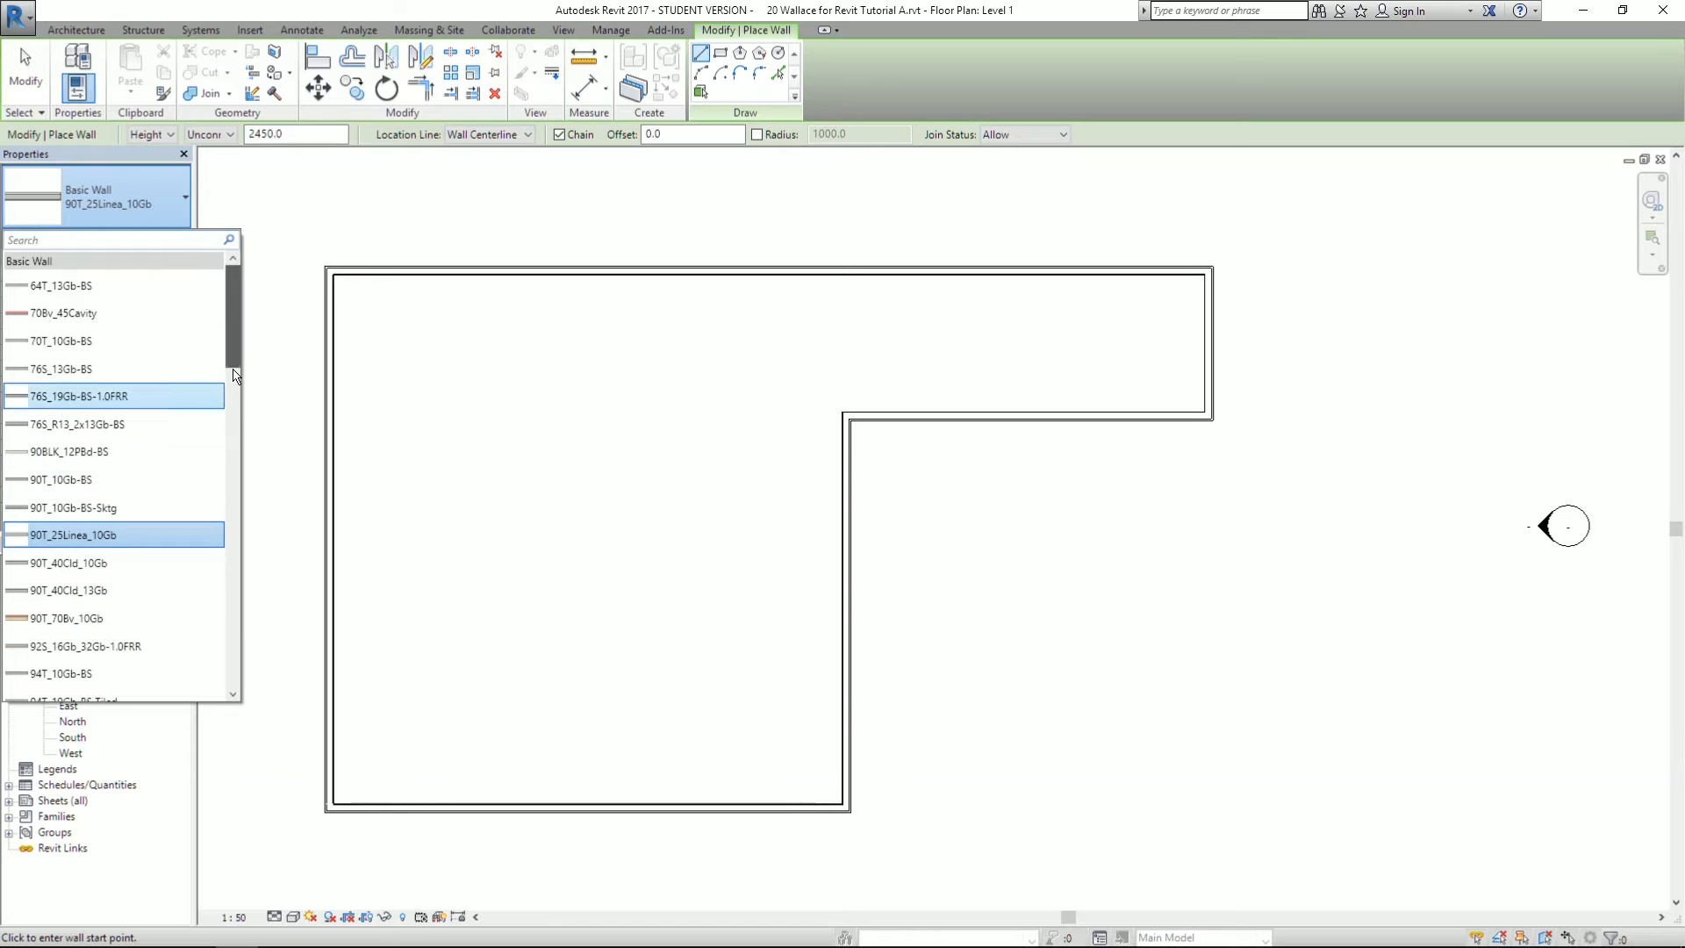
pyautogui.moveTo(234, 370)
pyautogui.mouseDown()
pyautogui.moveTo(229, 667)
pyautogui.moveTo(209, 335)
pyautogui.moveTo(226, 595)
pyautogui.moveTo(224, 350)
pyautogui.mouseUp()
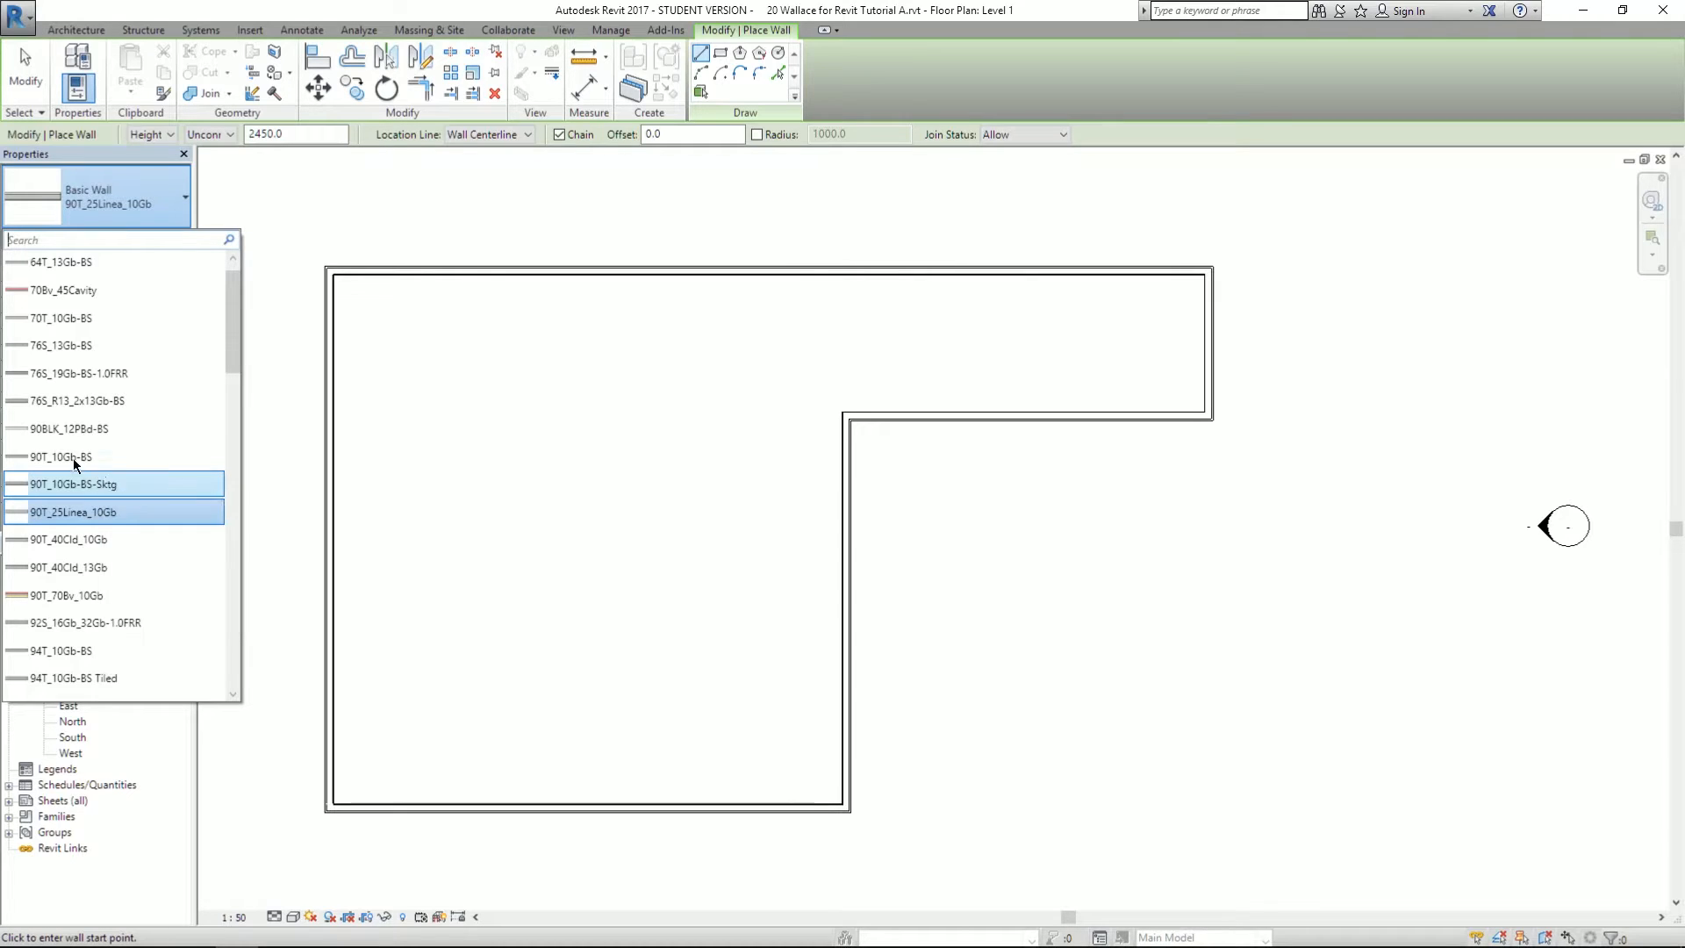
pyautogui.click(109, 456)
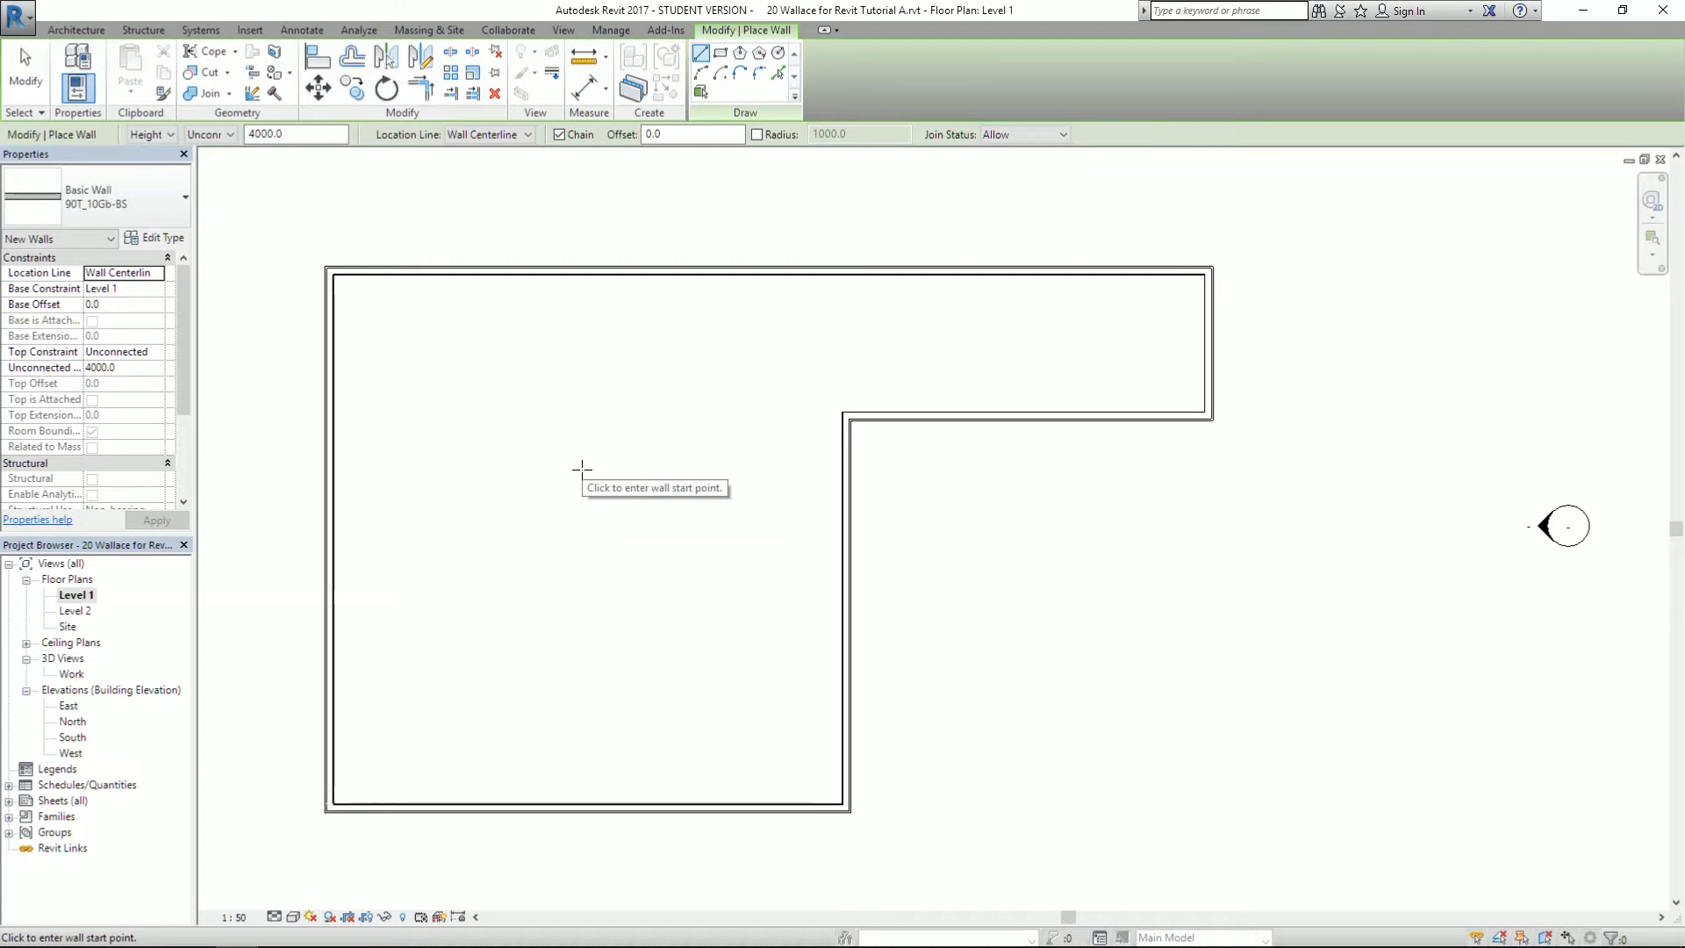
pyautogui.hotkey('alt', 'Tab')
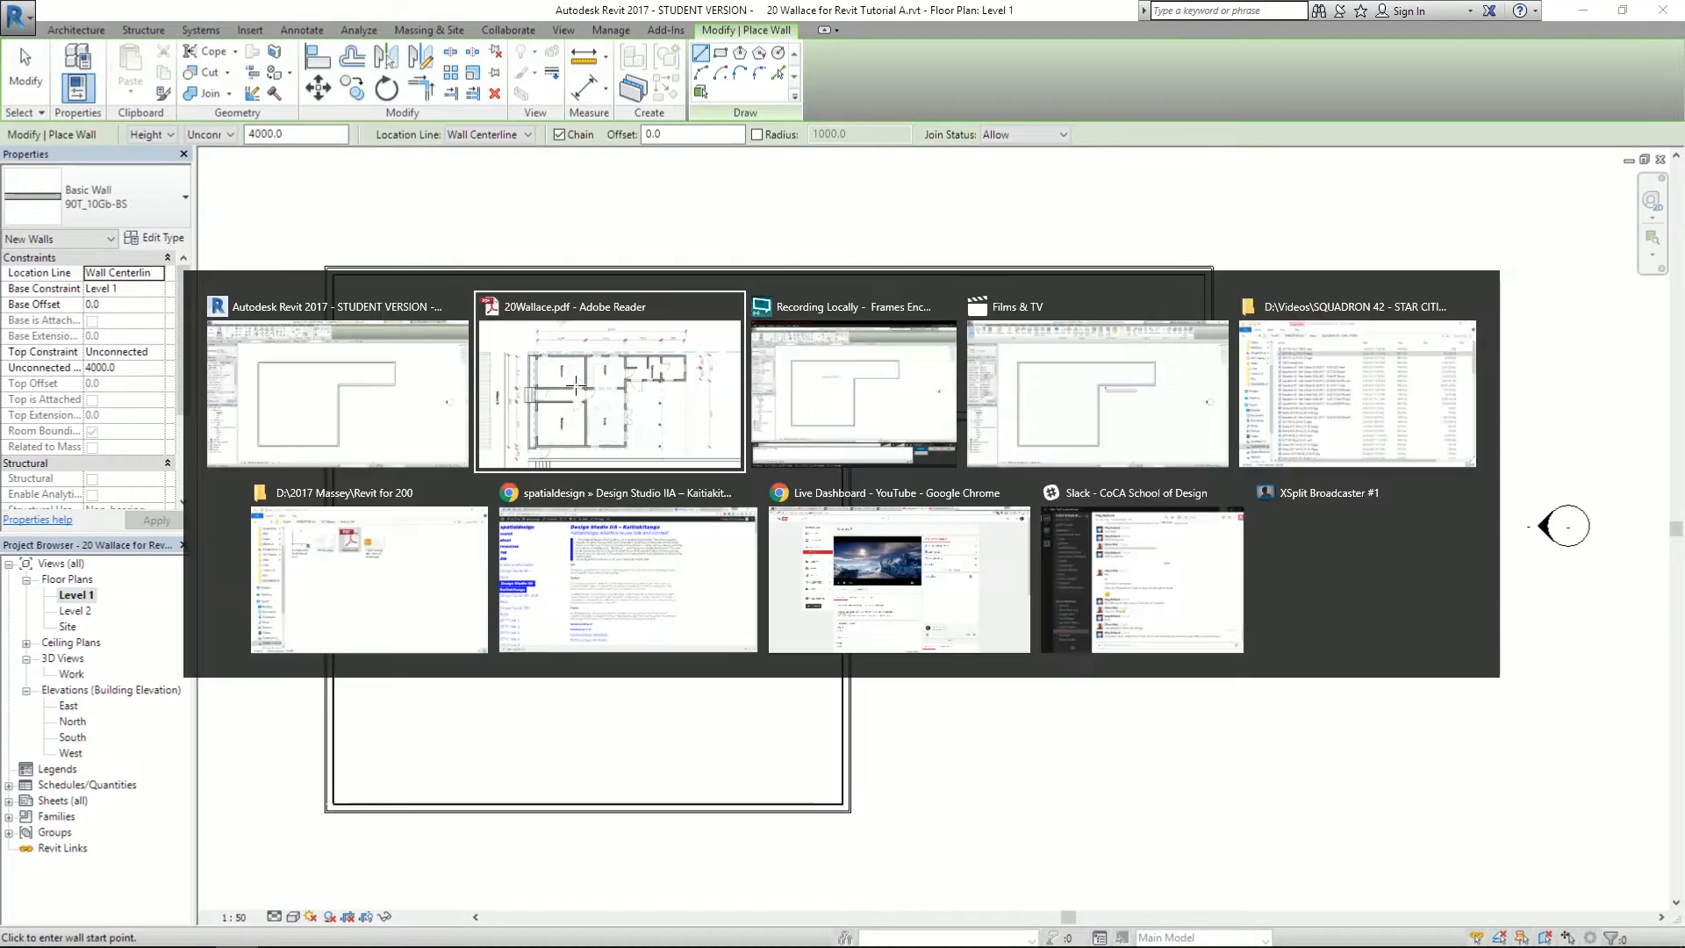
pyautogui.click(577, 392)
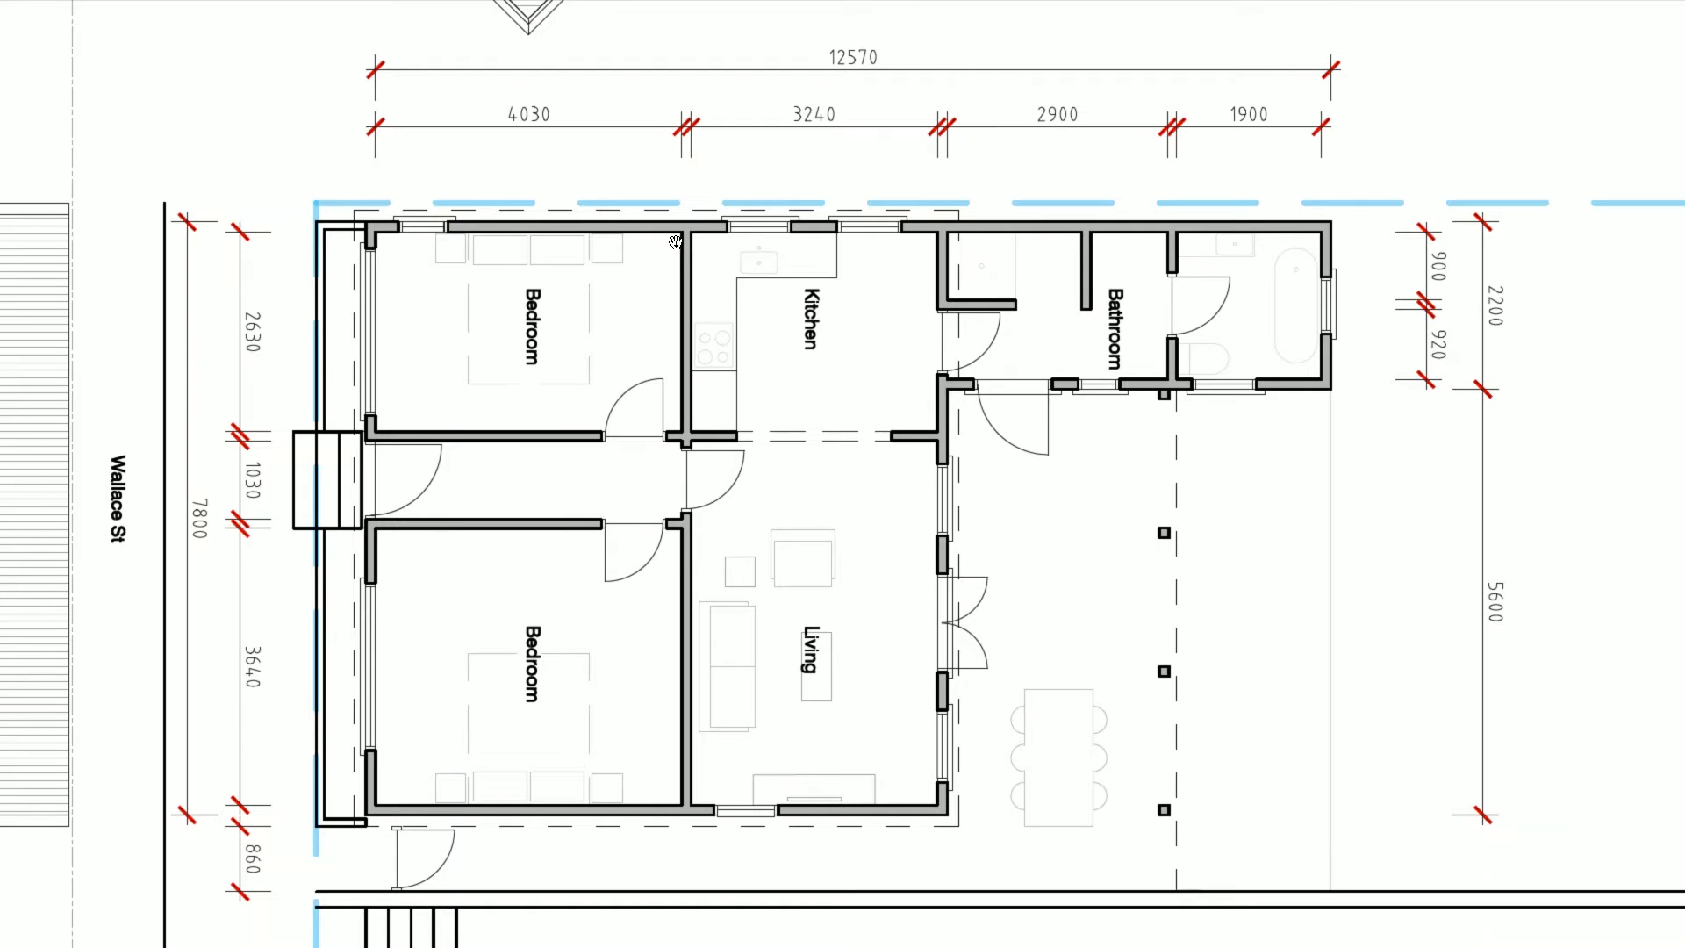
pyautogui.hotkey('alt', 'Tab')
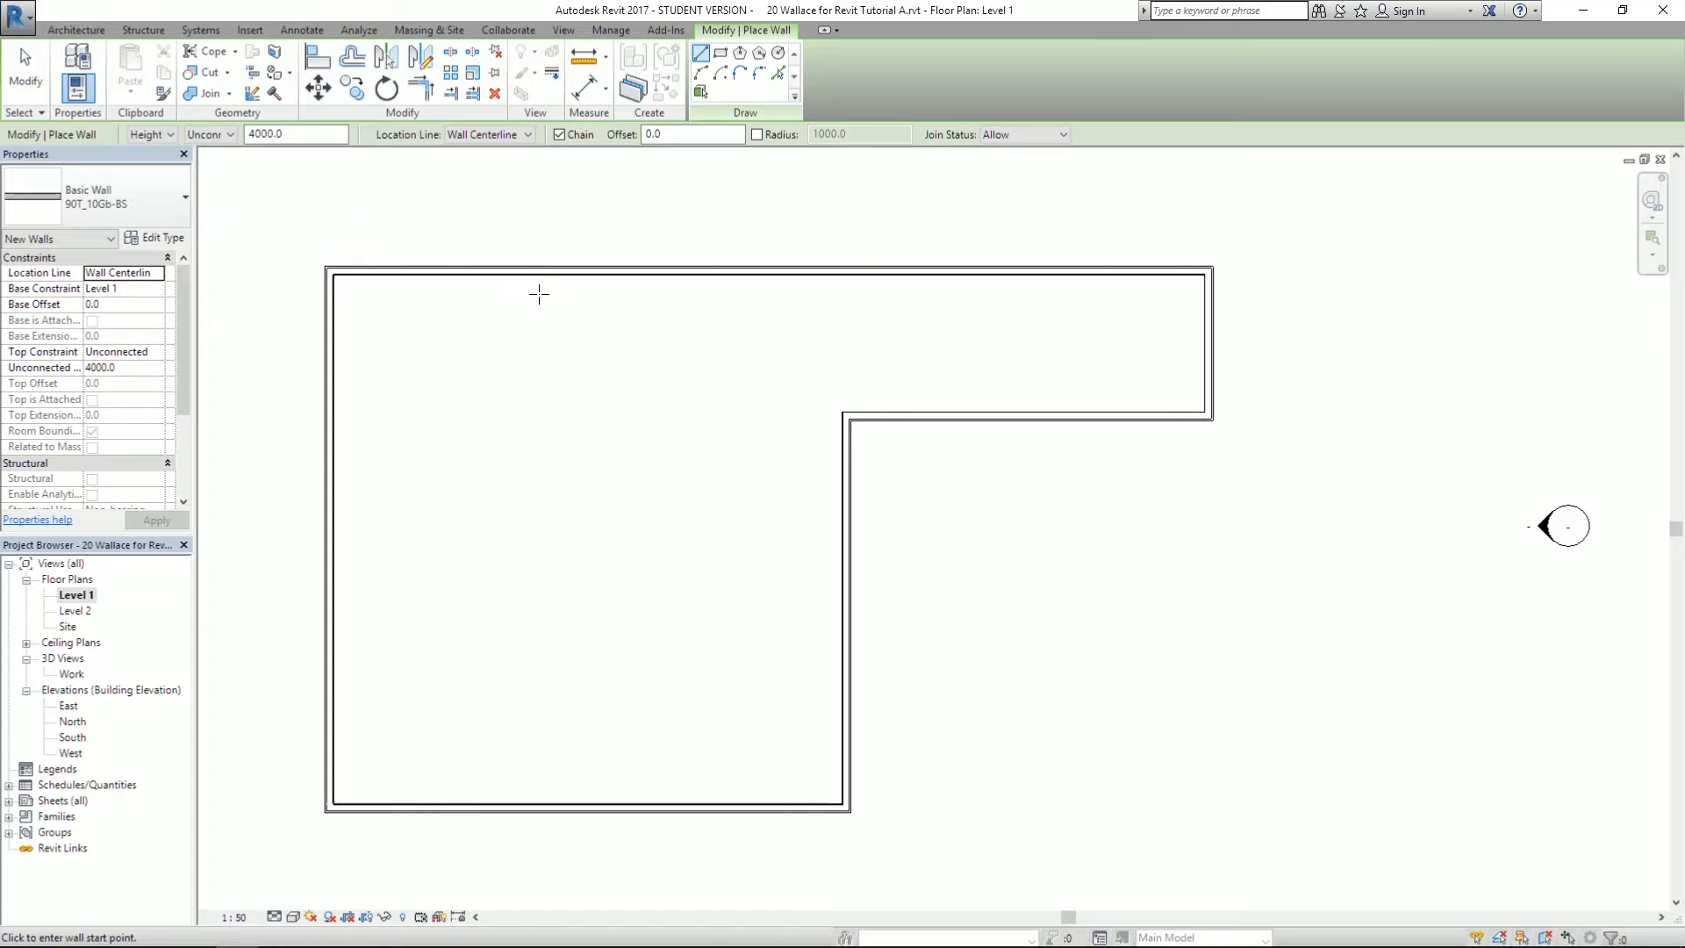
pyautogui.scroll(3, 538, 281)
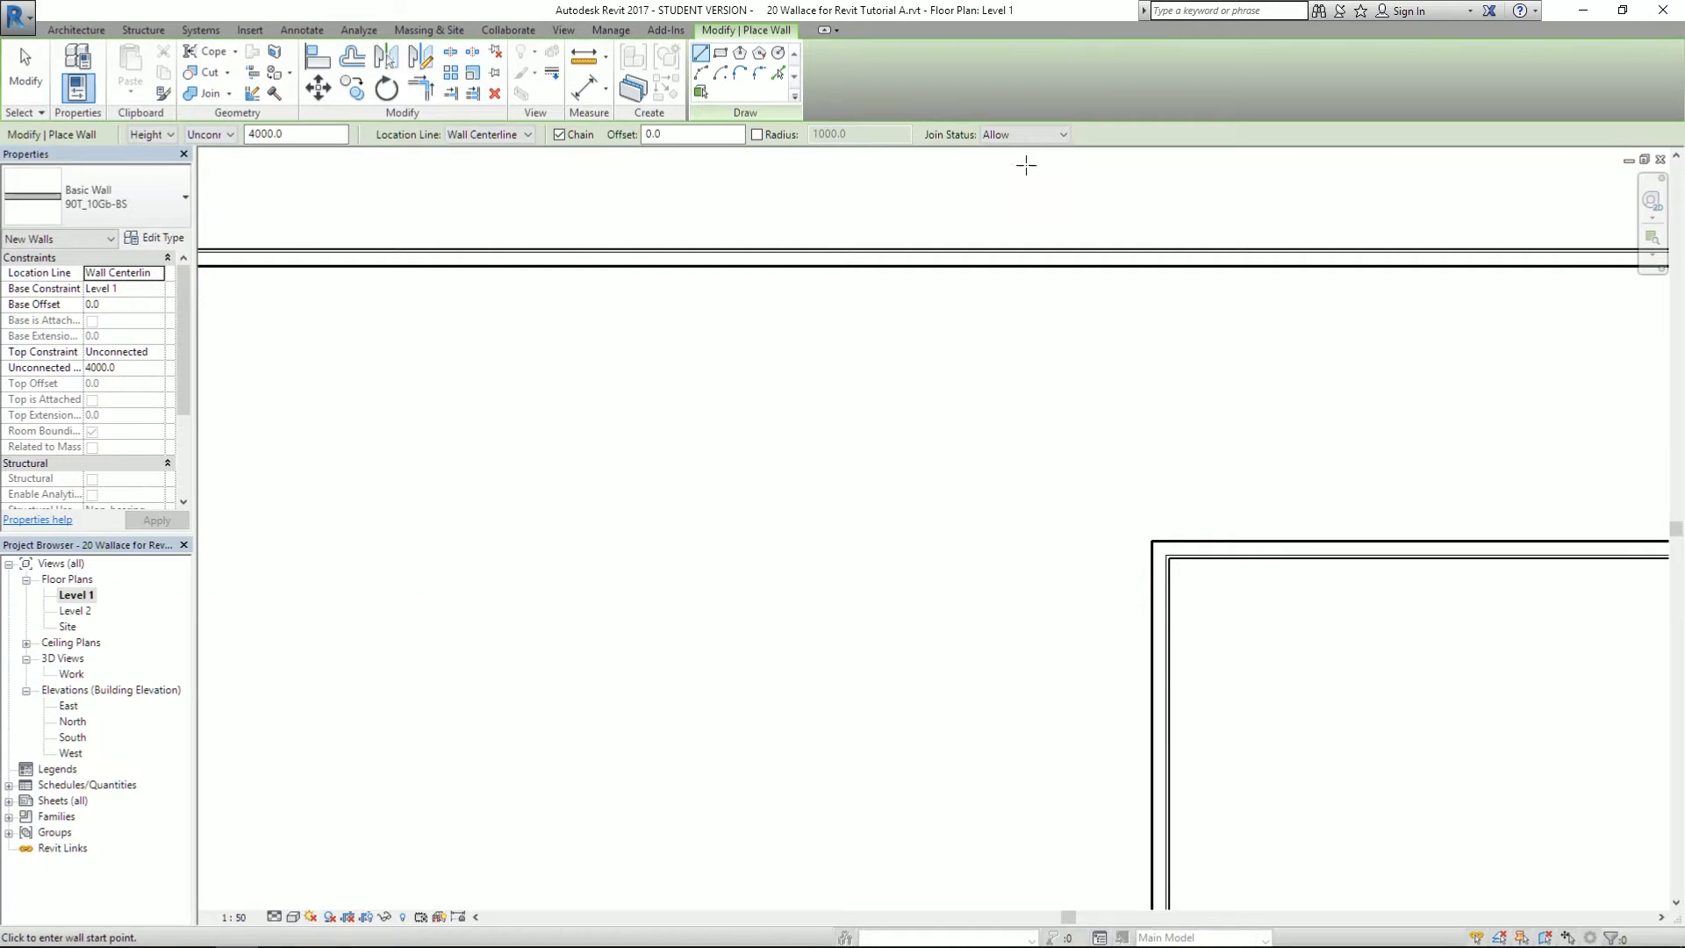
pyautogui.click(278, 137)
pyautogui.click(114, 197)
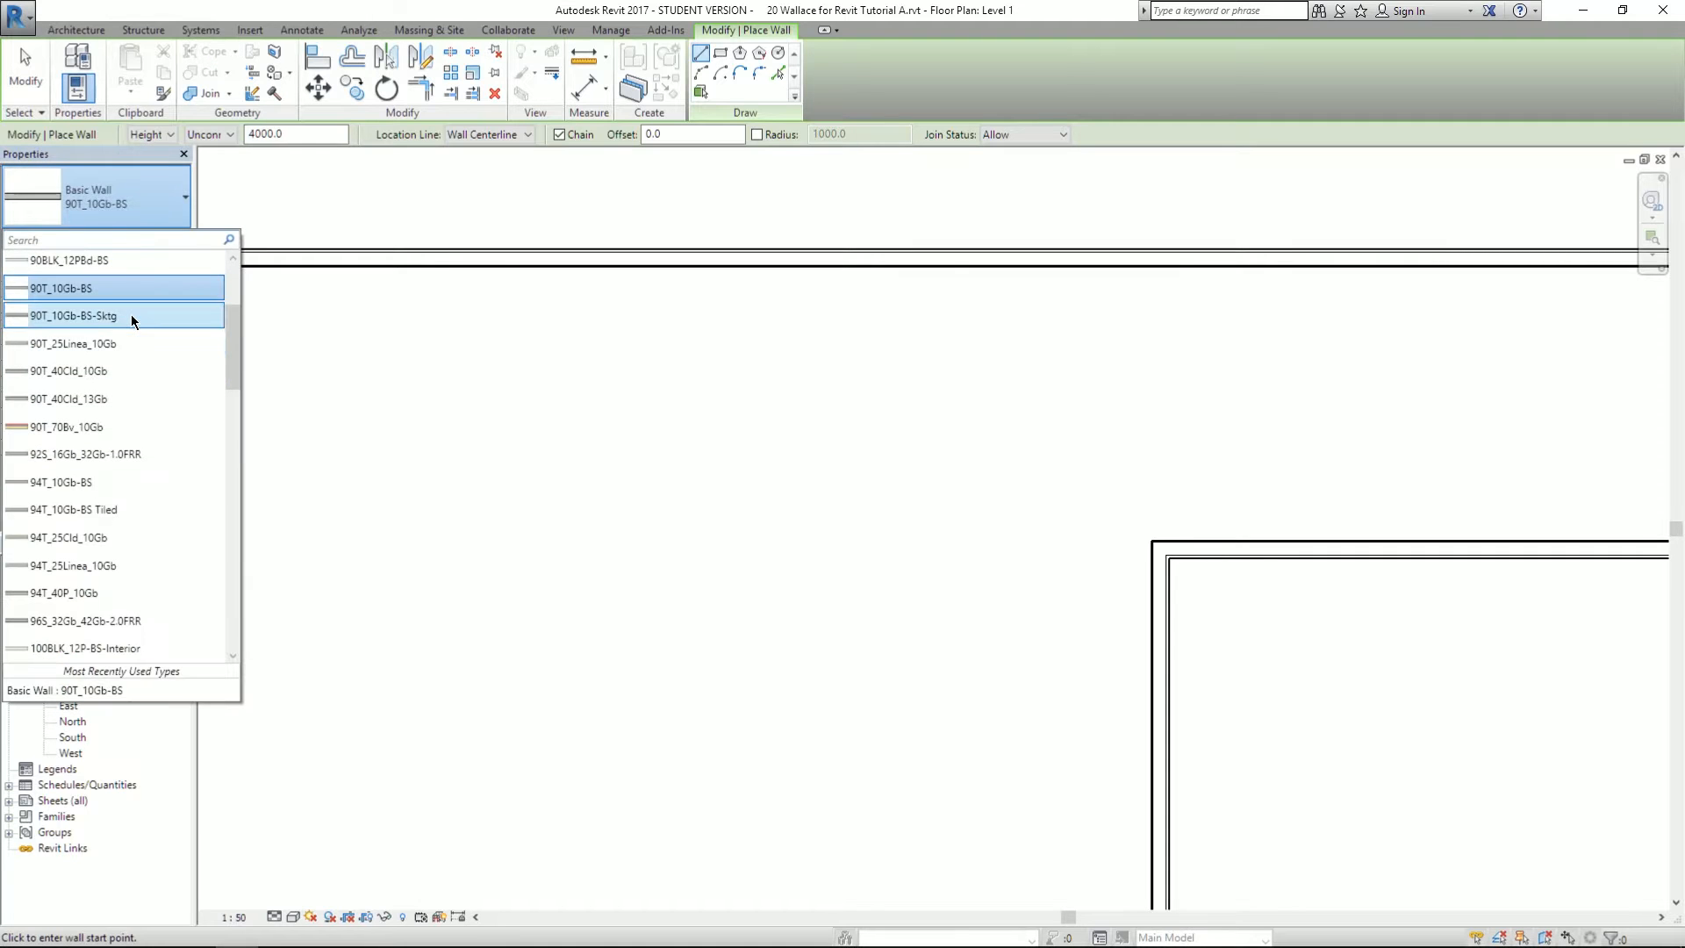
pyautogui.click(123, 343)
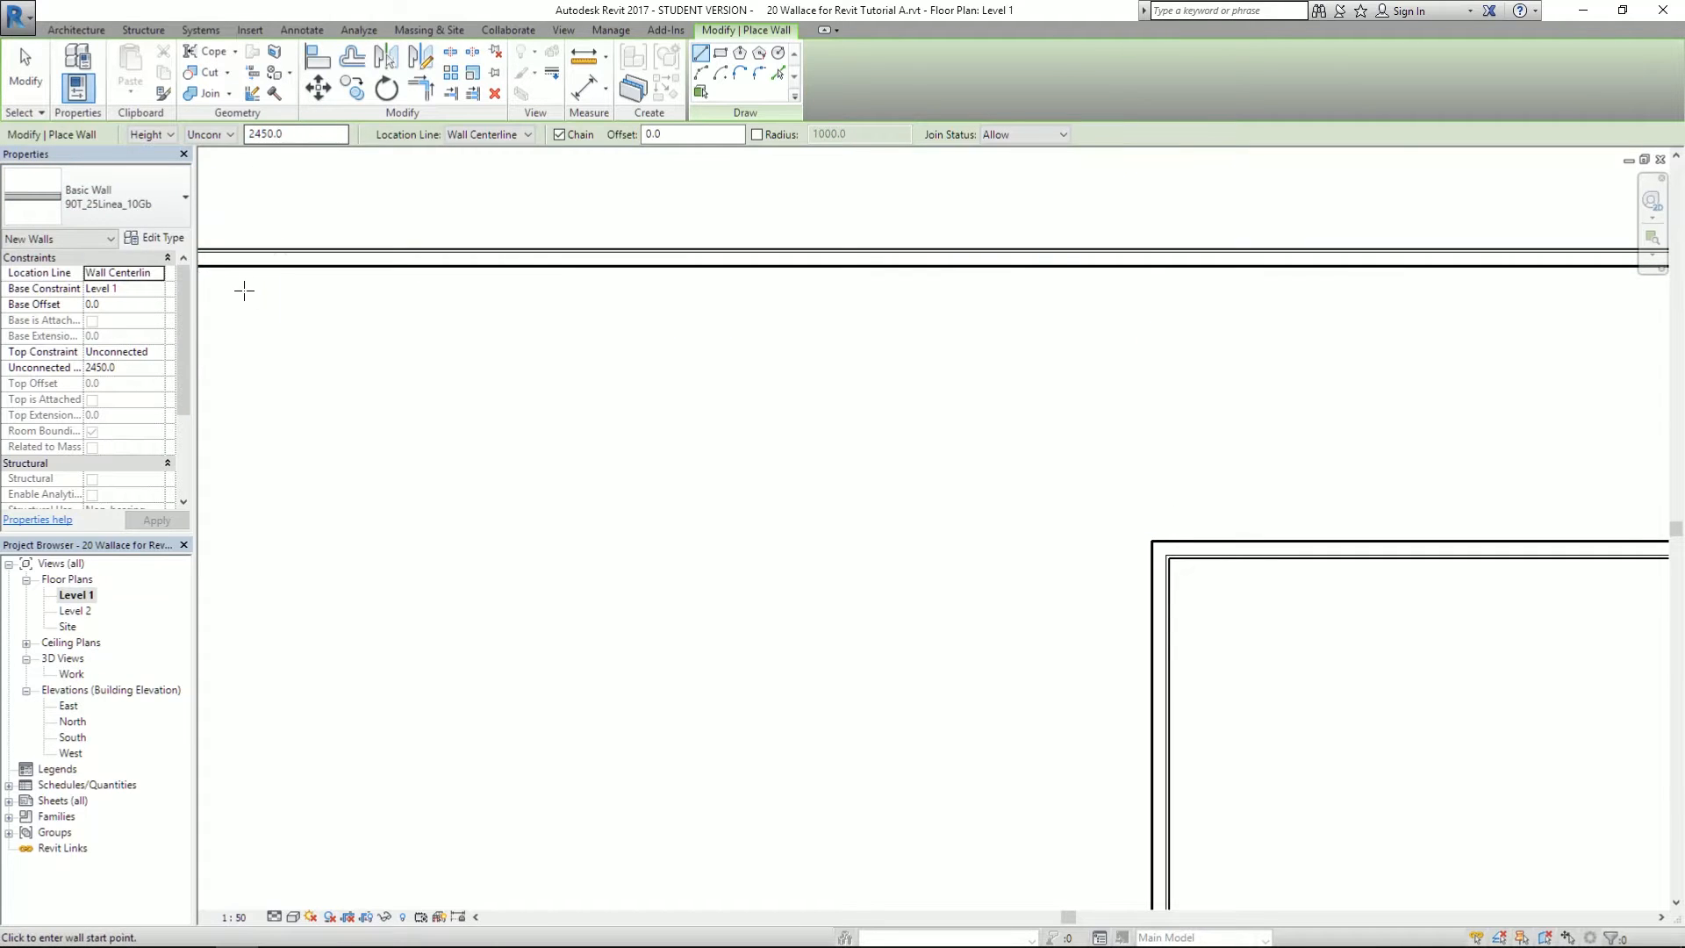
pyautogui.click(114, 197)
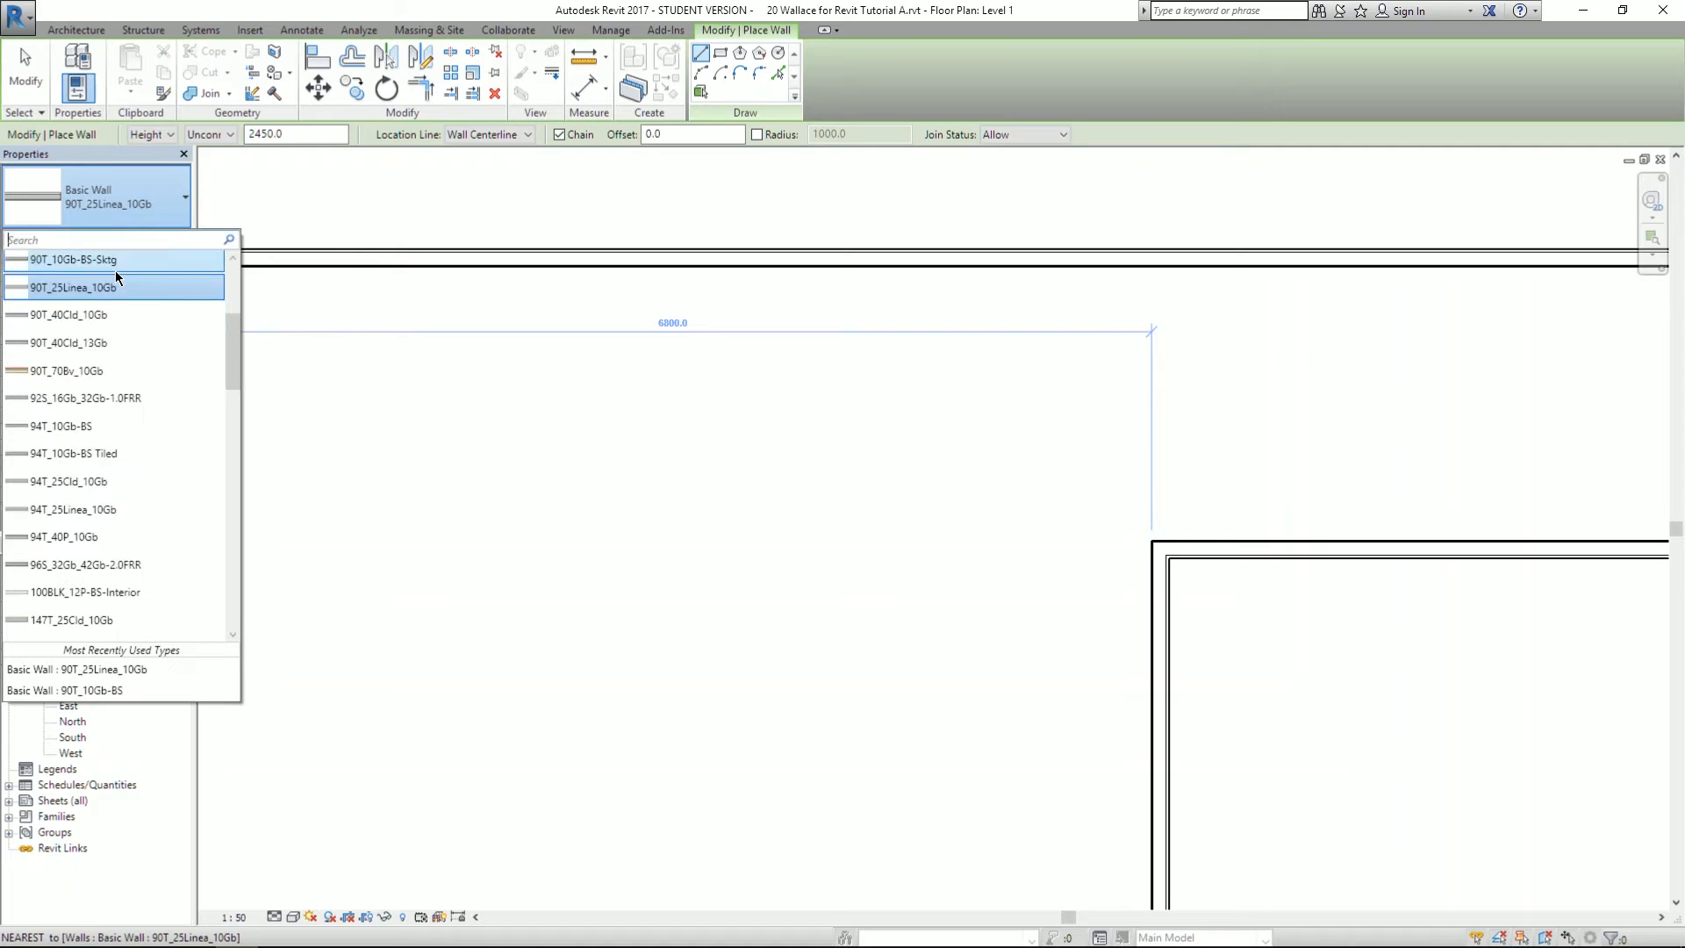
pyautogui.scroll(1, 117, 277)
pyautogui.click(117, 280)
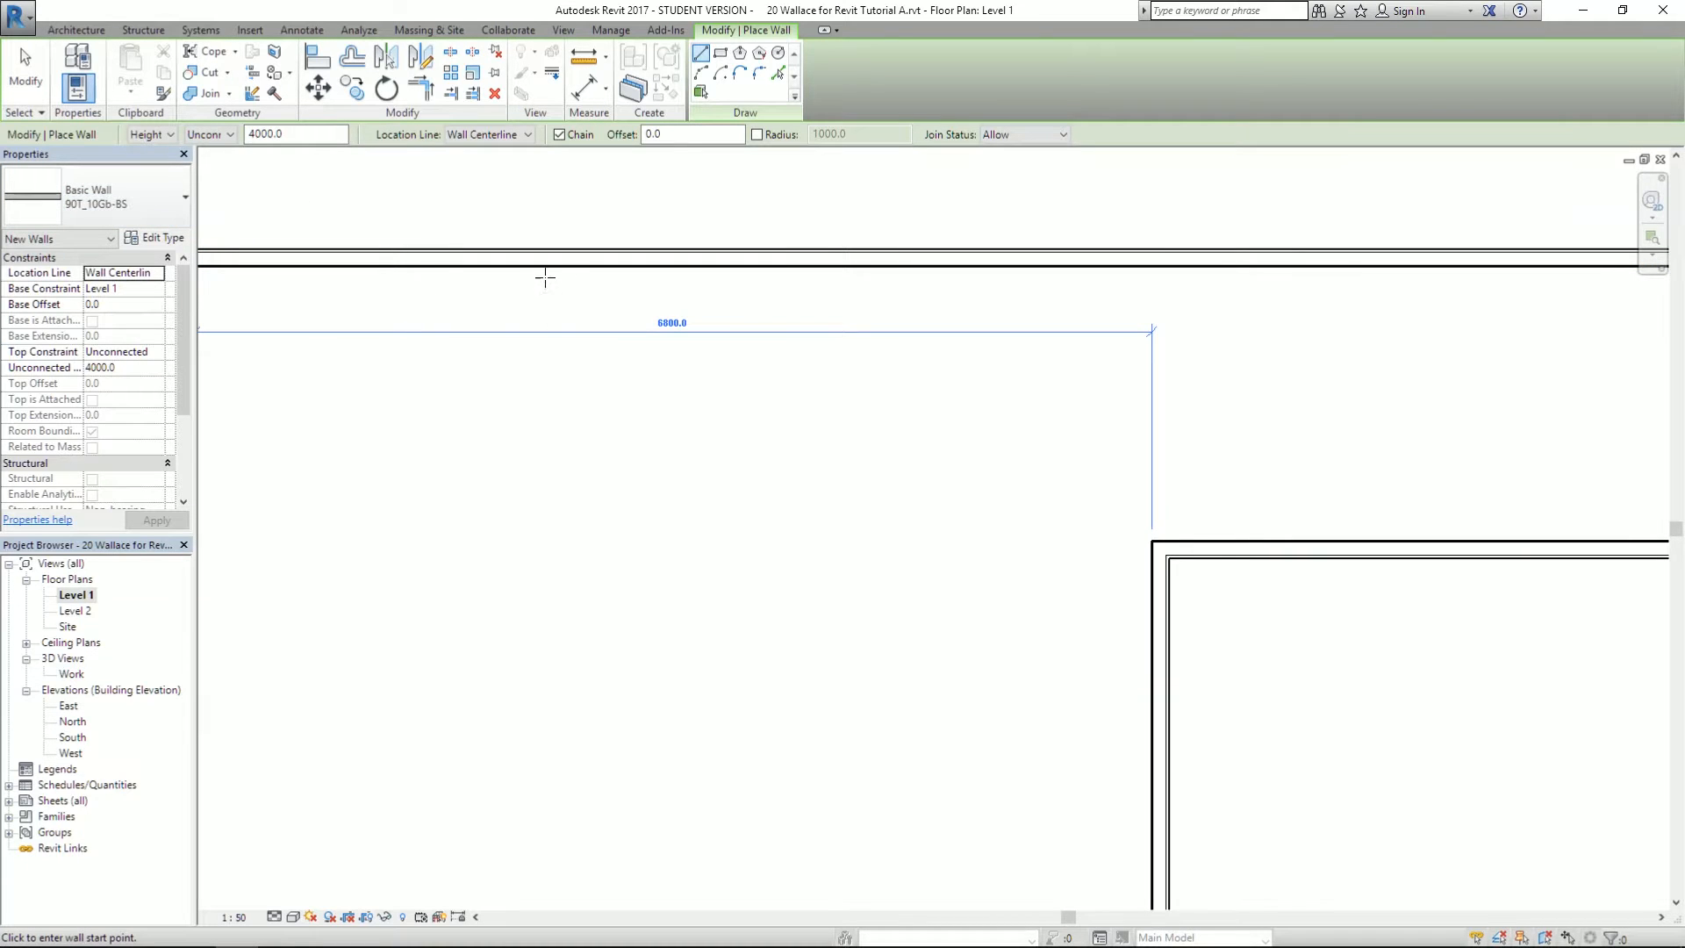
# - Draw an interior wall running from the top wall down to the bottom wall
pyautogui.scroll(-3, 680, 294)
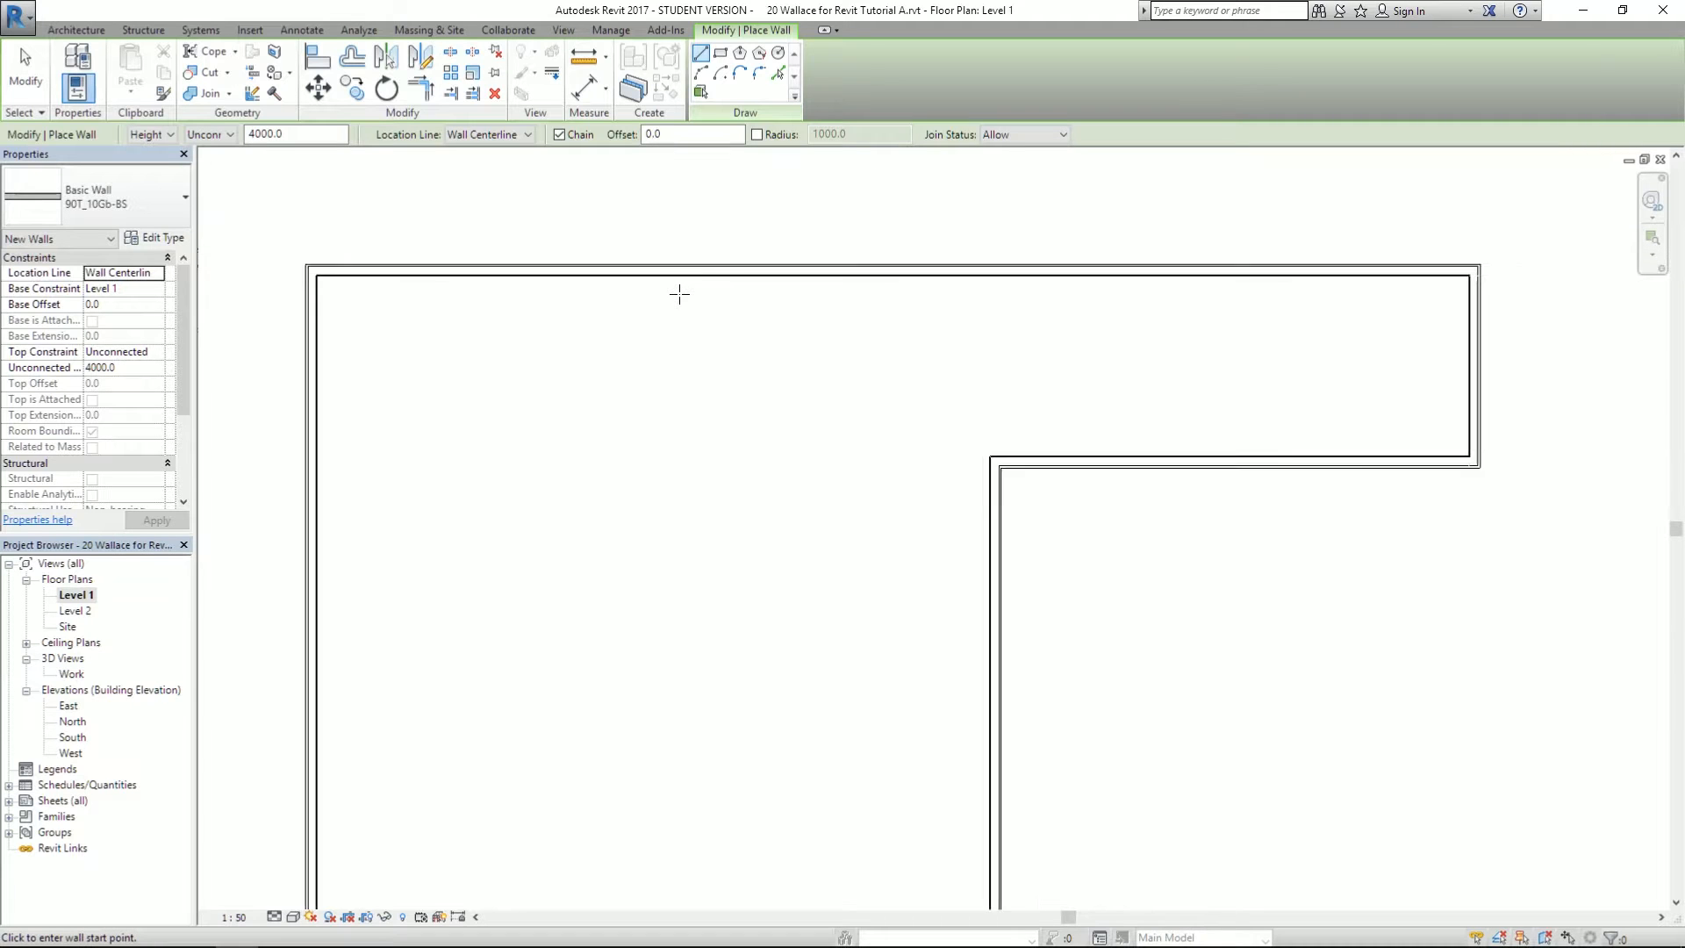
pyautogui.scroll(-1, 680, 294)
pyautogui.press('alt')
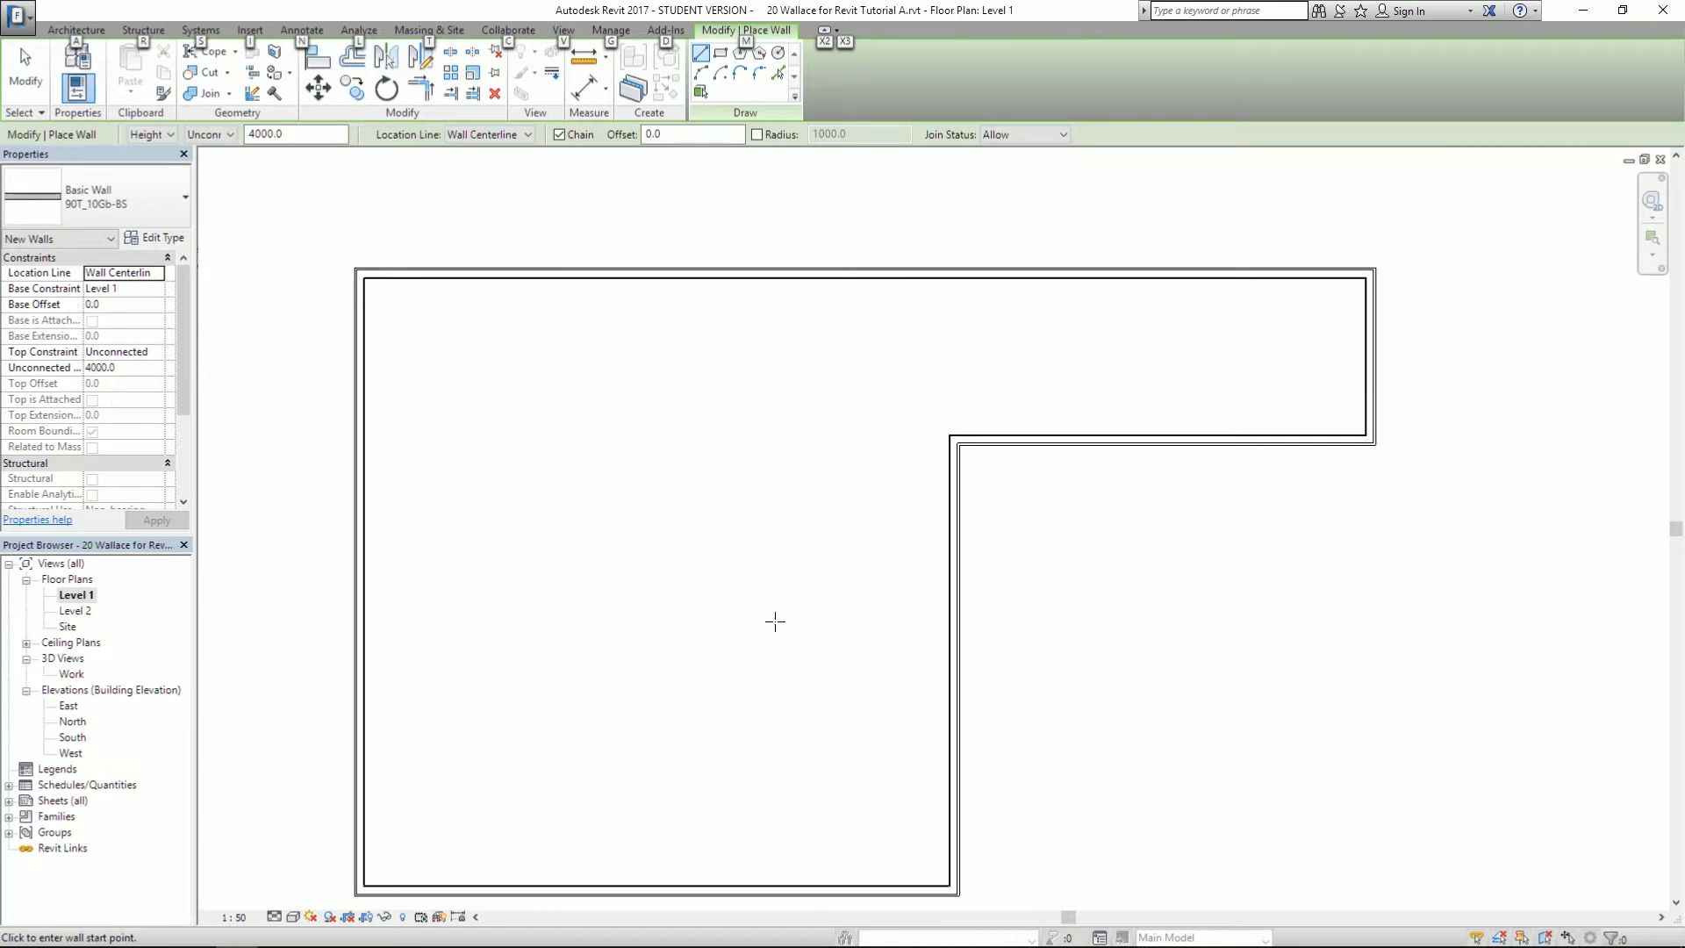
pyautogui.moveTo(793, 590); pyautogui.dragTo(755, 553, button='middle')
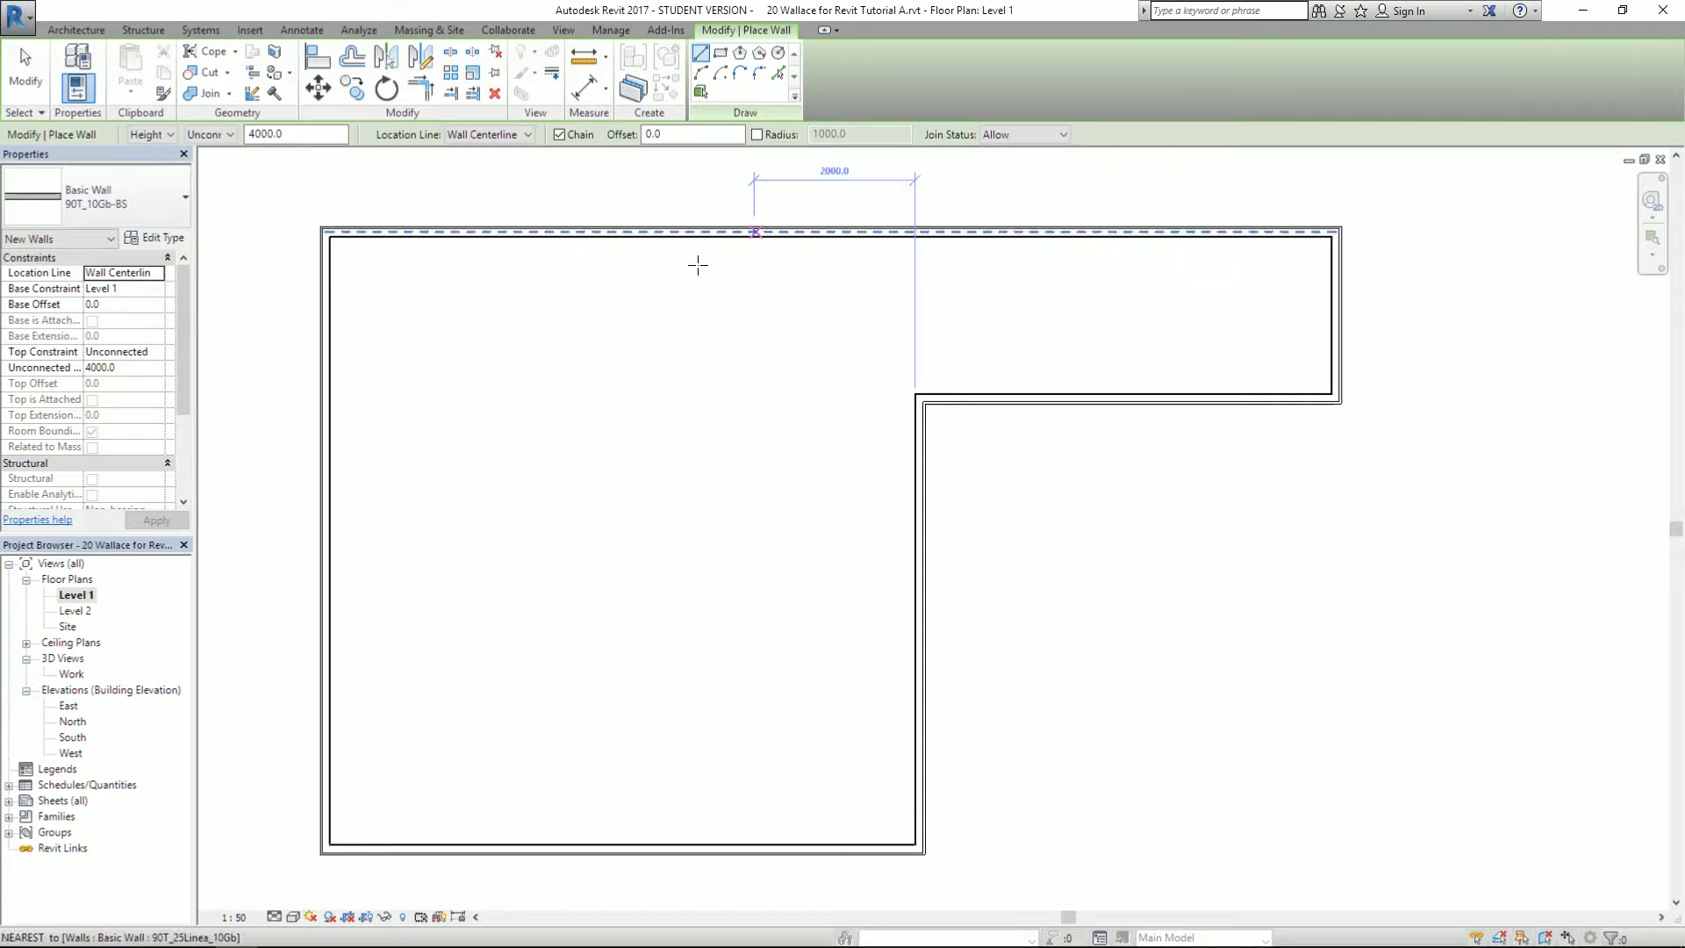
pyautogui.click(665, 241)
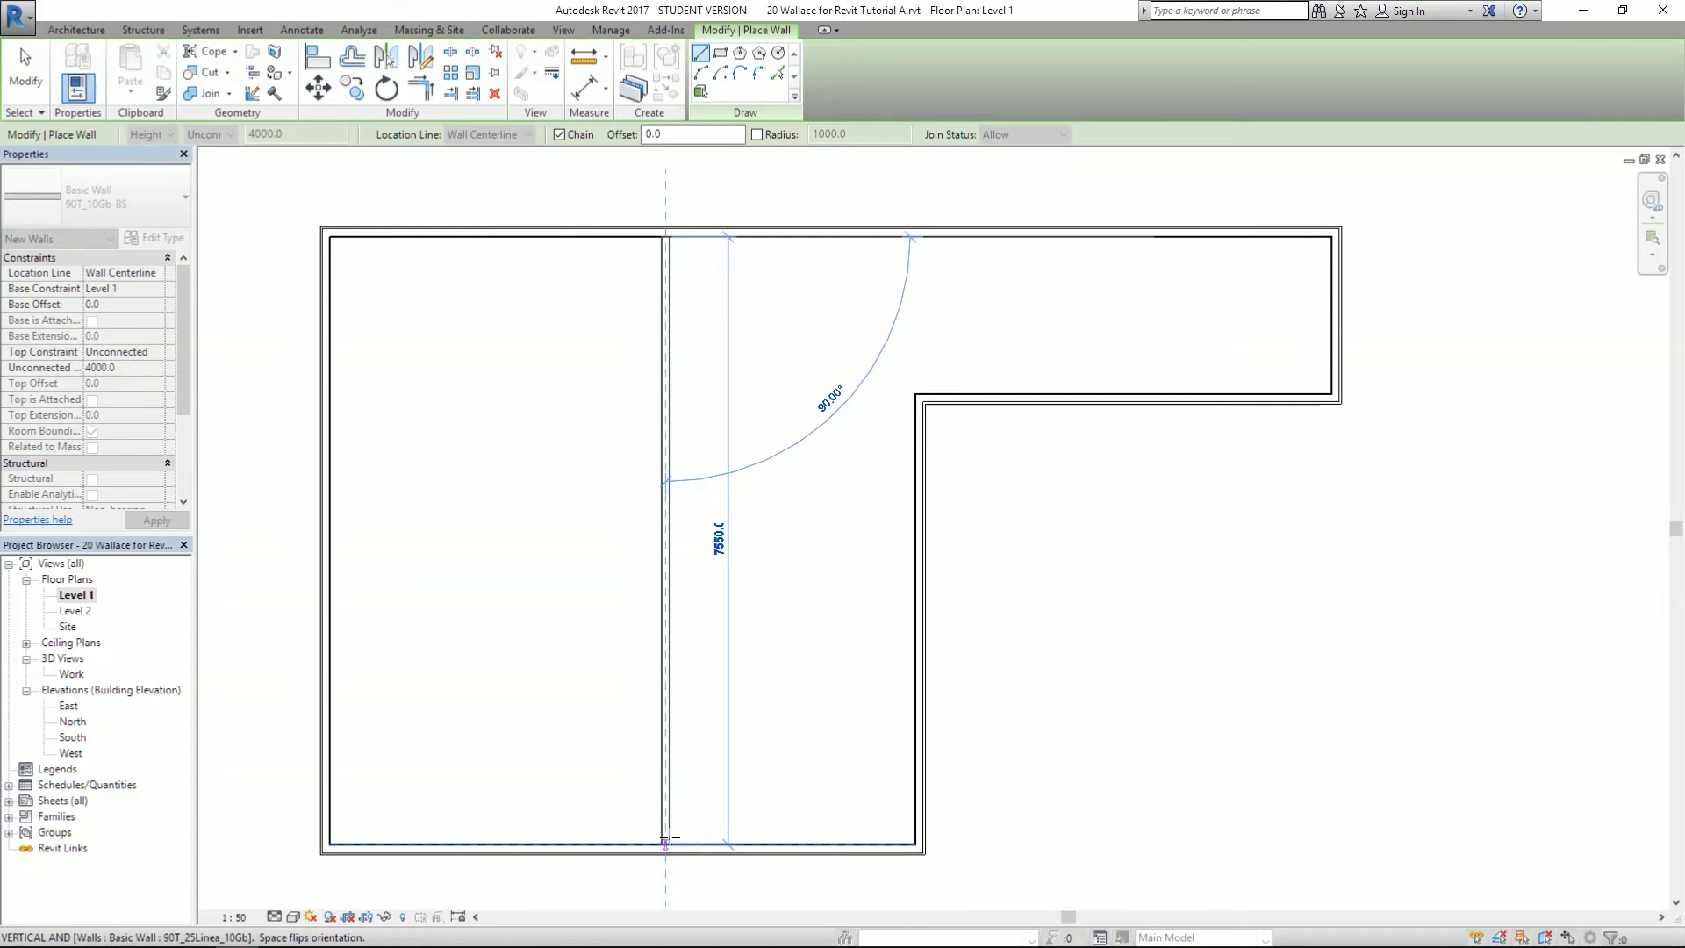
pyautogui.click(666, 842)
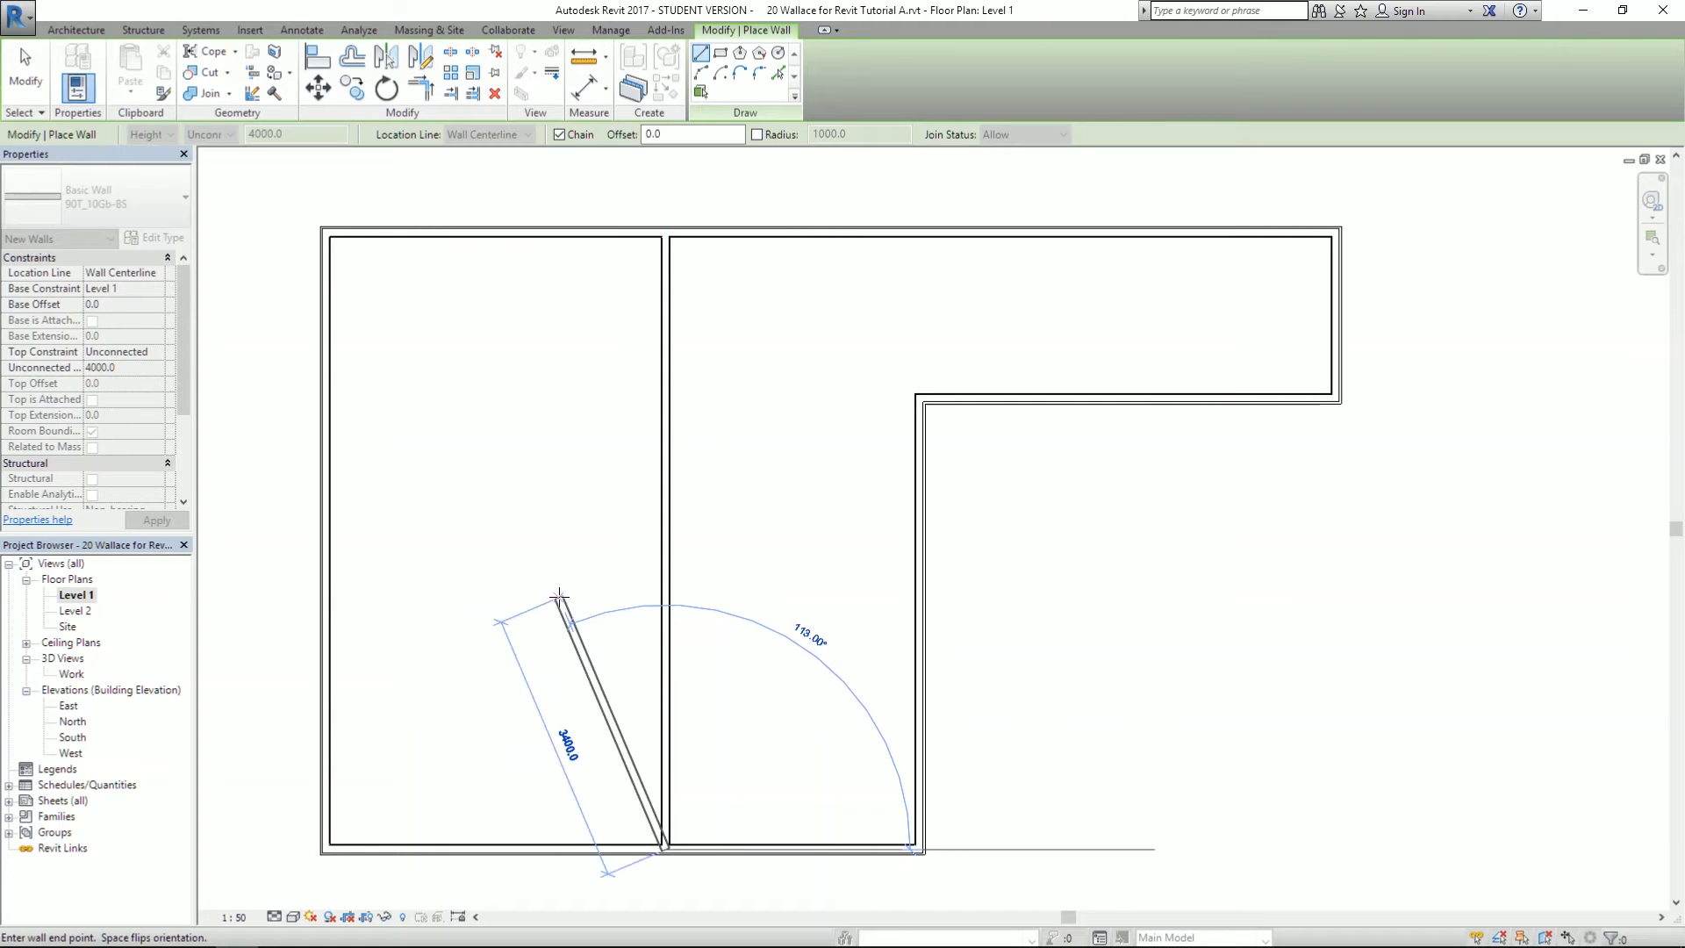
pyautogui.press('Escape')
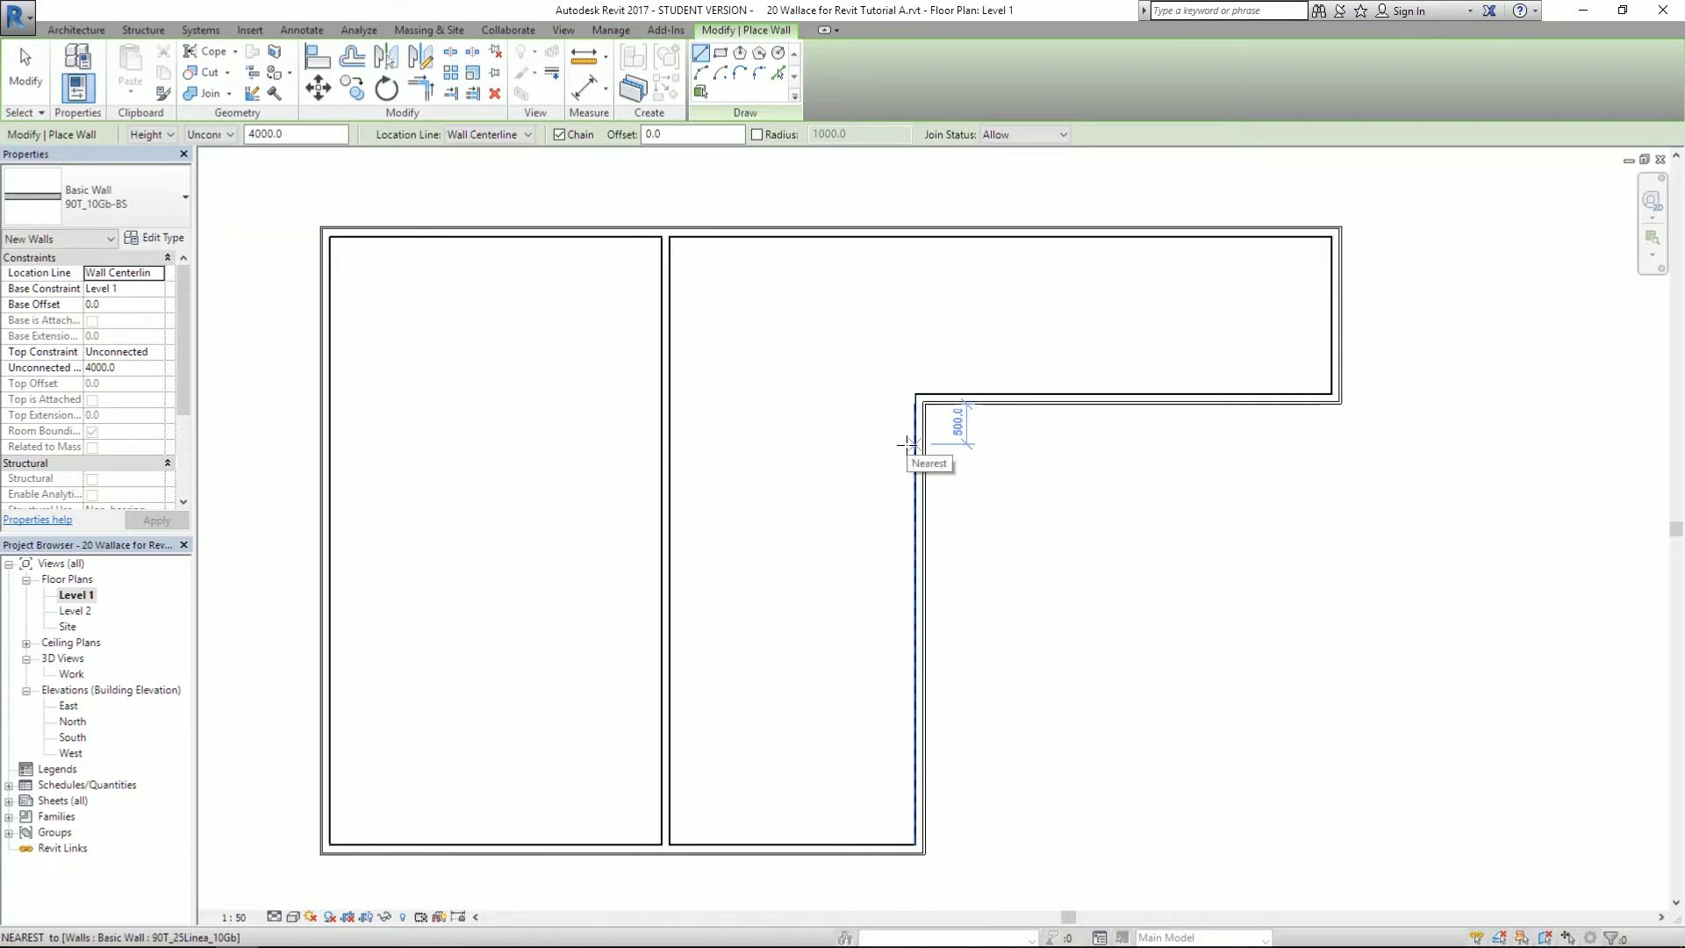
# - Draw two parallel cross walls from the left wall, the second 1300 lower and reaching the right wall
pyautogui.click(332, 444)
pyautogui.rightClick(443, 579)
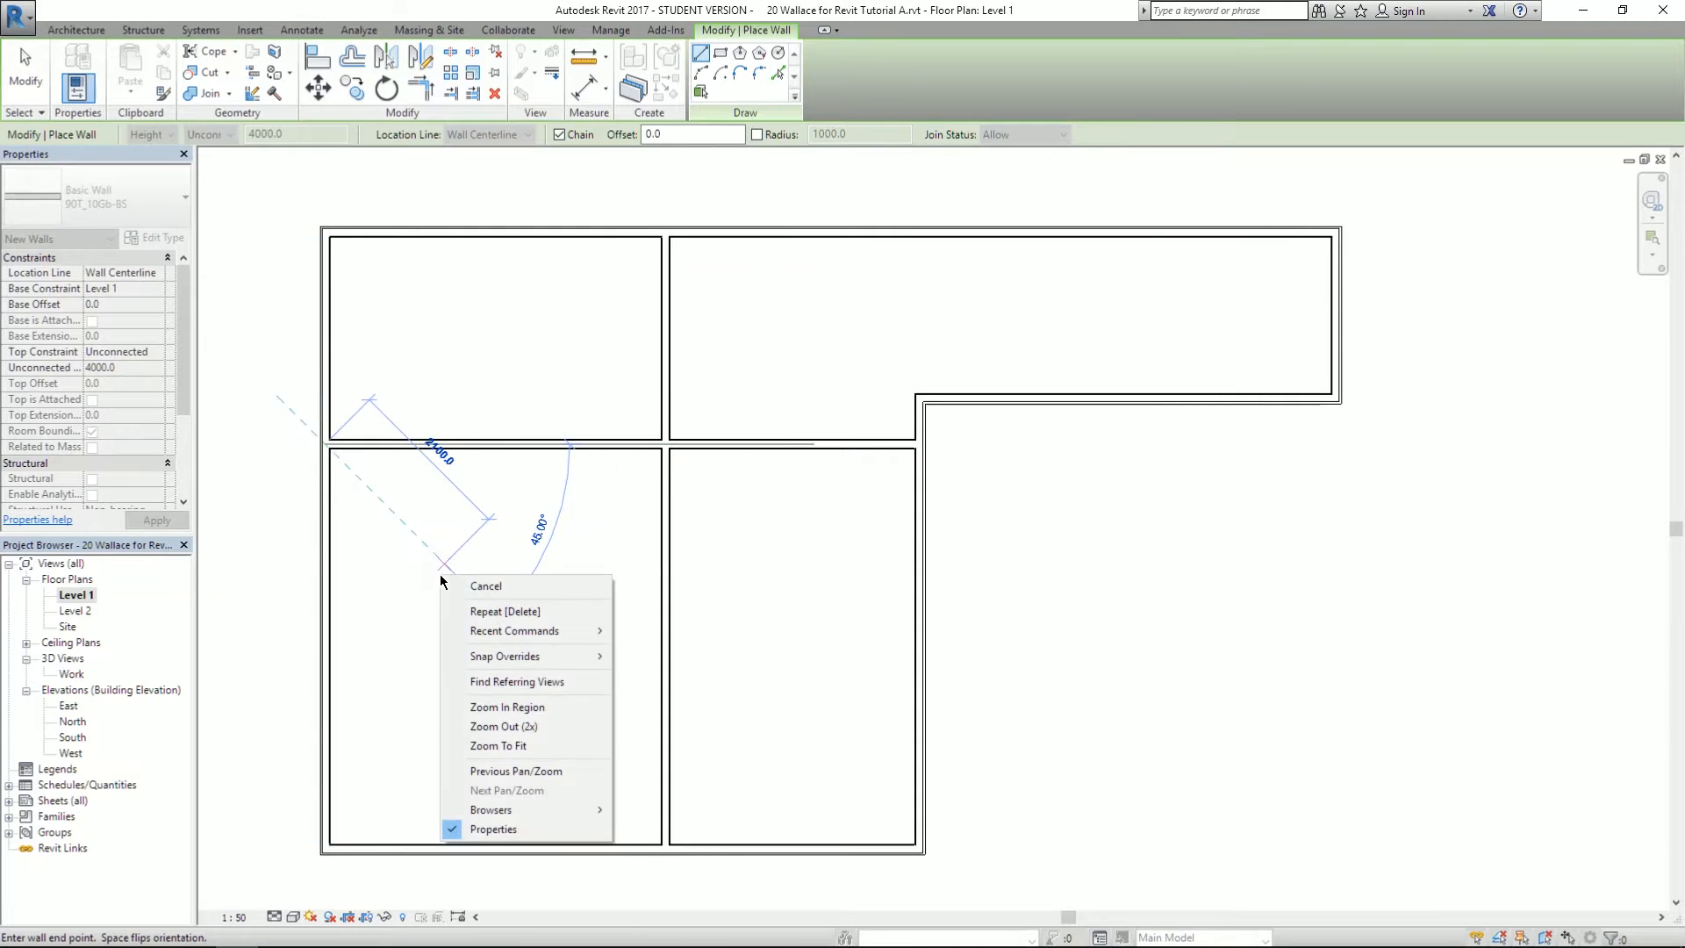
pyautogui.rightClick(395, 582)
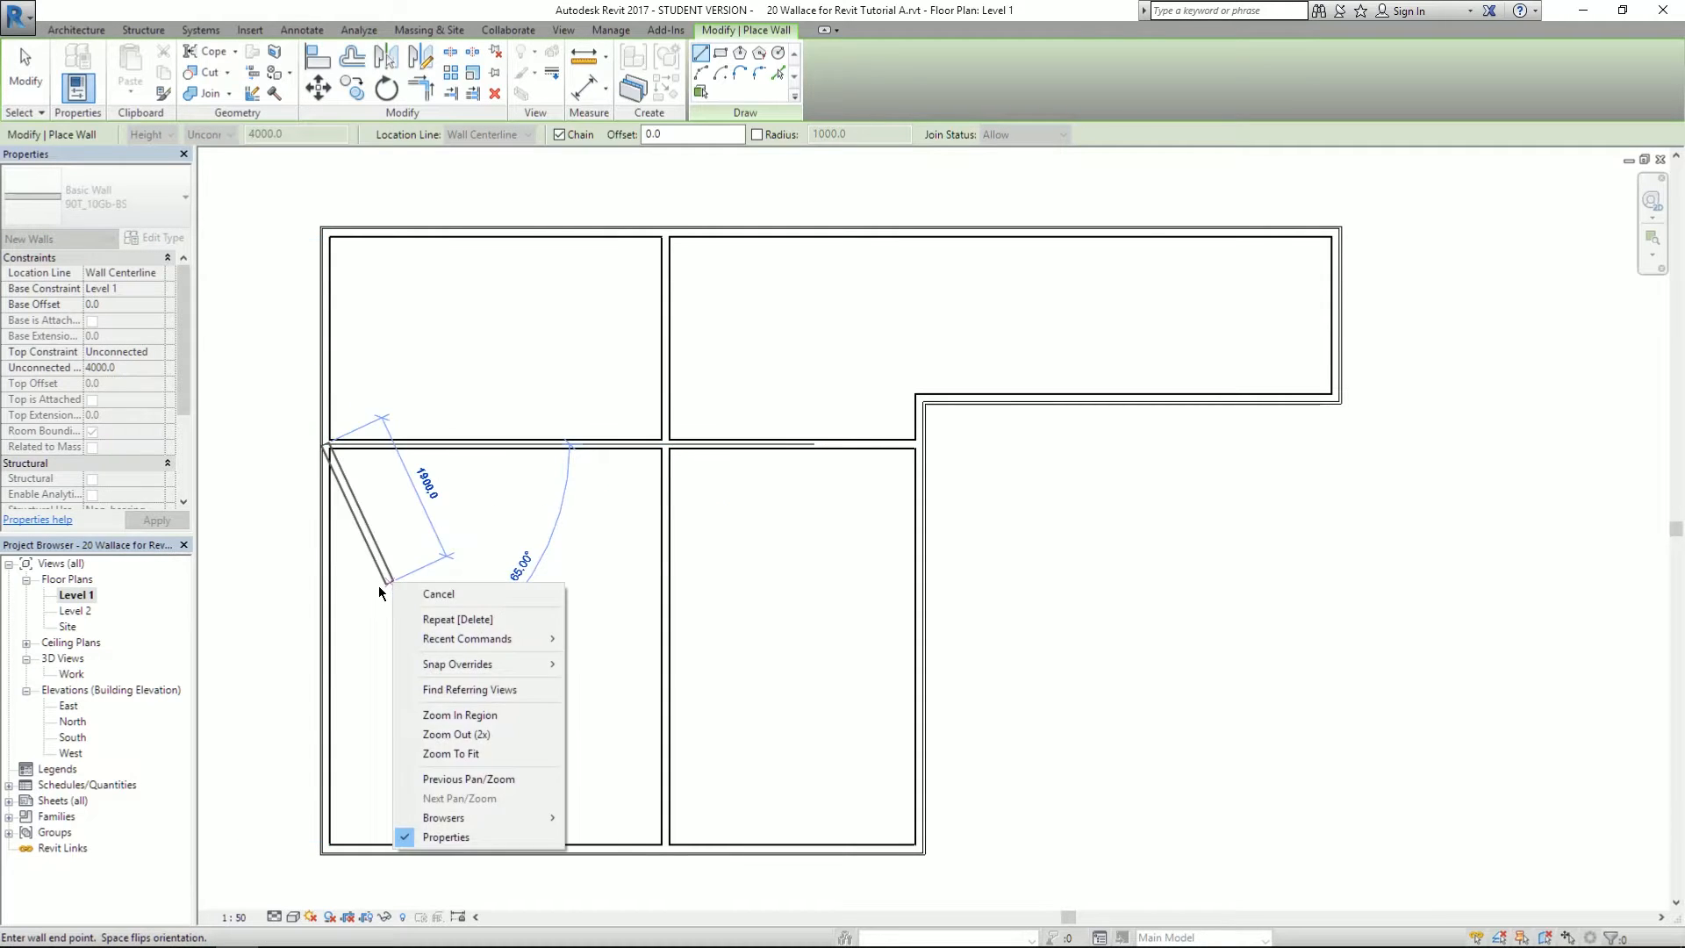
pyautogui.click(364, 560)
pyautogui.press('Escape')
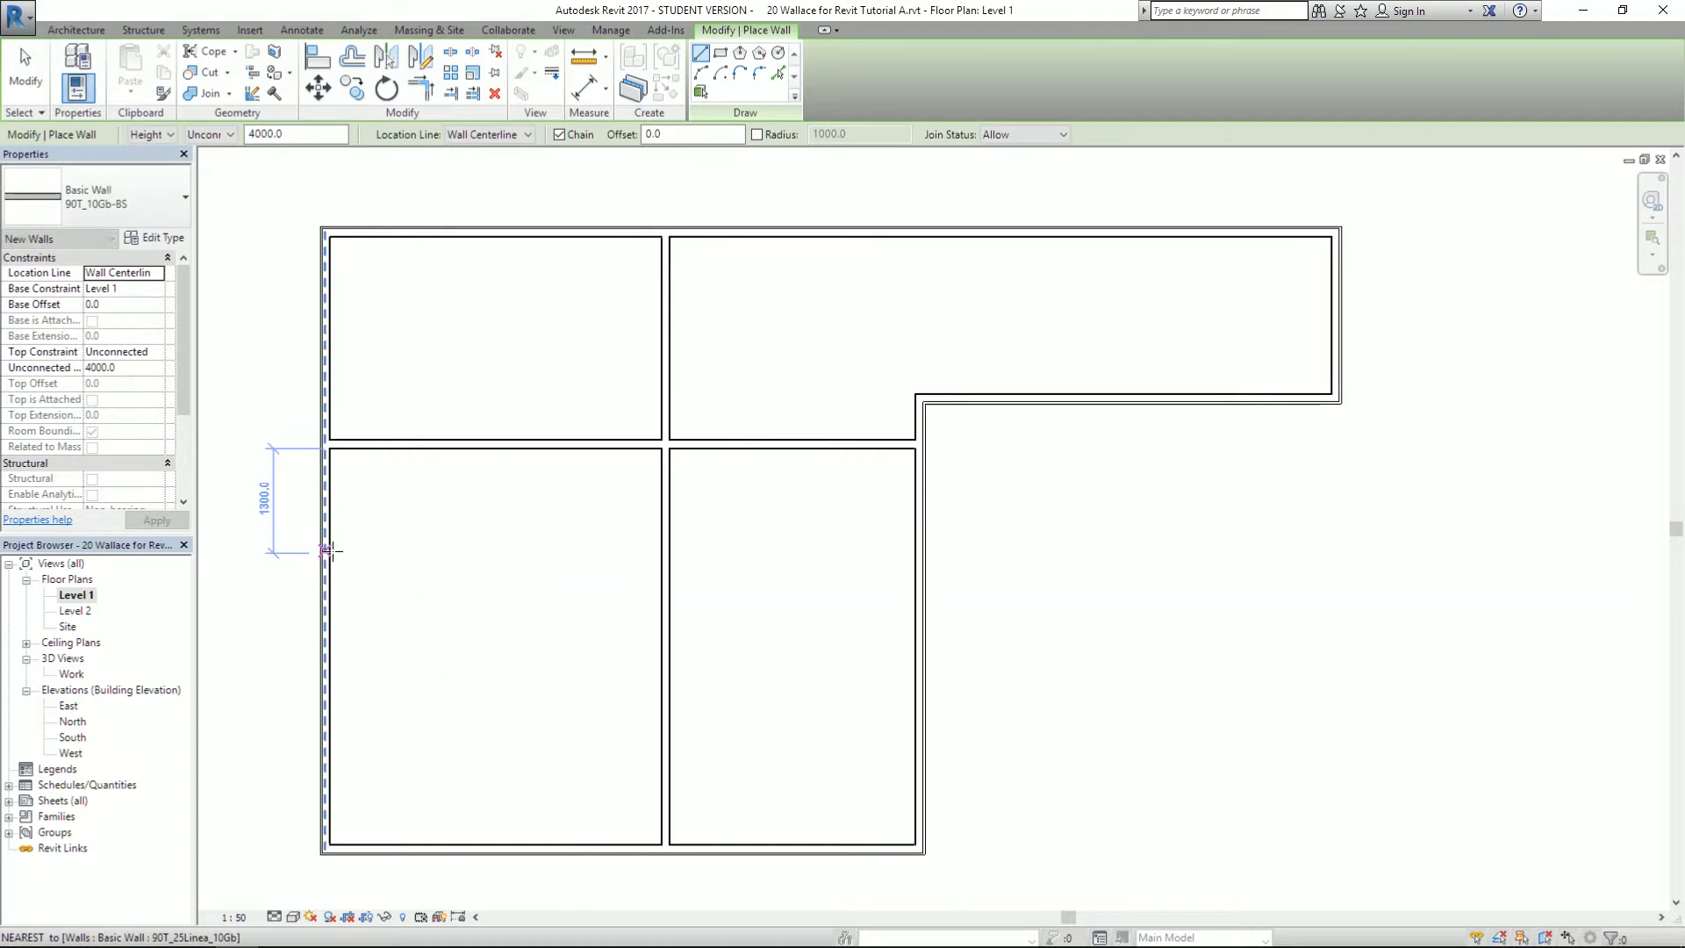
pyautogui.click(335, 552)
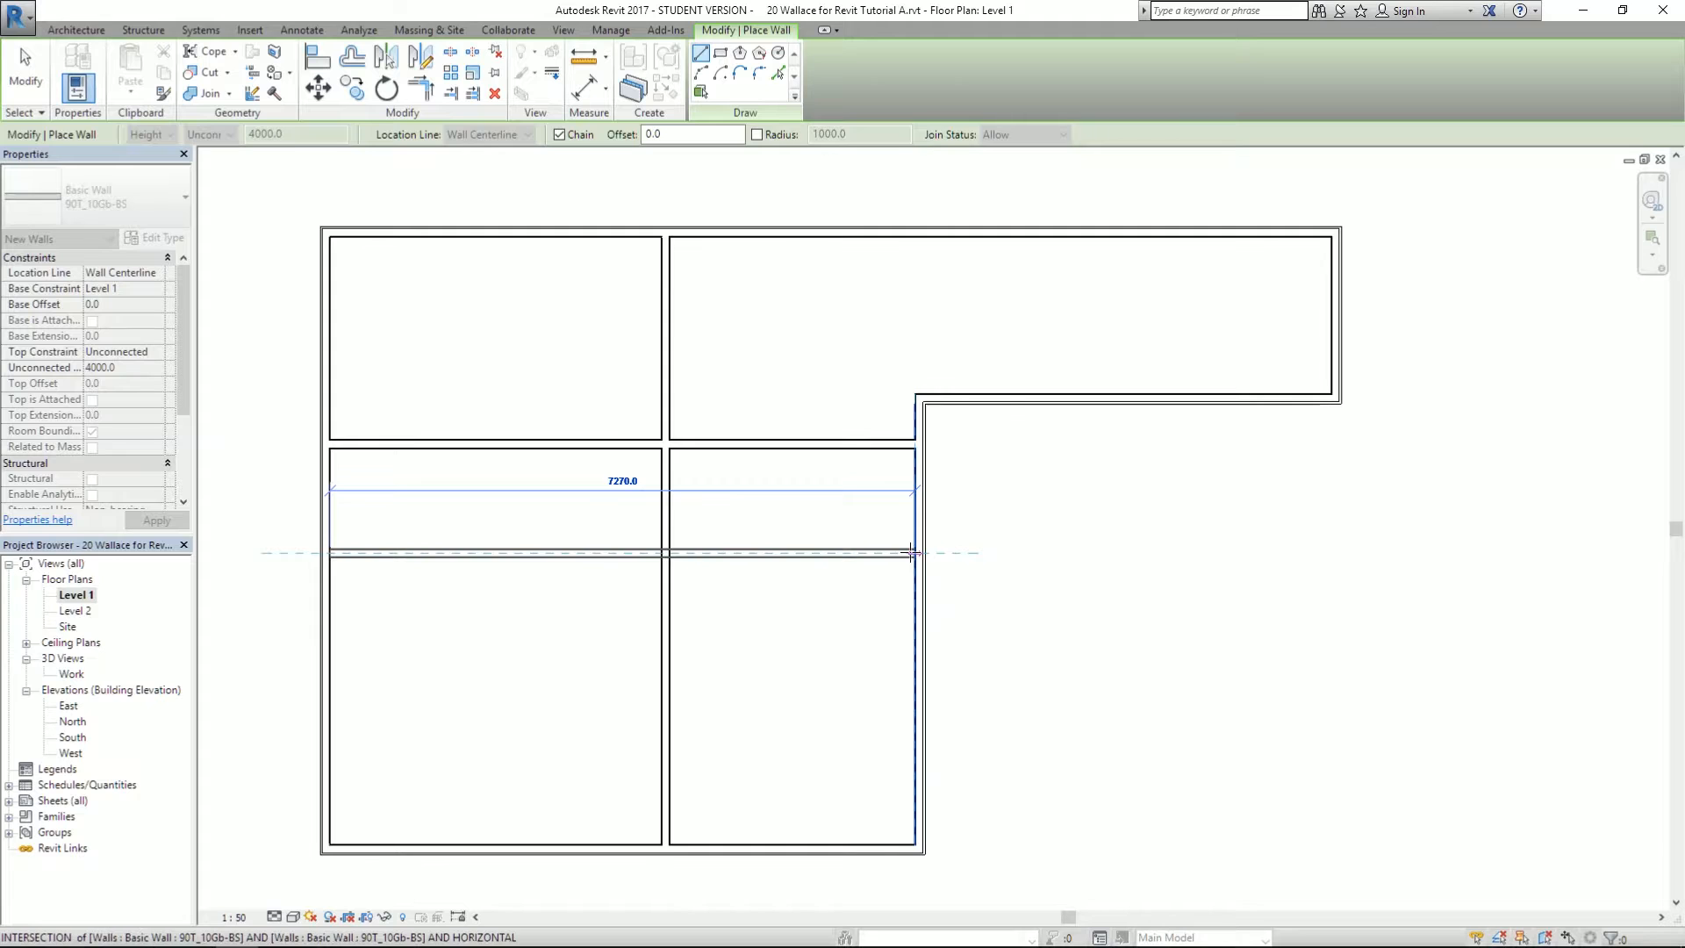
pyautogui.click(920, 553)
pyautogui.press('Escape')
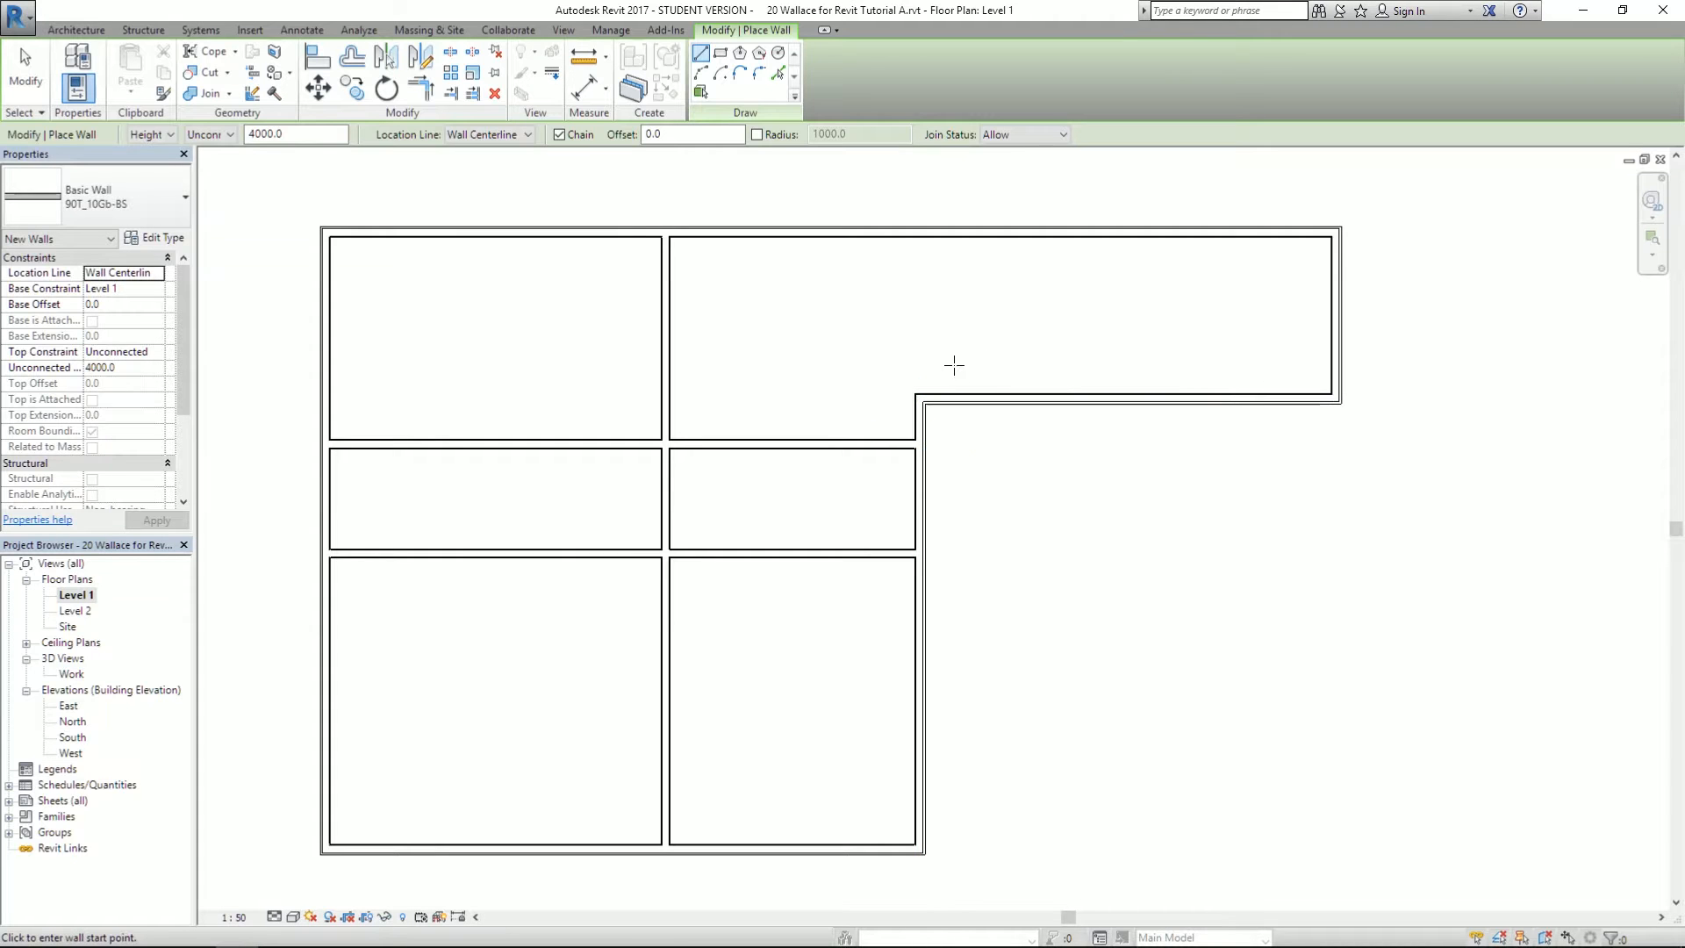
# - Try Finish Face: Exterior and then Interior location lines for a wall at the L's inner corner
pyautogui.scroll(2, 974, 372)
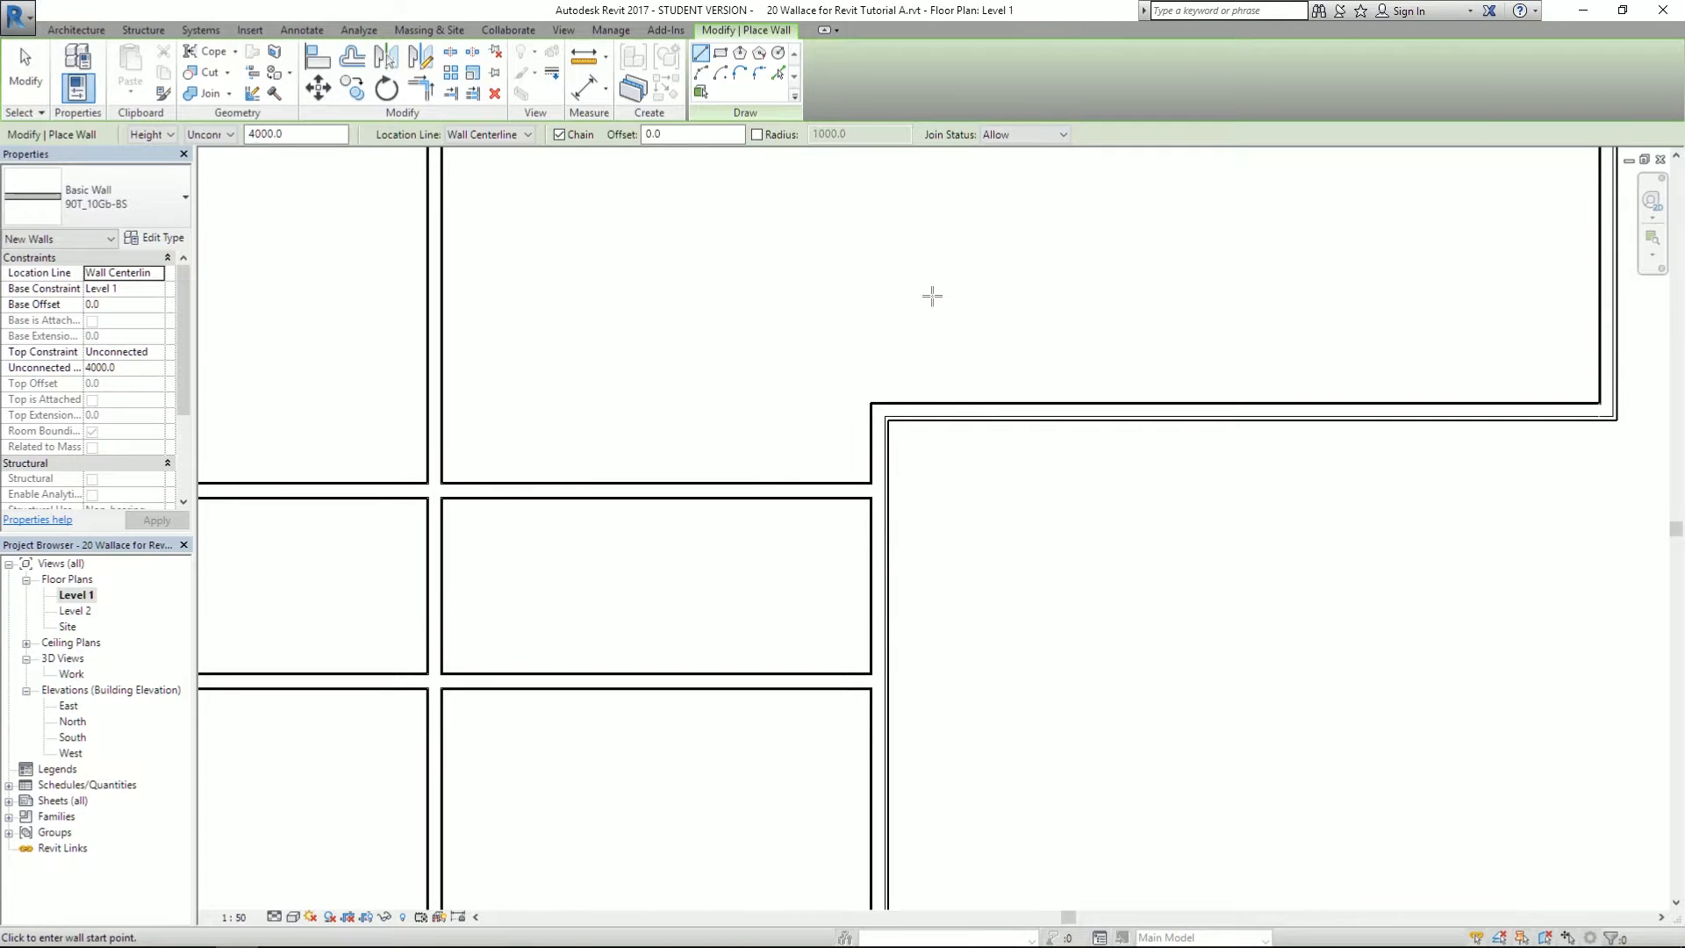
pyautogui.moveTo(937, 293); pyautogui.dragTo(938, 507, button='middle')
pyautogui.scroll(1, 918, 489)
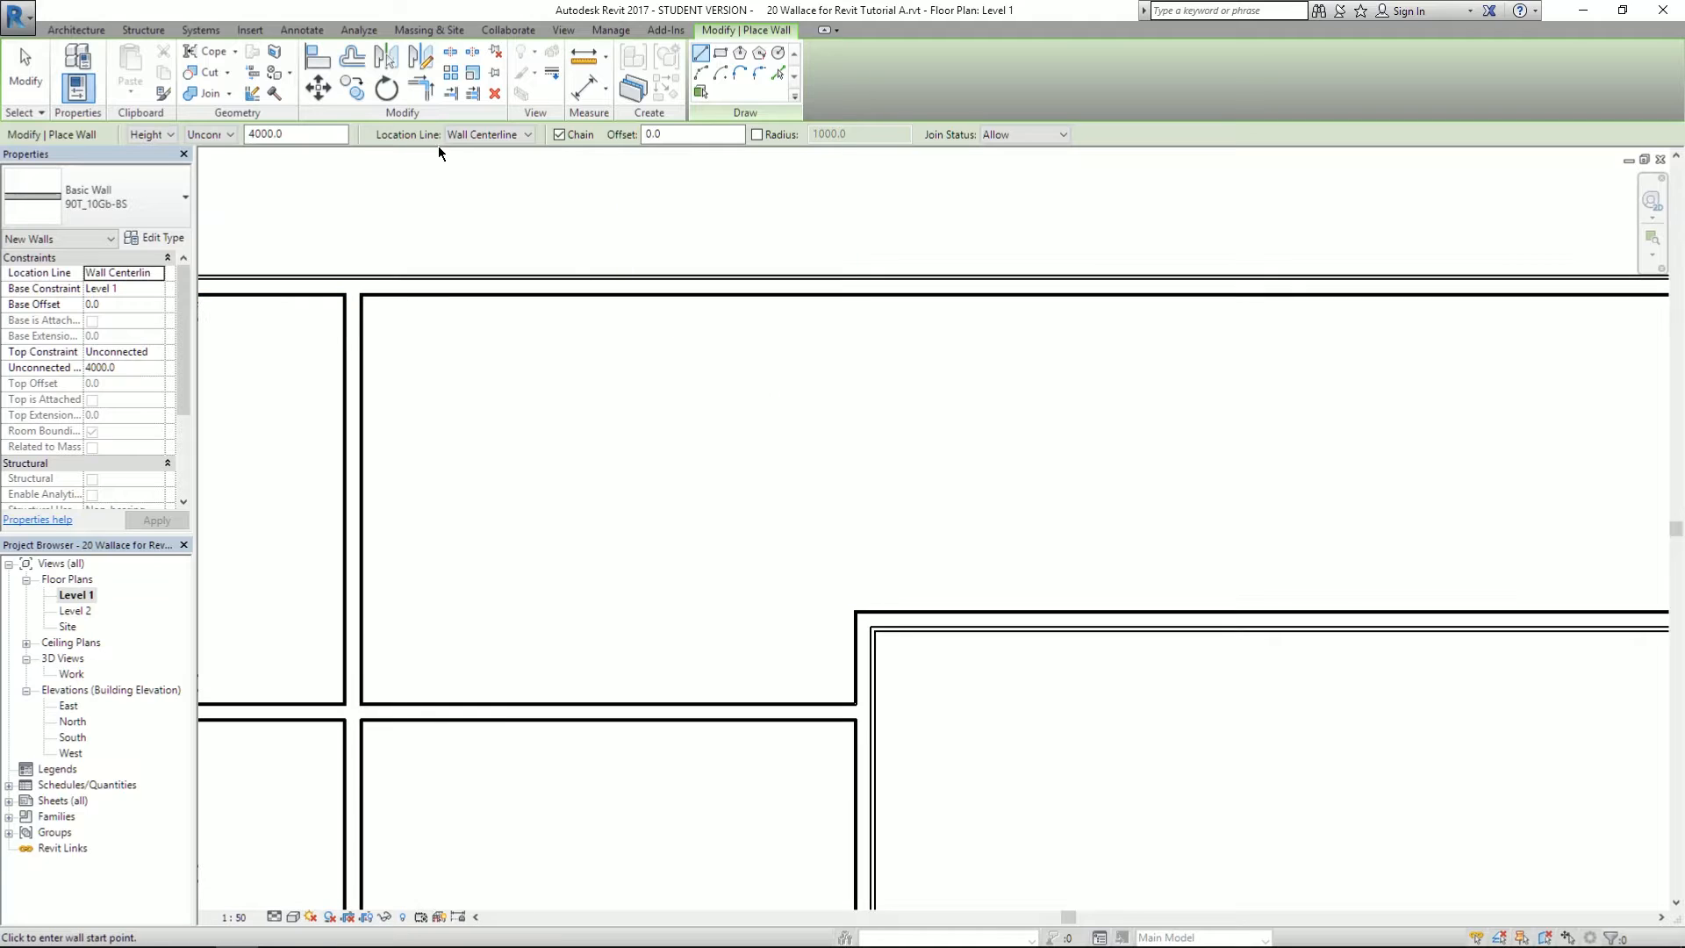
pyautogui.click(480, 136)
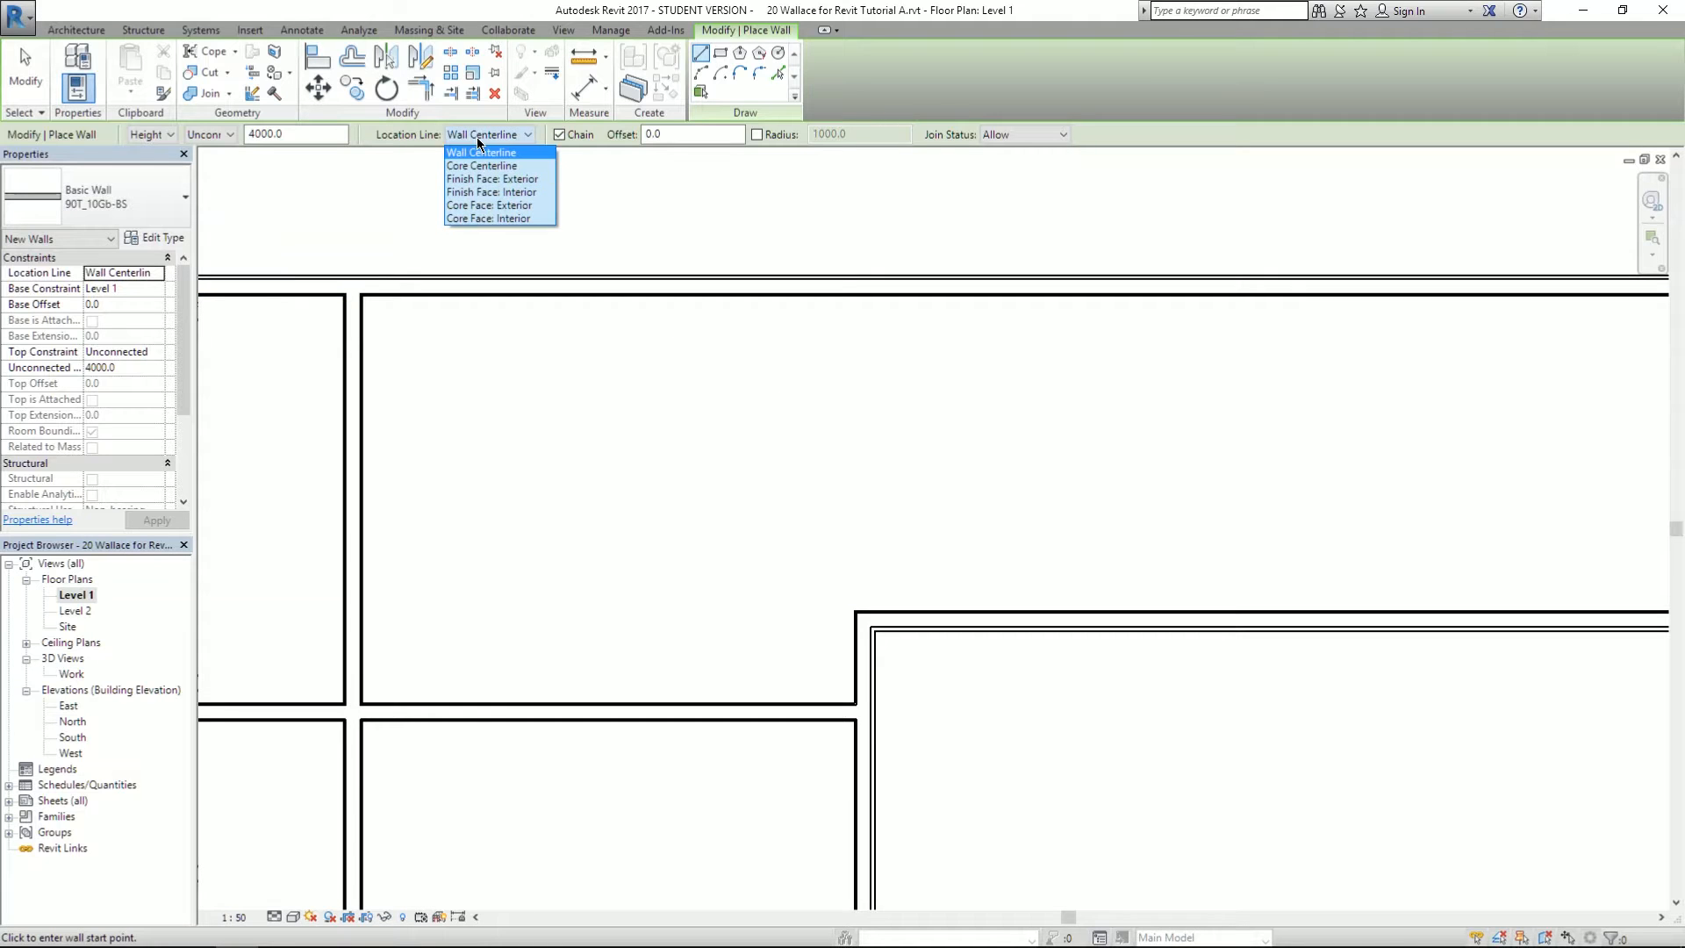
pyautogui.click(484, 185)
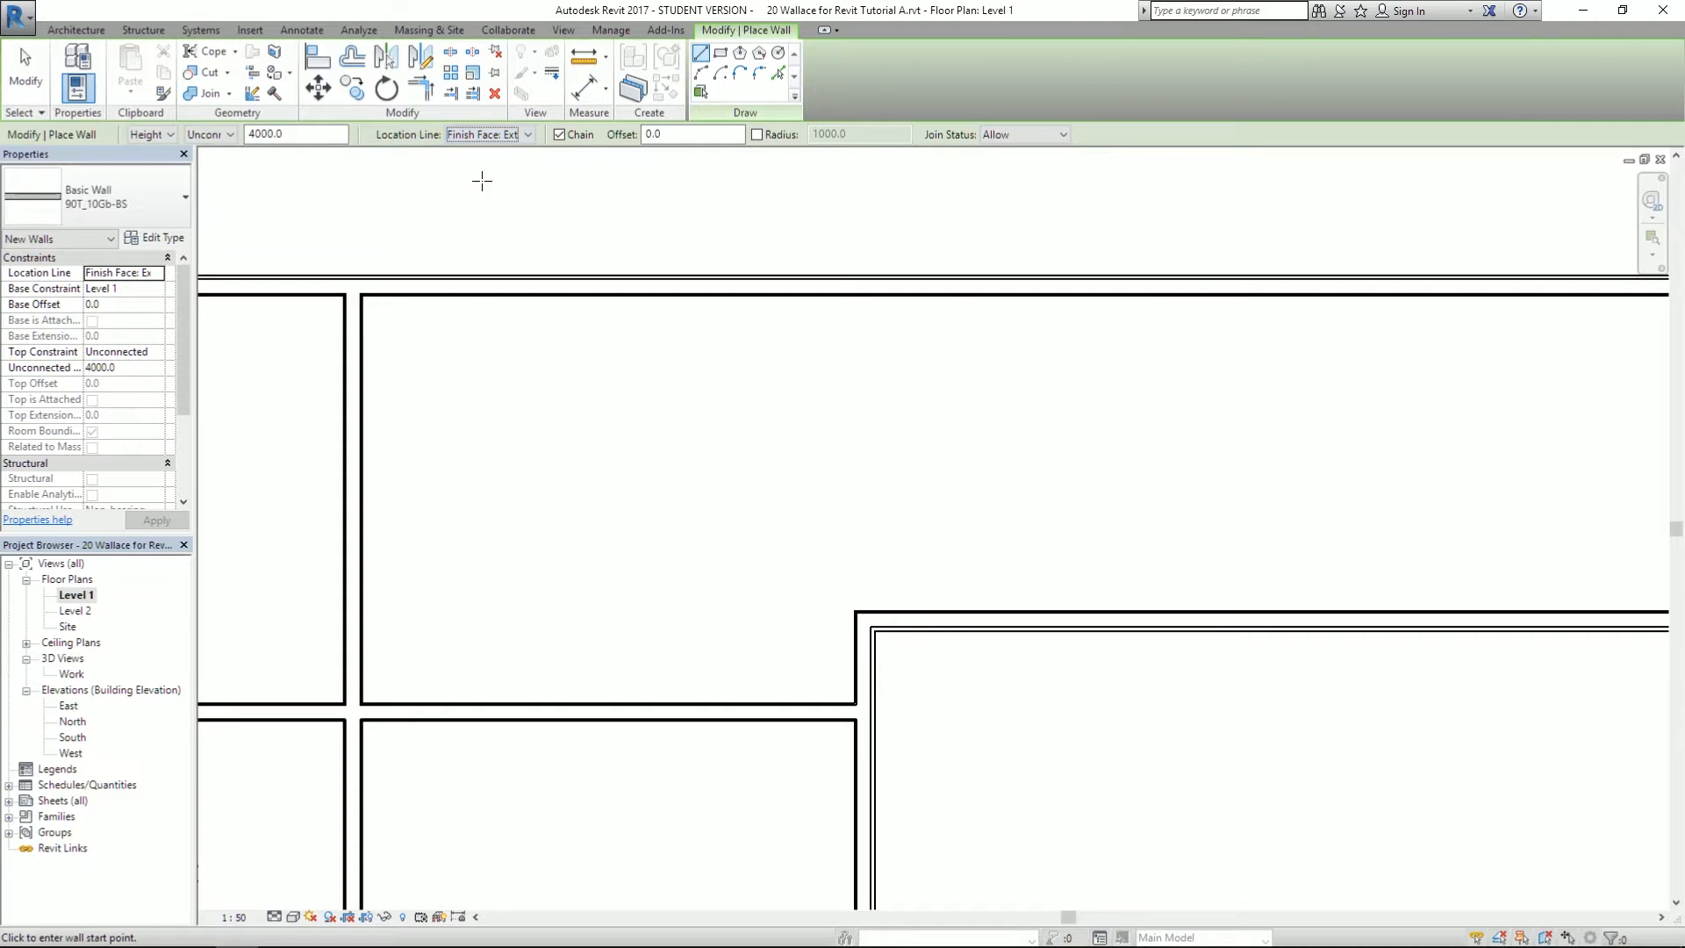
pyautogui.click(859, 605)
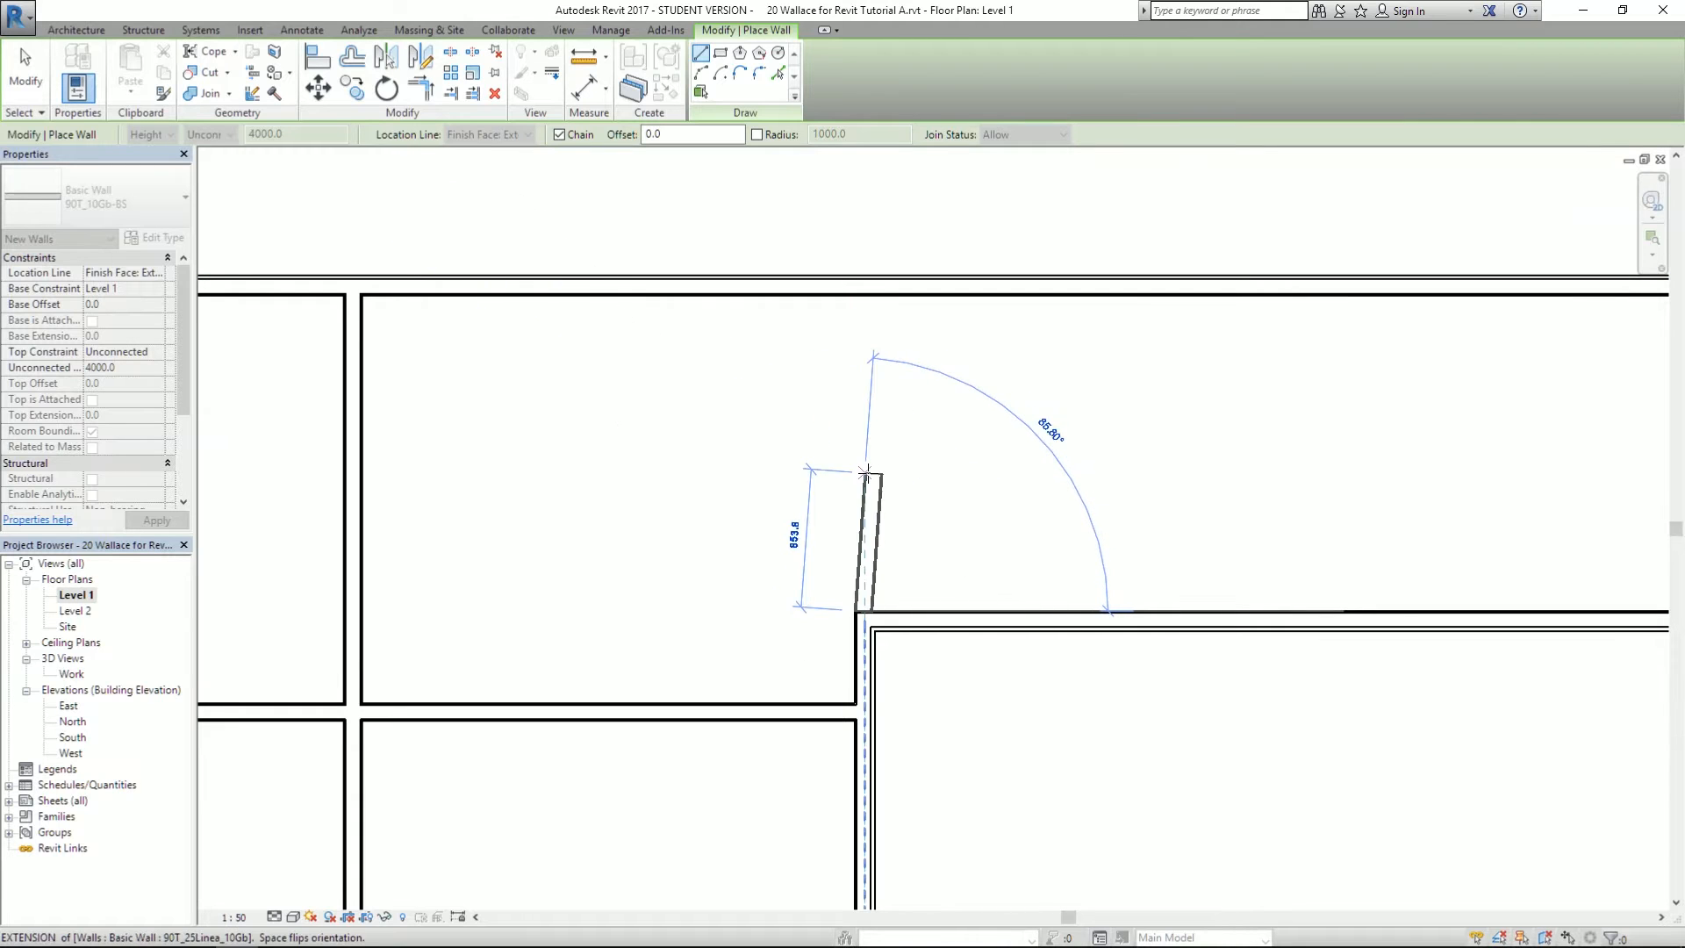
pyautogui.press('Escape')
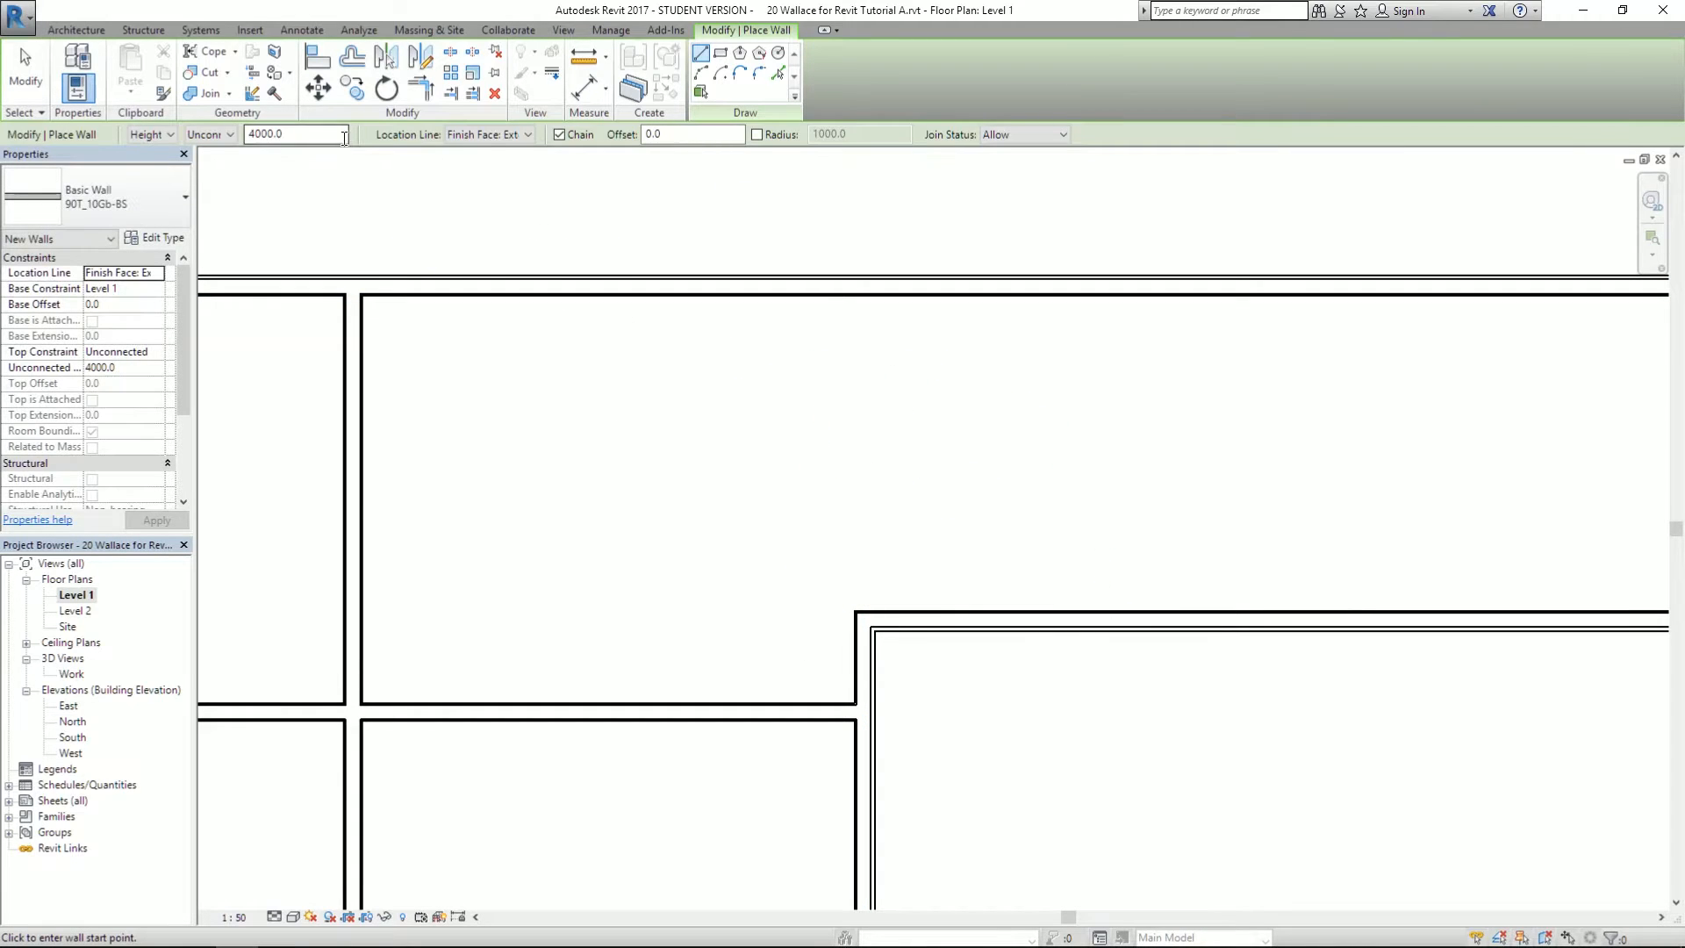
pyautogui.click(484, 143)
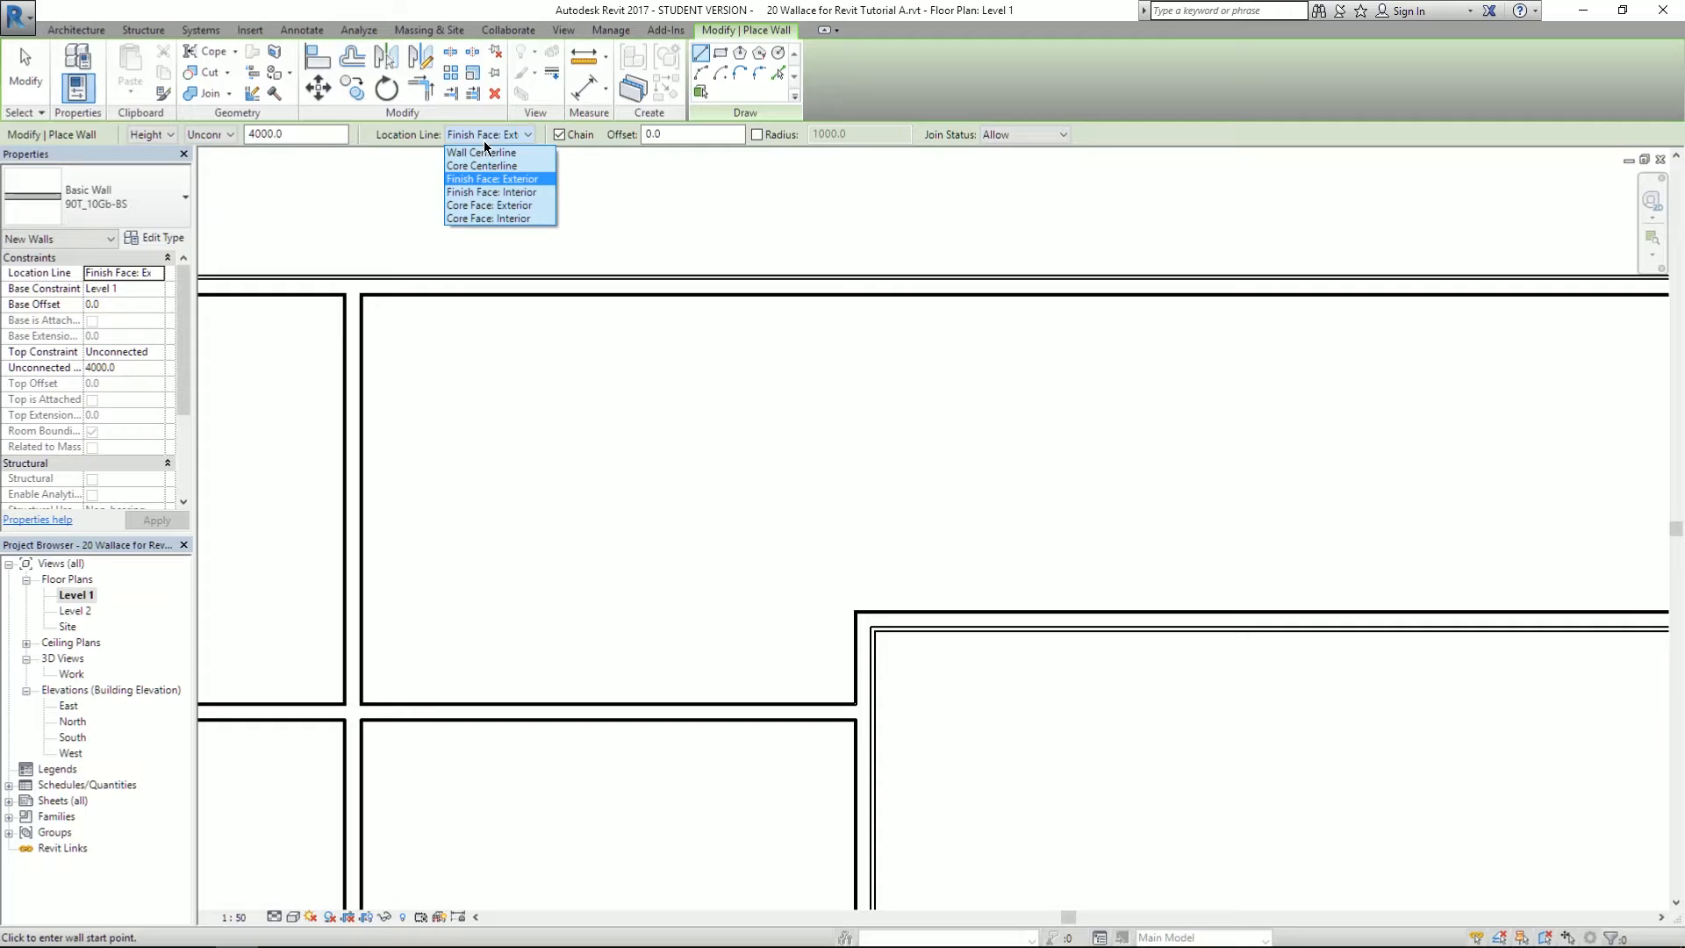
pyautogui.click(516, 194)
pyautogui.click(855, 612)
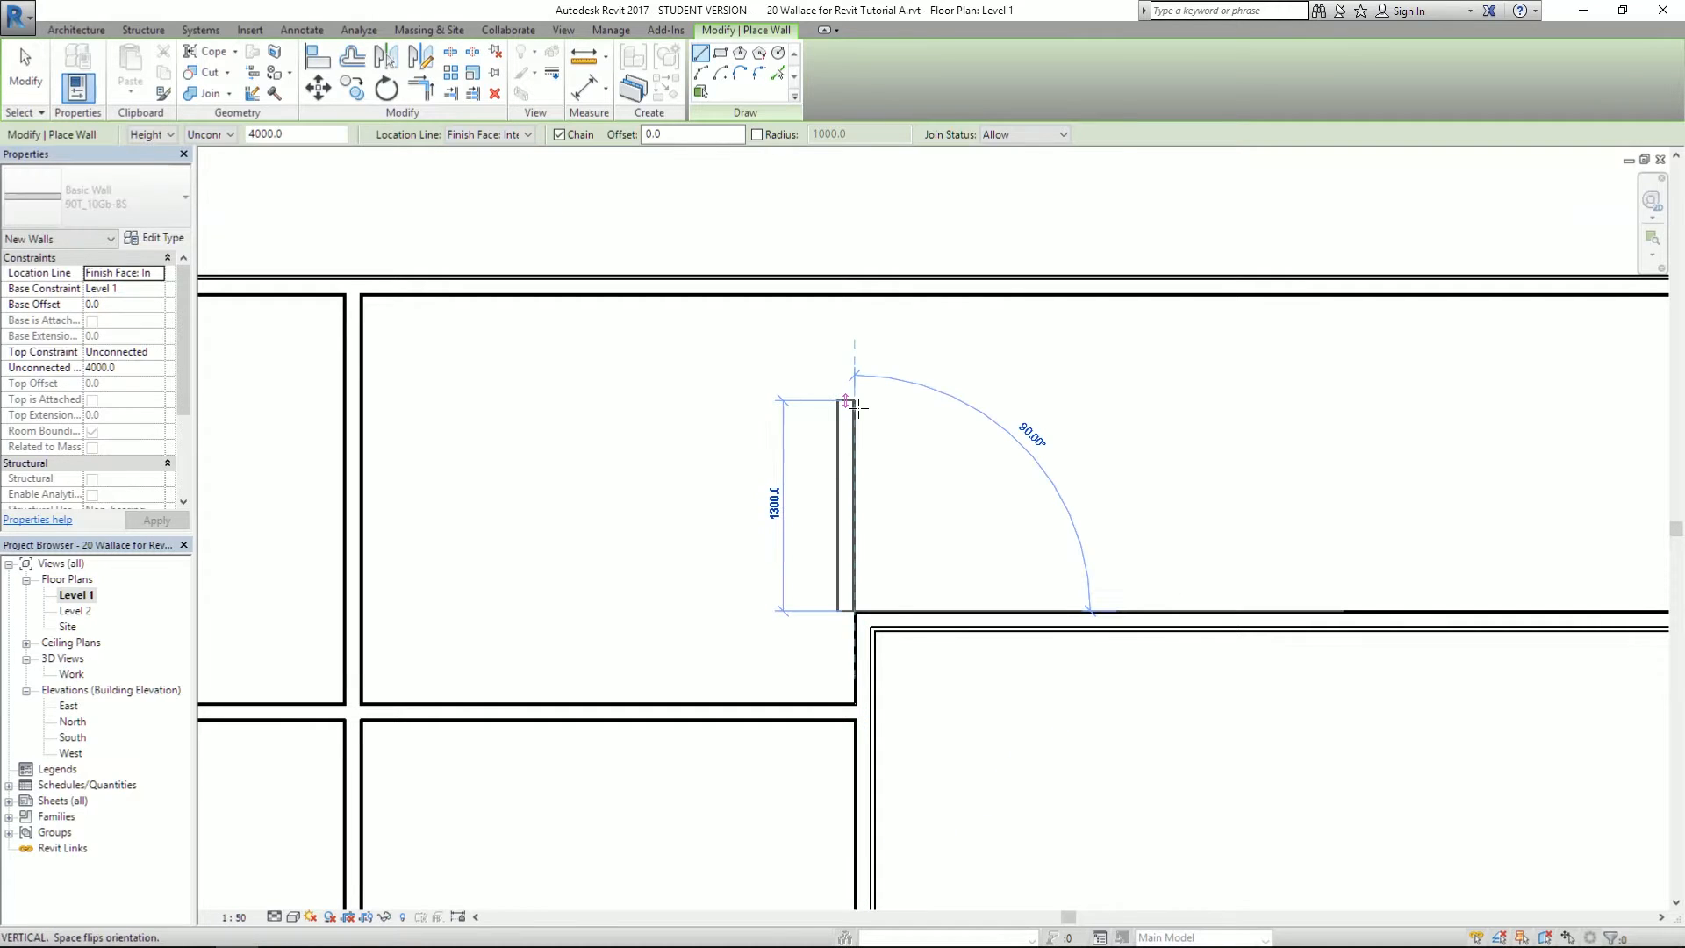
pyautogui.press('Escape')
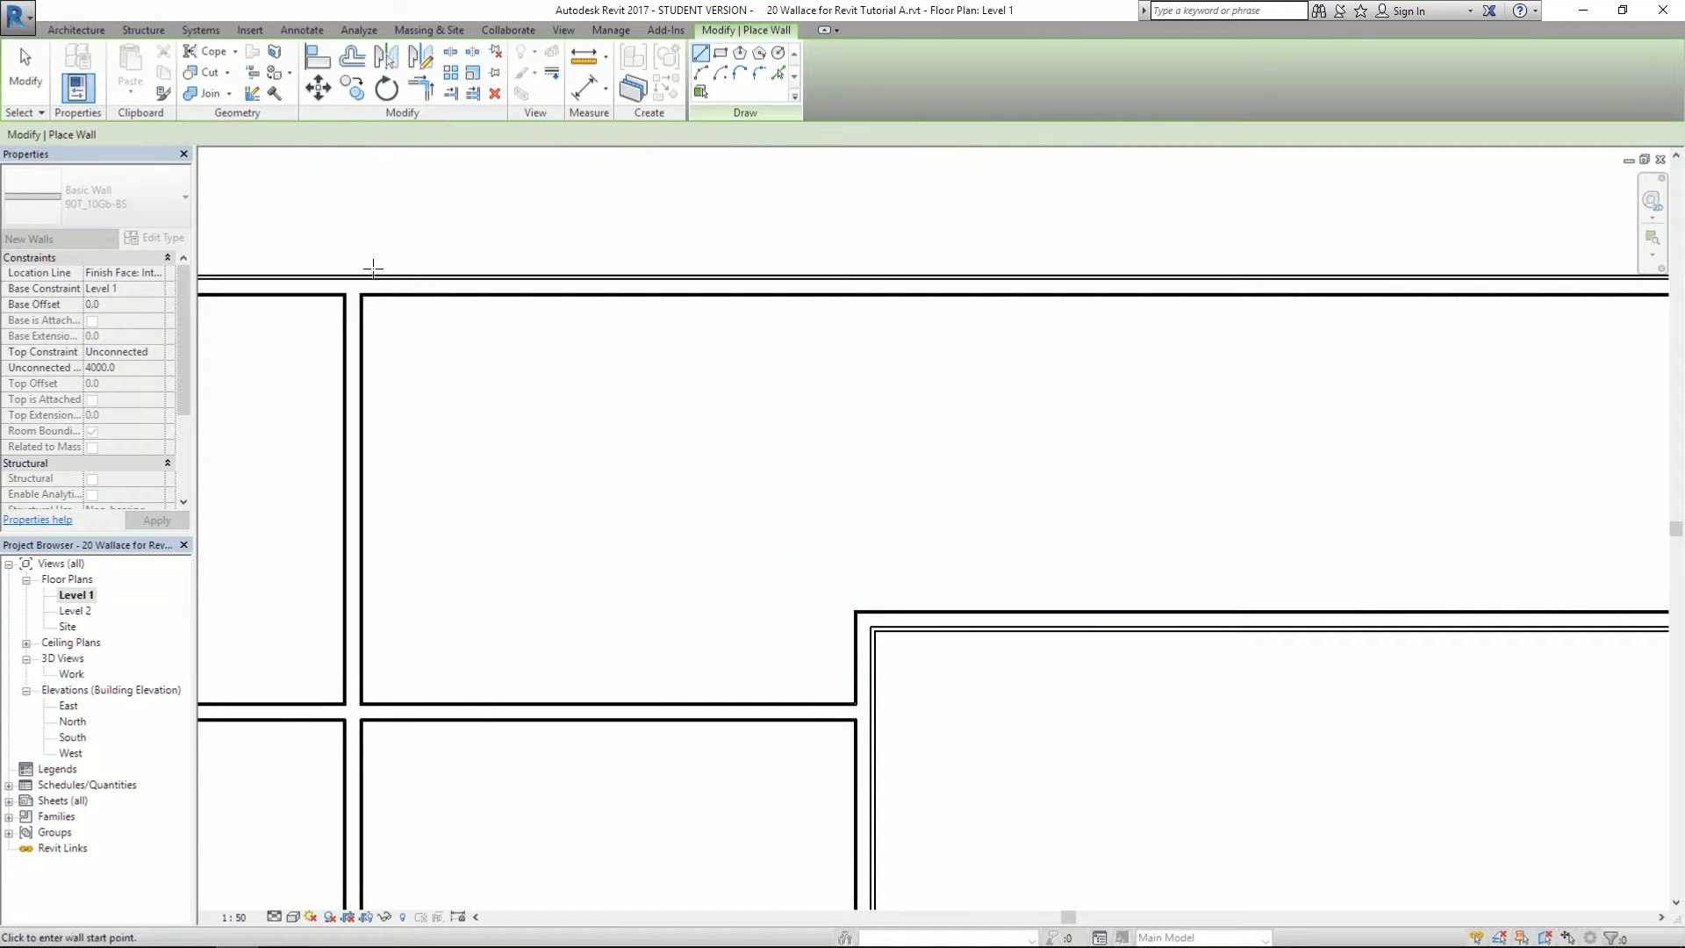
# - With Finish Face: Exterior, draw a short wall from the inner corner up to the top wall
pyautogui.click(469, 136)
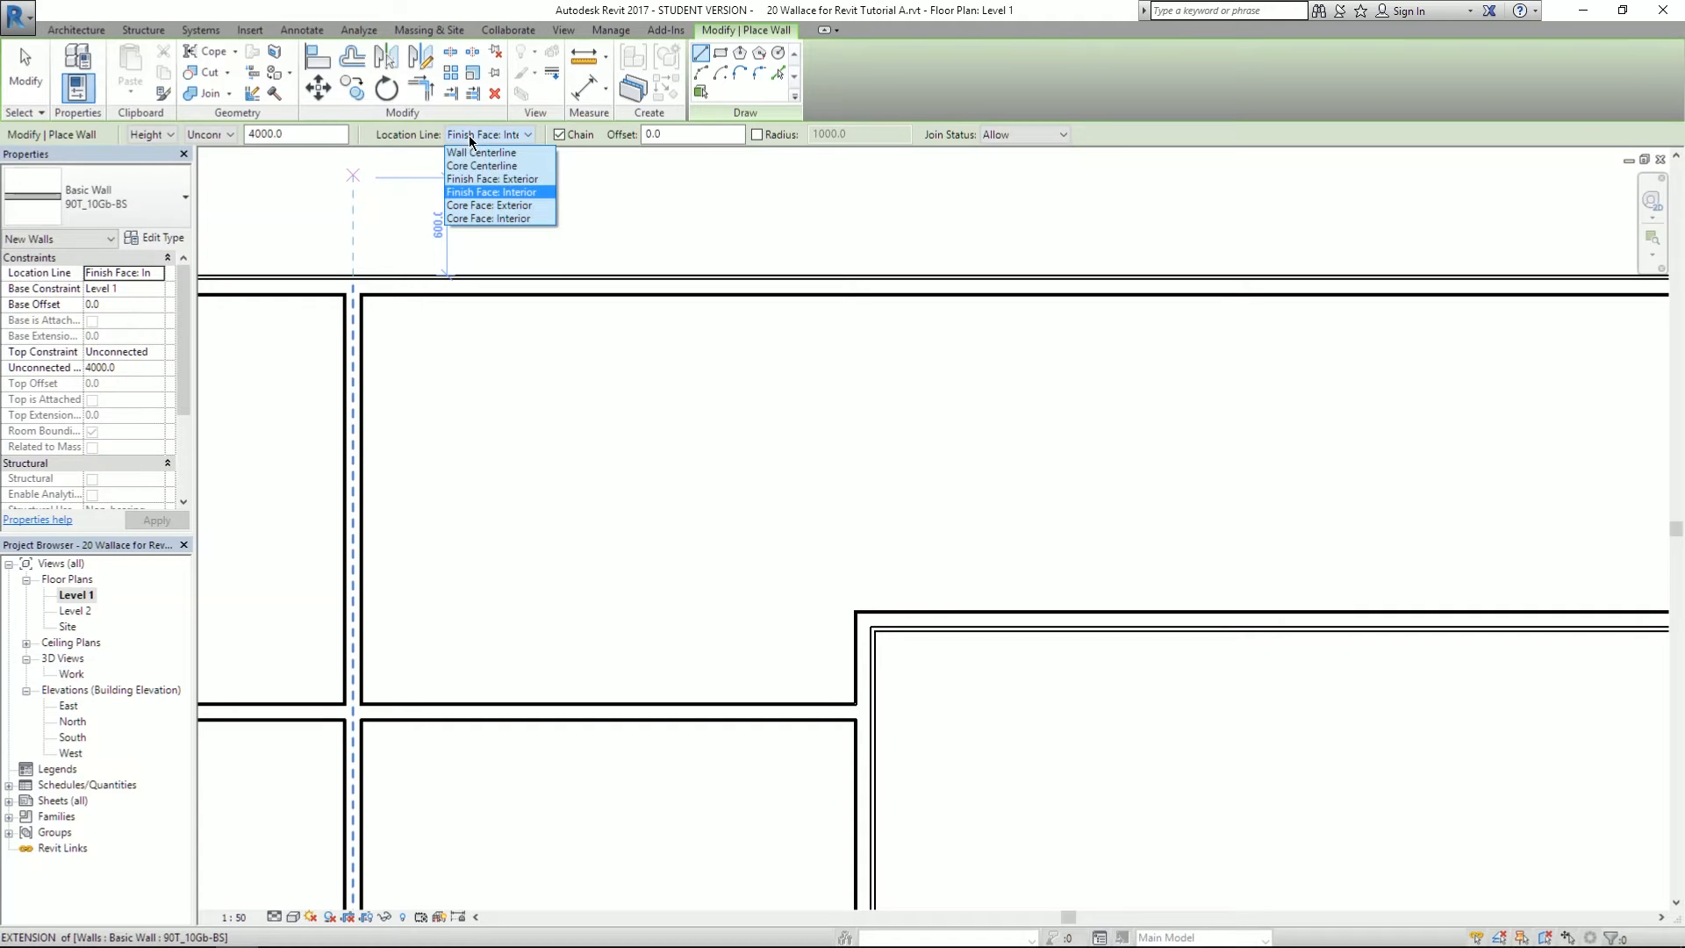
pyautogui.click(481, 185)
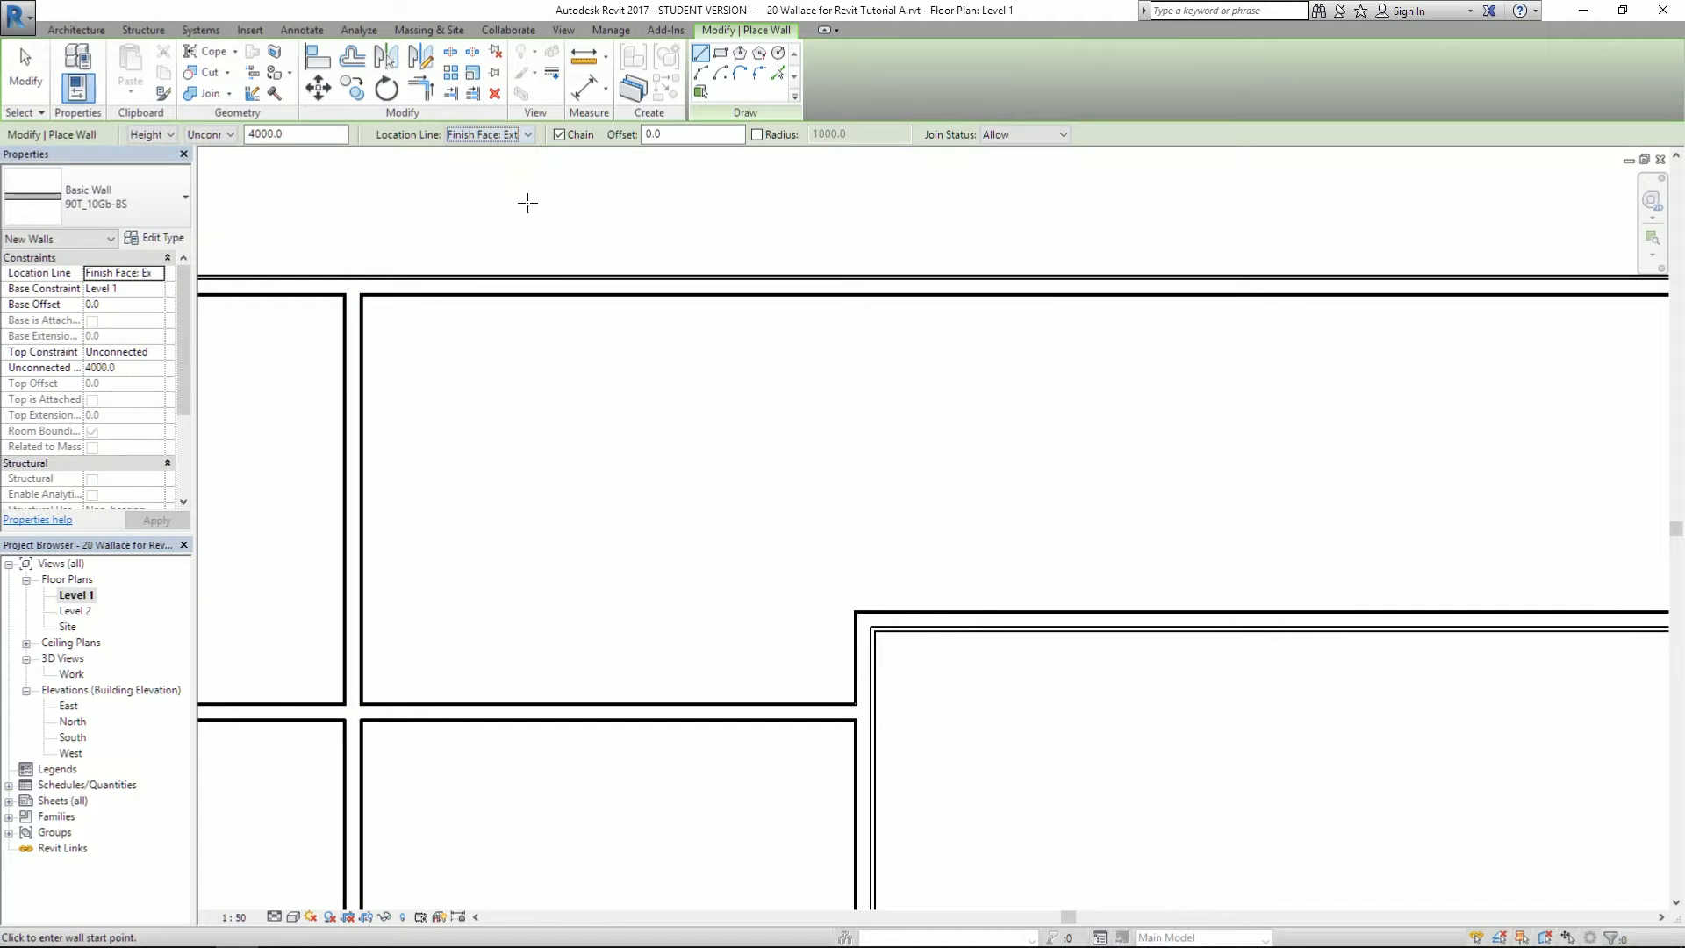
pyautogui.click(856, 606)
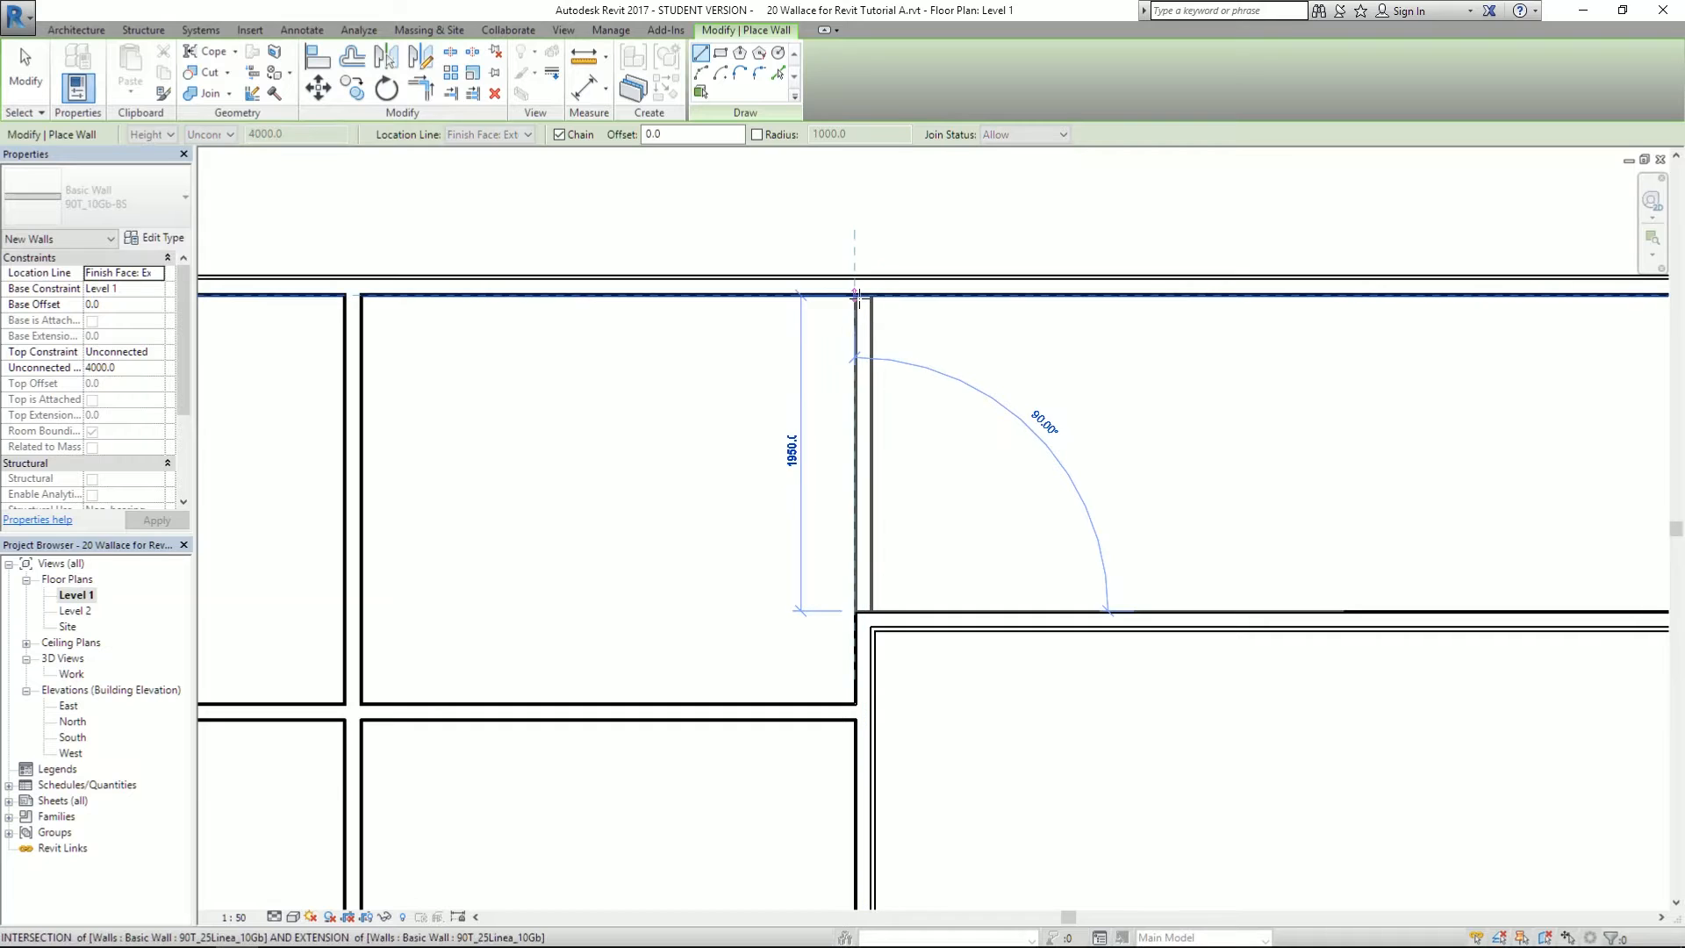
pyautogui.click(855, 294)
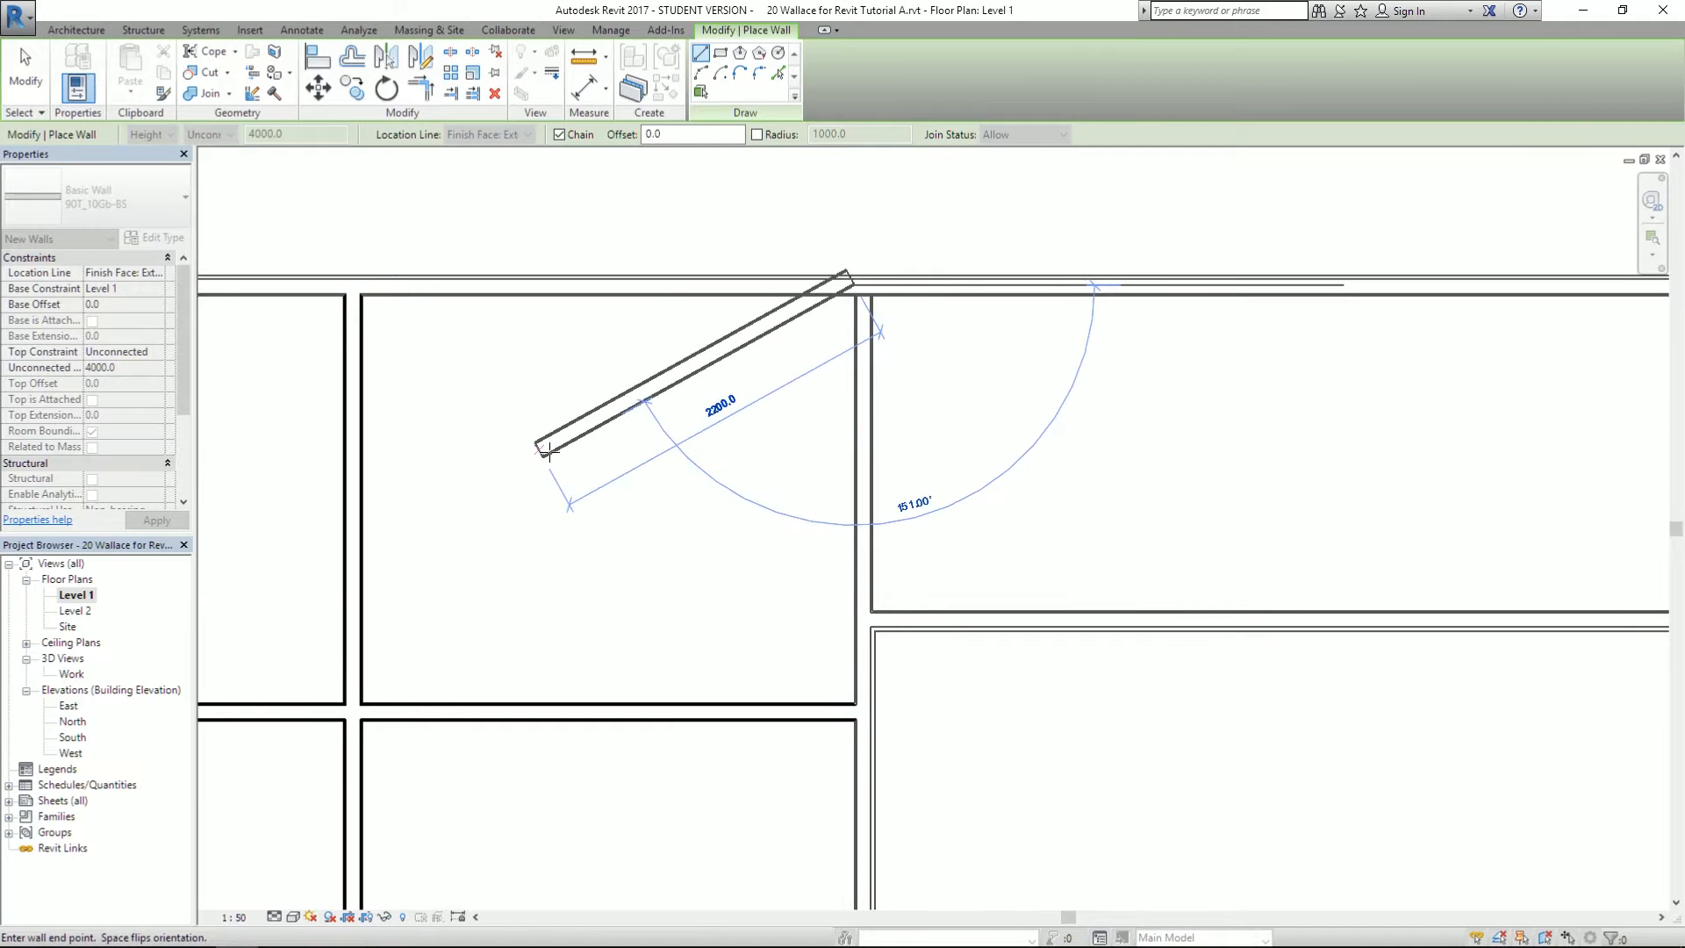
pyautogui.press('Escape')
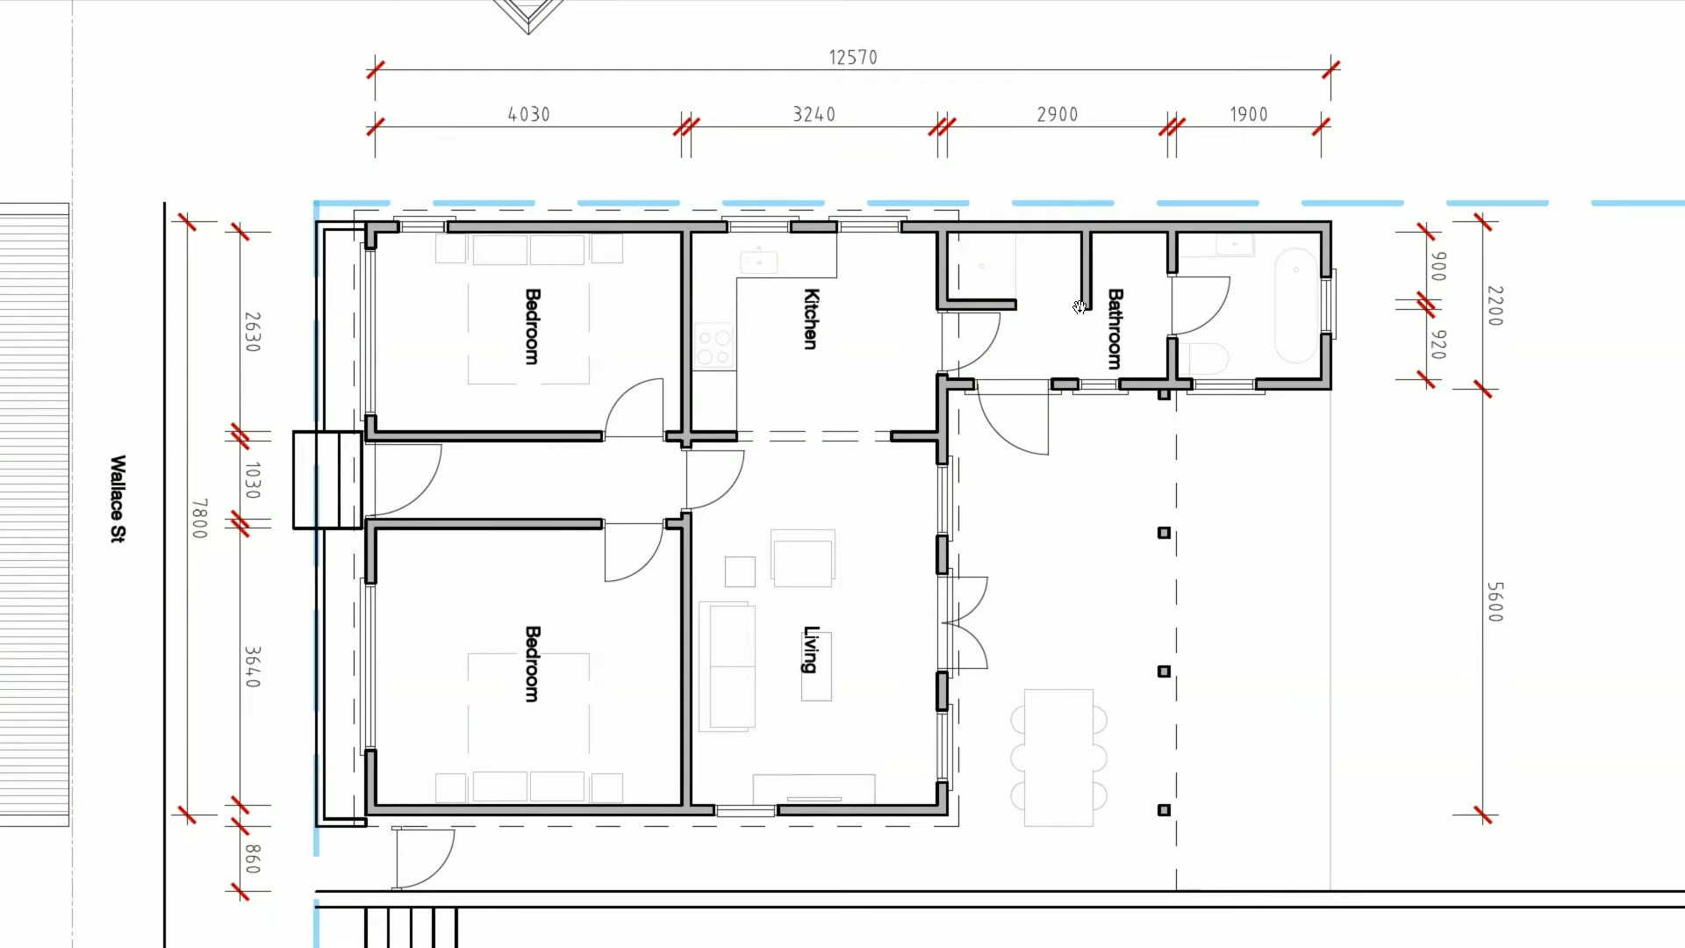
# - Draw a 1300 stub partition wall down from the top wall
pyautogui.hotkey('alt', 'Tab')
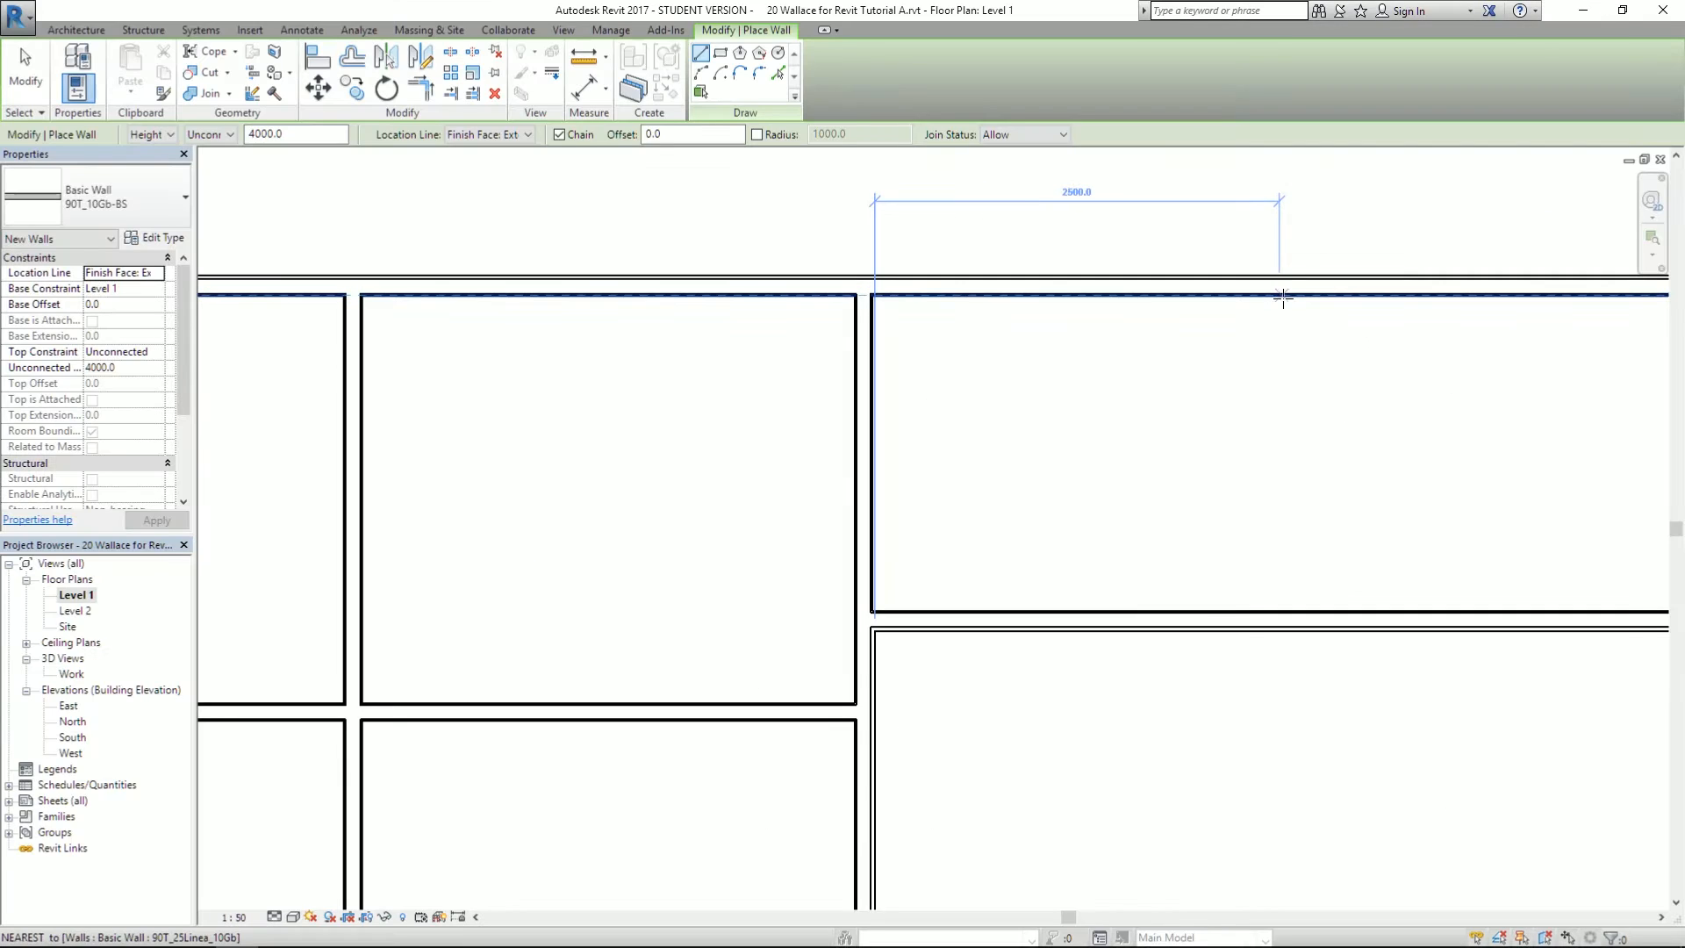
pyautogui.click(1284, 298)
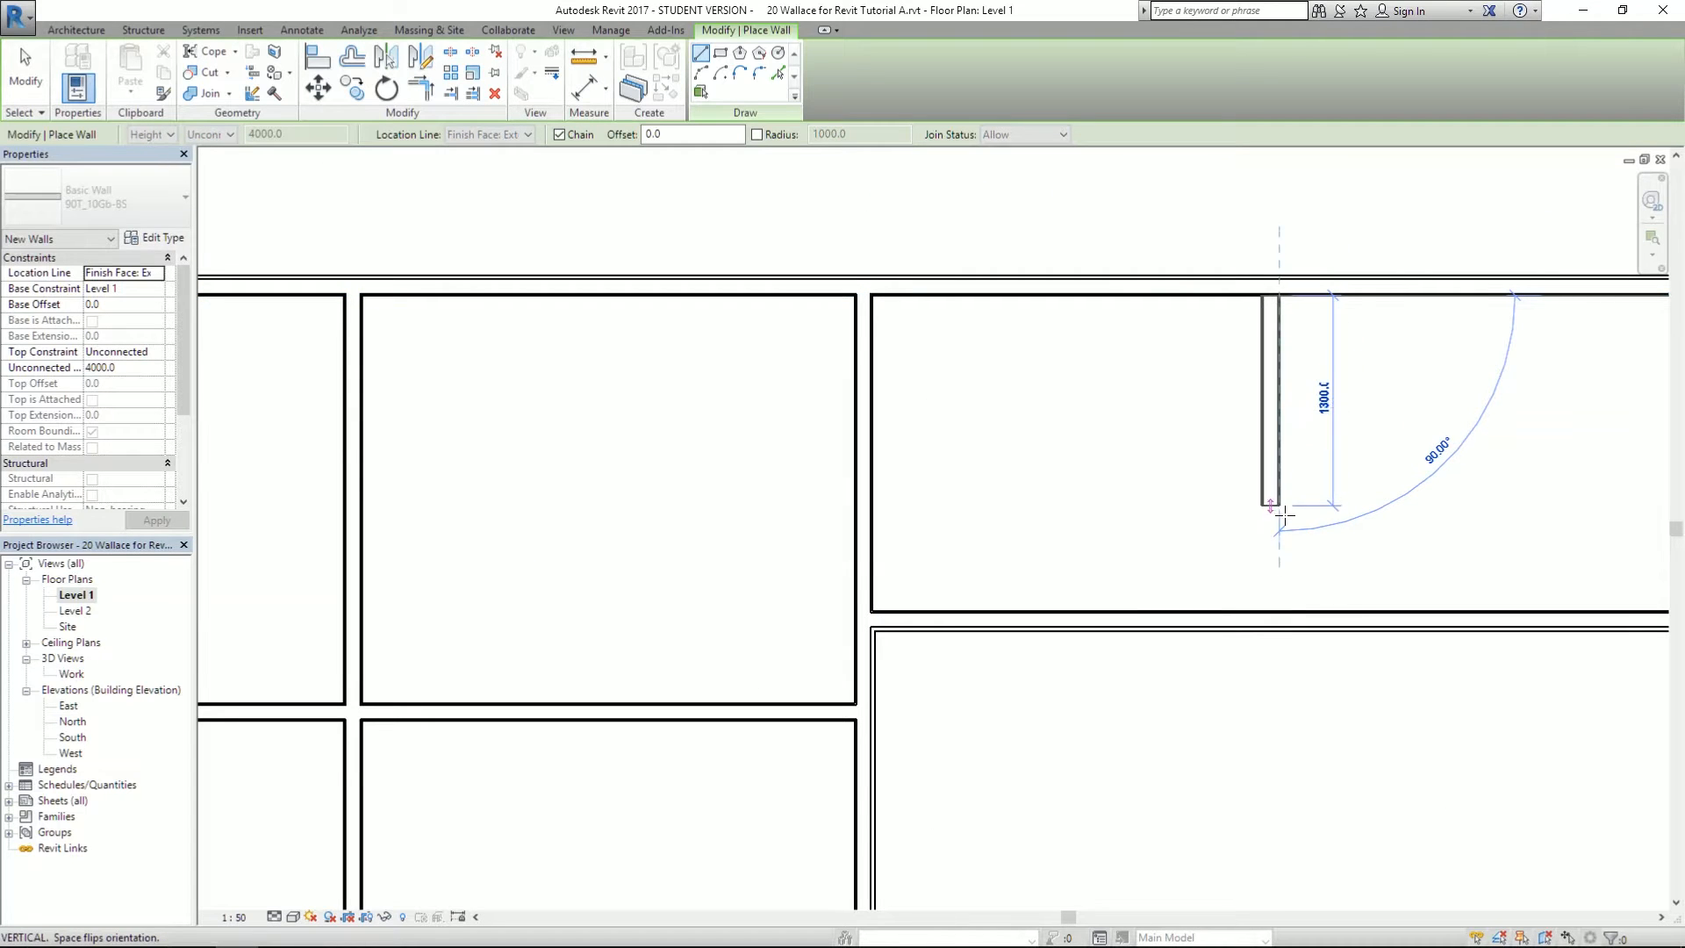
pyautogui.click(1284, 474)
pyautogui.press('Escape')
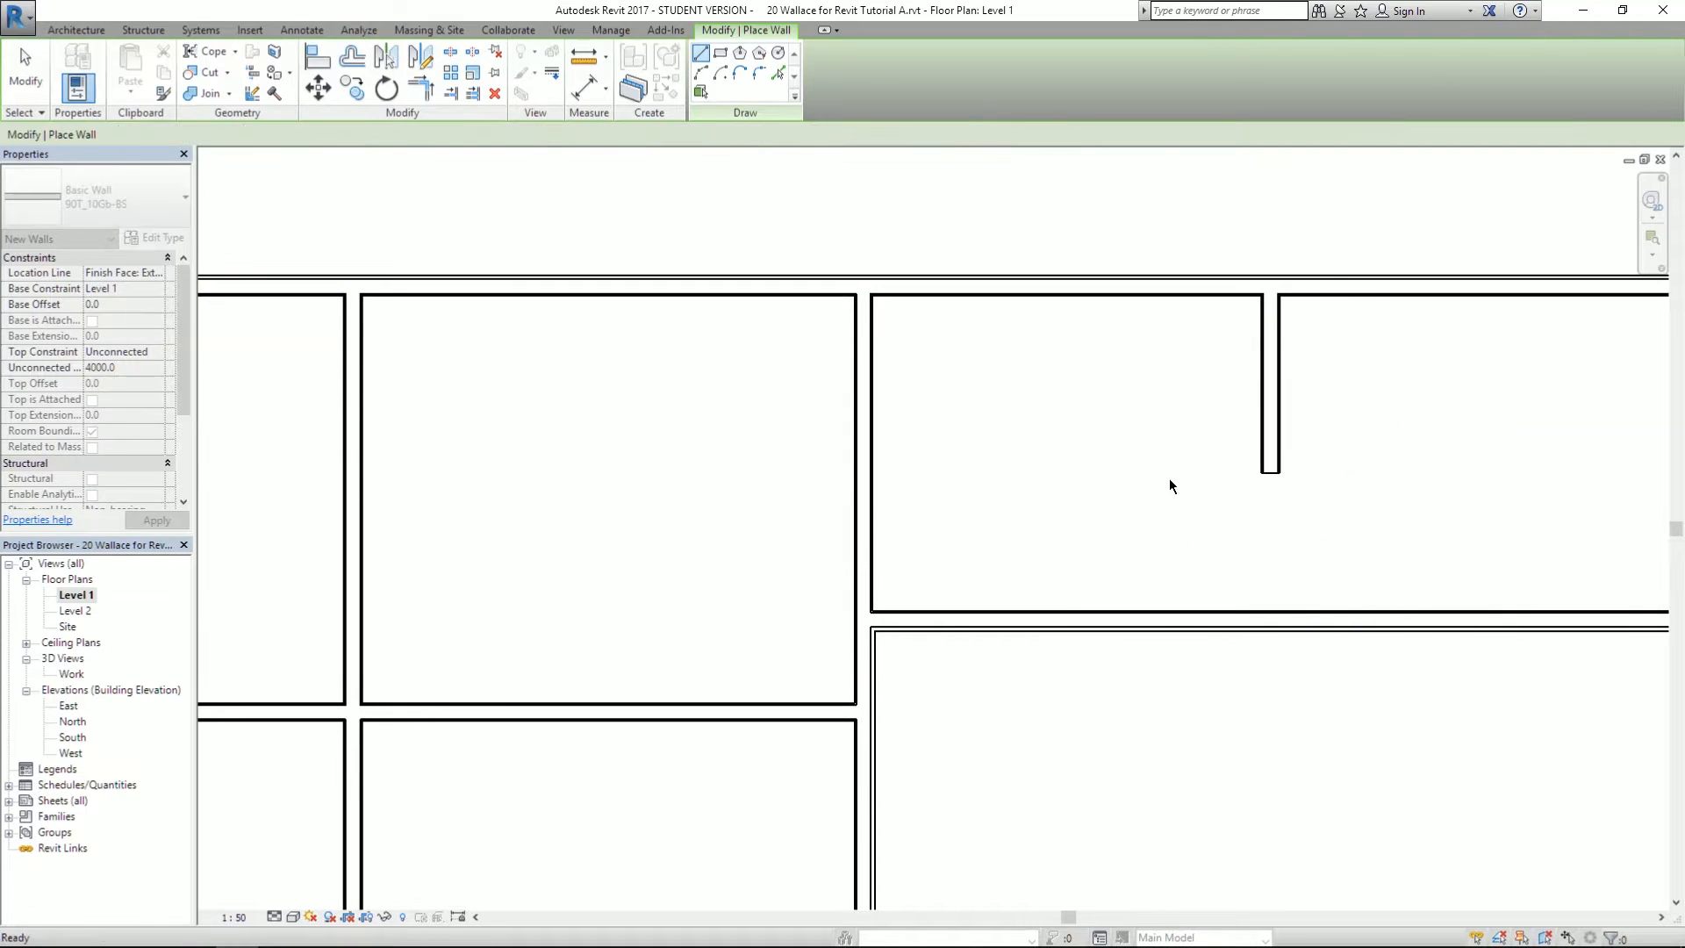
# - Draw a vertical wall from top to bottom splitting the top-right wing's room
pyautogui.hotkey('alt', 'Tab')
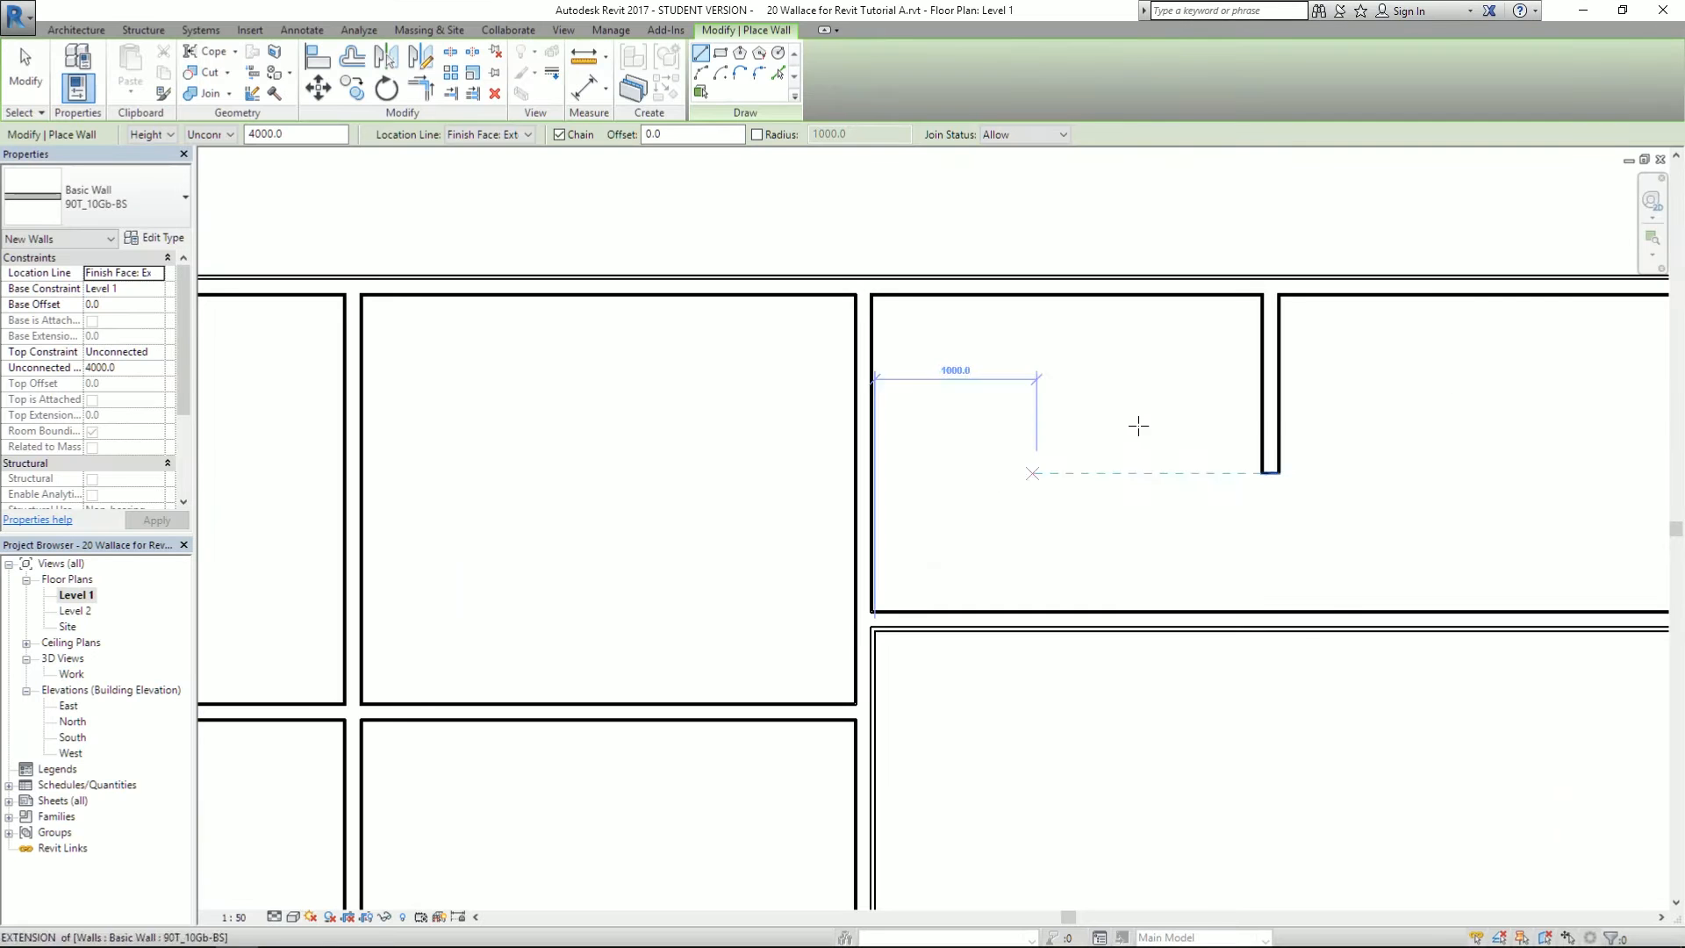
pyautogui.click(1189, 414)
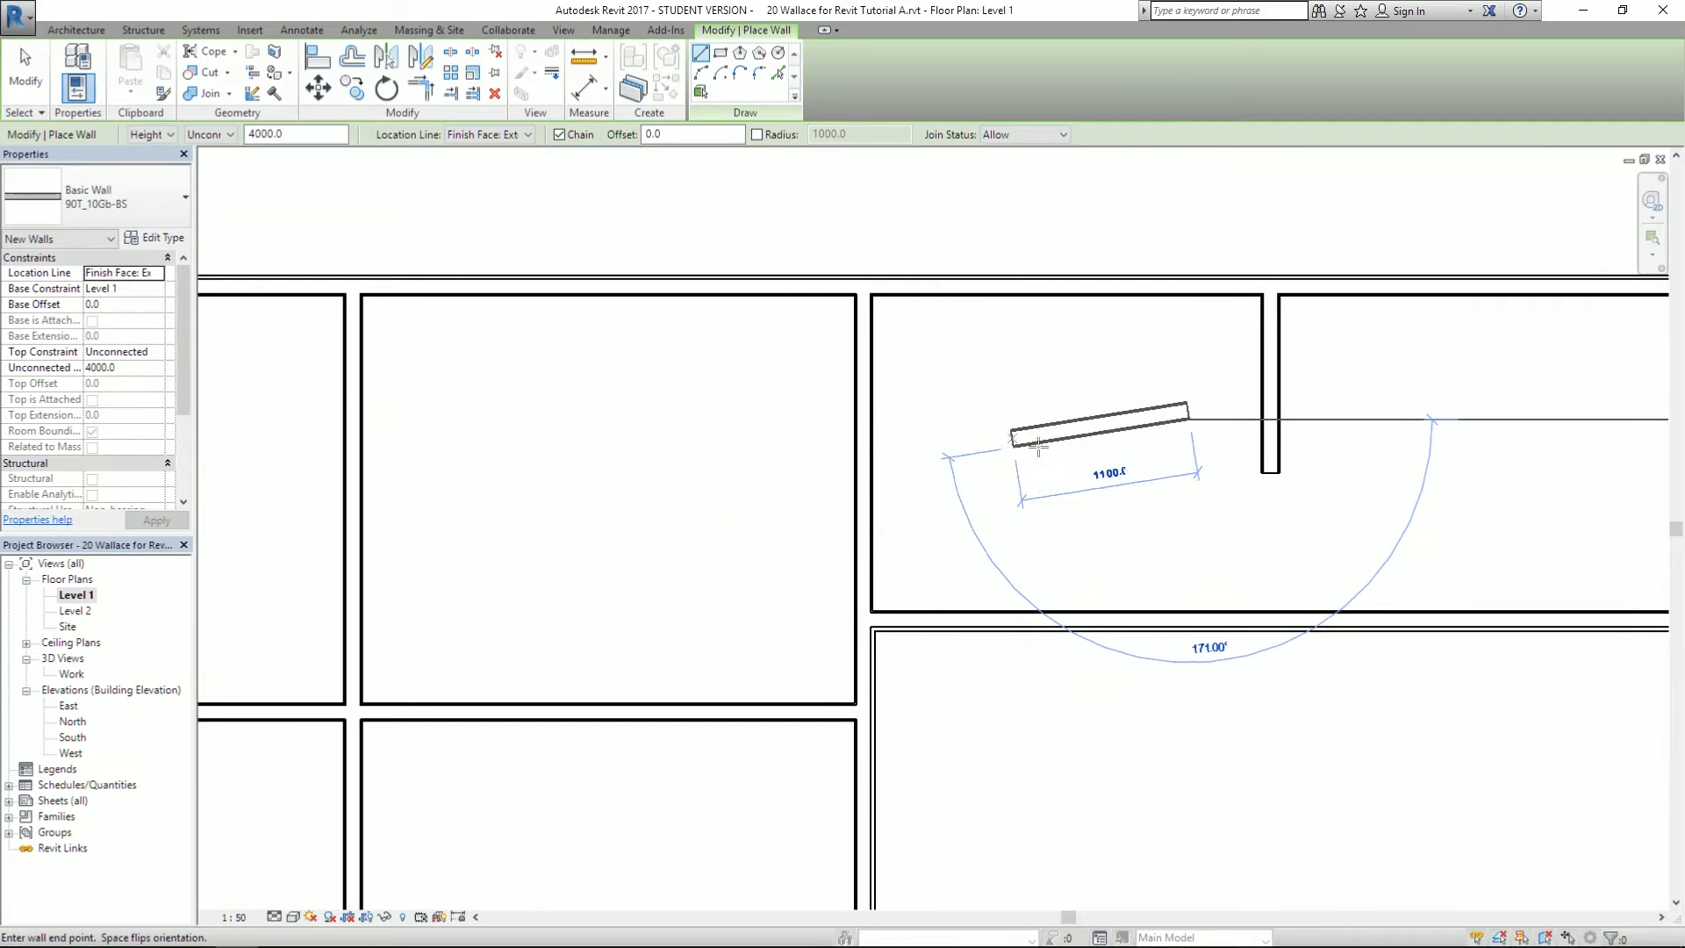
pyautogui.moveTo(1115, 468); pyautogui.dragTo(797, 509, button='middle')
pyautogui.moveTo(973, 559); pyautogui.dragTo(976, 546, button='middle')
pyautogui.press('Escape')
pyautogui.press('Escape')
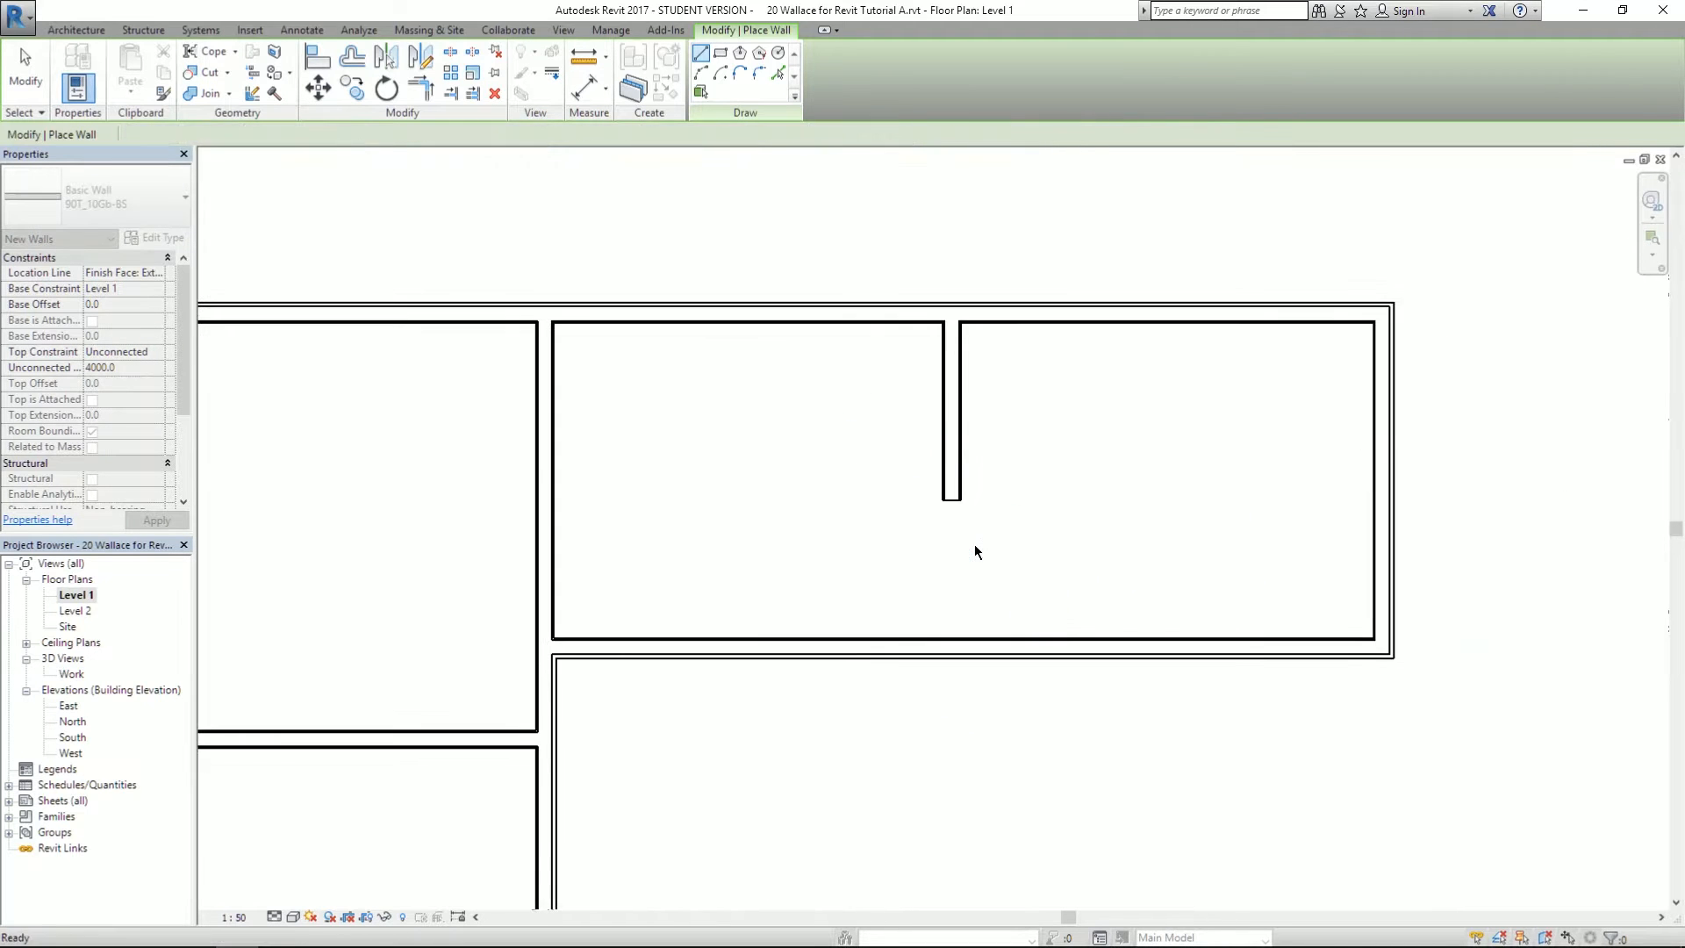
pyautogui.click(1116, 326)
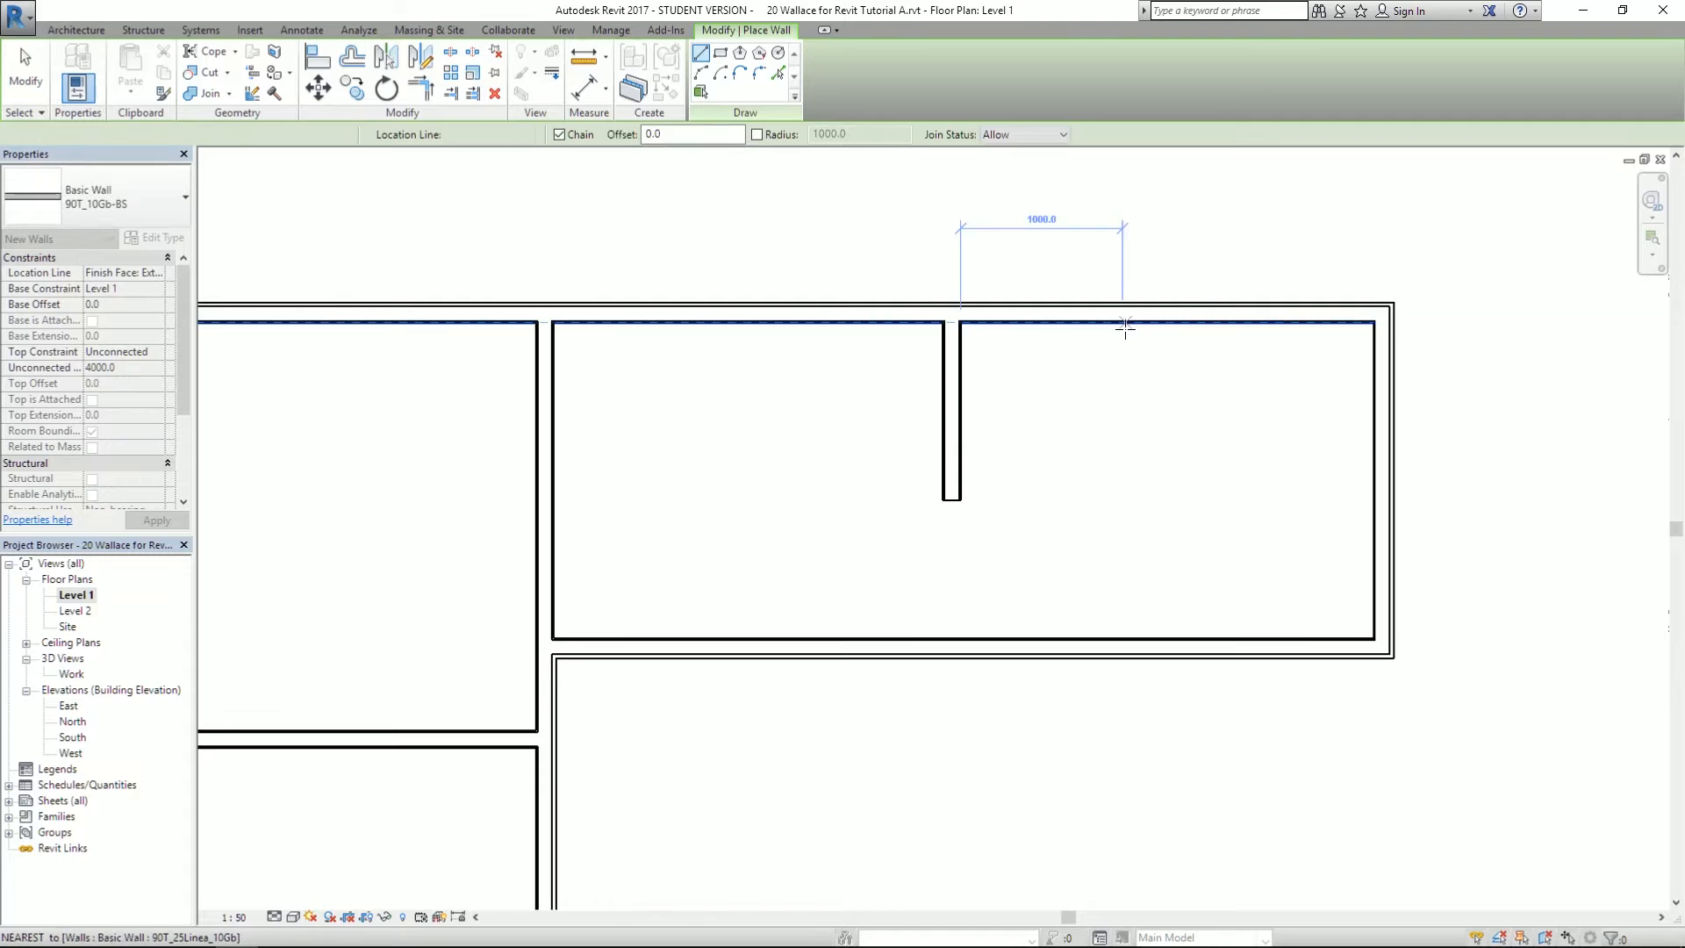
pyautogui.click(1119, 635)
pyautogui.press('Escape')
pyautogui.press('Escape')
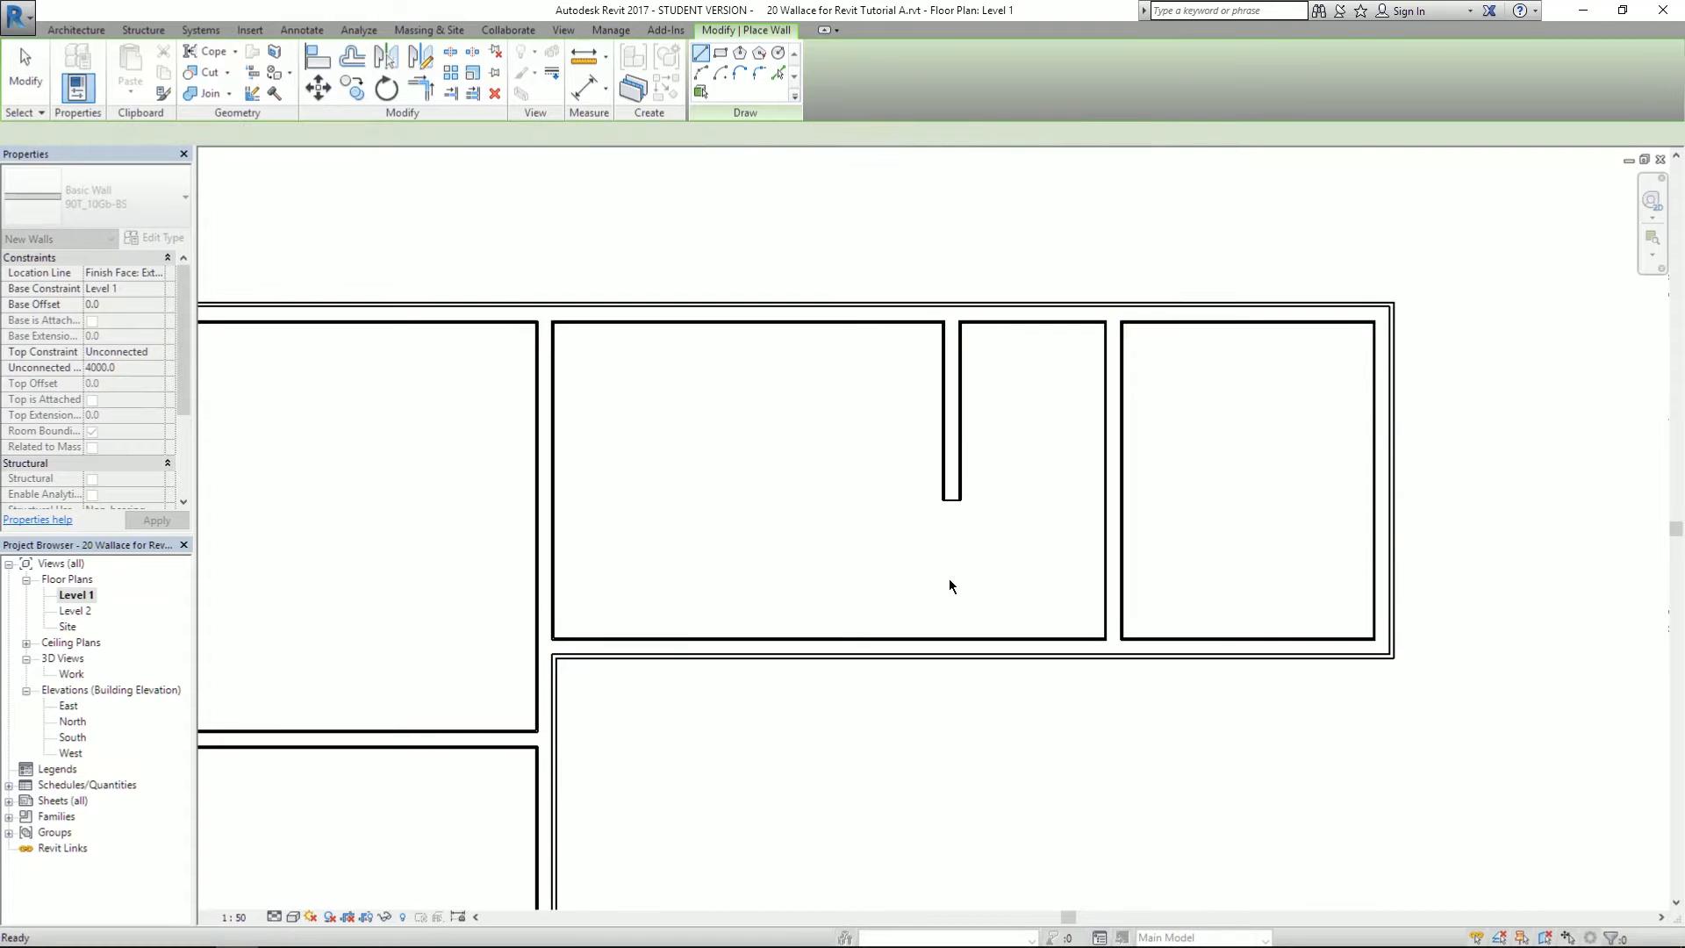
pyautogui.scroll(-4, 1281, 369)
pyautogui.moveTo(1177, 640); pyautogui.dragTo(1111, 536, button='middle')
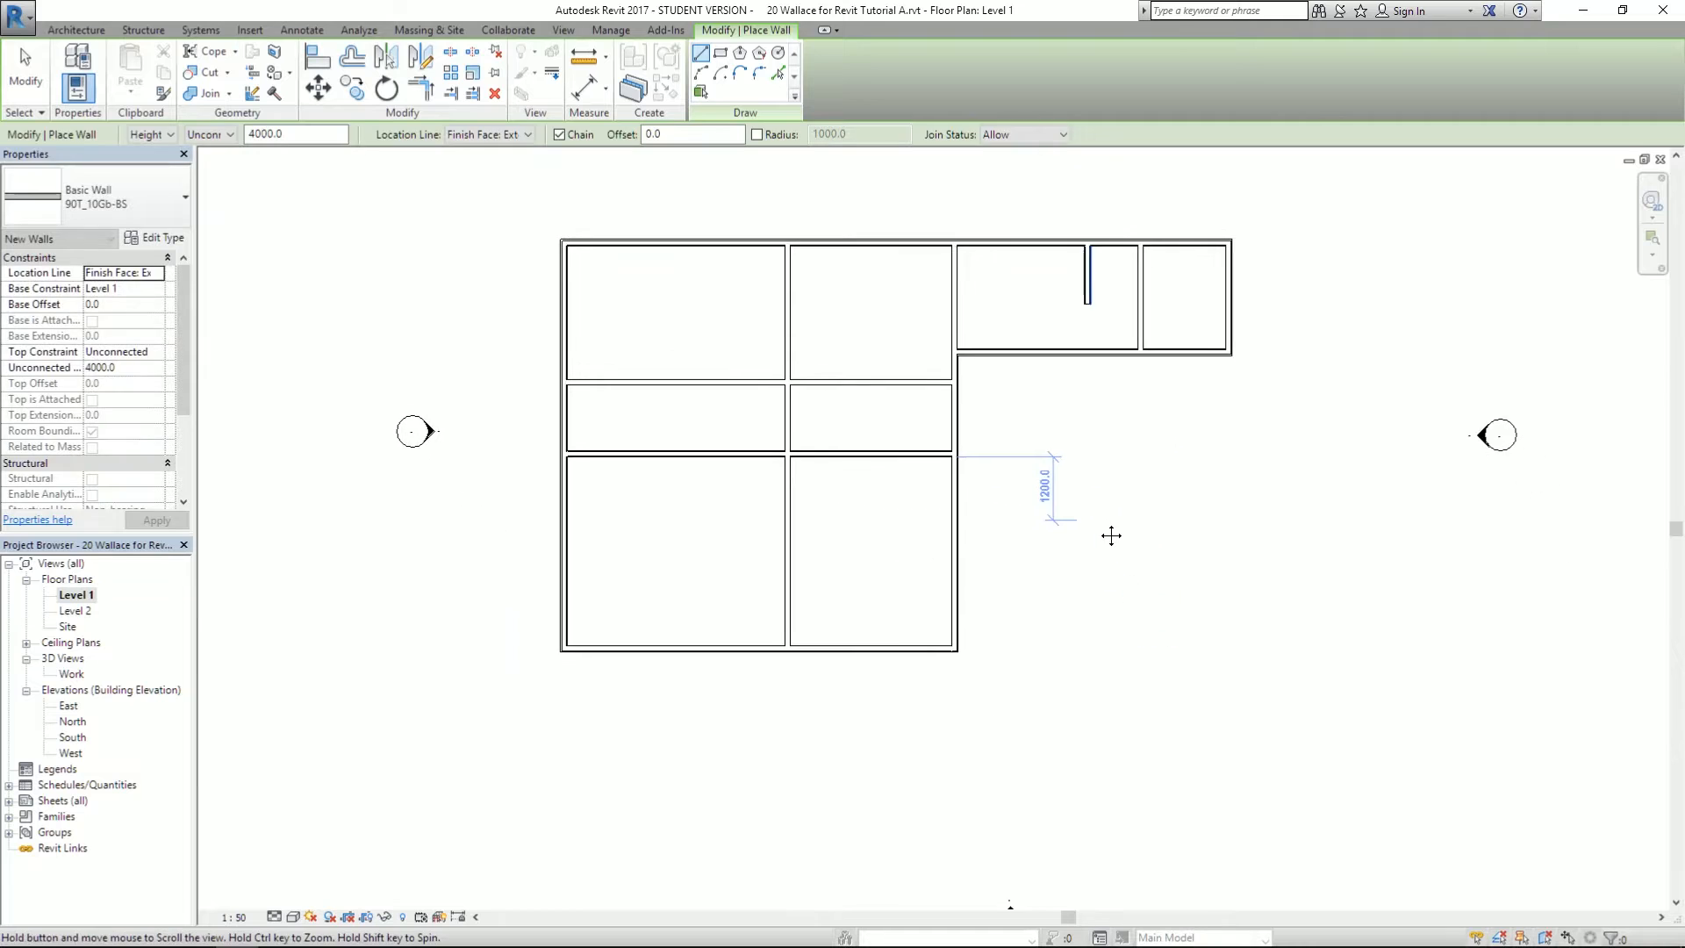
# - Move the wall between the left and middle rooms from 4115.0 to 4030 from the west wall
pyautogui.scroll(3, 802, 272)
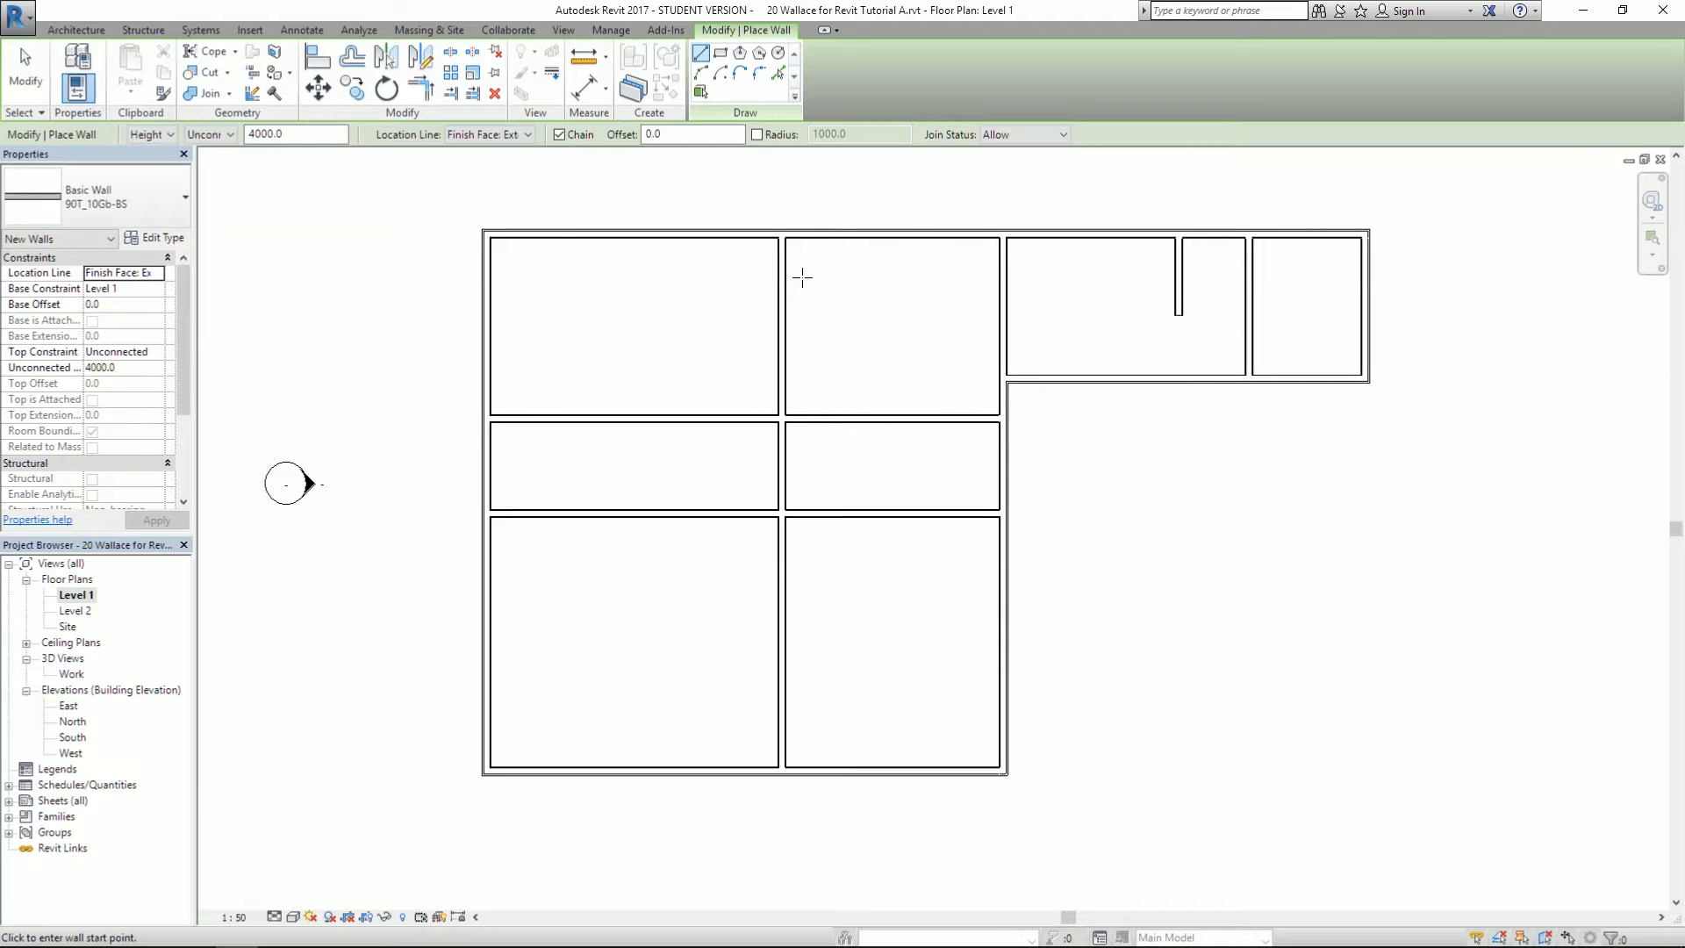
pyautogui.click(26, 69)
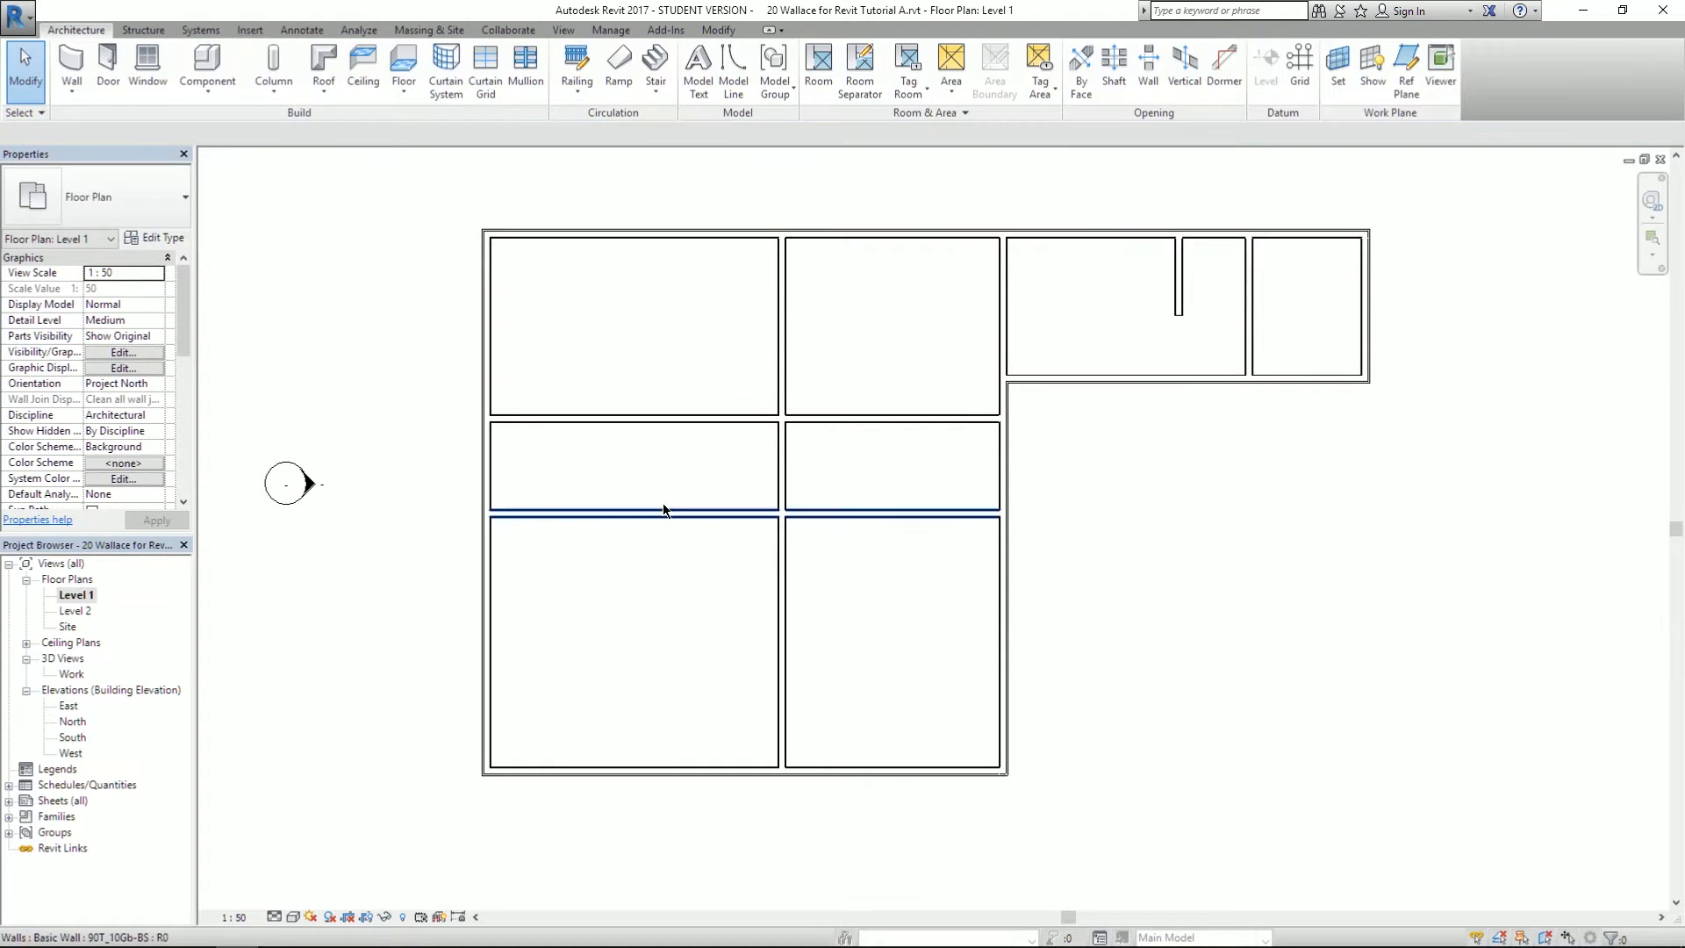
pyautogui.moveTo(890, 309); pyautogui.dragTo(821, 358)
pyautogui.moveTo(923, 317); pyautogui.dragTo(821, 381, button='middle')
pyautogui.scroll(1, 760, 376)
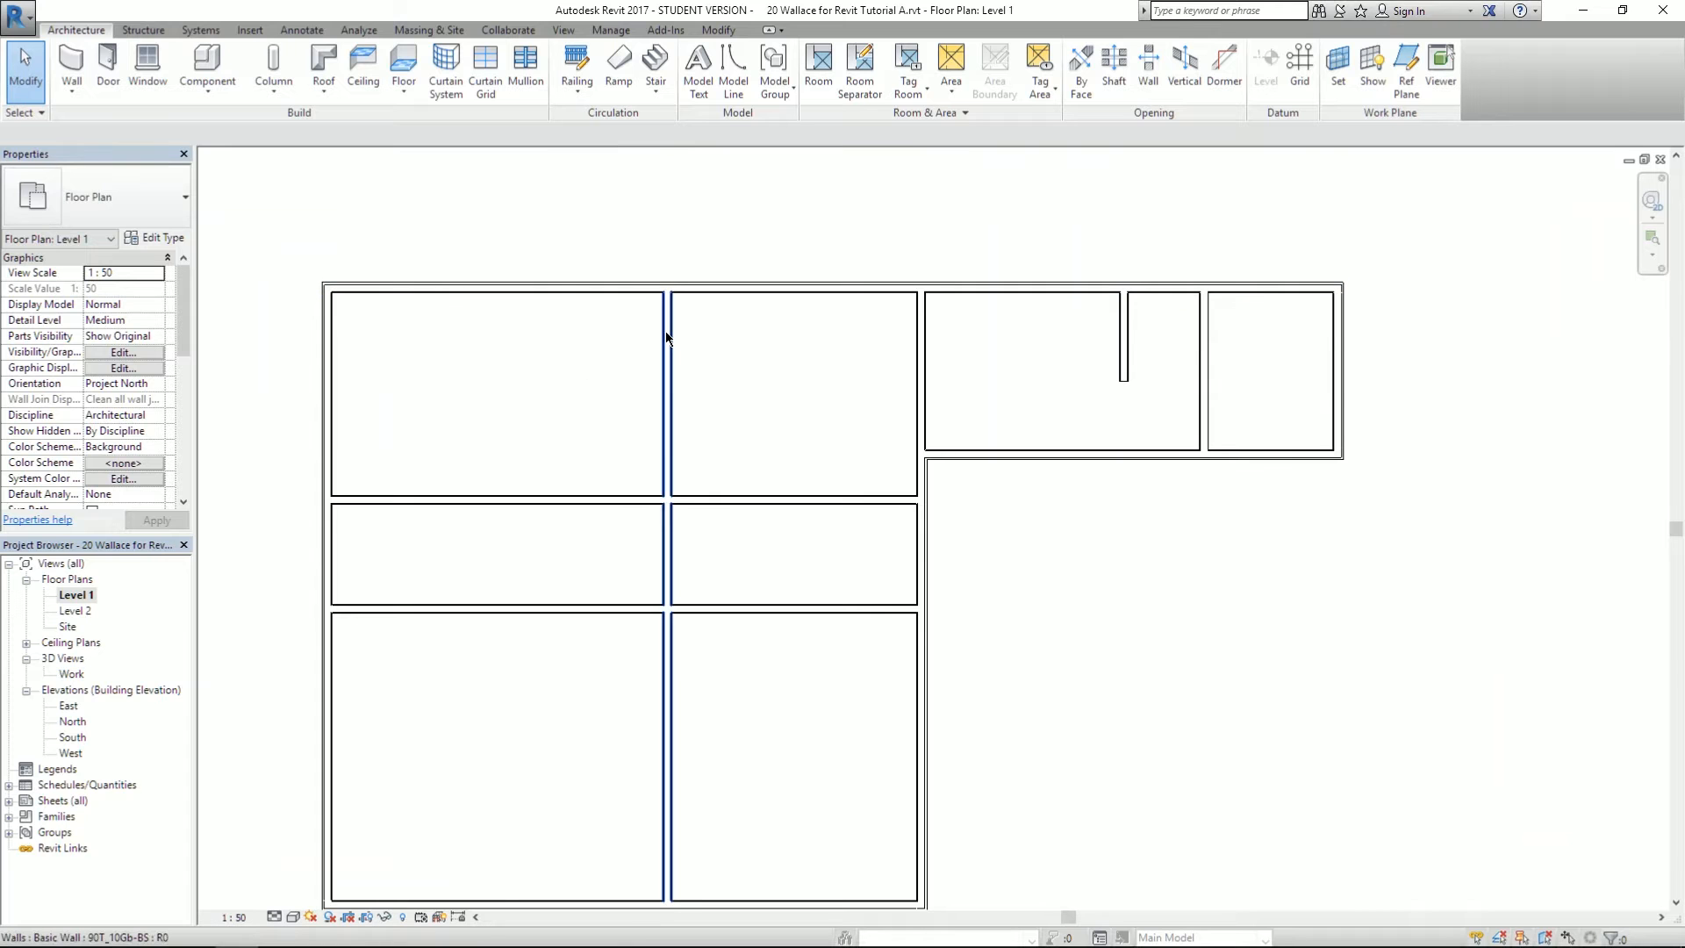
pyautogui.click(666, 333)
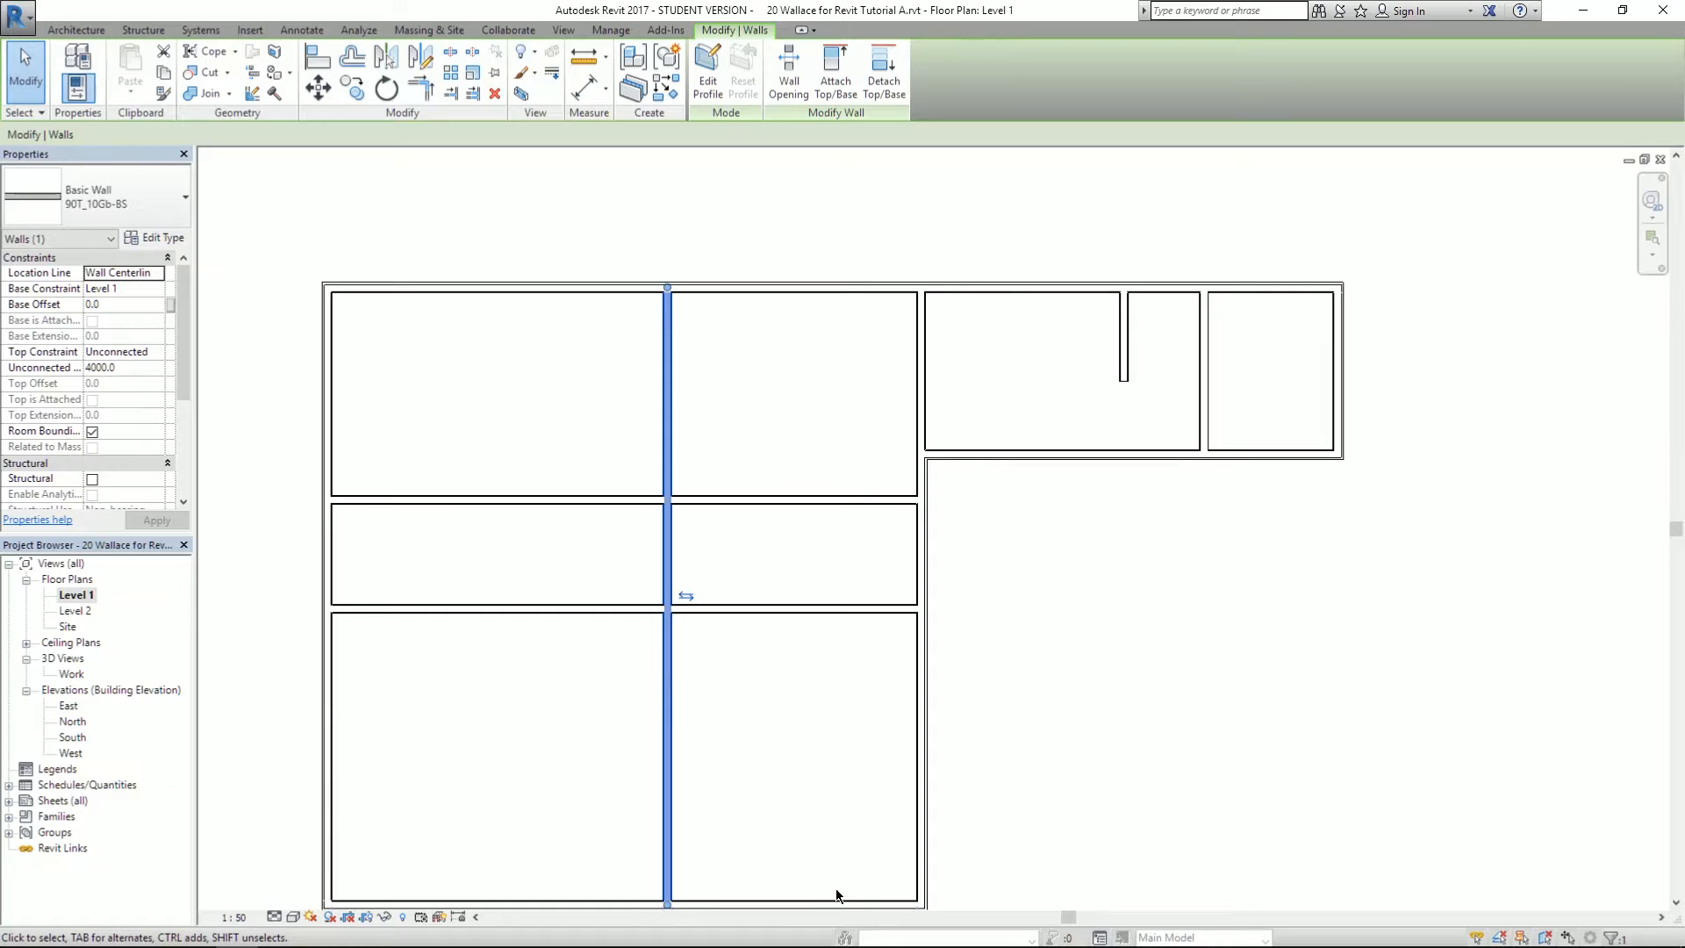
pyautogui.moveTo(867, 754); pyautogui.dragTo(915, 568, button='middle')
pyautogui.moveTo(809, 537); pyautogui.dragTo(809, 555, button='middle')
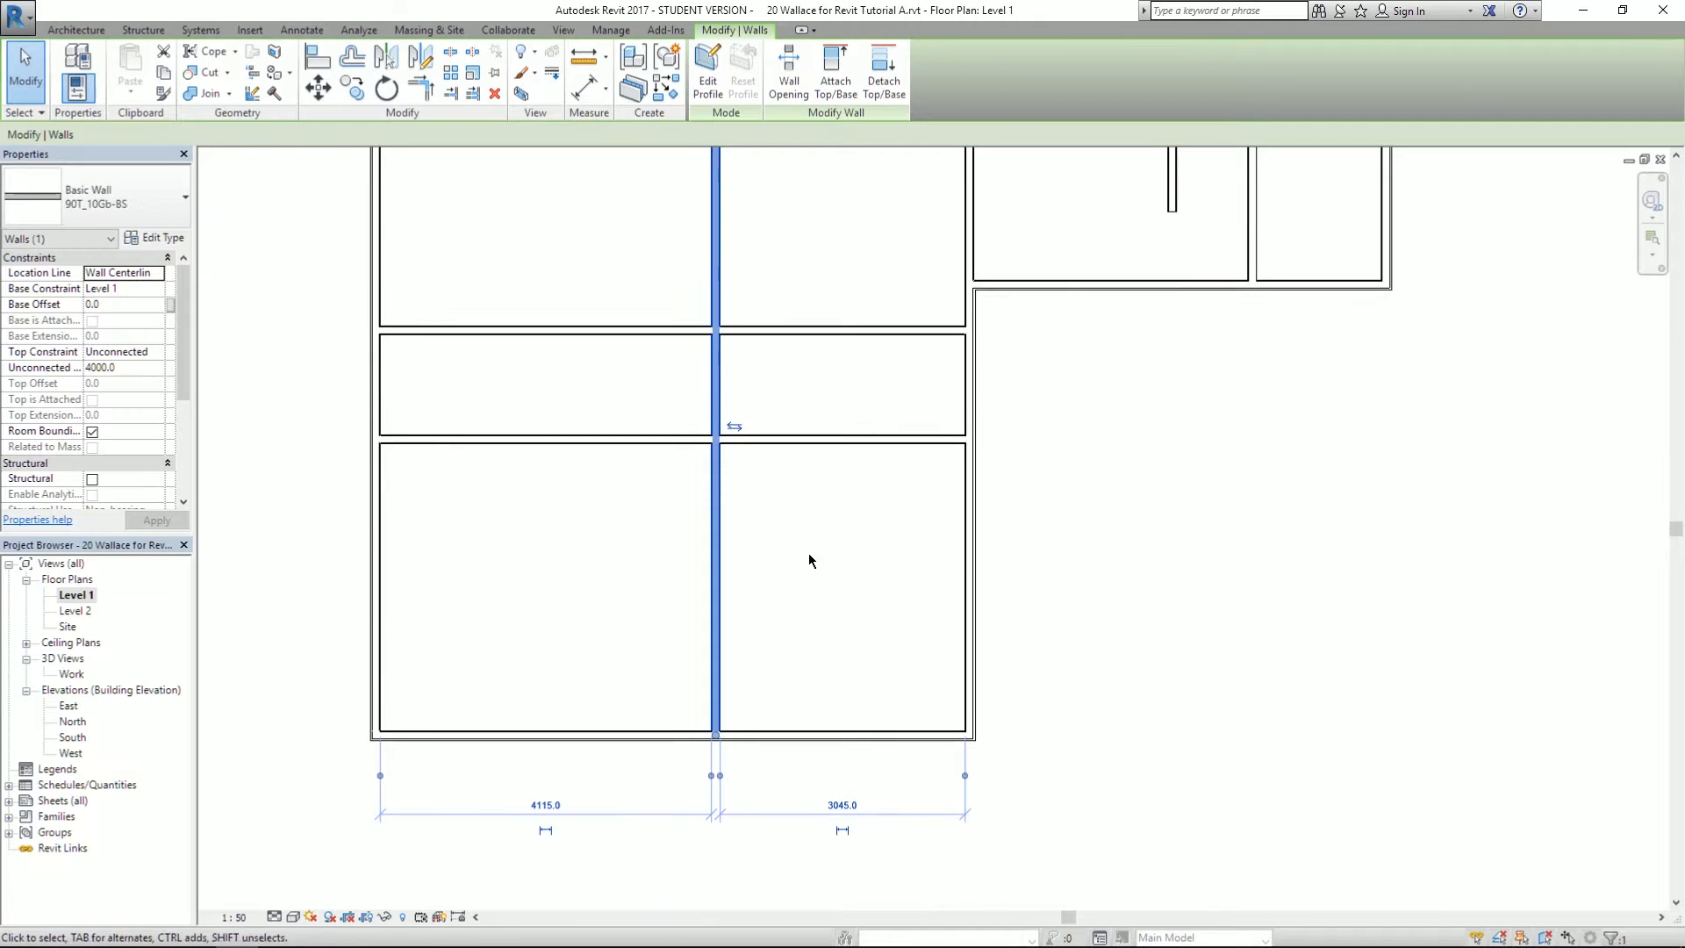
pyautogui.click(545, 805)
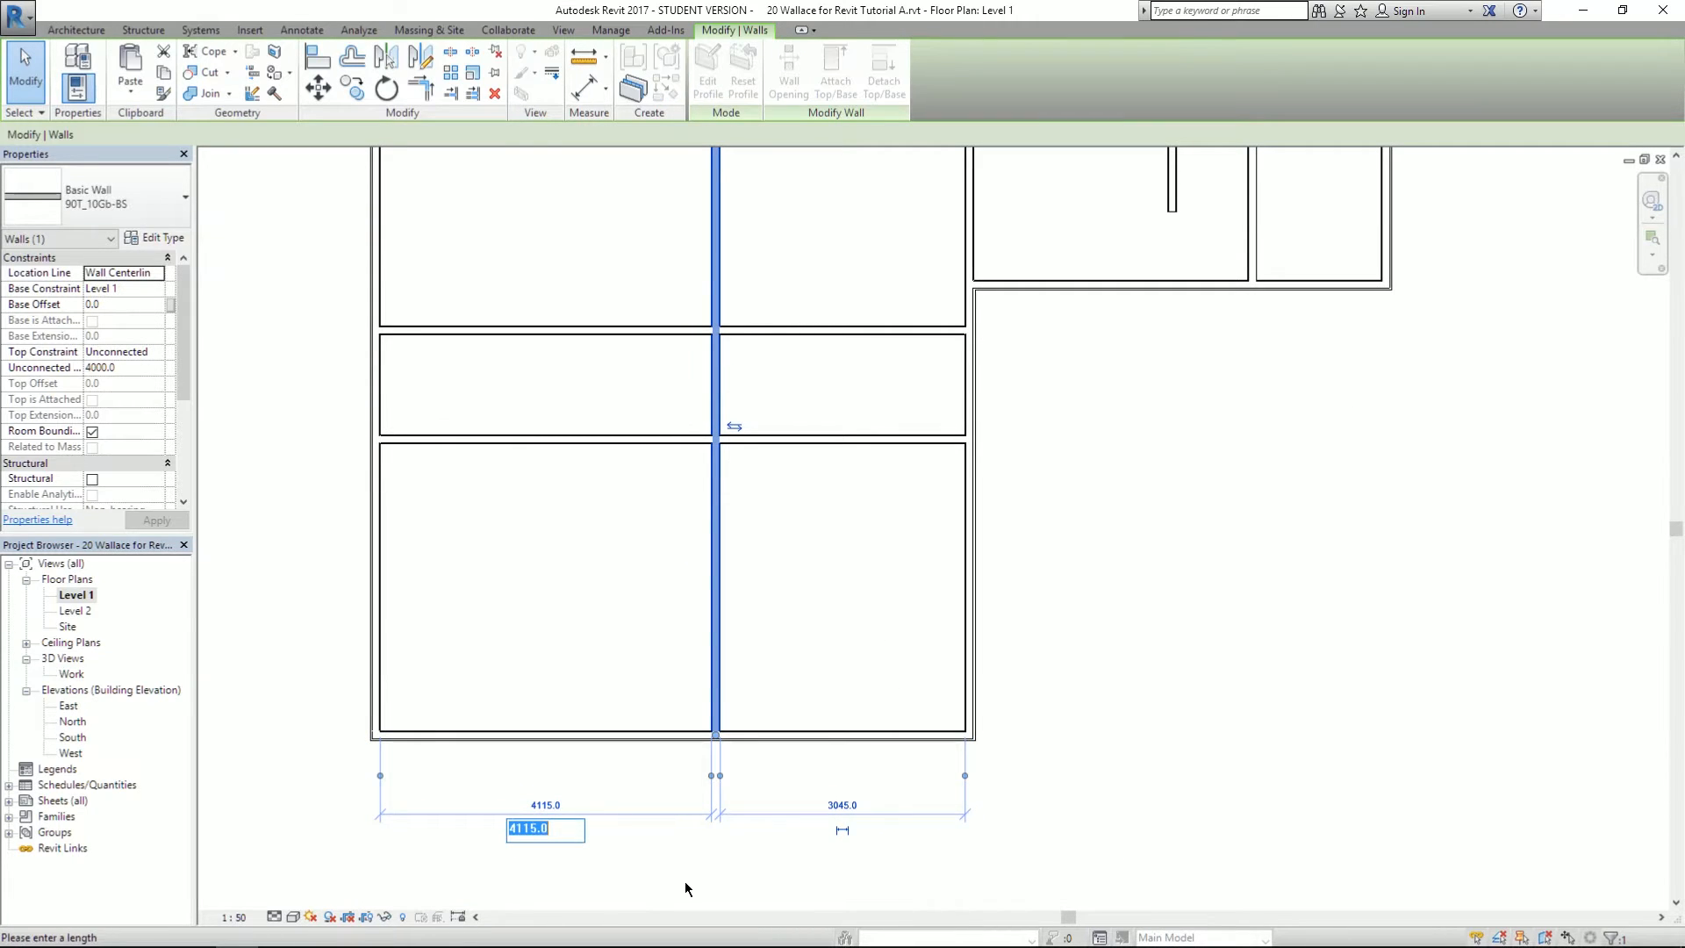
pyautogui.write('4030')
pyautogui.press('Return')
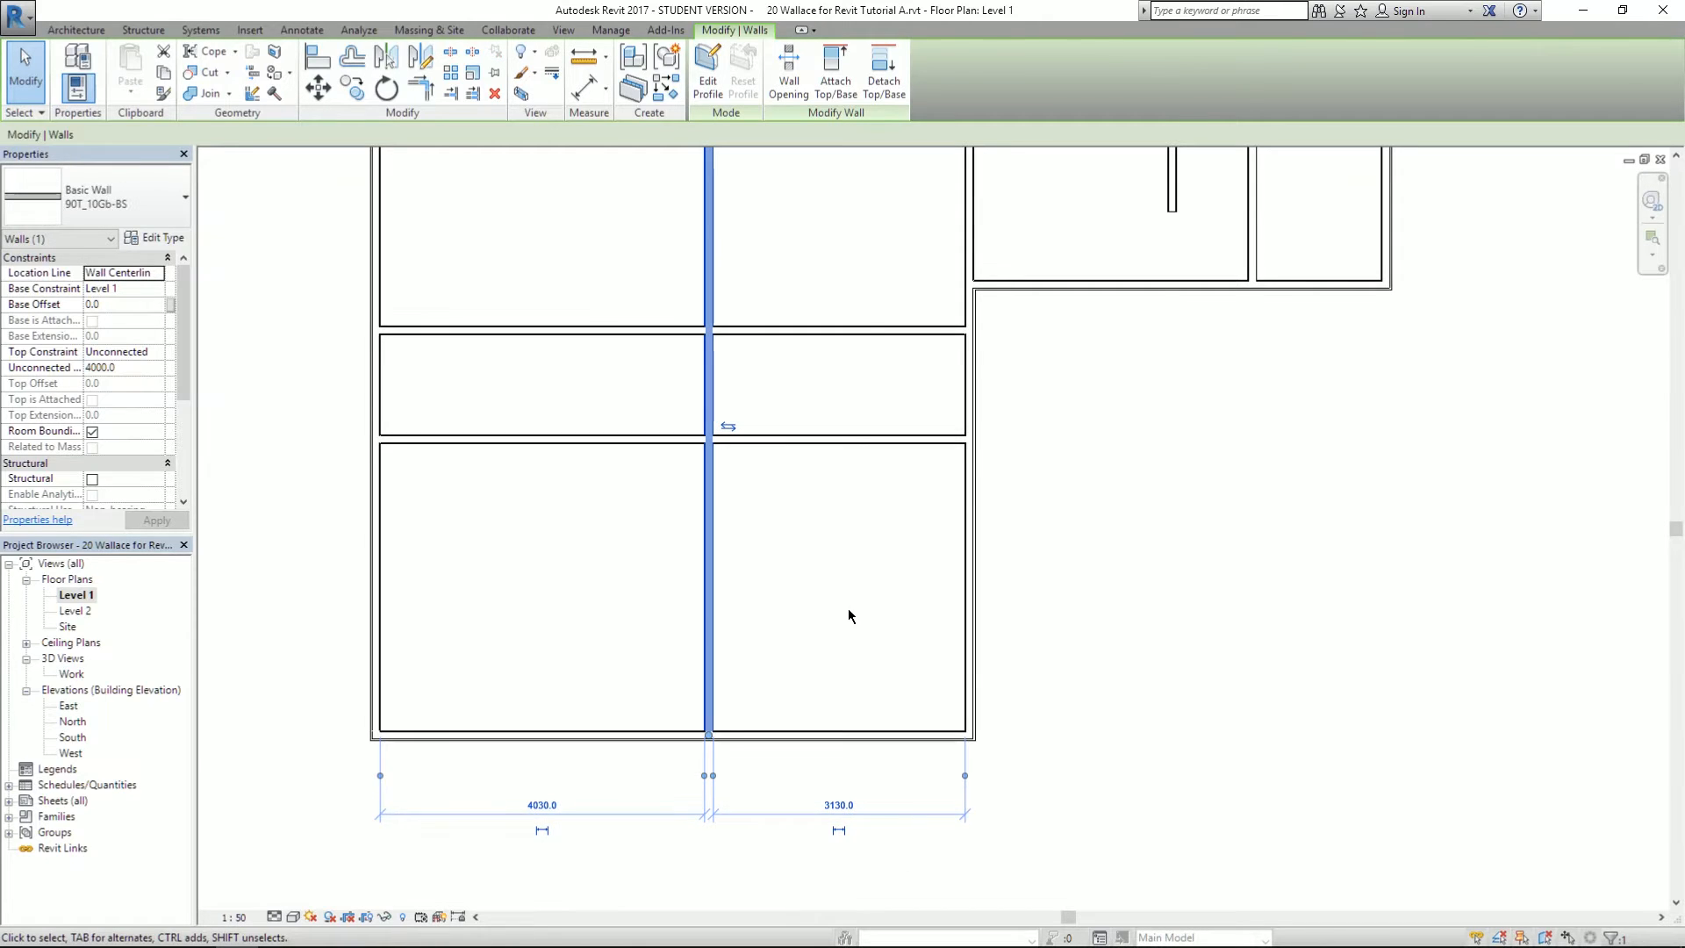
pyautogui.click(848, 608)
# - Compare with the PDF and check the interior wall's and lower block's right wall's dimensions
pyautogui.hotkey('alt', 'Tab')
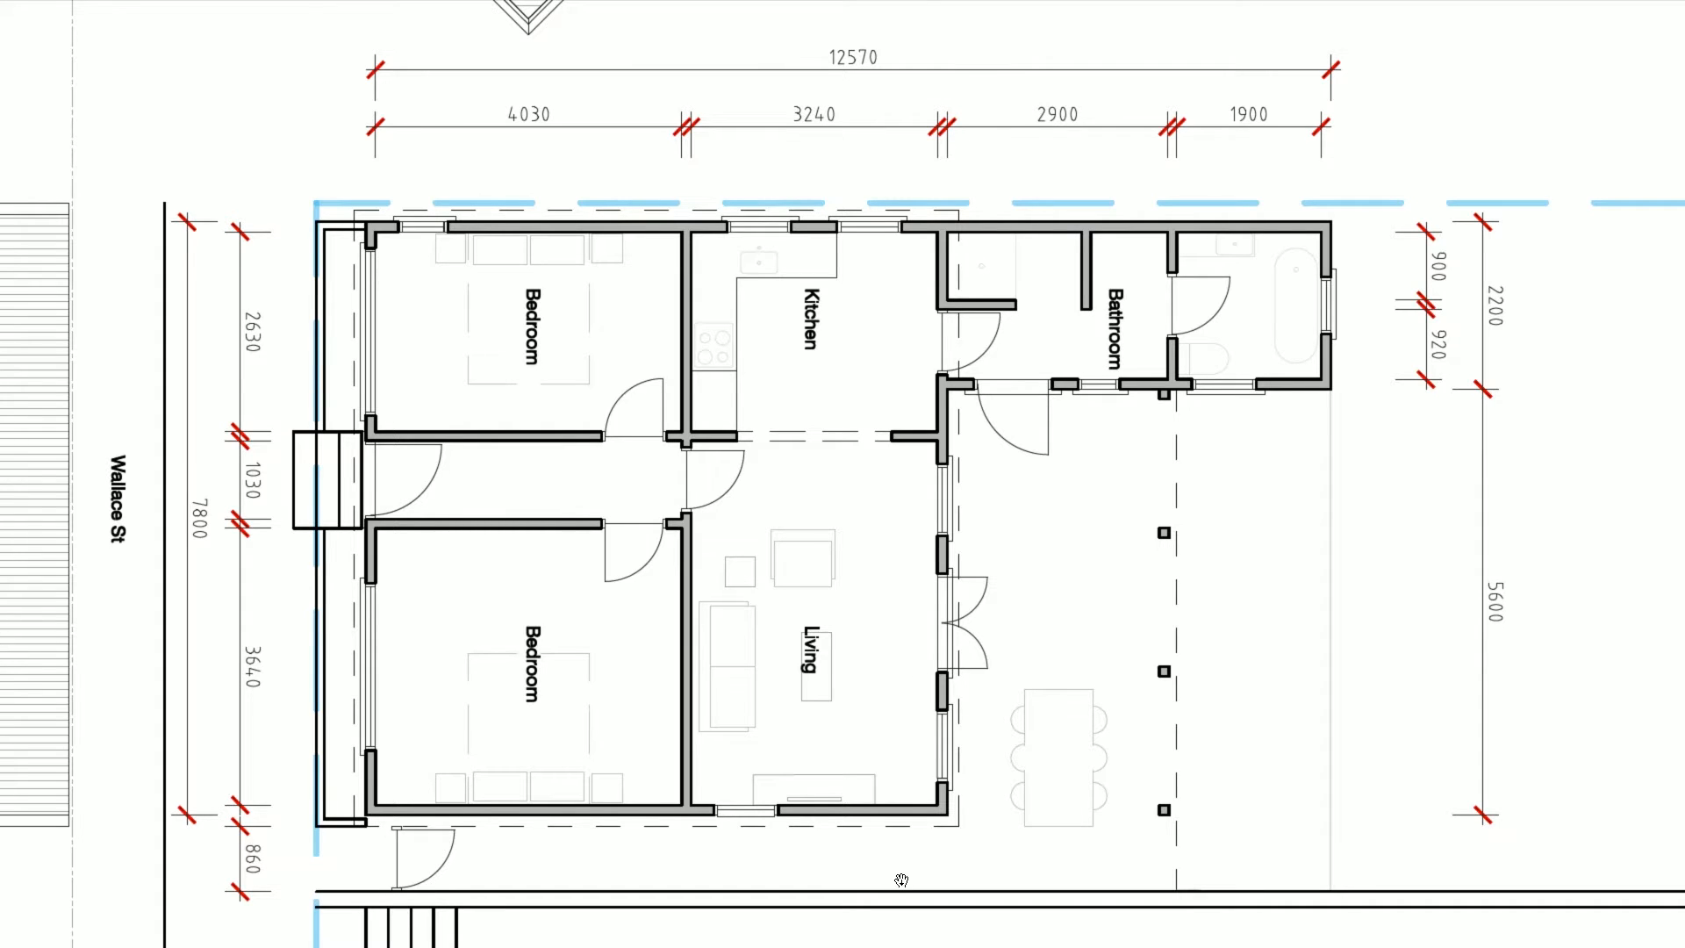
pyautogui.hotkey('alt', 'Tab')
pyautogui.moveTo(806, 301); pyautogui.dragTo(812, 351, button='middle')
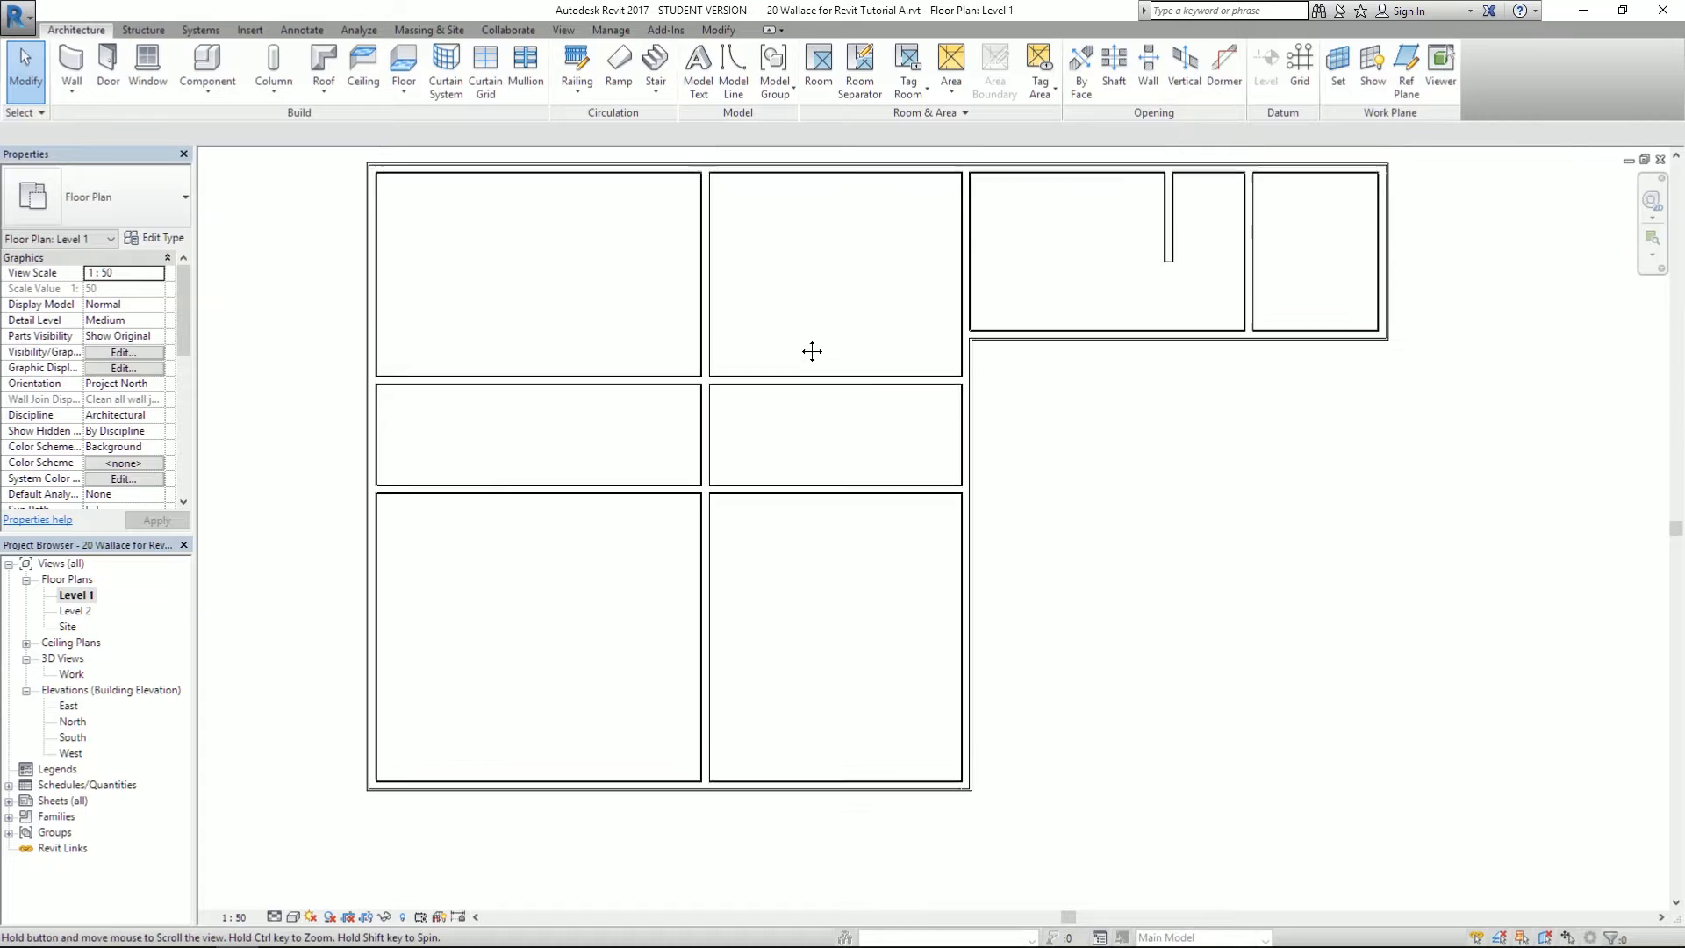
pyautogui.moveTo(822, 275); pyautogui.dragTo(825, 246, button='middle')
pyautogui.click(708, 218)
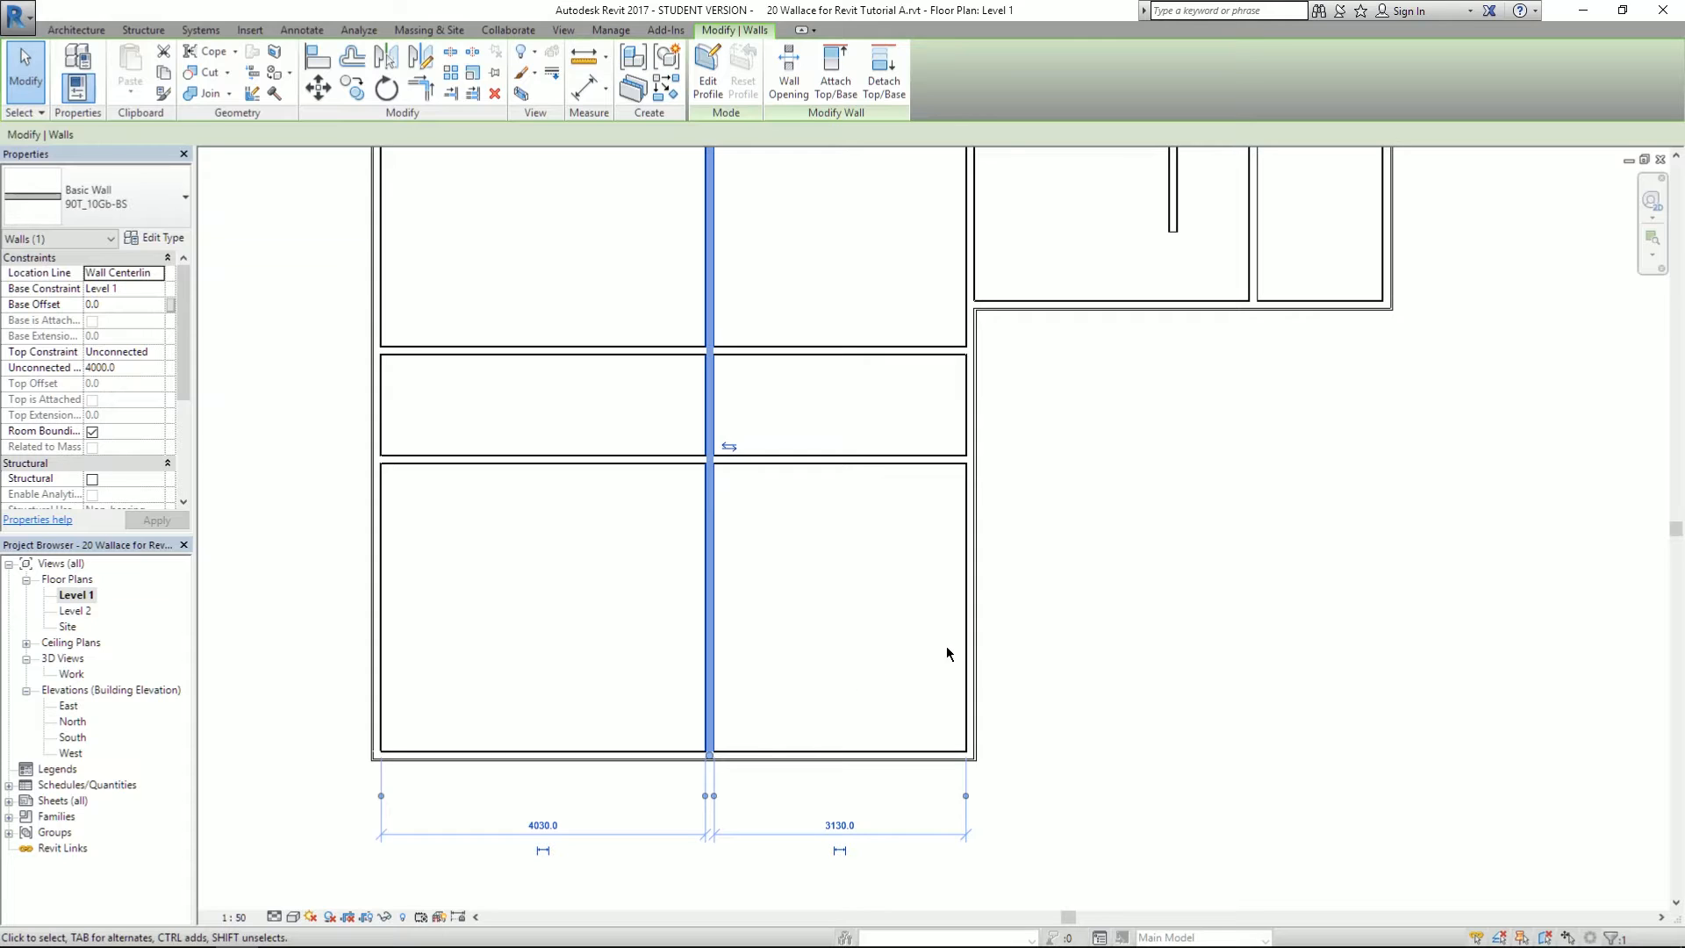
pyautogui.click(902, 647)
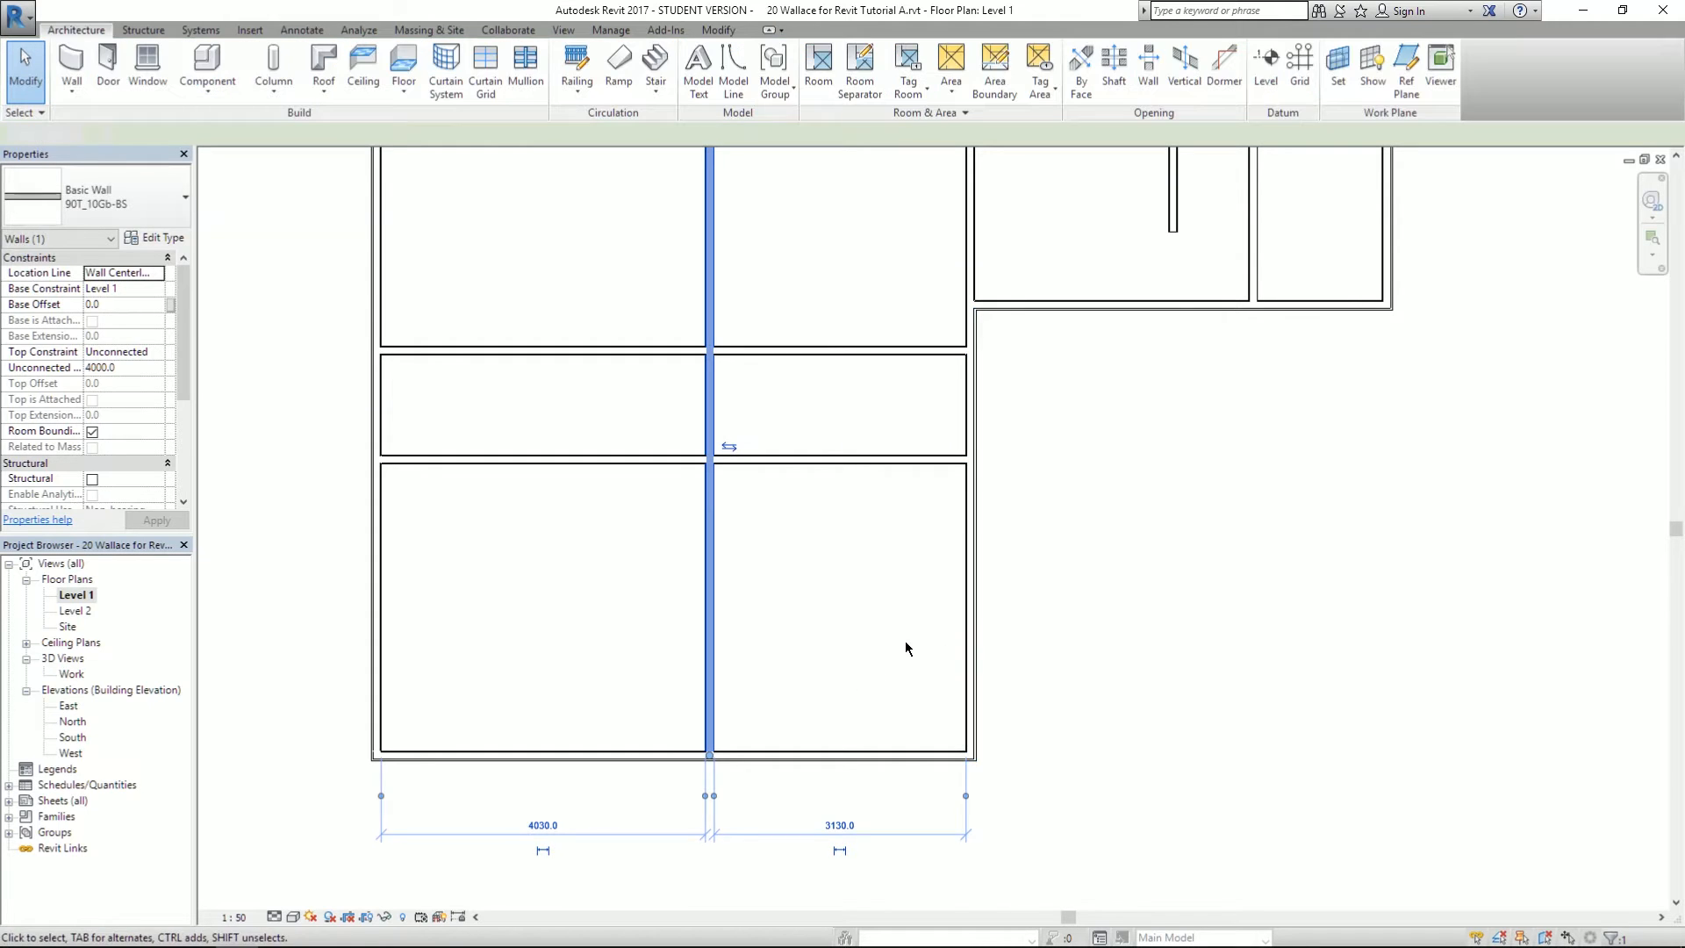
pyautogui.click(977, 646)
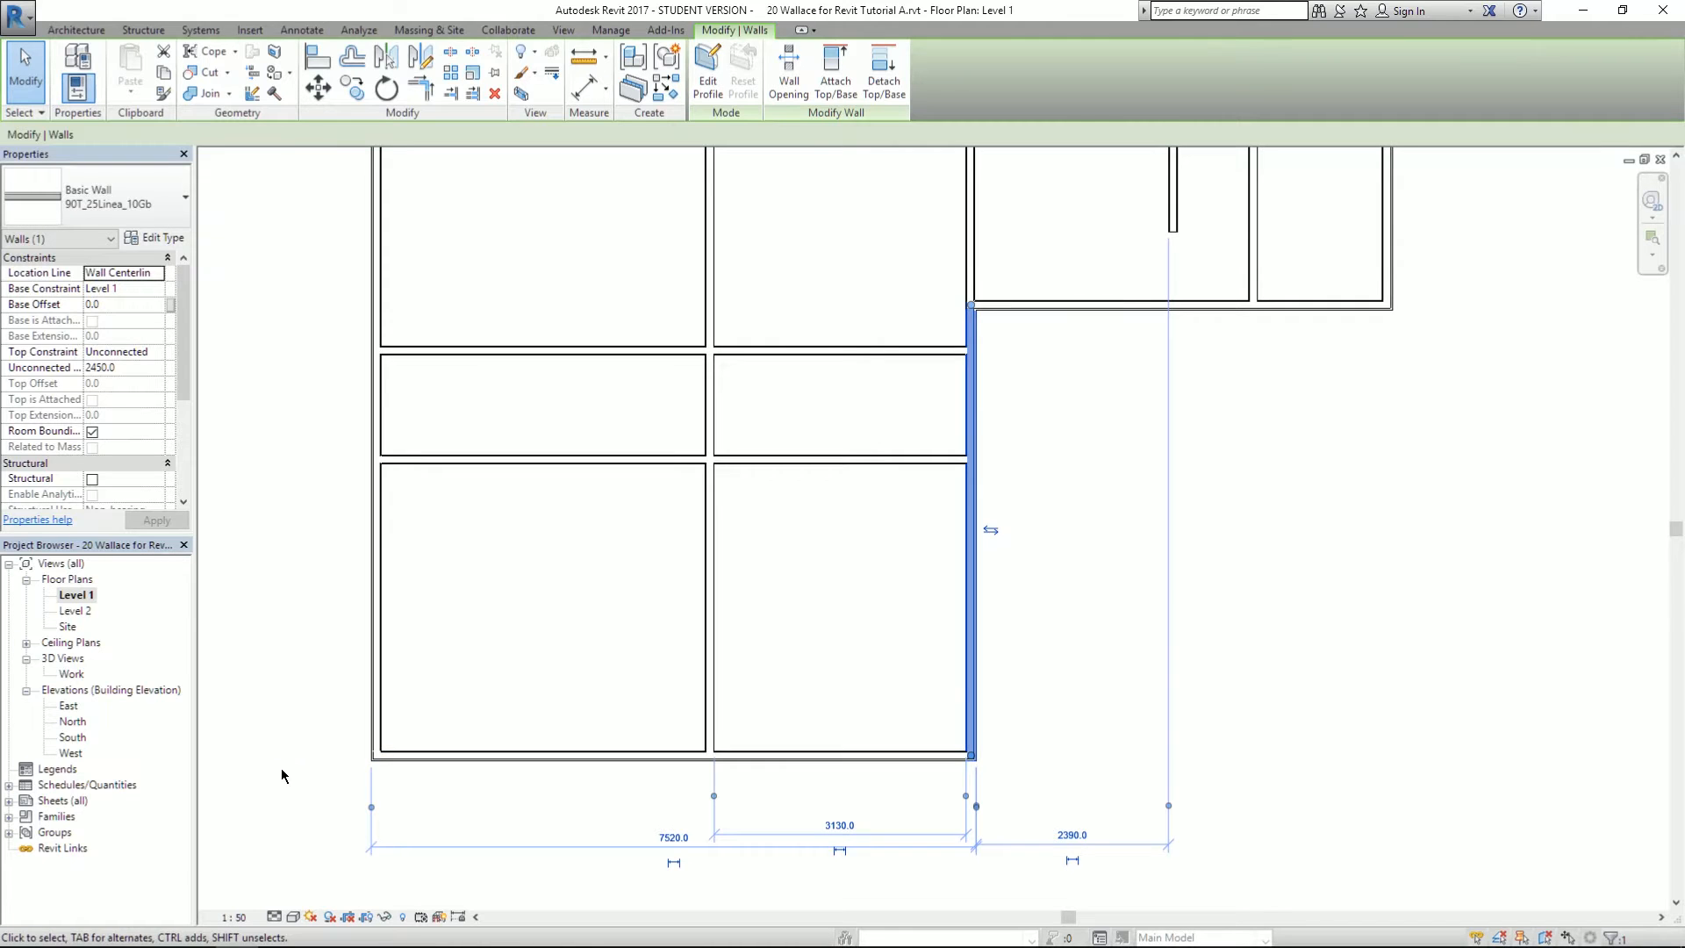
# - Recheck the middle interior wall against the reference PDF floor plan
pyautogui.hotkey('alt', 'Tab')
pyautogui.scroll(-3, 566, 816)
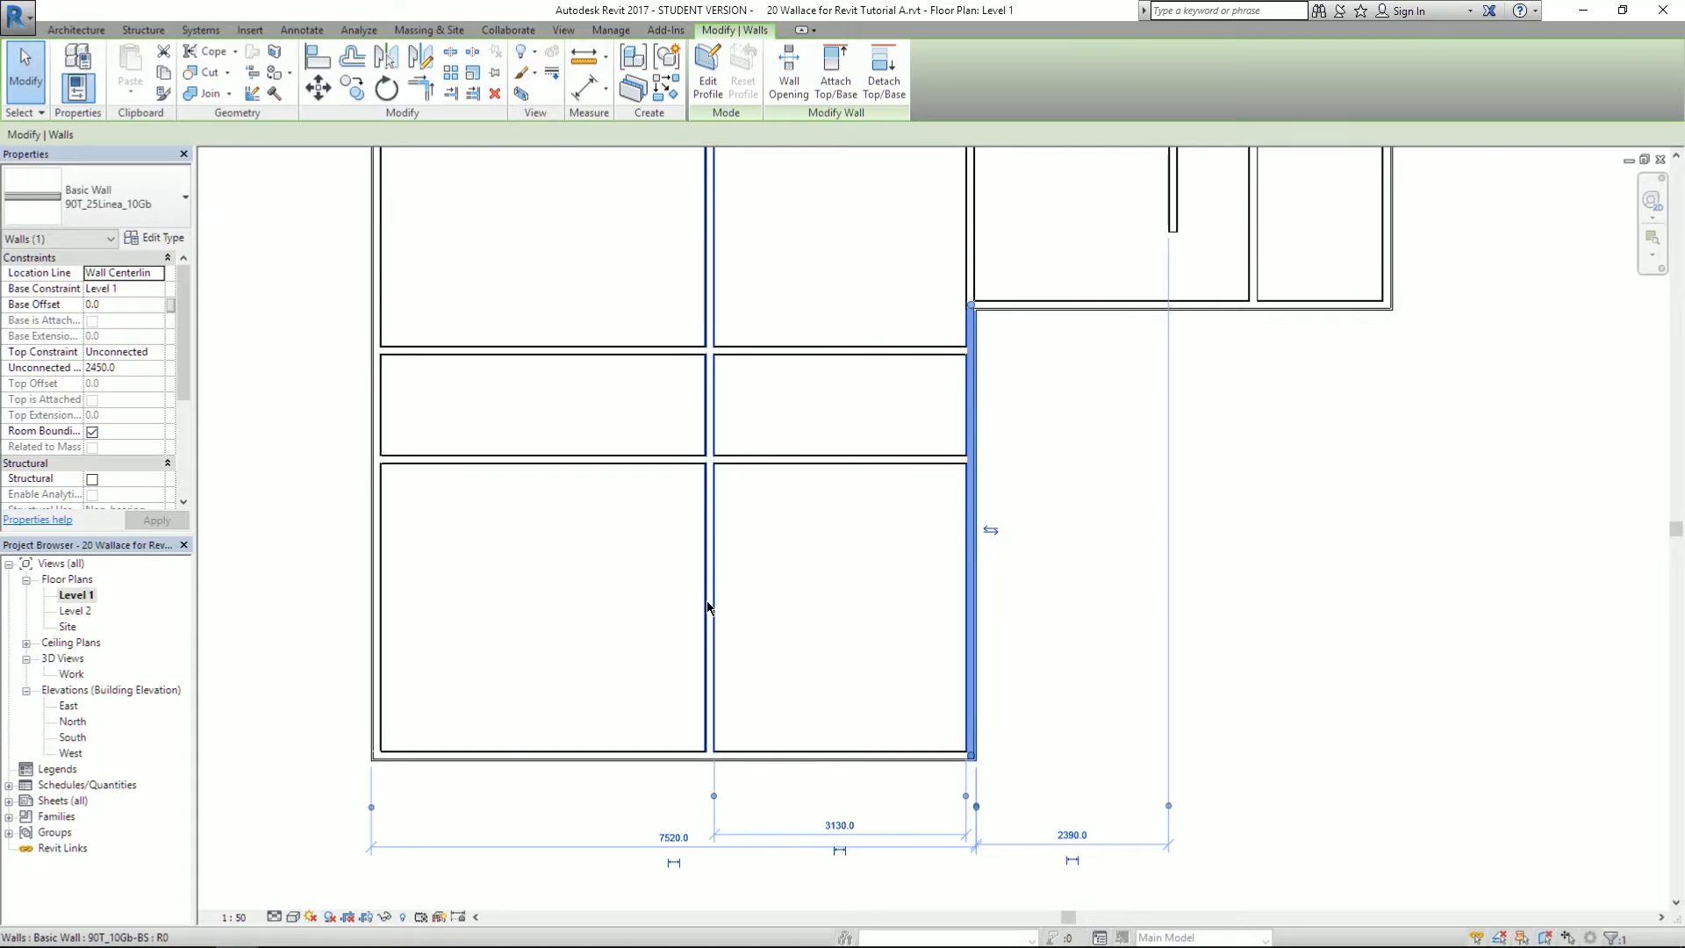
pyautogui.click(708, 606)
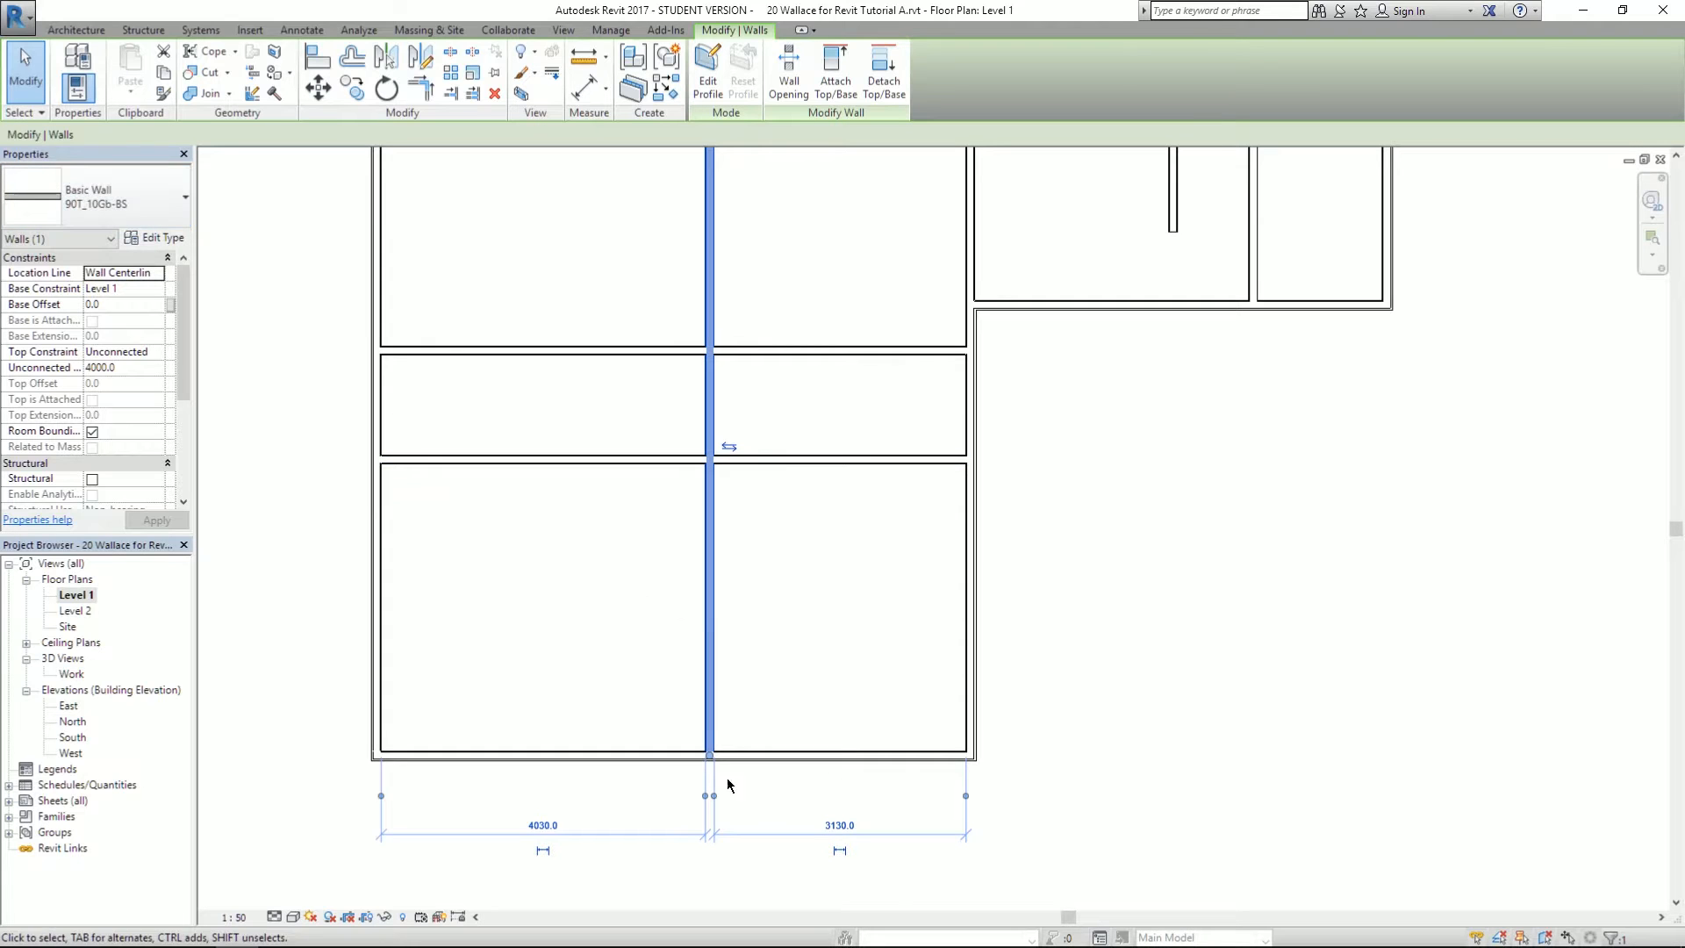
pyautogui.hotkey('alt', 'Tab')
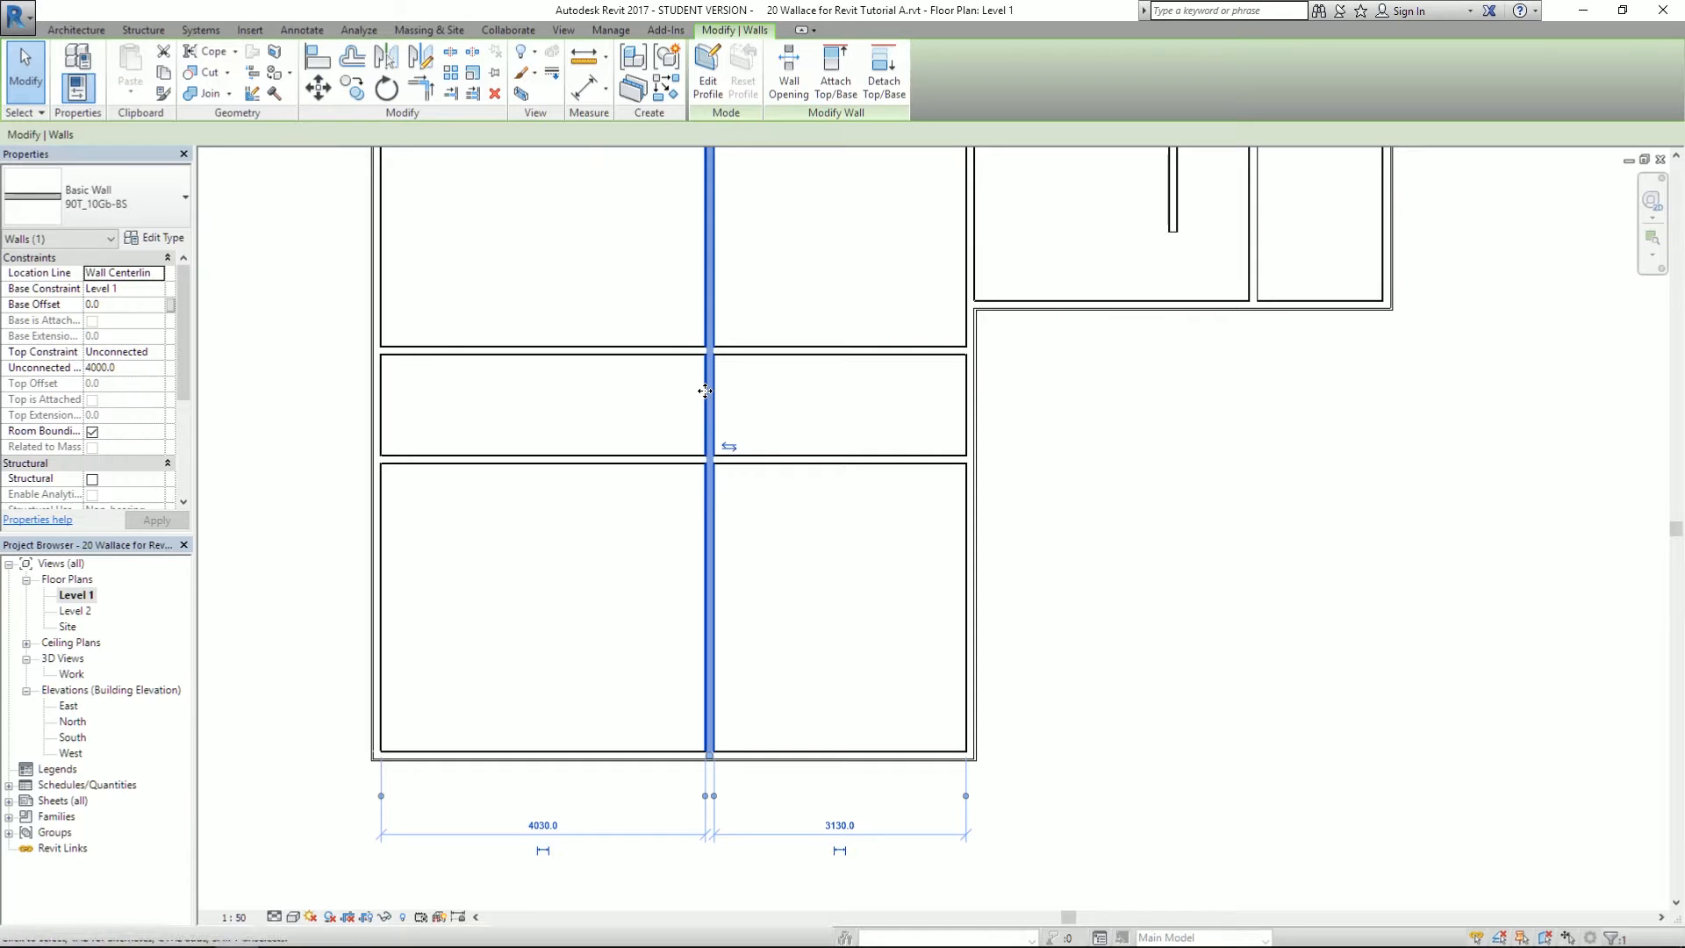
pyautogui.click(822, 620)
pyautogui.moveTo(802, 270); pyautogui.dragTo(744, 323, button='middle')
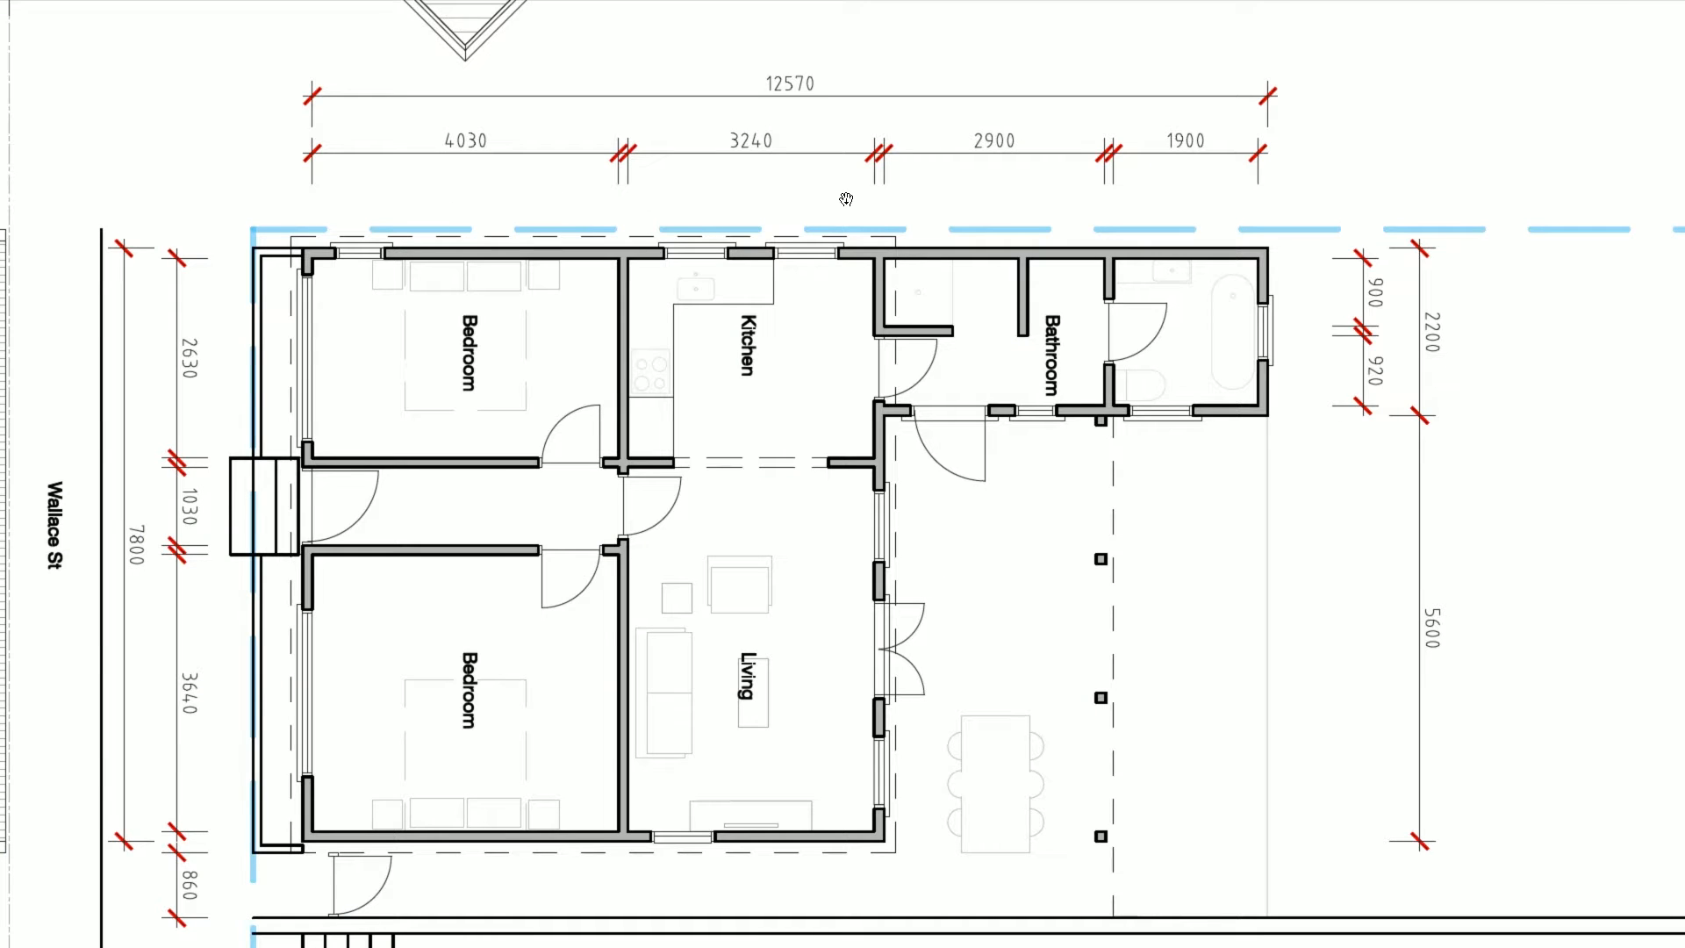
pyautogui.moveTo(1132, 426)
pyautogui.mouseDown()
pyautogui.moveTo(1684, 155)
pyautogui.moveTo(1100, 155)
pyautogui.moveTo(983, 685)
pyautogui.moveTo(968, 850)
pyautogui.mouseUp()
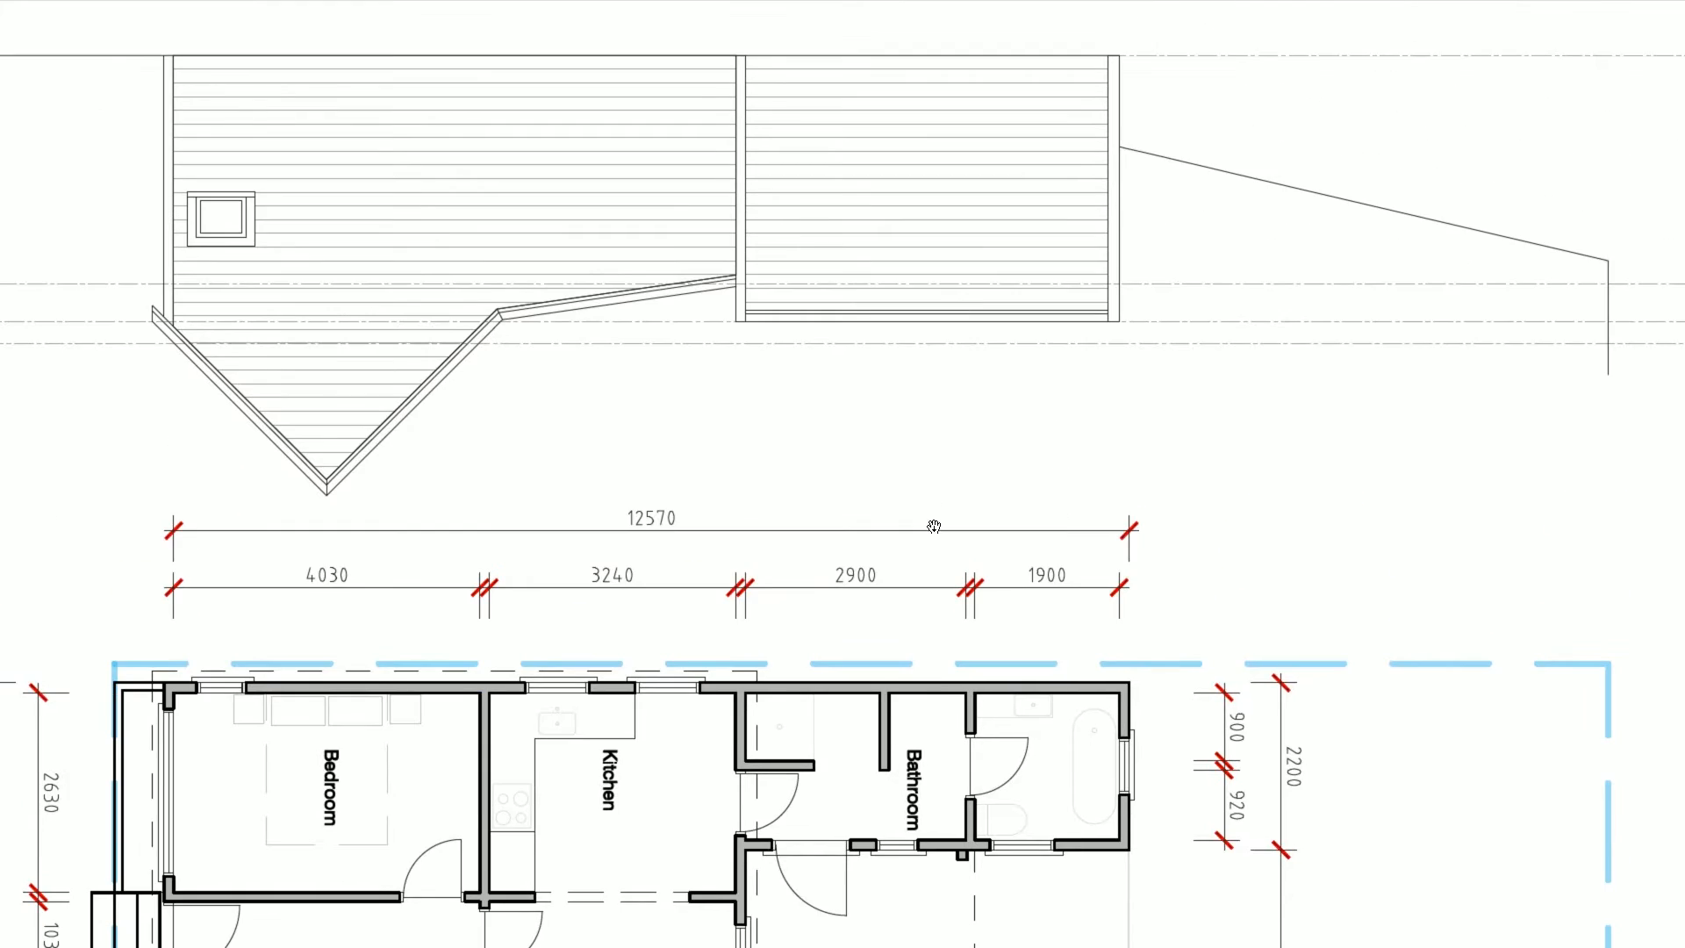
pyautogui.moveTo(932, 523); pyautogui.dragTo(880, 92)
pyautogui.moveTo(916, 439); pyautogui.dragTo(891, 365)
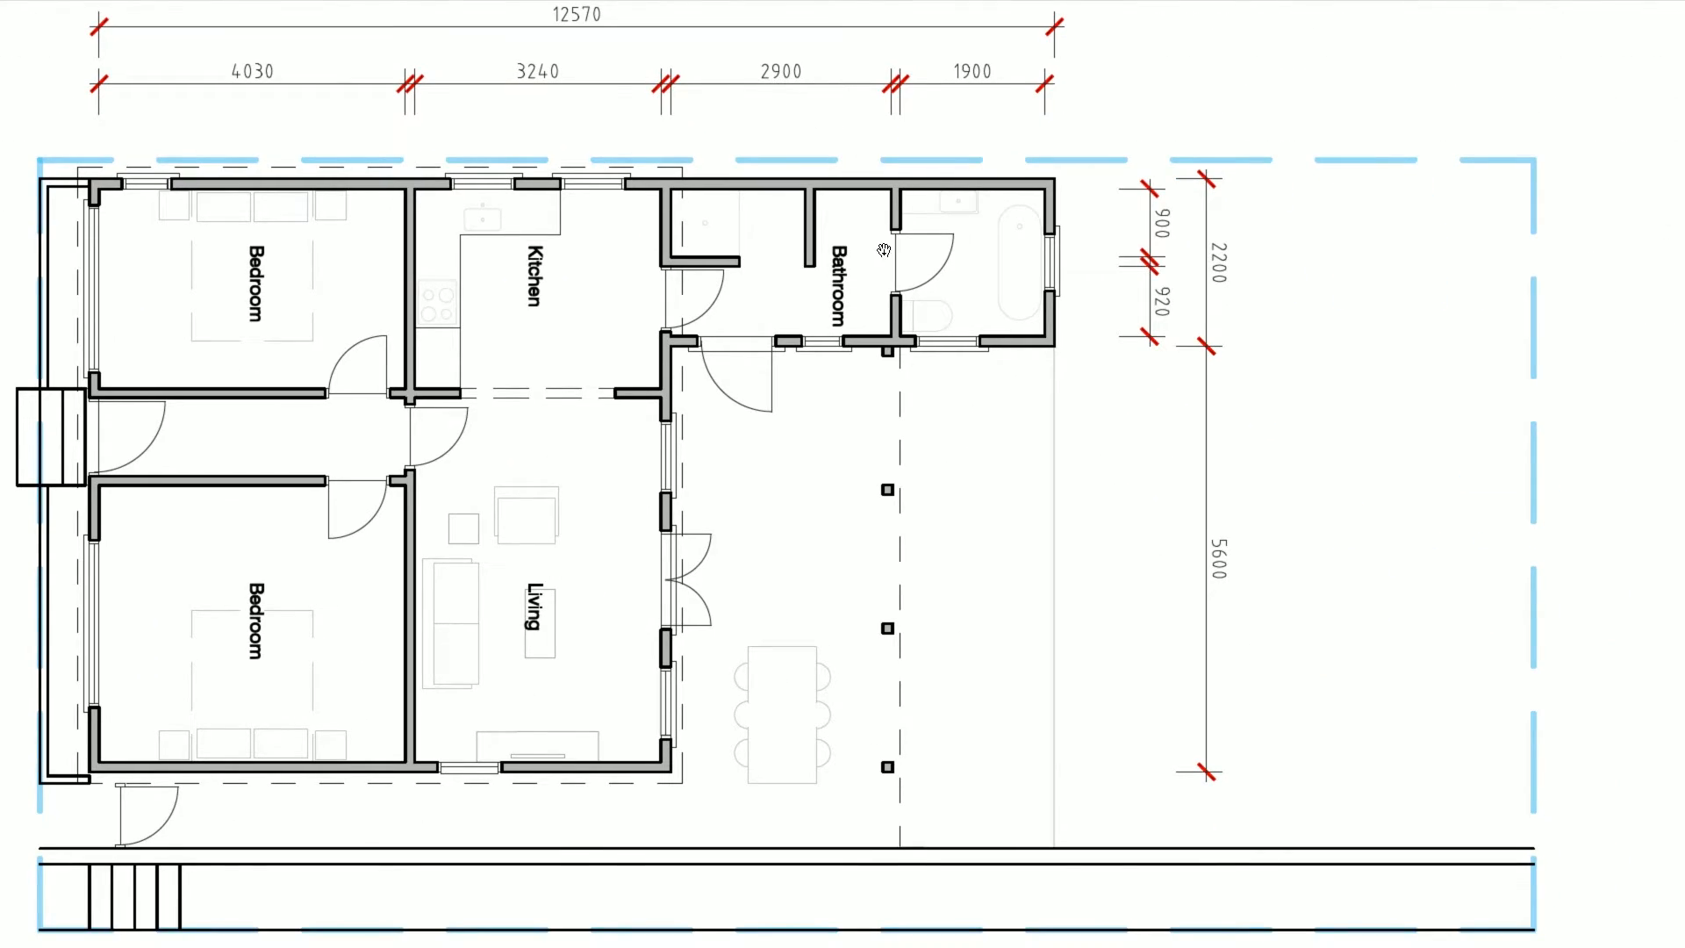
pyautogui.hotkey('alt', 'Tab')
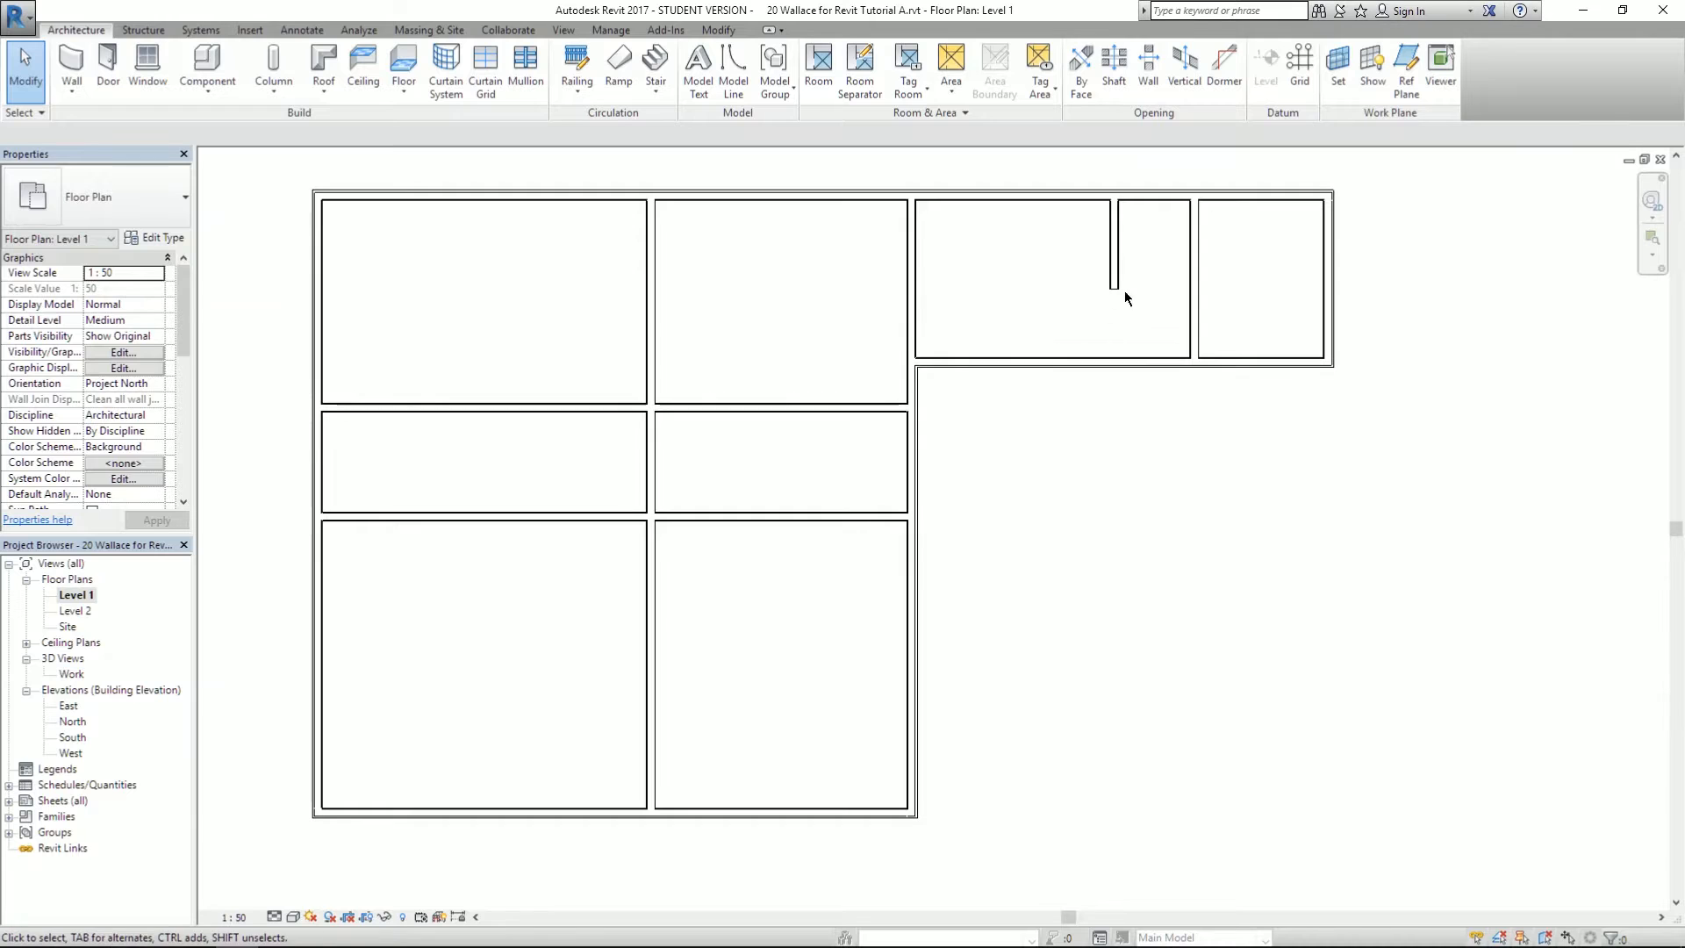
# - Move the upper-wing partition to 2900 from the wing's left wall
pyautogui.click(1192, 240)
pyautogui.moveTo(1118, 402); pyautogui.dragTo(918, 442)
pyautogui.click(1042, 432)
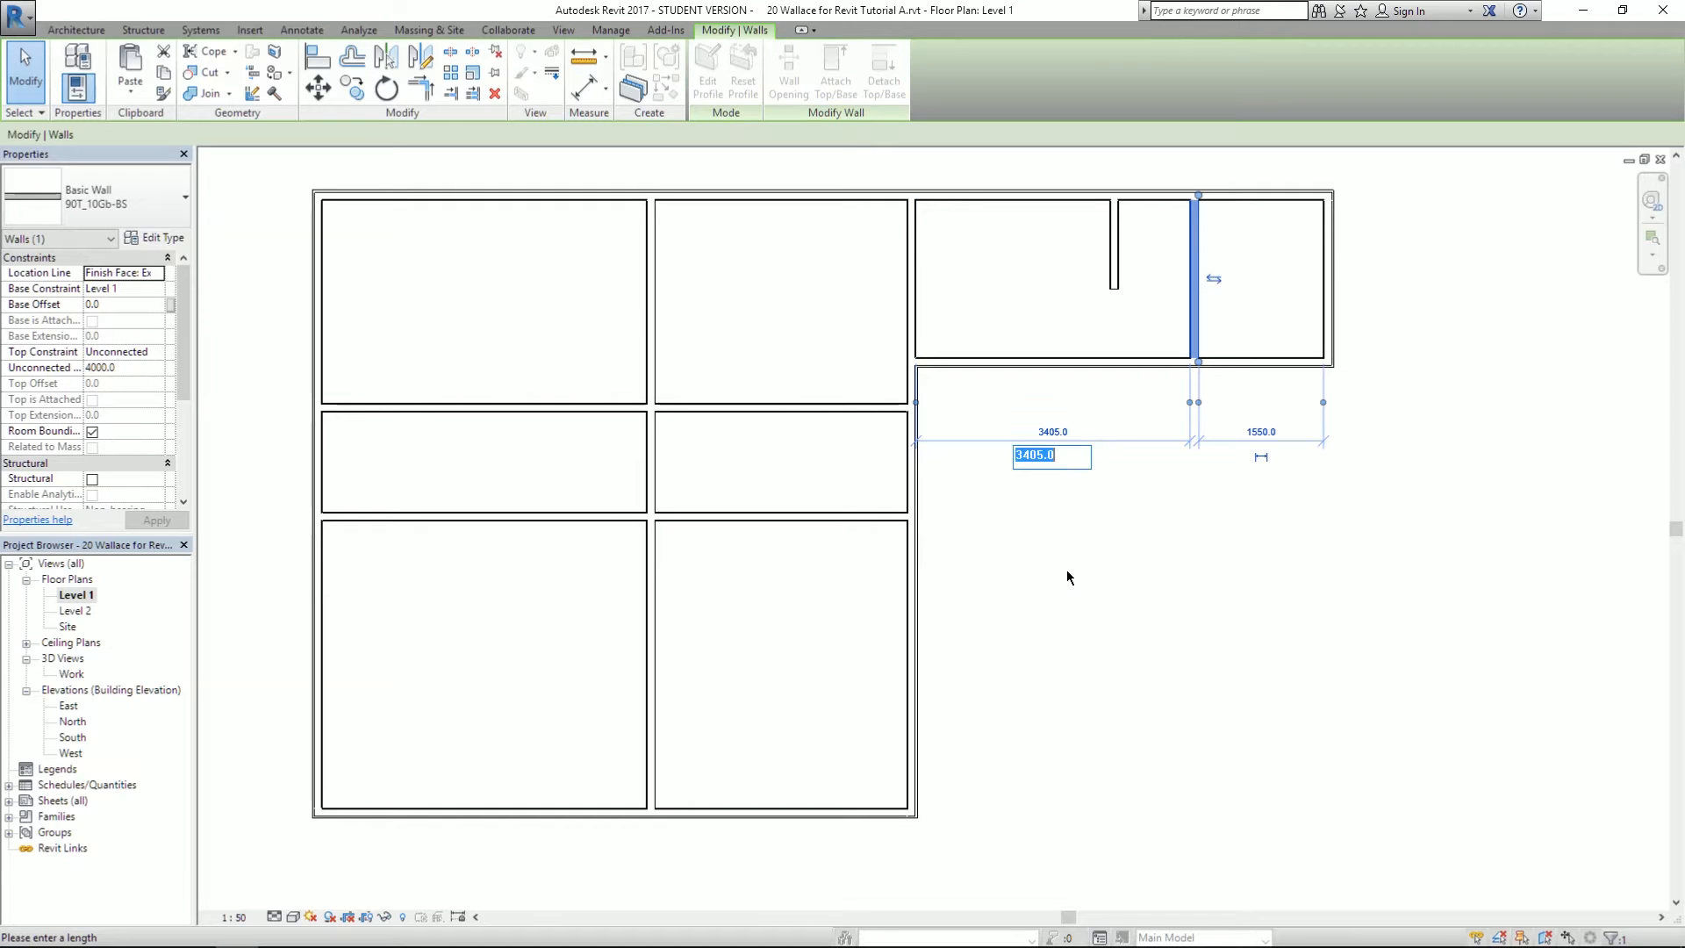
pyautogui.write('2900')
pyautogui.press('Return')
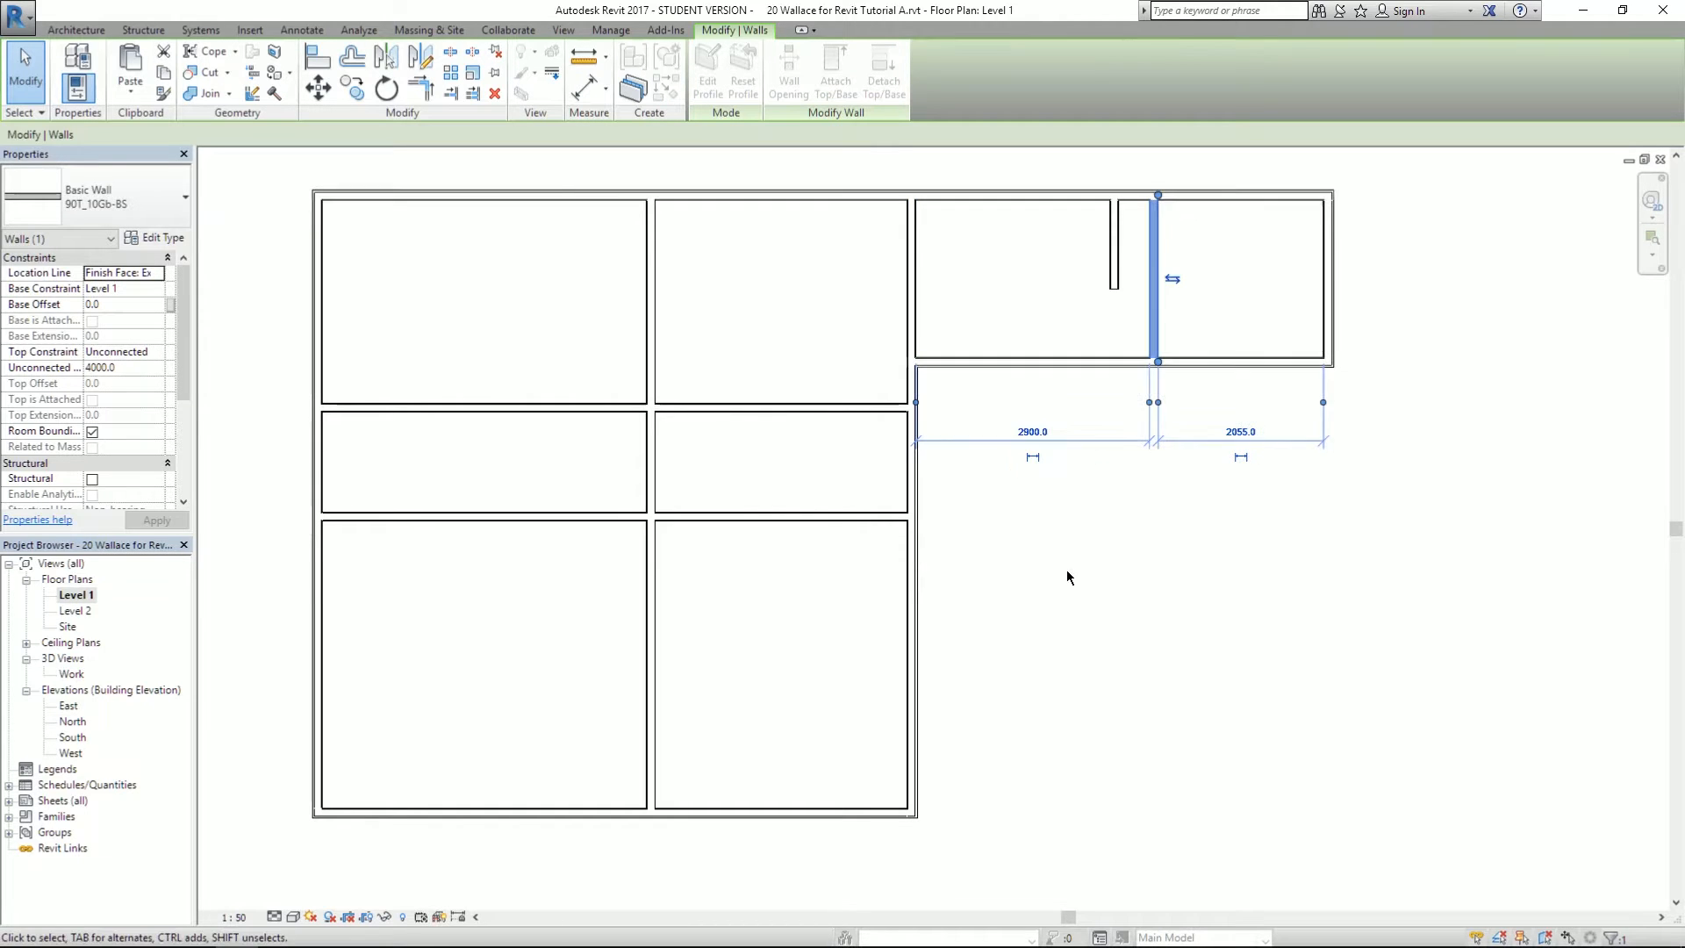
# - Check the spacing of the neighbouring interior wall
pyautogui.click(1177, 641)
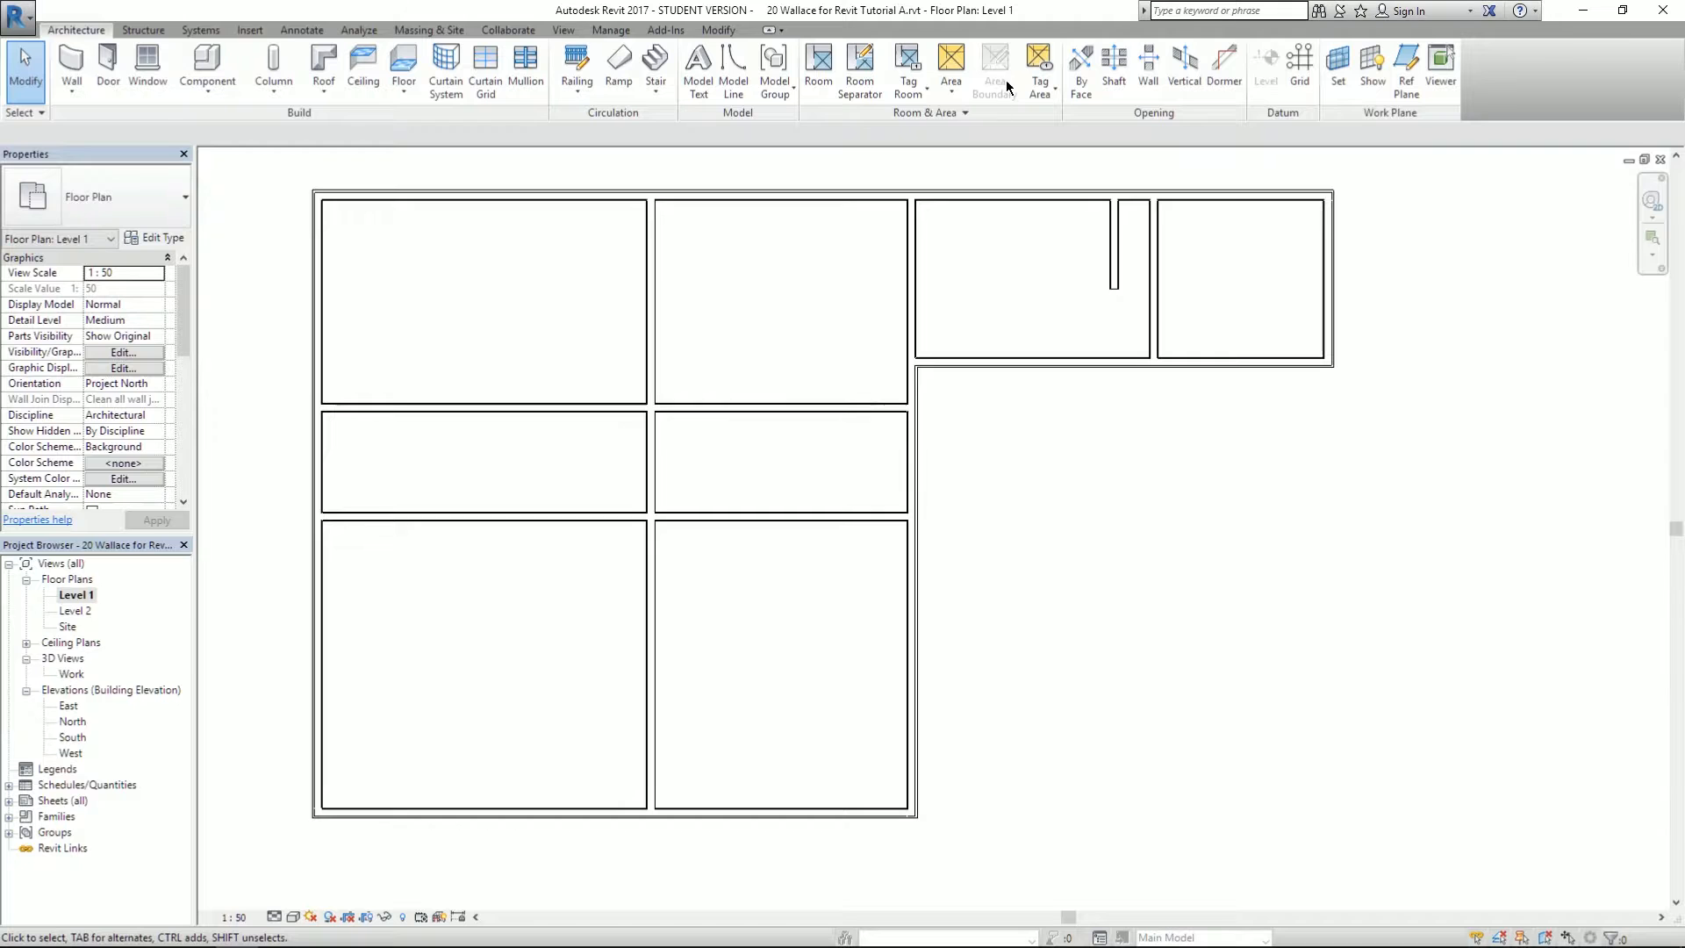
pyautogui.click(1158, 287)
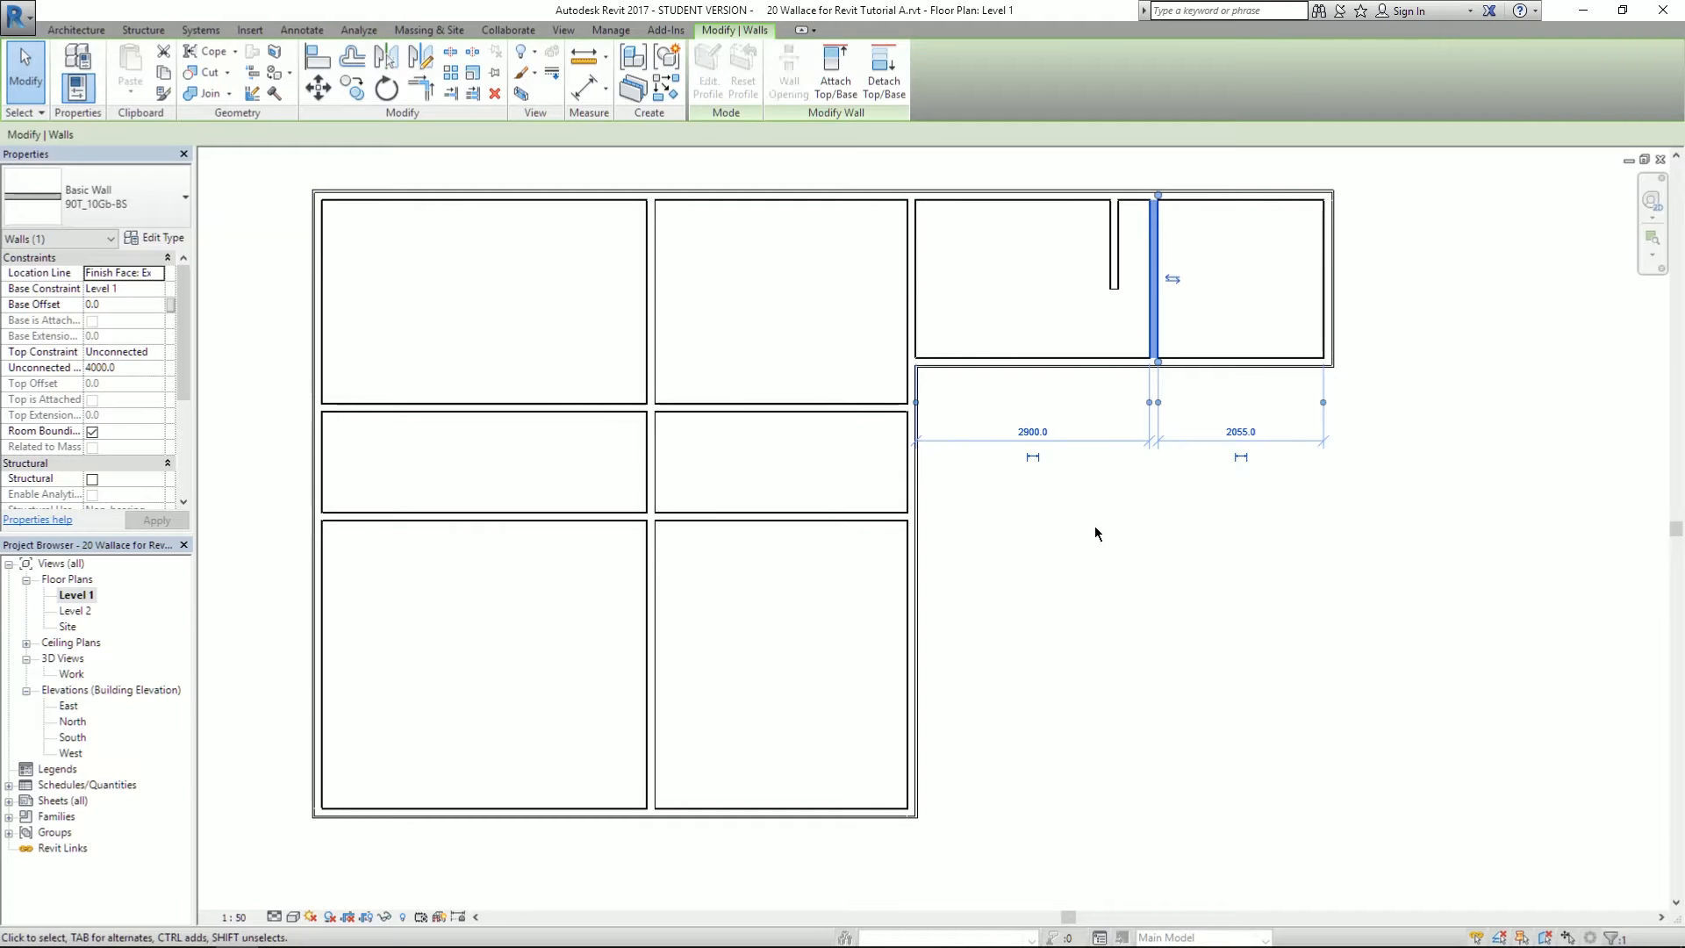
pyautogui.click(1093, 532)
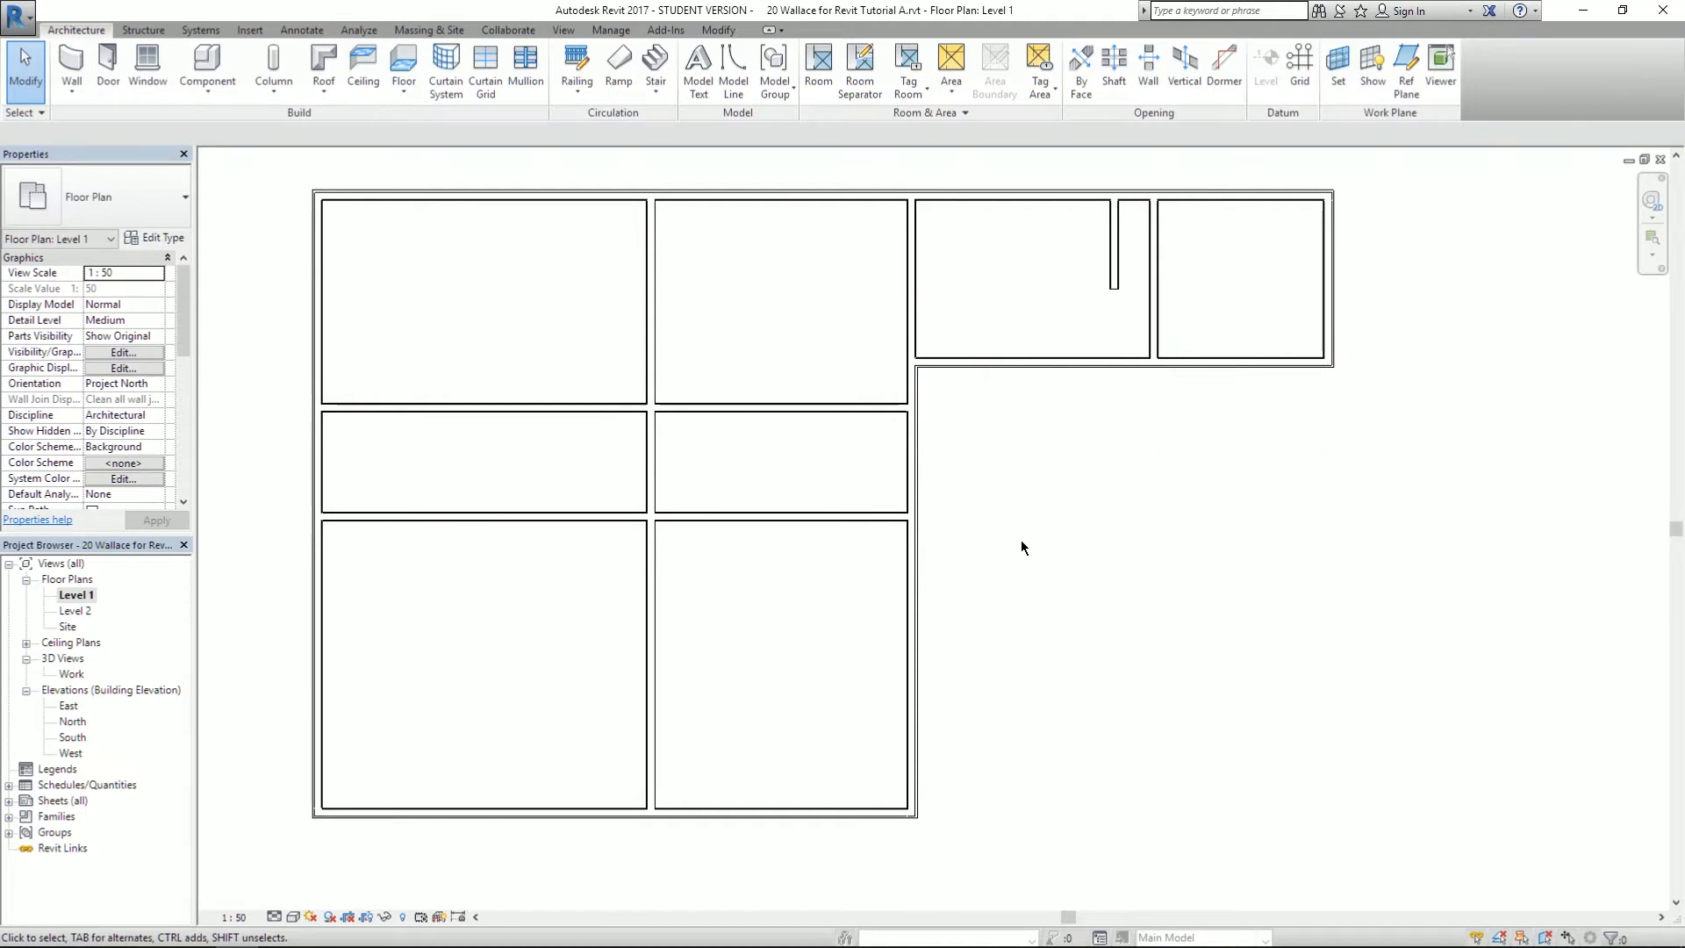
# - Drag the bathroom block's vertical partition further left and compare it with the reference plan
pyautogui.moveTo(762, 368)
pyautogui.mouseDown(button='middle')
pyautogui.moveTo(855, 358)
pyautogui.moveTo(747, 385)
pyautogui.mouseUp(button='middle')
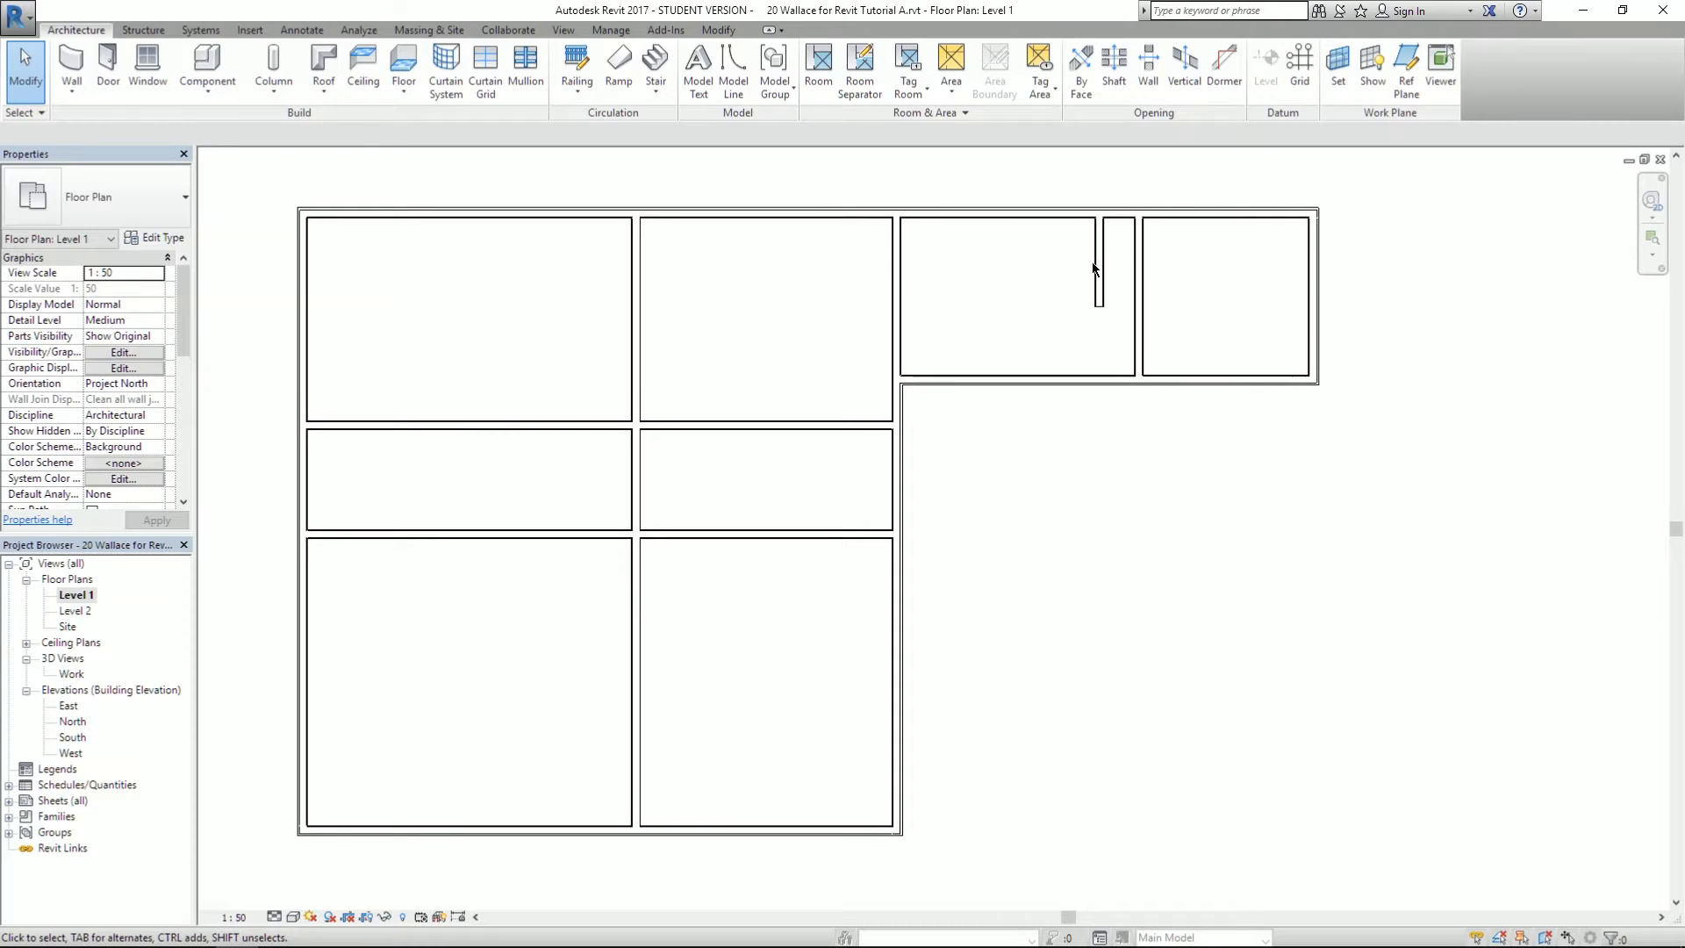
pyautogui.click(1099, 250)
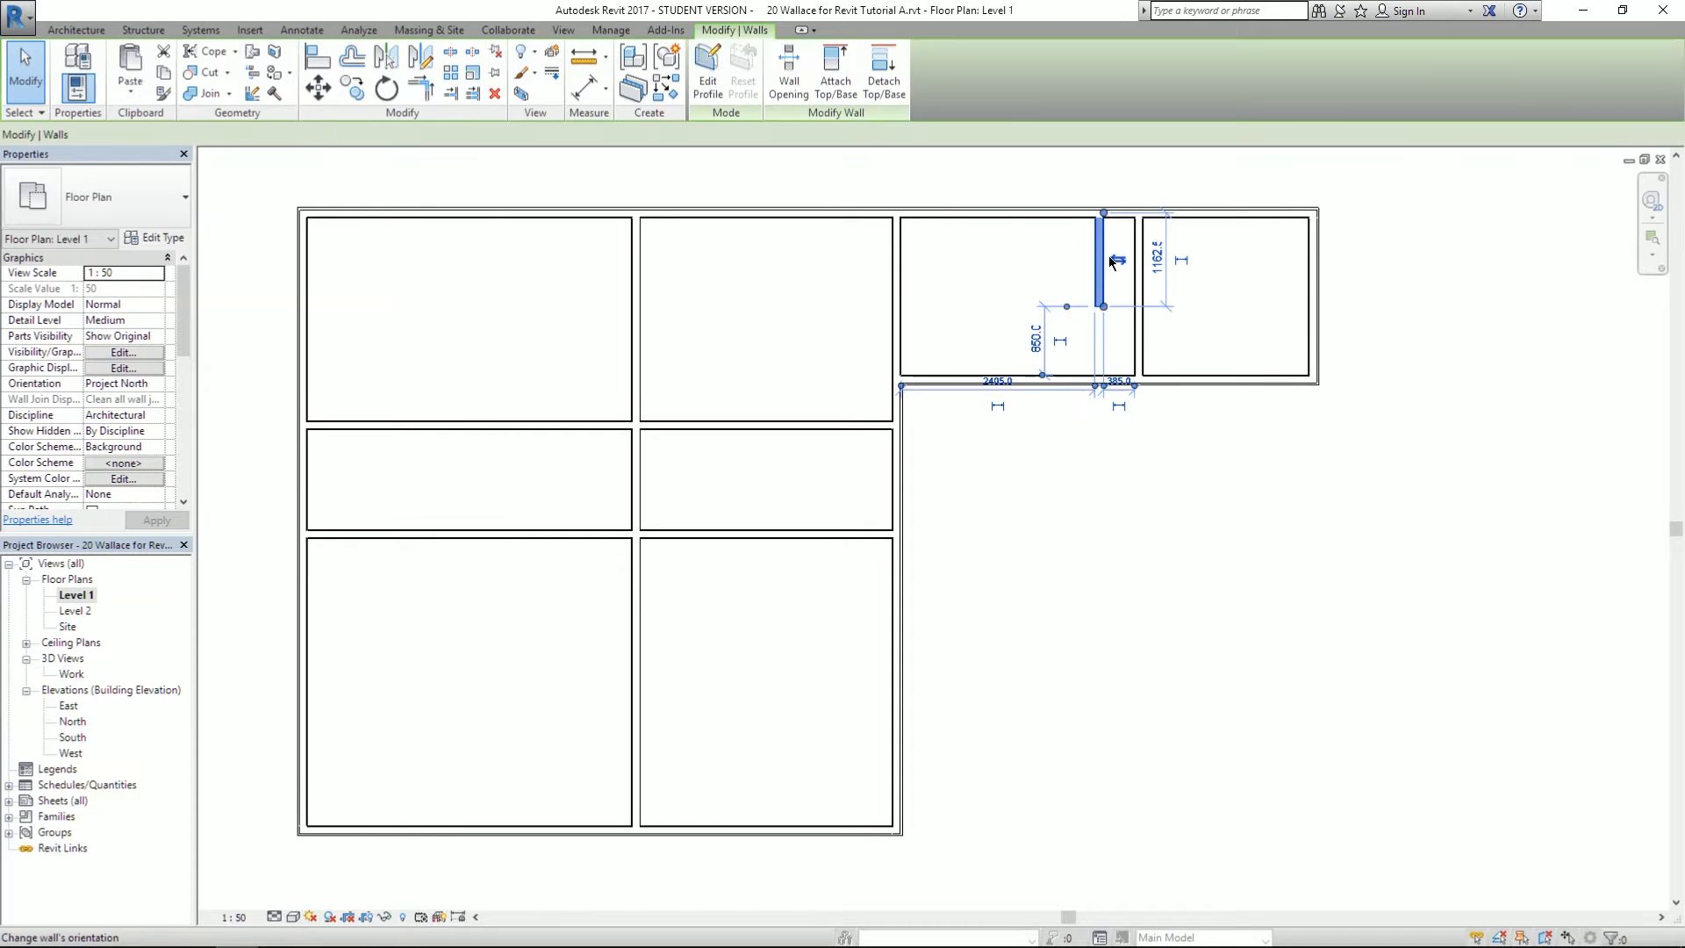
pyautogui.moveTo(1102, 247); pyautogui.dragTo(1050, 251)
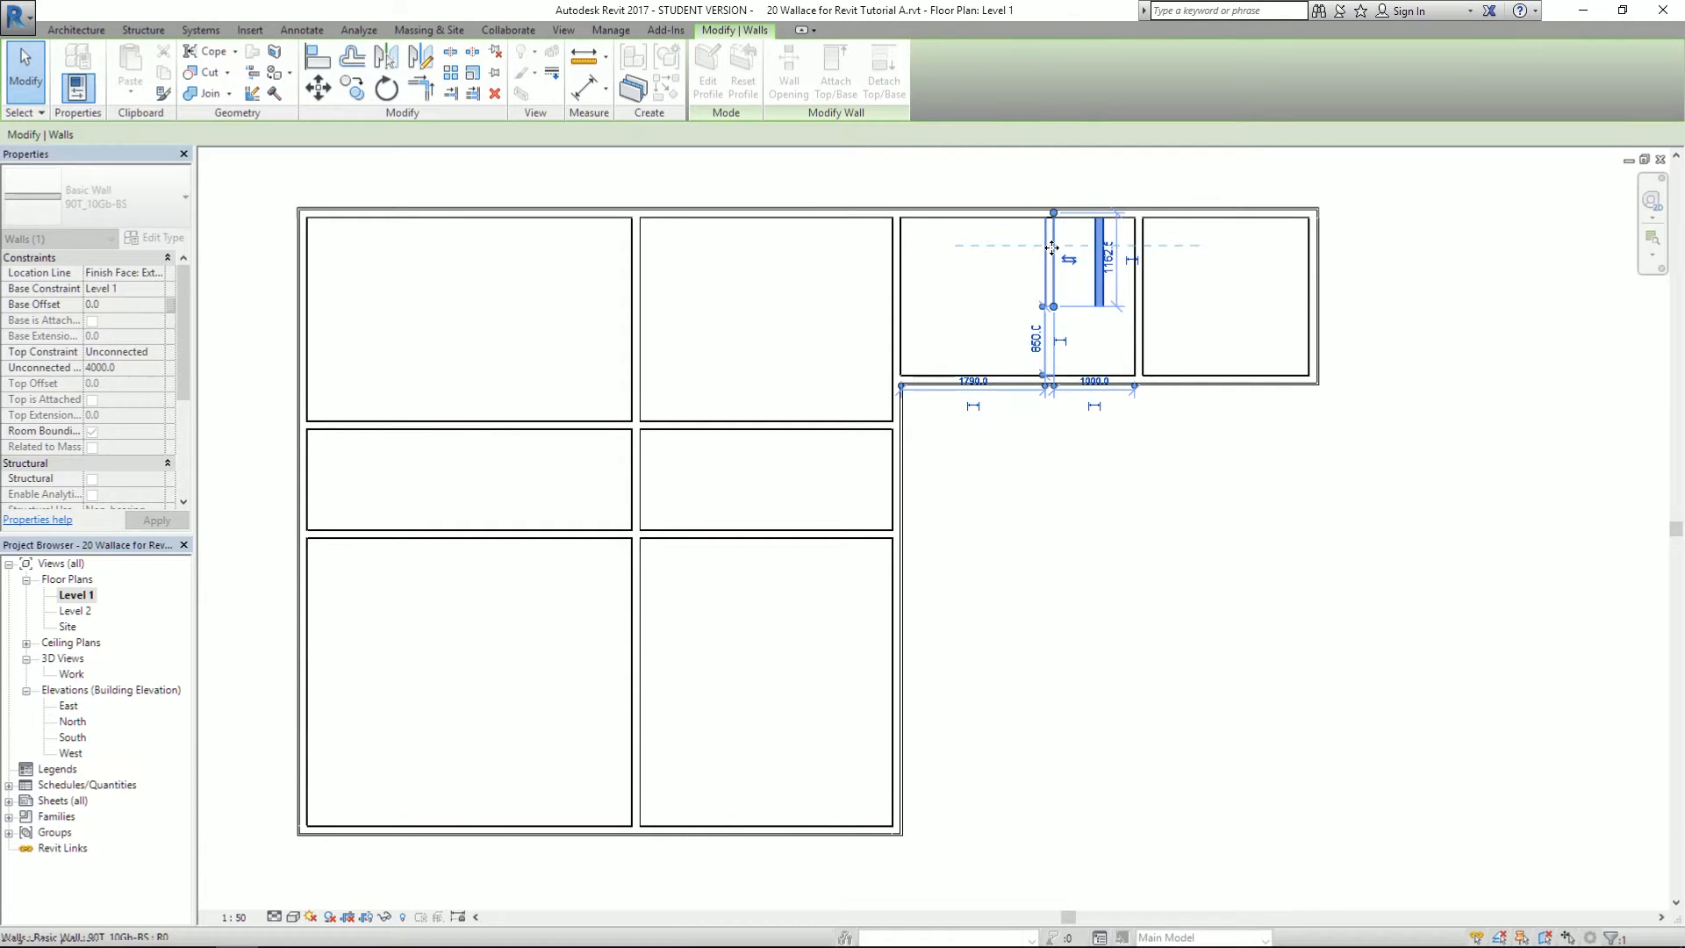
pyautogui.click(934, 279)
pyautogui.hotkey('alt', 'Tab')
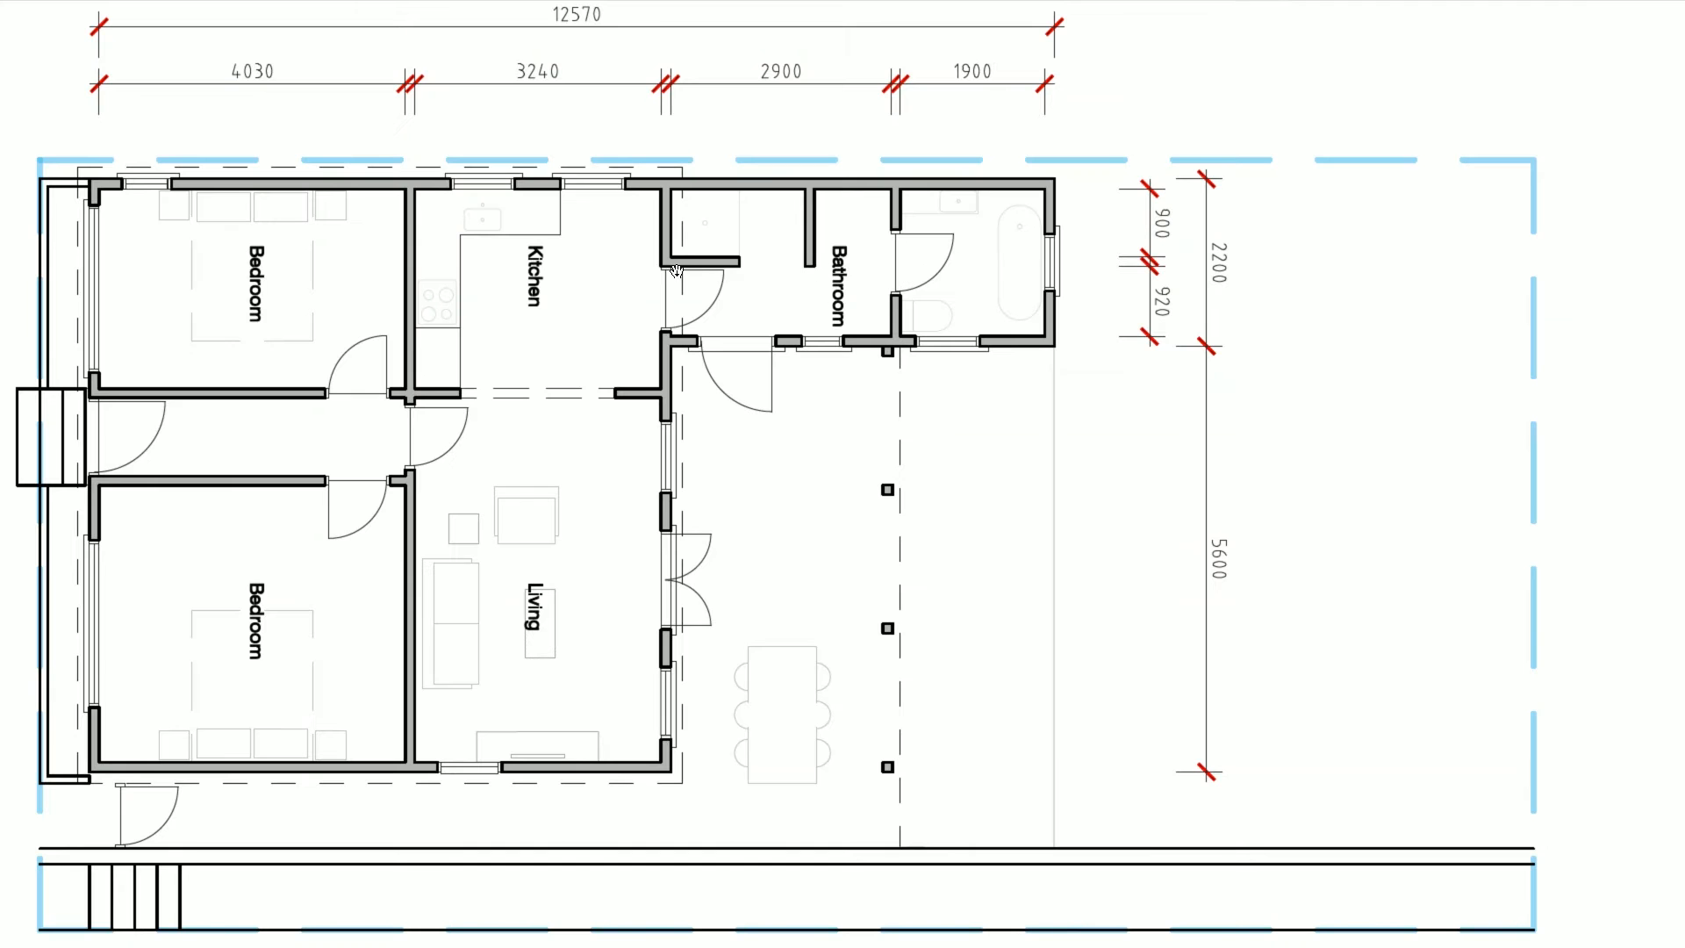
pyautogui.hotkey('alt', 'Tab')
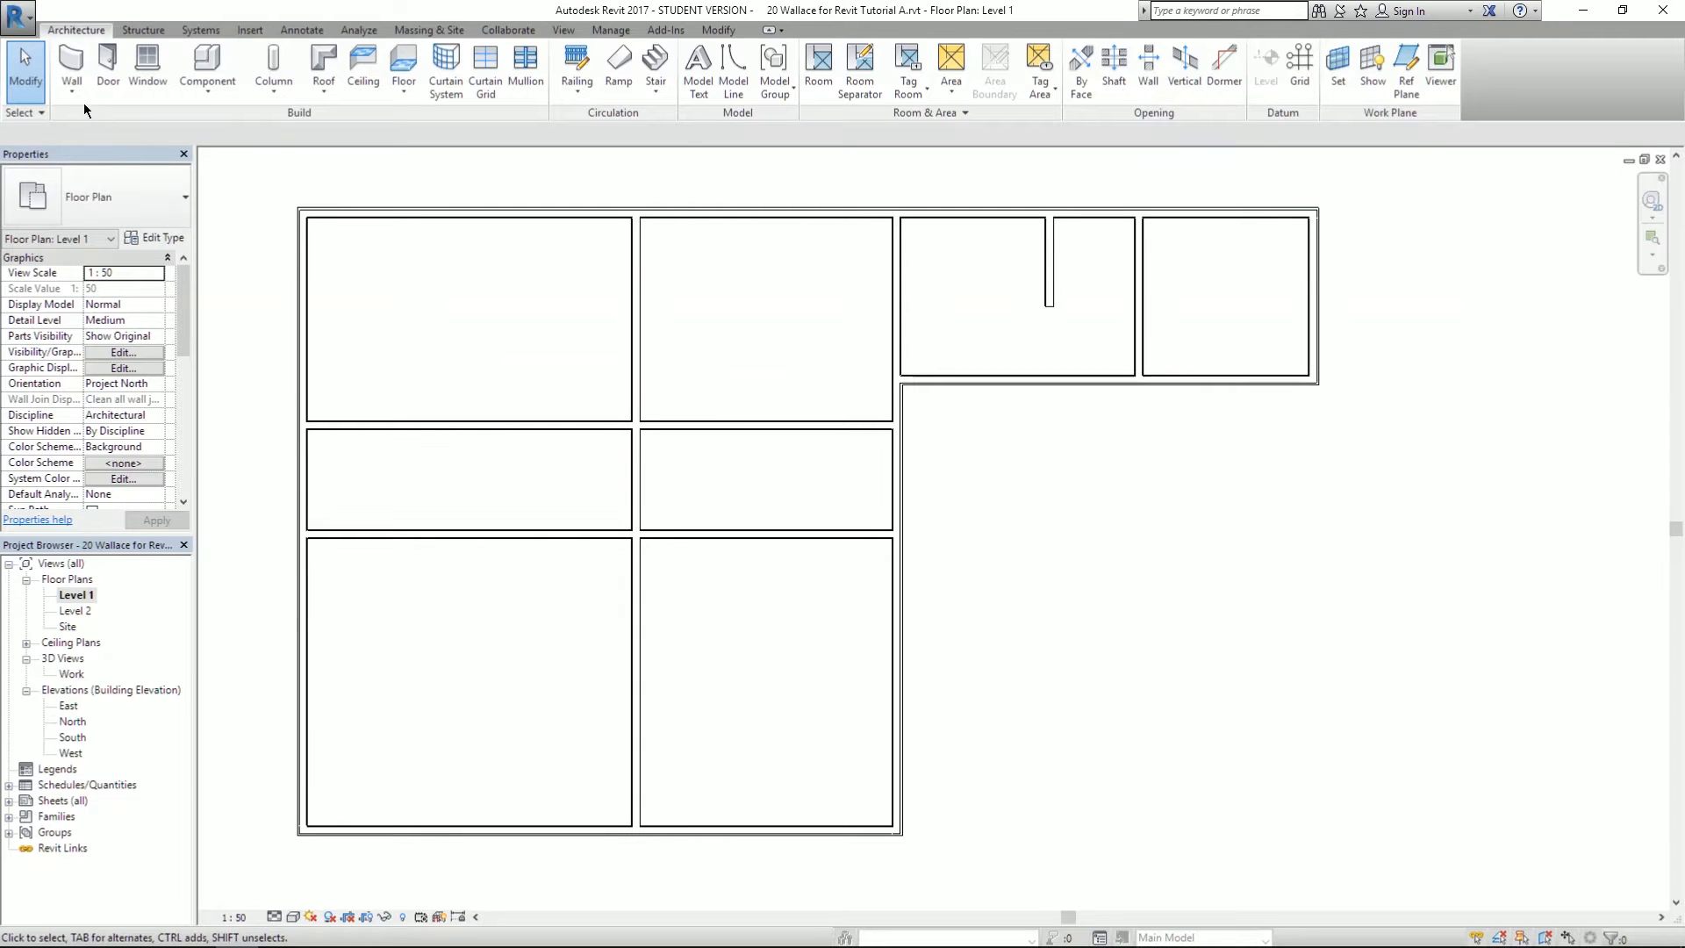
# - Draw a short horizontal wall stub from the service room's left wall using WA
pyautogui.press('w')
pyautogui.press('a')
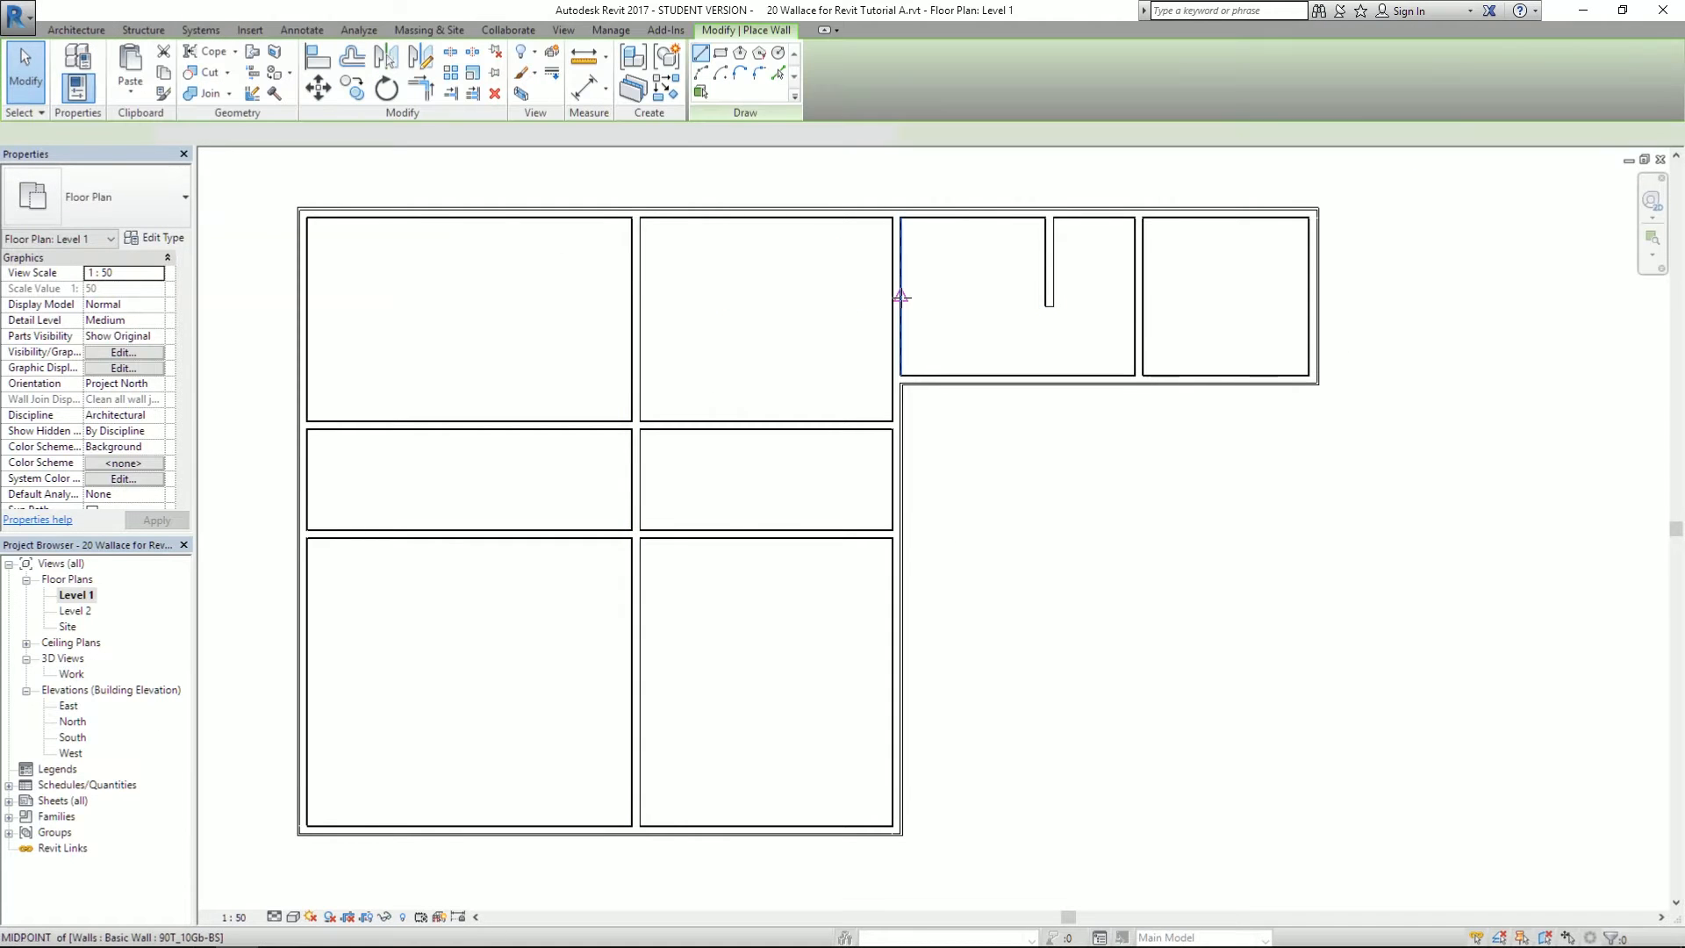
pyautogui.click(903, 285)
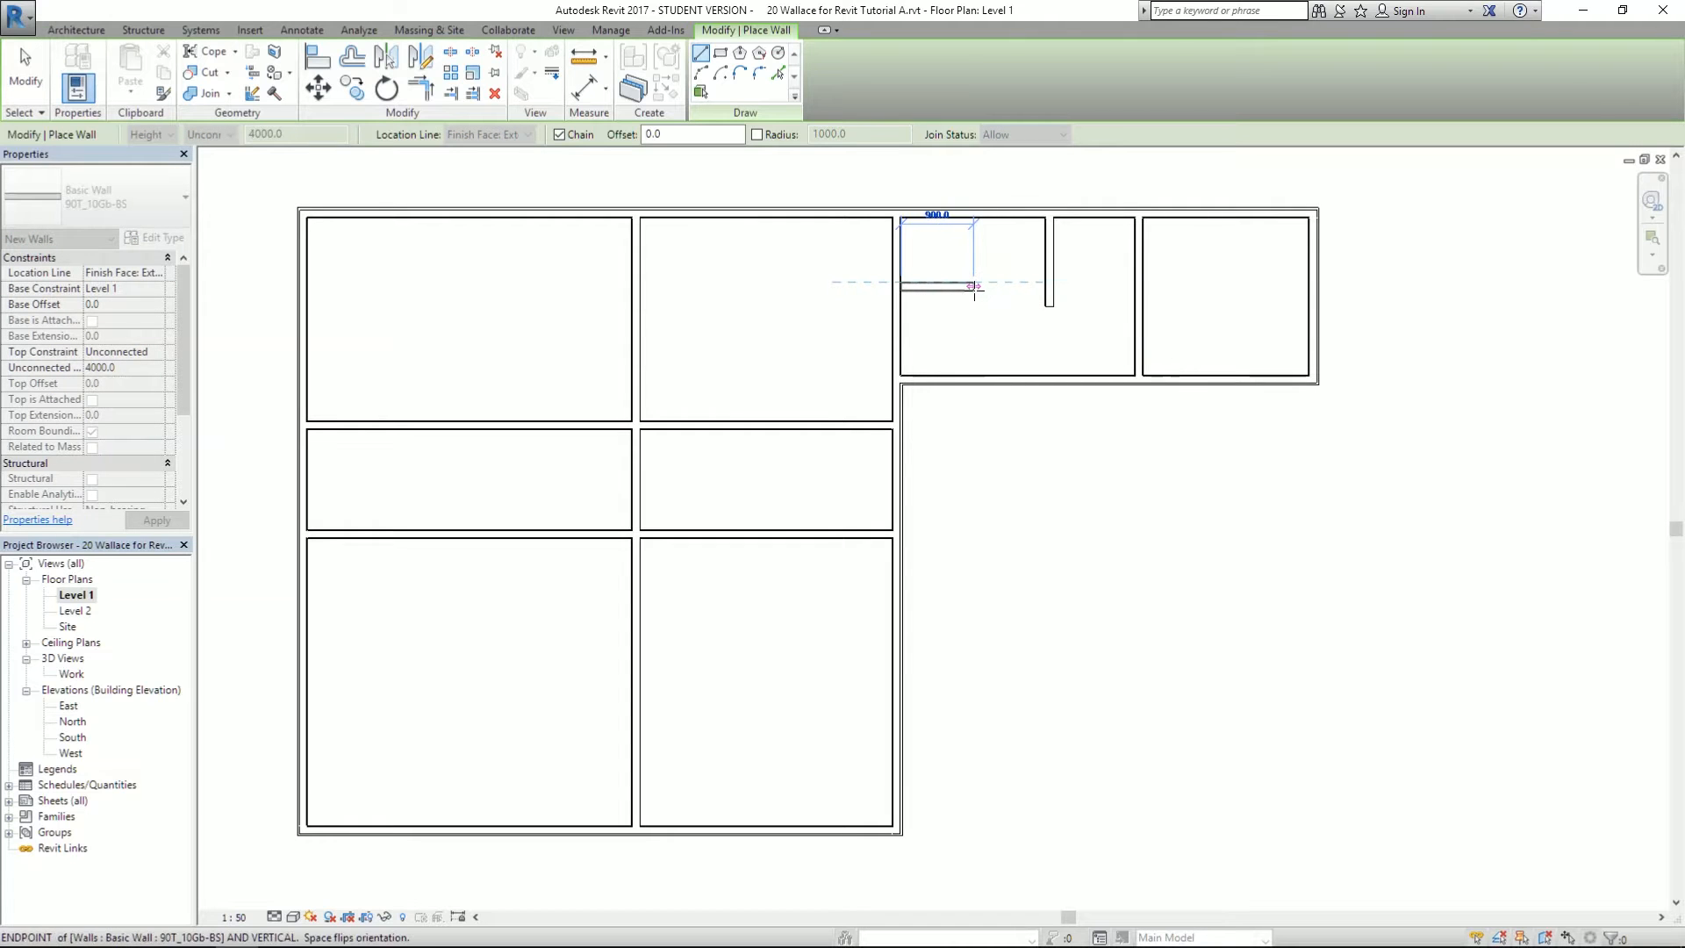
pyautogui.click(970, 285)
pyautogui.press('Escape')
pyautogui.press('Escape')
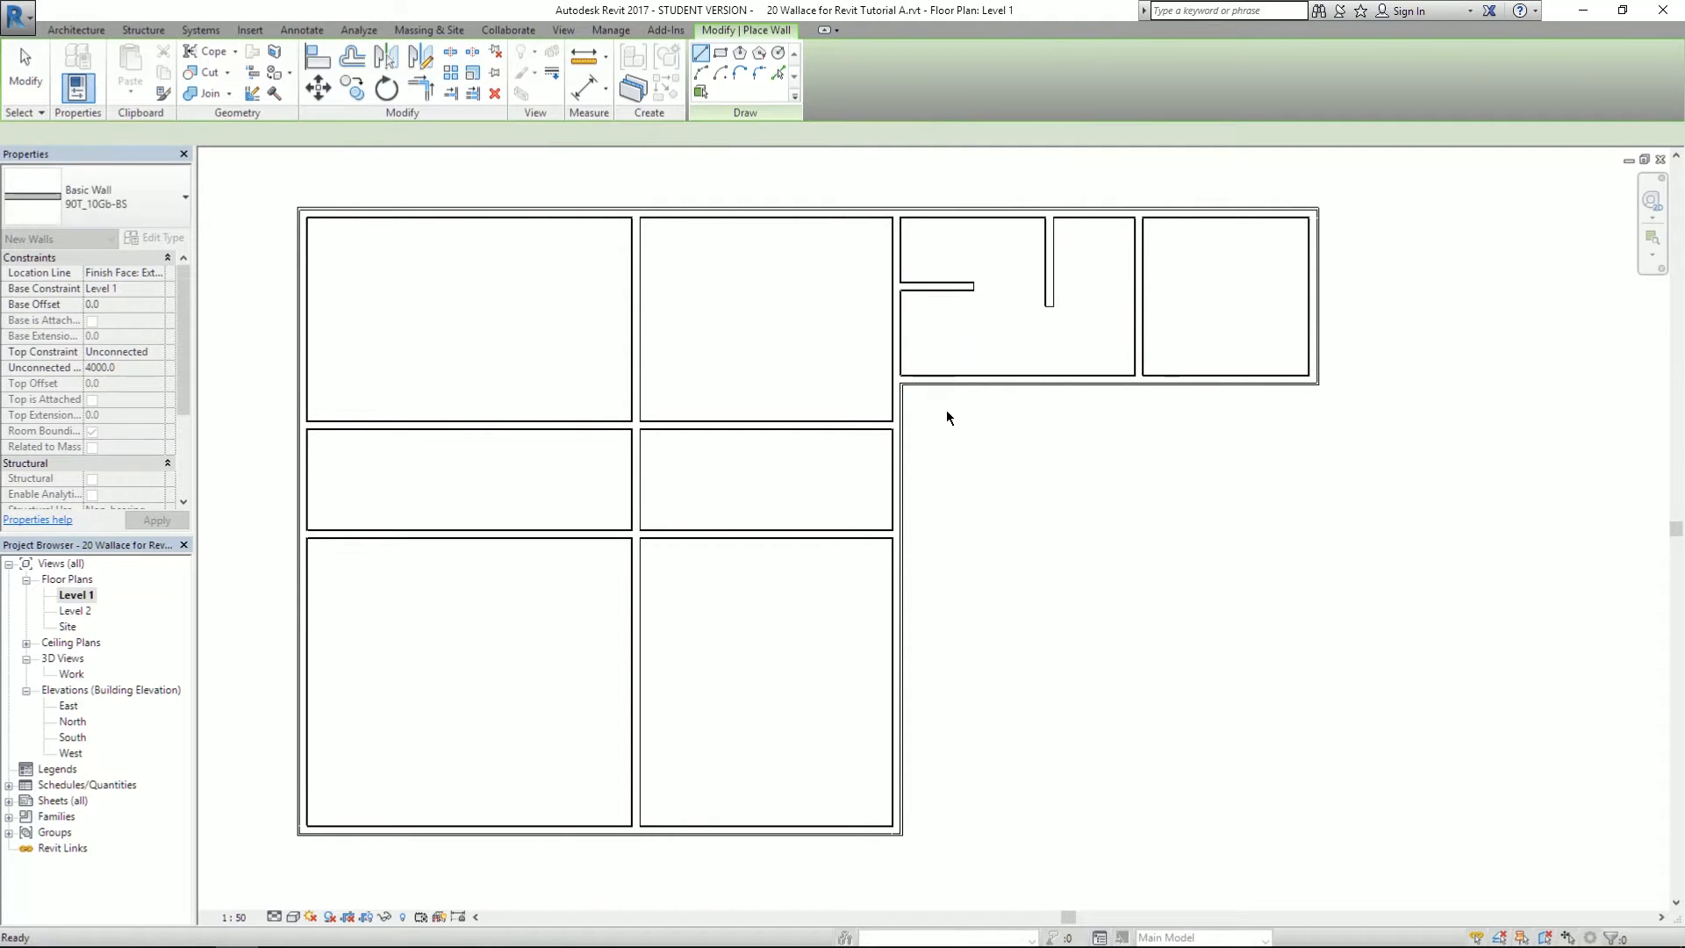
# - Pan the reference PDF to review more of the plan, then return to Revit
pyautogui.hotkey('alt', 'Tab')
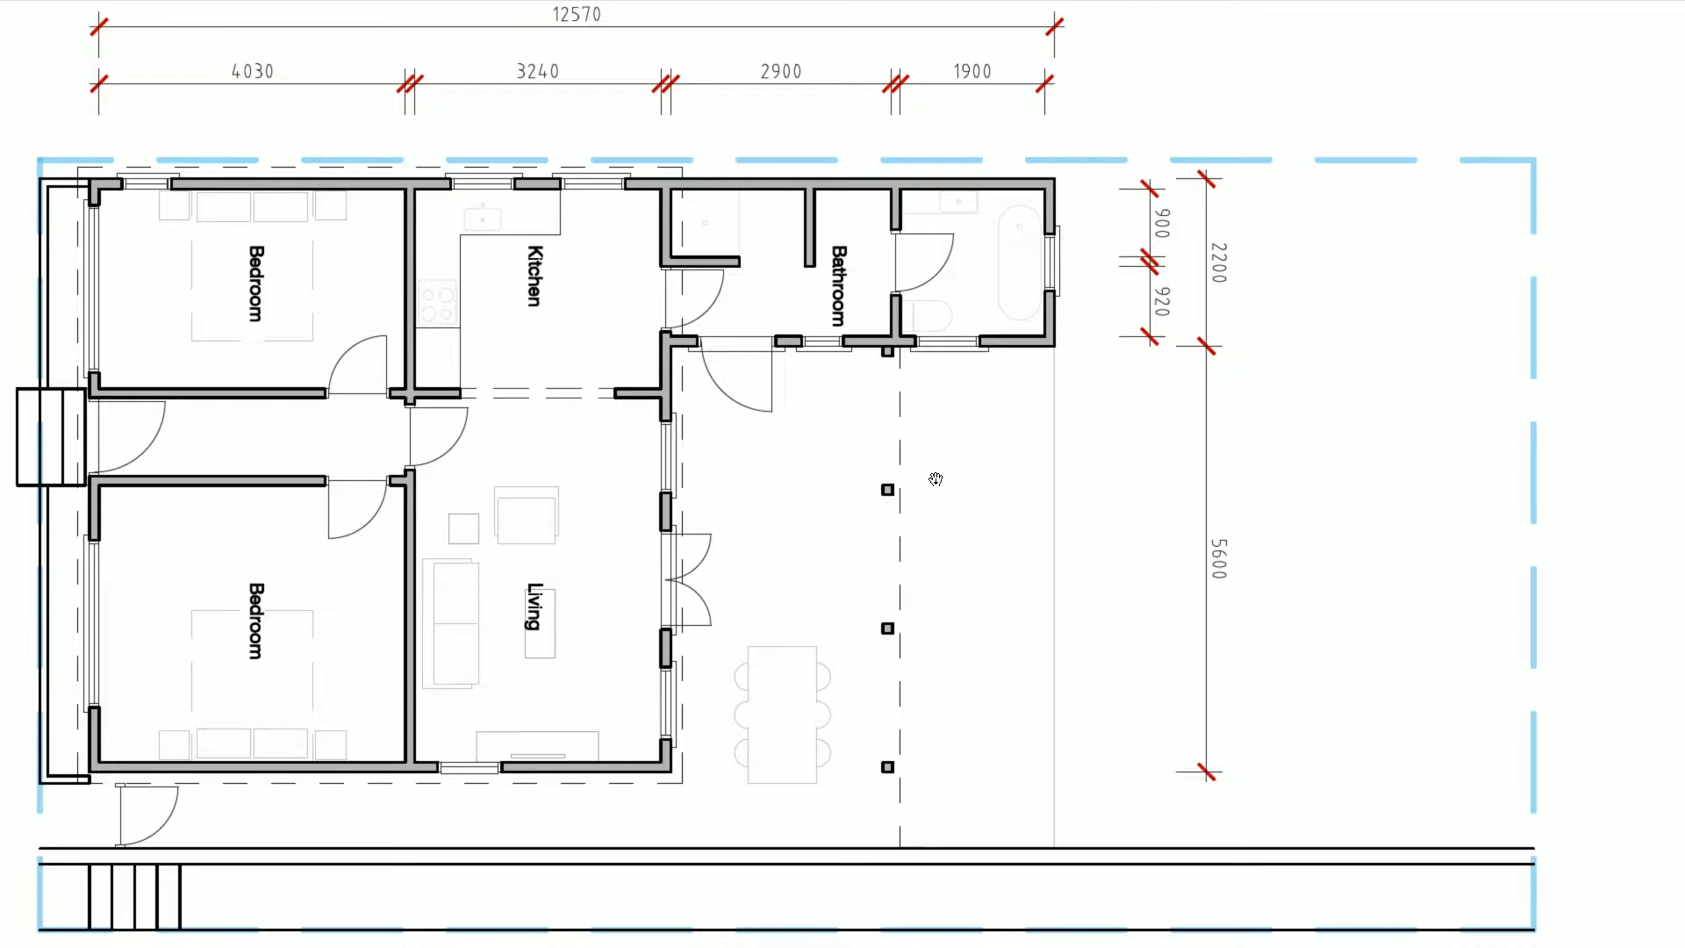
pyautogui.moveTo(488, 664)
pyautogui.mouseDown()
pyautogui.moveTo(597, 673)
pyautogui.moveTo(690, 634)
pyautogui.mouseUp()
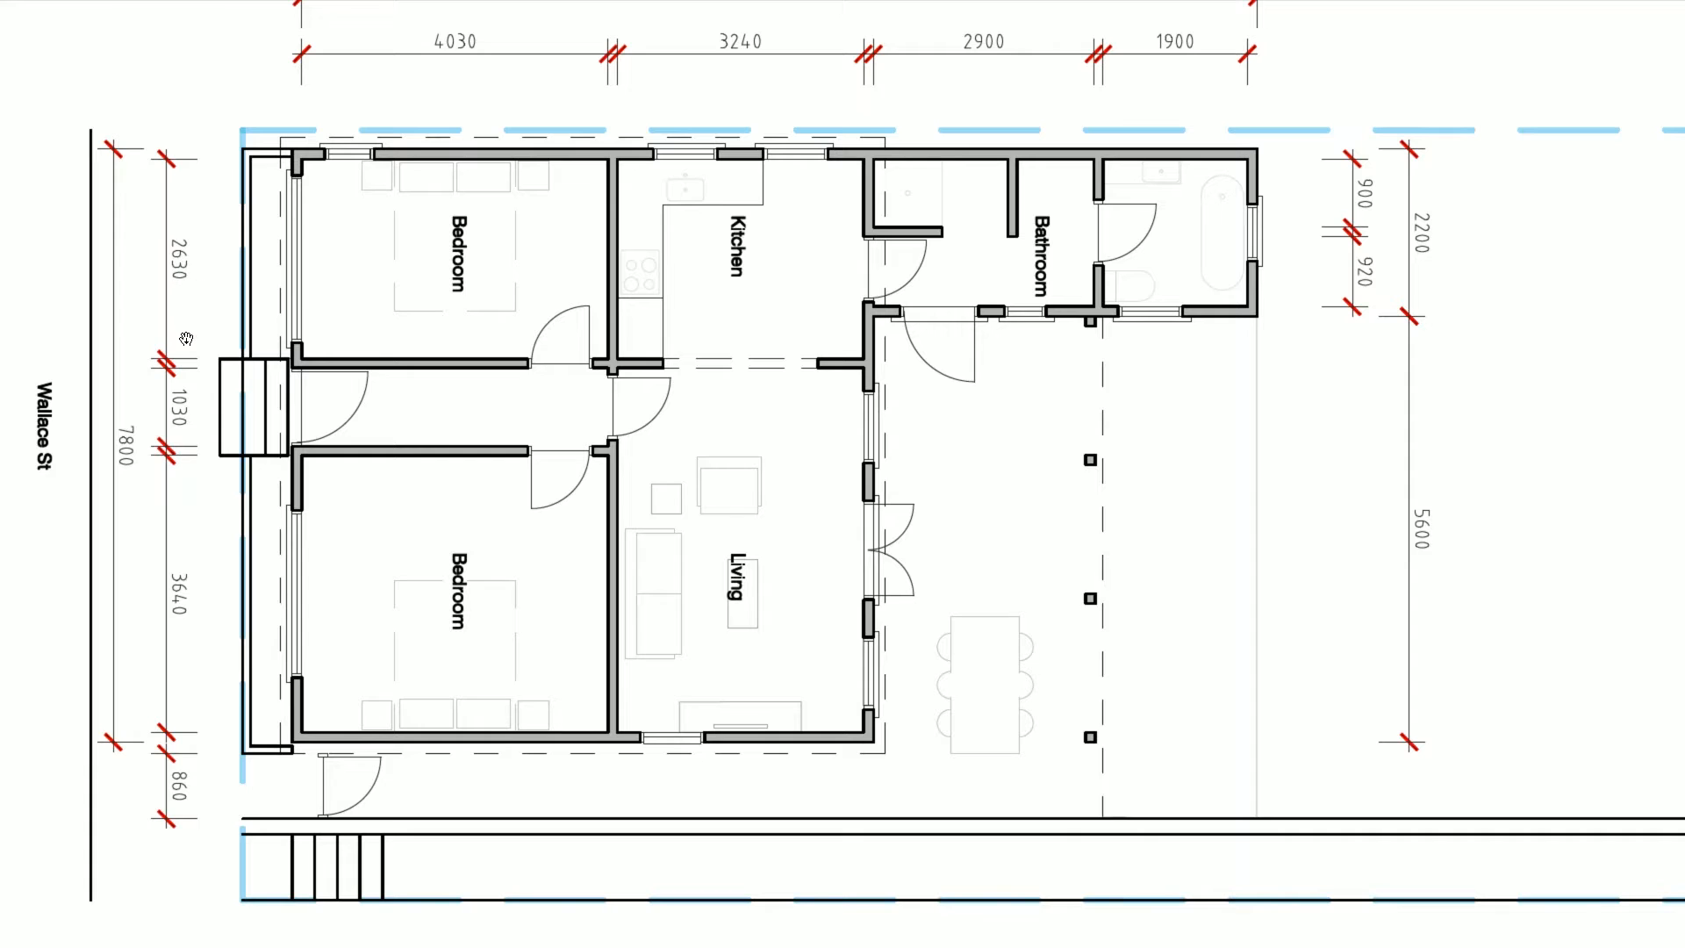
pyautogui.hotkey('alt', 'Tab')
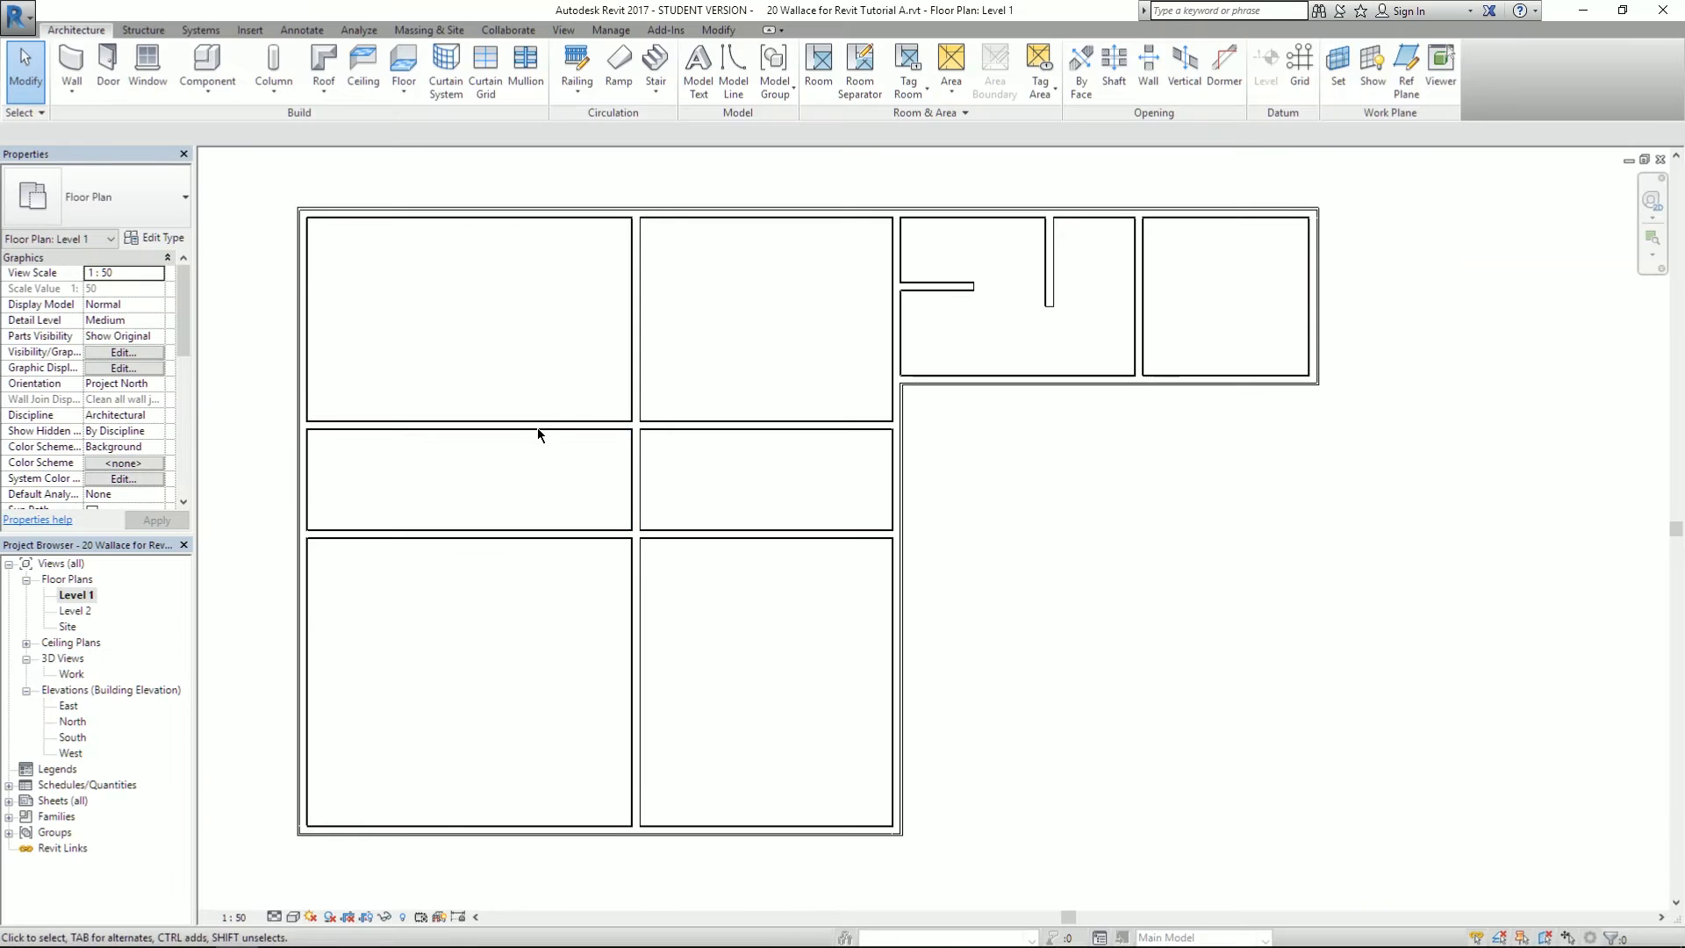
# - Reposition the upper hallway wall via its temporary dimension, checking it against the PDF plan
pyautogui.click(533, 428)
pyautogui.click(217, 324)
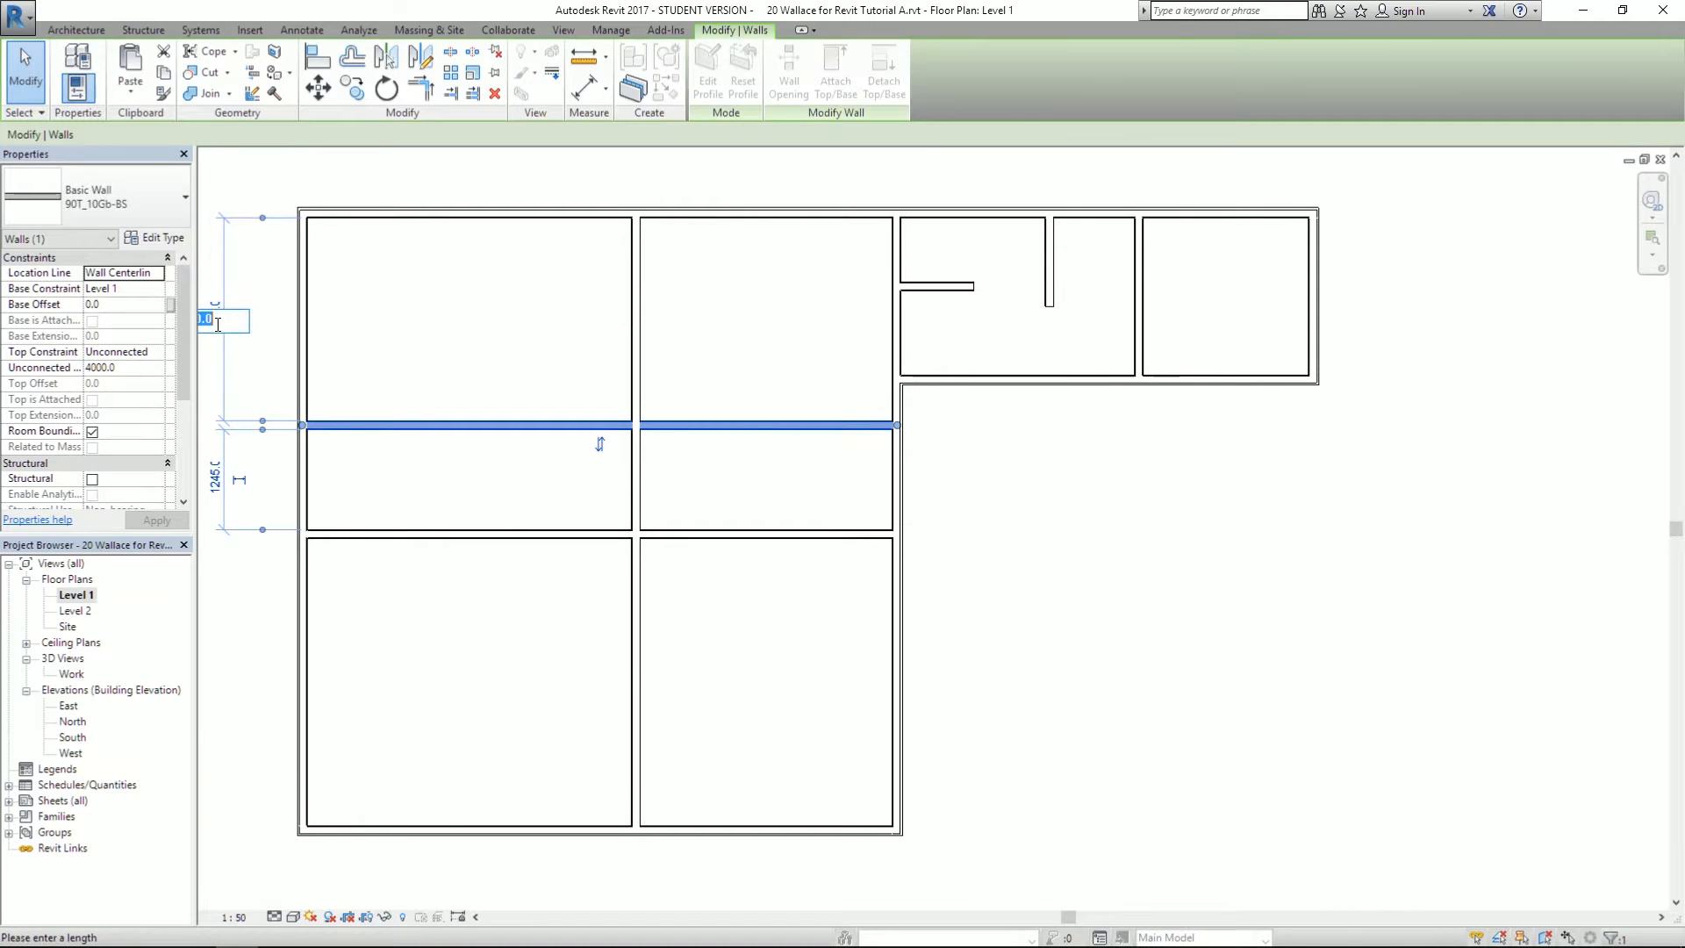
pyautogui.press('BackSpace')
pyautogui.press('Return')
pyautogui.press('Escape')
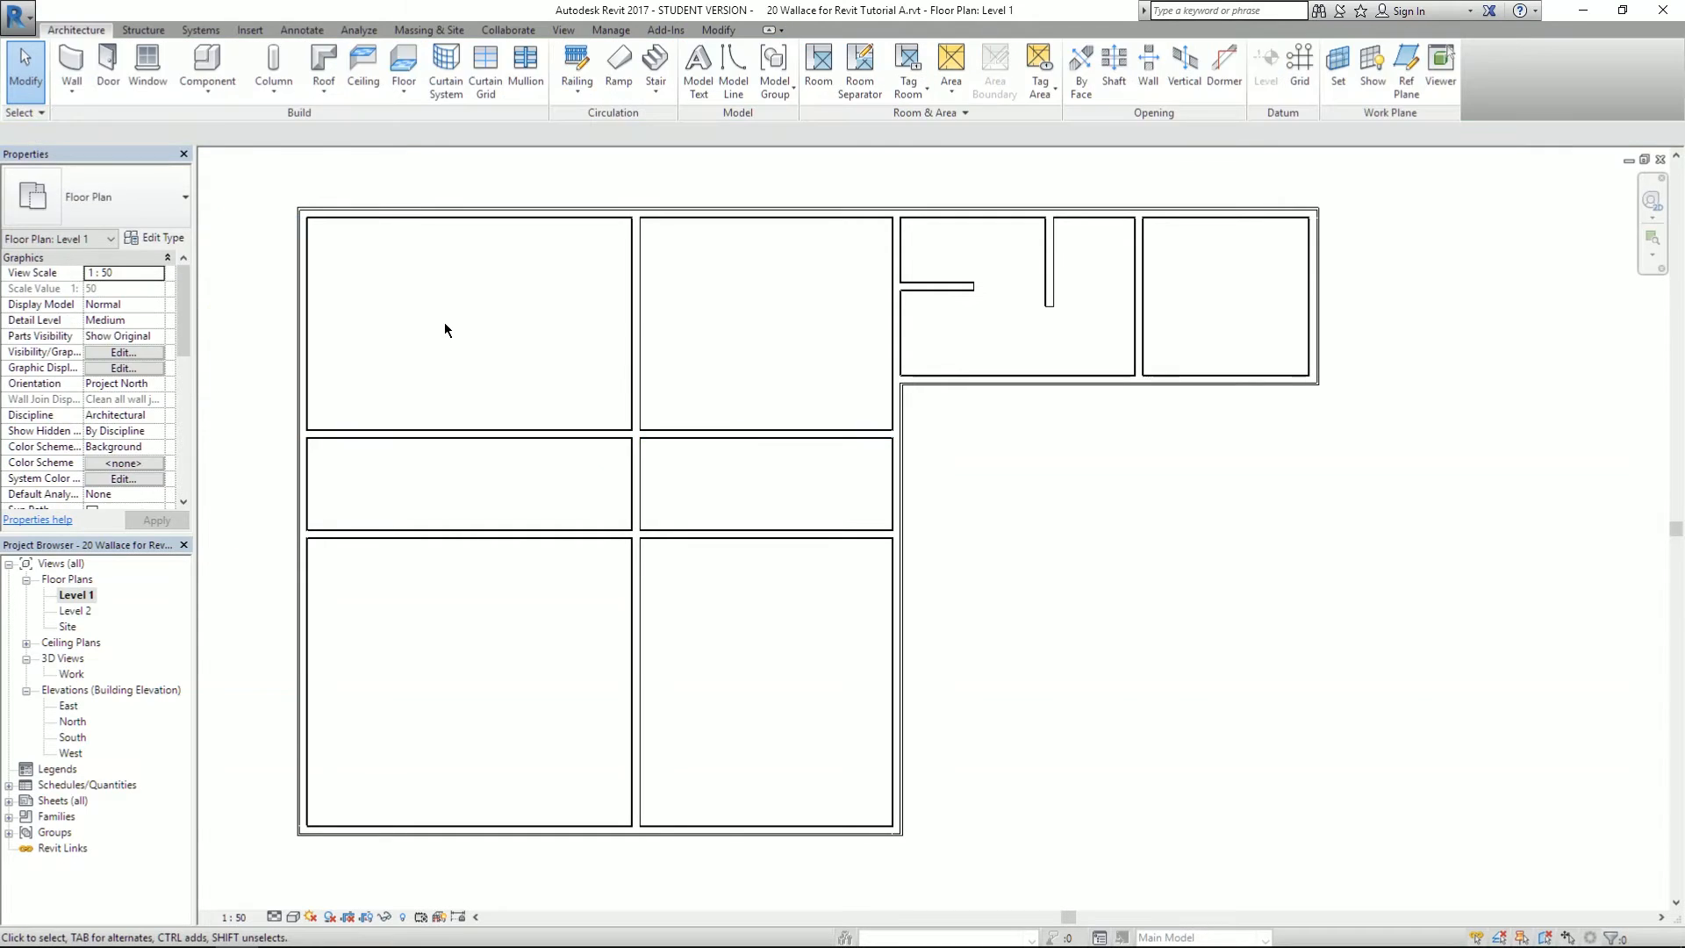
pyautogui.hotkey('alt', 'Tab')
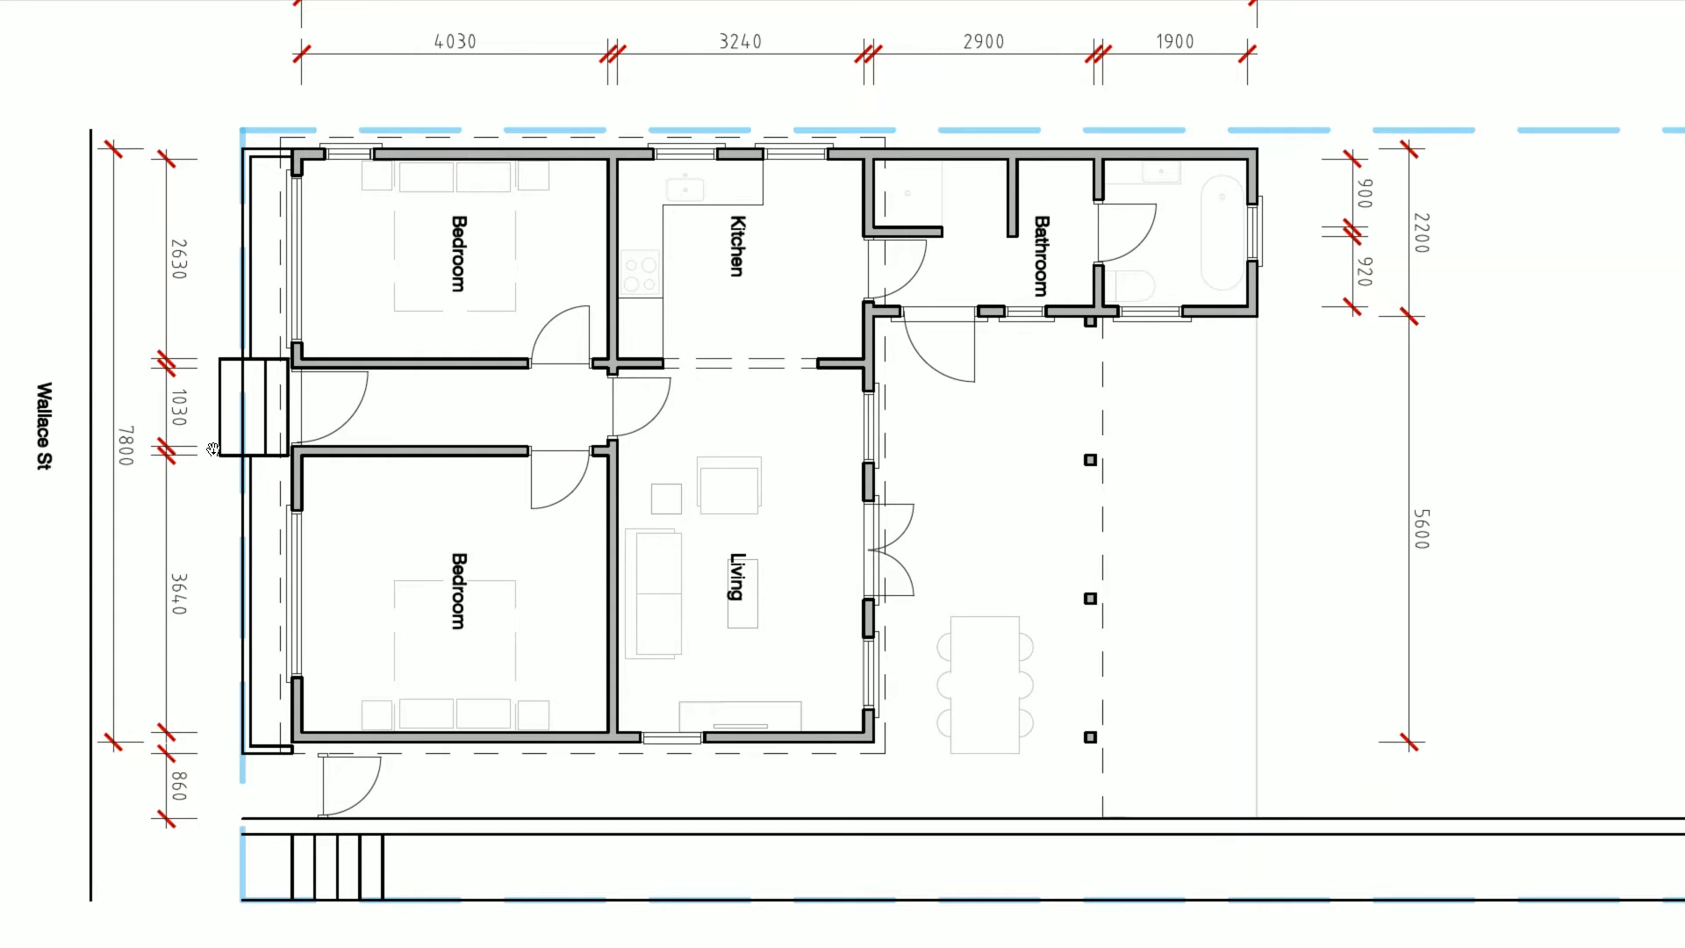
pyautogui.hotkey('alt', 'Tab')
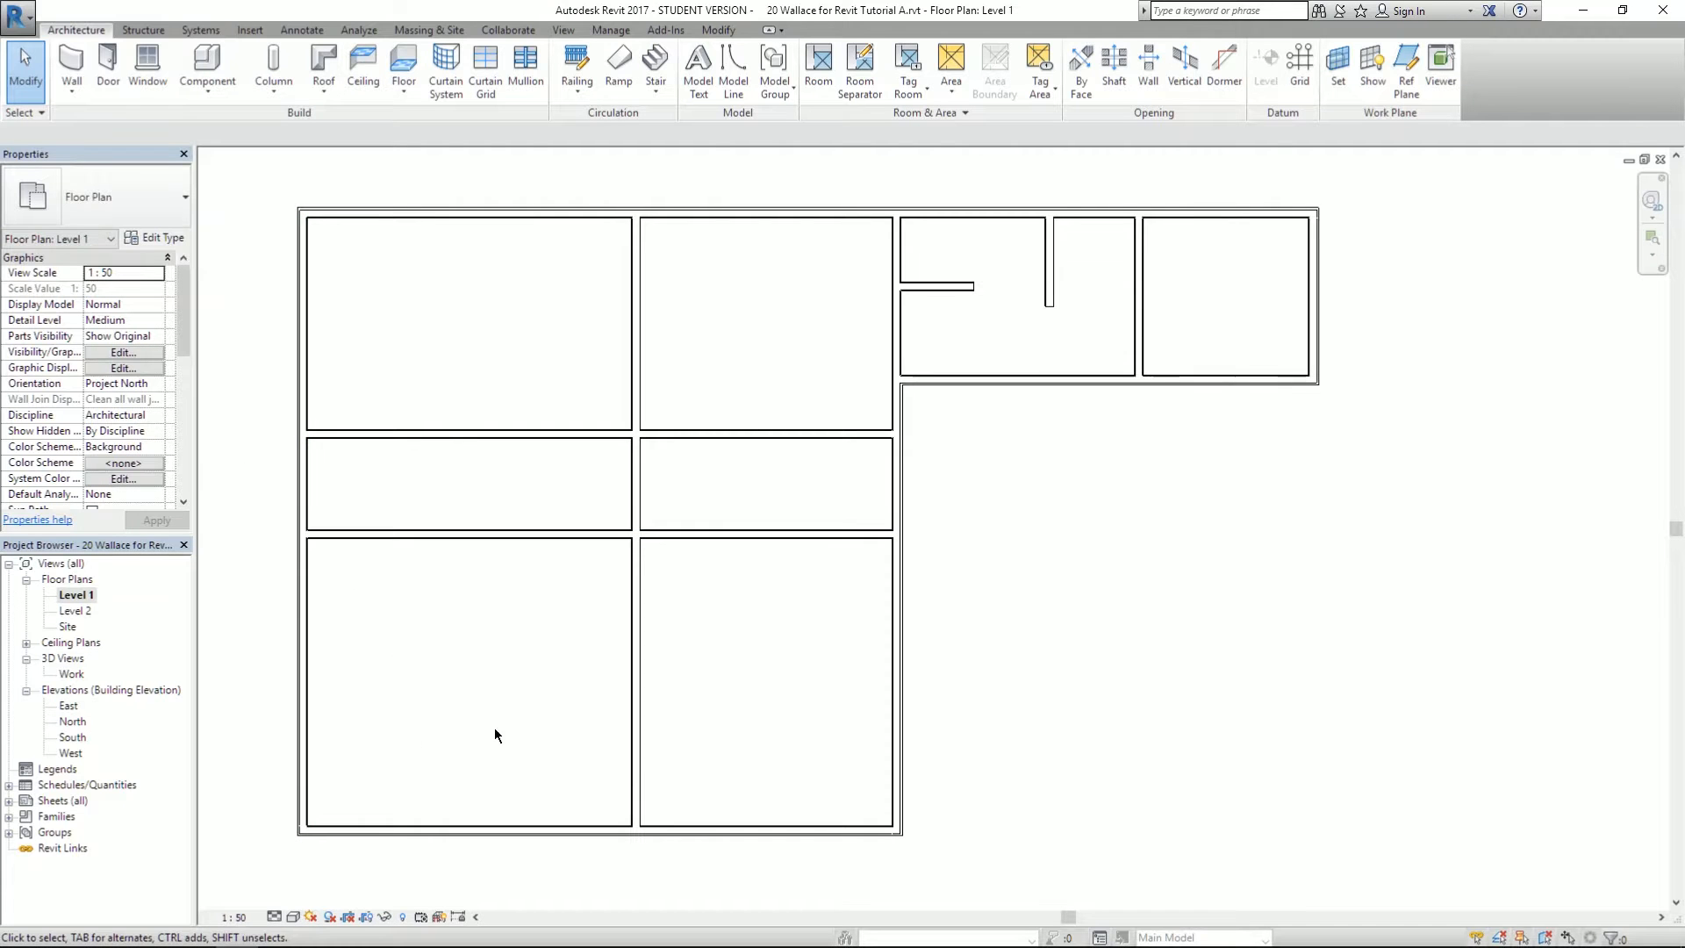
pyautogui.hotkey('alt', 'Tab')
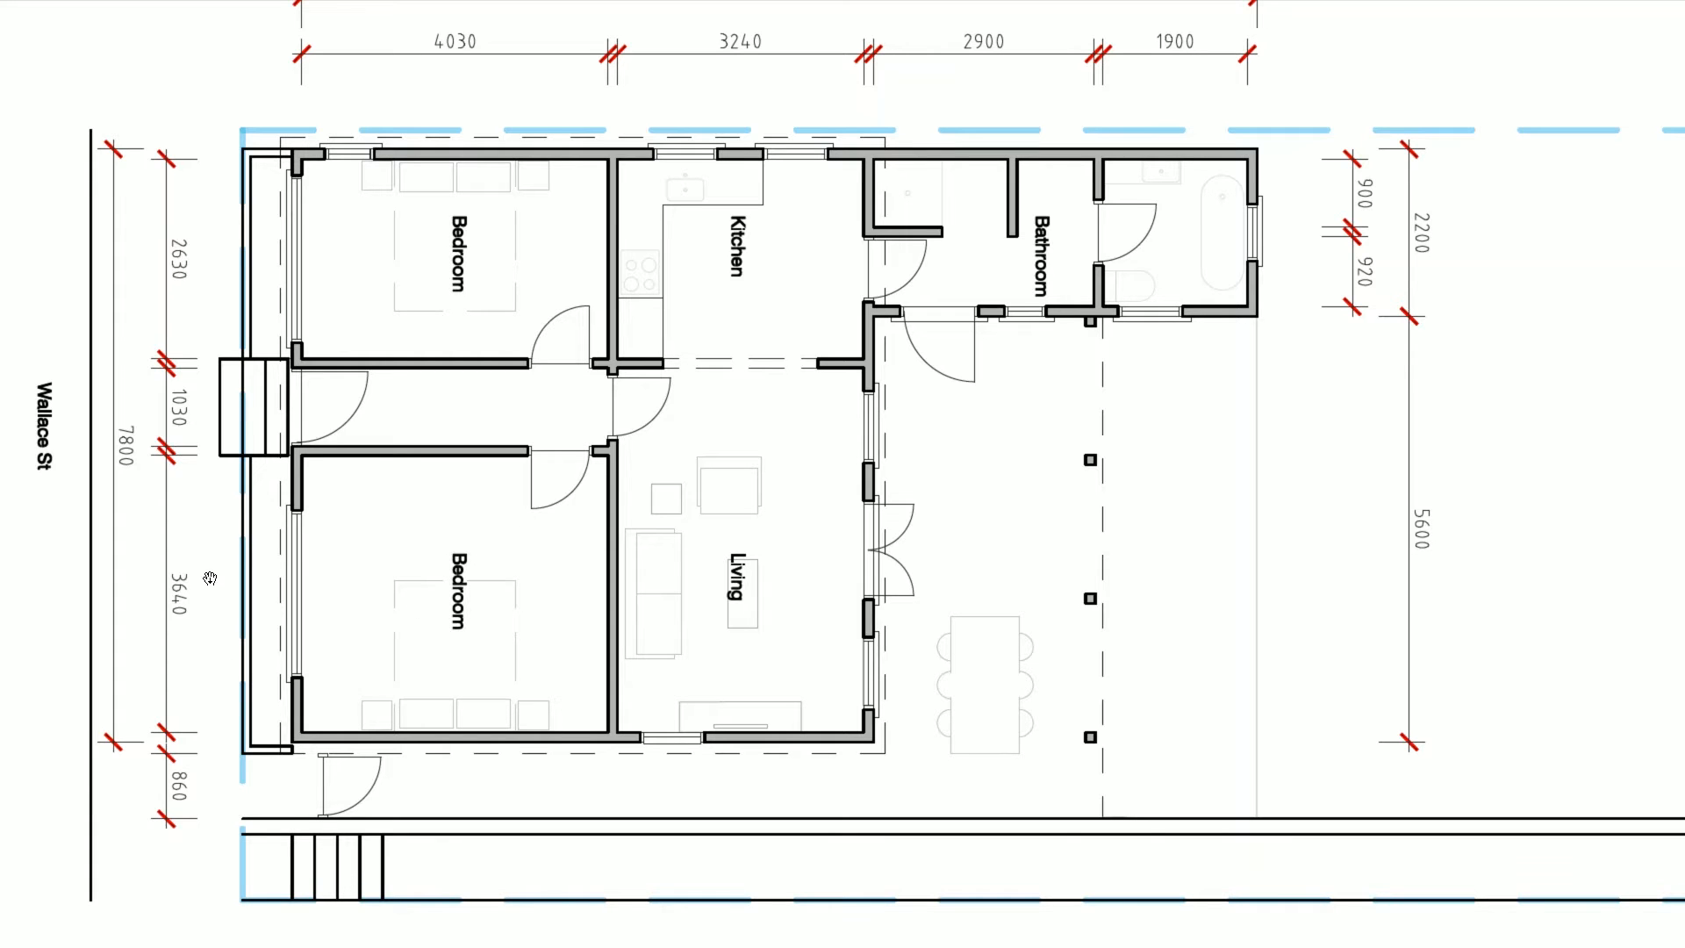
pyautogui.hotkey('alt', 'Tab')
# - Move the lower hallway wall so the lower rooms are 3640 deep instead of 3565
pyautogui.click(475, 532)
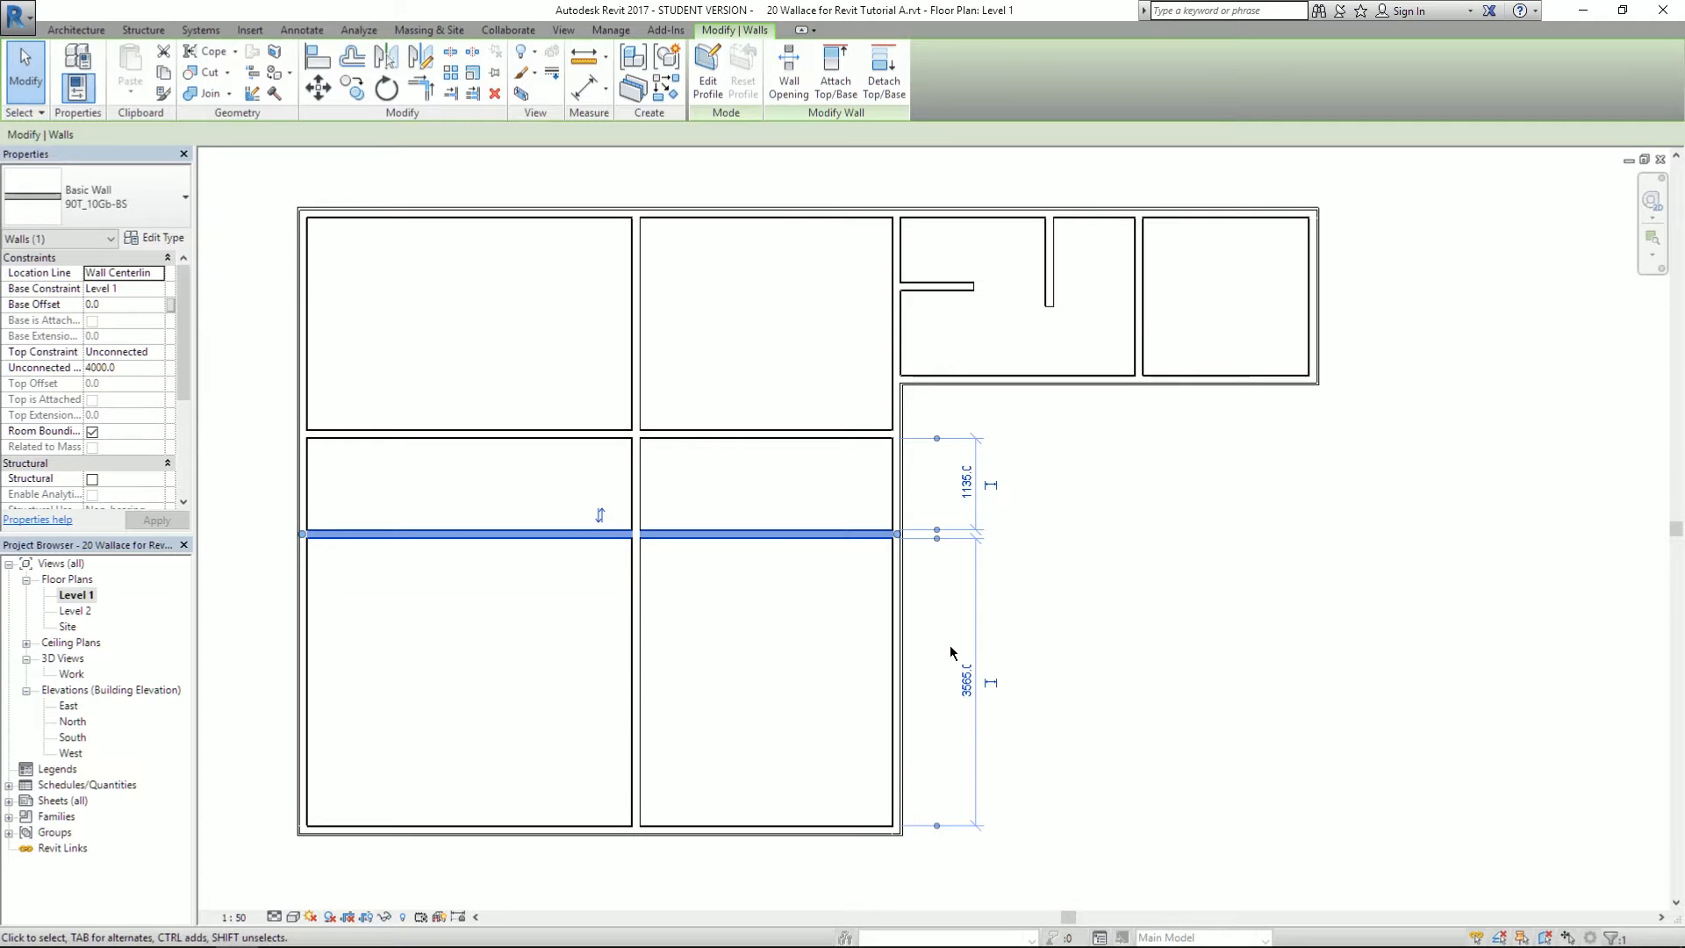
pyautogui.click(966, 680)
pyautogui.write('3')
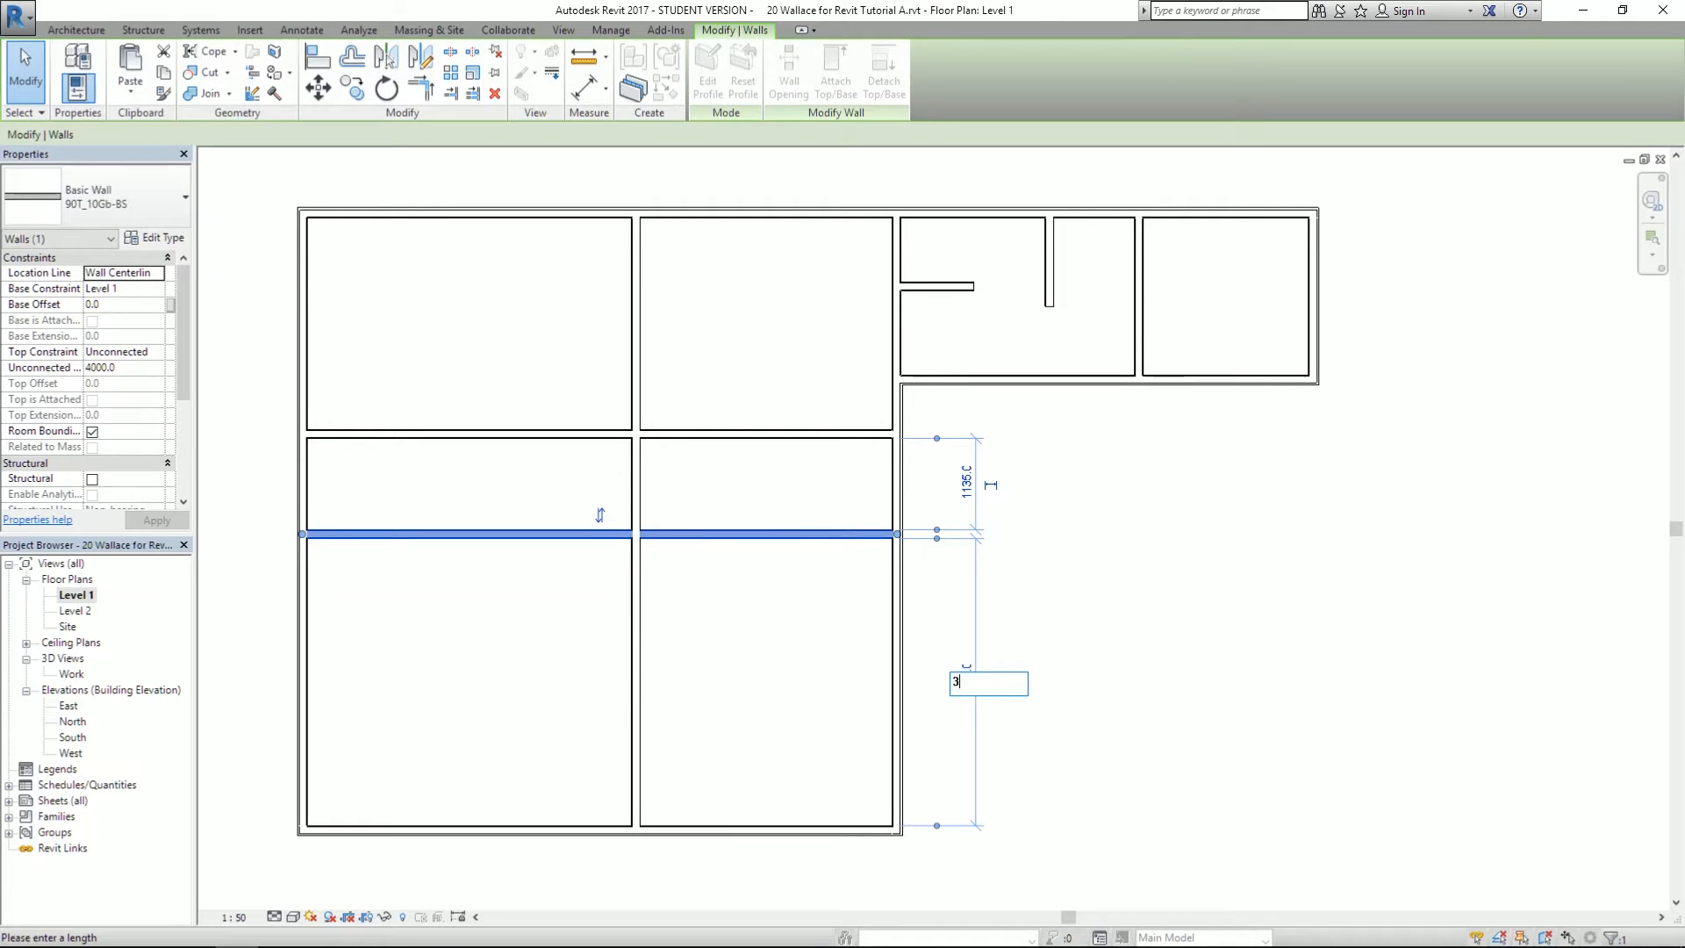
pyautogui.write('640')
pyautogui.press('Return')
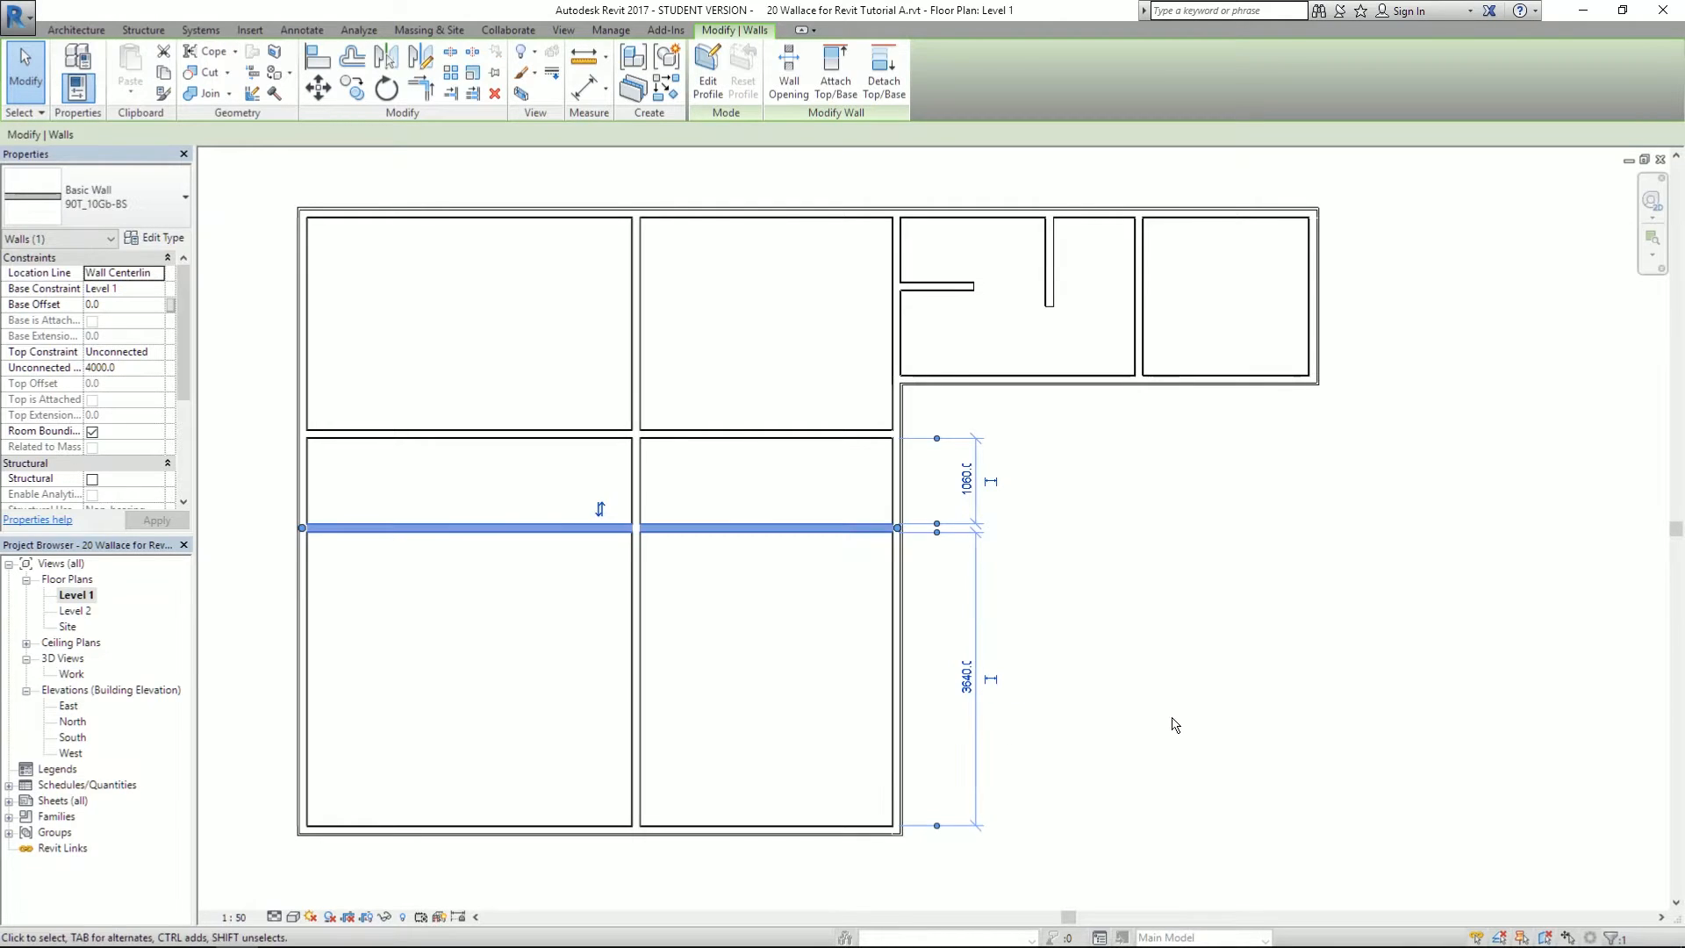
pyautogui.click(1174, 724)
pyautogui.click(357, 527)
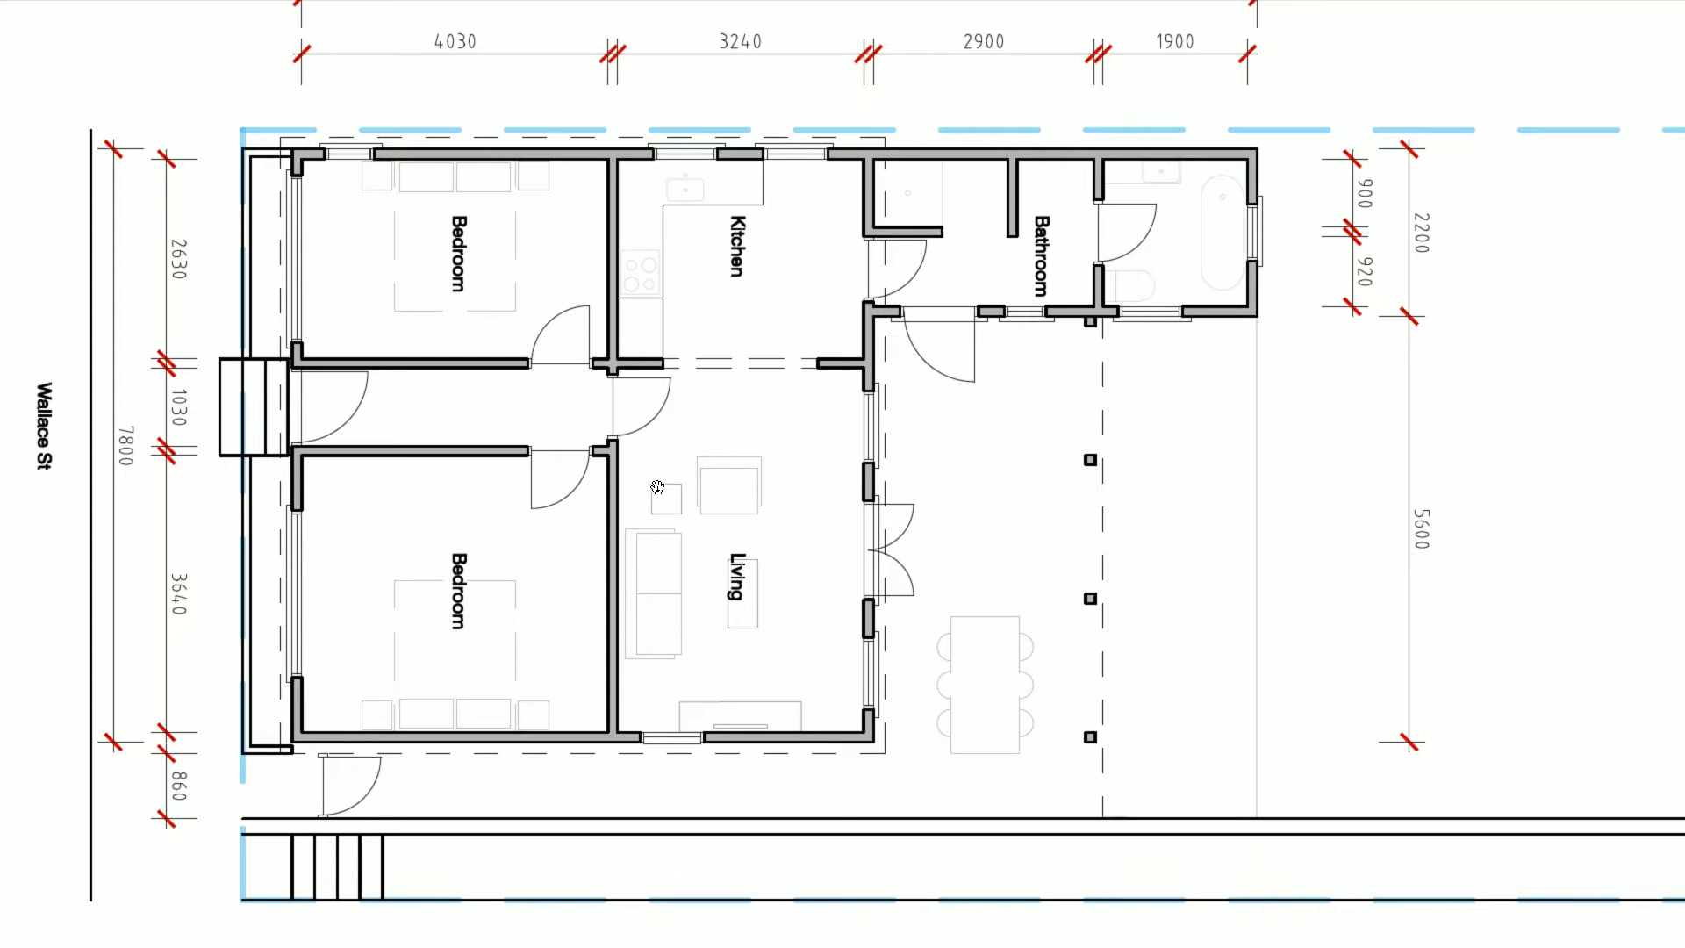
pyautogui.scroll(-2, 699, 424)
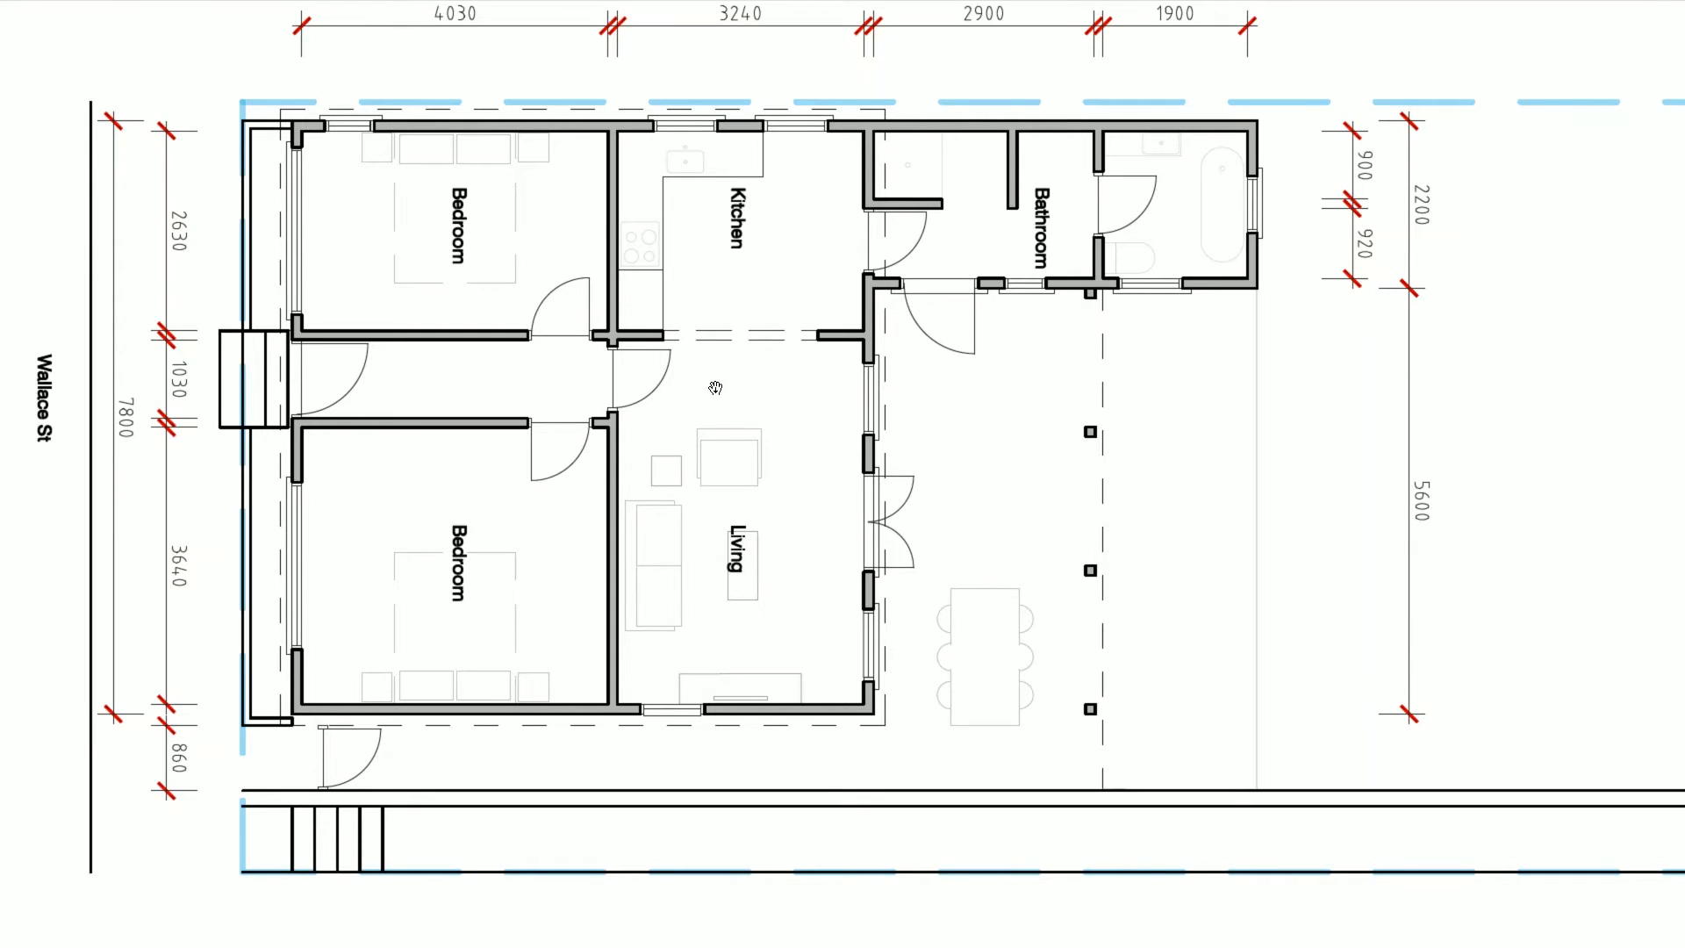
pyautogui.keyDown('ctrl'); pyautogui.scroll(-3, 716, 387); pyautogui.keyUp('ctrl')
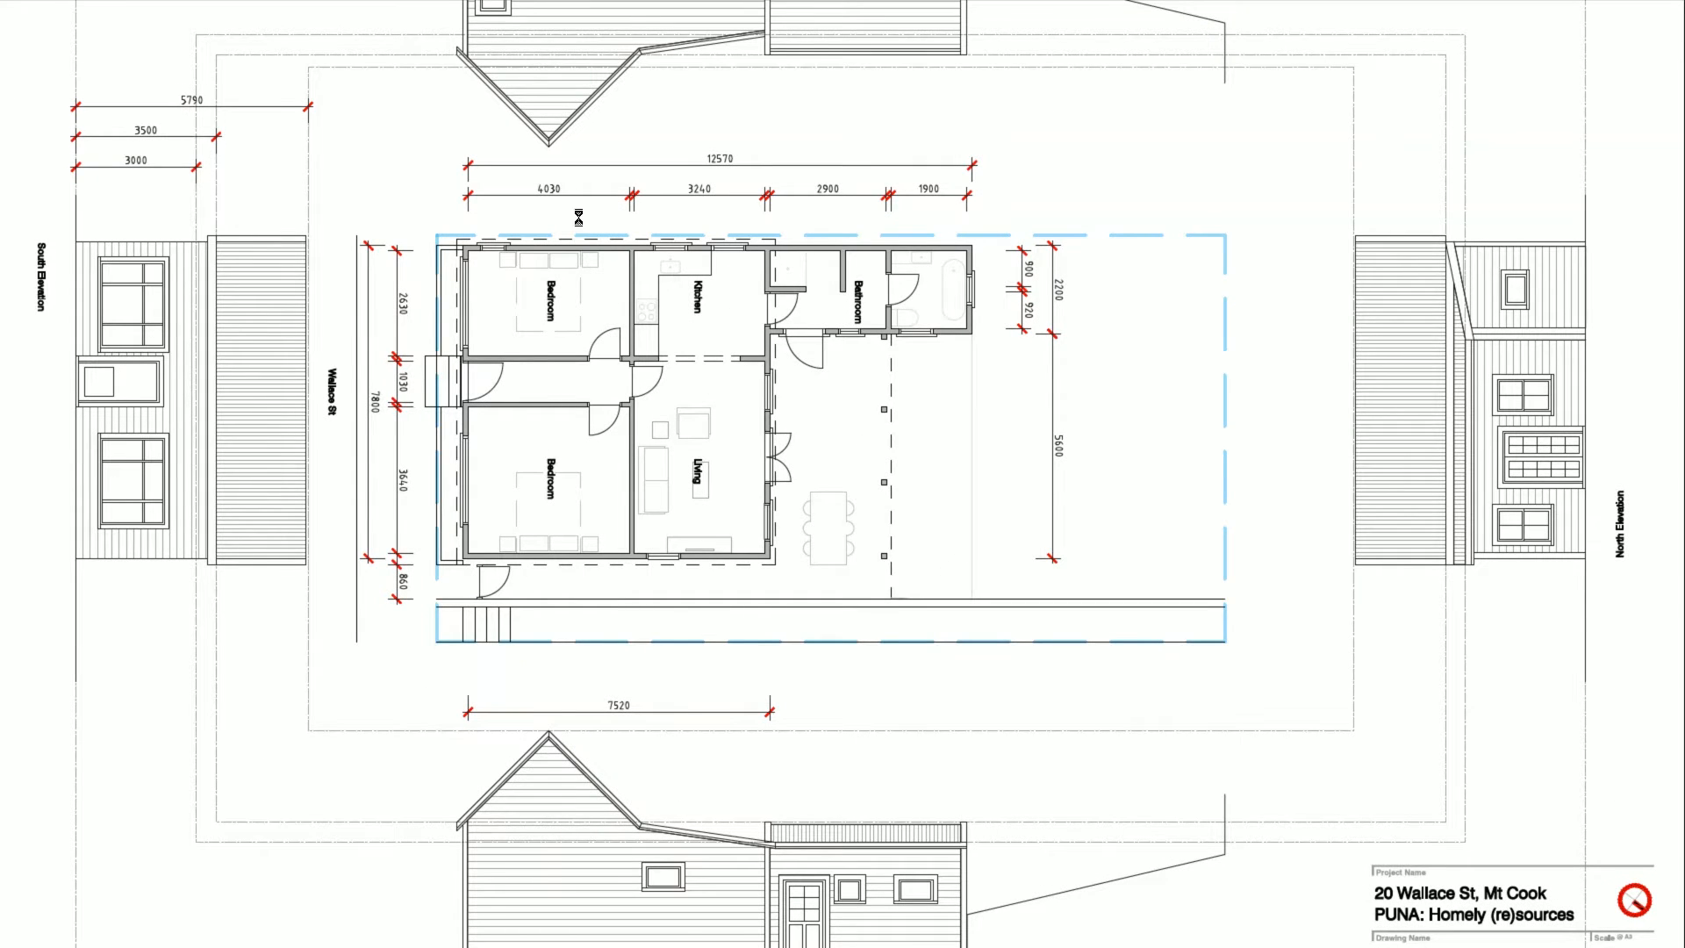
pyautogui.keyDown('ctrl'); pyautogui.scroll(2, 579, 217); pyautogui.keyUp('ctrl')
# - Pan the PDF to the bedroom and hallway area to review its dimensions, then return to Revit
pyautogui.keyDown('ctrl'); pyautogui.scroll(1, 607, 451); pyautogui.keyUp('ctrl')
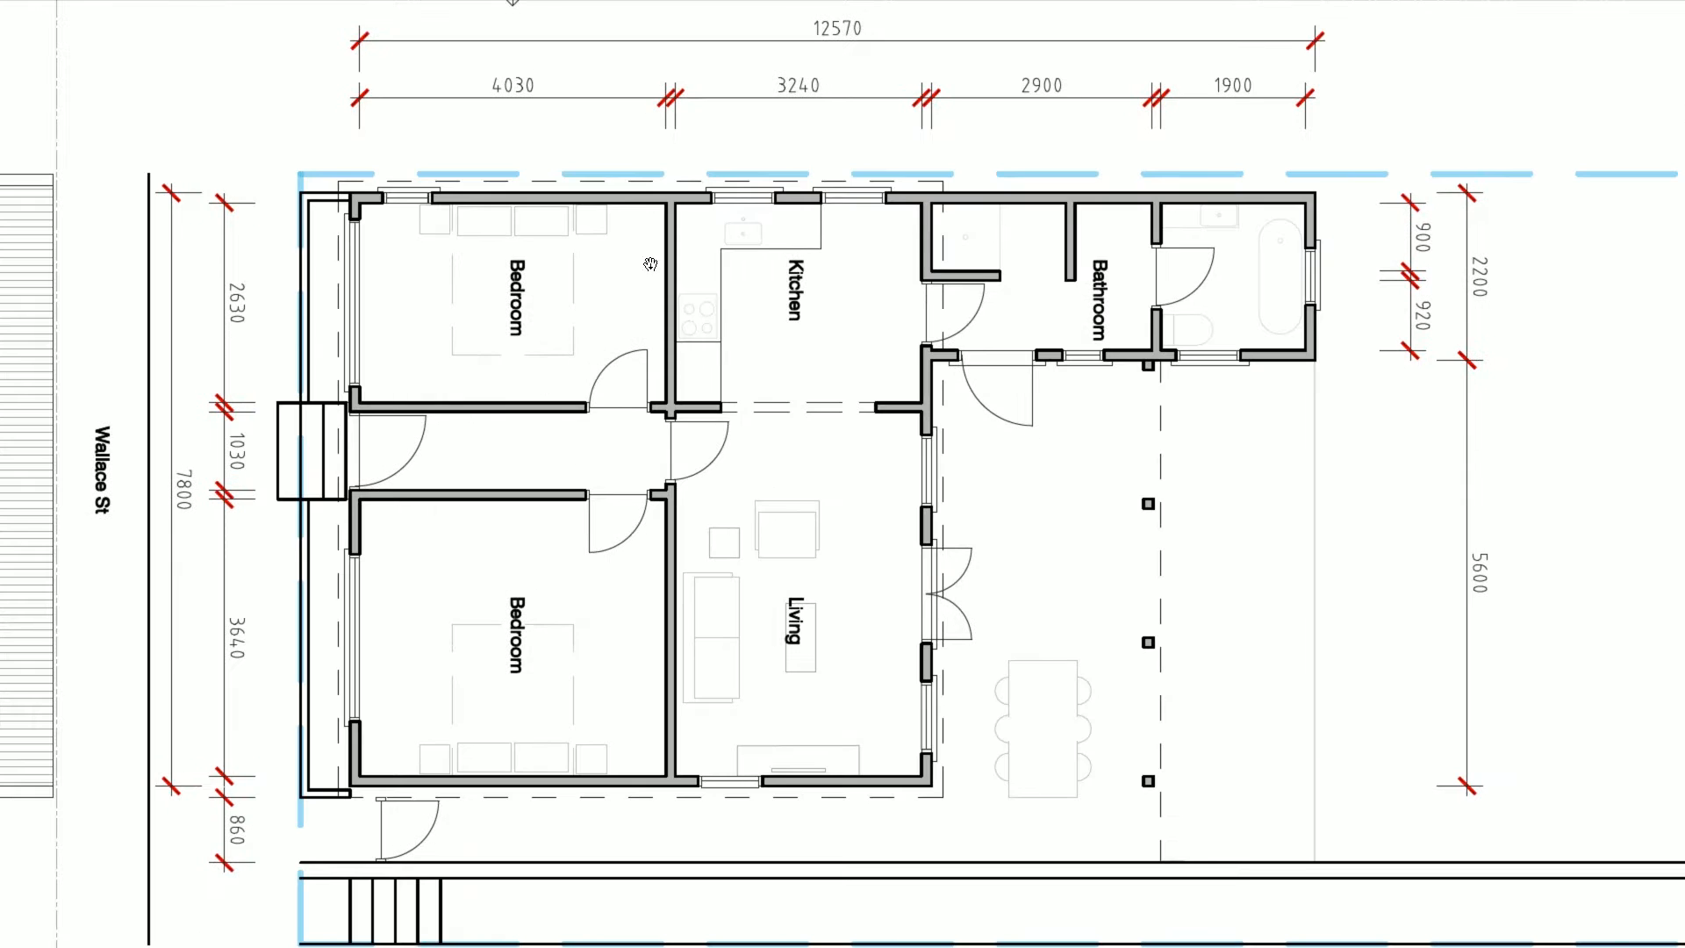
pyautogui.moveTo(675, 525); pyautogui.dragTo(623, 536)
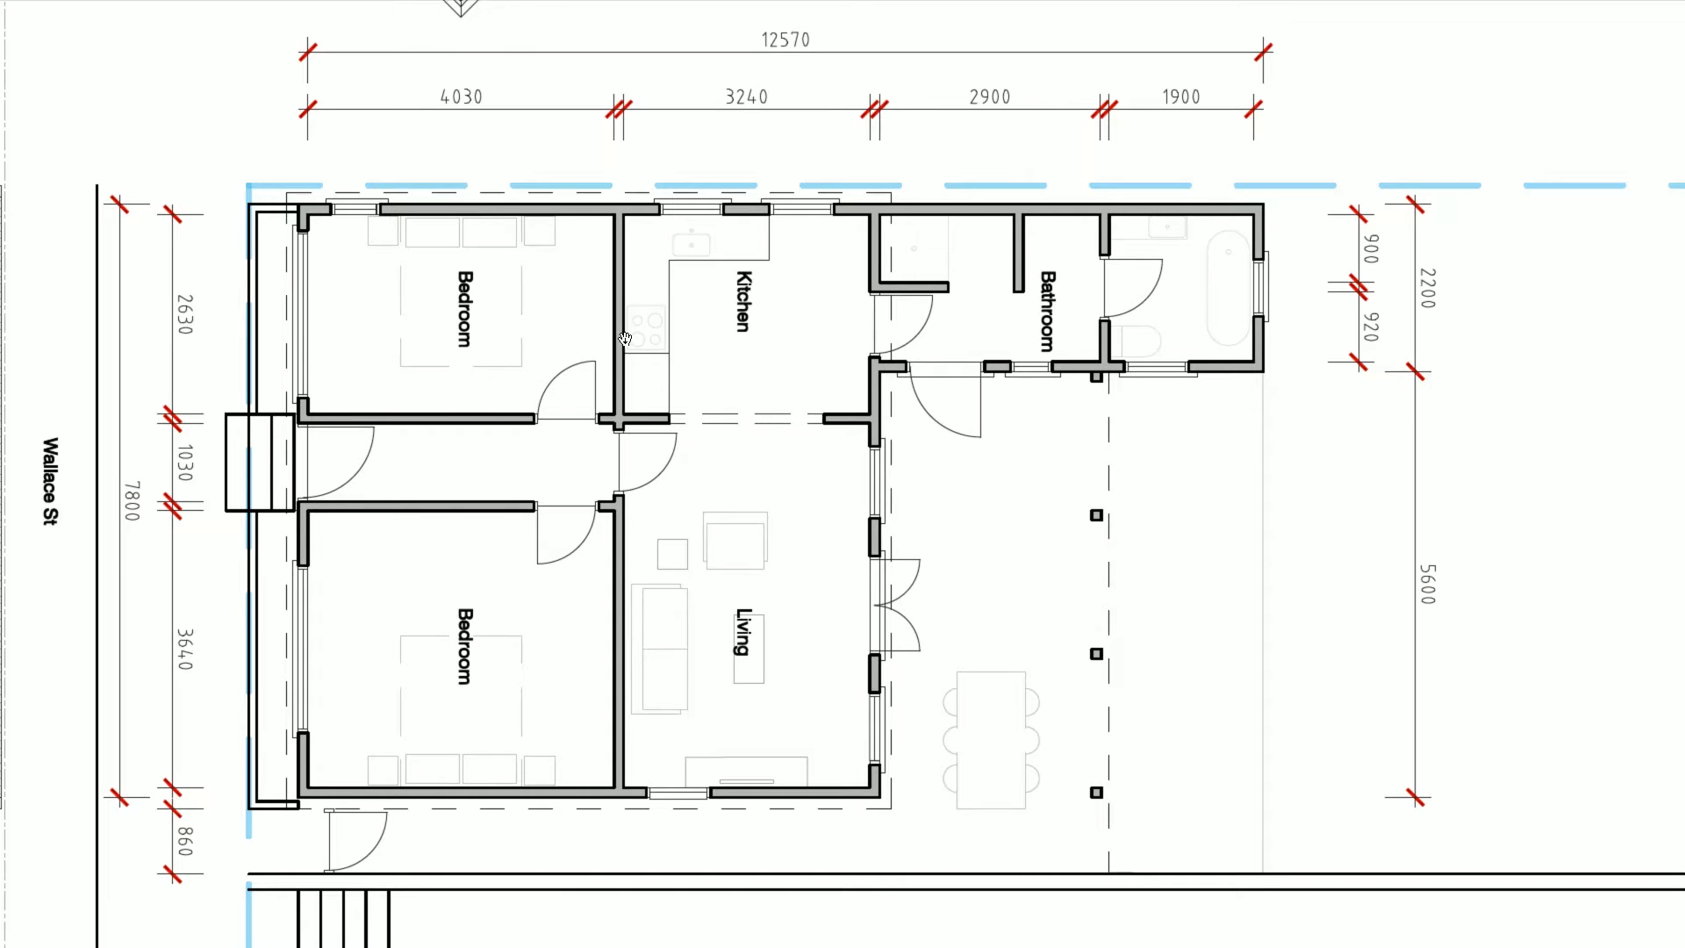
pyautogui.moveTo(530, 590); pyautogui.dragTo(539, 573)
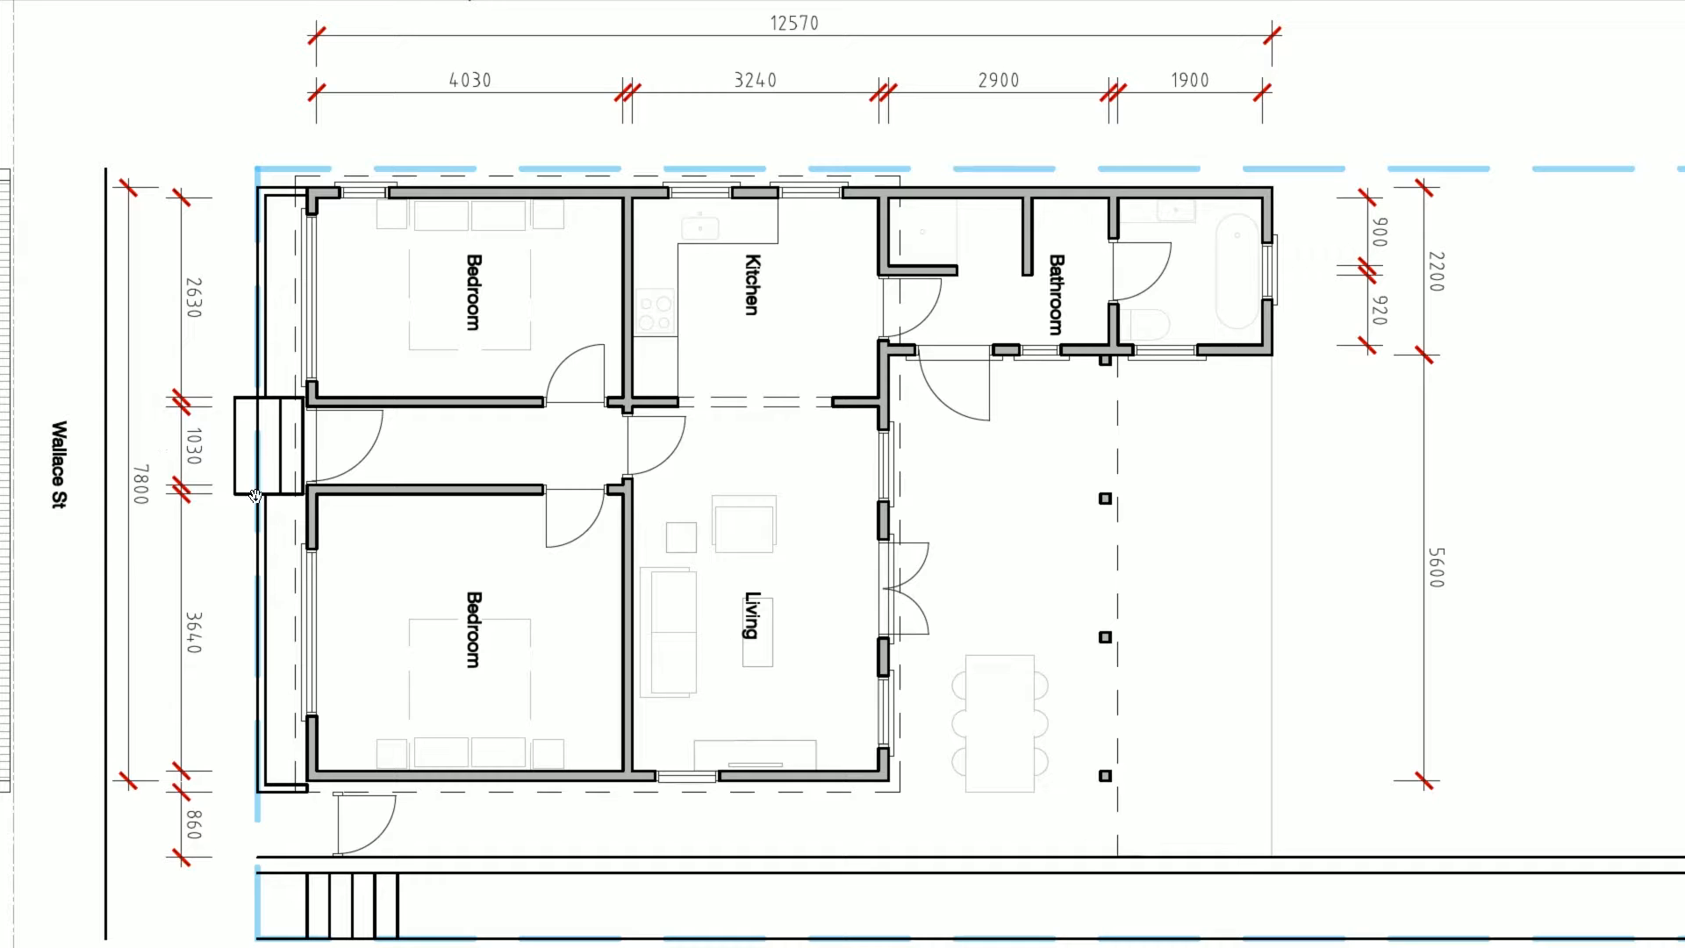
pyautogui.hotkey('alt', 'Tab')
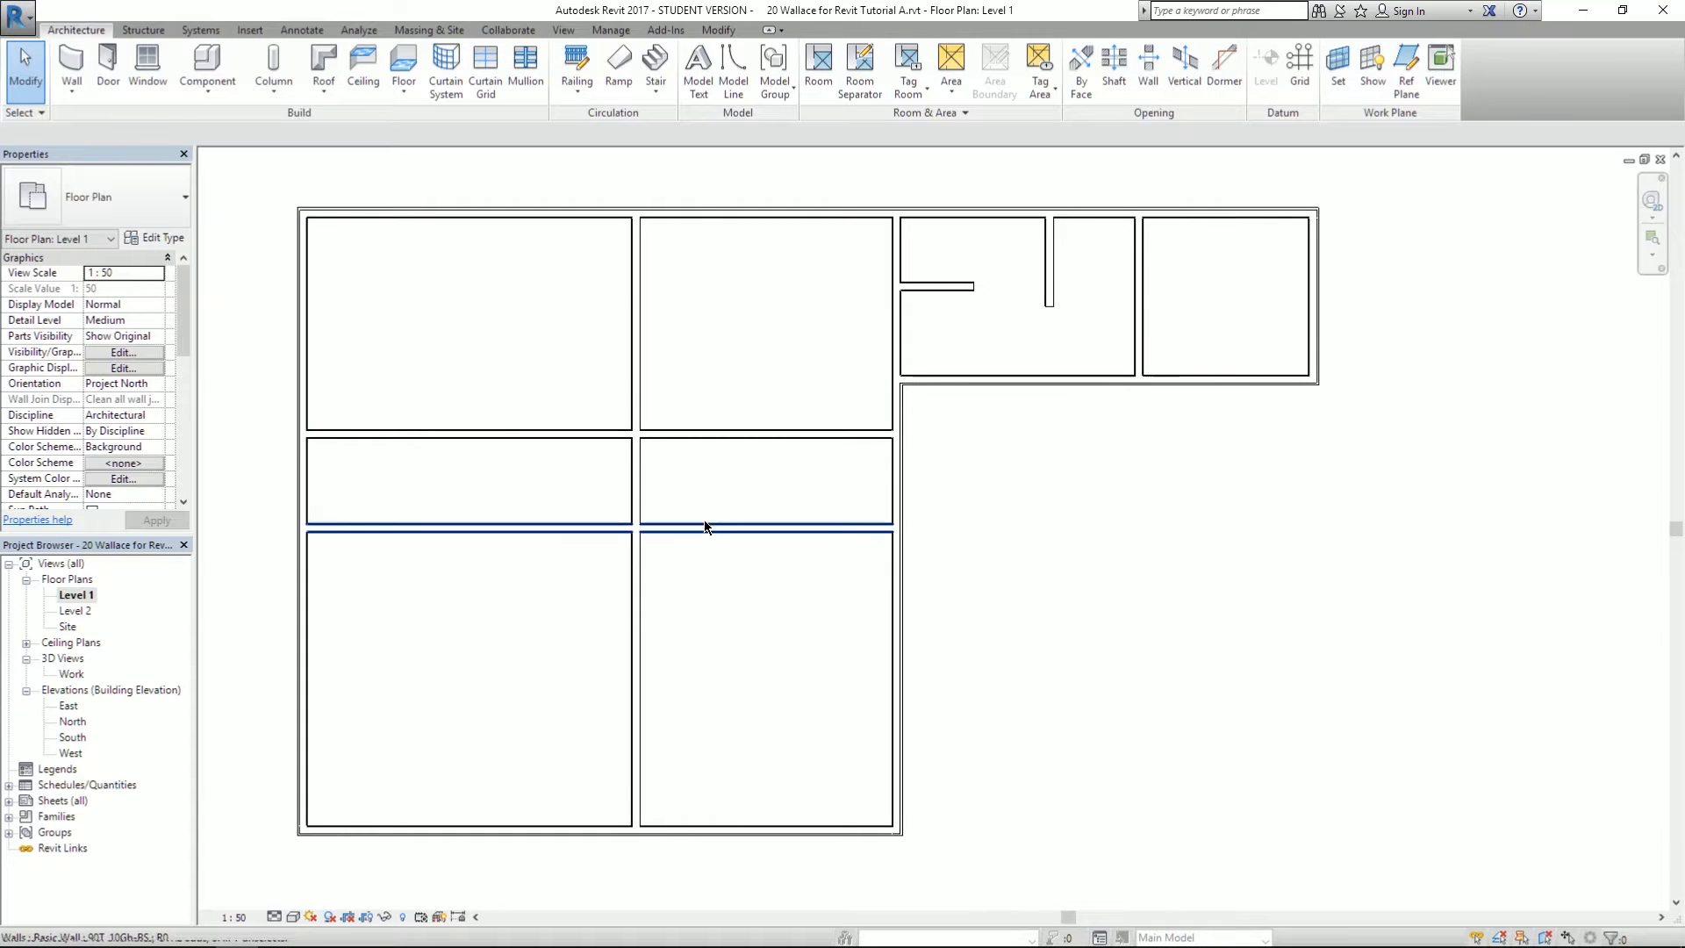
# - Select the lower hallway wall, compare it with the PDF, and zoom in on its living-room junction
pyautogui.click(703, 525)
pyautogui.hotkey('alt', 'Tab')
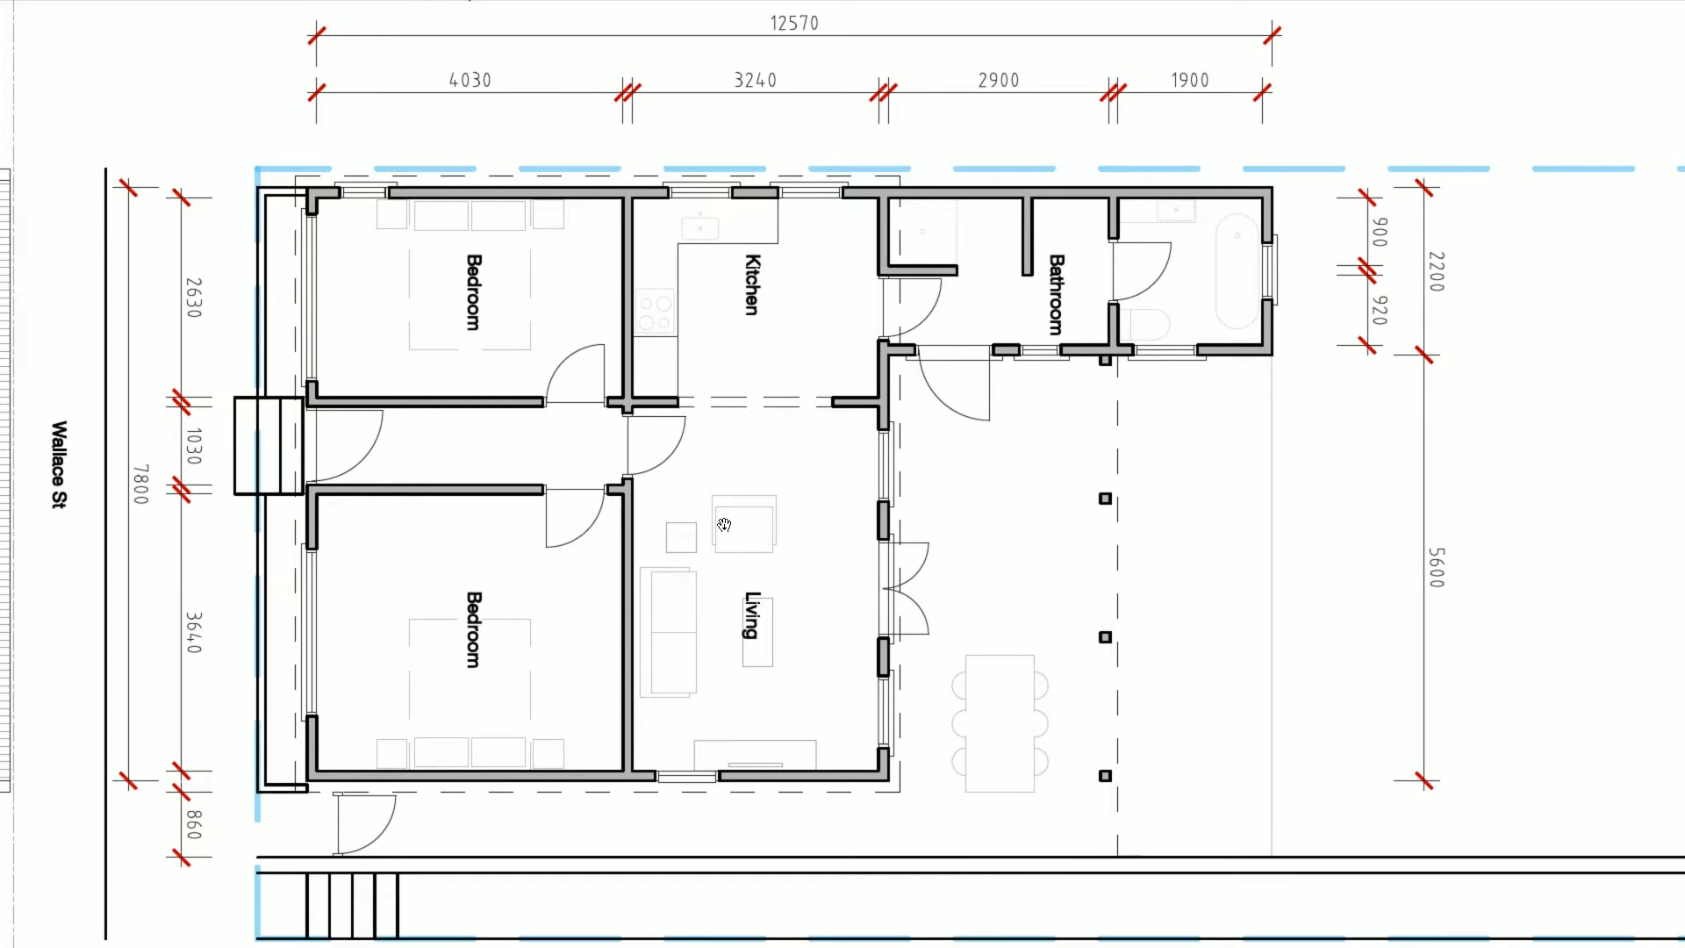
pyautogui.hotkey('alt', 'Tab')
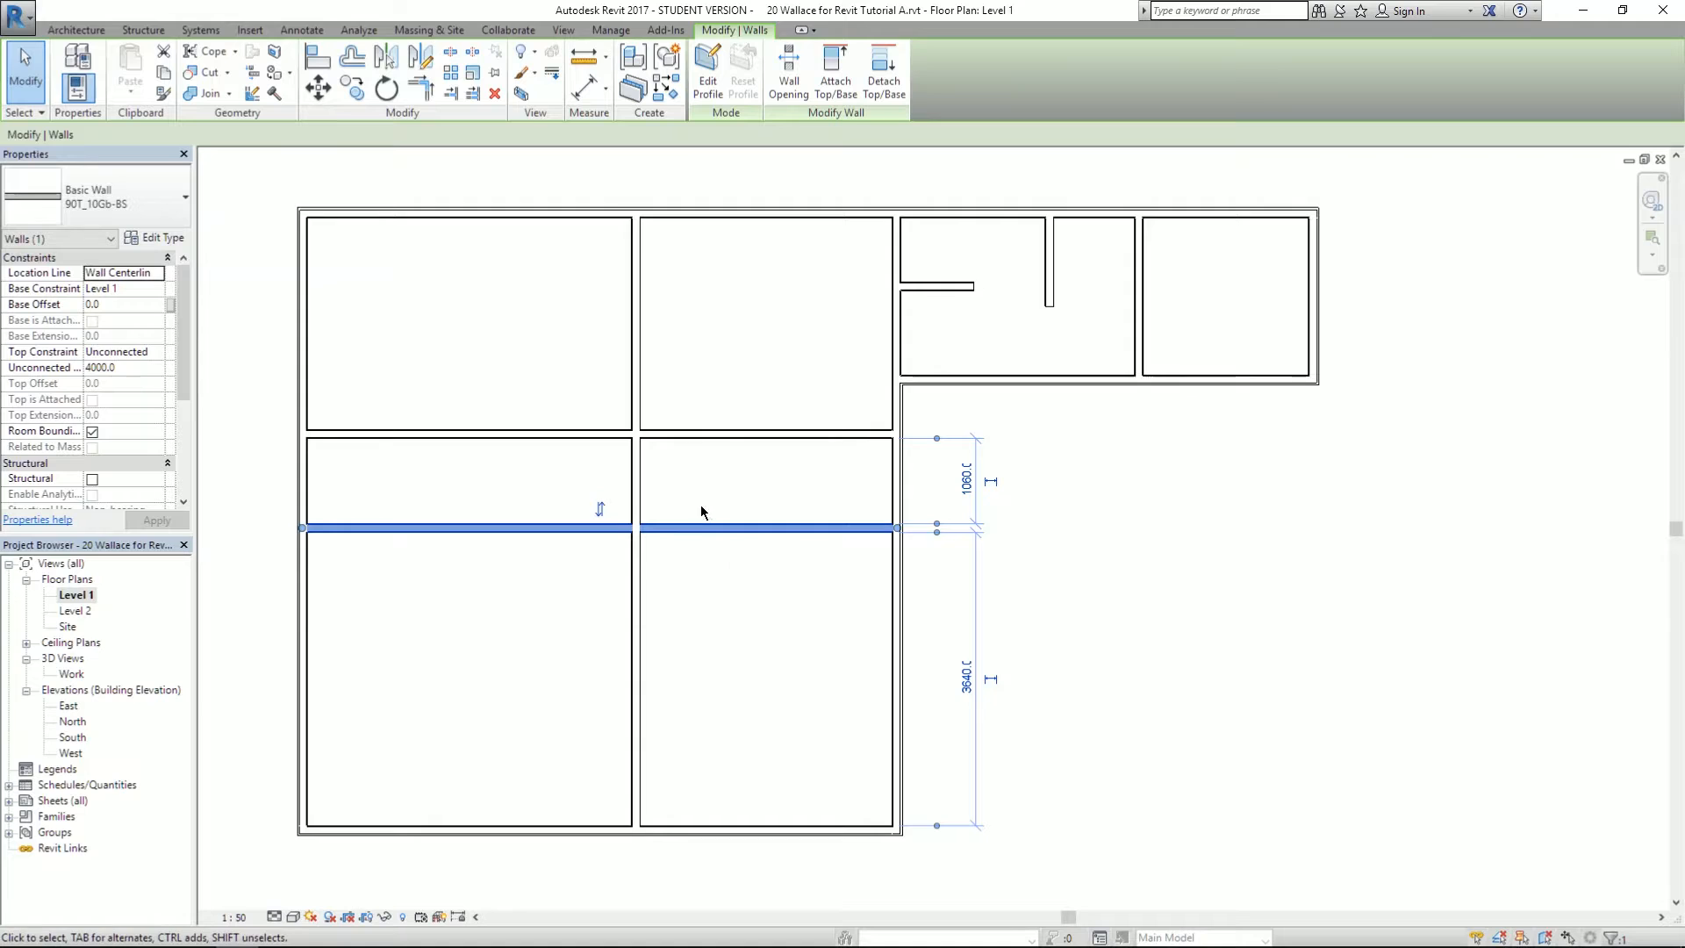
pyautogui.scroll(4, 702, 518)
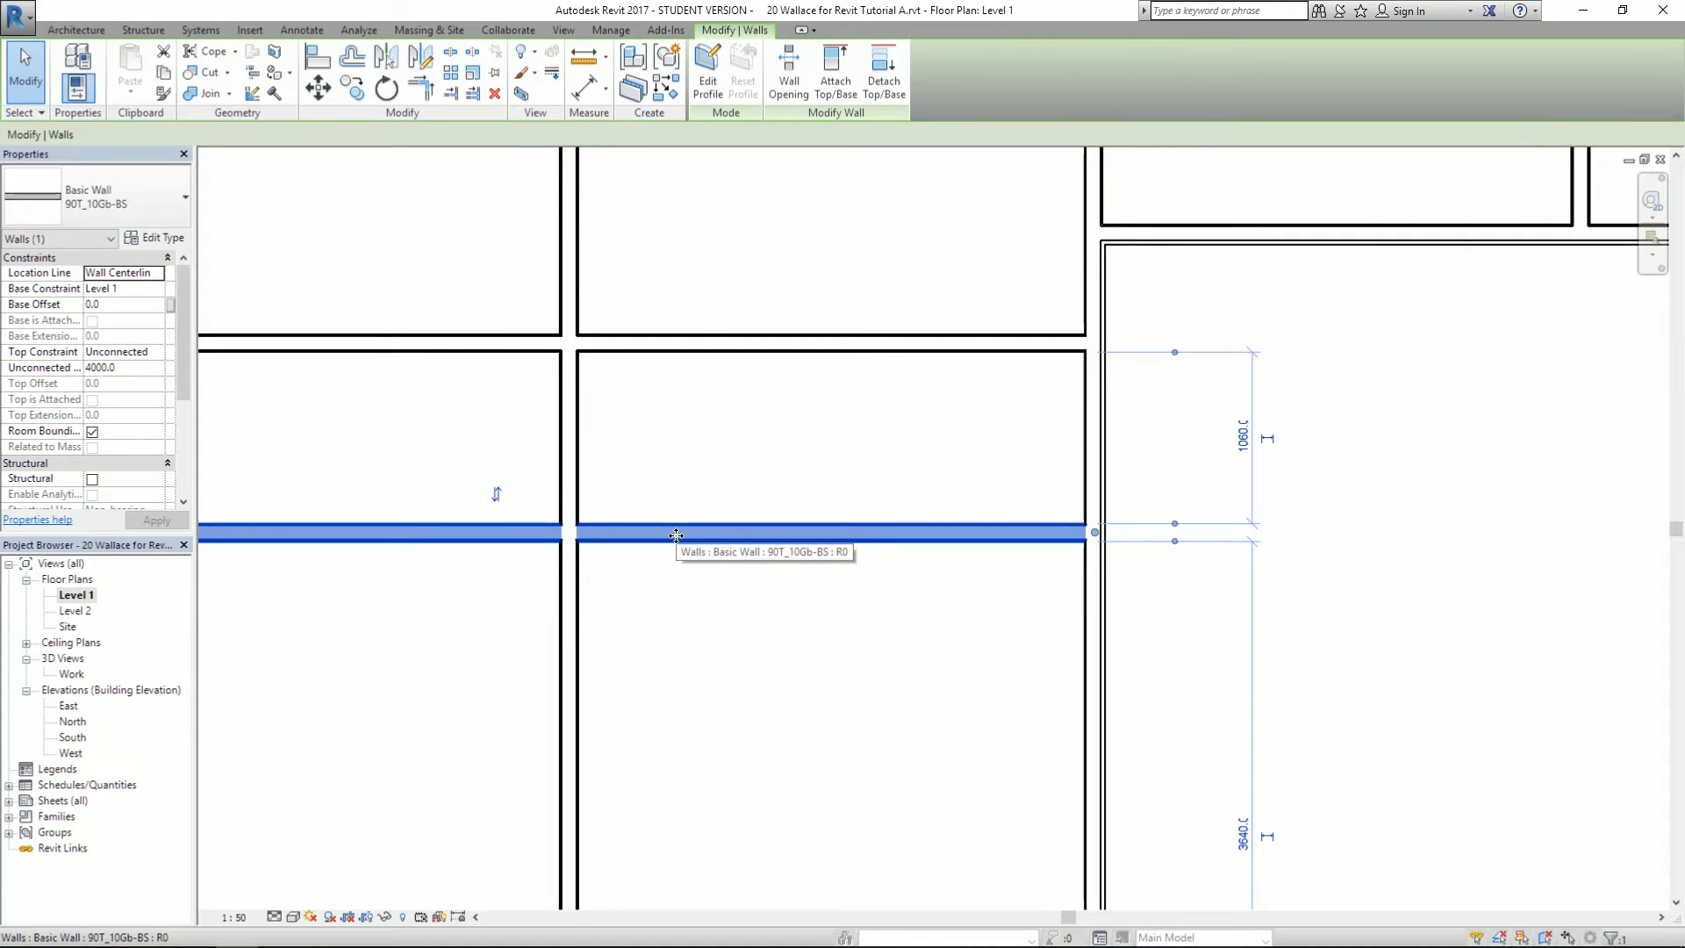
pyautogui.press('Escape')
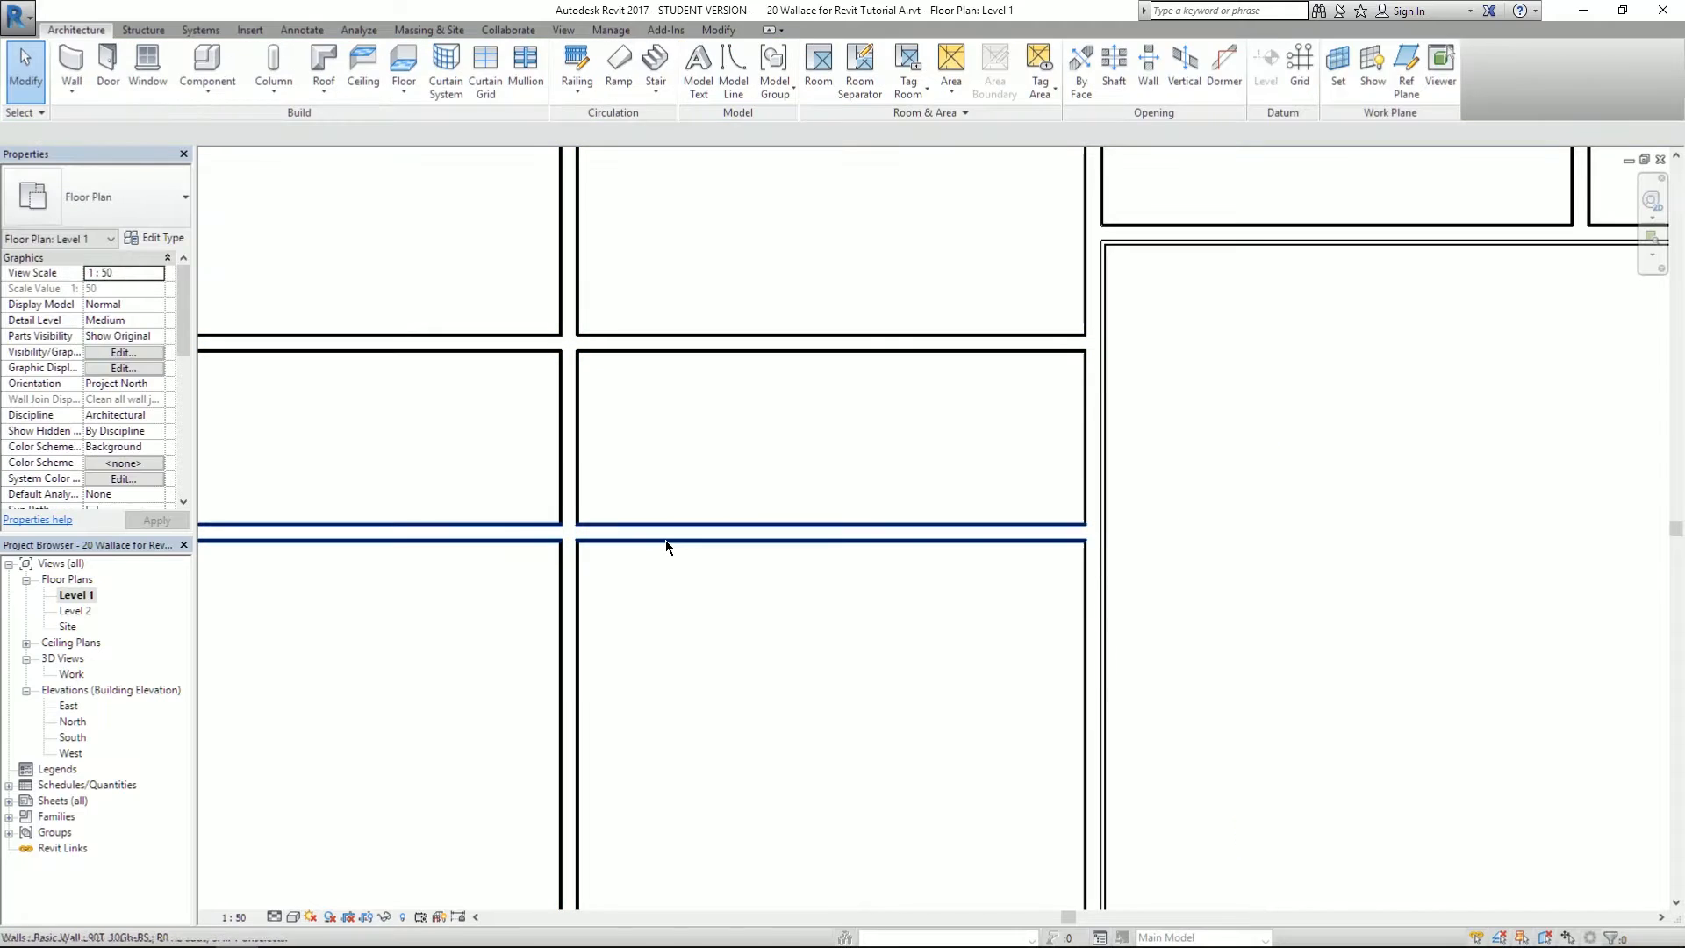
pyautogui.click(665, 539)
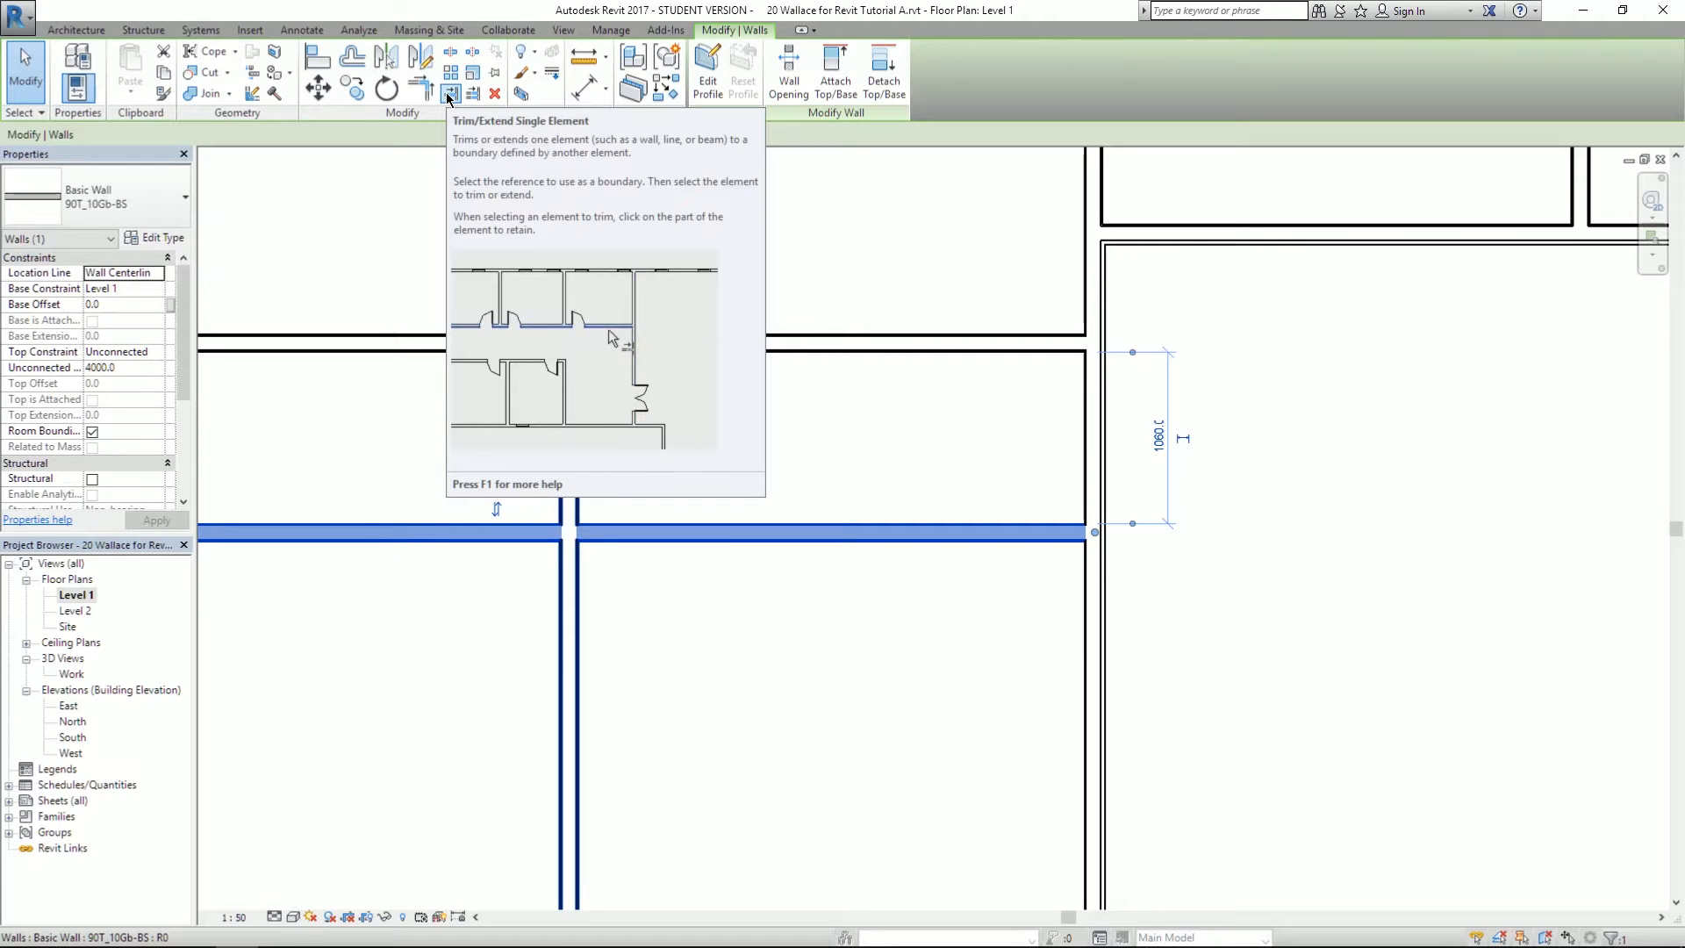
# - Try trimming walls with Trim/Extend Single Element, undoing the unwanted trims
pyautogui.click(451, 93)
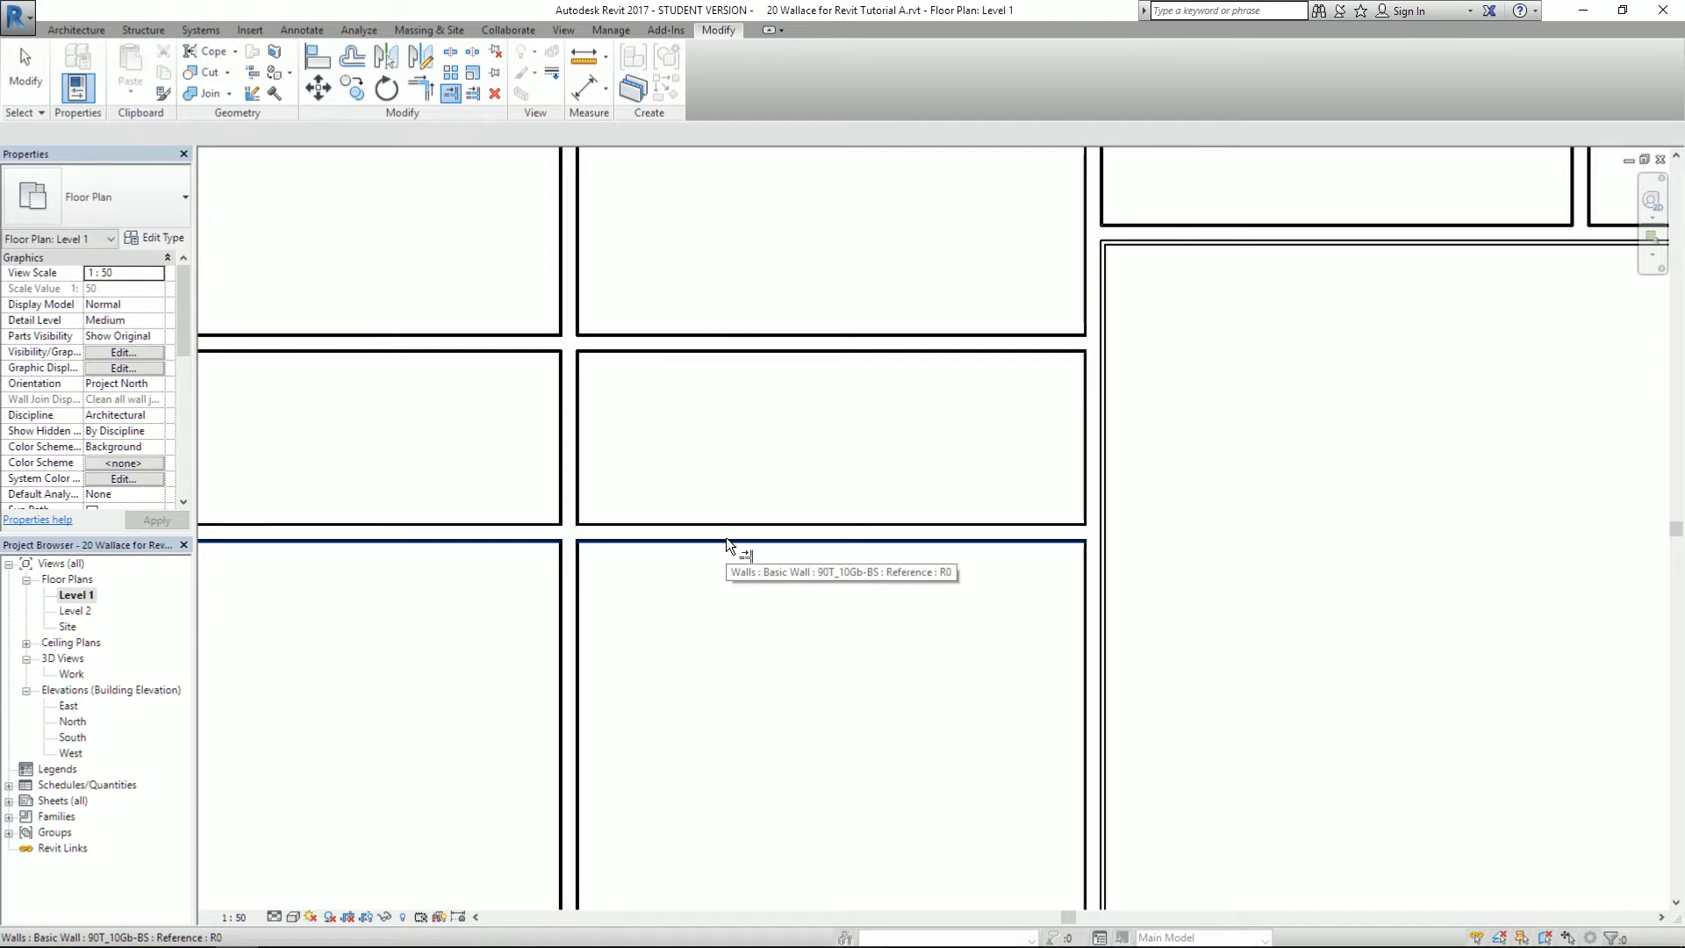
pyautogui.click(576, 617)
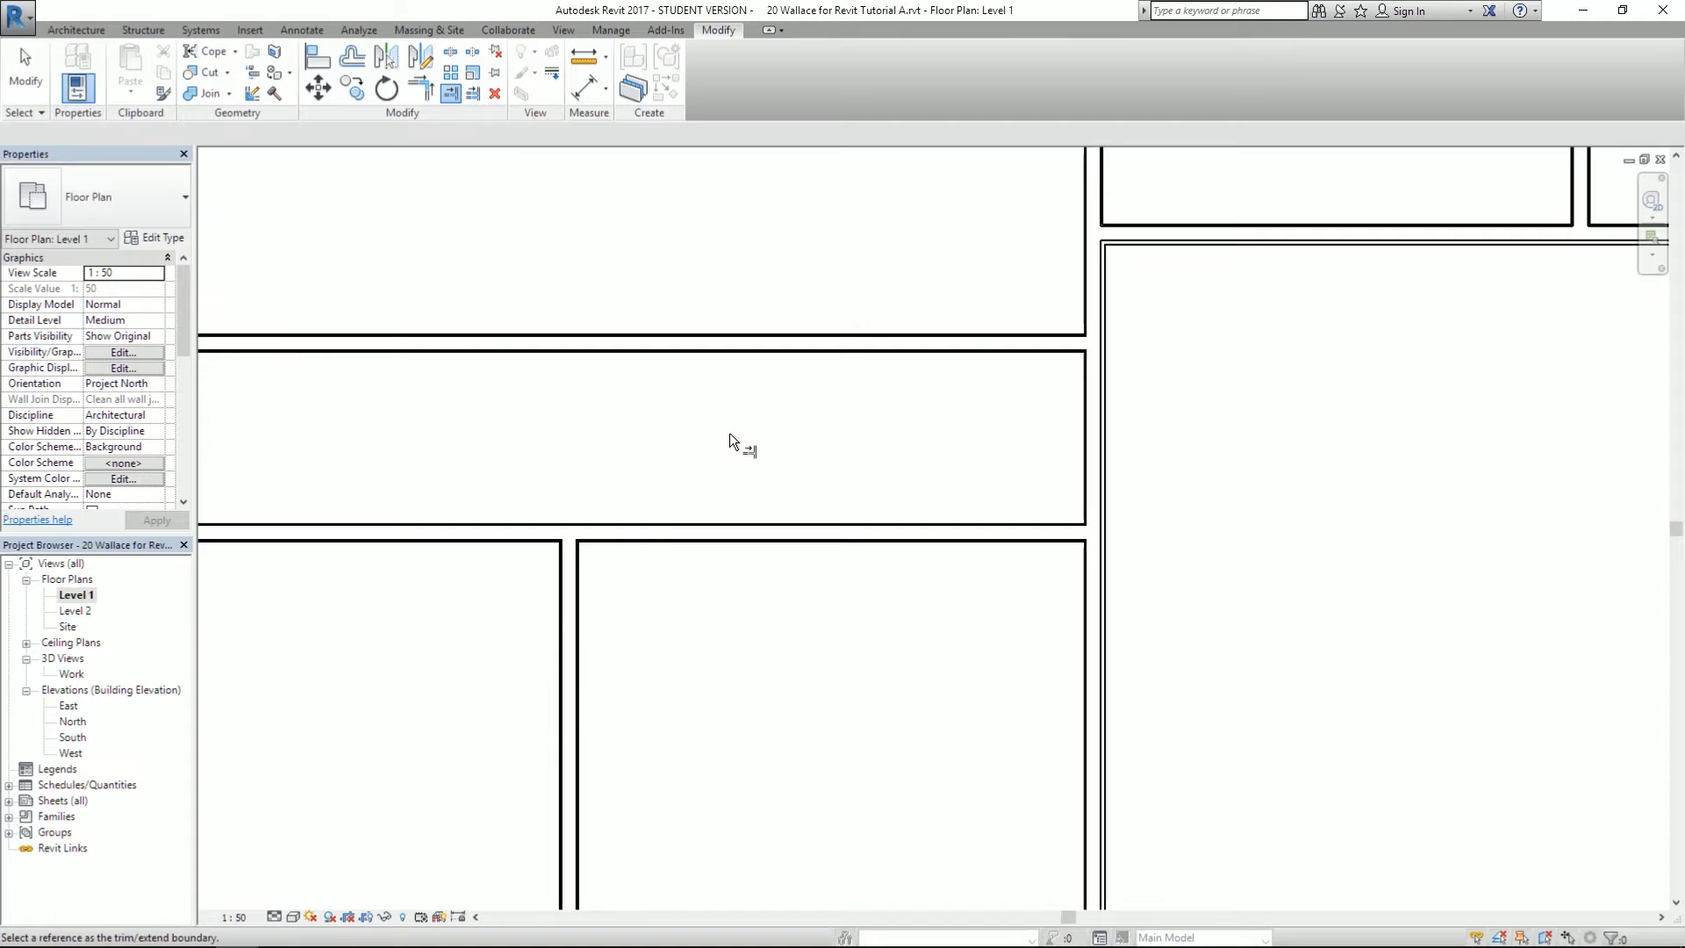
pyautogui.hotkey('ctrl', 'z')
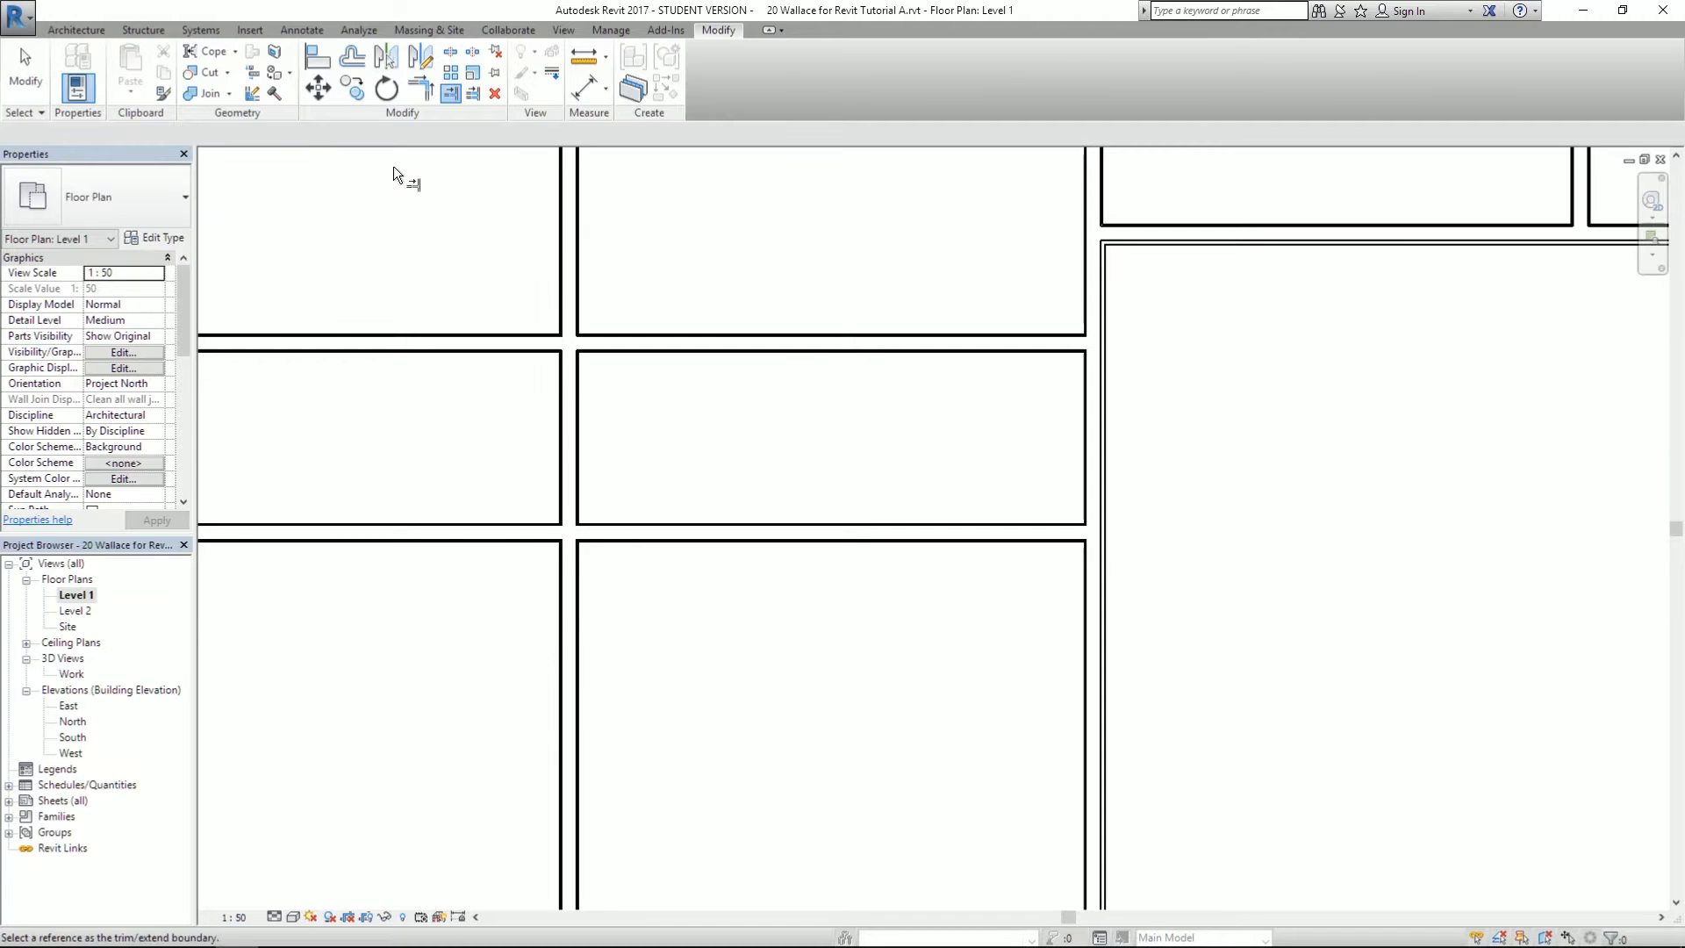
pyautogui.click(452, 96)
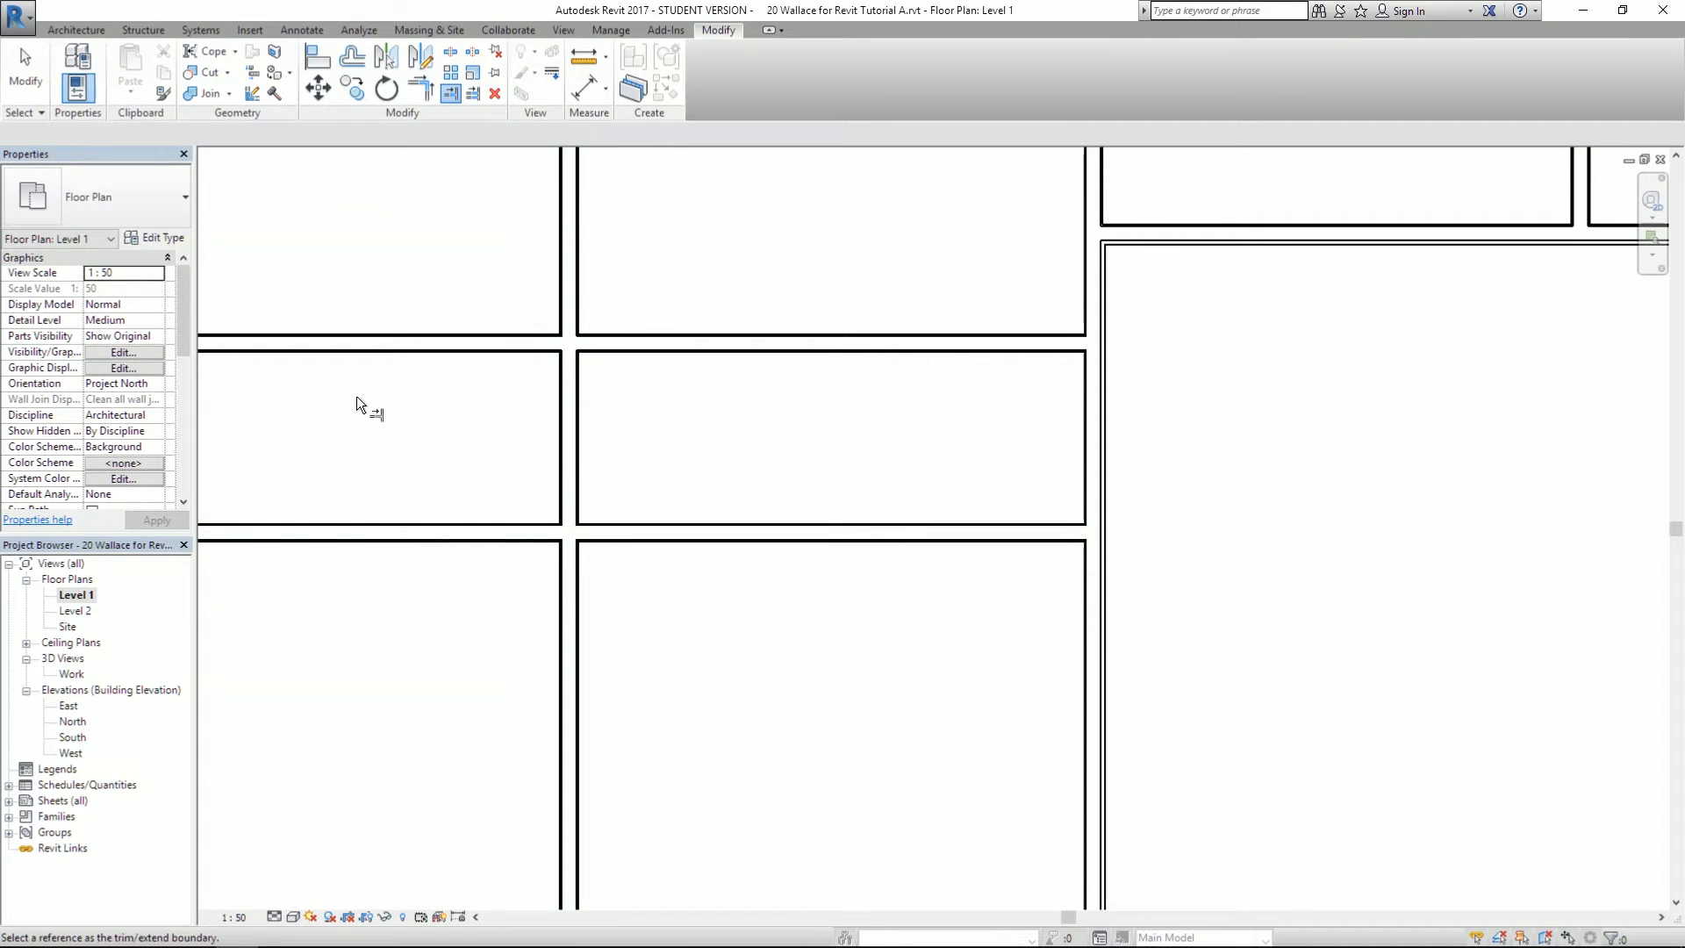
pyautogui.click(369, 334)
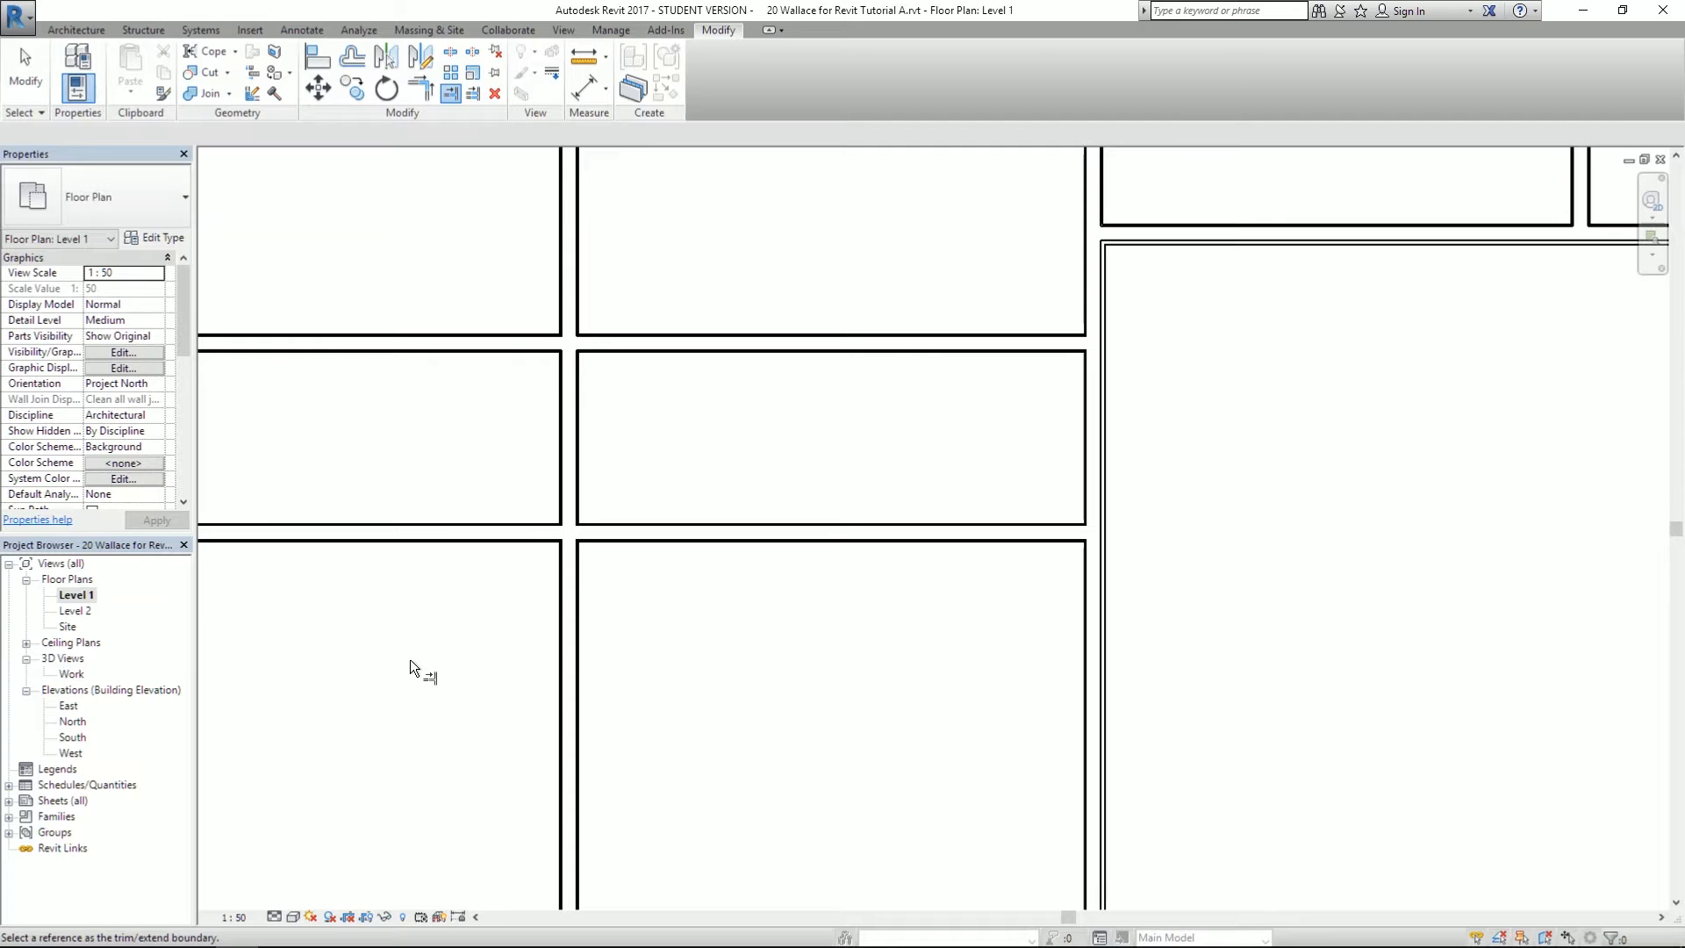
pyautogui.click(560, 495)
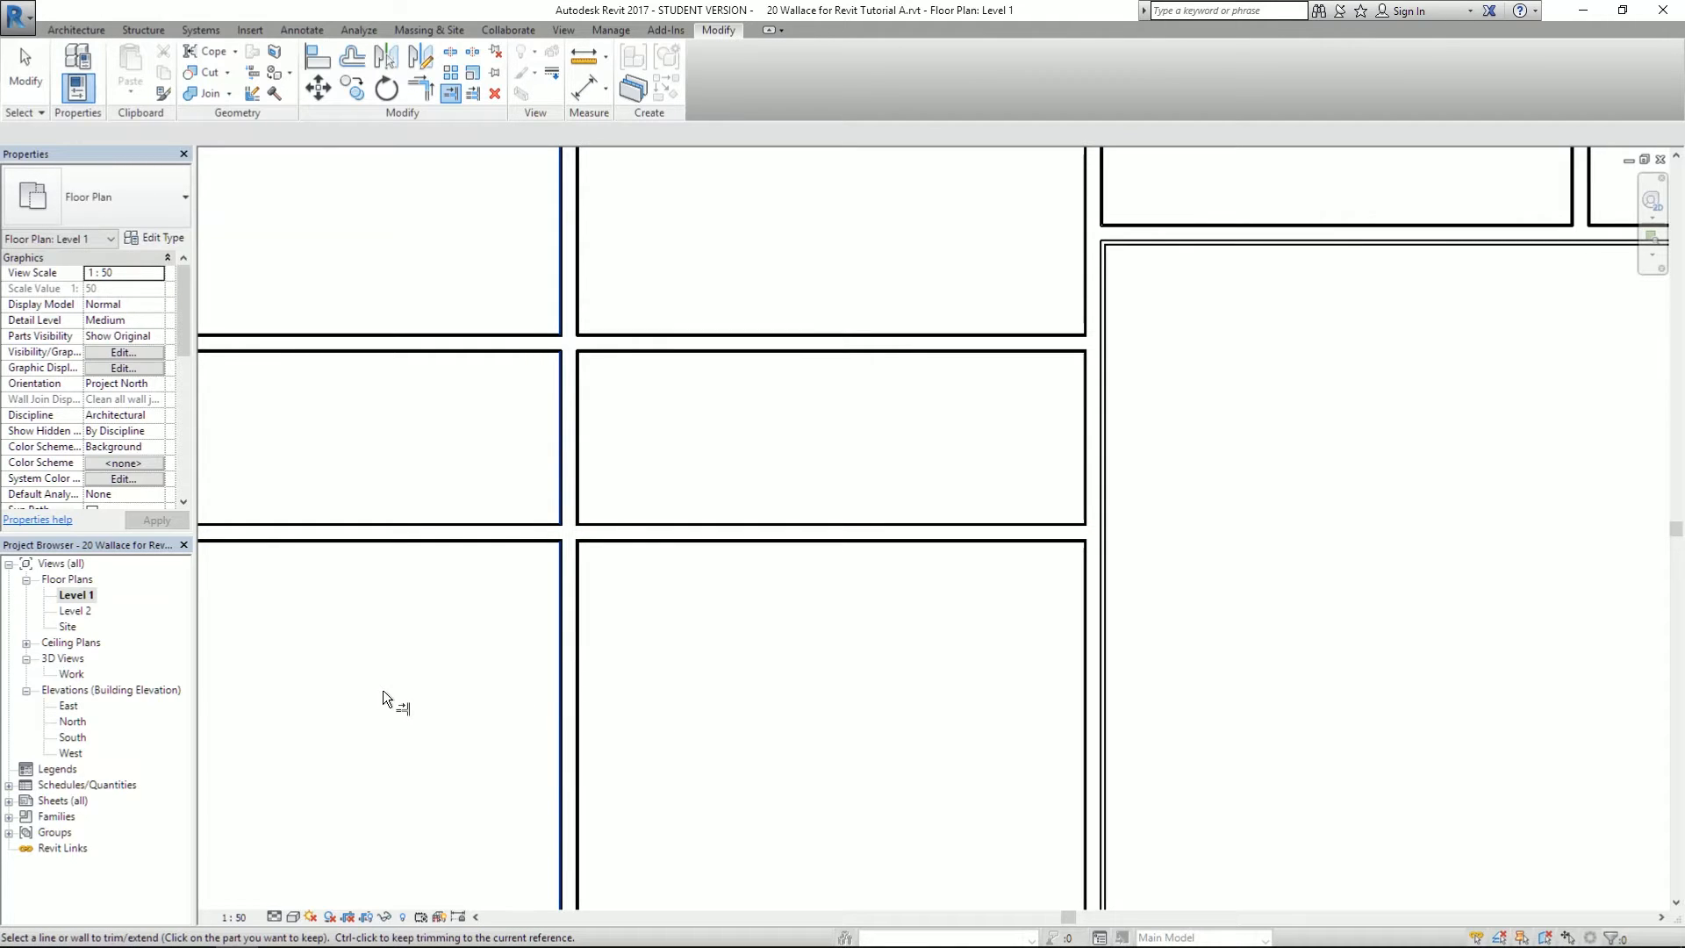
pyautogui.click(731, 534)
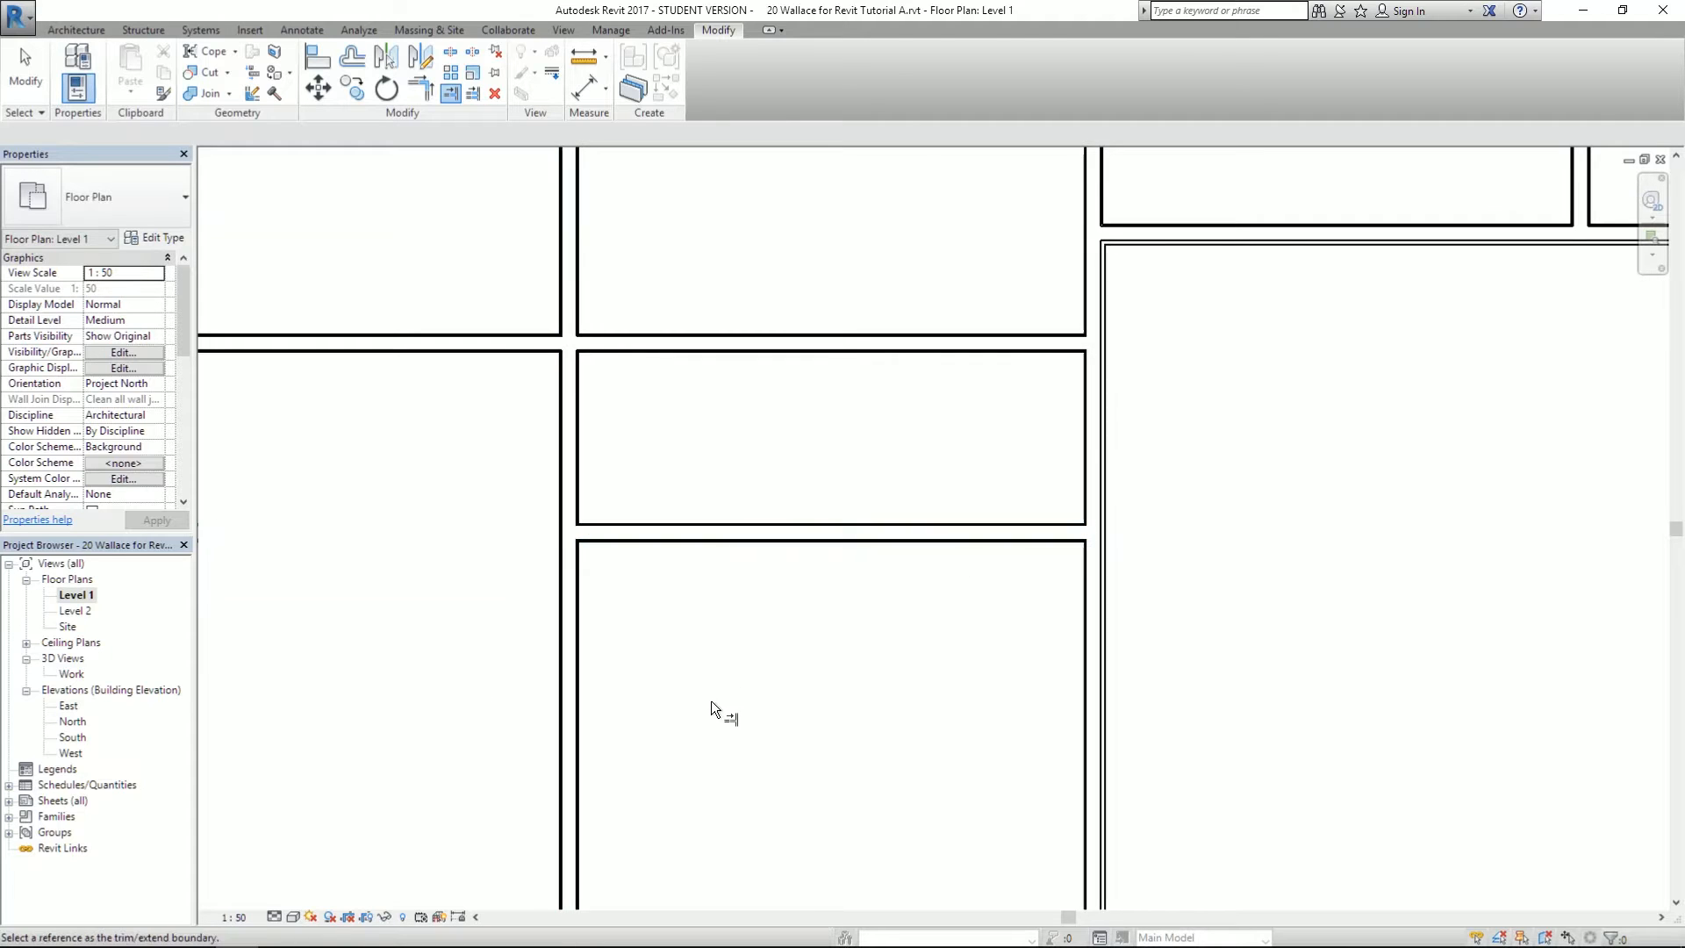
pyautogui.hotkey('ctrl', 'z')
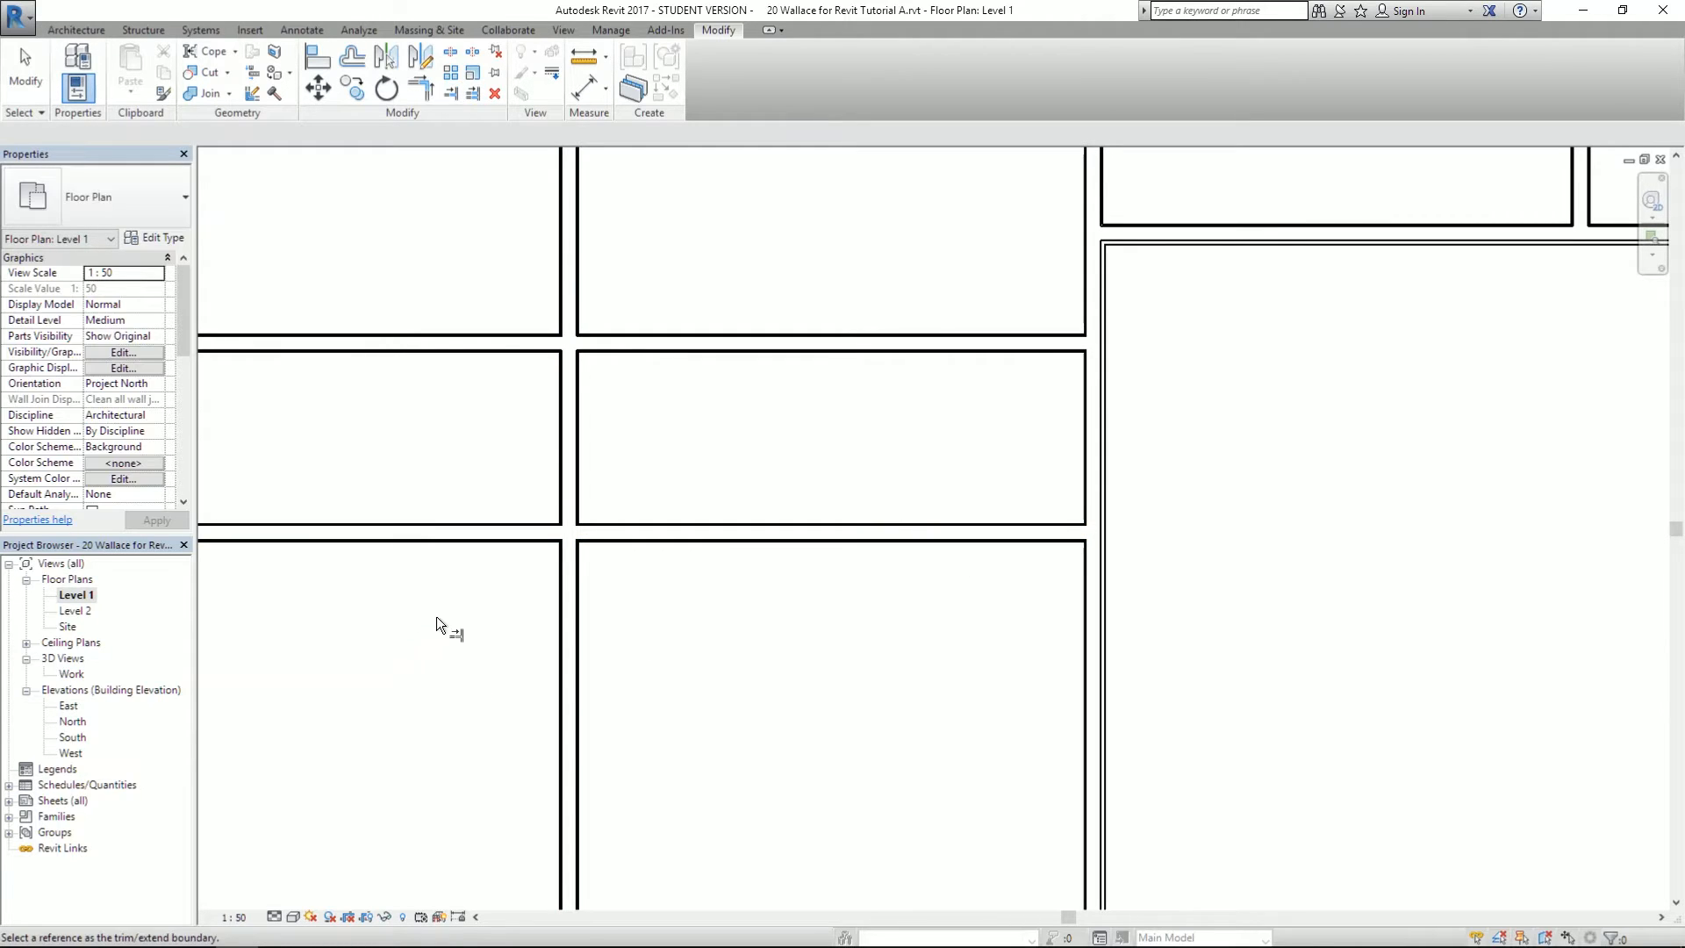
# - Trim the middle horizontal wall back to the left vertical wall
pyautogui.click(561, 460)
pyautogui.click(480, 517)
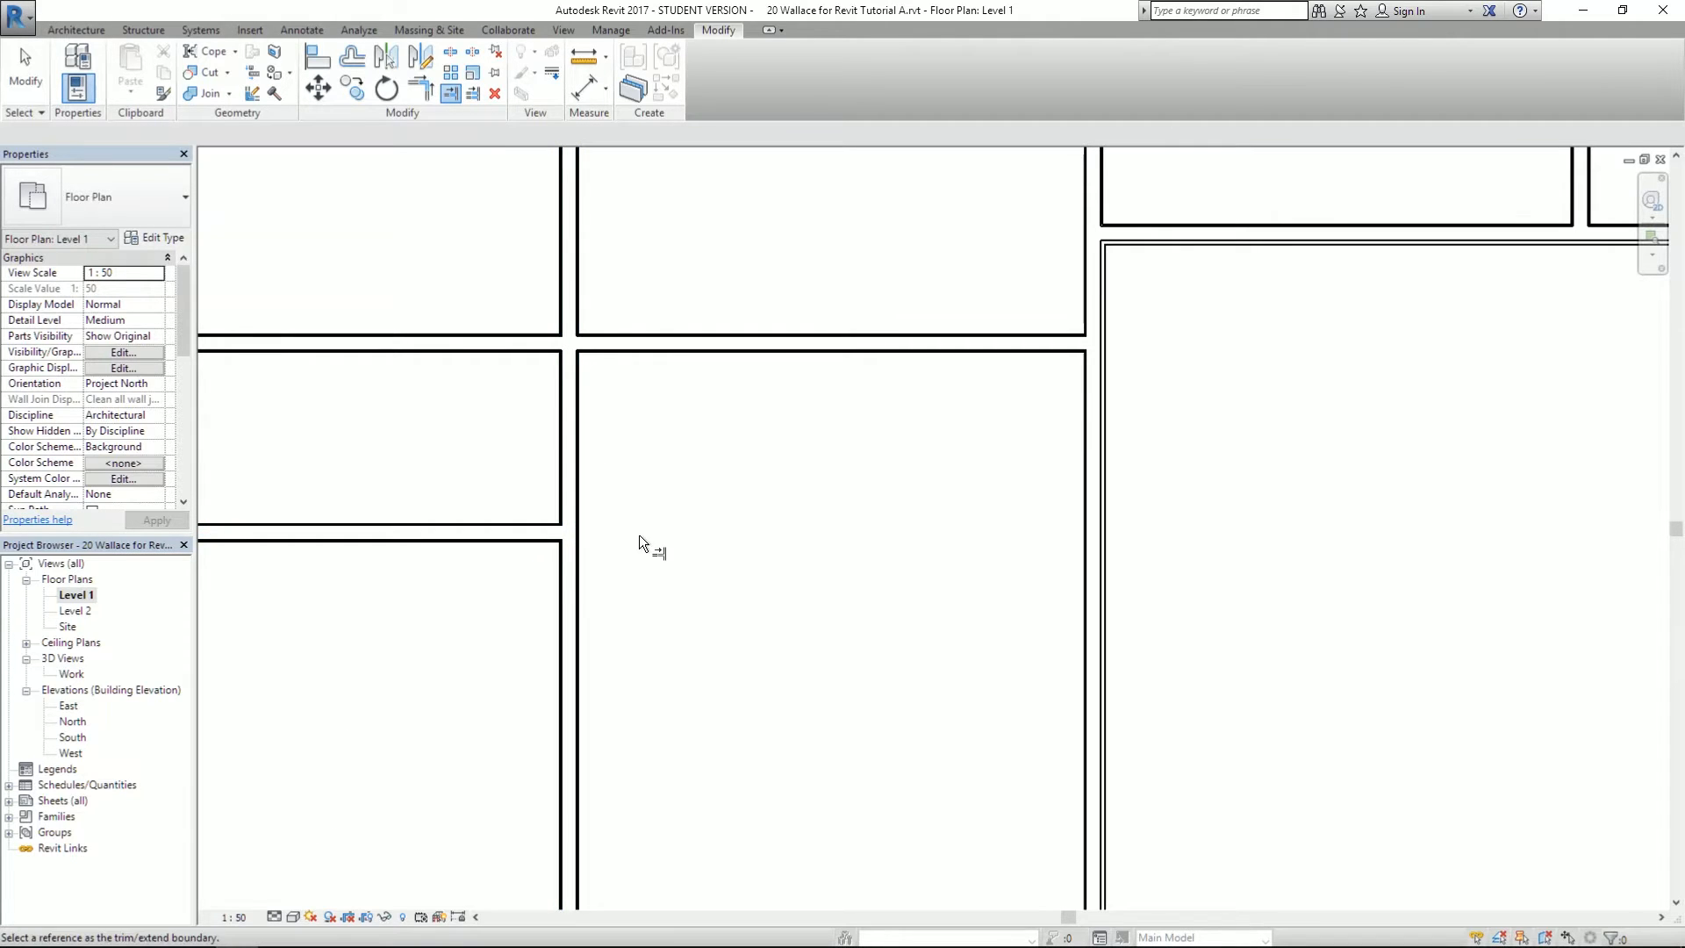
pyautogui.scroll(-5, 636, 496)
pyautogui.press('alt')
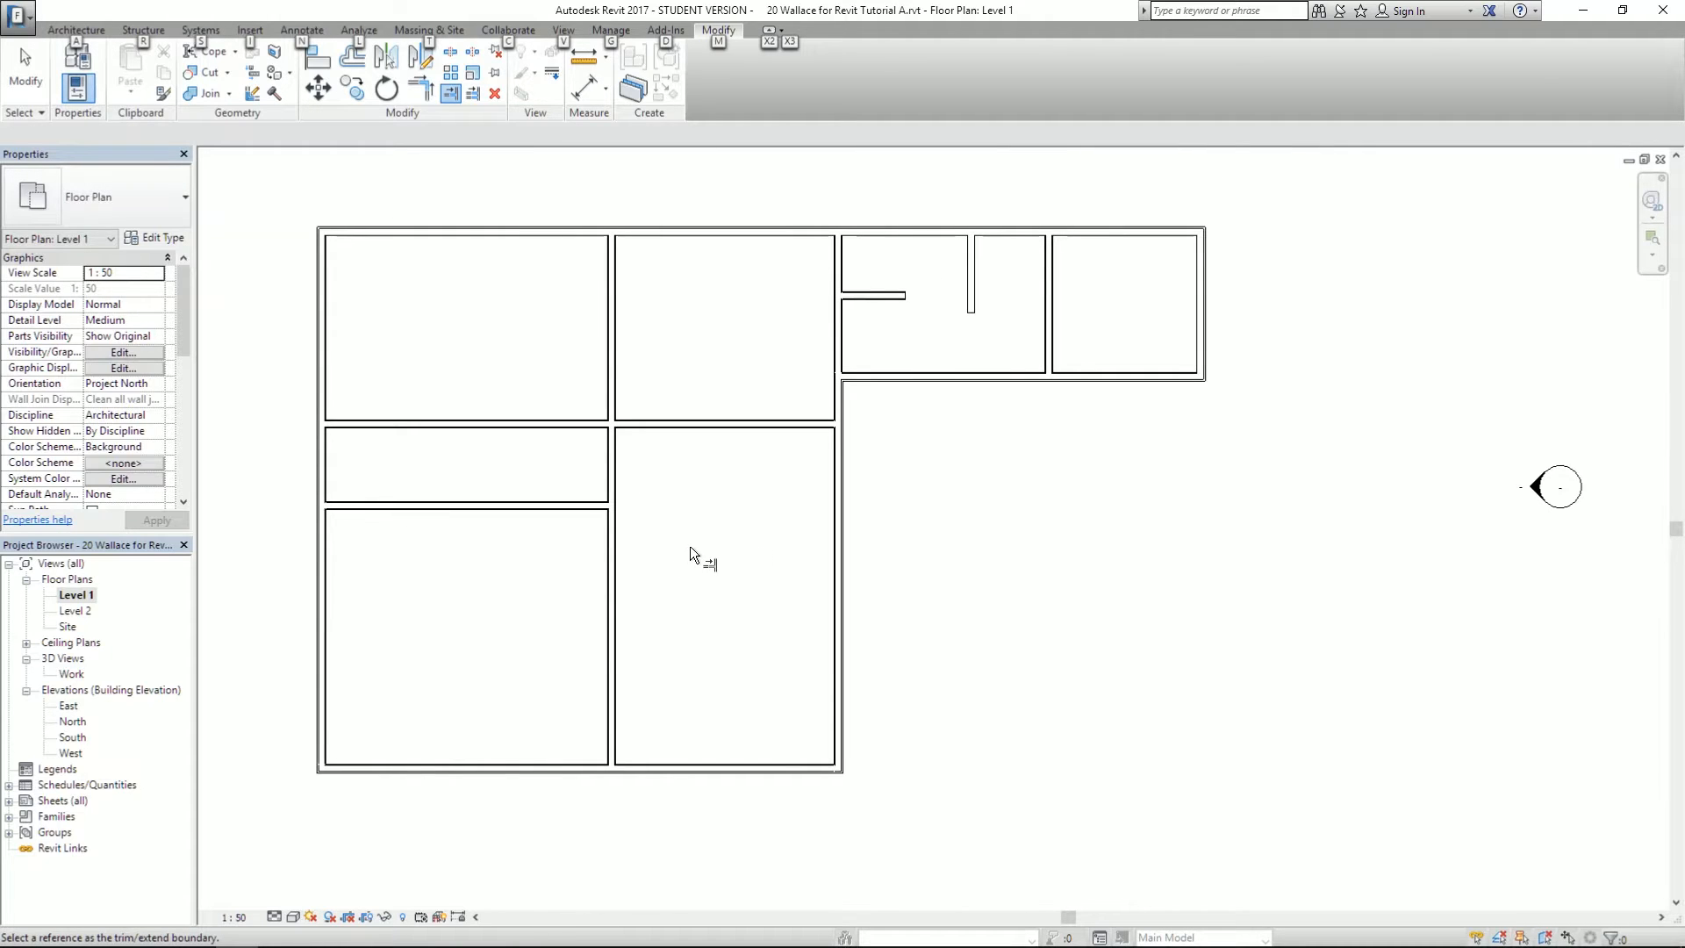
# - Exit Trim, pan and compare the plan with the PDF, then switch to the Architecture tab
pyautogui.press('Escape')
pyautogui.press('Escape')
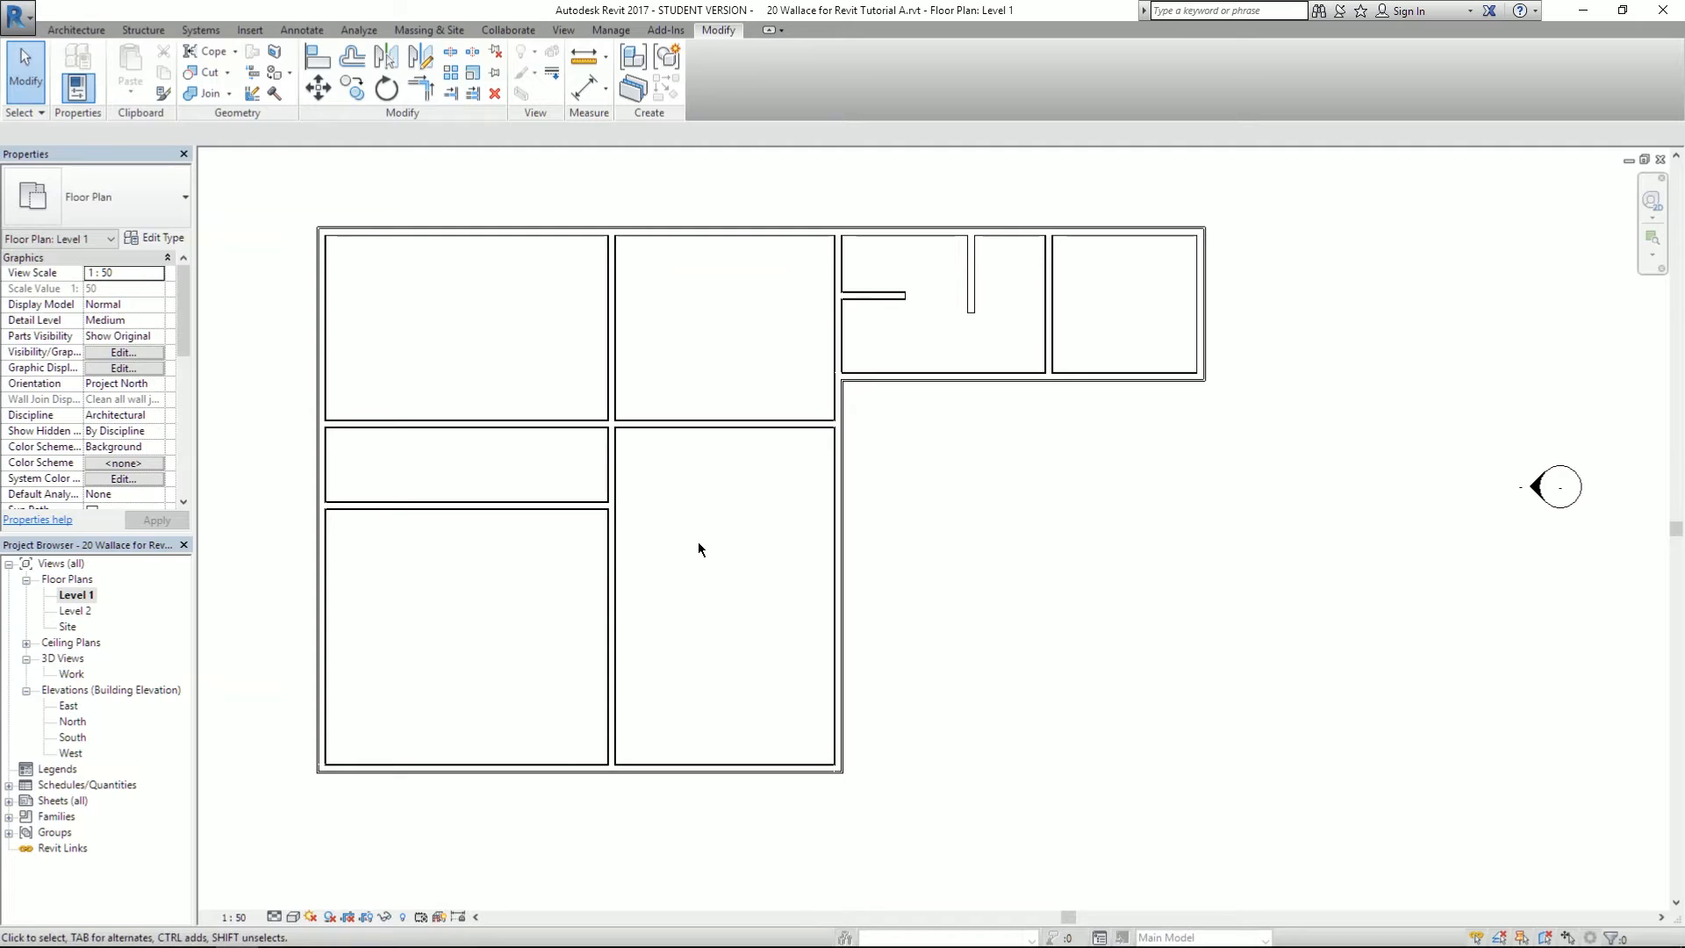
pyautogui.moveTo(683, 555)
pyautogui.mouseDown(button='middle')
pyautogui.moveTo(799, 551)
pyautogui.moveTo(768, 563)
pyautogui.mouseUp(button='middle')
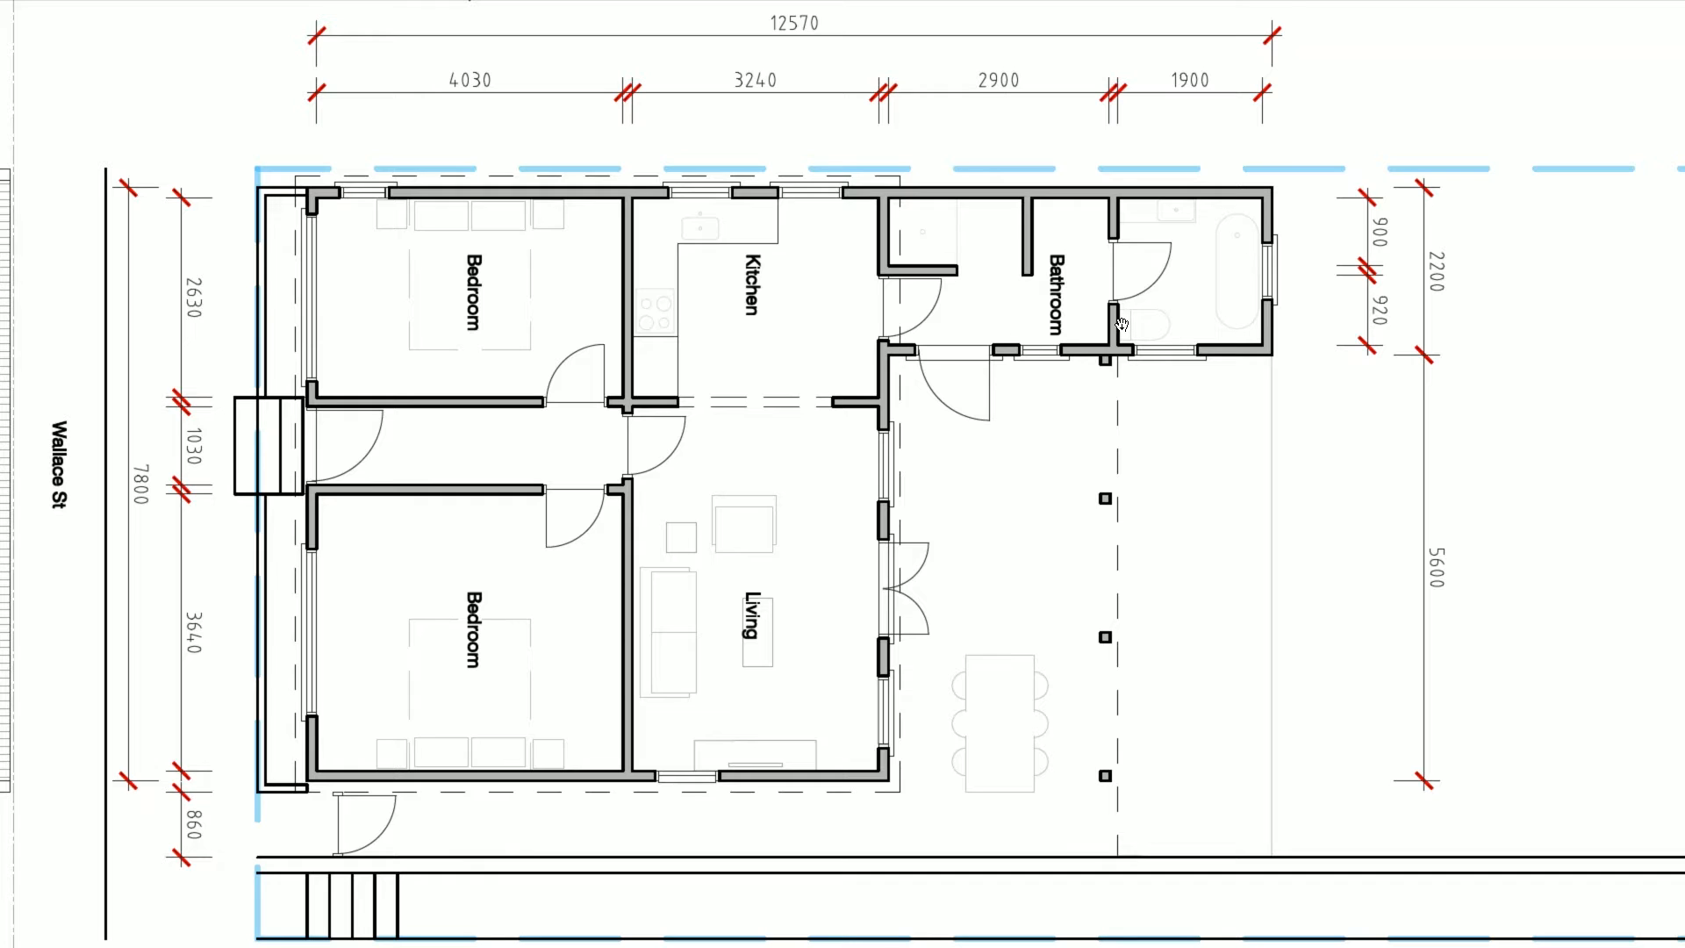
pyautogui.hotkey('alt', 'Tab')
pyautogui.hotkey('alt', 'Tab')
pyautogui.hotkey('alt', 'Tab')
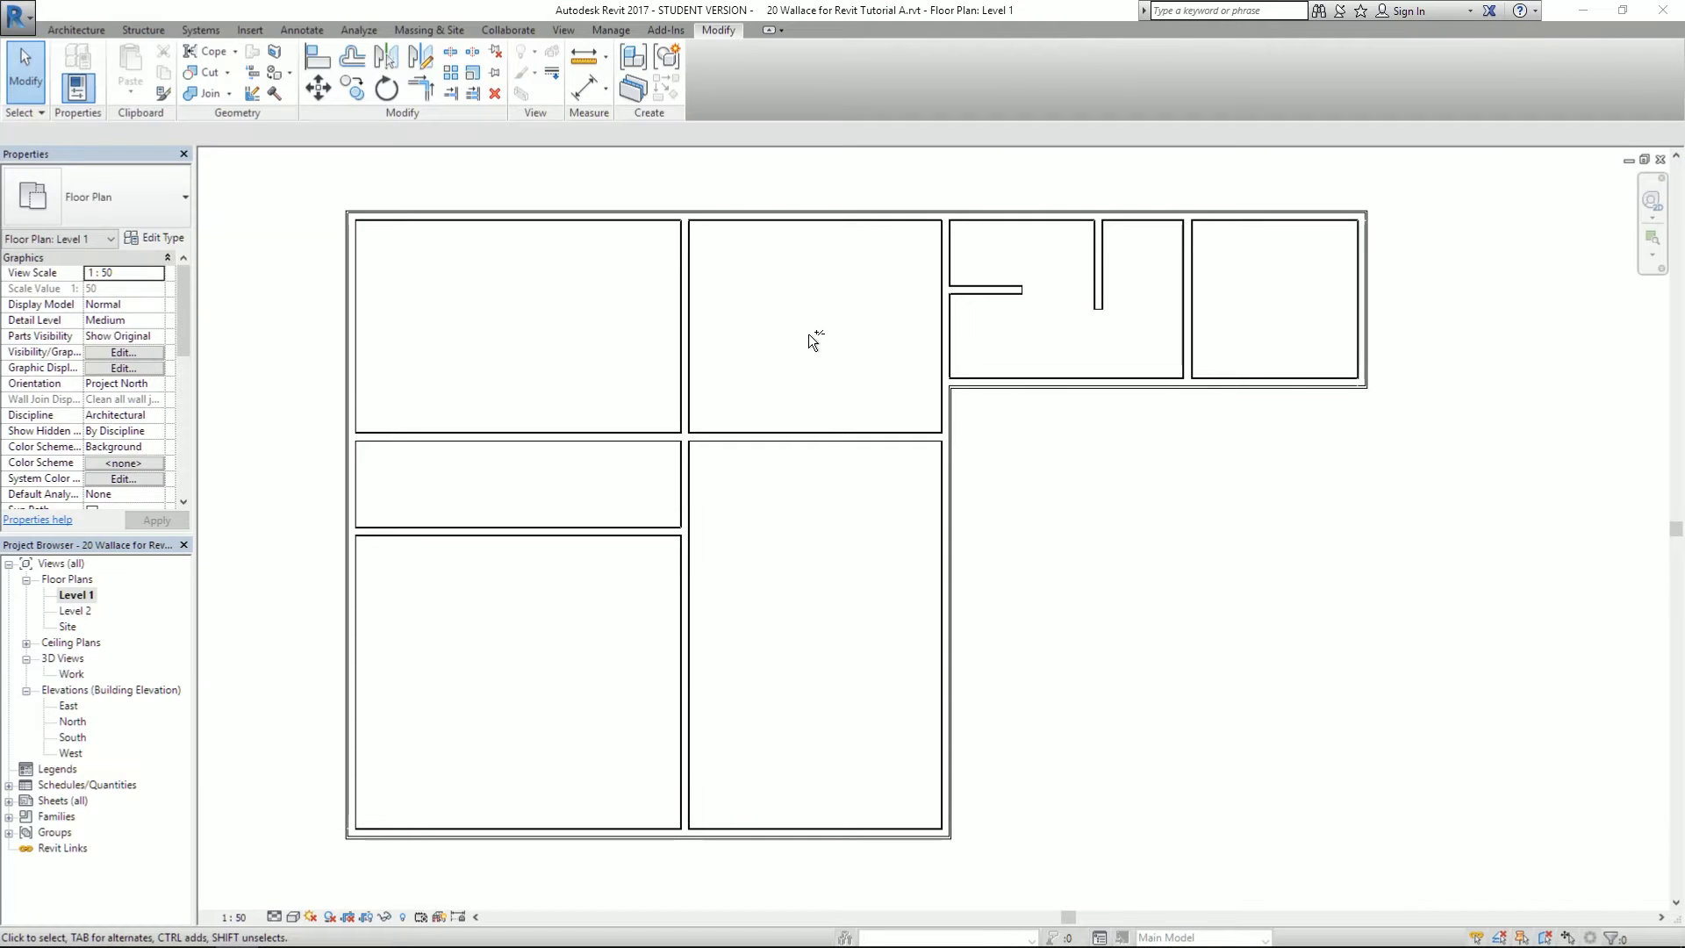
pyautogui.click(21, 74)
pyautogui.click(77, 31)
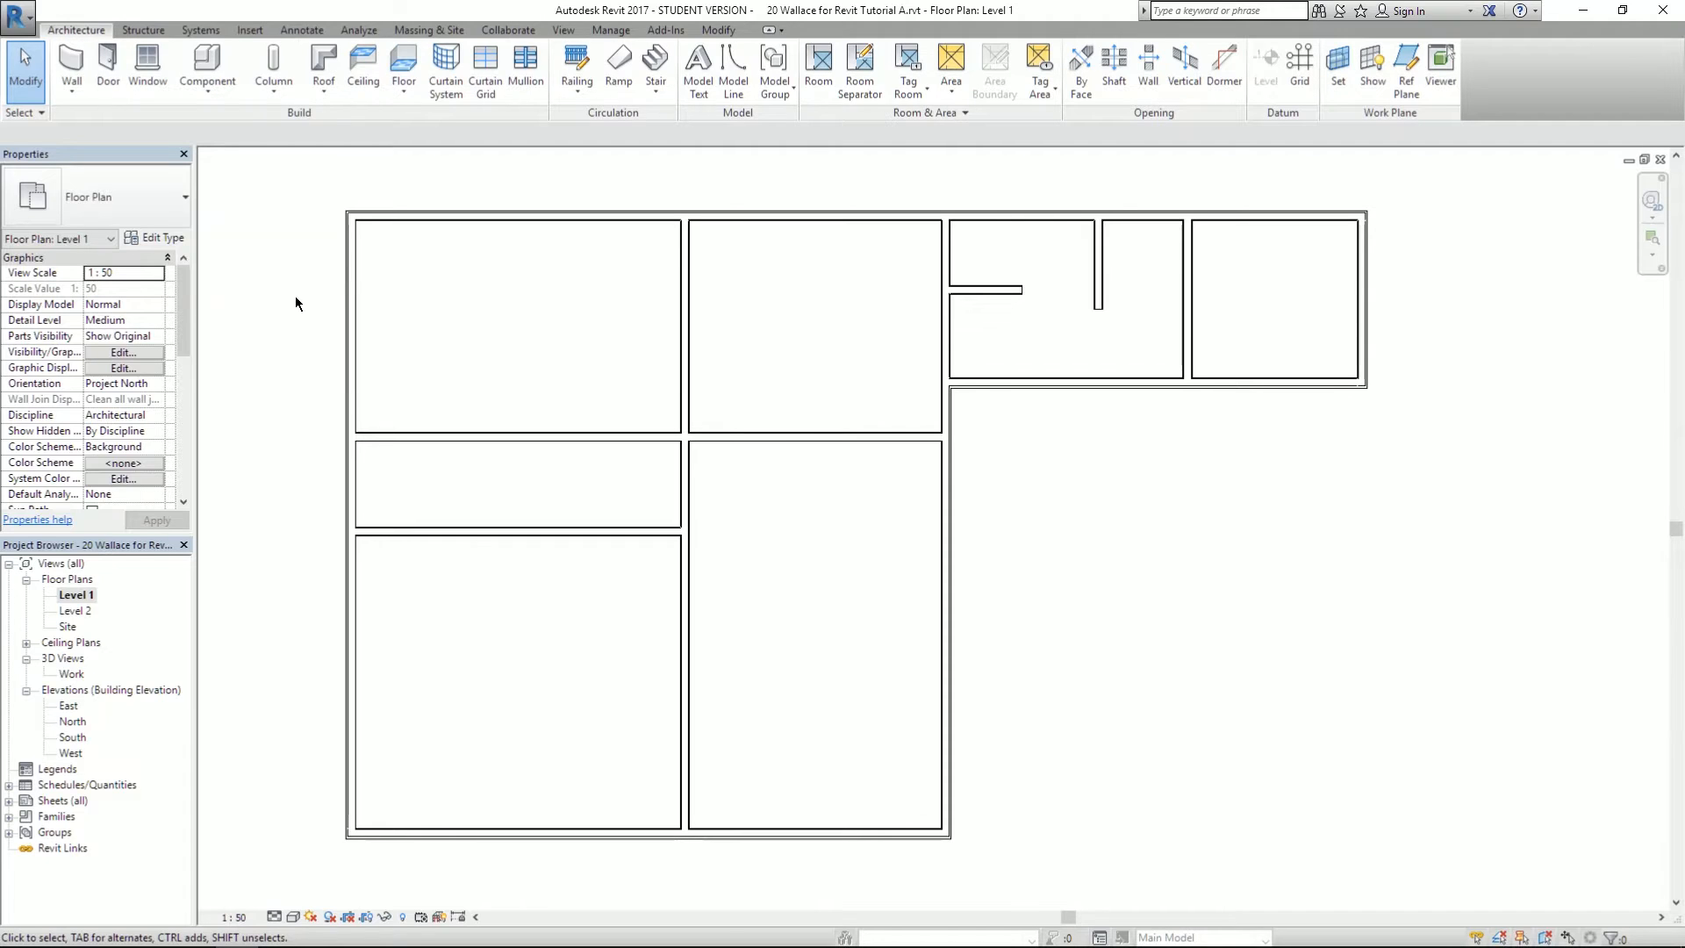
# - Start the Door tool with type Int Single-Flush (NZ) 810 x 1980
pyautogui.click(106, 66)
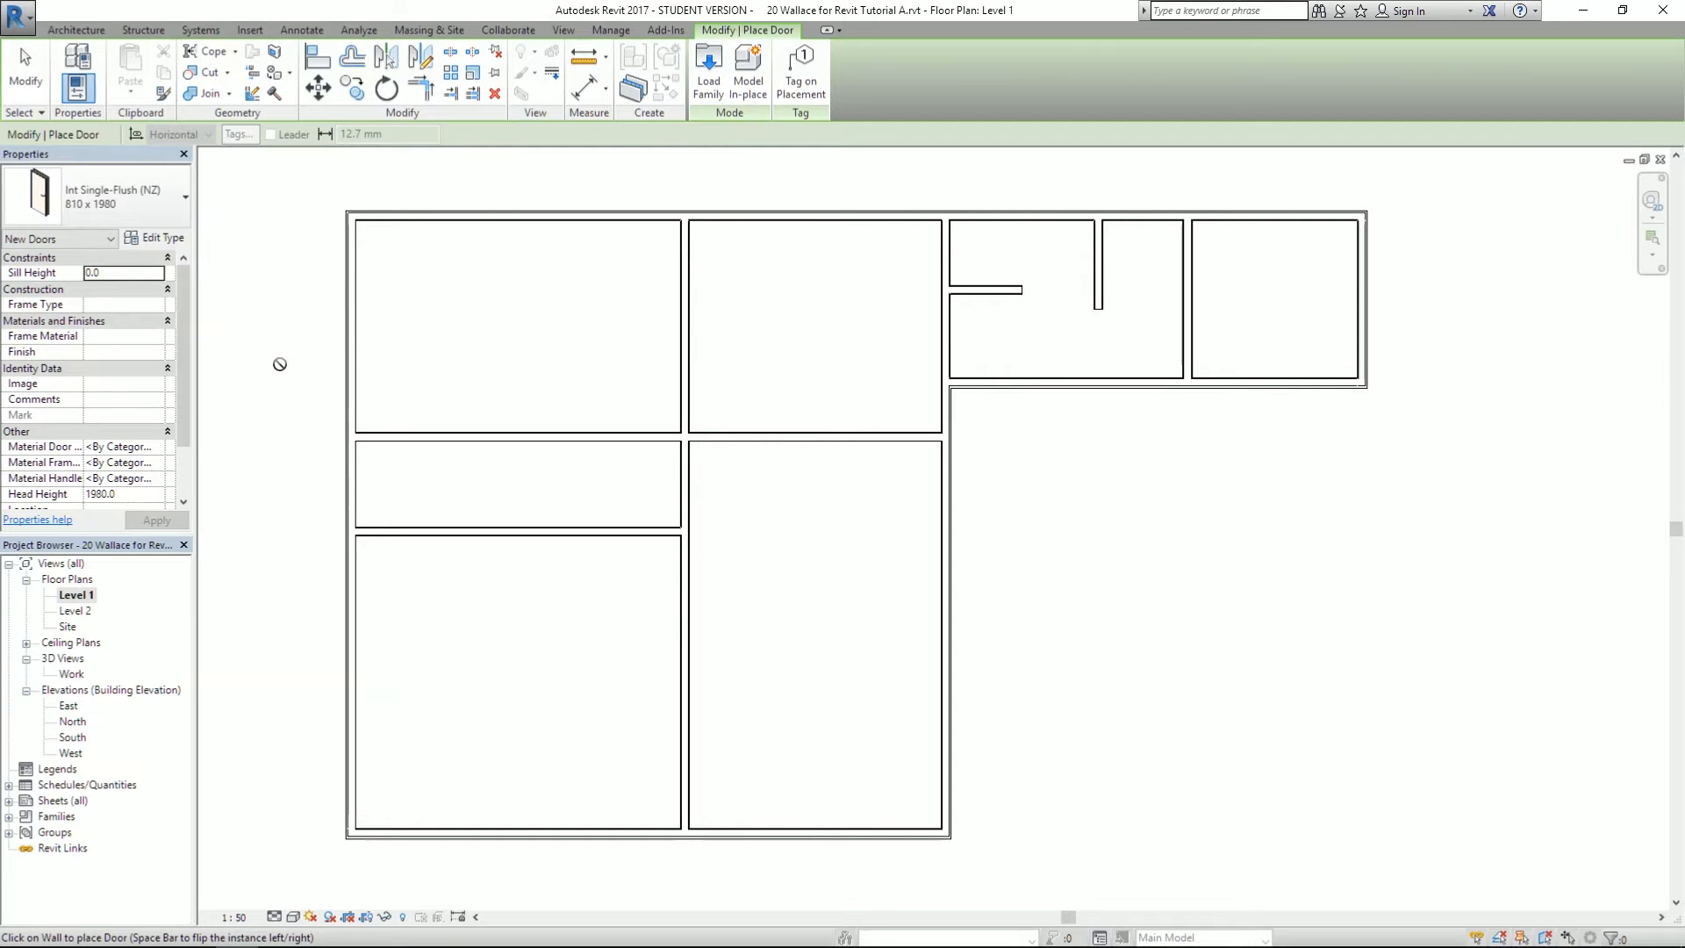
pyautogui.click(166, 209)
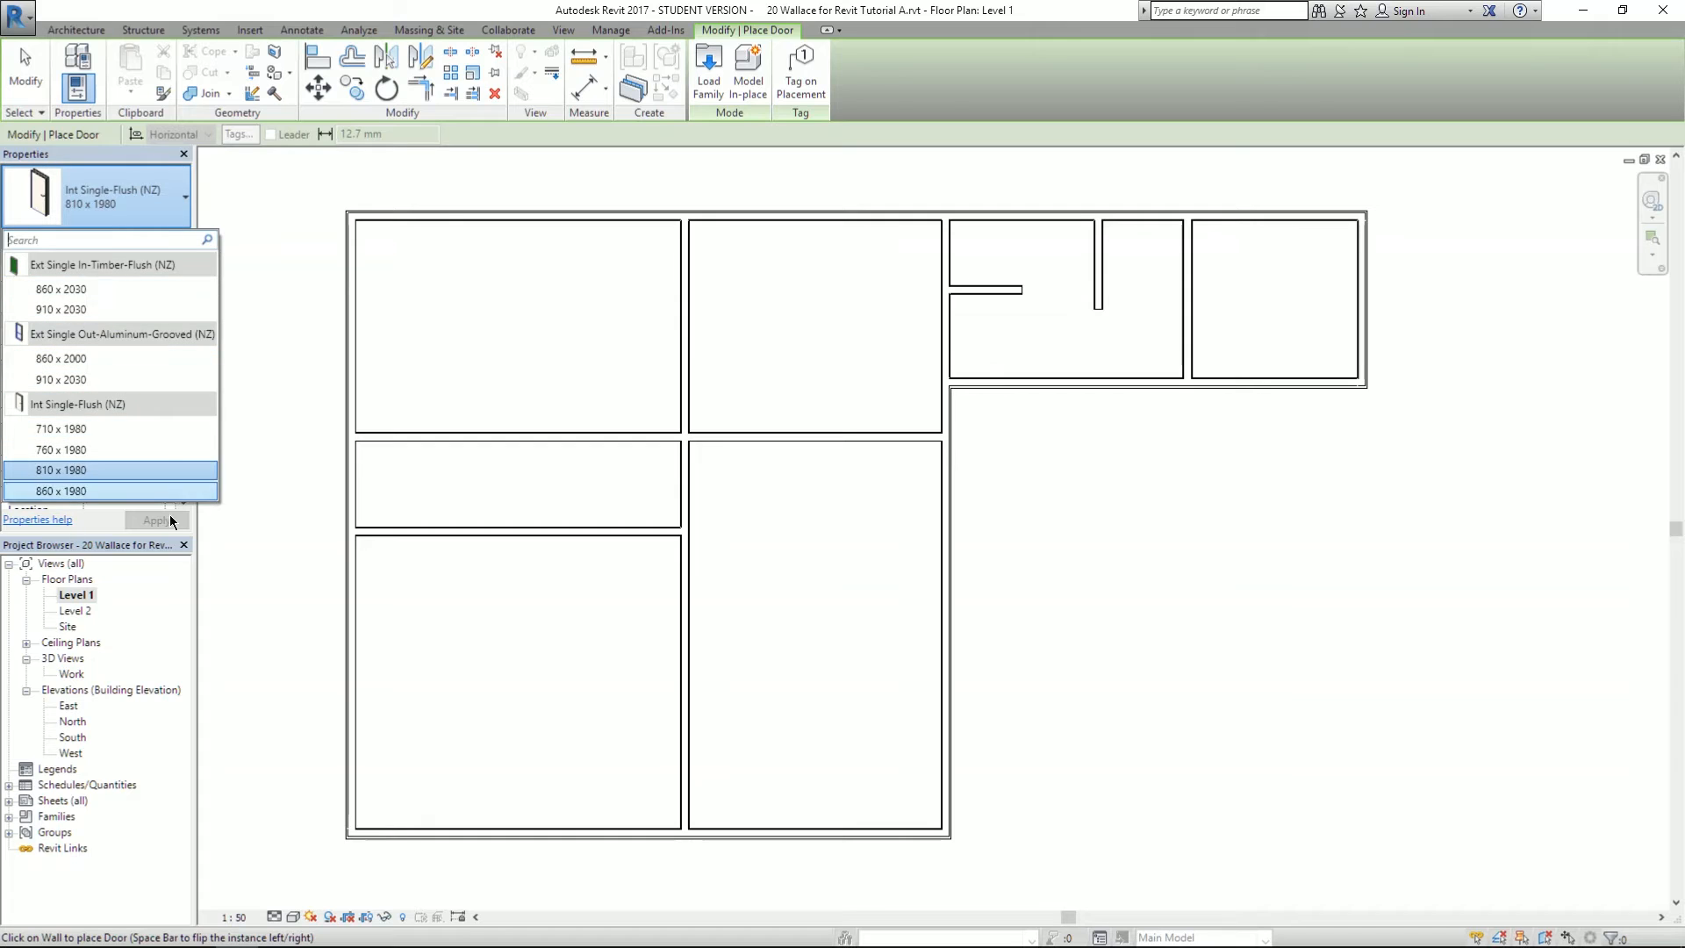
pyautogui.click(147, 197)
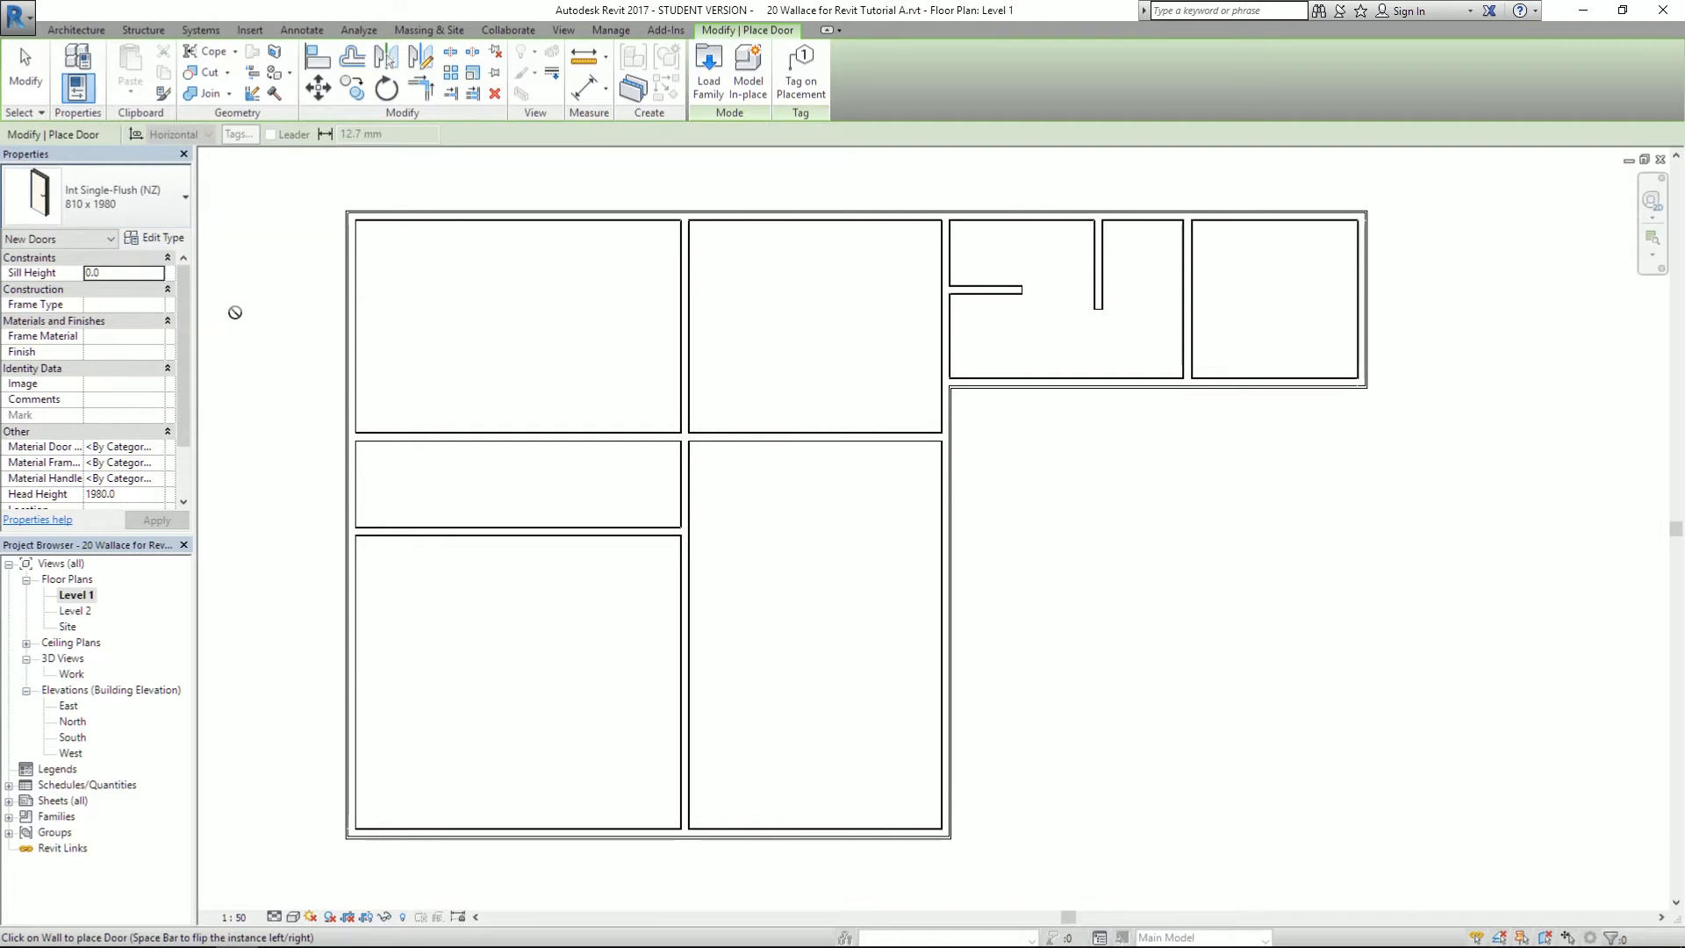
# - Pan the PDF plan to check where the interior doors go
pyautogui.hotkey('alt', 'Tab')
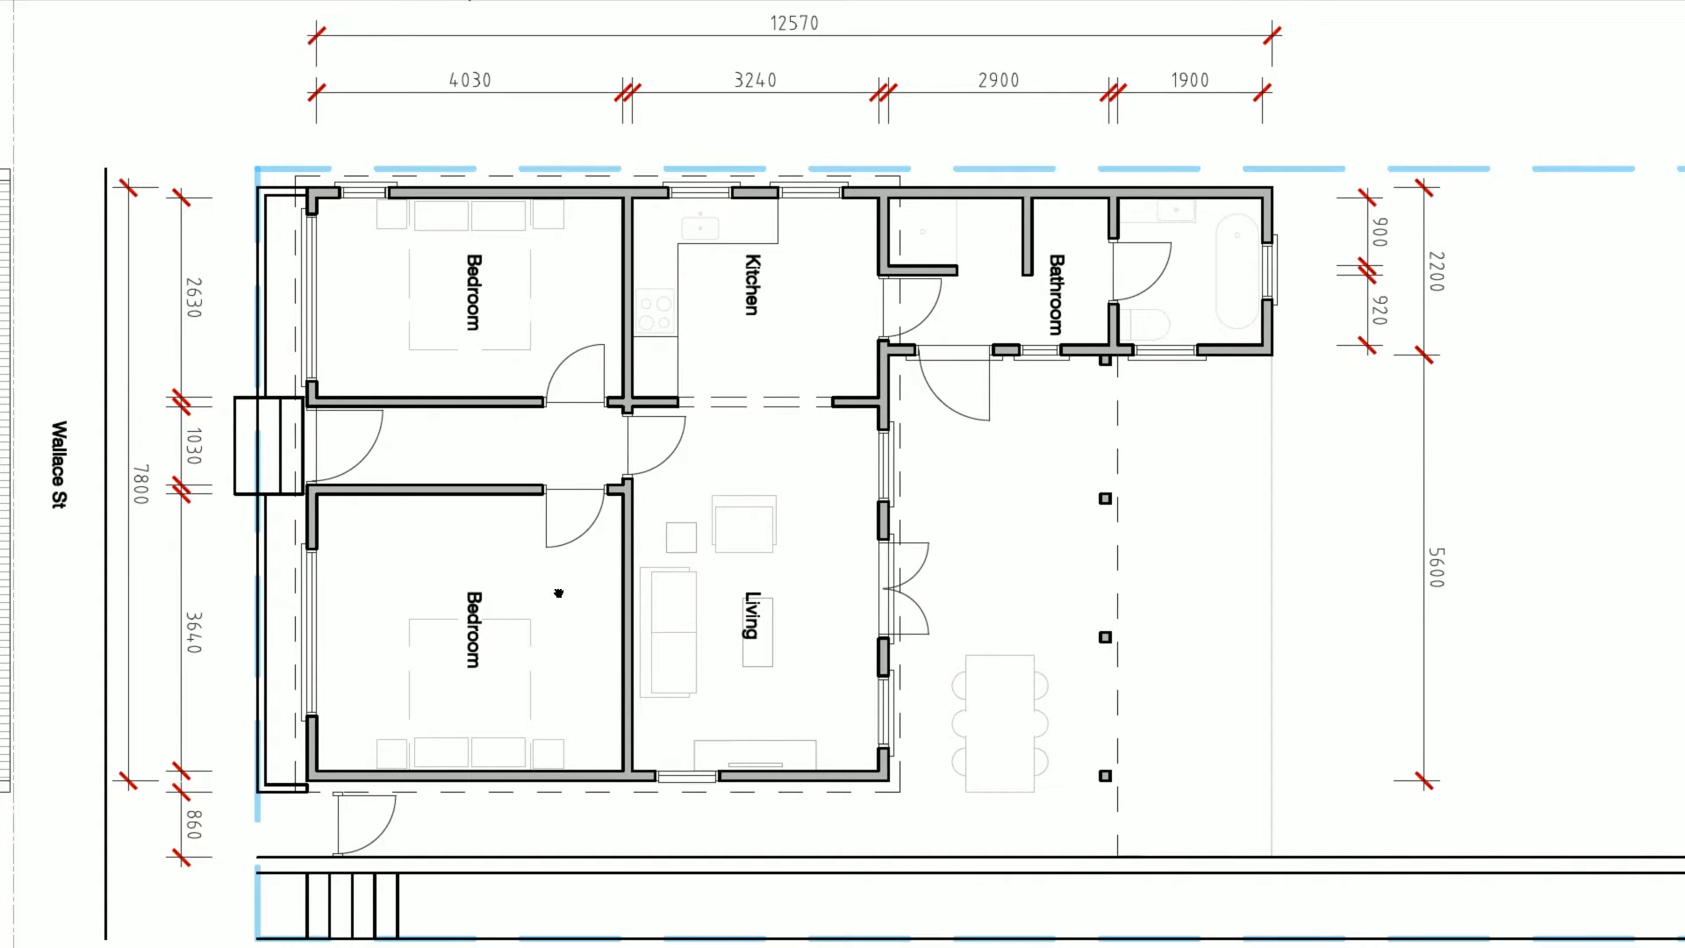
pyautogui.moveTo(556, 592); pyautogui.dragTo(500, 589)
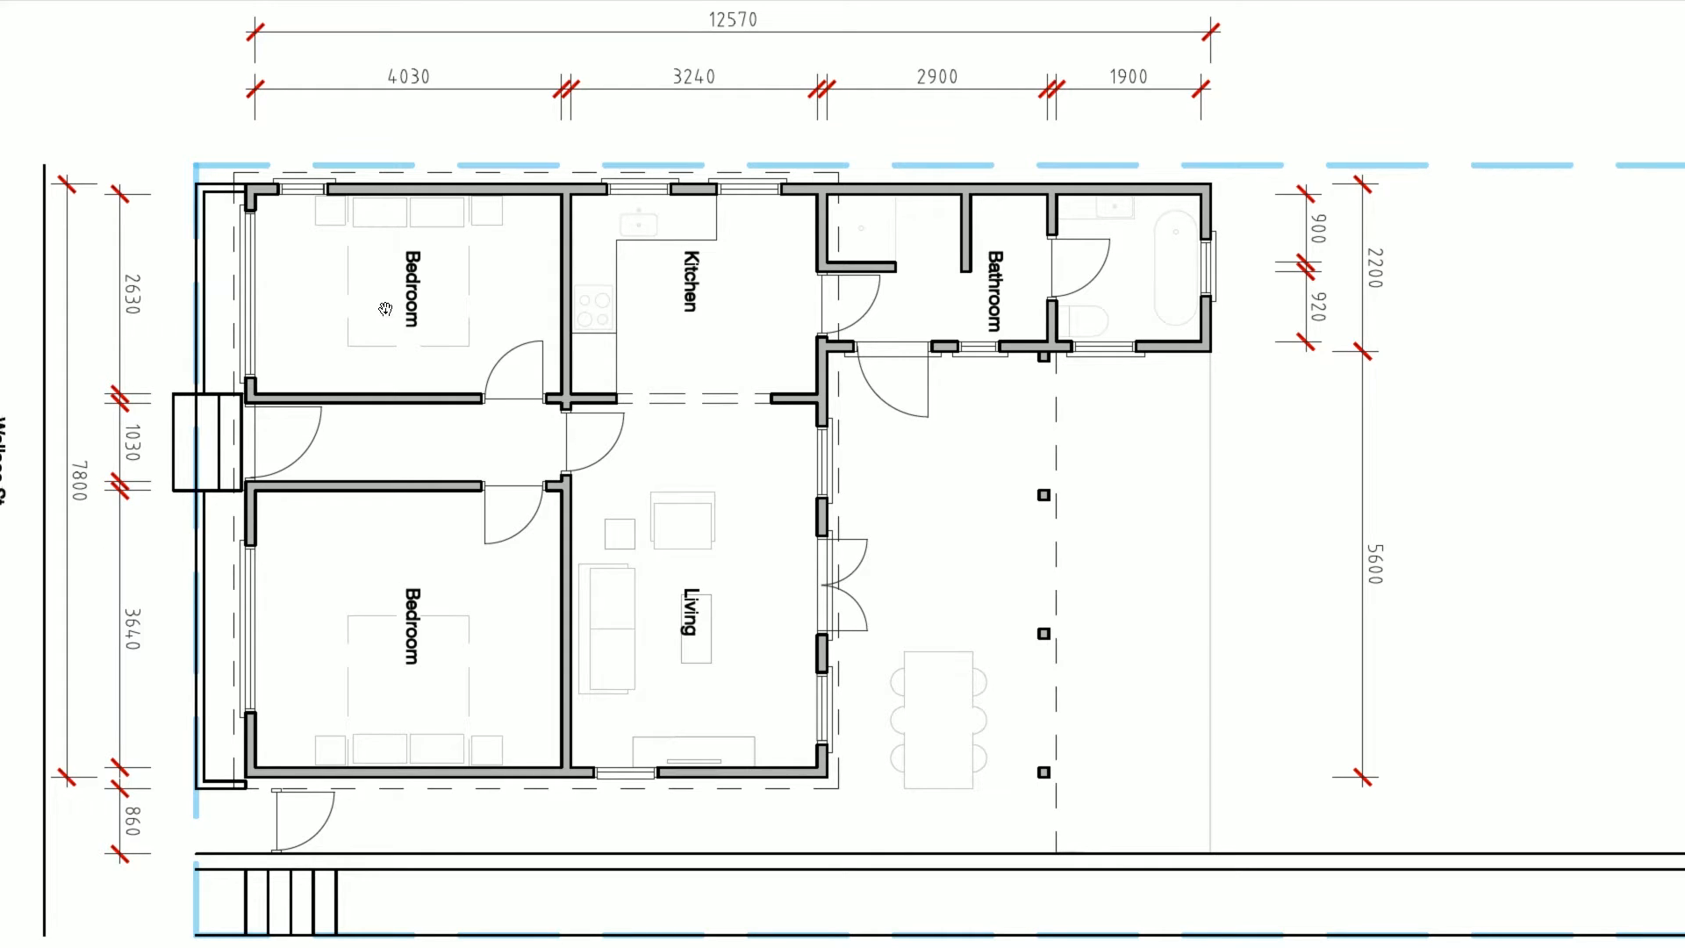
pyautogui.hotkey('alt', 'Tab')
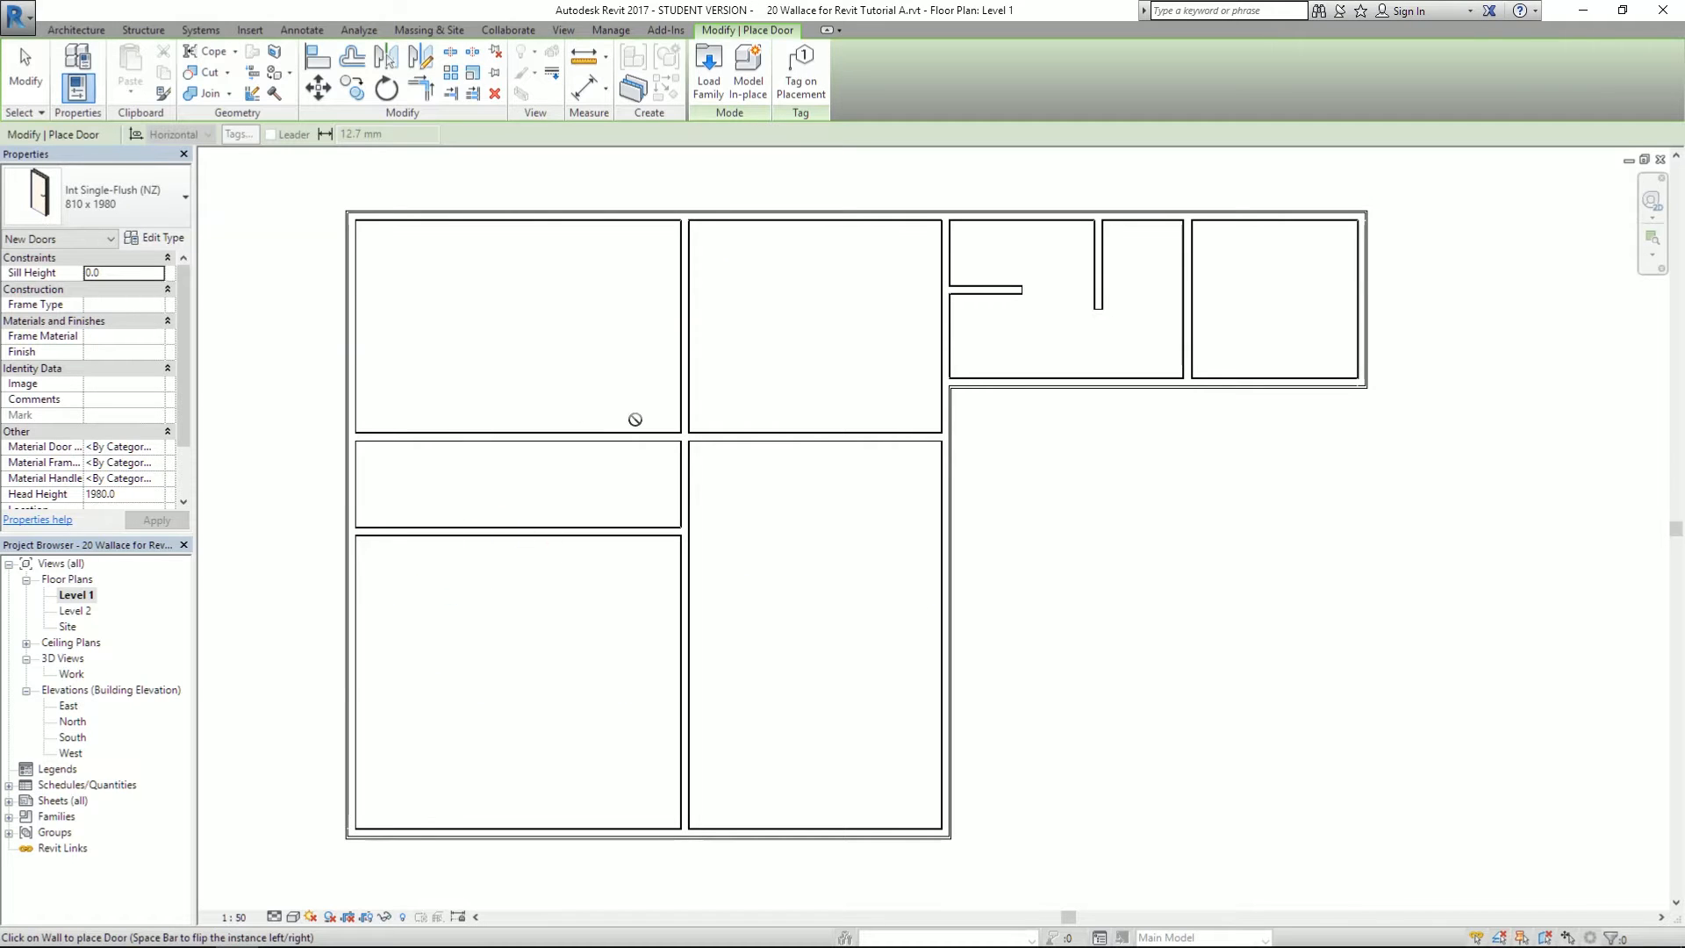
pyautogui.hotkey('alt', 'Tab')
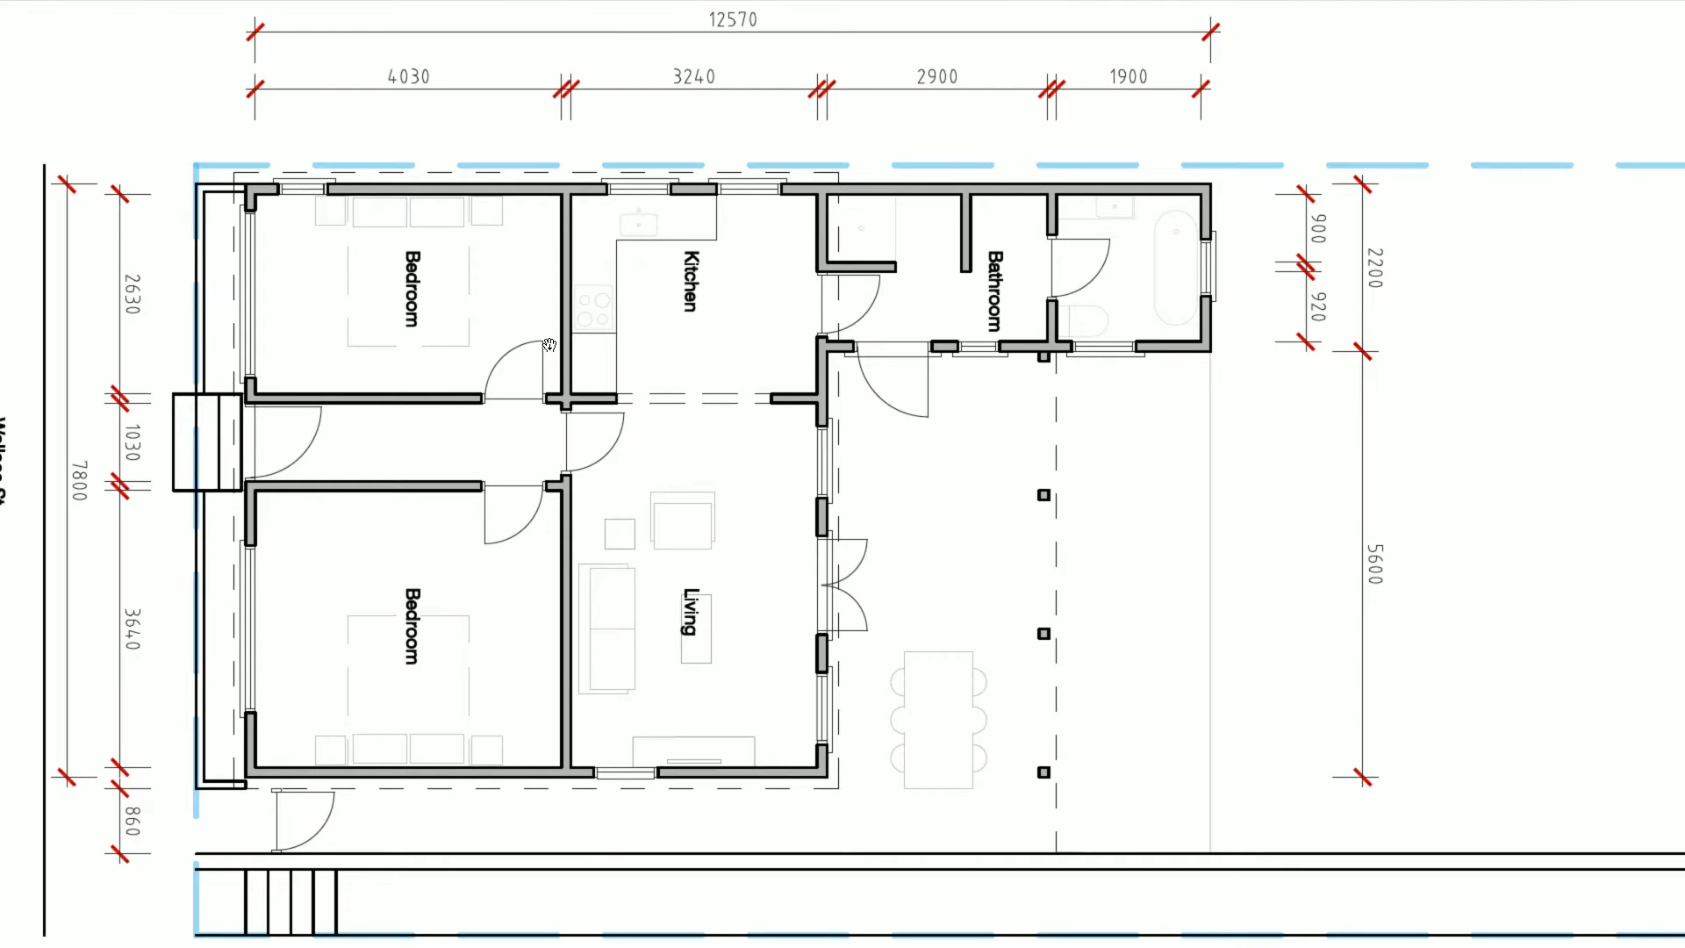
pyautogui.hotkey('alt', 'Tab')
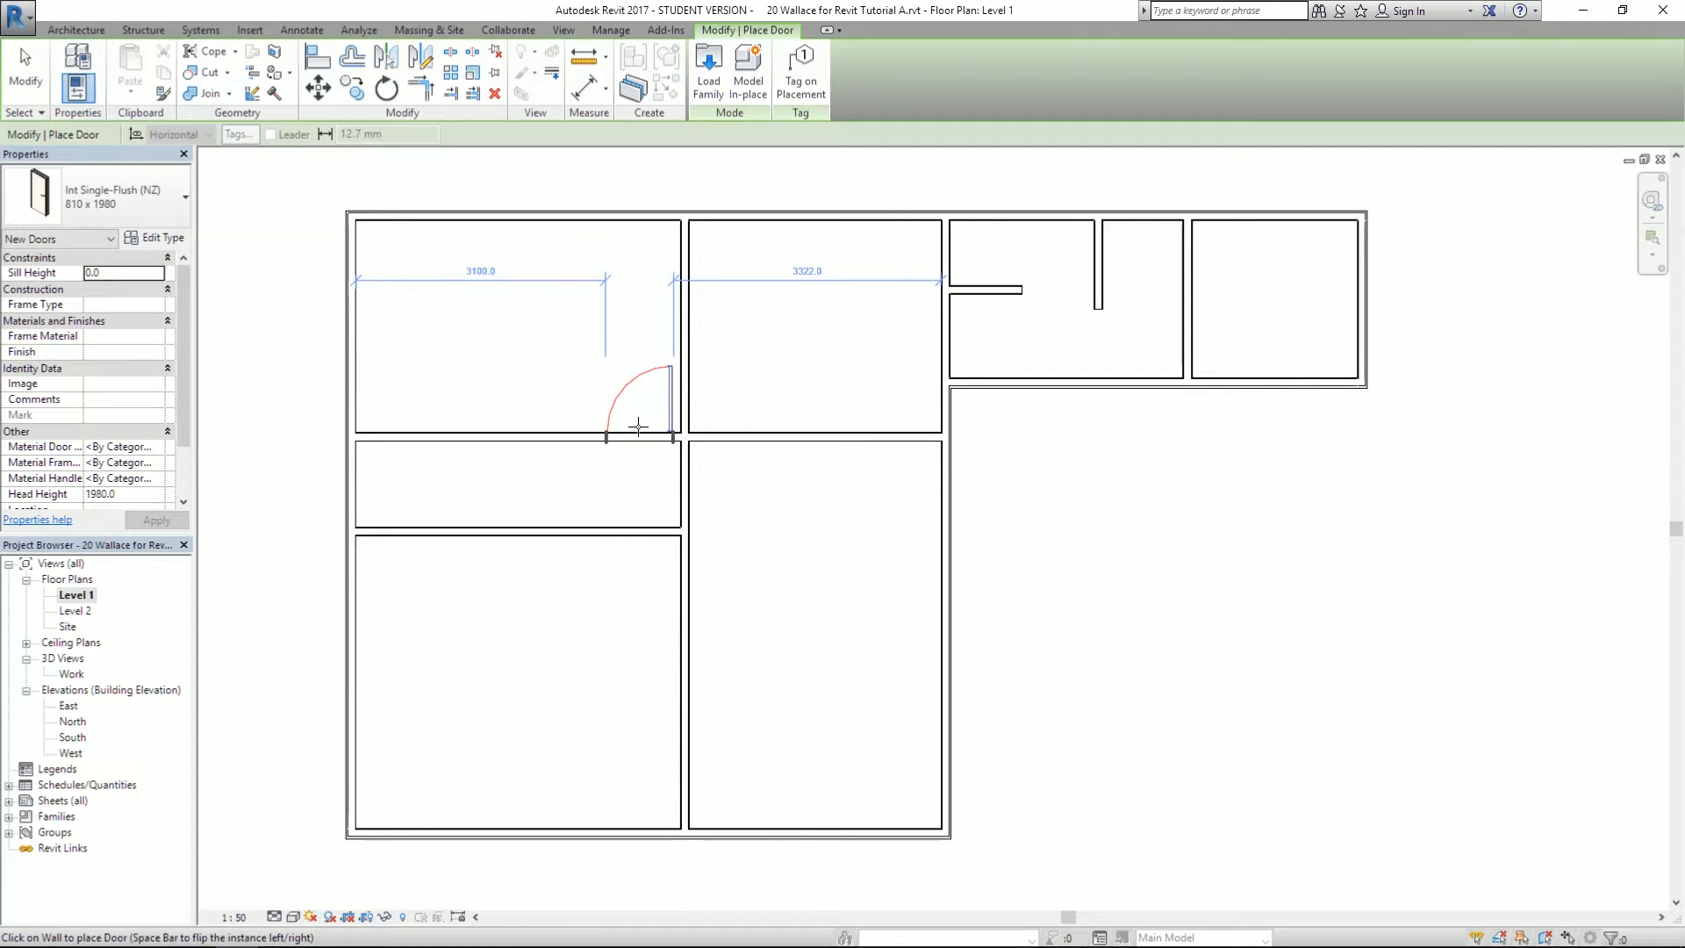
# - Place hallway doors into the upper bedroom, lower bedroom and living room
pyautogui.click(638, 427)
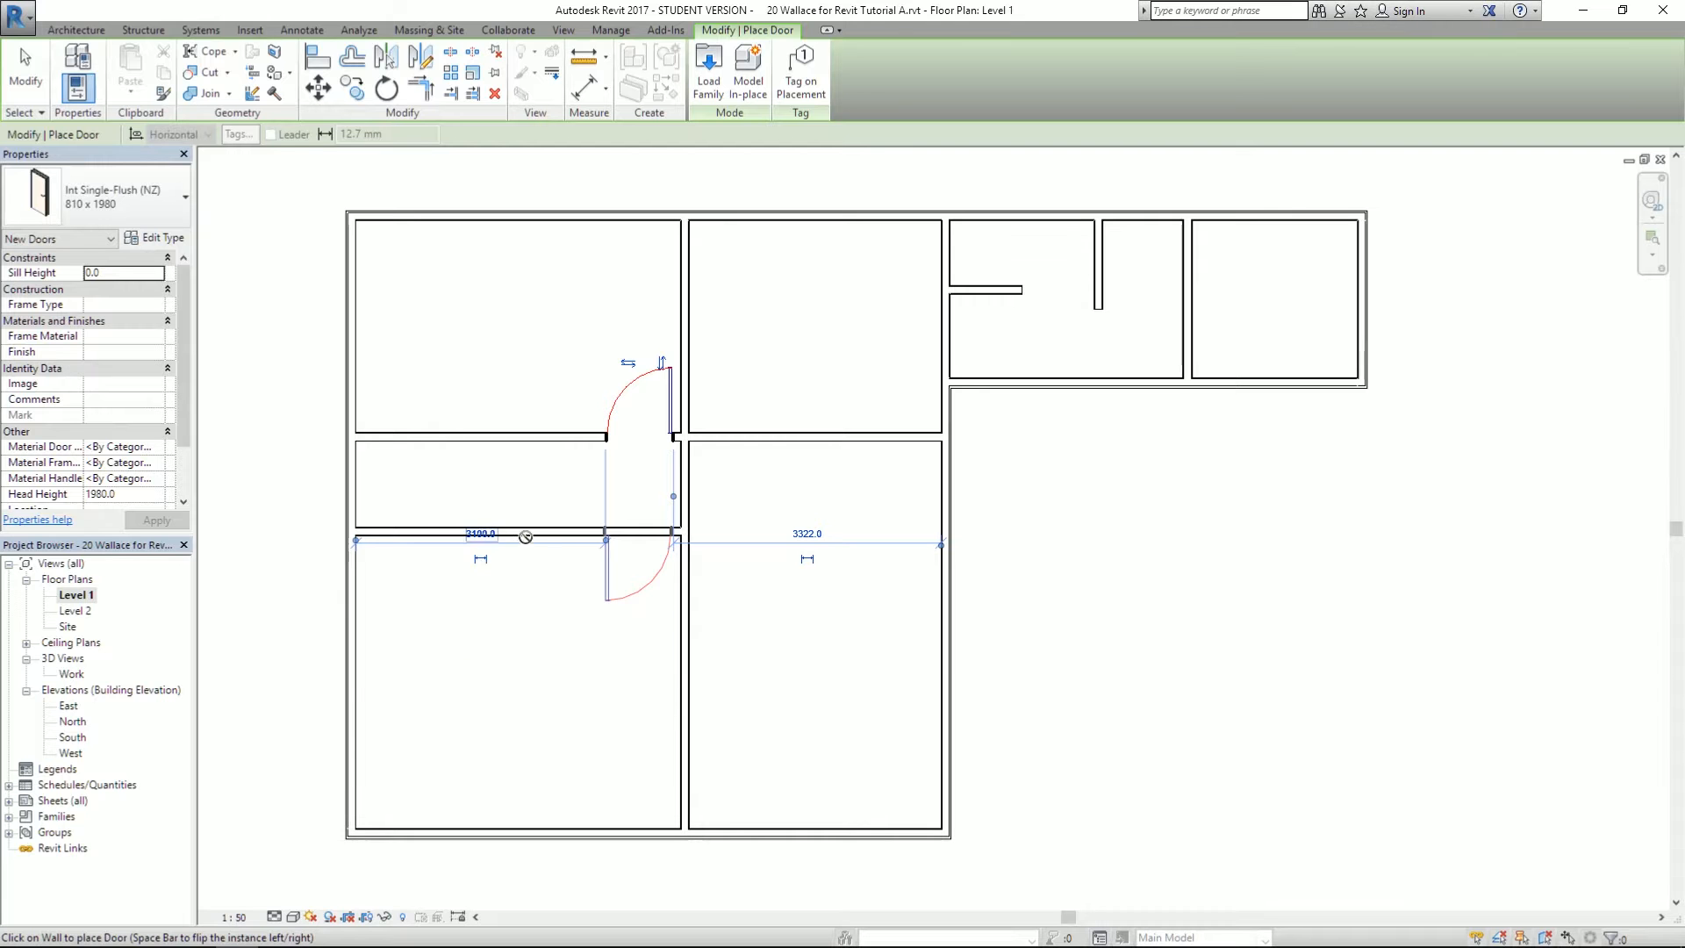
pyautogui.click(635, 542)
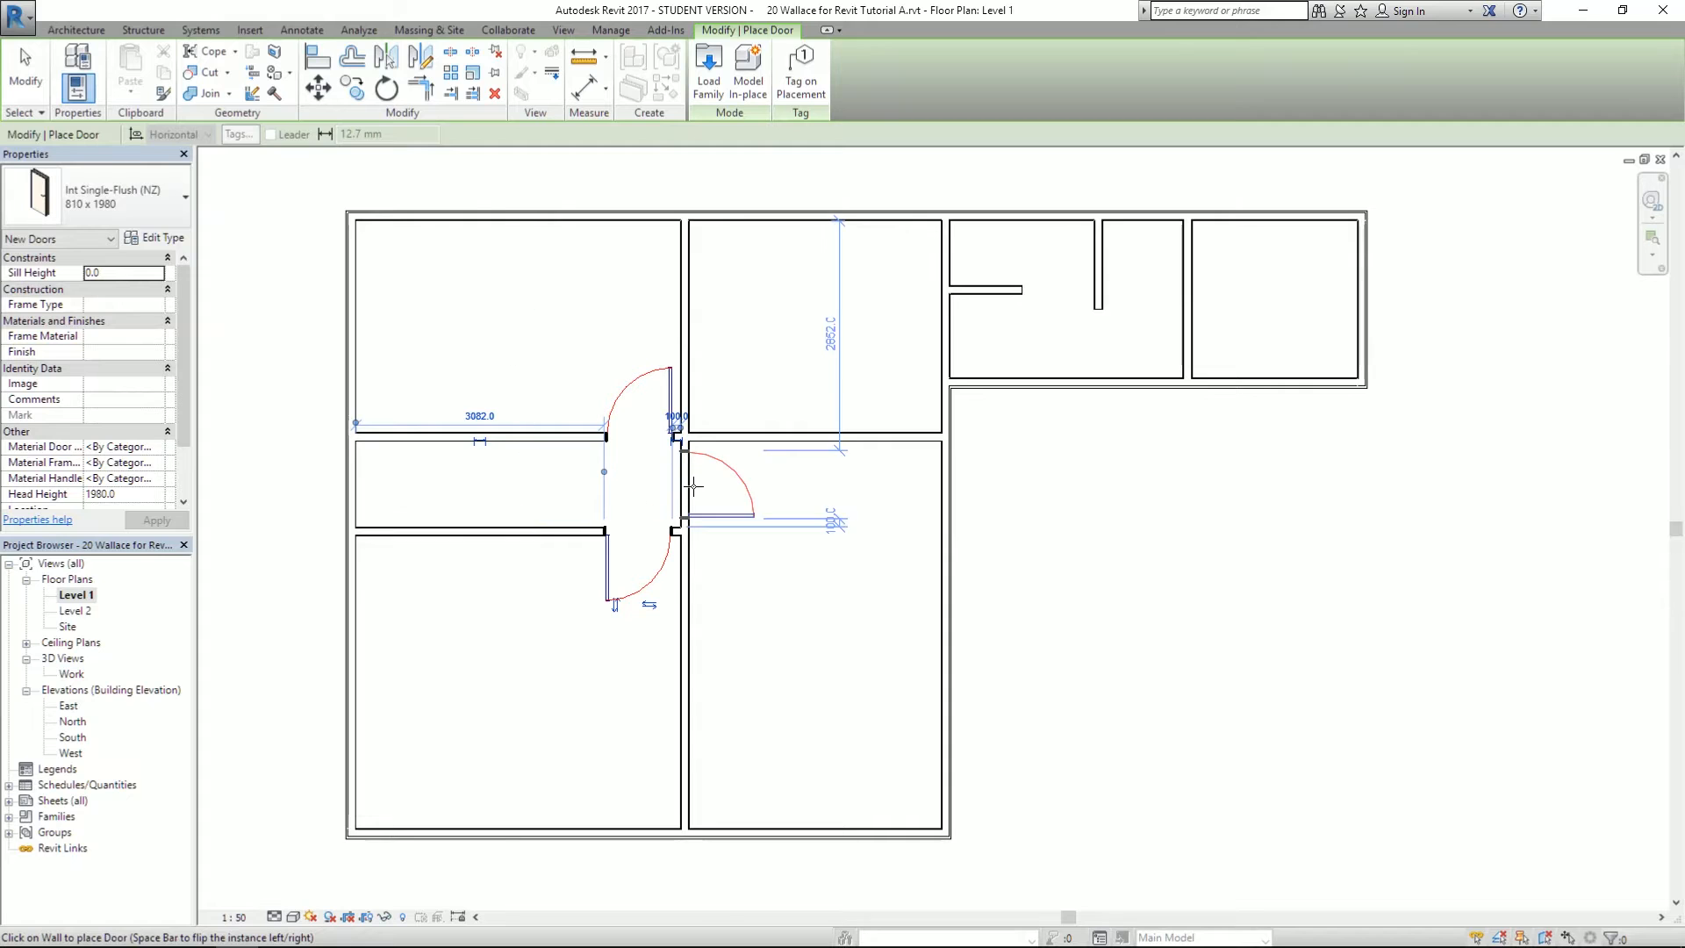
pyautogui.click(694, 486)
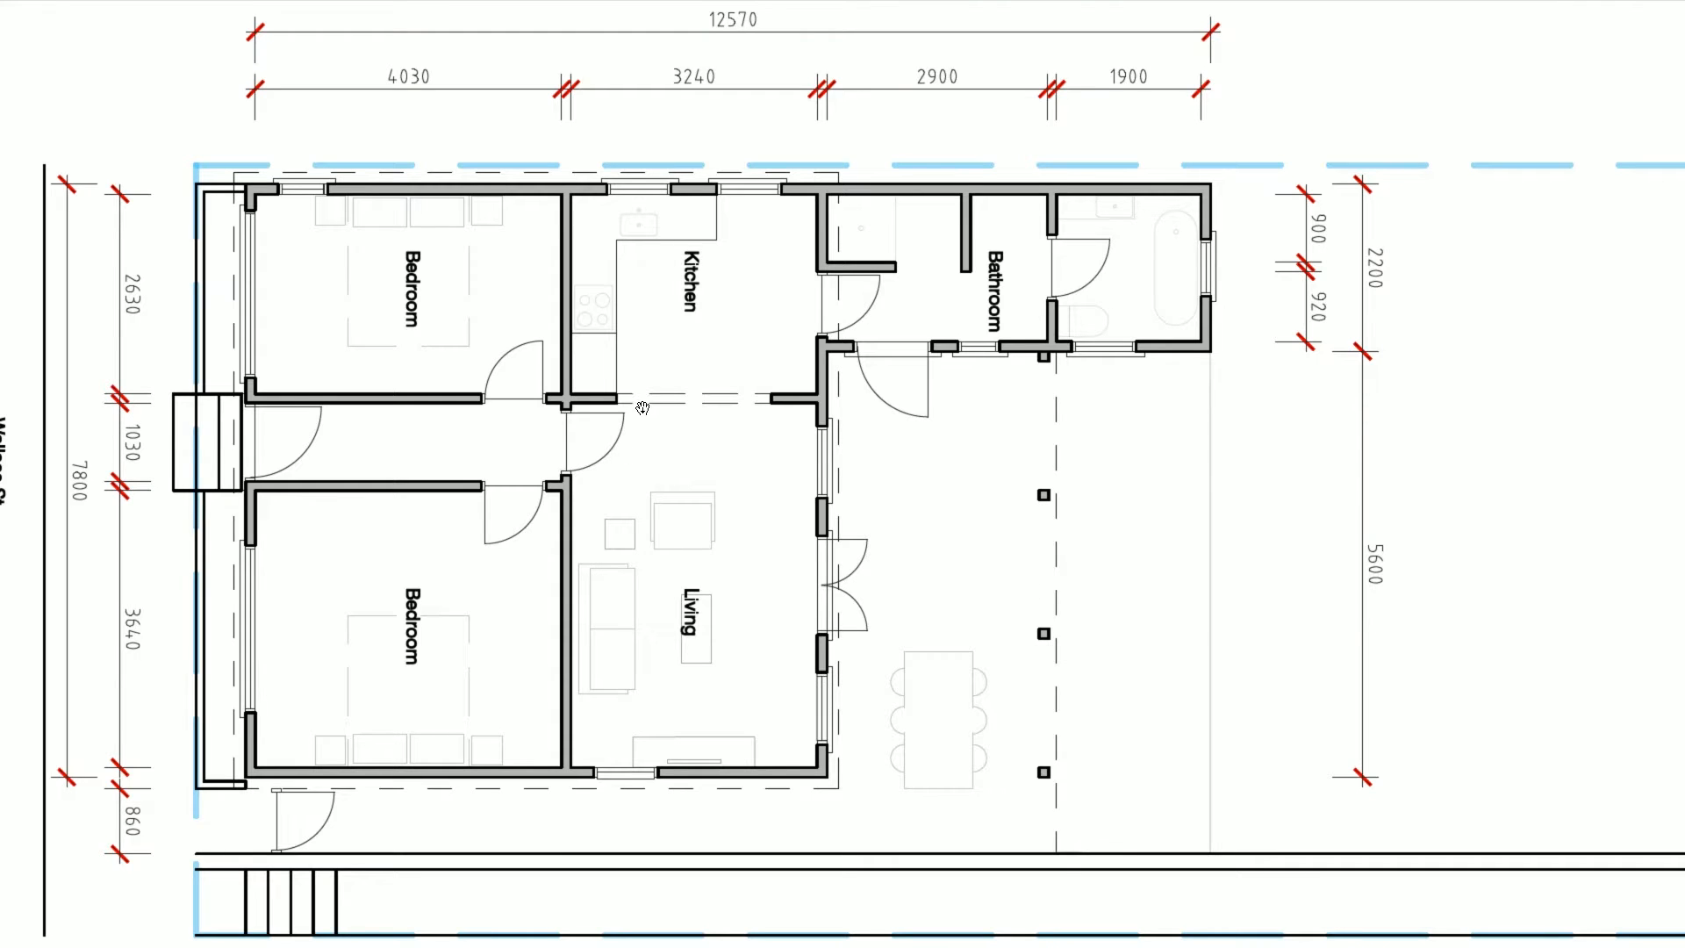
# - Flip the living room door's swing and check the doors against the PDF plan
pyautogui.hotkey('alt', 'Tab')
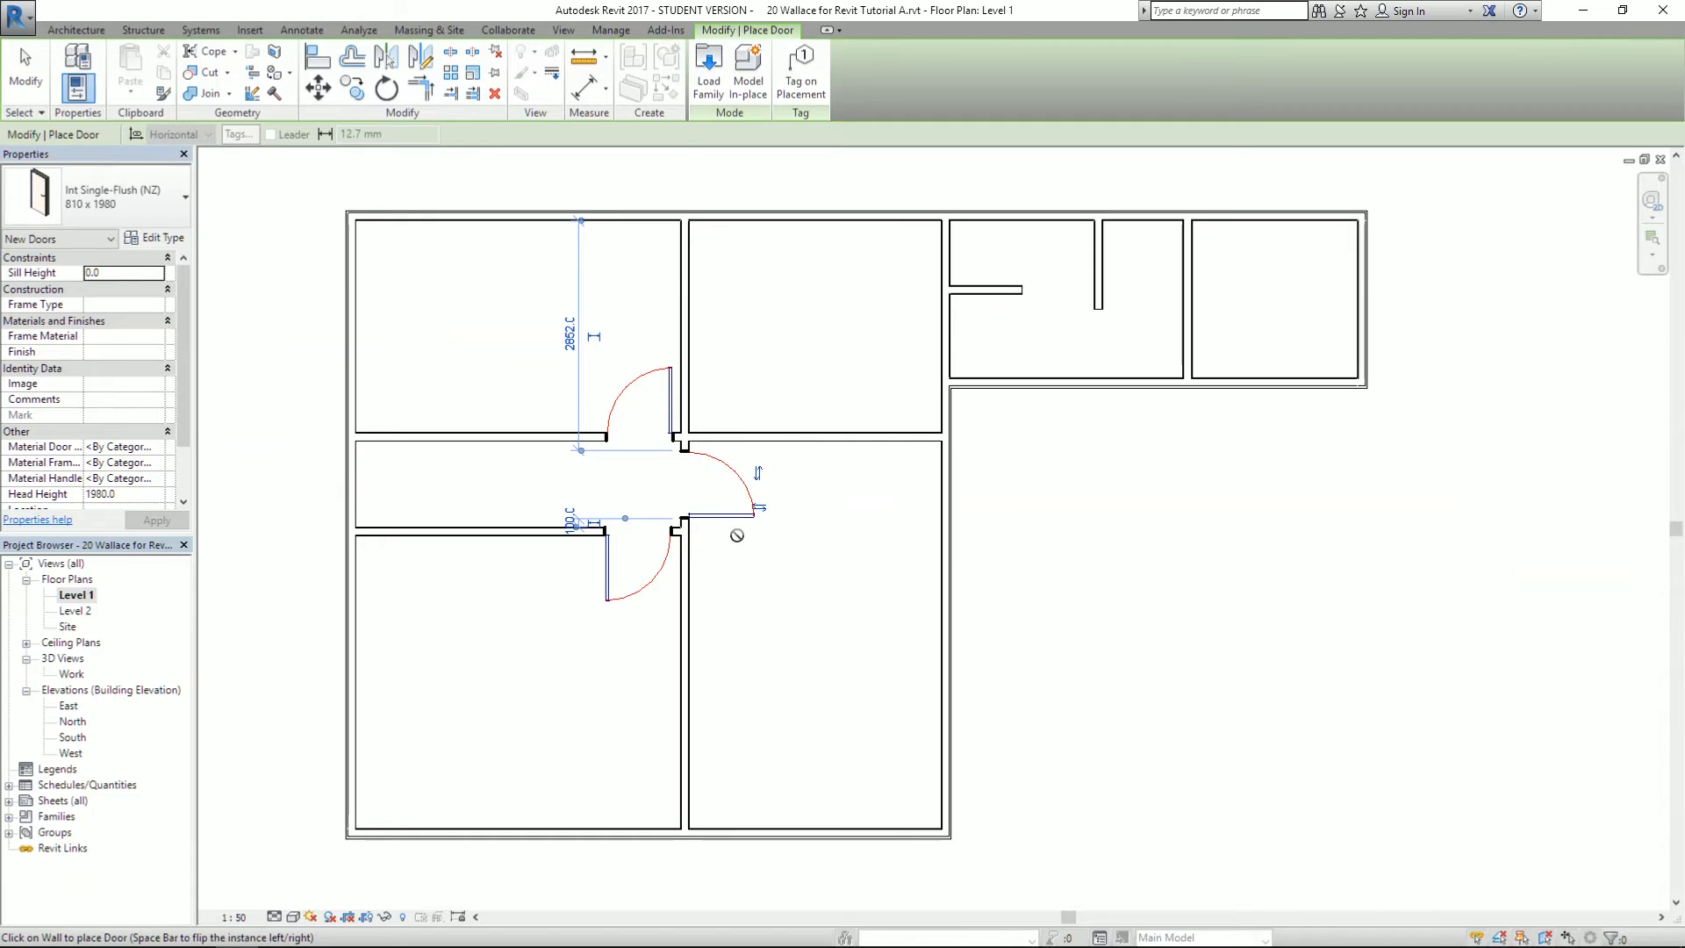
pyautogui.click(759, 474)
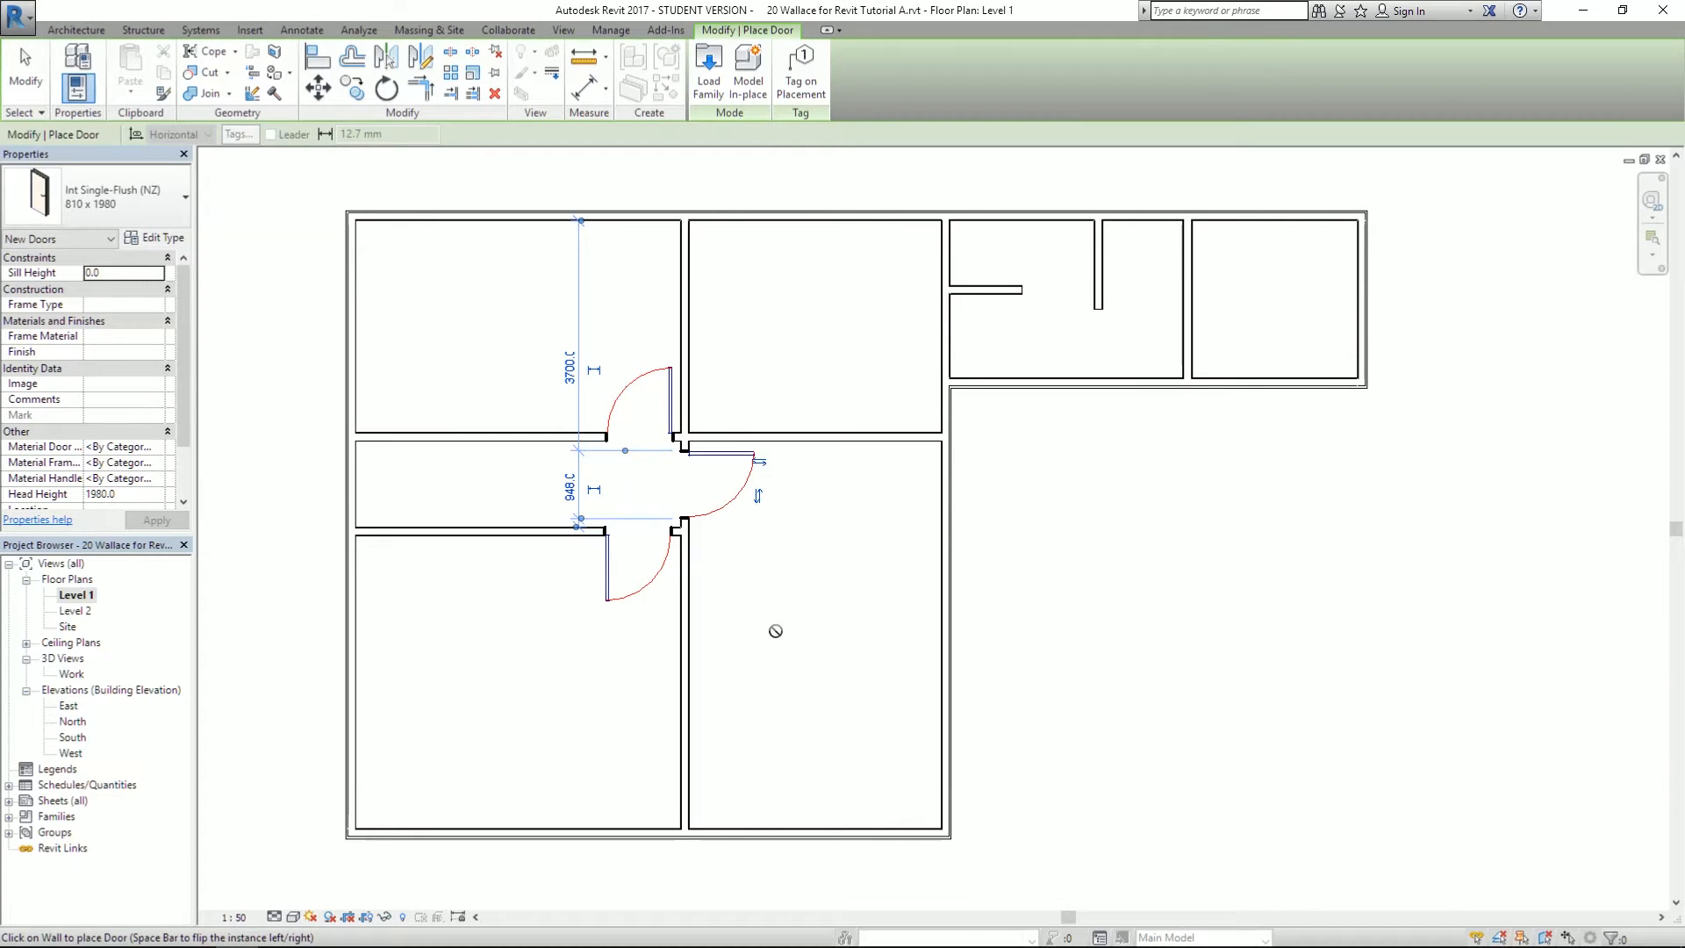
pyautogui.scroll(2, 985, 509)
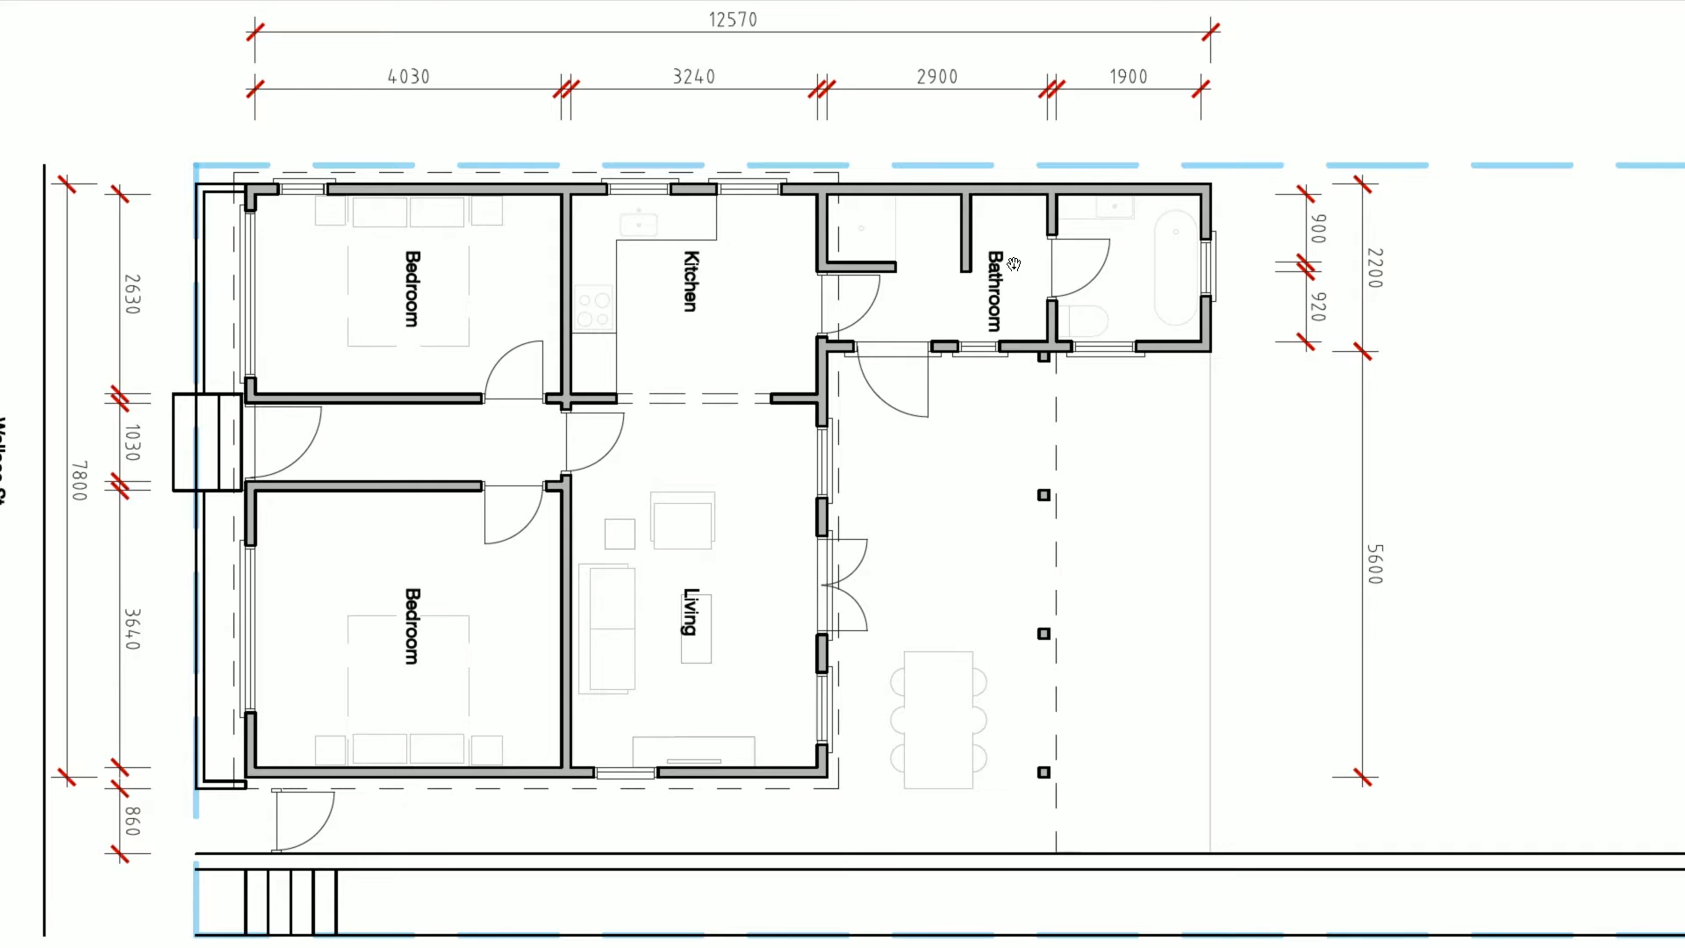
pyautogui.hotkey('alt', 'Tab')
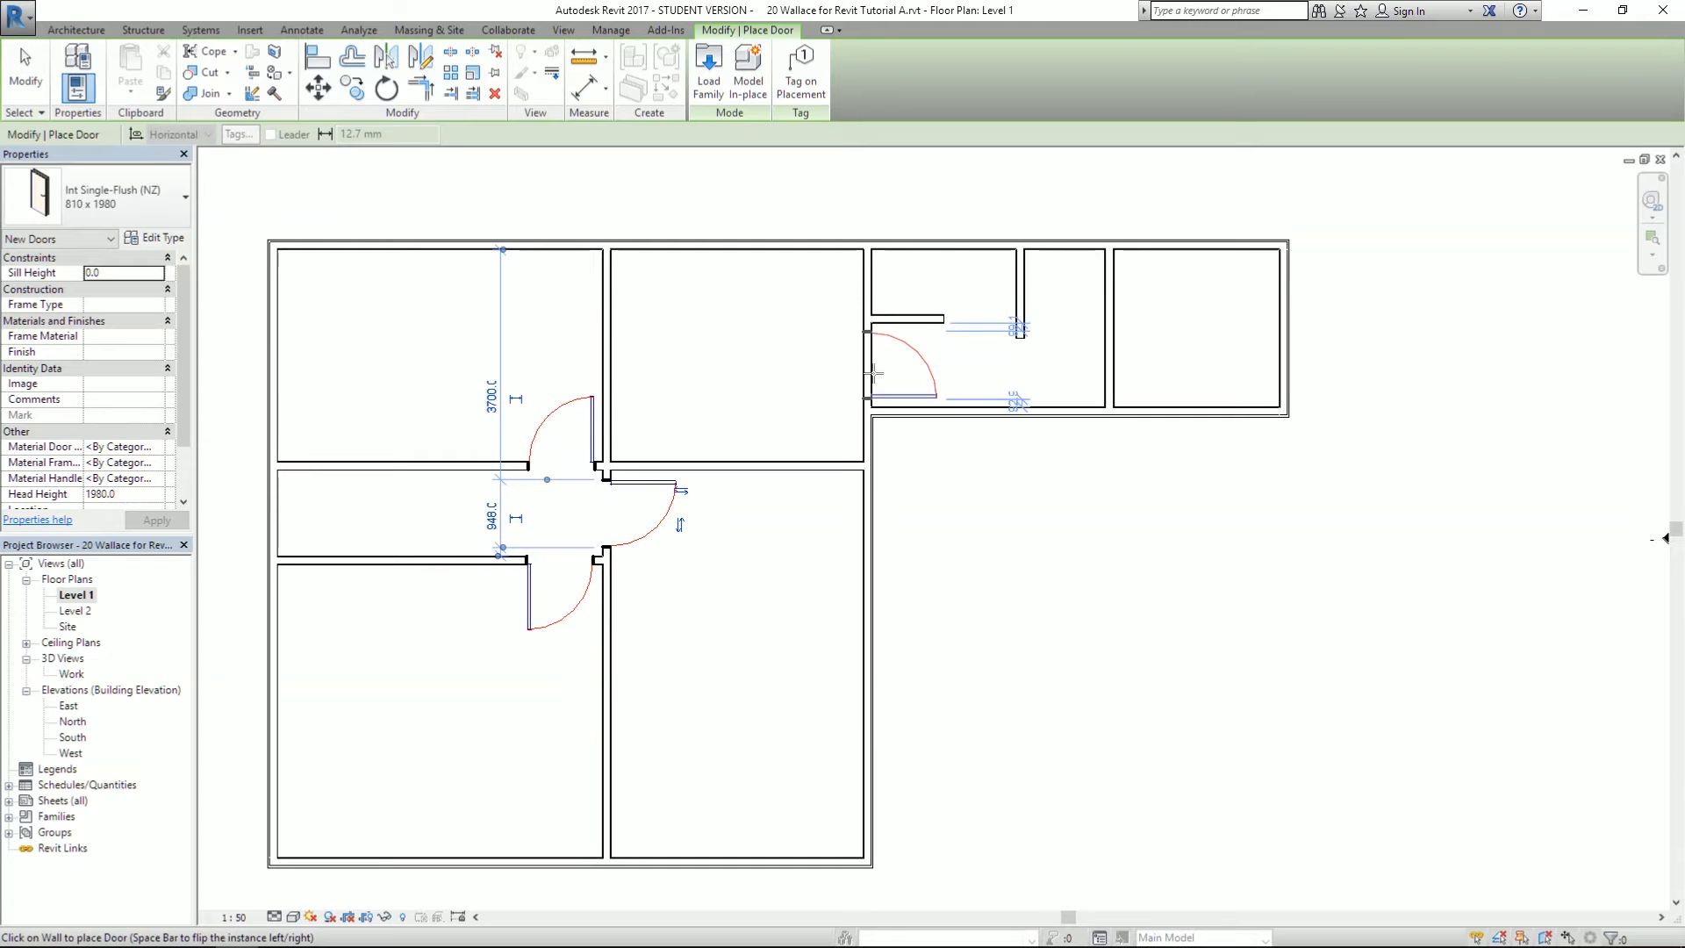
pyautogui.hotkey('alt', 'Tab')
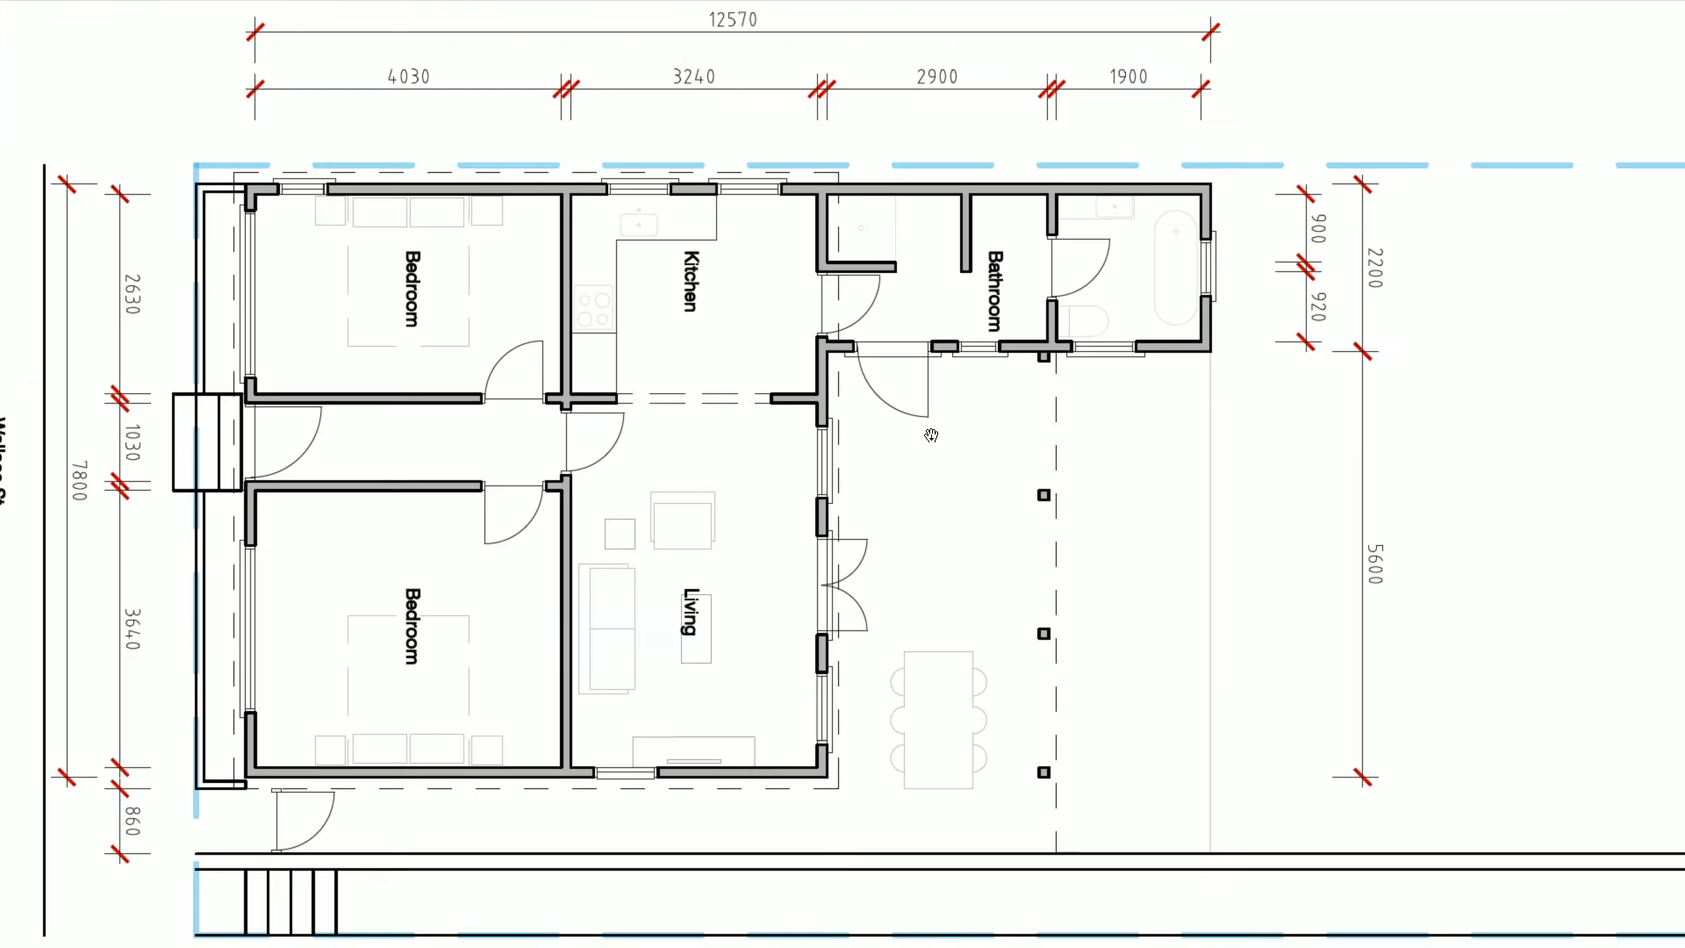
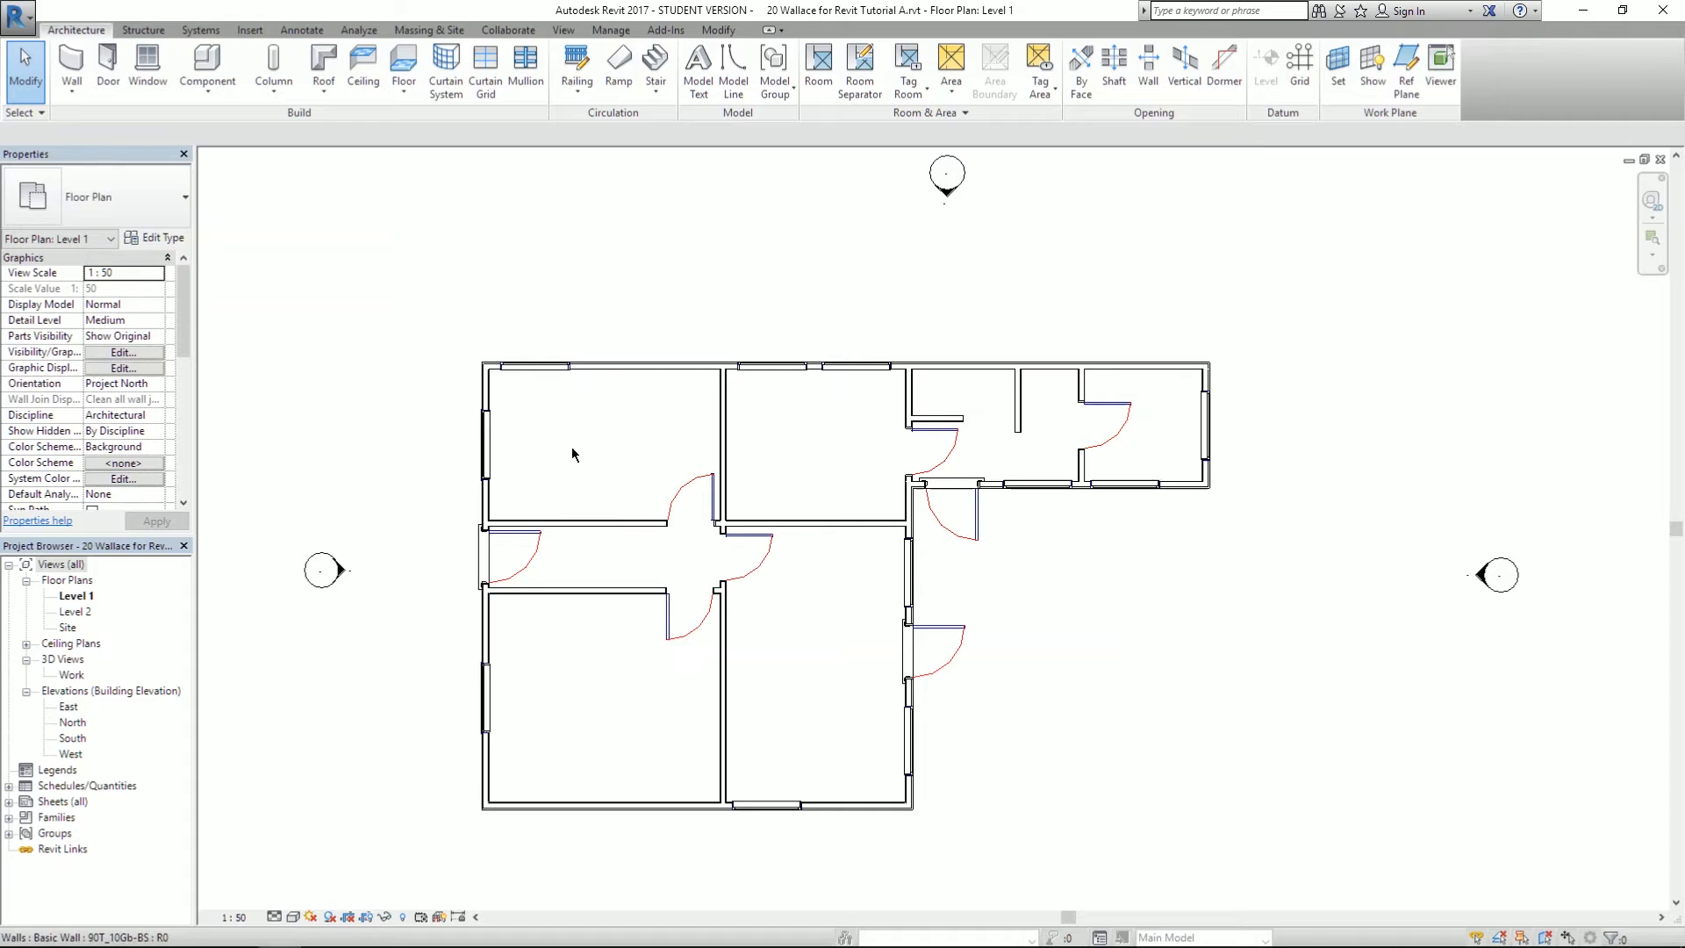
# - Start Annotate > Aligned dimensions with the reference set to Wall faces, checking the PDF plan
pyautogui.click(300, 31)
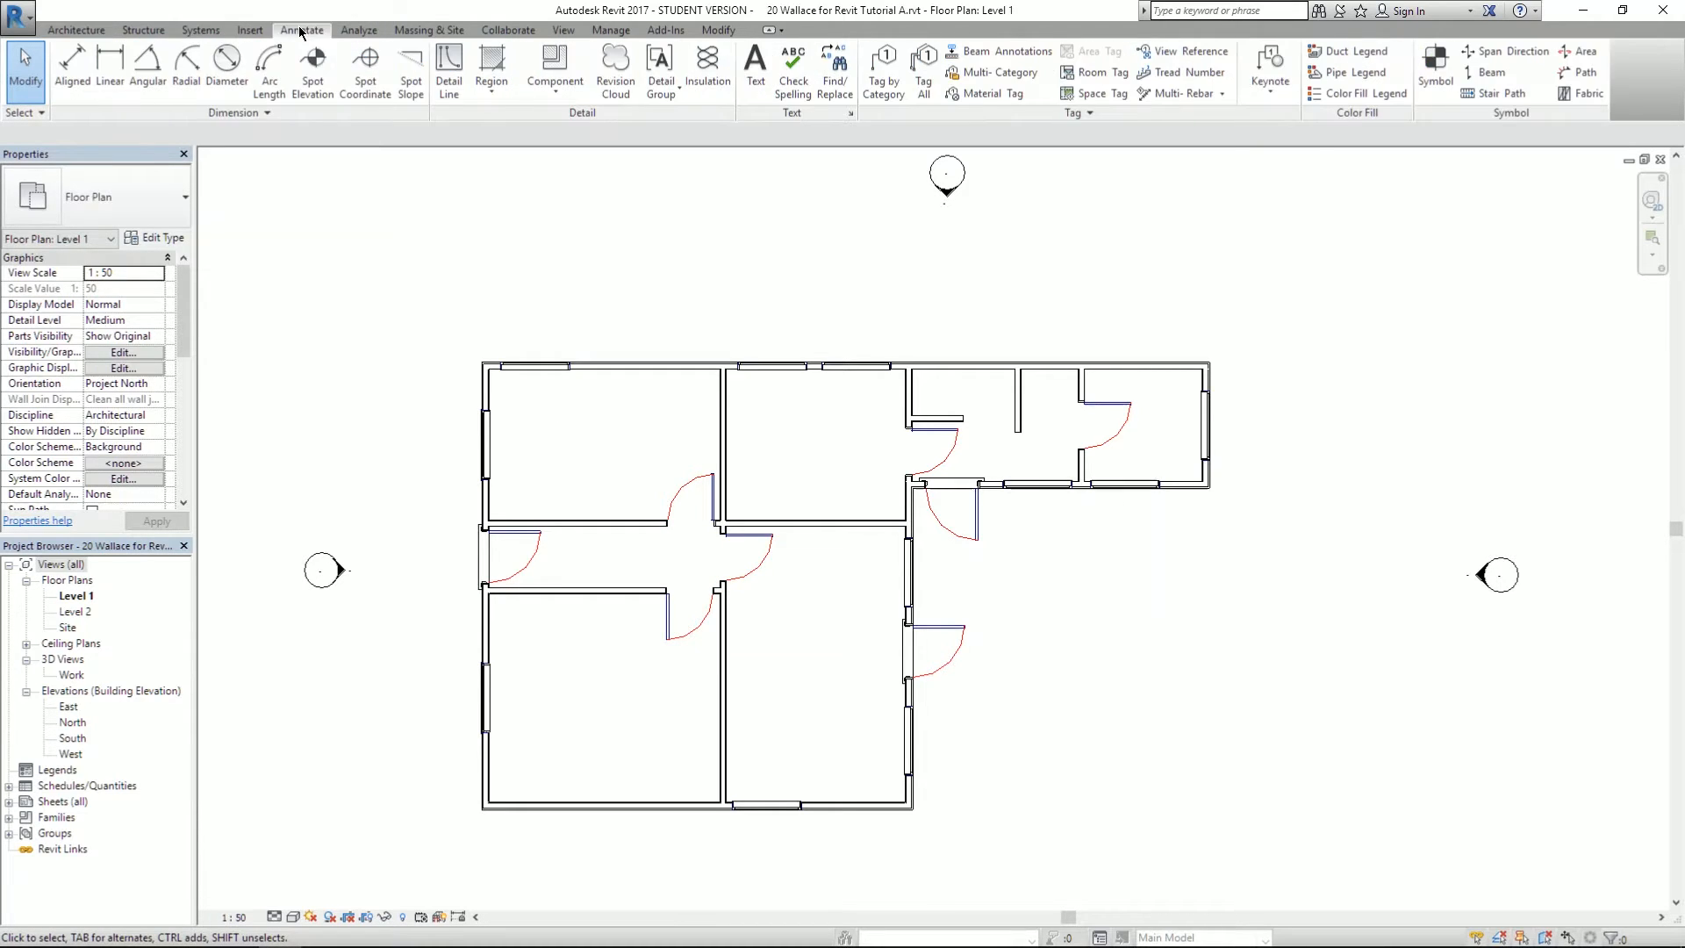
pyautogui.click(72, 82)
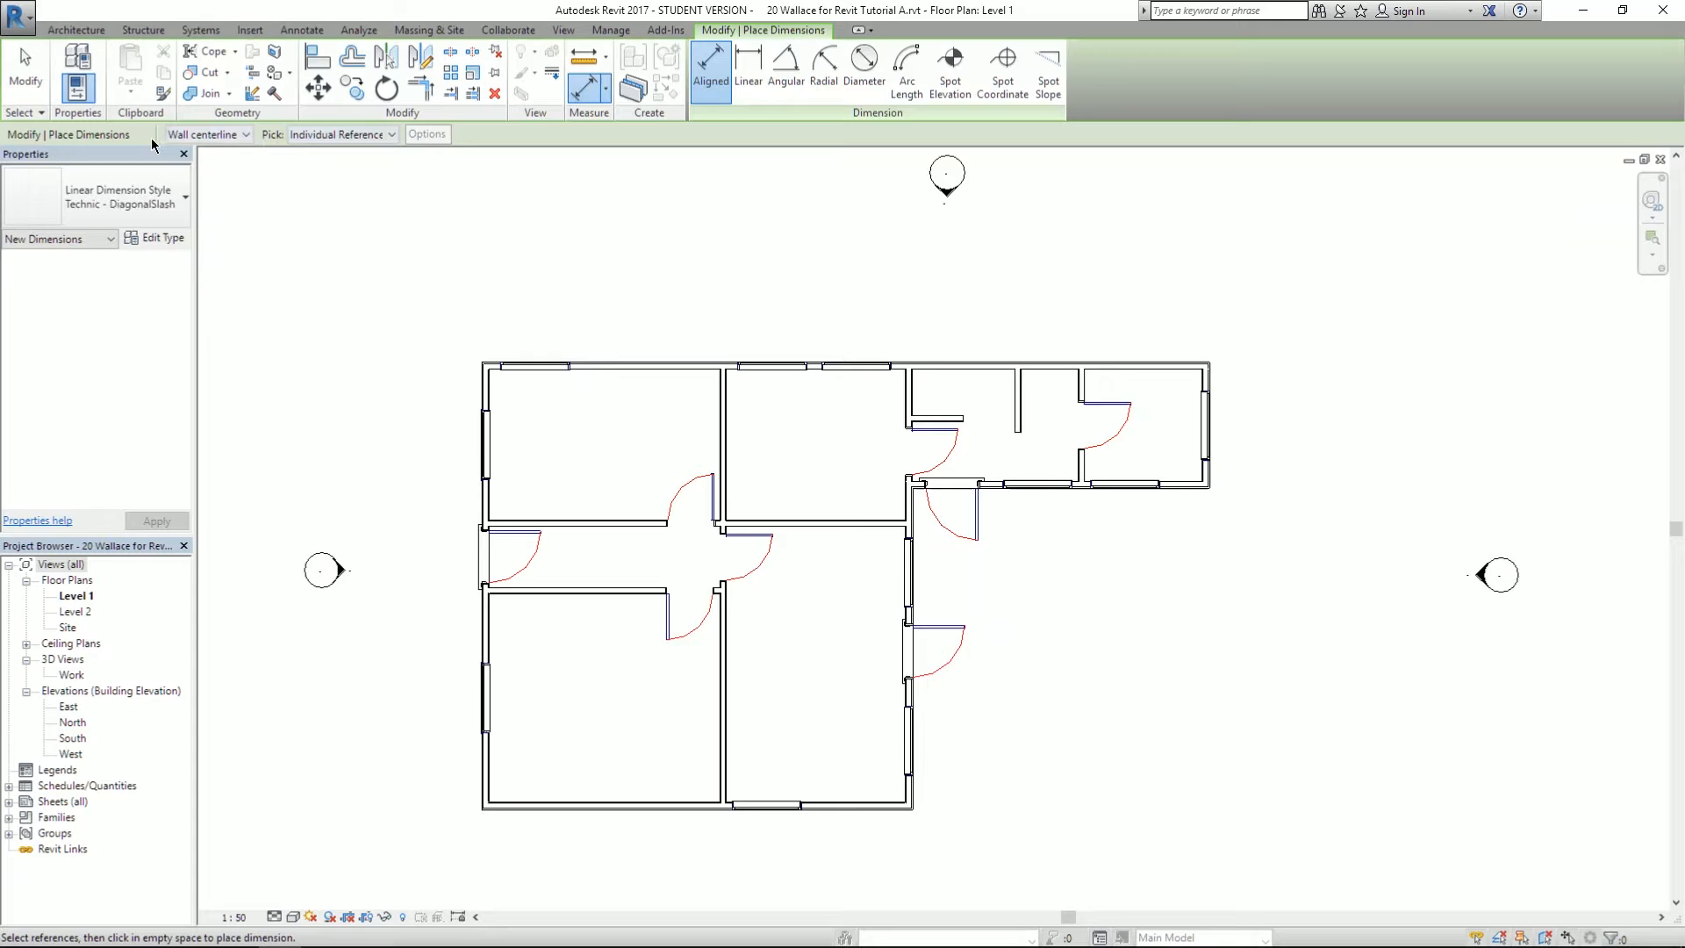
pyautogui.click(208, 136)
pyautogui.hotkey('alt', 'Tab')
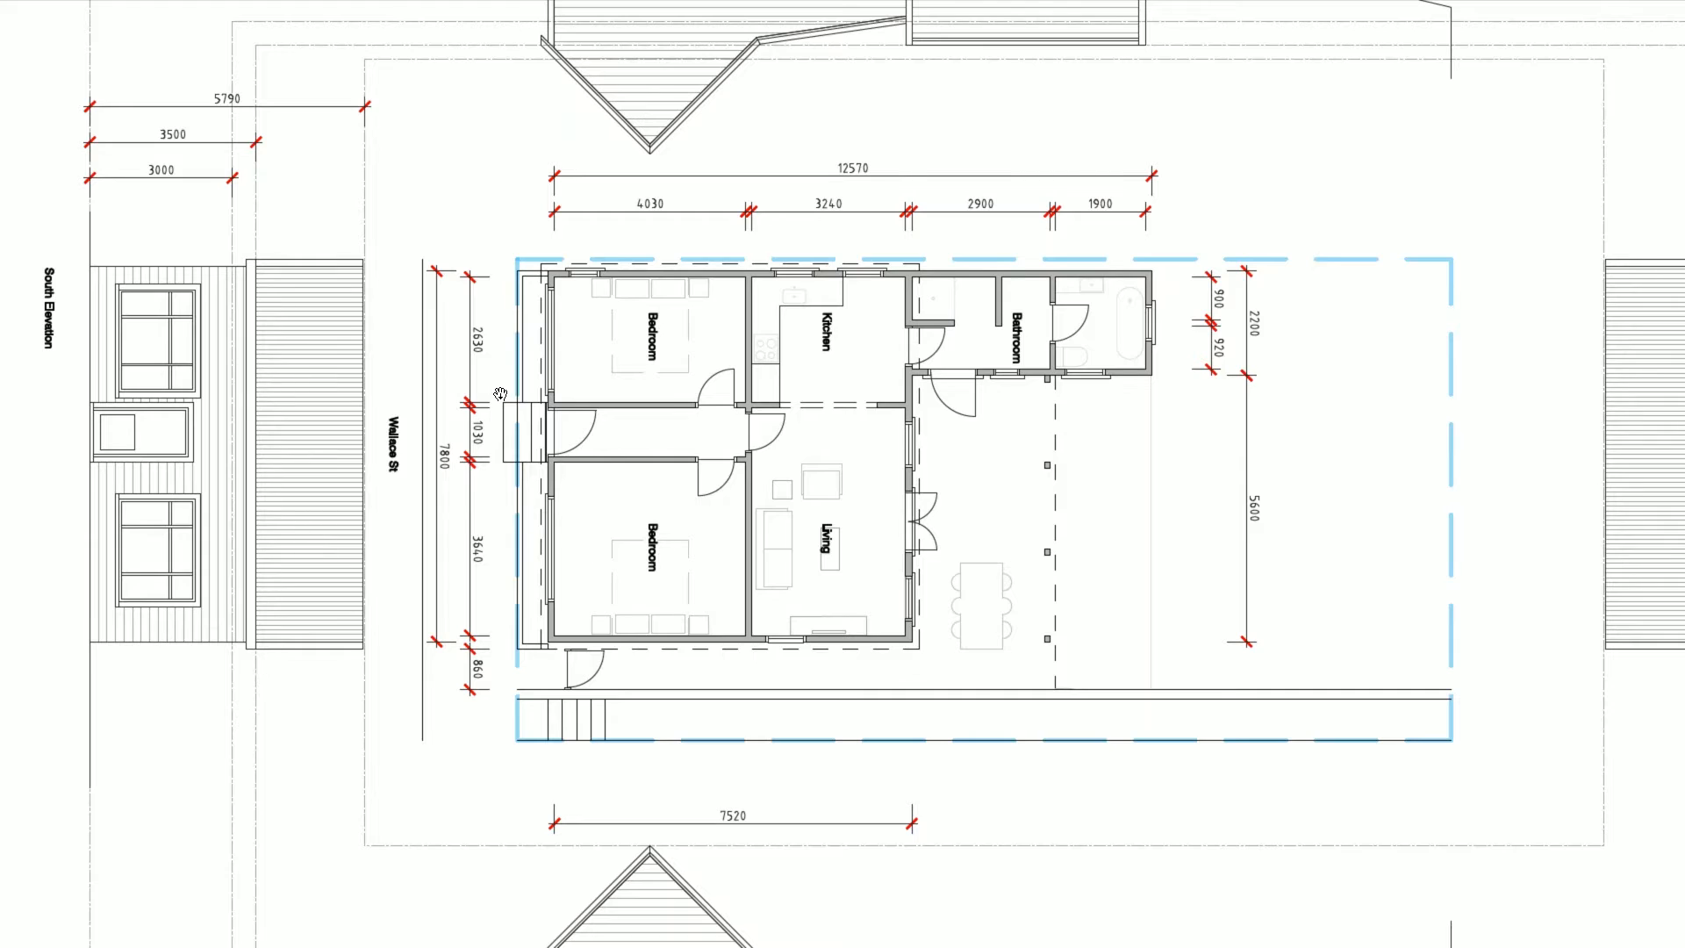
pyautogui.hotkey('alt', 'Tab')
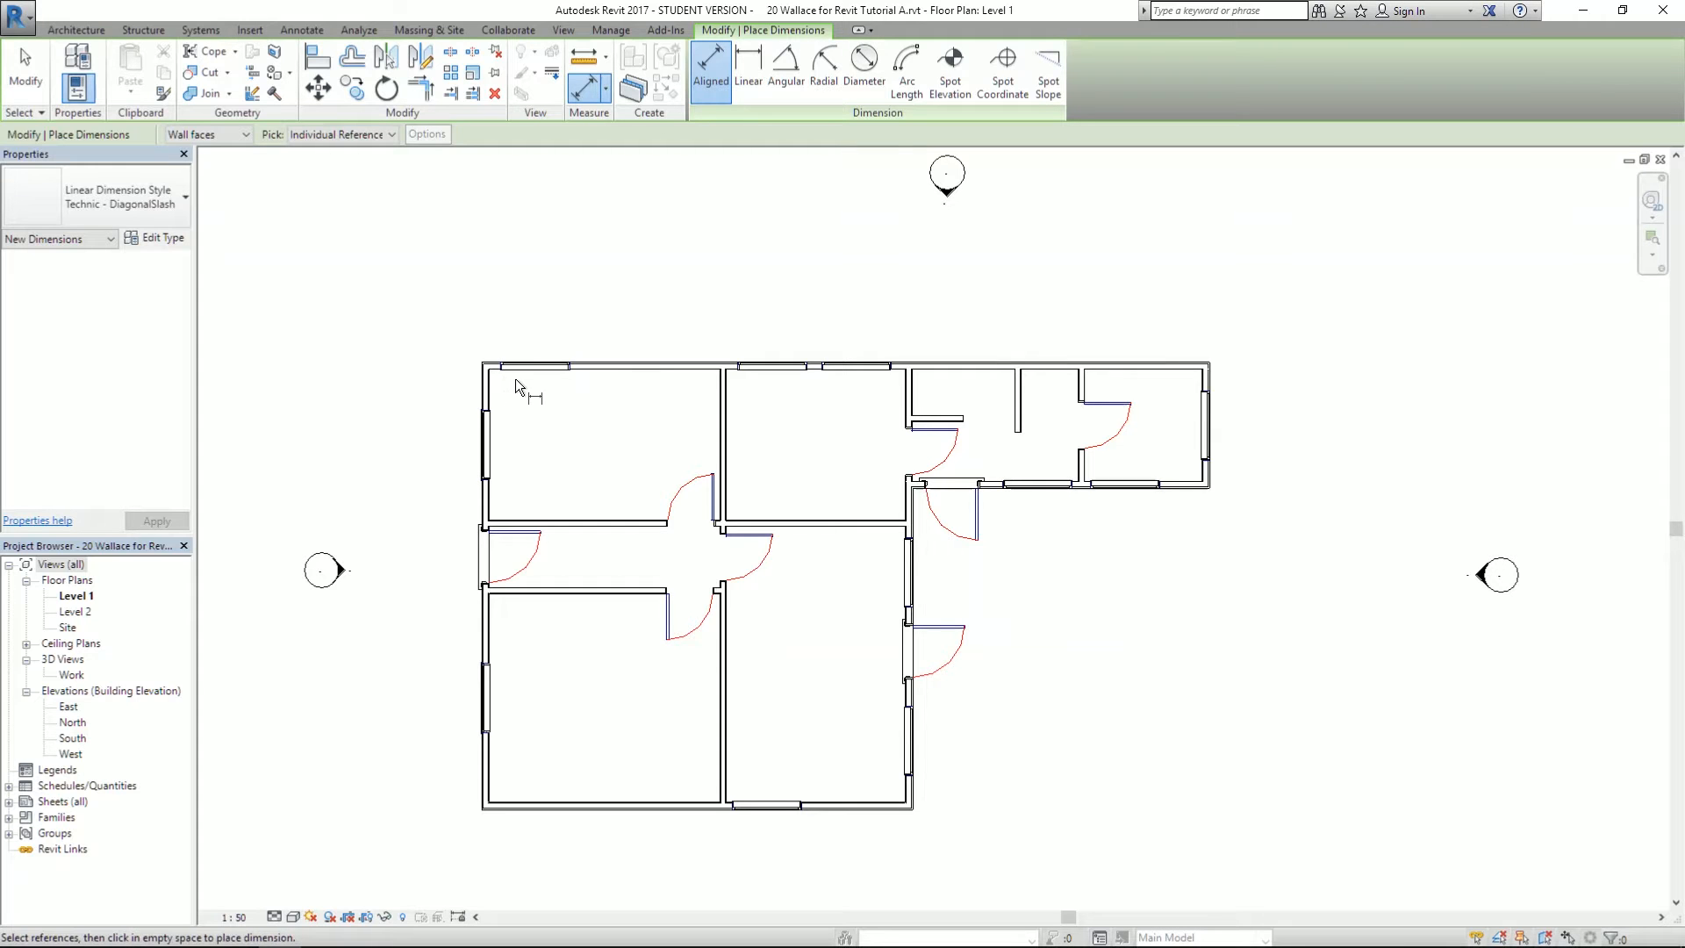
pyautogui.scroll(1, 494, 377)
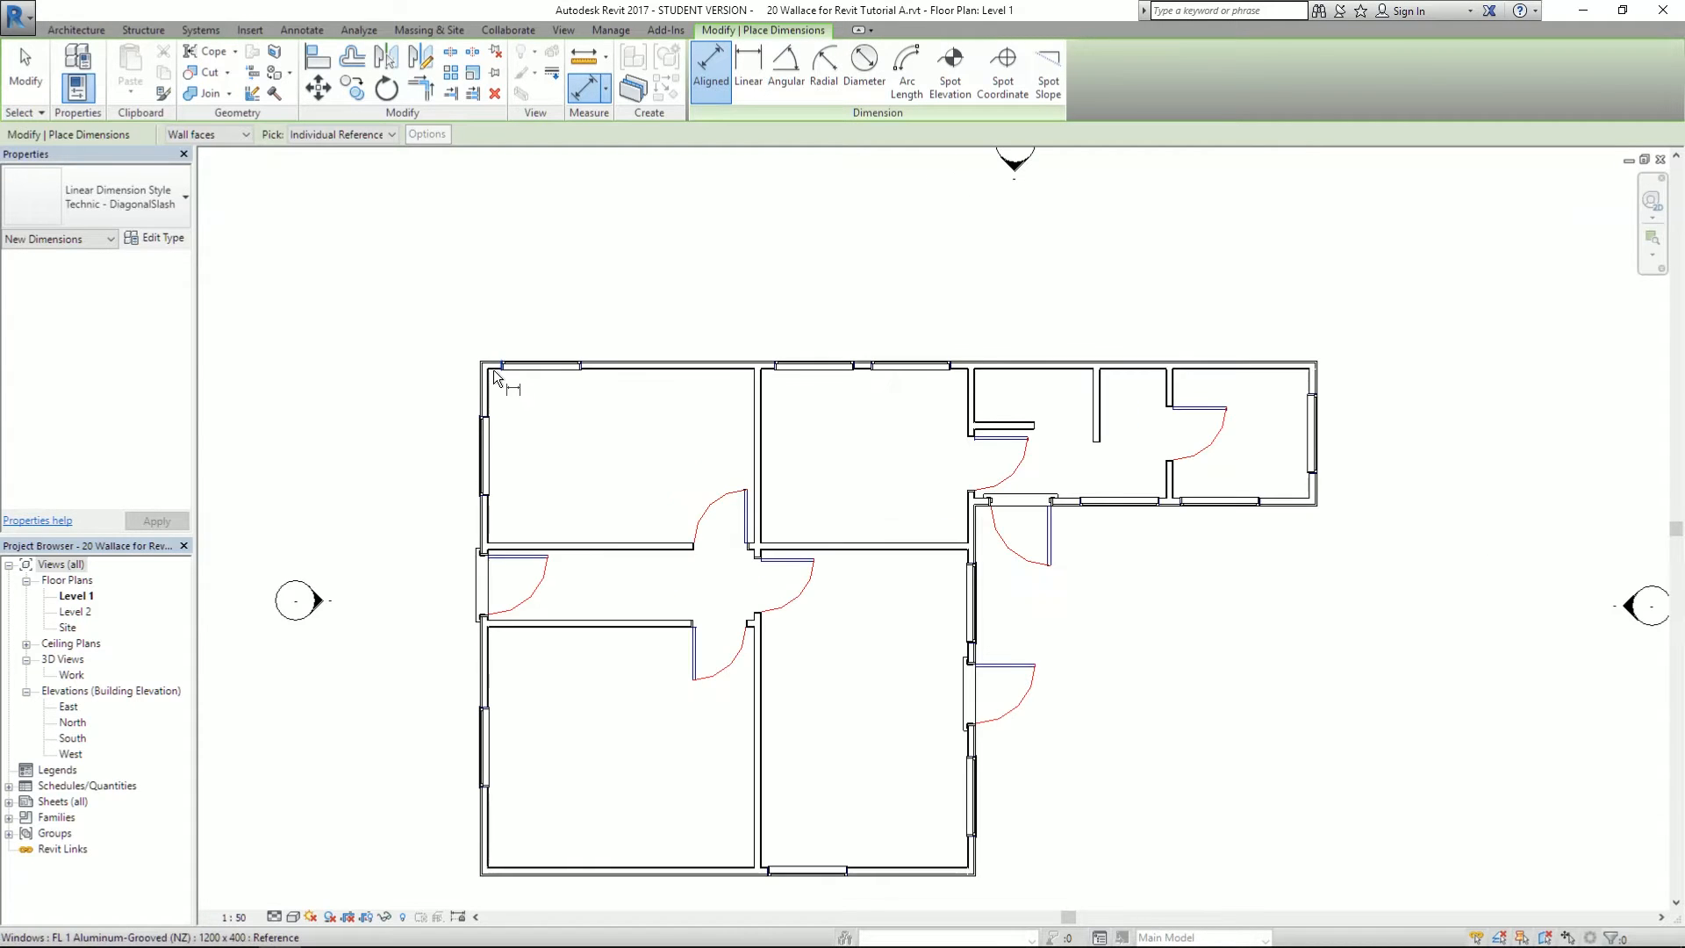
# - Place the 12695 overall dimension from left to right outer wall above the plan
pyautogui.hotkey('alt', 'Tab')
pyautogui.scroll(1, 626, 251)
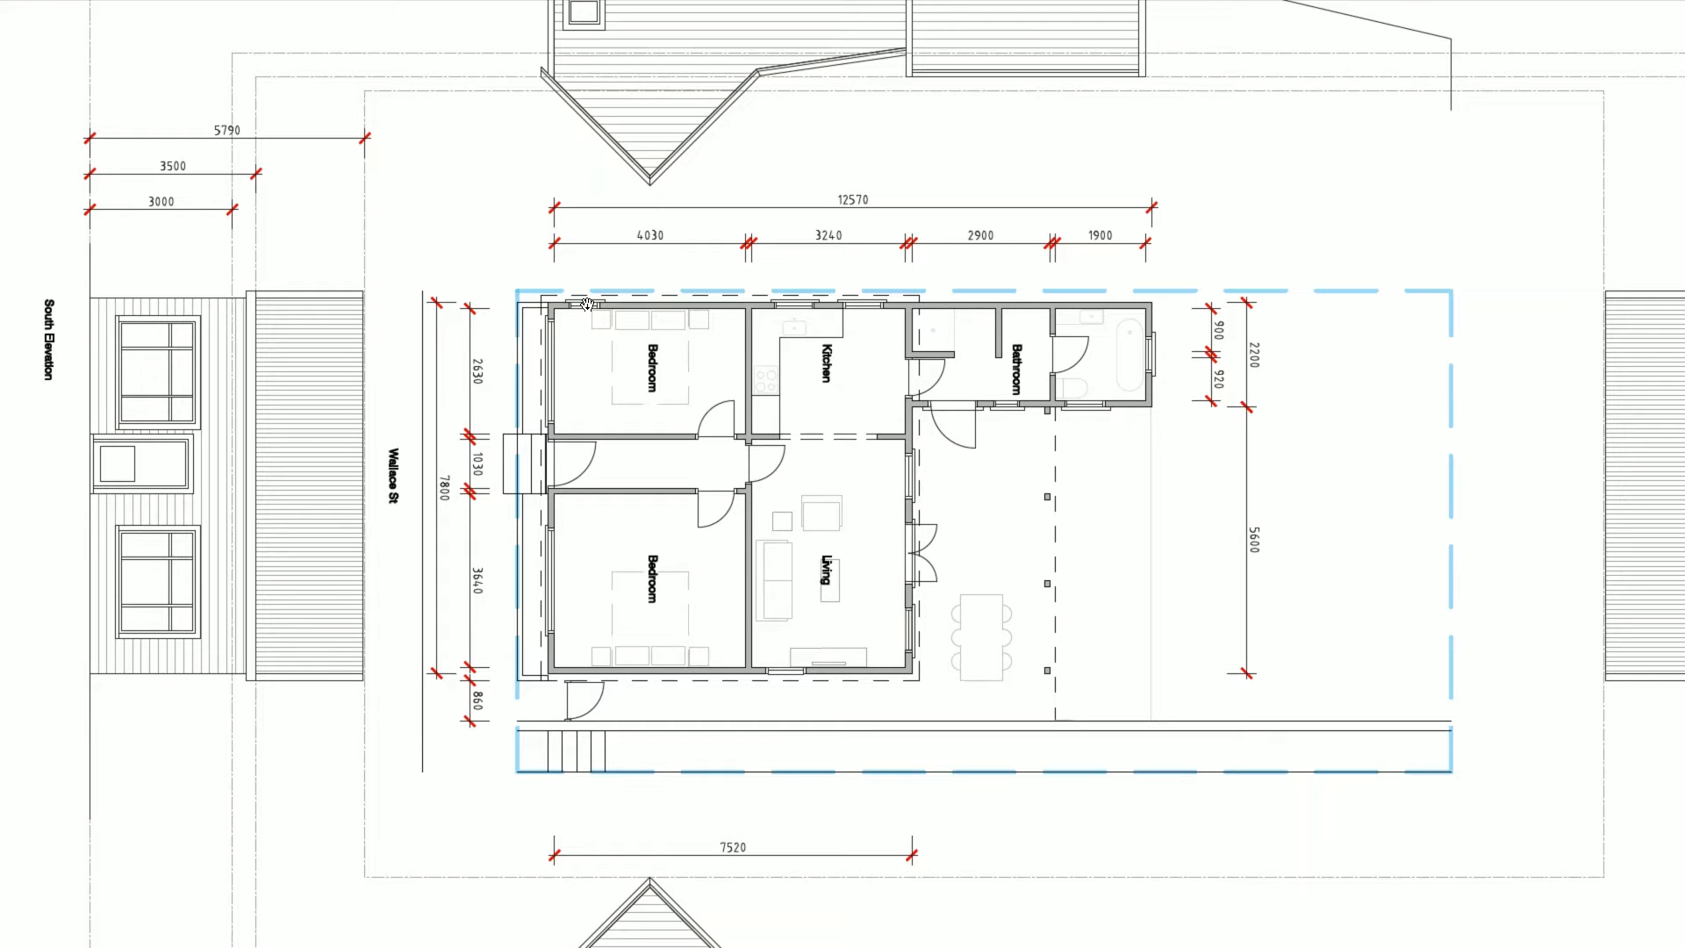
pyautogui.hotkey('alt', 'Tab')
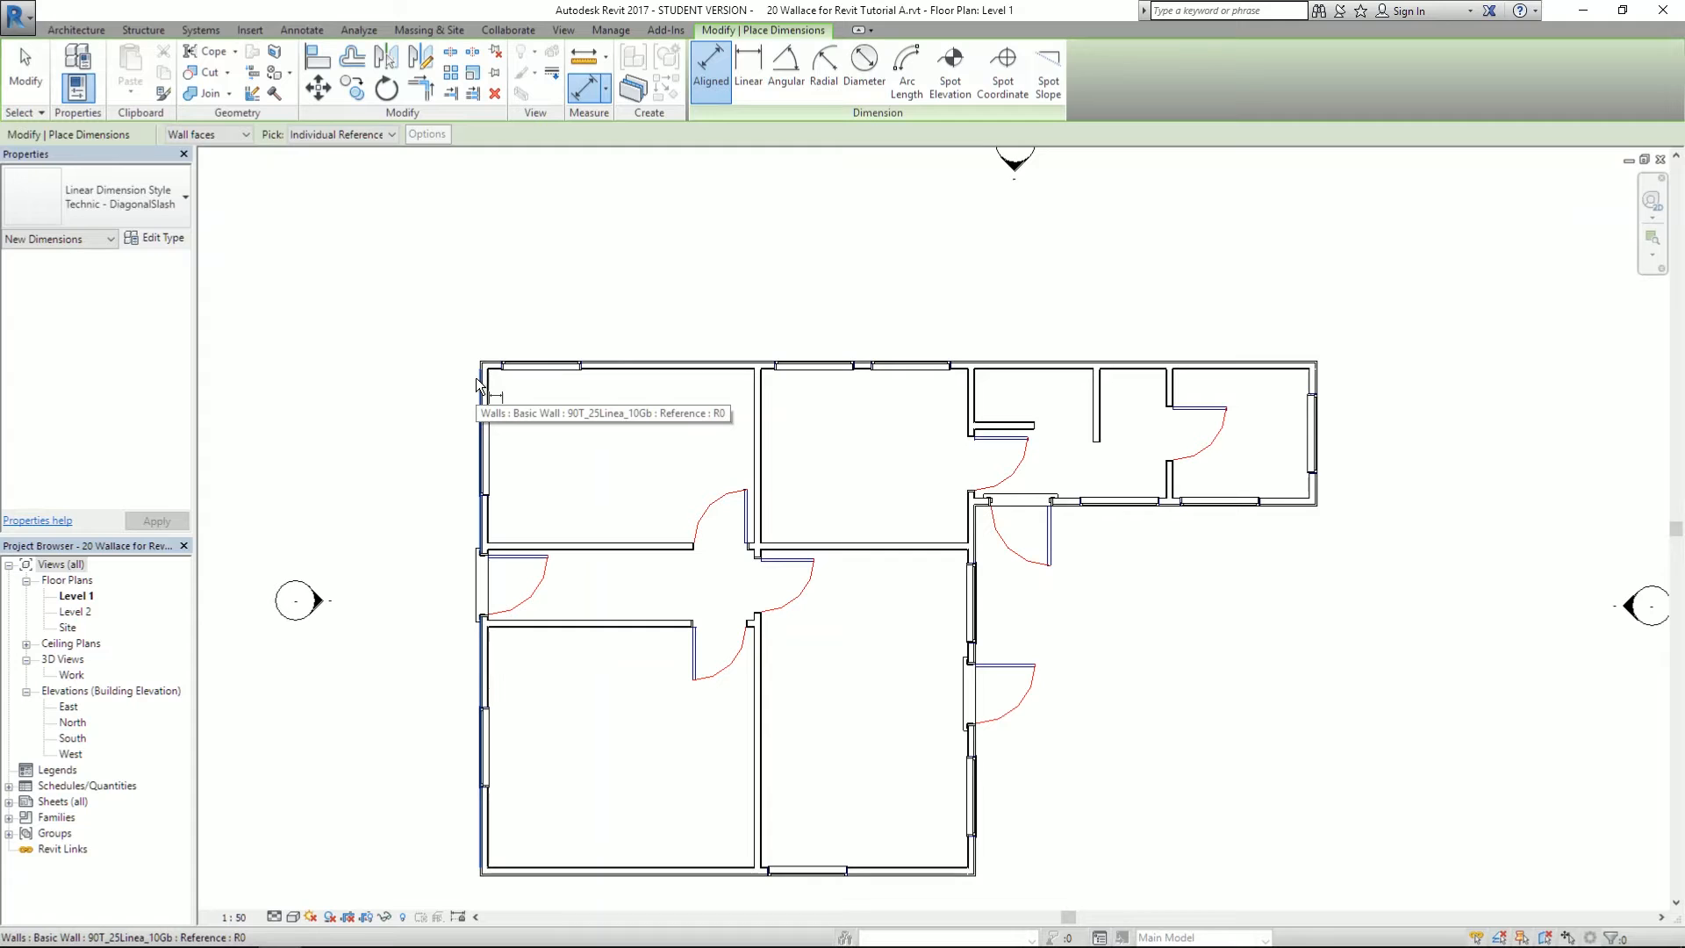
pyautogui.click(24, 63)
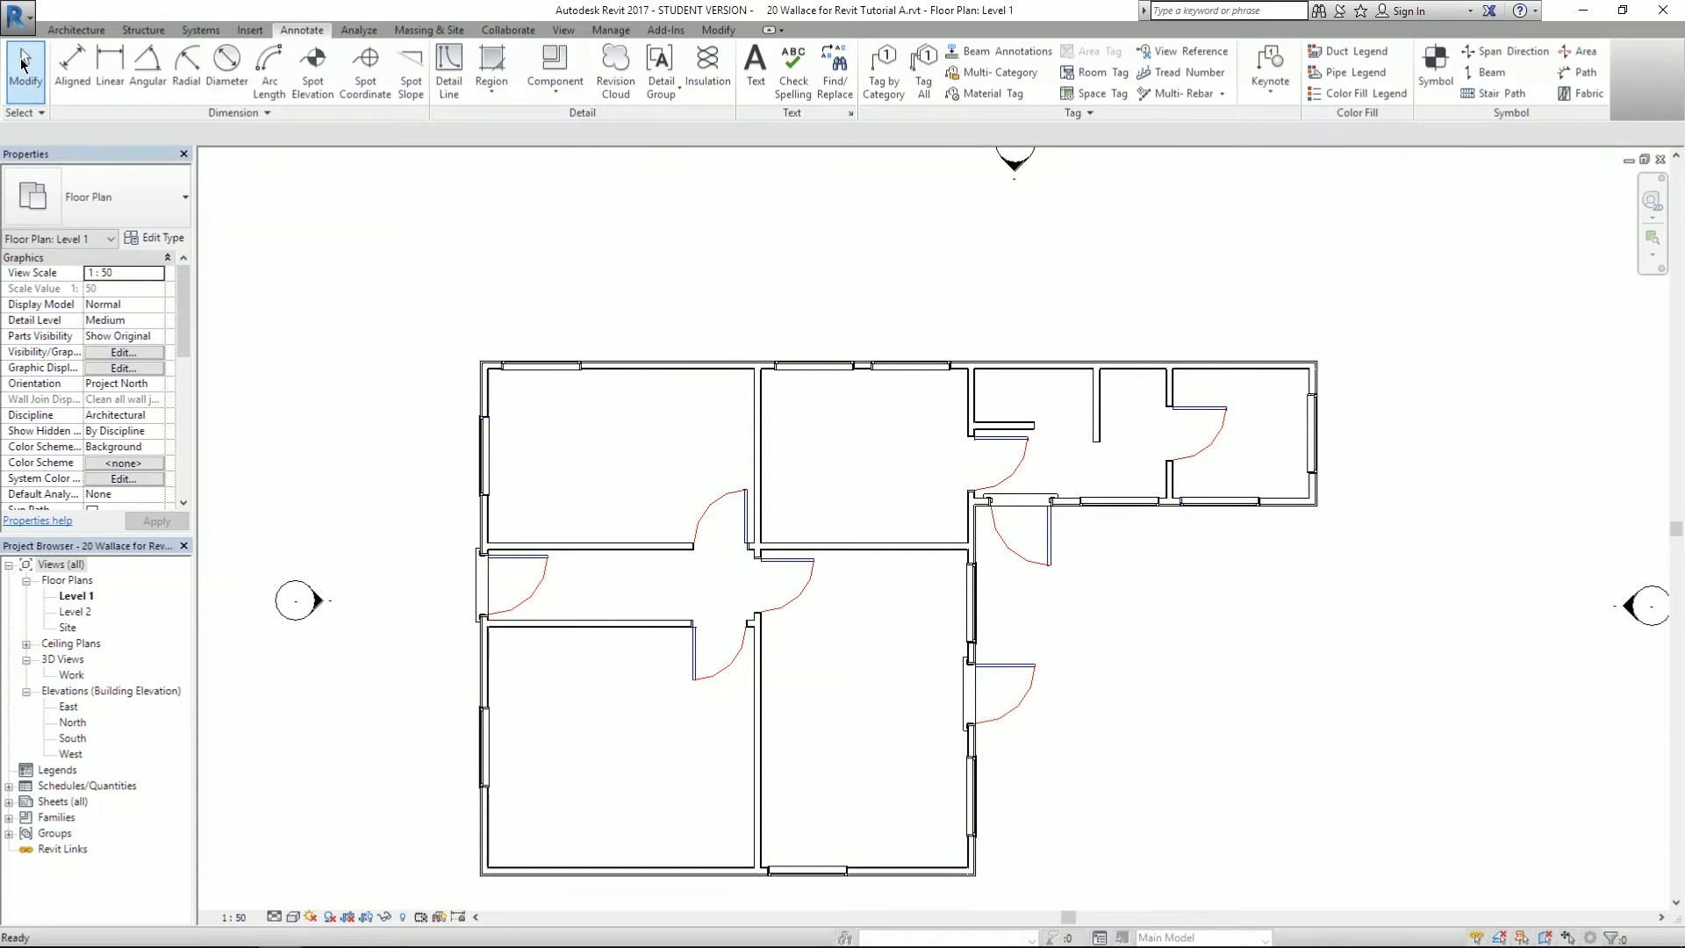
pyautogui.click(72, 68)
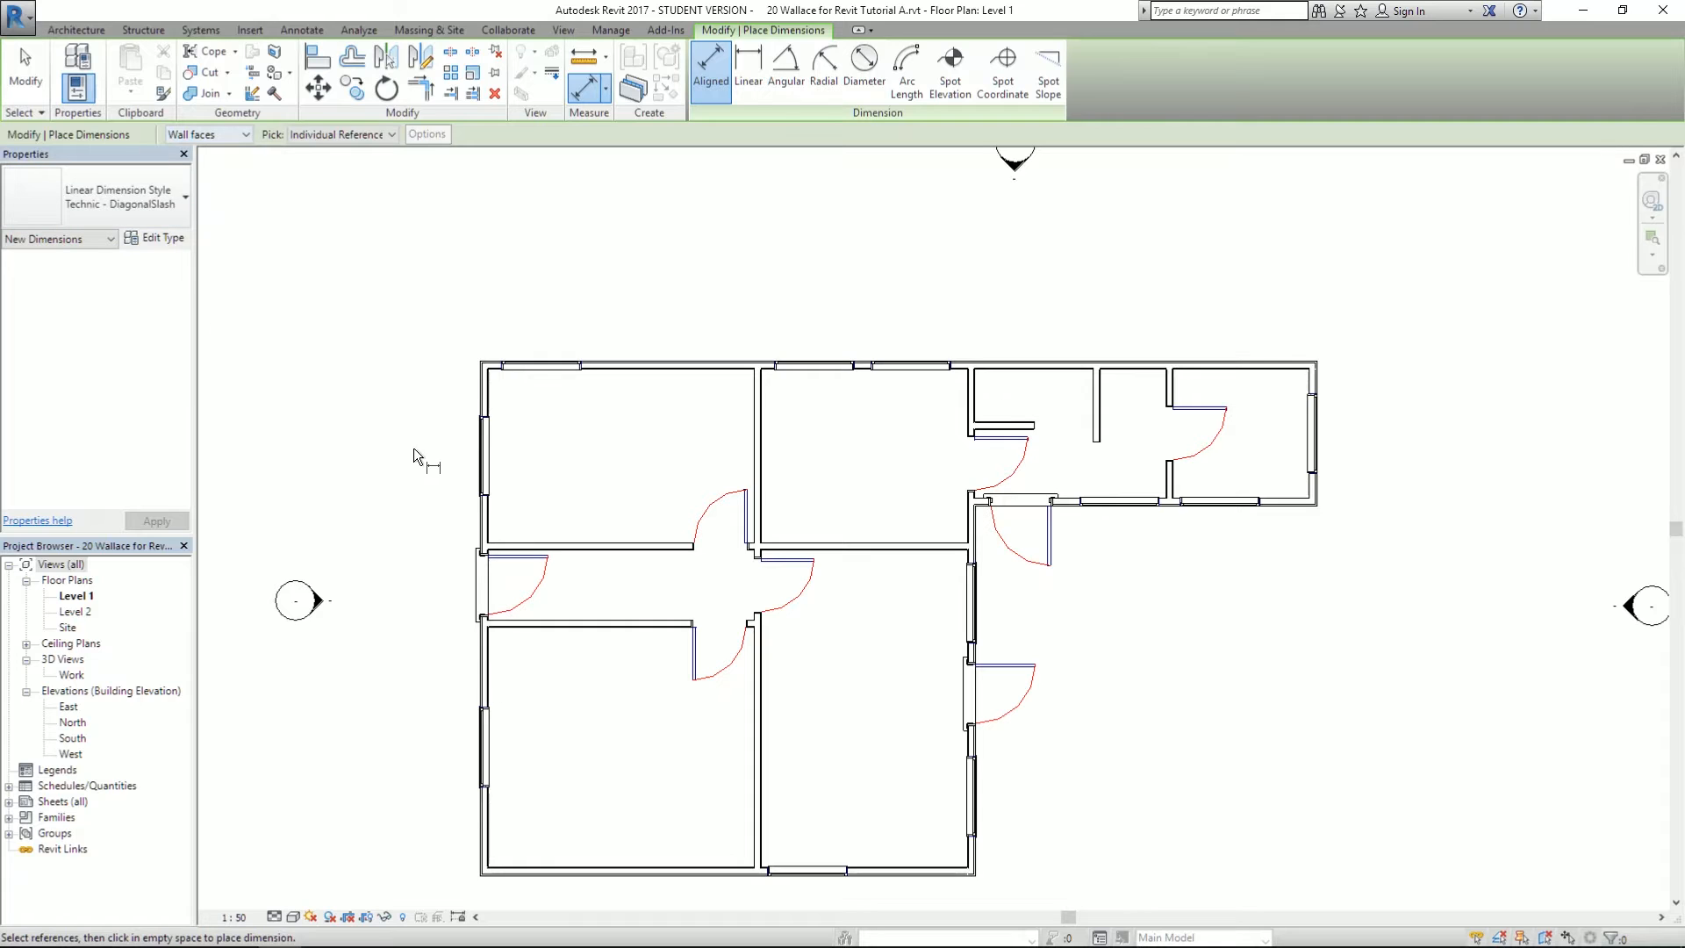
pyautogui.click(479, 391)
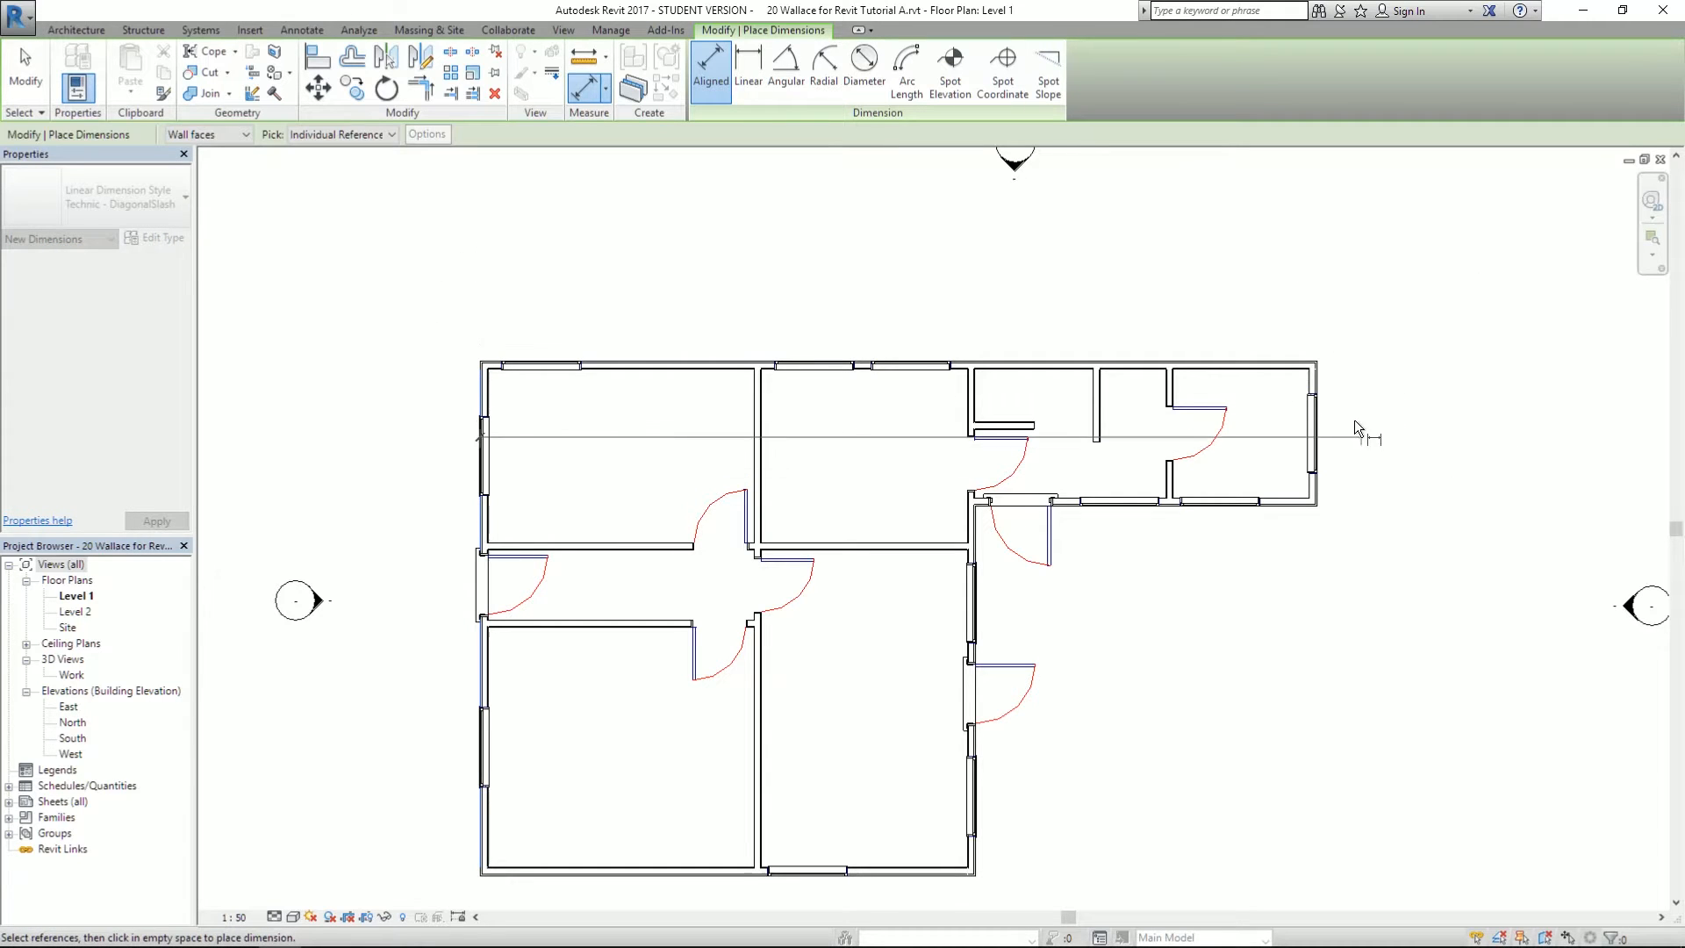
pyautogui.click(1318, 377)
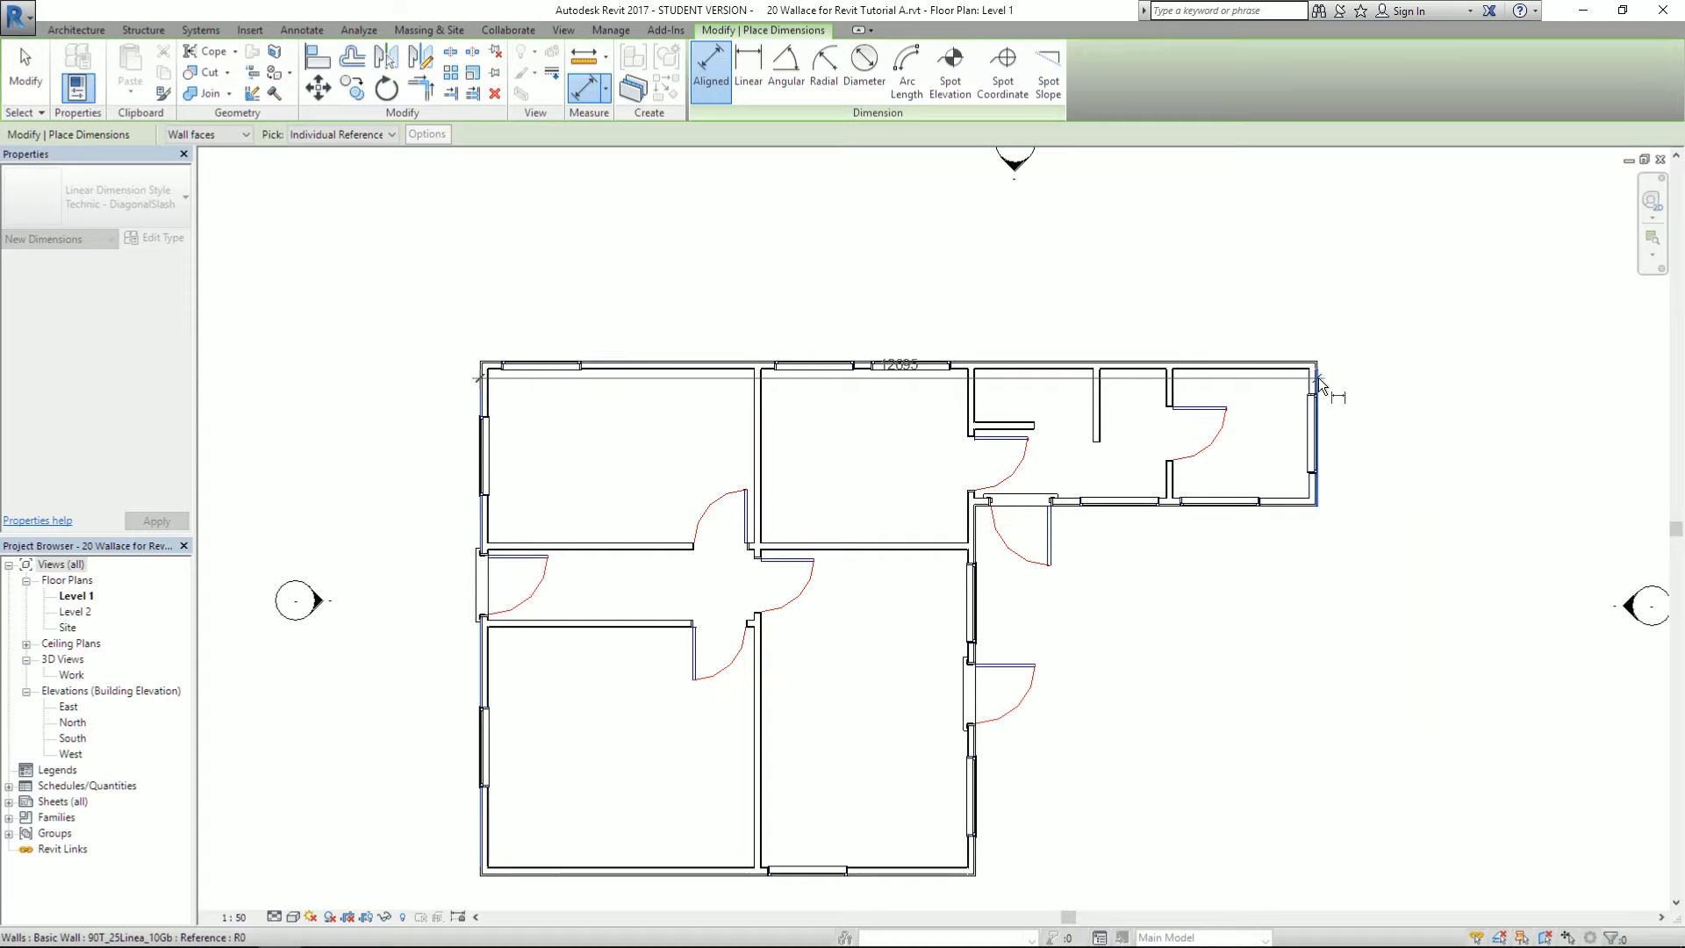
pyautogui.click(1316, 275)
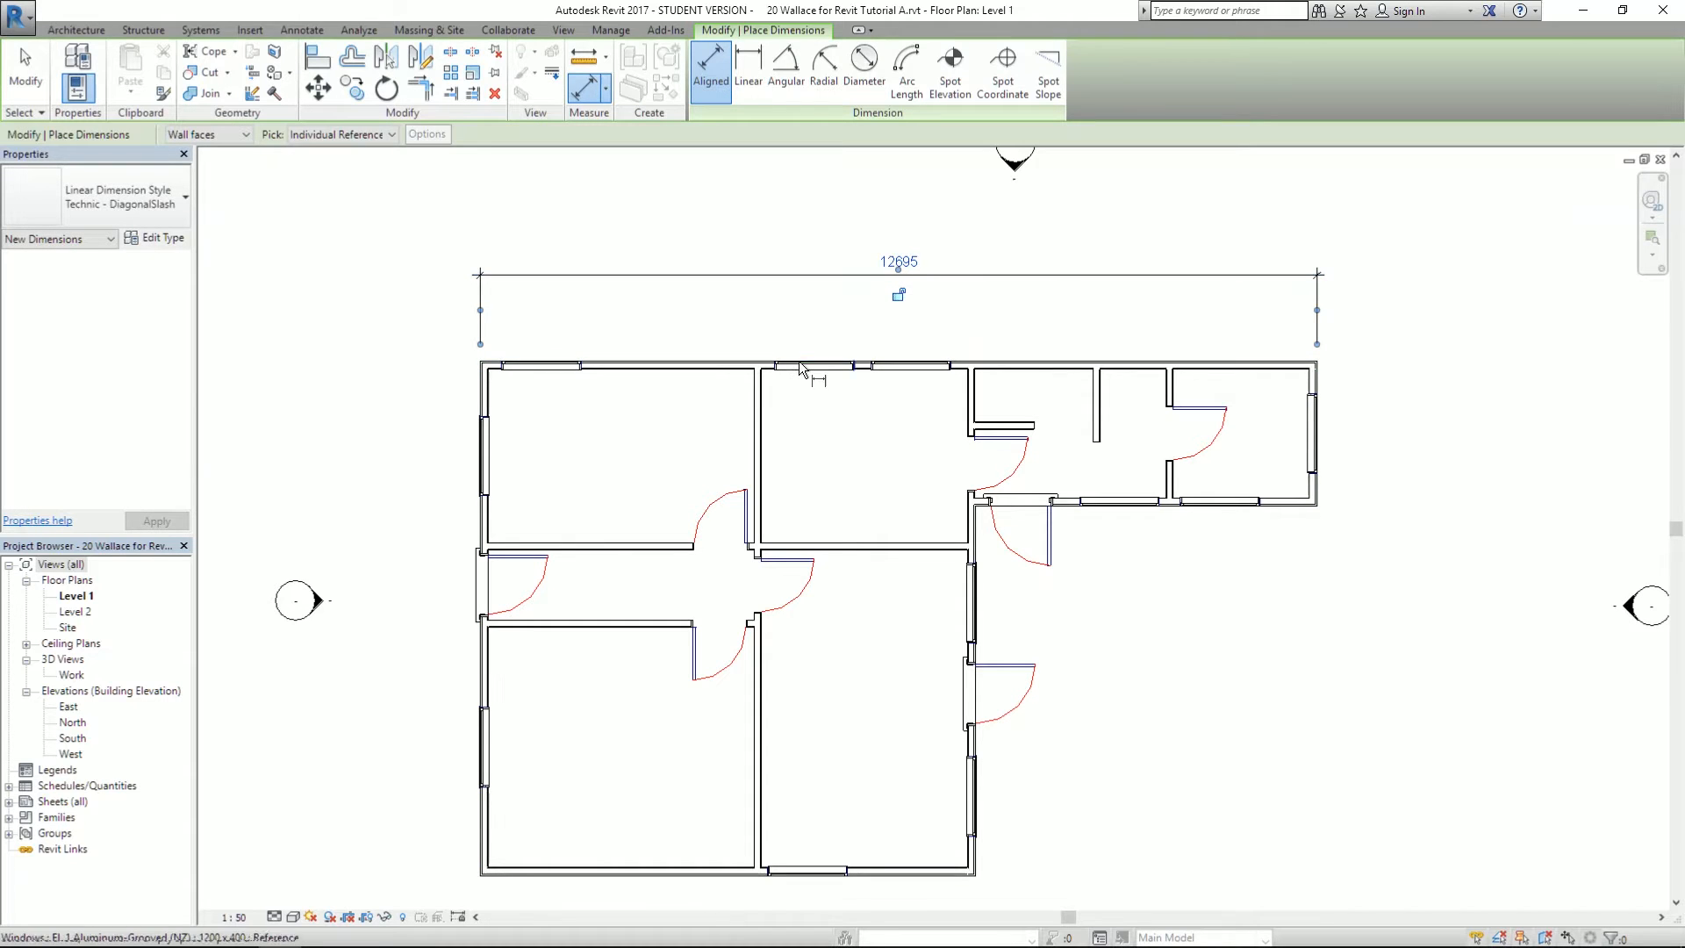
pyautogui.hotkey('alt', 'Tab')
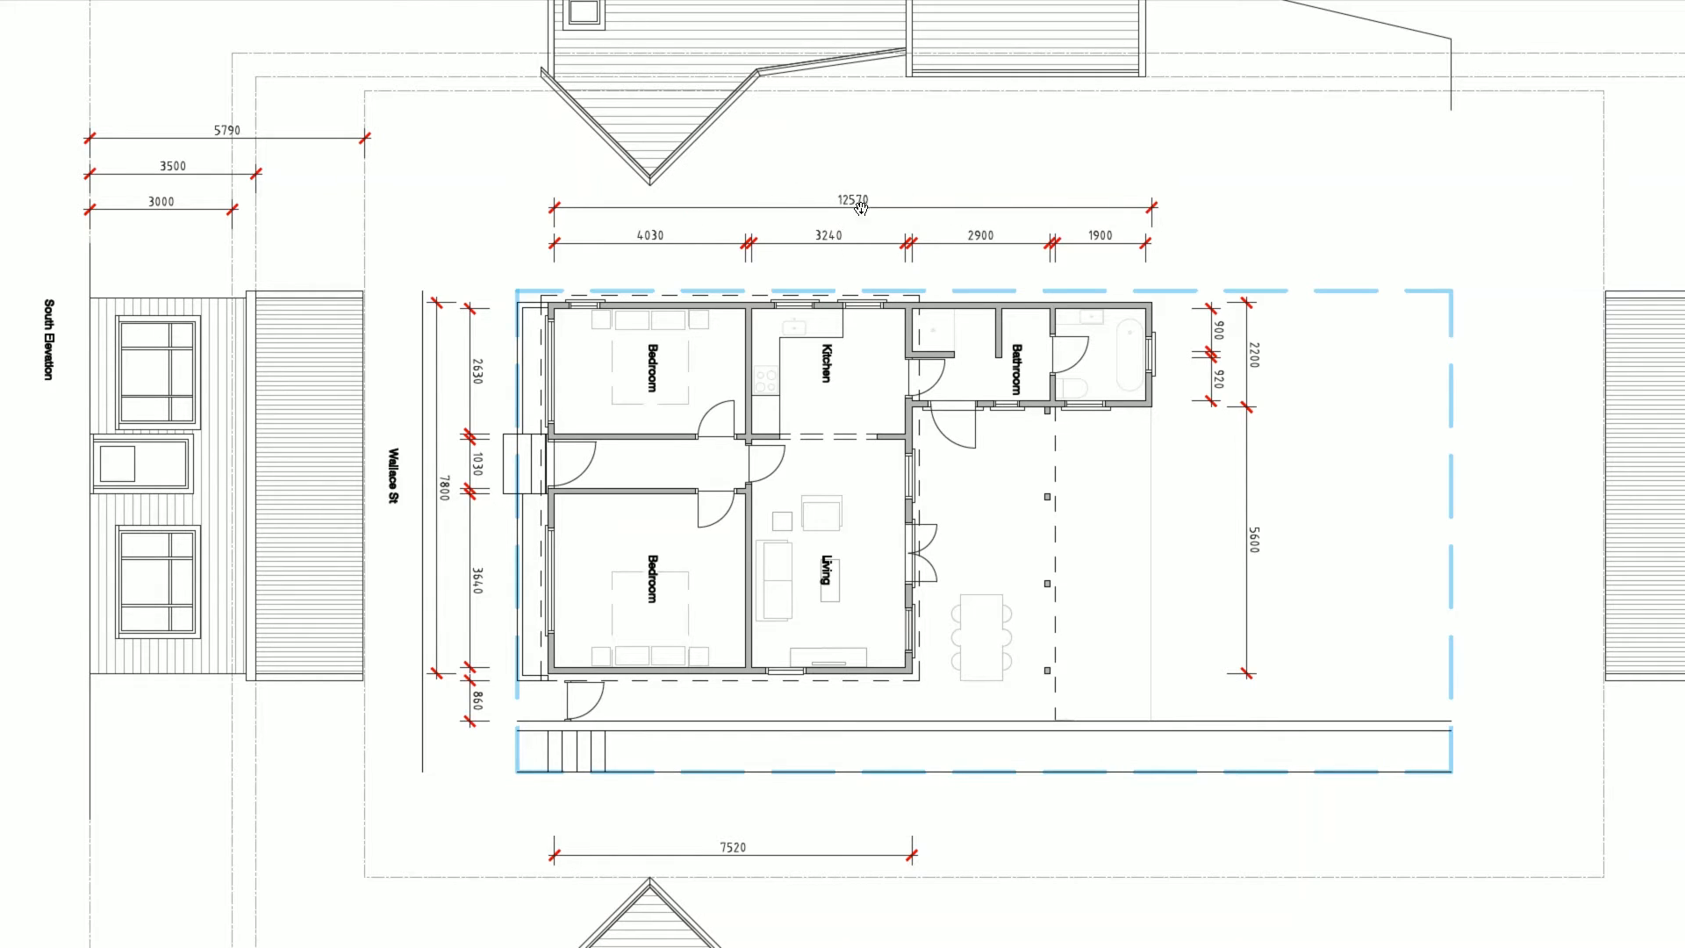
# - Dimension the first two top rooms as 4030 and 3130 below the overall dimension
pyautogui.hotkey('alt', 'Tab')
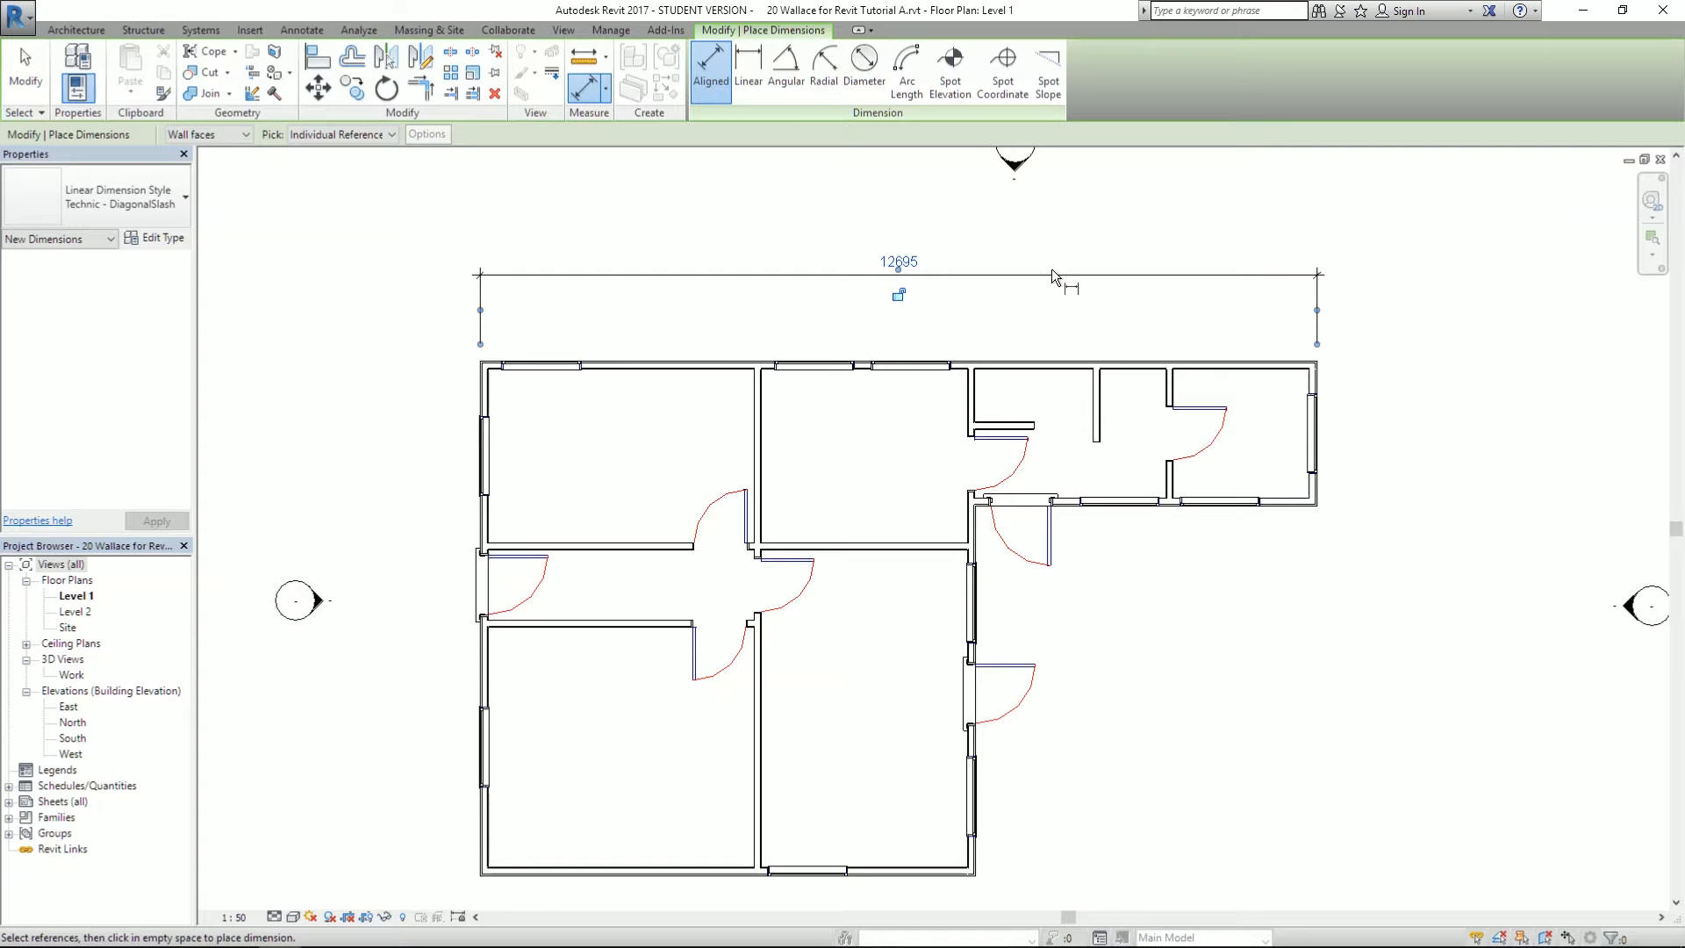
pyautogui.click(493, 392)
pyautogui.click(749, 406)
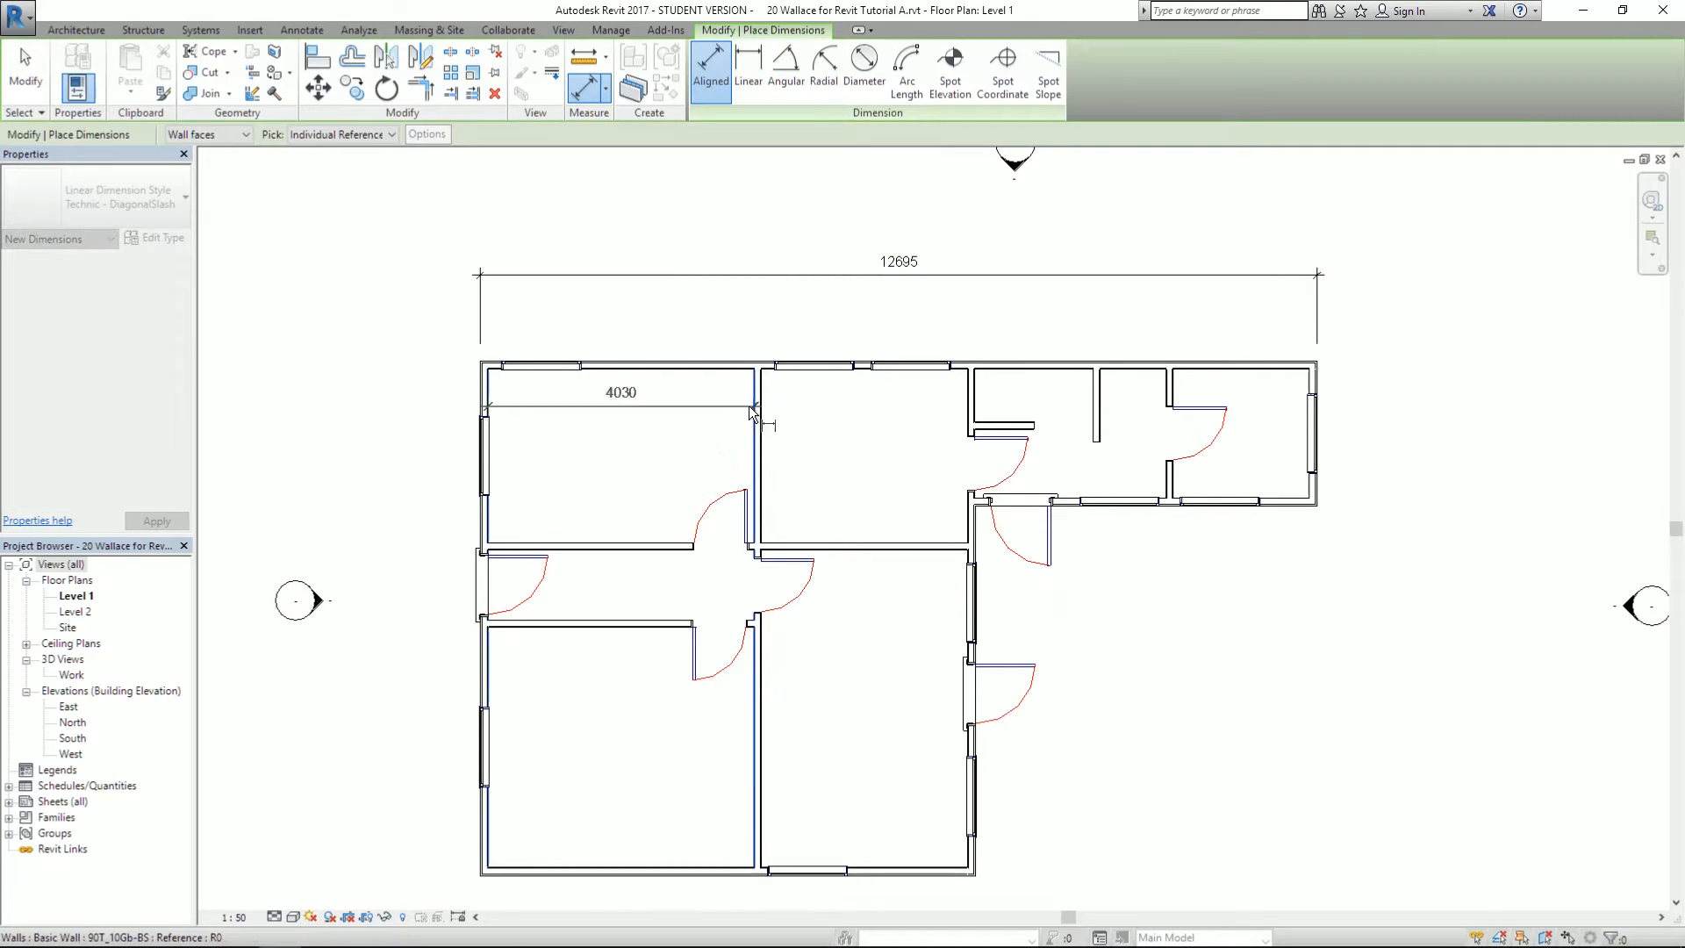
pyautogui.click(739, 330)
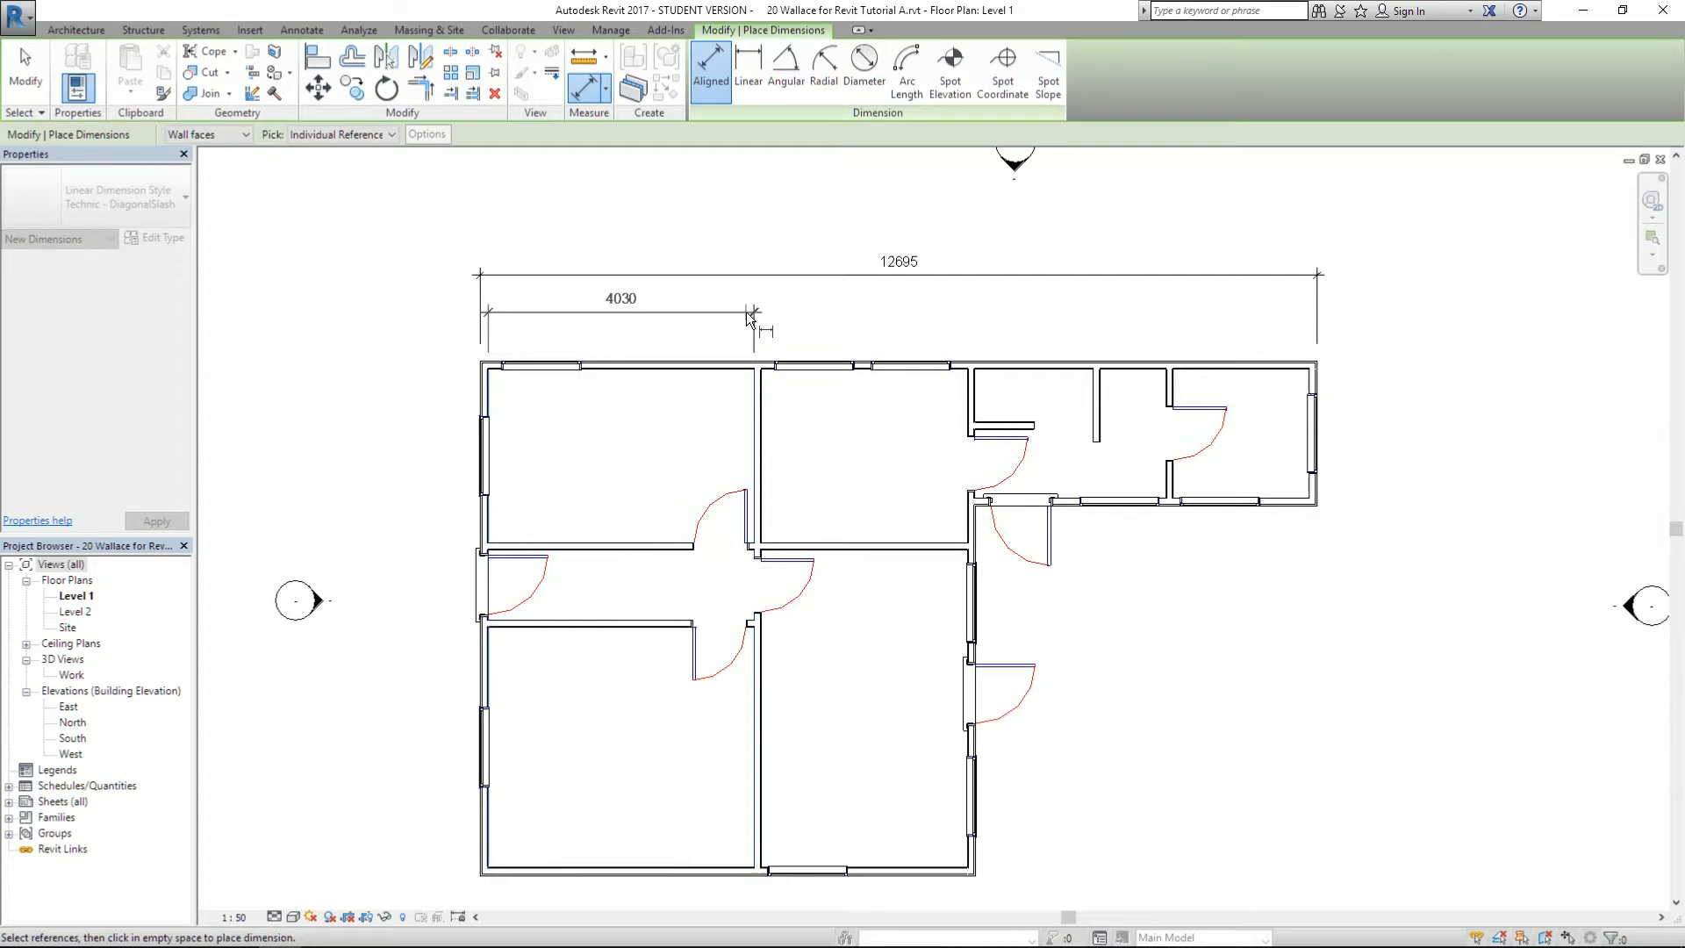
pyautogui.click(748, 319)
pyautogui.click(768, 420)
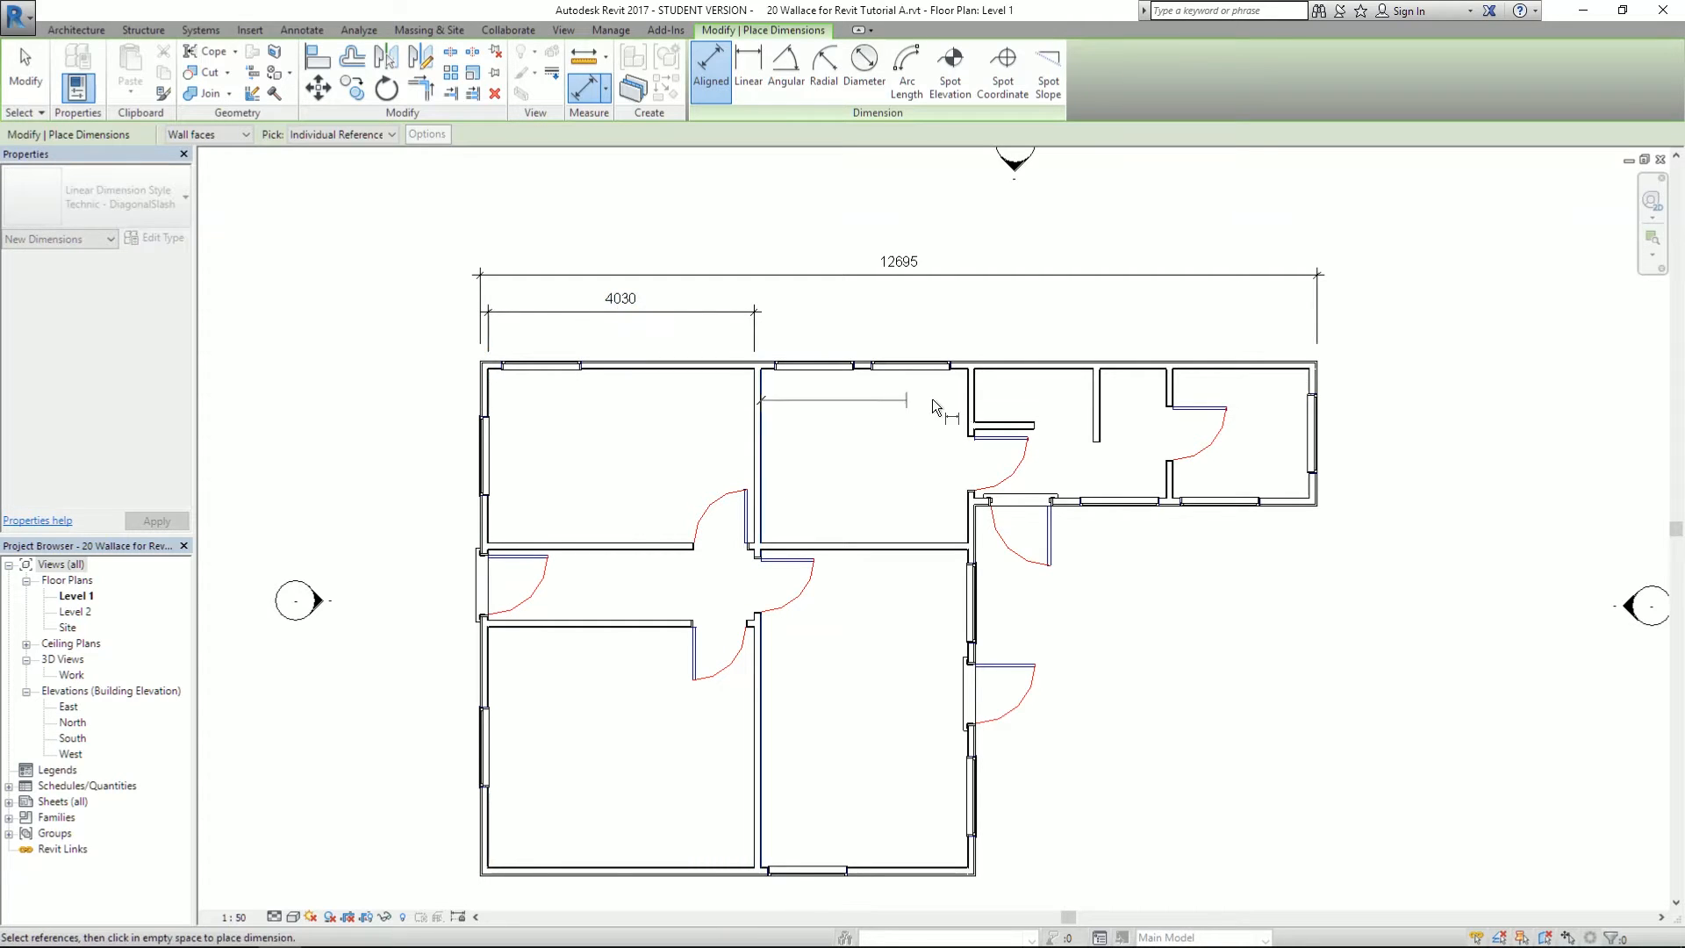
pyautogui.click(967, 399)
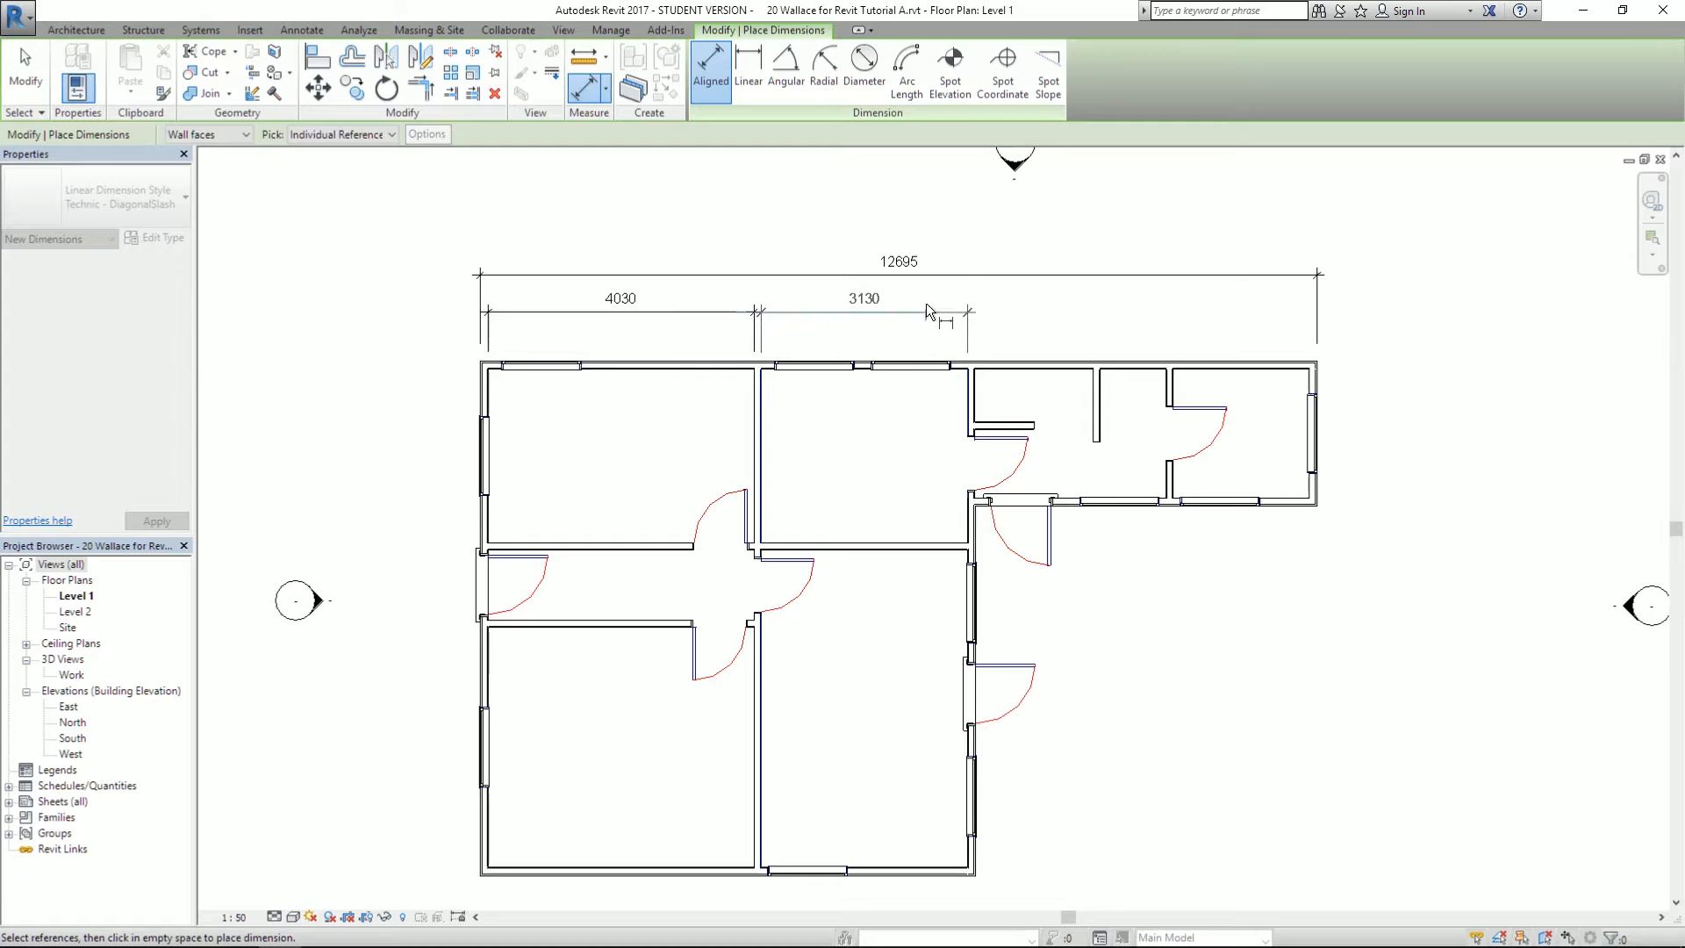
pyautogui.click(694, 316)
# - Add the 2900 room dimension in line, then cancel an unfinished 2055 dimension
pyautogui.click(976, 393)
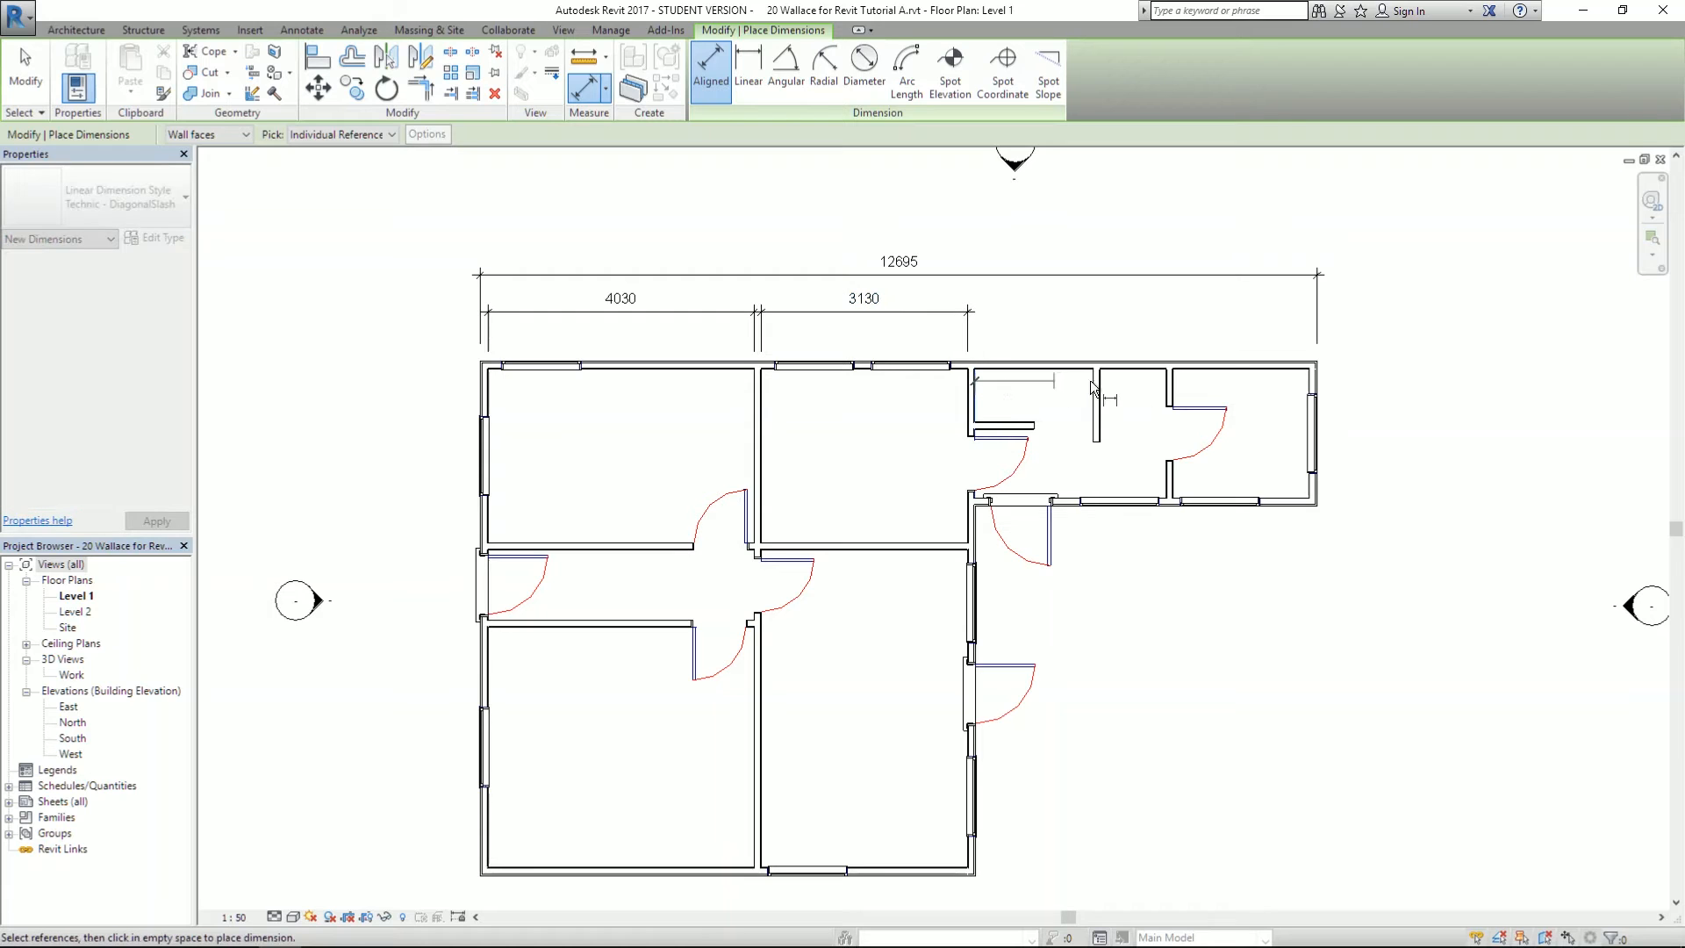
pyautogui.click(1163, 394)
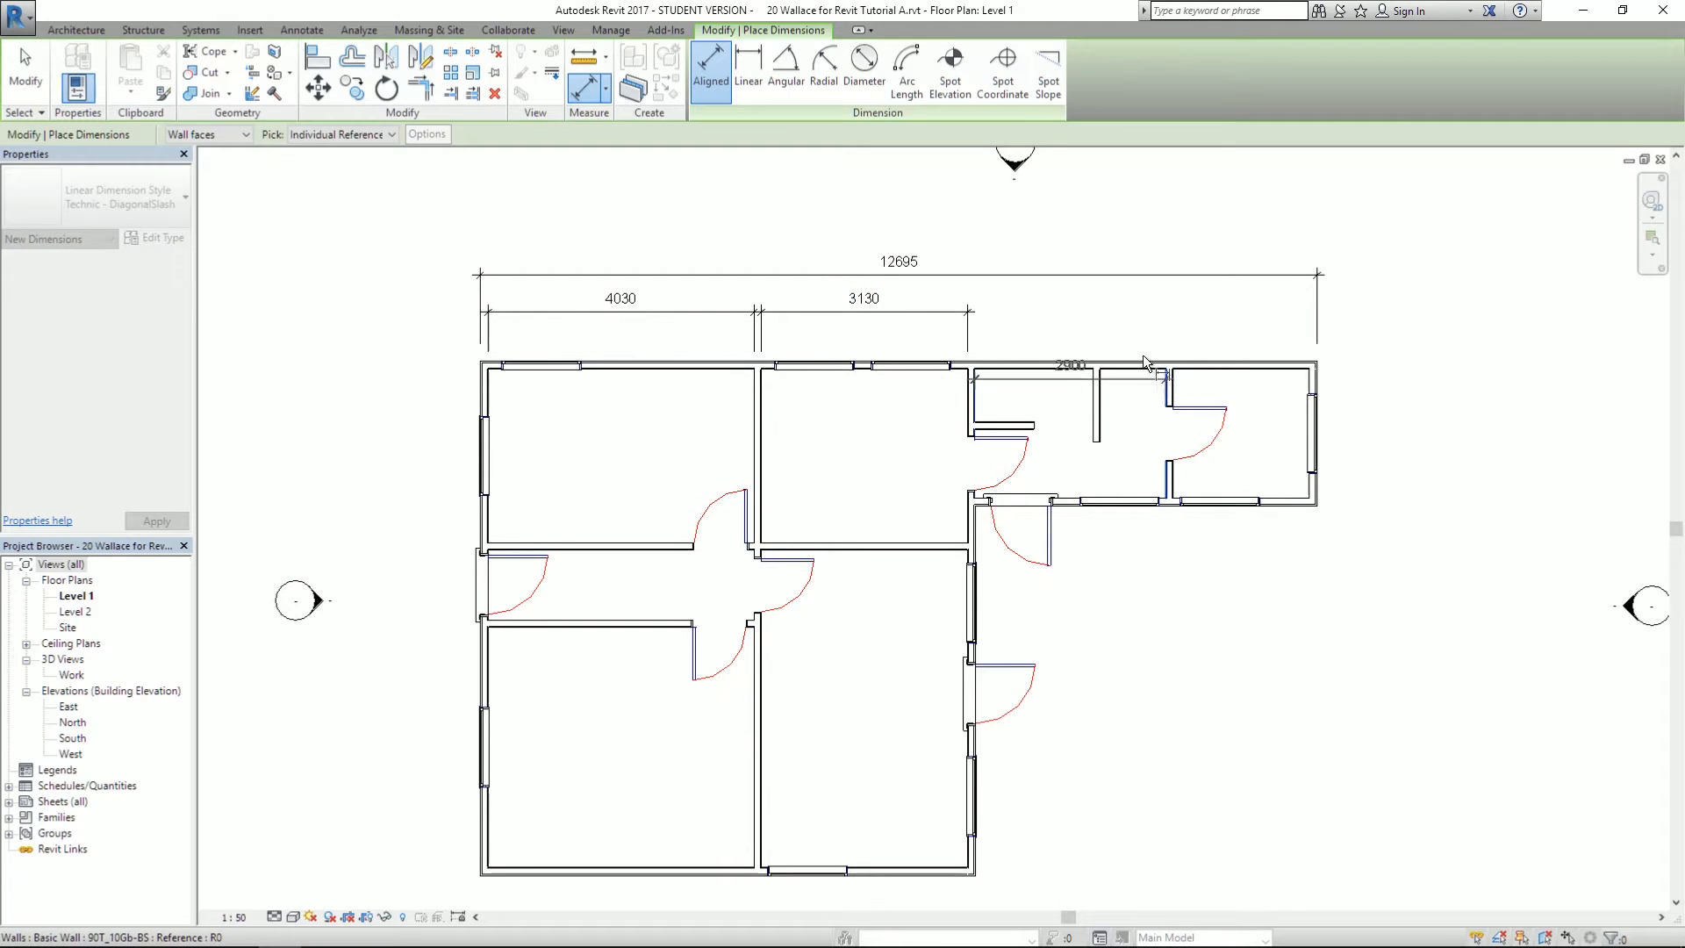
pyautogui.click(1151, 321)
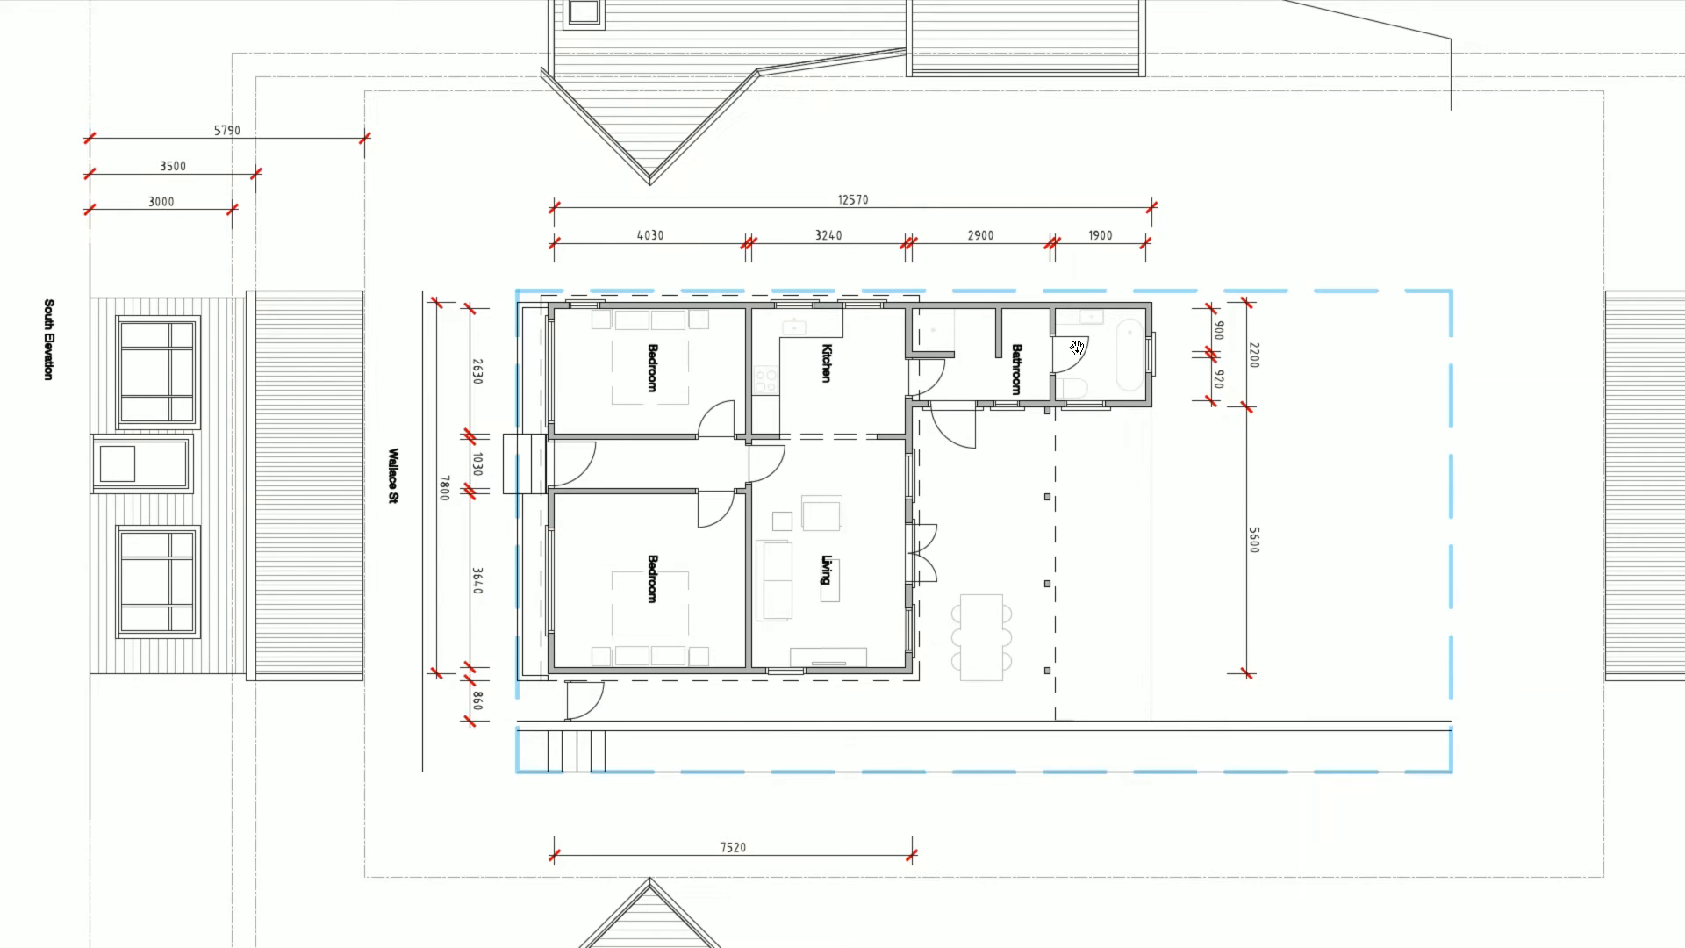
pyautogui.hotkey('alt', 'Tab')
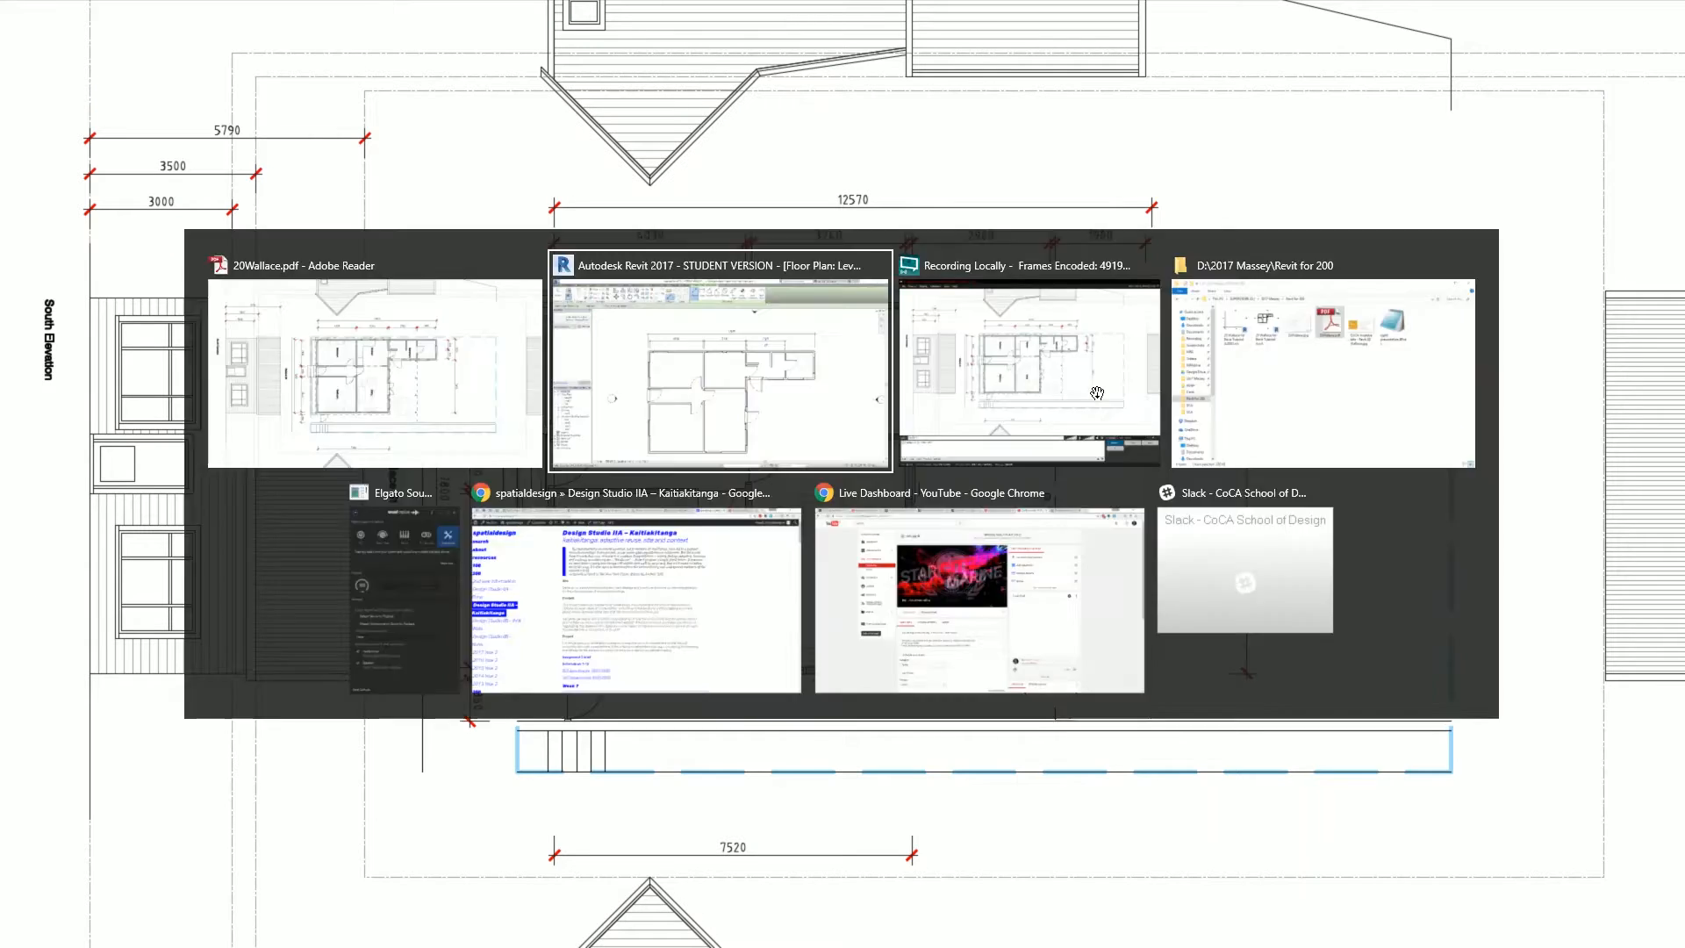
pyautogui.click(1175, 388)
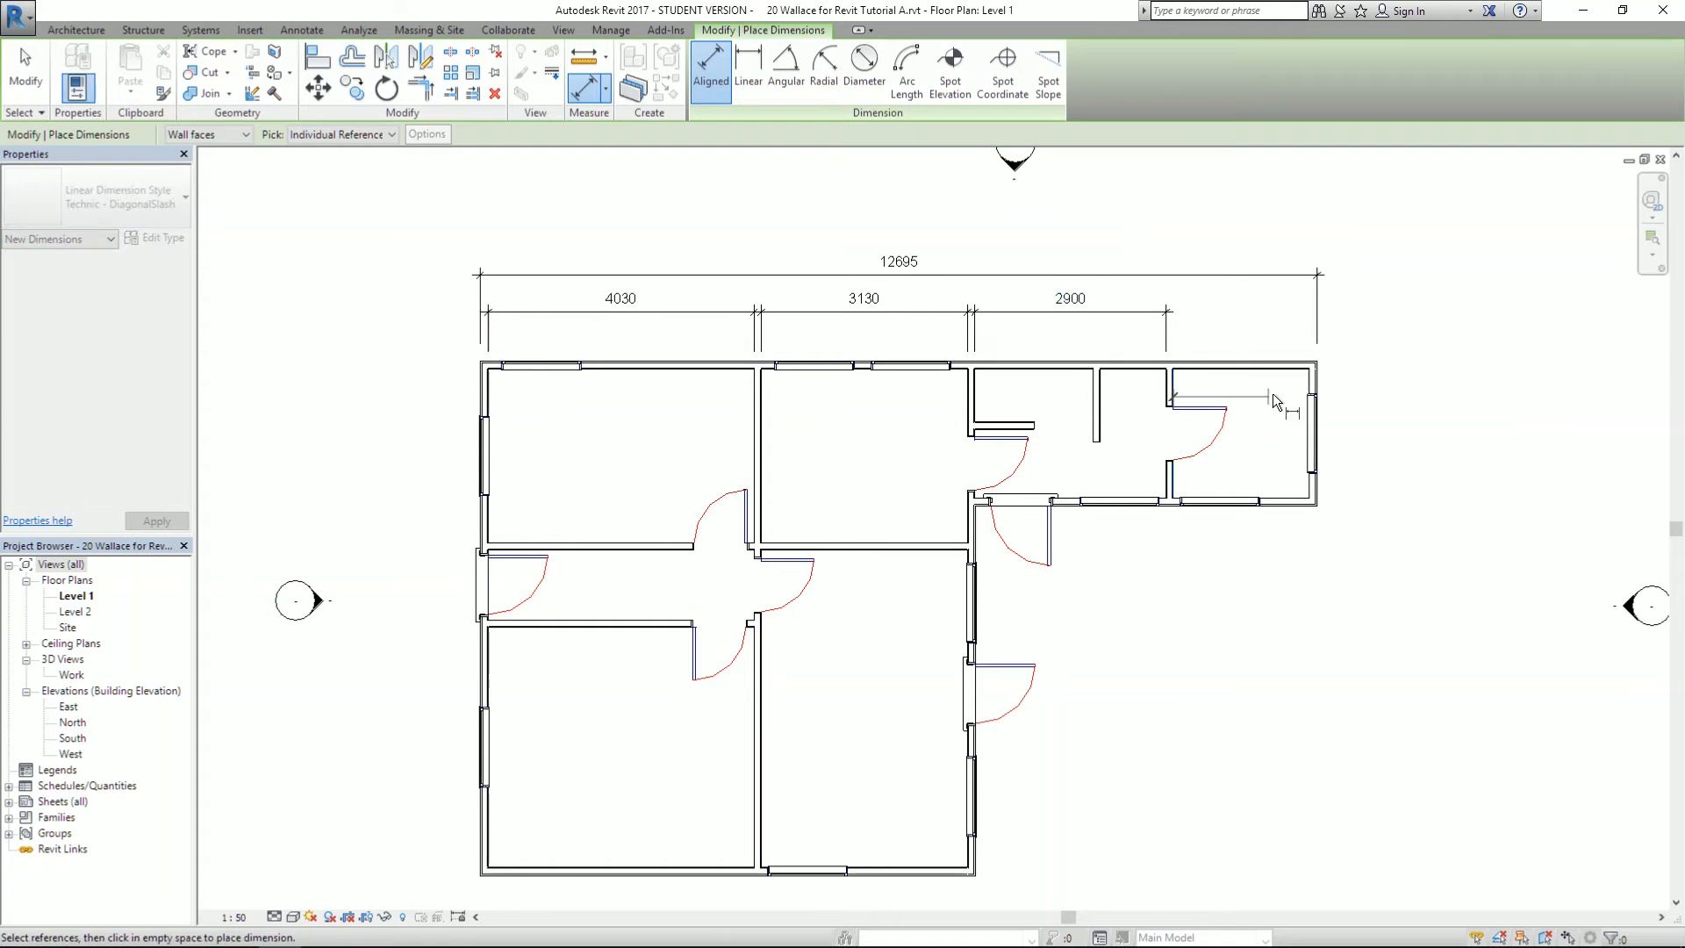
pyautogui.click(1302, 376)
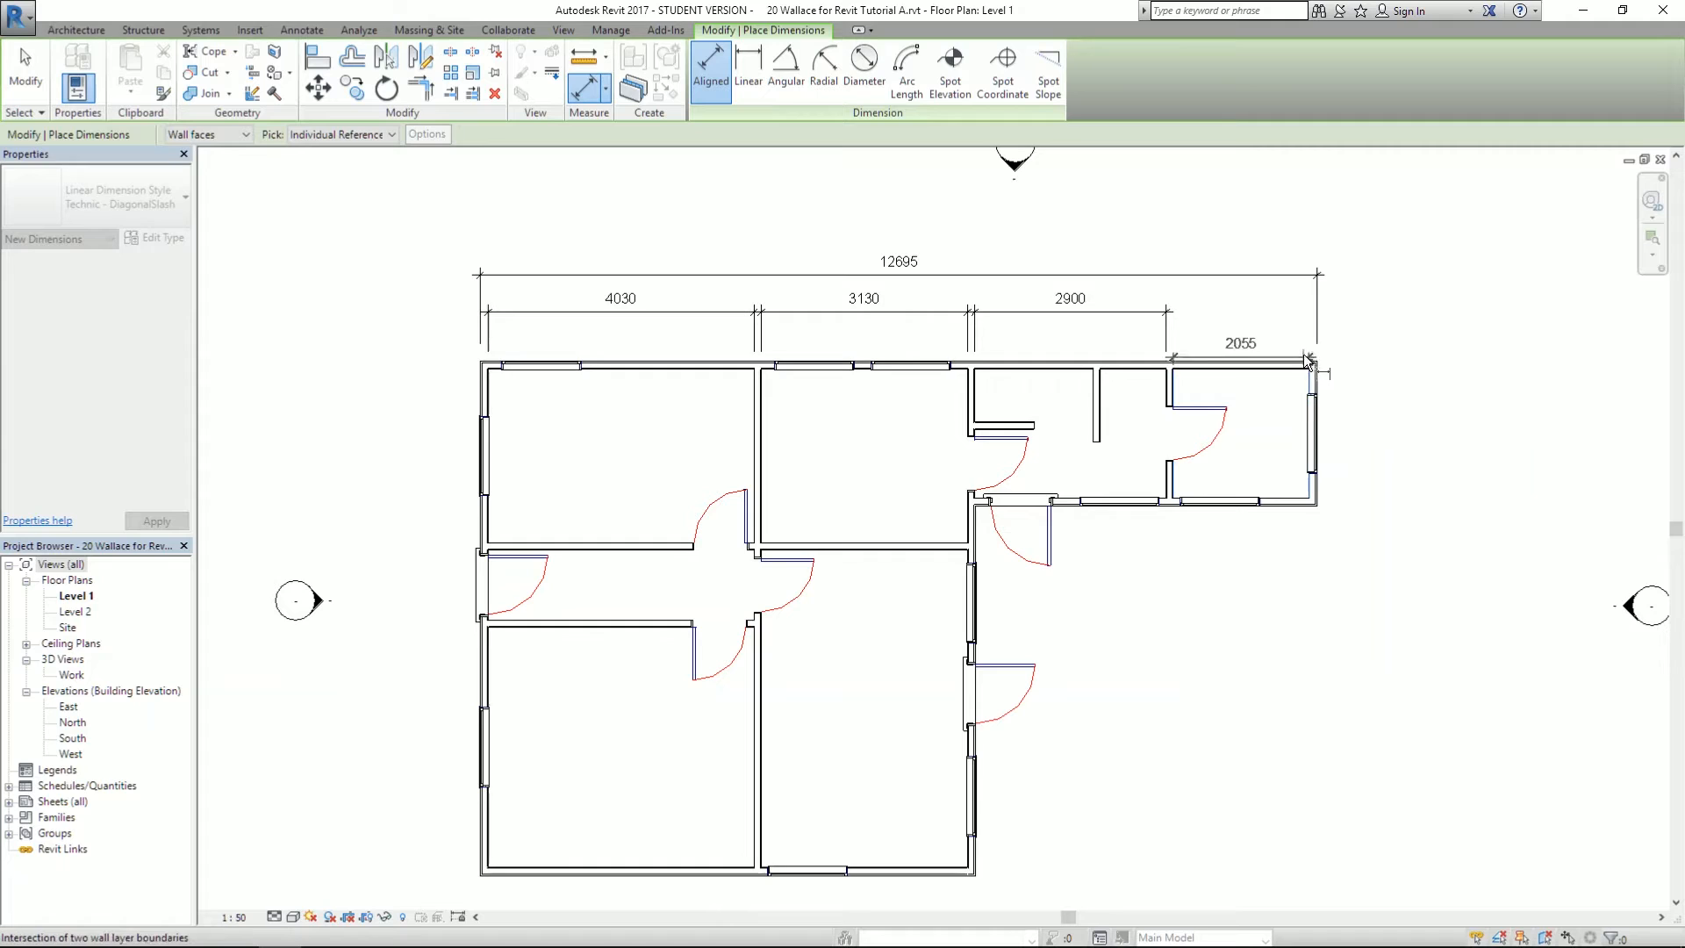
pyautogui.click(1308, 318)
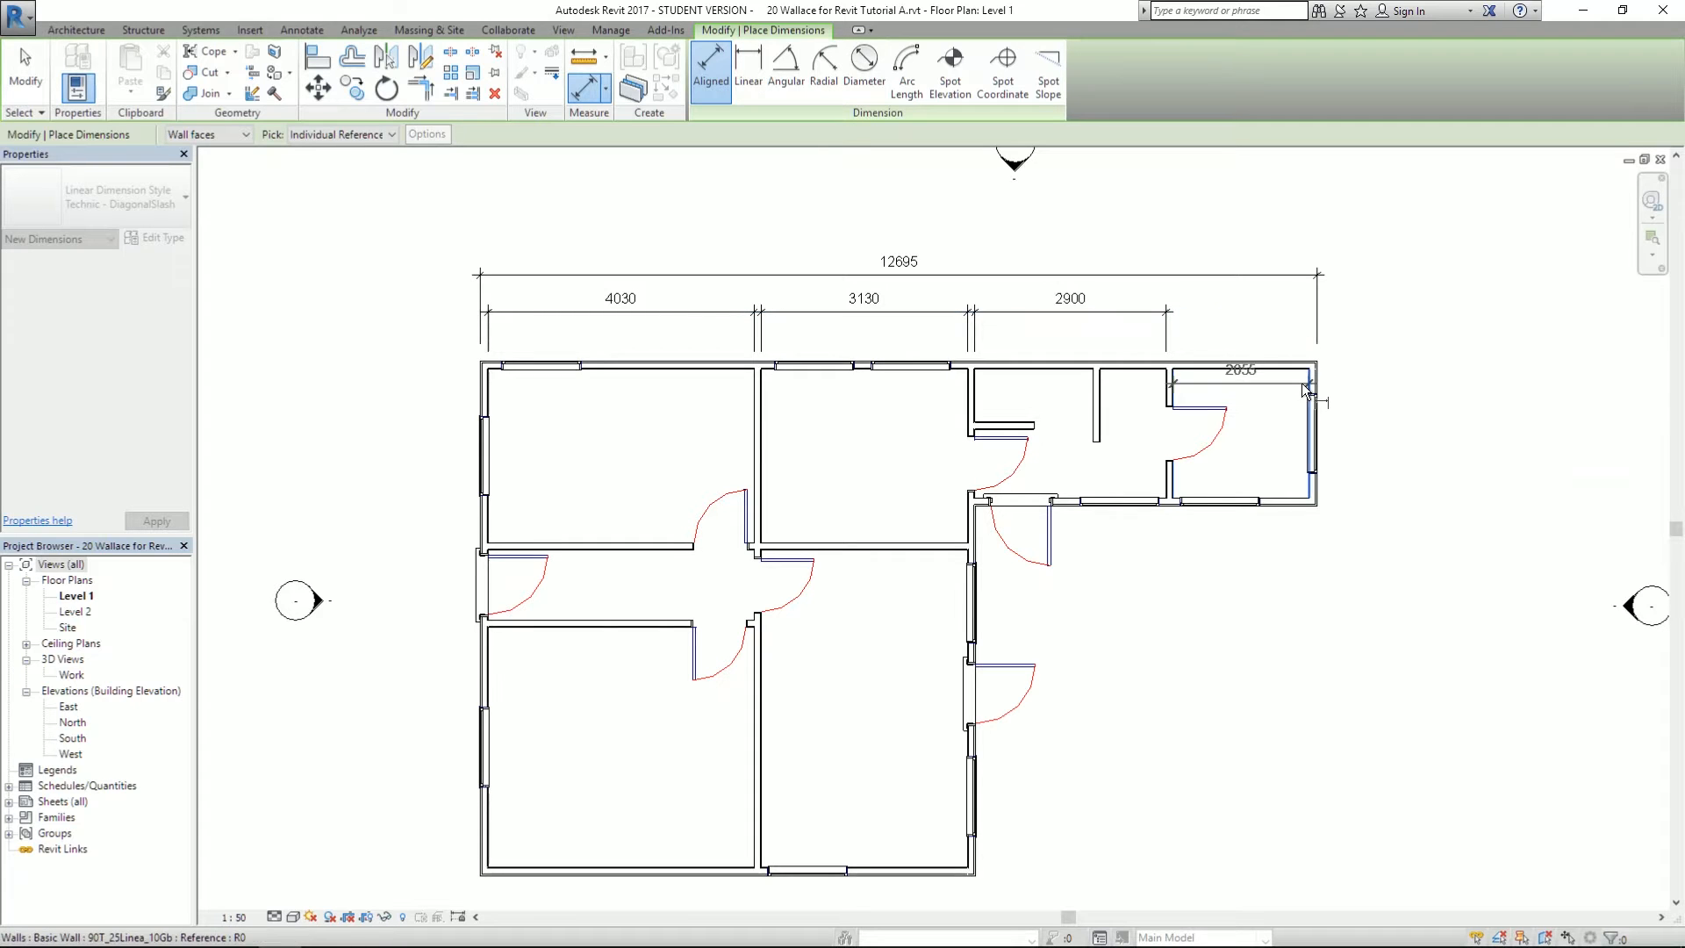
pyautogui.press('Escape')
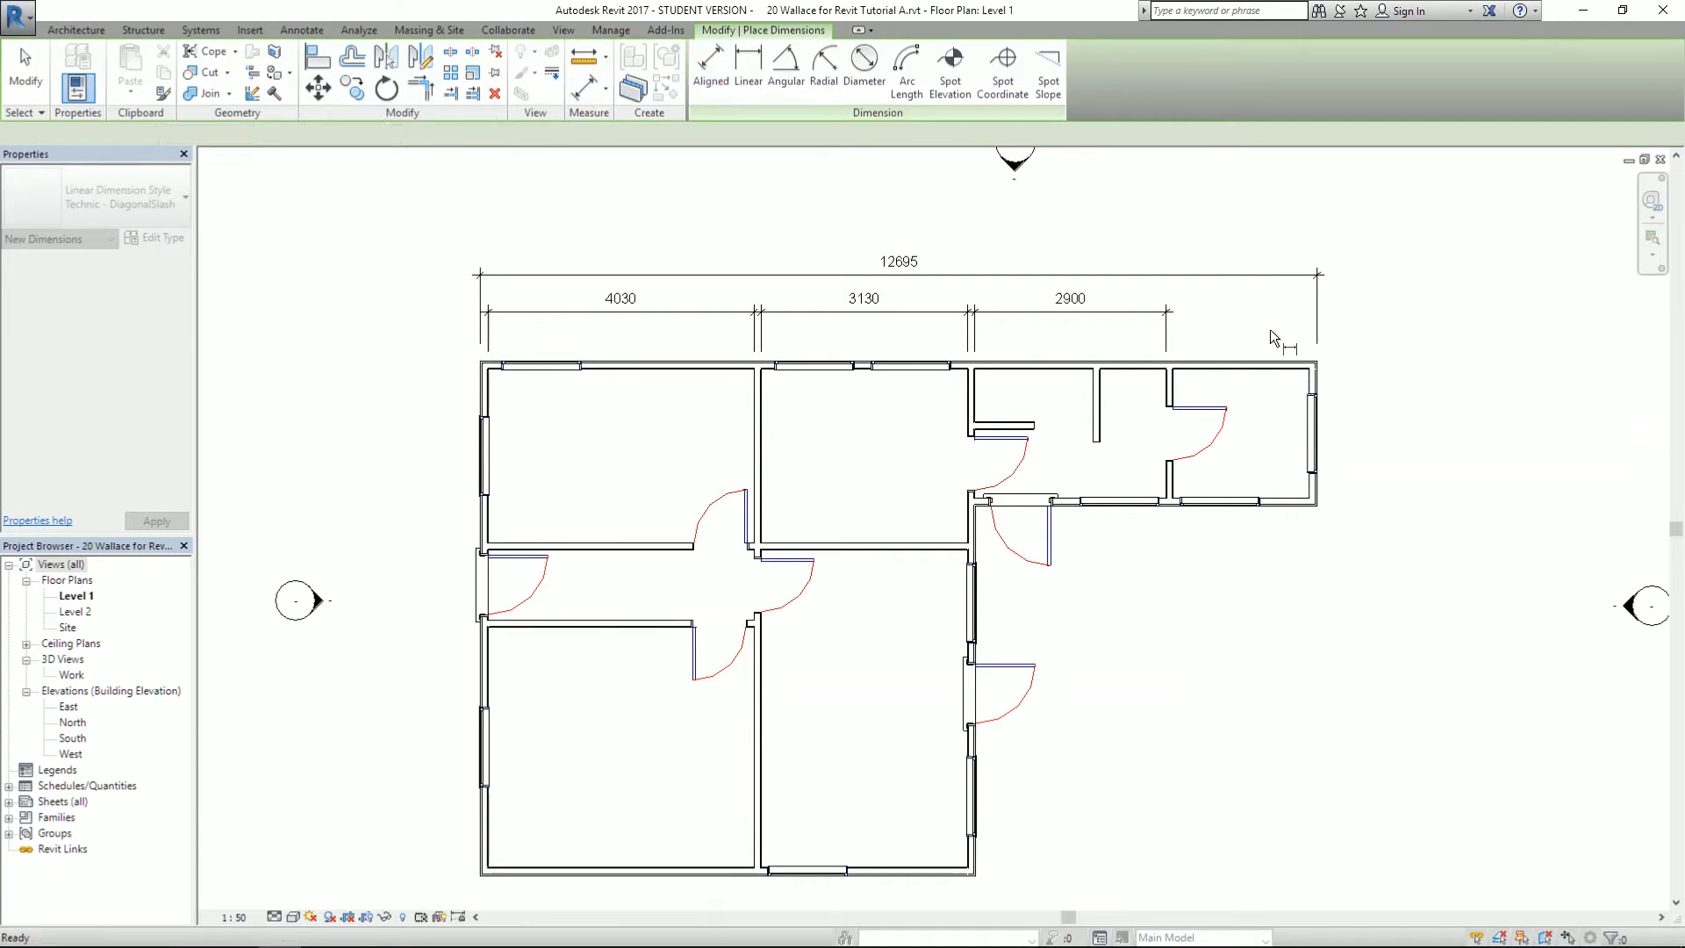
# - Place the 2055 segment dimension to the right outer wall, completing the top string
pyautogui.scroll(3, 1304, 393)
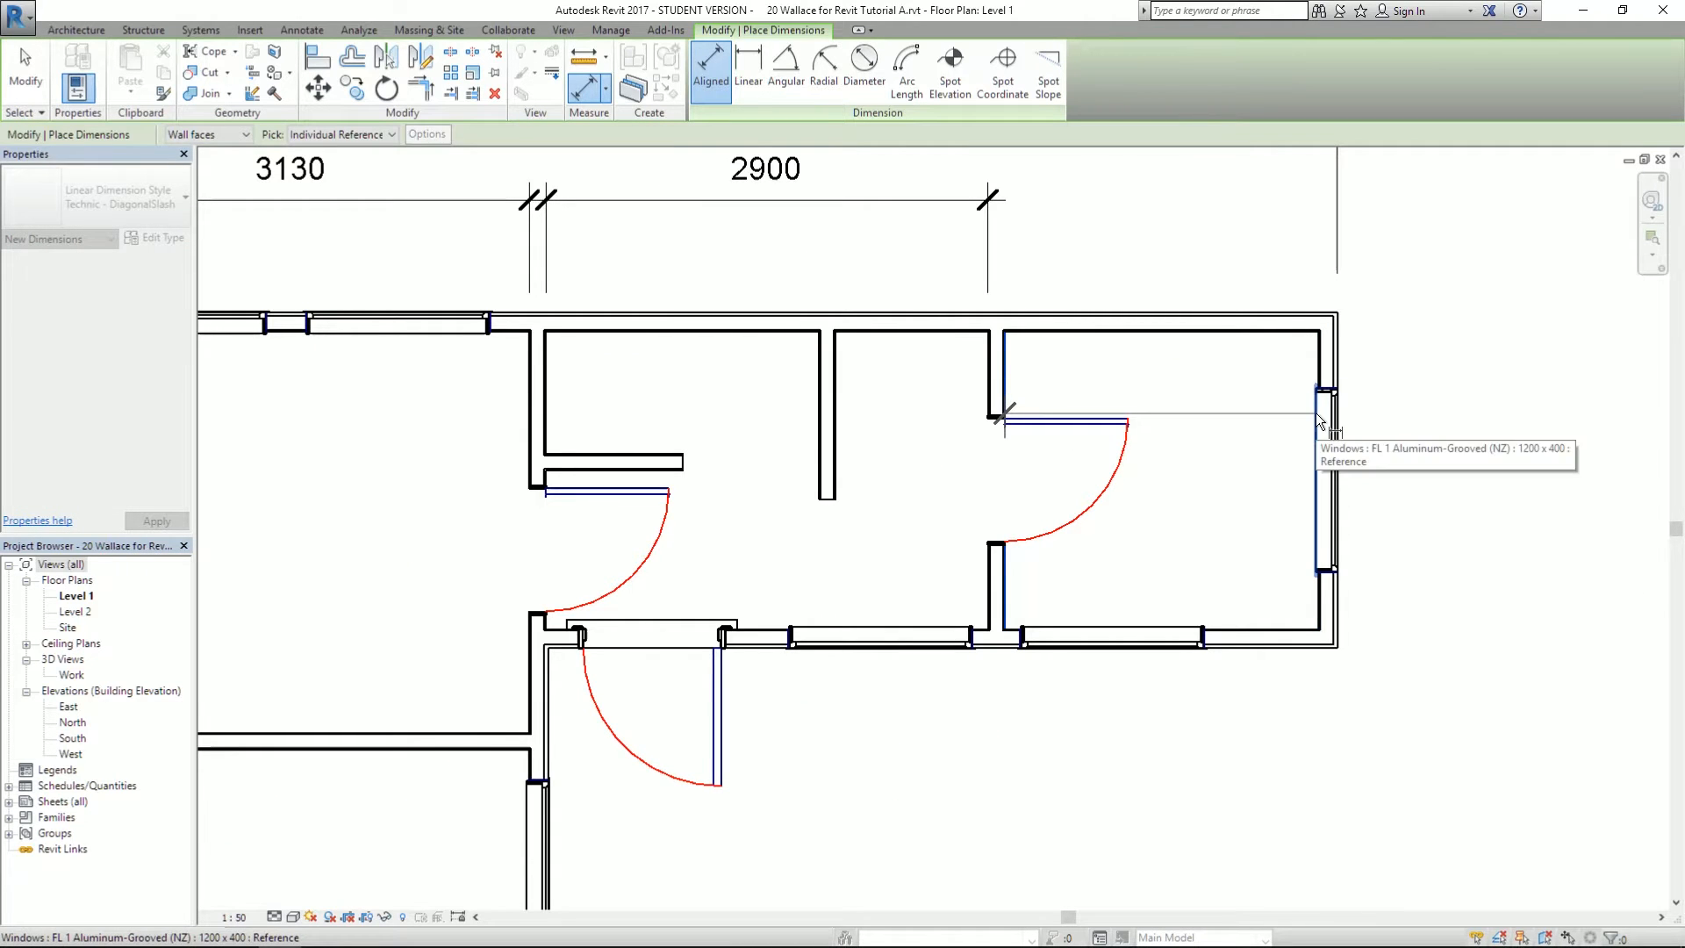
pyautogui.click(1320, 355)
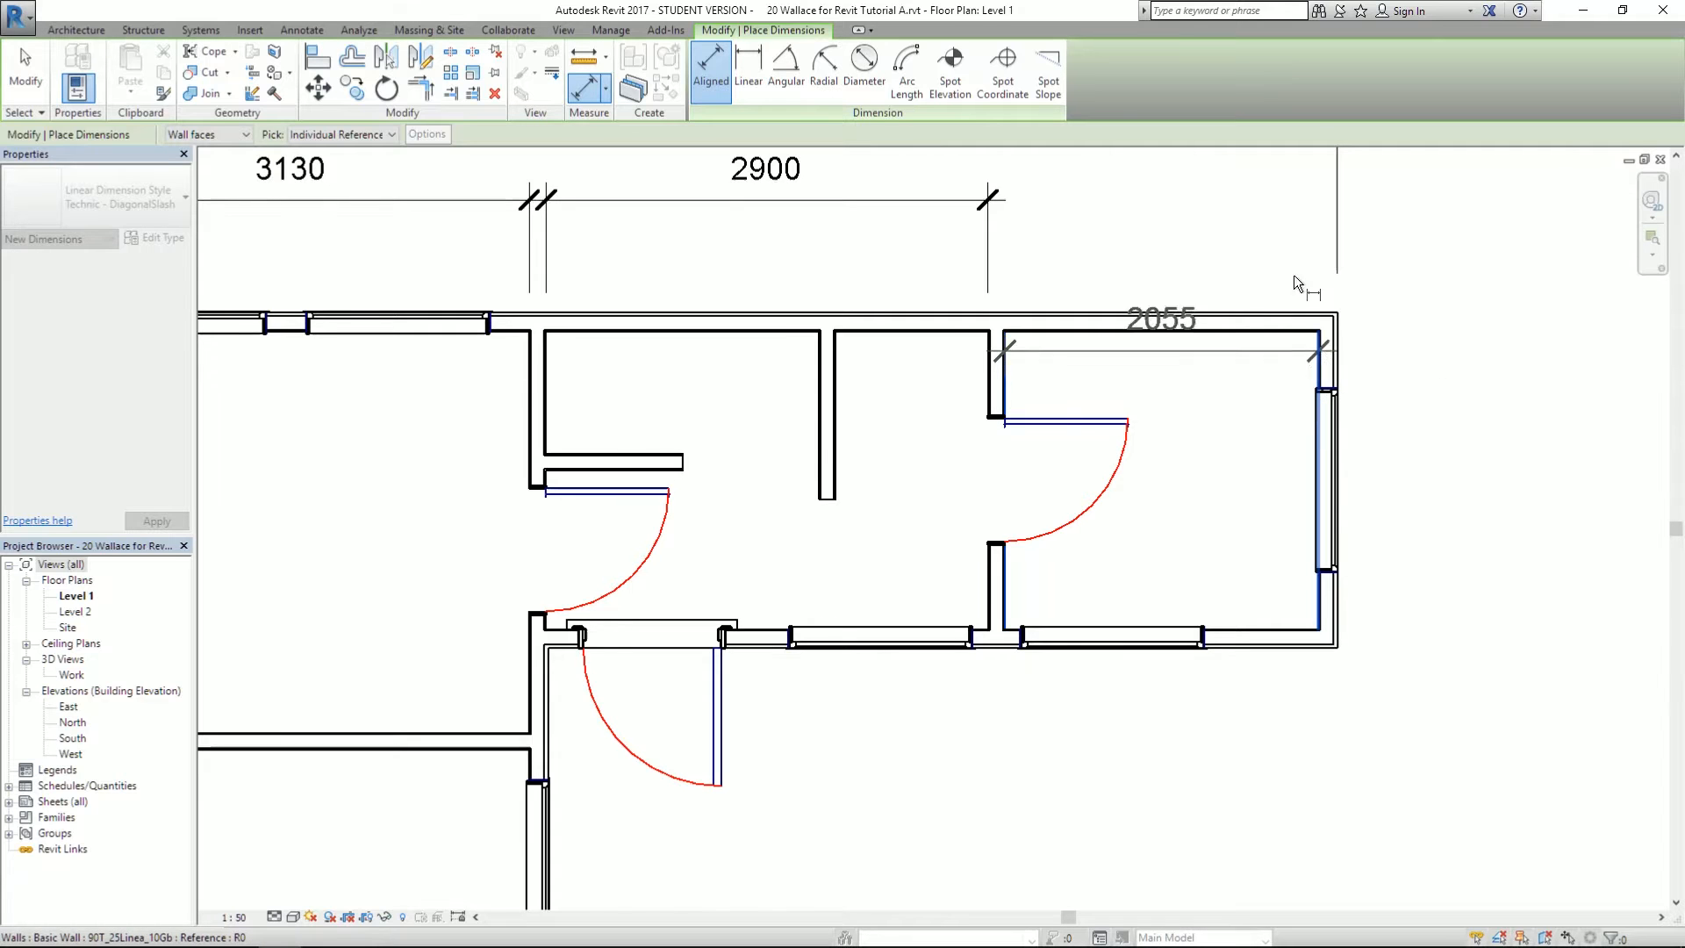
pyautogui.click(1282, 204)
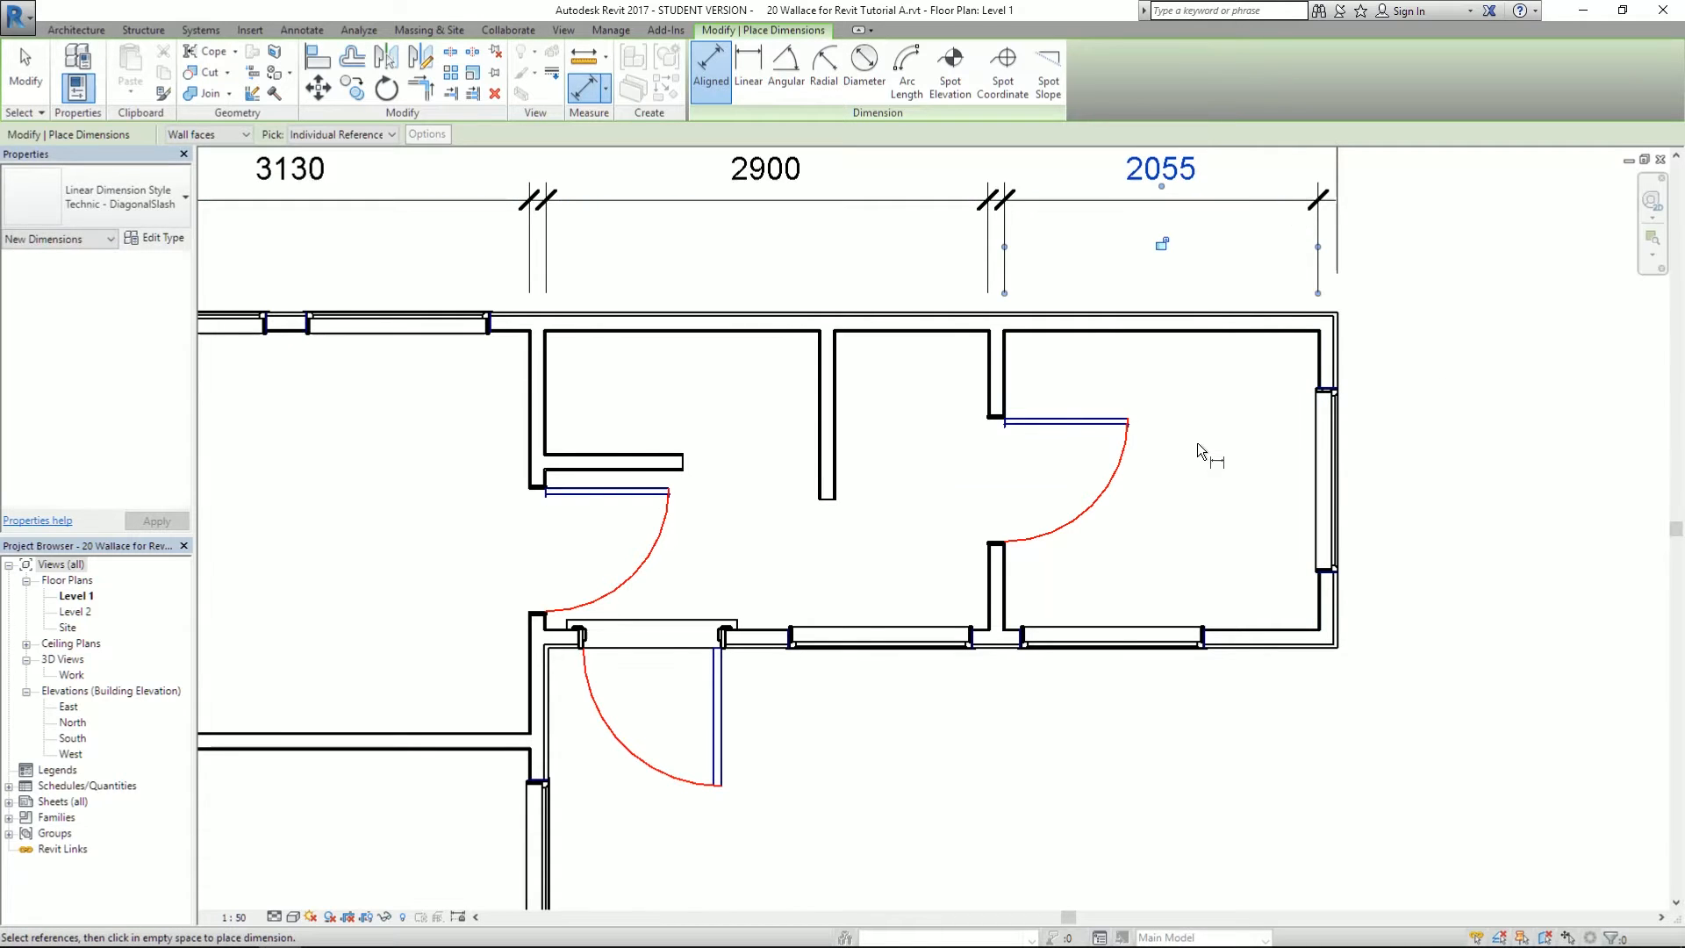
pyautogui.scroll(-2, 1197, 442)
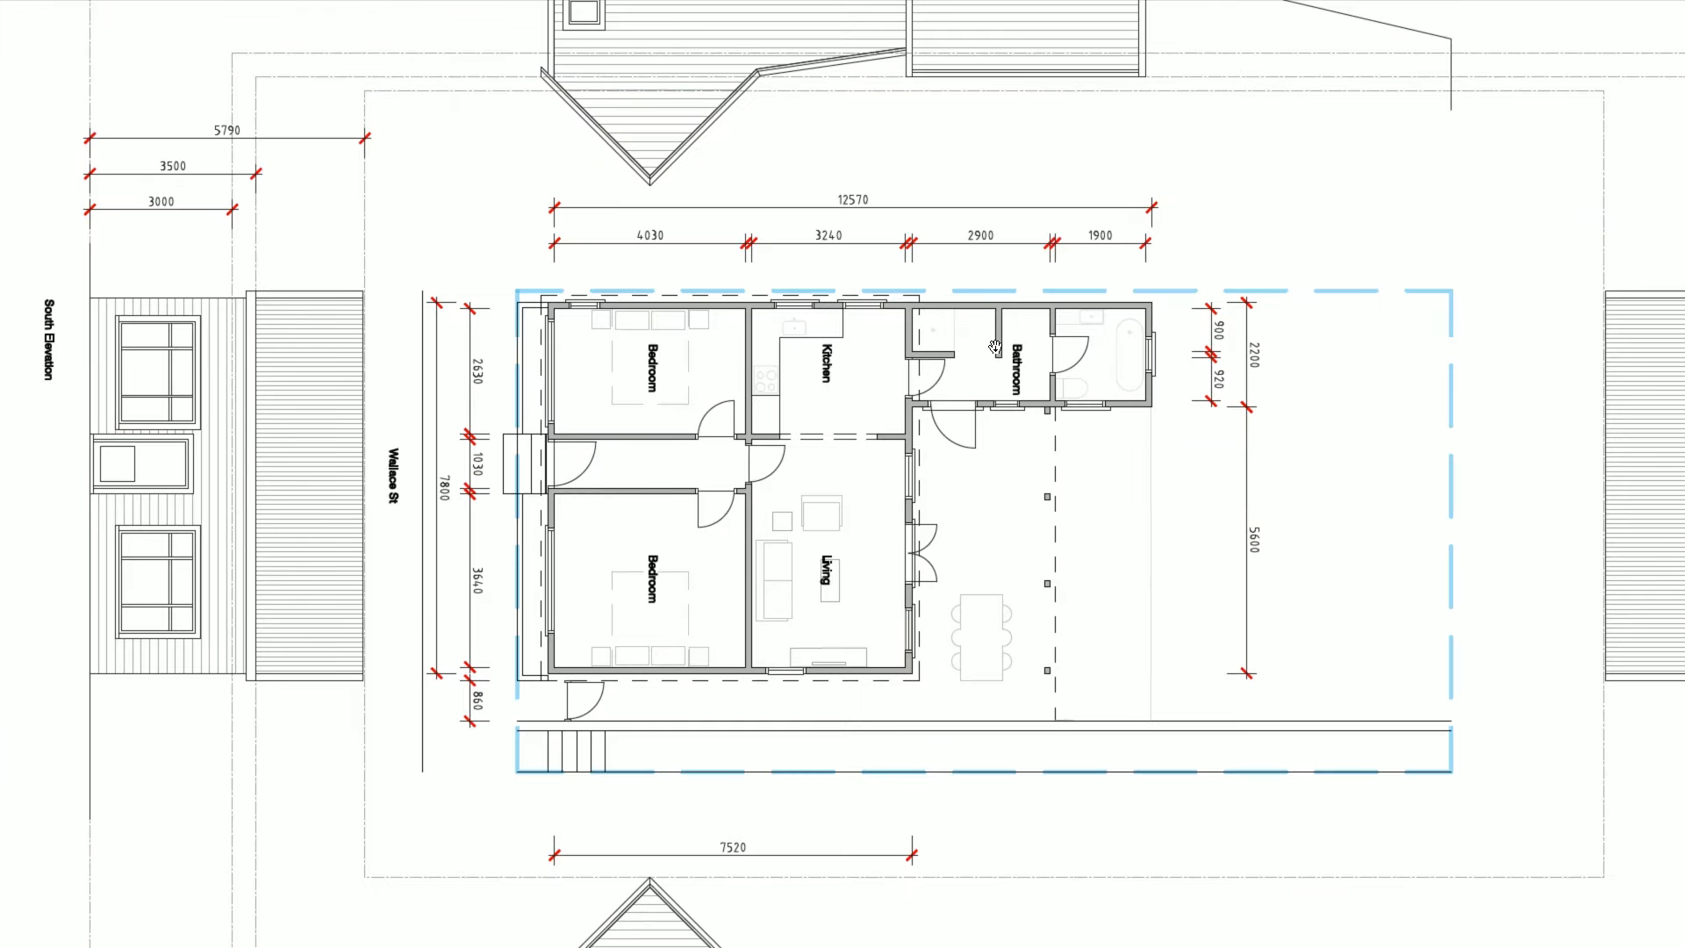
# - Compare the plan with the reference PDF and pick the top outer wall face
pyautogui.hotkey('alt', 'Tab')
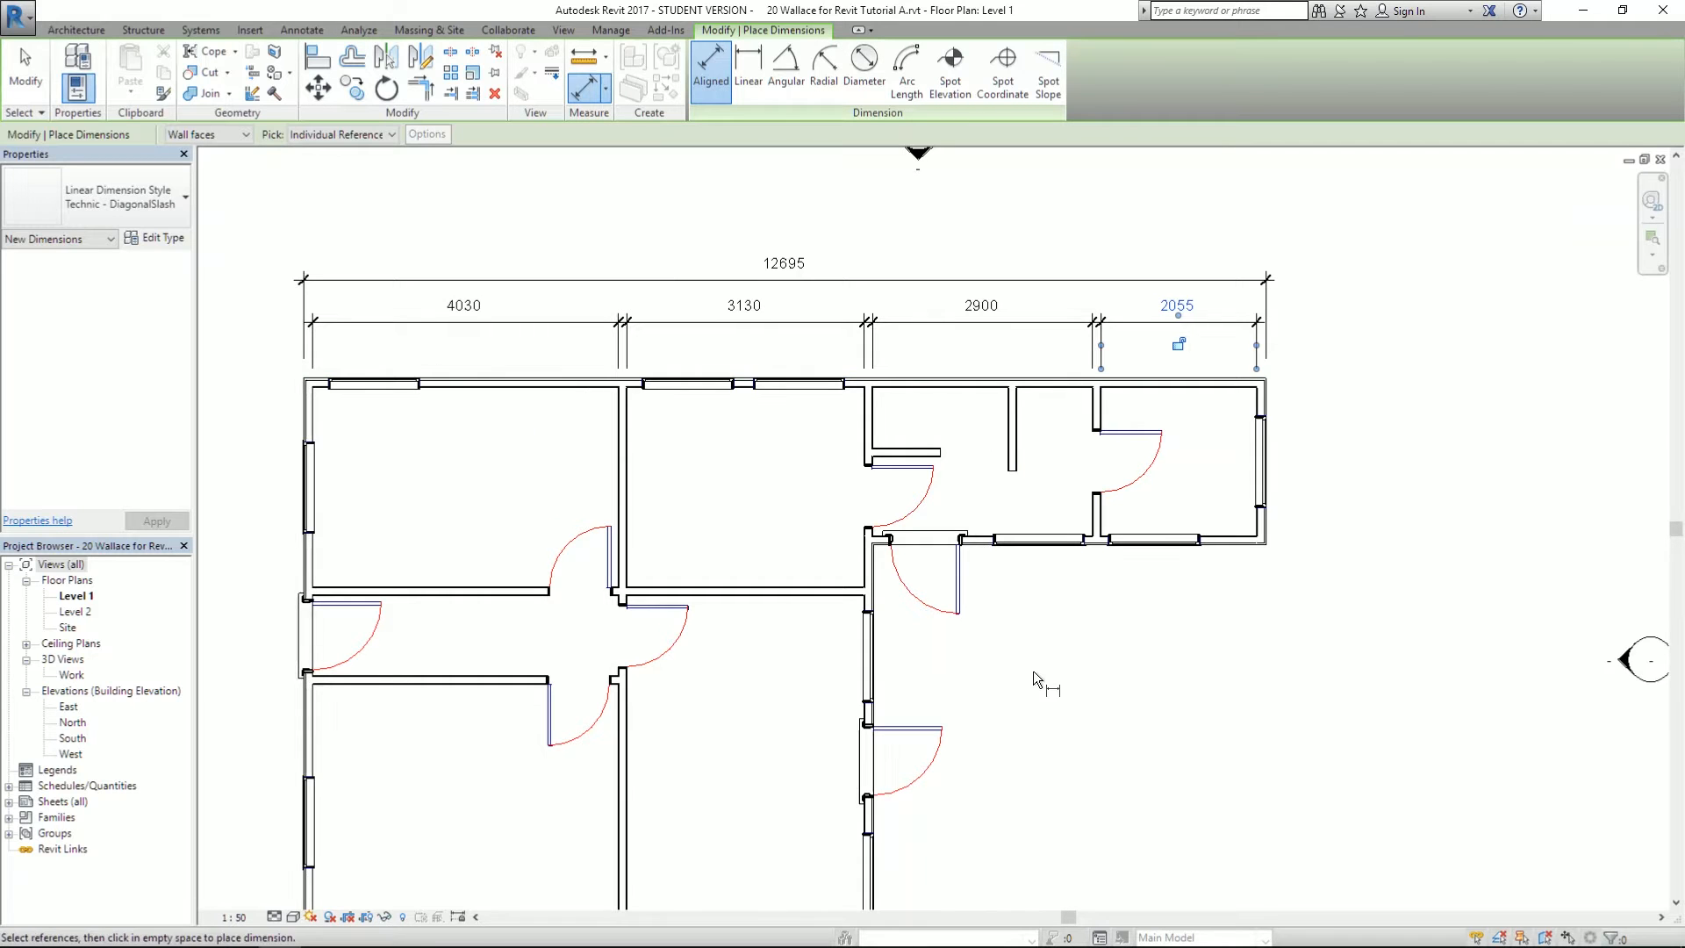
pyautogui.scroll(-3, 1016, 663)
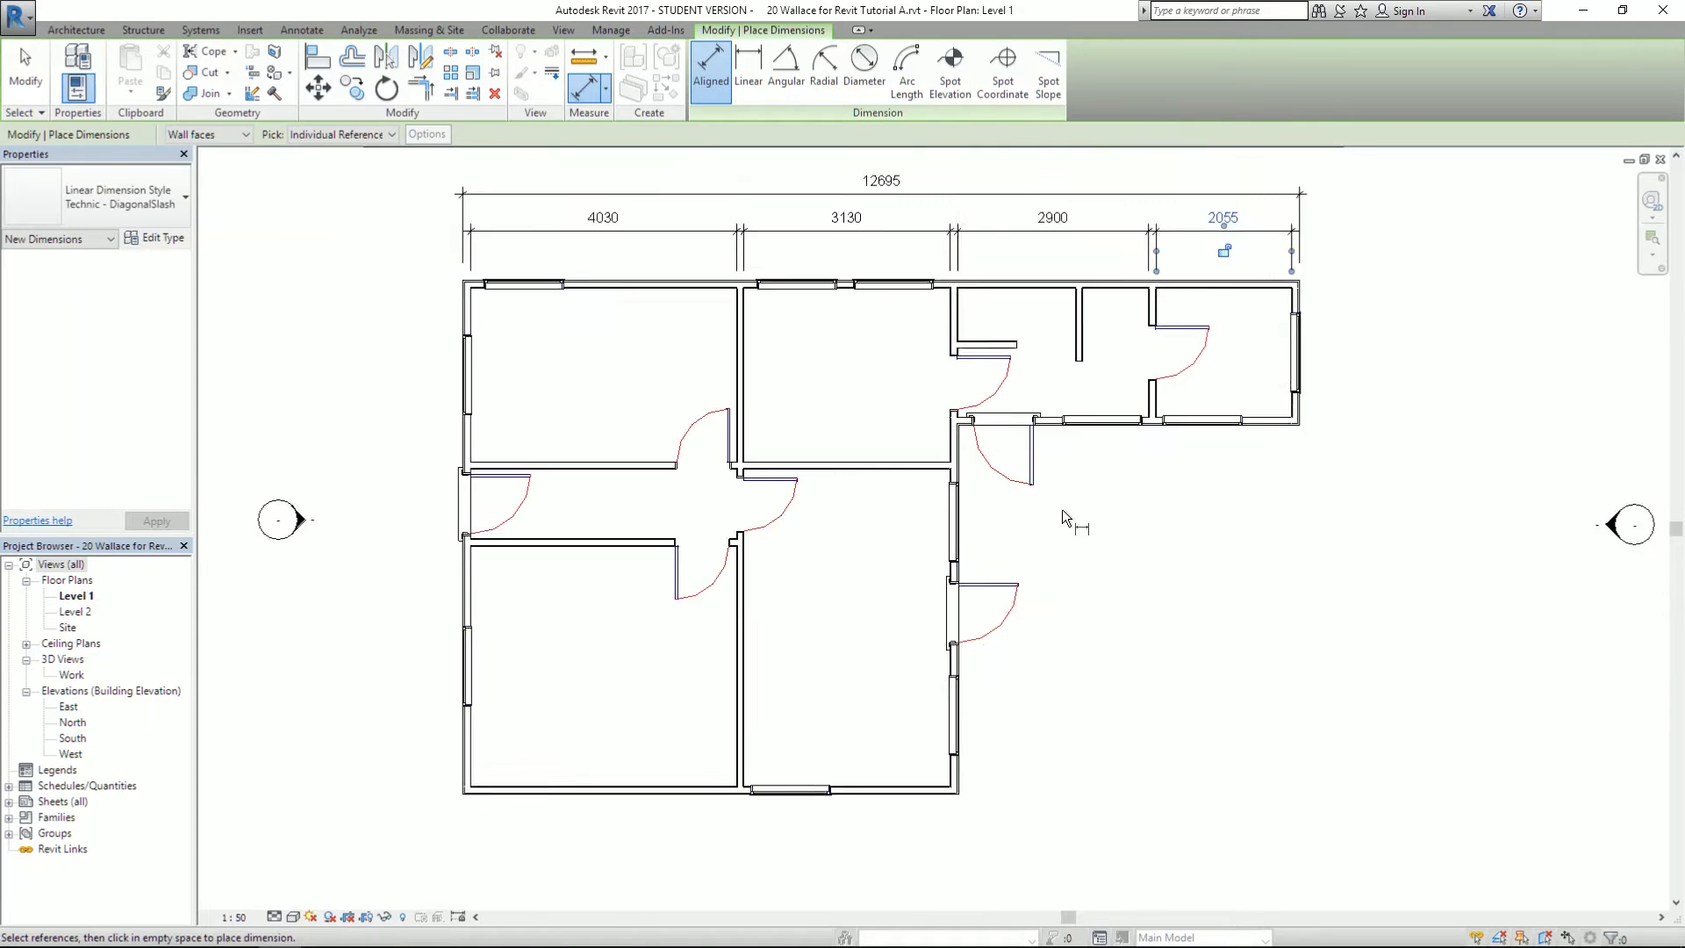
pyautogui.hotkey('alt', 'Tab')
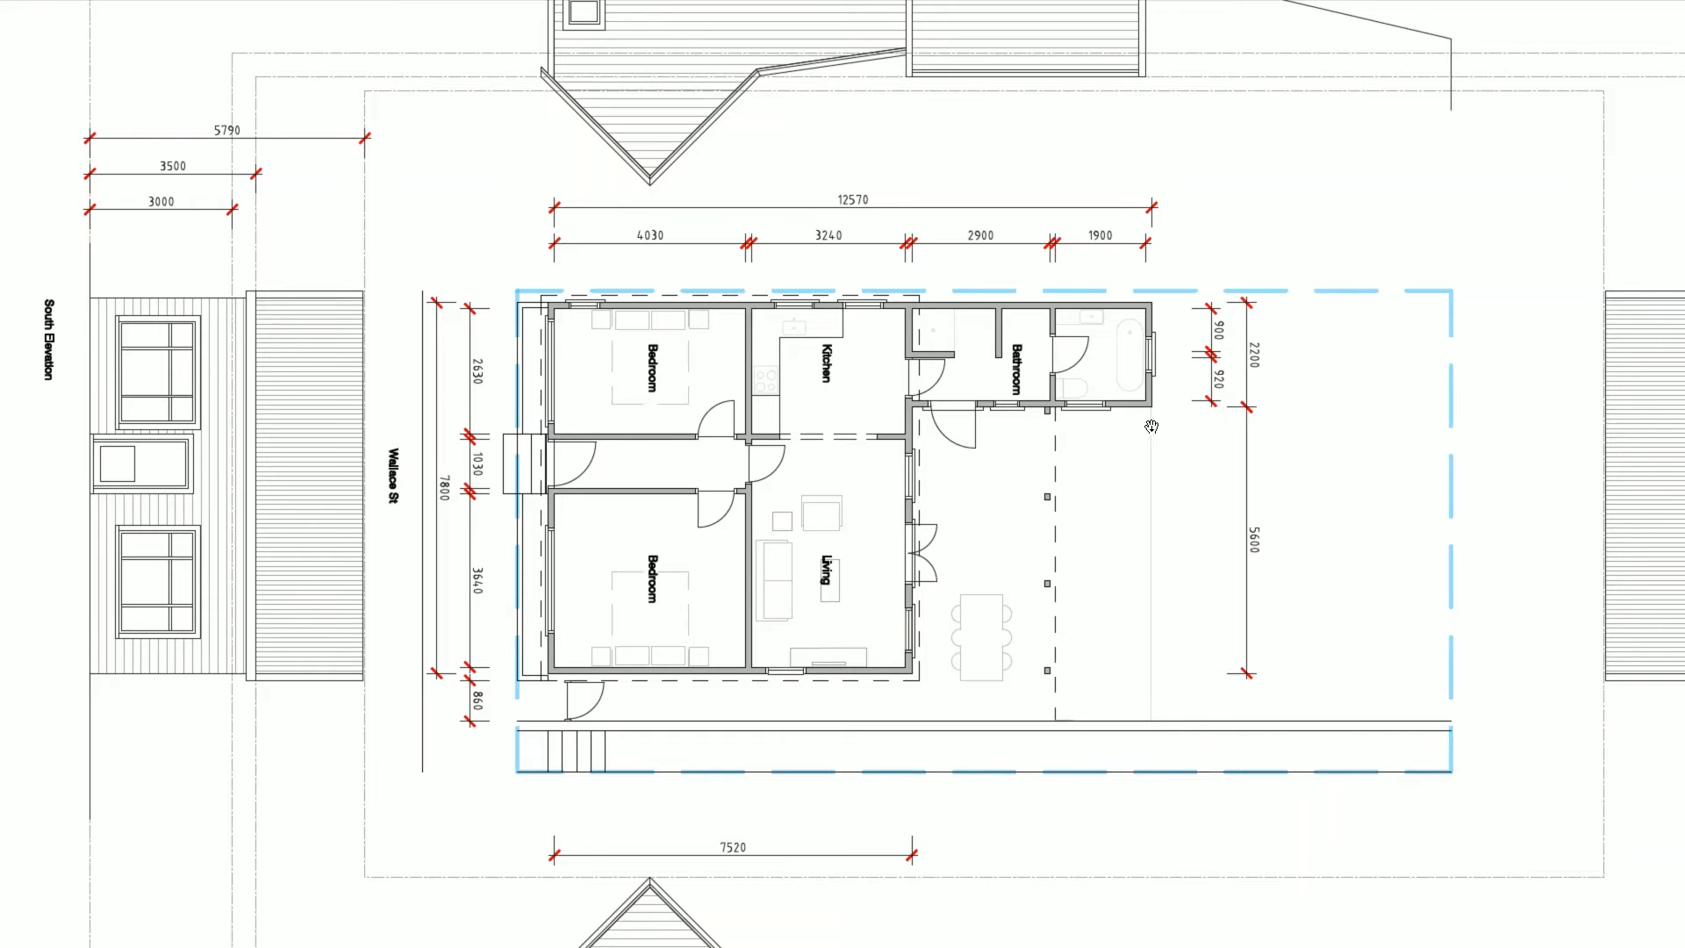
pyautogui.hotkey('alt', 'Tab')
pyautogui.scroll(2, 1345, 340)
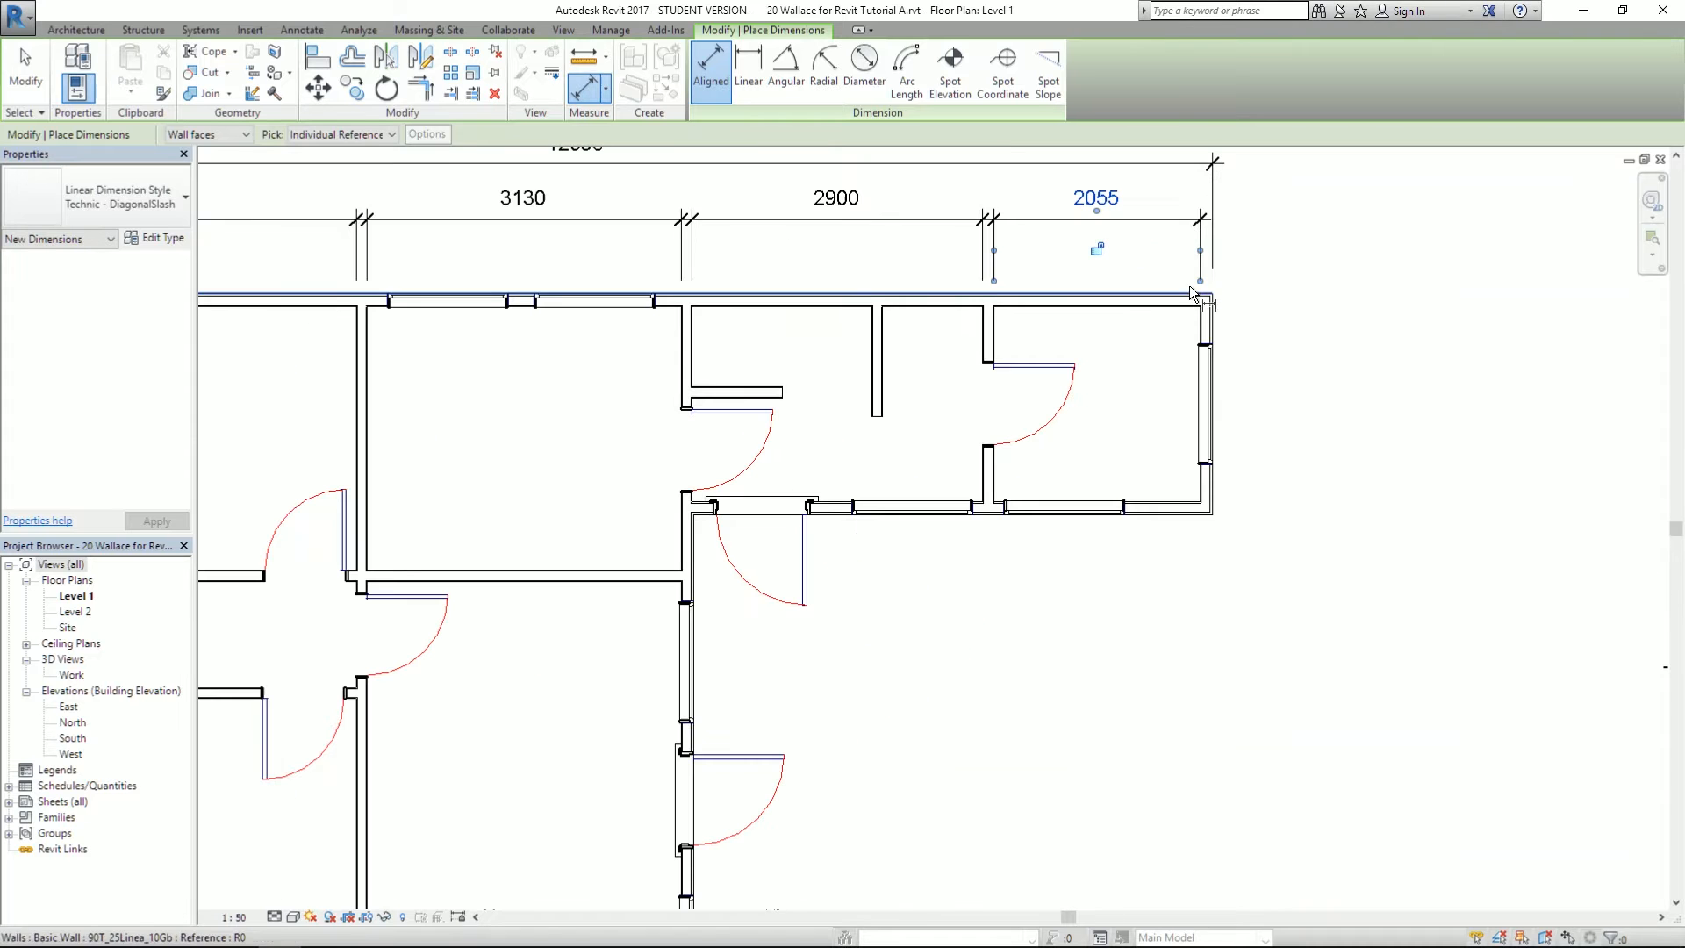
pyautogui.click(1344, 312)
pyautogui.scroll(-1, 1344, 314)
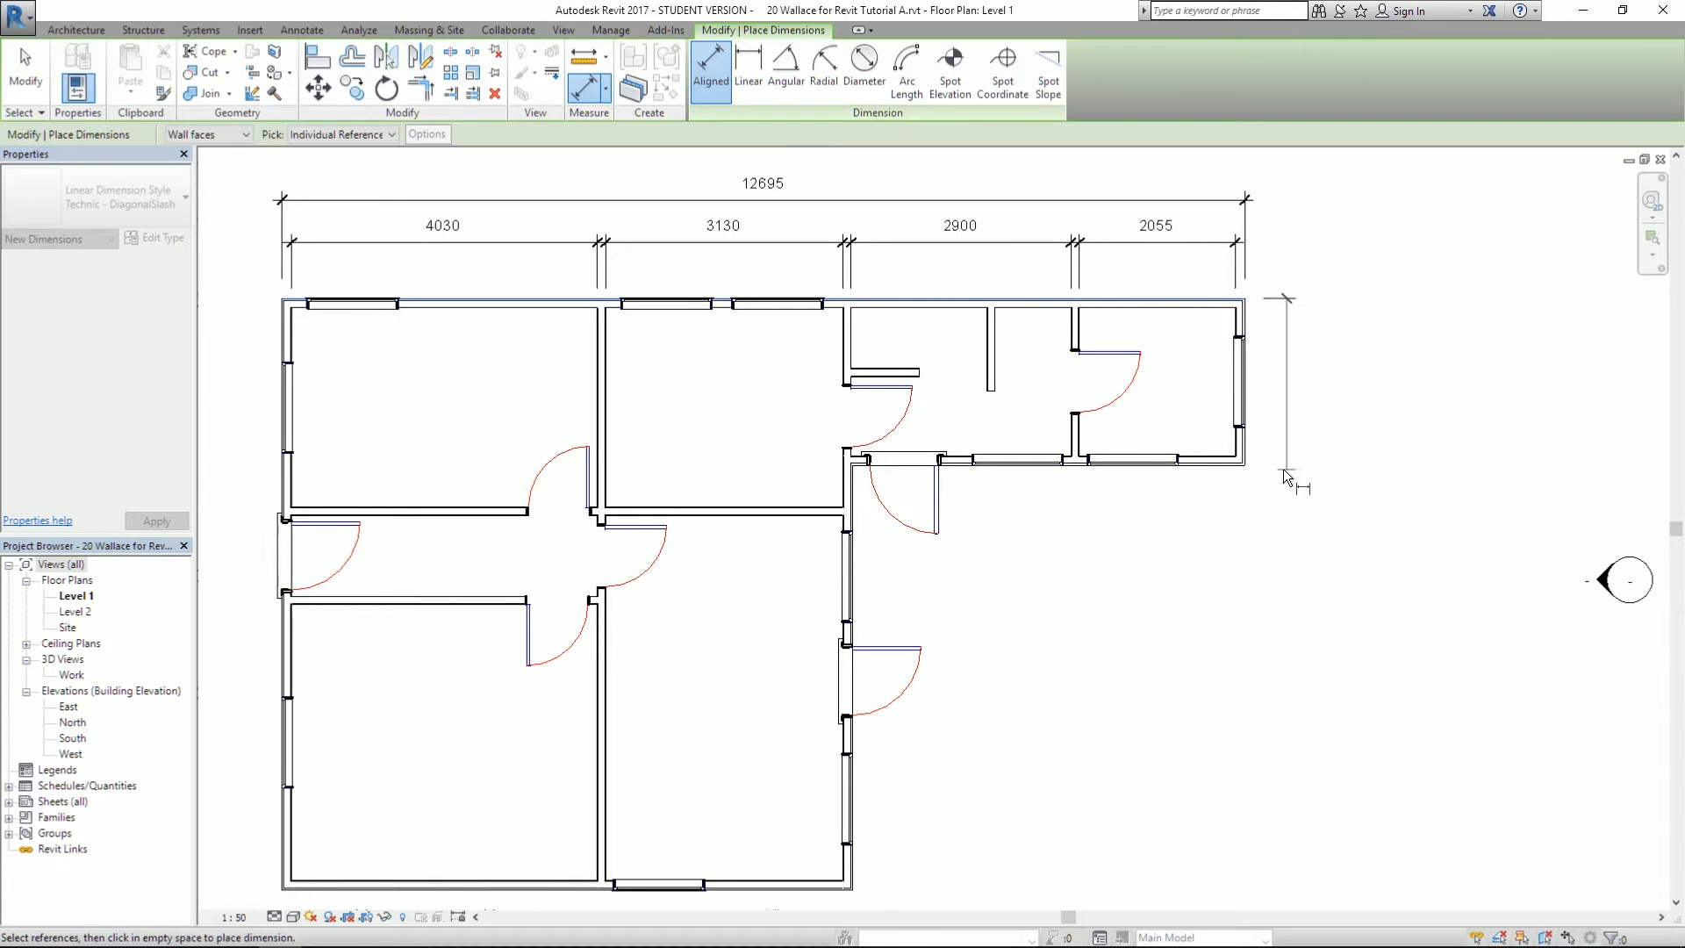
# - Place the 2200, 5600 and 1950 vertical dimensions along the plan's right side
pyautogui.click(1237, 479)
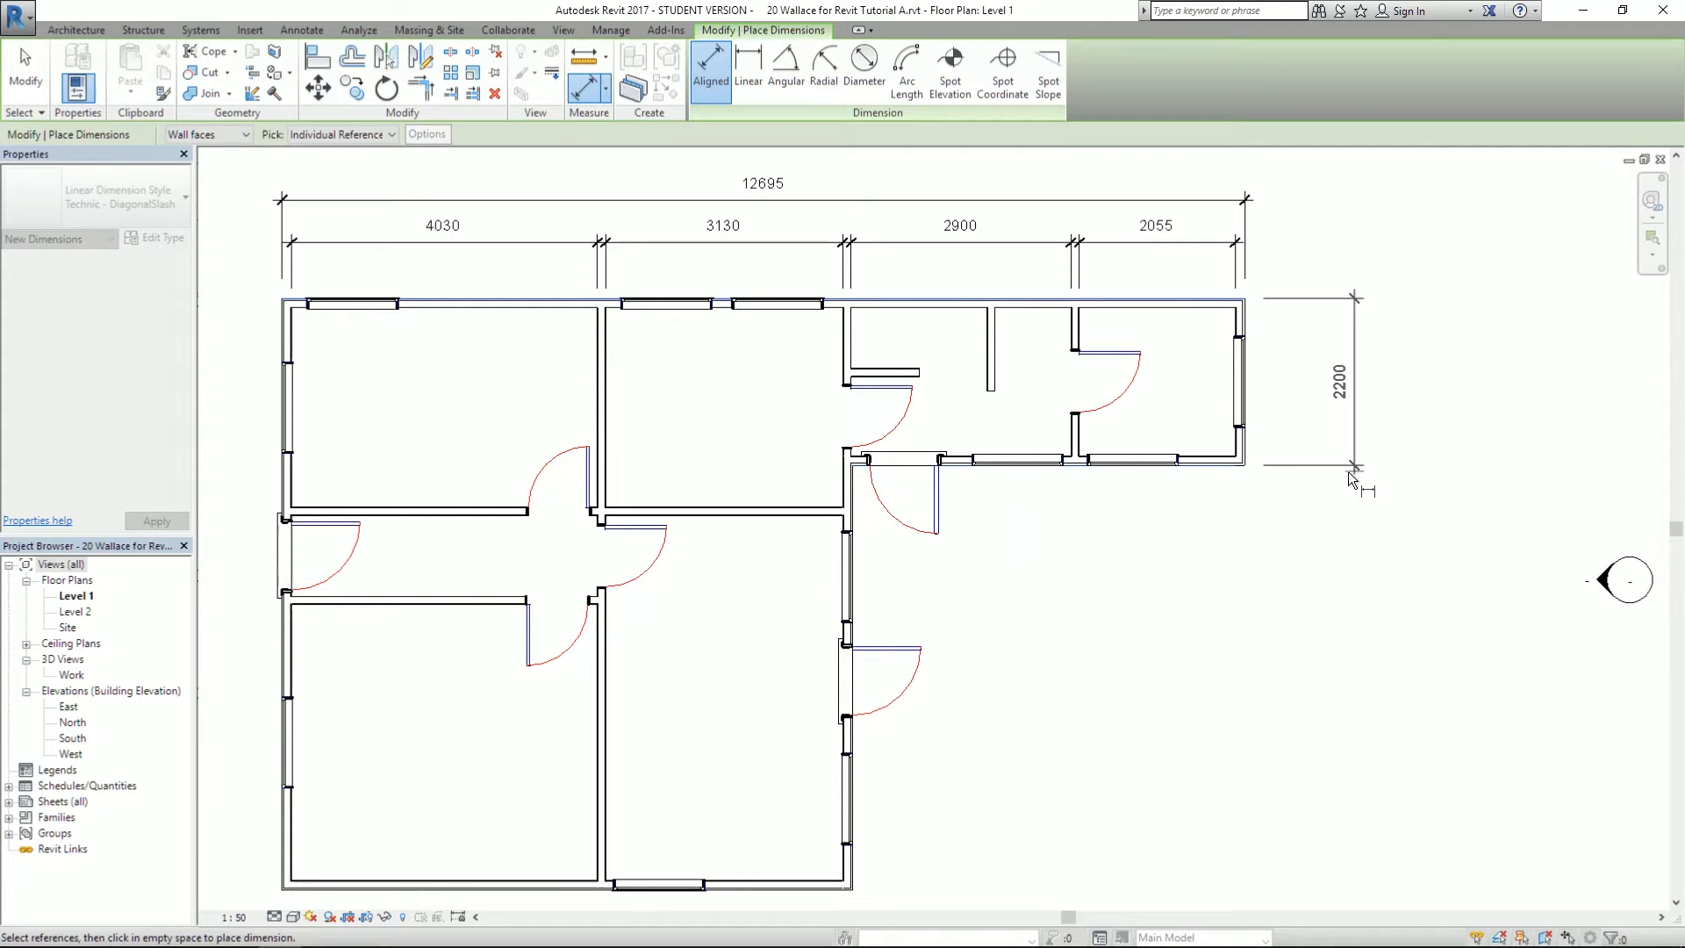
pyautogui.click(1348, 479)
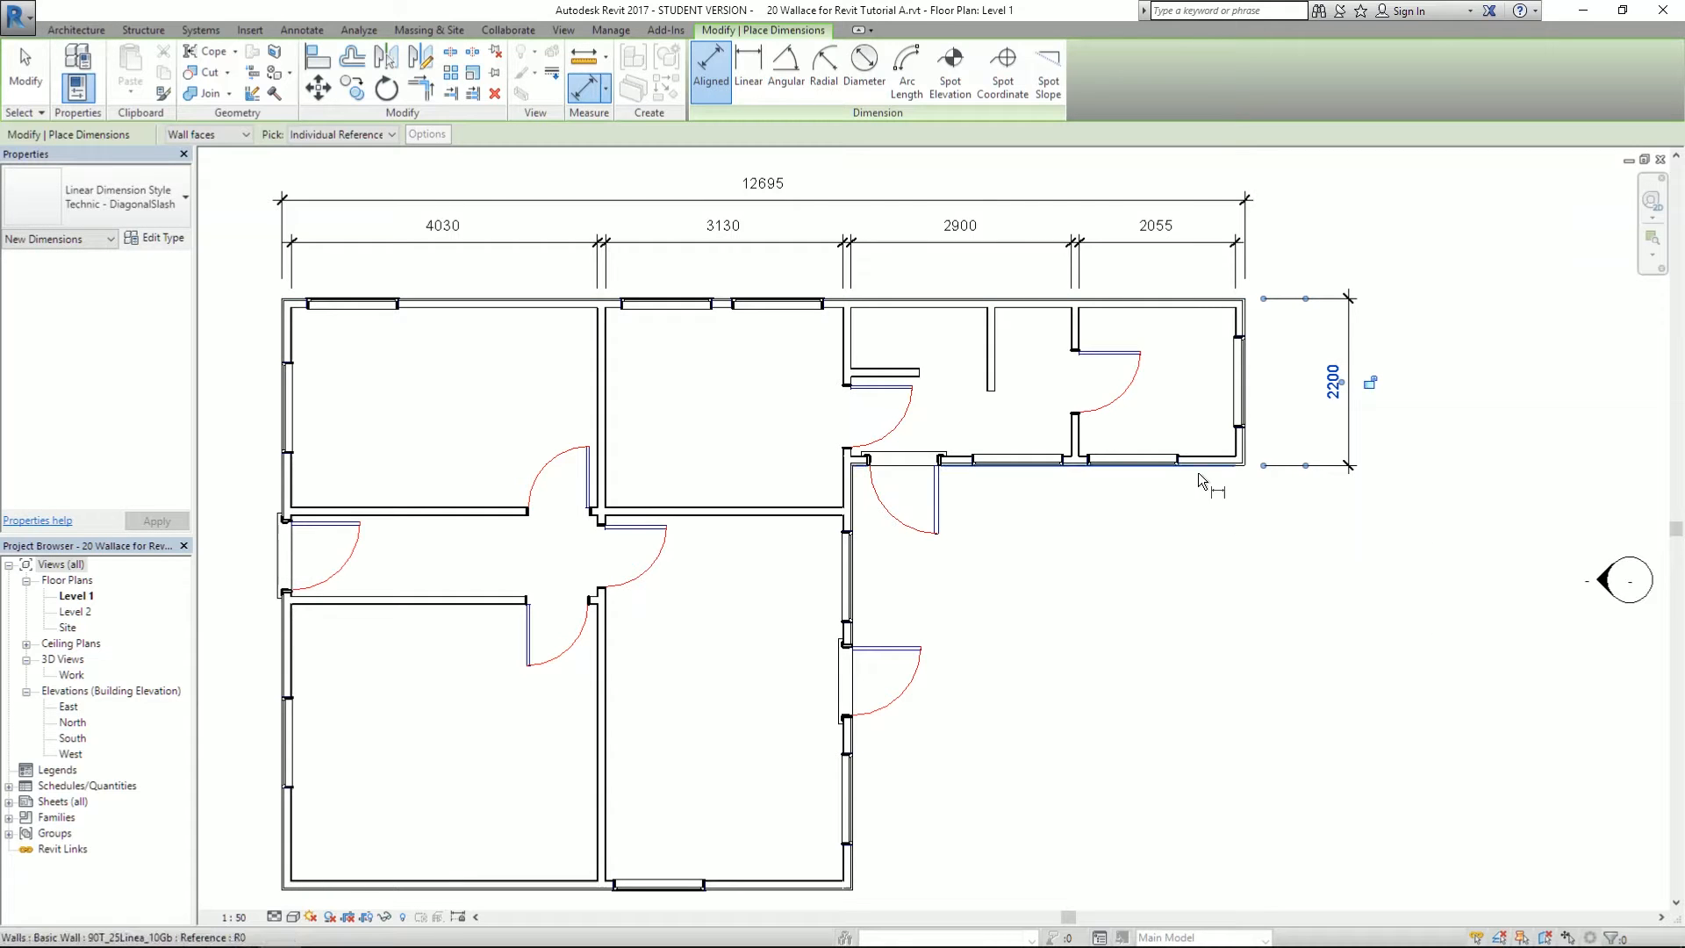
pyautogui.scroll(-2, 1199, 478)
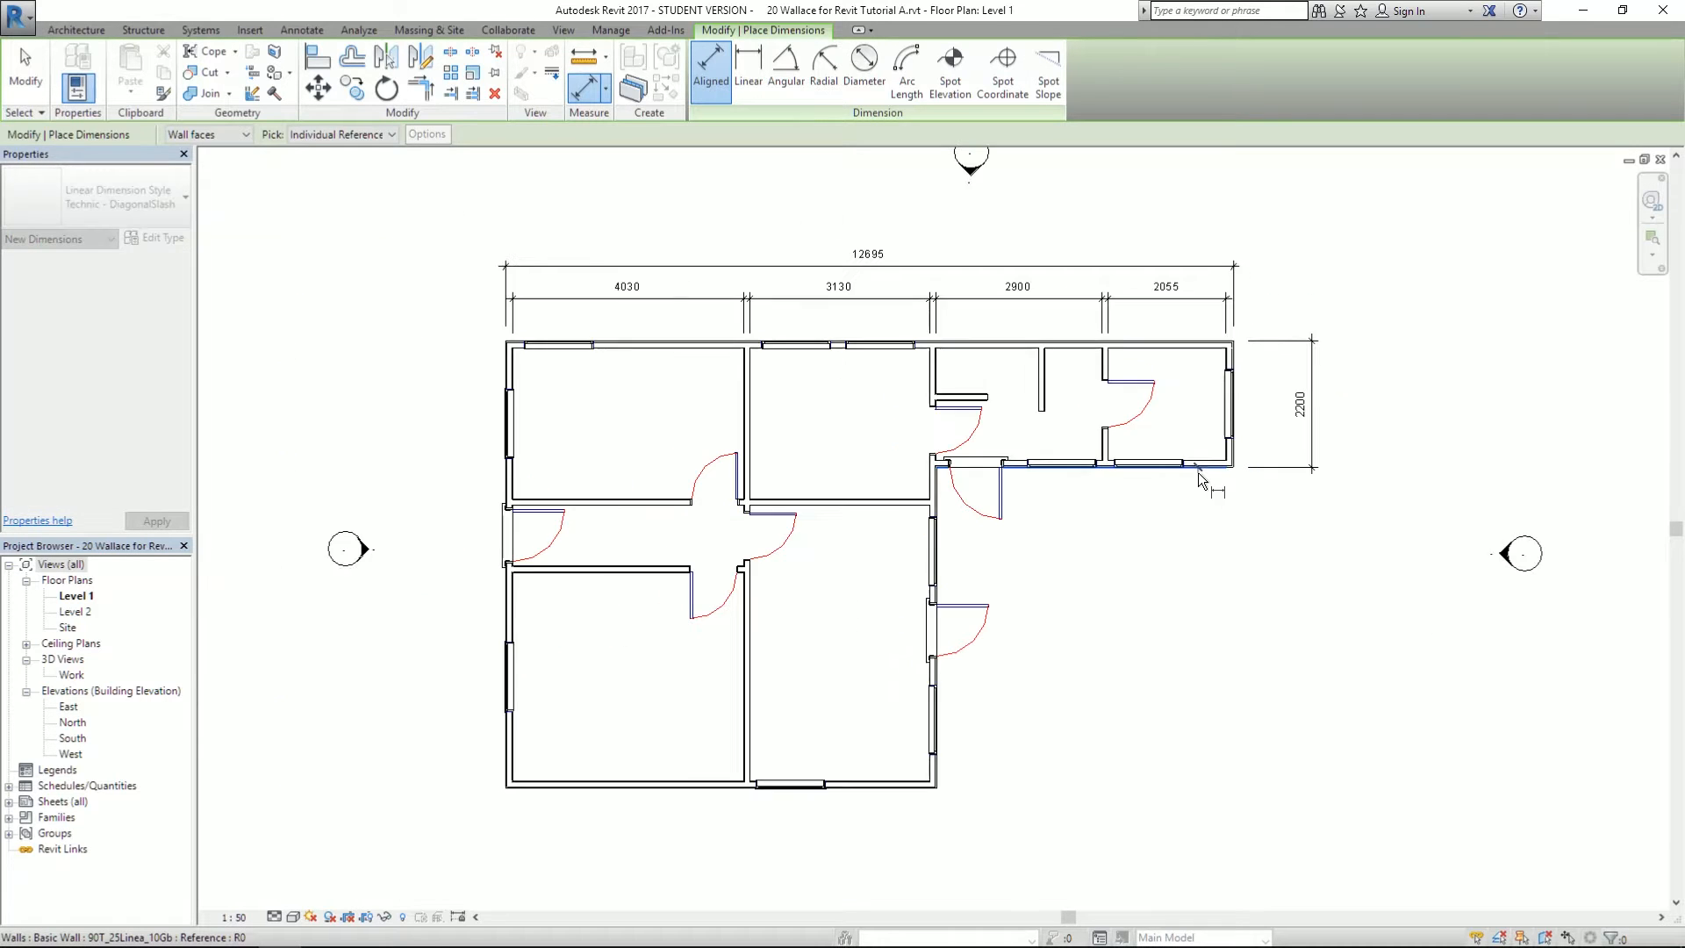
pyautogui.click(917, 795)
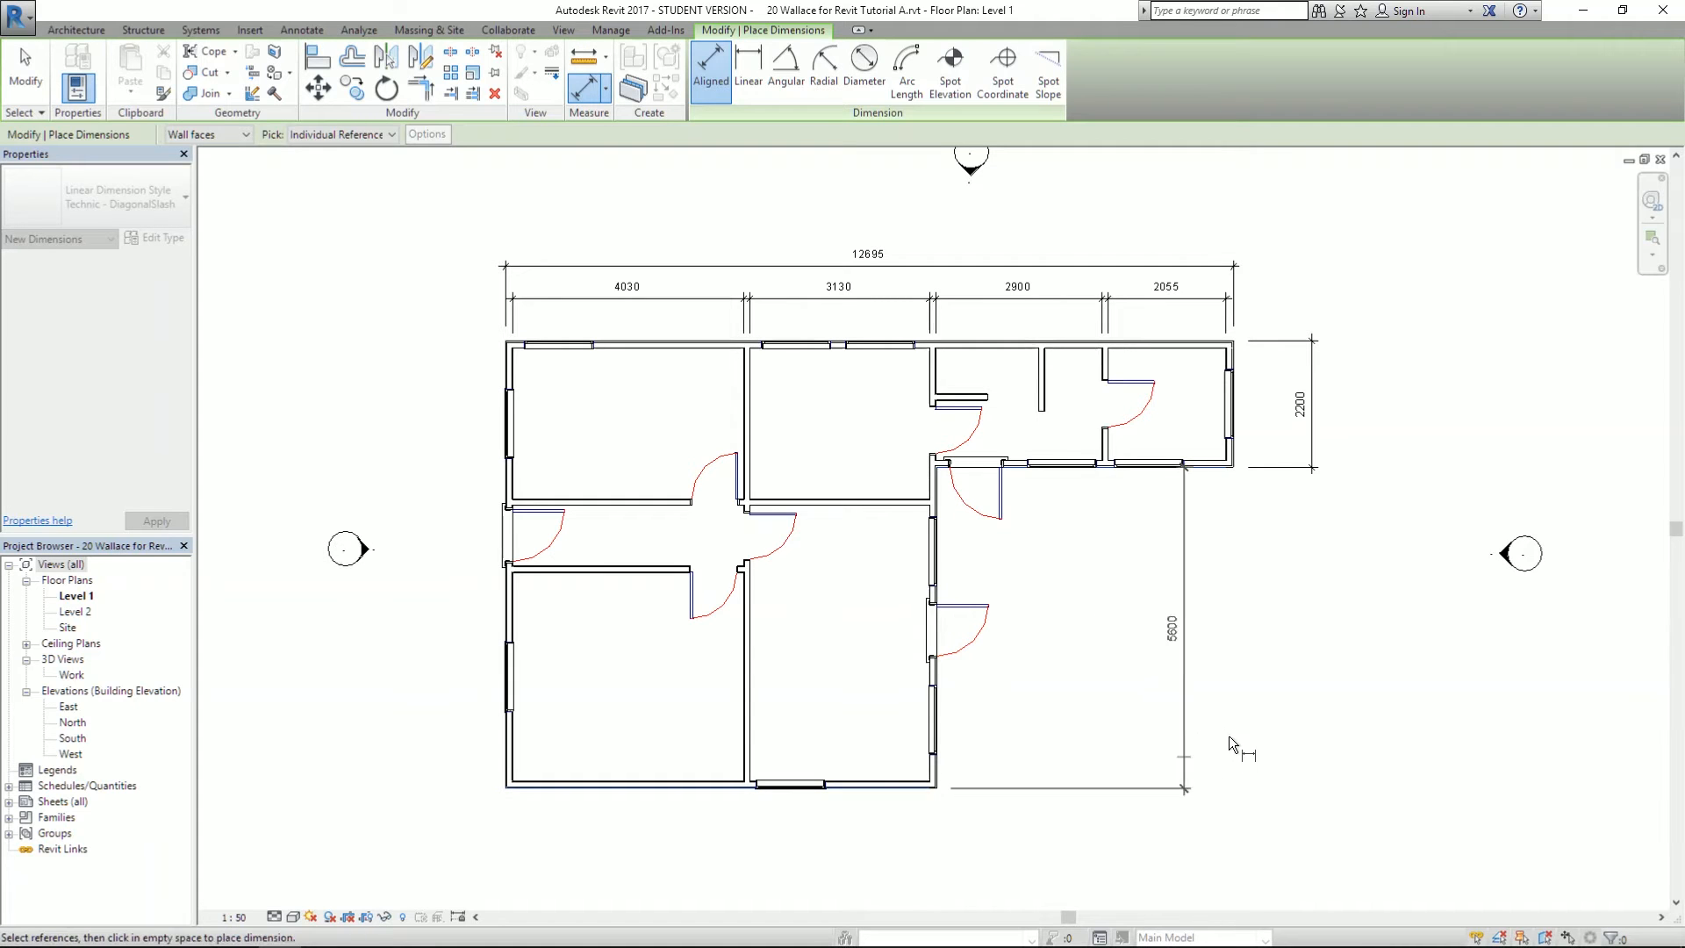
pyautogui.click(1309, 709)
pyautogui.scroll(2, 1290, 550)
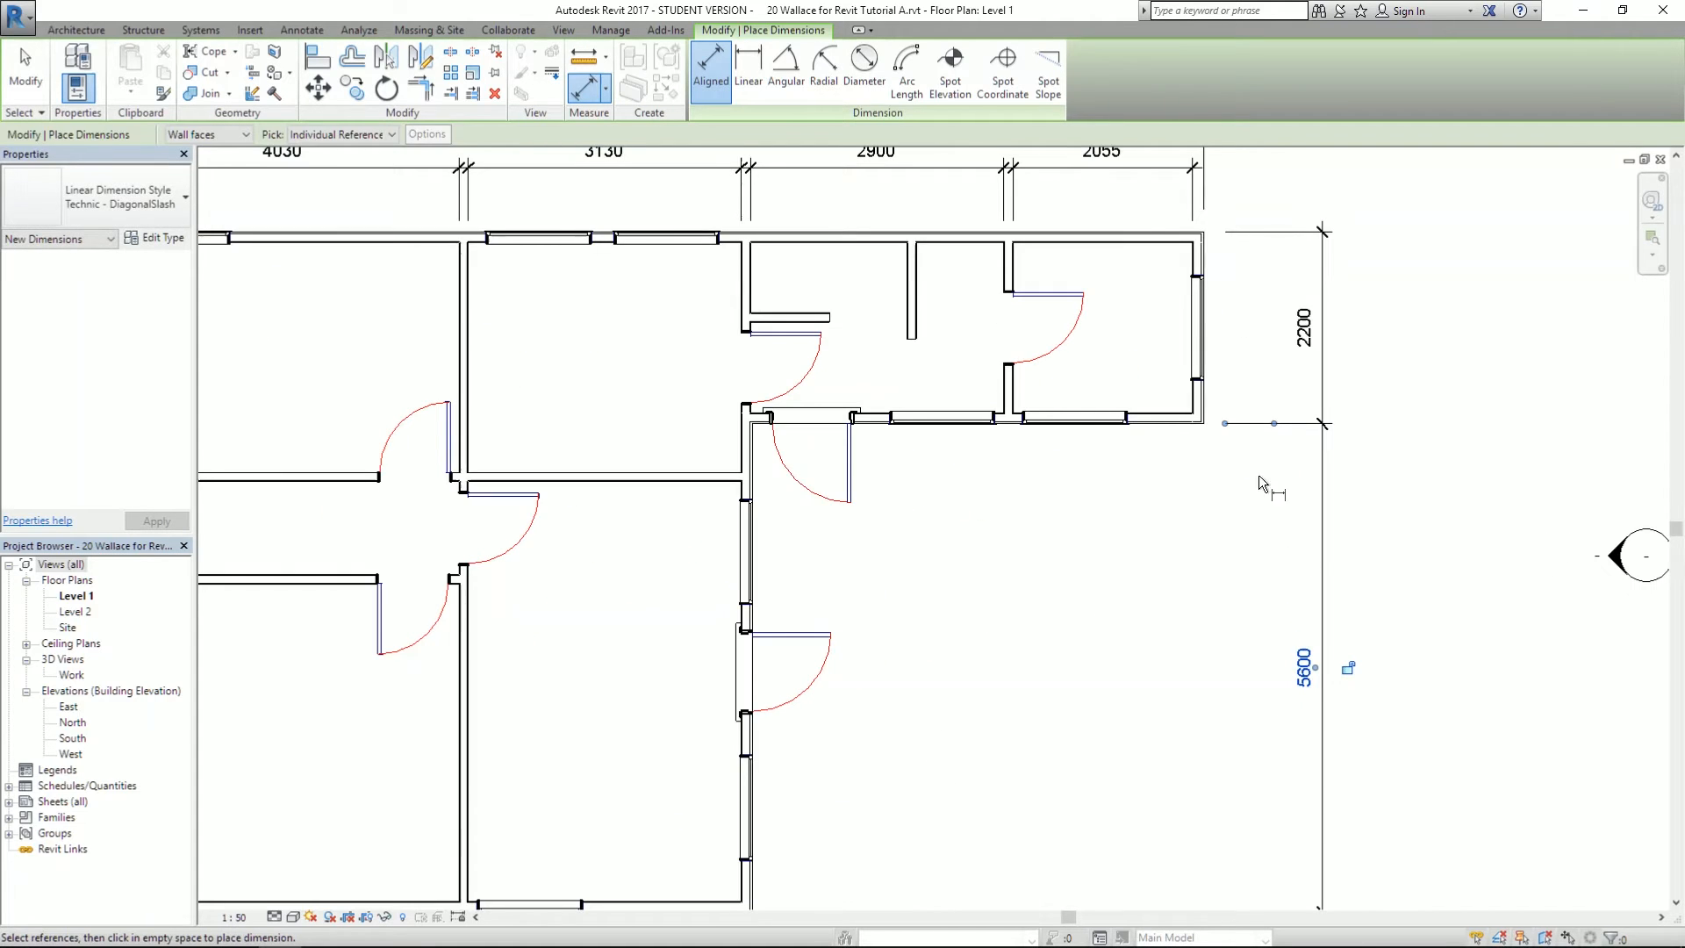
pyautogui.click(1151, 243)
pyautogui.click(1156, 411)
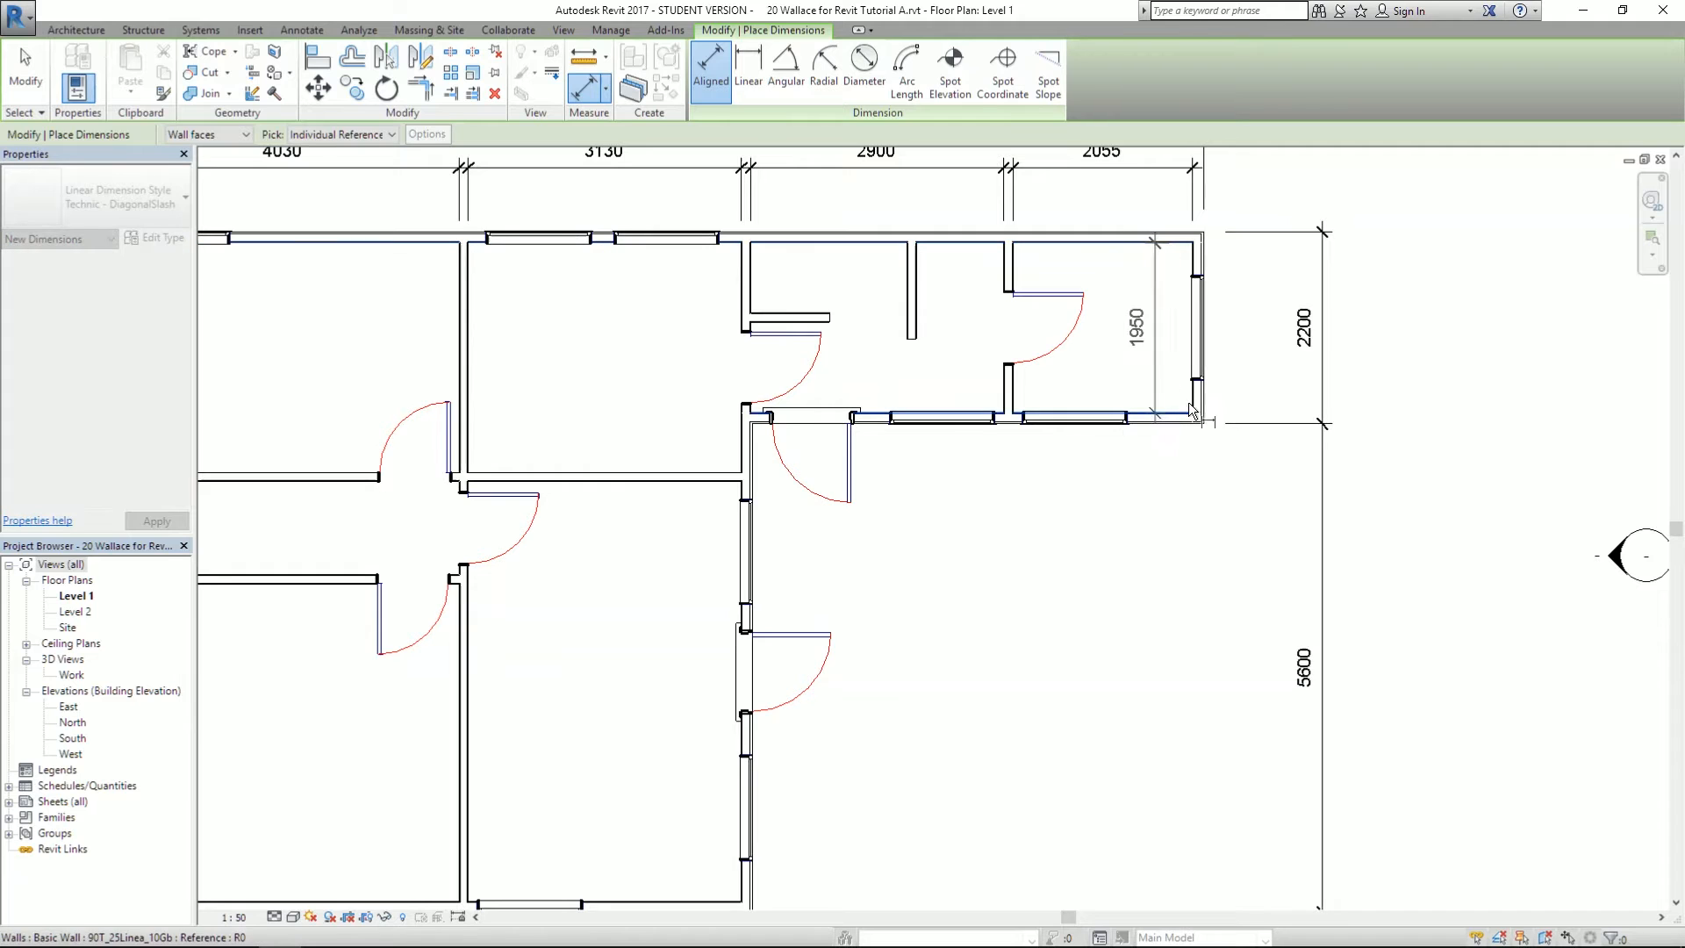
pyautogui.click(1269, 406)
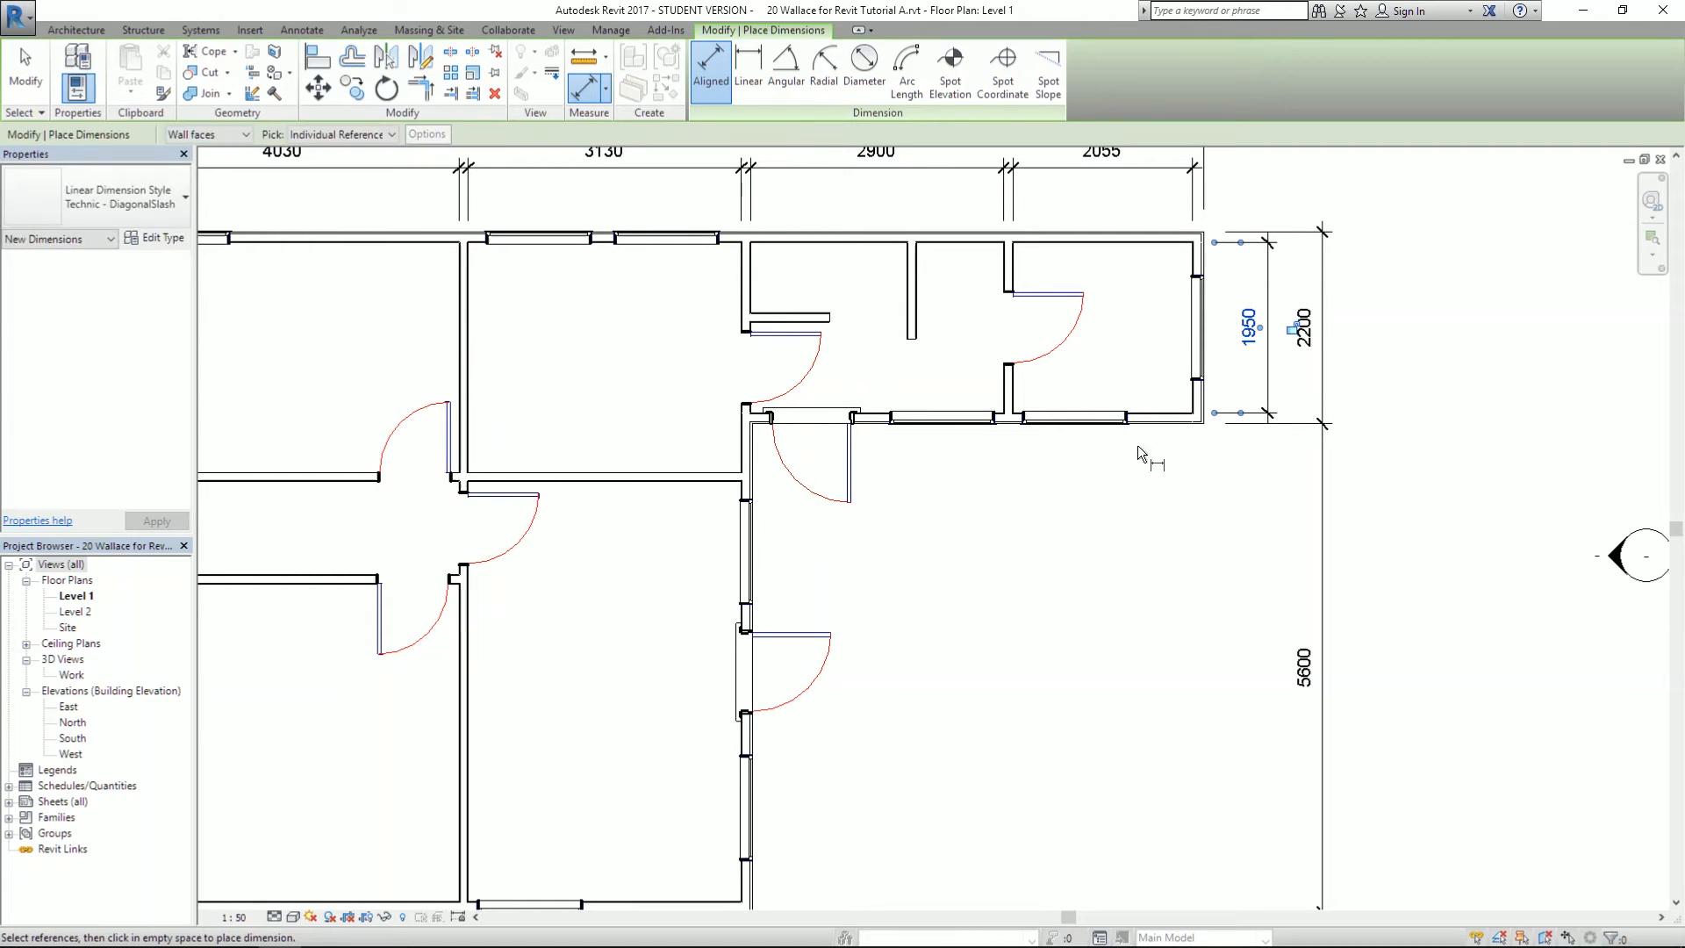
# - Add the 4810 dimension beside the 5600 and check the reference plan drawing
pyautogui.scroll(-3, 1071, 481)
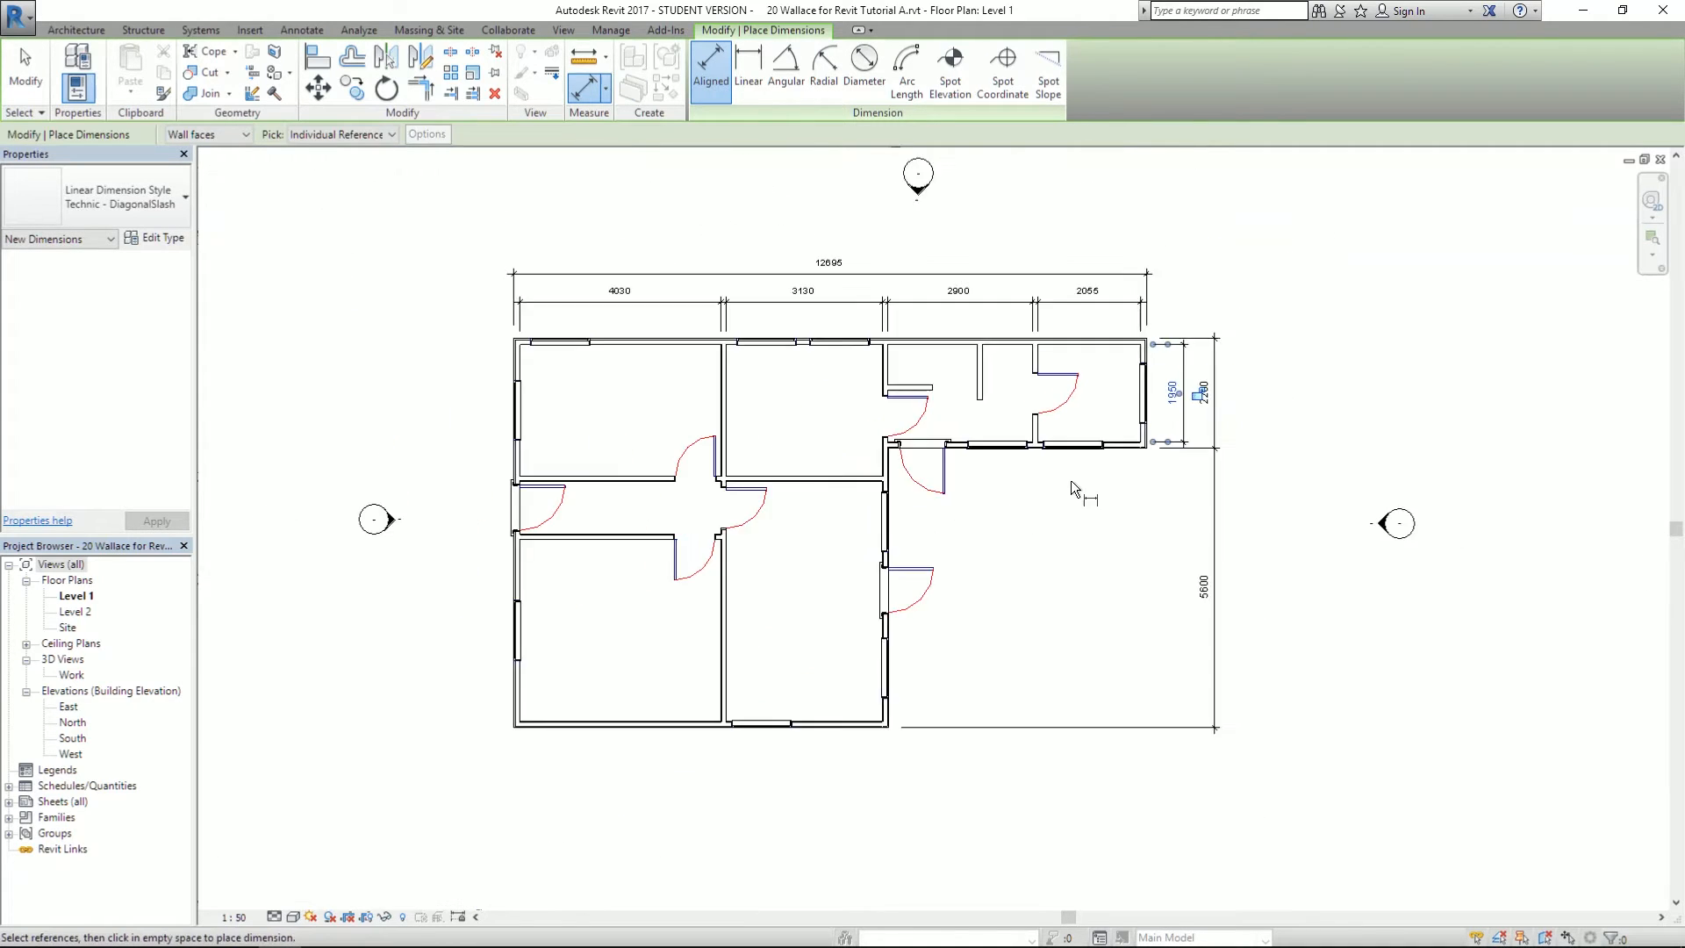
pyautogui.scroll(2, 1070, 481)
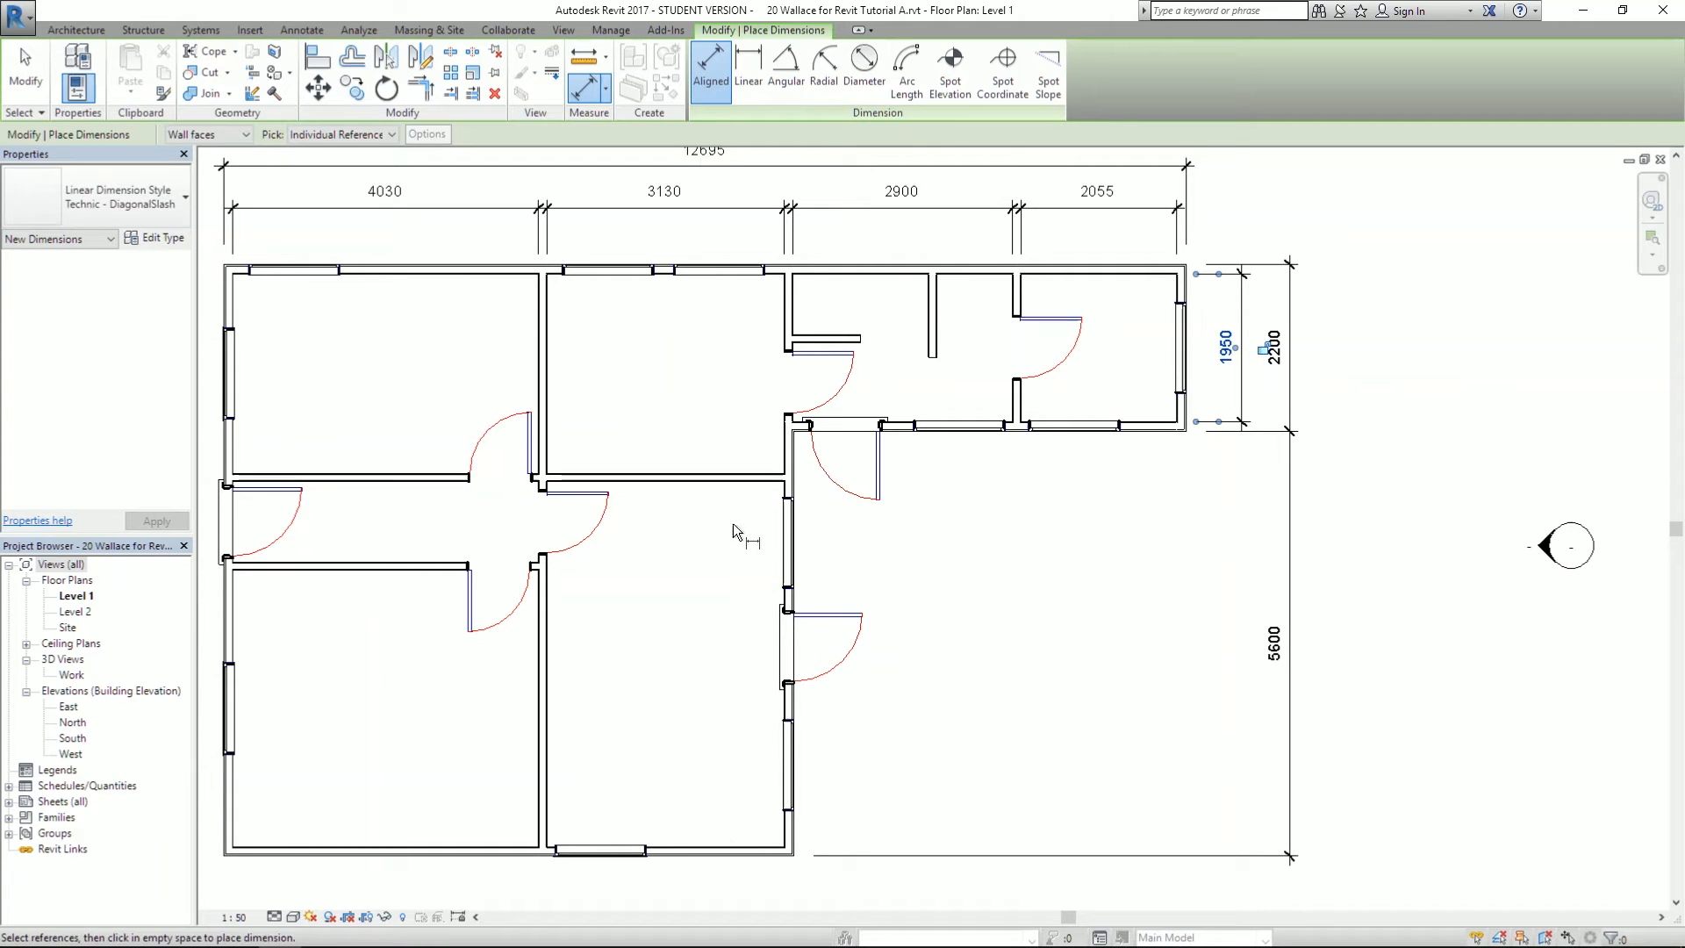
pyautogui.click(732, 482)
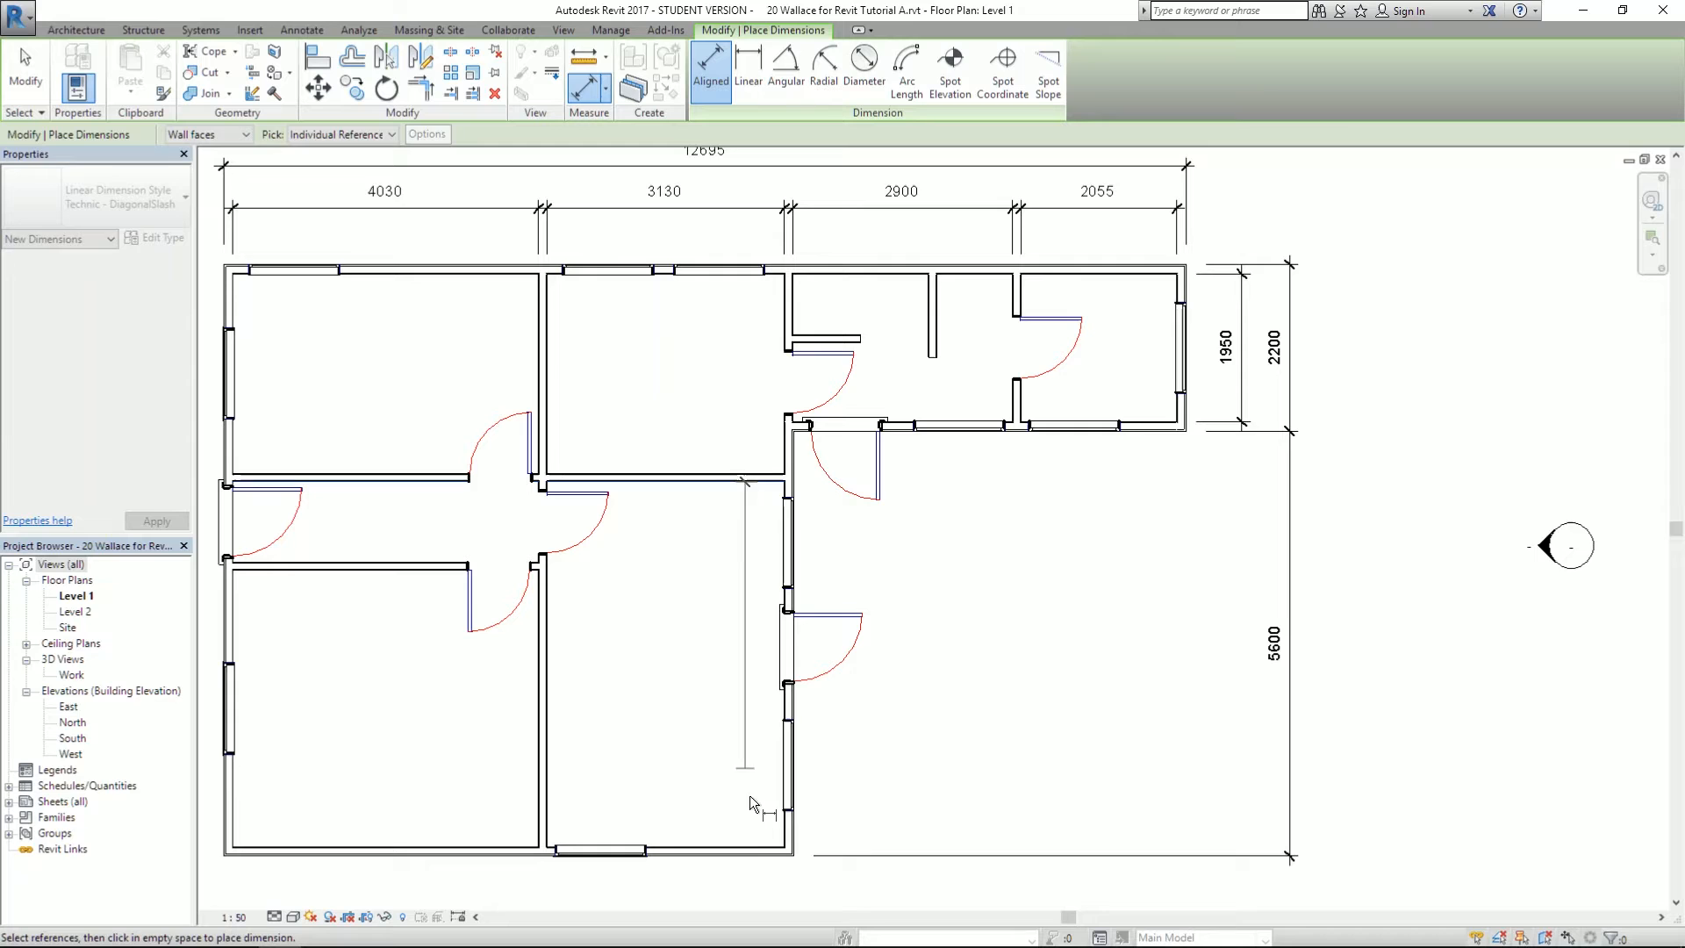
pyautogui.click(752, 844)
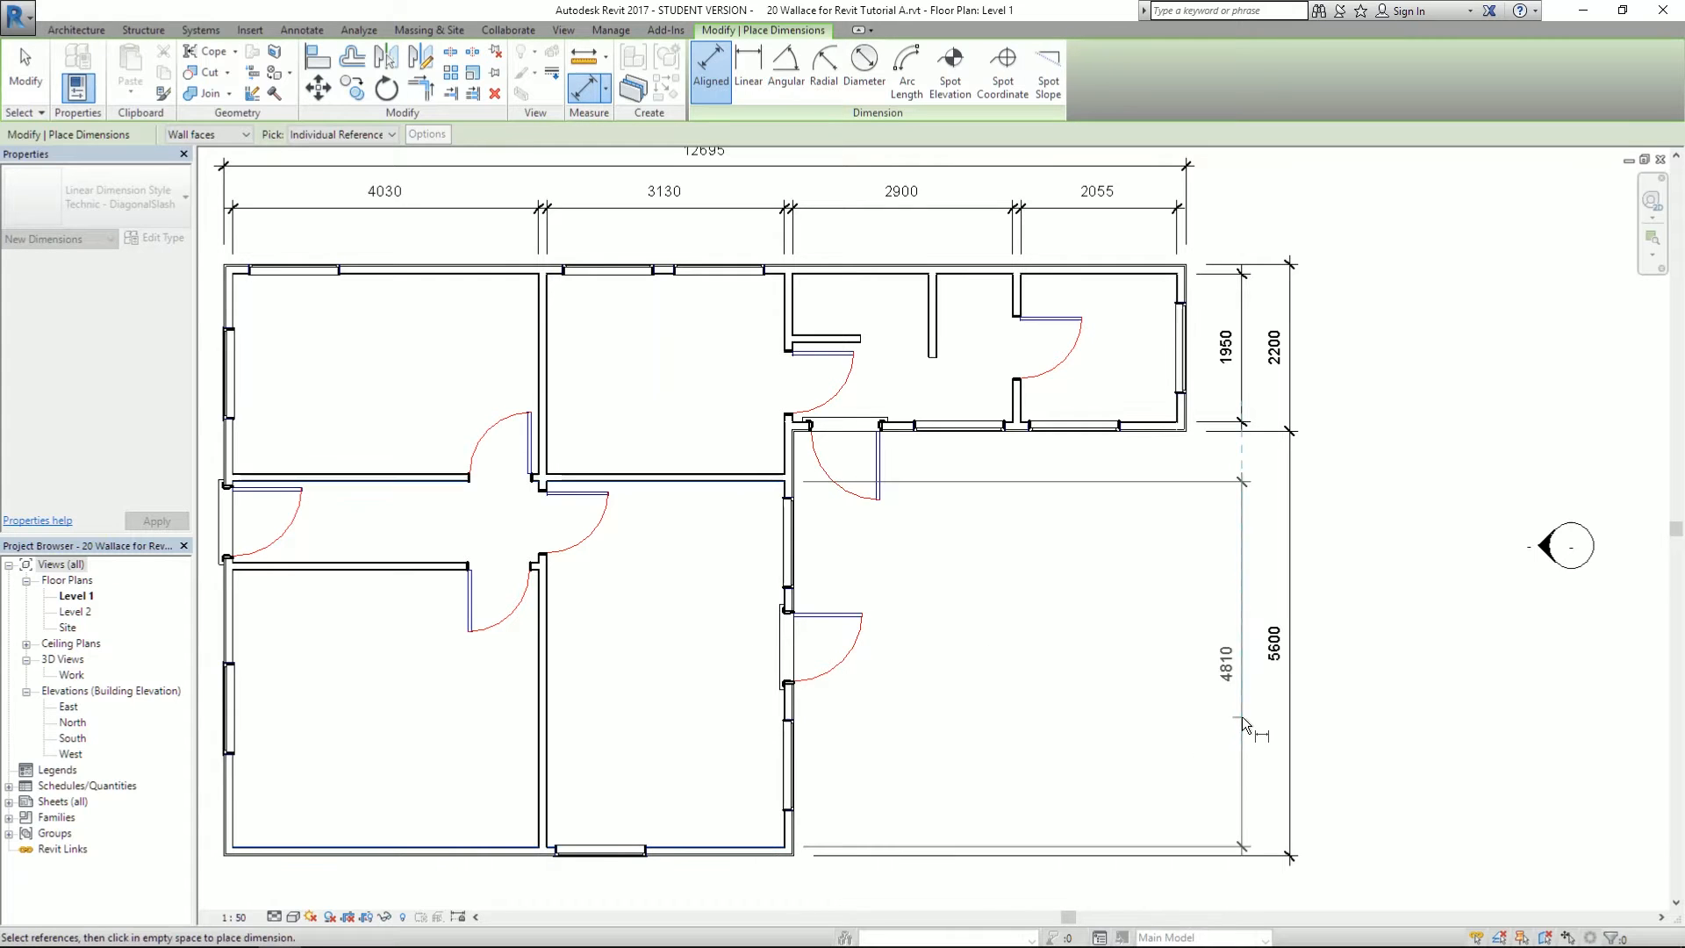
pyautogui.click(1241, 716)
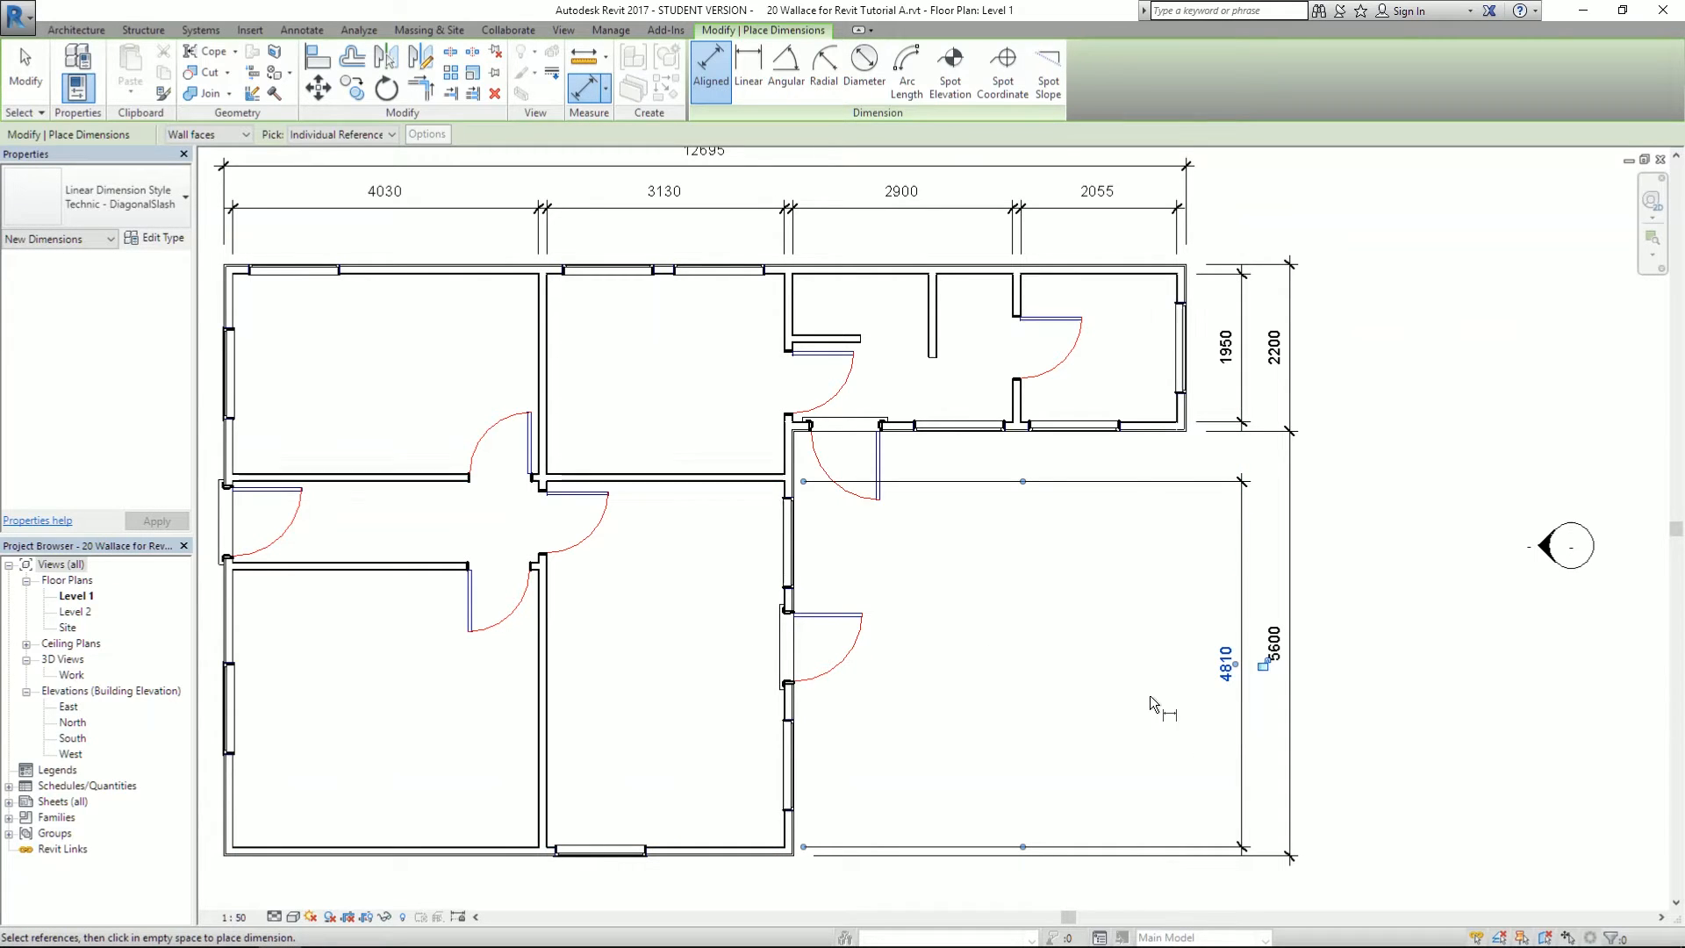
pyautogui.scroll(-2, 1212, 484)
pyautogui.scroll(2, 1166, 528)
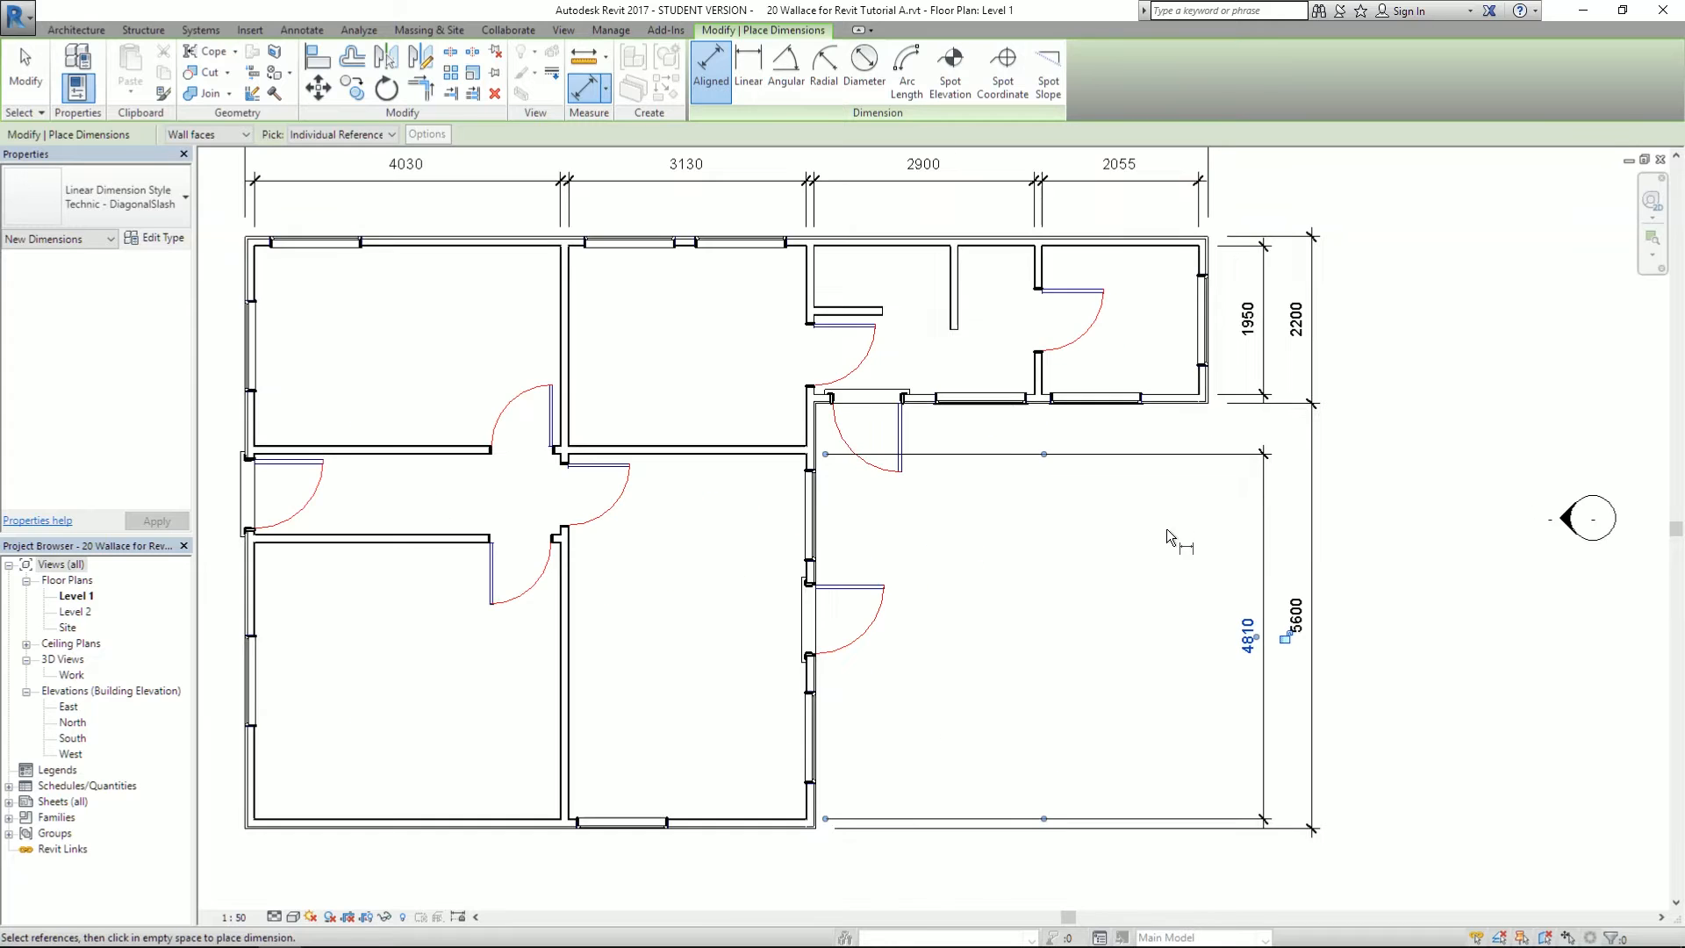
pyautogui.scroll(-2, 1167, 528)
pyautogui.hotkey('alt', 'Tab')
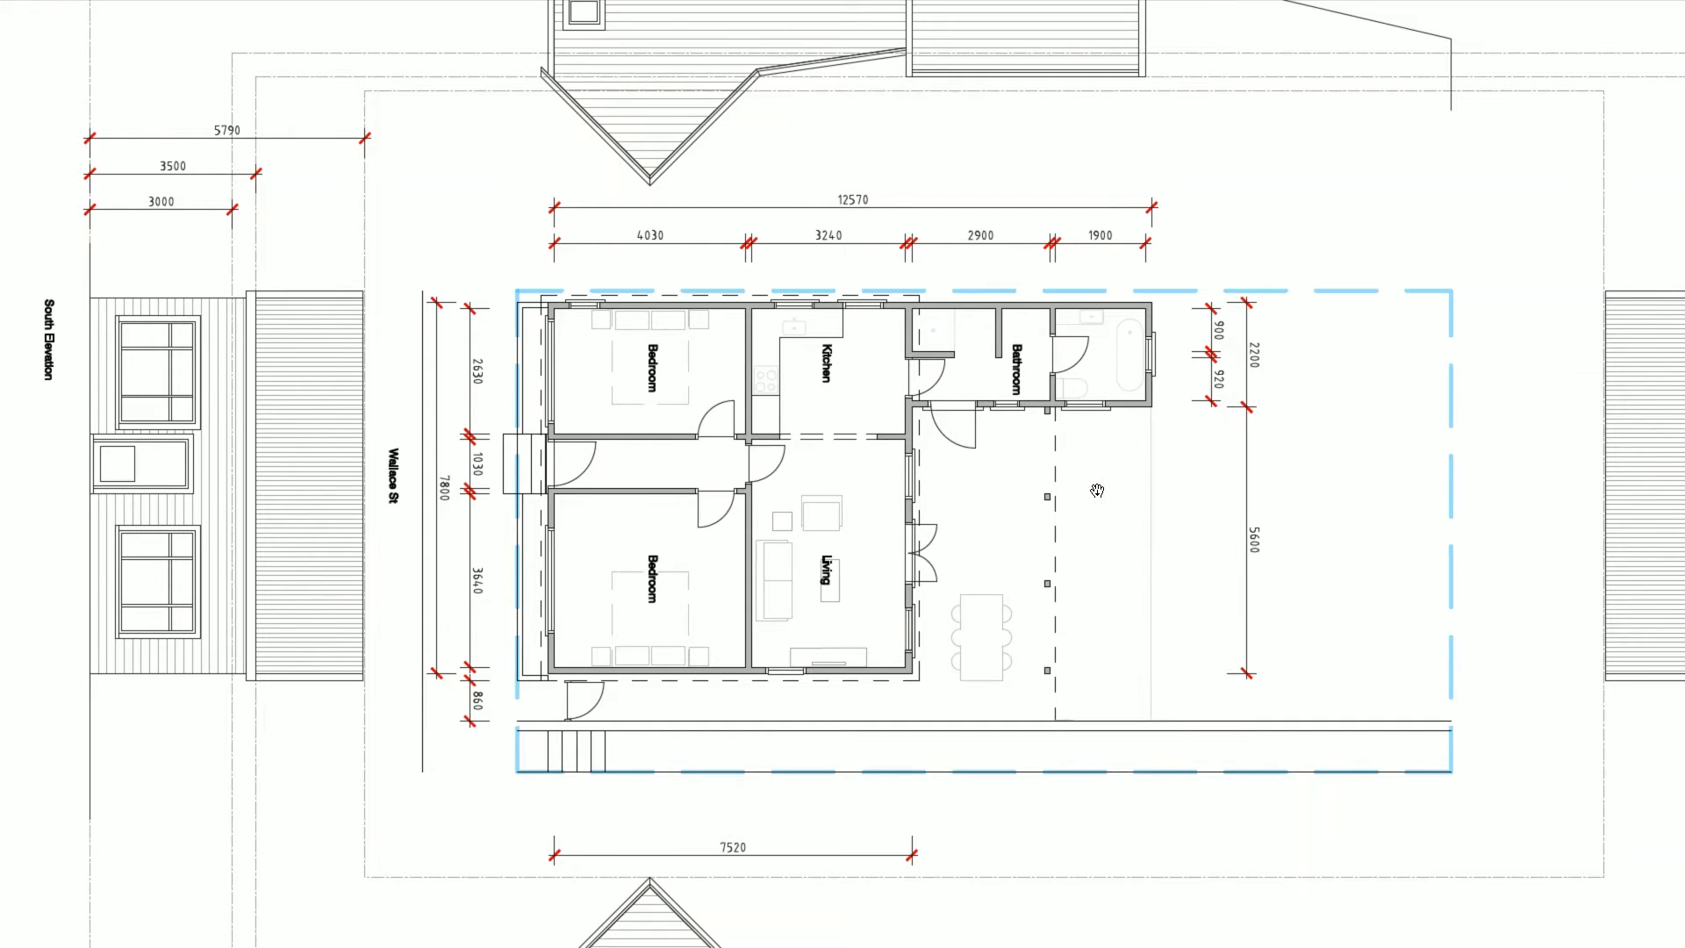
# - Drag the 4810 dimension's upper witness-line grip so it stops short of the wall
pyautogui.hotkey('alt', 'Tab')
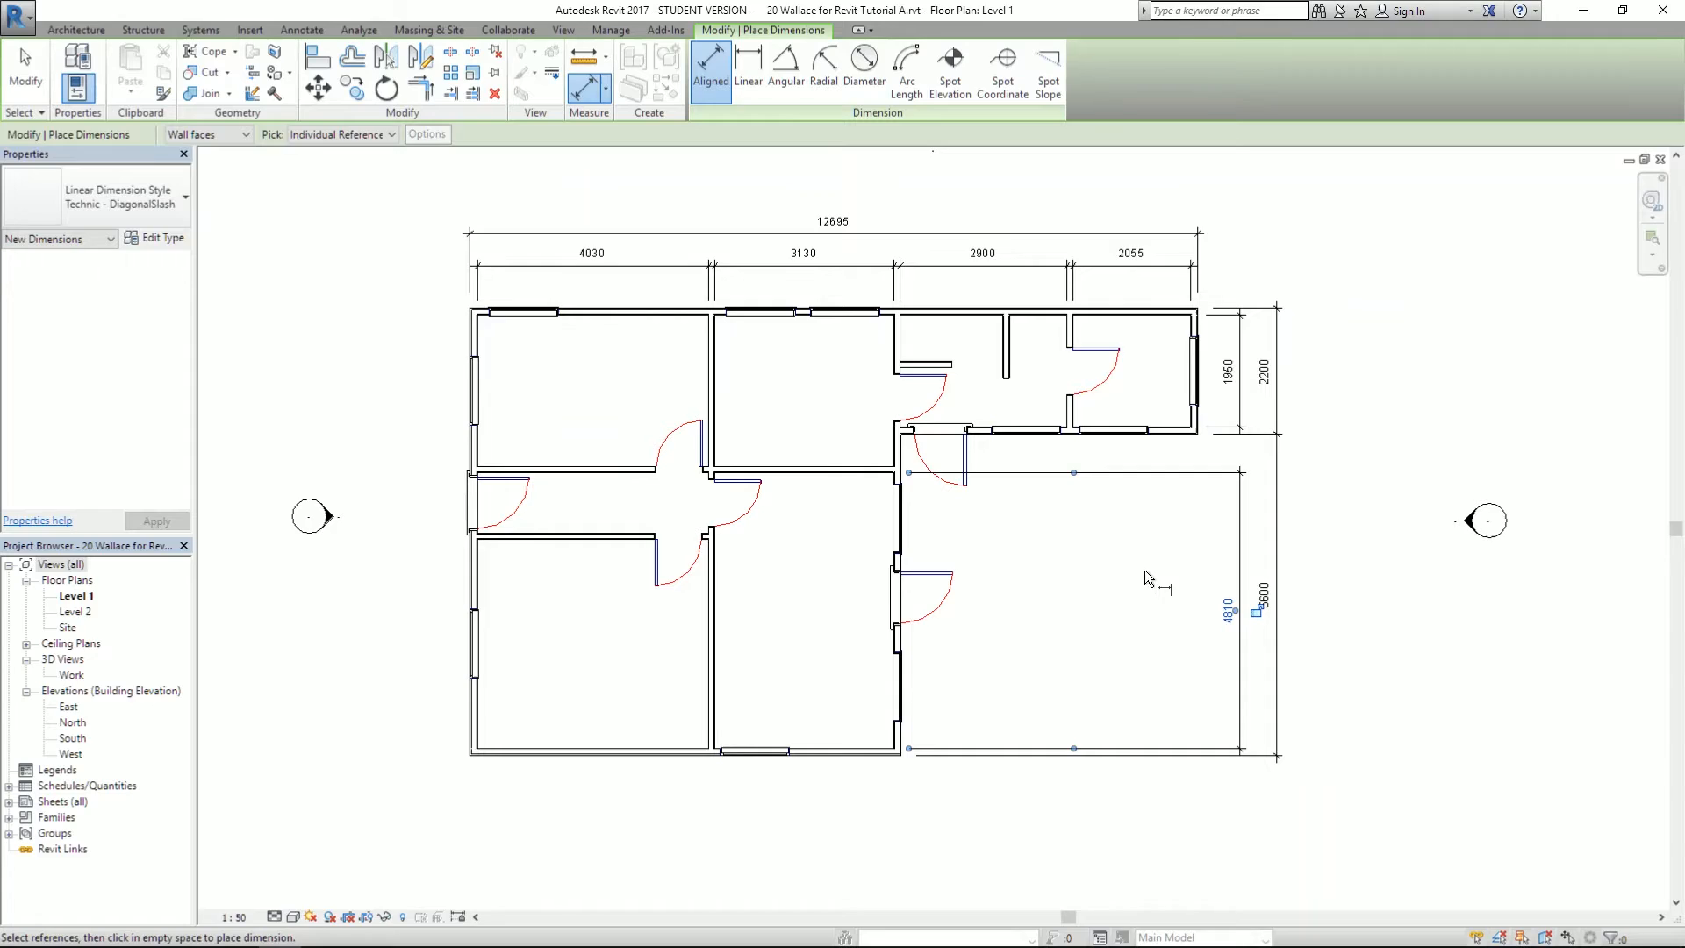
pyautogui.scroll(5, 1194, 551)
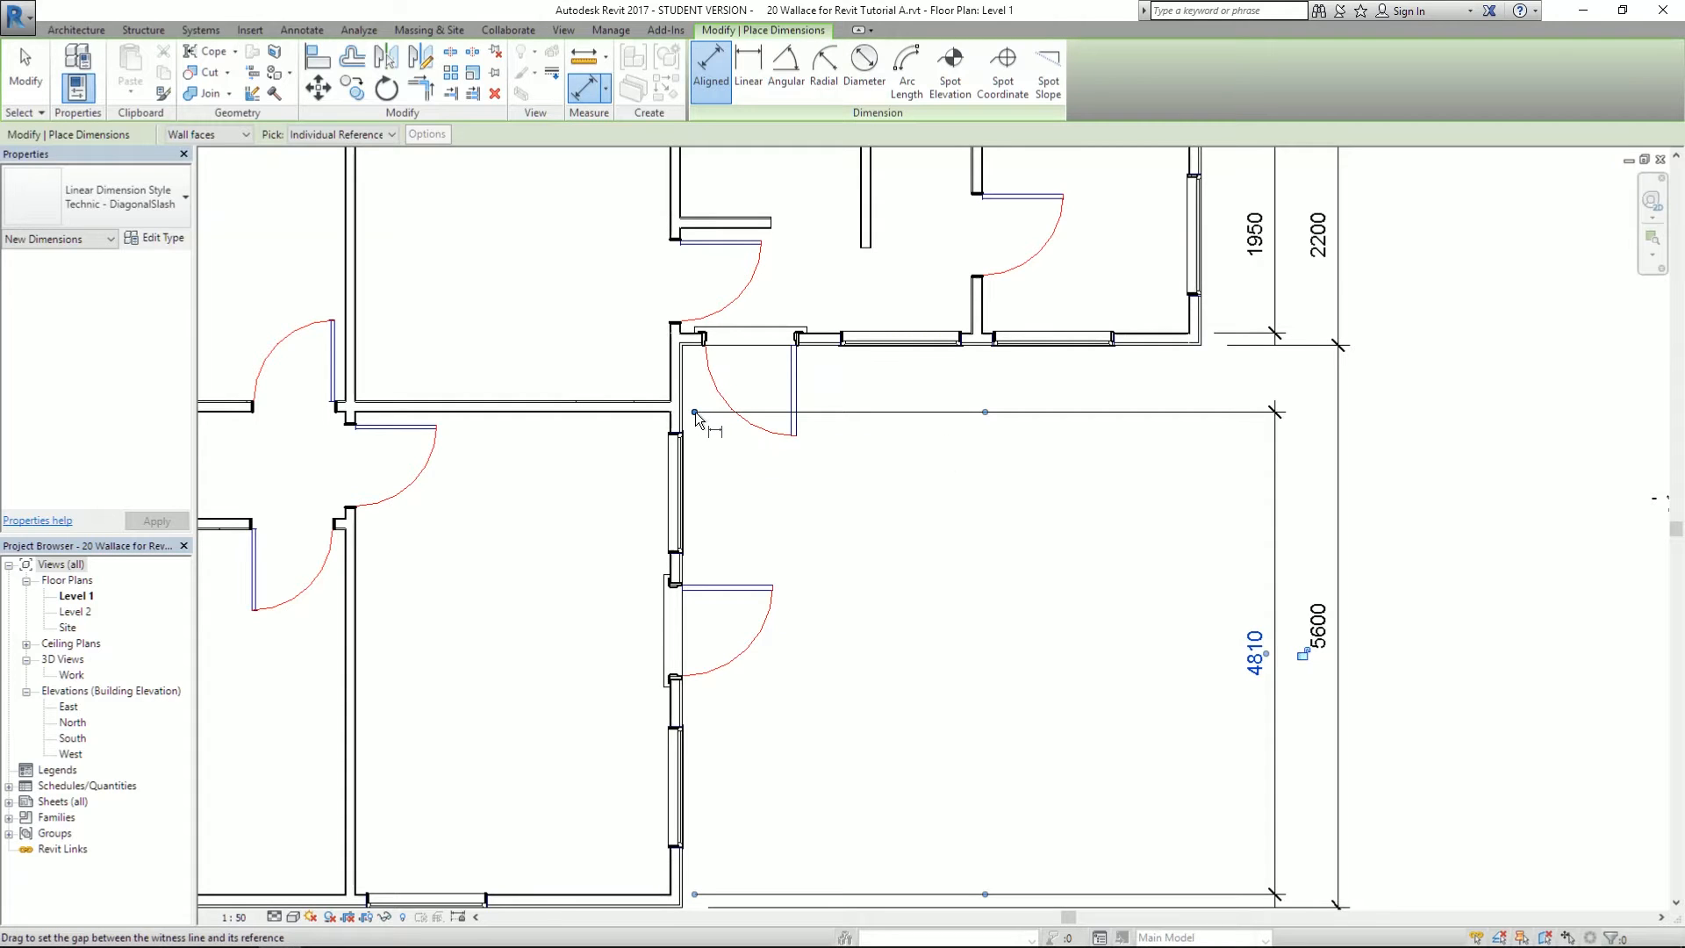
pyautogui.moveTo(700, 419); pyautogui.dragTo(1215, 332)
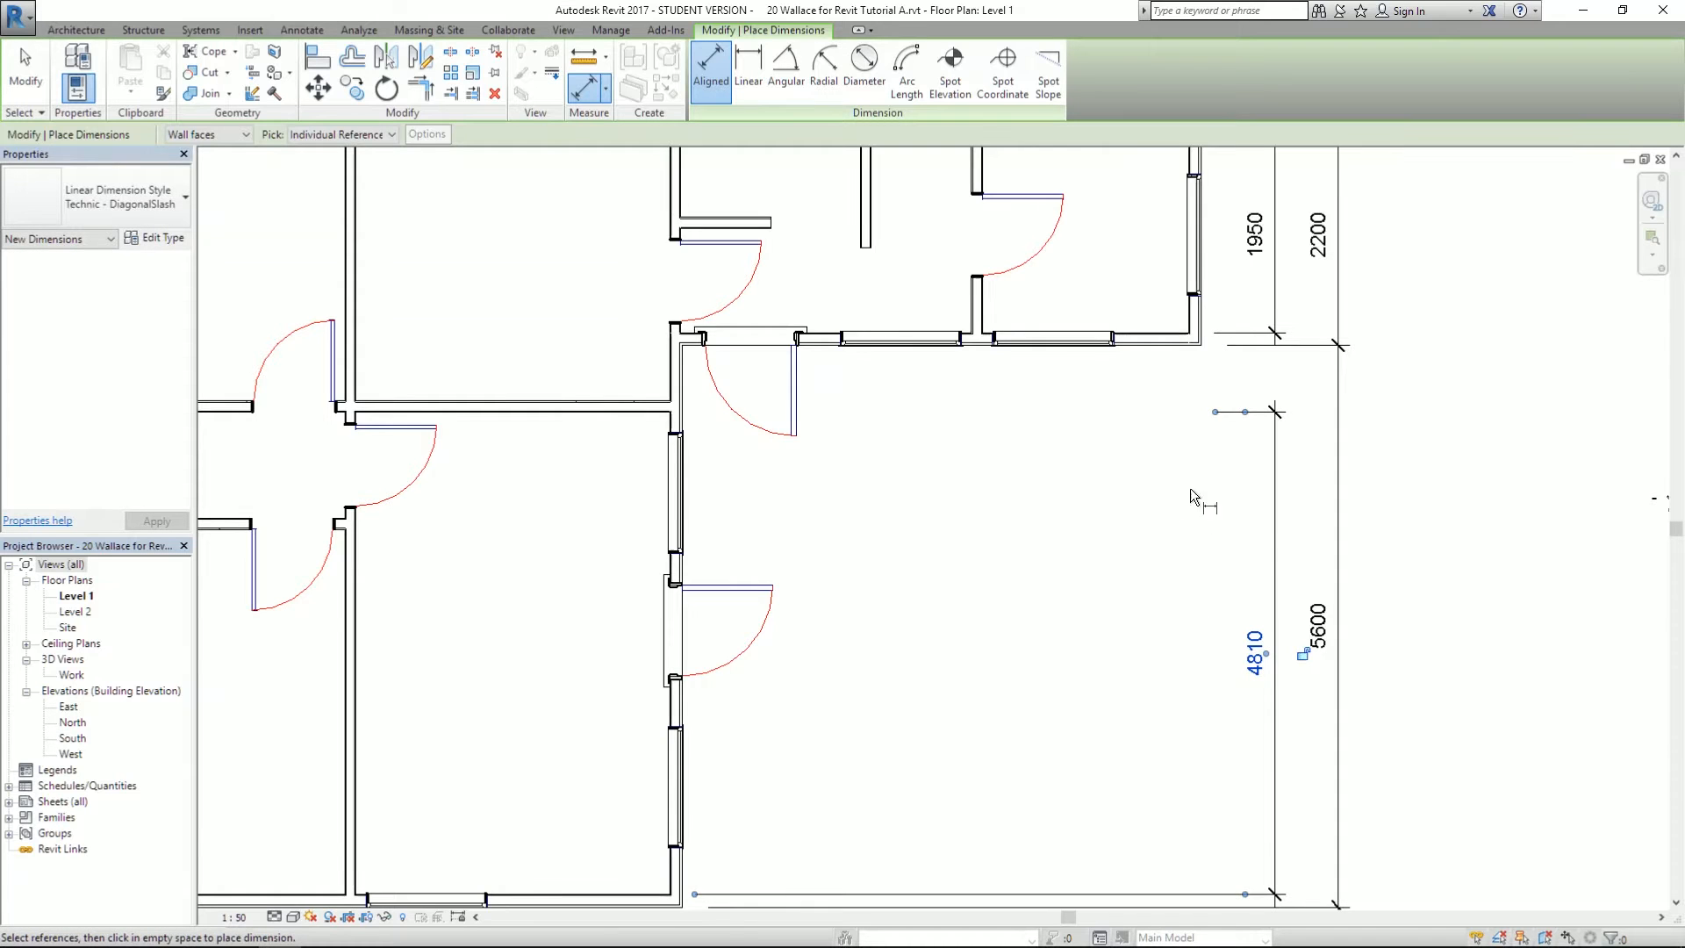
pyautogui.scroll(-2, 1185, 465)
pyautogui.scroll(2, 1018, 719)
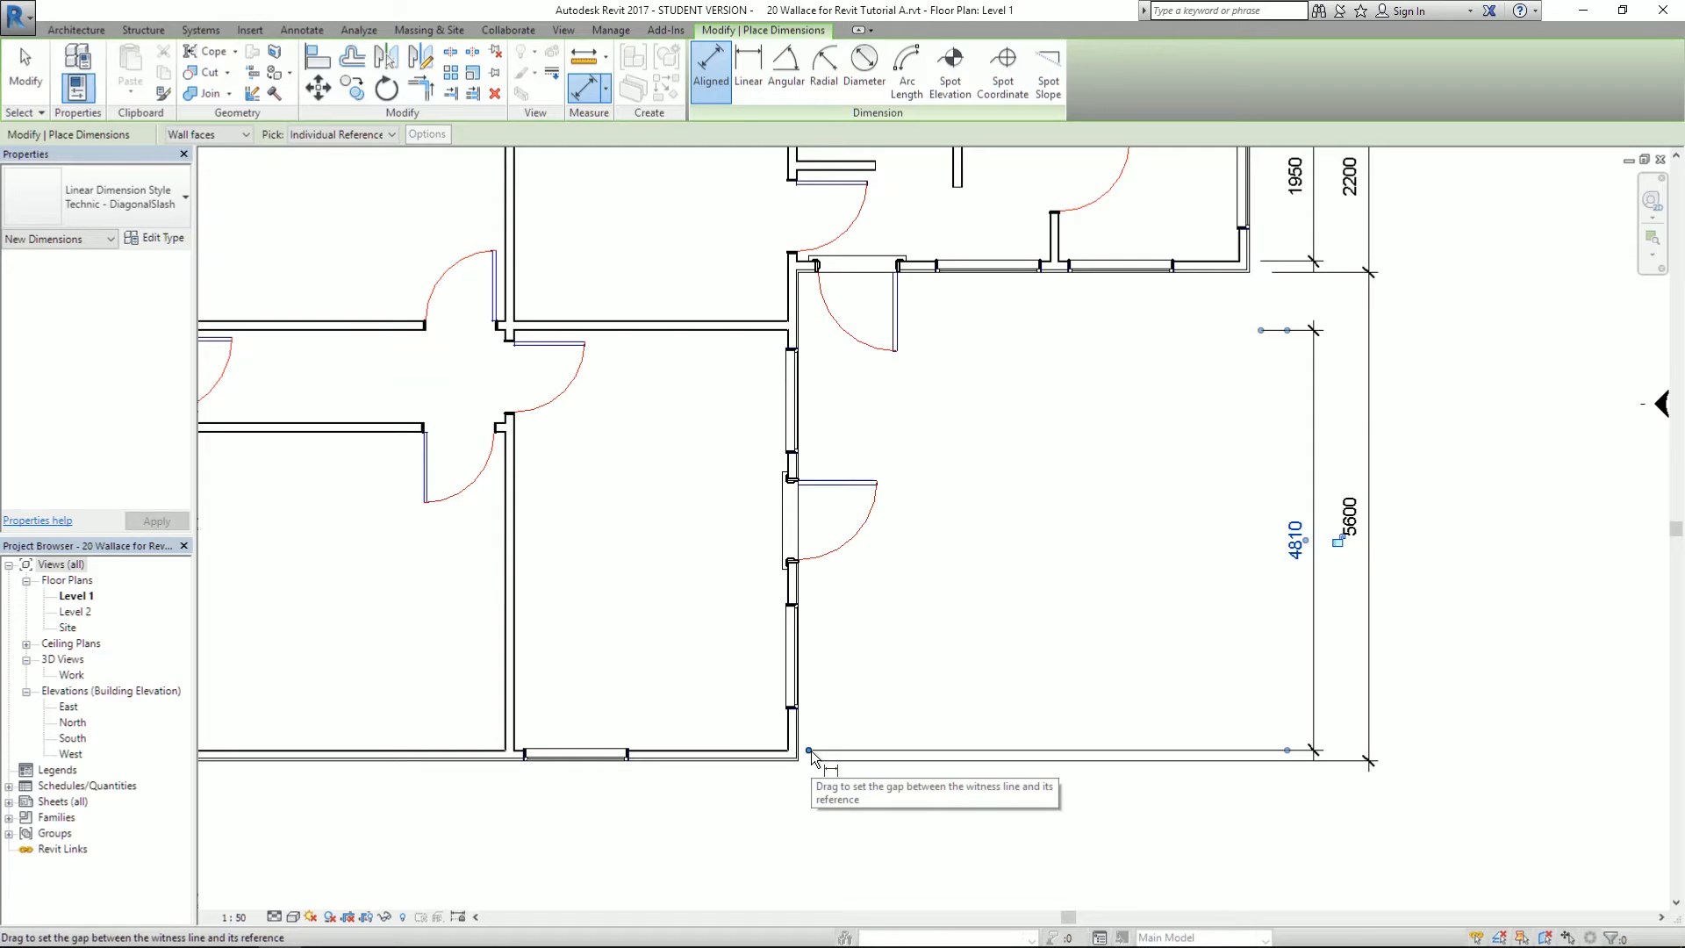
pyautogui.scroll(-3, 1113, 532)
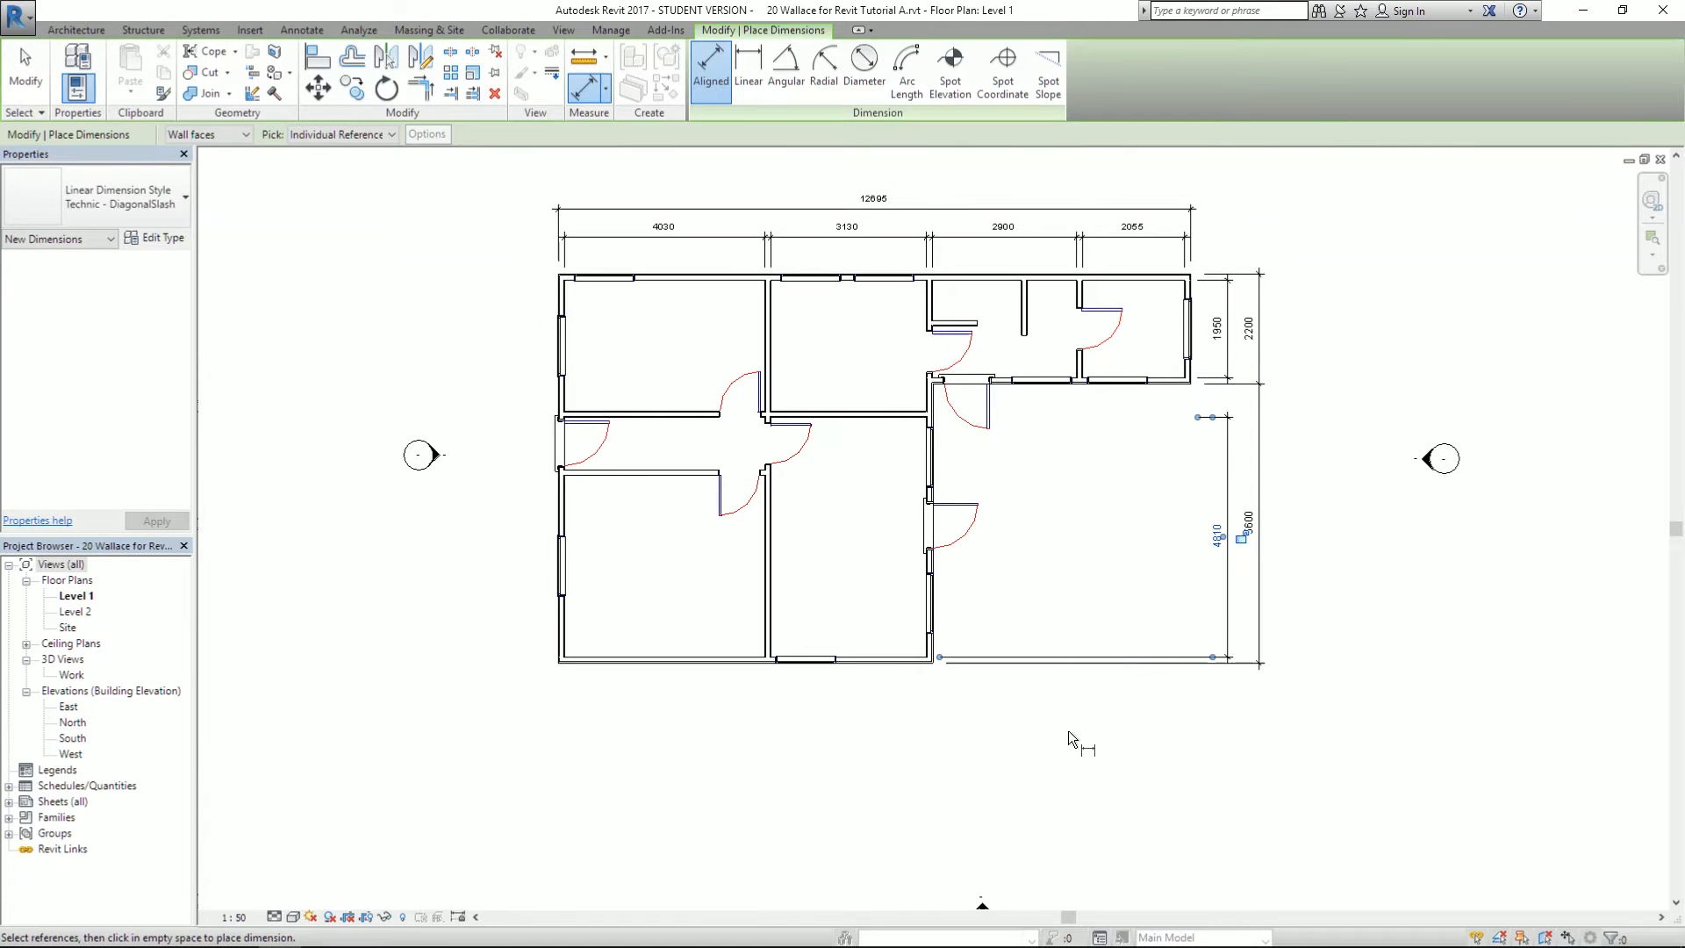
pyautogui.click(26, 75)
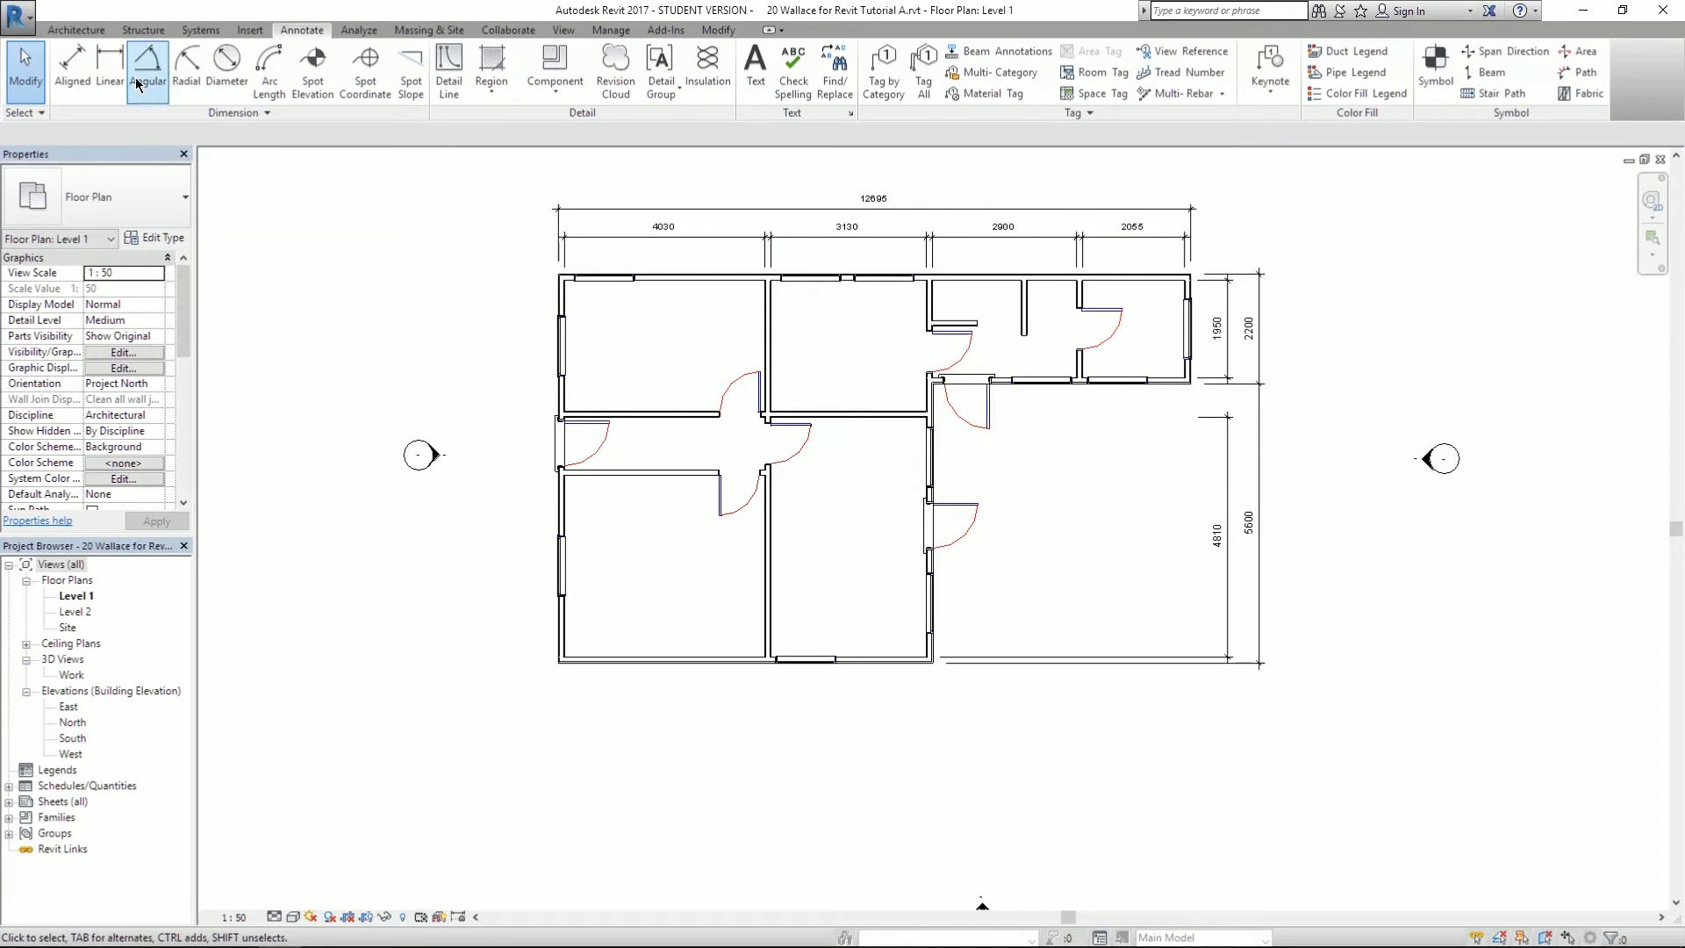
pyautogui.click(75, 77)
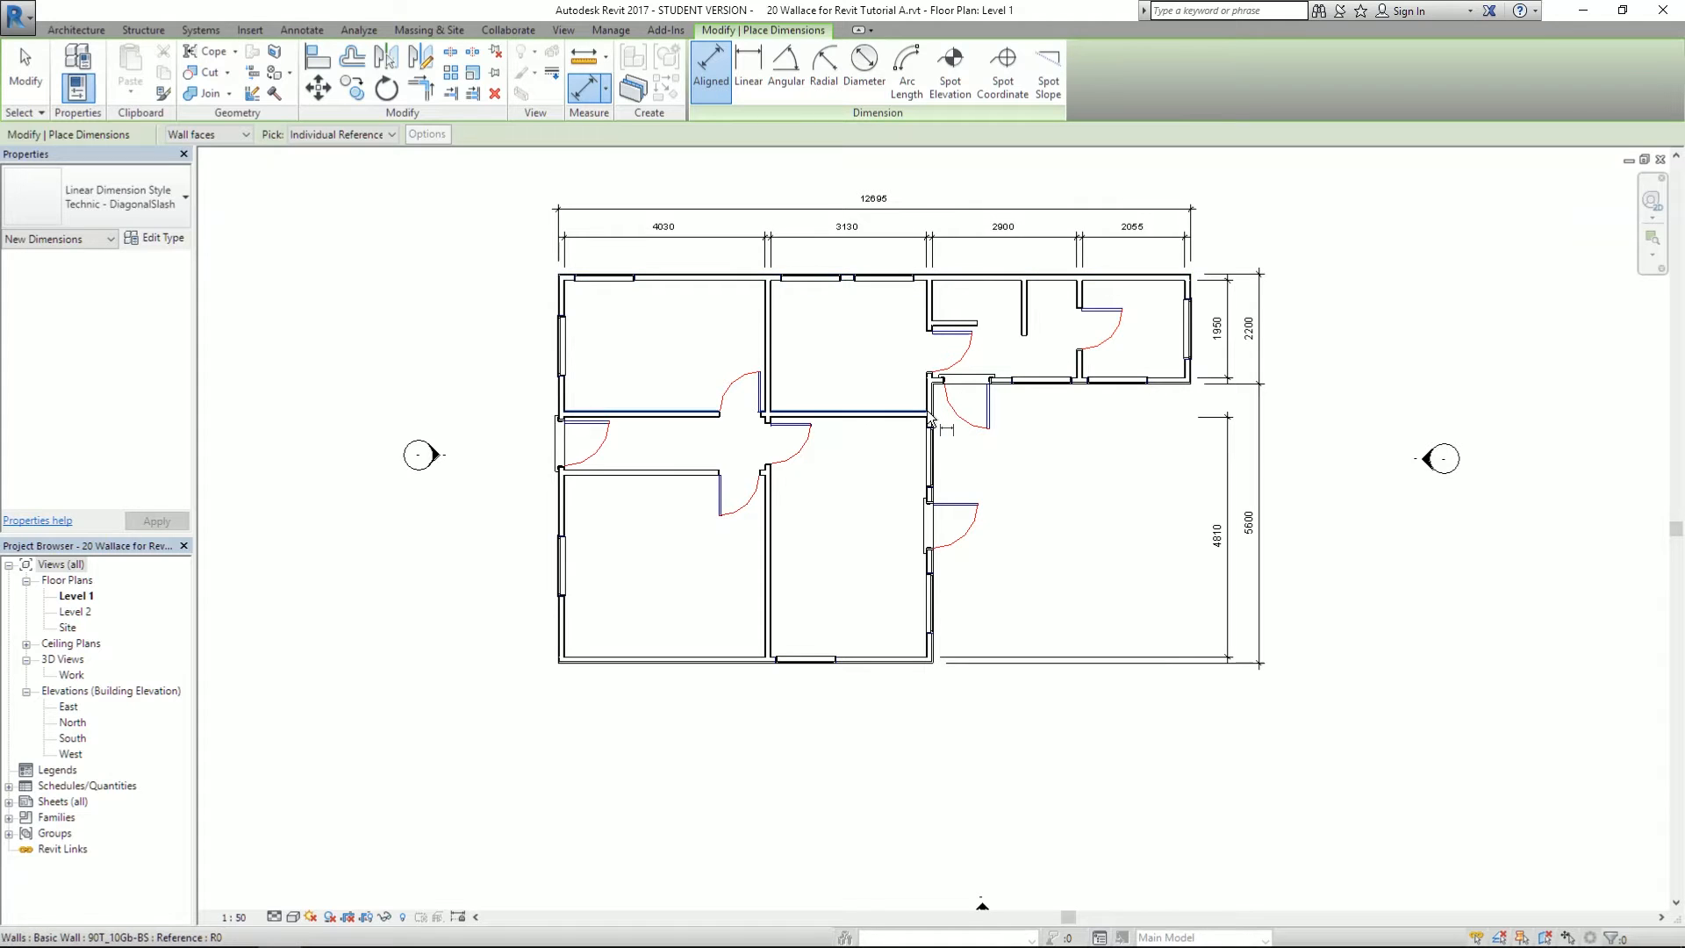
# - Place a 5175 dimension below the plan and shorten one of its witness lines
pyautogui.scroll(2, 1130, 524)
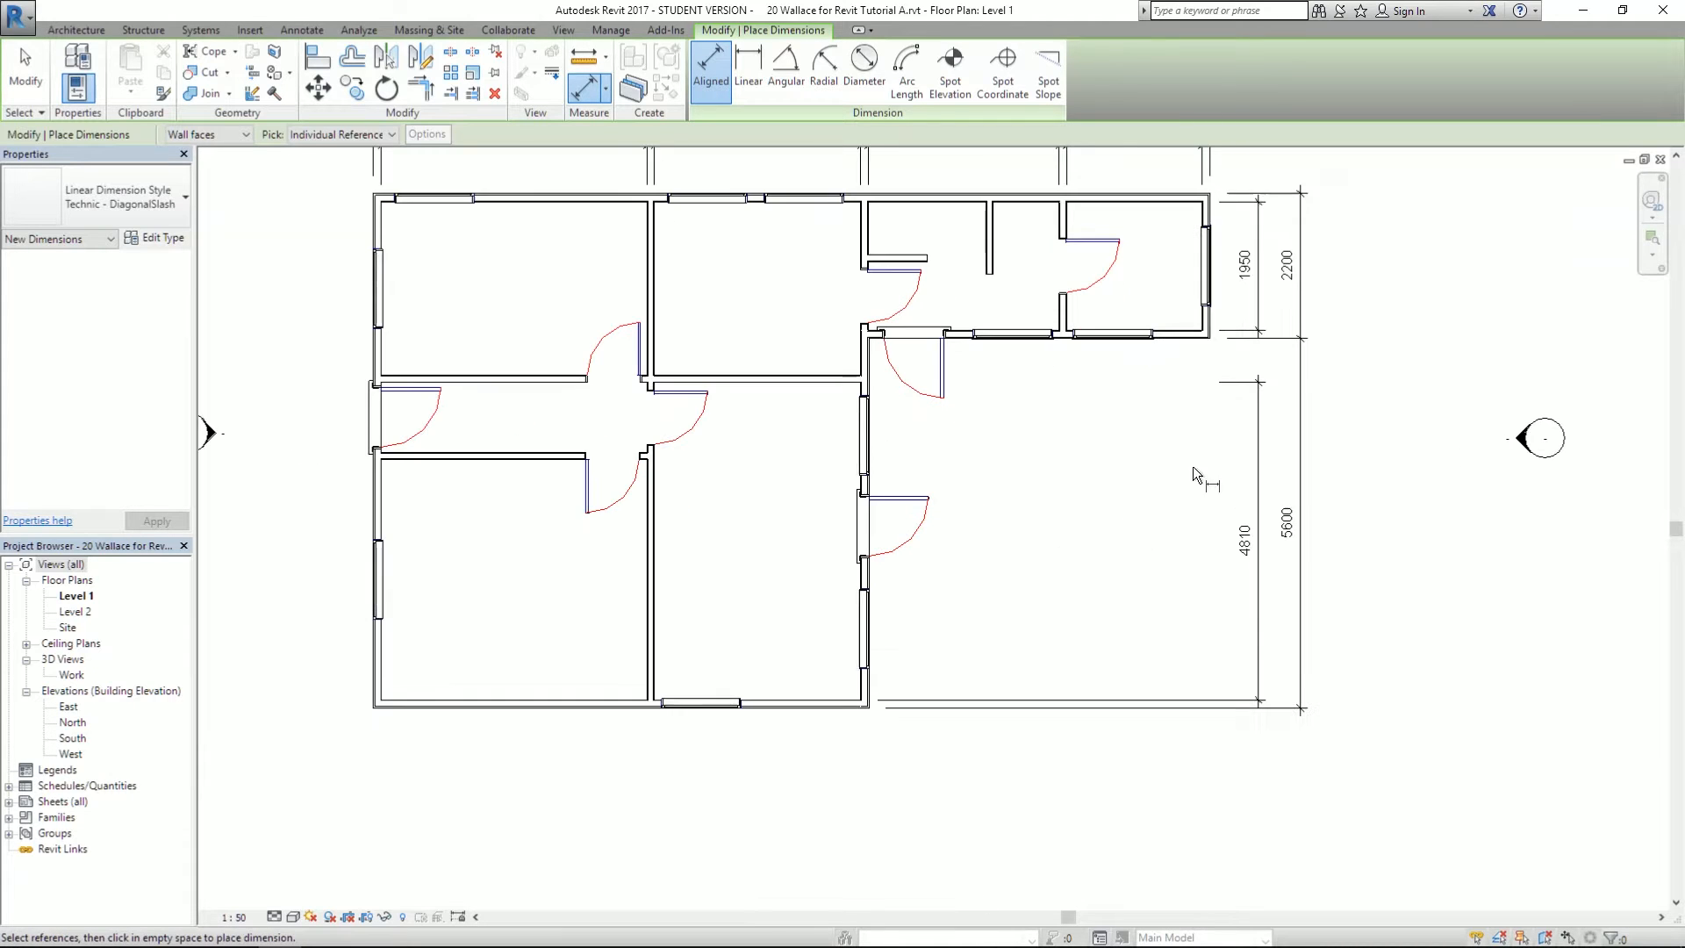
pyautogui.click(1212, 325)
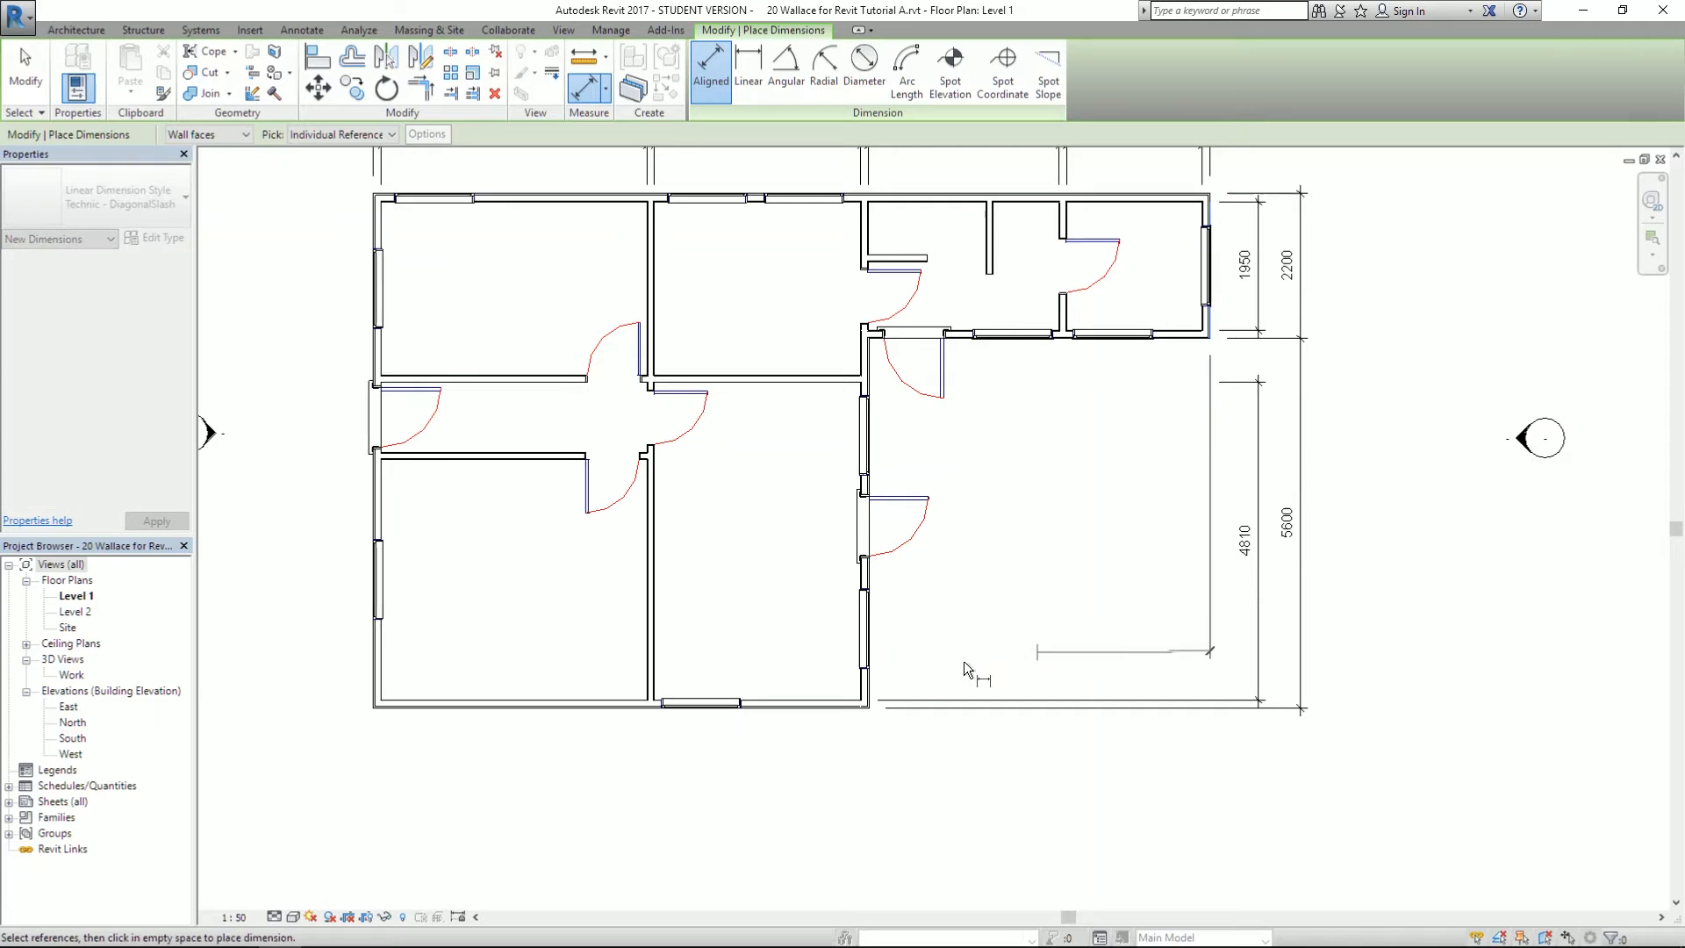
pyautogui.click(875, 688)
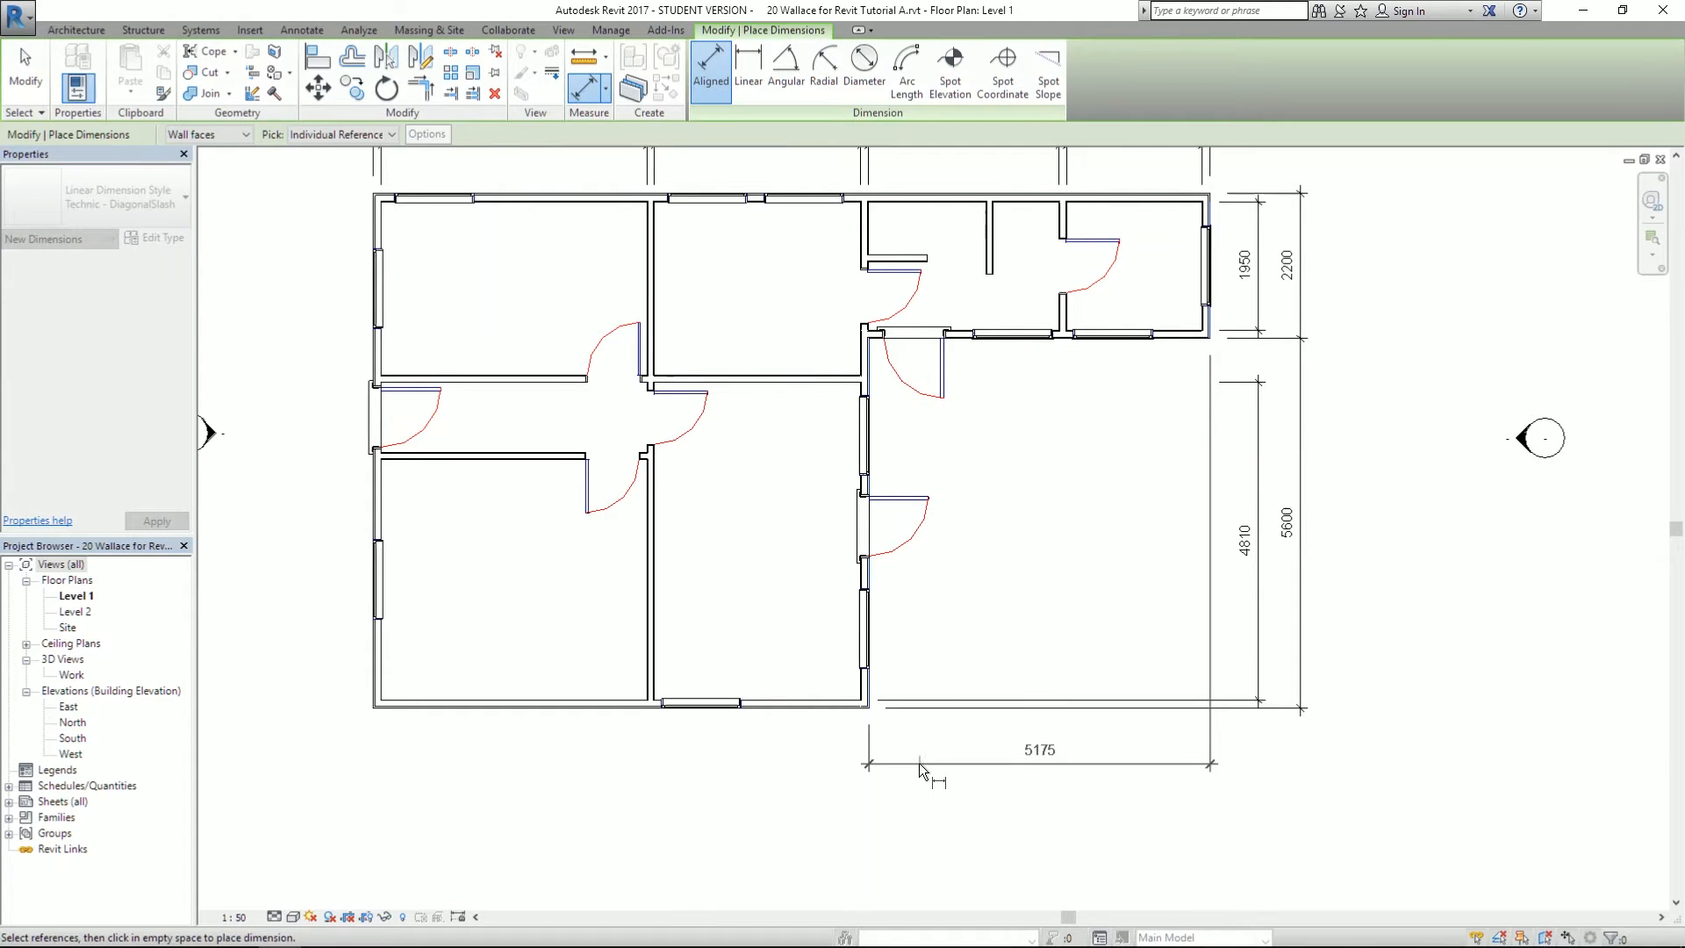
pyautogui.click(918, 780)
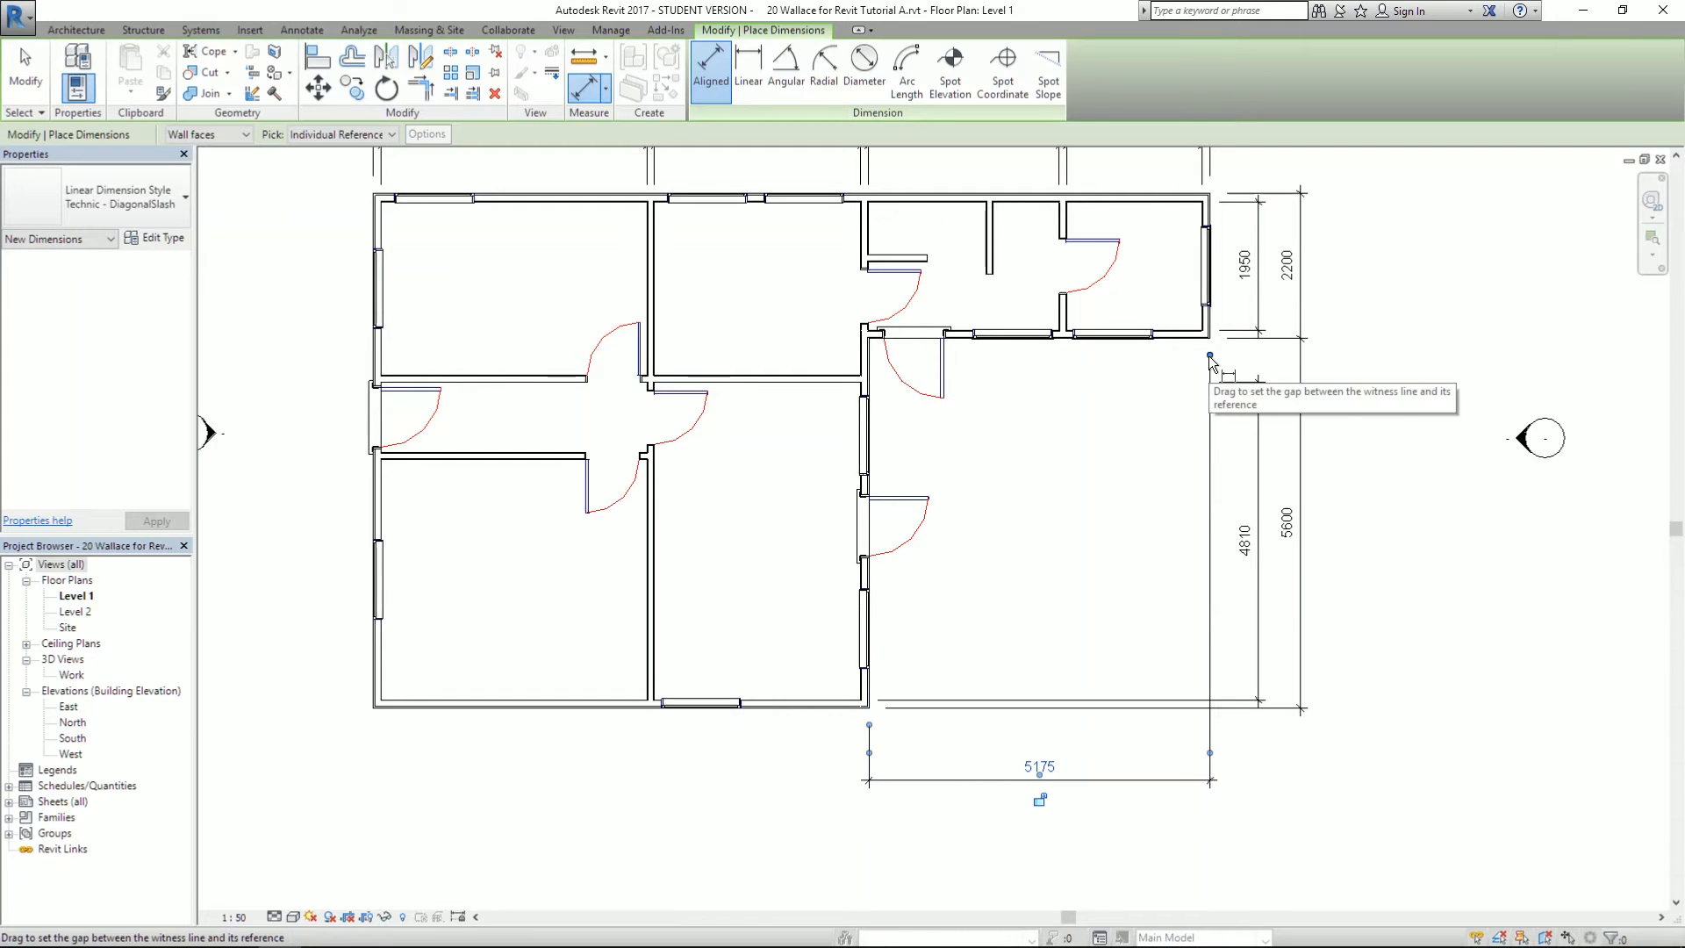
pyautogui.moveTo(1210, 358); pyautogui.dragTo(1212, 725)
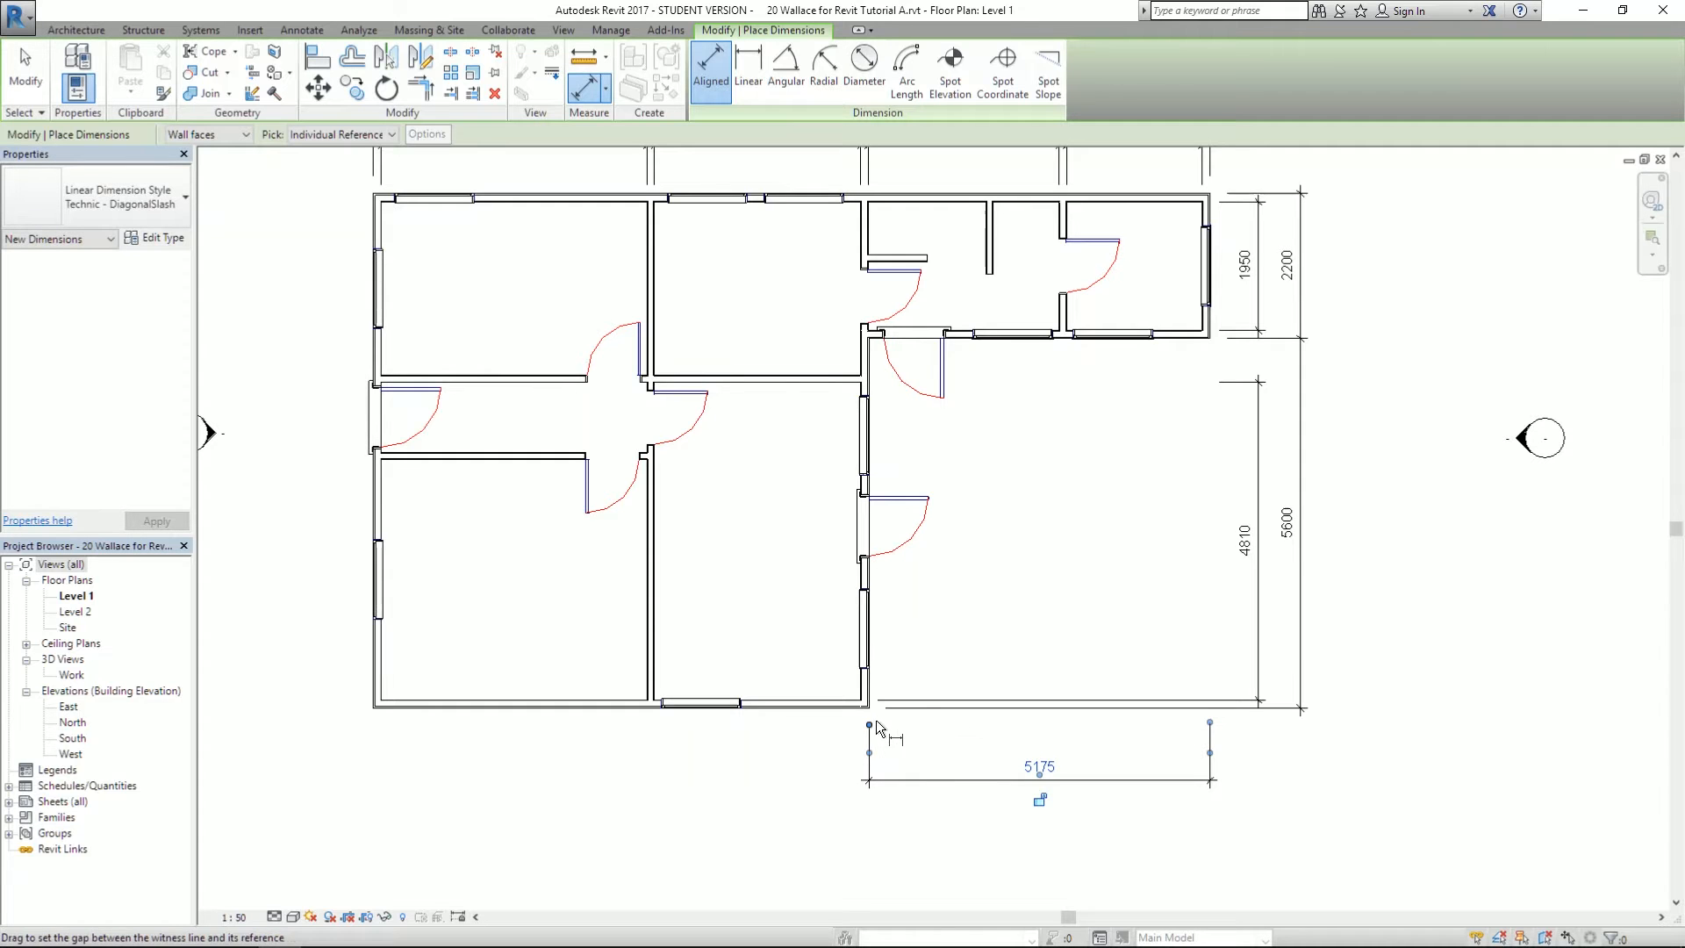
pyautogui.scroll(-2, 781, 741)
pyautogui.scroll(4, 918, 678)
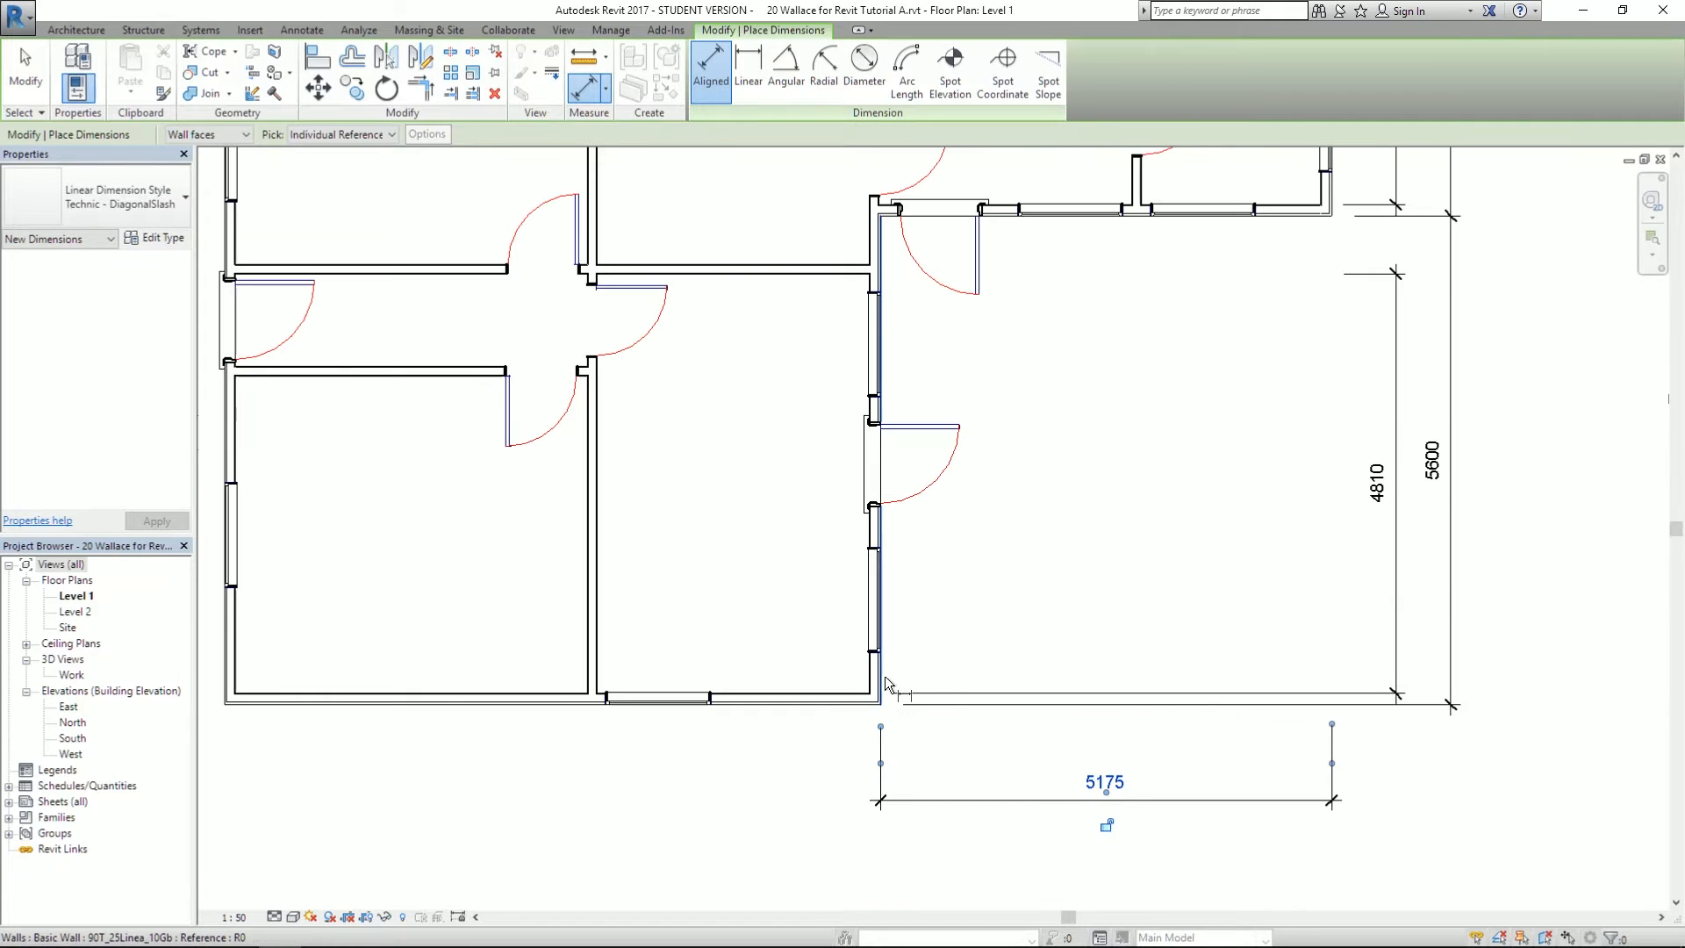
pyautogui.press('Escape')
pyautogui.scroll(-2, 1197, 612)
pyautogui.scroll(2, 709, 745)
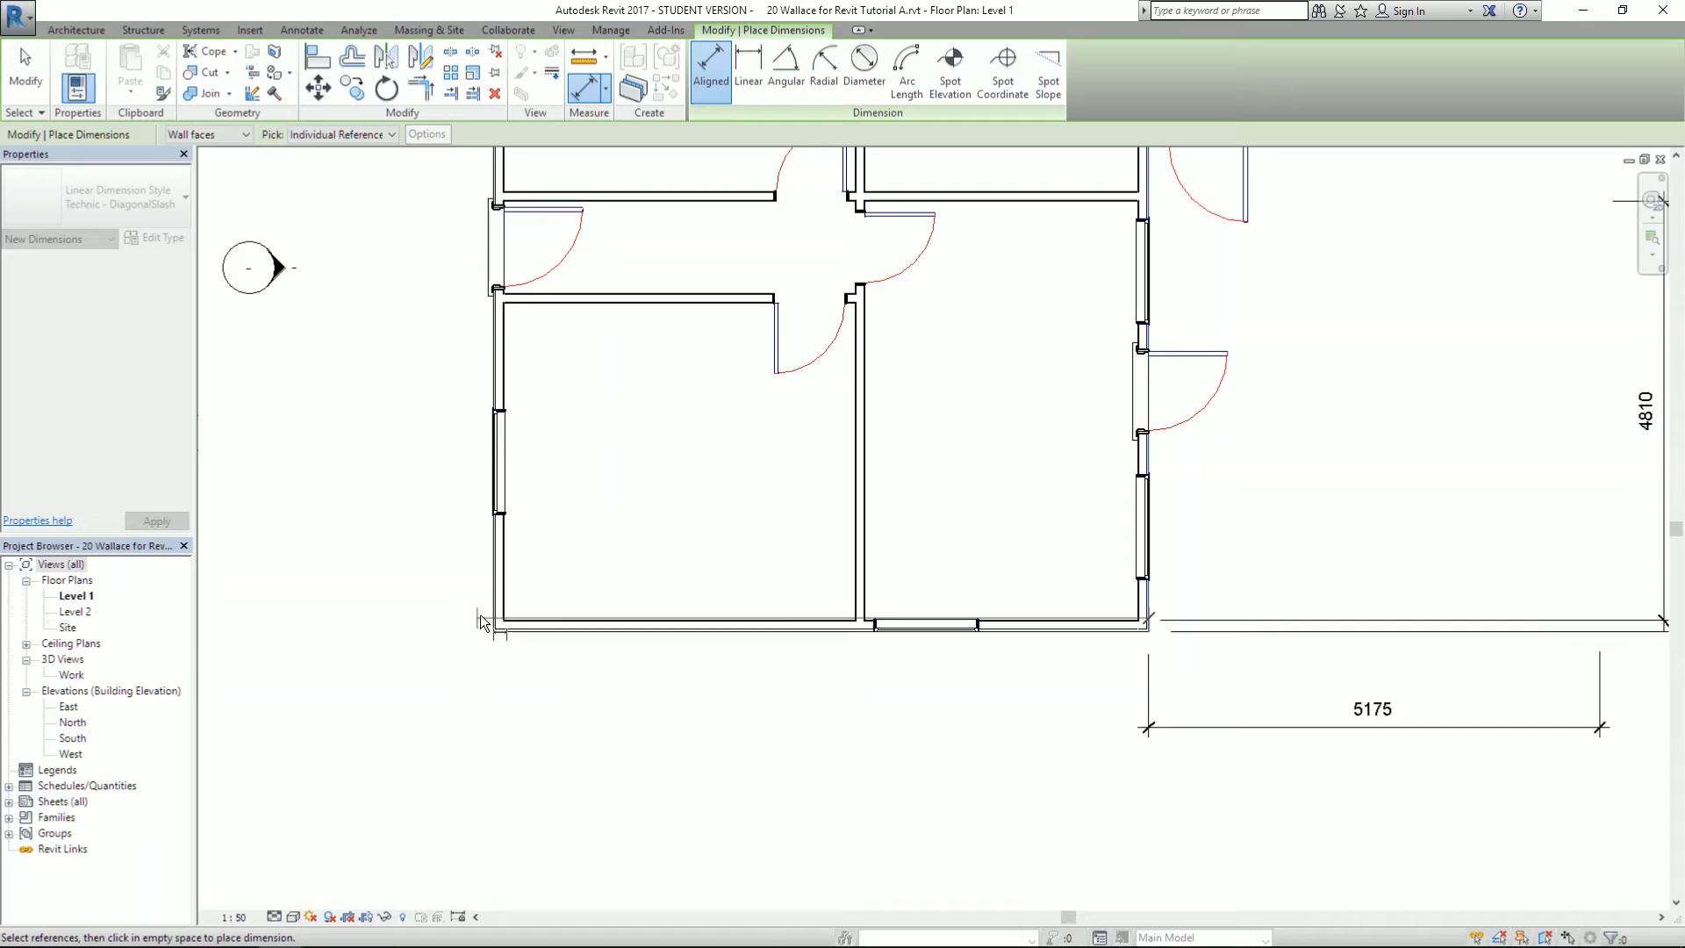
# - Add the 7520 dimension from the left wall along the bottom of the plan
pyautogui.click(483, 622)
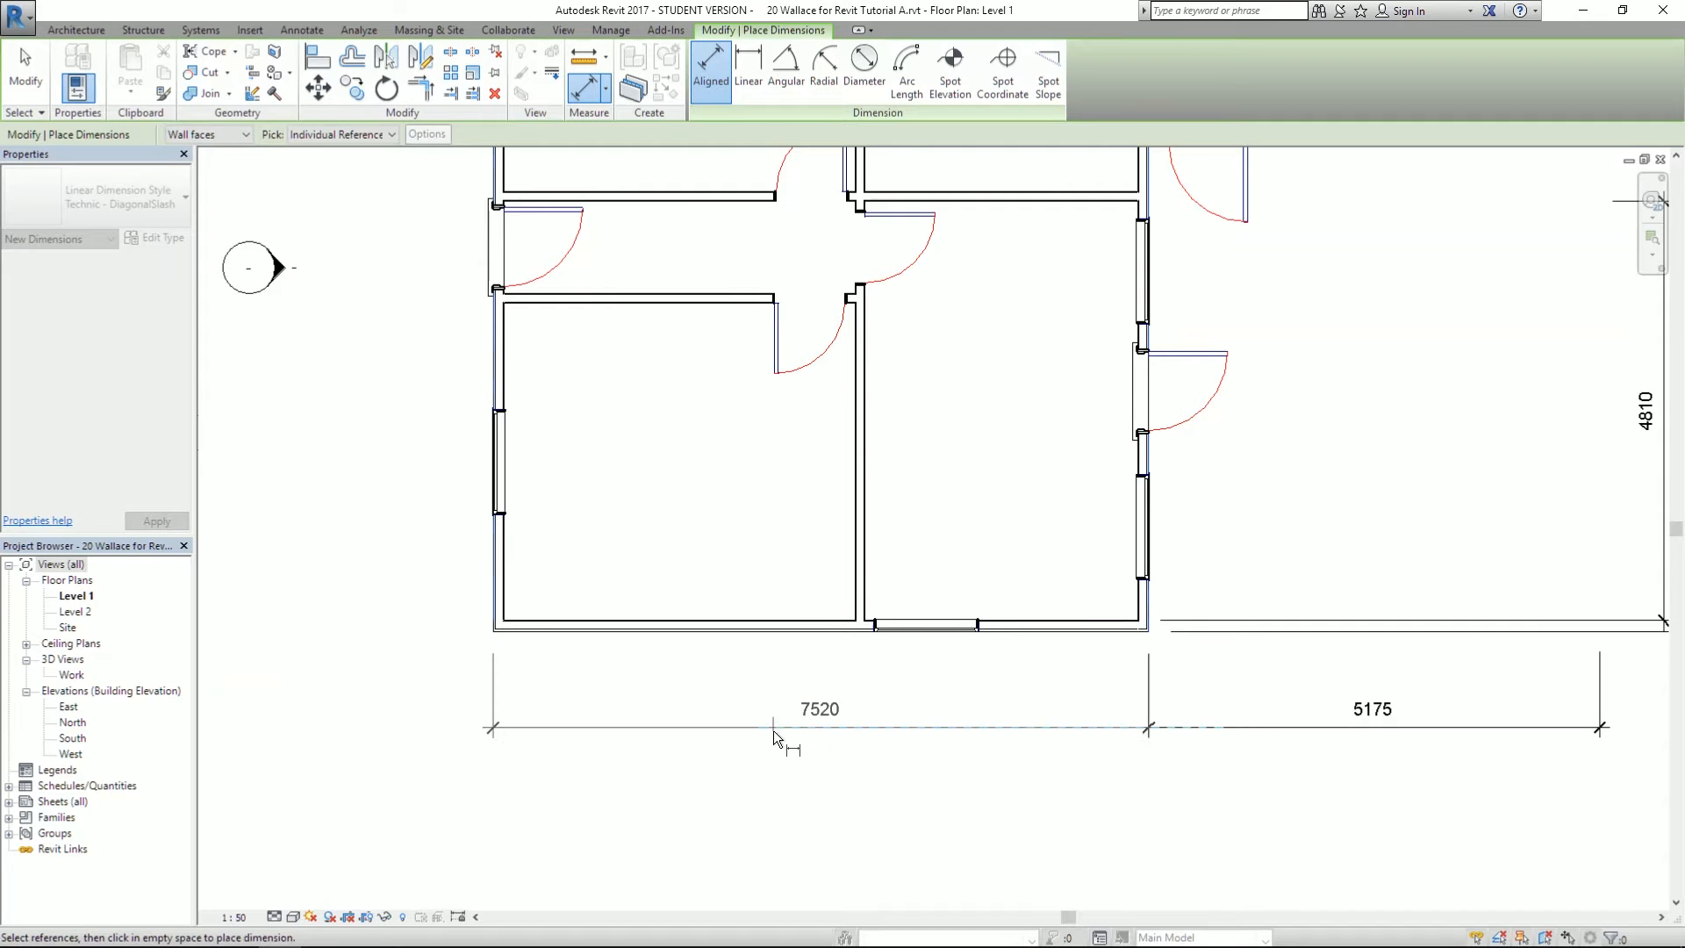
pyautogui.click(772, 730)
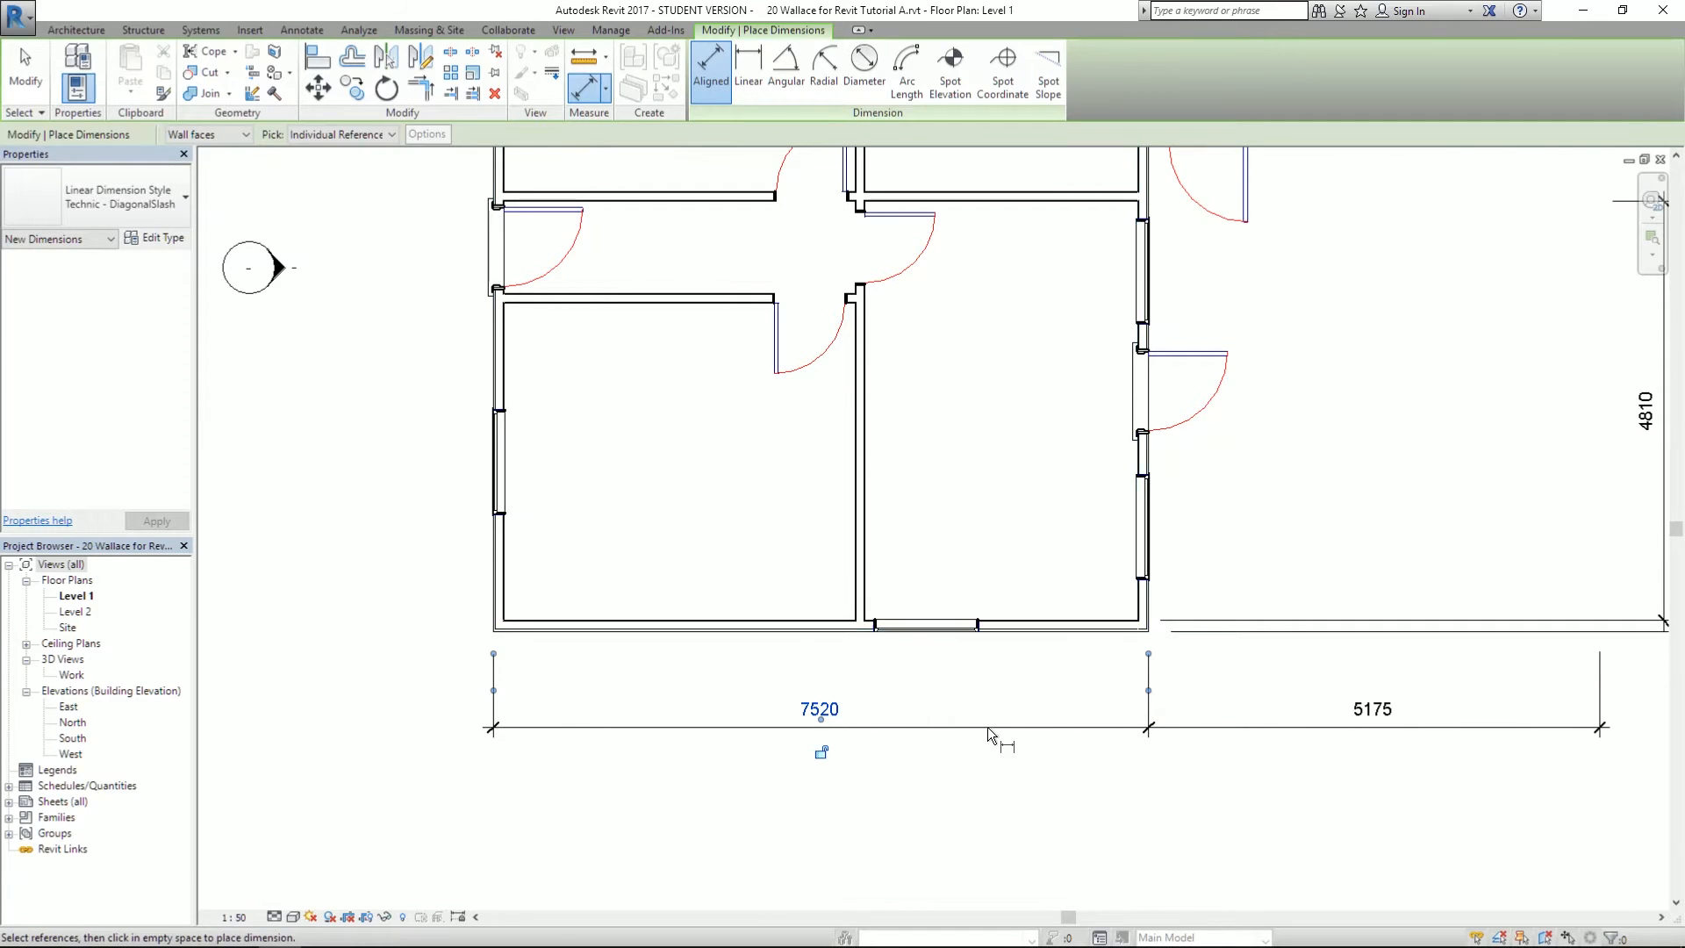
pyautogui.scroll(-2, 987, 727)
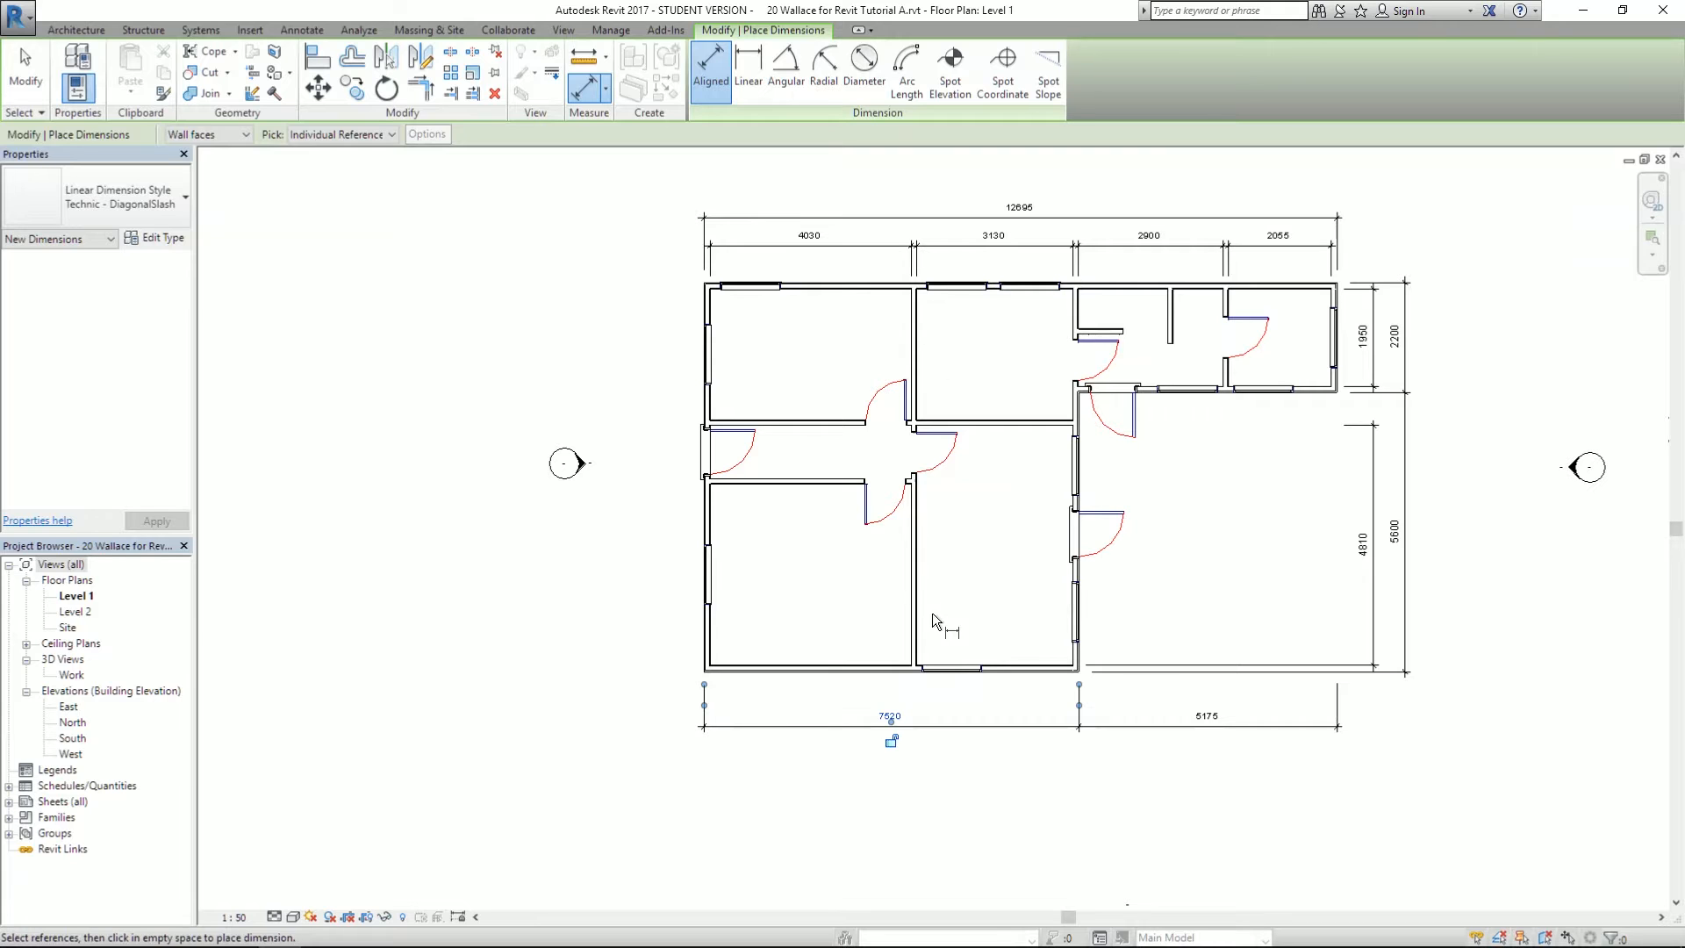
pyautogui.scroll(3, 579, 633)
pyautogui.scroll(-4, 720, 502)
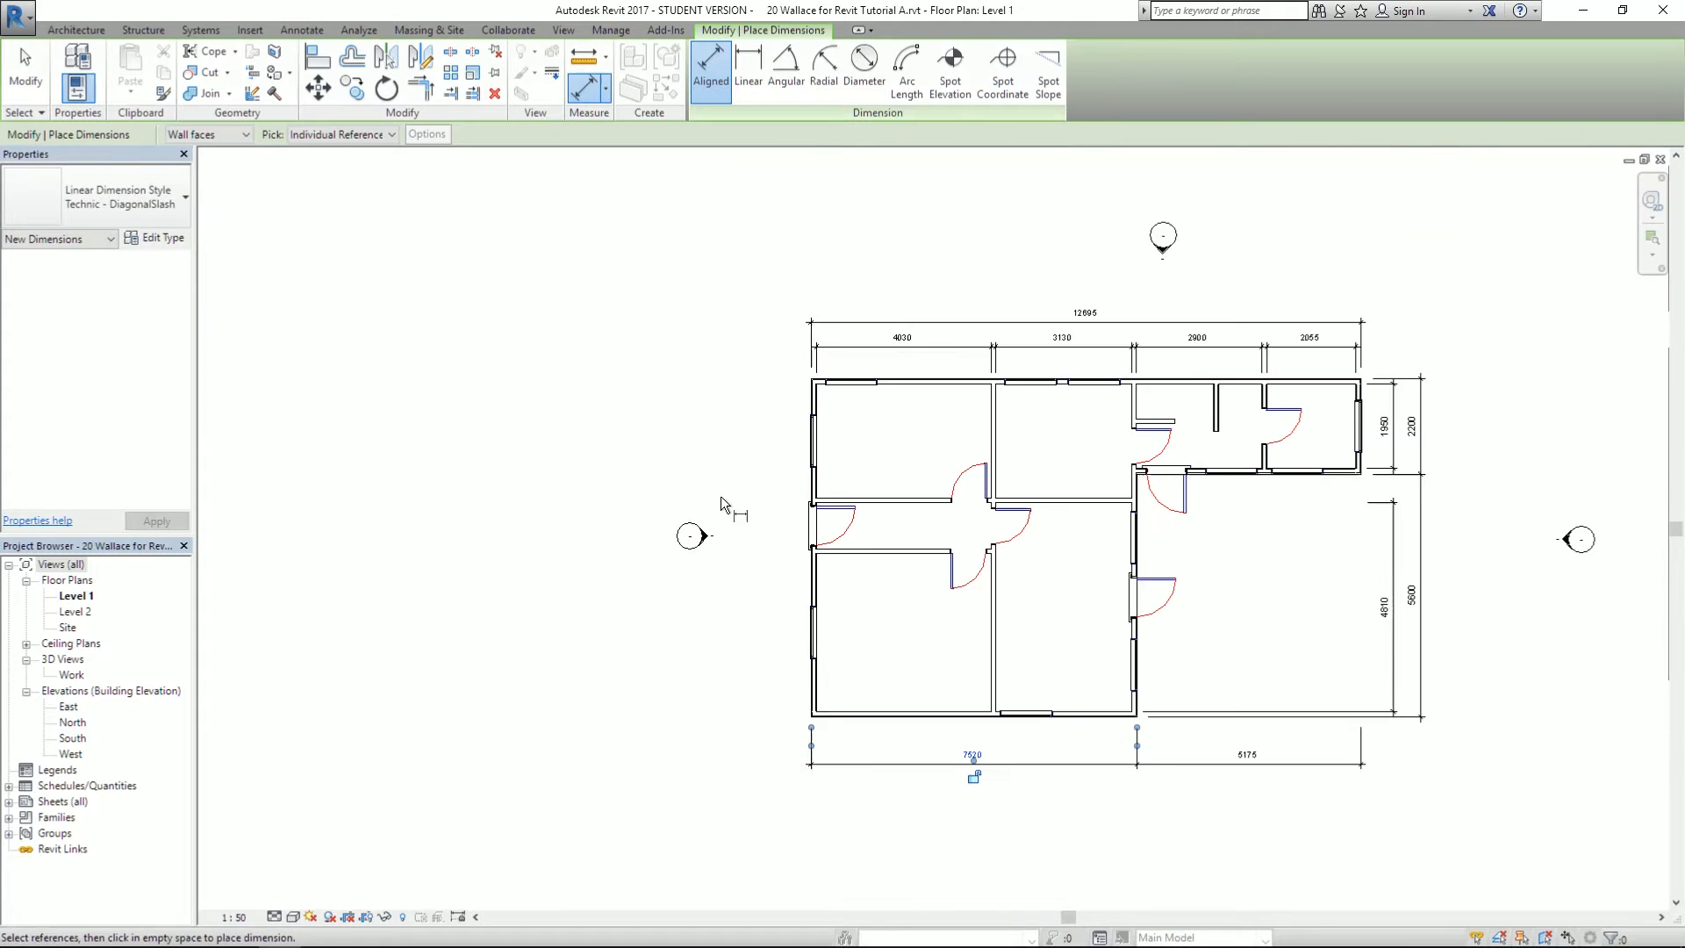
pyautogui.scroll(2, 720, 497)
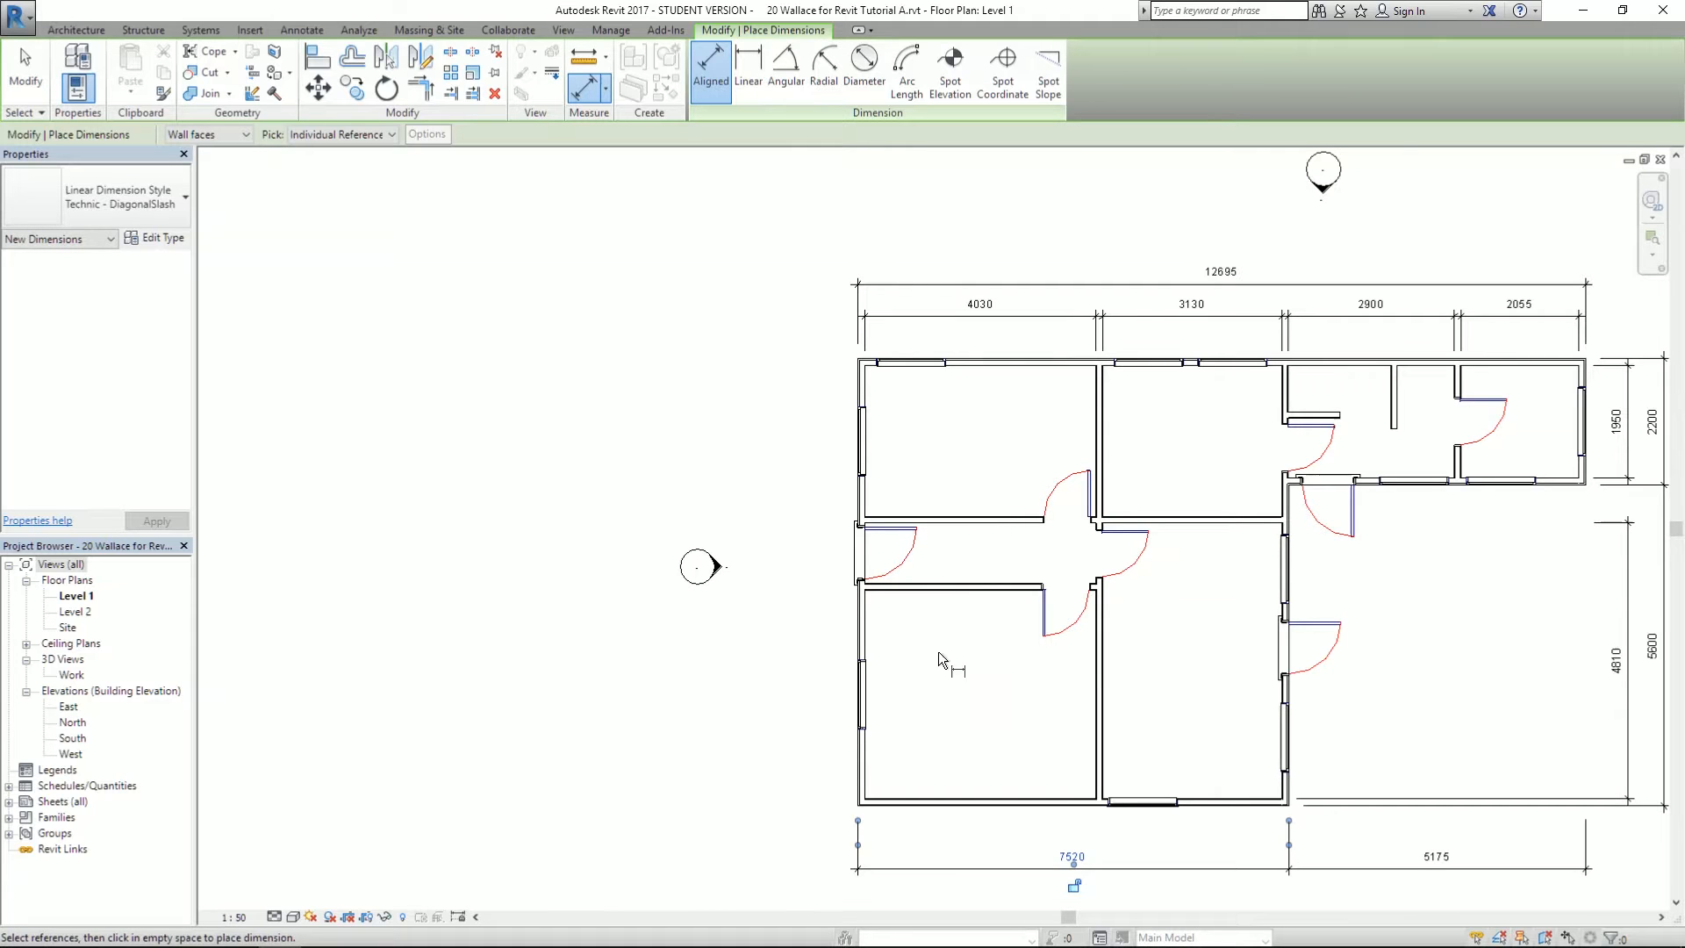
pyautogui.scroll(1, 809, 395)
pyautogui.scroll(-2, 810, 395)
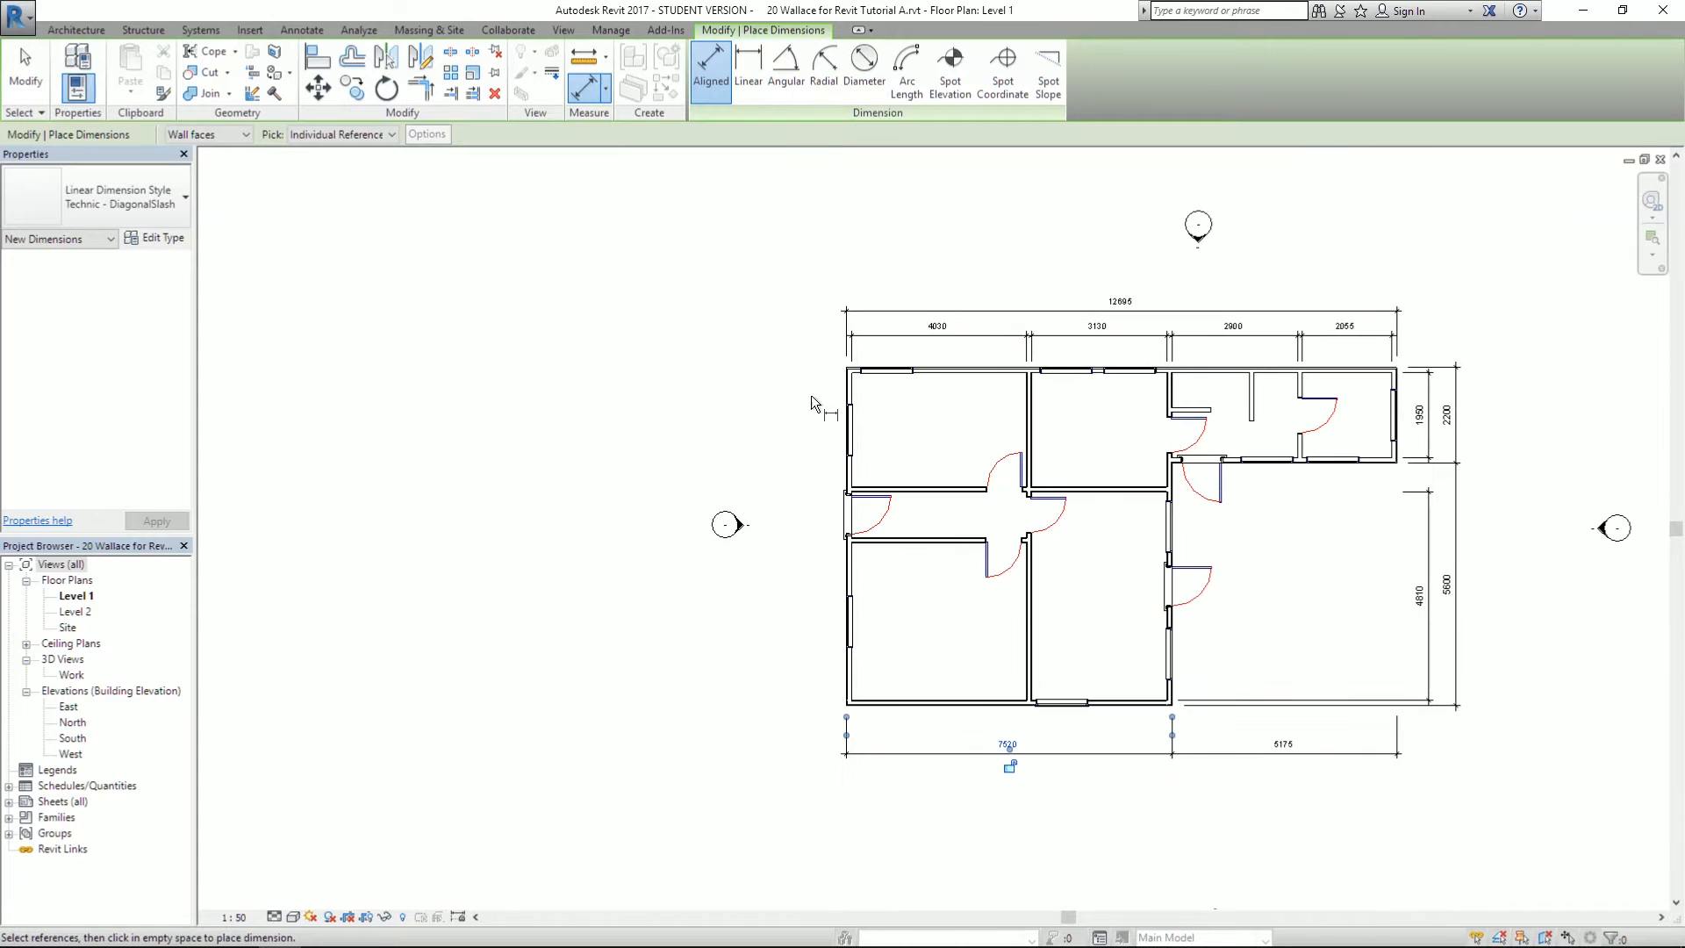
pyautogui.scroll(2, 793, 430)
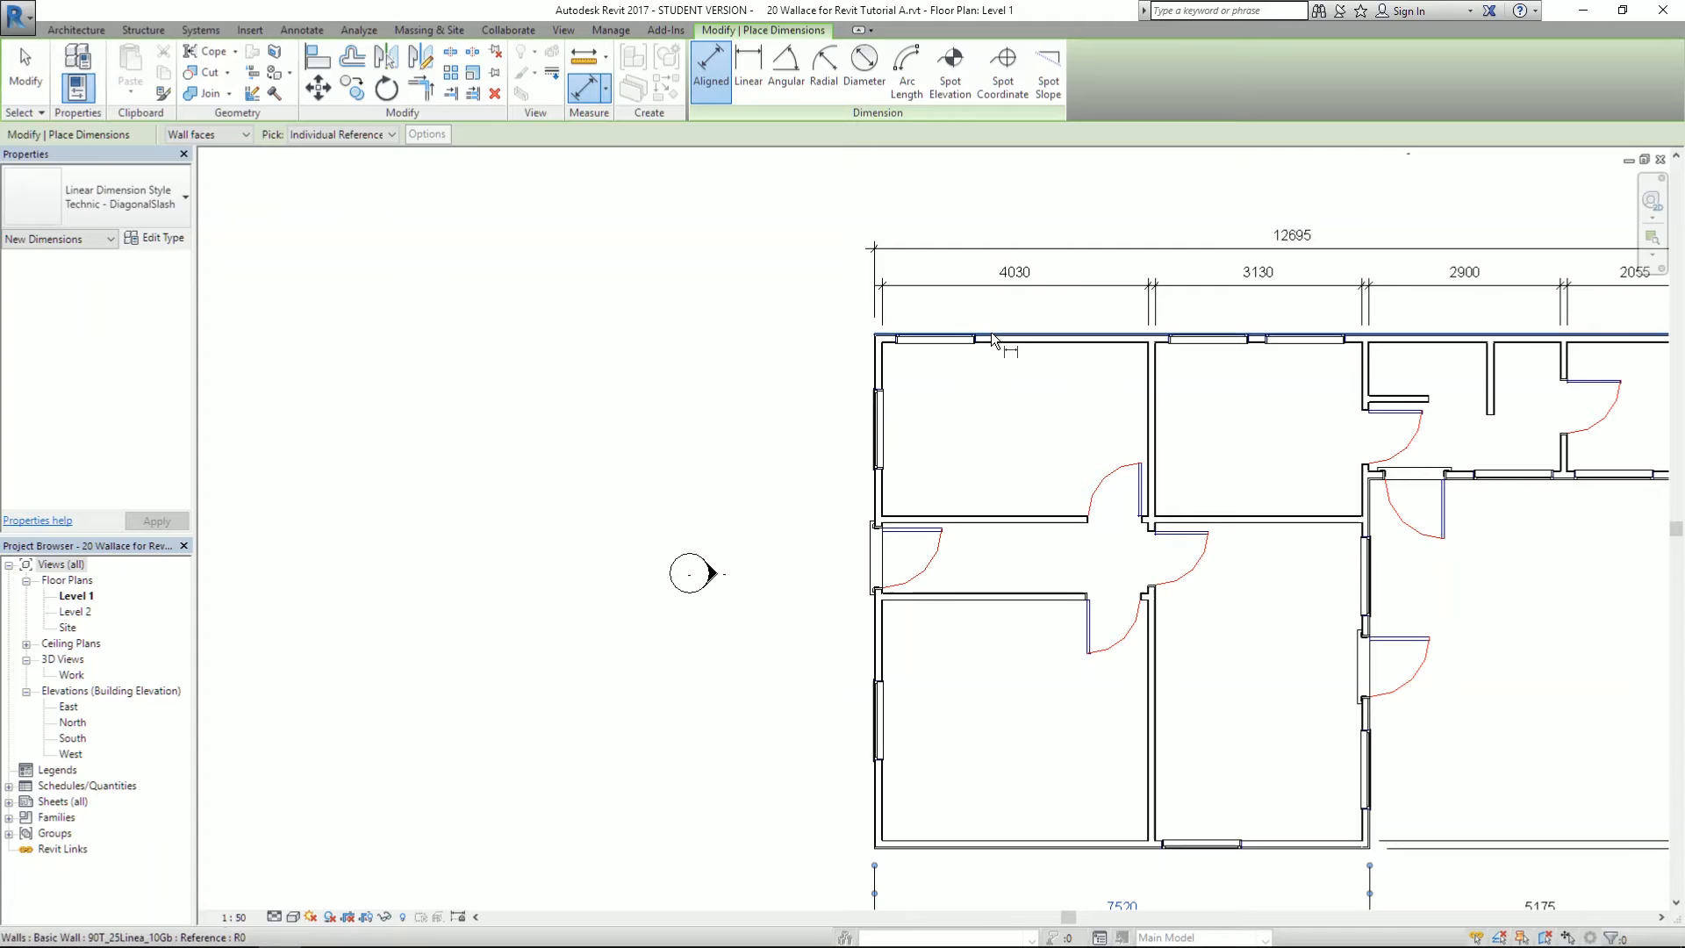
# - Place the 7800 overall dimension and the 2630 and 1060 segments down the left side
pyautogui.click(993, 341)
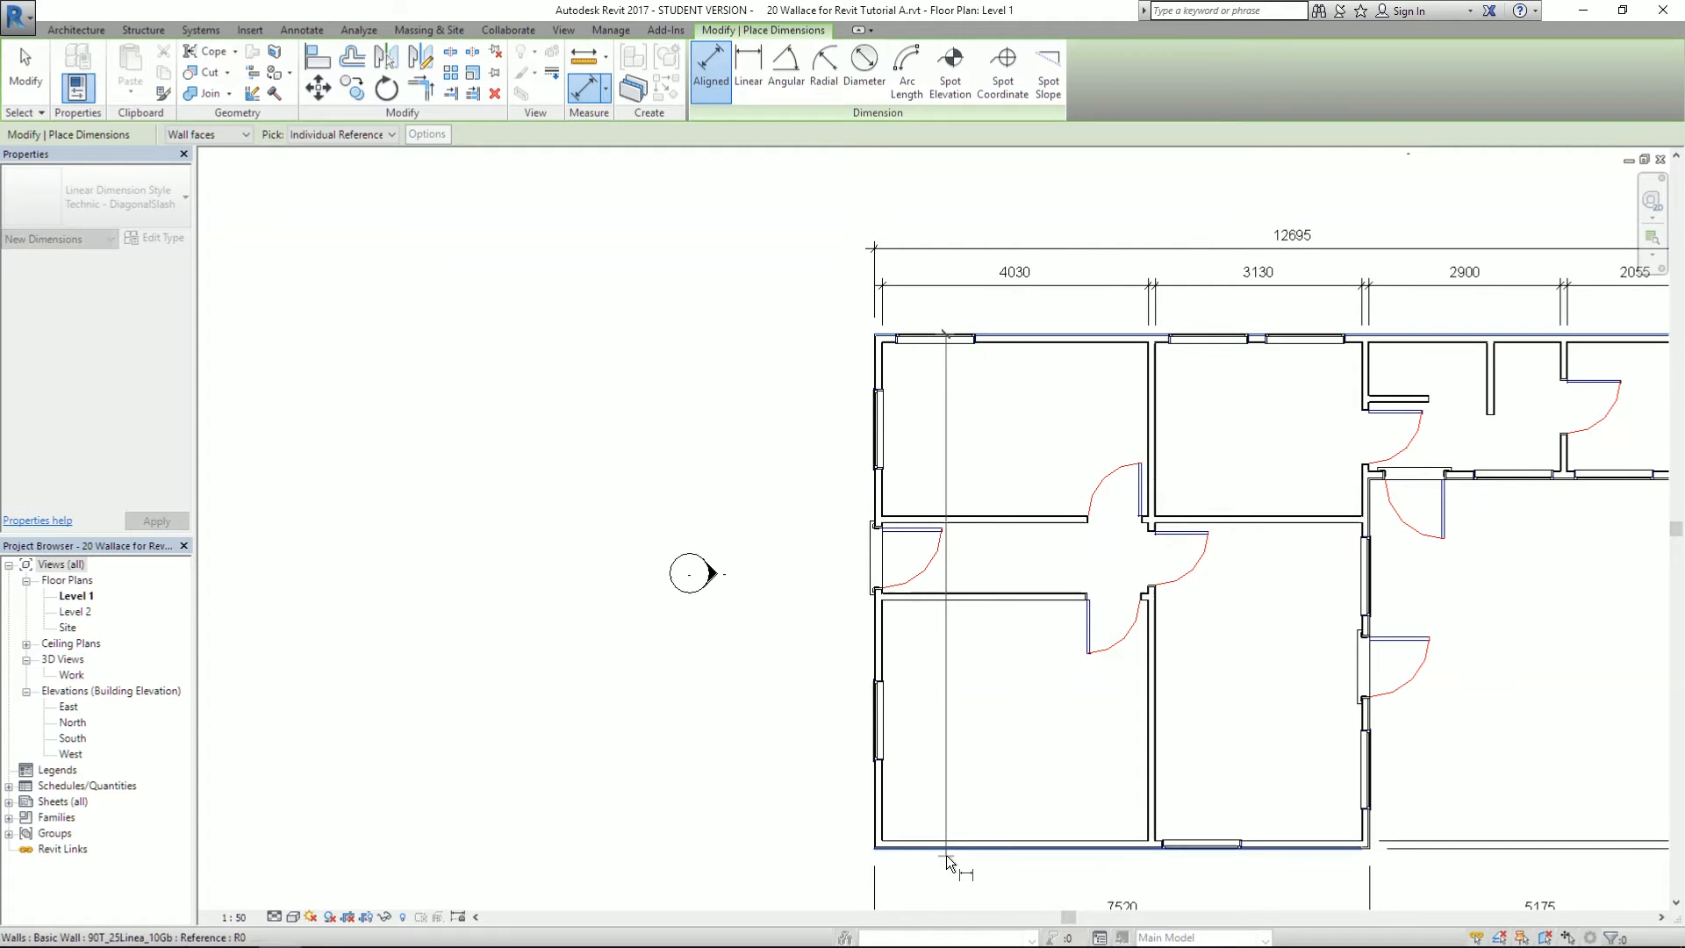
pyautogui.click(909, 859)
pyautogui.click(770, 843)
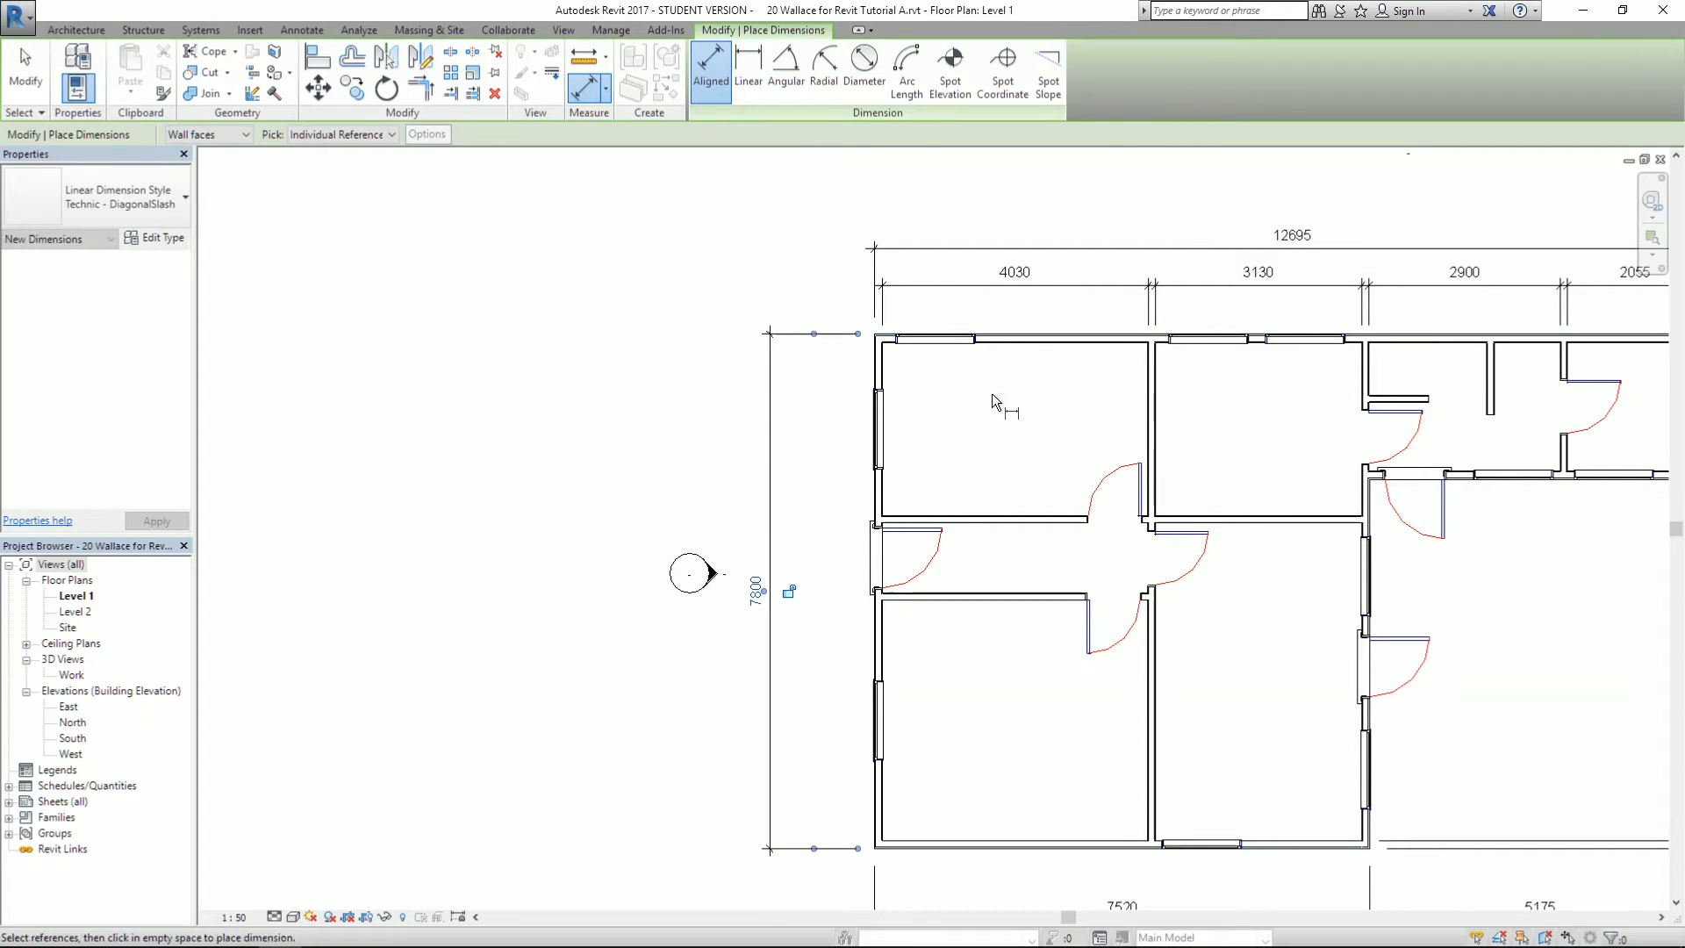
pyautogui.click(1011, 354)
pyautogui.click(992, 517)
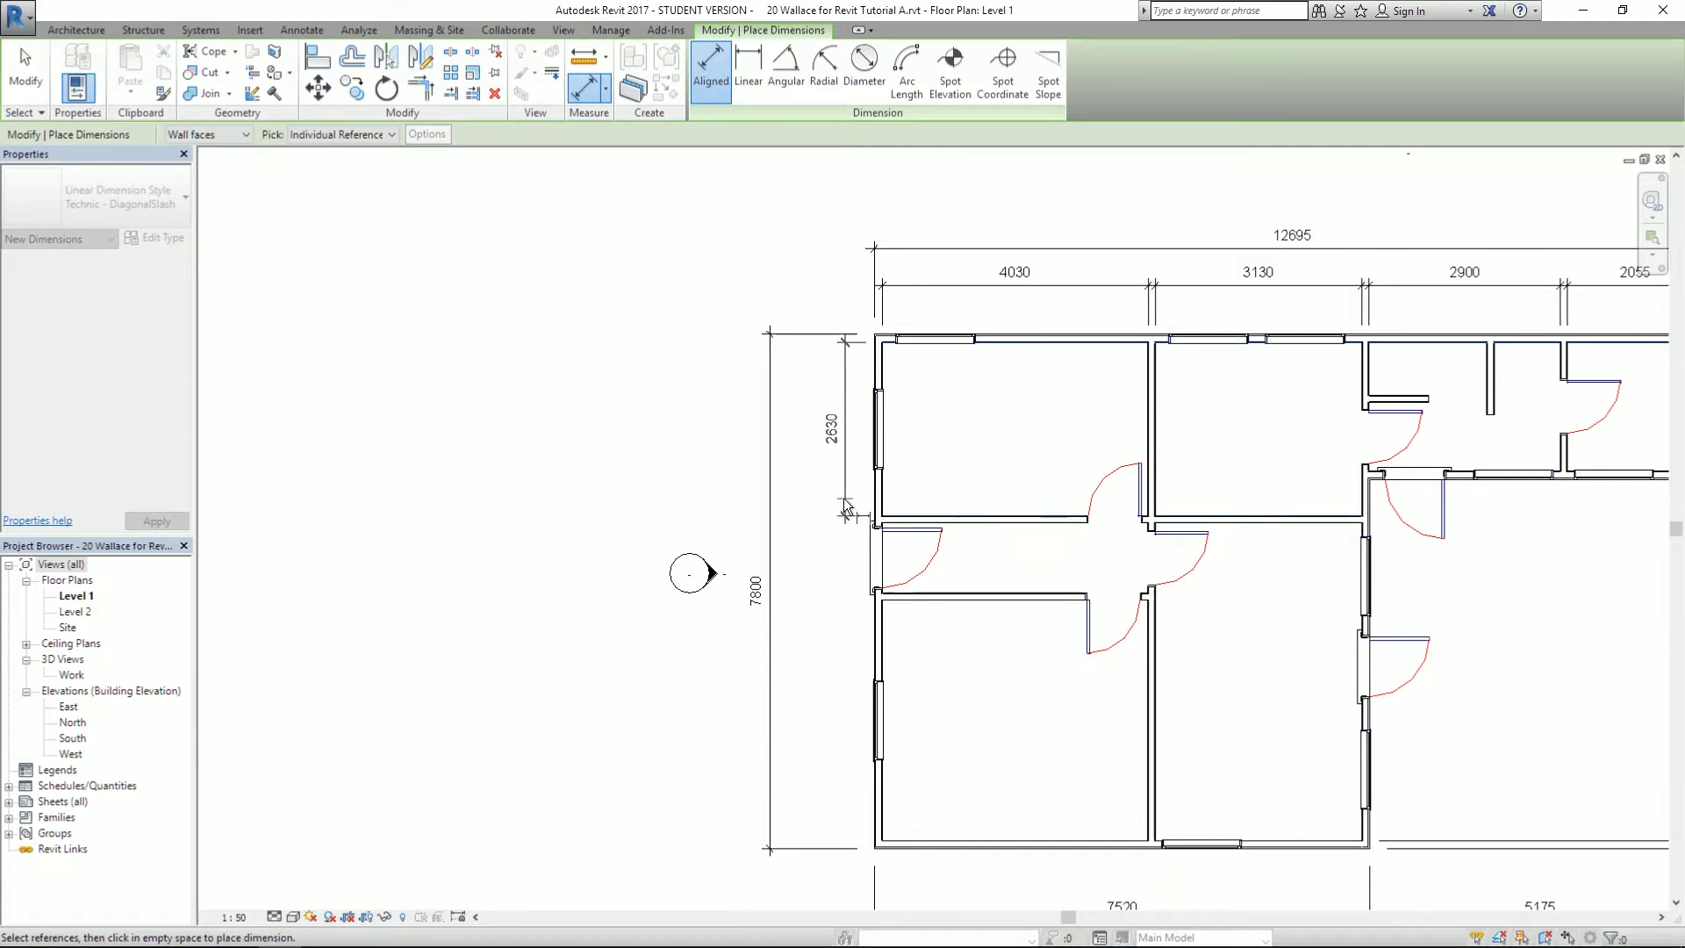
pyautogui.click(811, 507)
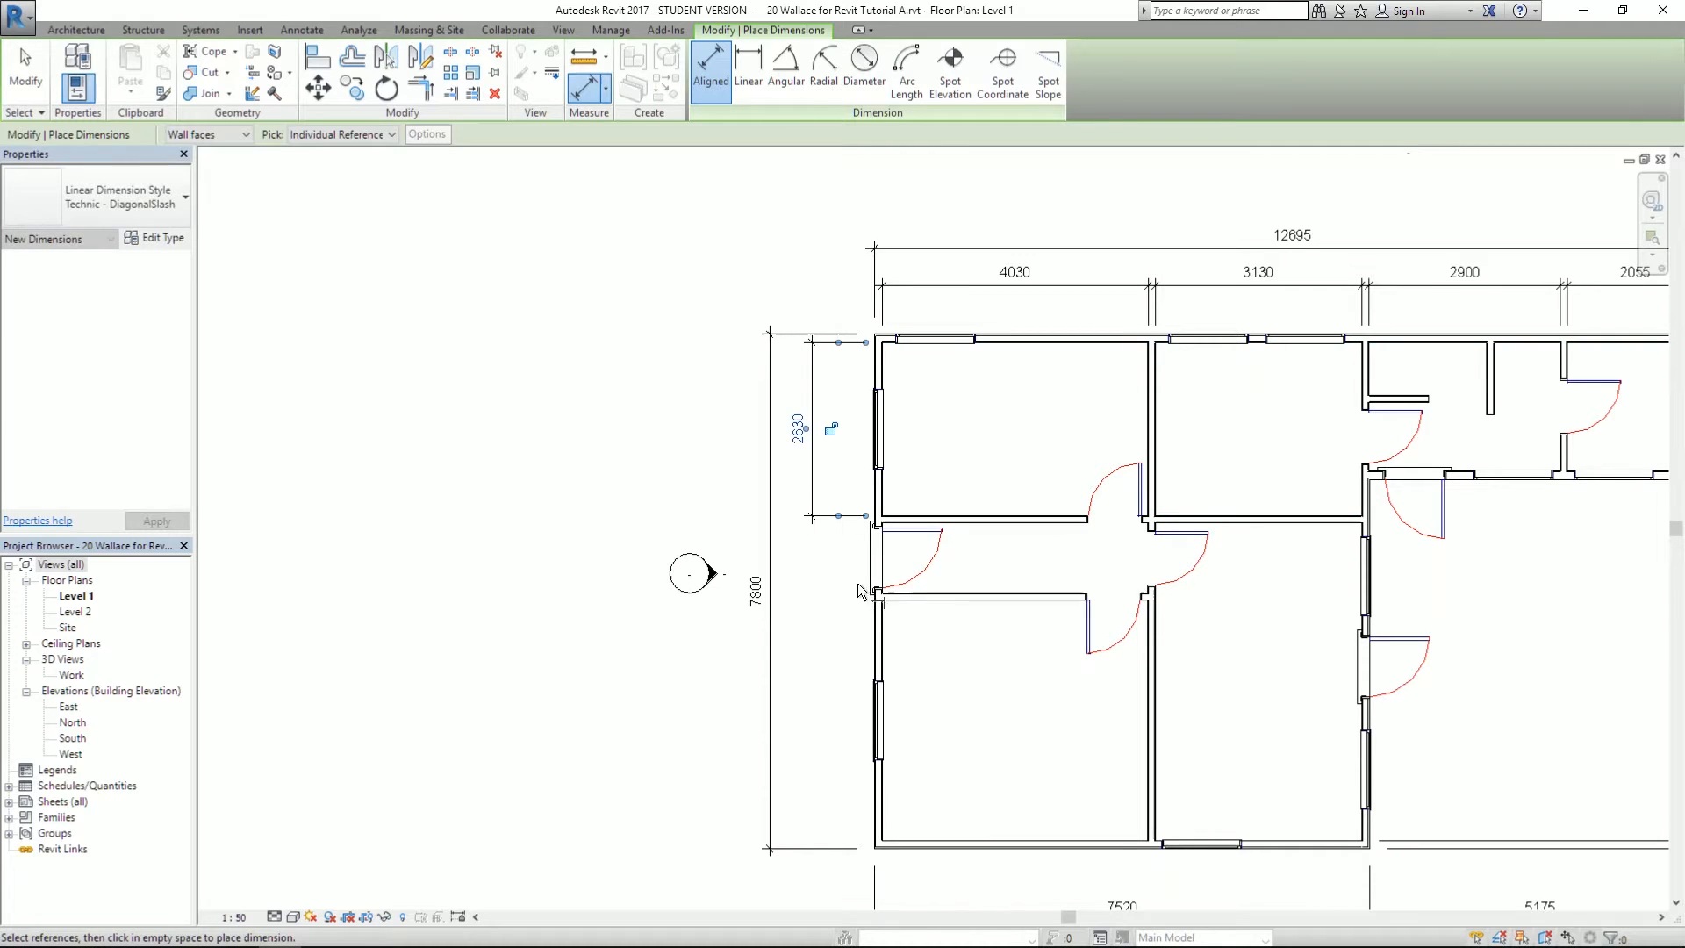
pyautogui.click(957, 525)
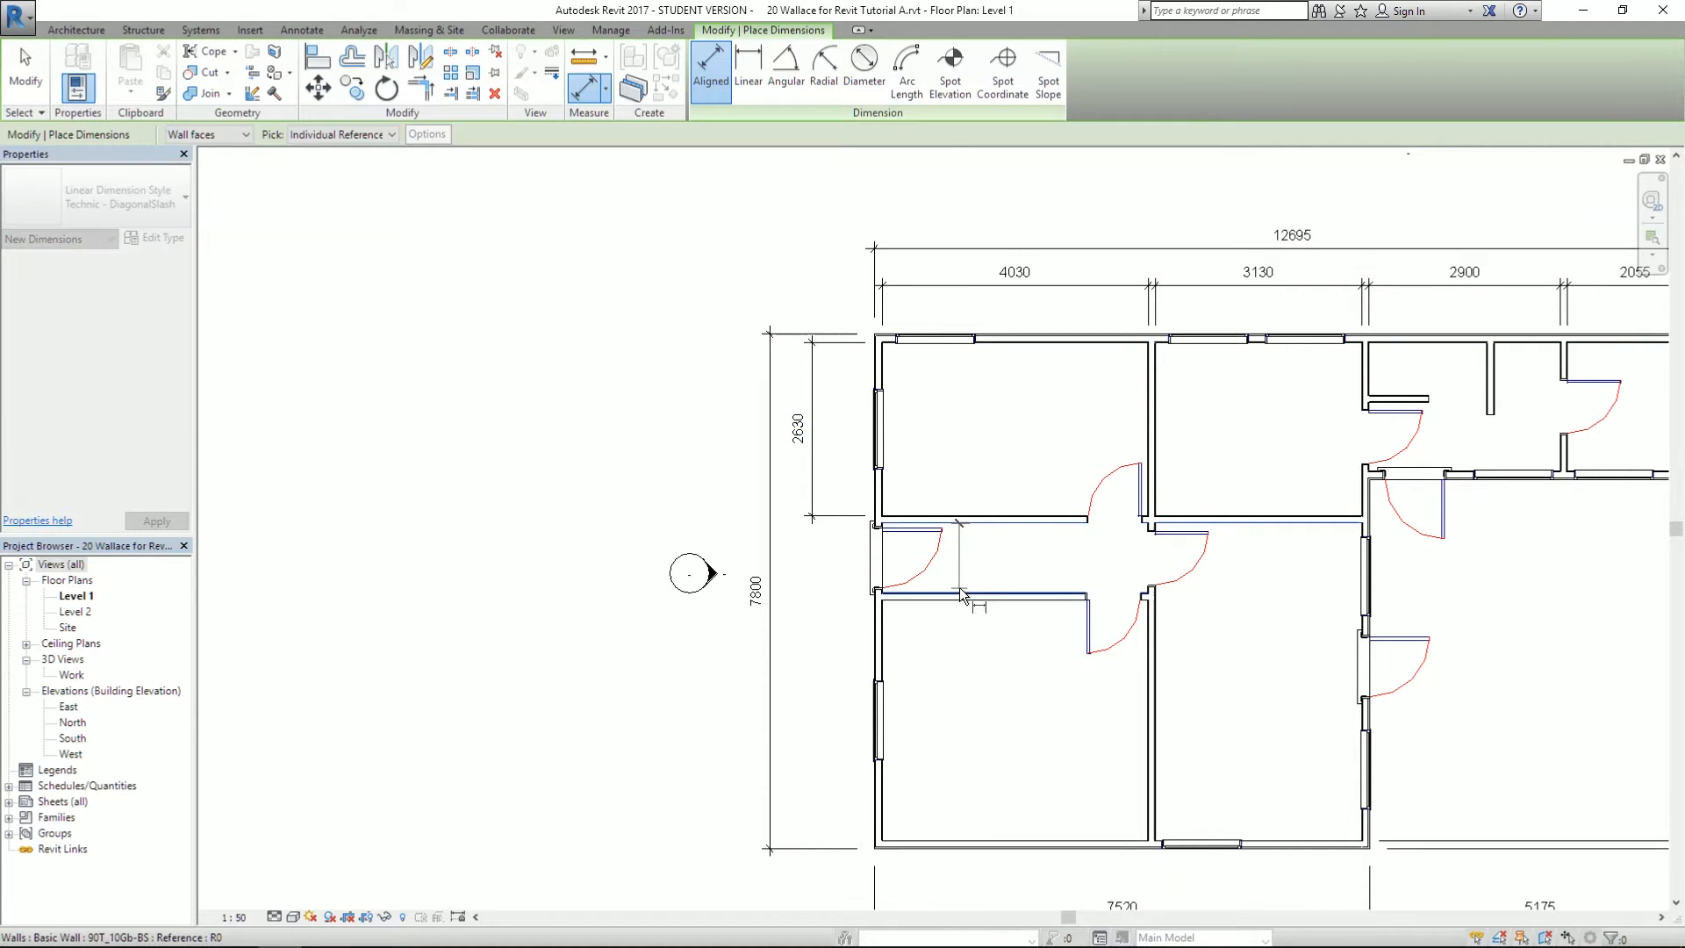
pyautogui.click(961, 587)
pyautogui.click(818, 576)
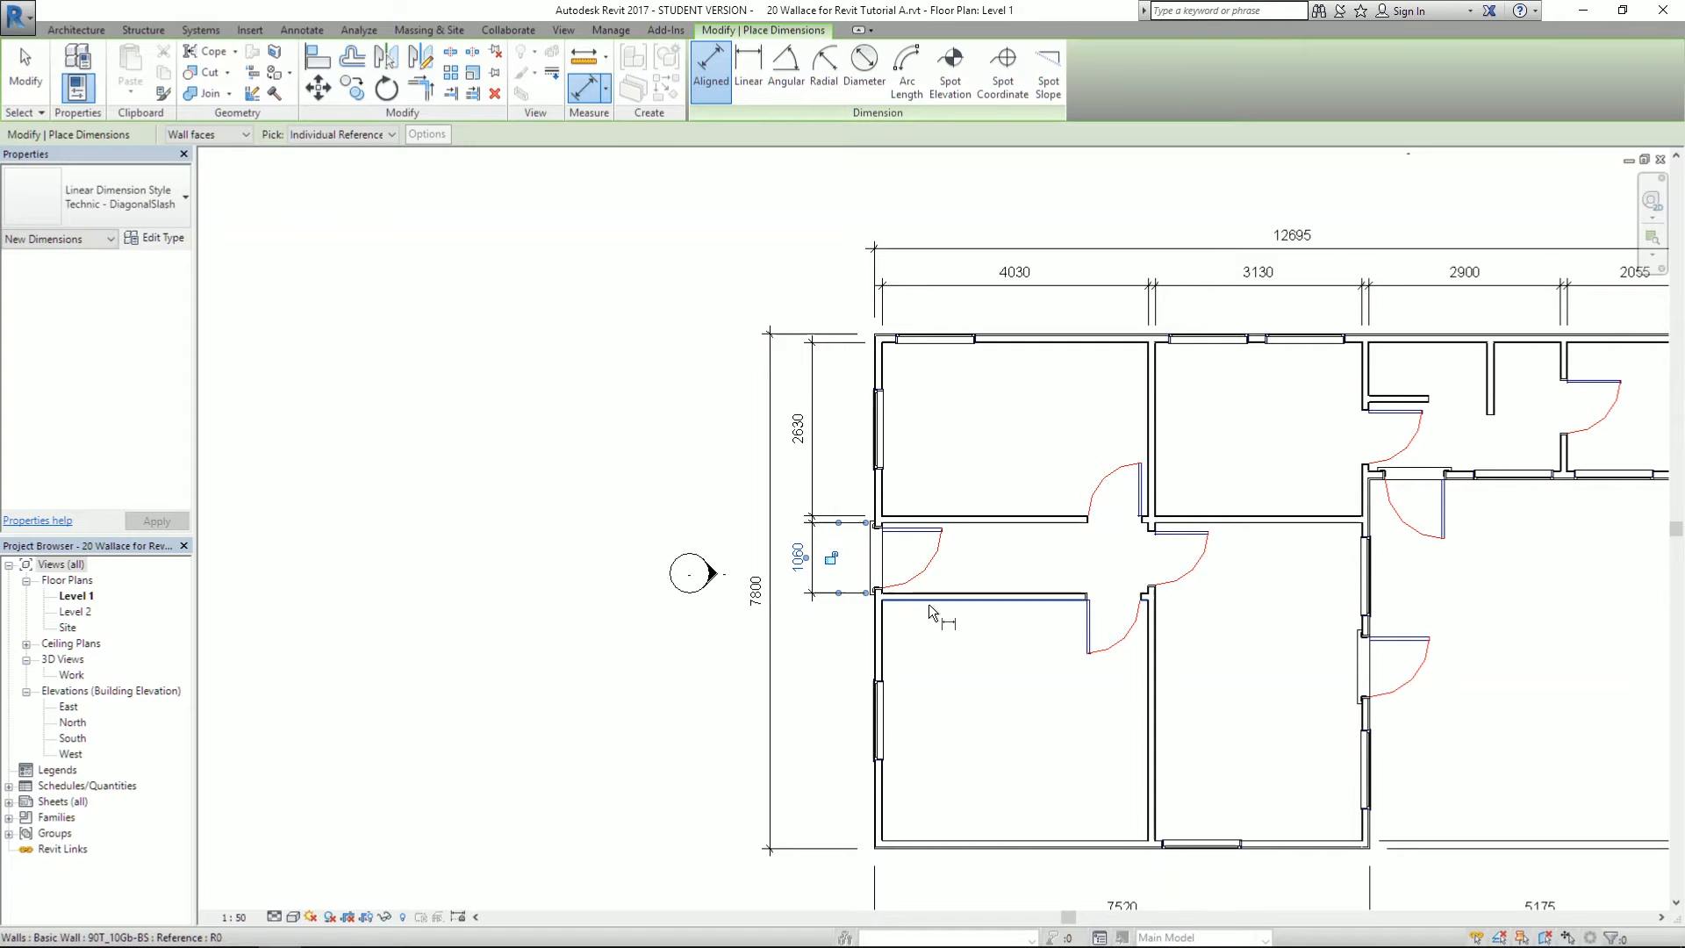
# - Add the 3640 segment, finish dimensioning, recentre the plan and view the reference PDF
pyautogui.click(948, 601)
pyautogui.click(923, 837)
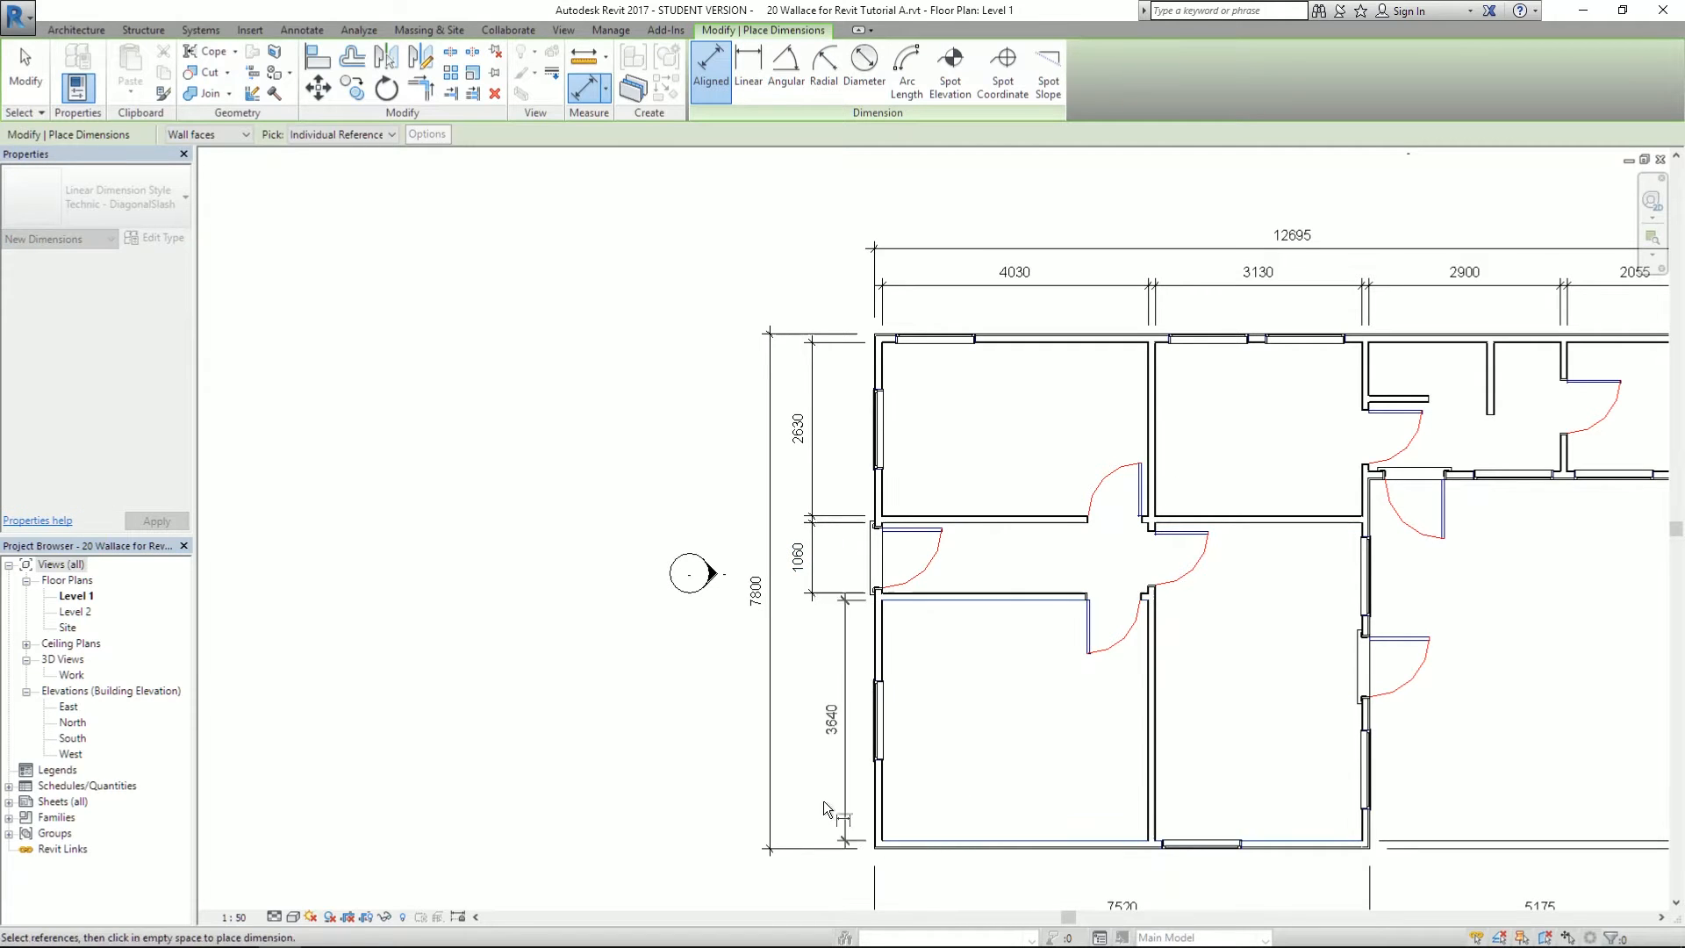
pyautogui.click(812, 801)
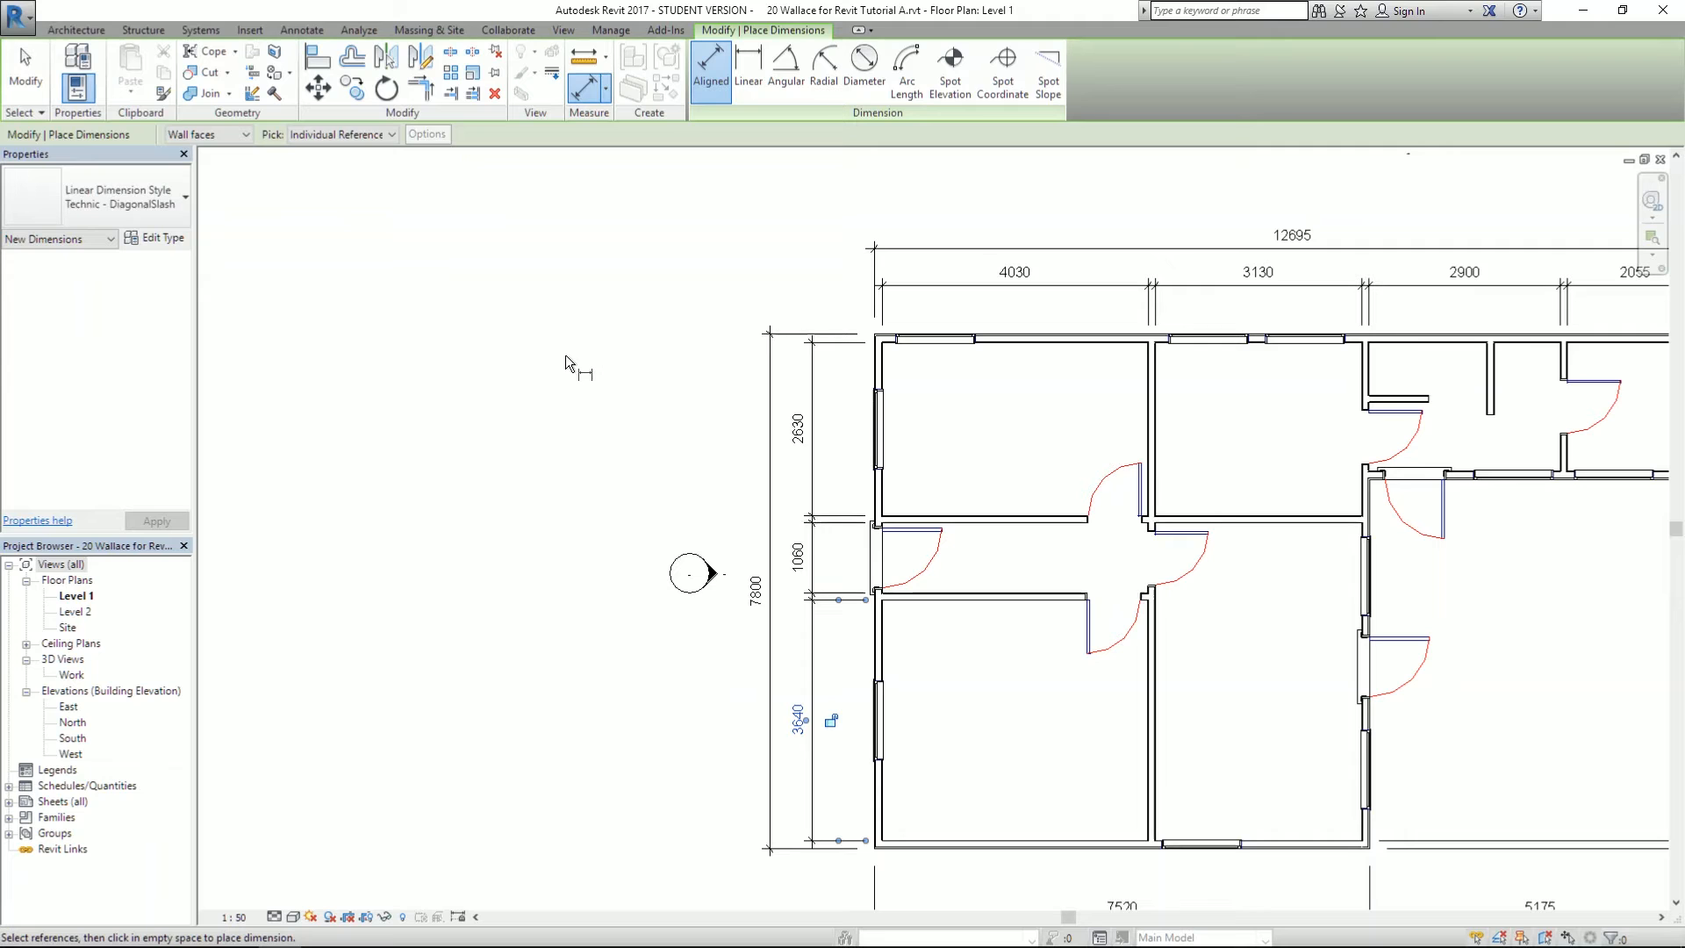
pyautogui.scroll(-2, 504, 377)
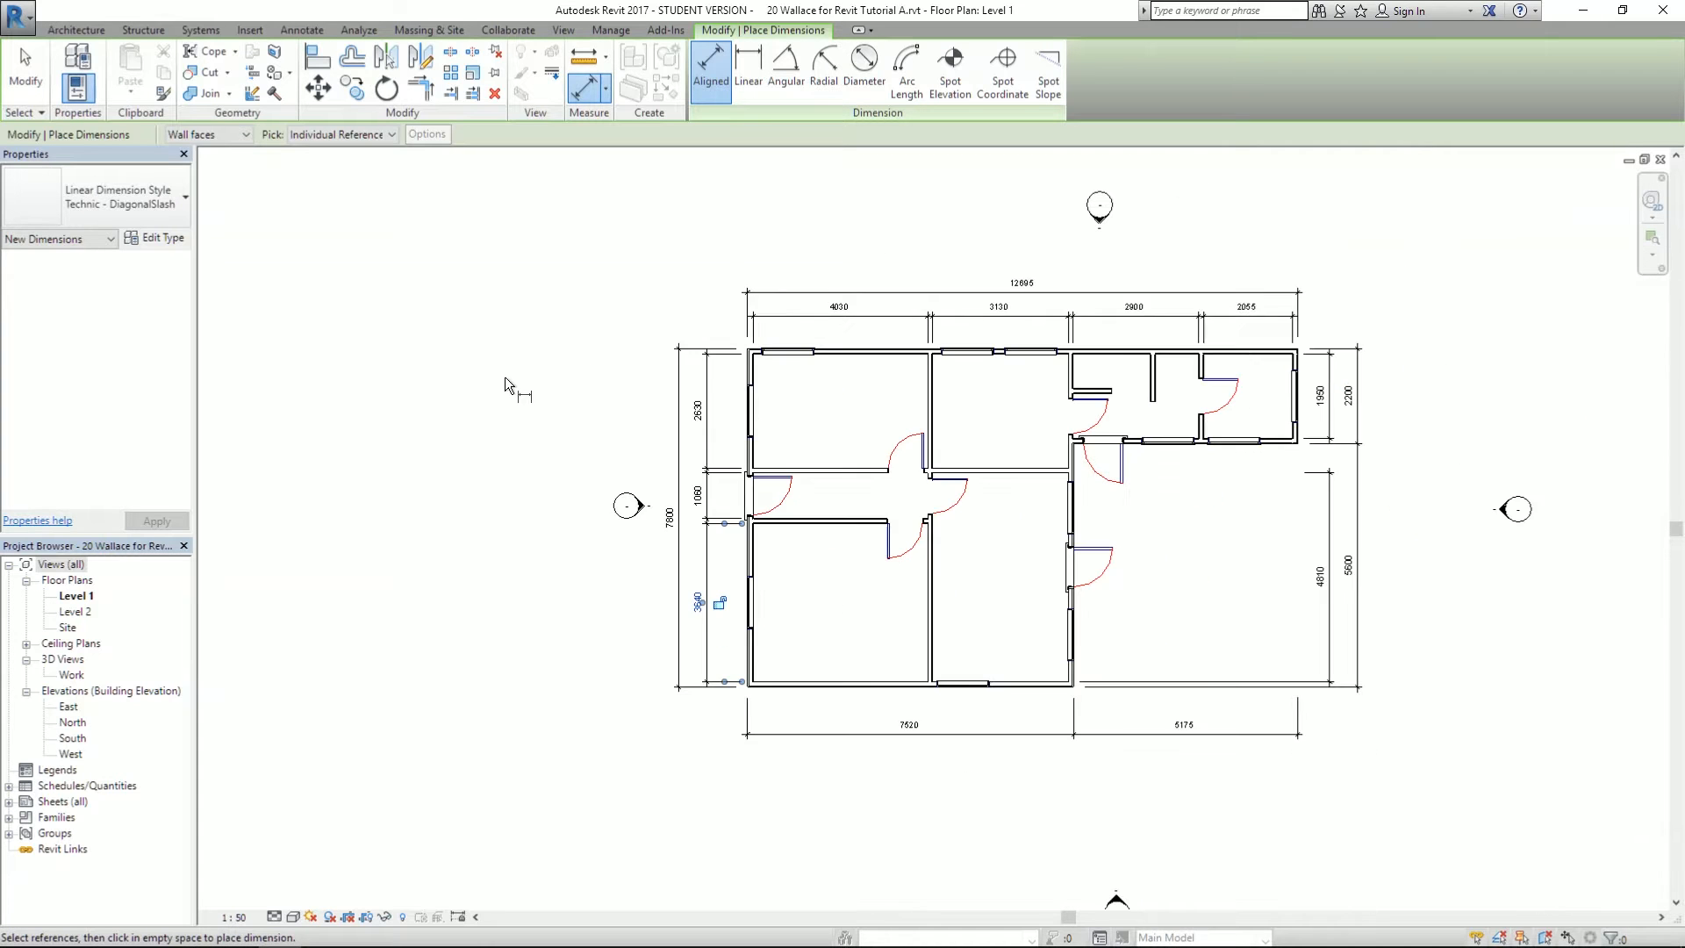
pyautogui.scroll(2, 1139, 535)
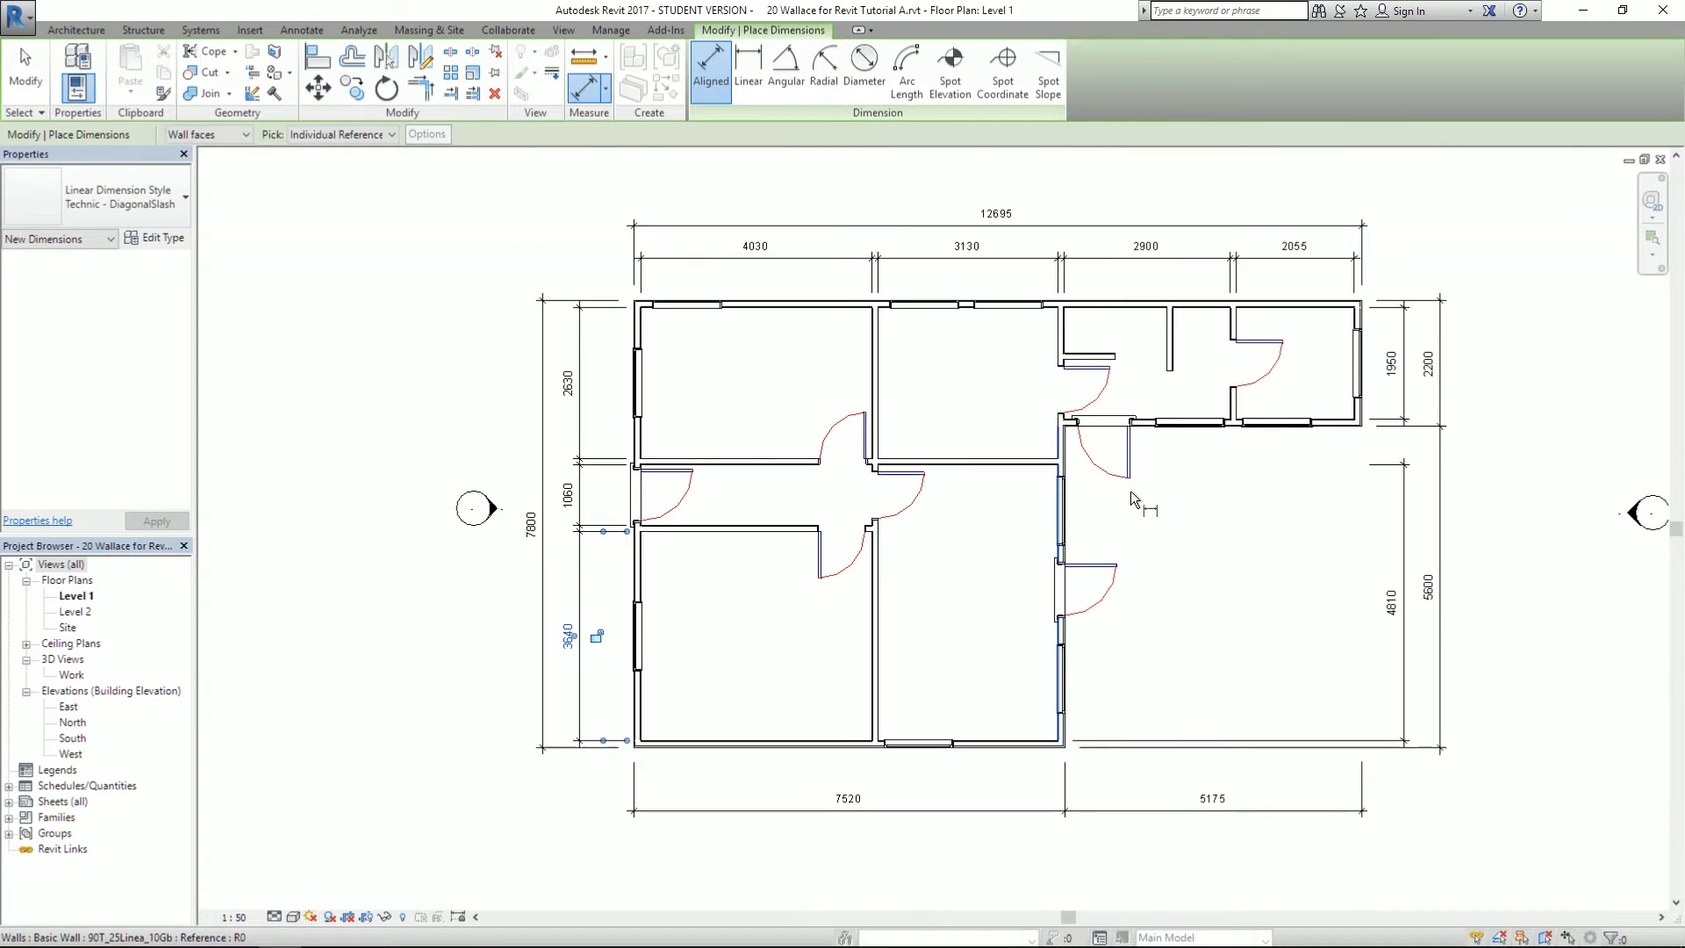
pyautogui.moveTo(1204, 538); pyautogui.dragTo(1131, 566, button='middle')
pyautogui.press('Escape')
pyautogui.press('Escape')
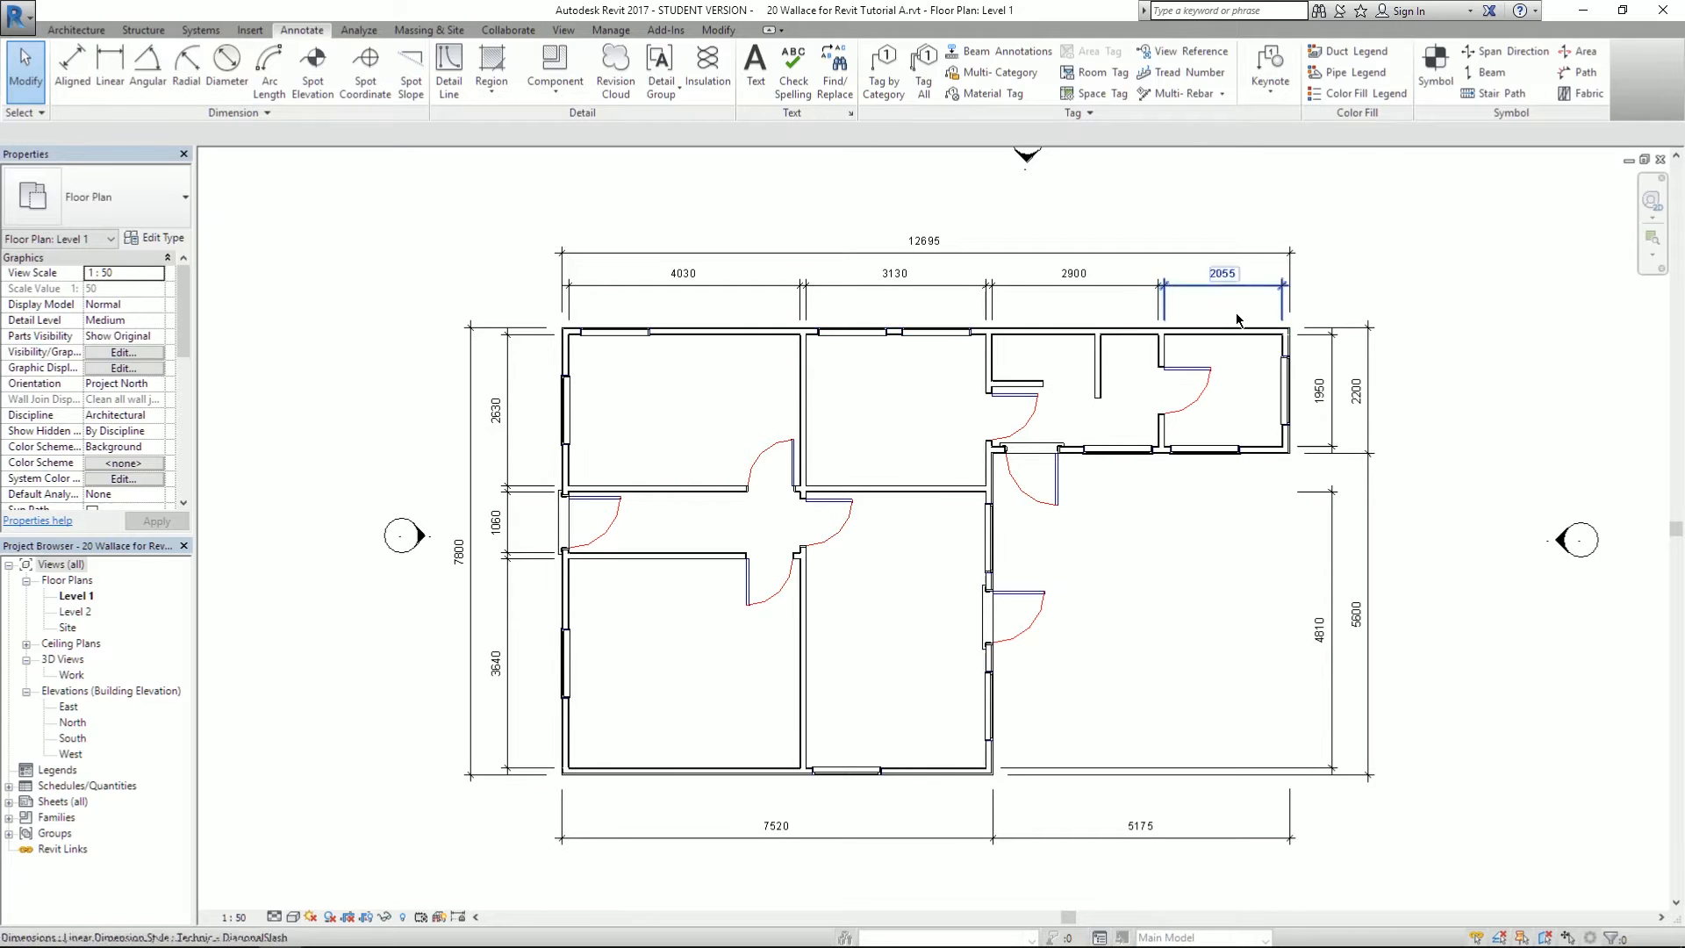
pyautogui.moveTo(1243, 693); pyautogui.dragTo(1204, 654, button='middle')
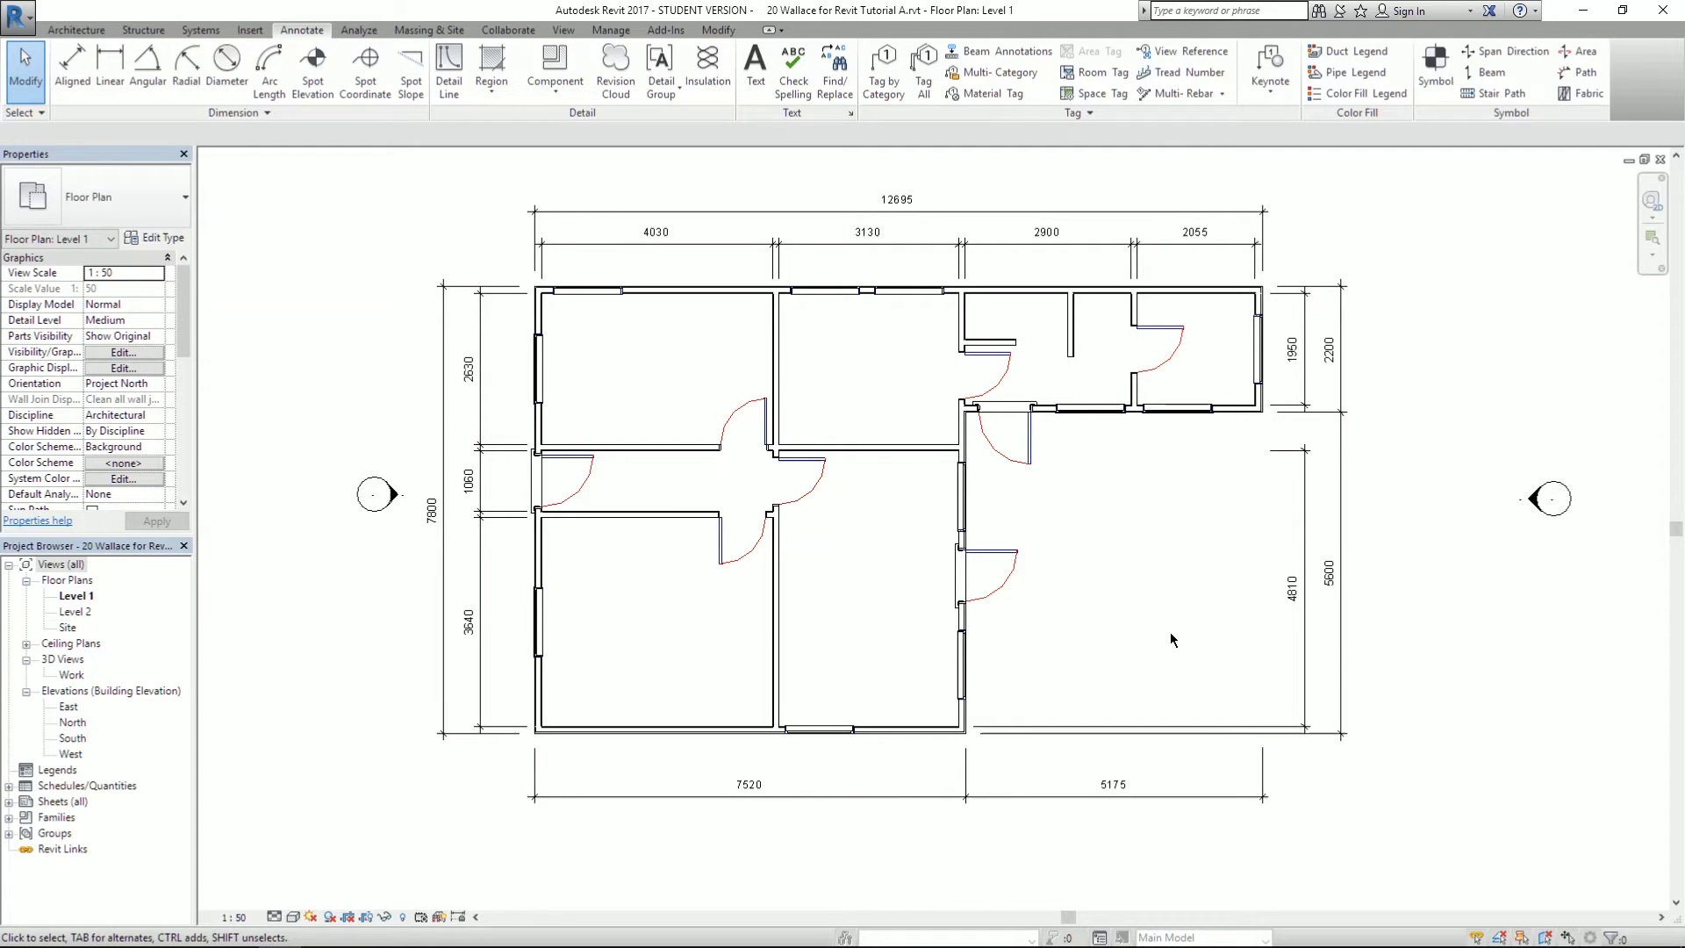
pyautogui.hotkey('alt', 'Tab')
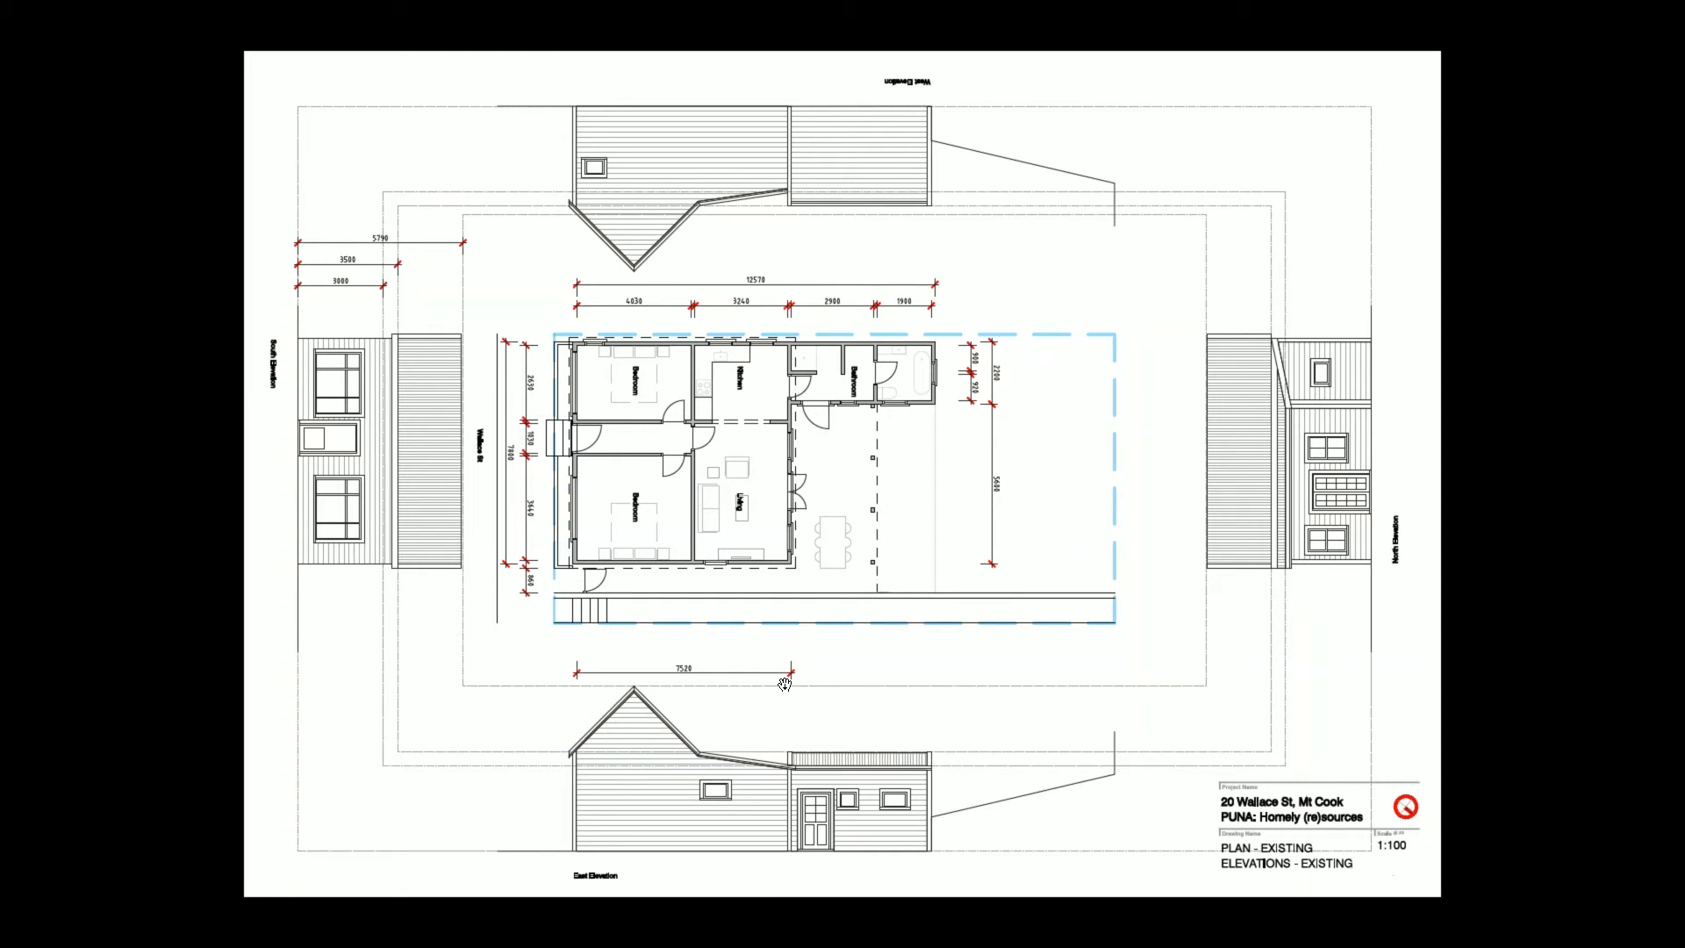
# - Return to Revit after studying the PDF sheet of plan and elevations at 1:100
pyautogui.hotkey('alt', 'Tab')
# - Open sheet A101 from Sheets (all) and select its A2 Metric (NZ) title block
pyautogui.click(917, 394)
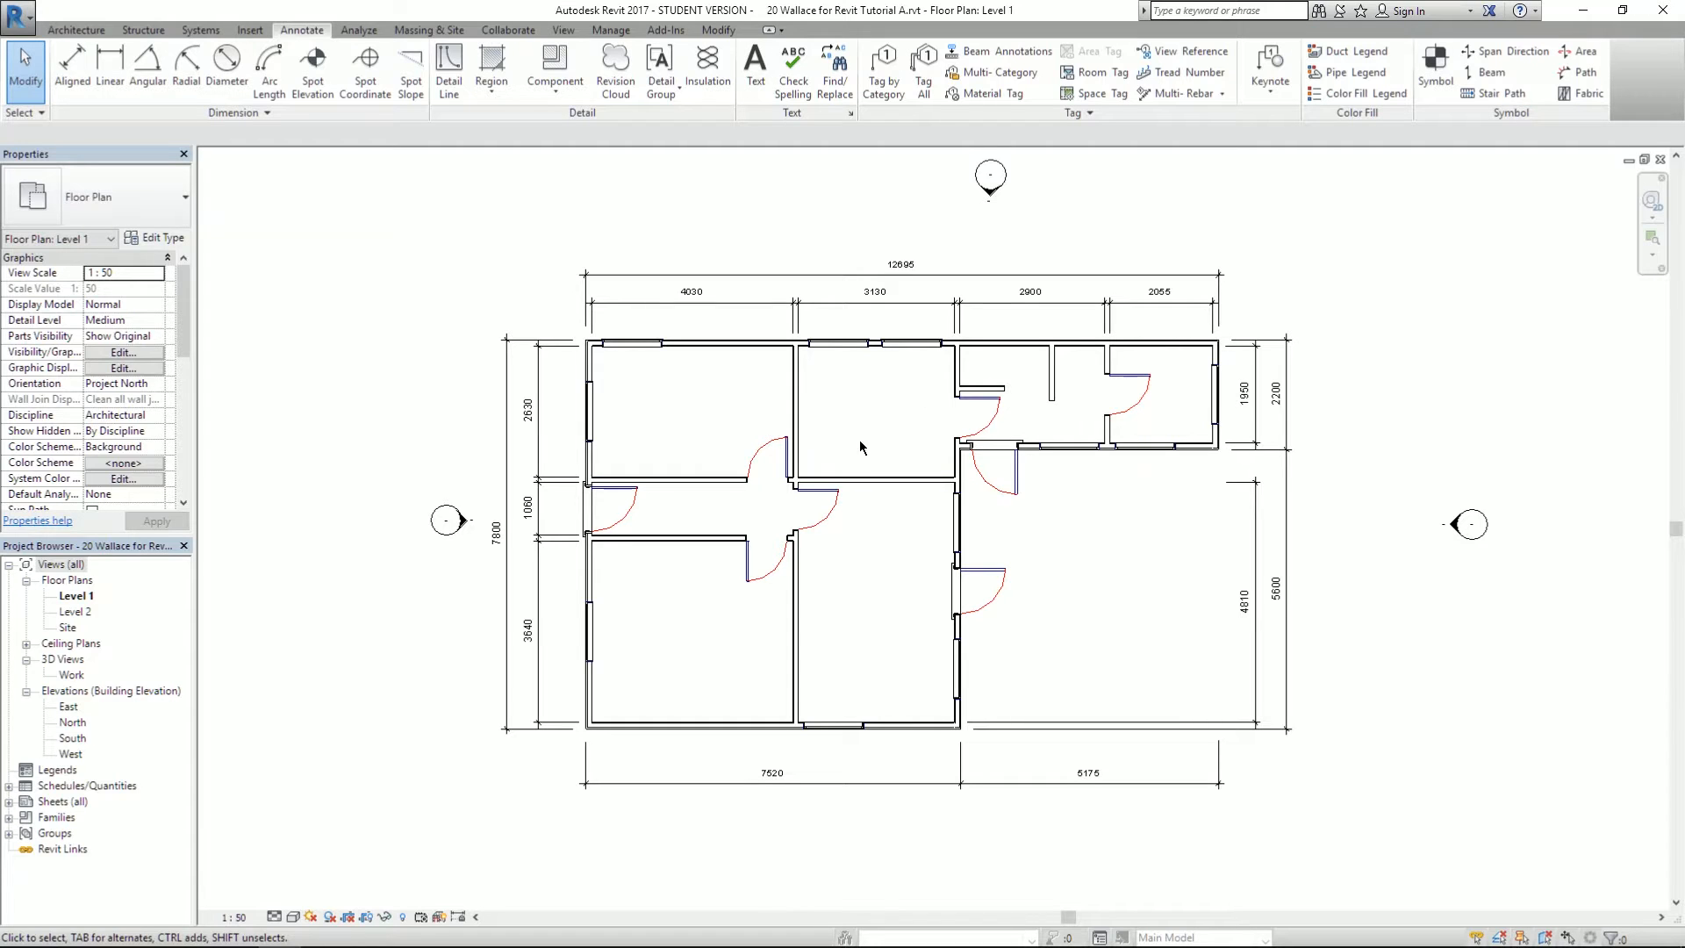
pyautogui.scroll(-3, 793, 406)
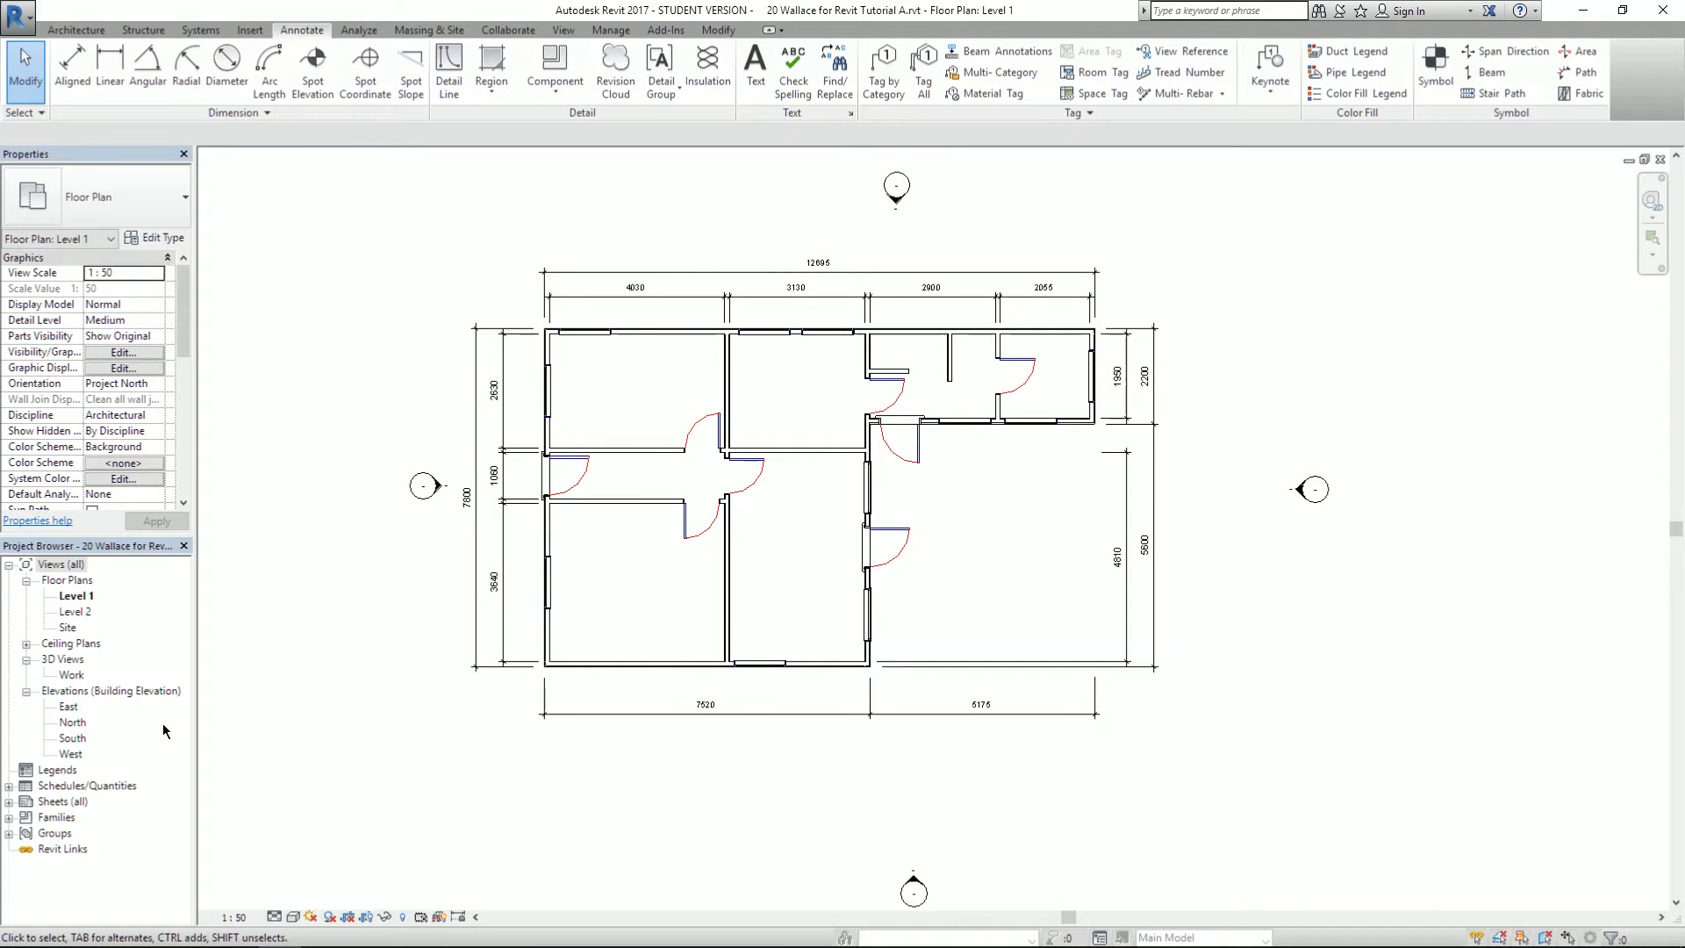
pyautogui.click(9, 801)
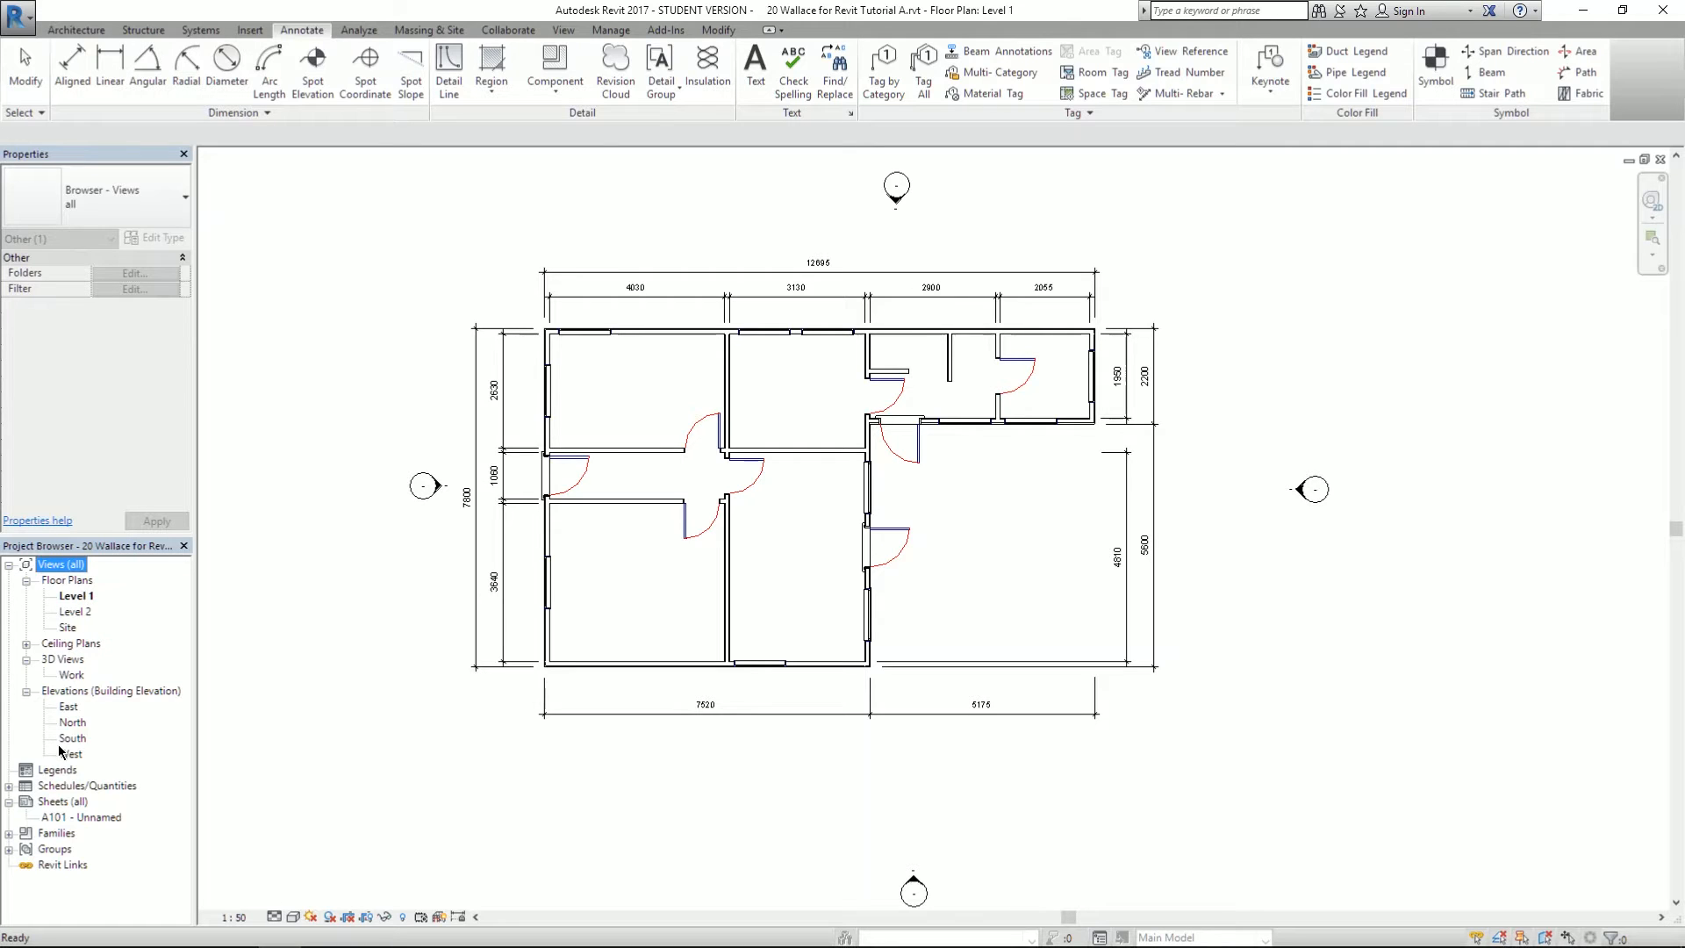
pyautogui.doubleClick(83, 819)
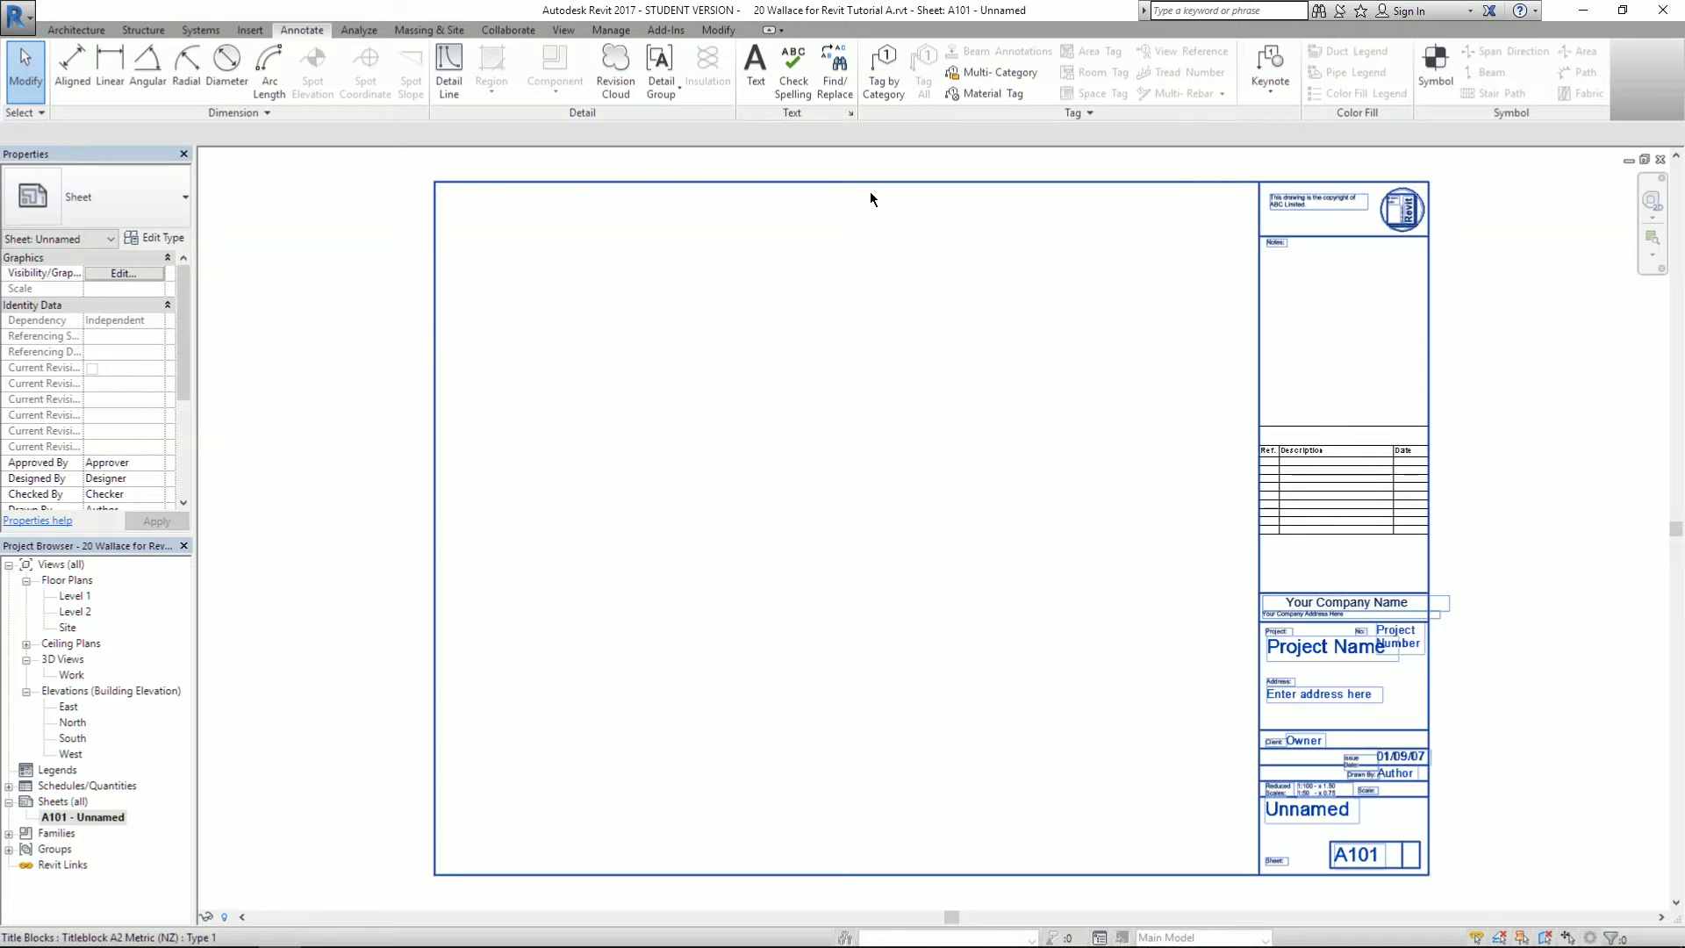
pyautogui.click(1333, 635)
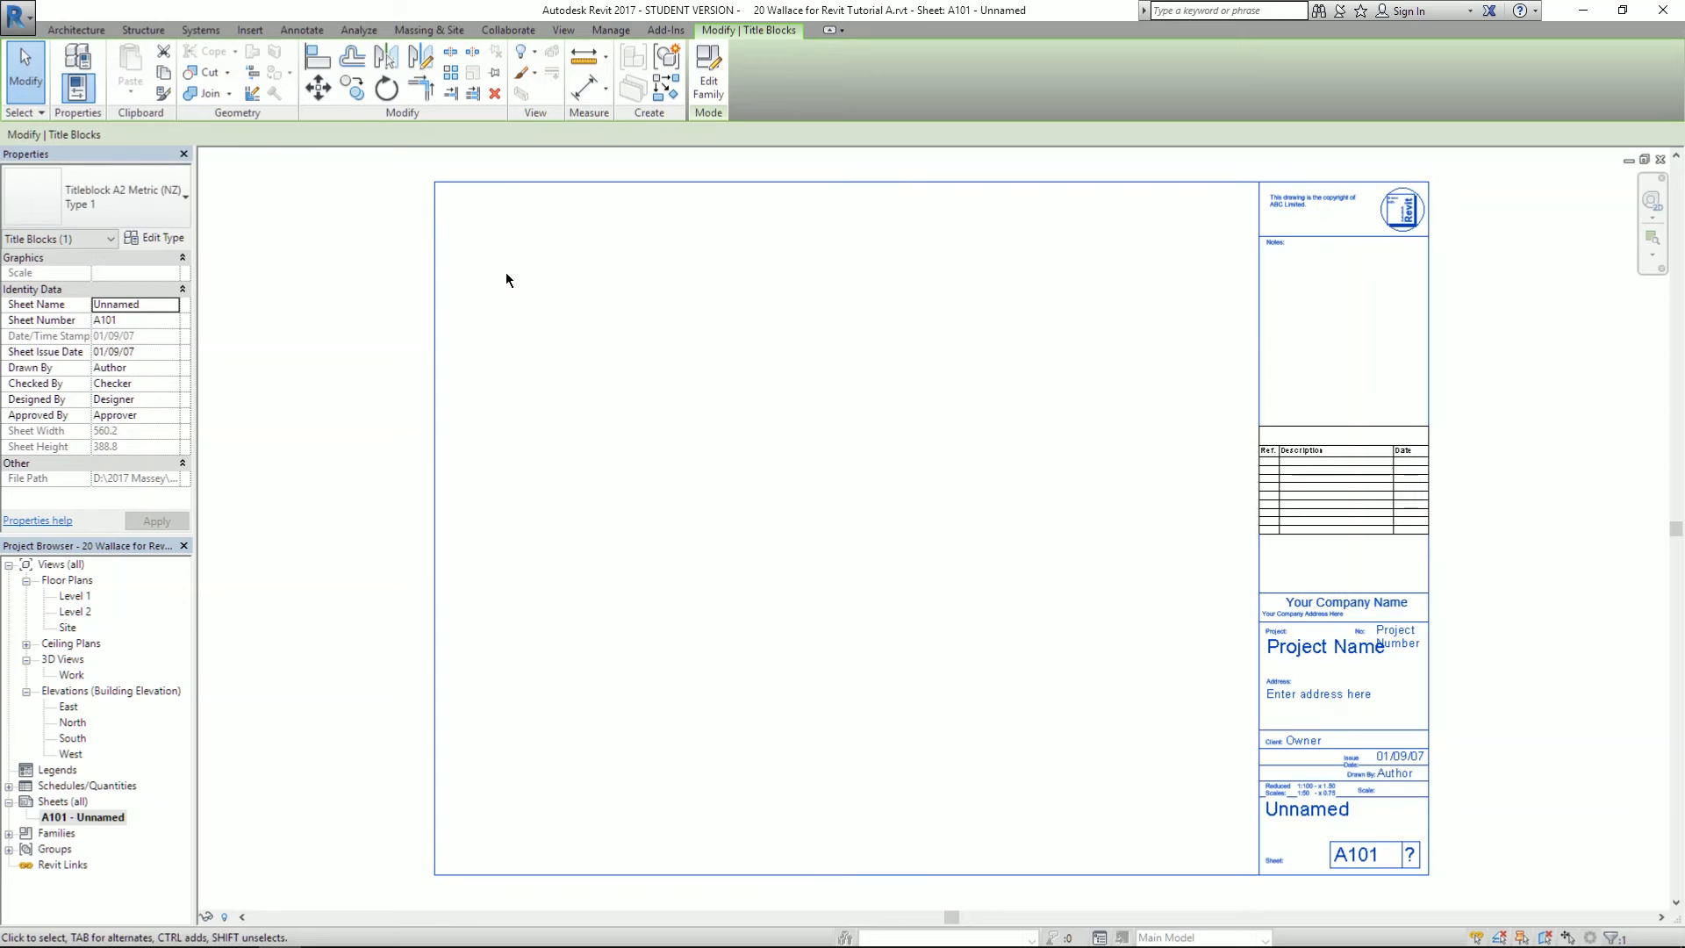
# - Browse the title block type list and leave the current type unchanged
pyautogui.click(137, 180)
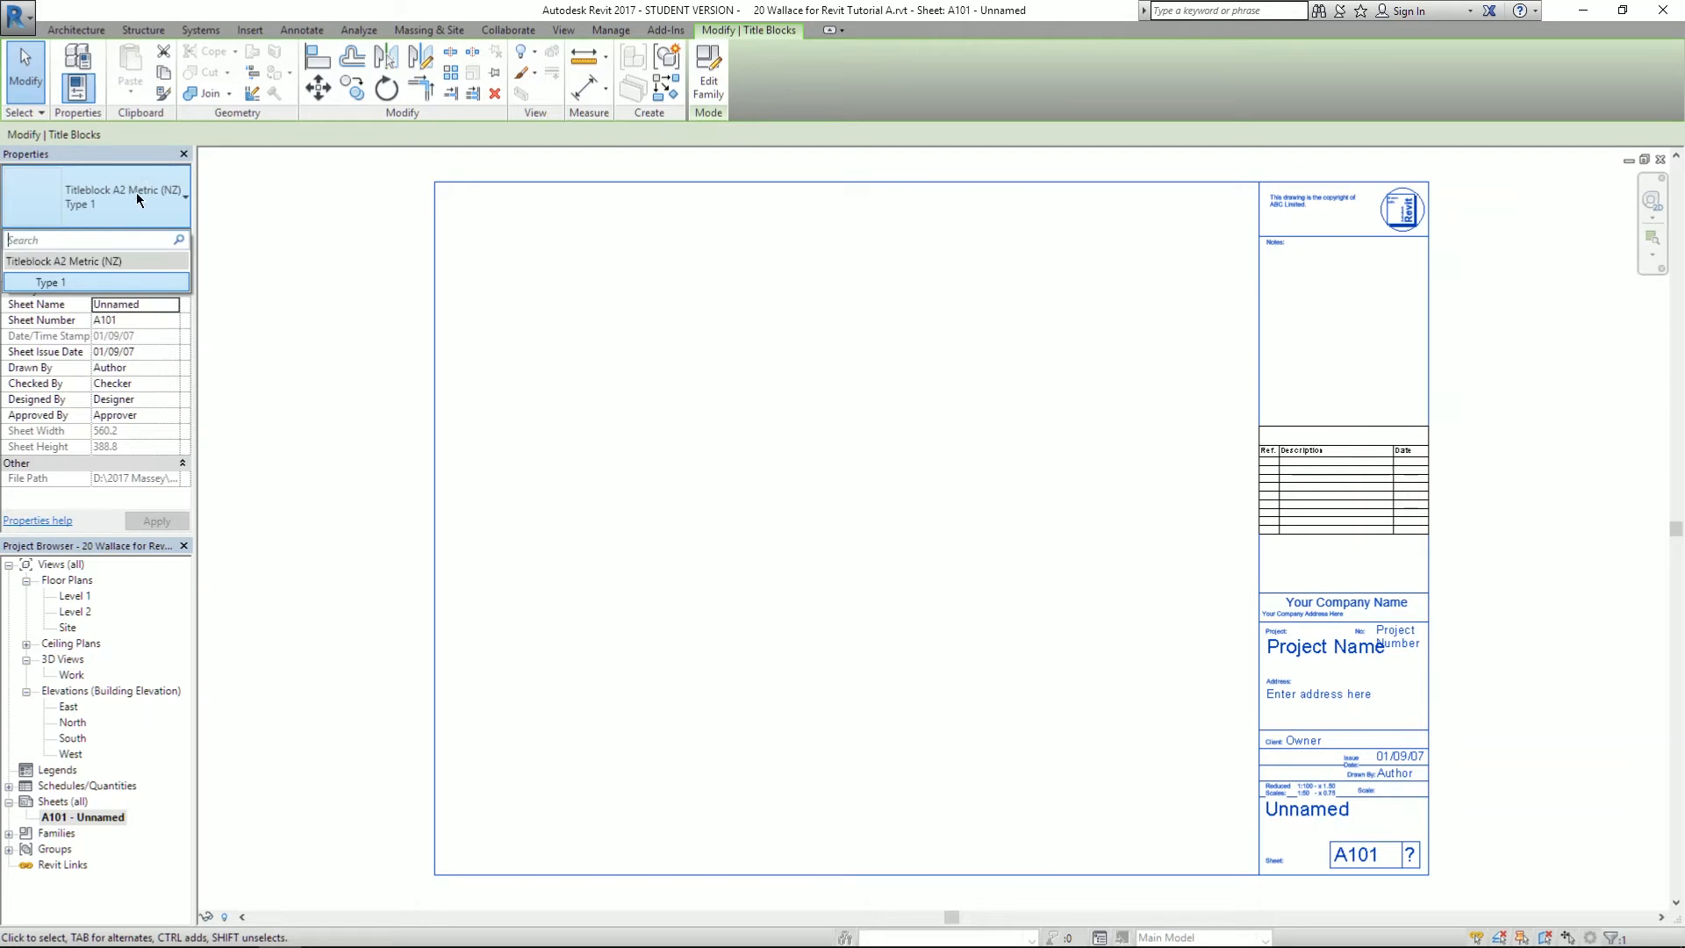
pyautogui.click(136, 194)
pyautogui.click(87, 199)
pyautogui.click(85, 200)
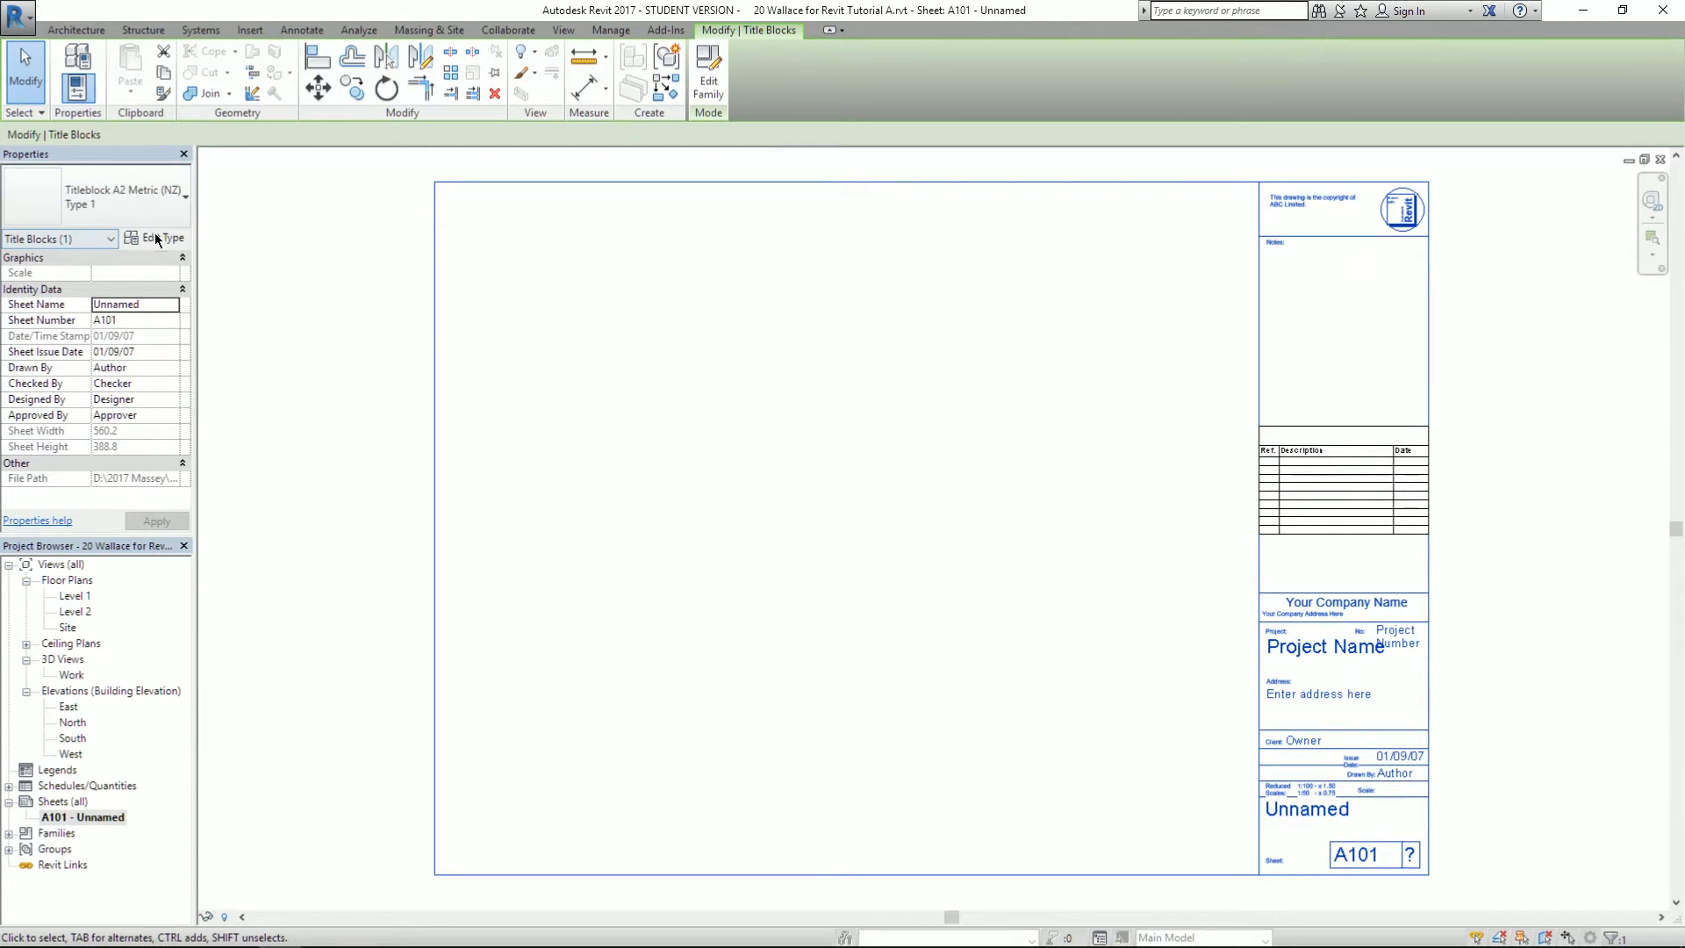
# - Open the title block's type properties and the Titleblocks load folder, then cancel both without changes
pyautogui.click(156, 239)
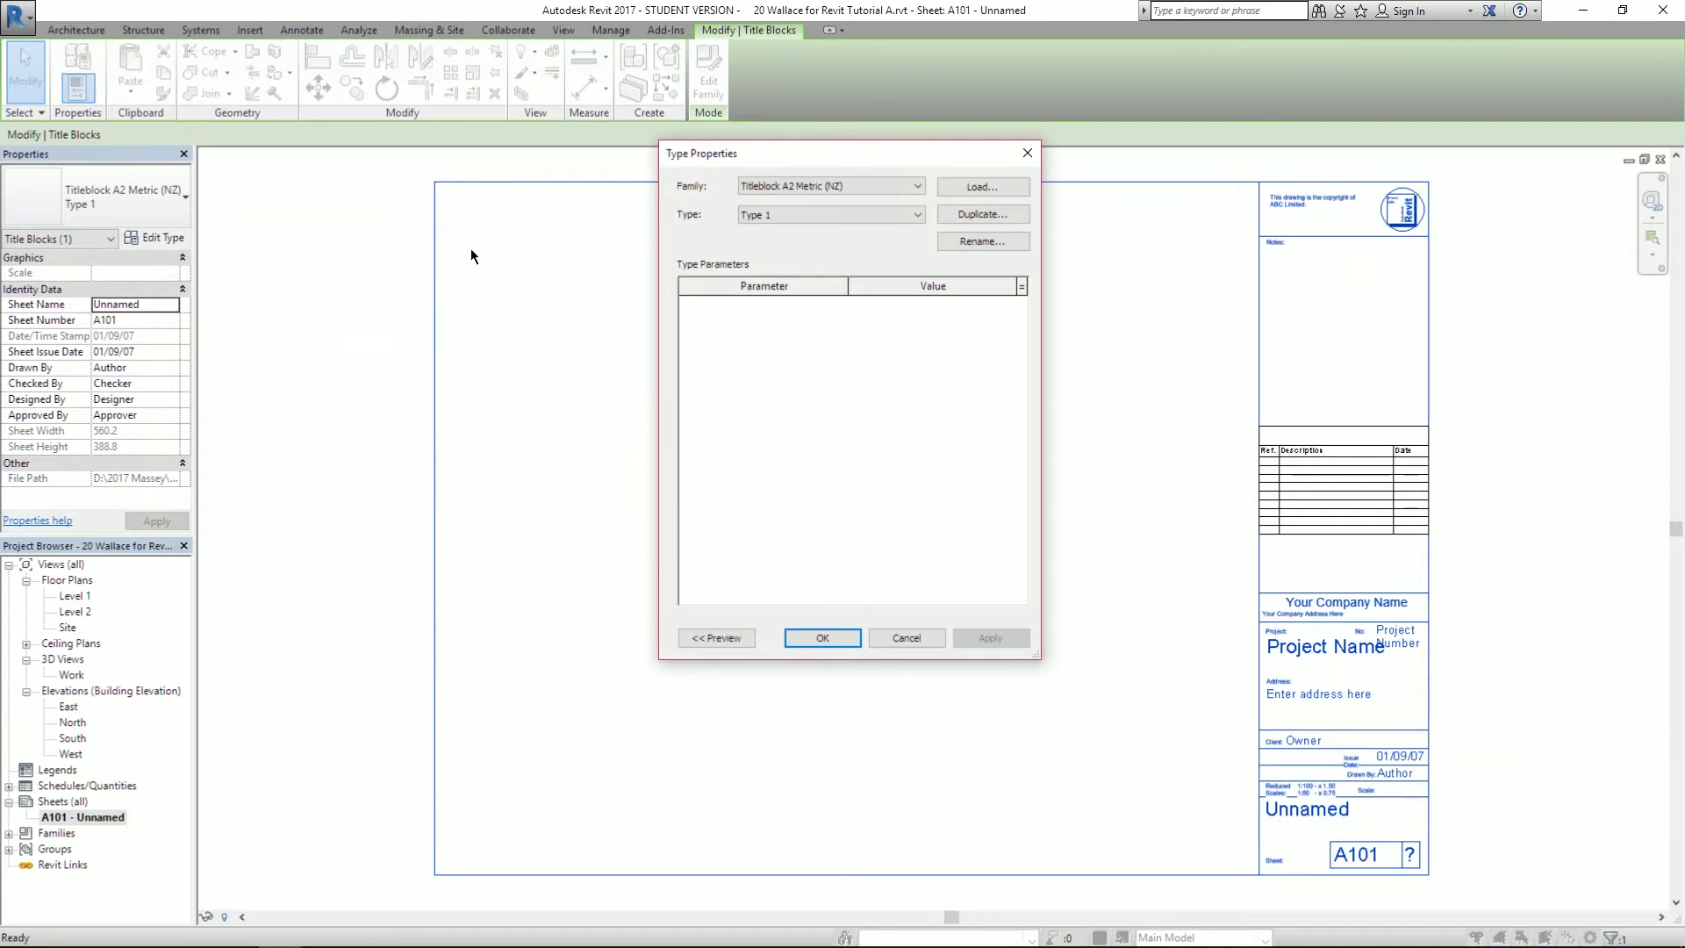
pyautogui.click(973, 187)
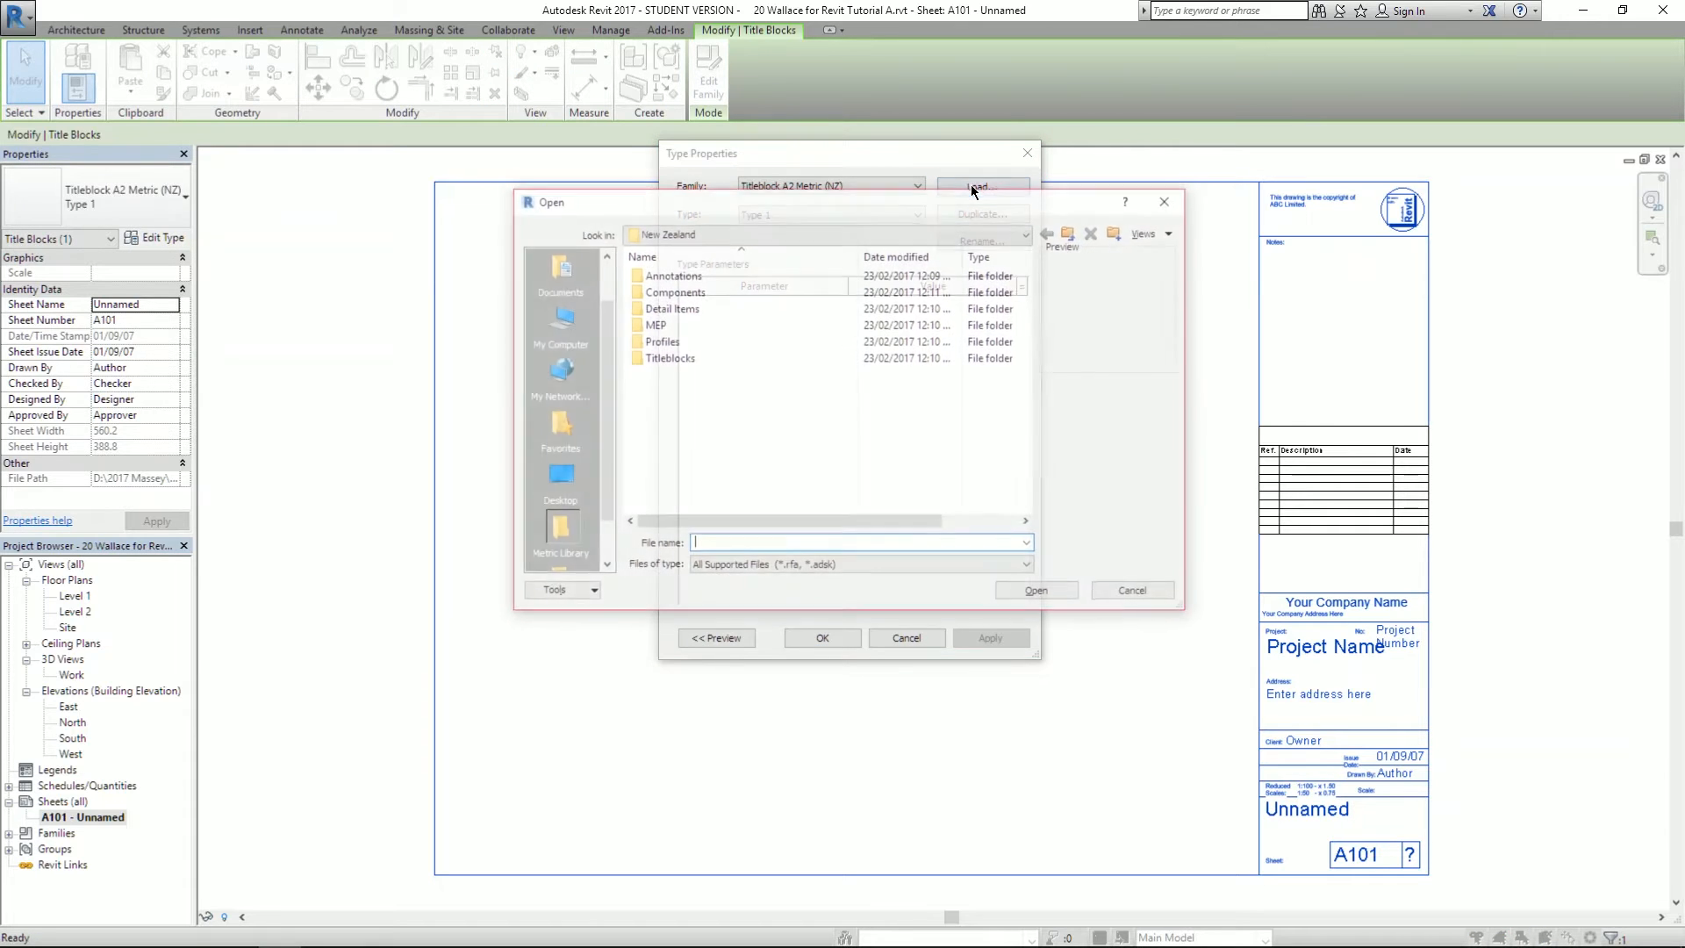
pyautogui.doubleClick(664, 359)
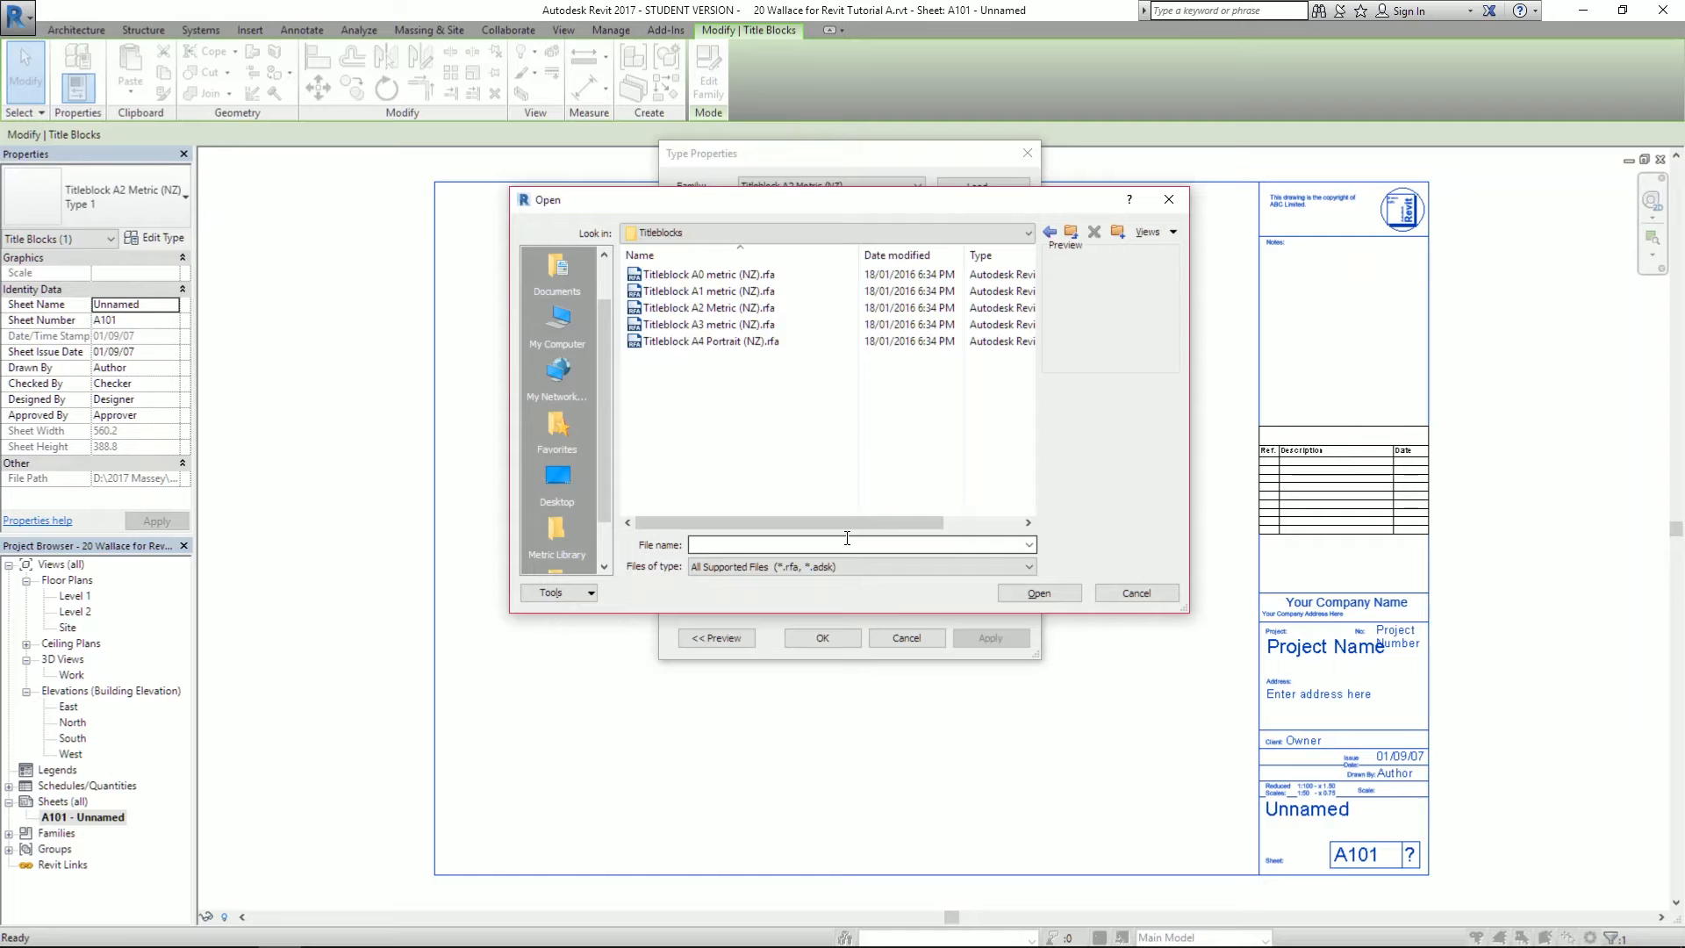
pyautogui.click(1135, 593)
pyautogui.click(907, 638)
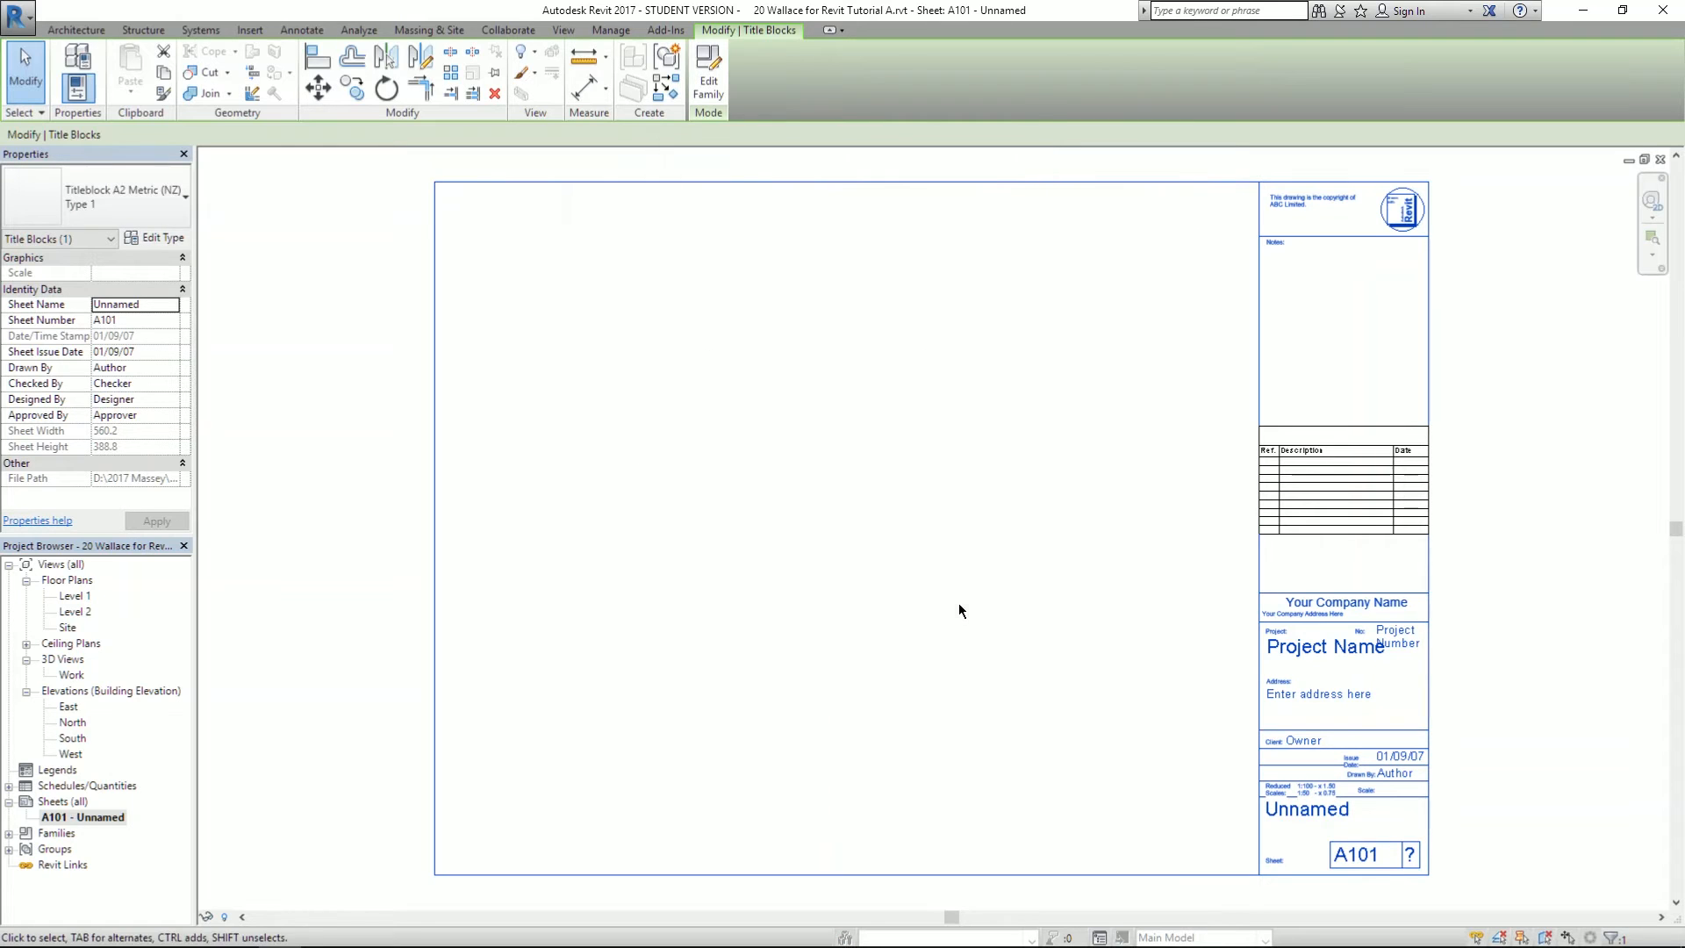
# - Deselect the title block and look through the Architecture, Annotate and View ribbon tools
pyautogui.click(898, 330)
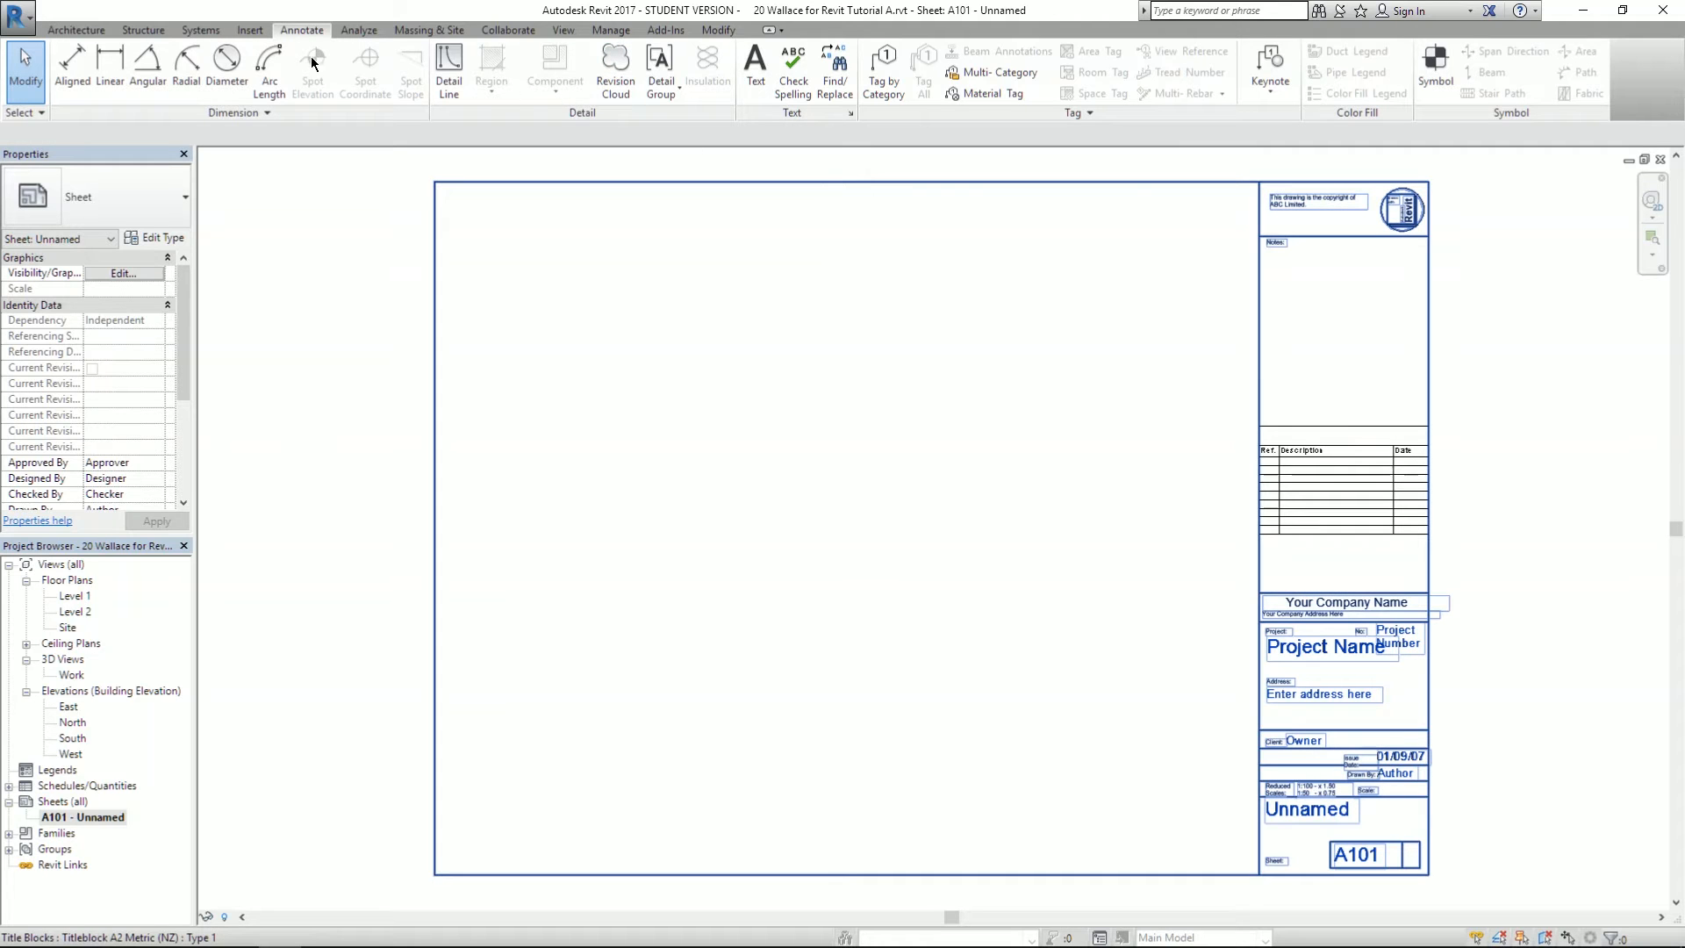
pyautogui.click(61, 31)
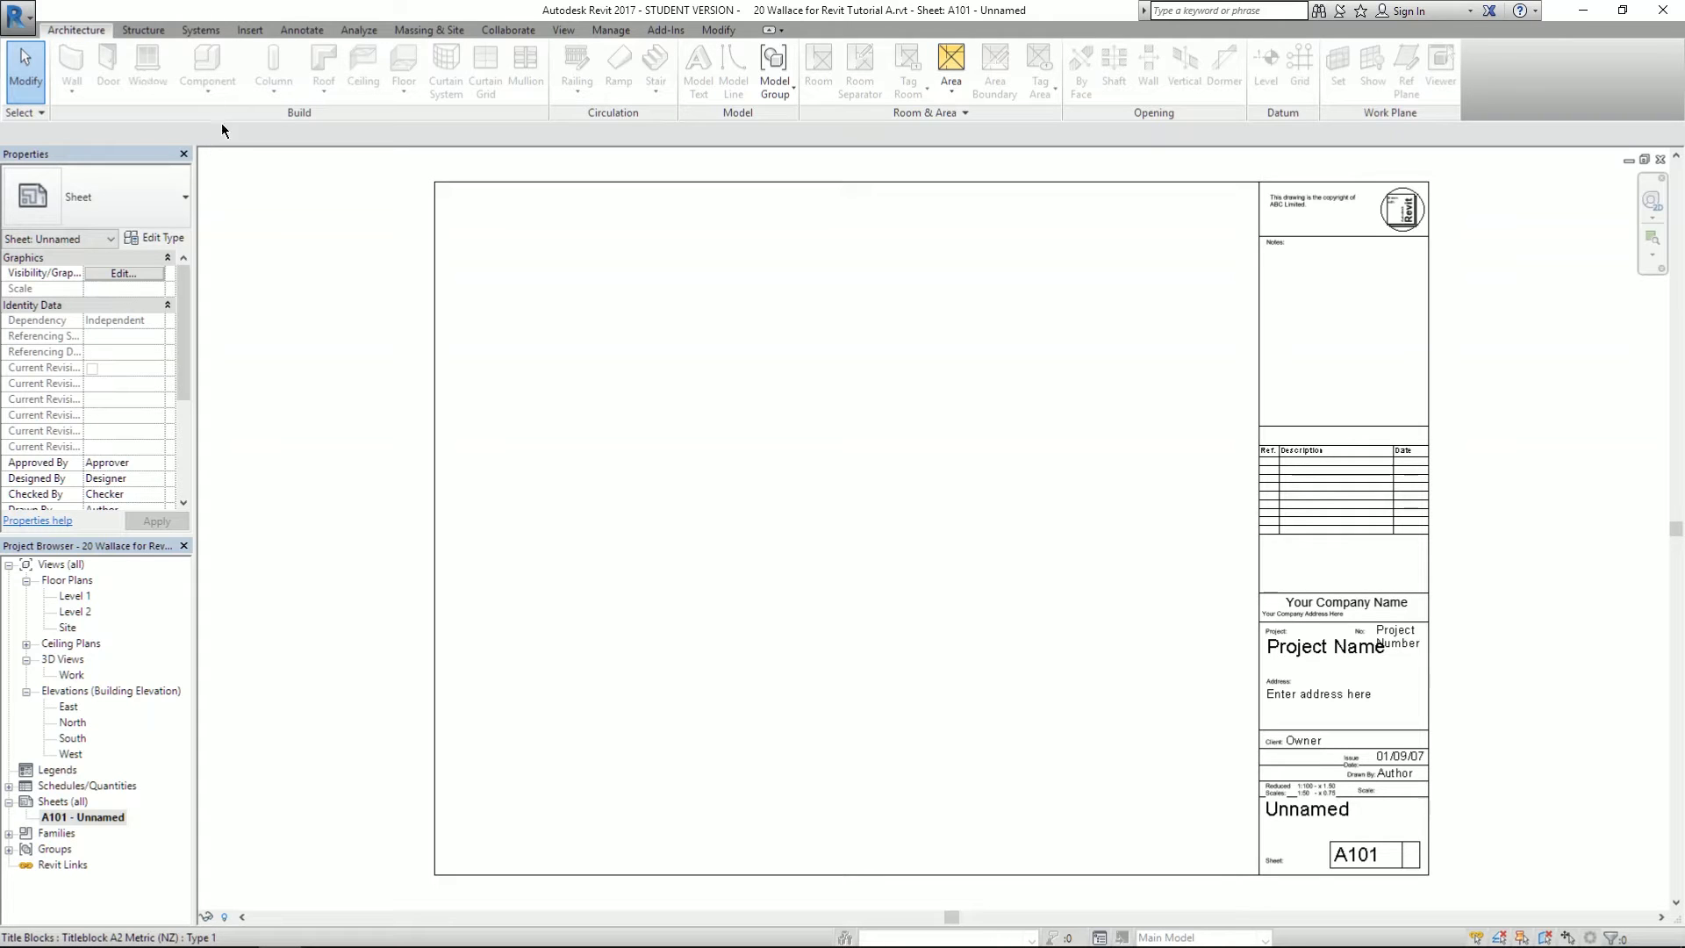
pyautogui.click(303, 32)
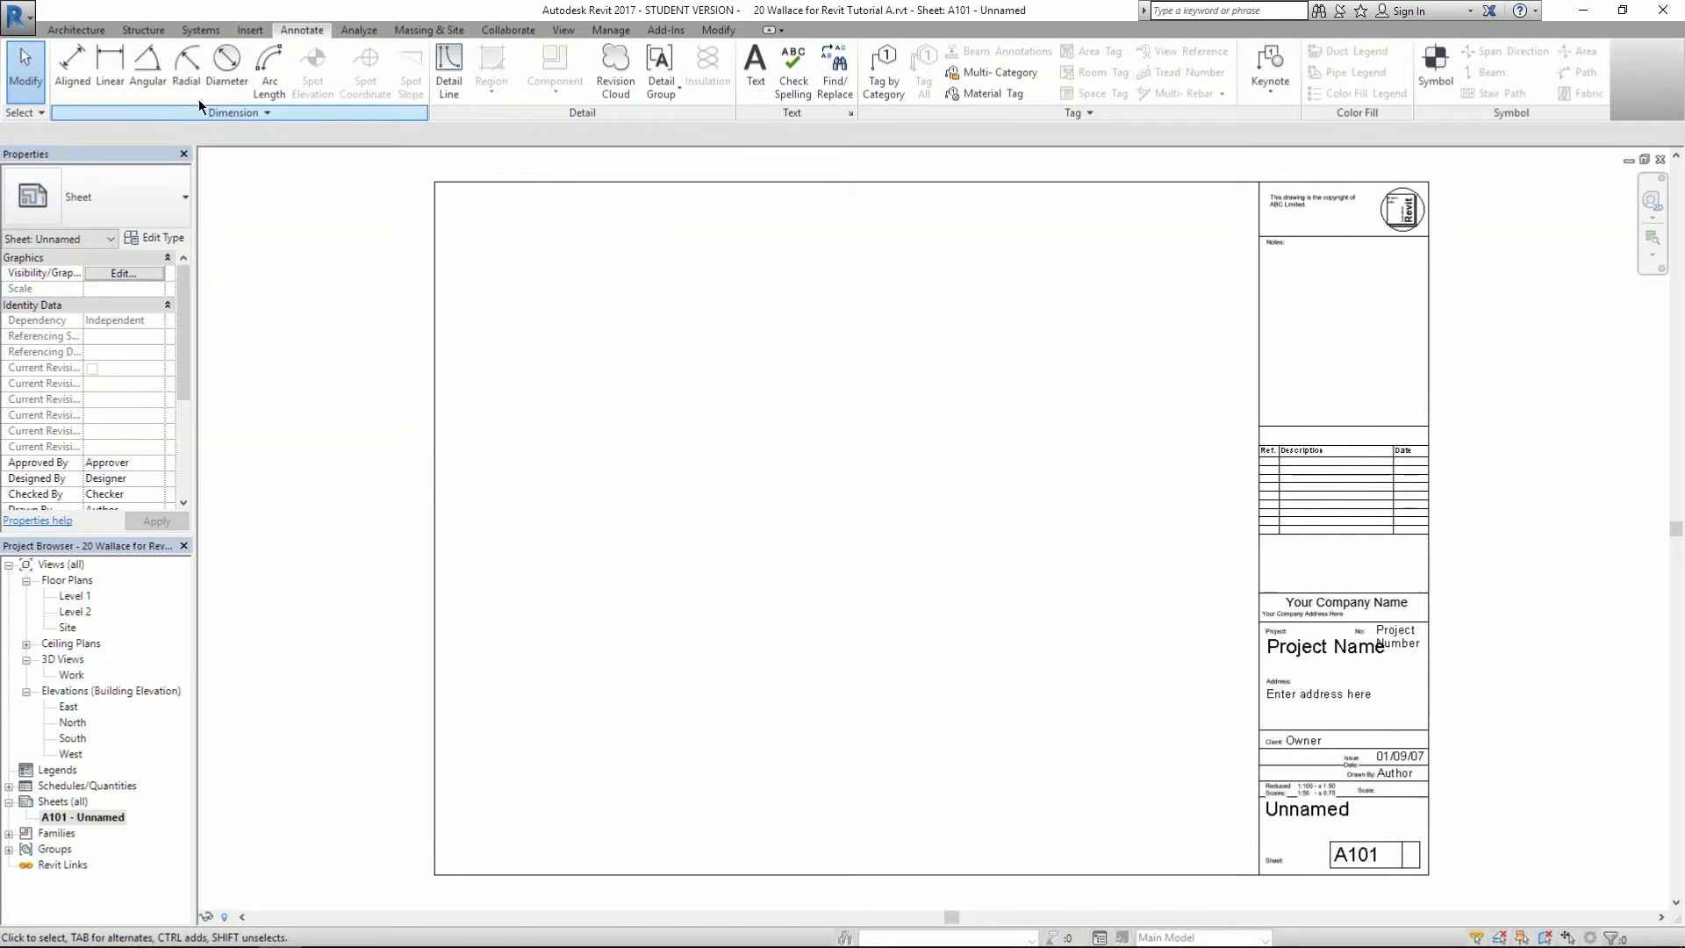
pyautogui.click(563, 31)
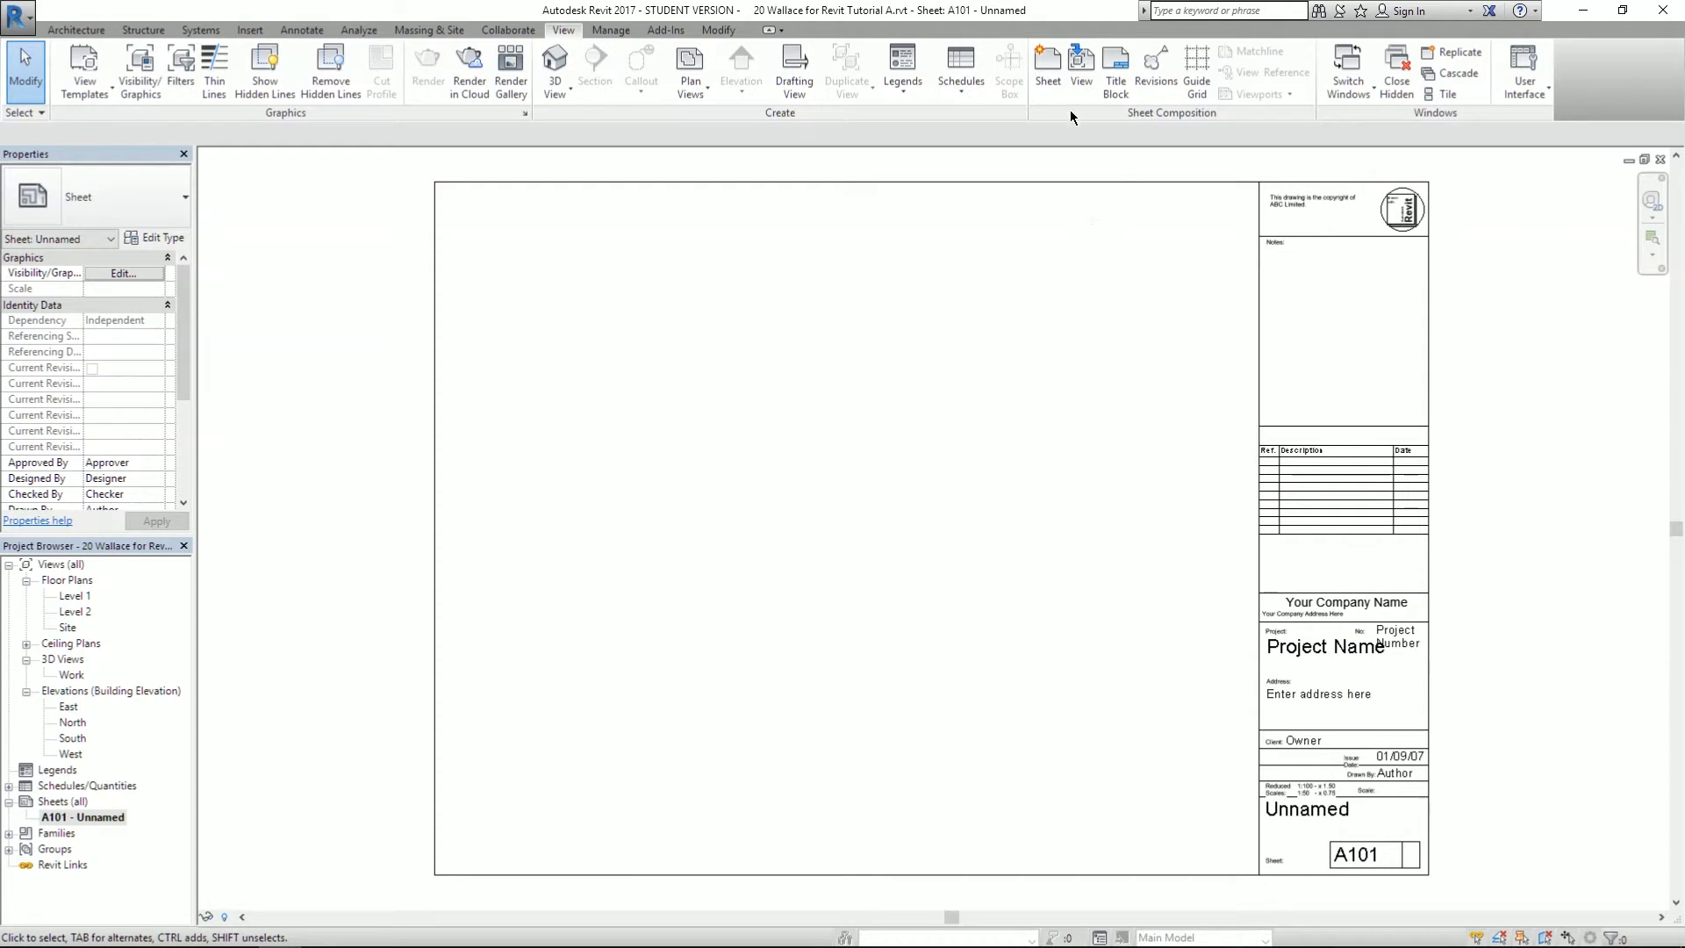
# - Add the Floor Plan: Level 1 view to sheet A101 as a viewport
pyautogui.click(1081, 63)
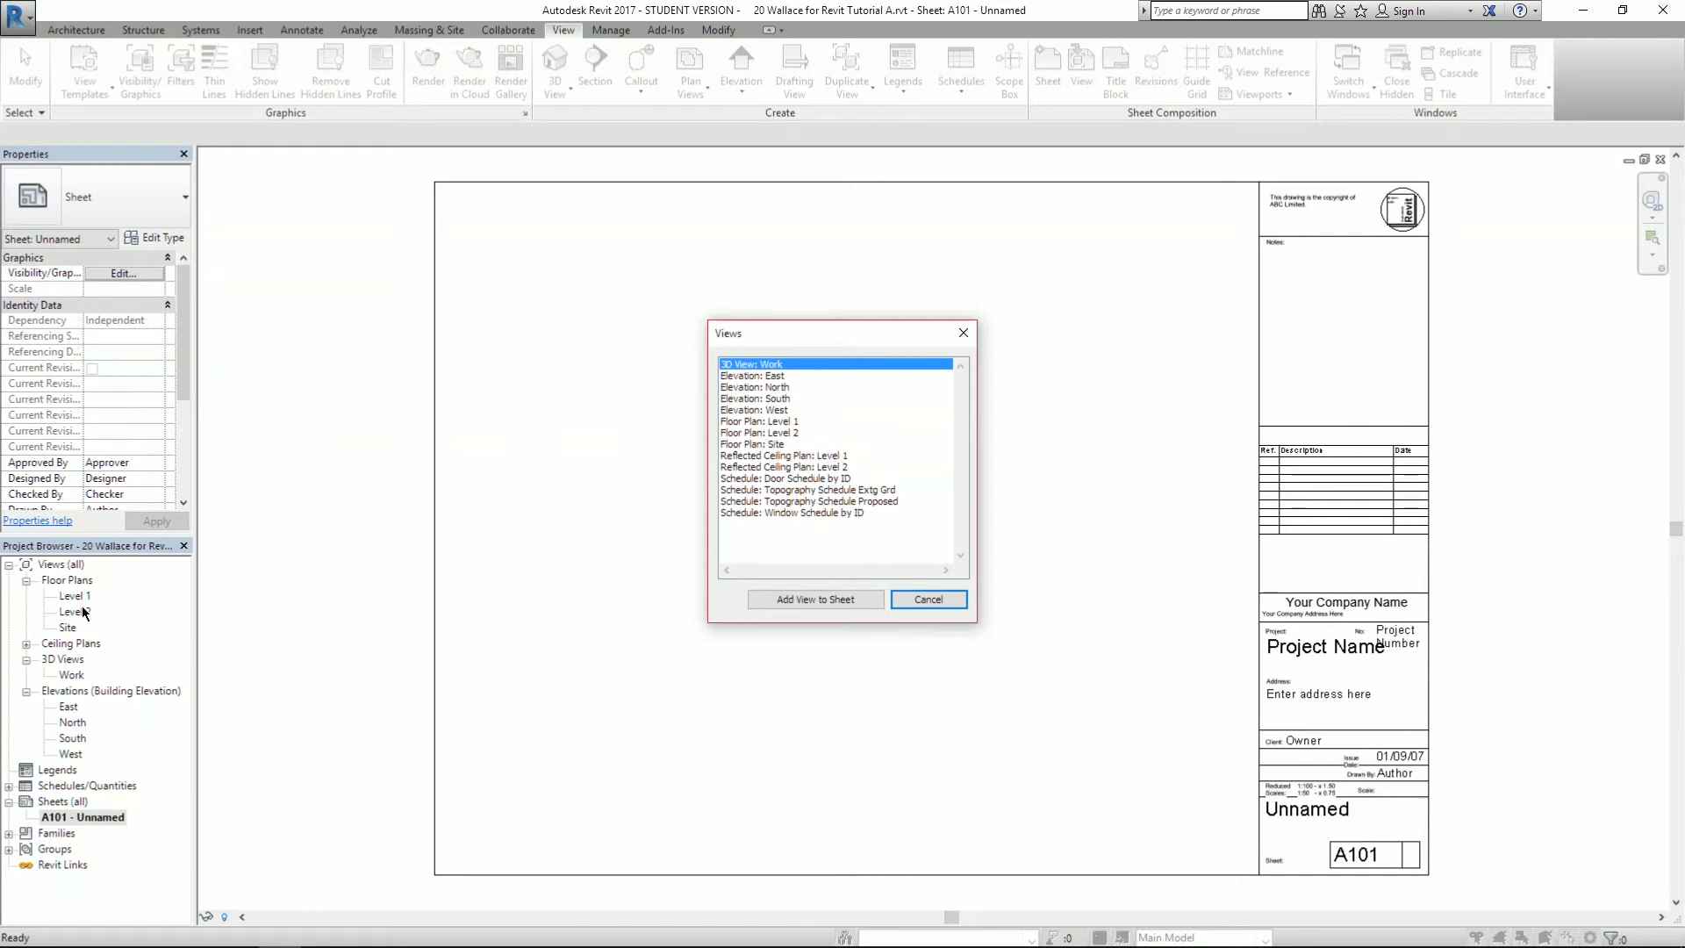
pyautogui.click(789, 422)
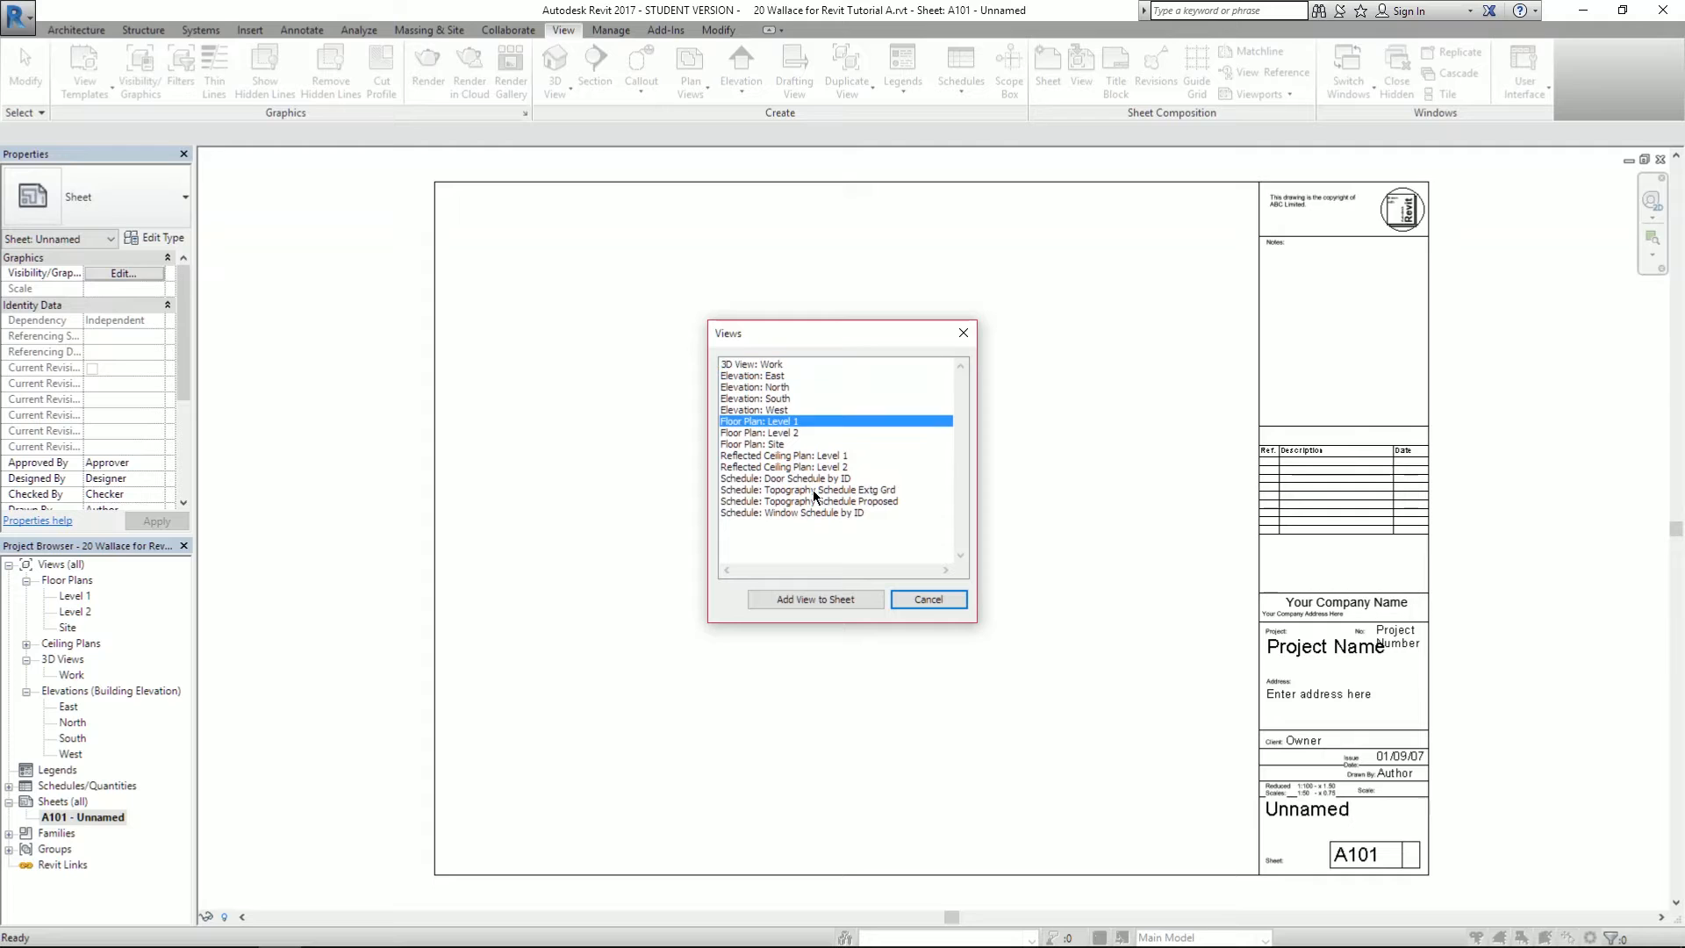
pyautogui.click(789, 599)
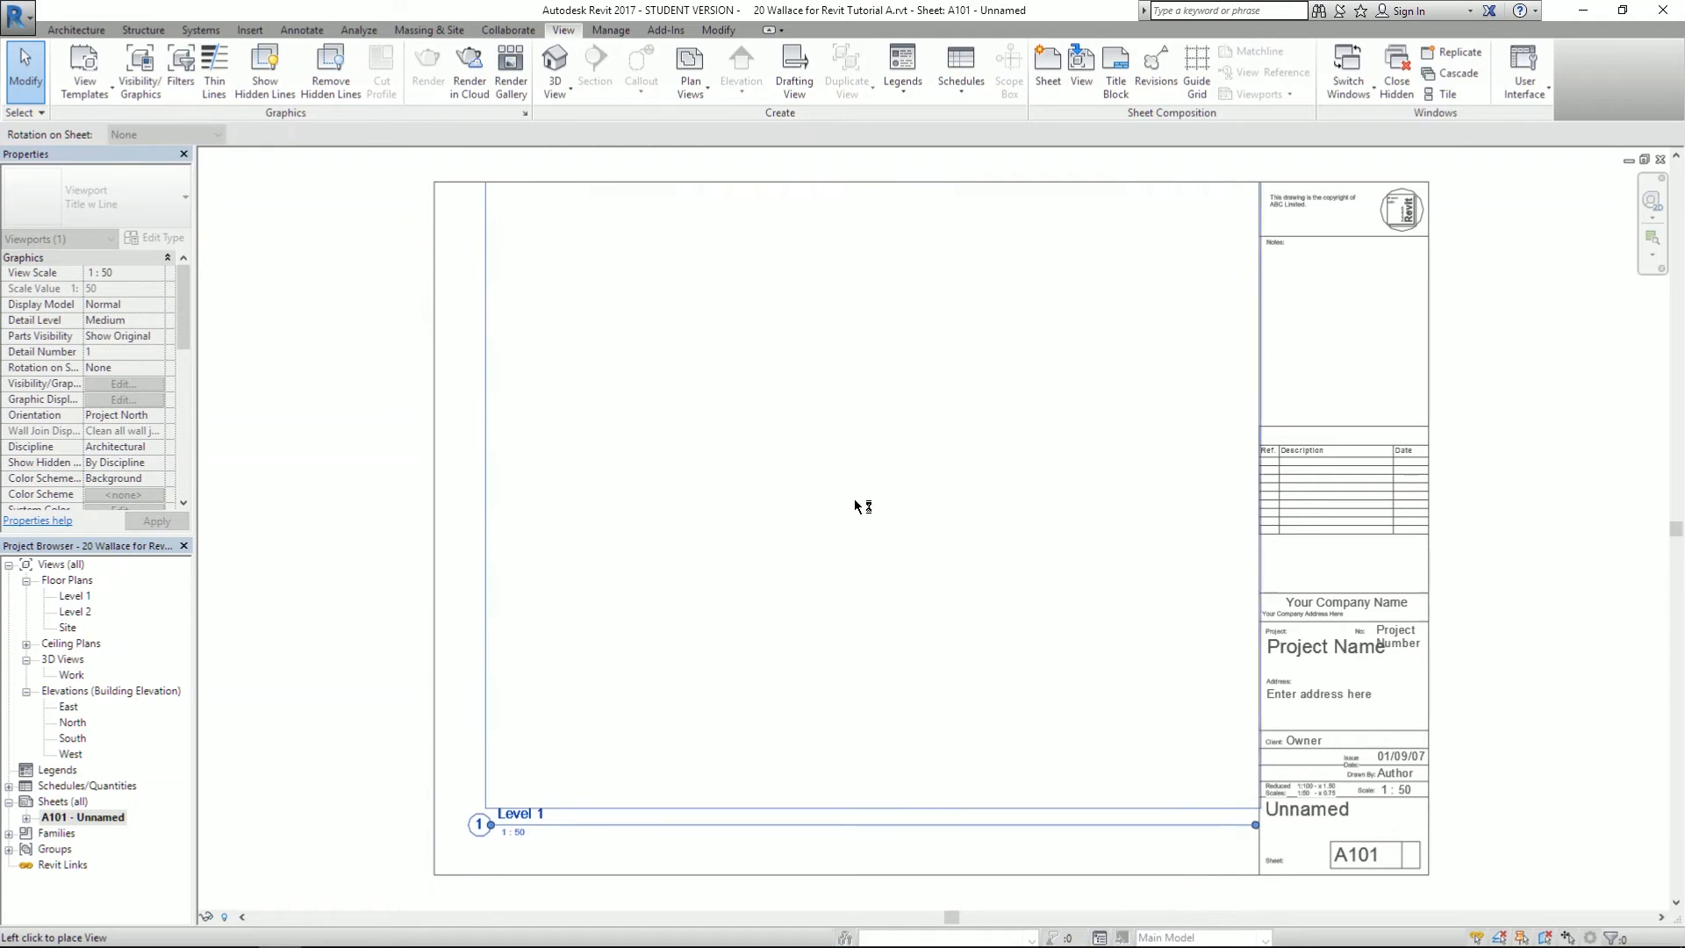
pyautogui.click(850, 520)
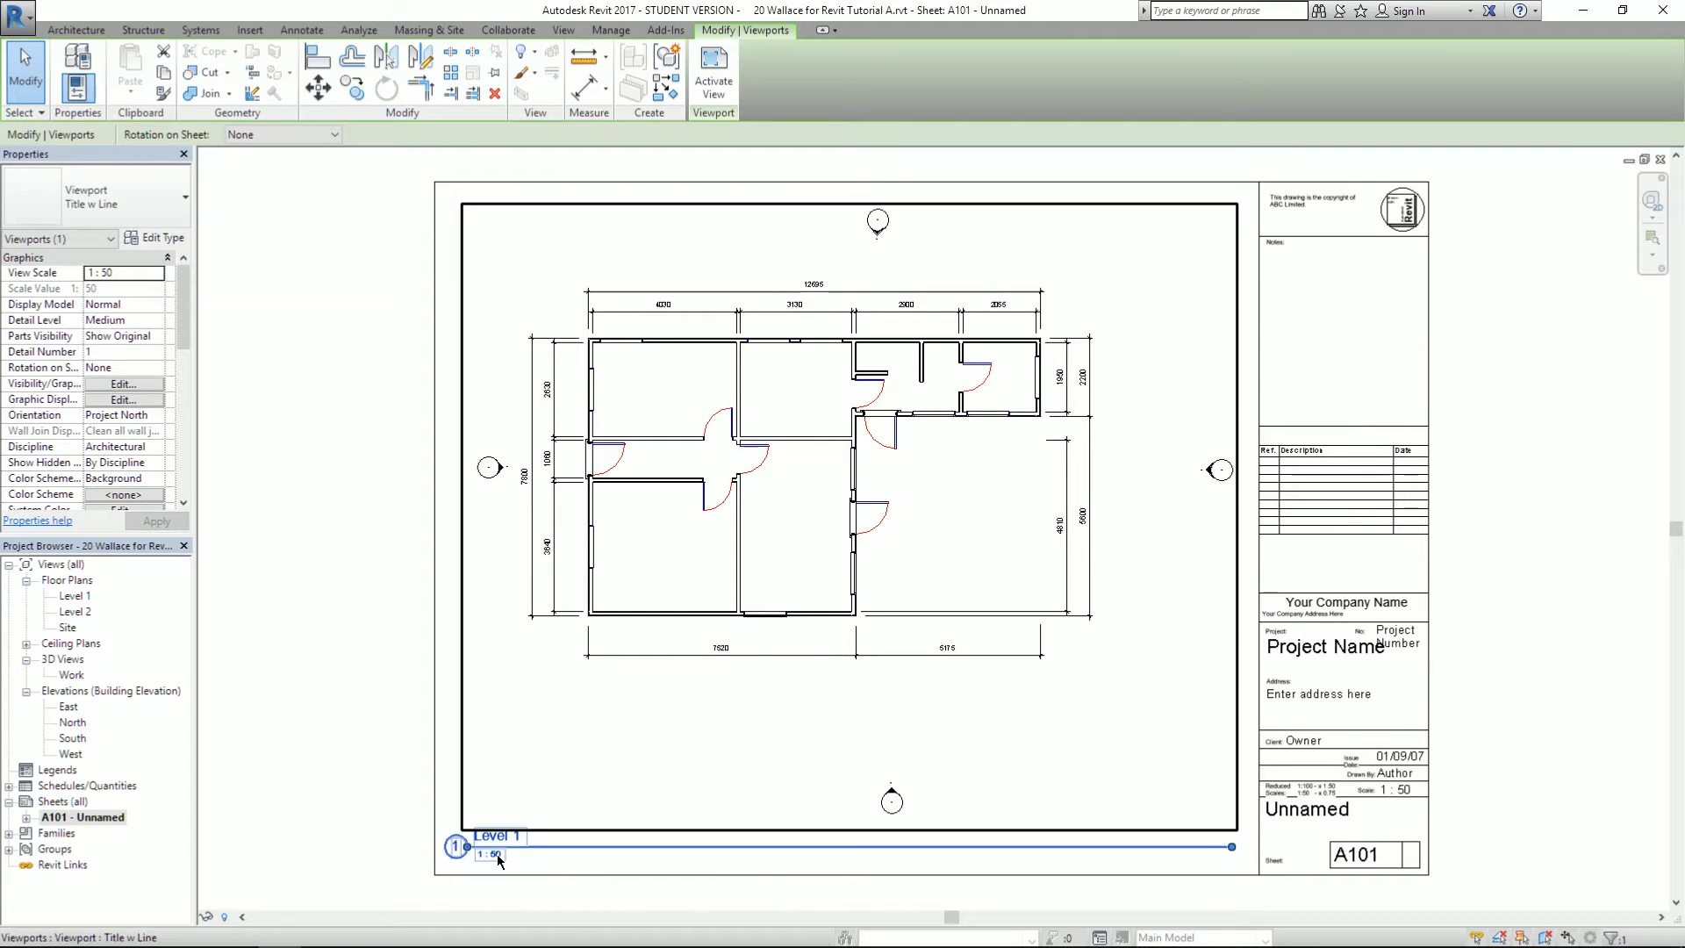
pyautogui.click(374, 667)
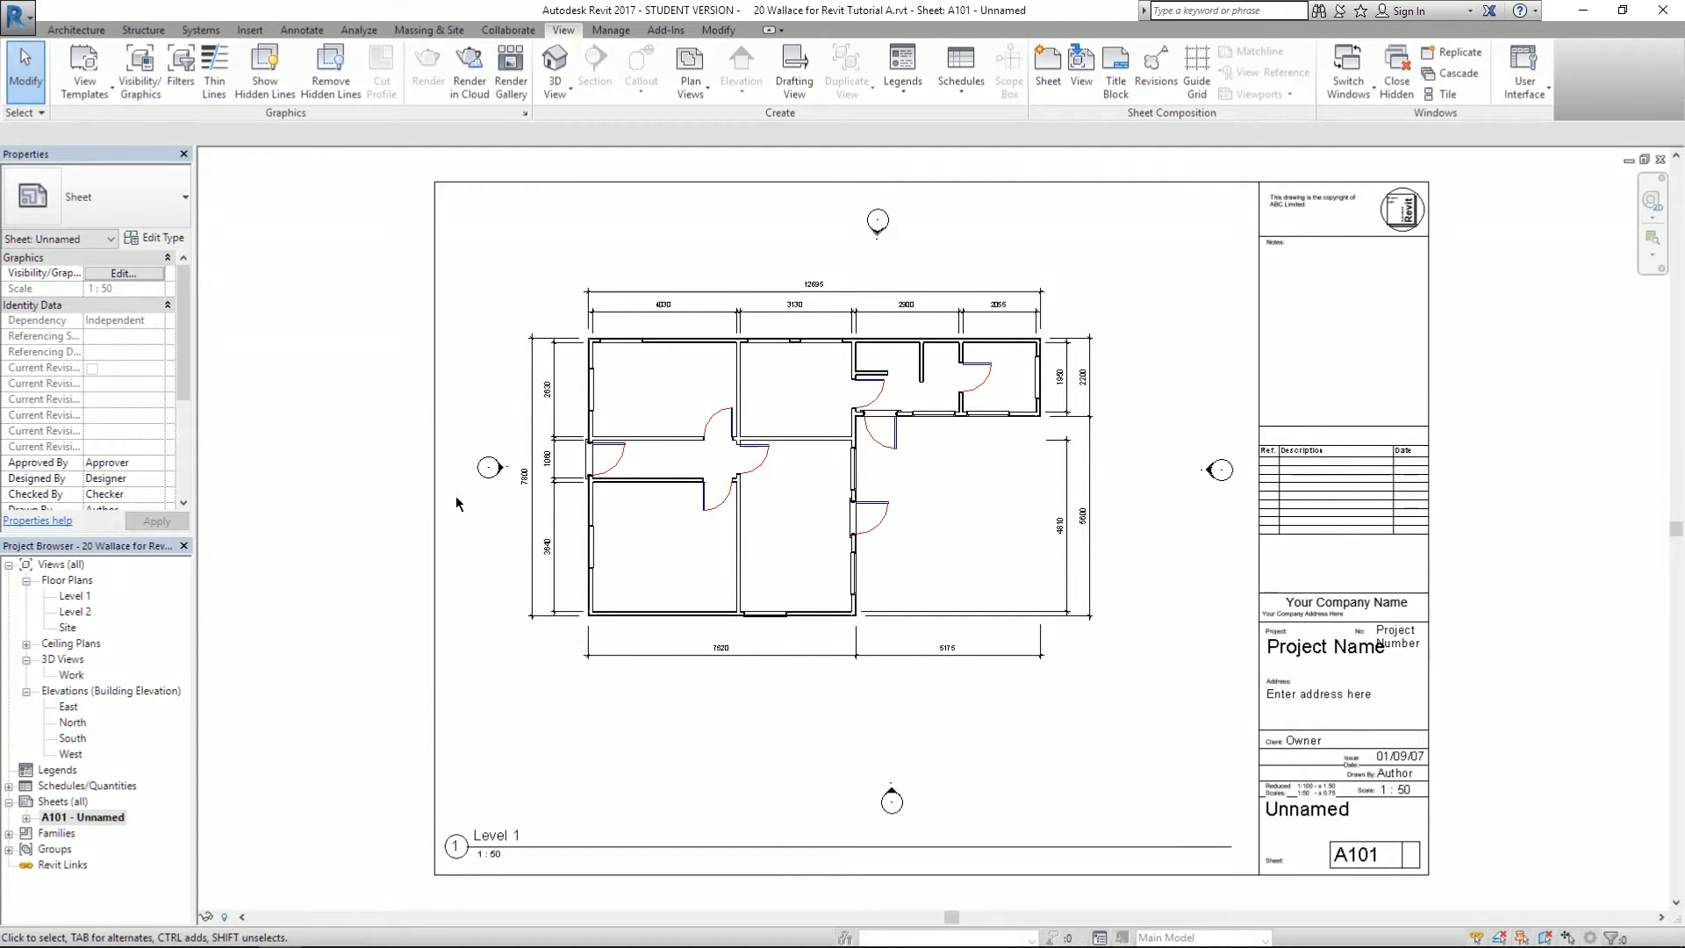
pyautogui.hotkey('alt', 'Tab')
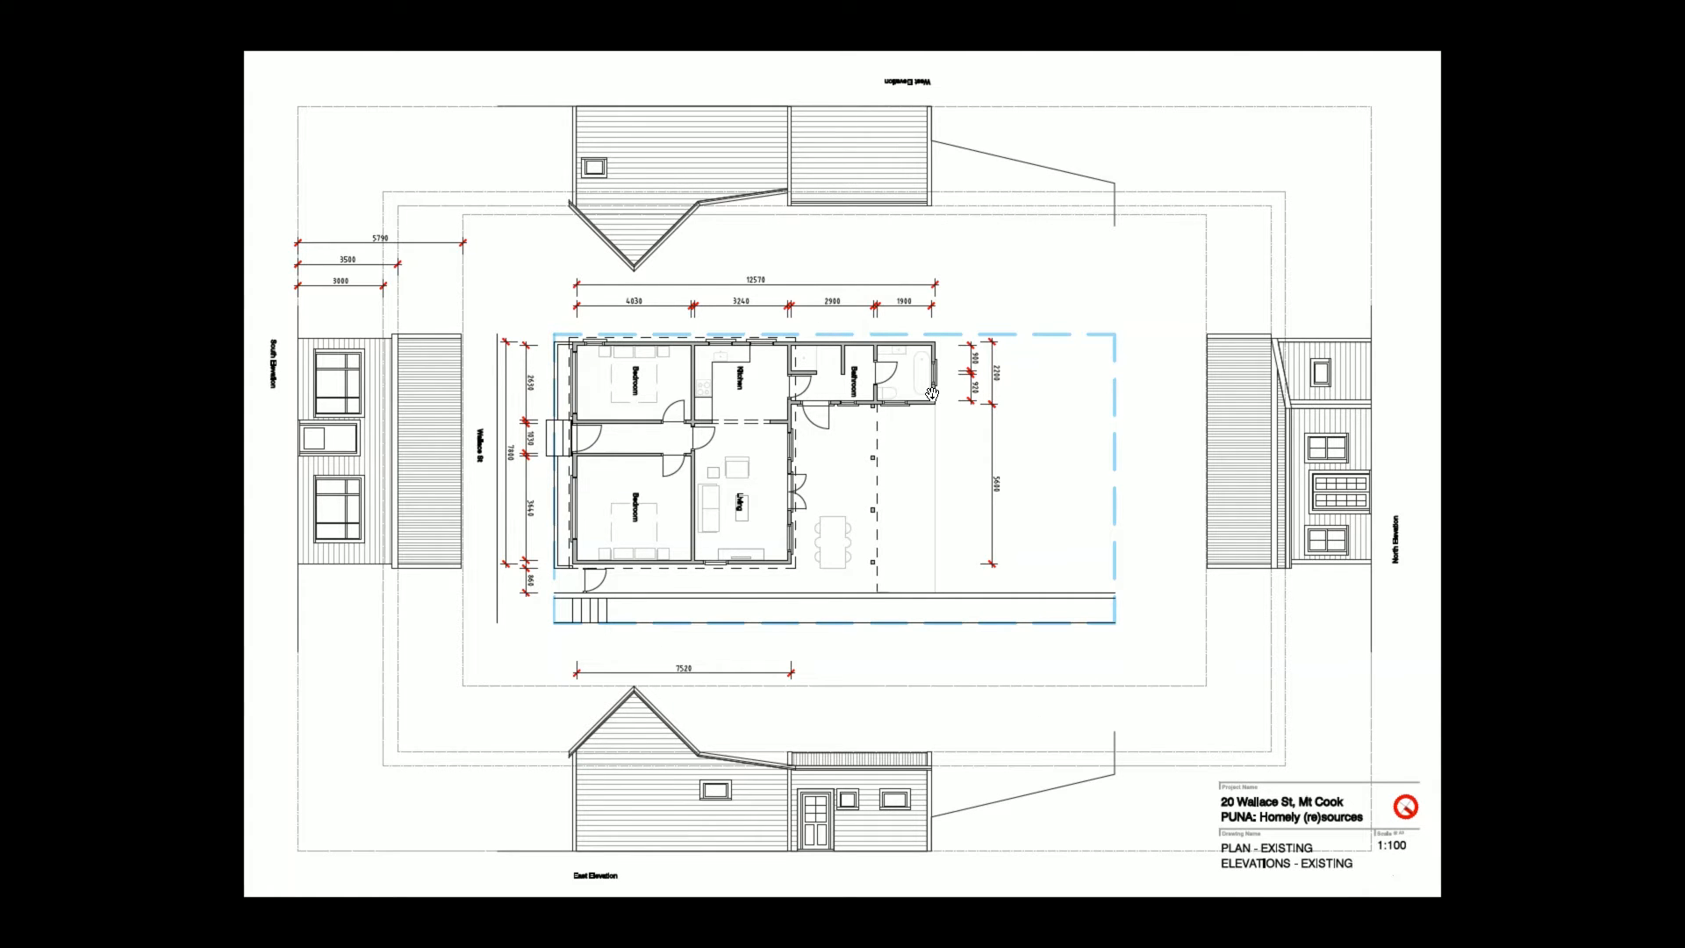
pyautogui.hotkey('alt', 'Tab')
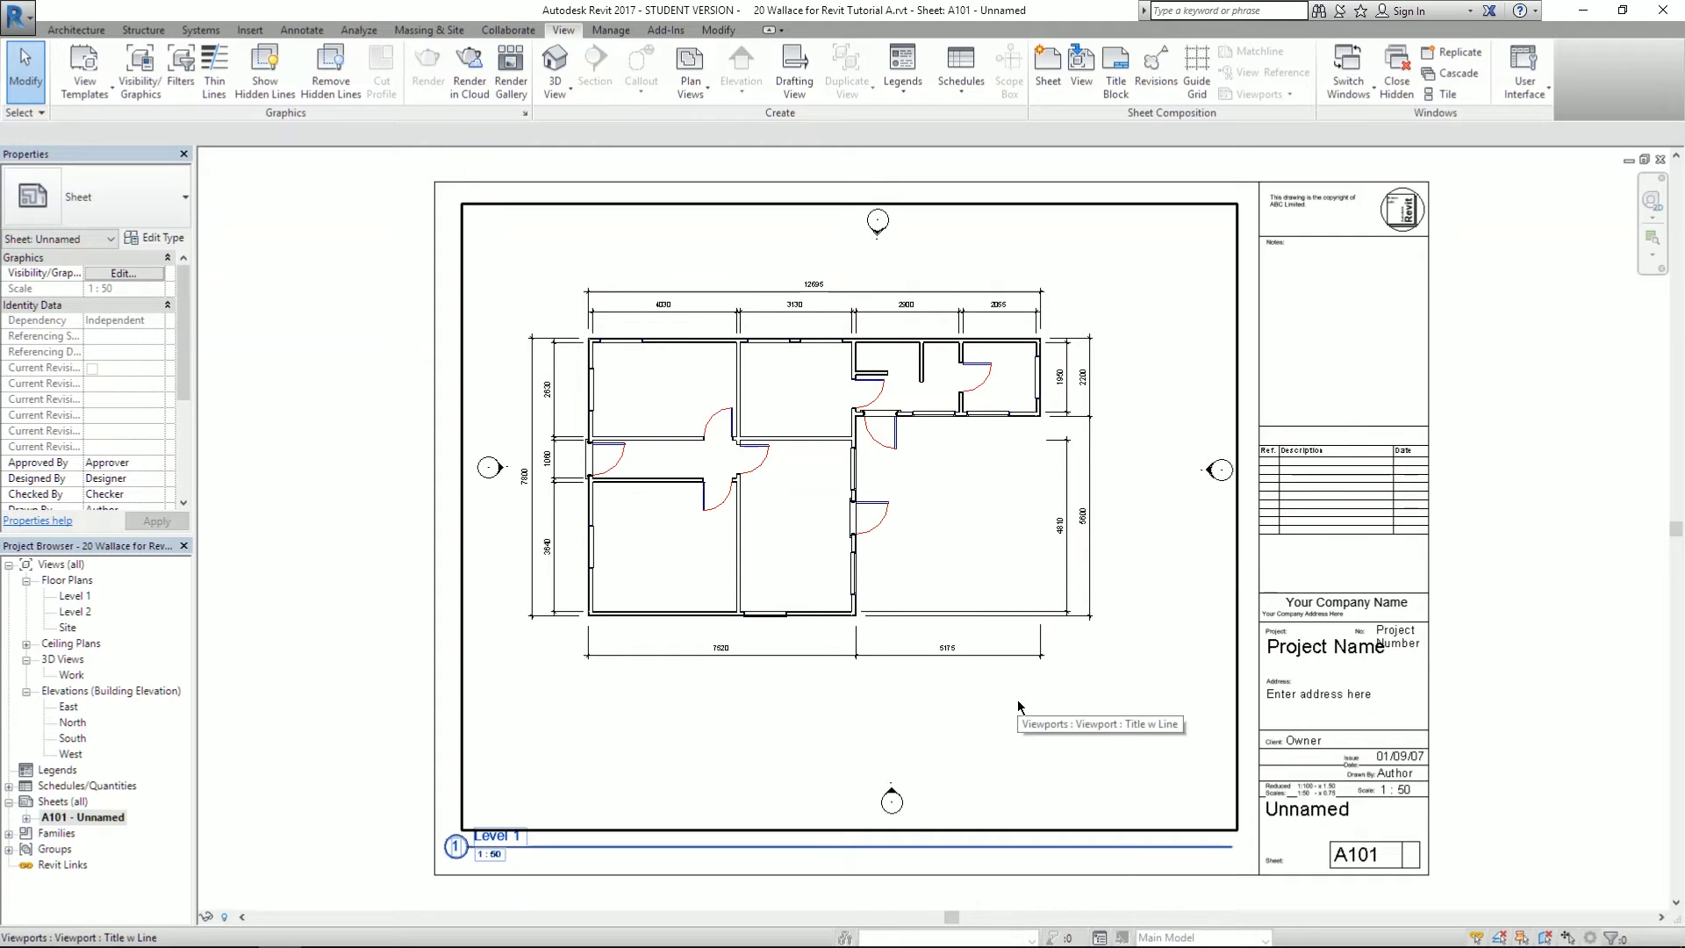
pyautogui.hotkey('alt', 'Tab')
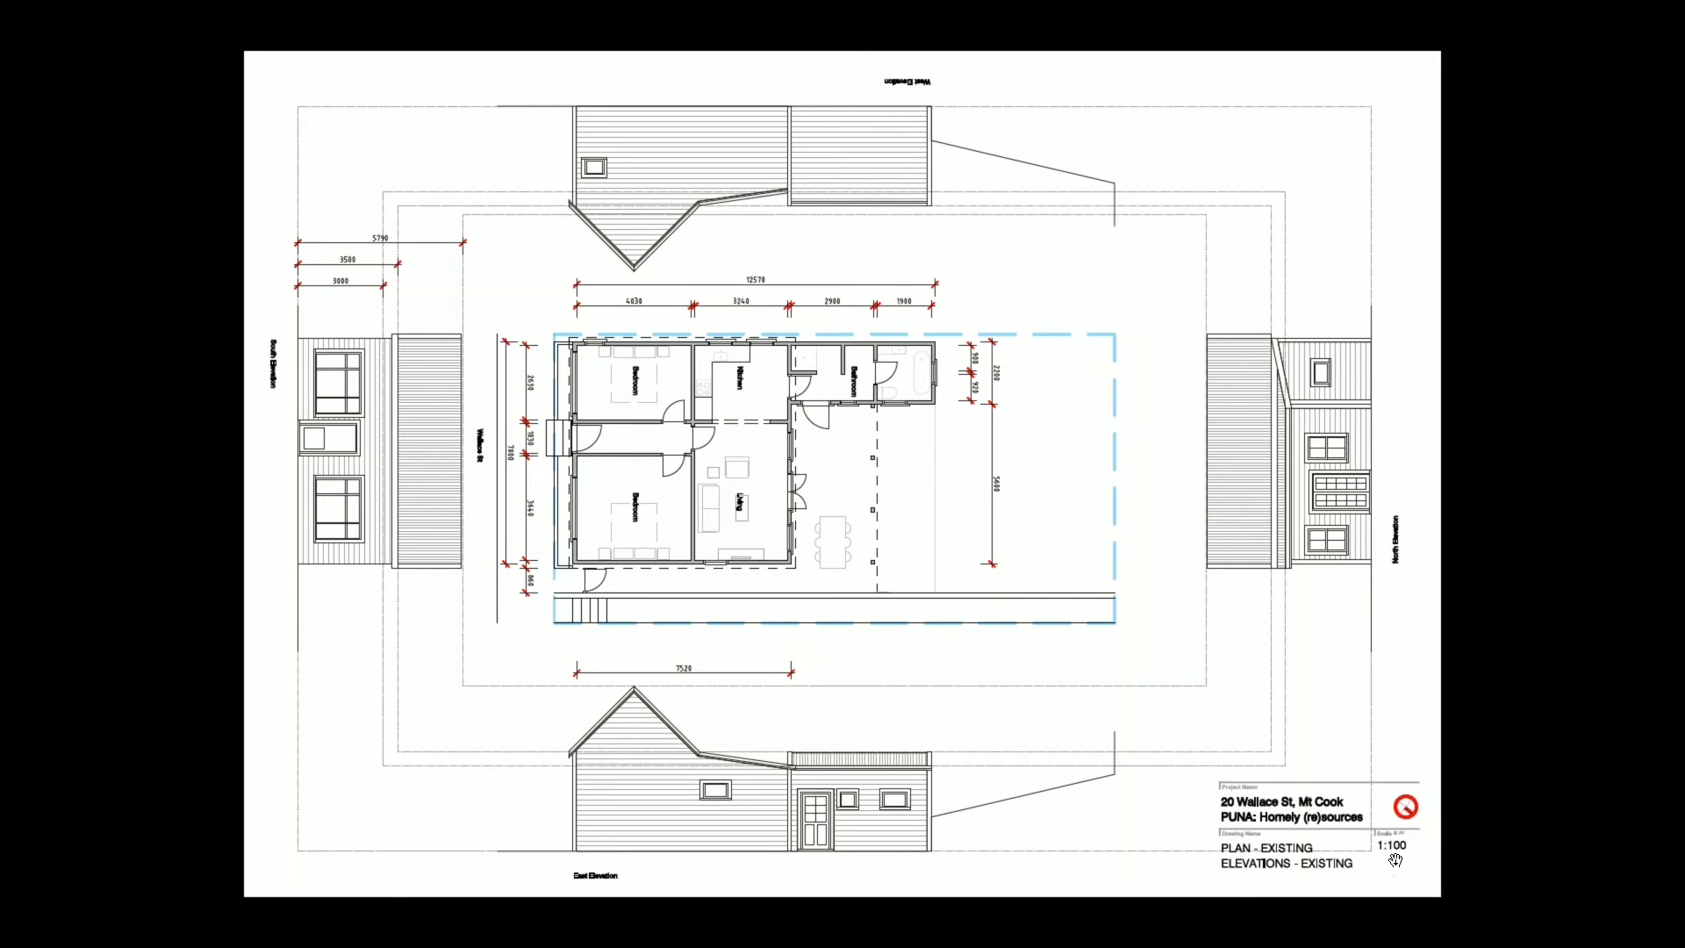
pyautogui.keyDown('ctrl'); pyautogui.scroll(1, 1477, 890); pyautogui.keyUp('ctrl')
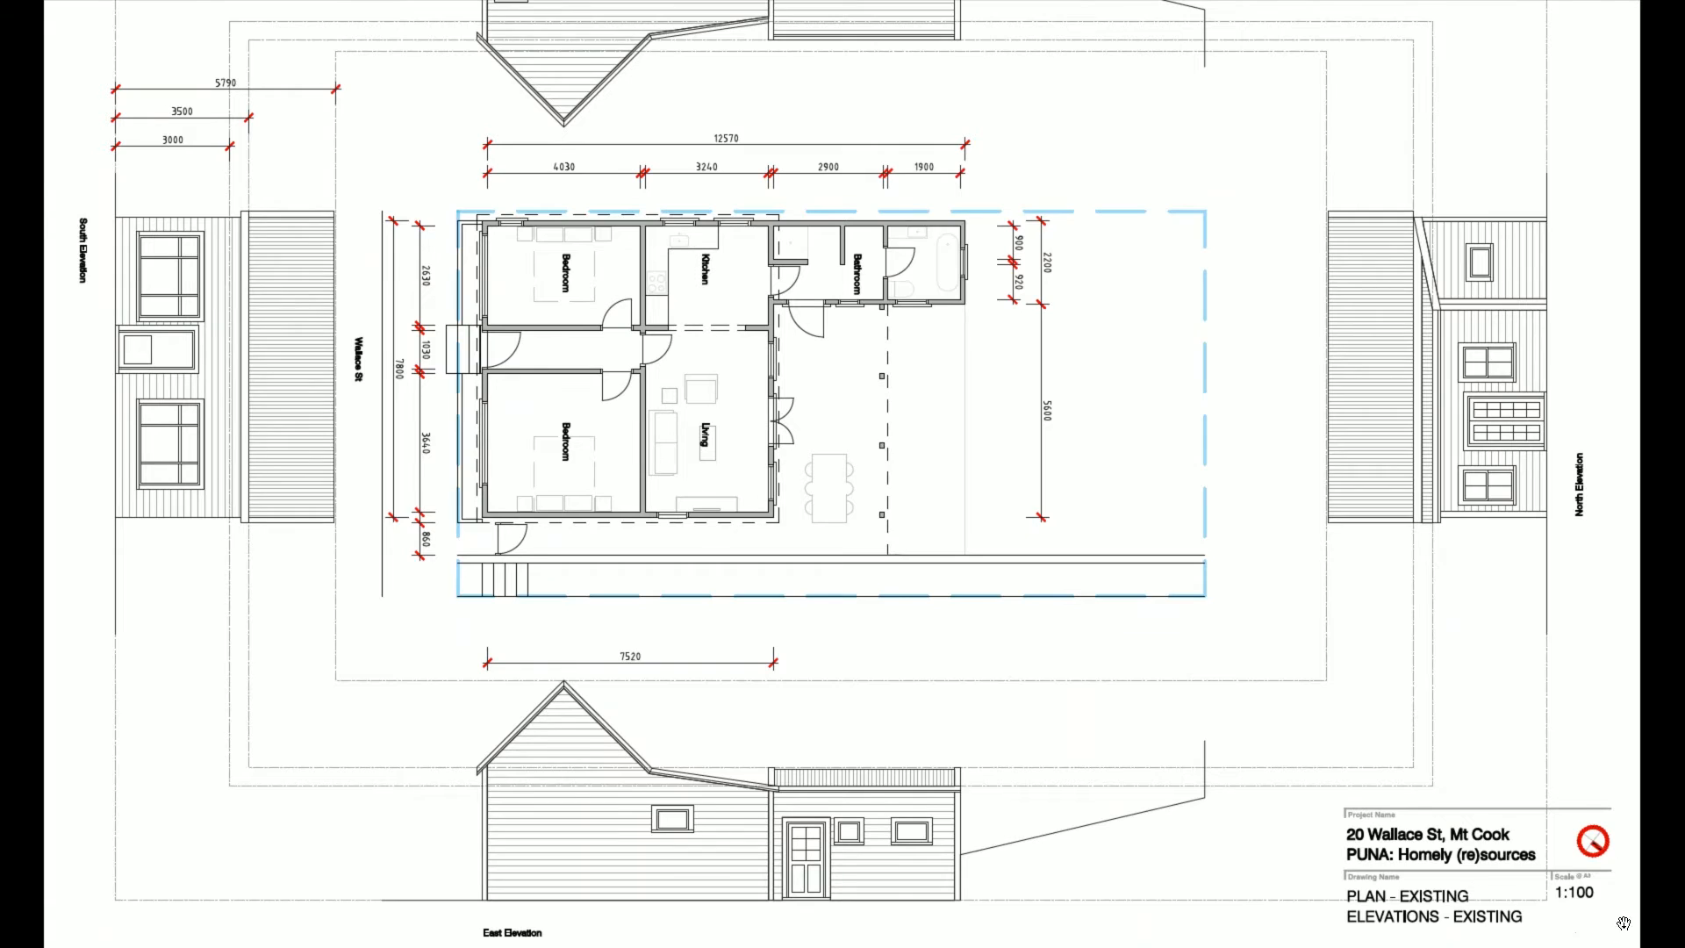
pyautogui.keyDown('ctrl'); pyautogui.scroll(4, 1652, 917); pyautogui.keyUp('ctrl')
pyautogui.keyDown('ctrl'); pyautogui.scroll(3, 1624, 825); pyautogui.keyUp('ctrl')
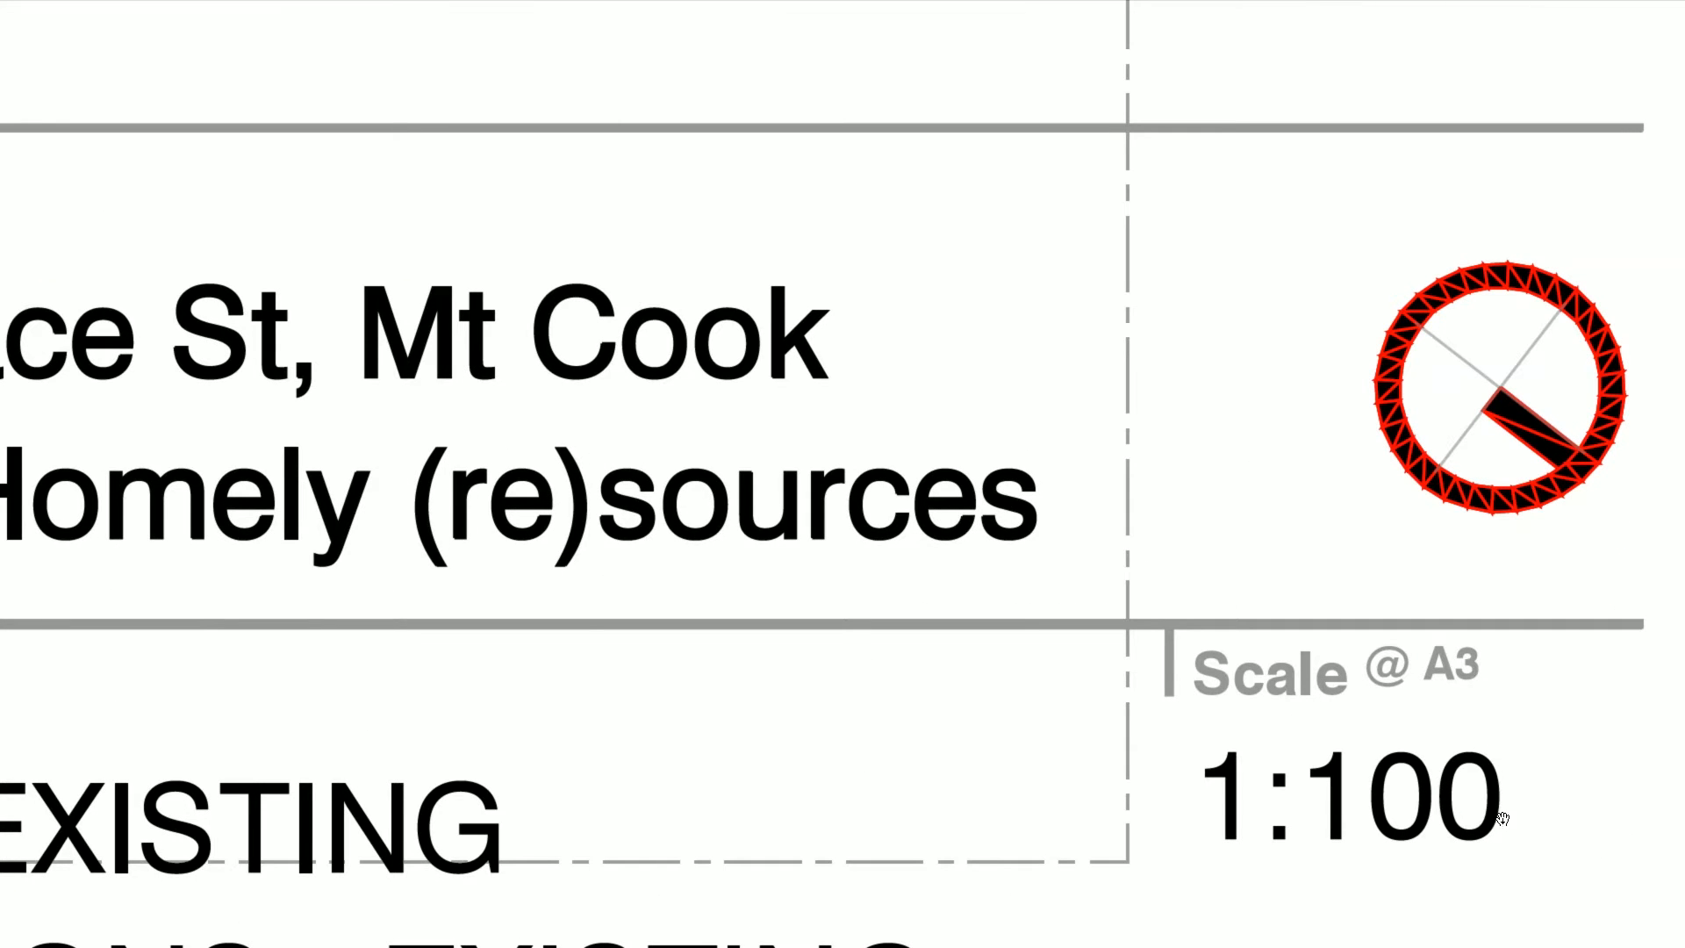
pyautogui.keyDown('ctrl'); pyautogui.scroll(-2, 1483, 786); pyautogui.keyUp('ctrl')
pyautogui.keyDown('ctrl'); pyautogui.scroll(-5, 1483, 787); pyautogui.keyUp('ctrl')
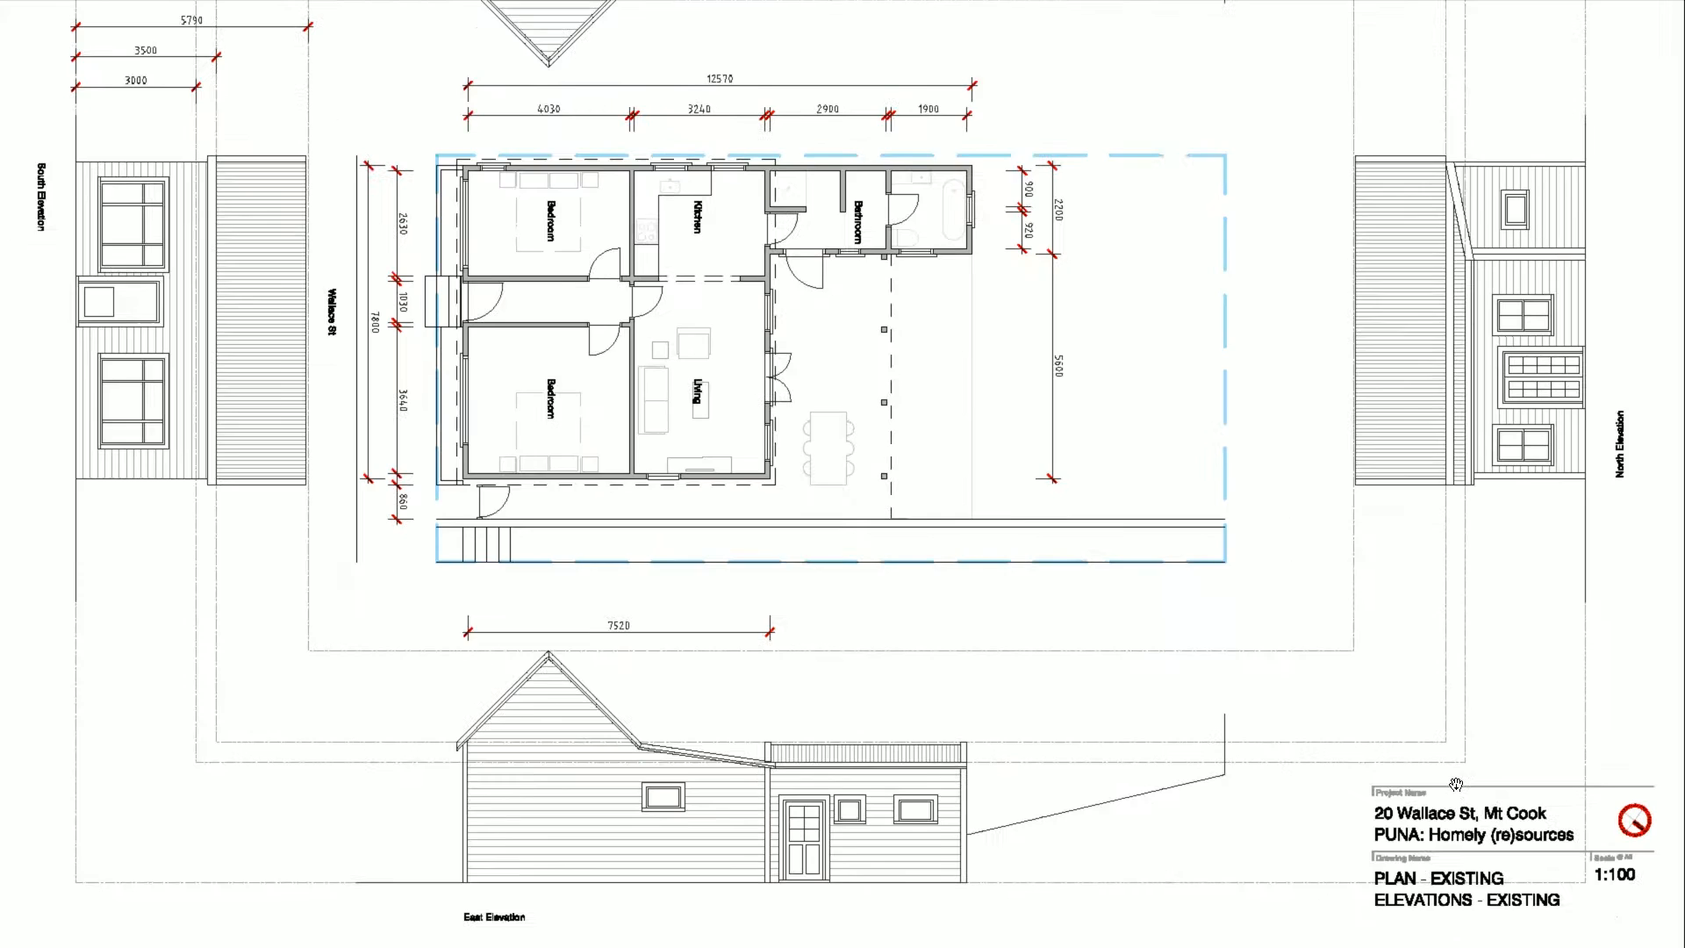
pyautogui.hotkey('alt', 'Tab')
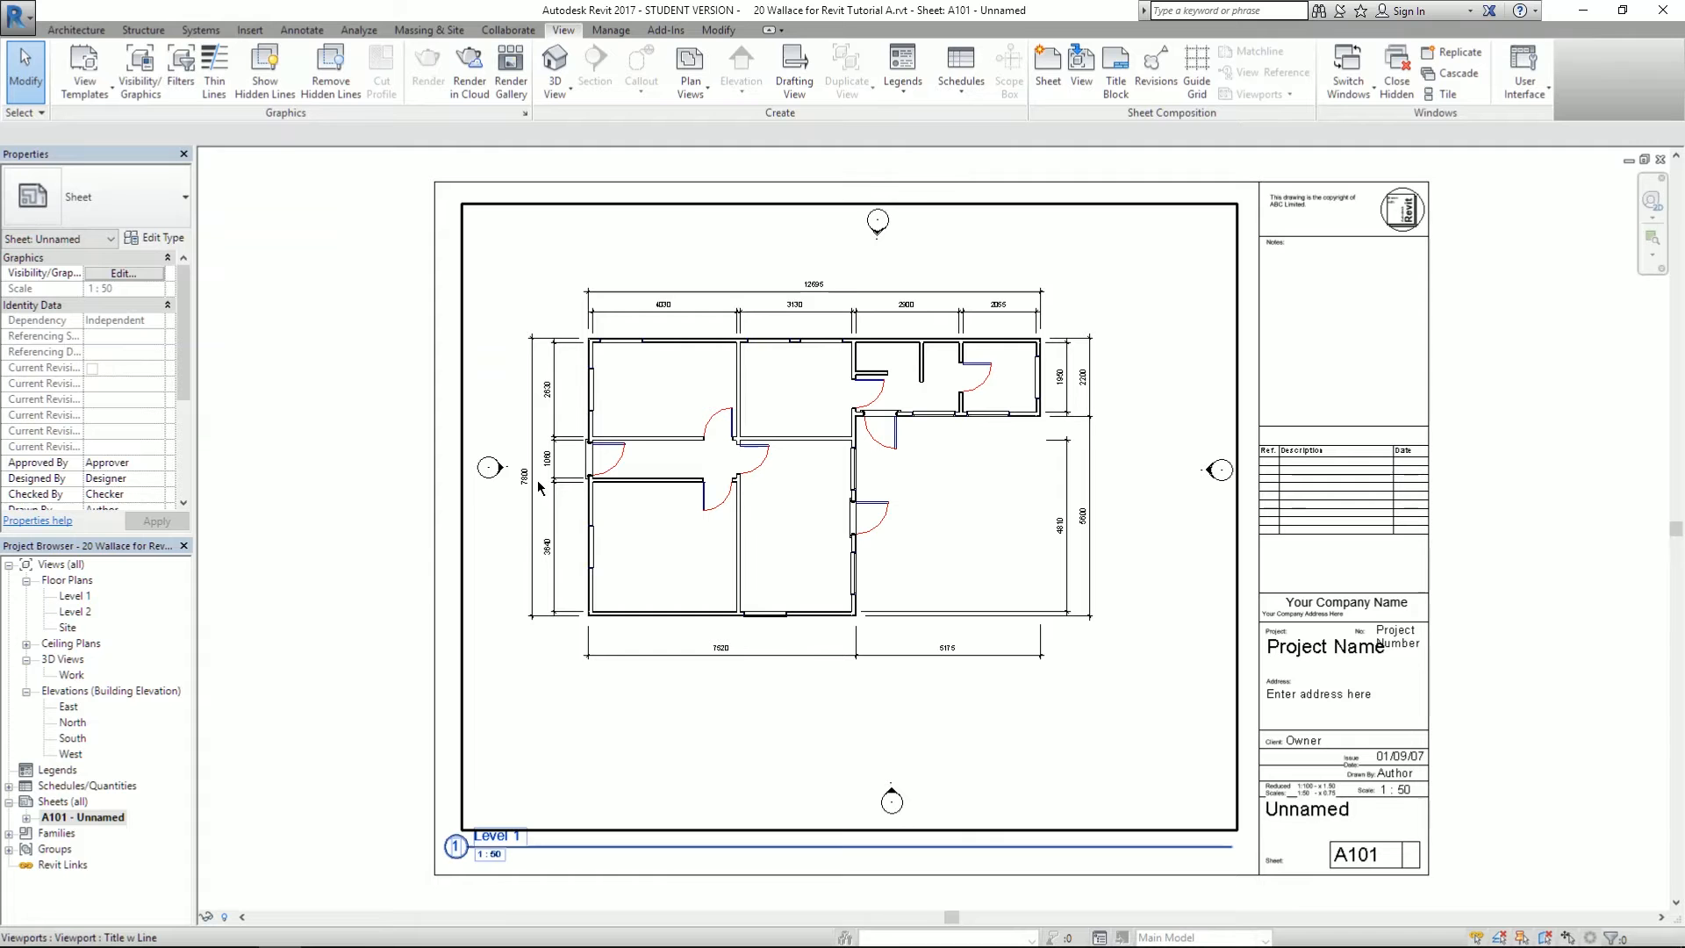
# - Set the Level 1 viewport's scale to 1 : 100 and drag it toward the sheet centre
pyautogui.click(689, 517)
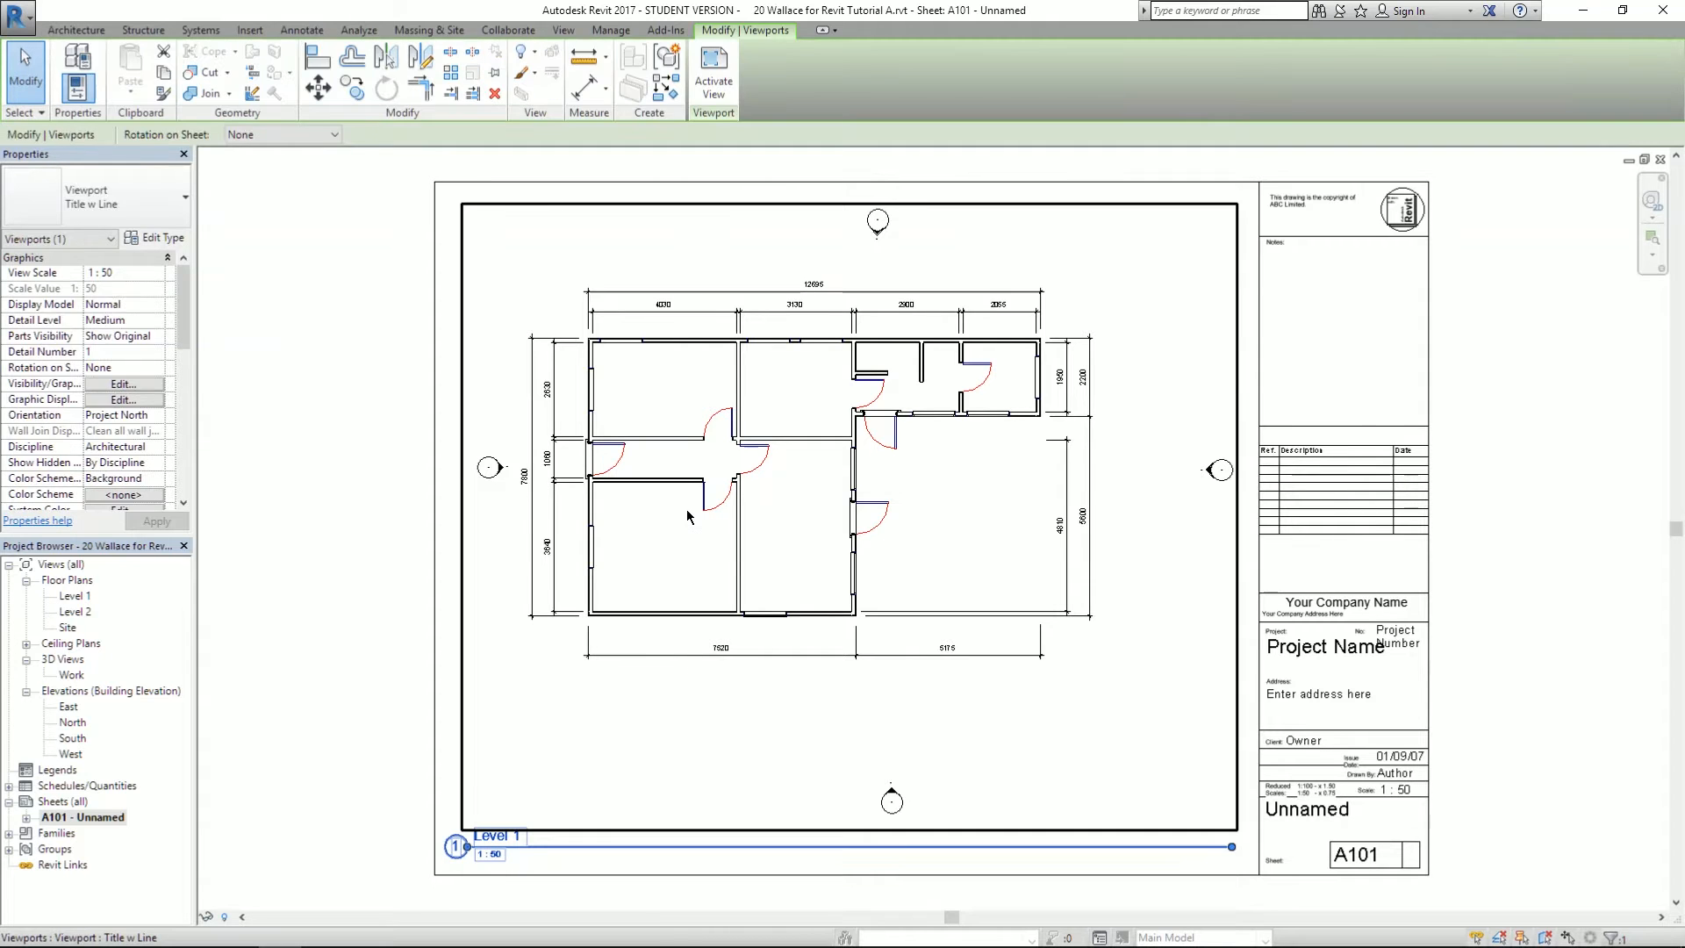
pyautogui.click(302, 325)
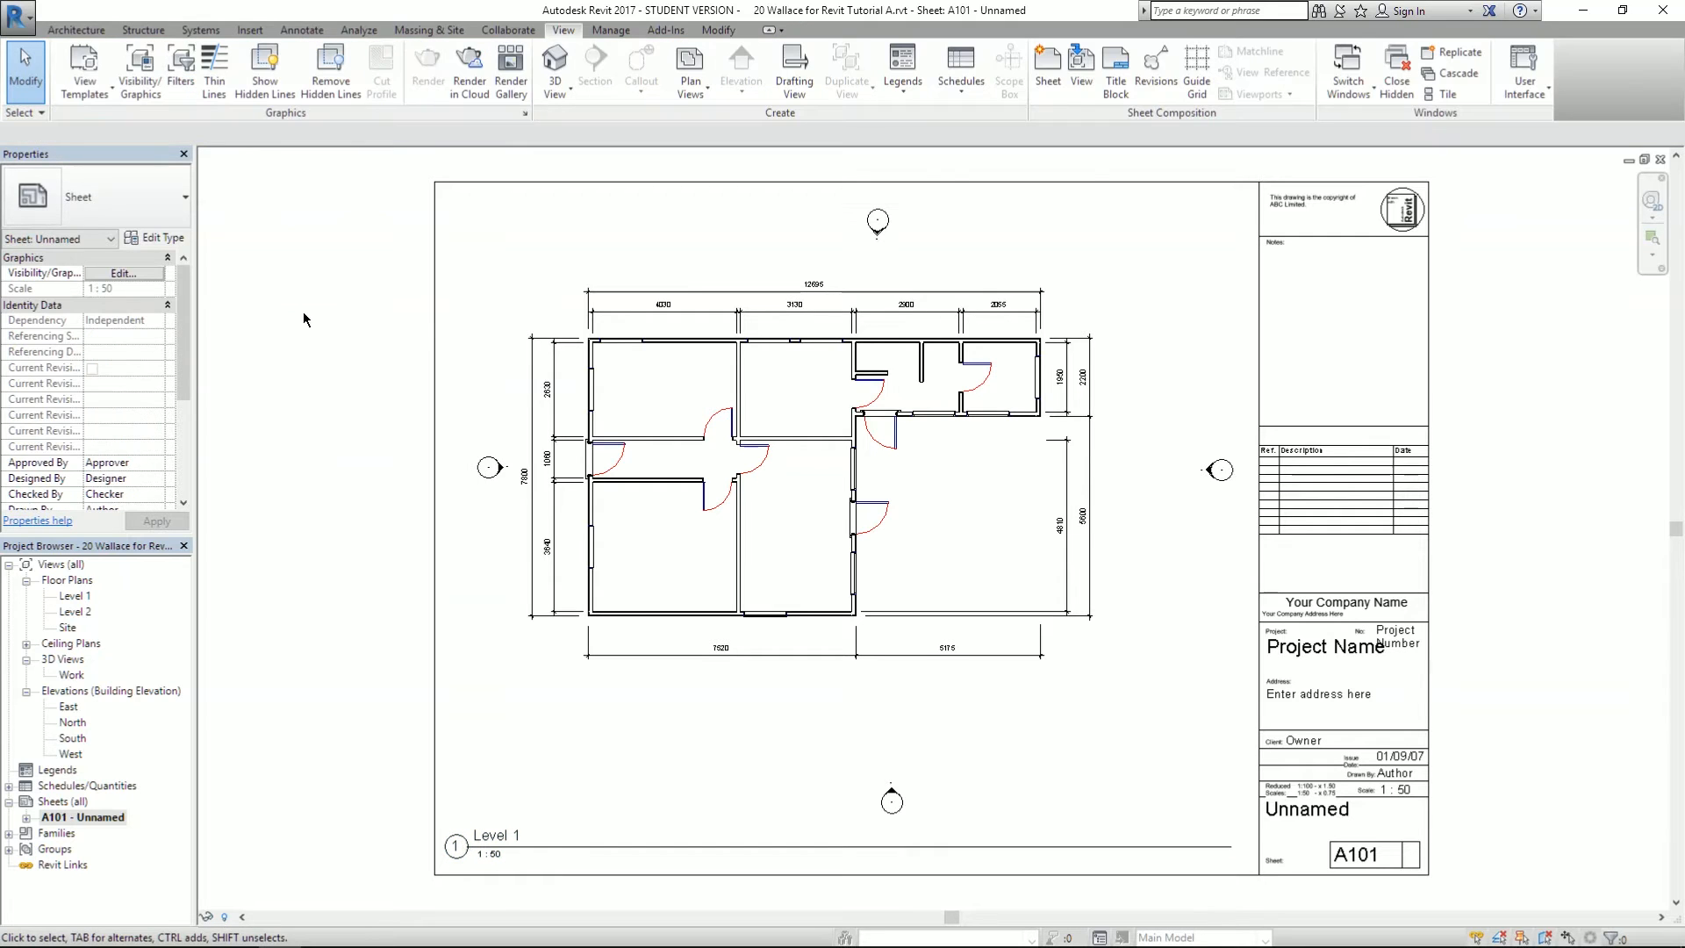
pyautogui.click(737, 367)
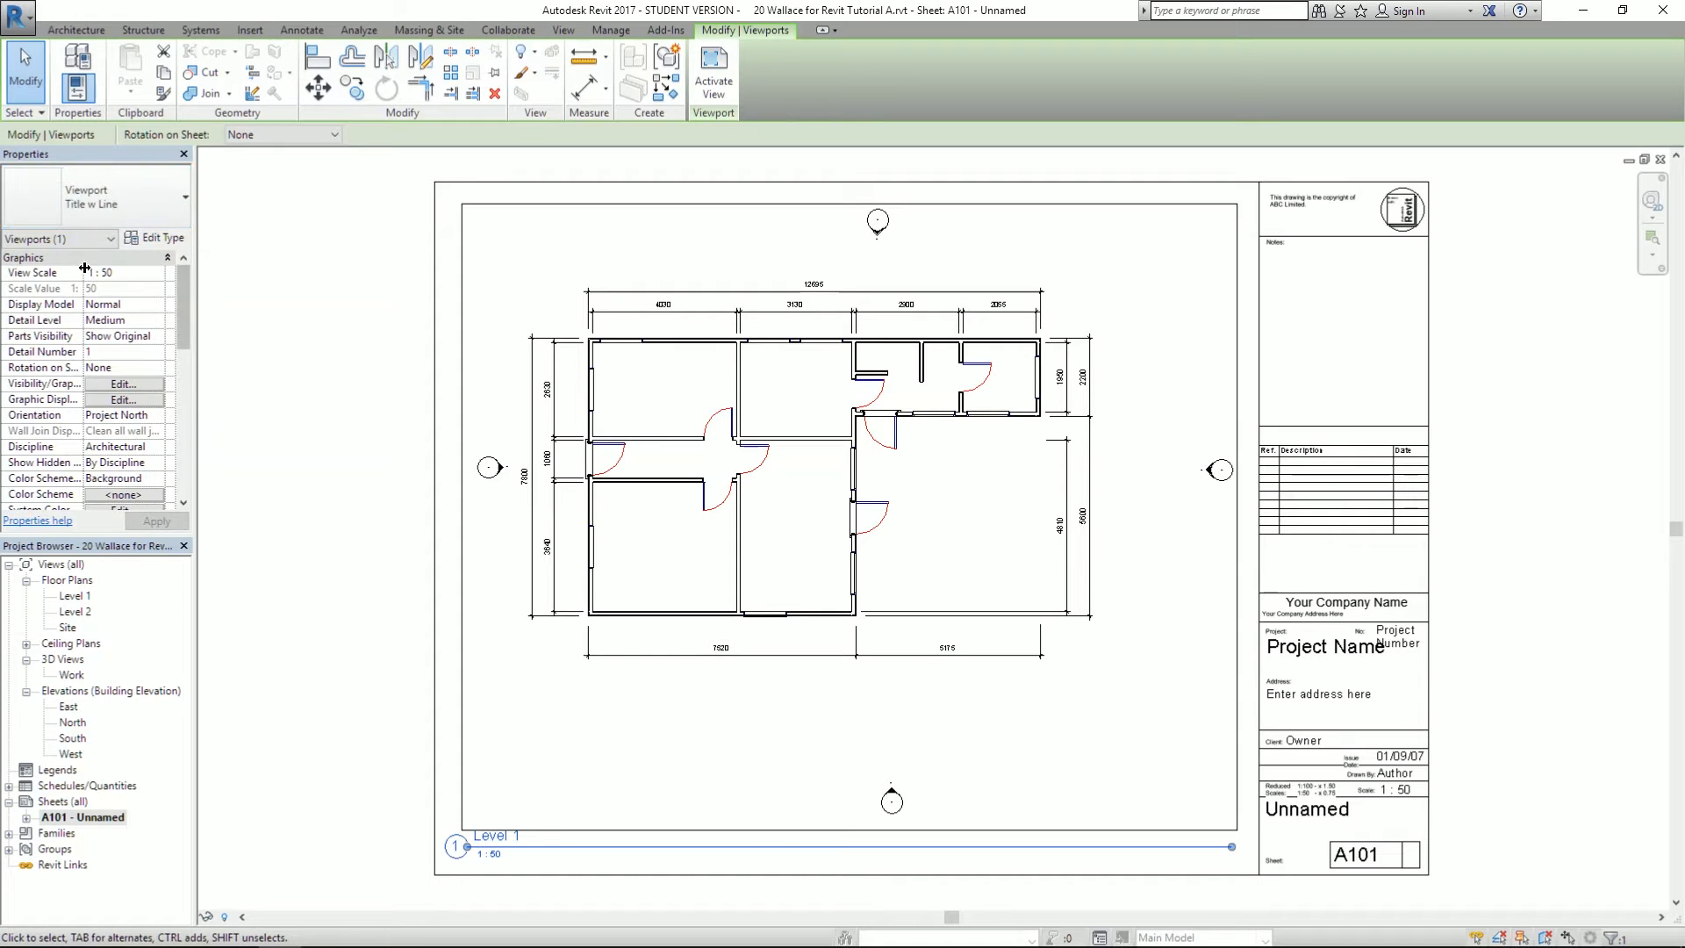
pyautogui.click(154, 275)
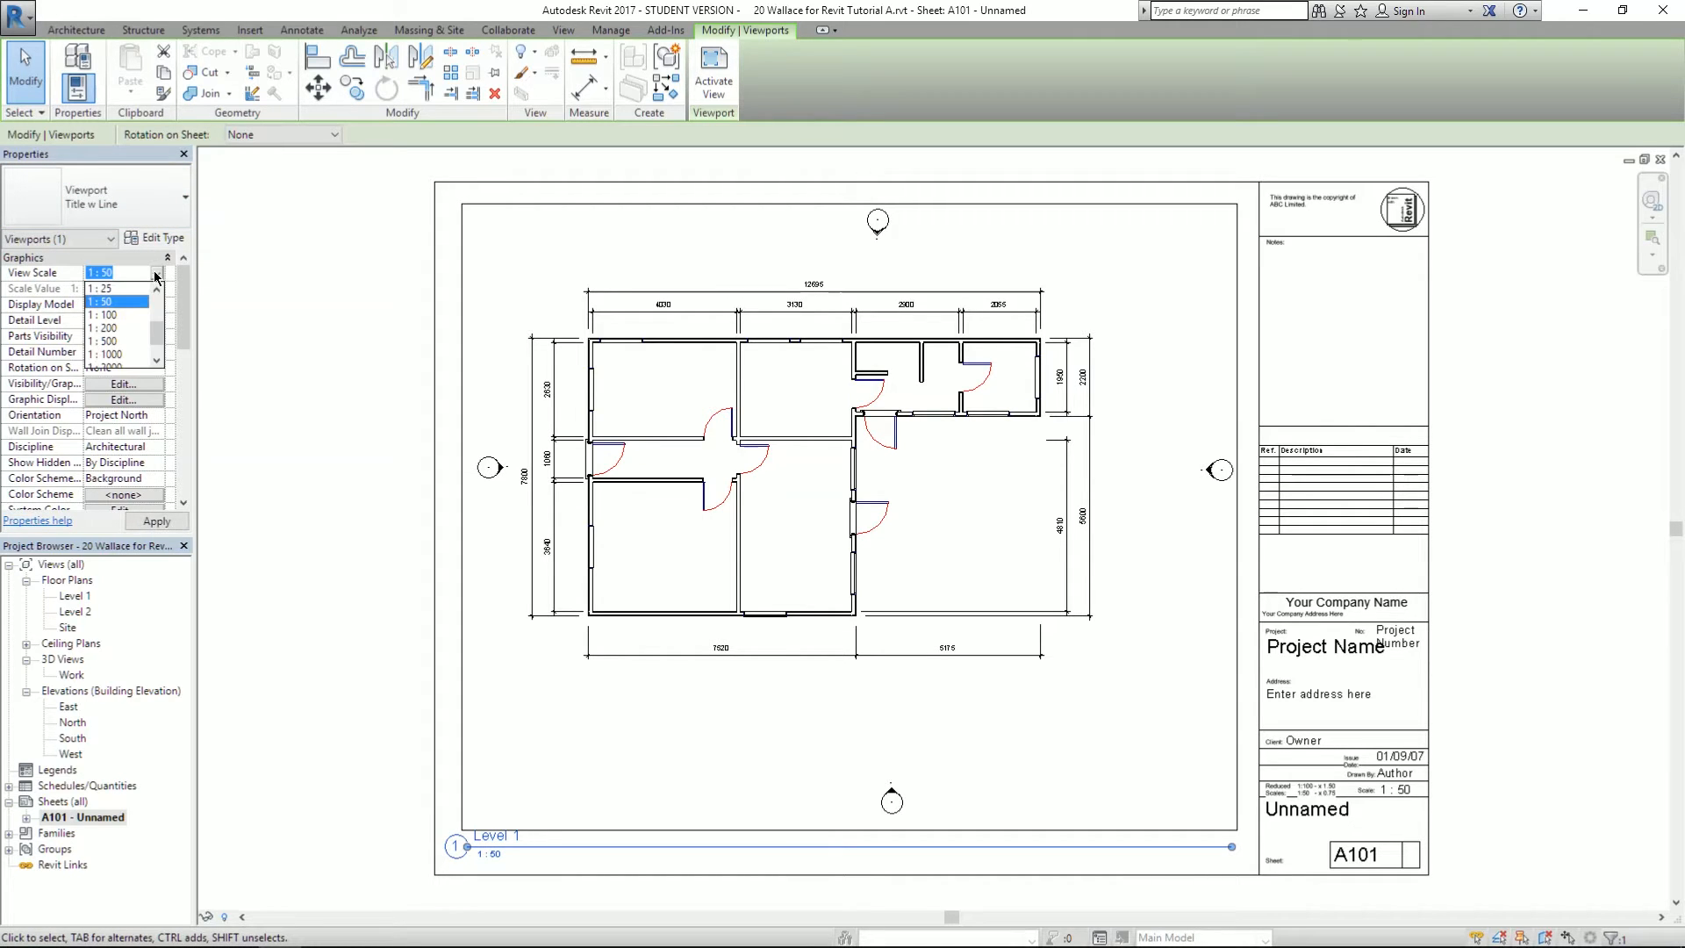
pyautogui.click(99, 315)
pyautogui.click(158, 524)
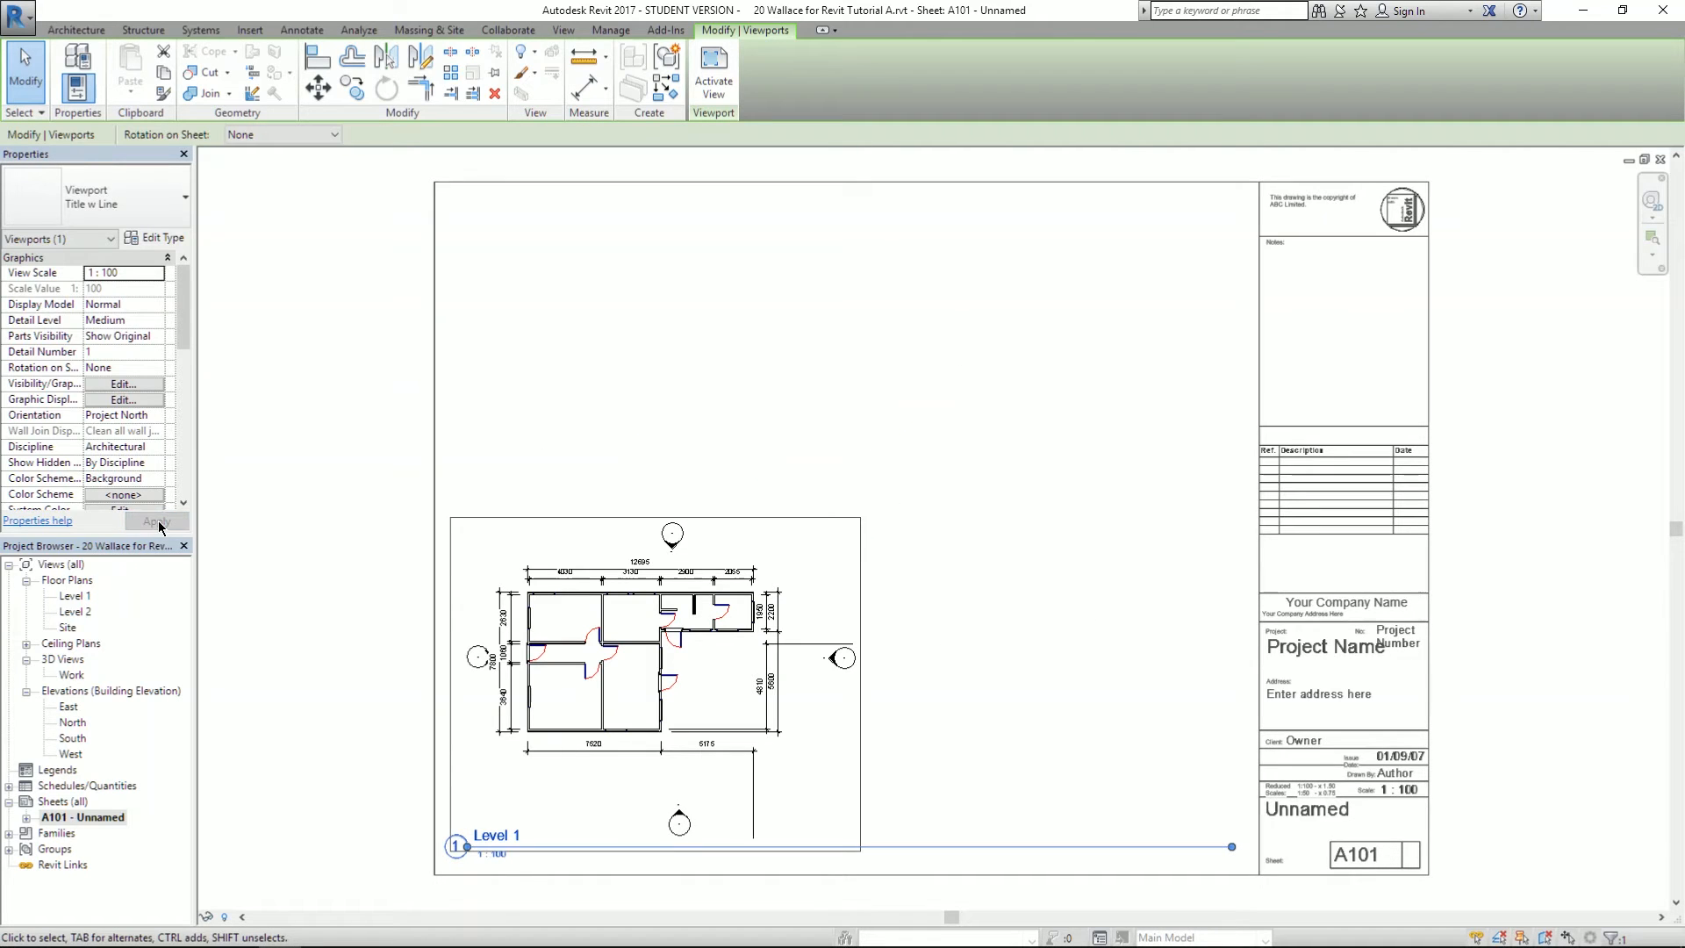
pyautogui.moveTo(662, 688); pyautogui.dragTo(836, 530)
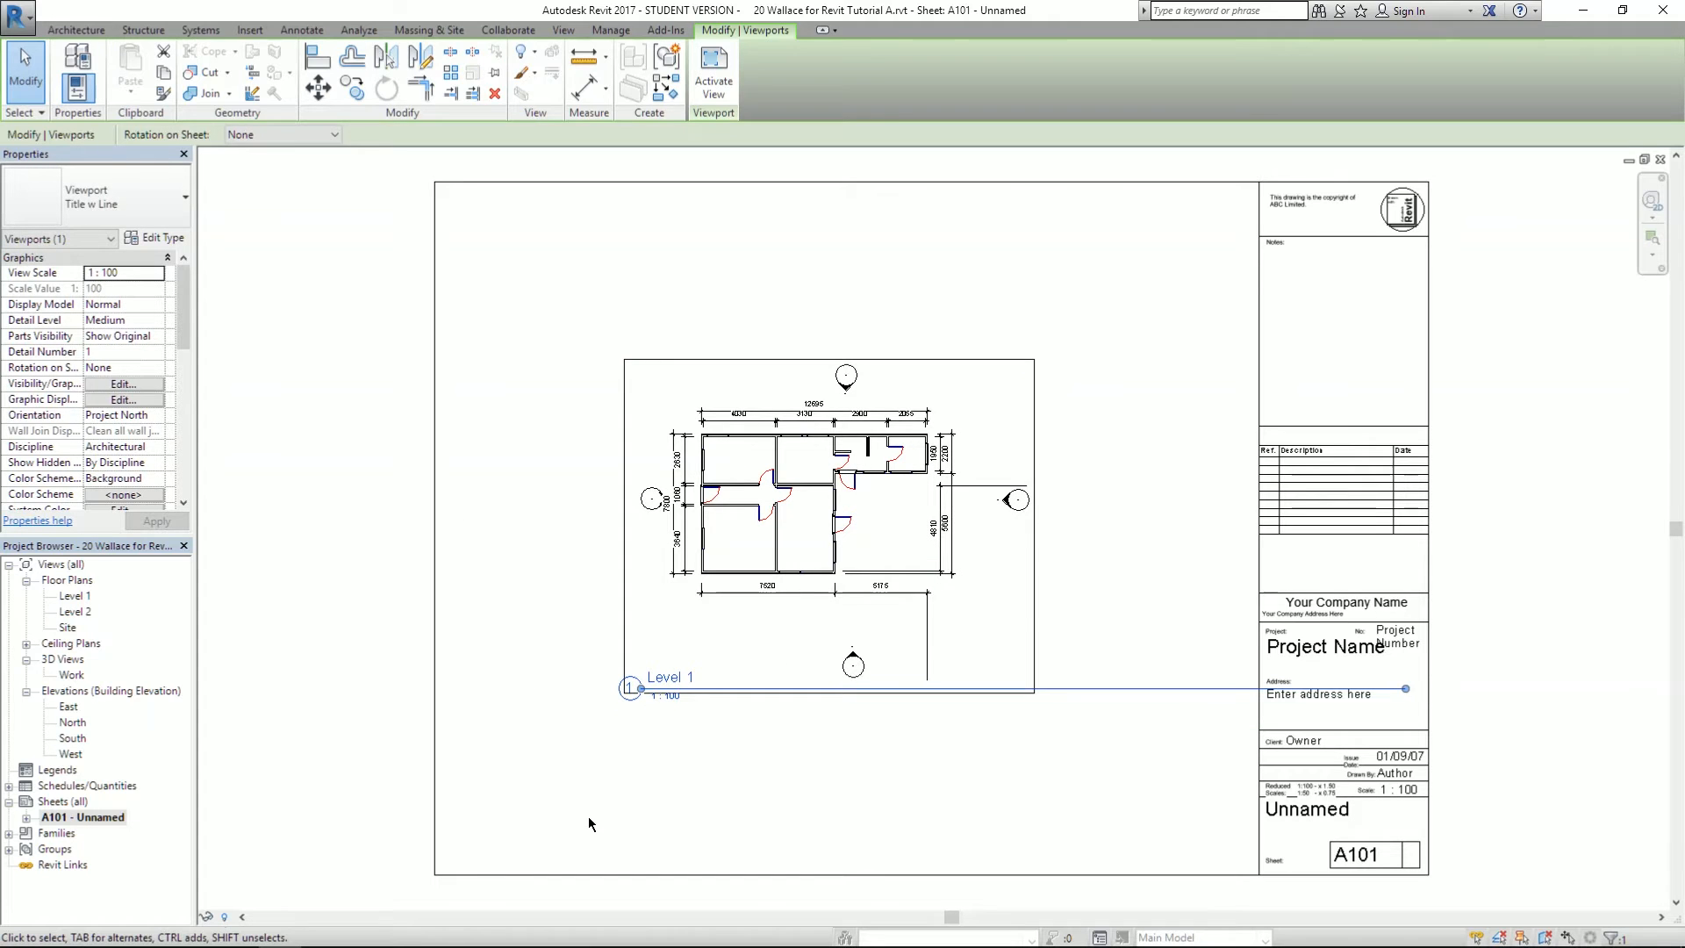
pyautogui.click(588, 818)
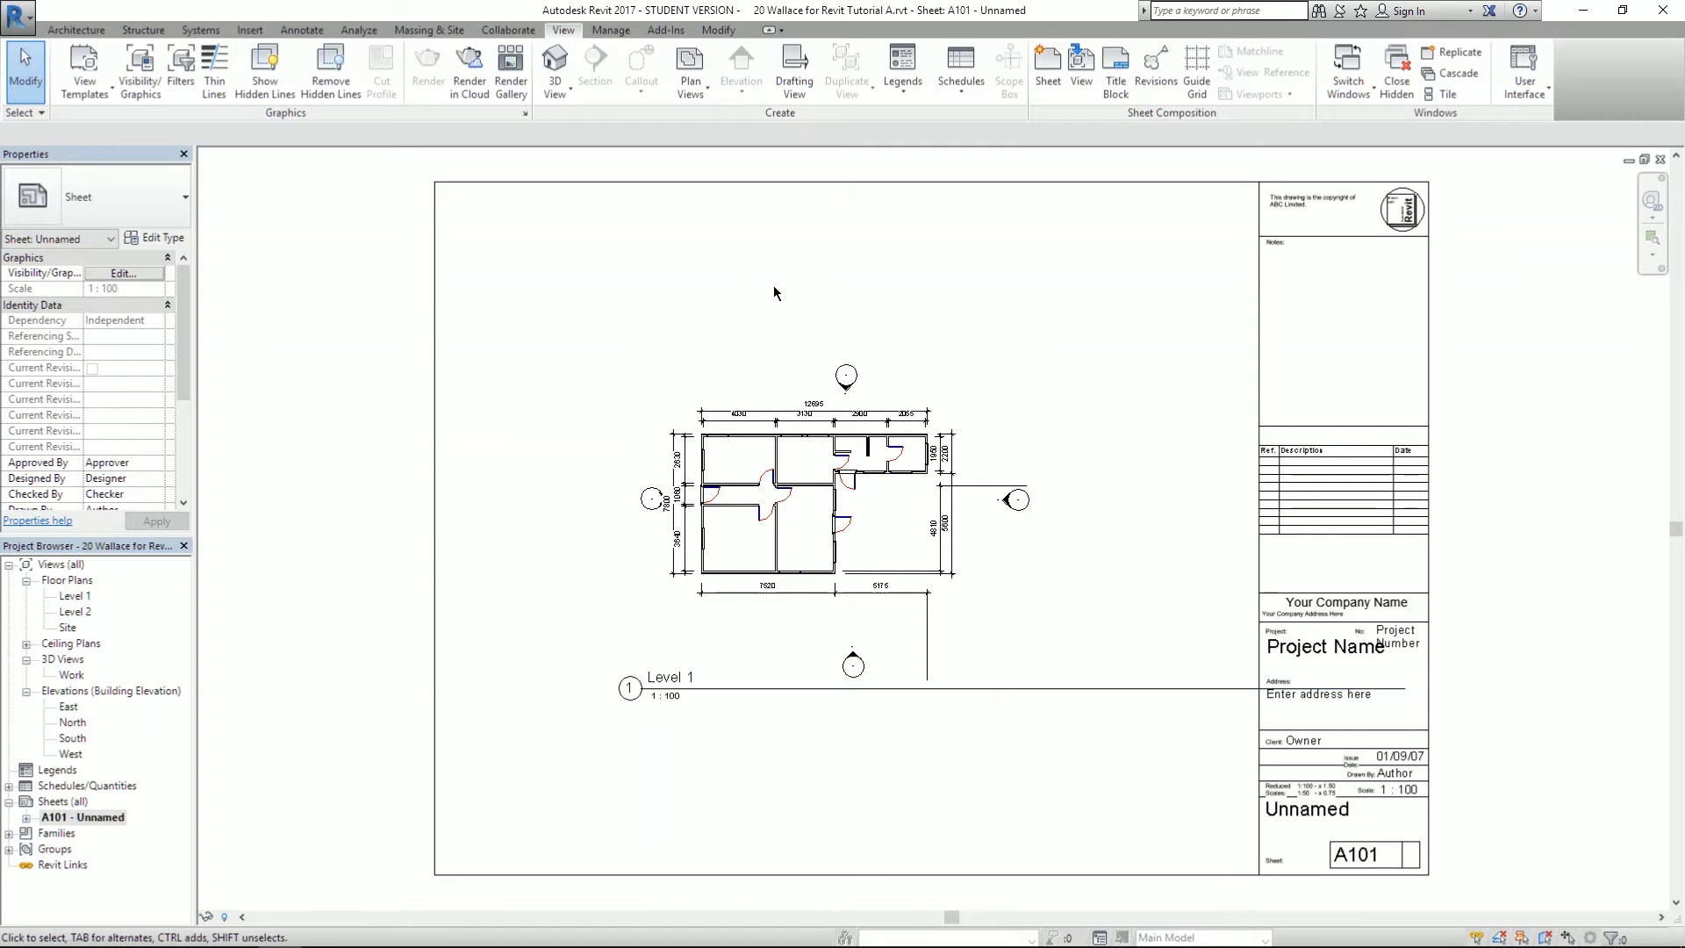
# - Open the Level 1 floor plan and shorten the 5175 dimension's witness line toward the wall
pyautogui.doubleClick(74, 597)
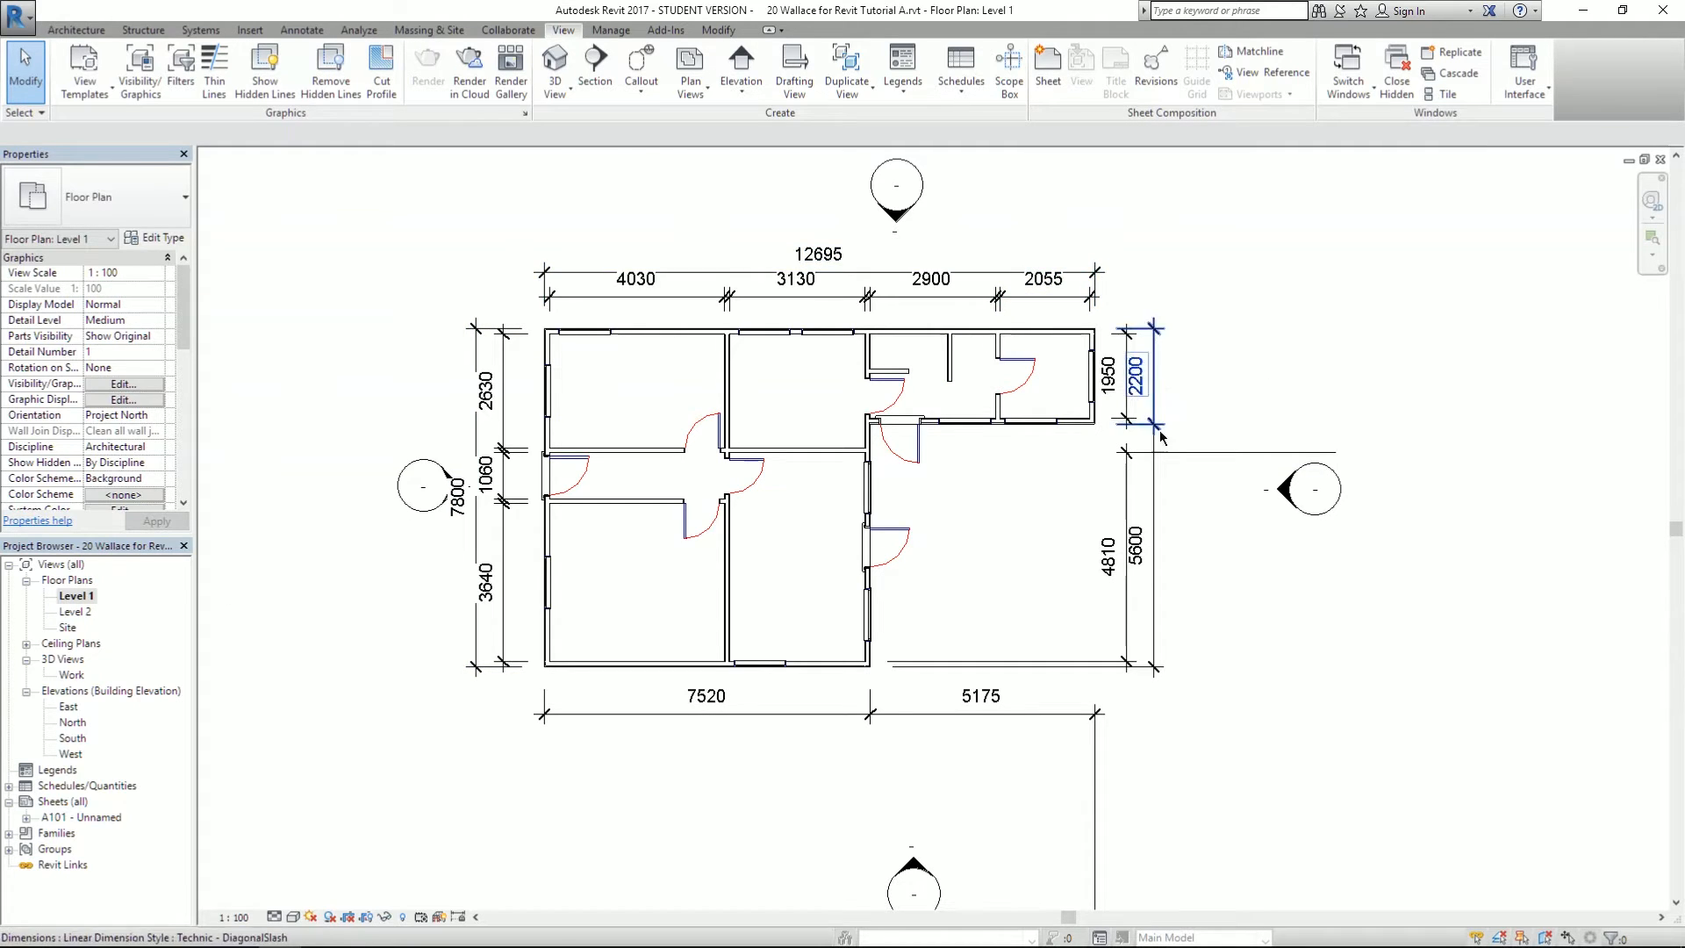
pyautogui.scroll(3, 438, 492)
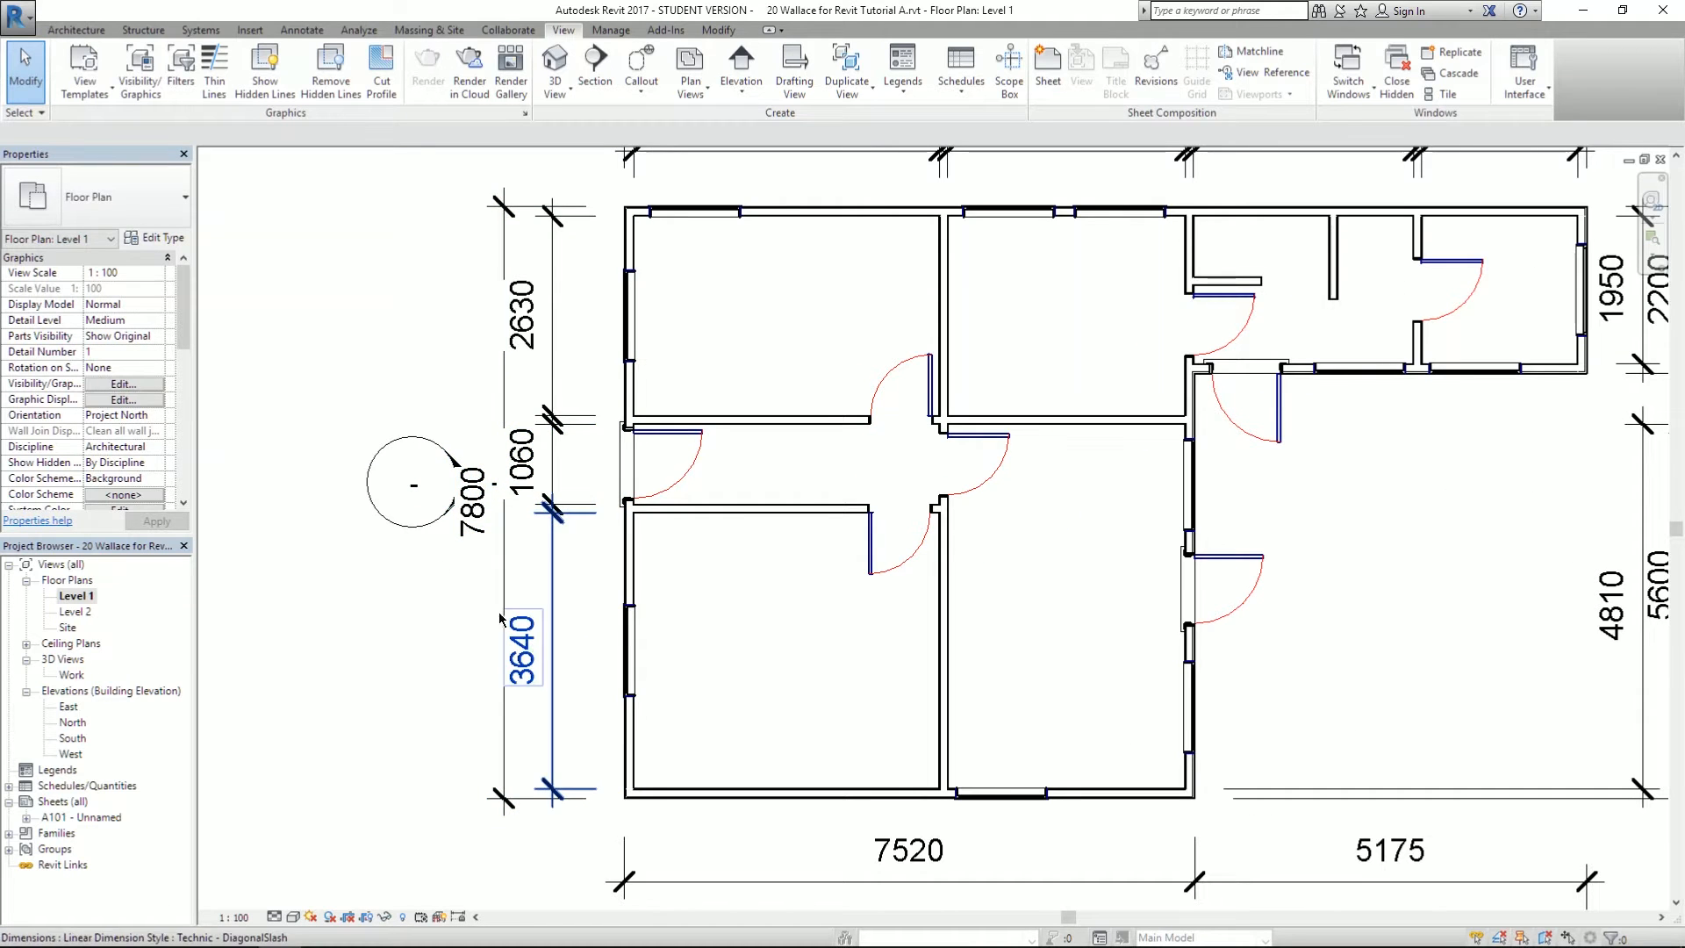
pyautogui.scroll(-2, 428, 542)
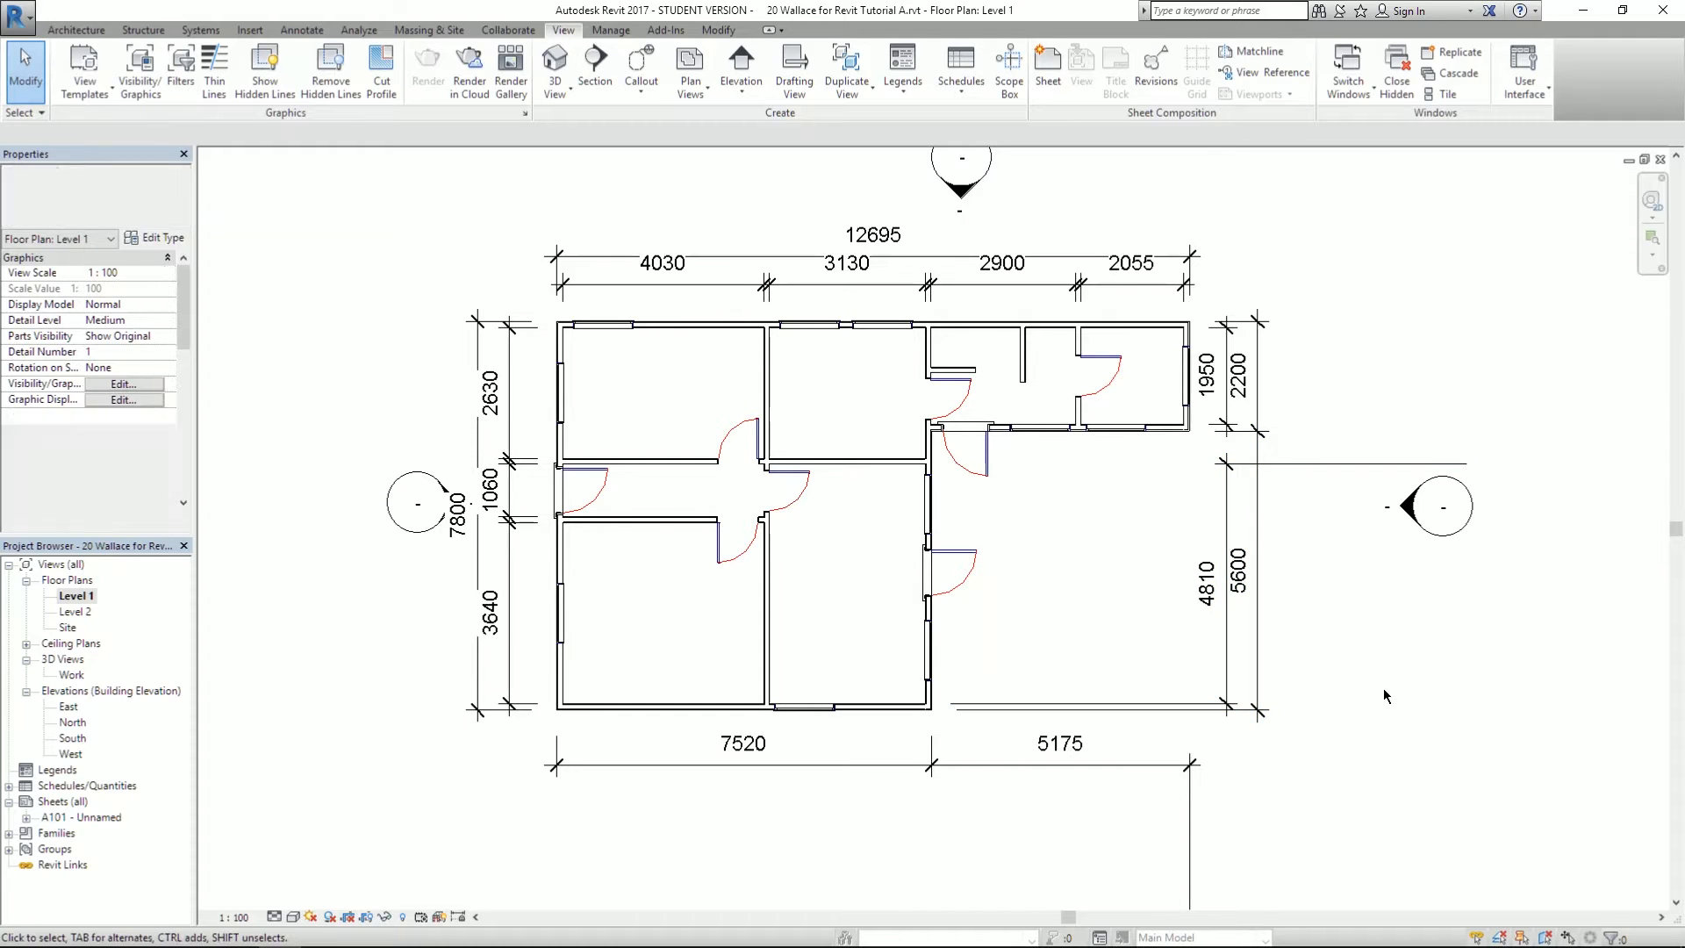
pyautogui.scroll(-1, 1390, 703)
pyautogui.moveTo(1390, 704); pyautogui.dragTo(1177, 651, button='middle')
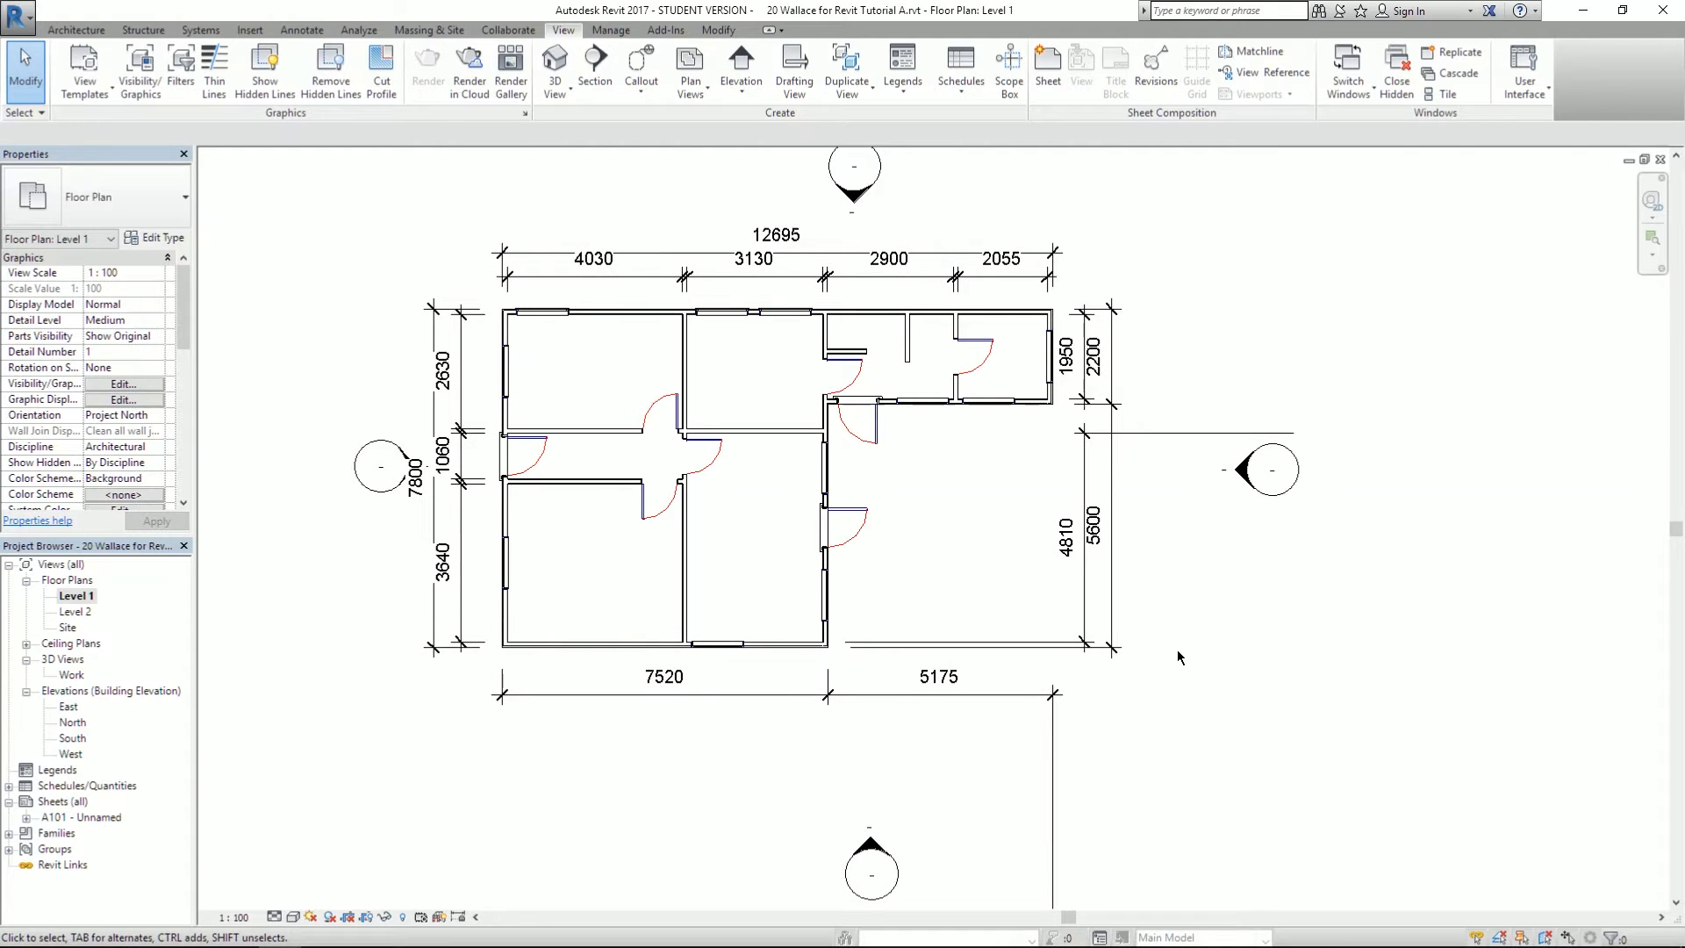
pyautogui.scroll(1, 1172, 707)
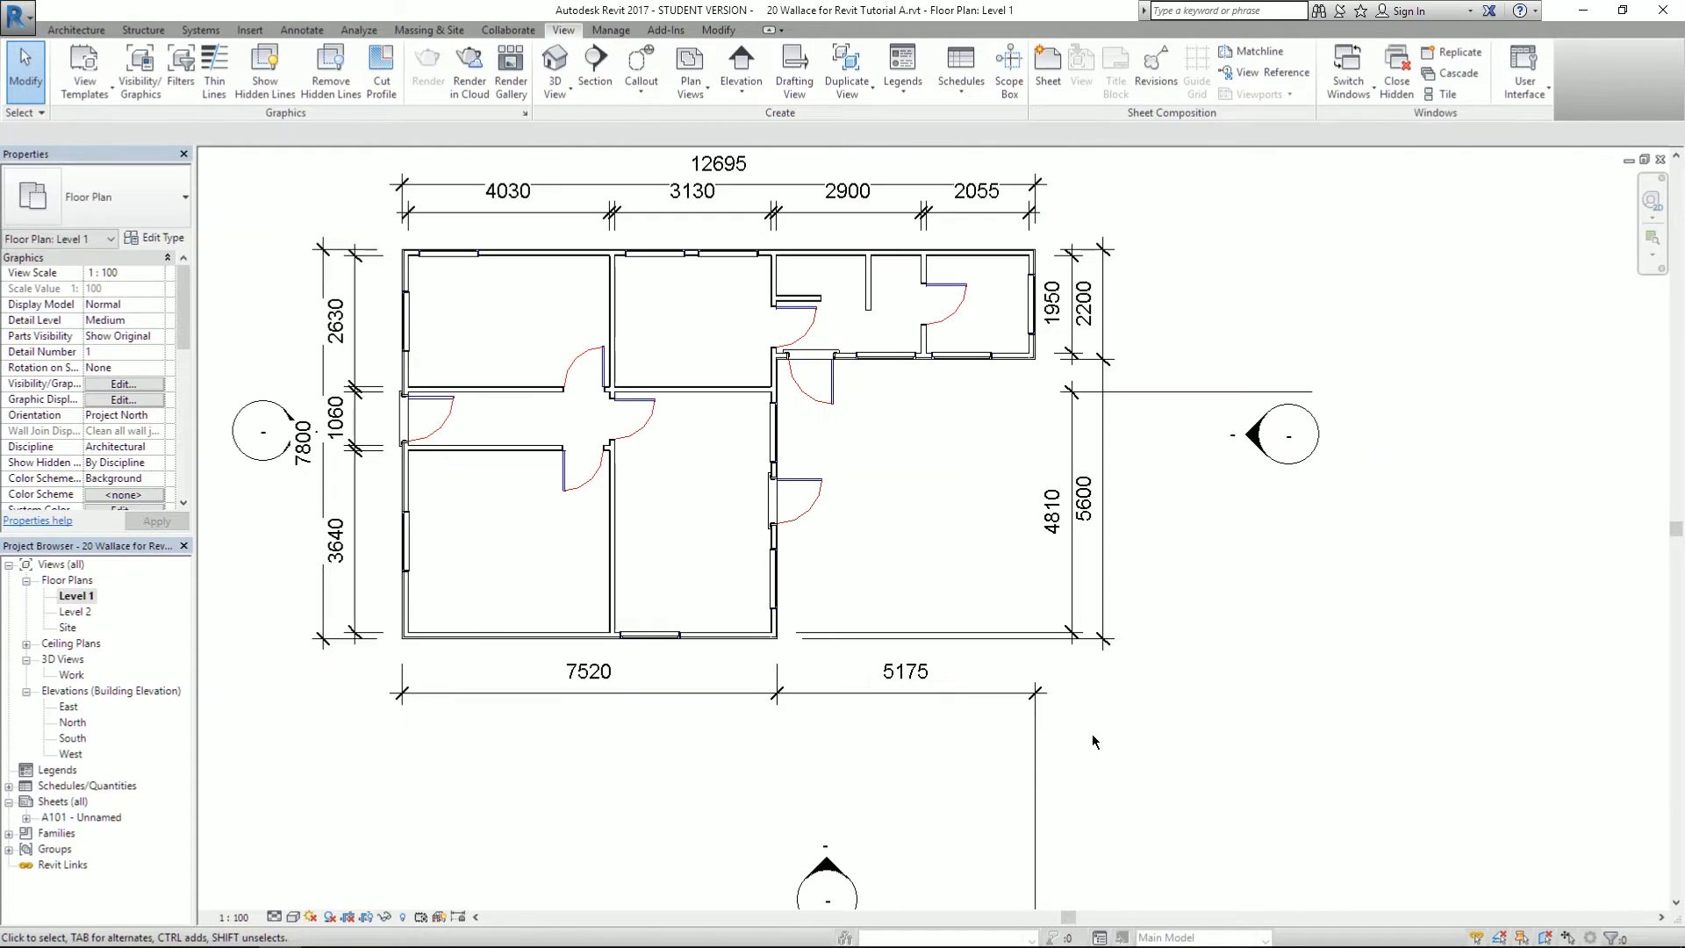
pyautogui.click(1036, 772)
pyautogui.moveTo(1069, 870); pyautogui.dragTo(997, 708, button='middle')
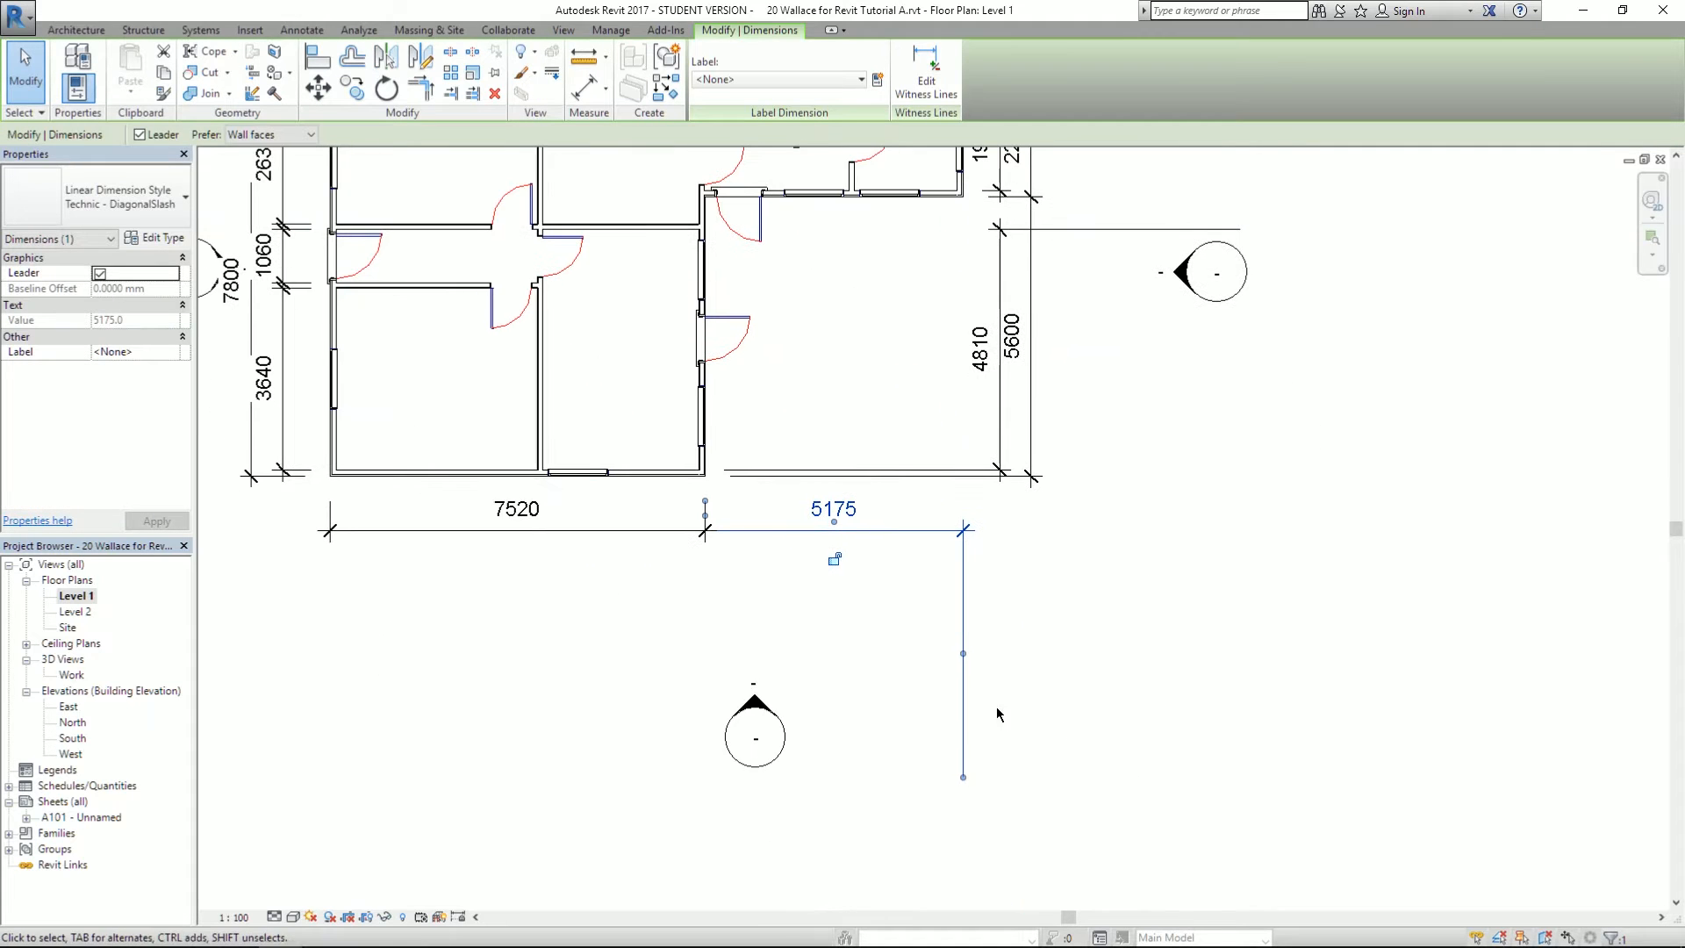
pyautogui.moveTo(963, 778); pyautogui.dragTo(963, 493)
pyautogui.click(1164, 403)
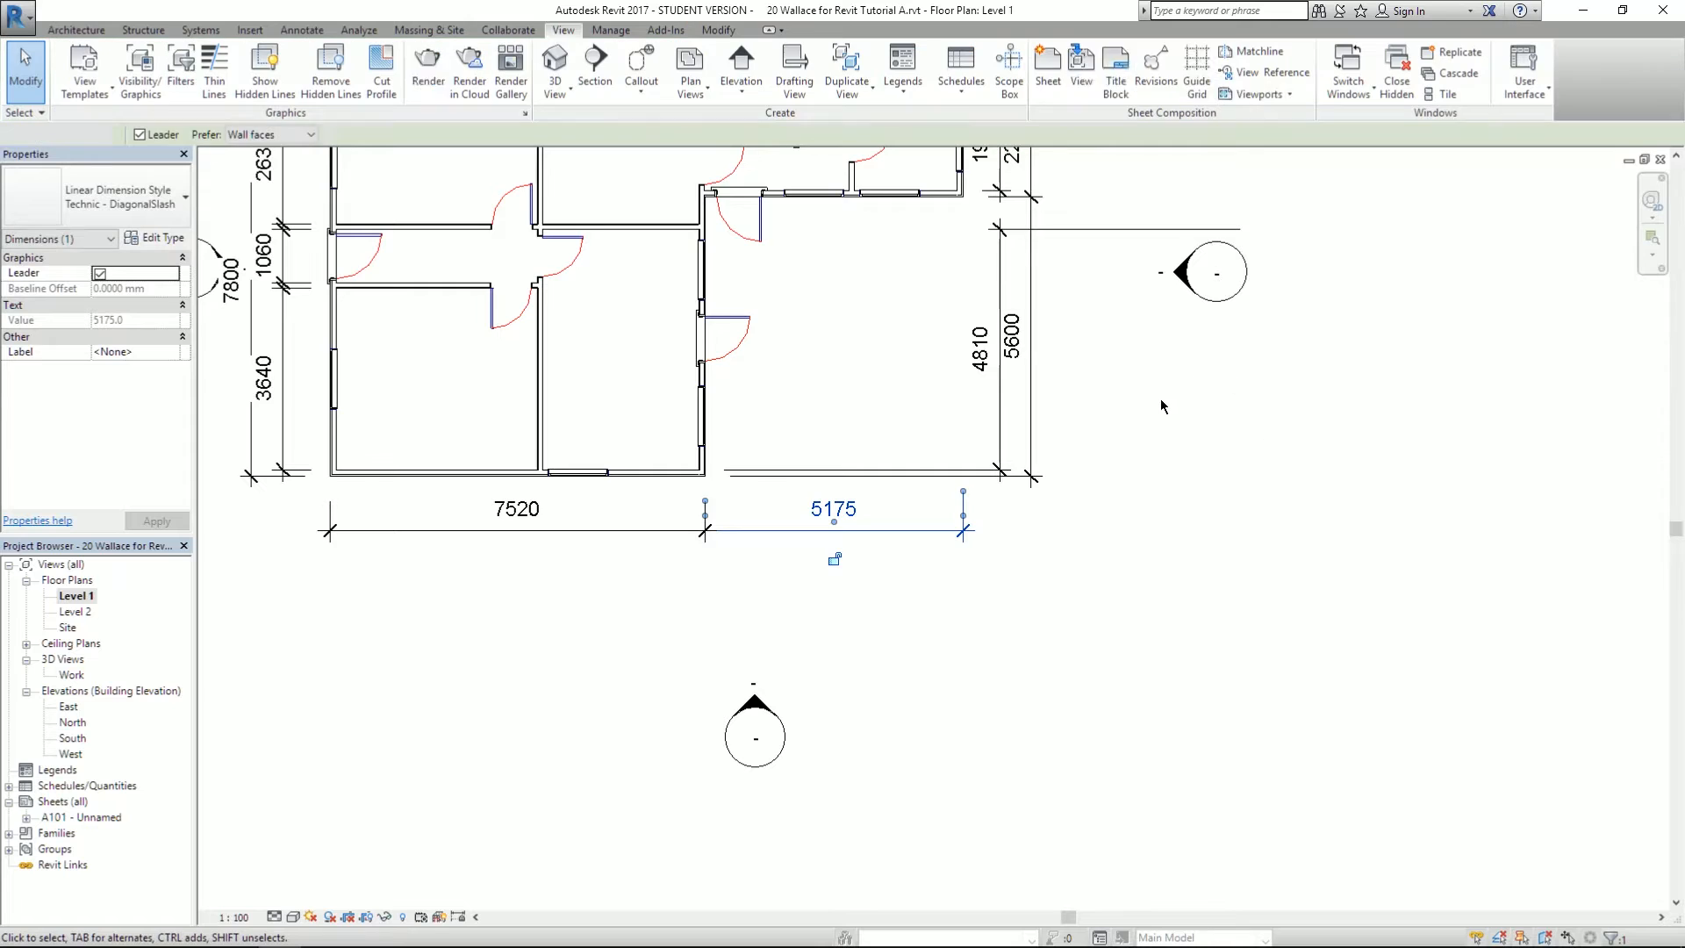
# - Pull the 4810 dimension's top witness line in toward the building
pyautogui.moveTo(1126, 423); pyautogui.dragTo(1154, 674, button='middle')
pyautogui.click(1263, 482)
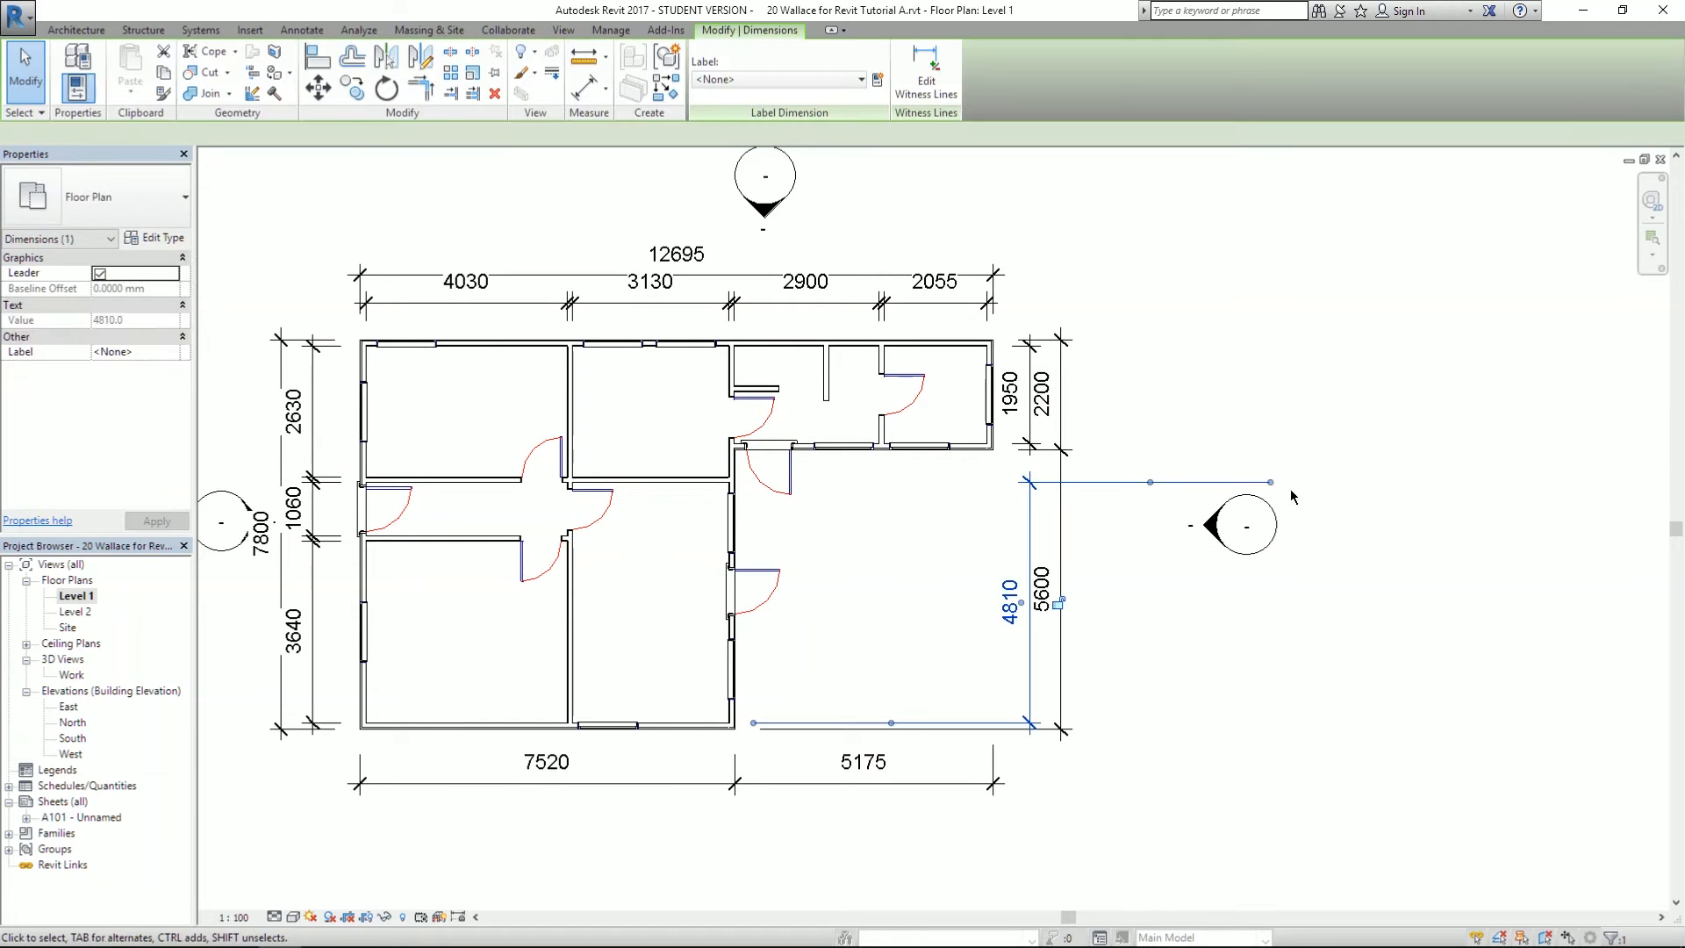
pyautogui.moveTo(1270, 482); pyautogui.dragTo(1018, 484)
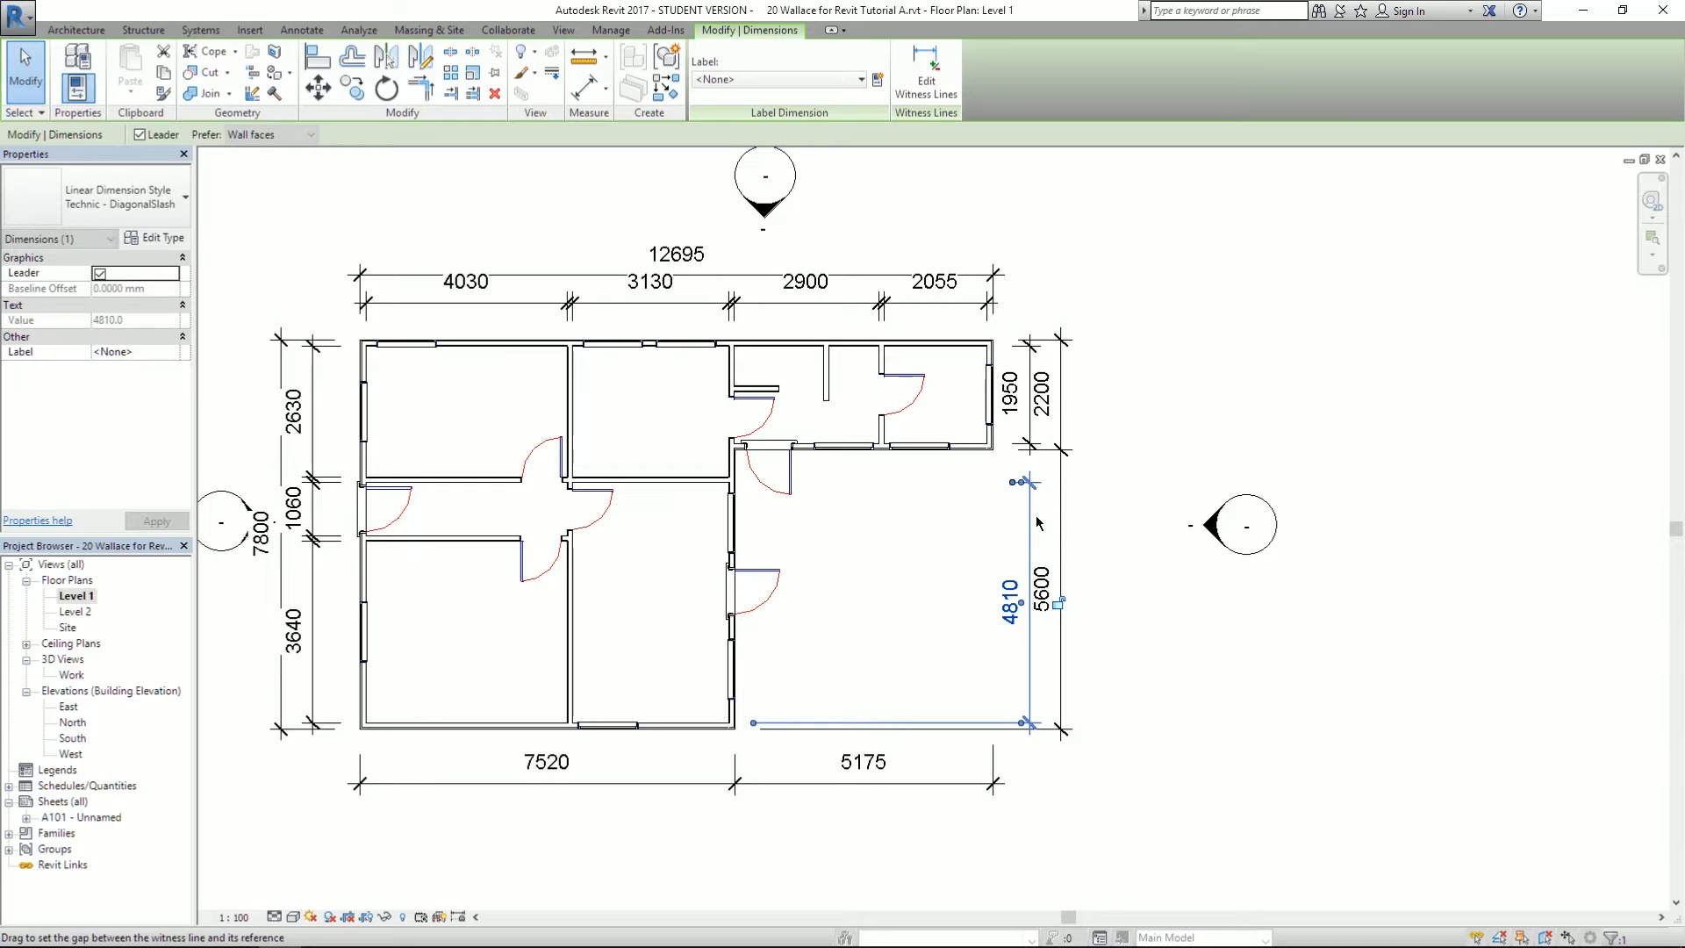
pyautogui.click(1379, 493)
pyautogui.scroll(-2, 1424, 498)
pyautogui.scroll(5, 1426, 757)
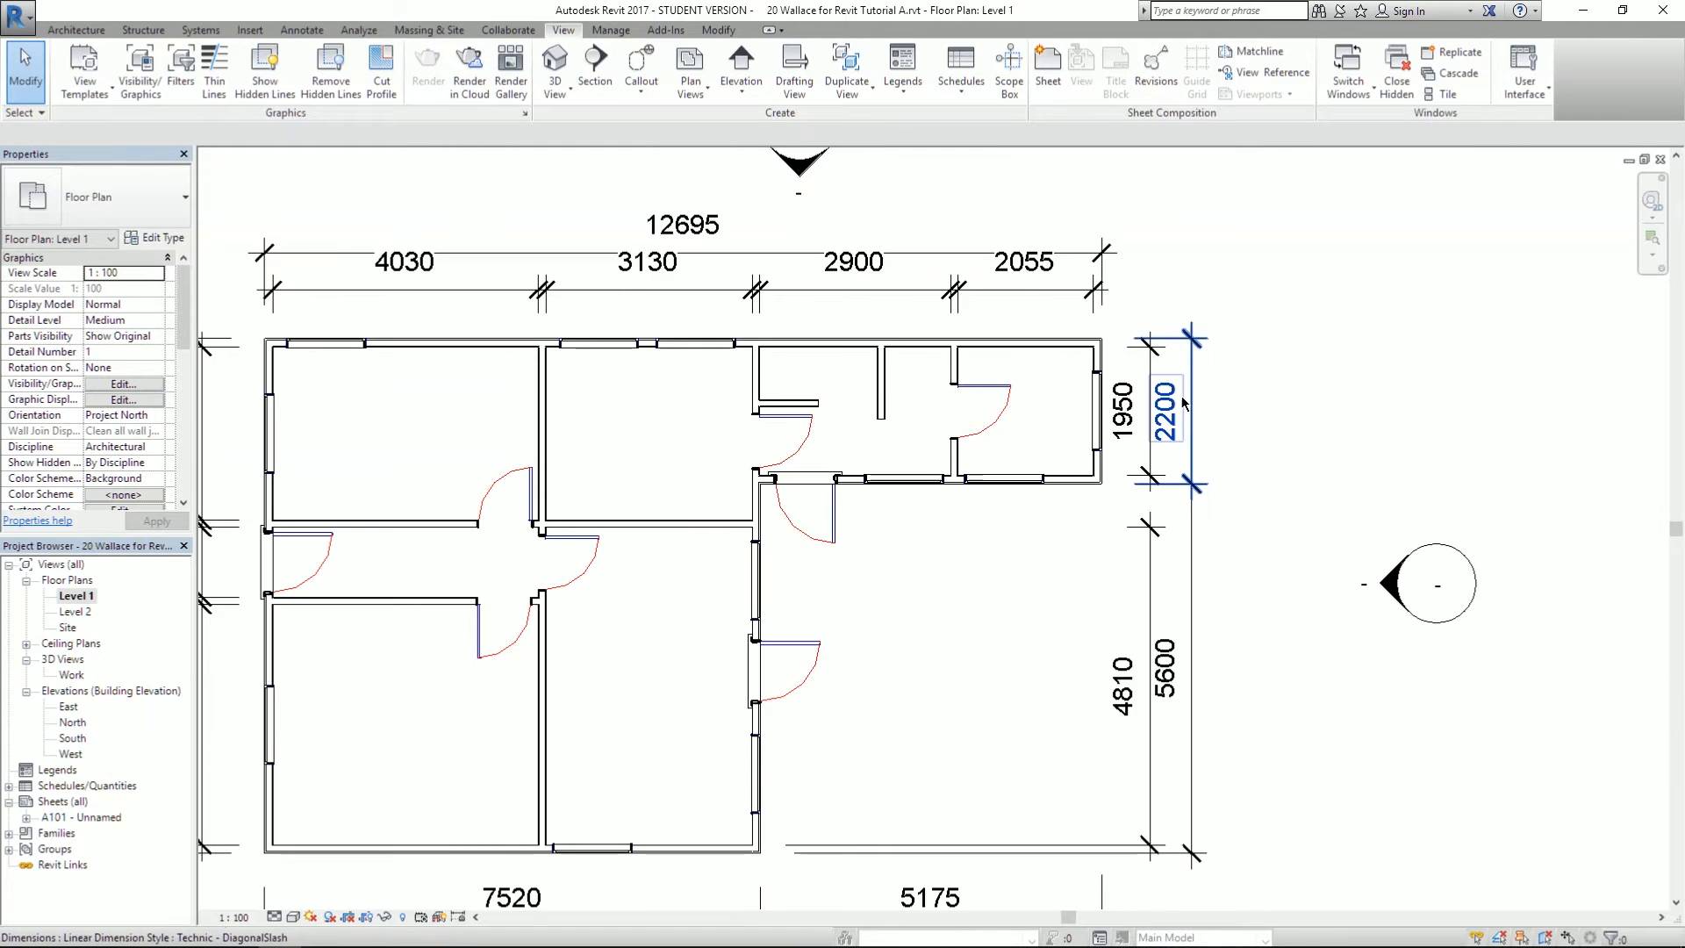
# - Select the 2200, 2900, 3130 and 4030 dimensions and open the DiagonalSlash type properties
pyautogui.click(1190, 448)
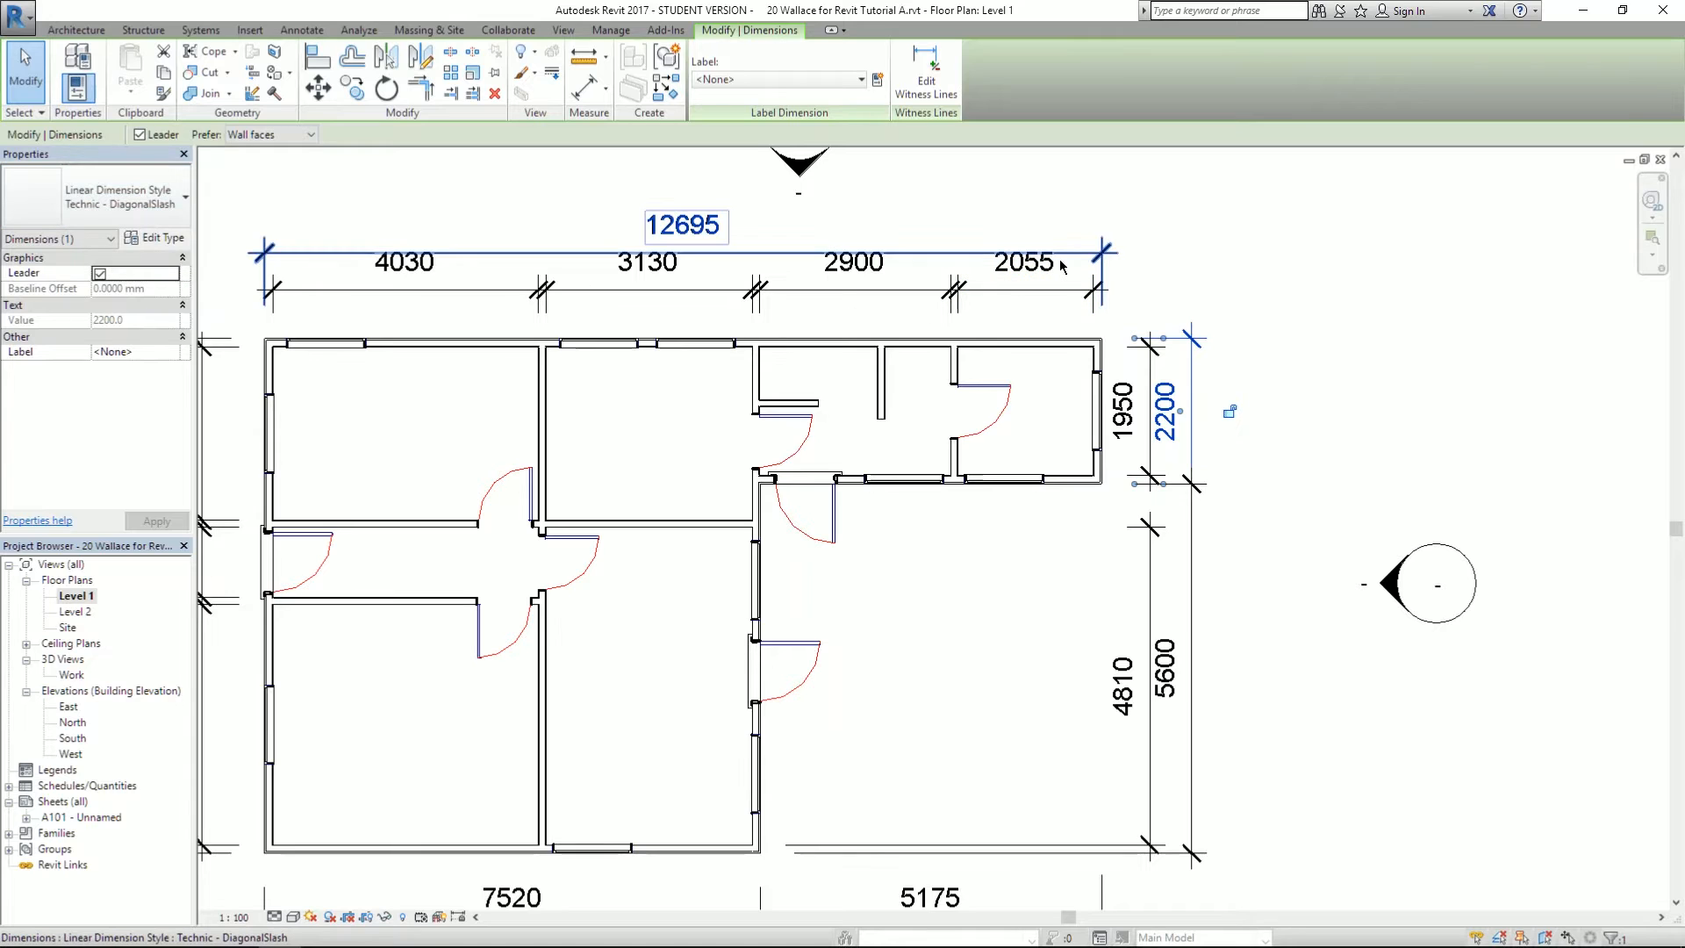
pyautogui.click(803, 292)
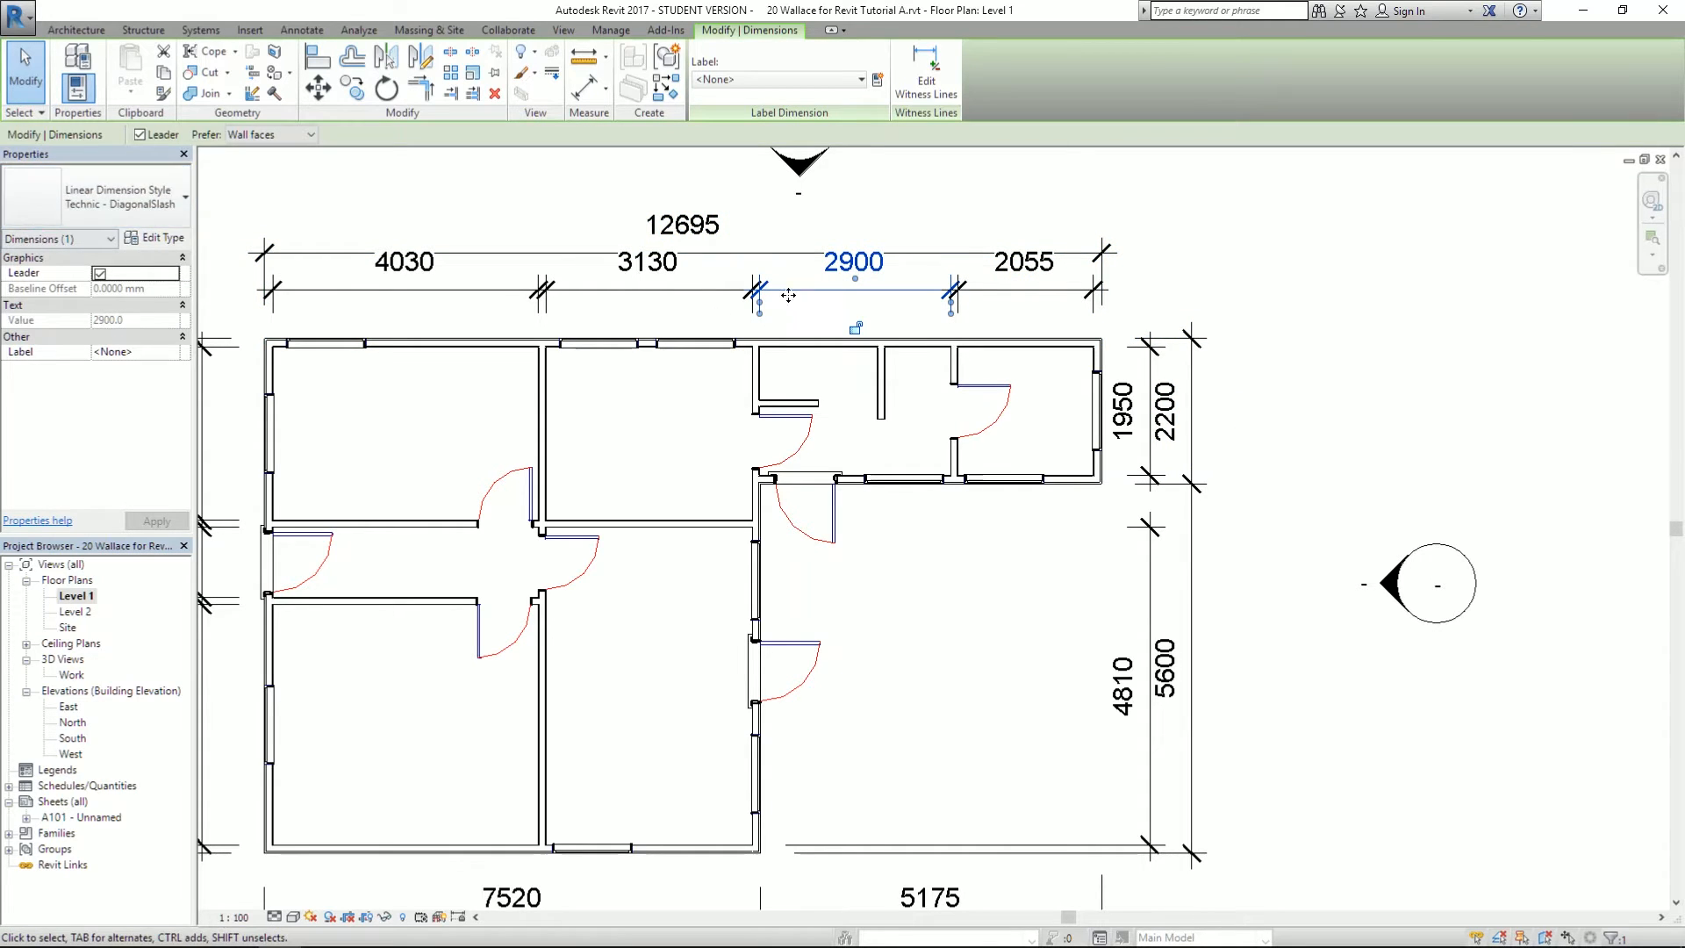
pyautogui.click(691, 292)
pyautogui.click(329, 287)
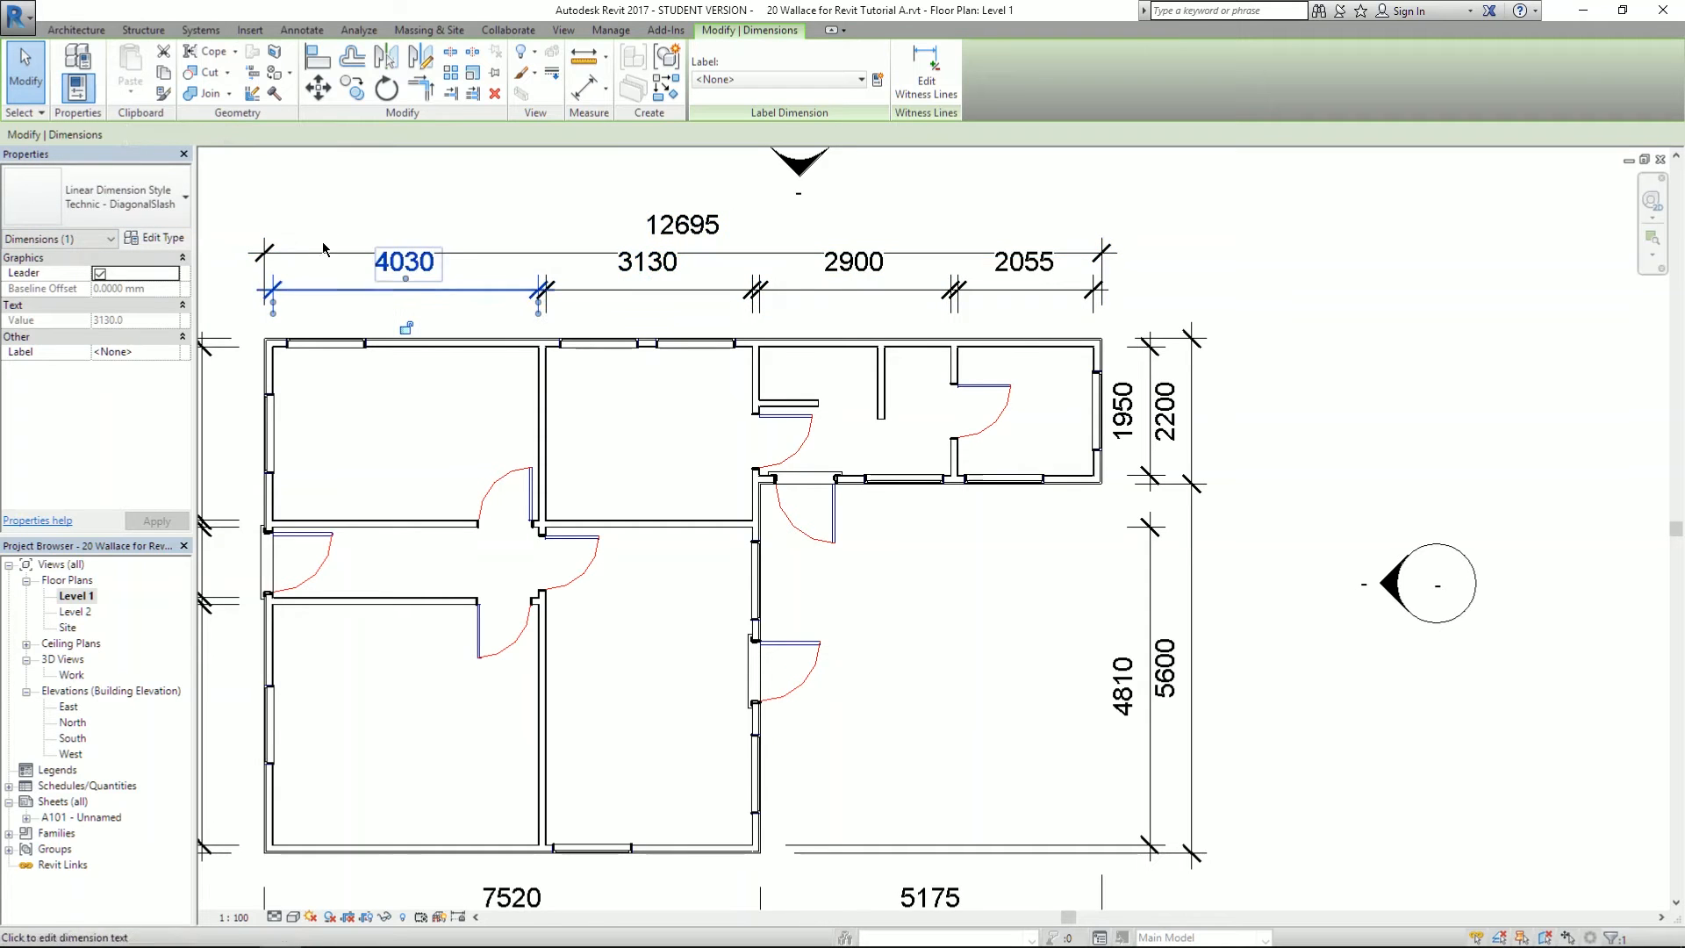
pyautogui.click(149, 238)
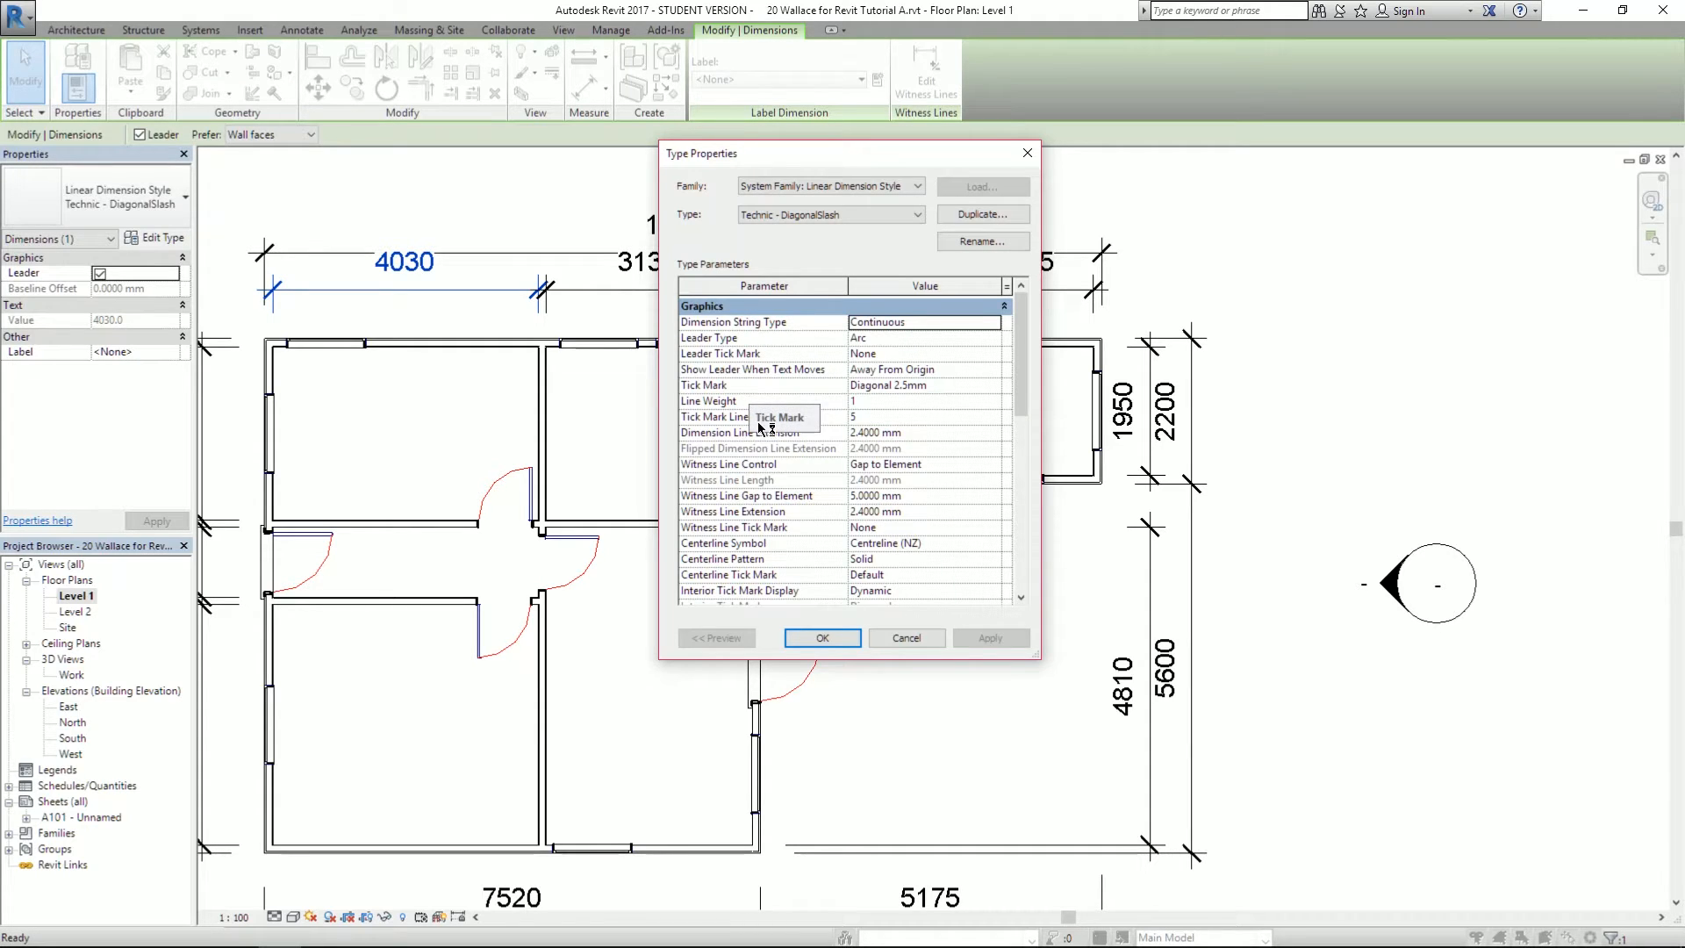
# - Change the DiagonalSlash dimension style's Text Size from 3 mm to 2 mm and apply it
pyautogui.scroll(-6, 757, 432)
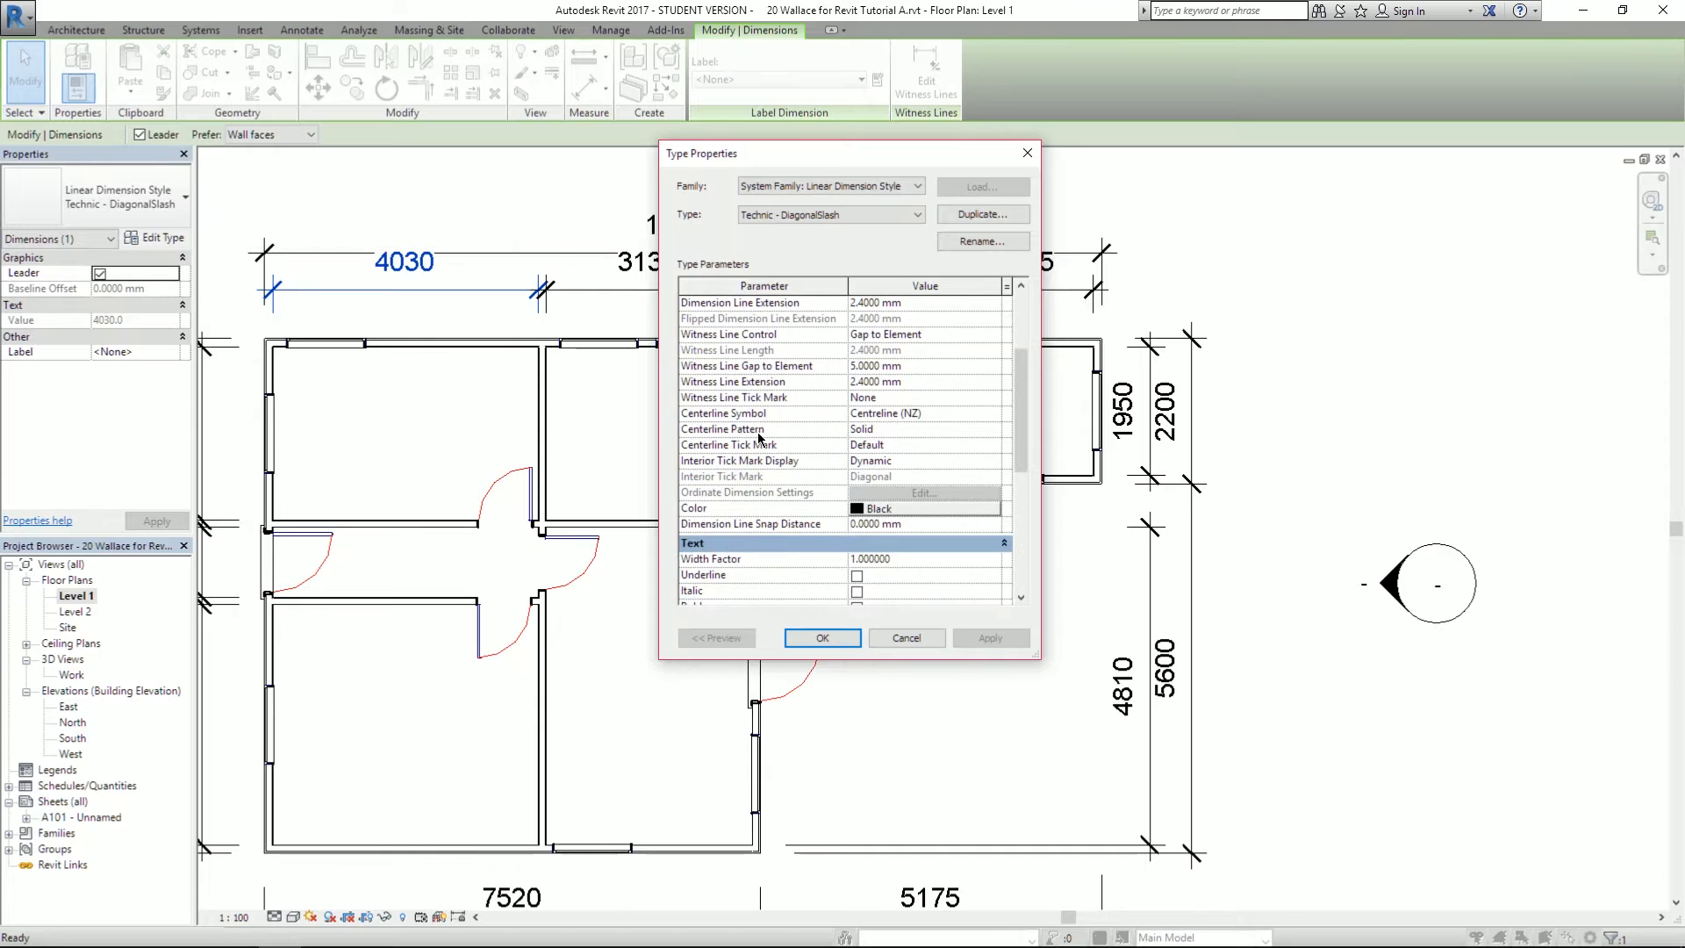
pyautogui.scroll(-1, 758, 432)
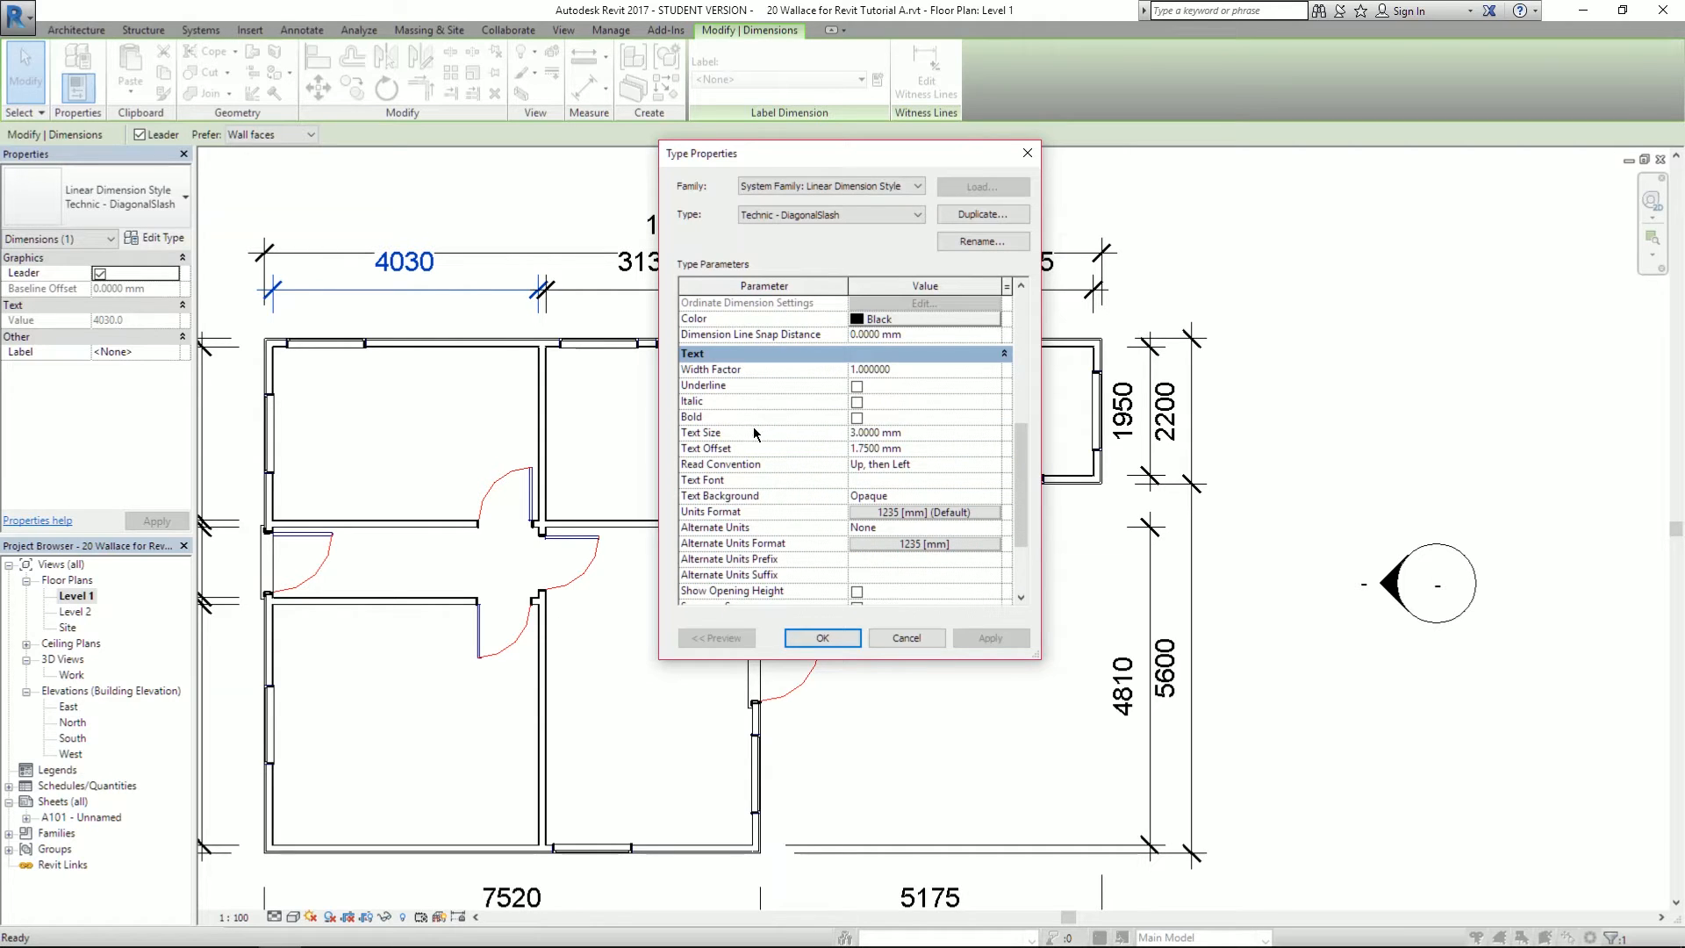
pyautogui.click(853, 432)
pyautogui.press('BackSpace')
pyautogui.write('2')
pyautogui.click(976, 640)
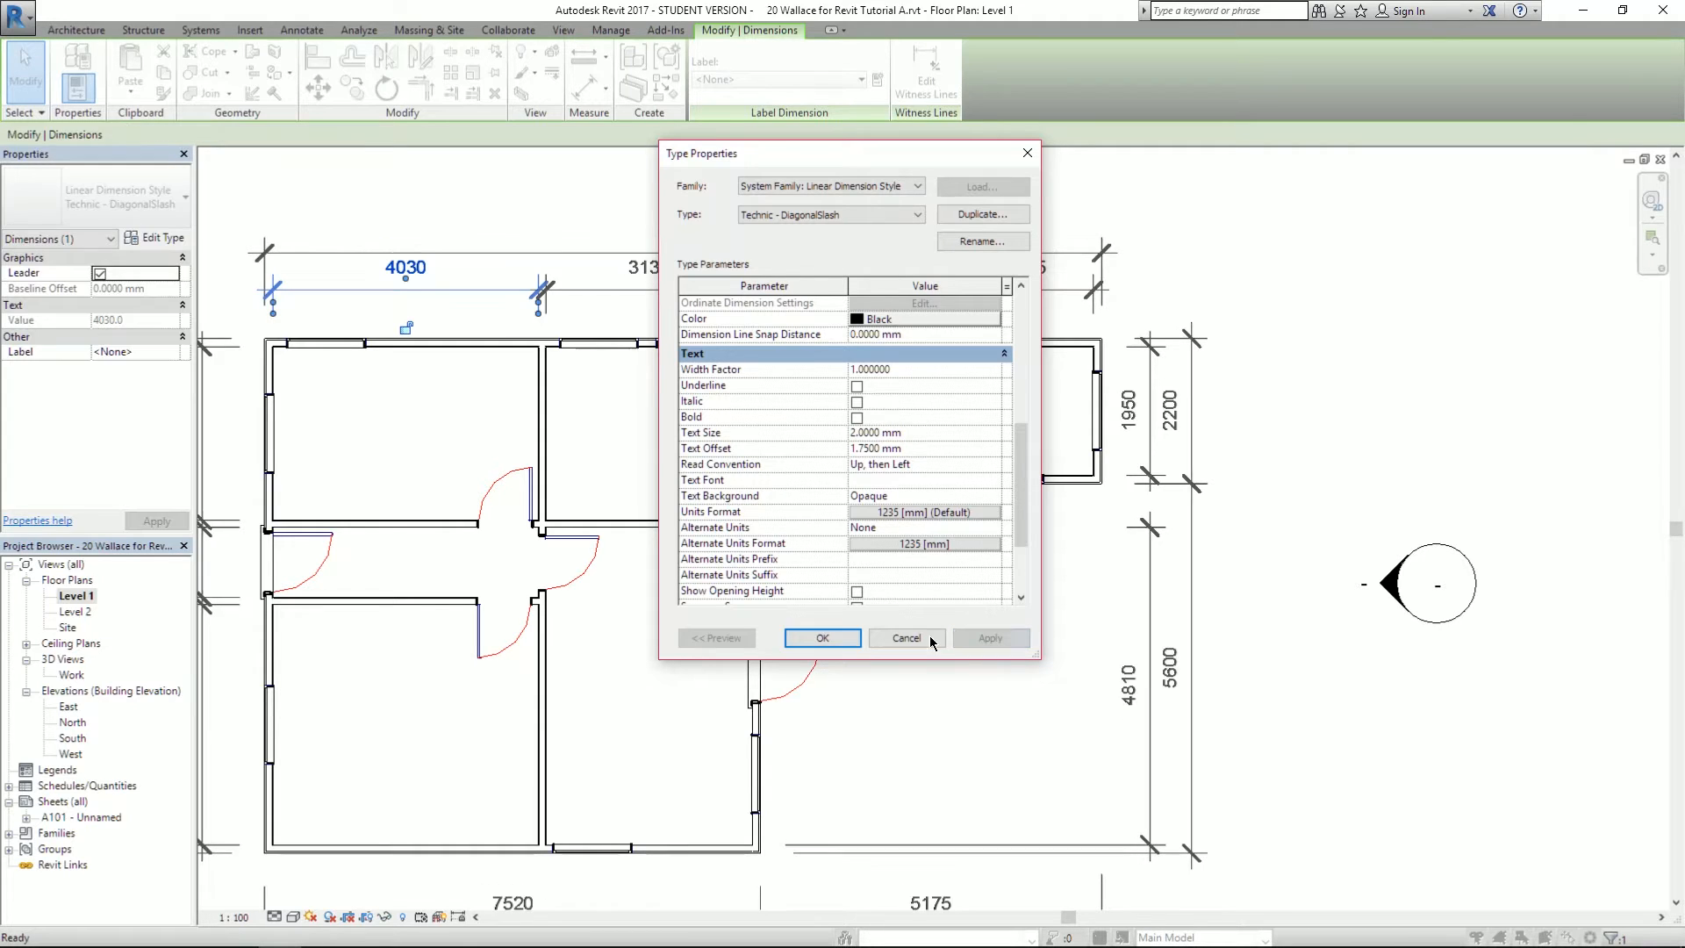
pyautogui.click(829, 641)
# - Check the 2 mm text size by reopening the style's type properties from the 12695 dimension, then cancel
pyautogui.click(1298, 417)
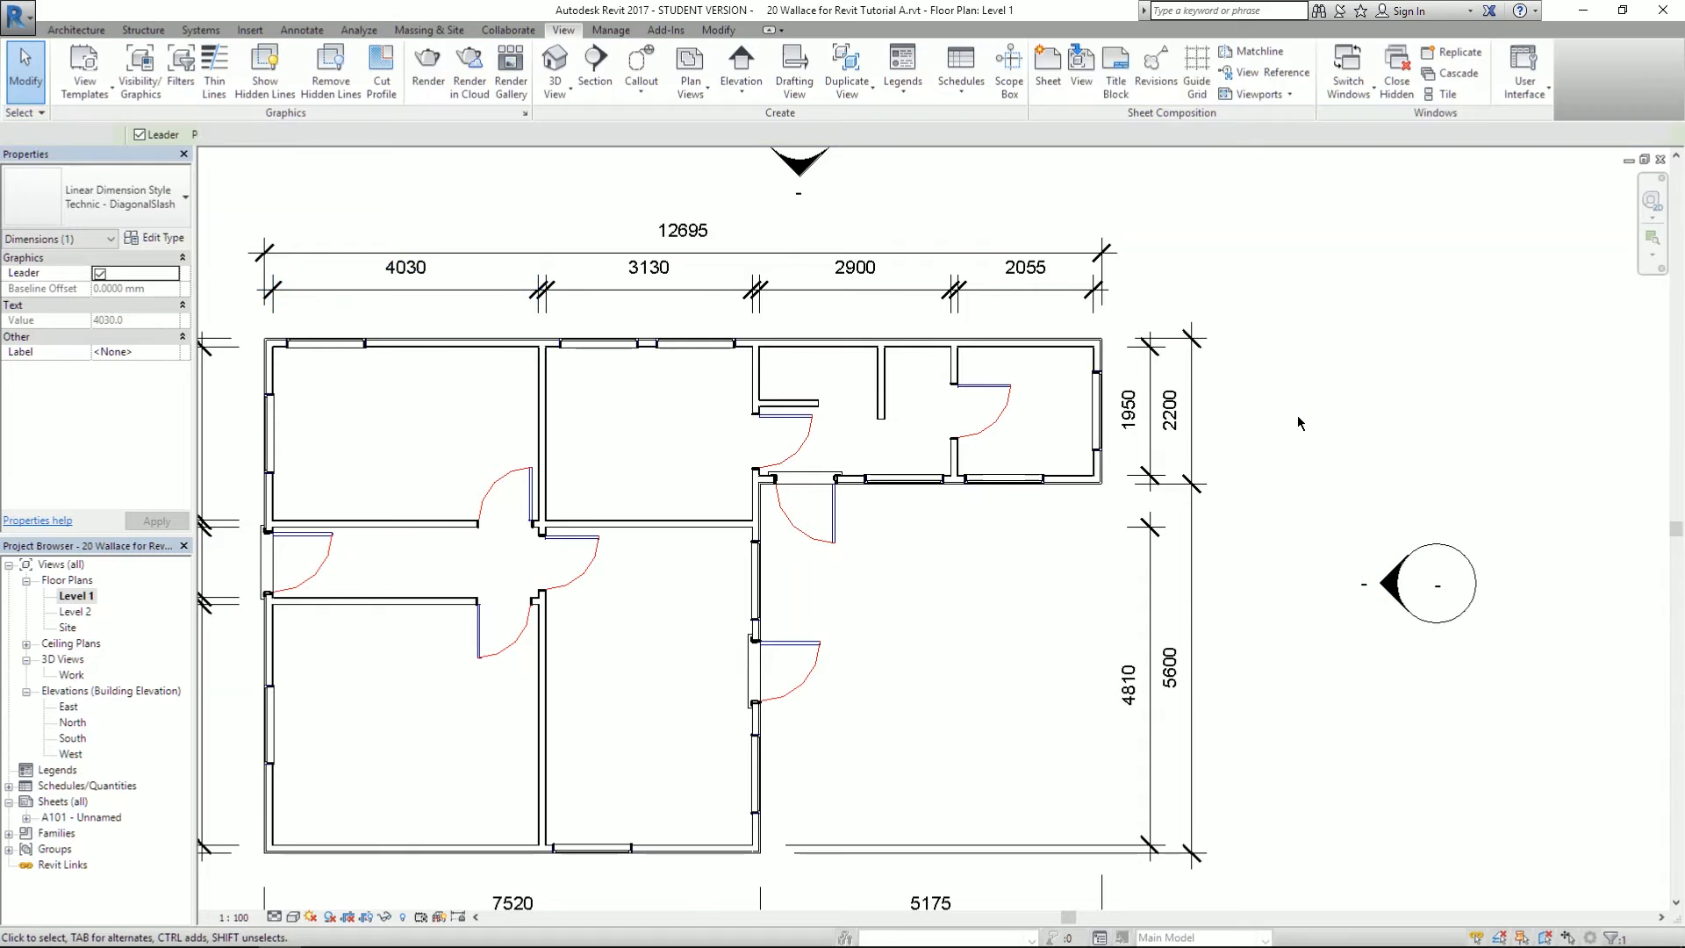
pyautogui.scroll(1, 1298, 416)
pyautogui.scroll(-2, 1298, 419)
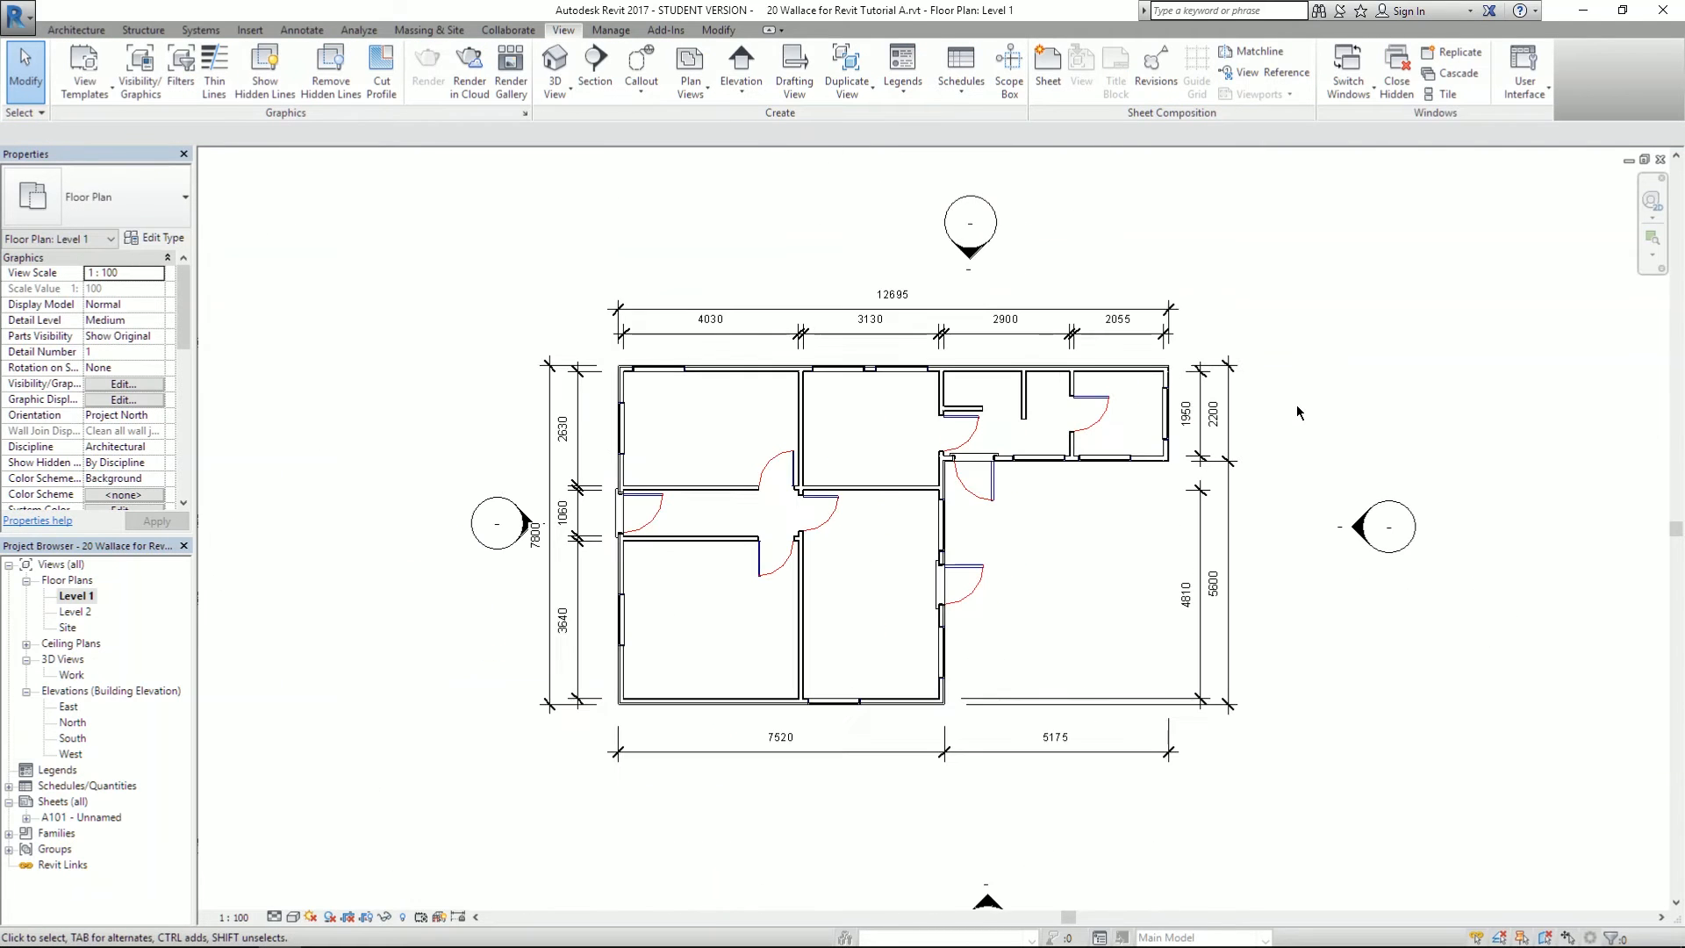
pyautogui.scroll(2, 965, 455)
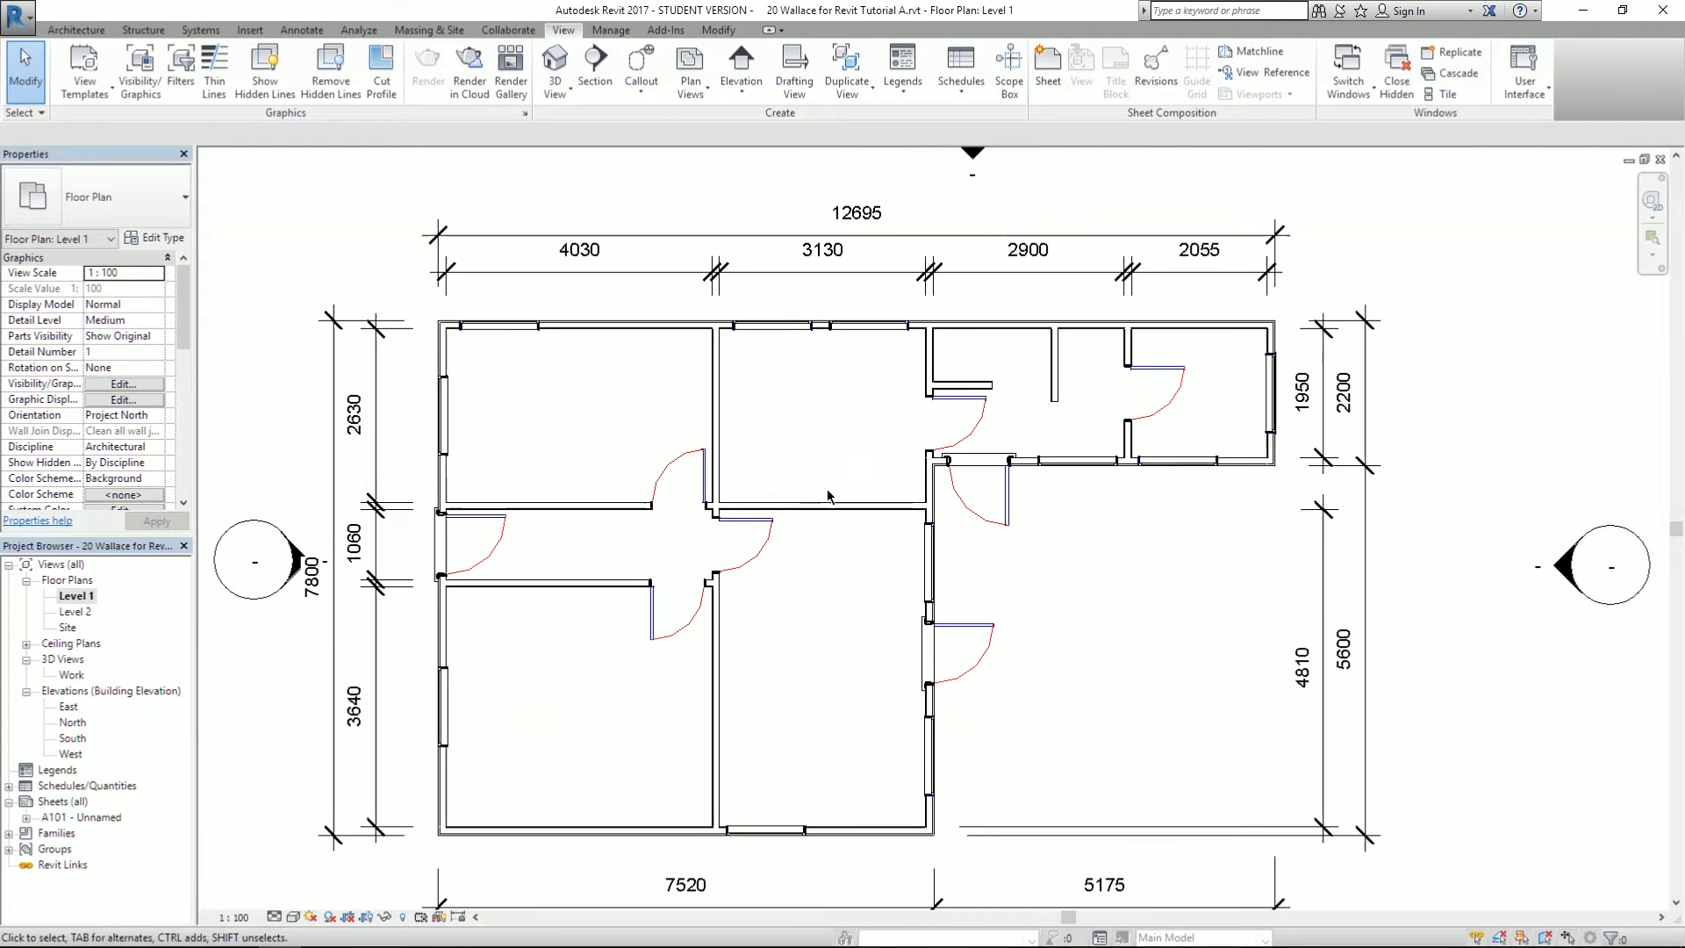
pyautogui.scroll(-2, 763, 470)
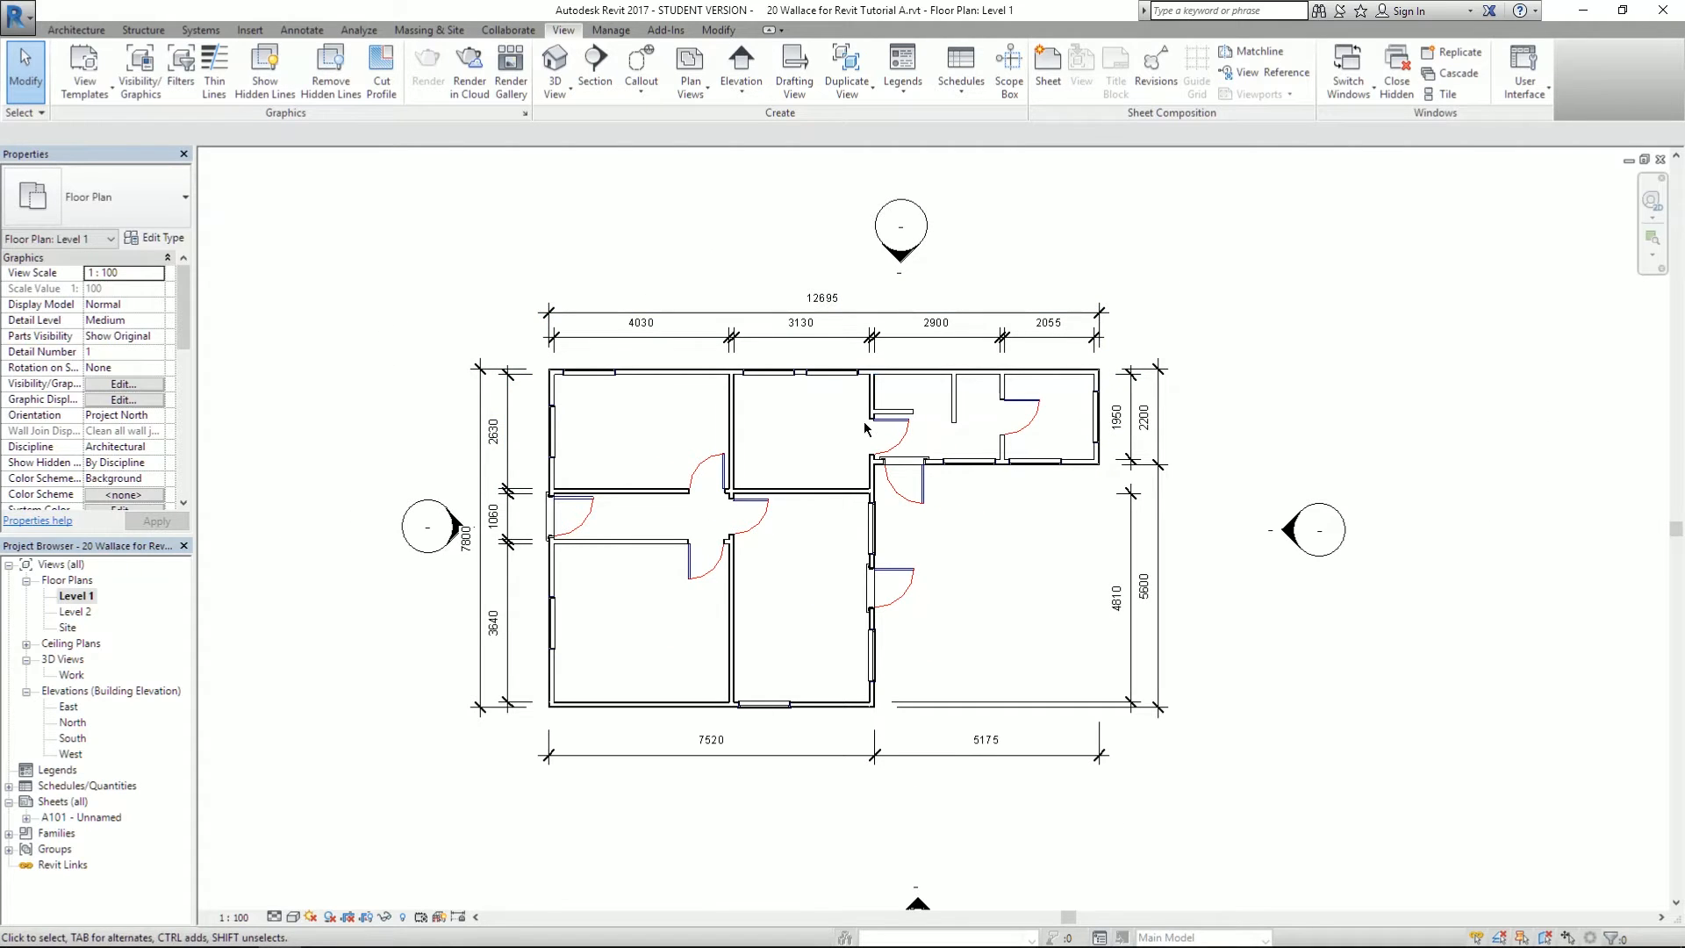
pyautogui.click(606, 319)
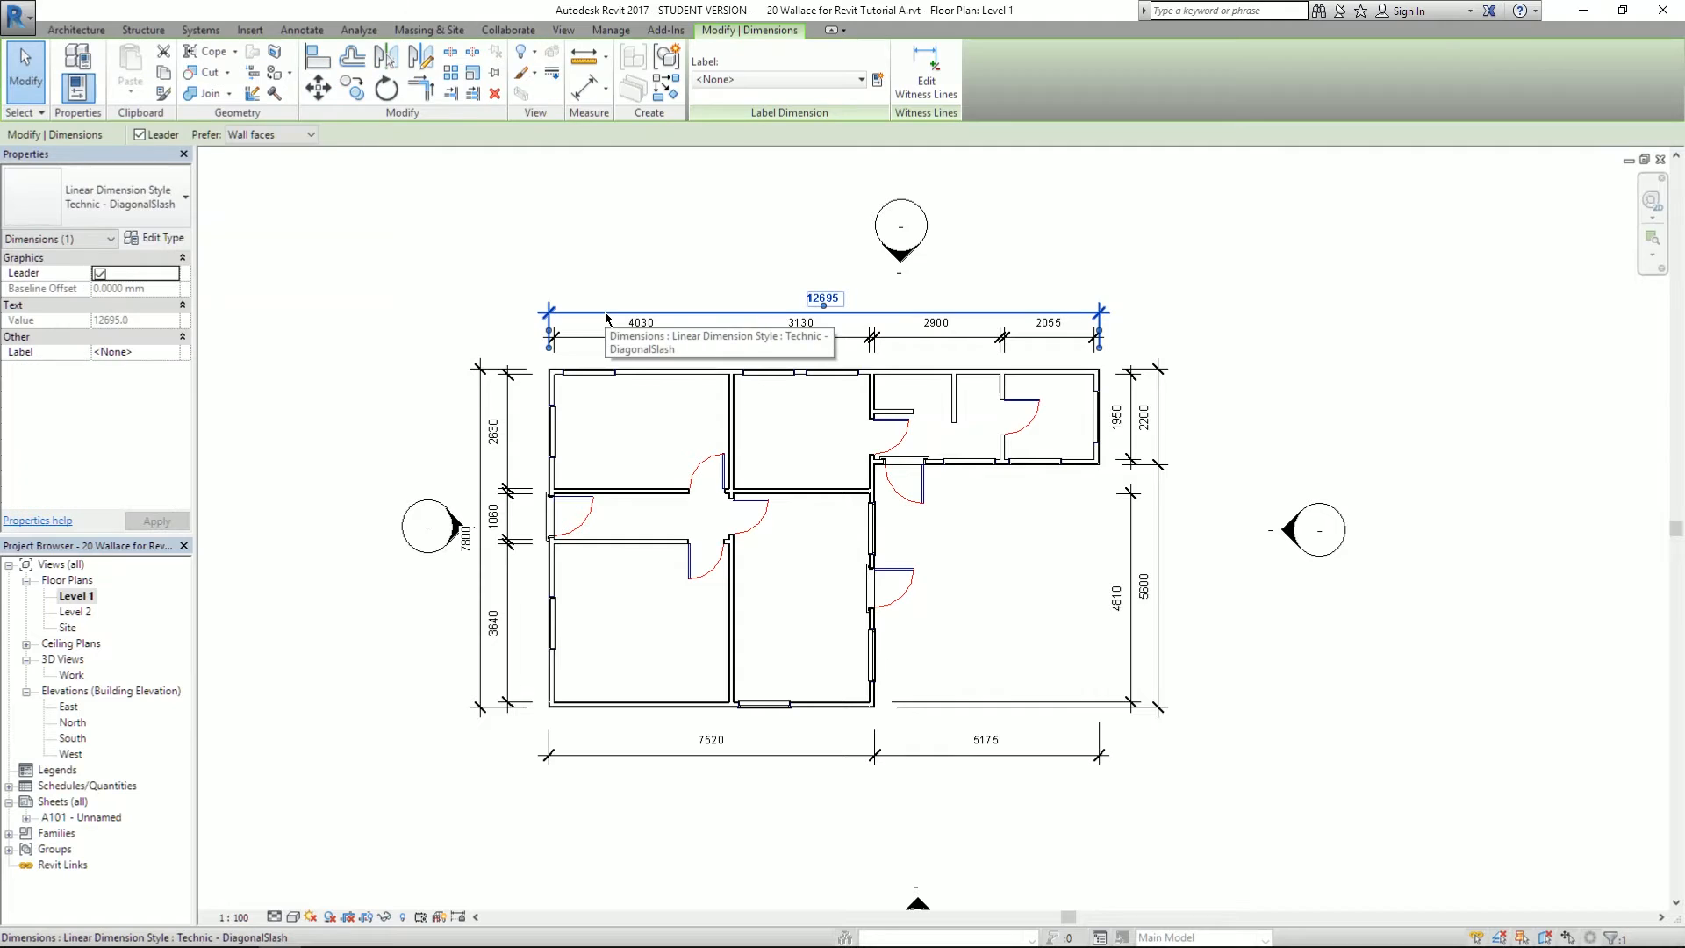
pyautogui.click(163, 238)
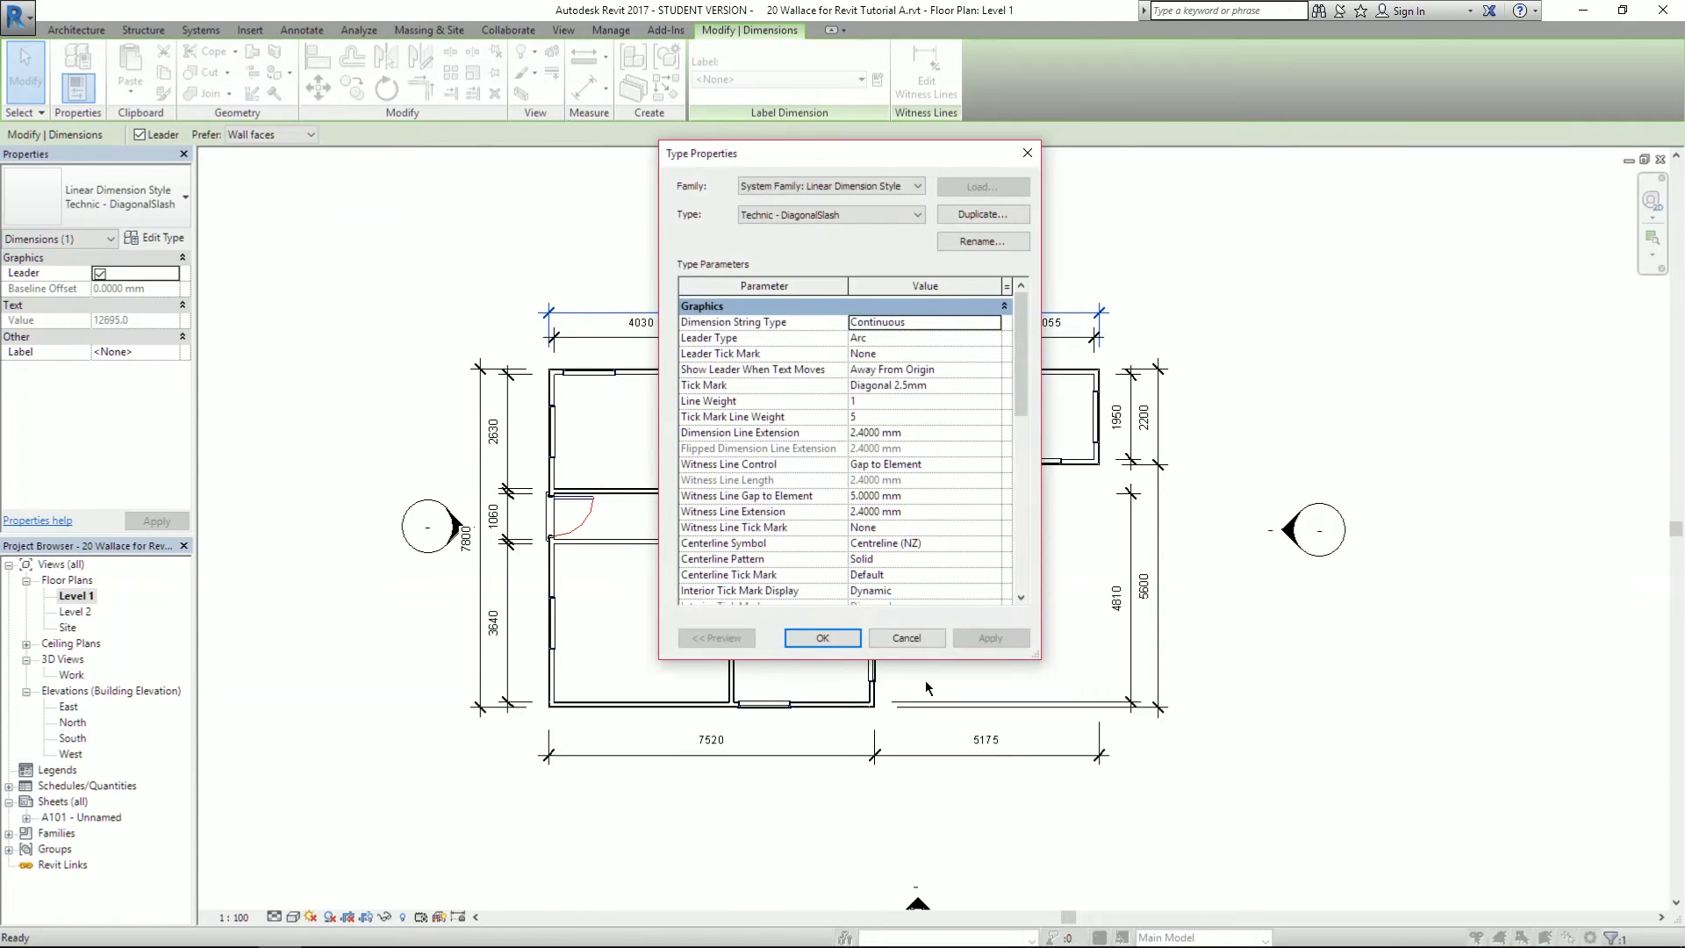
pyautogui.click(908, 637)
pyautogui.click(337, 709)
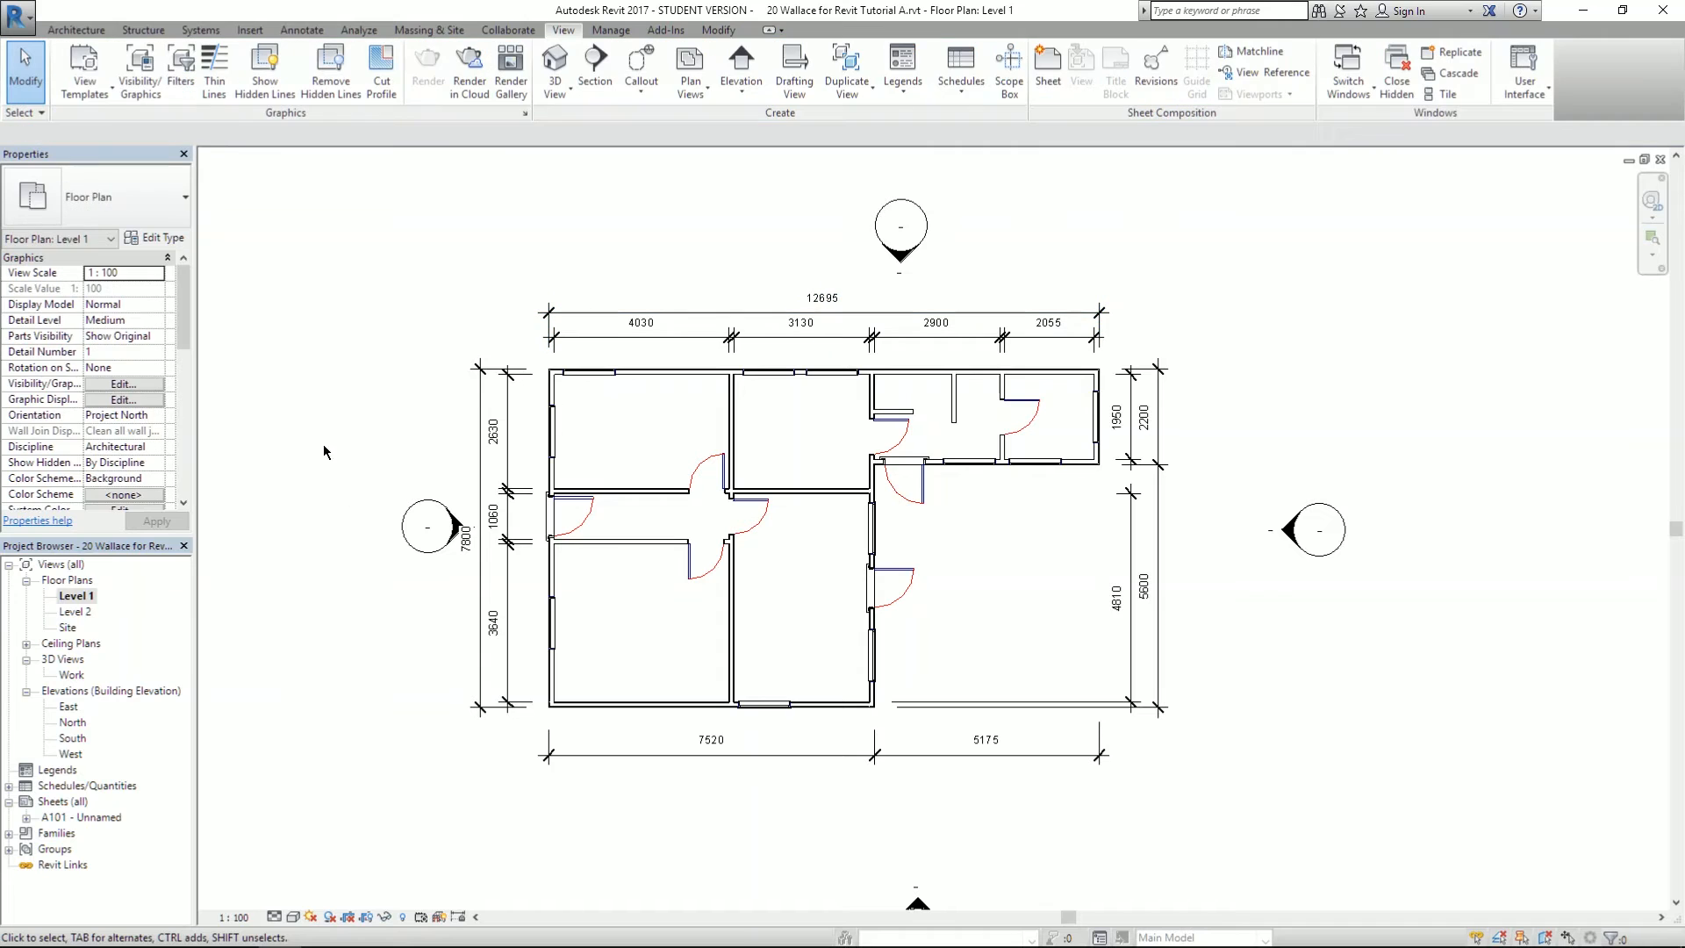
# - Open sheet A101 and nudge the Level 1 viewport into place
pyautogui.doubleClick(69, 820)
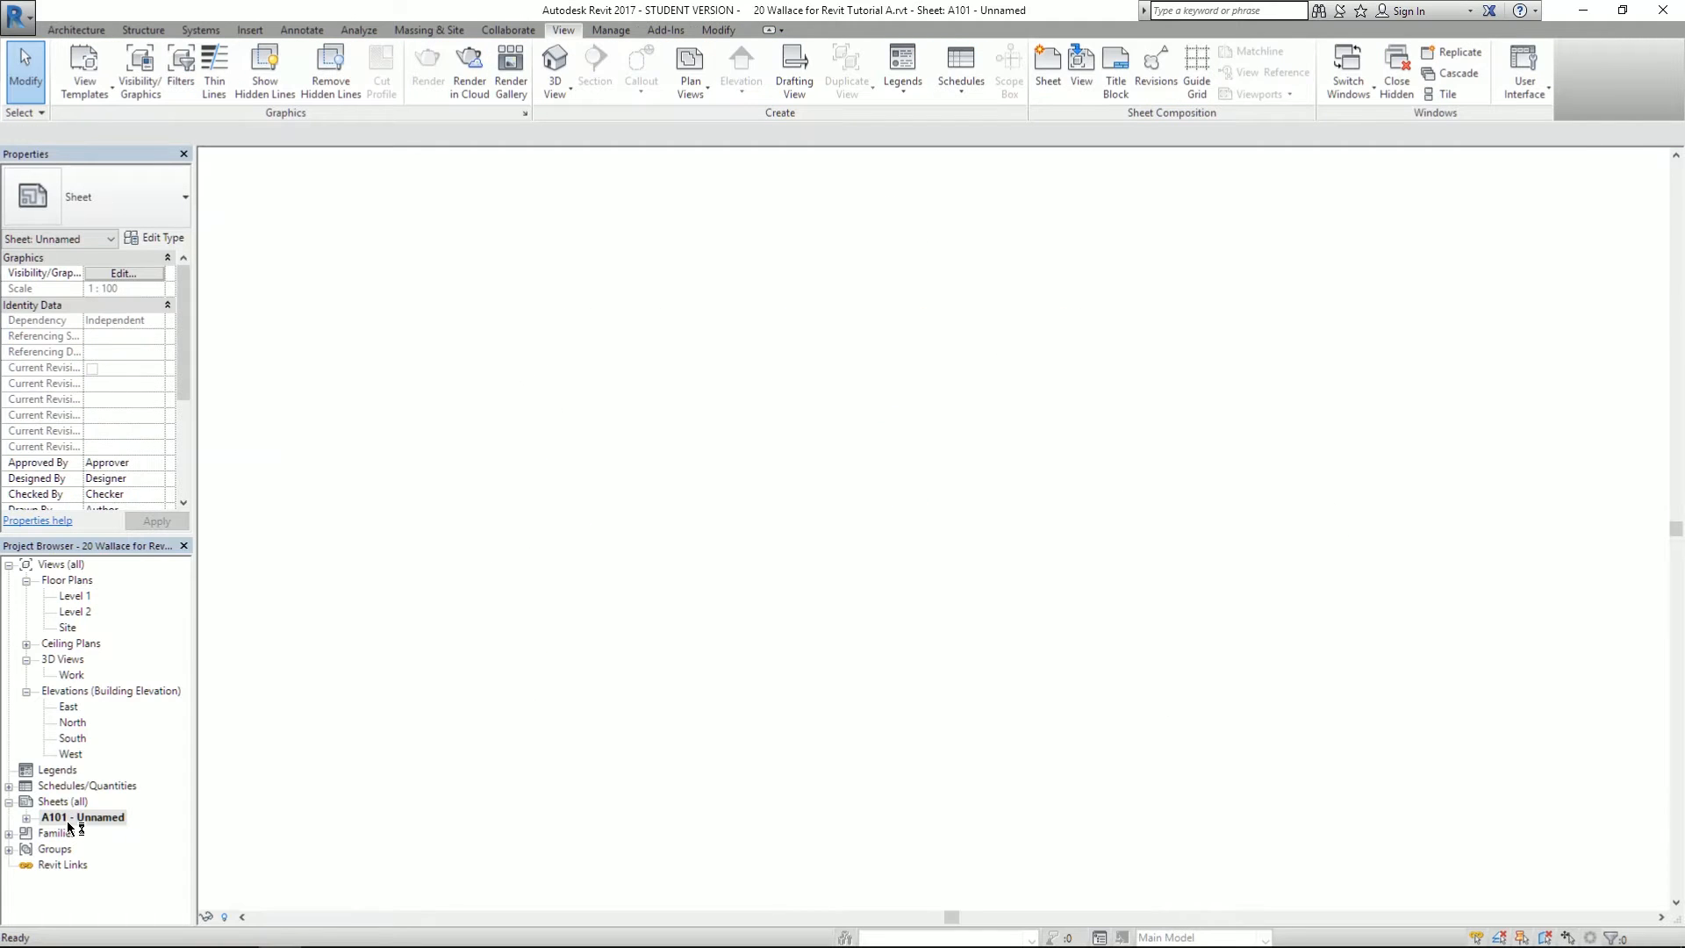
pyautogui.moveTo(822, 532); pyautogui.dragTo(862, 542)
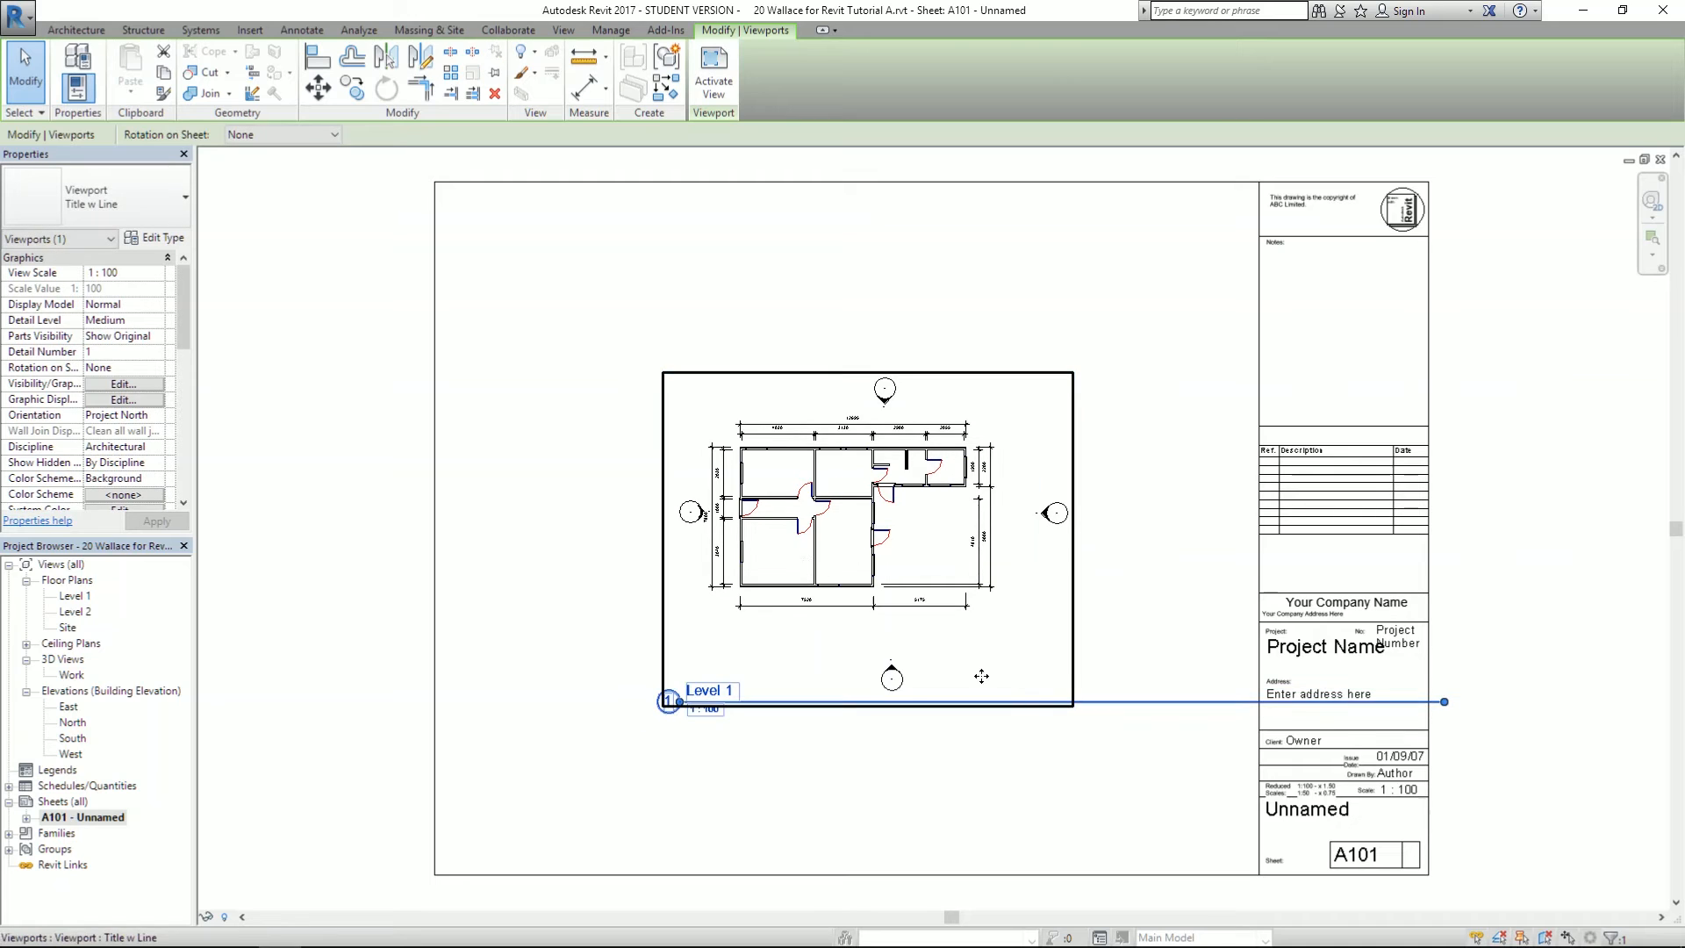
pyautogui.click(1155, 712)
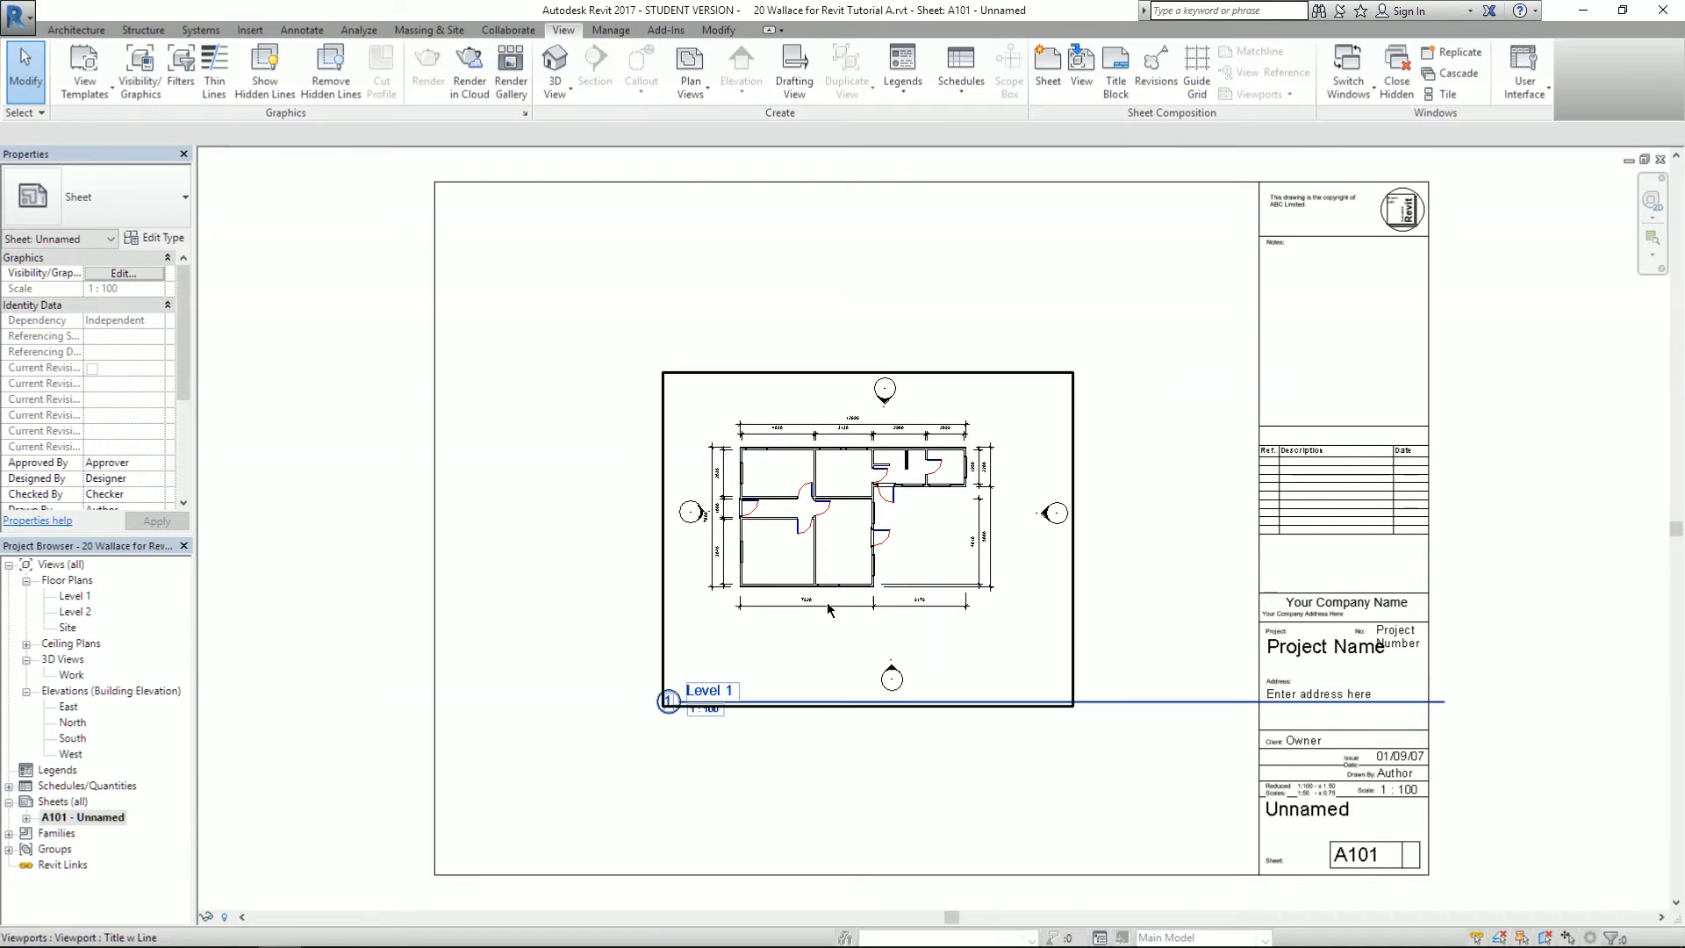
pyautogui.scroll(2, 1067, 803)
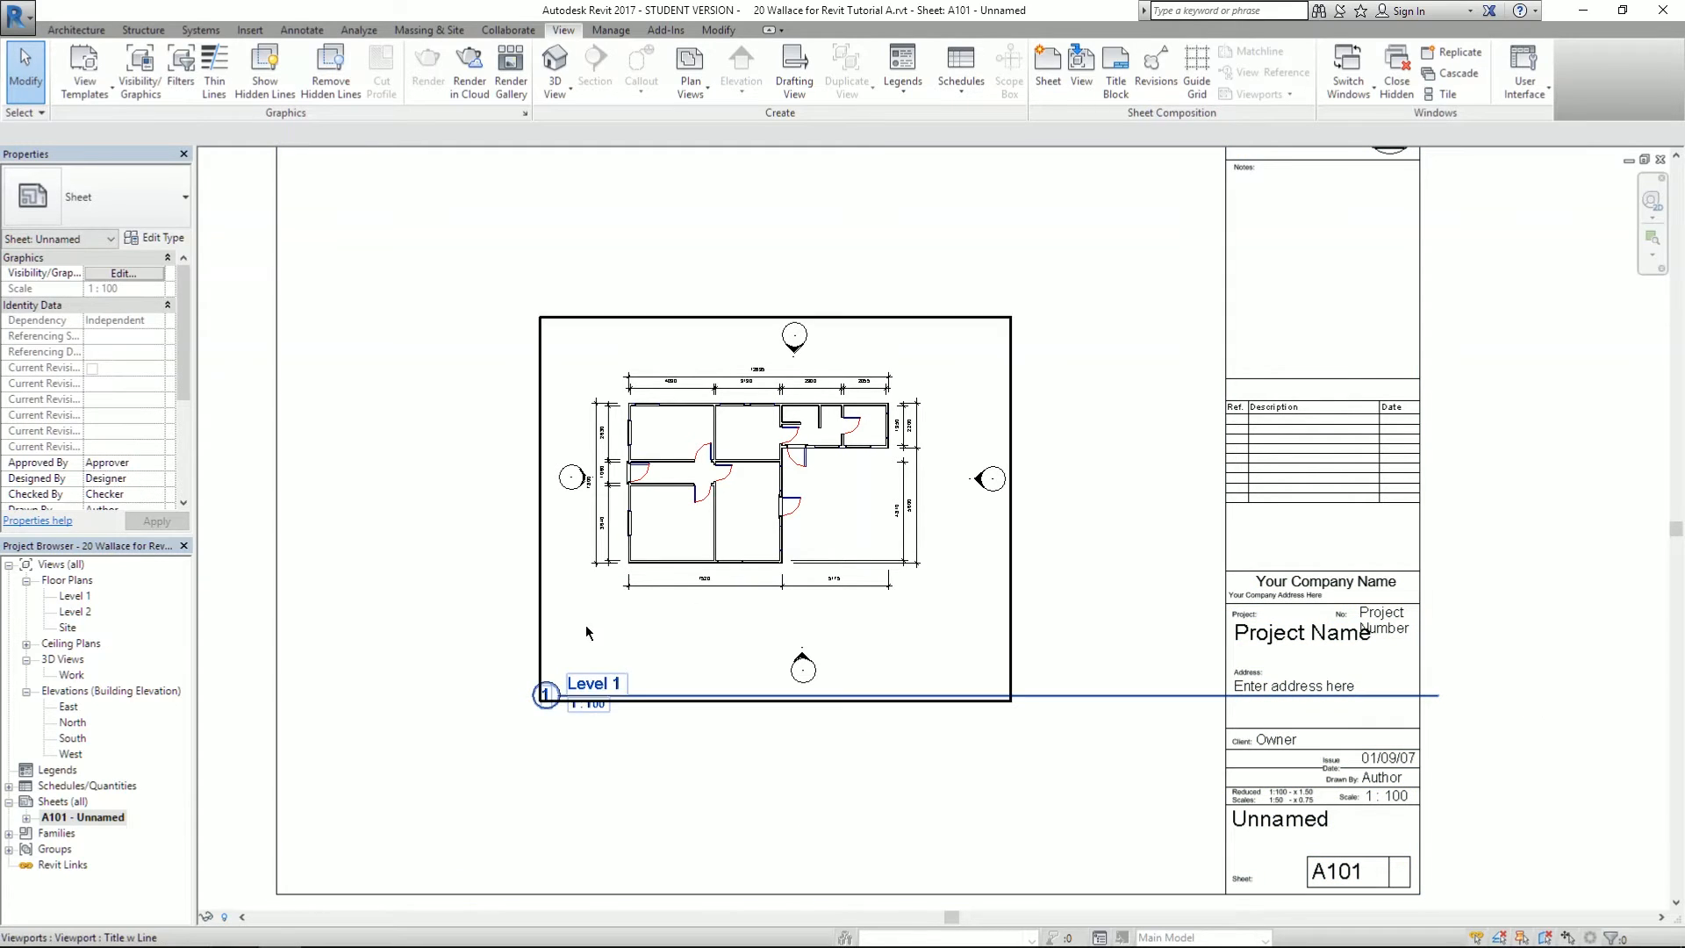
# - Fine-tune the Level 1 viewport's position and move its title up just below the plan
pyautogui.click(669, 539)
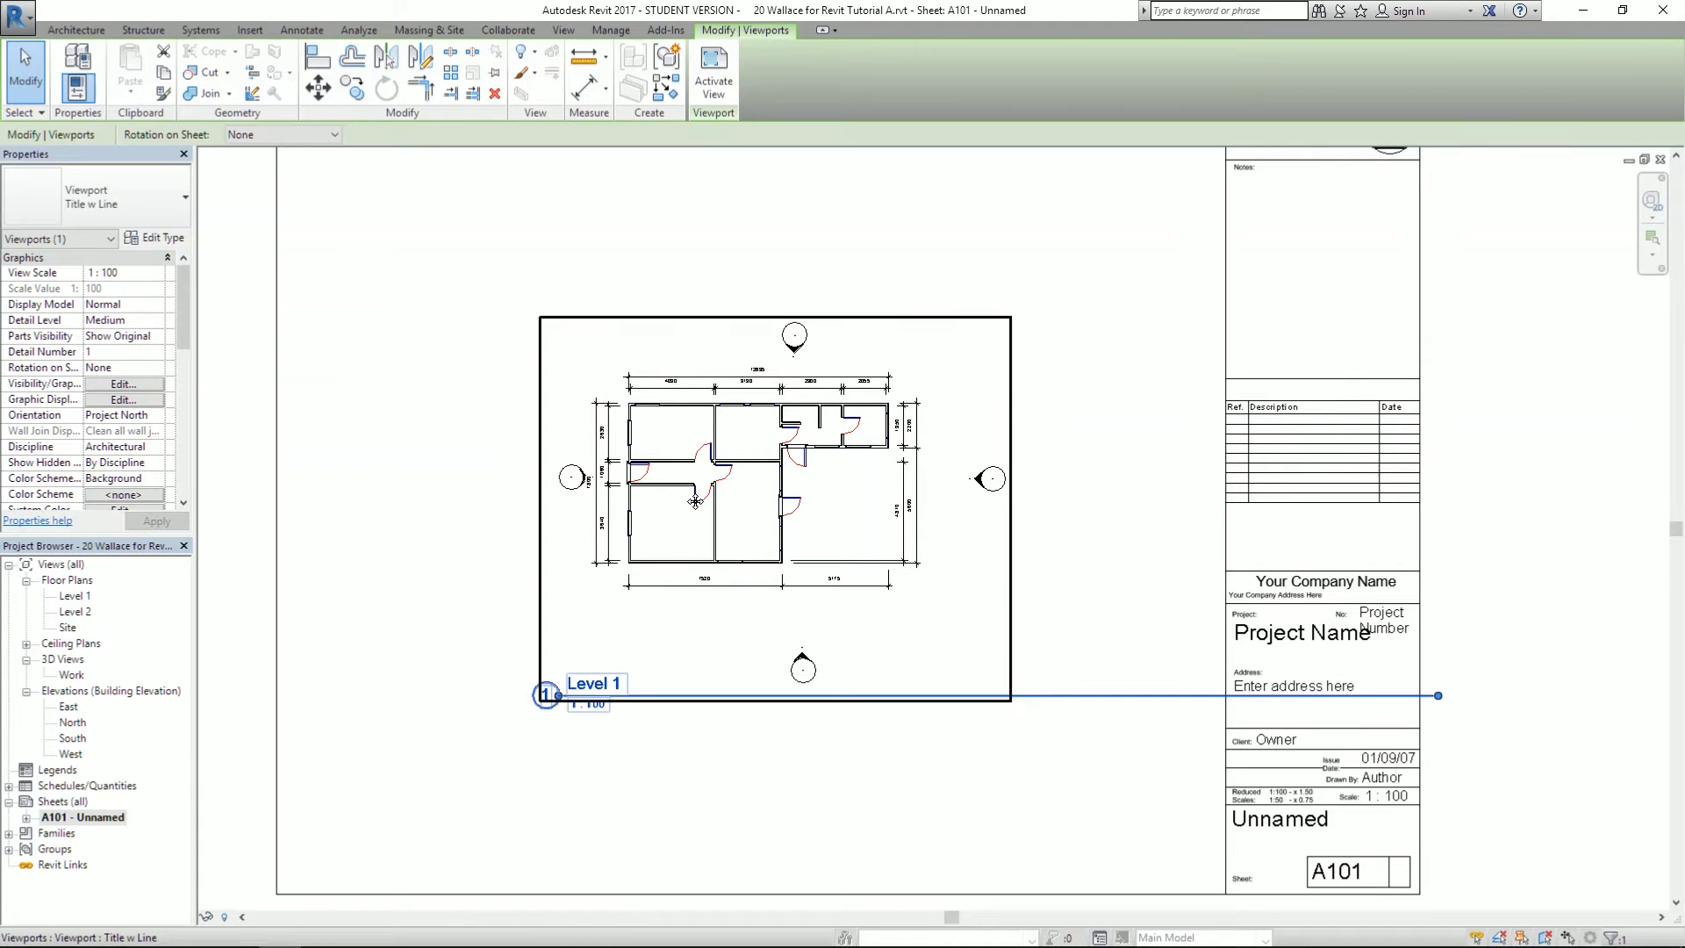
pyautogui.moveTo(713, 465); pyautogui.dragTo(699, 516)
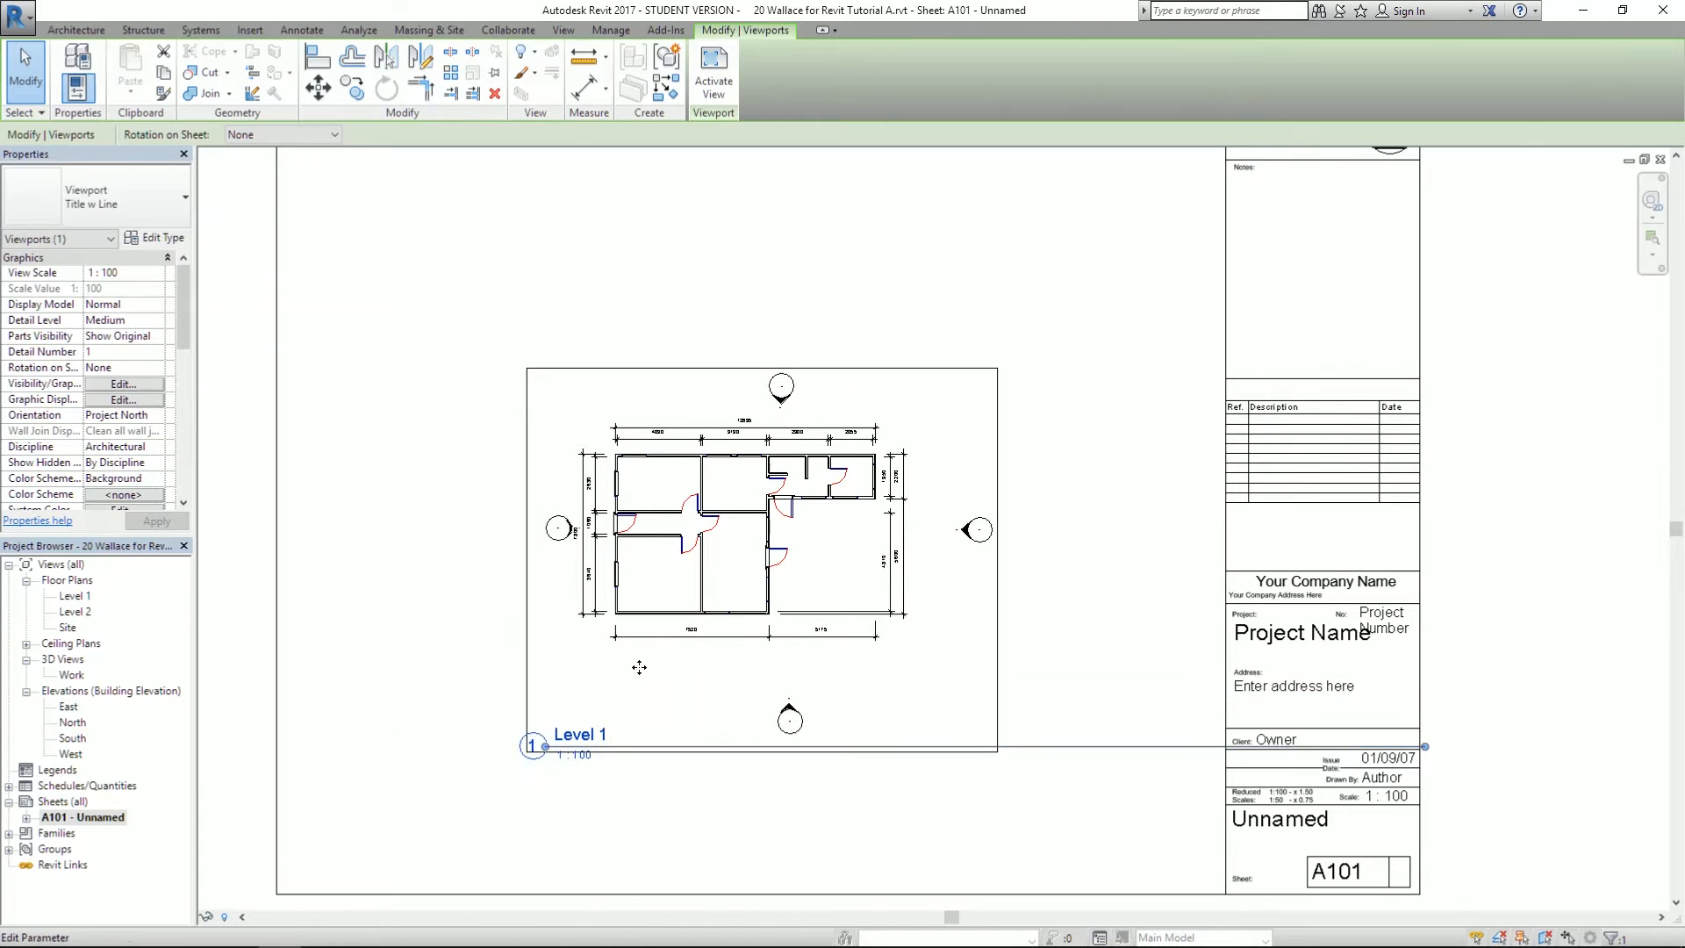
pyautogui.moveTo(678, 599); pyautogui.dragTo(580, 493)
pyautogui.moveTo(579, 492); pyautogui.dragTo(820, 541)
pyautogui.click(497, 634)
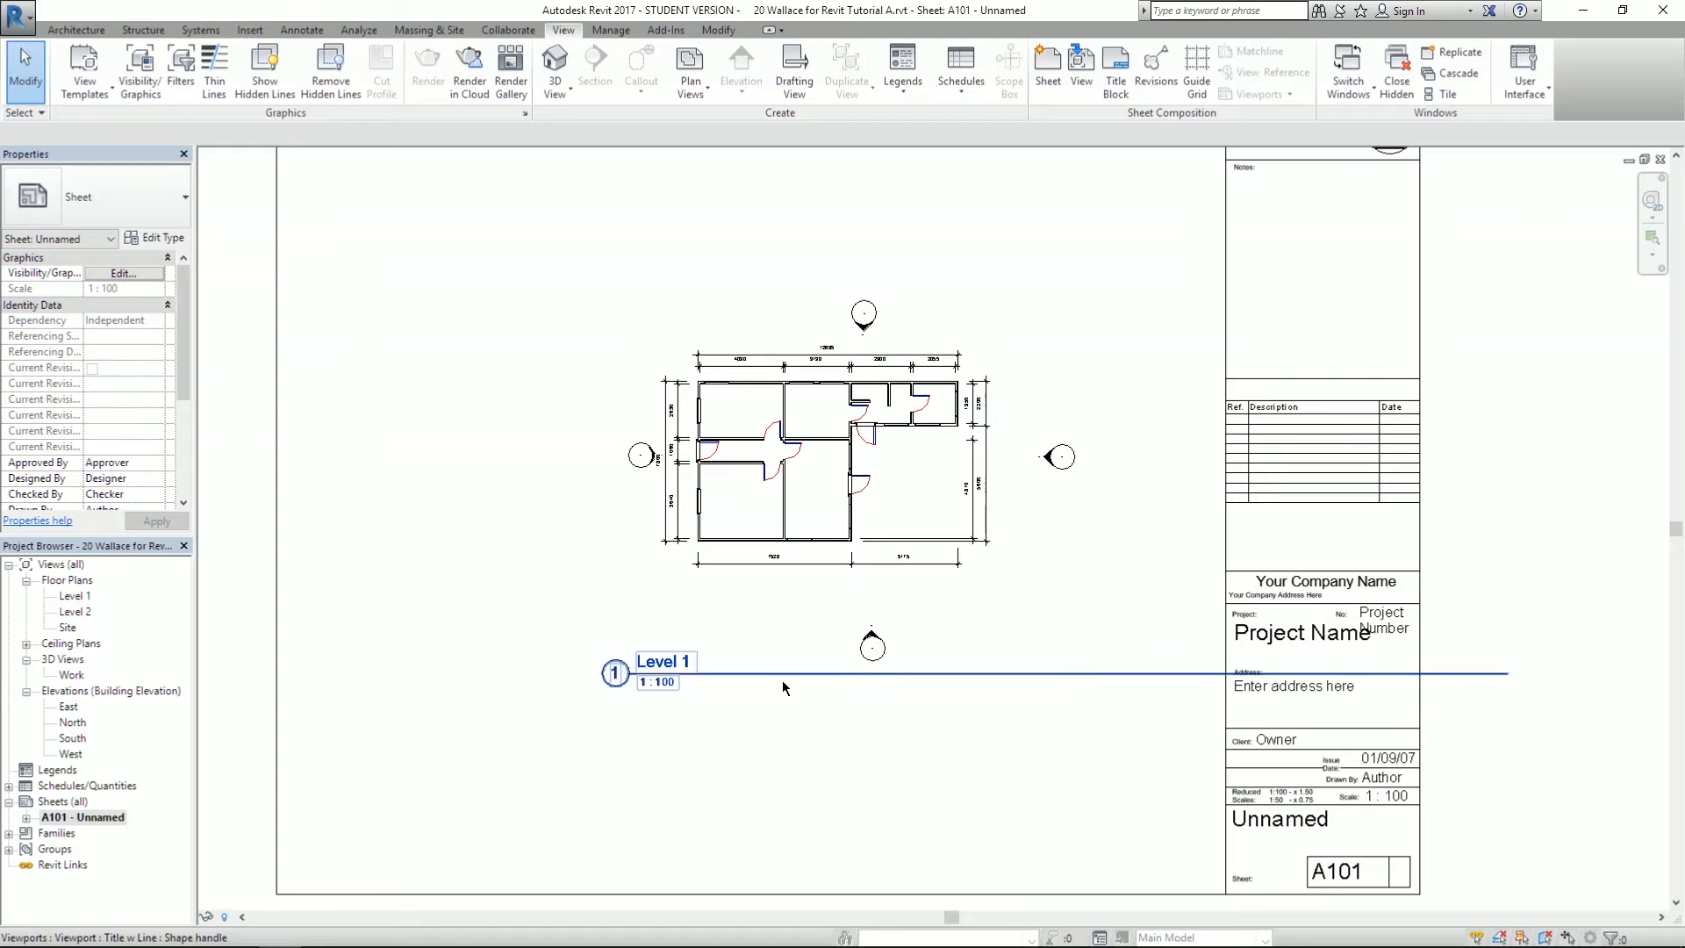
pyautogui.click(751, 673)
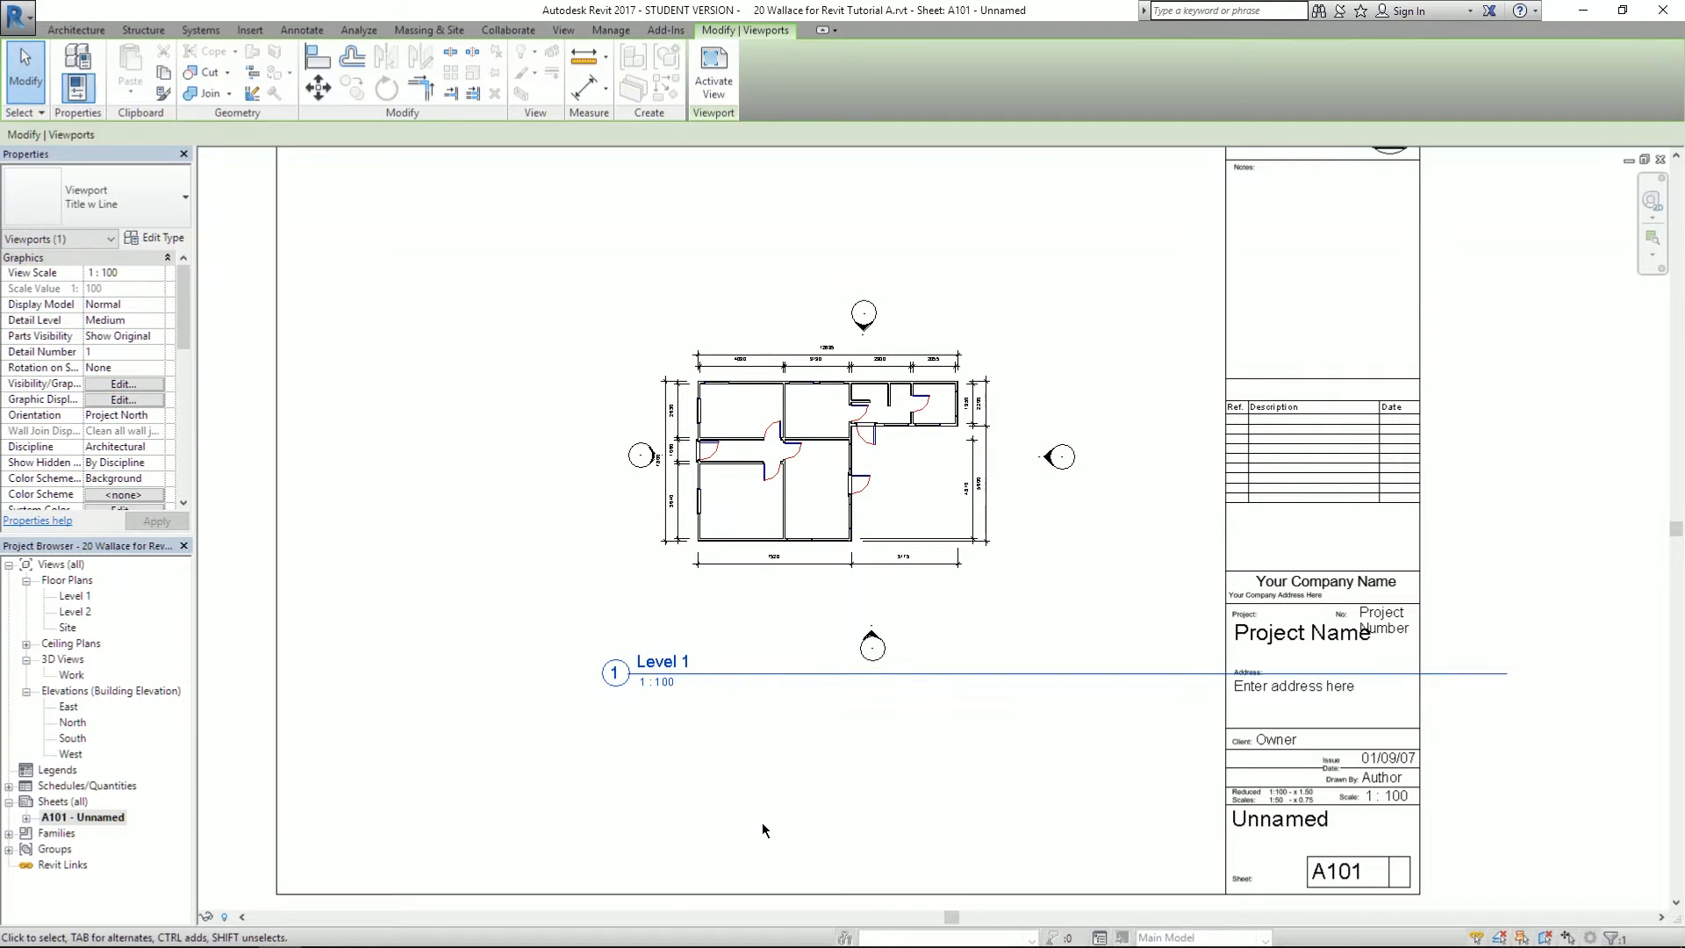
pyautogui.moveTo(712, 682); pyautogui.dragTo(753, 630)
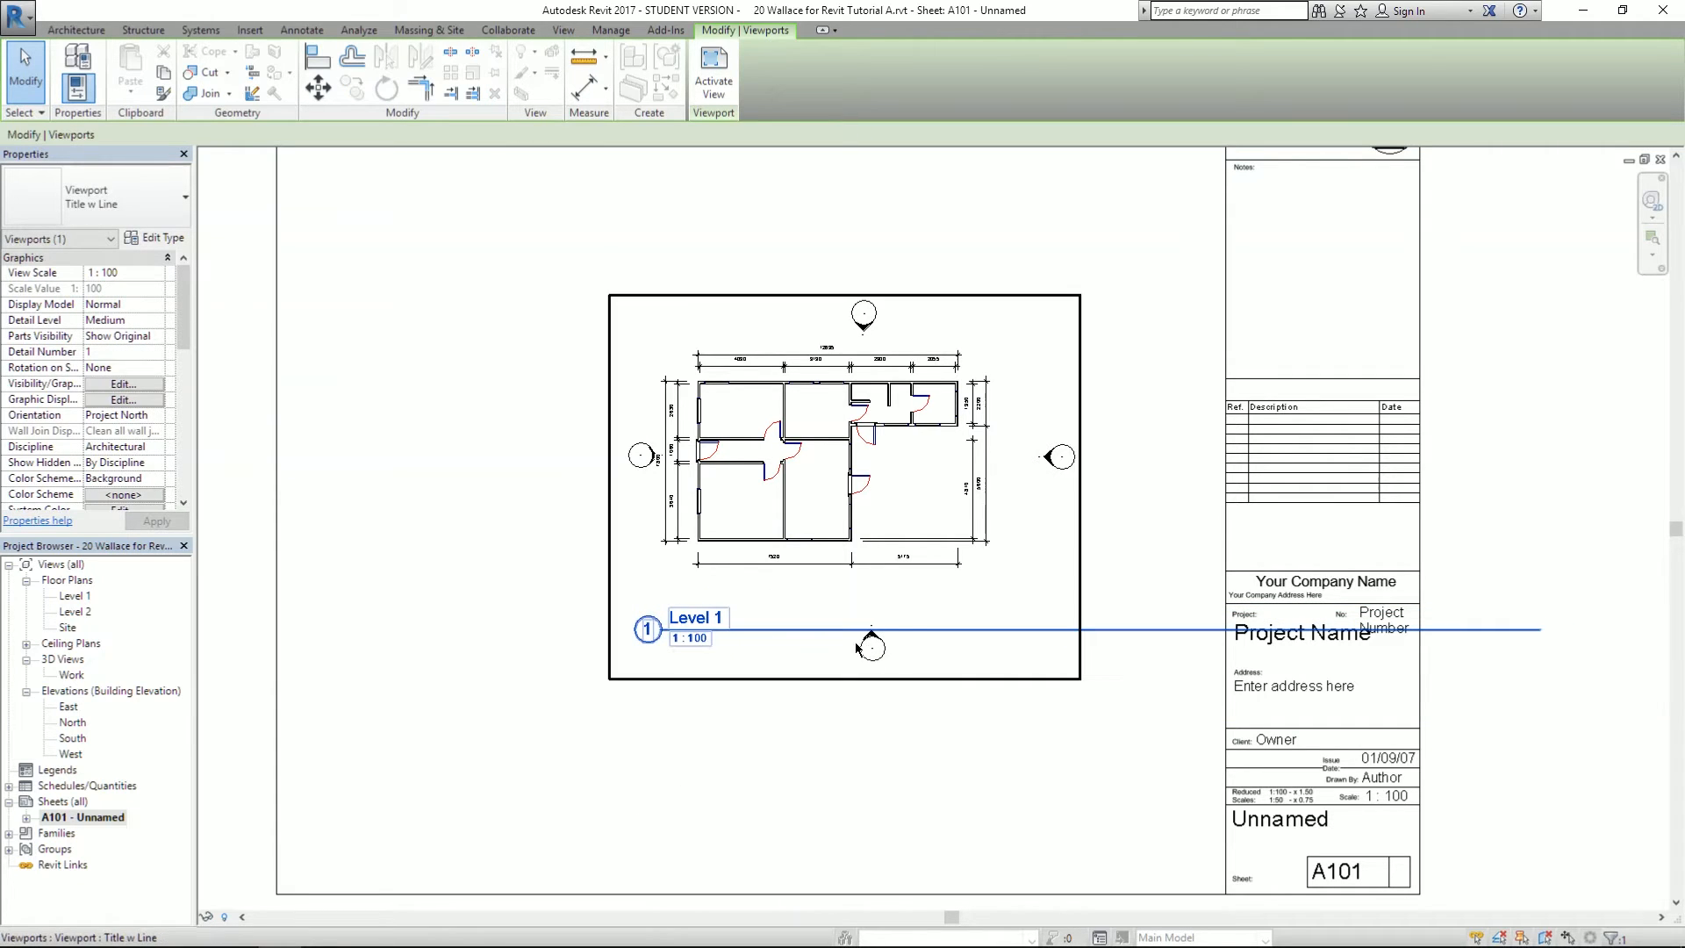
pyautogui.scroll(2, 790, 601)
pyautogui.scroll(-4, 376, 660)
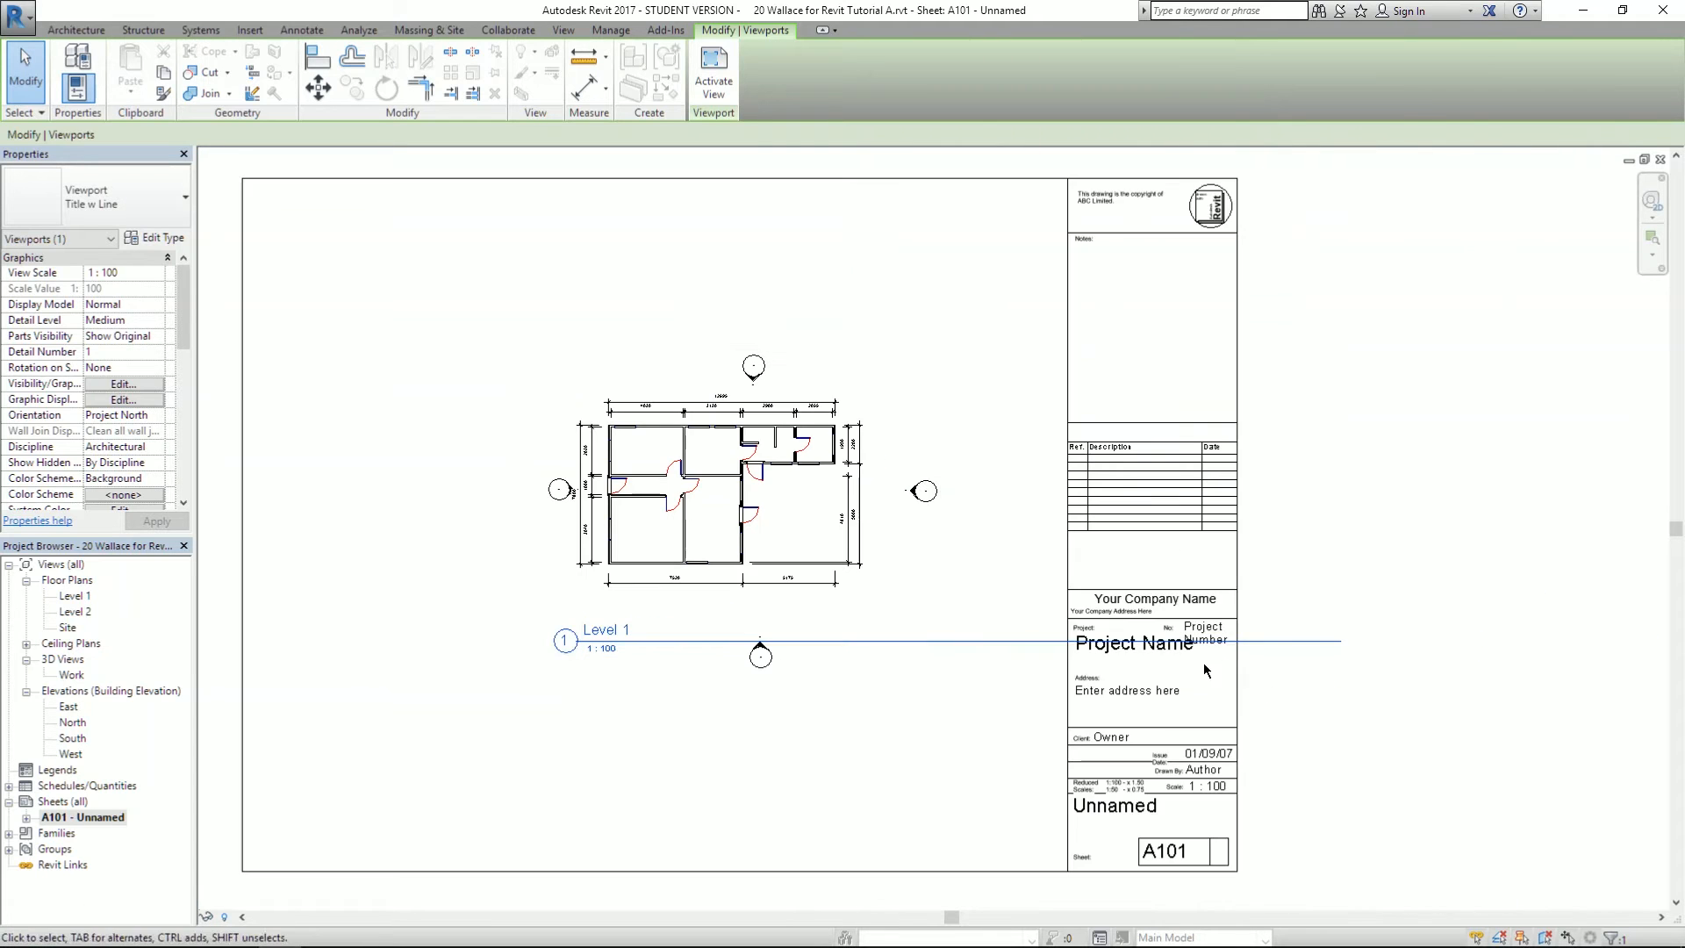
pyautogui.click(616, 477)
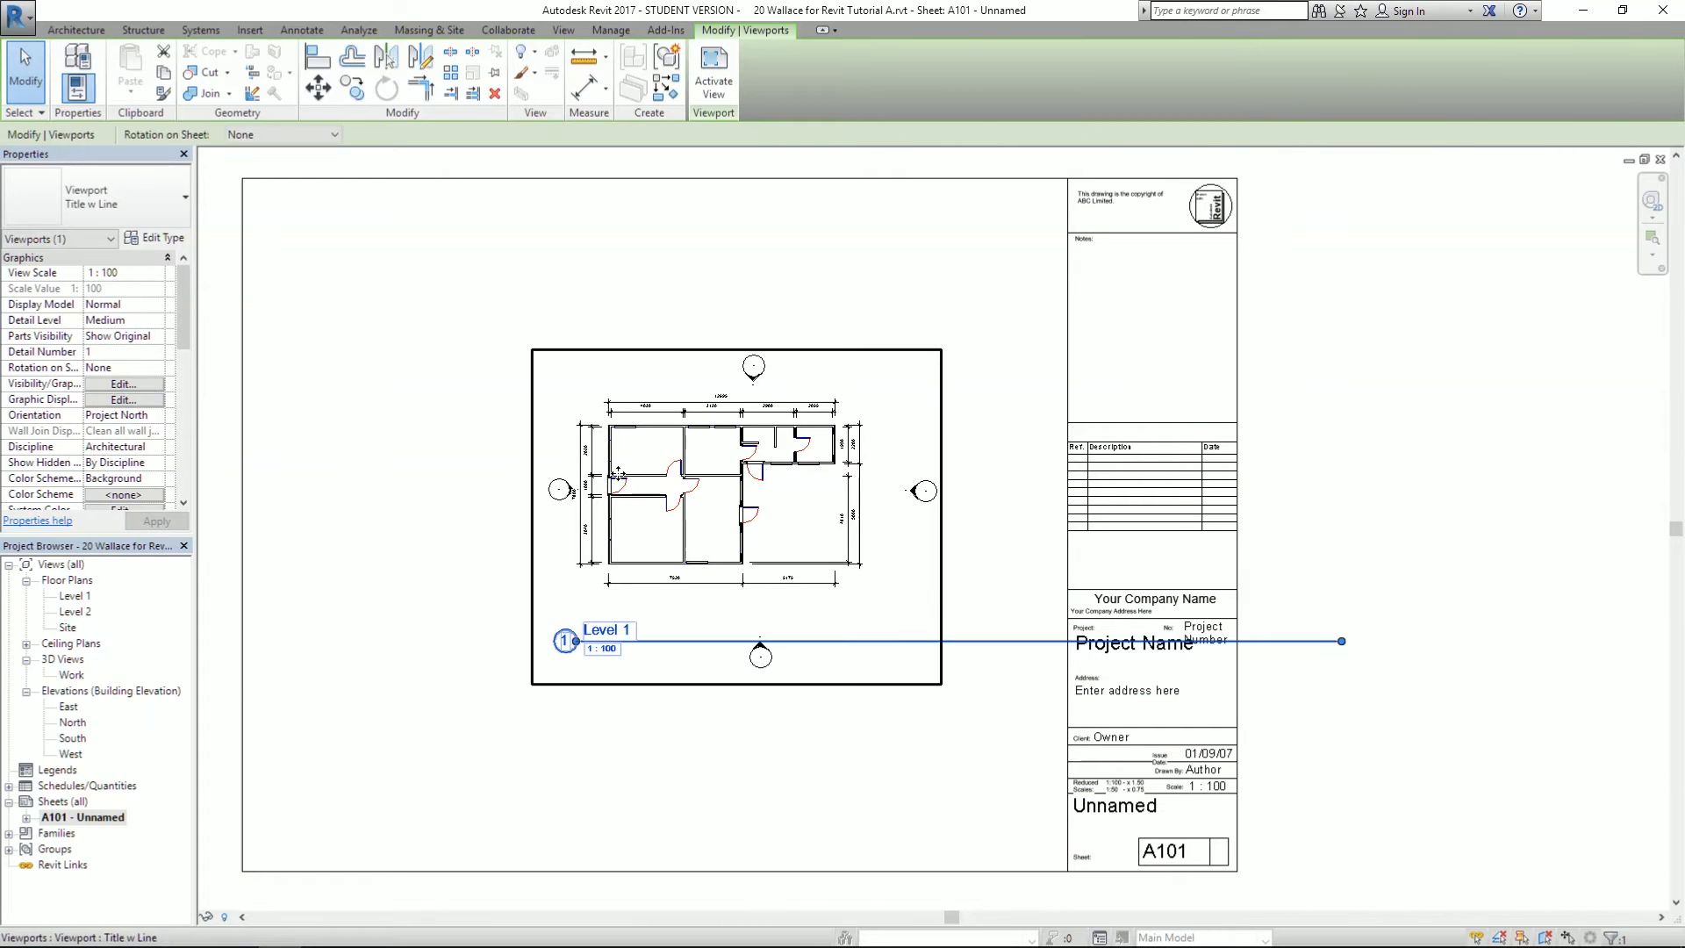
pyautogui.moveTo(1341, 641); pyautogui.dragTo(714, 647)
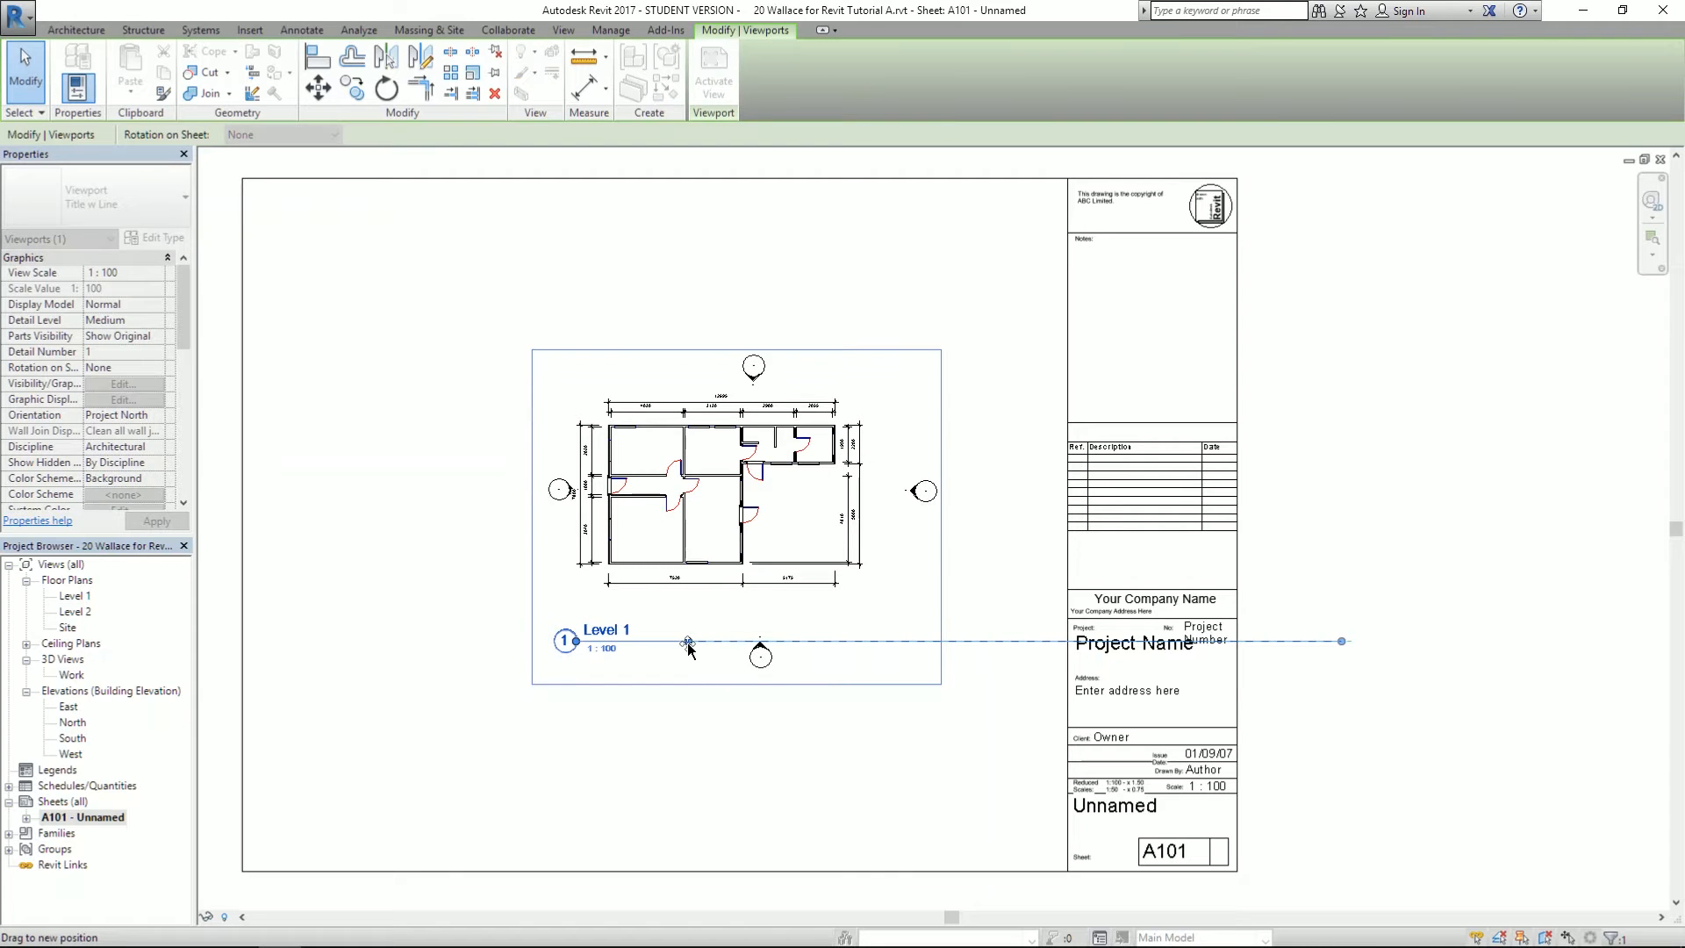
pyautogui.moveTo(882, 661); pyautogui.dragTo(881, 663)
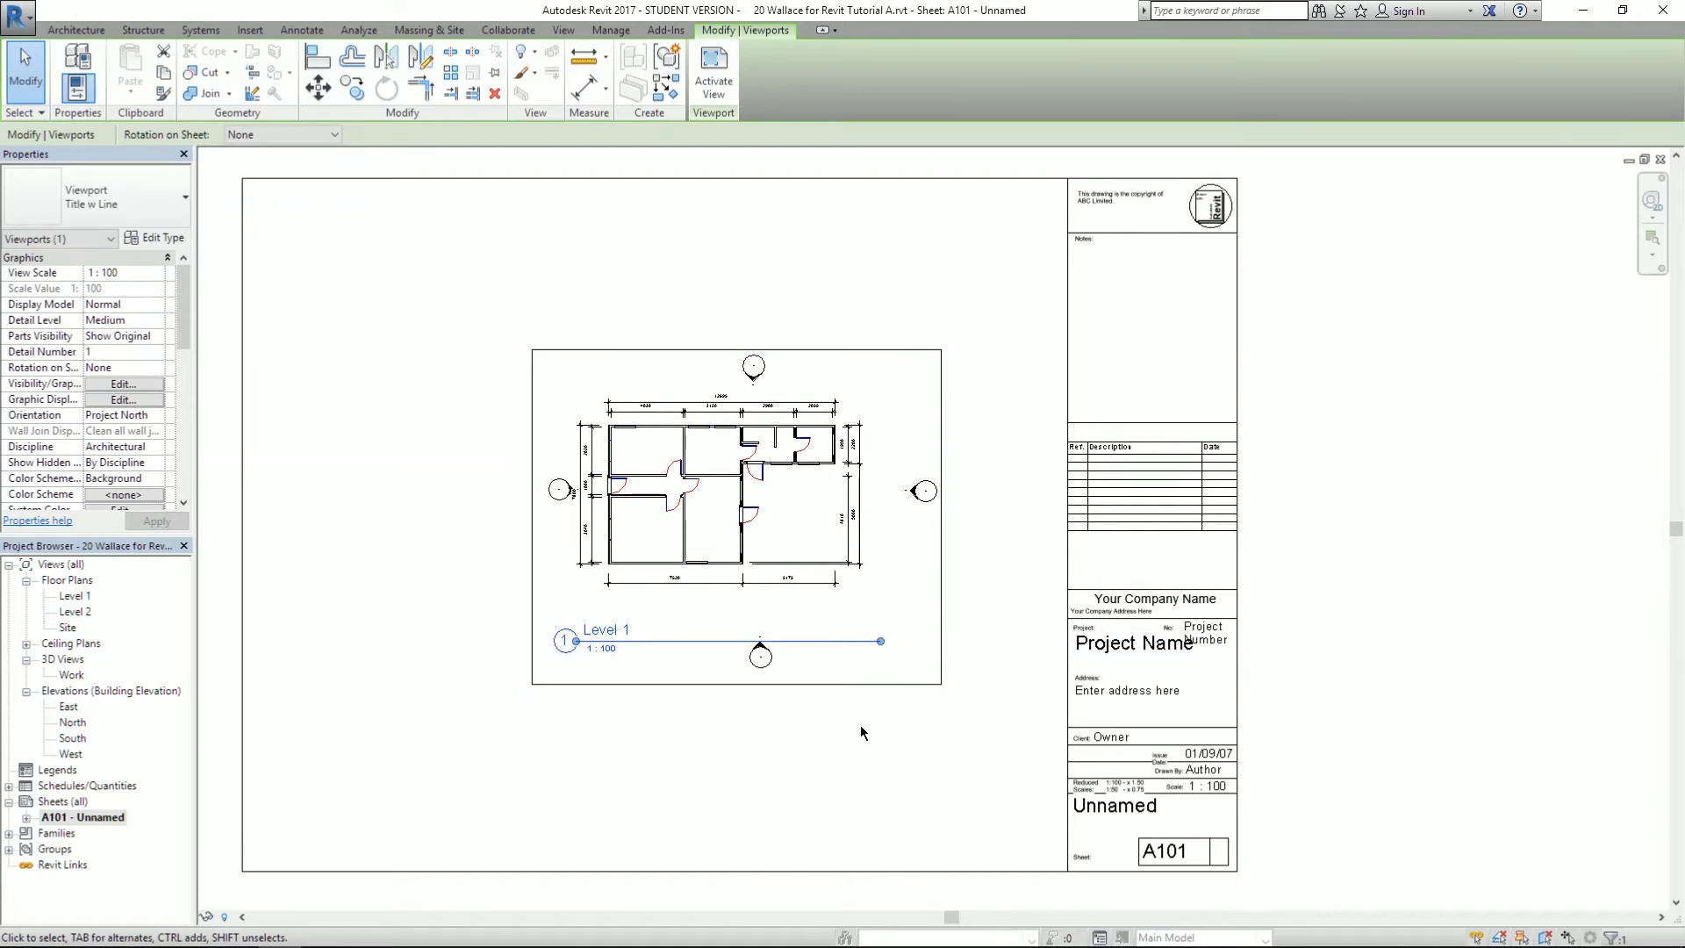
pyautogui.click(856, 760)
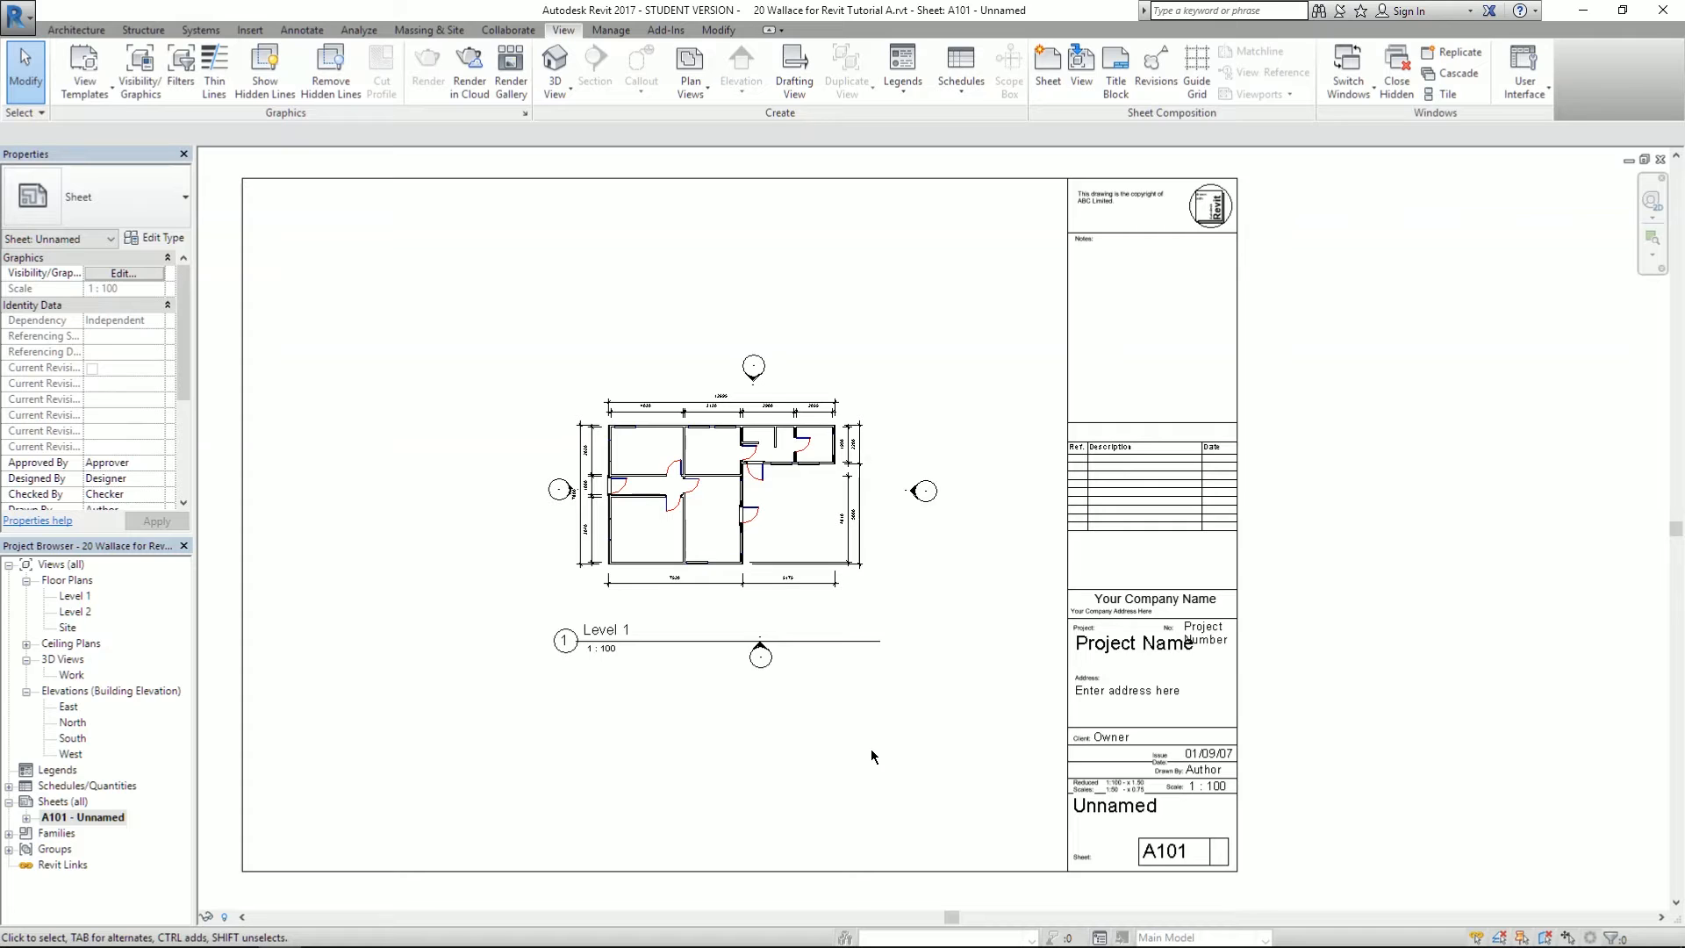
pyautogui.click(646, 608)
pyautogui.scroll(2, 645, 603)
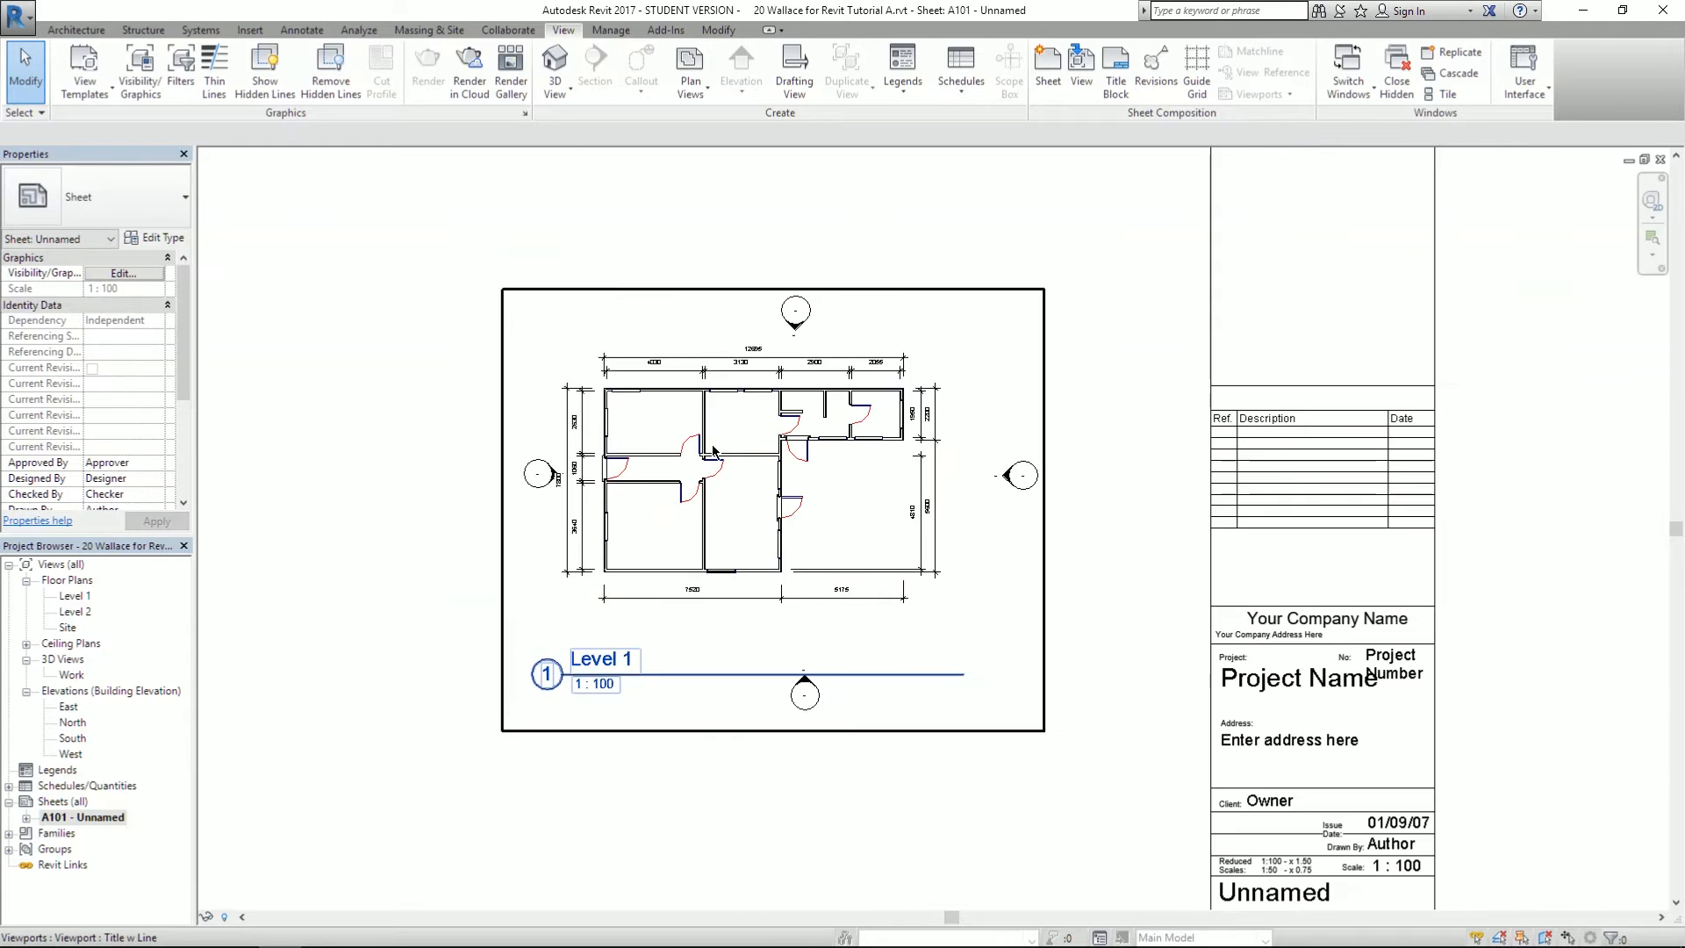
pyautogui.scroll(1, 661, 367)
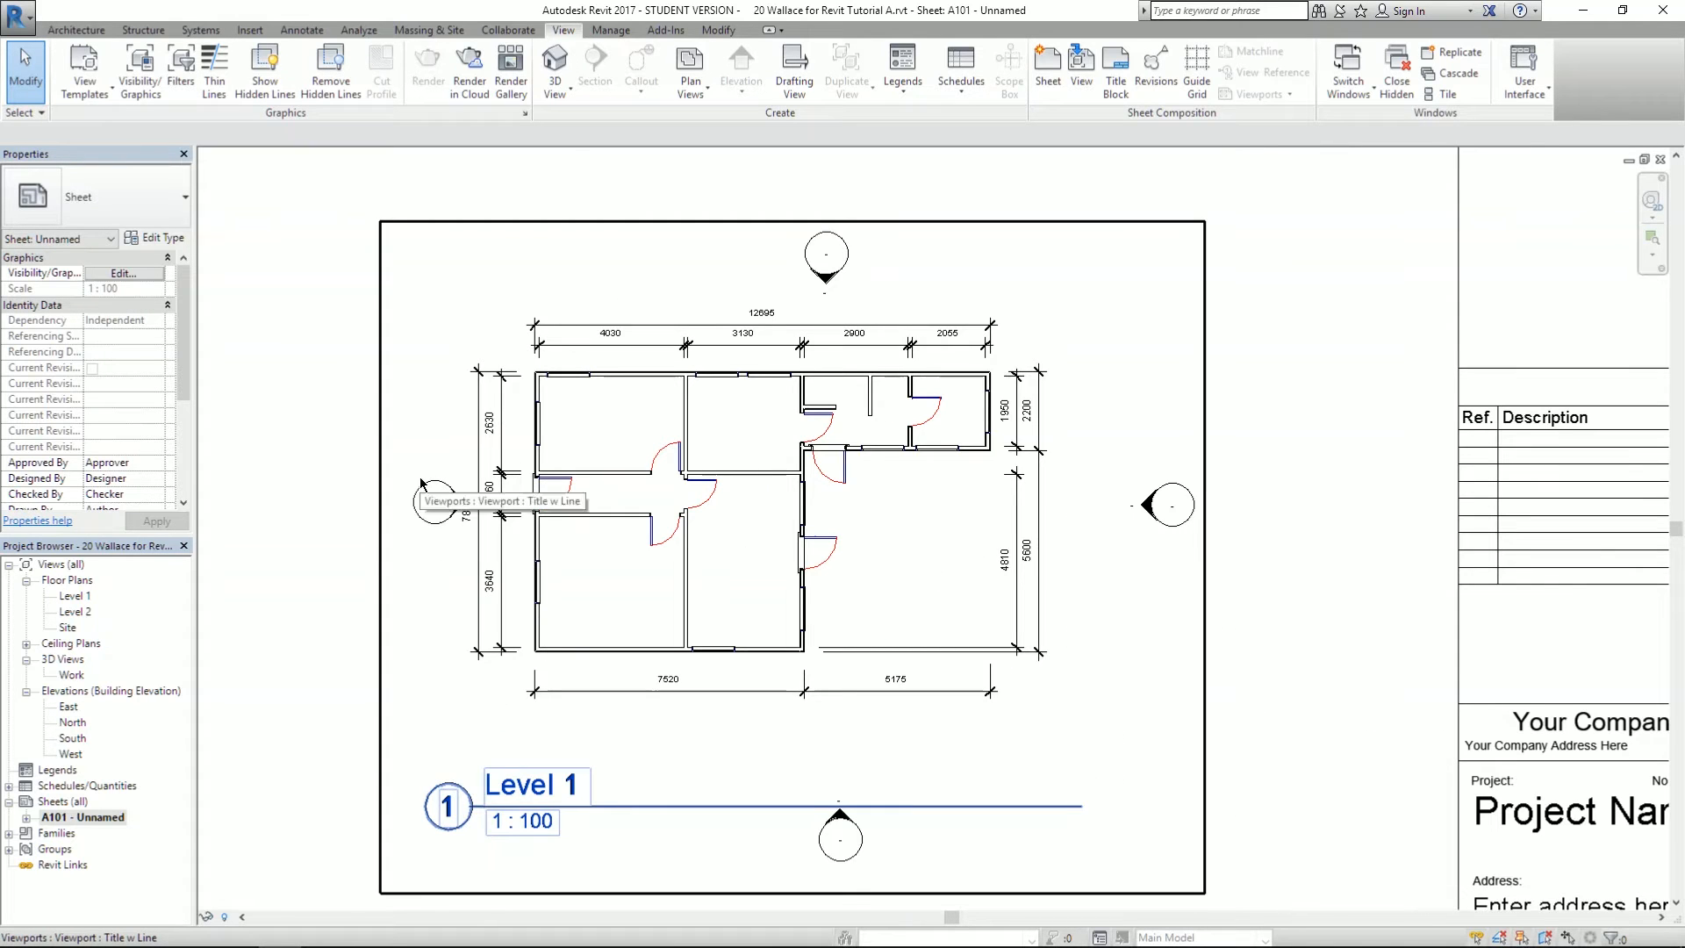
pyautogui.scroll(1, 412, 485)
pyautogui.scroll(-1, 429, 518)
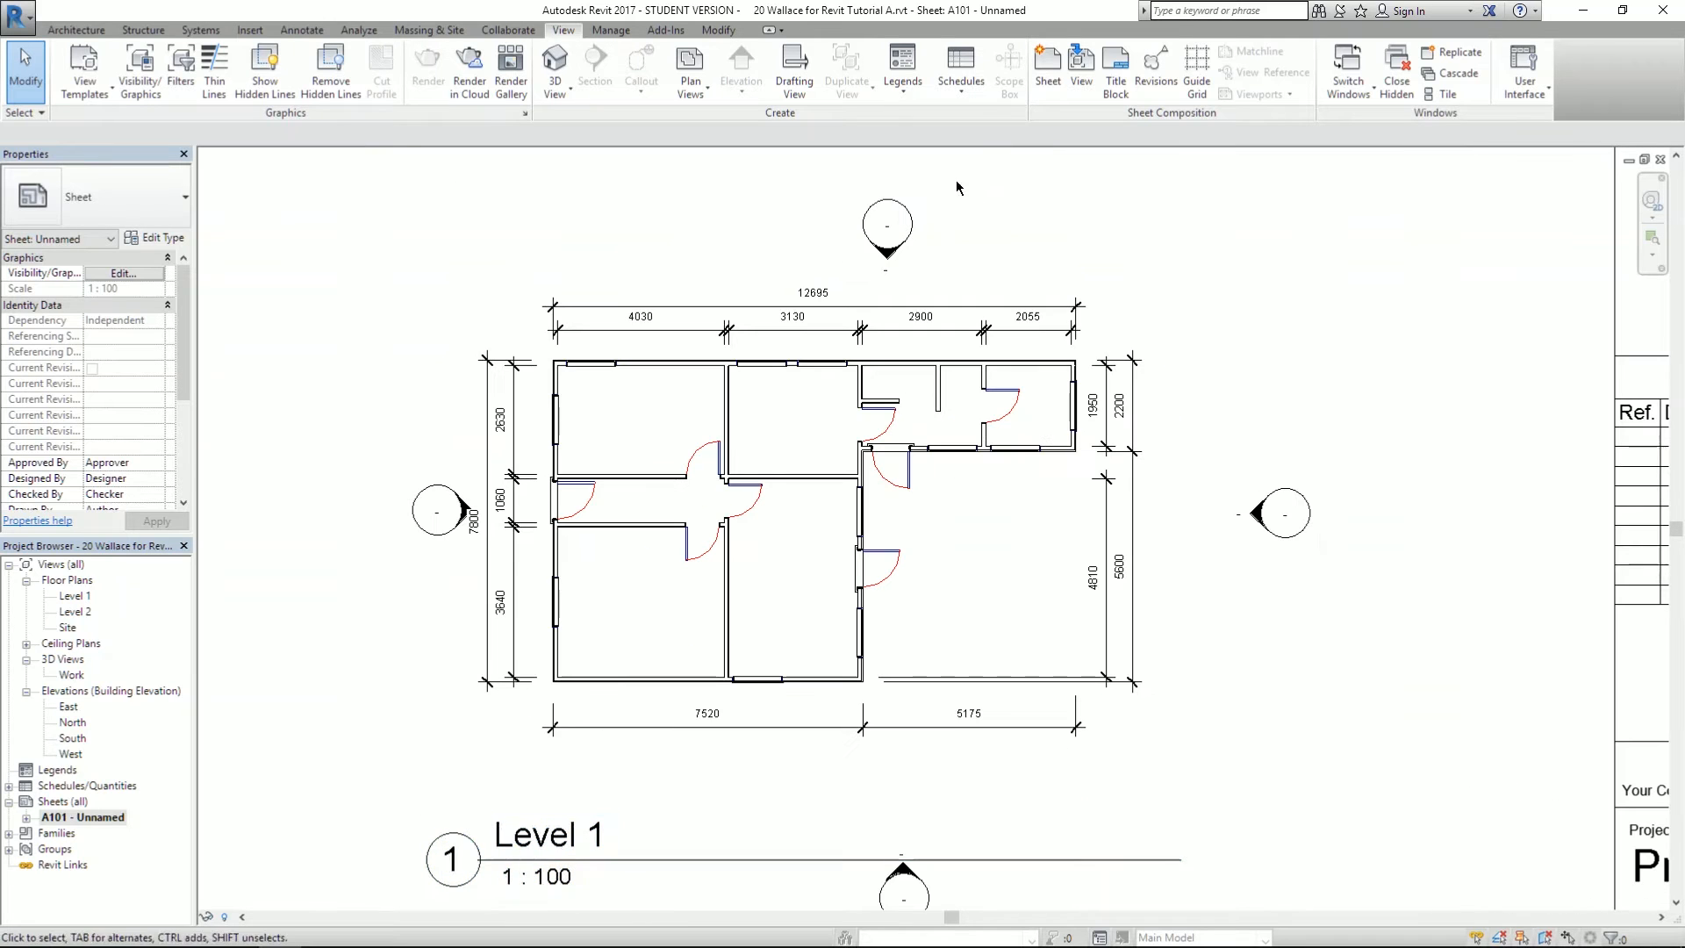
pyautogui.scroll(-1, 1049, 392)
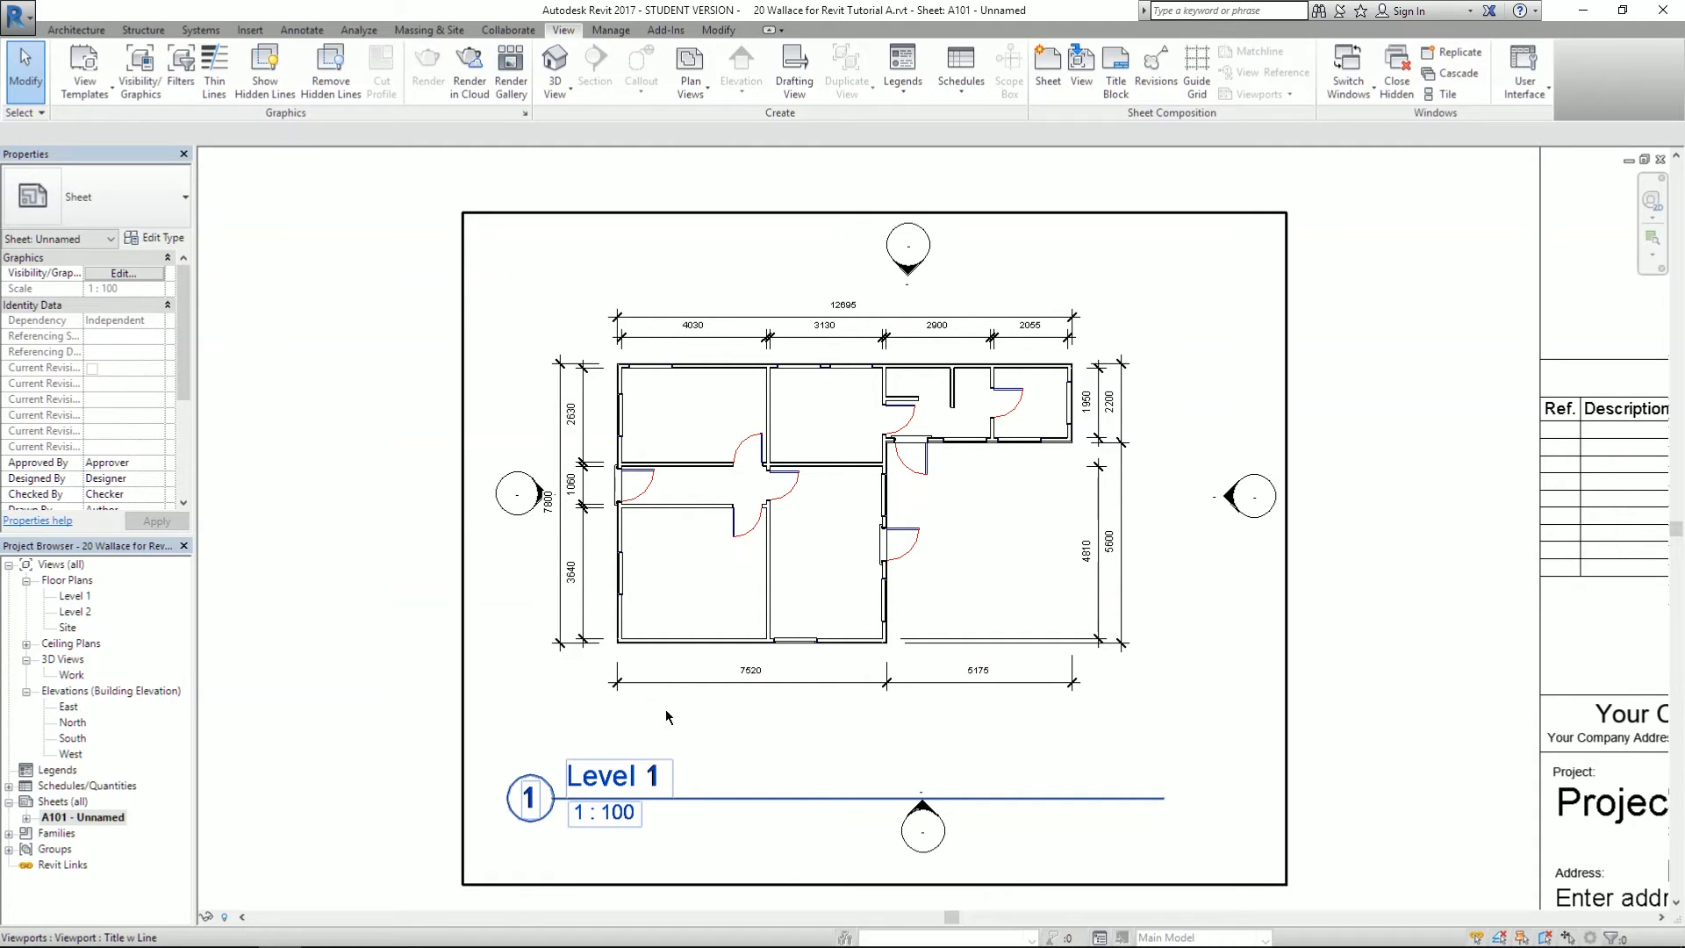
# - Open the Level 1 floor plan and drag the west elevation marker to a new spot
pyautogui.doubleClick(75, 596)
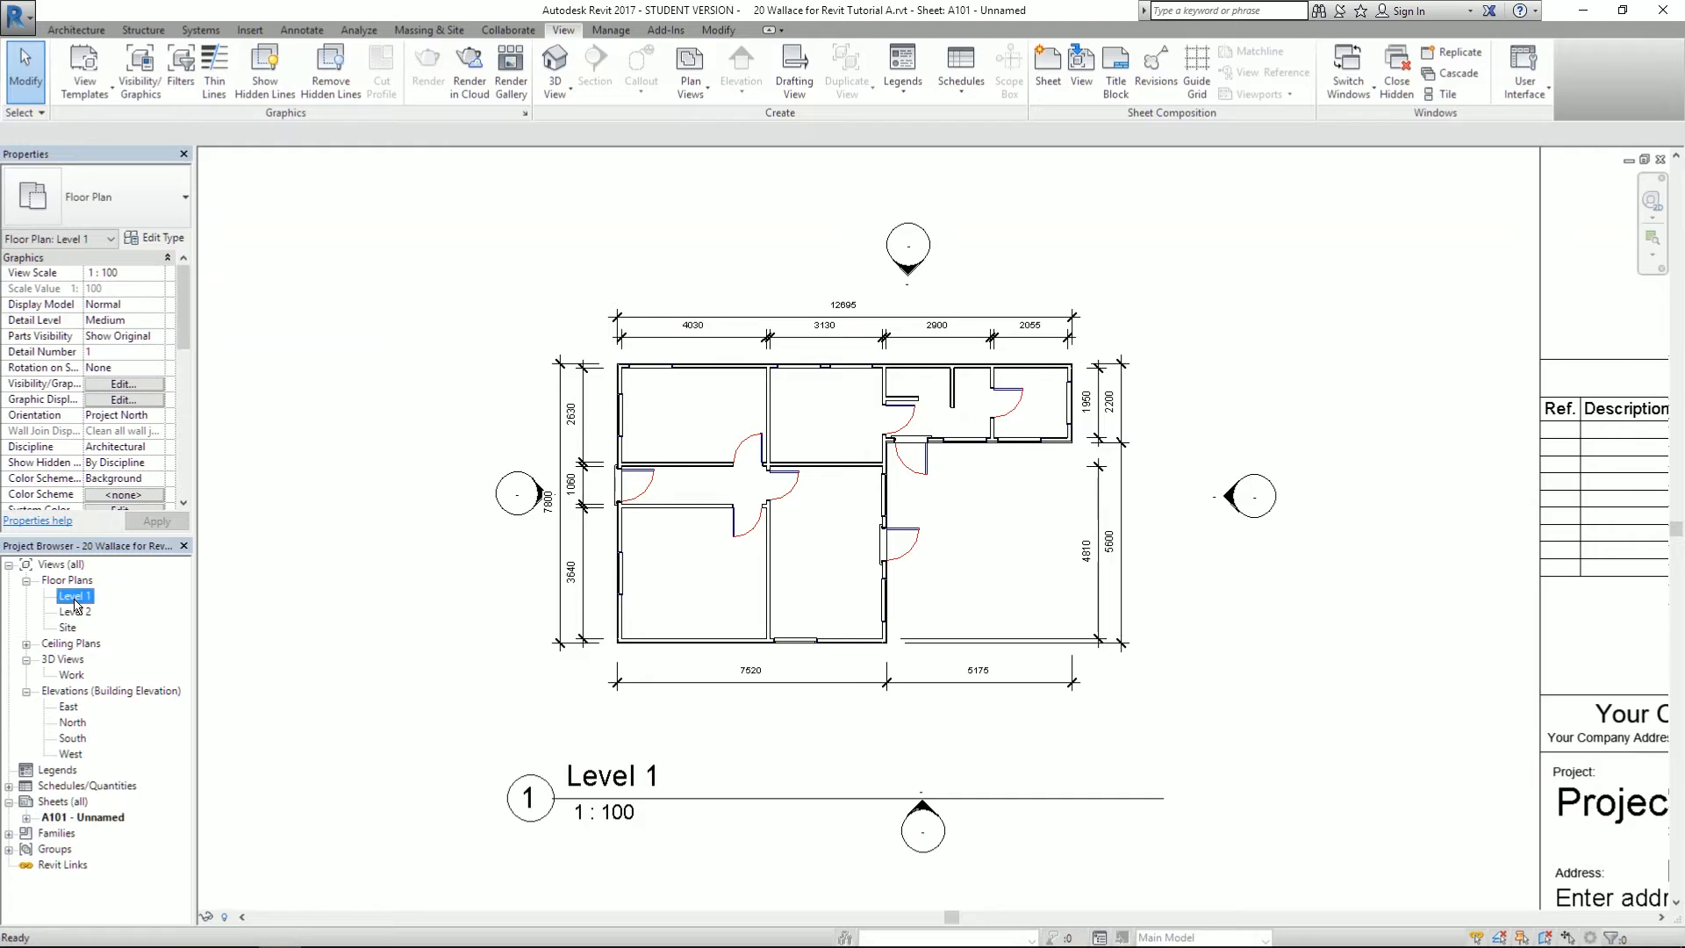
pyautogui.scroll(1, 372, 568)
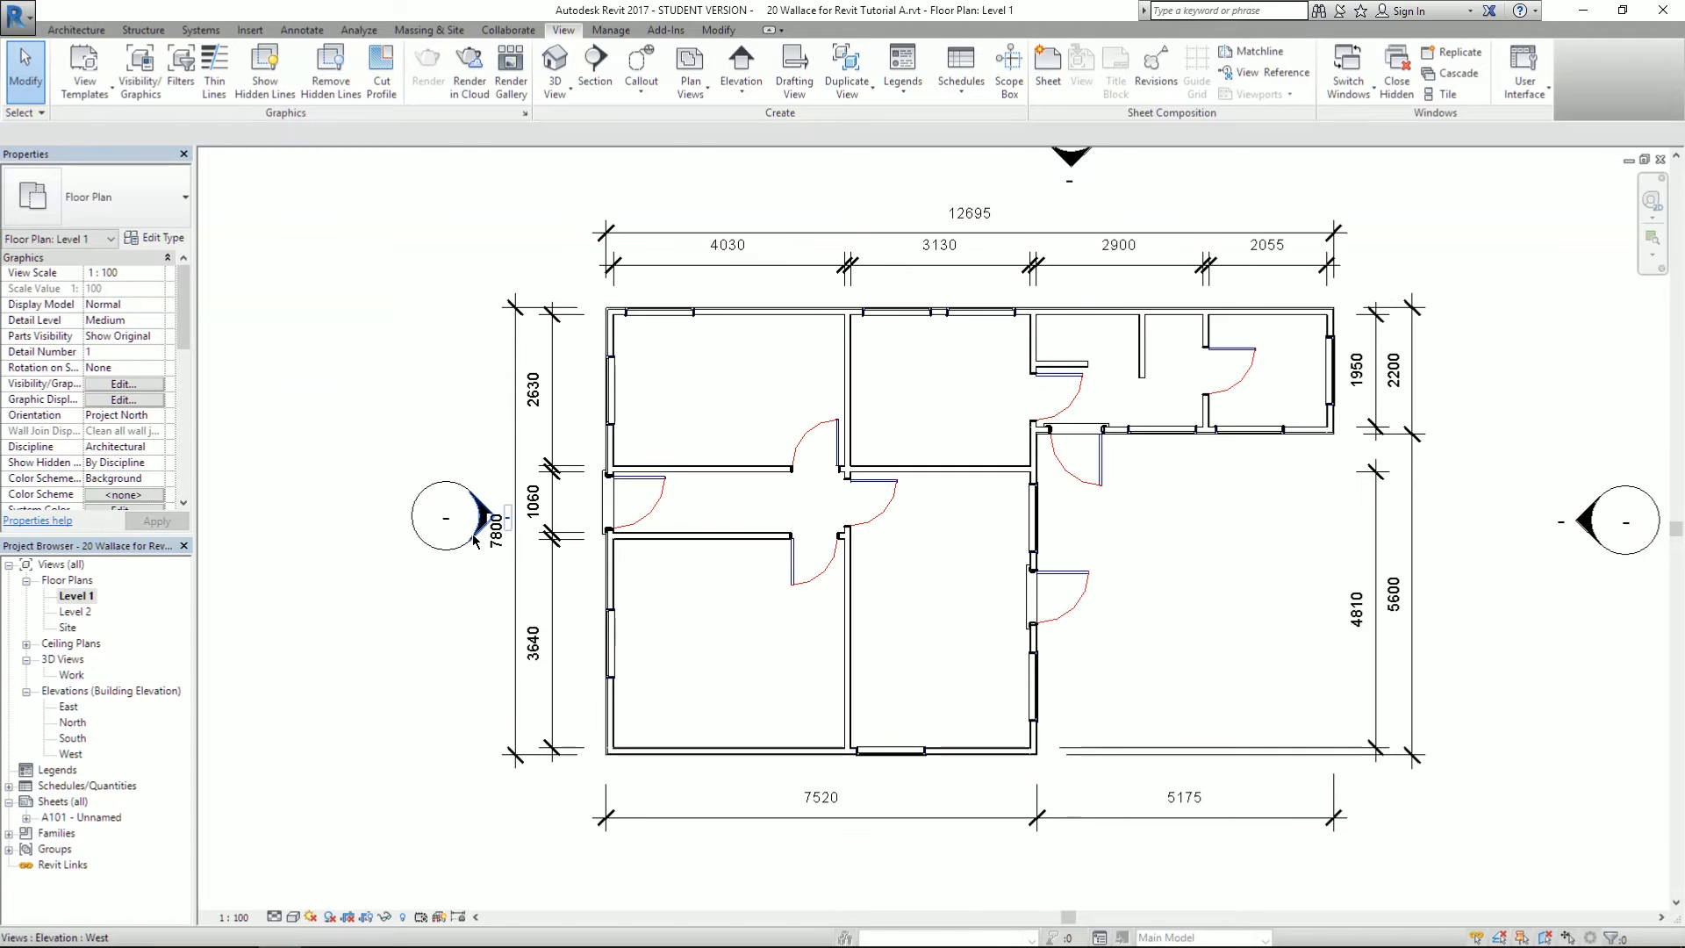
pyautogui.click(446, 518)
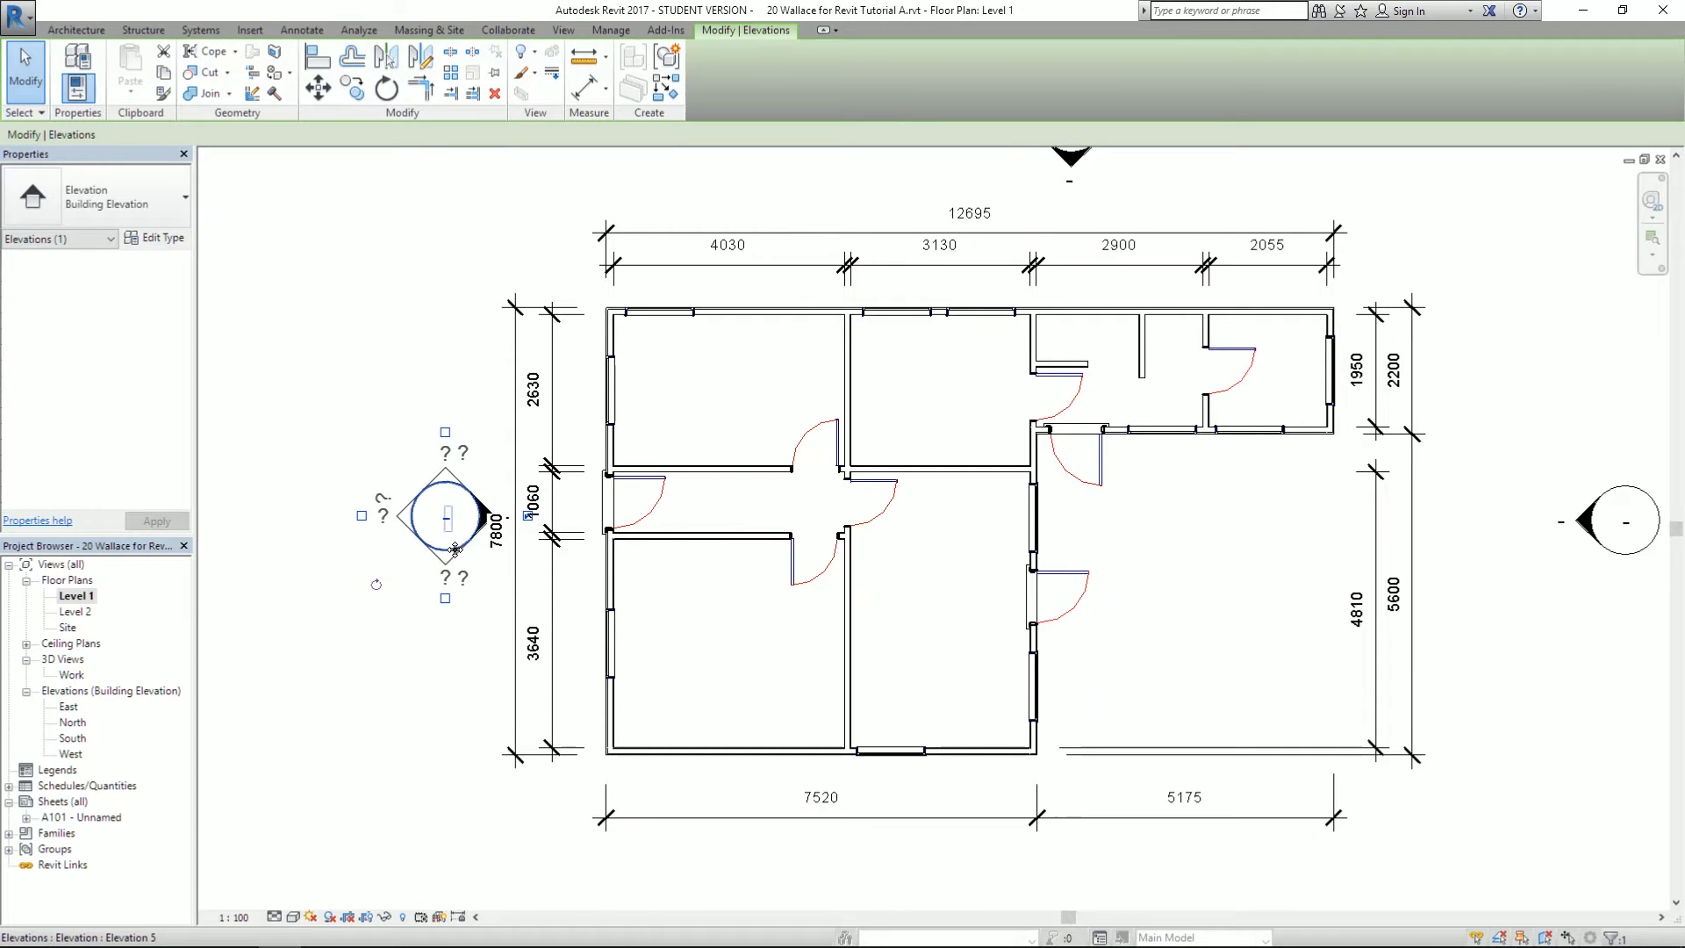
pyautogui.moveTo(454, 550); pyautogui.dragTo(385, 548)
pyautogui.click(432, 636)
pyautogui.scroll(-2, 367, 260)
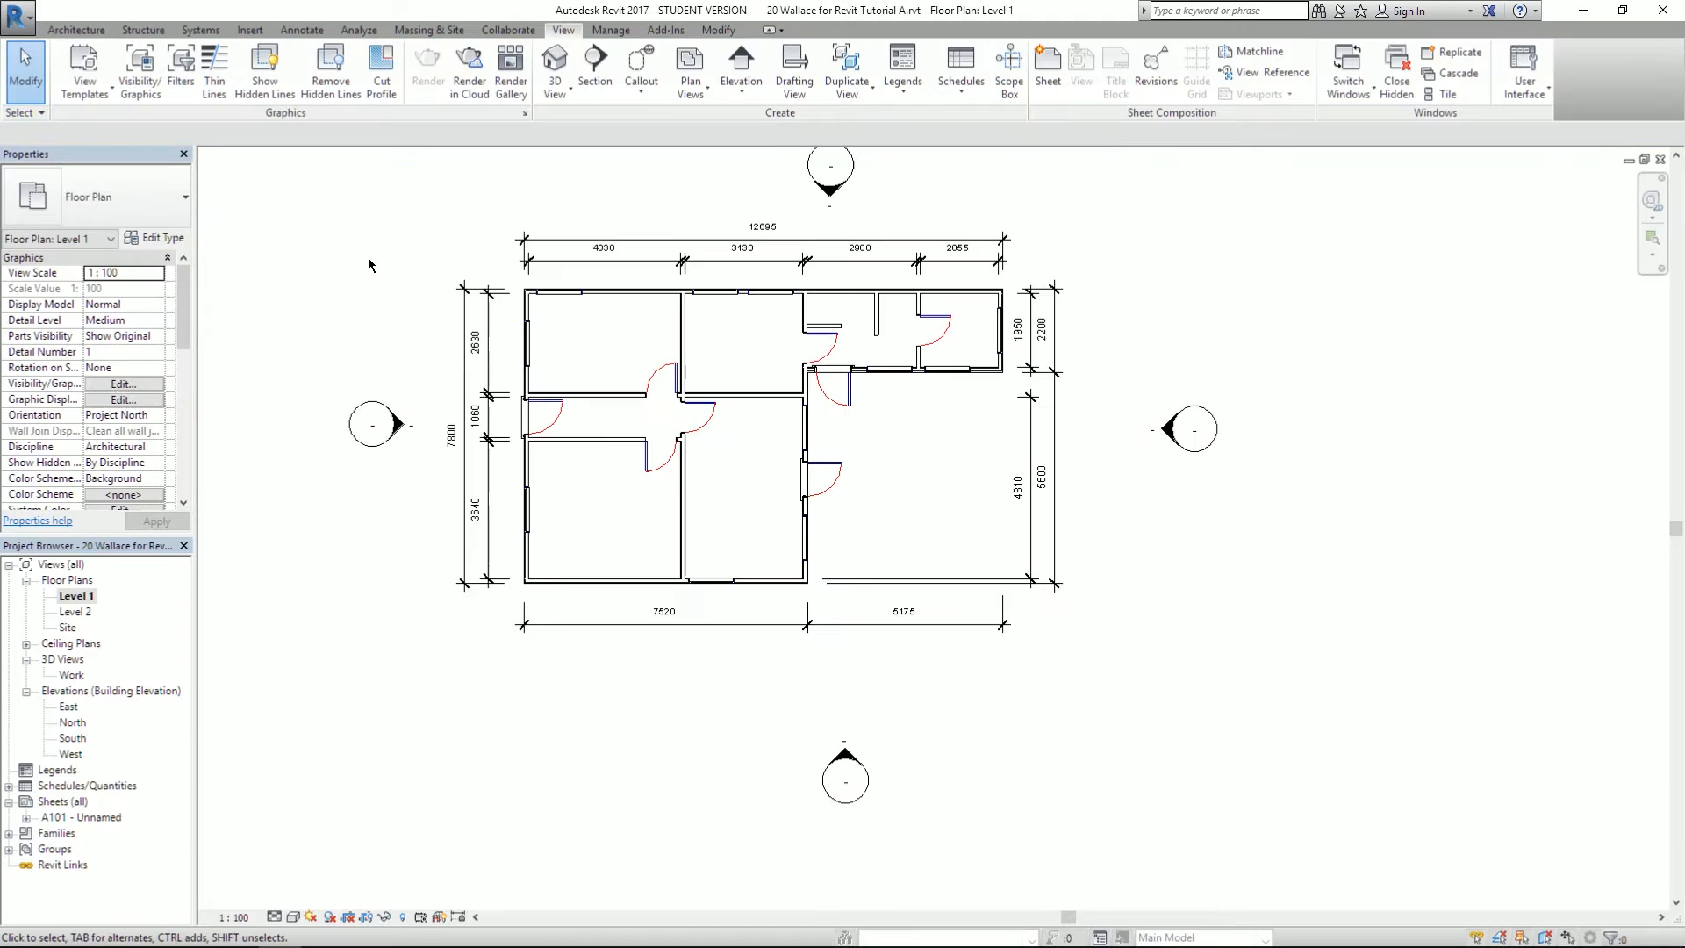
pyautogui.scroll(1, 799, 763)
# - Move the south and east elevation markers closer to the building
pyautogui.click(834, 780)
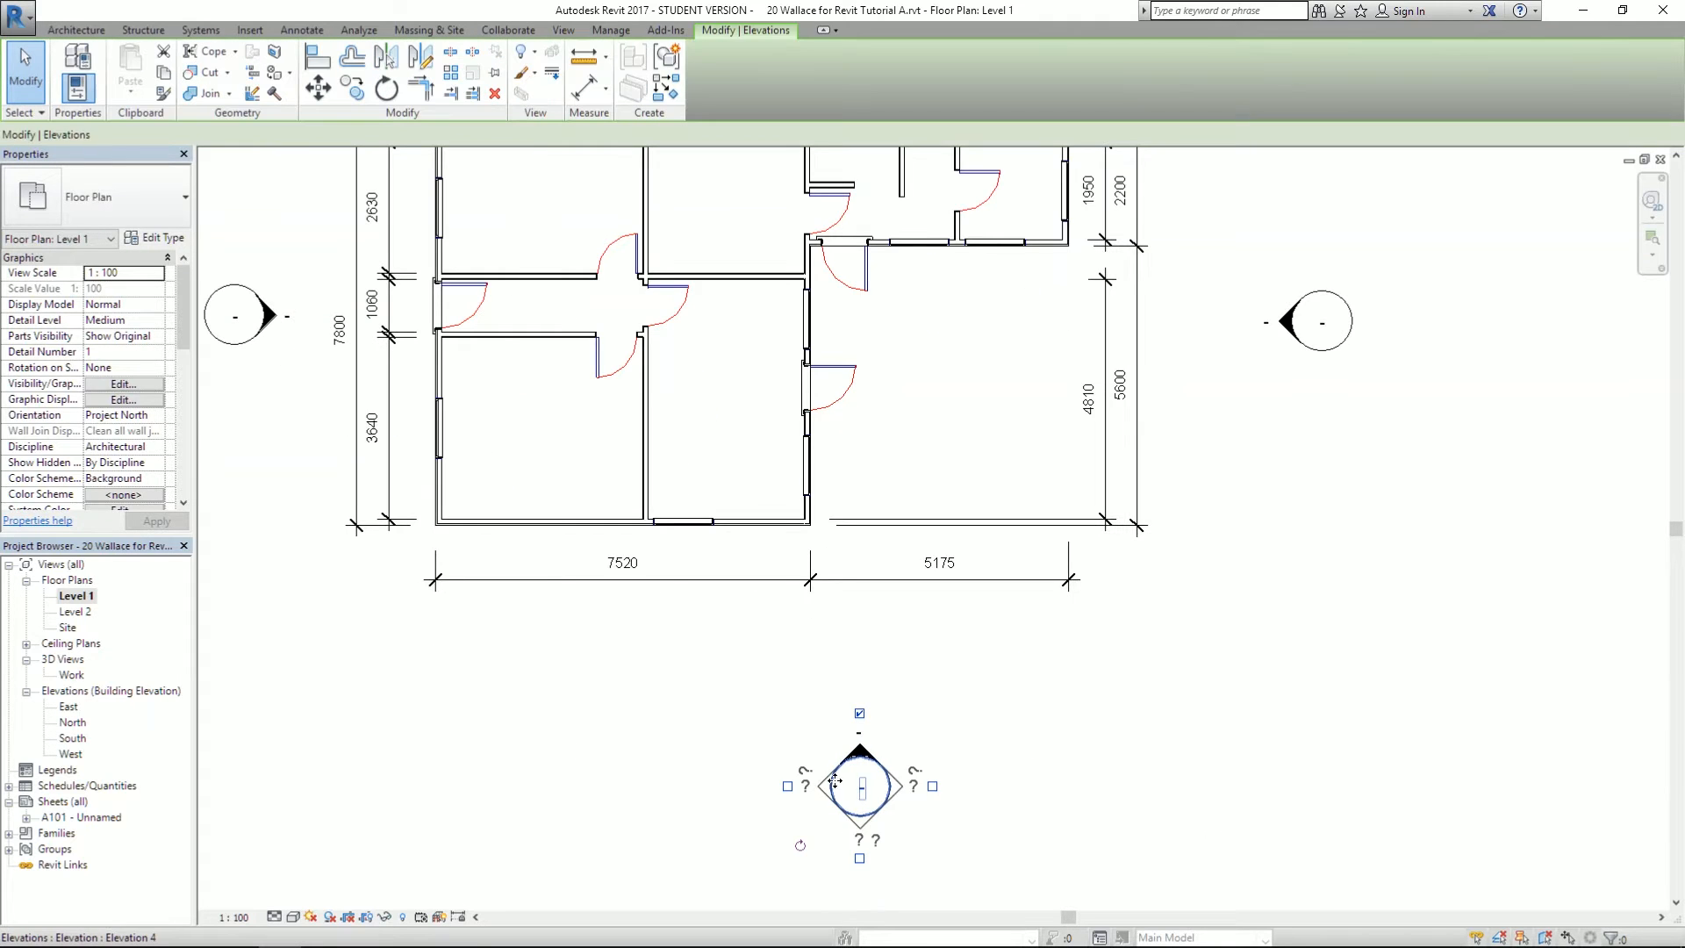
pyautogui.moveTo(834, 780)
pyautogui.mouseDown()
pyautogui.moveTo(791, 663)
pyautogui.moveTo(757, 664)
pyautogui.moveTo(756, 641)
pyautogui.mouseUp()
pyautogui.click(962, 648)
pyautogui.scroll(-2, 772, 636)
pyautogui.scroll(2, 915, 409)
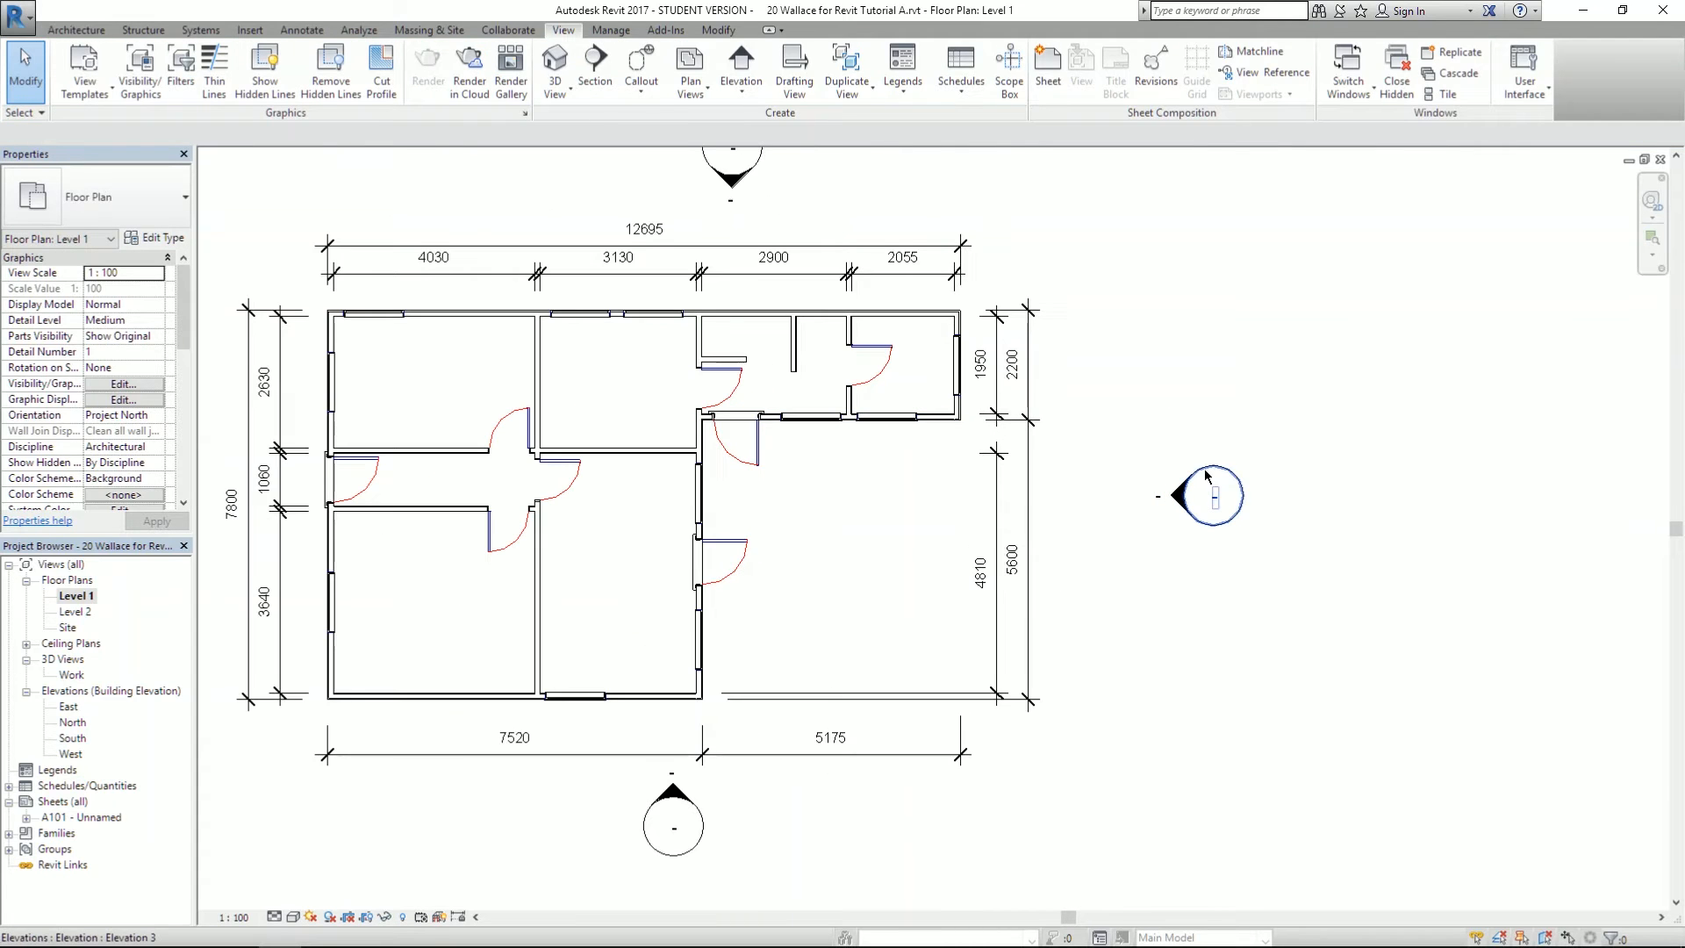
pyautogui.click(1207, 478)
pyautogui.moveTo(1209, 490); pyautogui.dragTo(1122, 490)
pyautogui.click(1257, 430)
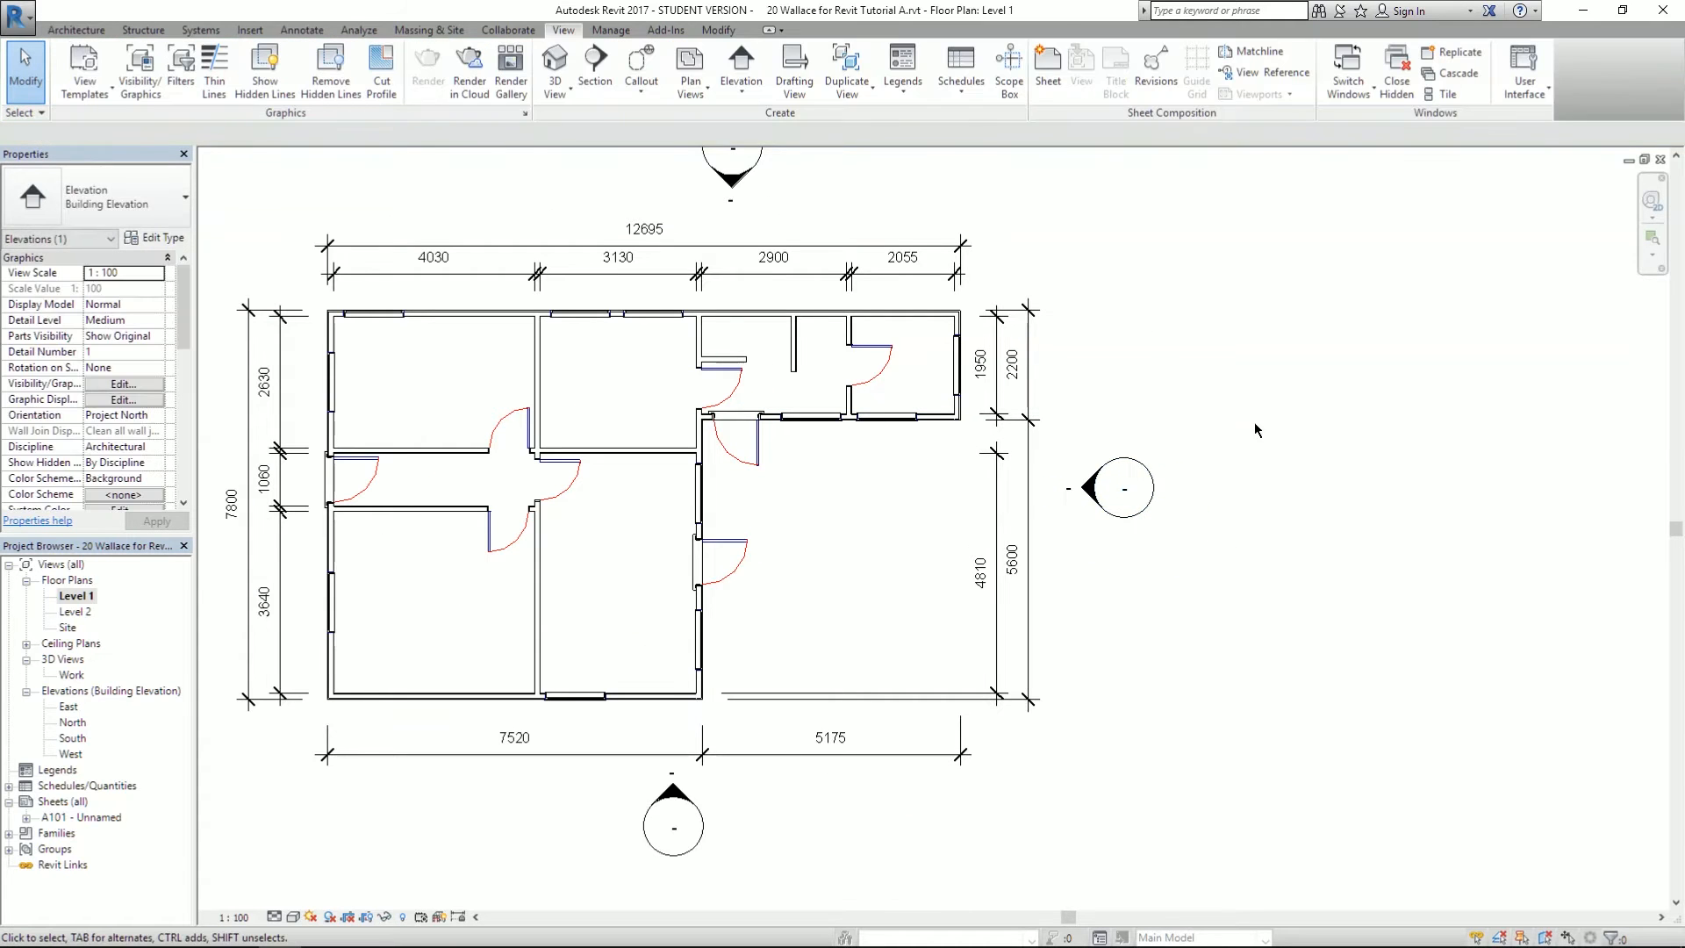
pyautogui.scroll(-1, 1402, 539)
pyautogui.scroll(1, 818, 178)
# - Reposition the north elevation marker and centre the south marker below the building
pyautogui.click(903, 239)
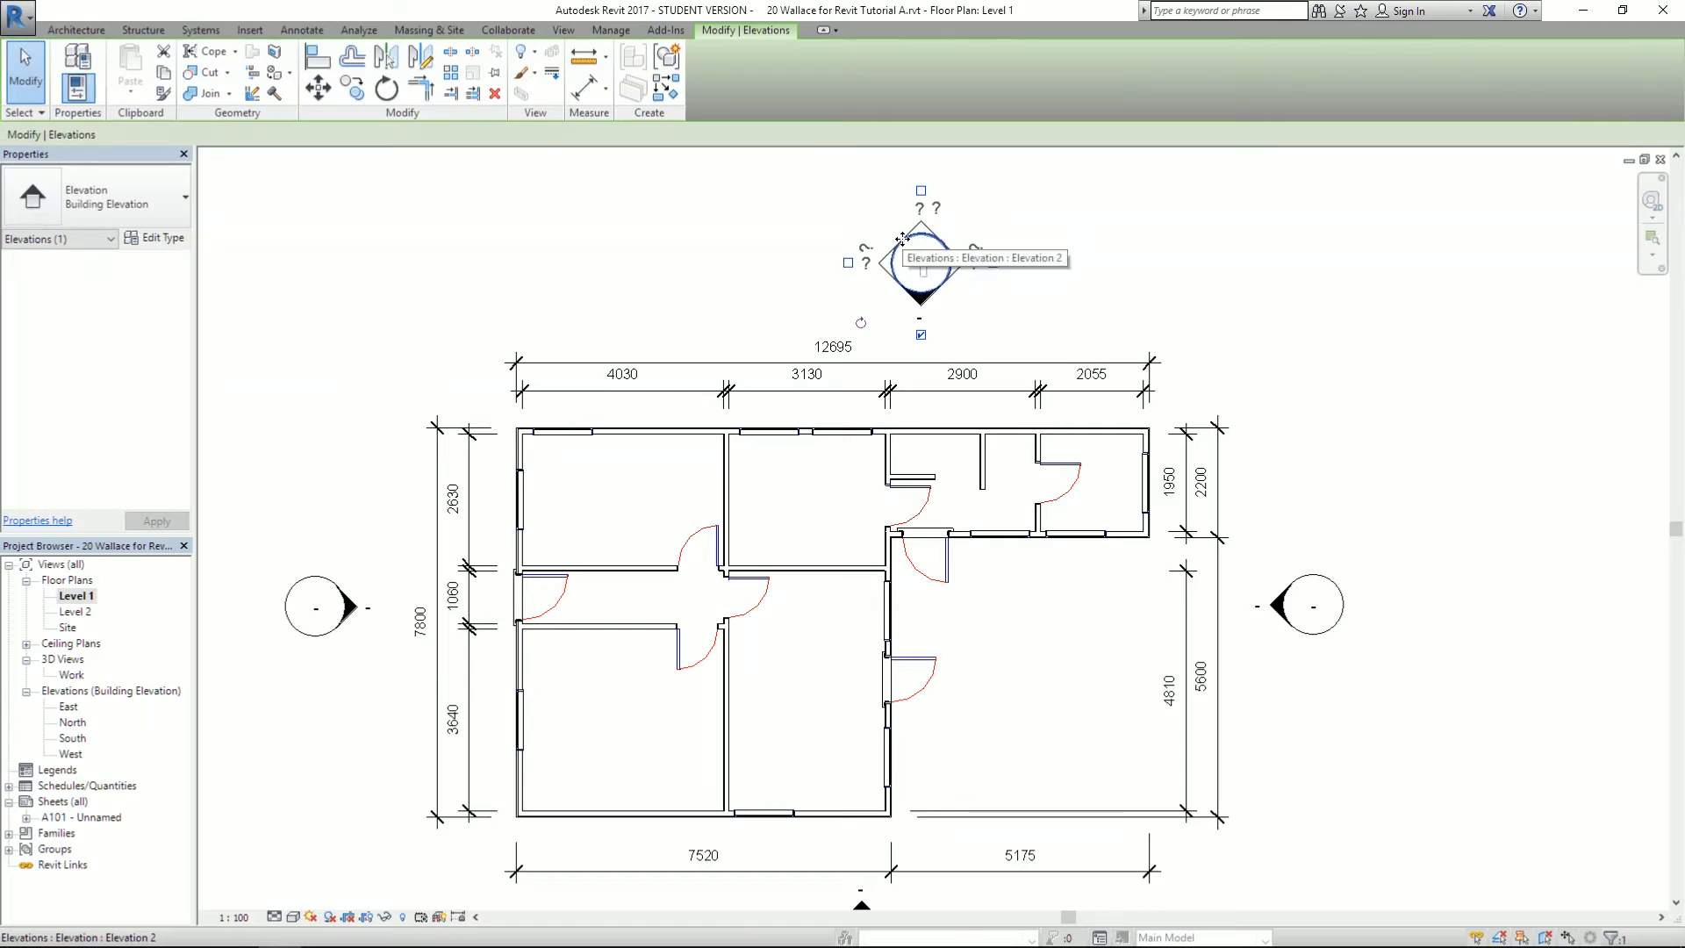
pyautogui.moveTo(903, 239)
pyautogui.mouseDown()
pyautogui.moveTo(795, 247)
pyautogui.moveTo(817, 249)
pyautogui.mouseUp()
pyautogui.click(972, 225)
pyautogui.scroll(-1, 971, 224)
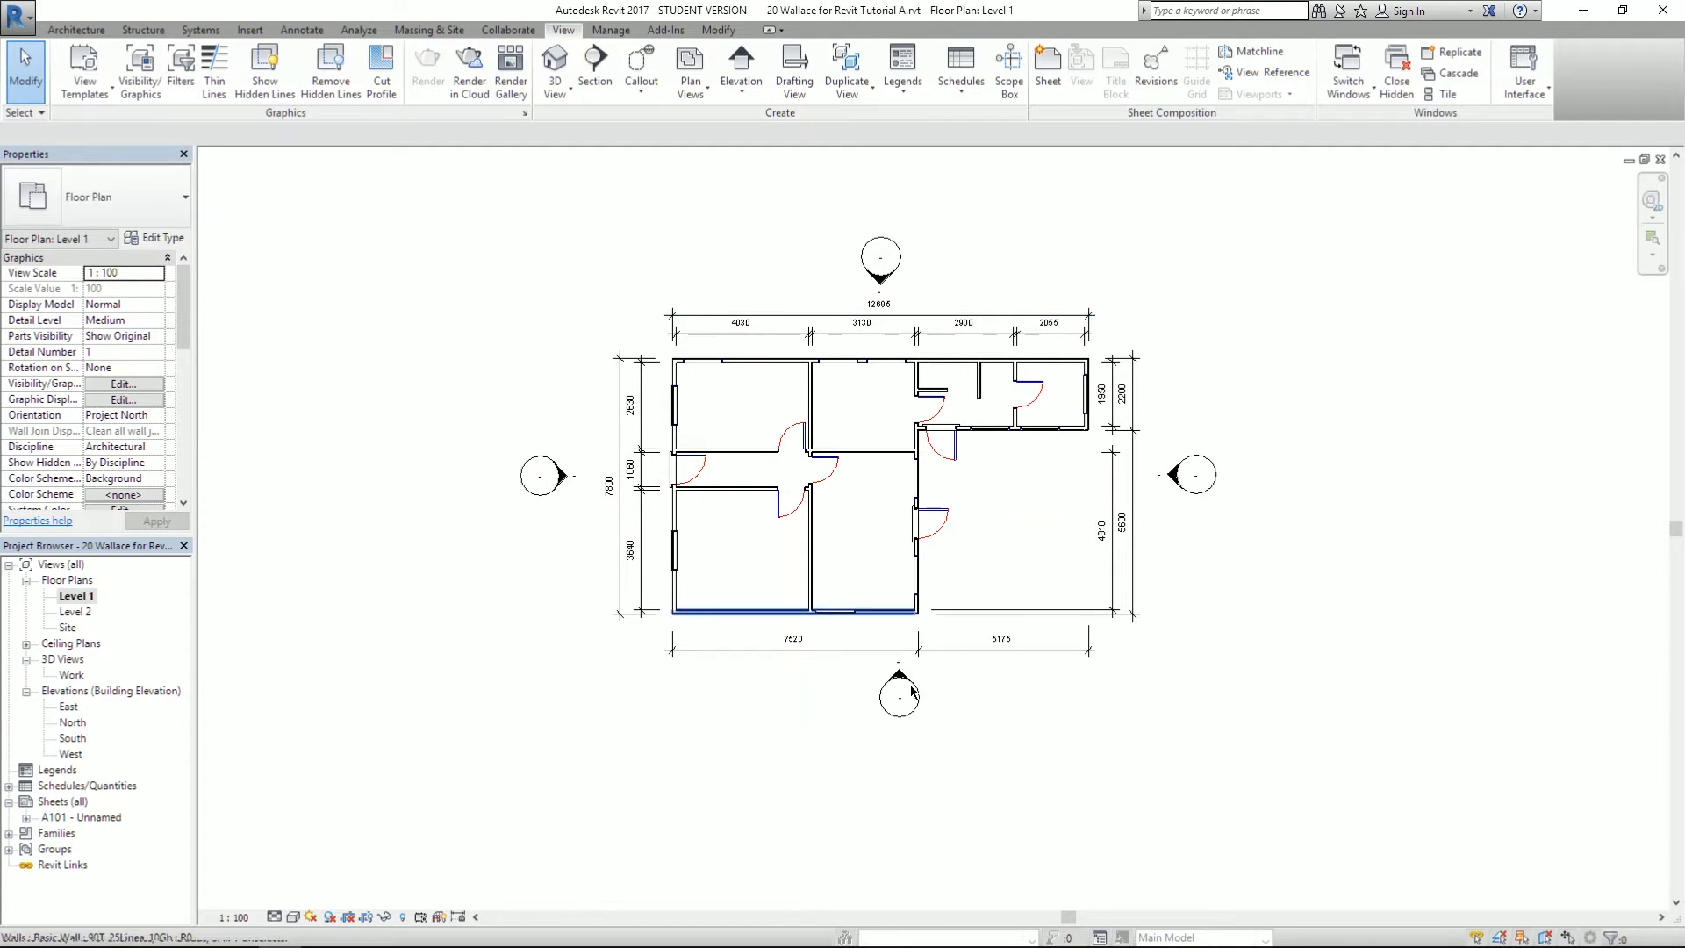
pyautogui.scroll(1, 911, 692)
pyautogui.click(872, 699)
pyautogui.moveTo(870, 698)
pyautogui.mouseDown()
pyautogui.moveTo(809, 697)
pyautogui.moveTo(852, 698)
pyautogui.mouseUp()
pyautogui.click(722, 684)
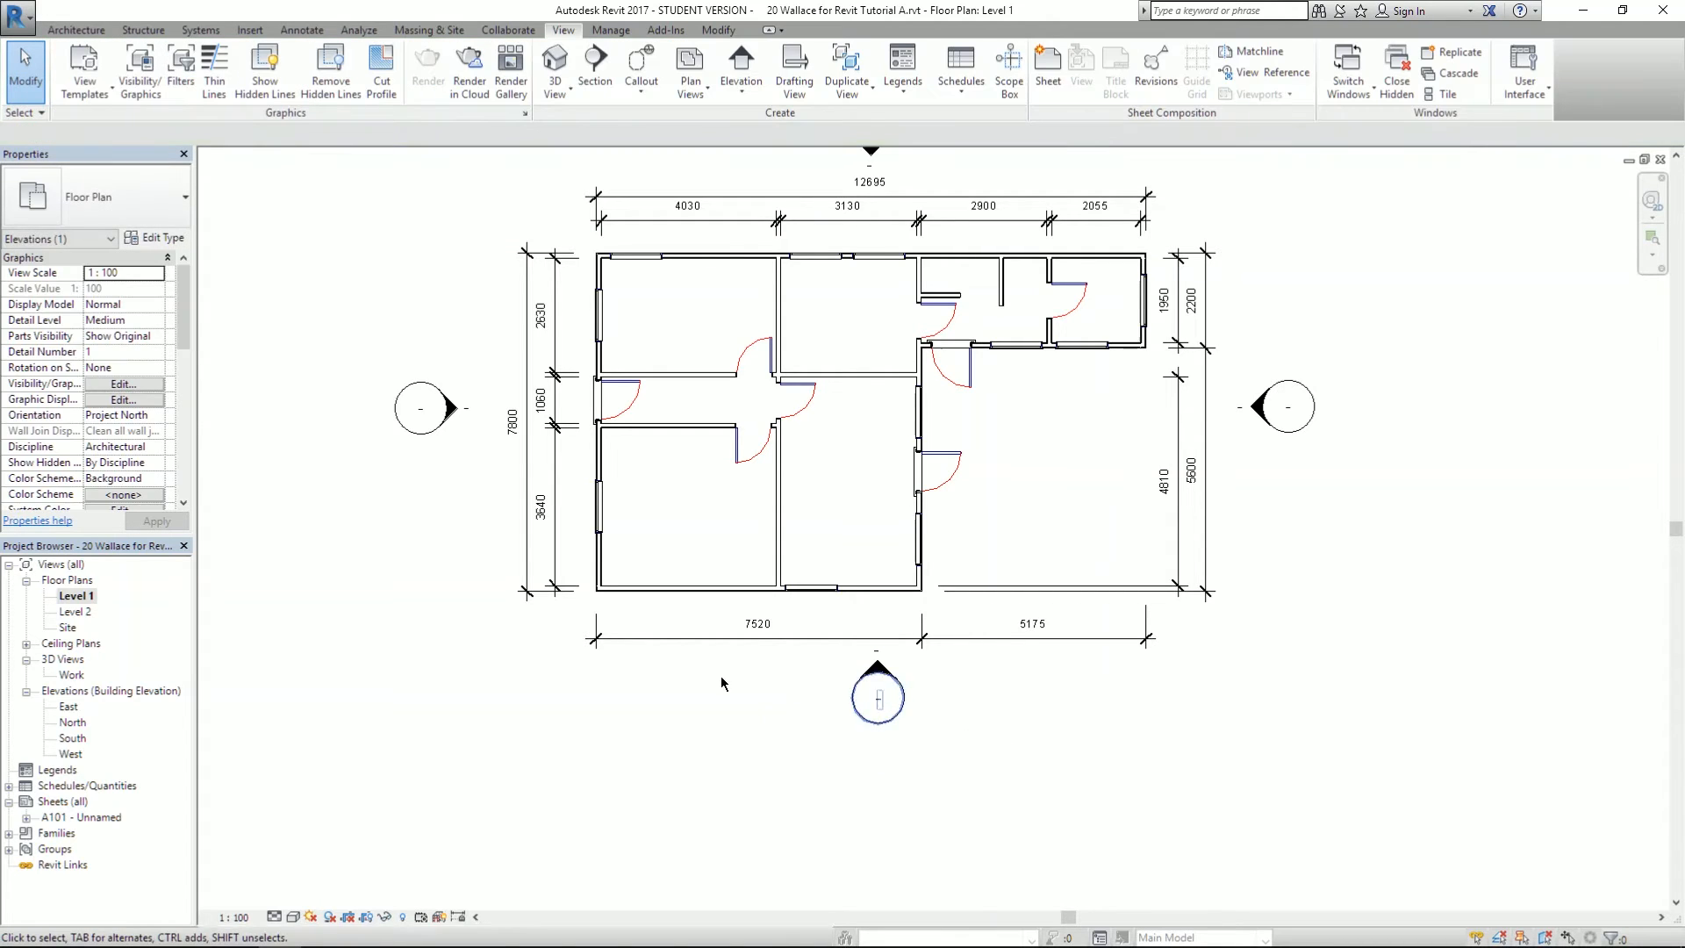
pyautogui.scroll(-1, 721, 684)
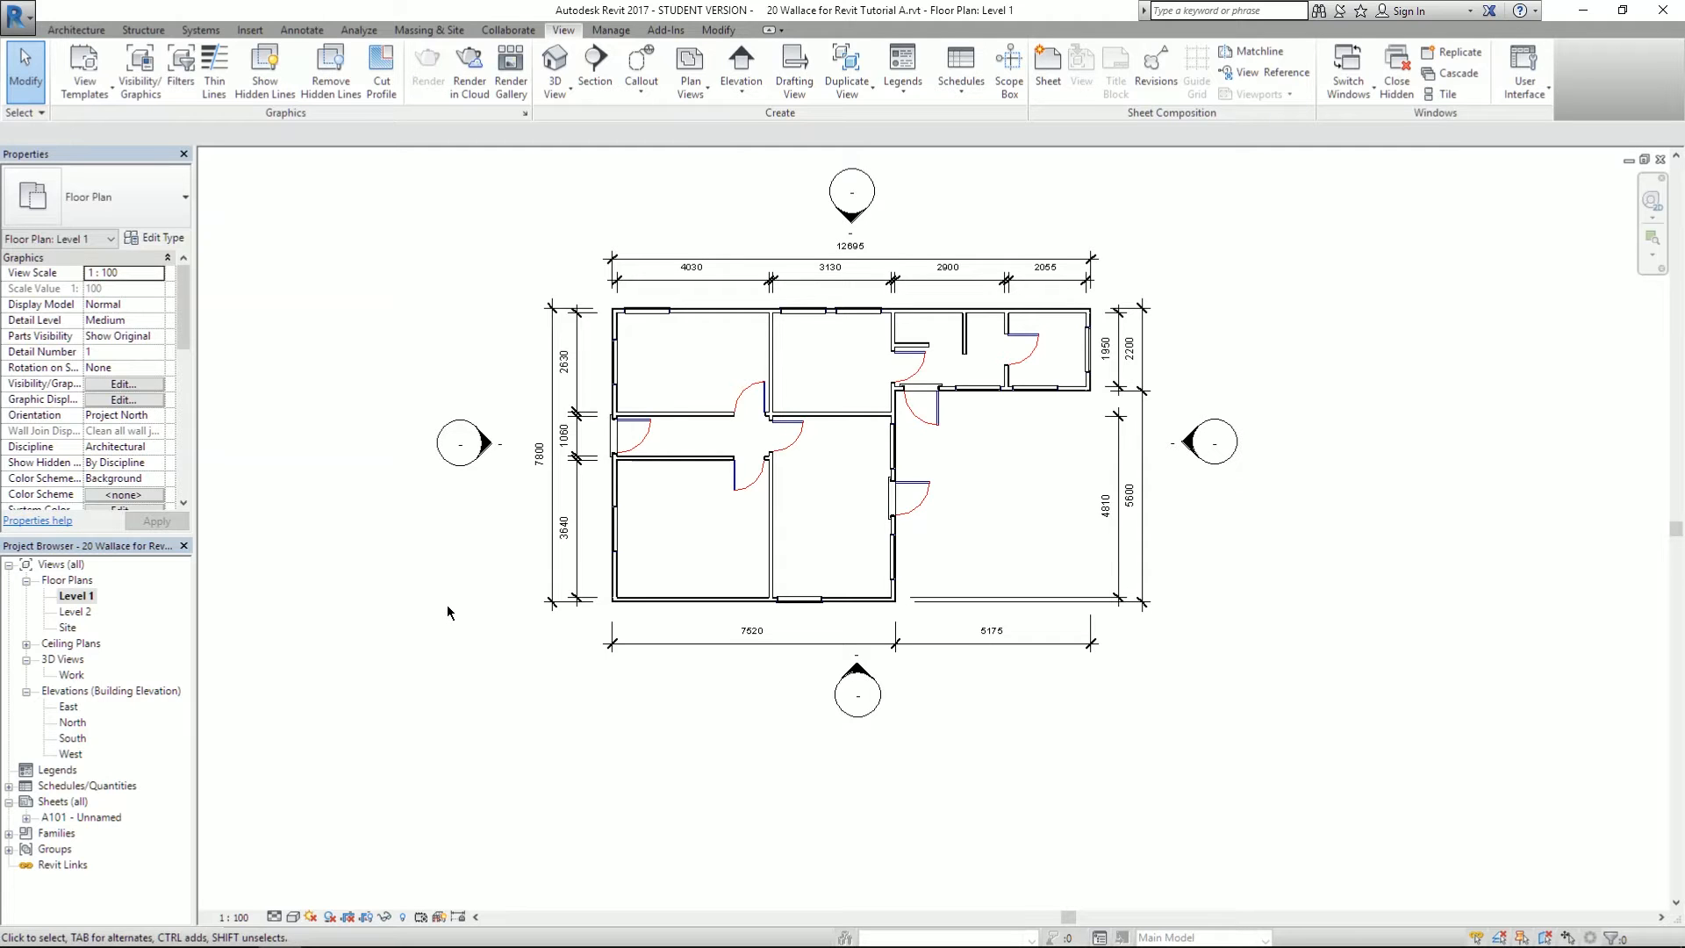
pyautogui.scroll(1, 485, 456)
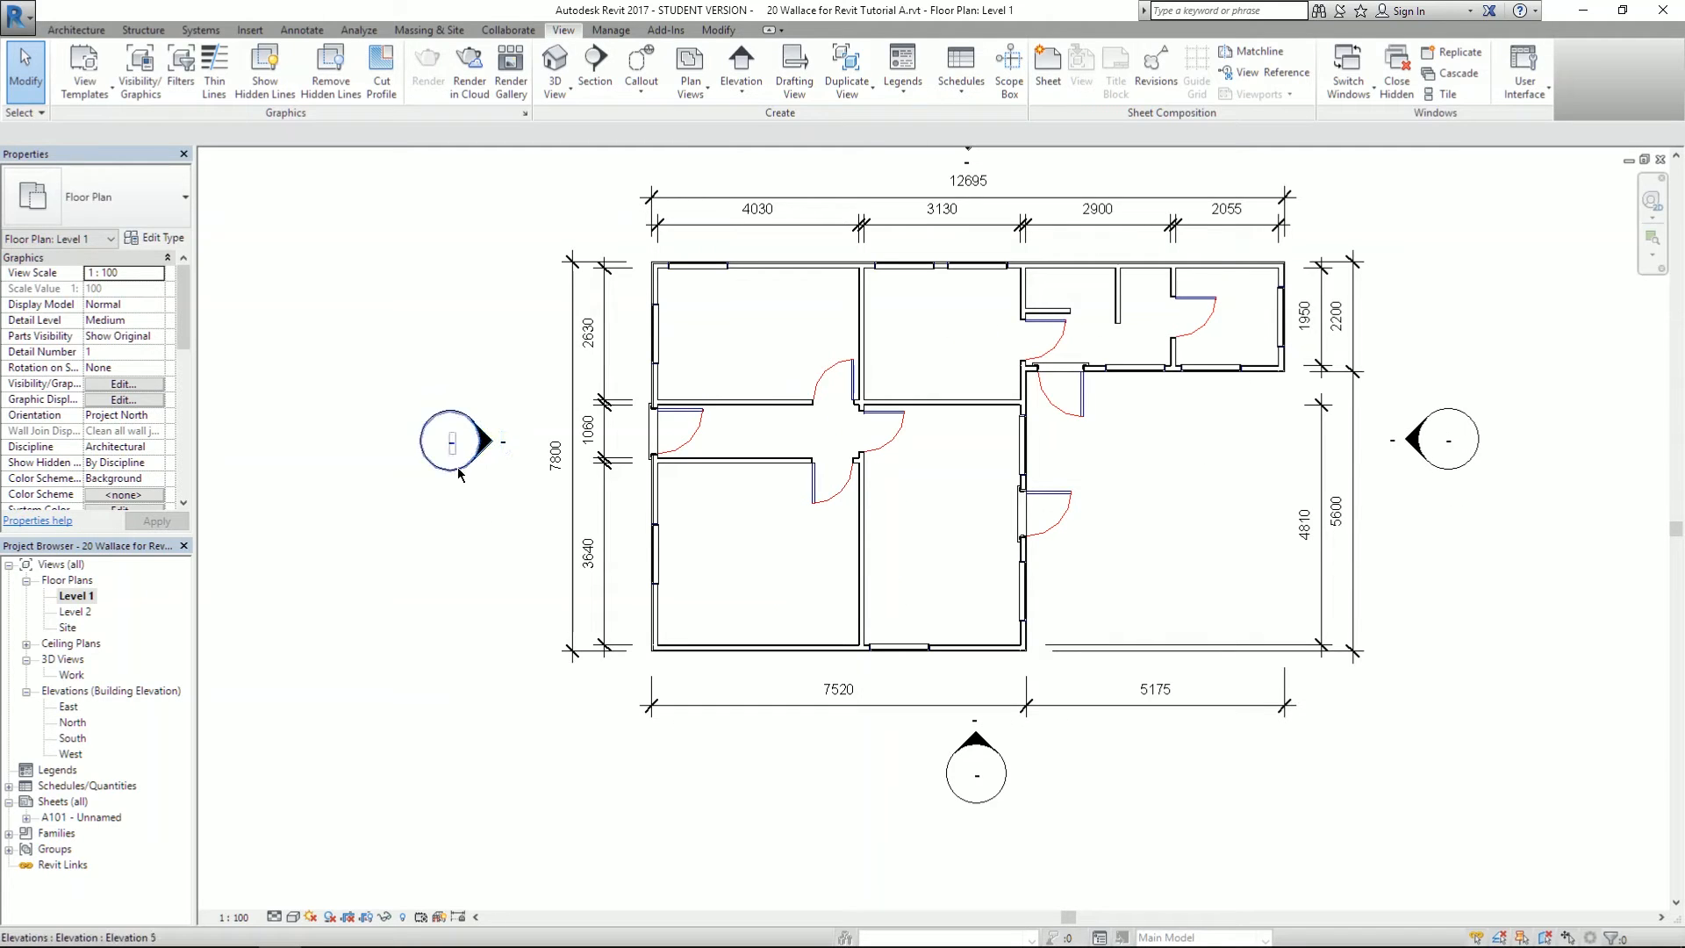
# - Nudge the whole west elevation marker into line and recentre the plan
pyautogui.click(482, 446)
pyautogui.click(502, 481)
pyautogui.click(444, 471)
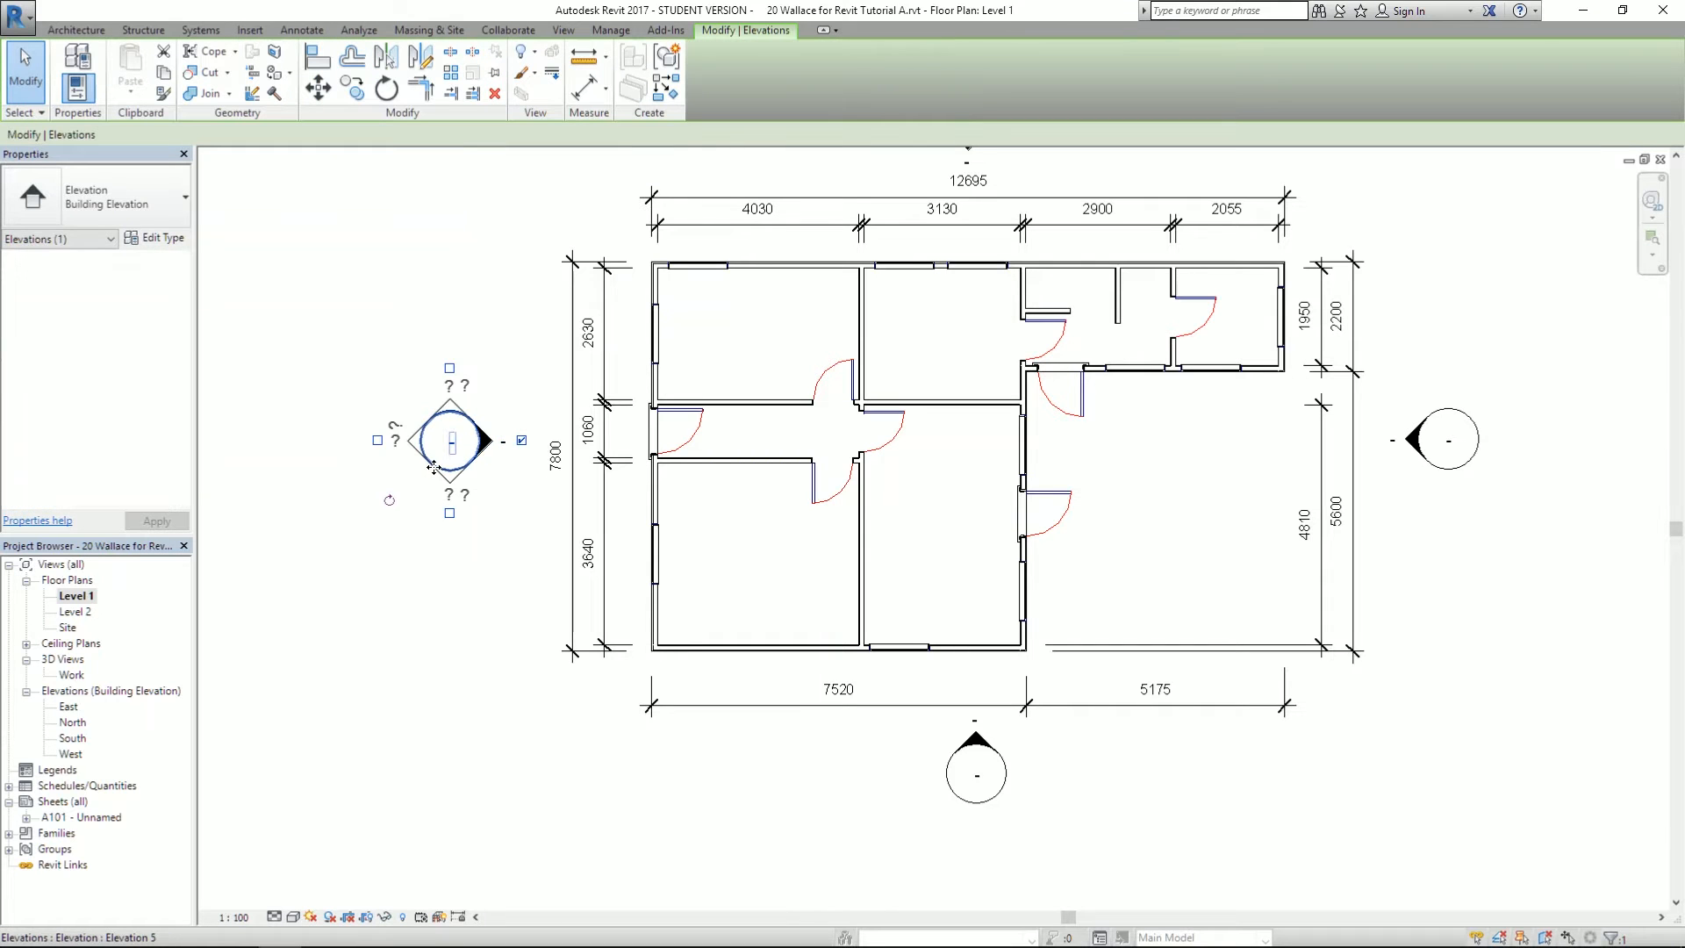
pyautogui.moveTo(440, 488); pyautogui.dragTo(449, 504)
pyautogui.click(412, 532)
pyautogui.scroll(-2, 430, 597)
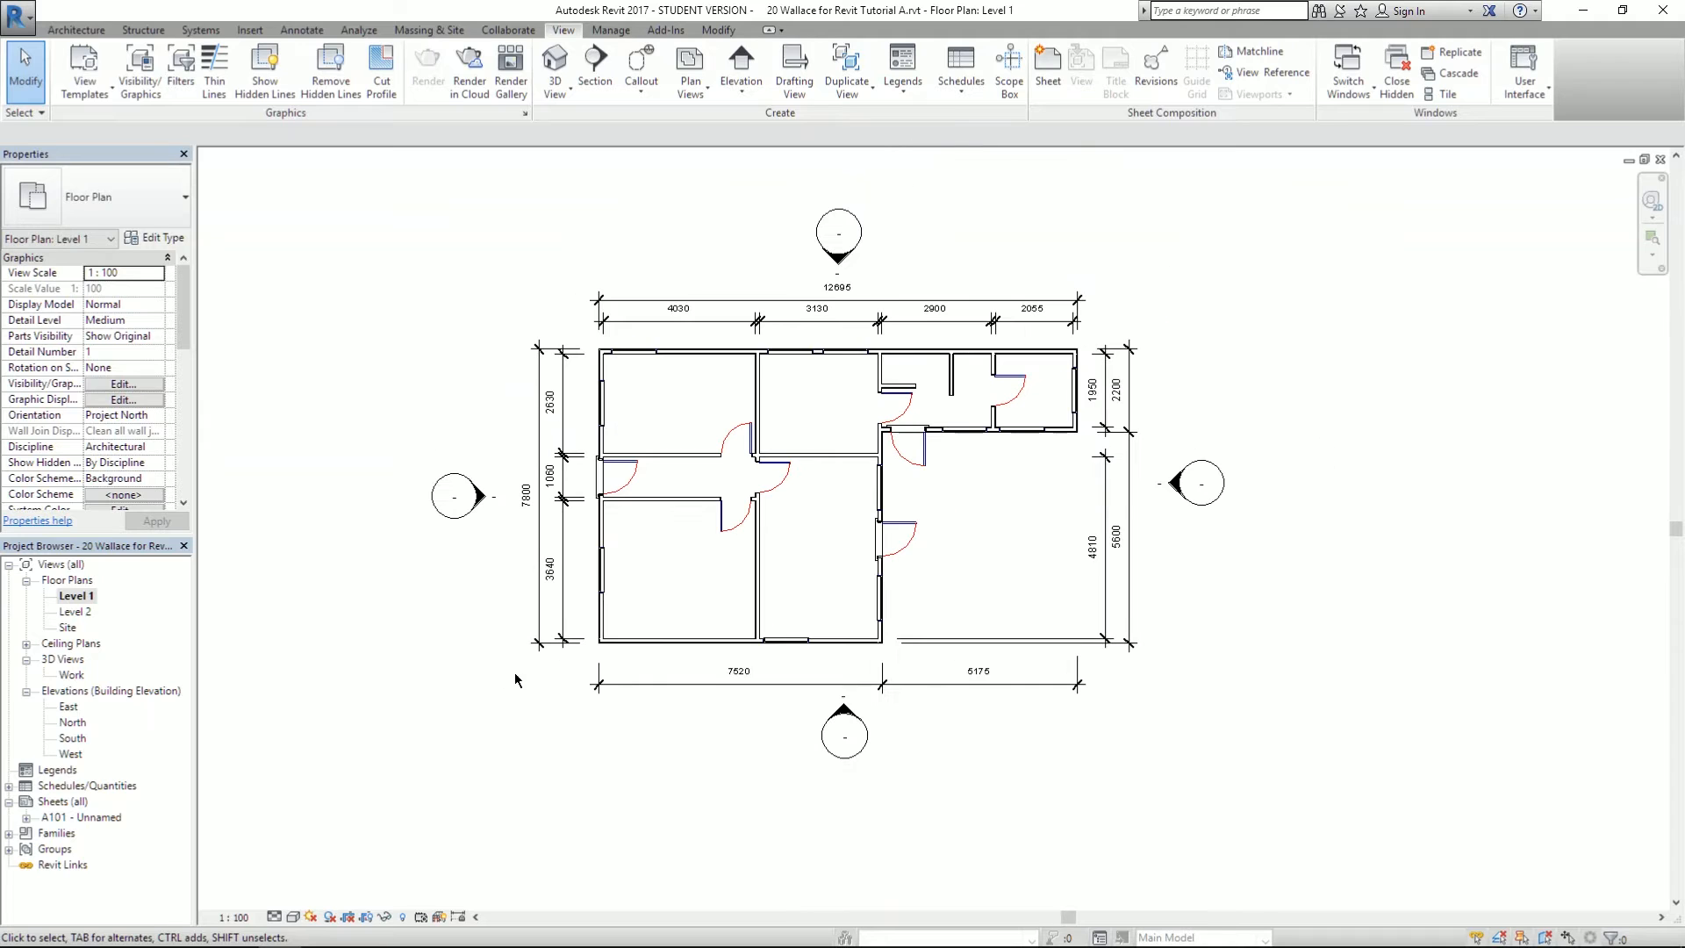
pyautogui.moveTo(663, 264); pyautogui.dragTo(660, 326, button='middle')
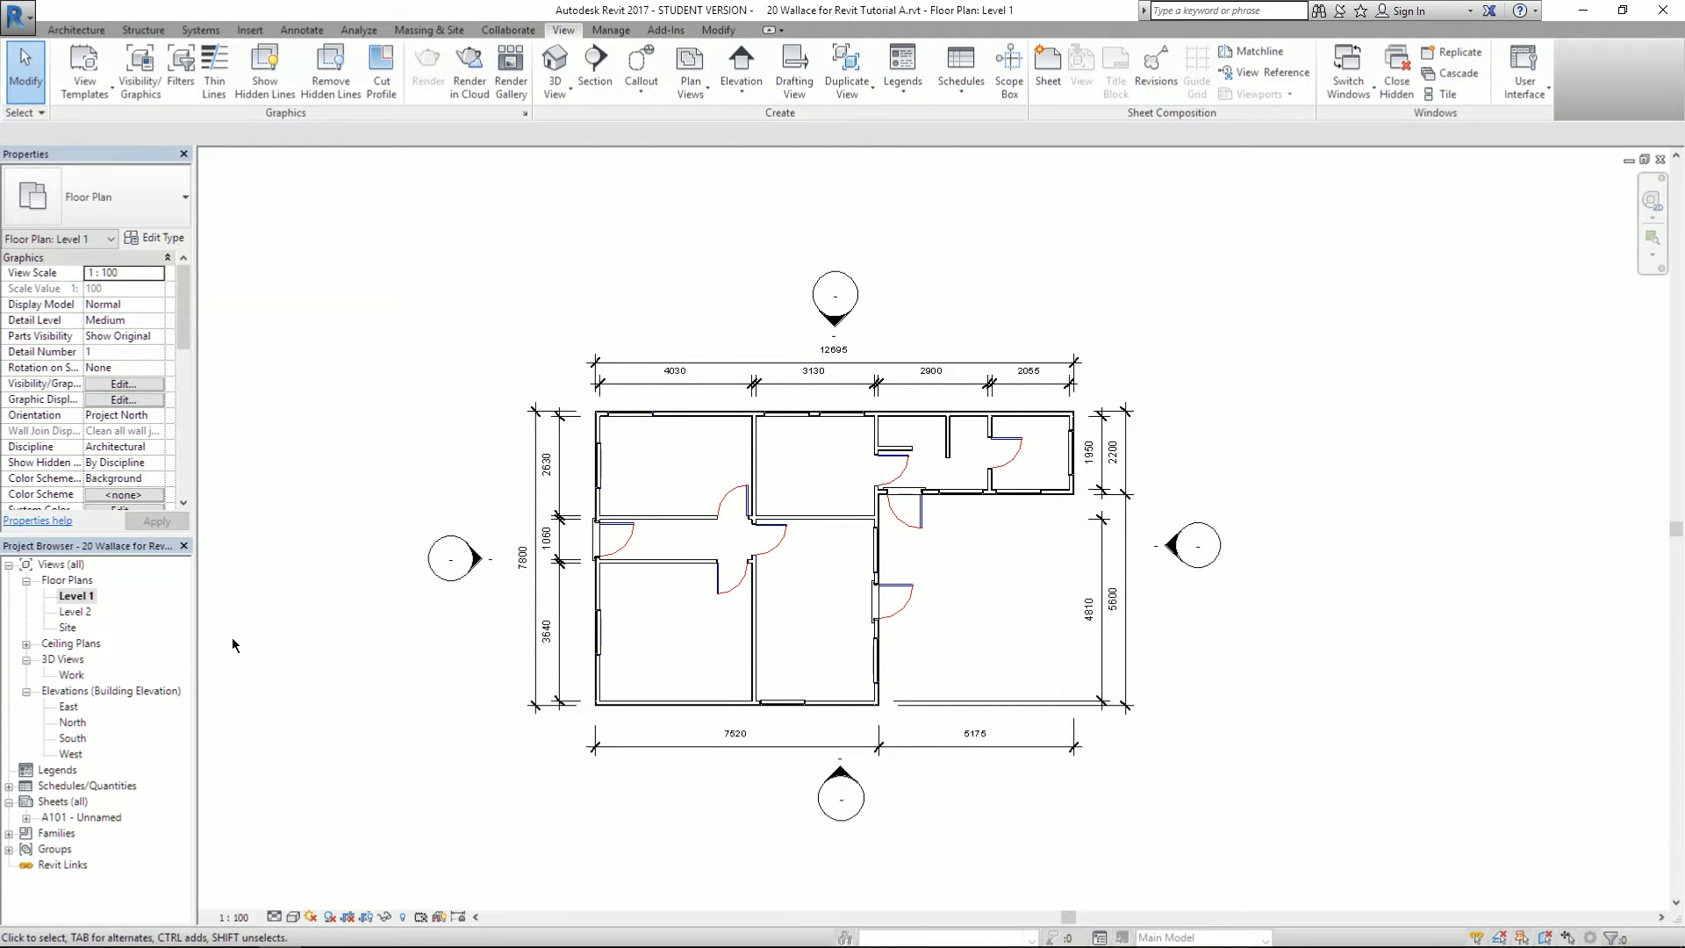
# - Open the East elevation and adjust its crop region's left, top and right edges around the building
pyautogui.doubleClick(70, 707)
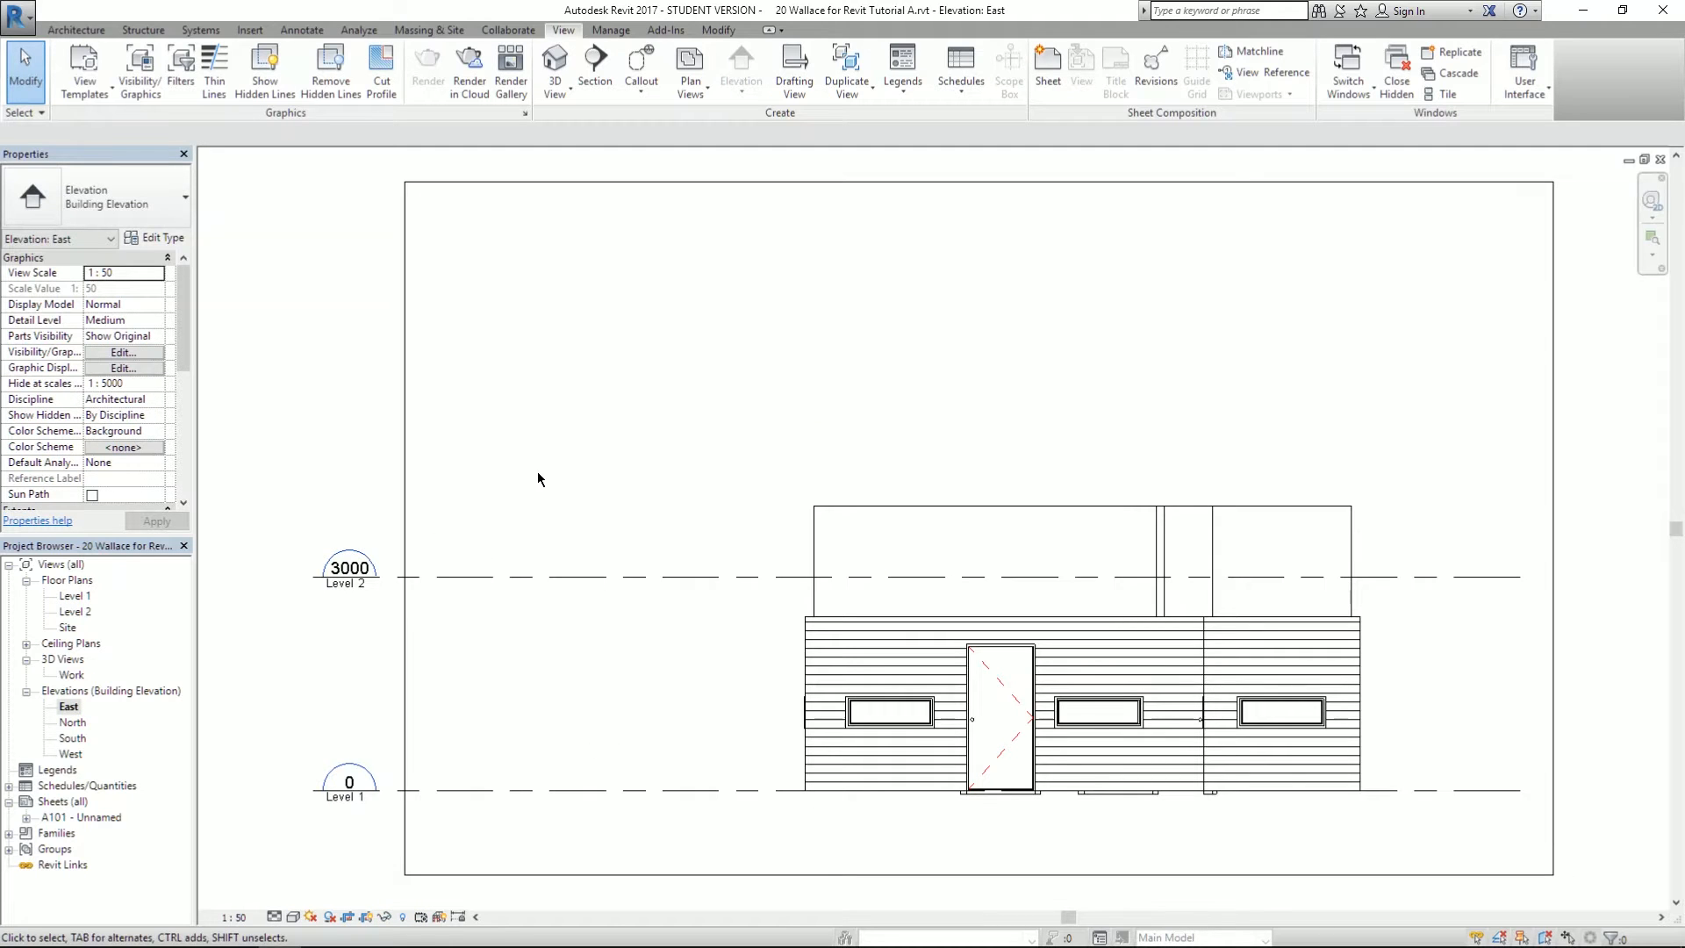
pyautogui.scroll(-2, 282, 334)
pyautogui.scroll(2, 1237, 531)
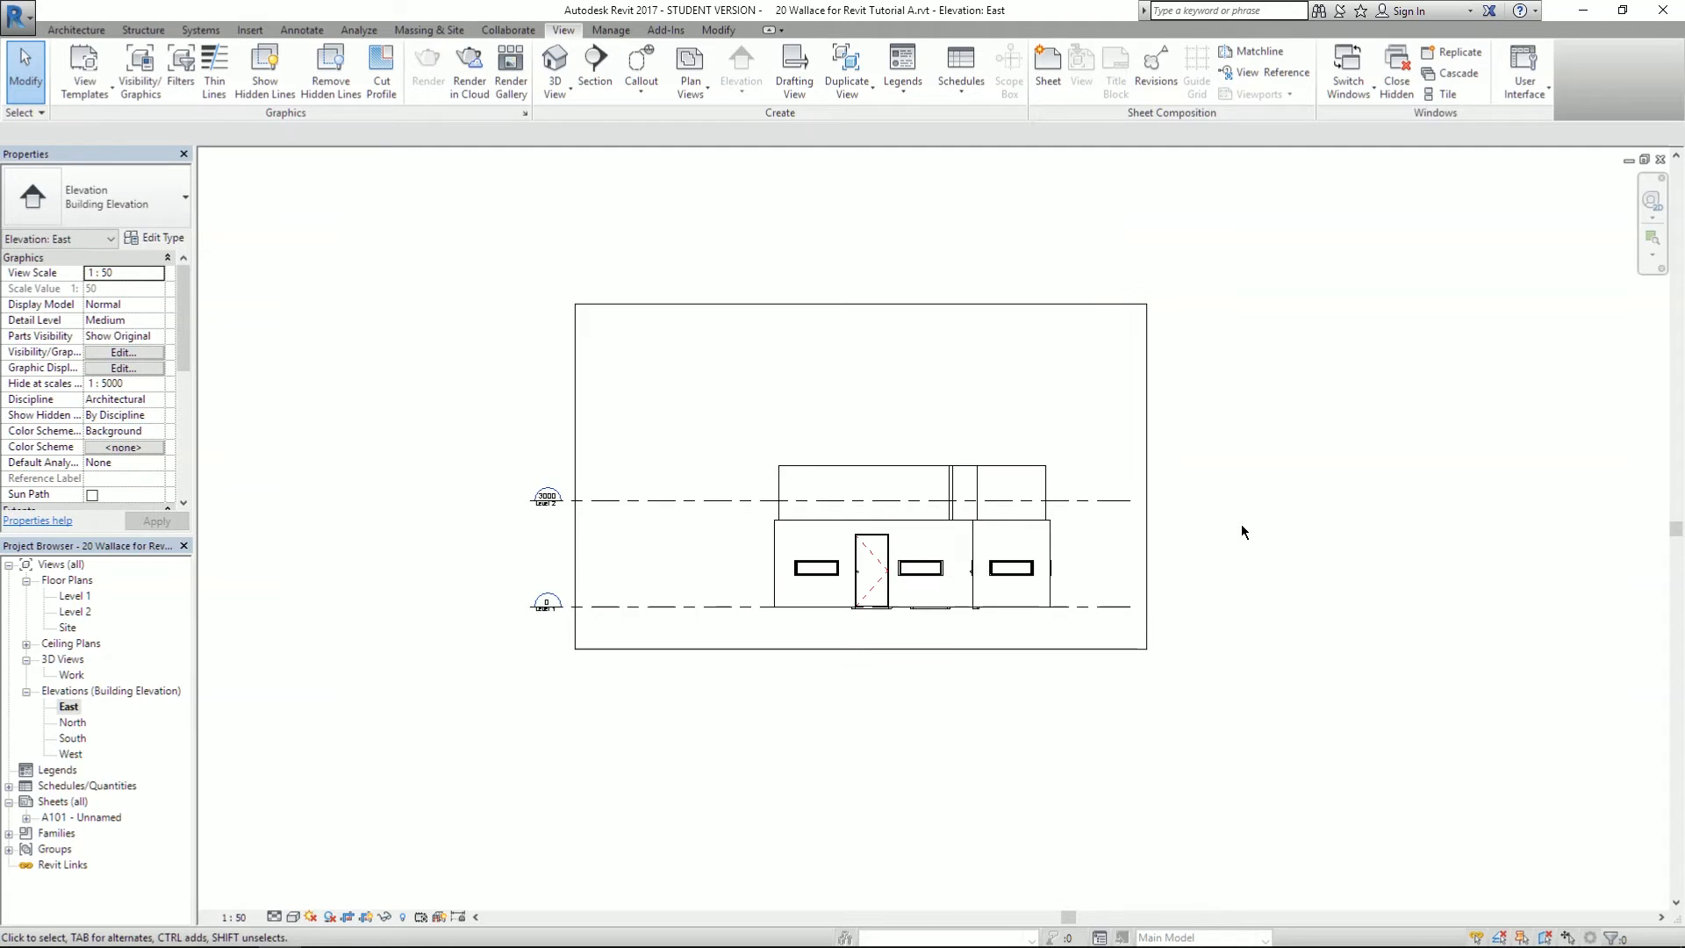
pyautogui.click(923, 279)
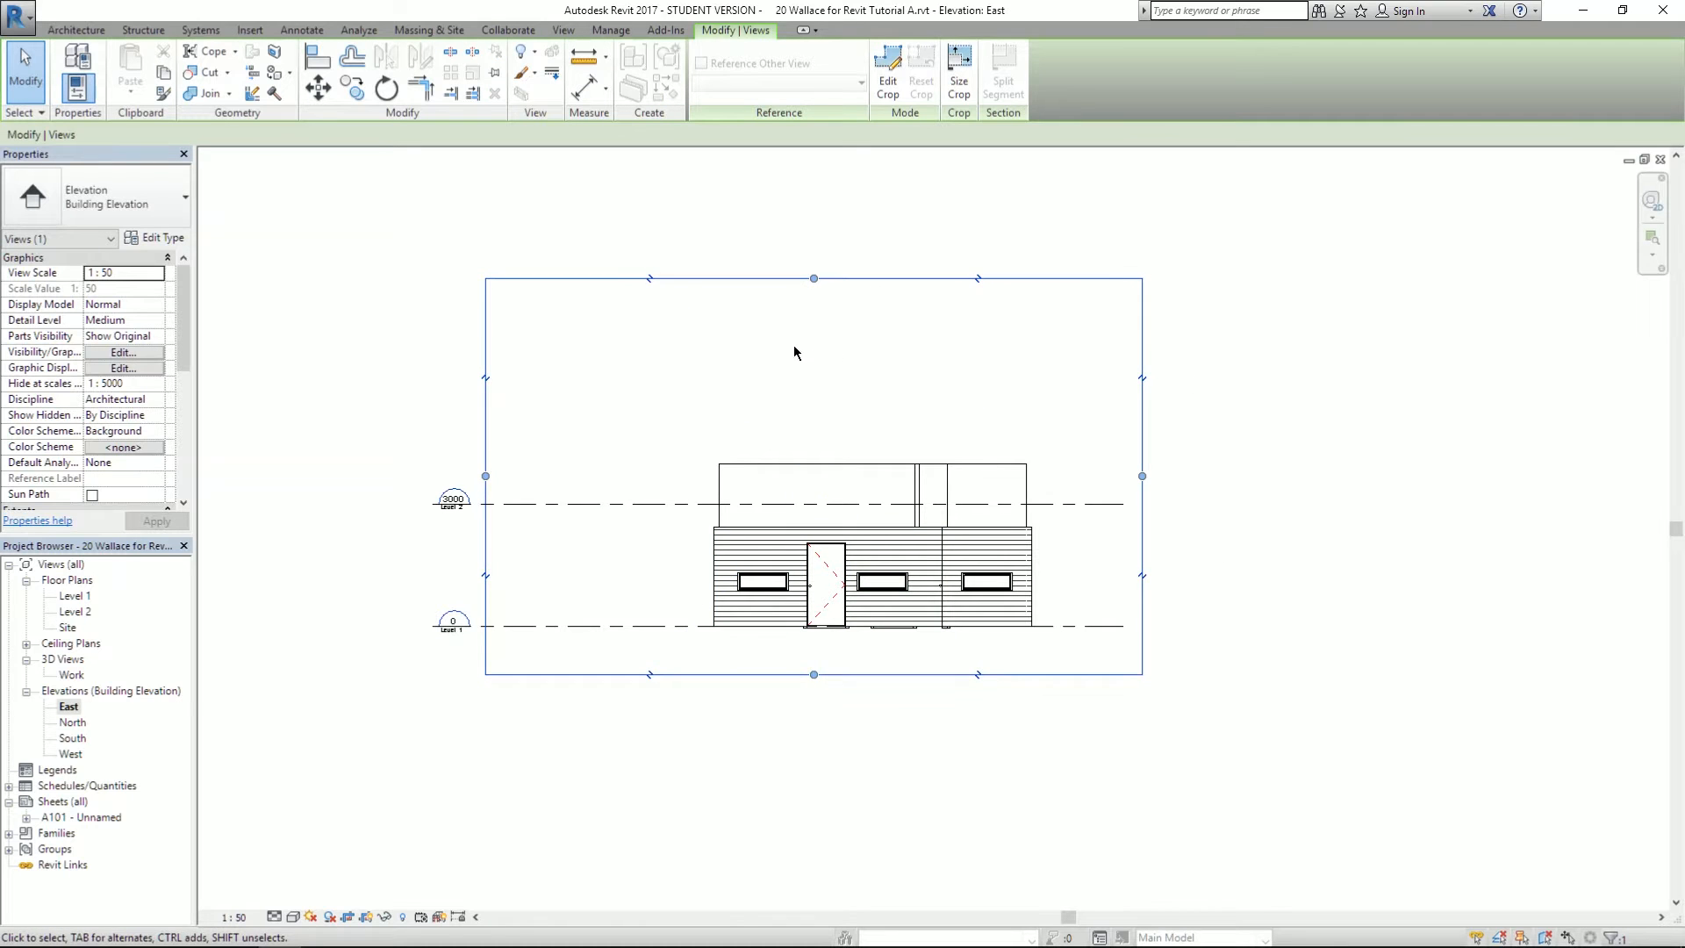
pyautogui.moveTo(486, 475); pyautogui.dragTo(562, 477)
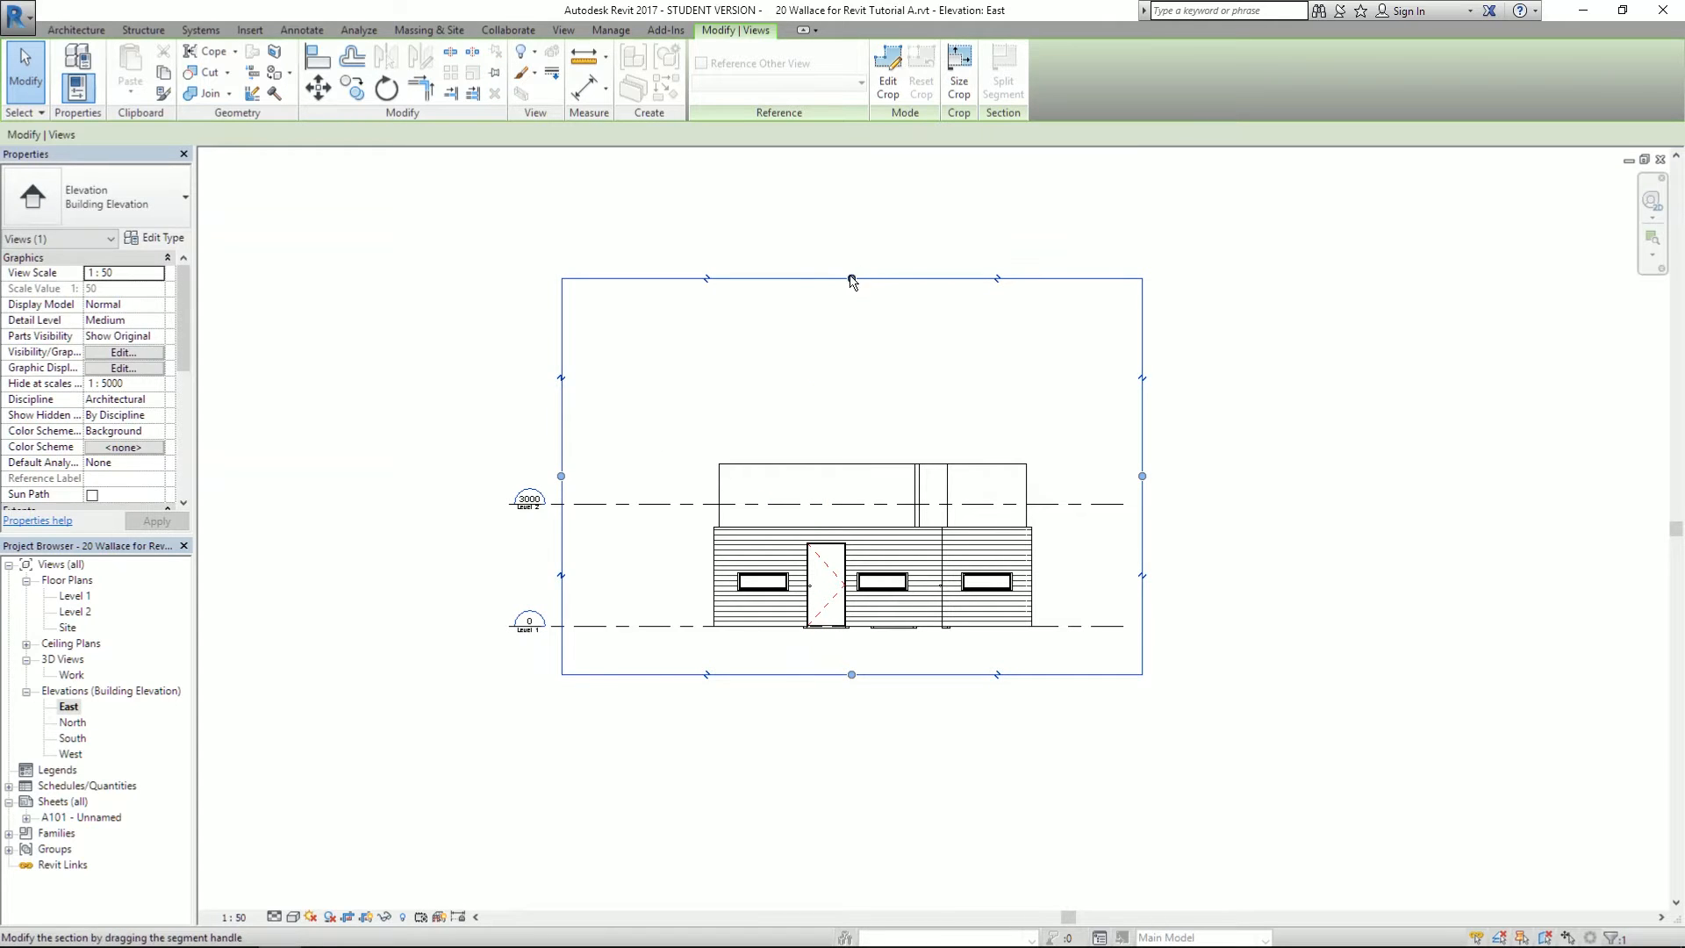
pyautogui.moveTo(851, 278); pyautogui.dragTo(875, 338)
pyautogui.moveTo(1142, 507); pyautogui.dragTo(1184, 507)
# - Delete the Level 2 level in the East elevation, accepting removal of its floor plan view
pyautogui.click(1302, 536)
pyautogui.scroll(4, 596, 498)
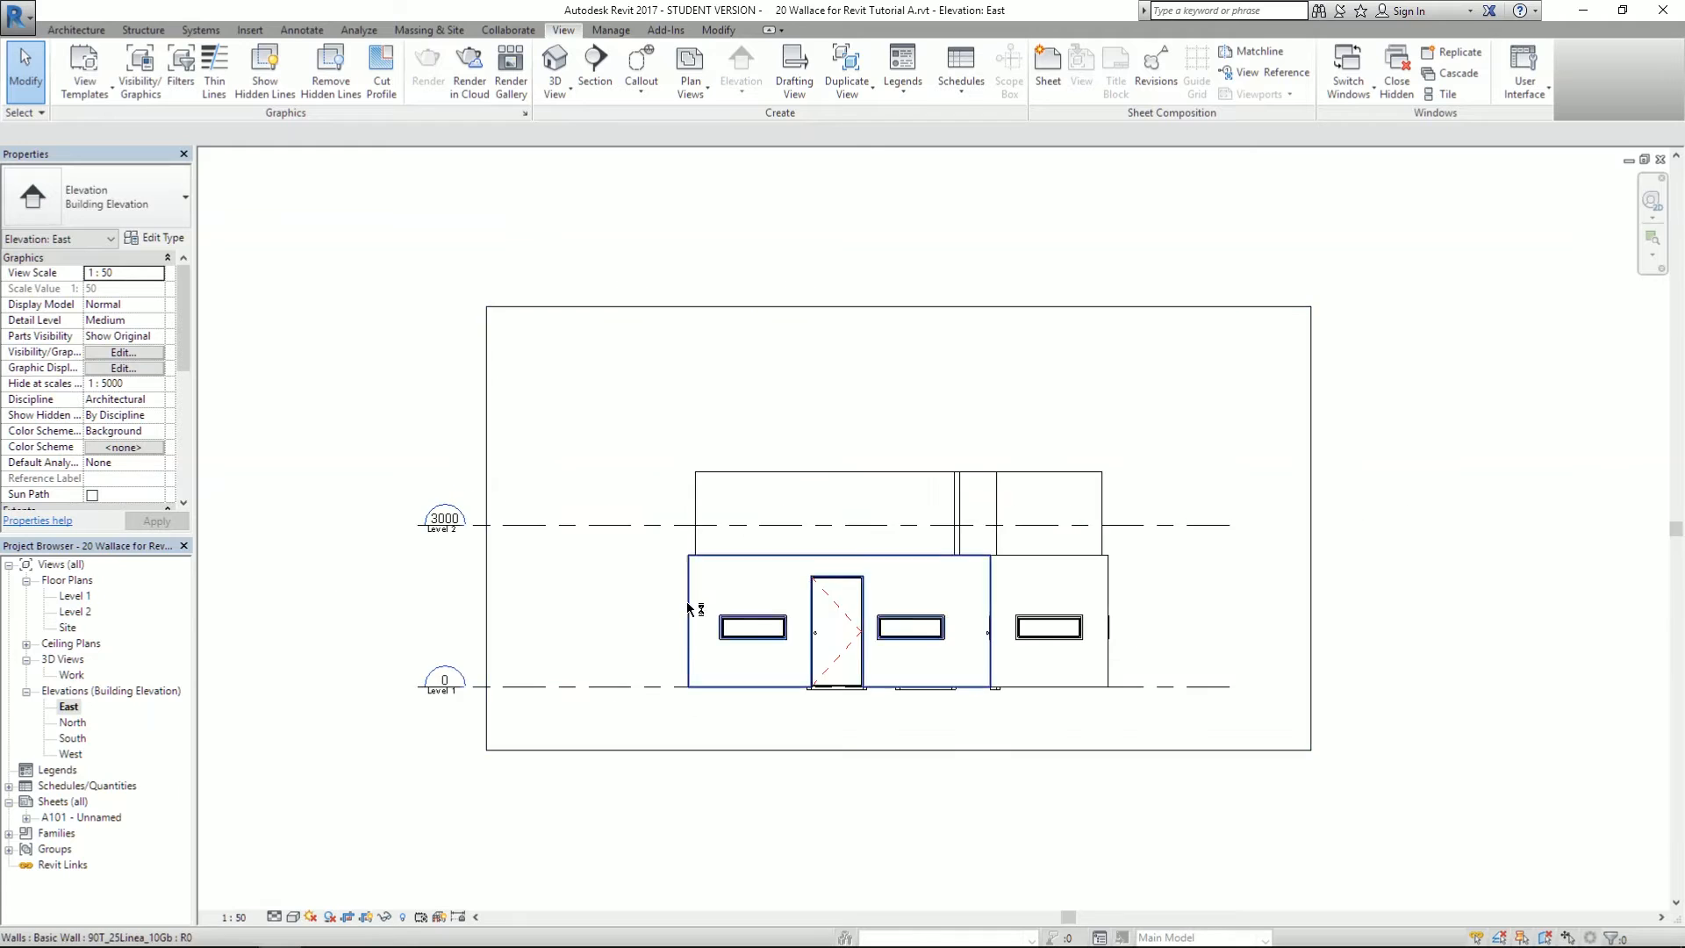
pyautogui.click(624, 485)
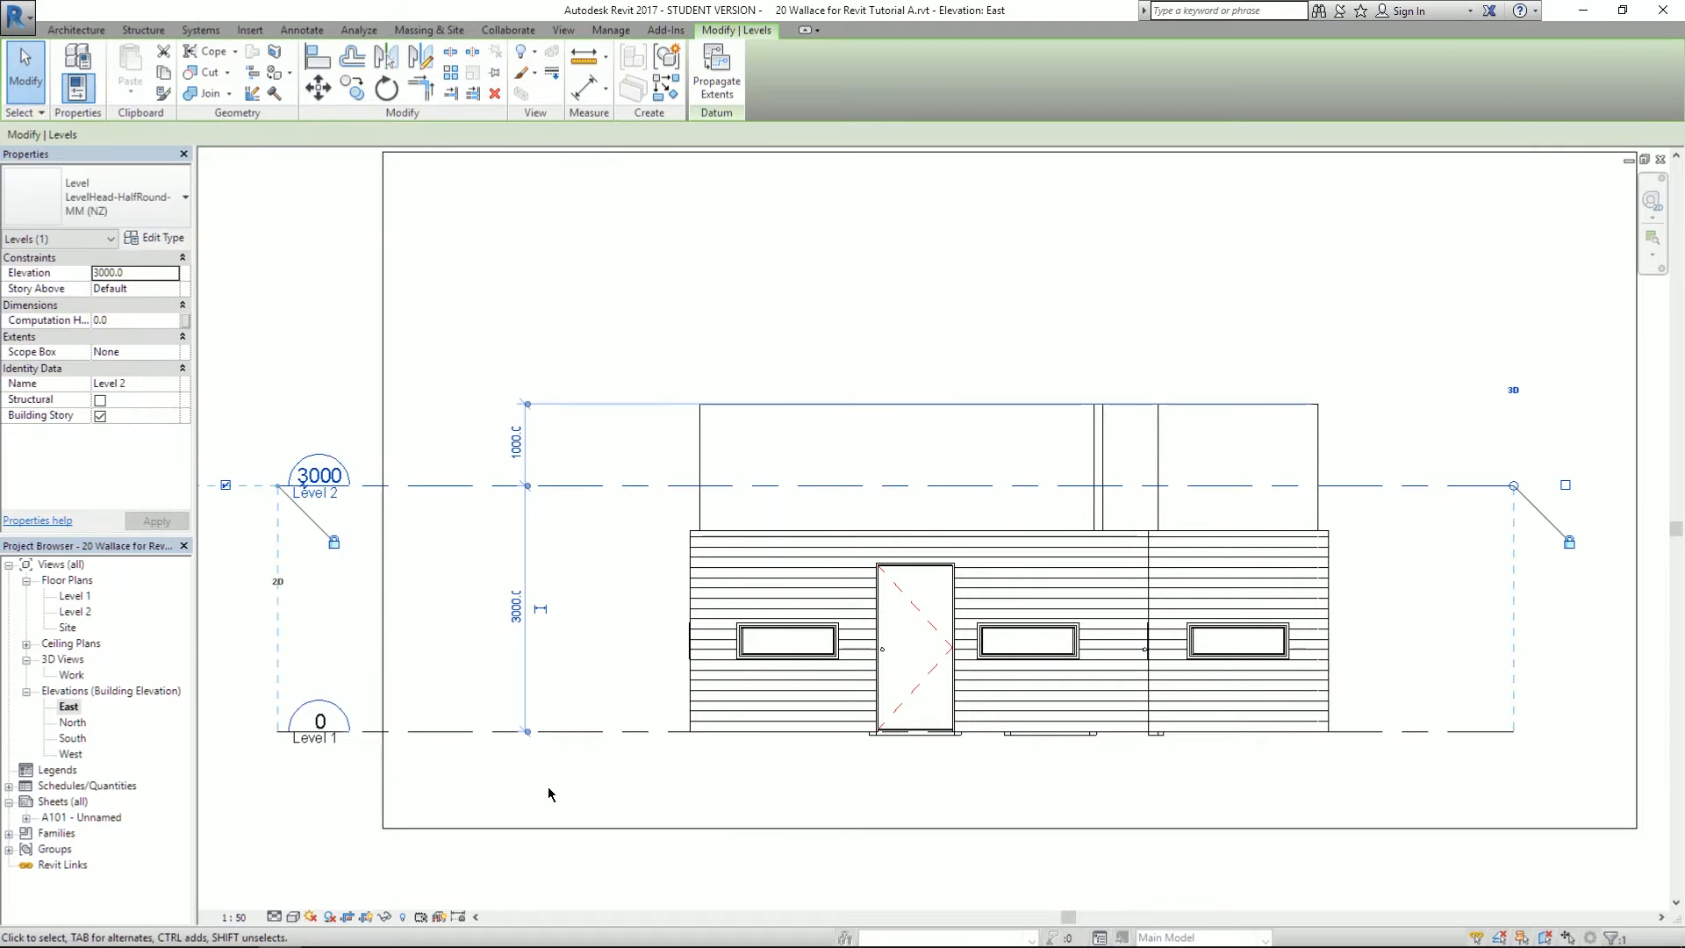
pyautogui.scroll(-1, 581, 549)
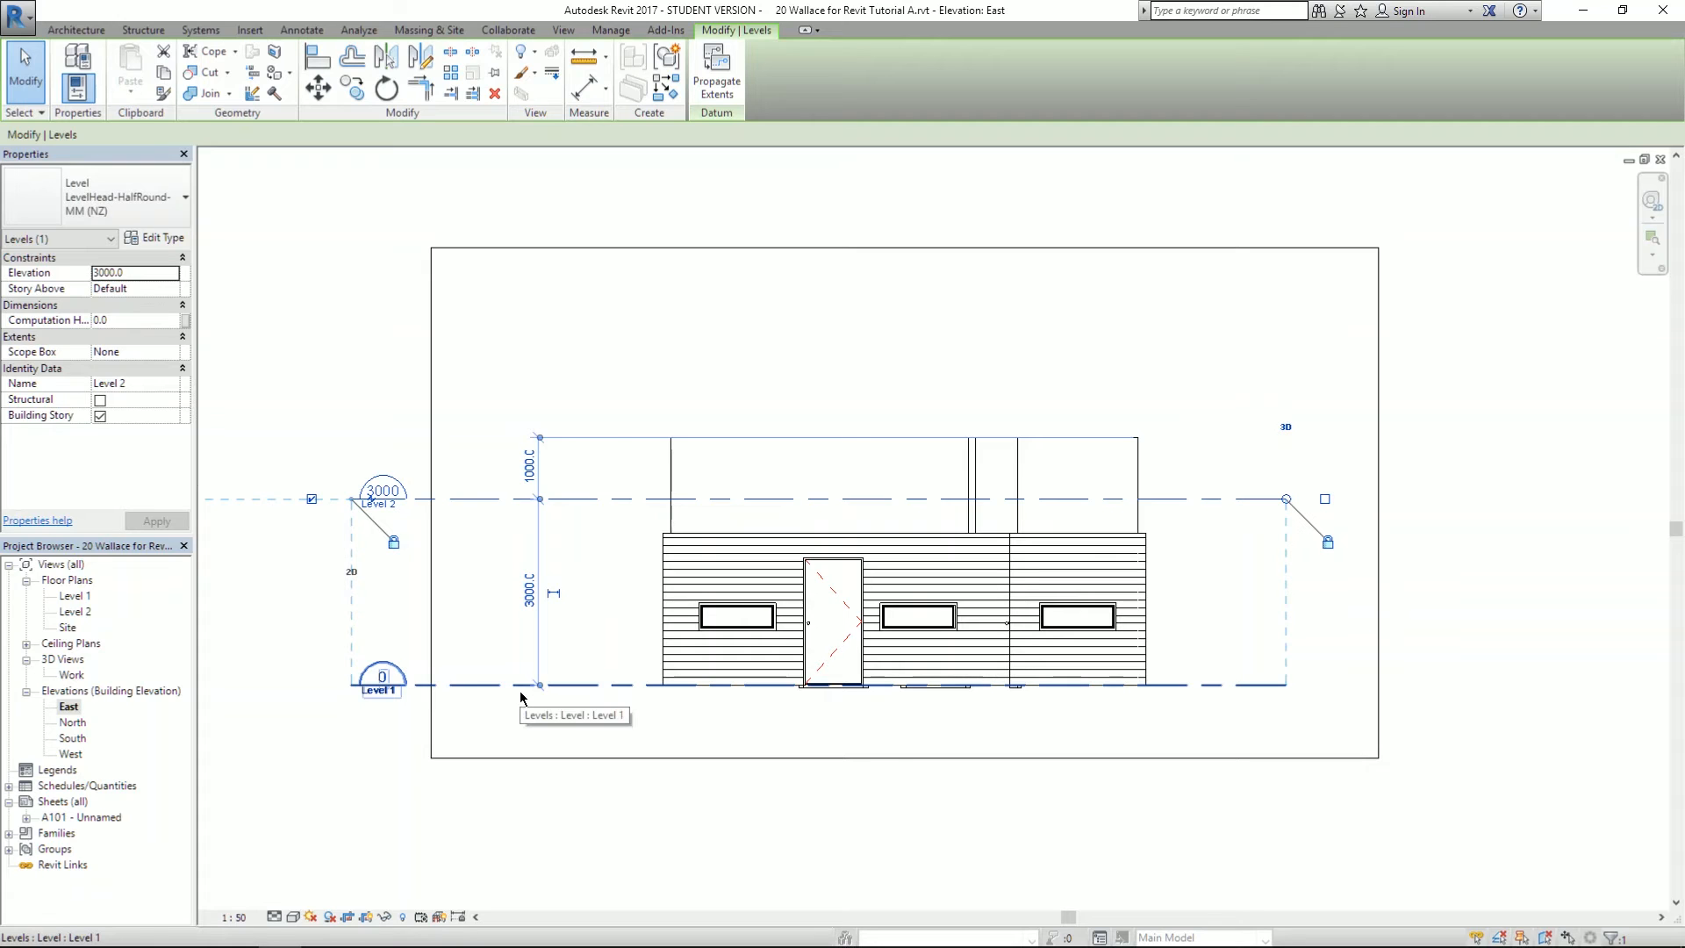
pyautogui.press('Delete')
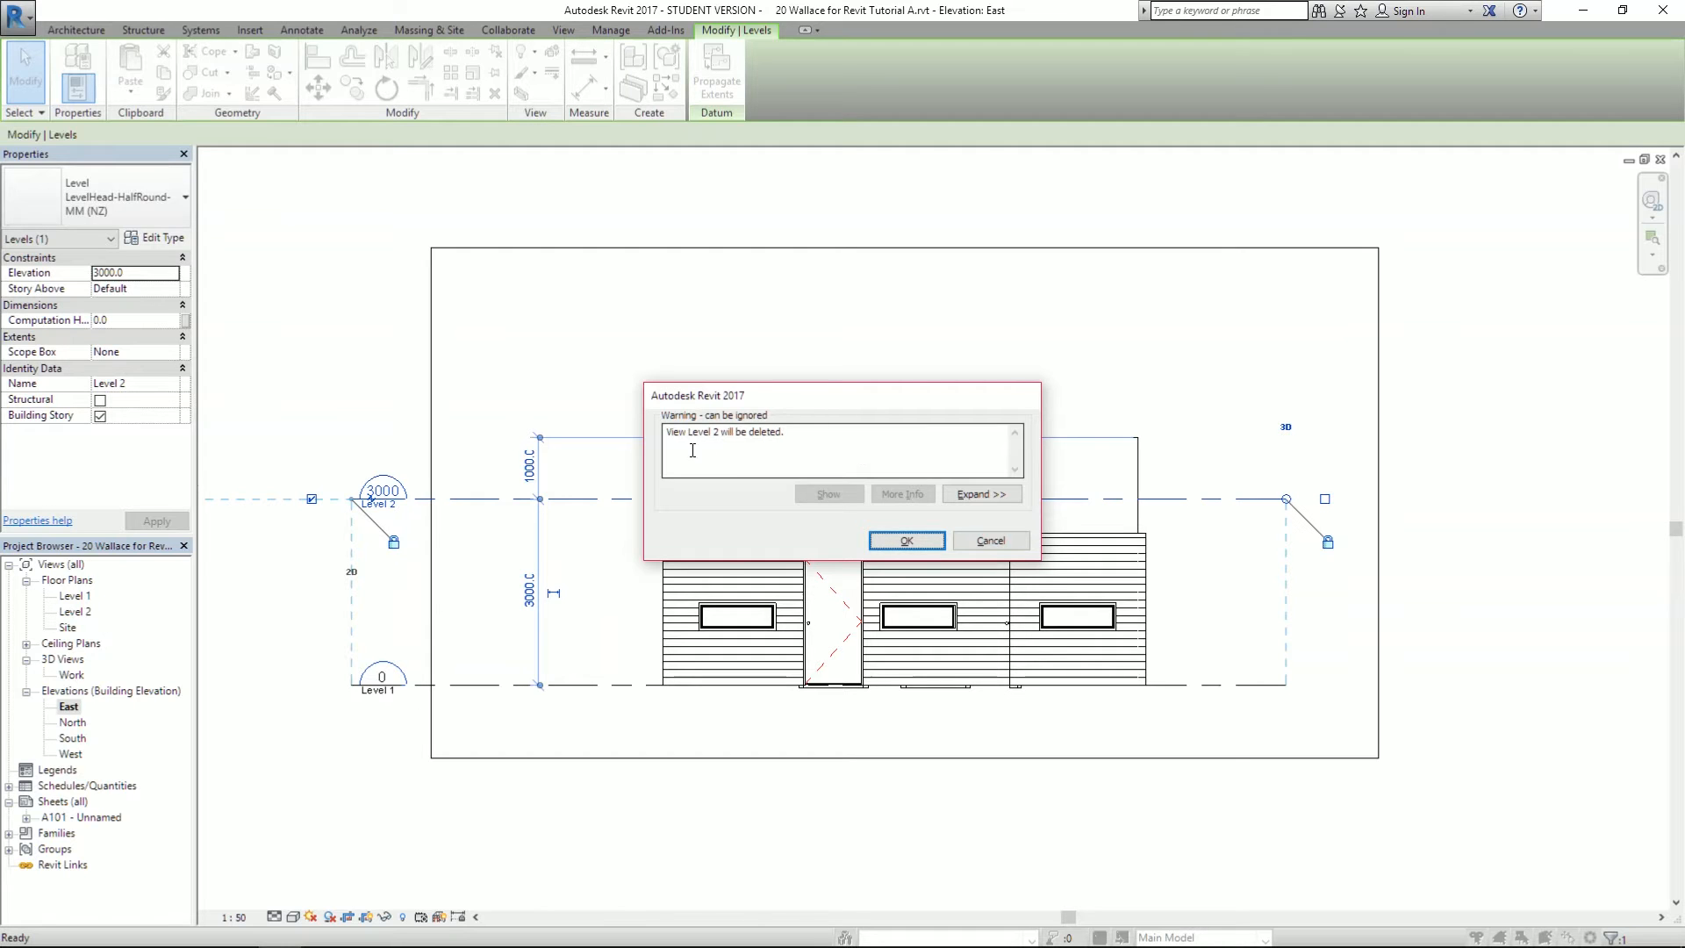
pyautogui.click(909, 540)
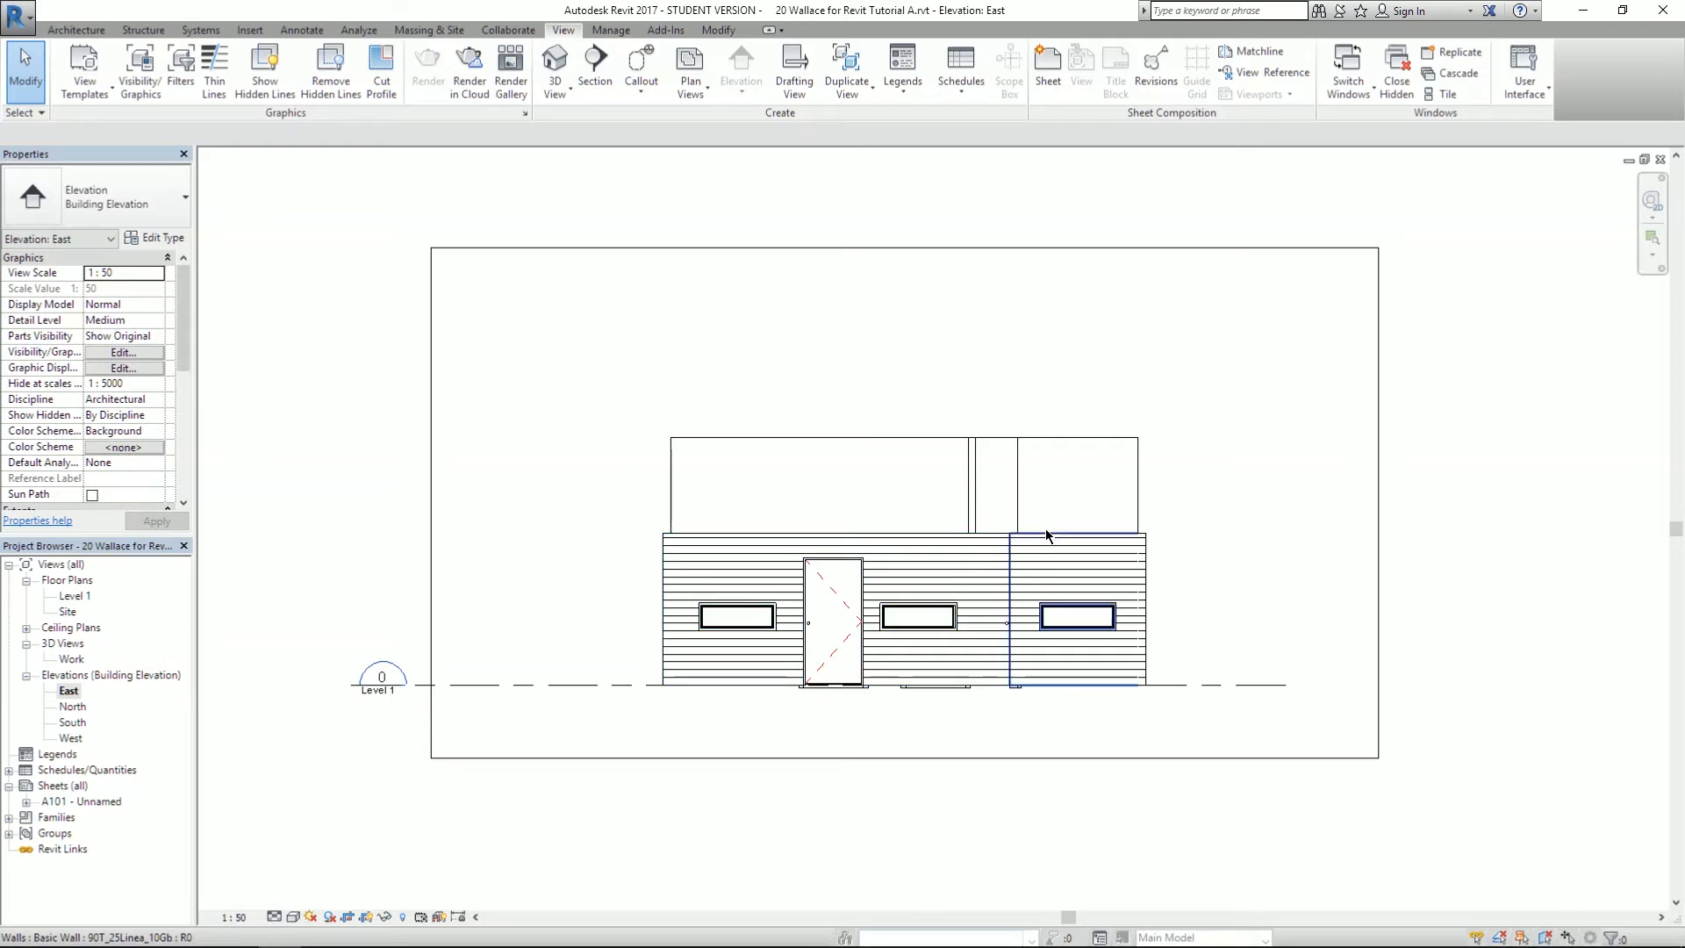
pyautogui.scroll(1, 1022, 622)
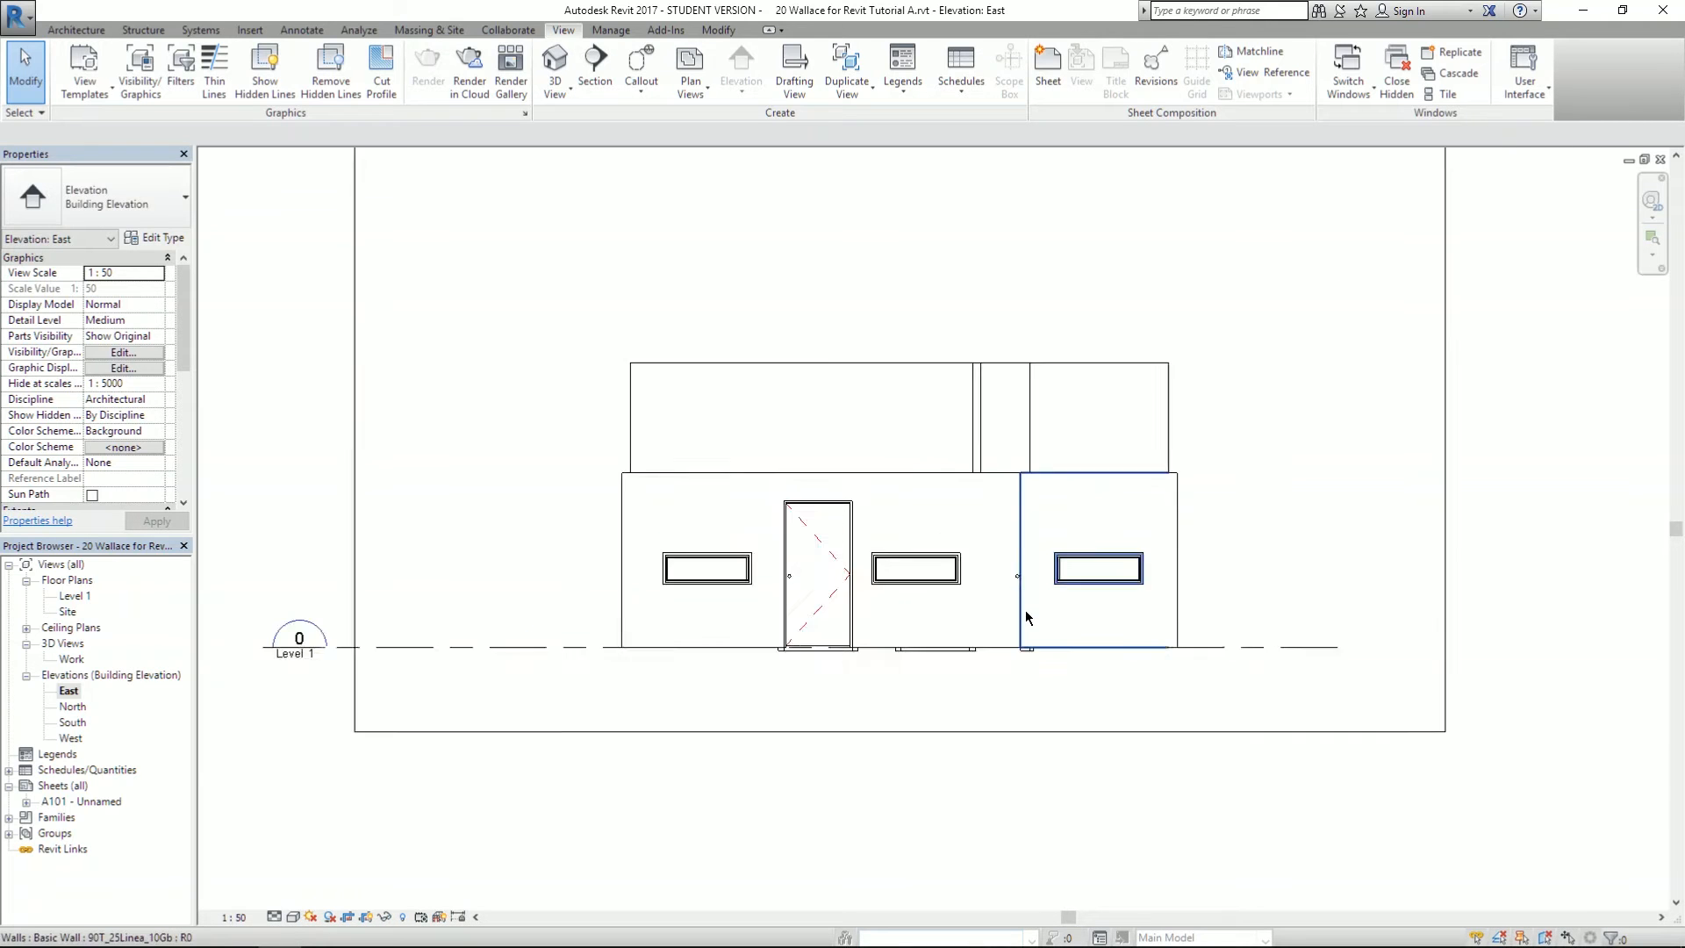
pyautogui.scroll(2, 1025, 617)
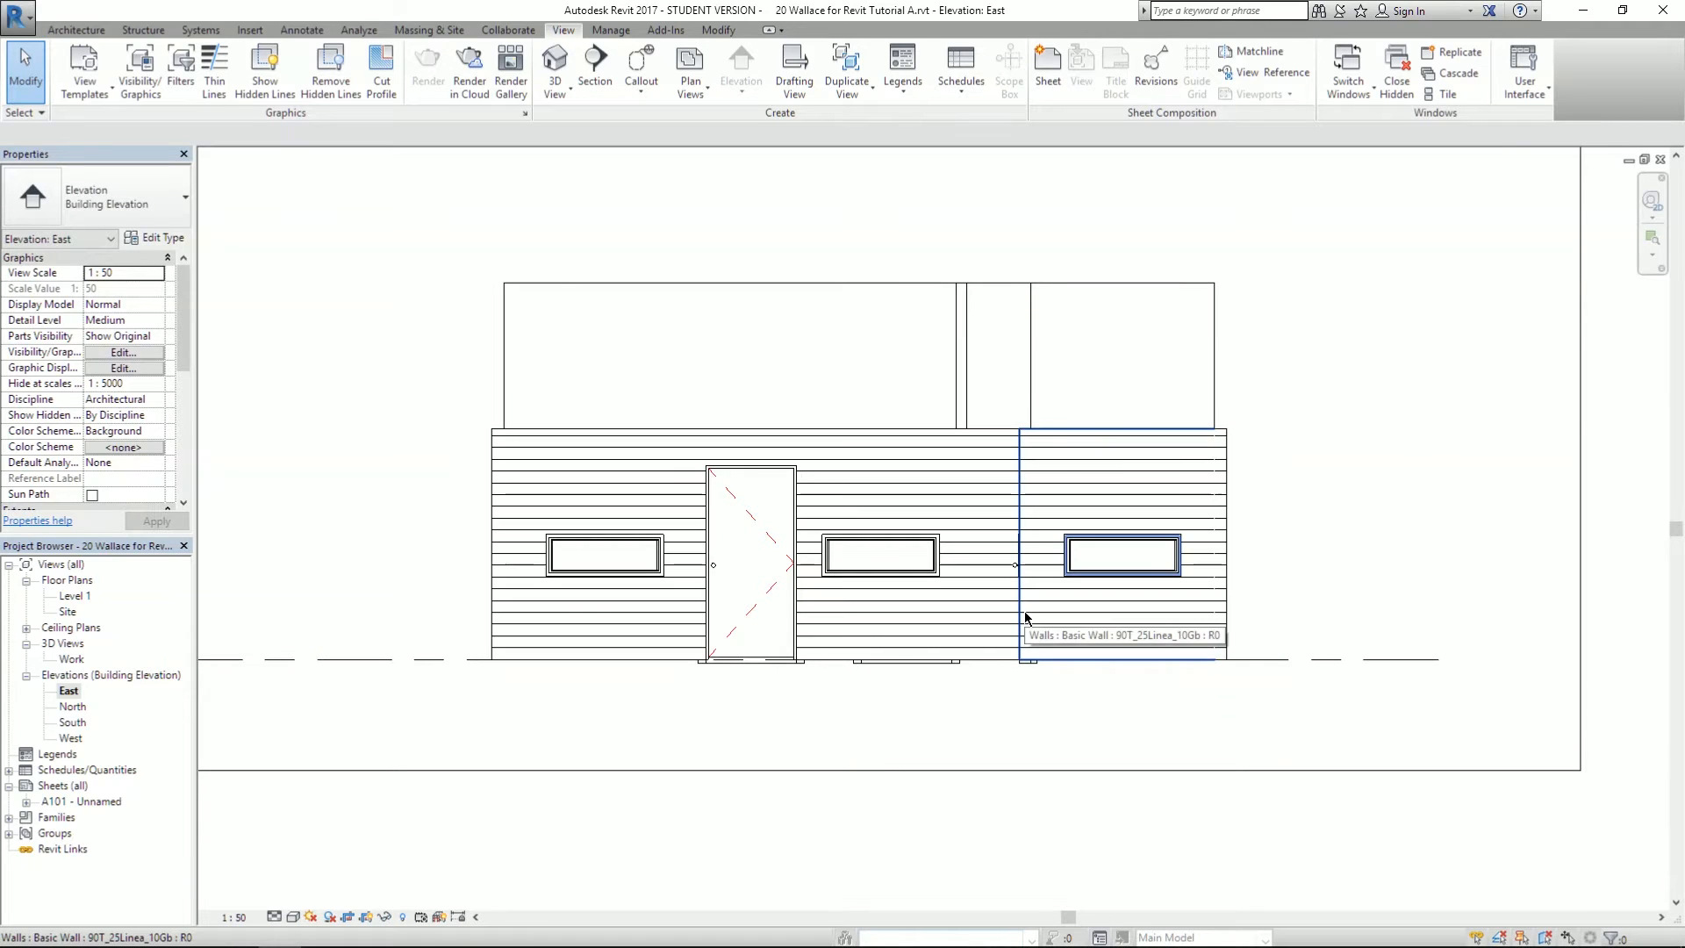
pyautogui.click(1217, 463)
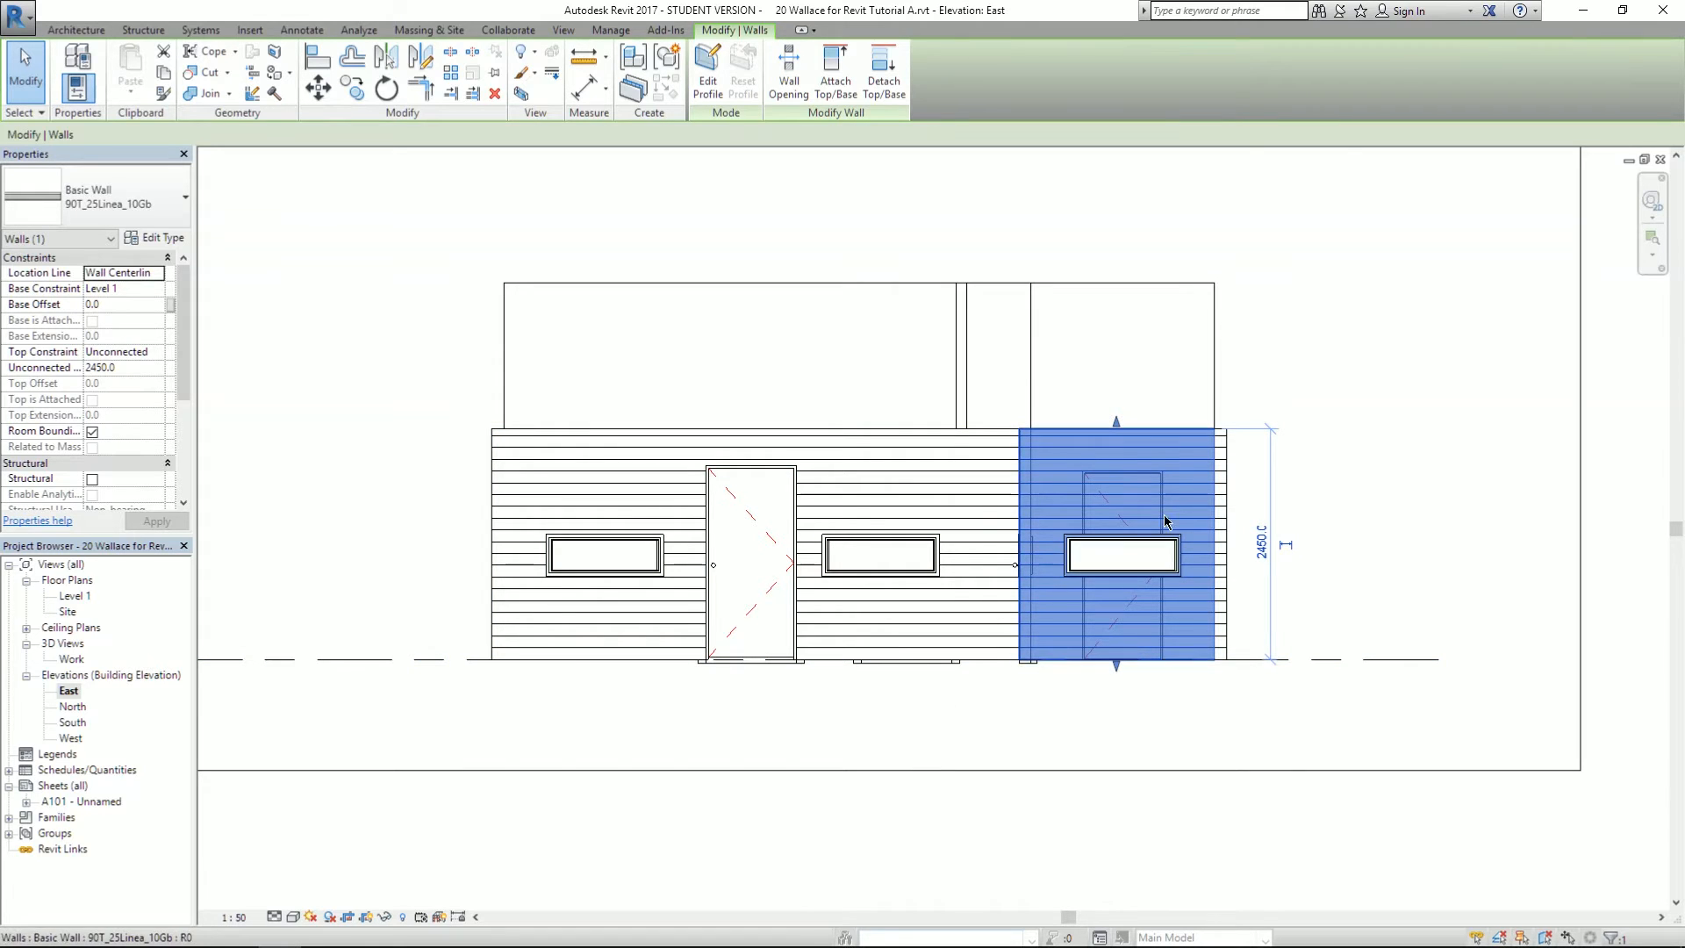
pyautogui.click(1216, 356)
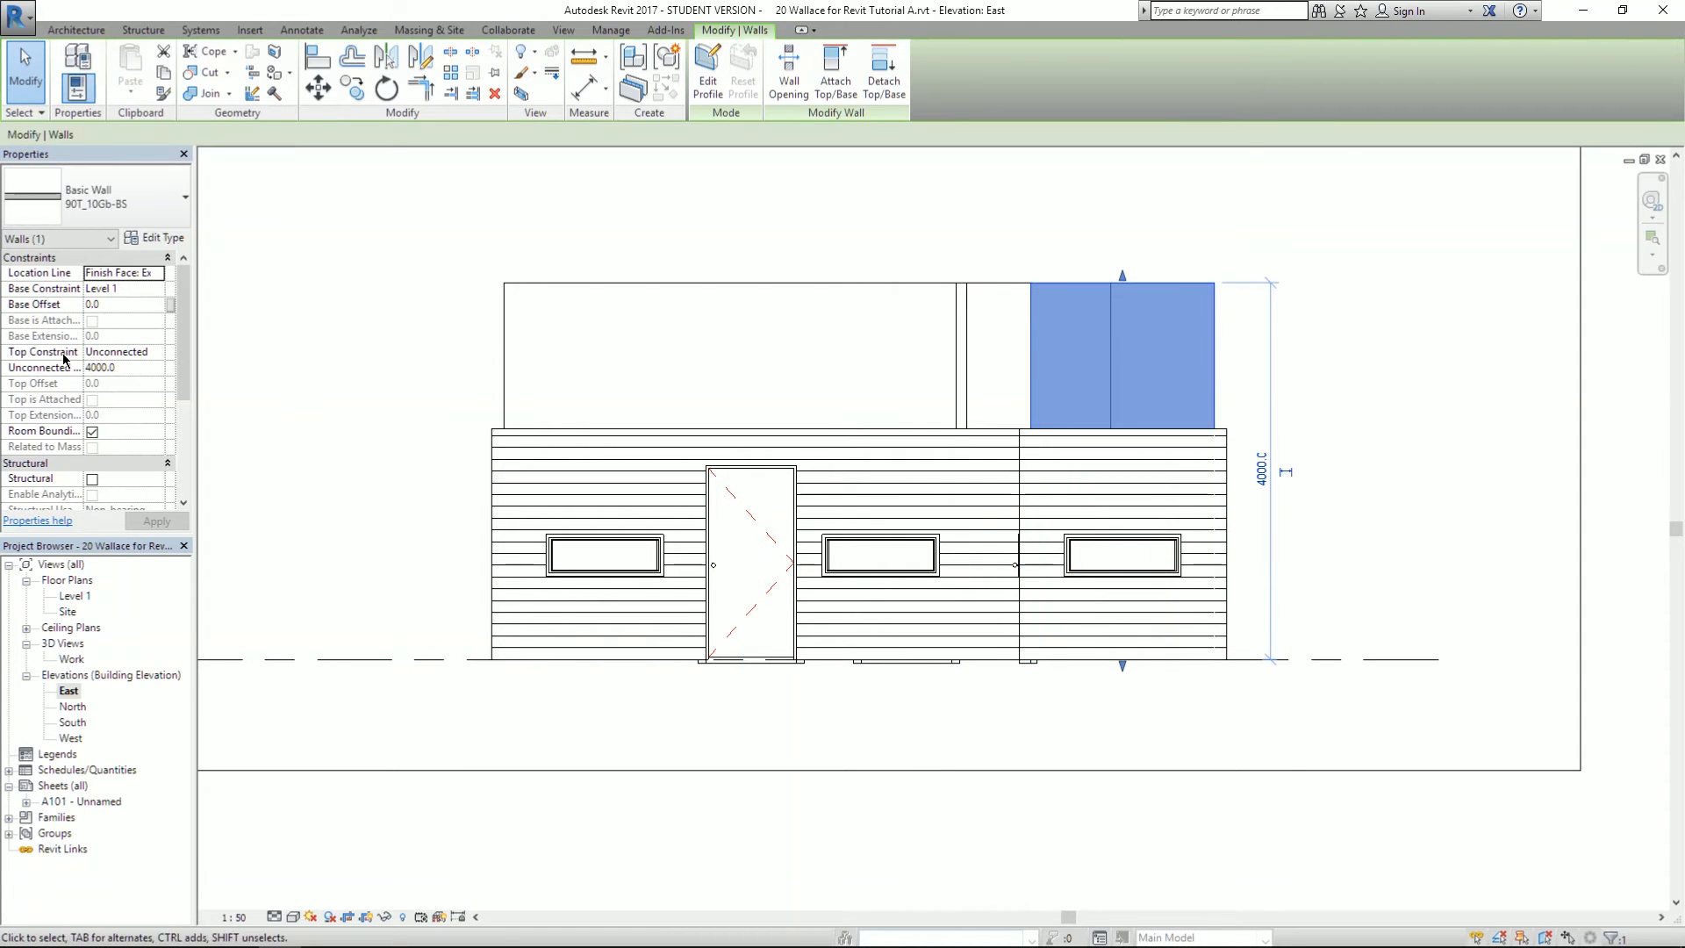
pyautogui.click(929, 189)
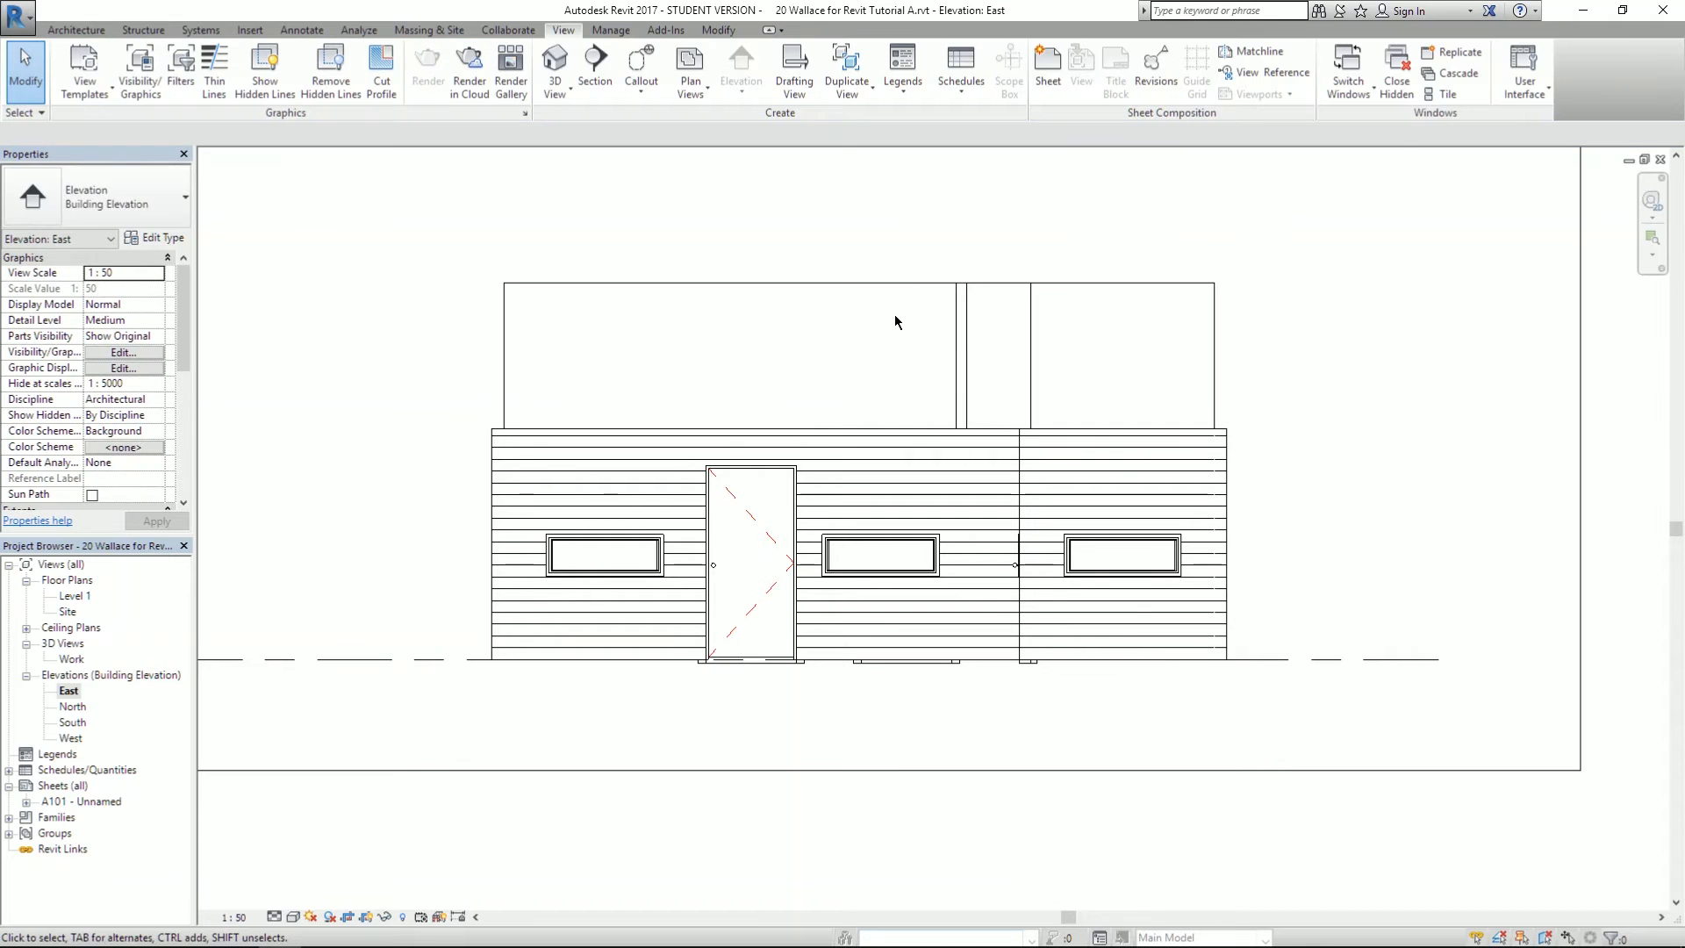
pyautogui.scroll(-2, 850, 361)
pyautogui.scroll(3, 788, 518)
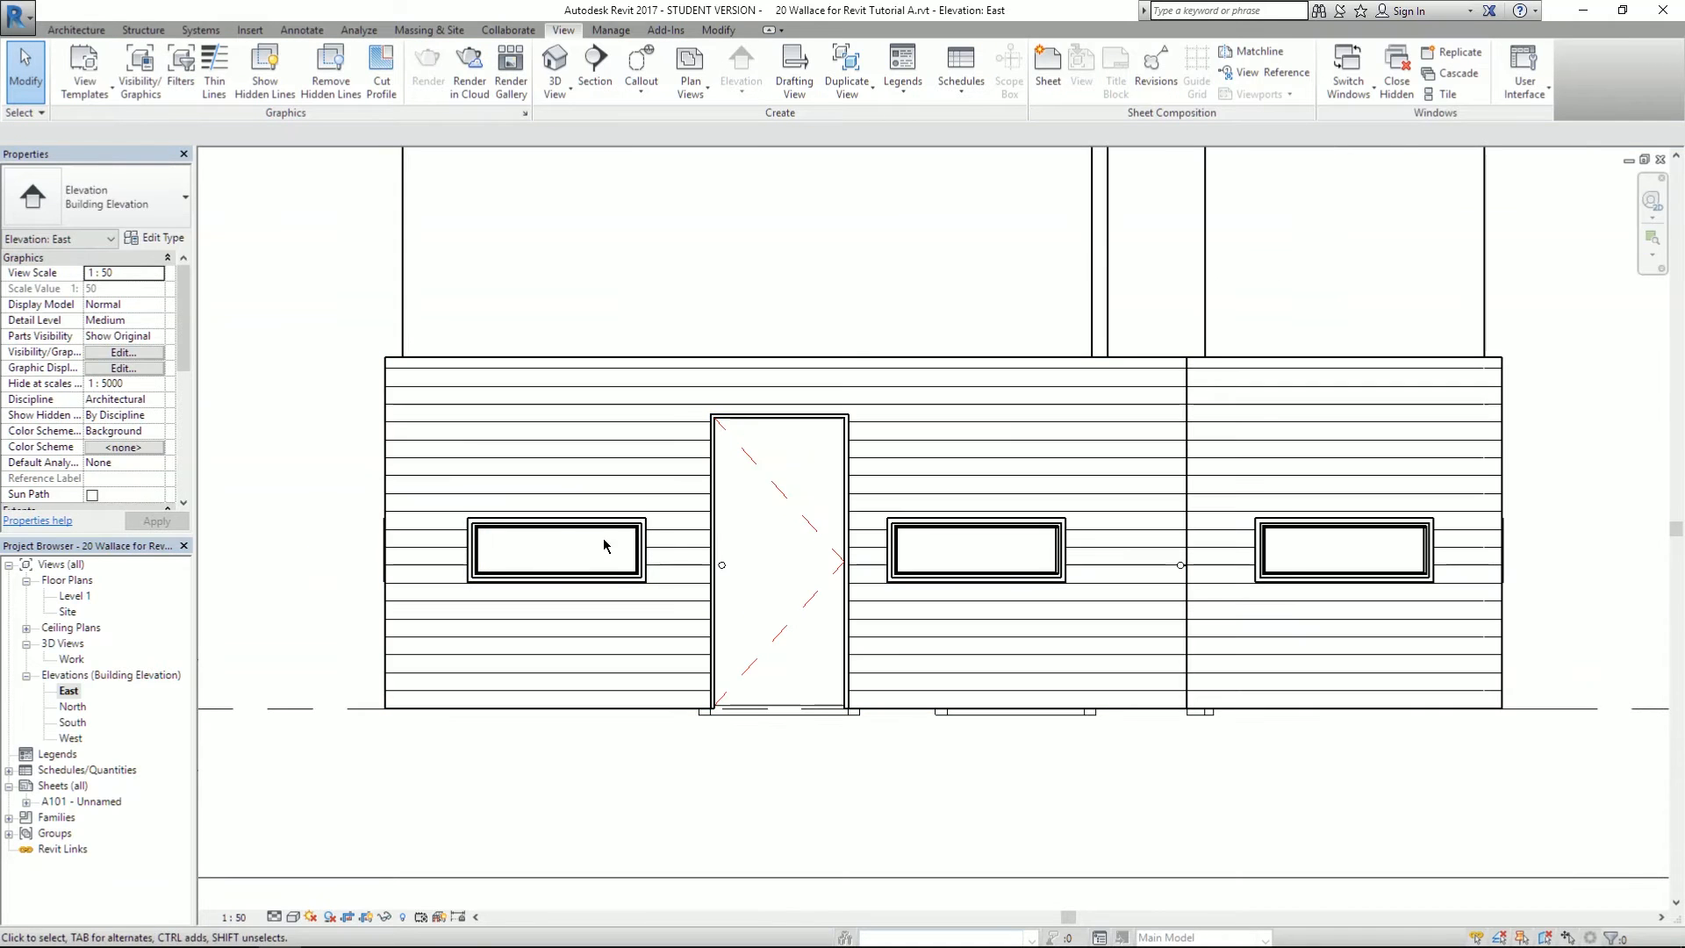
pyautogui.scroll(-4, 764, 580)
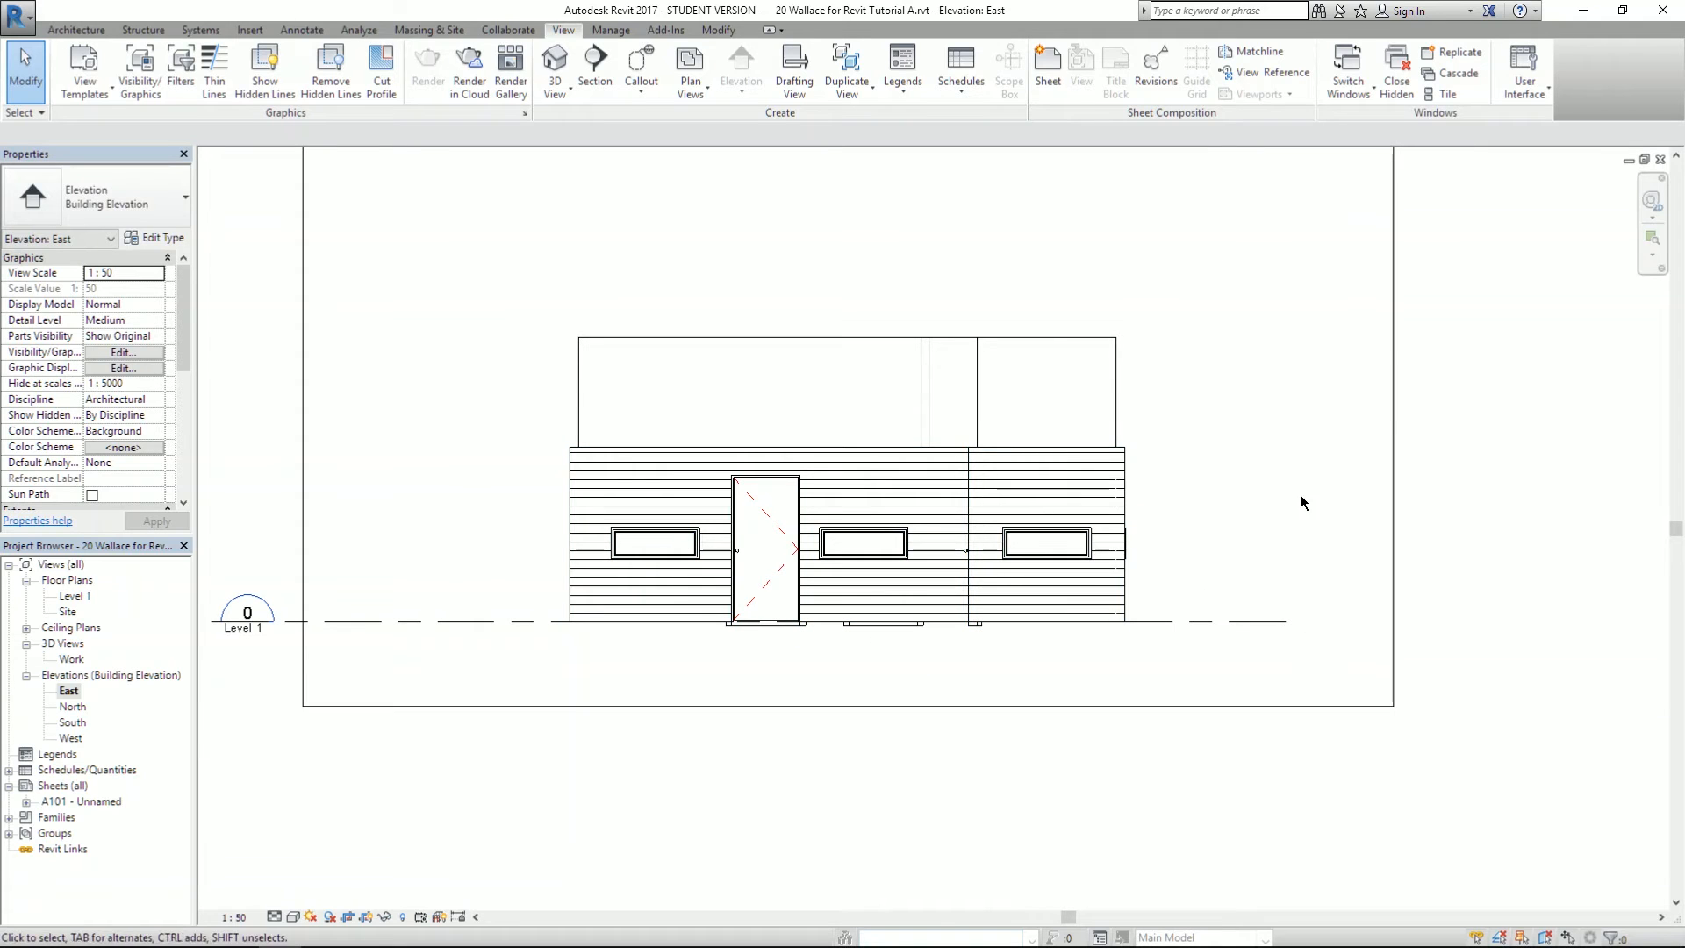
pyautogui.scroll(-3, 1308, 488)
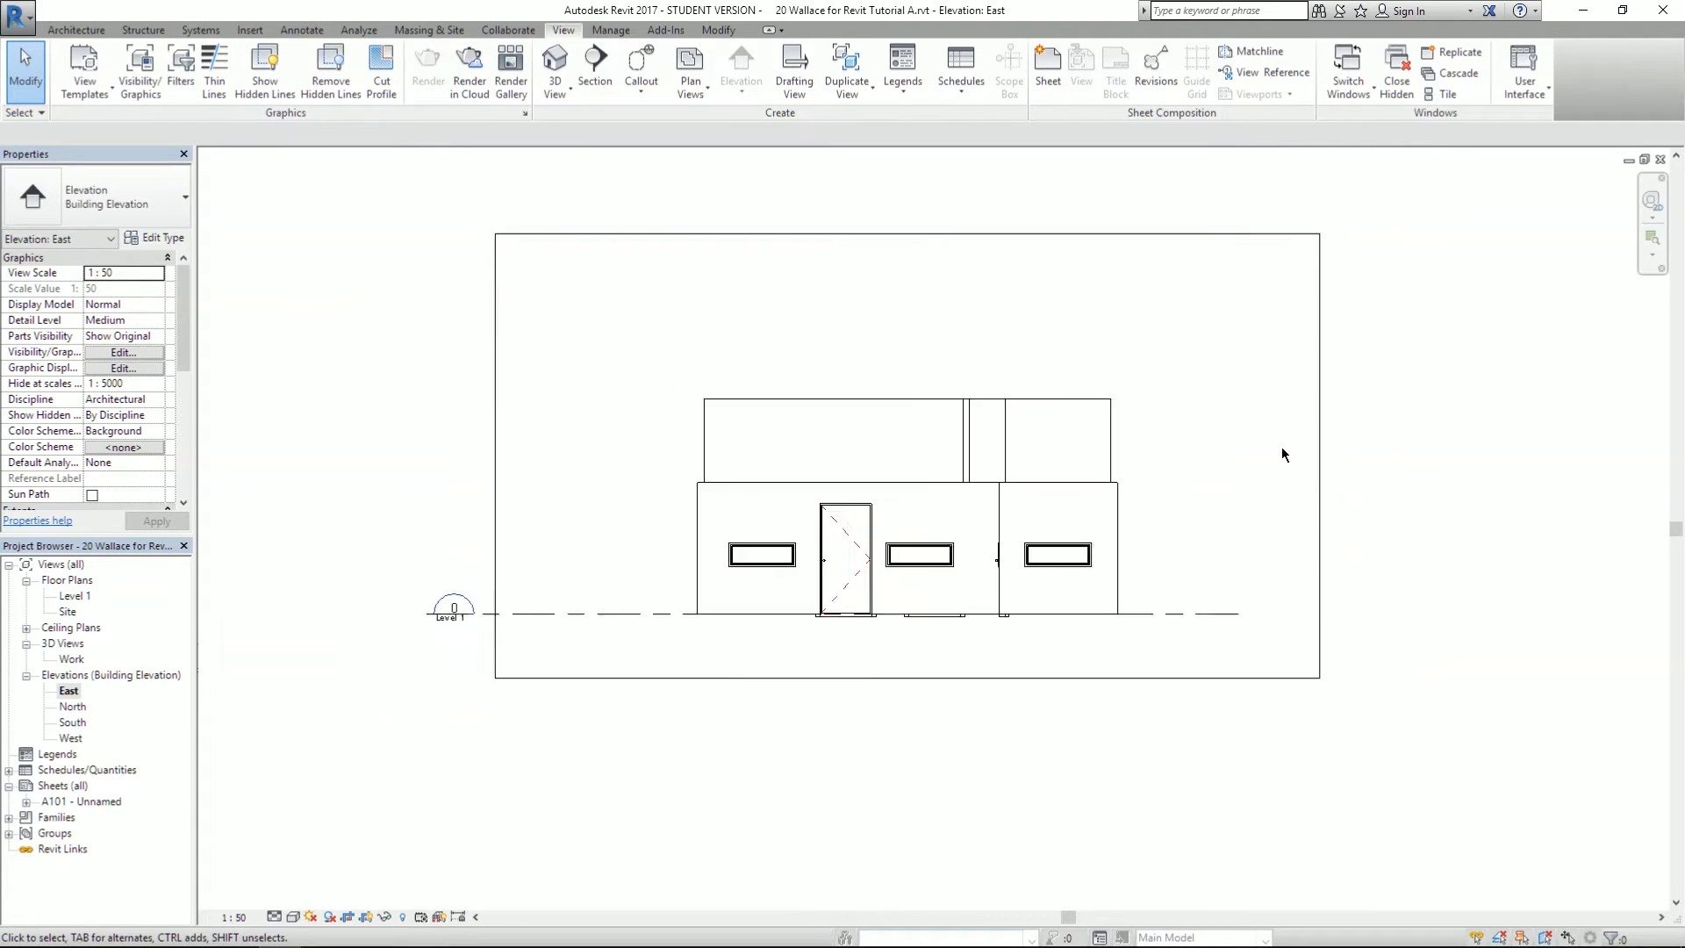
pyautogui.scroll(1, 1282, 445)
# - Review the North, South and West elevation views
pyautogui.doubleClick(73, 707)
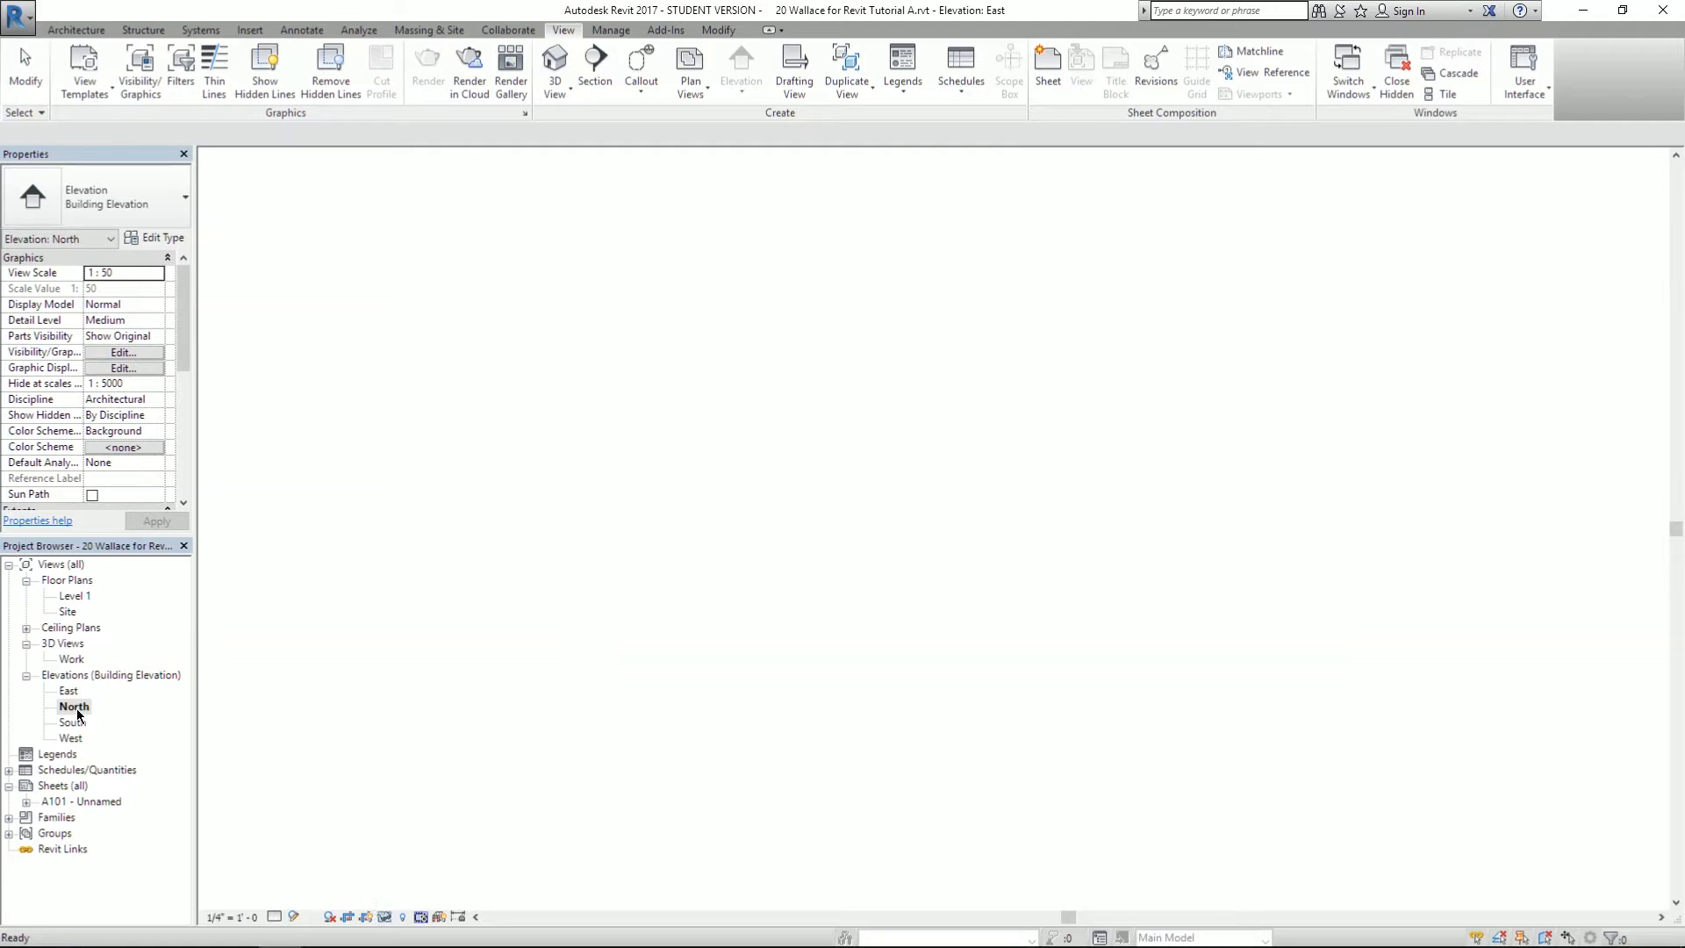
pyautogui.doubleClick(74, 723)
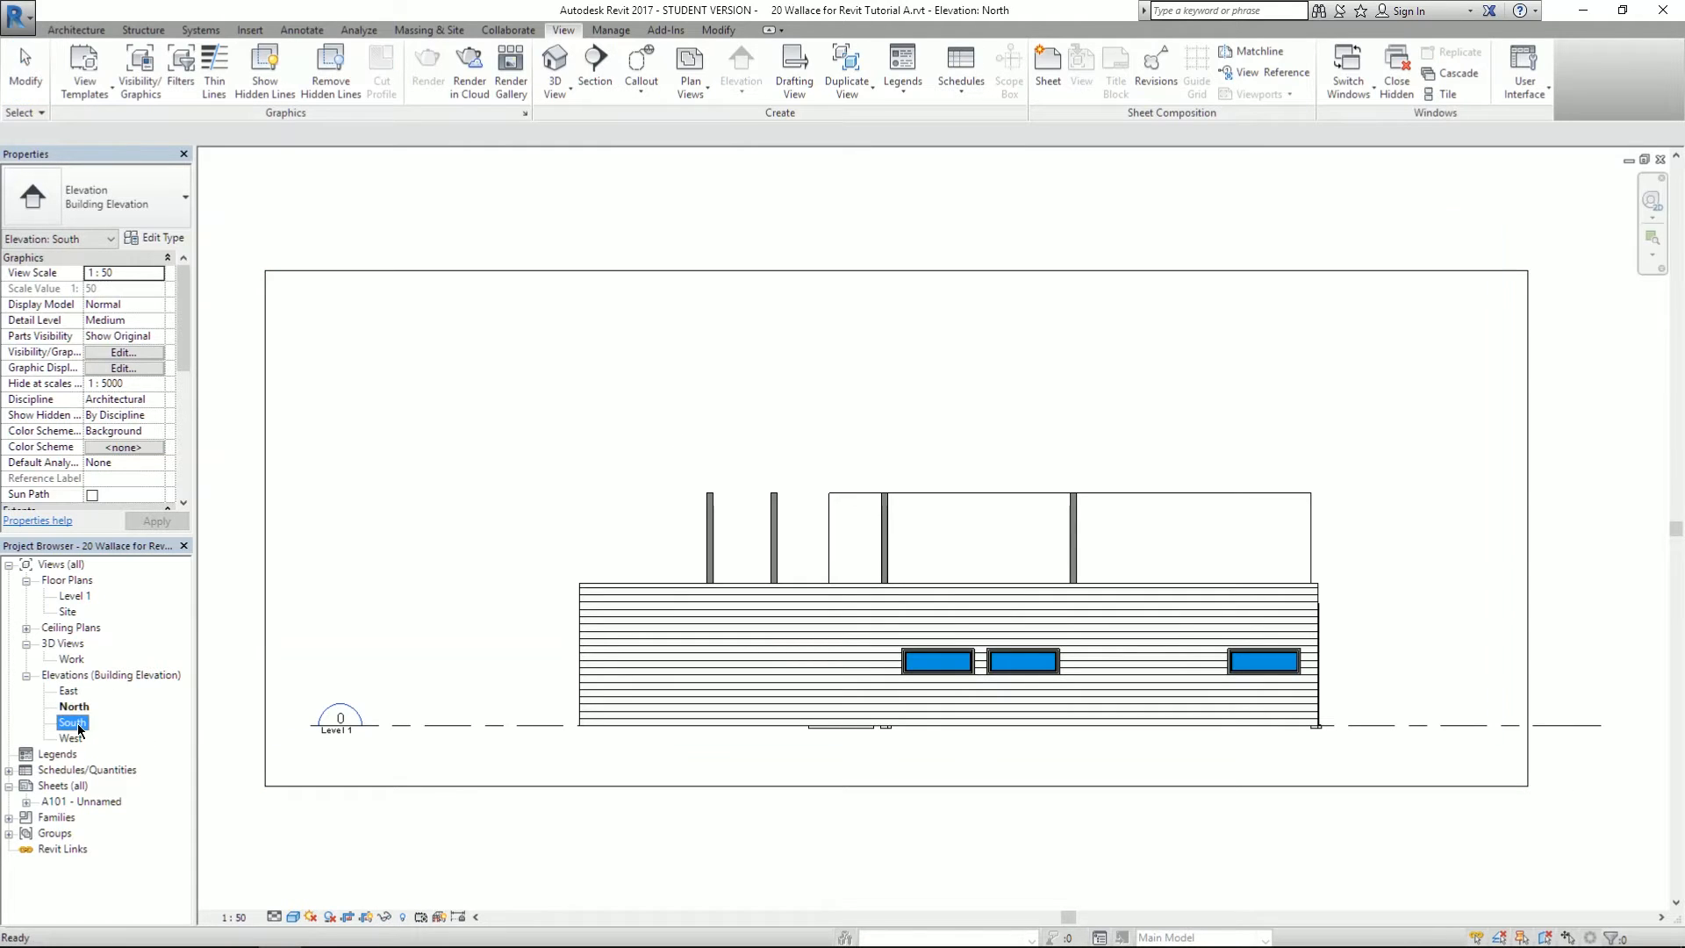
pyautogui.doubleClick(69, 739)
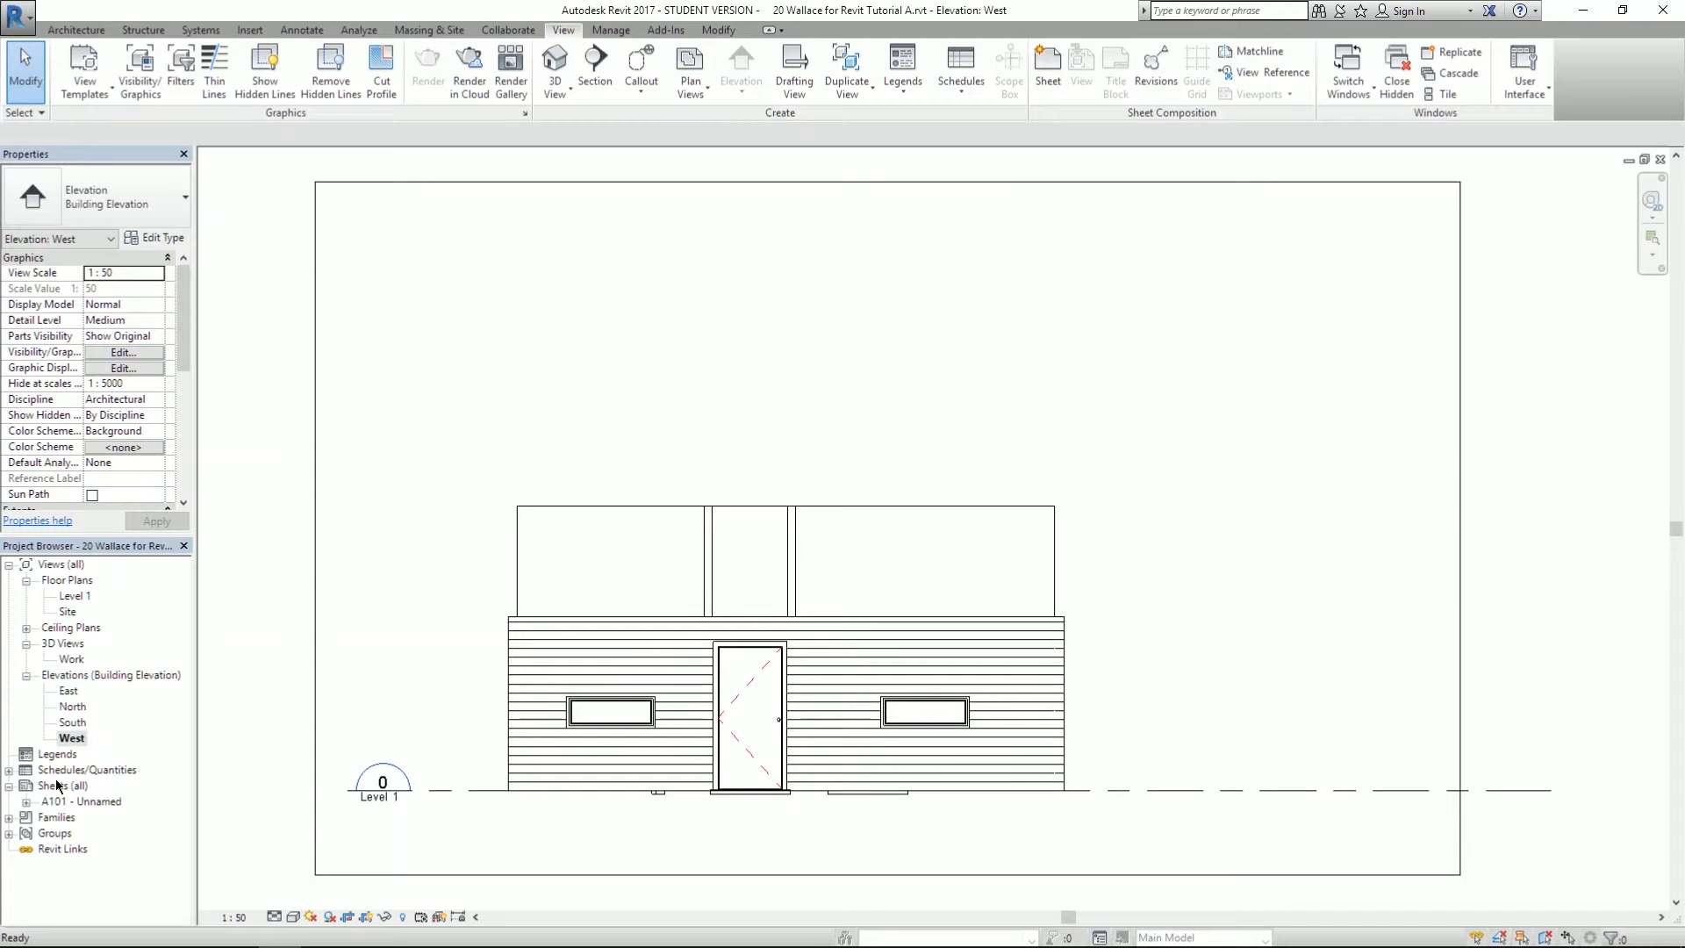
# - Open sheet A101, recentre it, and bring up the Views list for placing on the sheet
pyautogui.doubleClick(66, 802)
pyautogui.scroll(-4, 951, 516)
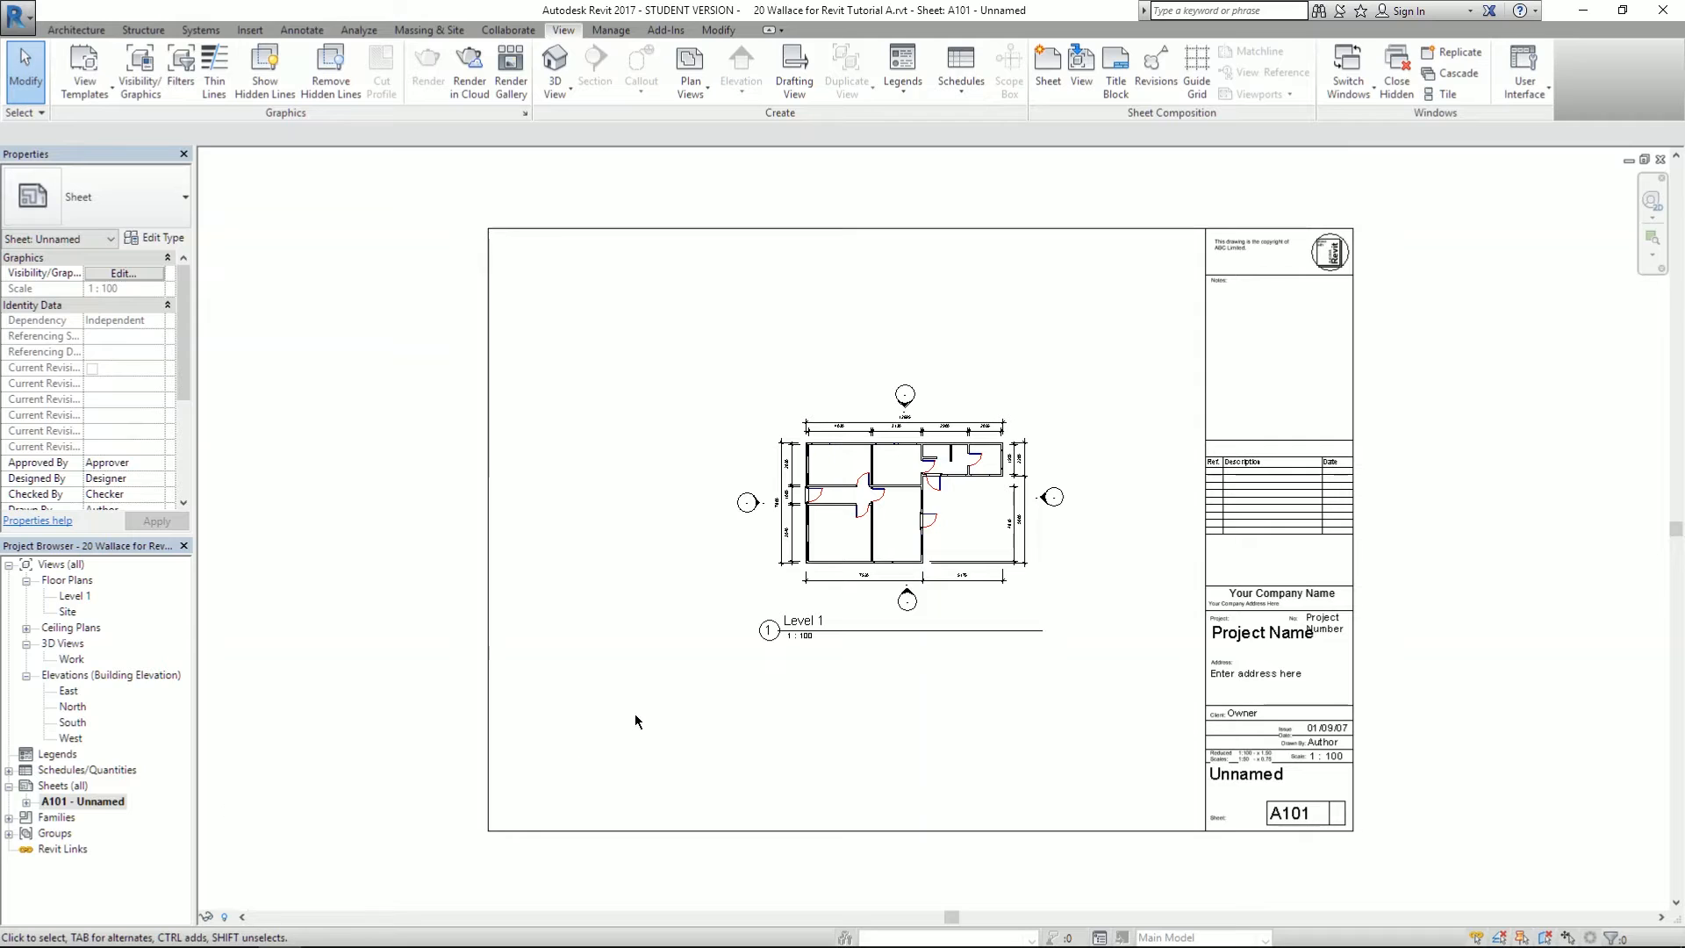
pyautogui.moveTo(976, 740); pyautogui.dragTo(966, 760, button='middle')
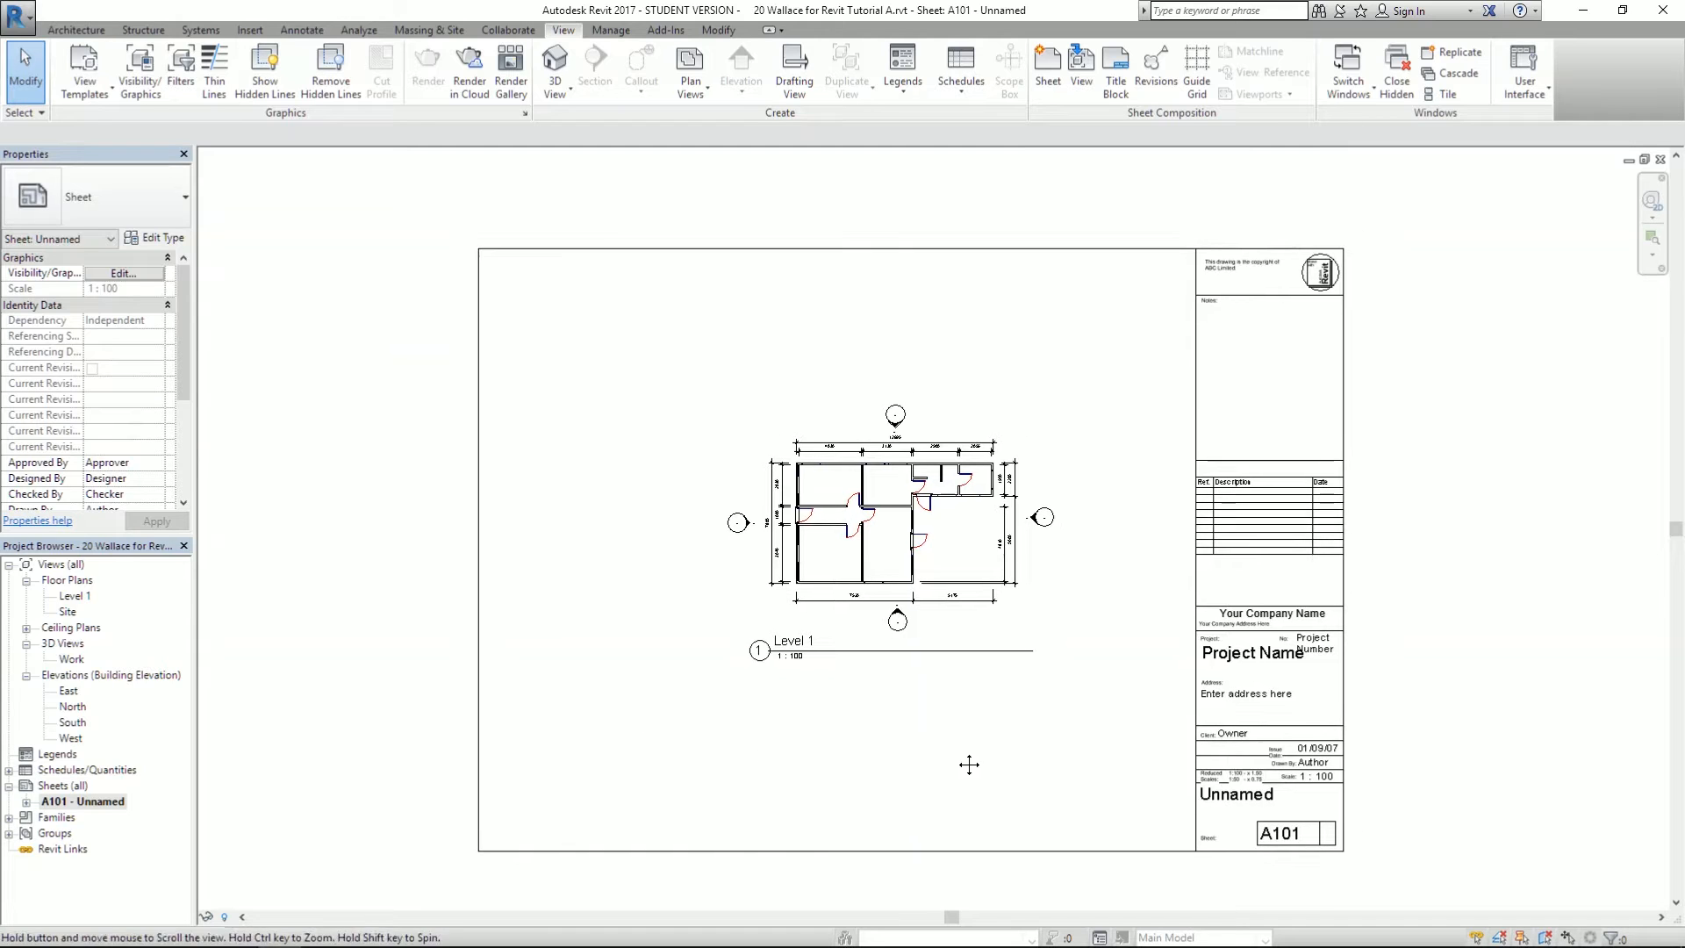
pyautogui.click(1084, 60)
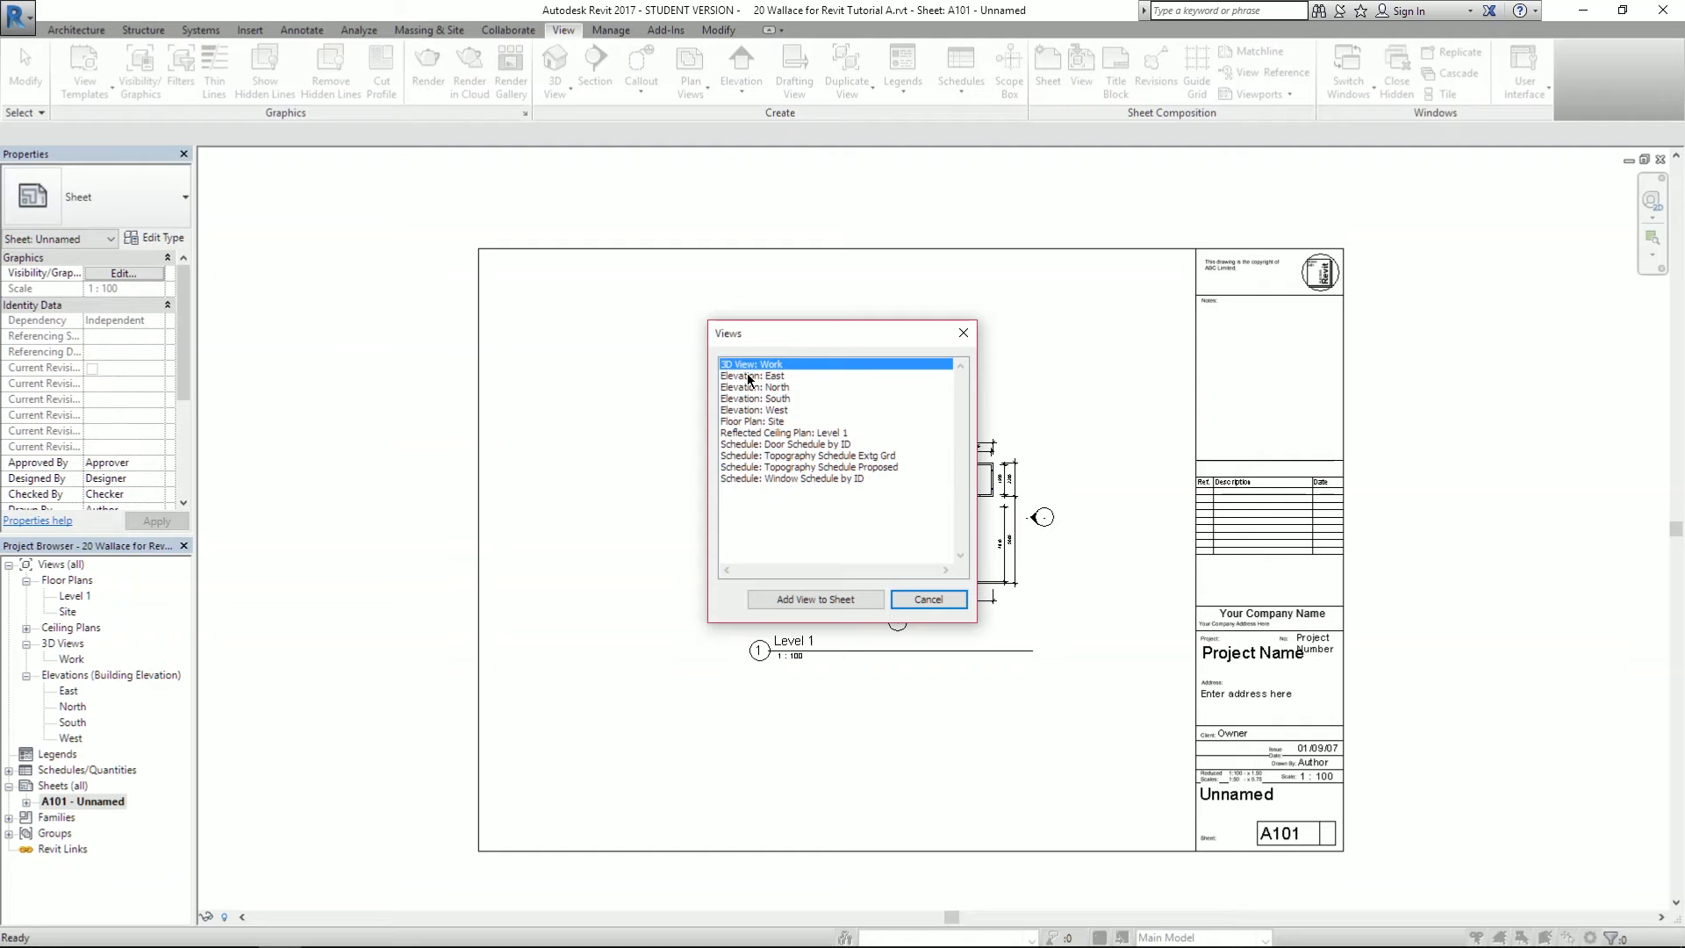
# - Add Elevation: East to sheet A101, placing it on the sheet's left side
pyautogui.click(751, 376)
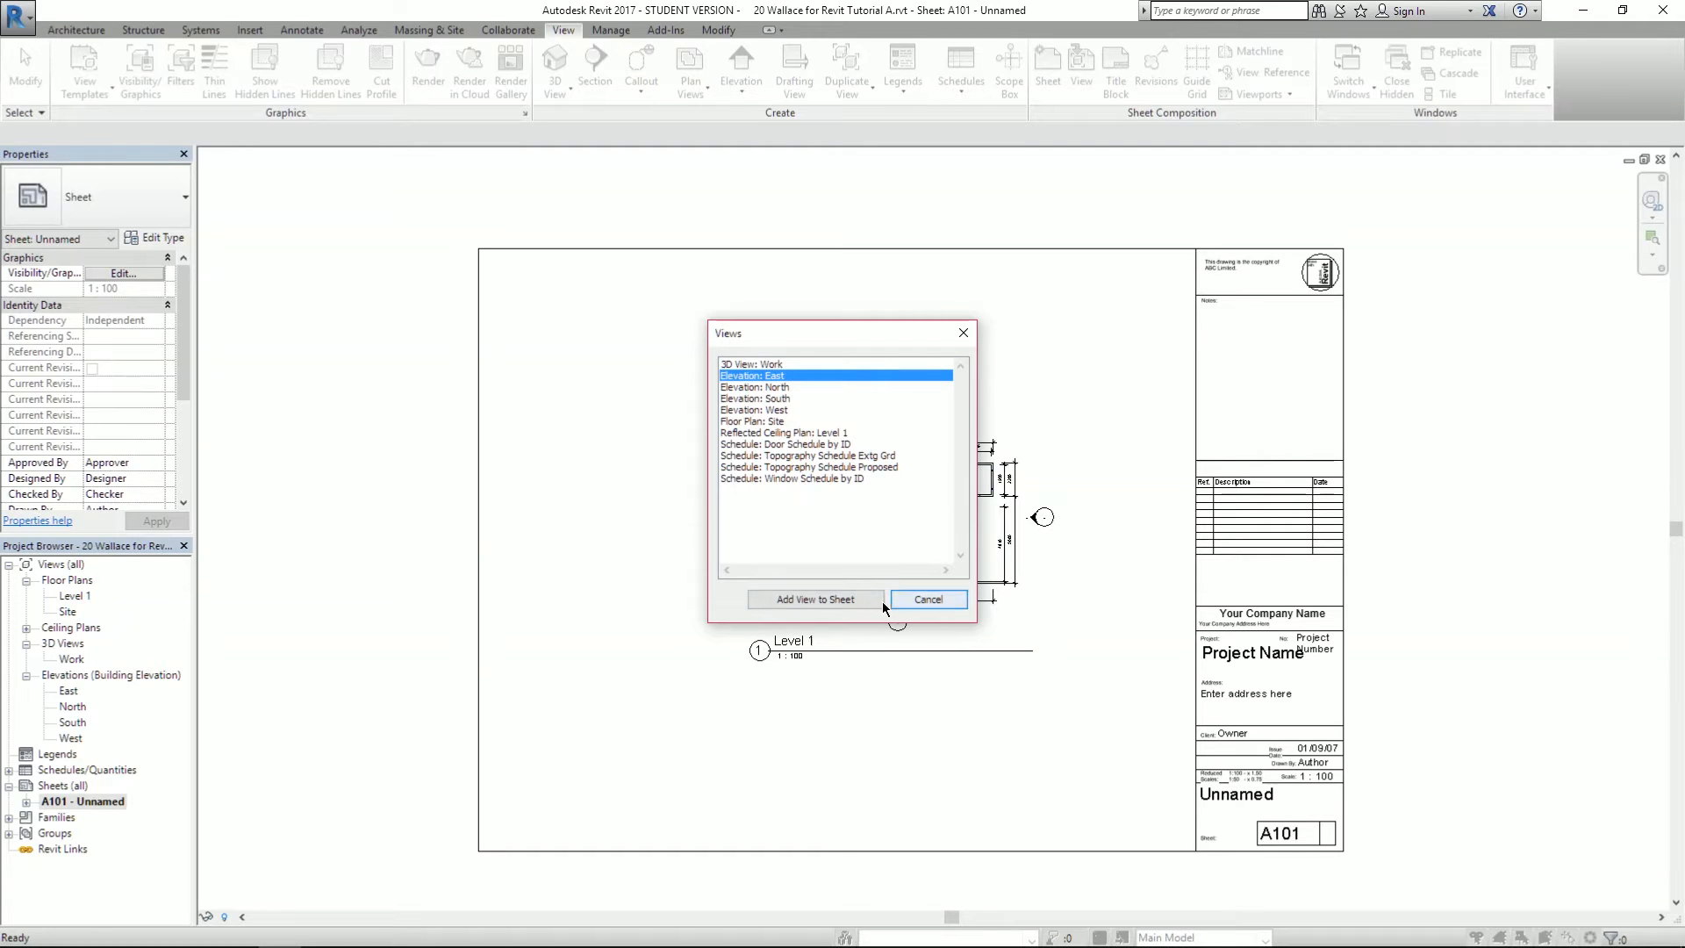
pyautogui.click(830, 598)
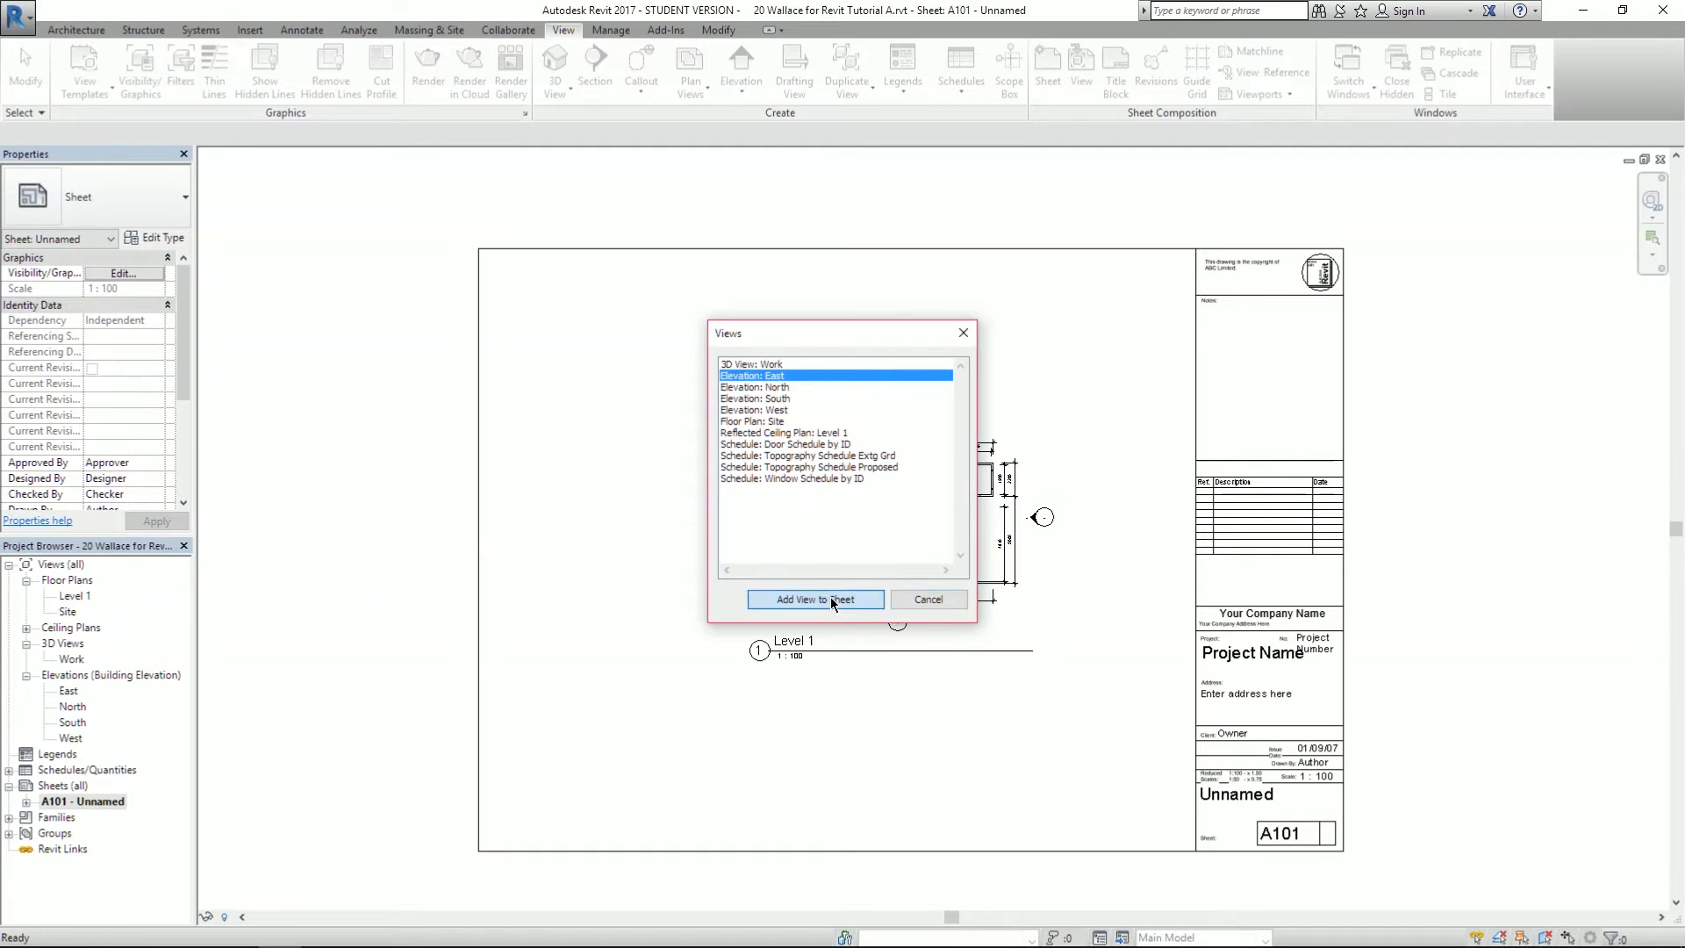
pyautogui.click(576, 519)
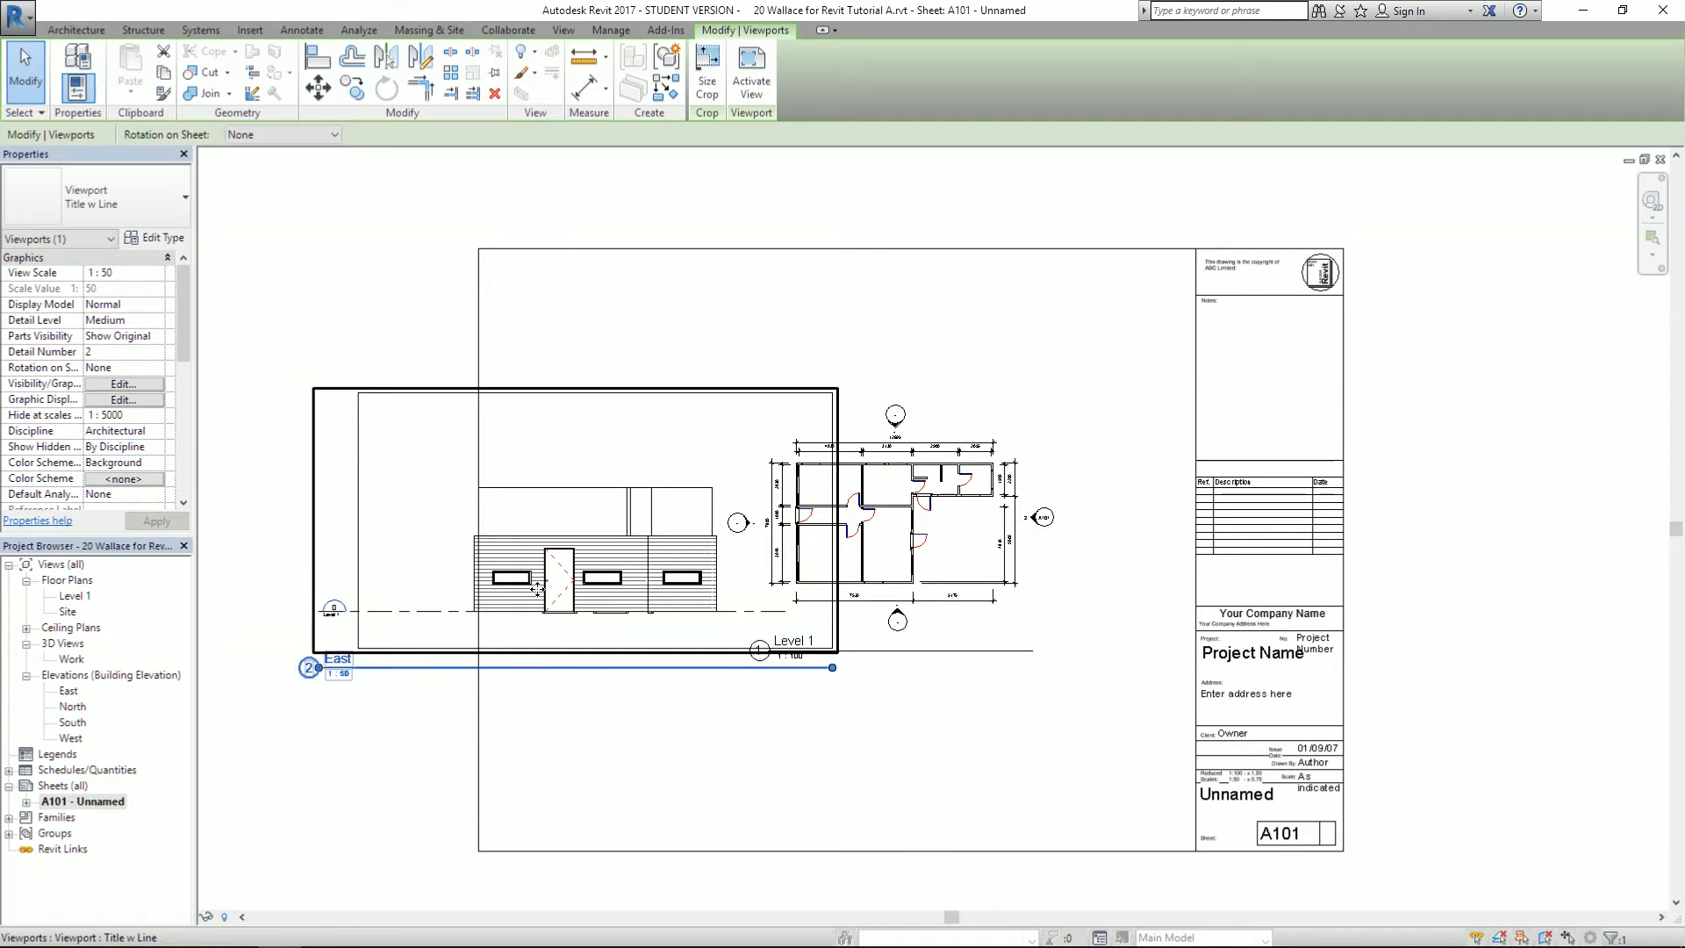
# - Set the East viewport to 1:100 and move it next to the Level 1 plan
pyautogui.scroll(1, 397, 598)
pyautogui.click(220, 312)
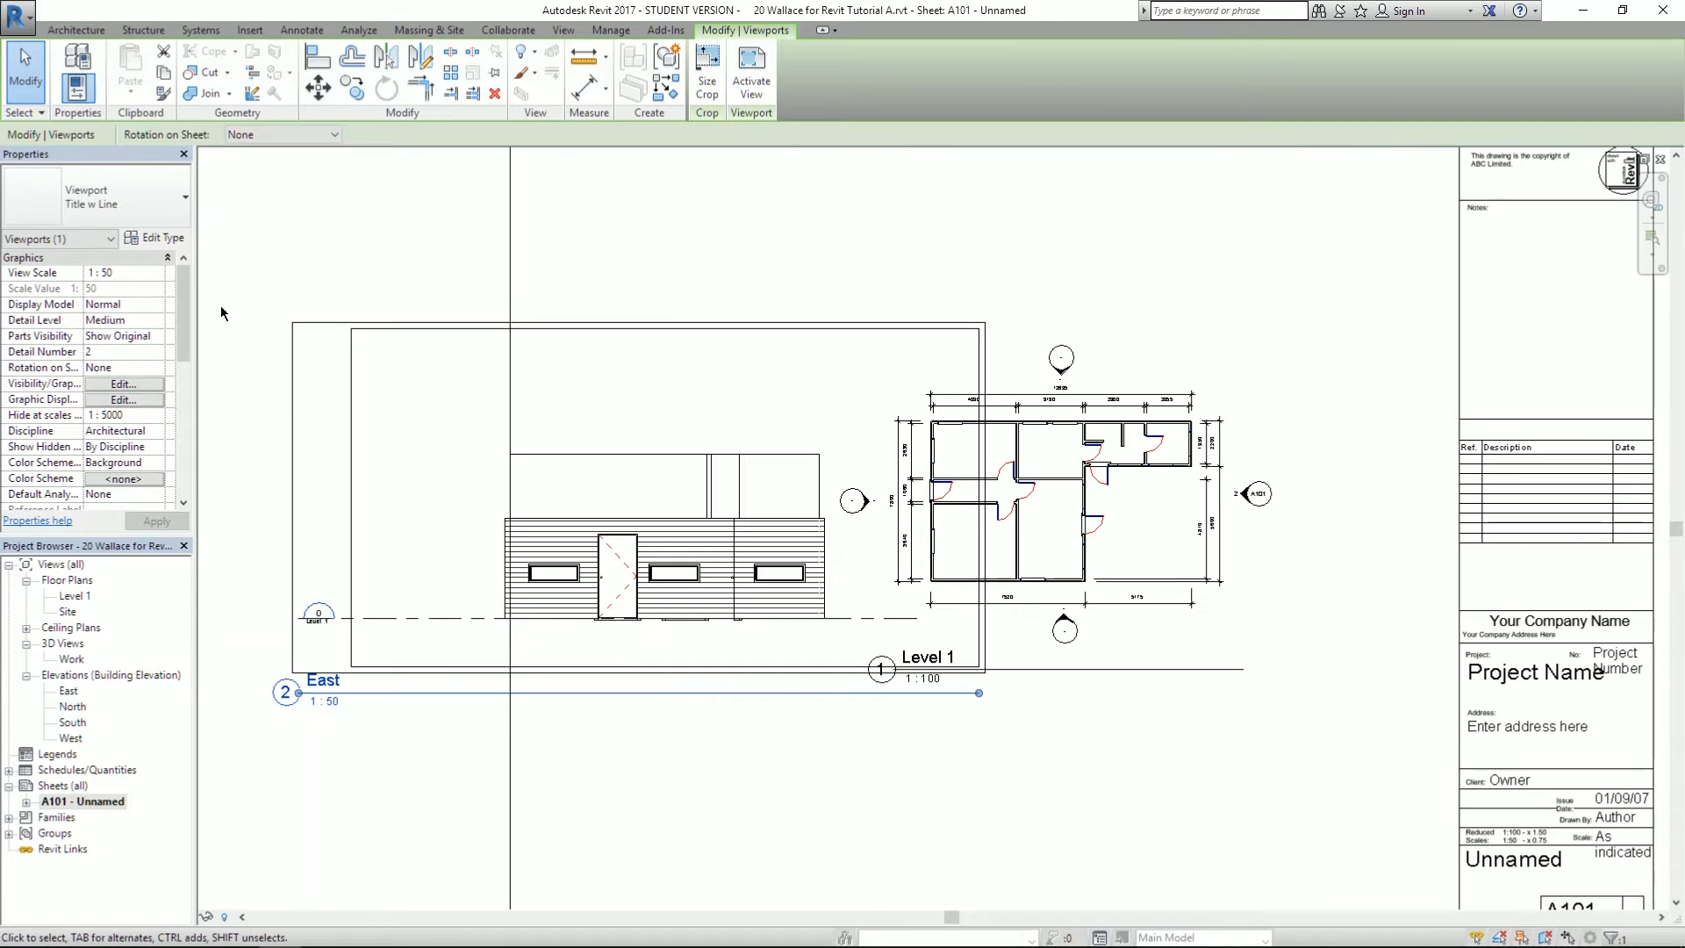
pyautogui.click(127, 273)
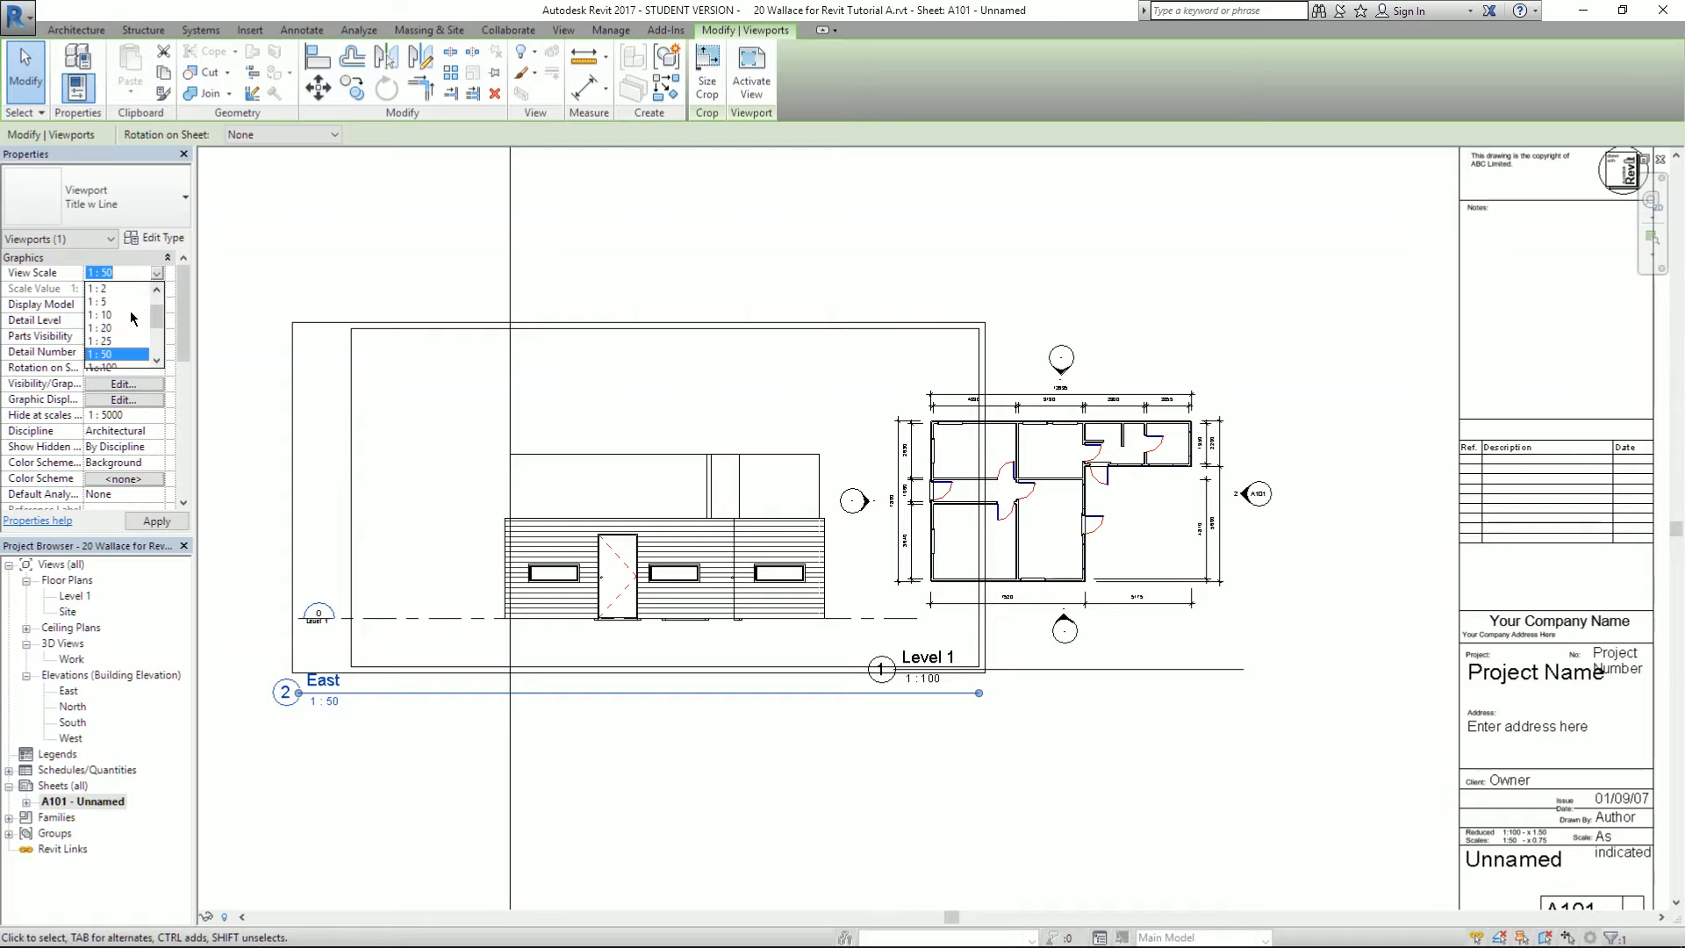
pyautogui.scroll(-1, 109, 346)
pyautogui.click(113, 329)
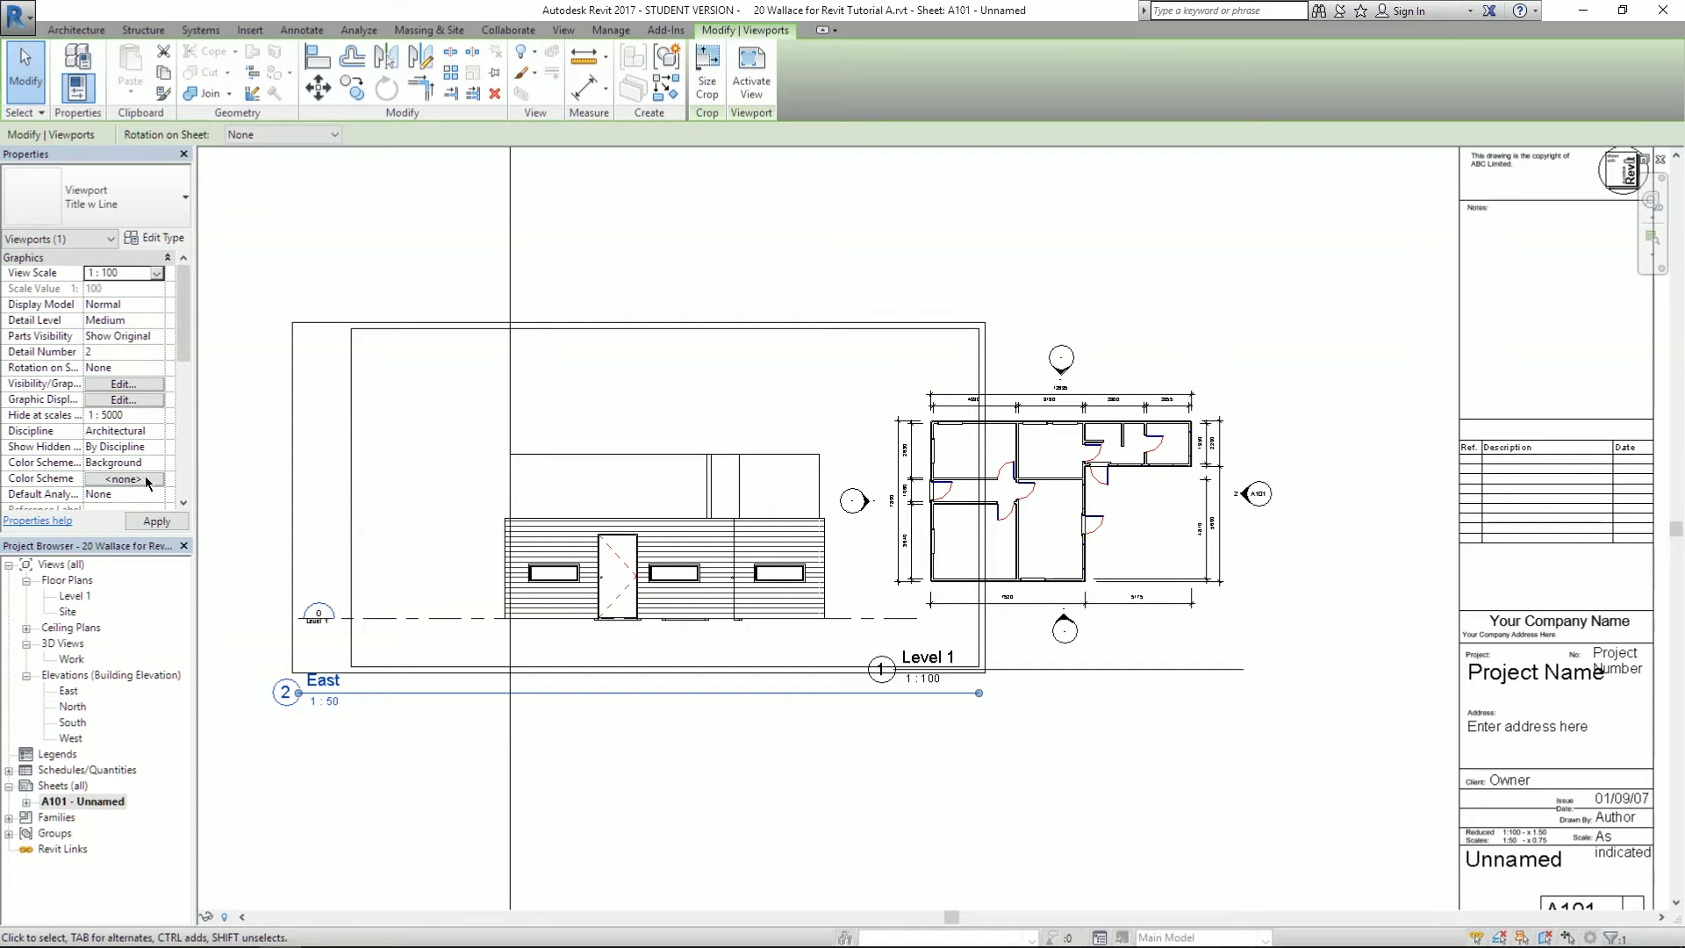
pyautogui.click(140, 523)
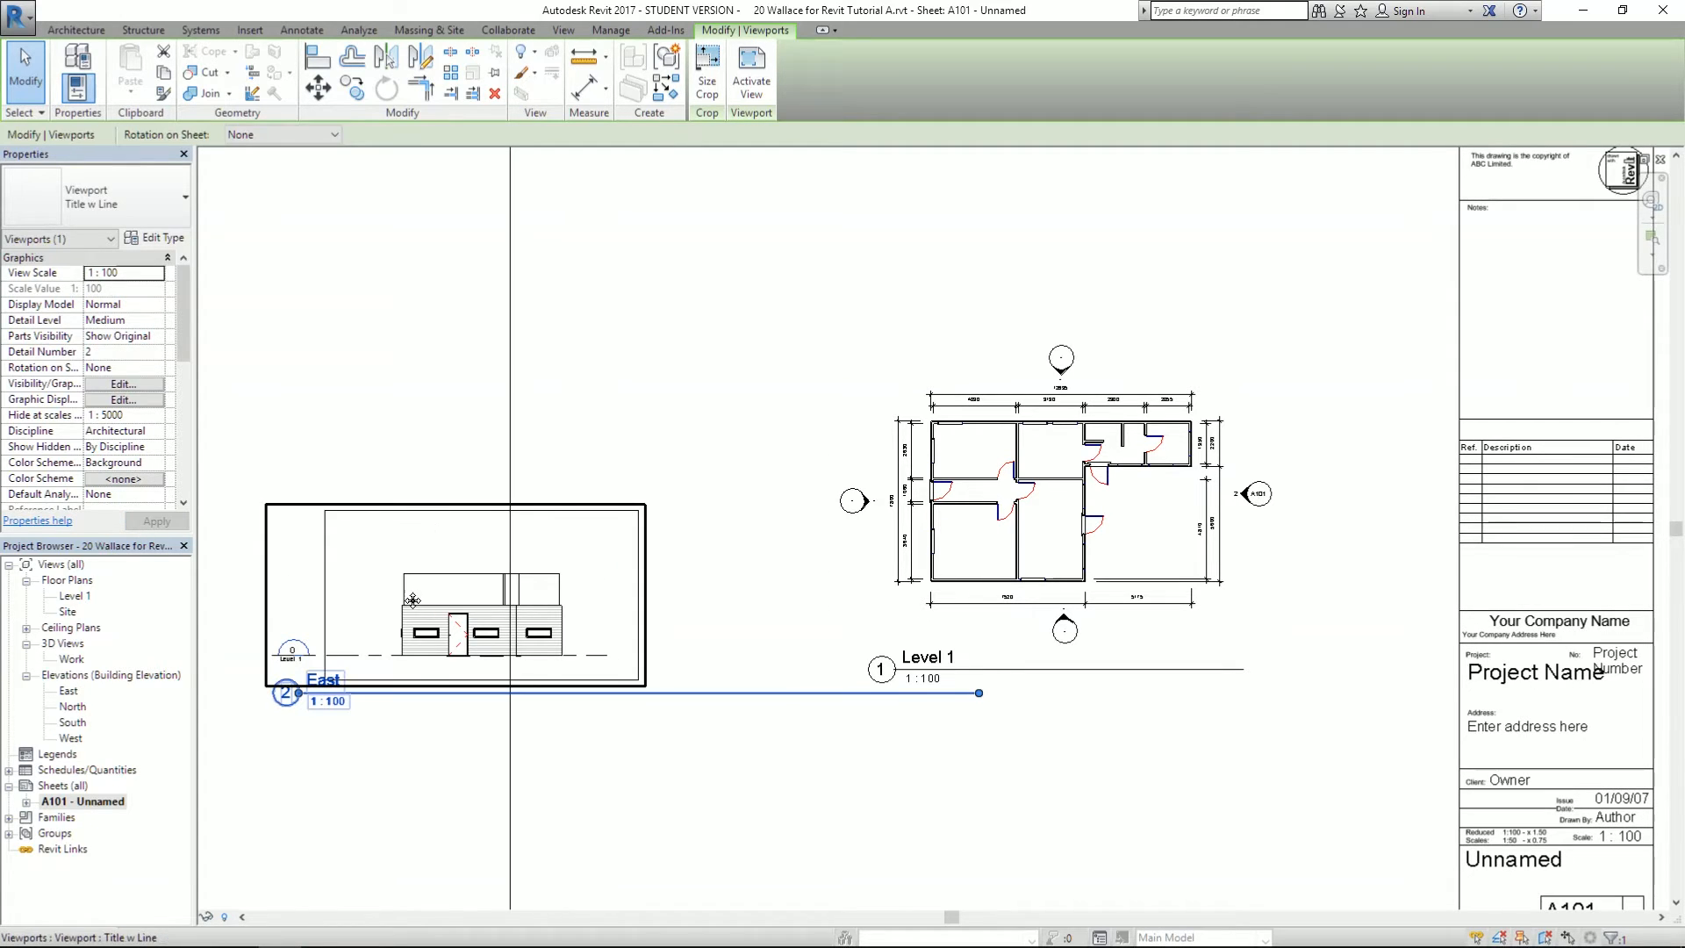
pyautogui.moveTo(382, 611); pyautogui.dragTo(522, 499)
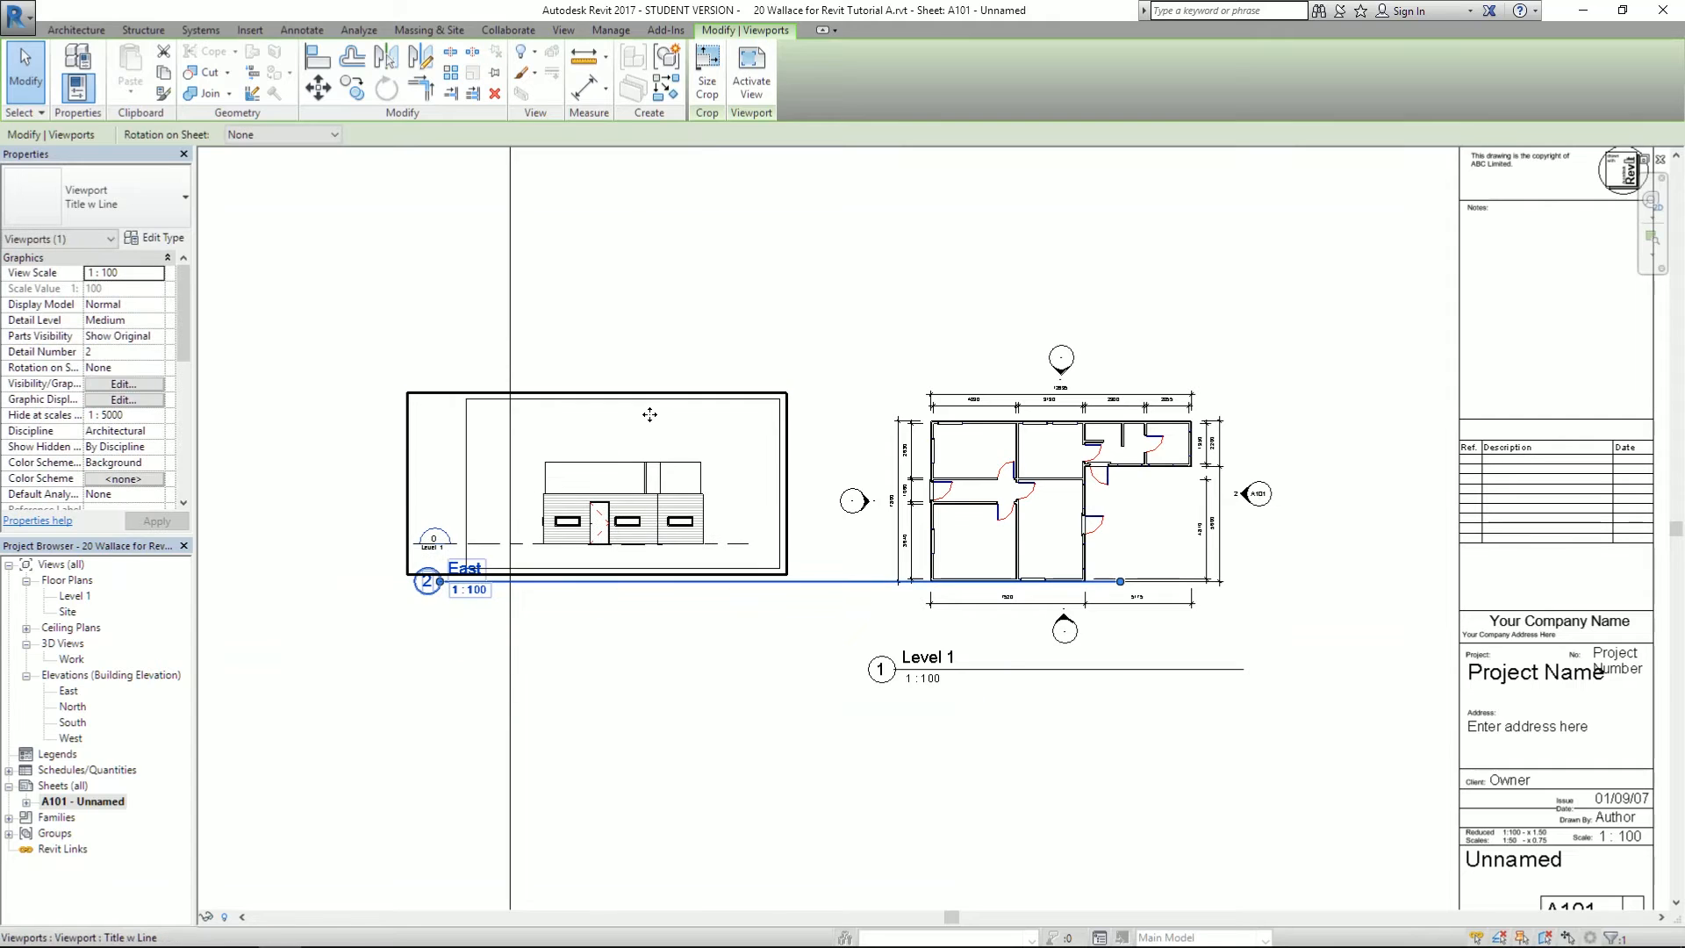
pyautogui.hotkey('alt', 'Tab')
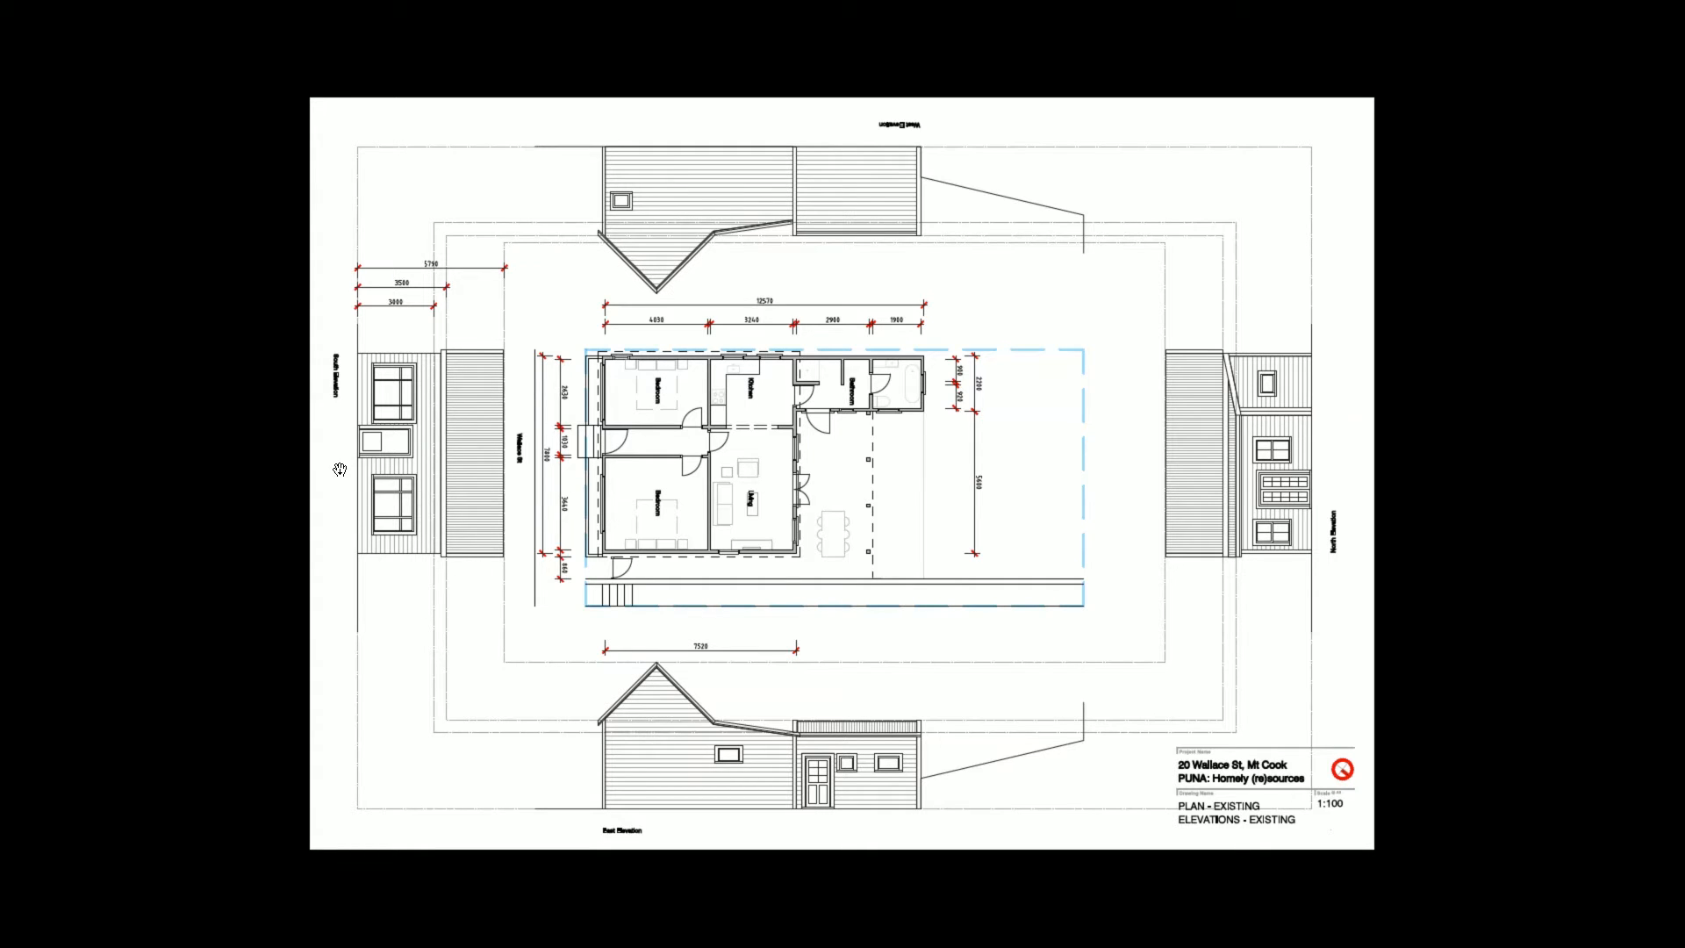
pyautogui.hotkey('alt', 'Tab')
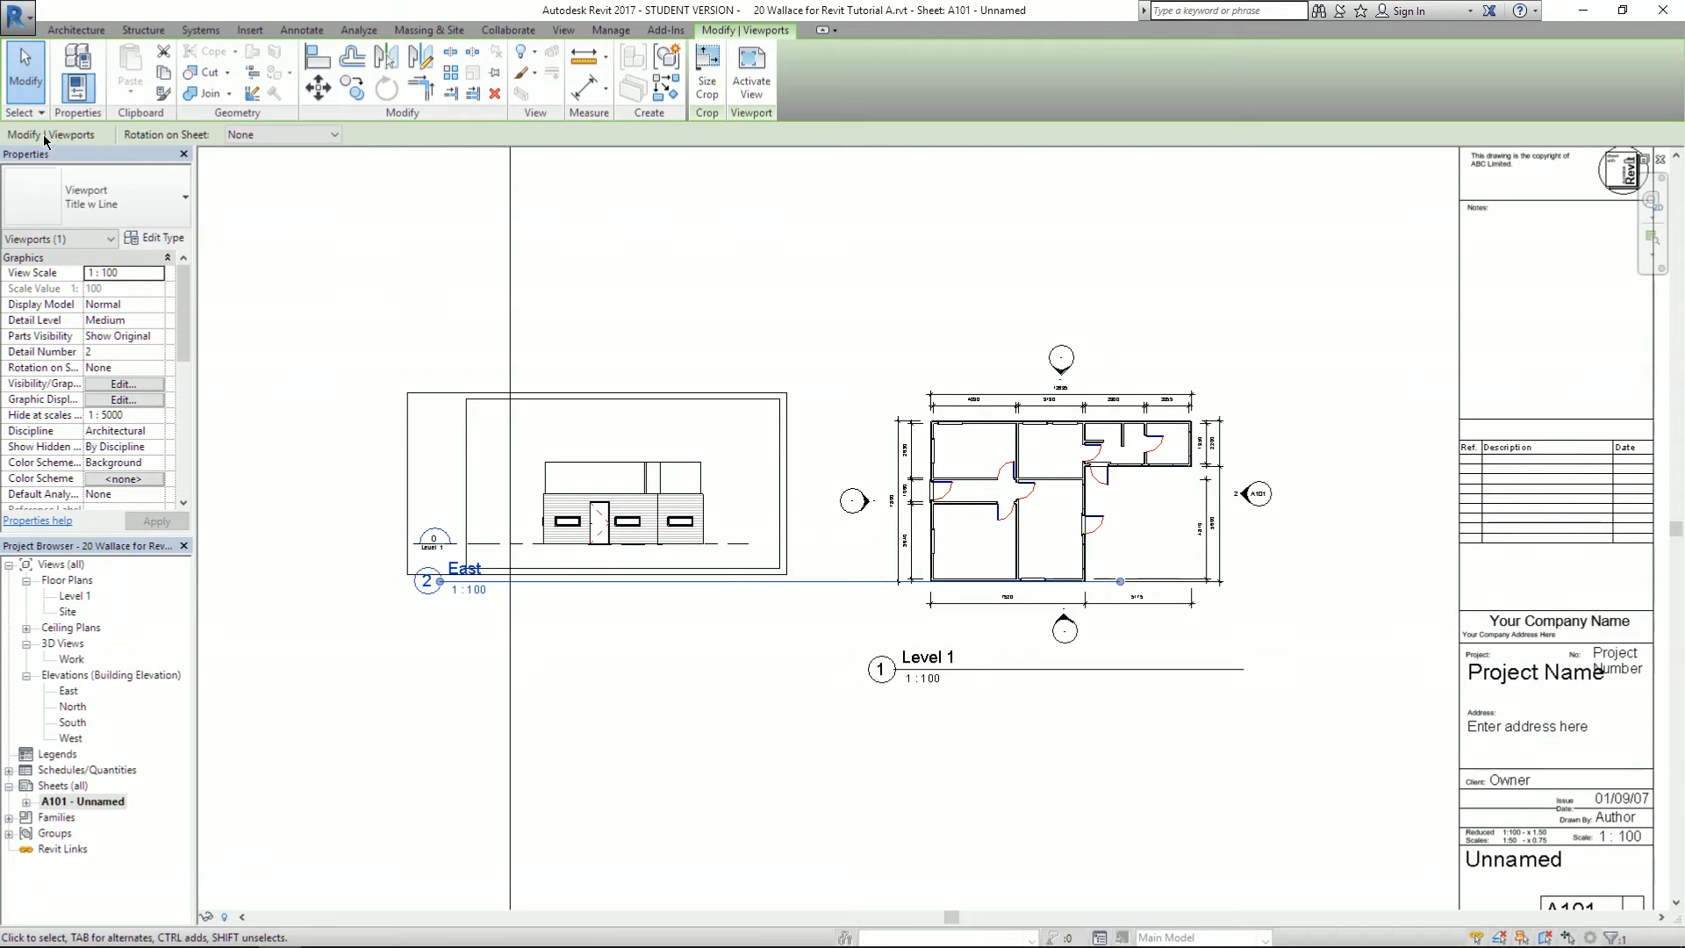
# - Rotate the East elevation viewport 90° clockwise and move it left of the plan
pyautogui.click(324, 319)
pyautogui.click(677, 481)
pyautogui.click(279, 135)
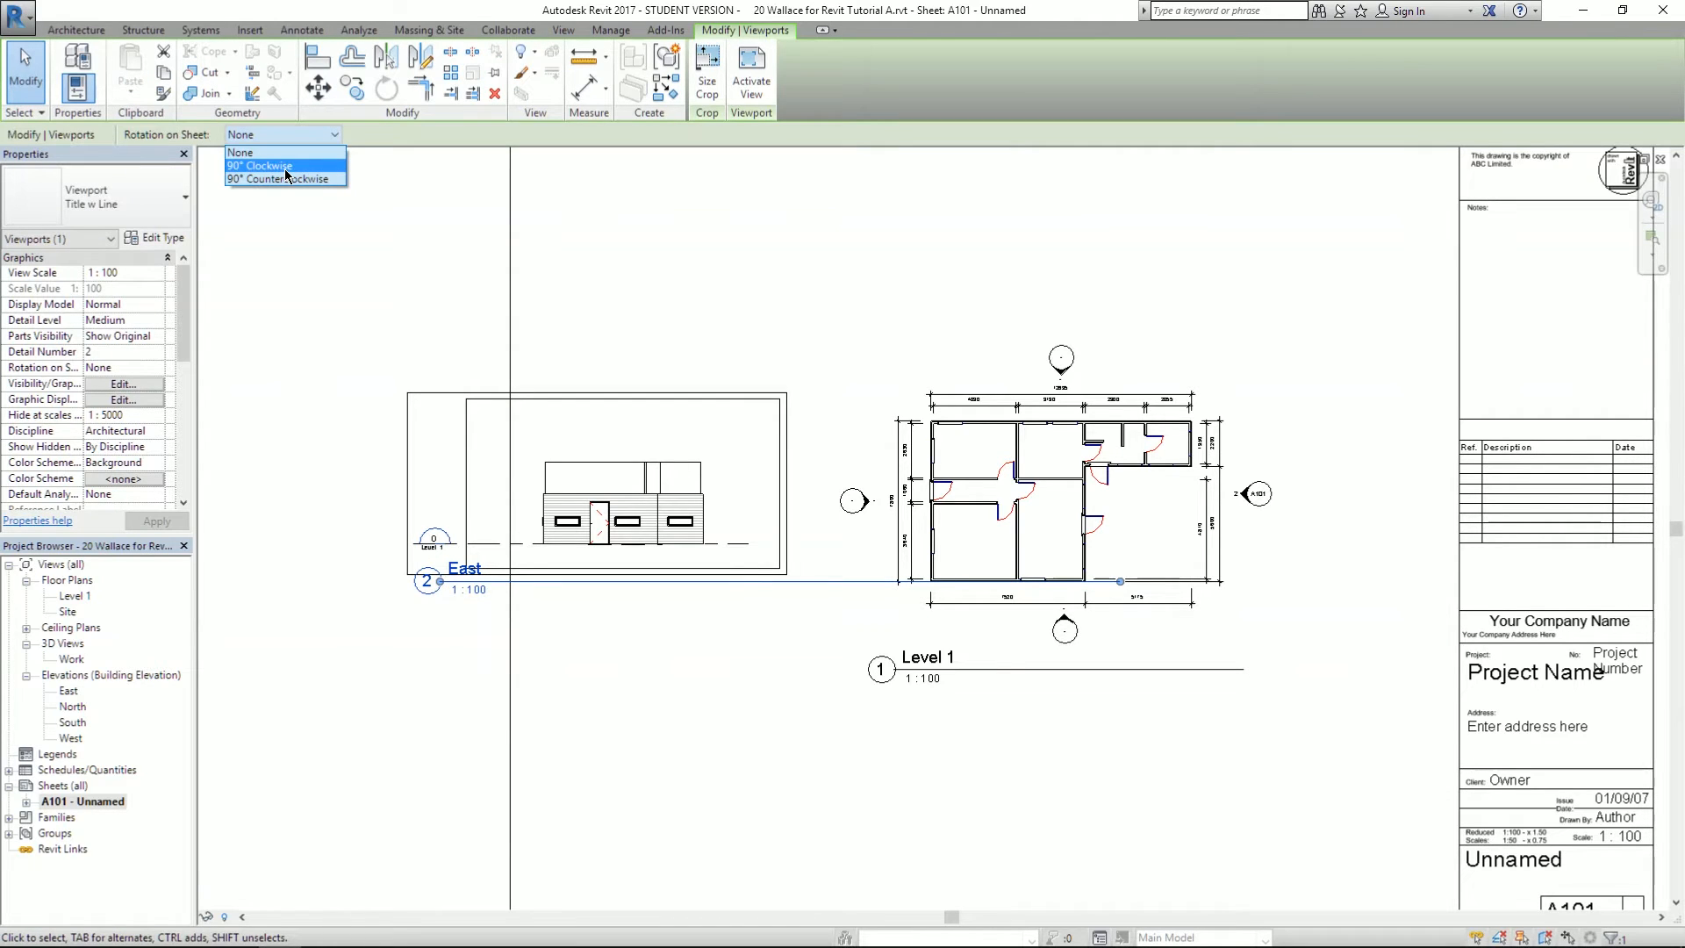
pyautogui.click(284, 167)
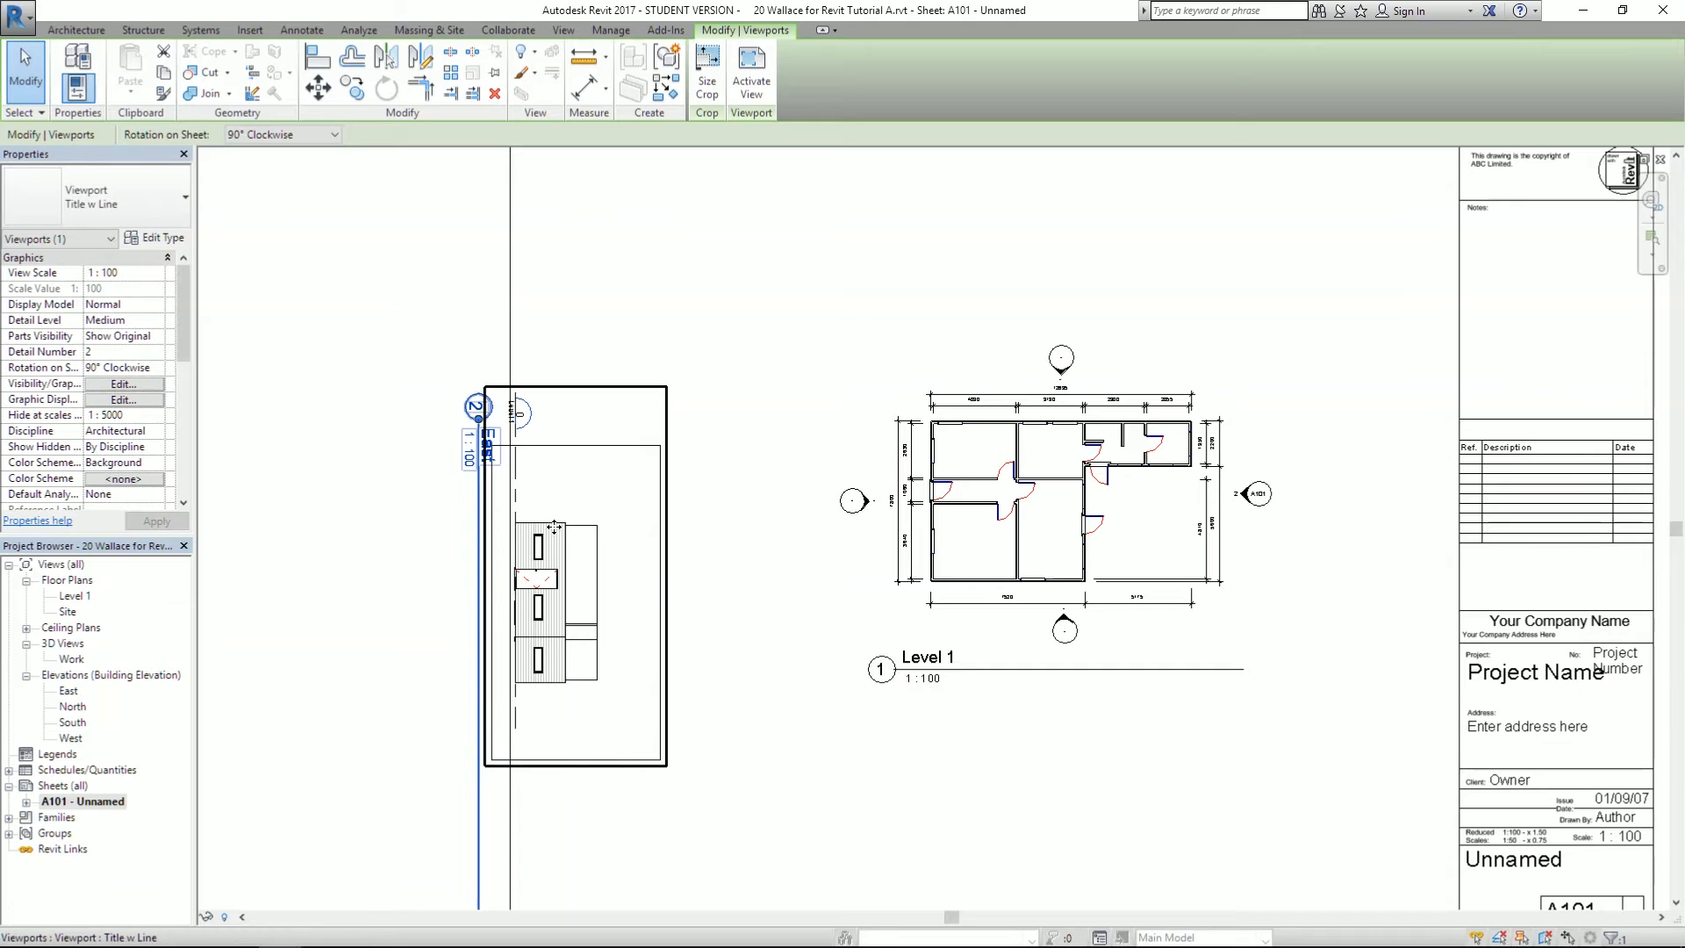
pyautogui.moveTo(555, 527); pyautogui.dragTo(935, 427)
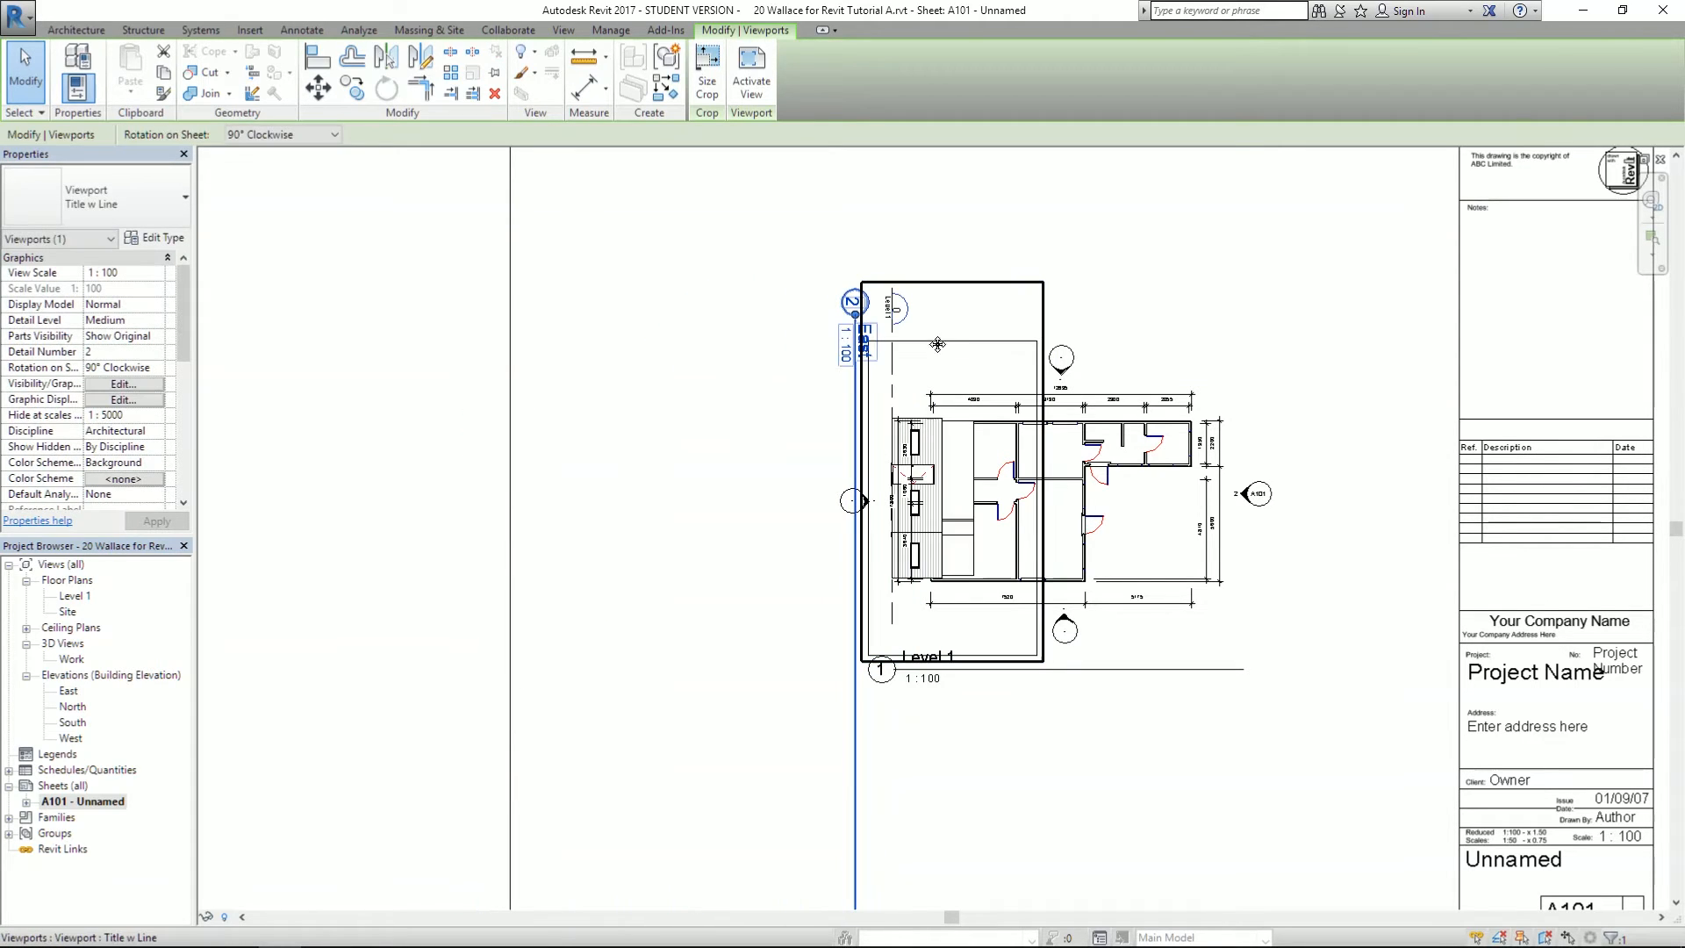
pyautogui.moveTo(937, 344); pyautogui.dragTo(745, 349)
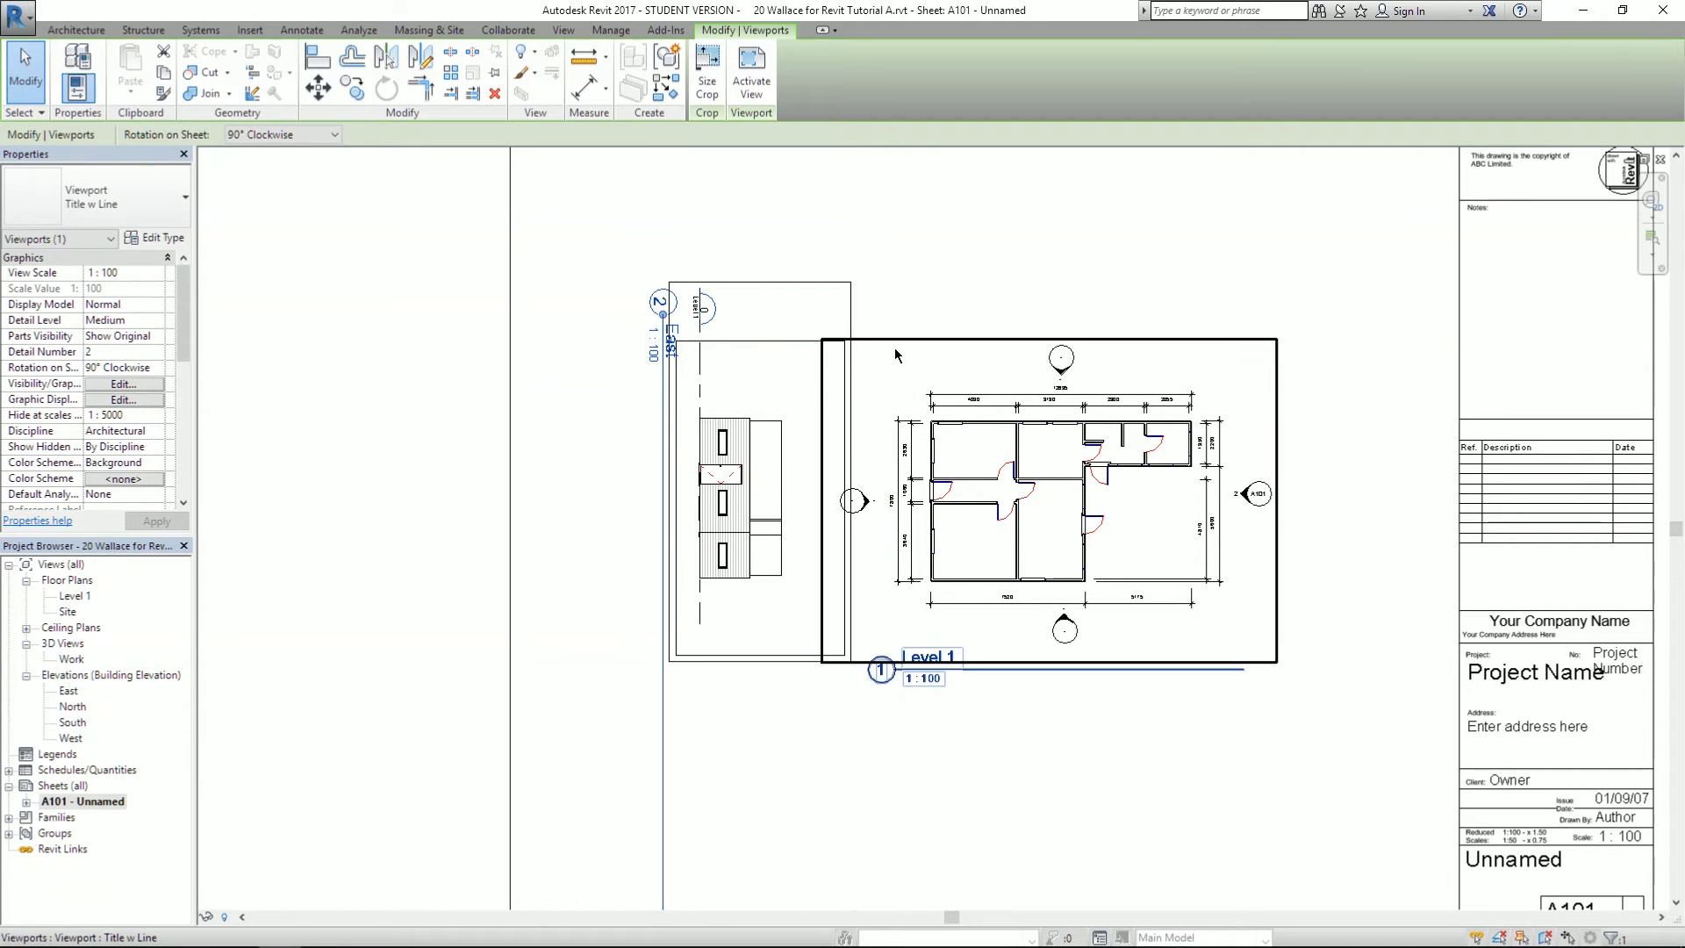
# - Shift the East elevation and Level 1 plan viewports left together, then recentre the view
pyautogui.click(591, 418)
pyautogui.scroll(-3, 368, 505)
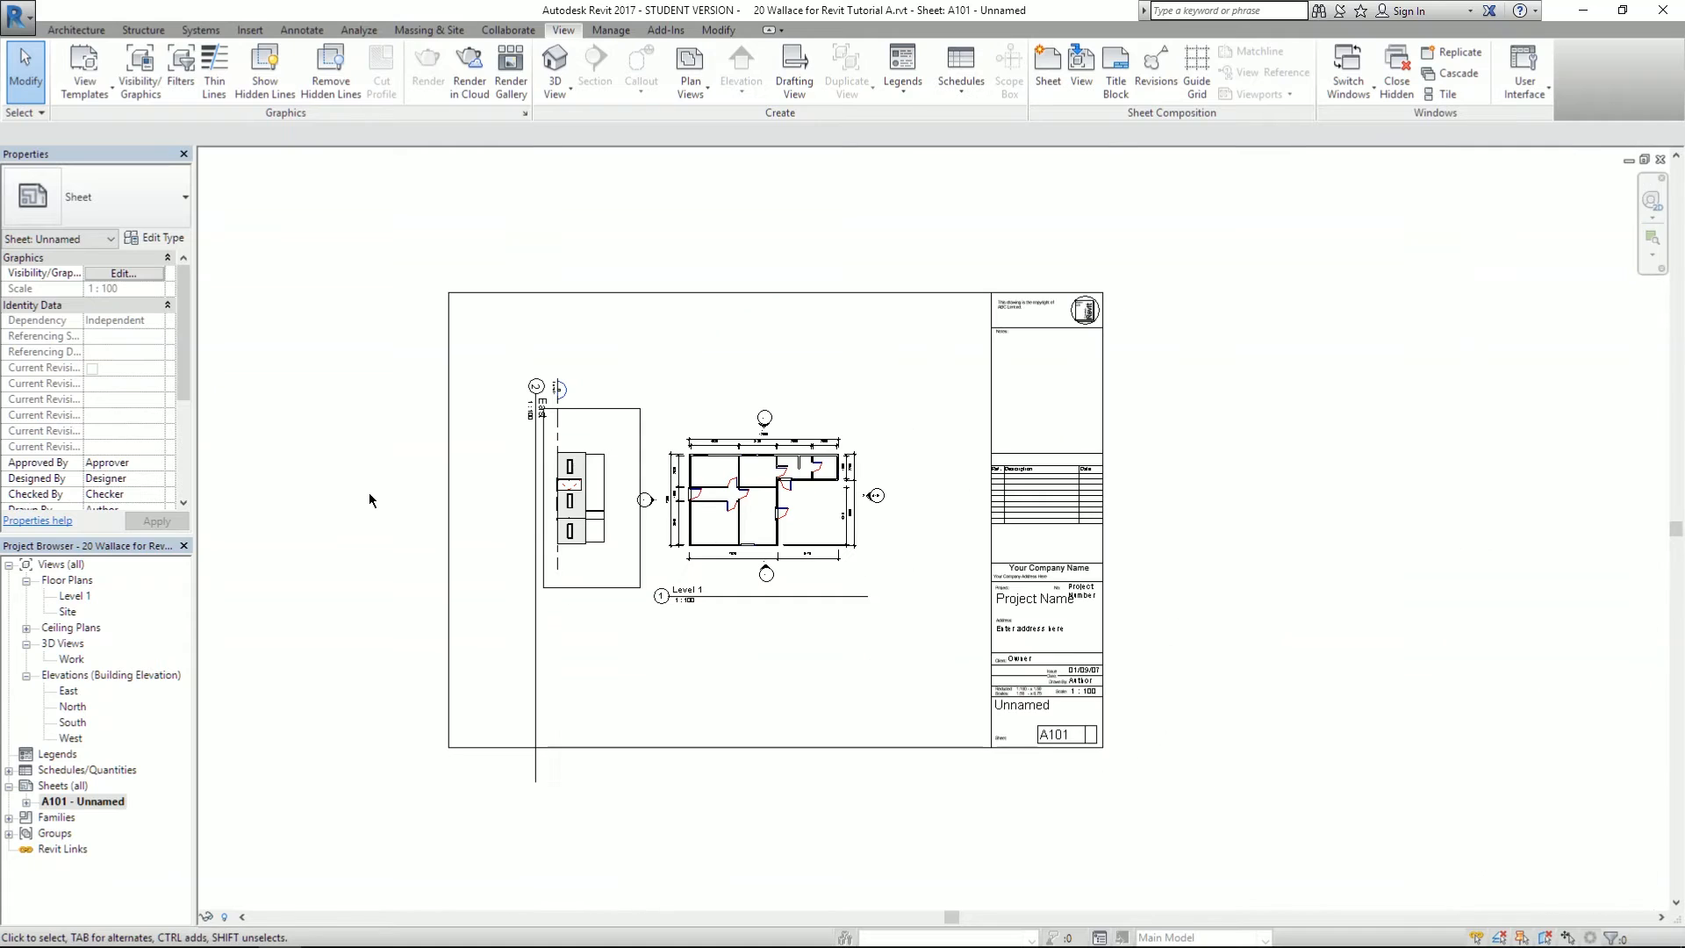
pyautogui.scroll(4, 425, 509)
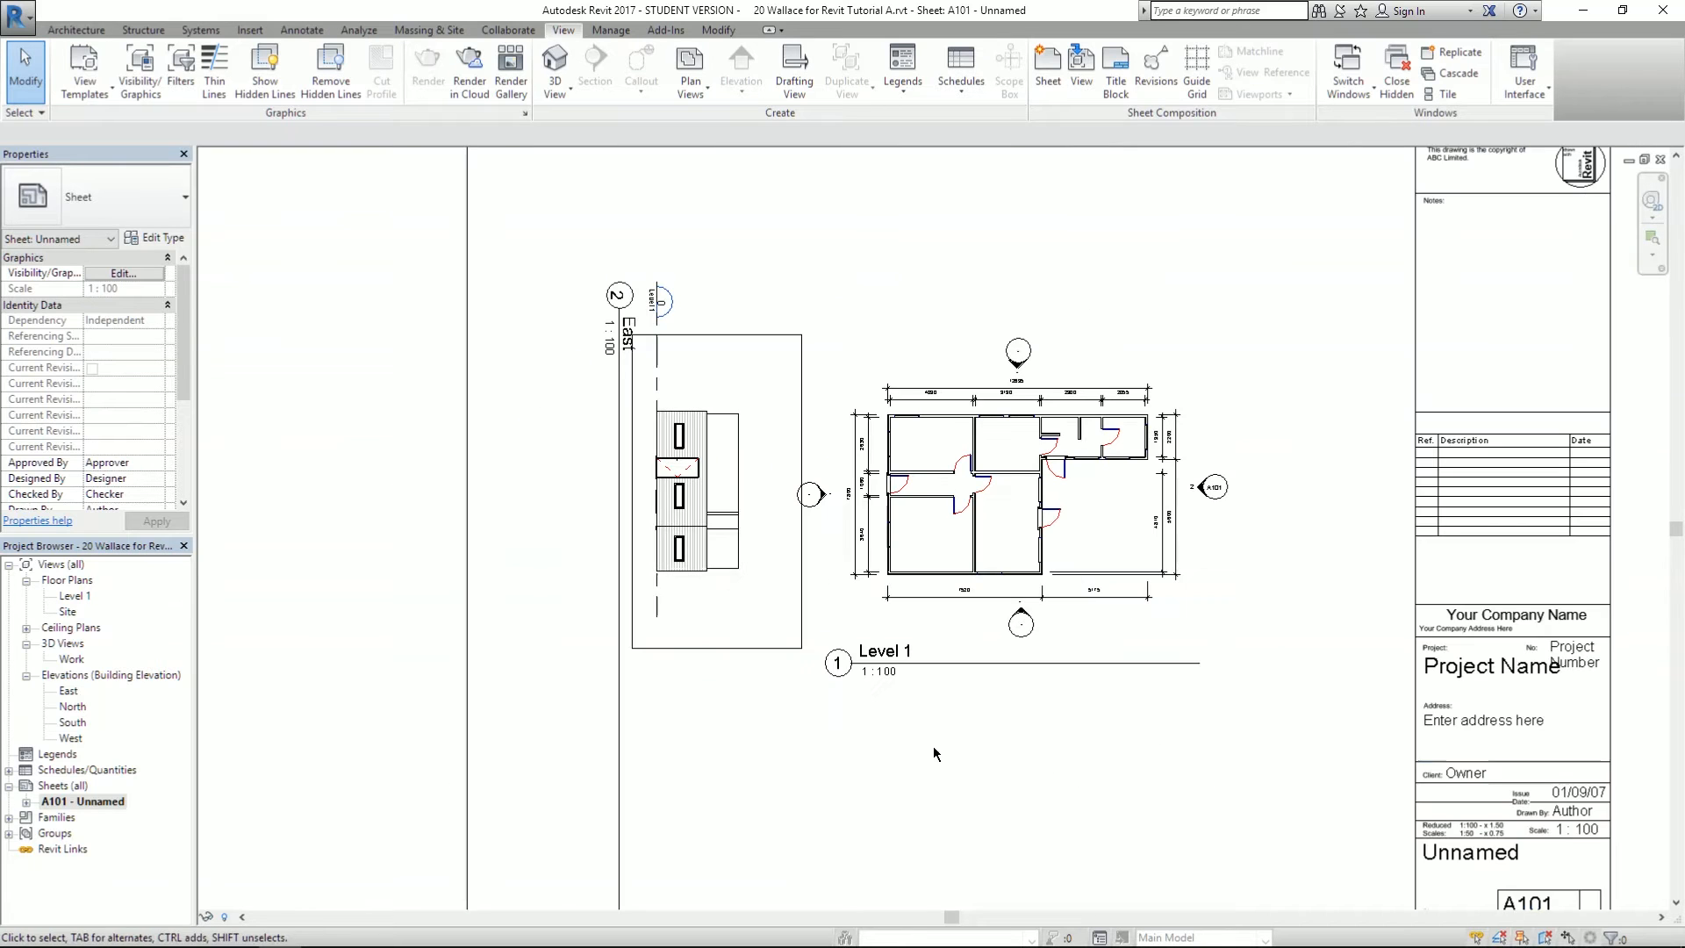
pyautogui.moveTo(1056, 746); pyautogui.dragTo(736, 533)
pyautogui.scroll(-3, 996, 537)
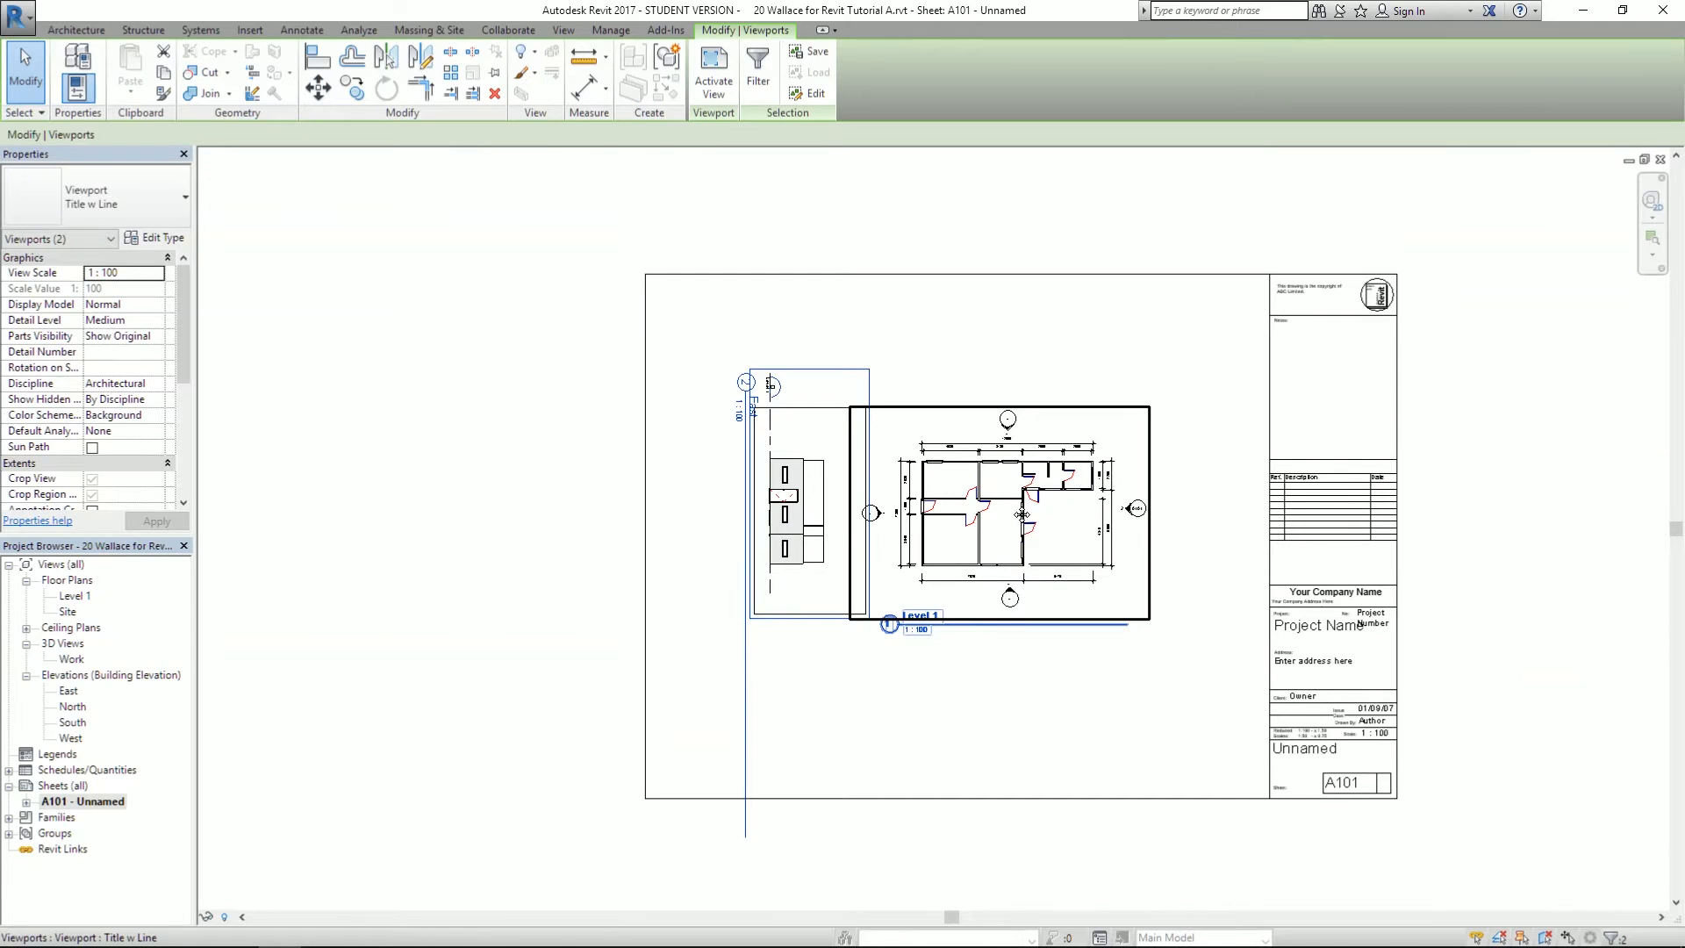
pyautogui.moveTo(992, 525); pyautogui.dragTo(952, 525)
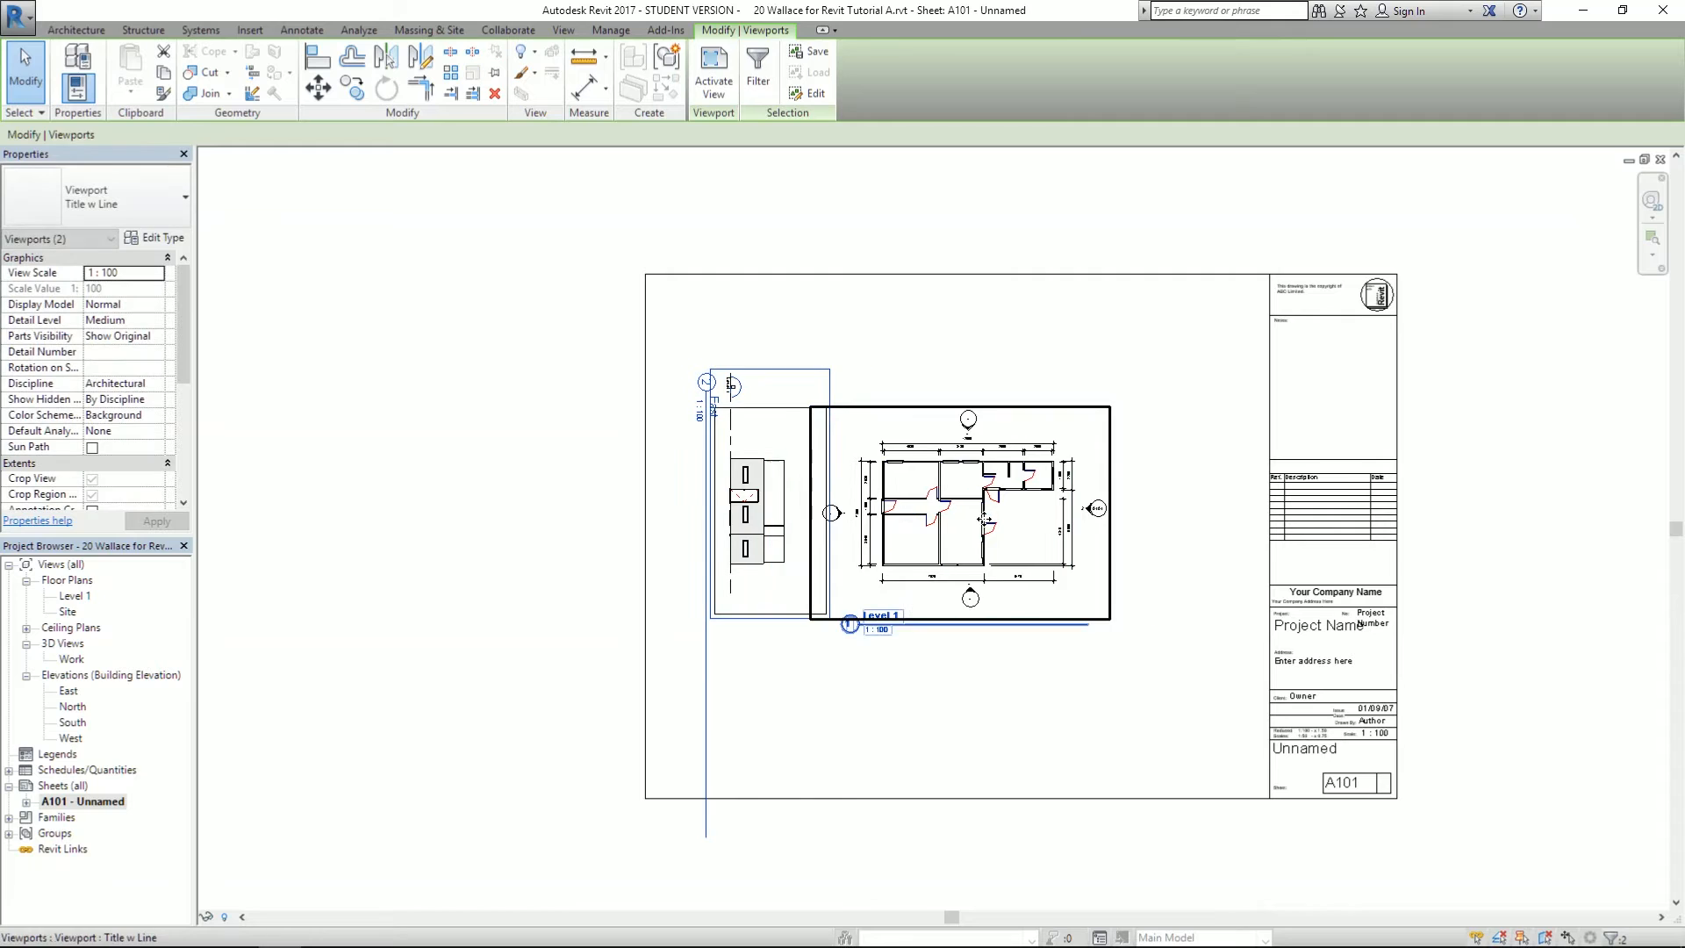
pyautogui.click(988, 369)
pyautogui.scroll(3, 950, 369)
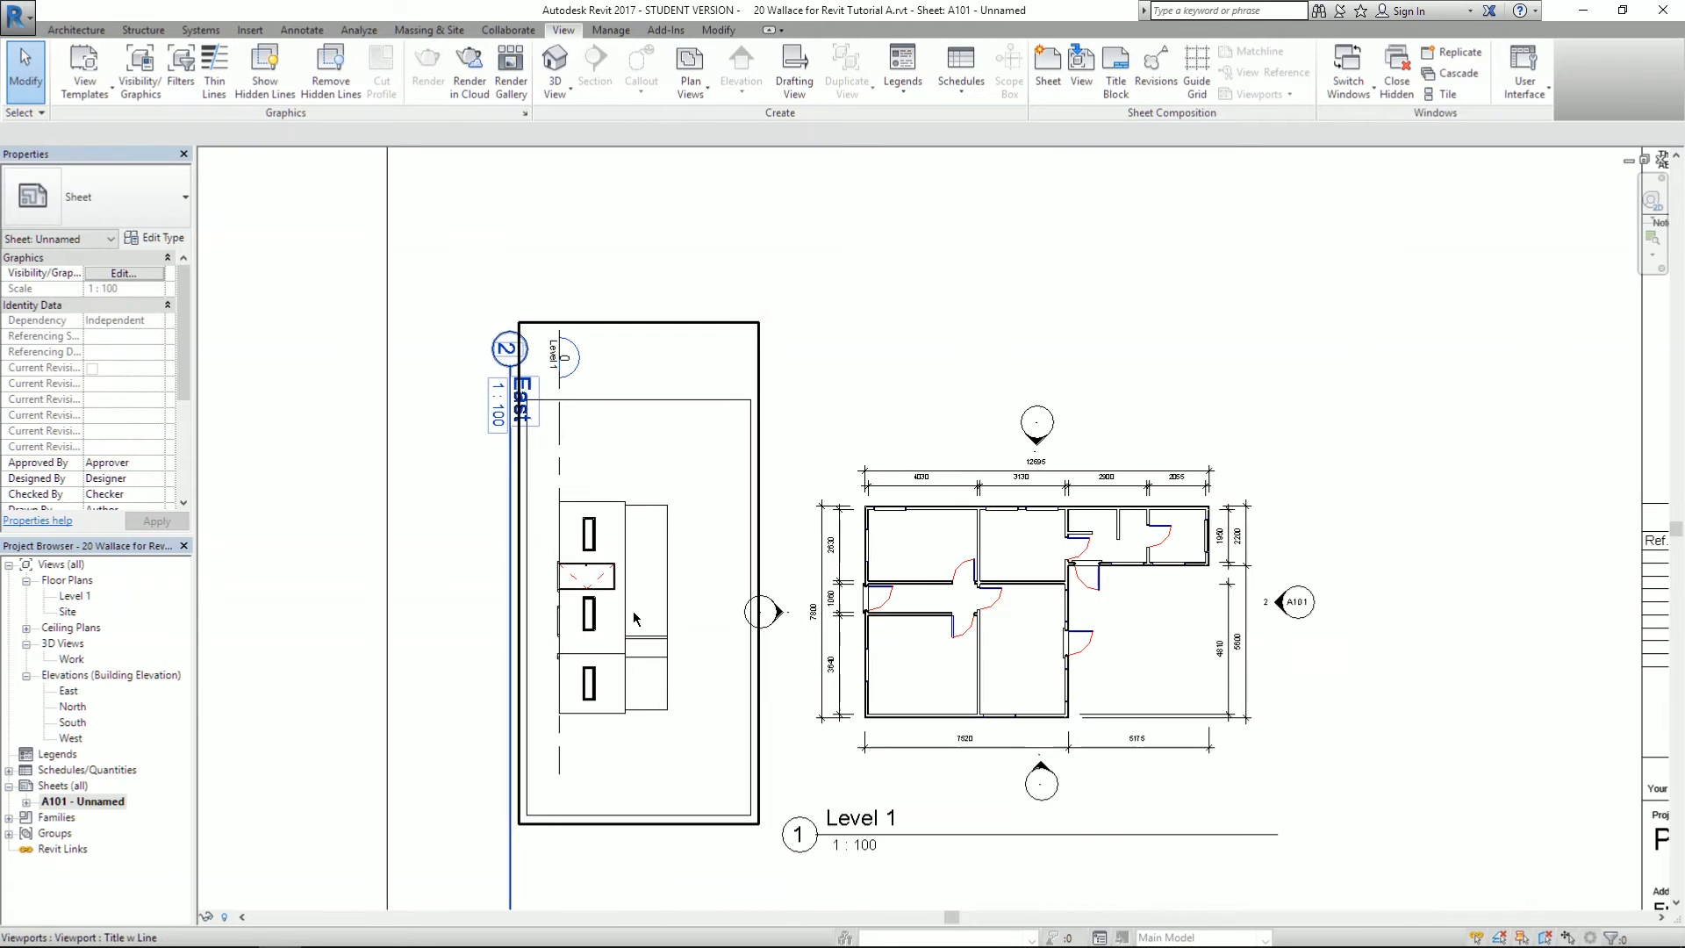
pyautogui.scroll(-3, 886, 253)
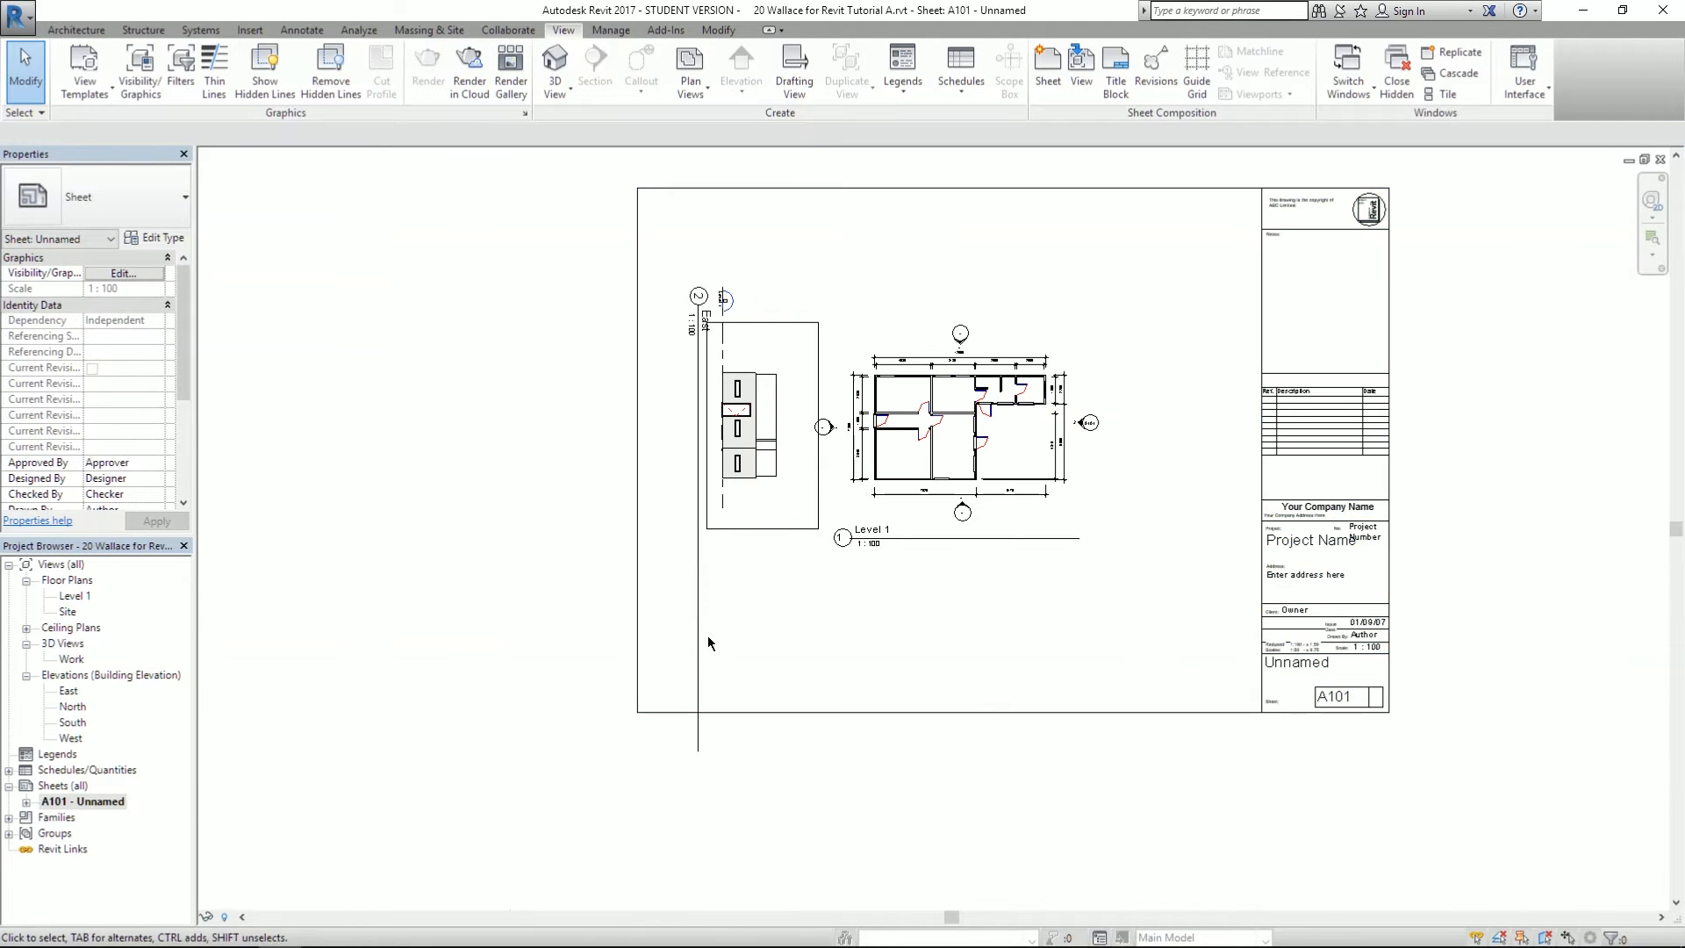
pyautogui.scroll(2, 748, 429)
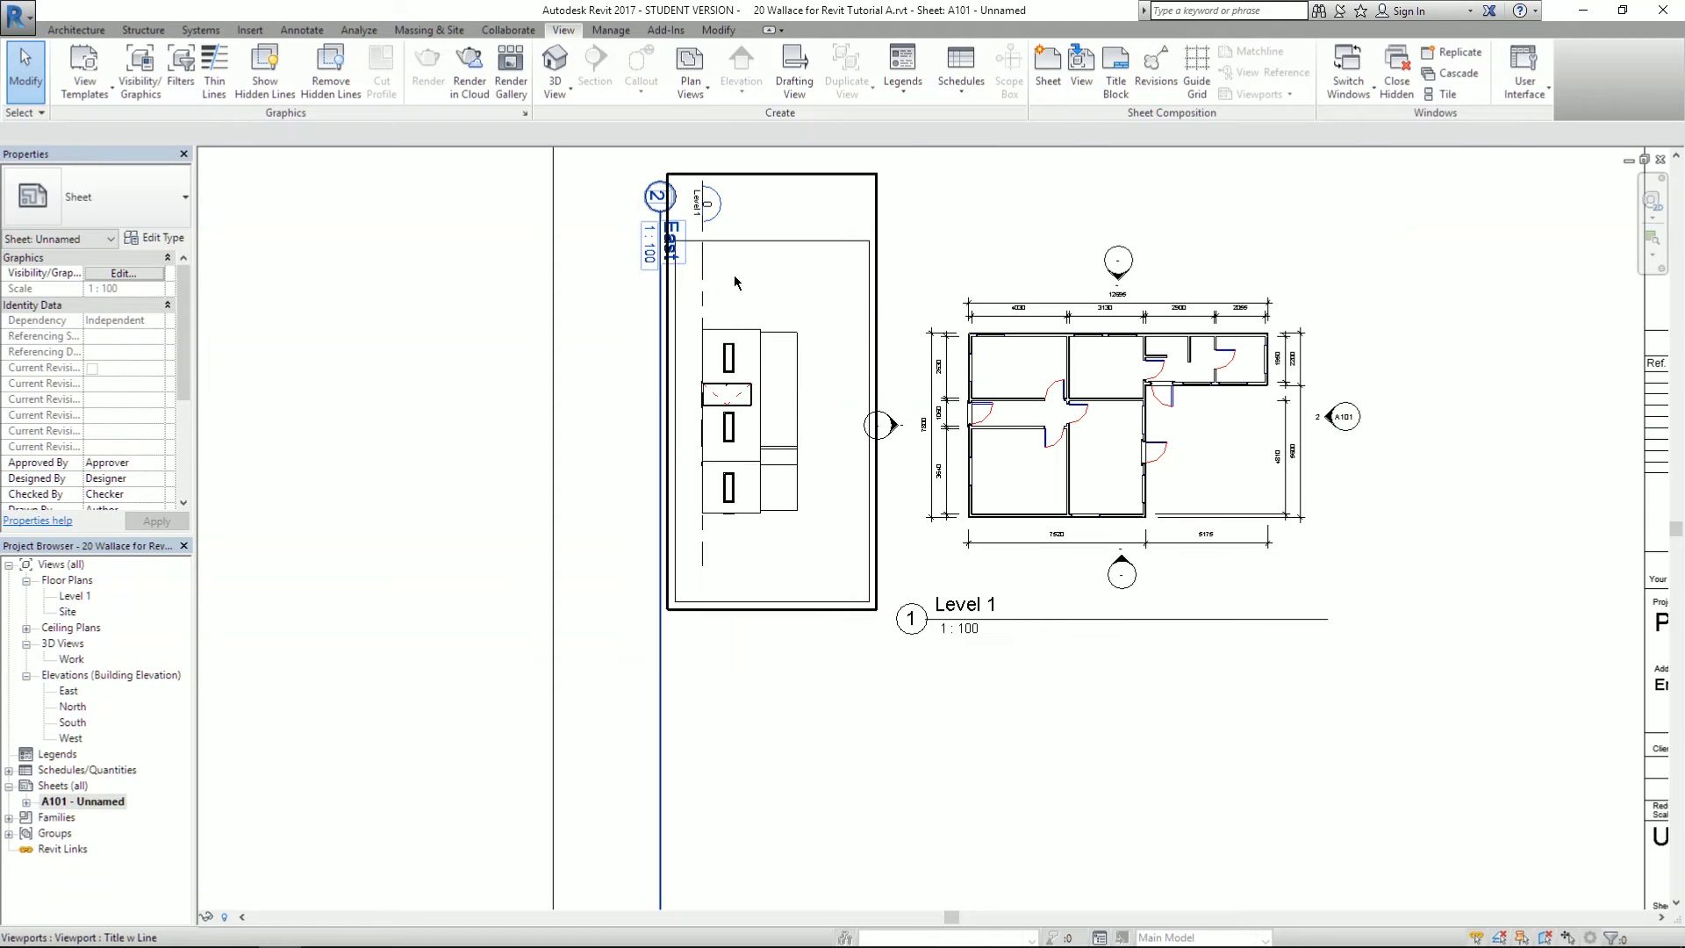
pyautogui.moveTo(957, 224); pyautogui.dragTo(919, 276, button='middle')
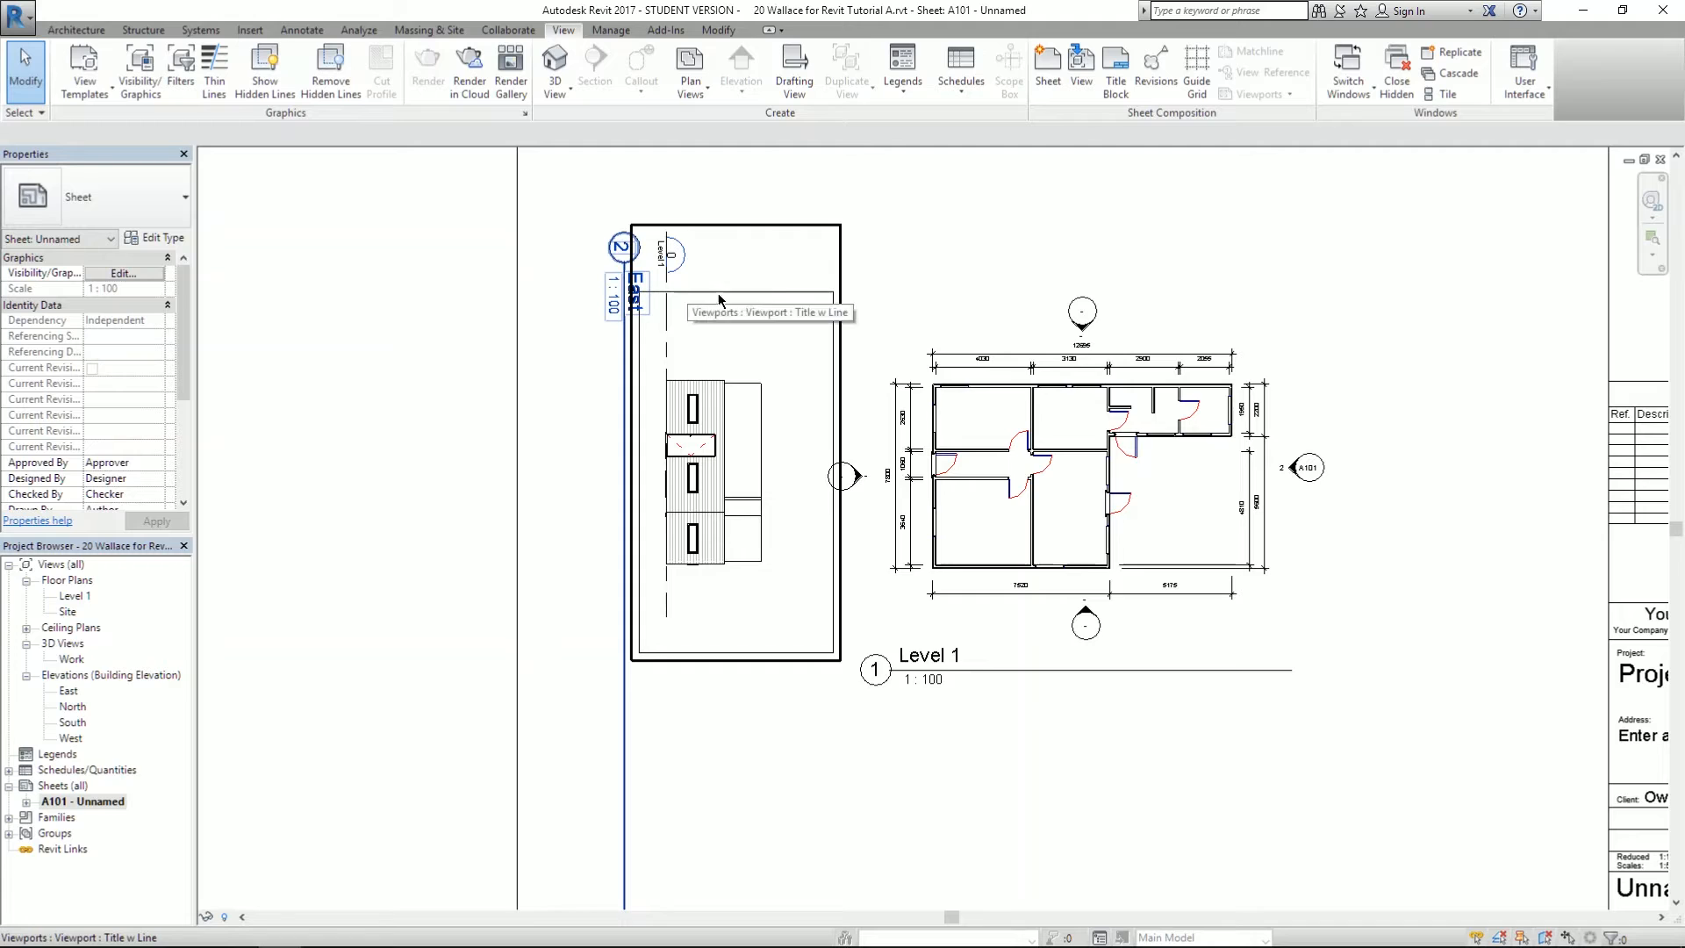
# - Turn on Crop View for the East viewport and hide its crop region
pyautogui.click(671, 658)
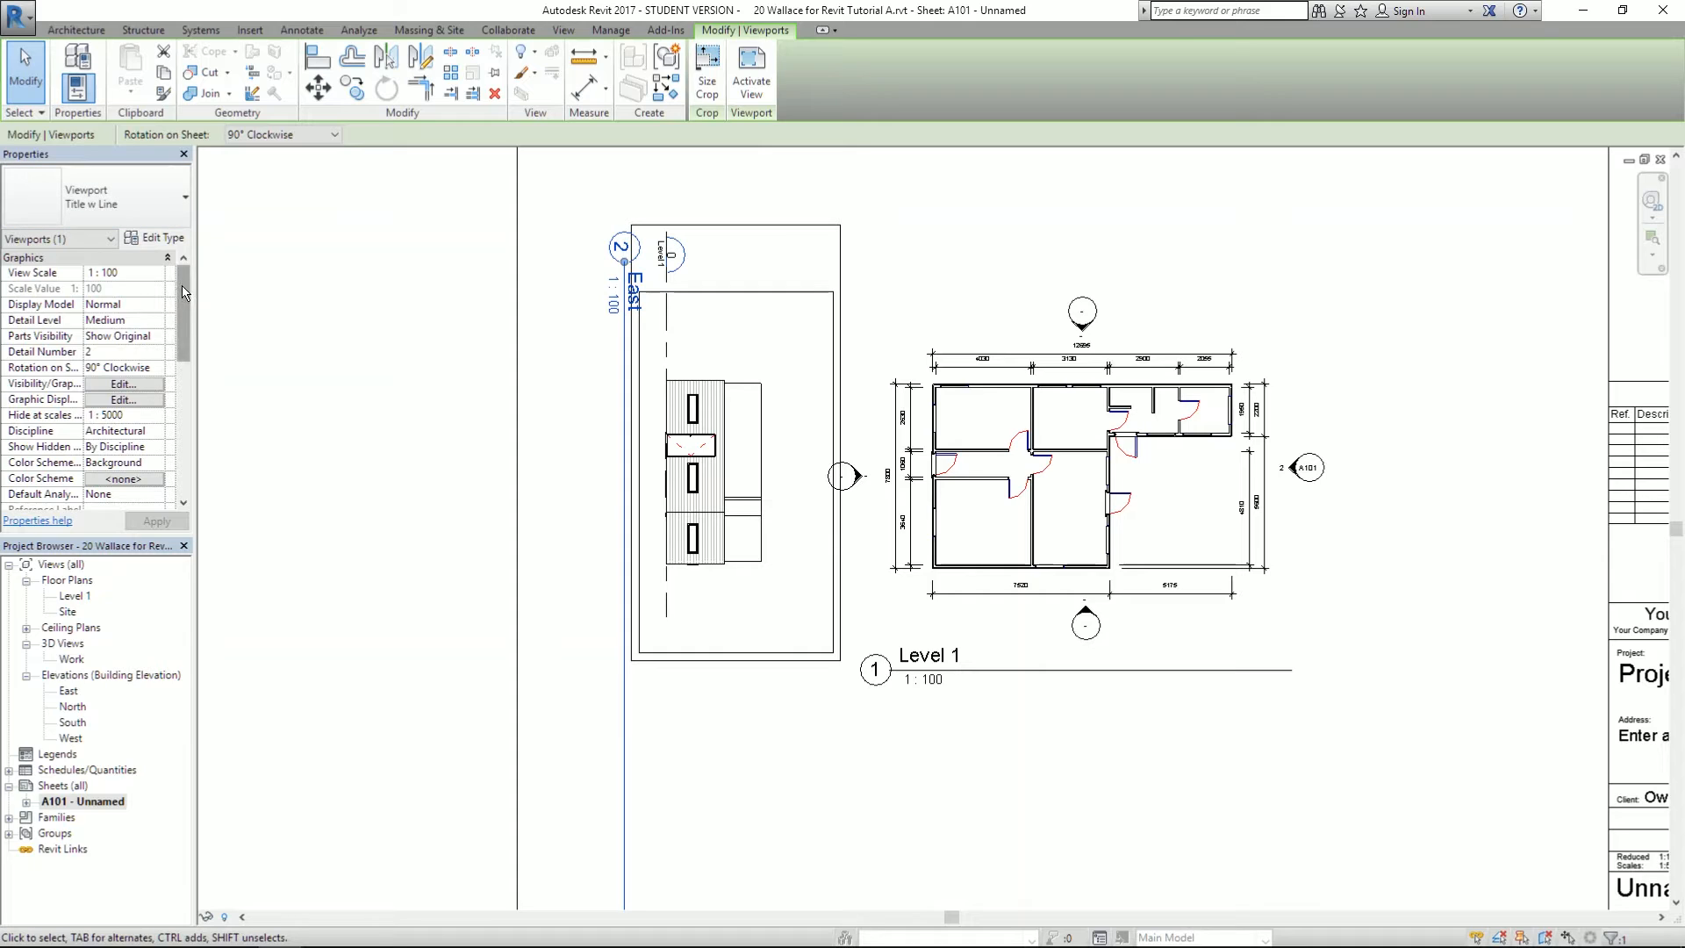
pyautogui.scroll(-5, 181, 314)
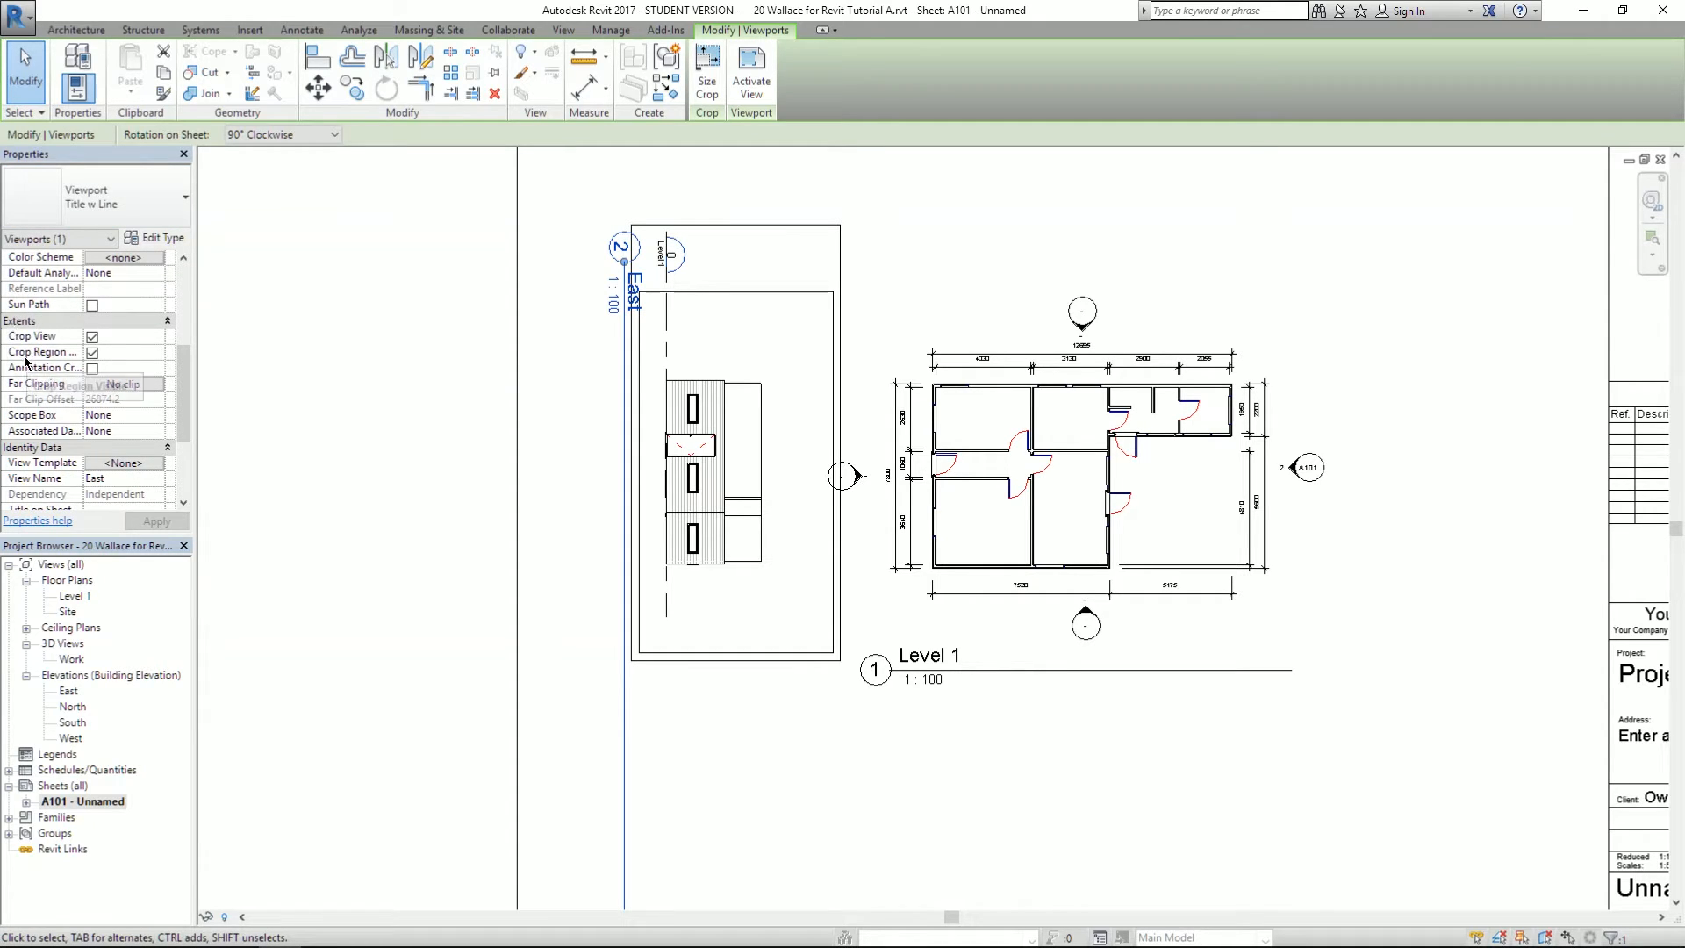
pyautogui.click(92, 337)
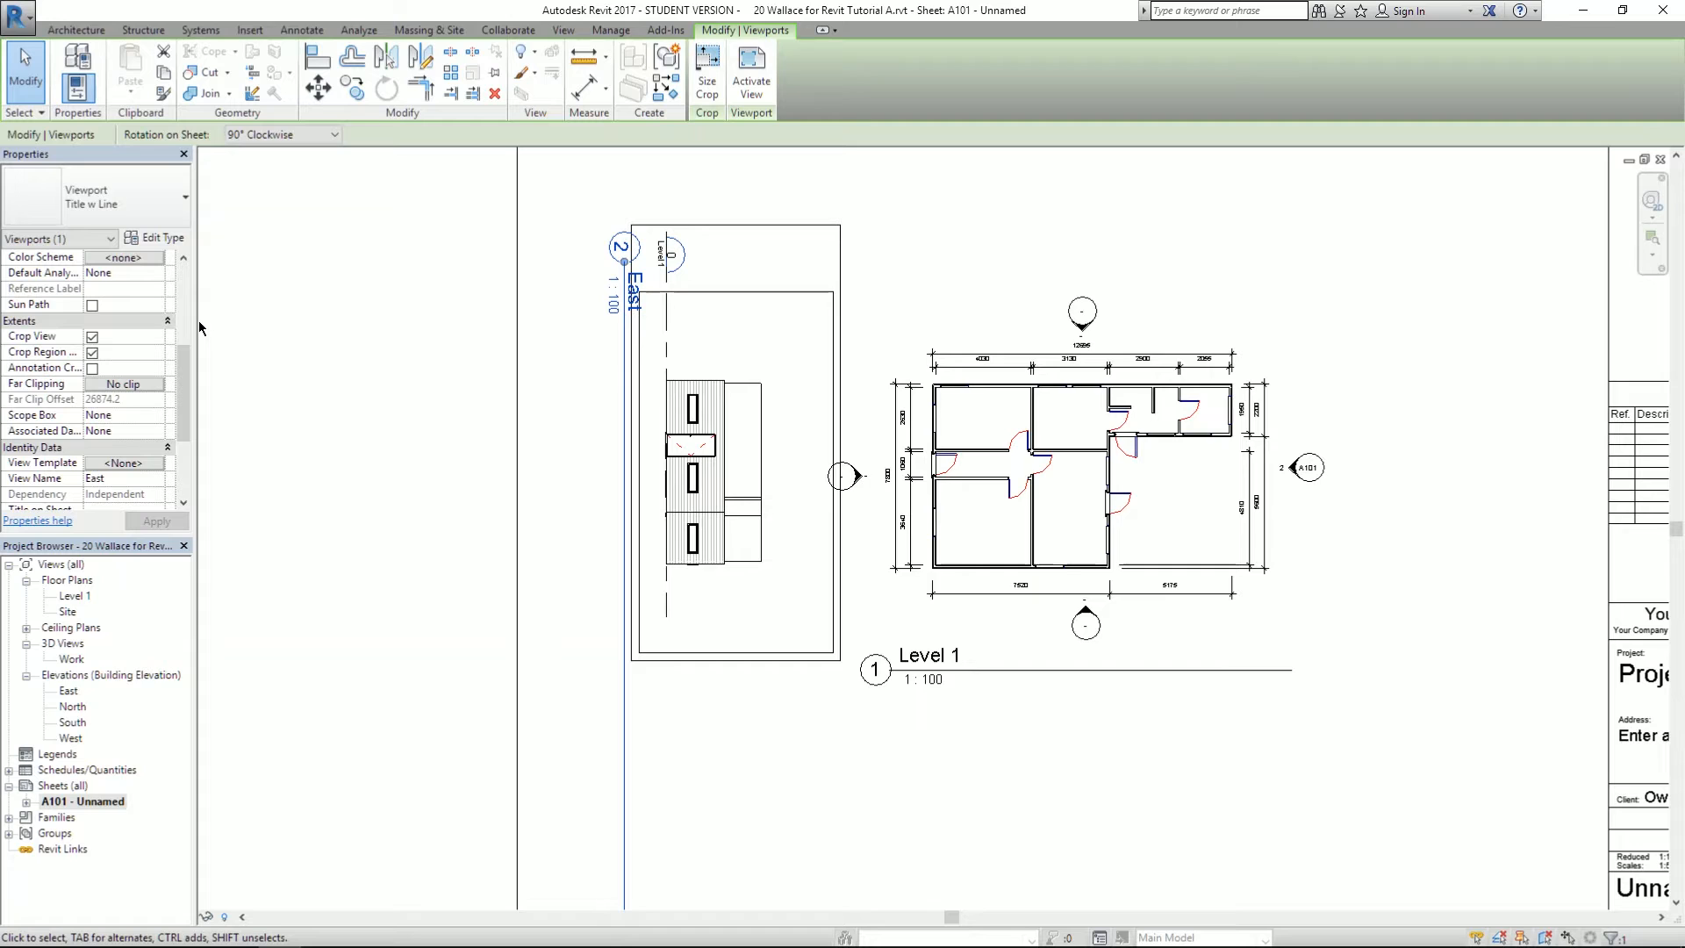
pyautogui.moveTo(200, 328); pyautogui.dragTo(301, 329)
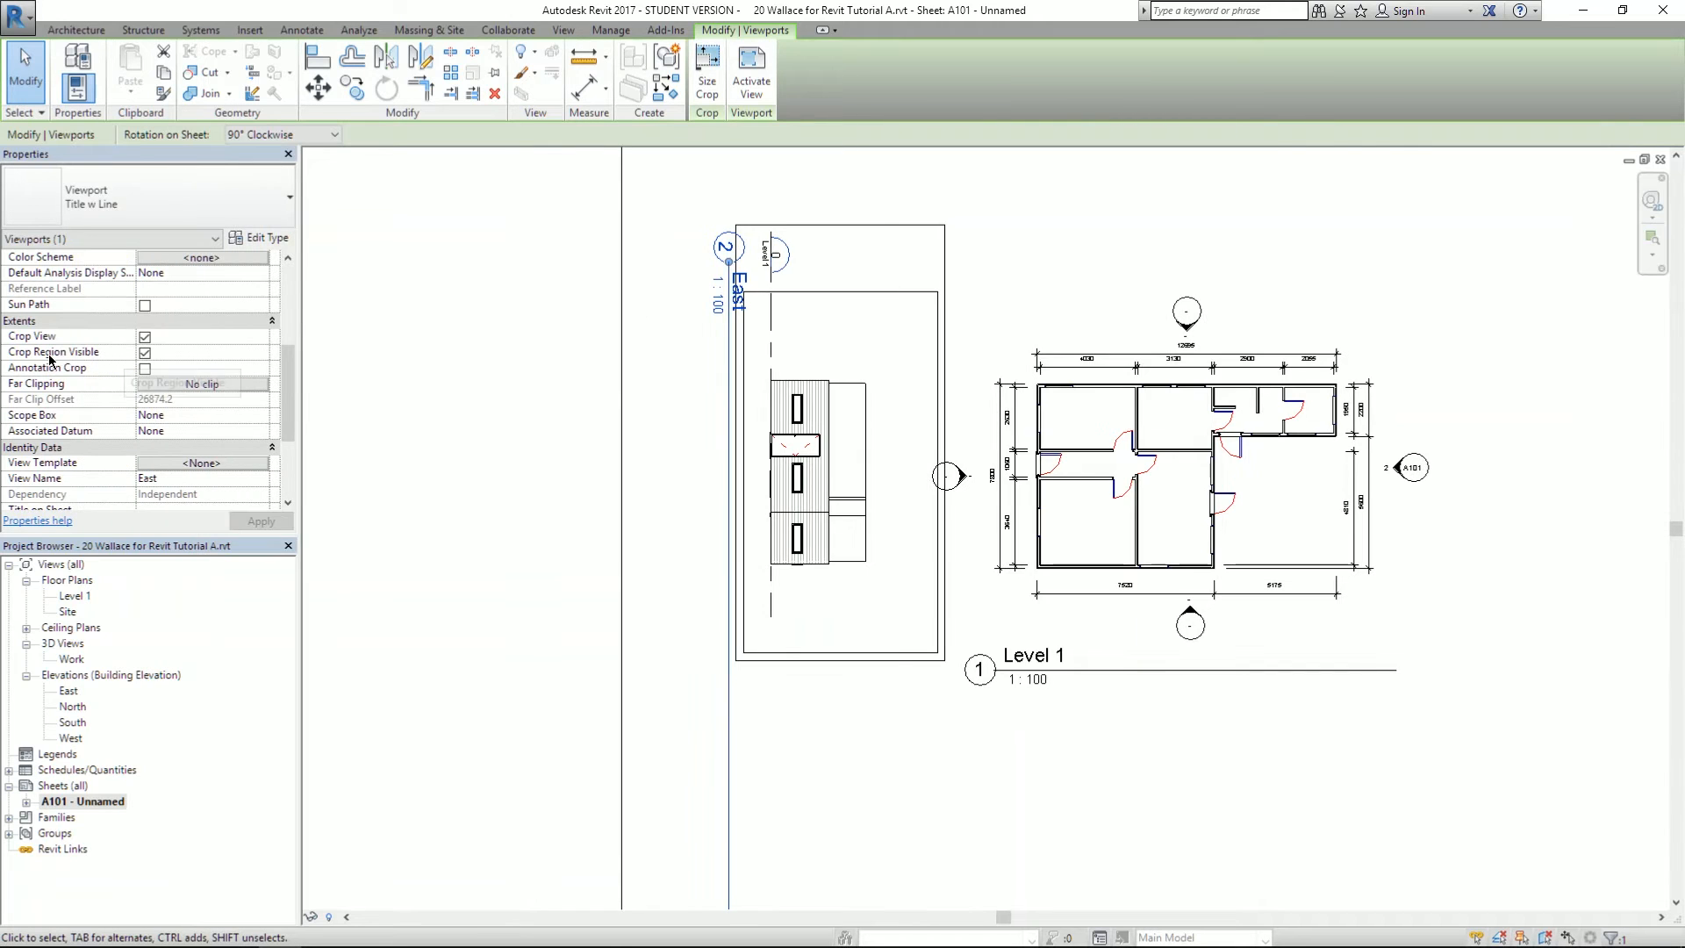
pyautogui.click(145, 352)
pyautogui.click(250, 523)
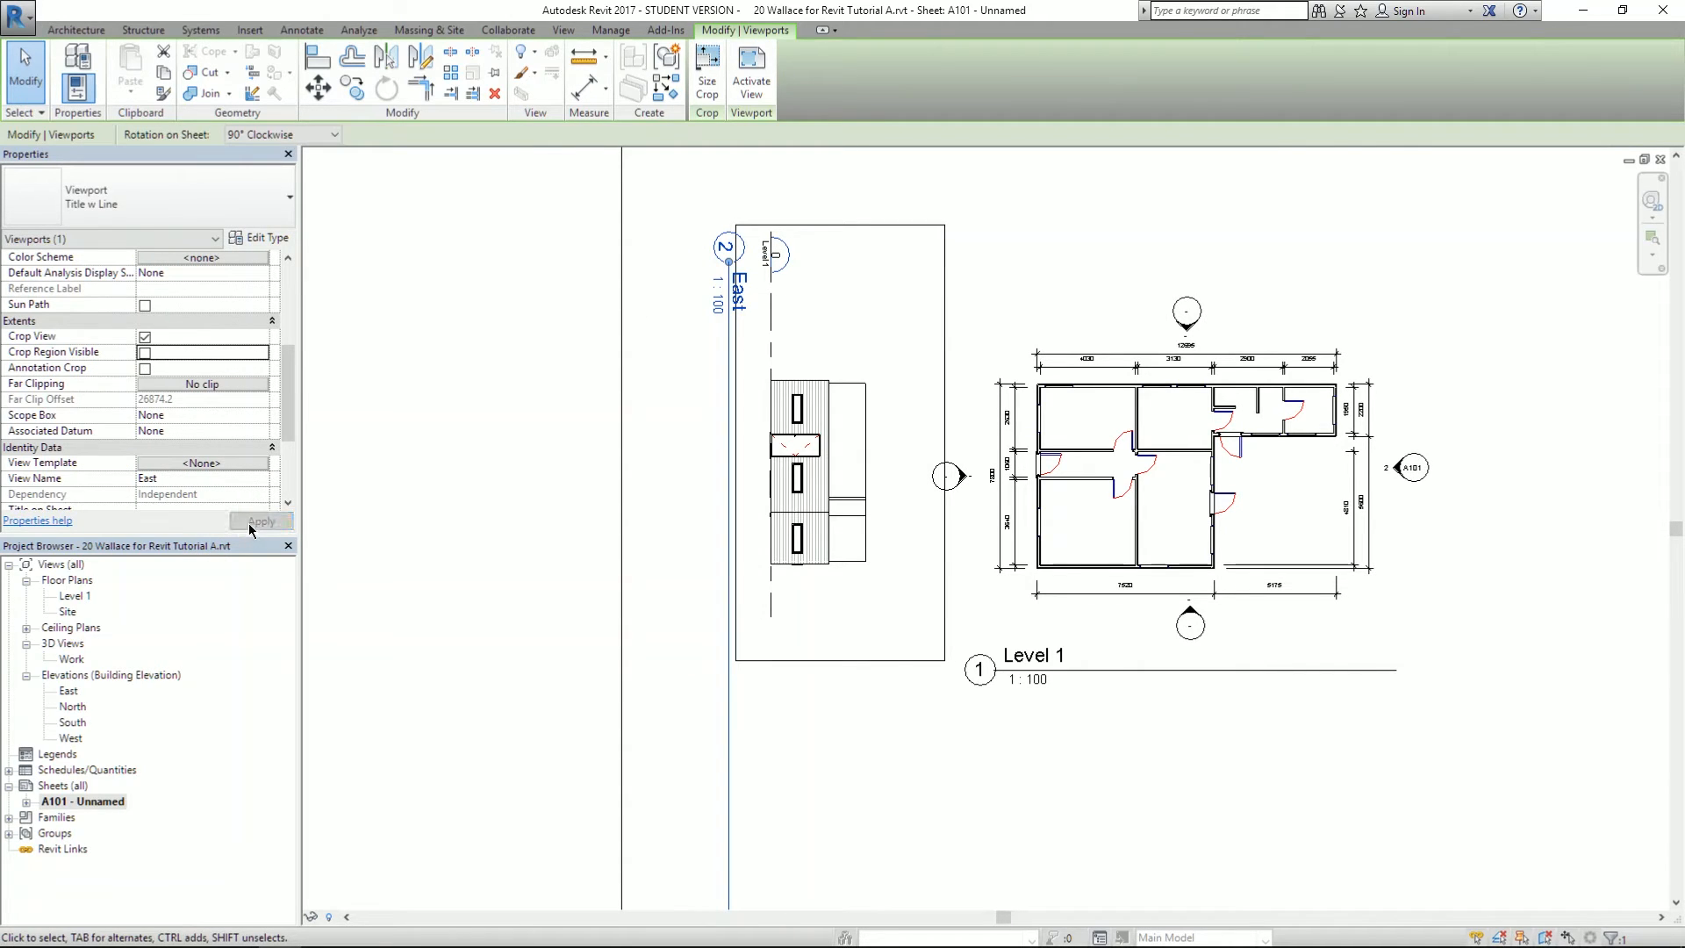
# - Reframe the sheet and begin shortening the East viewport's vertical title line
pyautogui.click(656, 534)
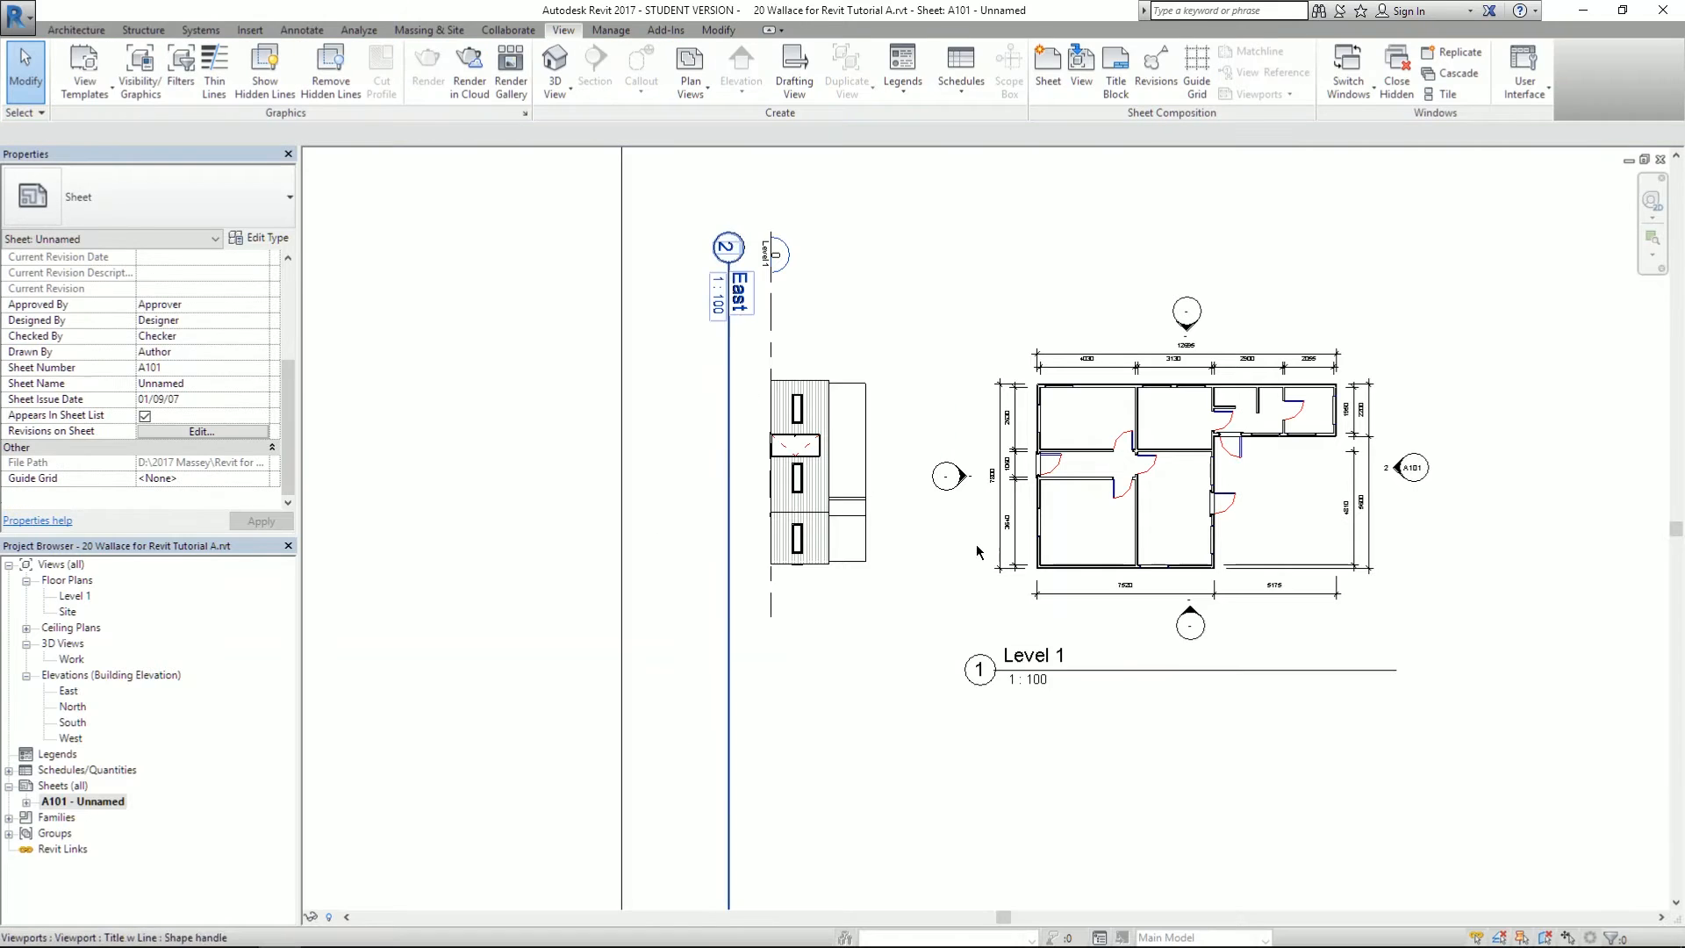
pyautogui.scroll(-3, 419, 627)
pyautogui.scroll(3, 413, 624)
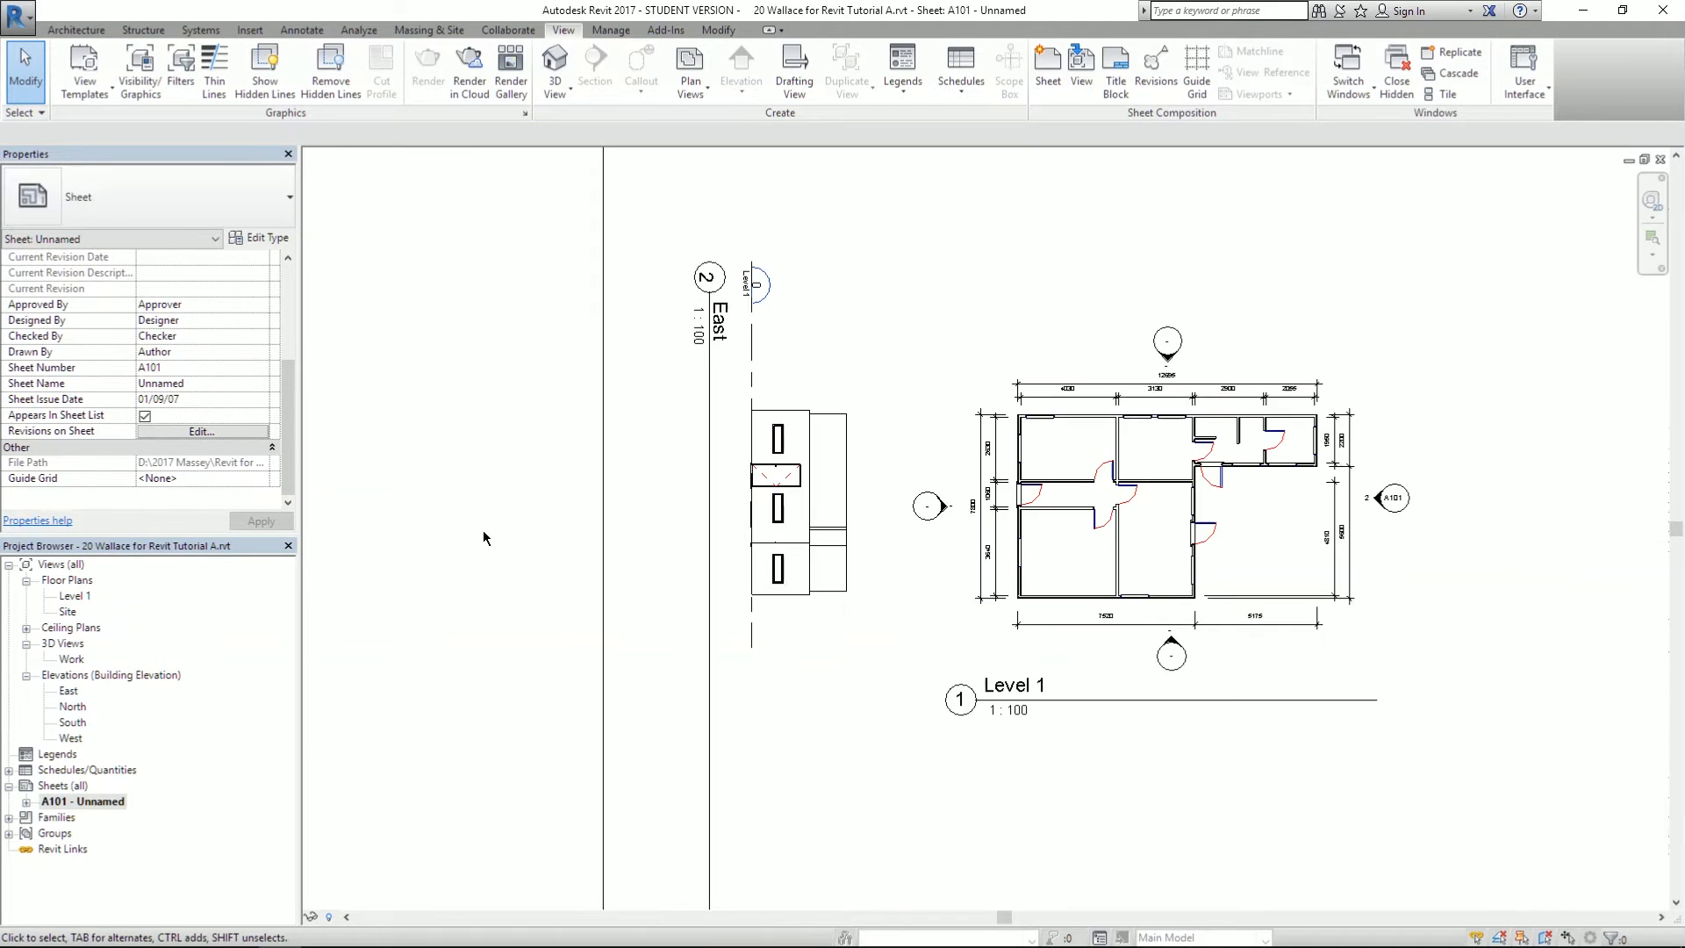
pyautogui.moveTo(482, 530); pyautogui.dragTo(425, 446, button='middle')
pyautogui.scroll(-2, 555, 714)
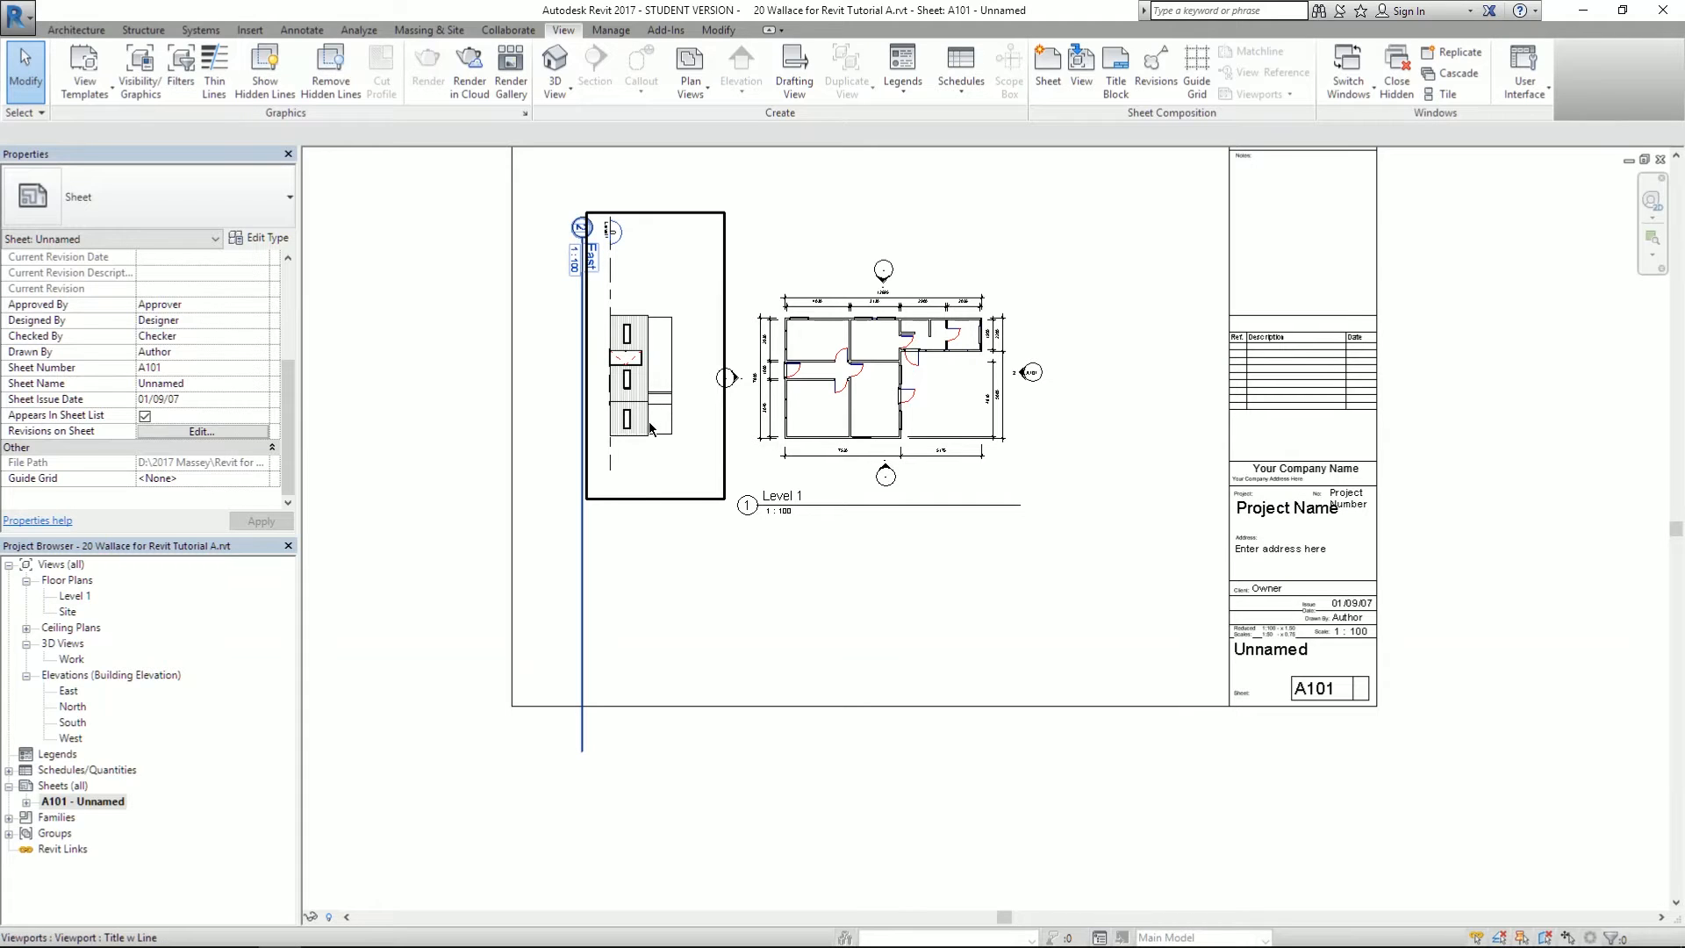
pyautogui.click(579, 753)
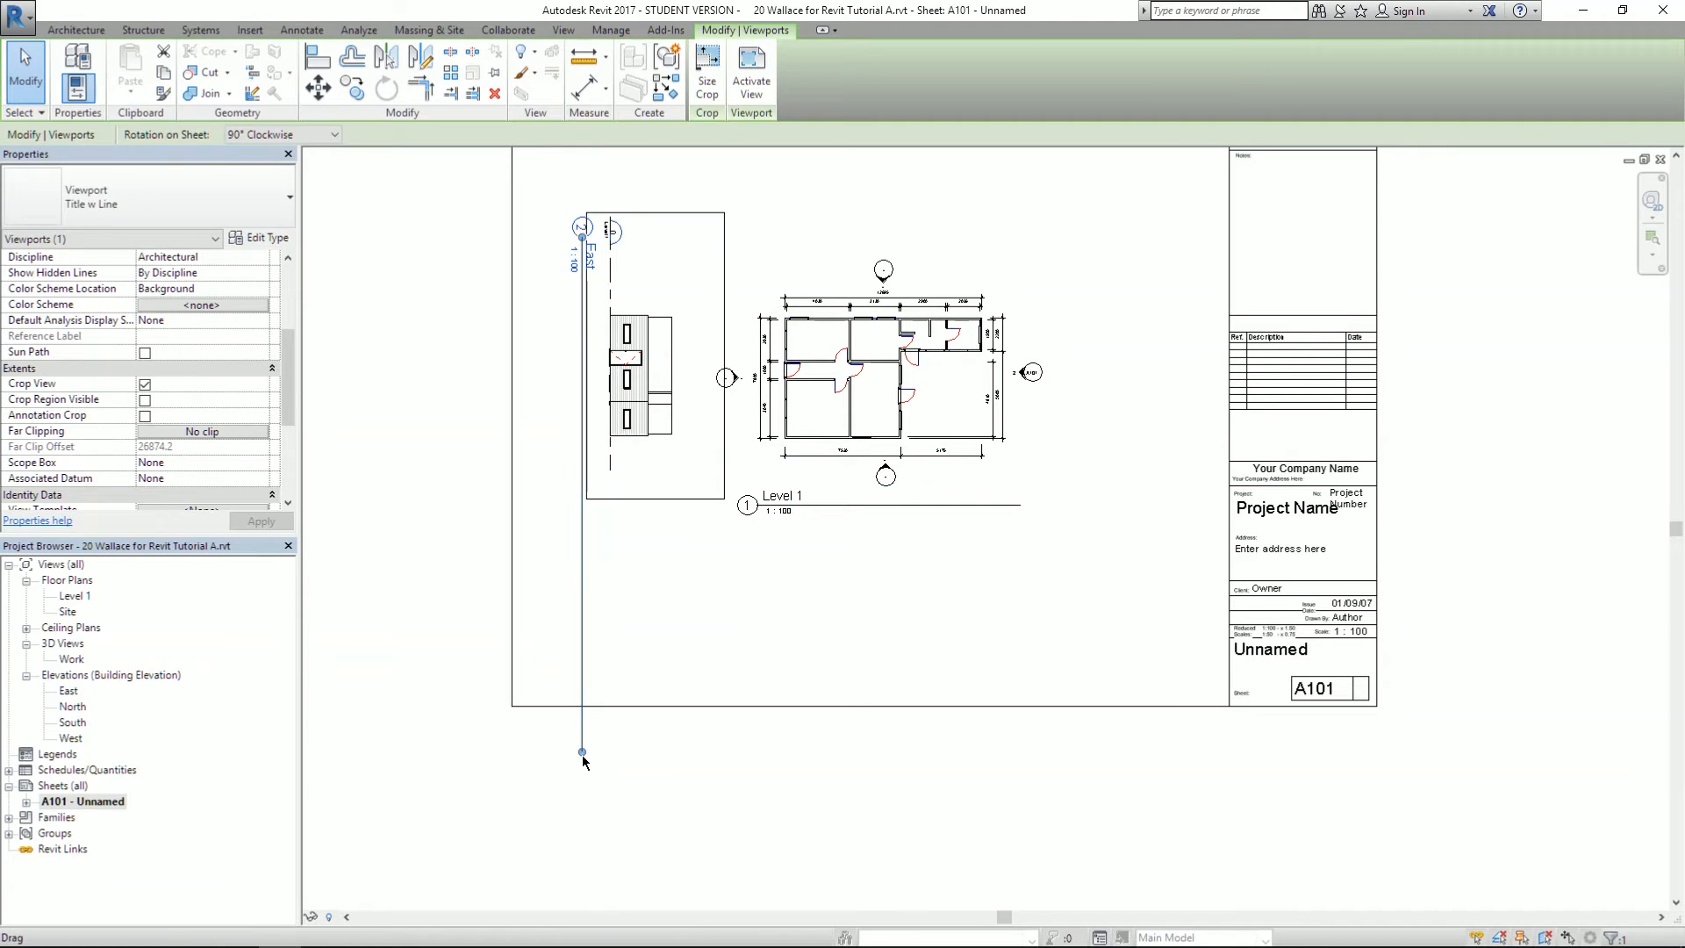
pyautogui.moveTo(582, 753); pyautogui.dragTo(587, 514)
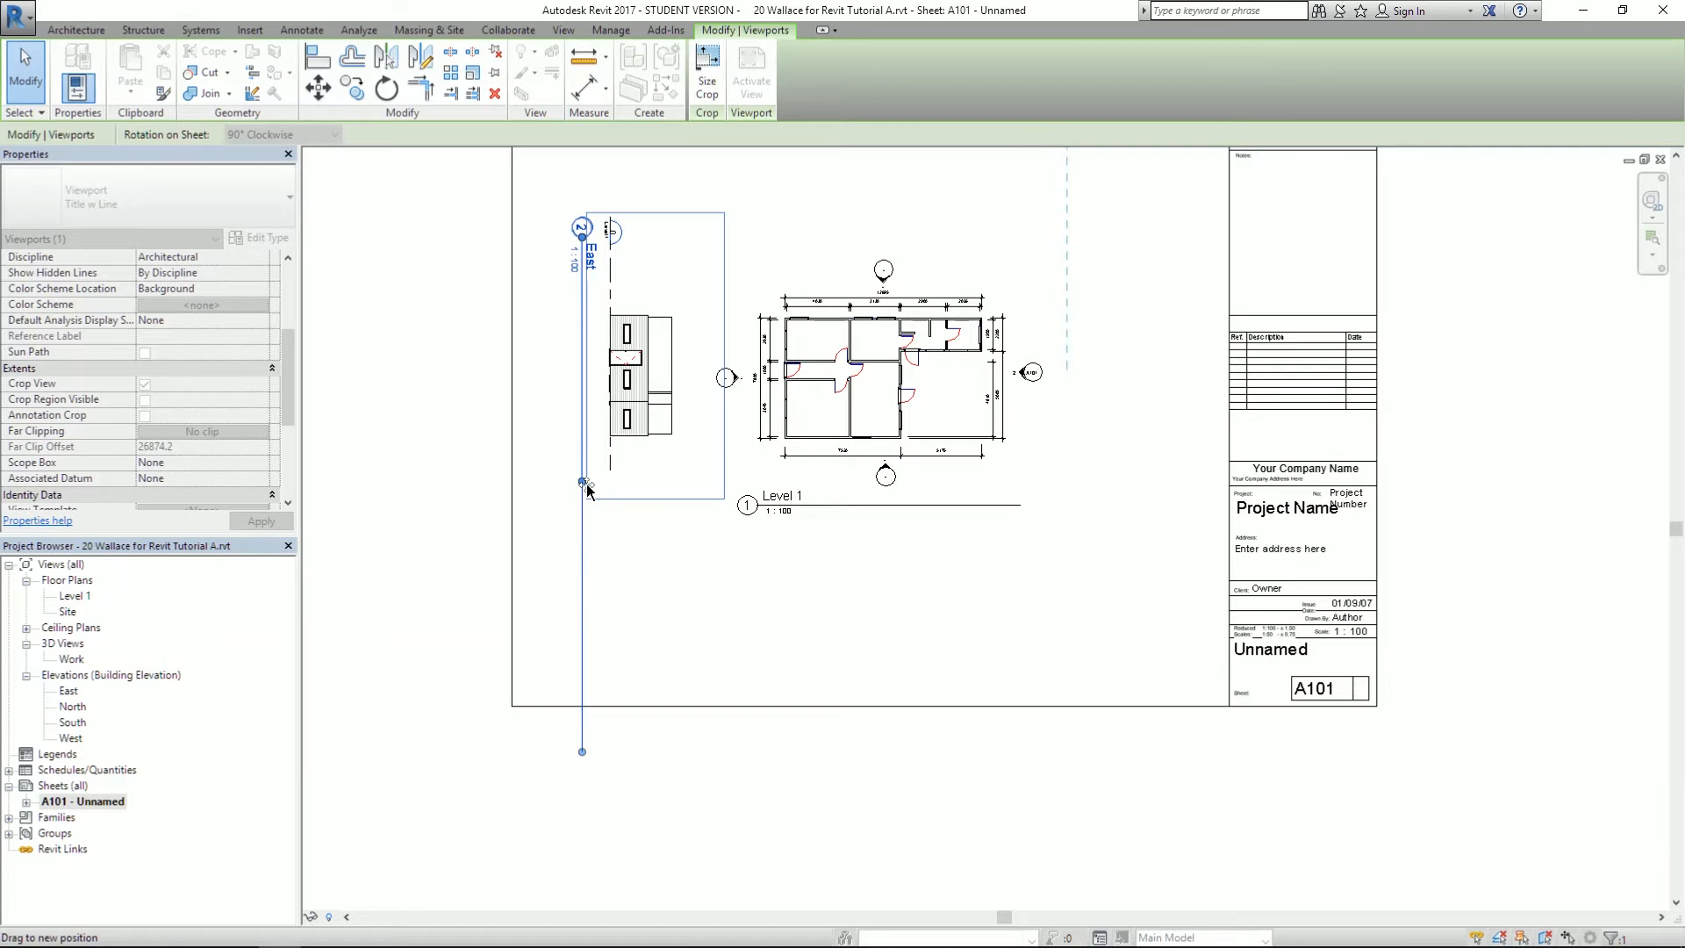
# - Move the East title down beside the elevation and shorten its line to fit the text
pyautogui.moveTo(586, 485); pyautogui.dragTo(585, 482)
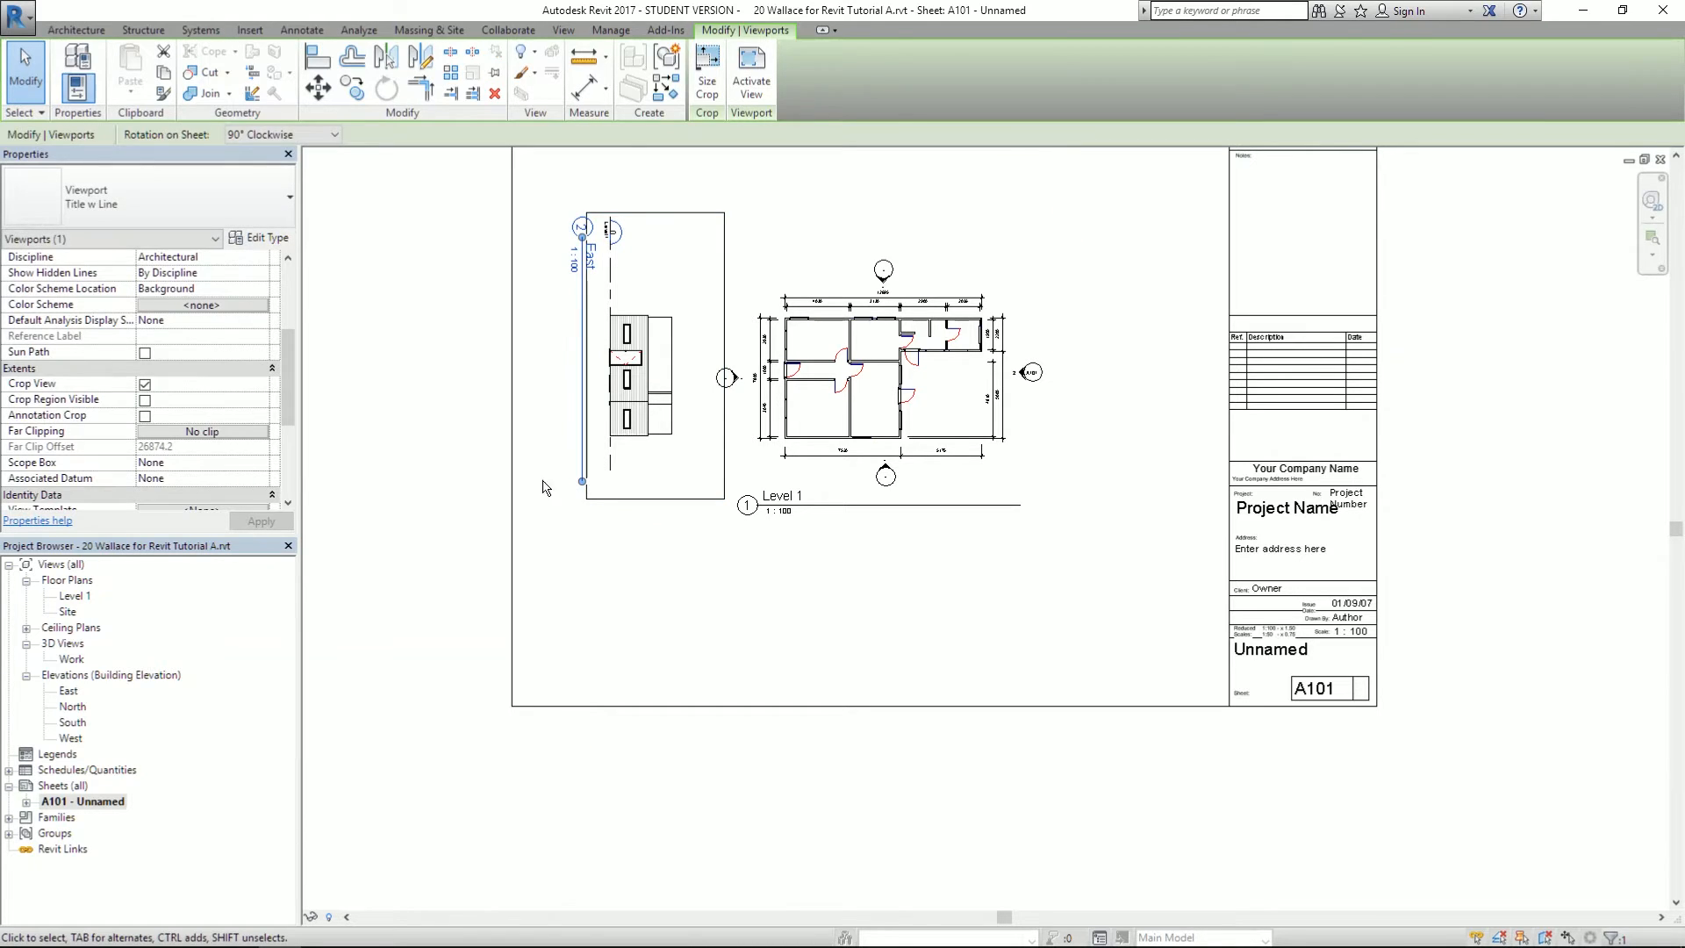
pyautogui.click(544, 479)
pyautogui.scroll(-1, 543, 474)
pyautogui.scroll(4, 558, 279)
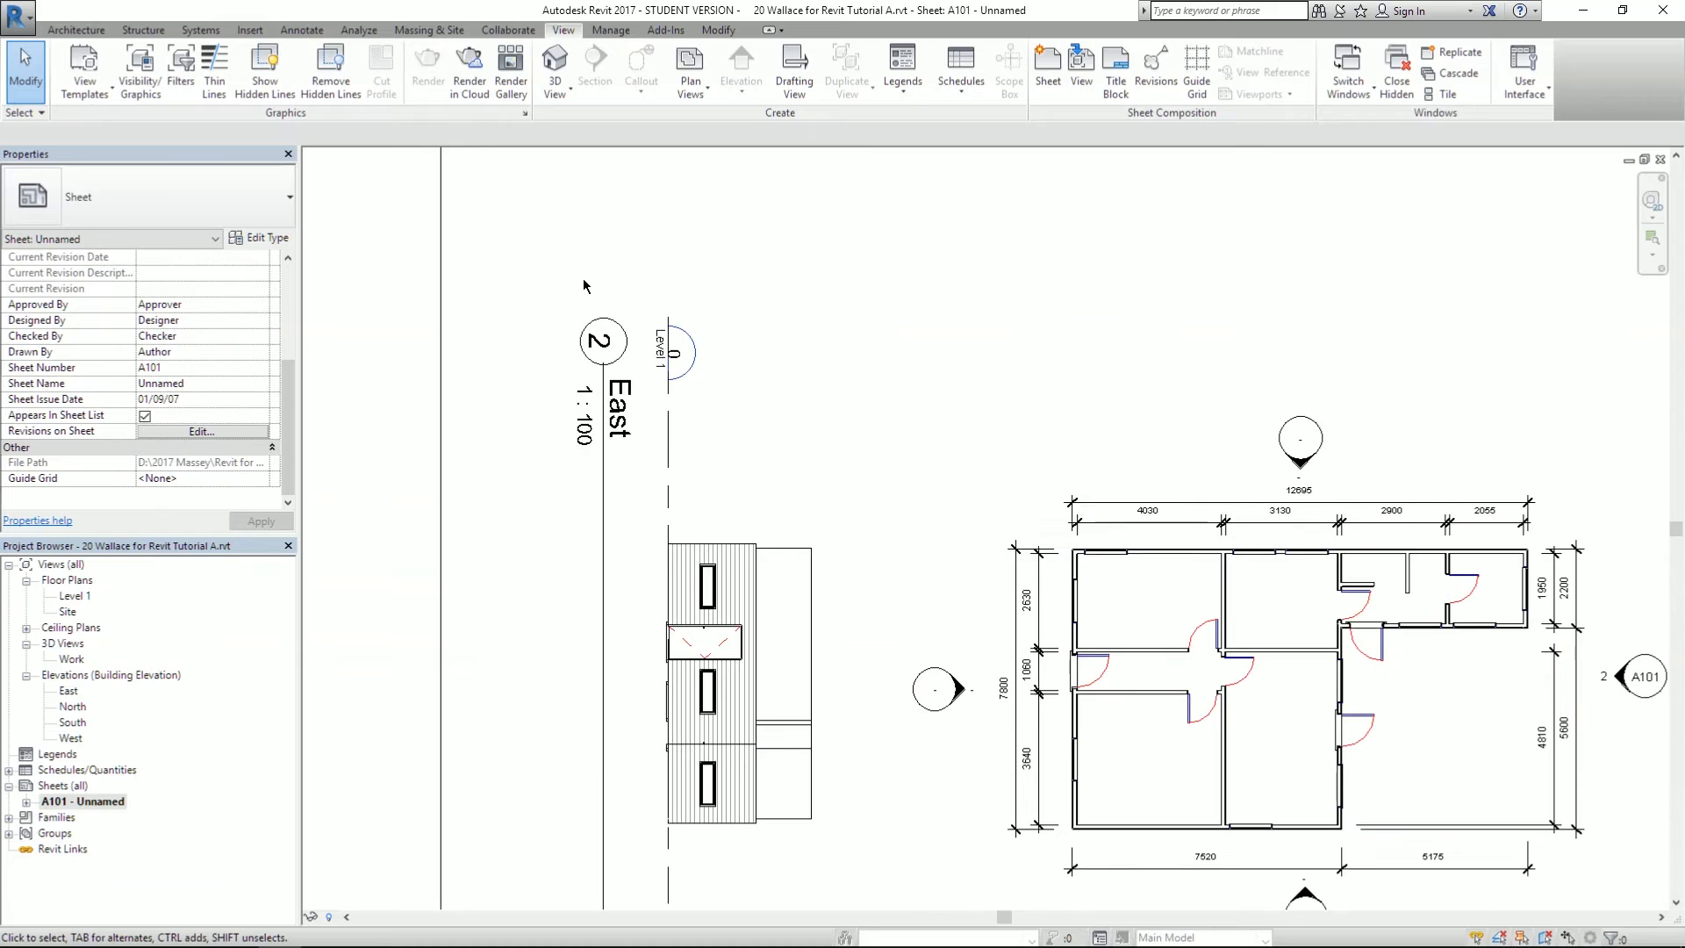
pyautogui.scroll(-2, 586, 377)
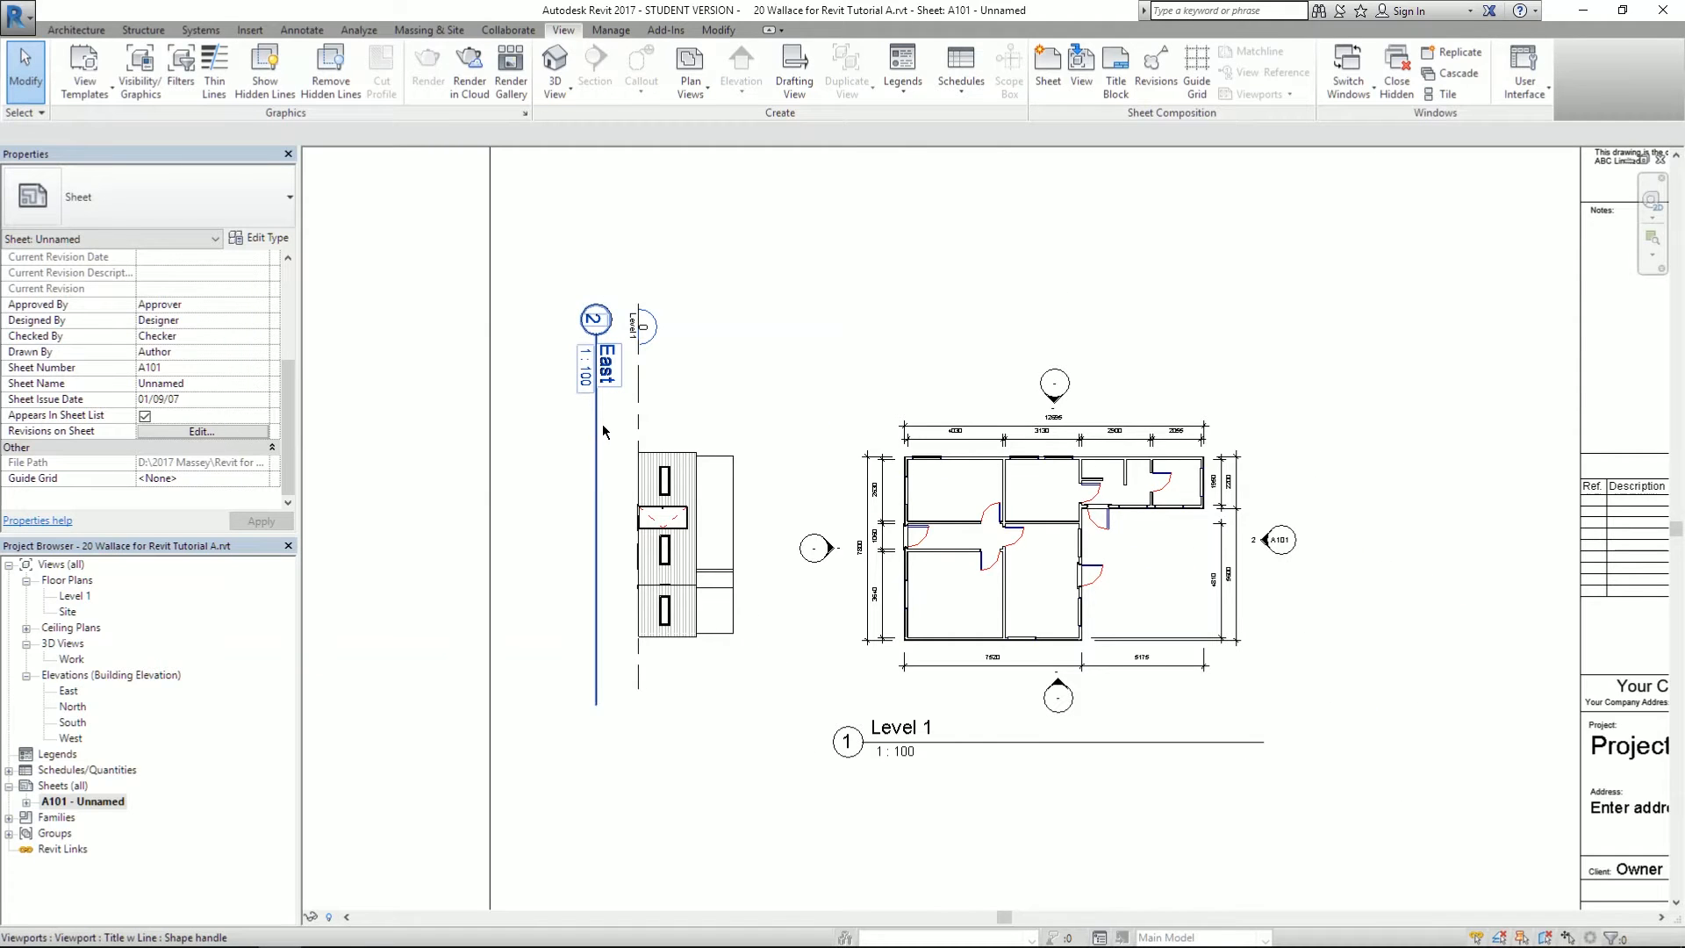
pyautogui.click(603, 432)
pyautogui.moveTo(596, 423); pyautogui.dragTo(591, 558)
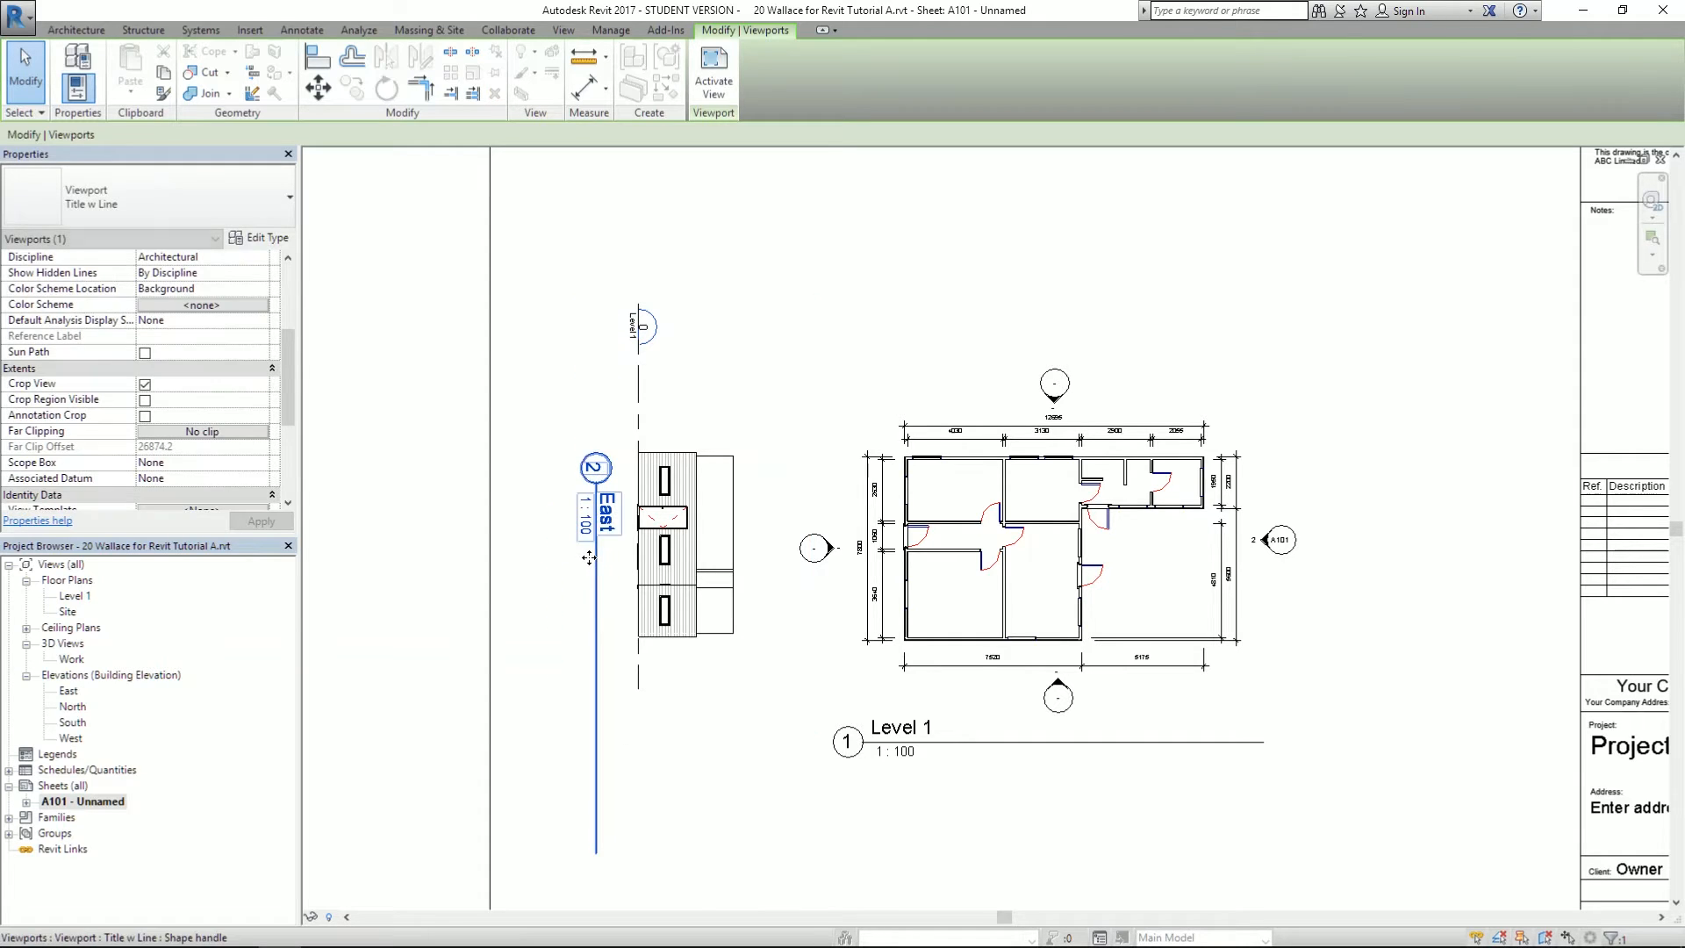
pyautogui.click(706, 562)
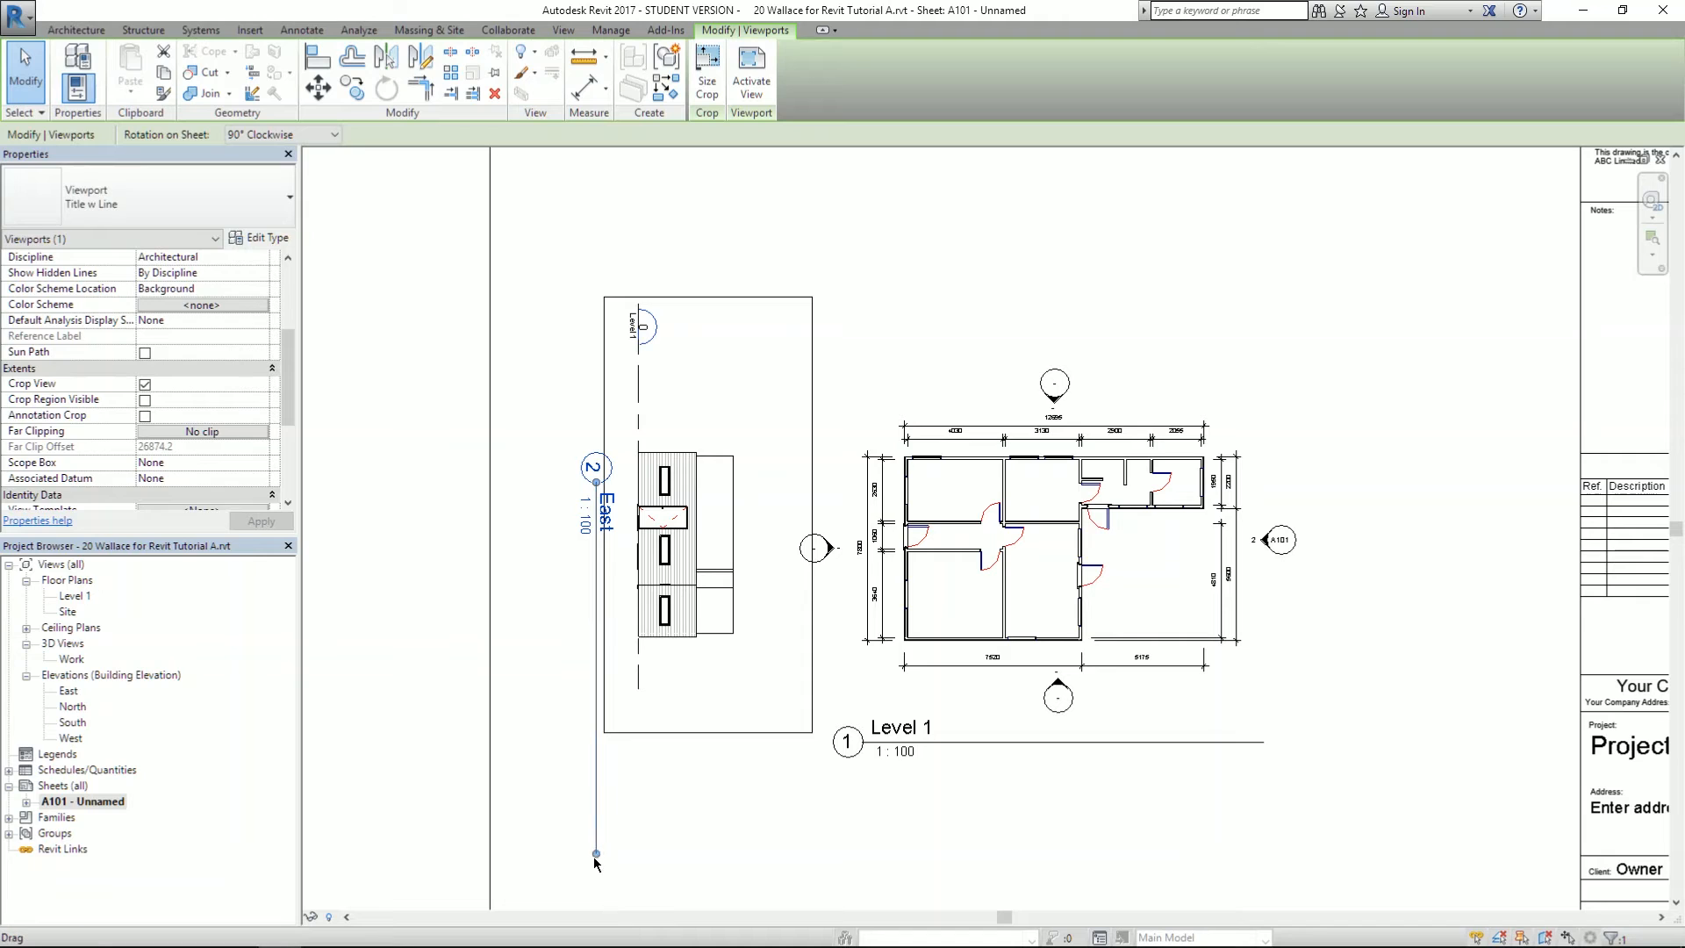
pyautogui.moveTo(595, 853); pyautogui.dragTo(646, 648)
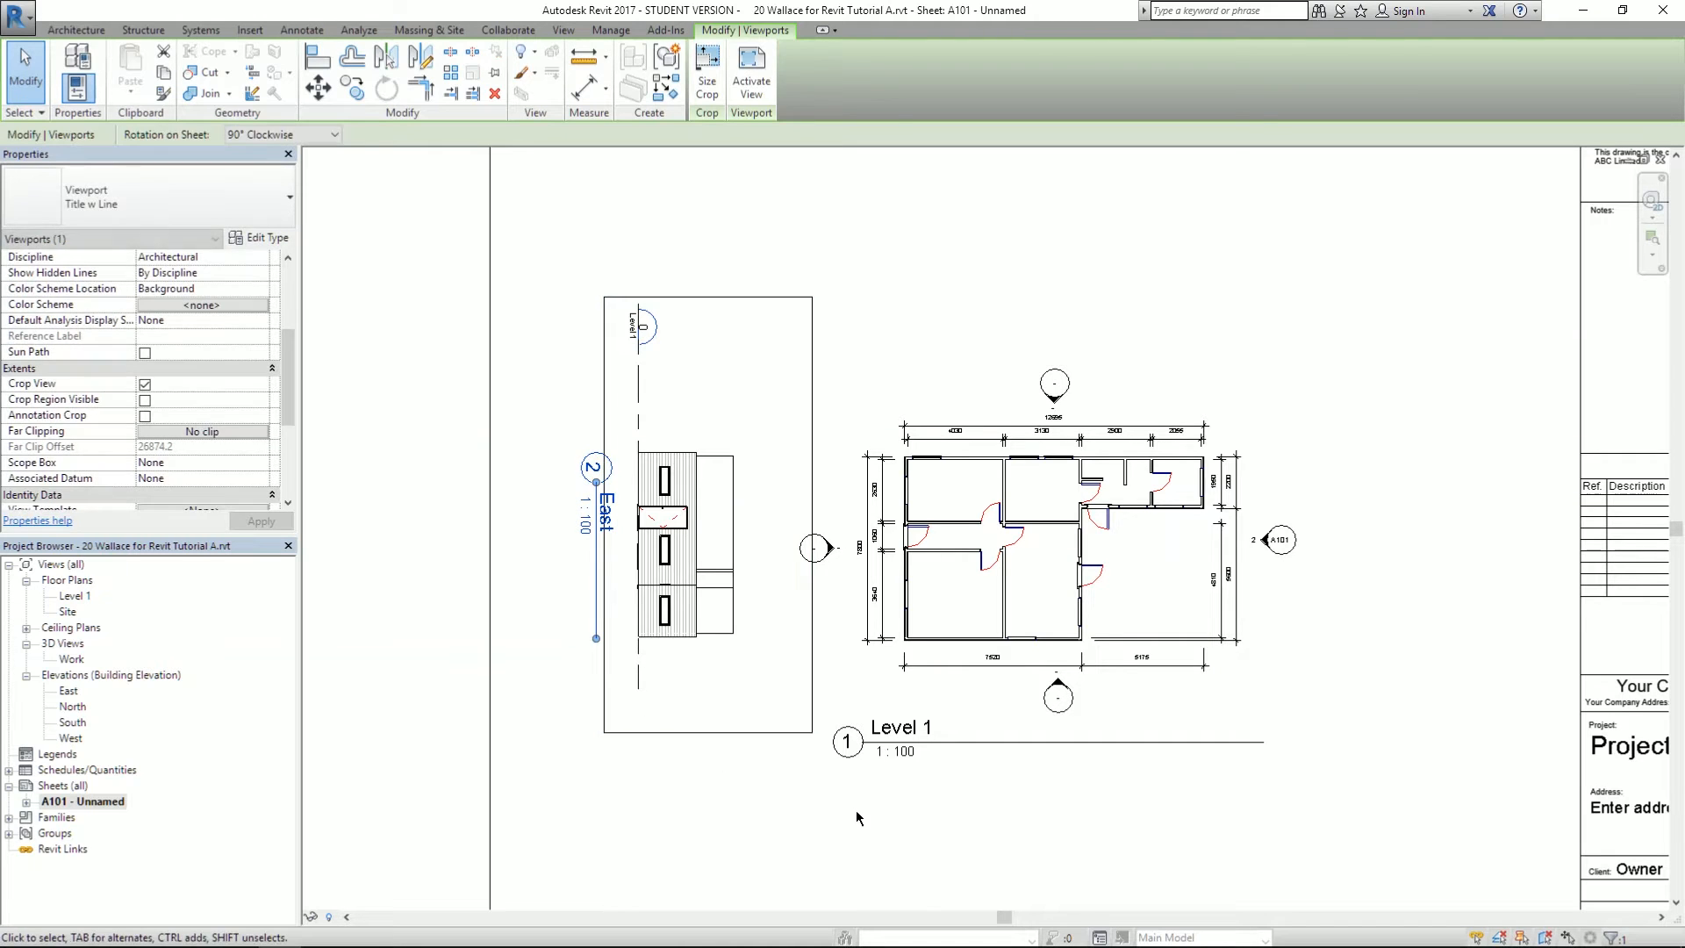
pyautogui.press('Escape')
# - Shift the Level 1 title slightly right and shorten its line to the text
pyautogui.click(955, 750)
pyautogui.moveTo(955, 747); pyautogui.dragTo(1024, 750)
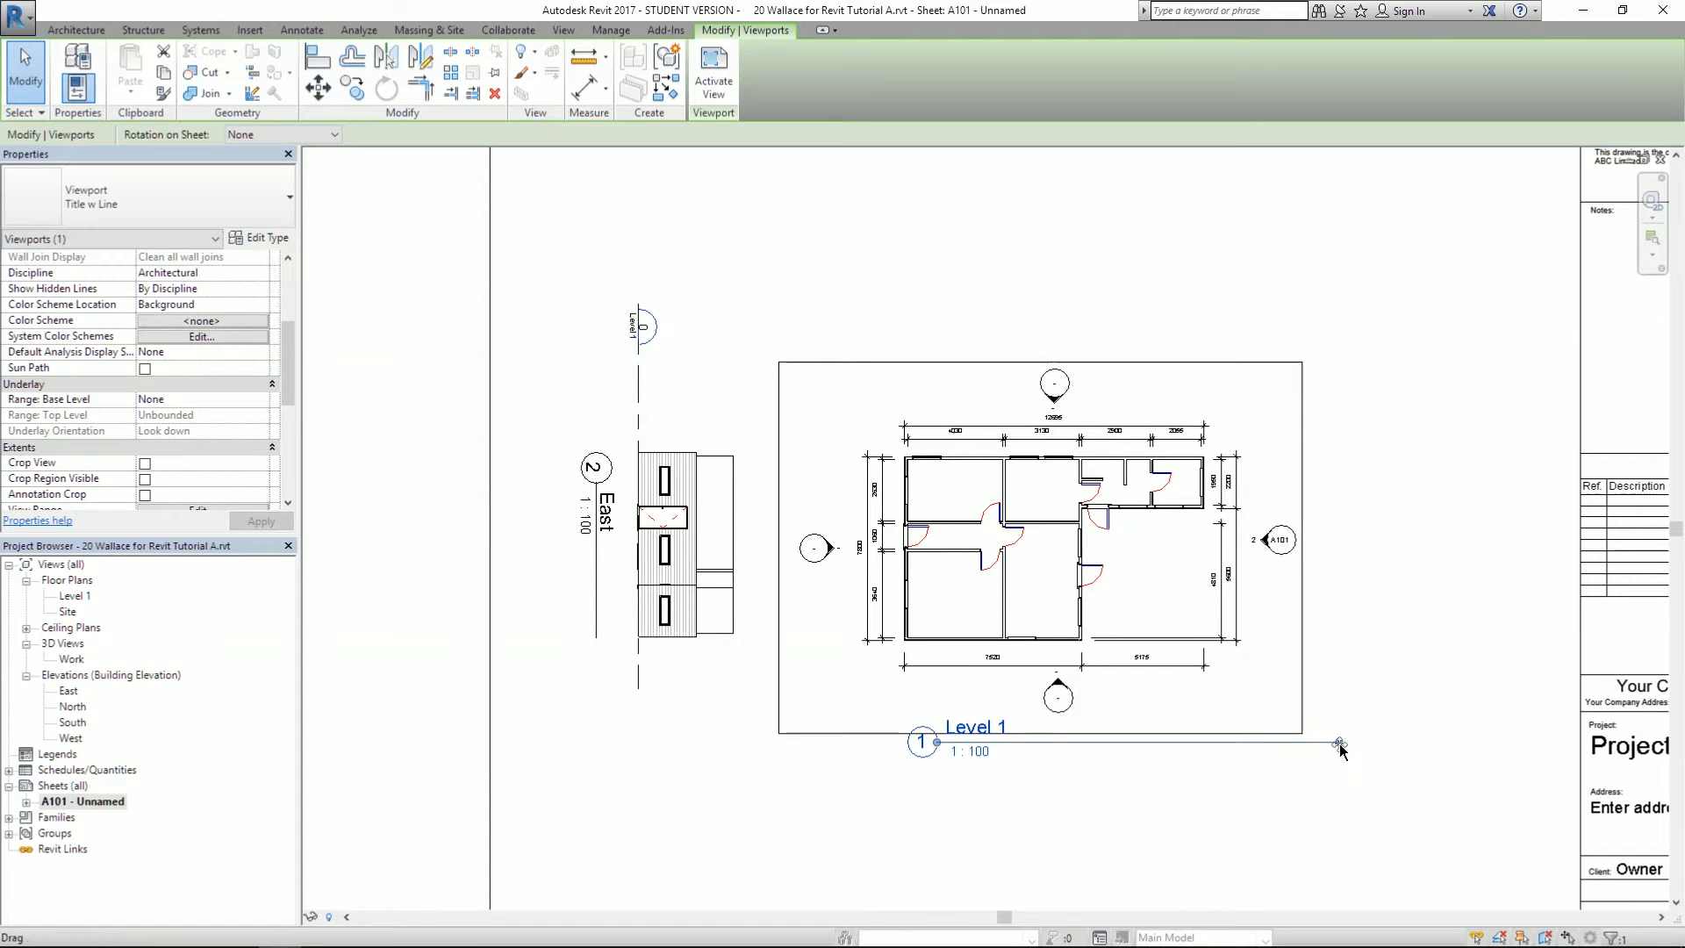
pyautogui.moveTo(1338, 742); pyautogui.dragTo(1249, 744)
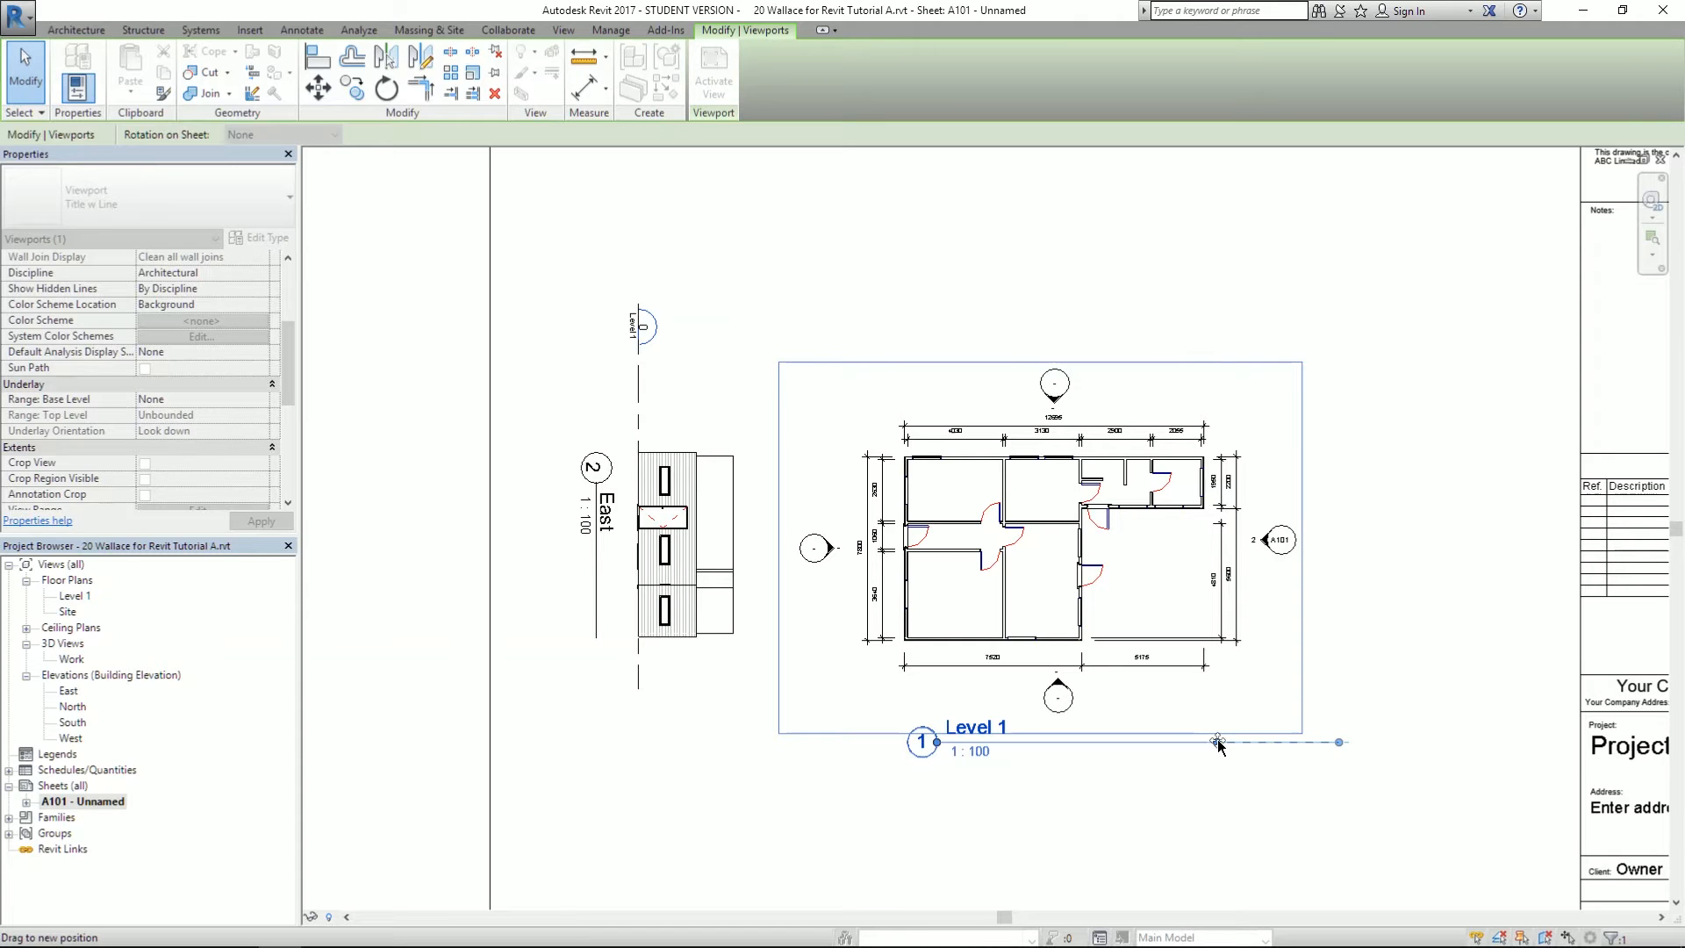
pyautogui.moveTo(1218, 744); pyautogui.dragTo(1222, 745)
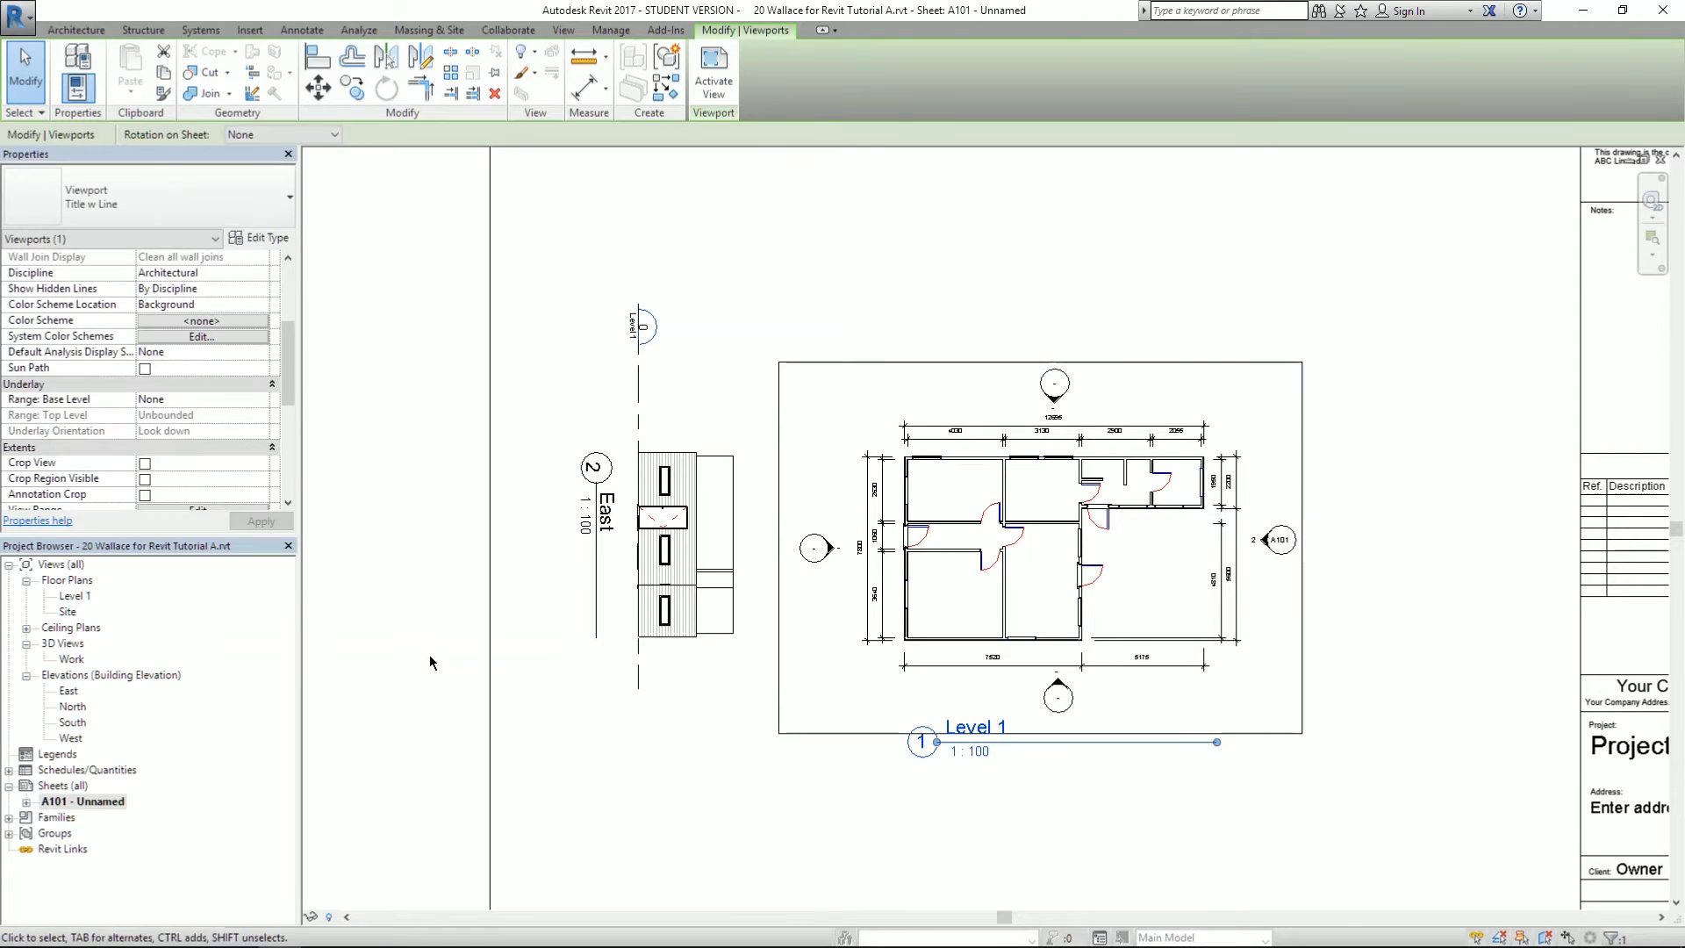
pyautogui.click(402, 574)
pyautogui.scroll(-1, 400, 571)
pyautogui.scroll(-1, 400, 570)
pyautogui.moveTo(805, 790); pyautogui.dragTo(775, 654, button='middle')
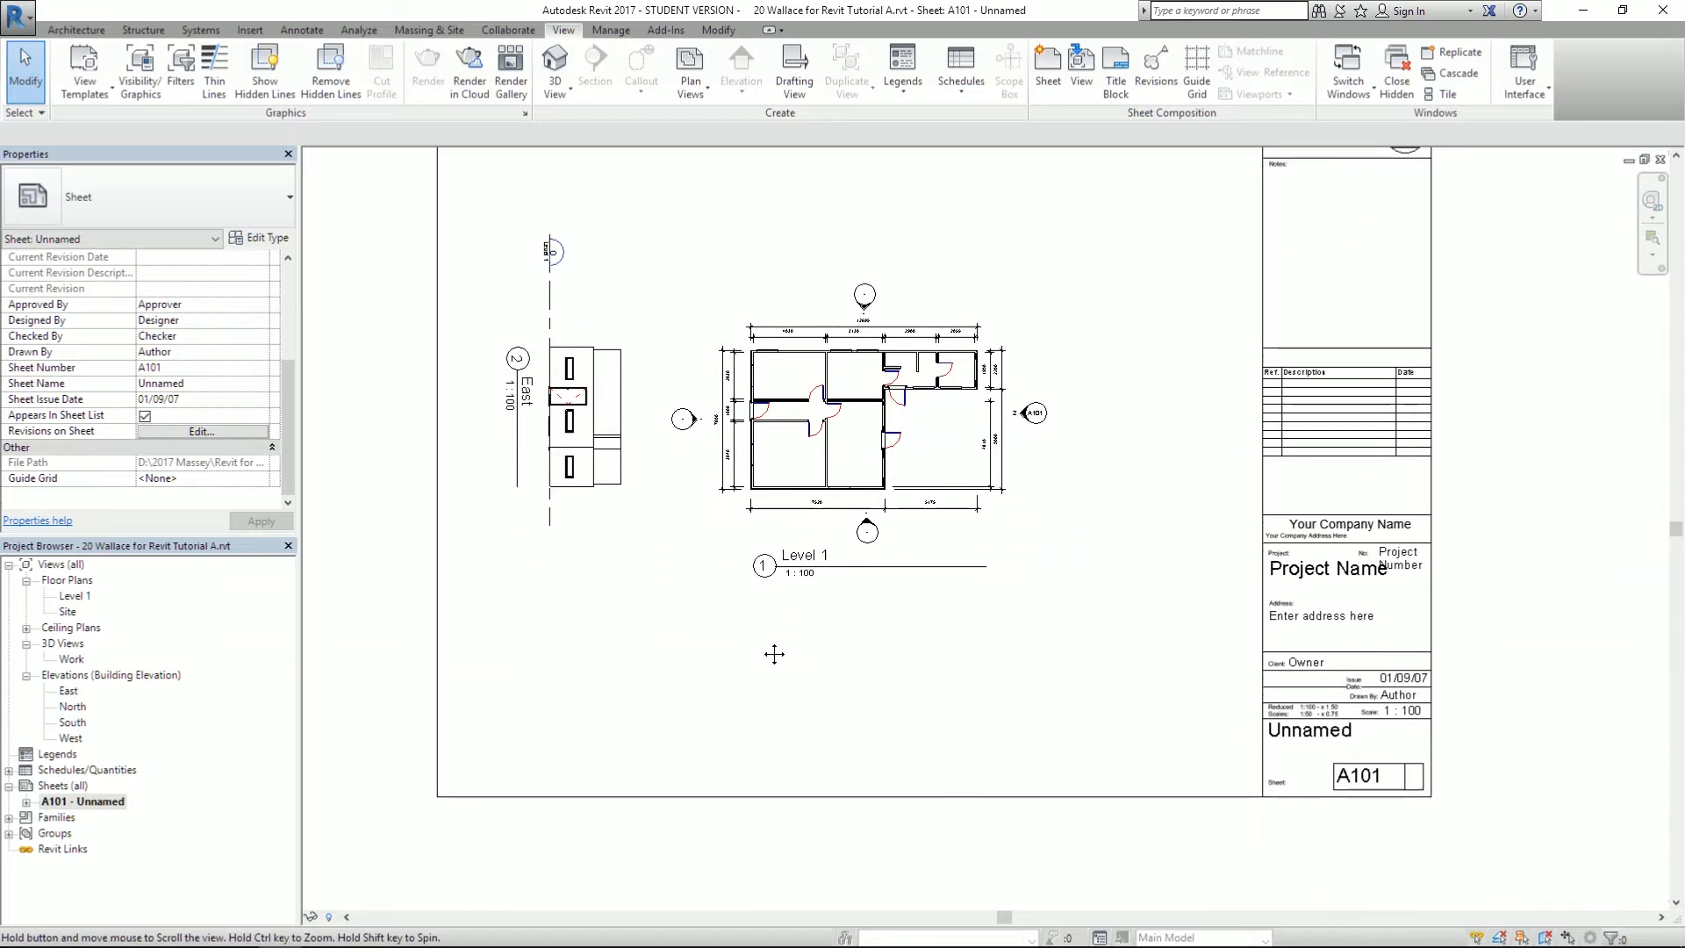
# - Check the West Elevation layout in the reference PDF, then return to sheet A101
pyautogui.moveTo(650, 622); pyautogui.dragTo(672, 678, button='middle')
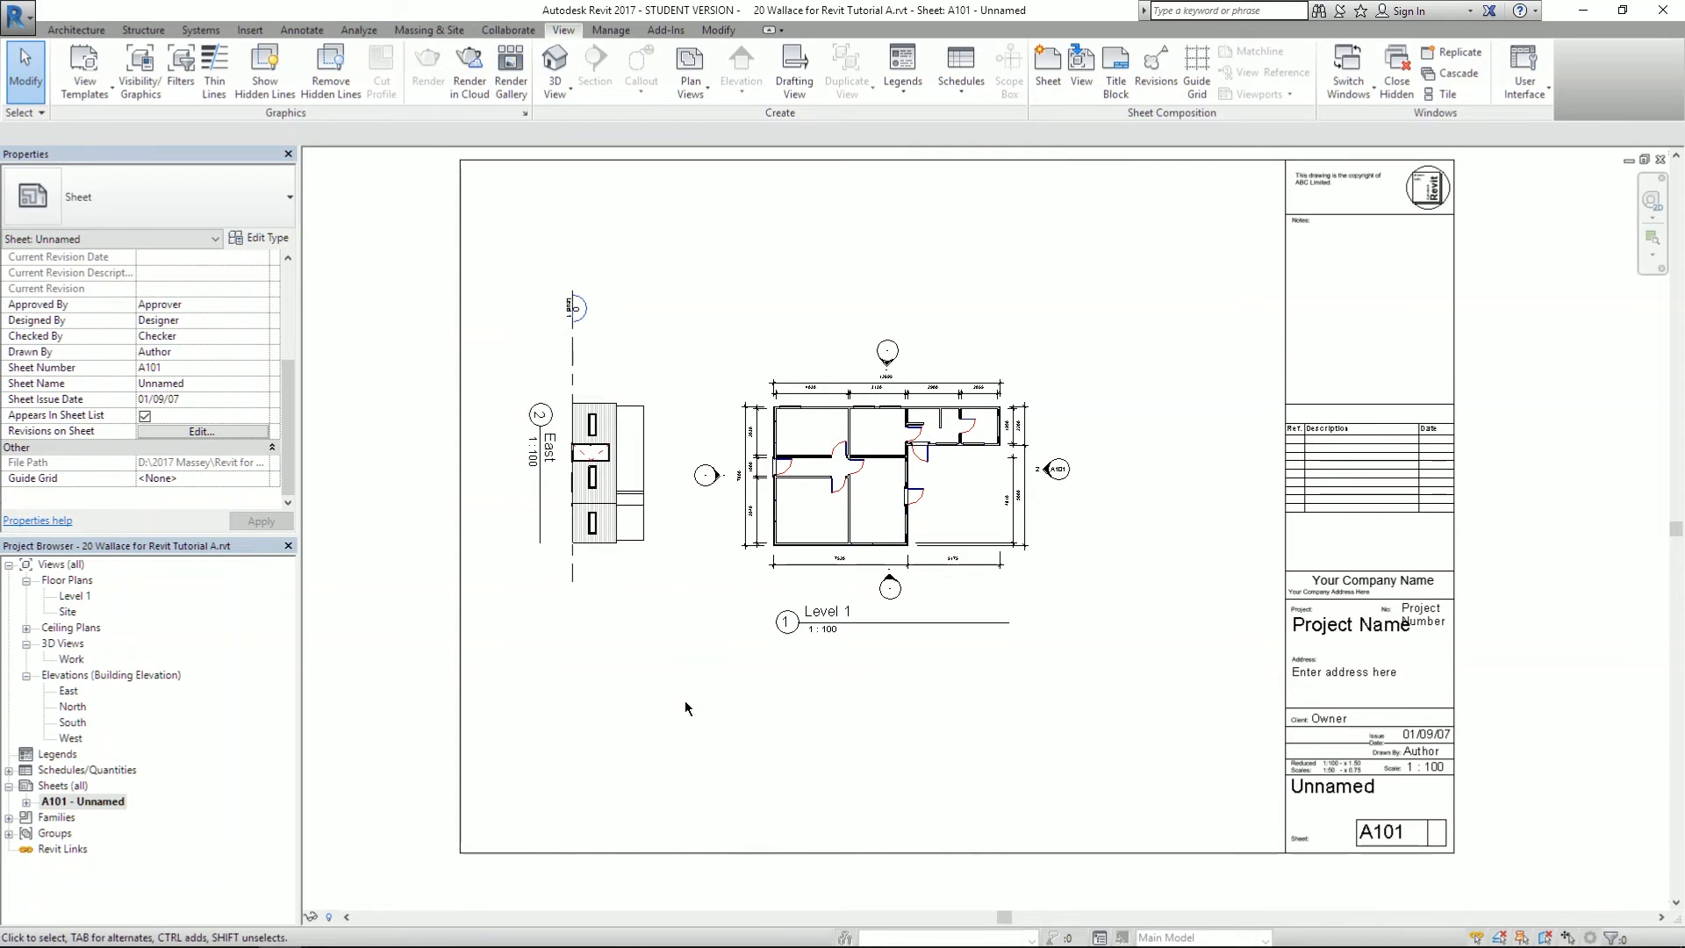
pyautogui.scroll(3, 562, 430)
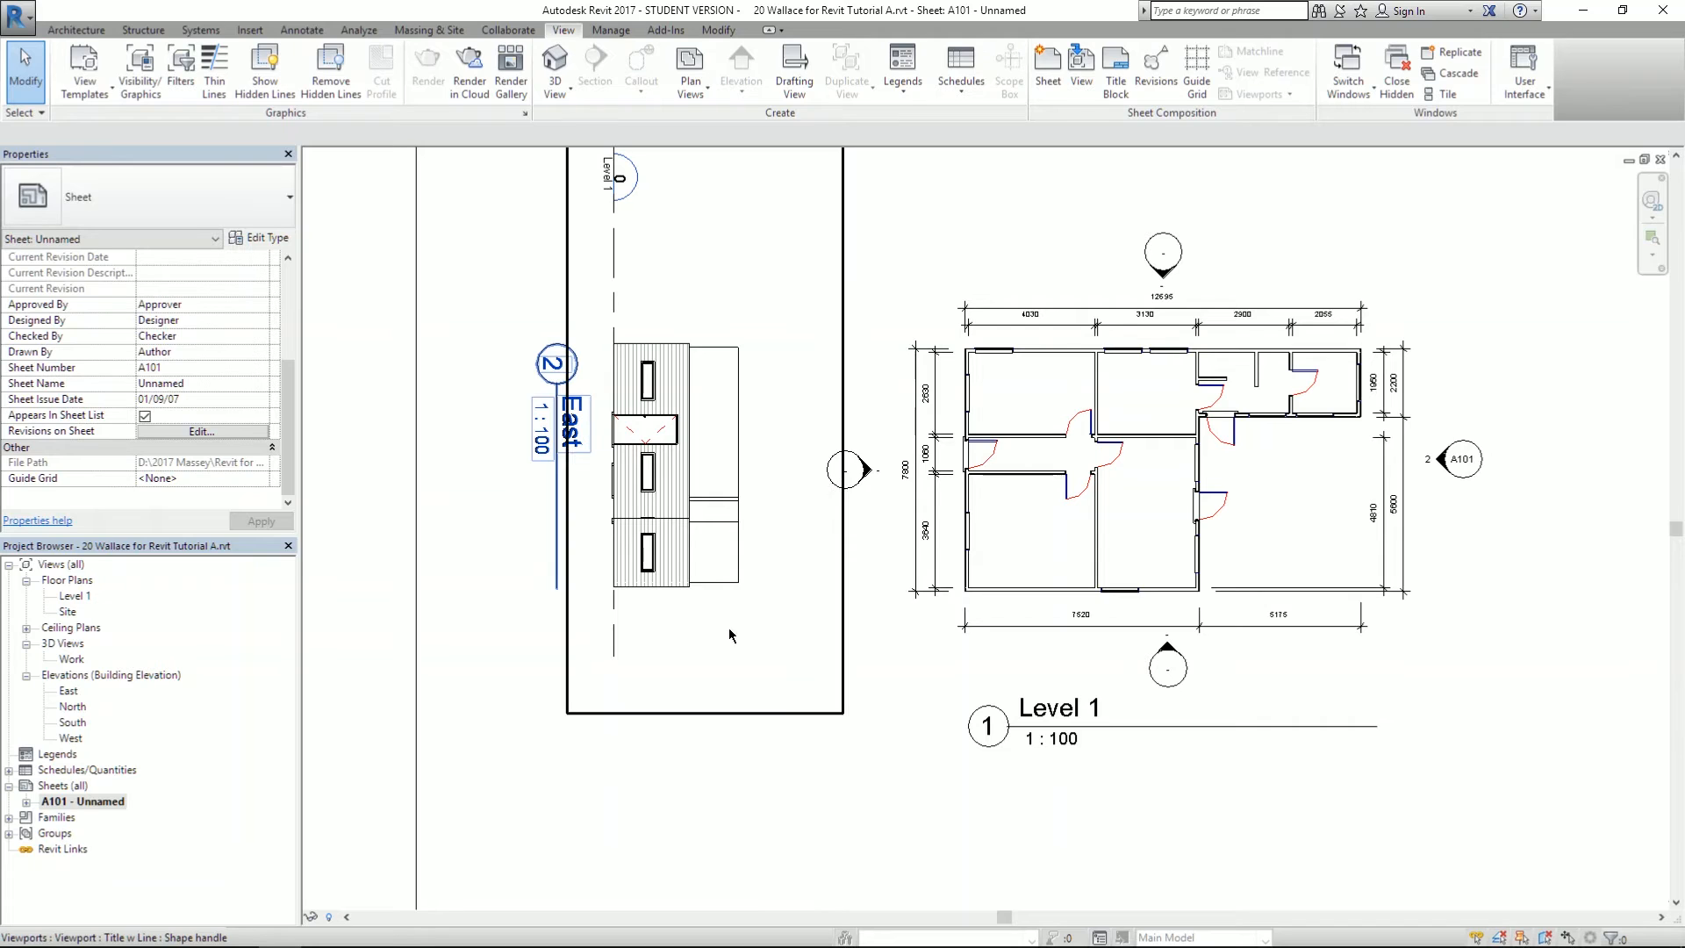
pyautogui.scroll(-2, 662, 673)
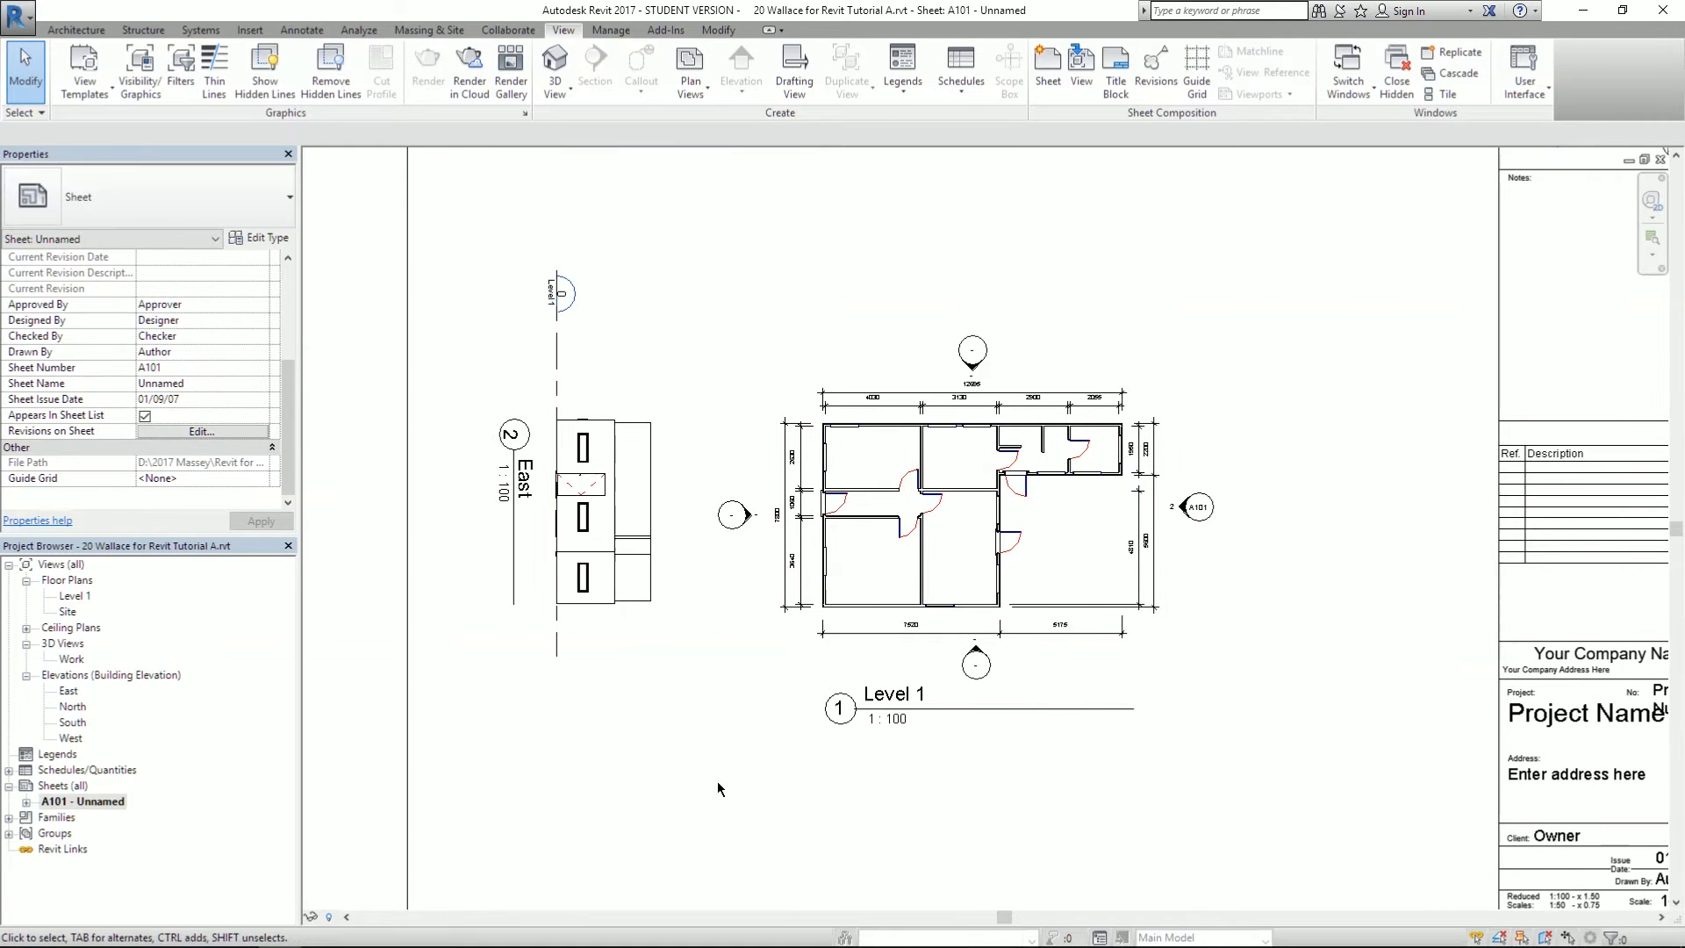
pyautogui.hotkey('alt', 'Tab')
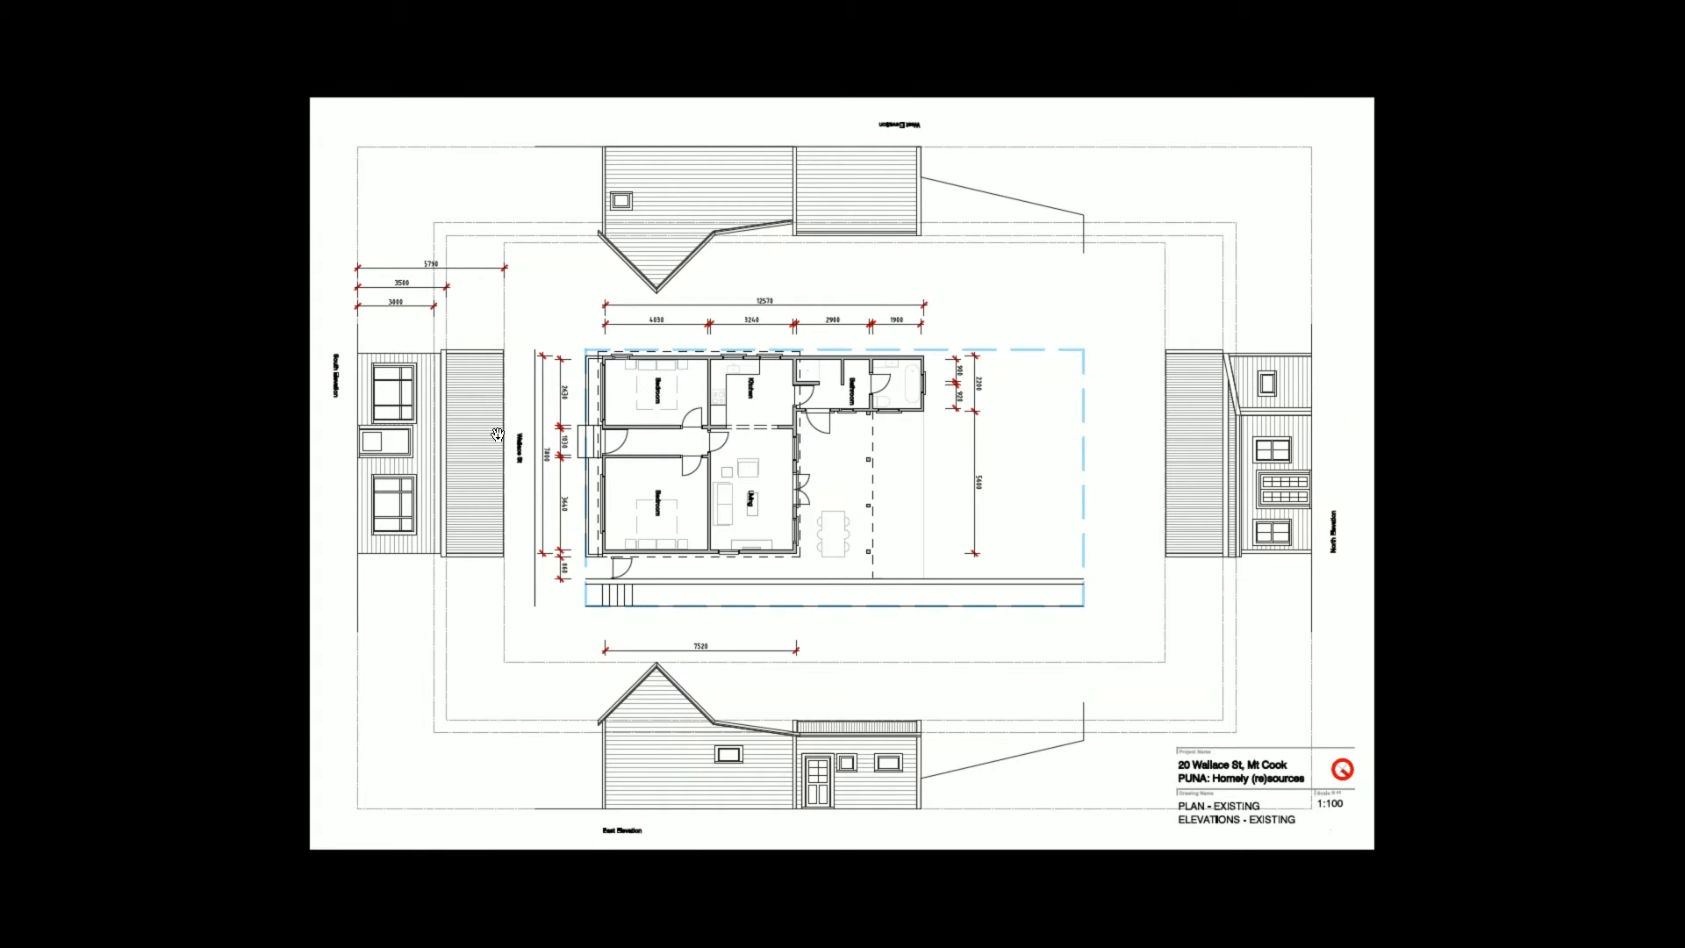
pyautogui.keyDown('ctrl'); pyautogui.scroll(4, 398, 420); pyautogui.keyUp('ctrl')
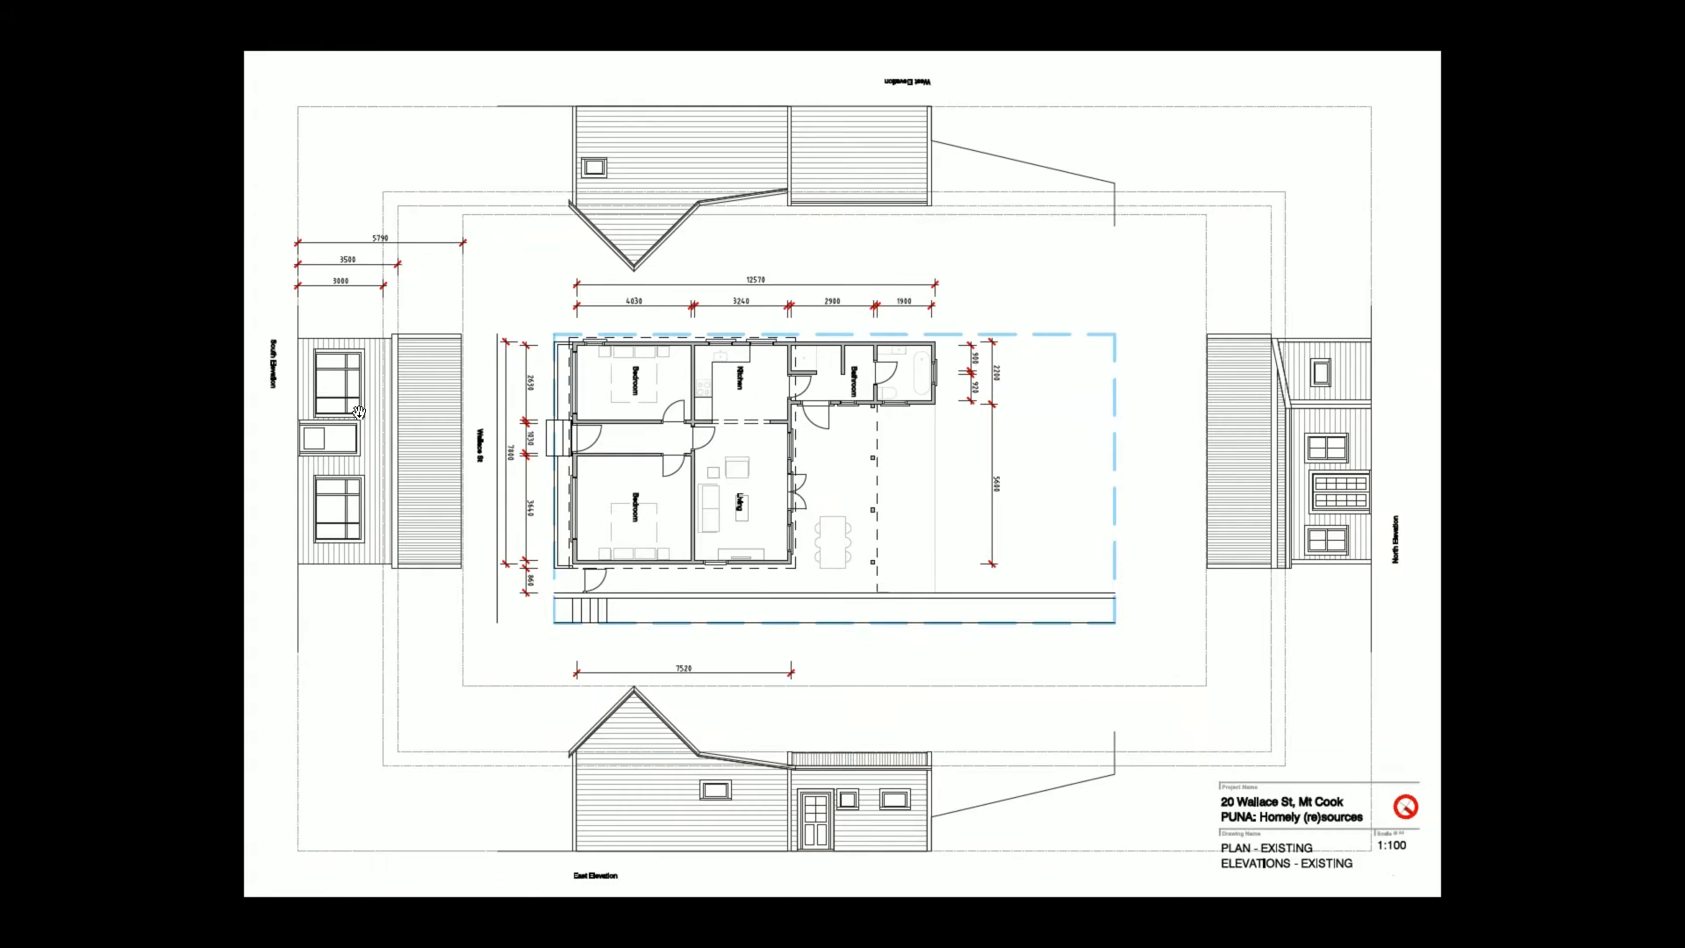
pyautogui.keyDown('ctrl'); pyautogui.scroll(2, 237, 477); pyautogui.keyUp('ctrl')
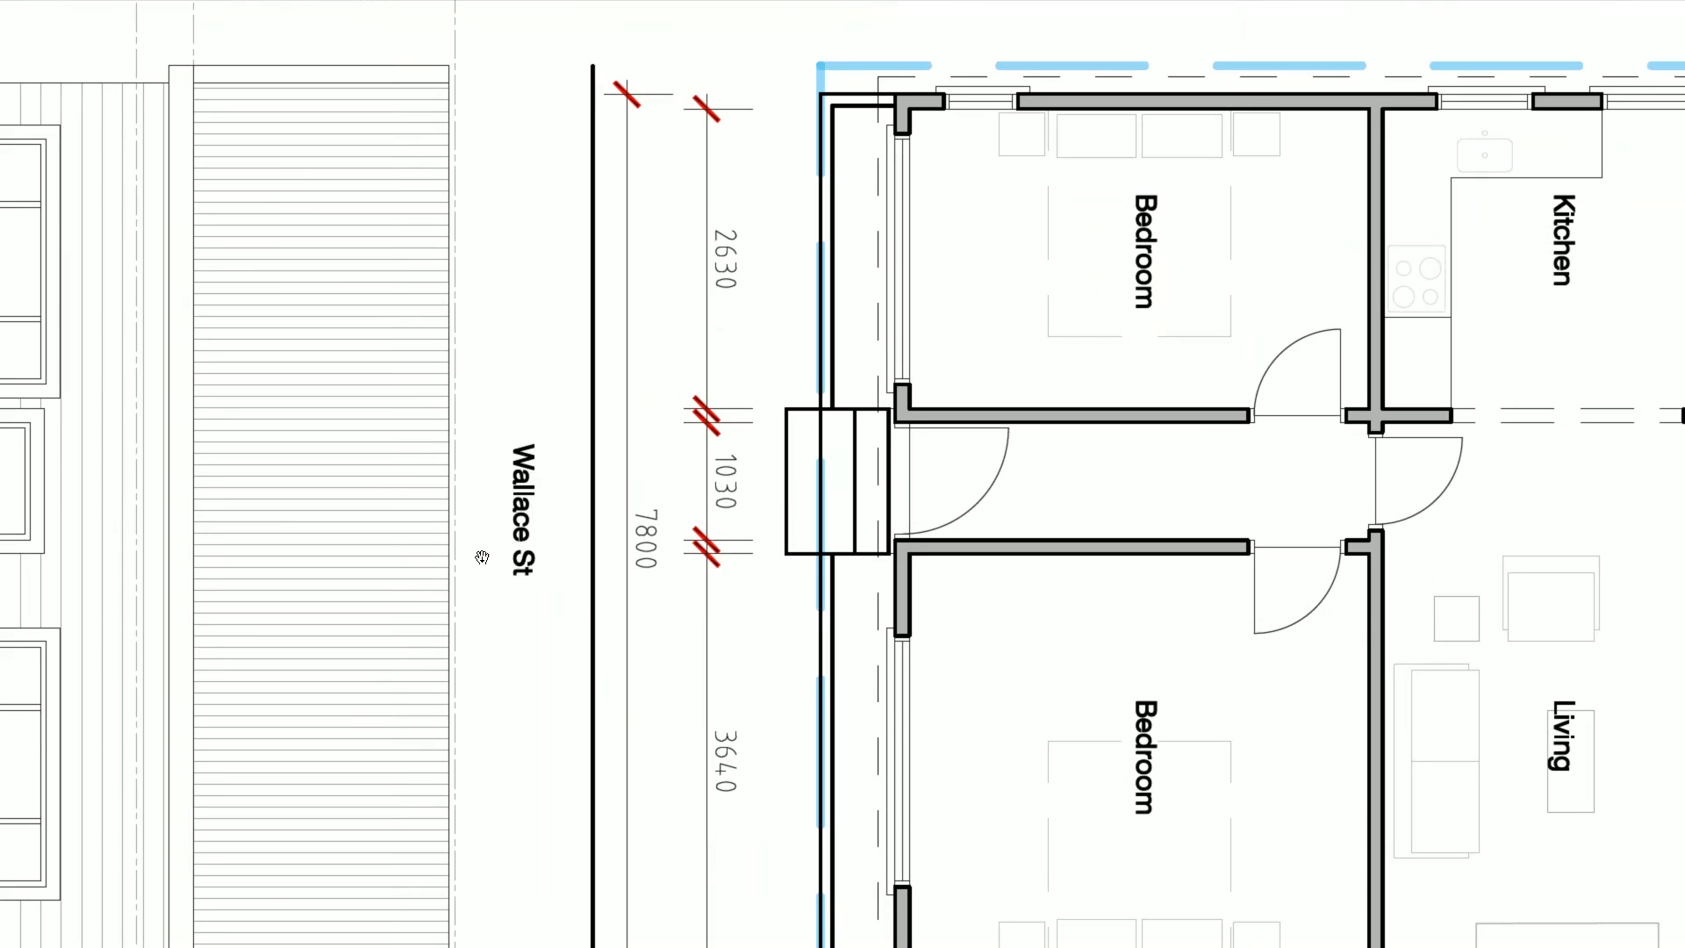
pyautogui.keyDown('ctrl'); pyautogui.scroll(-3, 734, 419); pyautogui.keyUp('ctrl')
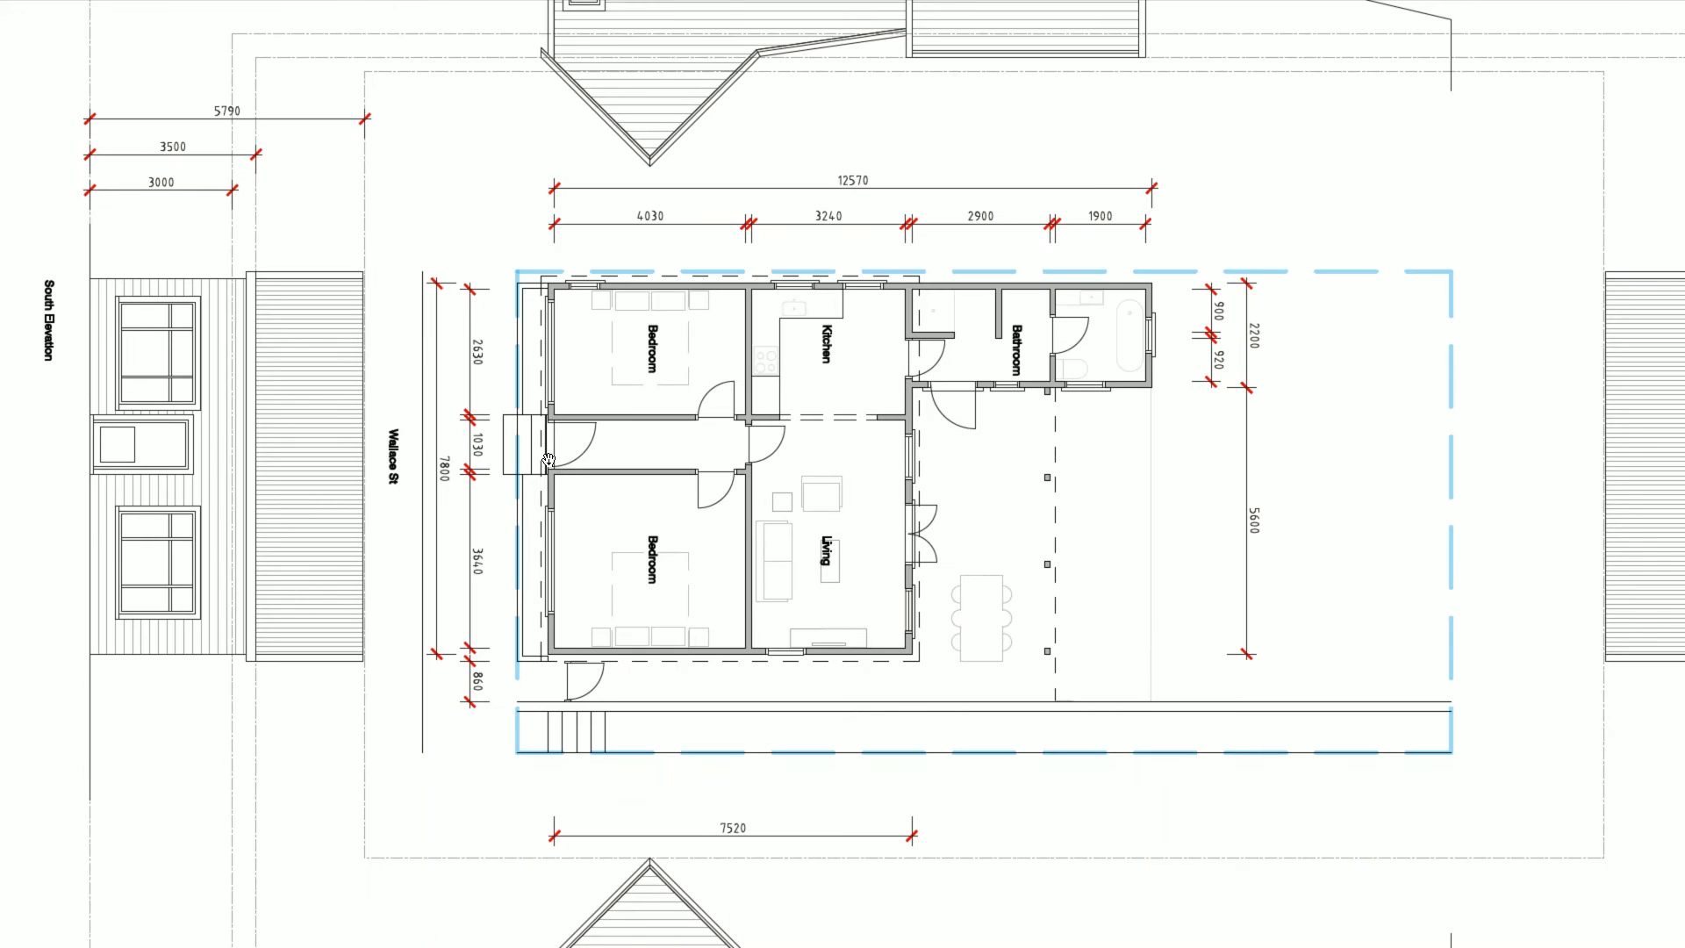
pyautogui.keyDown('ctrl'); pyautogui.scroll(-1, 866, 505); pyautogui.keyUp('ctrl')
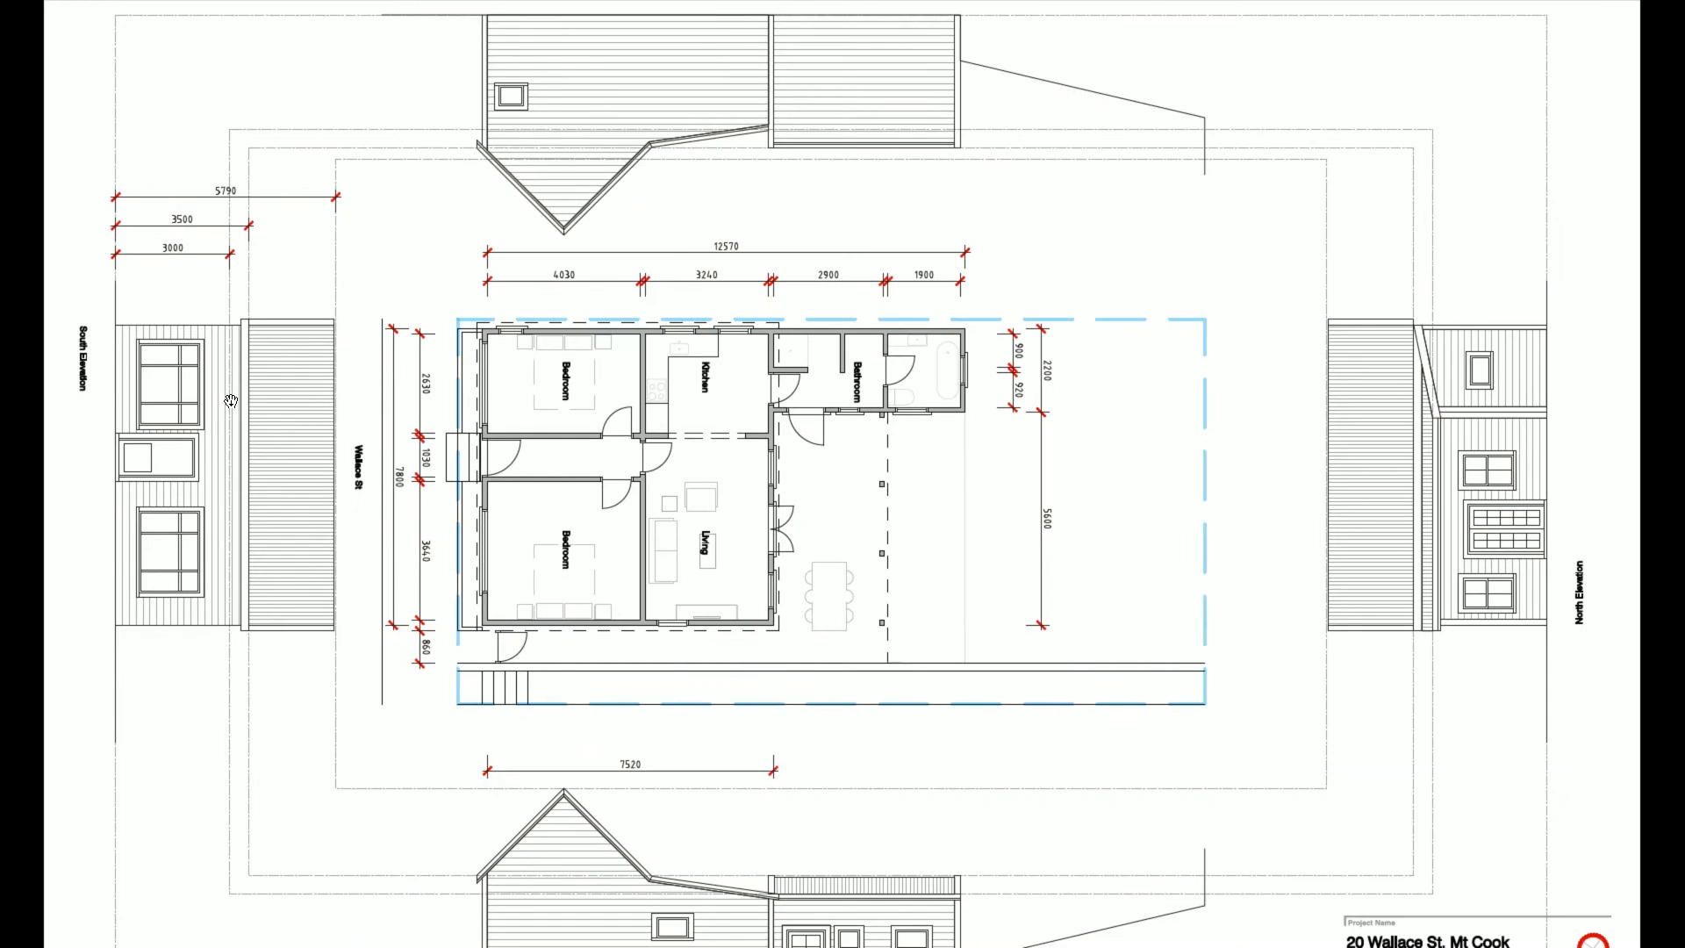
pyautogui.moveTo(532, 309); pyautogui.dragTo(553, 520)
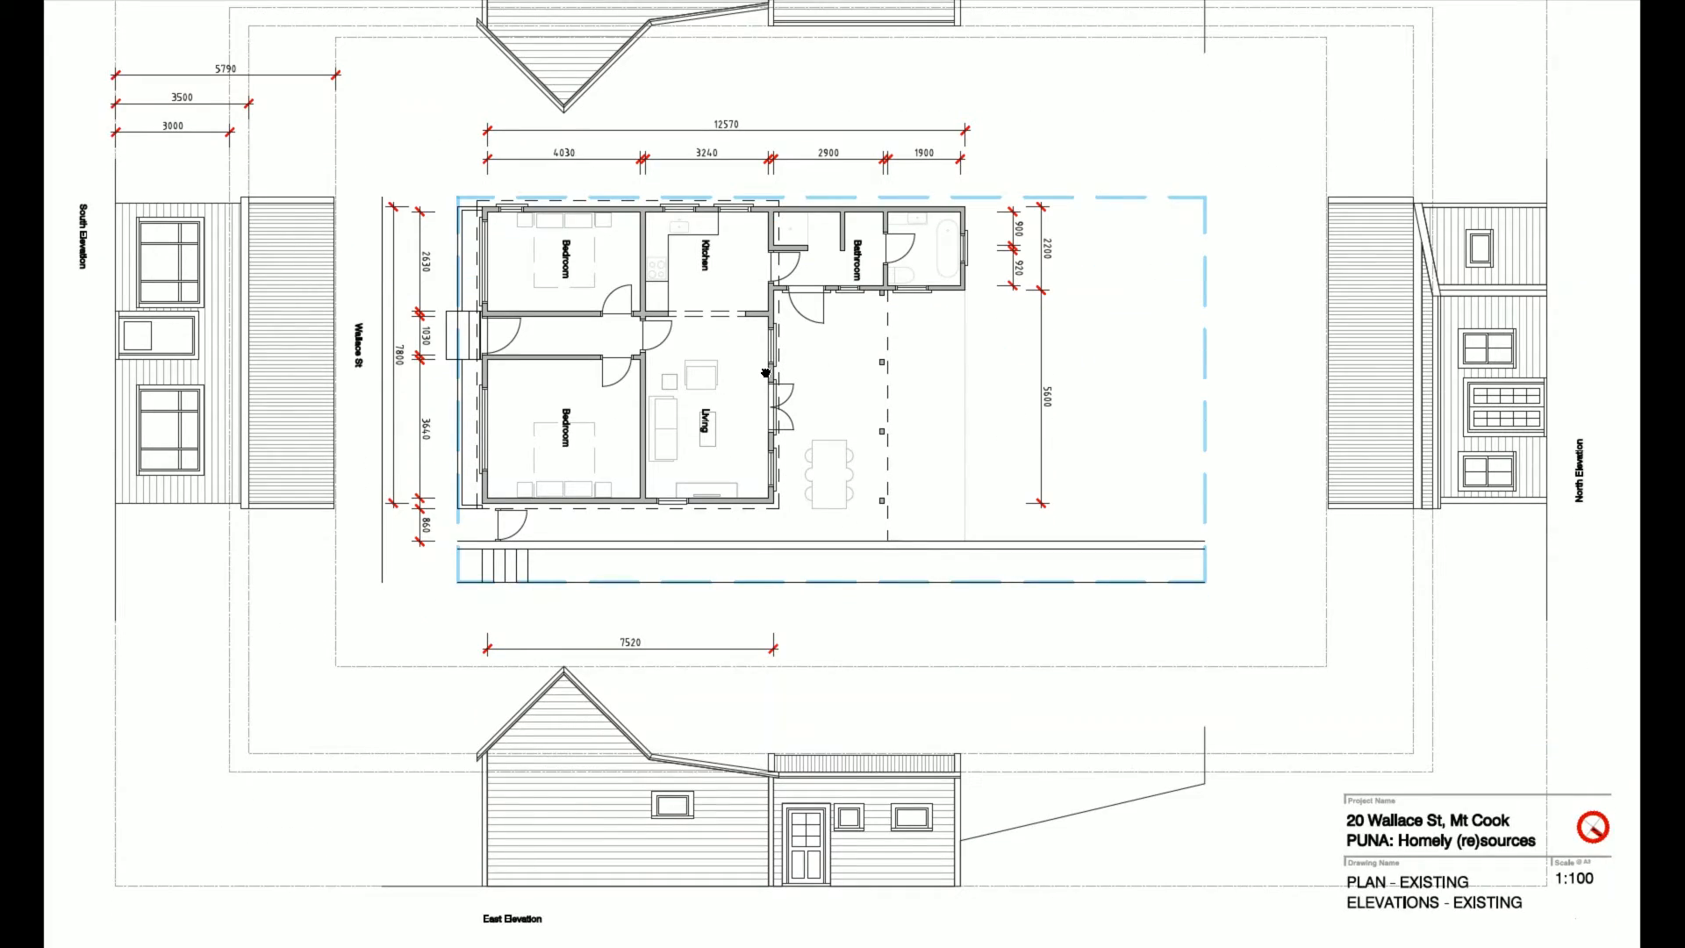
pyautogui.hotkey('alt', 'Tab')
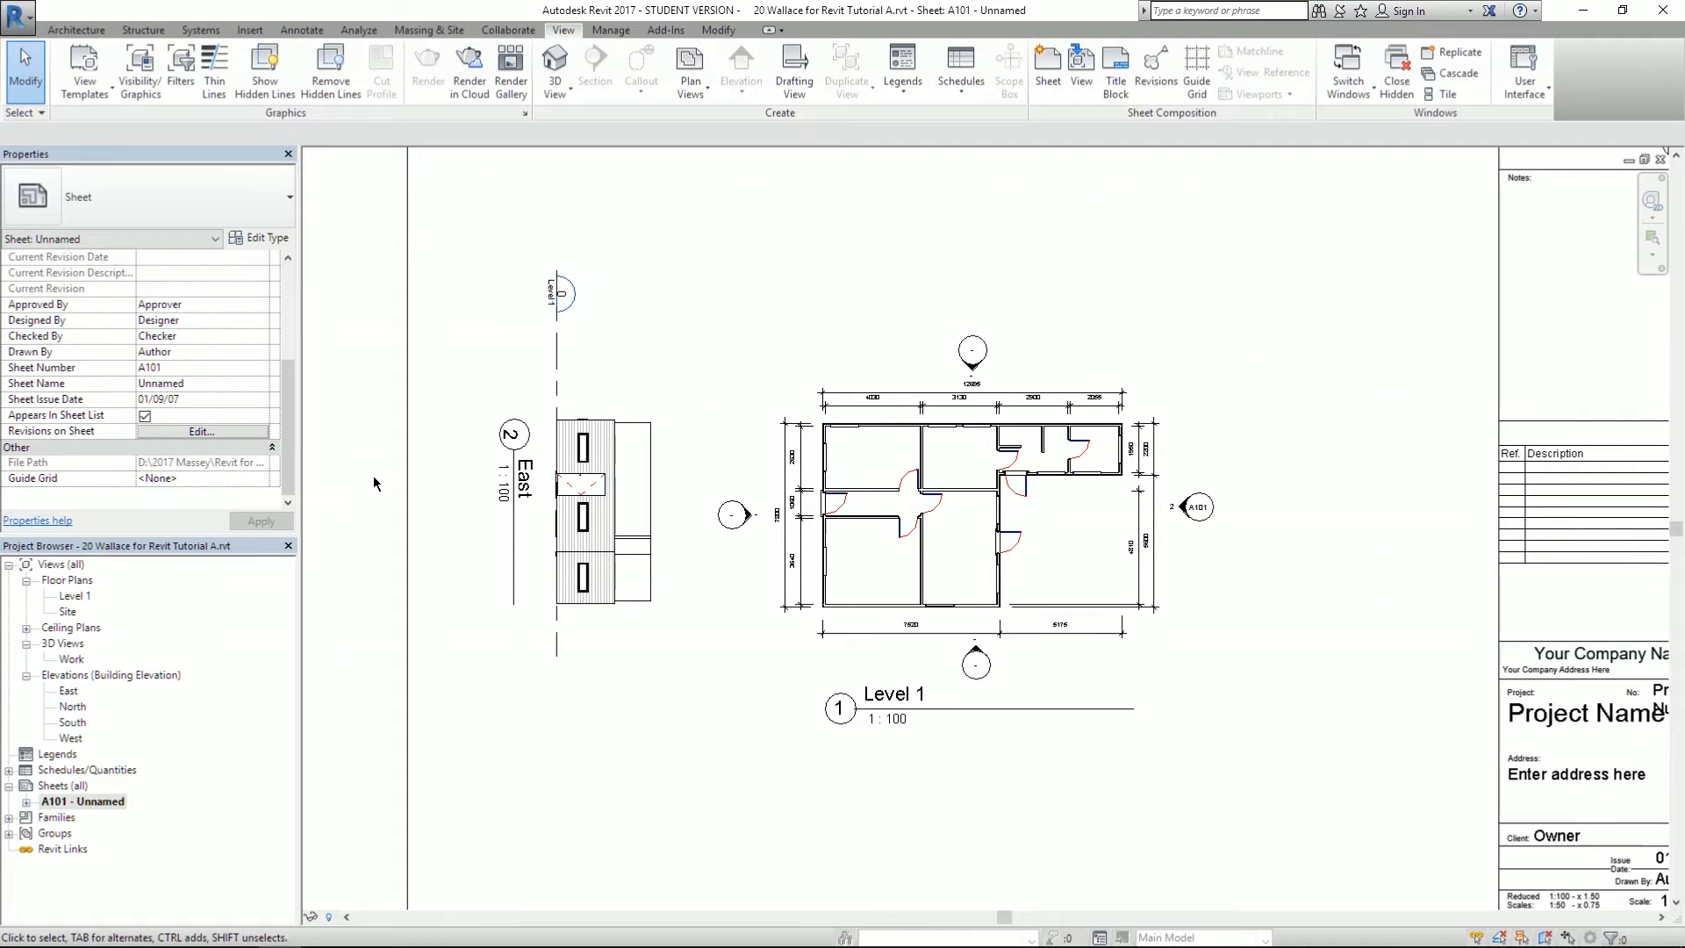
# - Rename the East elevation view to 'South Elevation'
pyautogui.click(67, 692)
pyautogui.rightClick(67, 695)
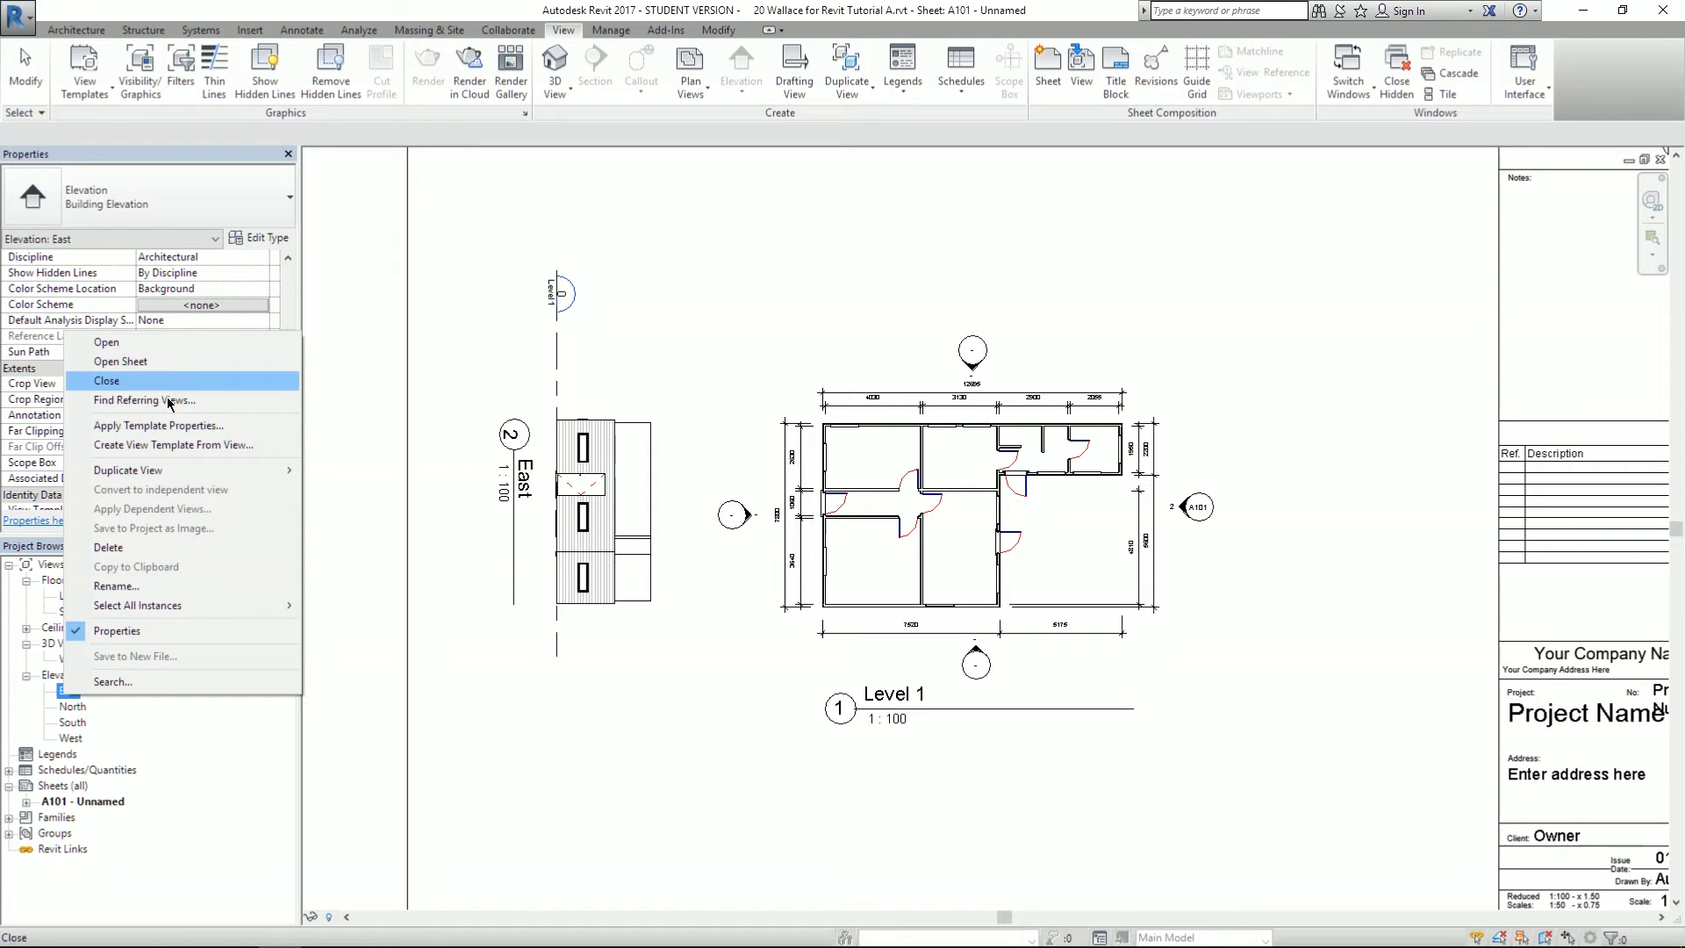
pyautogui.click(117, 586)
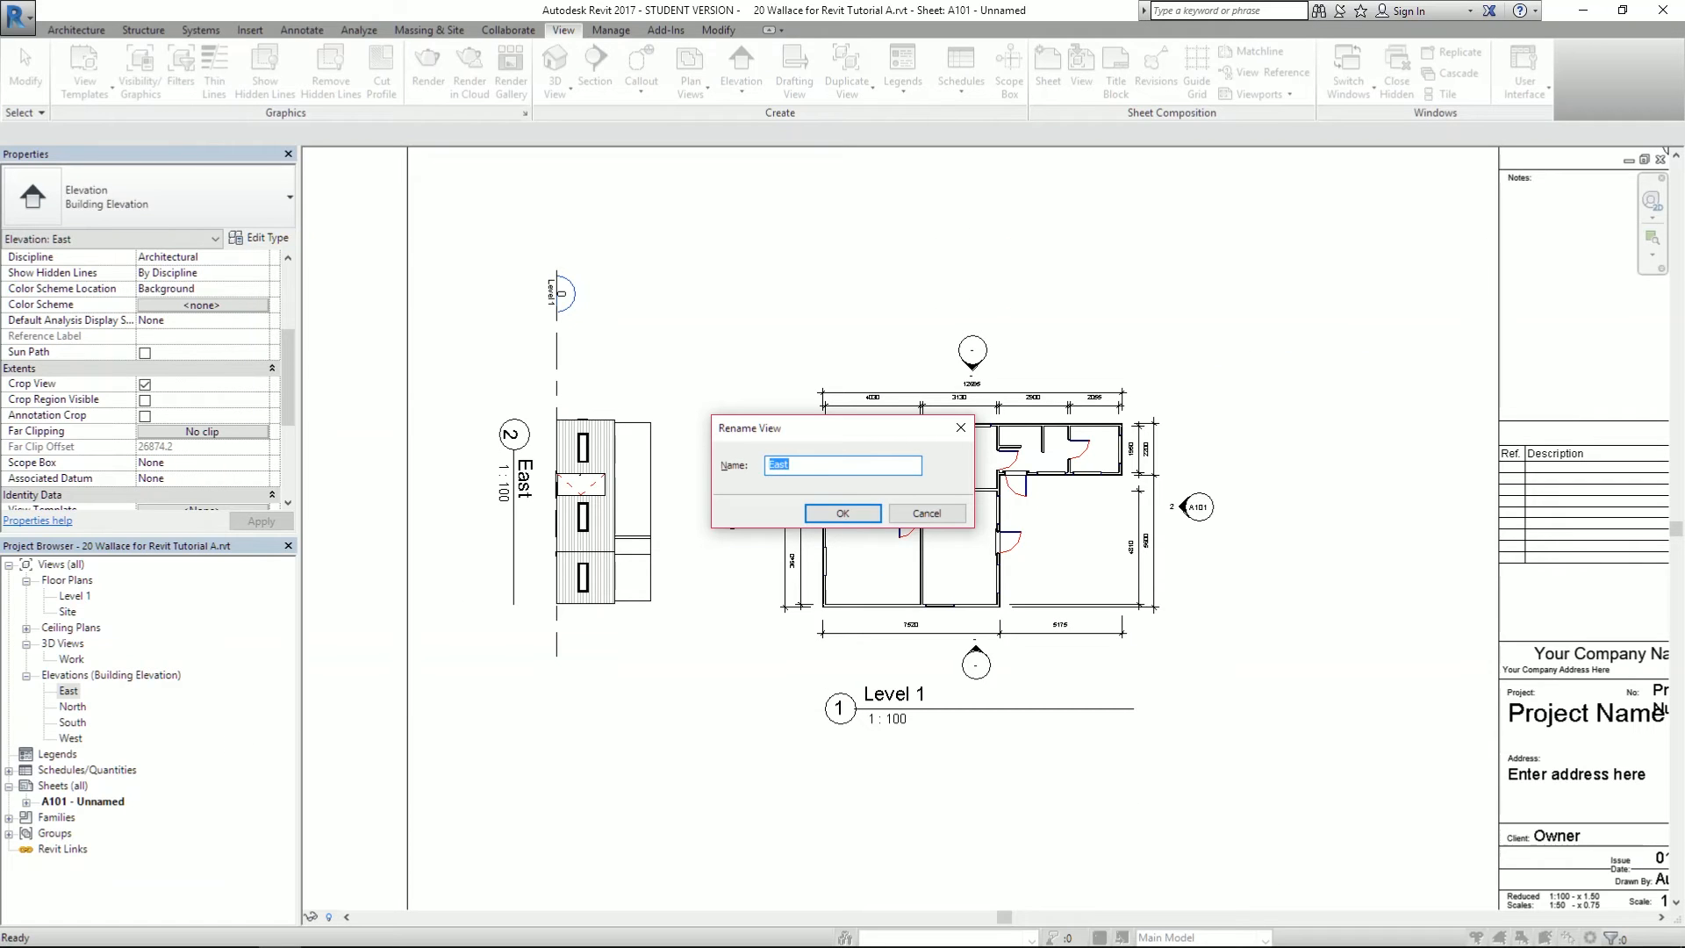
pyautogui.write('South Elevation')
pyautogui.press('Return')
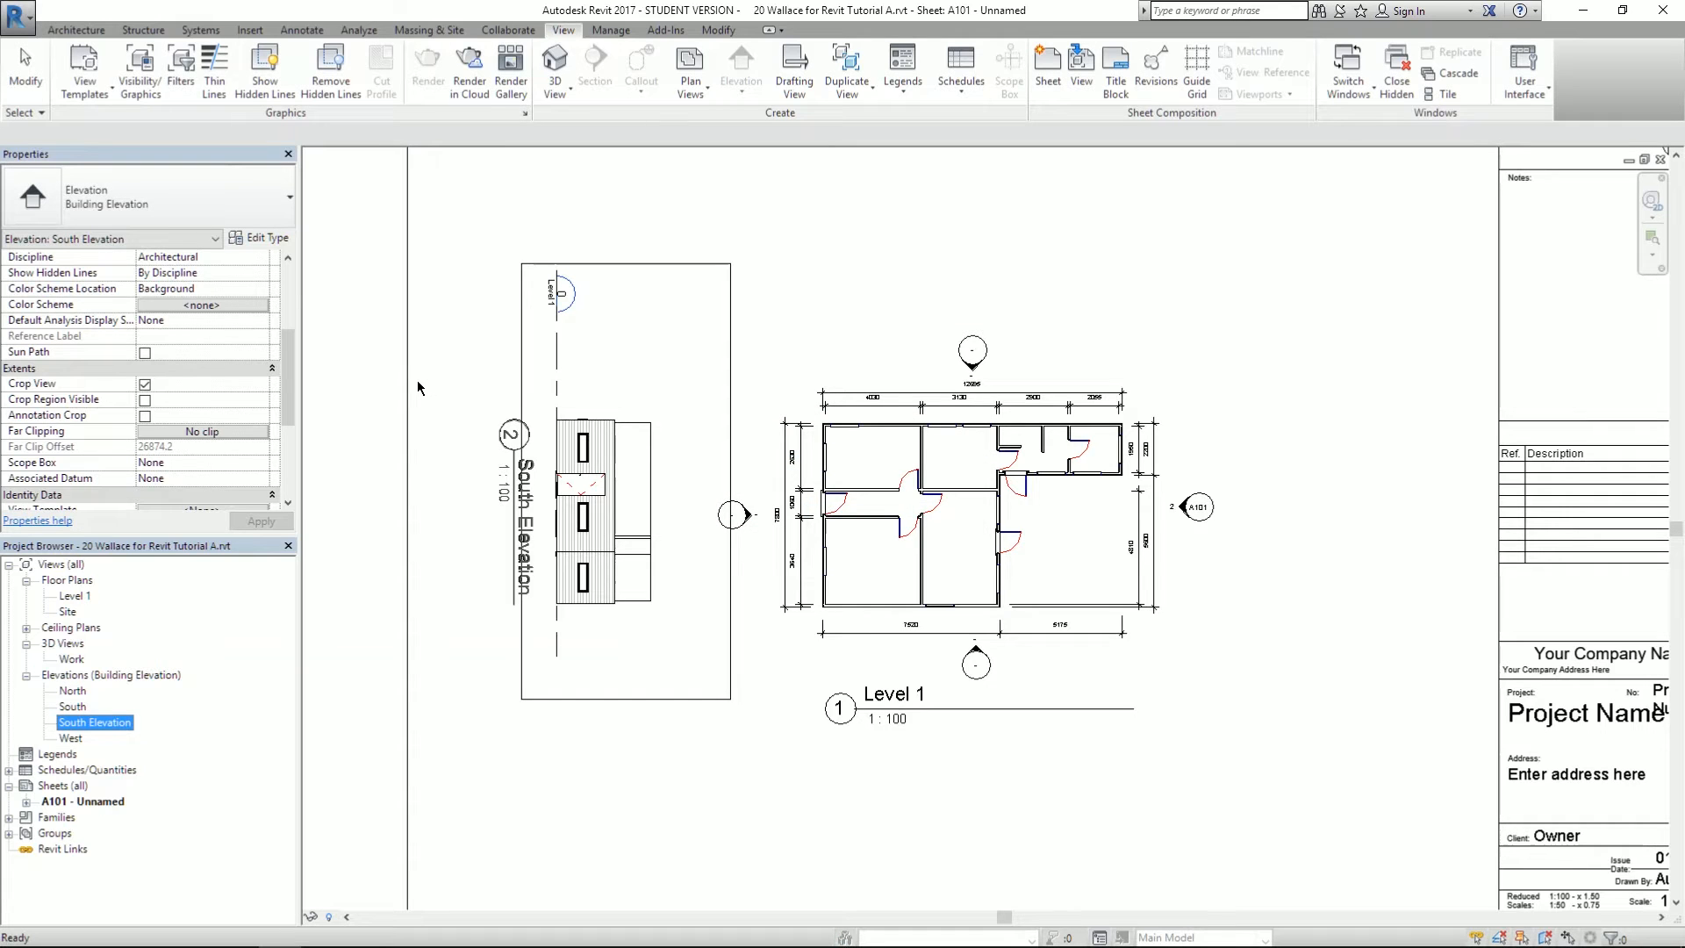
# - Rename the Level 1 floor plan to 'Plan', renaming its level as well
pyautogui.click(80, 598)
pyautogui.rightClick(79, 597)
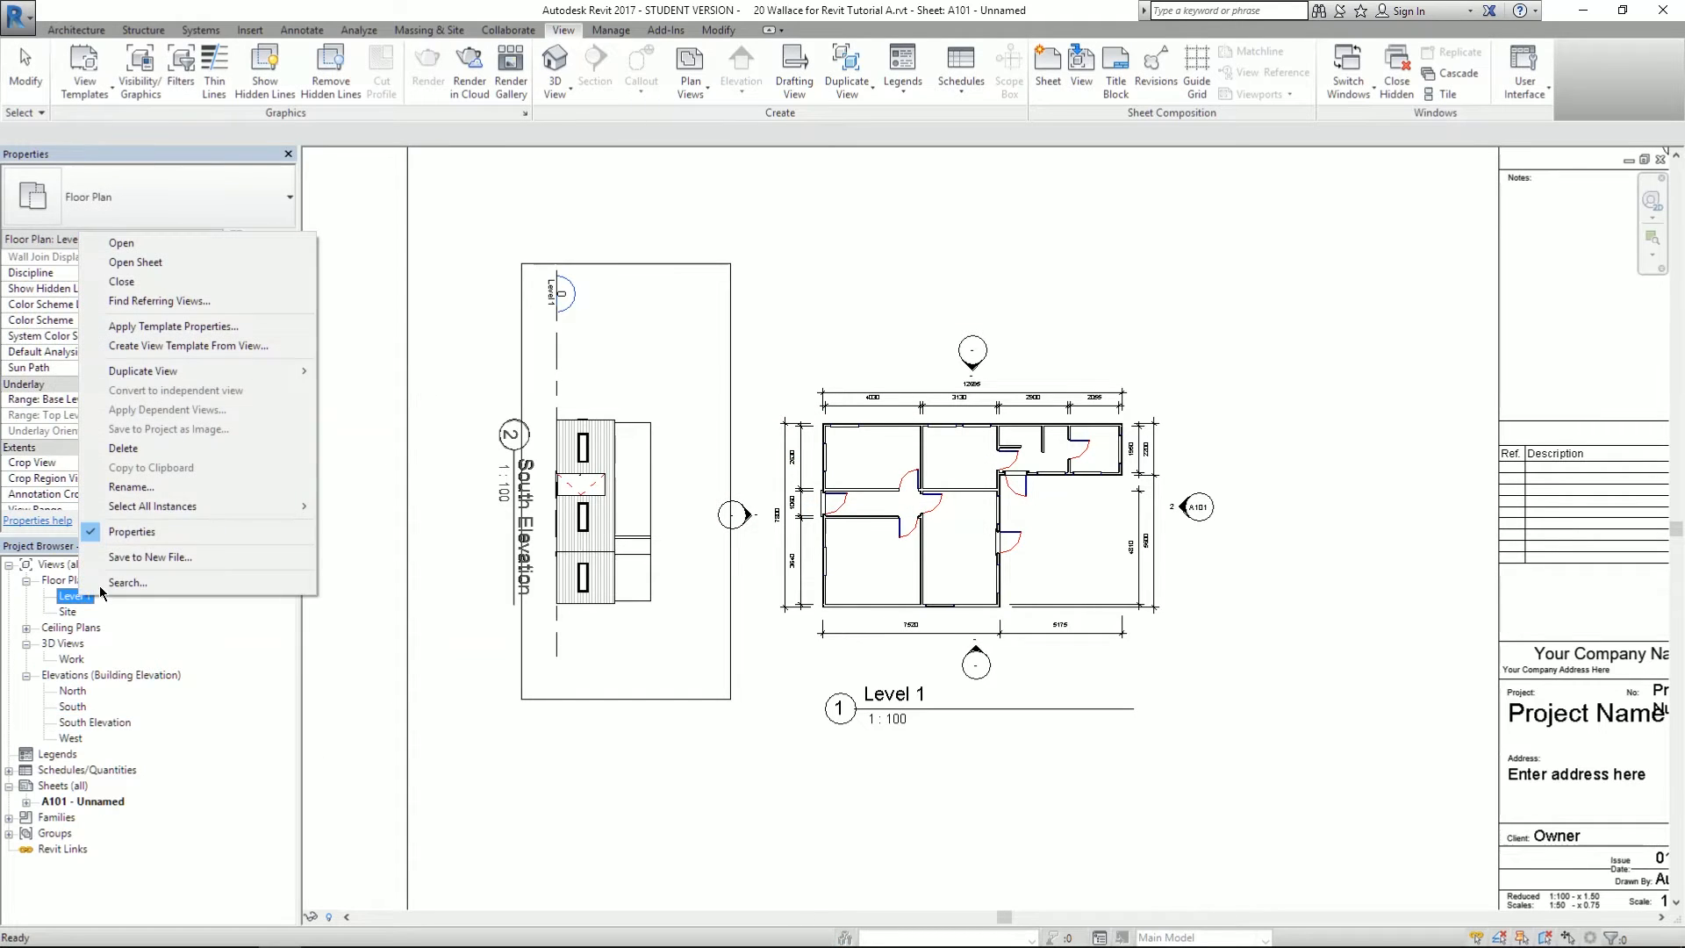
pyautogui.click(127, 487)
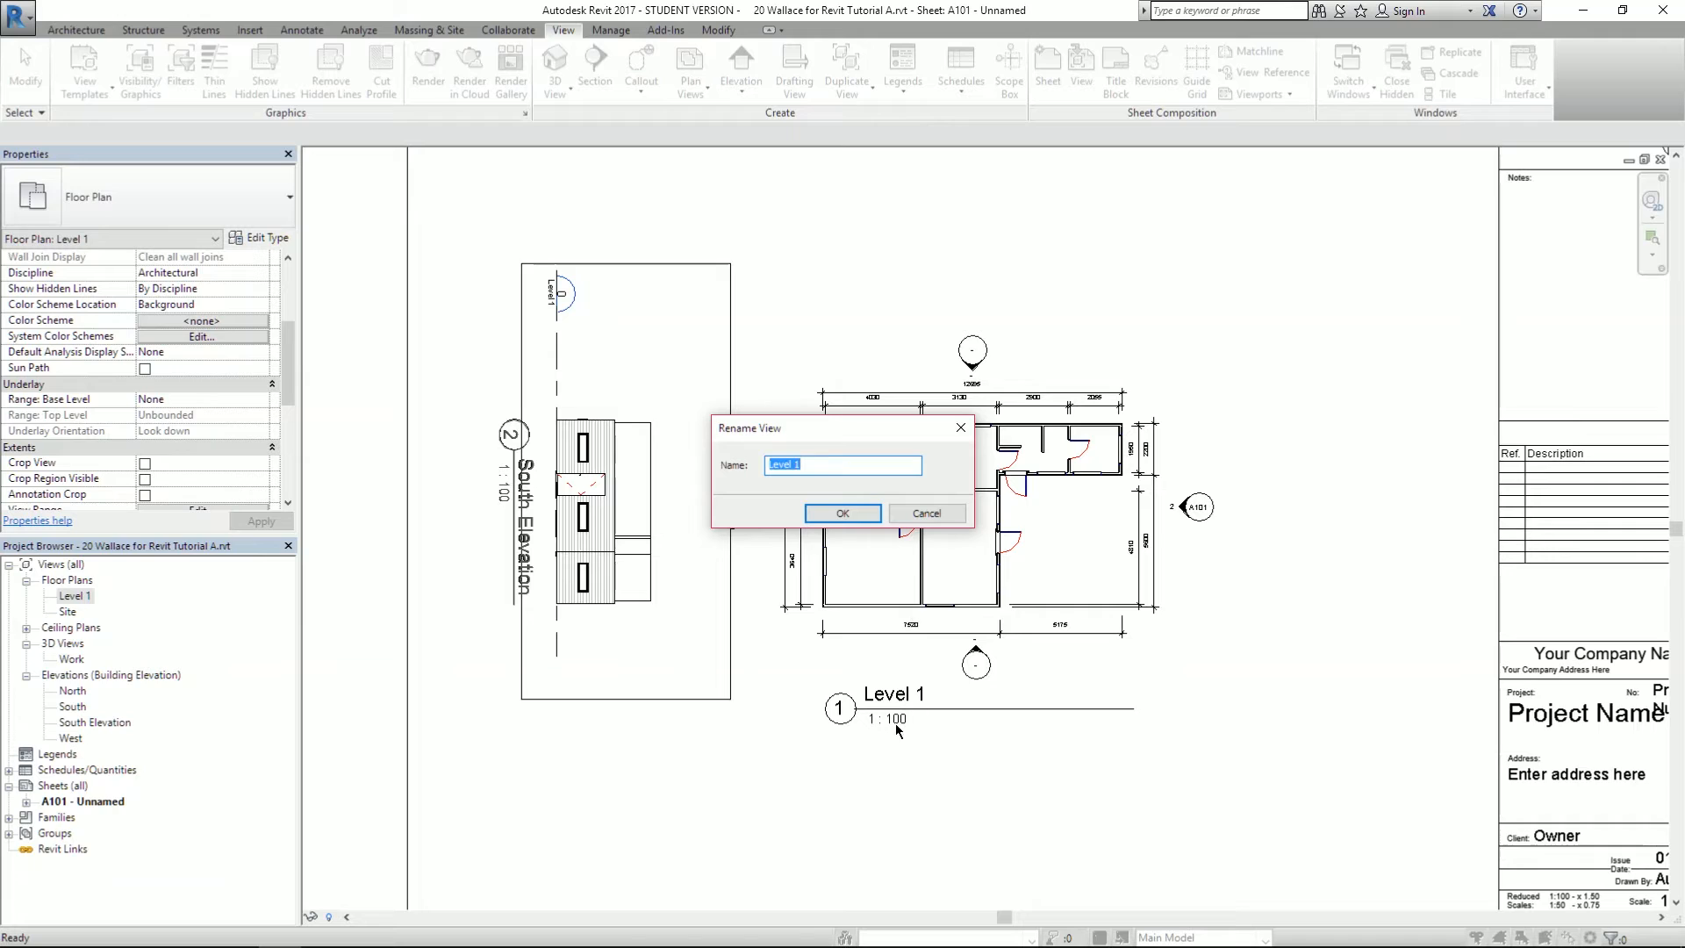
pyautogui.write('Plan')
pyautogui.press('Return')
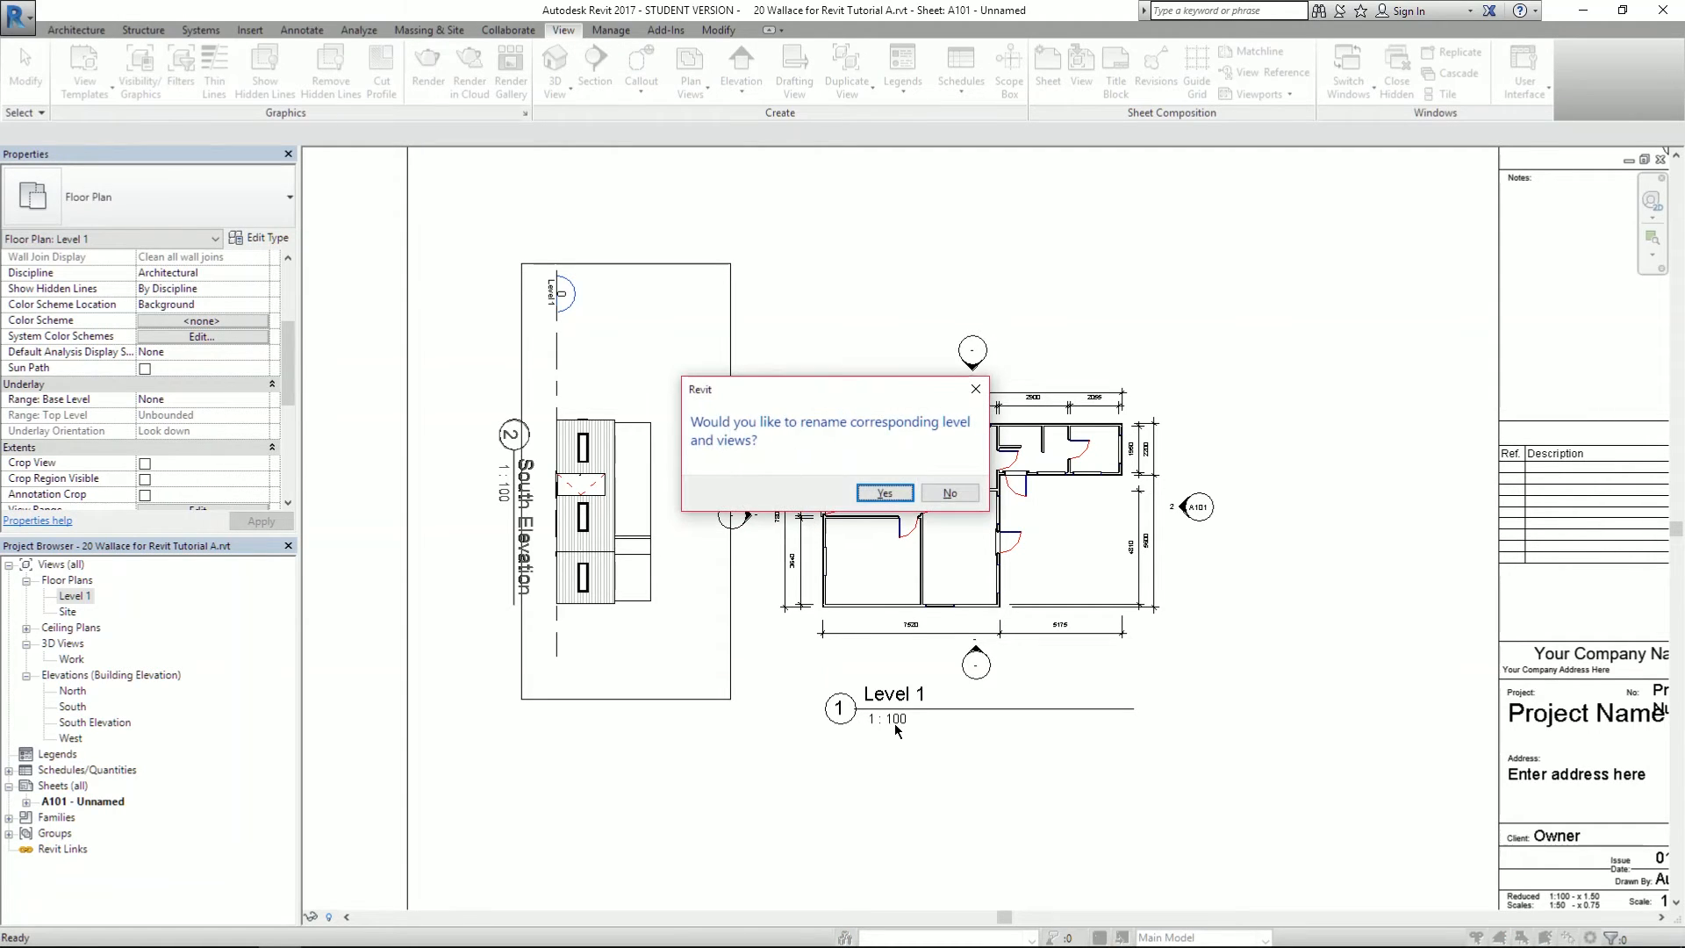
pyautogui.click(897, 498)
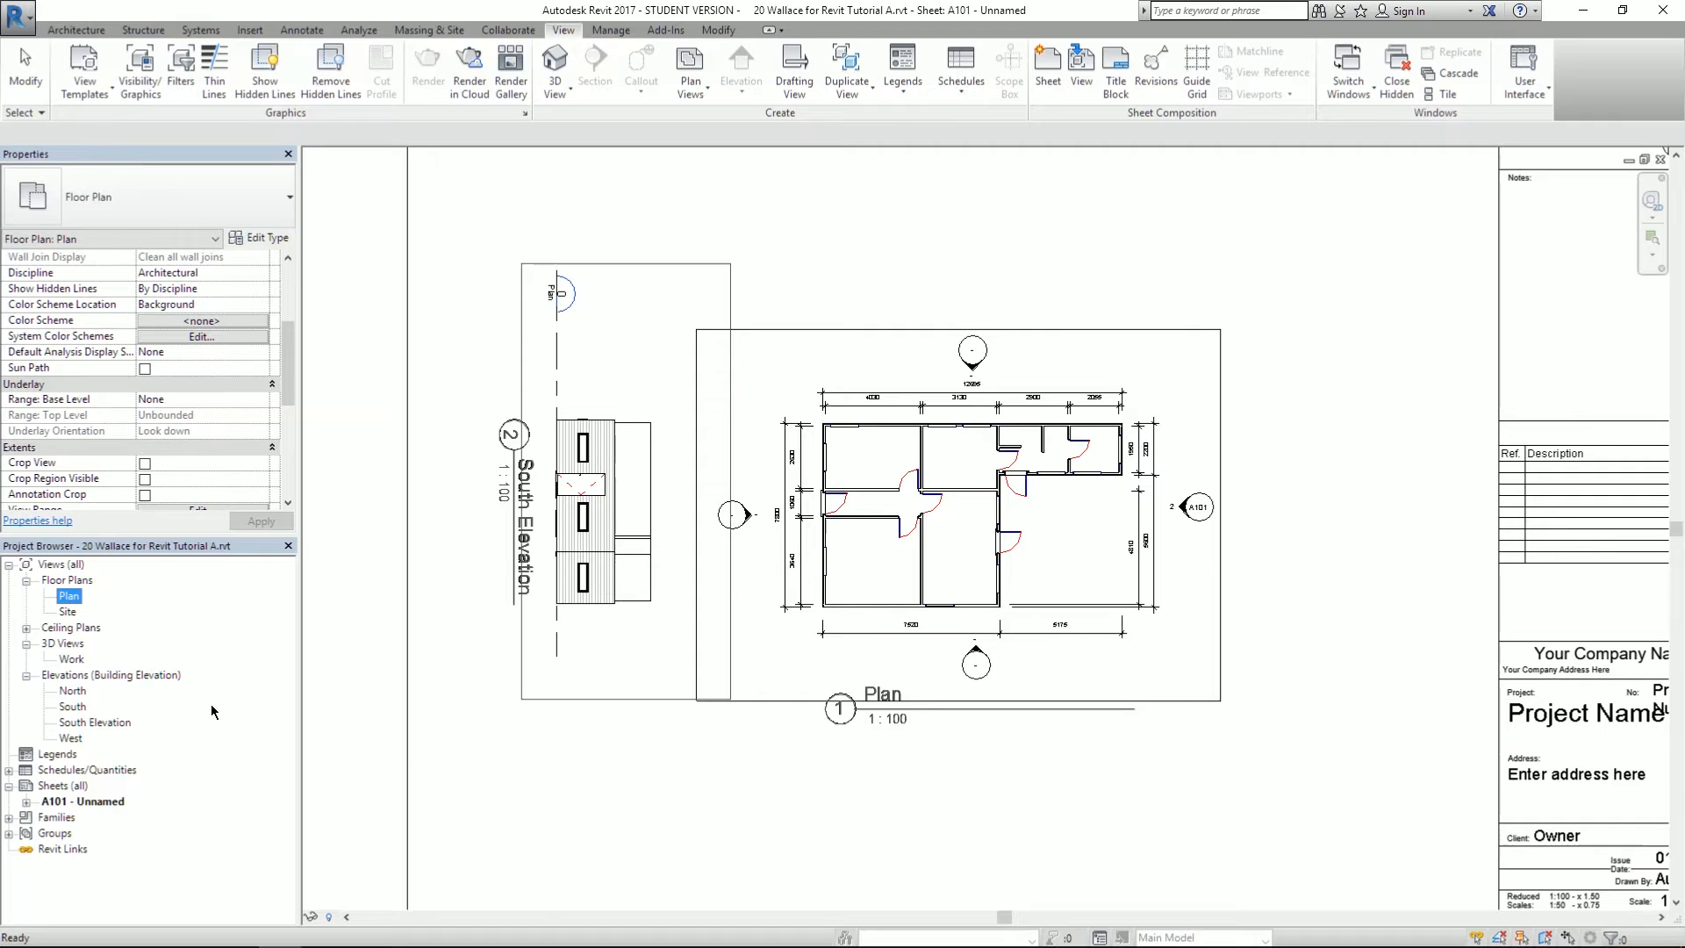
pyautogui.scroll(-2, 375, 719)
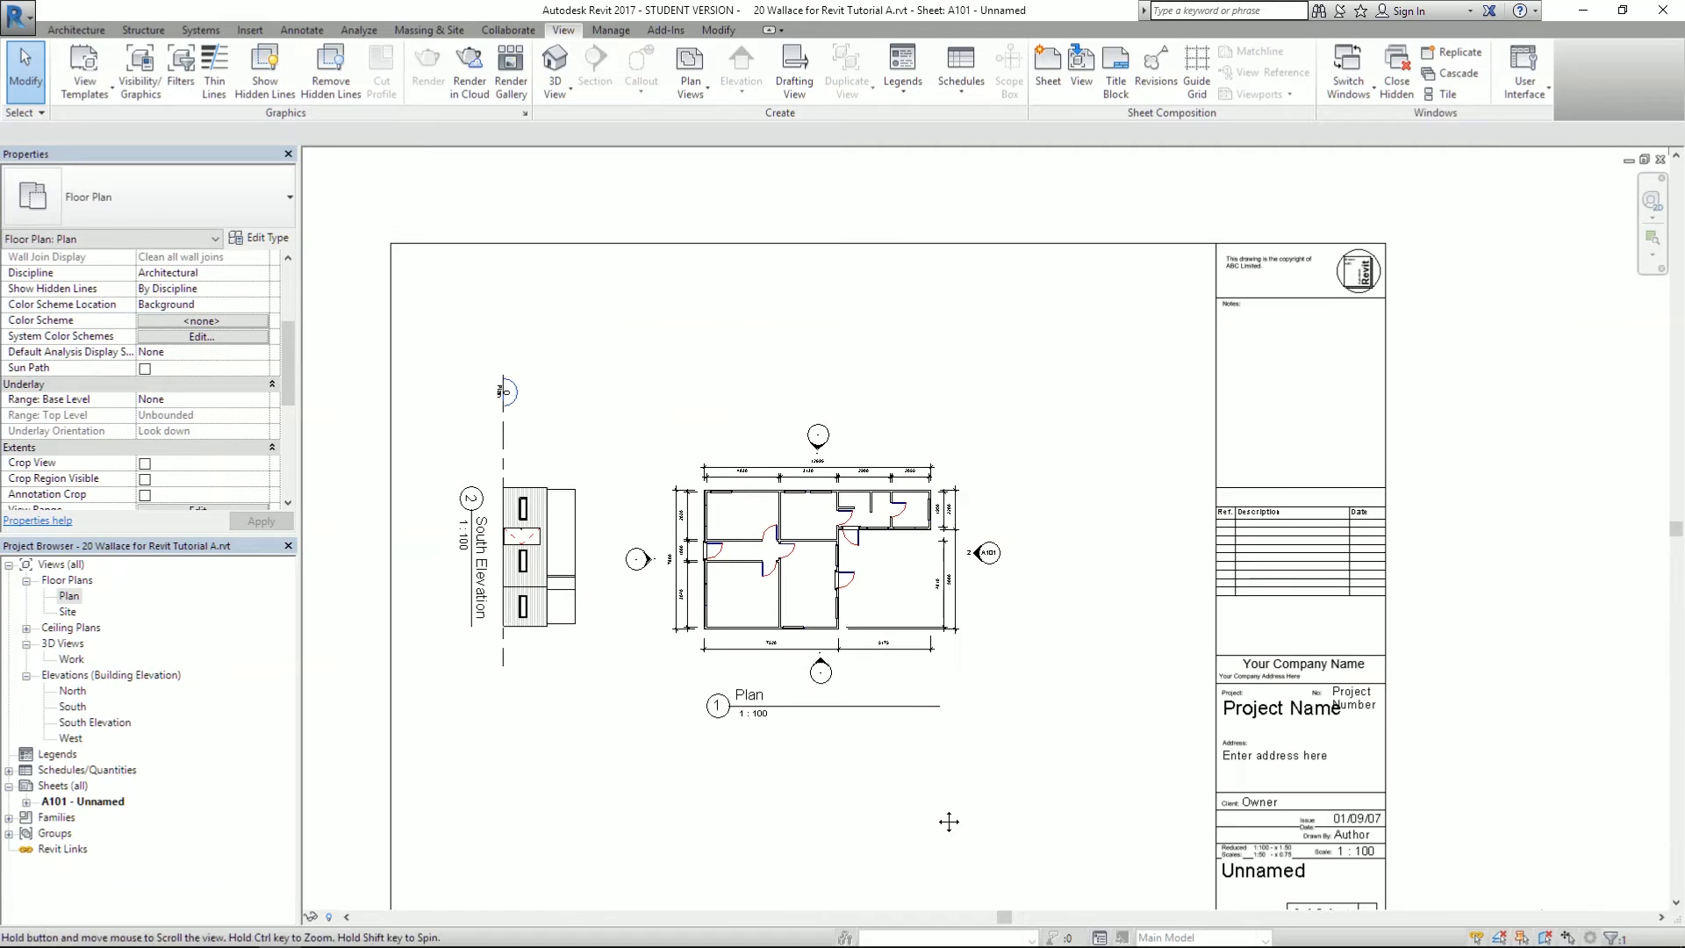
# - Compare the sheet against the reference drawing's top elevation and title block, then return to Revit
pyautogui.moveTo(953, 821); pyautogui.dragTo(845, 776, button='middle')
pyautogui.scroll(1, 844, 672)
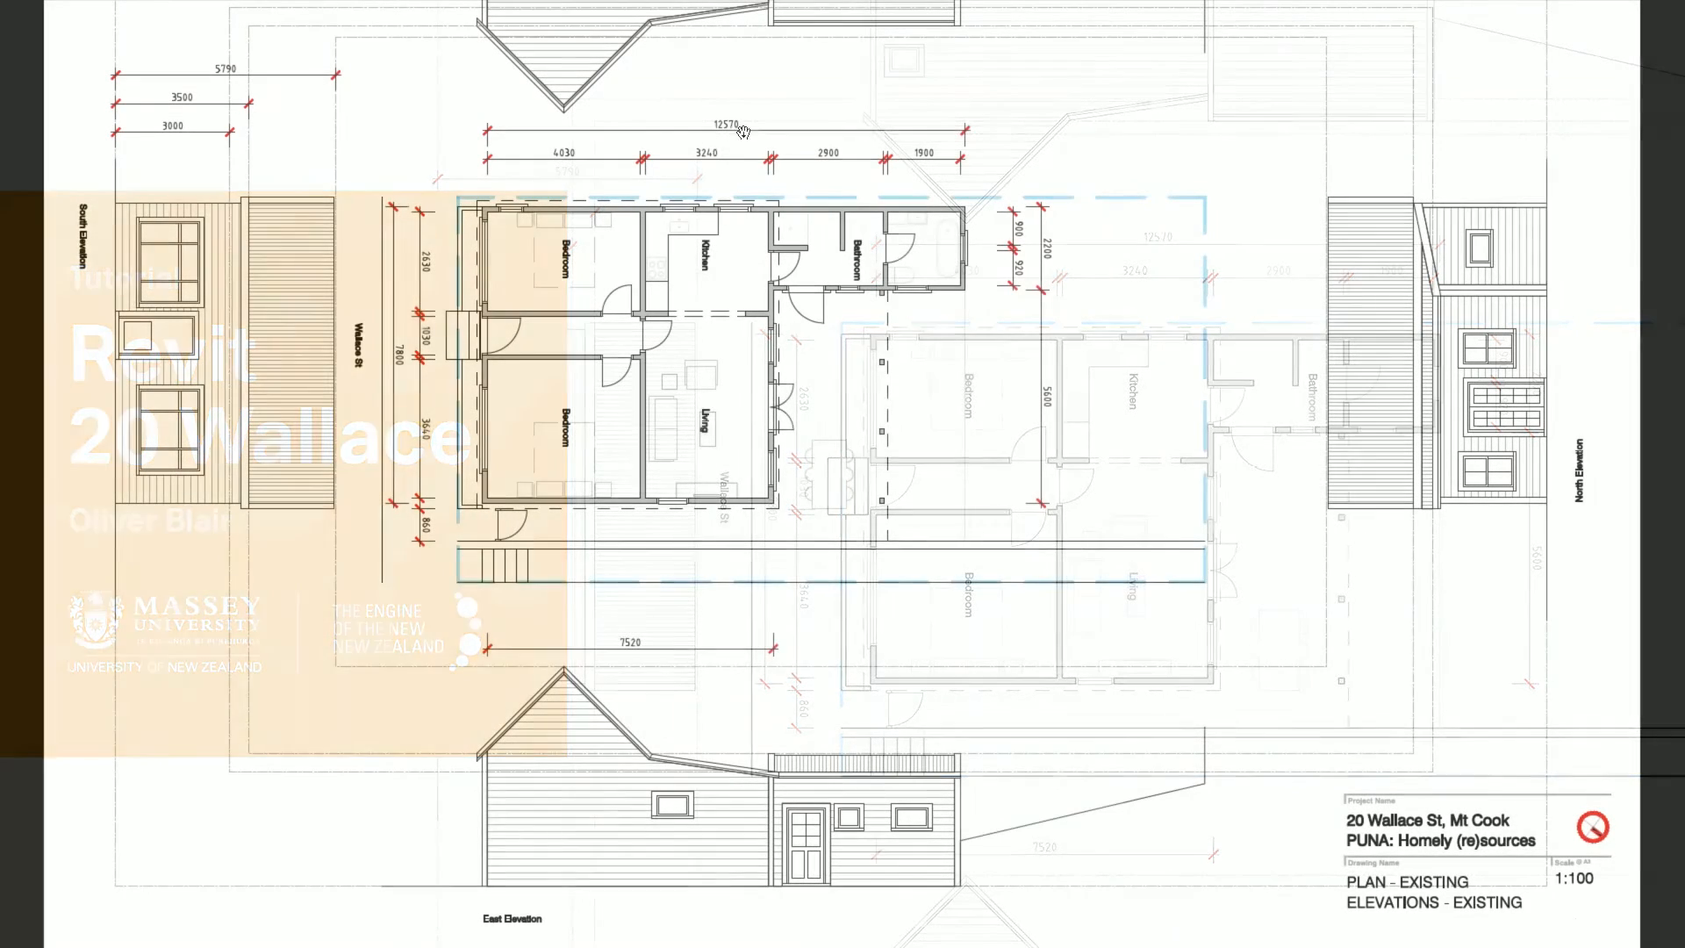
pyautogui.scroll(3, 746, 427)
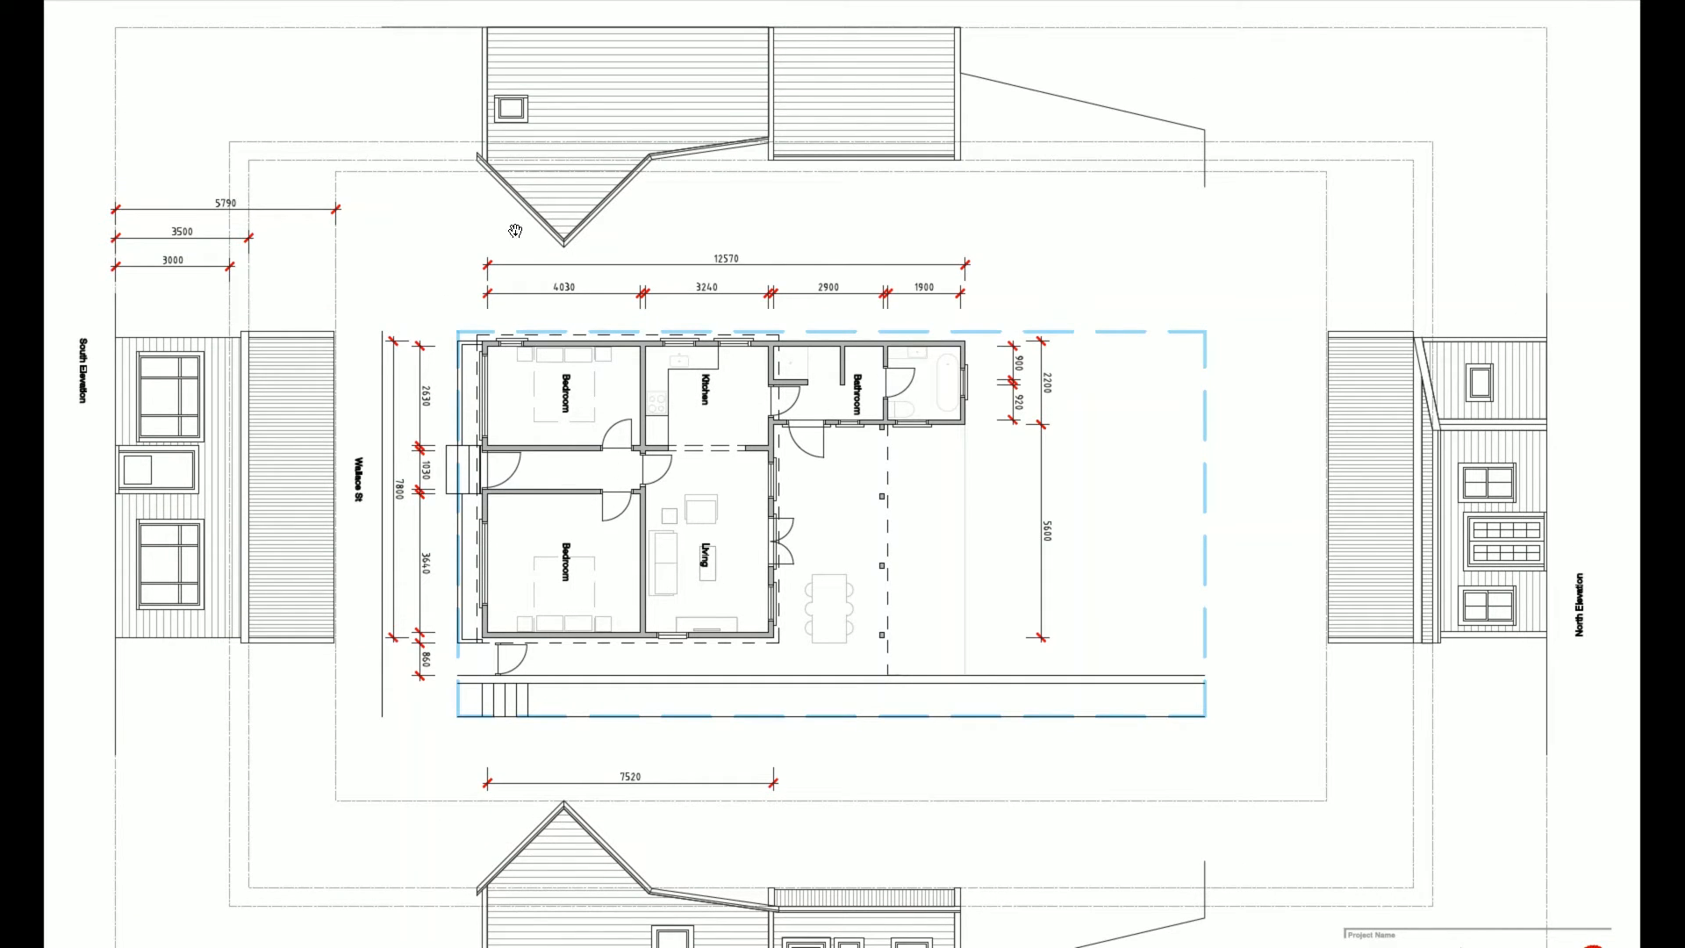
pyautogui.moveTo(1076, 739); pyautogui.dragTo(1085, 508)
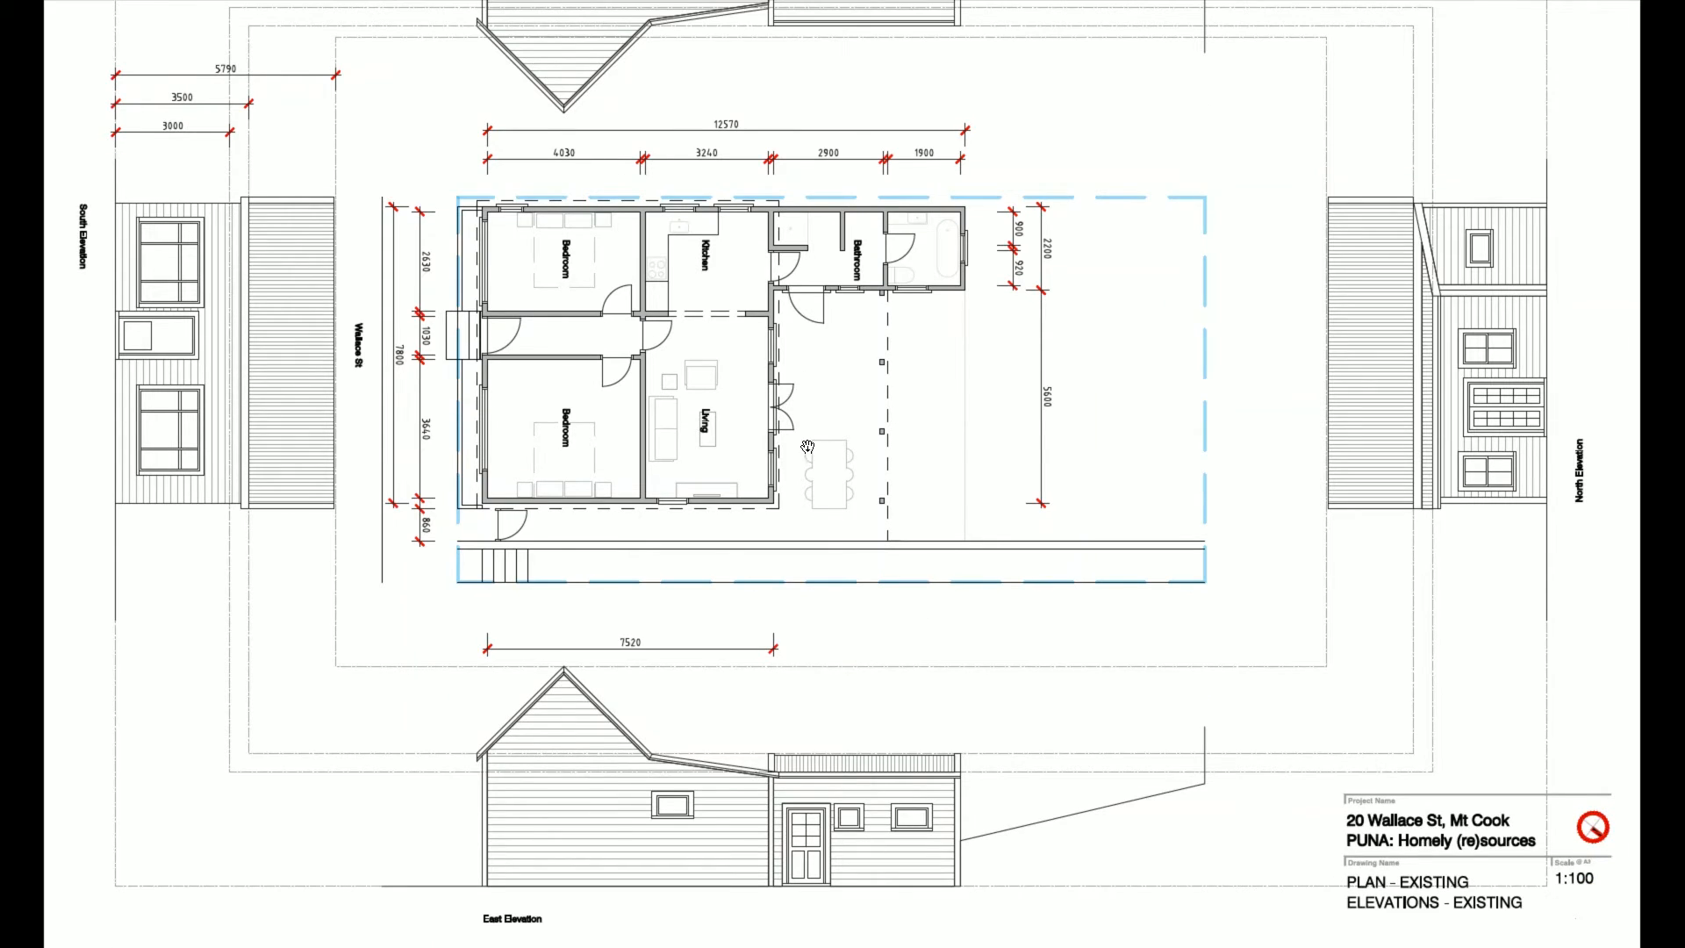
pyautogui.moveTo(809, 448); pyautogui.dragTo(856, 695)
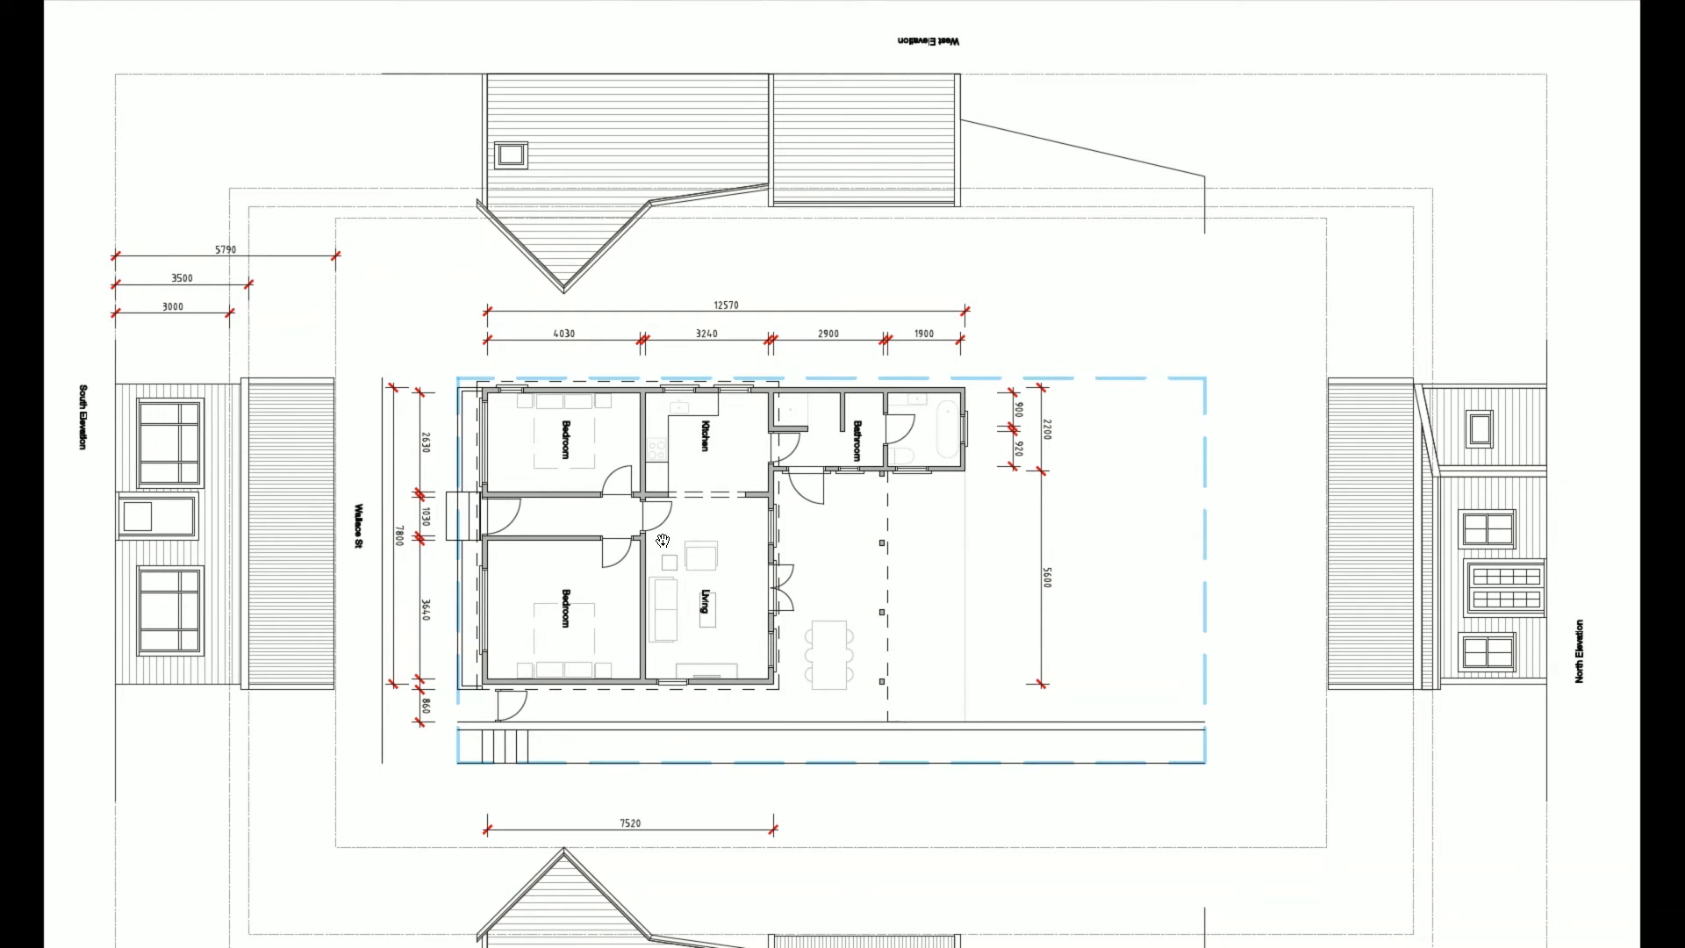
pyautogui.hotkey('alt', 'Tab')
pyautogui.hotkey('alt', 'Tab')
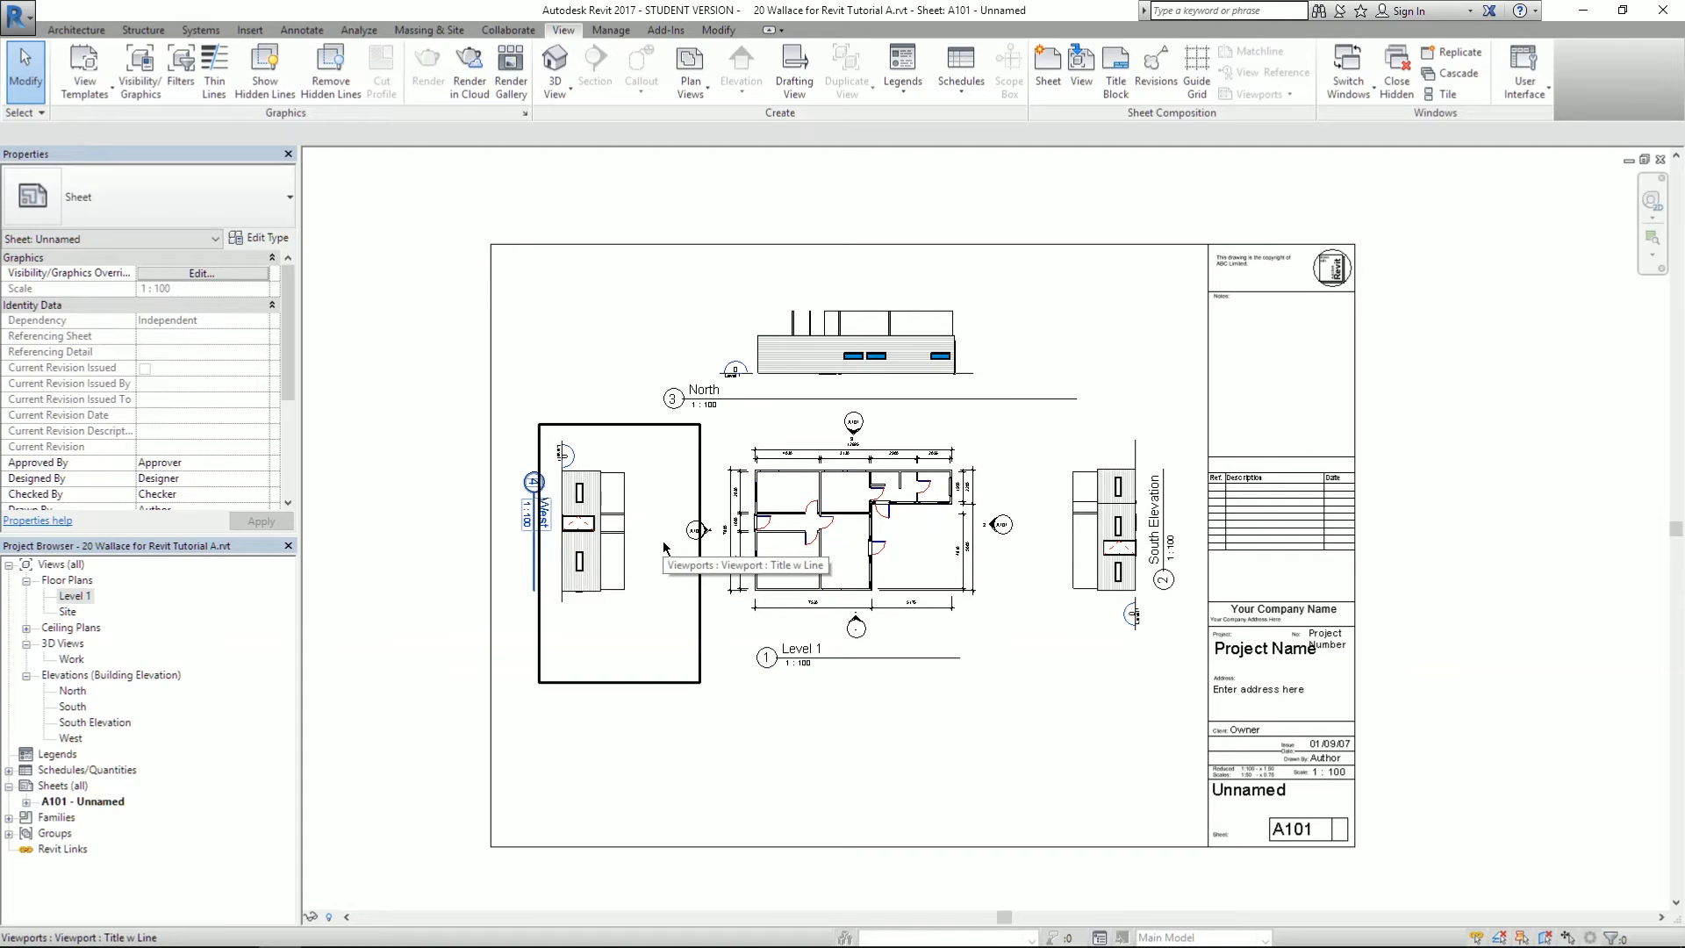
pyautogui.scroll(3, 644, 554)
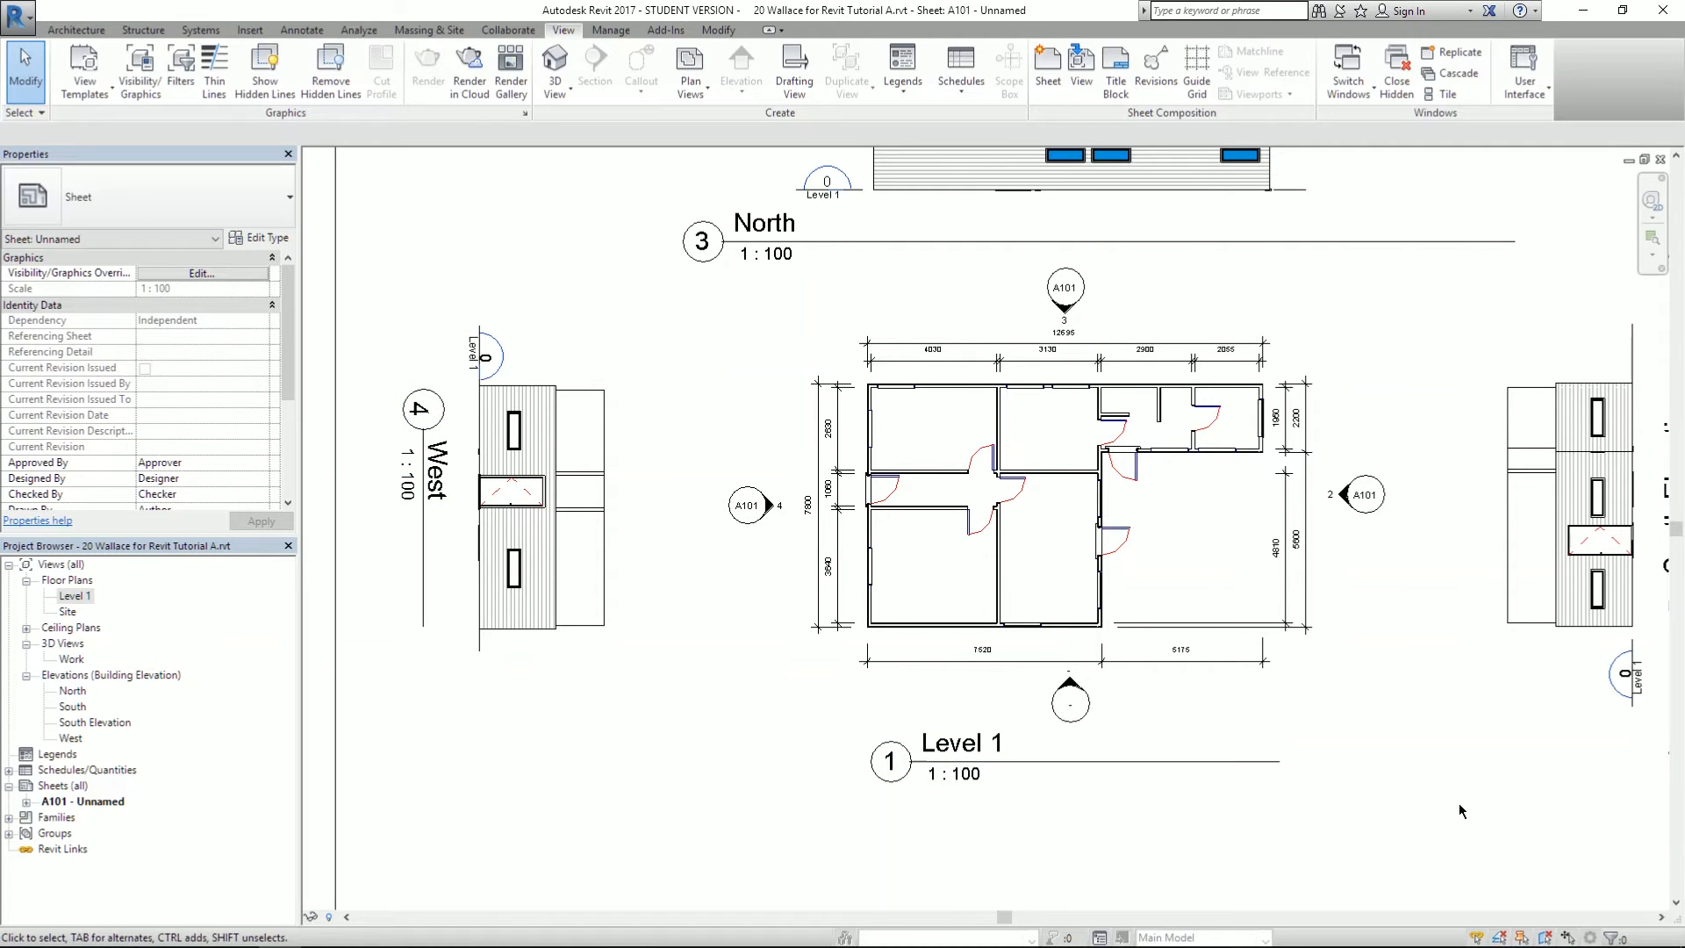
pyautogui.moveTo(1428, 812); pyautogui.dragTo(1351, 822, button='middle')
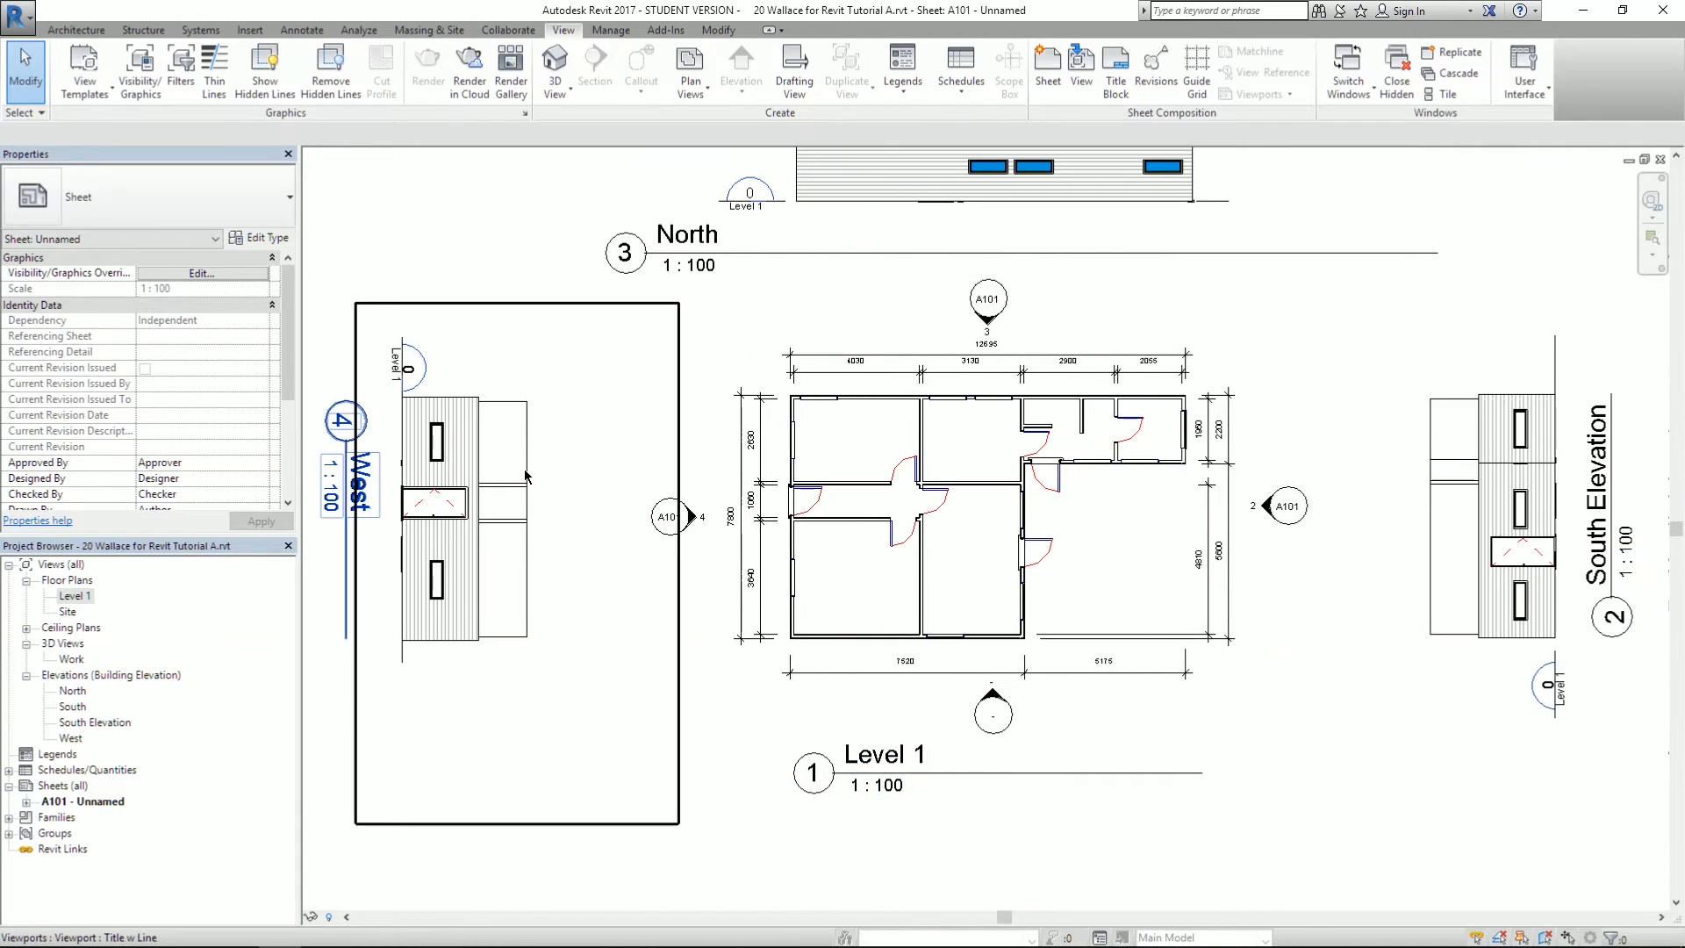
pyautogui.click(462, 490)
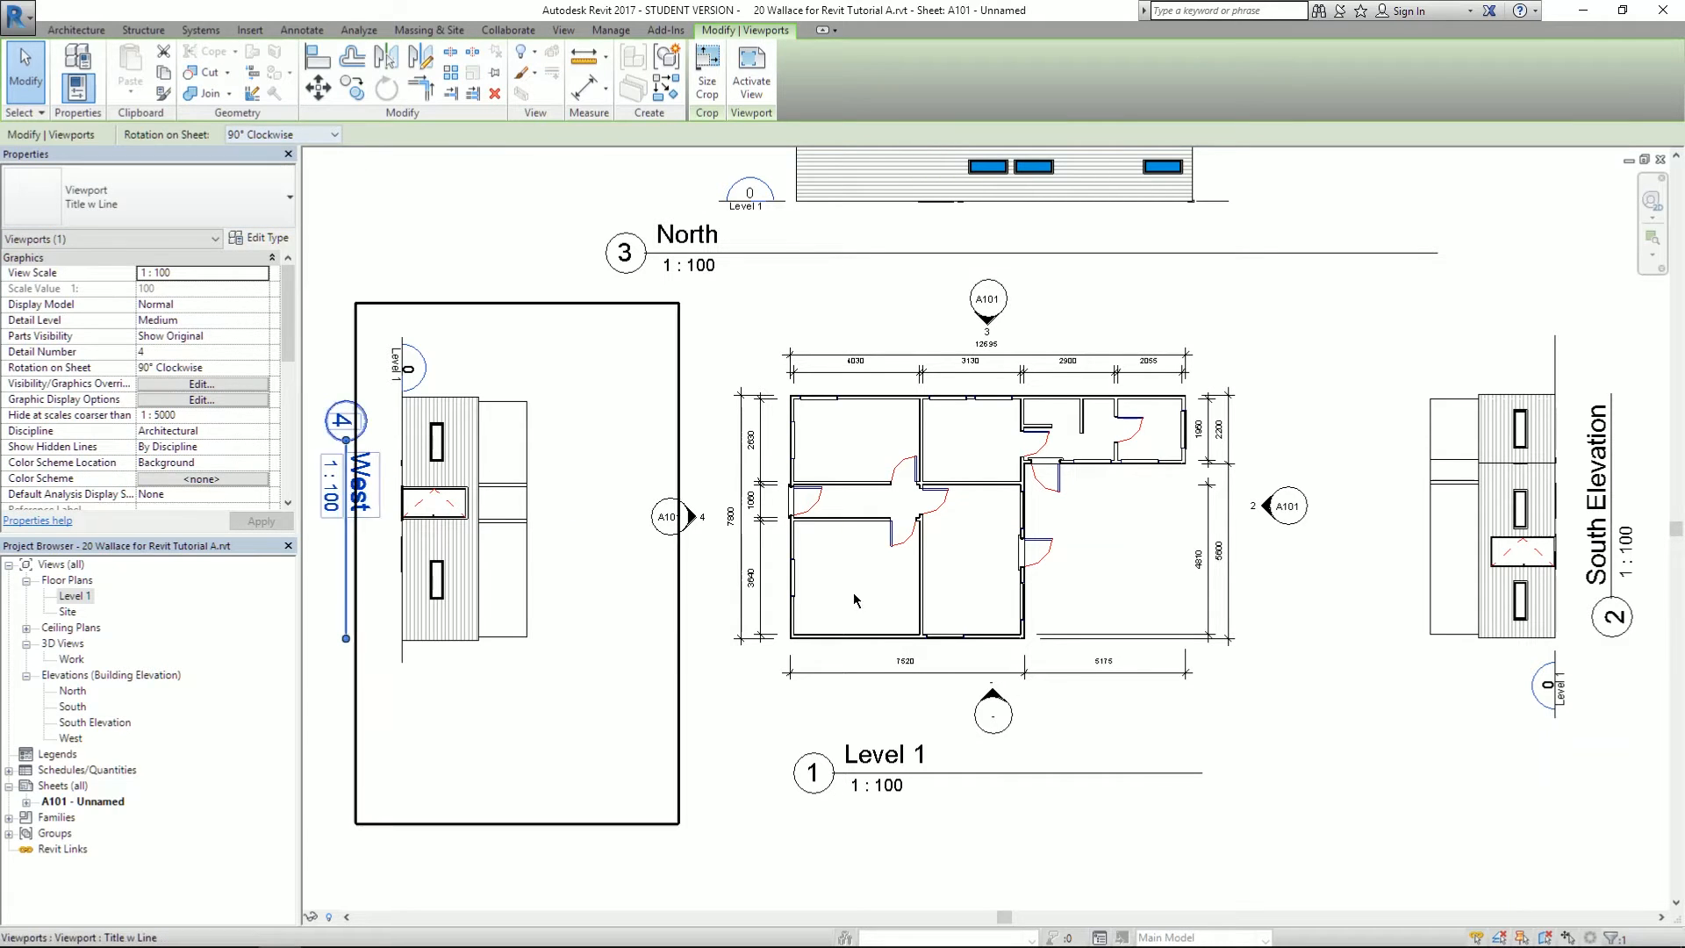
pyautogui.click(1330, 748)
pyautogui.moveTo(1345, 732); pyautogui.dragTo(1167, 727, button='middle')
pyautogui.click(1167, 728)
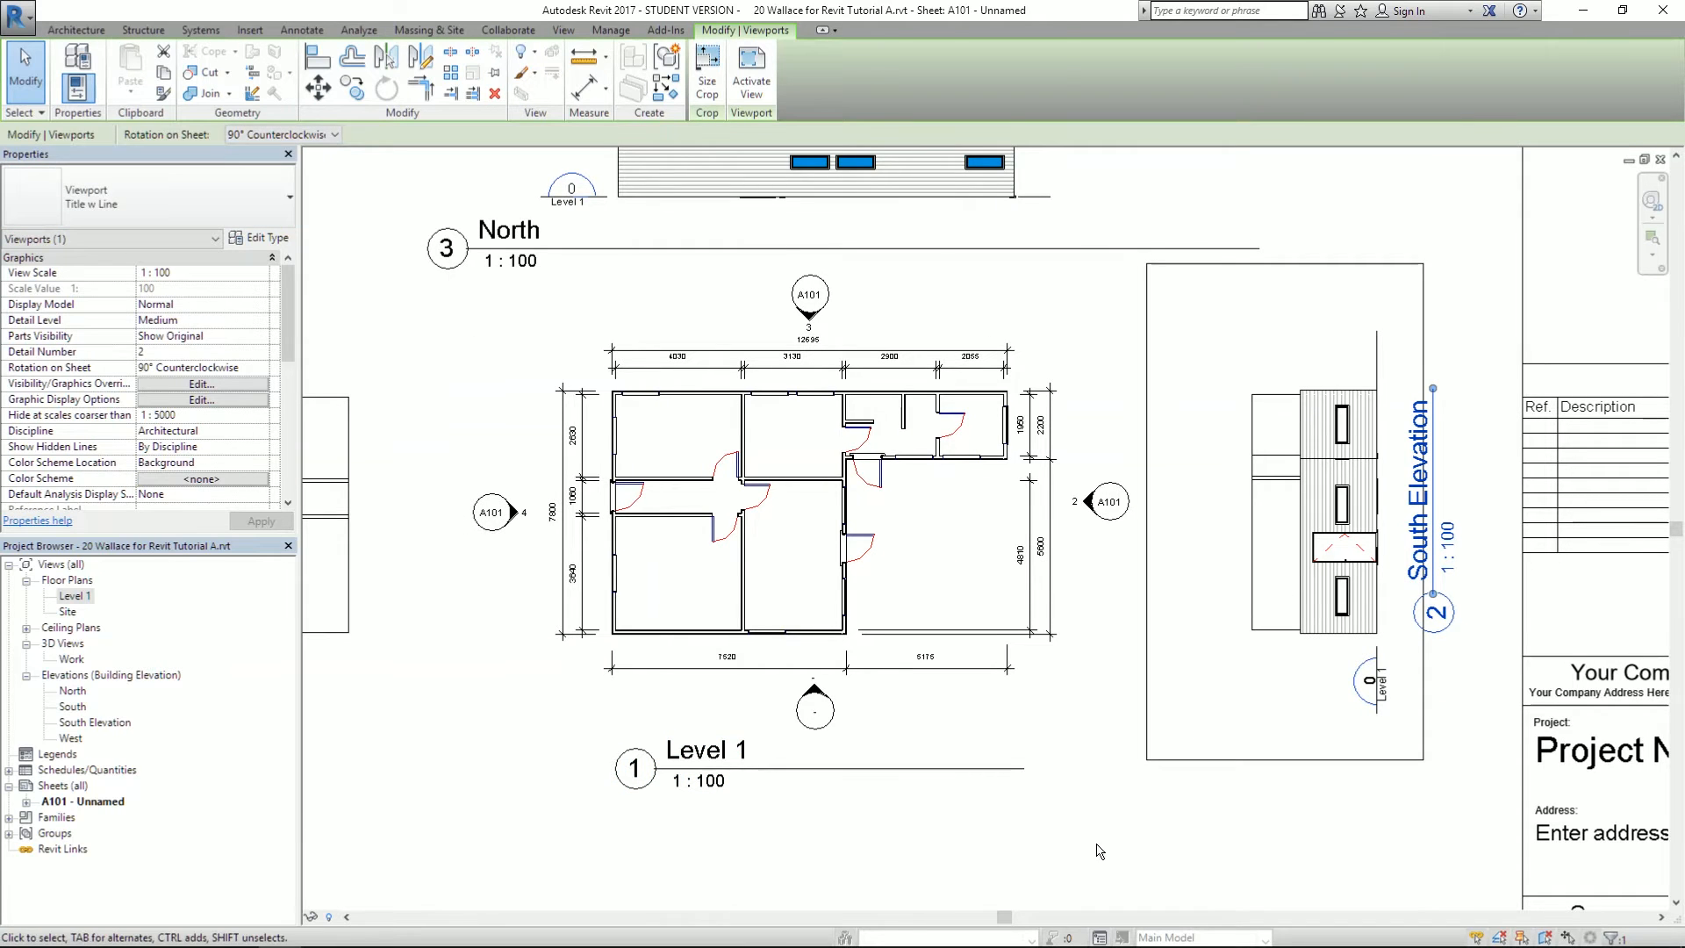
pyautogui.press('Escape')
pyautogui.moveTo(1174, 462); pyautogui.dragTo(1197, 665, button='middle')
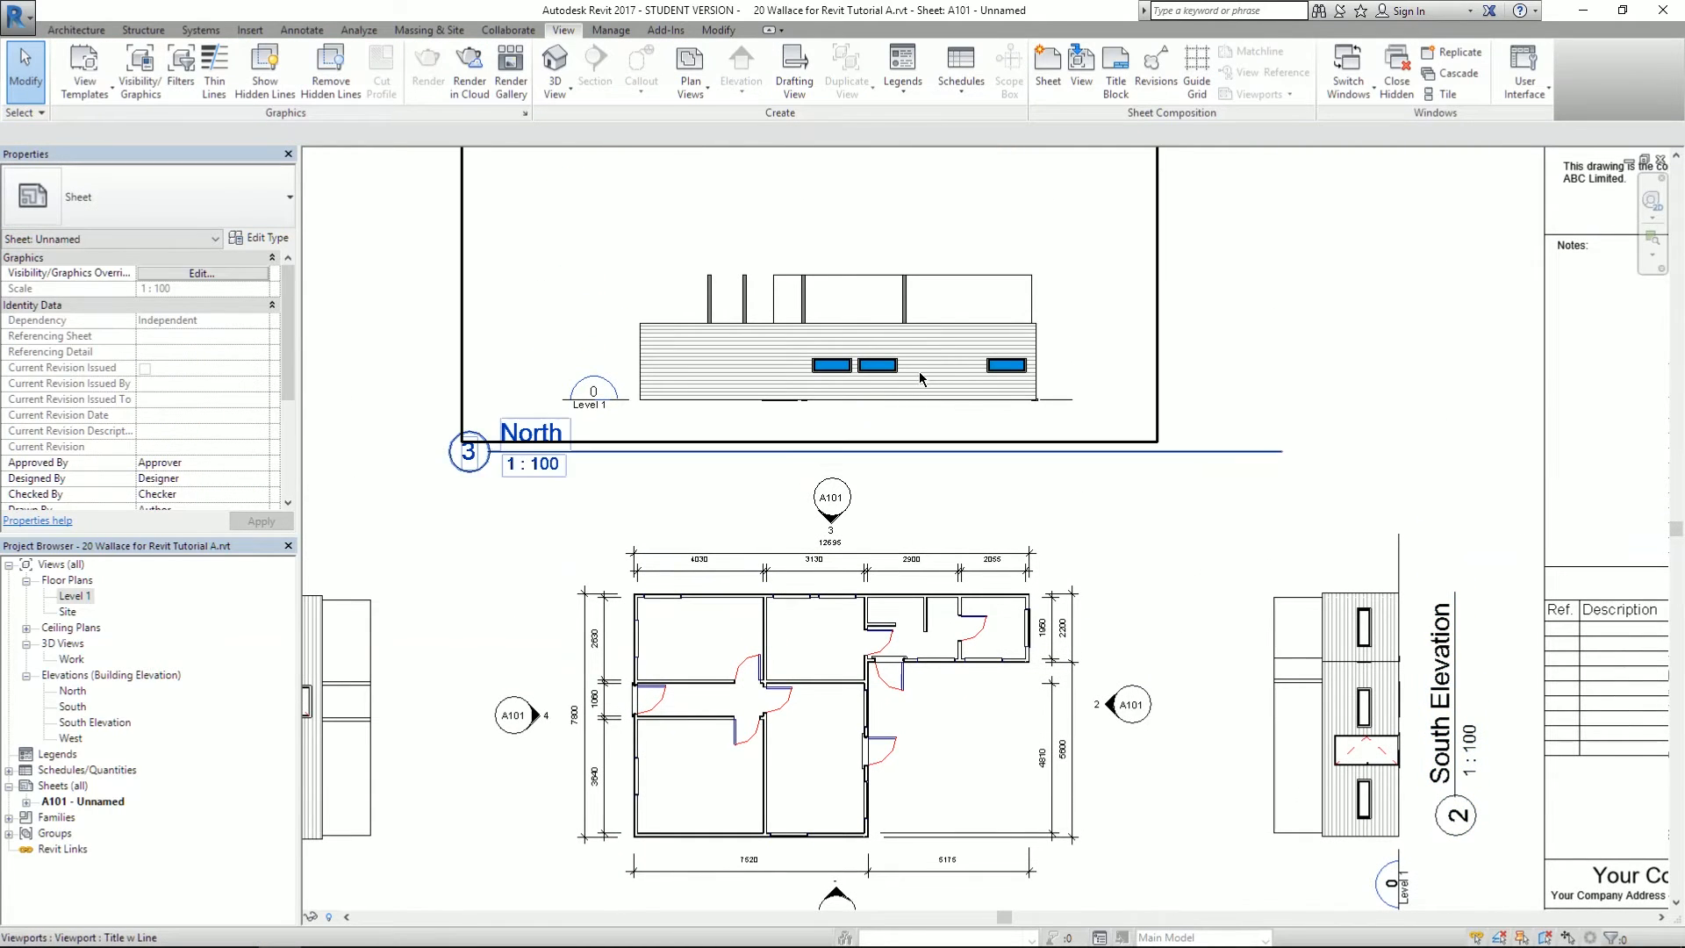
pyautogui.click(474, 451)
pyautogui.click(251, 134)
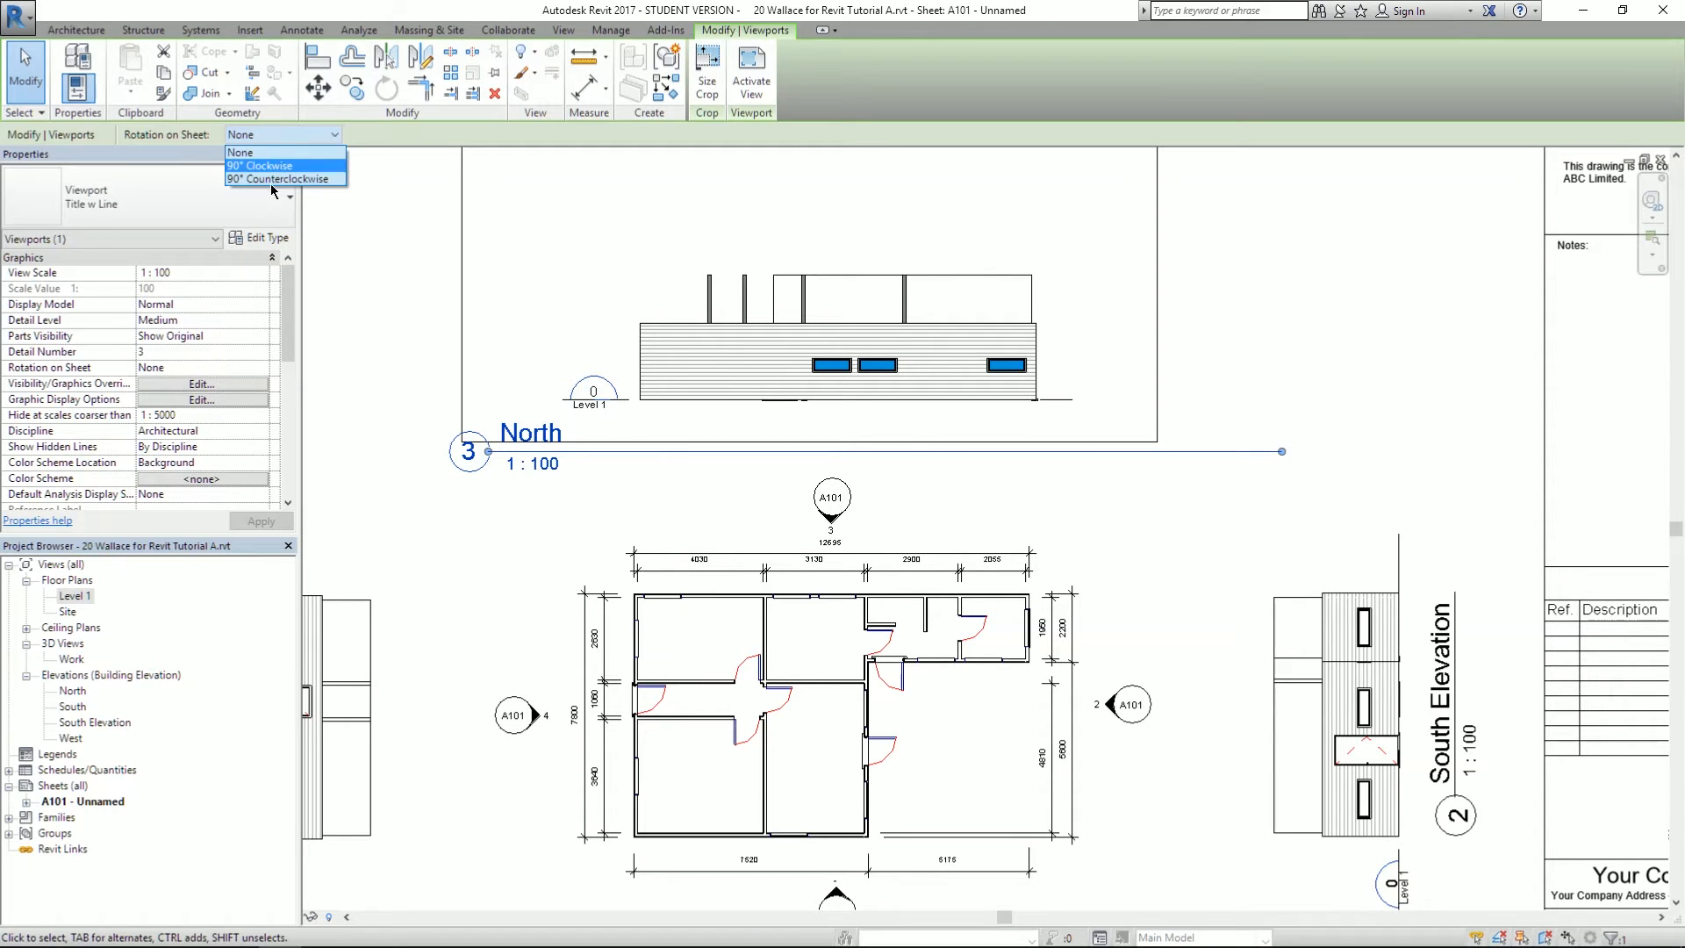
pyautogui.click(323, 135)
pyautogui.click(406, 266)
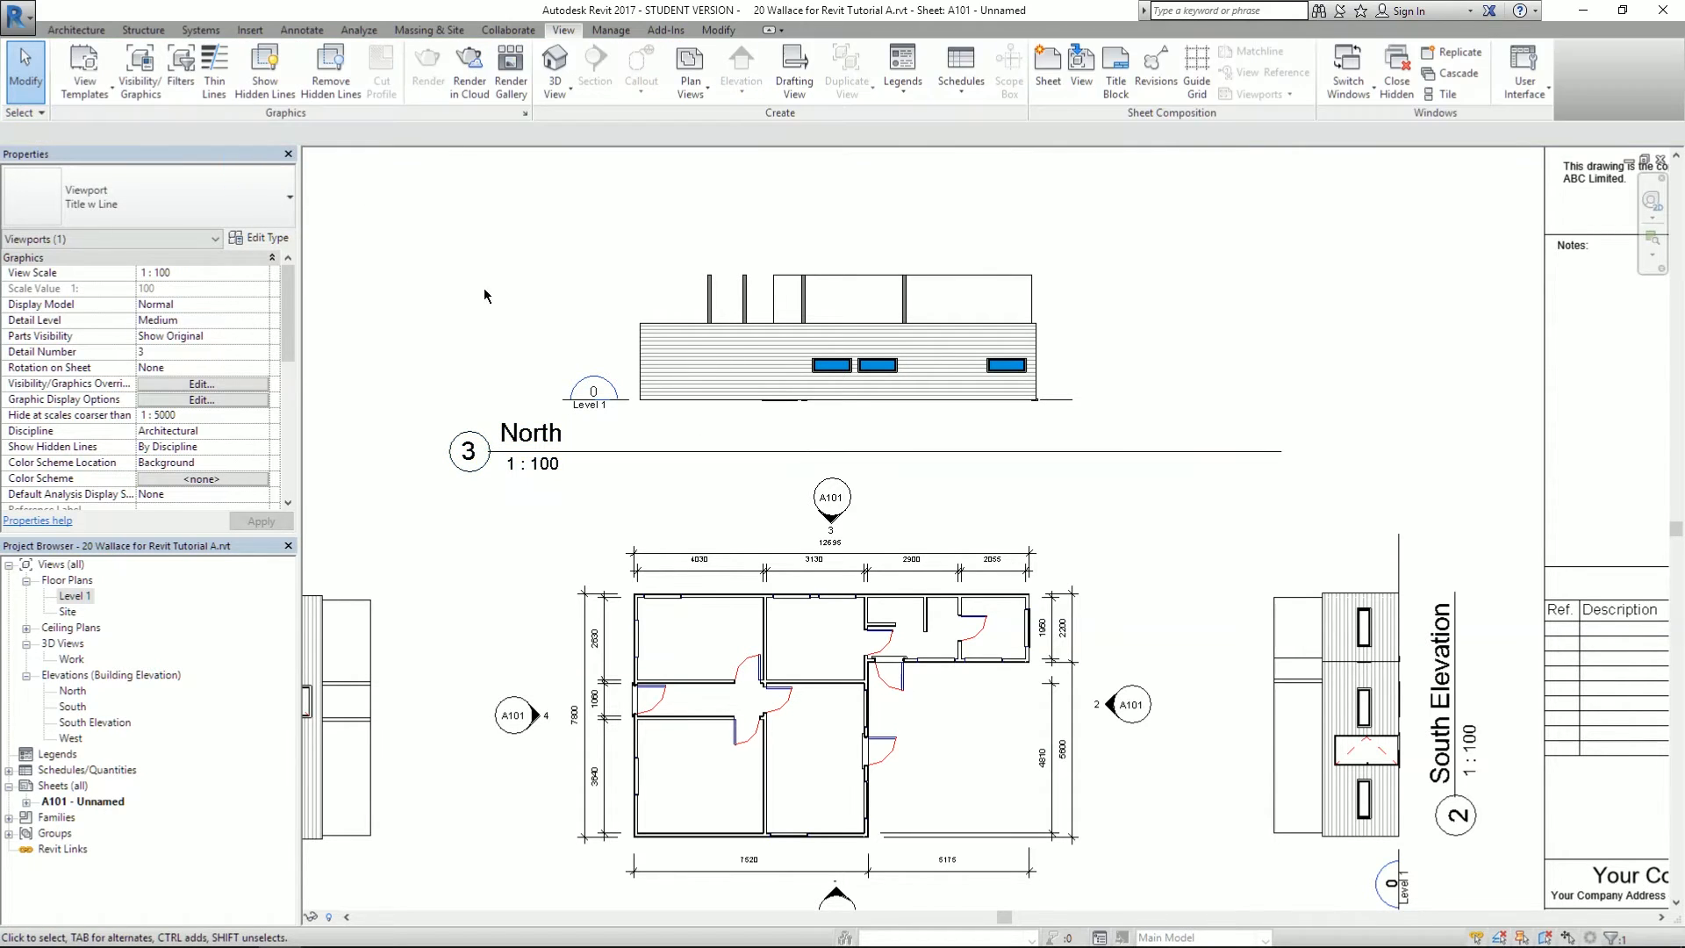
pyautogui.click(728, 344)
pyautogui.click(267, 135)
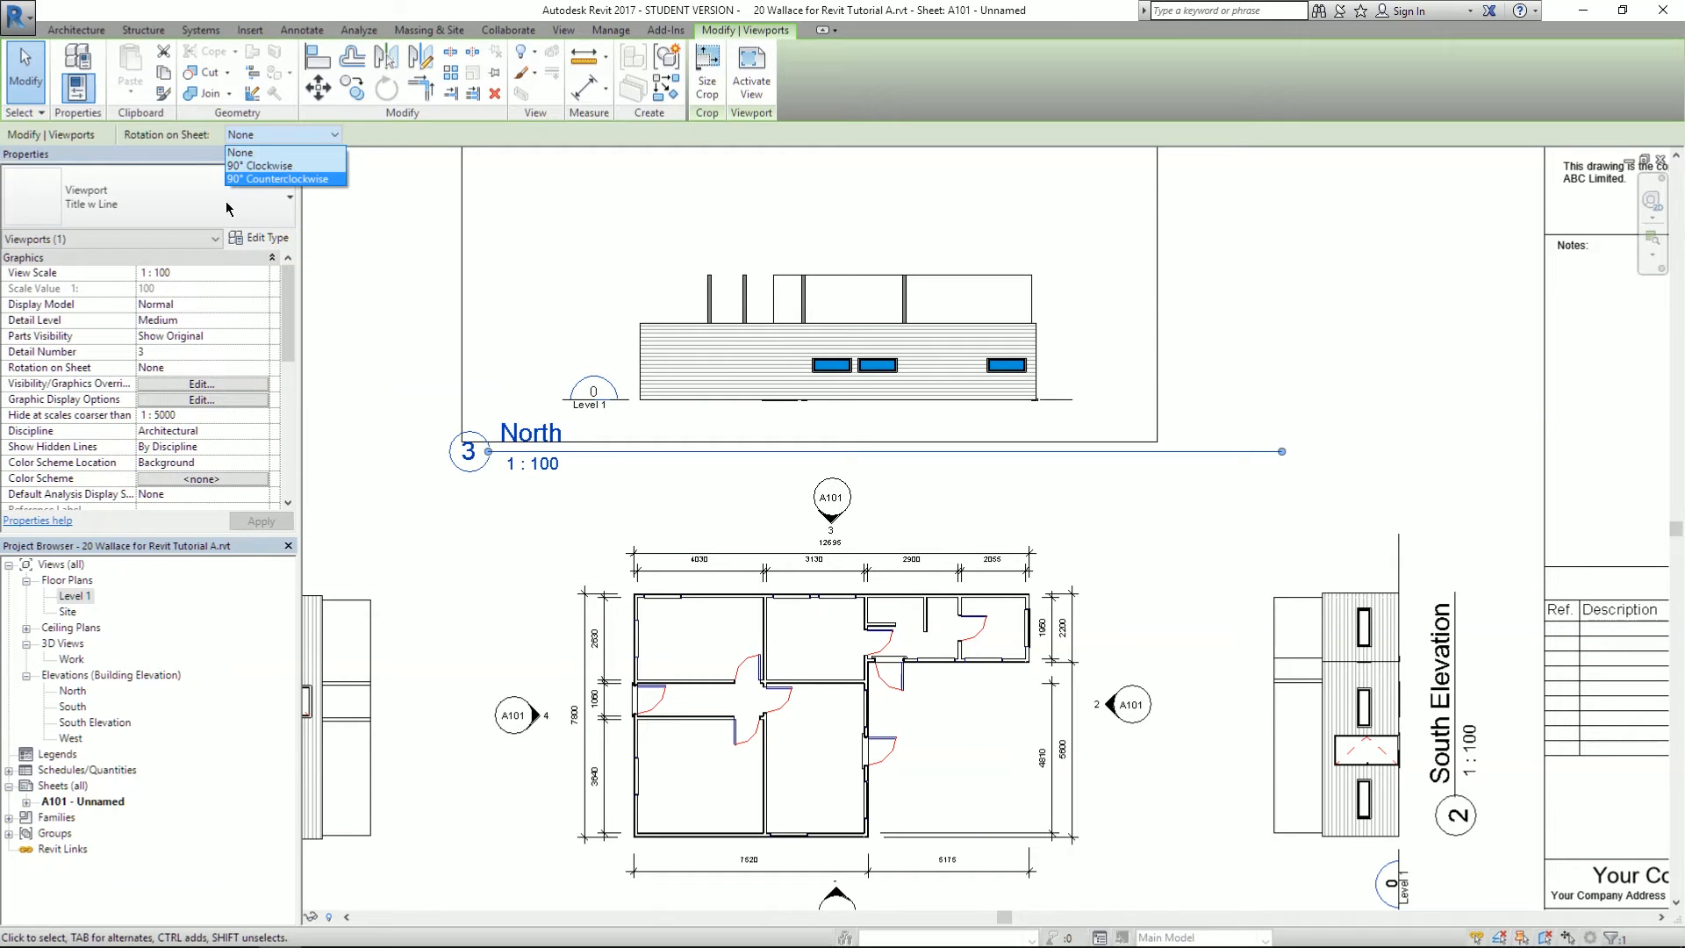
pyautogui.click(381, 245)
pyautogui.click(397, 235)
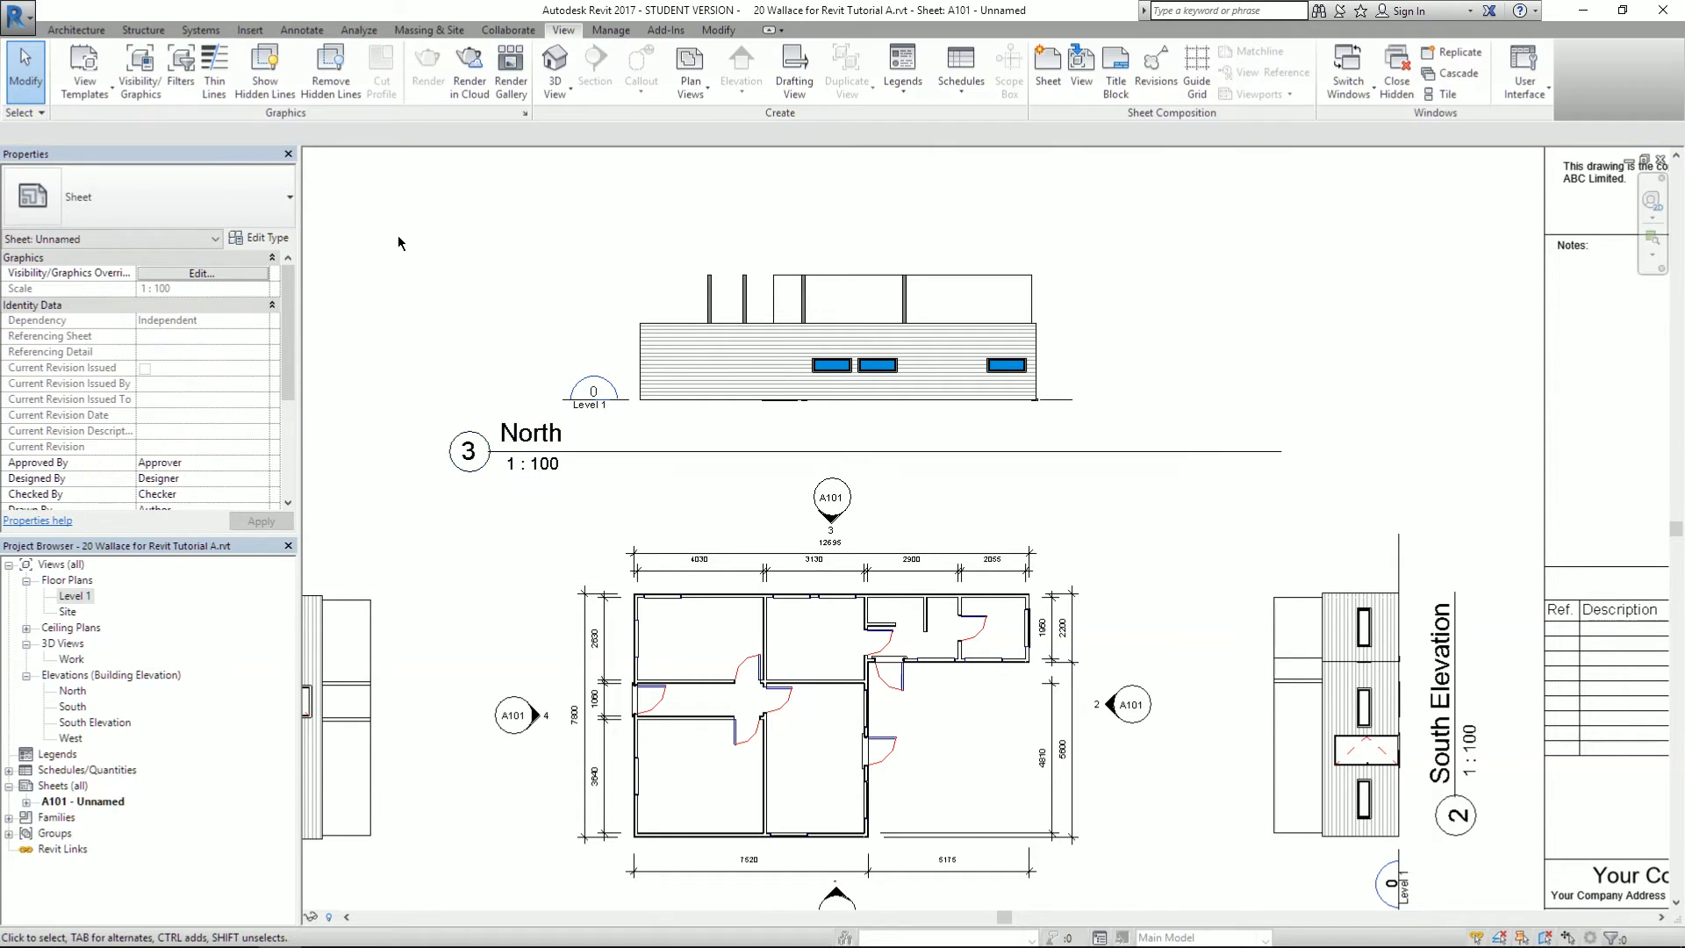
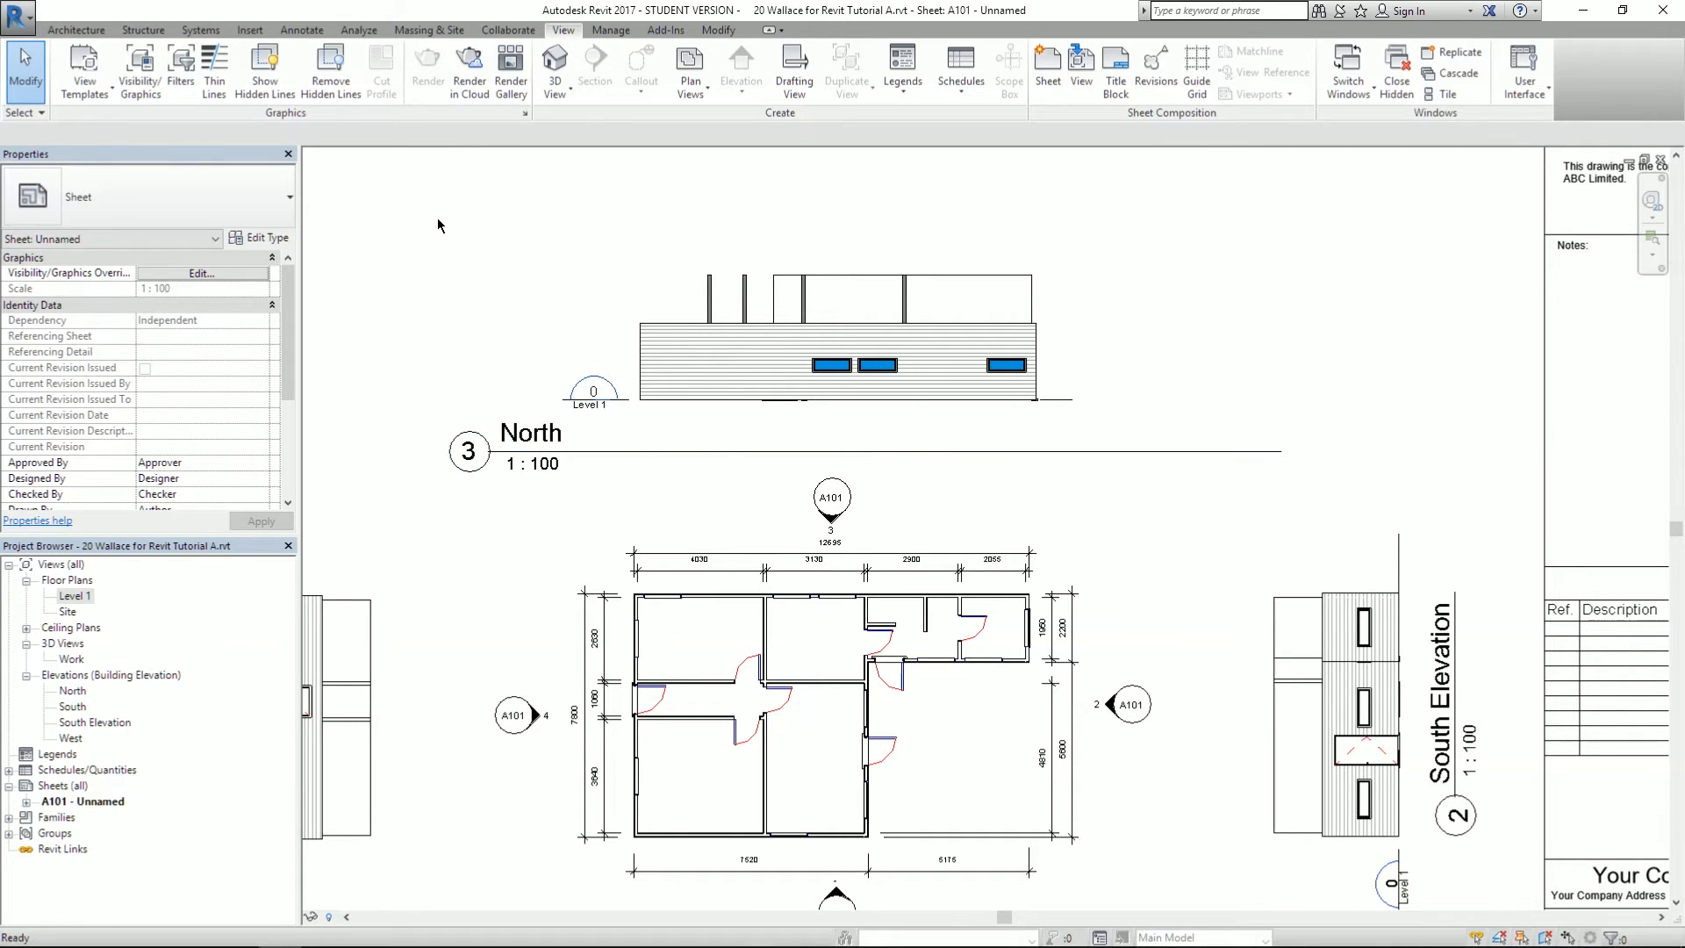
# - Switch from sheet A101 to Chrome's Google results for 'revit rotate view 180 on sheet'
pyautogui.hotkey('alt', 'Tab')
pyautogui.hotkey('alt', 'Tab')
pyautogui.hotkey('alt', 'Tab')
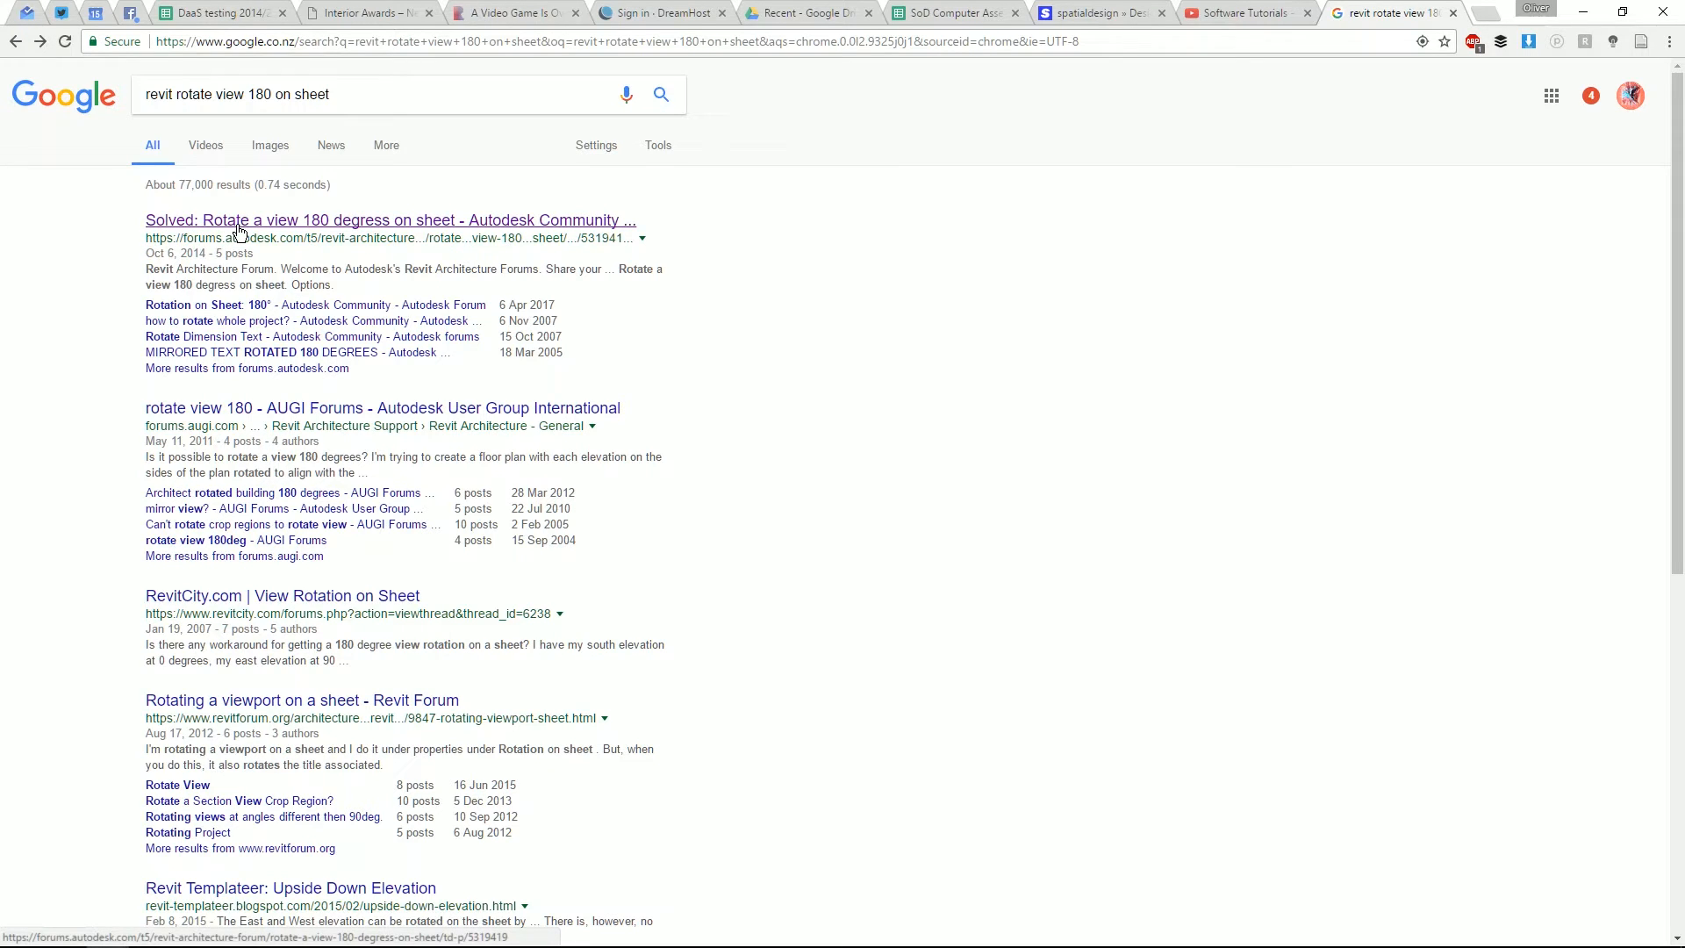
# - Open the solved Autodesk Community thread on rotating a view 180° and read the solution
pyautogui.click(238, 227)
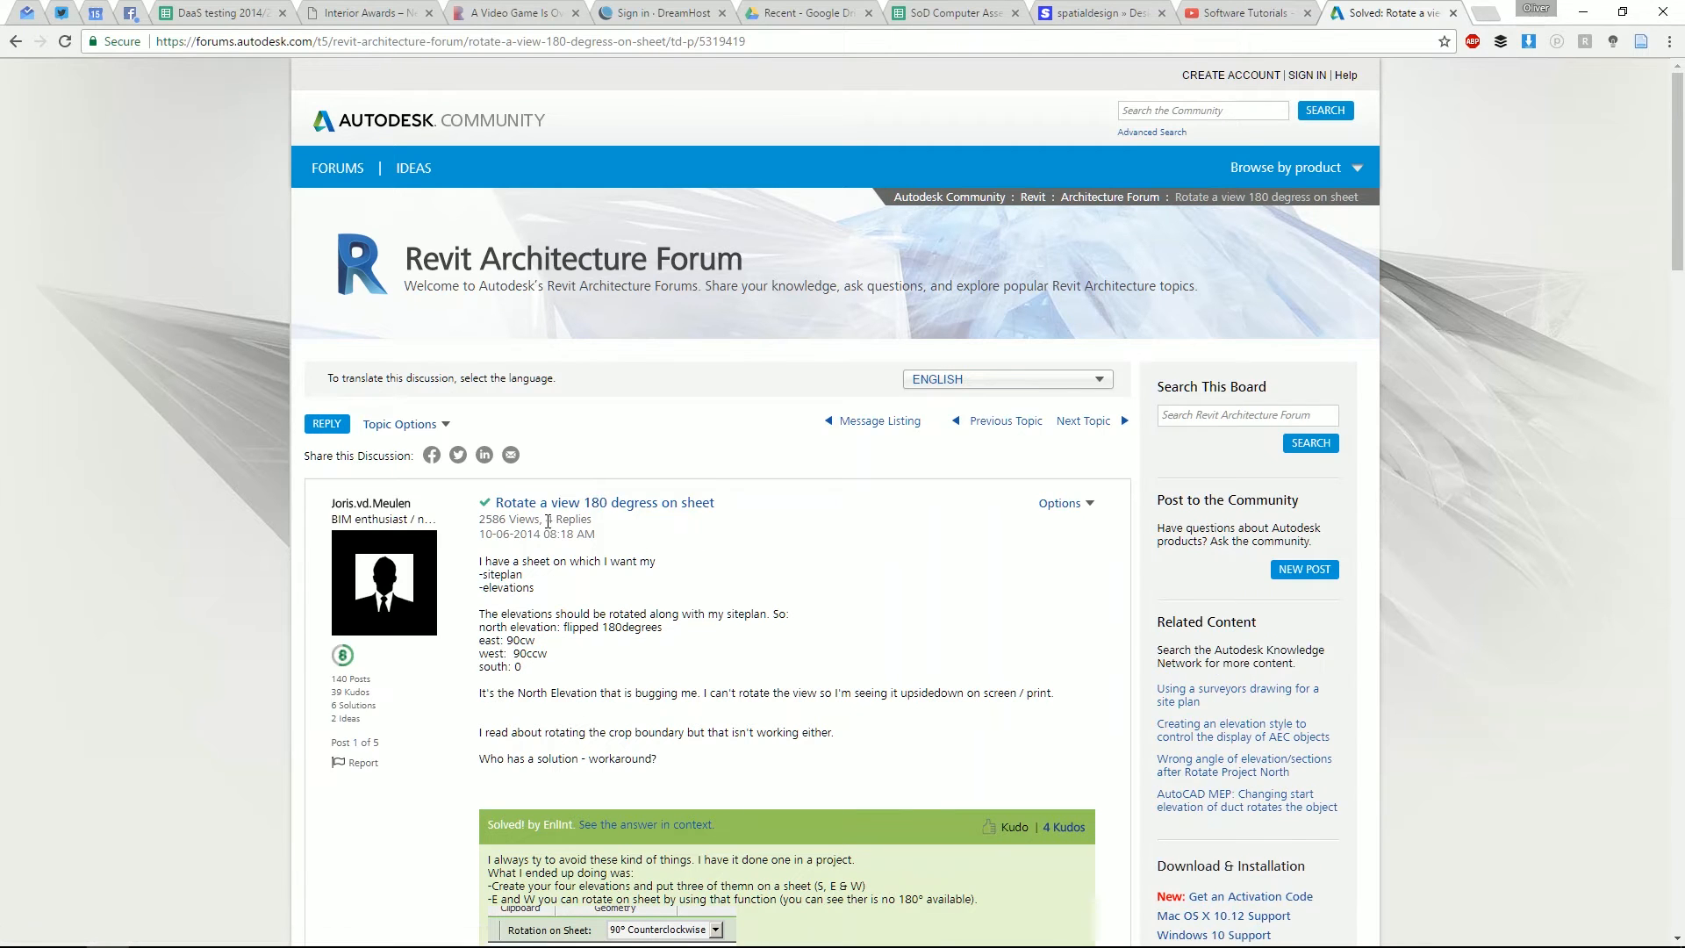
pyautogui.scroll(-5, 505, 611)
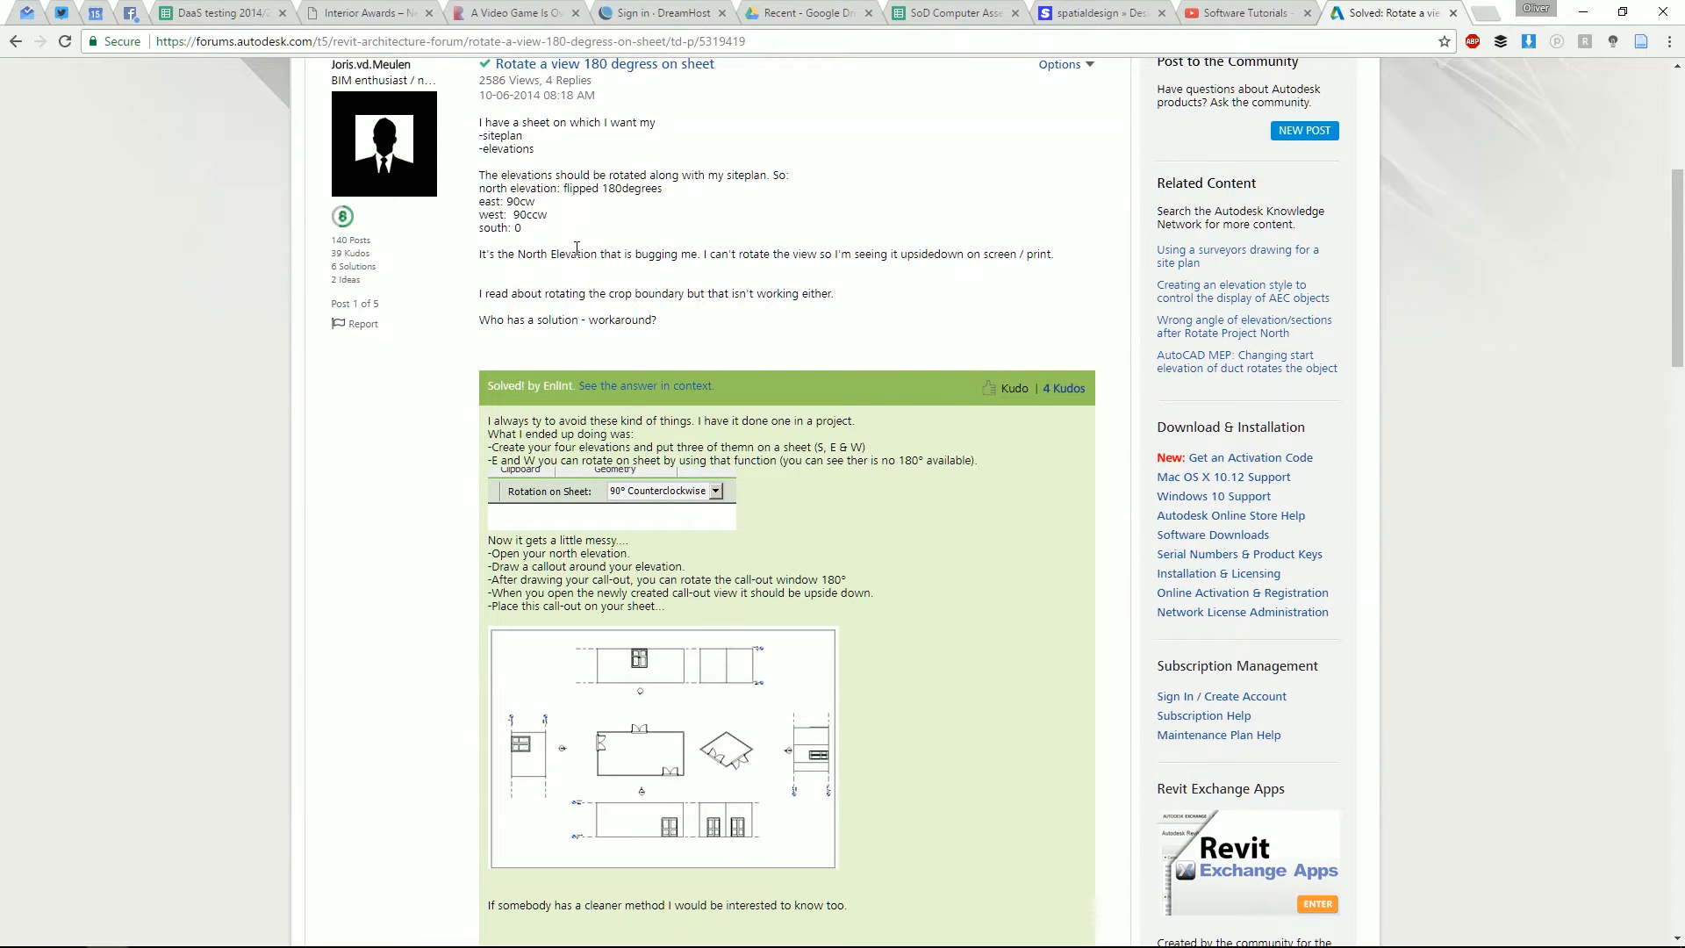
pyautogui.scroll(-5, 279, 369)
pyautogui.scroll(2, 277, 366)
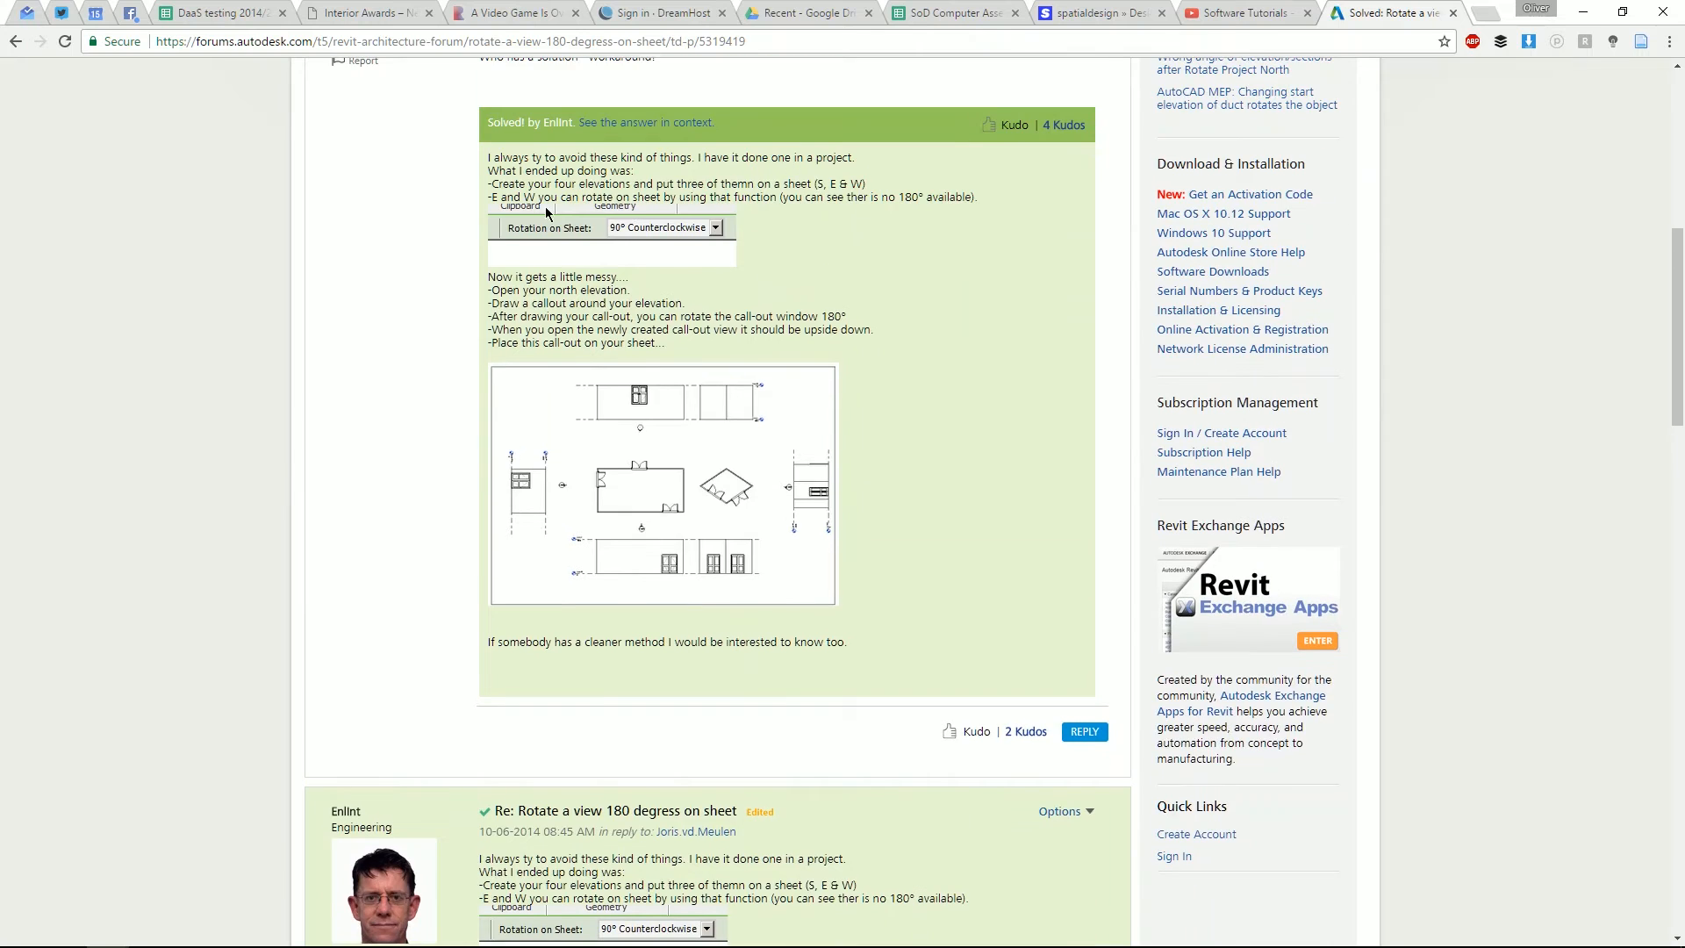
pyautogui.scroll(-8, 472, 257)
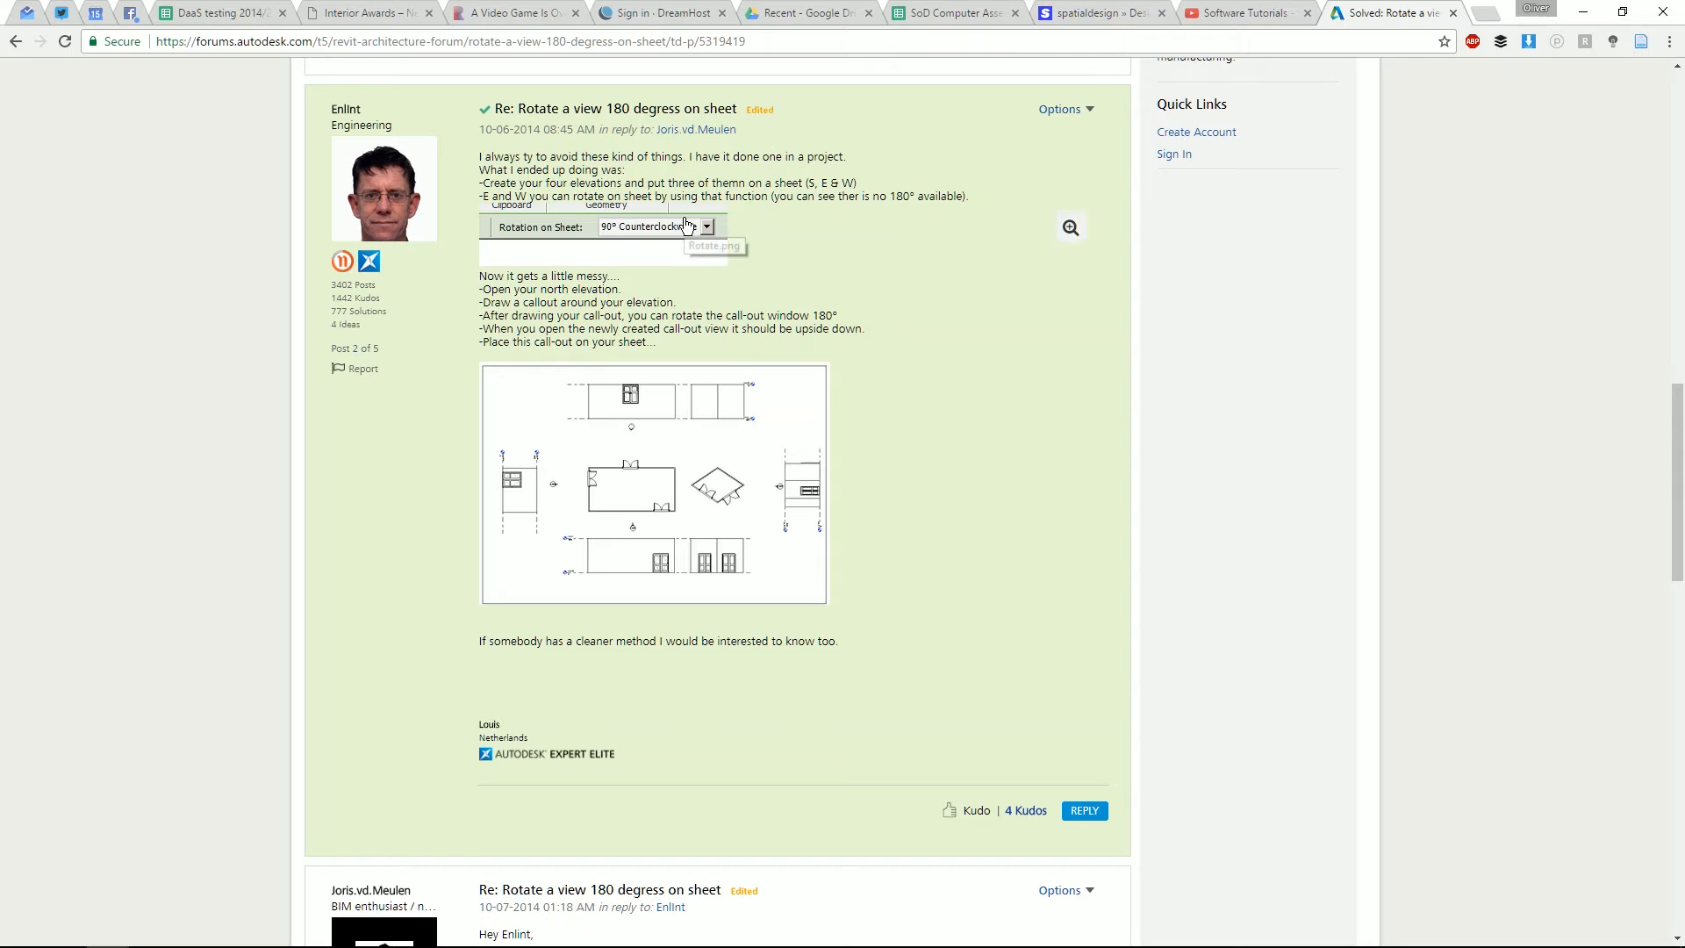
# - Check the East Elevation and title block in the PDF of the existing drawings
pyautogui.hotkey('alt', 'Tab')
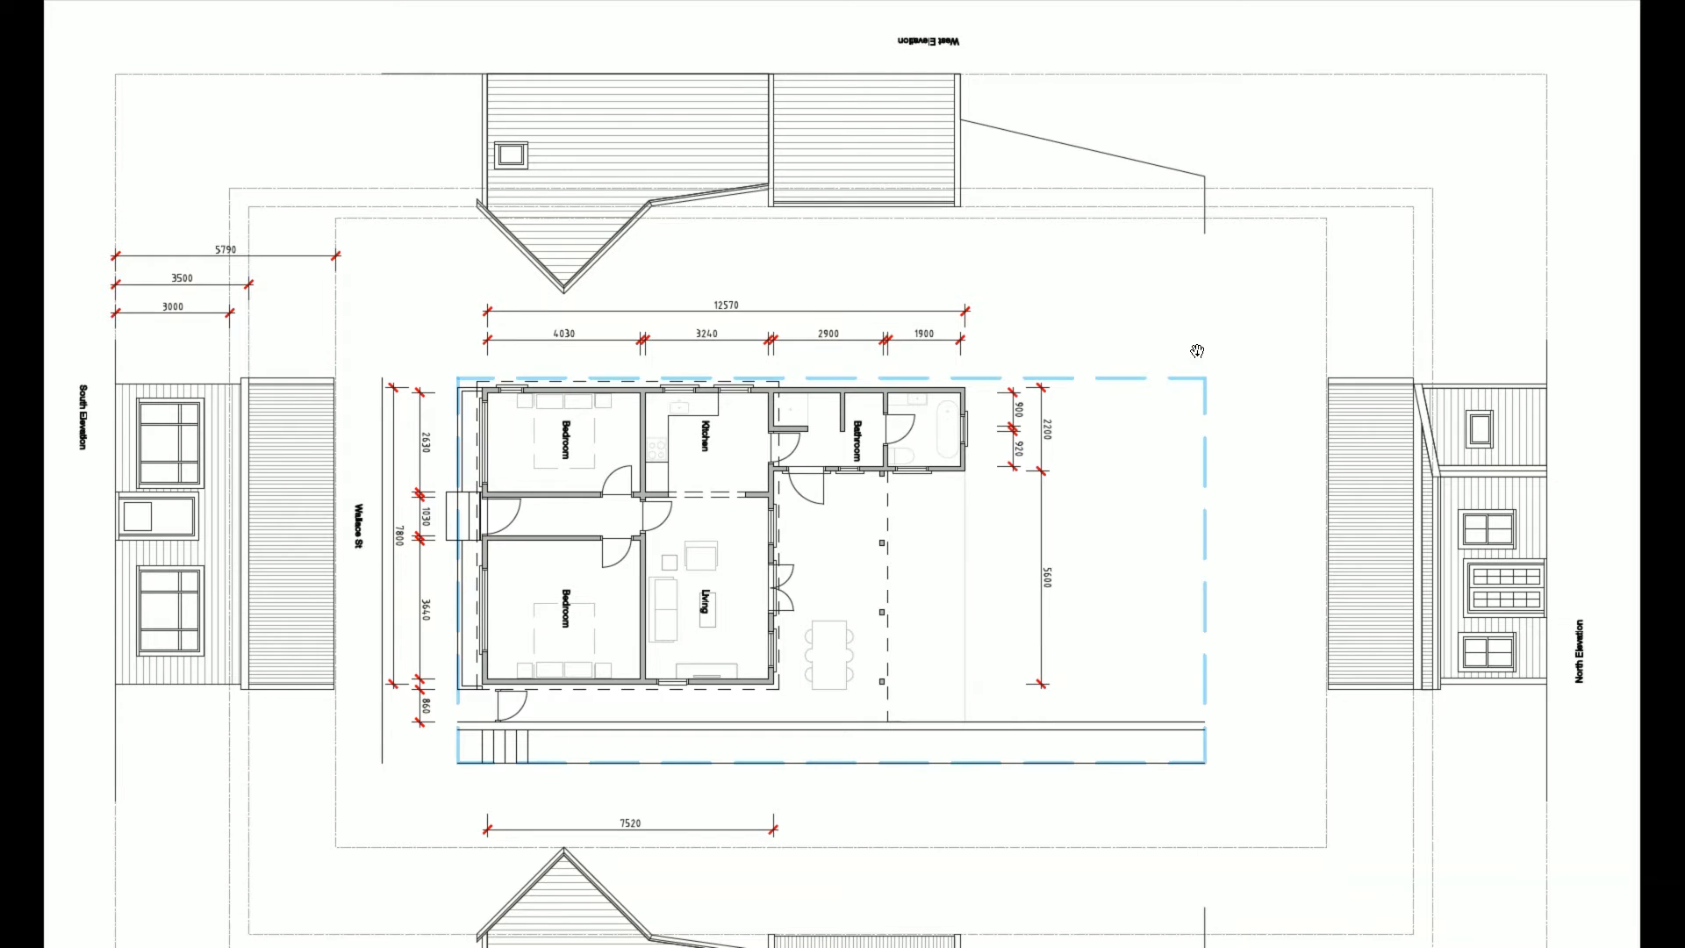
pyautogui.moveTo(935, 640); pyautogui.dragTo(972, 385)
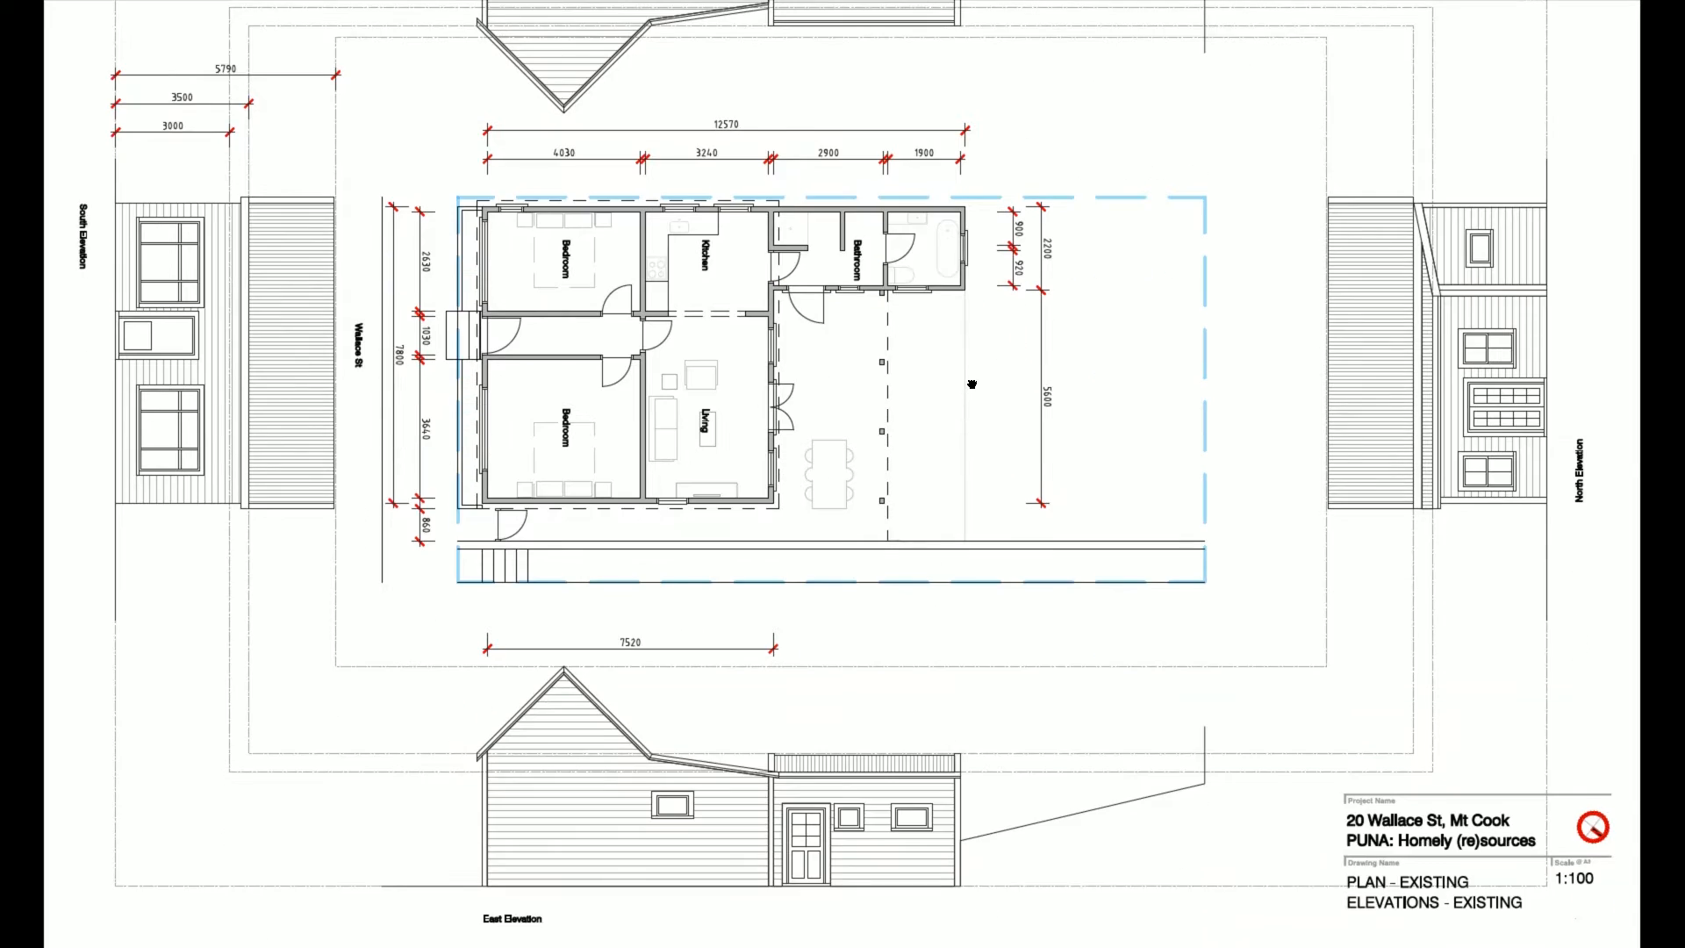
pyautogui.moveTo(961, 266); pyautogui.dragTo(955, 499)
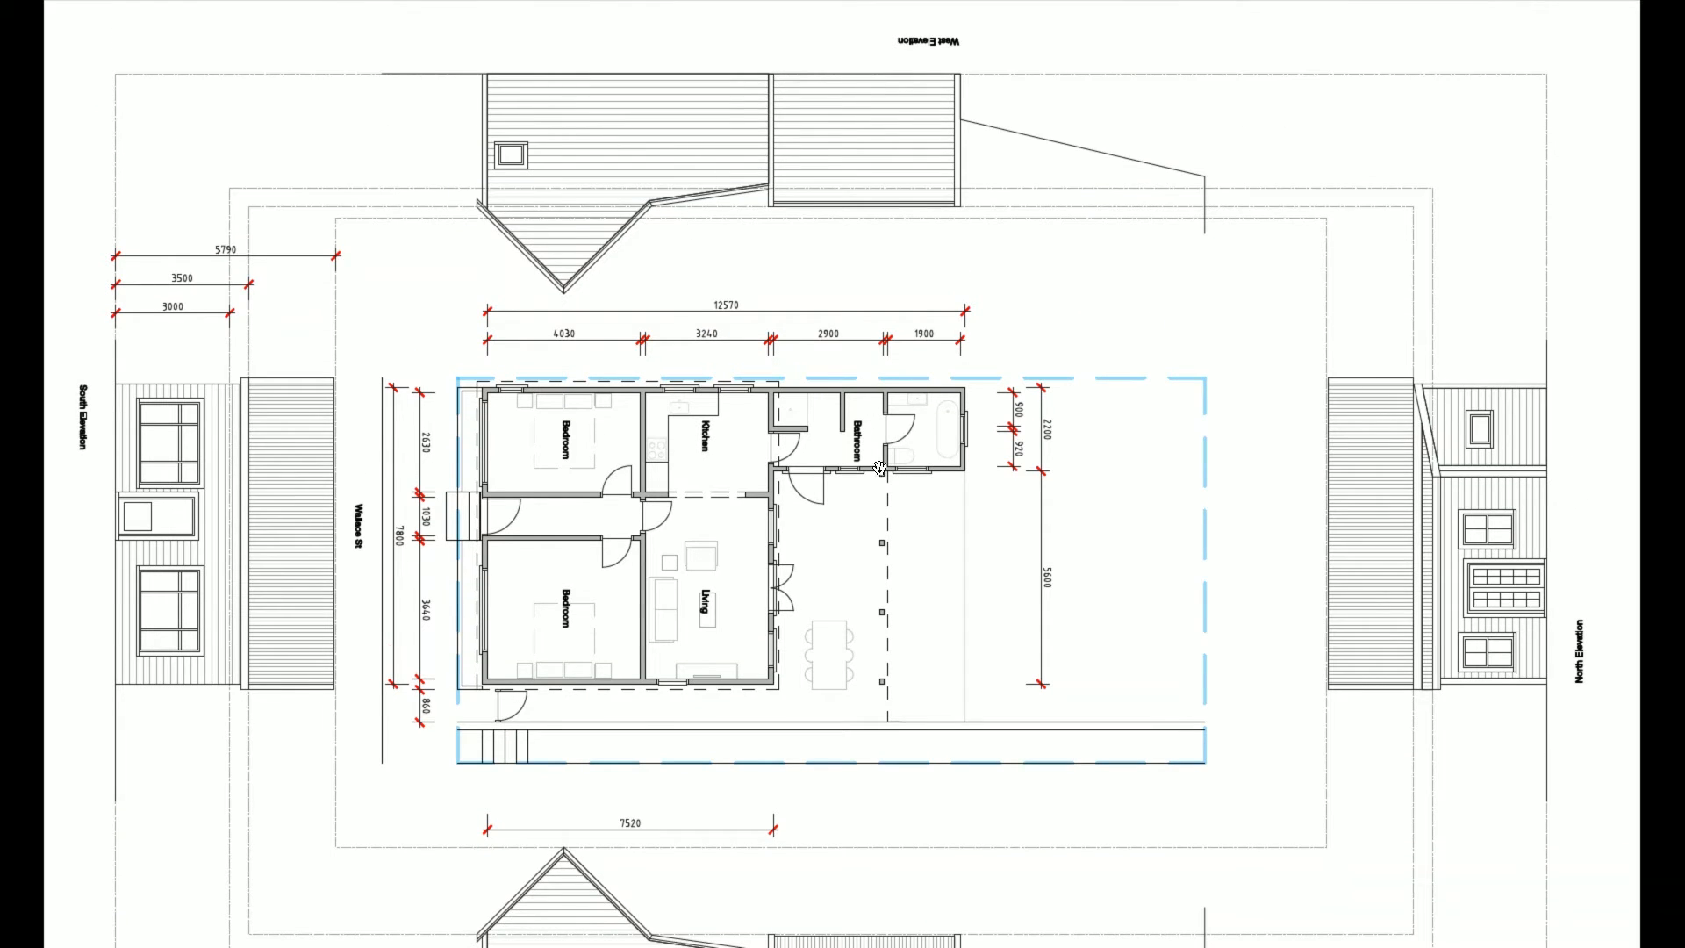
pyautogui.moveTo(843, 619); pyautogui.dragTo(896, 438)
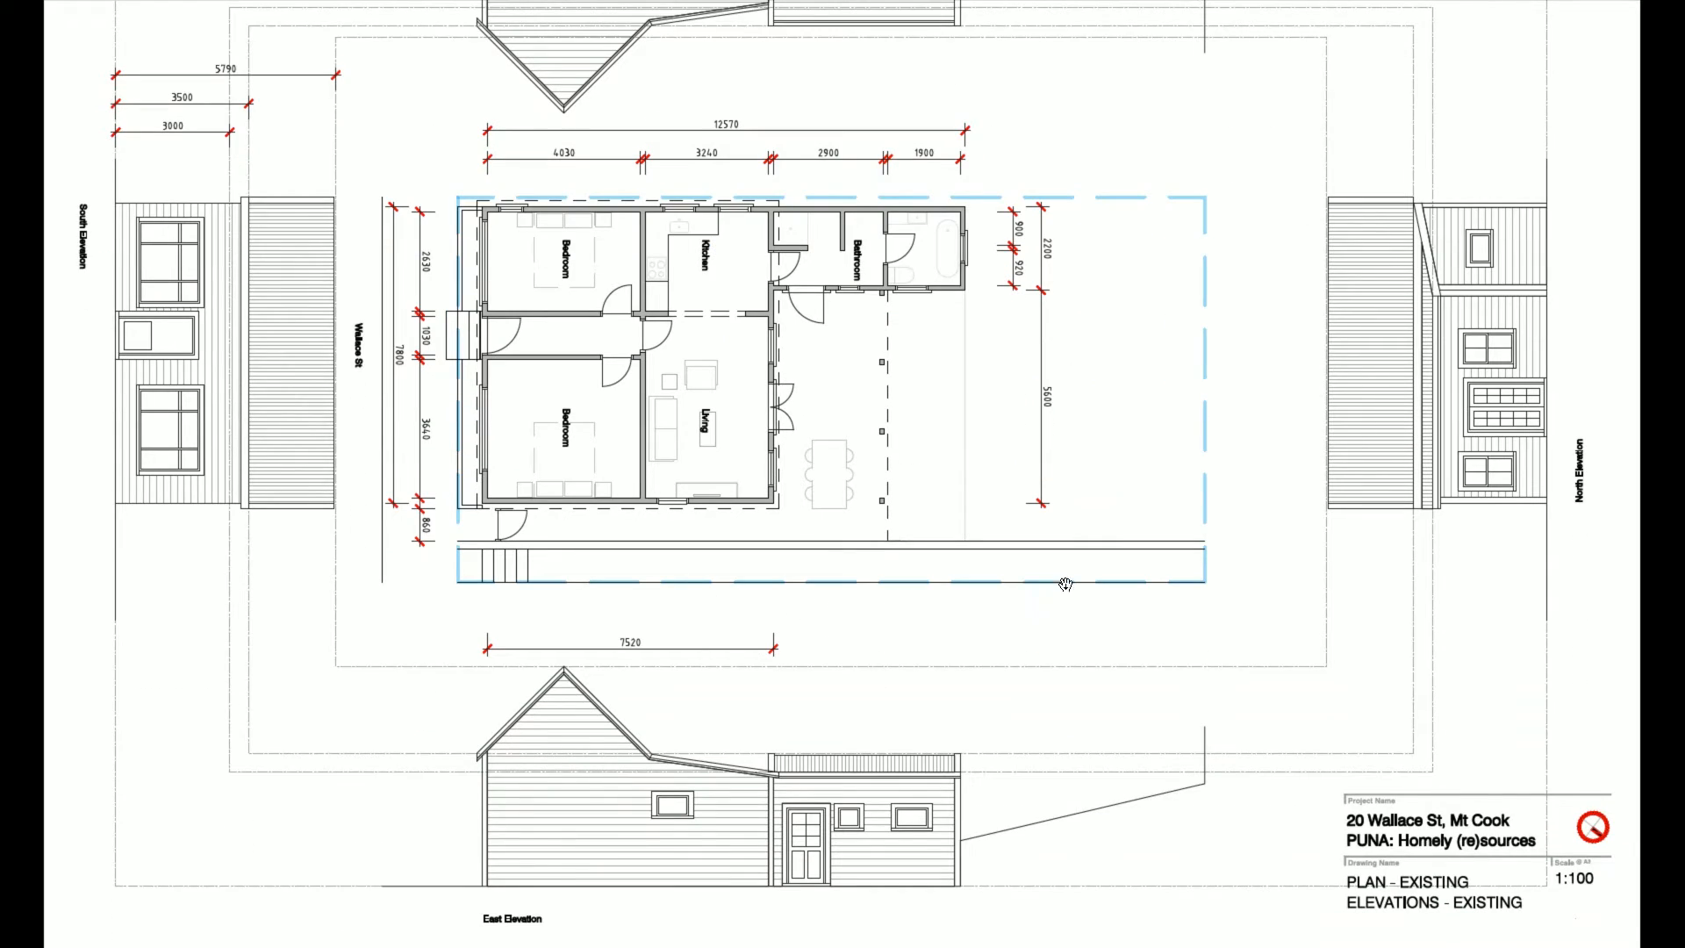
pyautogui.hotkey('alt', 'Tab')
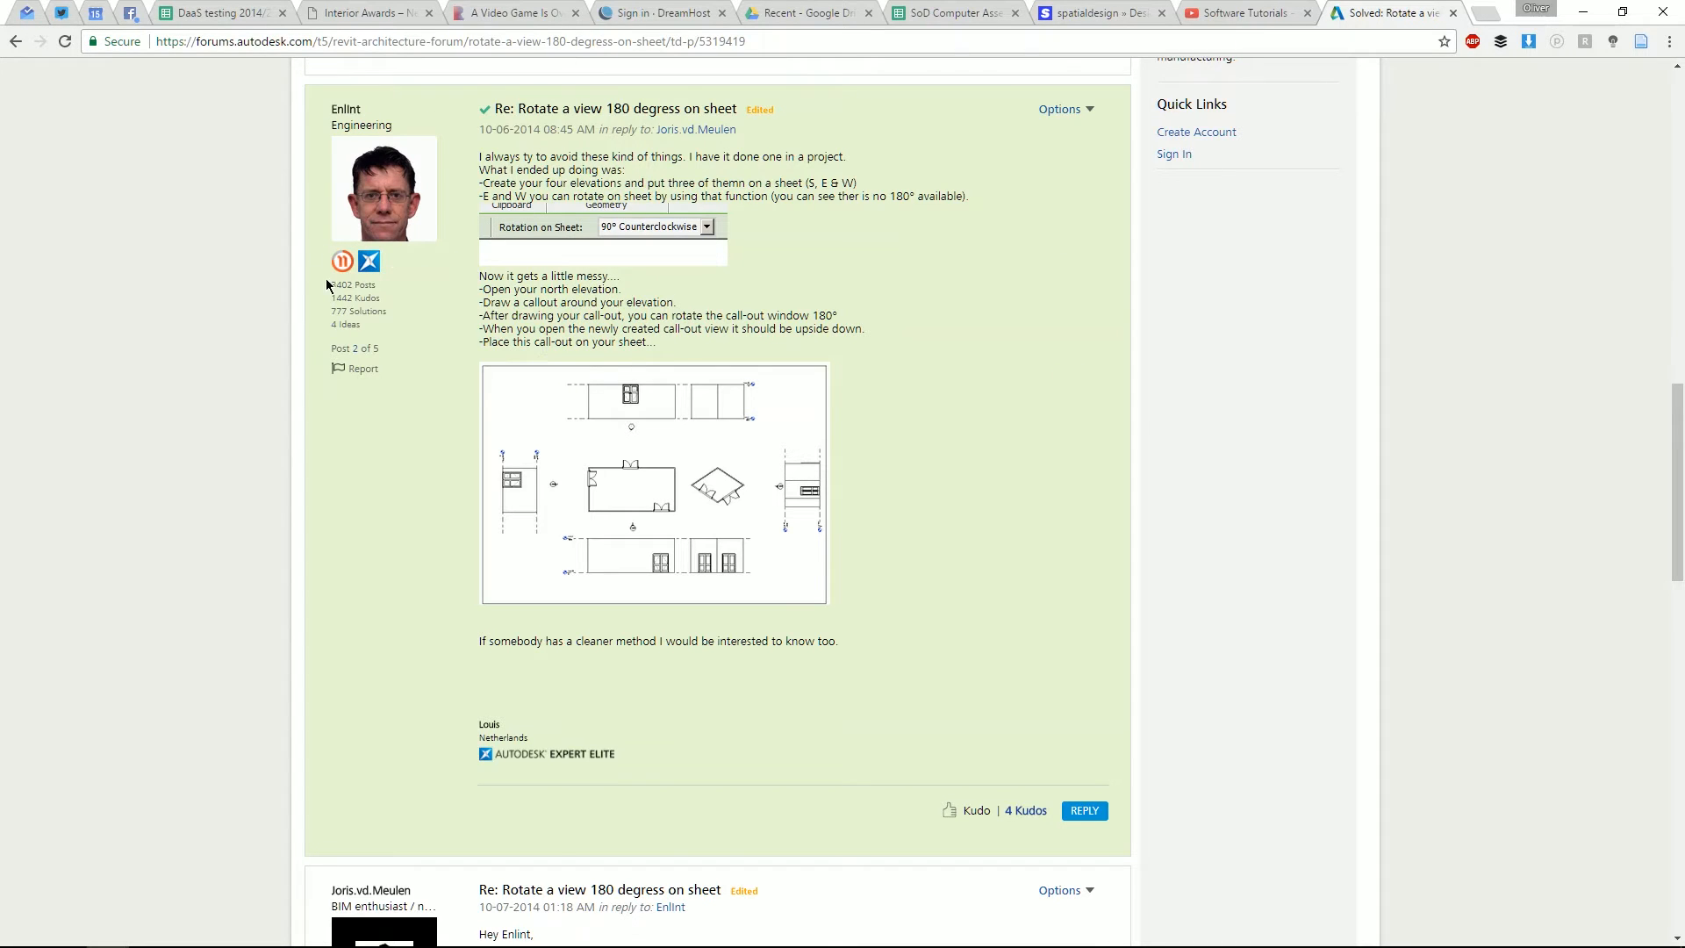
# - Highlight the solution's north elevation, callout and rotation steps, then return to sheet A101
pyautogui.moveTo(486, 276); pyautogui.dragTo(625, 291)
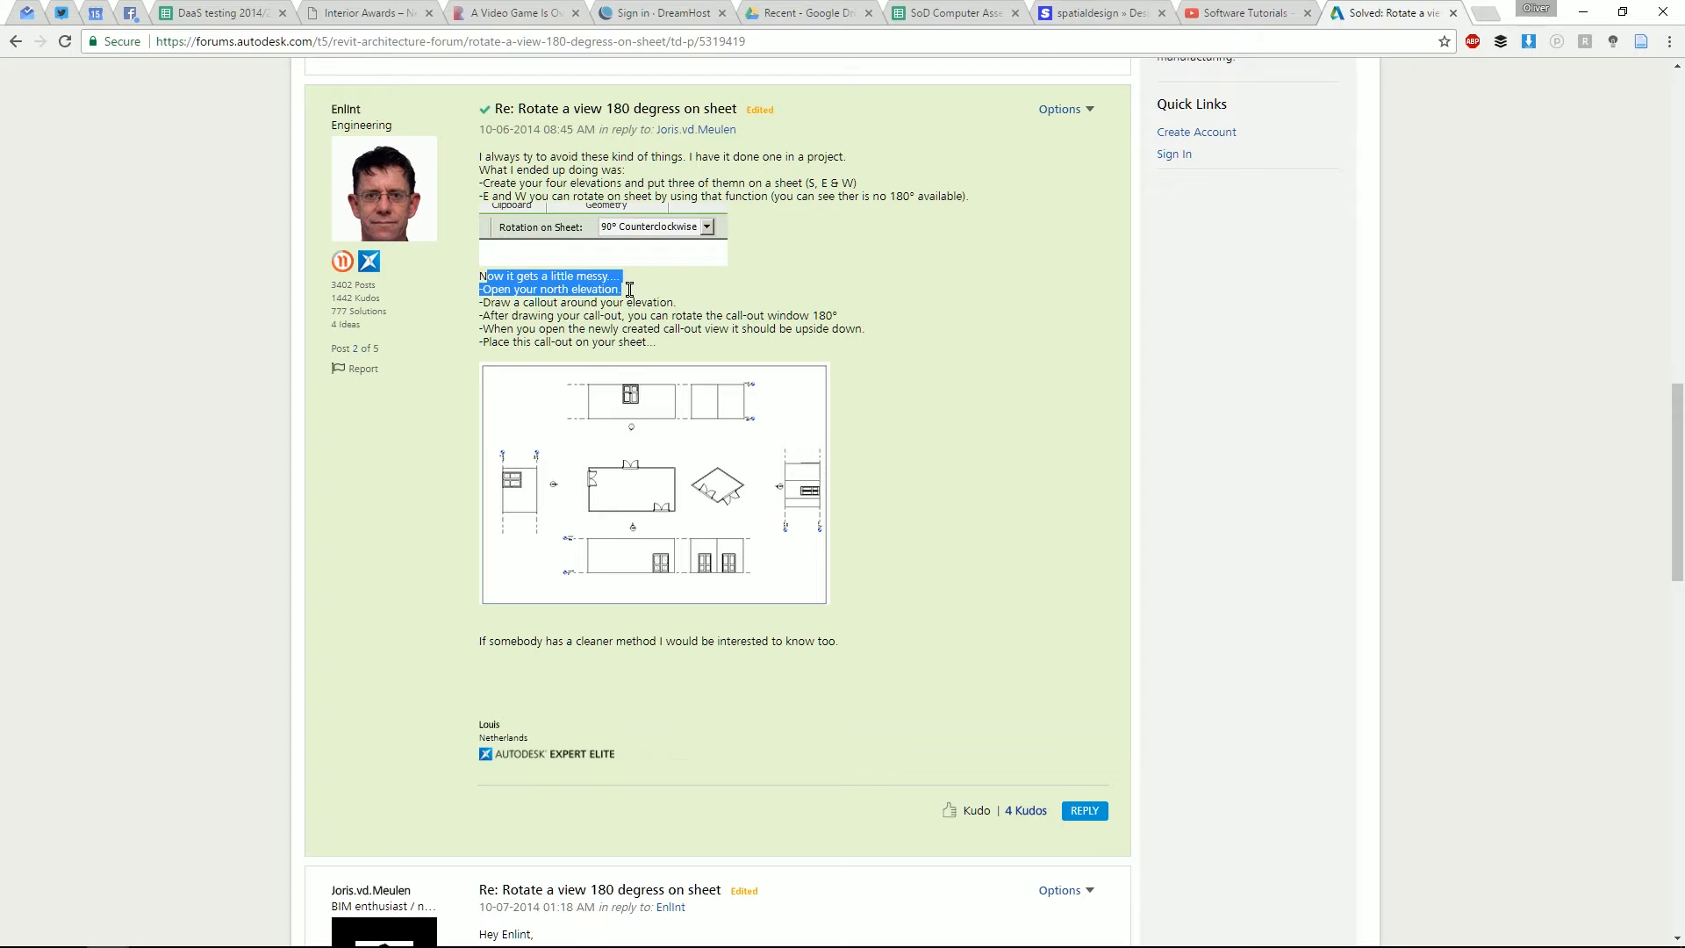
pyautogui.click(502, 289)
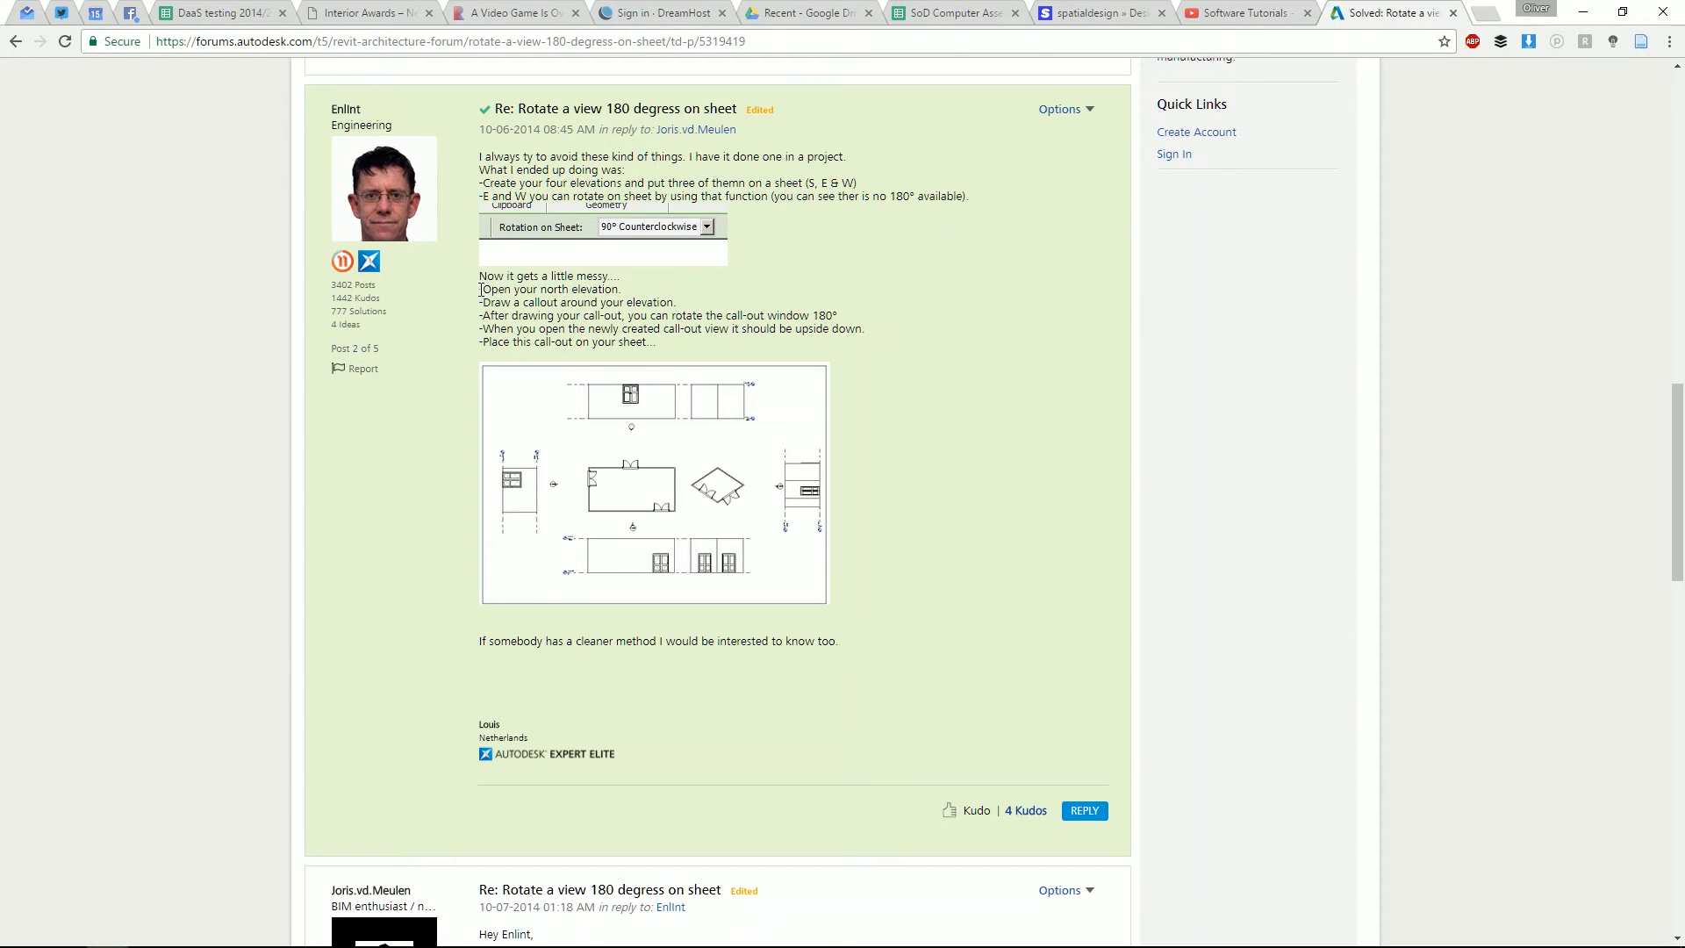
pyautogui.moveTo(480, 290); pyautogui.dragTo(588, 348)
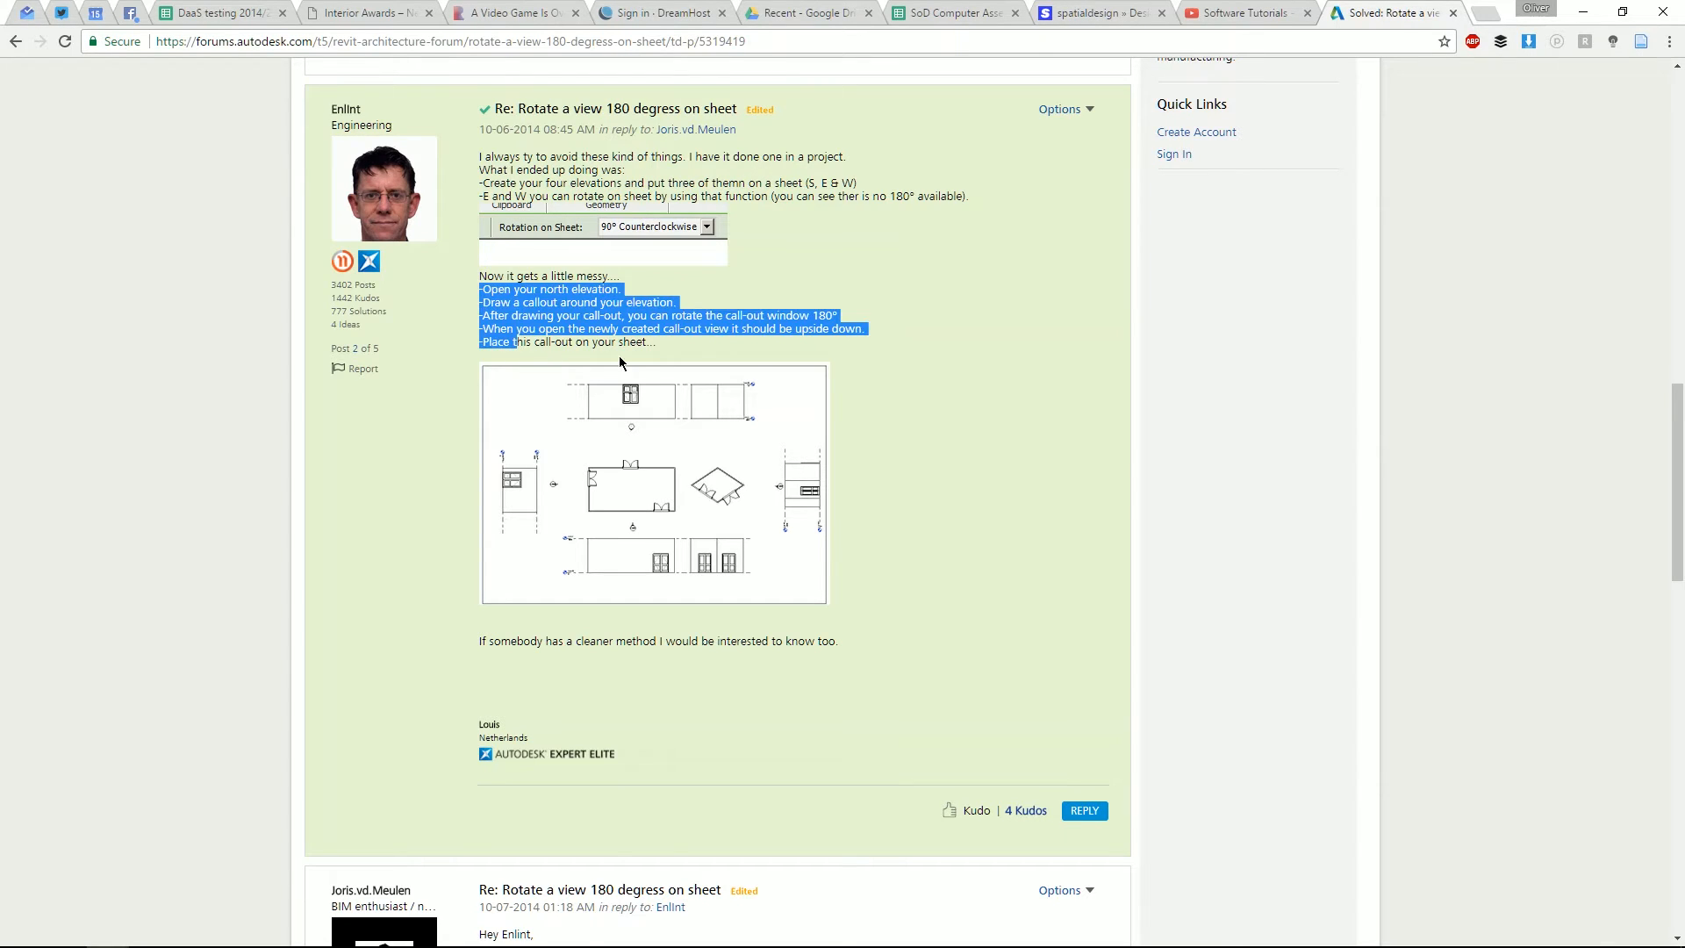
pyautogui.click(619, 349)
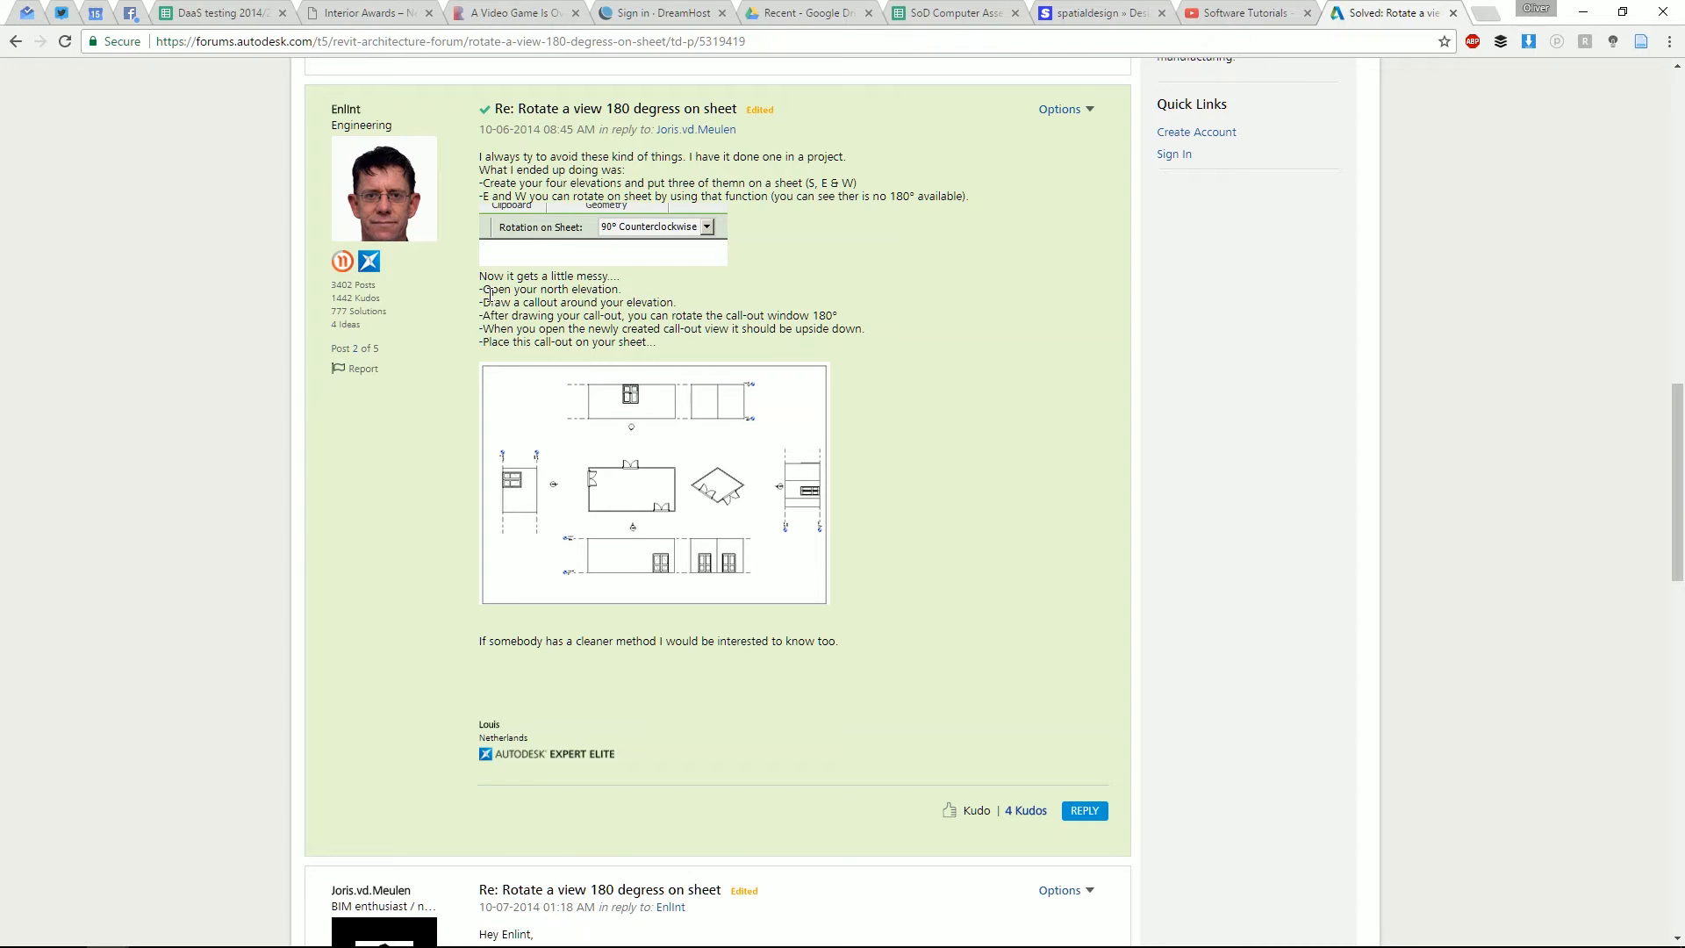
pyautogui.hotkey('alt', 'Tab')
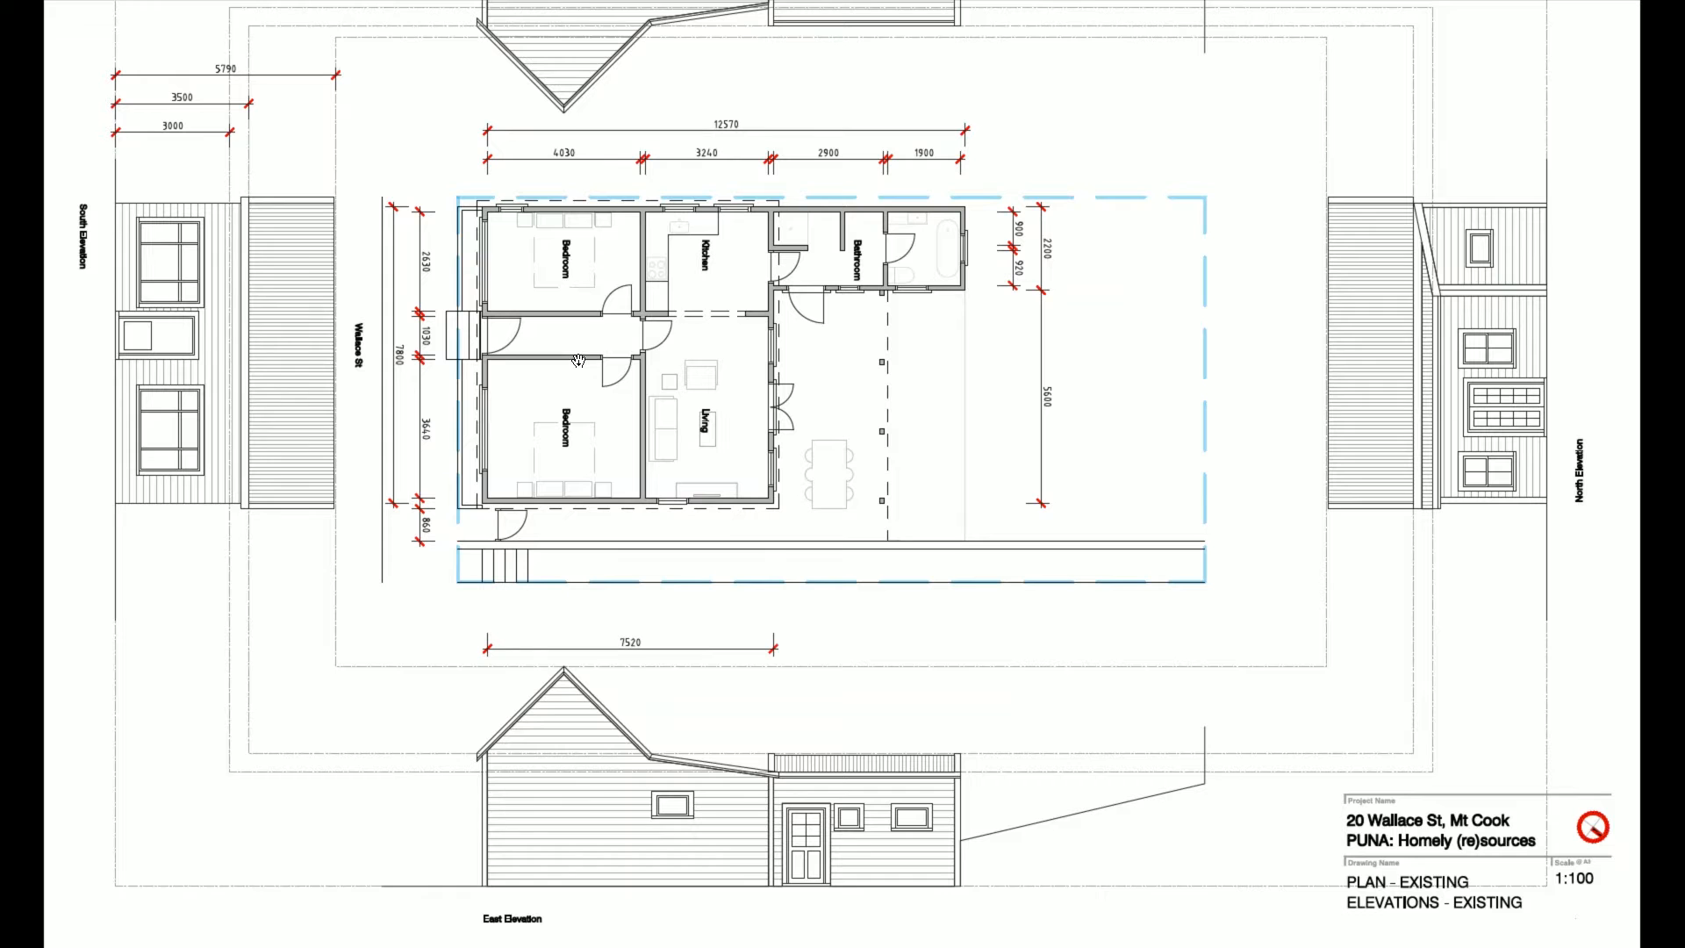
pyautogui.hotkey('alt', 'Tab')
pyautogui.hotkey('alt', 'Tab')
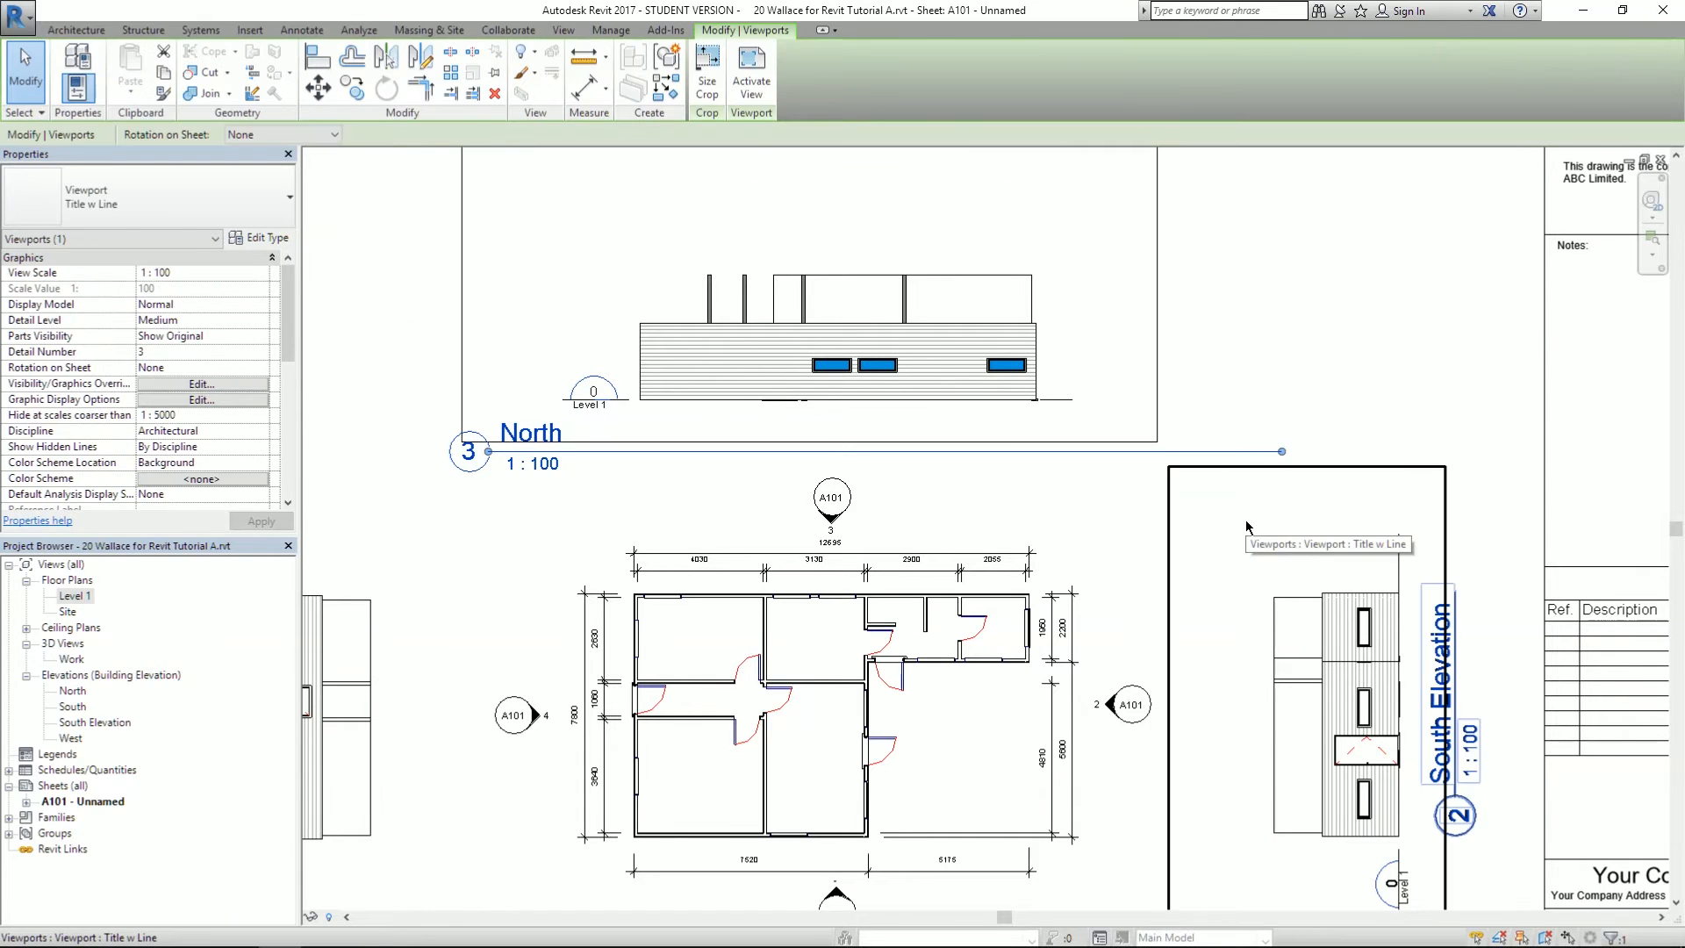
# - Open the North elevation view and recheck the forum step about drawing a callout
pyautogui.scroll(2, 723, 498)
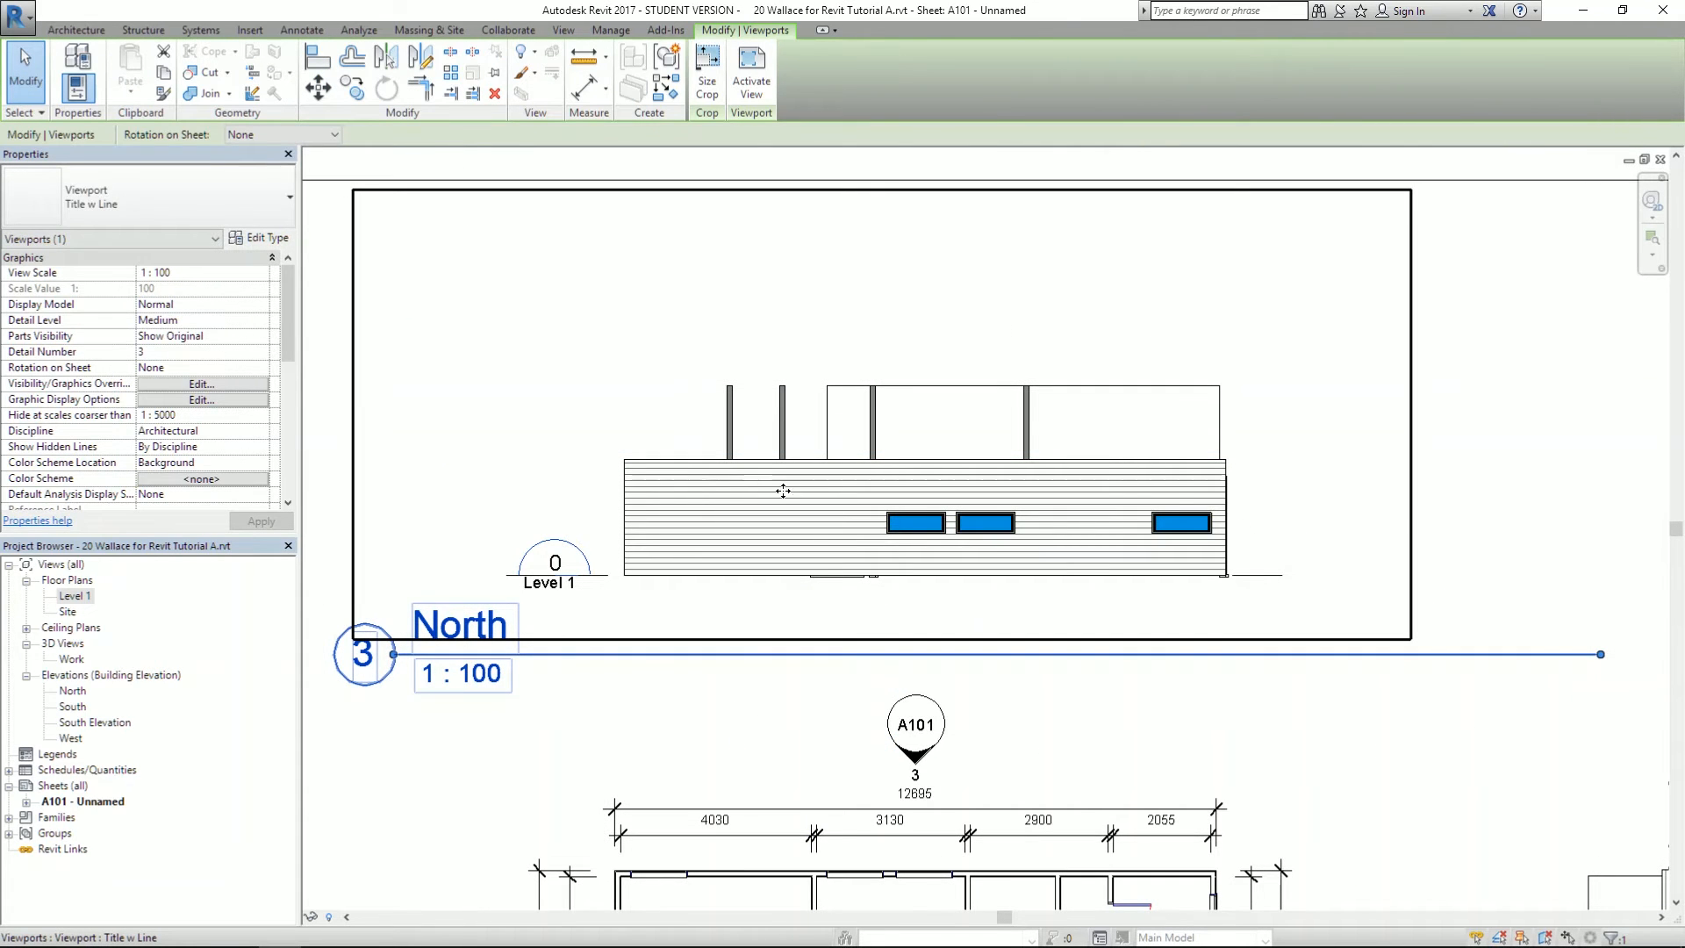
pyautogui.doubleClick(61, 707)
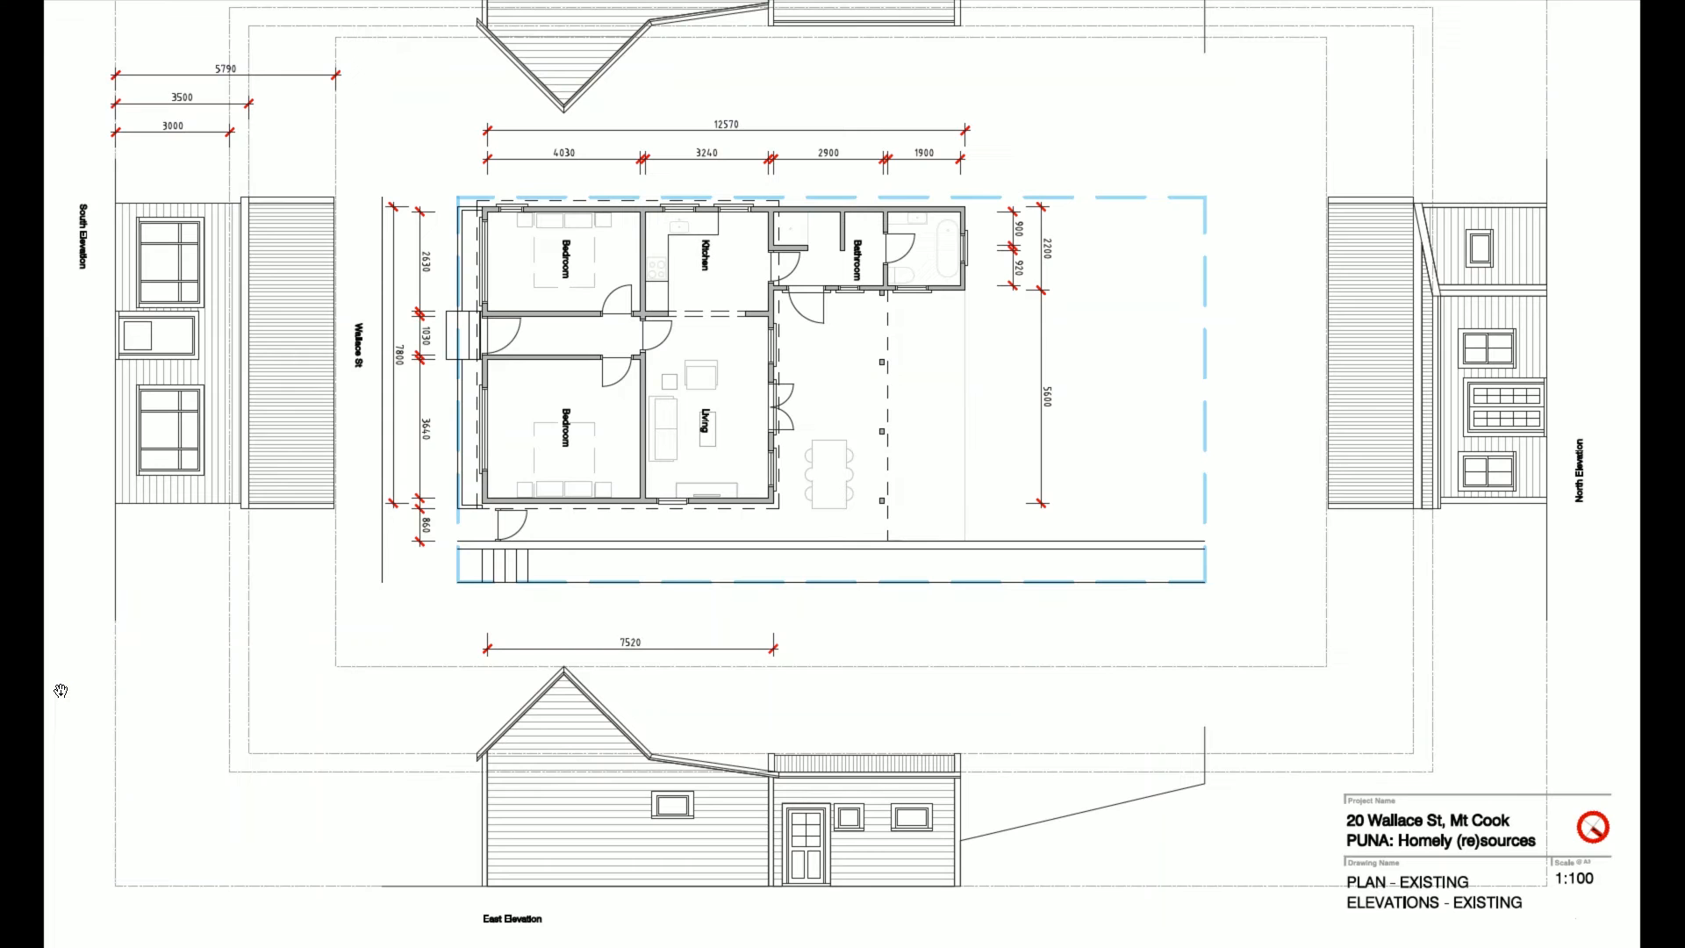
pyautogui.hotkey('alt', 'Tab')
pyautogui.press('Tab')
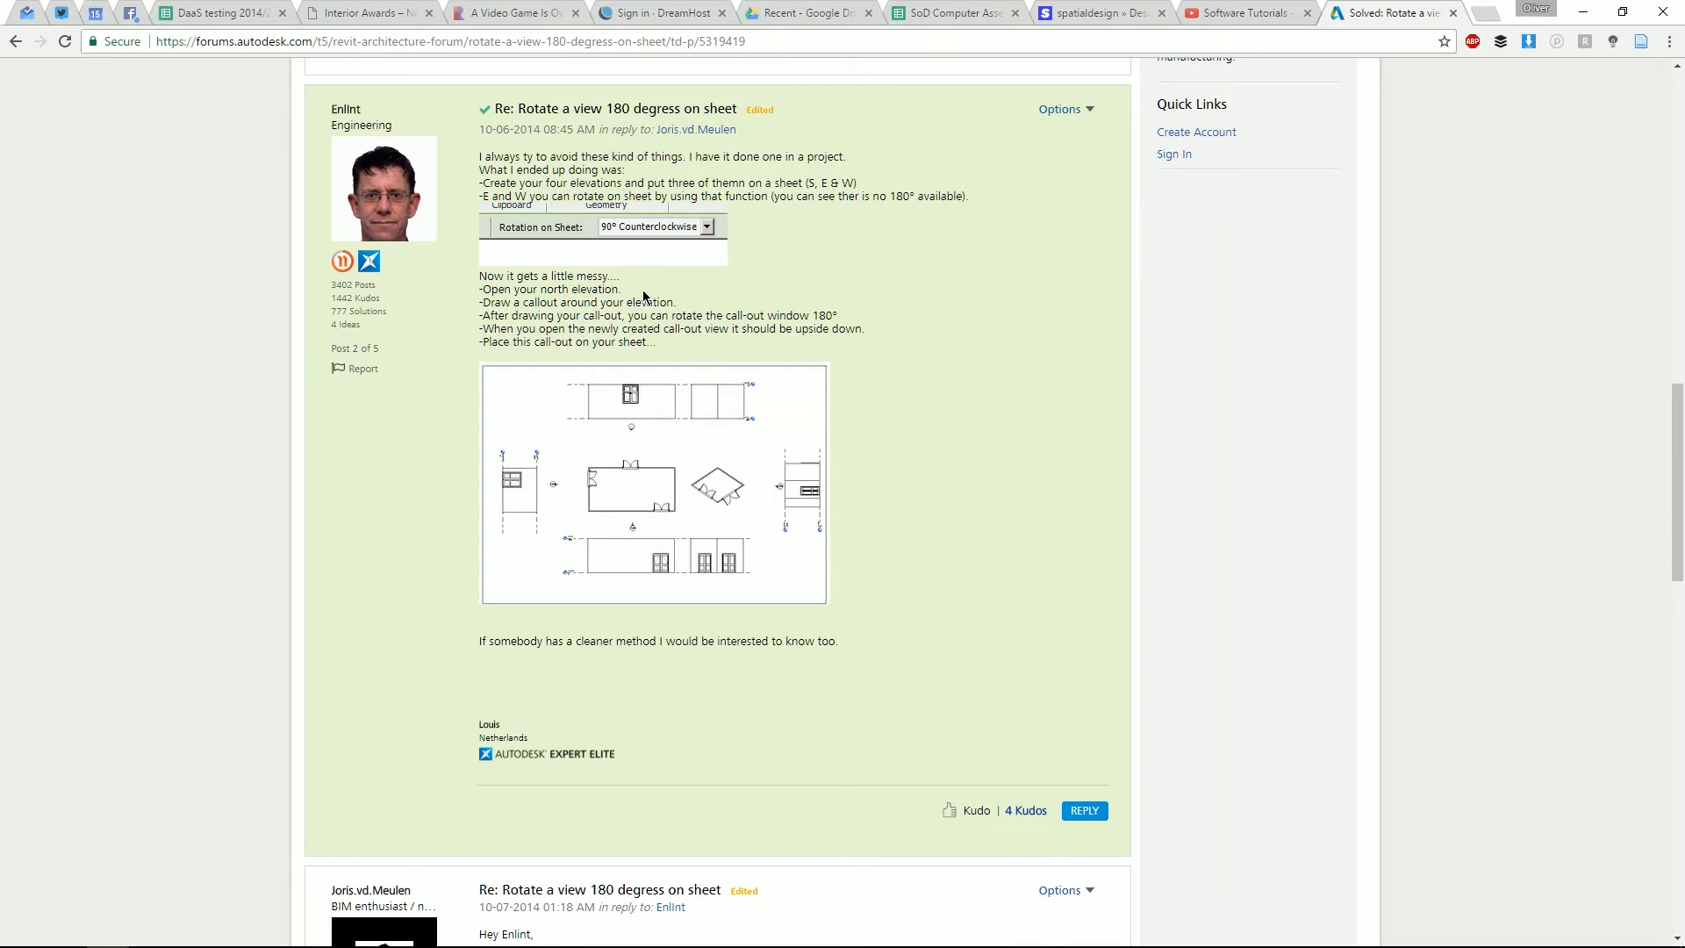
pyautogui.moveTo(485, 303)
pyautogui.mouseDown()
pyautogui.moveTo(630, 310)
pyautogui.moveTo(486, 309)
pyautogui.mouseUp()
pyautogui.click(677, 311)
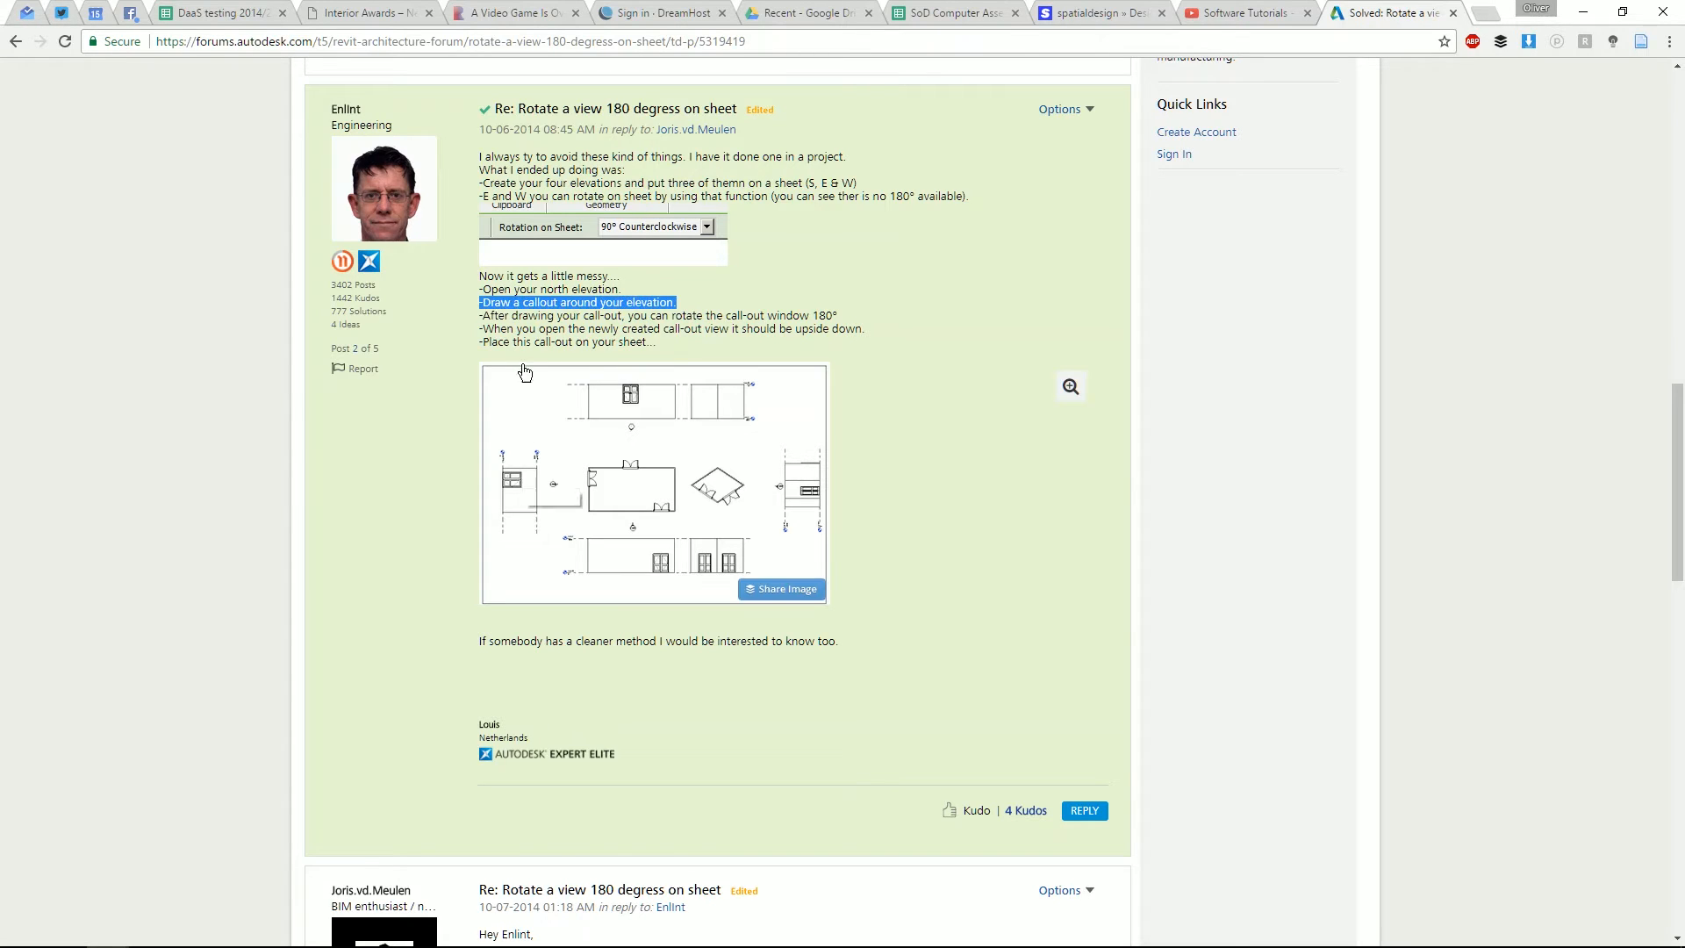
# - Centre the building in the North elevation and show the View tab's Callout shapes
pyautogui.hotkey('alt', 'Tab')
pyautogui.press('Tab')
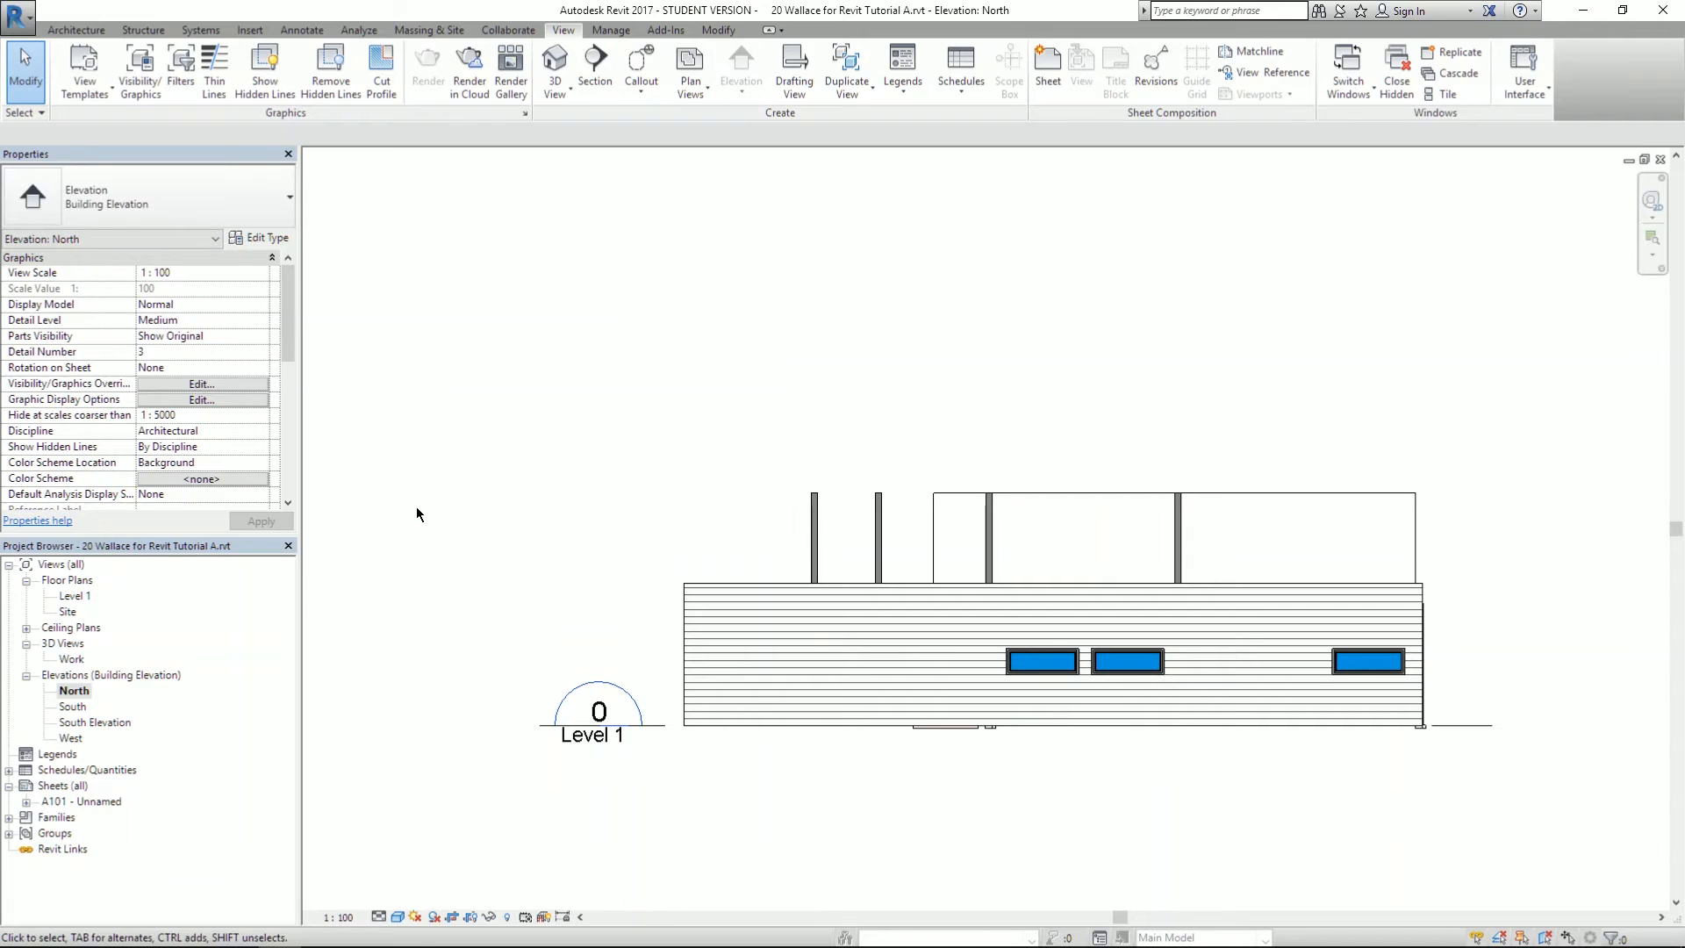
pyautogui.moveTo(632, 474); pyautogui.dragTo(580, 417, button='middle')
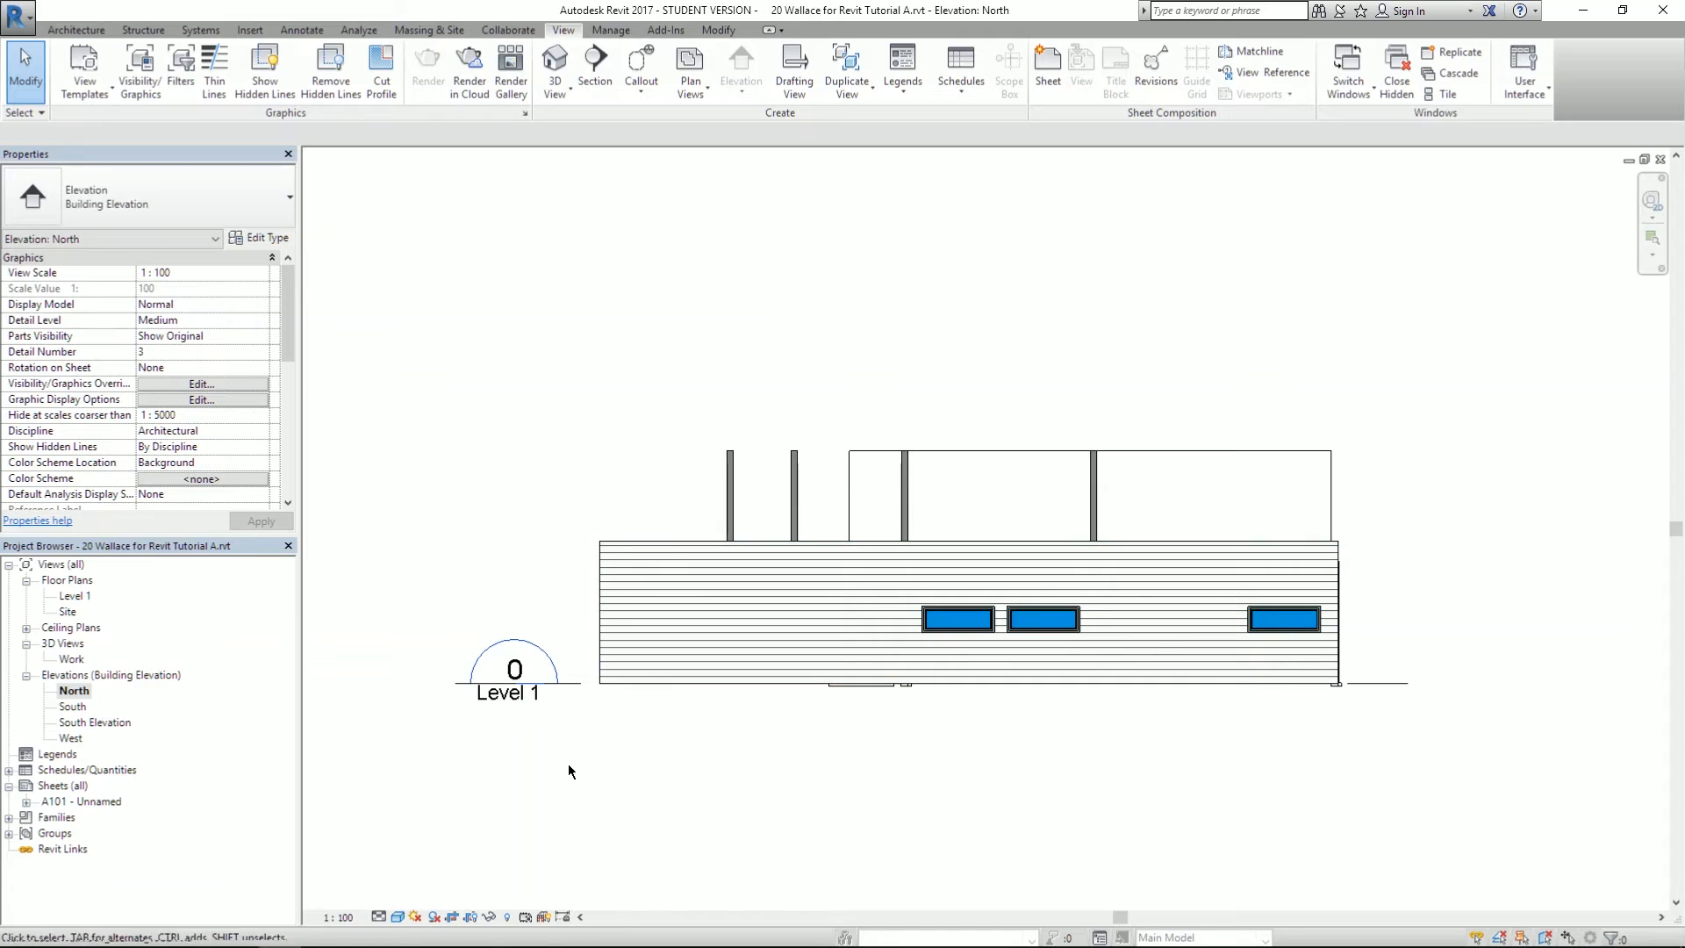
pyautogui.click(638, 96)
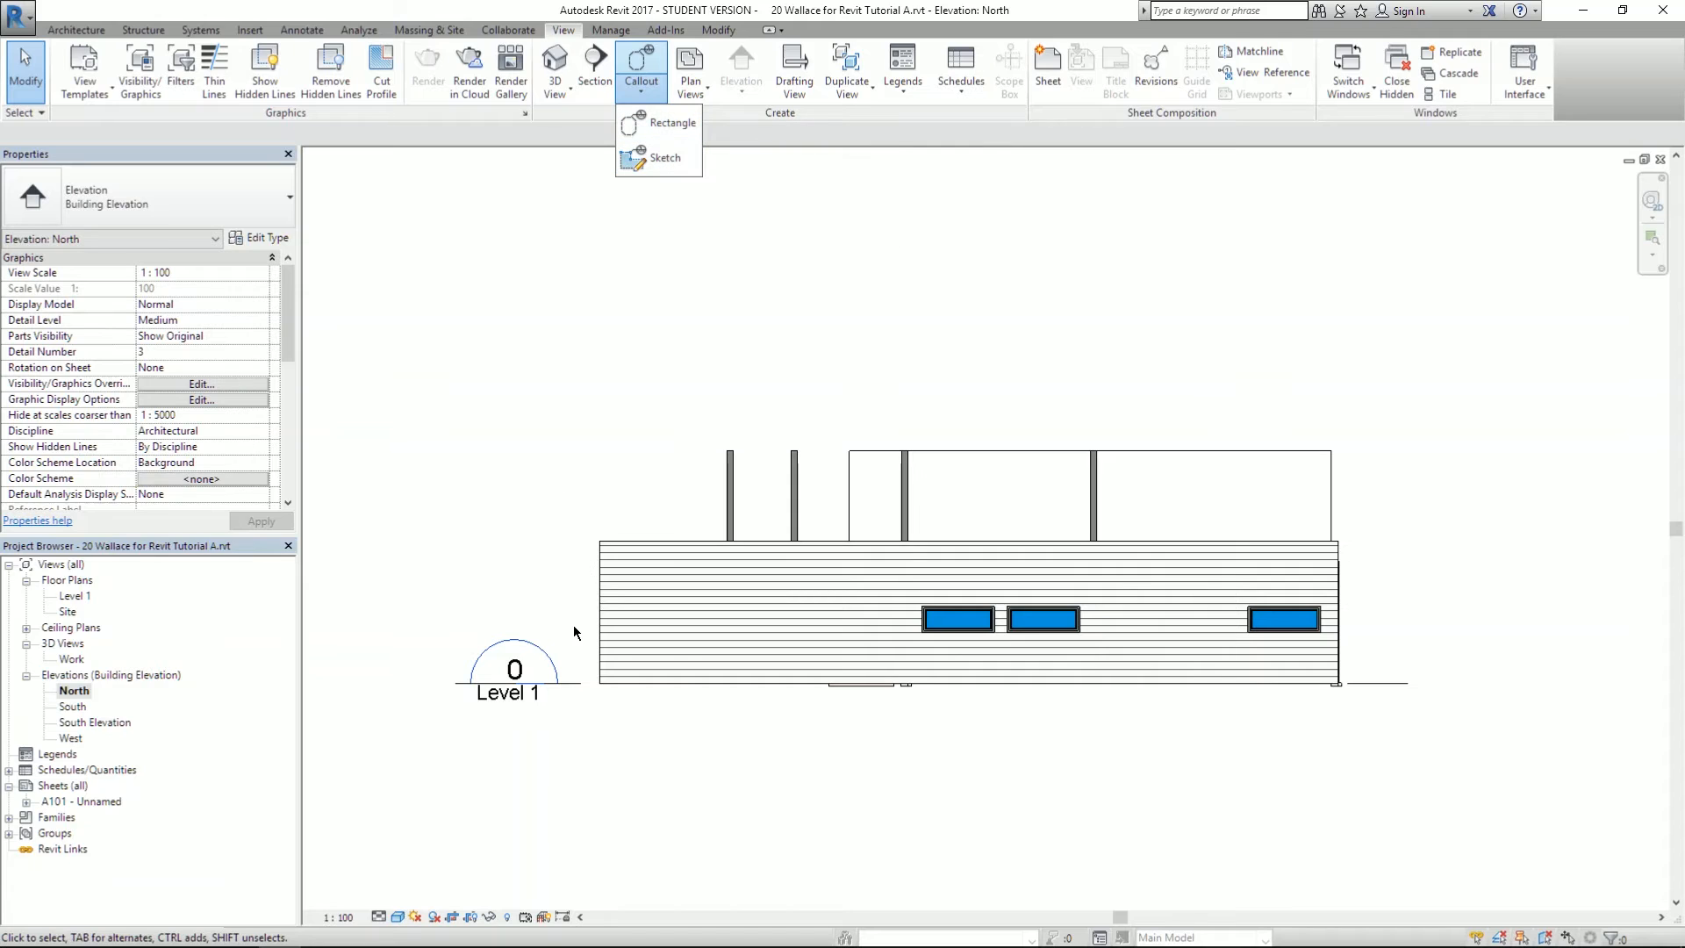
# - Draw a rectangular callout around the whole North elevation, creating the North - Callout 1 view
pyautogui.click(664, 121)
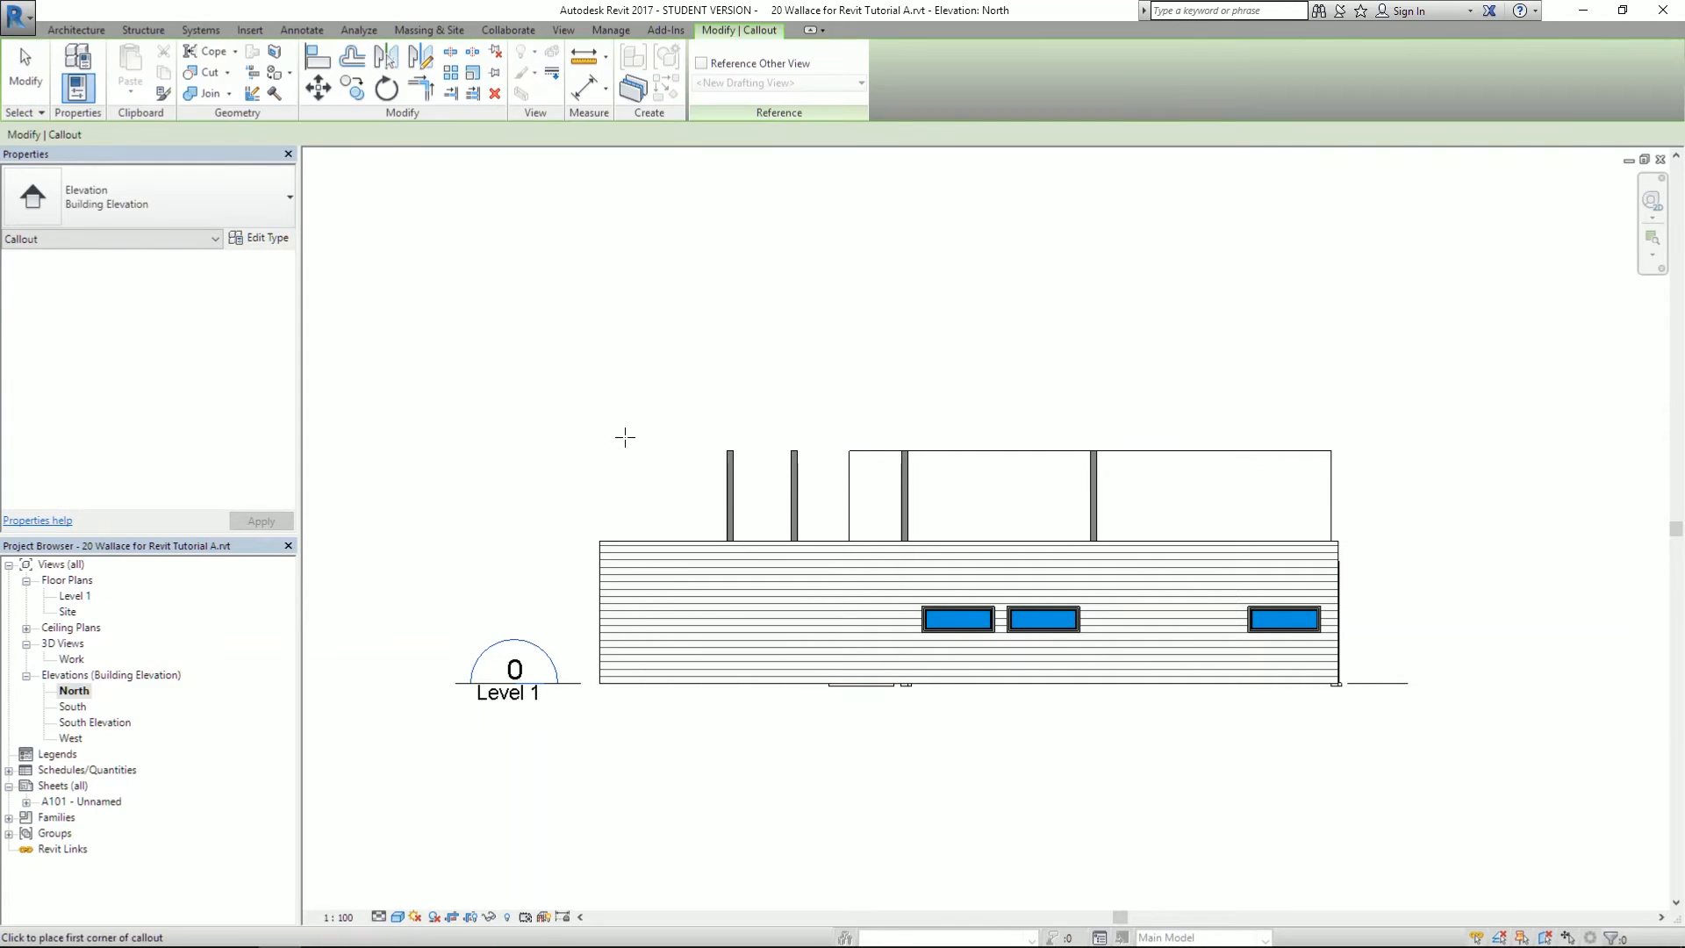
pyautogui.click(378, 359)
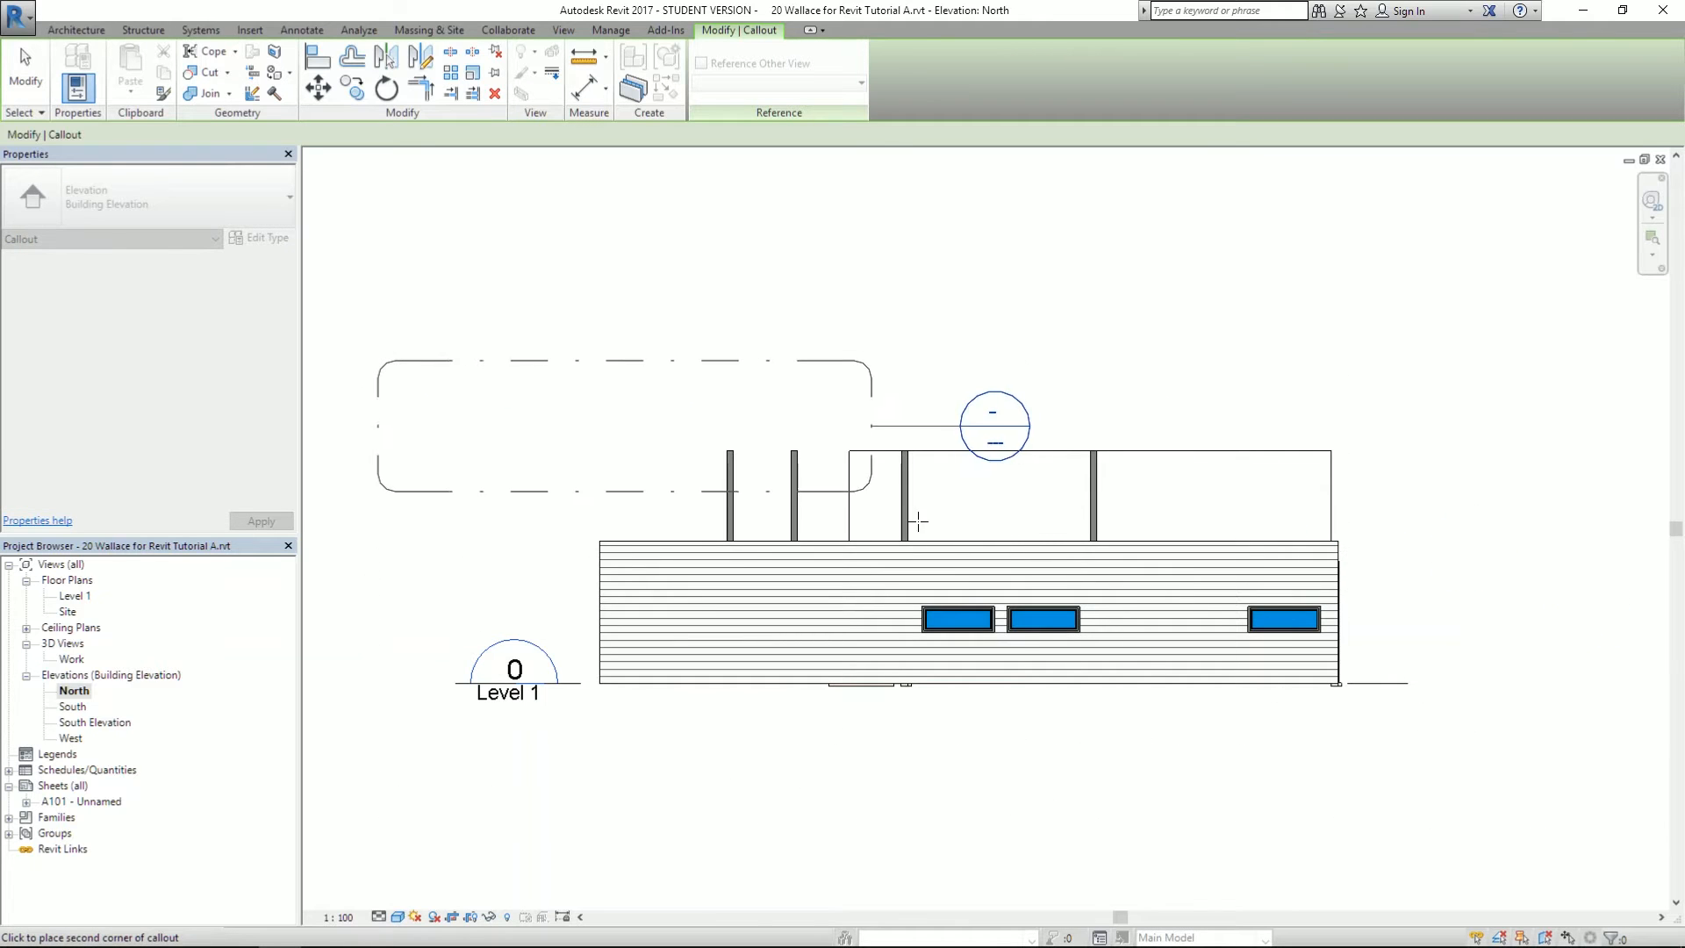
pyautogui.click(1521, 819)
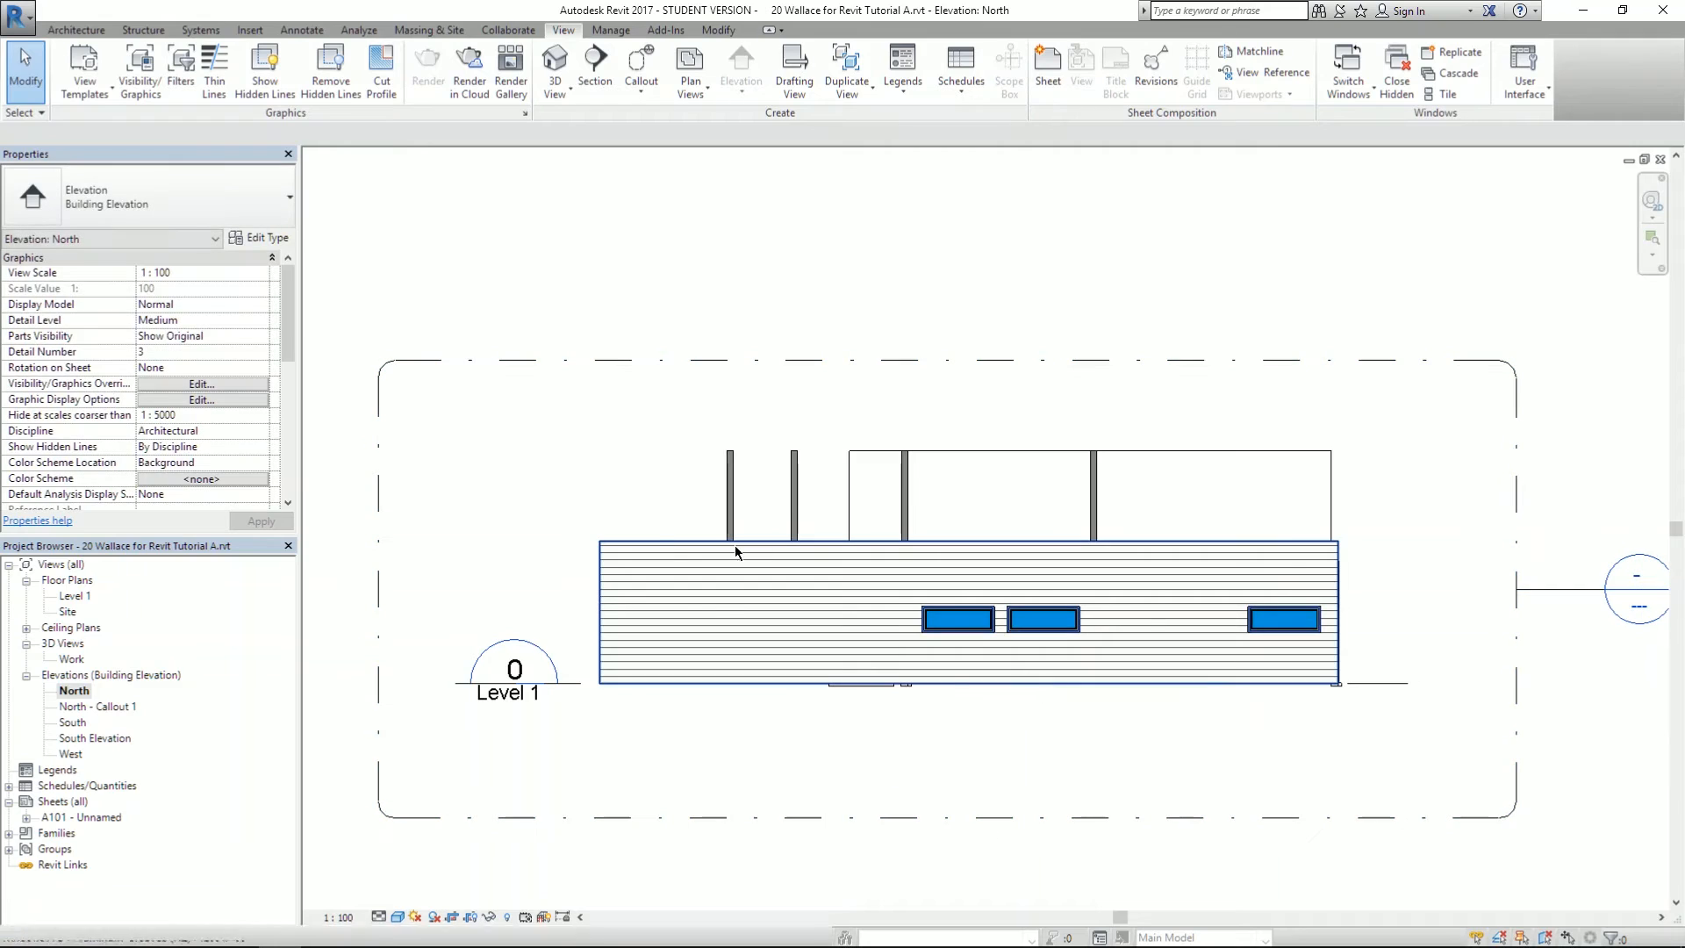
pyautogui.scroll(-2, 603, 474)
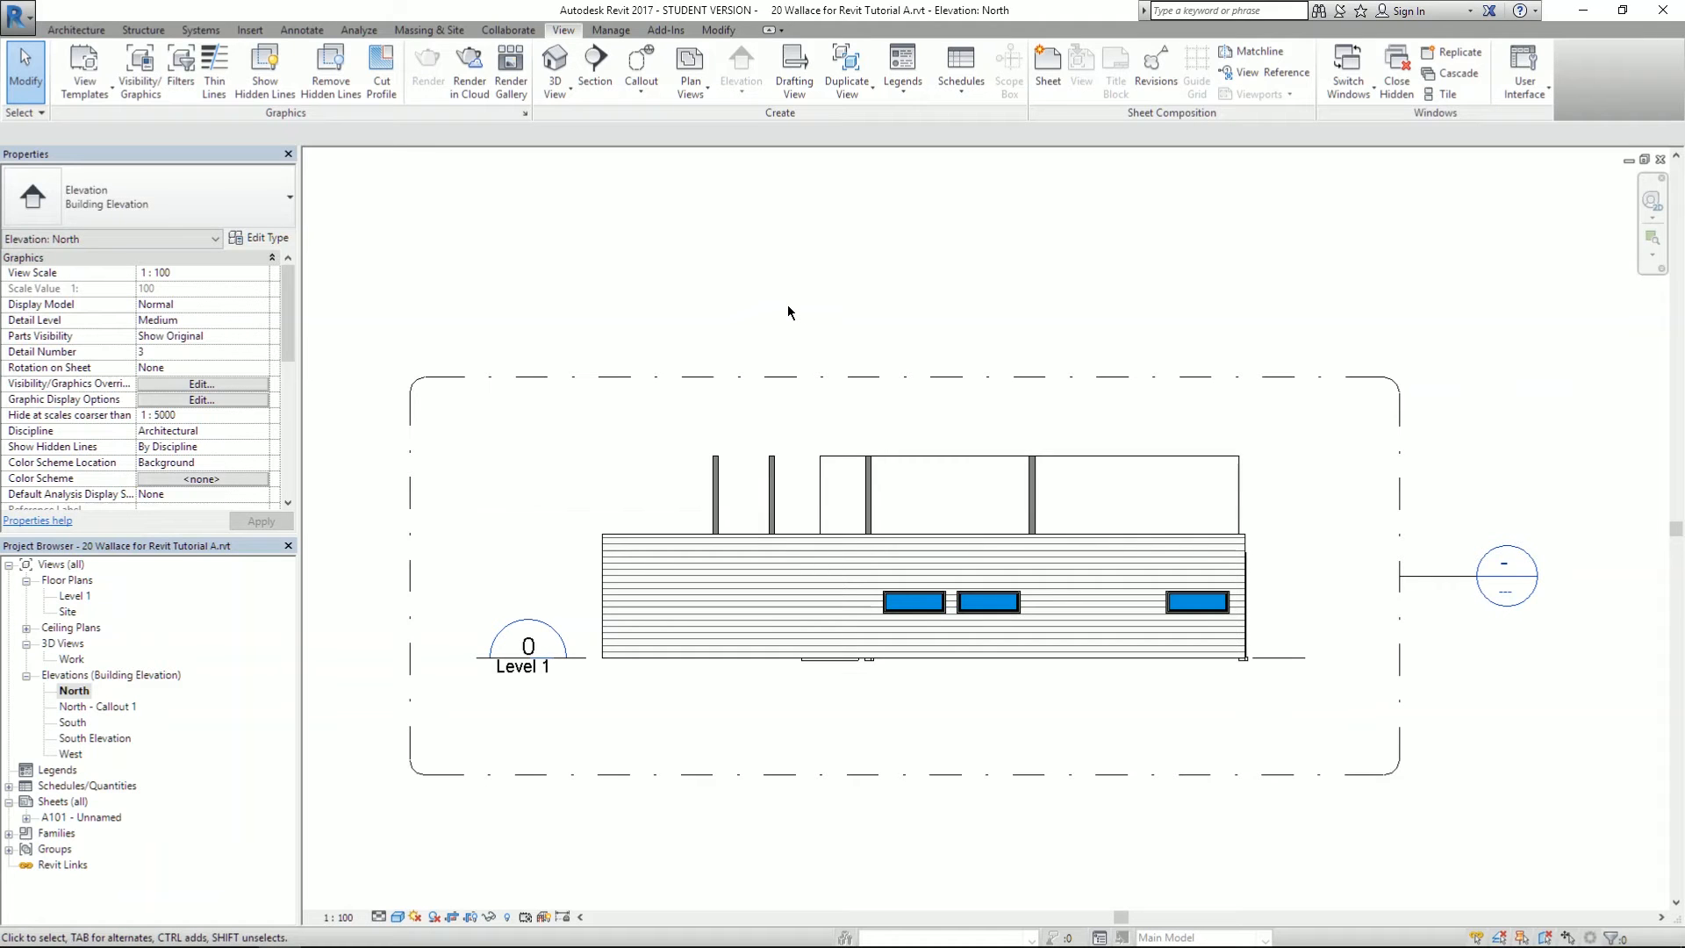
# - Rotate the North elevation's callout boundary by 180°
pyautogui.click(799, 376)
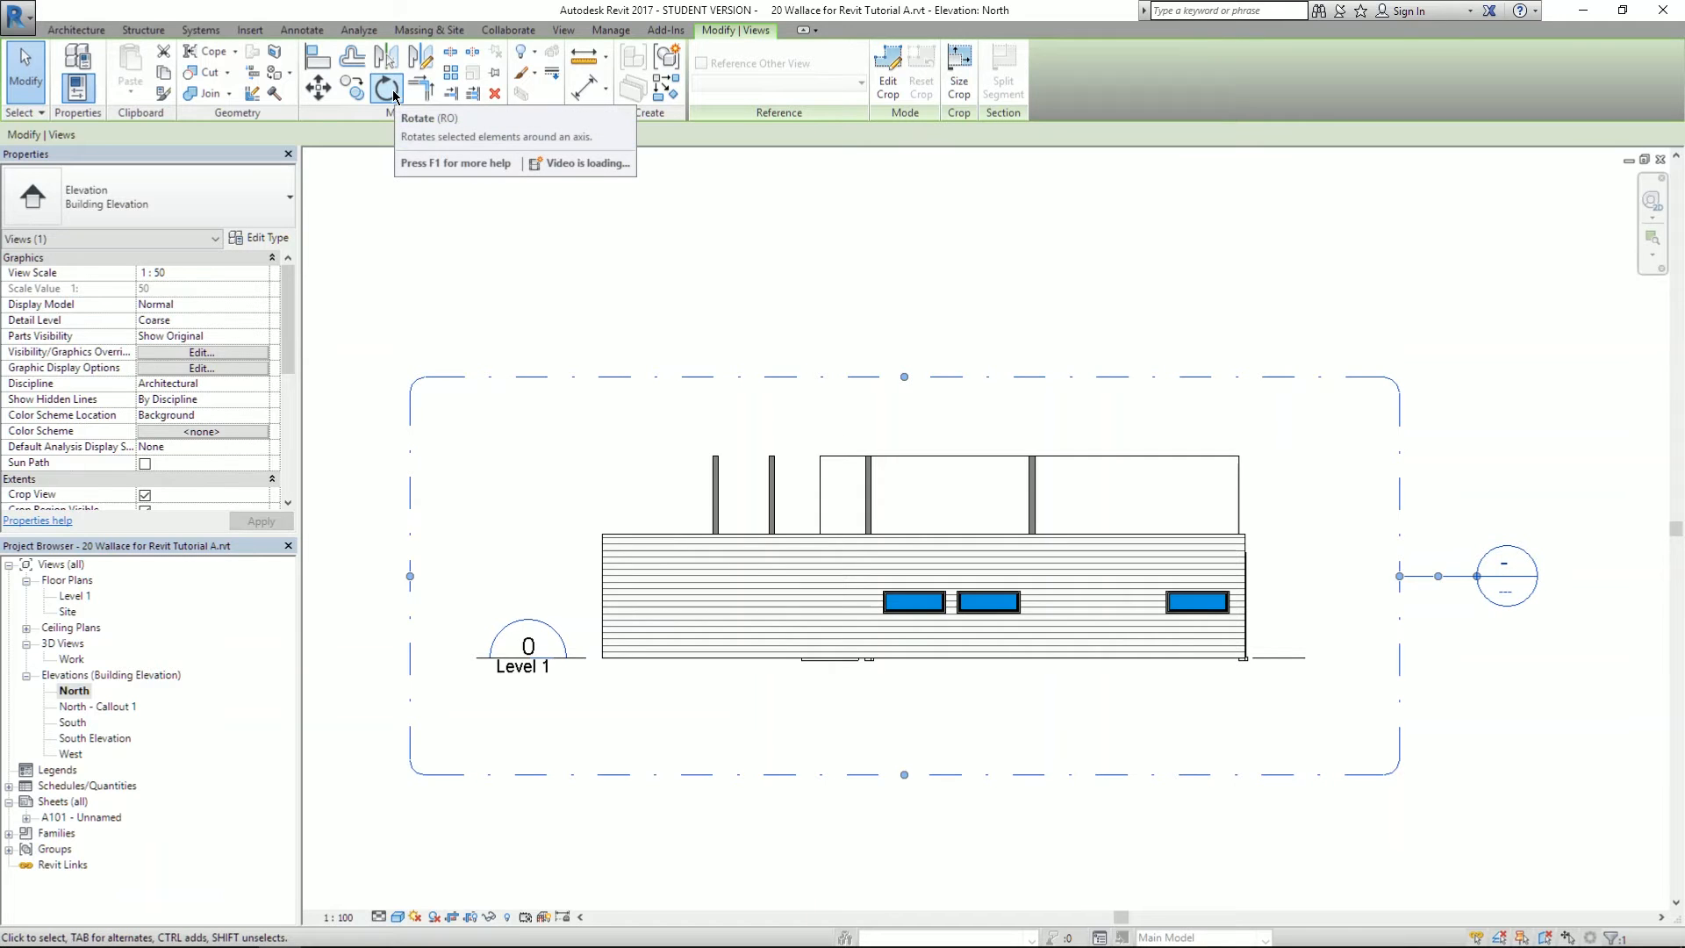
pyautogui.click(618, 288)
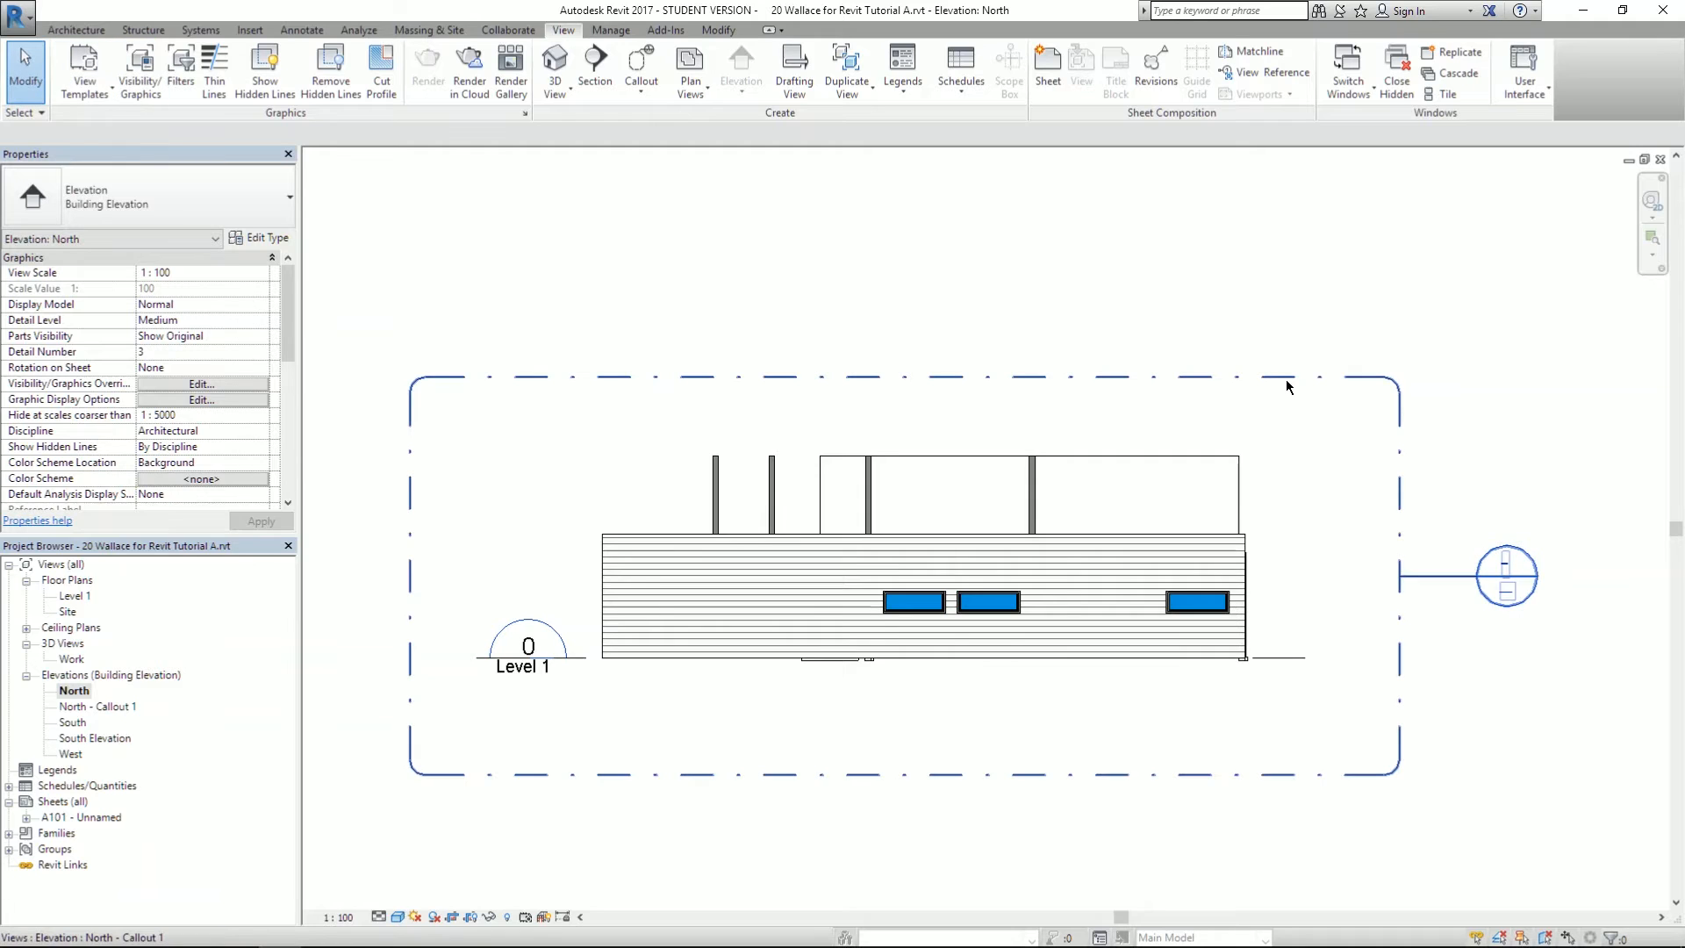
pyautogui.click(658, 376)
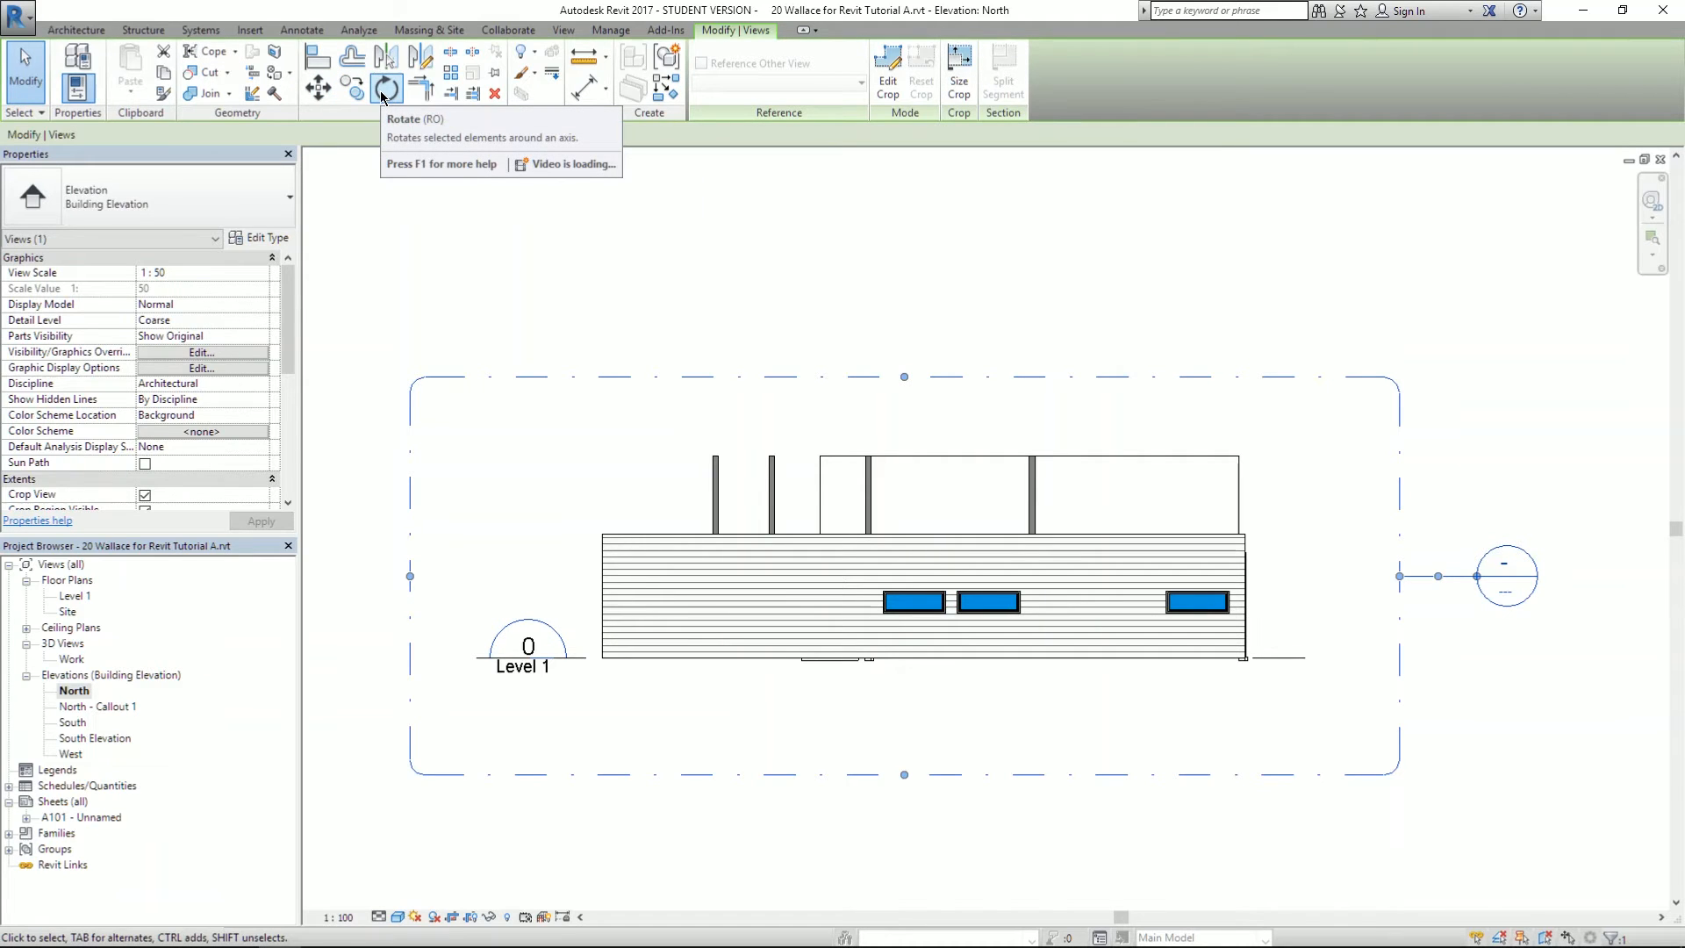
pyautogui.click(383, 90)
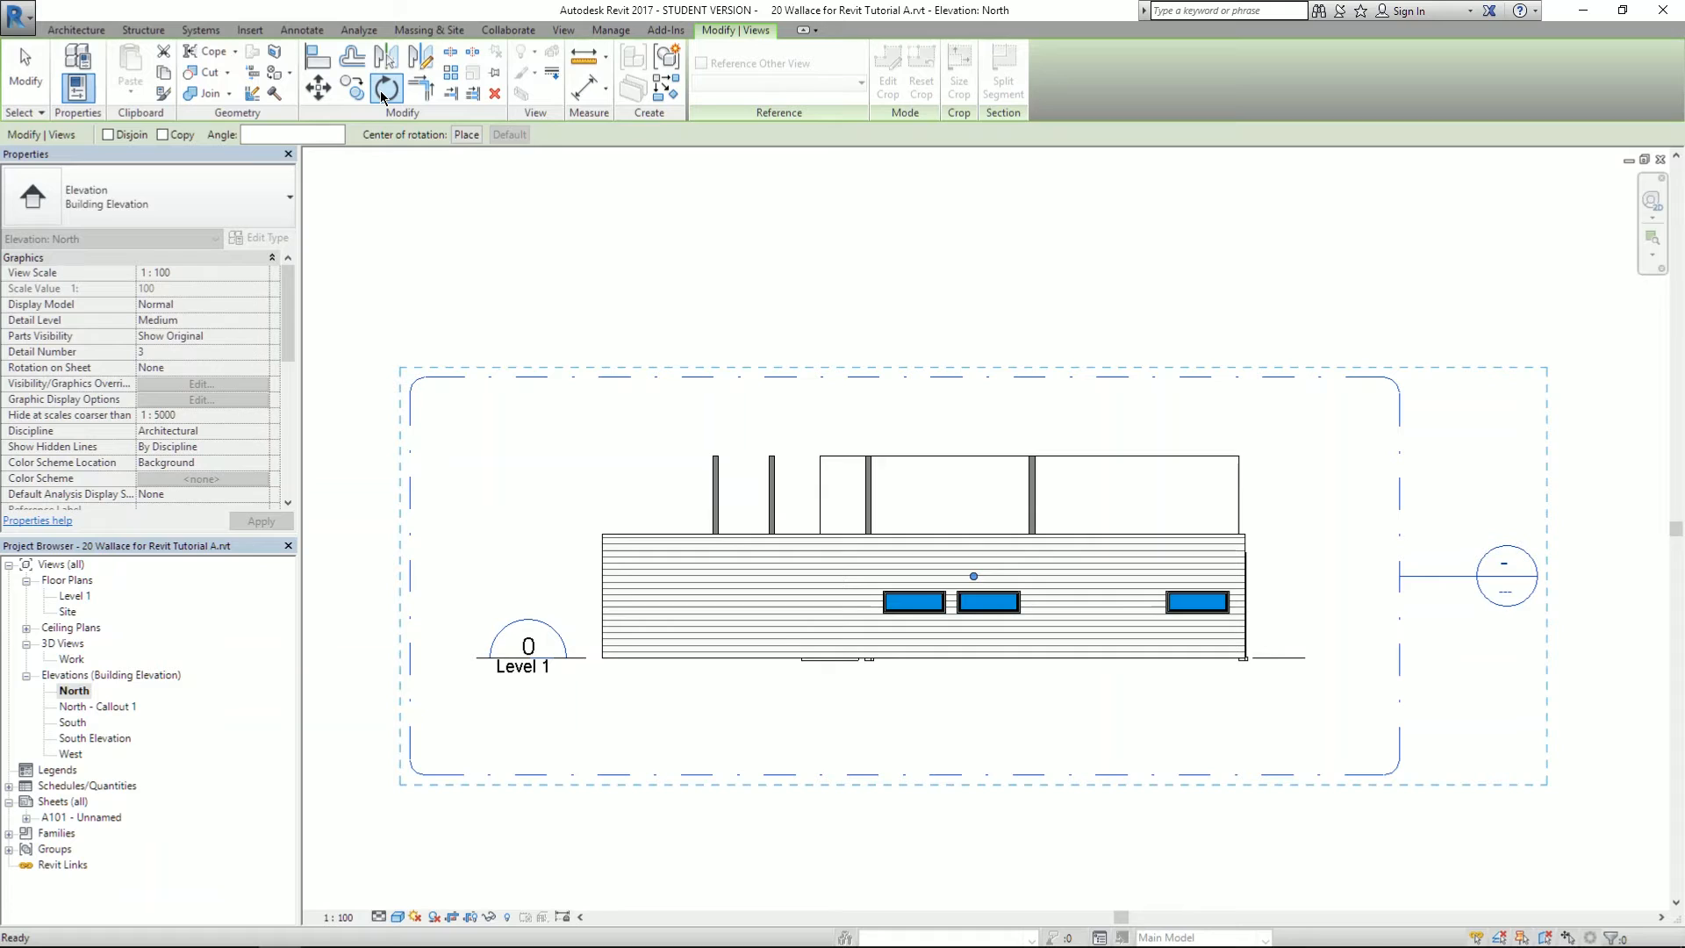
pyautogui.click(267, 137)
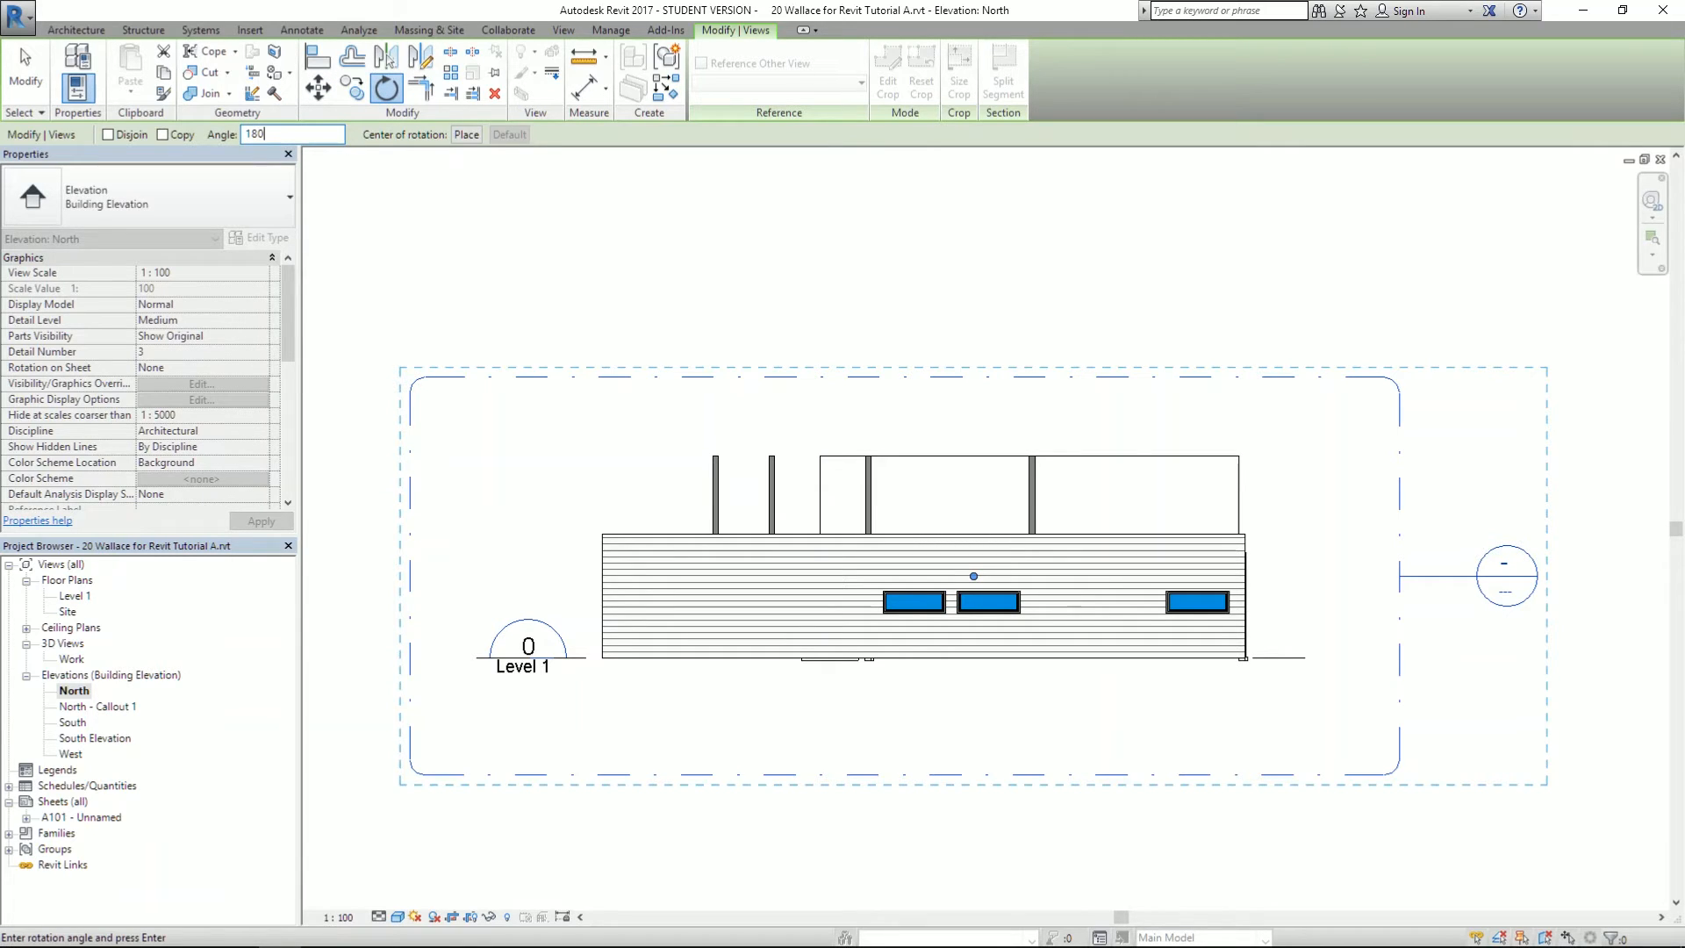
pyautogui.write('180')
pyautogui.press('Return')
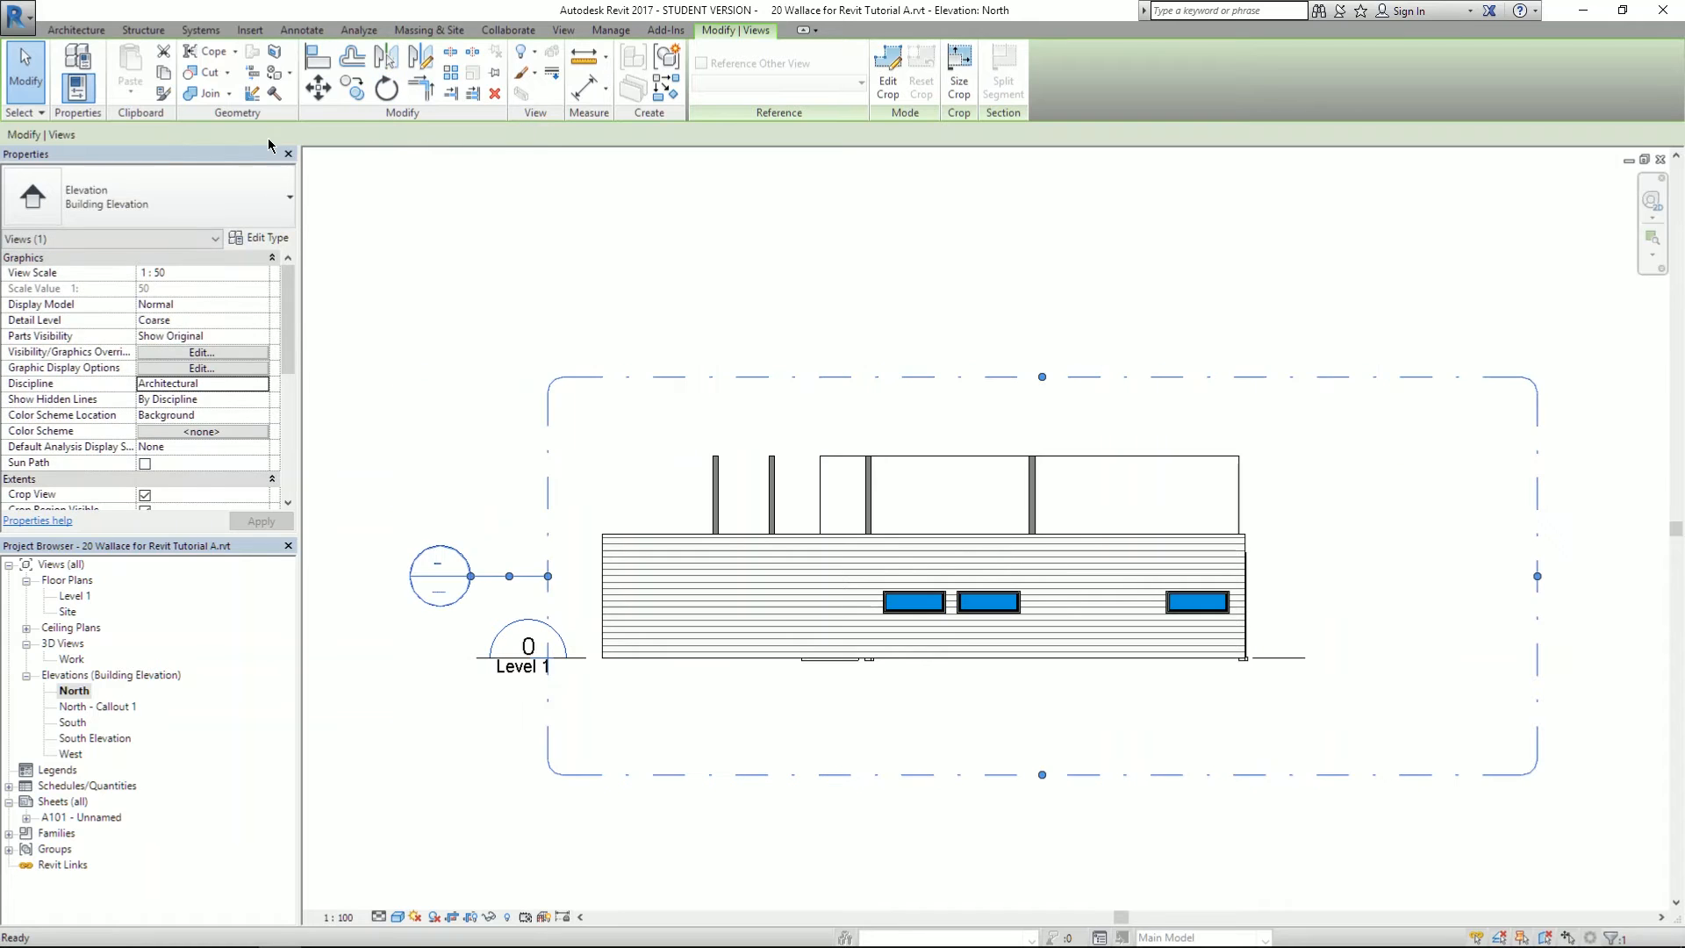
# - Resize the rotated callout boundary and open the North - Callout 1 view
pyautogui.click(658, 253)
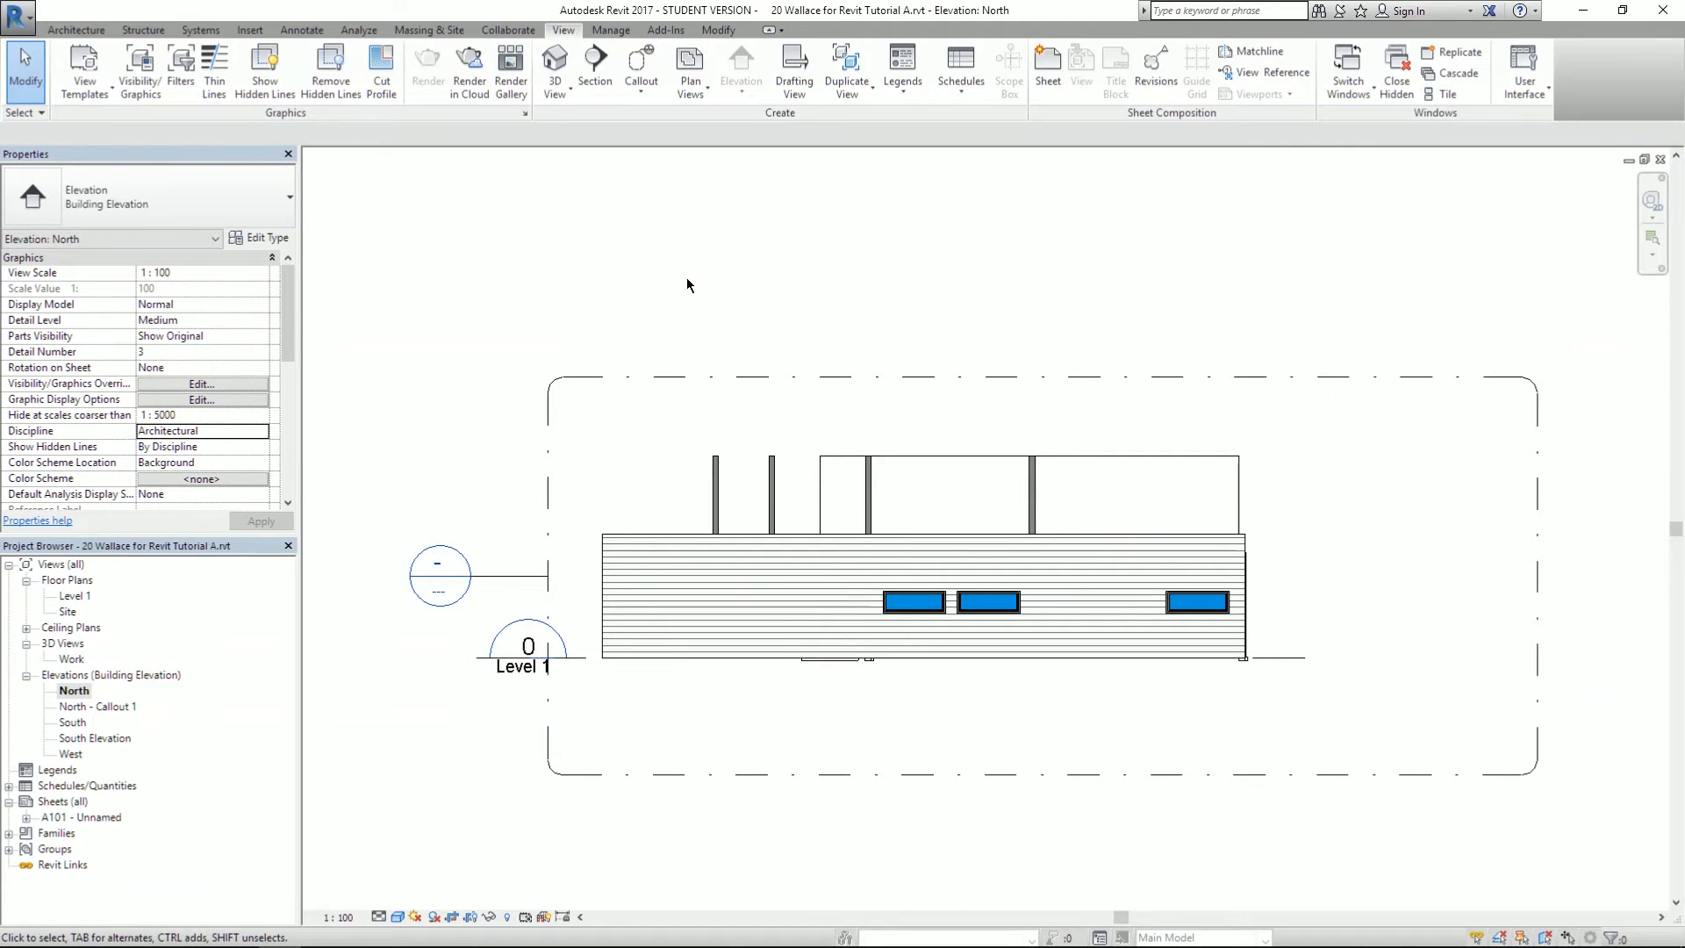
pyautogui.moveTo(669, 376); pyautogui.dragTo(556, 377)
pyautogui.click(659, 395)
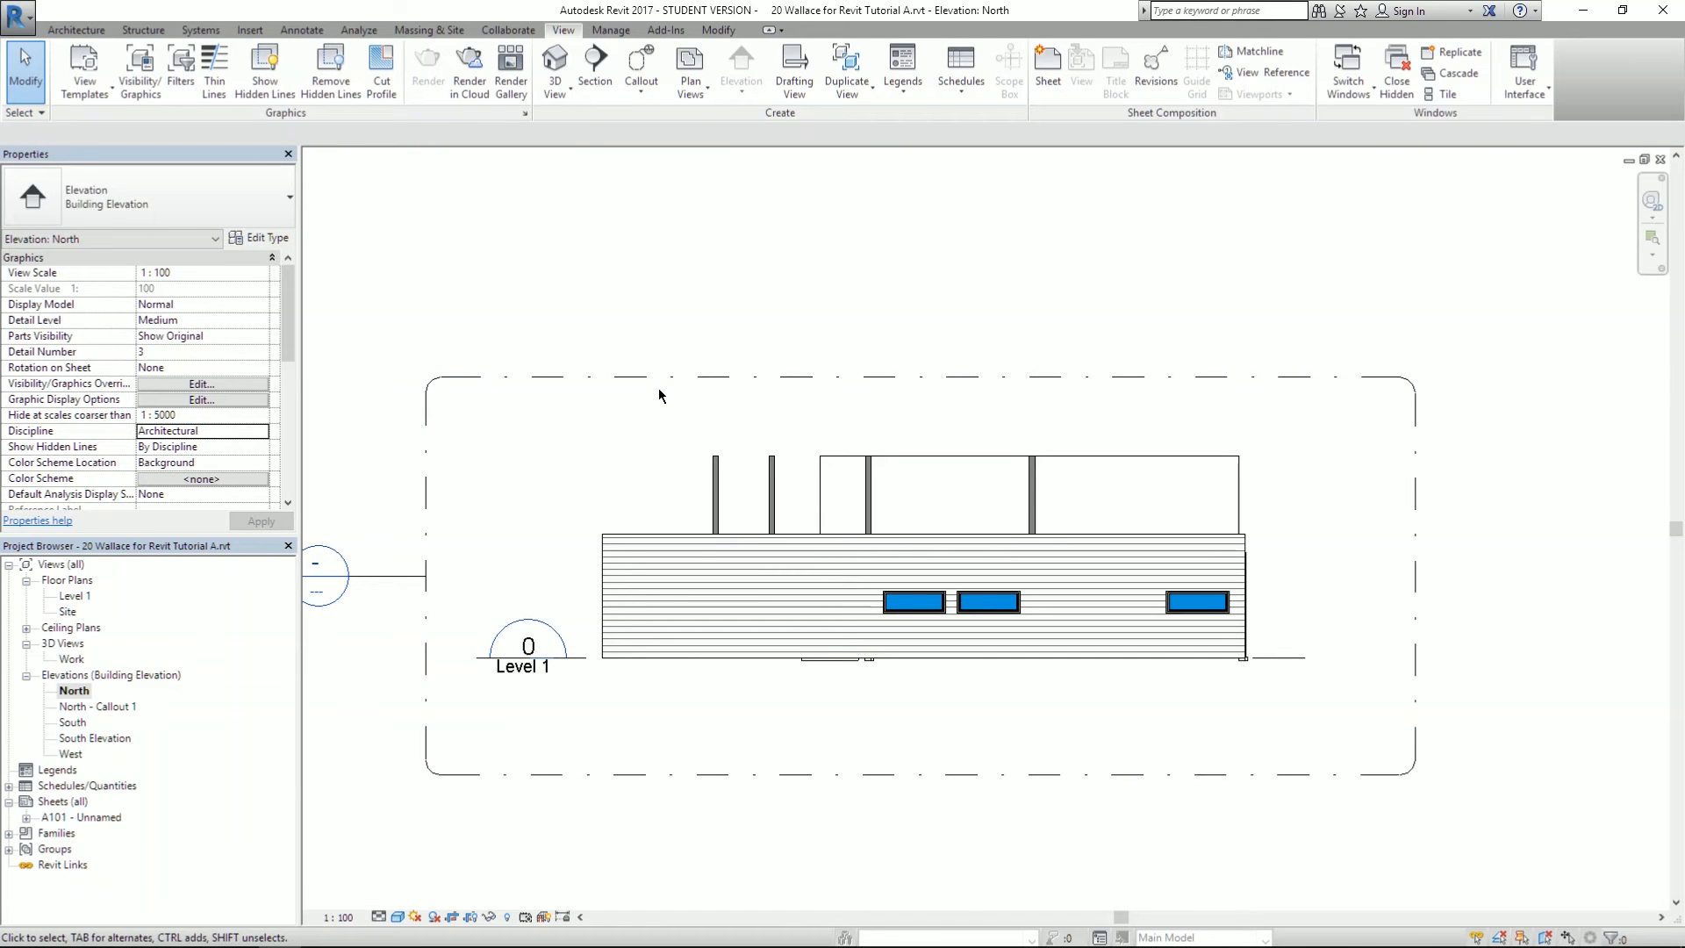
pyautogui.doubleClick(106, 707)
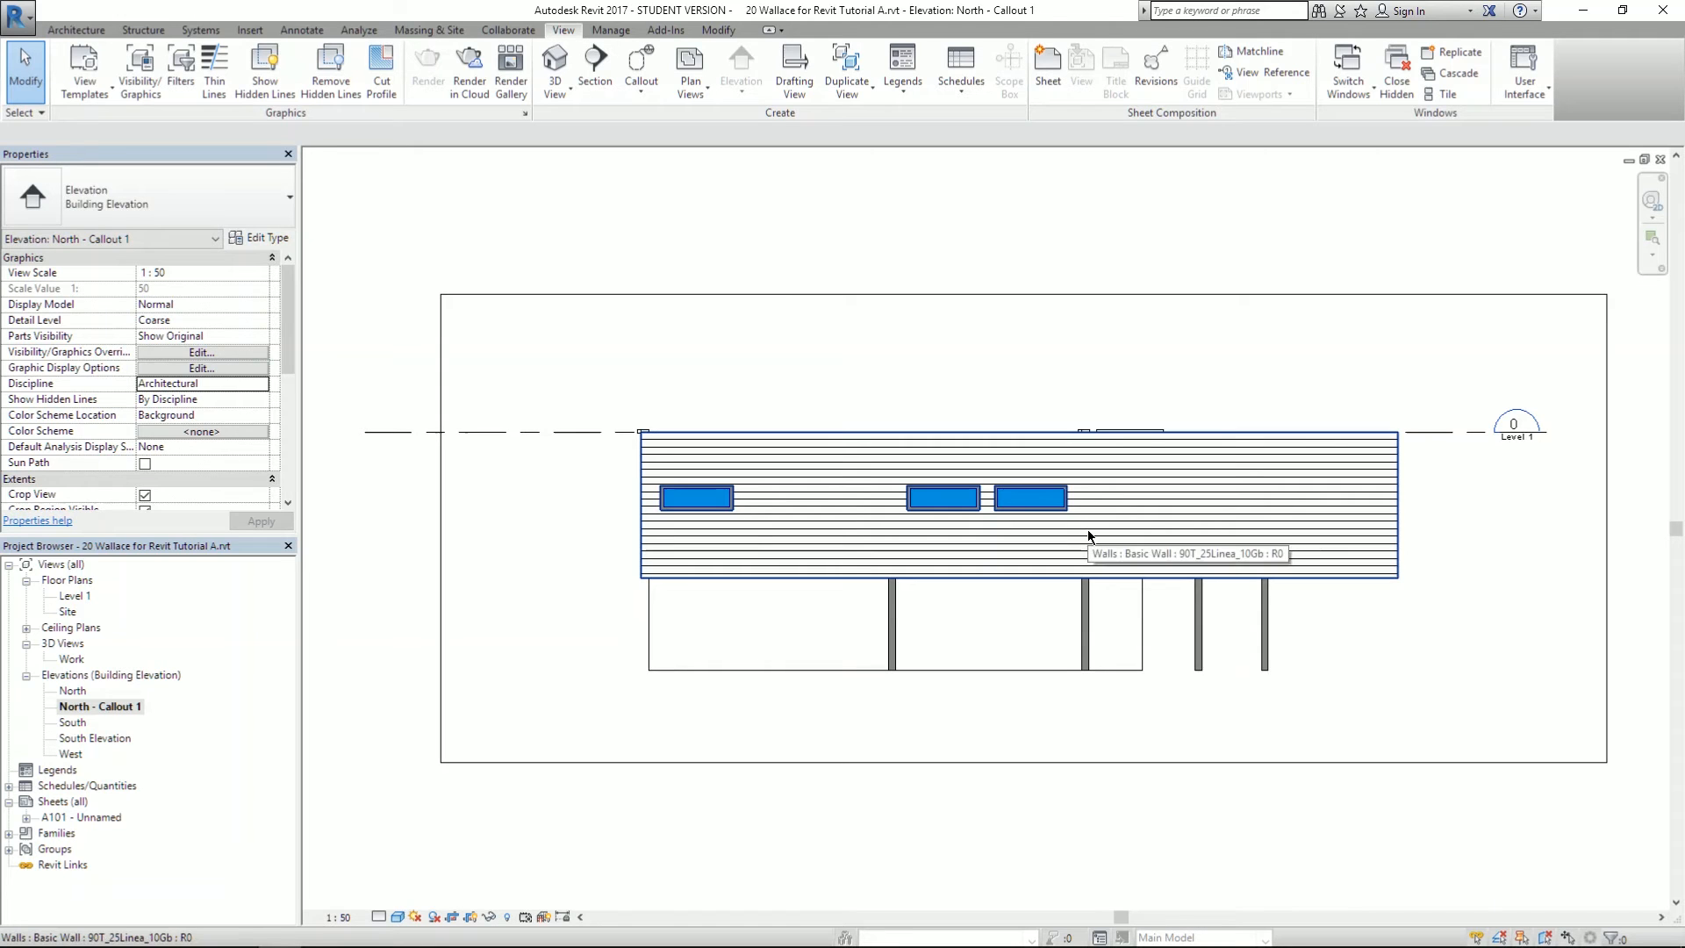
# - Highlight the forum post's callout rotation step and its remaining steps
pyautogui.hotkey('alt', 'Tab')
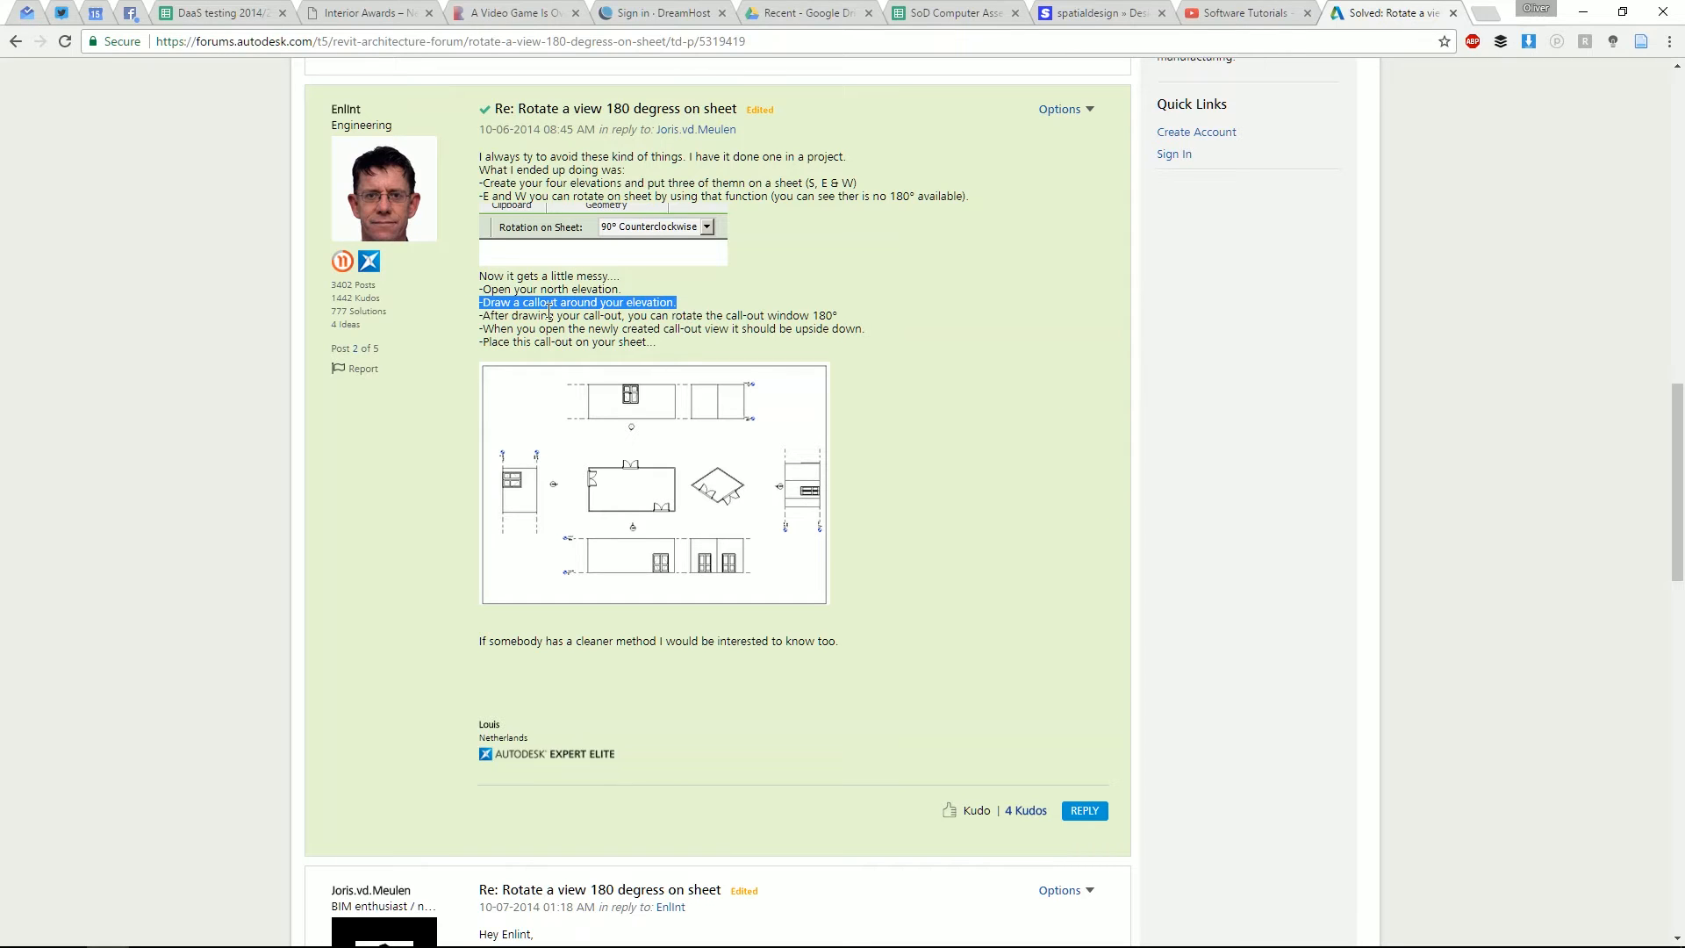
pyautogui.click(716, 328)
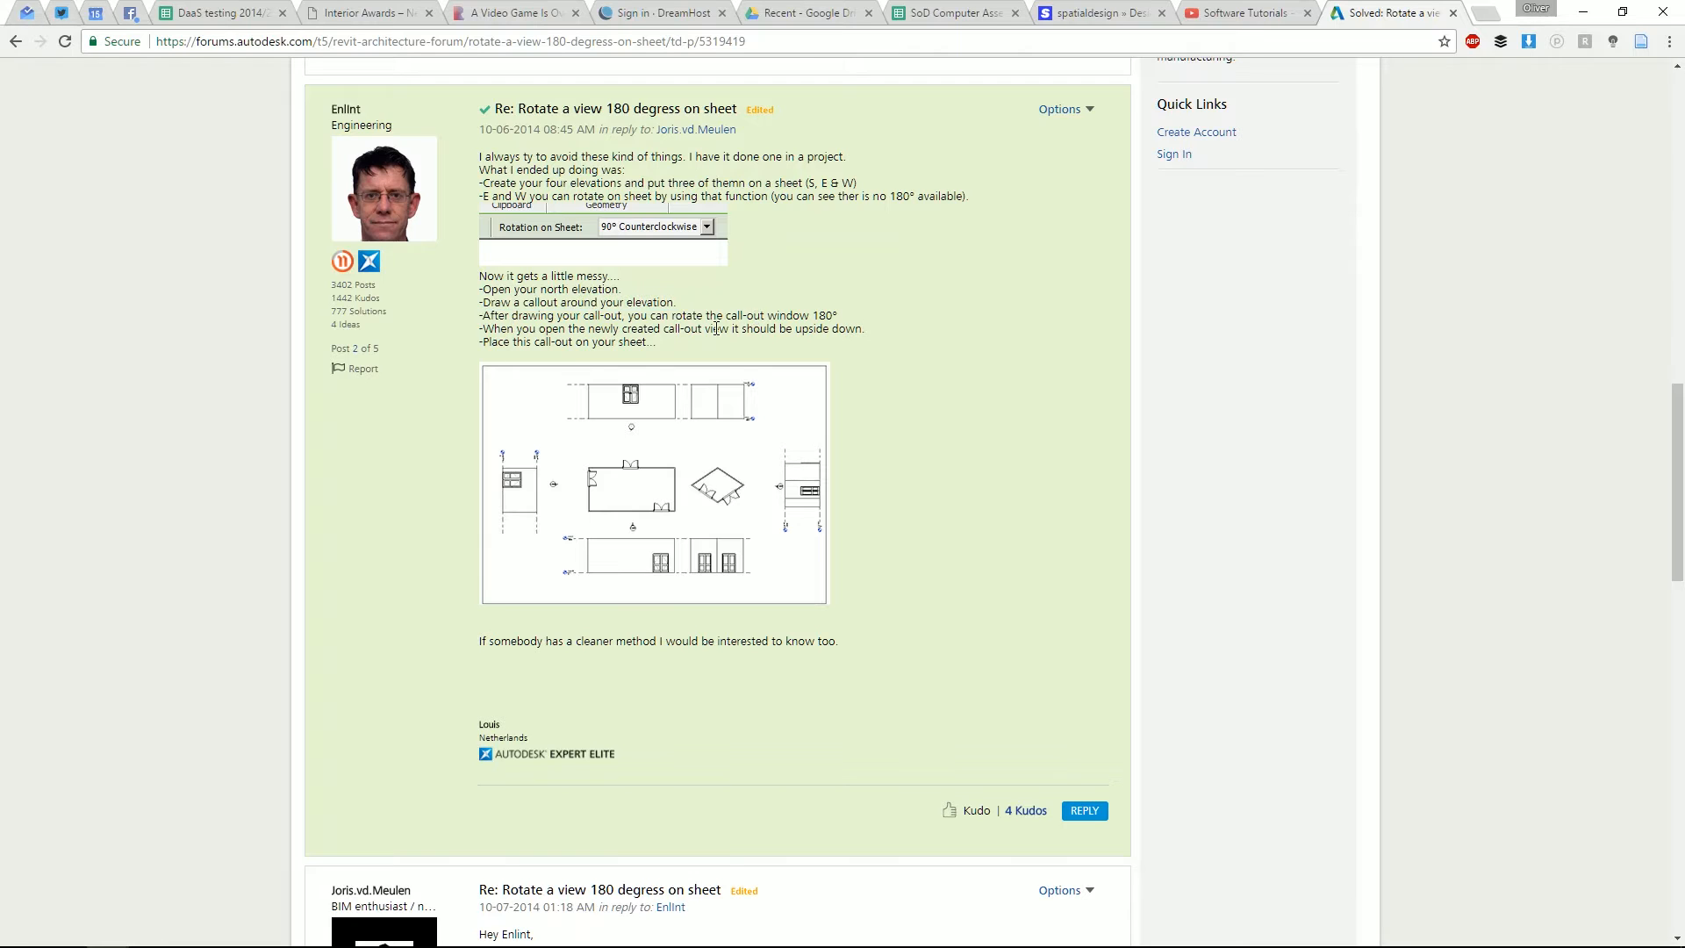
pyautogui.moveTo(481, 318)
pyautogui.mouseDown()
pyautogui.moveTo(776, 339)
pyautogui.moveTo(832, 317)
pyautogui.mouseUp()
pyautogui.click(713, 329)
pyautogui.moveTo(529, 331); pyautogui.dragTo(834, 338)
# - Open sheet A101 and add the Elevation: North - Callout 1 view with Place View
pyautogui.click(623, 342)
pyautogui.hotkey('alt', 'Tab')
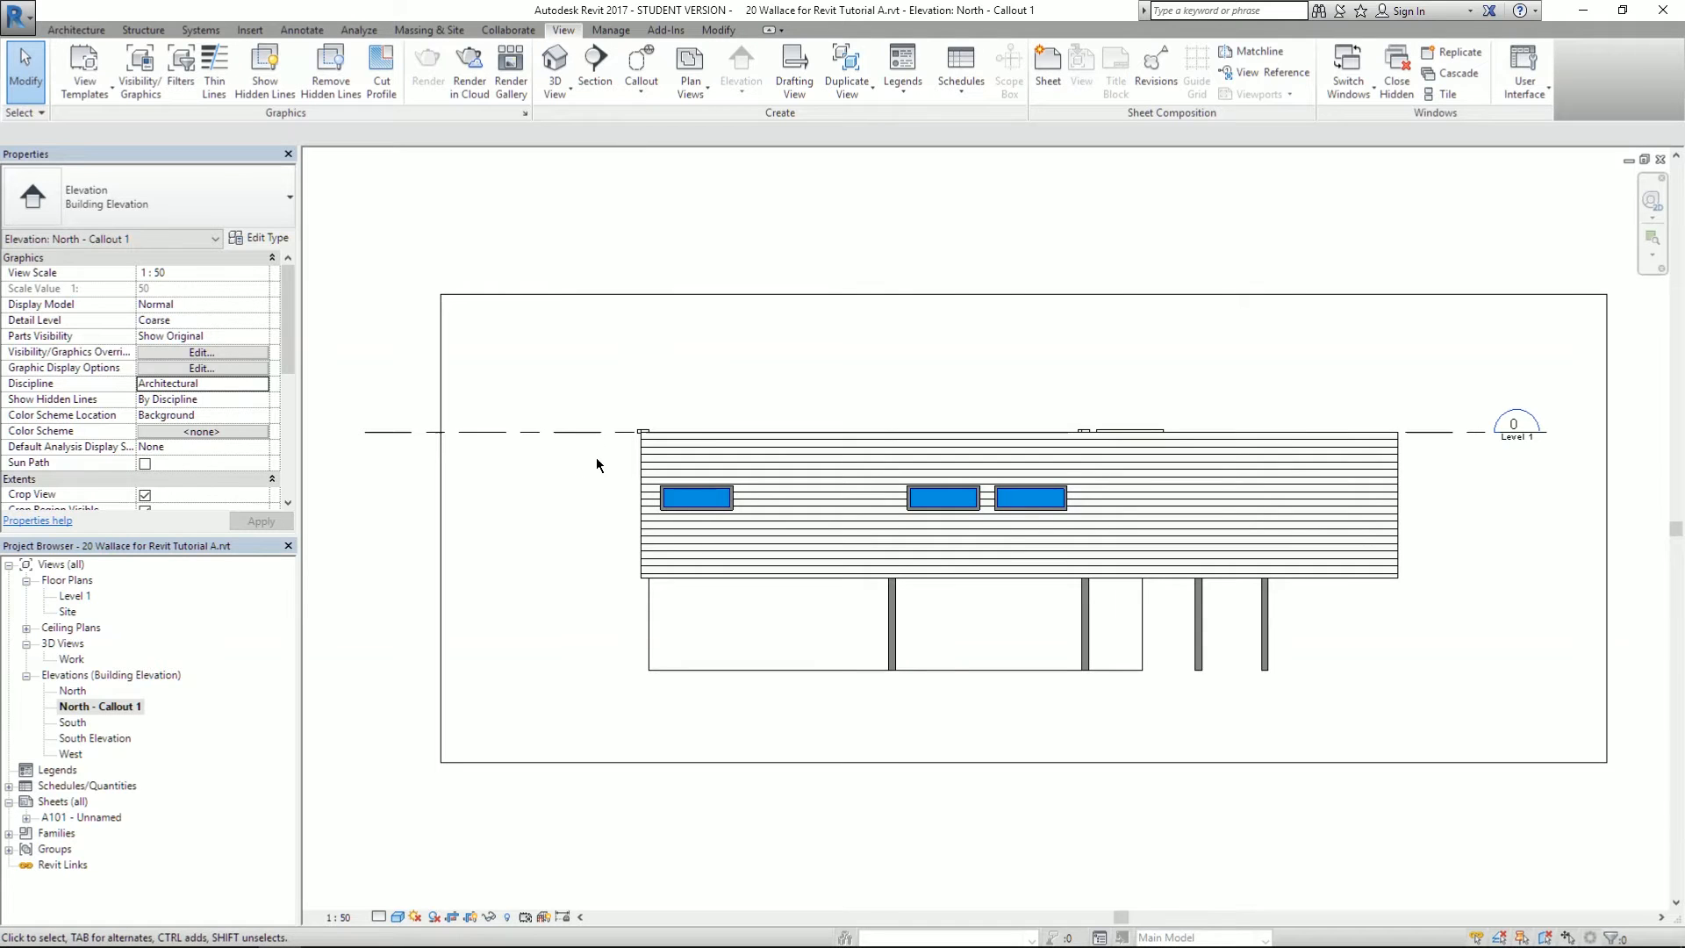
pyautogui.doubleClick(74, 819)
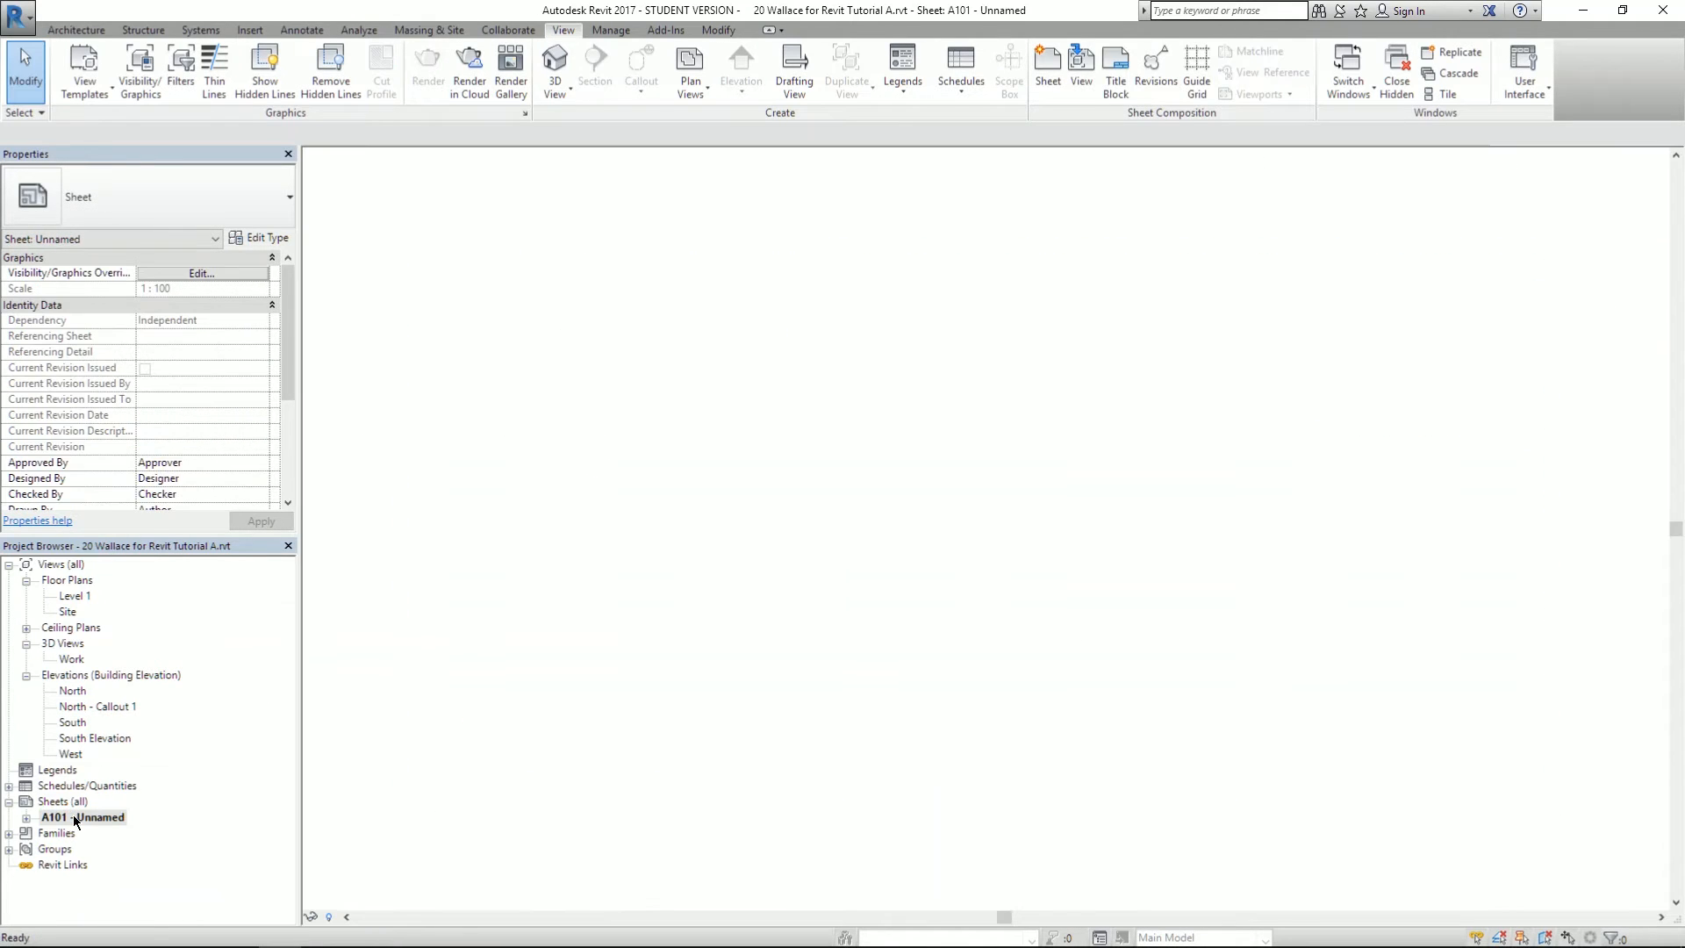
pyautogui.click(1081, 63)
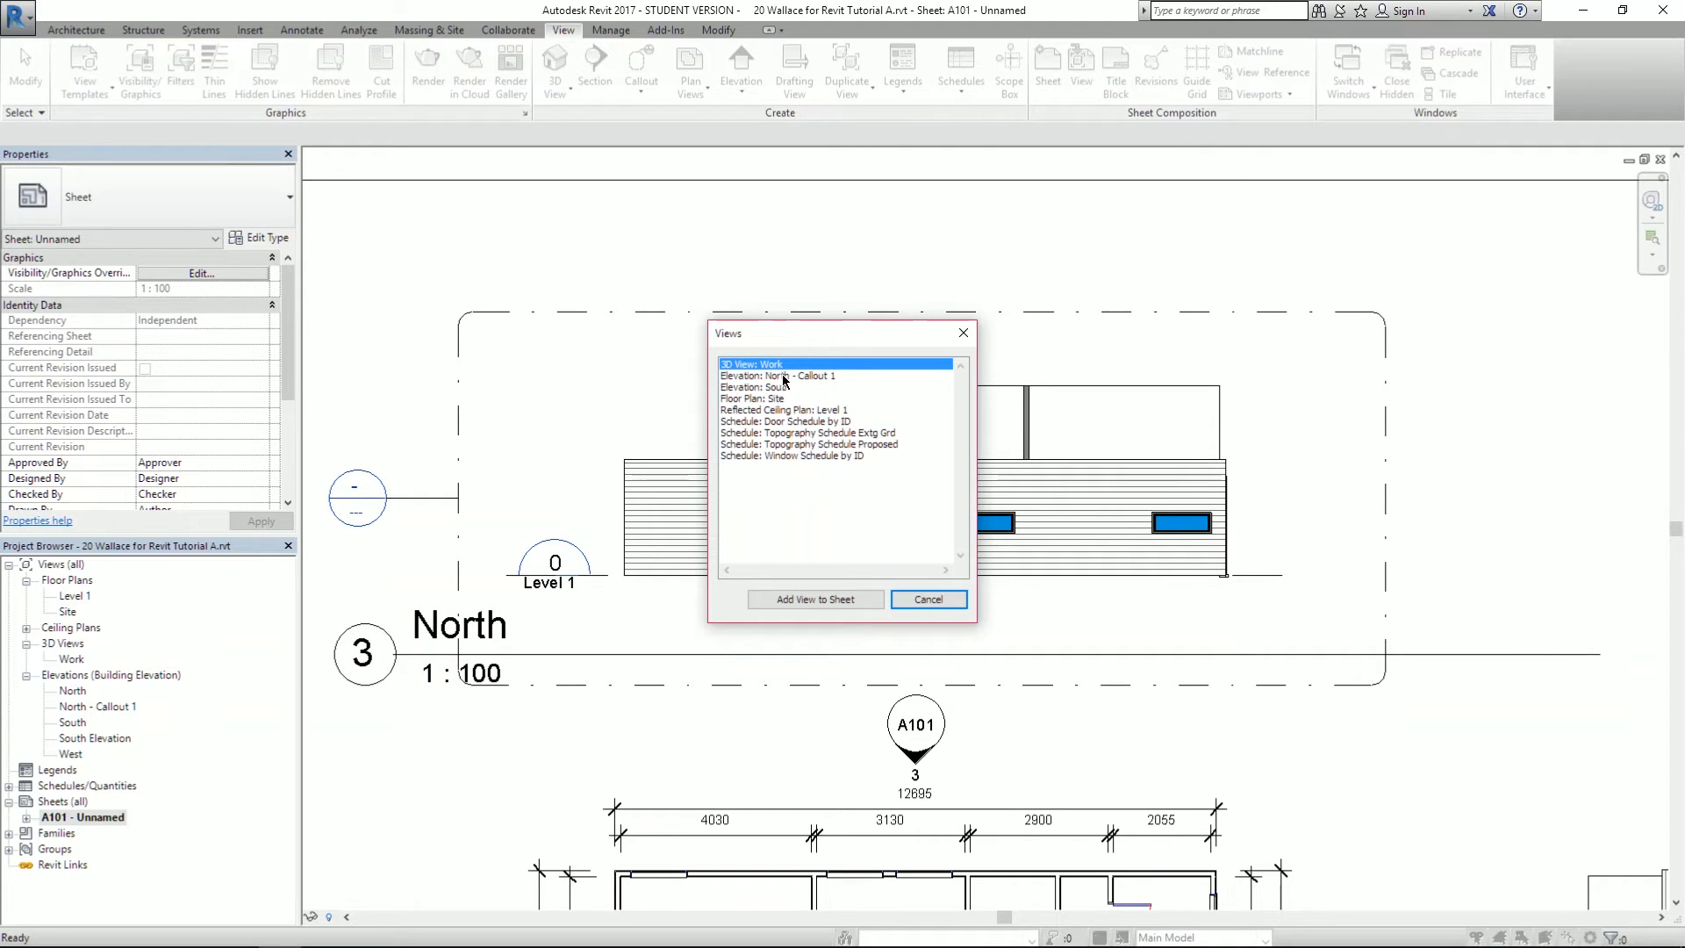
pyautogui.click(754, 376)
pyautogui.click(811, 599)
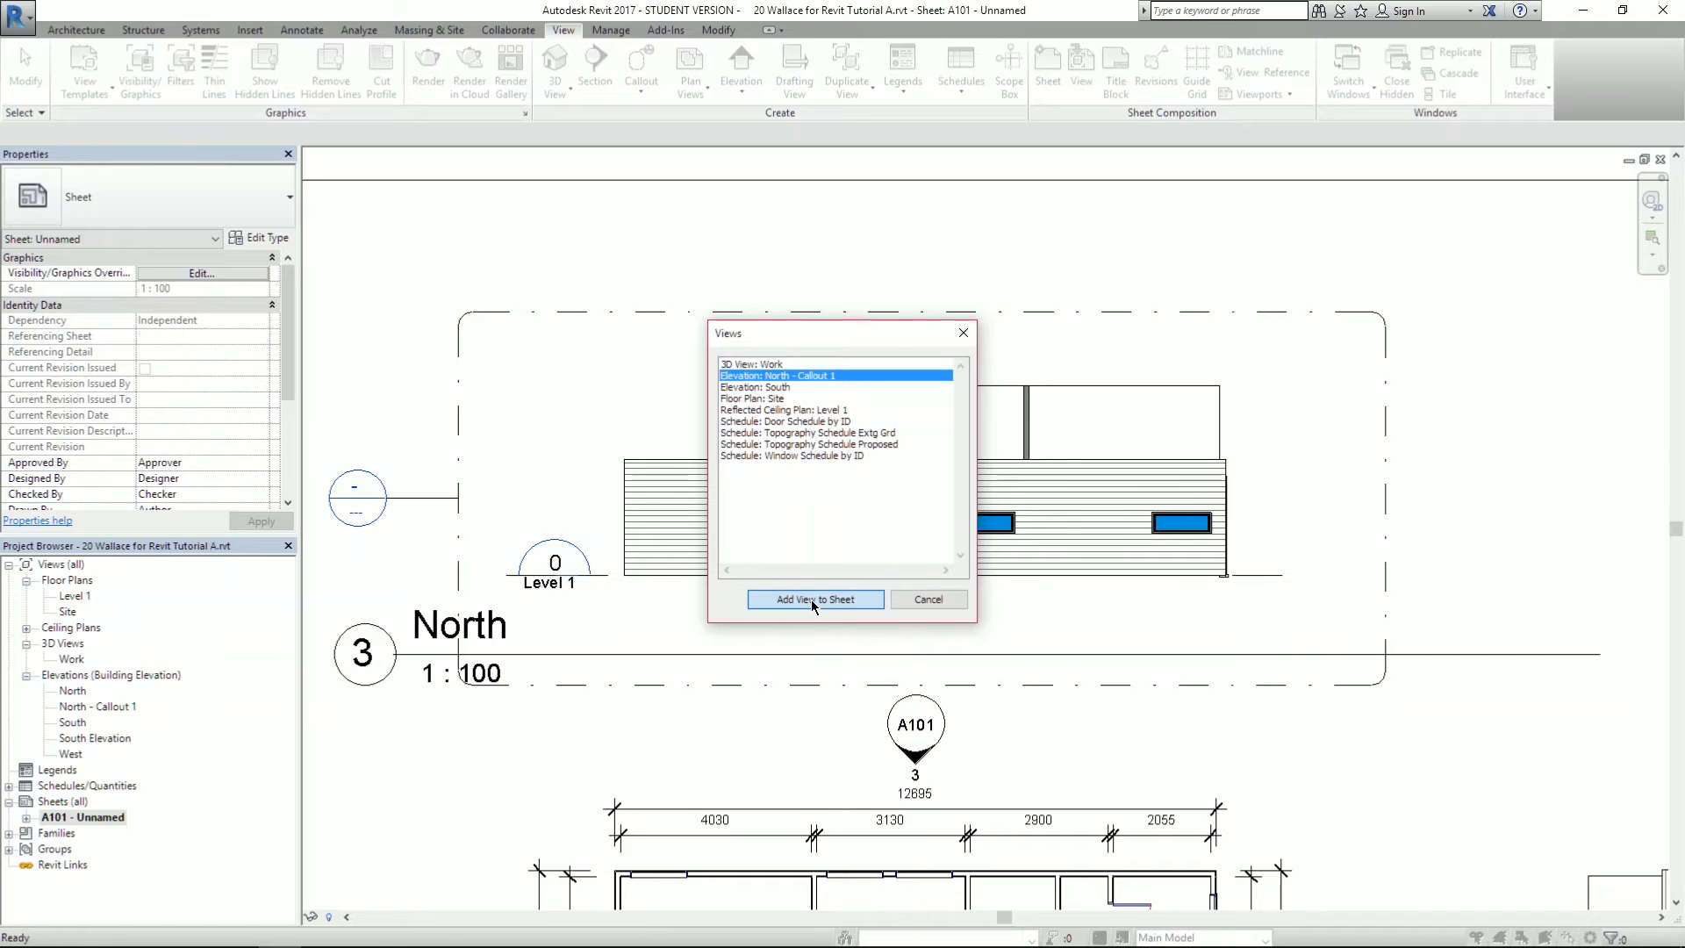
pyautogui.scroll(-5, 769, 439)
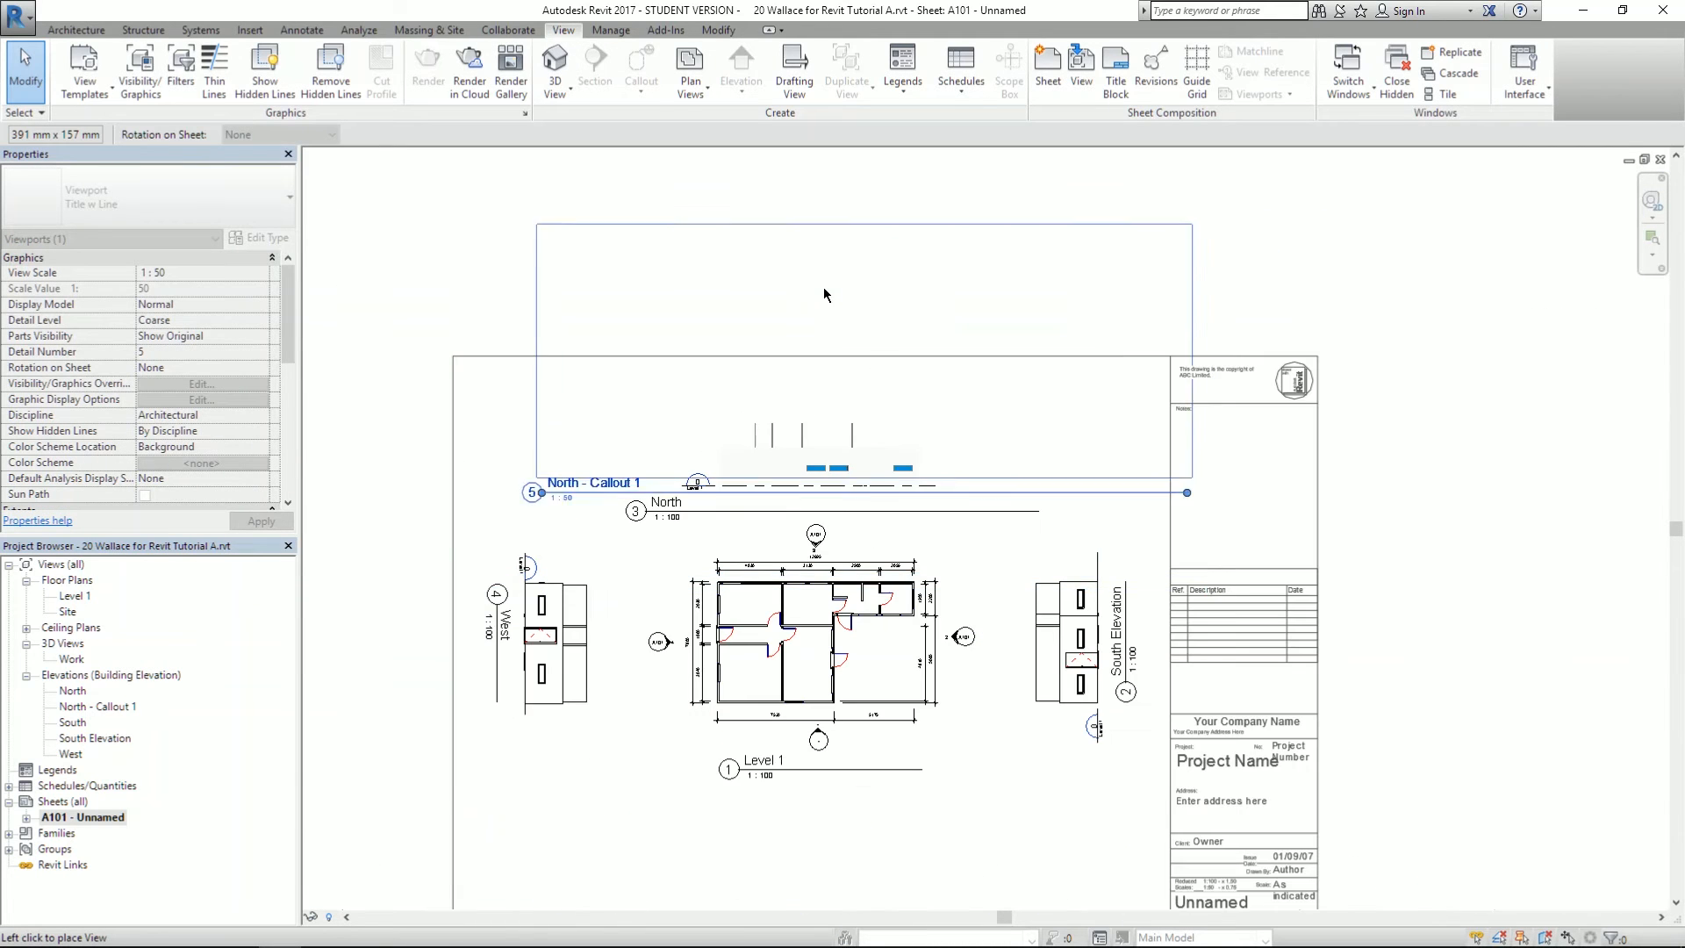
# - Place the callout viewport near the top of sheet A101 and set its scale to 1 : 100
pyautogui.click(823, 287)
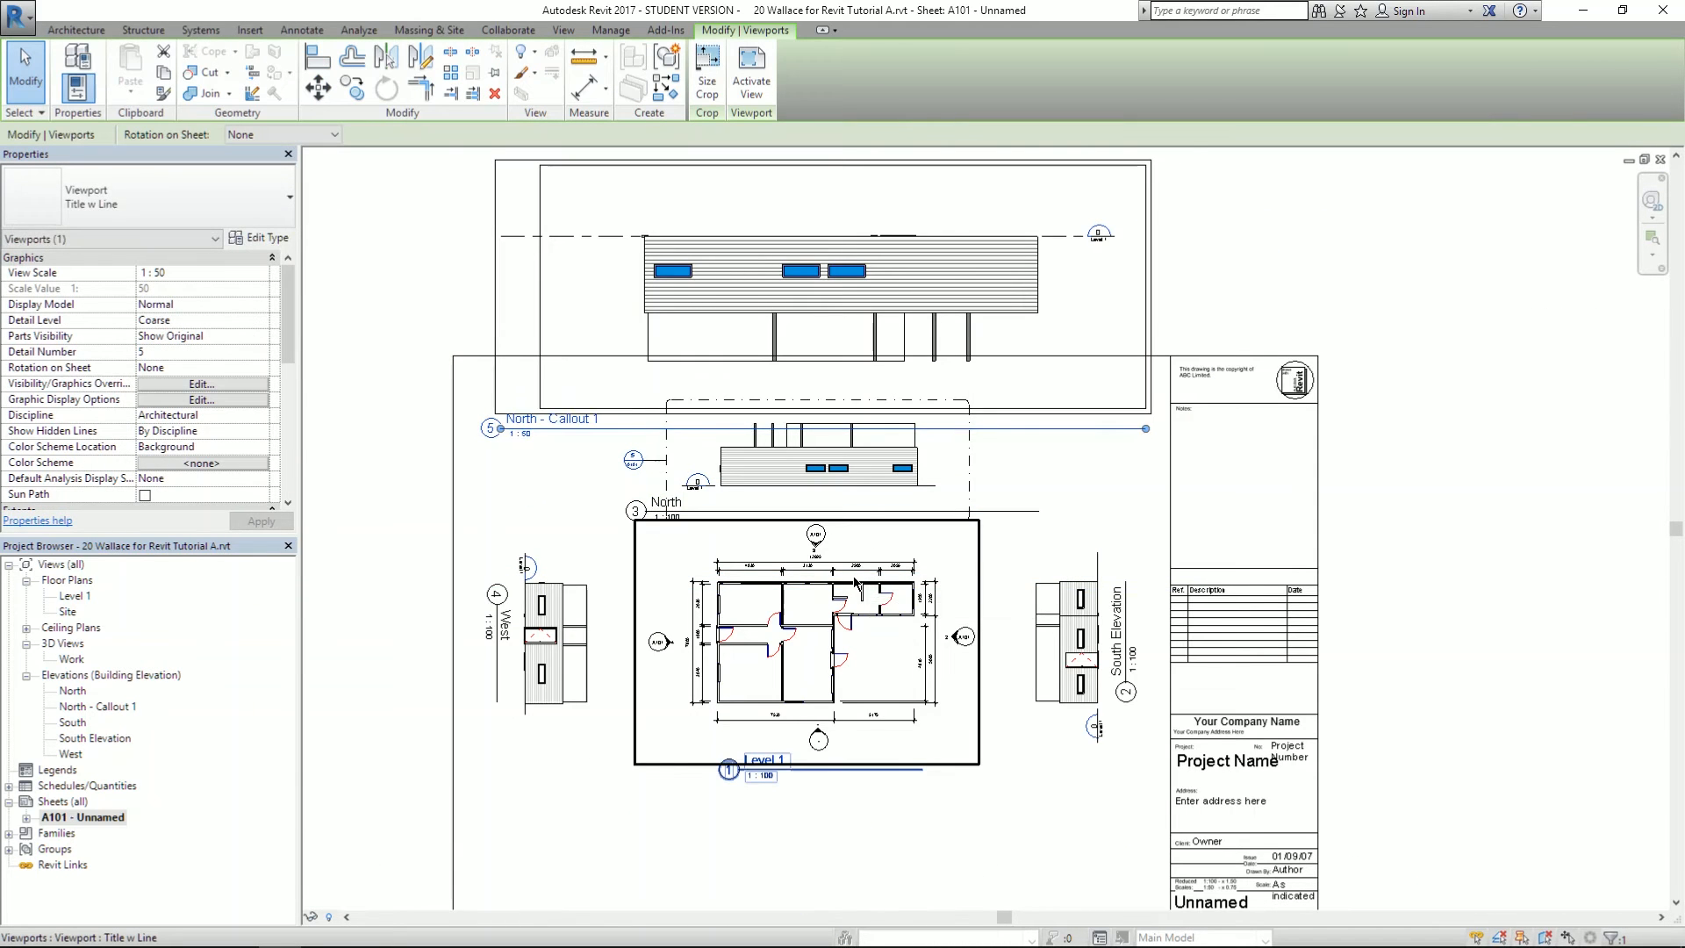
pyautogui.click(262, 273)
pyautogui.click(263, 273)
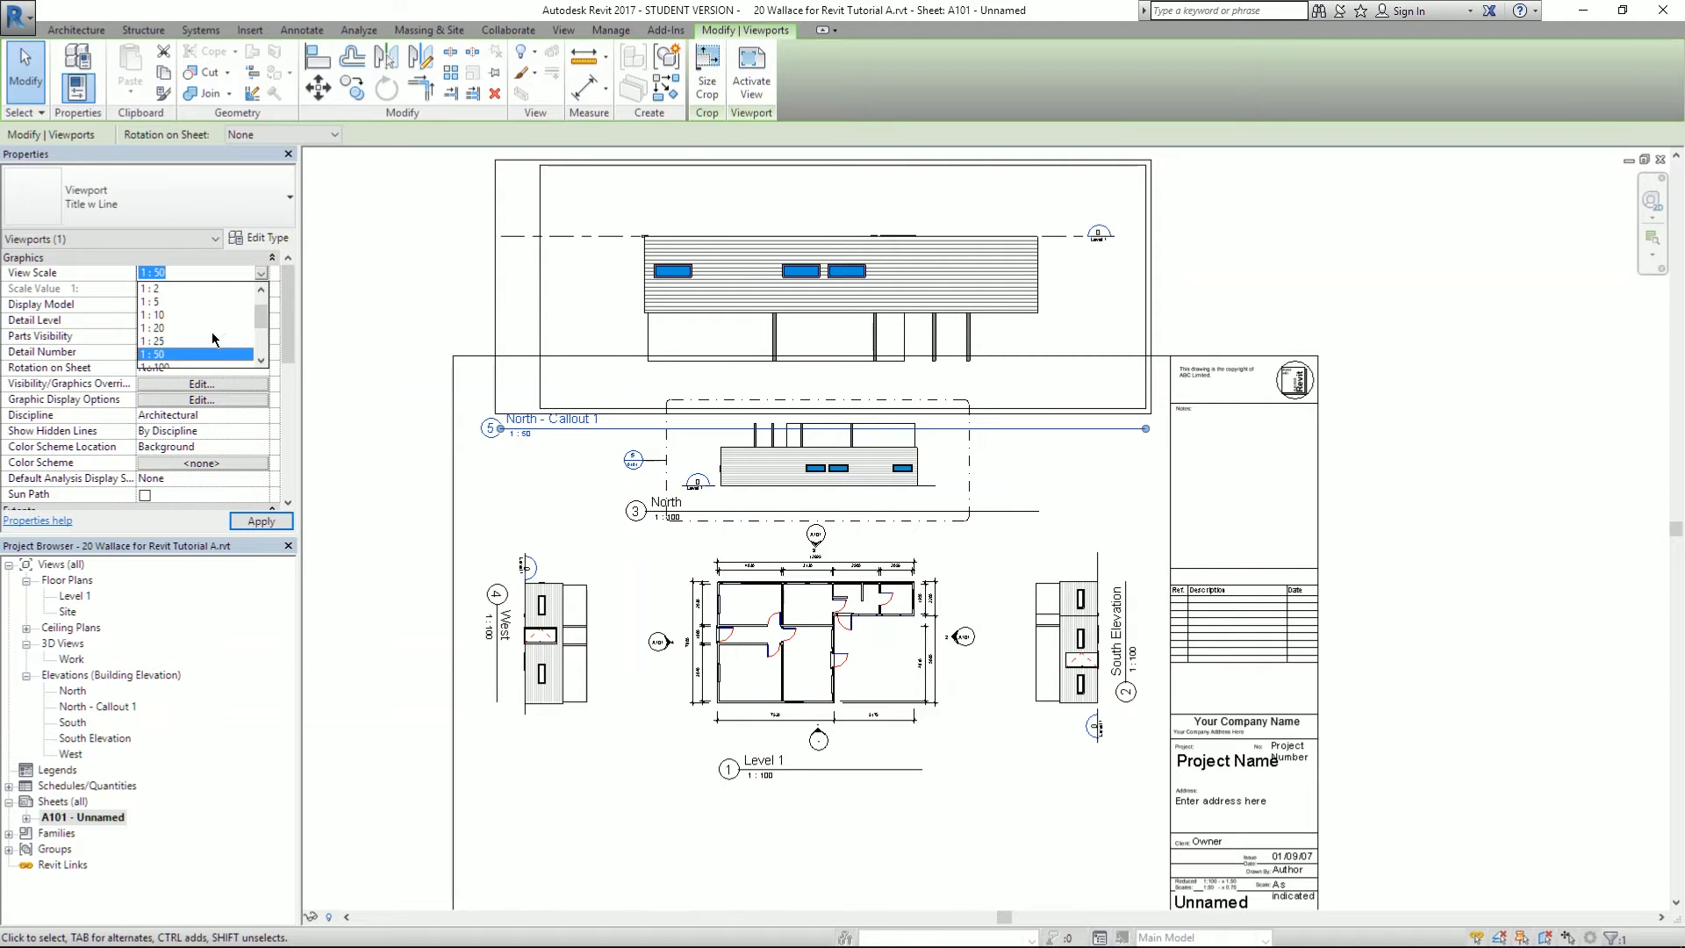
pyautogui.scroll(-1, 212, 339)
pyautogui.click(186, 332)
pyautogui.click(261, 521)
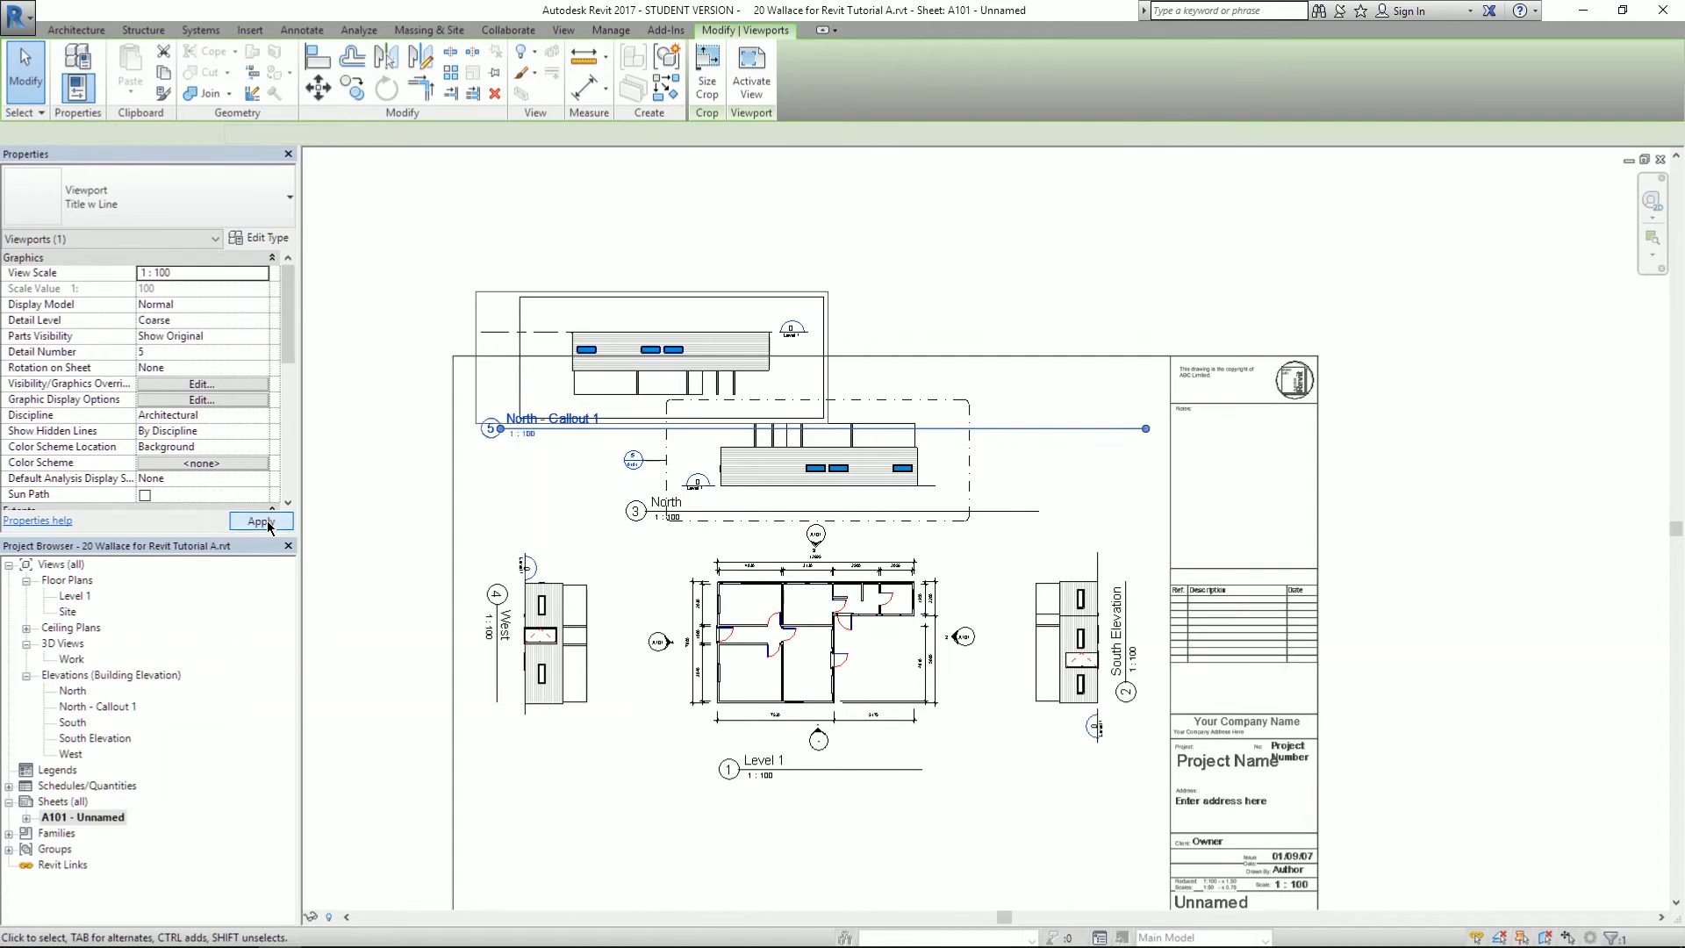
pyautogui.press('Escape')
# - Delete the original North elevation viewport from the sheet
pyautogui.click(933, 475)
pyautogui.click(933, 476)
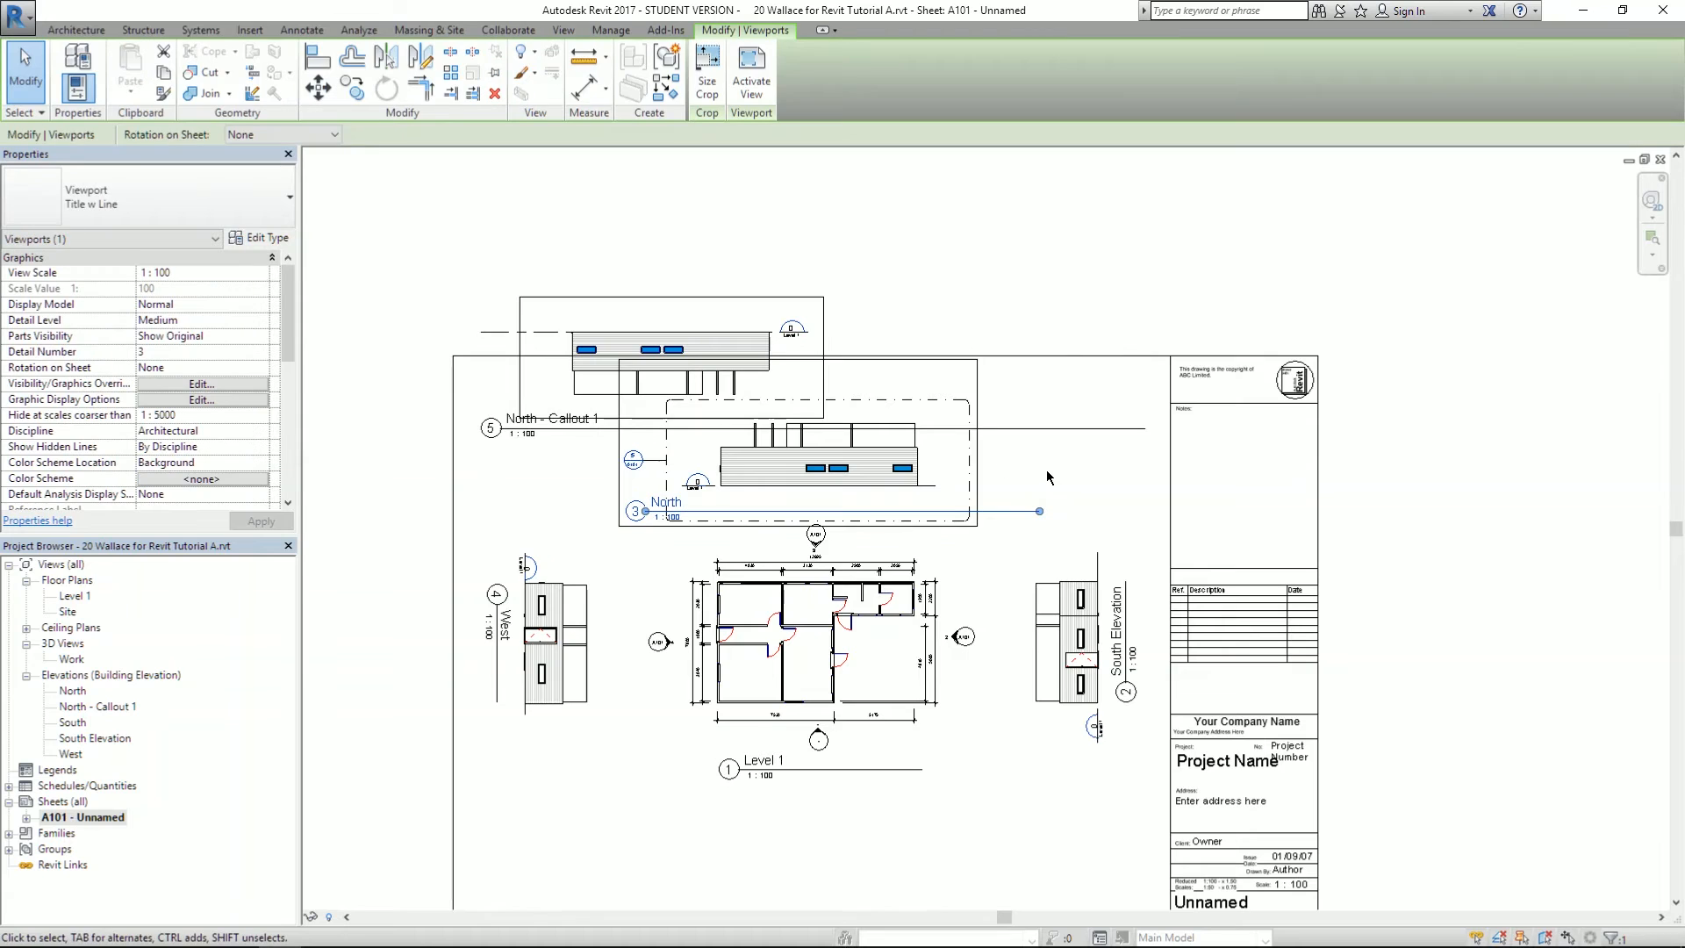
pyautogui.press('Delete')
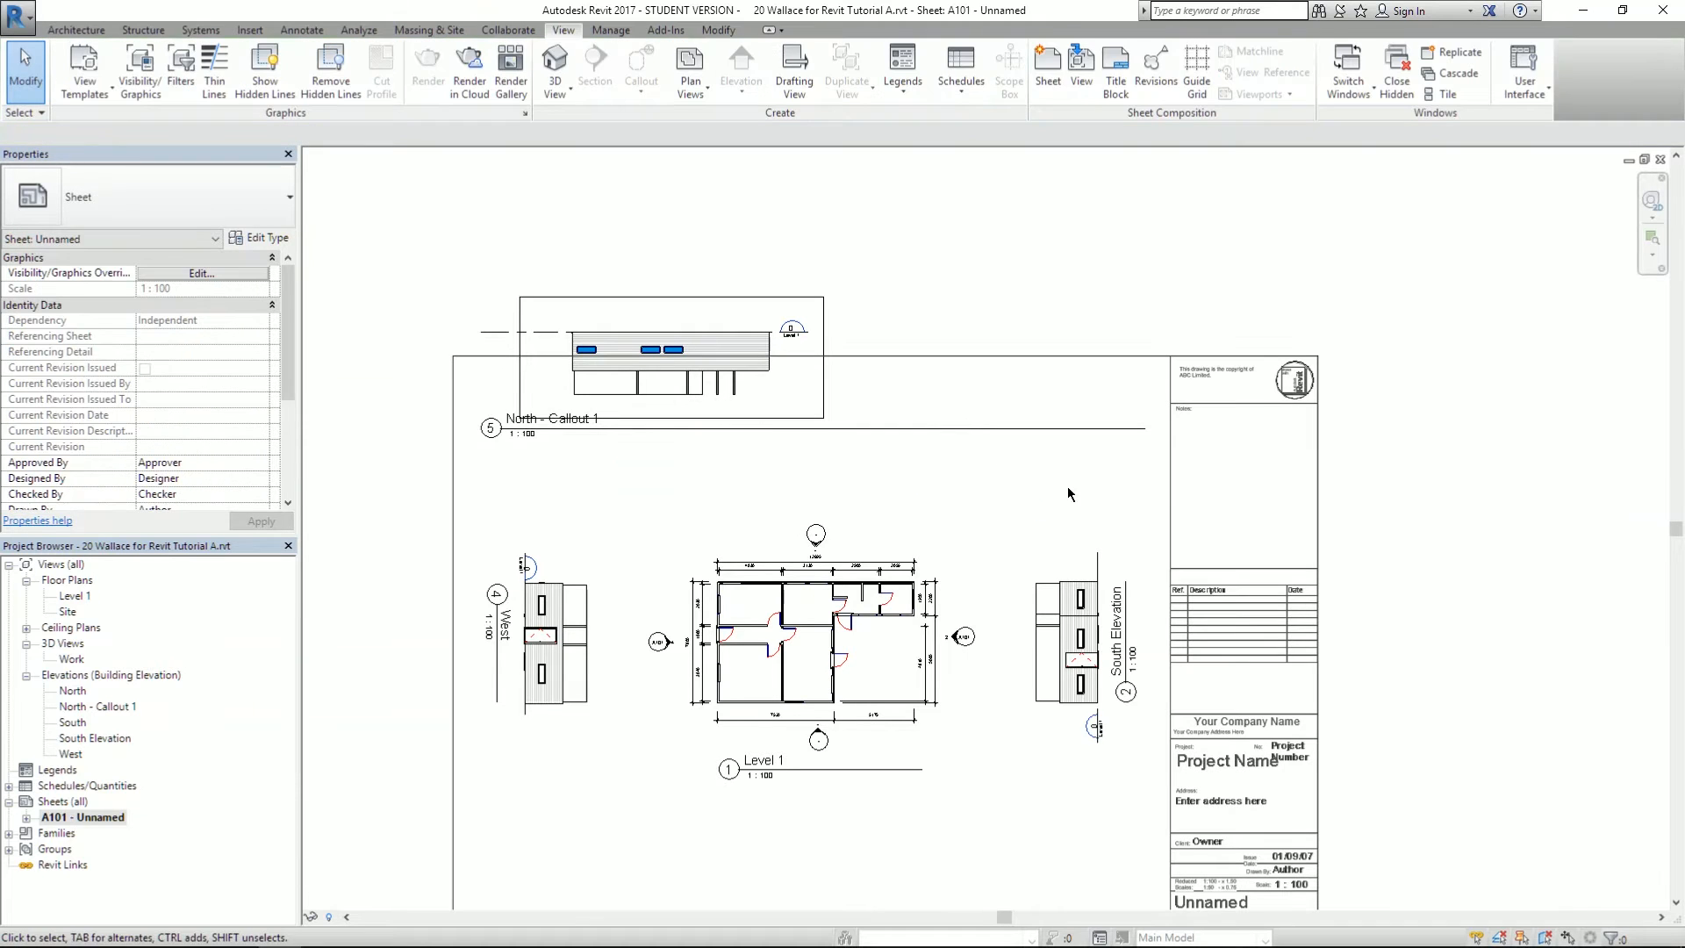
pyautogui.scroll(1, 876, 477)
pyautogui.click(730, 399)
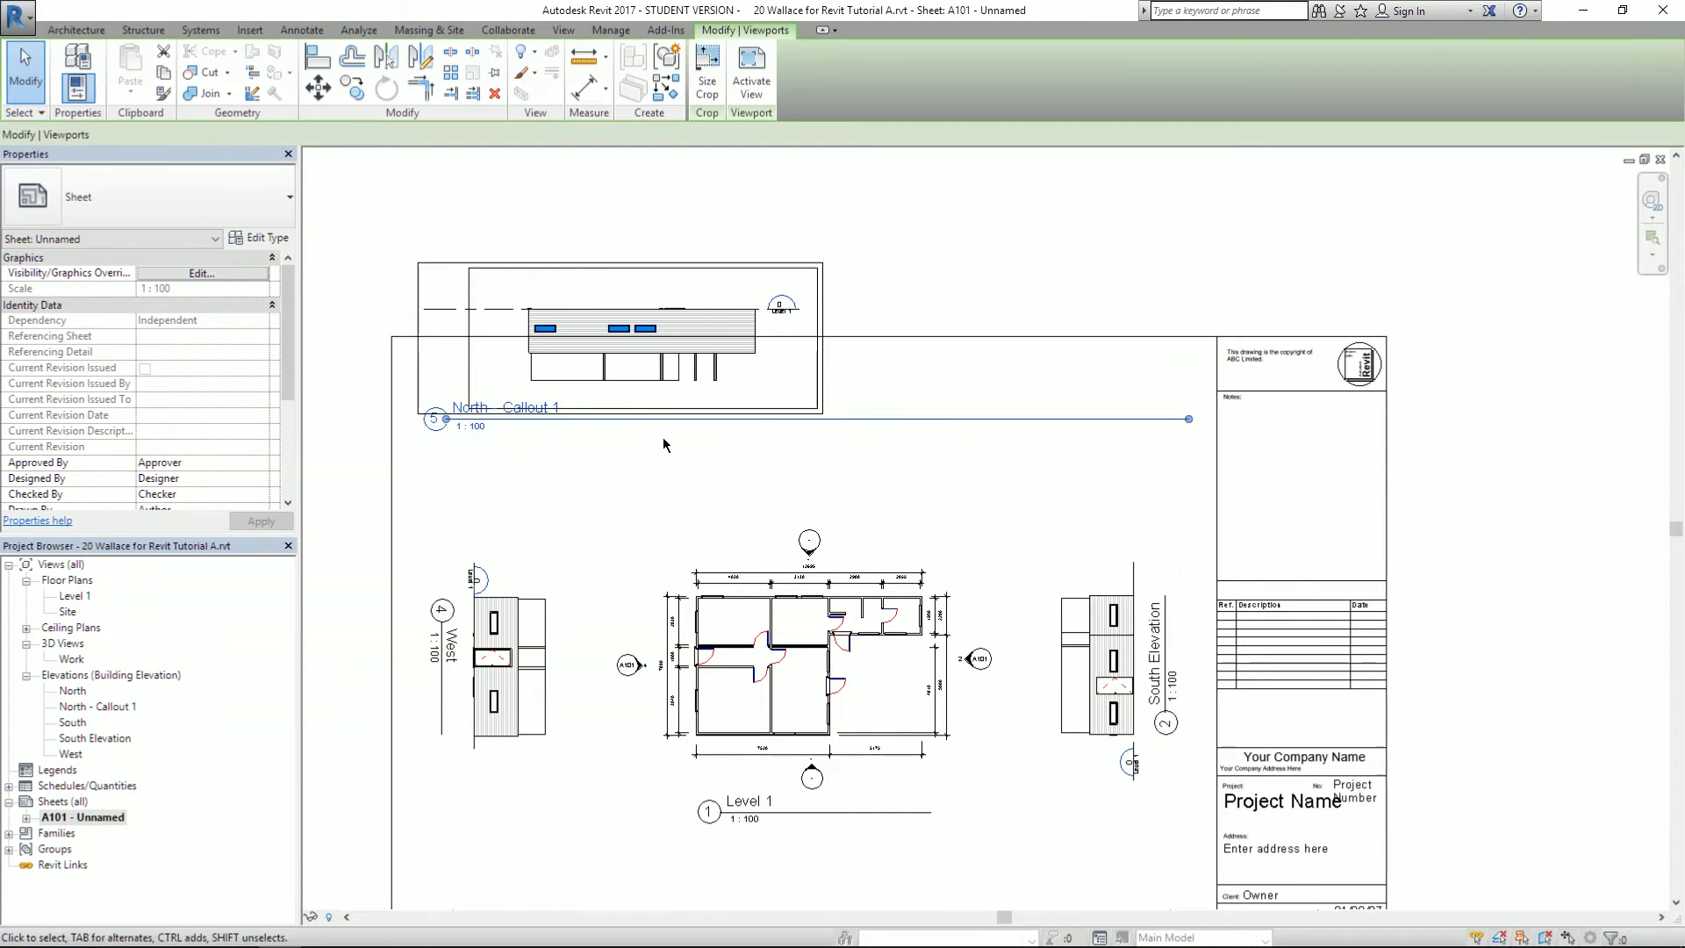
# - Move the North - Callout 1 viewport right and down on the sheet
pyautogui.moveTo(590, 339); pyautogui.dragTo(693, 358)
pyautogui.scroll(2, 762, 471)
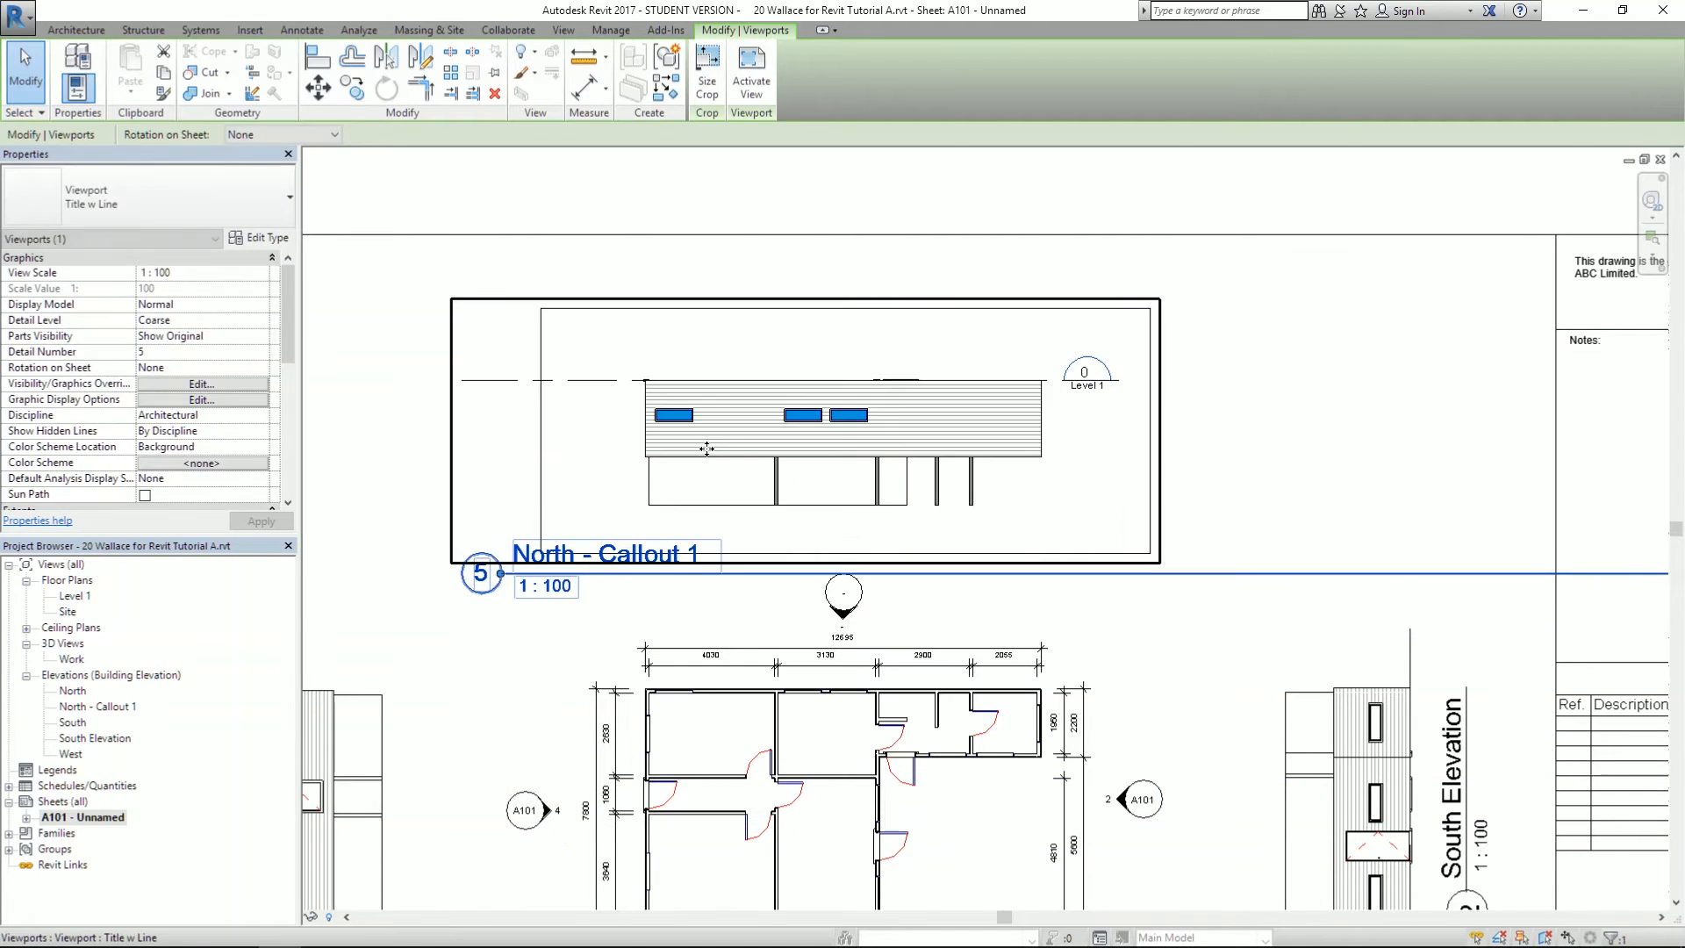
pyautogui.scroll(-1, 702, 408)
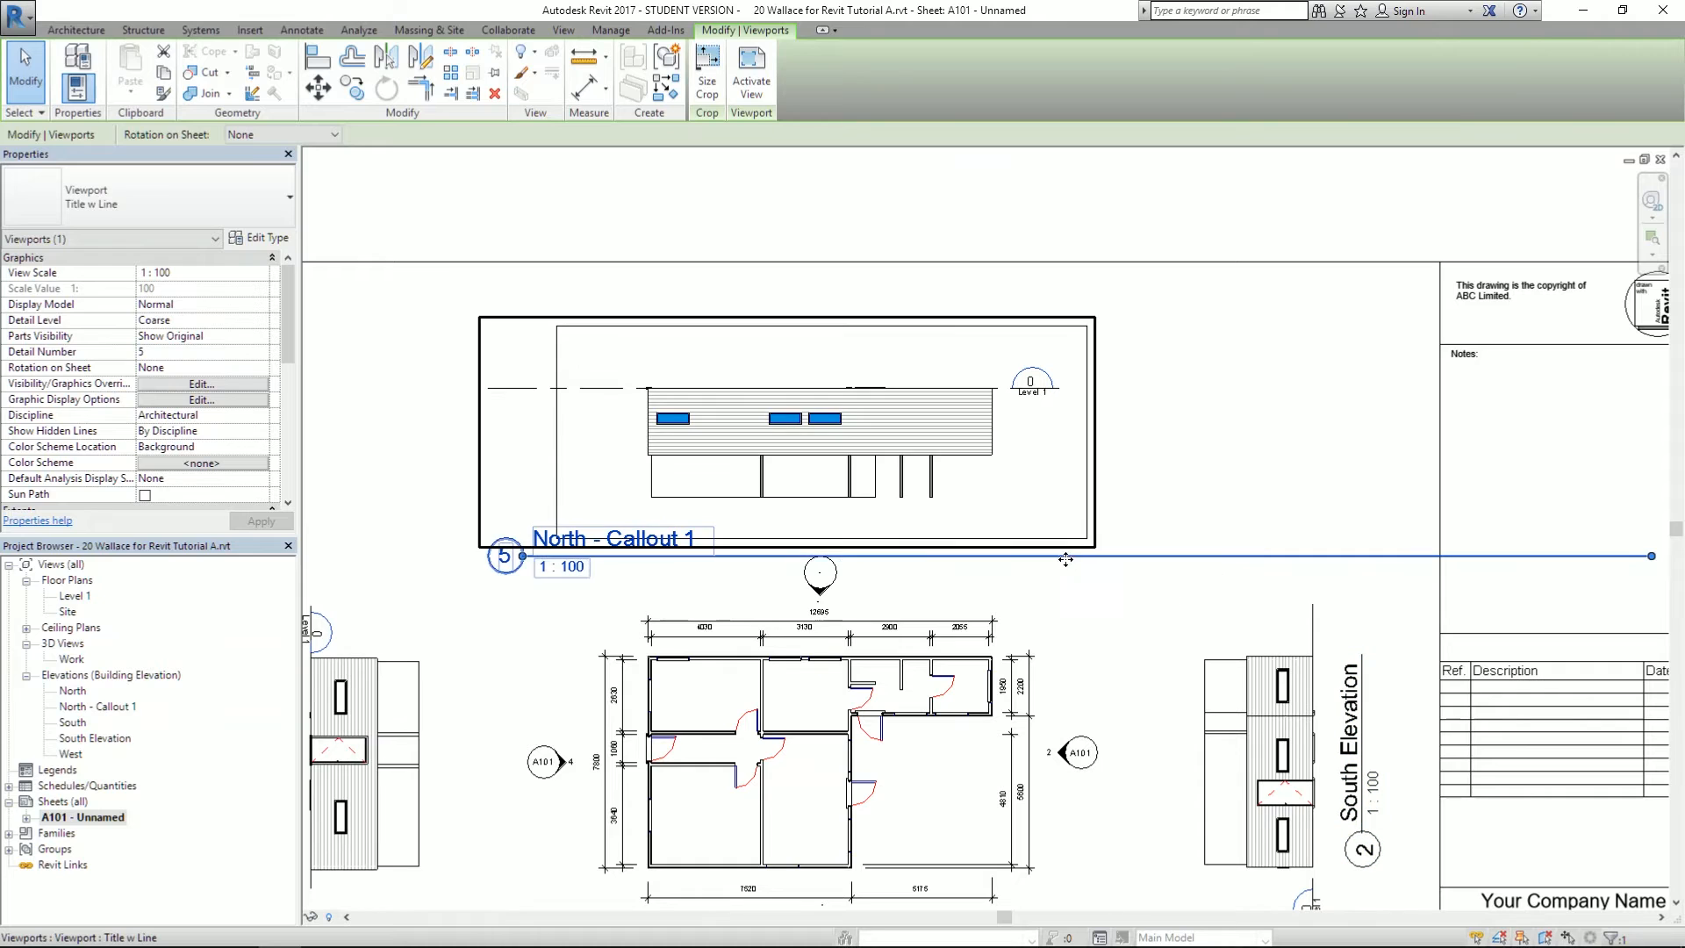
pyautogui.press('Escape')
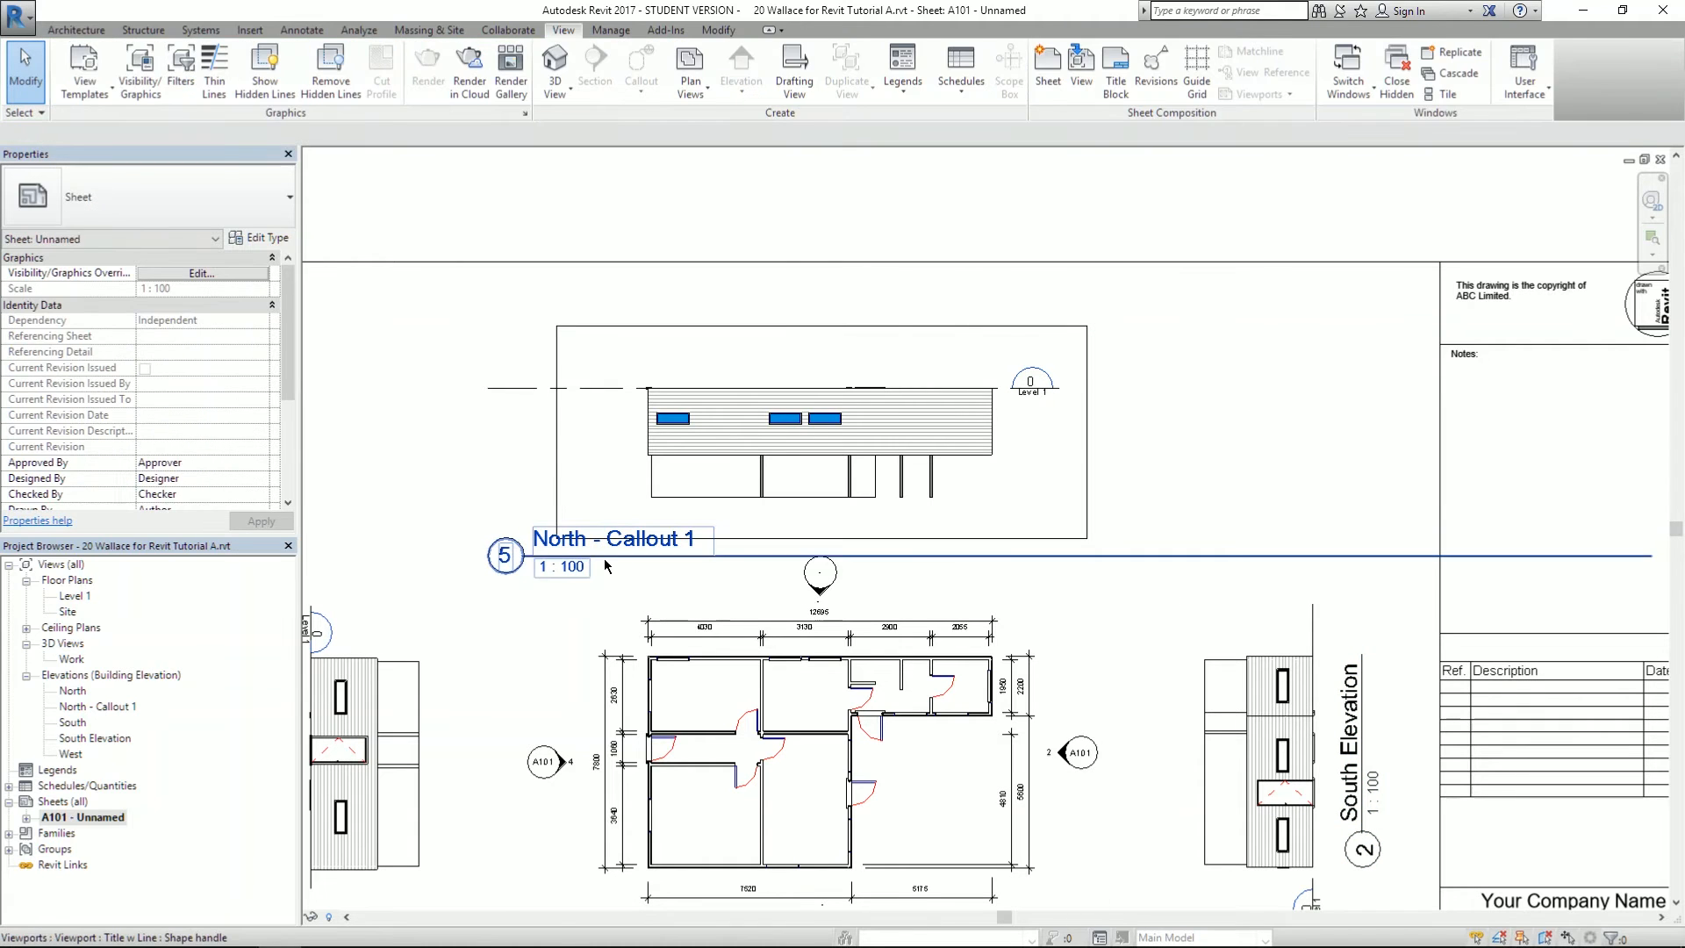
# - Move the North - Callout 1 title to sit just below the elevation
pyautogui.click(585, 560)
pyautogui.scroll(2, 585, 560)
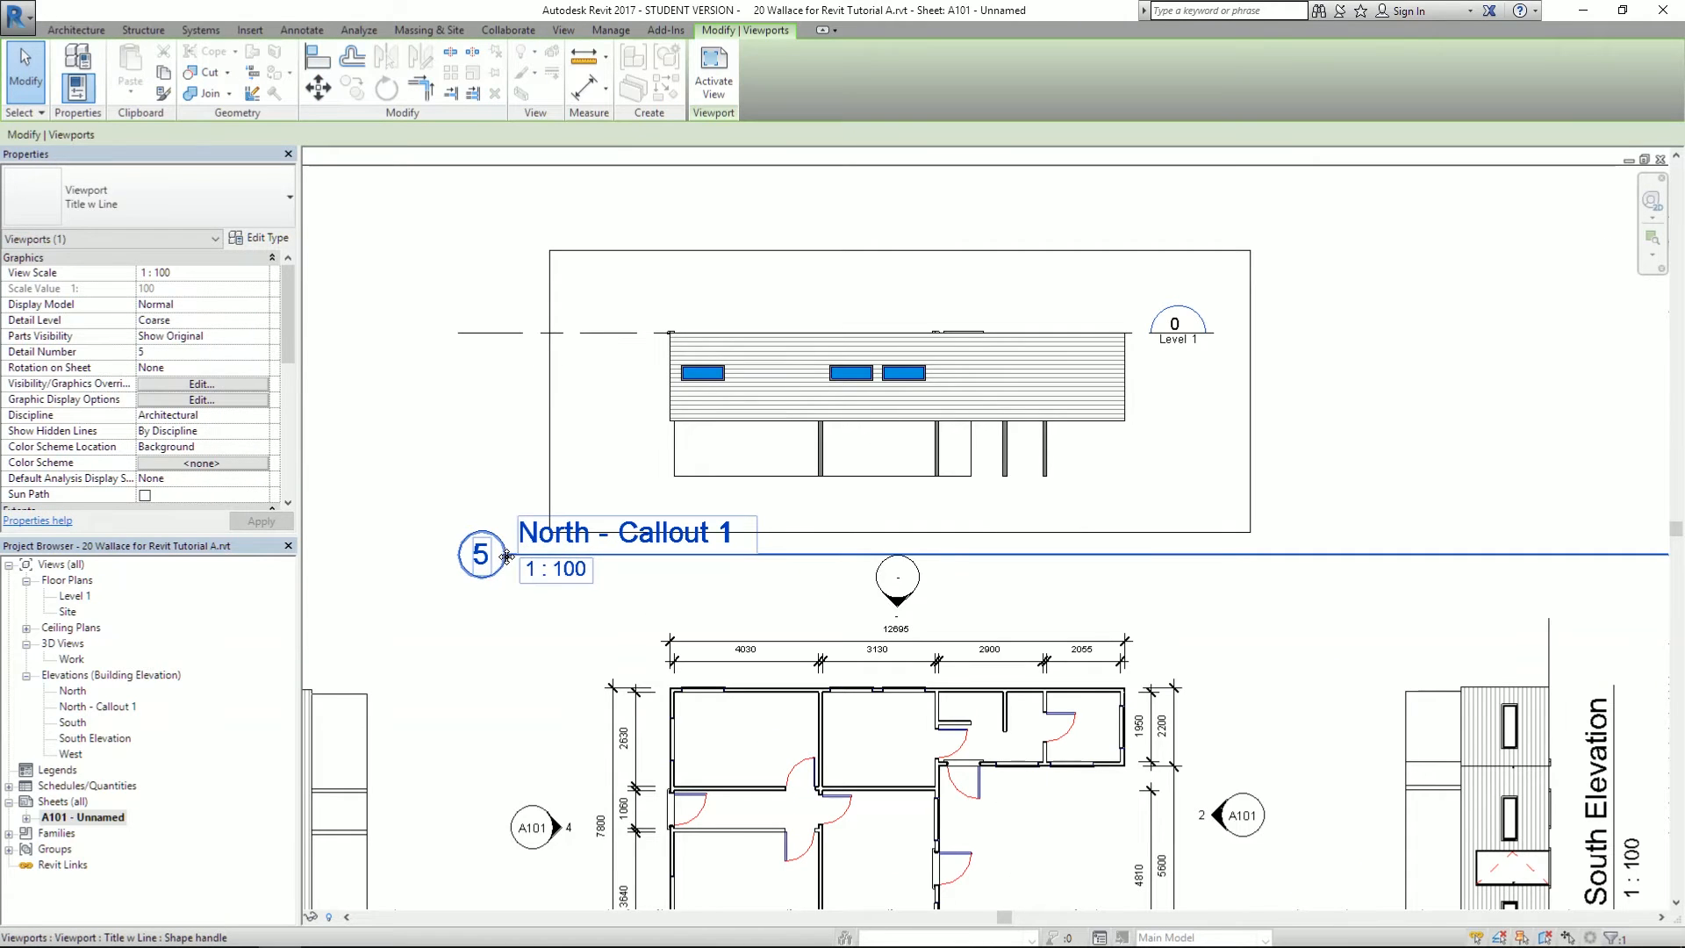
pyautogui.moveTo(516, 560); pyautogui.dragTo(711, 530)
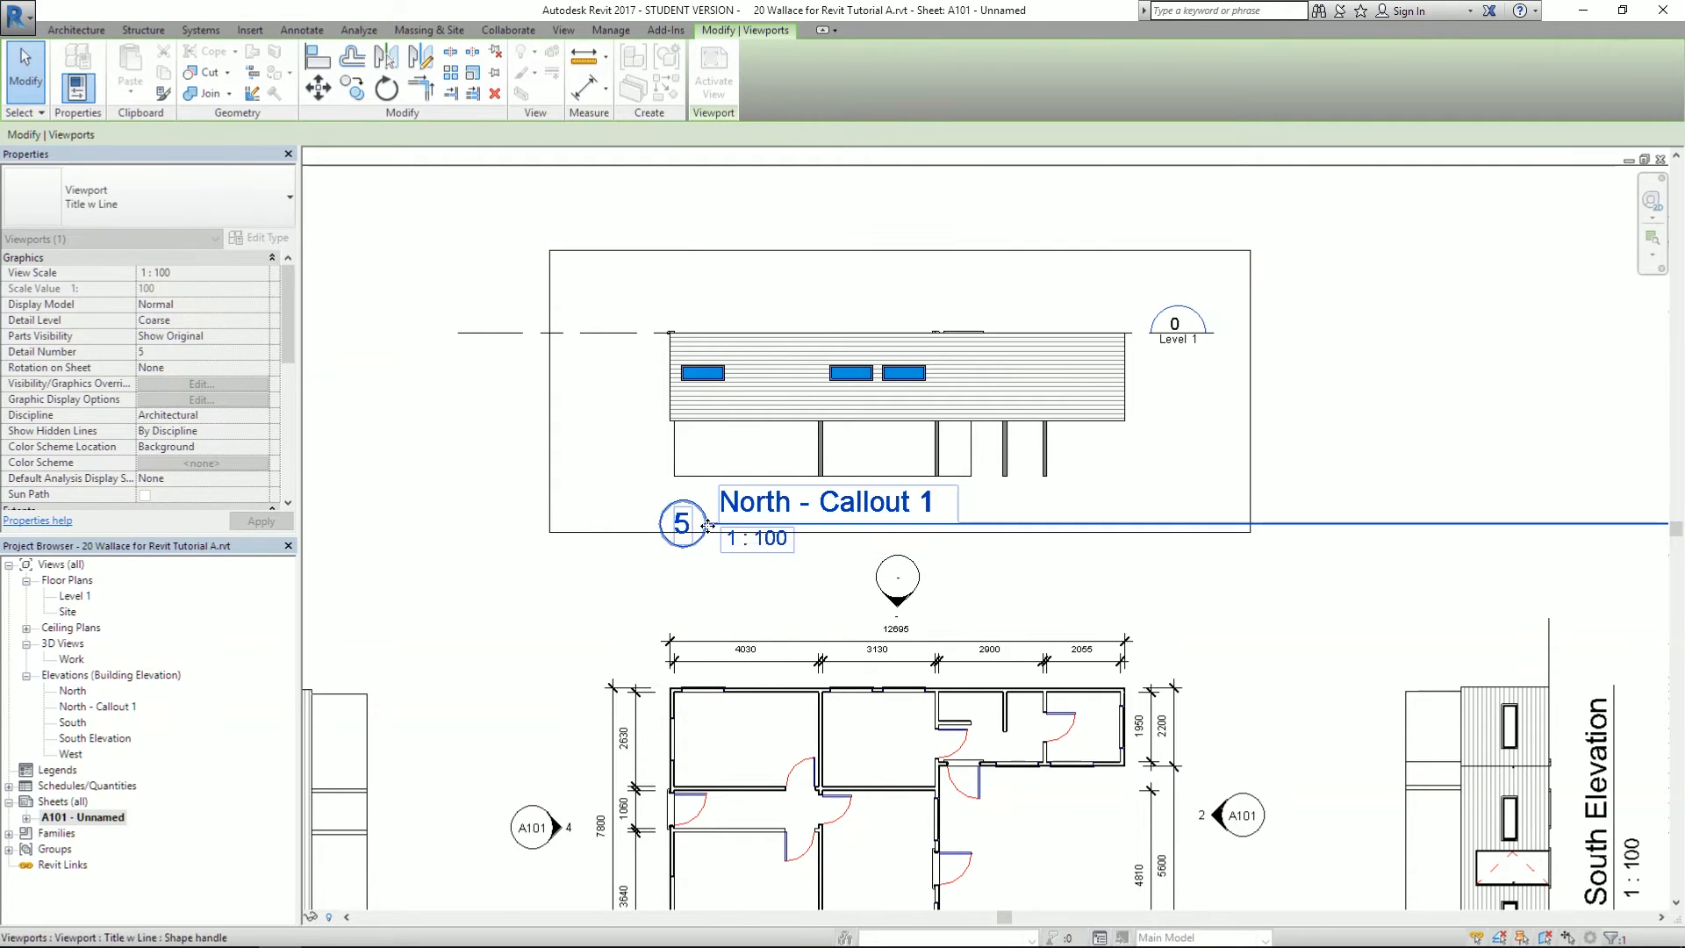
pyautogui.scroll(-2, 548, 522)
pyautogui.scroll(4, 615, 535)
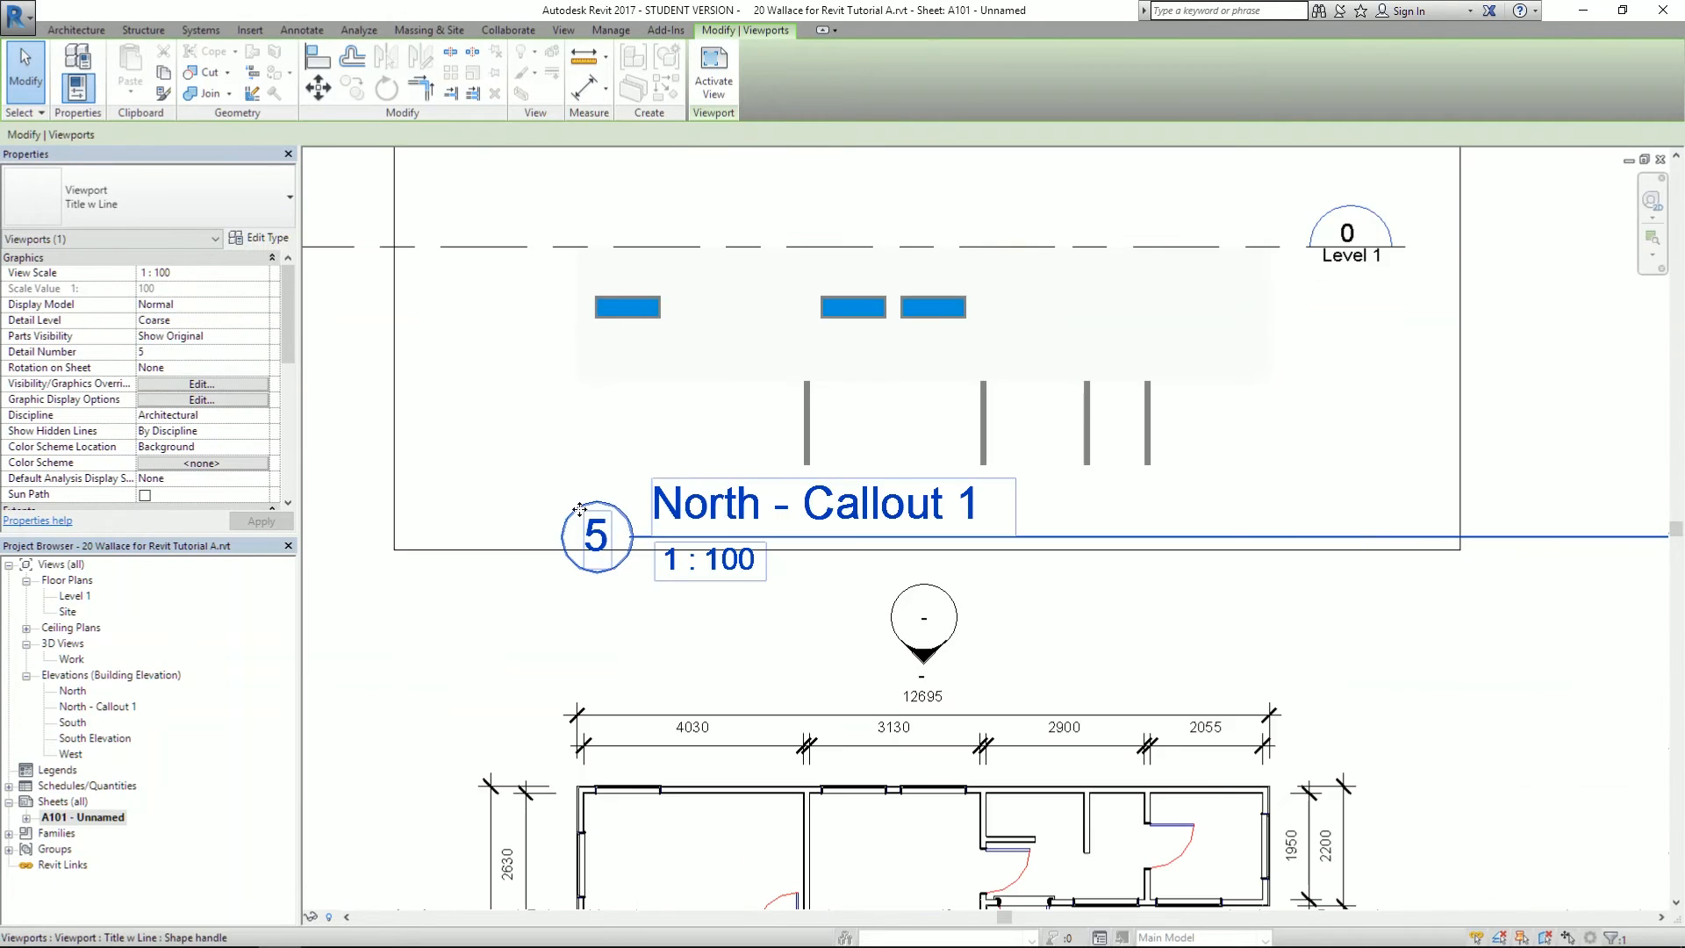
pyautogui.moveTo(639, 579); pyautogui.dragTo(639, 657)
pyautogui.scroll(-3, 1169, 571)
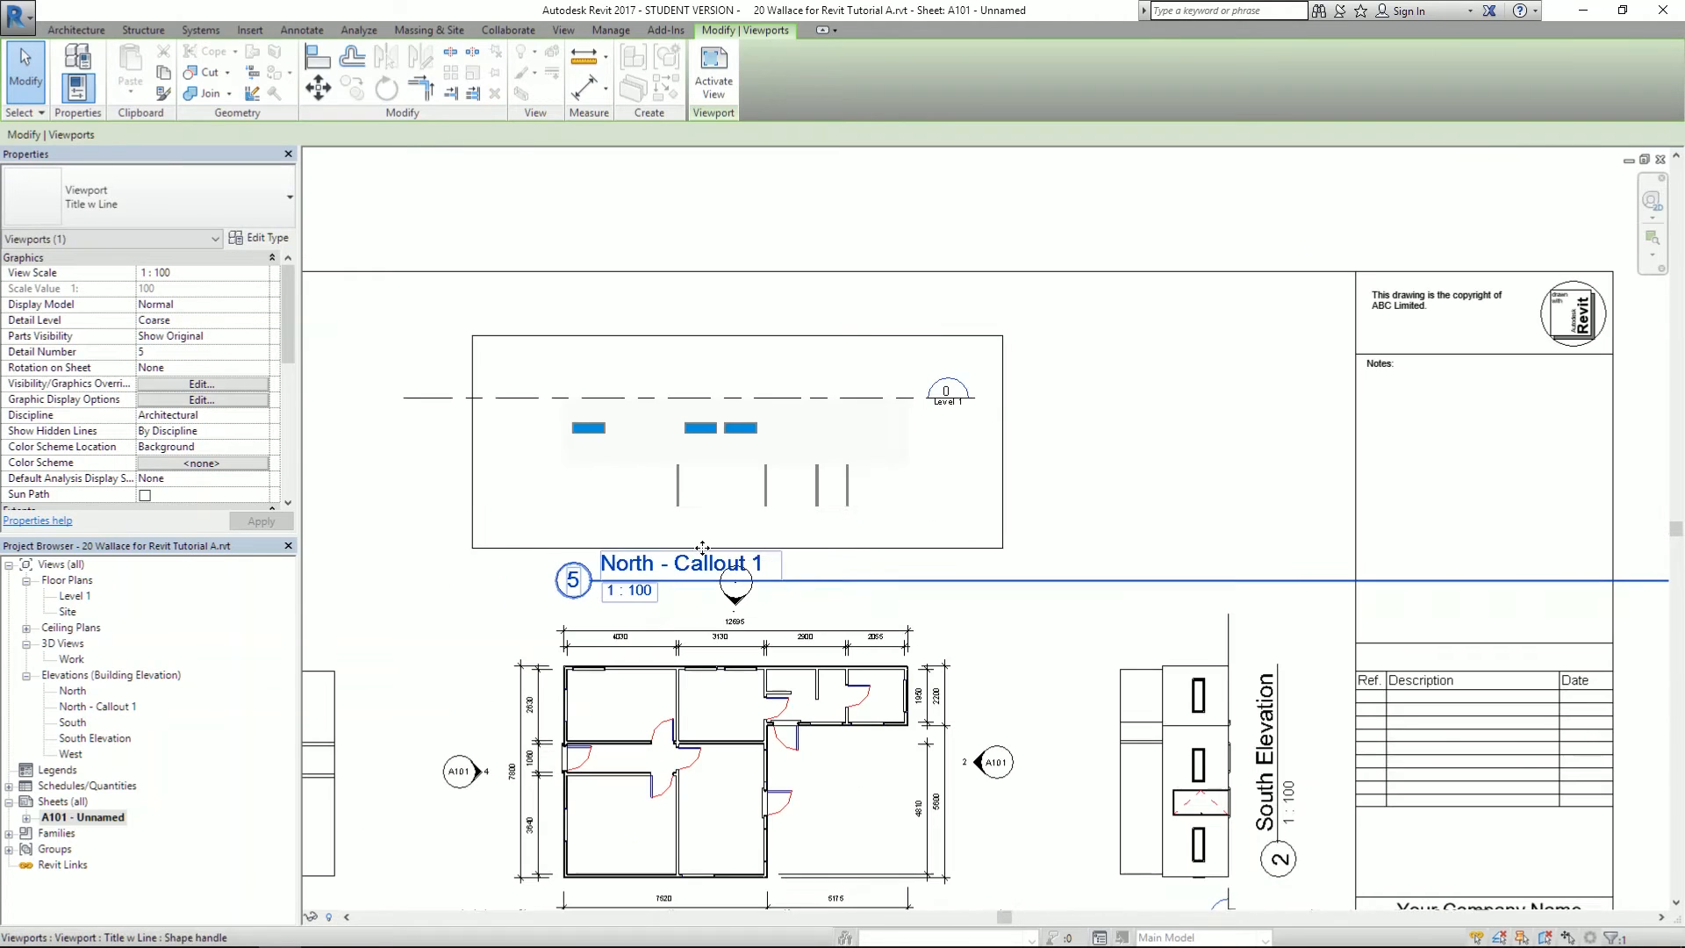
pyautogui.scroll(-3, 808, 510)
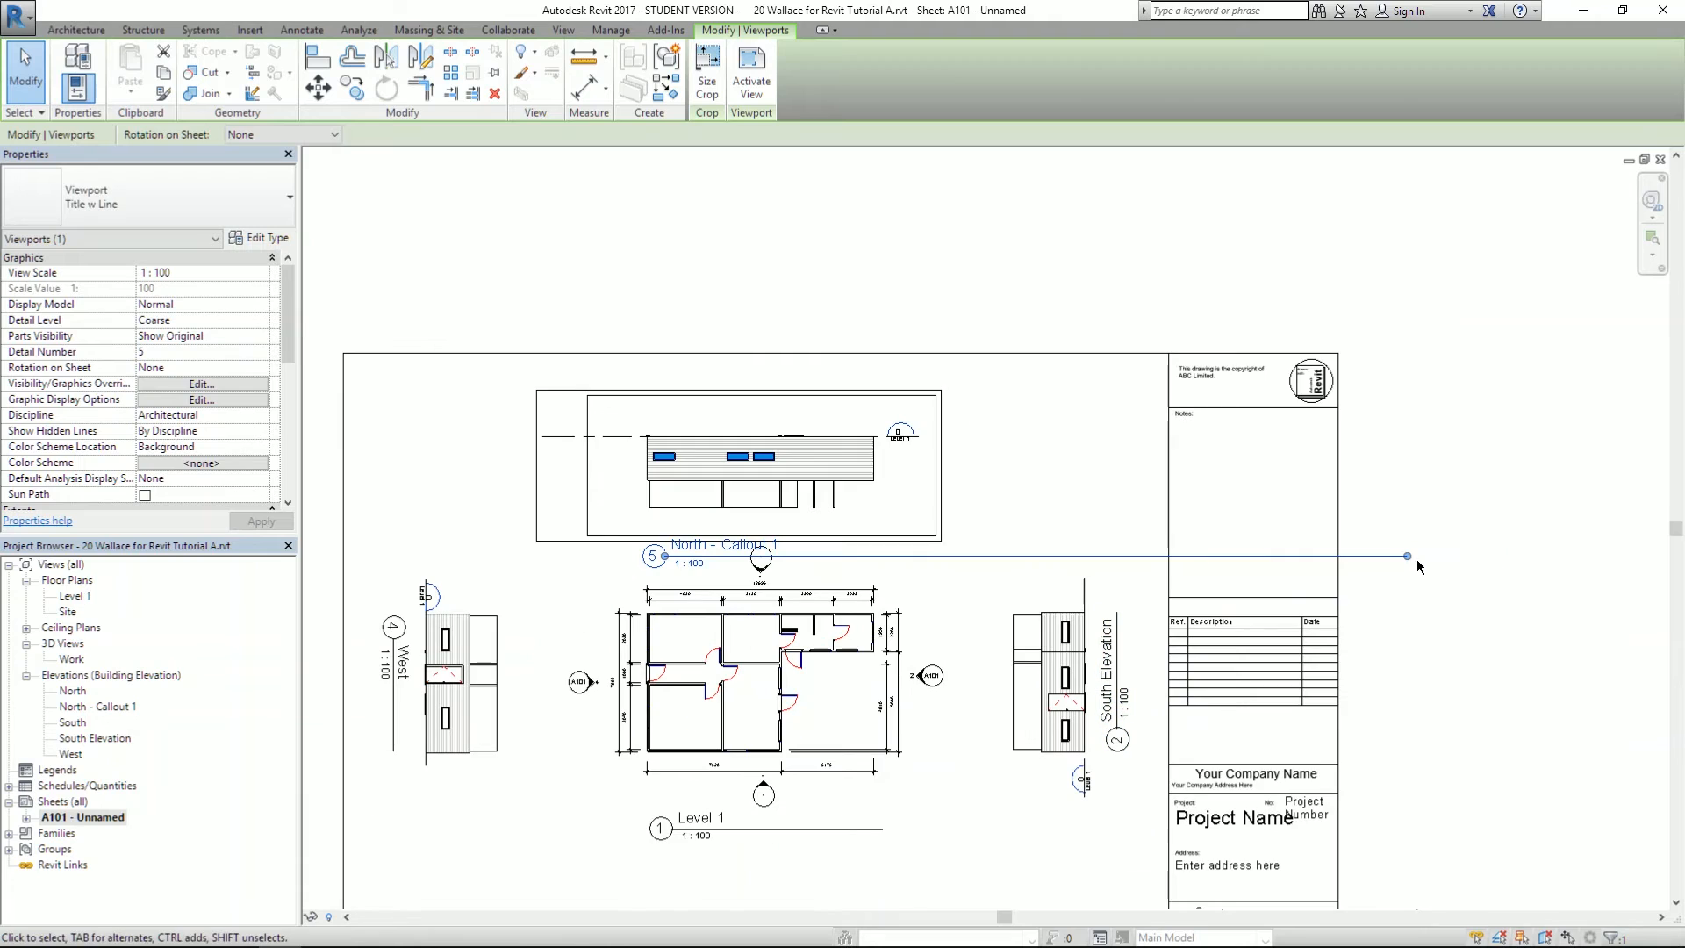
# - Shorten the line under the North - Callout 1 title
pyautogui.moveTo(1408, 557); pyautogui.dragTo(873, 562)
pyautogui.scroll(3, 646, 500)
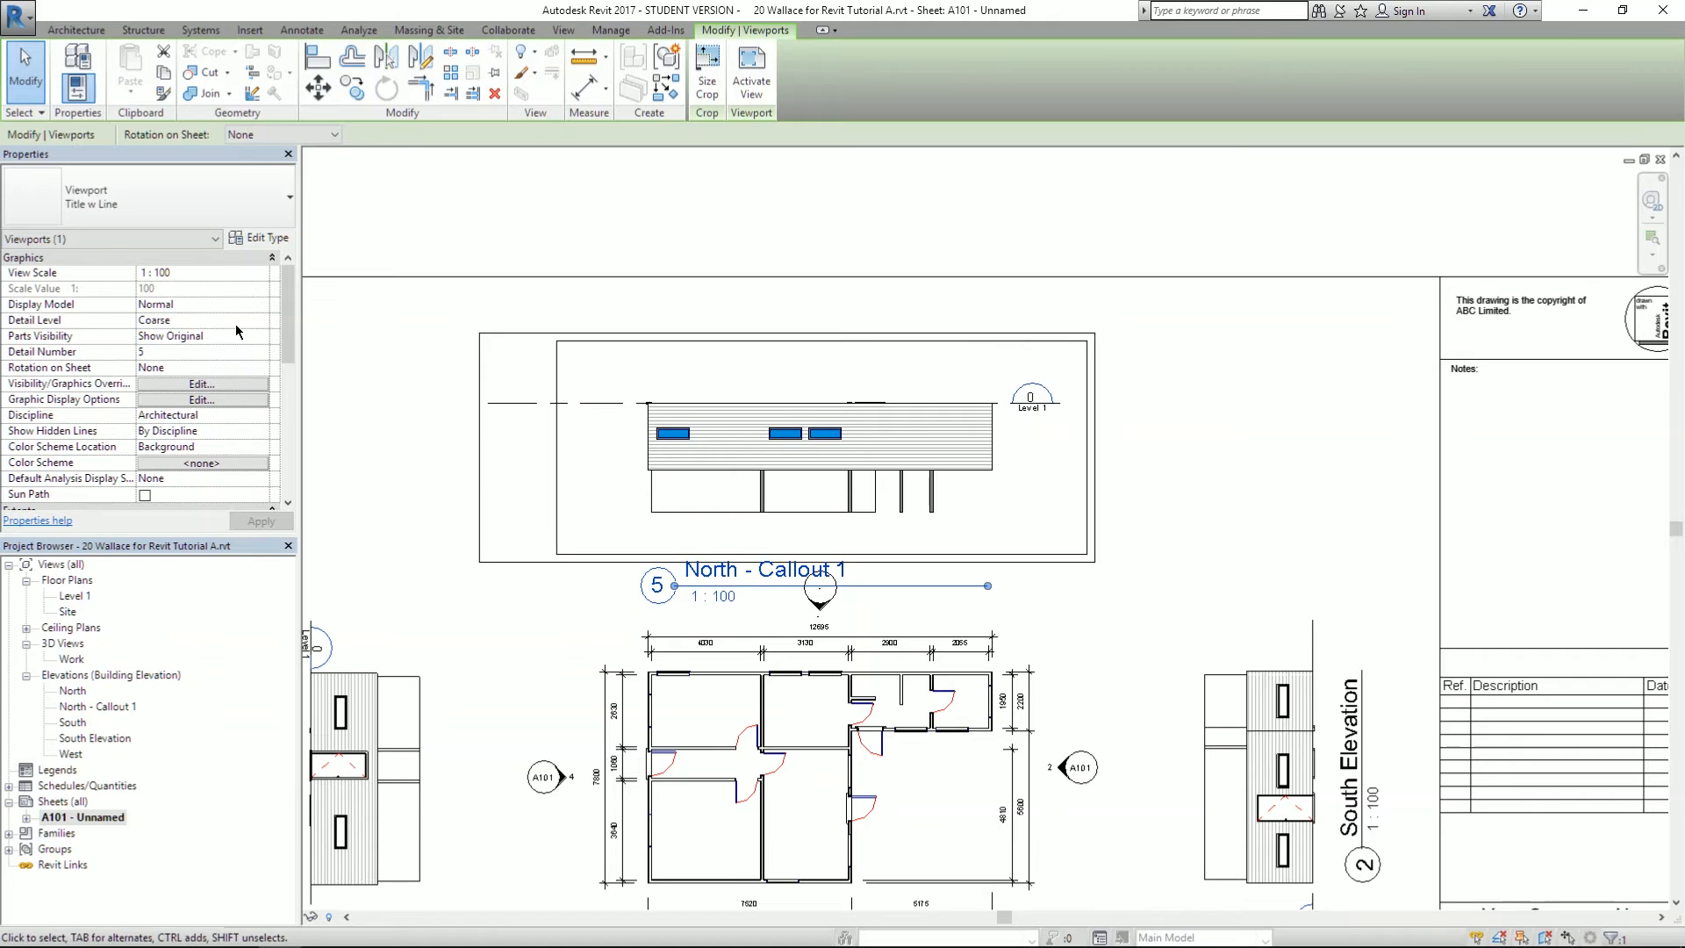
pyautogui.moveTo(287, 303); pyautogui.dragTo(289, 367)
# - Turn off Crop Region Visible for the North - Callout 1 viewport
pyautogui.click(144, 353)
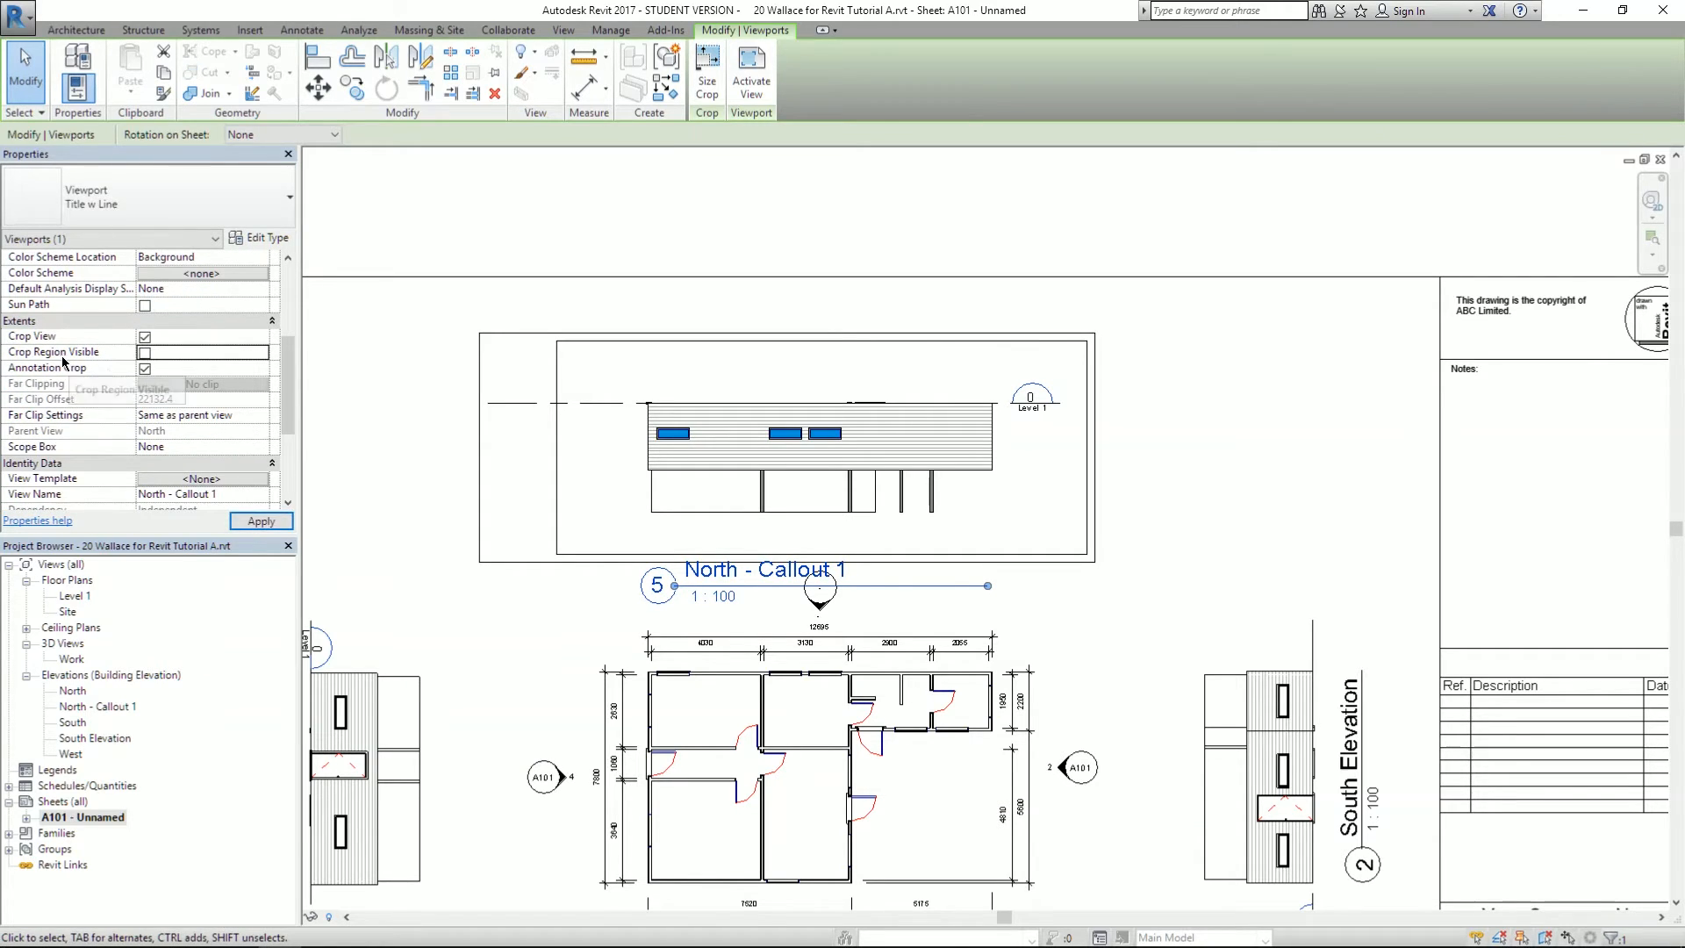
pyautogui.click(263, 521)
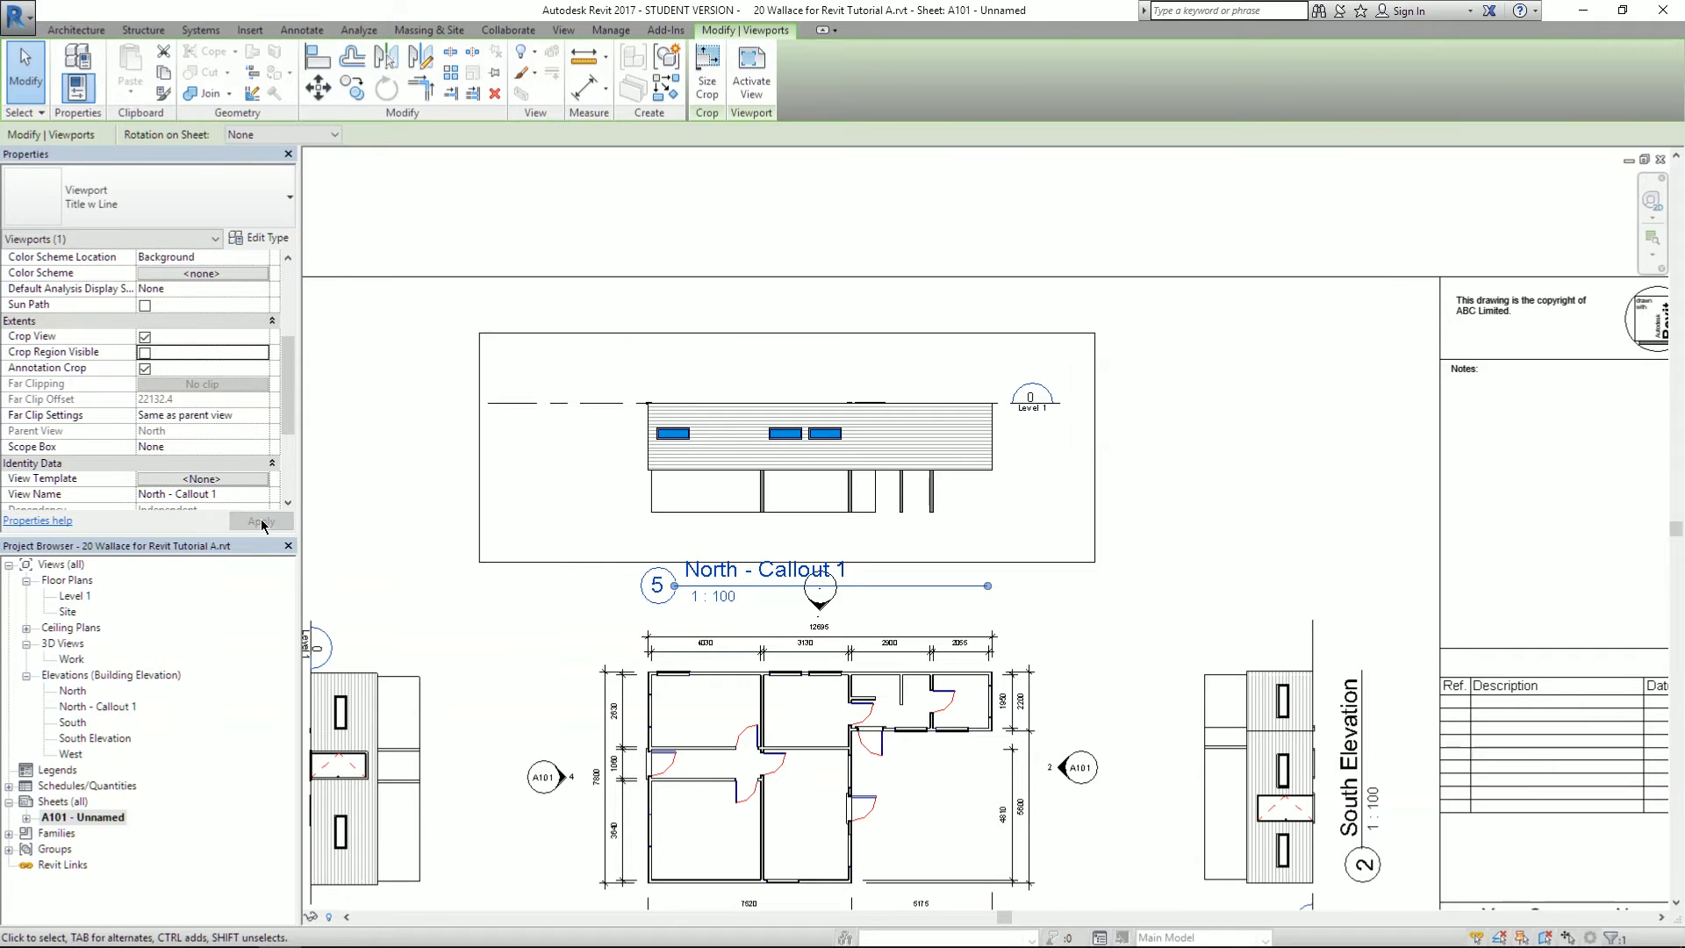
pyautogui.click(407, 395)
# - Move the callout viewport higher on sheet A101
pyautogui.click(716, 431)
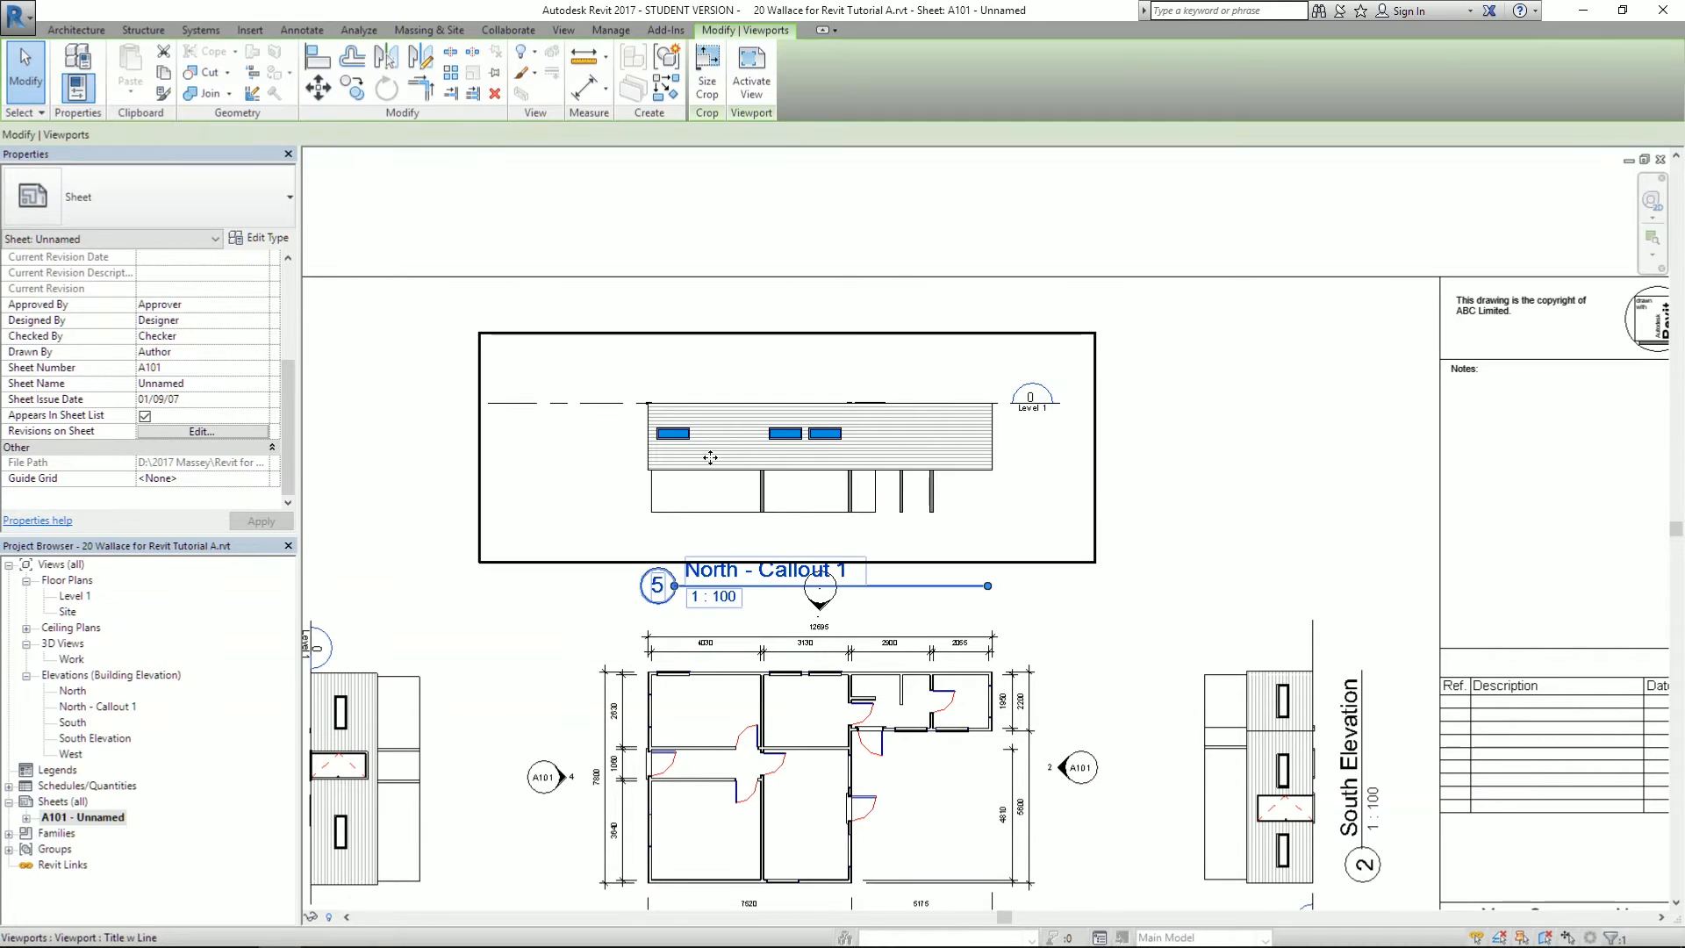
pyautogui.moveTo(716, 431); pyautogui.dragTo(716, 364)
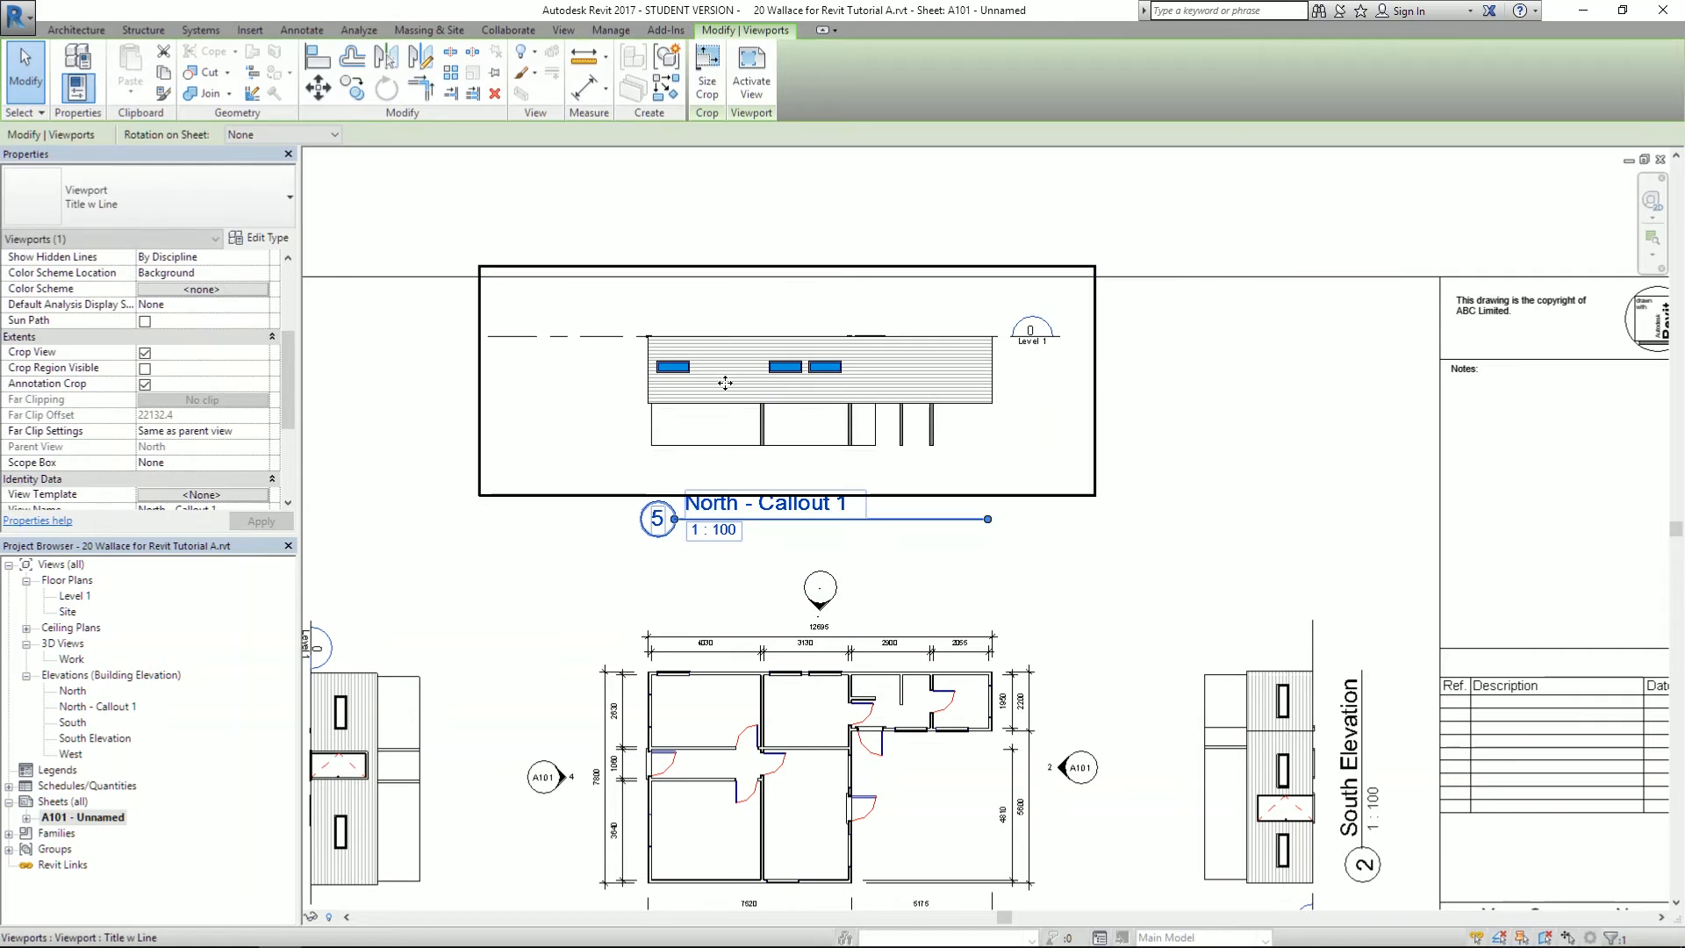
pyautogui.click(1206, 375)
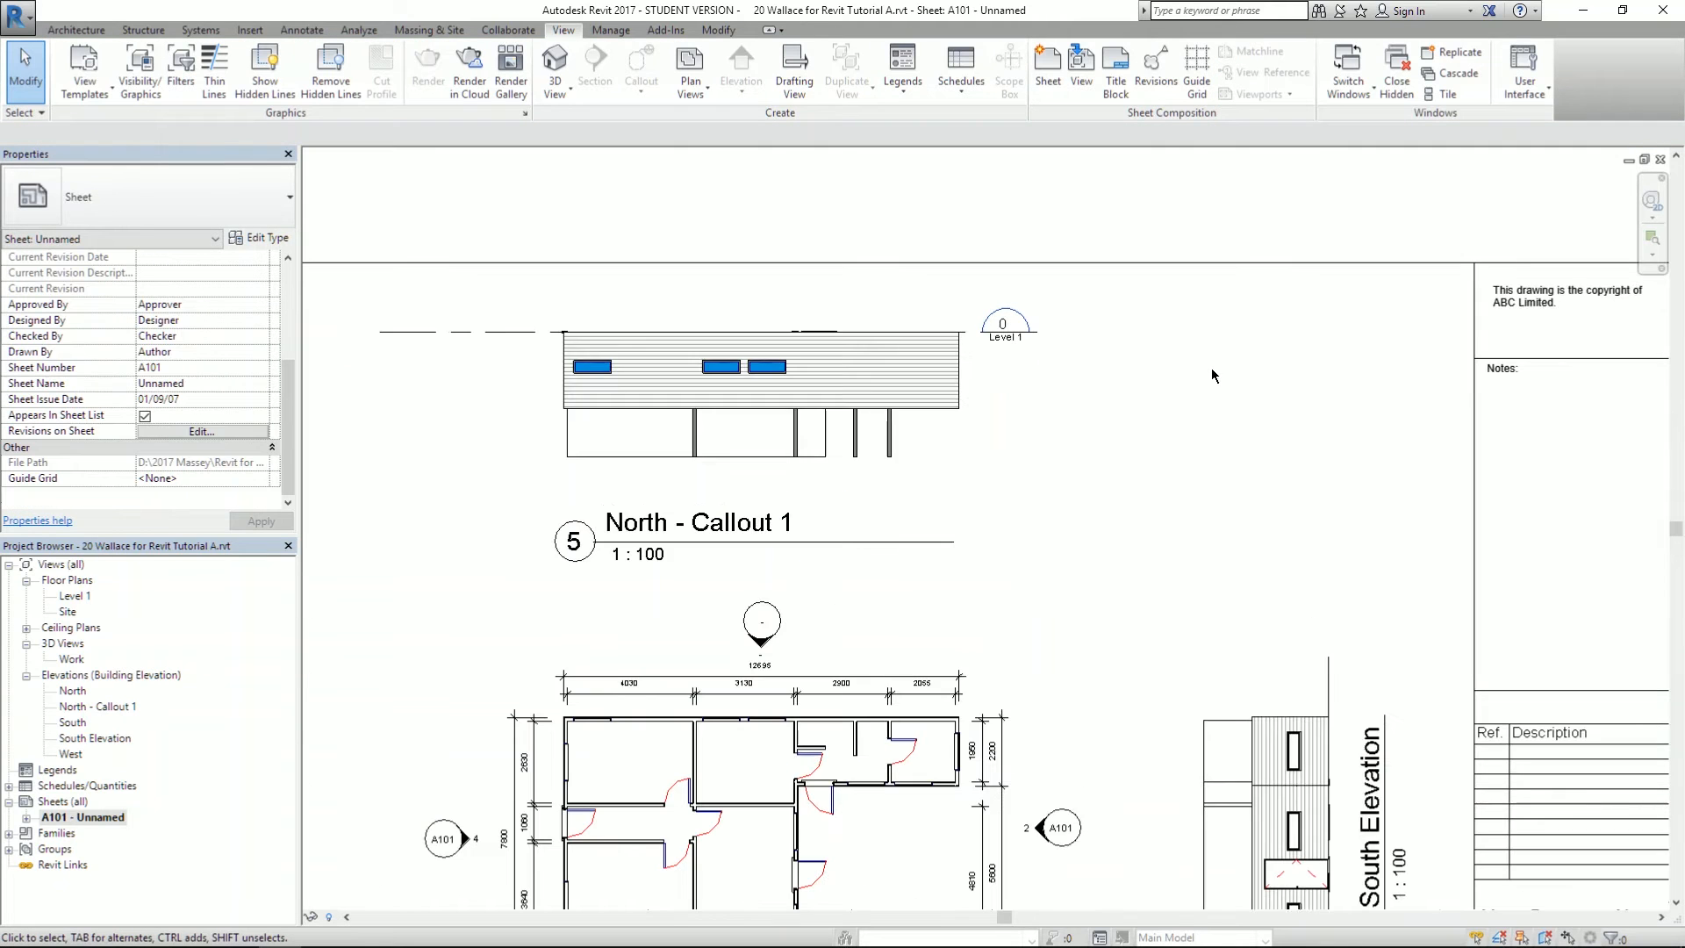
# - Rename the North - Callout 1 view to 'West Elevation', matching the reference drawing
pyautogui.click(91, 708)
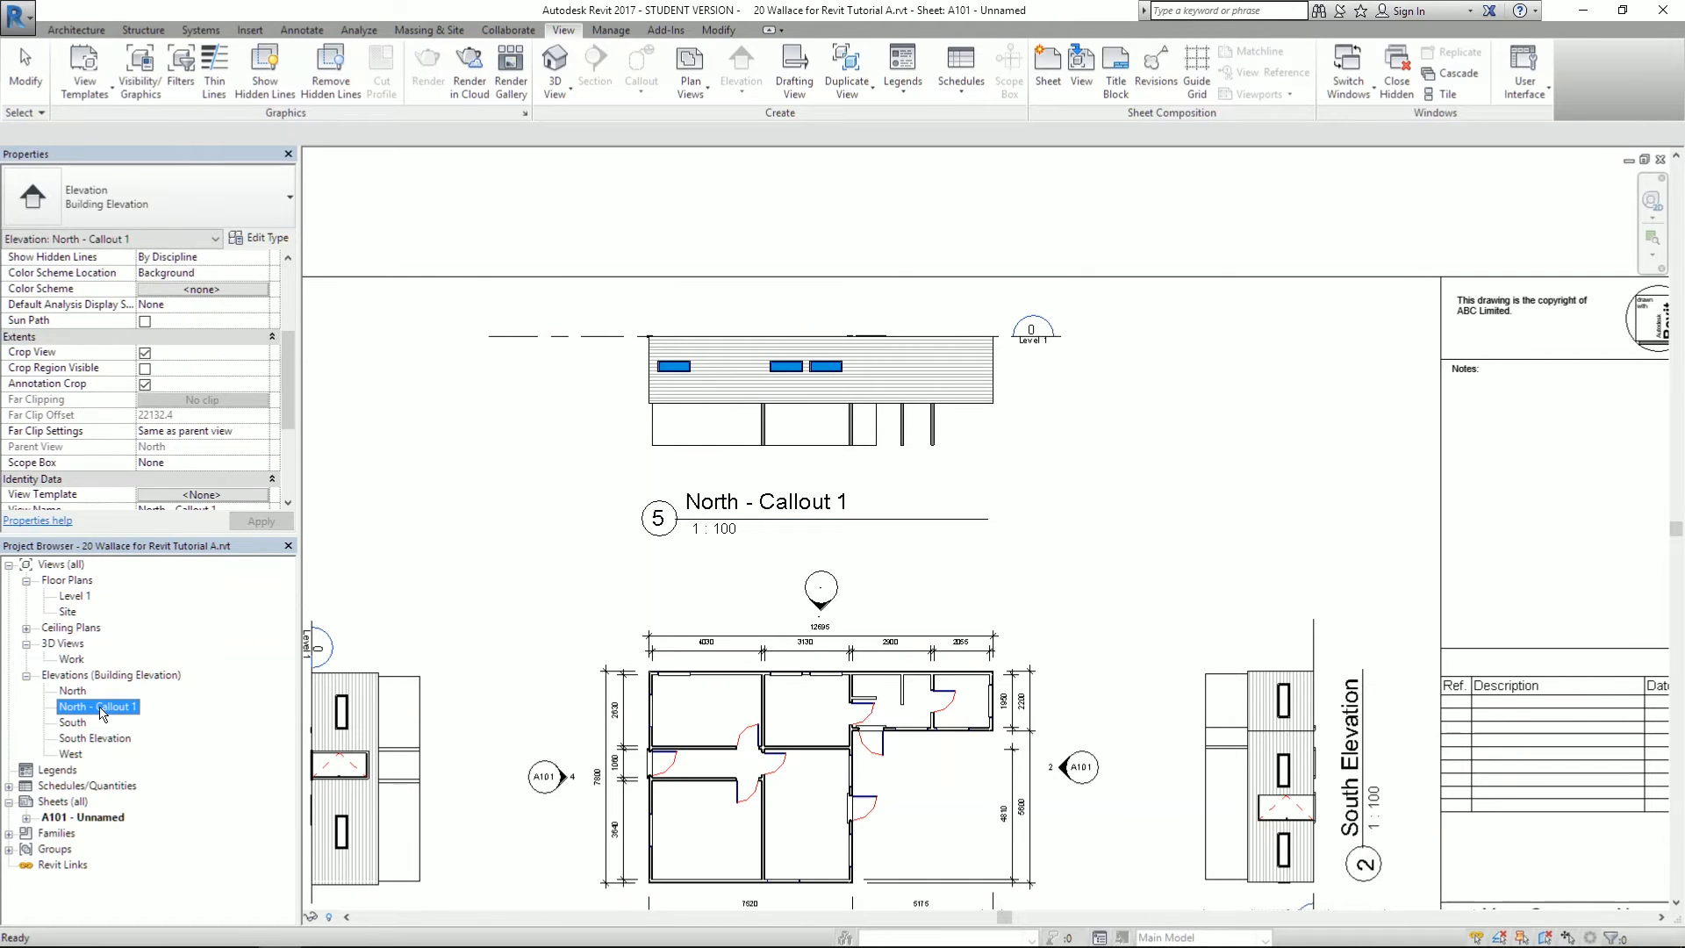
pyautogui.rightClick(102, 712)
pyautogui.click(174, 606)
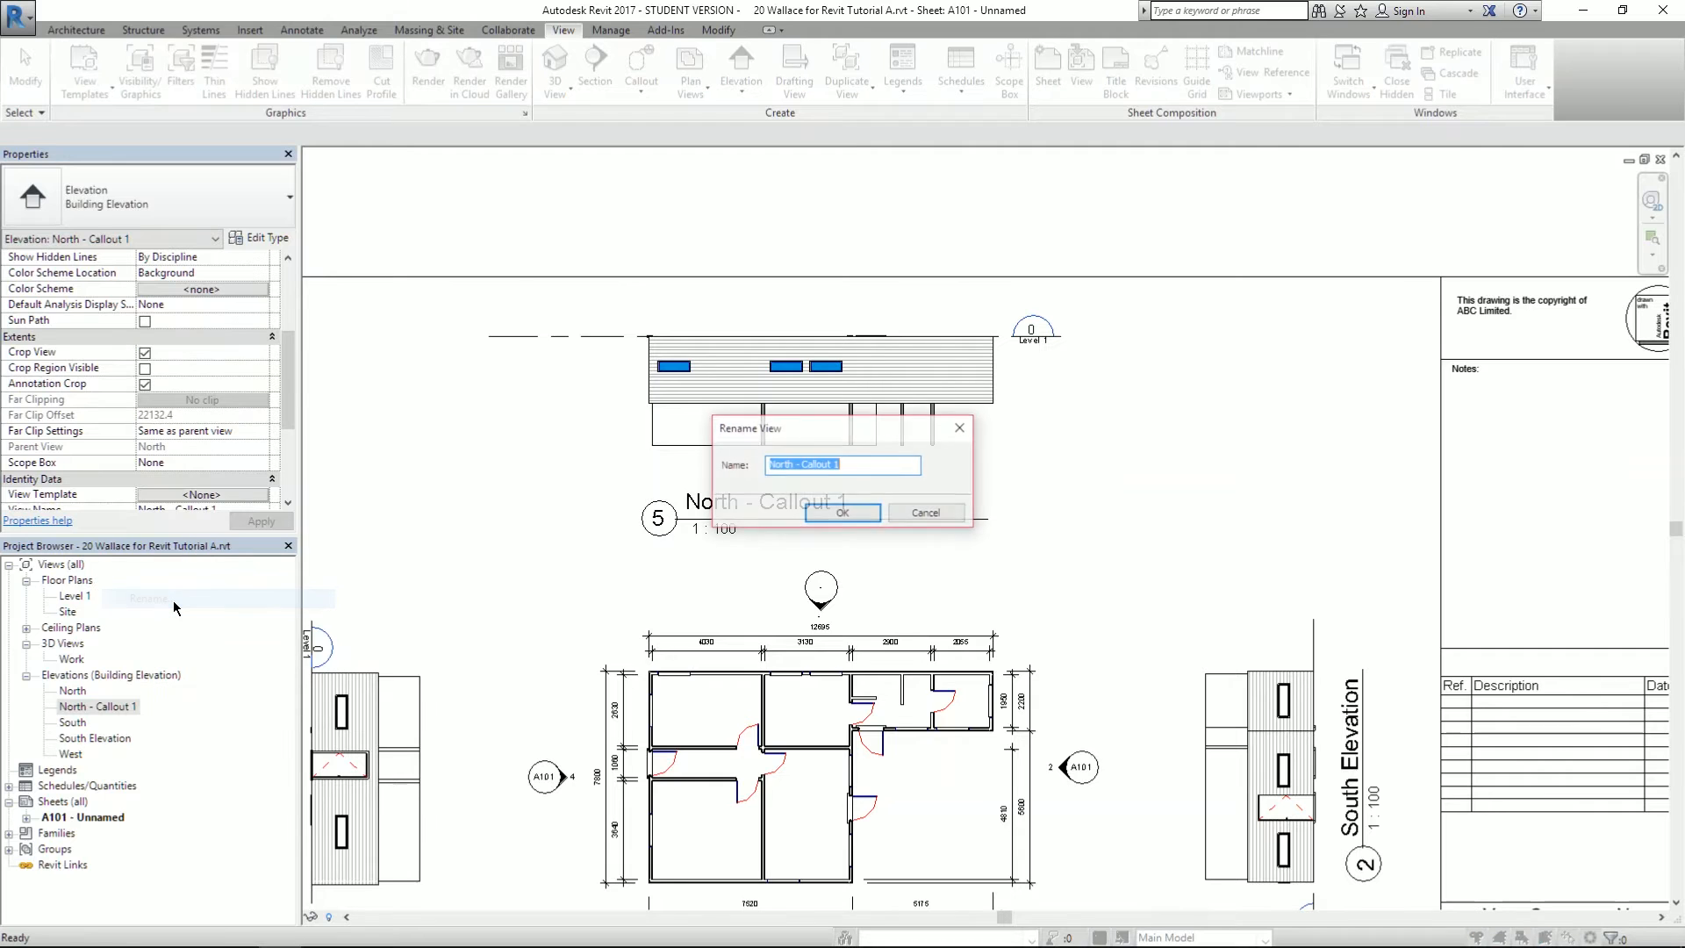
pyautogui.hotkey('alt', 'Tab')
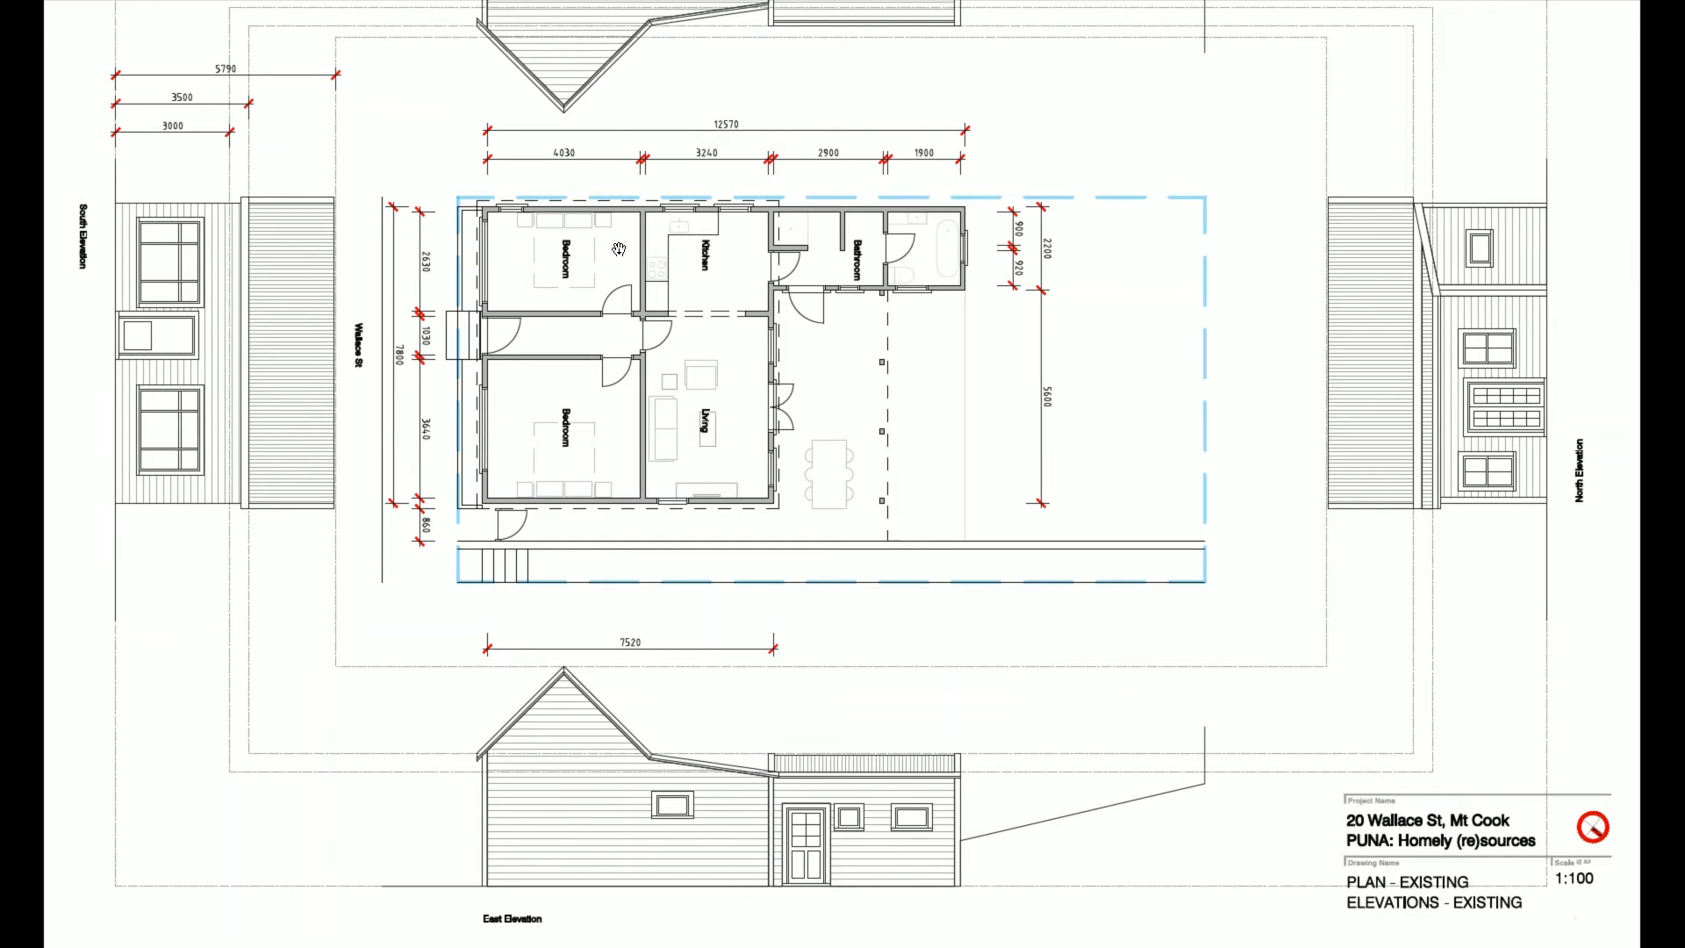
pyautogui.scroll(3, 624, 221)
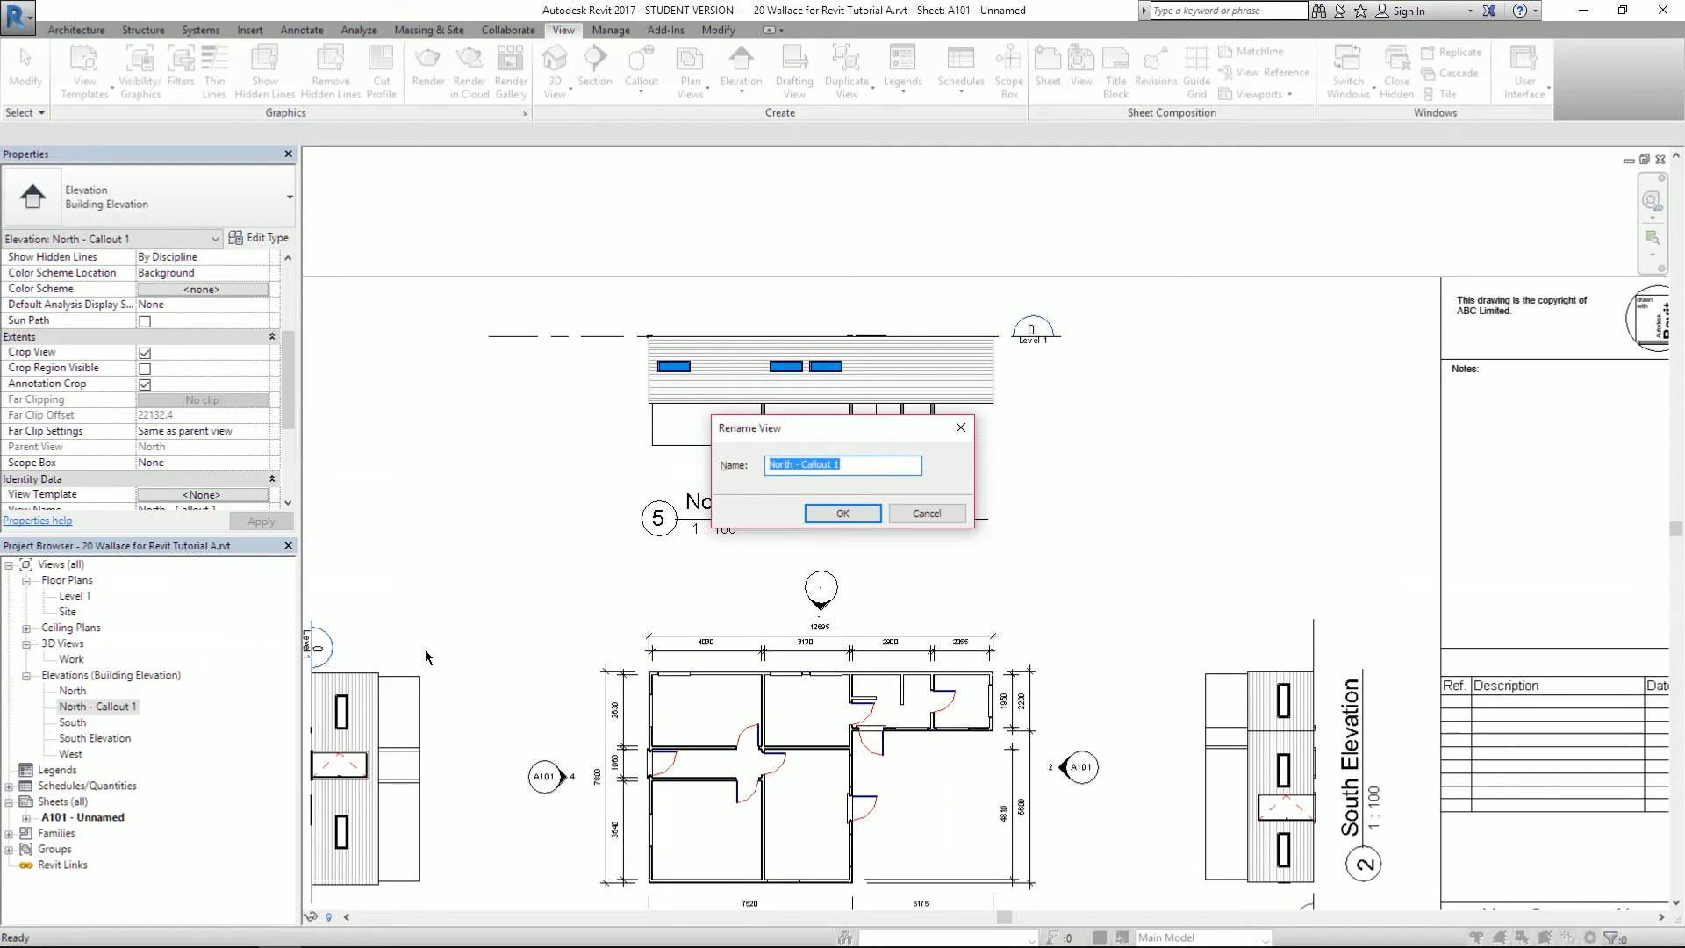
pyautogui.write('West Elevation')
pyautogui.press('Return')
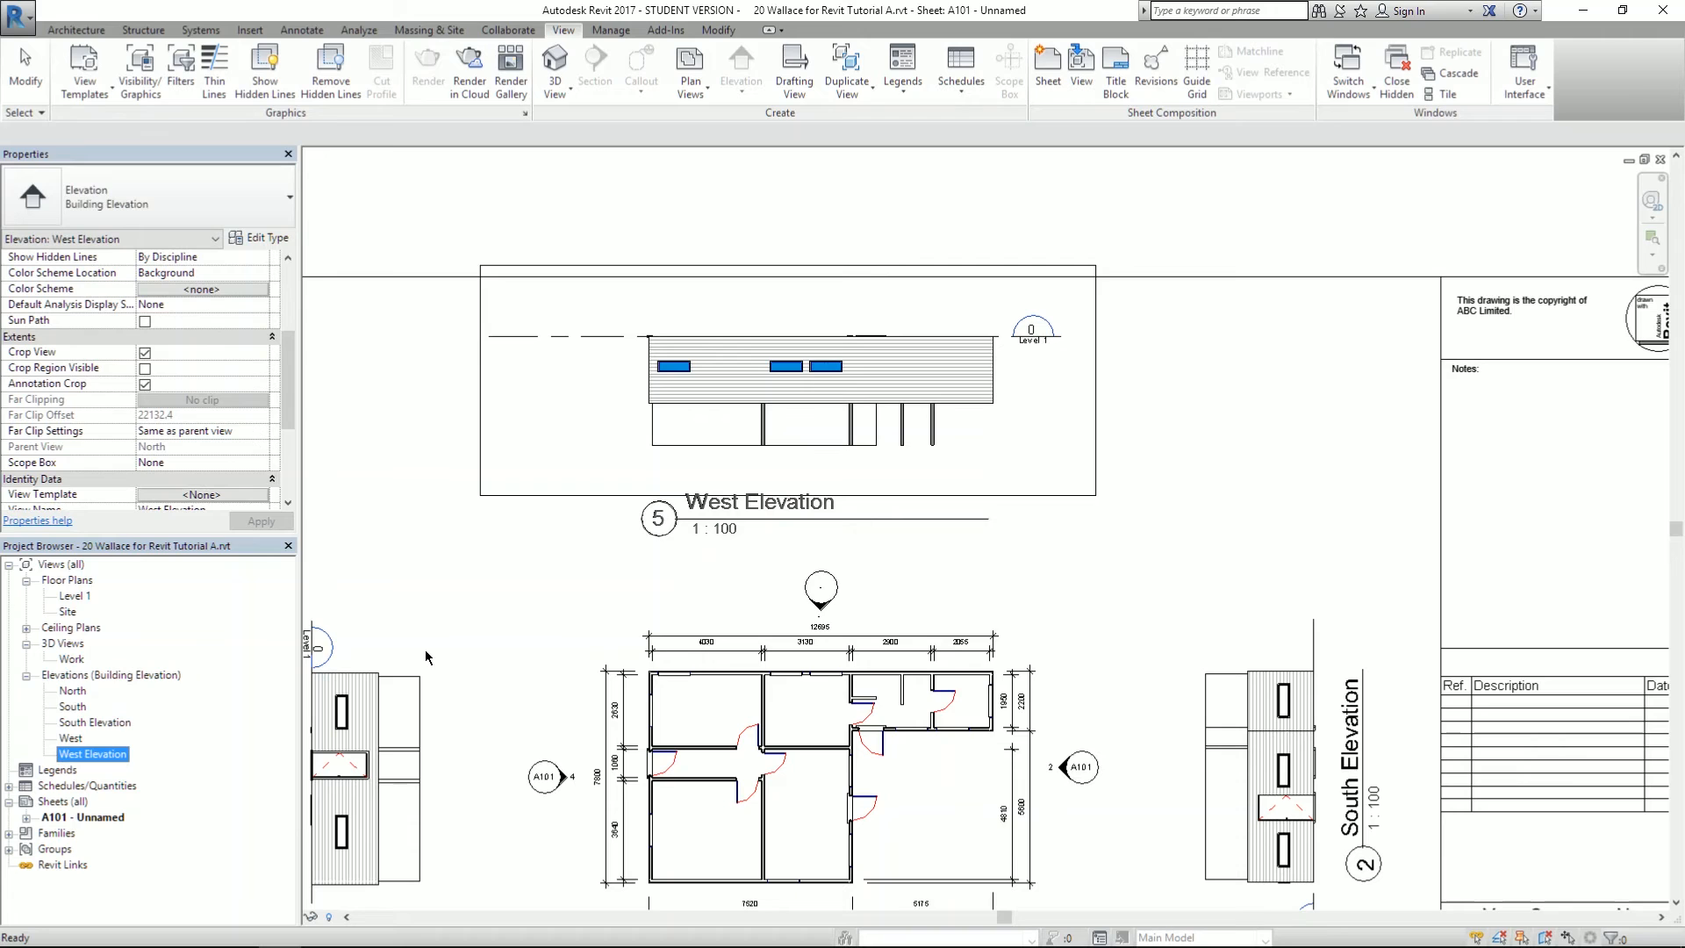
pyautogui.click(950, 237)
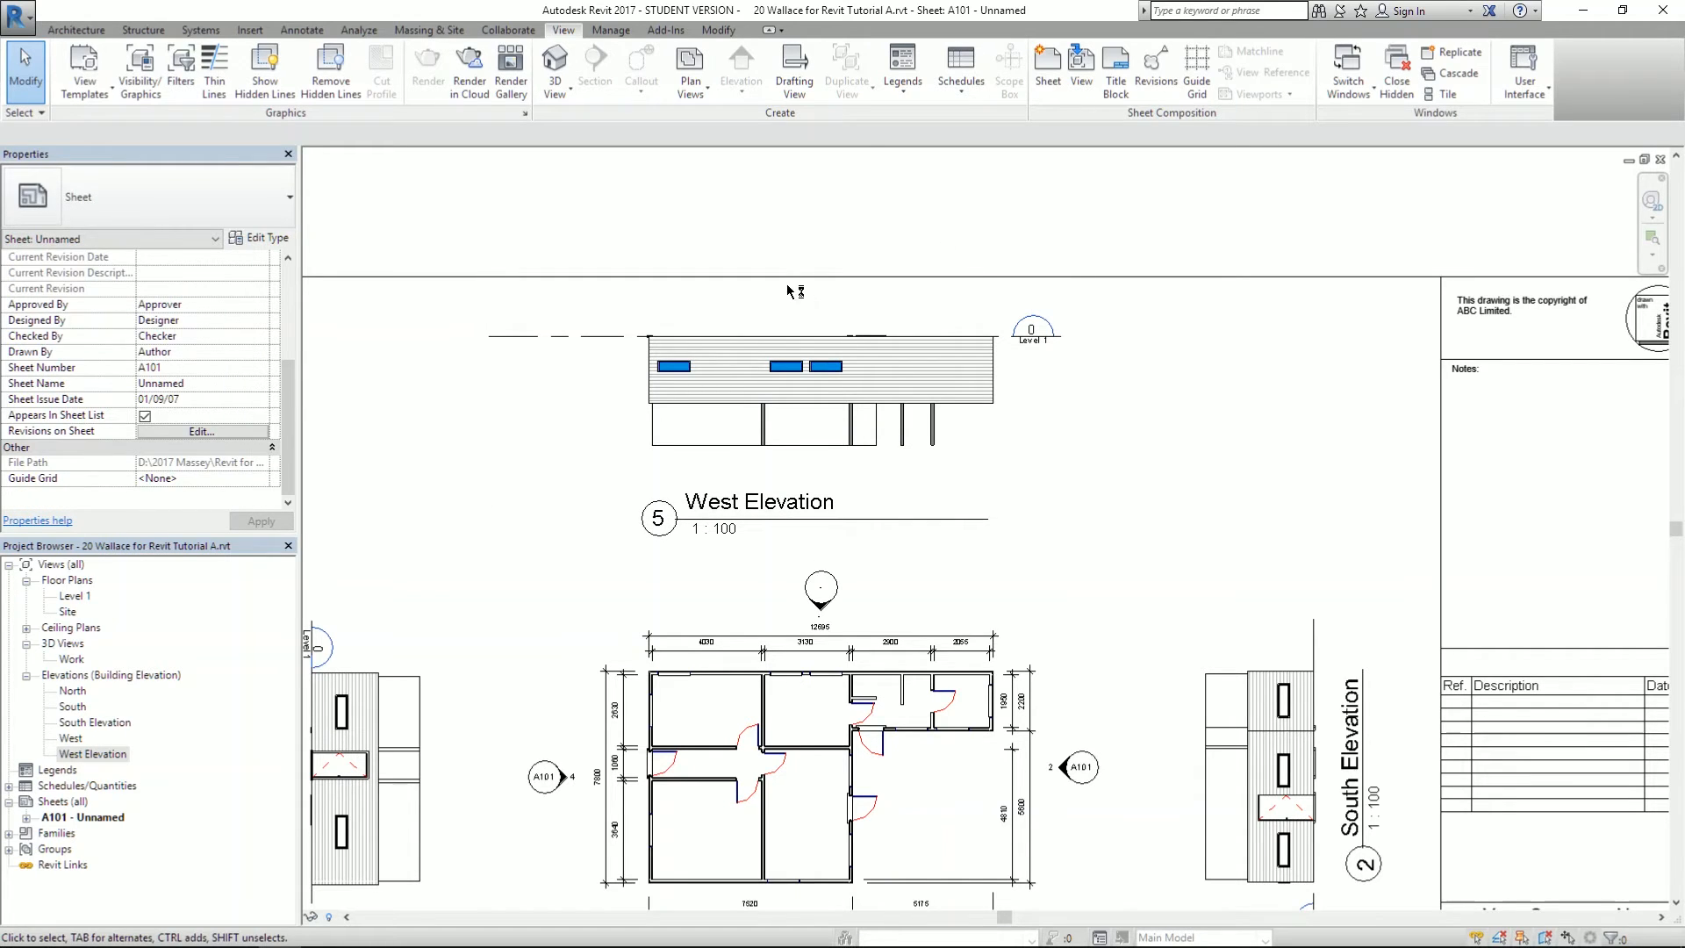
# - Move the West Elevation viewport lower on sheet A101
pyautogui.scroll(-2, 767, 228)
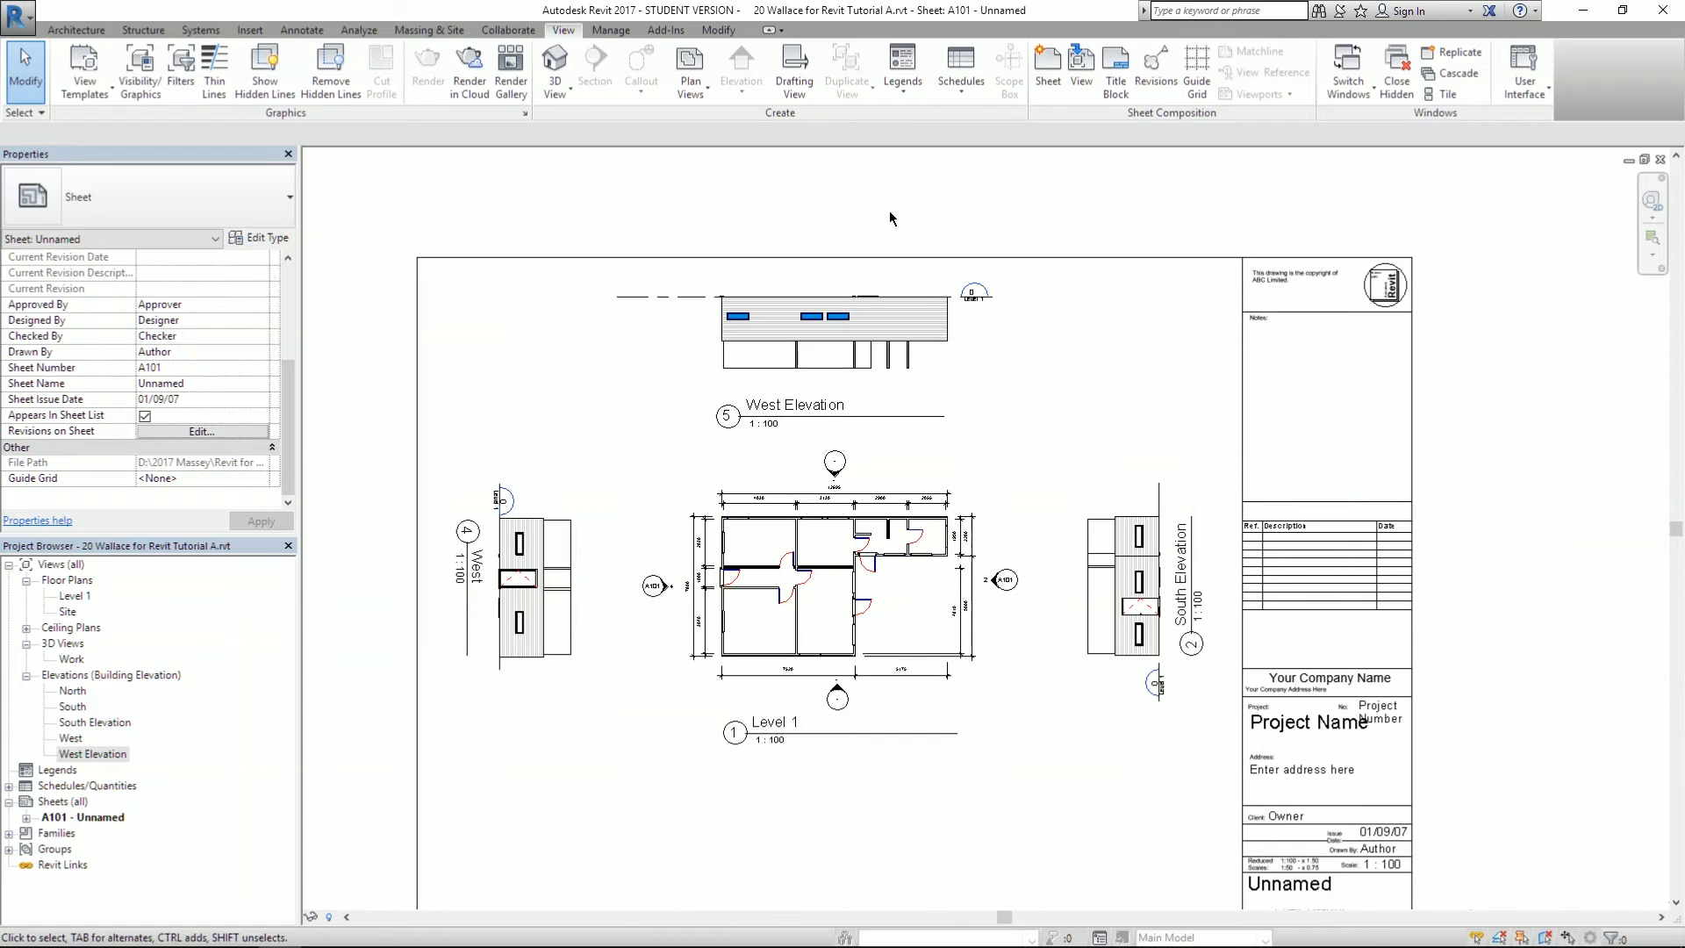
pyautogui.scroll(2, 798, 228)
pyautogui.moveTo(779, 397); pyautogui.dragTo(779, 475)
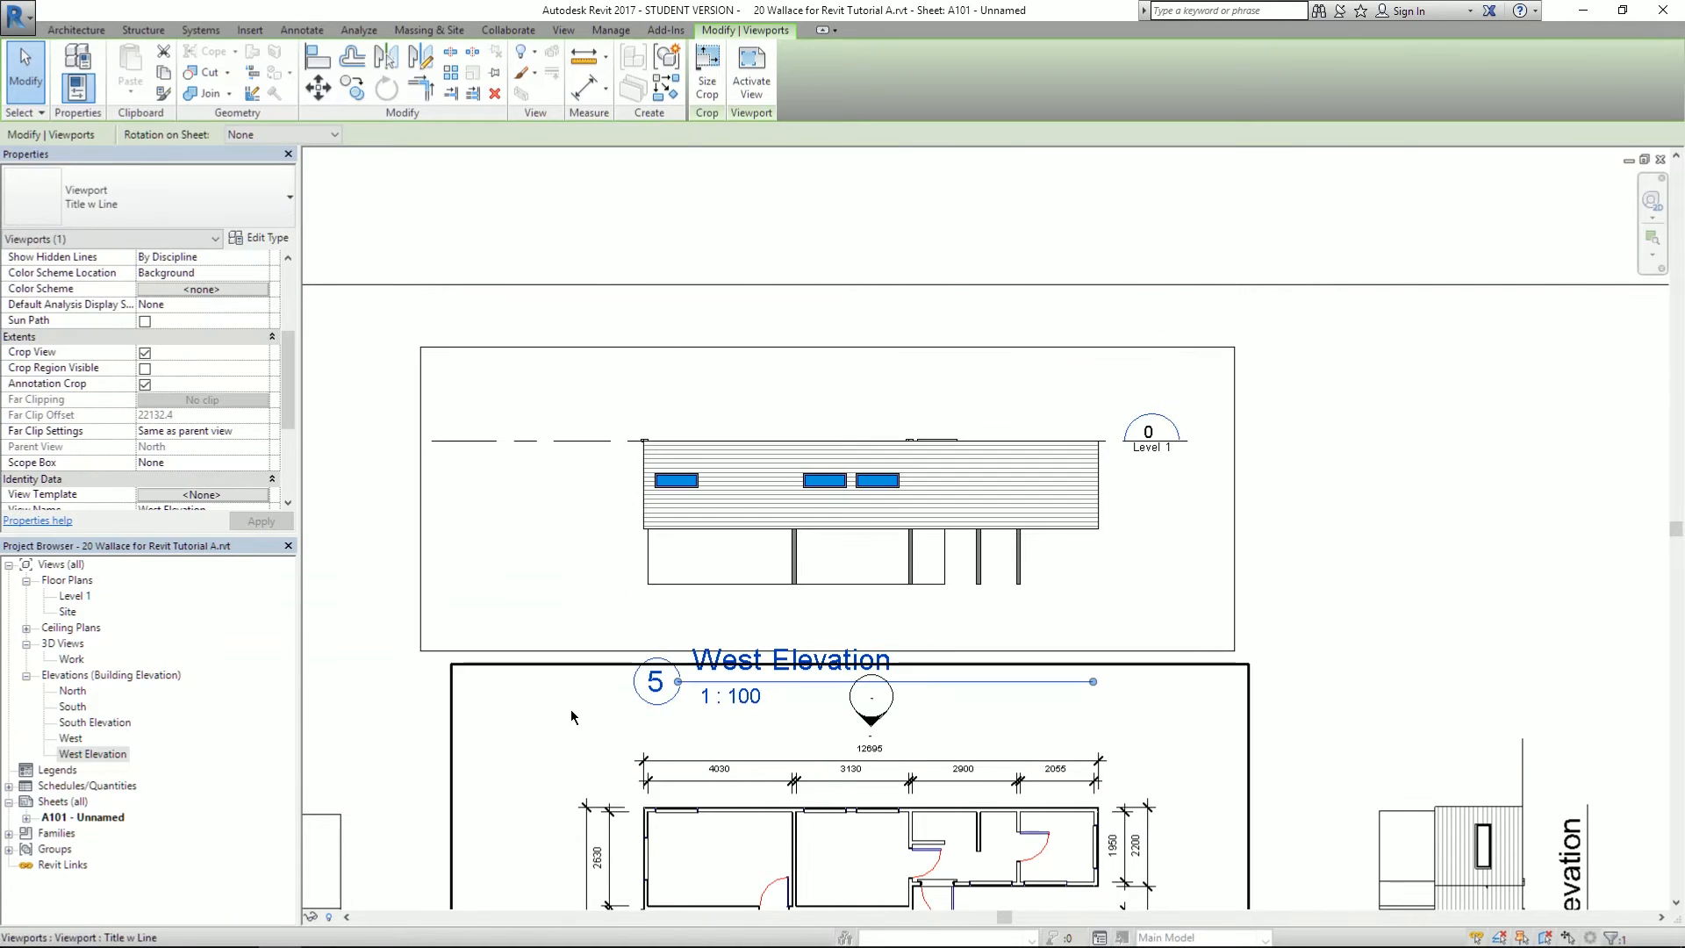
pyautogui.click(566, 686)
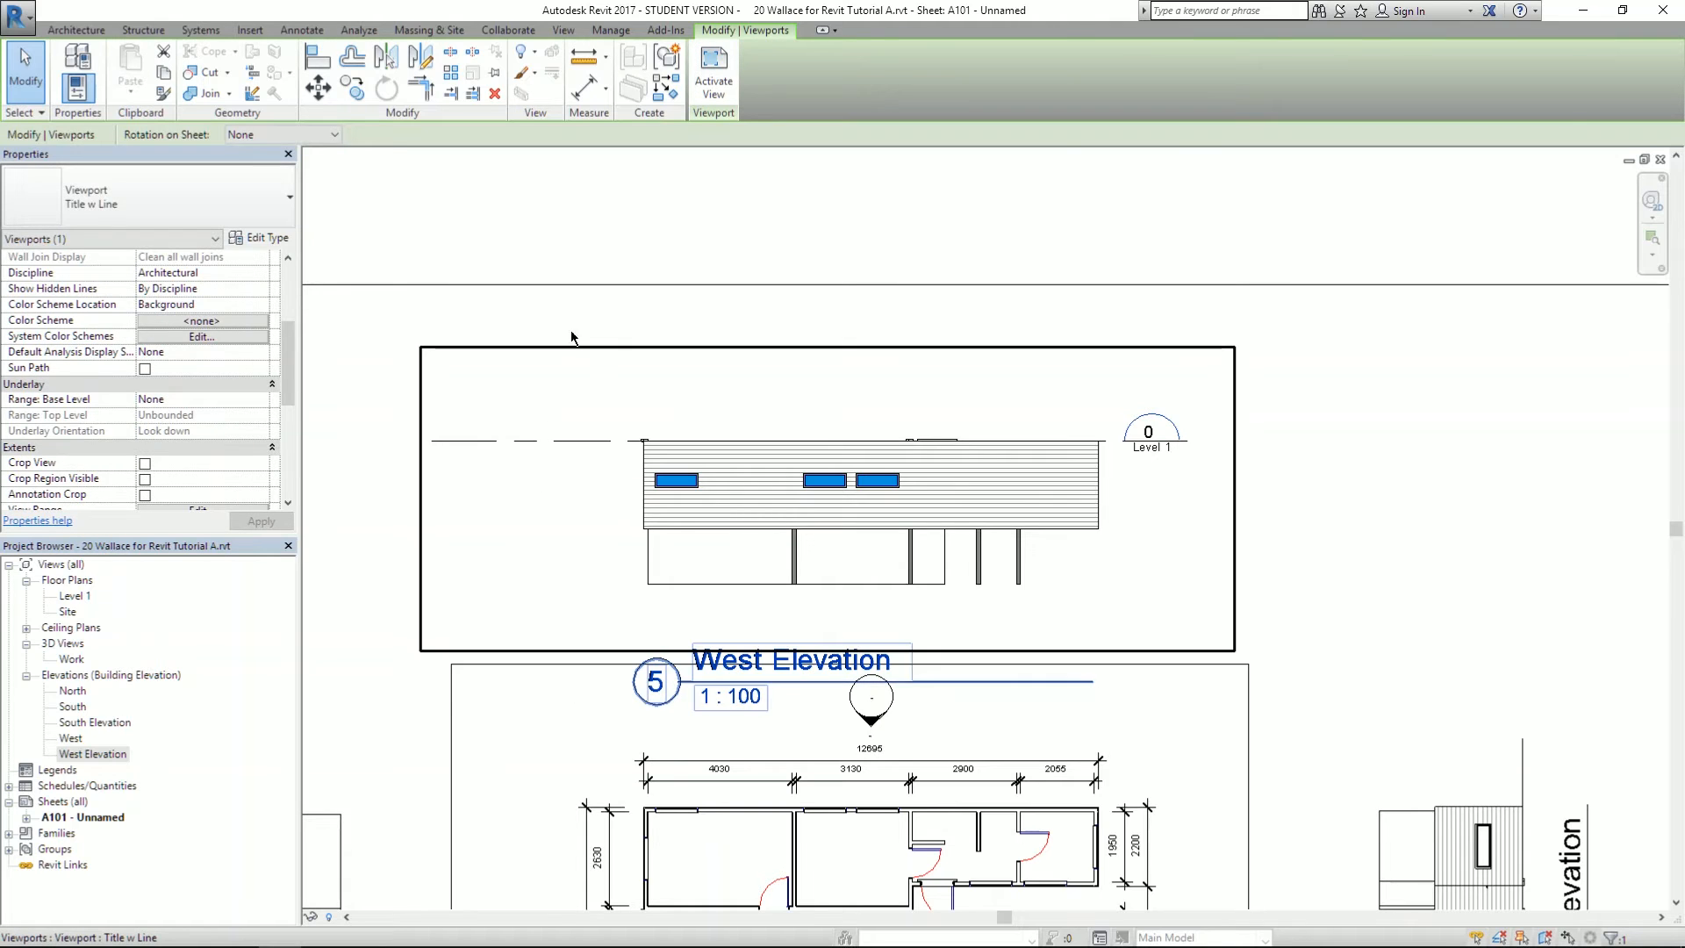
pyautogui.click(583, 283)
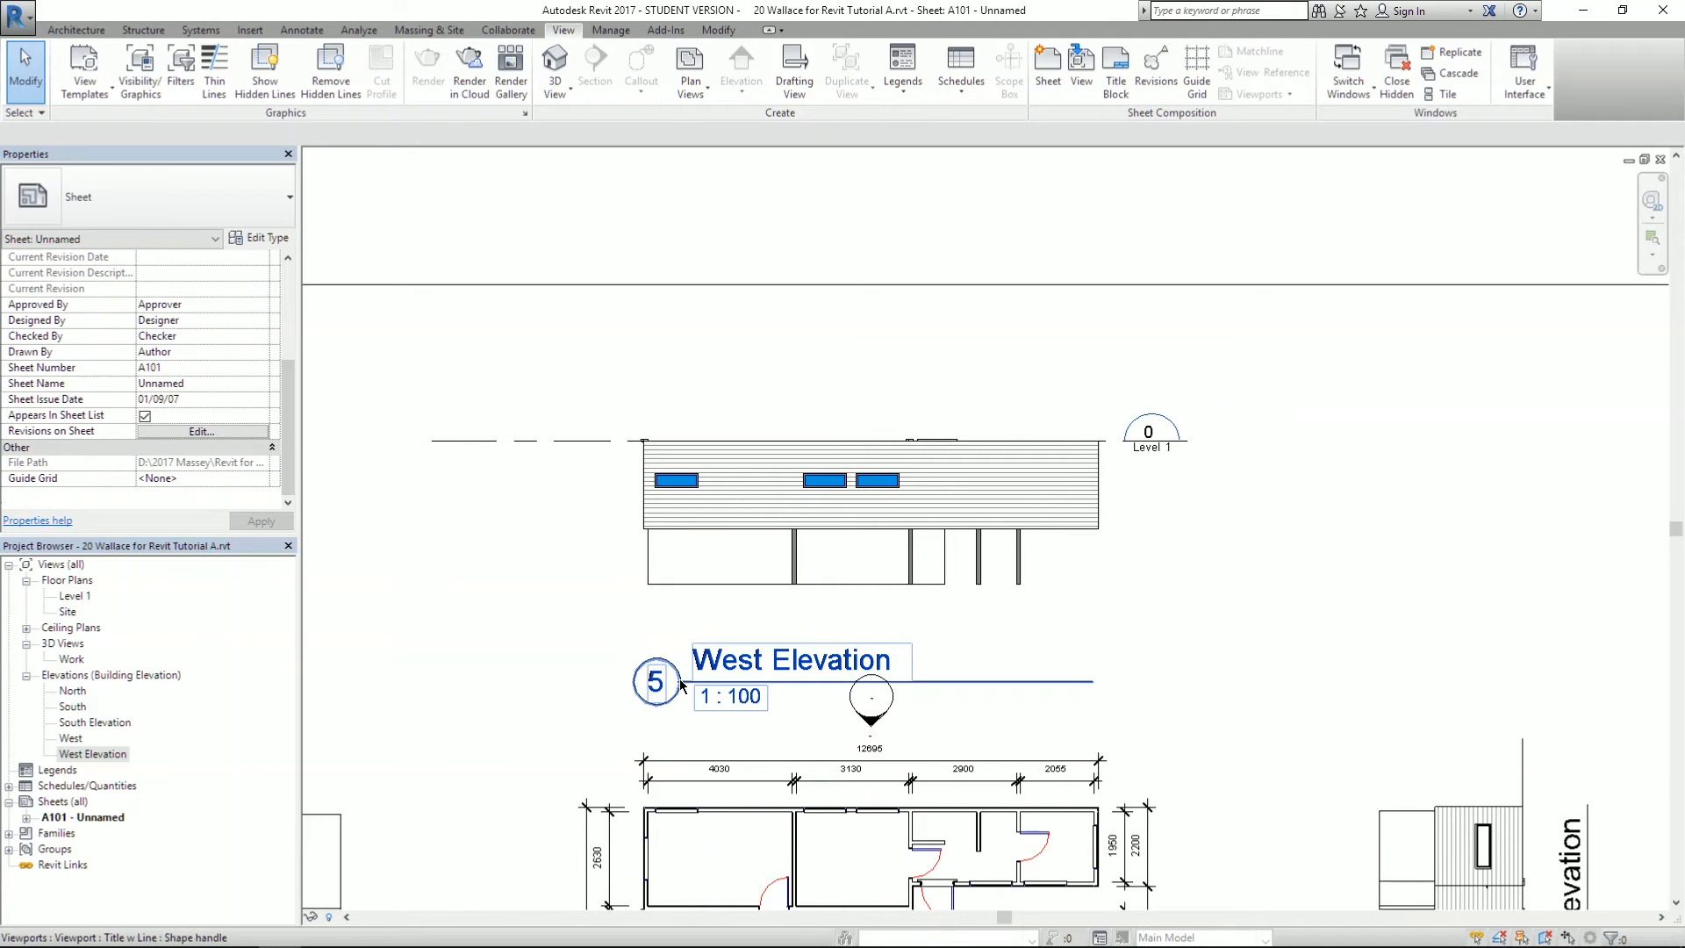
# - Place the West Elevation title label above its elevation drawing
pyautogui.moveTo(689, 687); pyautogui.dragTo(693, 377)
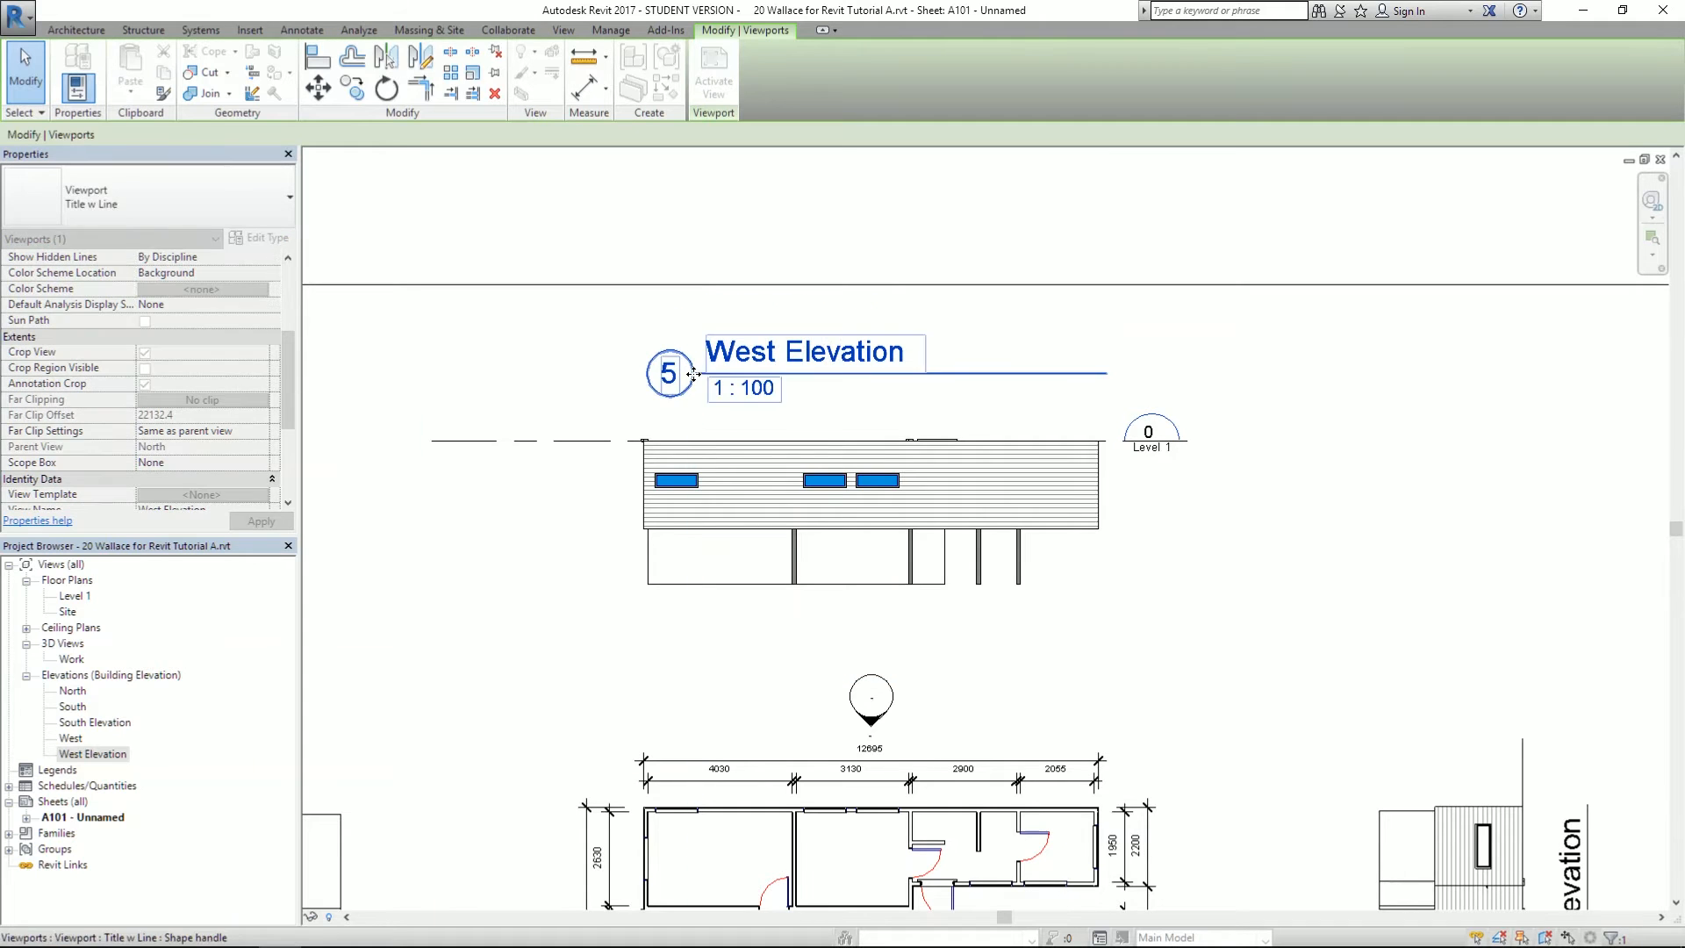
pyautogui.click(714, 223)
pyautogui.scroll(-4, 1163, 425)
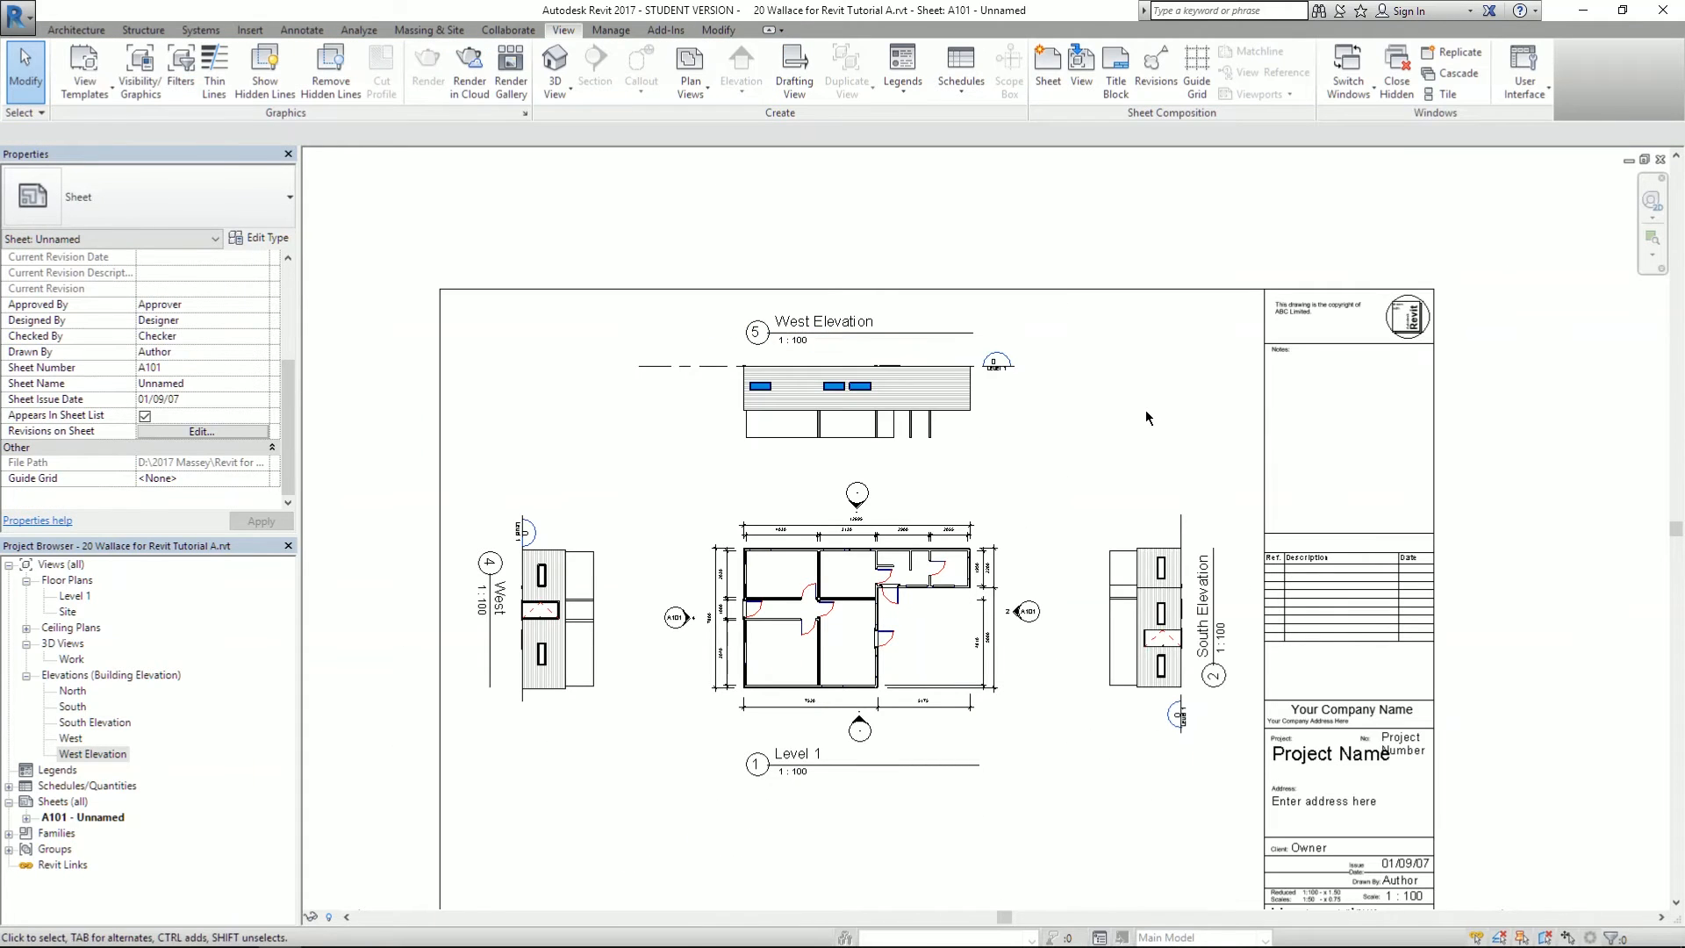
pyautogui.moveTo(1105, 429); pyautogui.dragTo(1064, 327, button='middle')
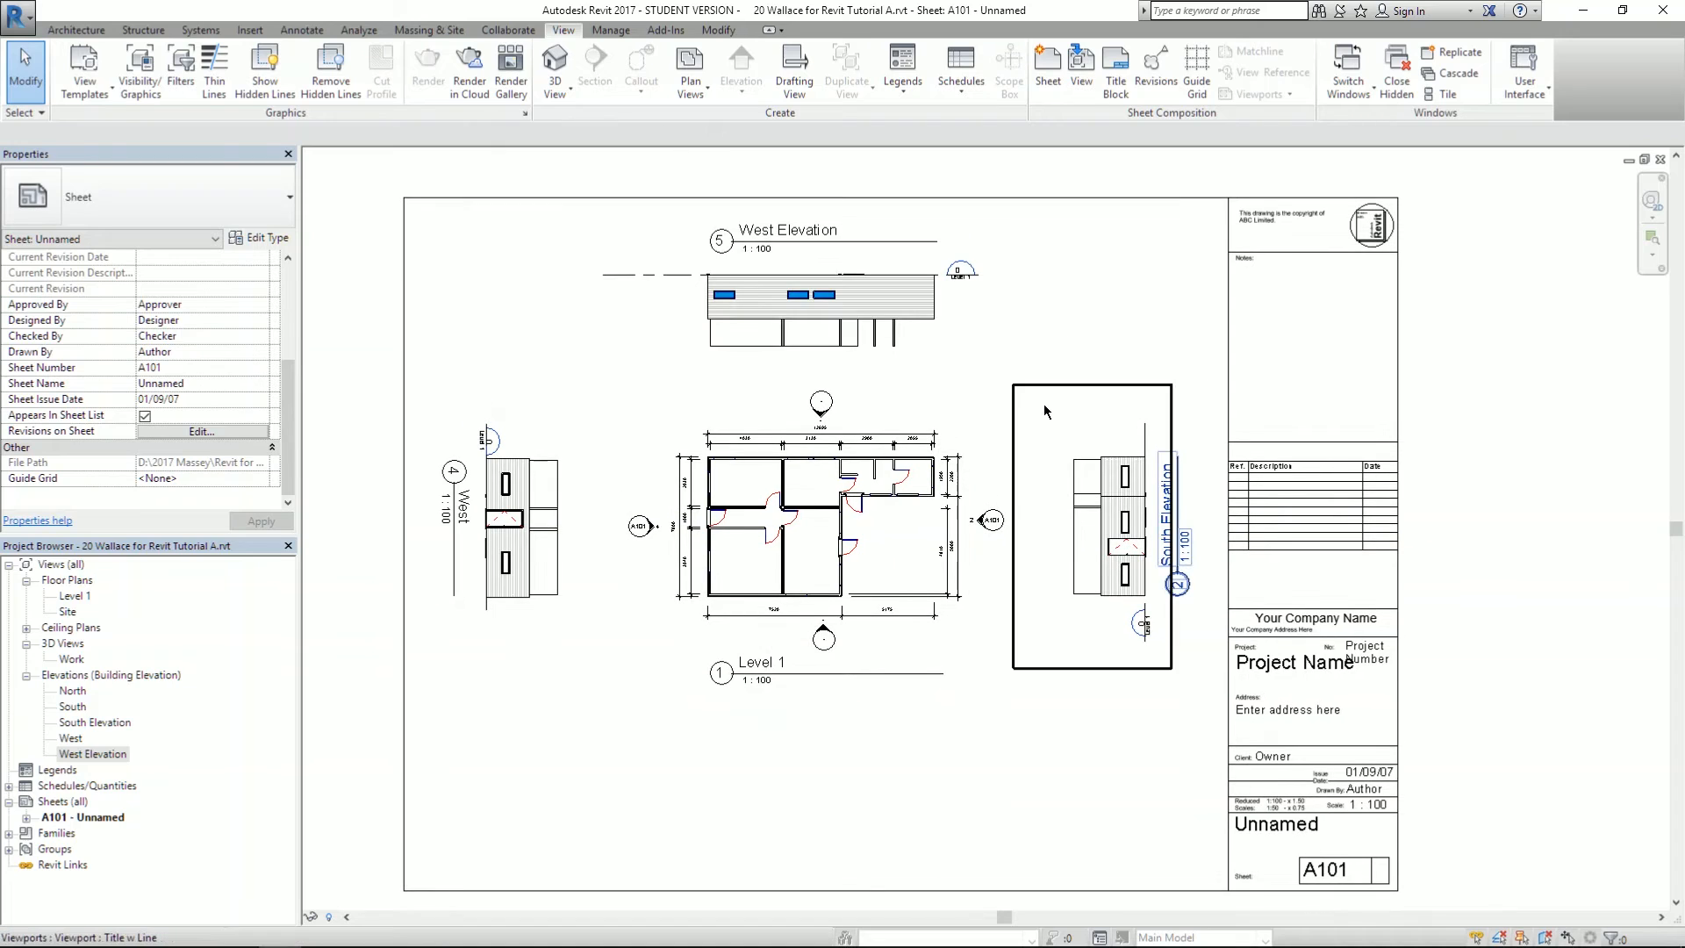
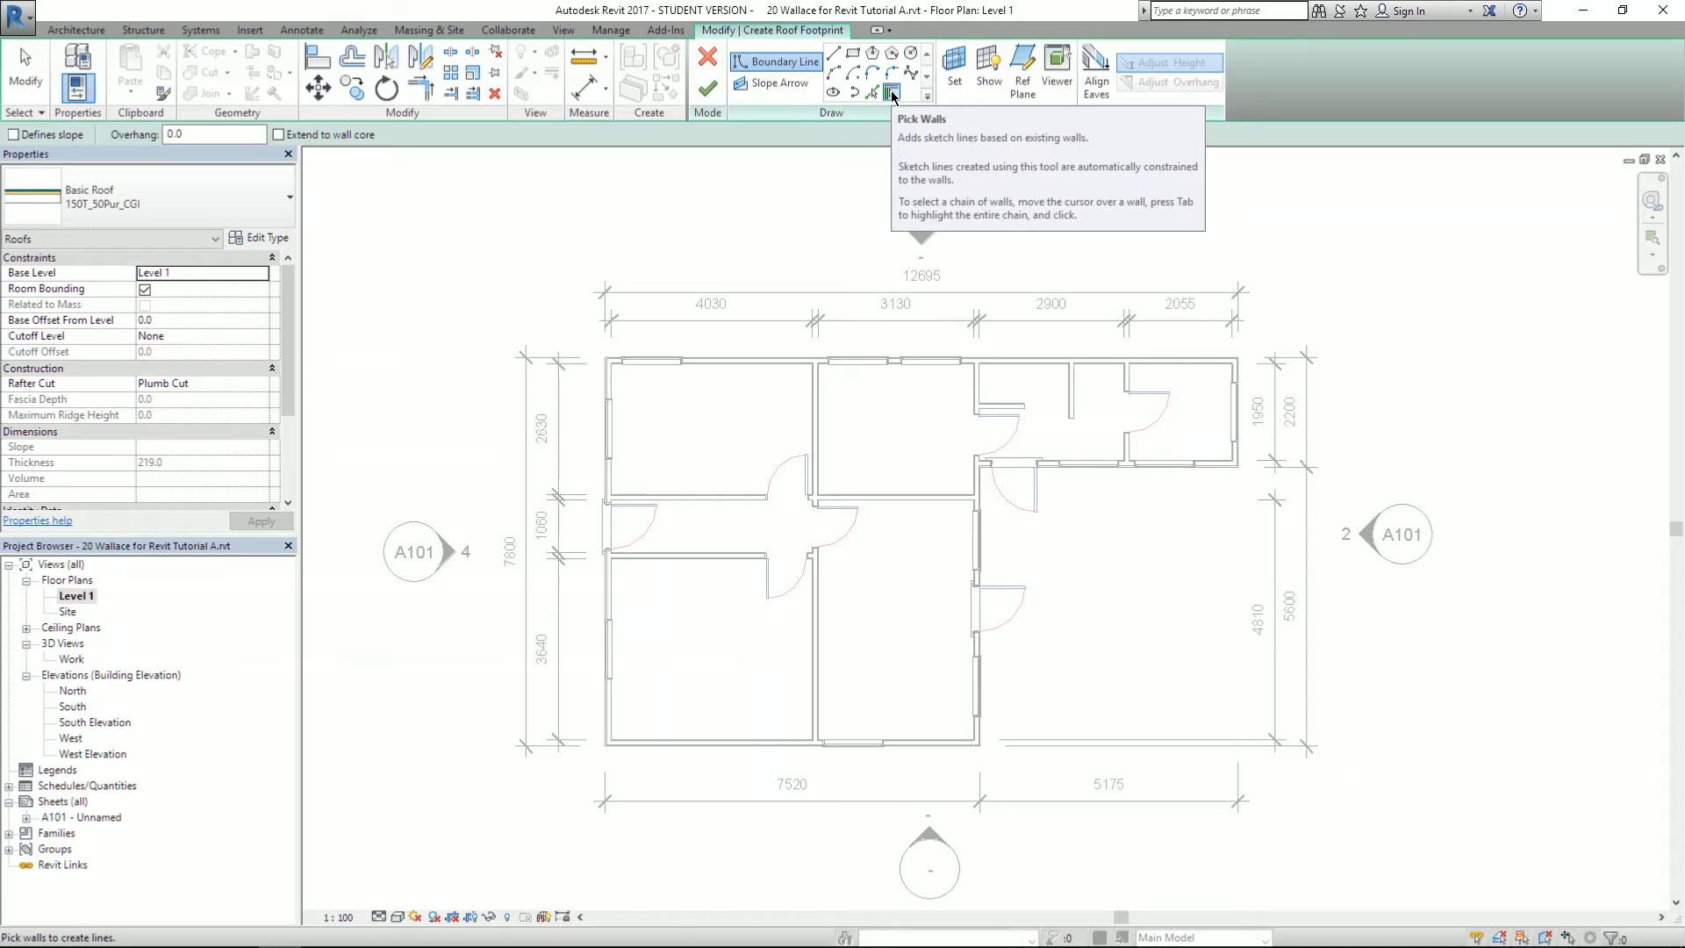
# - Sketch a rectangular roof footprint over the 7520 × 7800 left block of the Level 1 plan
pyautogui.click(853, 52)
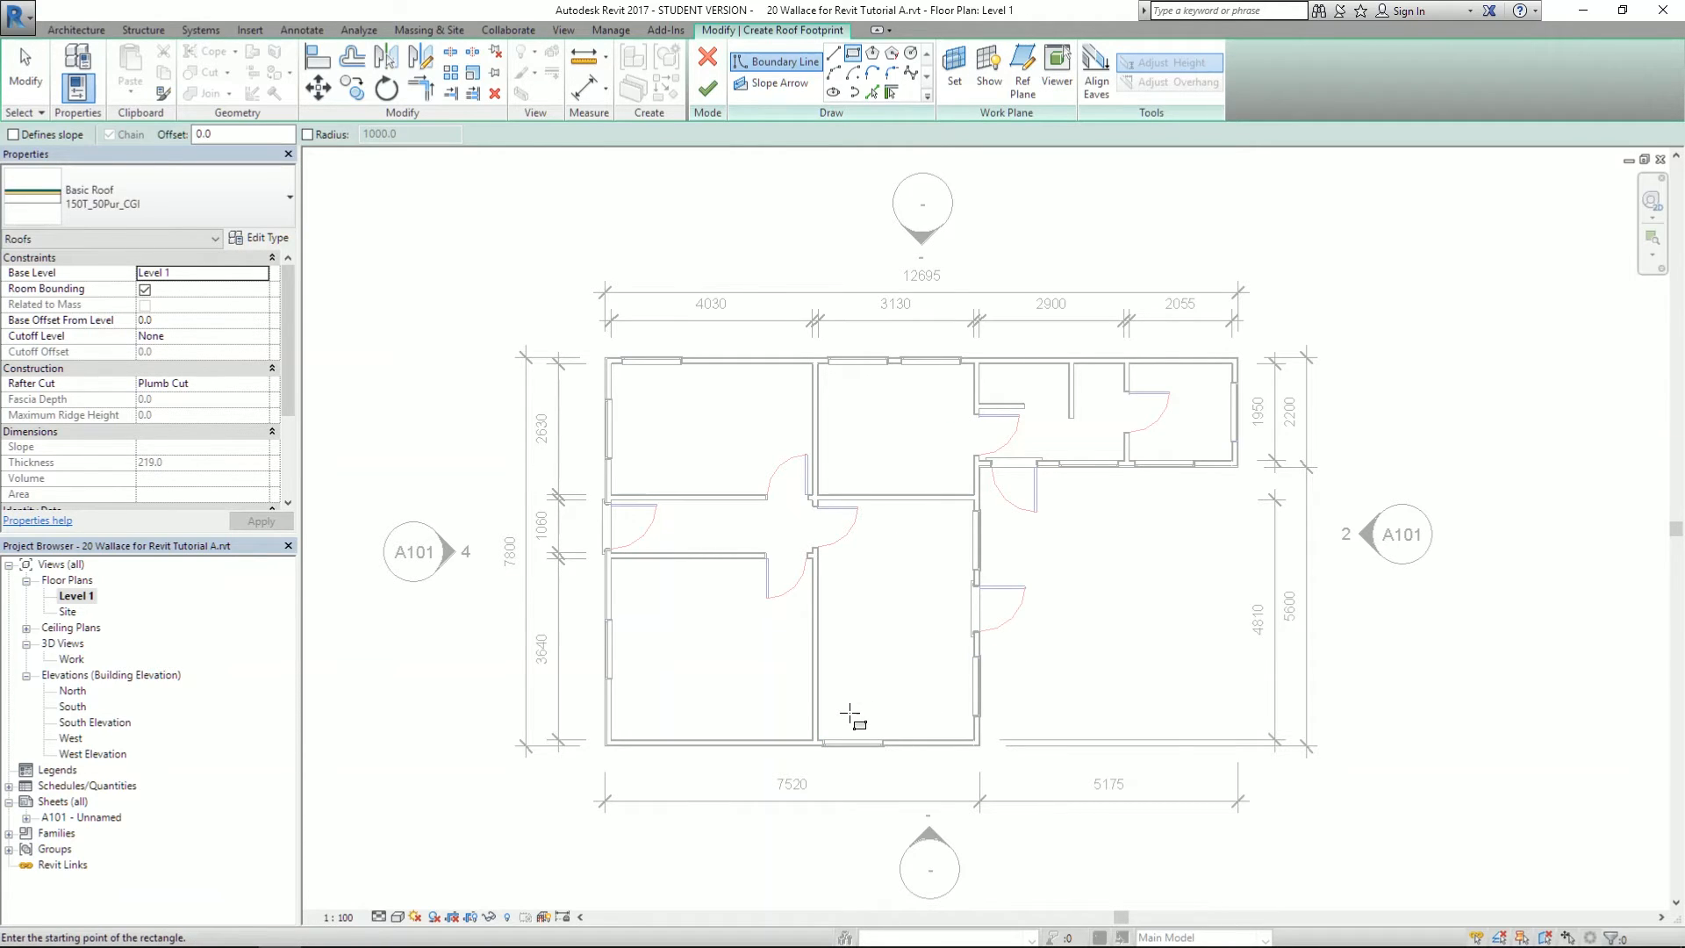
pyautogui.scroll(1, 850, 715)
pyautogui.scroll(1, 850, 716)
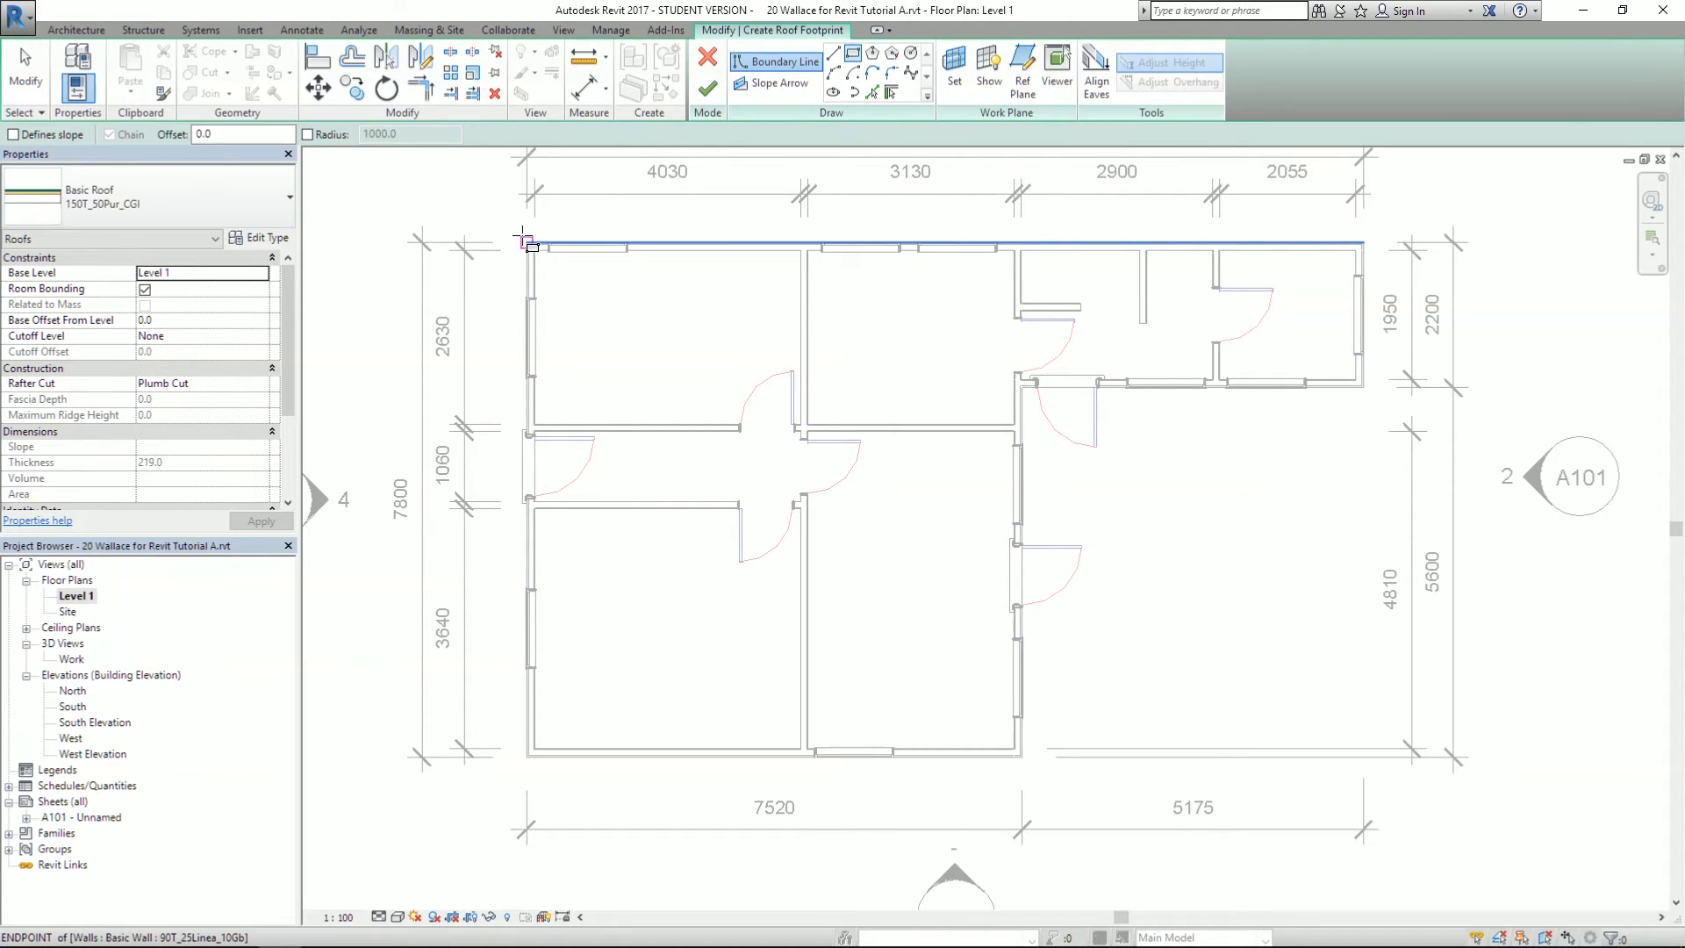
pyautogui.click(524, 239)
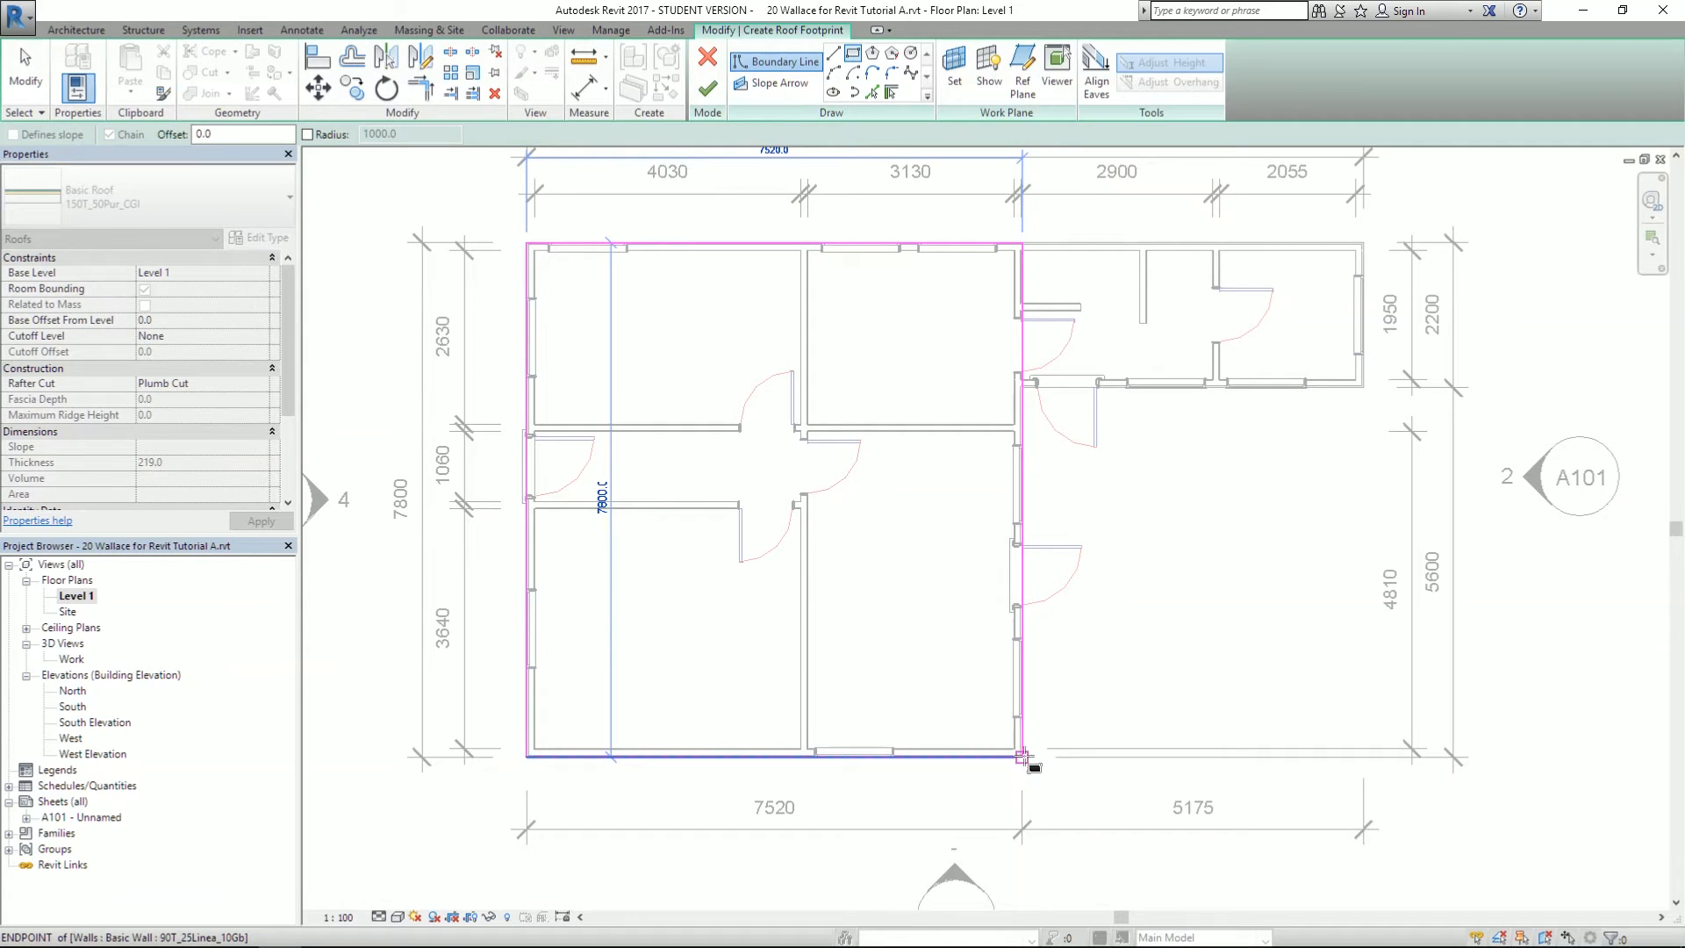
pyautogui.click(1023, 757)
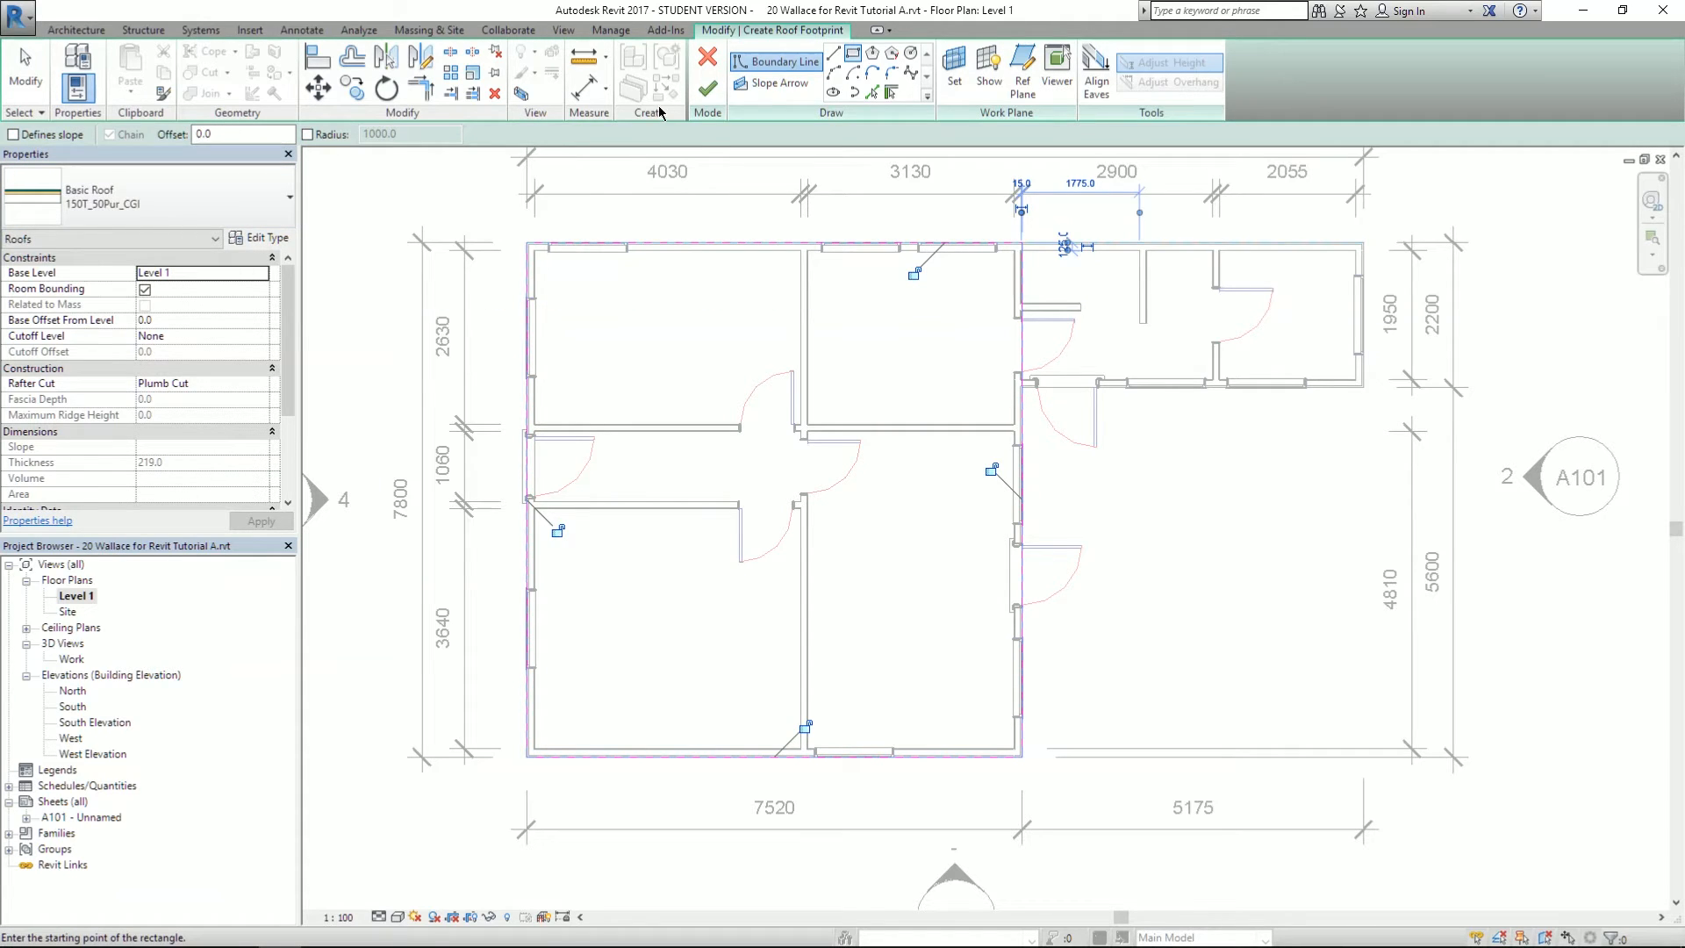
pyautogui.click(26, 70)
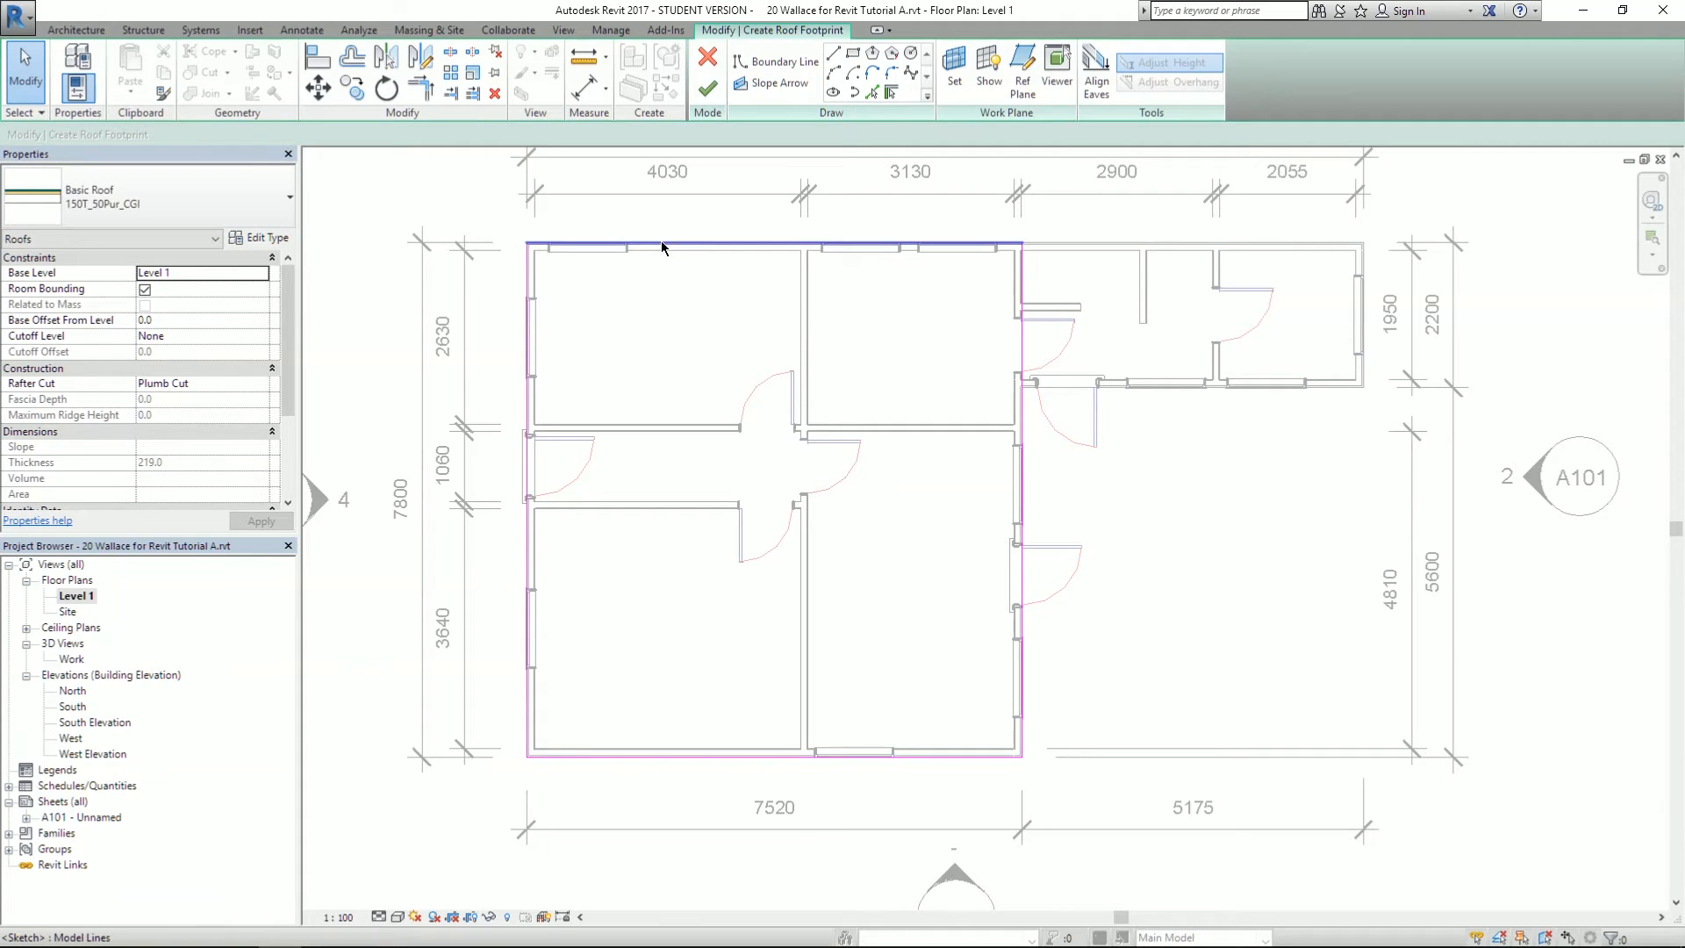
# - Finish the flat roof footprint without attaching the walls
pyautogui.click(530, 343)
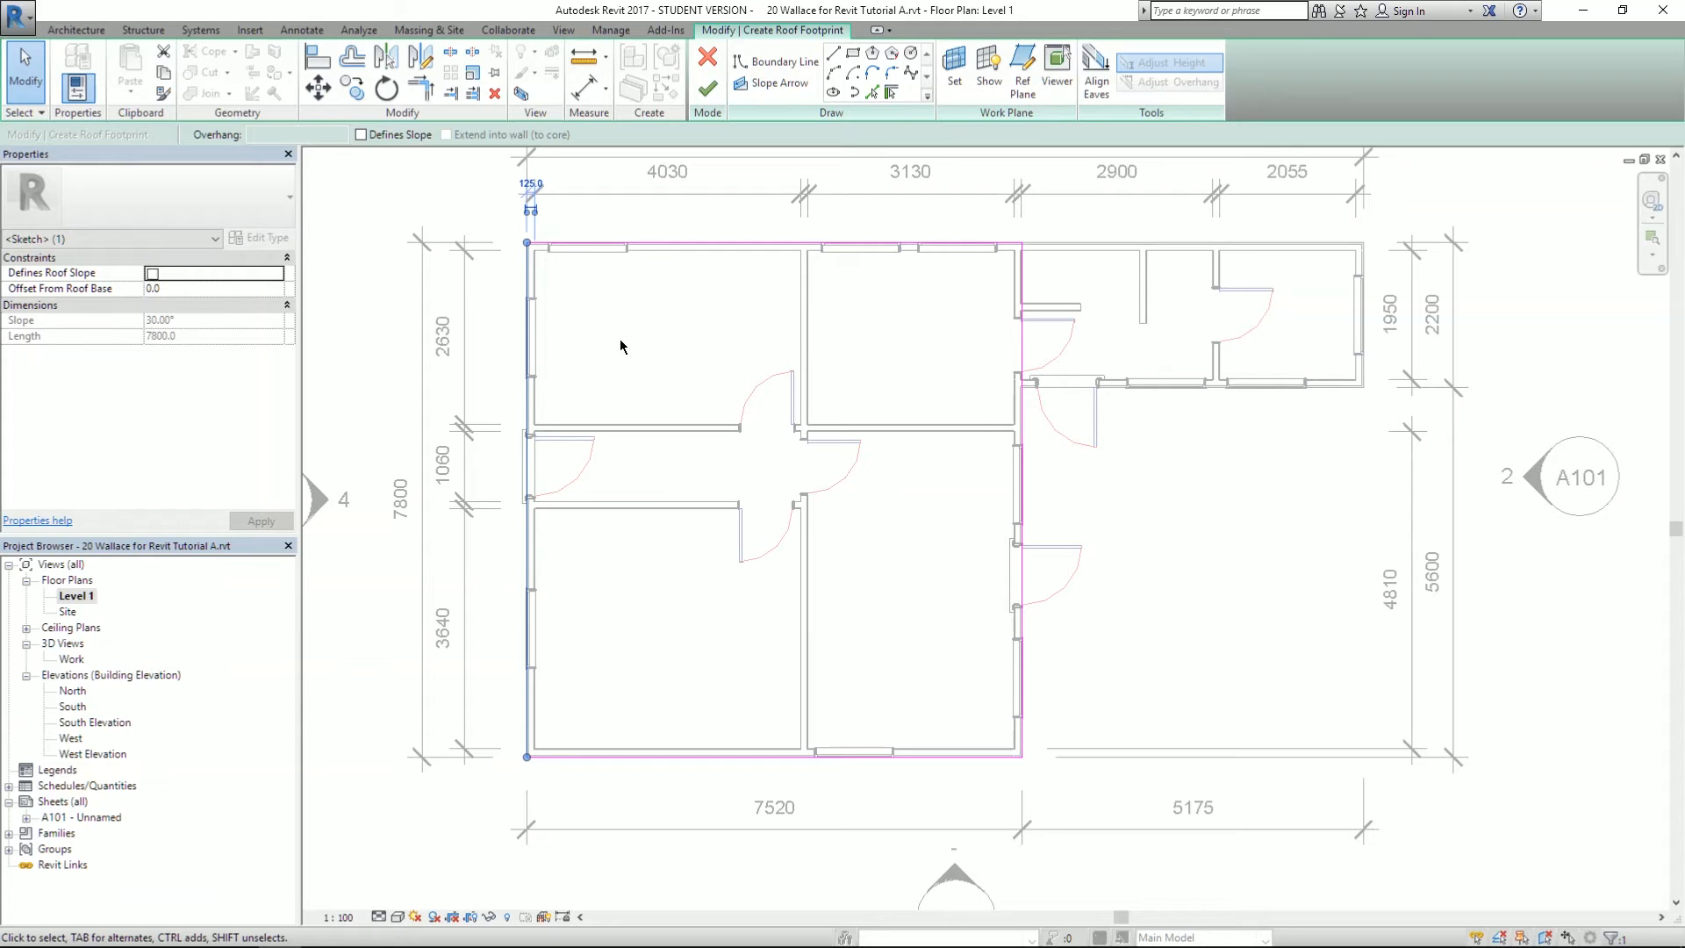
pyautogui.click(588, 299)
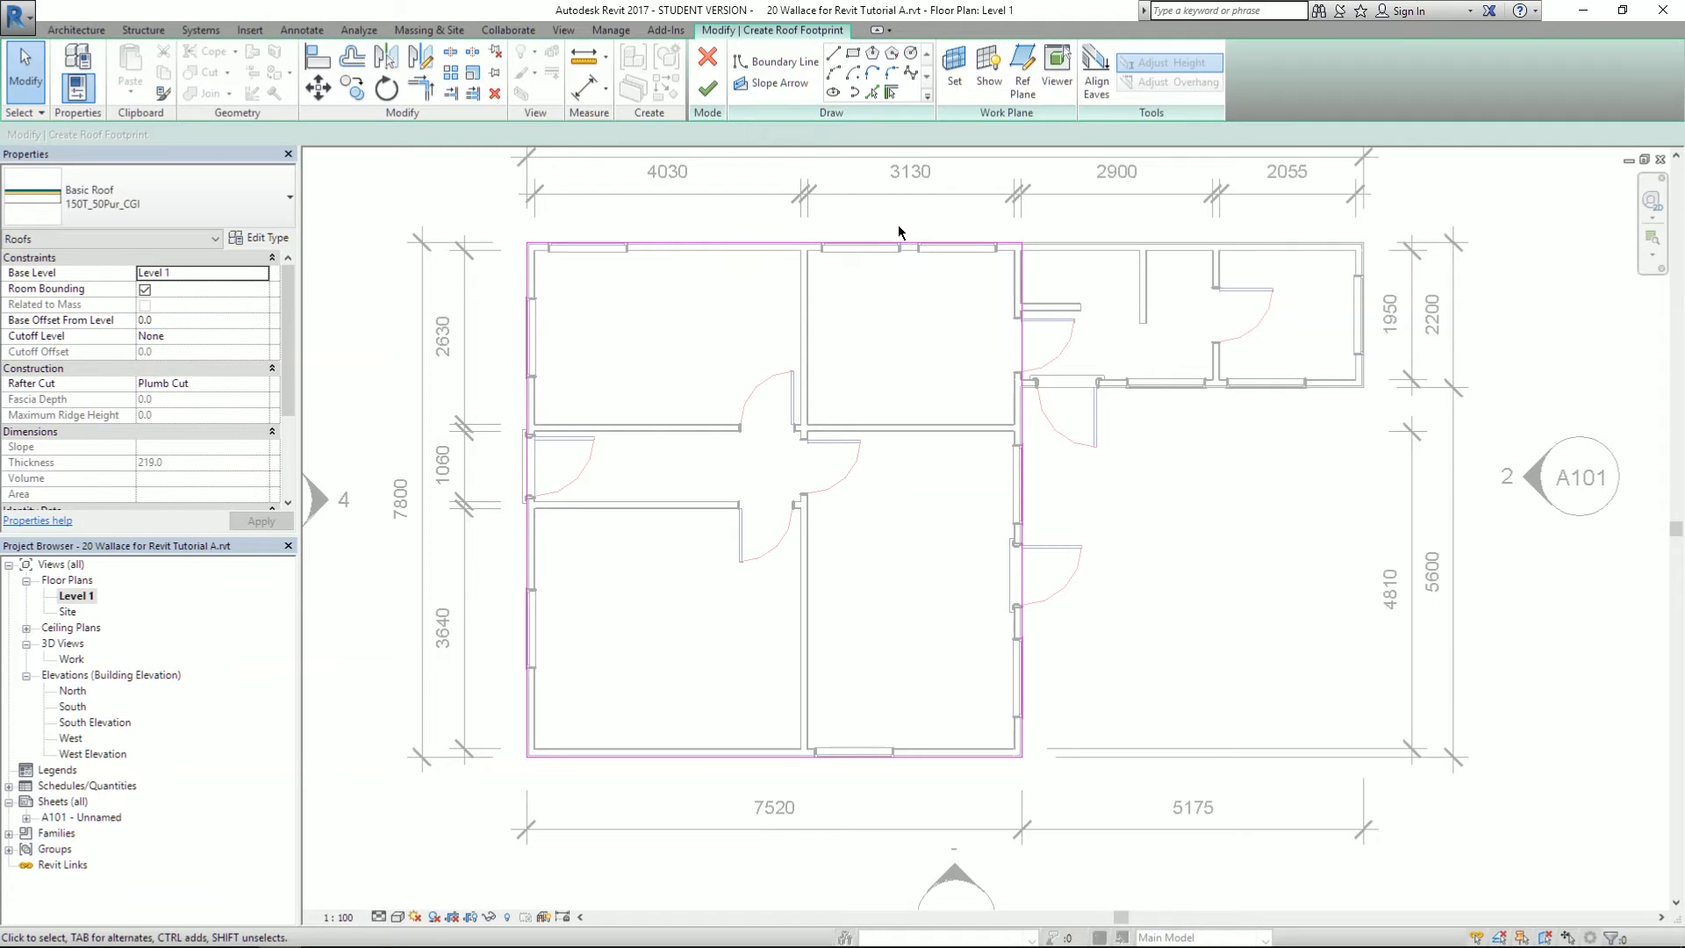
pyautogui.click(709, 91)
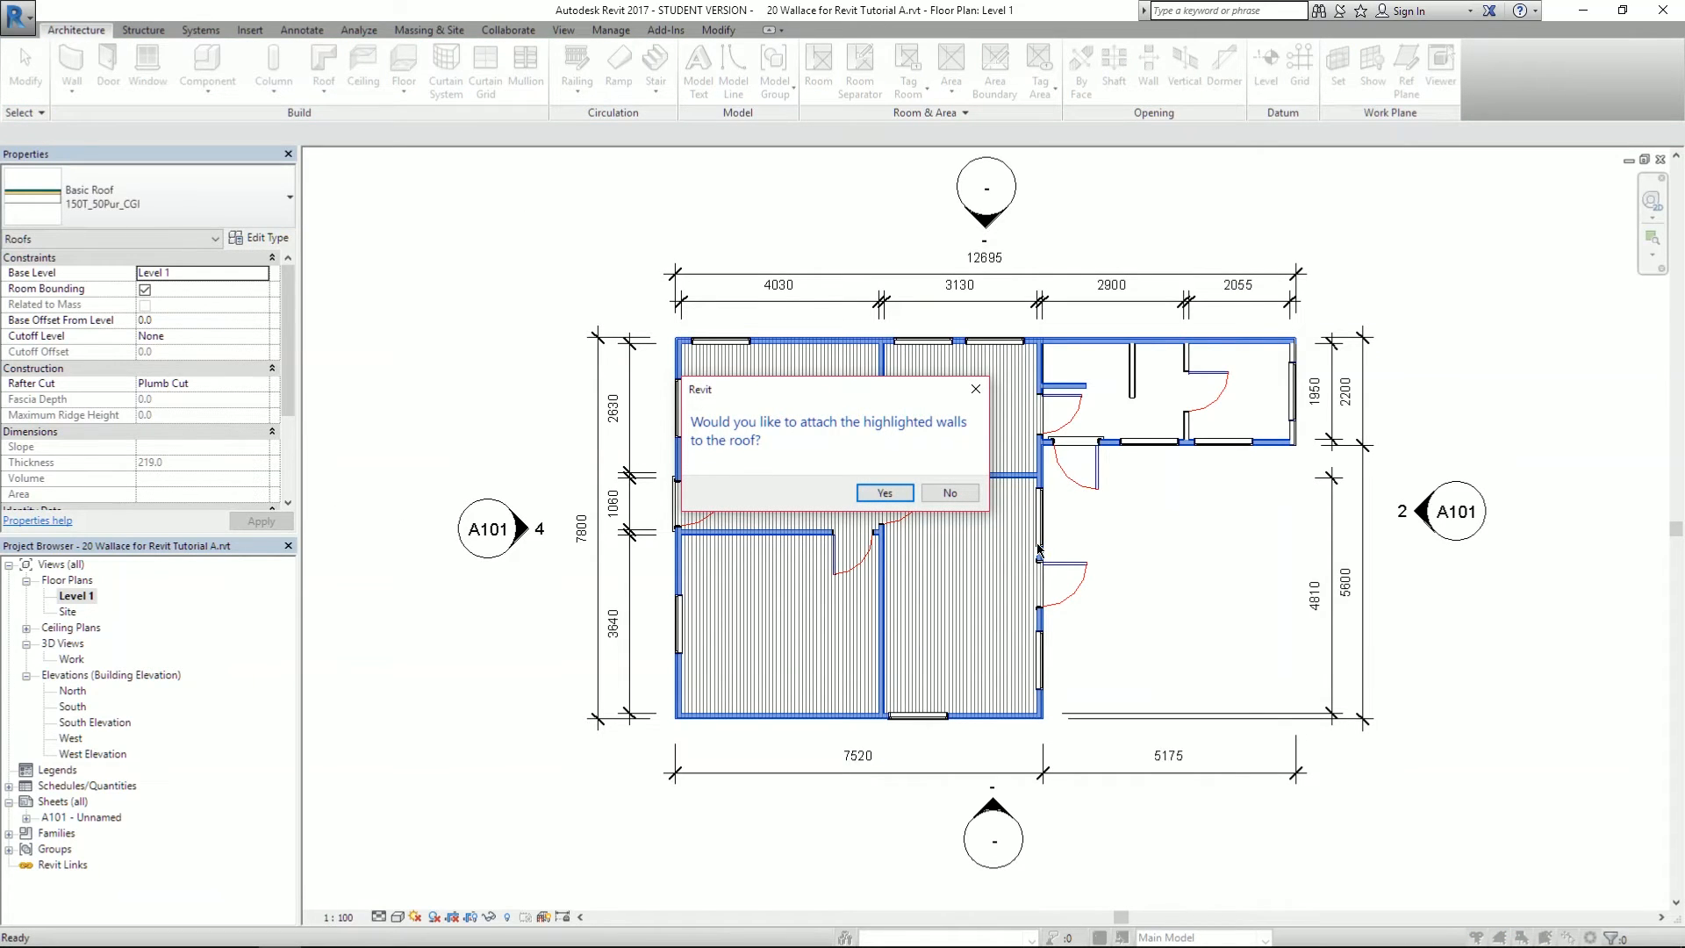
pyautogui.click(953, 492)
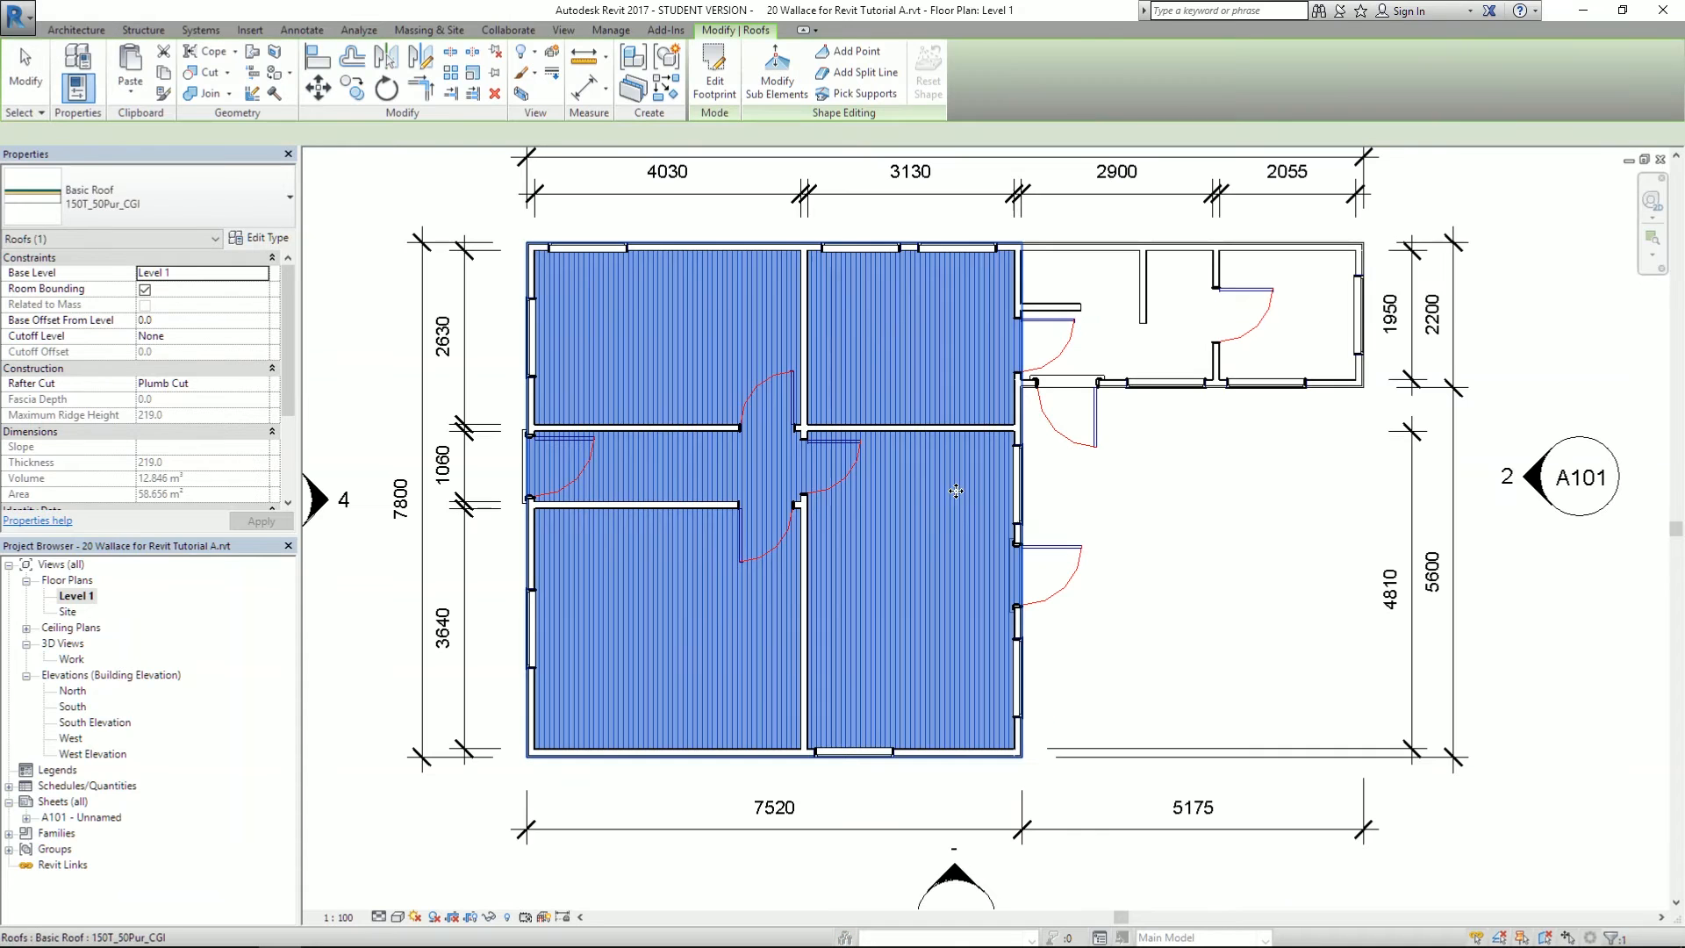
pyautogui.click(343, 244)
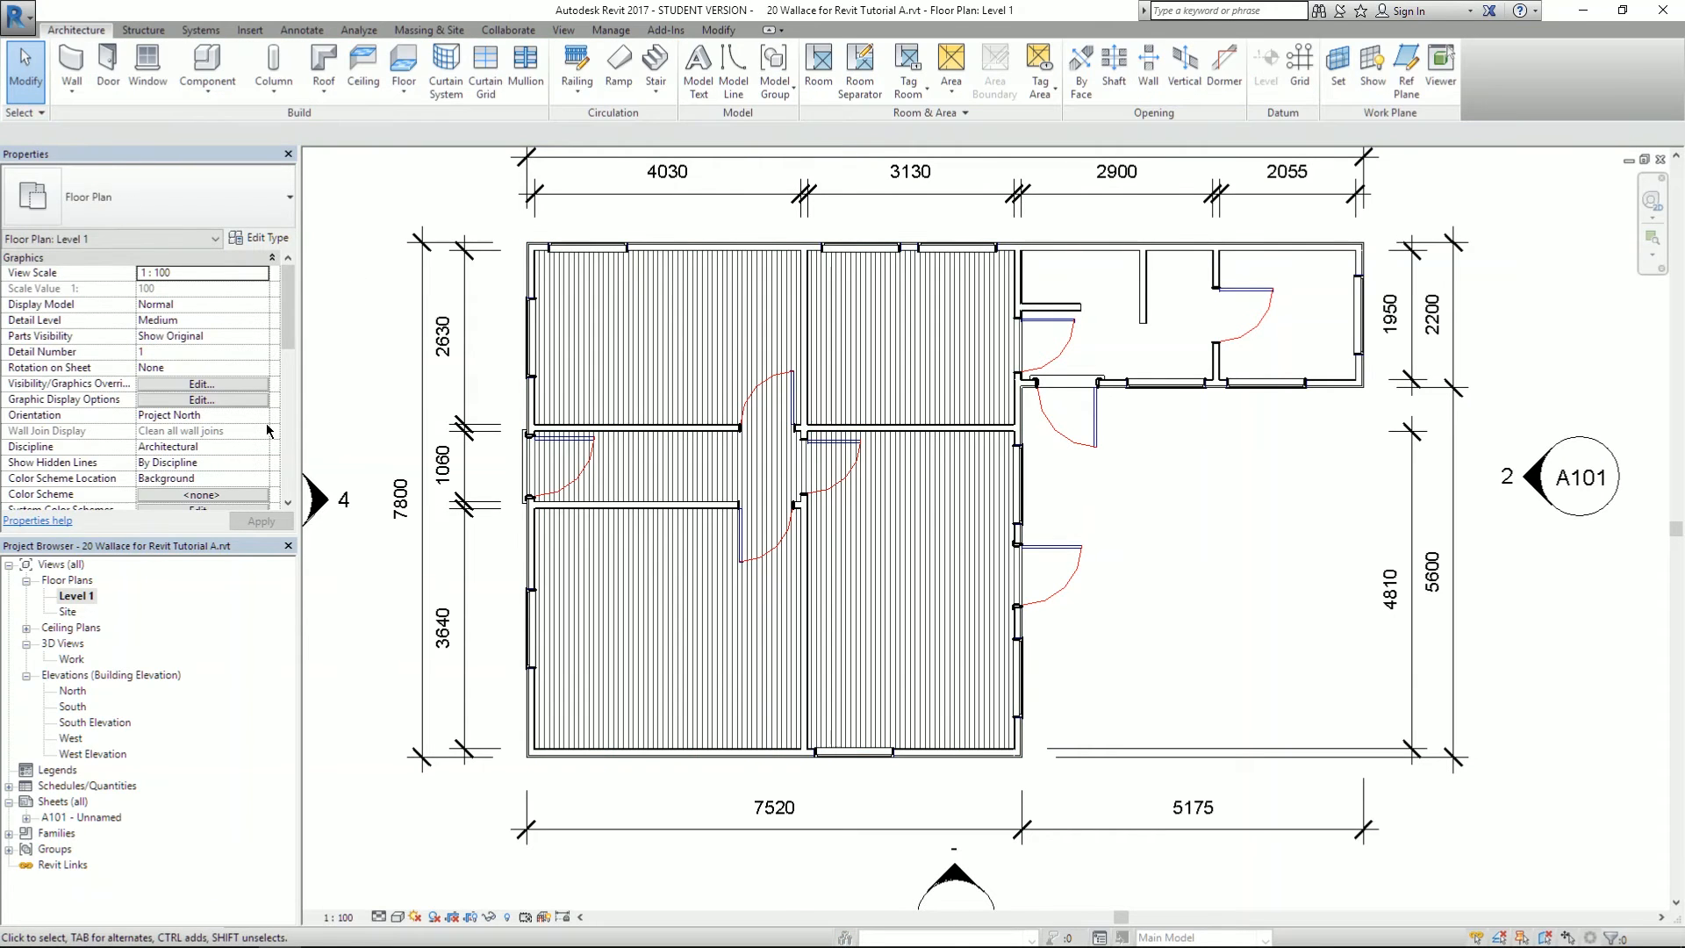
# - Open the Work 3D view and select the left-block roof from above
pyautogui.doubleClick(74, 659)
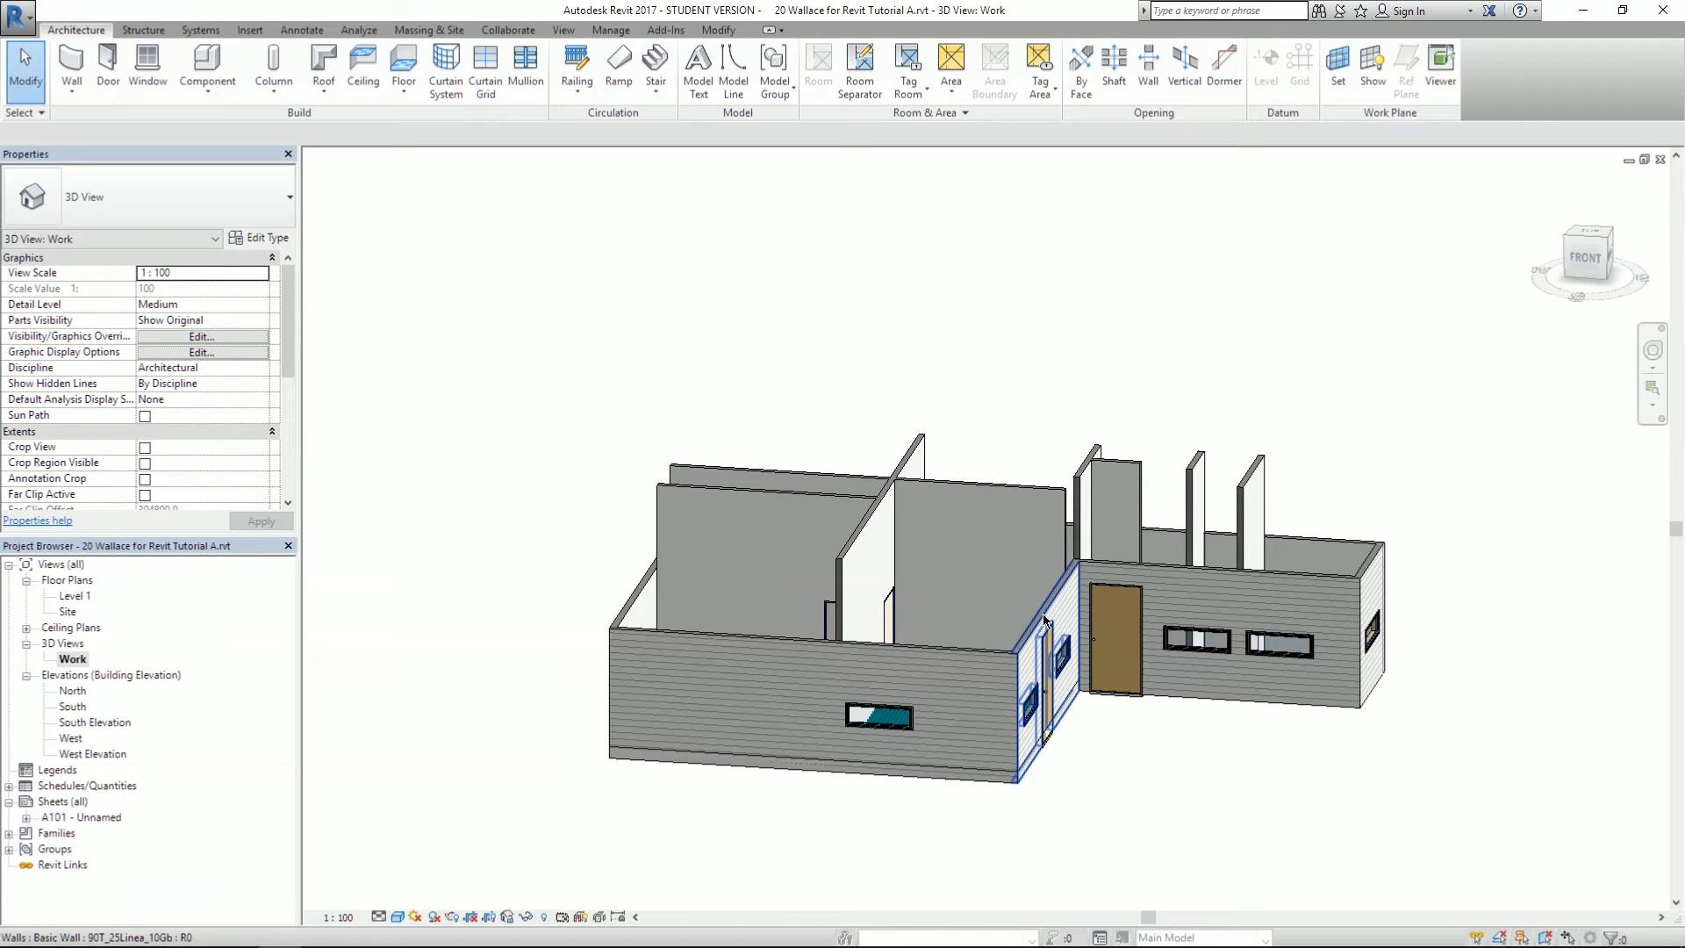
pyautogui.keyDown('shift'); pyautogui.moveTo(1045, 617); pyautogui.dragTo(1082, 577, button='middle'); pyautogui.keyUp('shift')
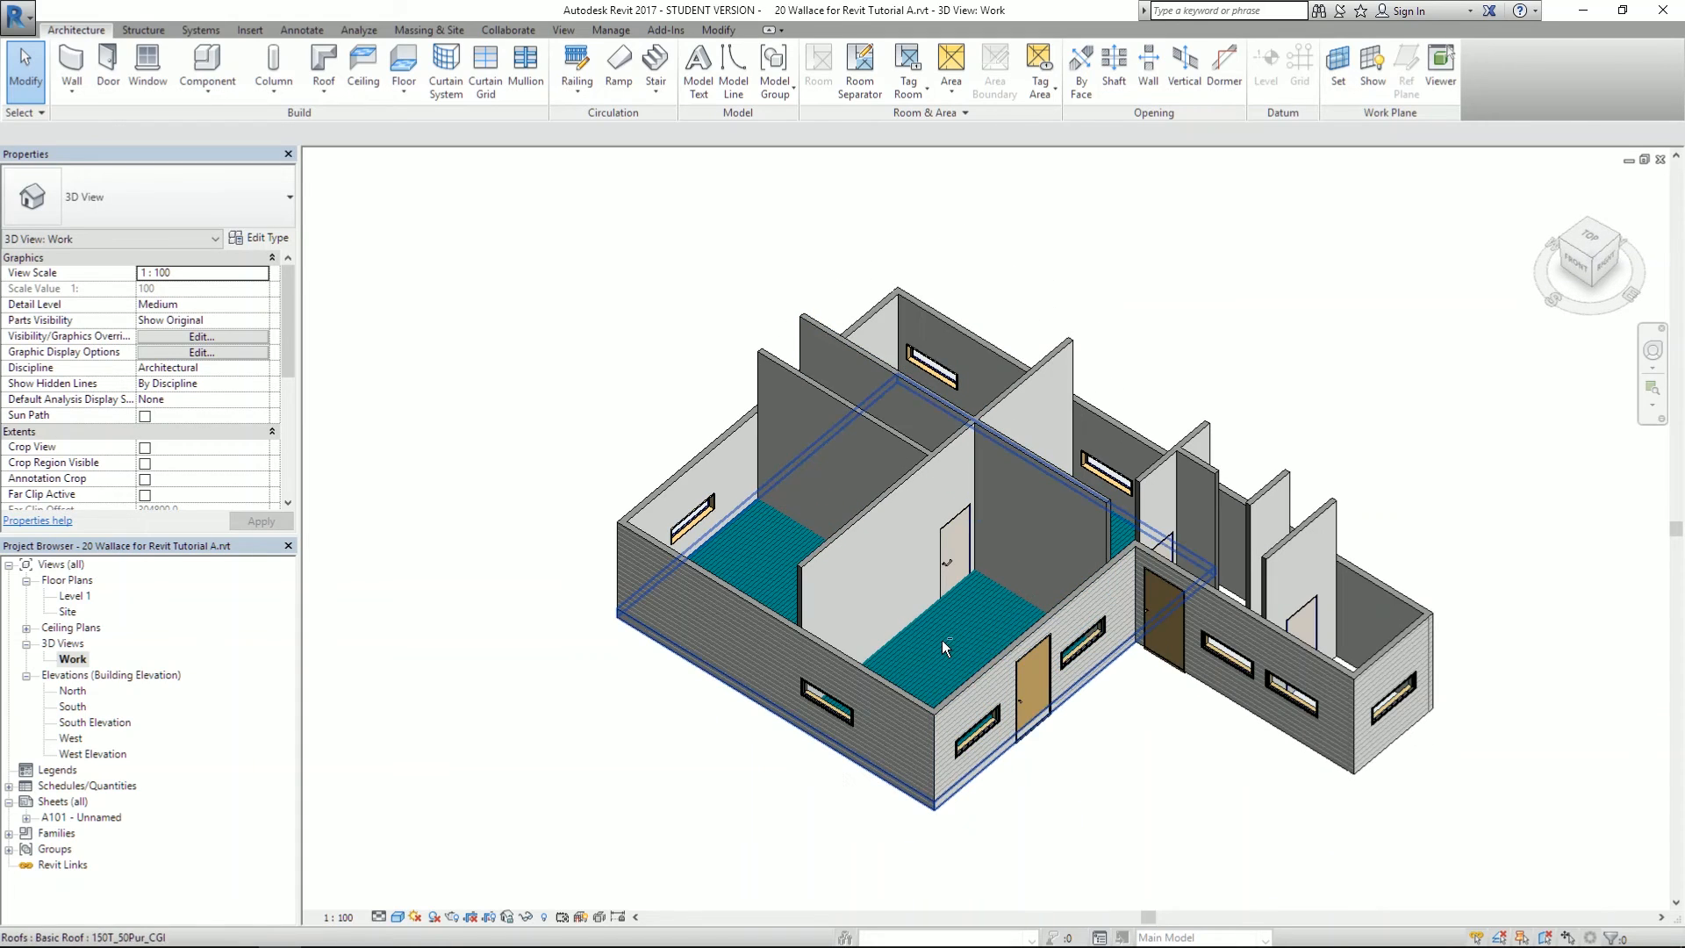
pyautogui.keyDown('shift'); pyautogui.moveTo(940, 639); pyautogui.dragTo(783, 616, button='middle'); pyautogui.keyUp('shift')
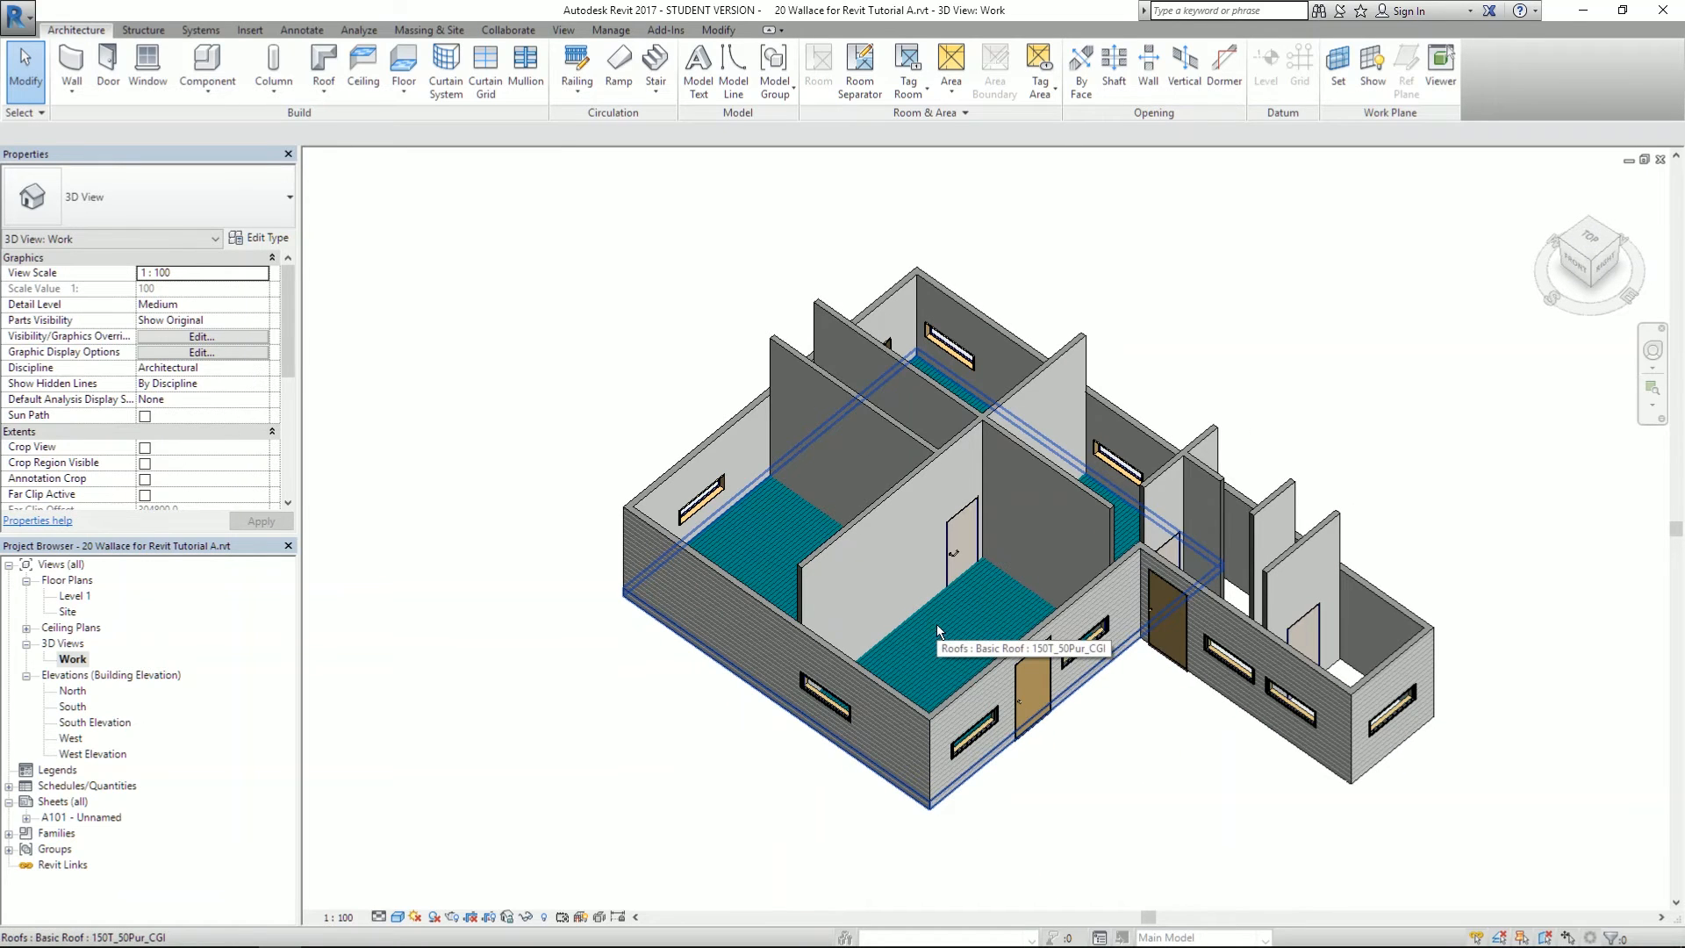
pyautogui.click(938, 631)
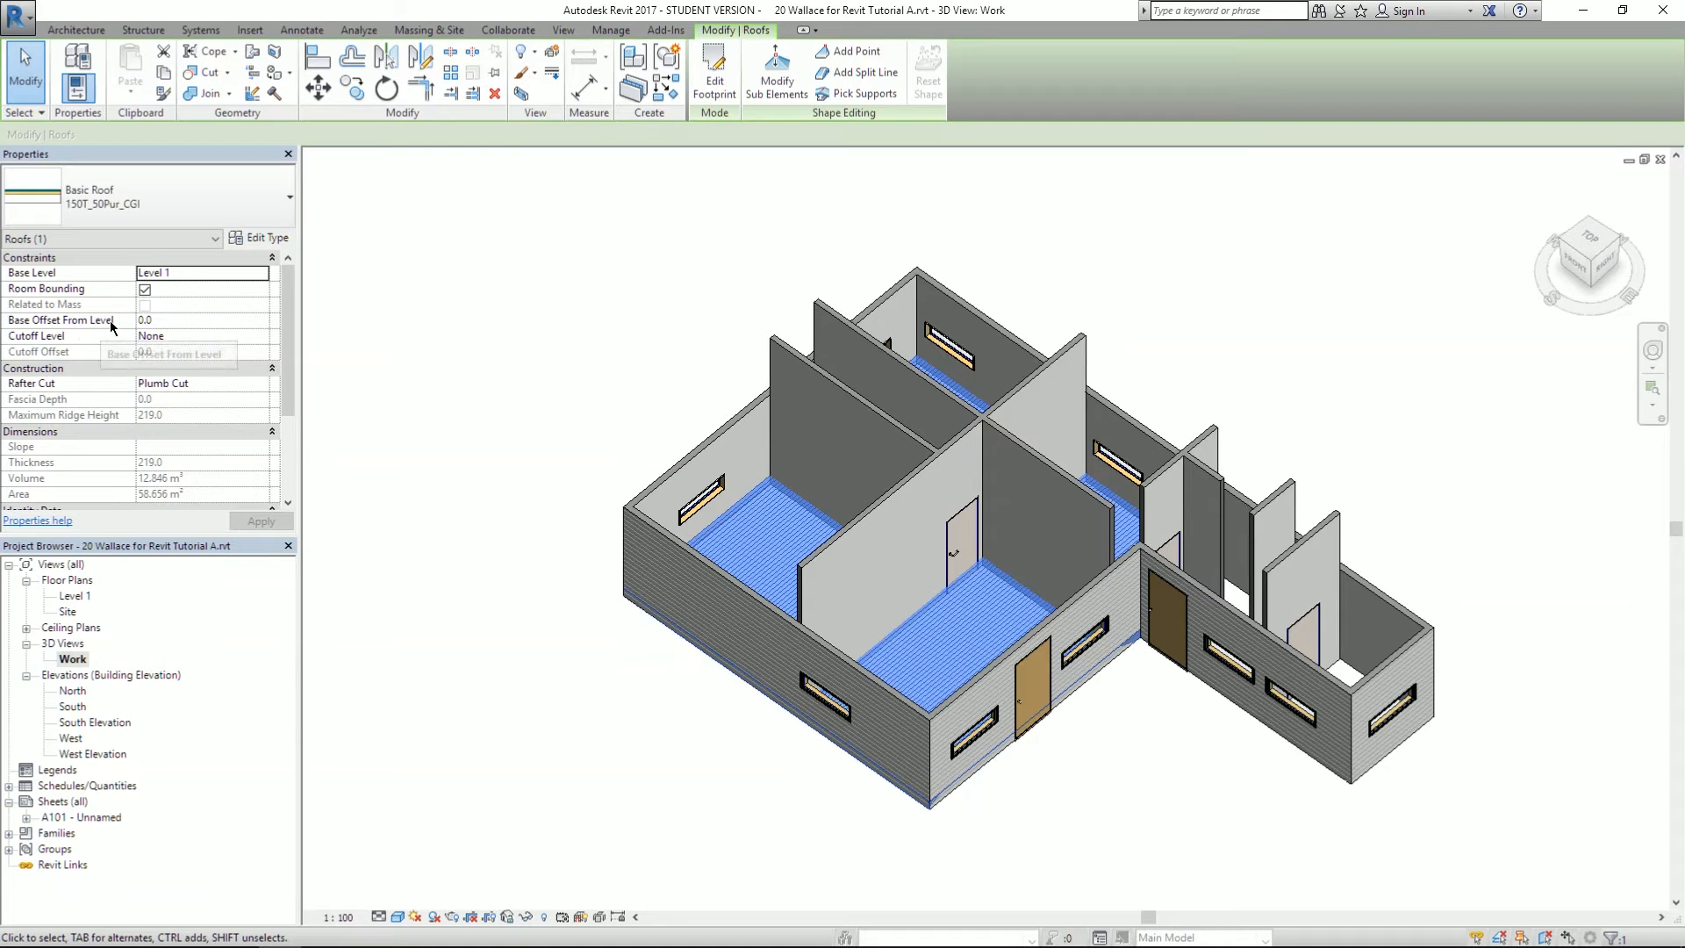
pyautogui.hotkey('alt', 'Tab')
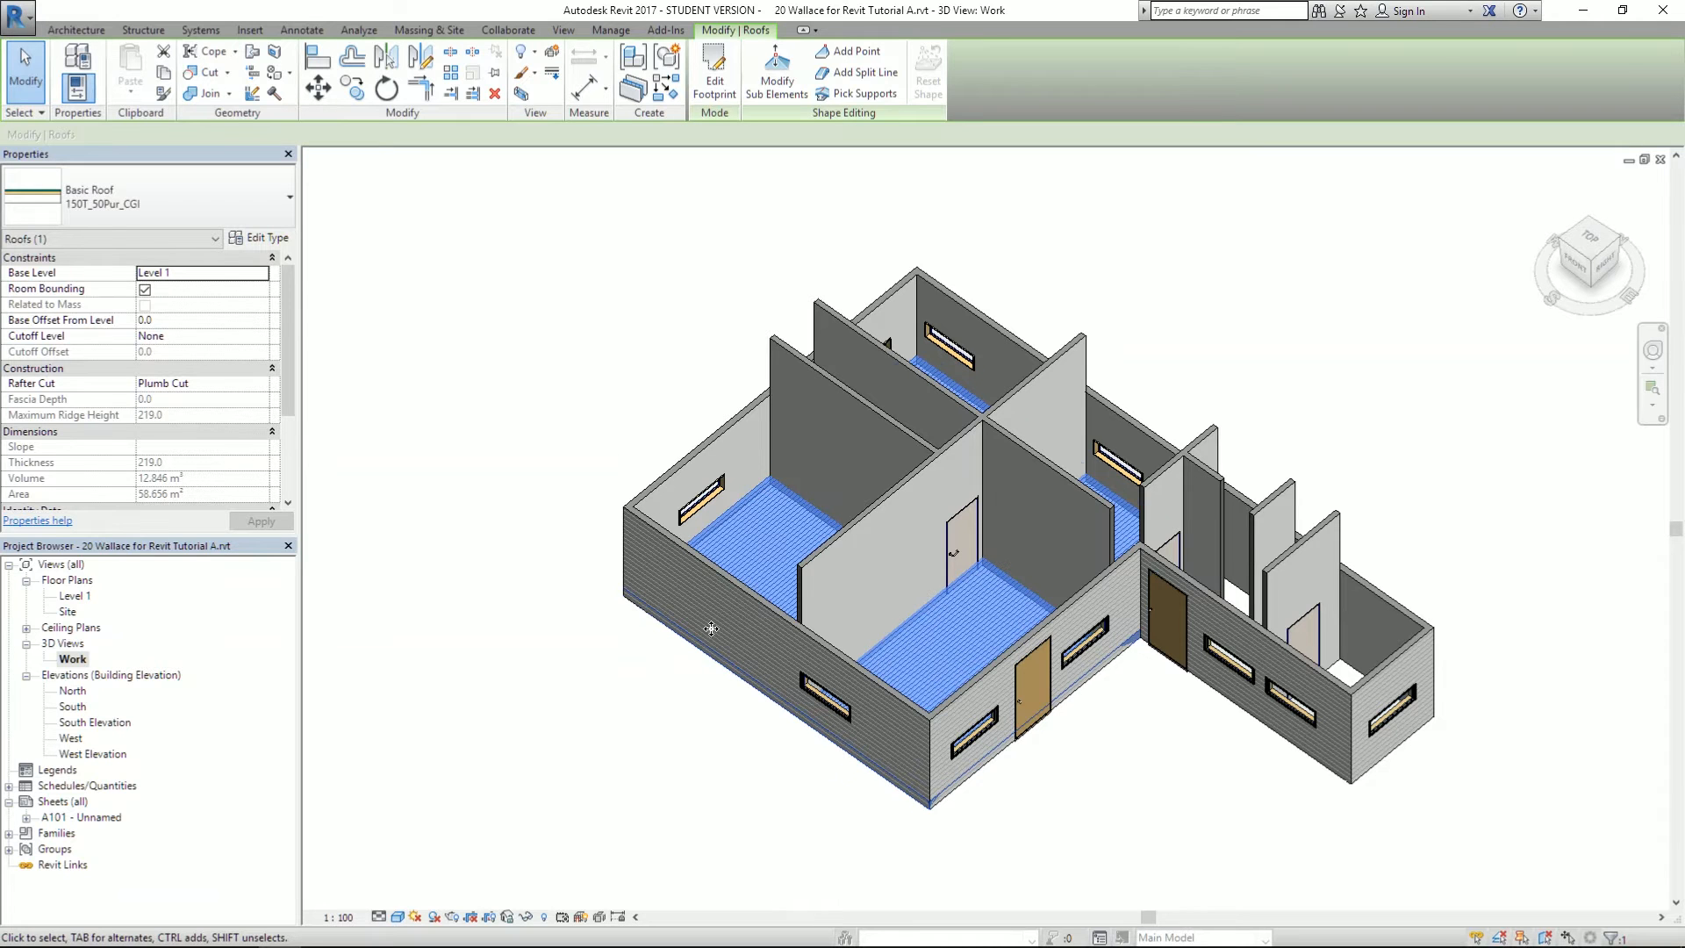
# - Set the roof's Base Offset From Level to 3000 and apply it
pyautogui.click(156, 322)
pyautogui.doubleClick(191, 322)
pyautogui.write('3')
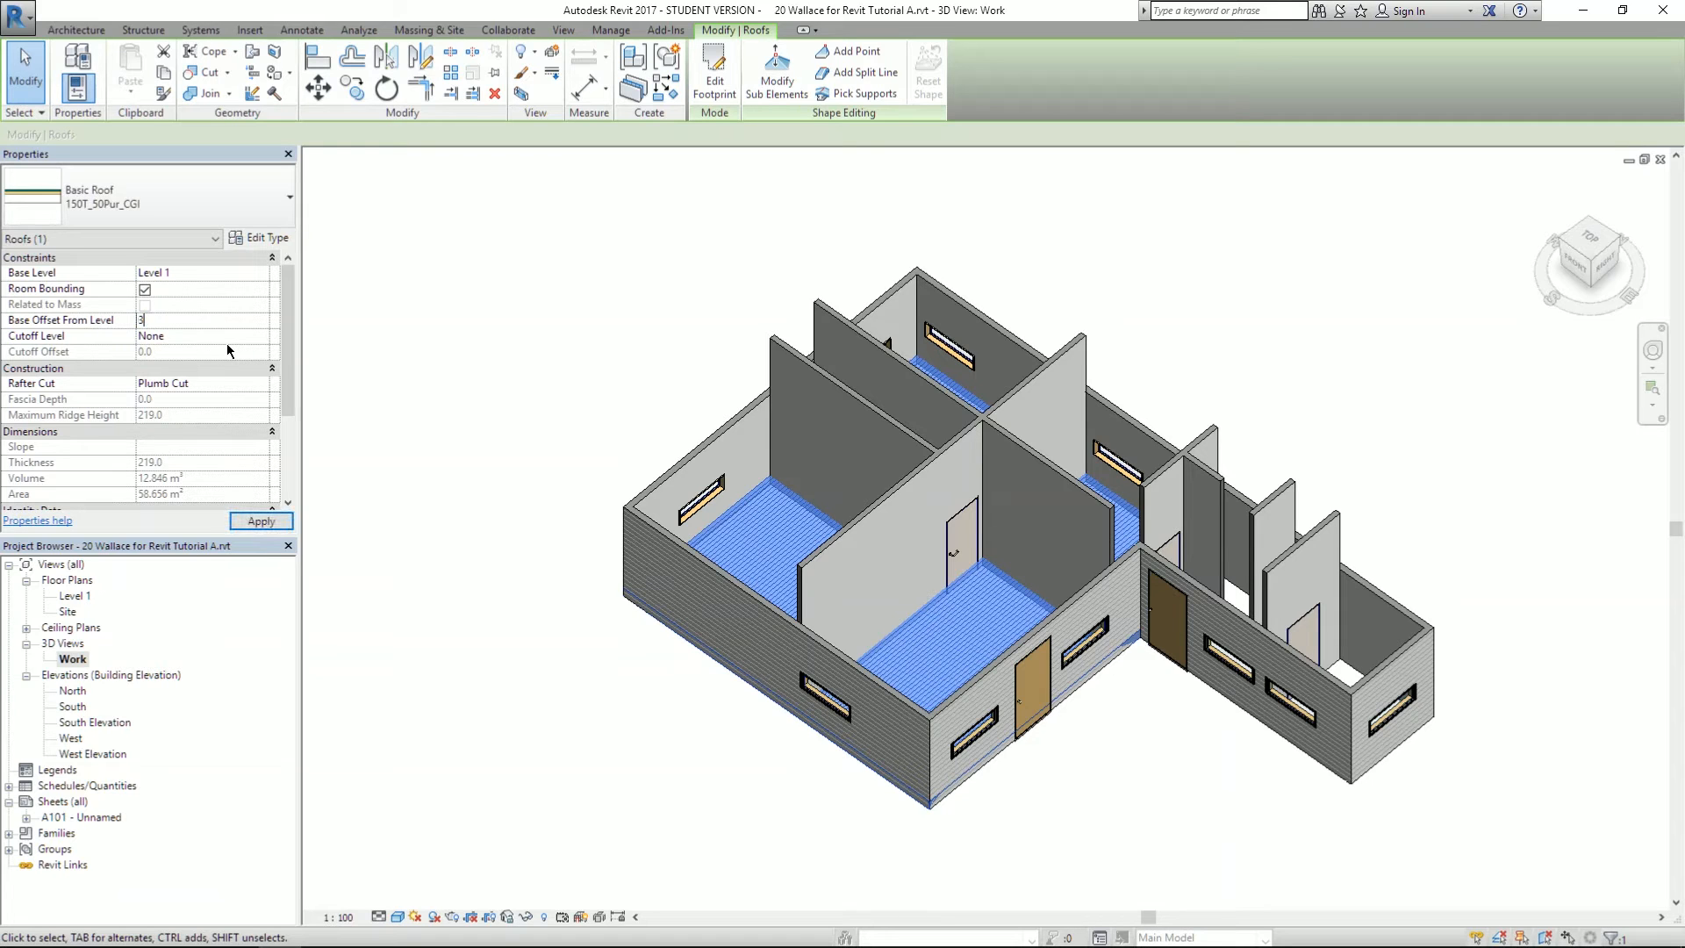
pyautogui.write('000')
pyautogui.click(261, 520)
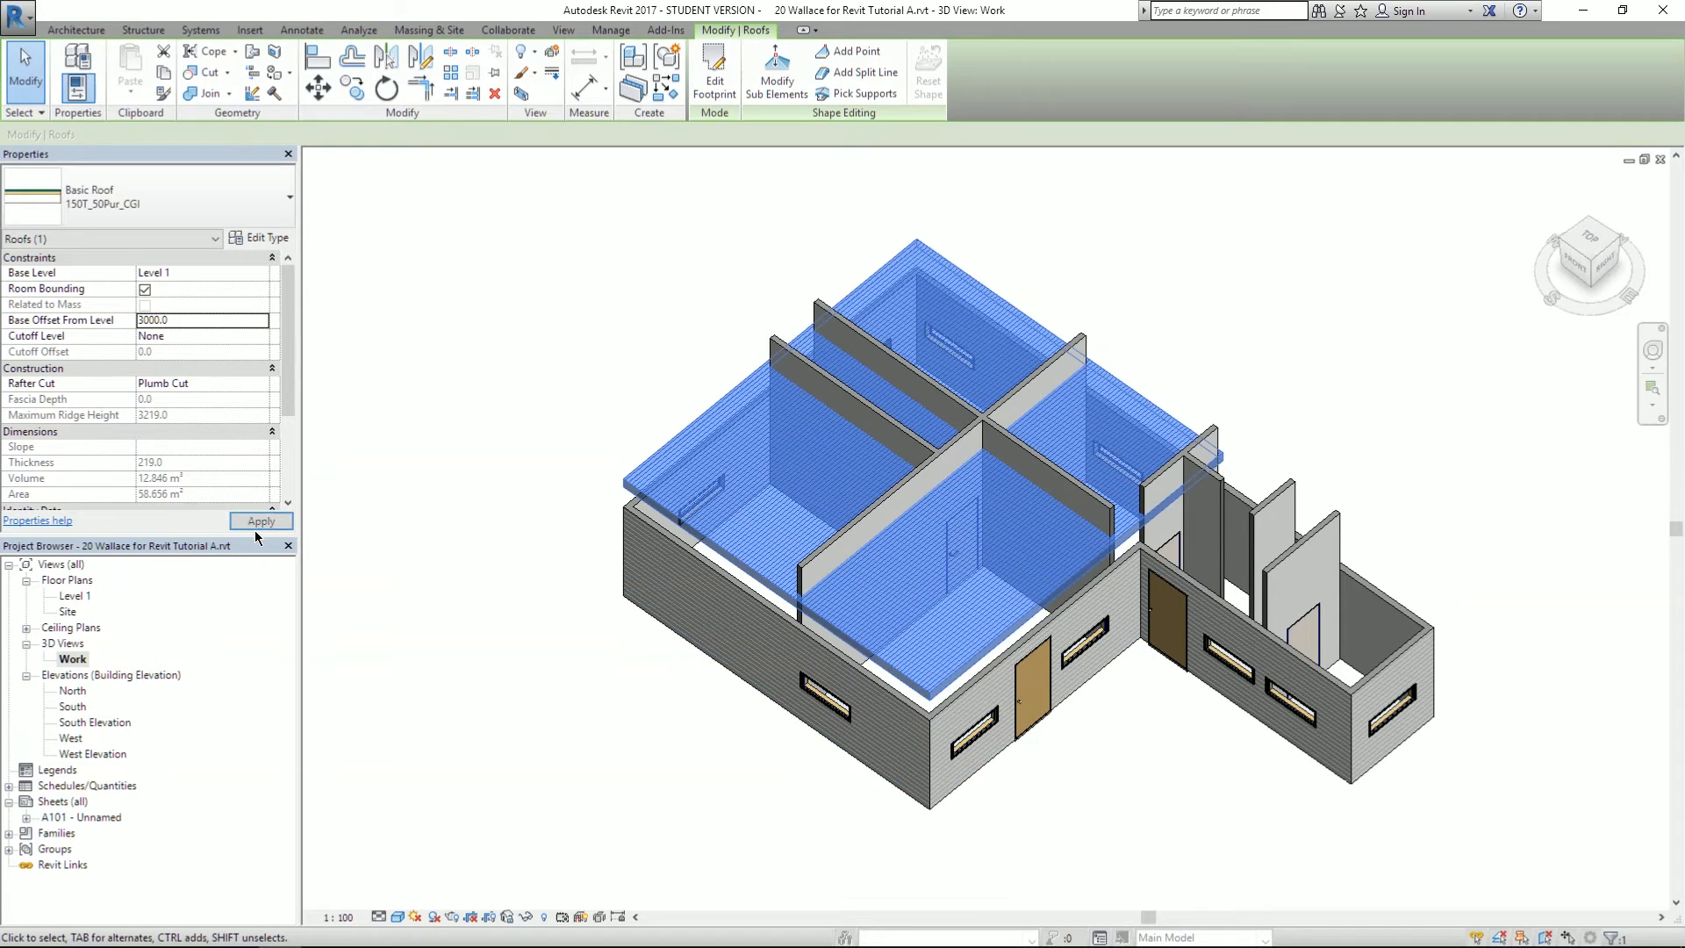
pyautogui.click(556, 747)
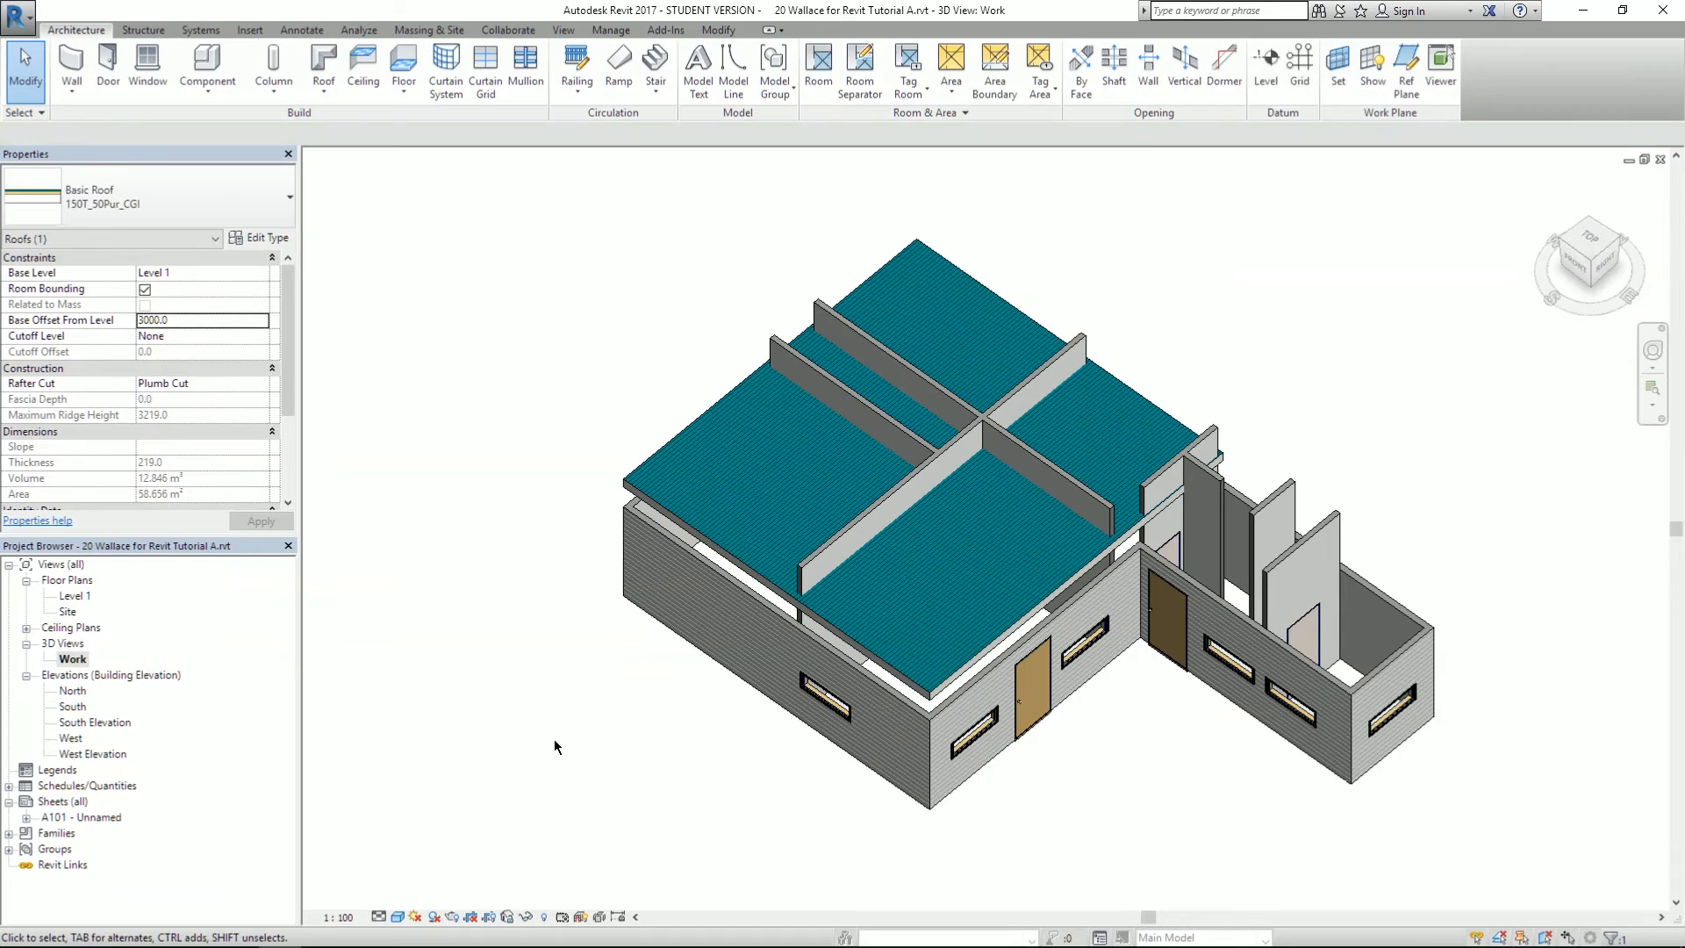
pyautogui.keyDown('shift'); pyautogui.moveTo(869, 649); pyautogui.dragTo(908, 593, button='middle'); pyautogui.keyUp('shift')
# - Make the roof footprint's left edge define a 30° slope, leaving walls unattached
pyautogui.click(908, 604)
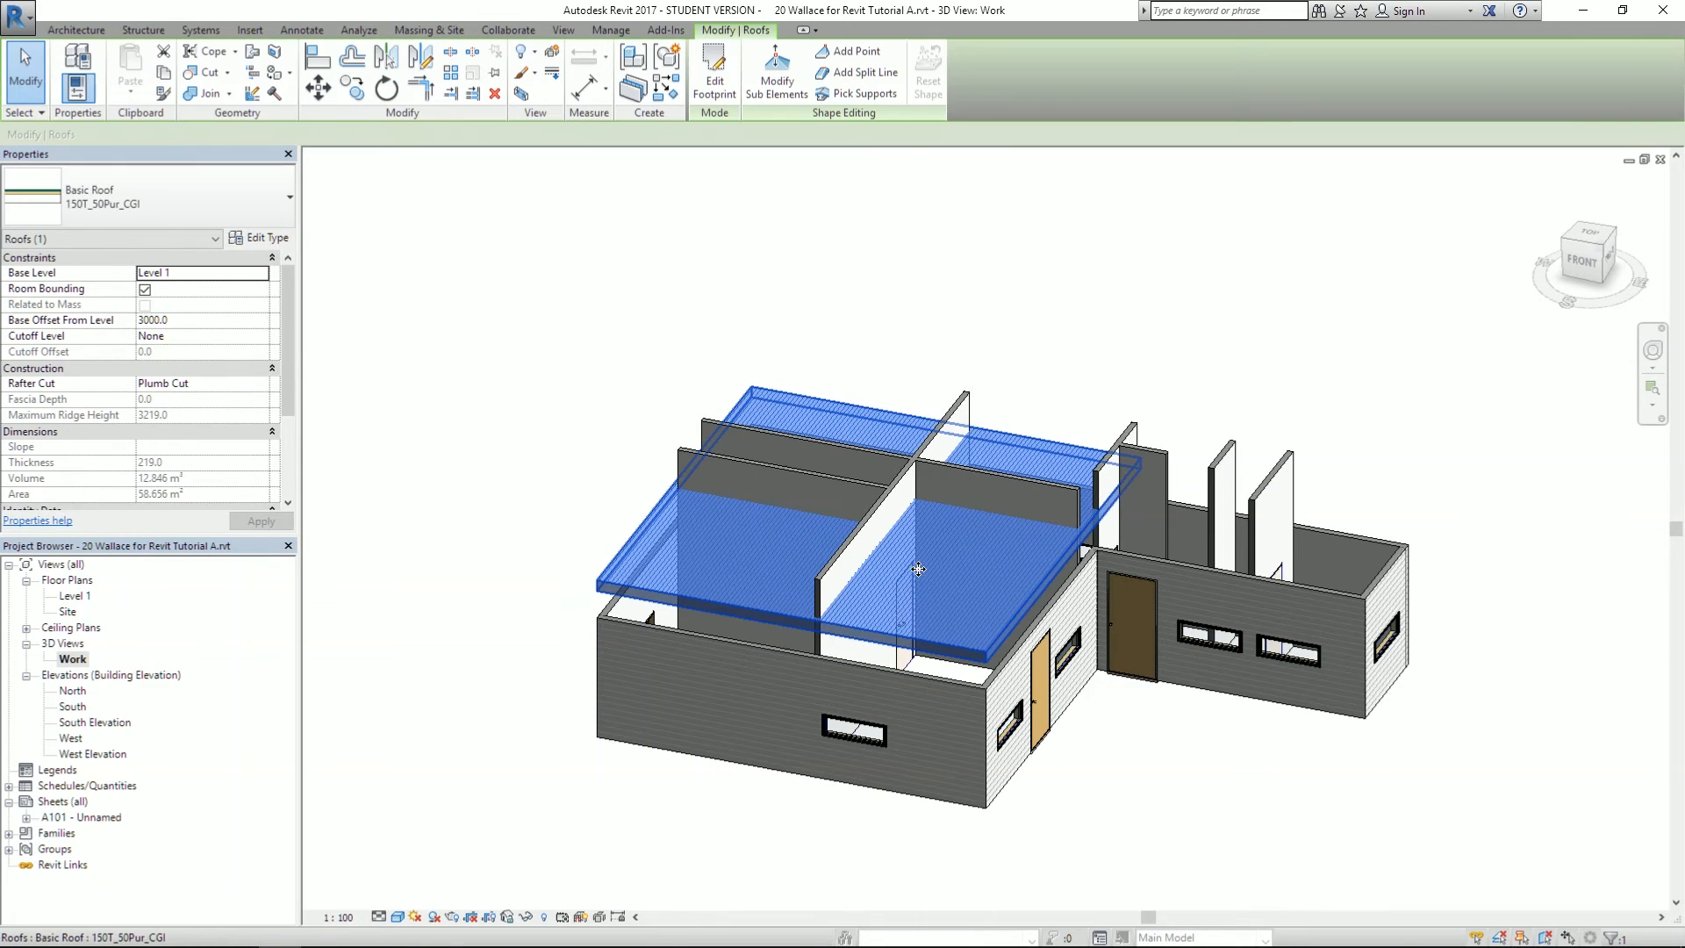
pyautogui.click(714, 70)
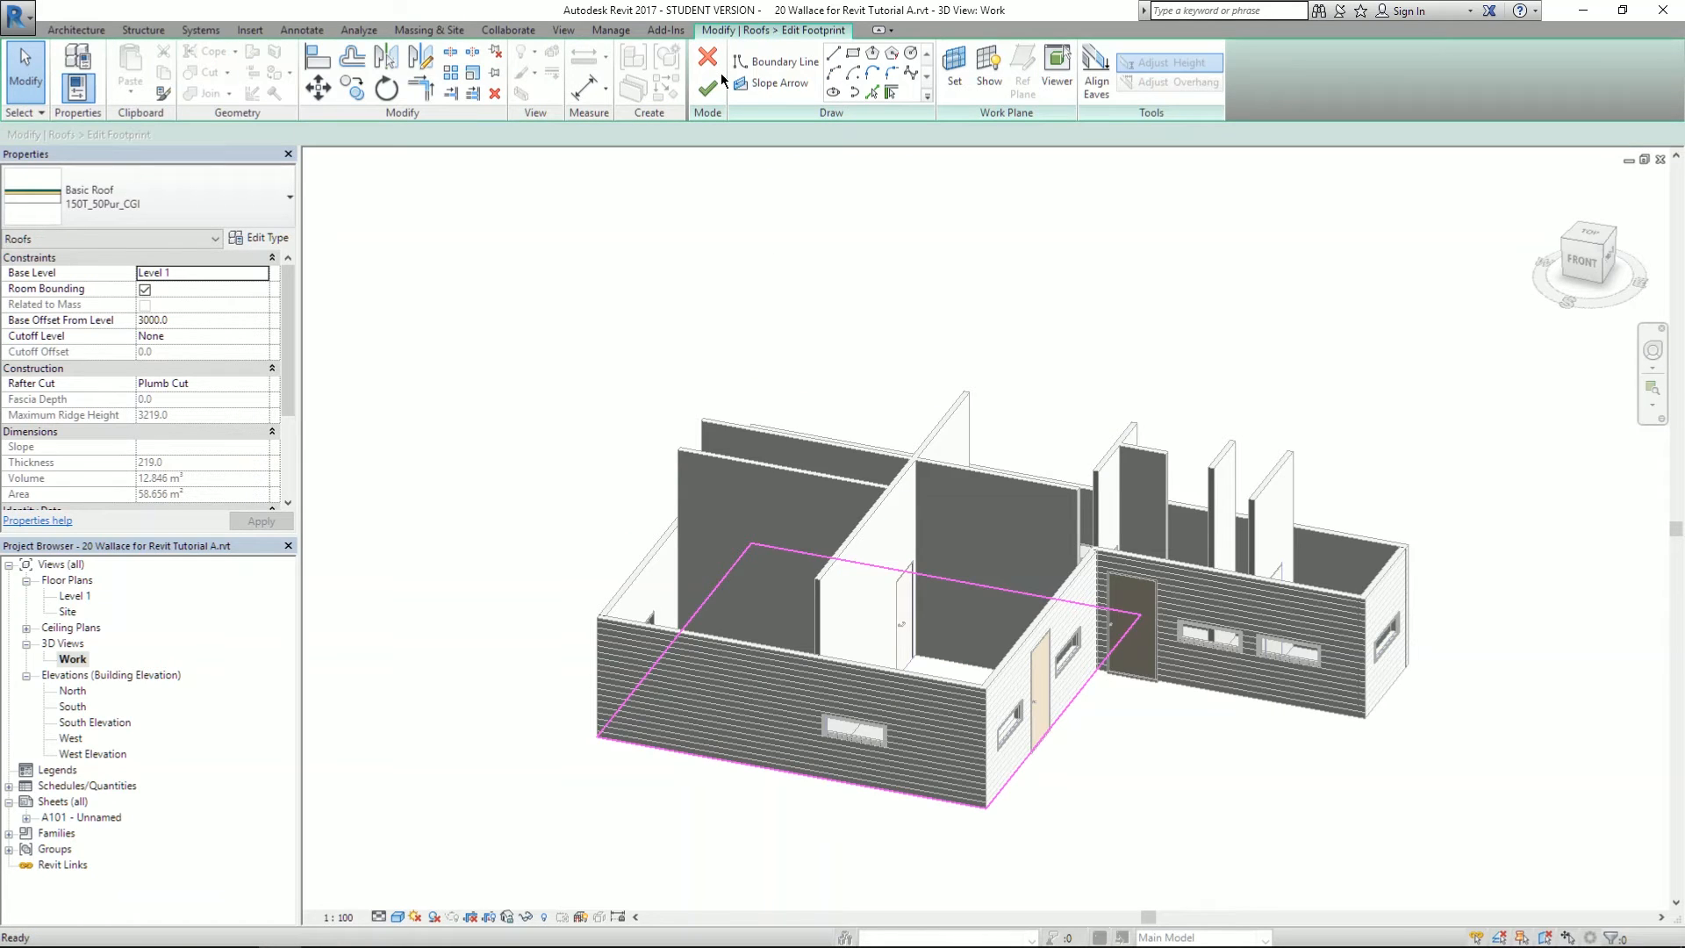
pyautogui.click(707, 88)
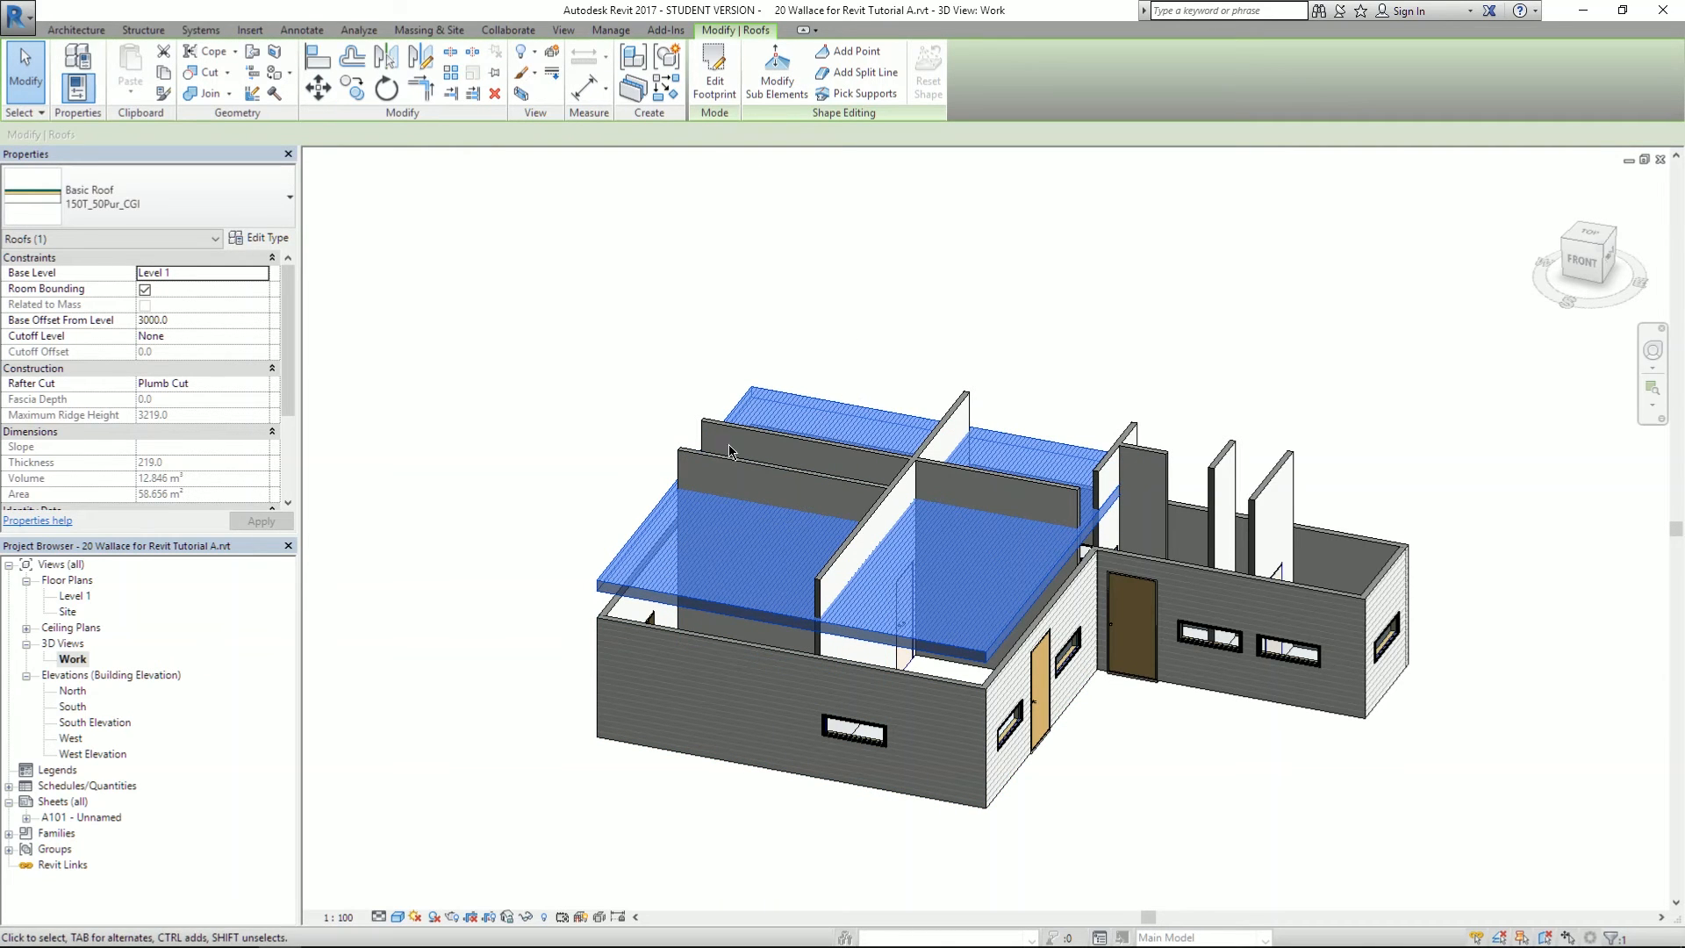
pyautogui.click(715, 77)
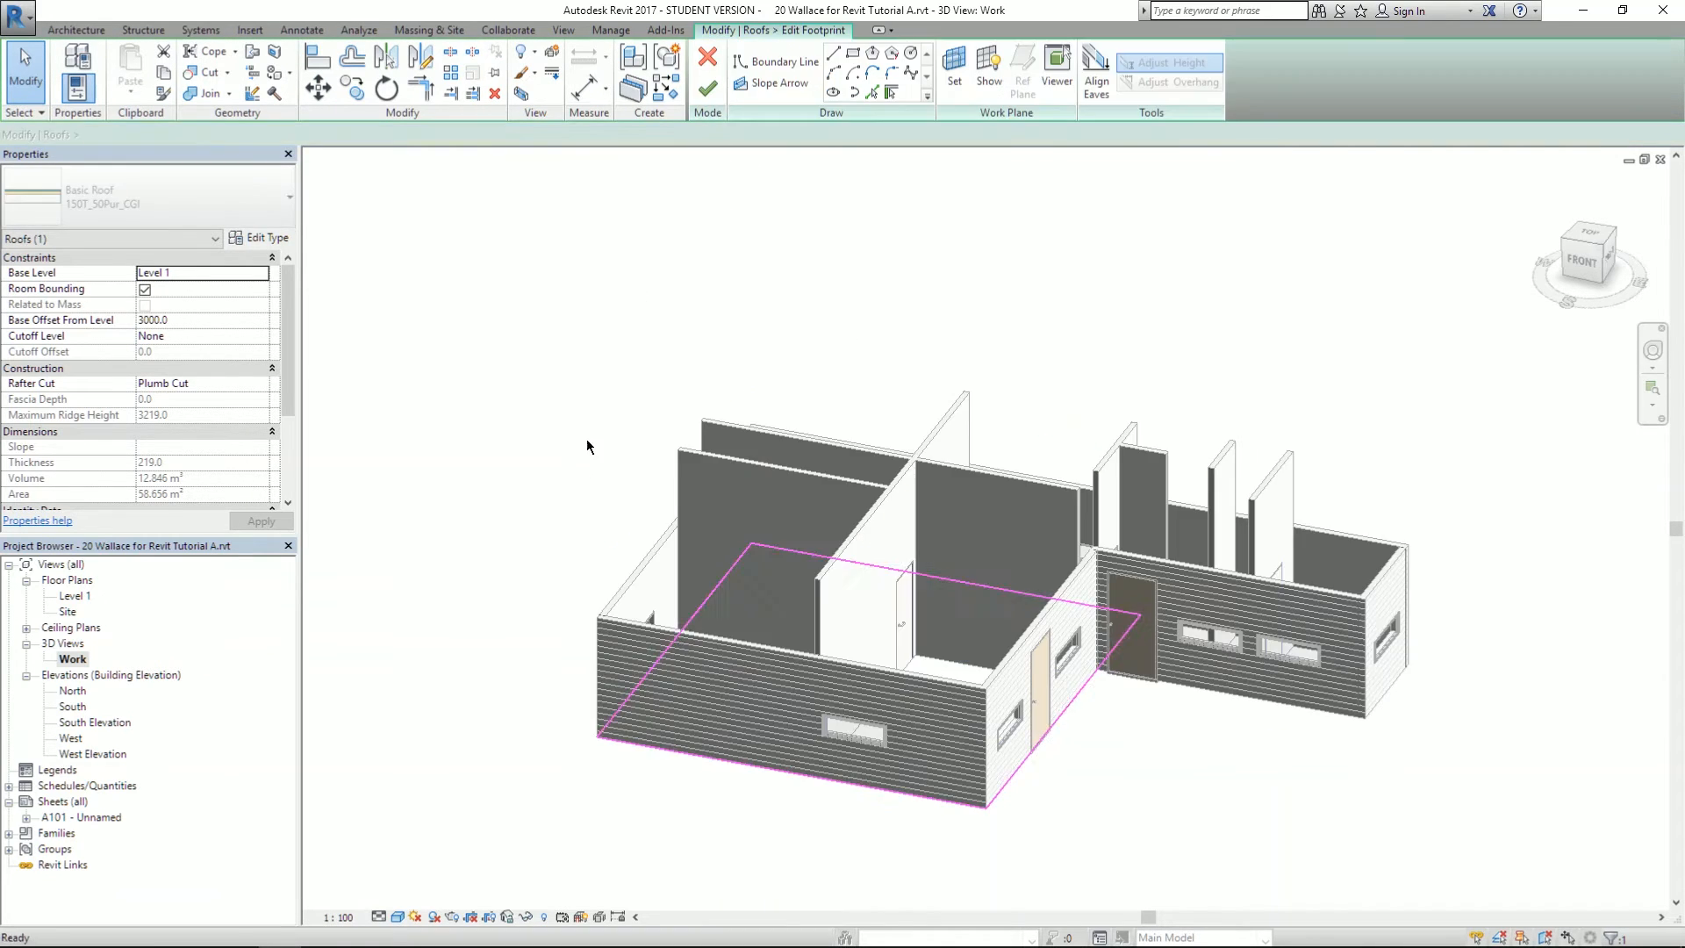
pyautogui.click(683, 630)
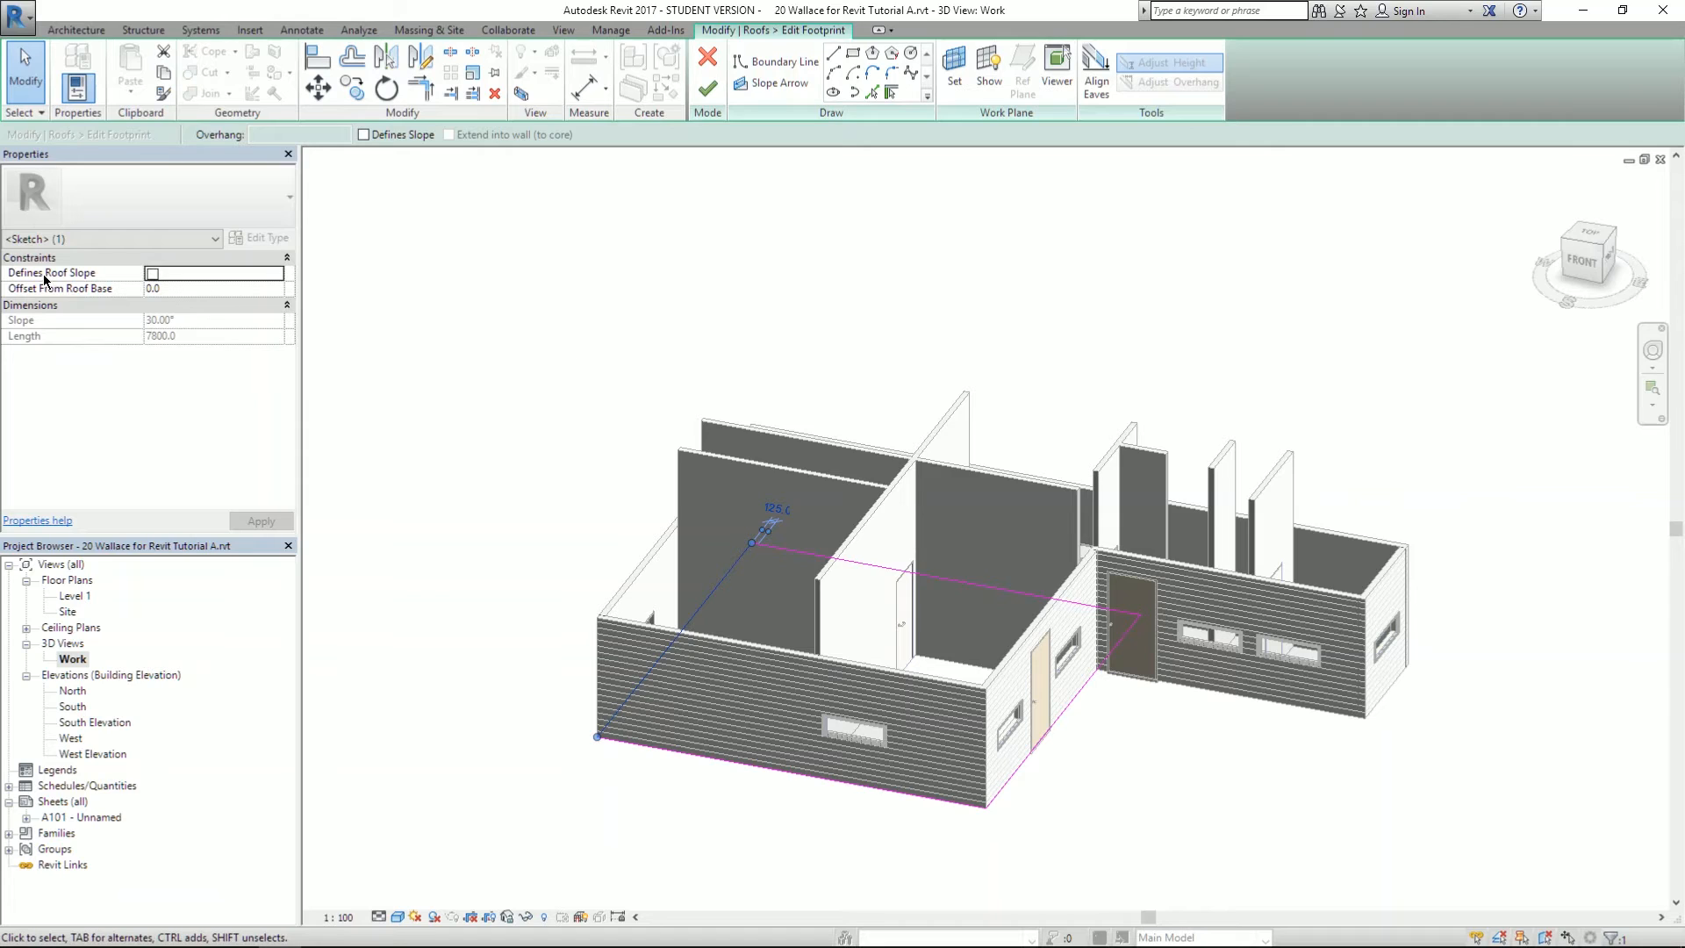
pyautogui.click(153, 276)
pyautogui.click(708, 88)
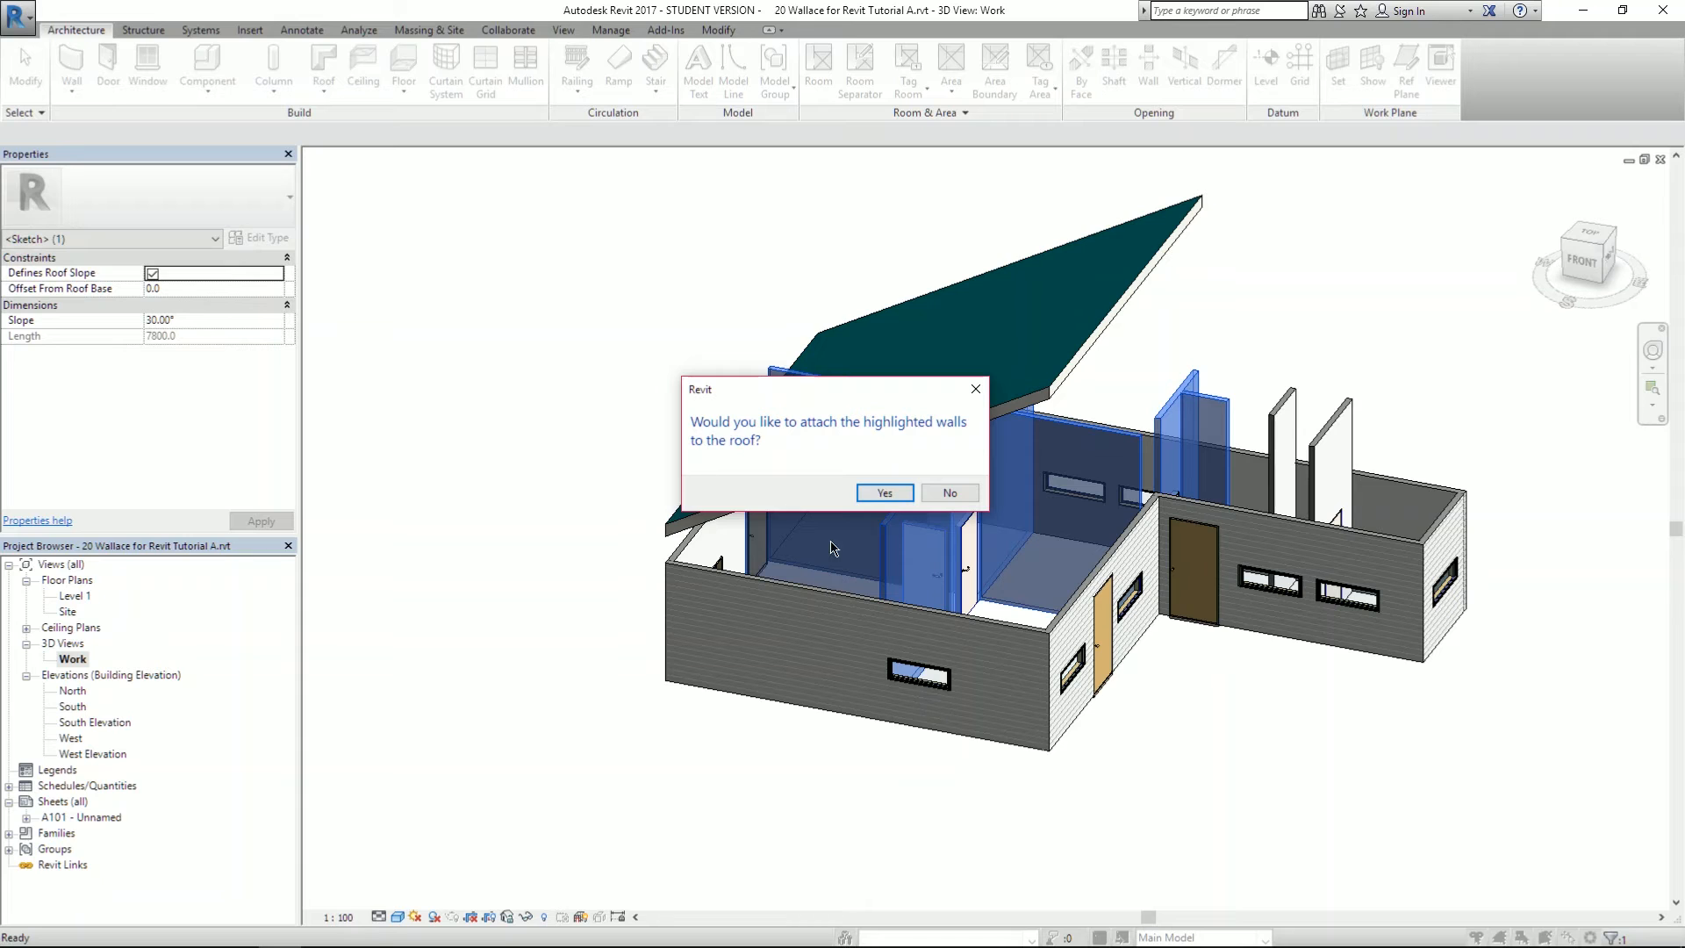
pyautogui.click(950, 494)
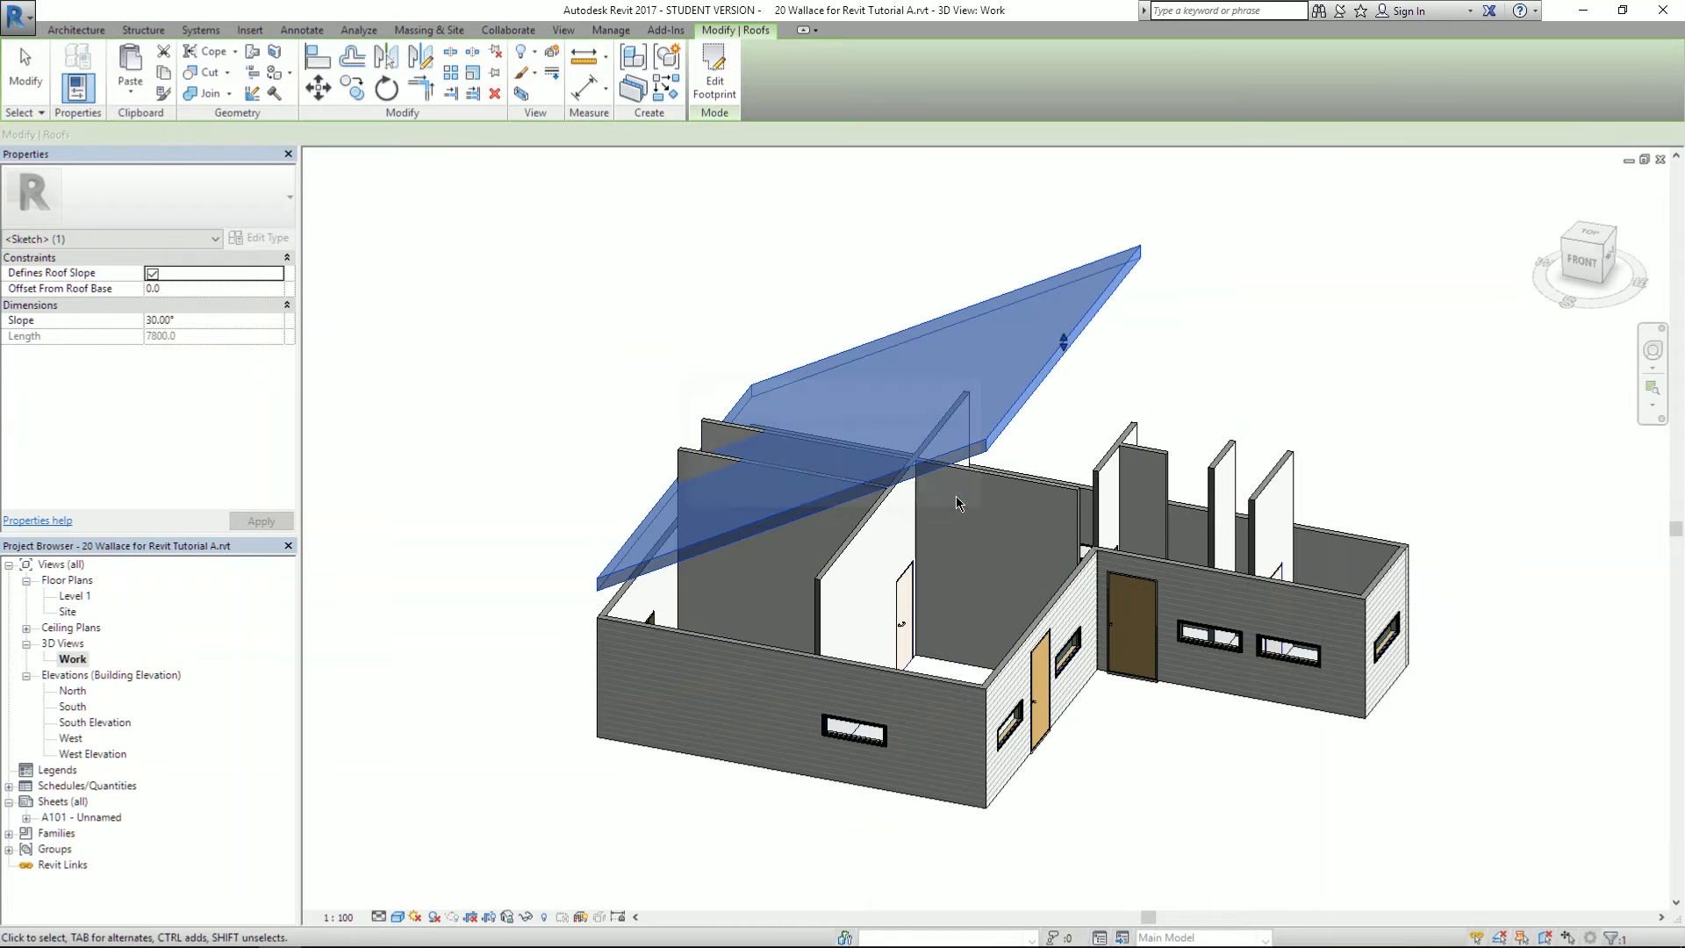
pyautogui.keyDown('shift'); pyautogui.moveTo(784, 657); pyautogui.dragTo(882, 466, button='middle'); pyautogui.keyUp('shift')
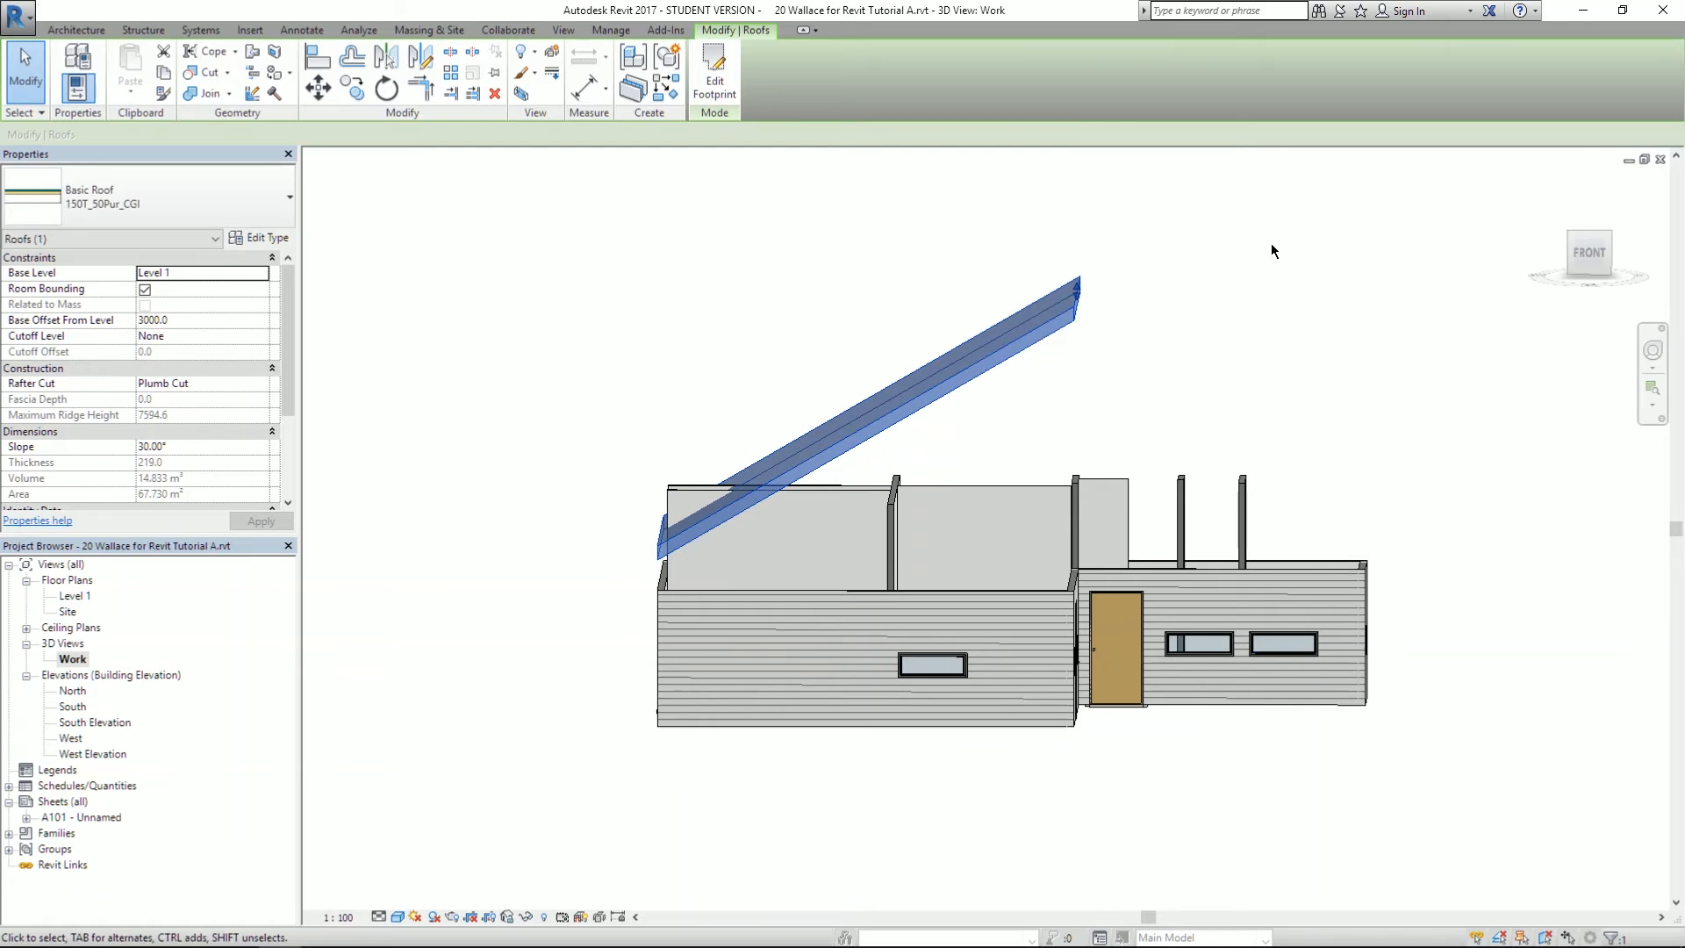
pyautogui.keyDown('shift'); pyautogui.moveTo(1137, 353); pyautogui.dragTo(996, 593, button='middle'); pyautogui.keyUp('shift')
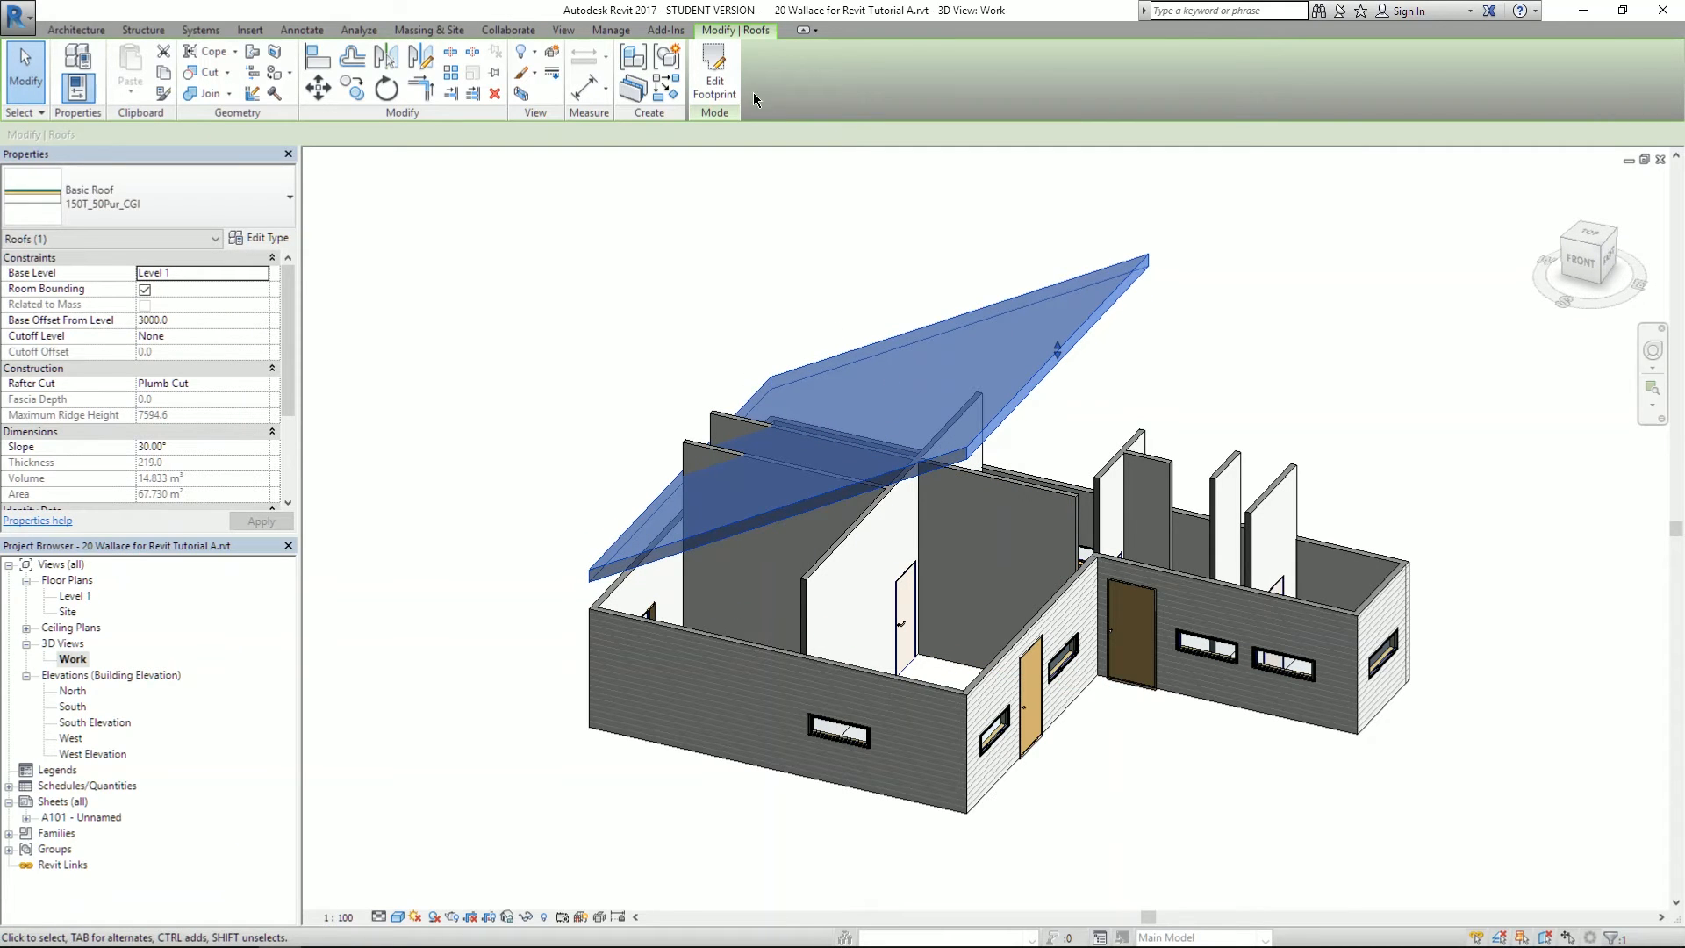
# - Make the opposite door-side footprint edge slope too, forming a 30° gable, walls unattached
pyautogui.click(715, 81)
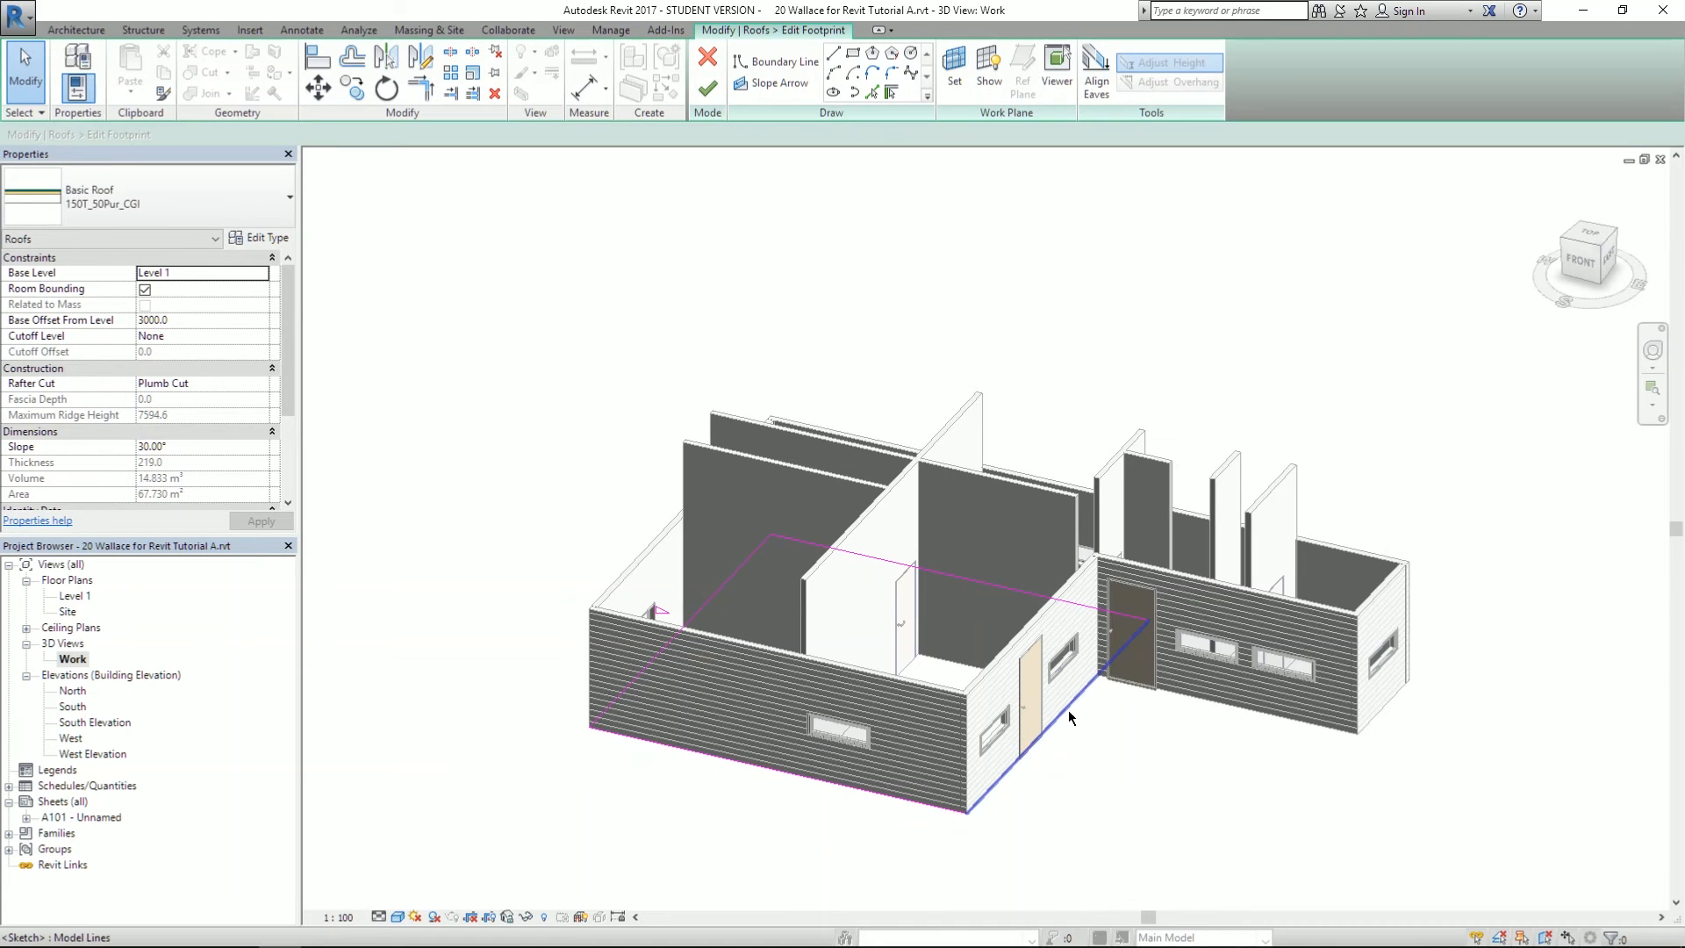
pyautogui.click(1030, 741)
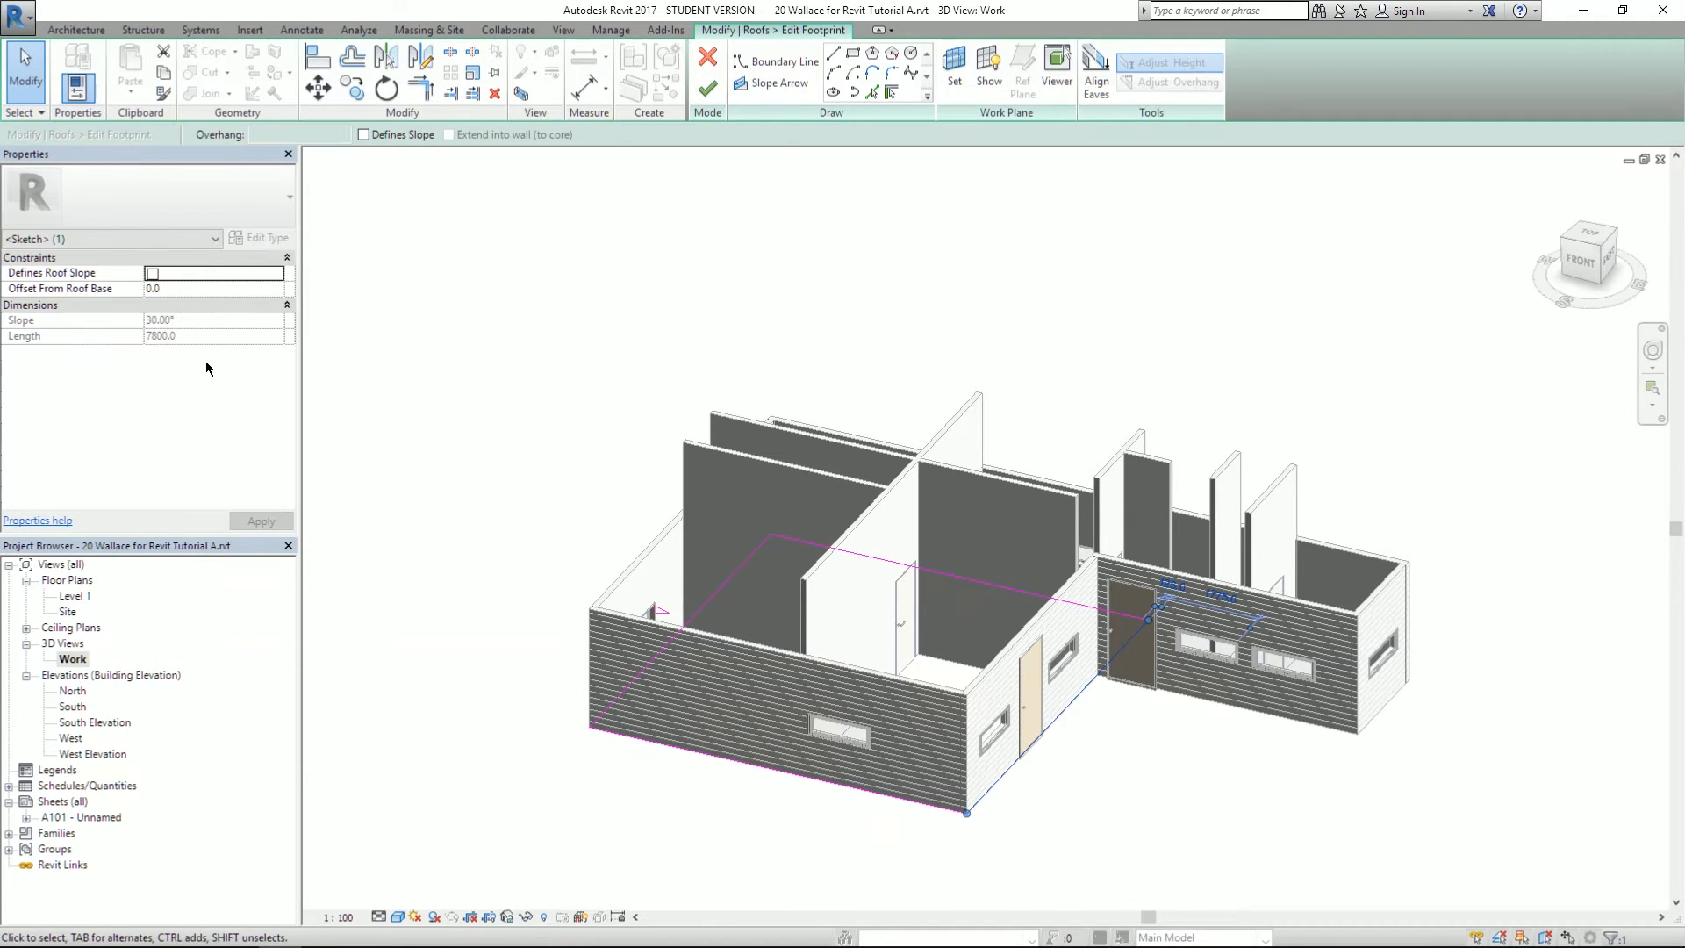
pyautogui.click(152, 275)
pyautogui.click(261, 521)
pyautogui.click(708, 88)
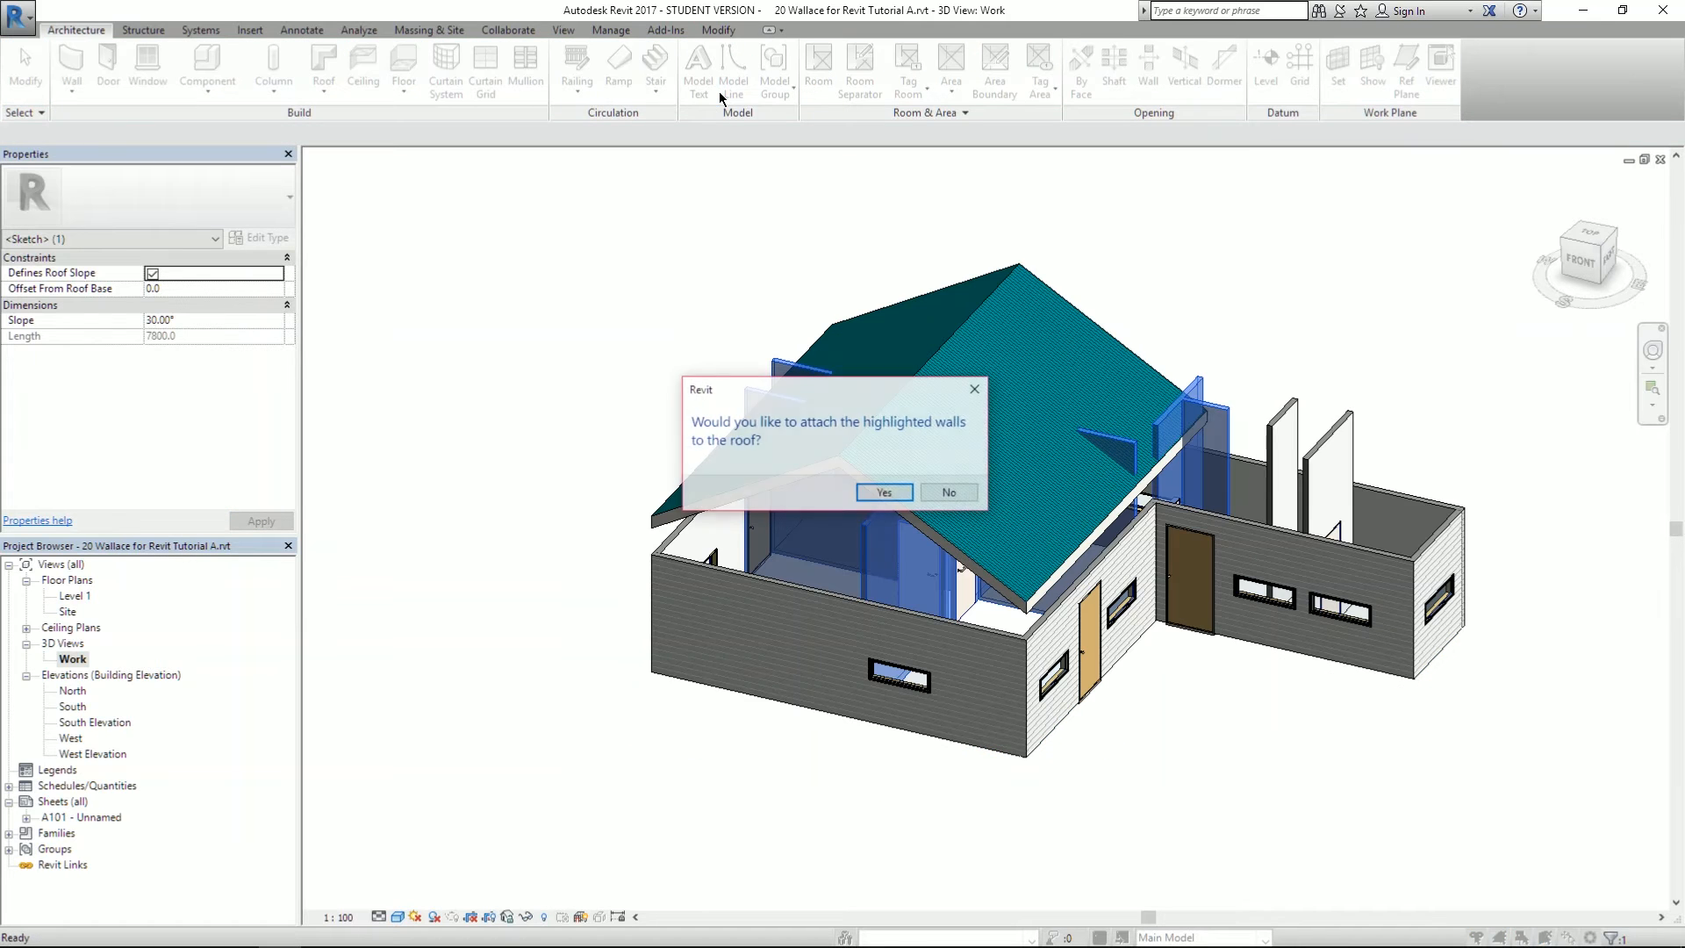
pyautogui.click(948, 492)
# - Orbit around the gable roof and compare it with the reference drawing
pyautogui.keyDown('shift'); pyautogui.moveTo(877, 566); pyautogui.dragTo(1021, 516, button='middle'); pyautogui.keyUp('shift')
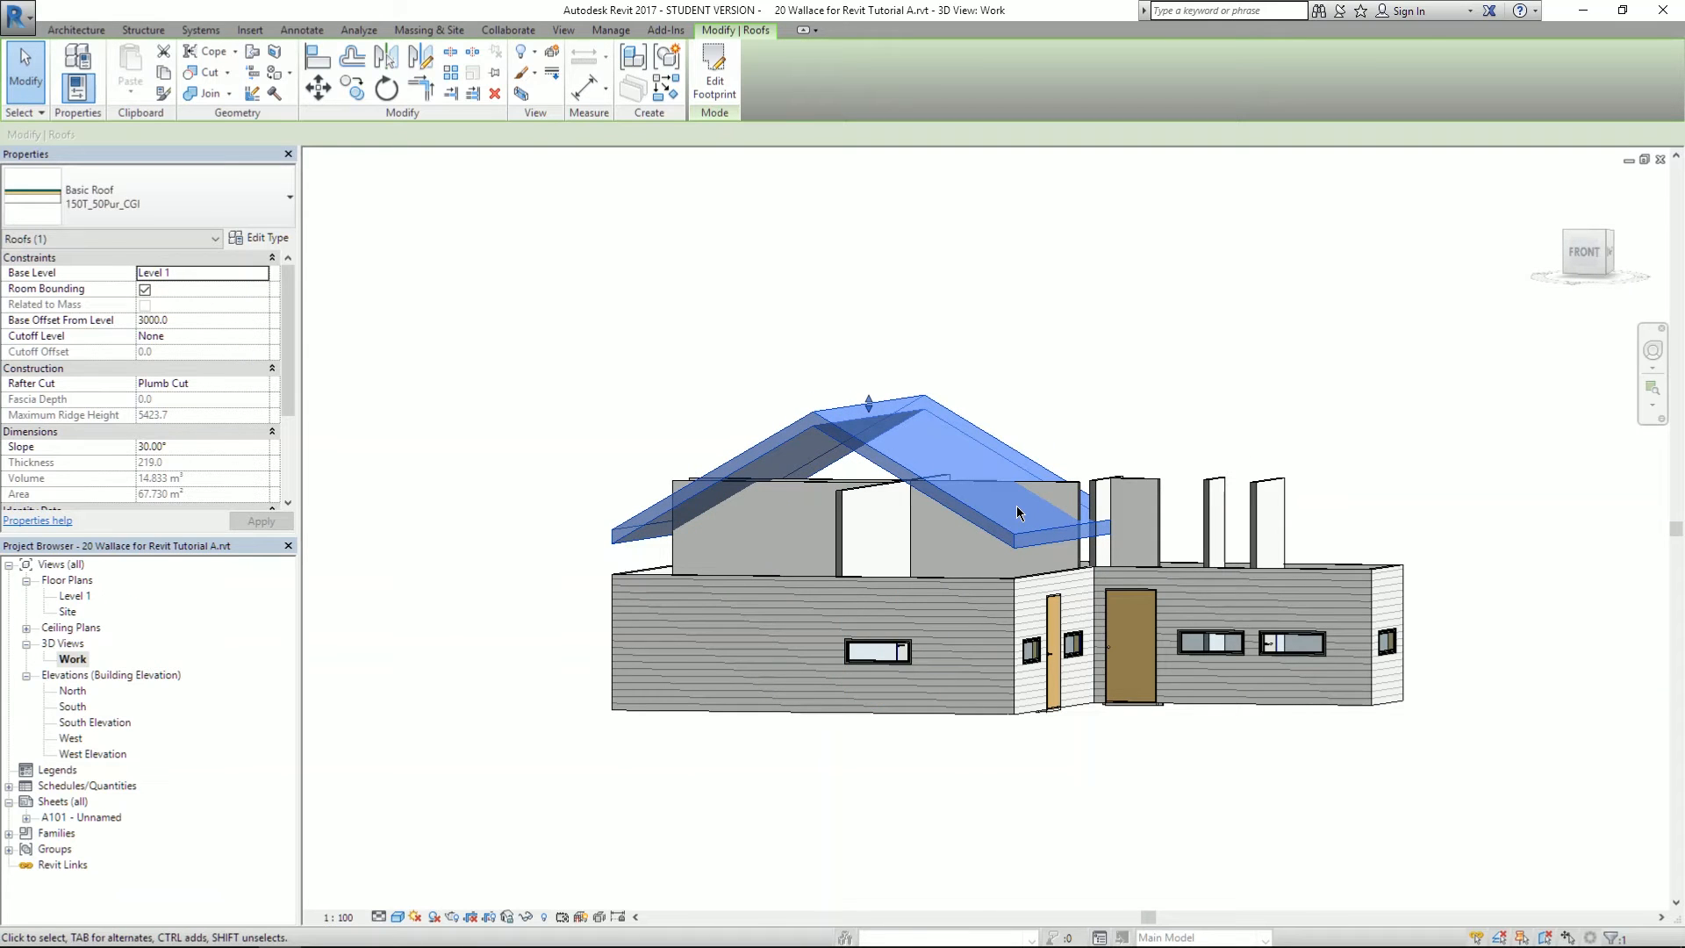
pyautogui.keyDown('shift'); pyautogui.moveTo(829, 450); pyautogui.dragTo(1112, 430, button='middle'); pyautogui.keyUp('shift')
pyautogui.keyDown('shift'); pyautogui.moveTo(1047, 509); pyautogui.dragTo(1014, 334, button='middle'); pyautogui.keyUp('shift')
pyautogui.keyDown('shift'); pyautogui.moveTo(925, 458); pyautogui.dragTo(905, 421, button='middle'); pyautogui.keyUp('shift')
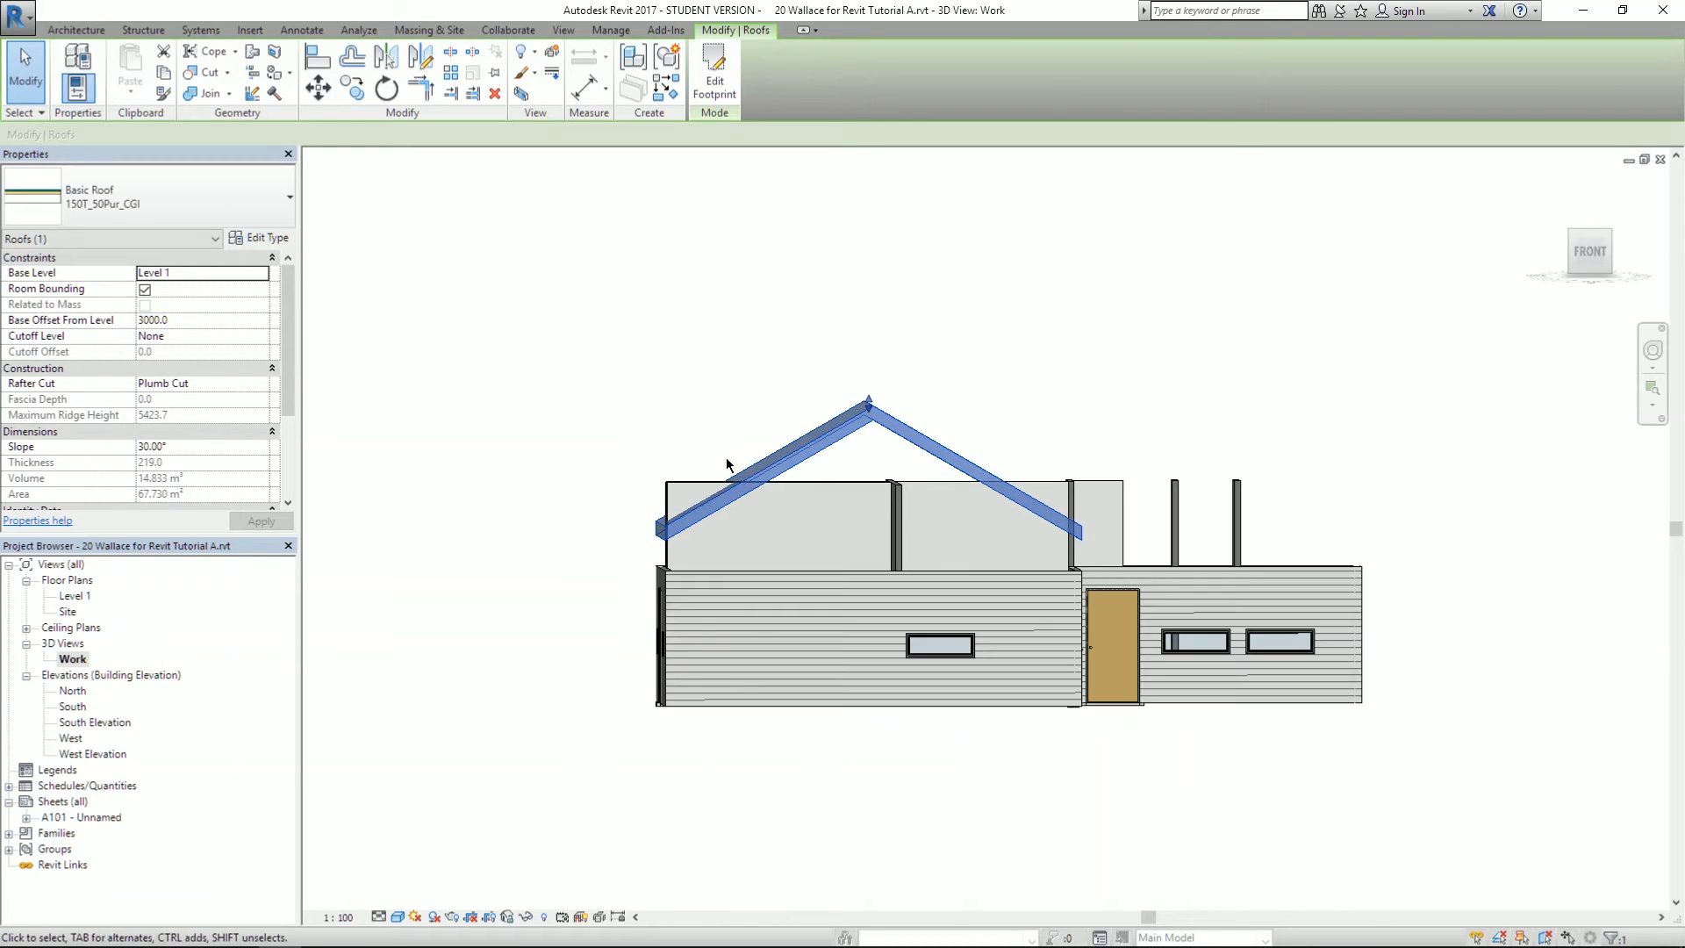
pyautogui.hotkey('alt', 'Tab')
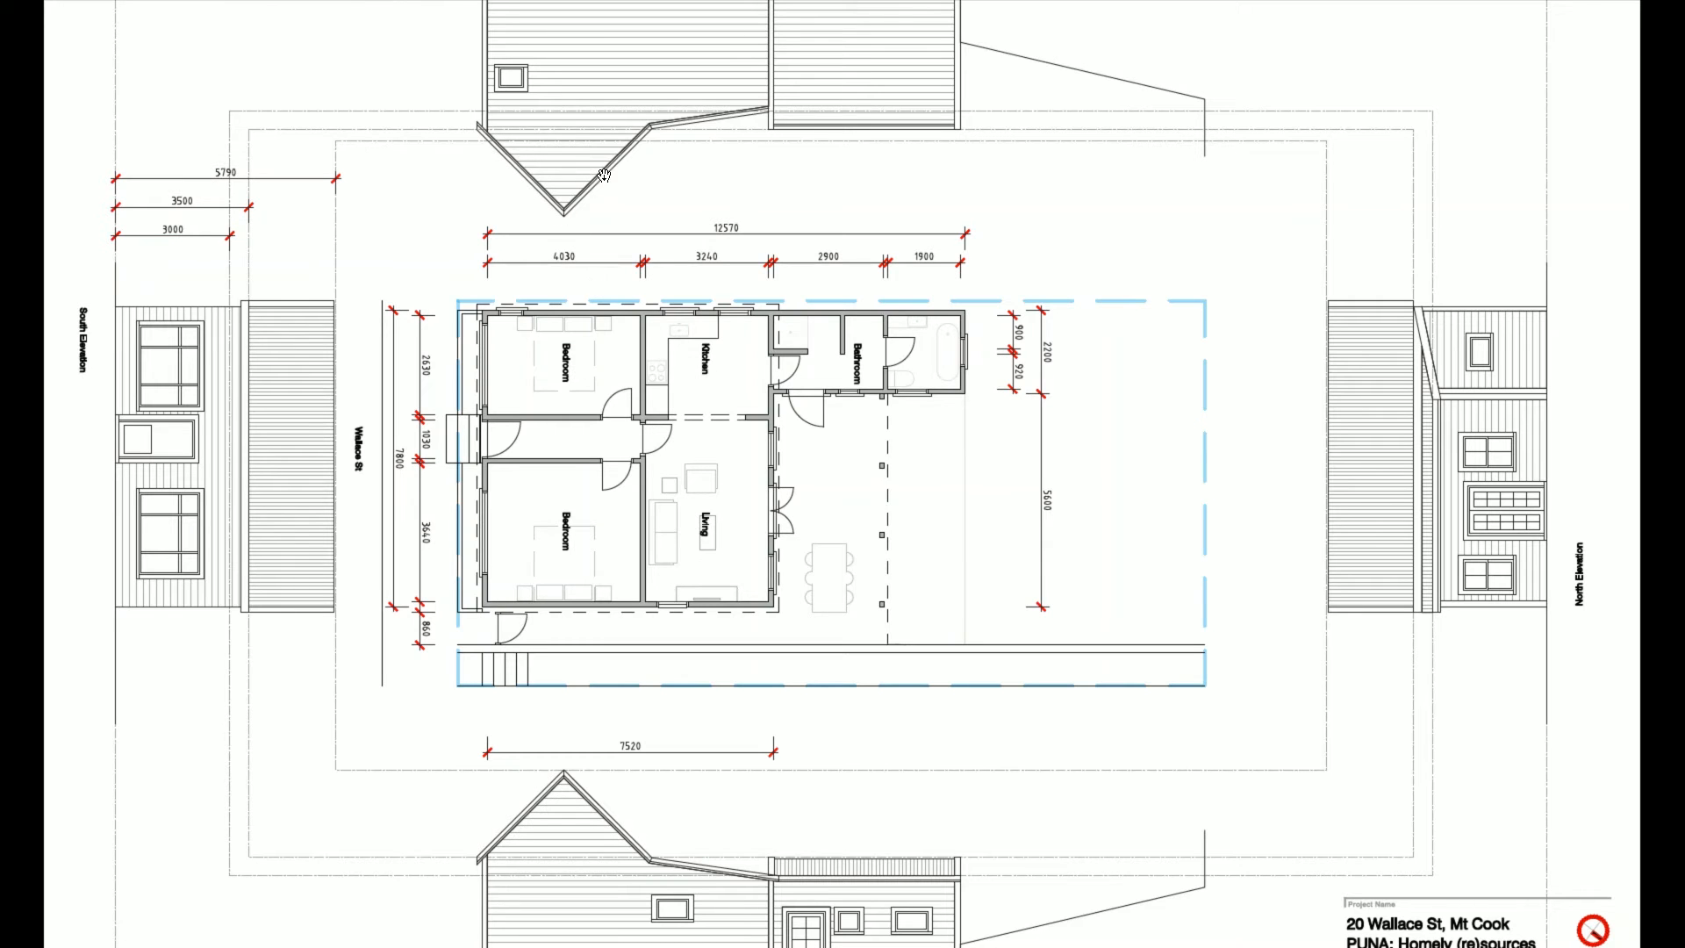
pyautogui.hotkey('alt', 'Tab')
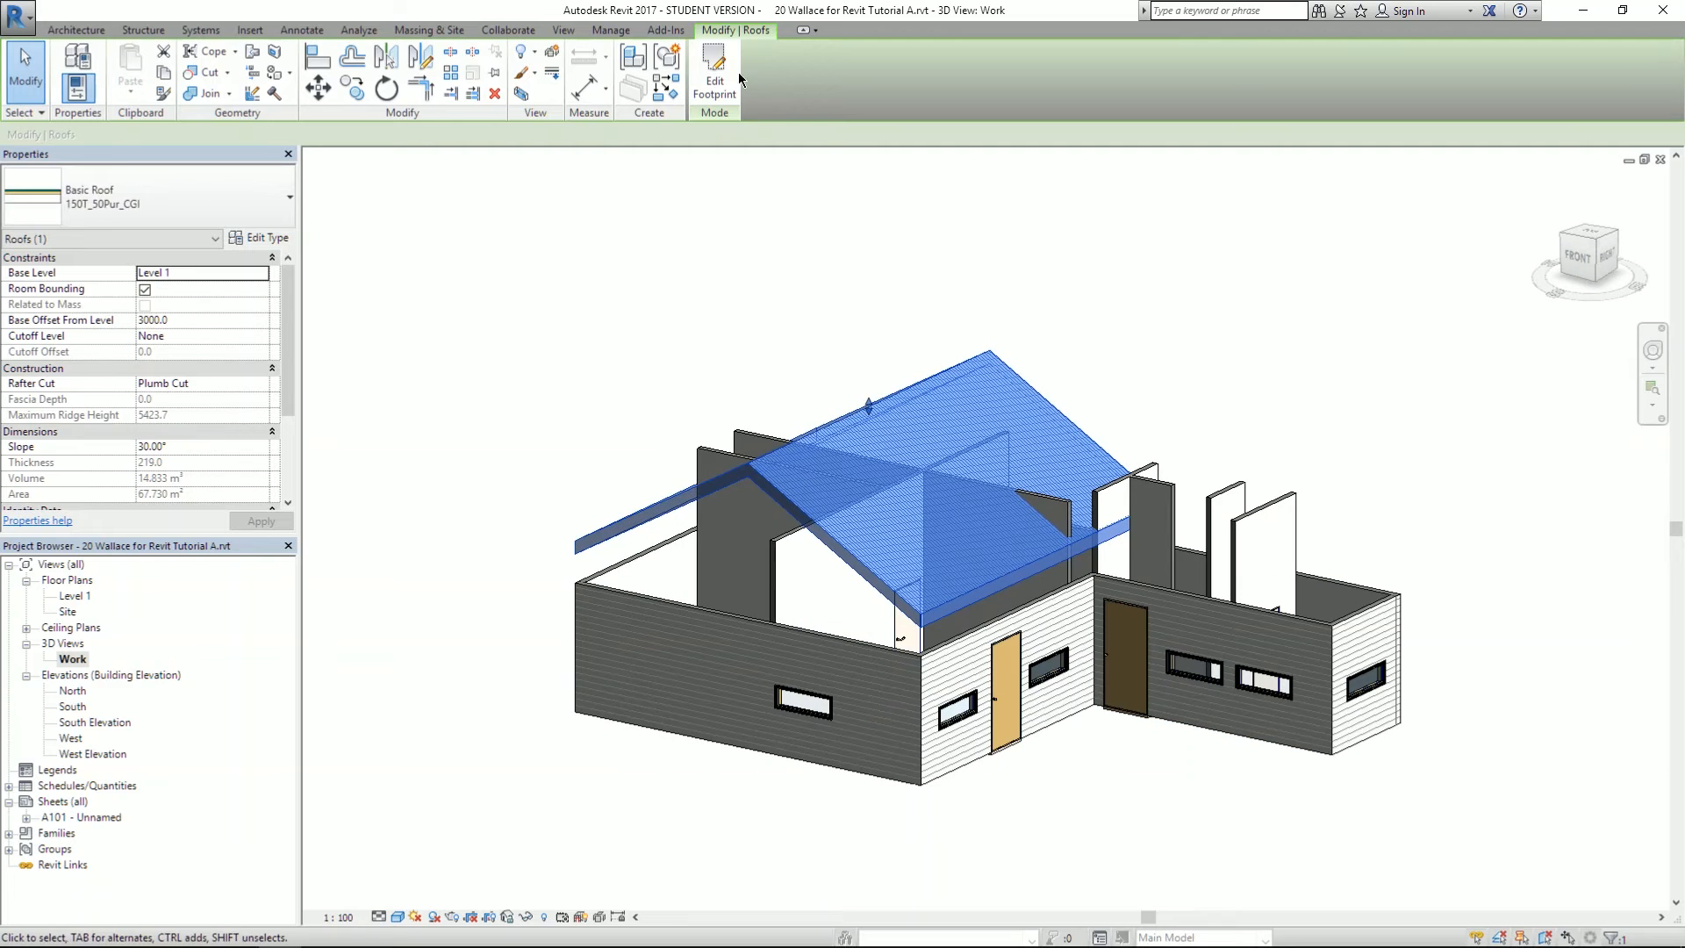
# - Set both sloping footprint edges to 45° and attach the highlighted walls to the roof
pyautogui.click(716, 72)
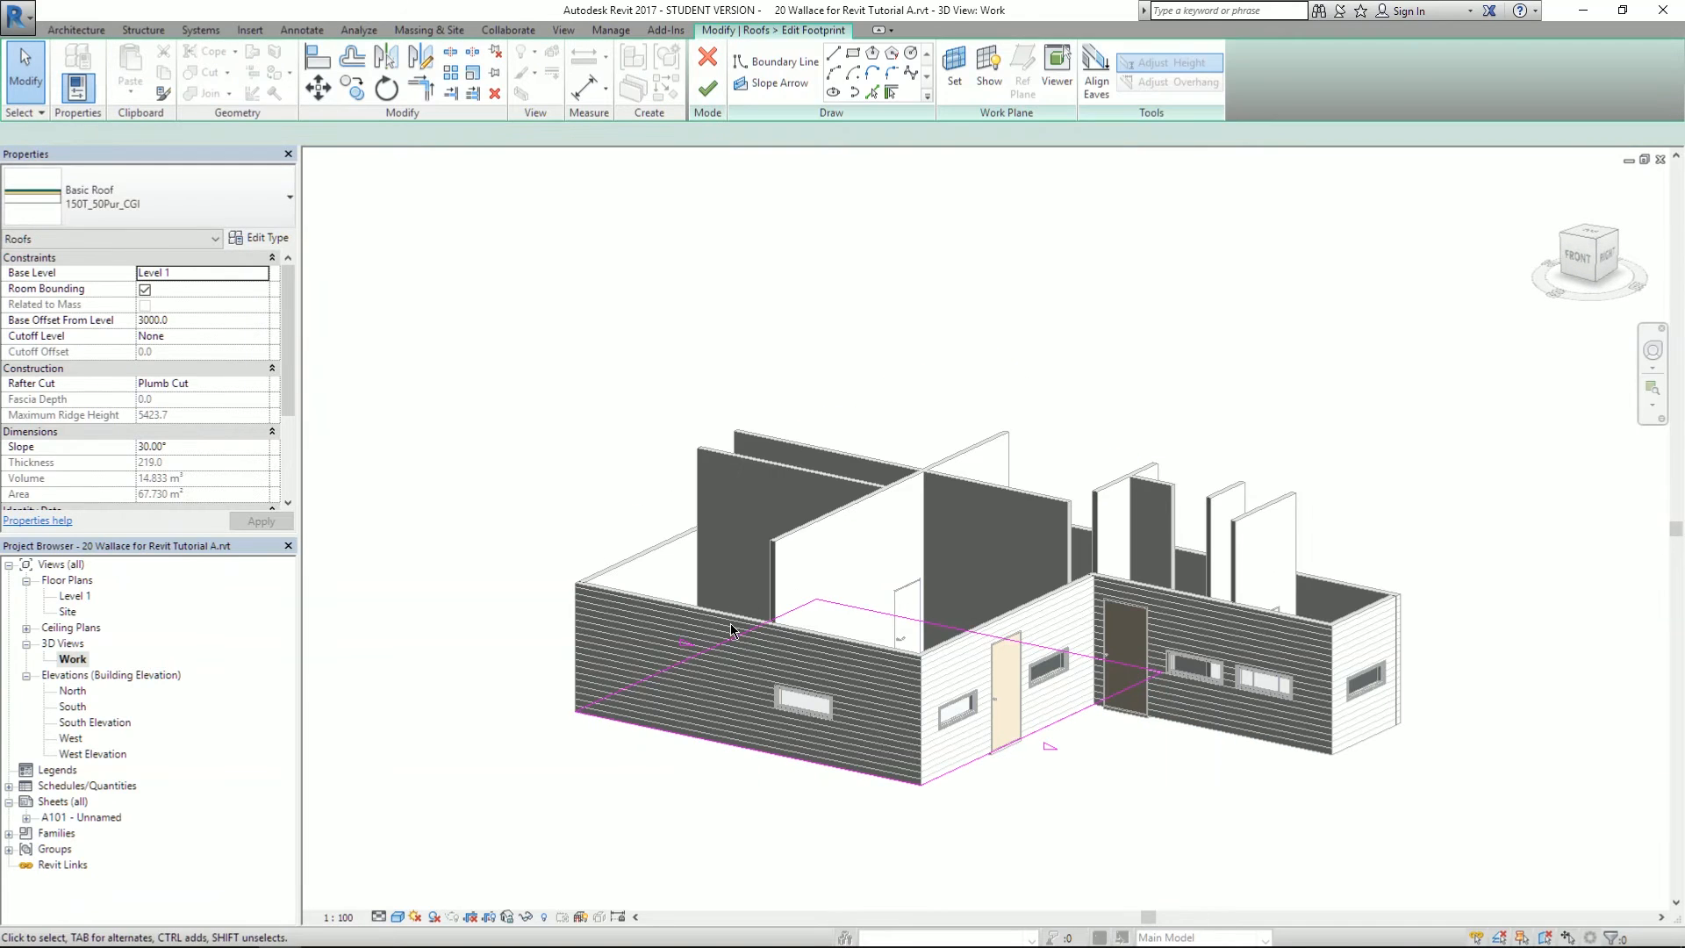
pyautogui.click(709, 660)
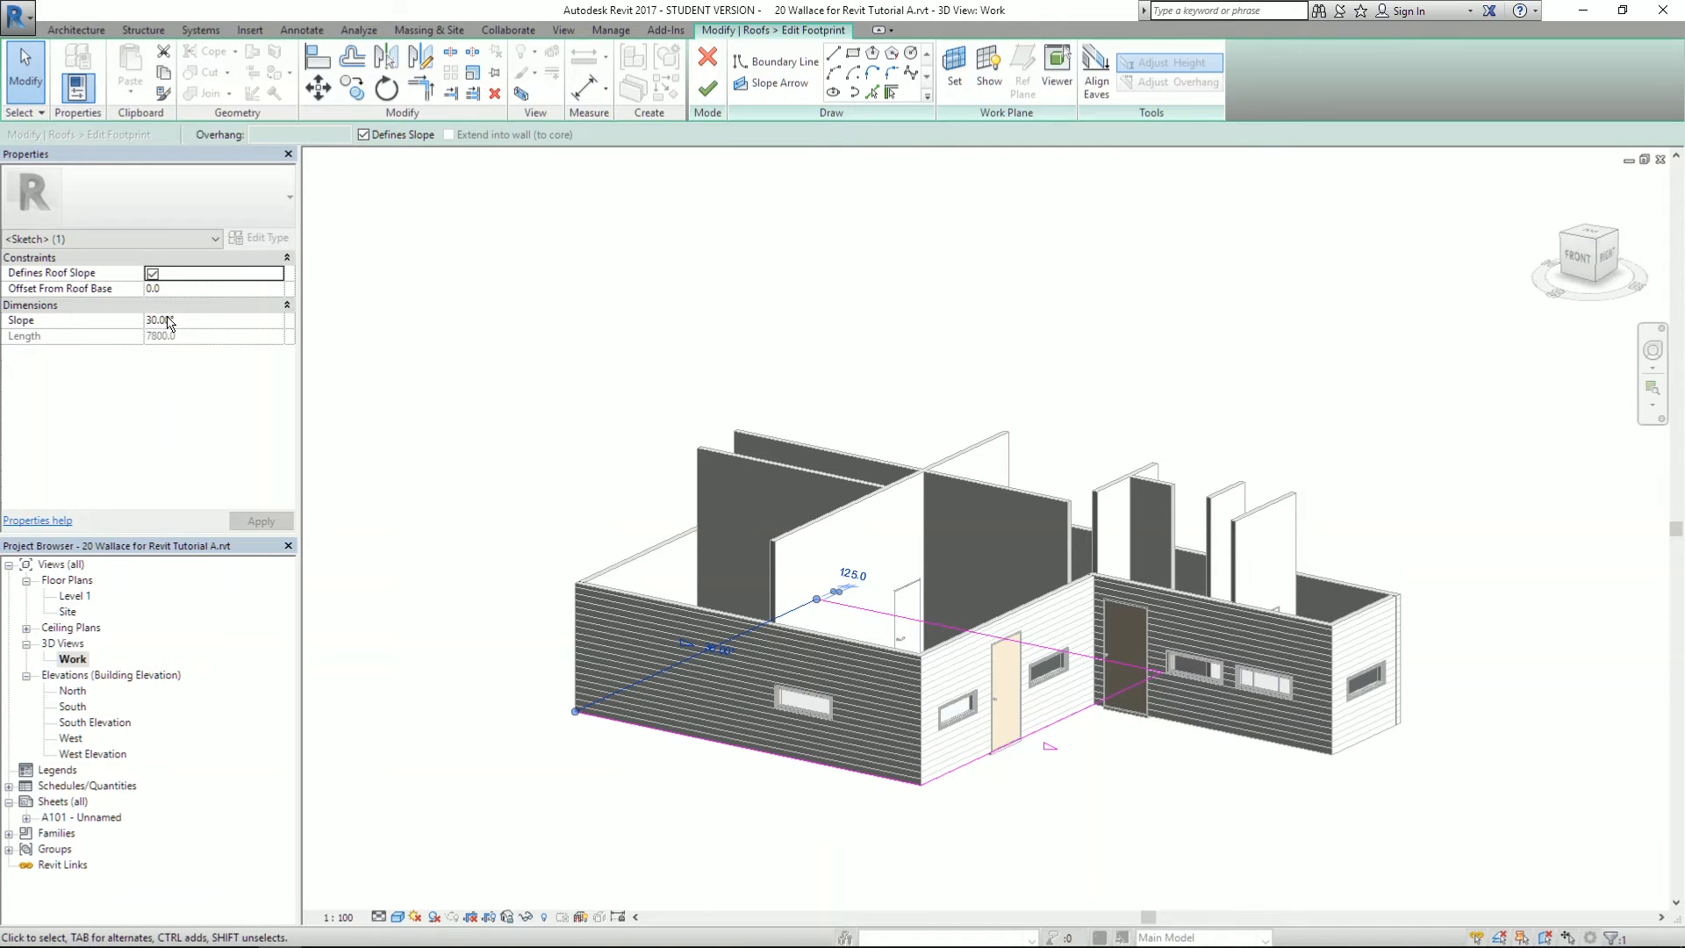
pyautogui.write('45')
pyautogui.press('Return')
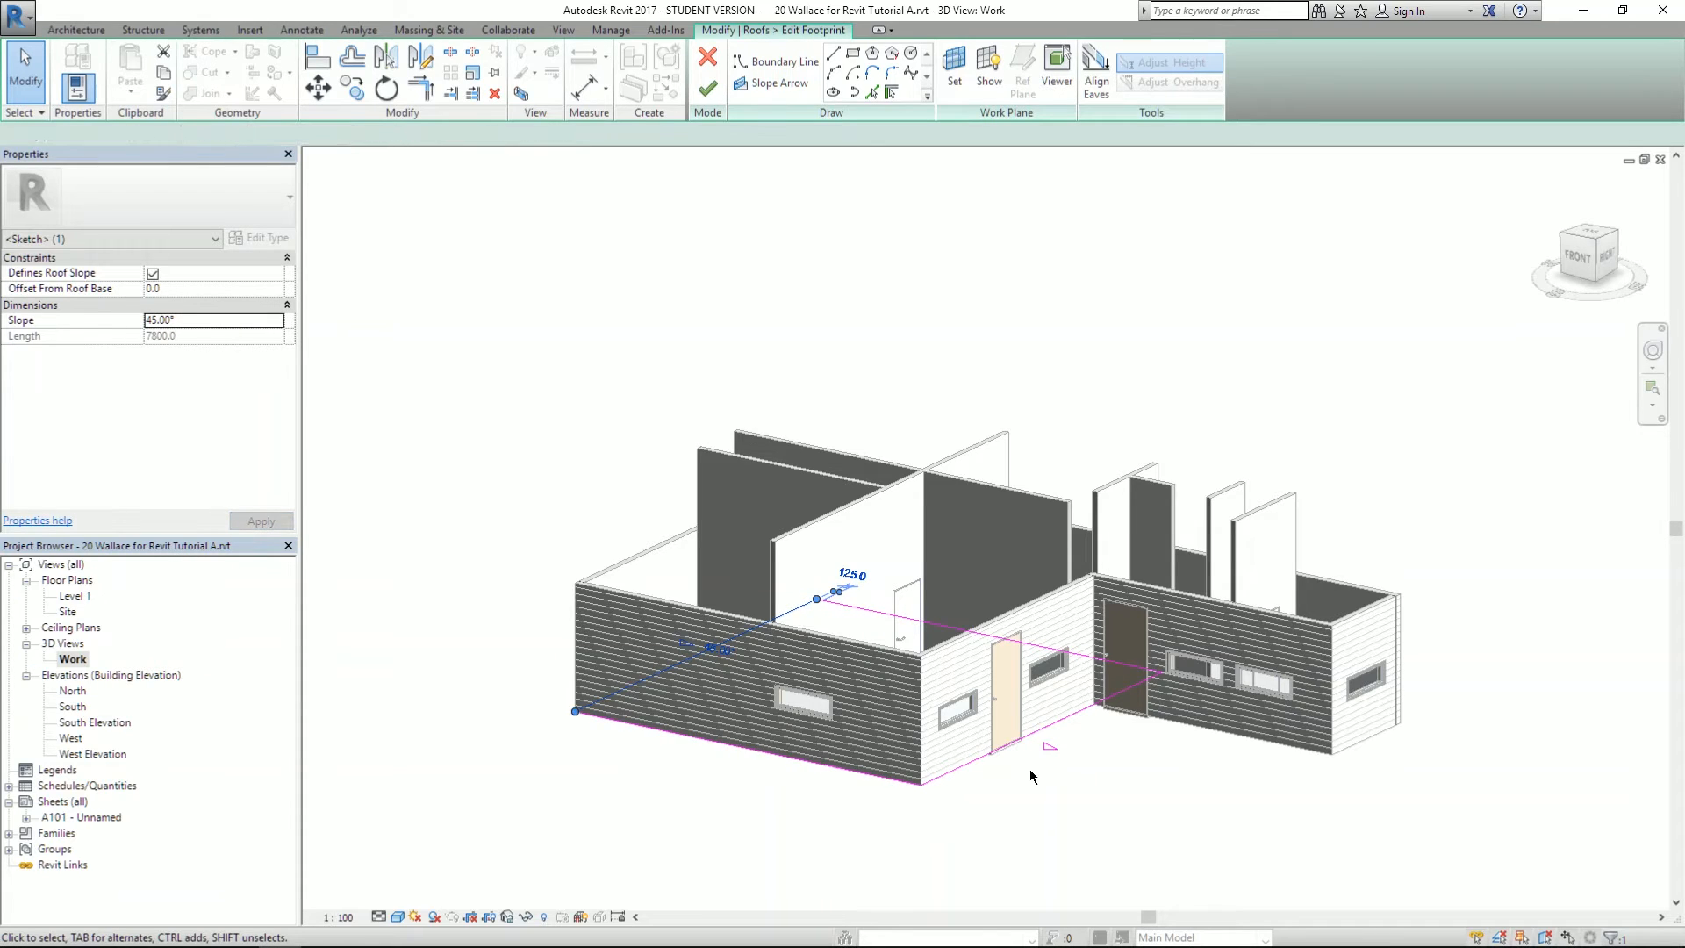
pyautogui.click(1040, 730)
pyautogui.click(194, 321)
pyautogui.write('45')
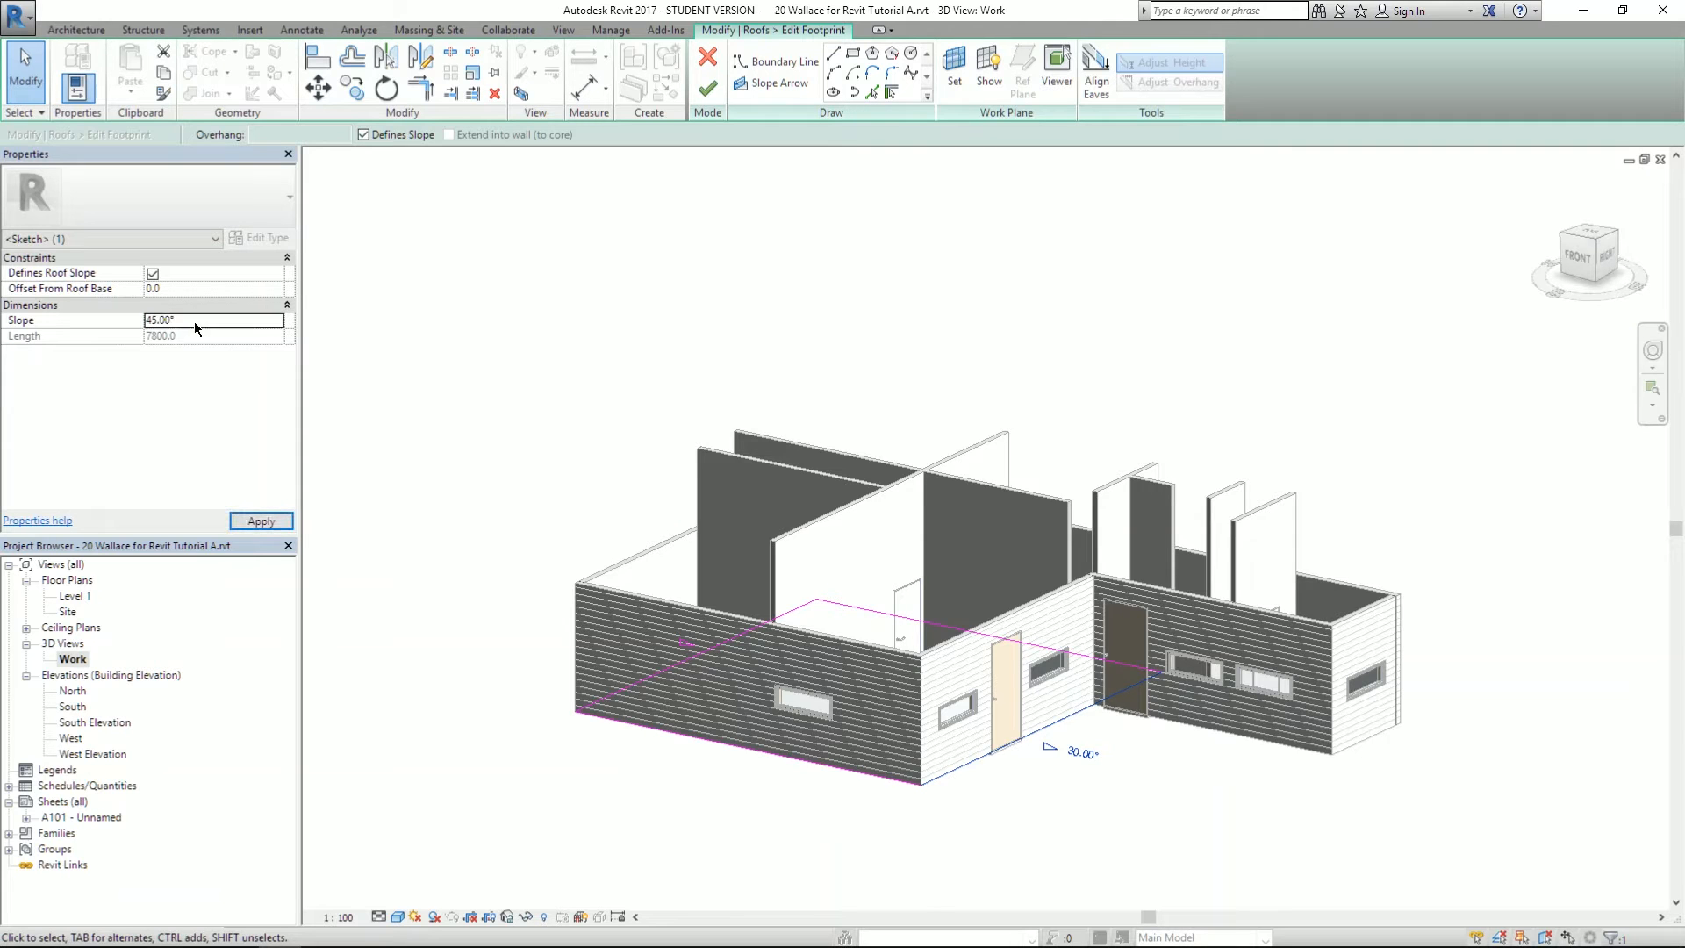
pyautogui.press('Return')
pyautogui.click(707, 88)
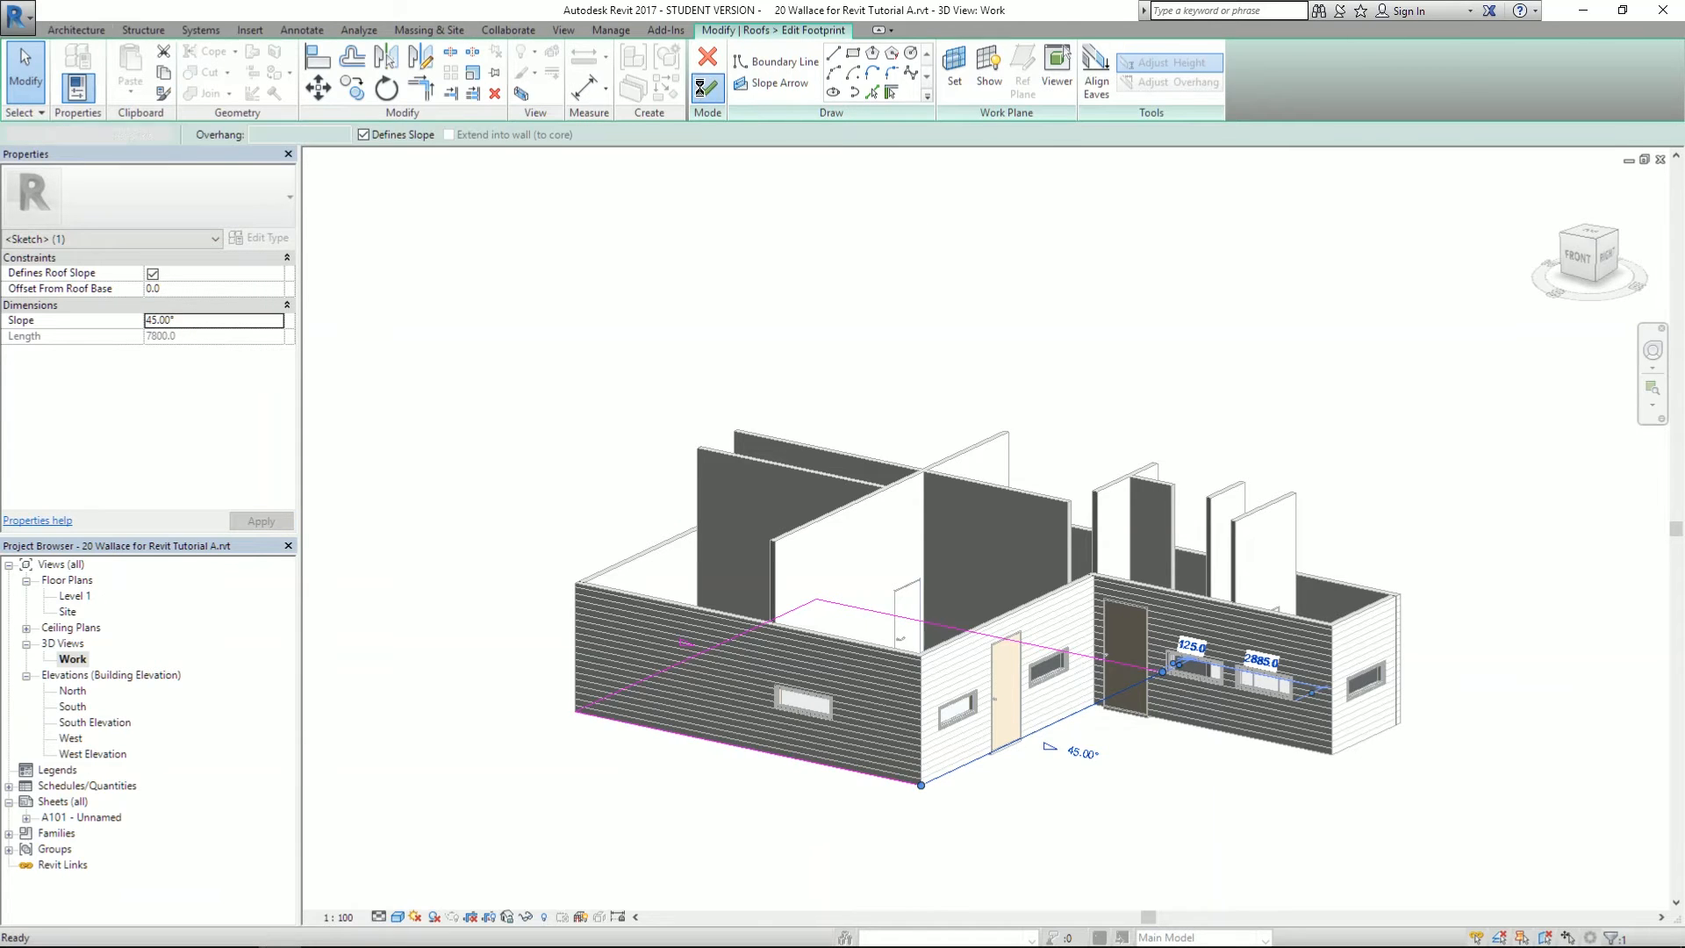
pyautogui.click(884, 493)
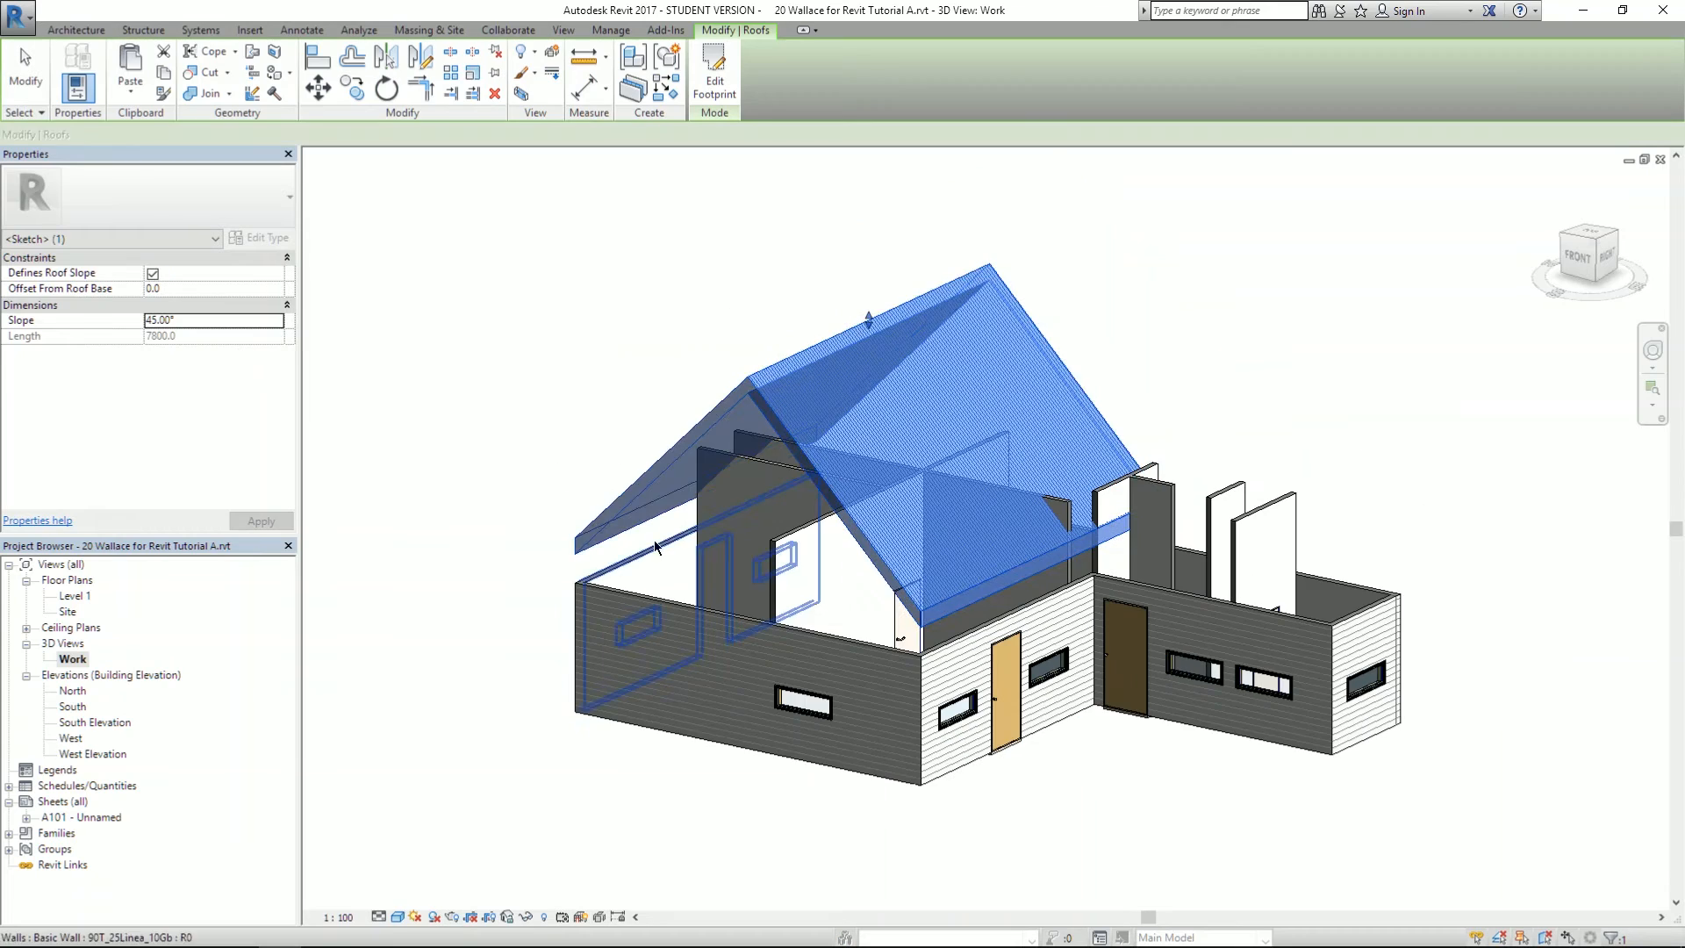
pyautogui.keyDown('shift'); pyautogui.moveTo(871, 505); pyautogui.dragTo(861, 397, button='middle'); pyautogui.keyUp('shift')
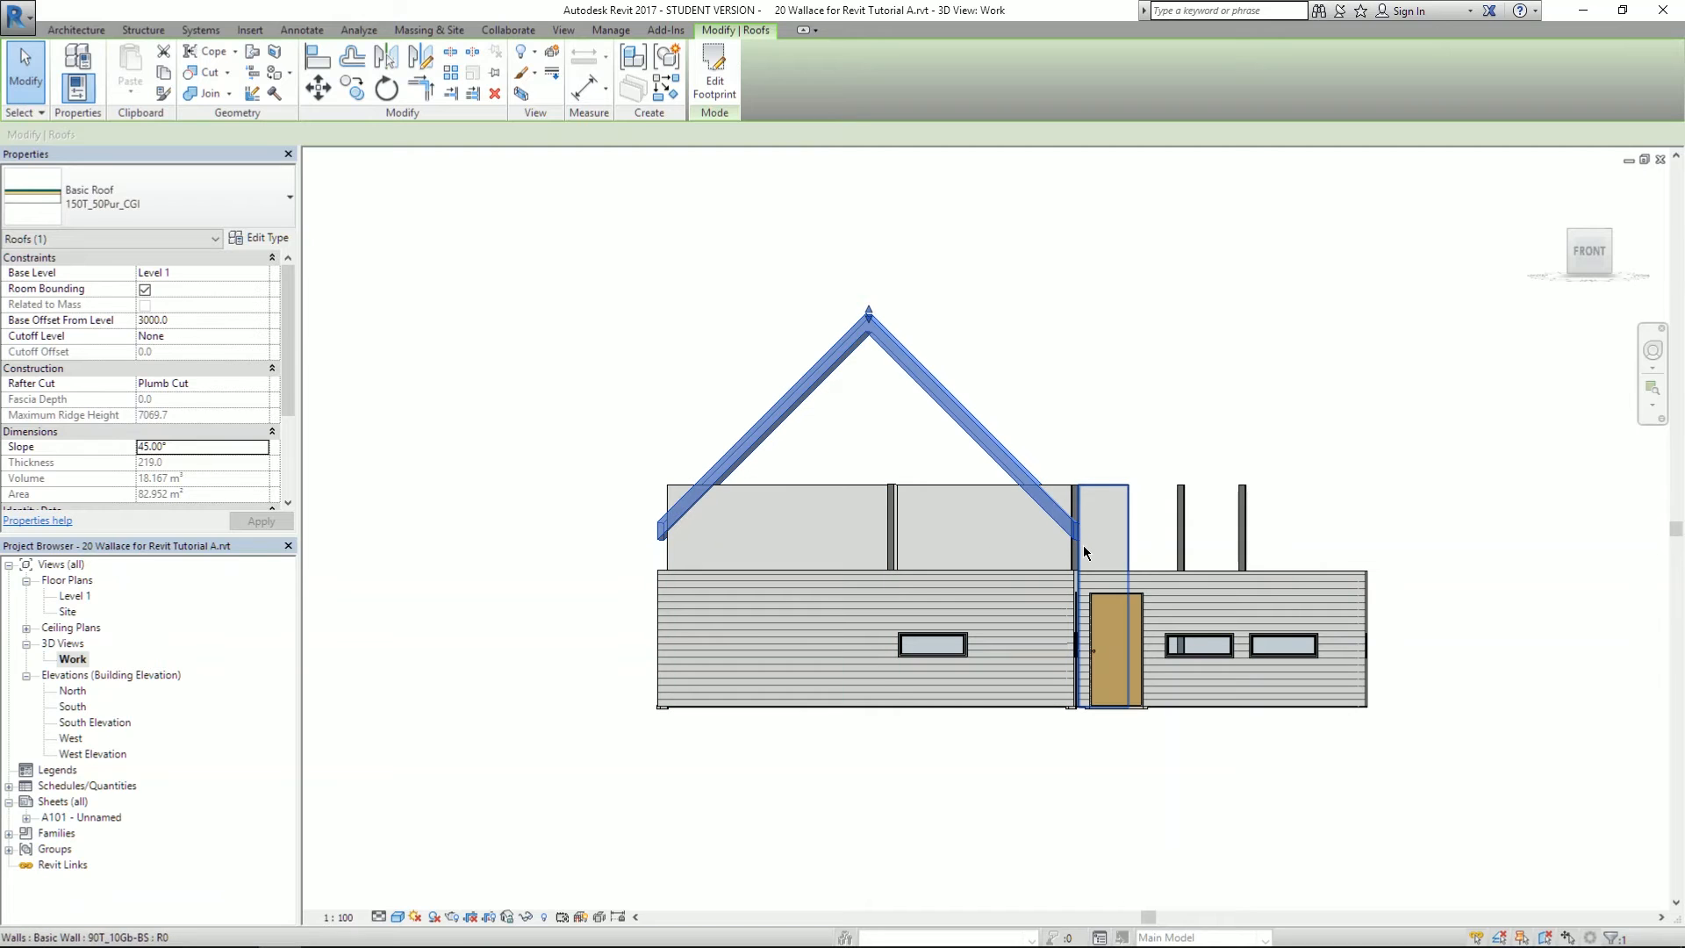
pyautogui.keyDown('shift'); pyautogui.moveTo(990, 474); pyautogui.dragTo(1006, 586, button='middle'); pyautogui.keyUp('shift')
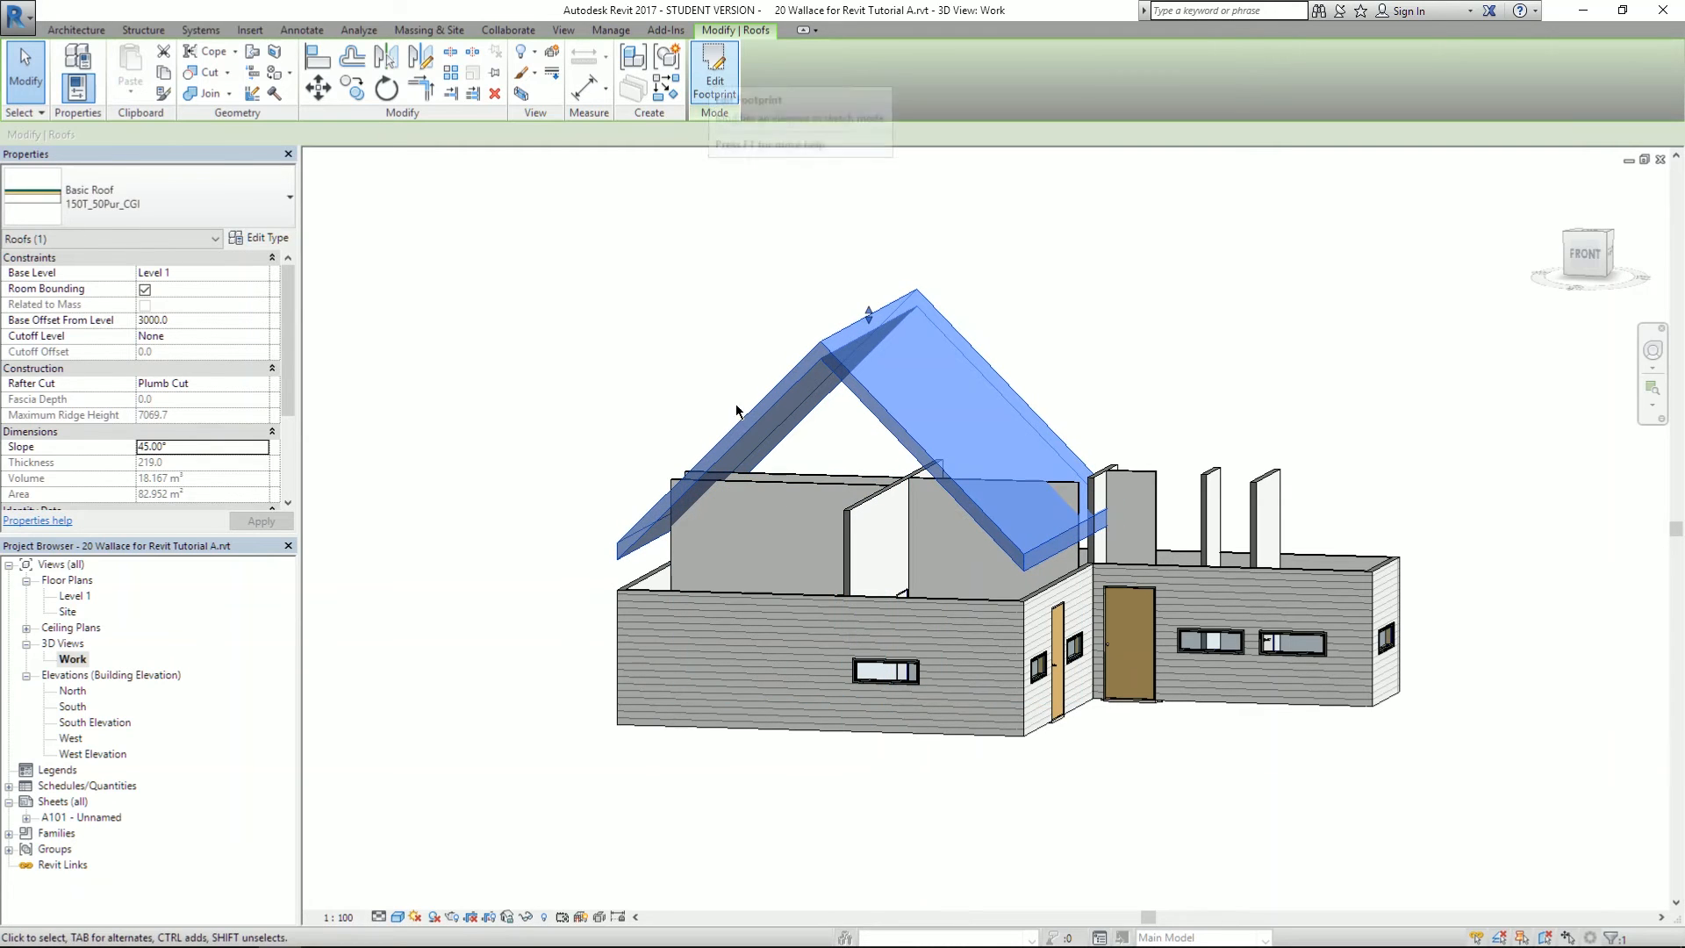
# - Open the roof's footprint sketch, moving between the Level 1 plan and Work 3D view
pyautogui.doubleClick(75, 595)
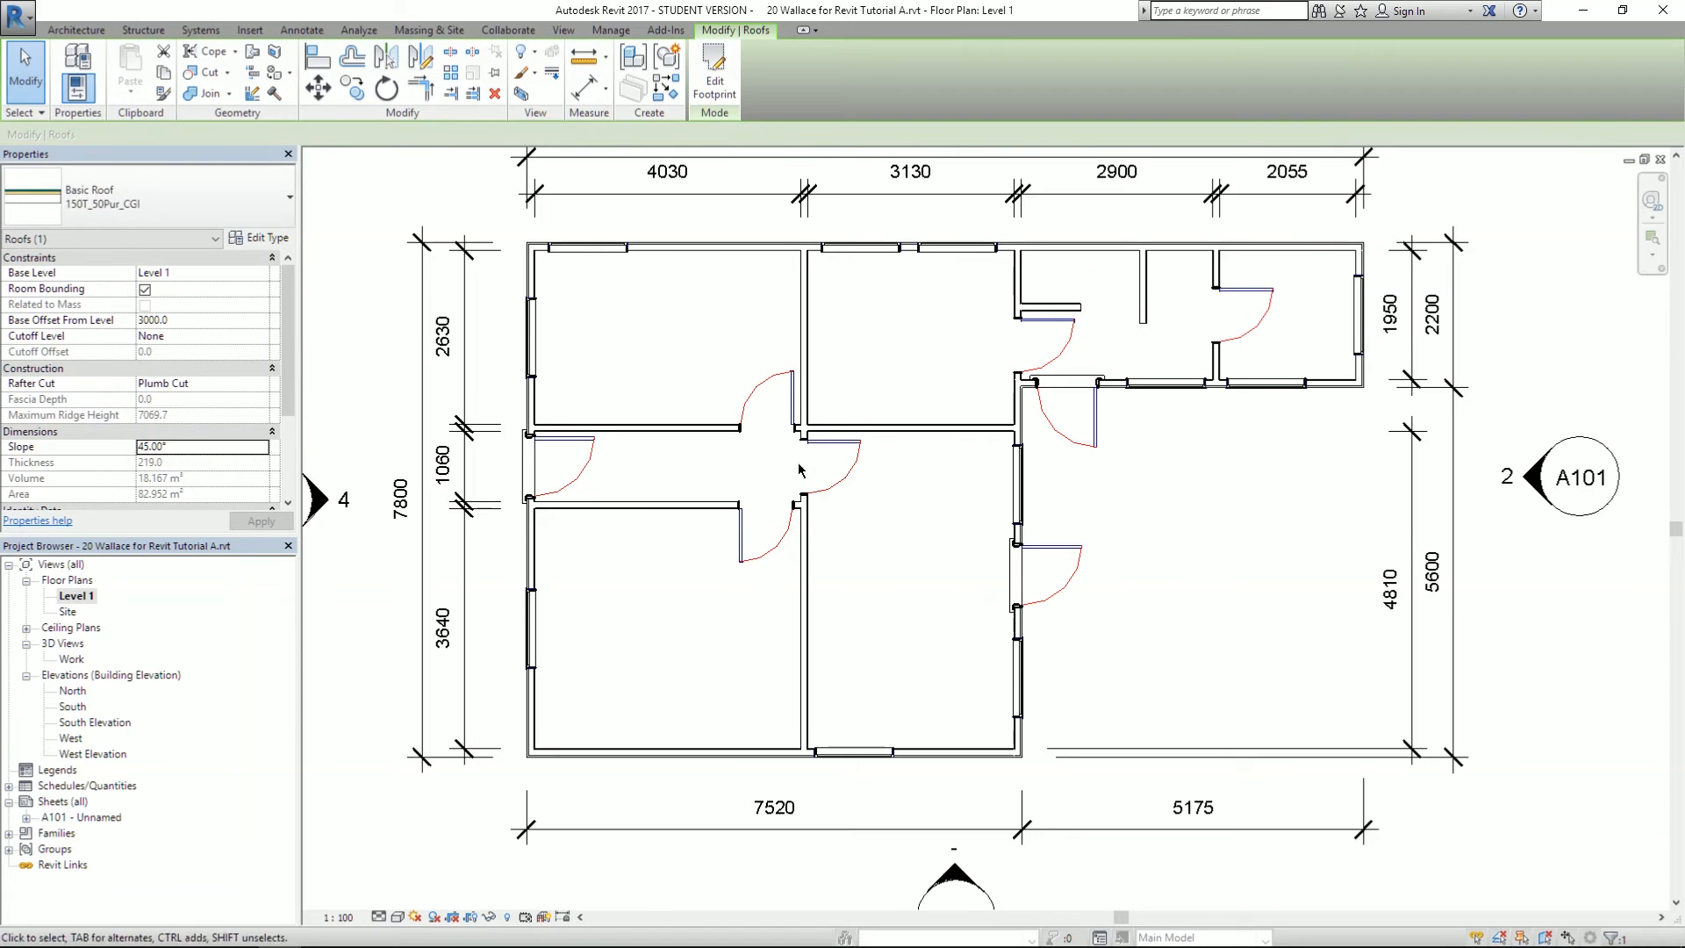
pyautogui.click(725, 81)
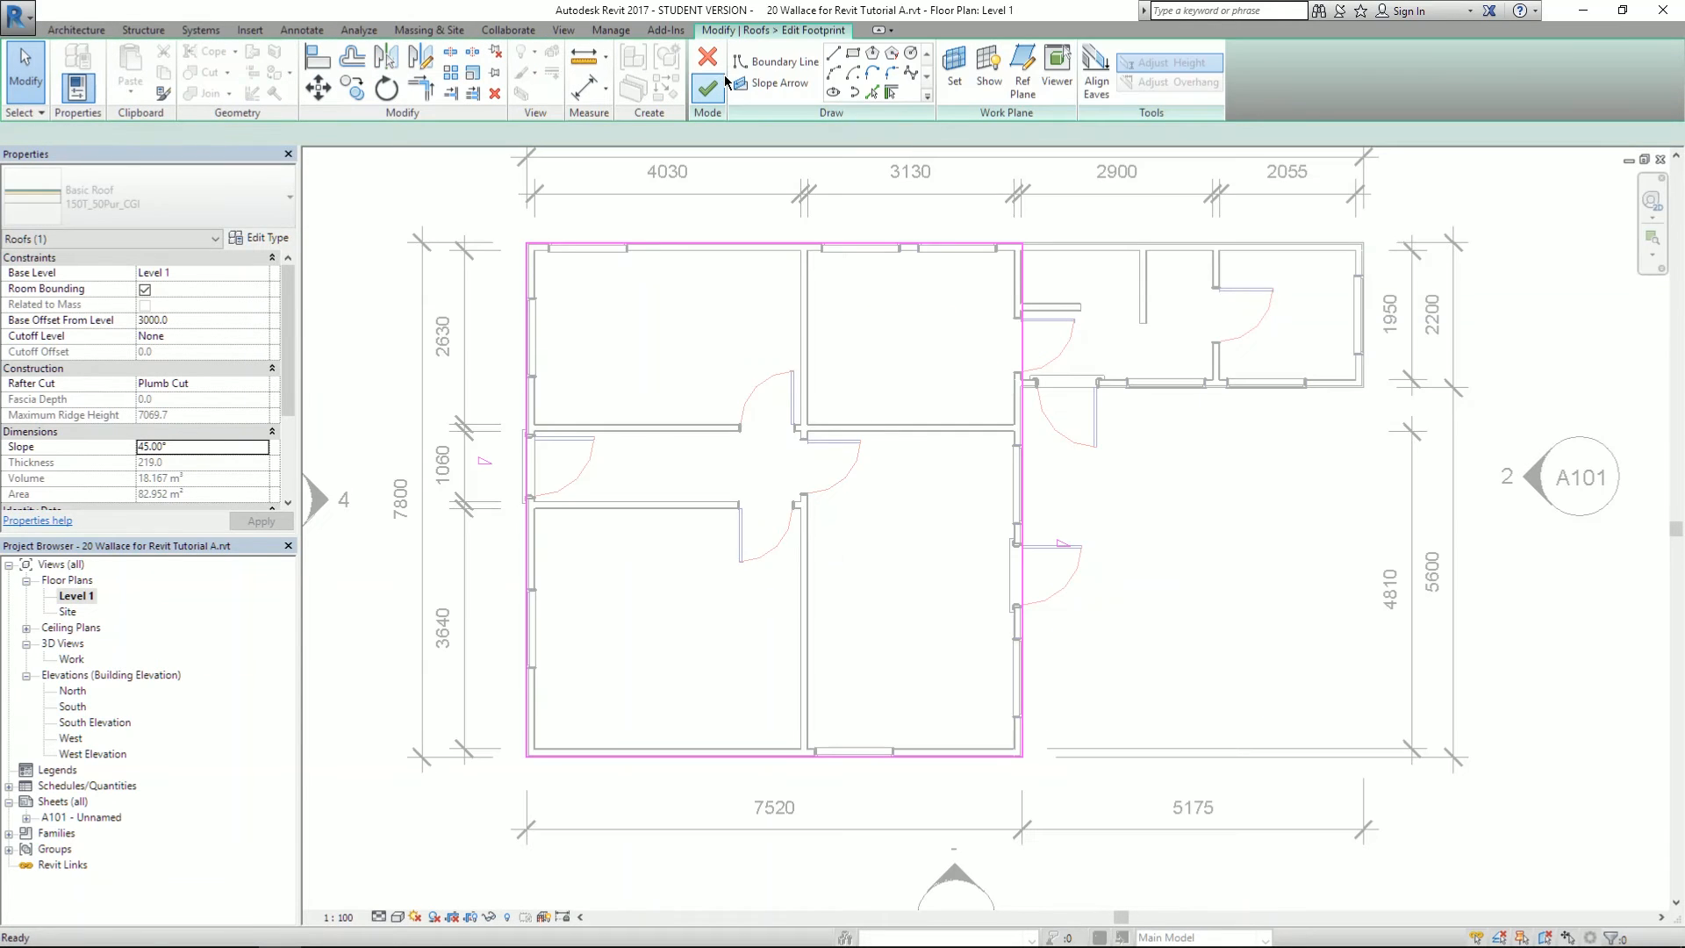
pyautogui.click(1021, 496)
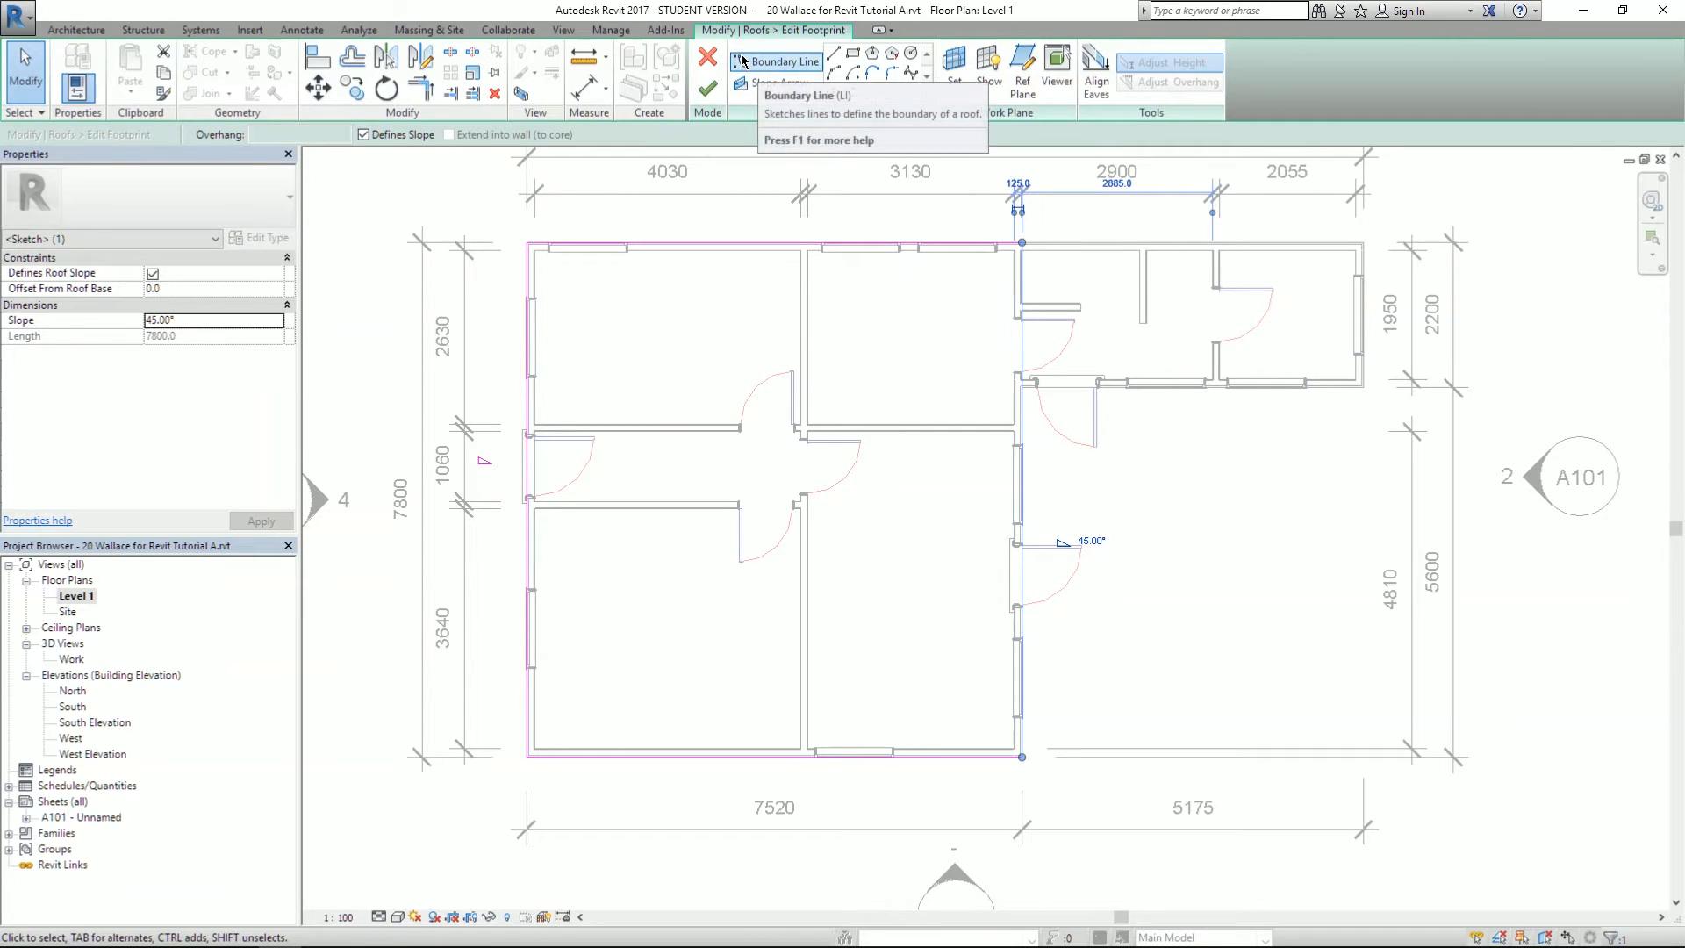
pyautogui.click(708, 88)
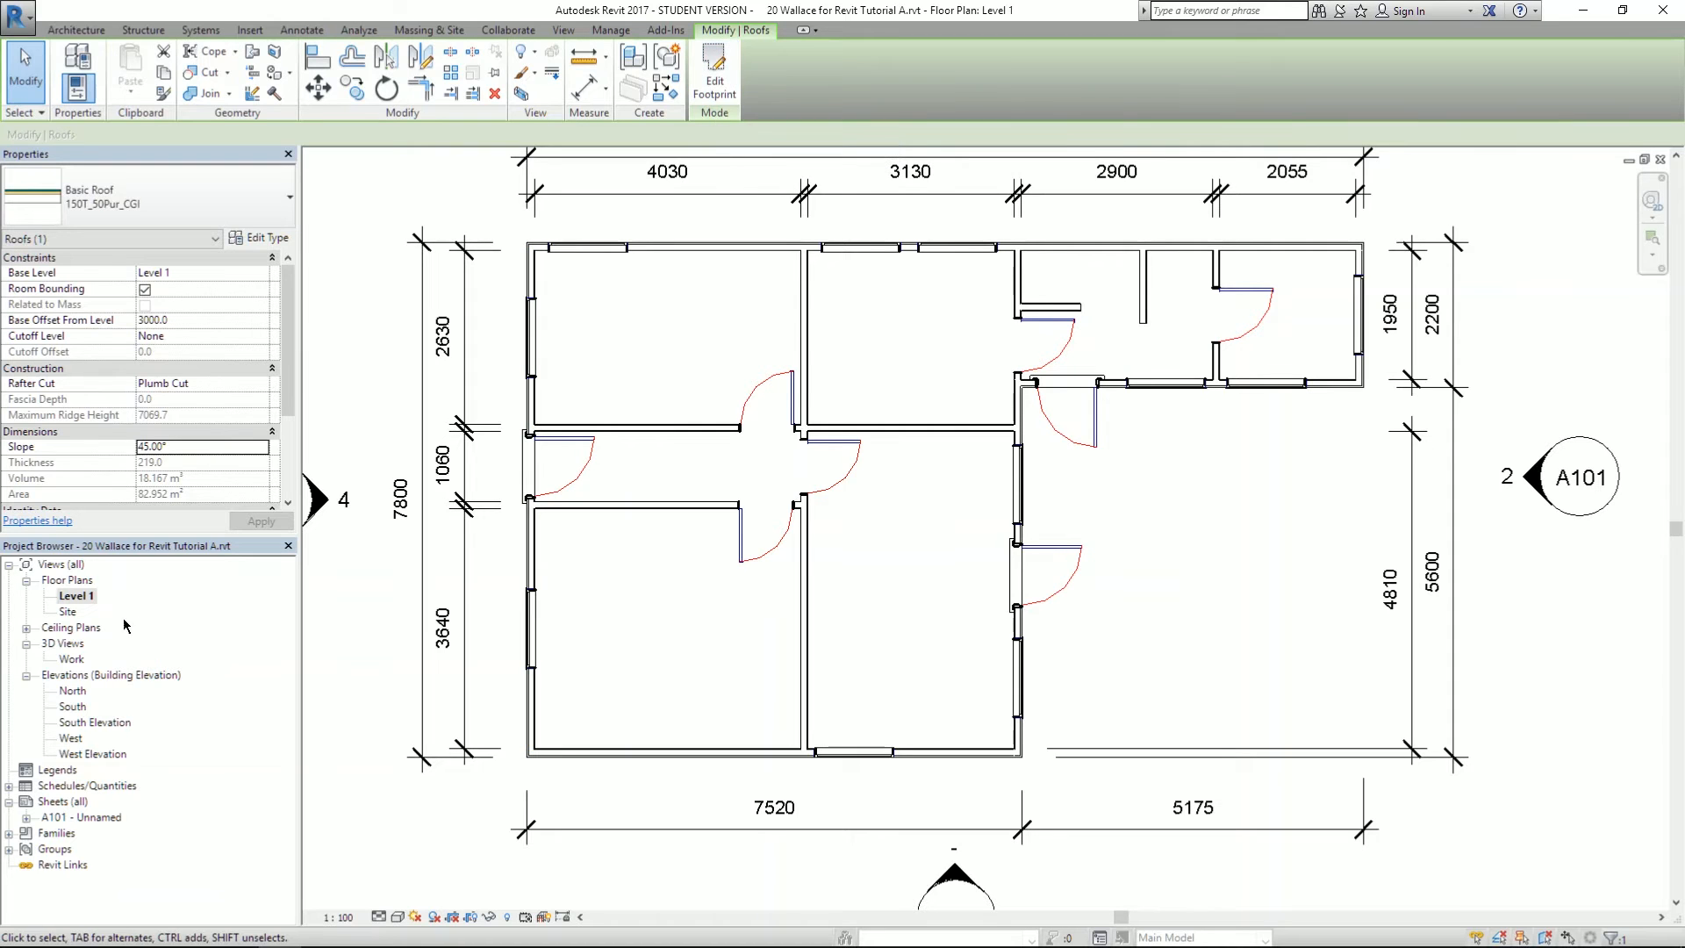
pyautogui.doubleClick(71, 659)
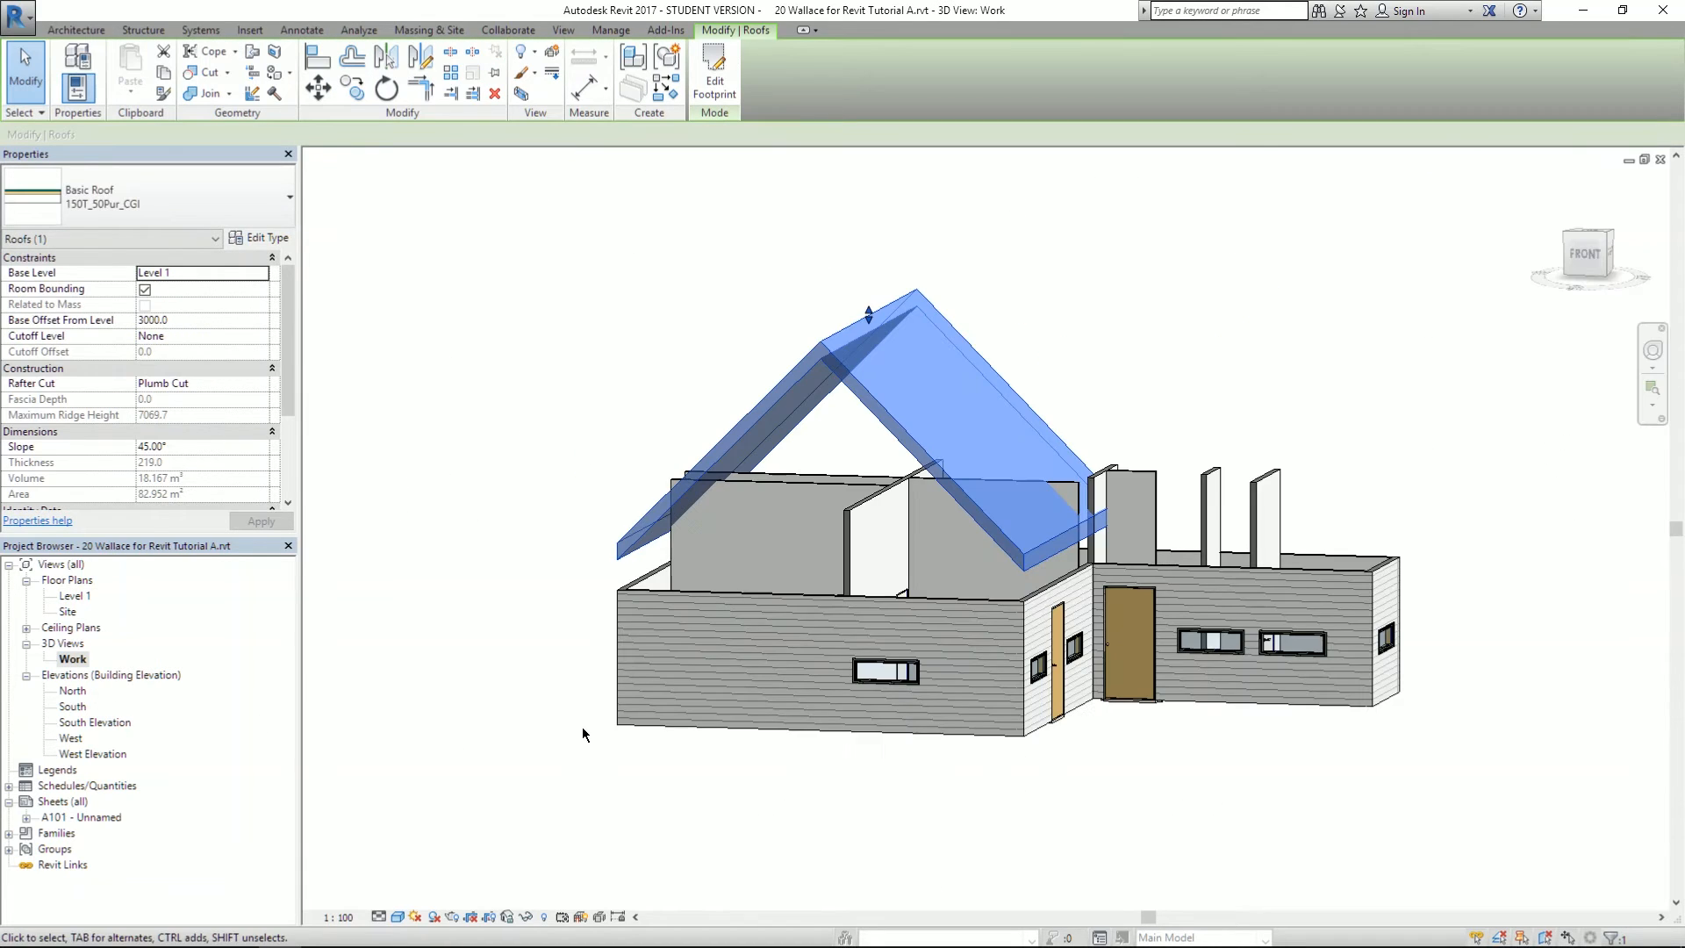
pyautogui.click(1092, 351)
pyautogui.click(961, 372)
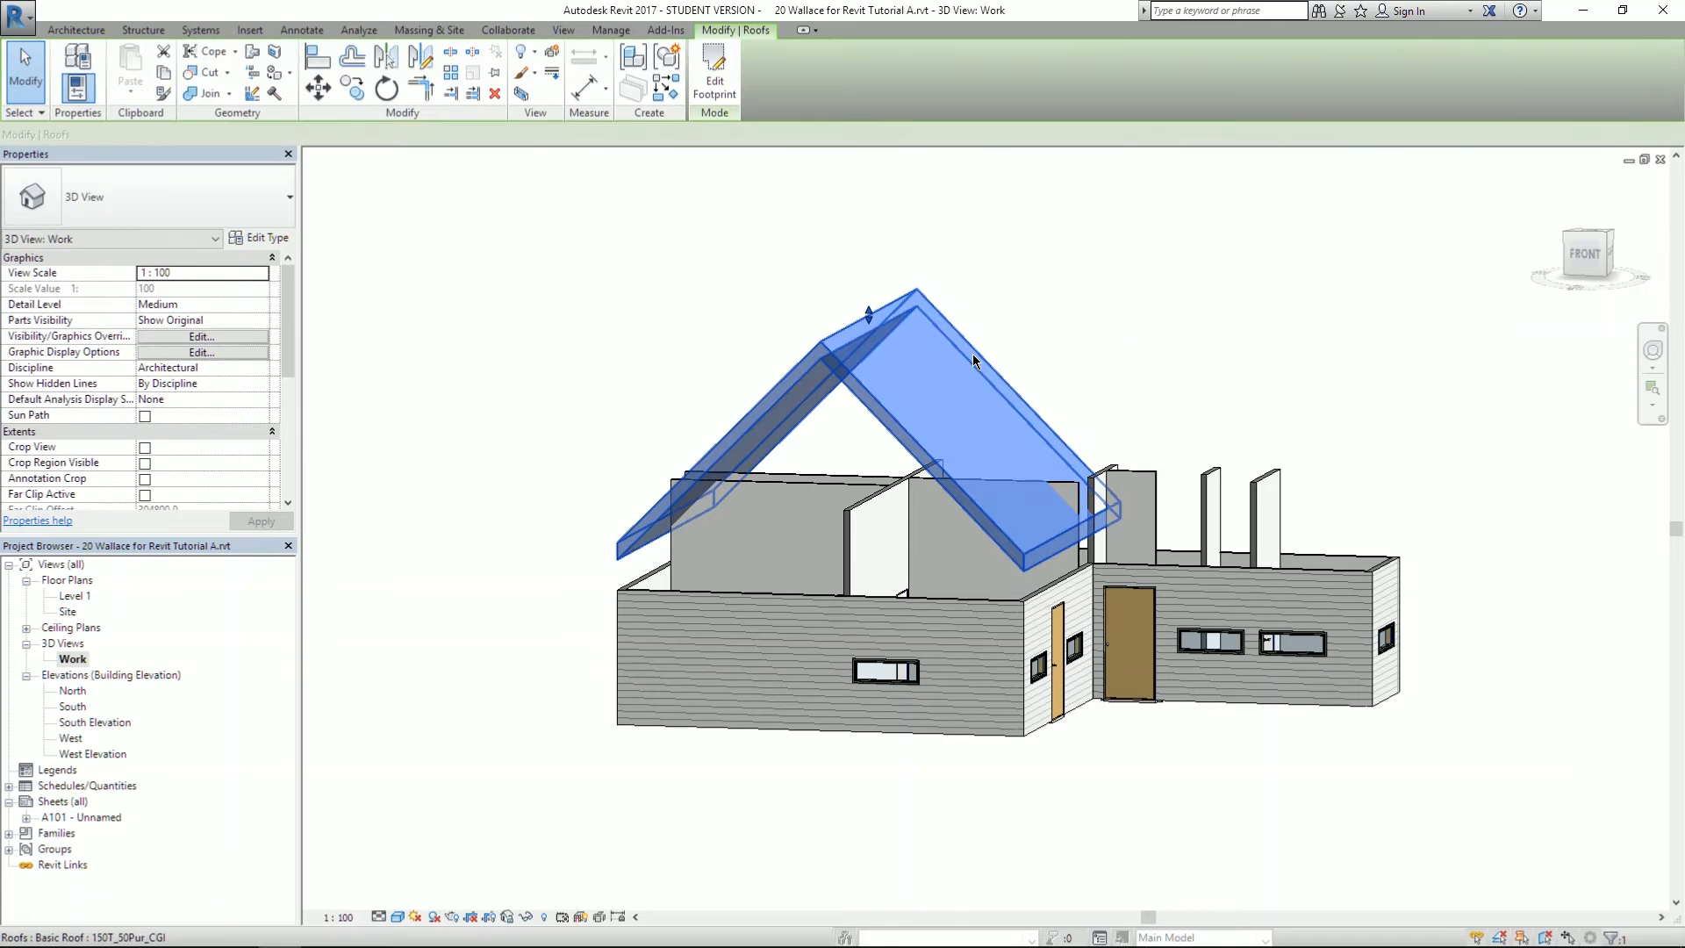
pyautogui.click(715, 70)
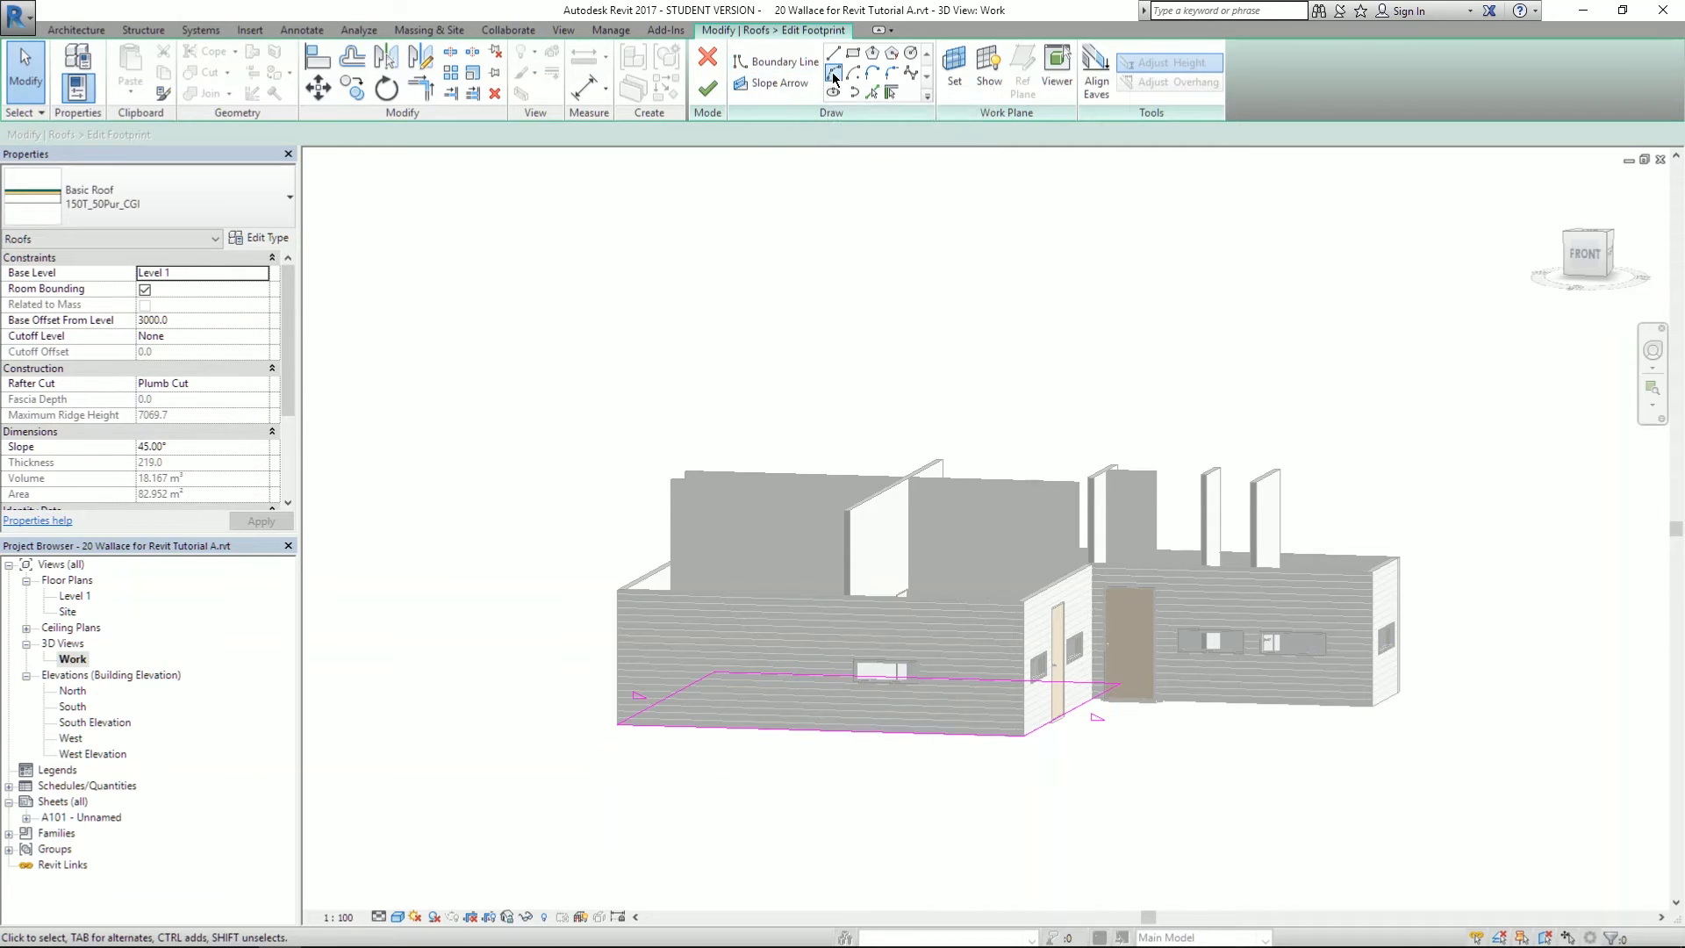
pyautogui.click(902, 73)
pyautogui.click(910, 54)
# - In Level 1, drag the footprint's right edge left over the middle rooms, walls unattached
pyautogui.doubleClick(75, 595)
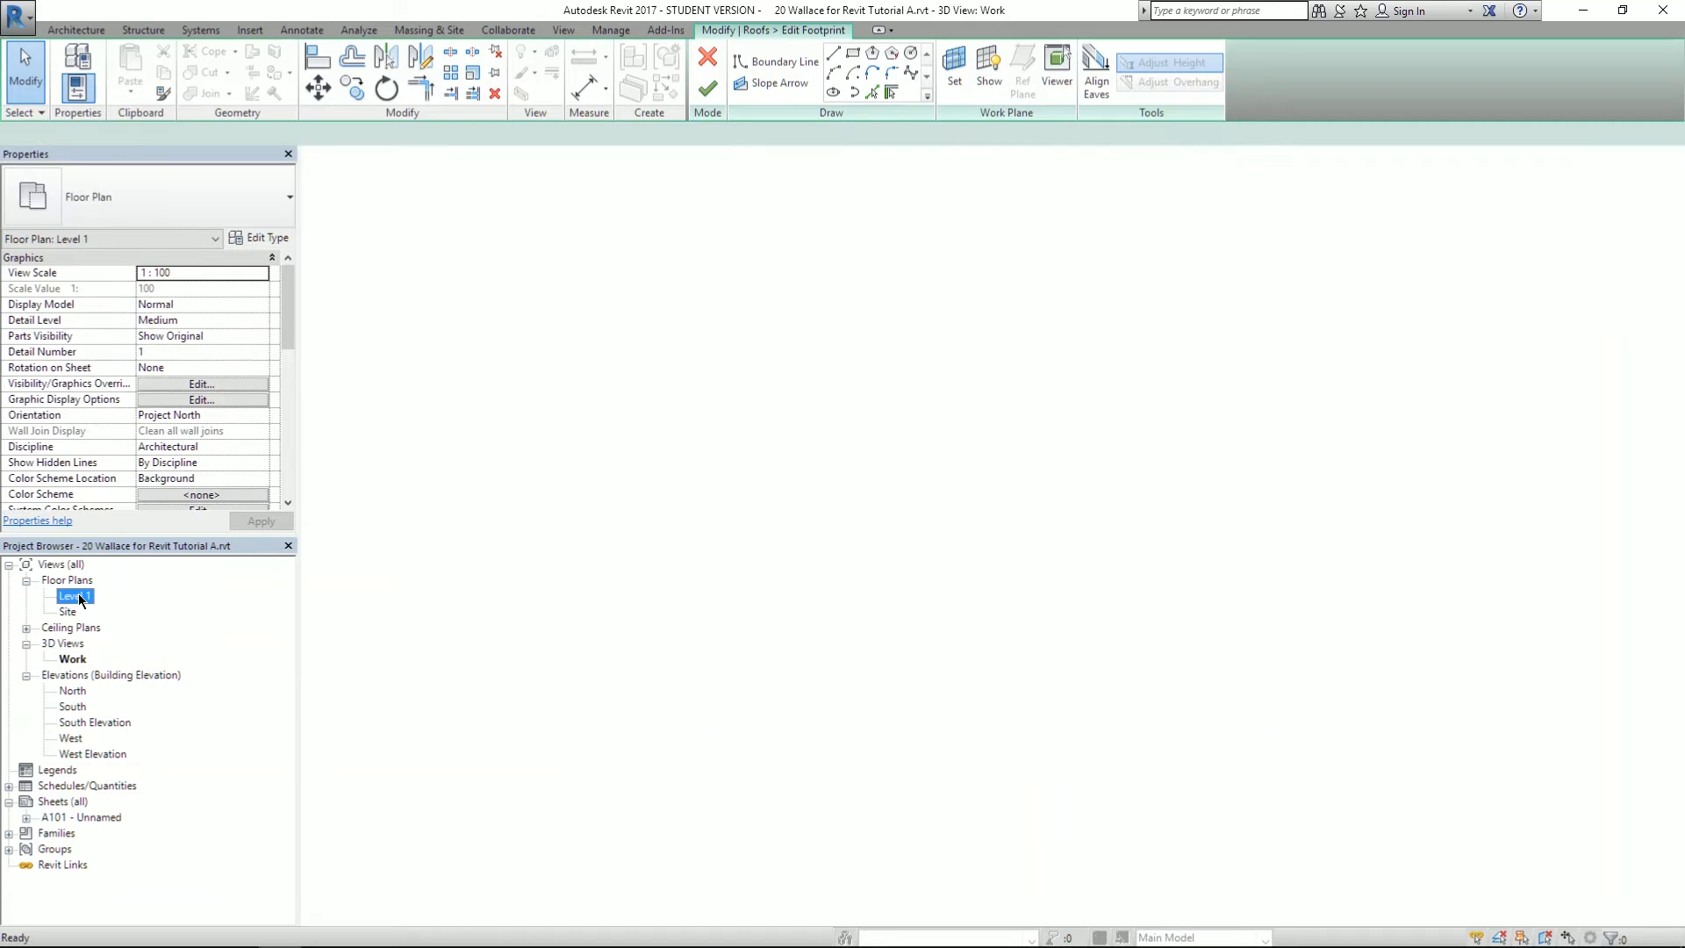
pyautogui.scroll(-1, 737, 283)
pyautogui.scroll(2, 790, 342)
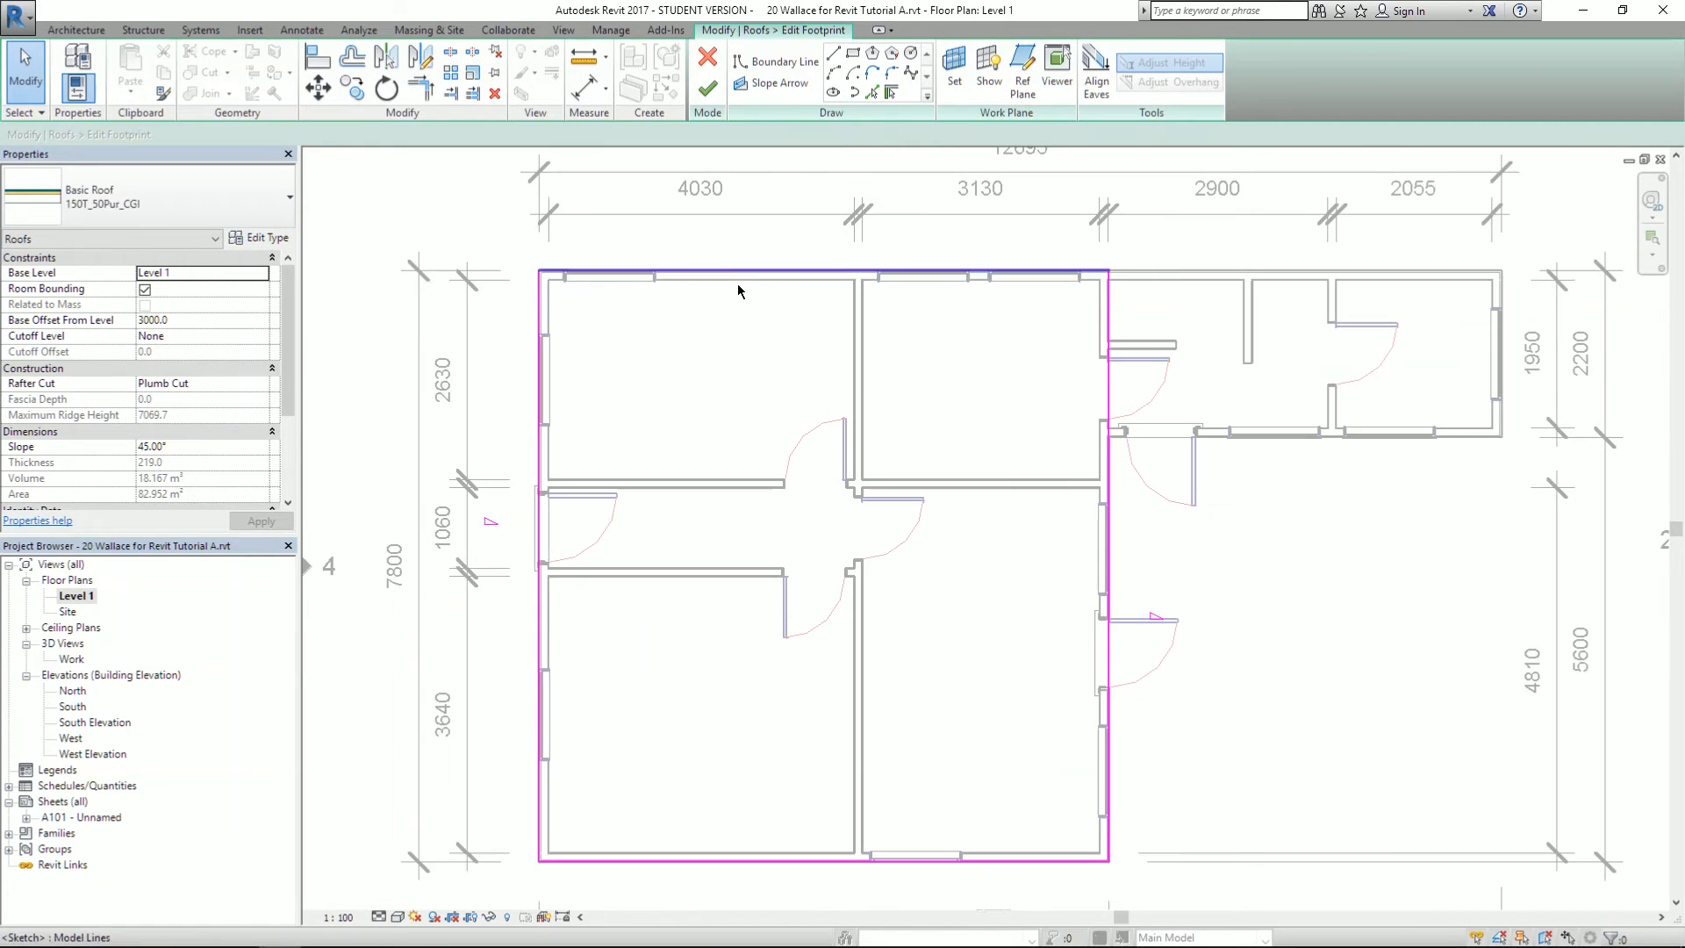
pyautogui.click(1108, 530)
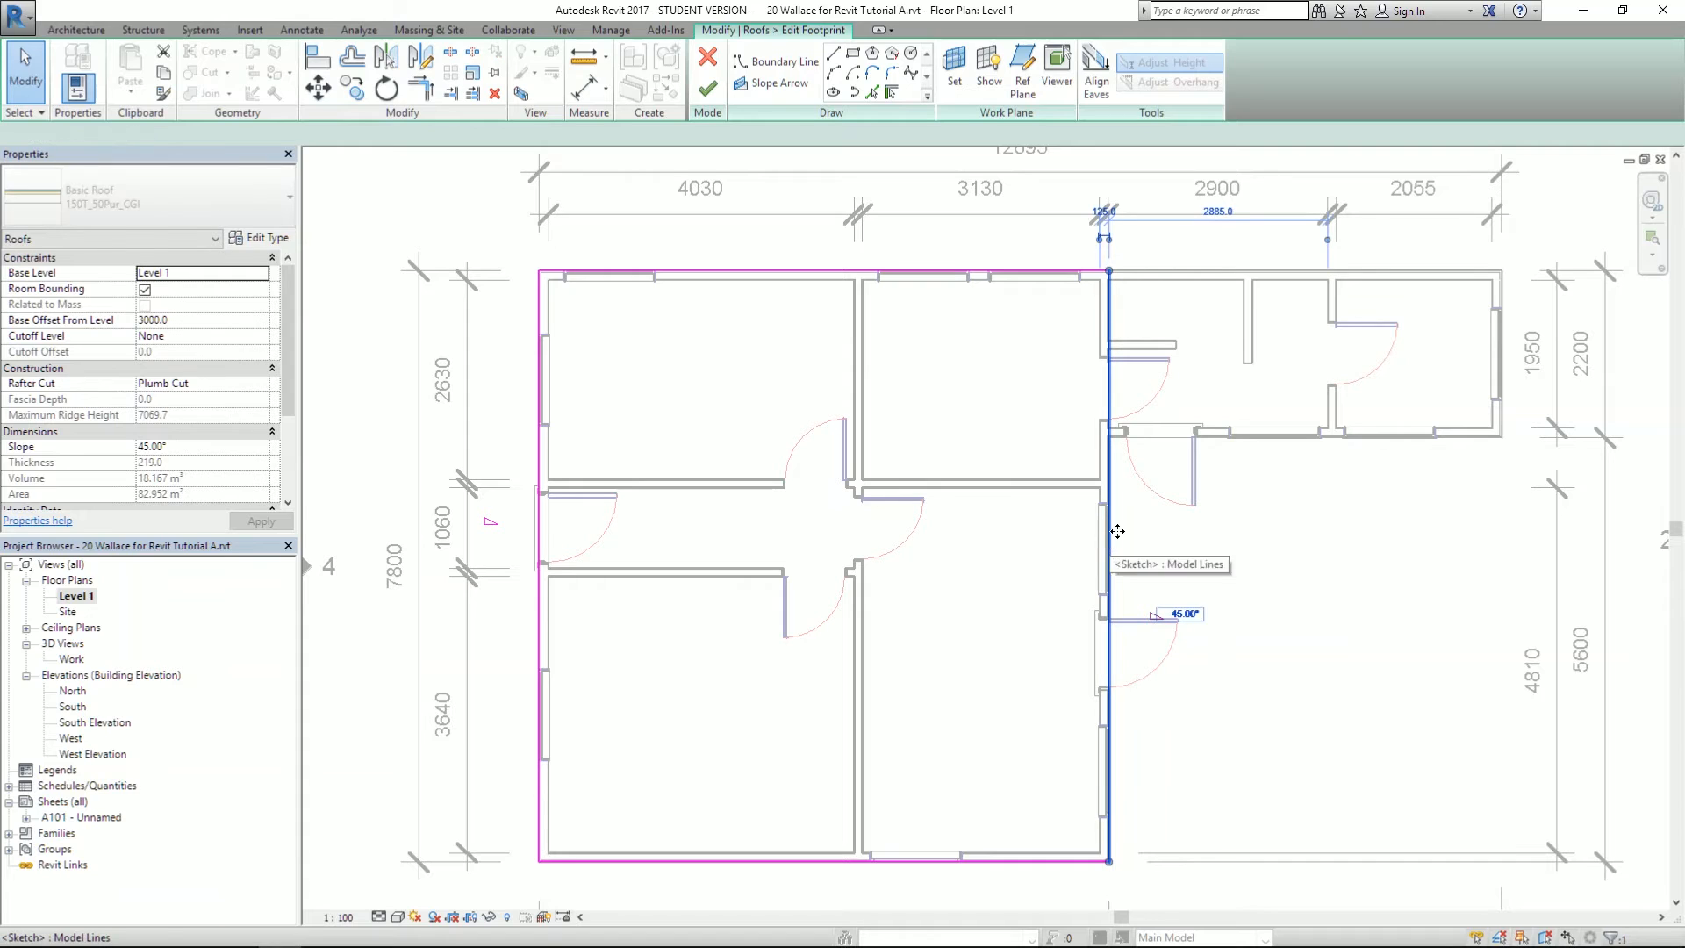
pyautogui.keyDown('ctrl'); pyautogui.moveTo(1108, 529); pyautogui.dragTo(910, 531); pyautogui.keyUp('ctrl')
pyautogui.click(707, 88)
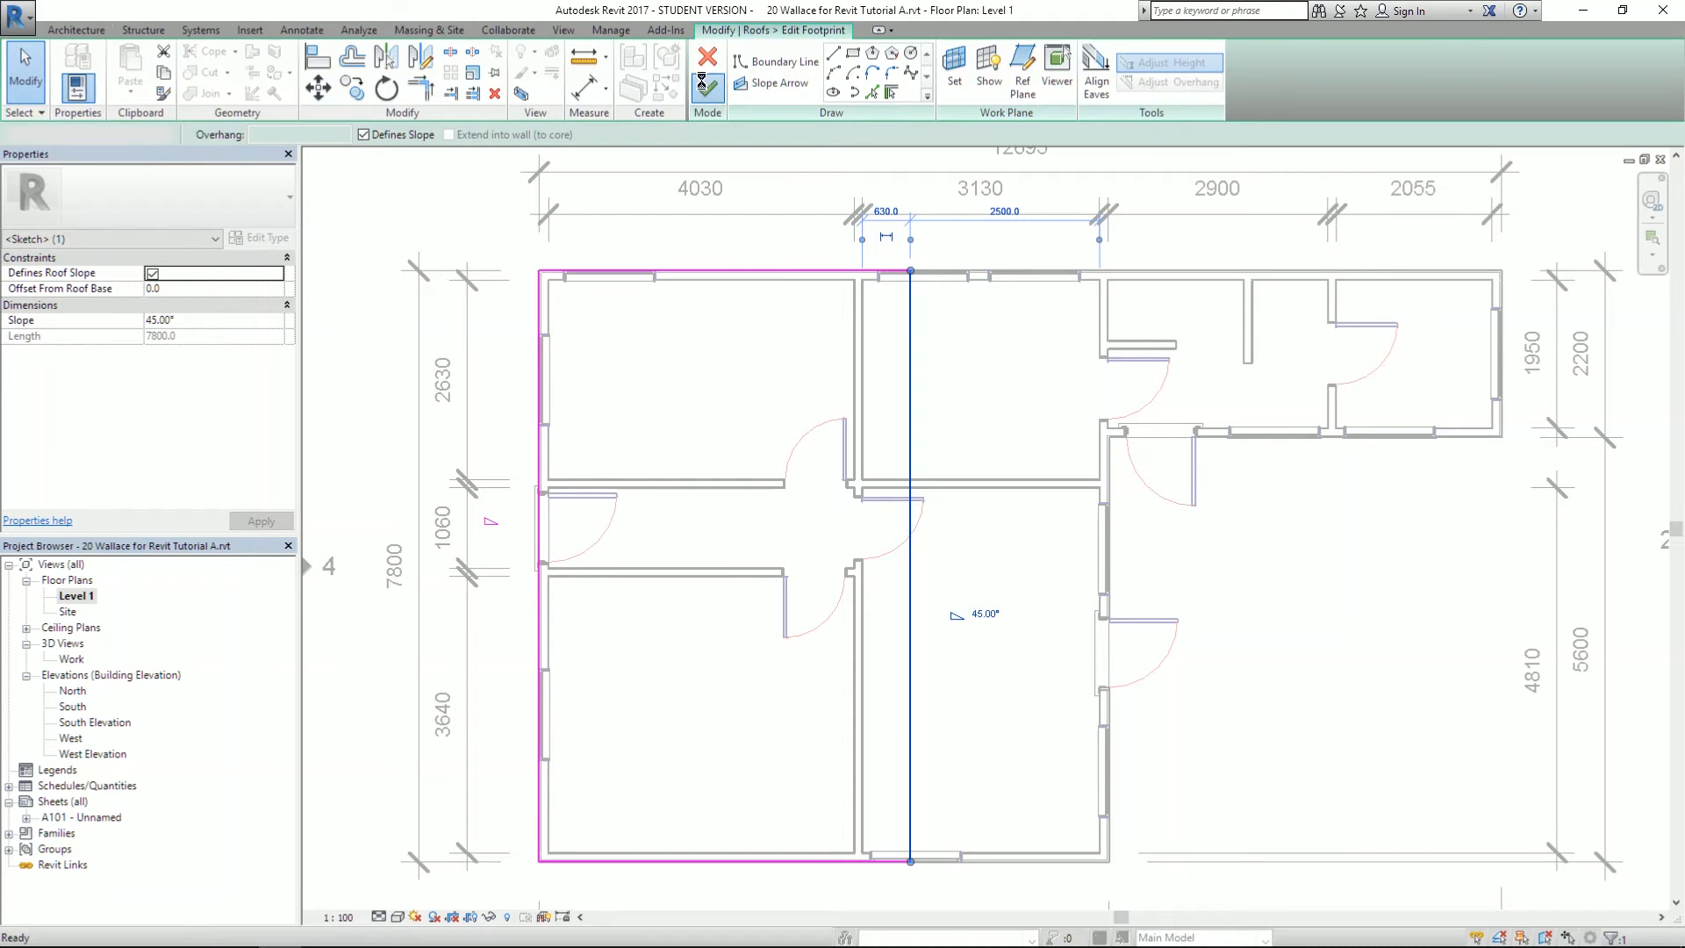
pyautogui.click(950, 494)
pyautogui.scroll(2, 1291, 461)
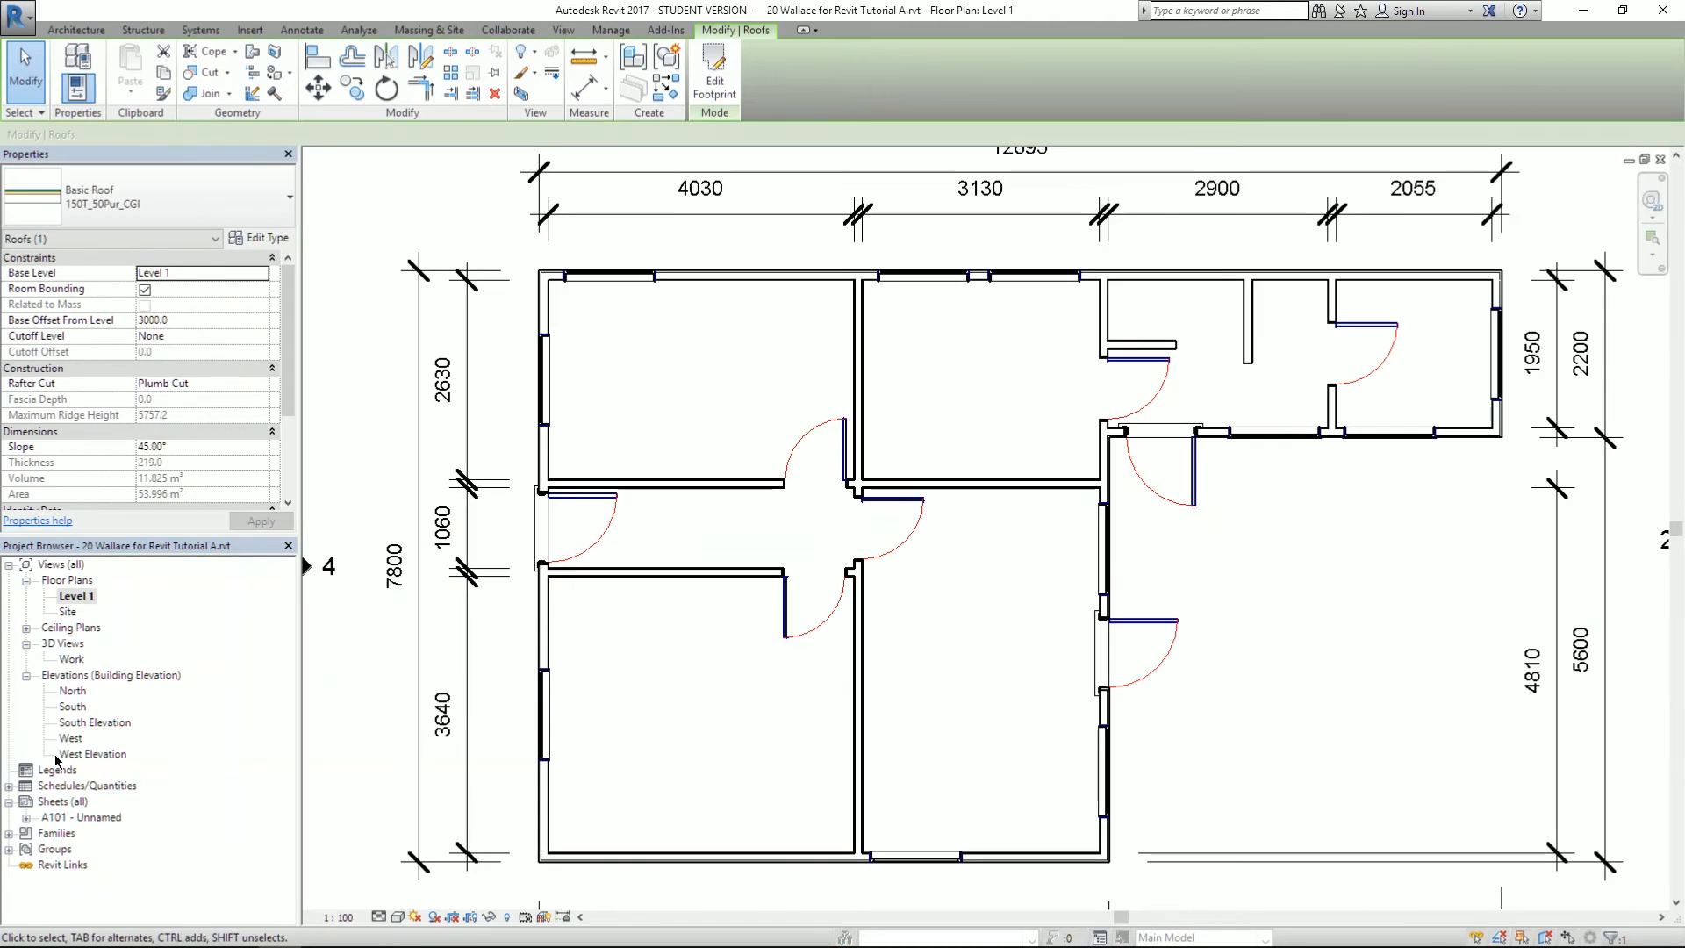
# - Open the Work 3D view and check the reference sheet's lower elevation drawing
pyautogui.doubleClick(71, 658)
pyautogui.keyDown('shift'); pyautogui.moveTo(883, 639); pyautogui.dragTo(877, 571, button='middle'); pyautogui.keyUp('shift')
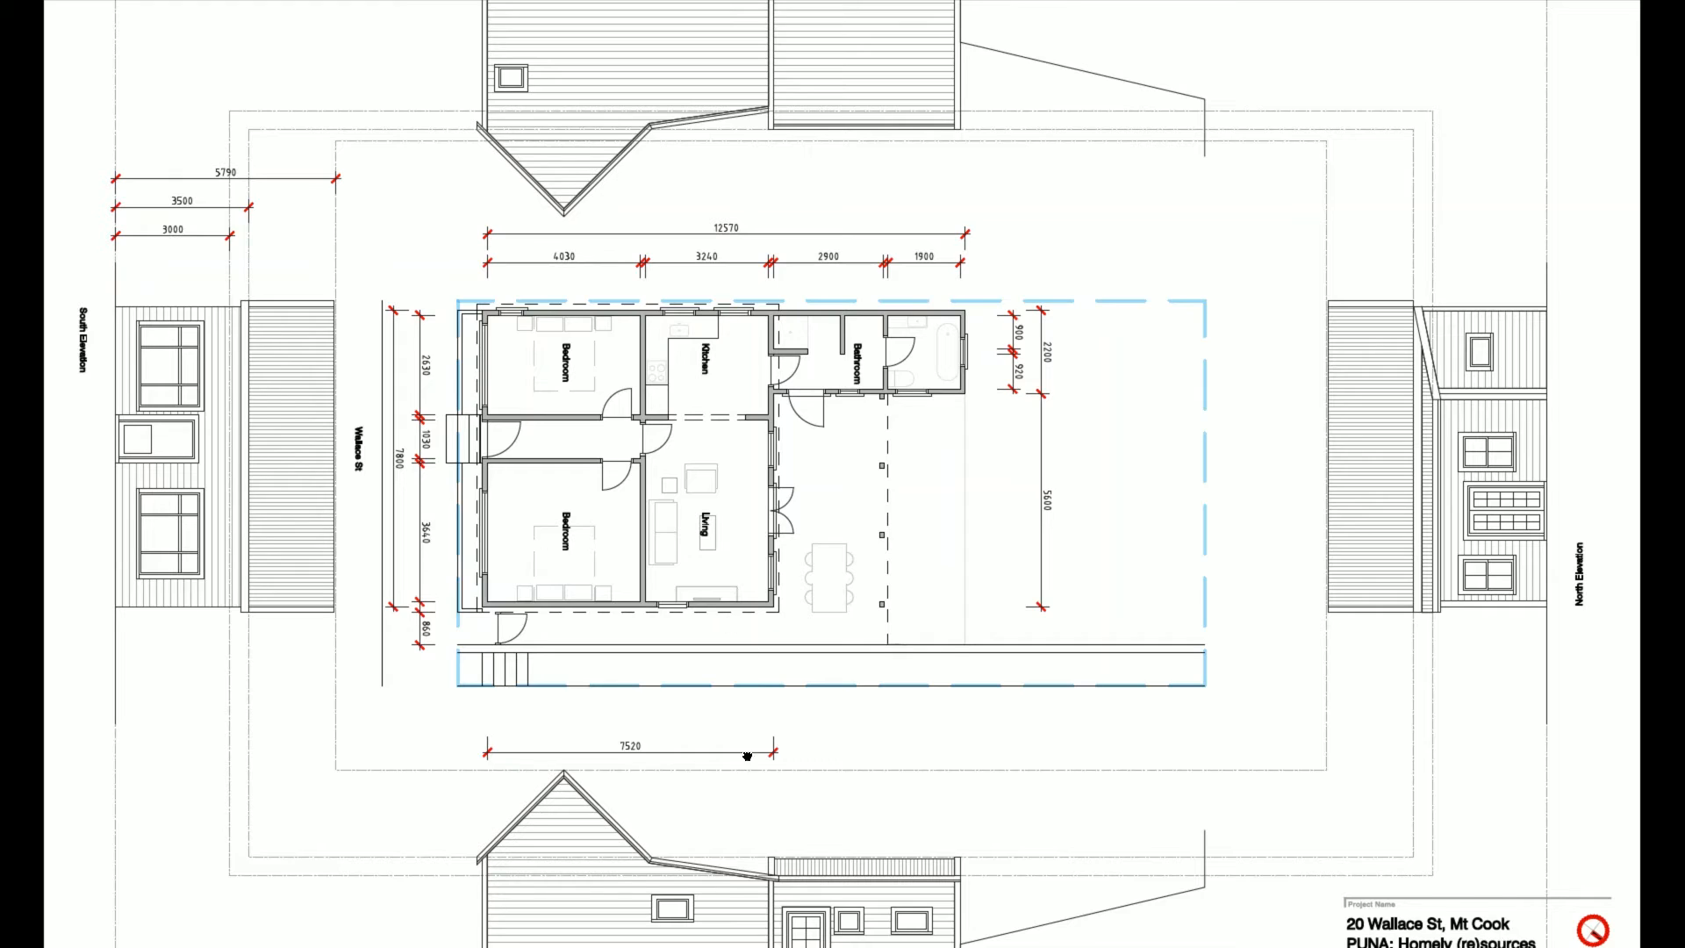
pyautogui.moveTo(747, 757); pyautogui.dragTo(747, 653)
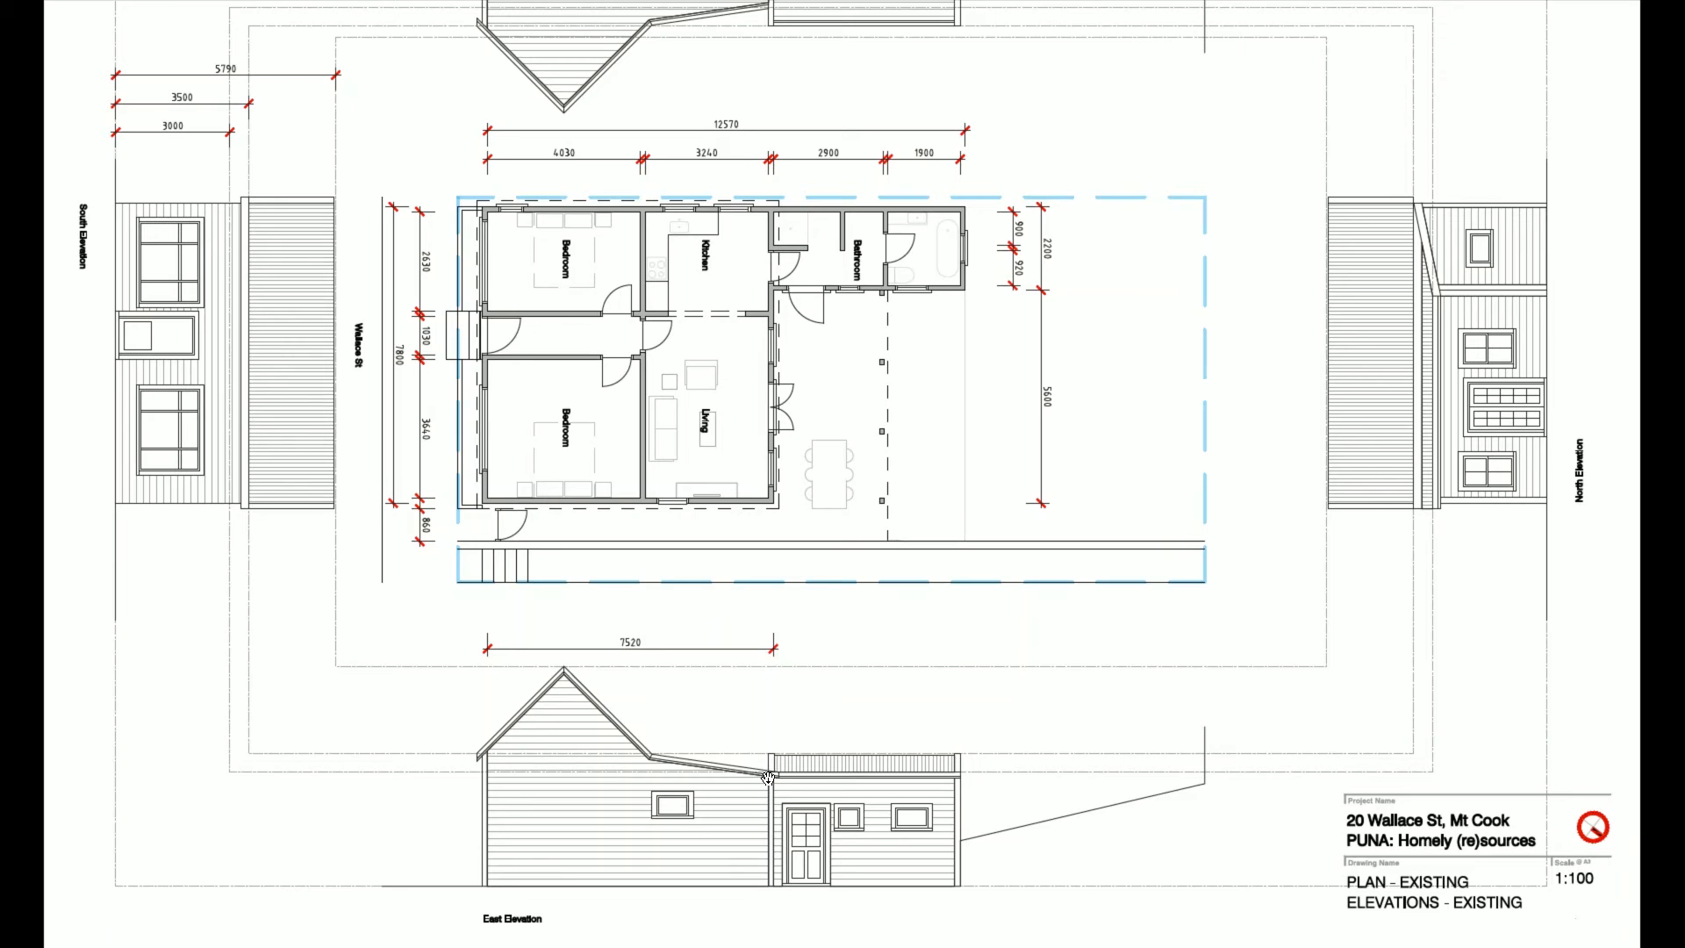
pyautogui.hotkey('alt', 'Tab')
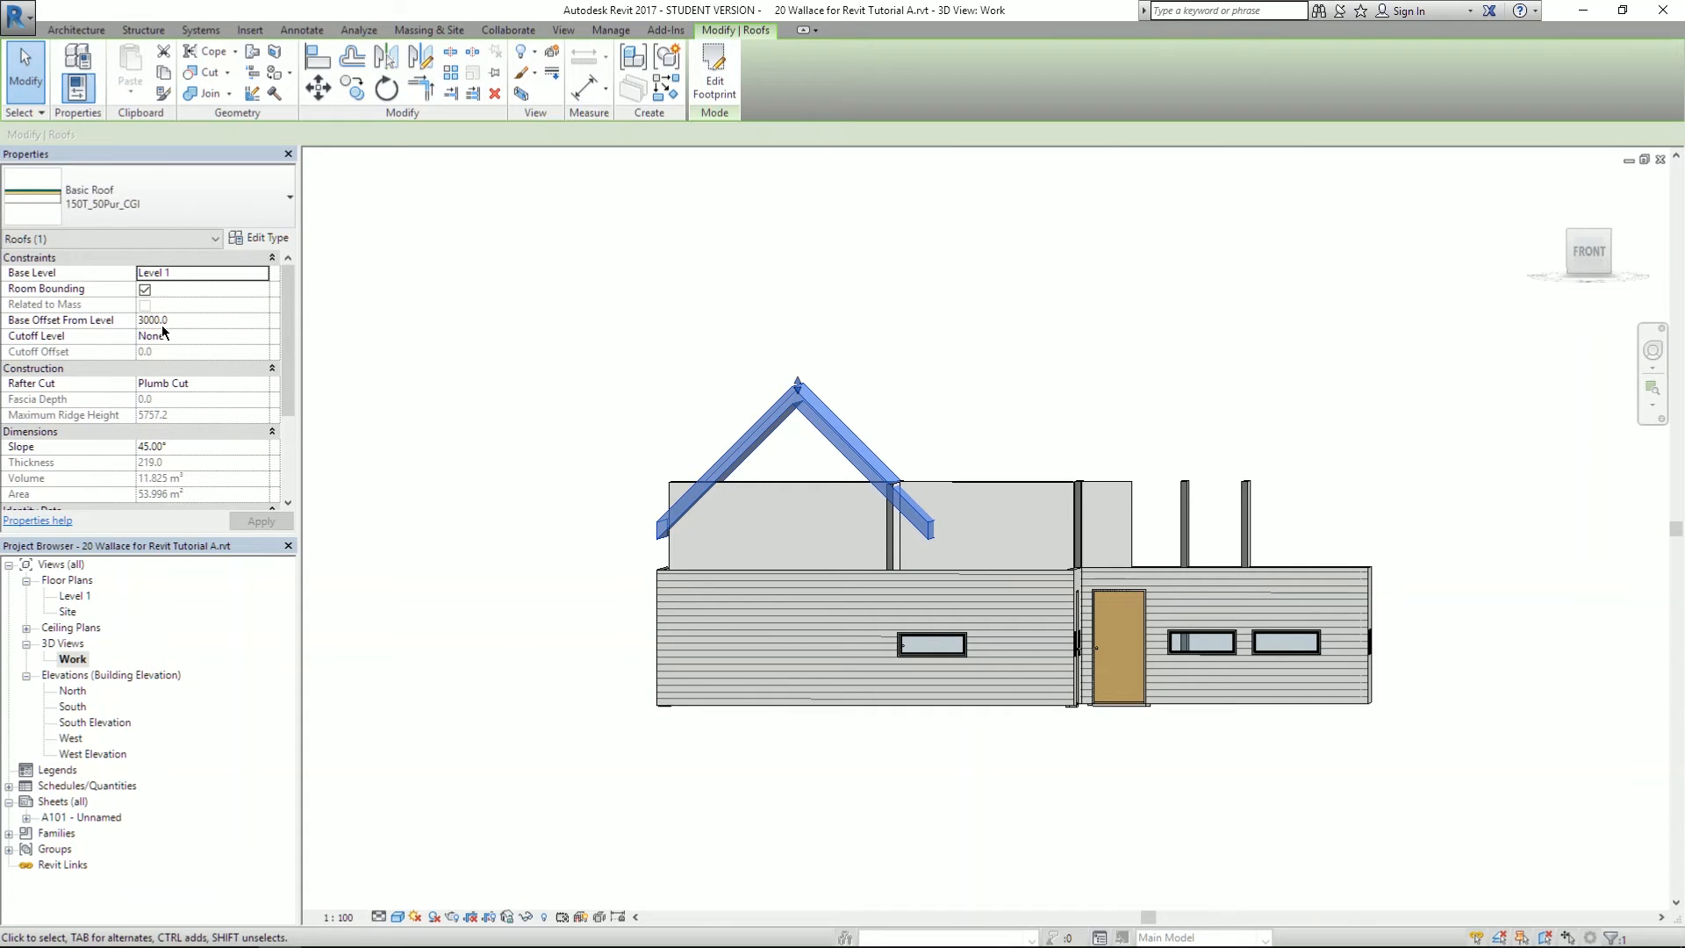
# - Change the roof's Base Offset From Level to 3500
pyautogui.press('BackSpace')
pyautogui.write('5')
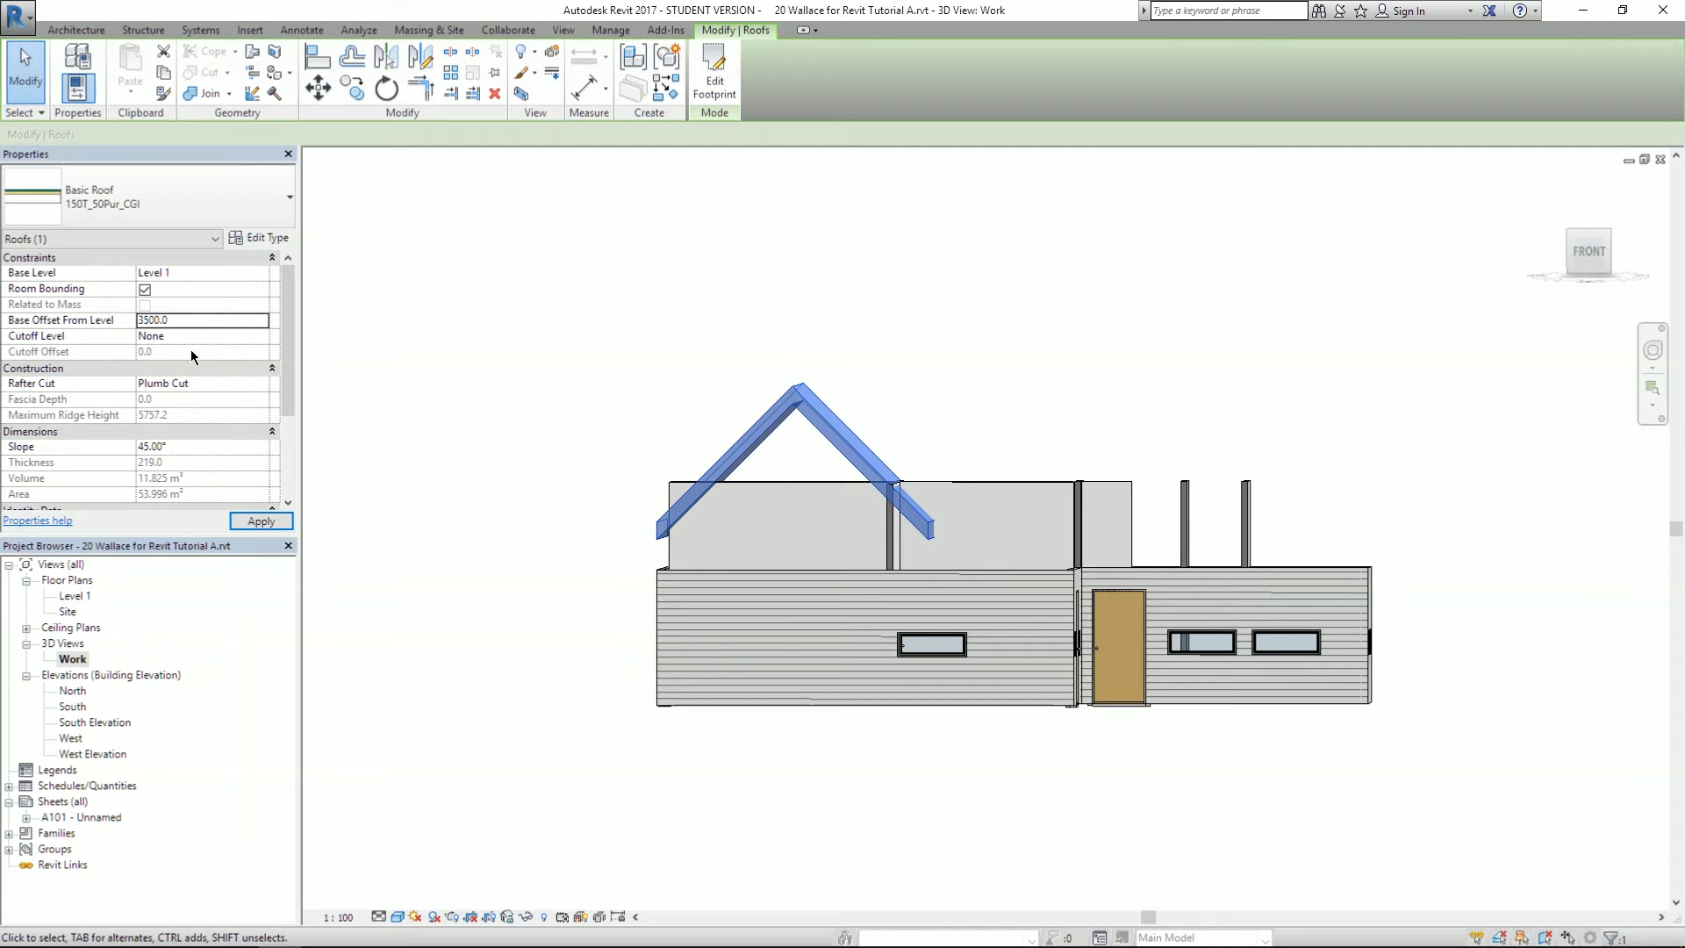
pyautogui.press('Return')
pyautogui.click(992, 339)
pyautogui.keyDown('shift'); pyautogui.moveTo(992, 340); pyautogui.dragTo(766, 214, button='middle'); pyautogui.keyUp('shift')
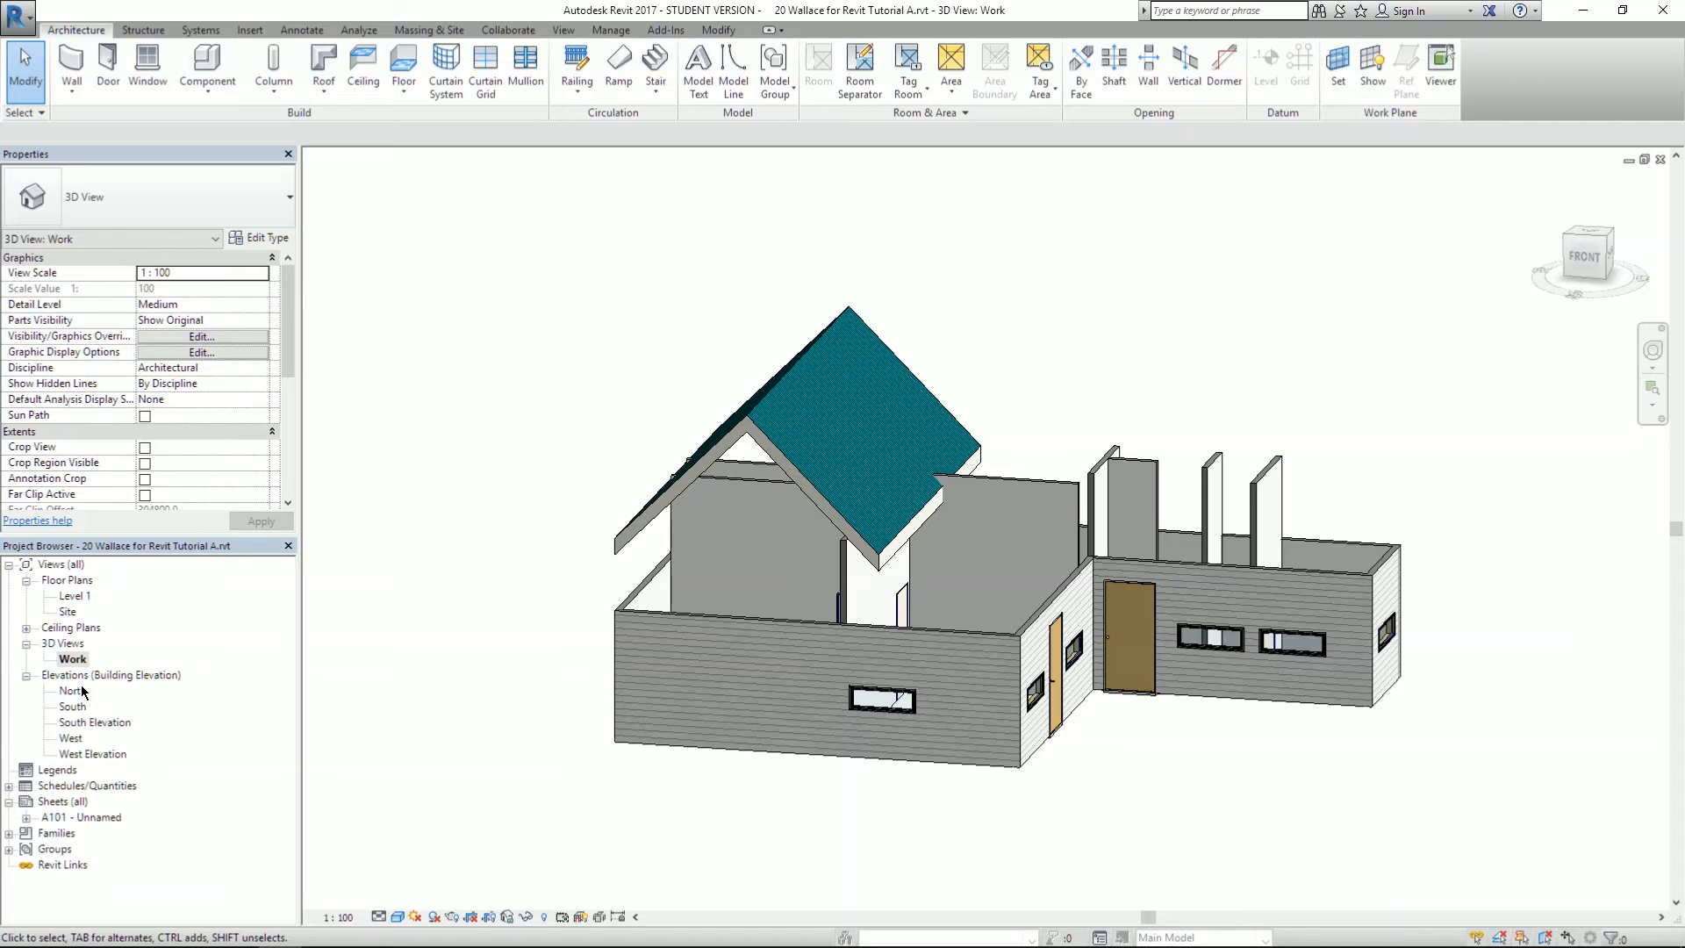
# - Open the Level 1 floor plan and zoom to fit the drawing
pyautogui.doubleClick(74, 597)
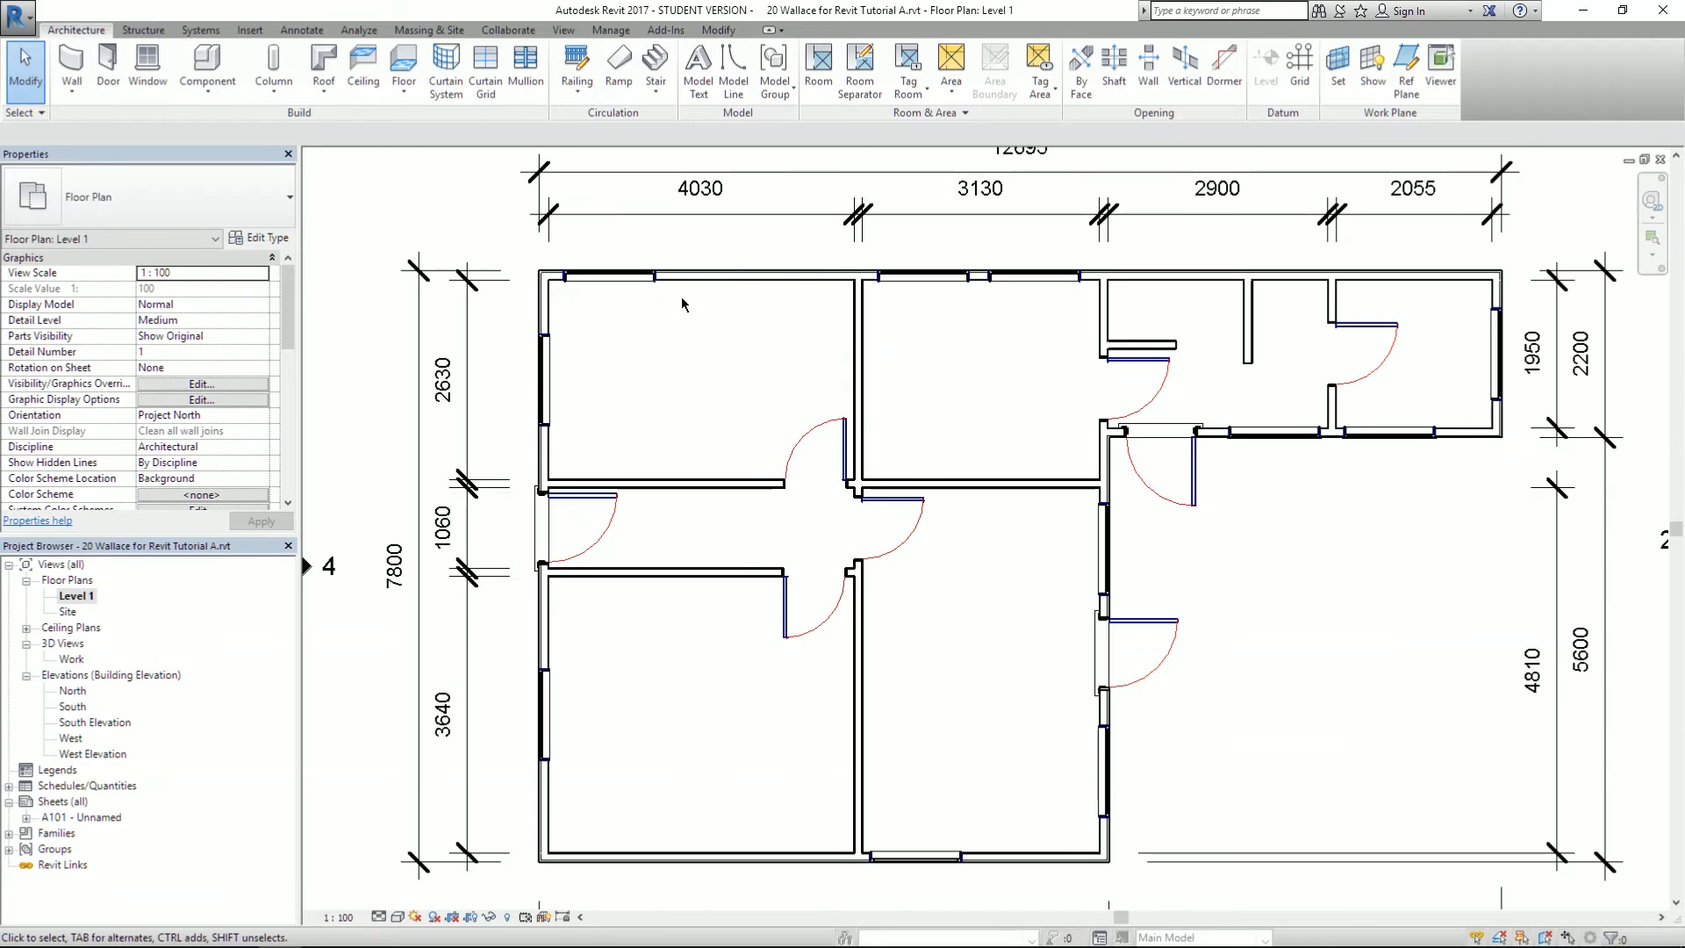
pyautogui.scroll(-3, 723, 424)
pyautogui.scroll(1, 547, 220)
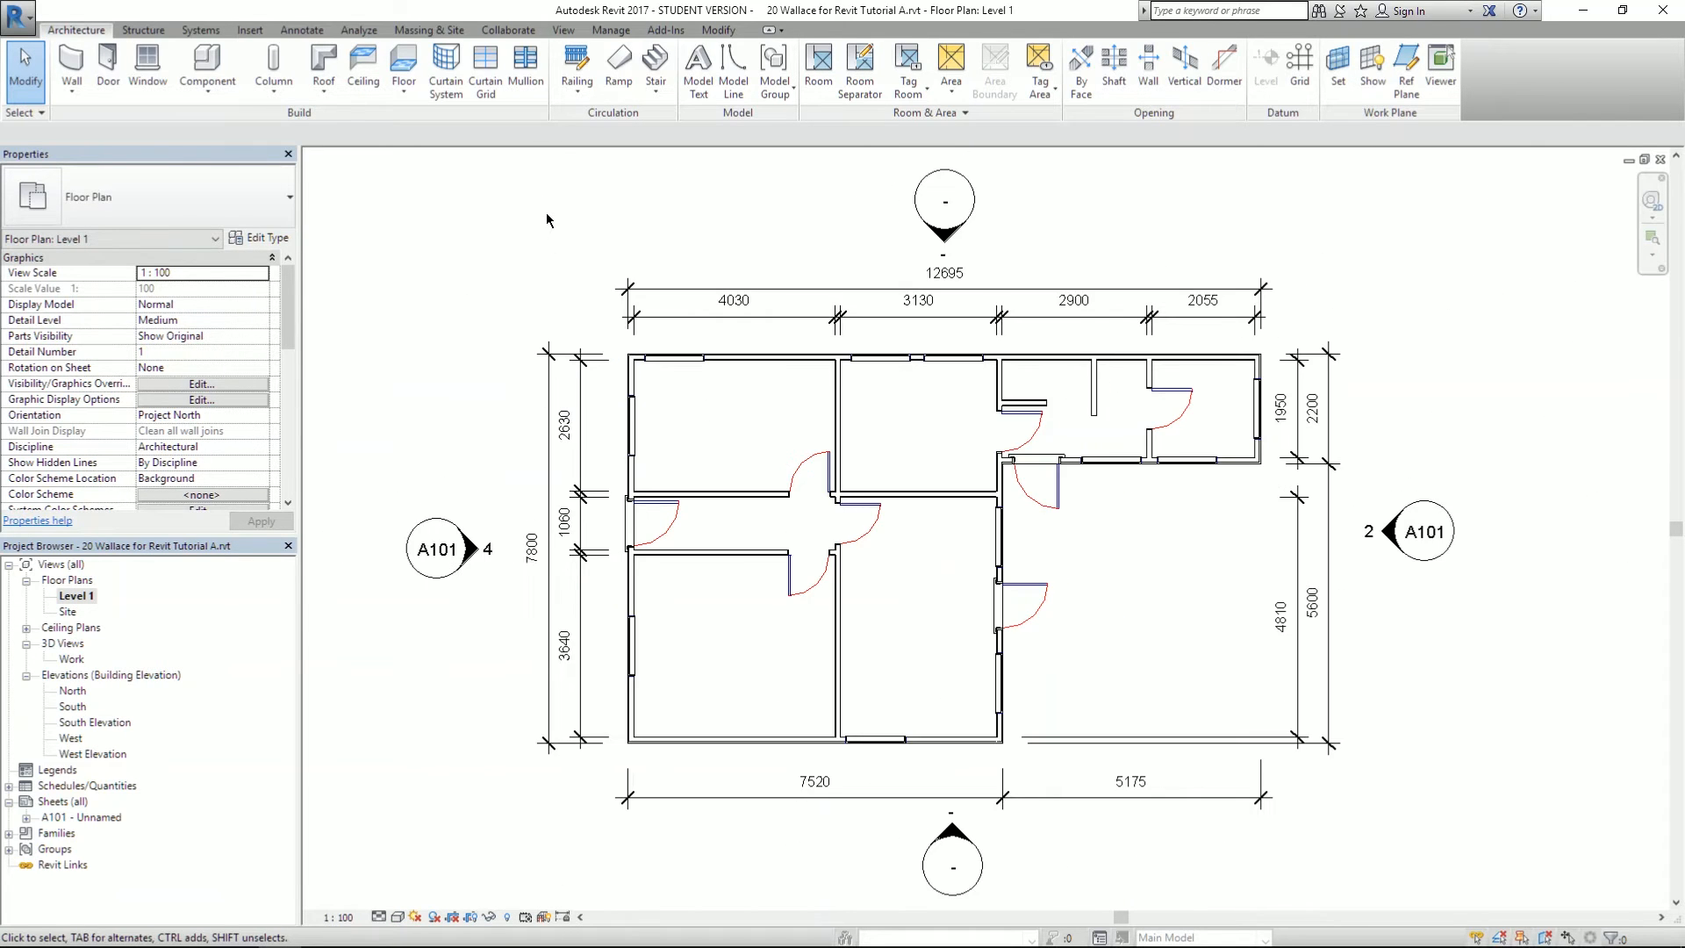
pyautogui.scroll(1, 821, 246)
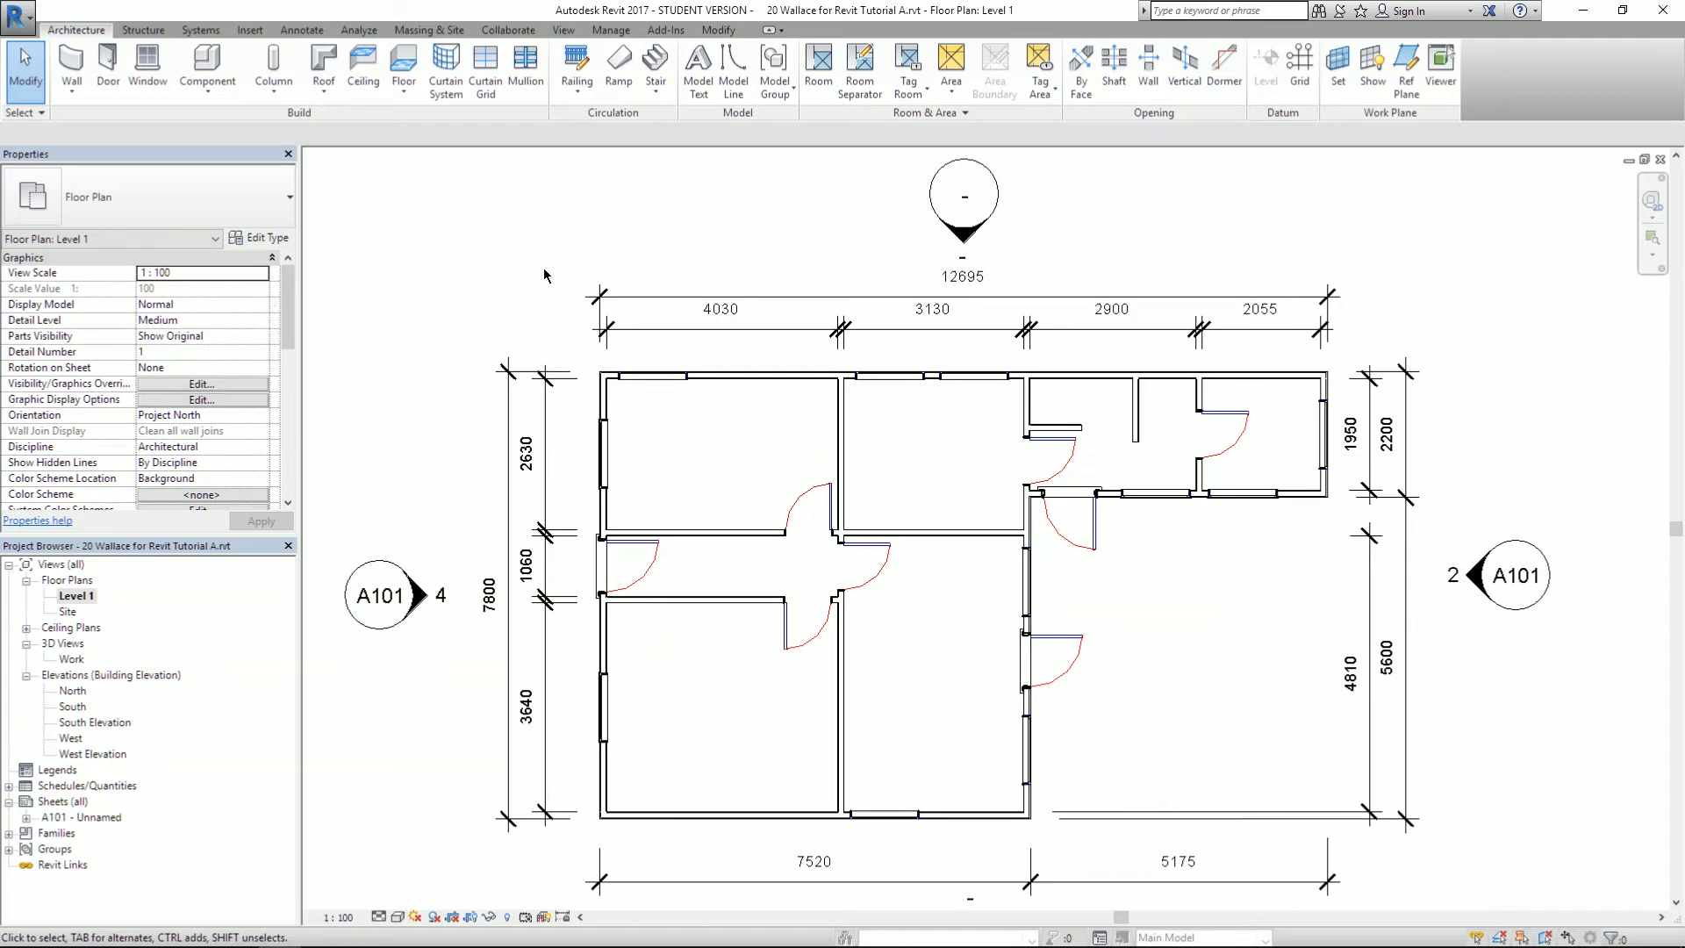
# - Sketch a rectangular roof footprint over the central strip of middle rooms
pyautogui.click(321, 58)
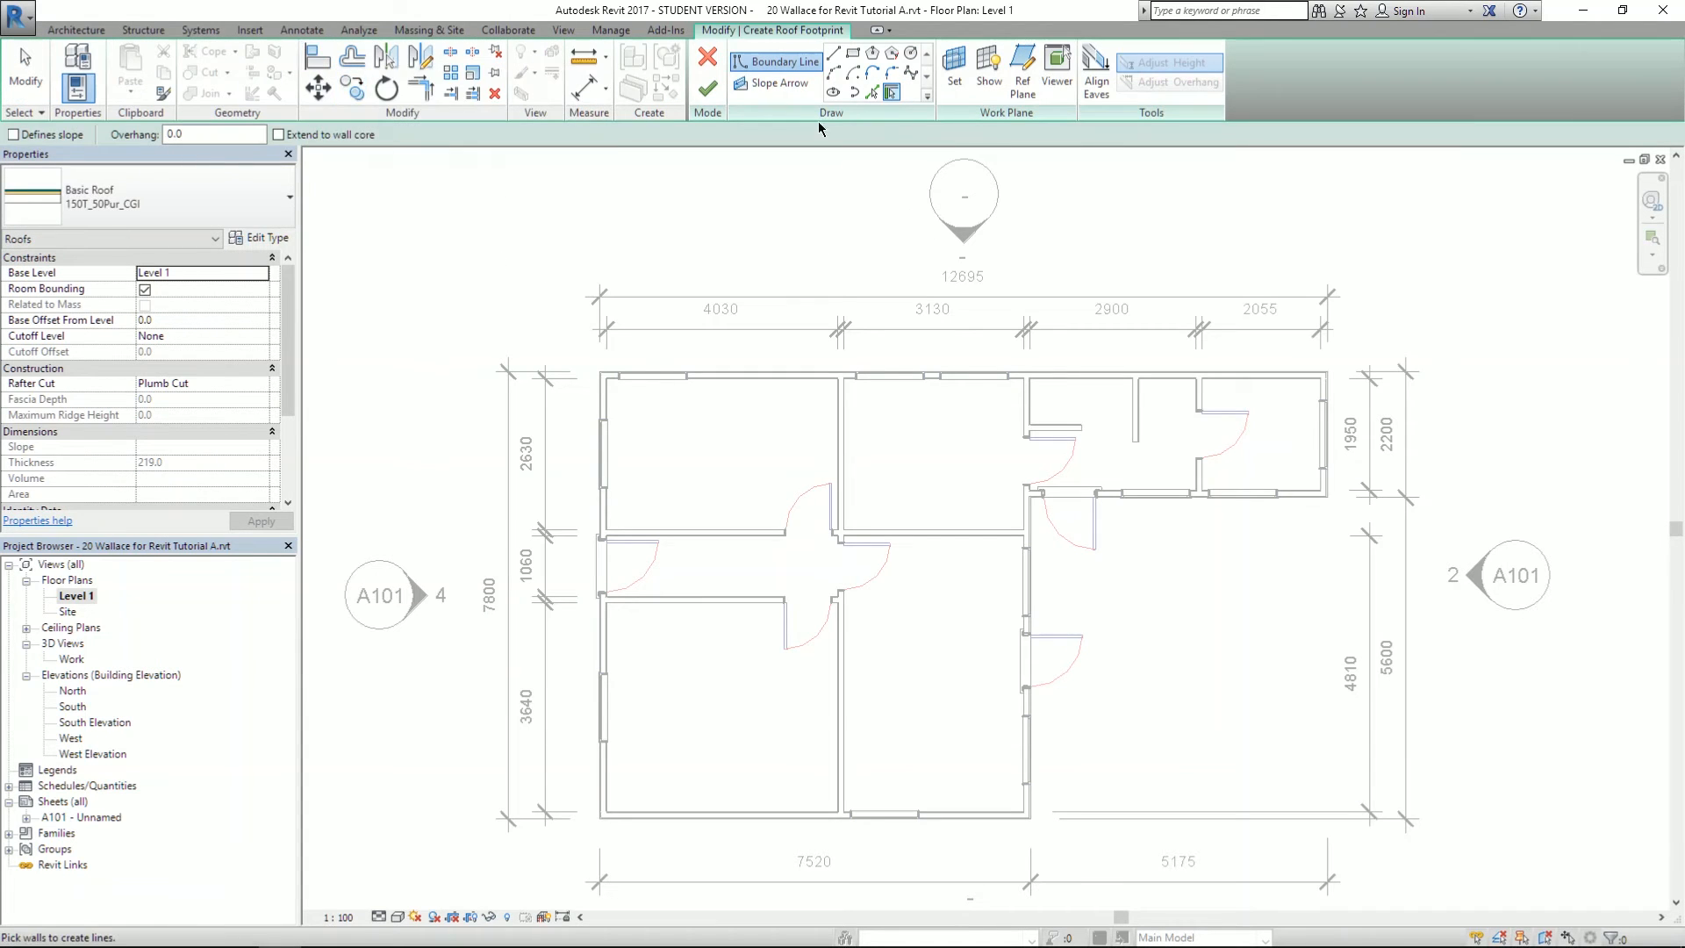
pyautogui.click(852, 52)
pyautogui.scroll(2, 908, 530)
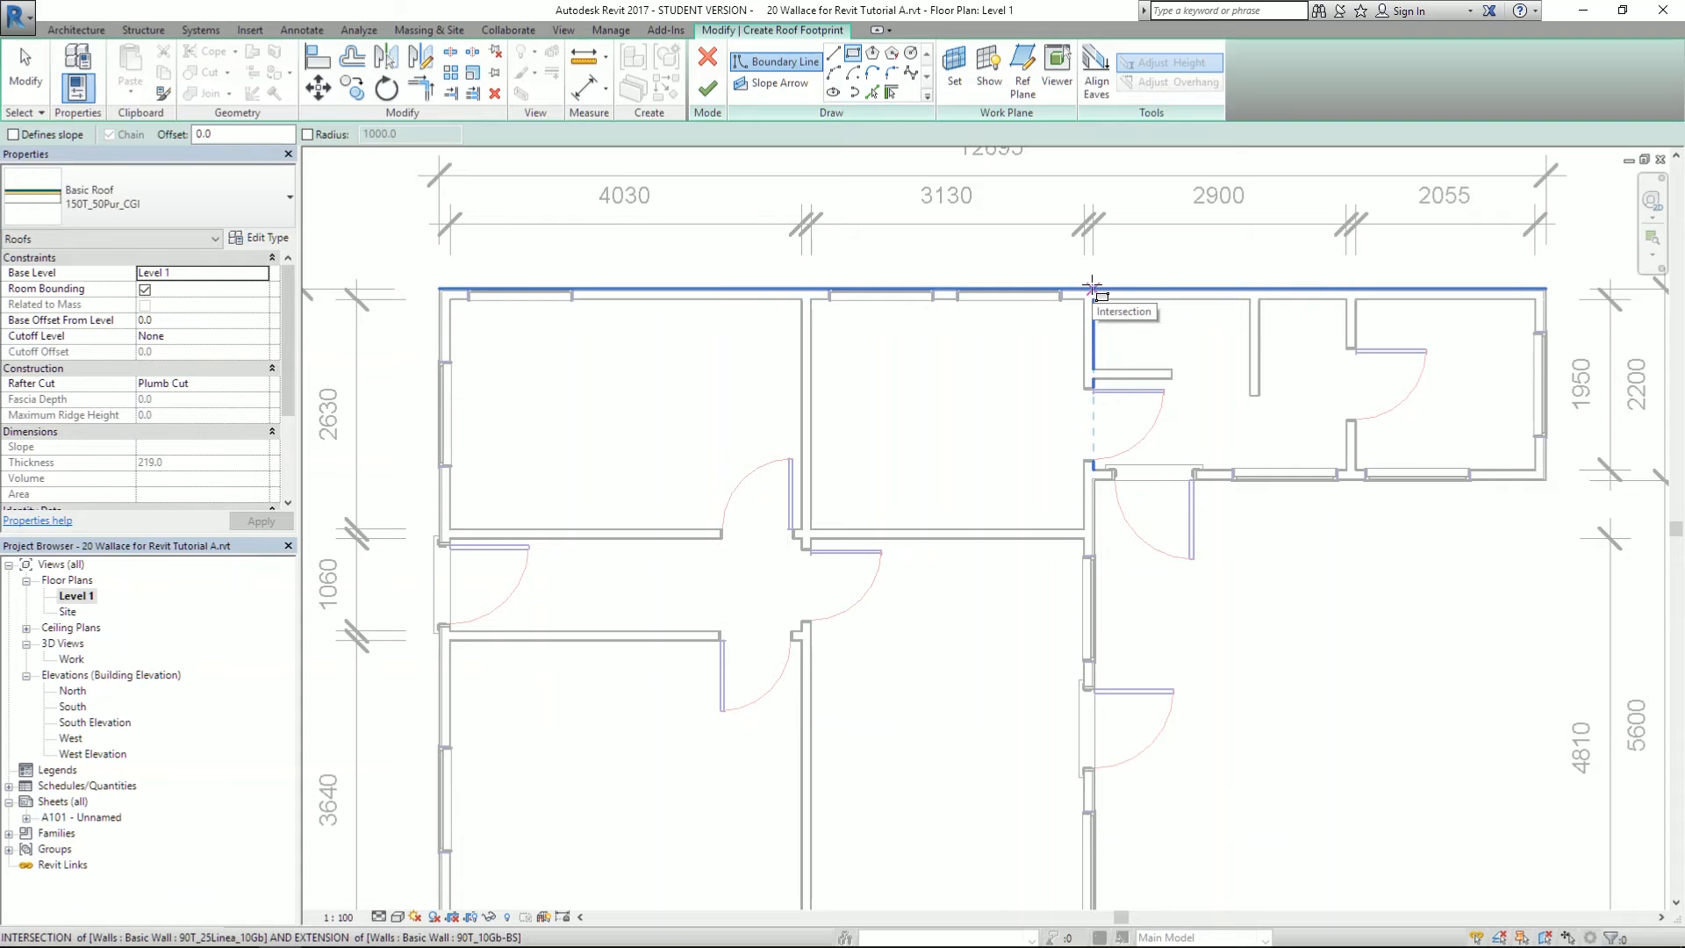
pyautogui.click(1092, 288)
pyautogui.scroll(-1, 919, 470)
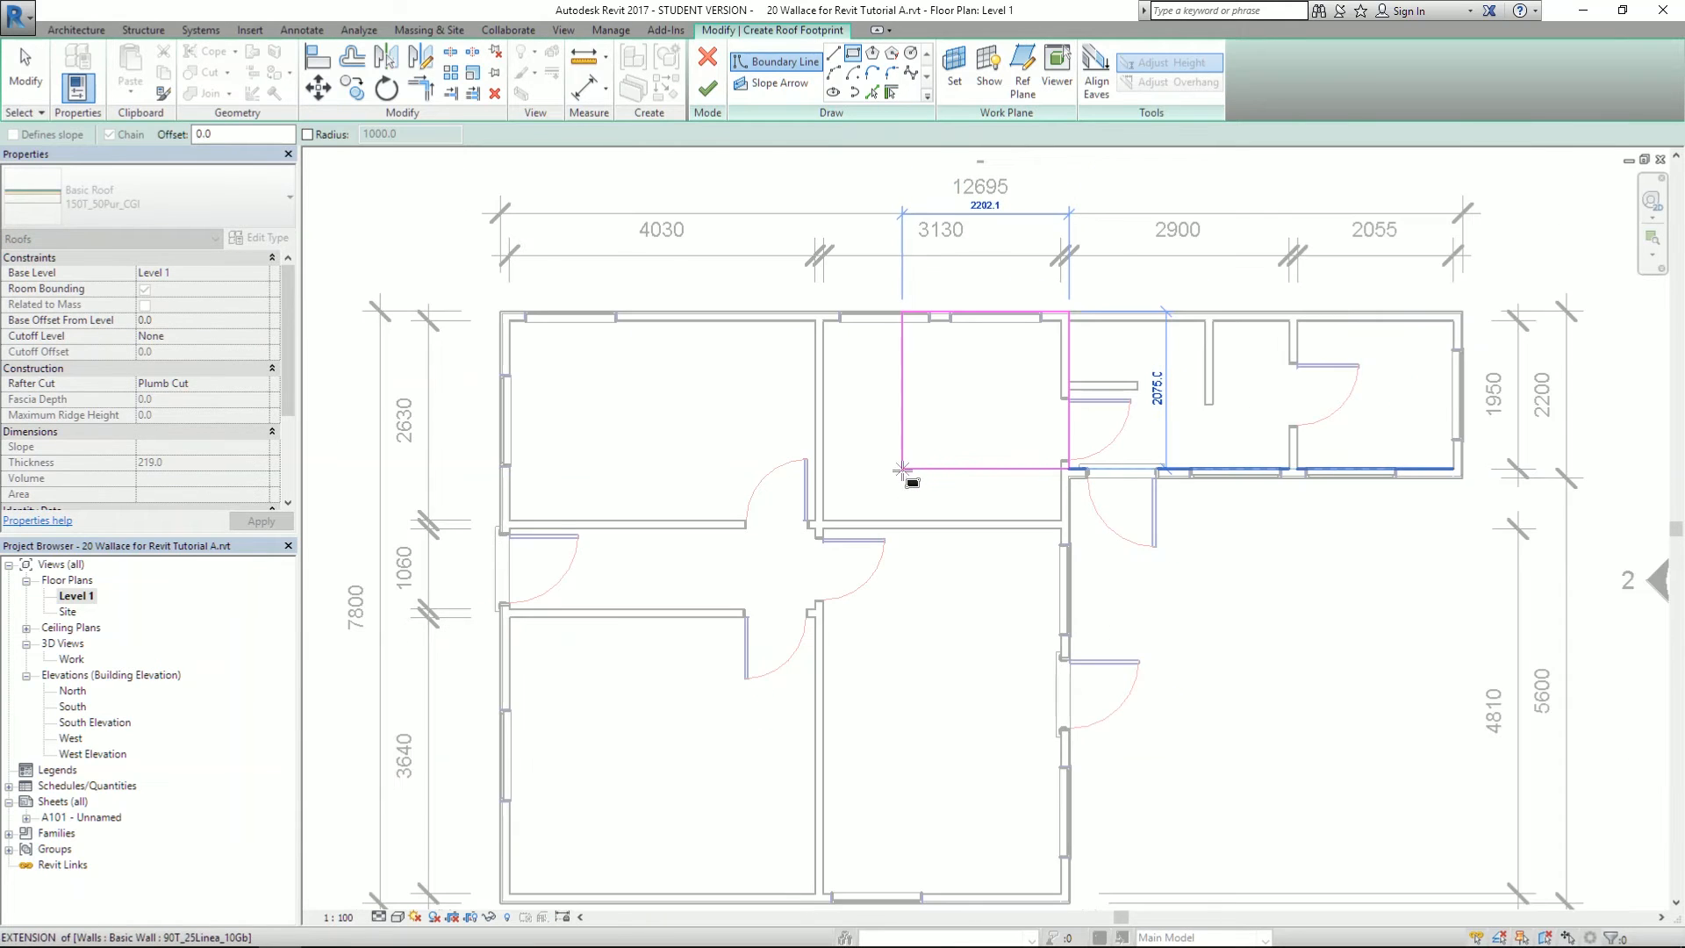
pyautogui.scroll(-1, 902, 469)
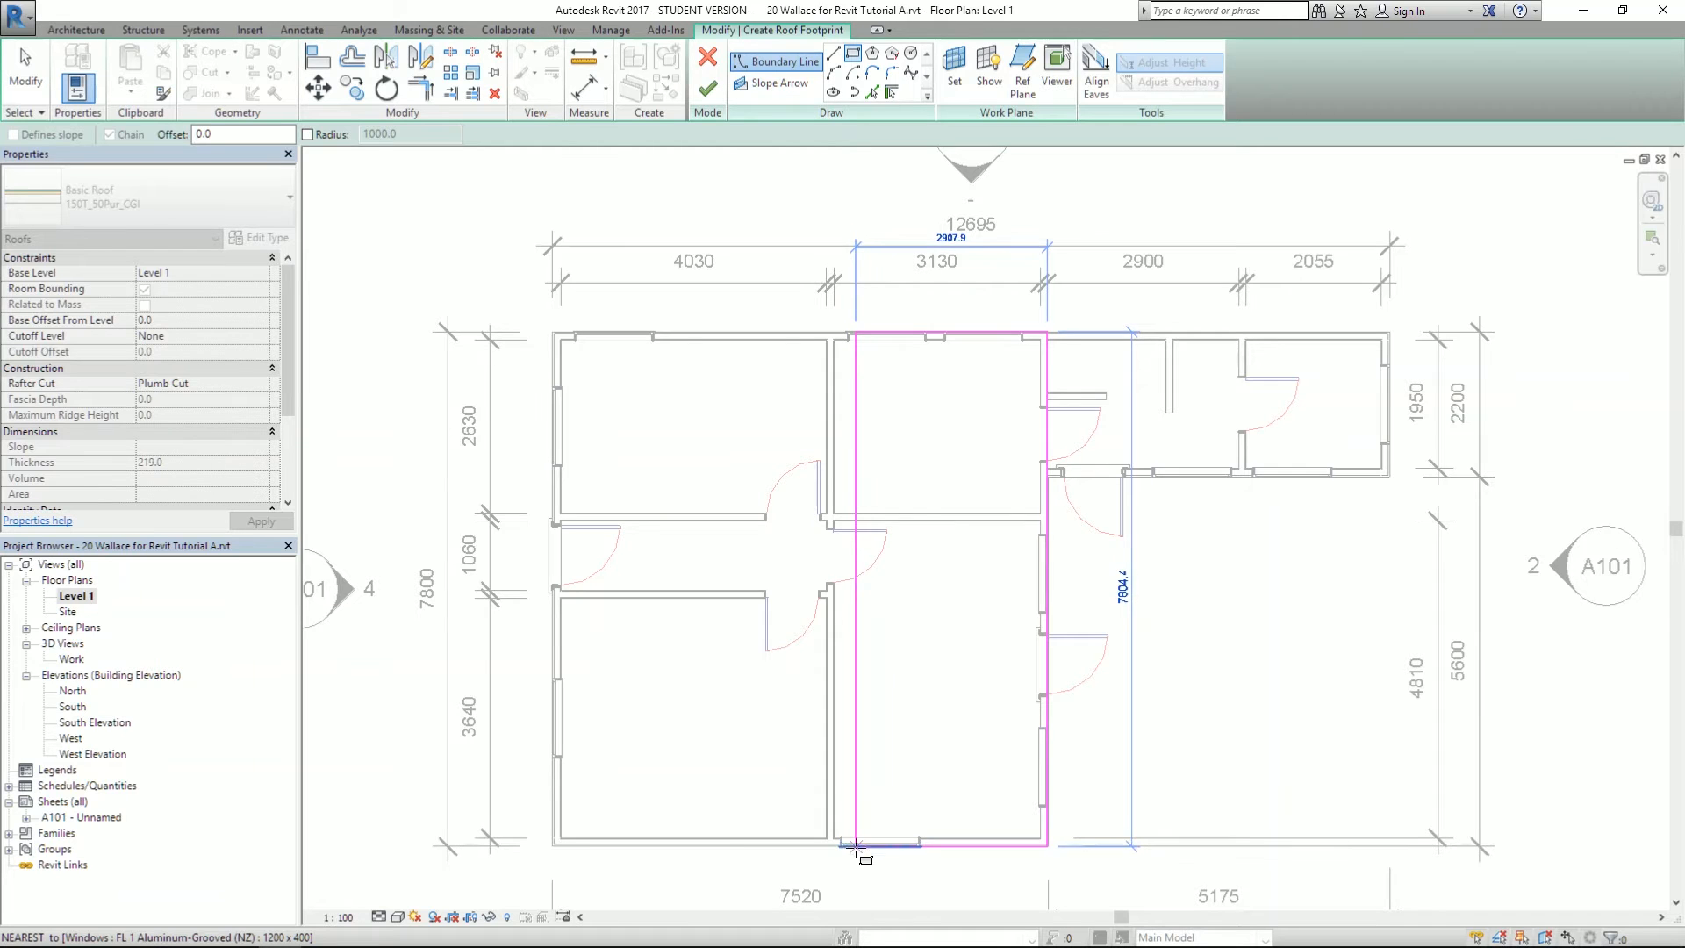
pyautogui.scroll(5, 862, 845)
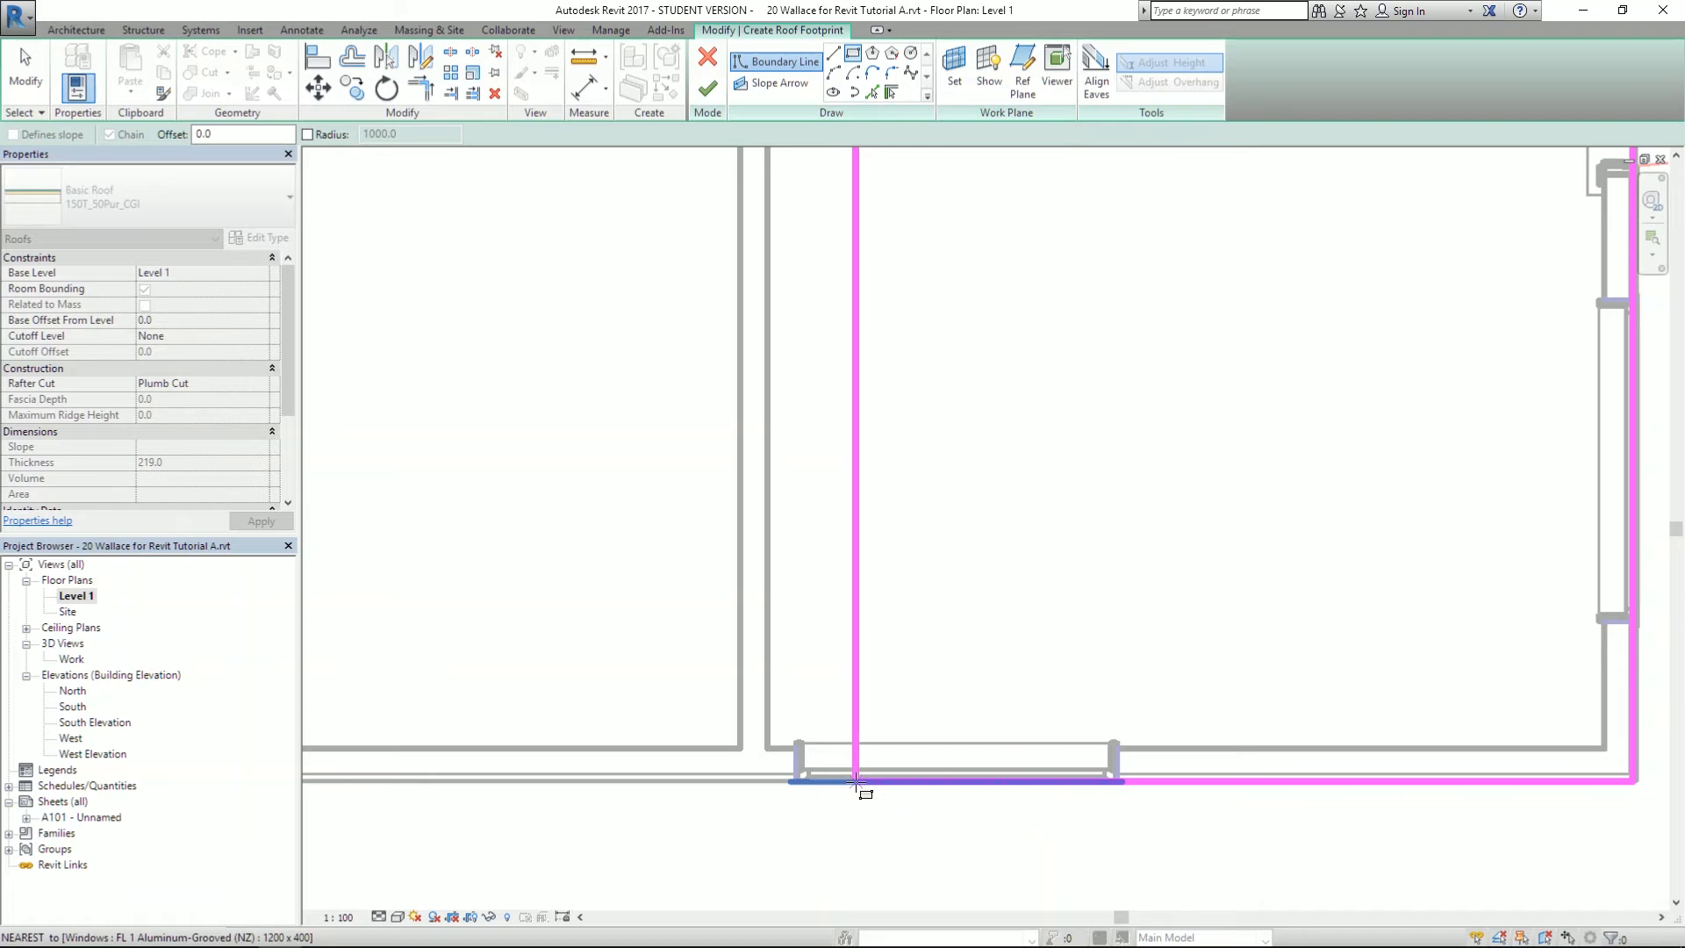
pyautogui.click(857, 779)
pyautogui.scroll(-5, 681, 816)
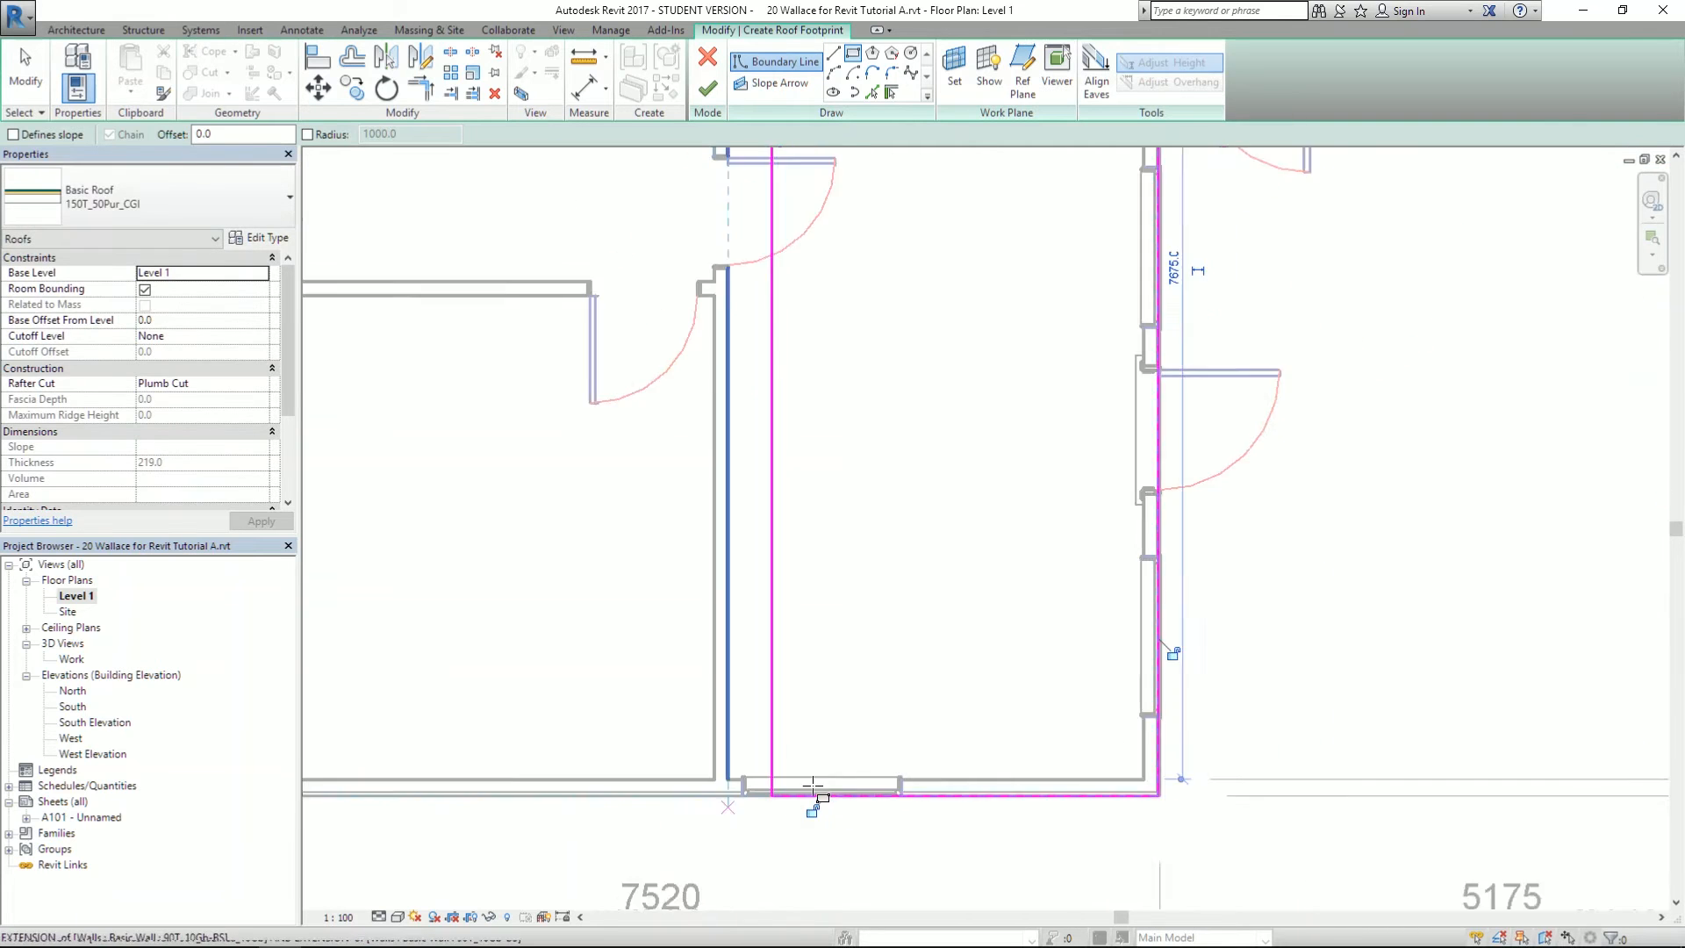
pyautogui.scroll(2, 966, 439)
pyautogui.press('Escape')
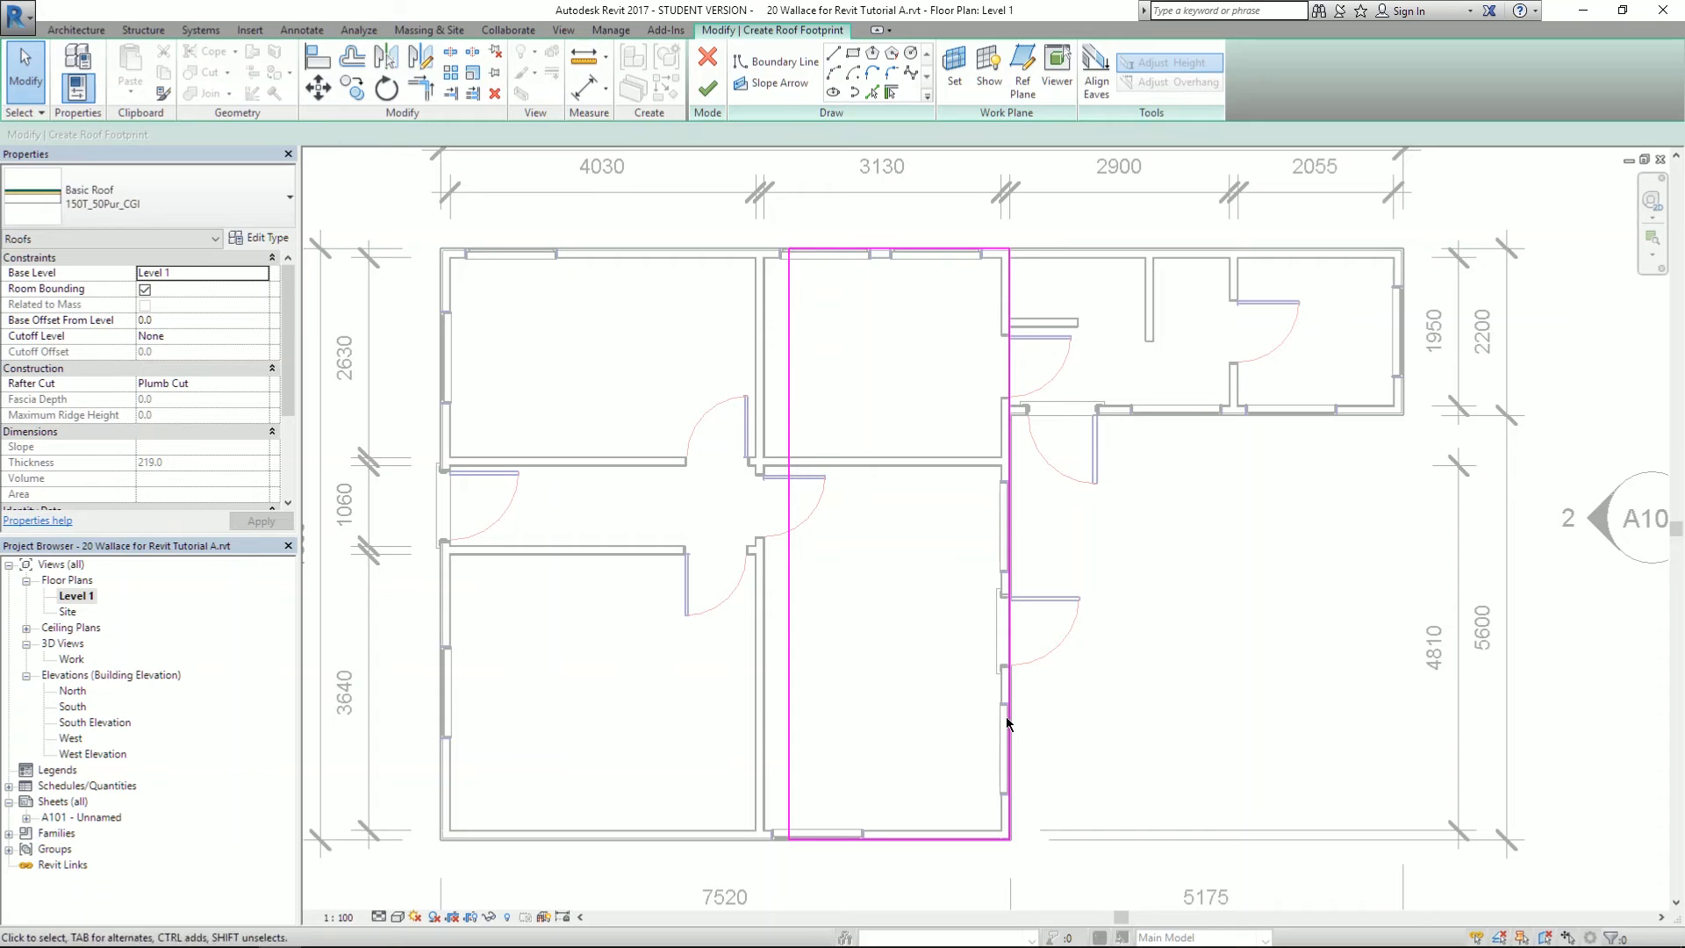
# - Make the strip's right edge define a 20° slope and finish the roof
pyautogui.click(1009, 718)
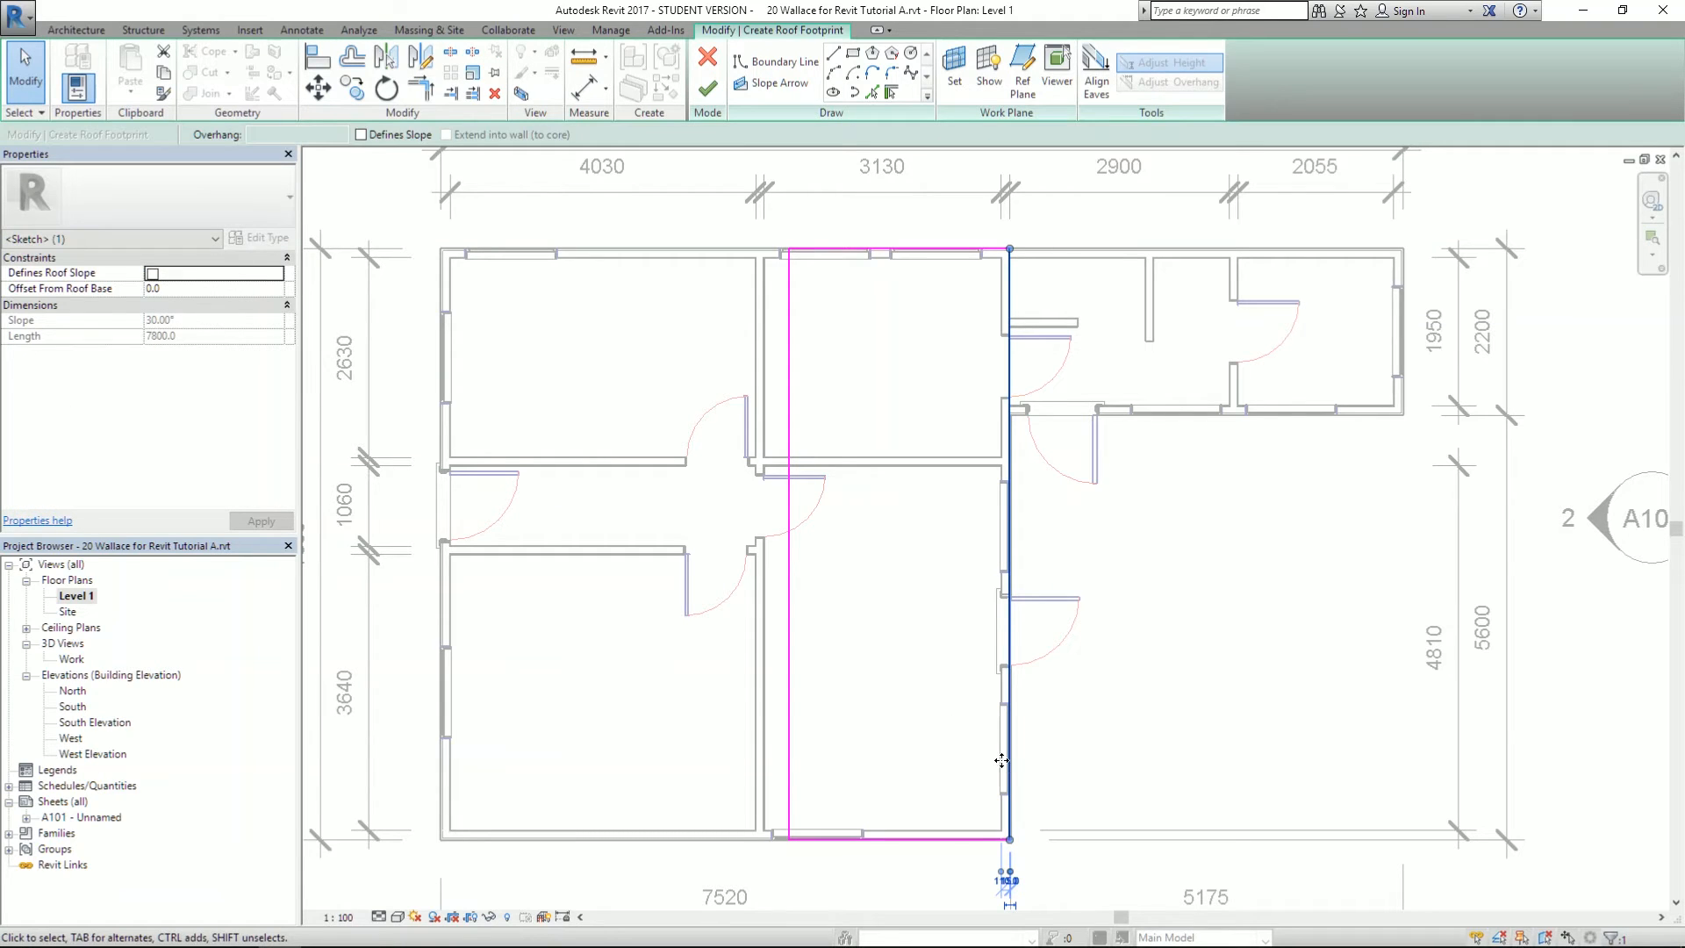
pyautogui.click(148, 273)
pyautogui.click(150, 274)
pyautogui.click(156, 321)
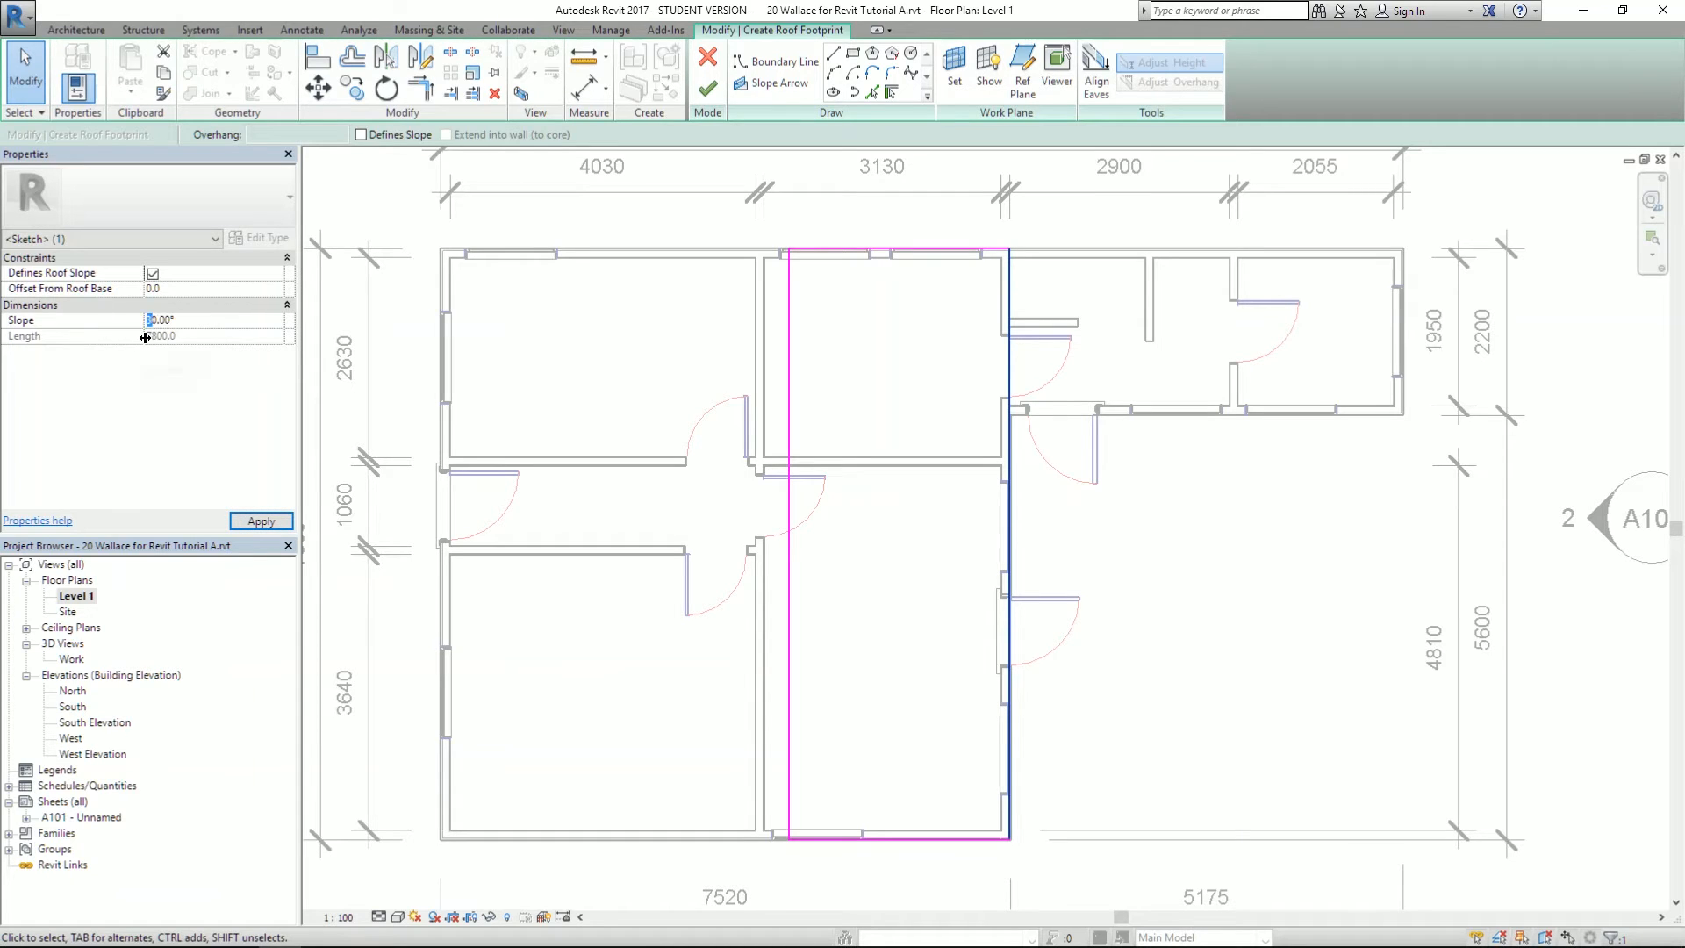
pyautogui.click(269, 526)
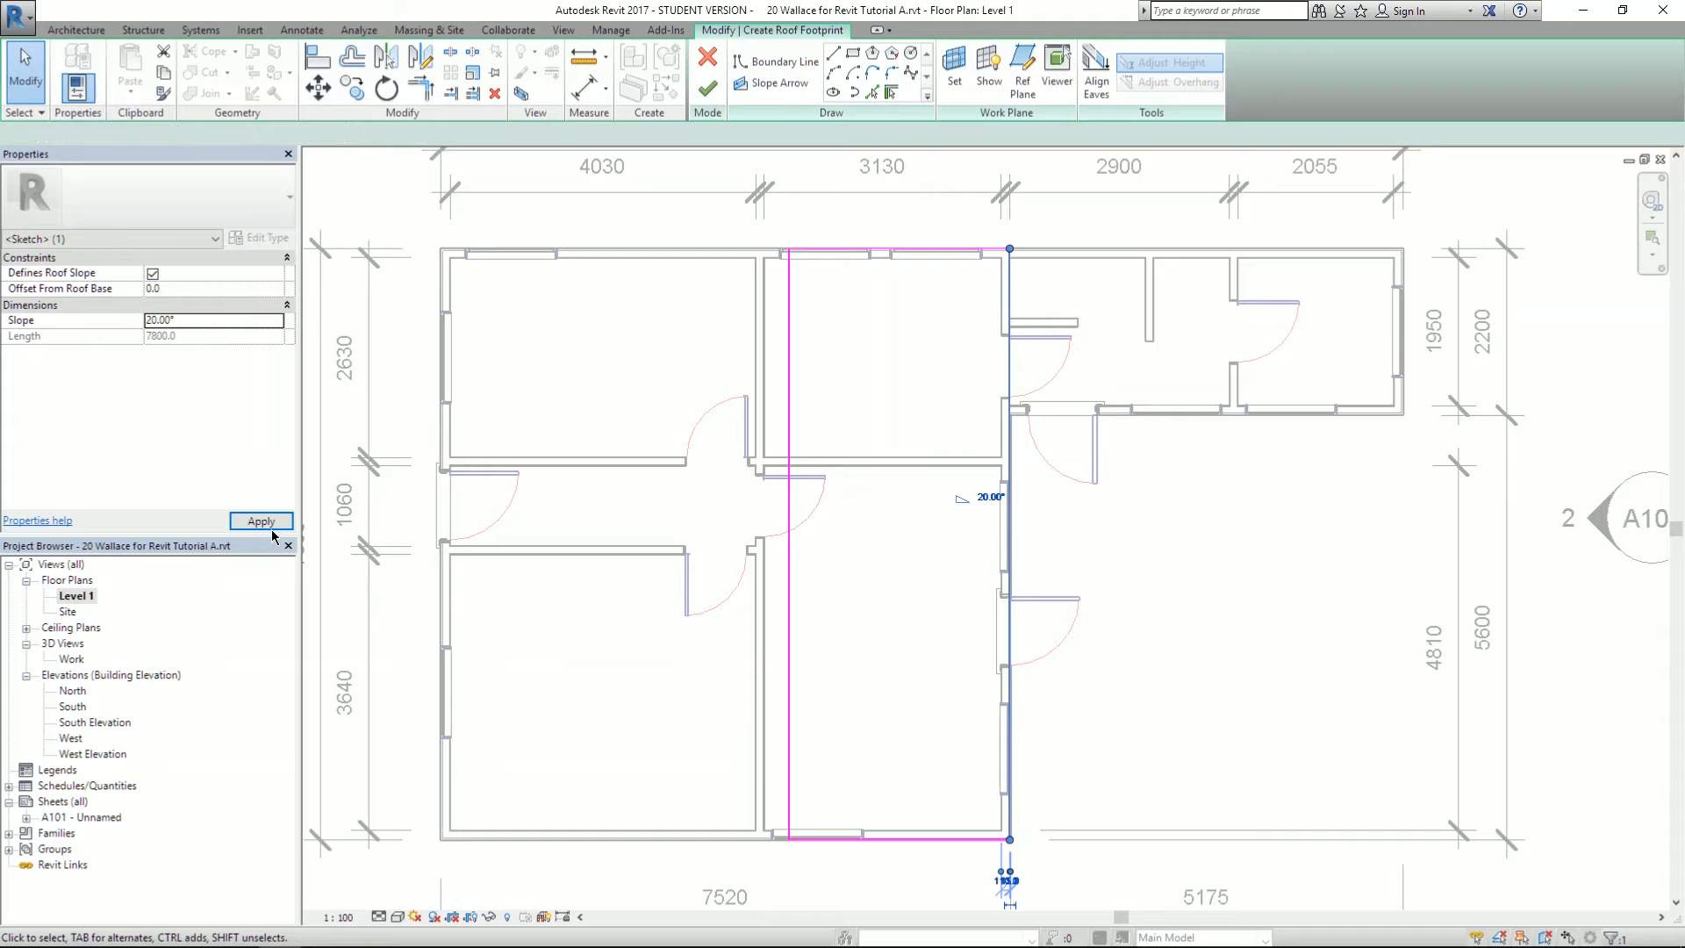
pyautogui.click(708, 87)
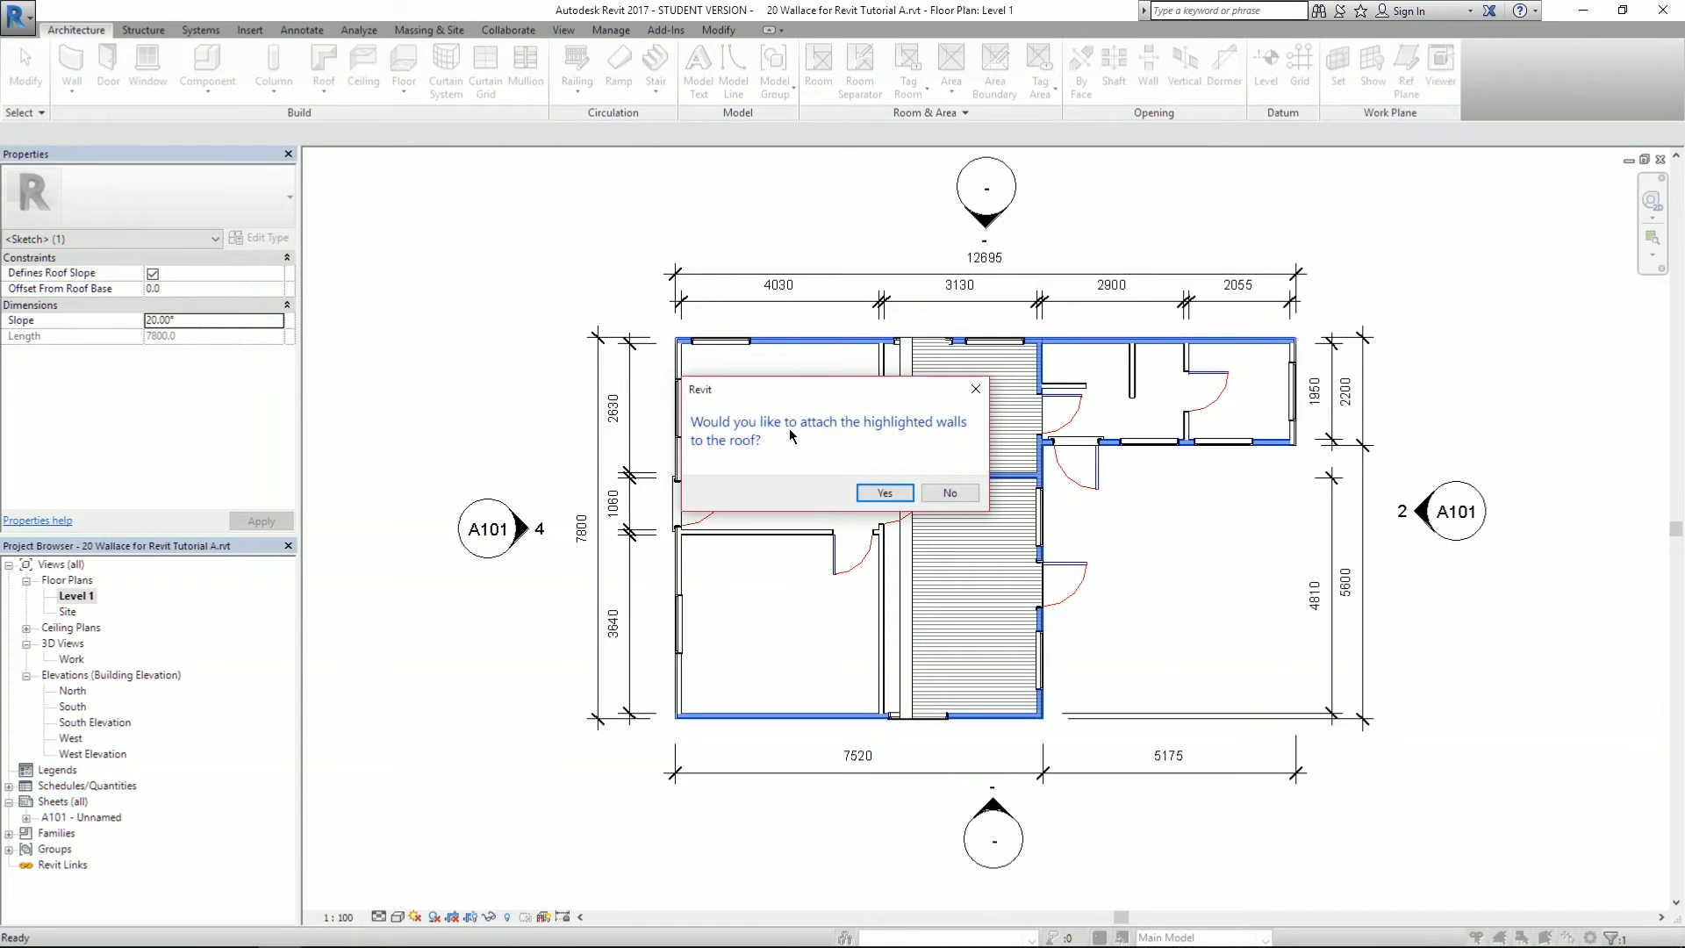
pyautogui.click(948, 494)
pyautogui.scroll(2, 805, 614)
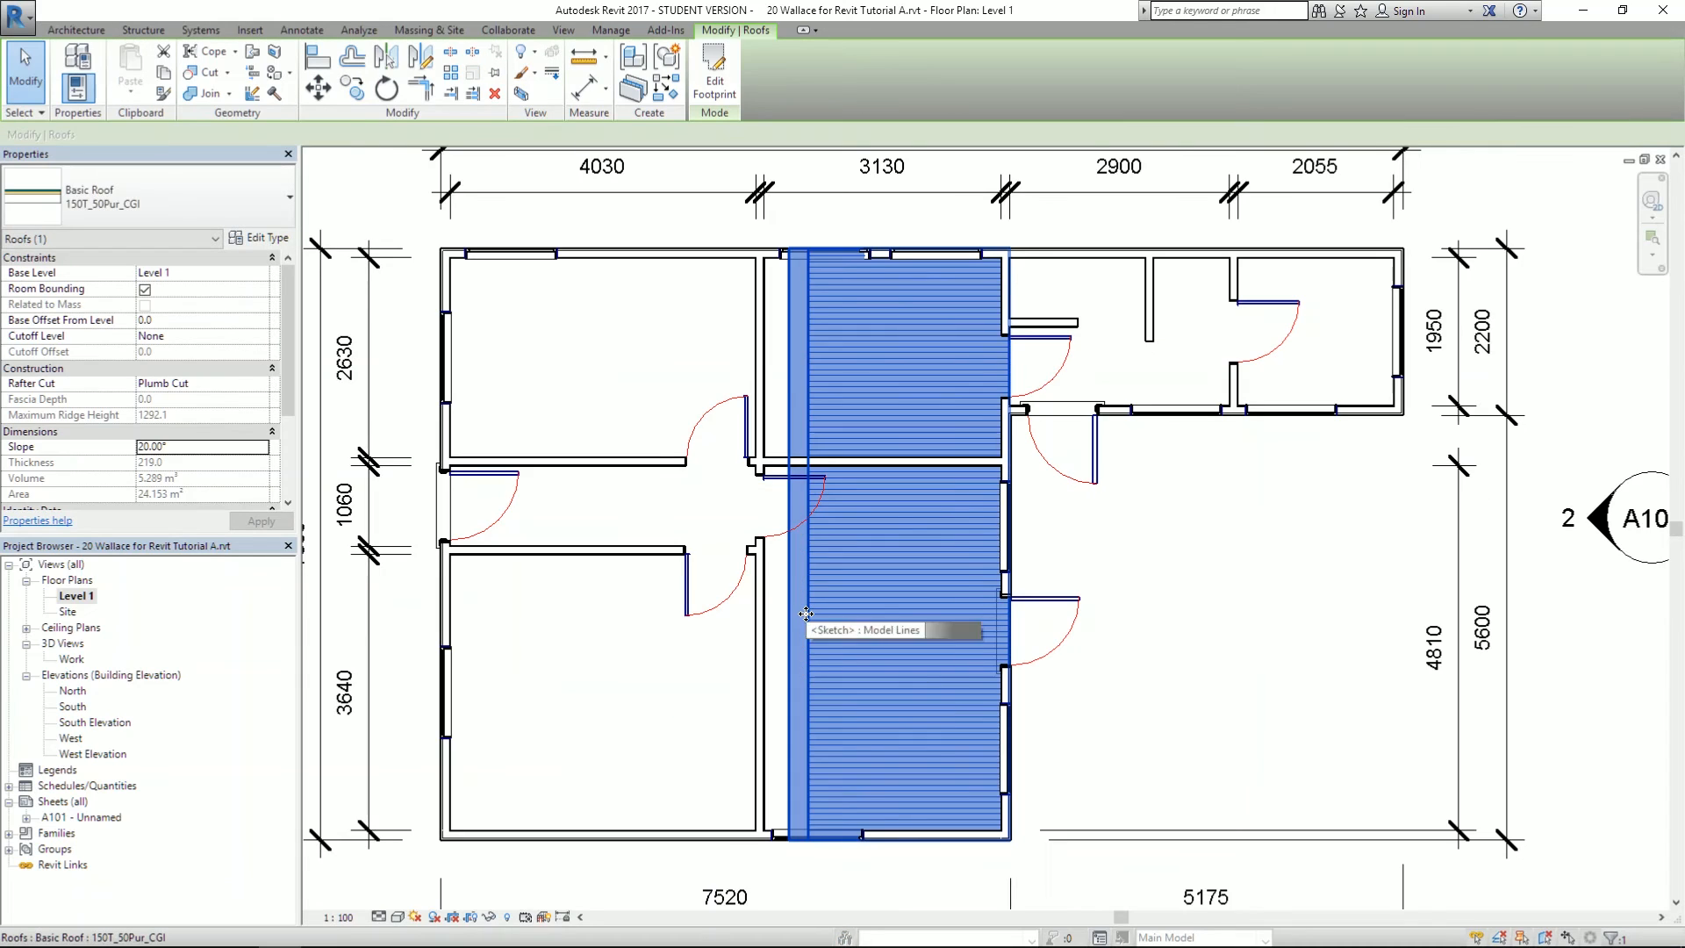
# - In the Work 3D view, set the middle roof's Base Offset From Level to 3000.0
pyautogui.doubleClick(71, 658)
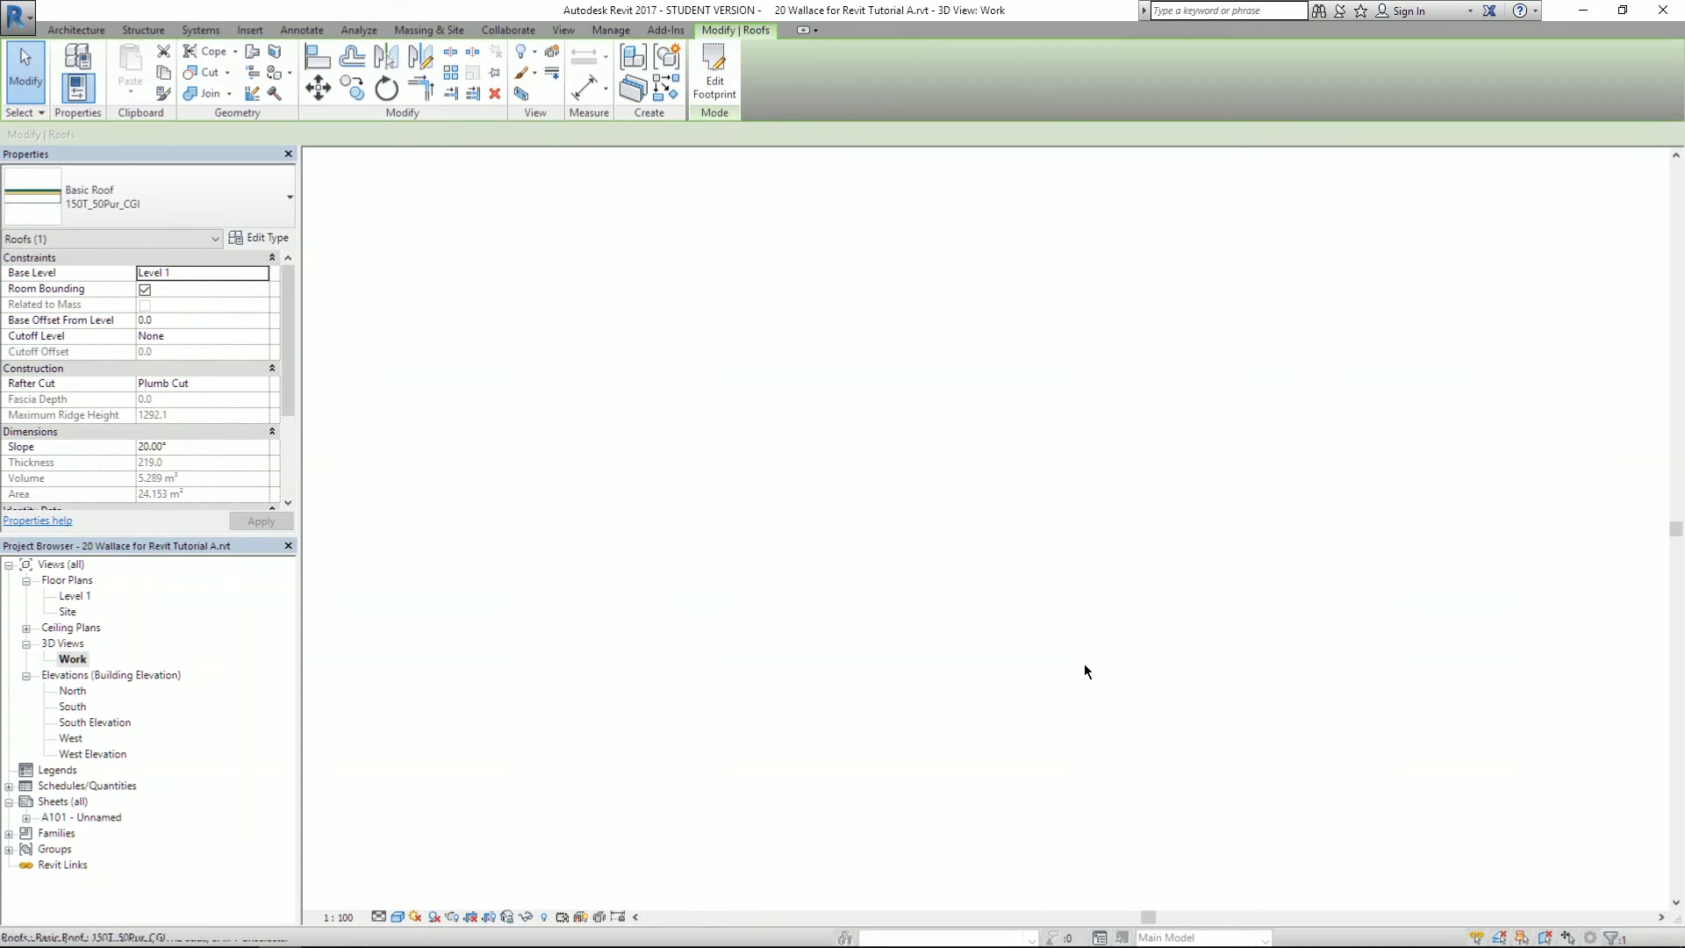
pyautogui.click(149, 321)
pyautogui.doubleClick(172, 321)
pyautogui.write('3000.0')
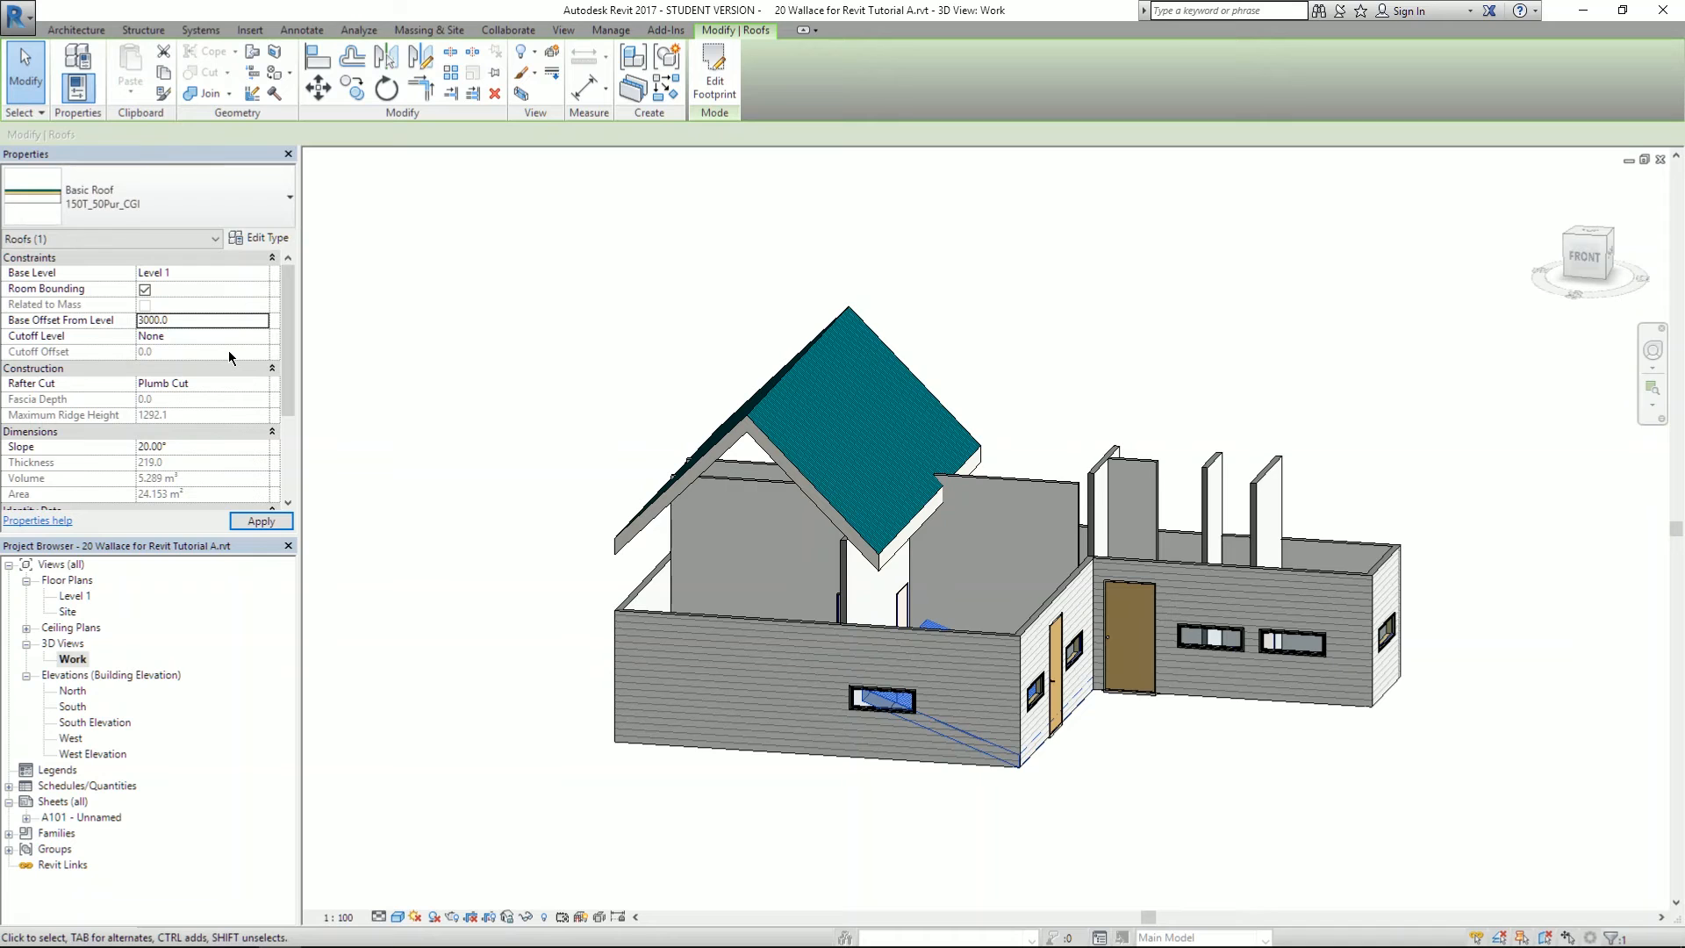
pyautogui.press('Return')
pyautogui.press('Escape')
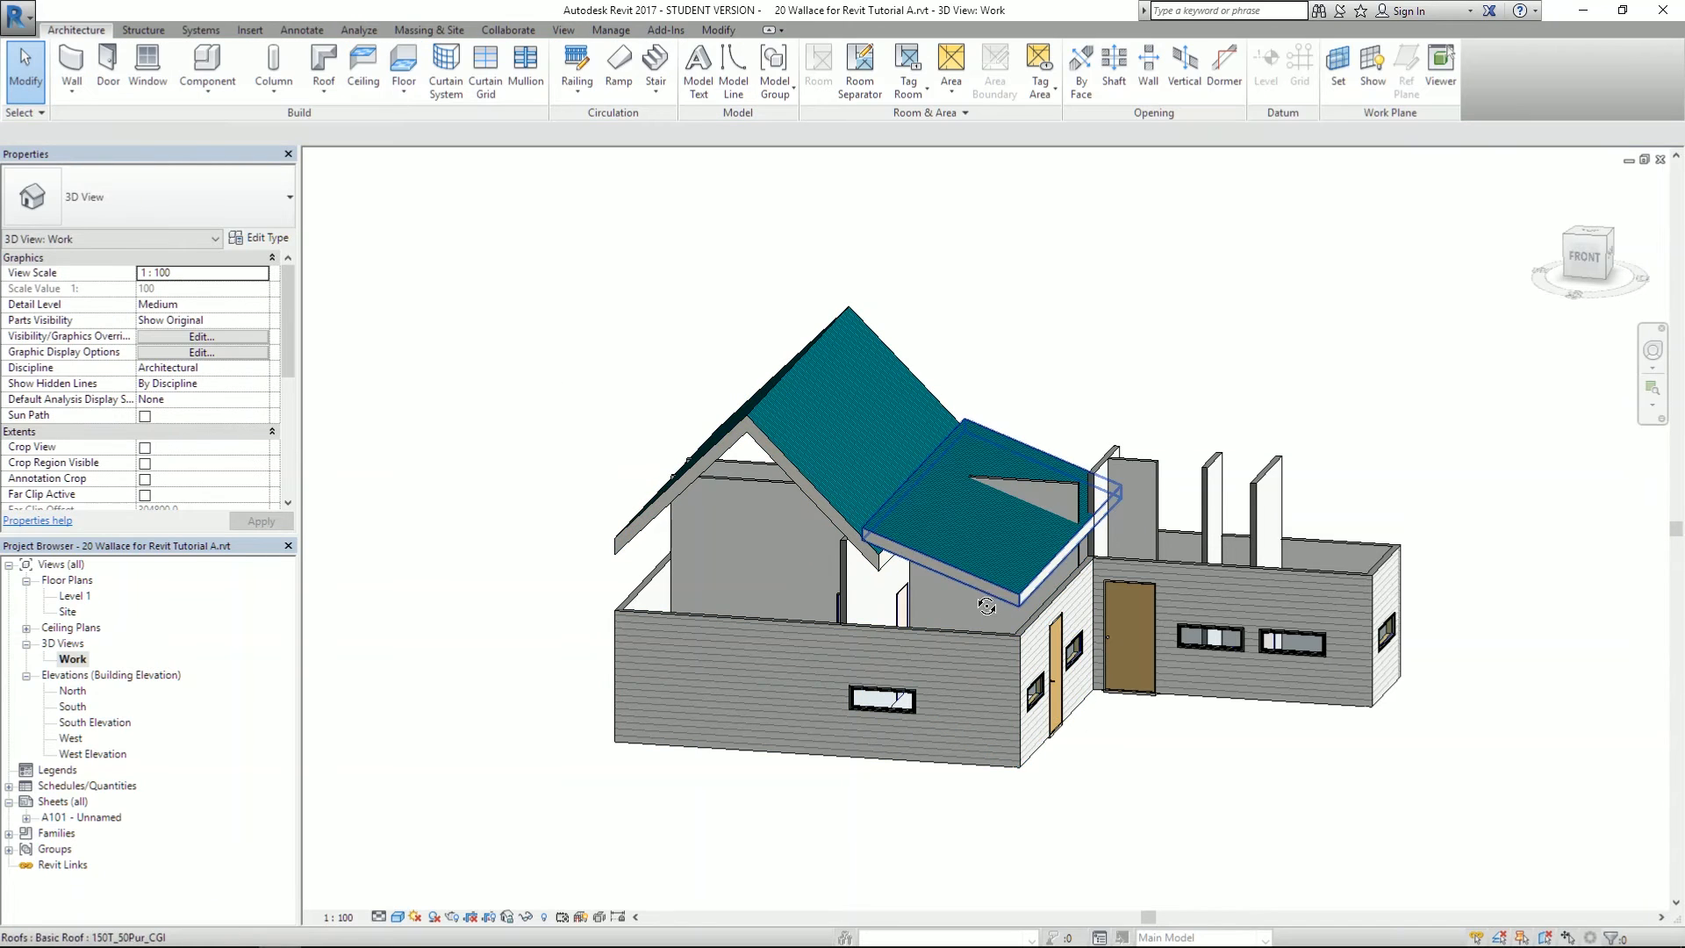
pyautogui.scroll(3, 944, 487)
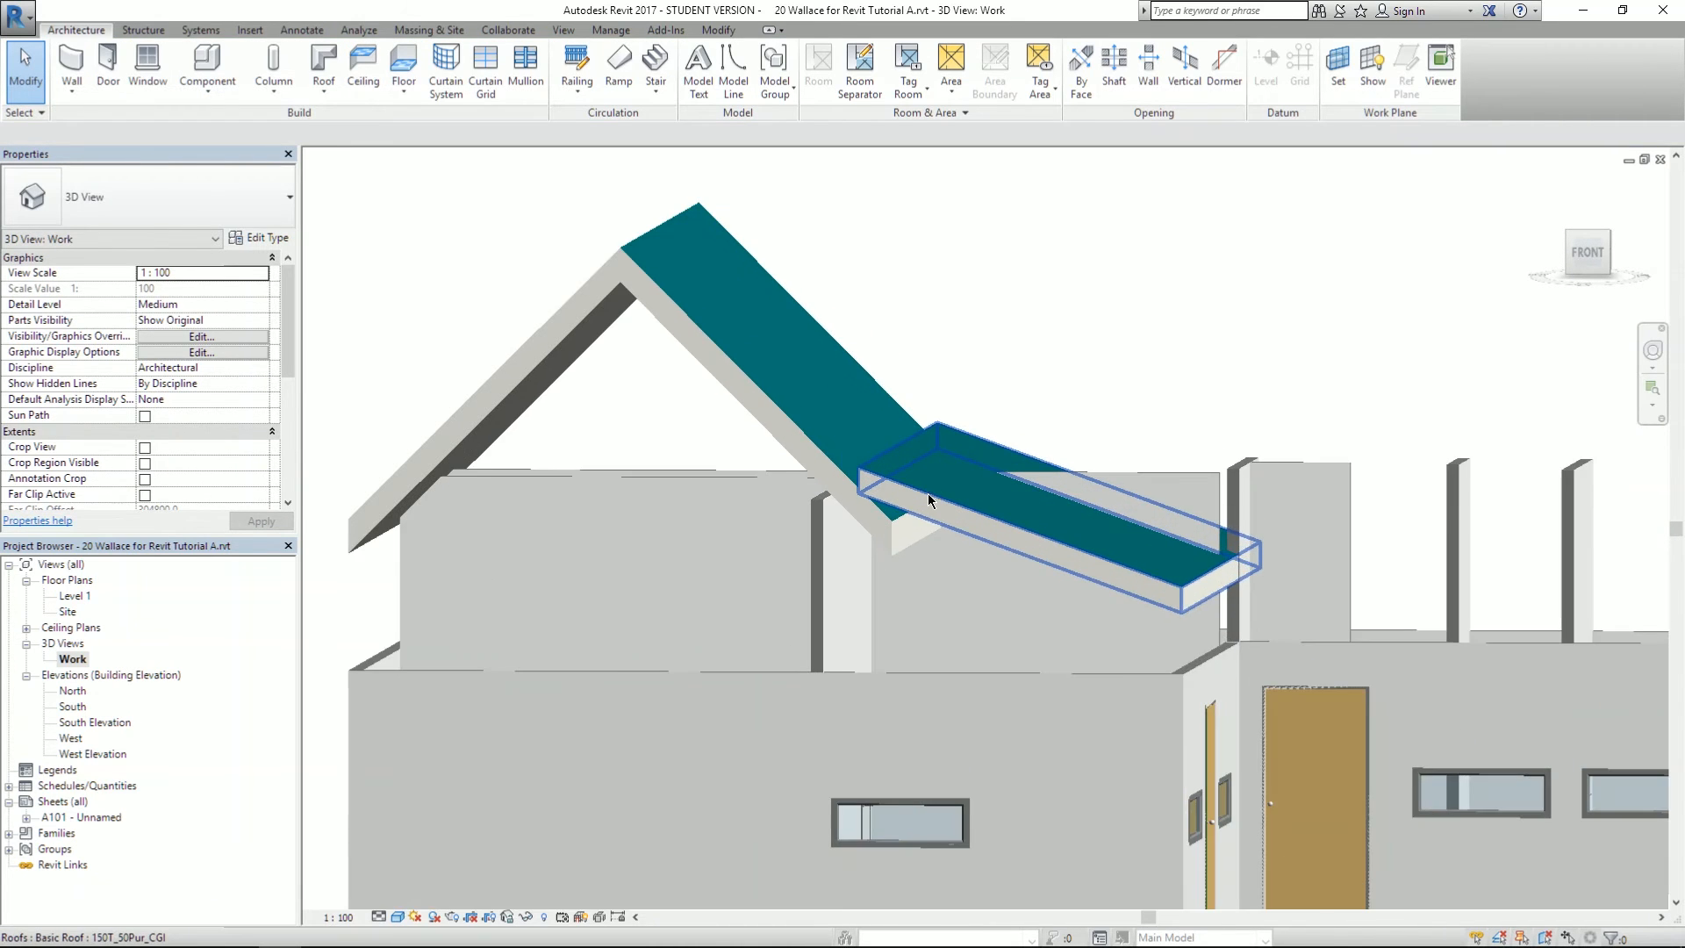
pyautogui.scroll(3, 929, 492)
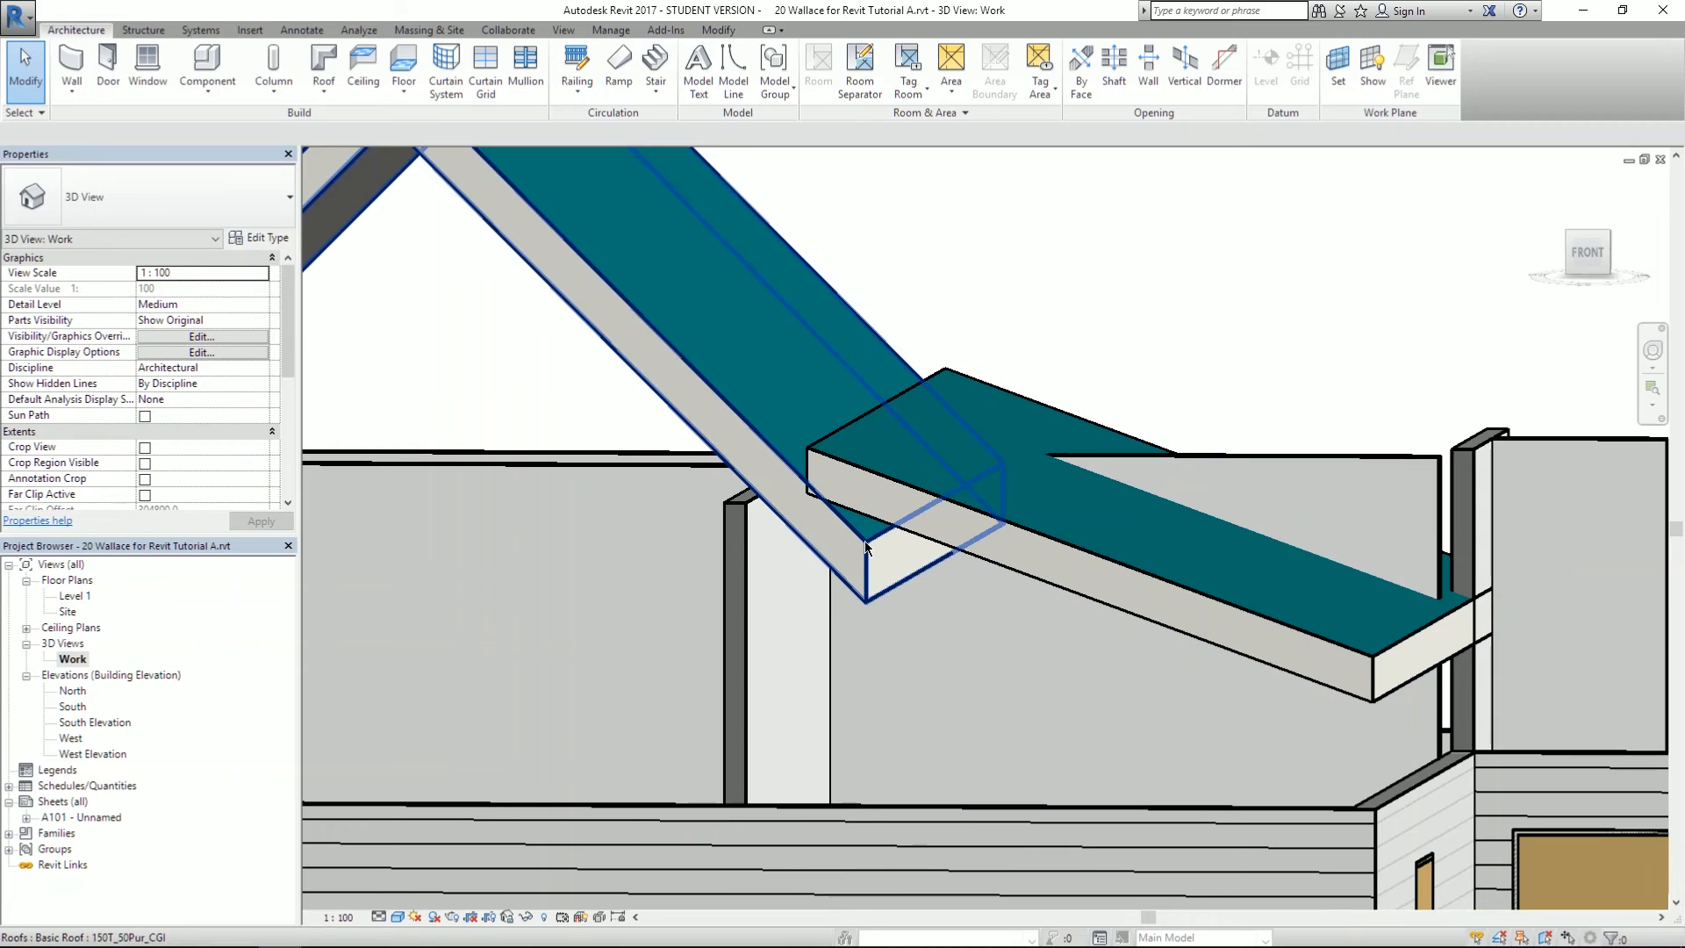
# - Open the North, then South elevation and select the lower 20° roof to inspect it
pyautogui.doubleClick(65, 692)
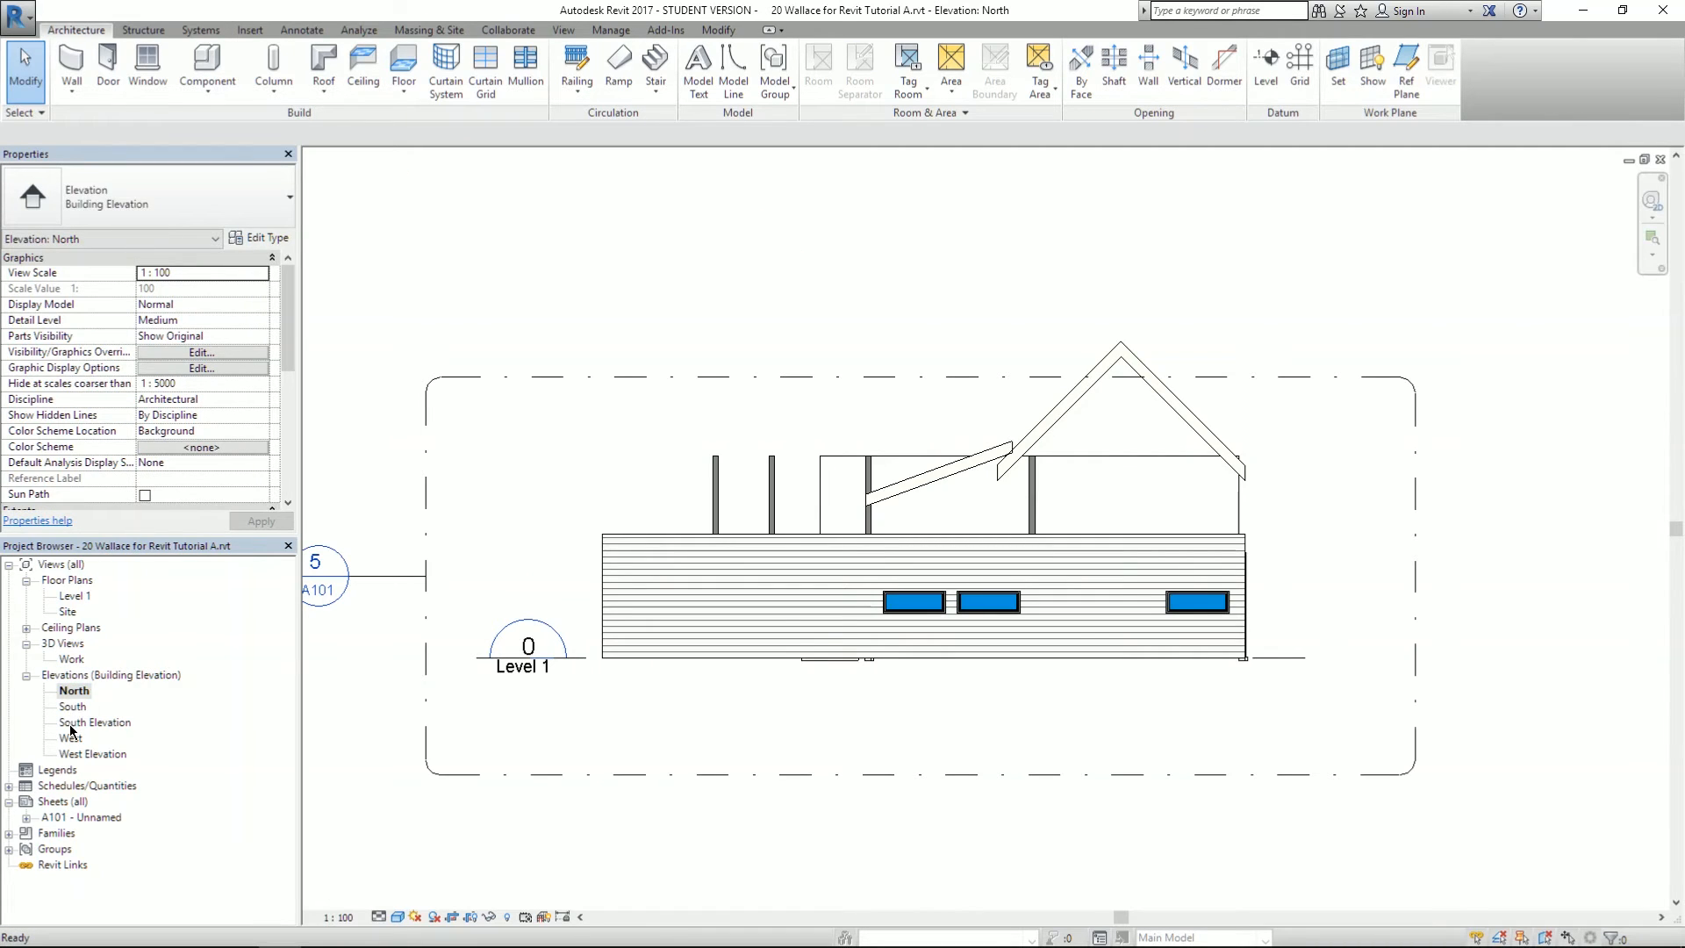
pyautogui.doubleClick(72, 708)
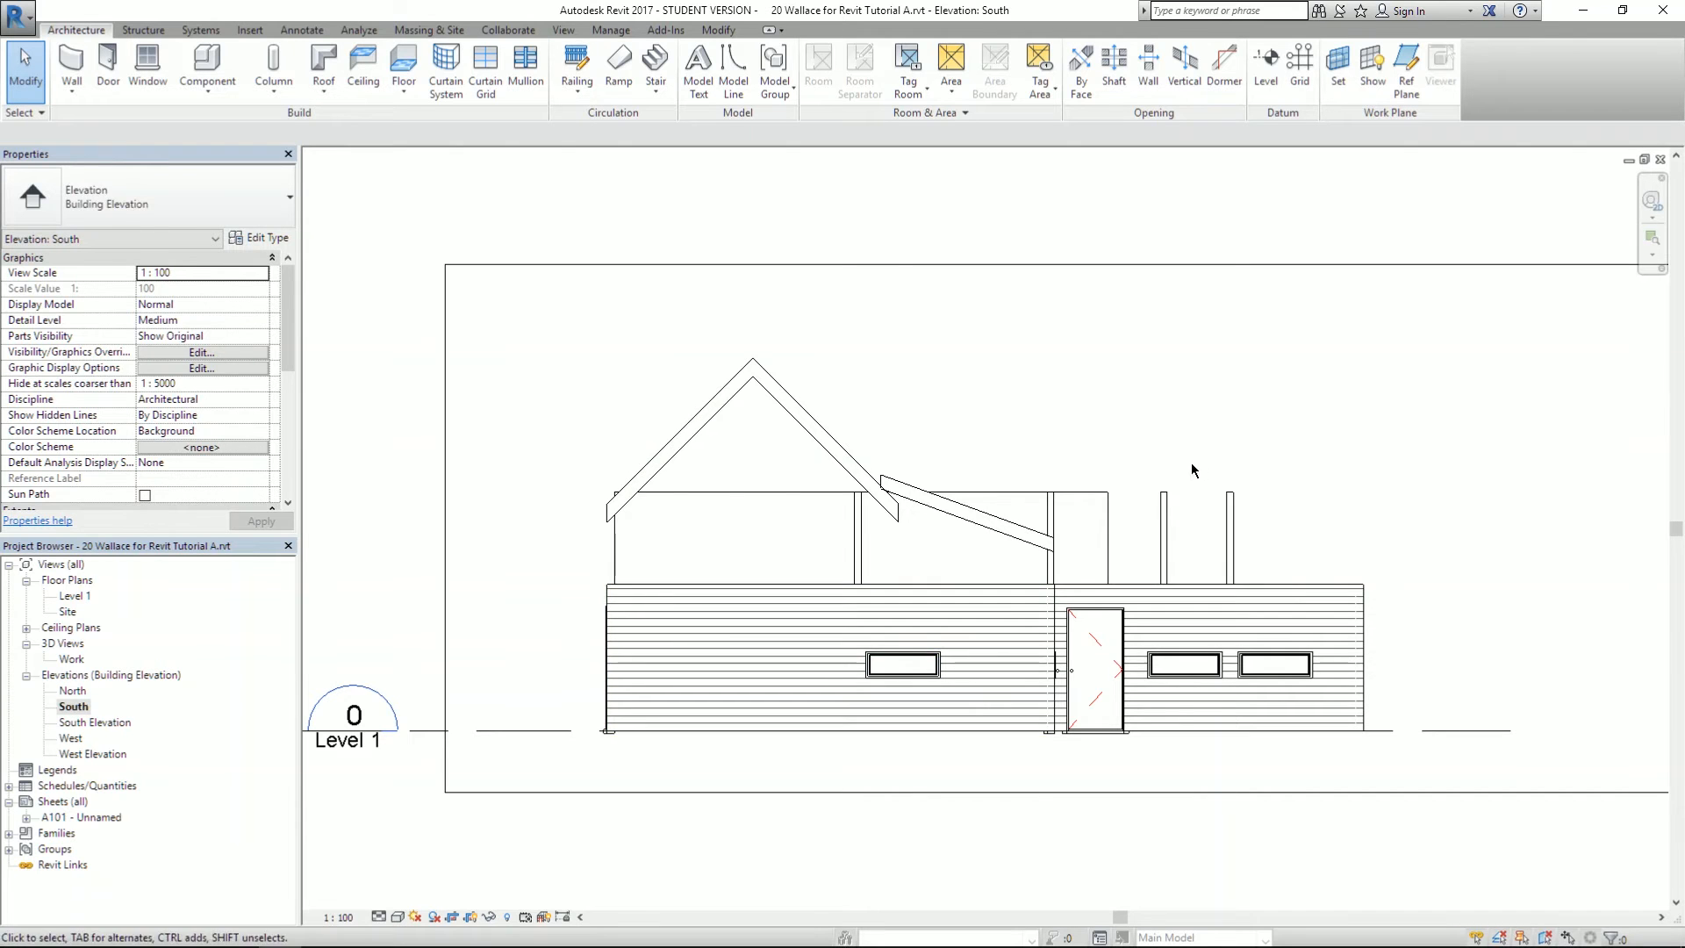
pyautogui.scroll(5, 1104, 492)
pyautogui.scroll(-2, 896, 429)
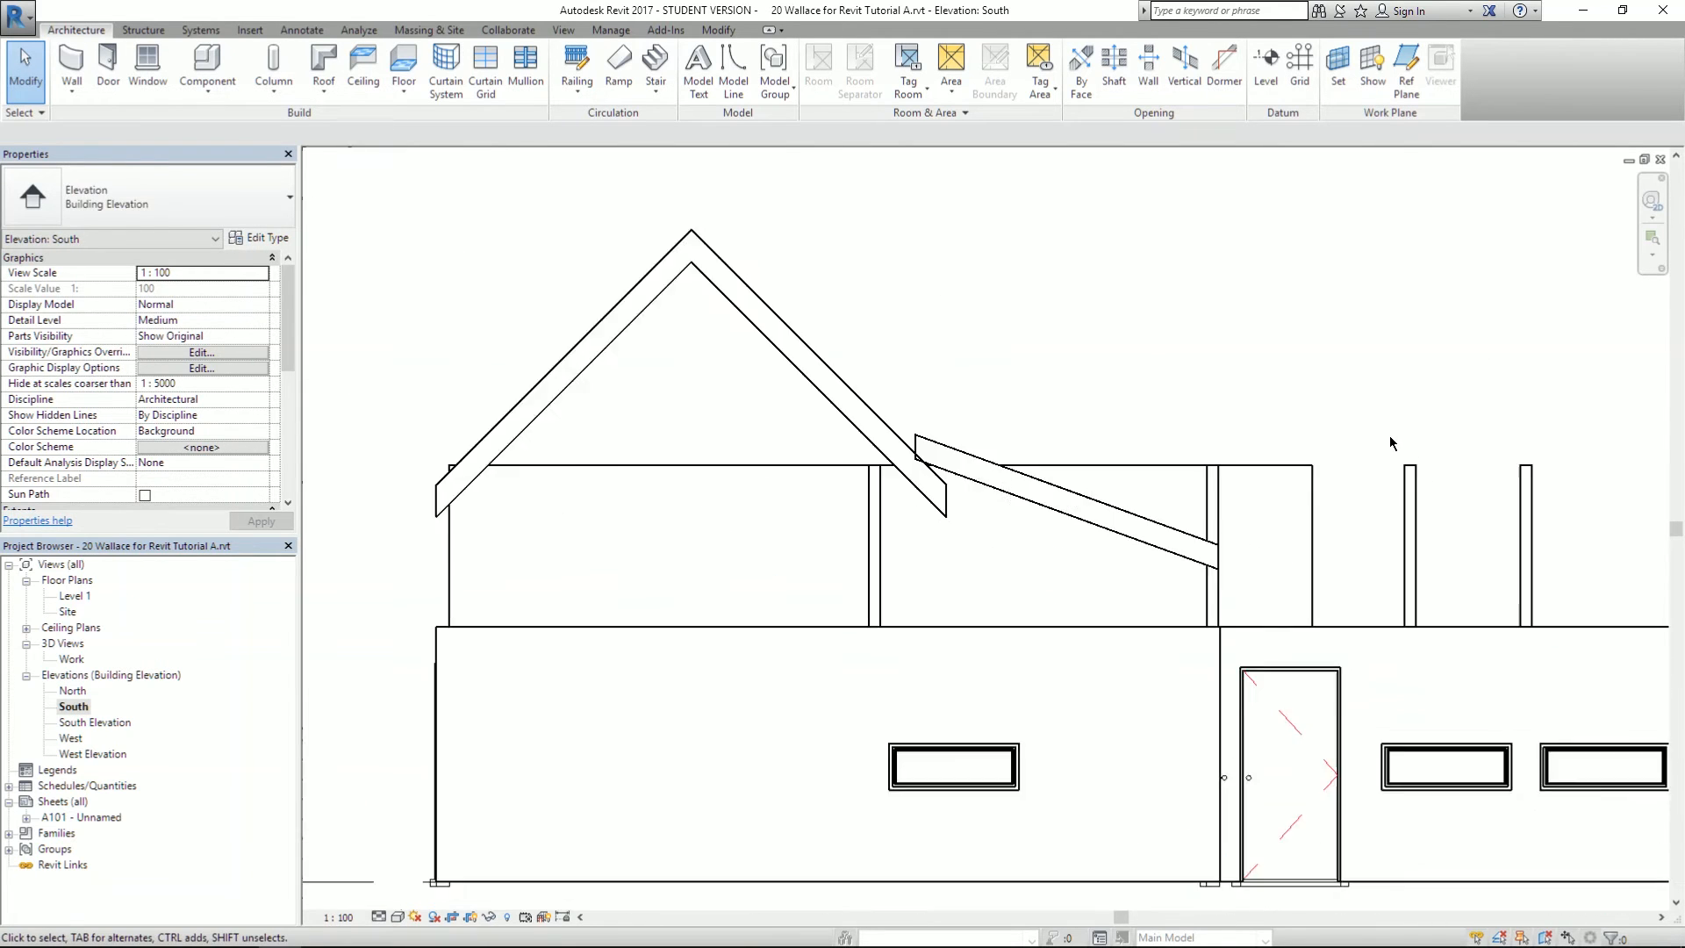
pyautogui.scroll(1, 896, 429)
pyautogui.click(1013, 438)
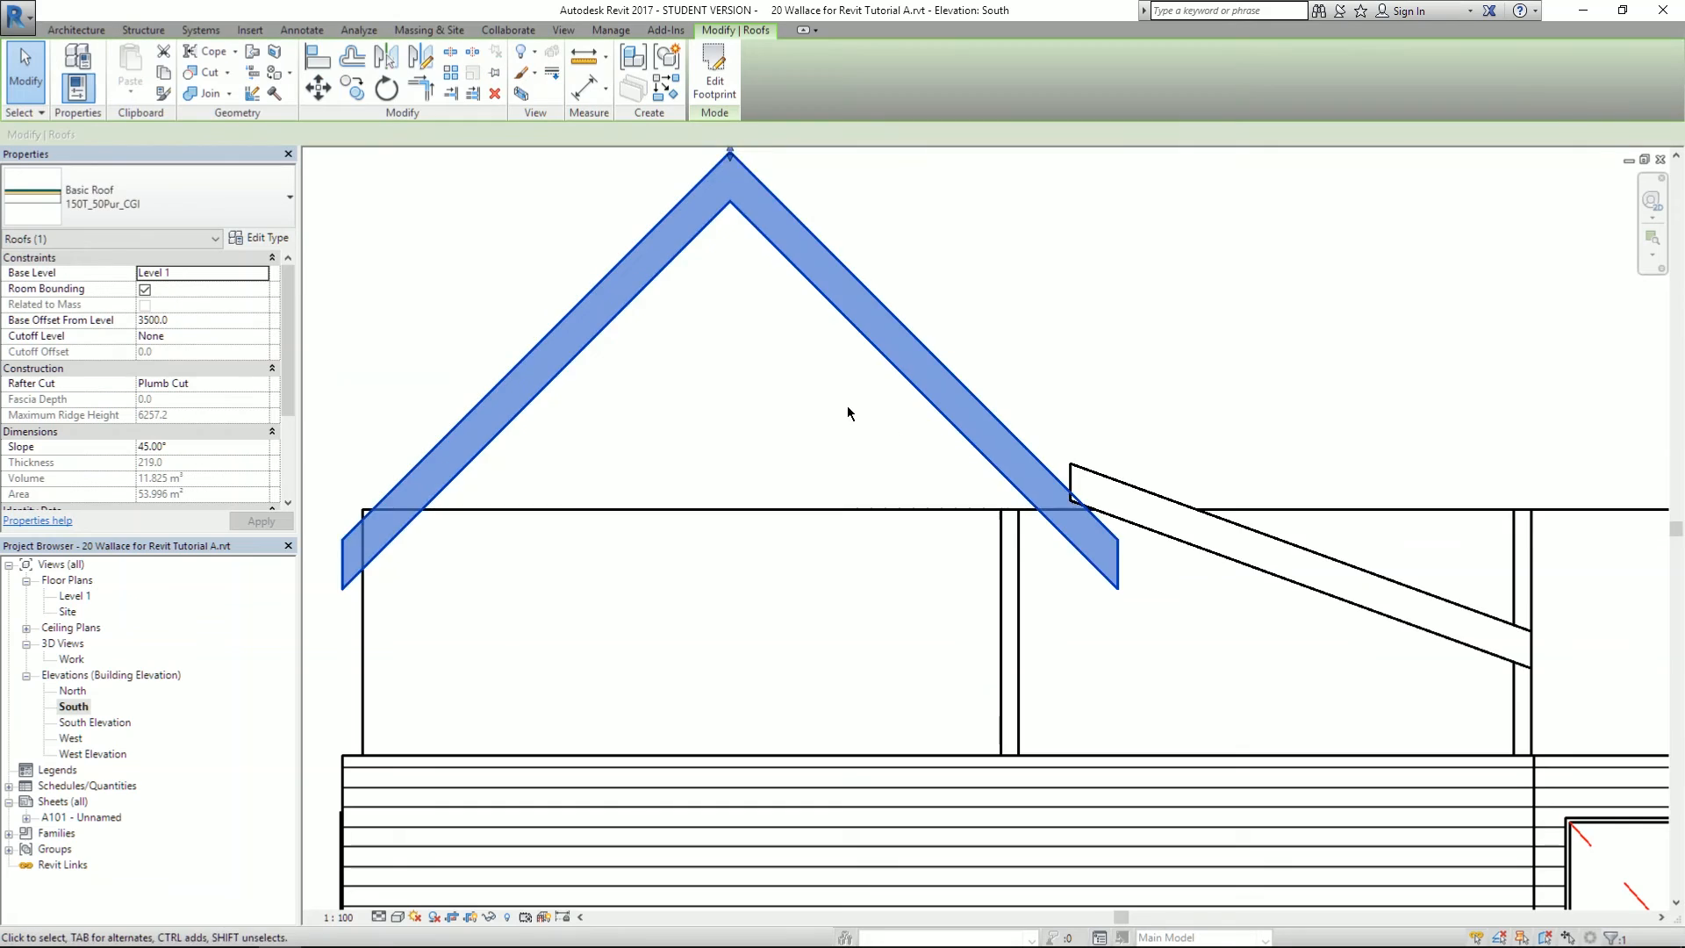
pyautogui.scroll(-2, 850, 413)
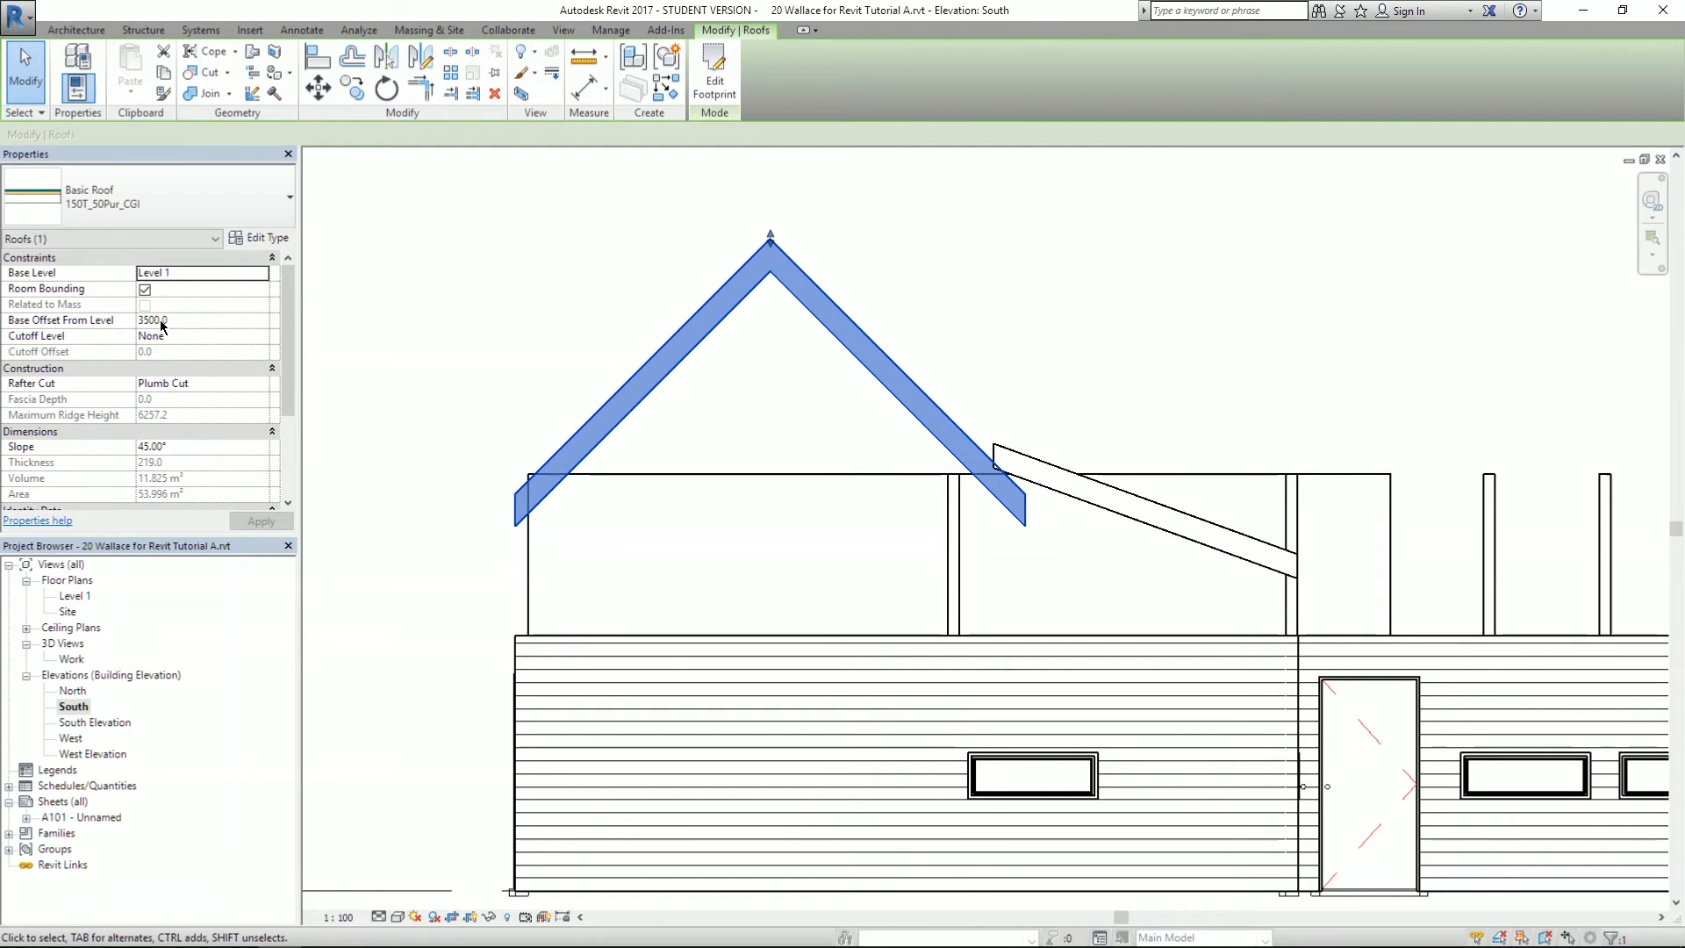
pyautogui.scroll(-2, 163, 325)
pyautogui.scroll(1, 1117, 493)
pyautogui.click(1117, 495)
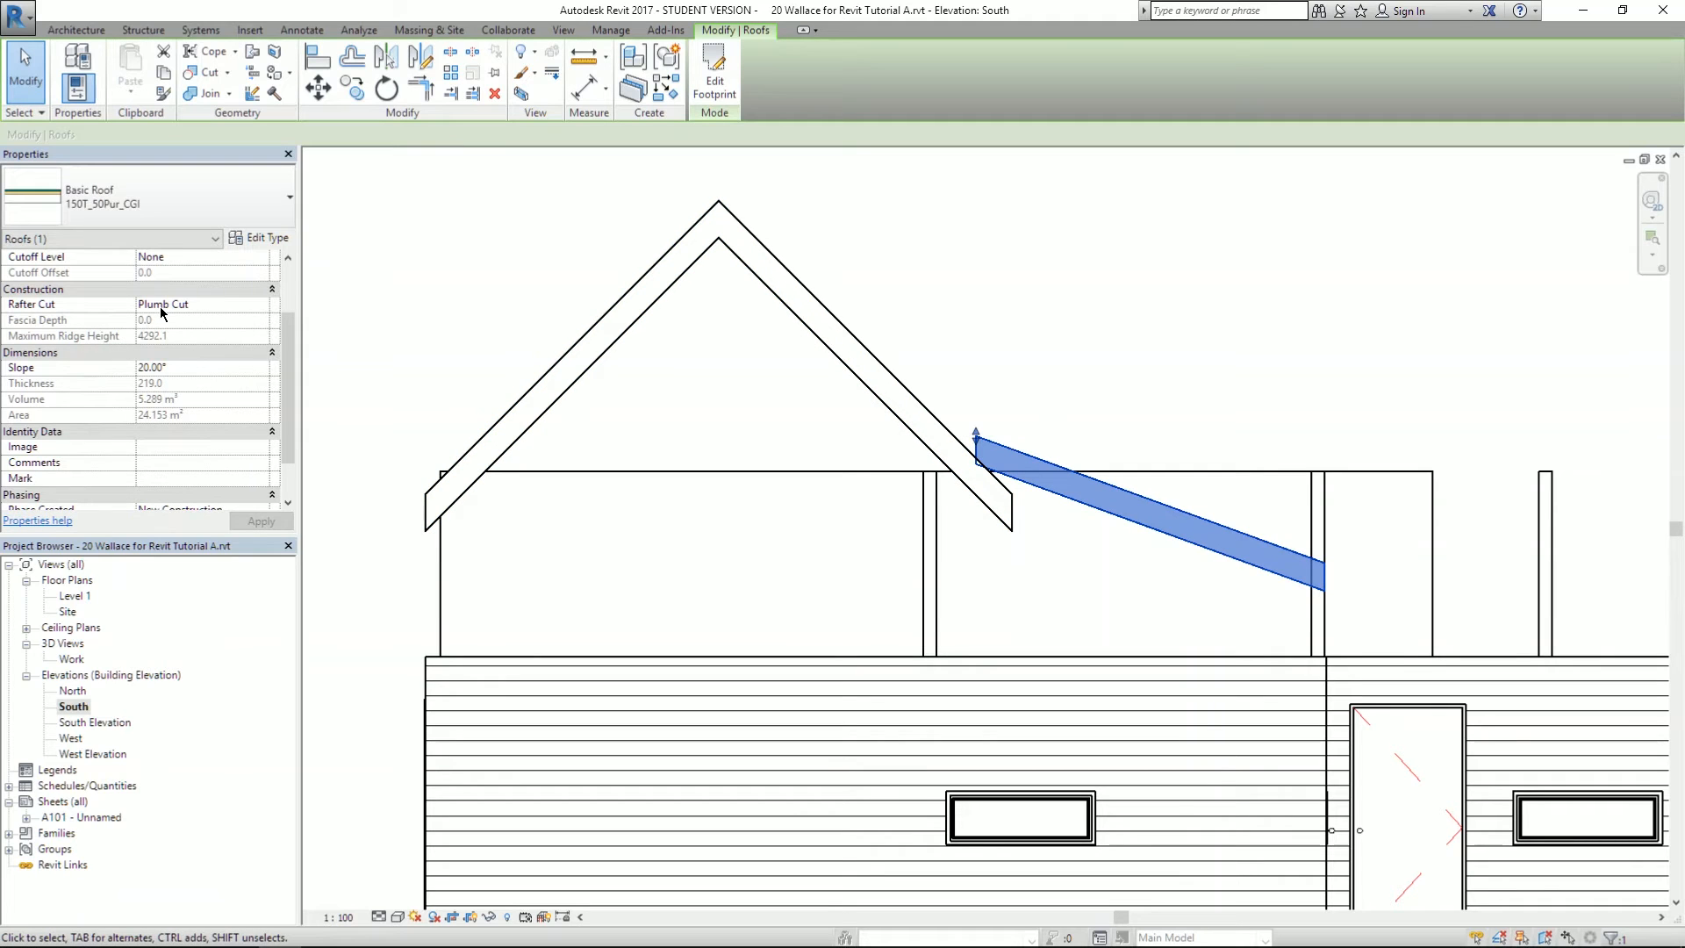
pyautogui.click(289, 258)
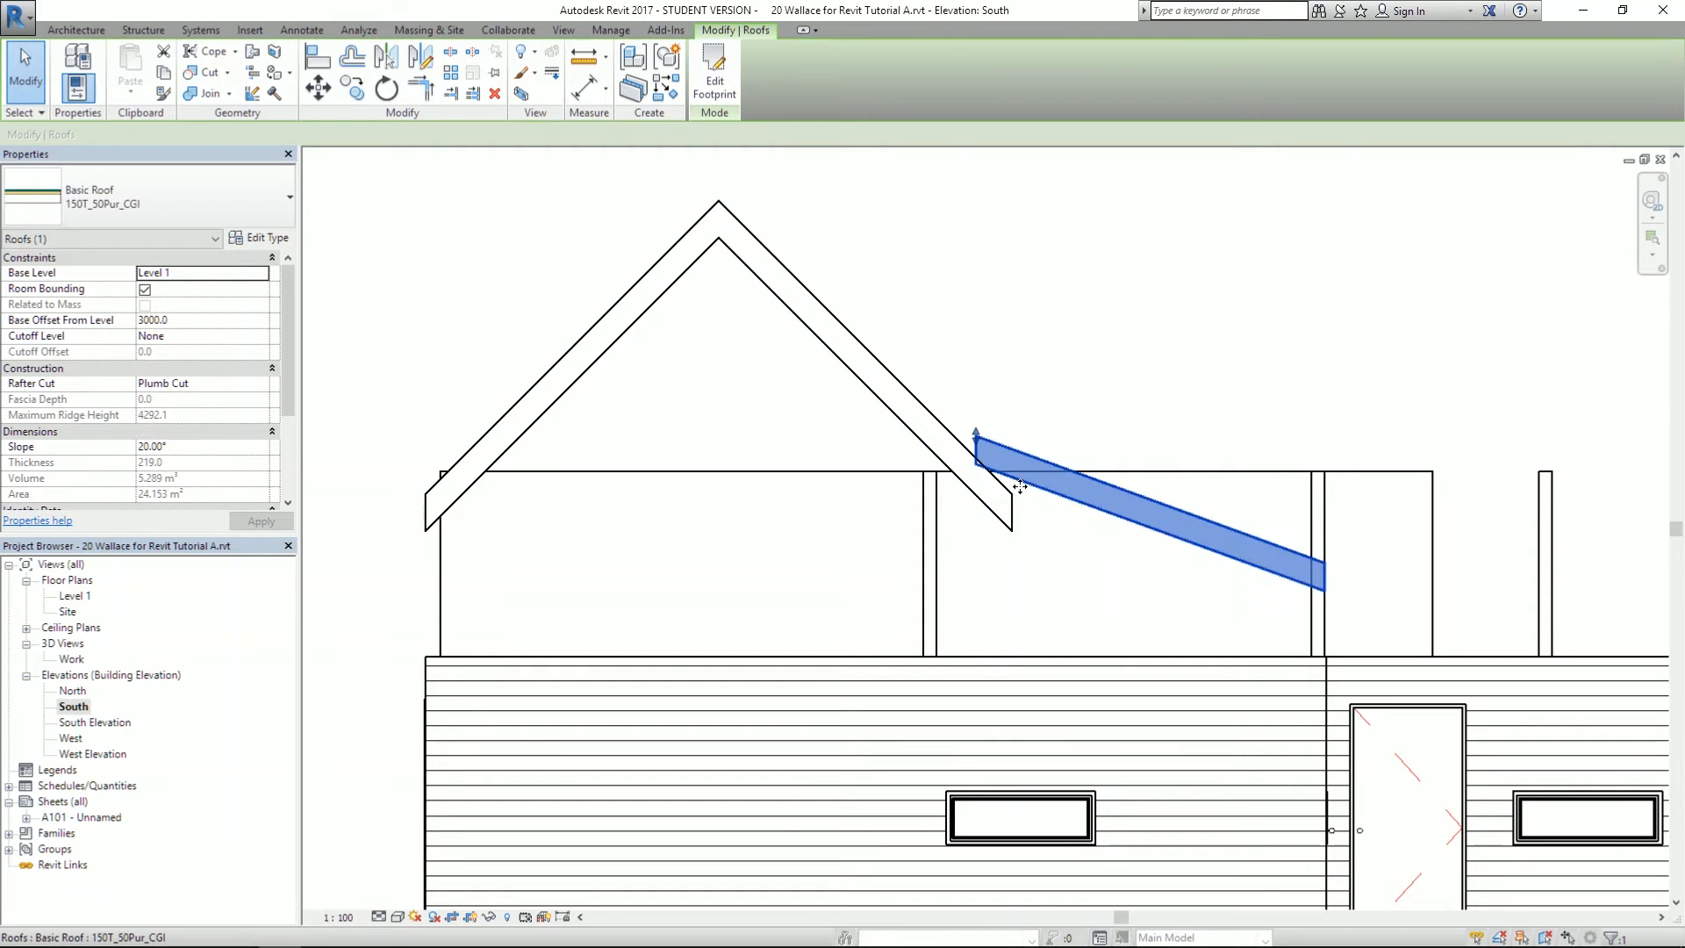
# - Raise the middle roof's left footprint edge 3500 above the roof base, then finish without attaching walls
pyautogui.click(715, 83)
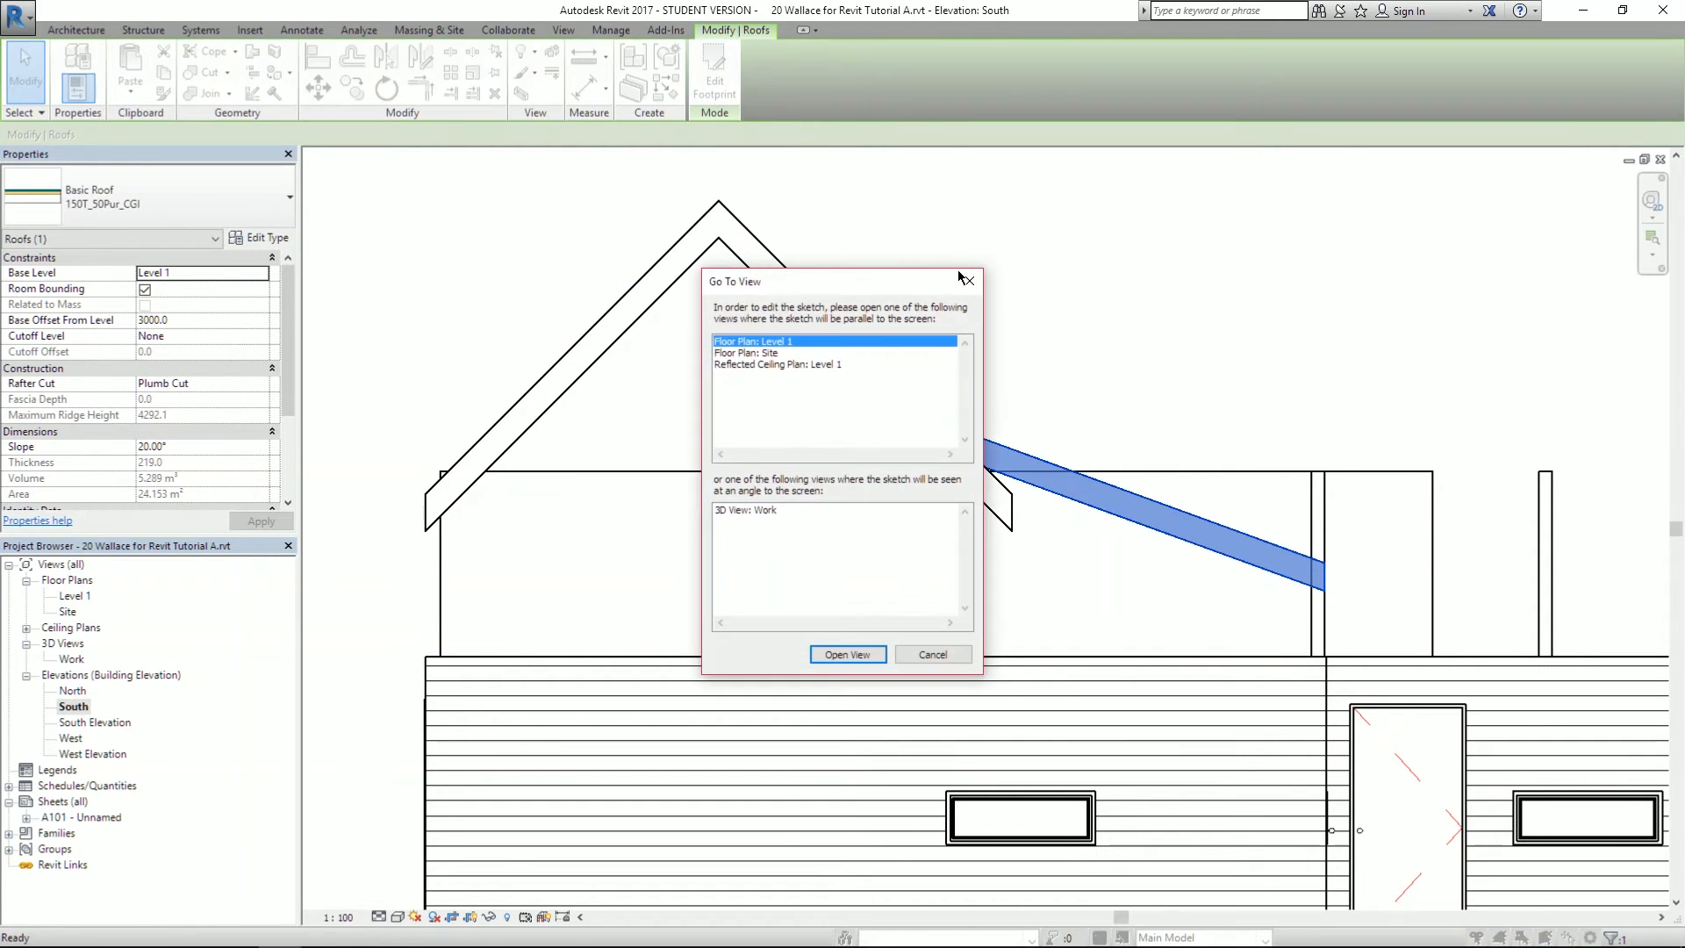
pyautogui.click(830, 656)
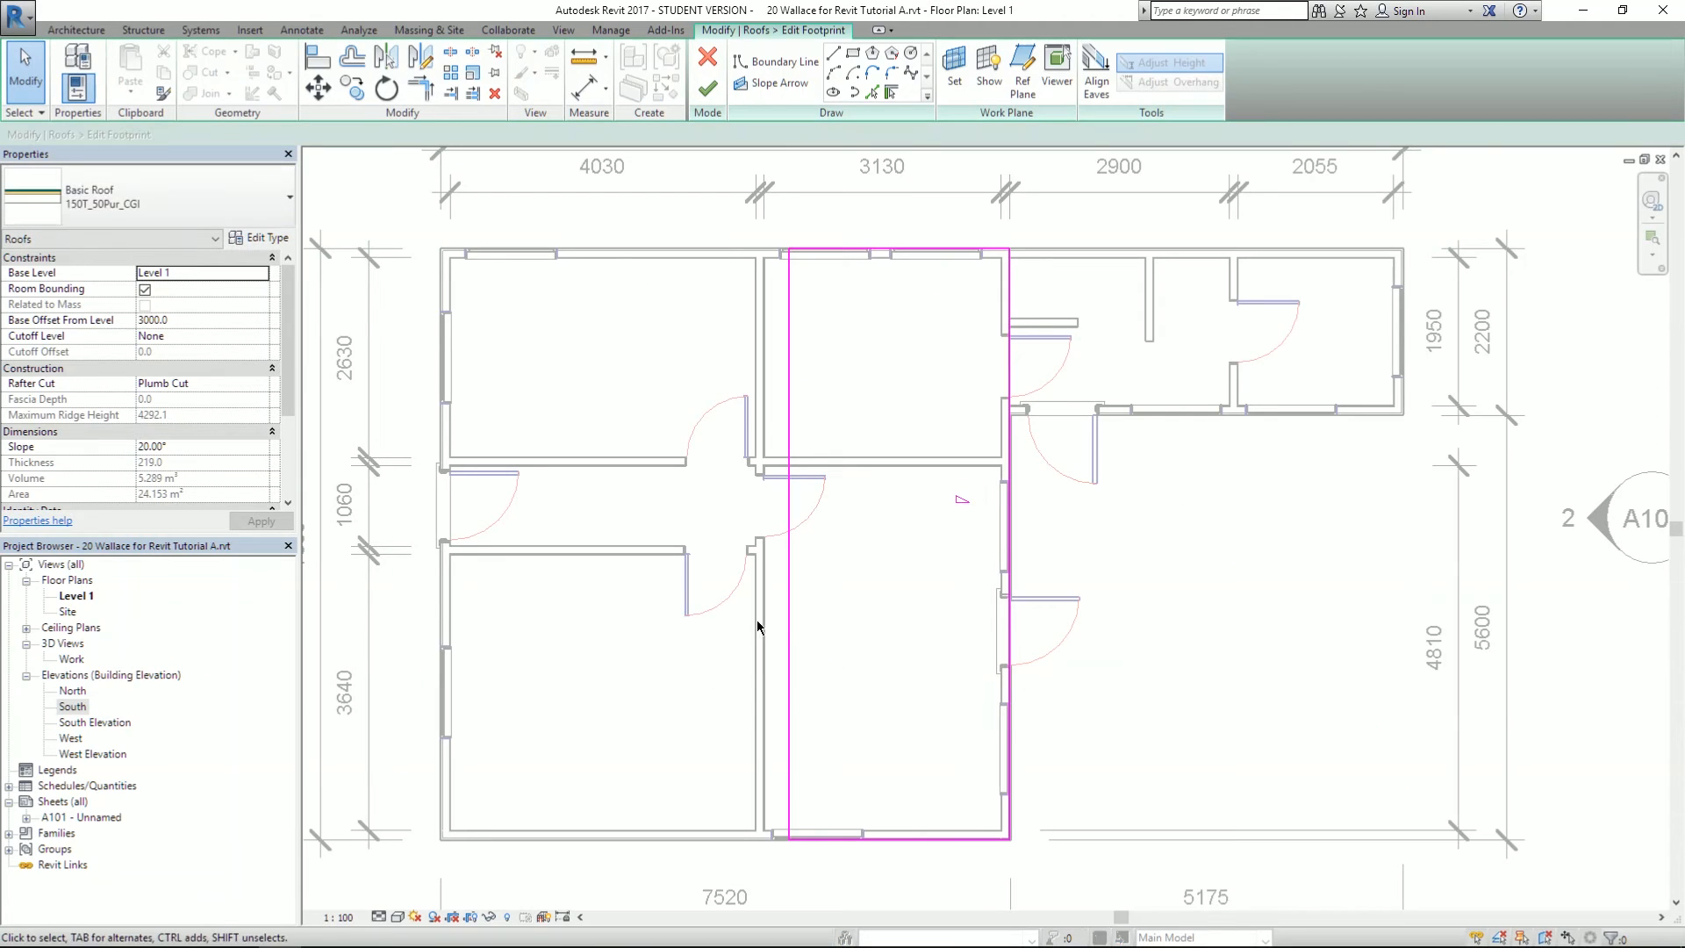
pyautogui.click(785, 607)
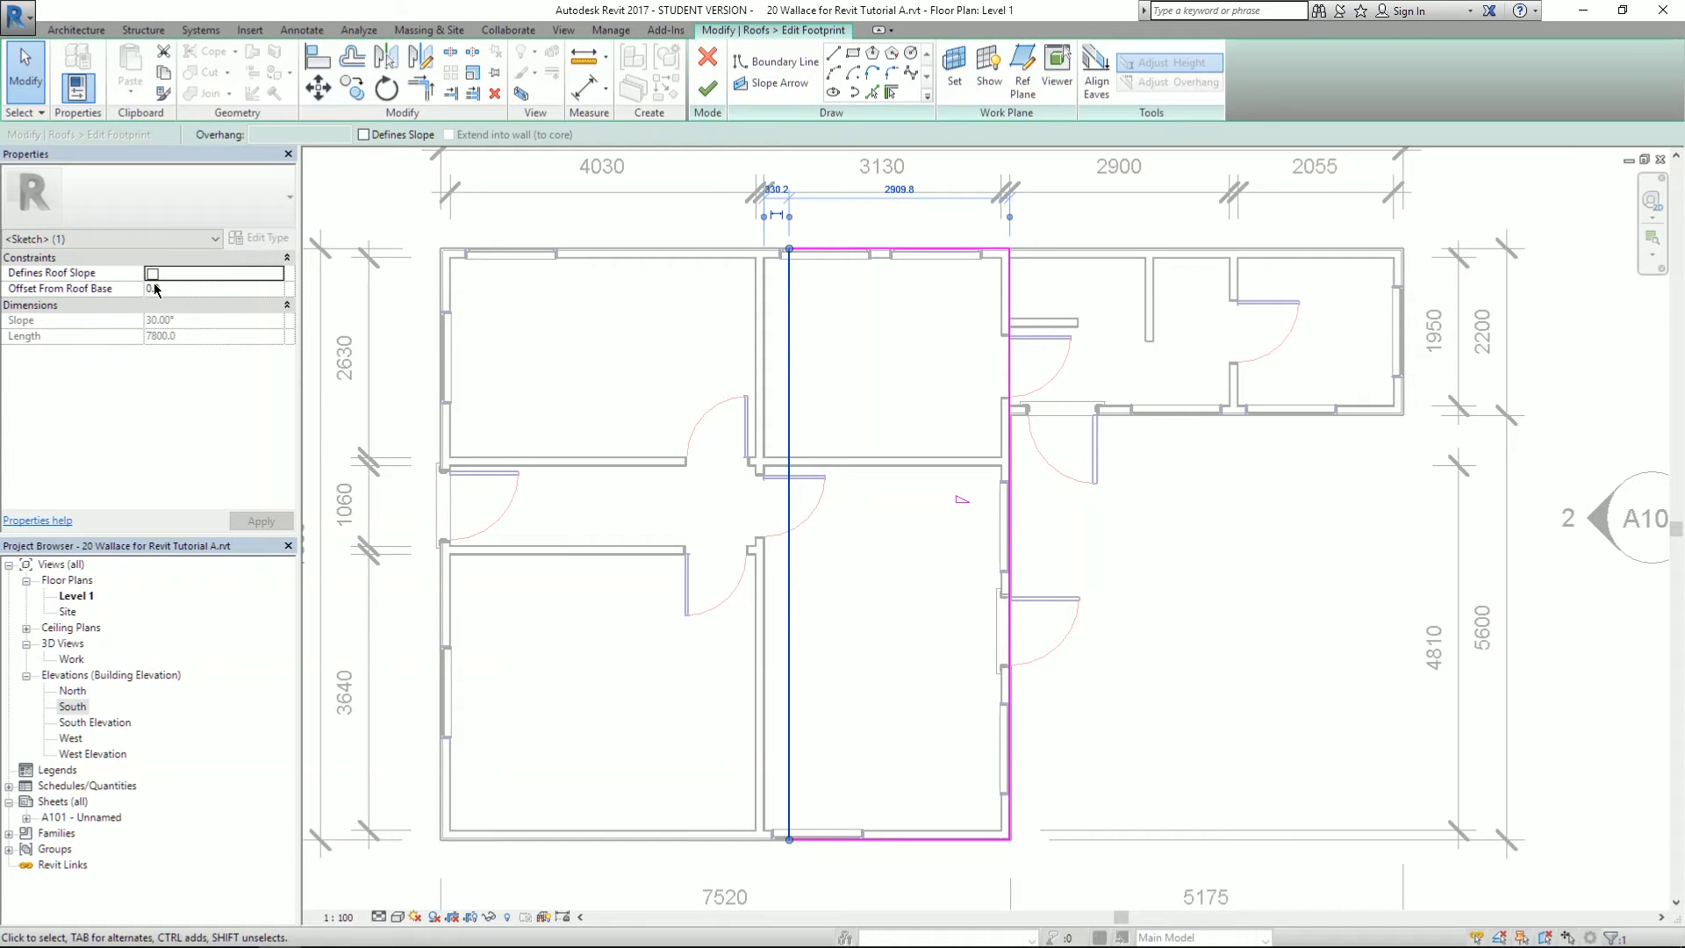
pyautogui.click(1019, 549)
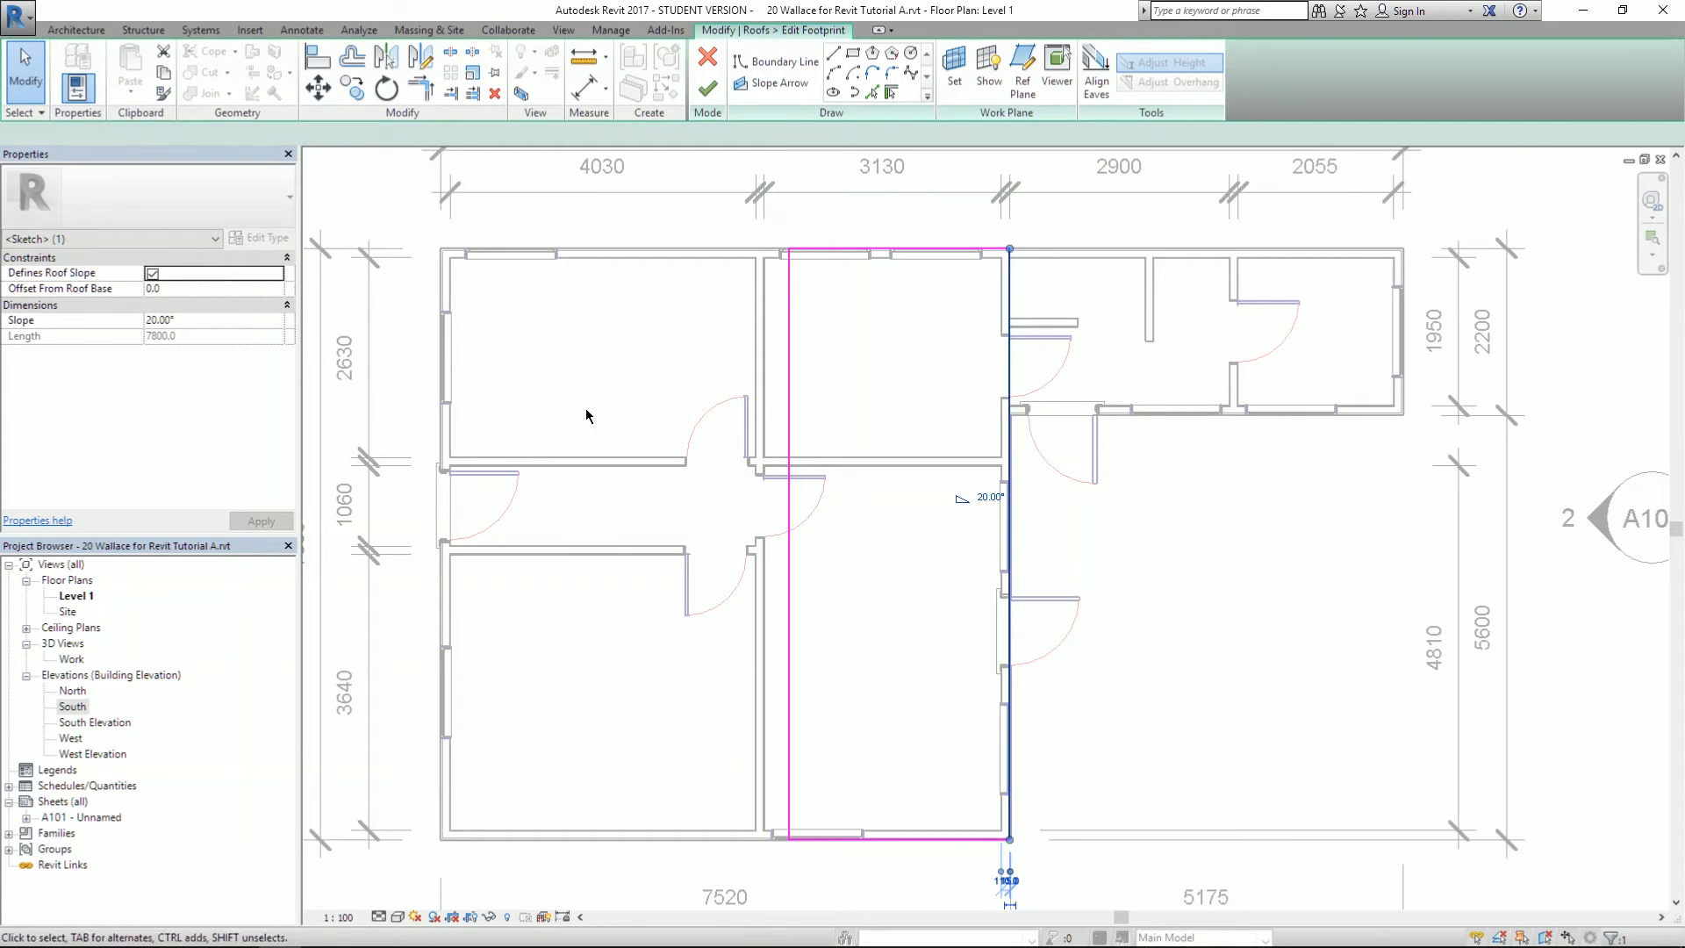
pyautogui.click(787, 385)
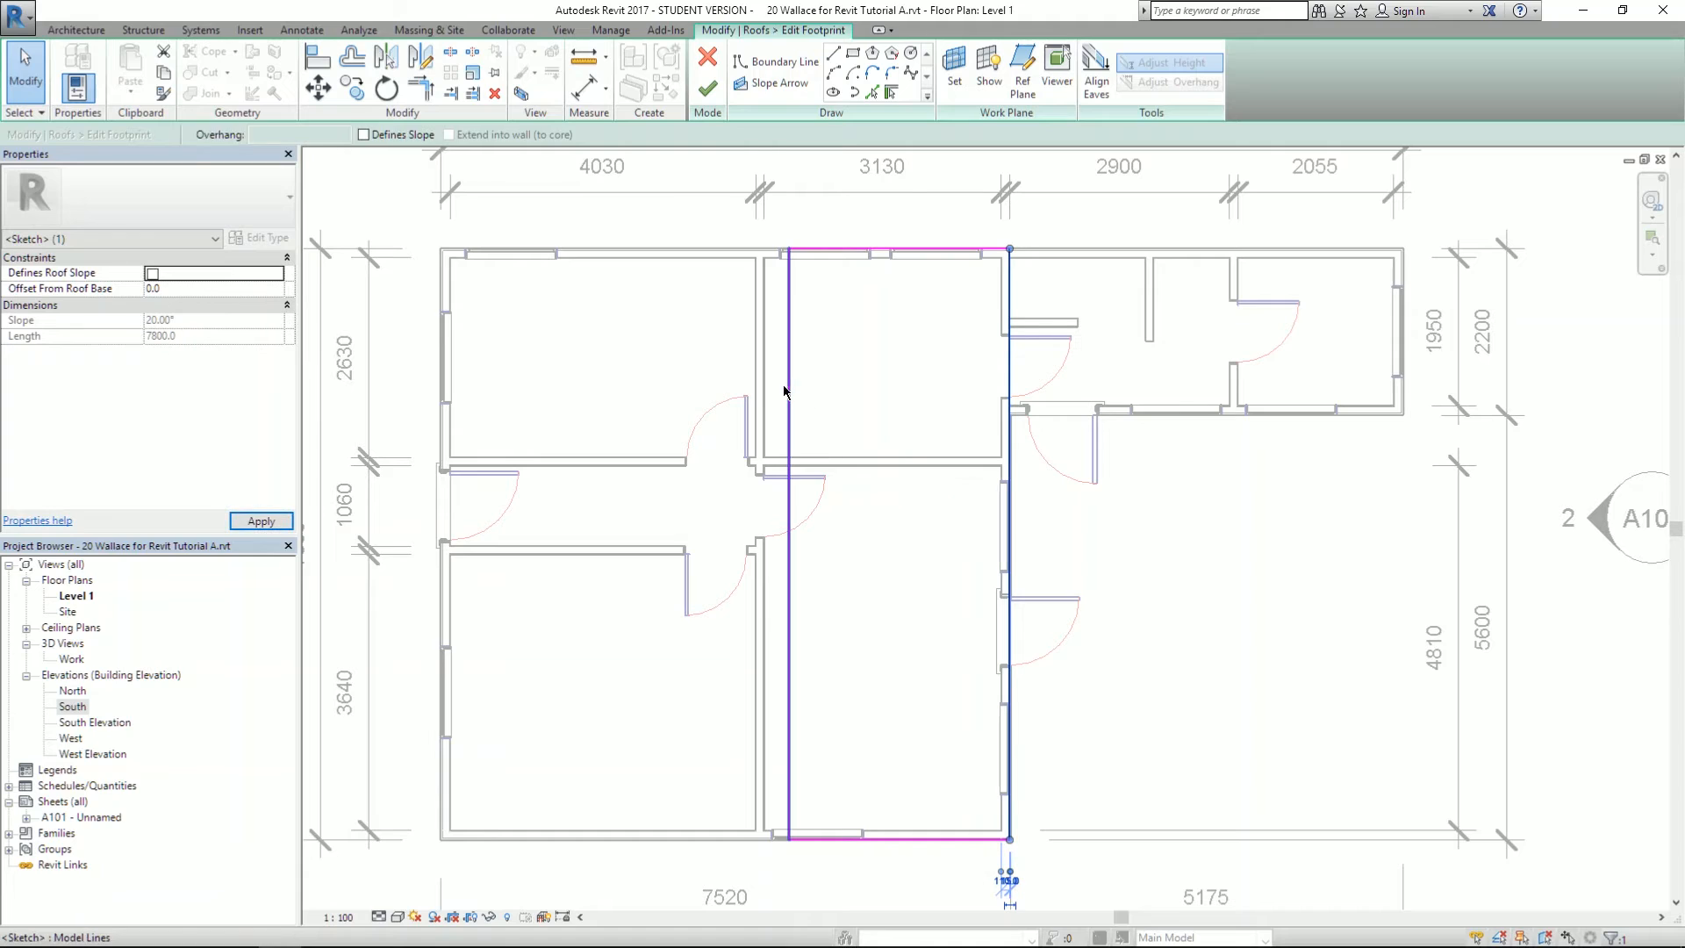
pyautogui.click(153, 288)
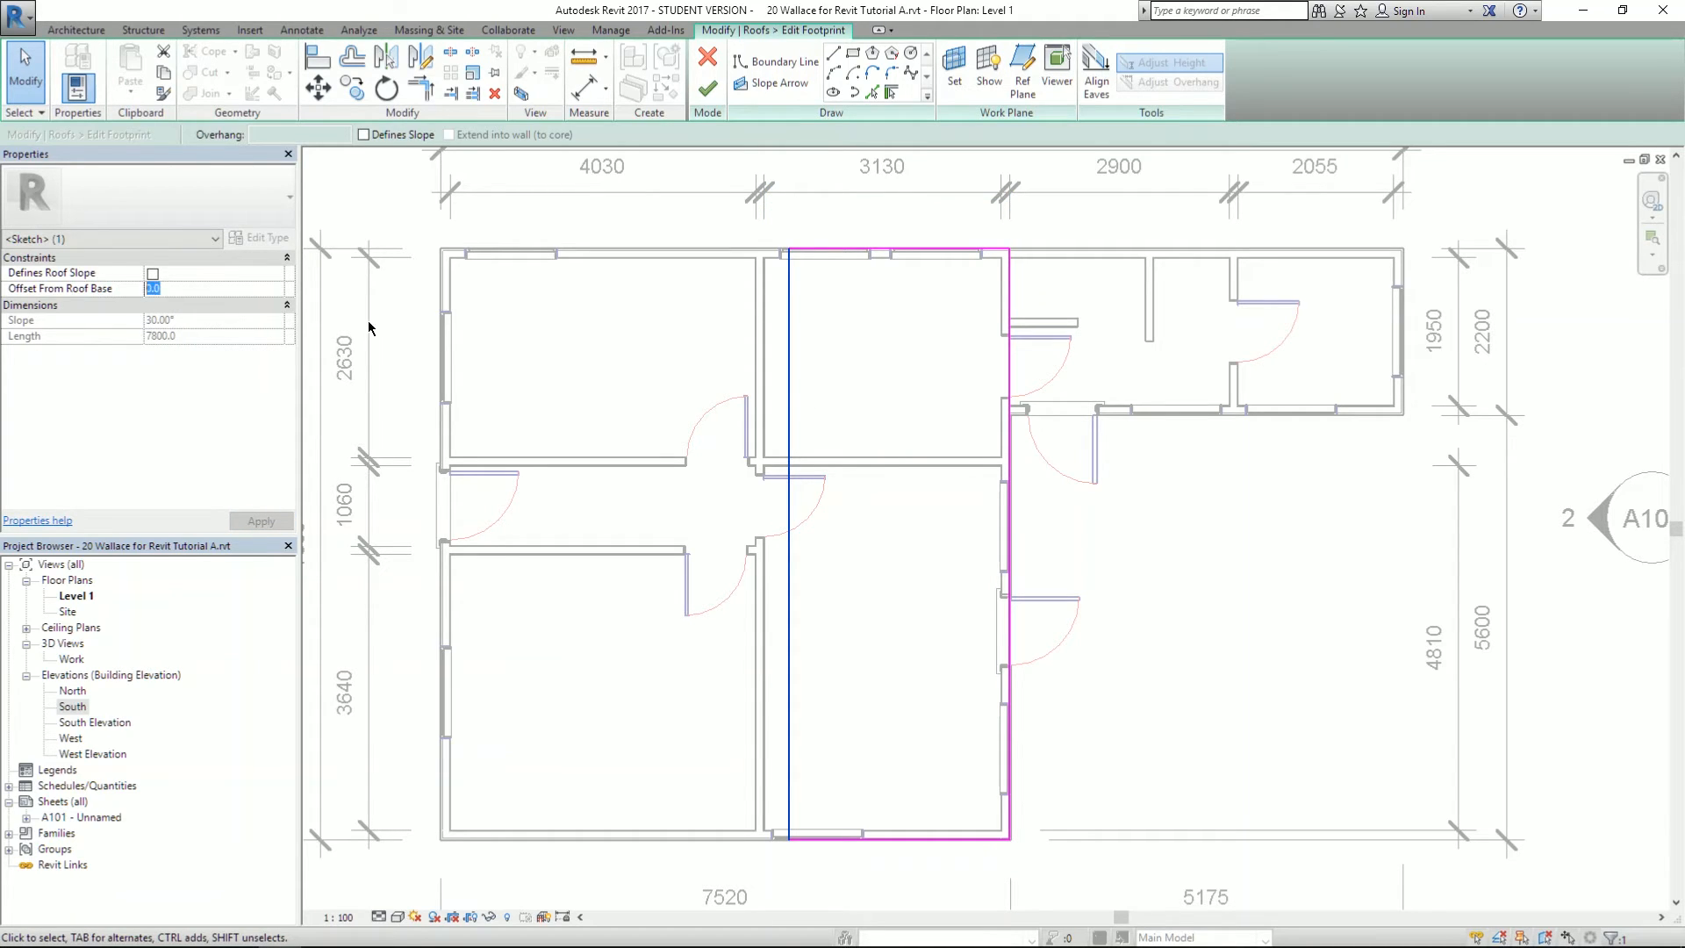
pyautogui.click(174, 289)
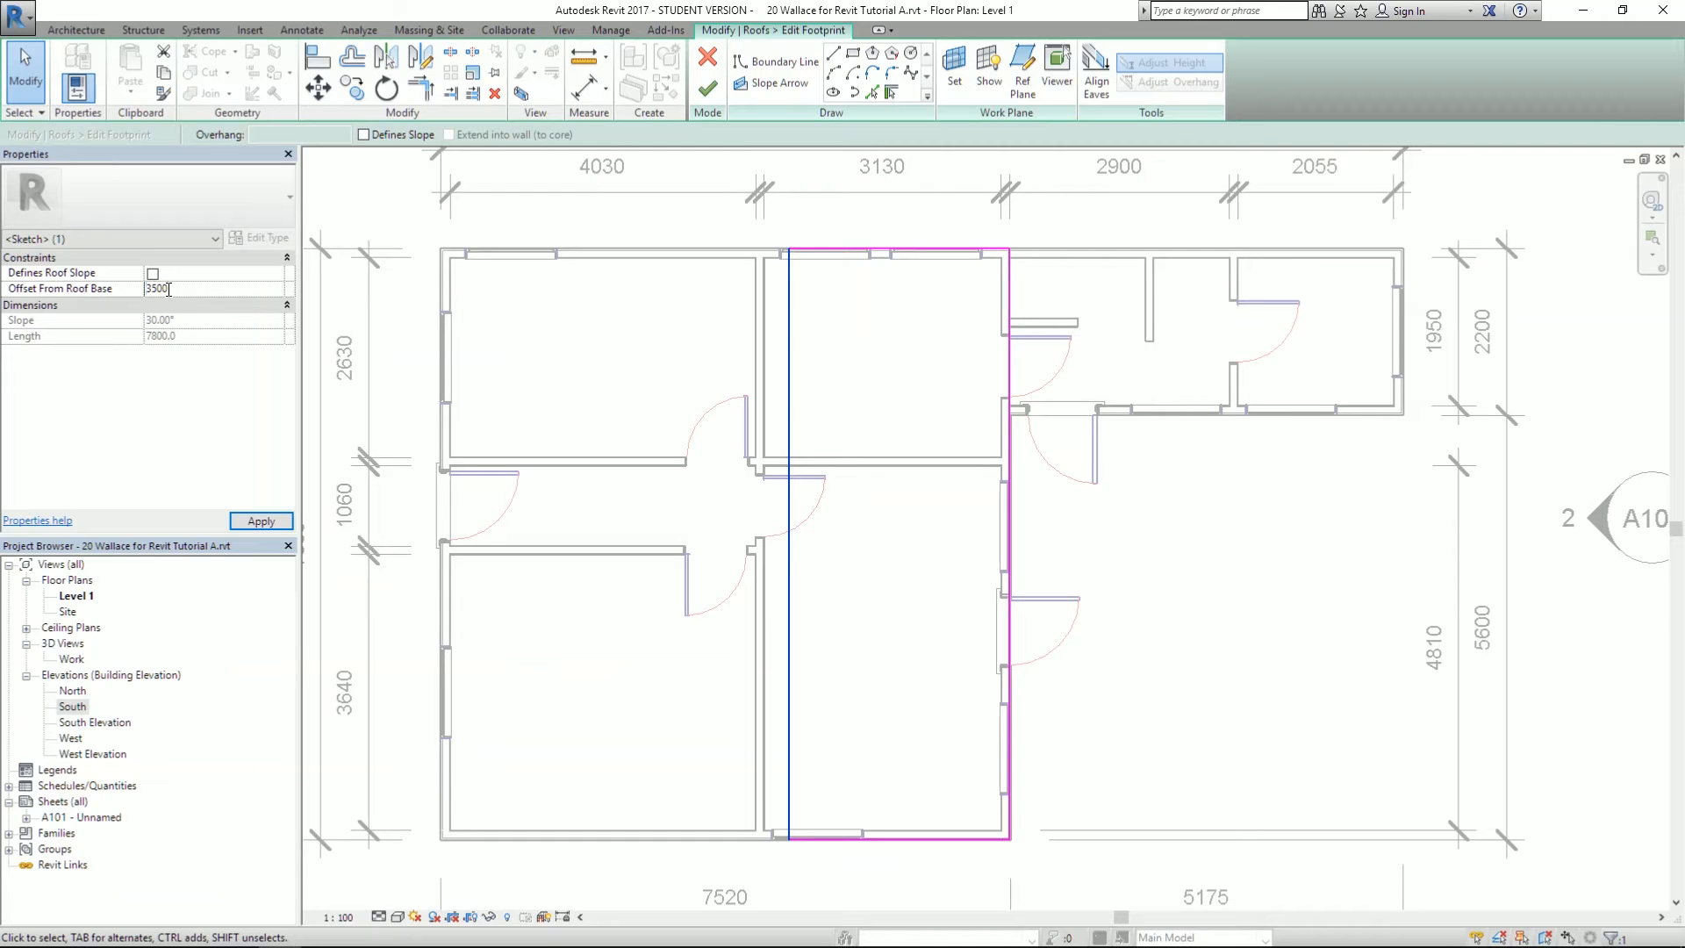
pyautogui.click(257, 524)
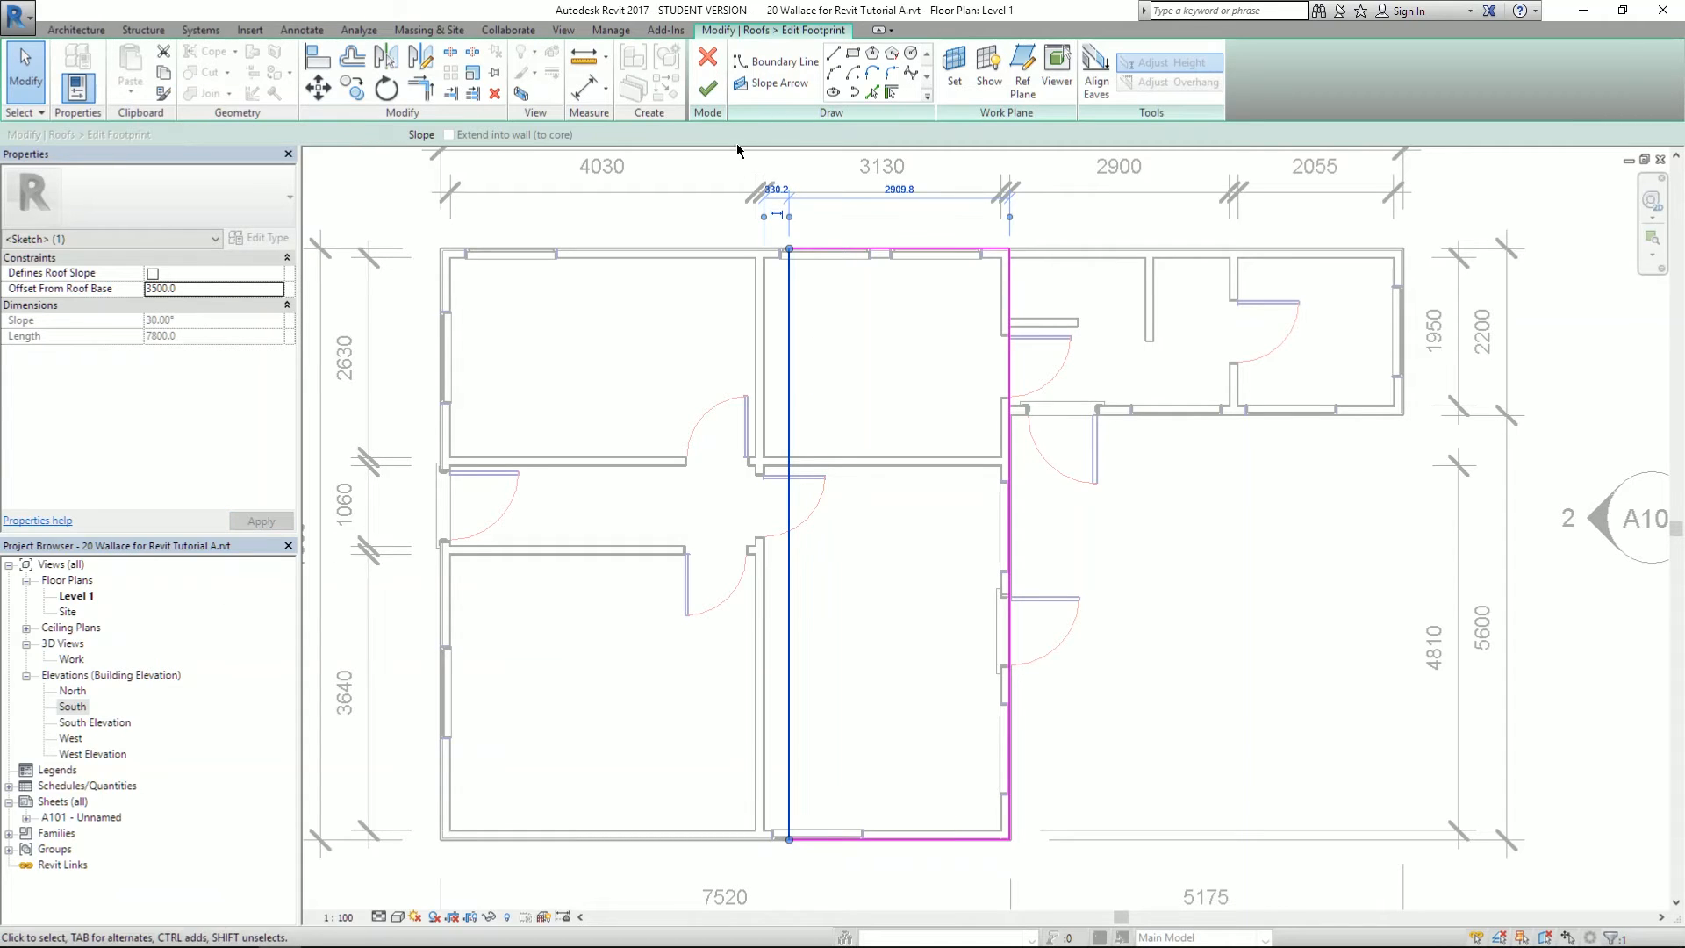
pyautogui.click(708, 88)
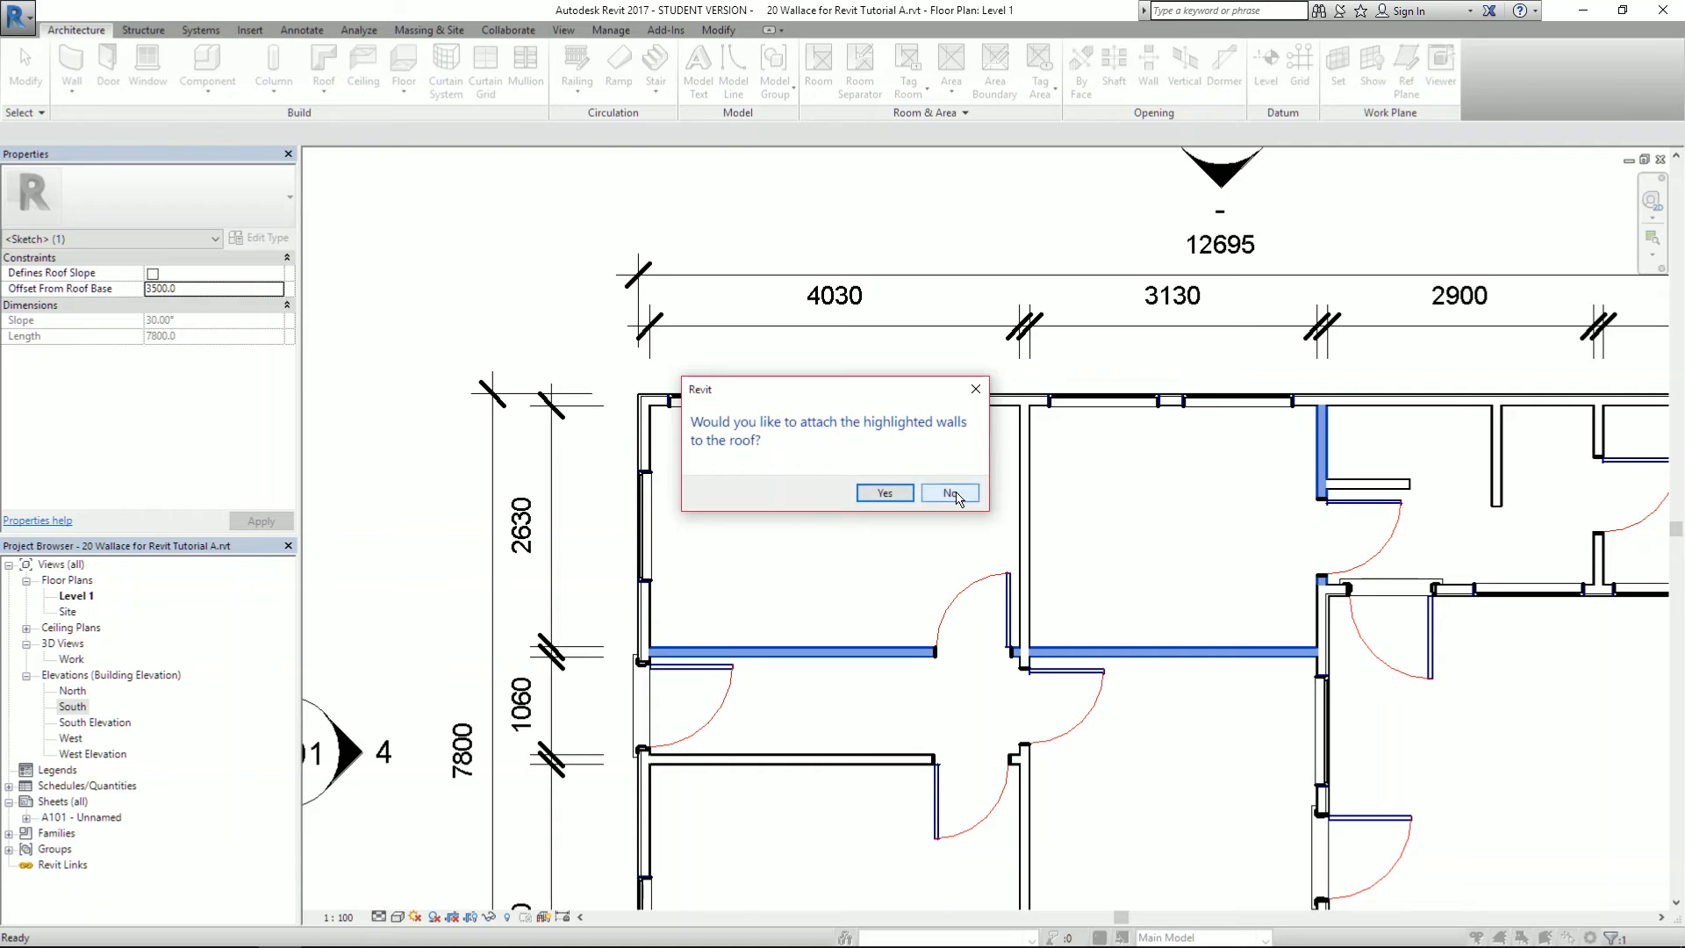
pyautogui.click(949, 493)
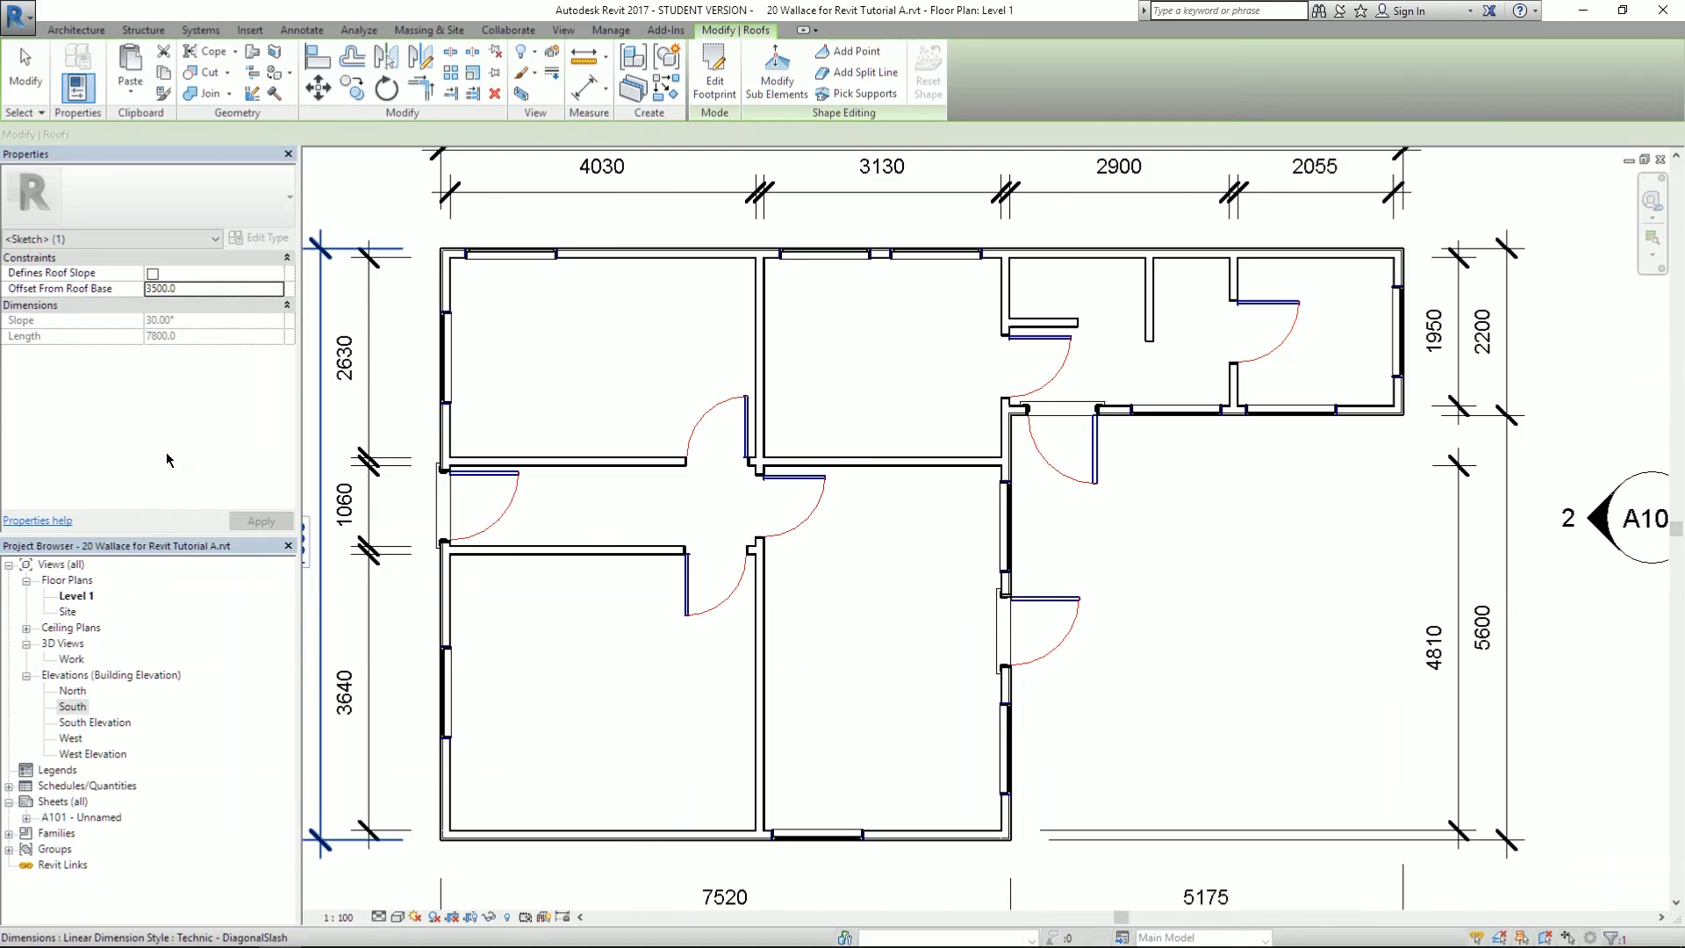
# - In the Work 3D view, give the small roof's right footprint edge a 3000 offset and finish without attaching walls
pyautogui.doubleClick(71, 660)
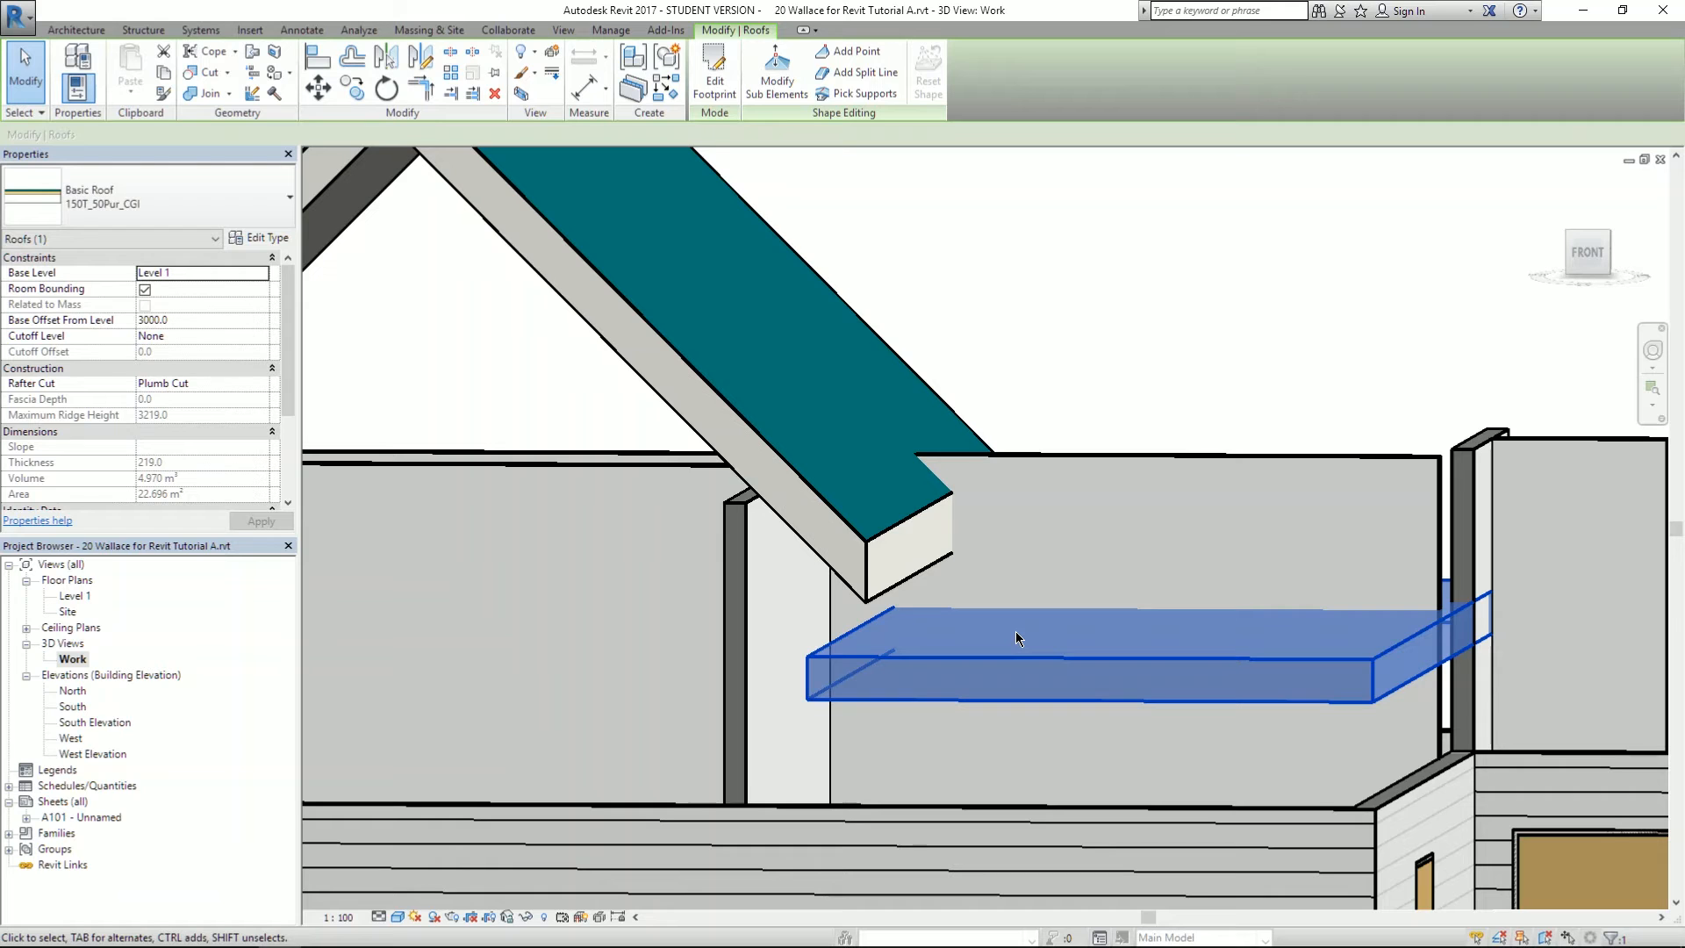
pyautogui.click(714, 81)
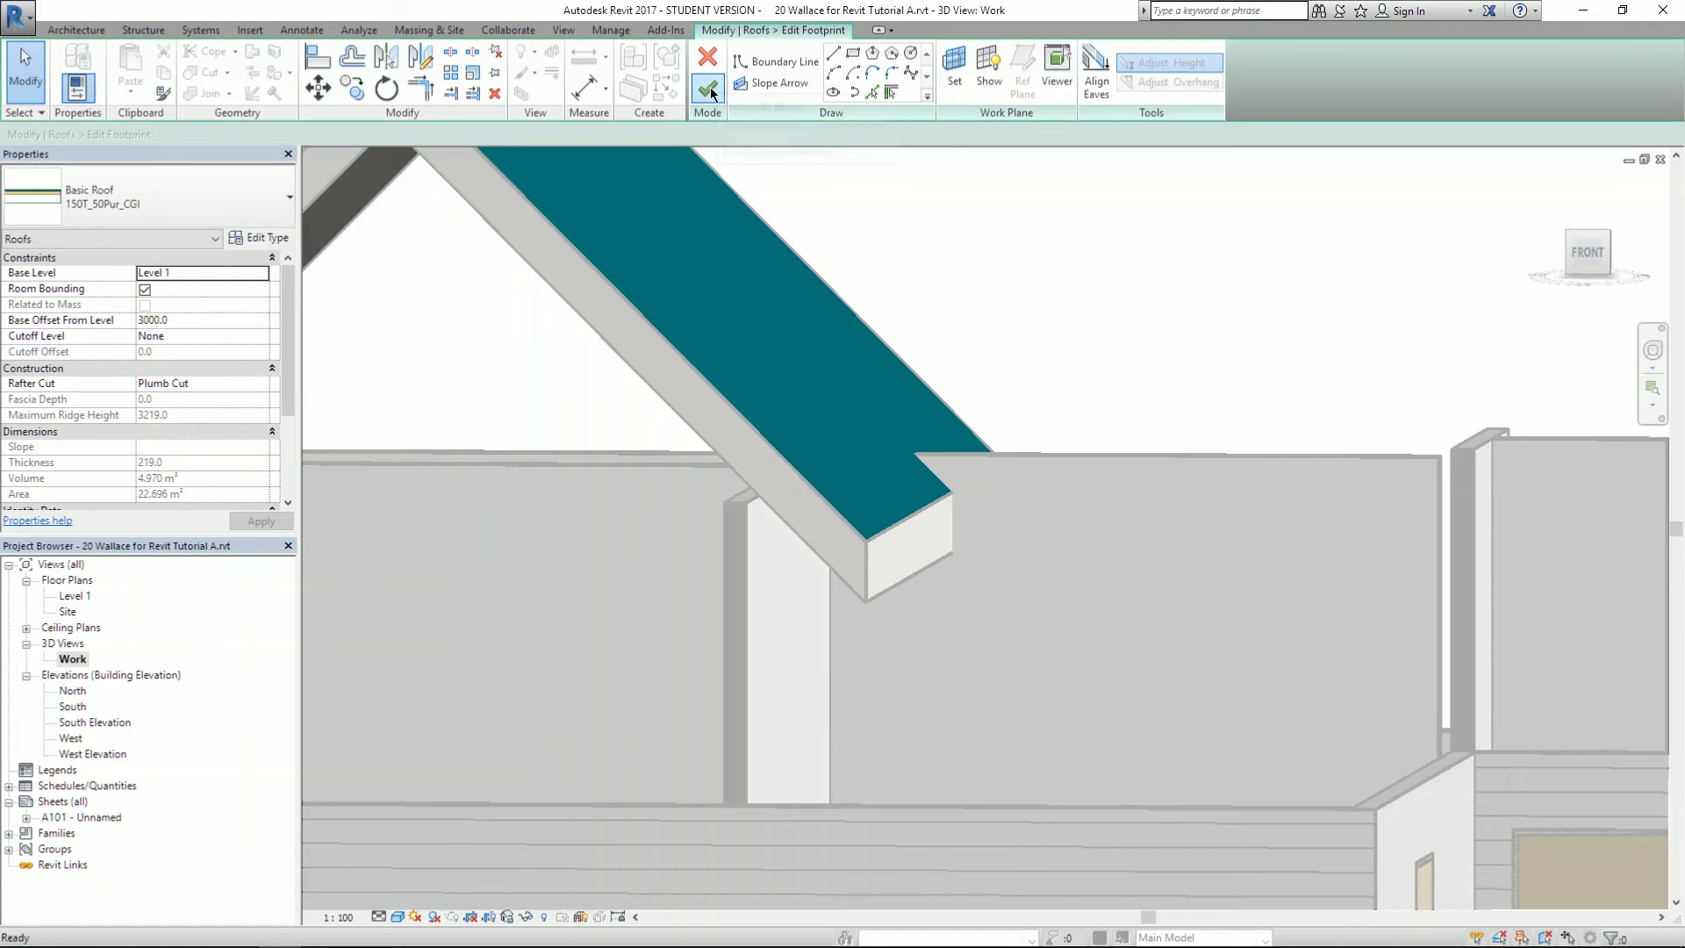
pyautogui.scroll(-5, 870, 246)
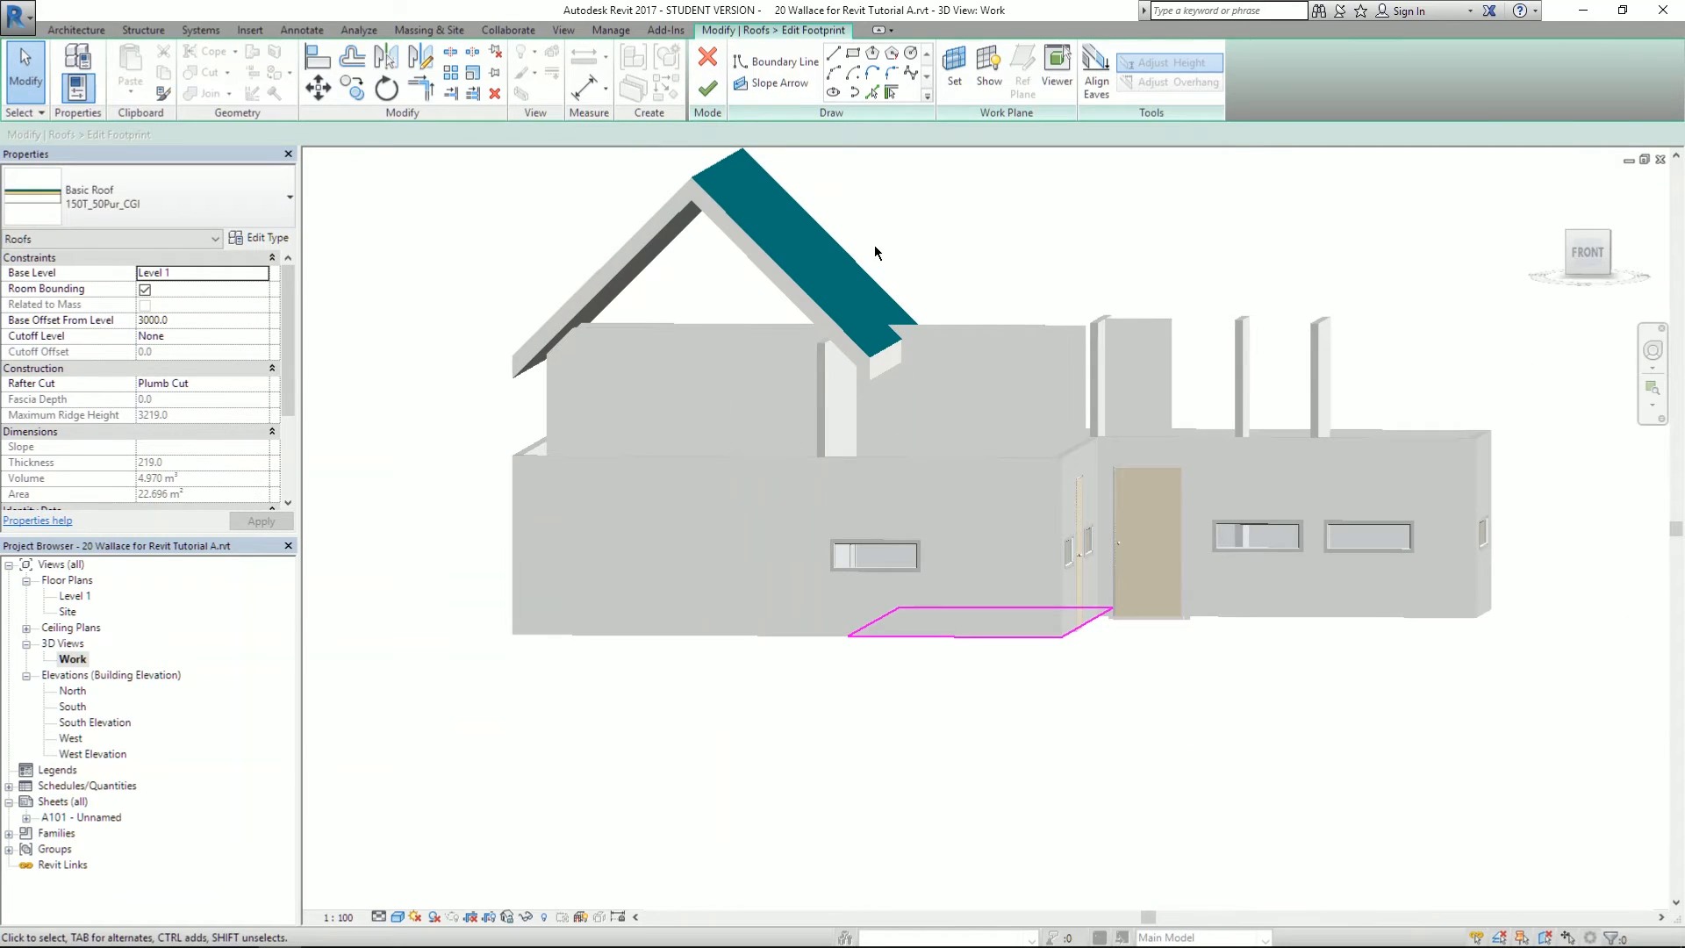
pyautogui.click(1074, 629)
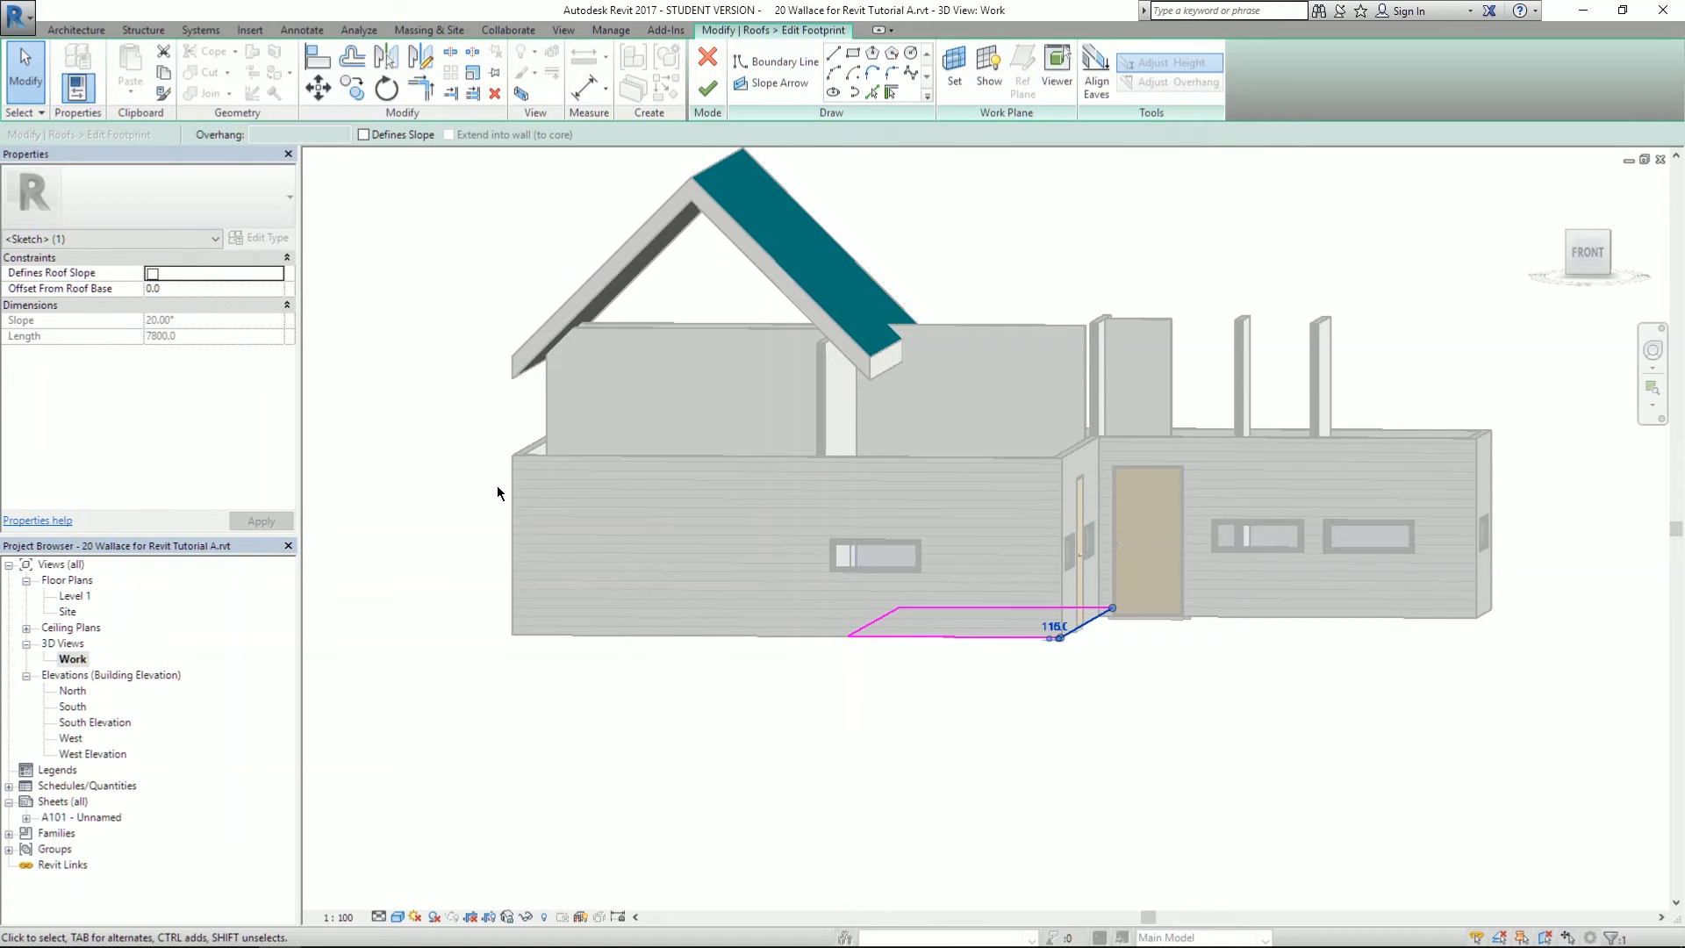
pyautogui.click(879, 617)
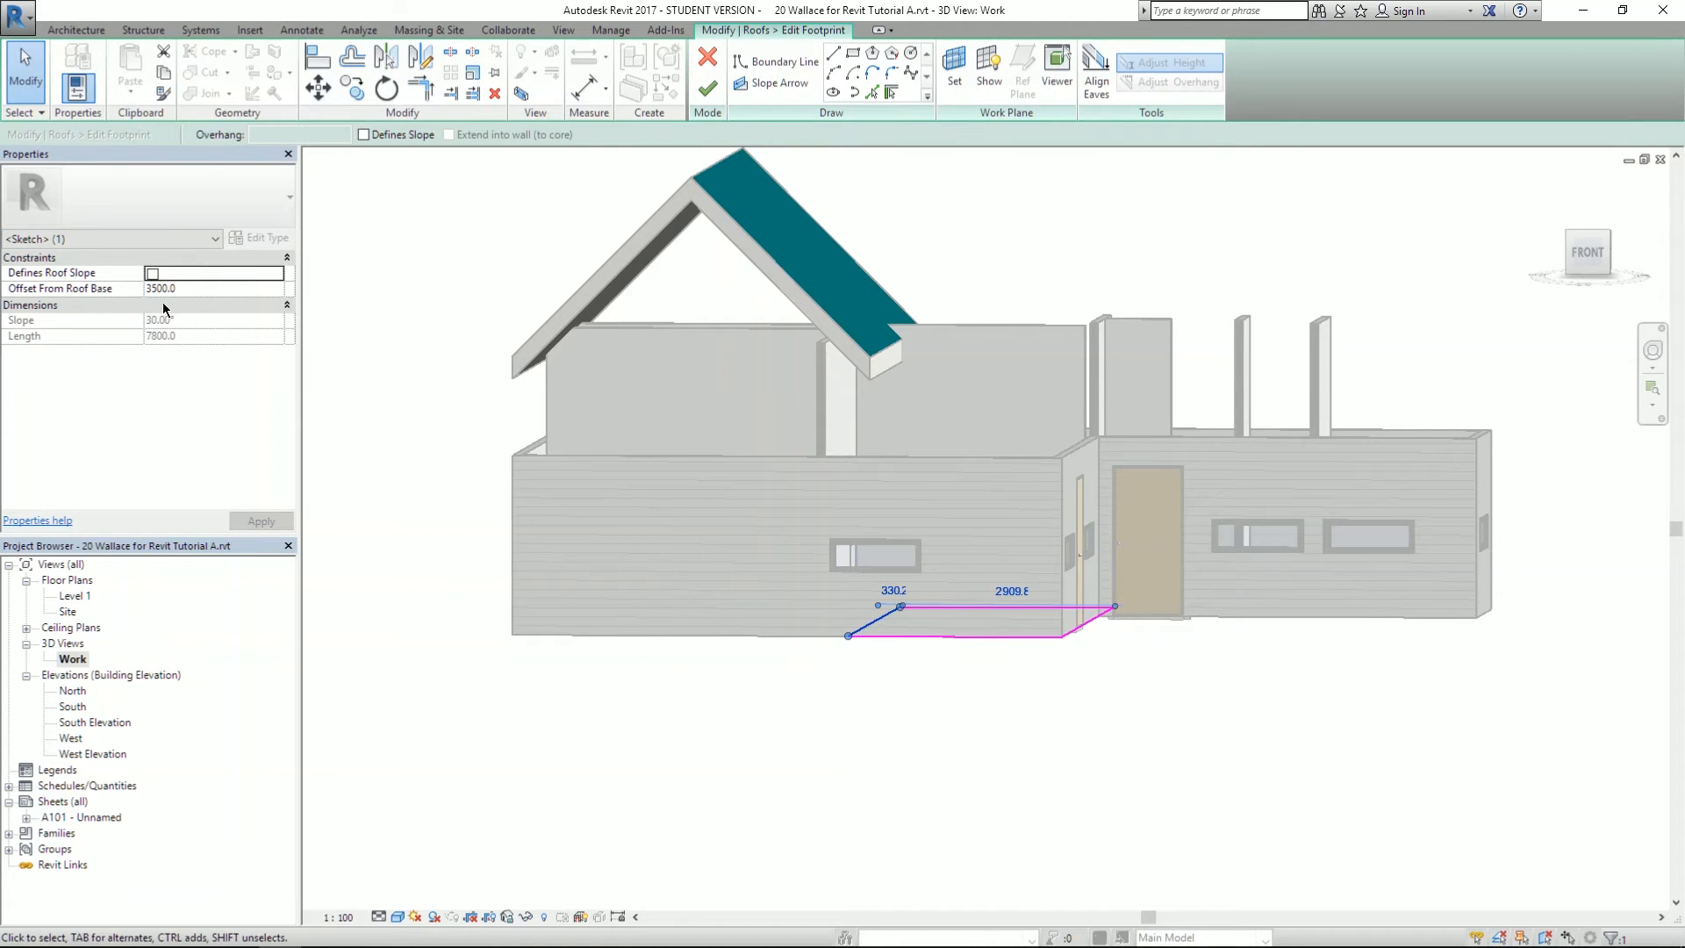
pyautogui.click(1067, 638)
pyautogui.click(180, 290)
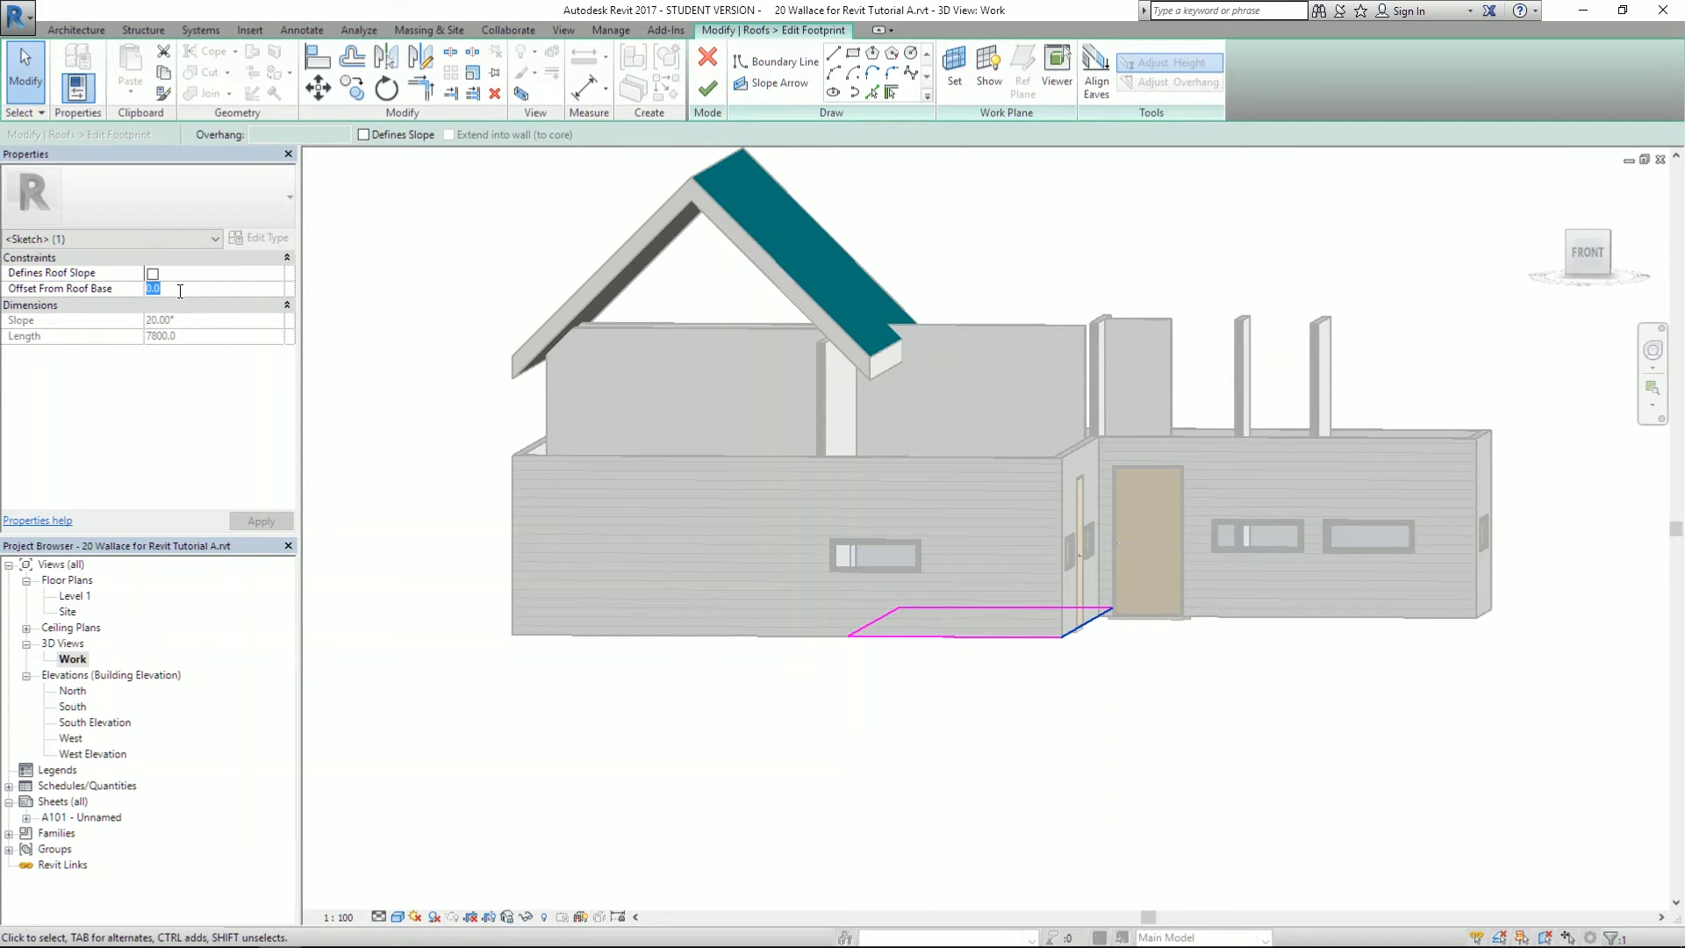
pyautogui.press('Return')
pyautogui.click(711, 90)
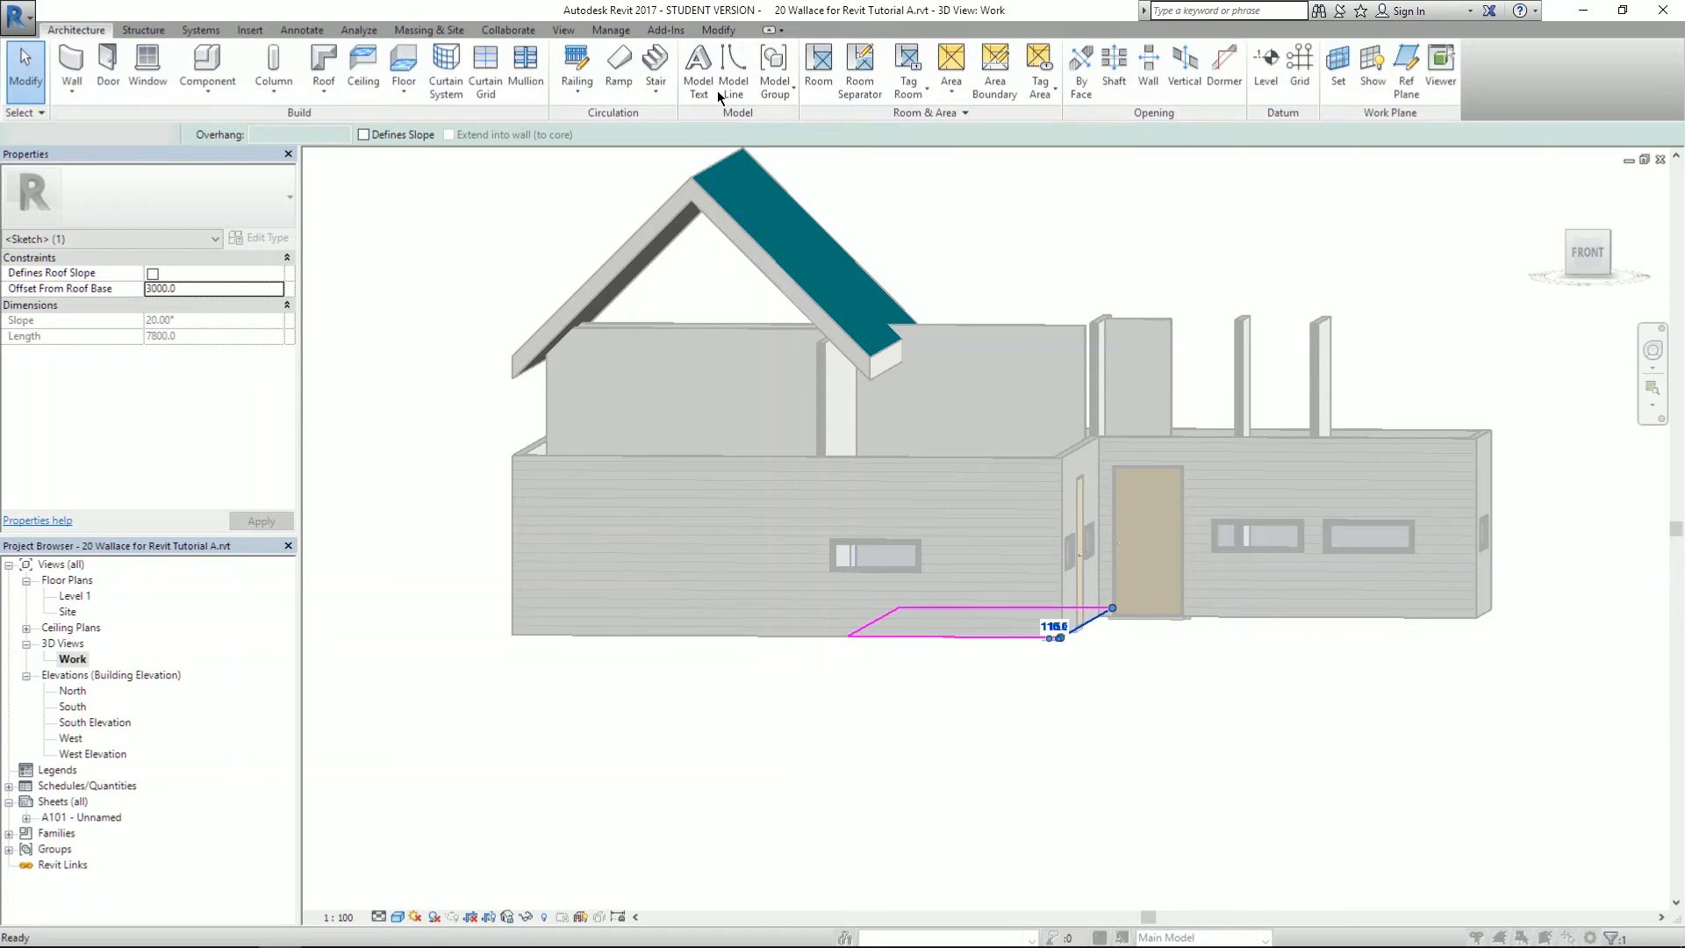
pyautogui.click(949, 493)
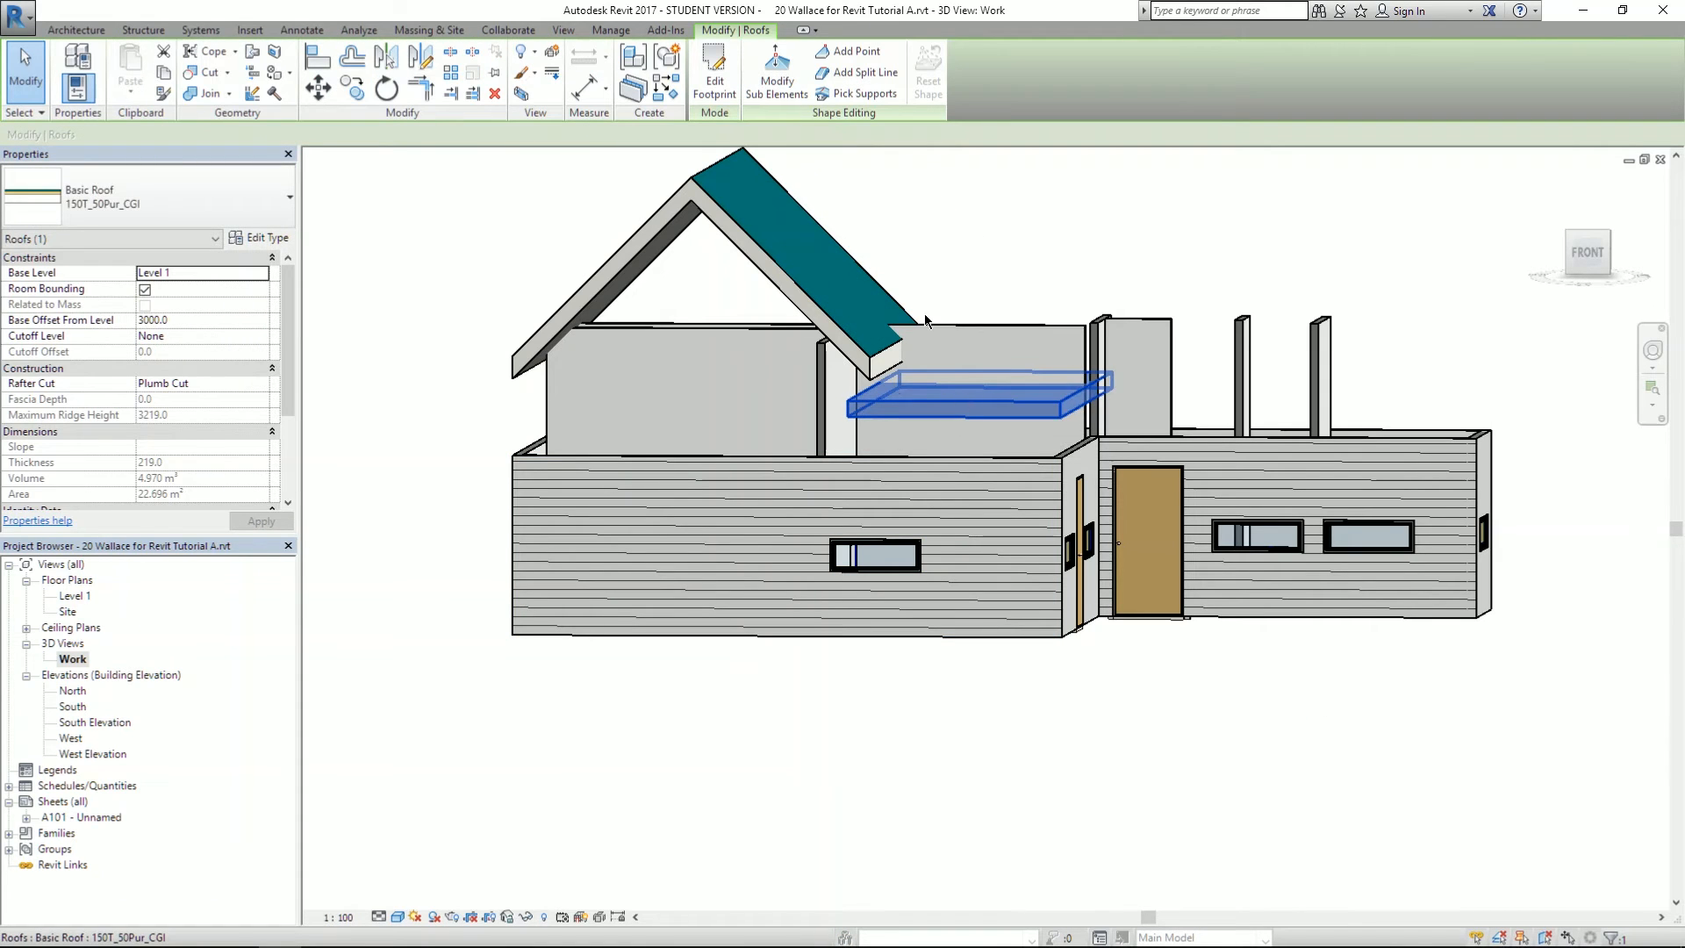
# - Make the footprint's right edge define the roof slope, finish the sketch, and reselect the small roof
pyautogui.click(714, 79)
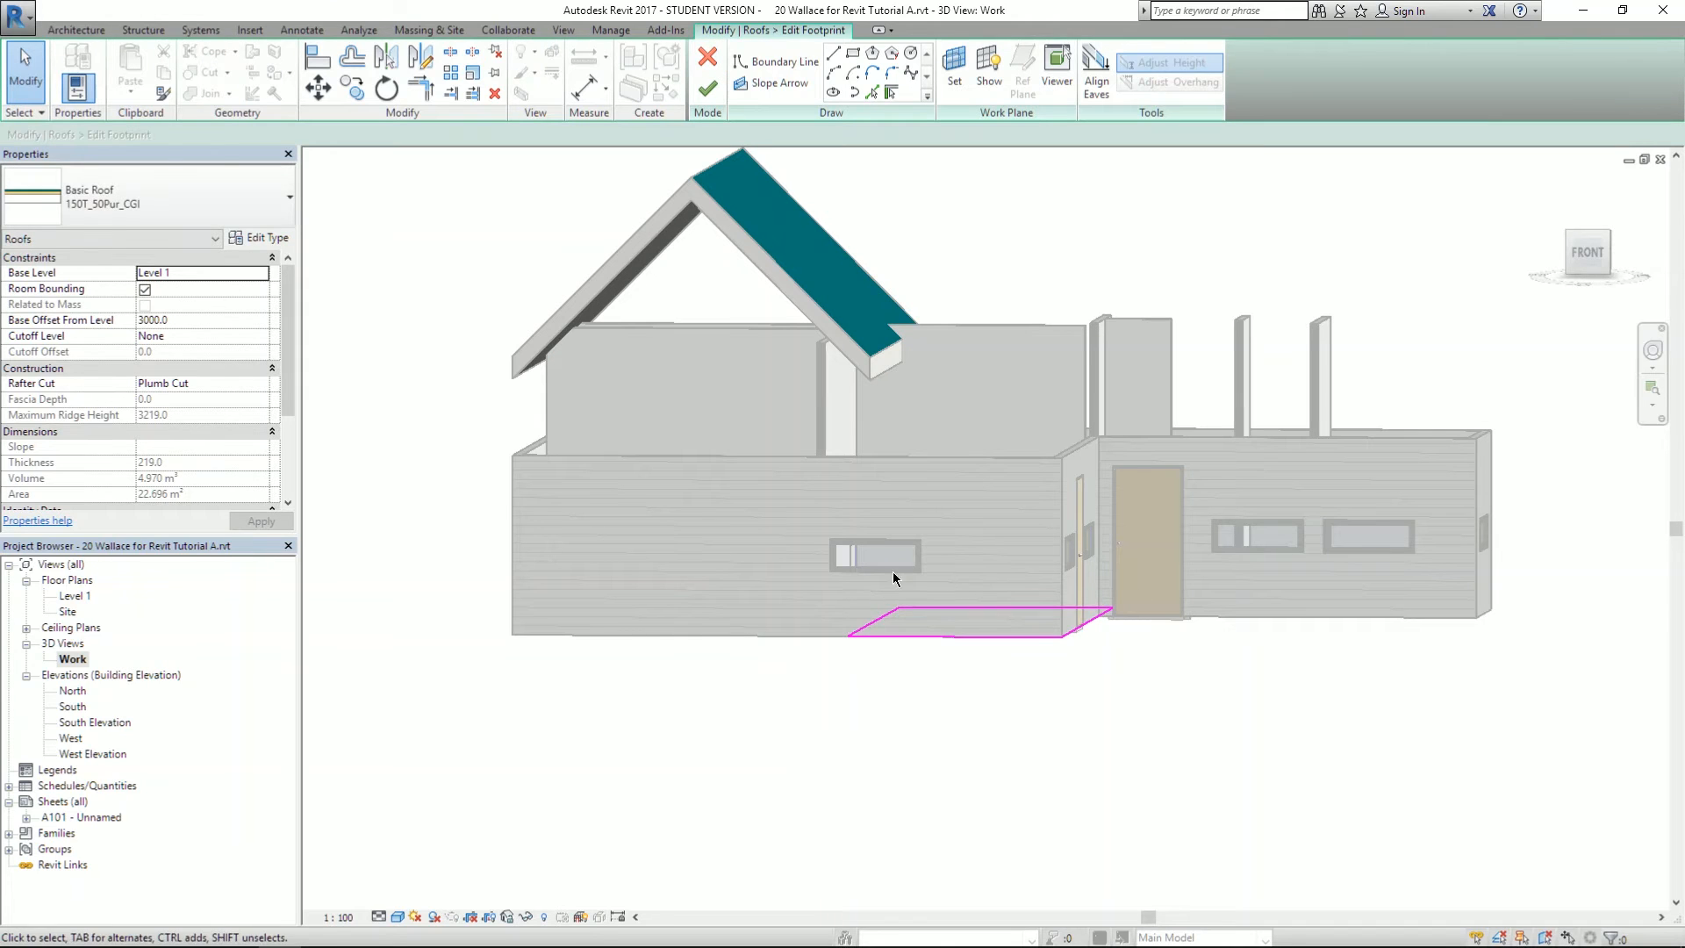
pyautogui.click(870, 620)
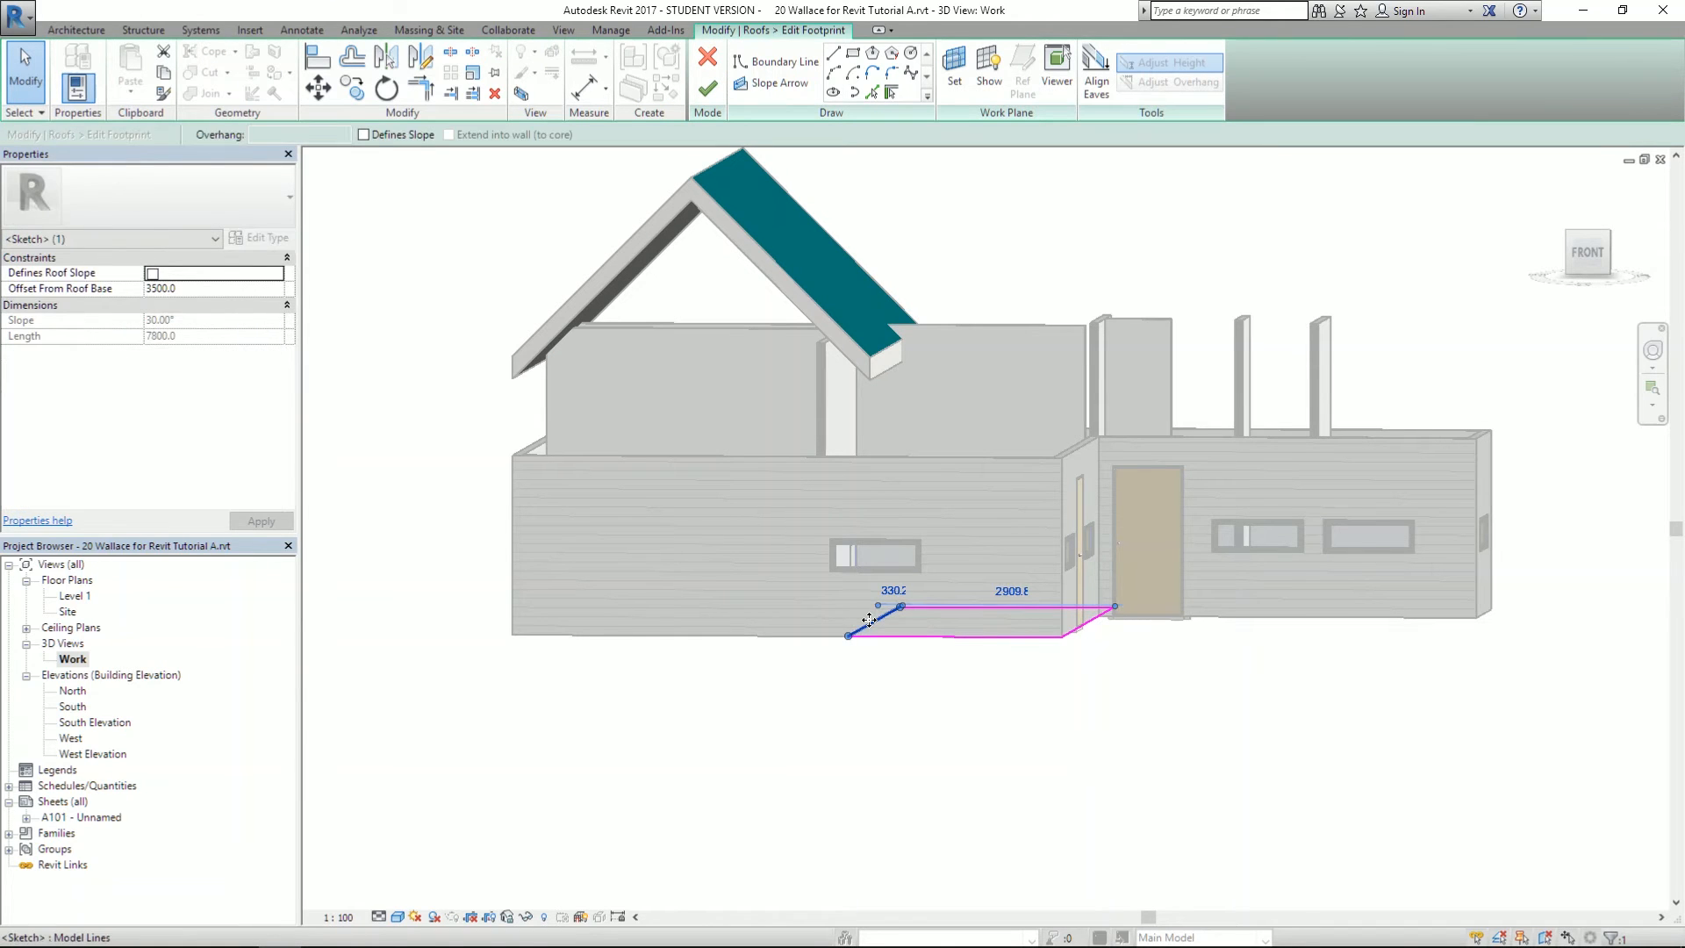
pyautogui.click(1086, 623)
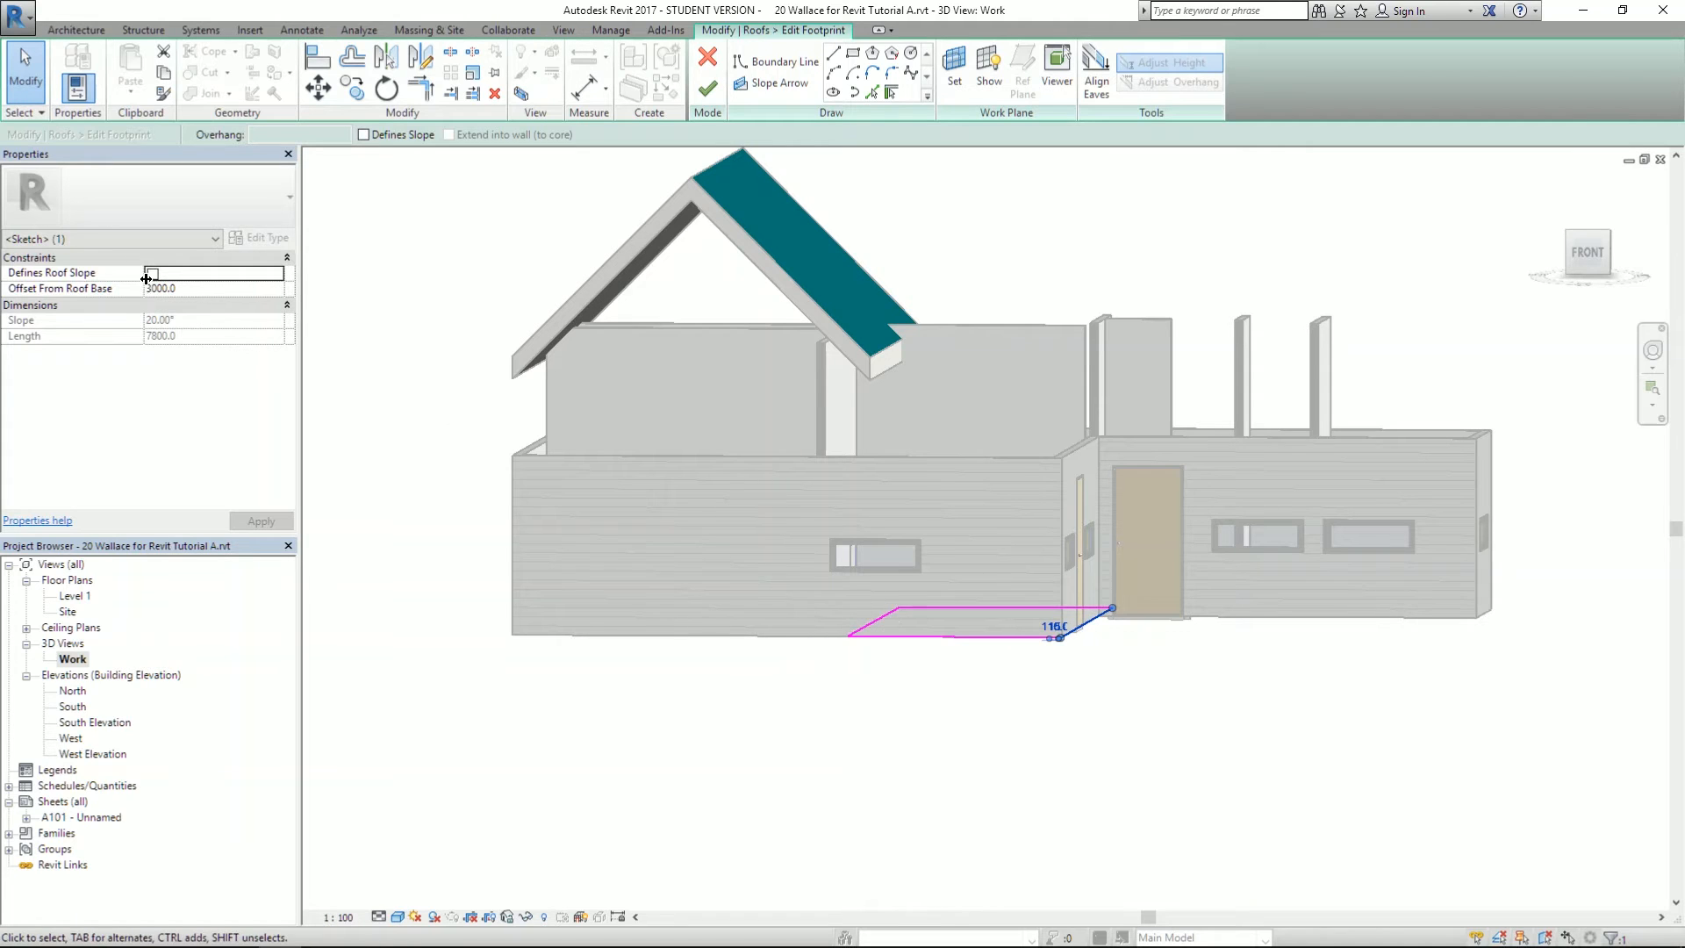
pyautogui.click(262, 522)
pyautogui.click(708, 88)
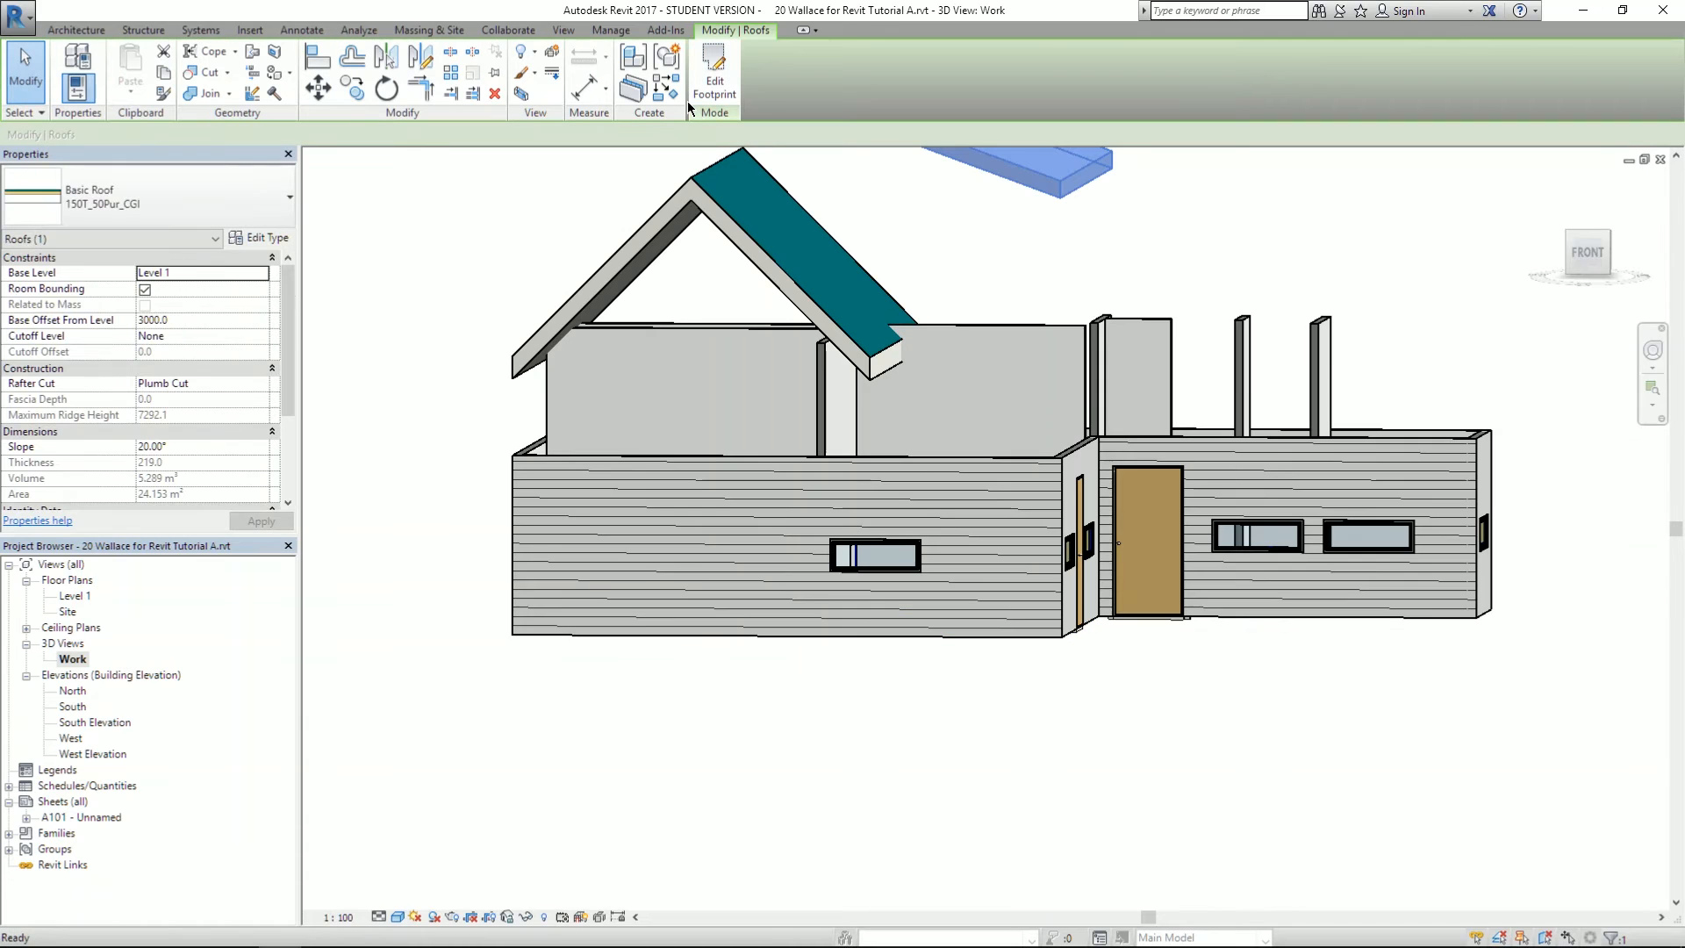
pyautogui.scroll(-3, 933, 448)
pyautogui.scroll(3, 939, 171)
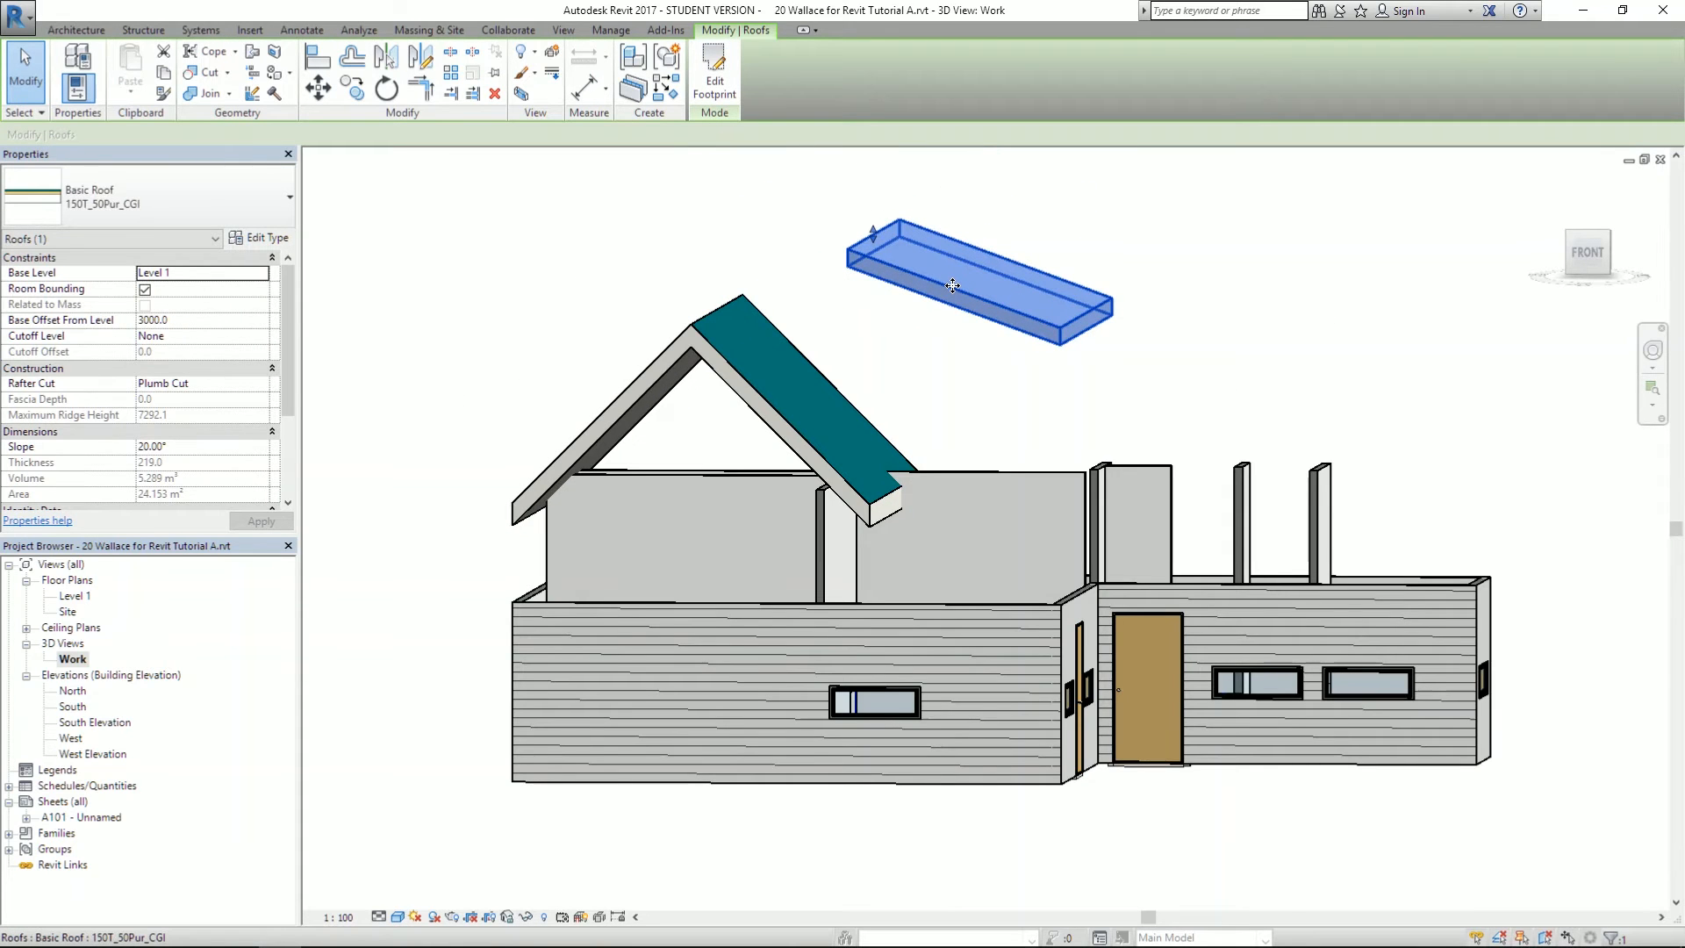
pyautogui.click(755, 237)
pyautogui.click(937, 282)
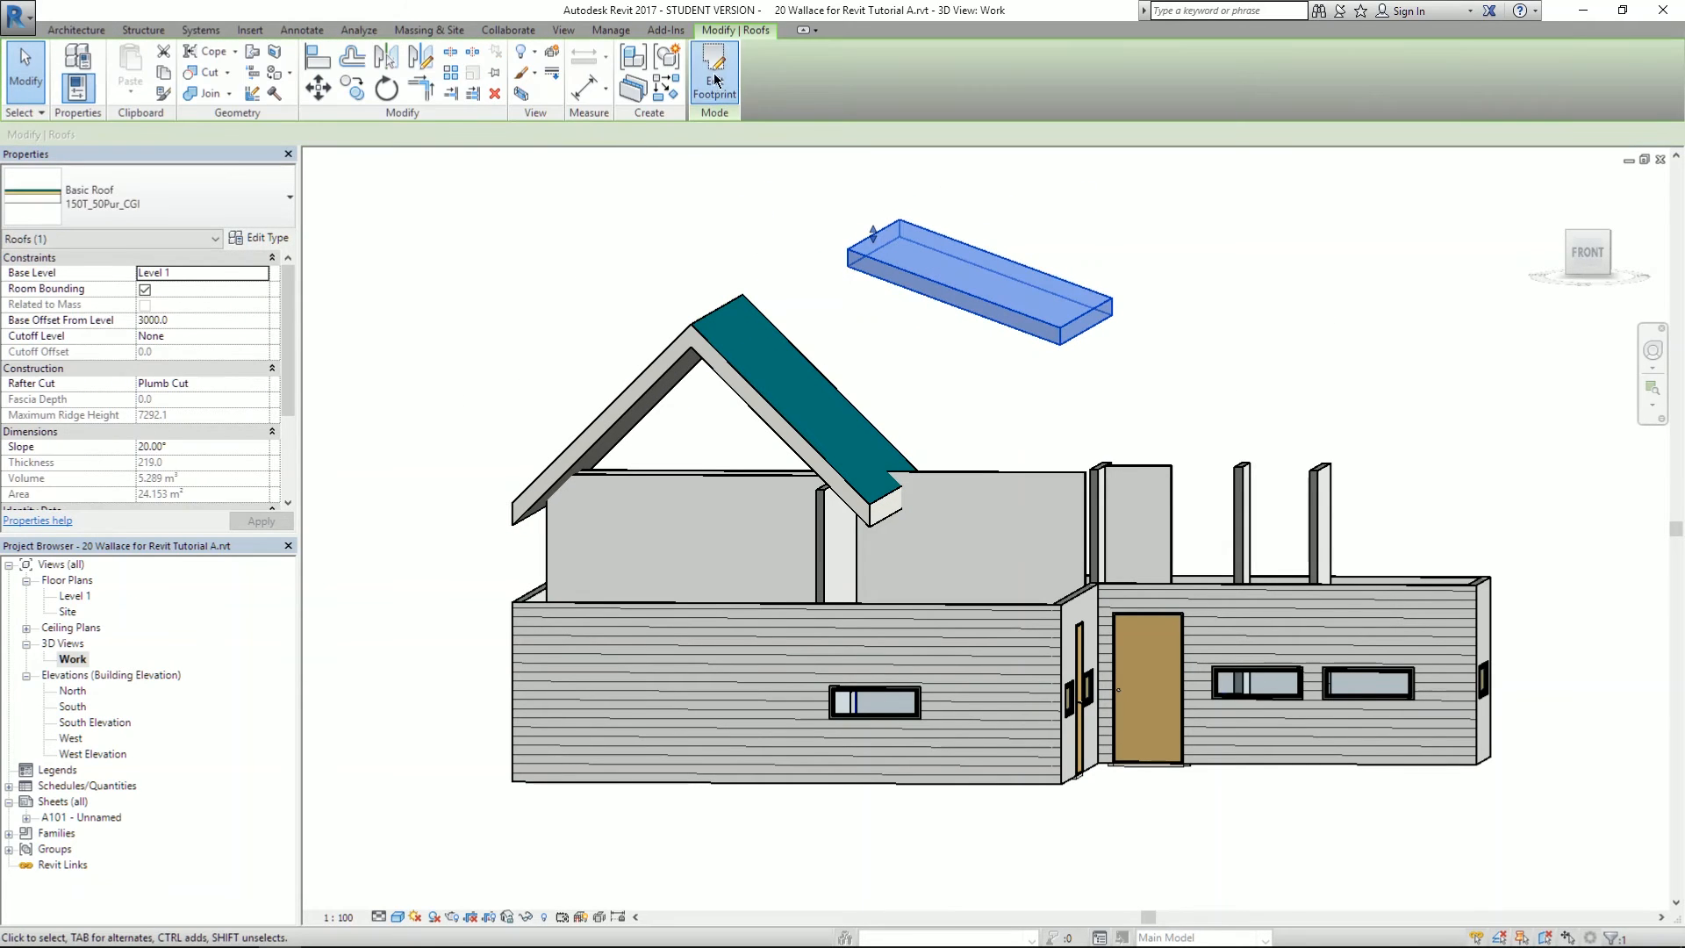
# - Reset both footprint edges' offsets from roof base to 0 and finish without attaching walls
pyautogui.click(715, 81)
pyautogui.scroll(3, 1013, 693)
pyautogui.click(1012, 695)
pyautogui.click(199, 288)
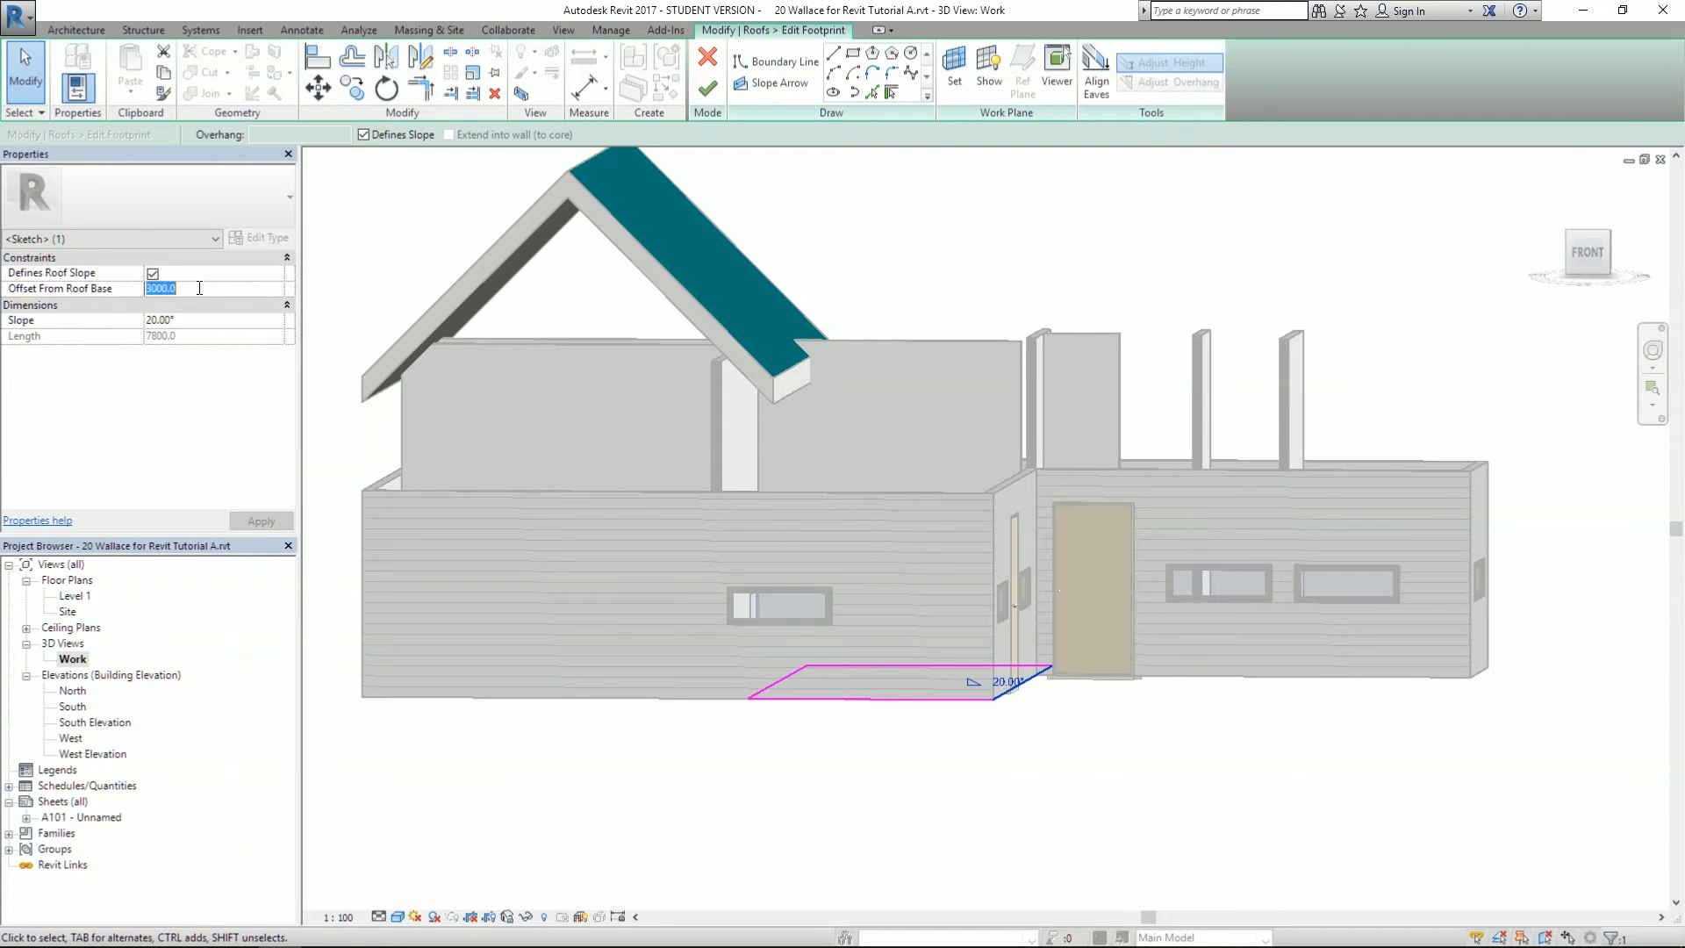
pyautogui.write('0')
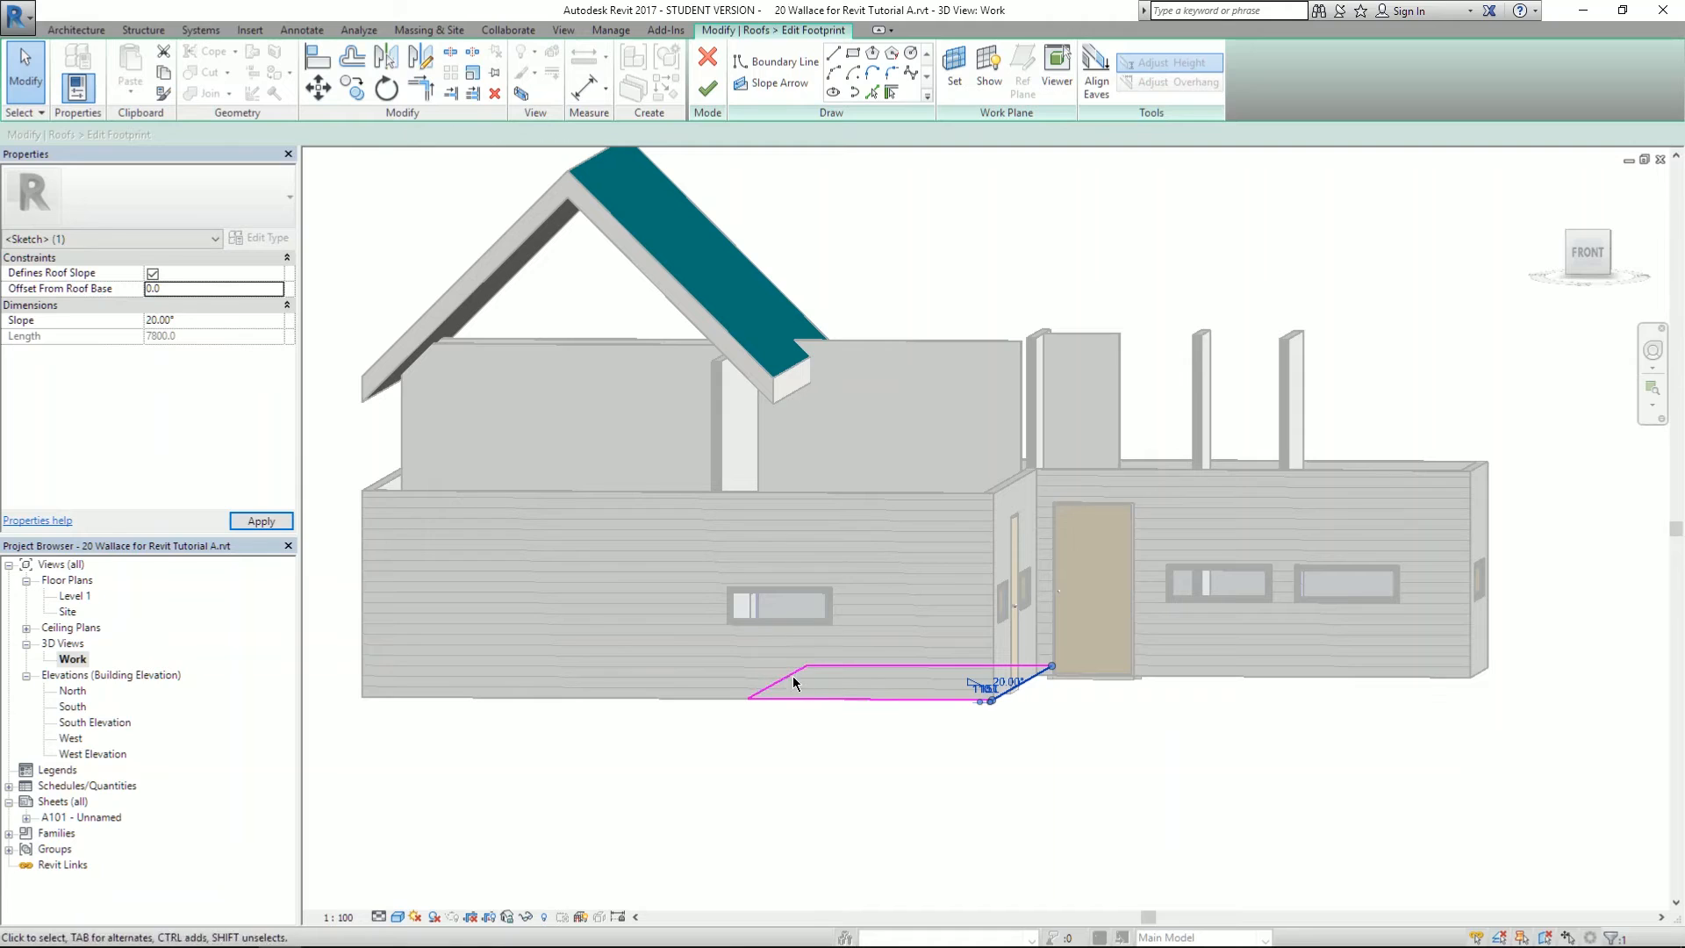
pyautogui.click(773, 684)
pyautogui.click(195, 287)
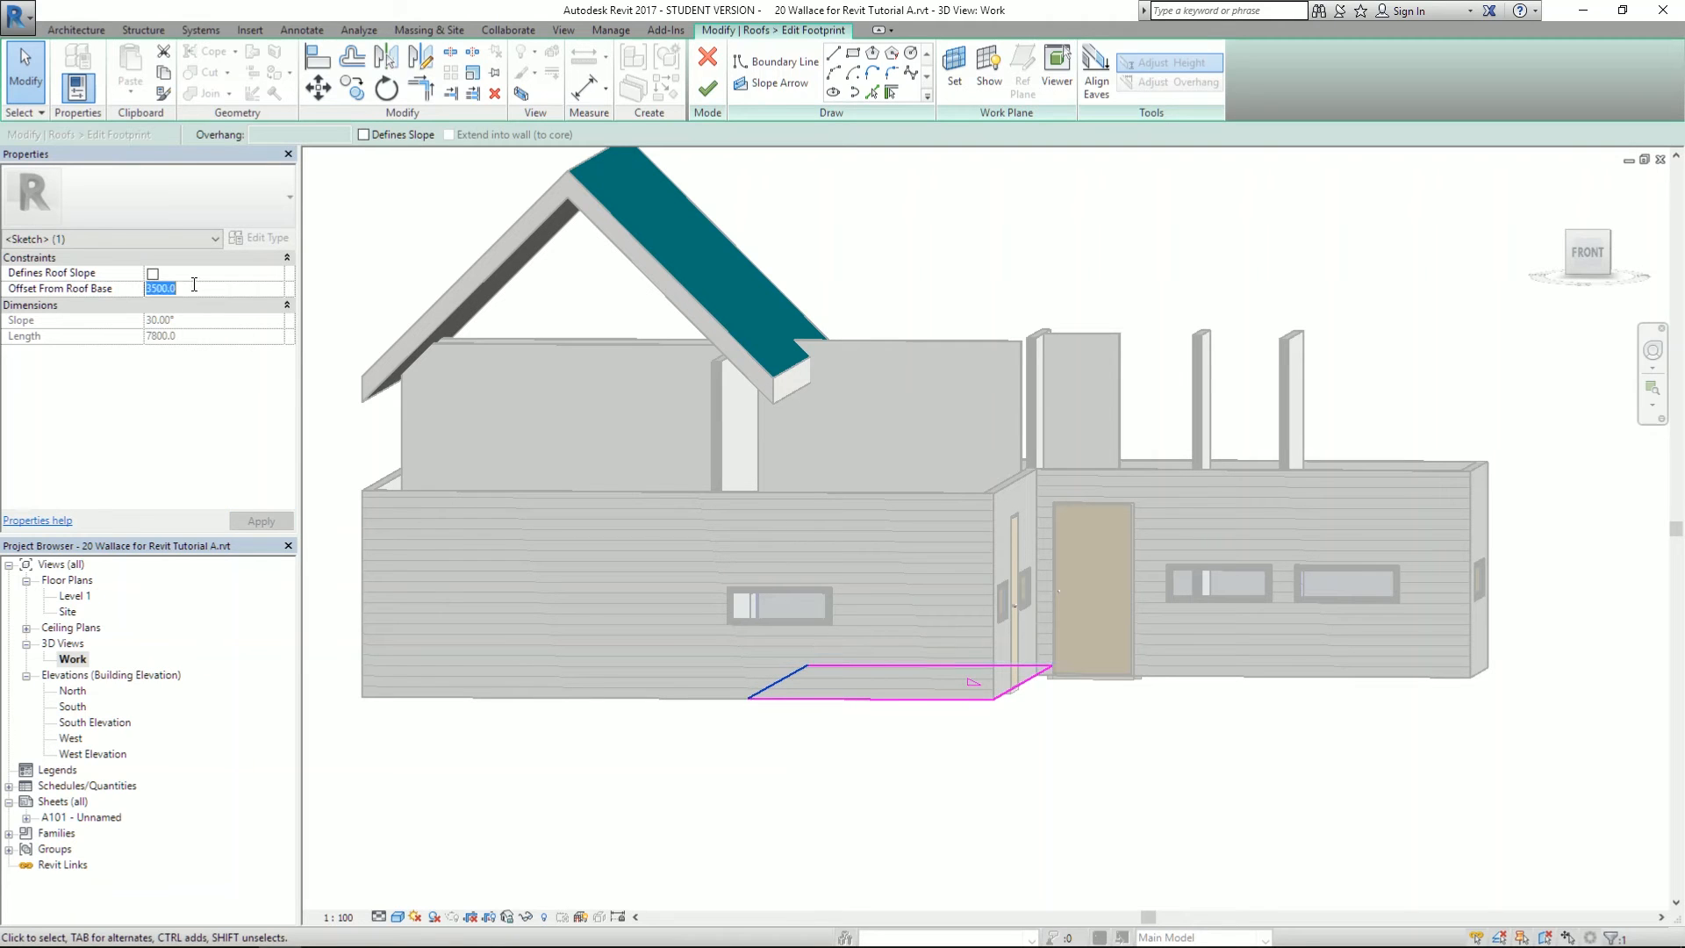
pyautogui.click(263, 522)
pyautogui.click(709, 88)
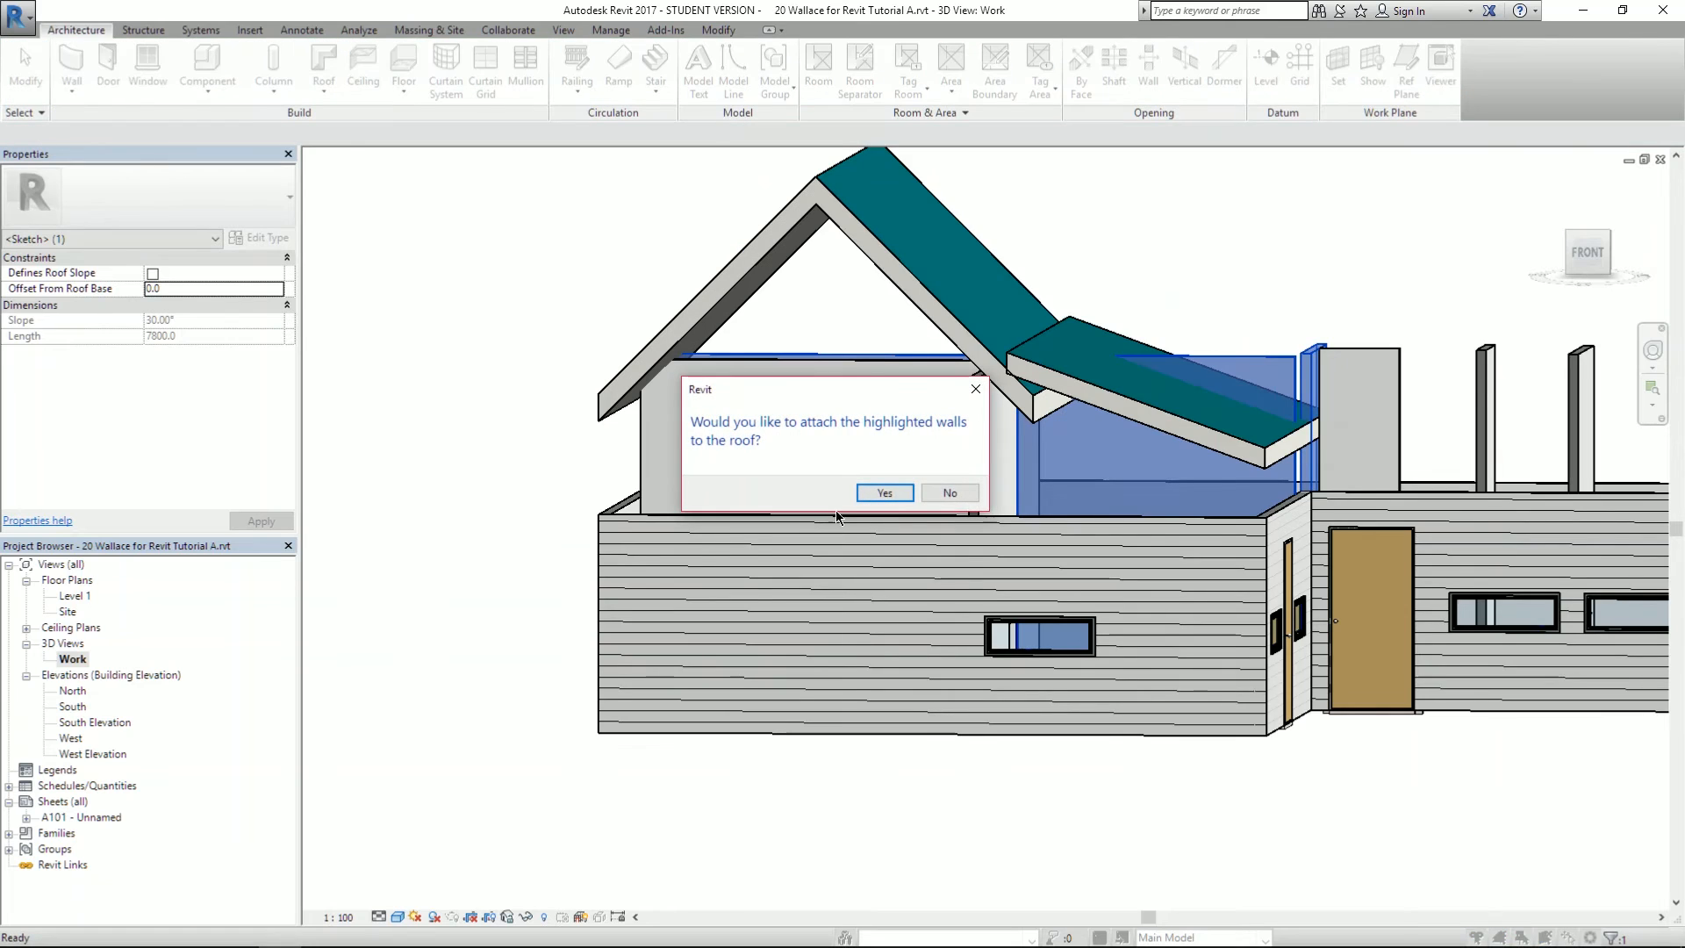
pyautogui.click(953, 493)
pyautogui.scroll(5, 713, 382)
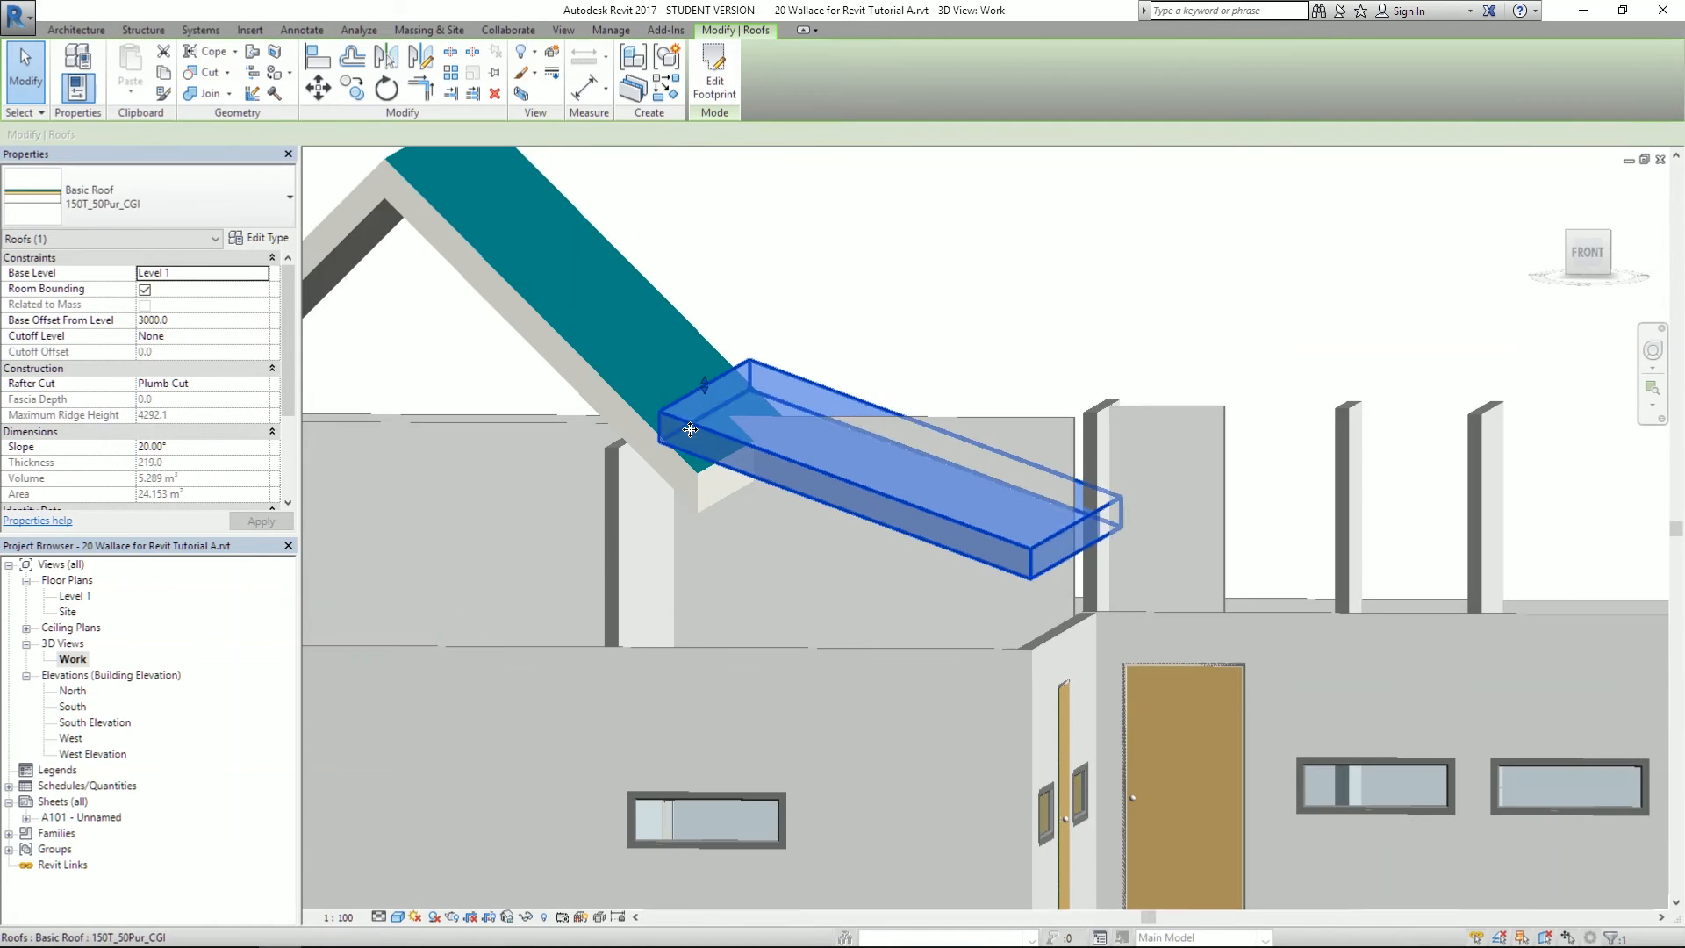
# - Drag the small roof's end handle to reduce its slope, continuing in the South elevation
pyautogui.moveTo(713, 359); pyautogui.dragTo(713, 482)
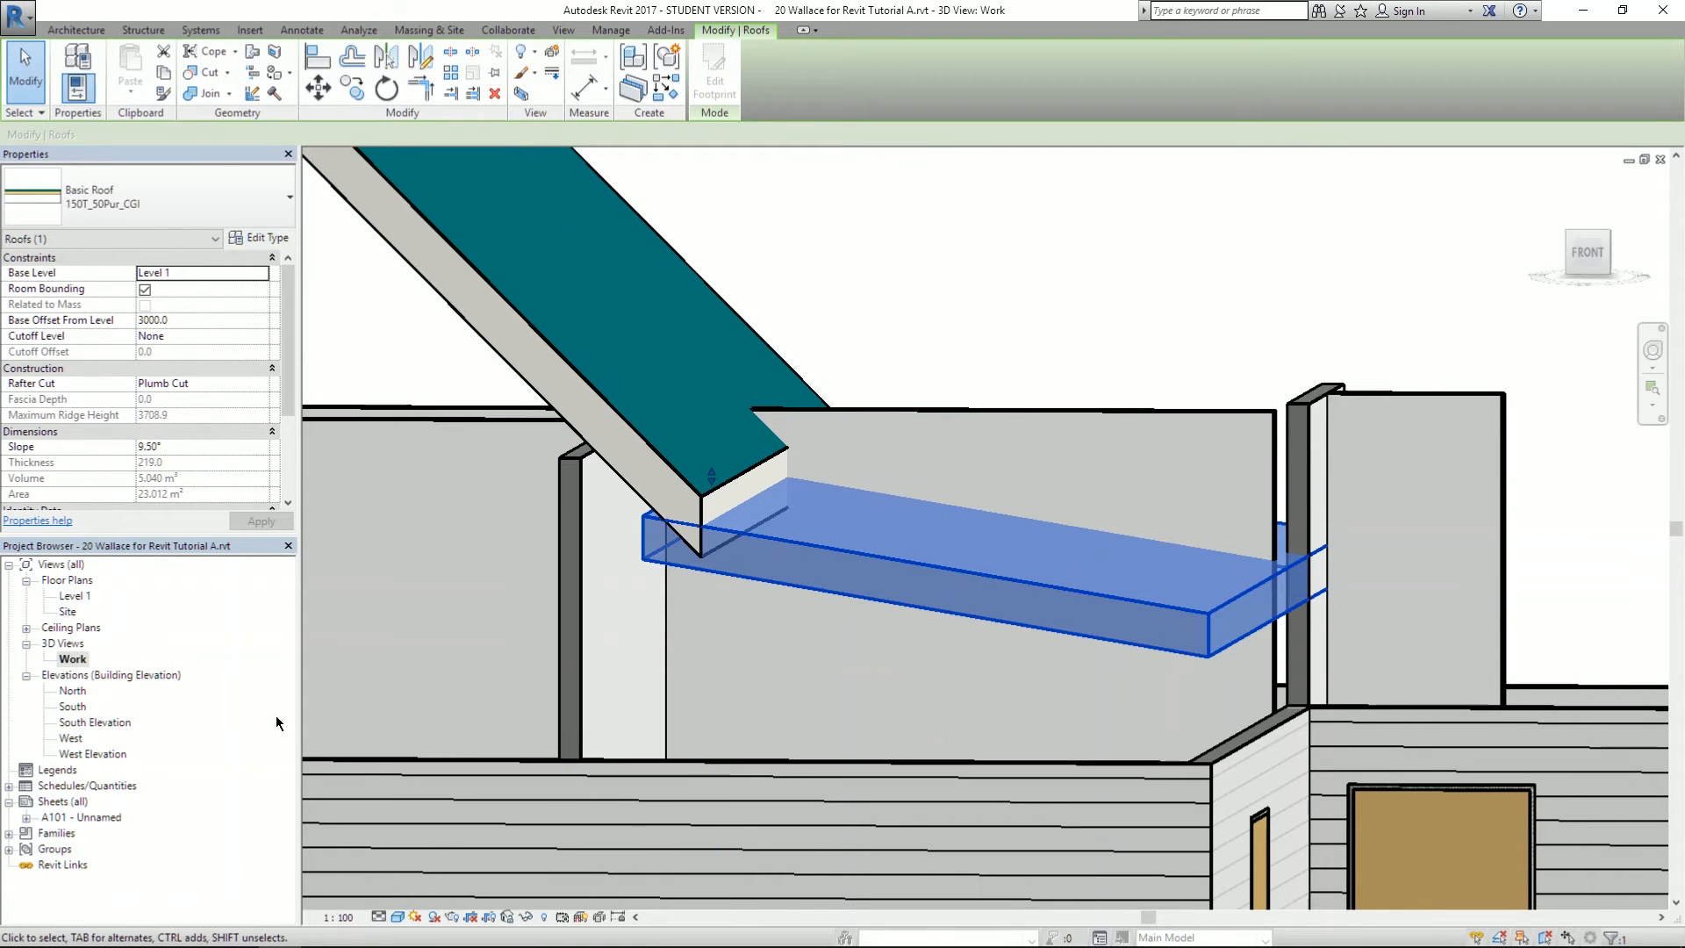
pyautogui.doubleClick(75, 706)
pyautogui.scroll(-2, 756, 538)
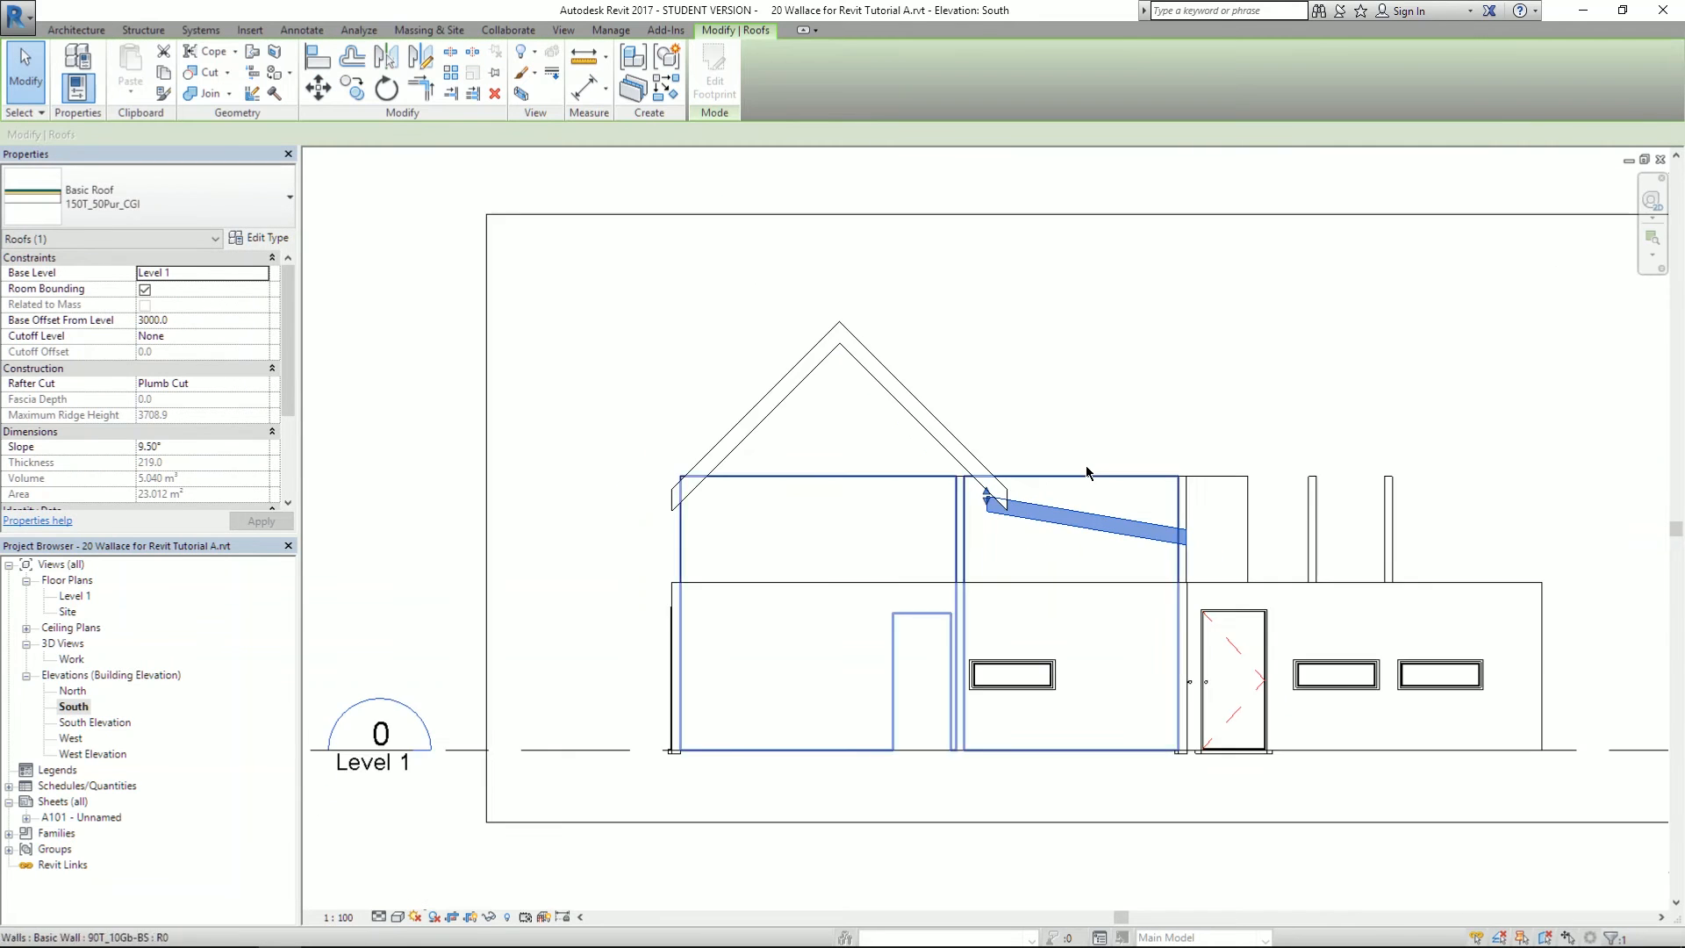
pyautogui.scroll(4, 923, 551)
pyautogui.scroll(2, 923, 551)
pyautogui.moveTo(862, 516)
pyautogui.mouseDown()
pyautogui.moveTo(865, 486)
pyautogui.moveTo(882, 527)
pyautogui.moveTo(867, 393)
pyautogui.moveTo(900, 564)
pyautogui.moveTo(878, 493)
pyautogui.mouseUp()
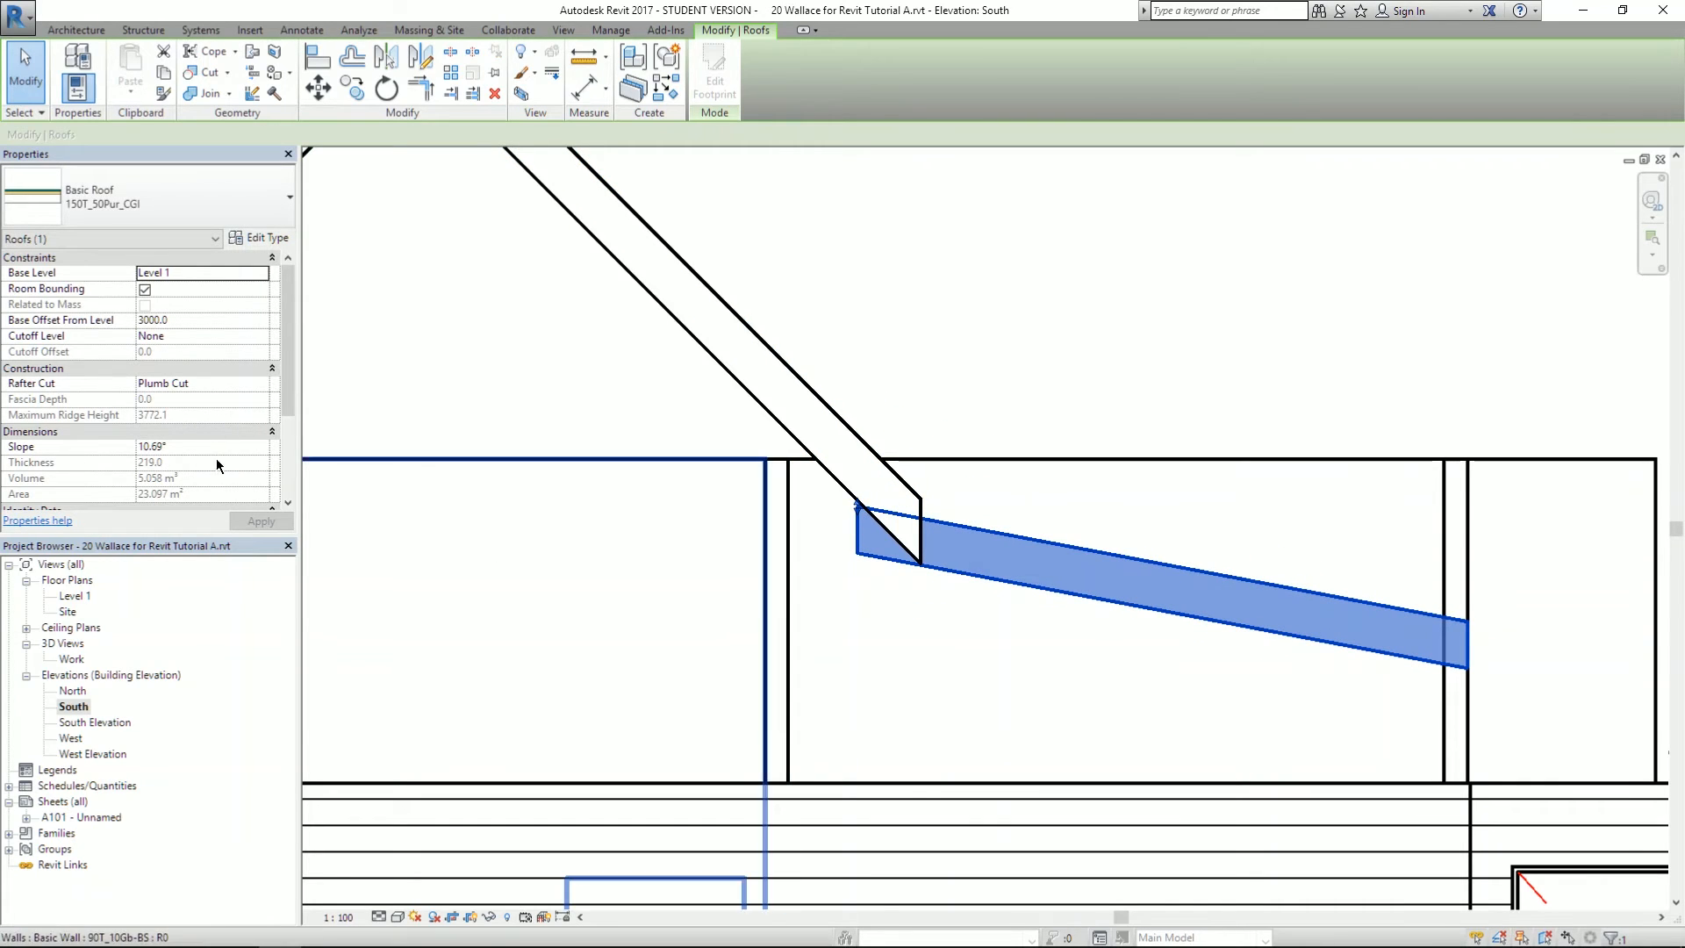
# - Raise the roof's left end to meet the gable at 11.55°, then reopen the footprint editor
pyautogui.scroll(-1, 292, 420)
pyautogui.scroll(-3, 292, 419)
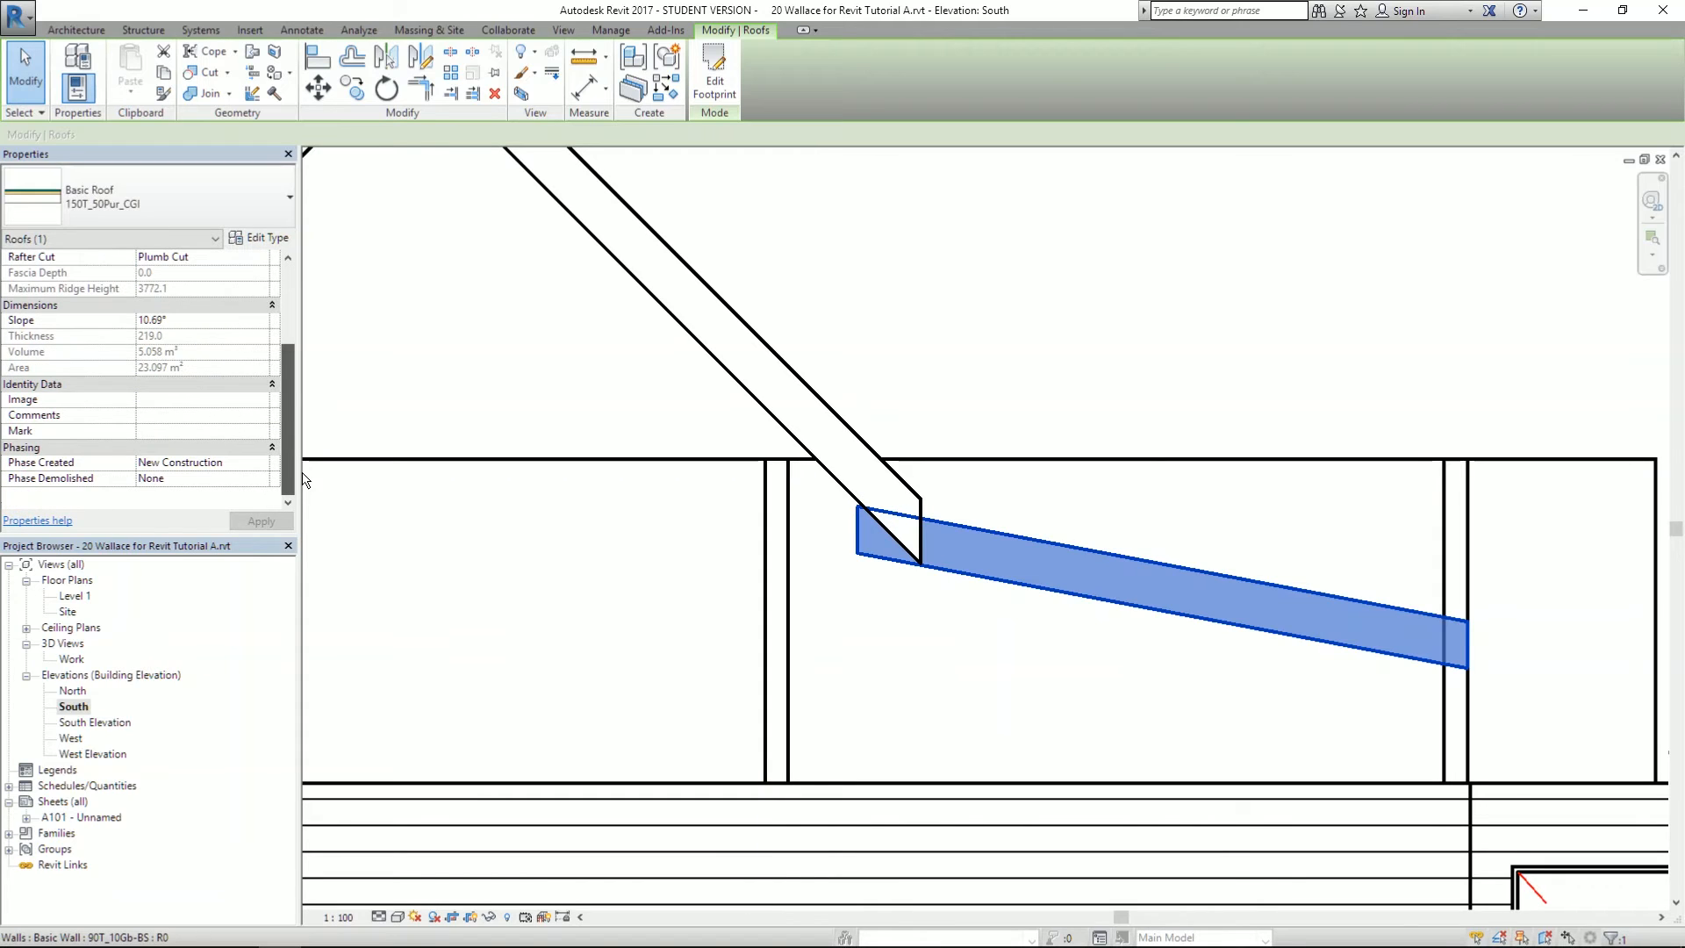
pyautogui.scroll(4, 286, 408)
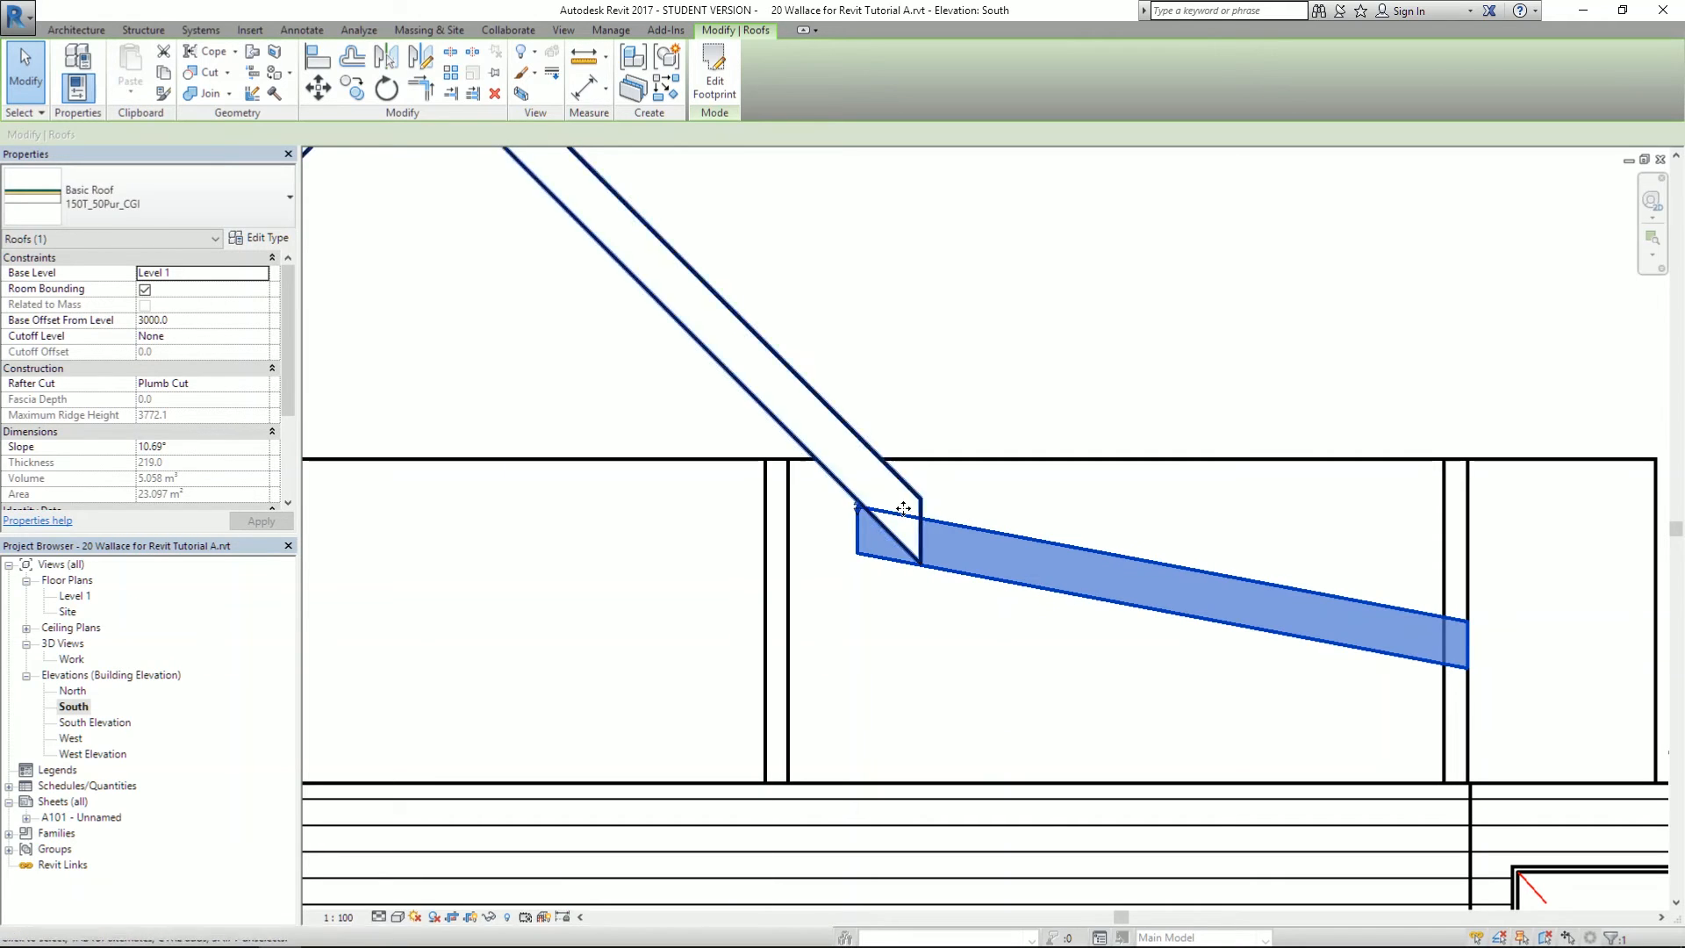
pyautogui.moveTo(860, 507); pyautogui.dragTo(866, 501)
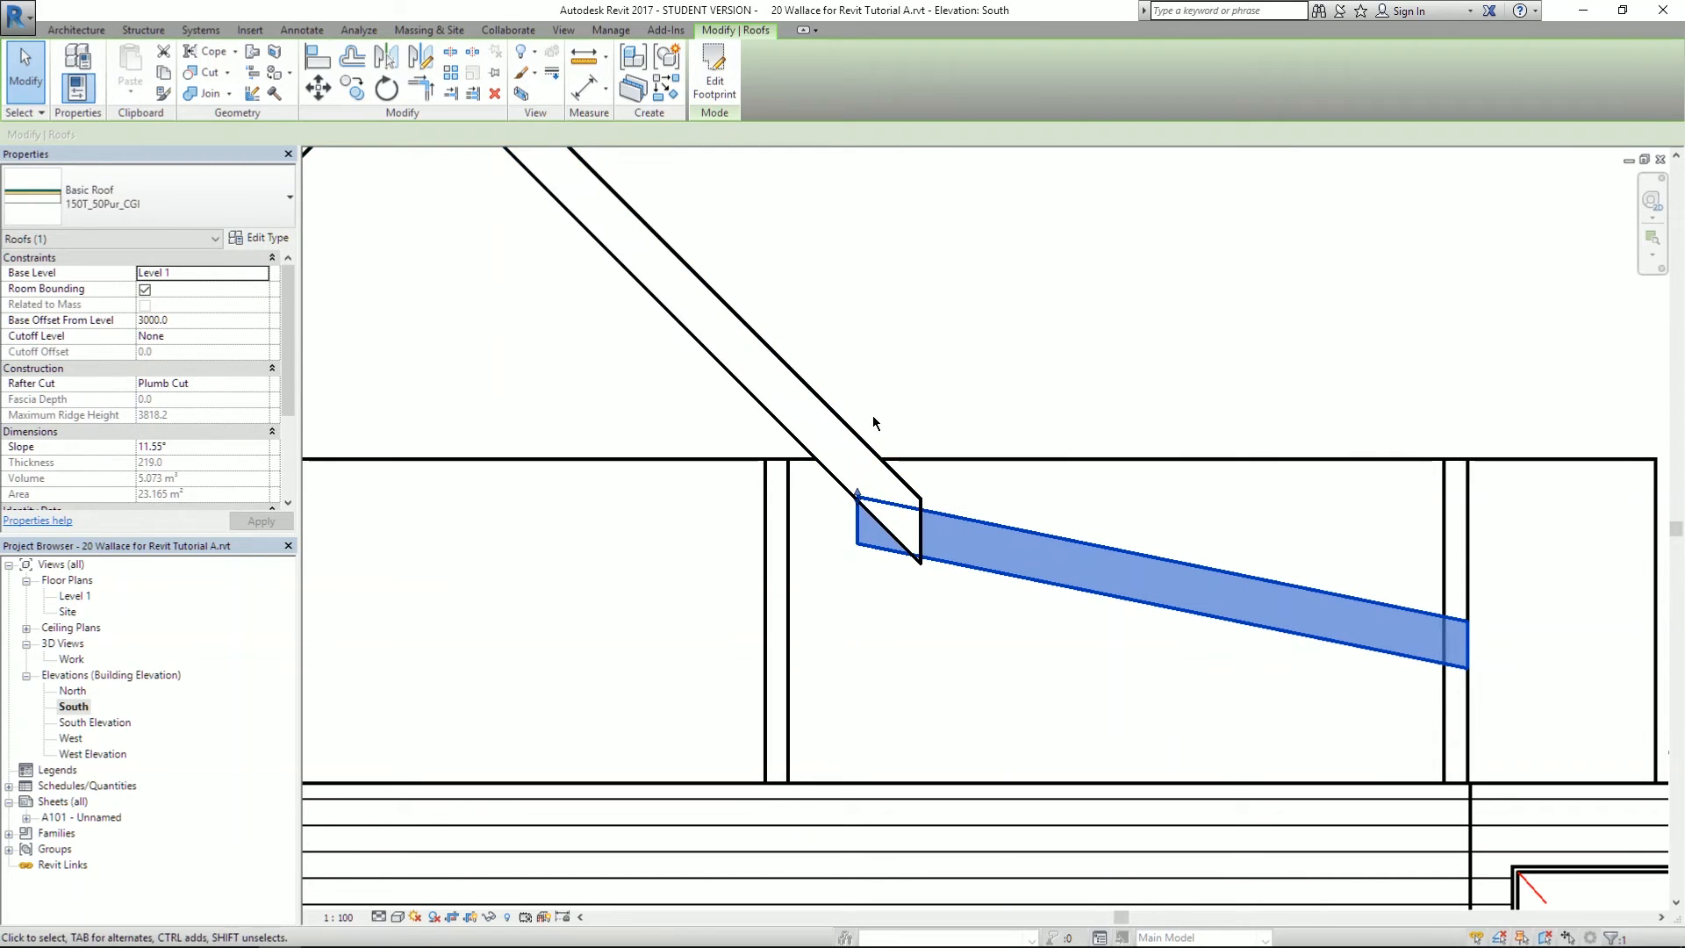
pyautogui.scroll(-5, 883, 346)
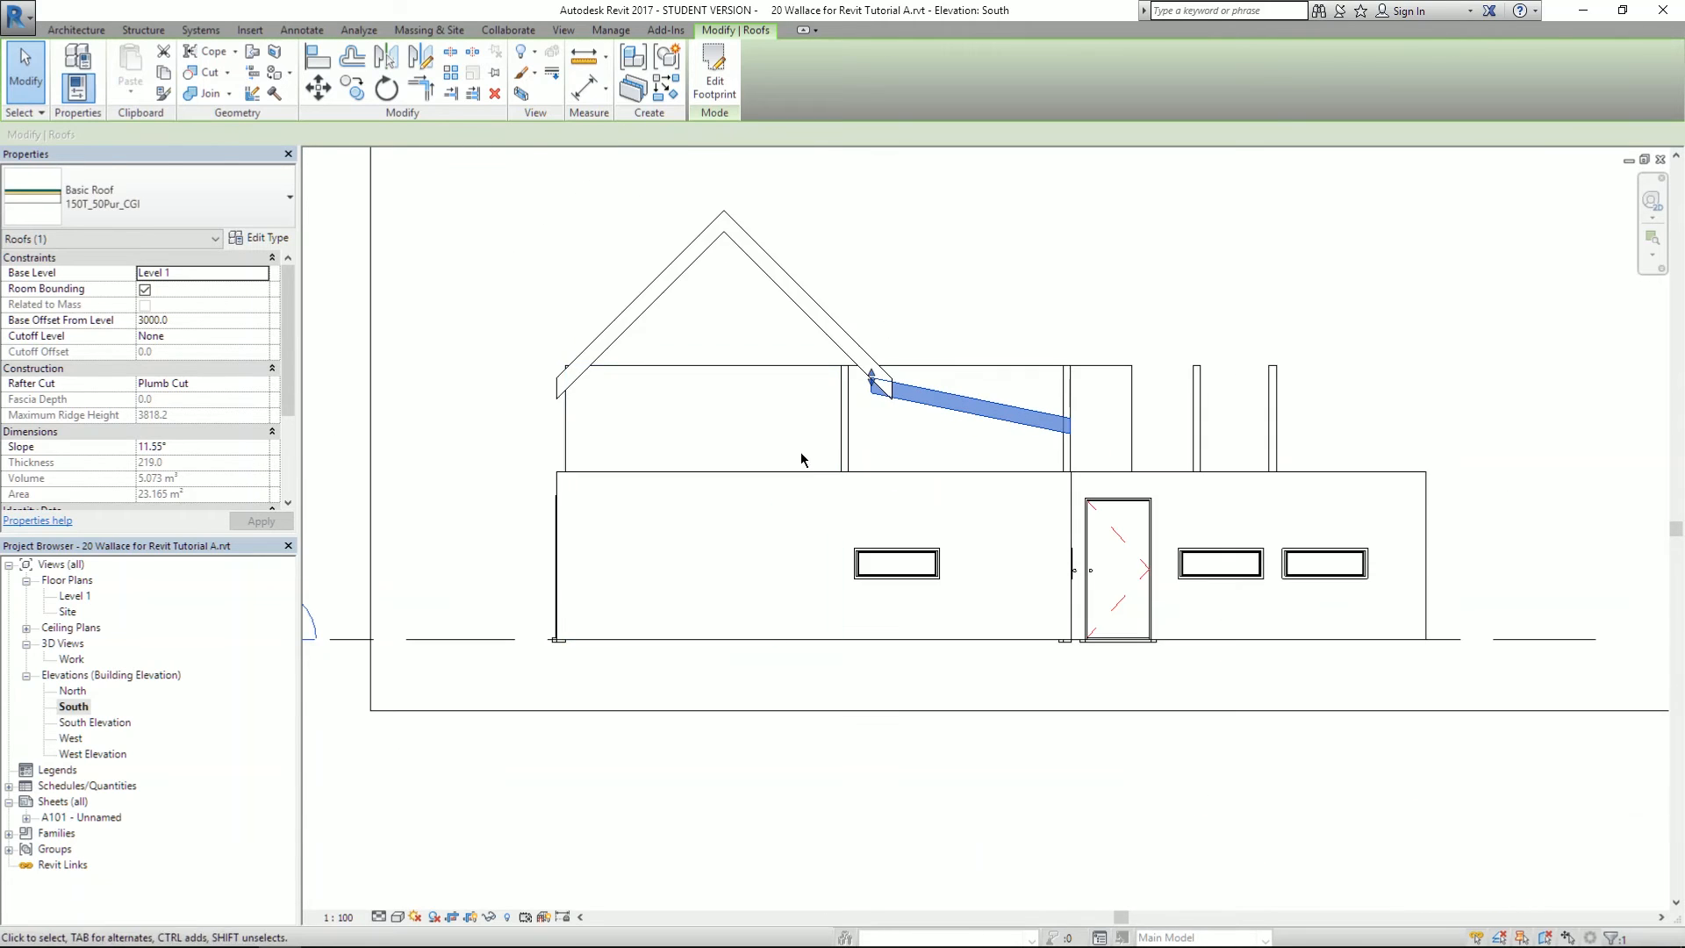
pyautogui.scroll(1, 806, 447)
pyautogui.click(707, 44)
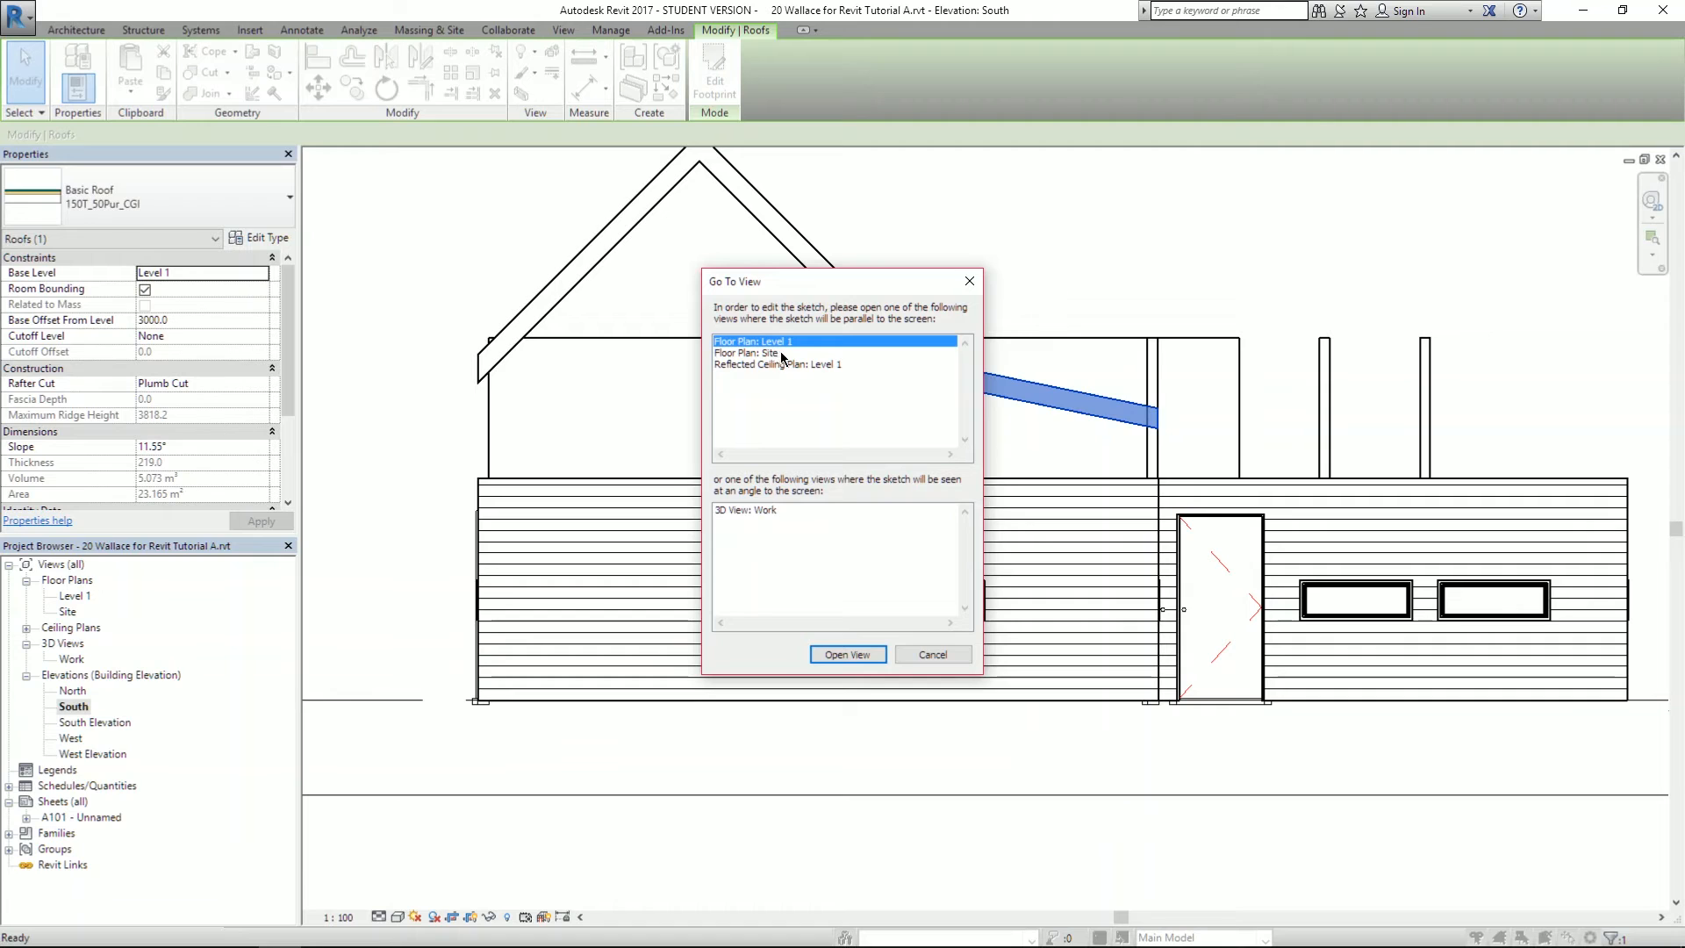
# - In Level 1, move the lower roof's left boundary line to 300 from the wall and finish without attaching walls
pyautogui.click(848, 657)
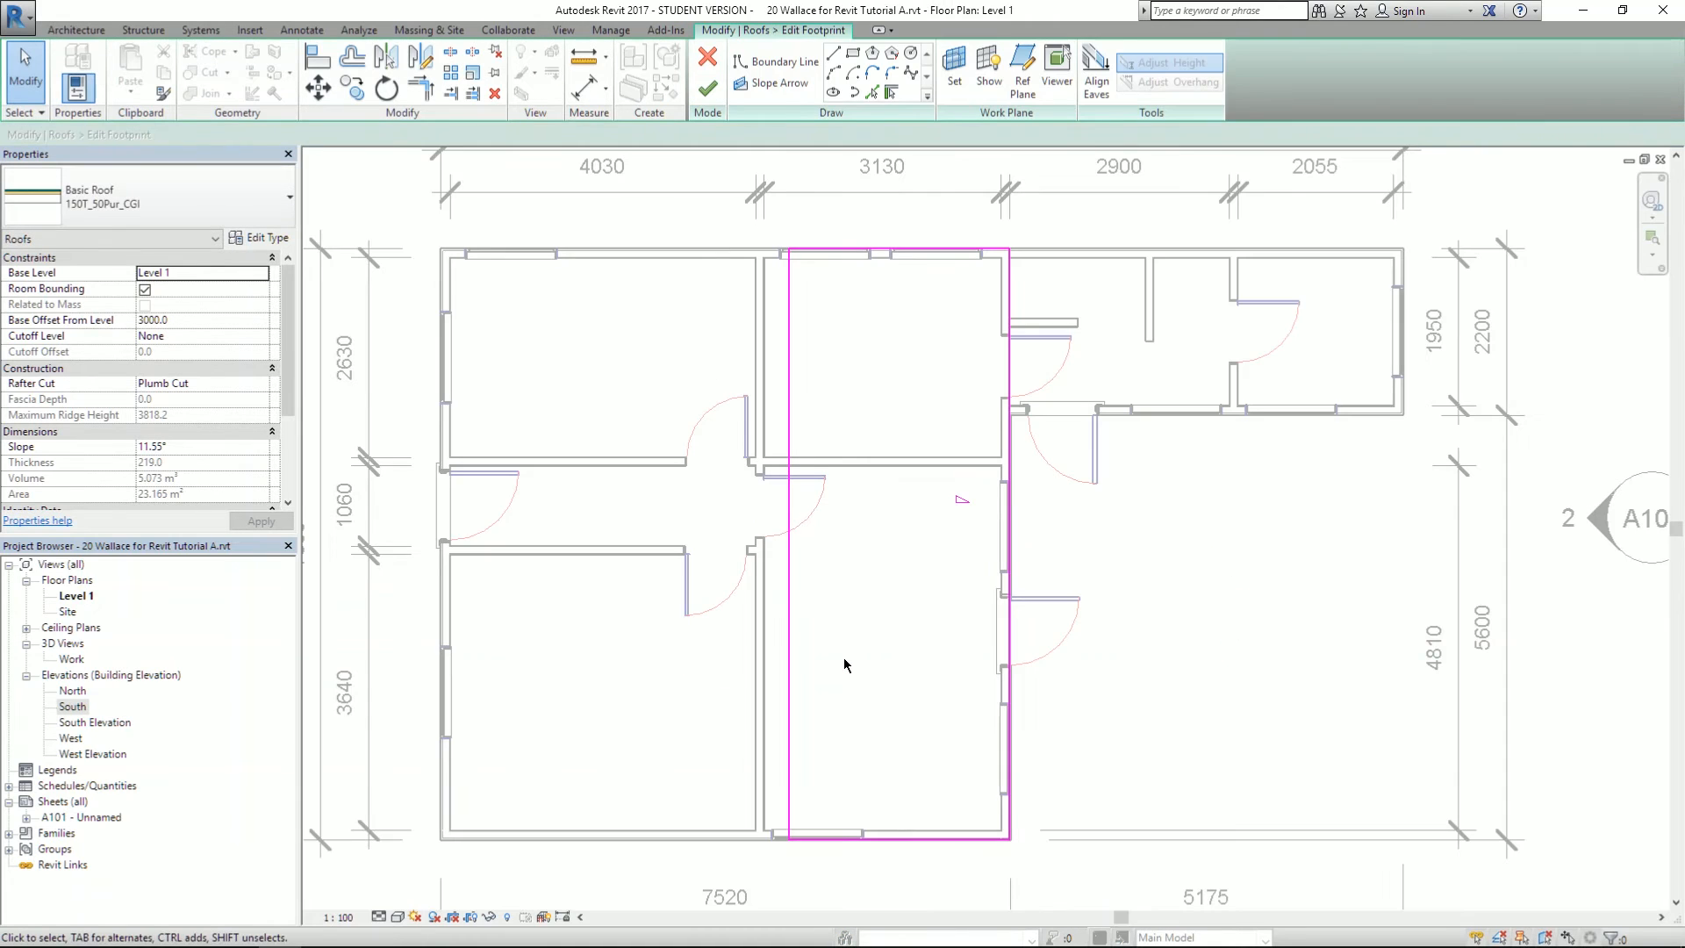
pyautogui.click(790, 667)
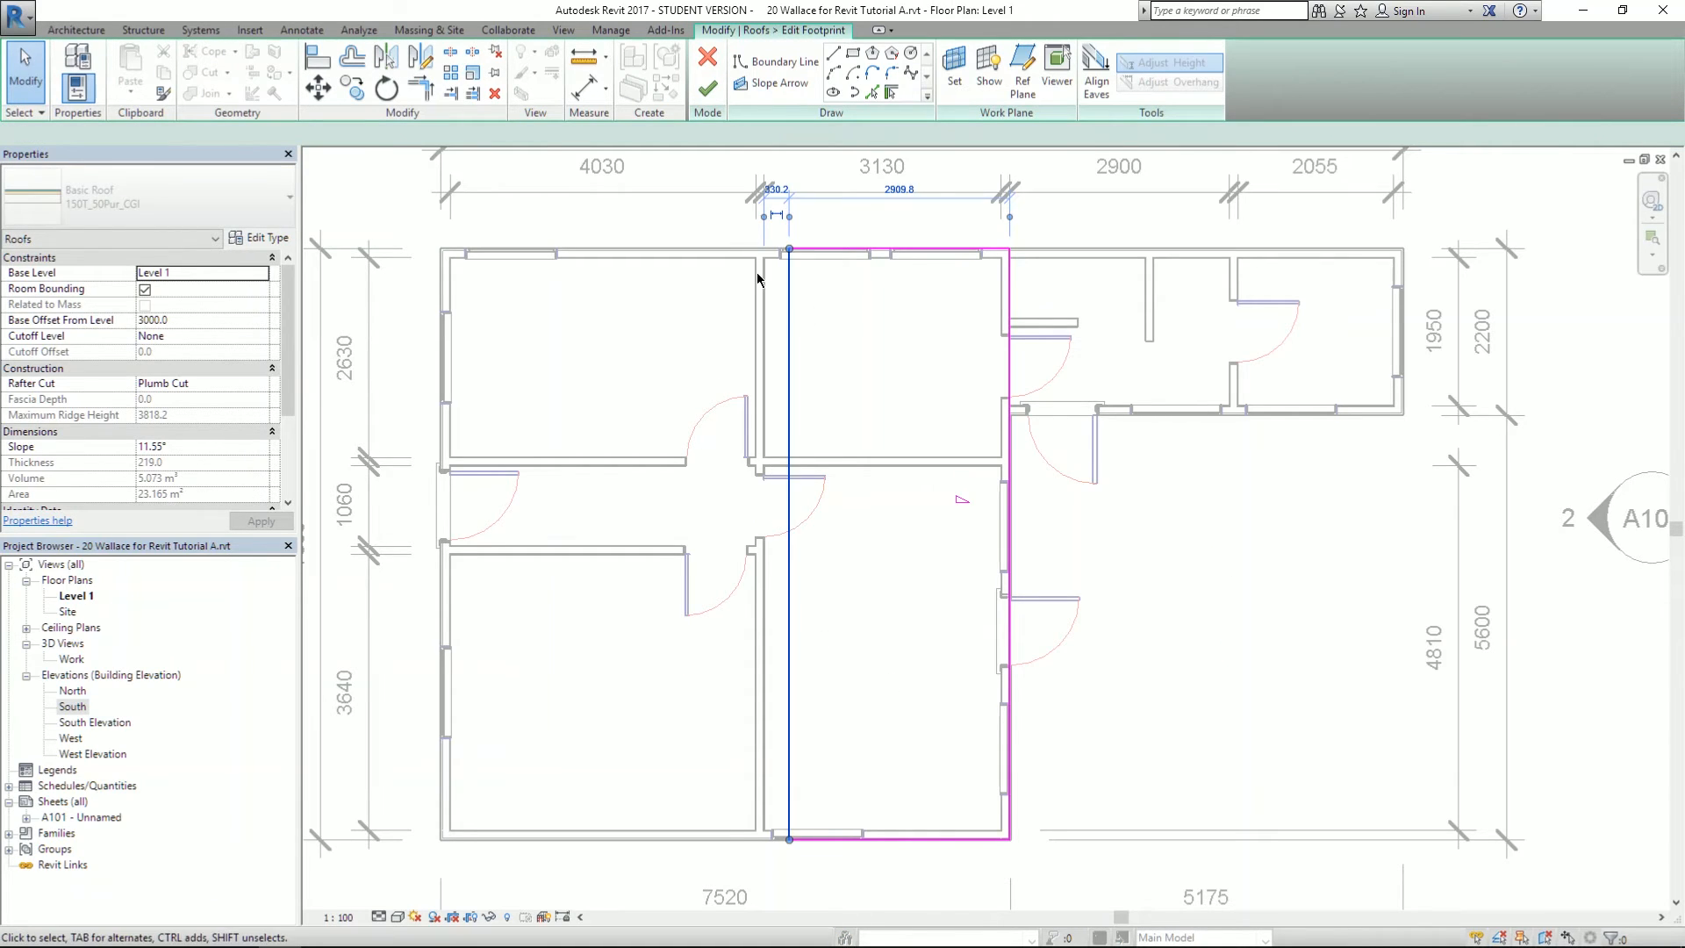
pyautogui.scroll(2, 824, 283)
pyautogui.scroll(-3, 824, 282)
pyautogui.scroll(6, 769, 280)
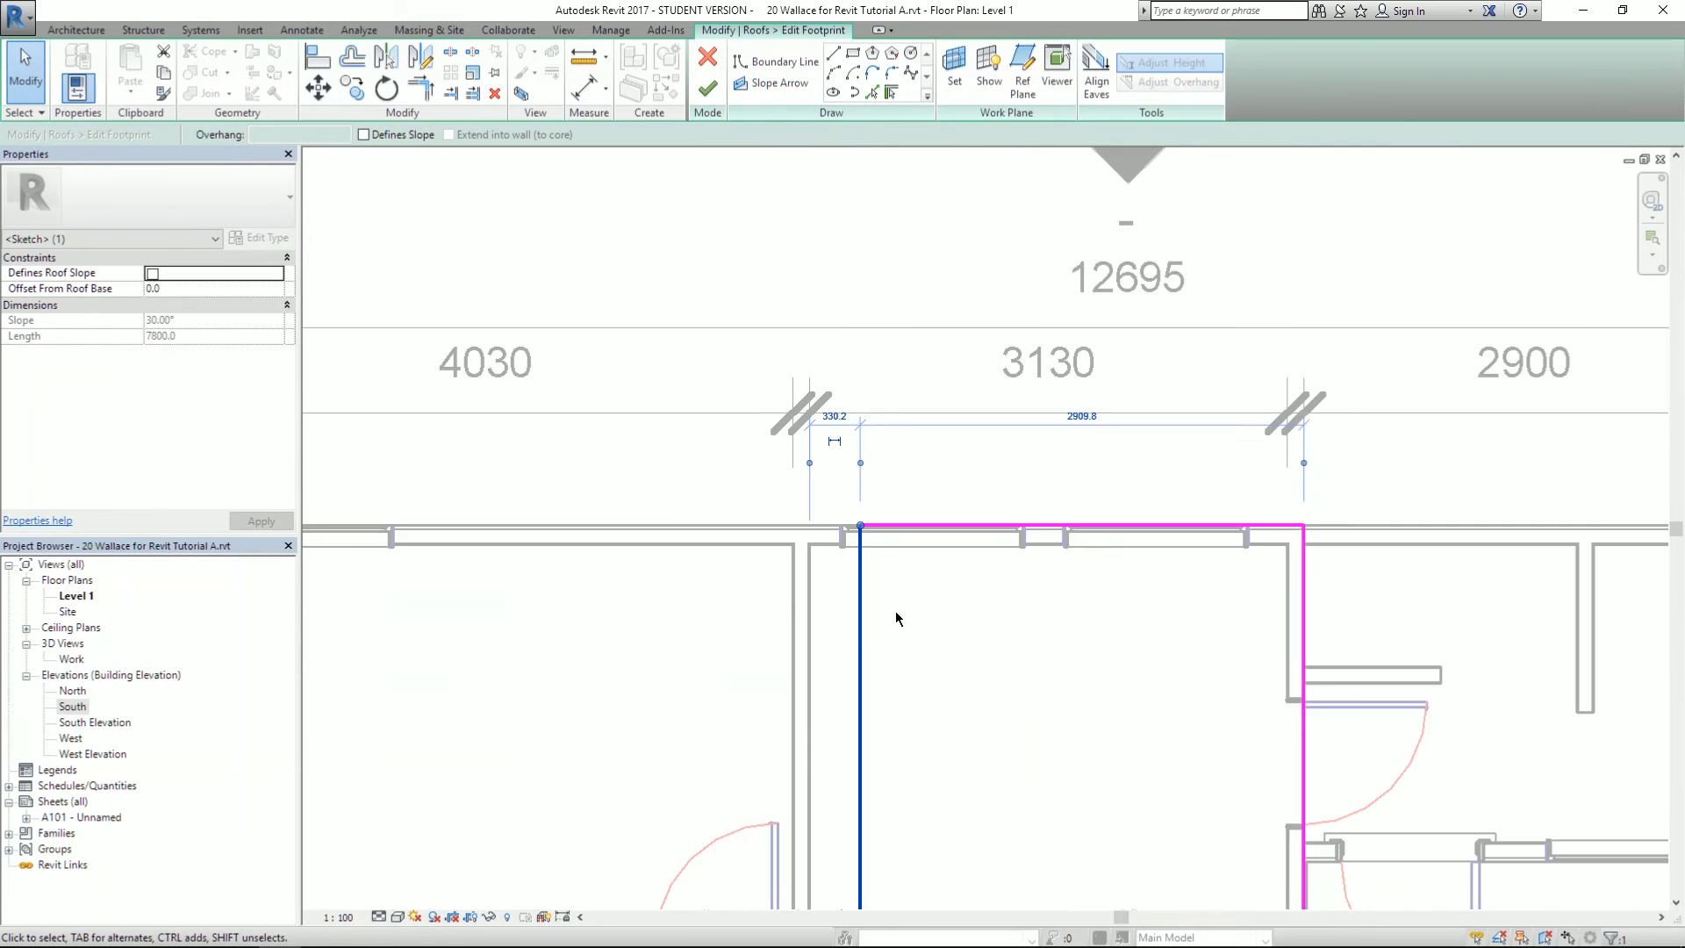
pyautogui.click(780, 218)
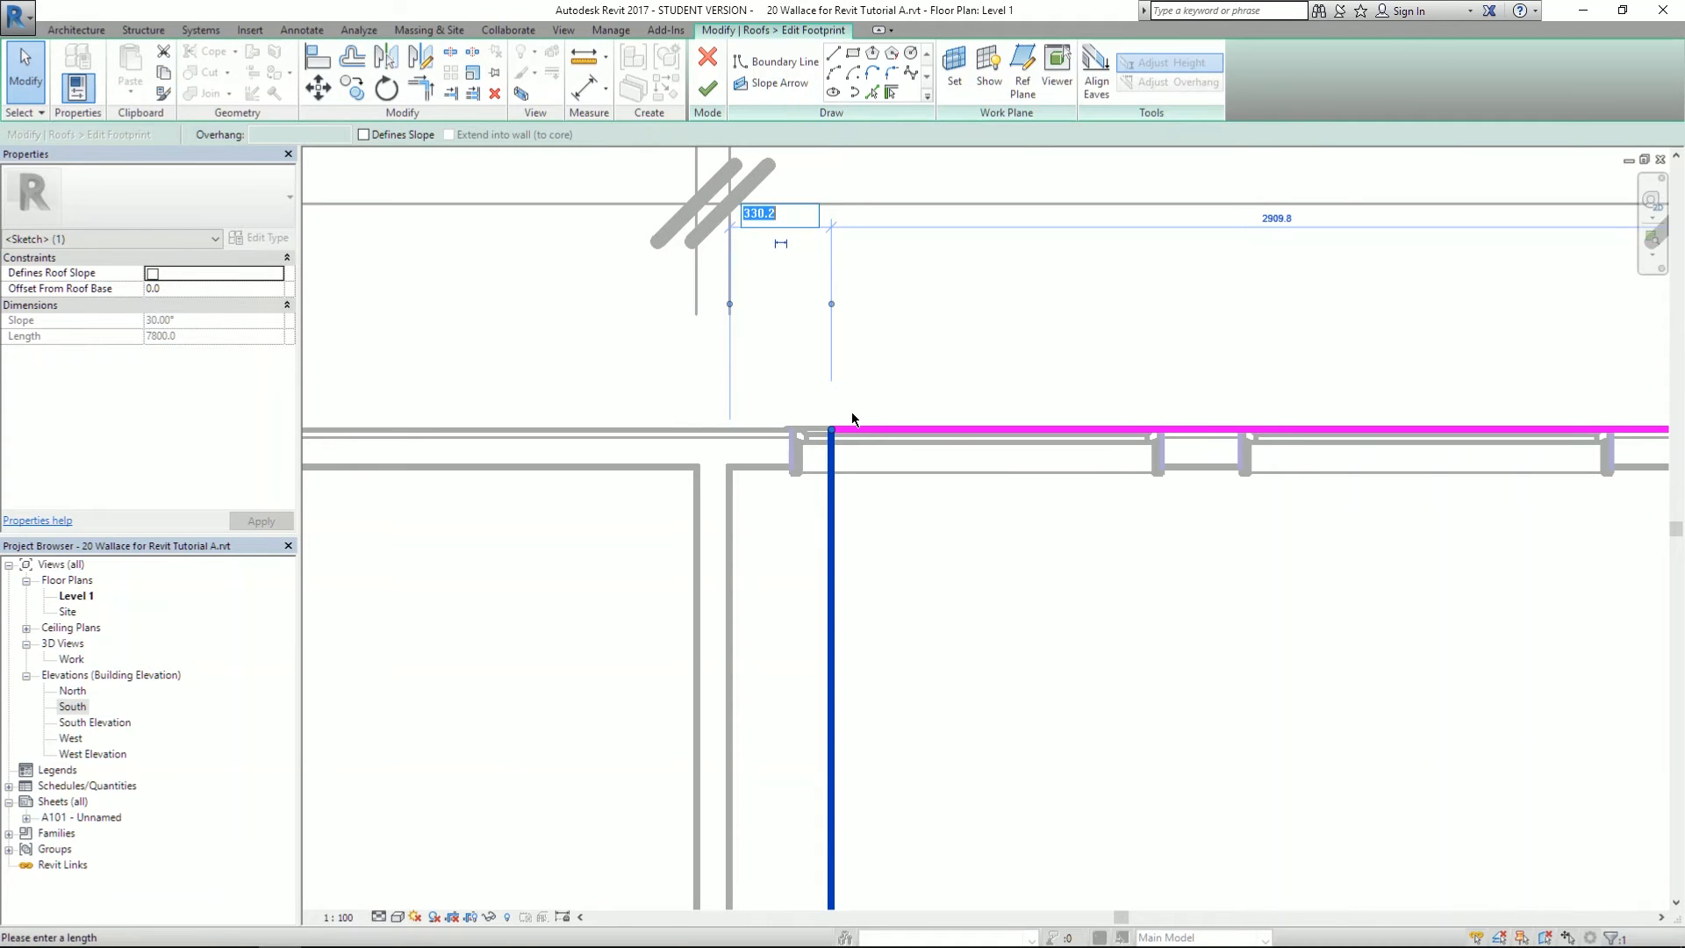
pyautogui.write('300')
pyautogui.press('Return')
pyautogui.press('Return')
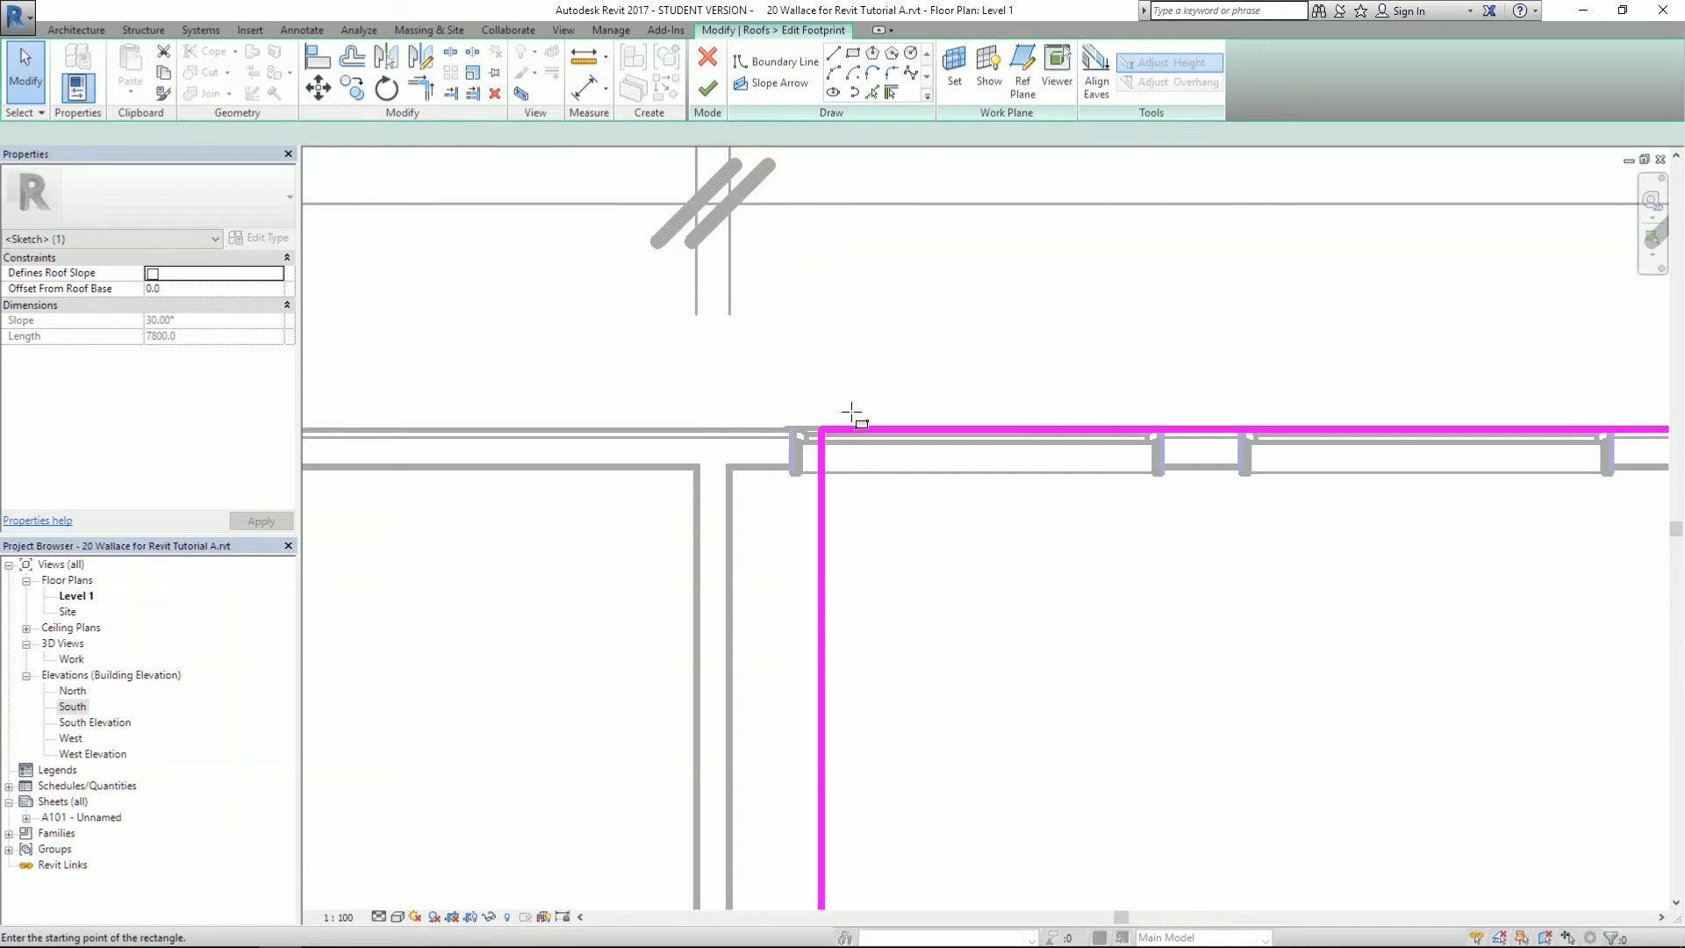
pyautogui.click(707, 88)
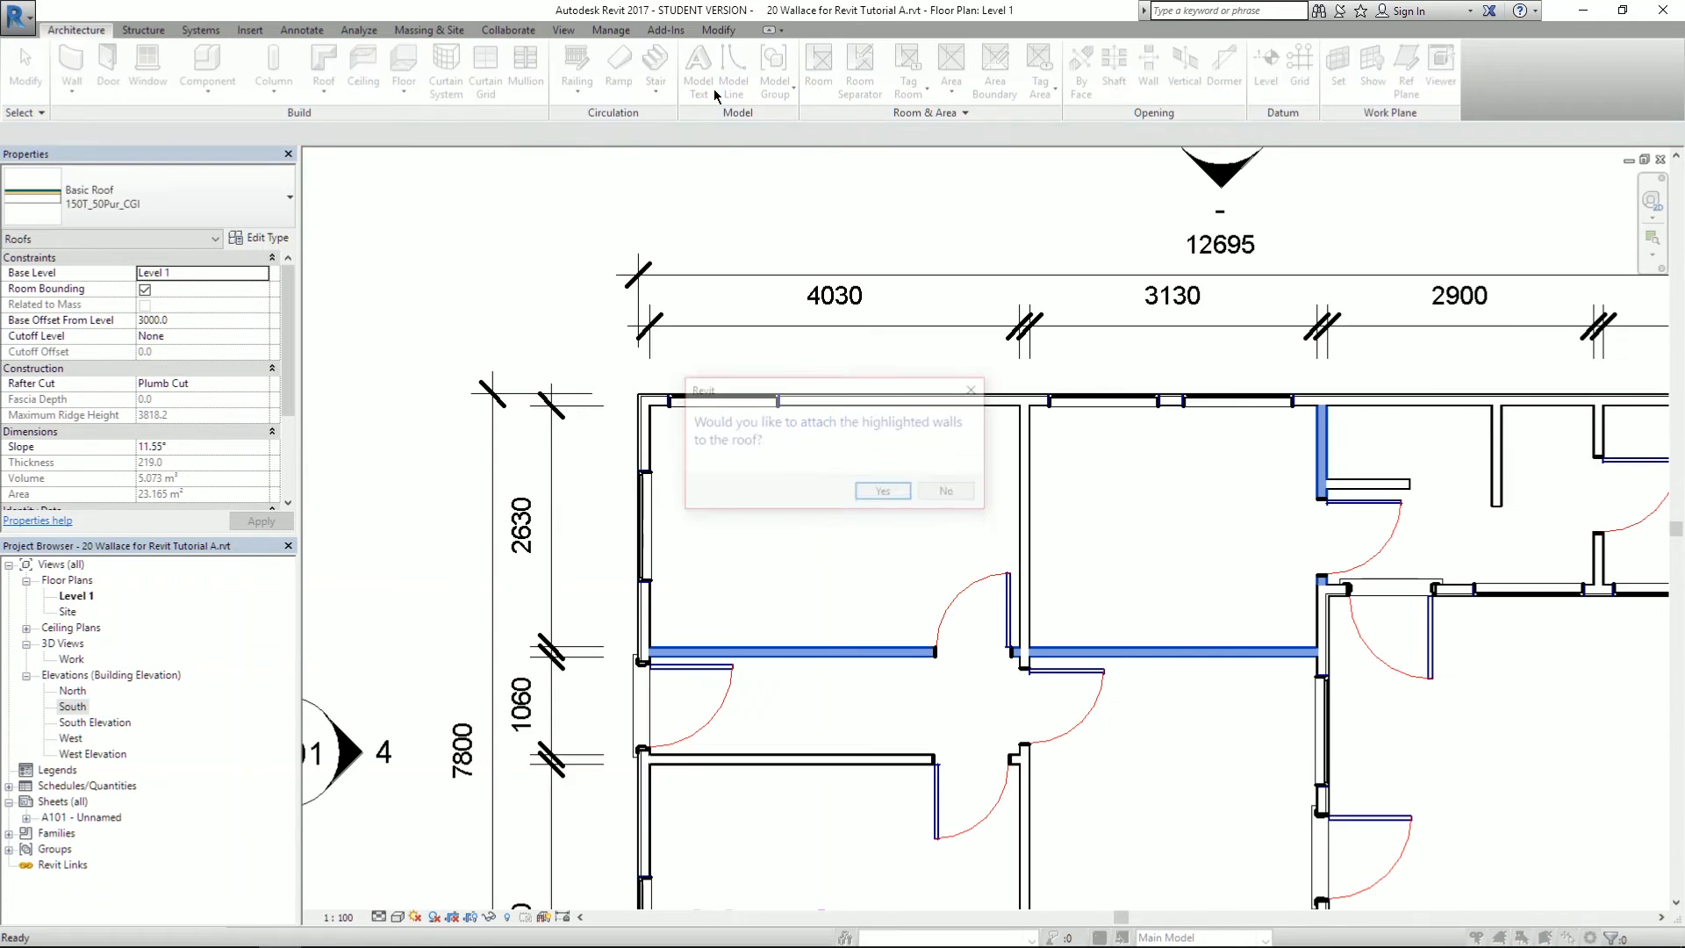
pyautogui.click(929, 496)
pyautogui.scroll(-5, 816, 347)
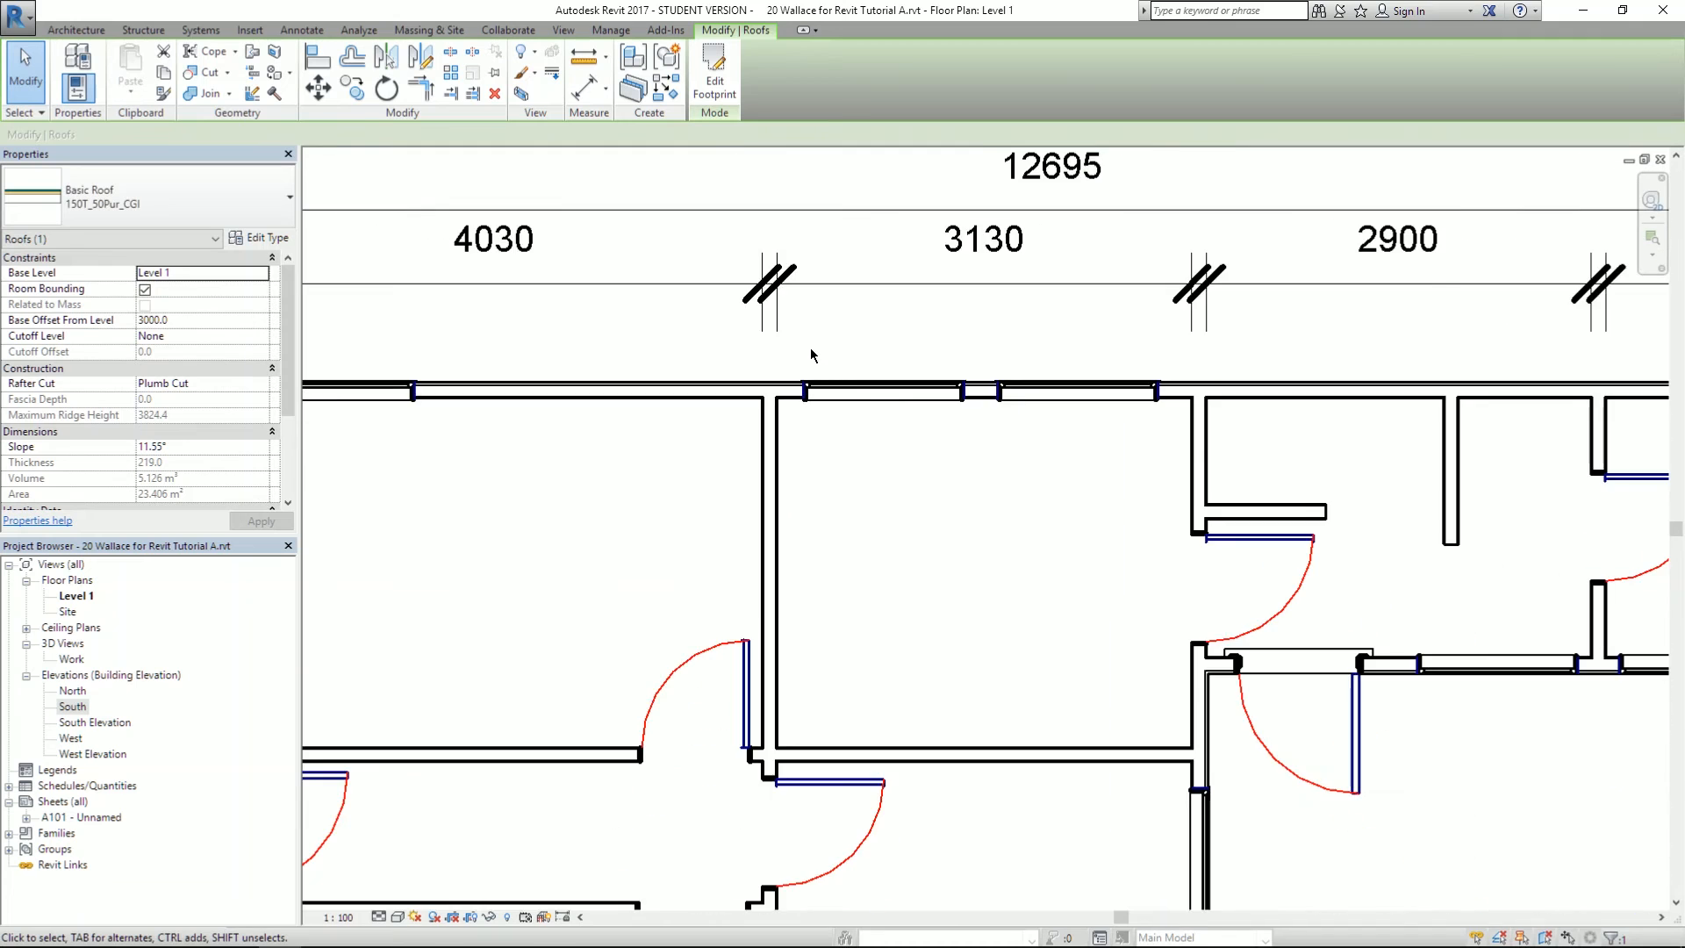
# - Select the steep 45° roof in the Work 3D view, then return to the Level 1 plan
pyautogui.doubleClick(70, 660)
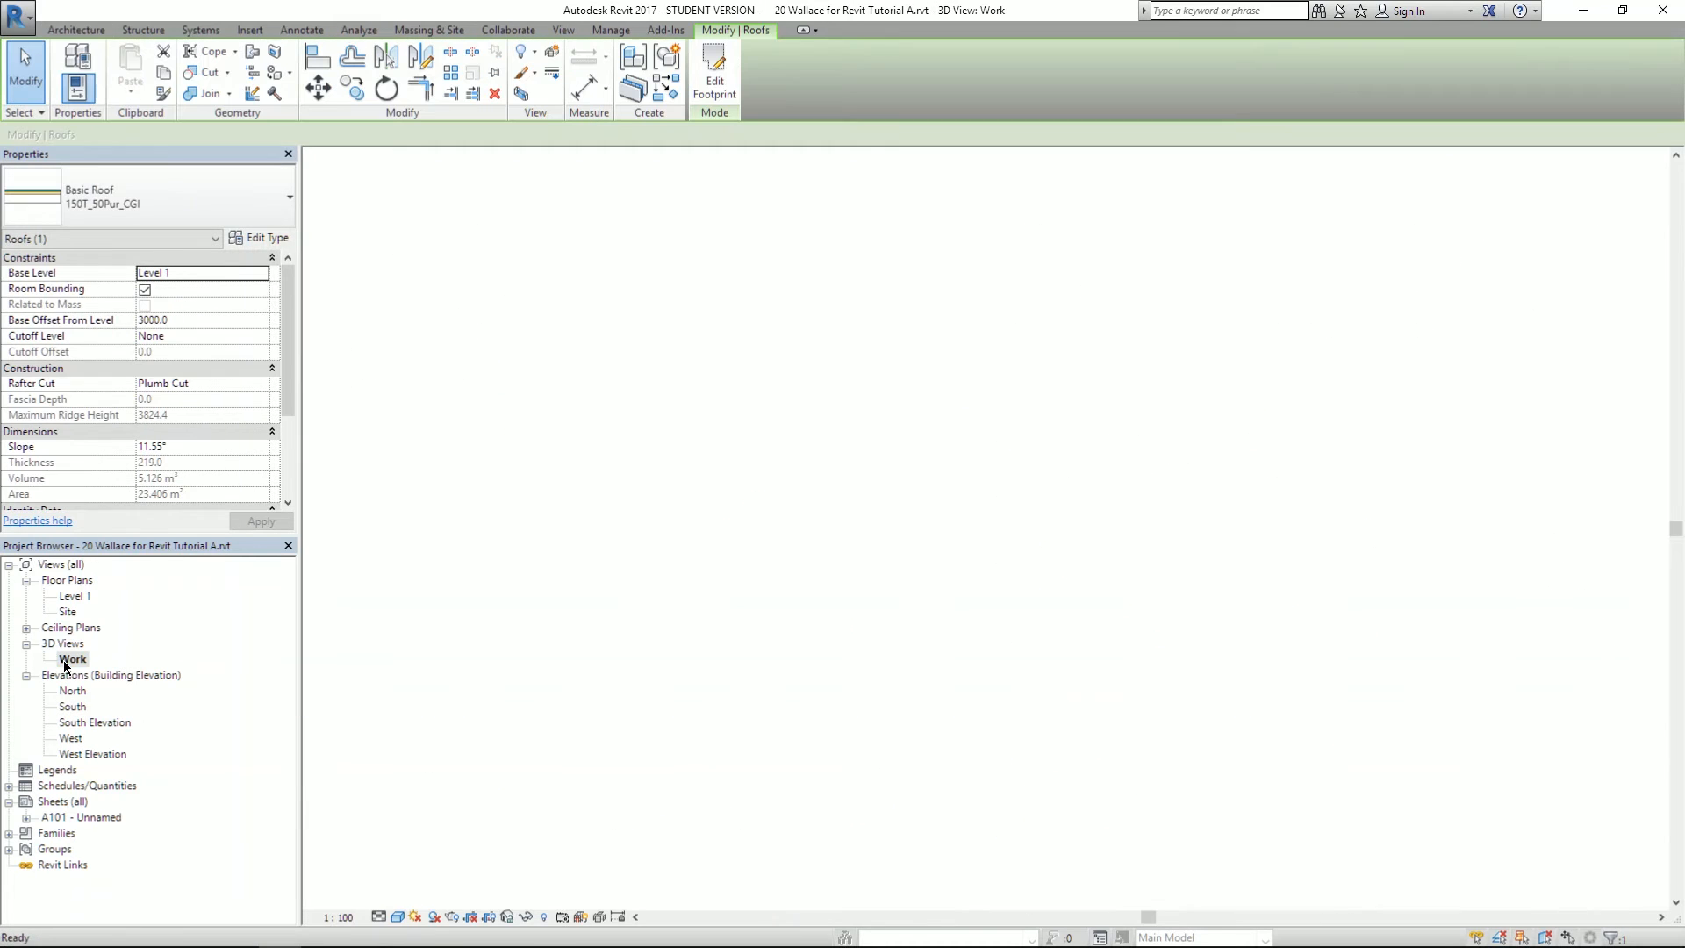
pyautogui.click(700, 314)
pyautogui.click(714, 83)
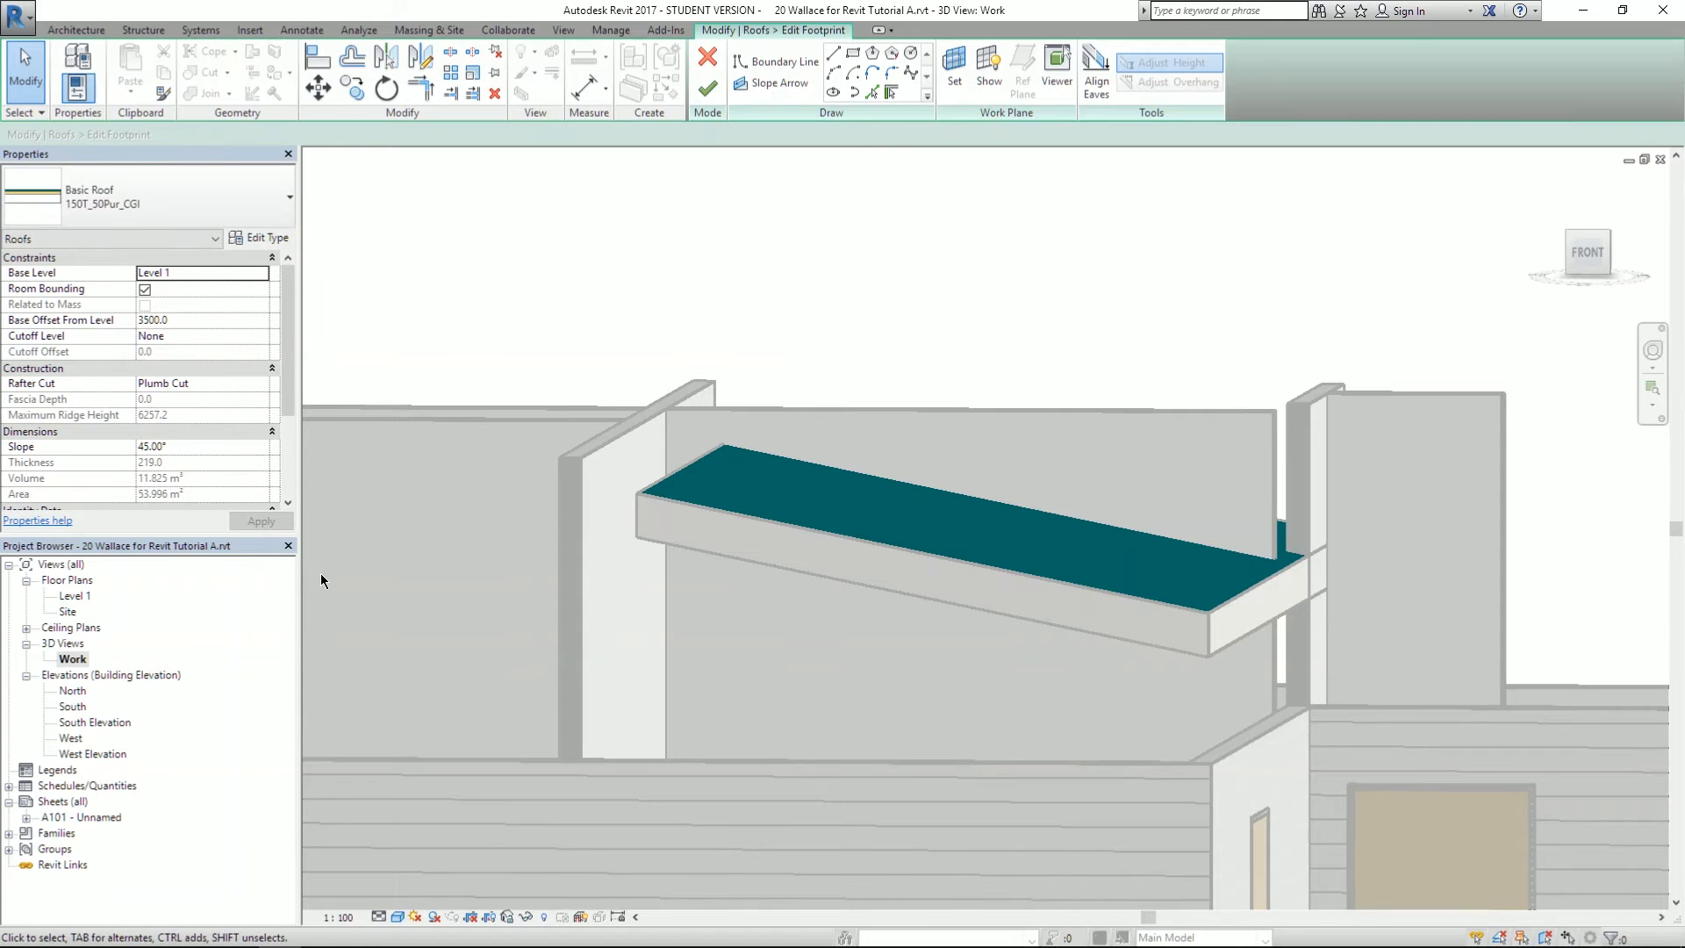
pyautogui.click(707, 88)
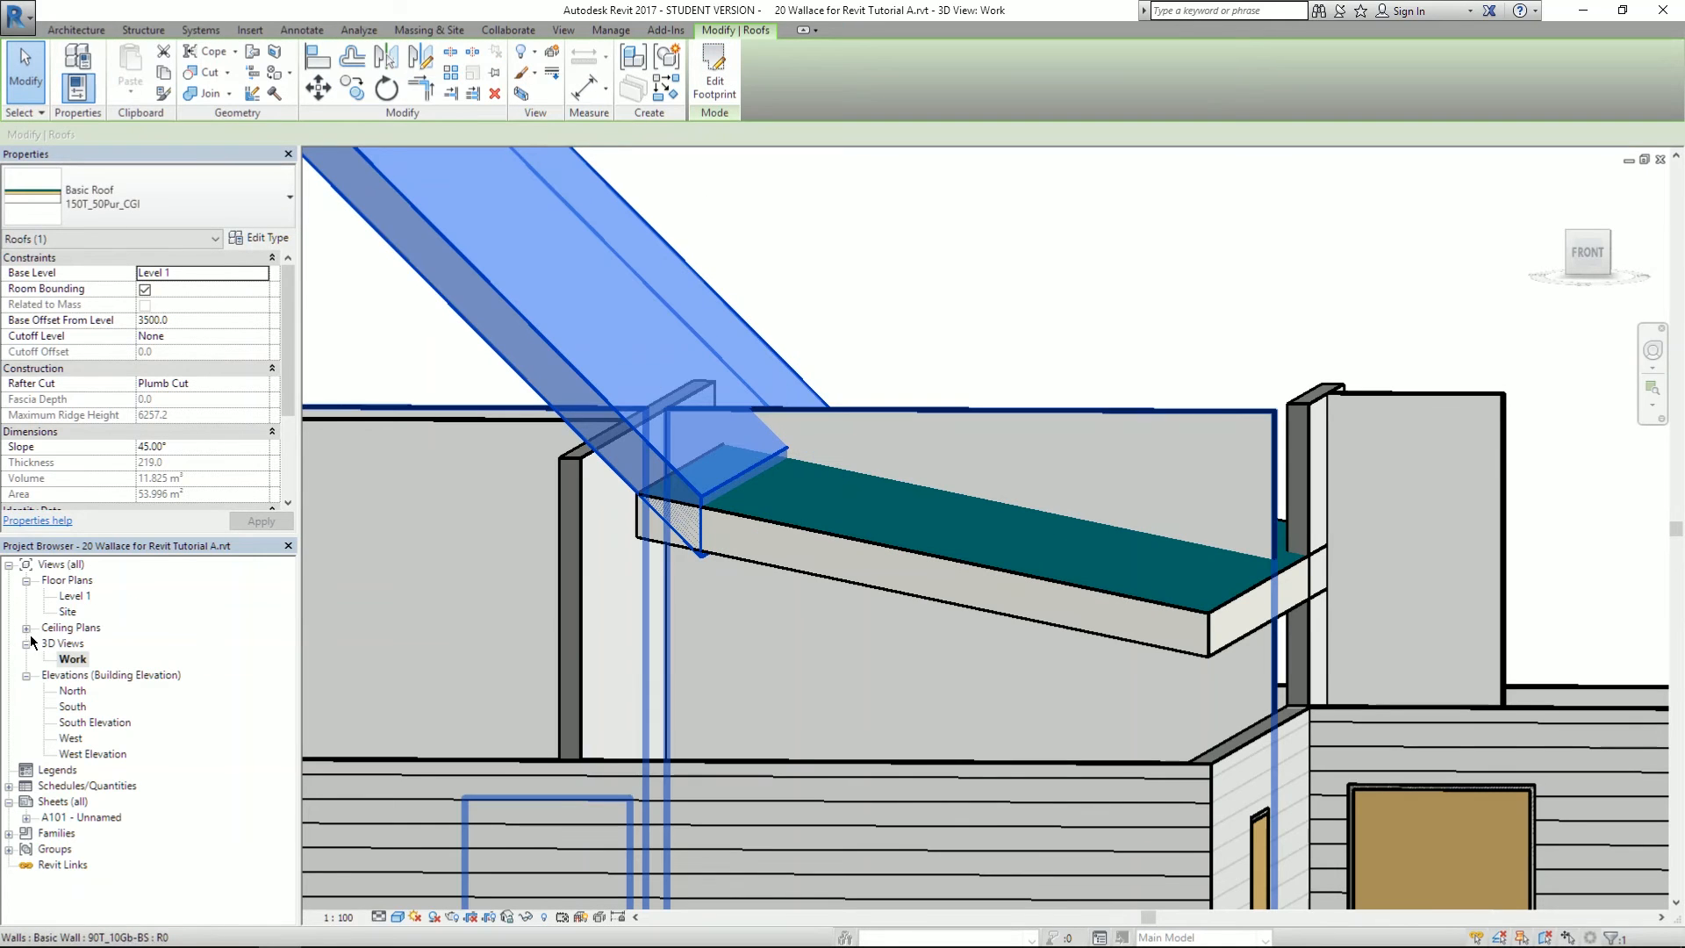
pyautogui.doubleClick(74, 597)
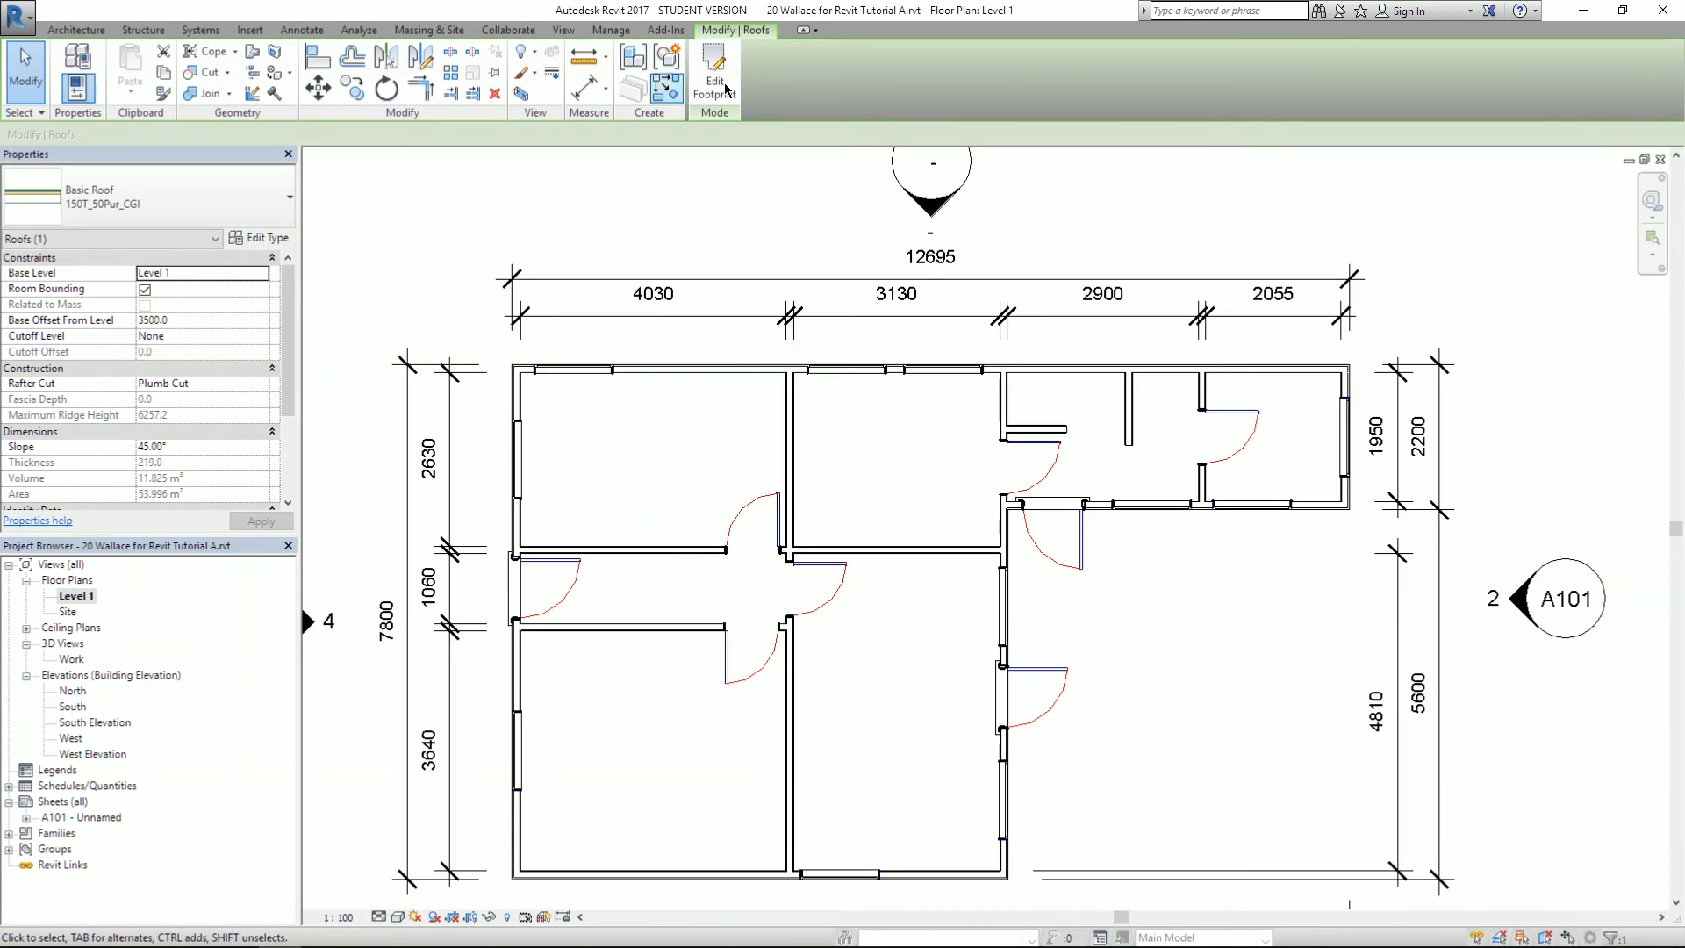
# - Change the steep roof's inner footprint line from 630.0 to 300 and finish the sketch
pyautogui.click(711, 93)
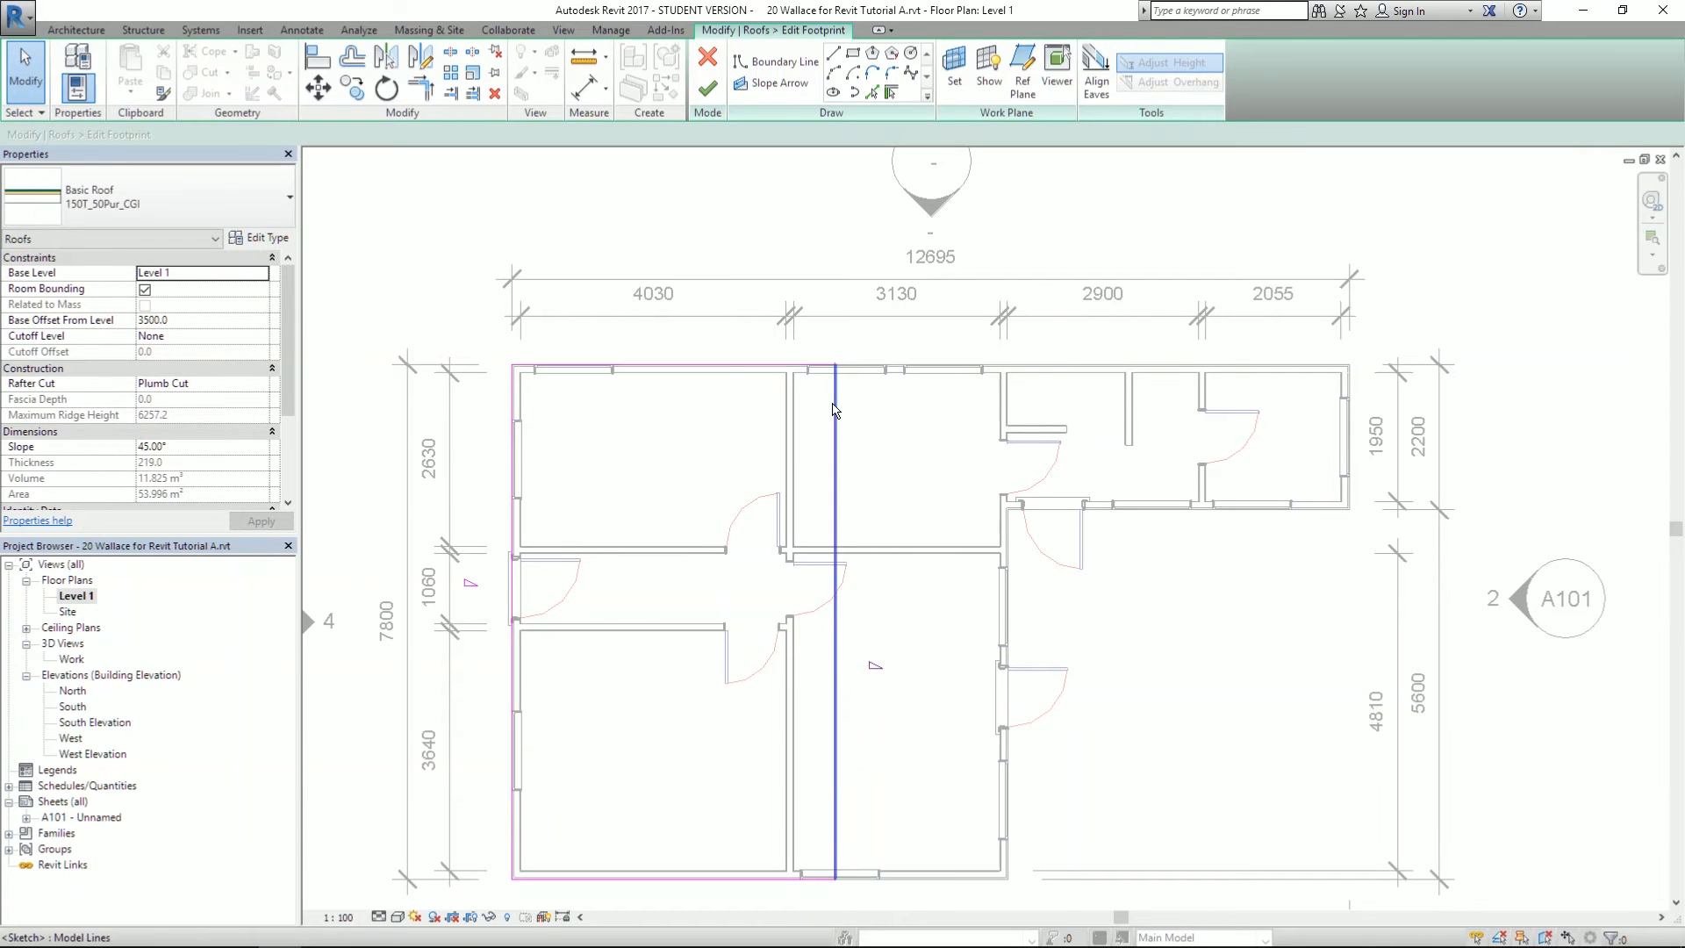
pyautogui.click(833, 411)
pyautogui.scroll(4, 799, 344)
pyautogui.click(852, 266)
pyautogui.write('300')
pyautogui.press('Return')
pyautogui.press('Return')
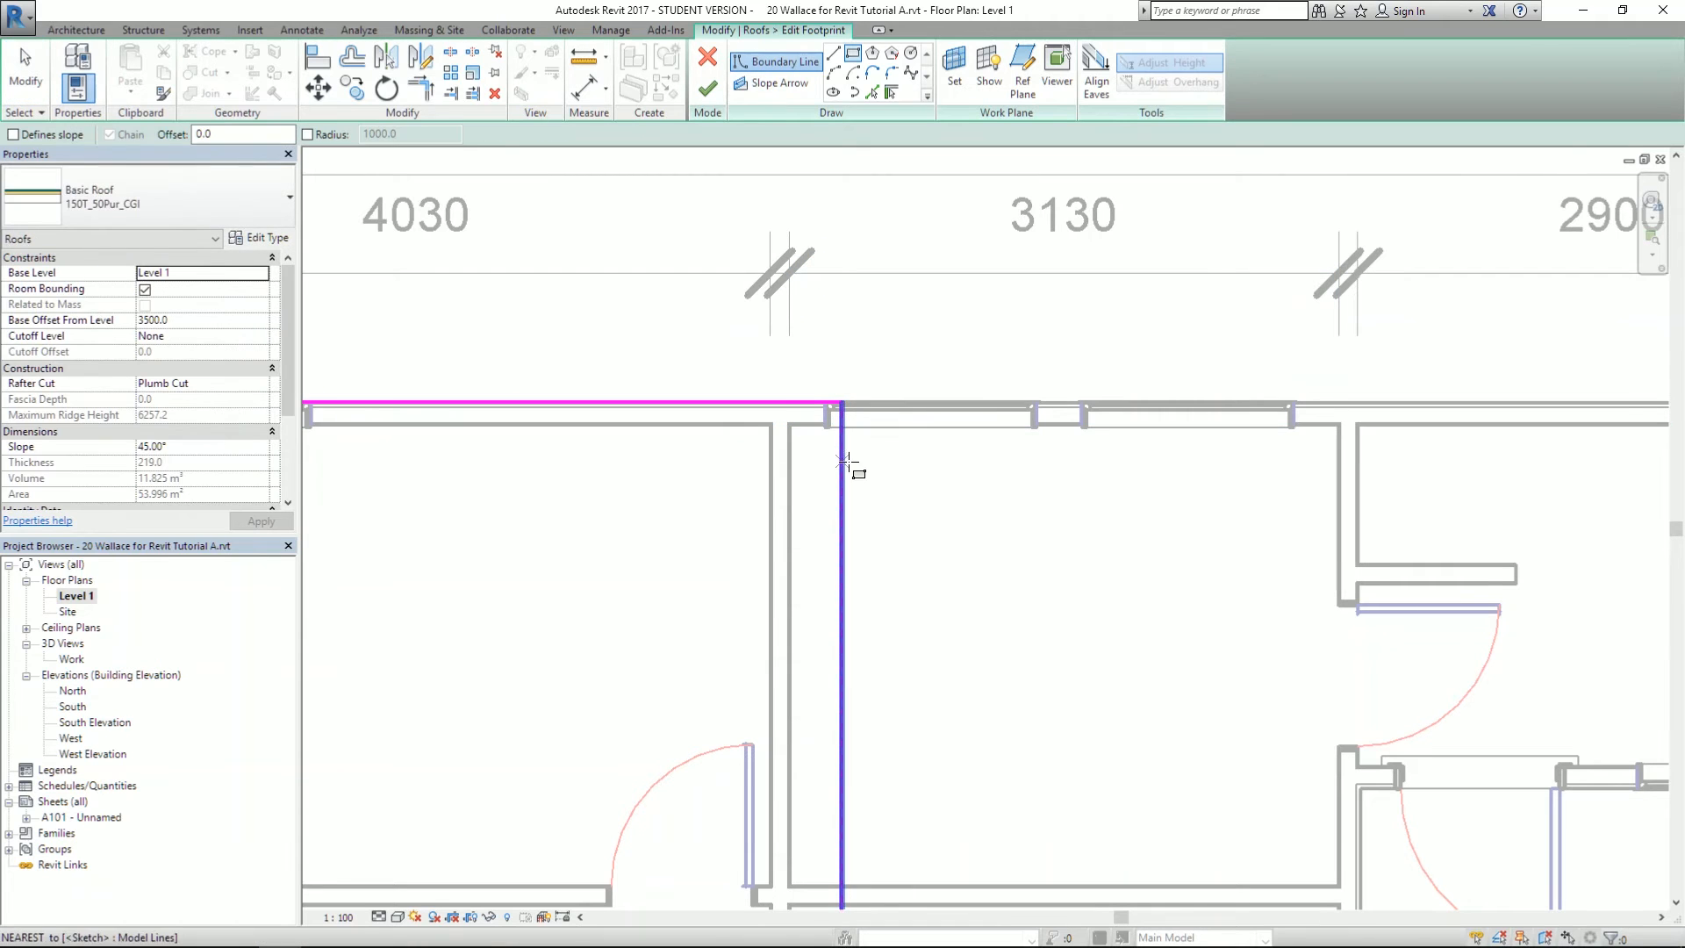
pyautogui.click(708, 88)
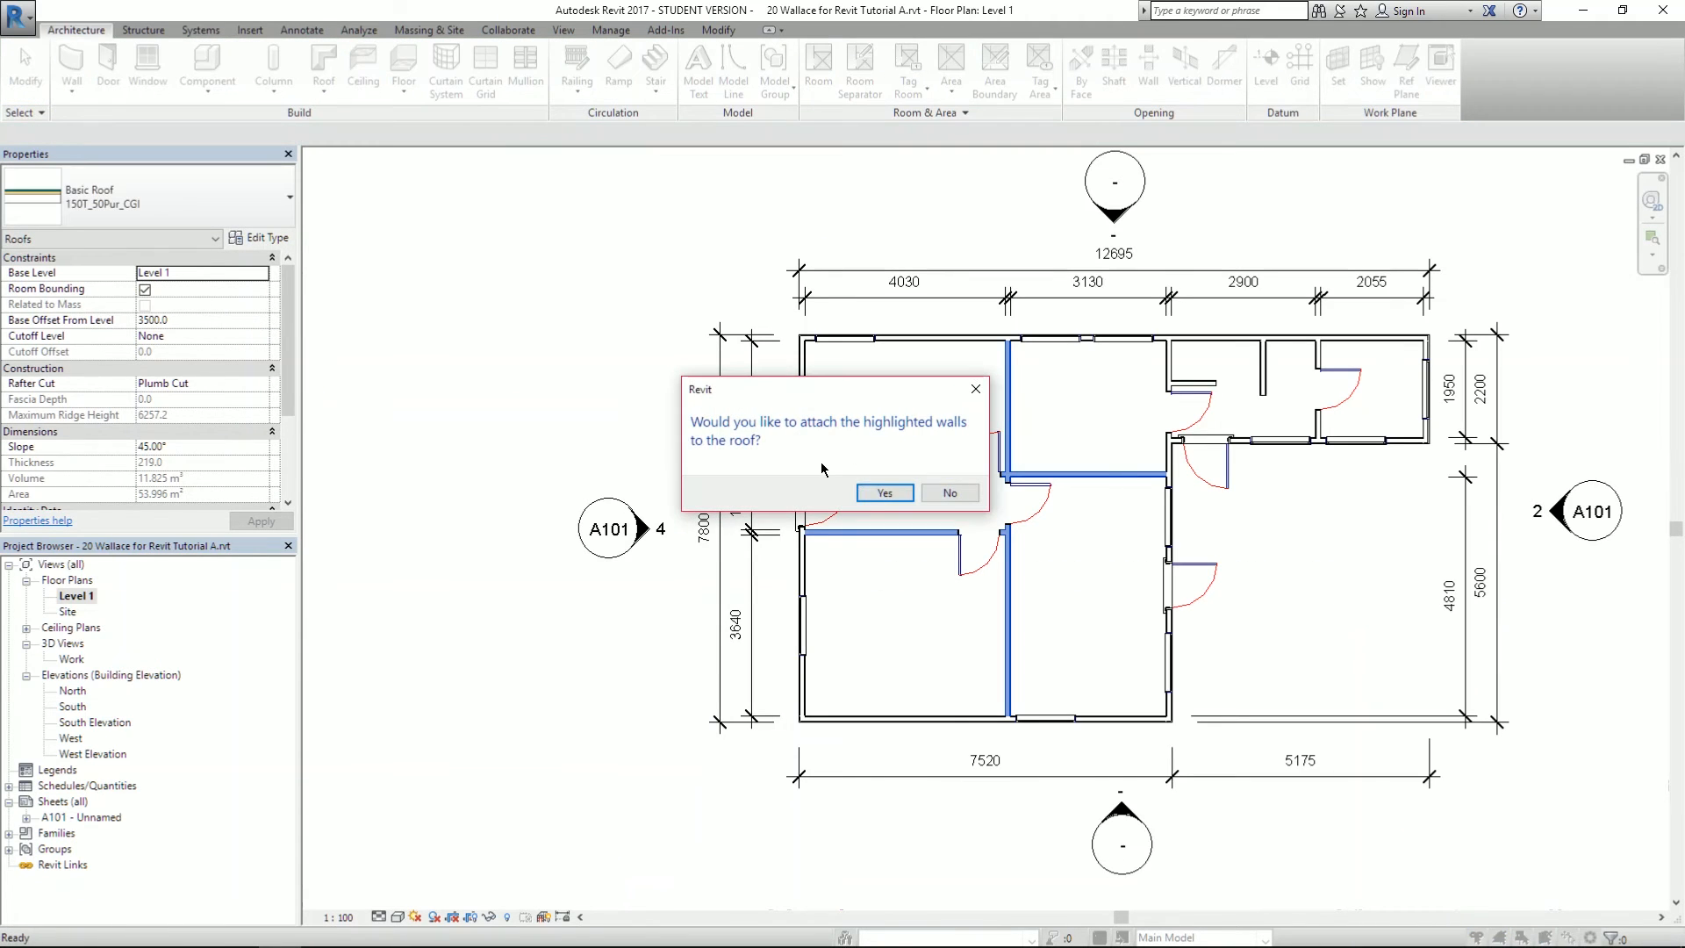
pyautogui.click(950, 494)
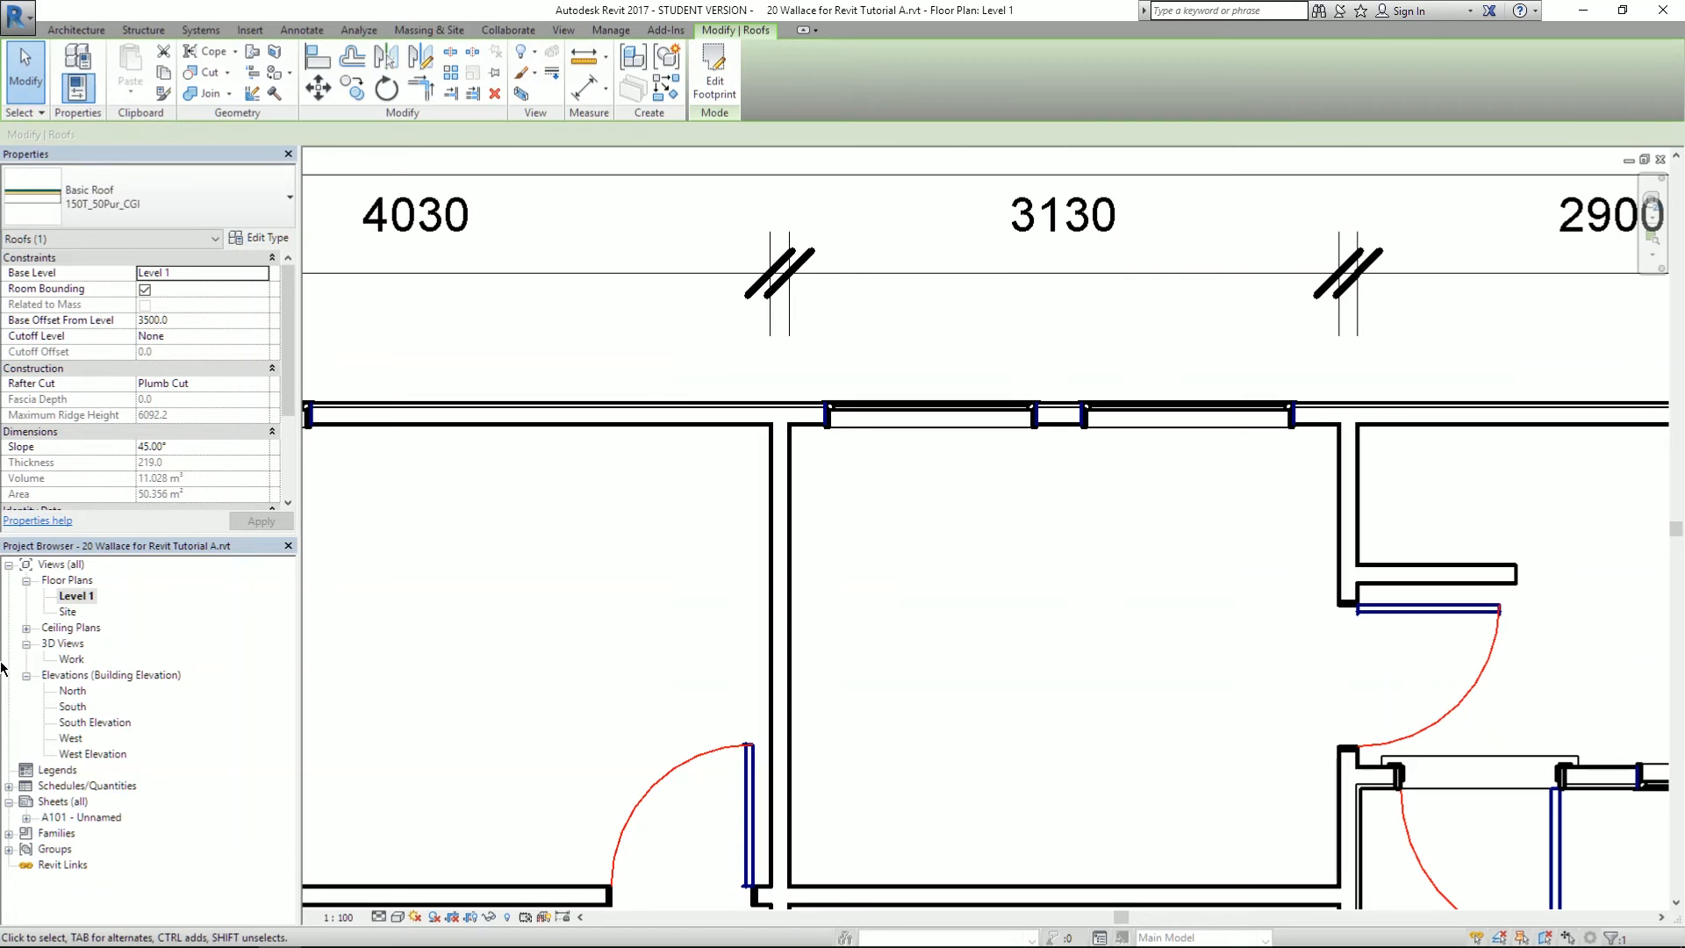
# - In the Work 3D view, stretch the lower roof's end until it meets the steep 45° roof
pyautogui.doubleClick(71, 659)
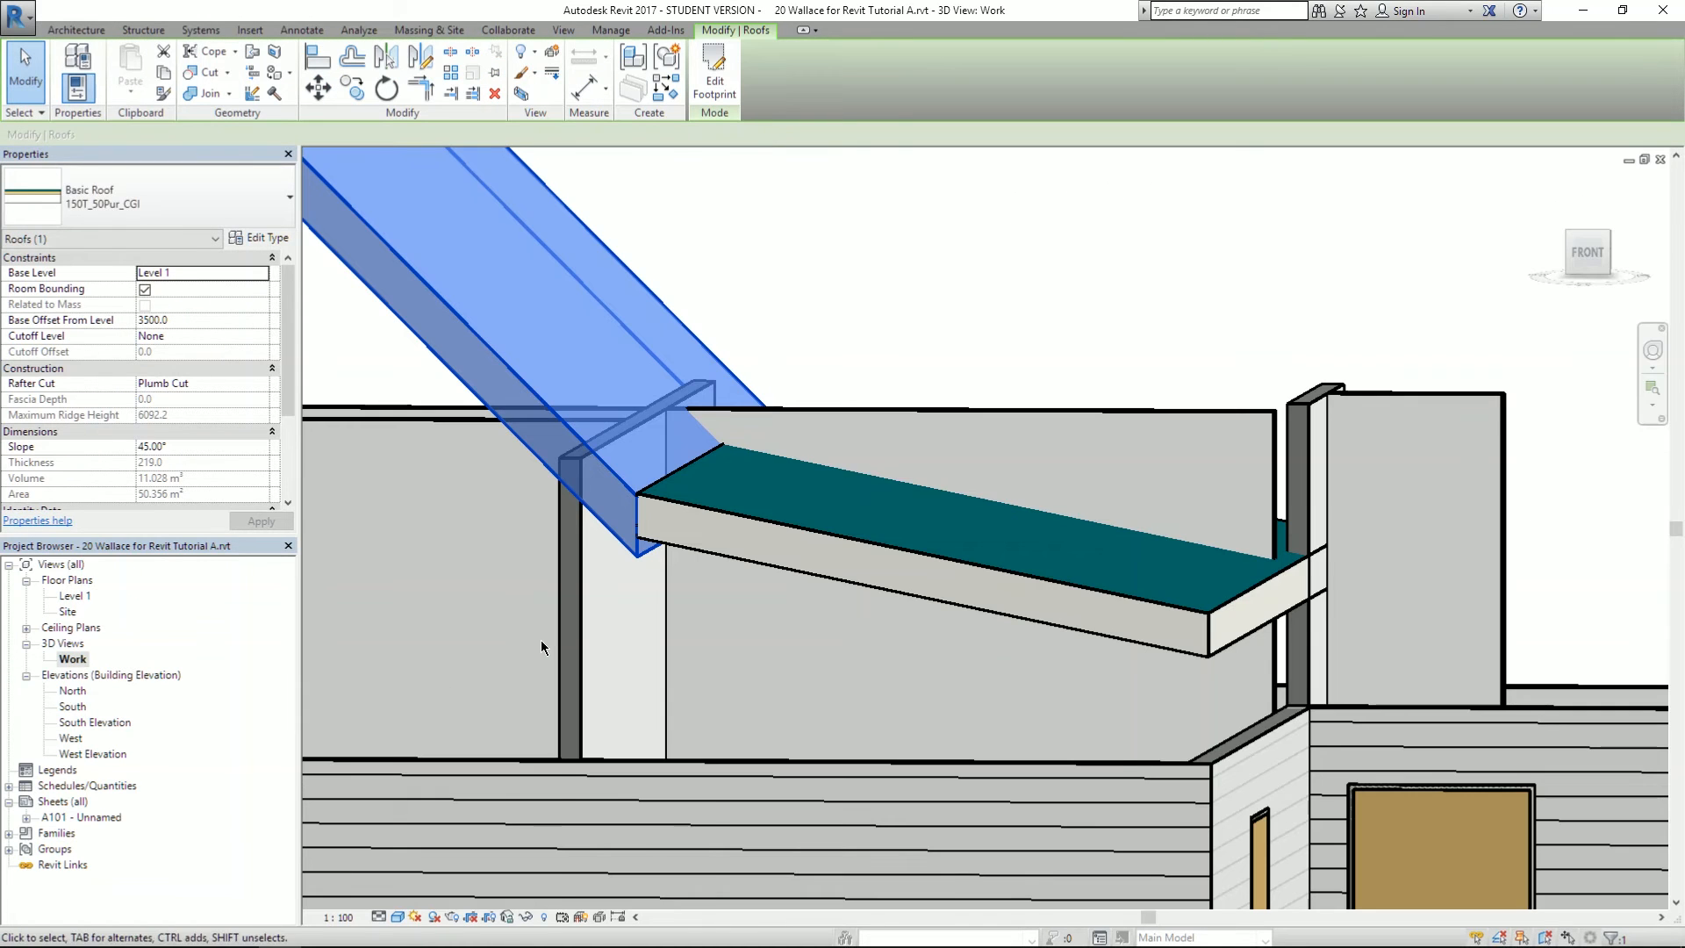
pyautogui.keyDown('shift'); pyautogui.moveTo(585, 618); pyautogui.dragTo(622, 560, button='middle'); pyautogui.keyUp('shift')
pyautogui.scroll(4, 671, 452)
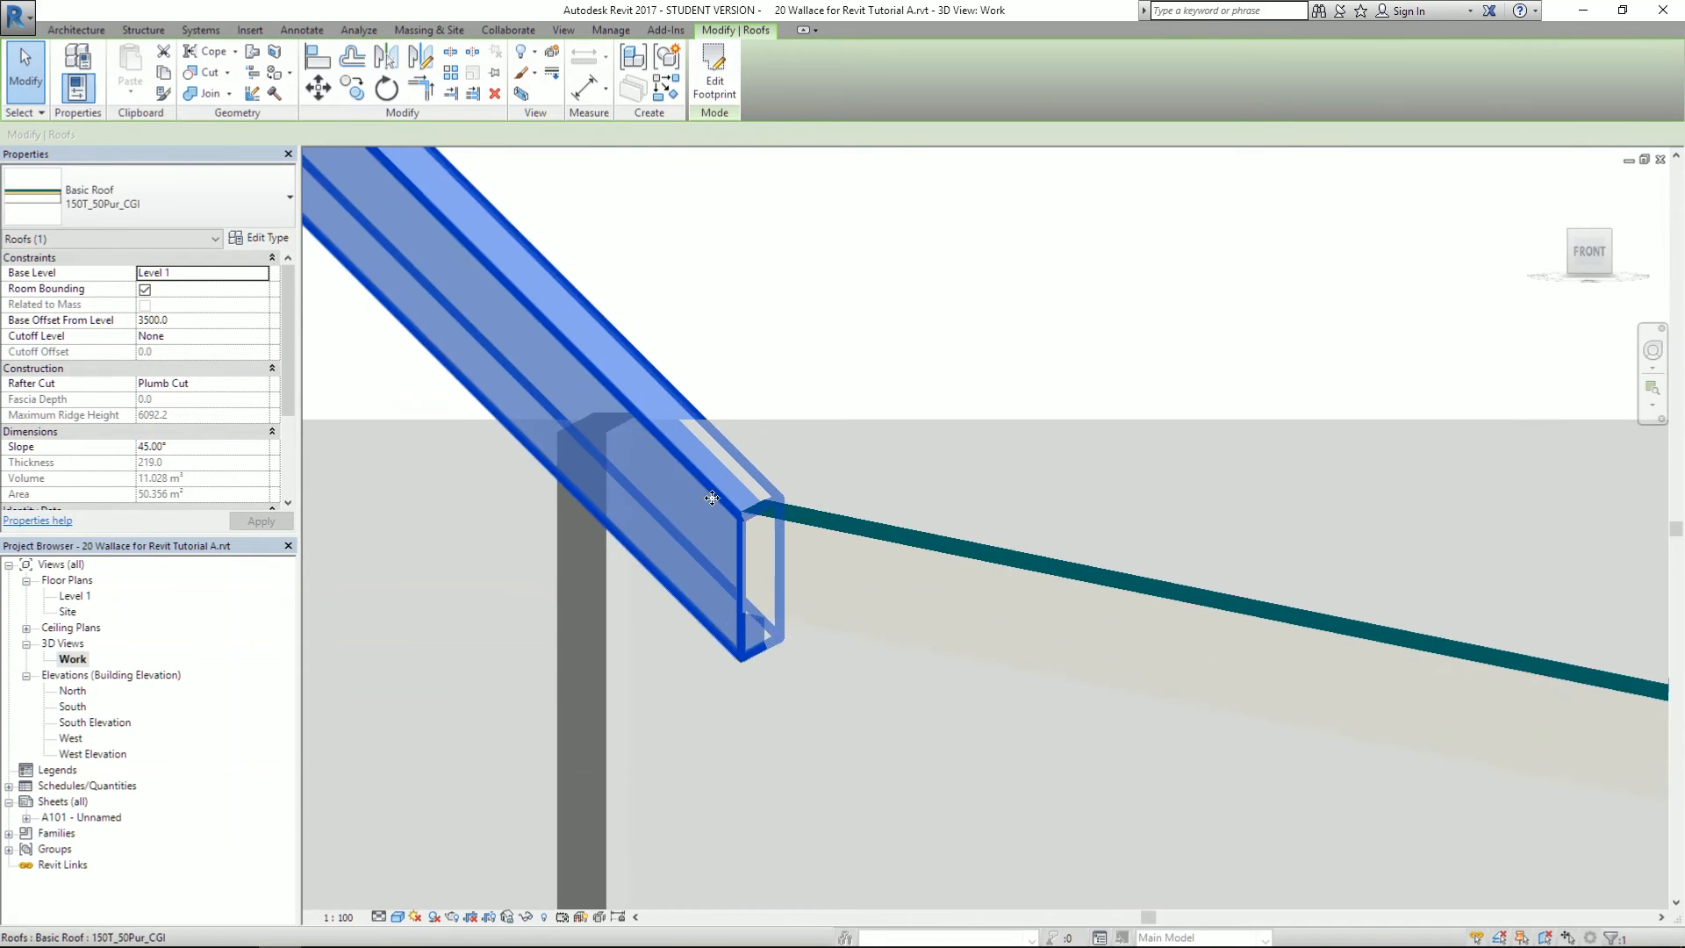
pyautogui.click(739, 549)
pyautogui.scroll(5, 715, 526)
pyautogui.moveTo(855, 449); pyautogui.dragTo(856, 467)
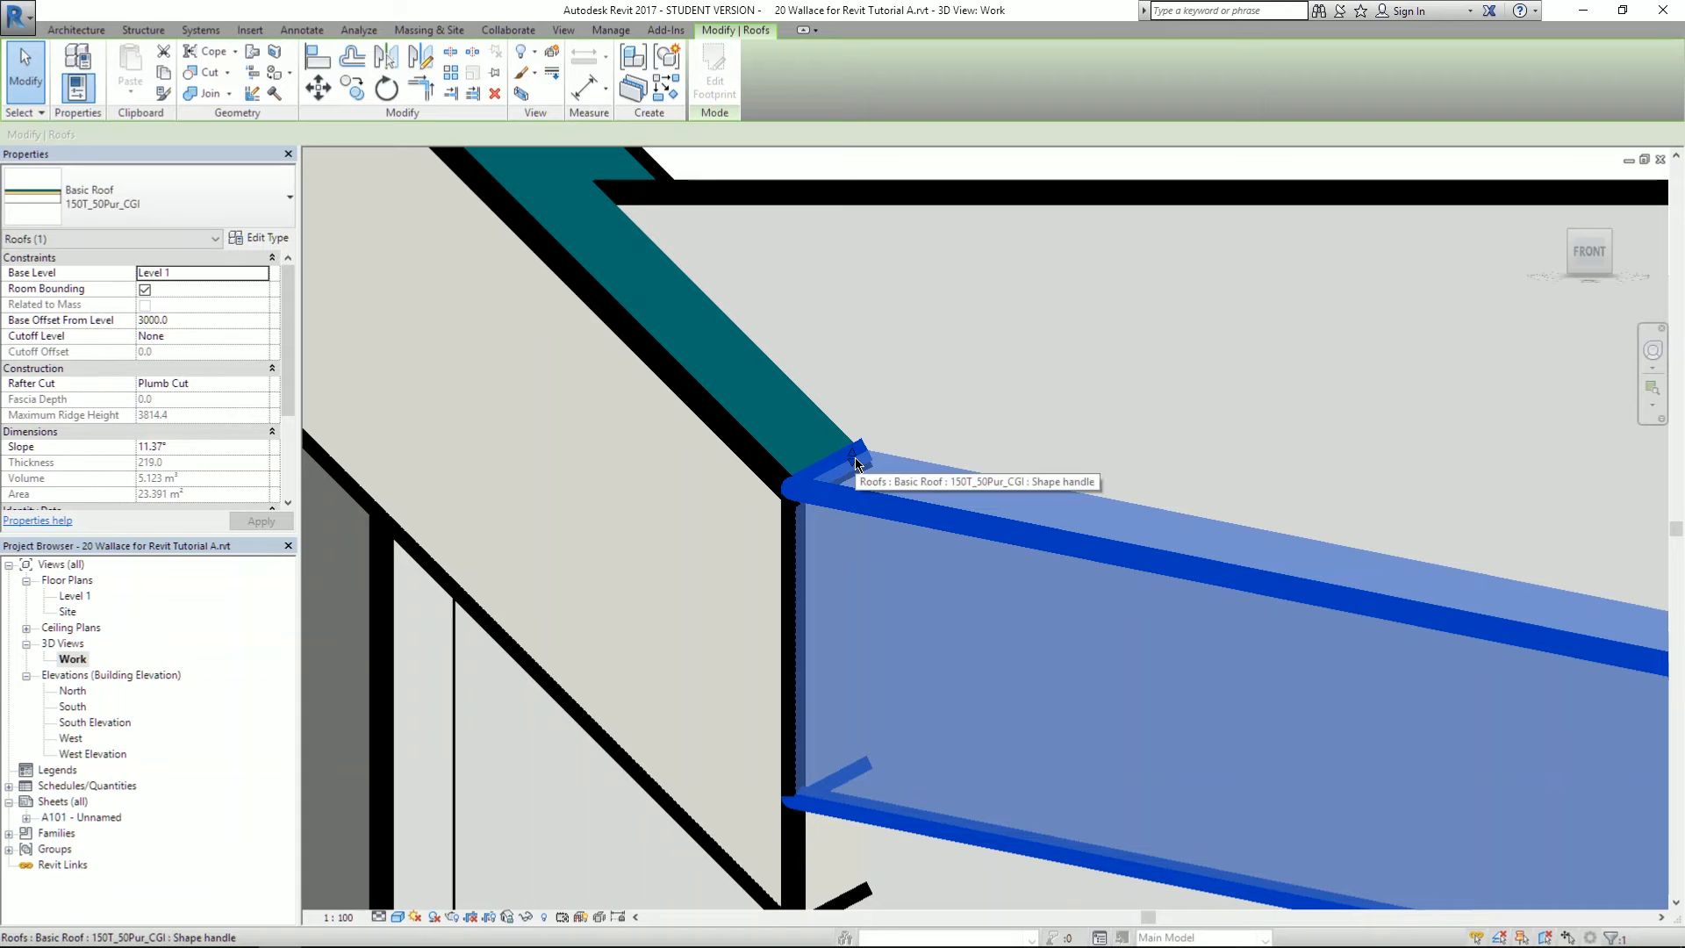
pyautogui.scroll(-8, 687, 508)
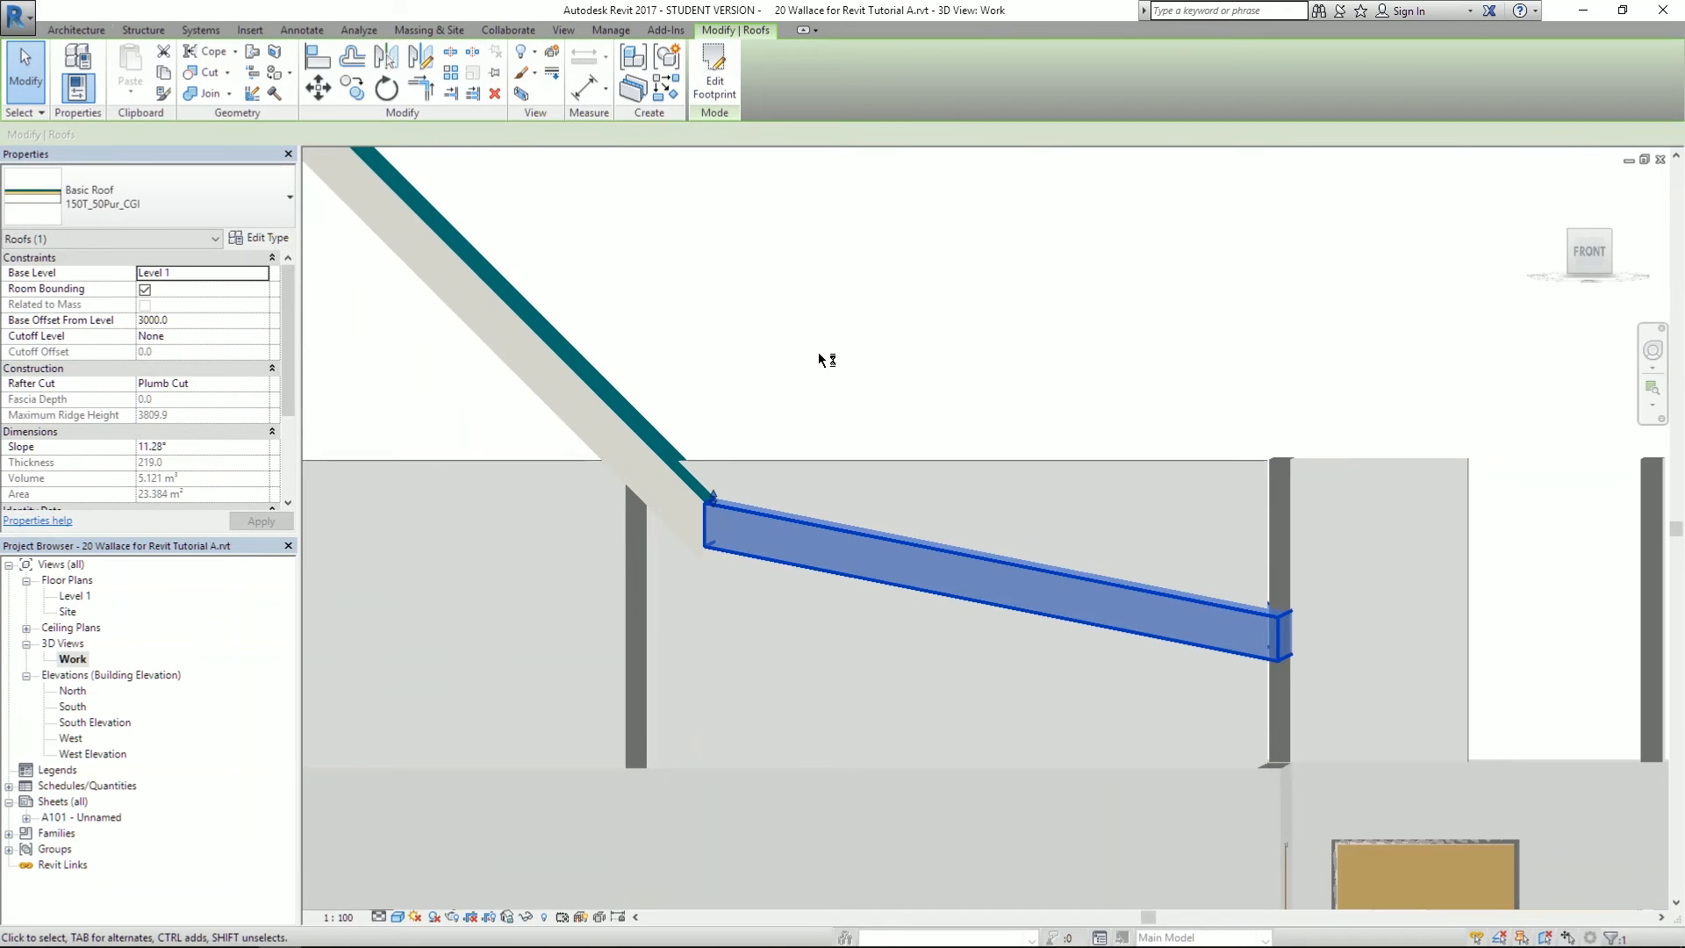
# - Orbit and pan the Work 3D view to review the house from several angles
pyautogui.click(821, 343)
pyautogui.keyDown('shift'); pyautogui.moveTo(832, 350); pyautogui.dragTo(934, 288, button='middle'); pyautogui.keyUp('shift')
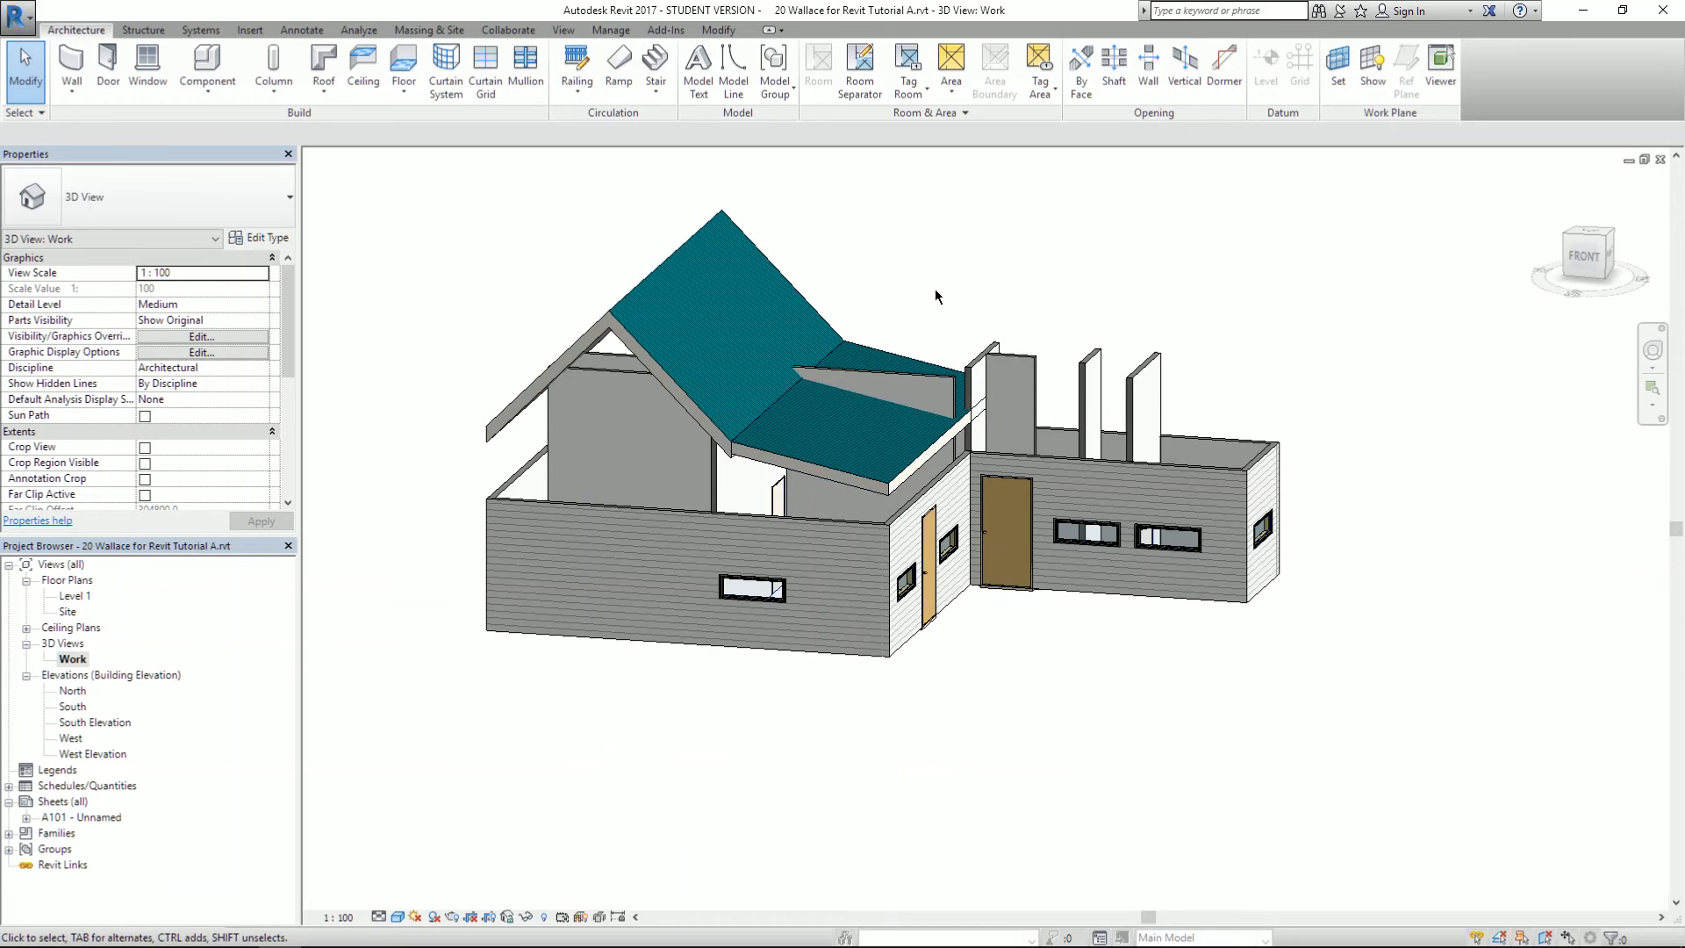
pyautogui.scroll(3, 737, 379)
pyautogui.keyDown('shift'); pyautogui.moveTo(1058, 383); pyautogui.dragTo(934, 433, button='middle'); pyautogui.keyUp('shift')
pyautogui.keyDown('shift'); pyautogui.moveTo(937, 372); pyautogui.dragTo(915, 555, button='middle'); pyautogui.keyUp('shift')
pyautogui.scroll(-5, 916, 555)
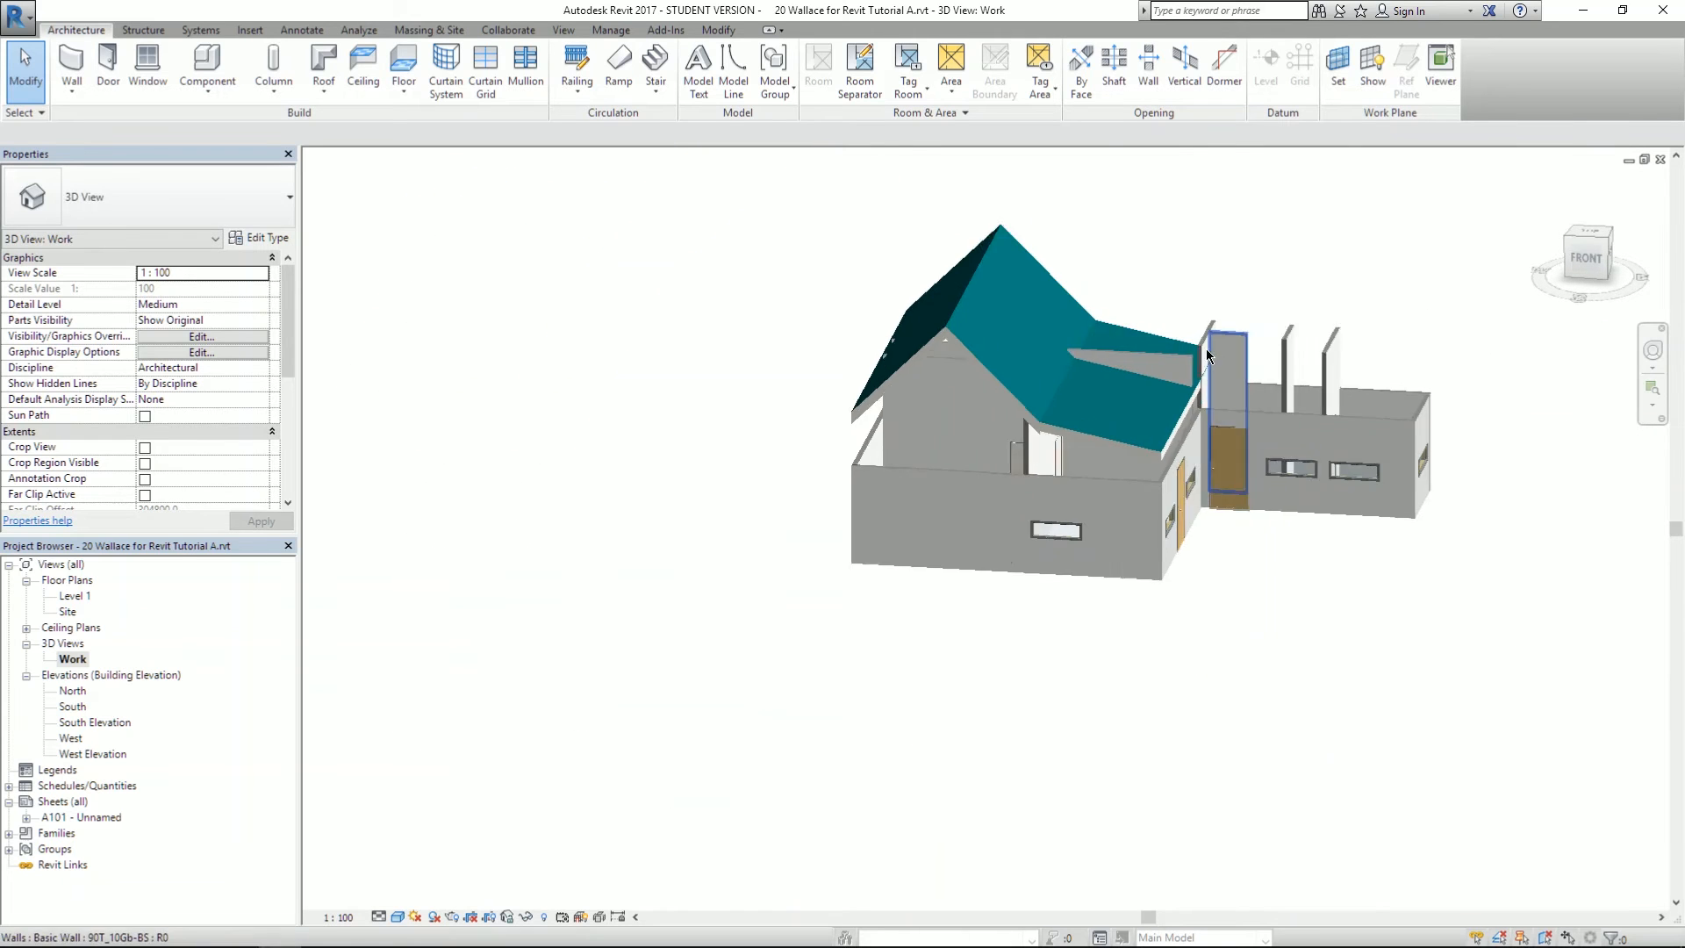
pyautogui.moveTo(846, 479); pyautogui.dragTo(685, 513, button='middle')
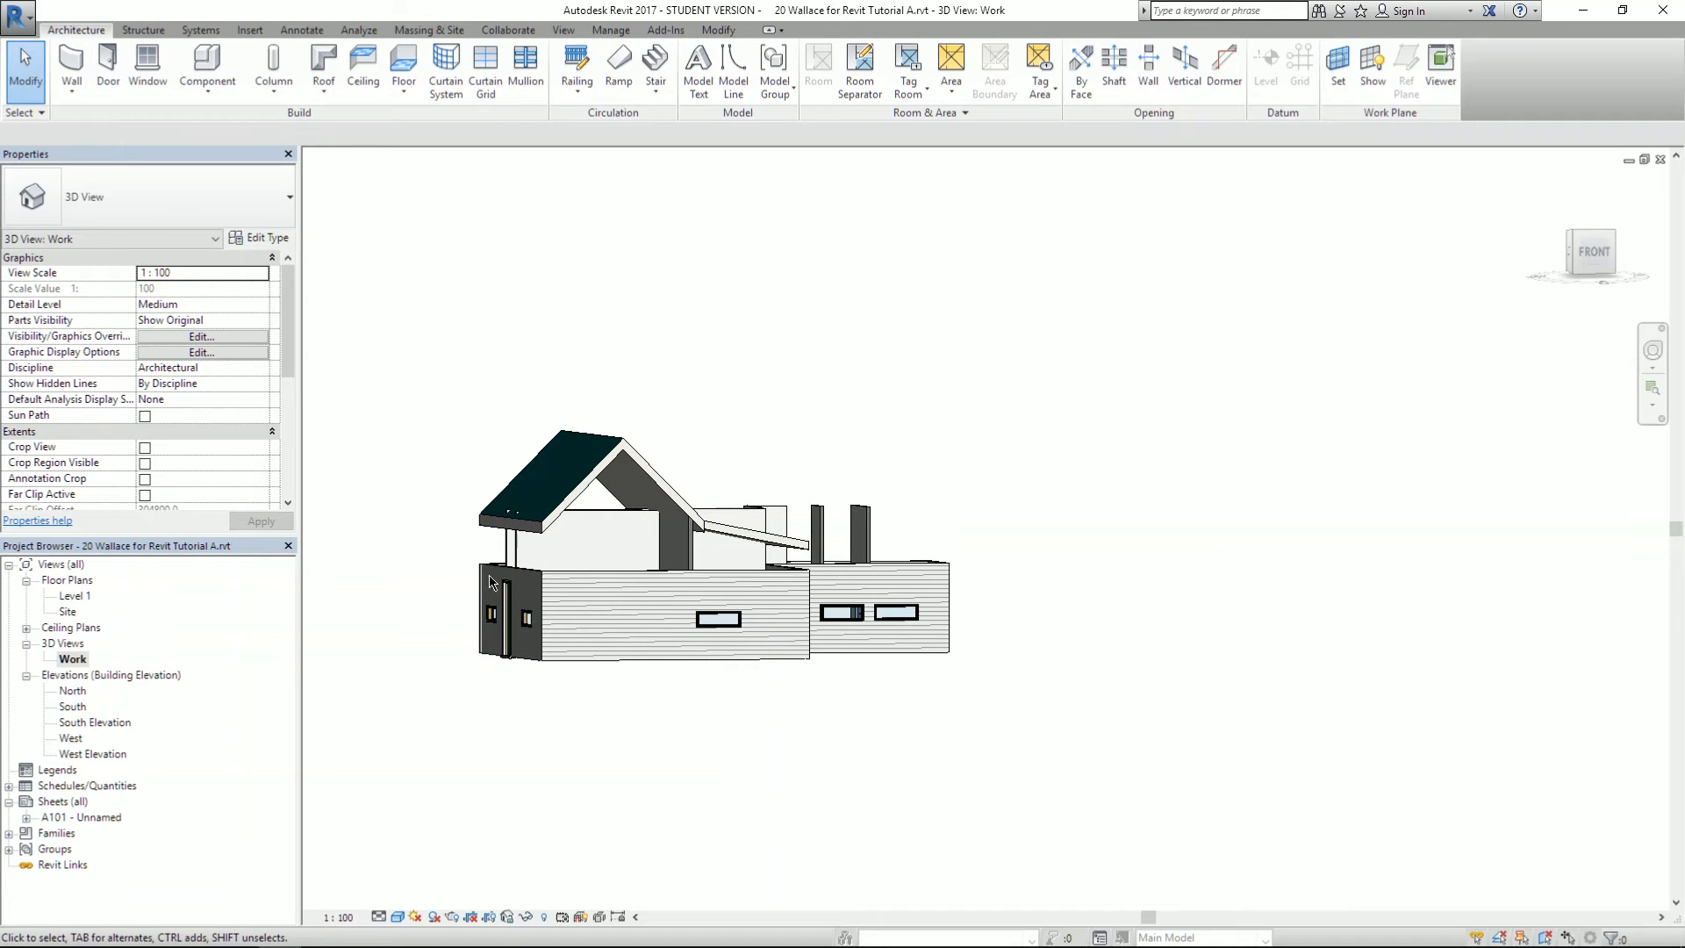
# - Crossing-select the 13 walls along the house front
pyautogui.keyDown('shift'); pyautogui.moveTo(802, 580); pyautogui.dragTo(765, 565, button='middle'); pyautogui.keyUp('shift')
pyautogui.moveTo(981, 577); pyautogui.dragTo(646, 564)
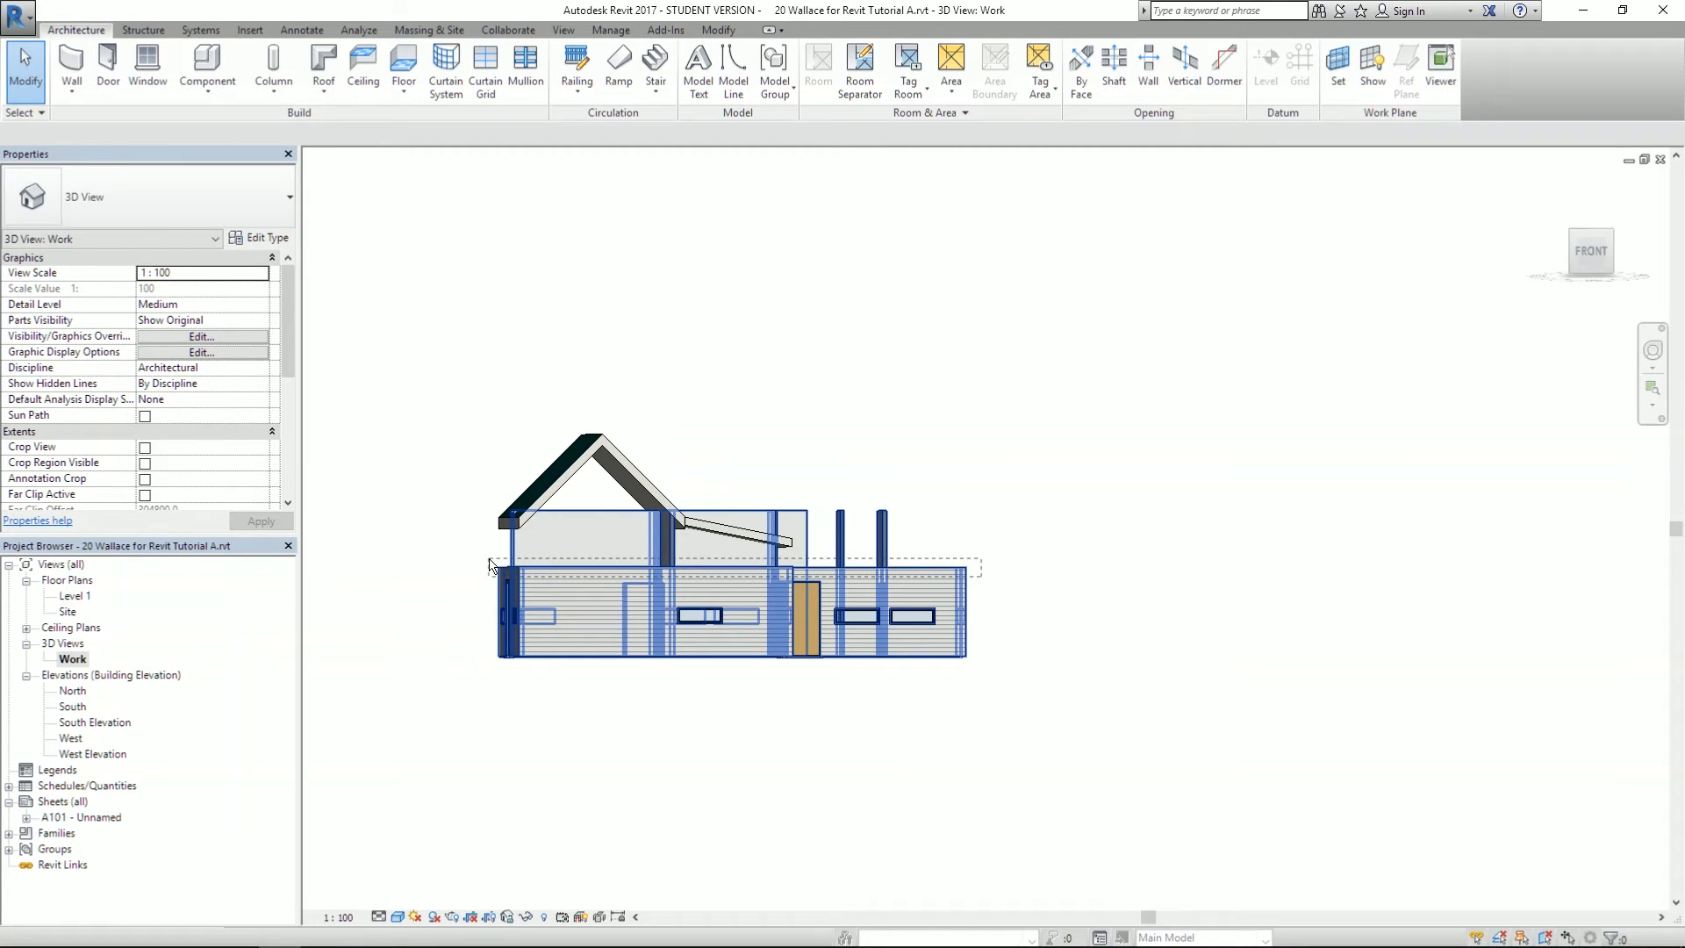
pyautogui.moveTo(490, 564); pyautogui.dragTo(490, 565)
pyautogui.keyDown('shift'); pyautogui.moveTo(755, 579); pyautogui.dragTo(755, 579, button='middle'); pyautogui.keyUp('shift')
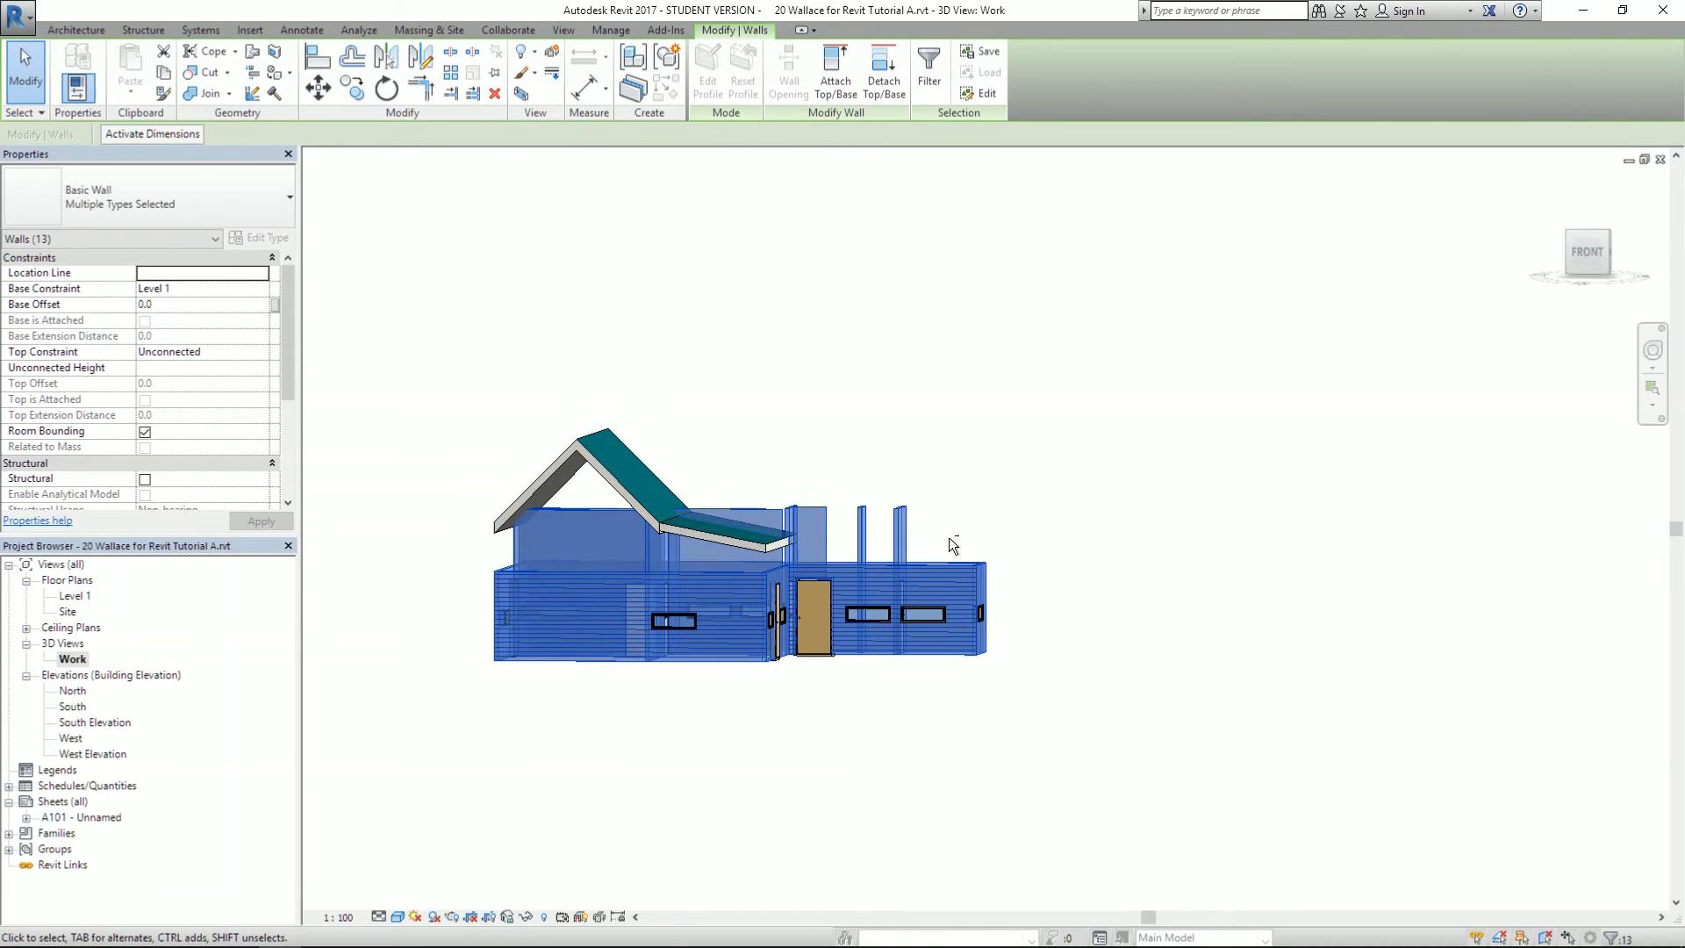
# - Remove the posts and right-wing walls from the selection, leaving six walls under the gable roof
pyautogui.moveTo(944, 535); pyautogui.dragTo(845, 496)
pyautogui.keyDown('shift'); pyautogui.moveTo(854, 463); pyautogui.dragTo(820, 478, button='middle'); pyautogui.keyUp('shift')
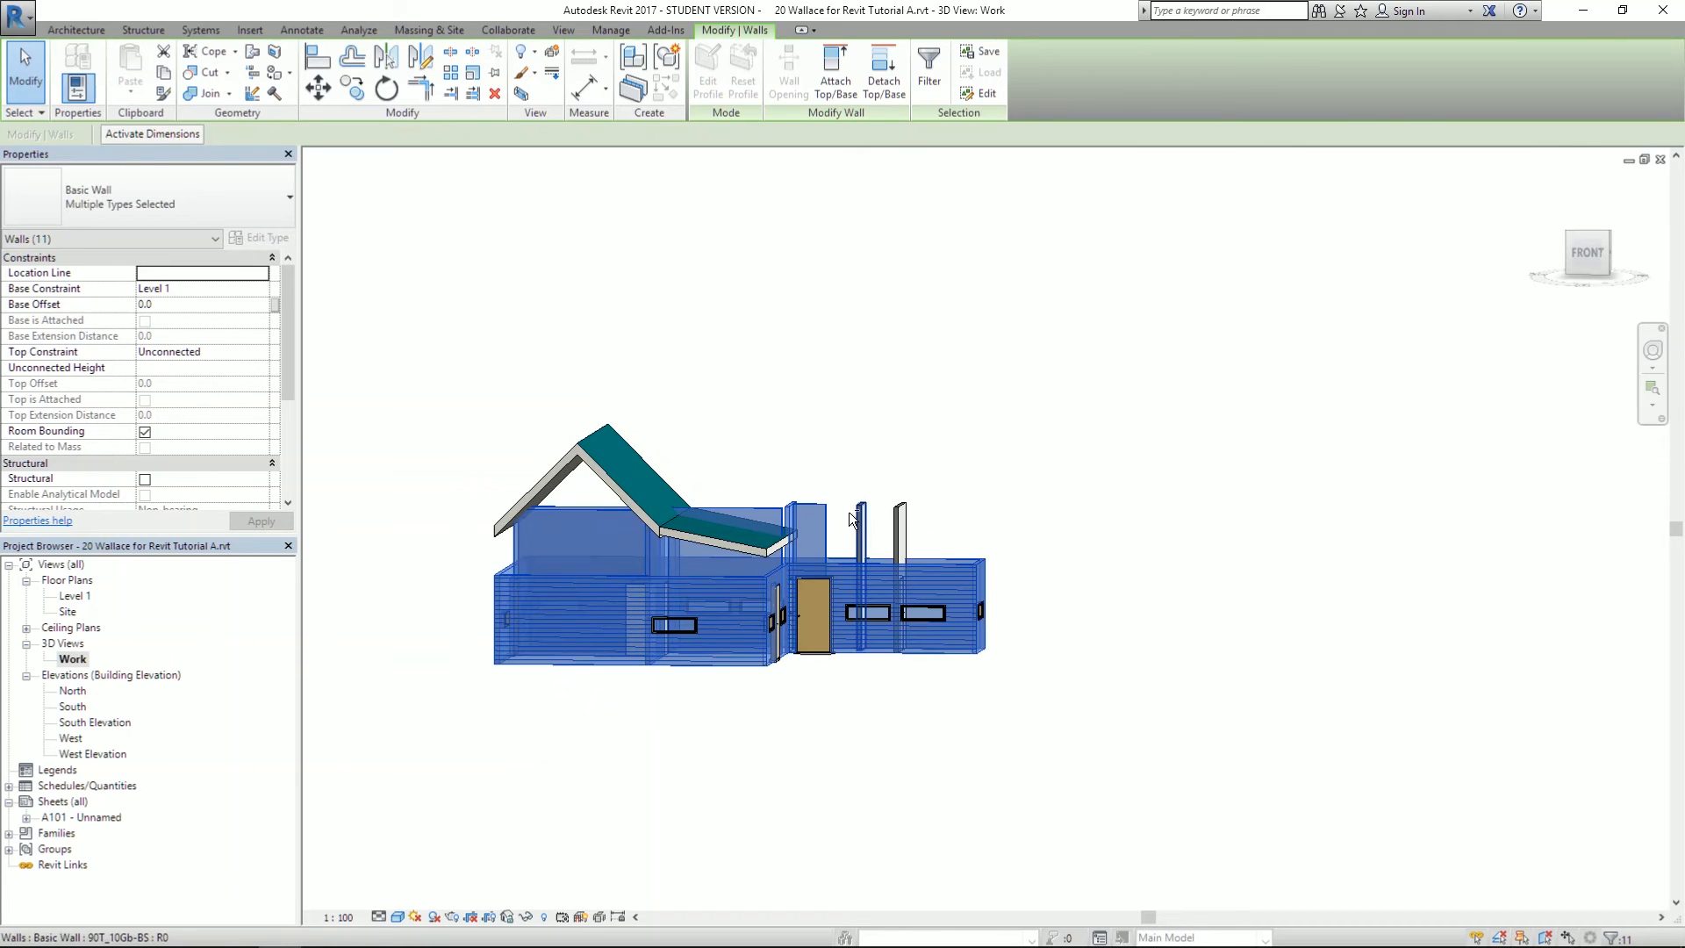
pyautogui.keyDown('shift'); pyautogui.moveTo(845, 514); pyautogui.dragTo(789, 468); pyautogui.keyUp('shift')
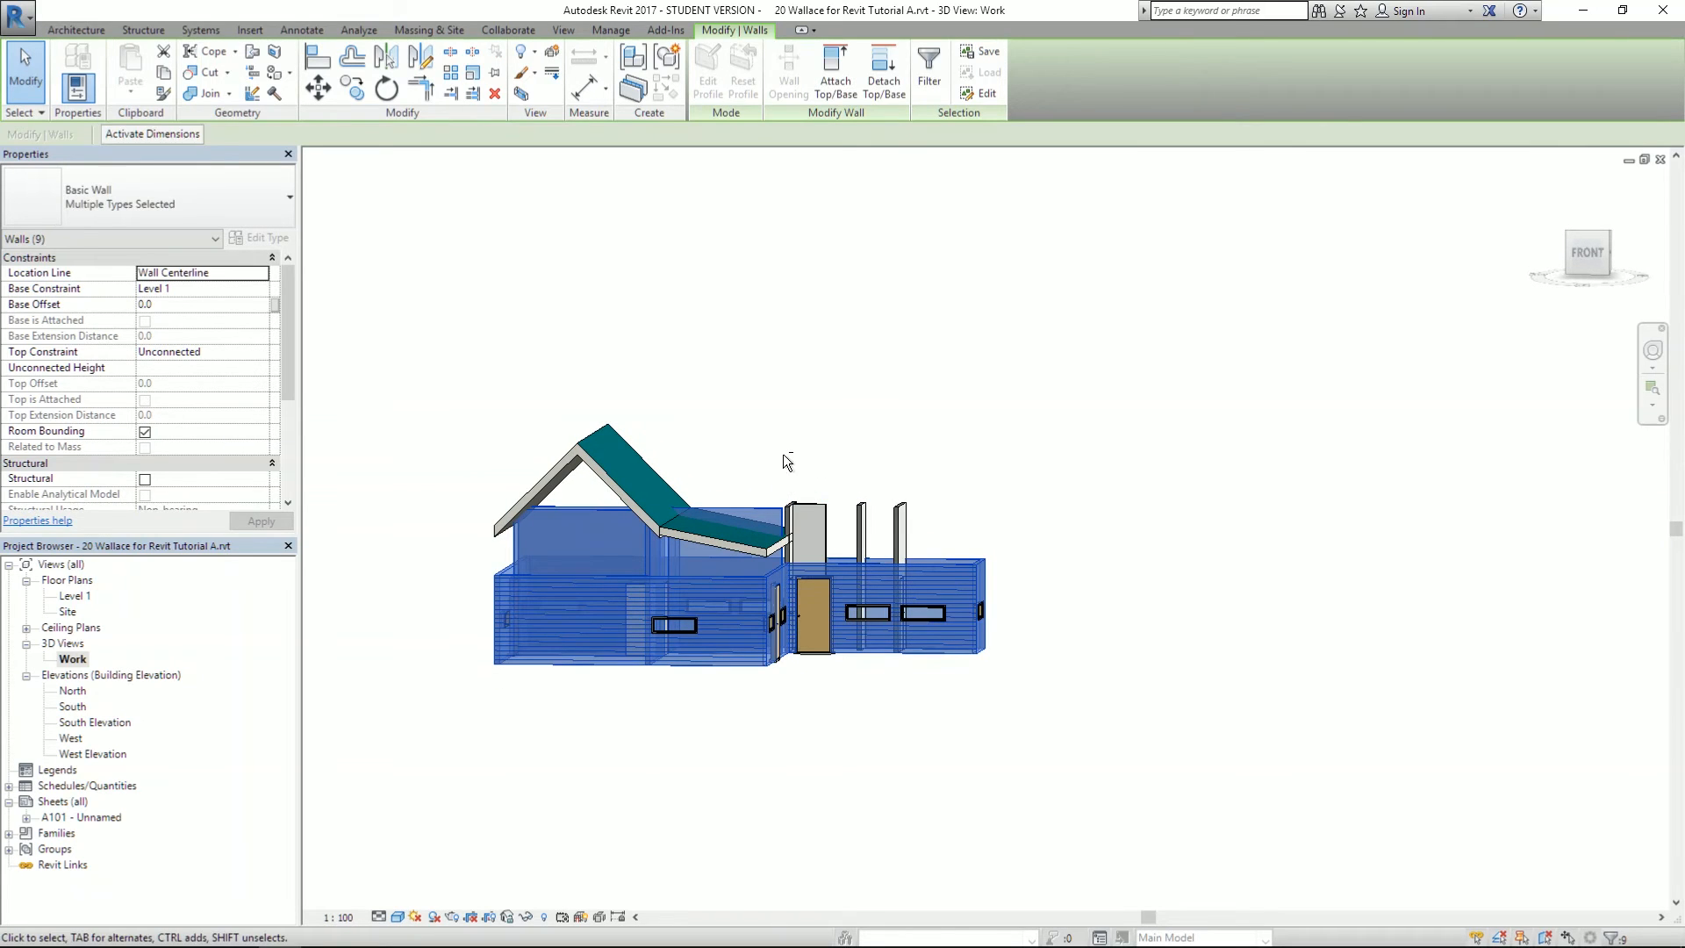
pyautogui.keyDown('shift'); pyautogui.moveTo(797, 457); pyautogui.dragTo(821, 460, button='middle'); pyautogui.keyUp('shift')
pyautogui.keyDown('shift'); pyautogui.moveTo(1038, 657); pyautogui.dragTo(914, 520); pyautogui.keyUp('shift')
pyautogui.moveTo(892, 415)
pyautogui.keyDown('shift'); pyautogui.mouseDown(button='middle')
pyautogui.moveTo(339, 497)
pyautogui.moveTo(237, 455)
pyautogui.moveTo(858, 425)
pyautogui.moveTo(947, 451)
pyautogui.moveTo(895, 412)
pyautogui.mouseUp(button='middle'); pyautogui.keyUp('shift')
pyautogui.scroll(-1, 886, 425)
pyautogui.scroll(2, 643, 415)
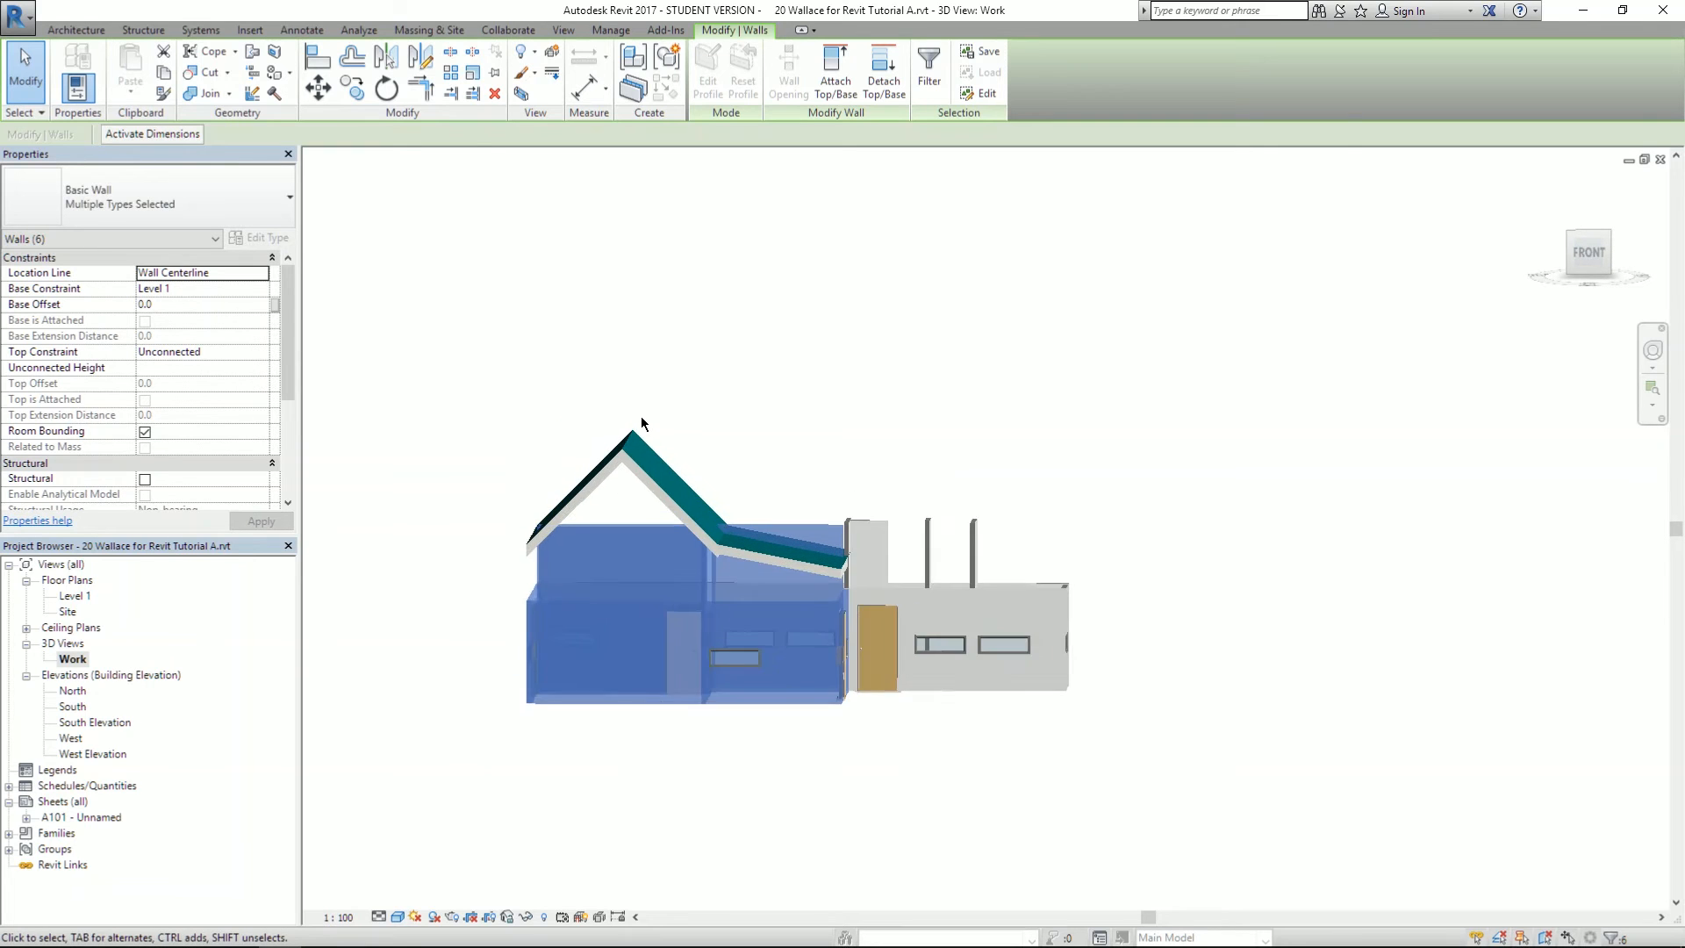
pyautogui.scroll(3, 640, 421)
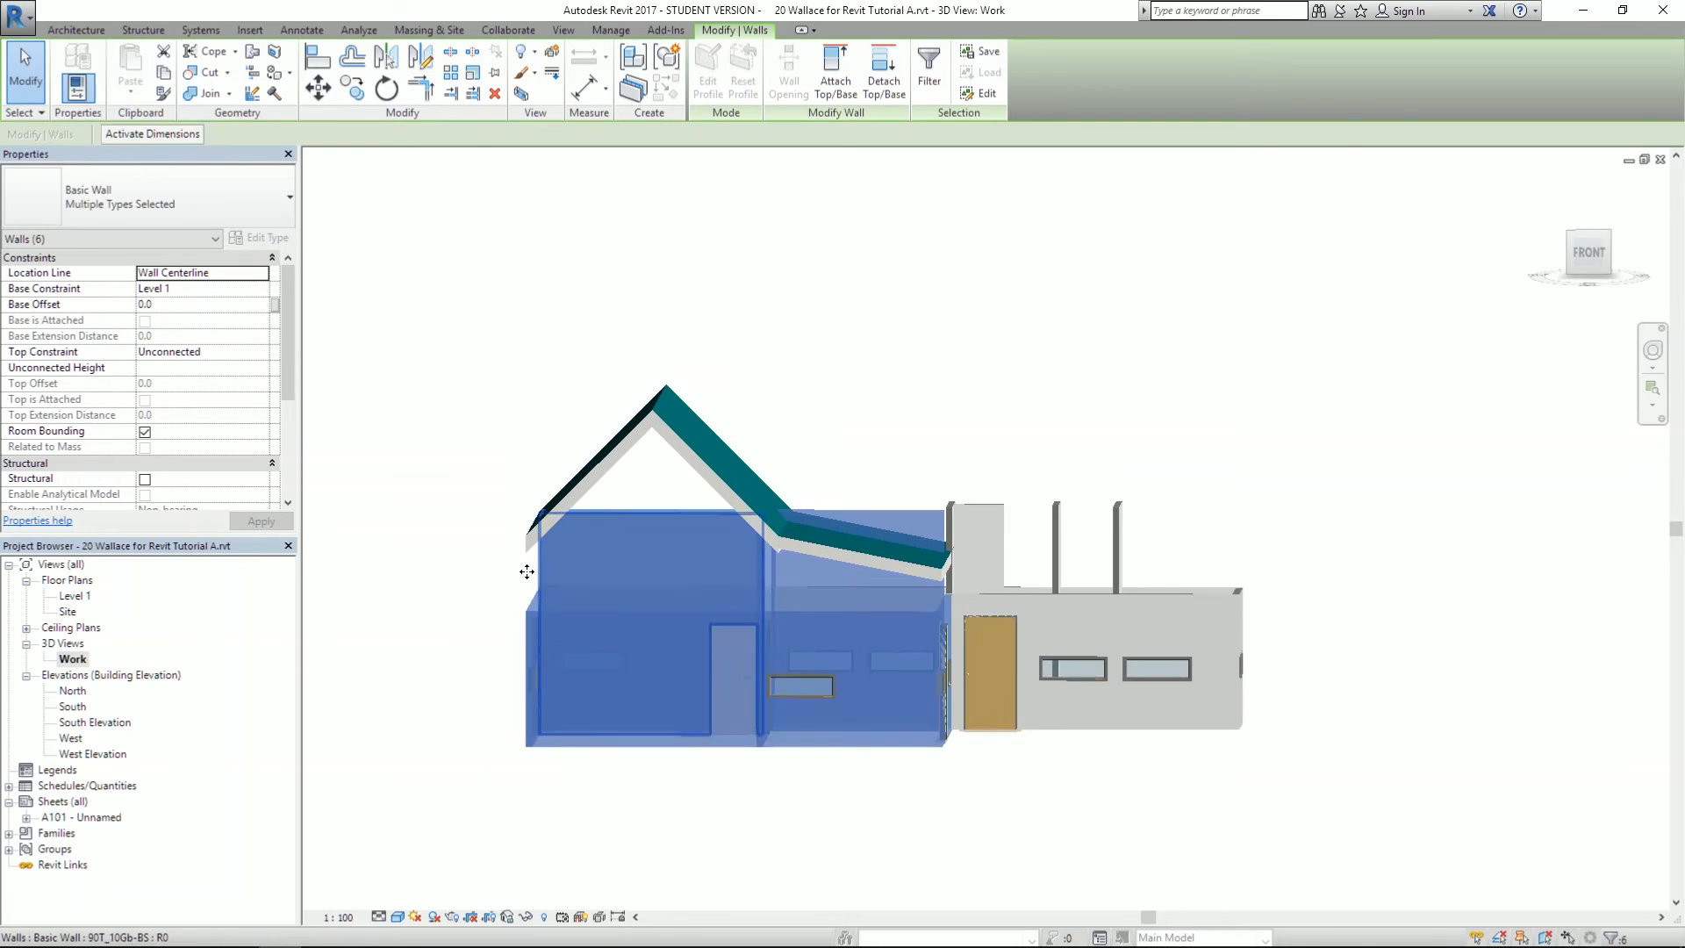
# - Attach the six walls' tops to the 45° roof, dismiss the warnings, and pick the upper wall
pyautogui.click(844, 95)
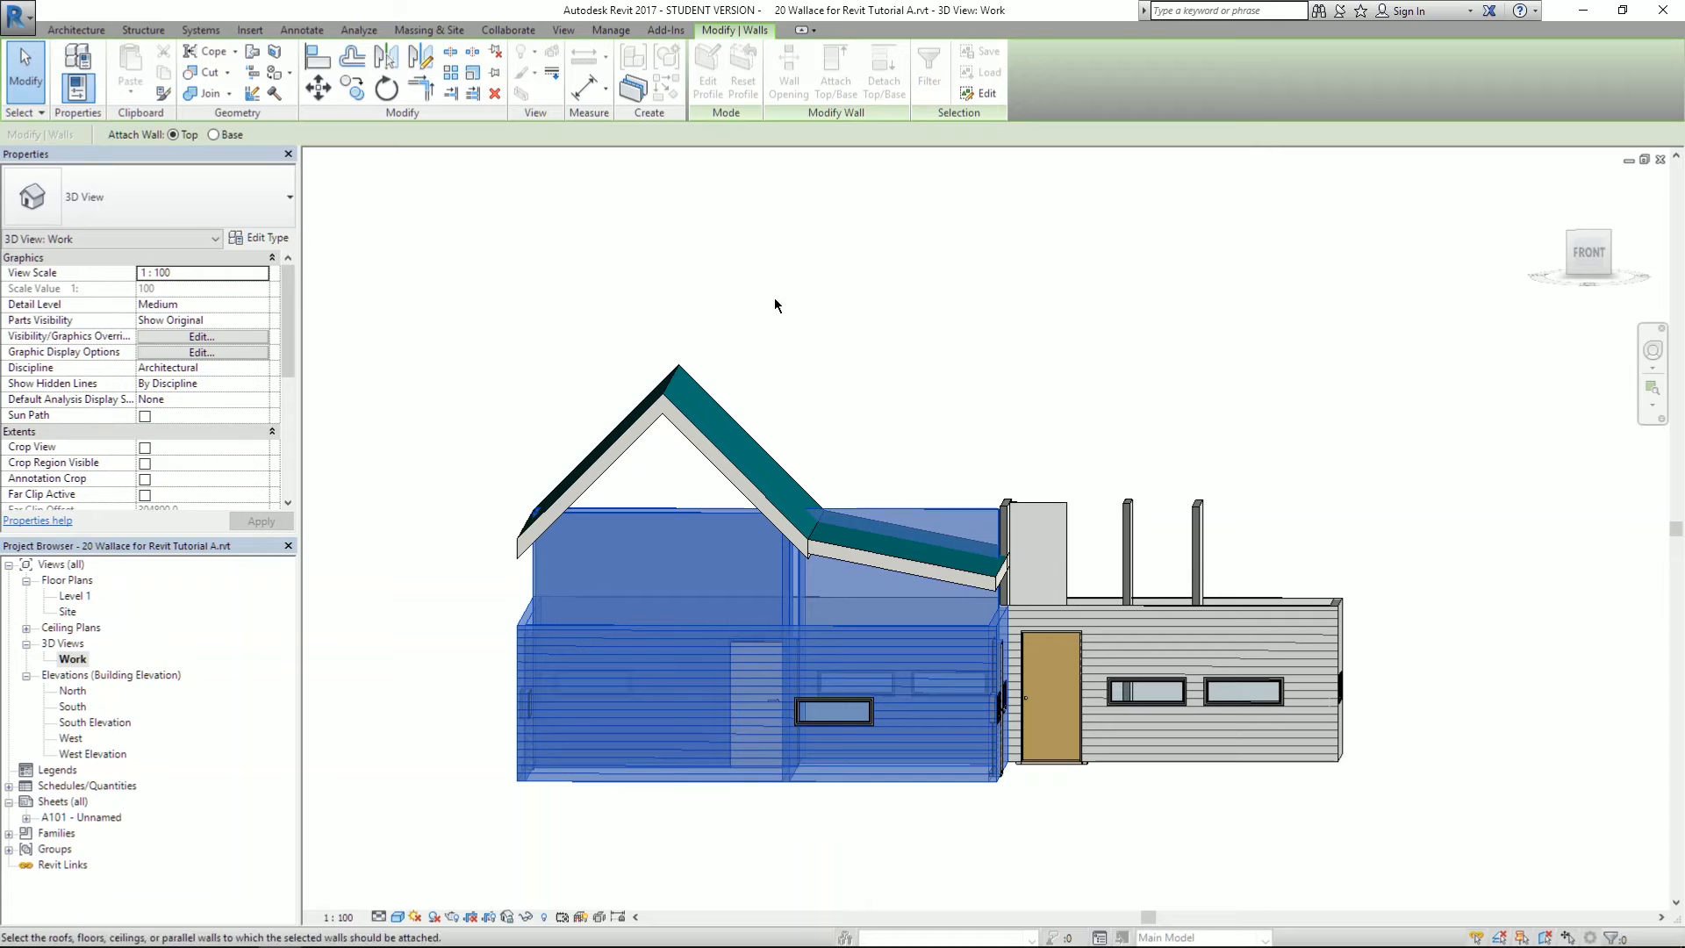
pyautogui.click(659, 410)
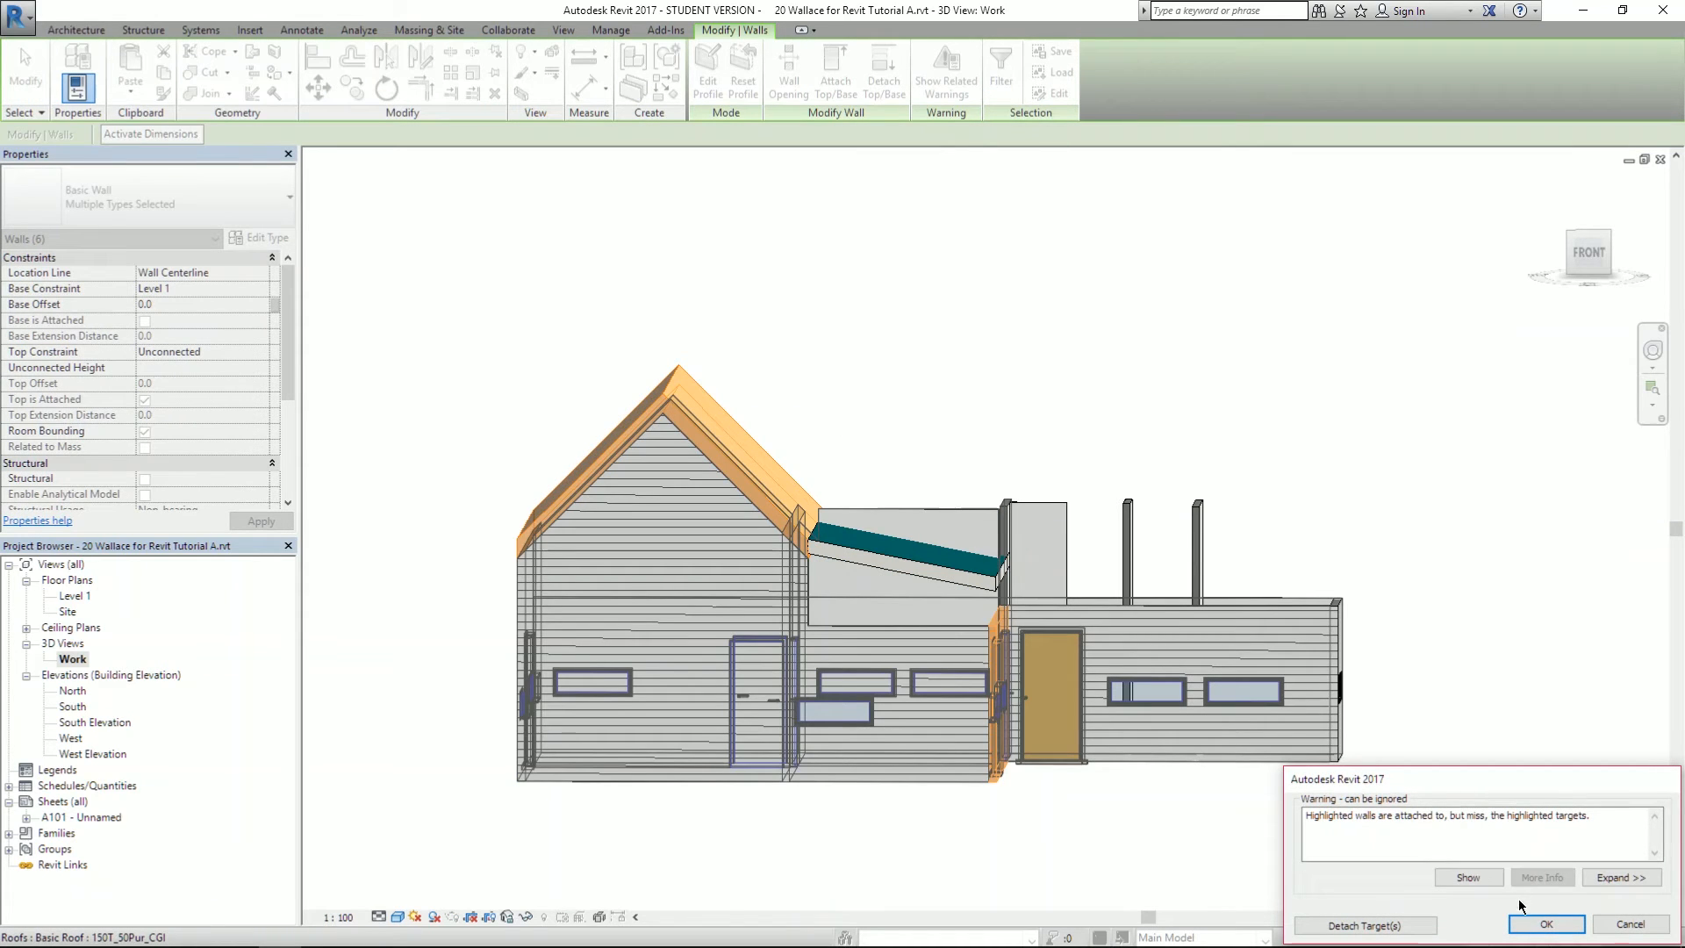
pyautogui.click(1547, 924)
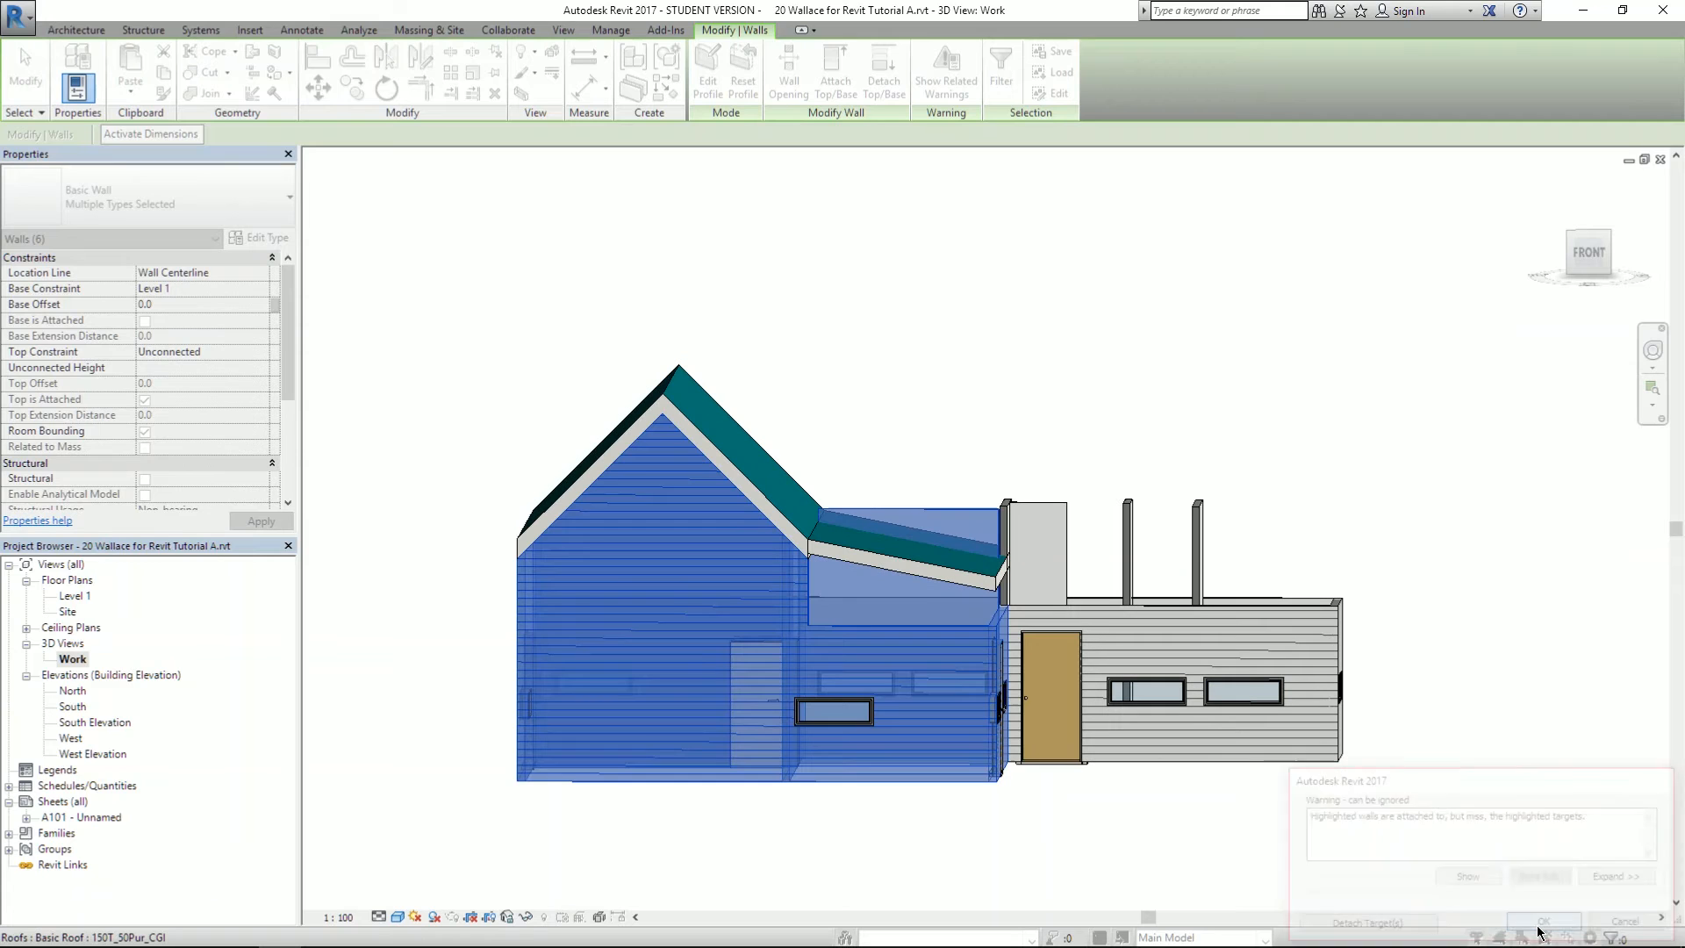
pyautogui.click(978, 502)
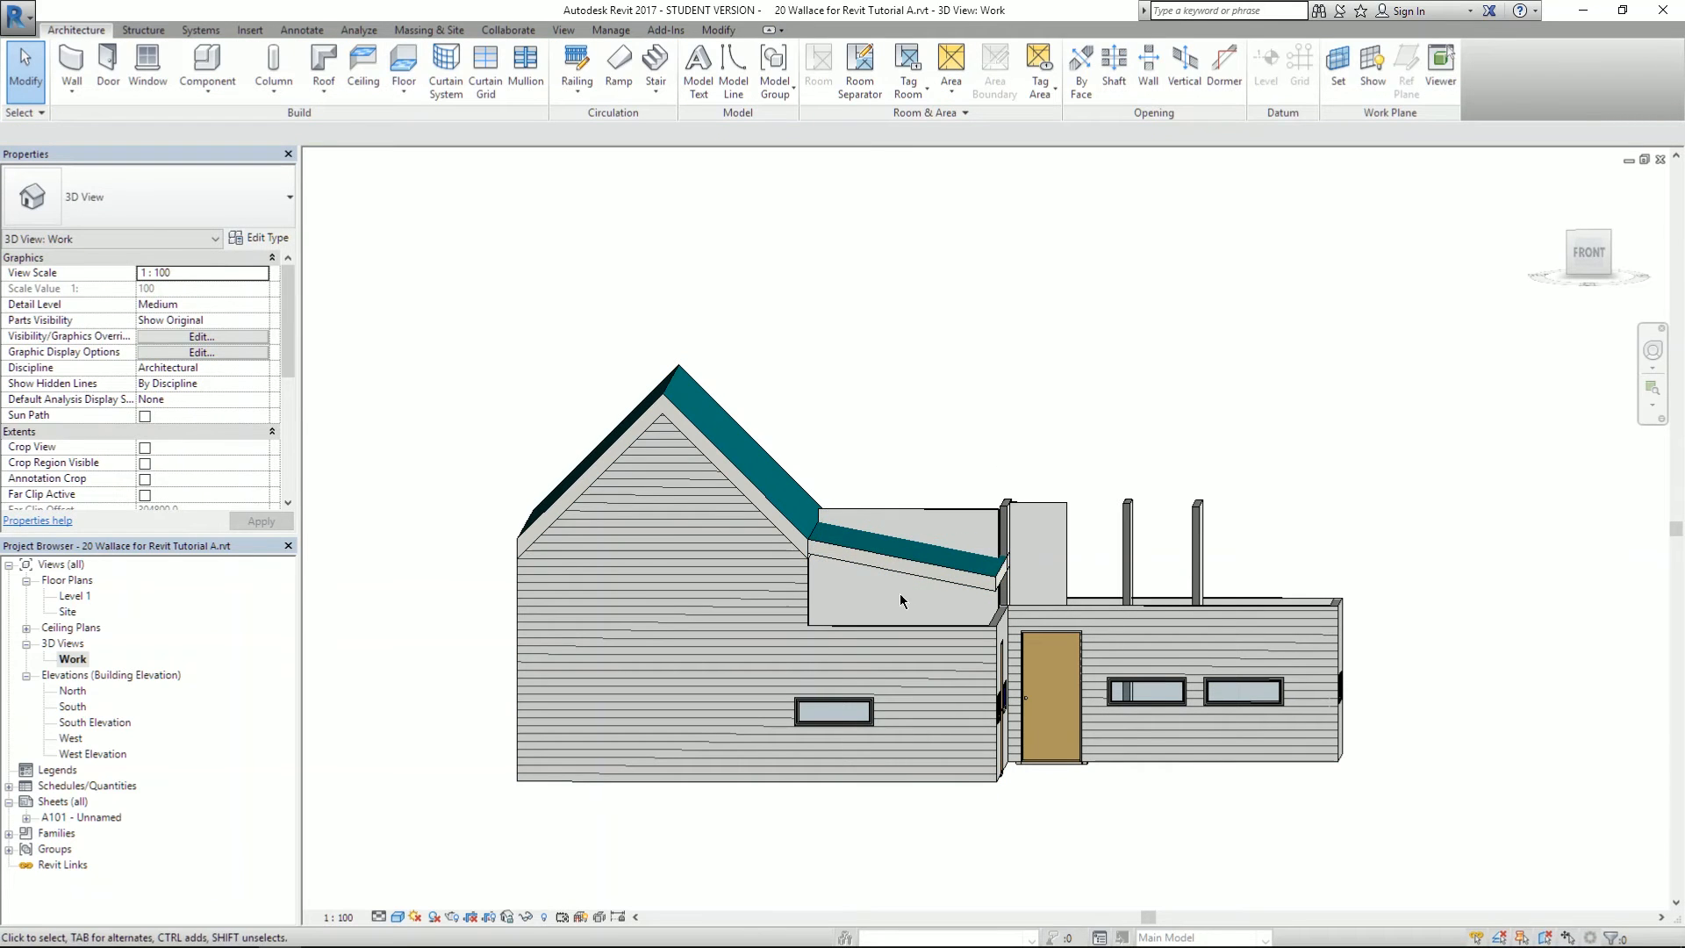
pyautogui.click(931, 519)
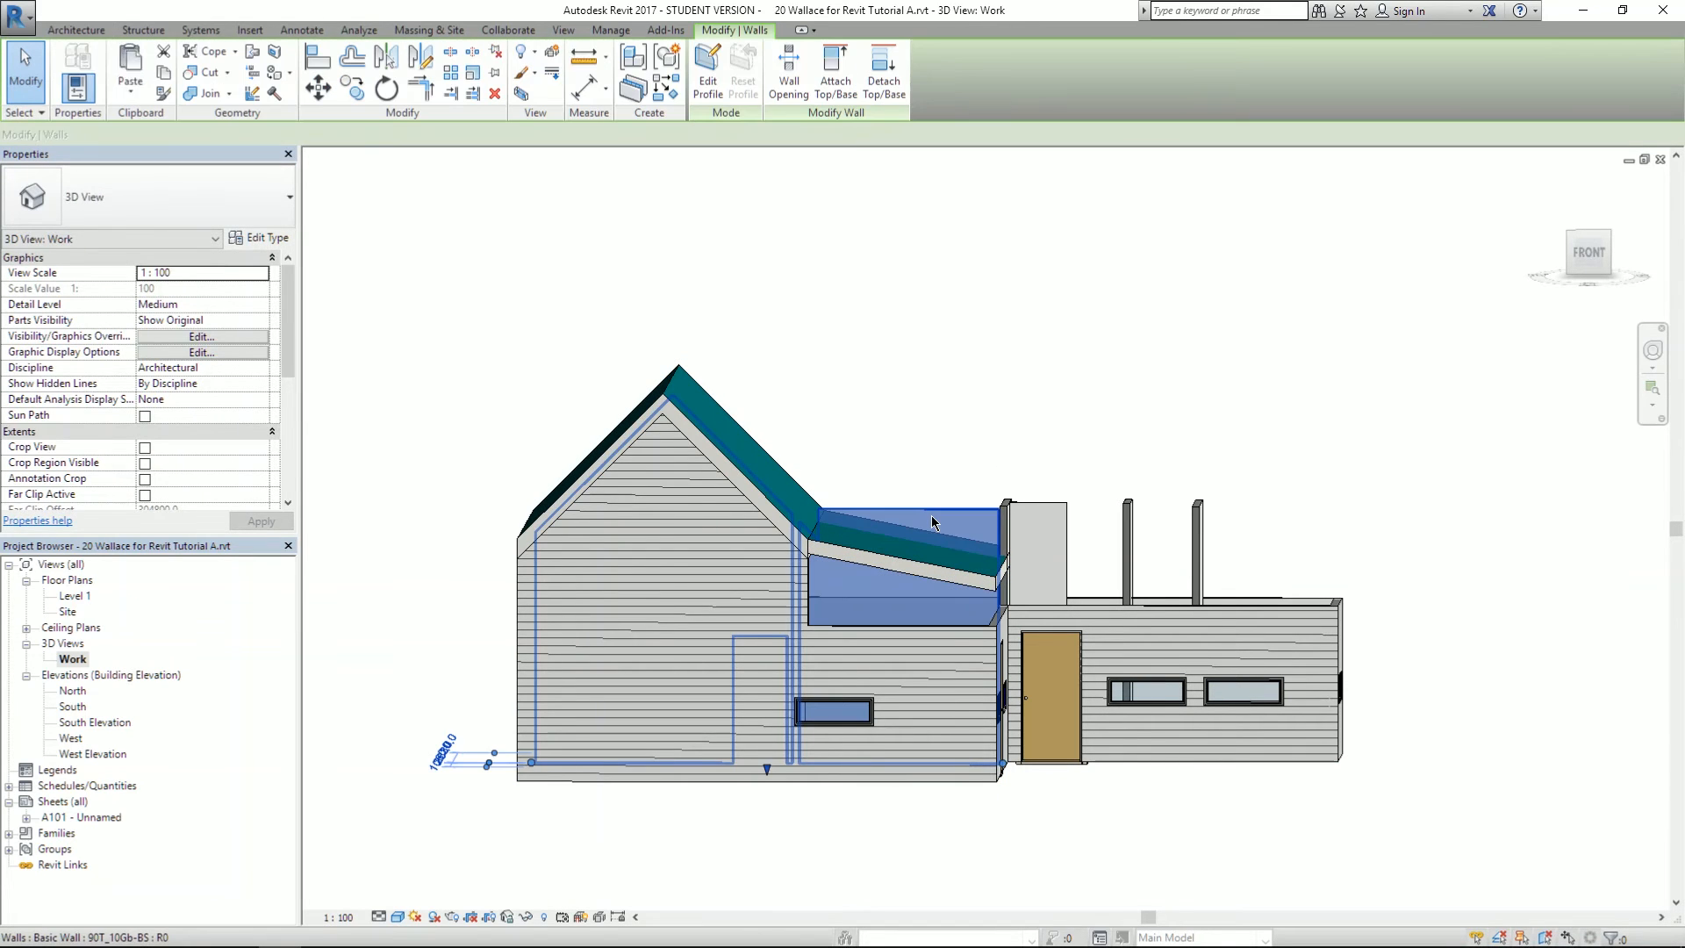
# - Attach the tops of the upper wall and the large gable-end wall to the roofs above them
pyautogui.click(836, 70)
pyautogui.click(879, 561)
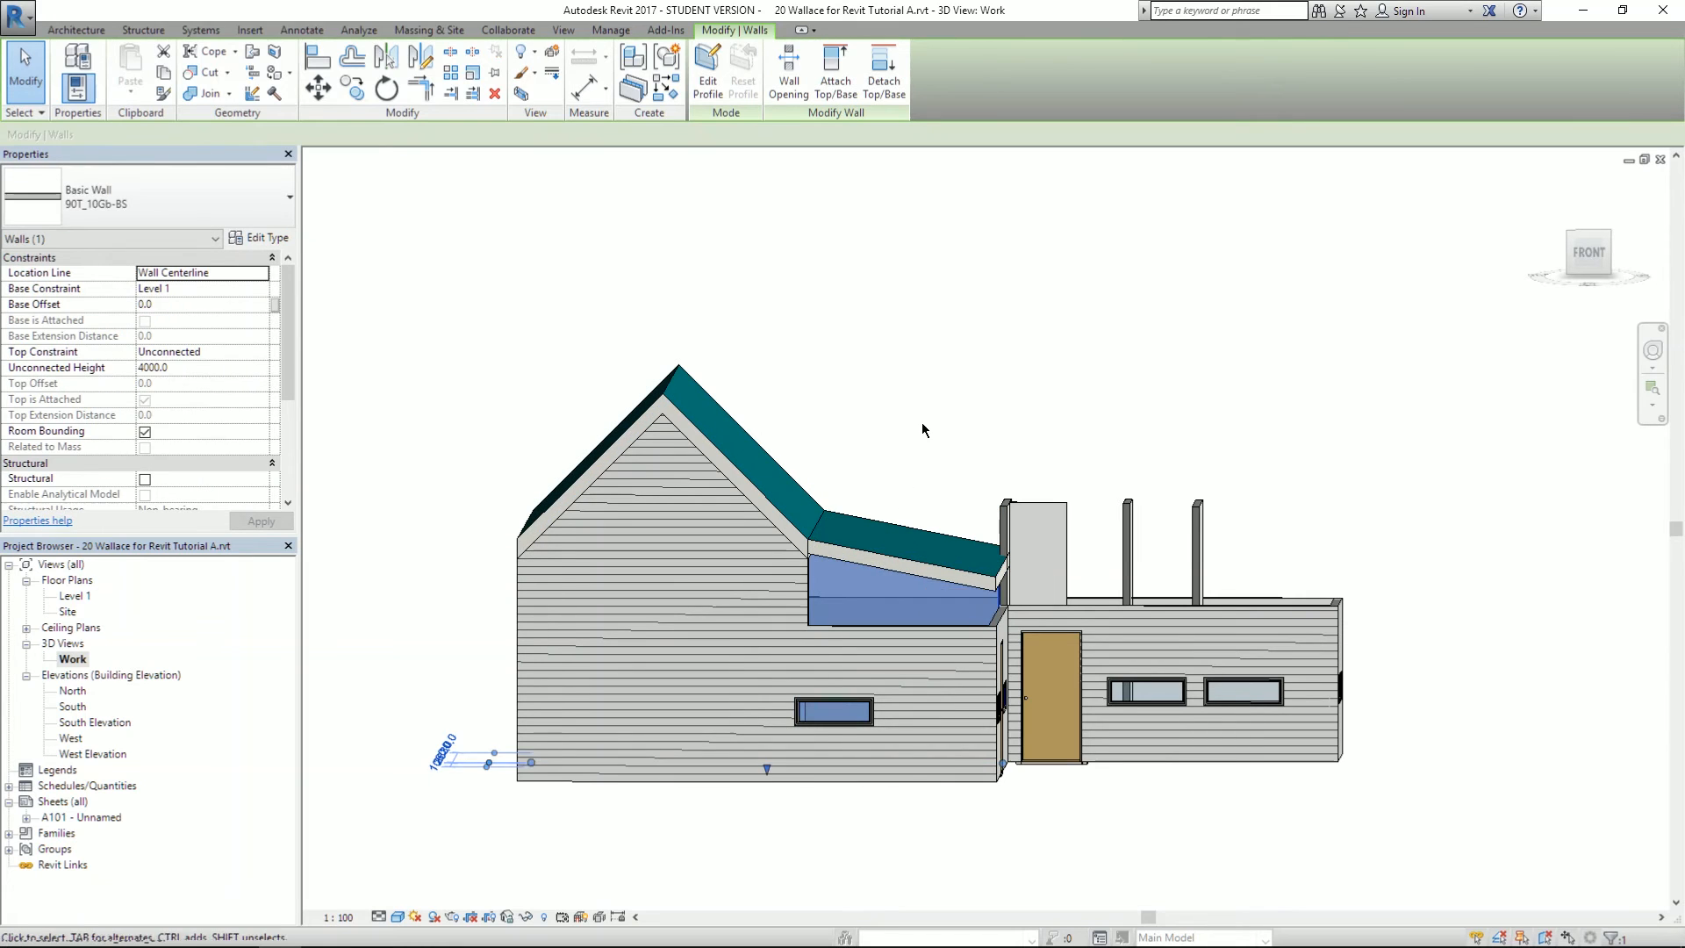
pyautogui.click(922, 424)
pyautogui.click(924, 666)
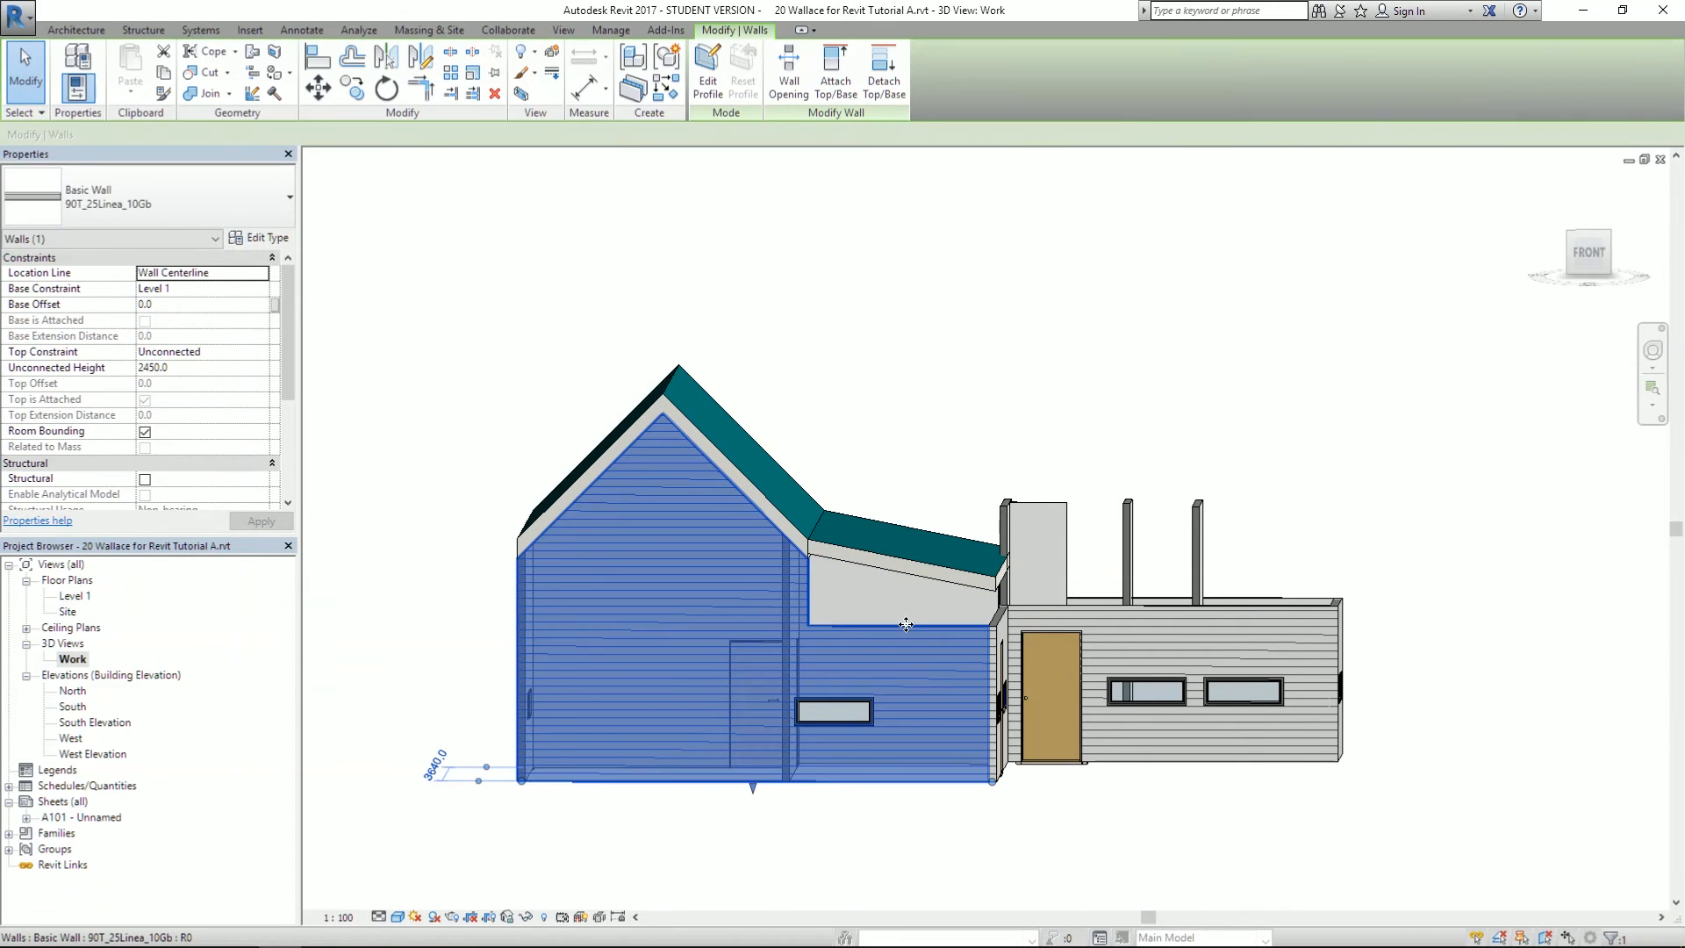
pyautogui.click(835, 75)
pyautogui.click(861, 557)
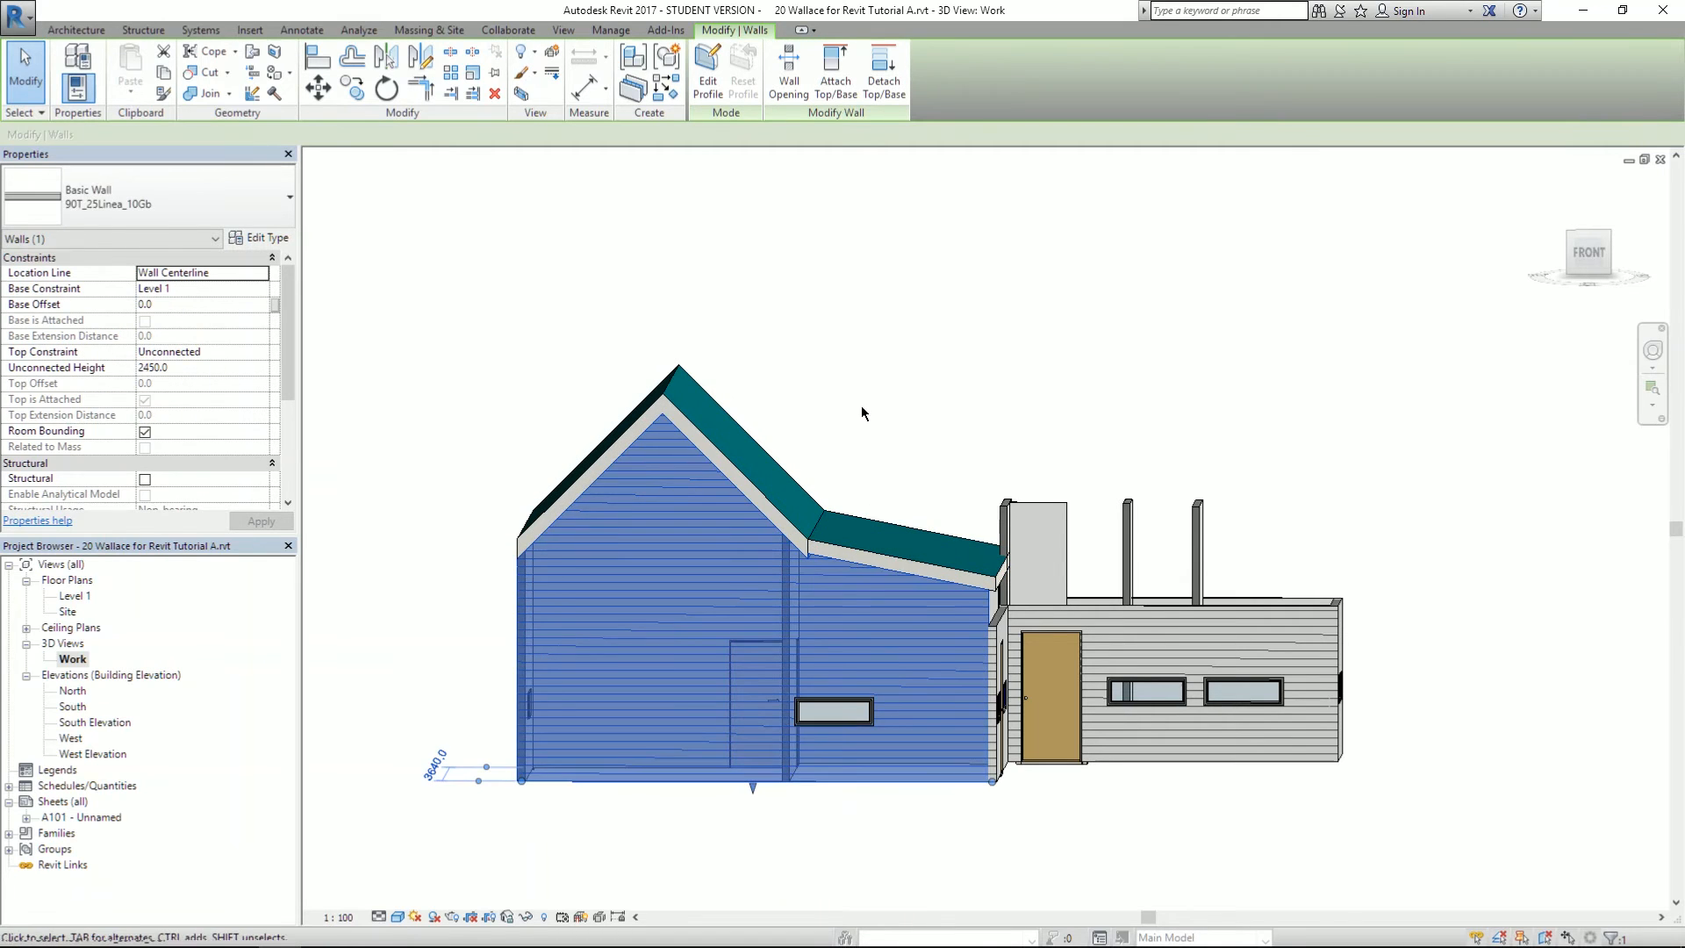
pyautogui.click(882, 448)
# - Attach the top of the front wall to the porch roof
pyautogui.keyDown('shift'); pyautogui.moveTo(1042, 454); pyautogui.dragTo(629, 591, button='middle'); pyautogui.keyUp('shift')
pyautogui.keyDown('shift'); pyautogui.moveTo(556, 545); pyautogui.dragTo(748, 651, button='middle'); pyautogui.keyUp('shift')
pyautogui.scroll(6, 772, 647)
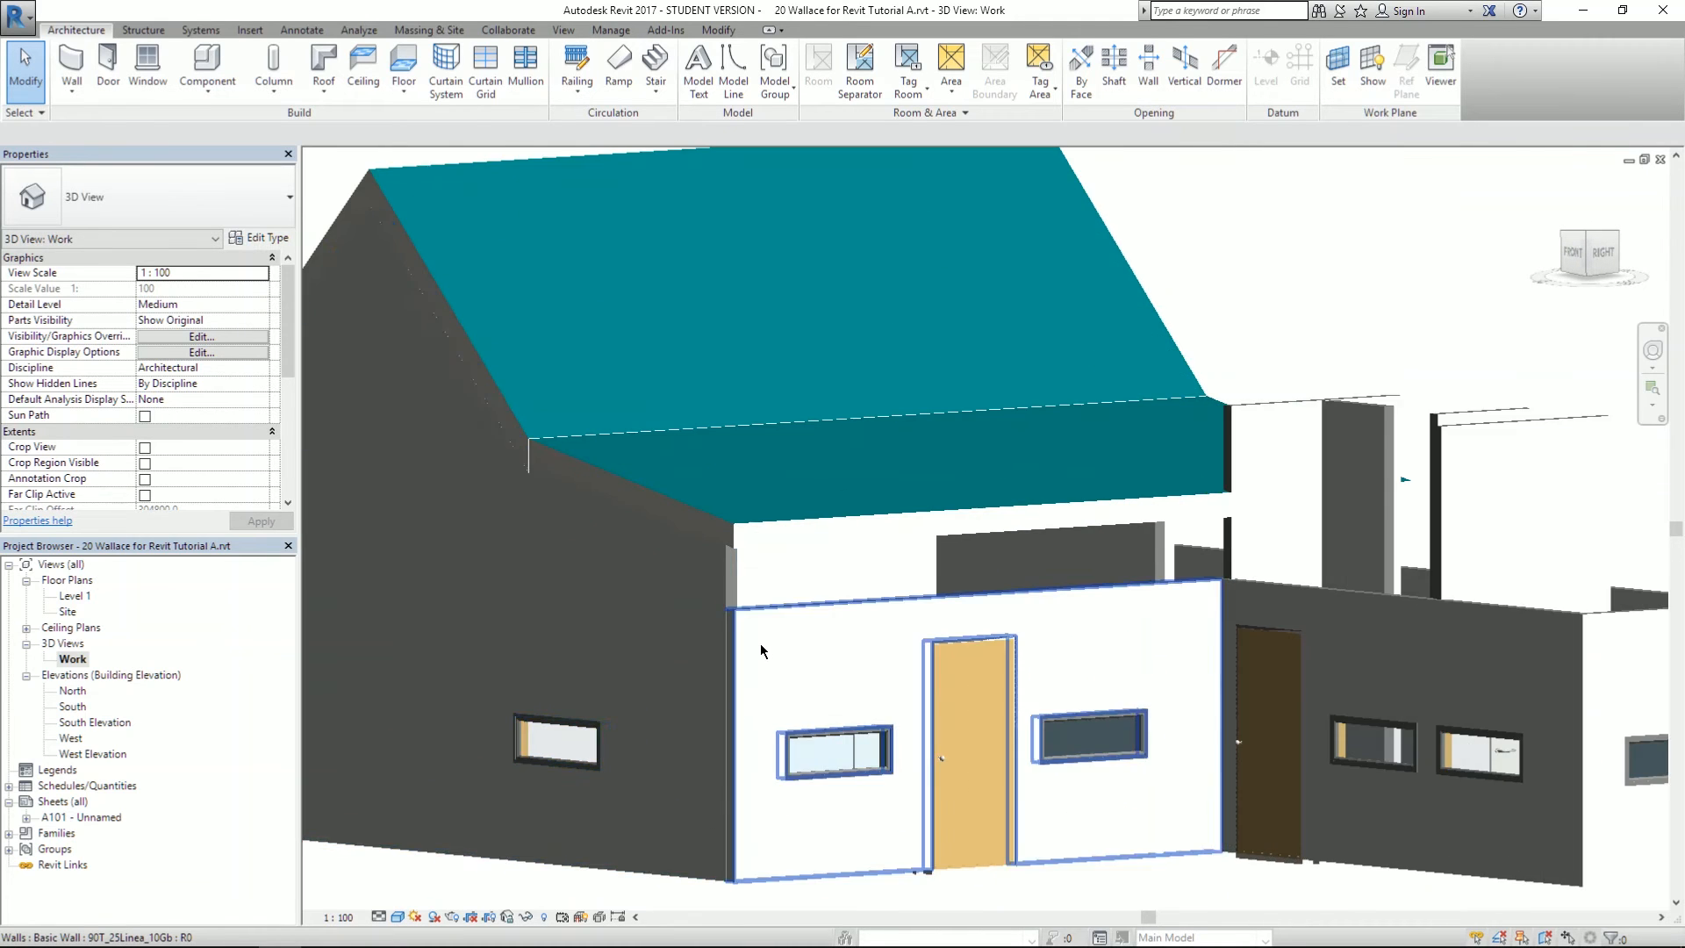
pyautogui.click(772, 641)
pyautogui.scroll(-3, 833, 421)
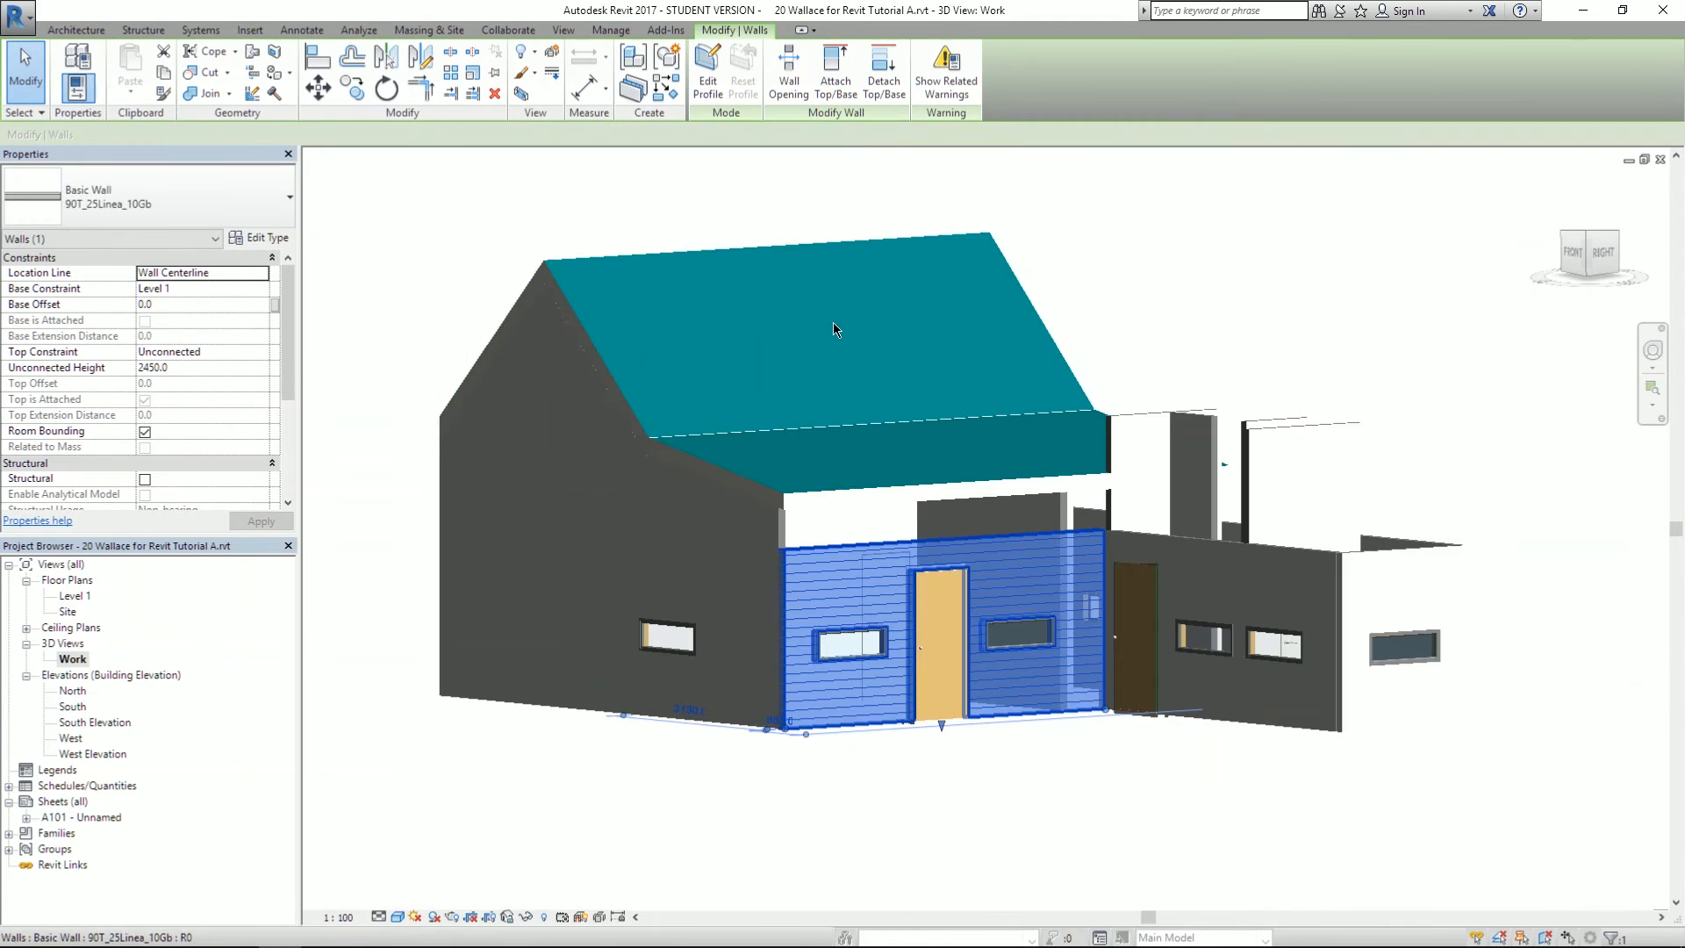
pyautogui.scroll(1, 901, 402)
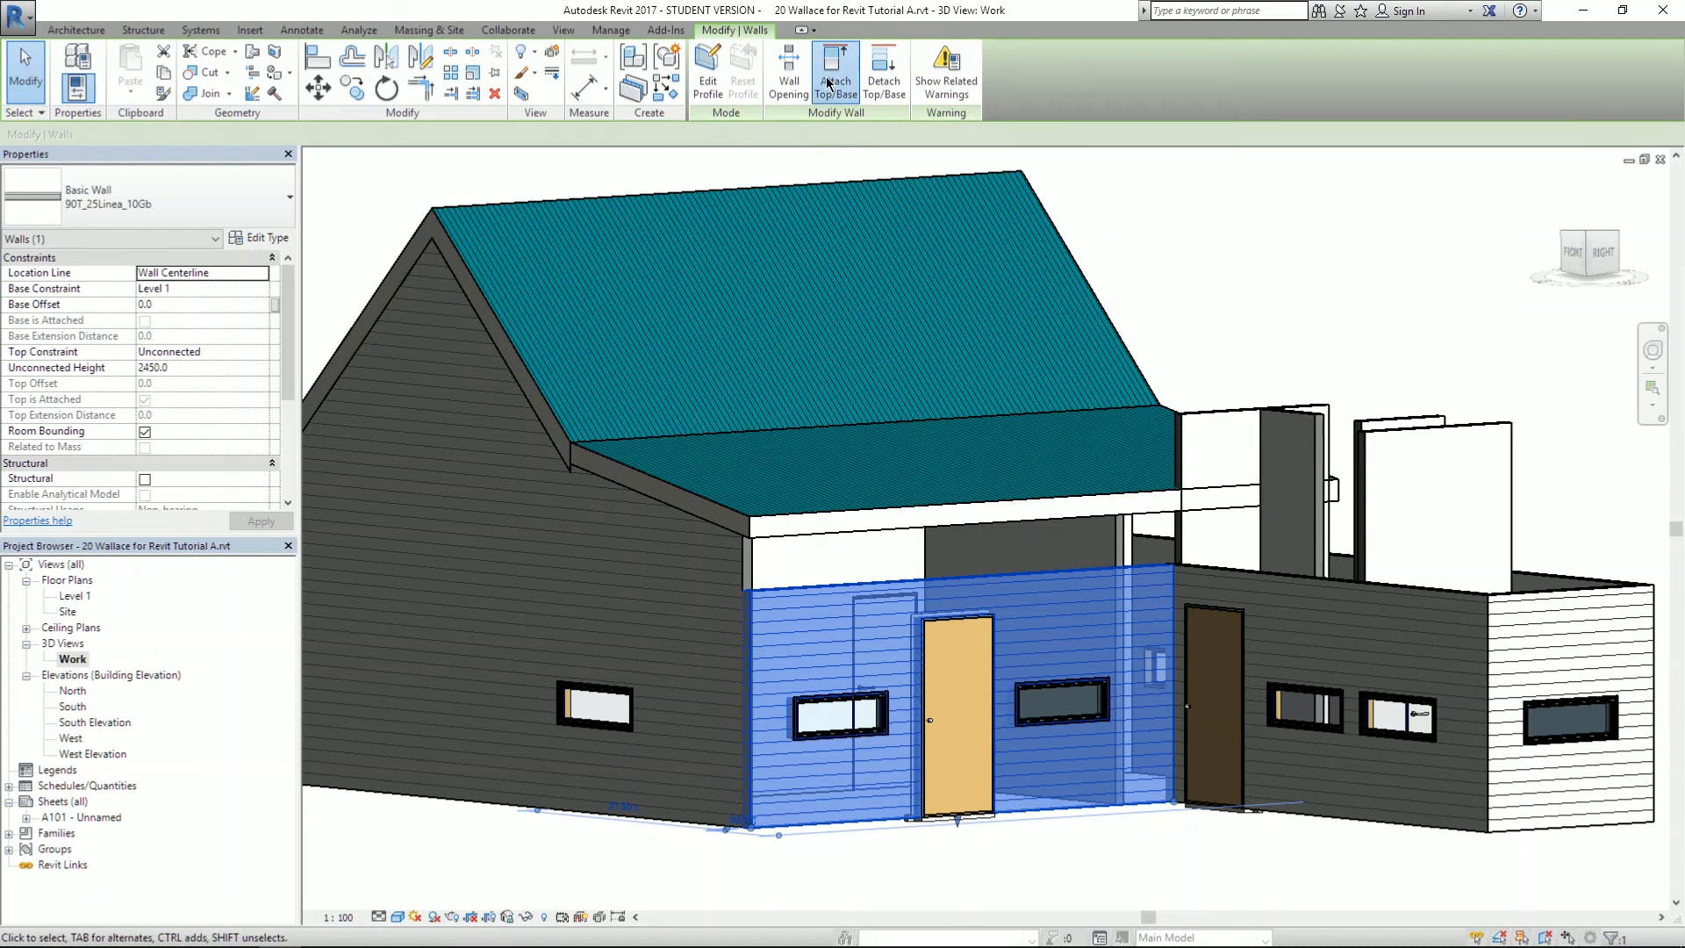
pyautogui.click(828, 84)
pyautogui.click(781, 520)
pyautogui.press('Escape')
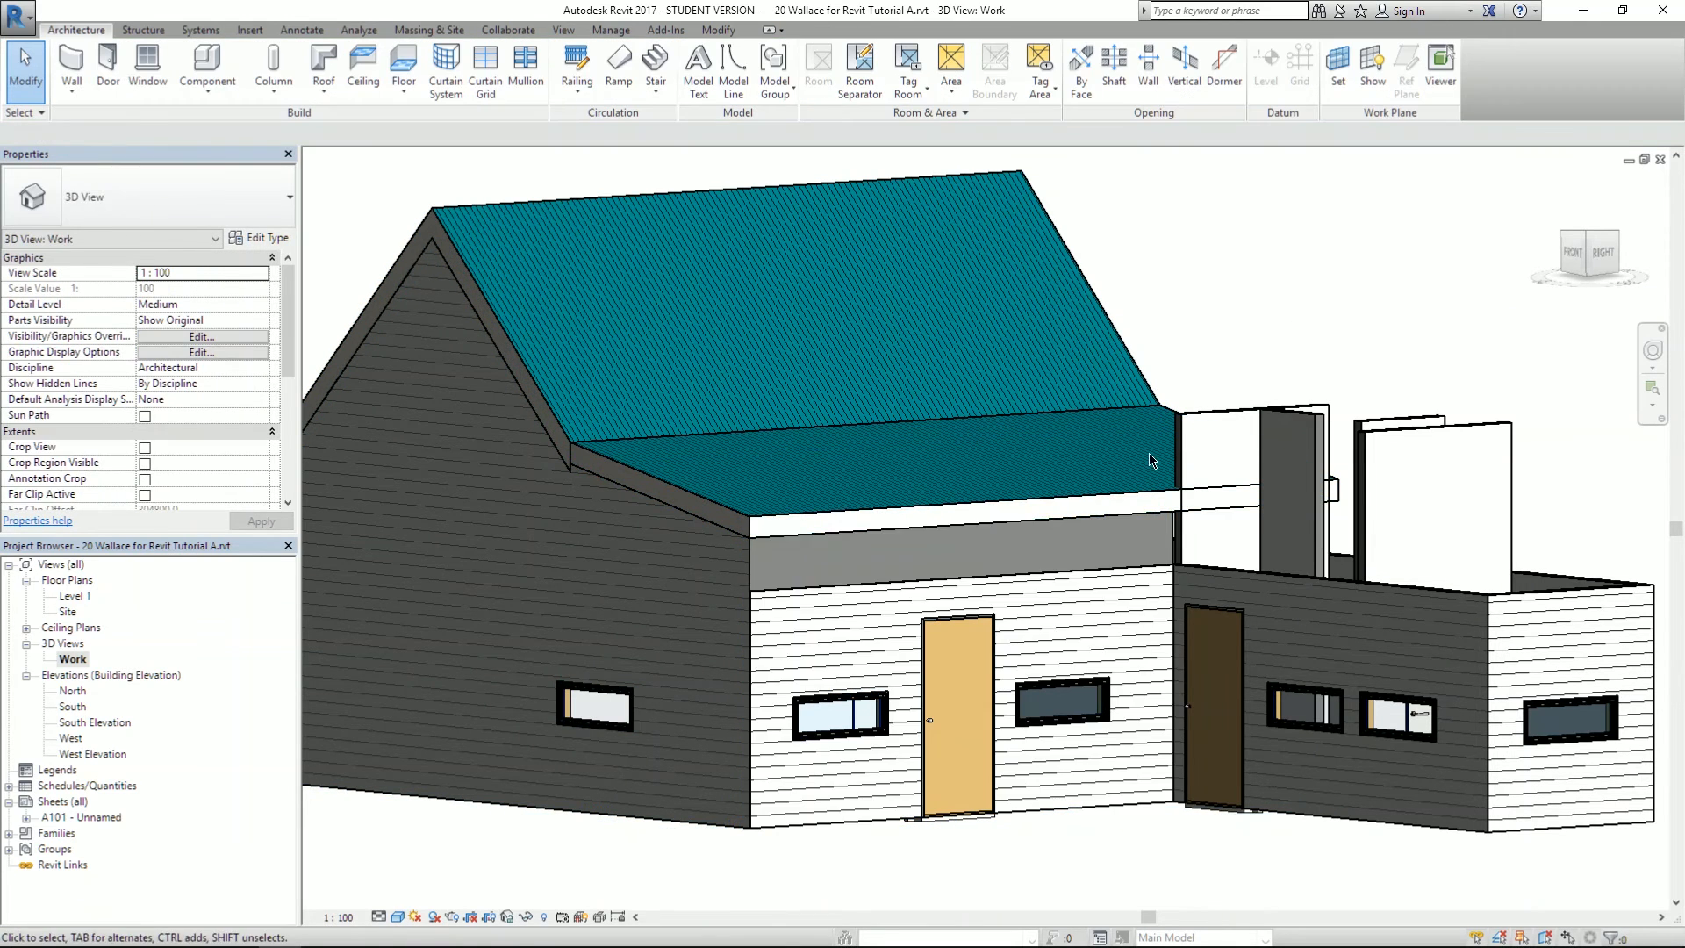
# - Attach the top of the entrance wall with the door to the roof above it
pyautogui.moveTo(919, 575)
pyautogui.keyDown('shift'); pyautogui.mouseDown(button='middle')
pyautogui.moveTo(873, 489)
pyautogui.moveTo(715, 568)
pyautogui.moveTo(794, 613)
pyautogui.moveTo(1023, 643)
pyautogui.moveTo(935, 649)
pyautogui.mouseUp(button='middle'); pyautogui.keyUp('shift')
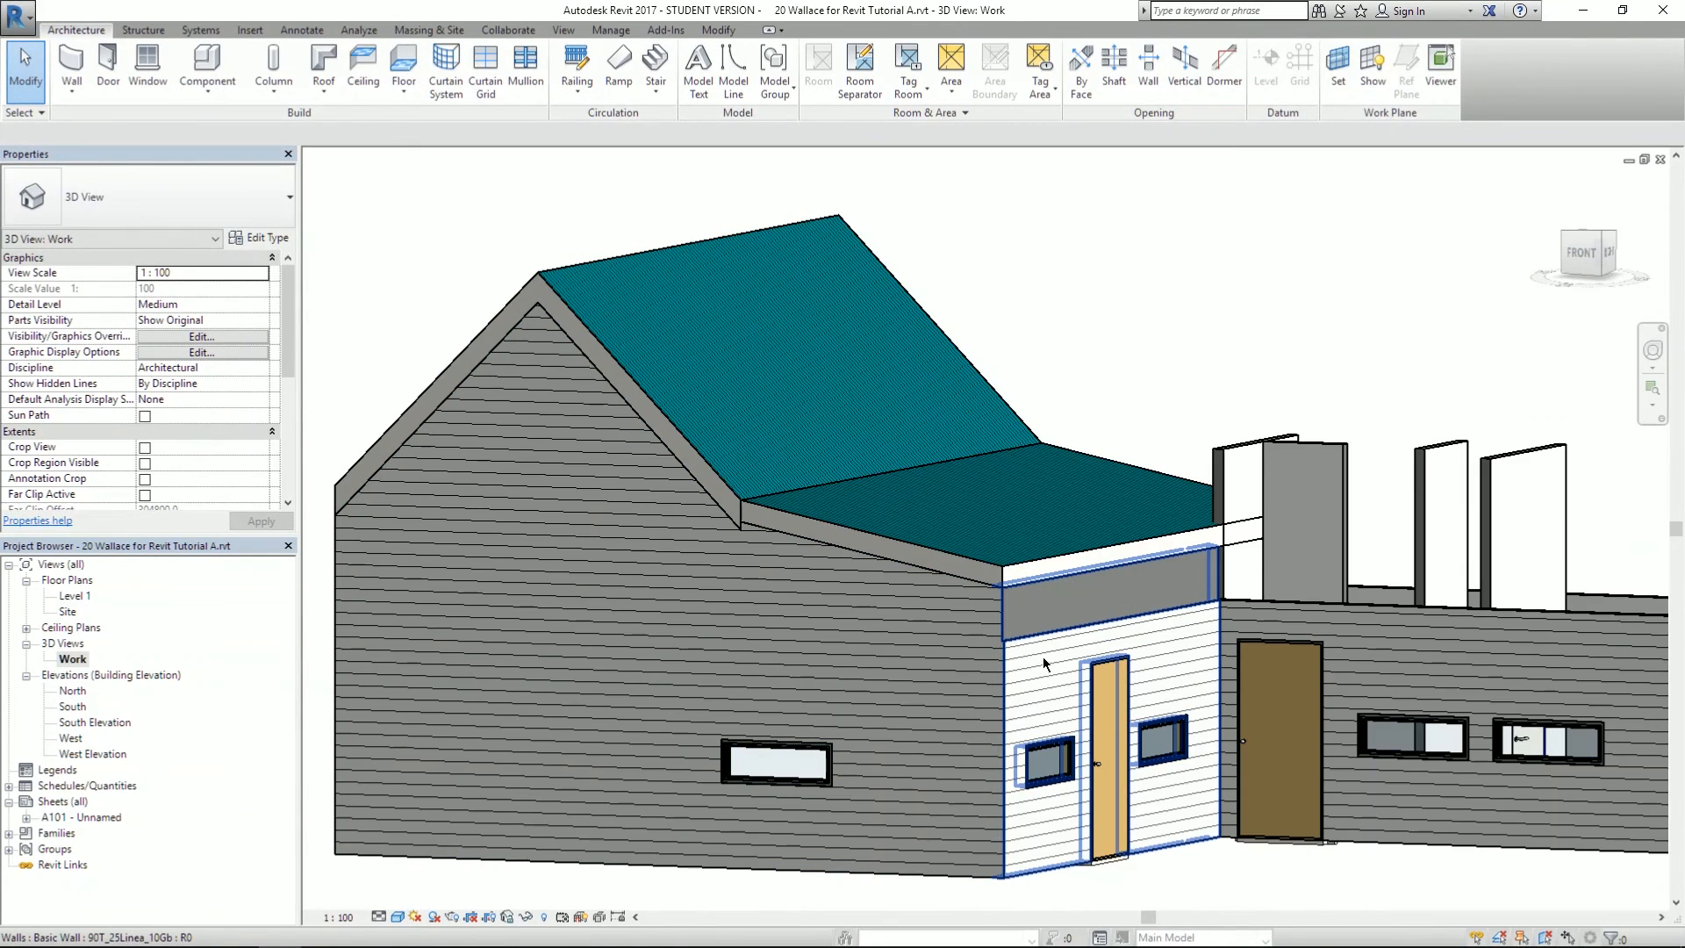
pyautogui.click(1043, 656)
pyautogui.click(821, 70)
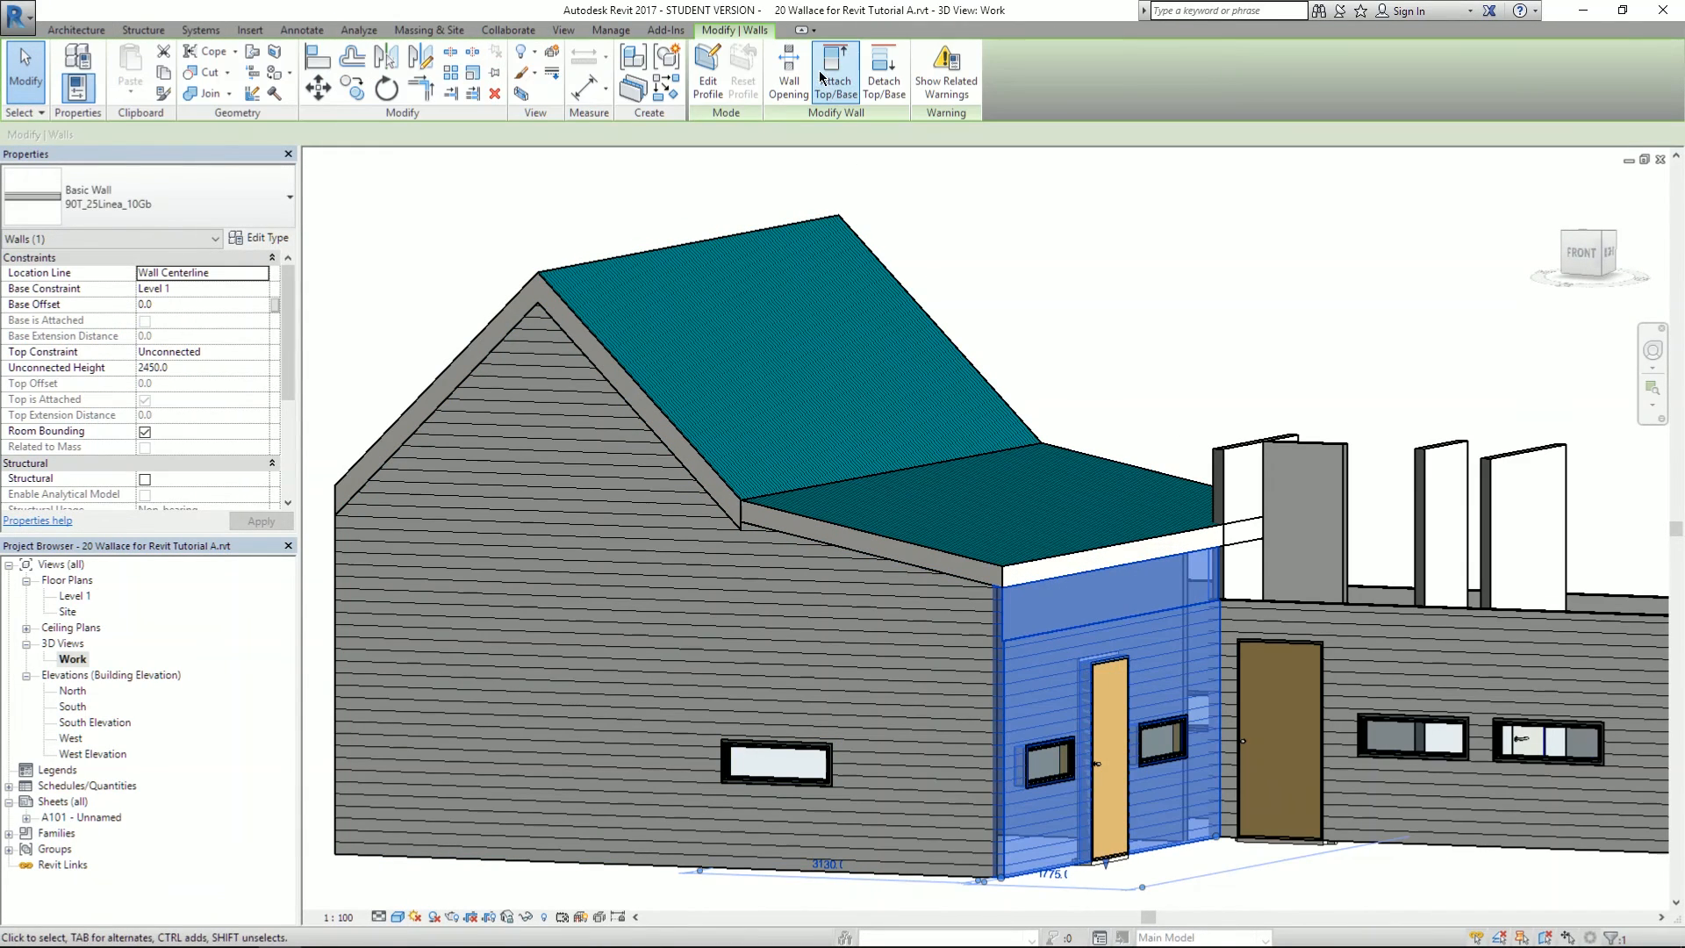
pyautogui.click(1041, 557)
pyautogui.press('Escape')
# - Attach the long rear wall's top to both the gable roof and the lower roof
pyautogui.scroll(4, 1063, 640)
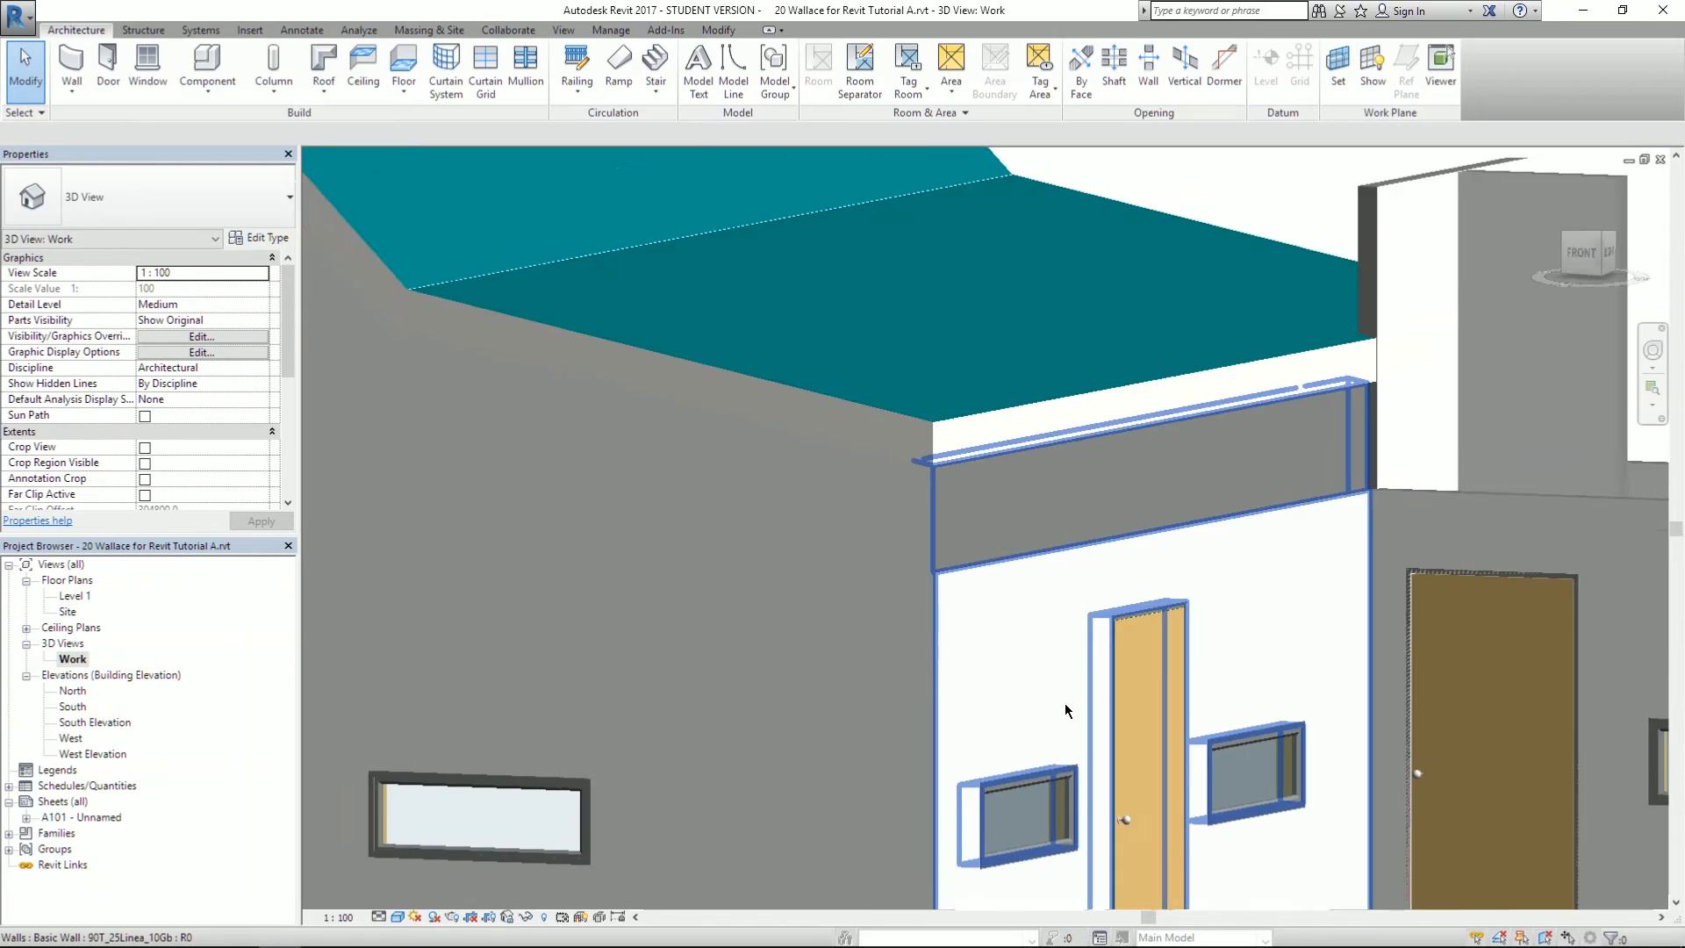
pyautogui.scroll(1, 1067, 707)
pyautogui.keyDown('shift'); pyautogui.moveTo(1029, 584); pyautogui.dragTo(1157, 559, button='middle'); pyautogui.keyUp('shift')
pyautogui.keyDown('shift'); pyautogui.moveTo(1257, 518); pyautogui.dragTo(678, 544, button='middle'); pyautogui.keyUp('shift')
pyautogui.scroll(-5, 848, 493)
pyautogui.click(677, 544)
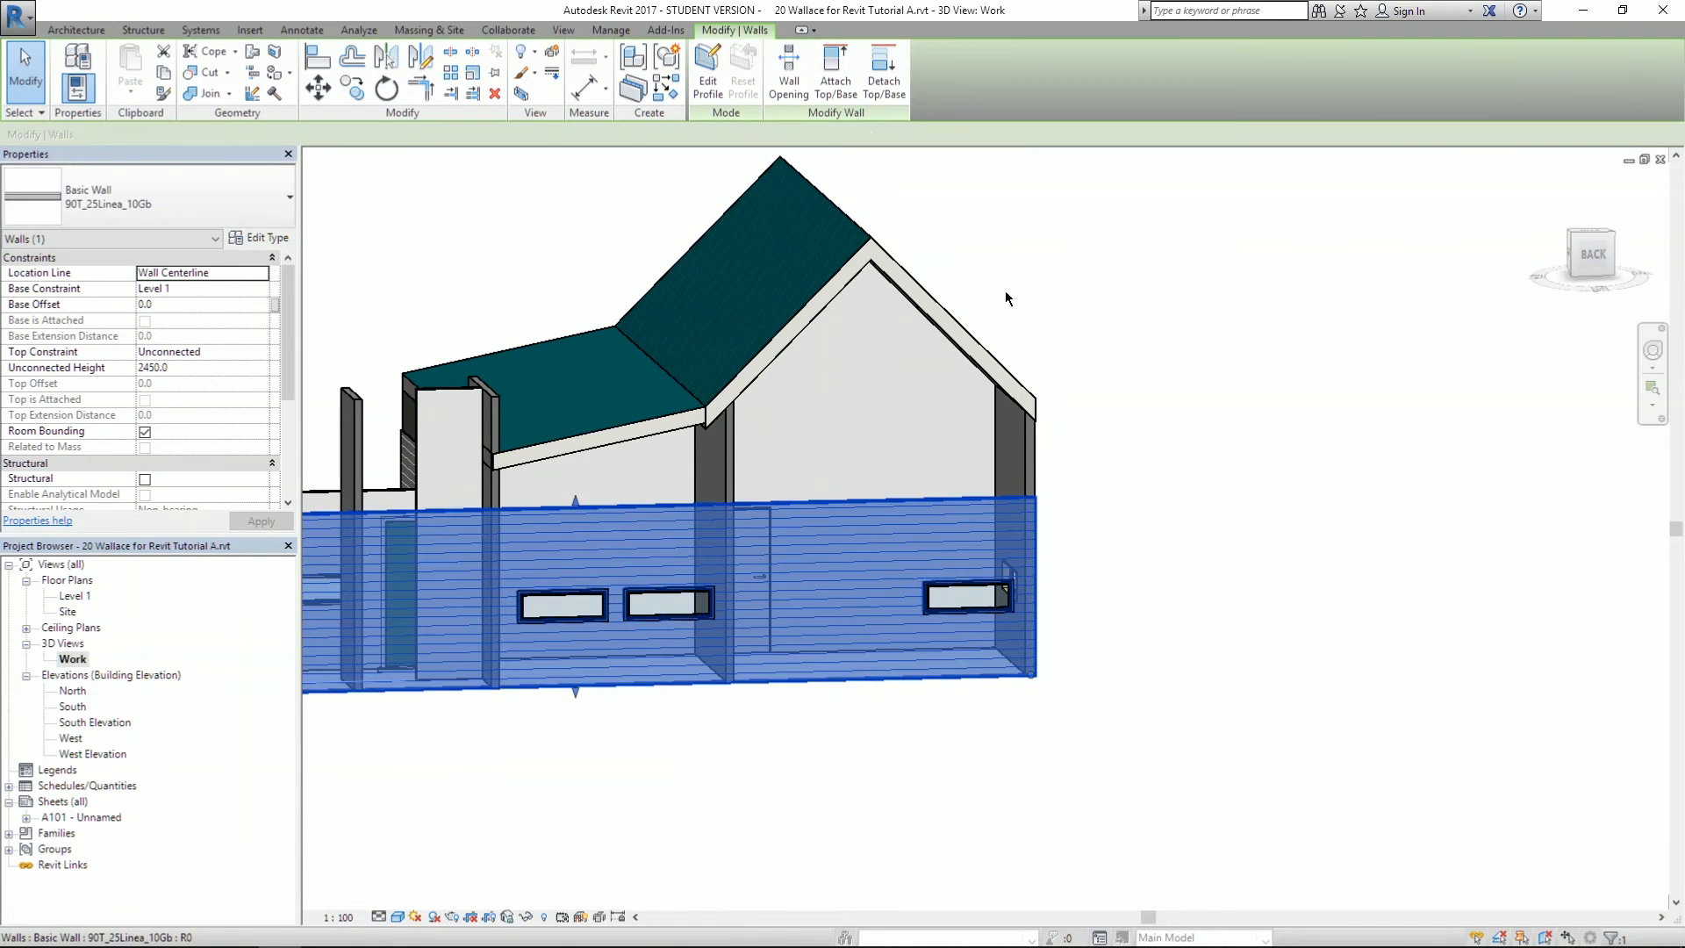
pyautogui.click(826, 93)
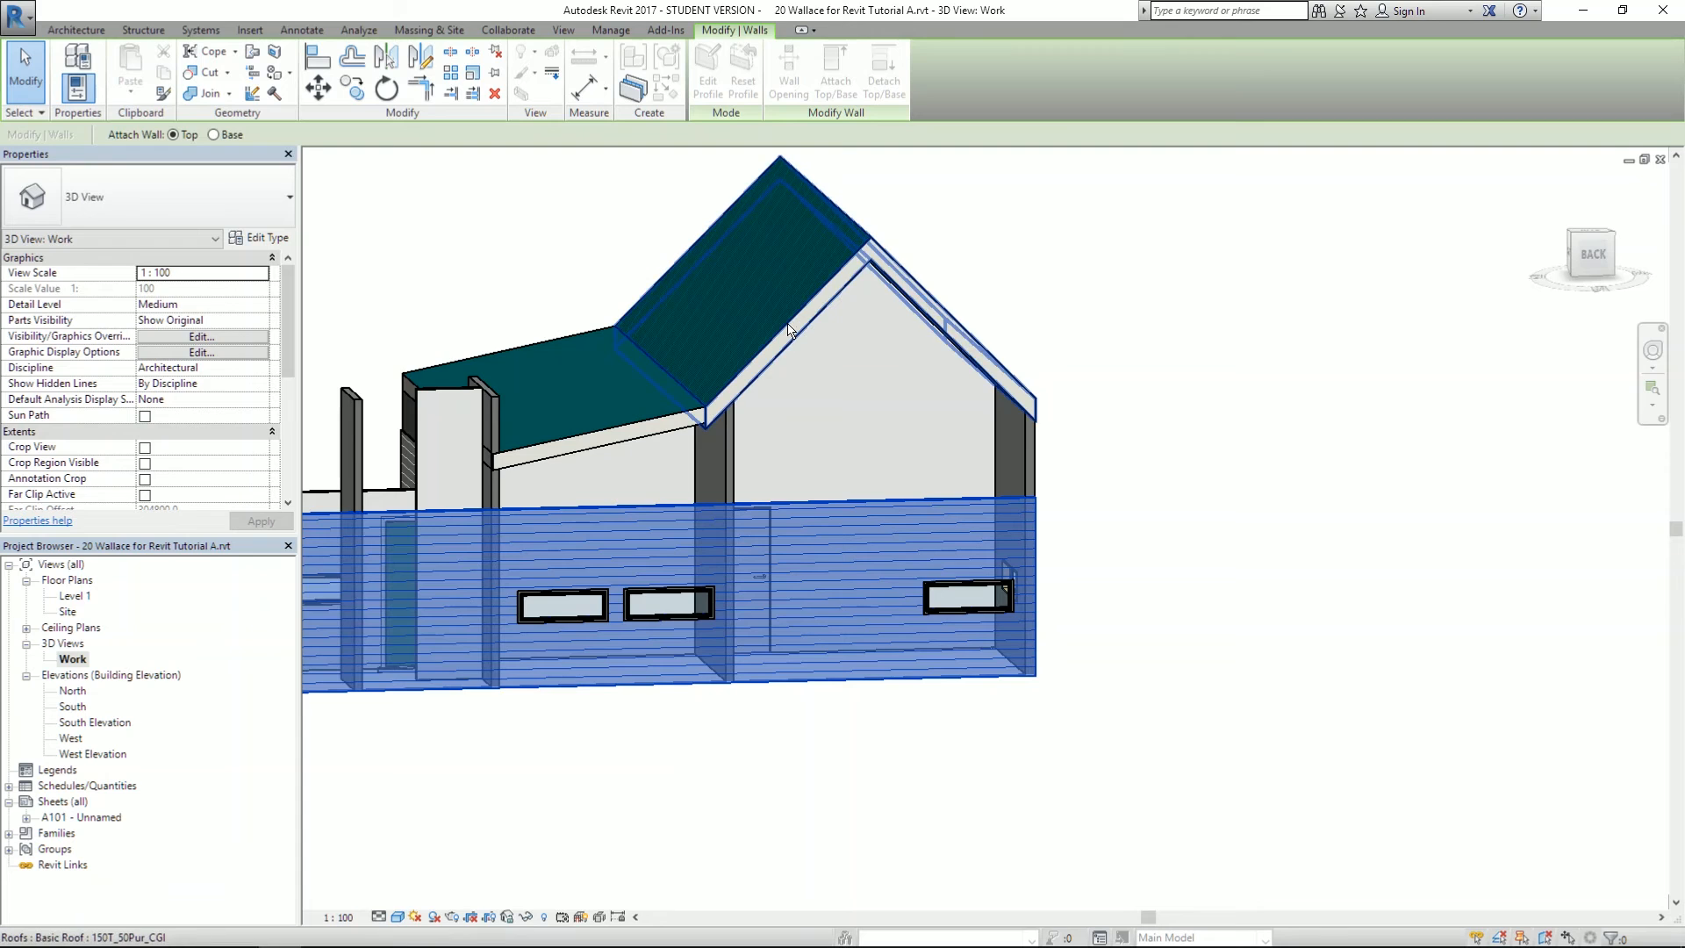
pyautogui.click(787, 323)
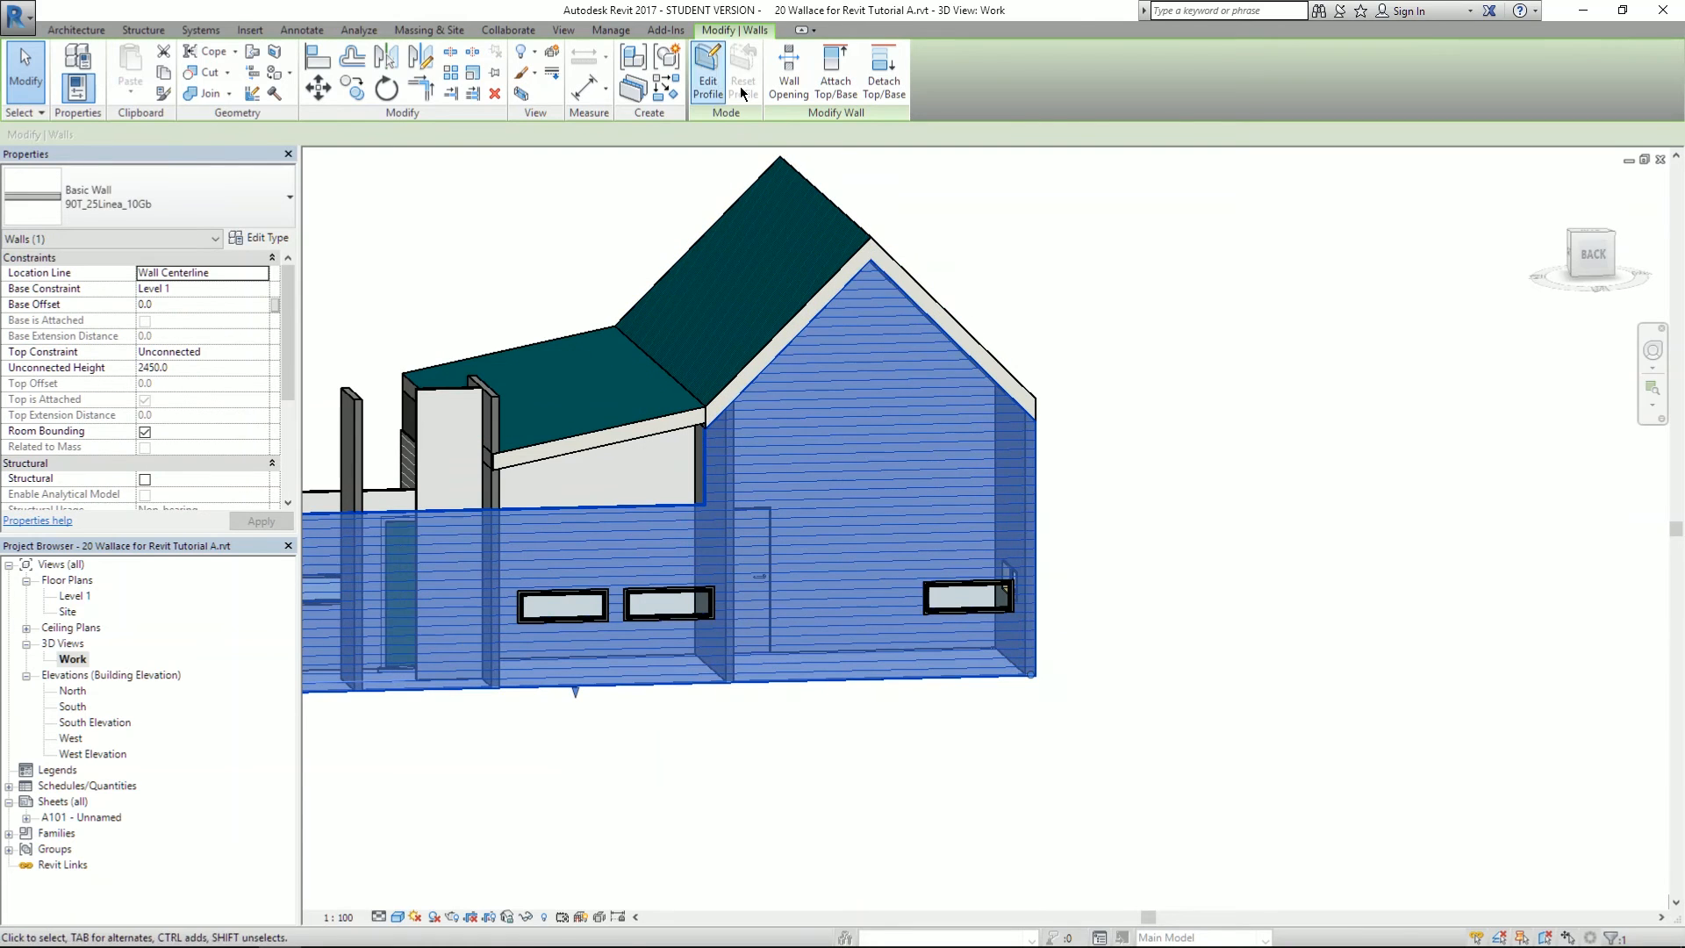
pyautogui.click(818, 77)
pyautogui.click(647, 421)
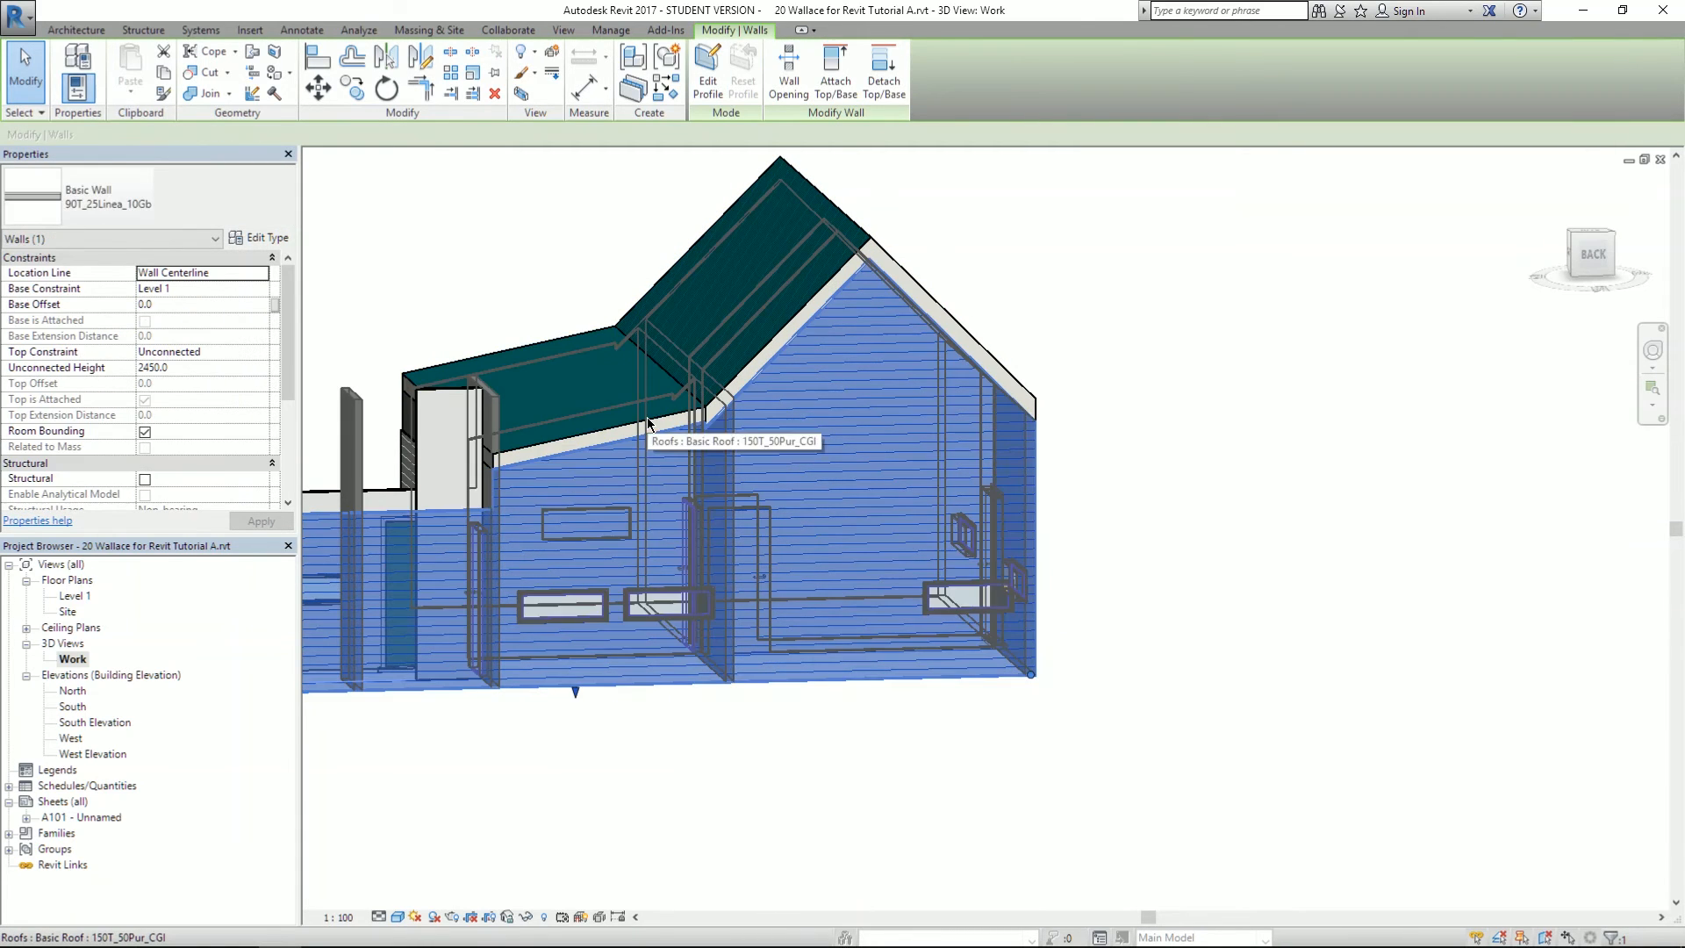
pyautogui.click(551, 273)
pyautogui.keyDown('shift'); pyautogui.moveTo(567, 470); pyautogui.dragTo(1201, 529, button='middle'); pyautogui.keyUp('shift')
pyautogui.keyDown('shift'); pyautogui.moveTo(561, 492); pyautogui.dragTo(905, 451, button='middle'); pyautogui.keyUp('shift')
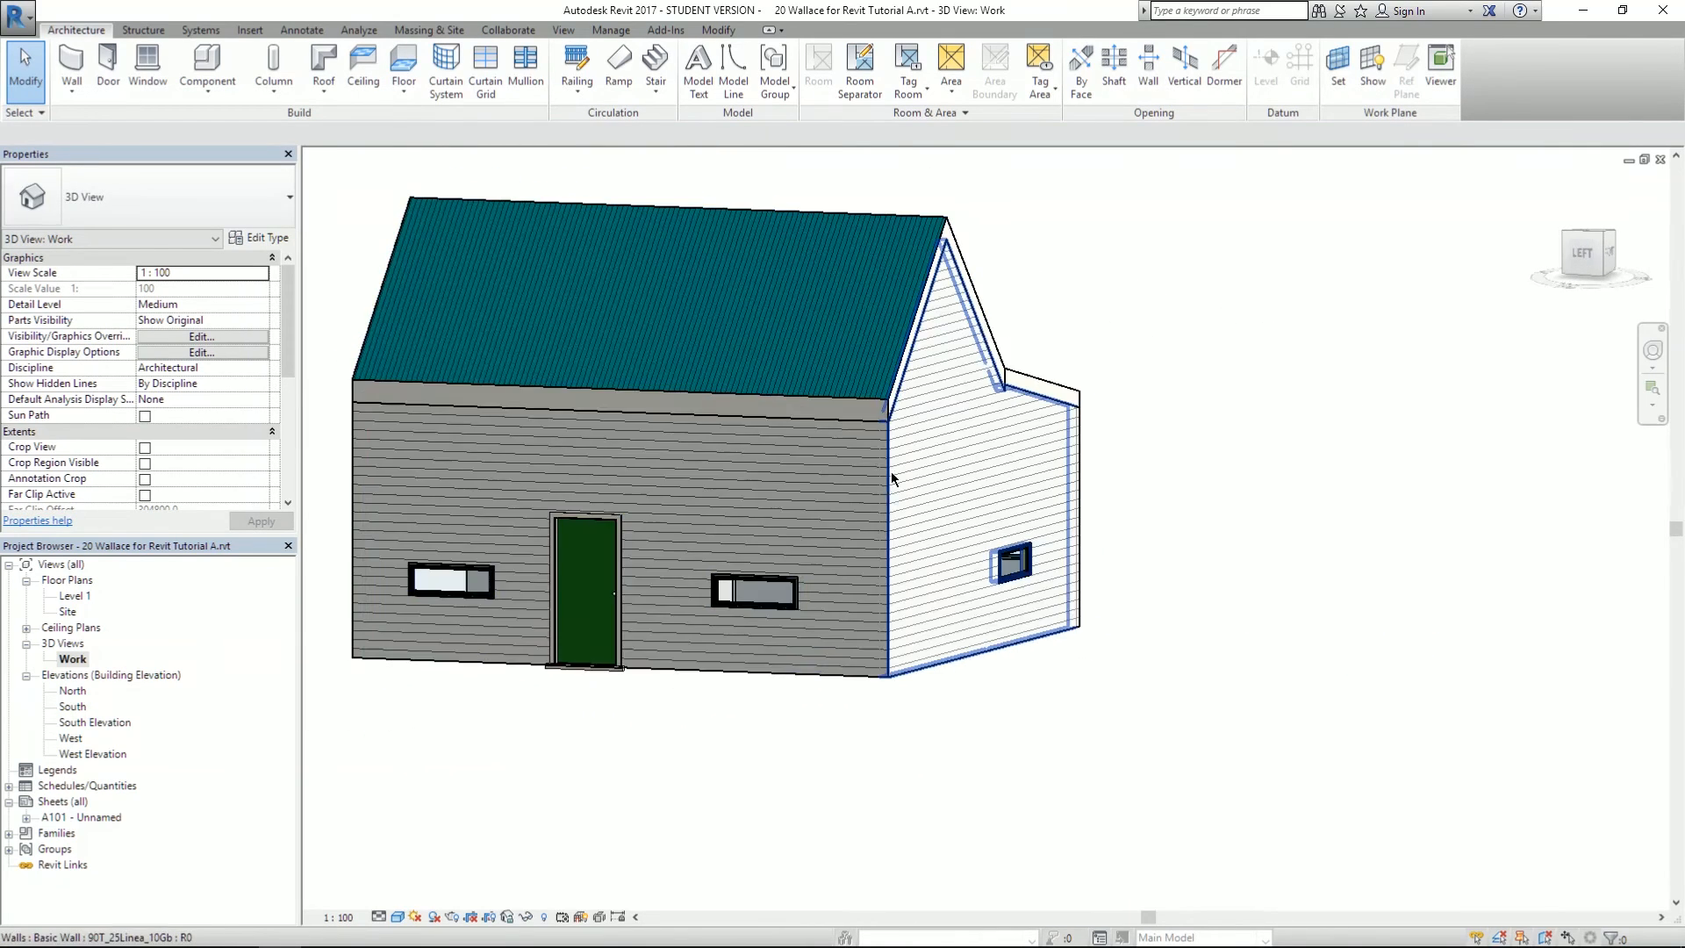
# - Orbit the house to a left-front view and select the main gable roof
pyautogui.moveTo(638, 520)
pyautogui.keyDown('shift'); pyautogui.mouseDown(button='middle')
pyautogui.moveTo(1128, 477)
pyautogui.moveTo(750, 522)
pyautogui.moveTo(1010, 509)
pyautogui.moveTo(1041, 566)
pyautogui.moveTo(997, 707)
pyautogui.moveTo(682, 567)
pyautogui.moveTo(576, 477)
pyautogui.moveTo(650, 527)
pyautogui.moveTo(1181, 571)
pyautogui.moveTo(1105, 523)
pyautogui.moveTo(820, 482)
pyautogui.moveTo(859, 393)
pyautogui.moveTo(908, 484)
pyautogui.moveTo(654, 463)
pyautogui.mouseUp(button='middle'); pyautogui.keyUp('shift')
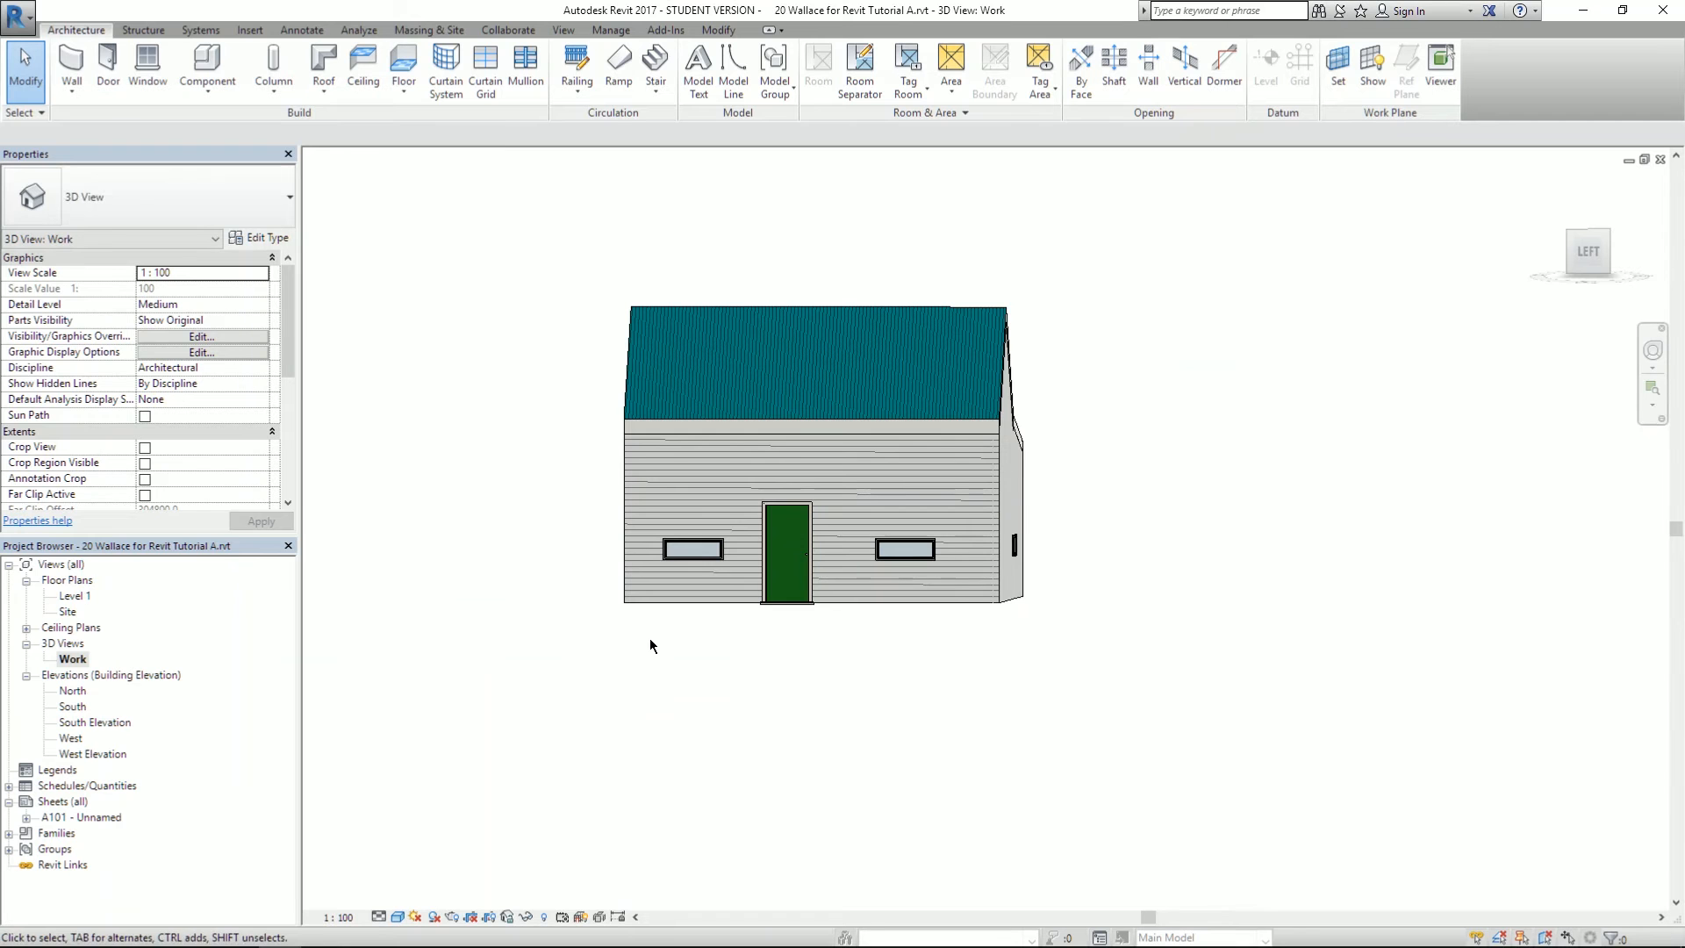
pyautogui.keyDown('shift'); pyautogui.moveTo(948, 385); pyautogui.dragTo(797, 485, button='middle'); pyautogui.keyUp('shift')
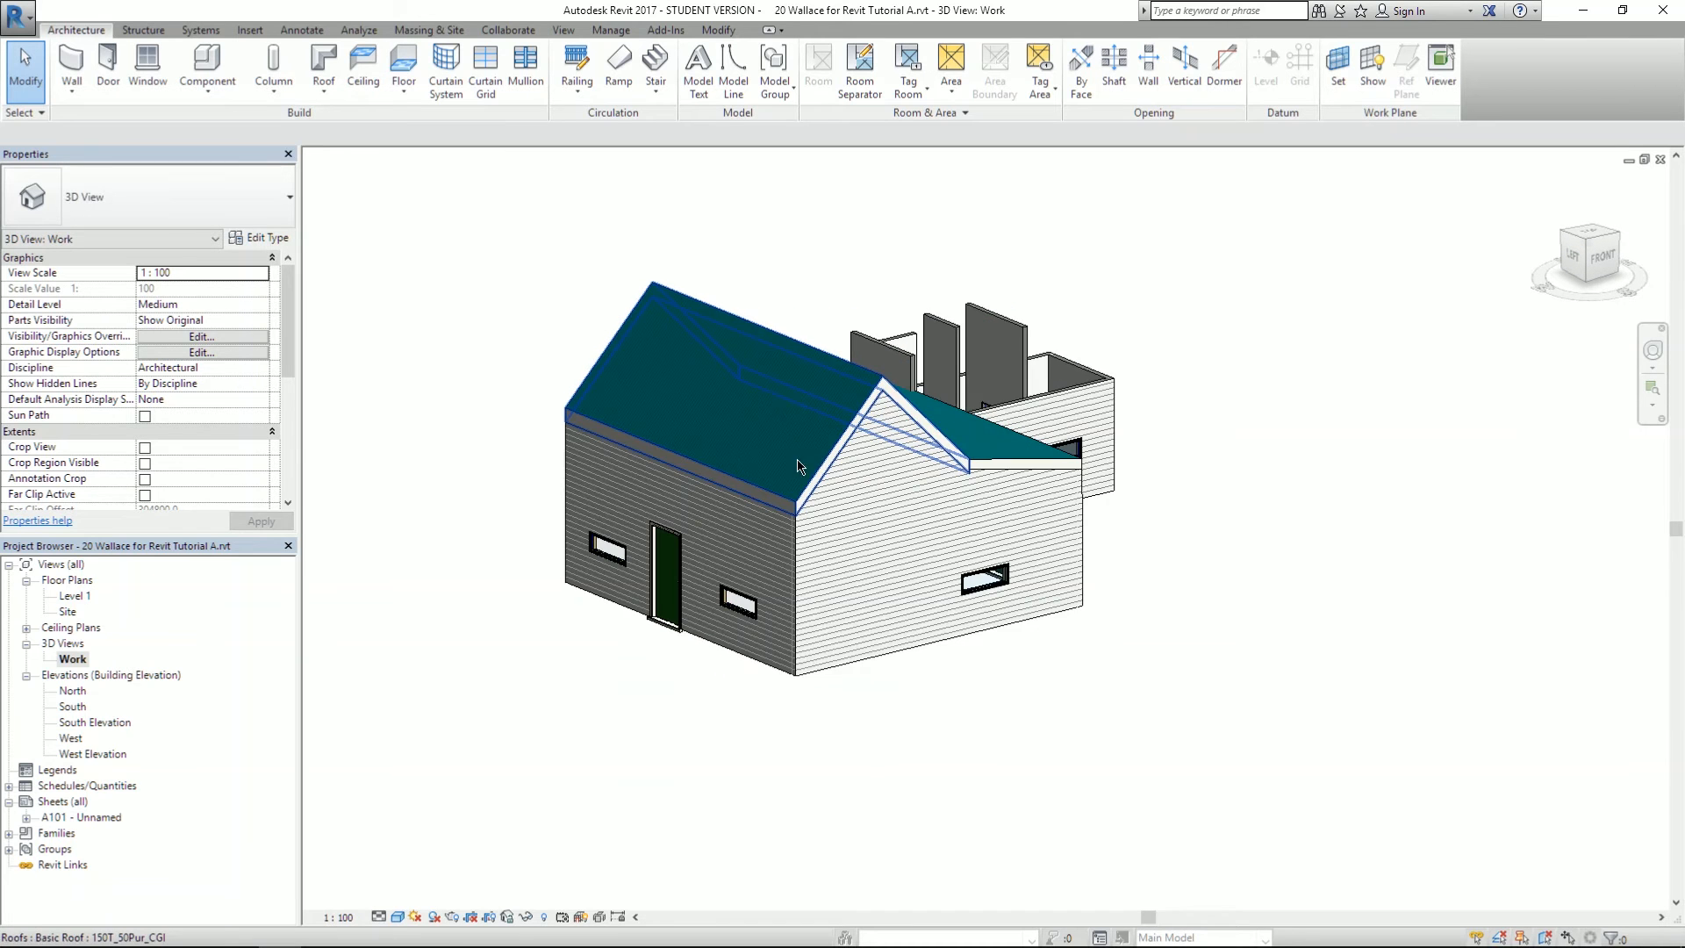
pyautogui.click(790, 433)
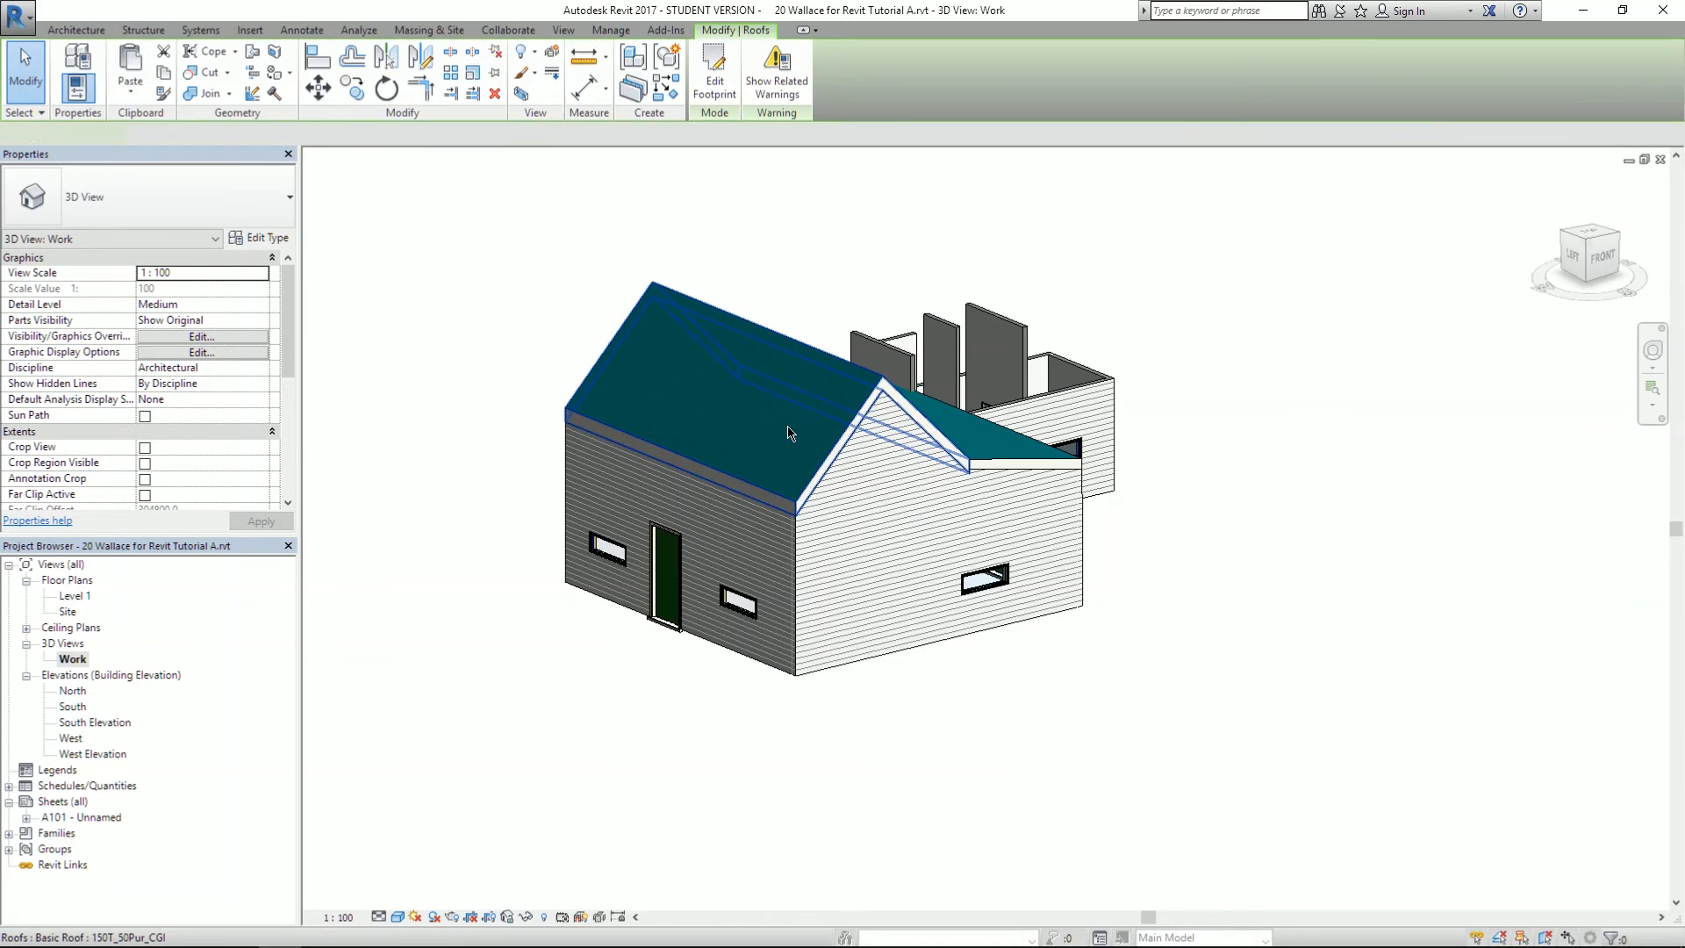
# - Open the gable roof's footprint sketch and set its front boundary line to 200 from the wall
pyautogui.click(714, 70)
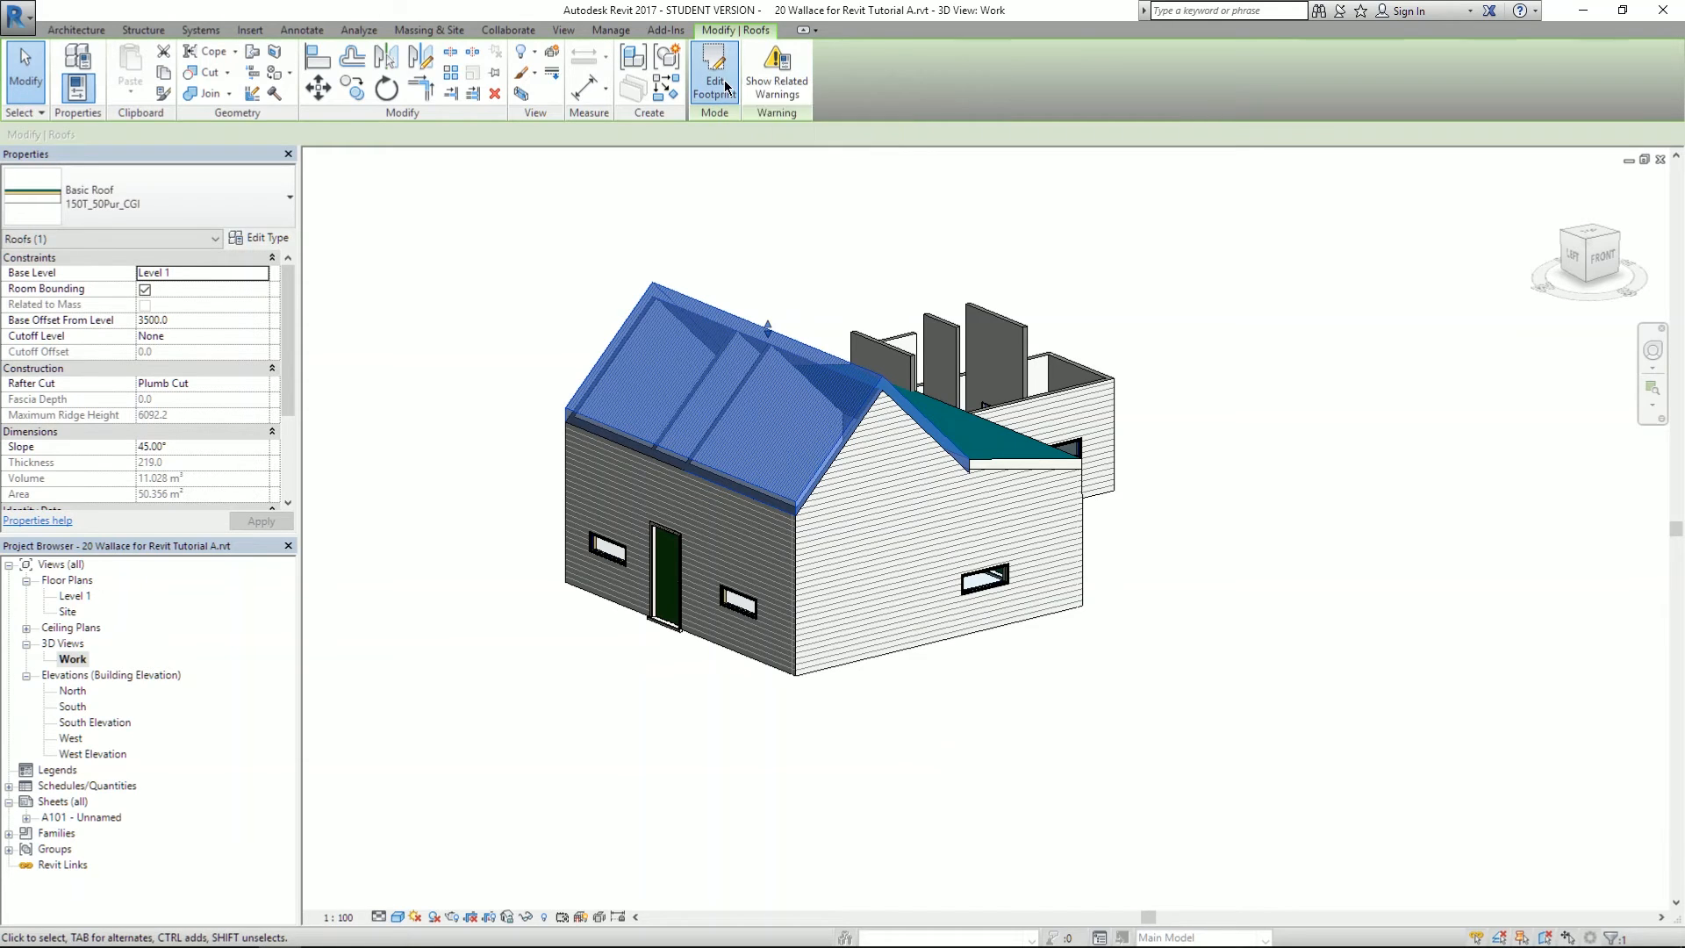
pyautogui.click(871, 665)
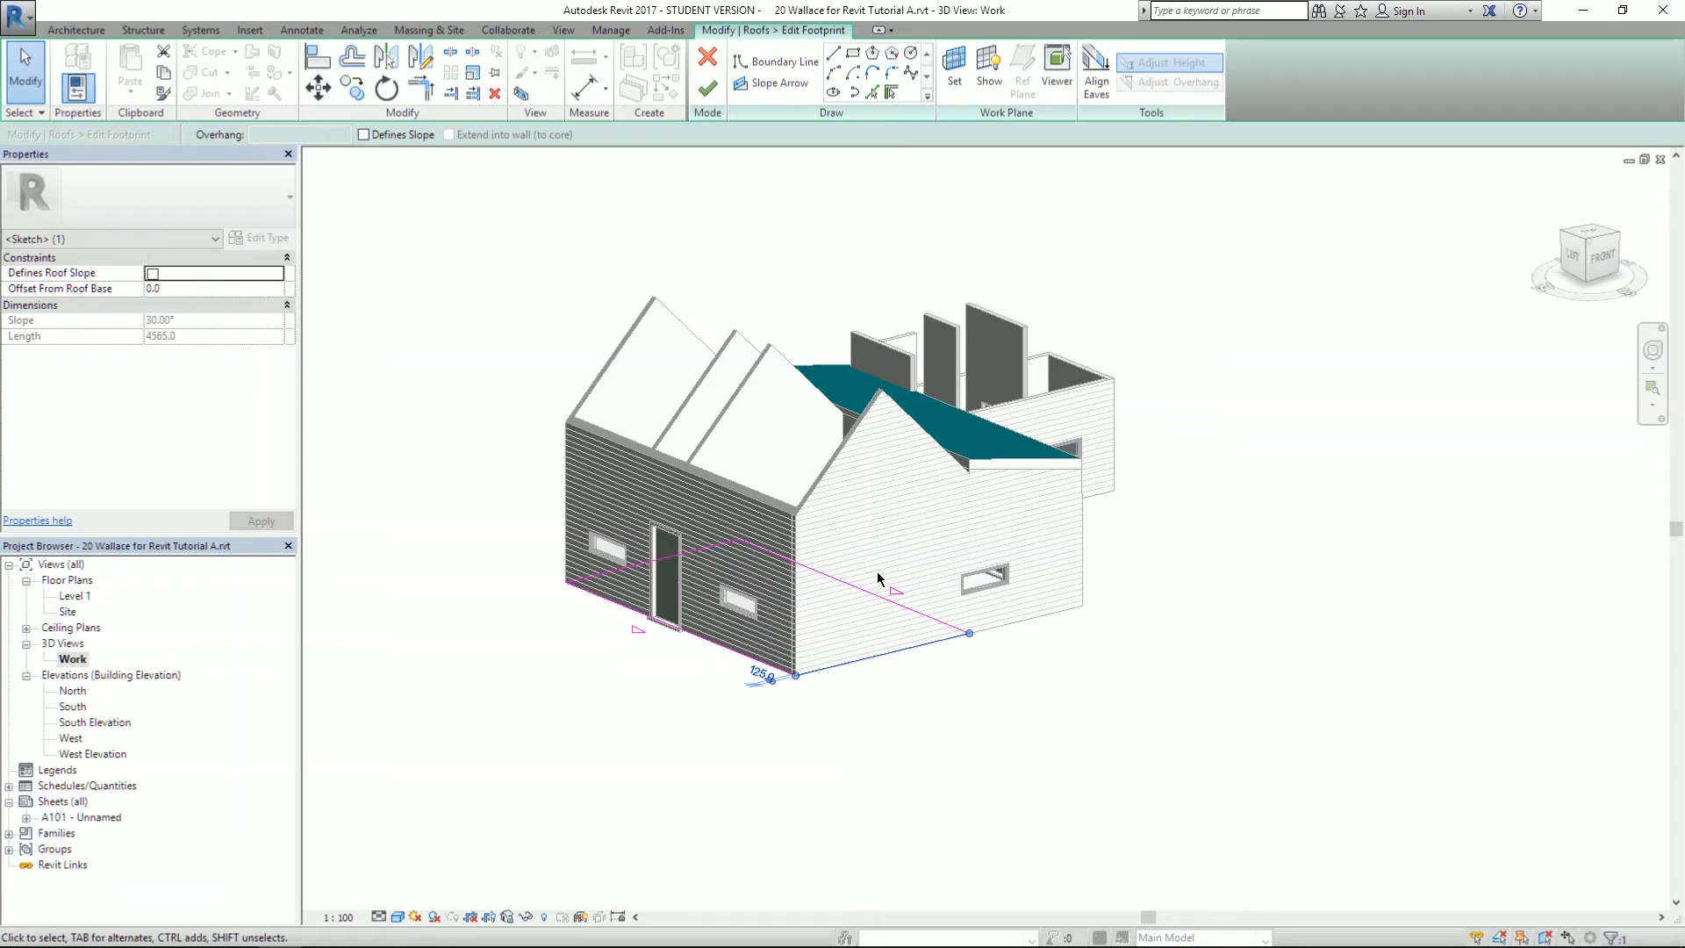
pyautogui.keyDown('shift'); pyautogui.moveTo(755, 459); pyautogui.dragTo(834, 699, button='middle'); pyautogui.keyUp('shift')
pyautogui.scroll(6, 832, 704)
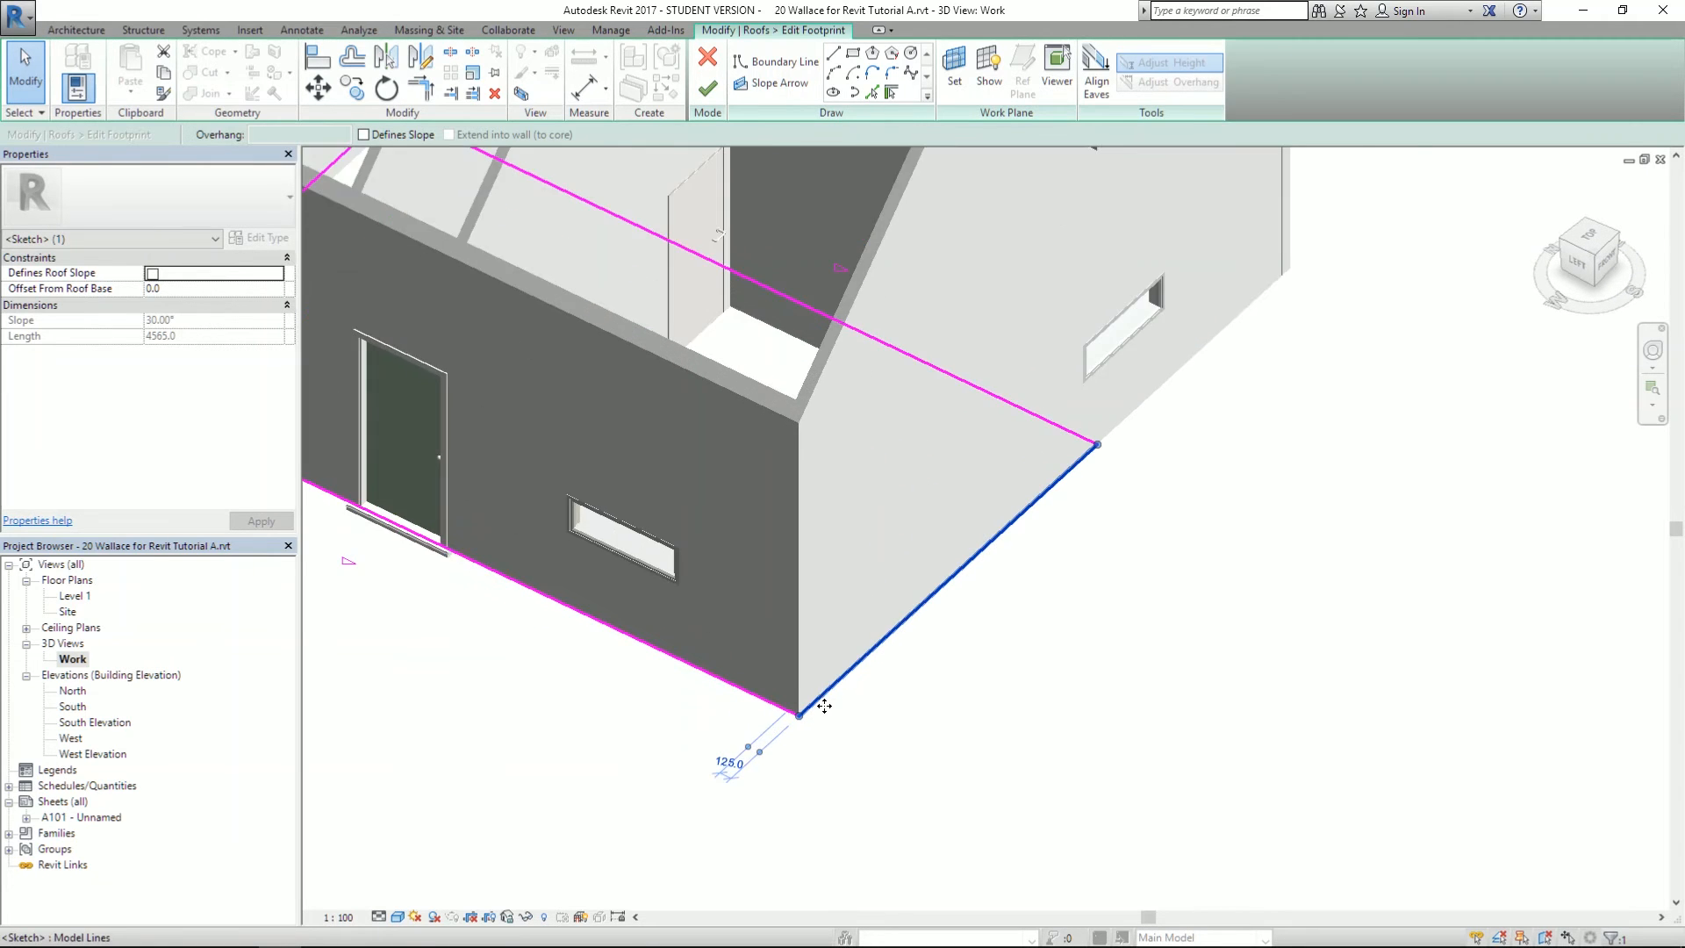
pyautogui.scroll(2, 824, 708)
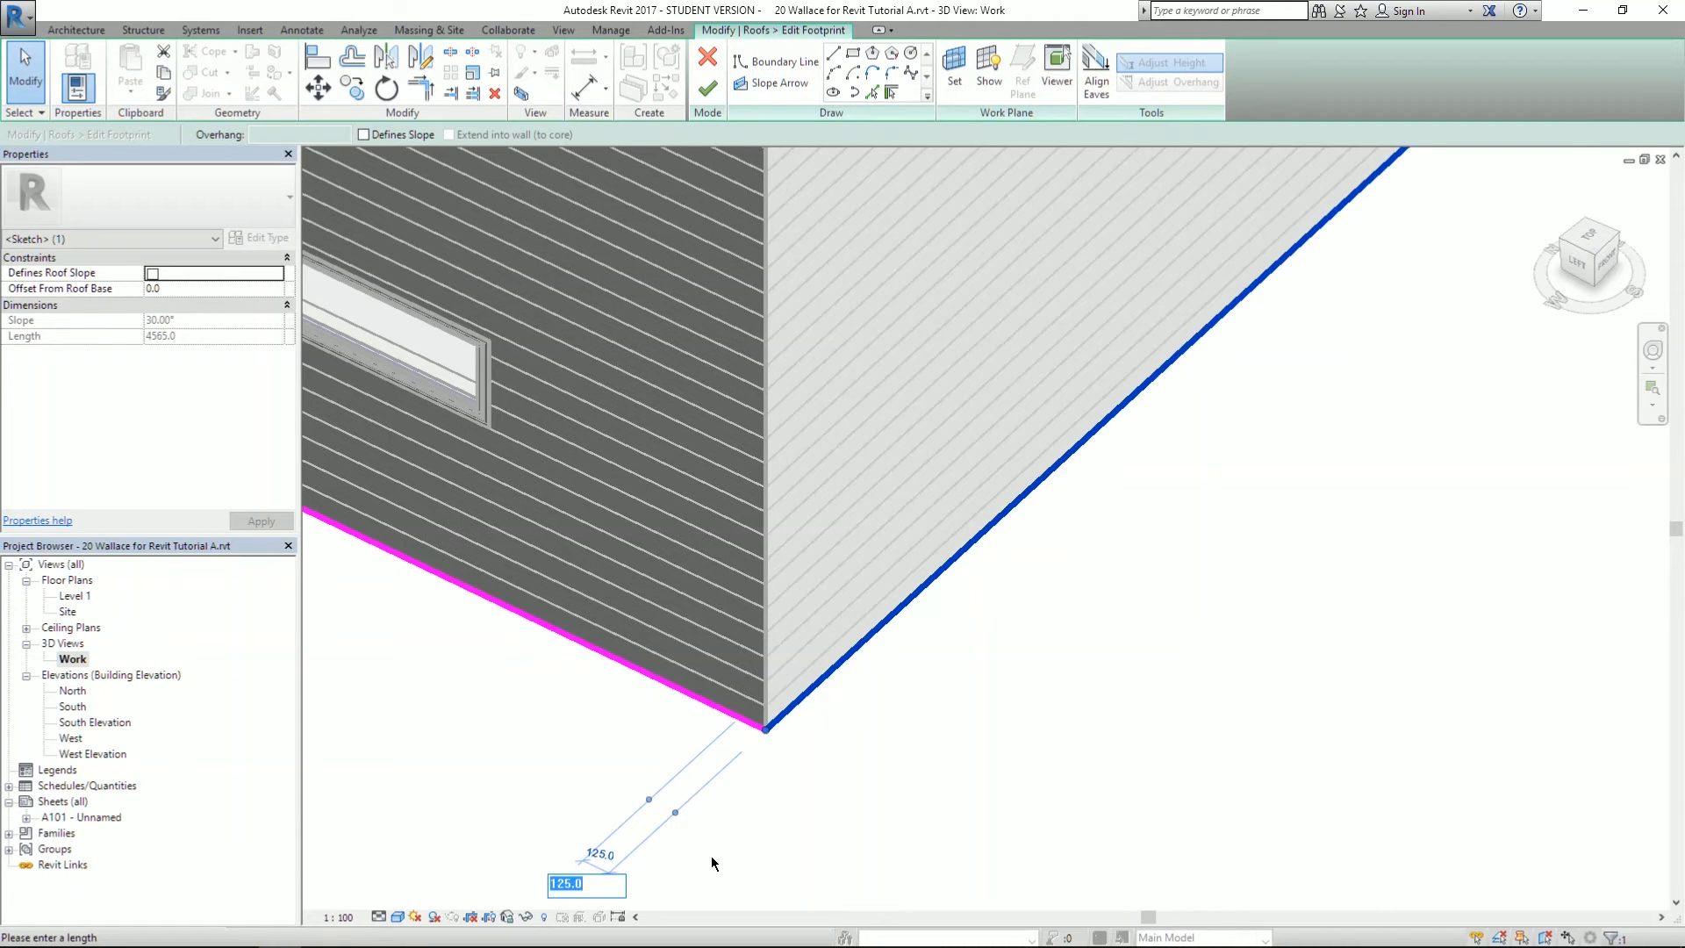
pyautogui.click(832, 677)
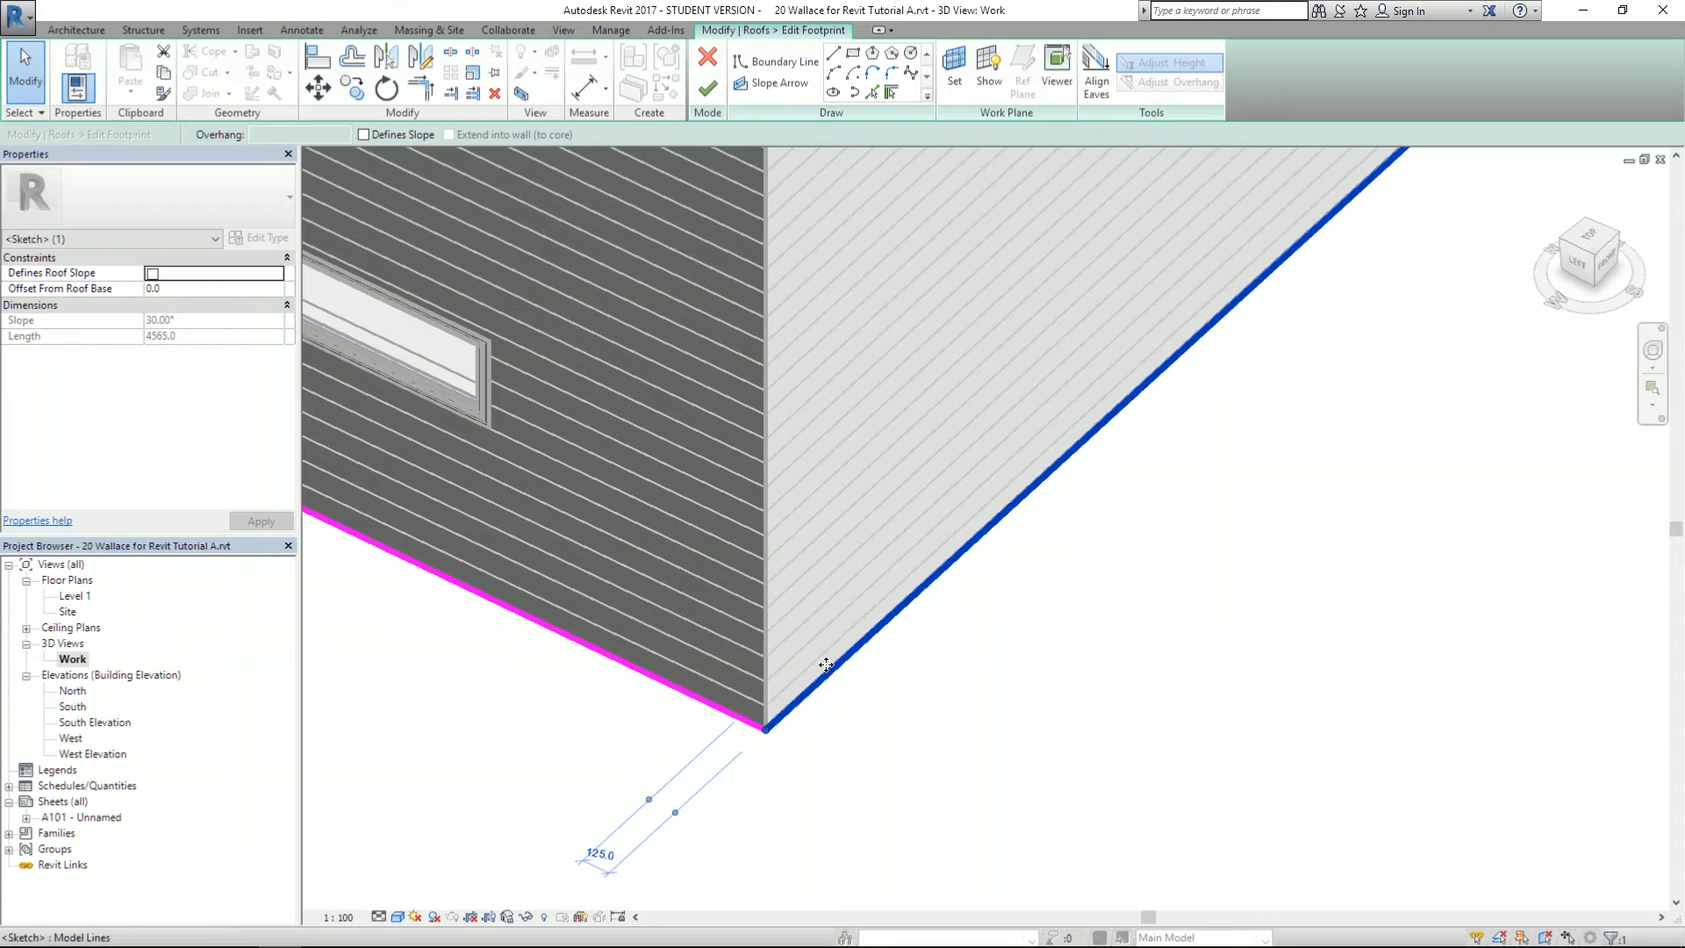
pyautogui.moveTo(827, 670); pyautogui.dragTo(872, 698)
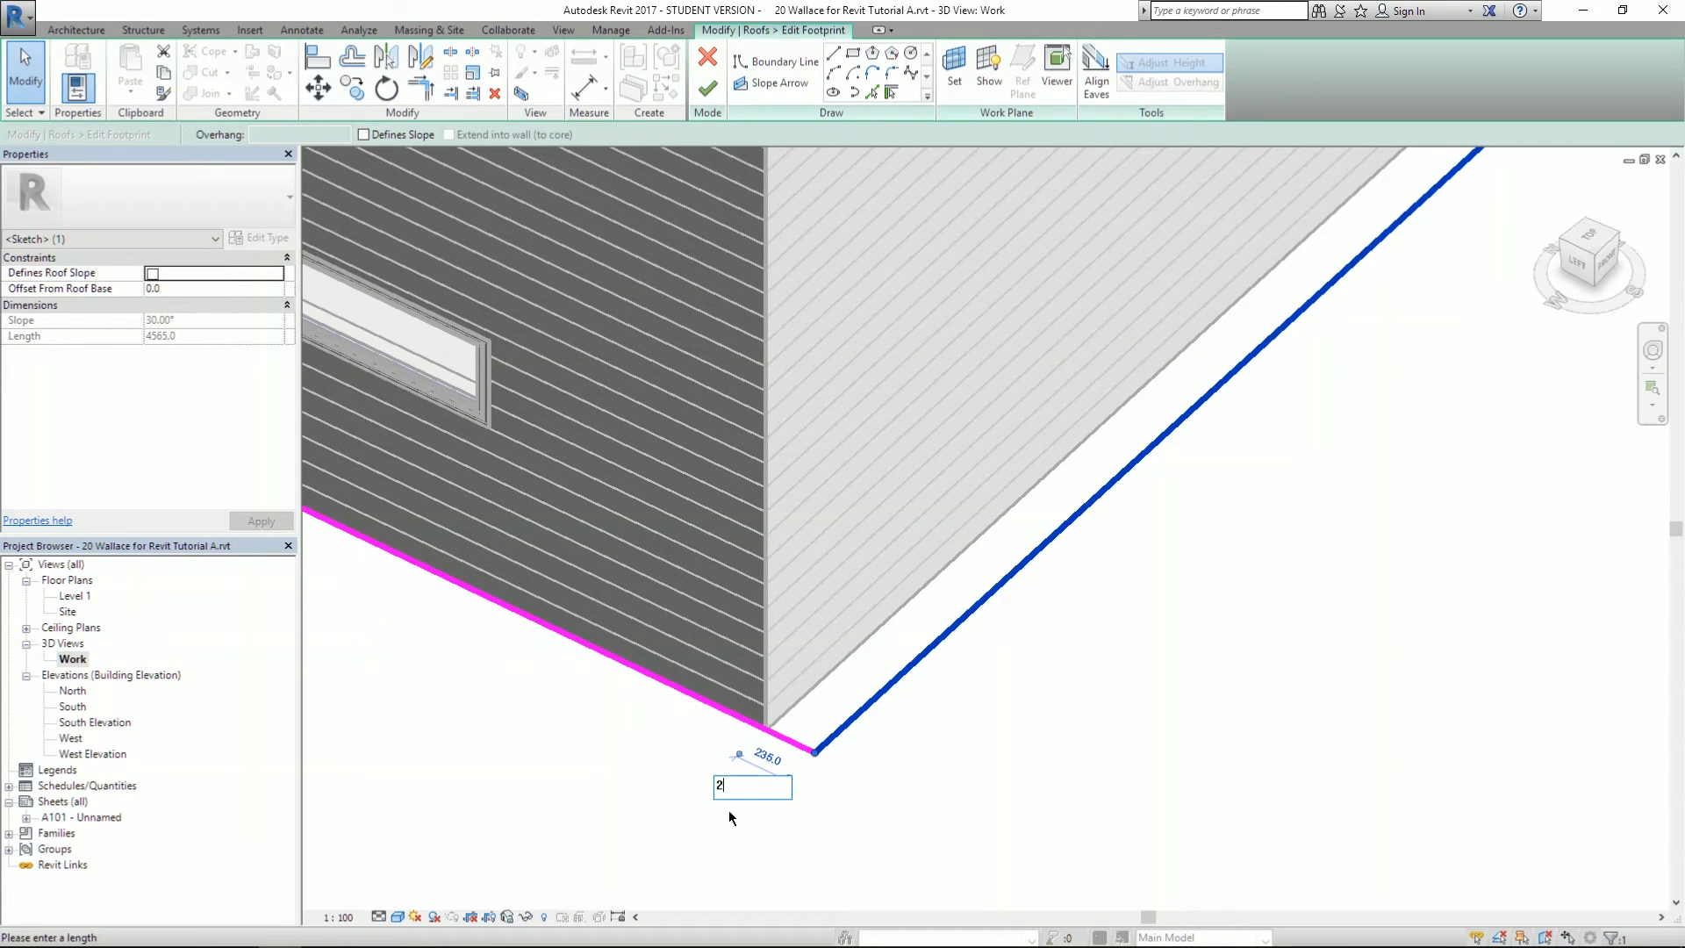
pyautogui.press('Return')
pyautogui.press('Return')
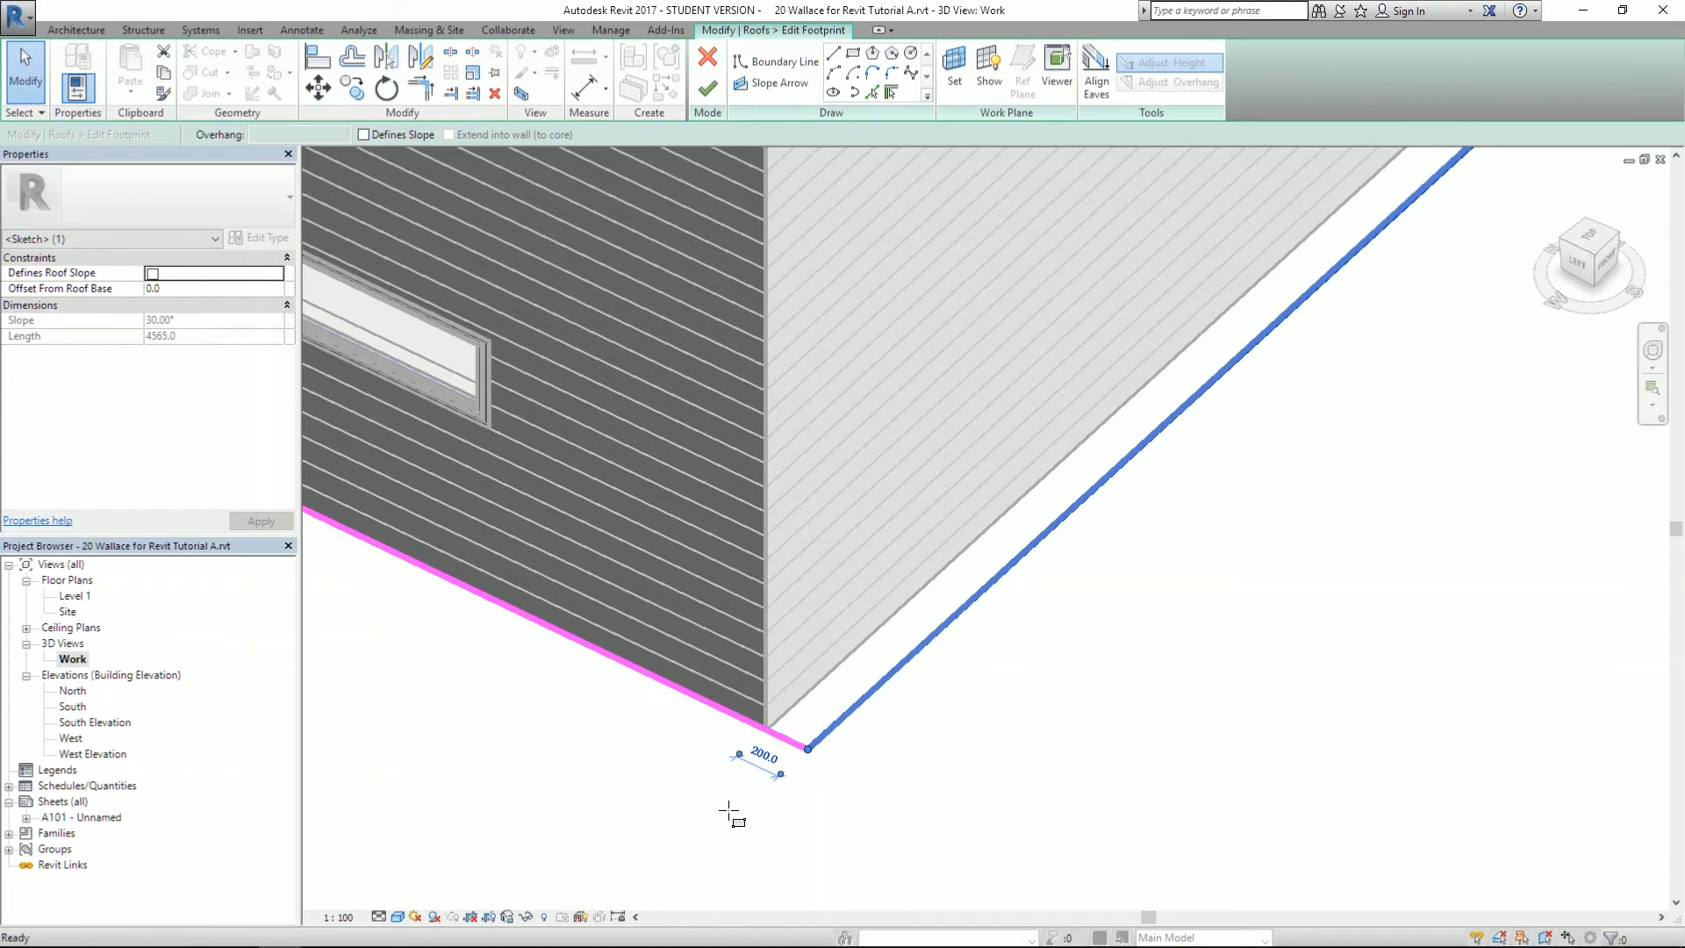
pyautogui.scroll(-3, 1310, 599)
pyautogui.scroll(3, 842, 526)
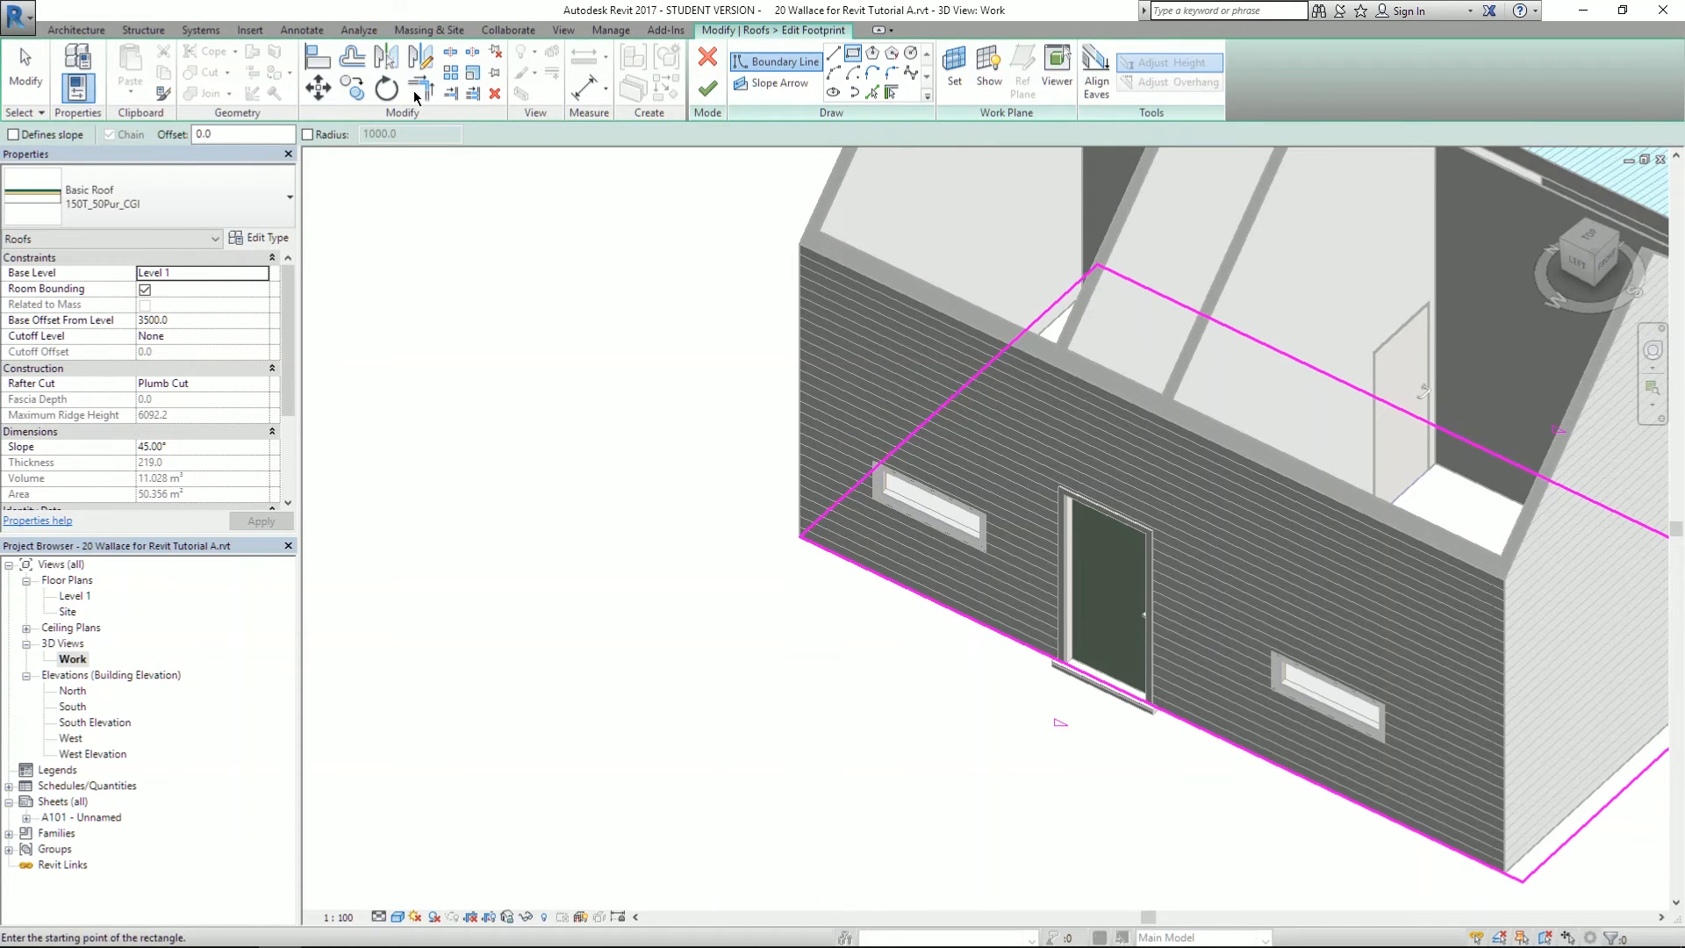
# - Set the side footprint line to 200 out from the wall face
pyautogui.click(24, 82)
pyautogui.scroll(3, 702, 452)
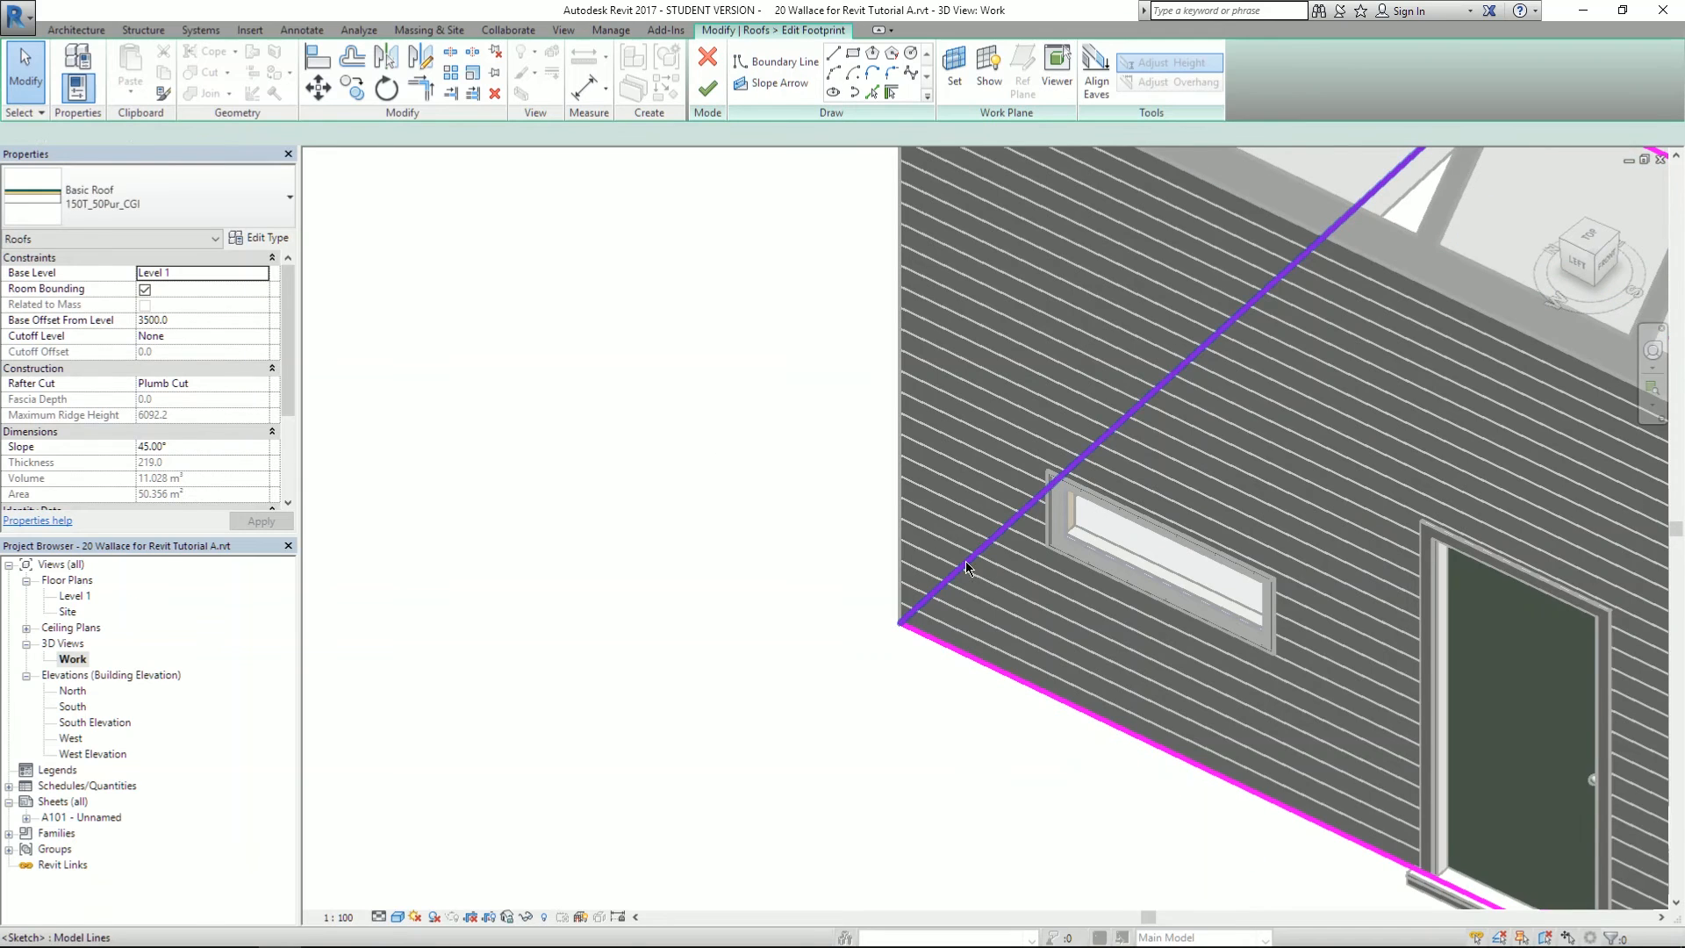
pyautogui.click(939, 584)
pyautogui.scroll(-5, 939, 582)
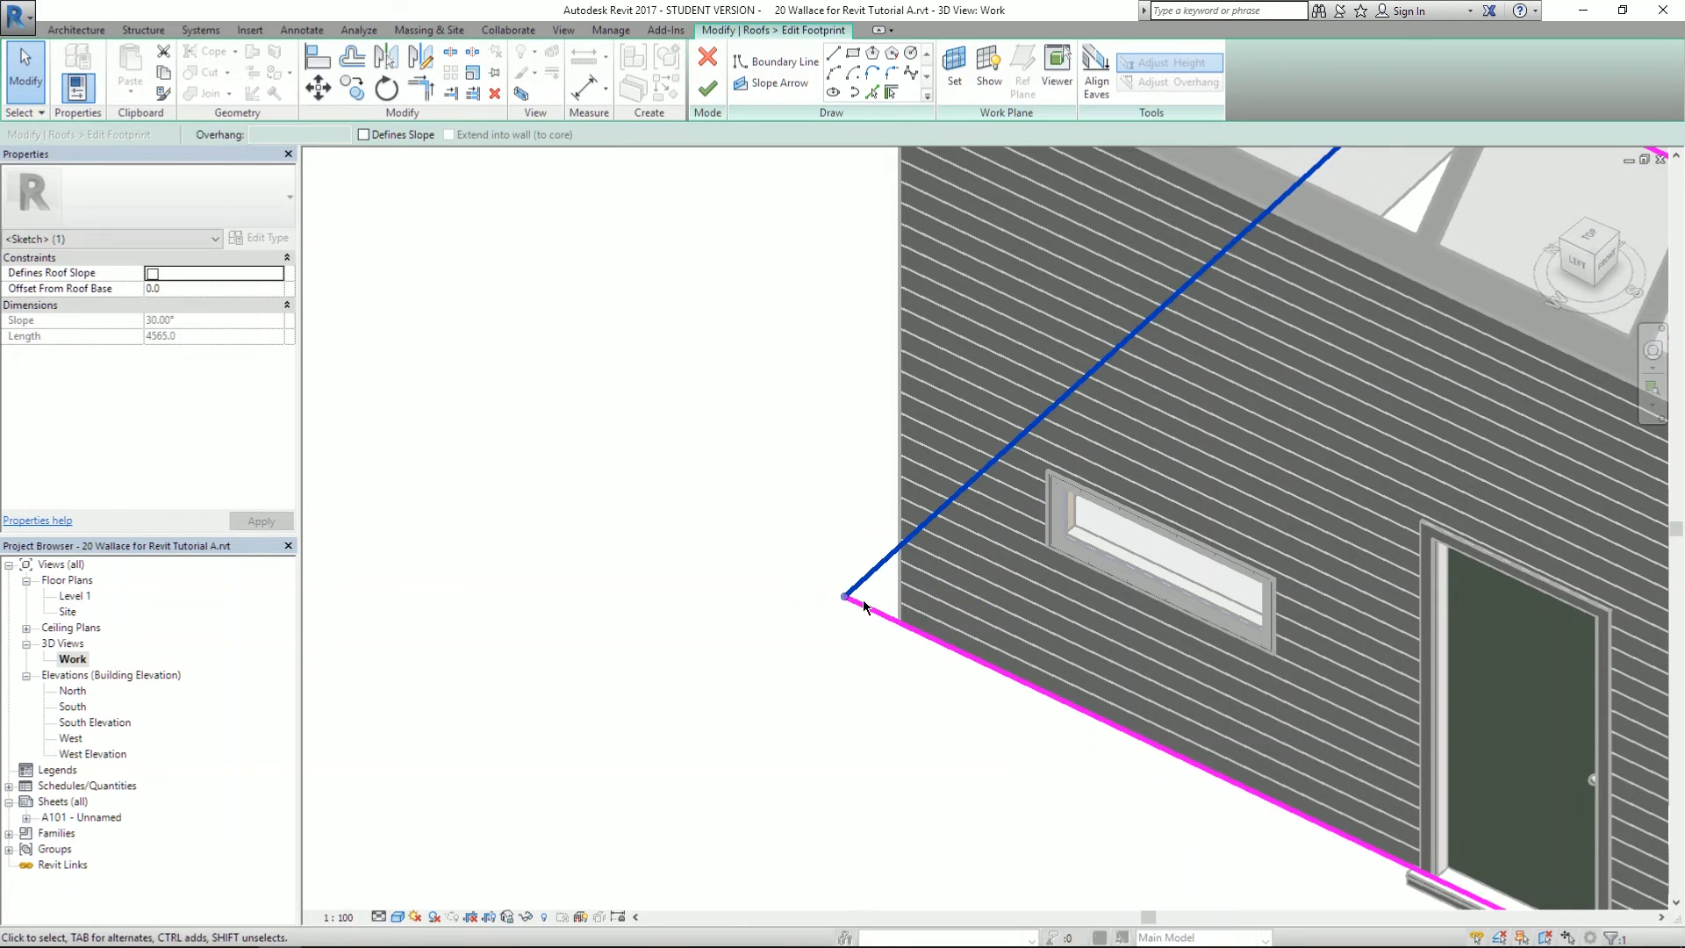
pyautogui.scroll(-3, 814, 654)
pyautogui.scroll(5, 982, 531)
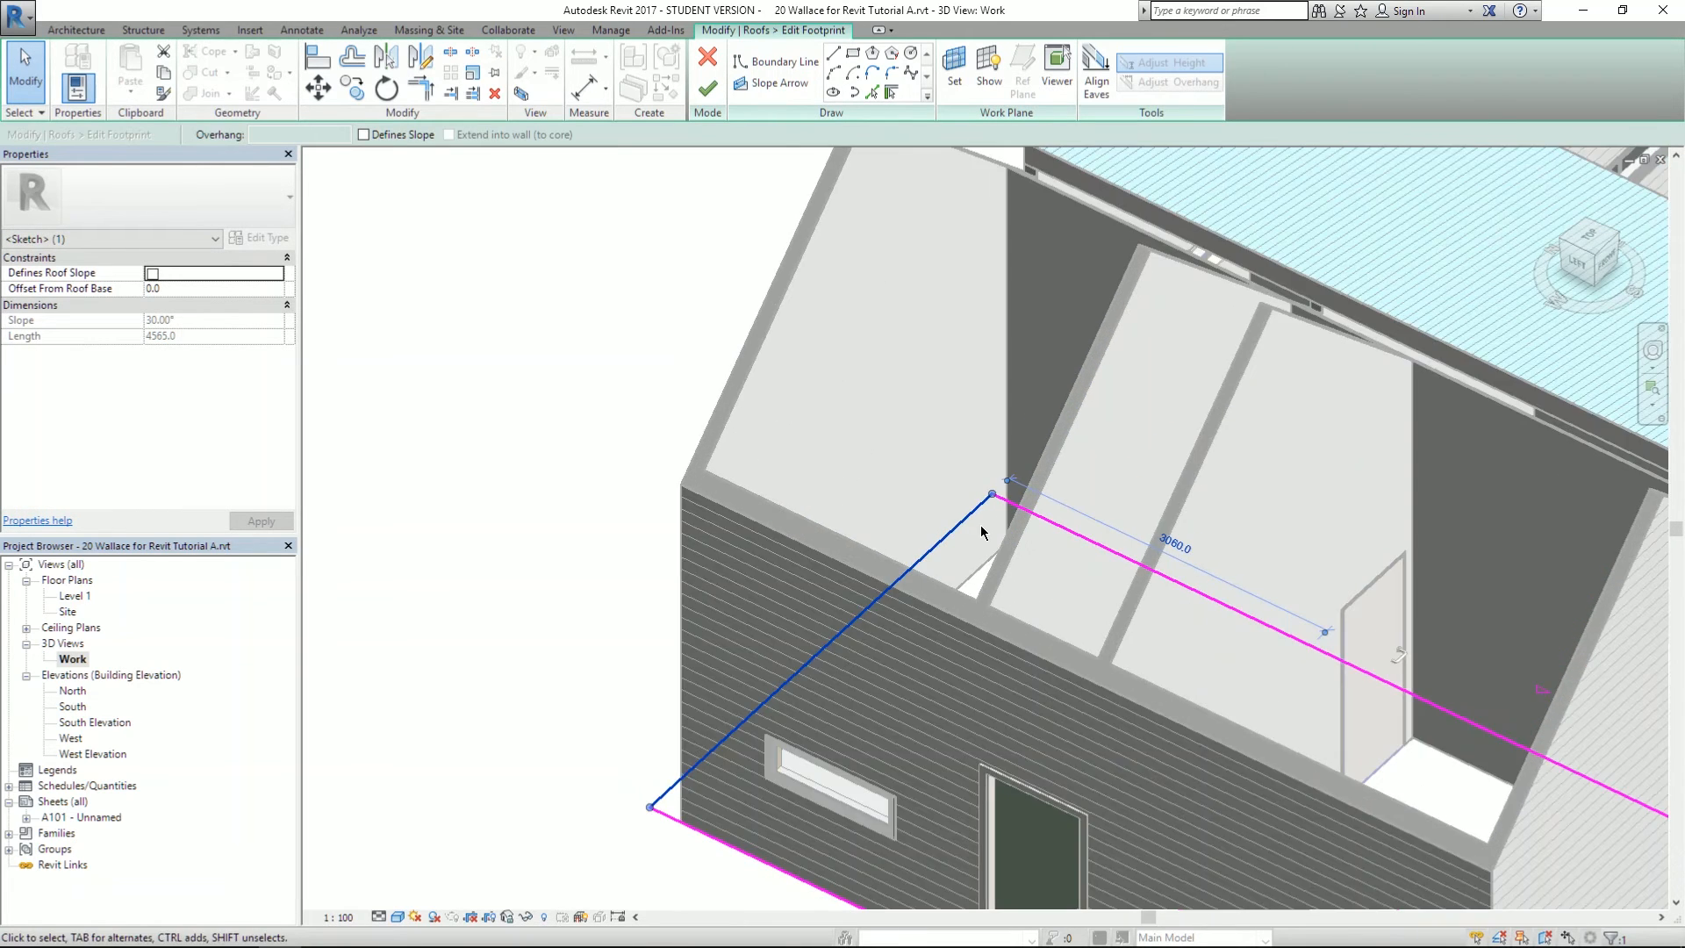
pyautogui.keyDown('shift'); pyautogui.moveTo(995, 625); pyautogui.dragTo(1045, 337, button='middle'); pyautogui.keyUp('shift')
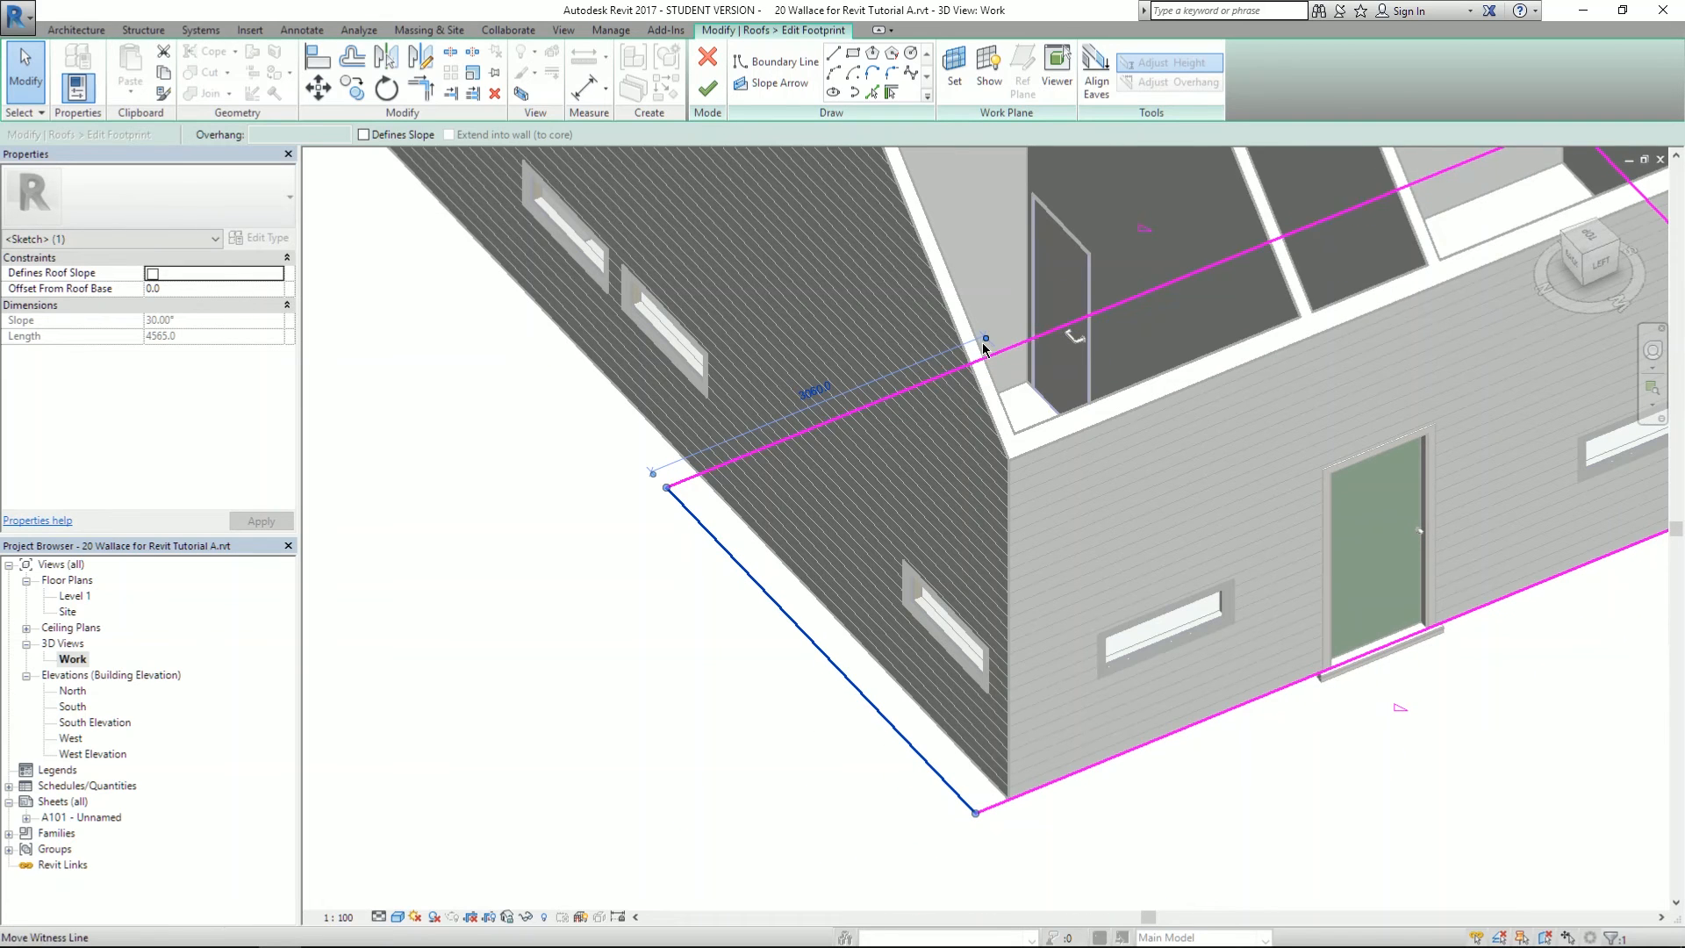
pyautogui.moveTo(718, 510); pyautogui.dragTo(723, 504)
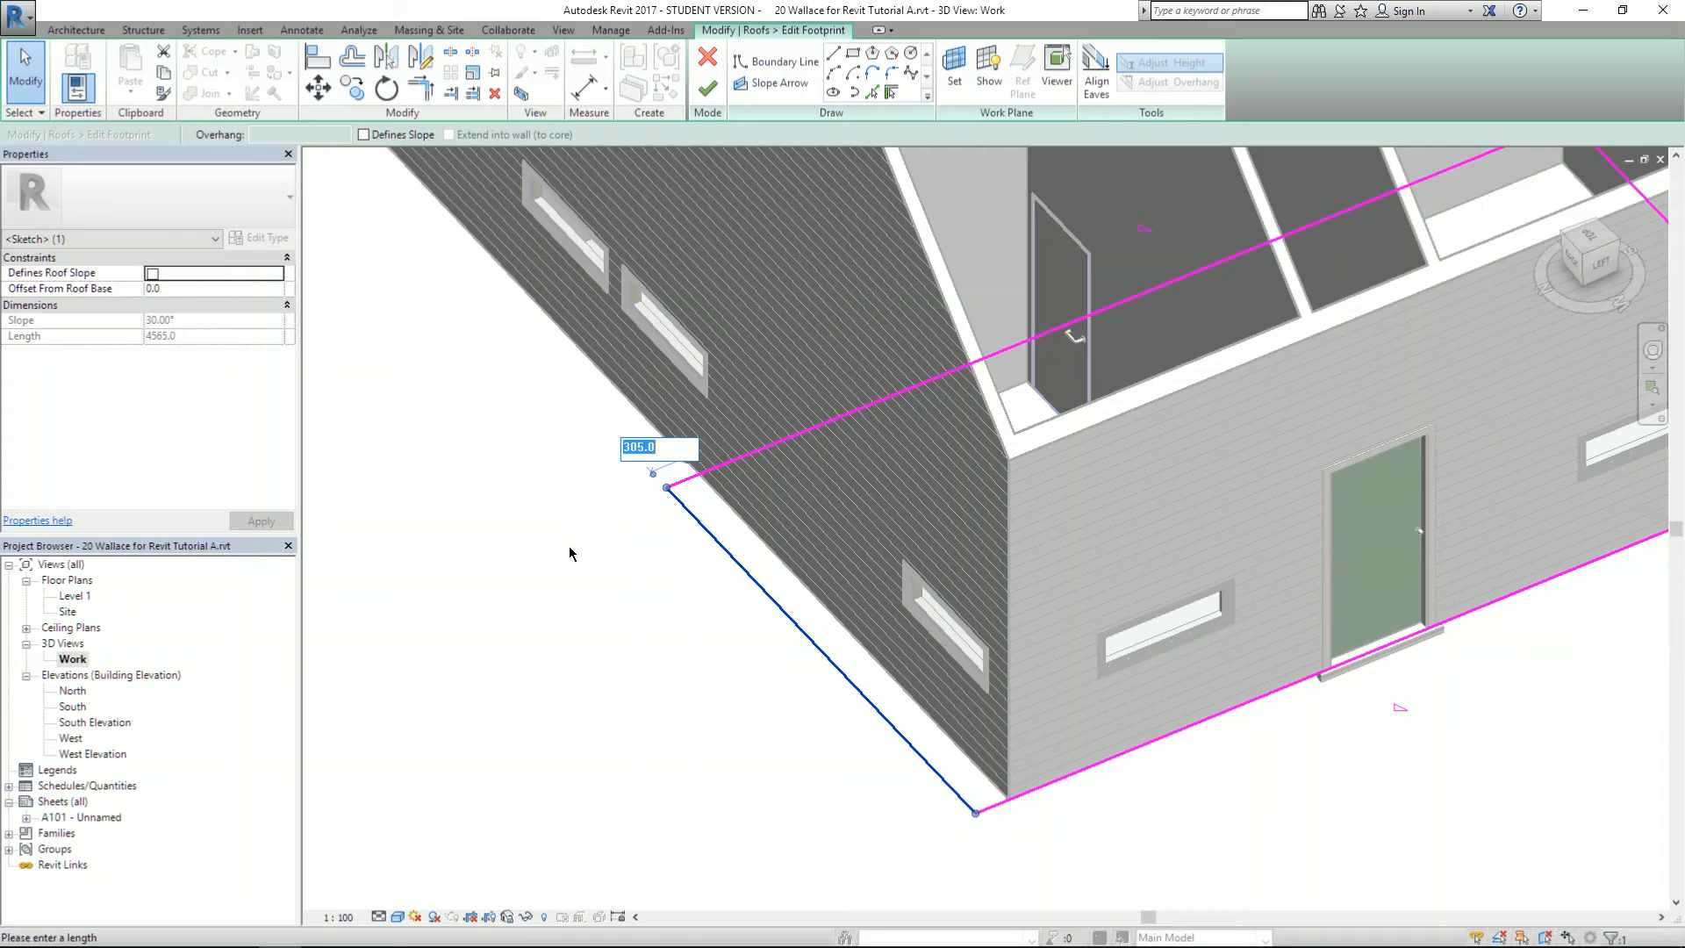
pyautogui.write('0')
pyautogui.press('Return')
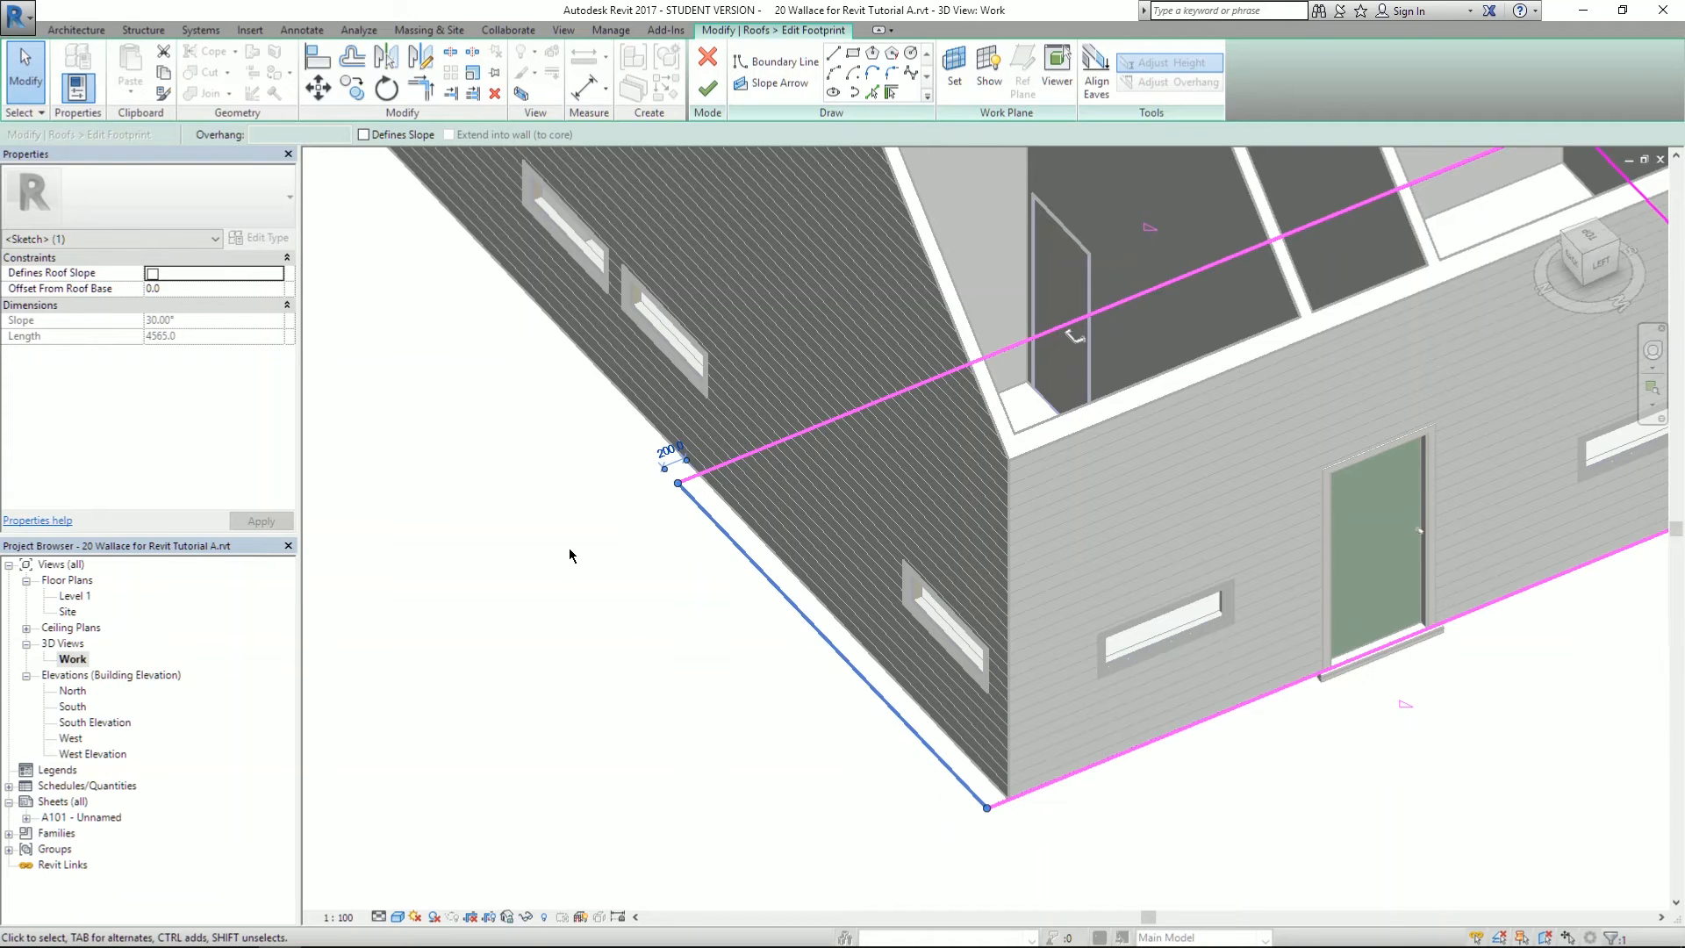
pyautogui.click(569, 554)
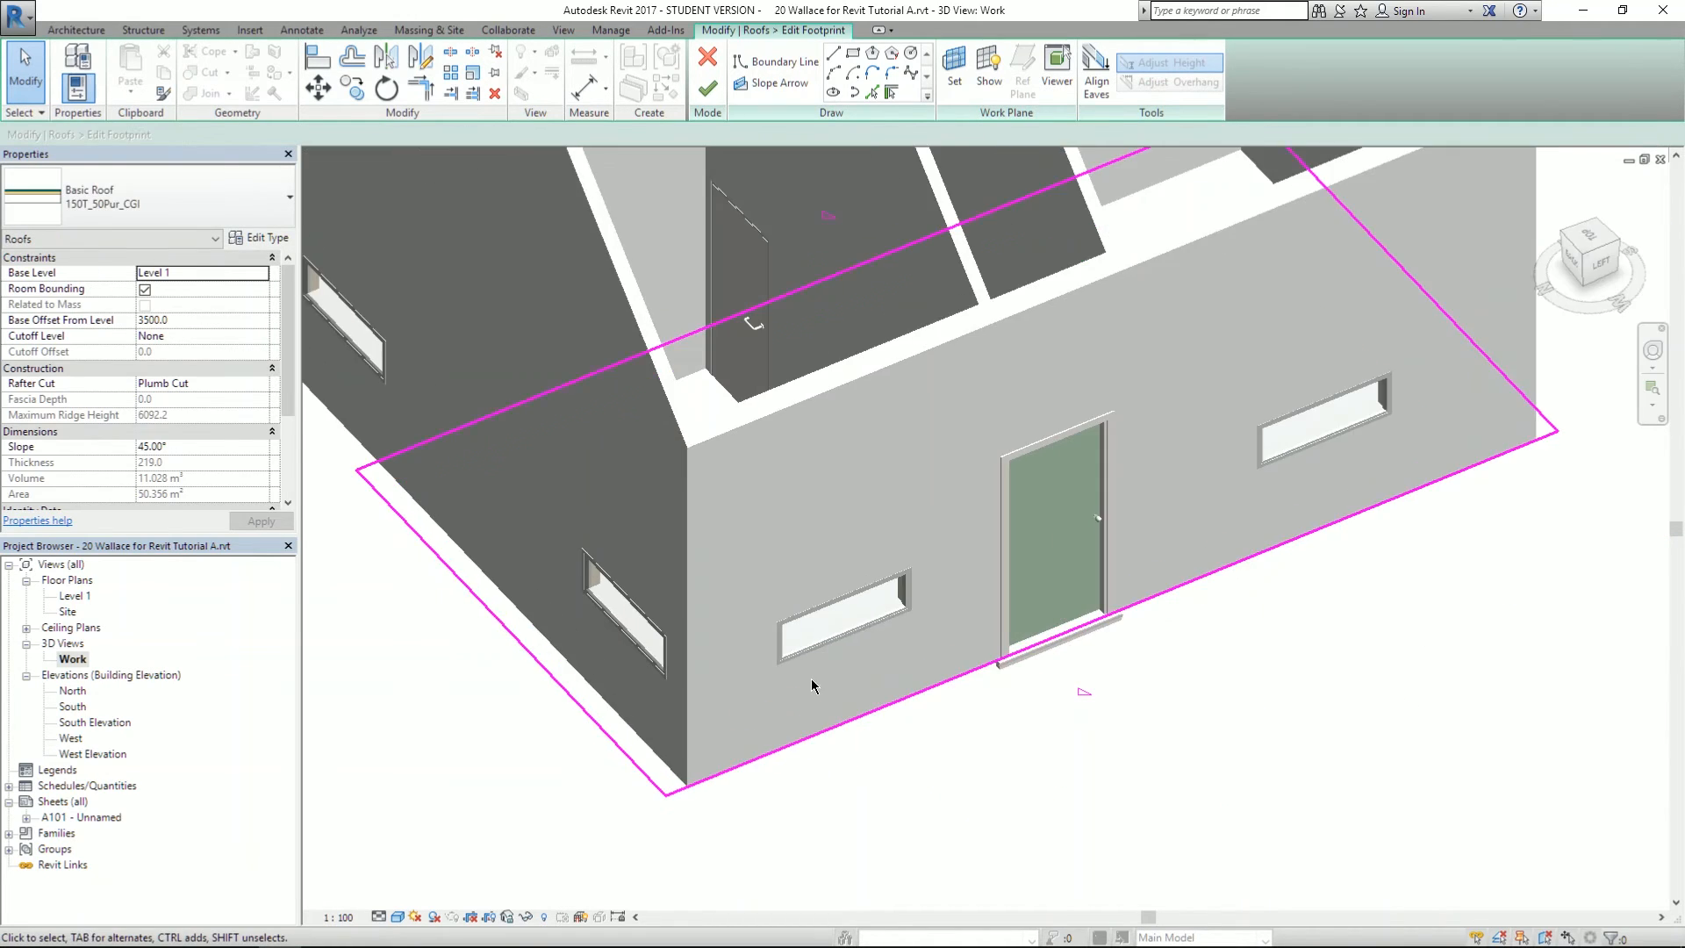
# - Change the front footprint edge offset from 475.0 to 200 and finish the roof sketch
pyautogui.click(777, 749)
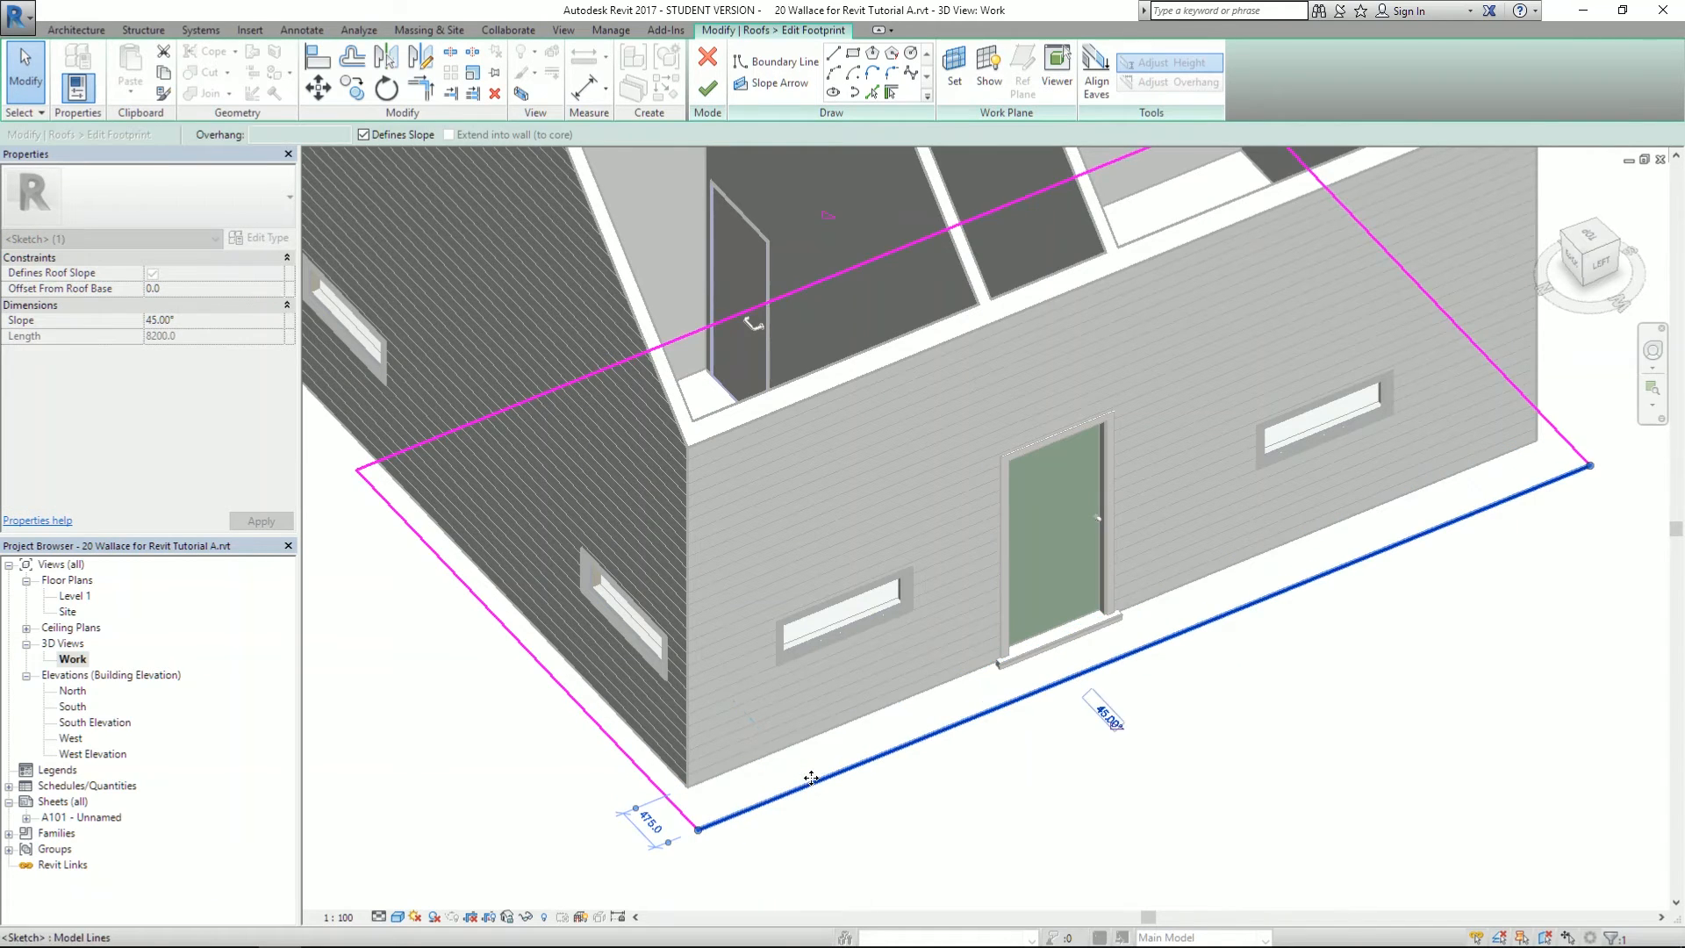
pyautogui.scroll(3, 676, 790)
pyautogui.click(602, 854)
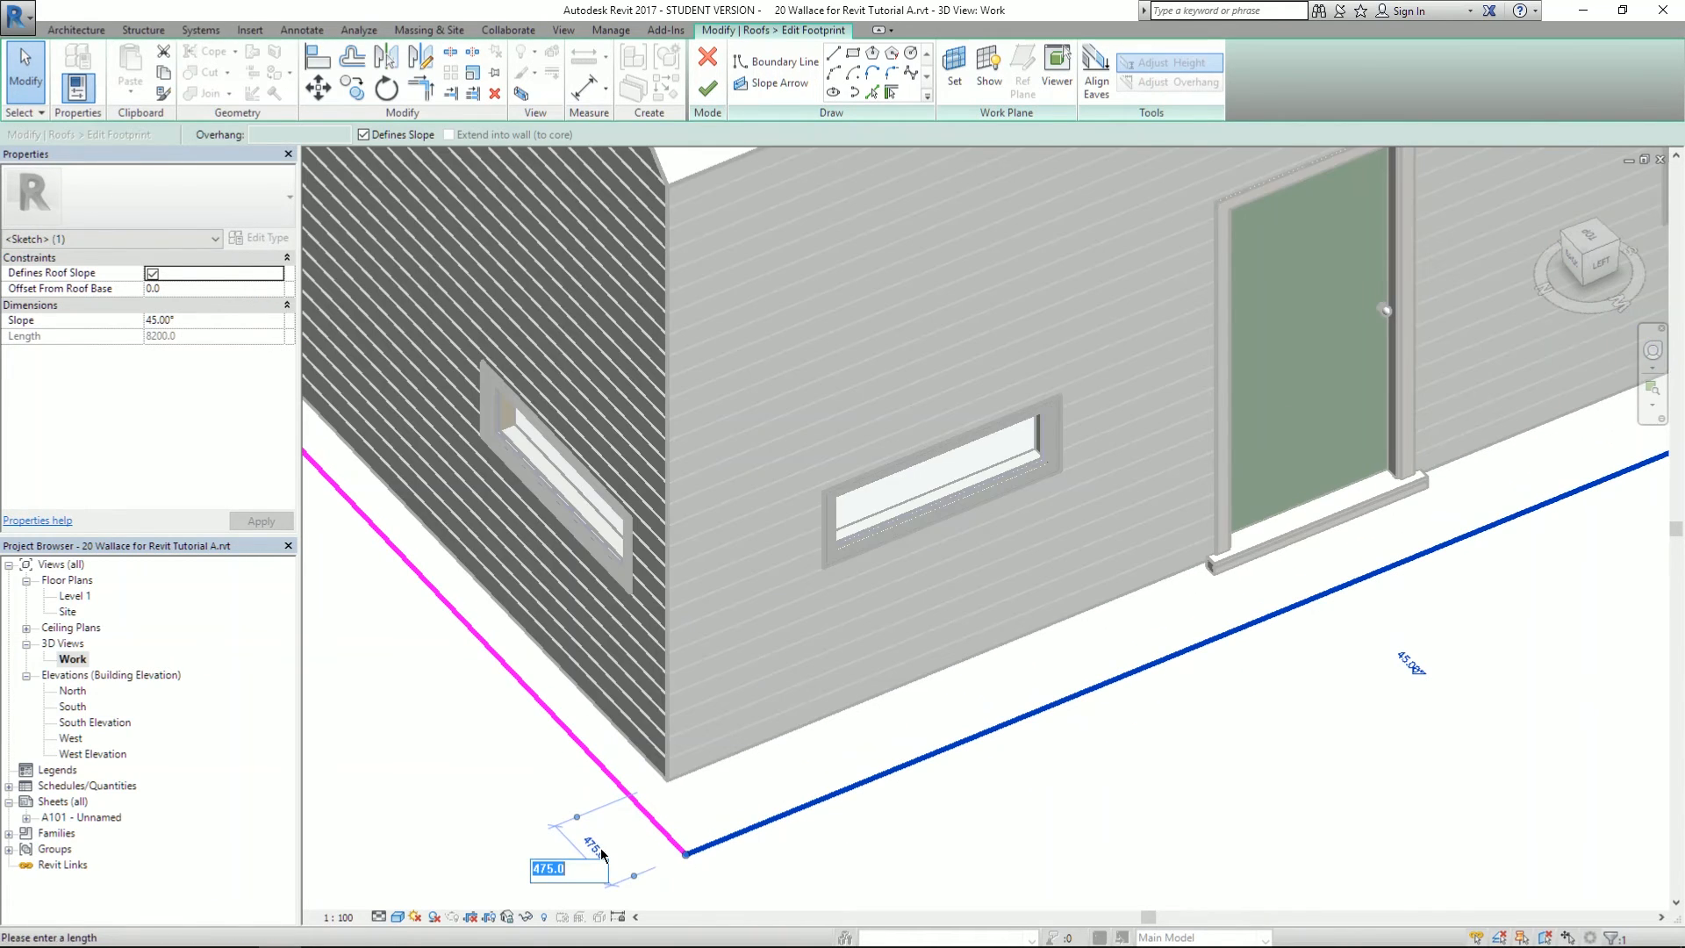
pyautogui.press('Return')
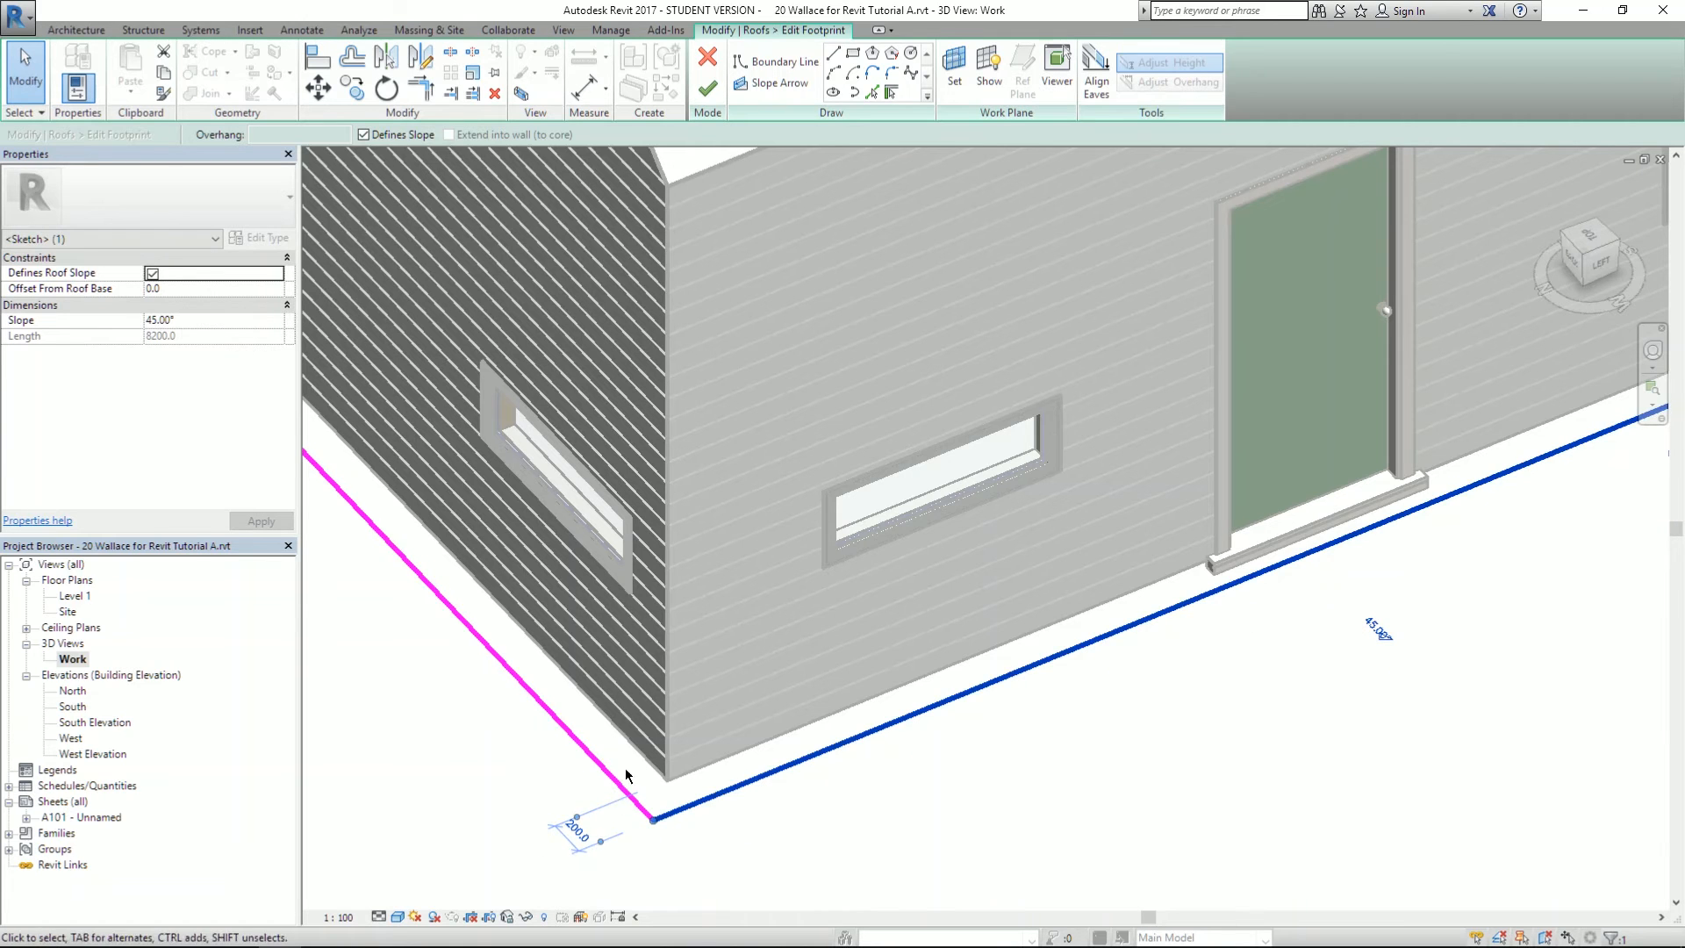
pyautogui.scroll(-5, 1117, 680)
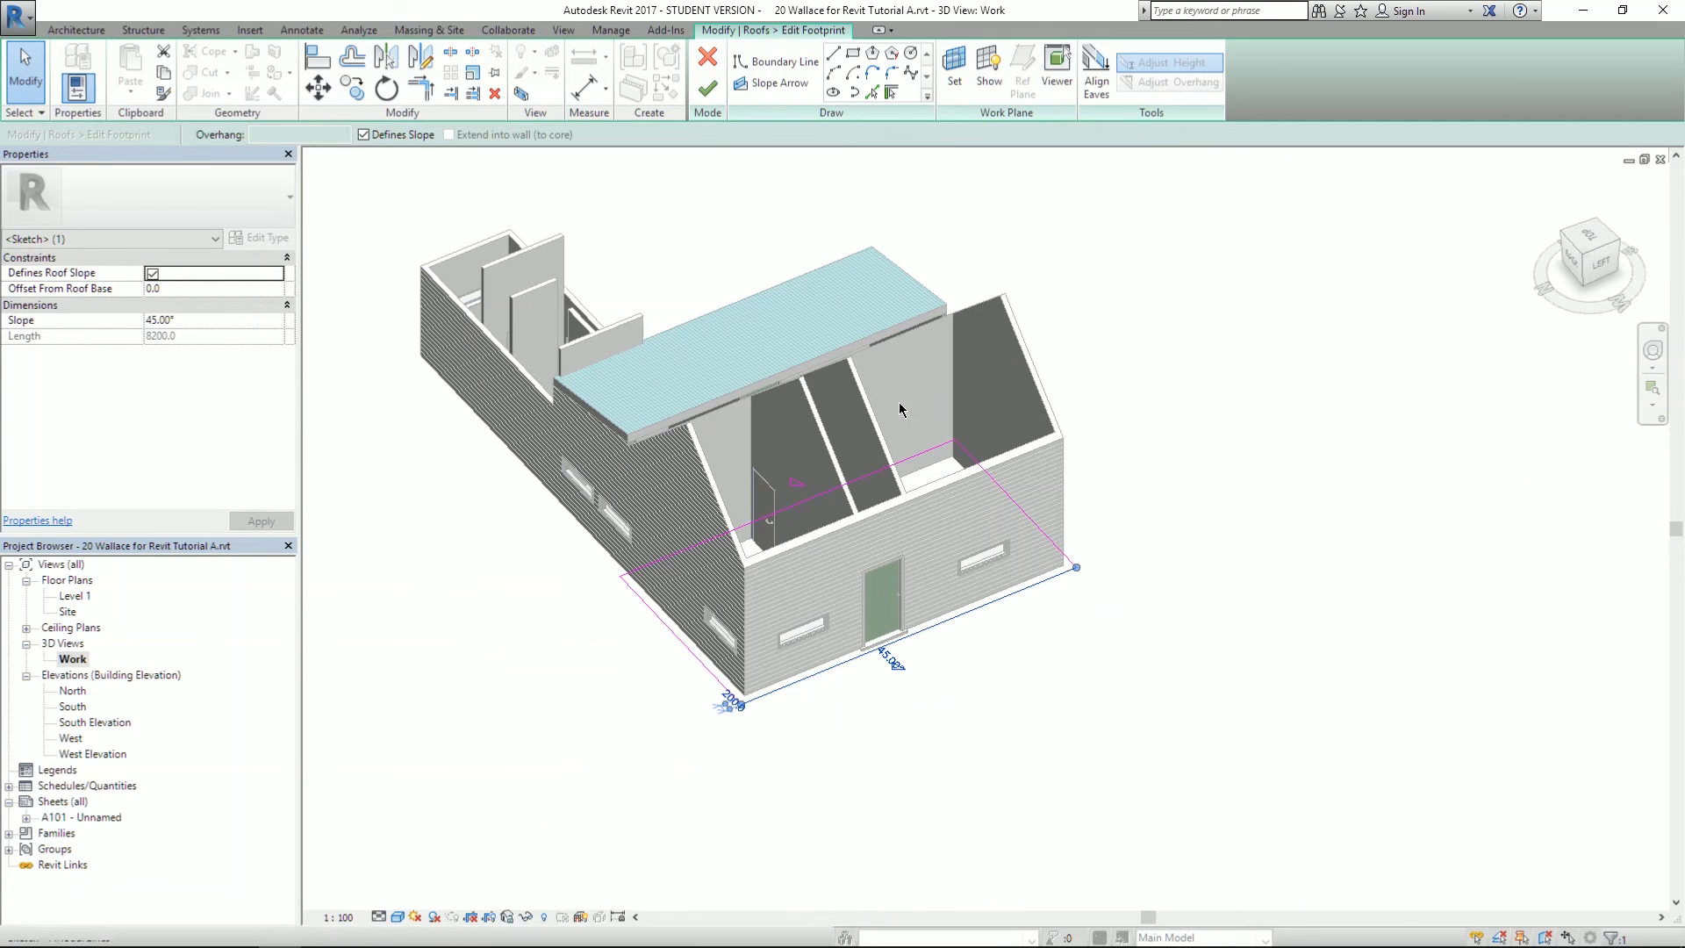
pyautogui.click(708, 89)
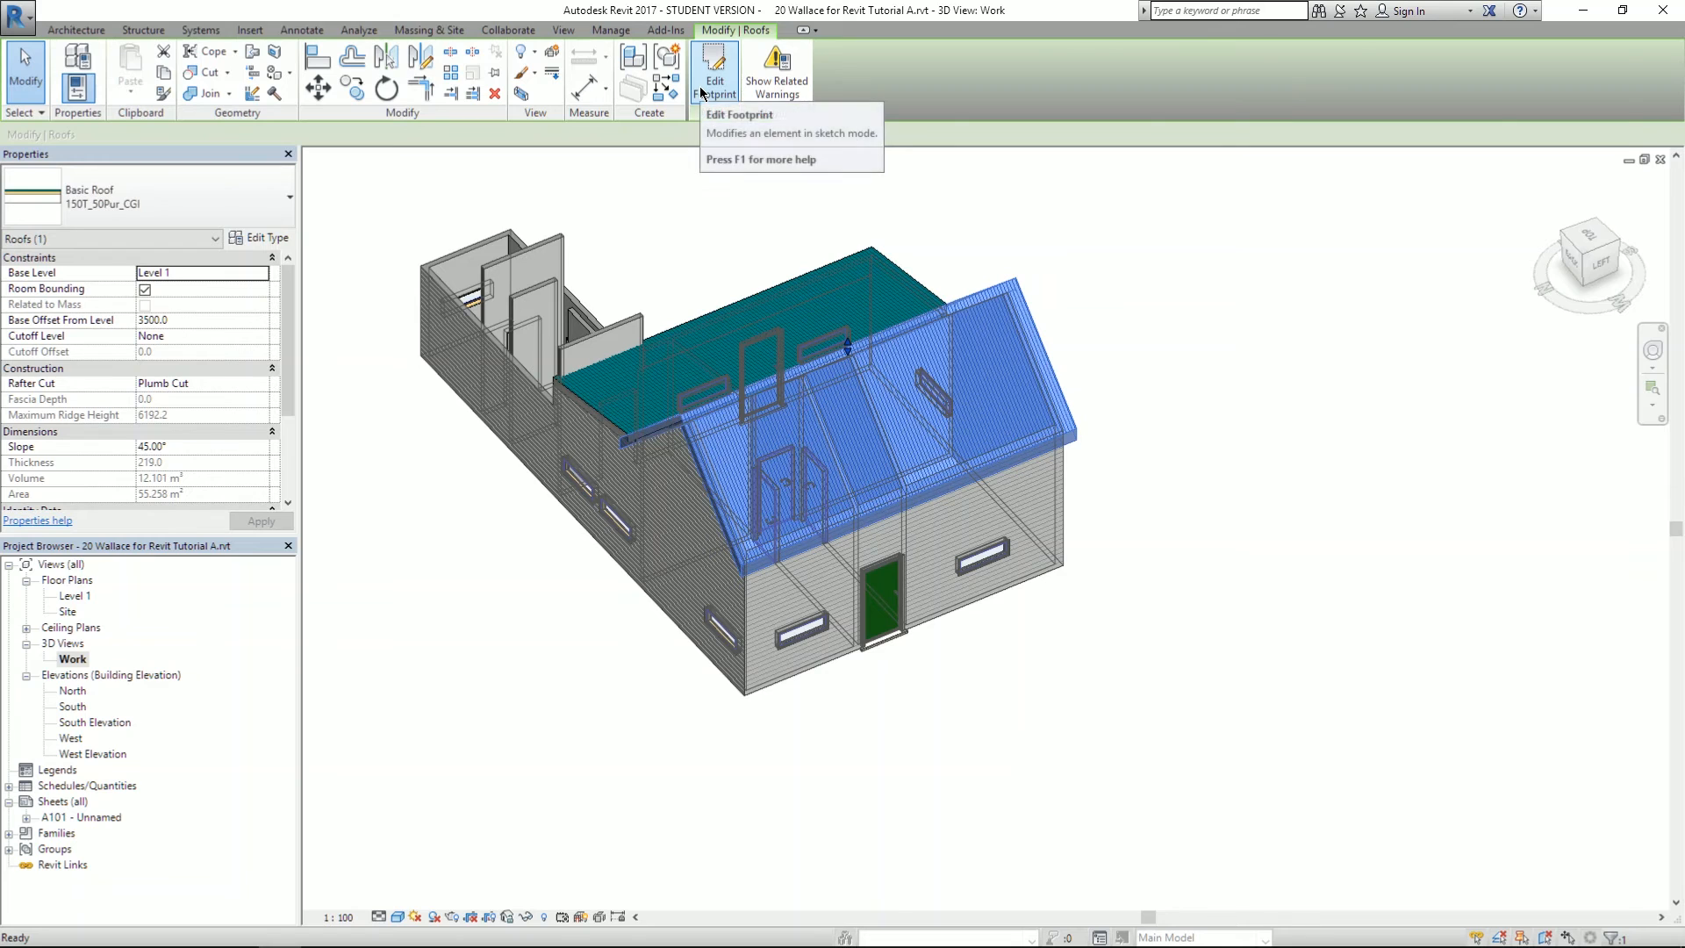
pyautogui.click(1196, 450)
pyautogui.keyDown('shift'); pyautogui.moveTo(1196, 449); pyautogui.dragTo(384, 399, button='middle'); pyautogui.keyUp('shift')
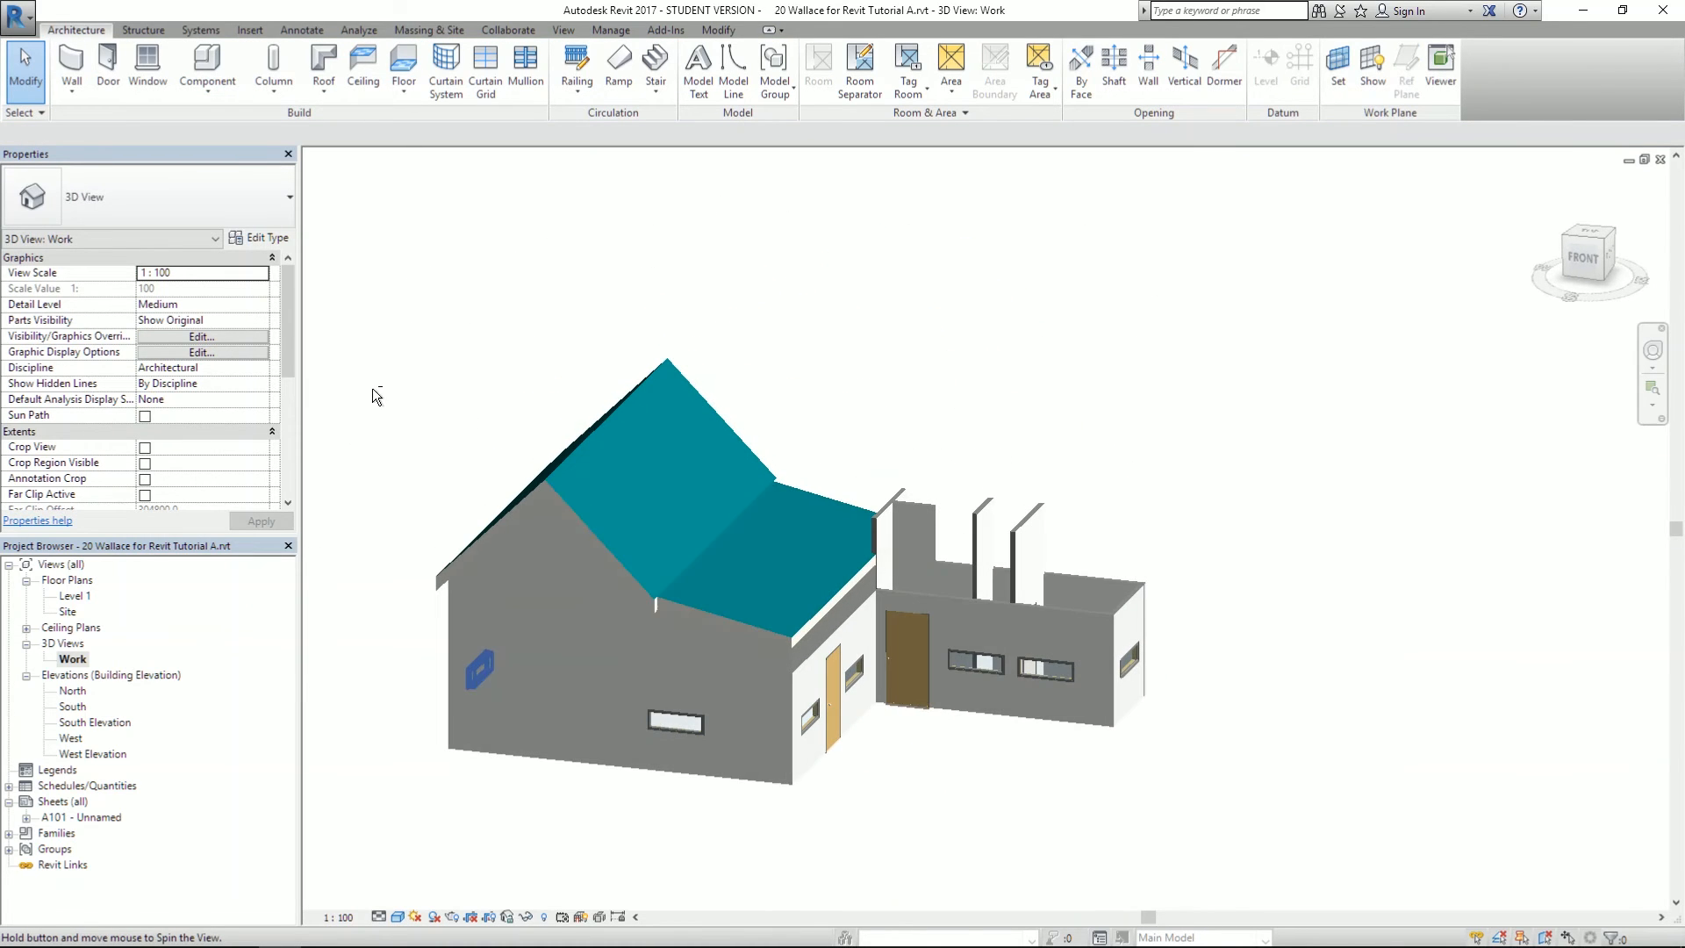
pyautogui.click(746, 629)
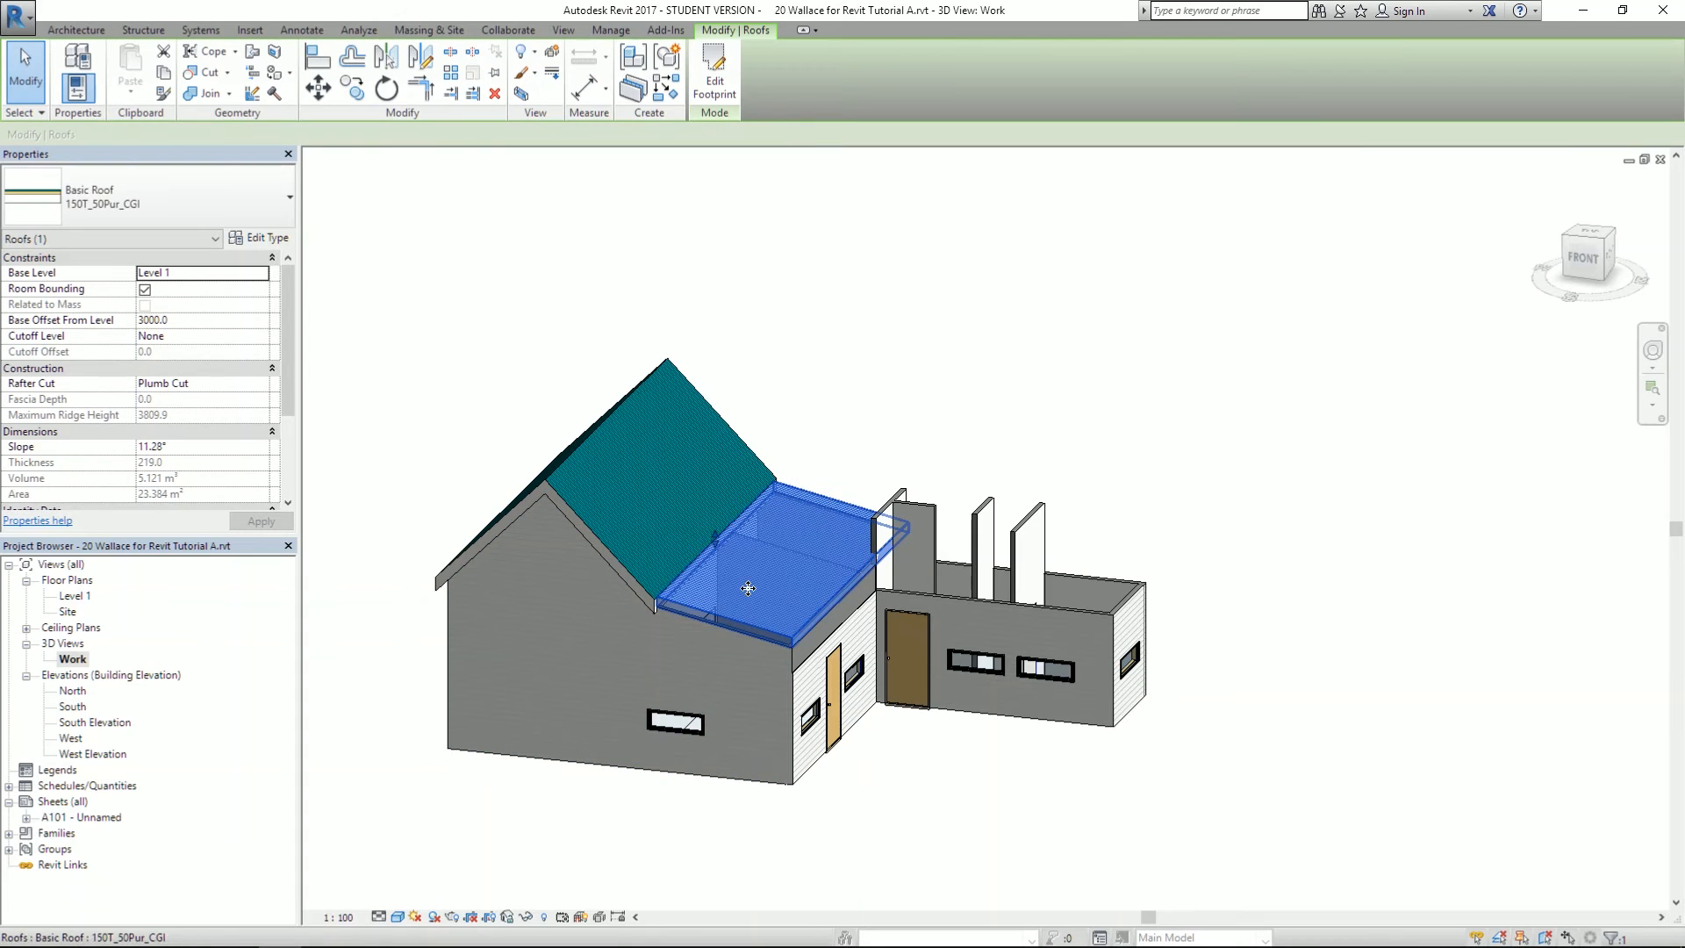
pyautogui.scroll(4, 934, 725)
pyautogui.keyDown('shift'); pyautogui.moveTo(933, 725); pyautogui.dragTo(882, 704, button='middle'); pyautogui.keyUp('shift')
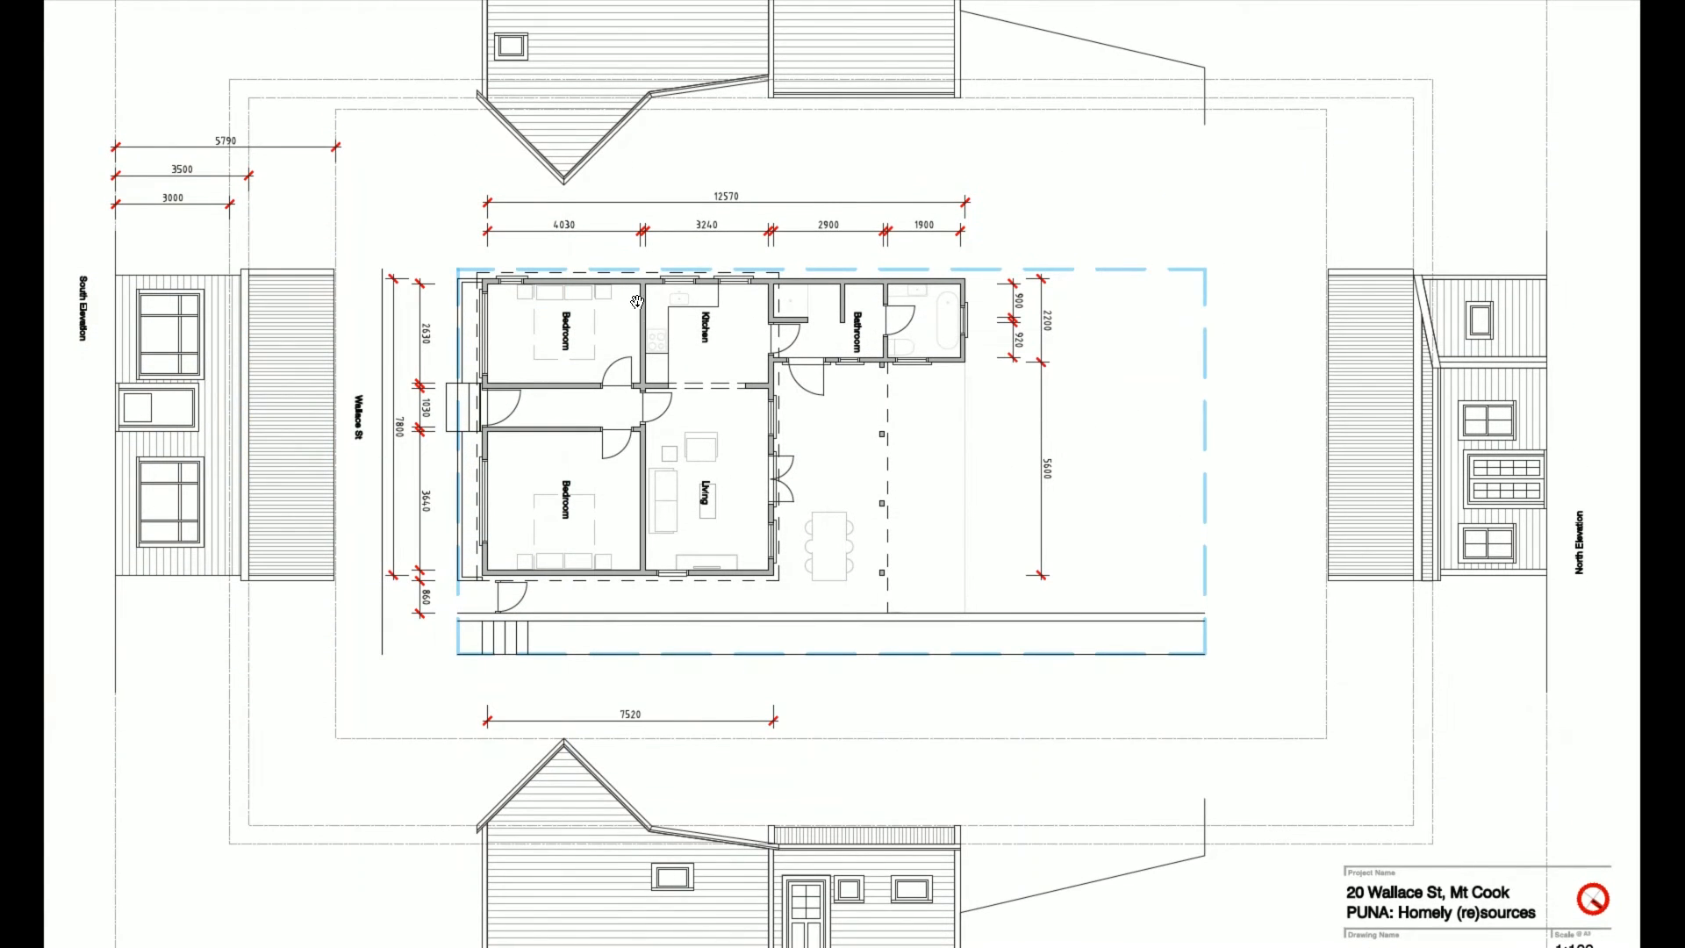
pyautogui.moveTo(637, 302); pyautogui.dragTo(1056, 468)
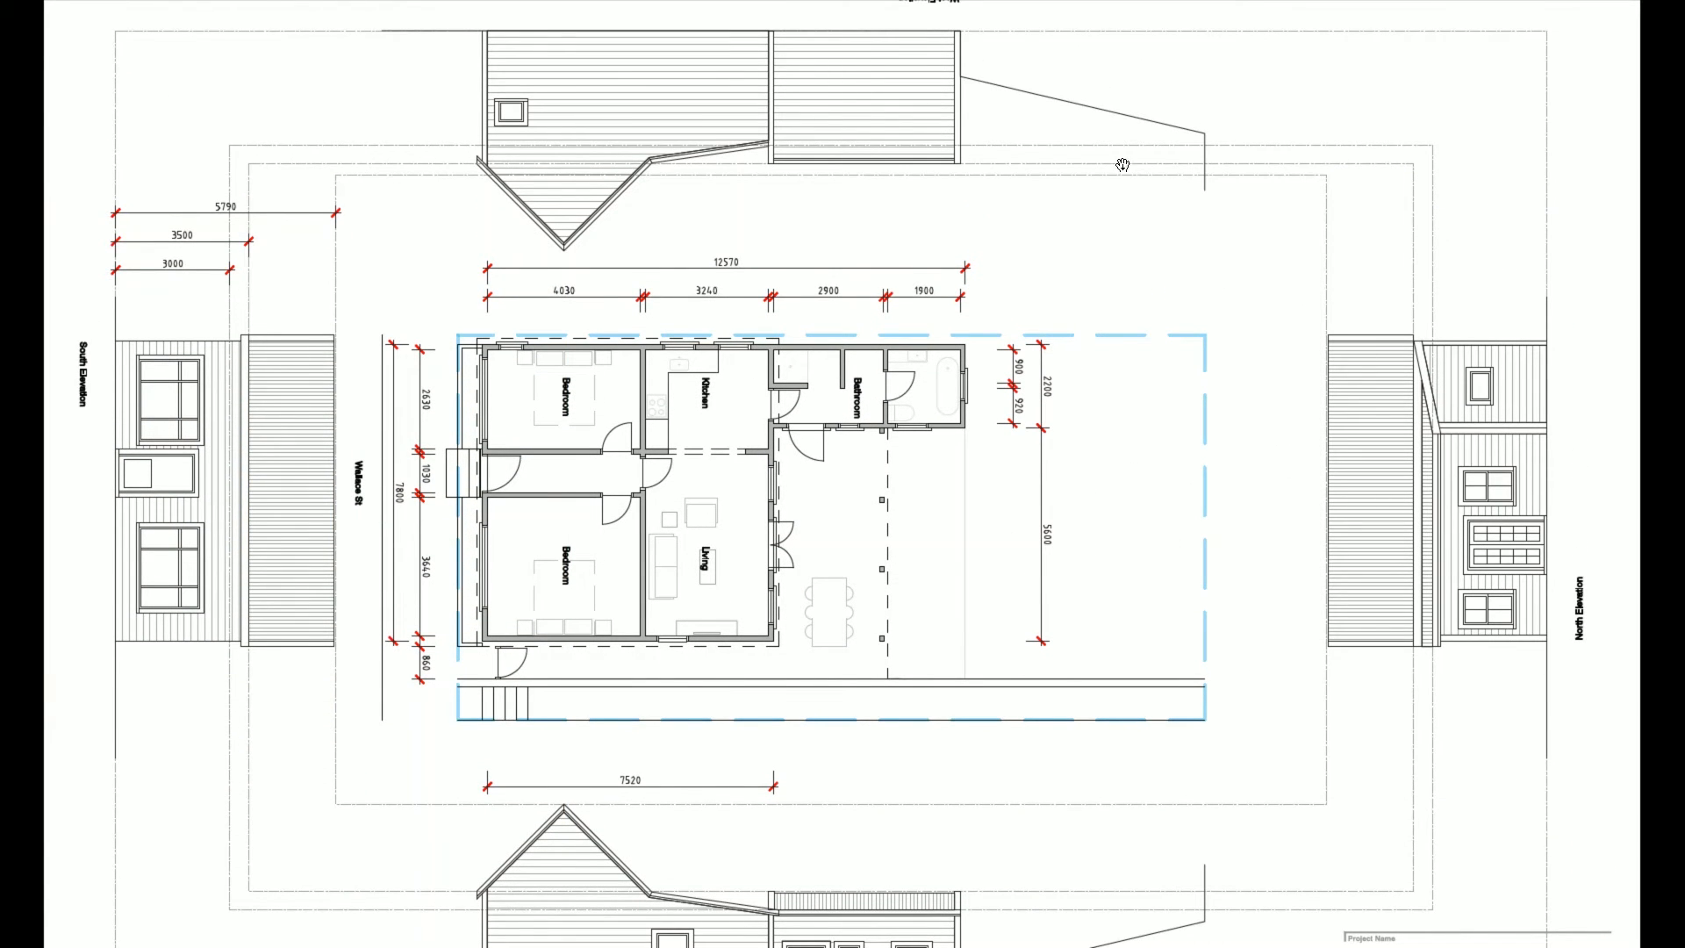
pyautogui.moveTo(994, 541); pyautogui.dragTo(1045, 416)
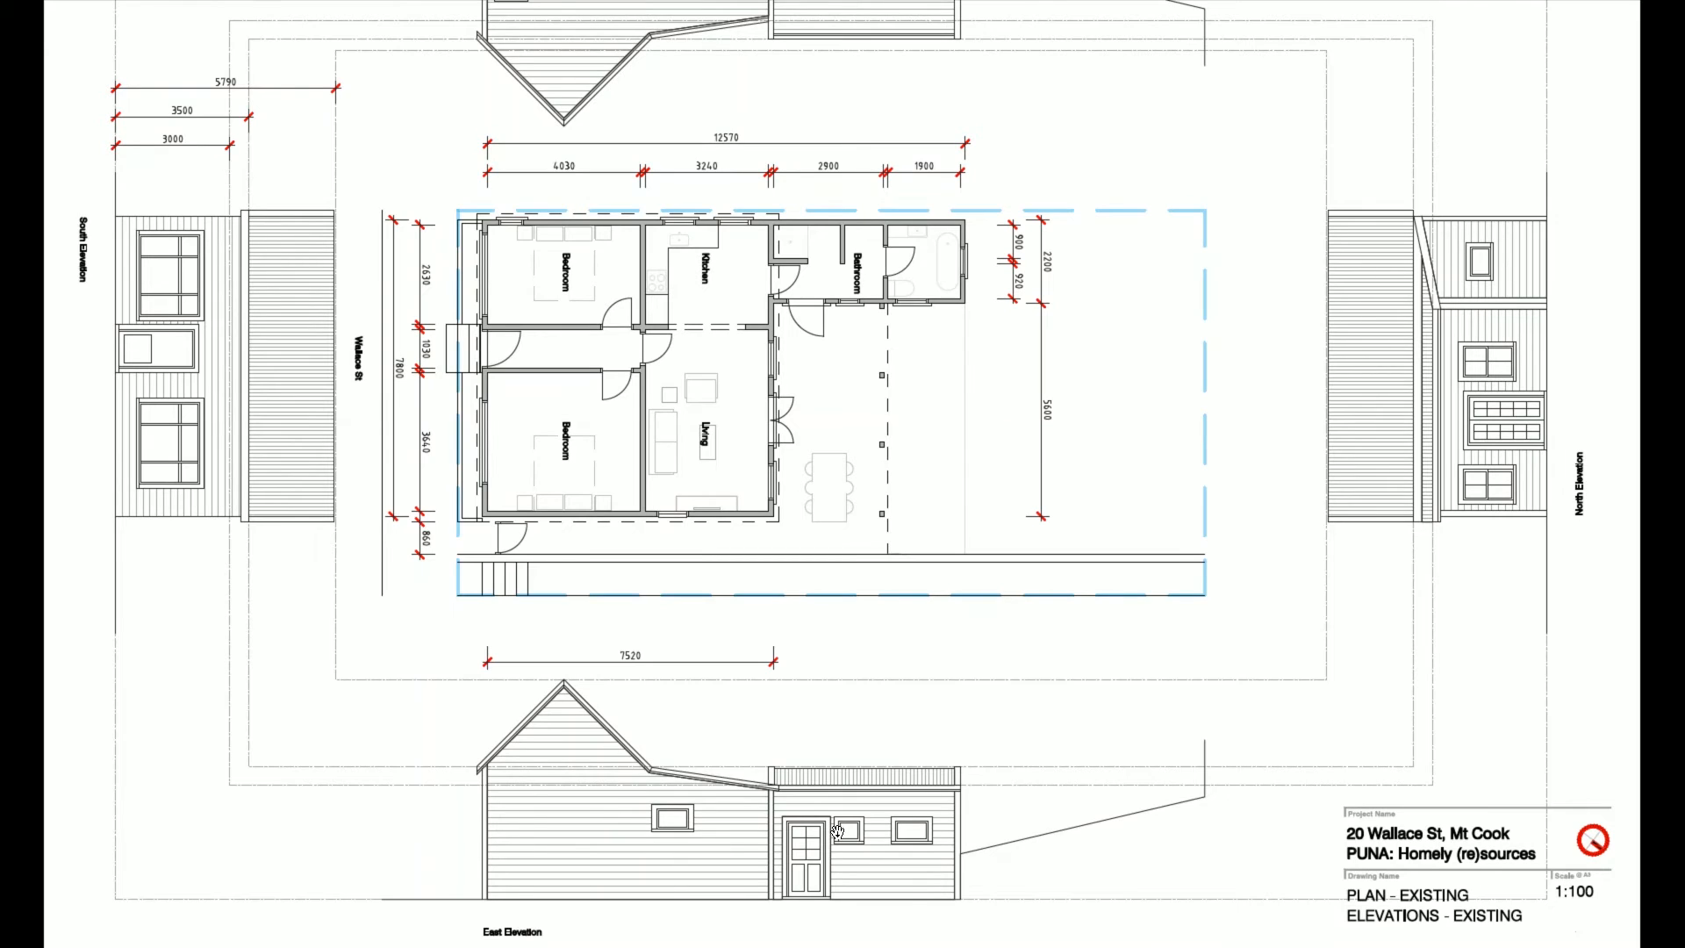
pyautogui.moveTo(689, 468); pyautogui.dragTo(689, 590)
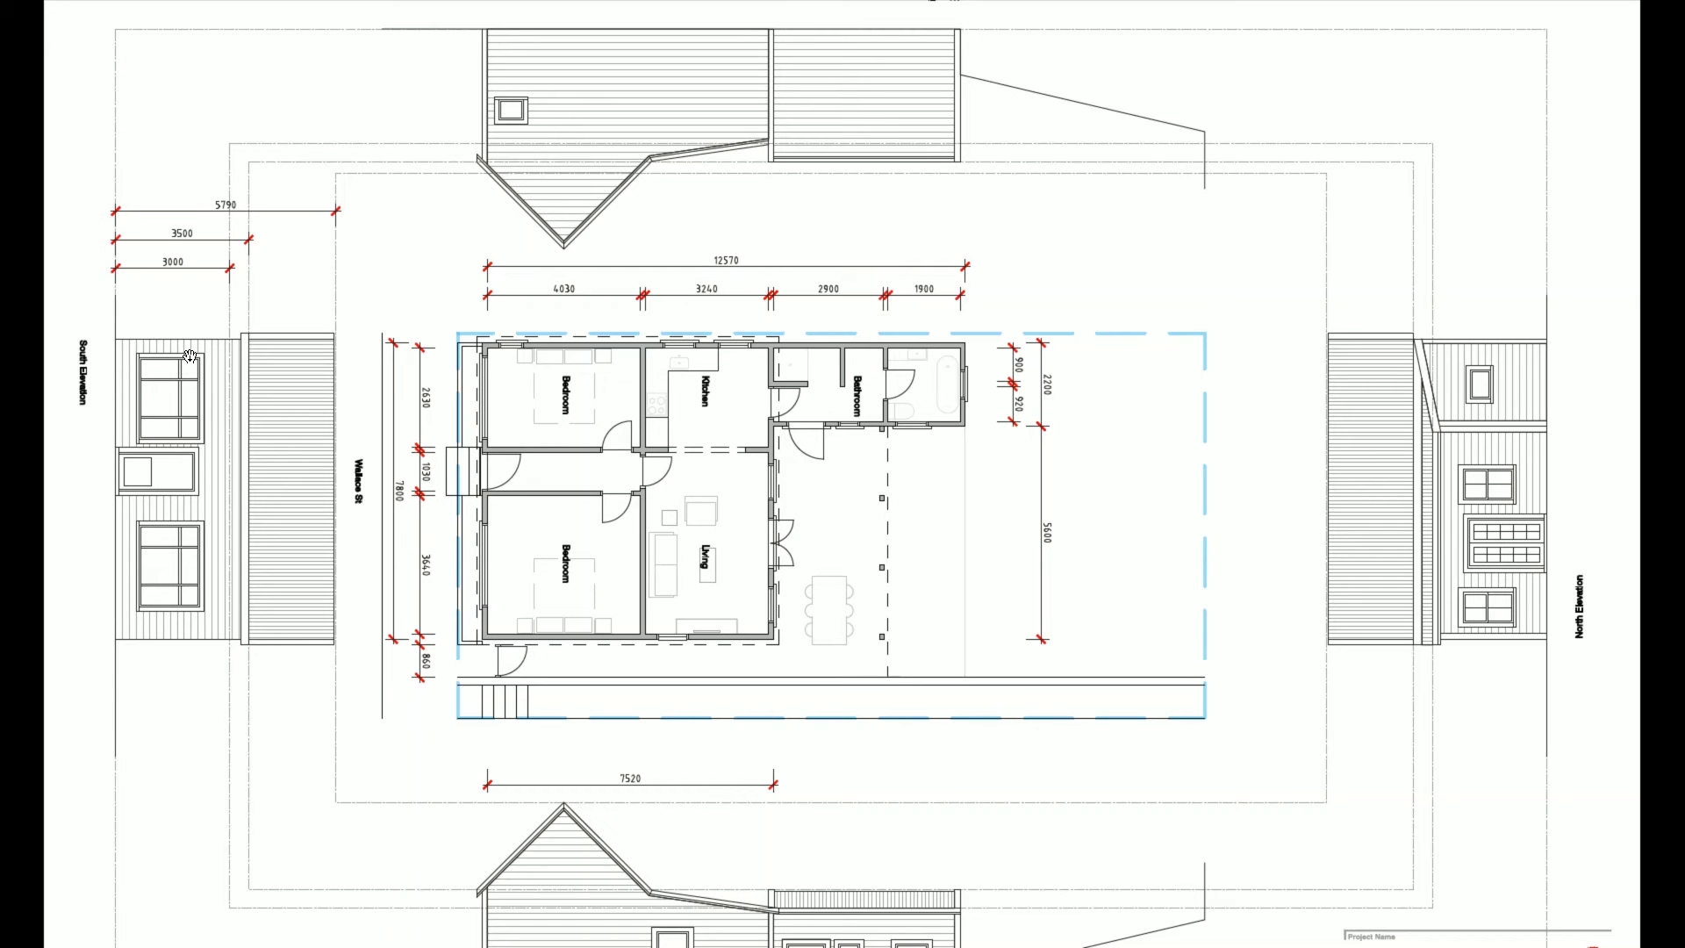
pyautogui.hotkey('alt', 'Tab')
pyautogui.press('Tab')
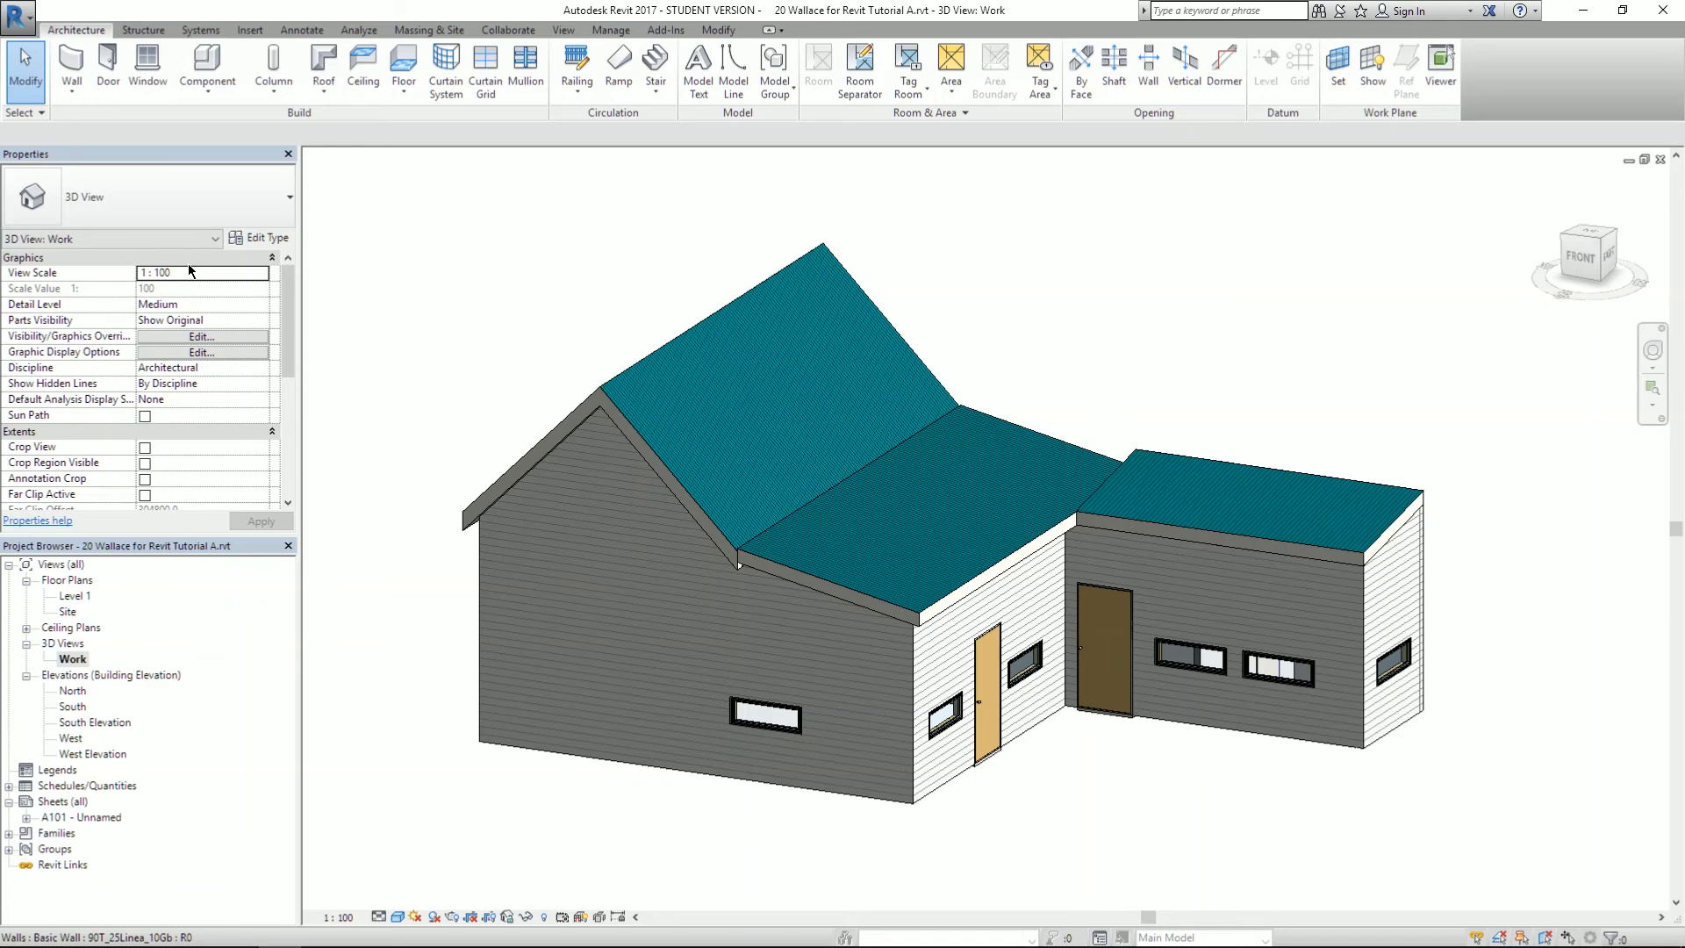
pyautogui.keyDown('shift'); pyautogui.moveTo(804, 636); pyautogui.dragTo(729, 520, button='middle'); pyautogui.keyUp('shift')
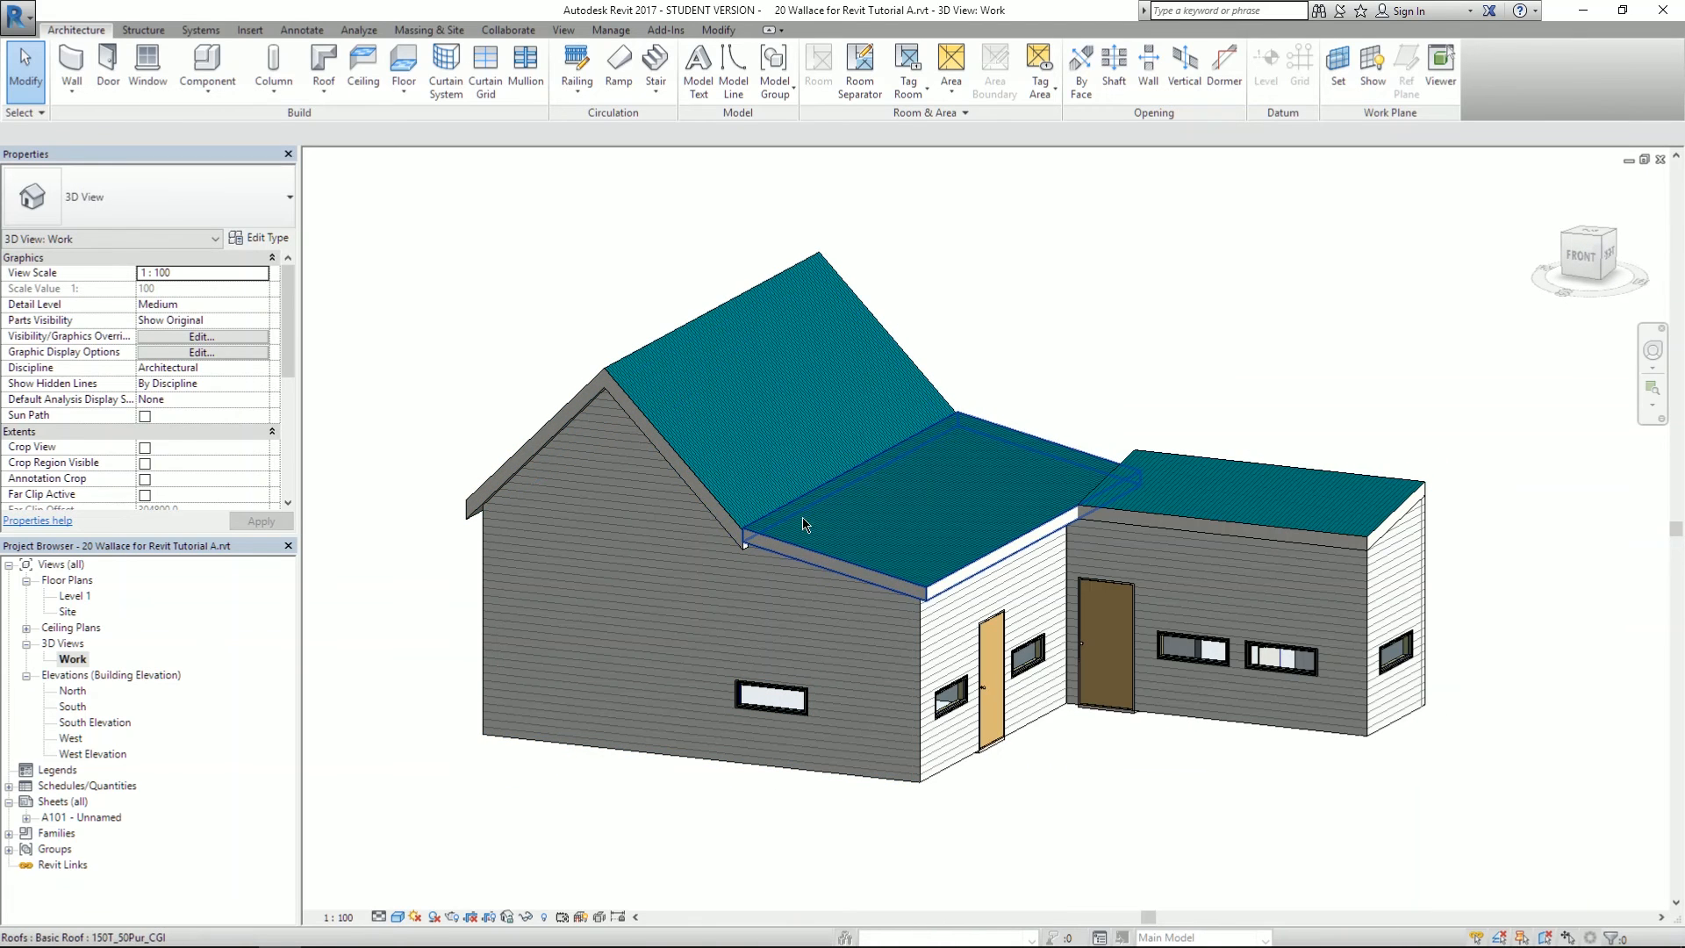
pyautogui.keyDown('shift'); pyautogui.moveTo(728, 624); pyautogui.dragTo(977, 592, button='middle'); pyautogui.keyUp('shift')
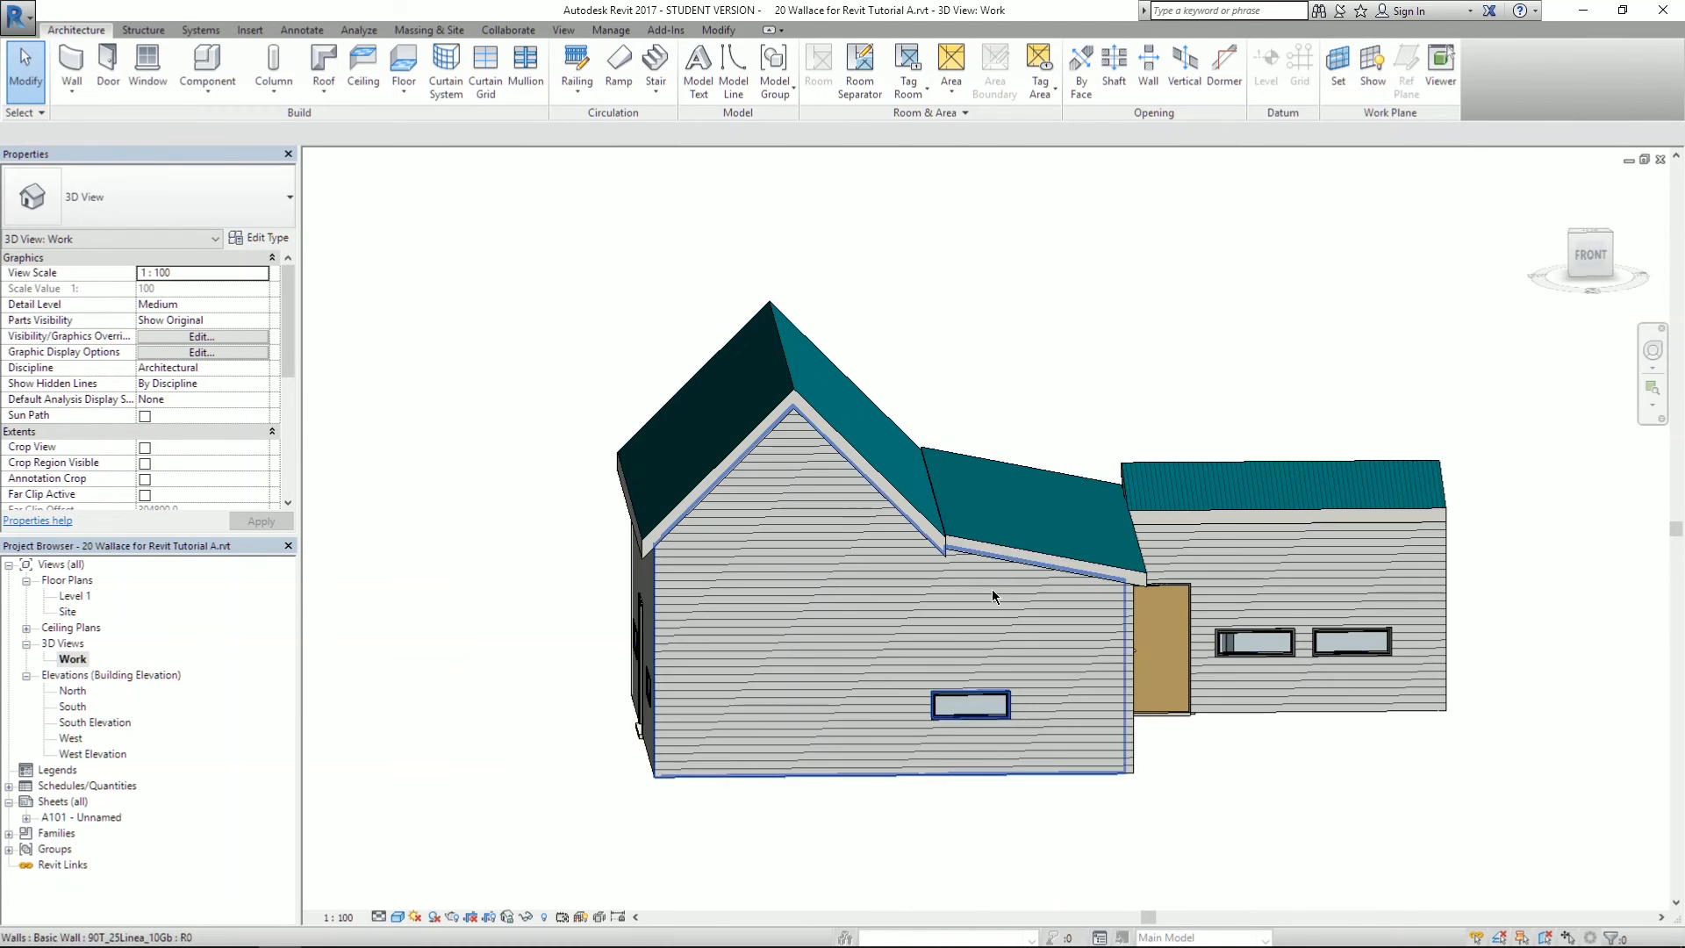
pyautogui.keyDown('shift'); pyautogui.moveTo(1051, 637); pyautogui.dragTo(1264, 514, button='middle'); pyautogui.keyUp('shift')
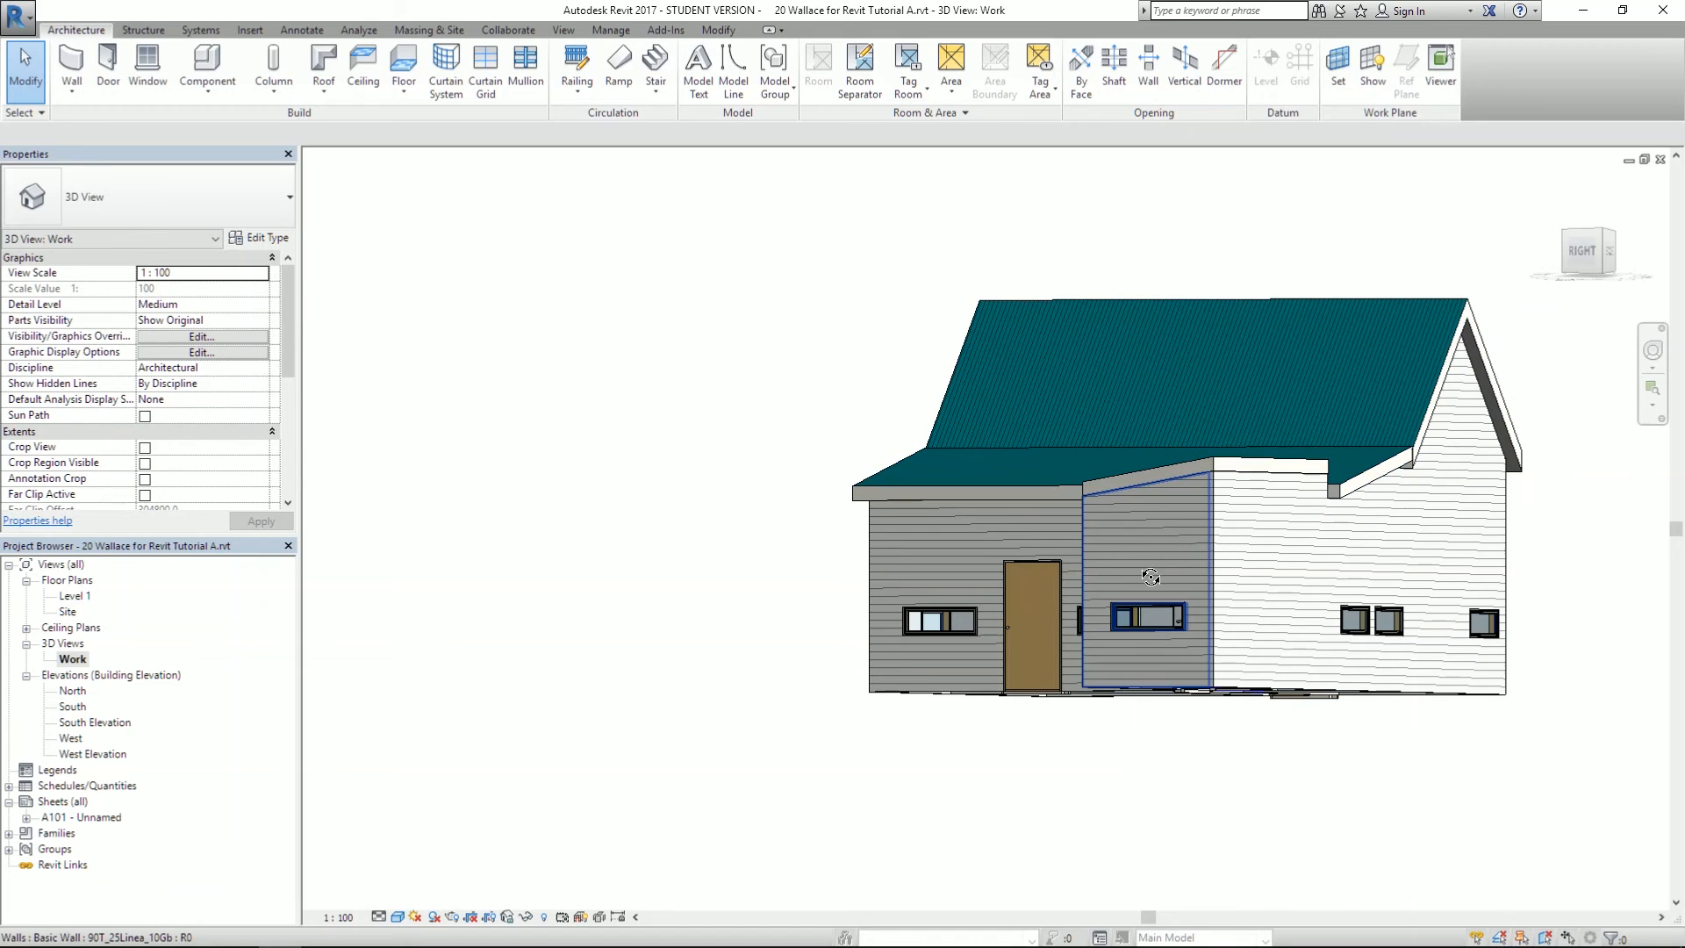
pyautogui.keyDown('shift'); pyautogui.moveTo(1147, 566); pyautogui.dragTo(1268, 575, button='middle'); pyautogui.keyUp('shift')
pyautogui.hotkey('alt', 'Tab')
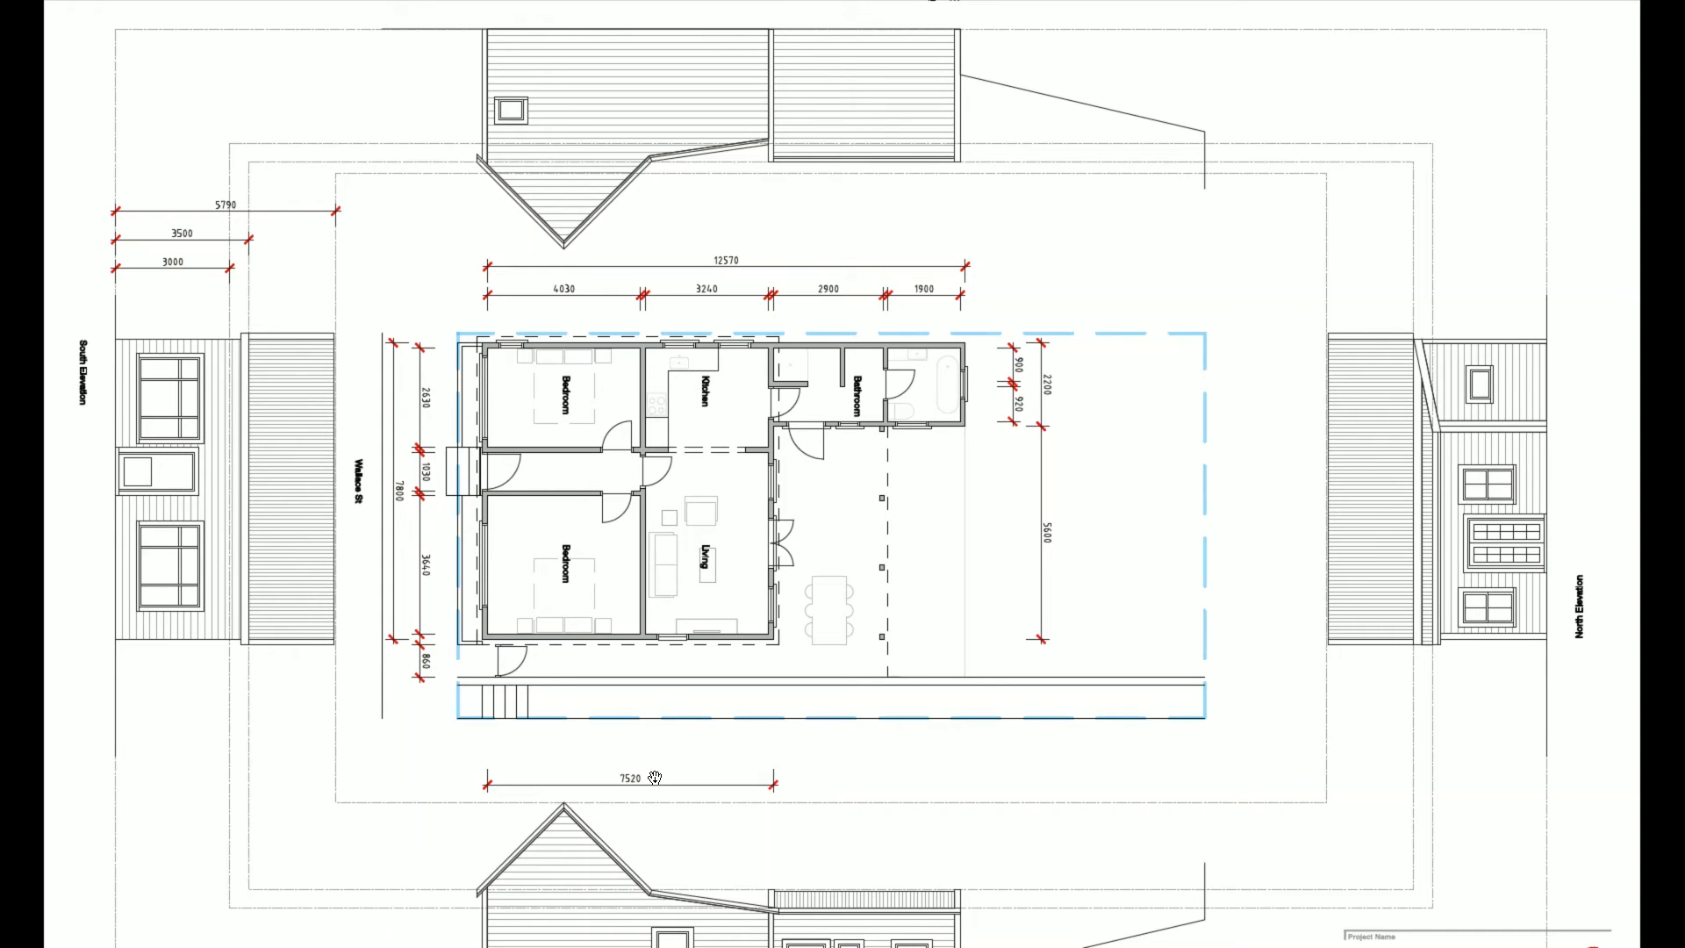
# - Open sheet A101 in Revit and activate its West Elevation viewport
pyautogui.hotkey('alt', 'Tab')
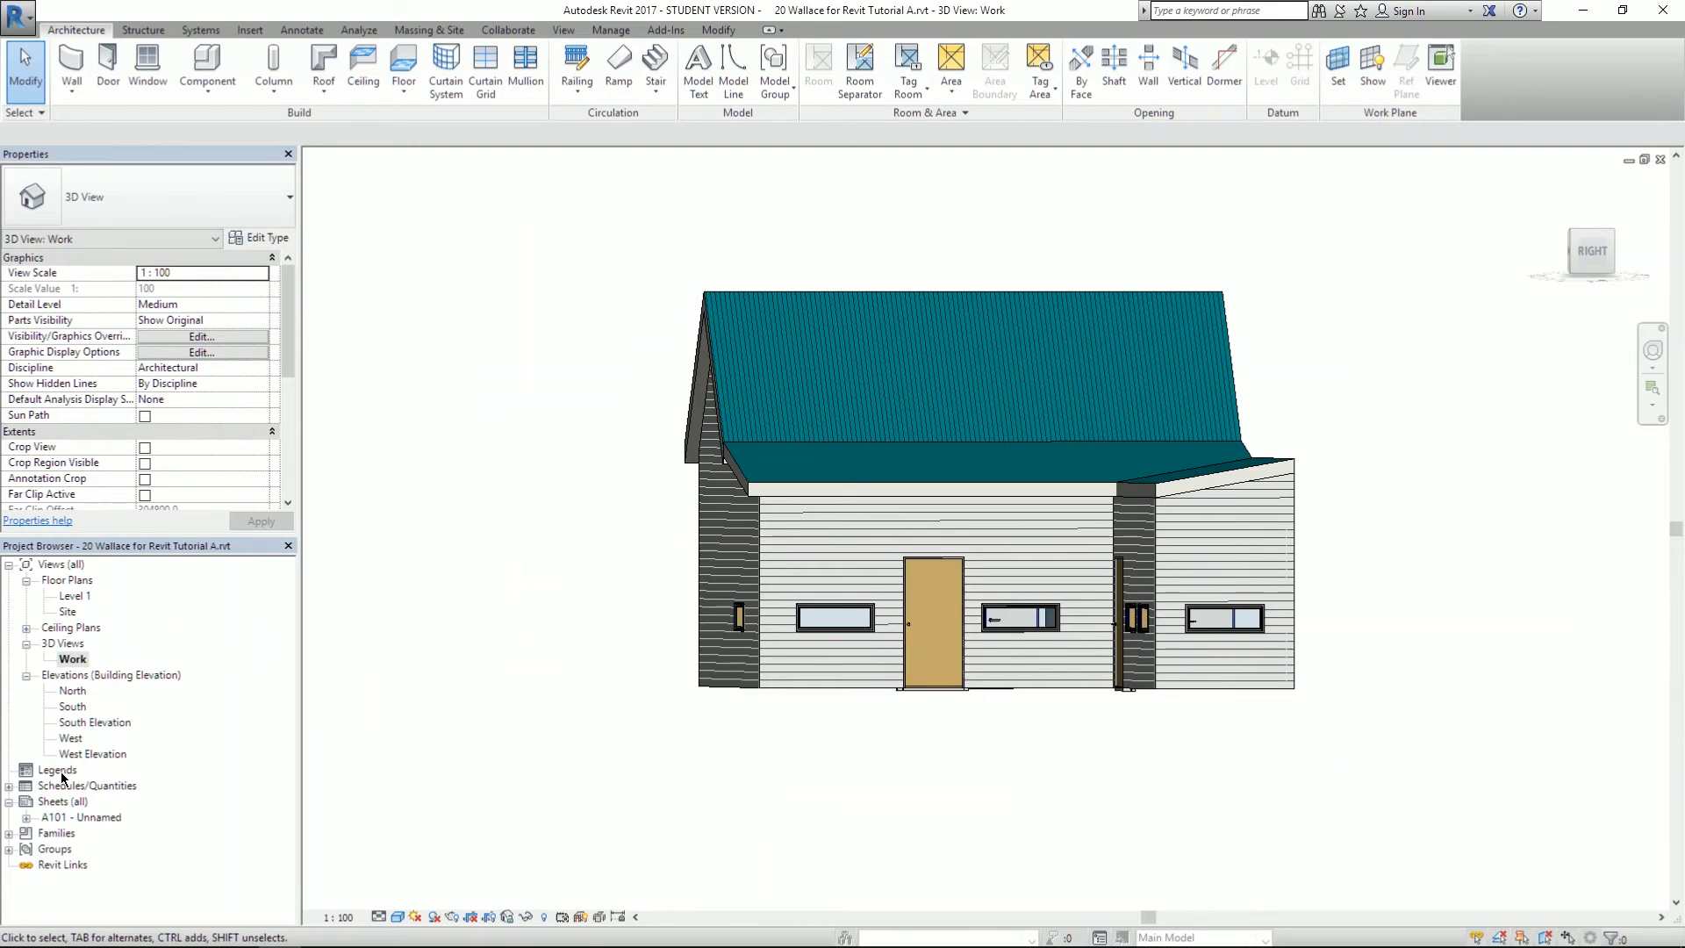
pyautogui.doubleClick(60, 821)
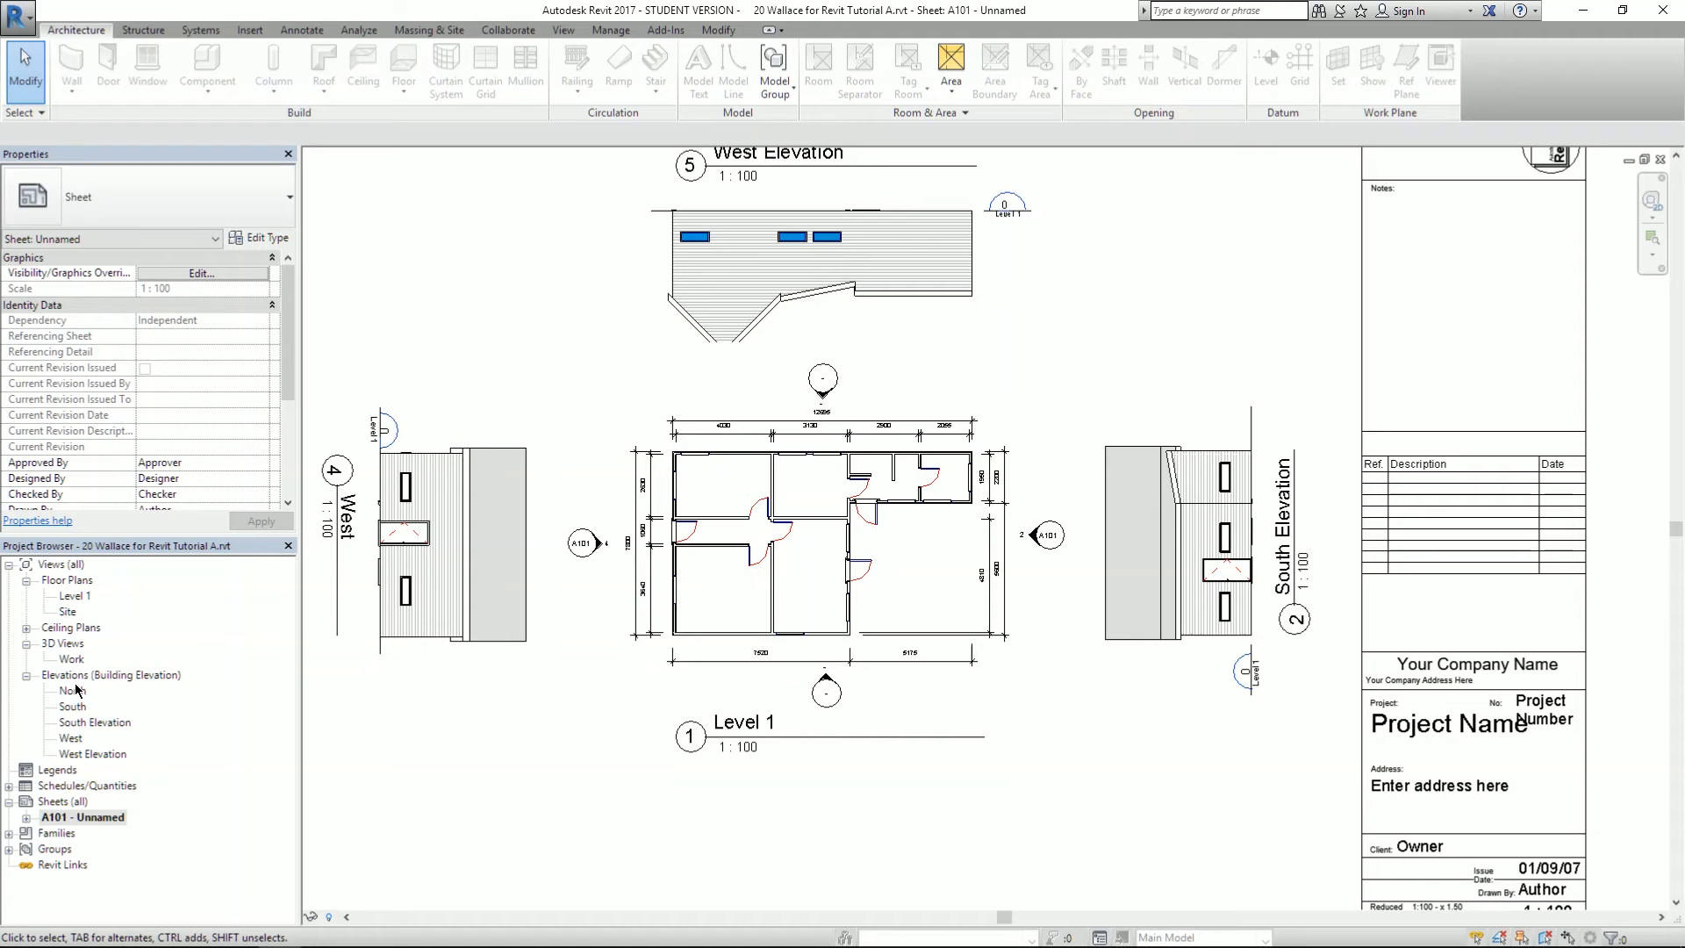
pyautogui.moveTo(484, 340); pyautogui.dragTo(594, 390, button='middle')
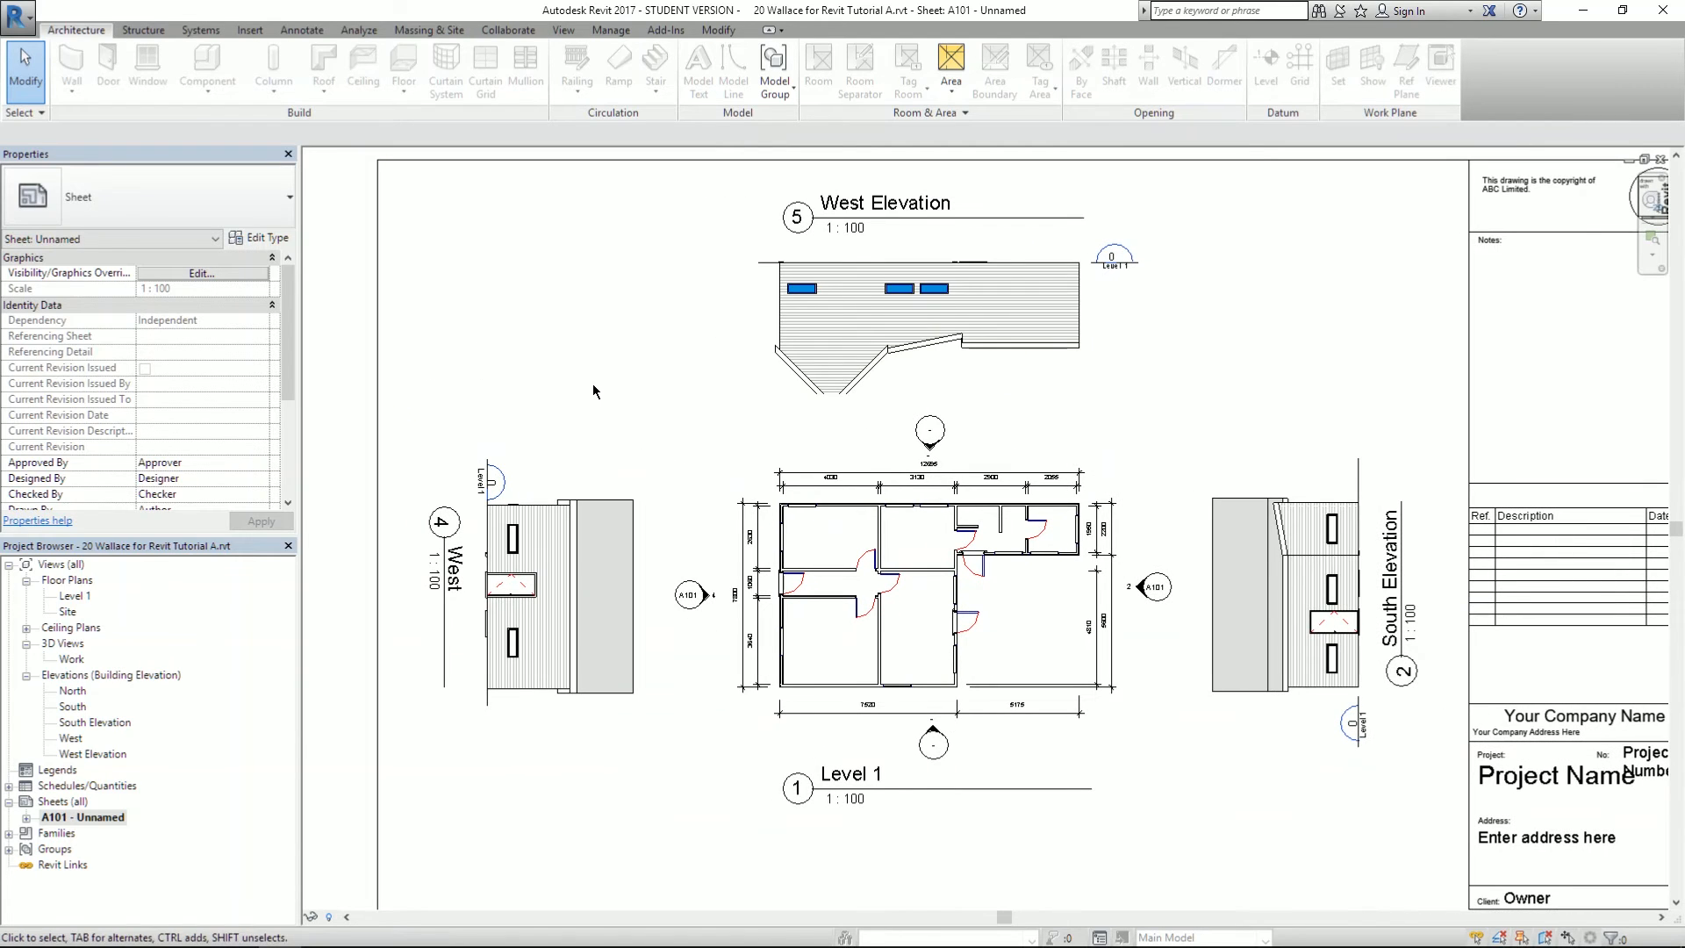
pyautogui.scroll(2, 862, 386)
pyautogui.doubleClick(848, 384)
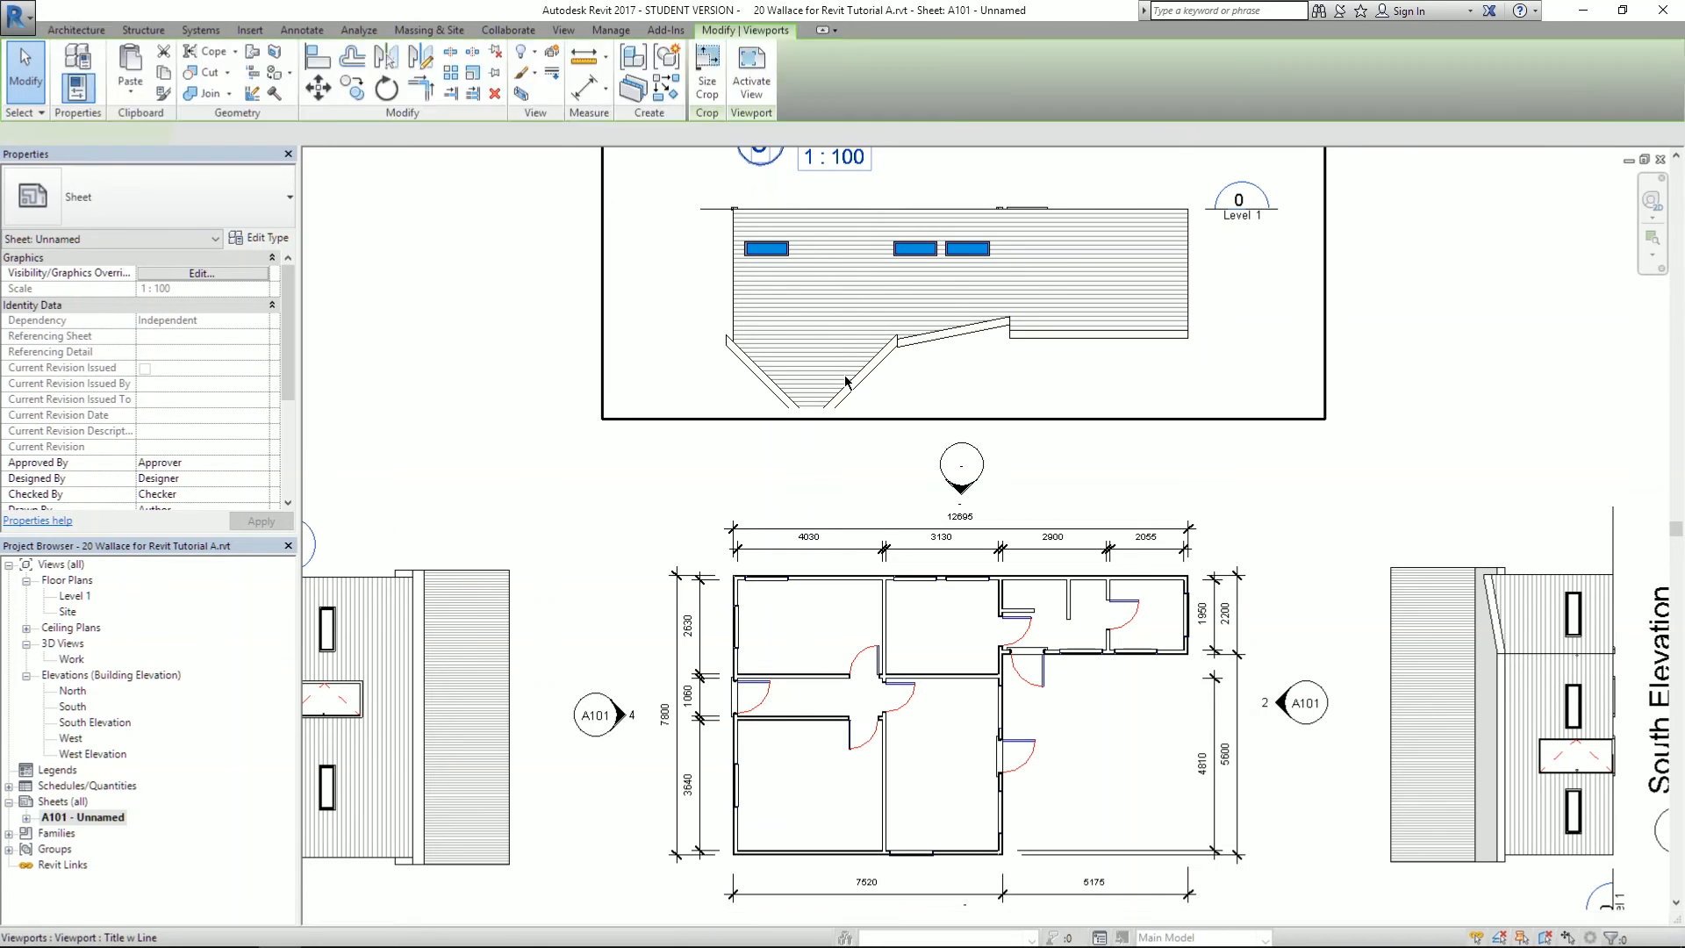
pyautogui.scroll(-3, 291, 323)
pyautogui.scroll(3, 294, 368)
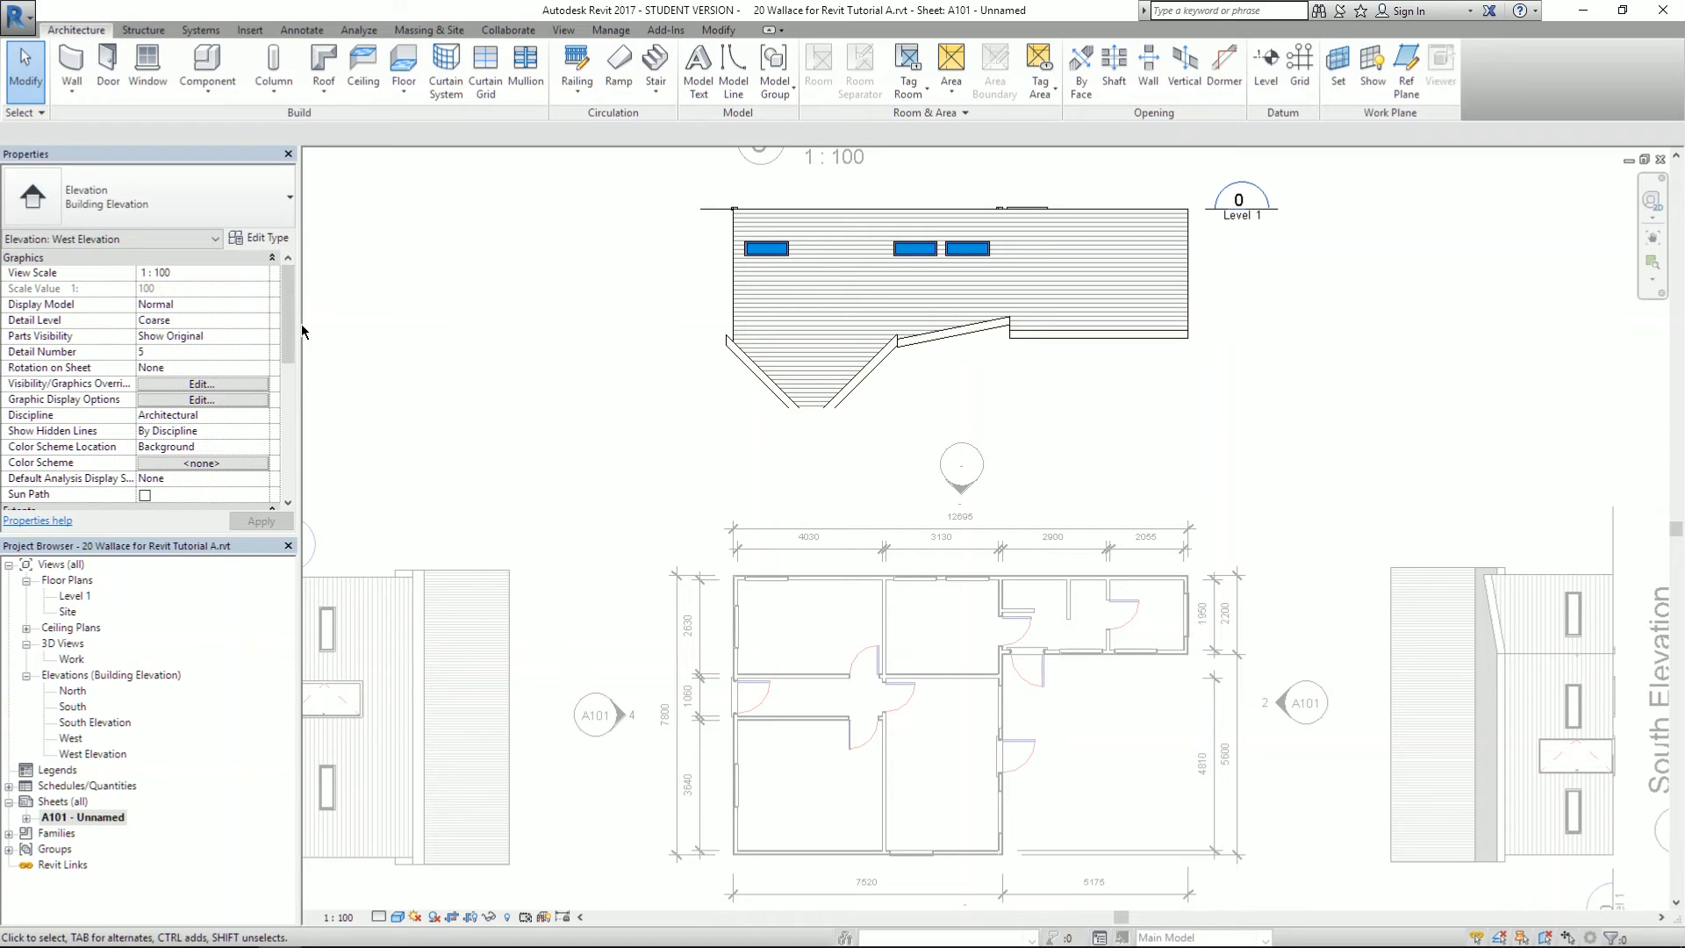
pyautogui.scroll(-5, 284, 342)
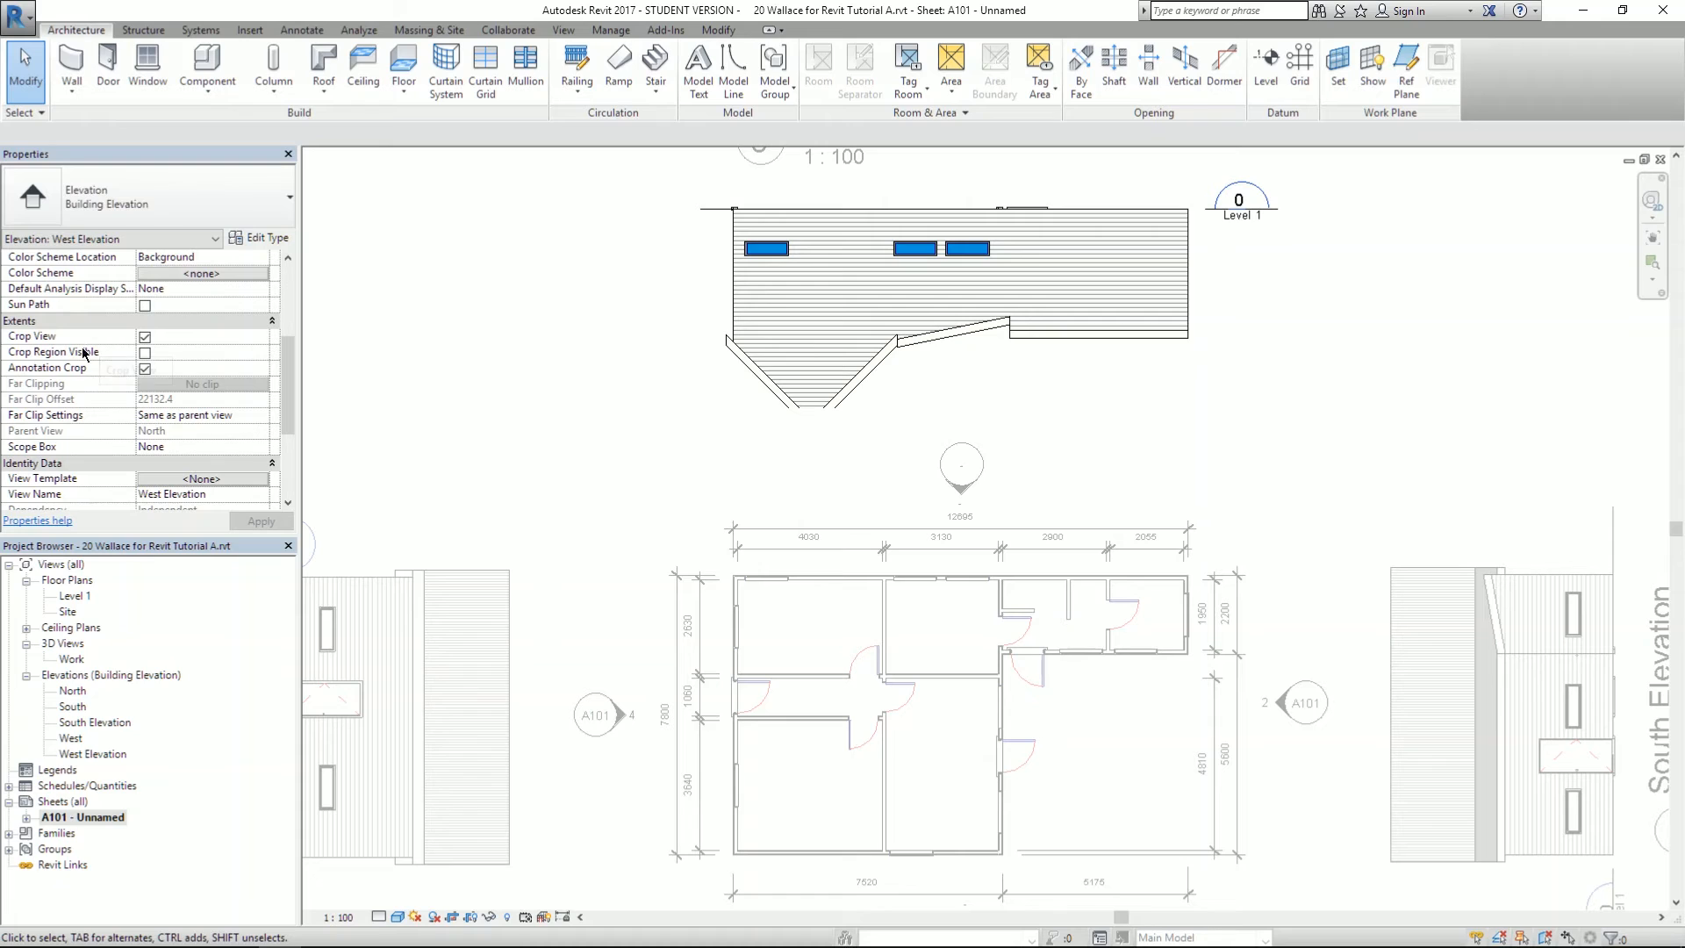
# - Show the West Elevation crop region and extend its boundary down to include the pointed bottom
pyautogui.click(145, 352)
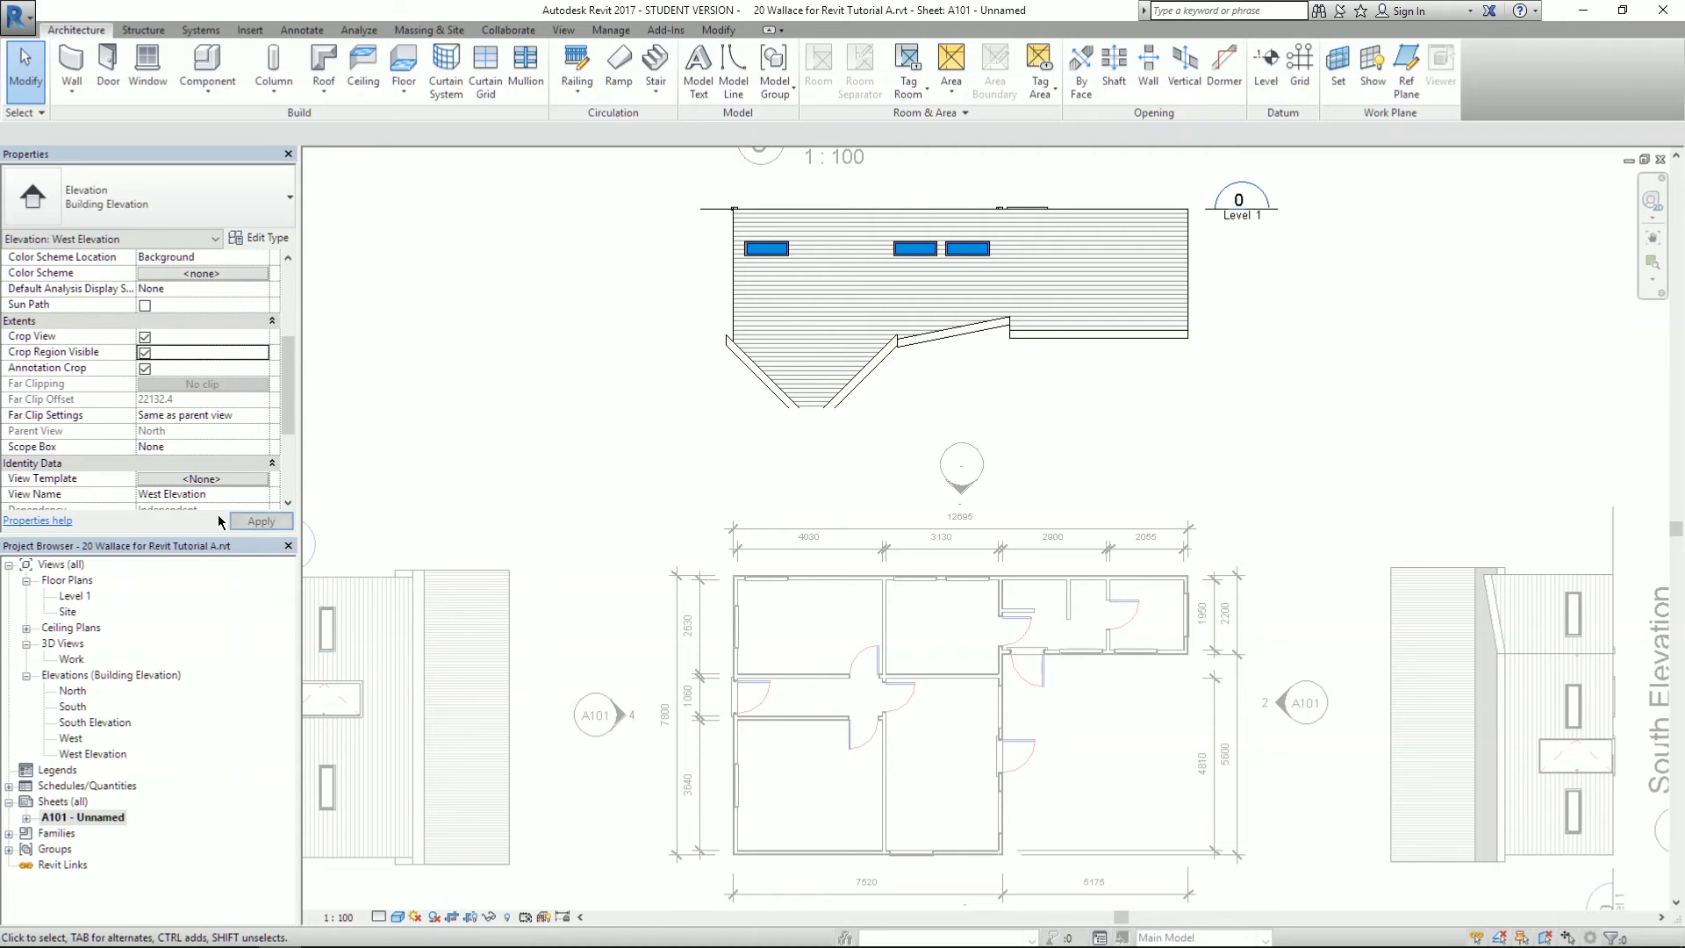
pyautogui.click(260, 521)
pyautogui.click(690, 402)
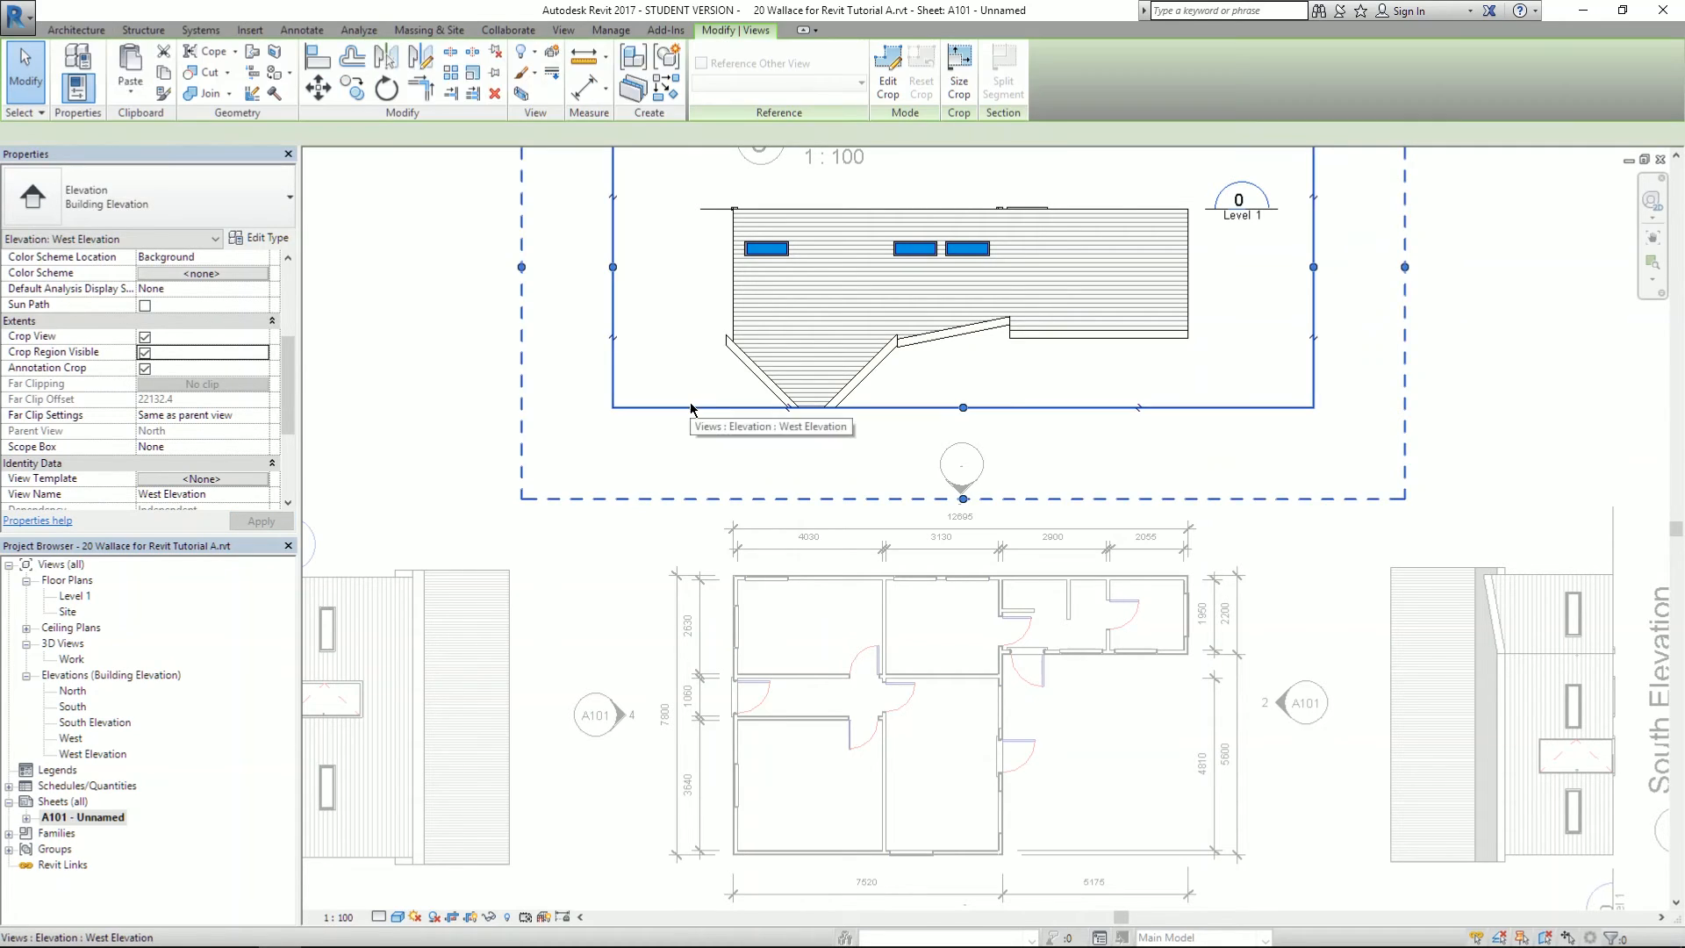
pyautogui.moveTo(965, 418); pyautogui.dragTo(960, 450)
pyautogui.scroll(-2, 953, 627)
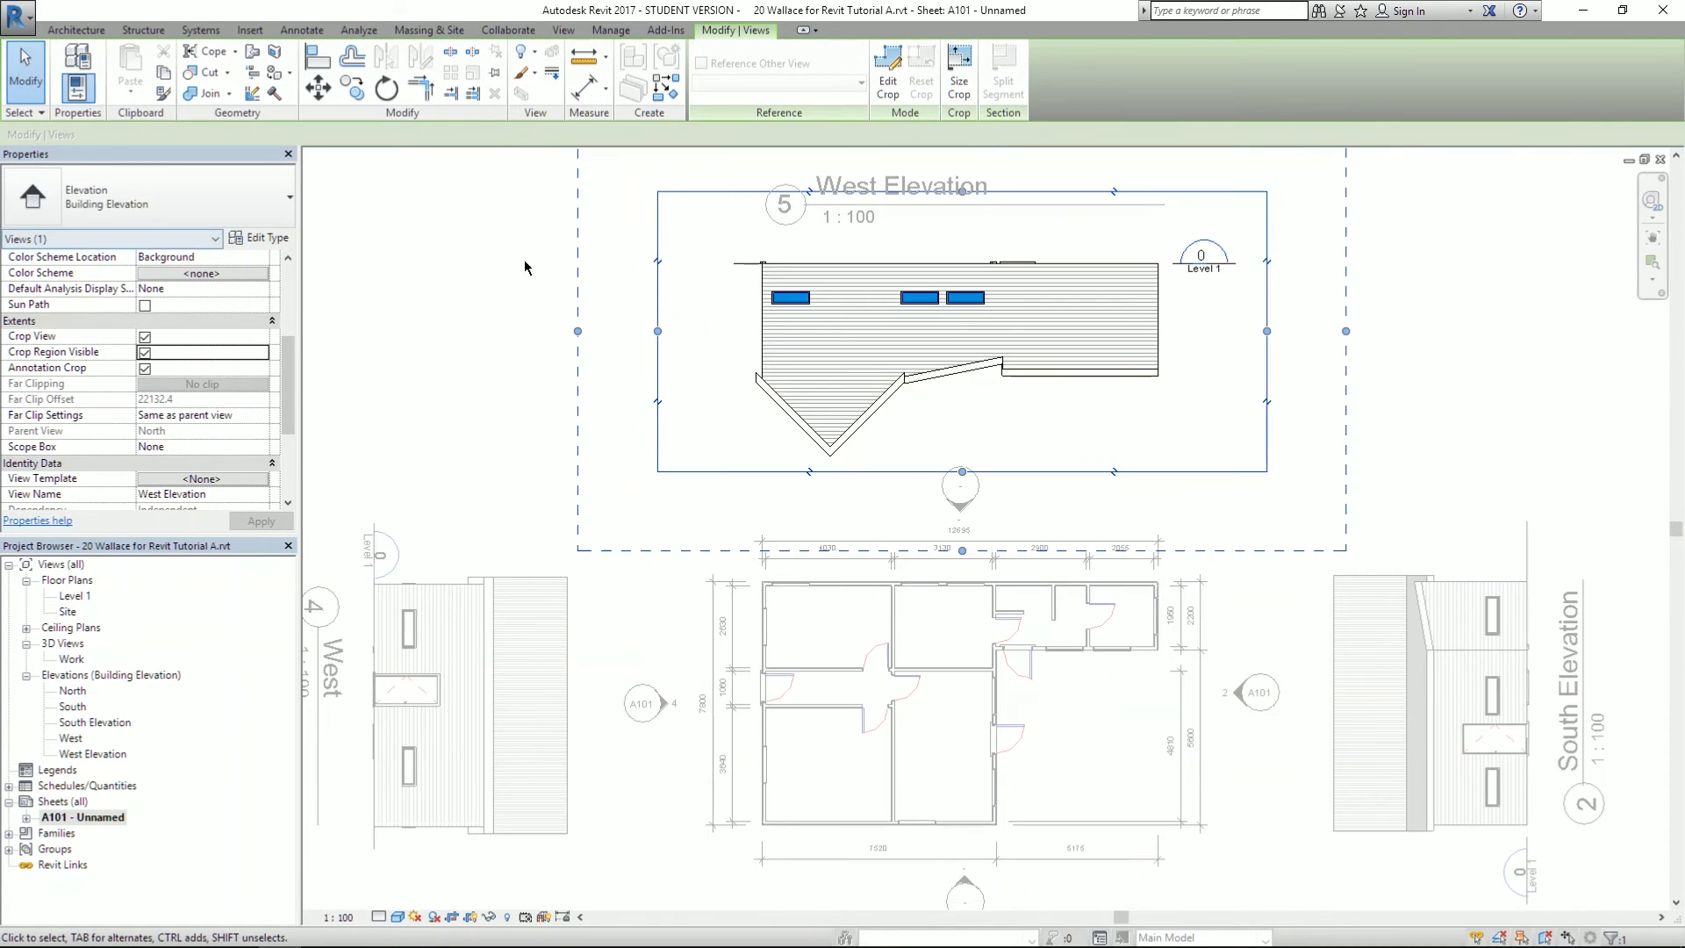
# - Hide the crop region again and deactivate the viewport to see the whole A101 sheet
pyautogui.click(485, 289)
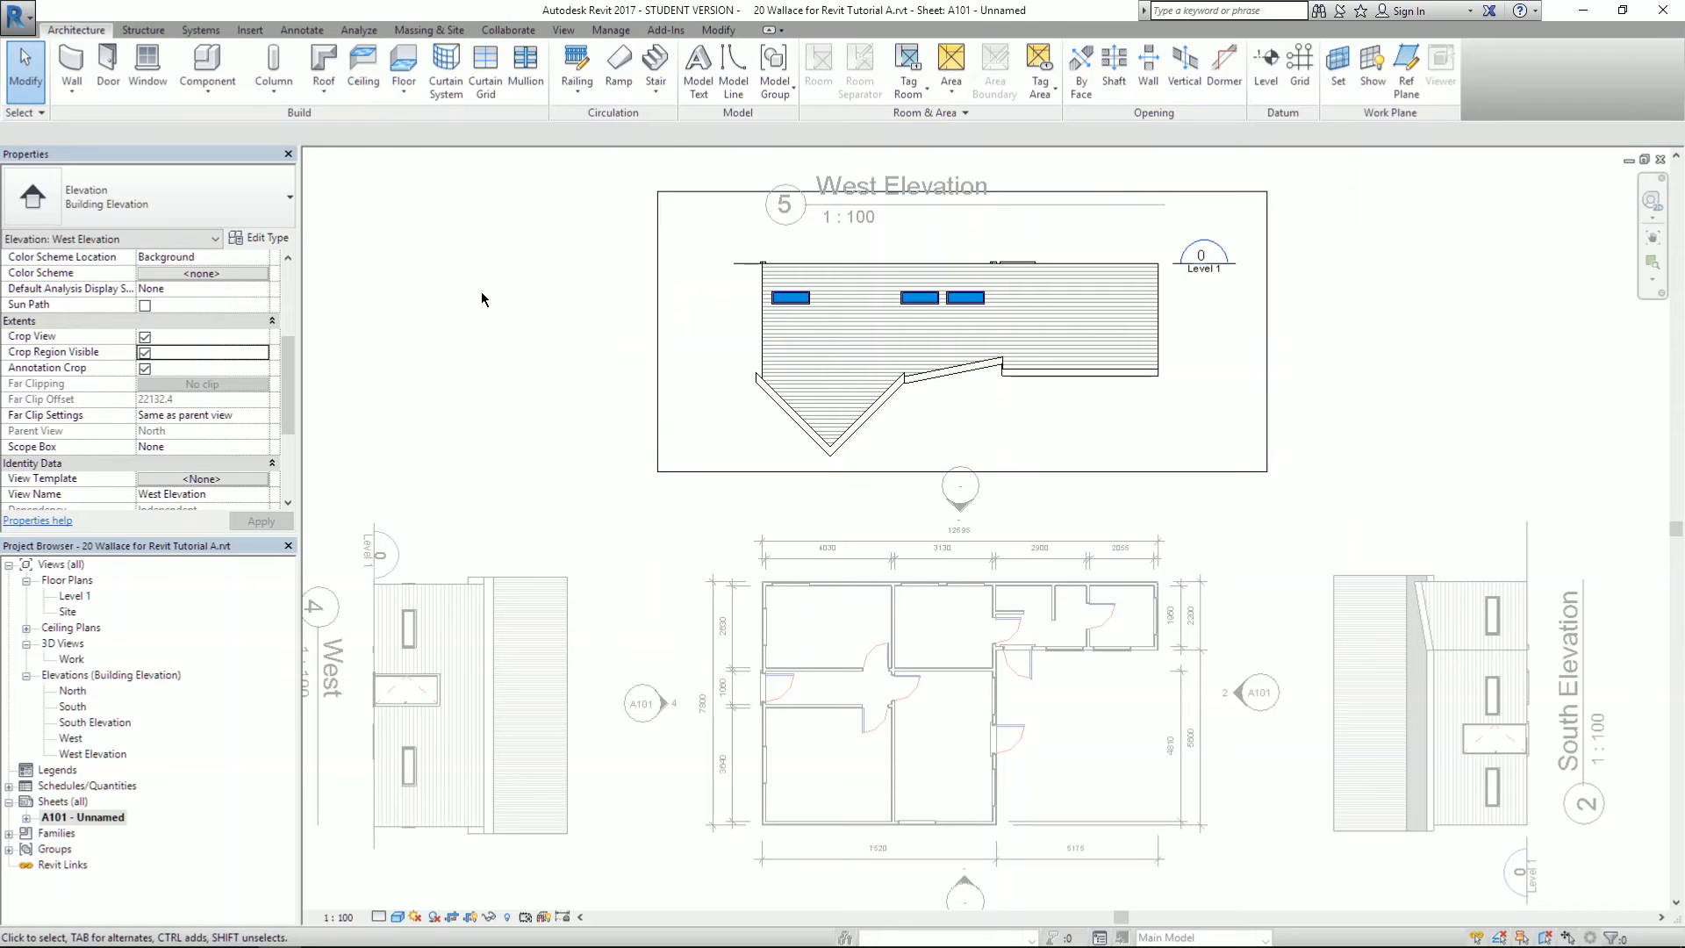
pyautogui.click(732, 471)
pyautogui.moveTo(290, 354)
pyautogui.mouseDown()
pyautogui.moveTo(288, 413)
pyautogui.moveTo(275, 342)
pyautogui.mouseUp()
pyautogui.click(145, 399)
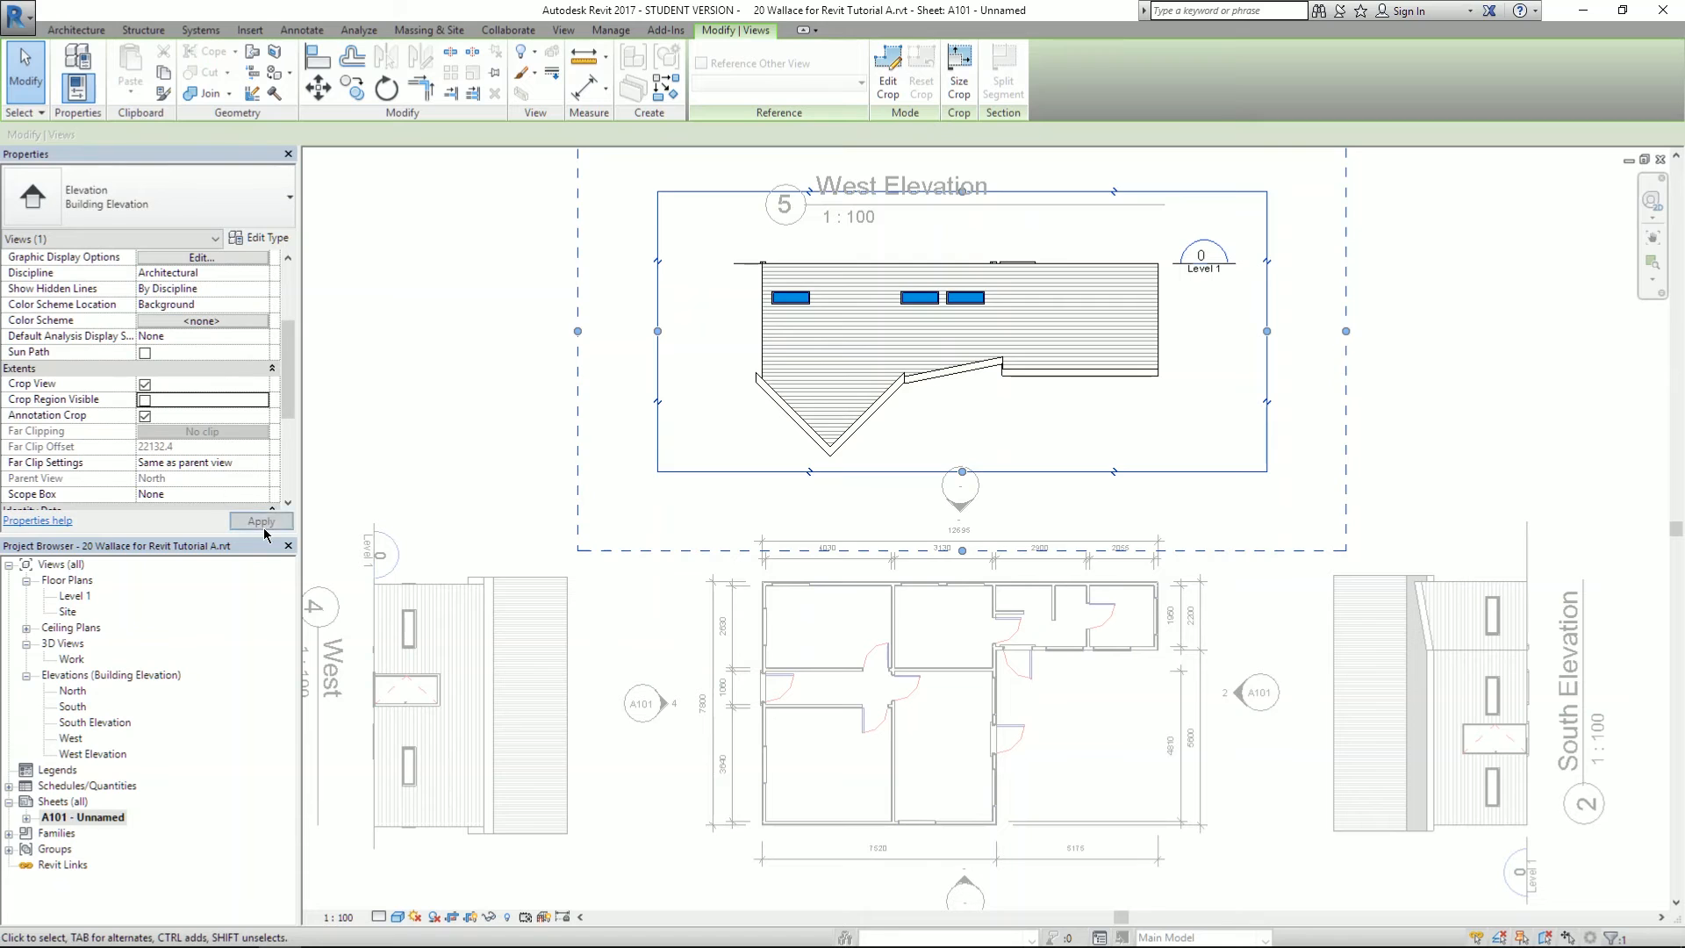
pyautogui.click(261, 521)
pyautogui.click(531, 381)
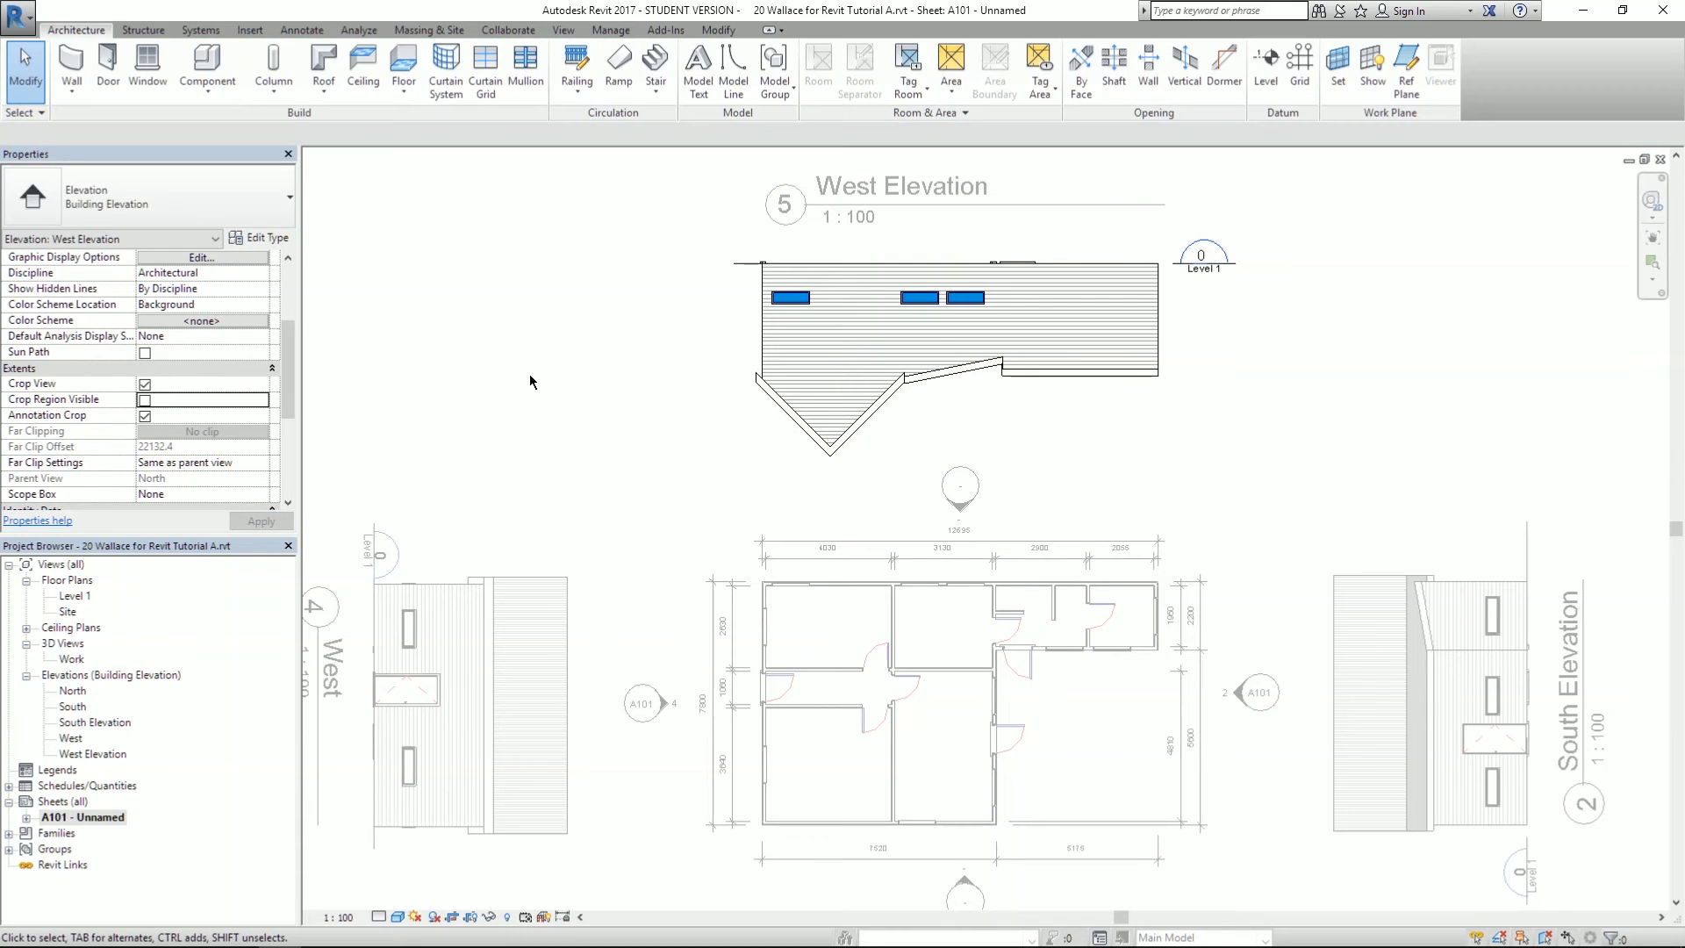
pyautogui.doubleClick(439, 245)
pyautogui.scroll(-3, 584, 265)
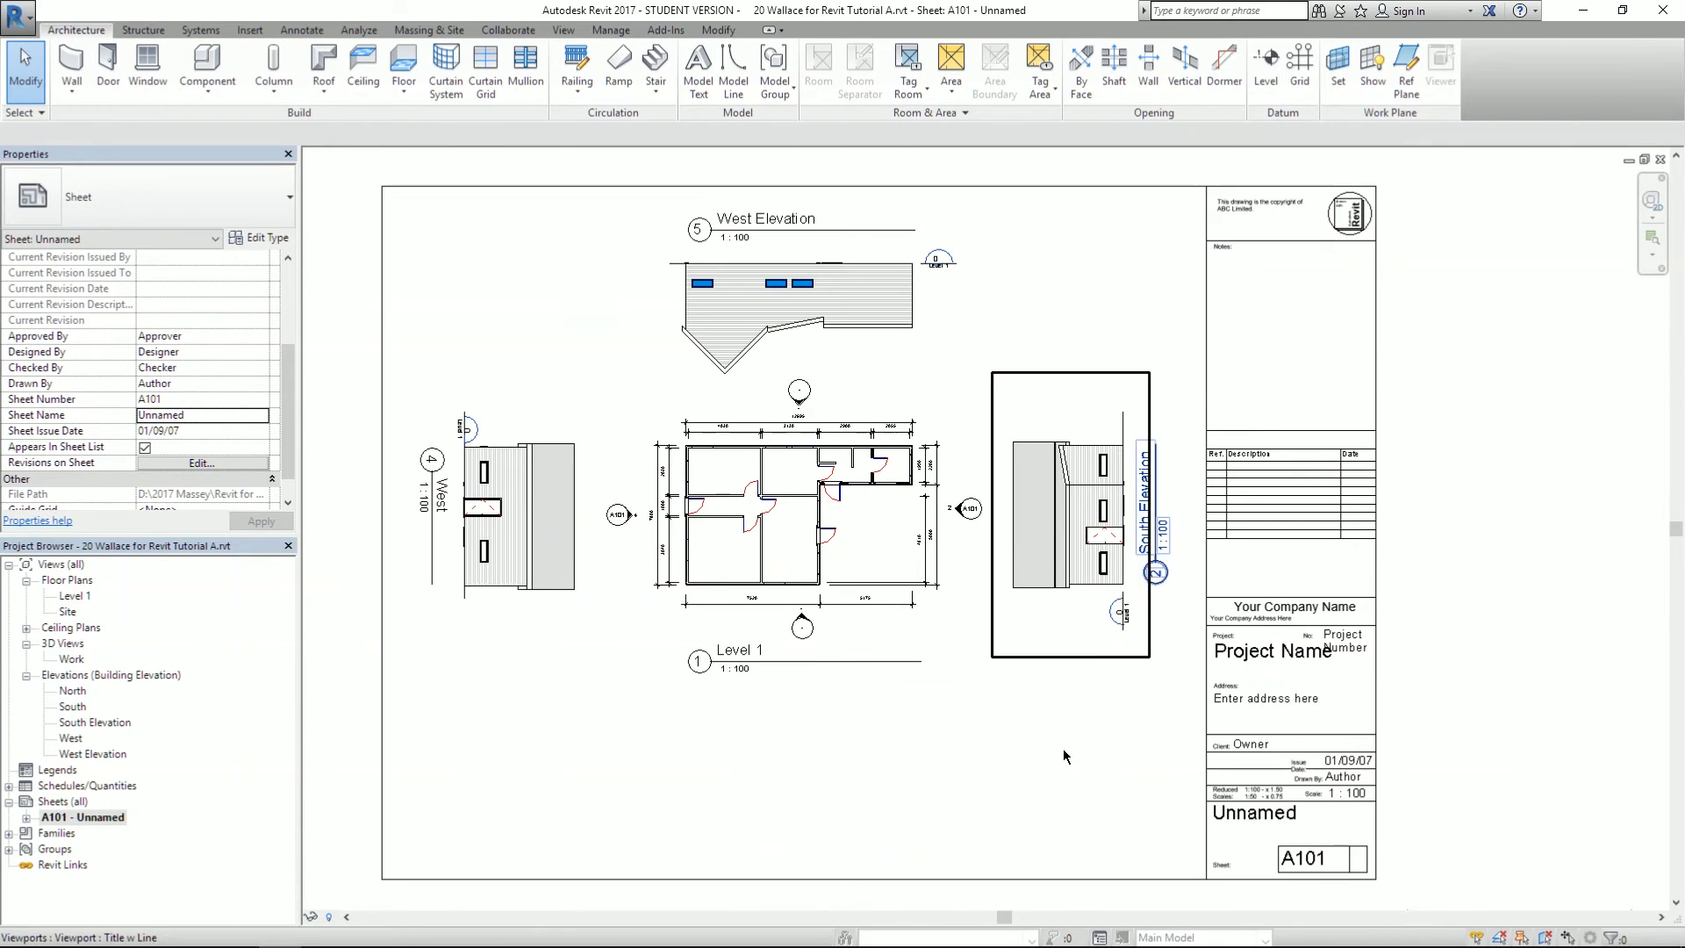
# - Shift the sheet slightly and open the West elevation view from the Project Browser
pyautogui.moveTo(1059, 745); pyautogui.dragTo(1104, 783, button='middle')
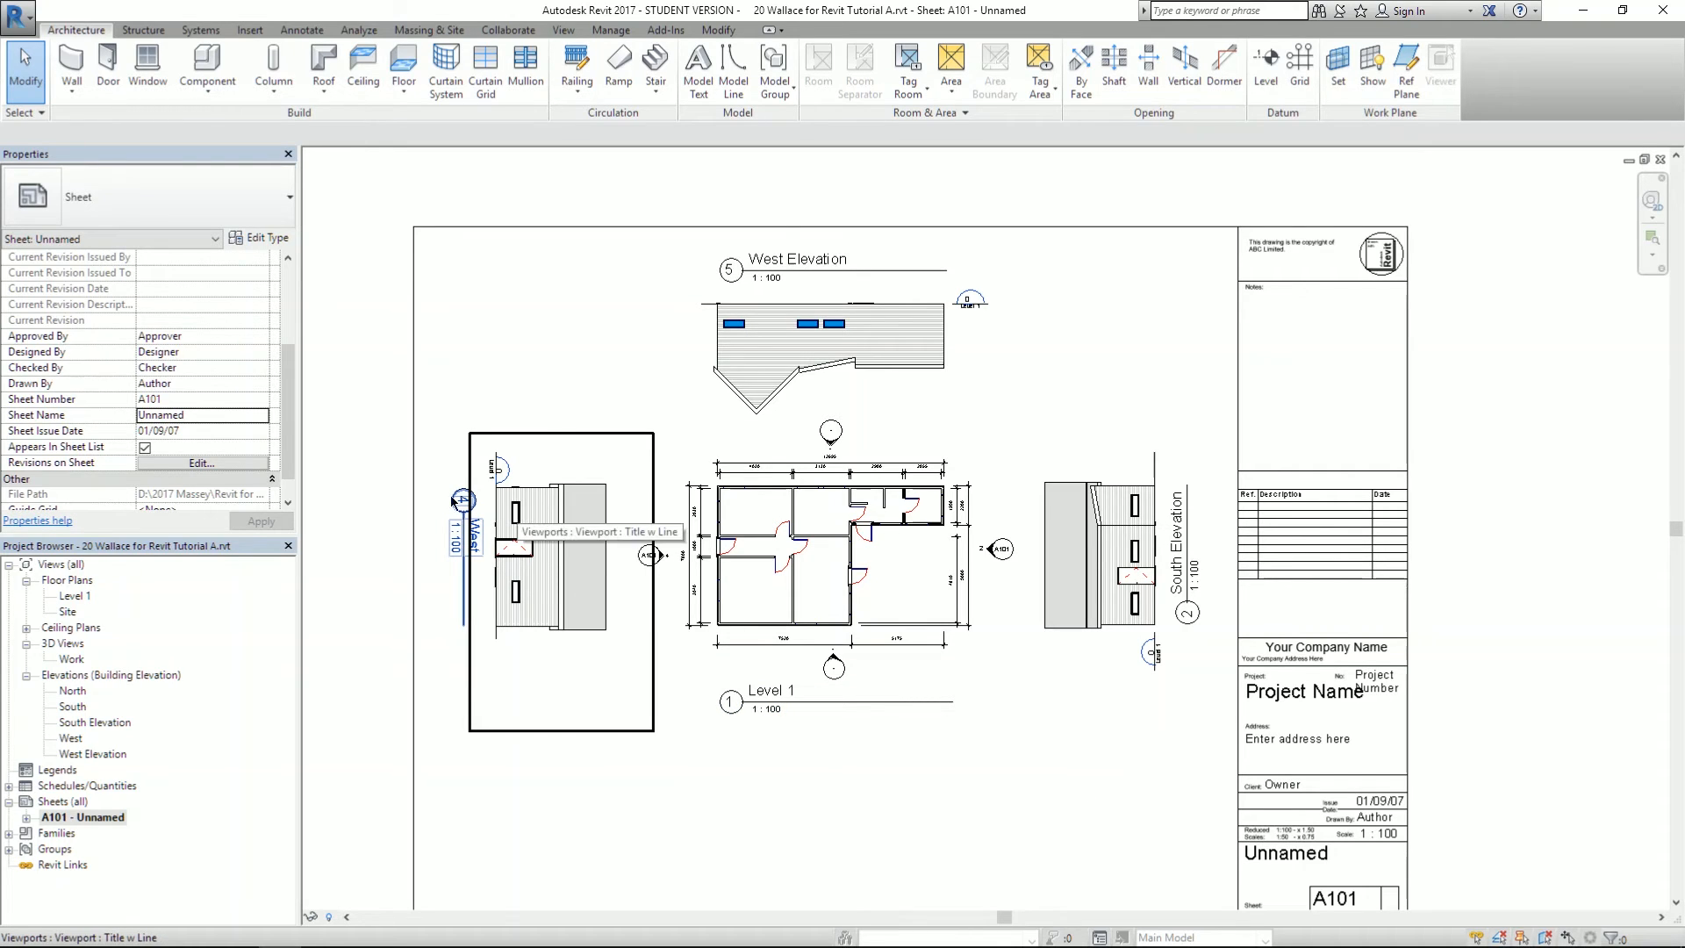
pyautogui.doubleClick(73, 741)
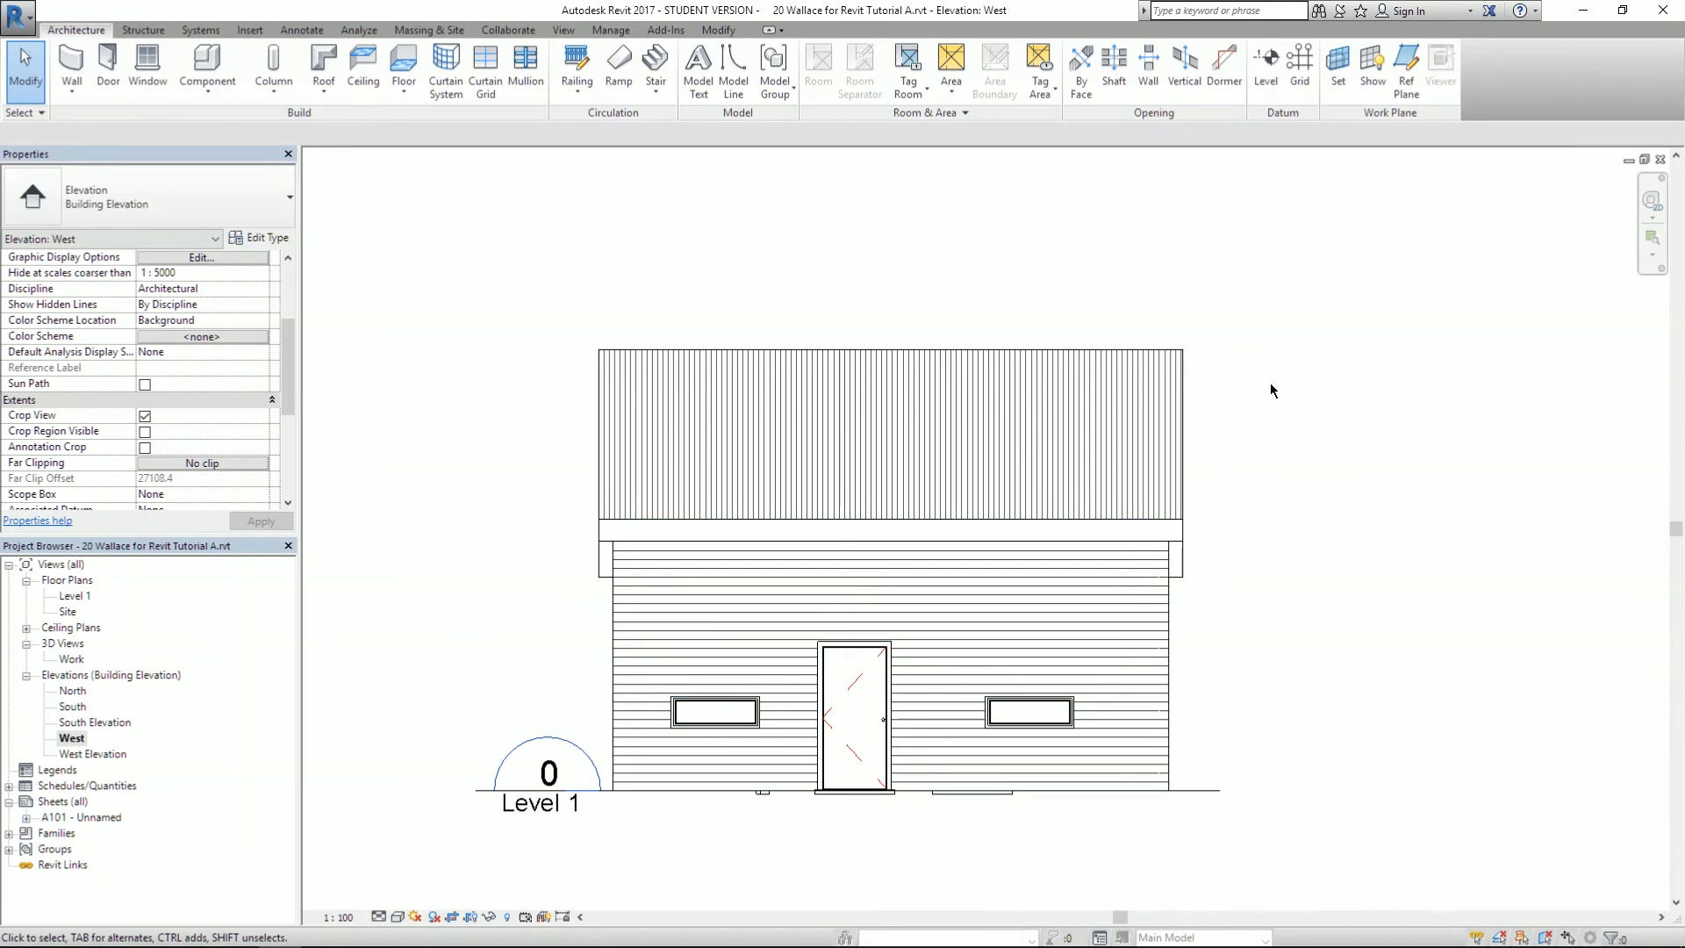
# - Add aligned dimensions of 3000 and 3500 from the wall base up to the roof lines
pyautogui.scroll(-2, 1271, 383)
pyautogui.scroll(3, 1147, 510)
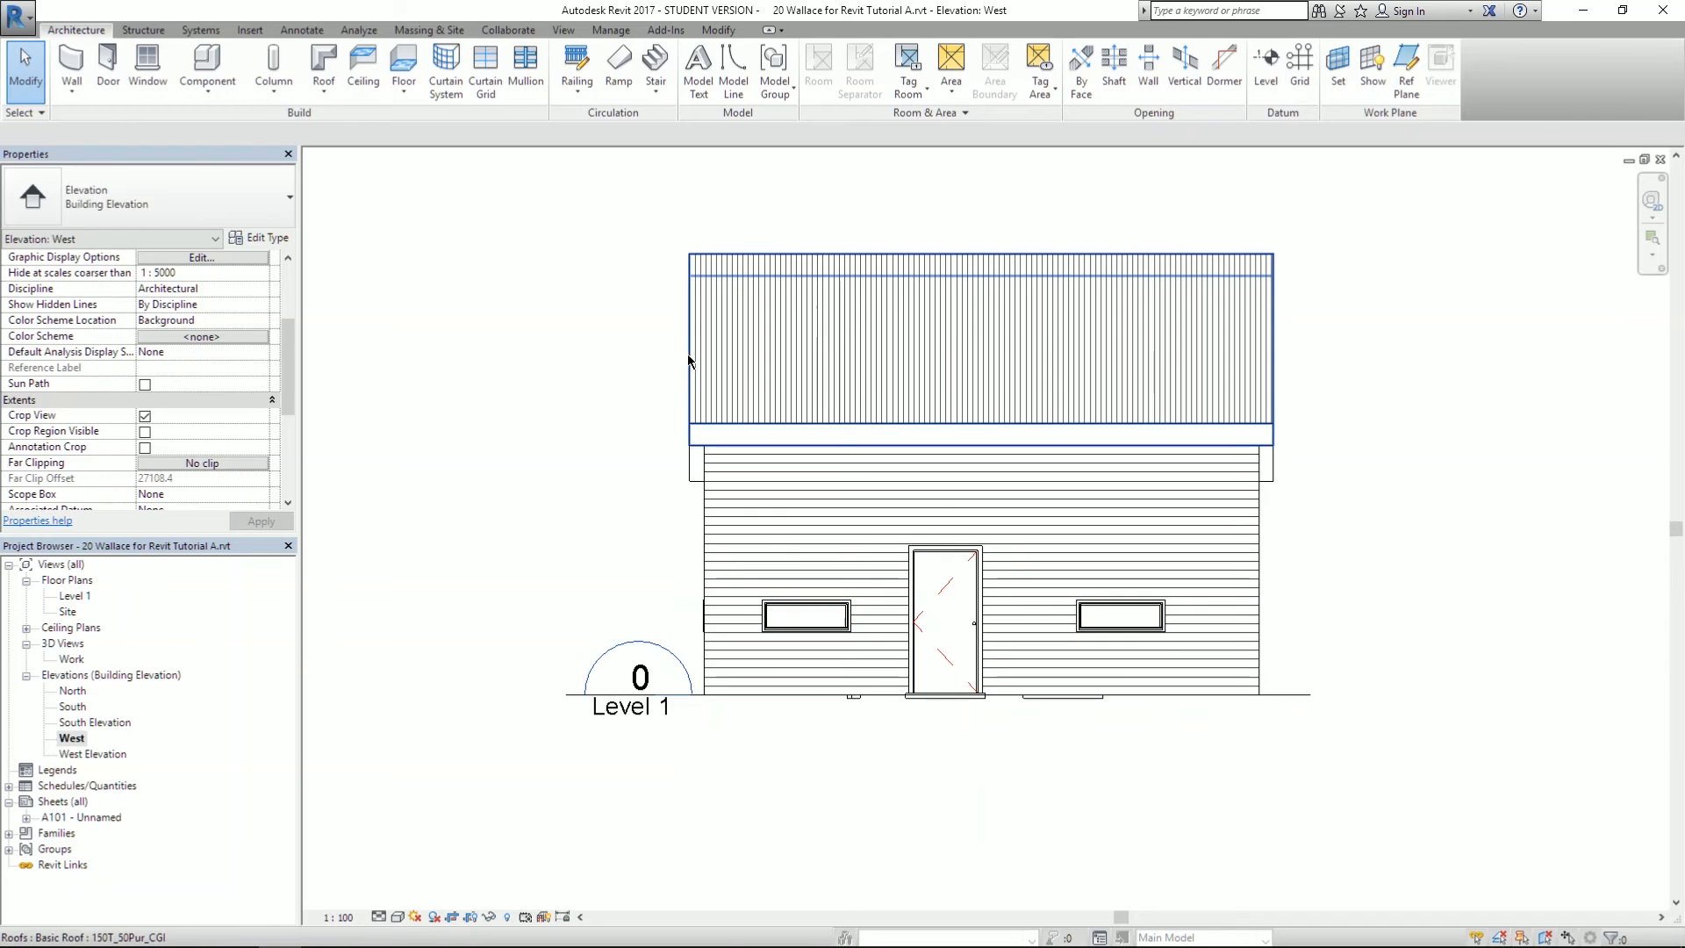
pyautogui.click(302, 30)
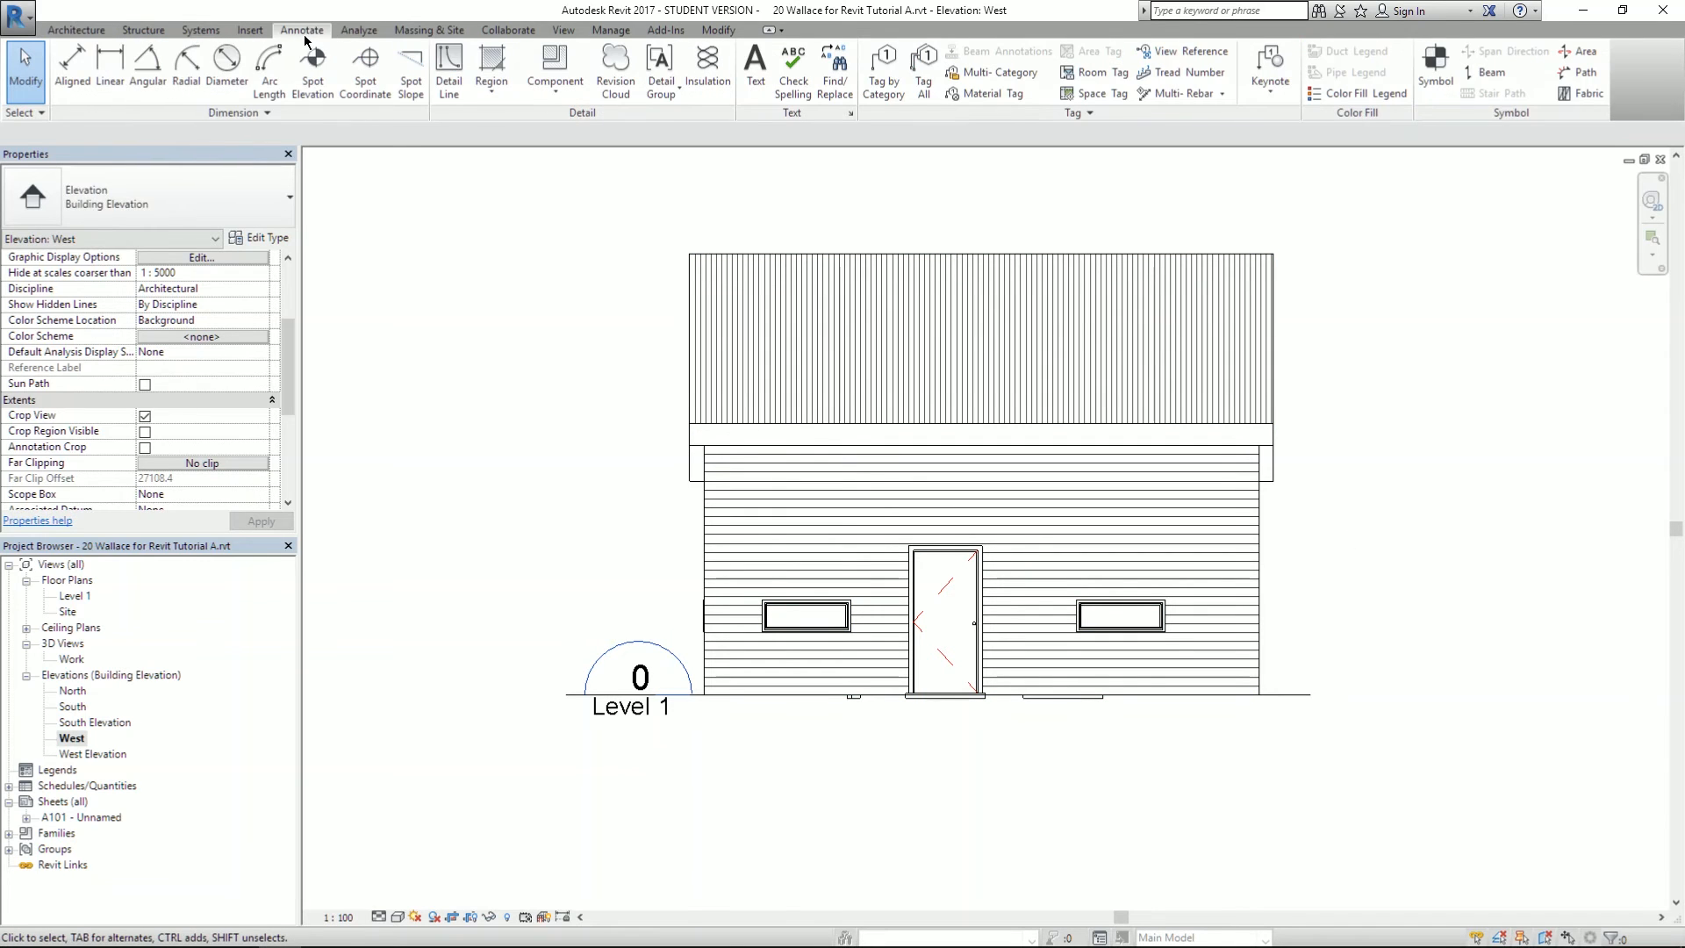
pyautogui.click(72, 65)
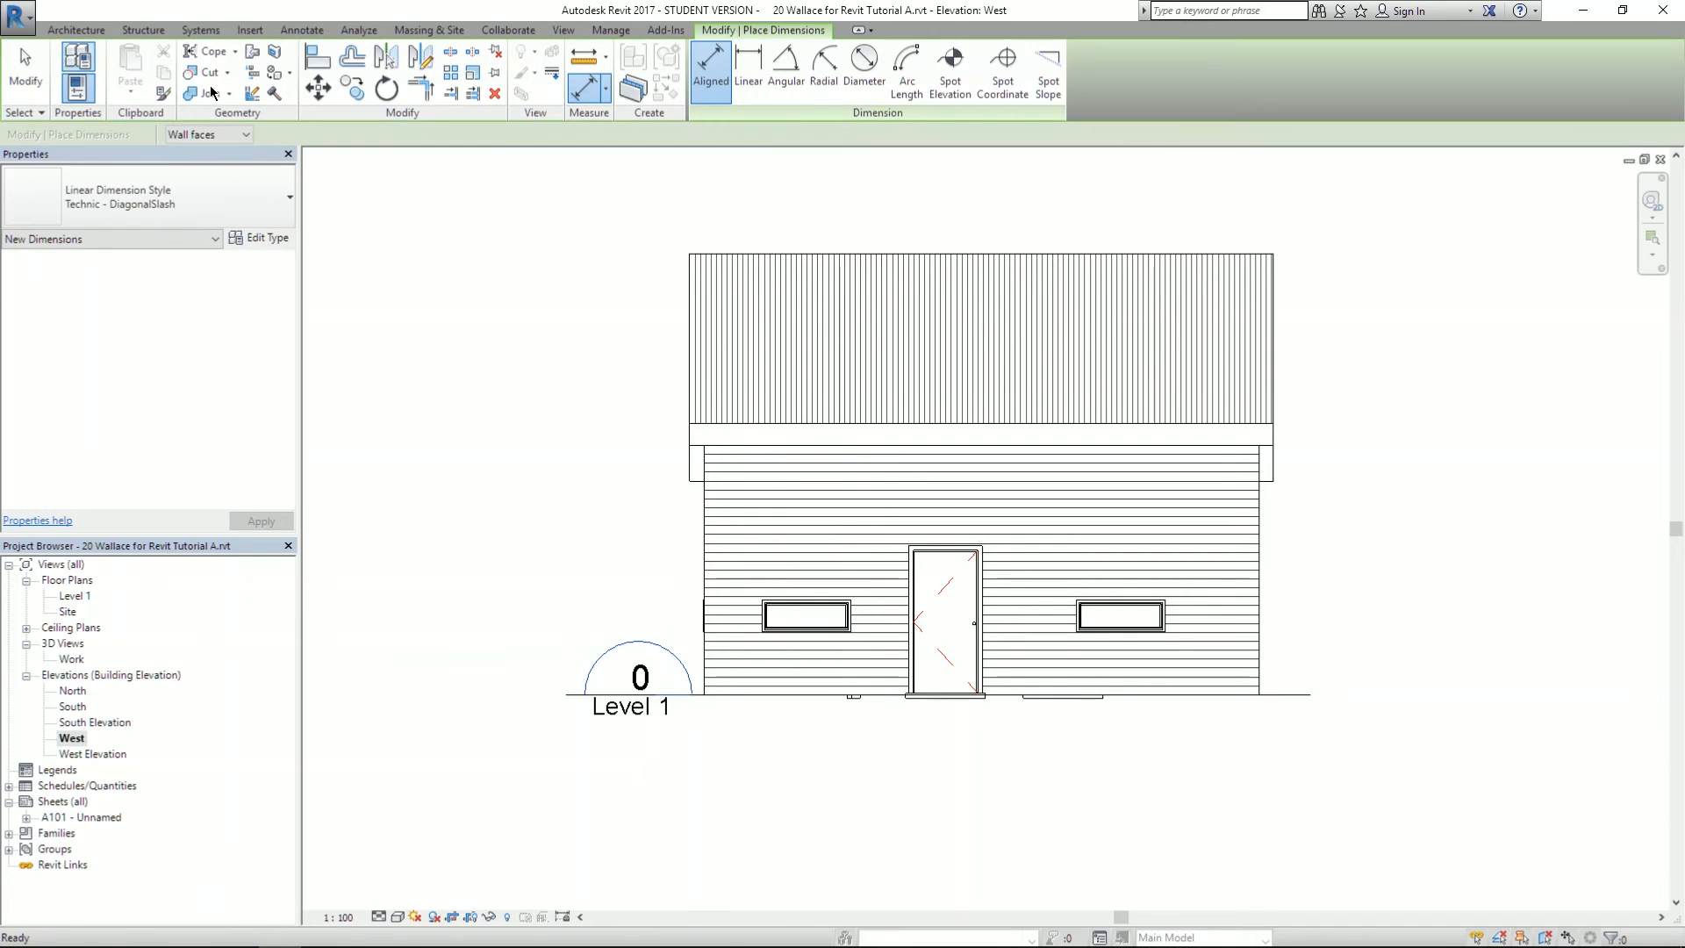
pyautogui.click(710, 693)
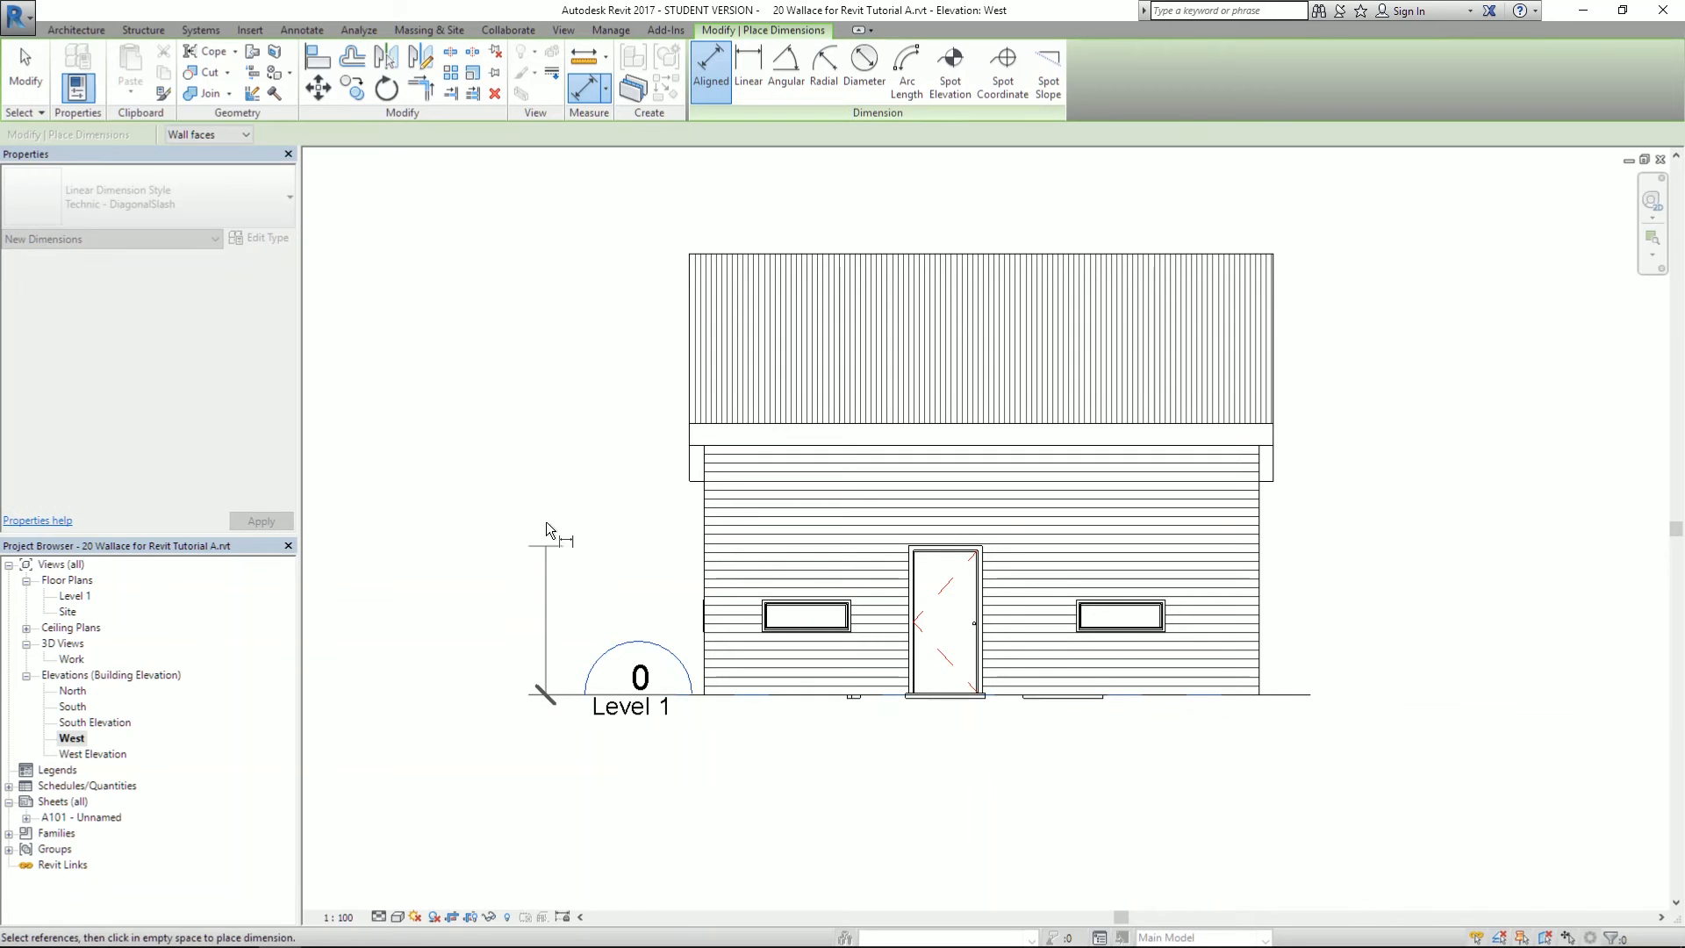
pyautogui.click(694, 490)
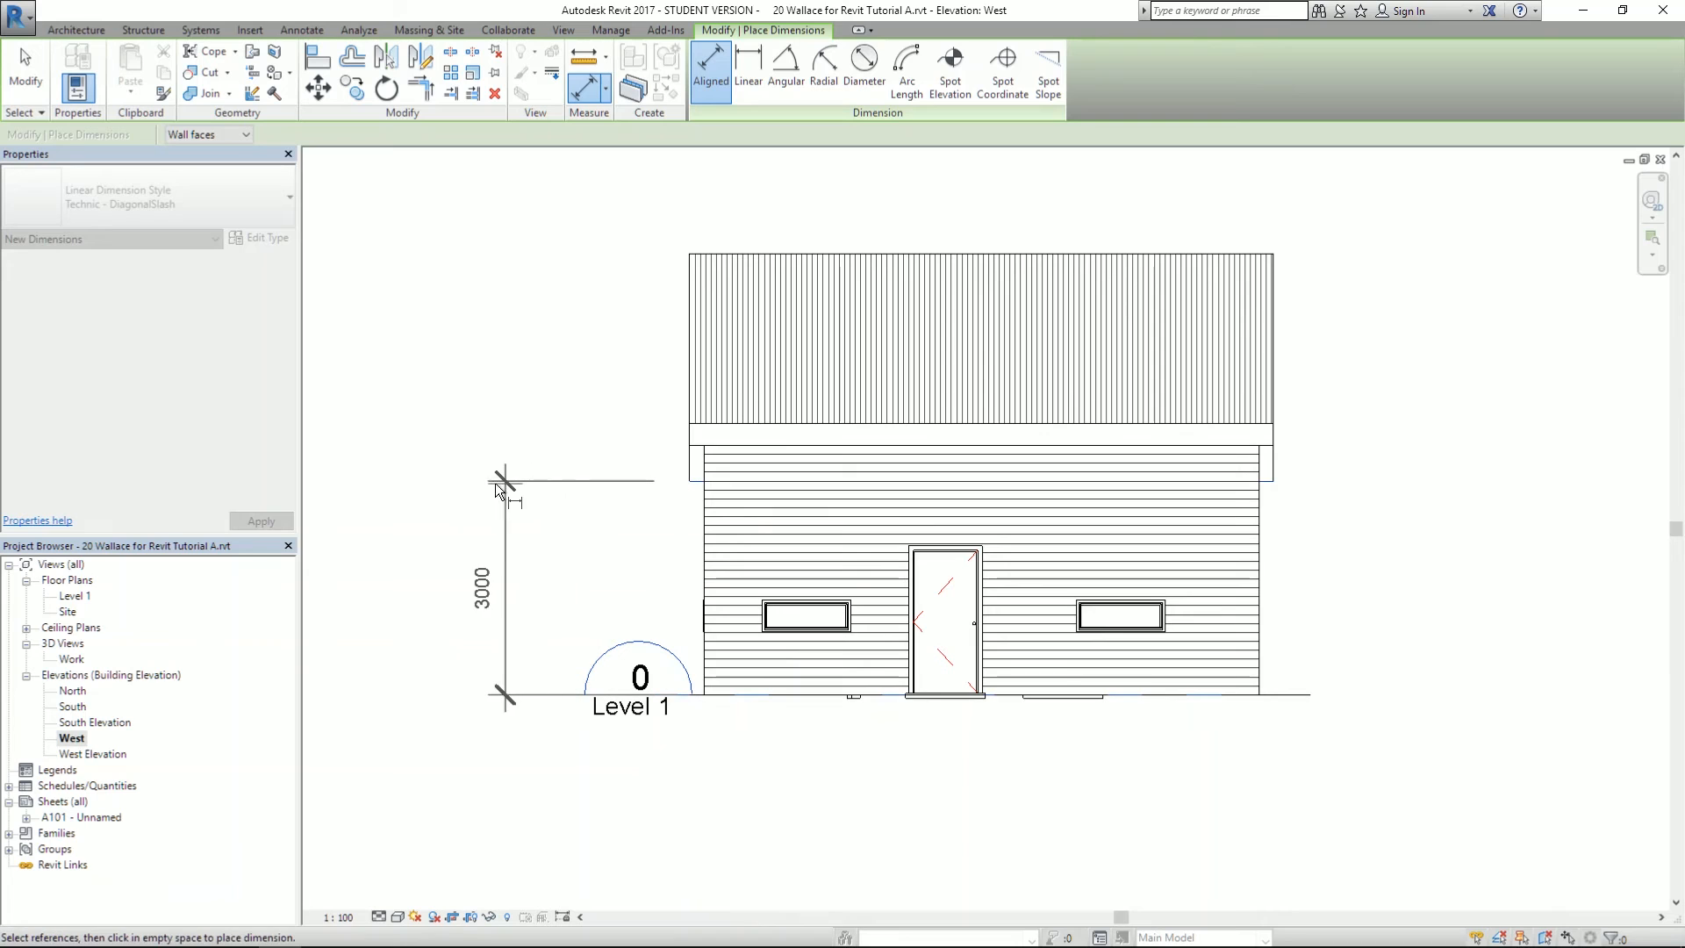
pyautogui.click(493, 488)
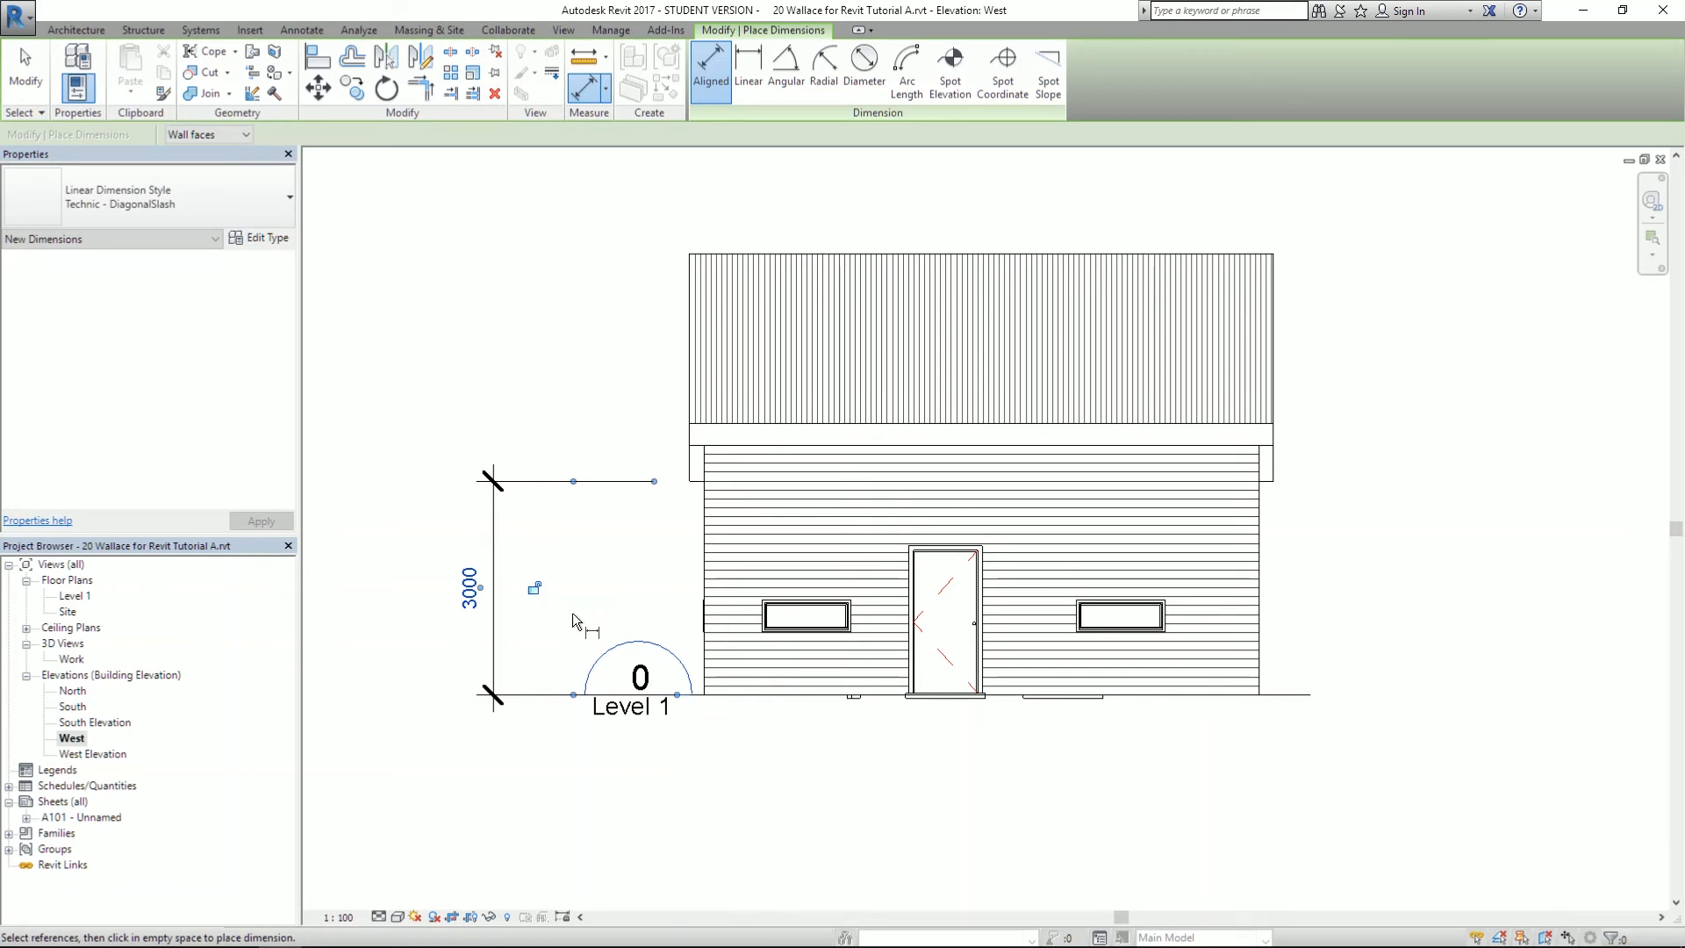
pyautogui.click(711, 694)
pyautogui.click(711, 430)
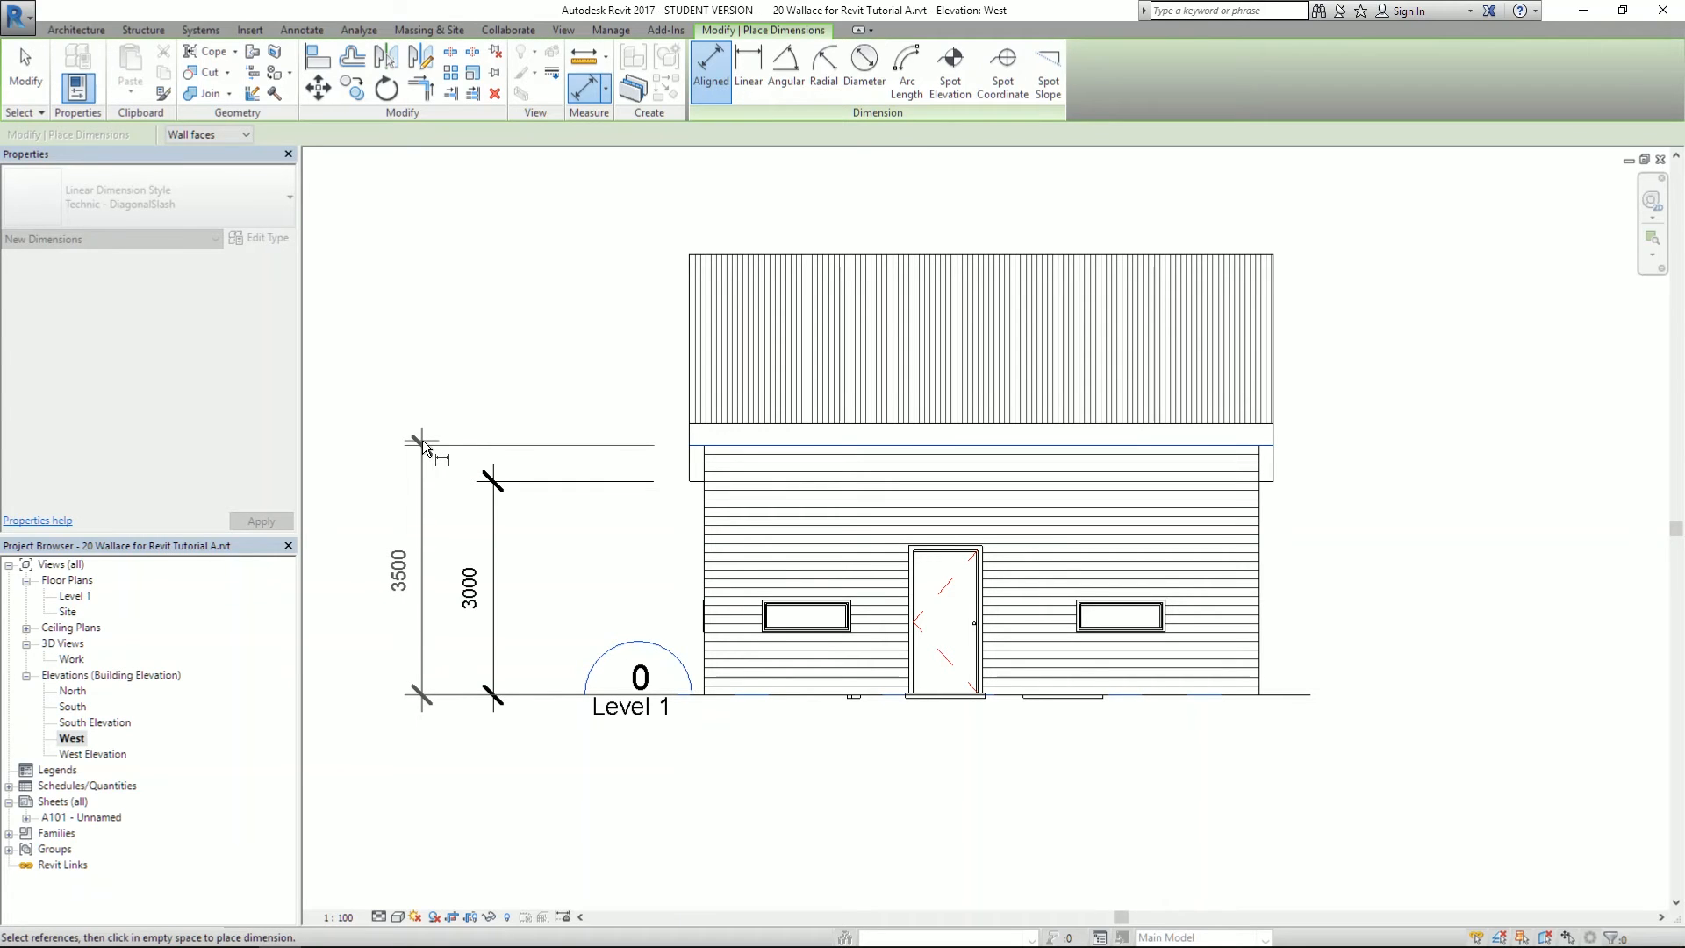
pyautogui.click(422, 441)
# - Check the reference PDF, then add the 6192 dimension from Level 1 to the roof top
pyautogui.hotkey('alt', 'Tab')
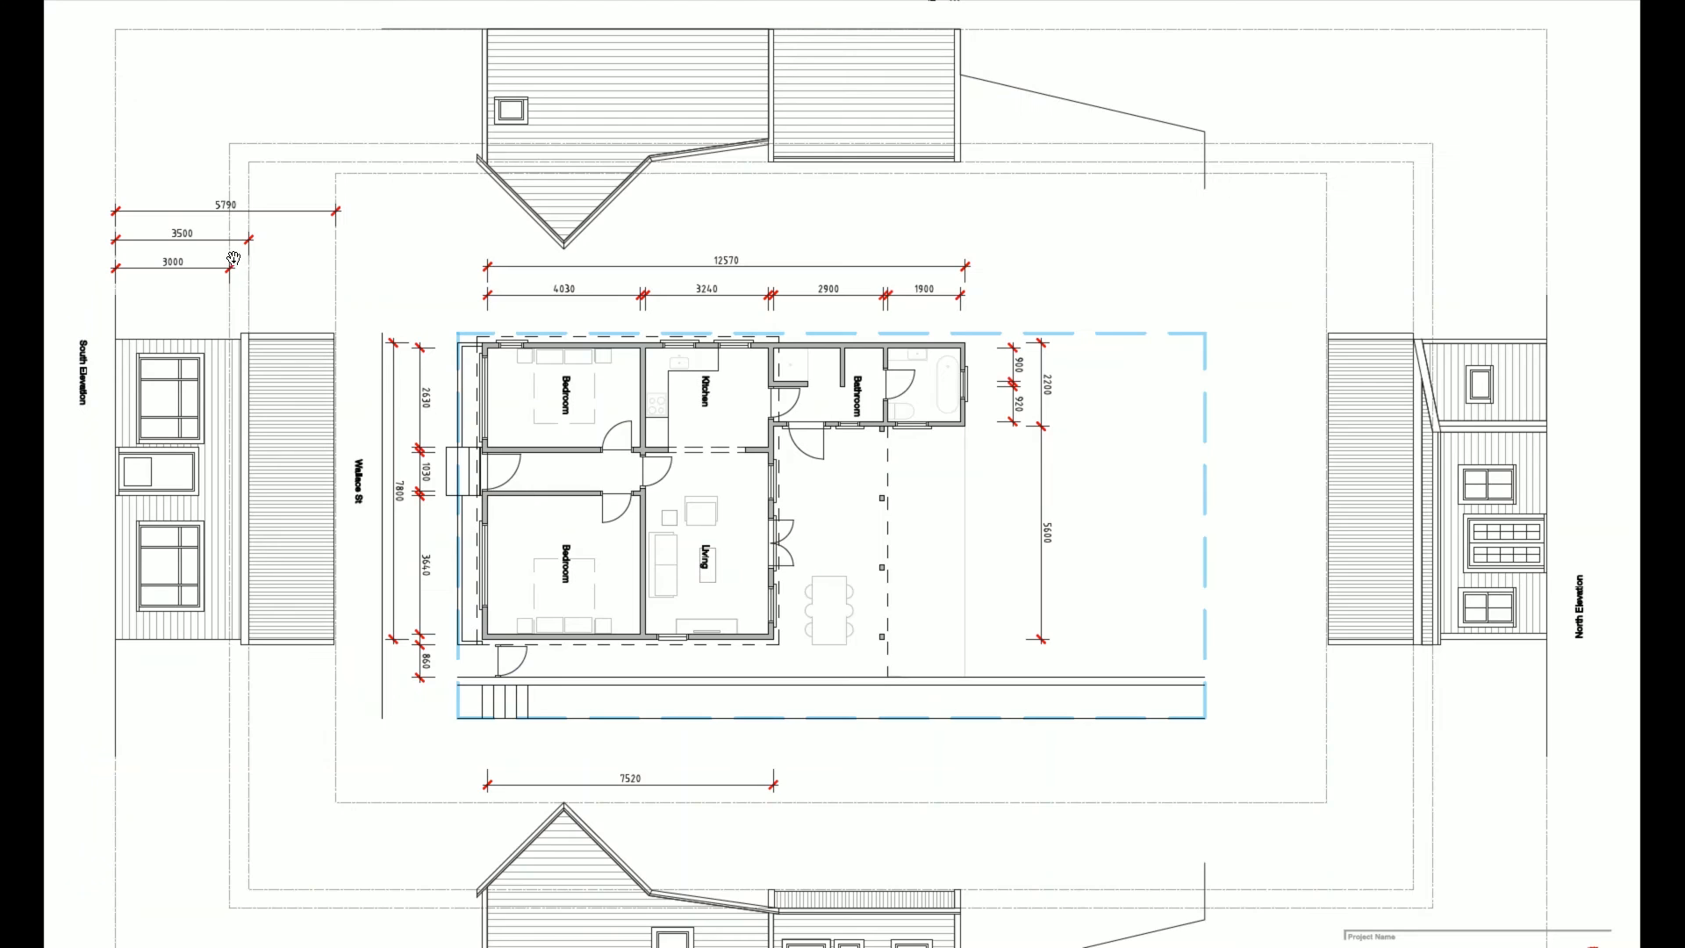
pyautogui.hotkey('alt', 'Tab')
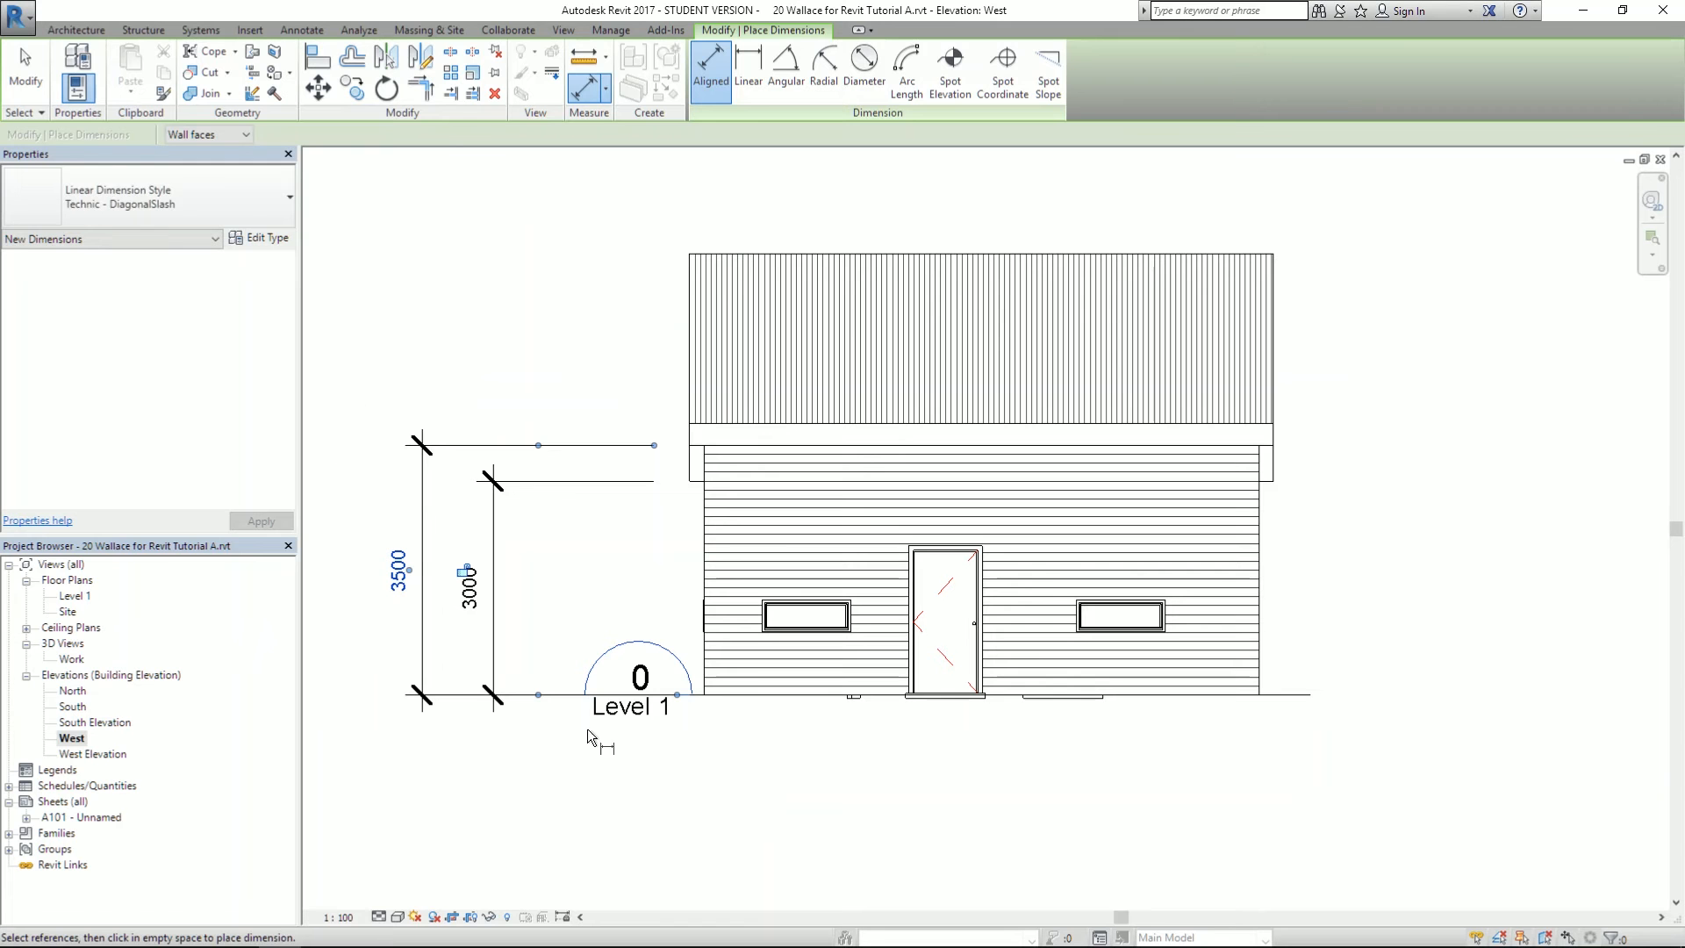
pyautogui.click(733, 692)
pyautogui.click(714, 244)
pyautogui.click(353, 250)
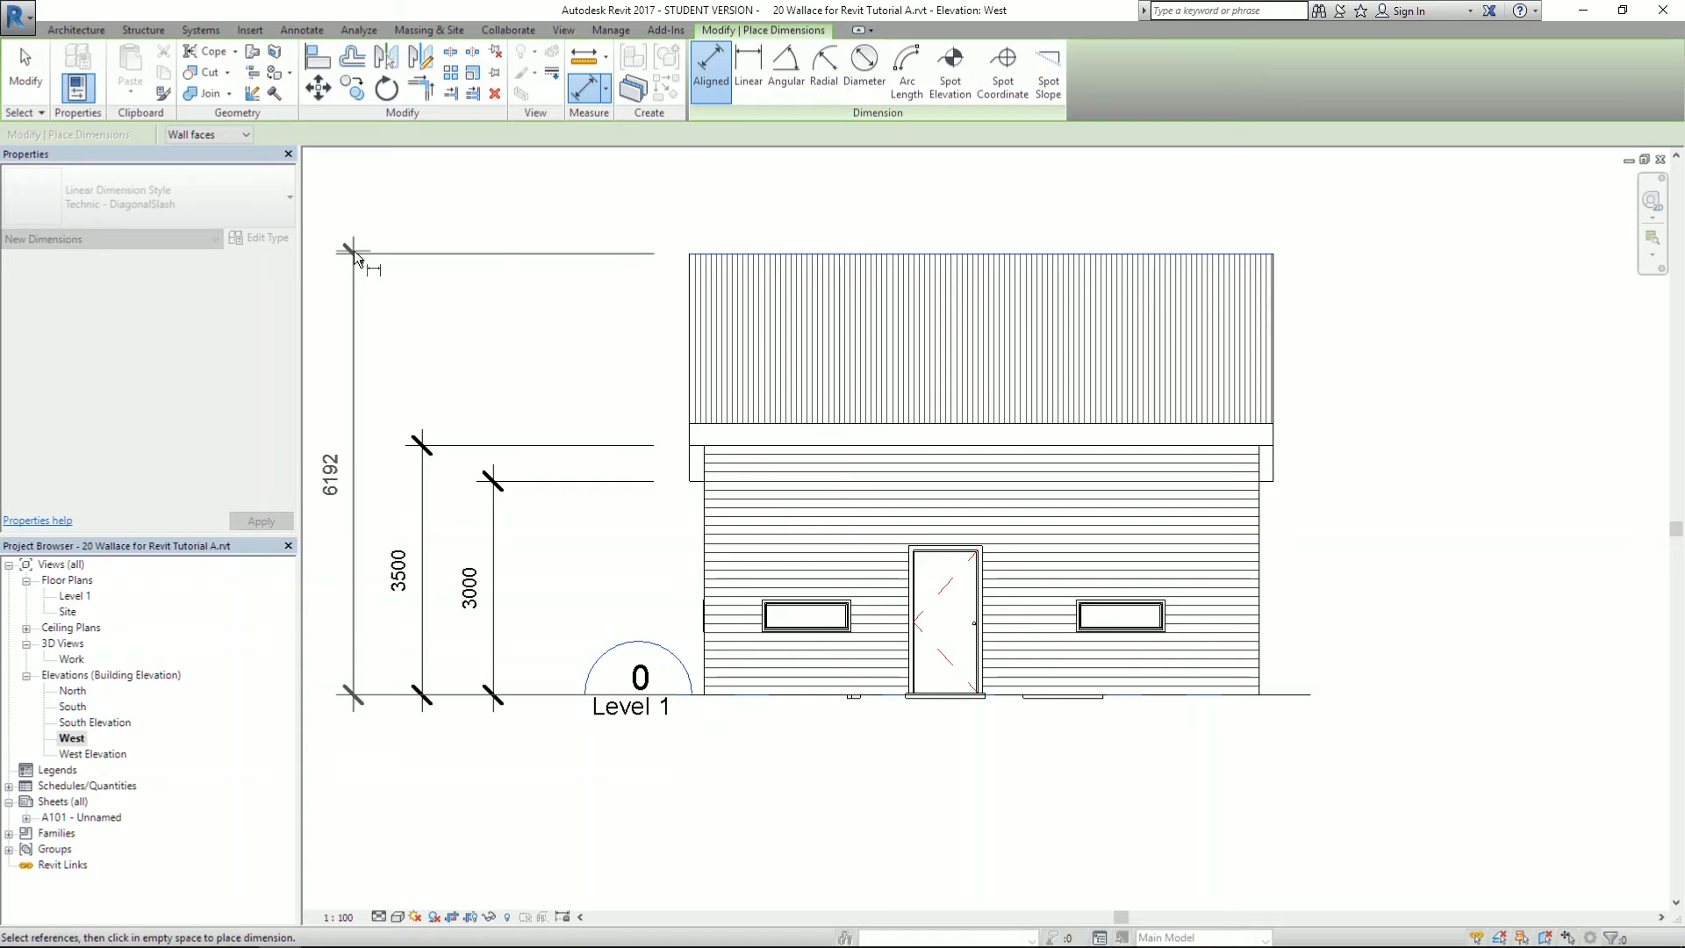
pyautogui.press('Escape')
pyautogui.press('Escape')
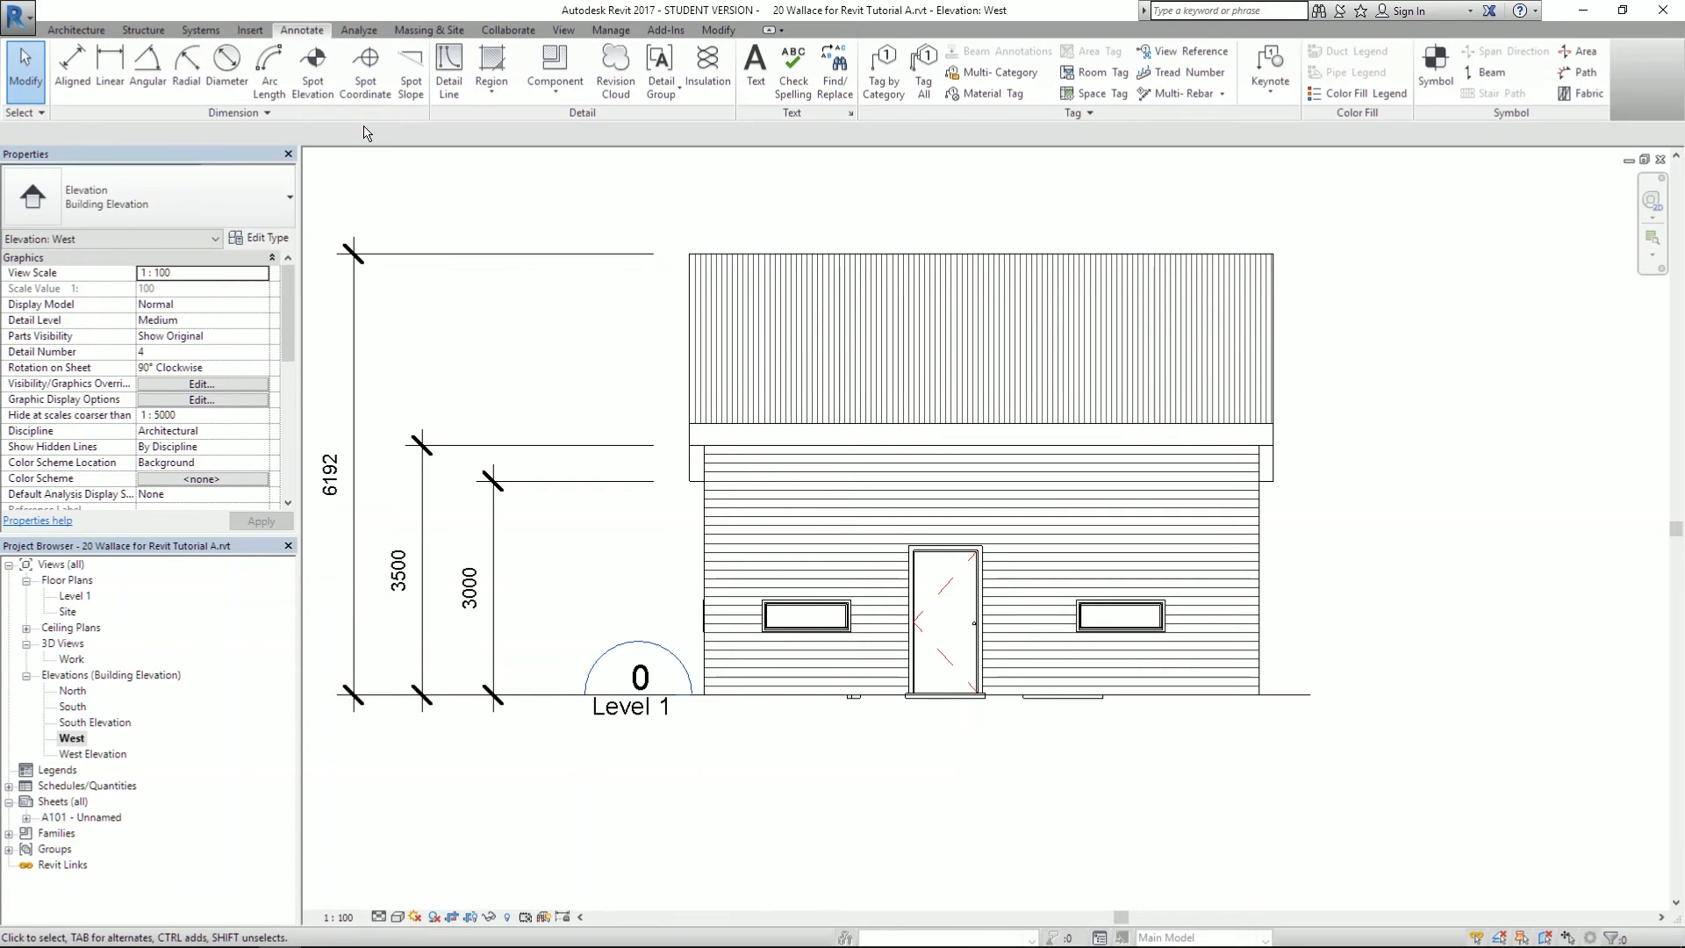
pyautogui.moveTo(523, 209); pyautogui.dragTo(681, 220, button='middle')
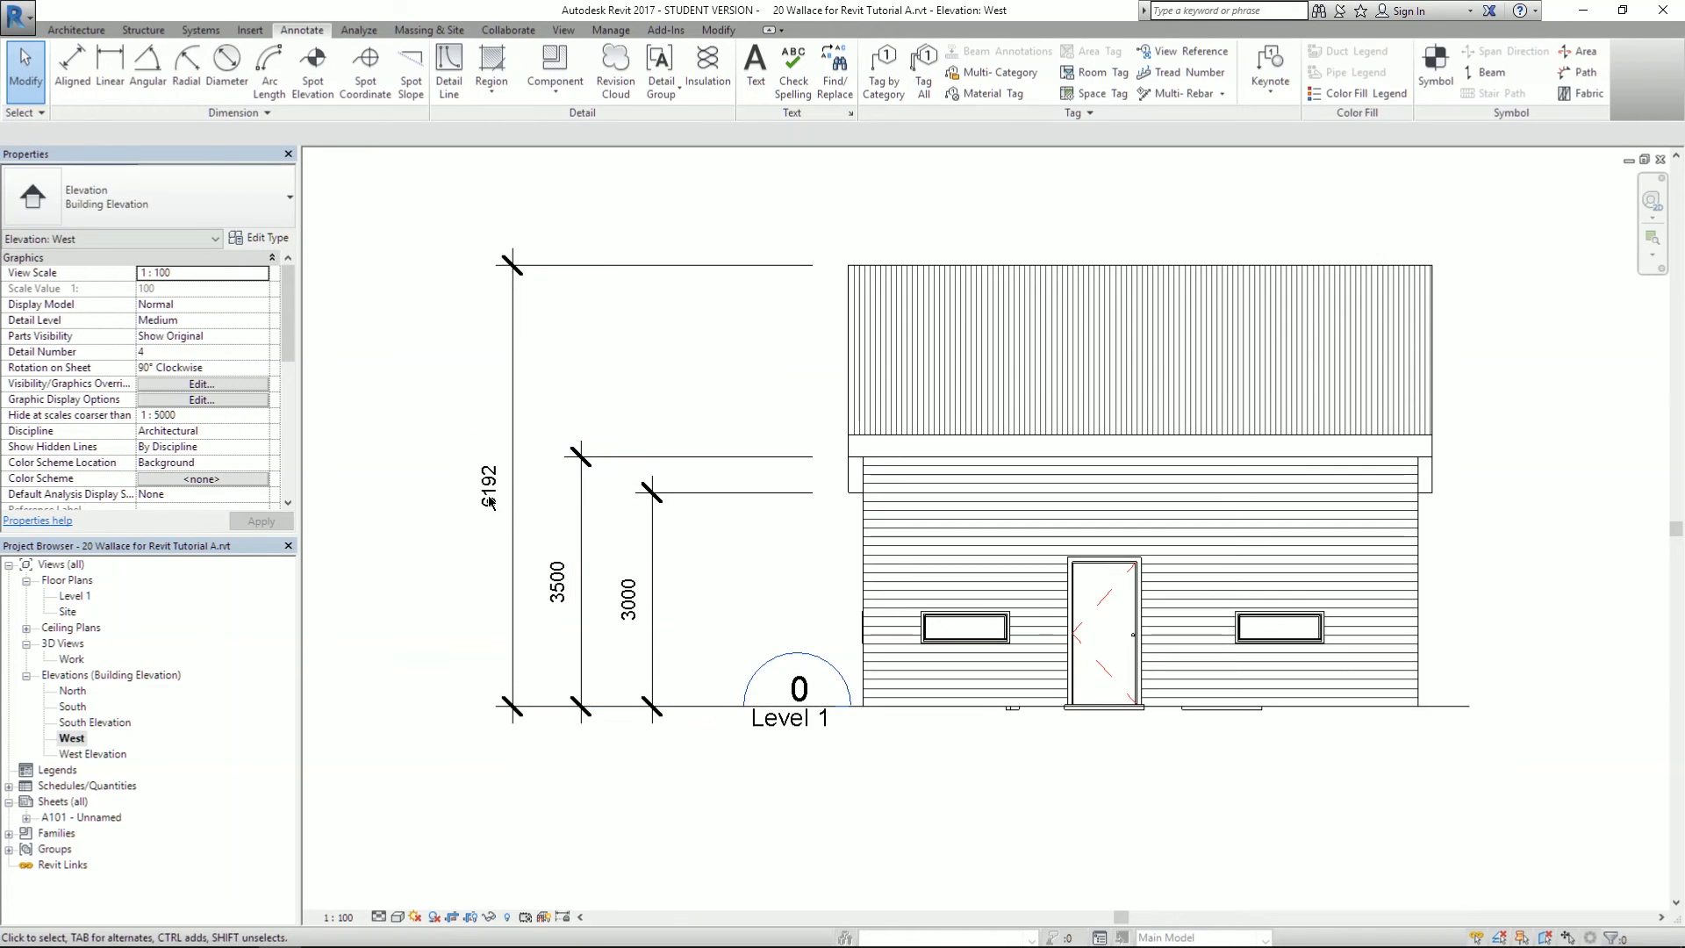
pyautogui.hotkey('alt', 'Tab')
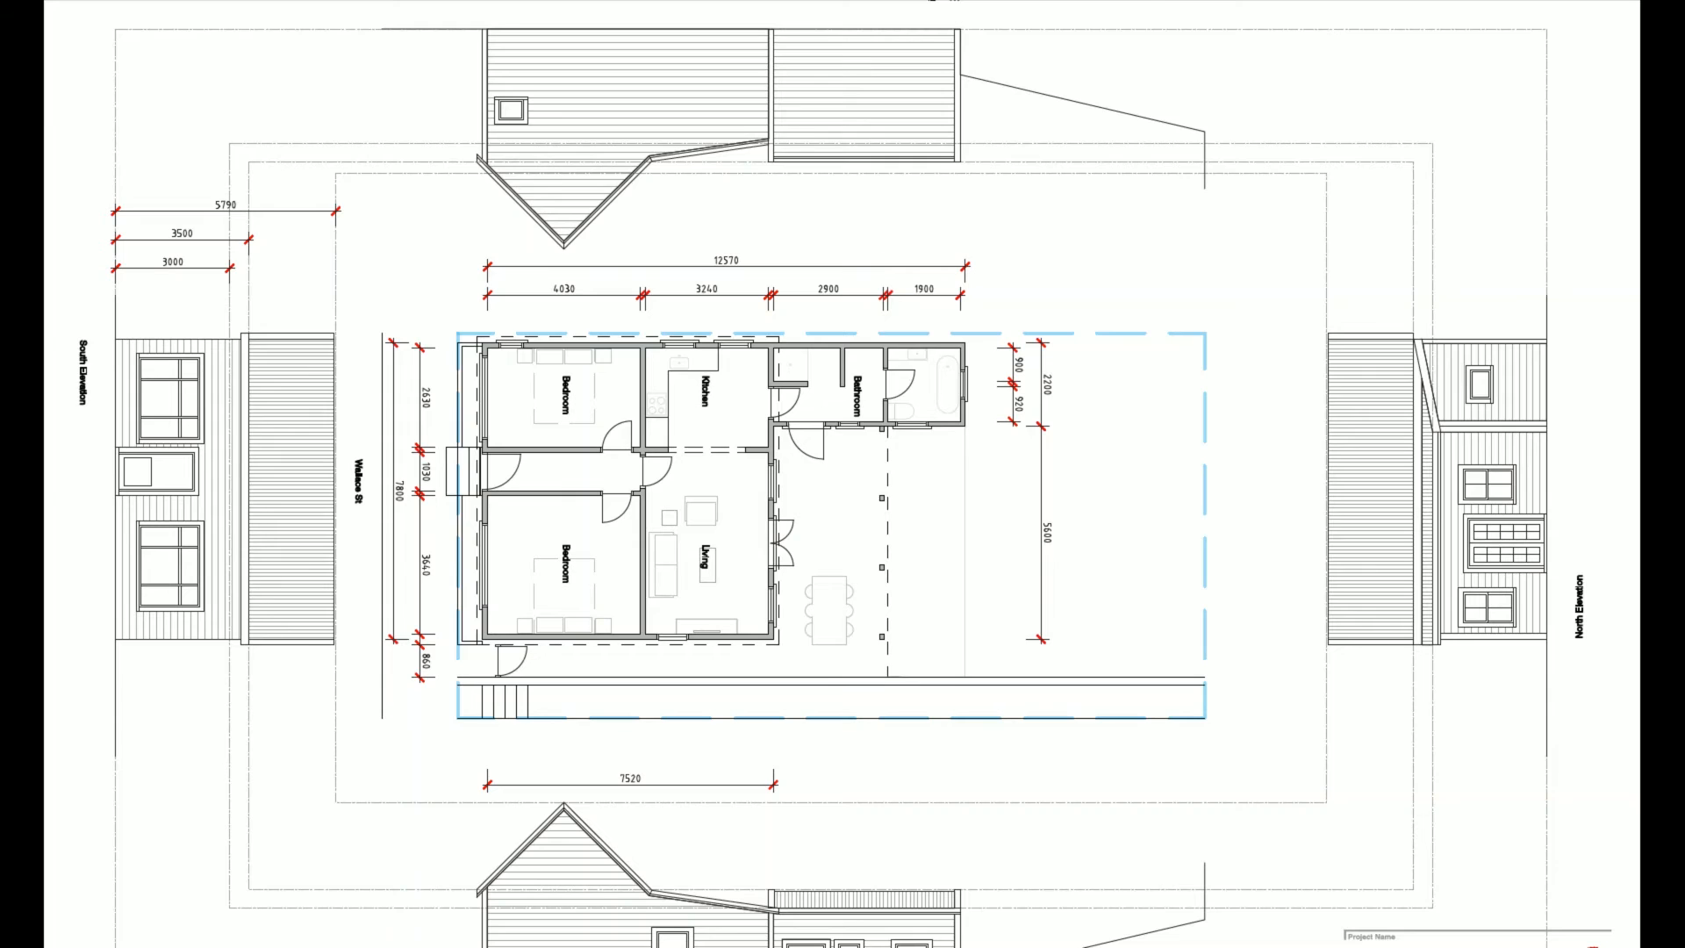
pyautogui.hotkey('alt', 'Tab')
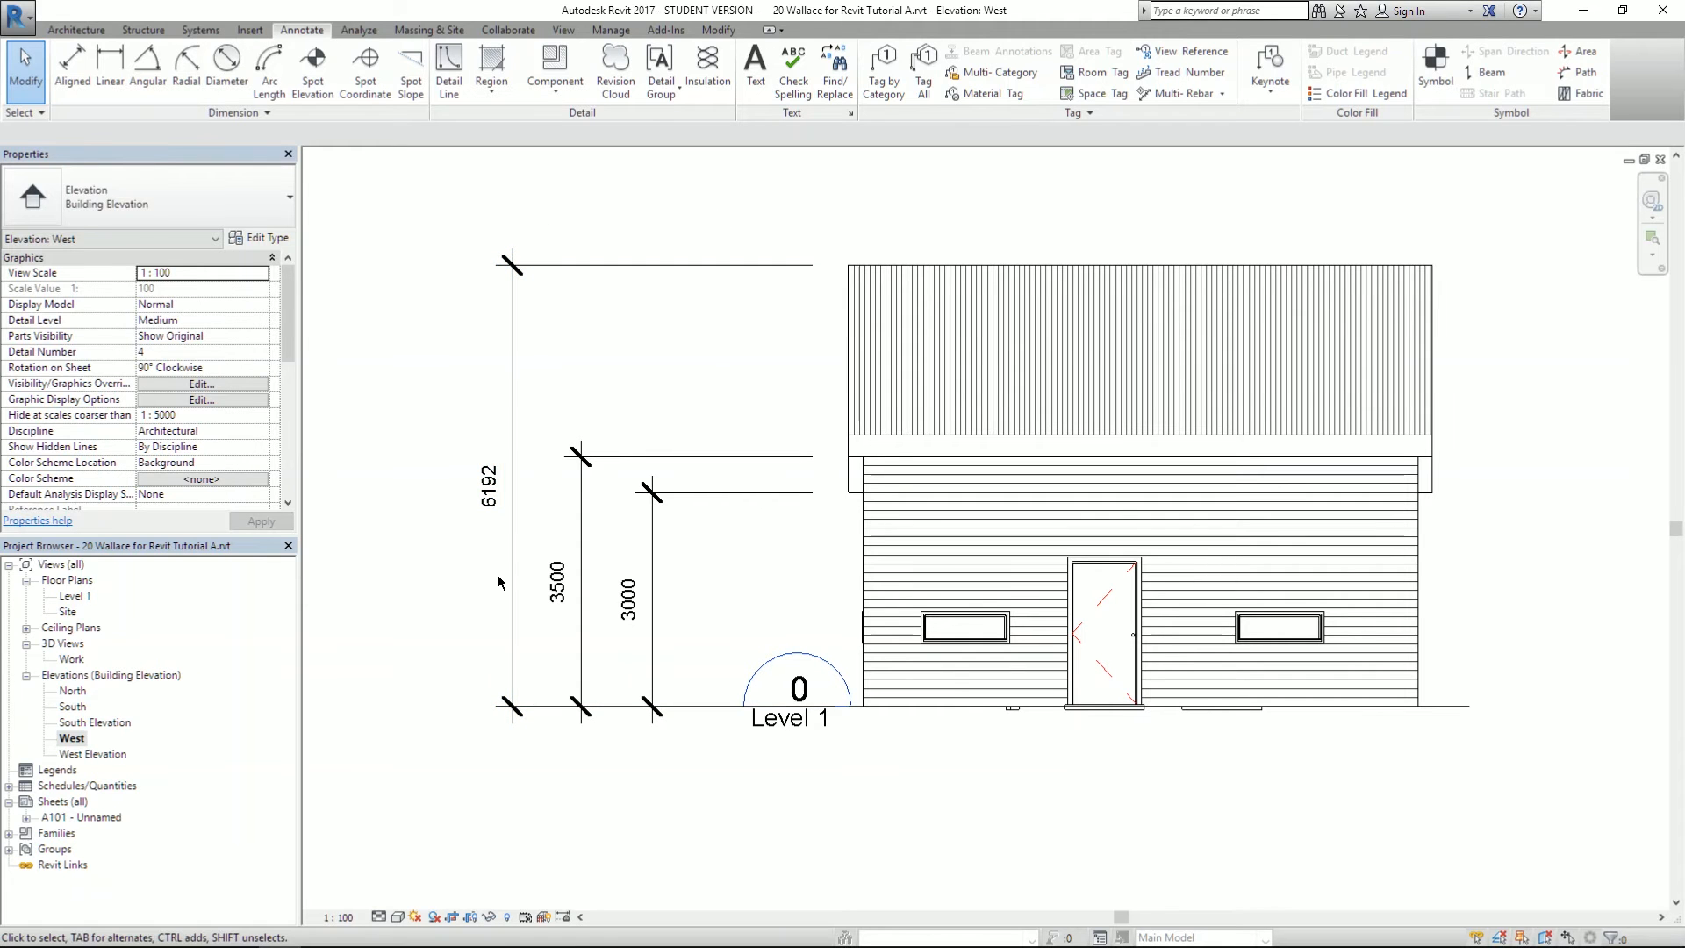
pyautogui.scroll(-2, 440, 537)
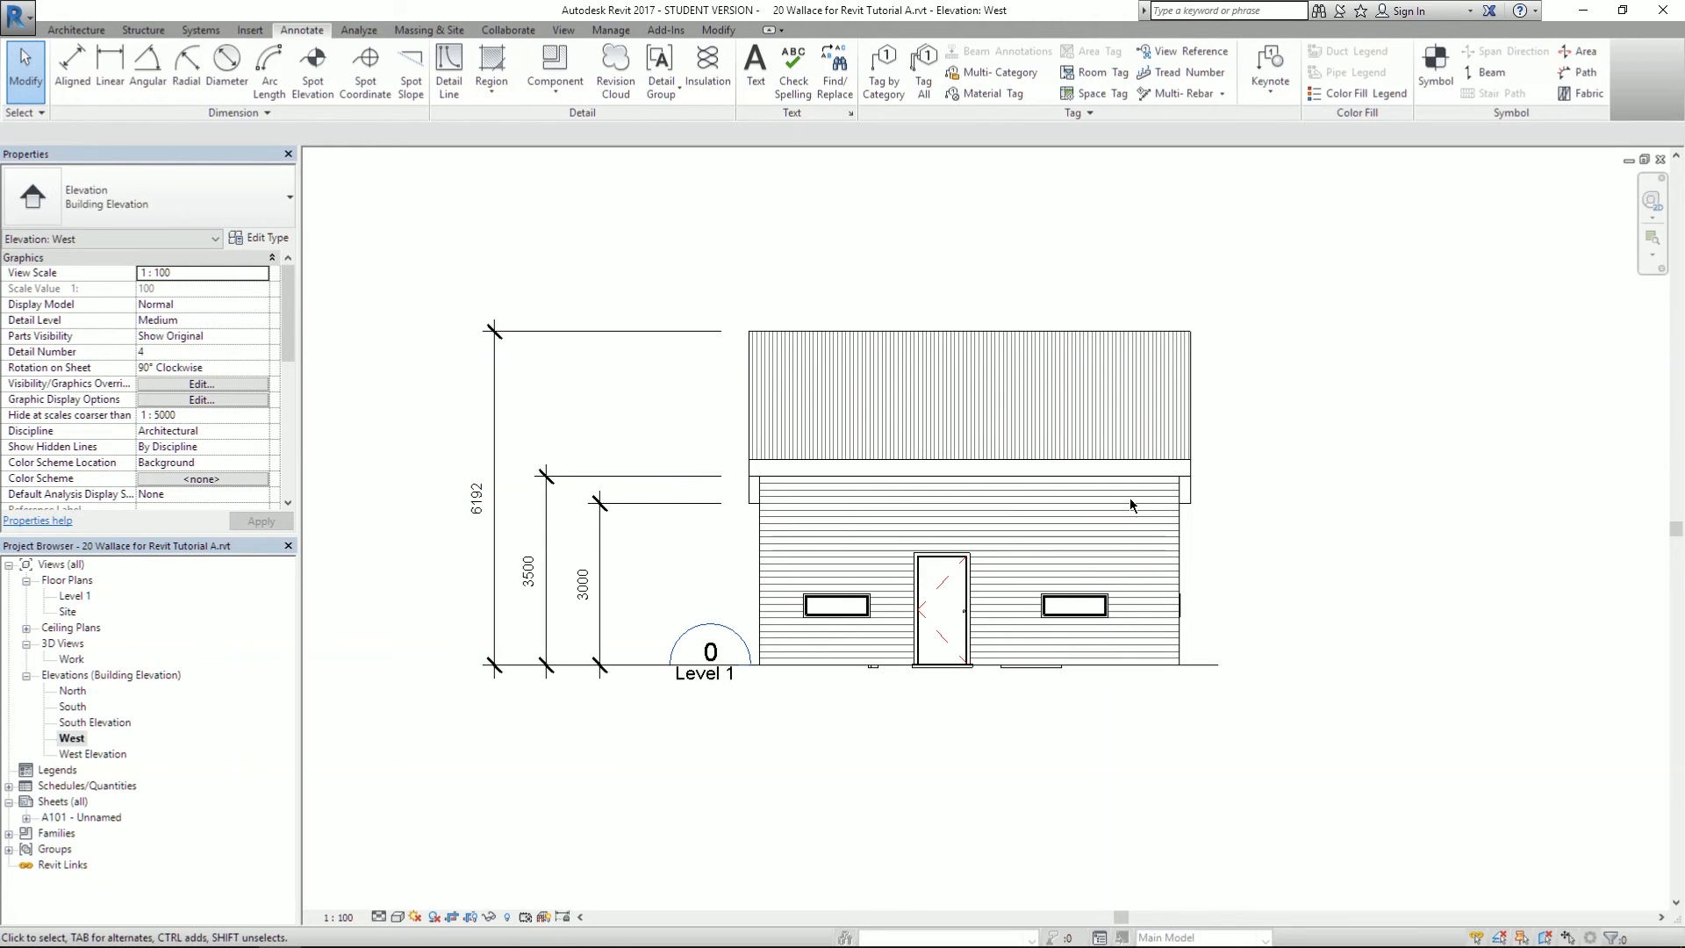
pyautogui.scroll(1, 1108, 418)
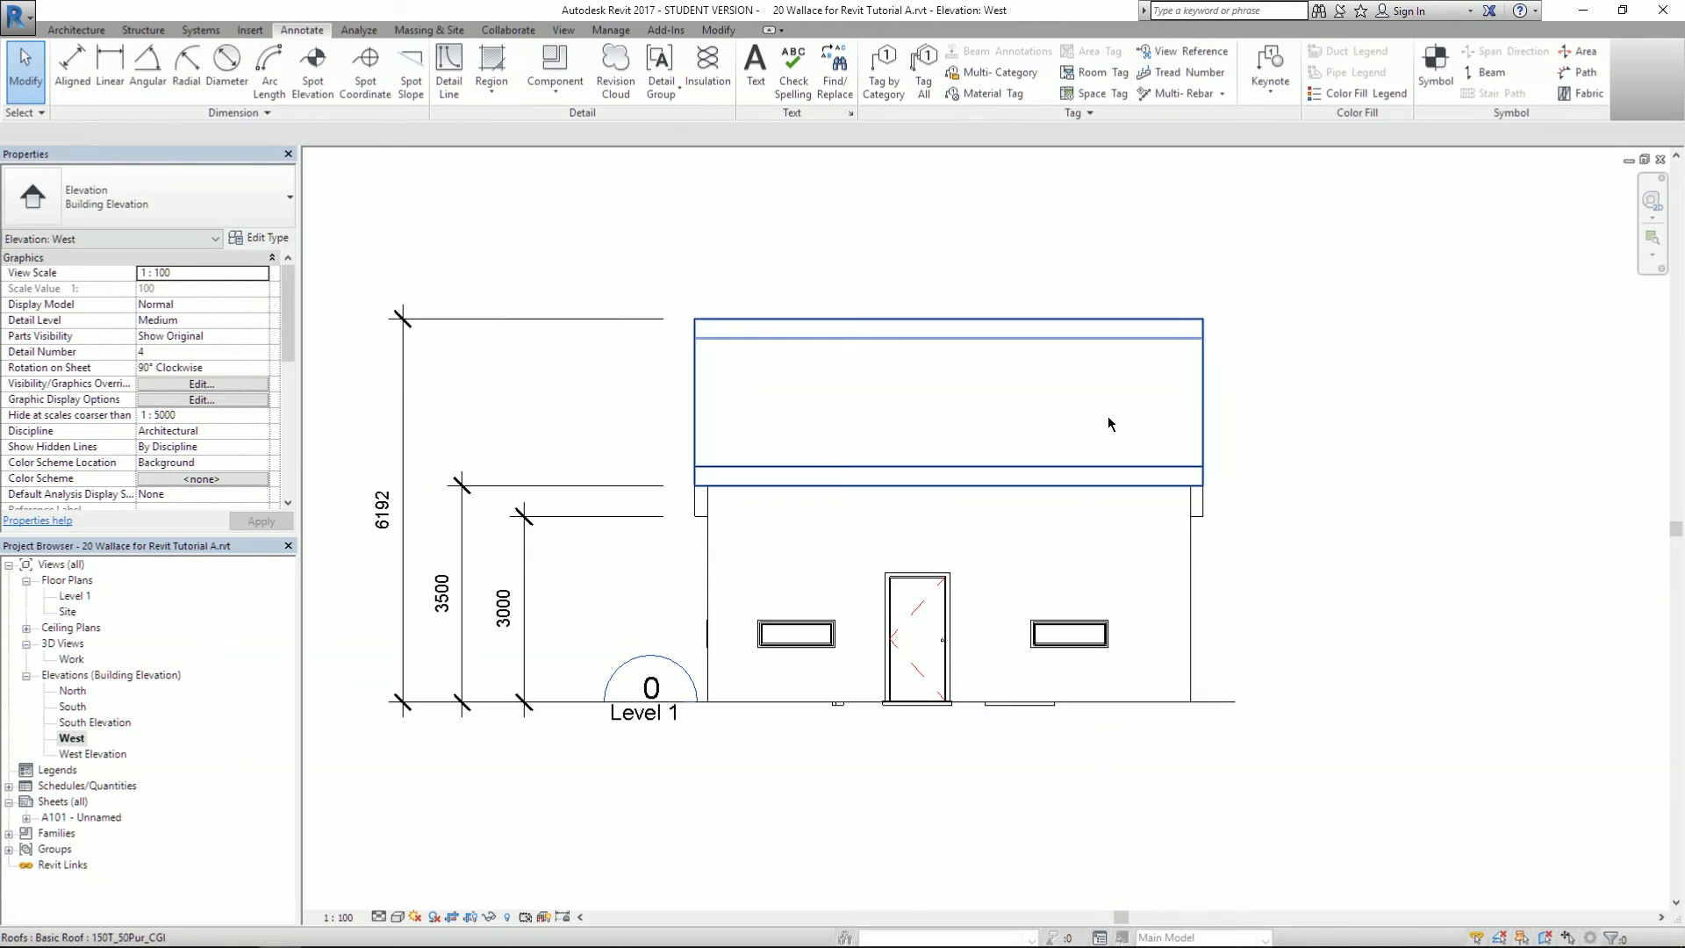
# - Reopen sheet A101 to check the West elevation viewport's new height dimensions
pyautogui.doubleClick(54, 815)
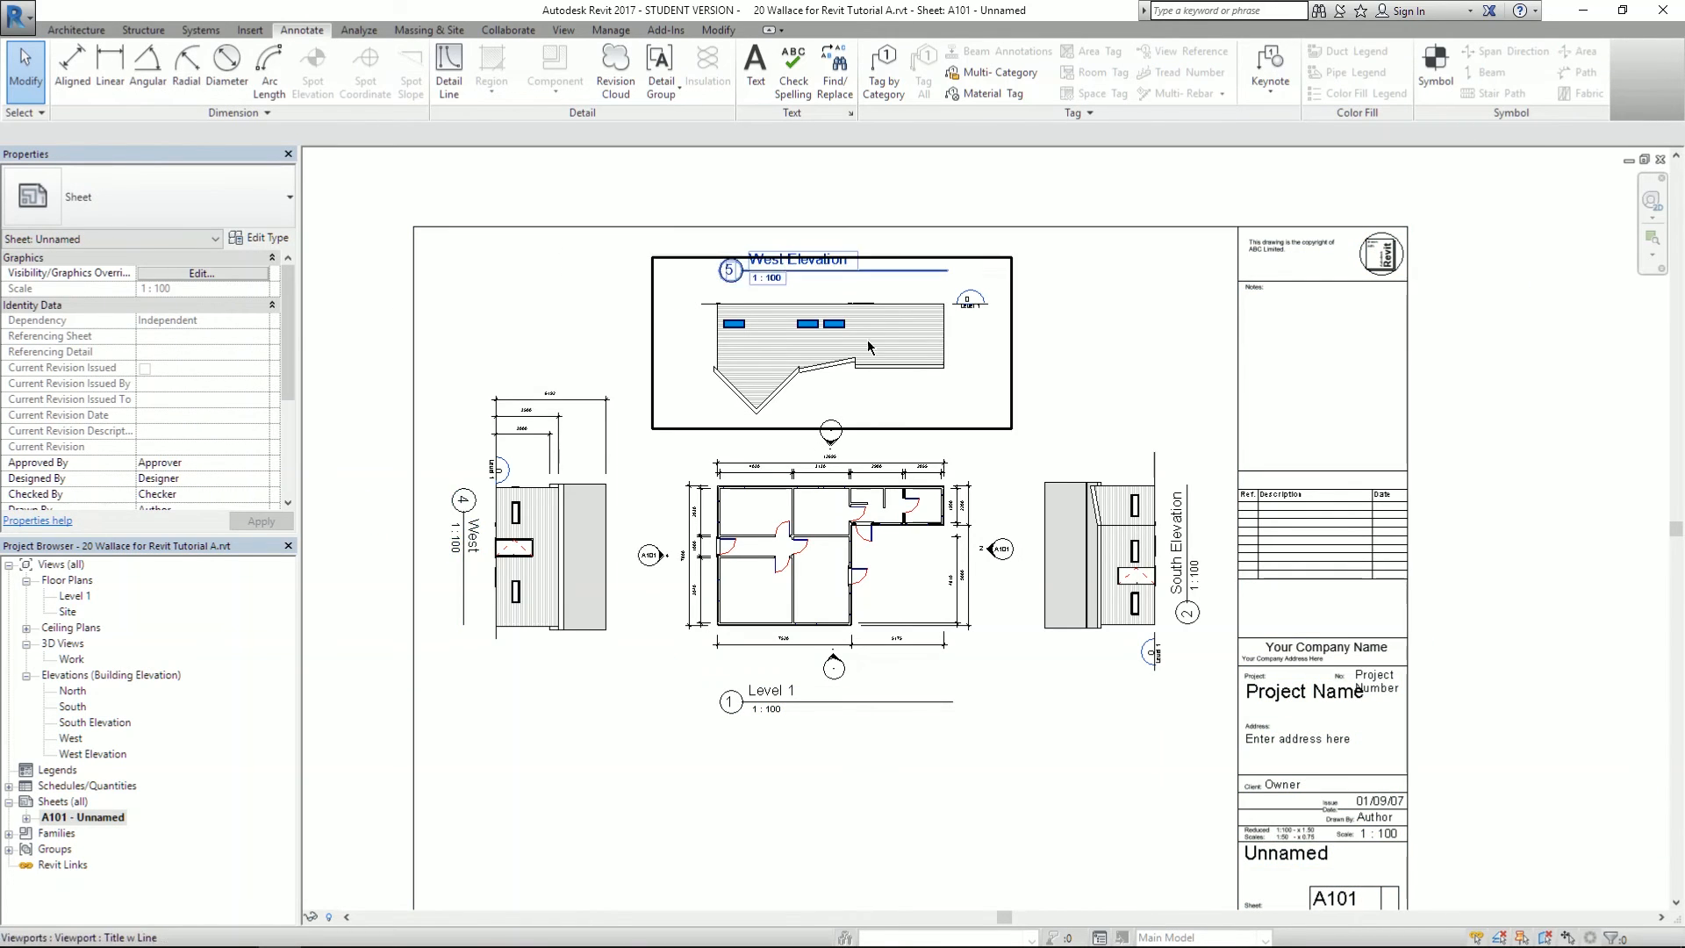
pyautogui.moveTo(1085, 792)
pyautogui.mouseDown(button='middle')
pyautogui.moveTo(1051, 702)
pyautogui.moveTo(1063, 778)
pyautogui.mouseUp(button='middle')
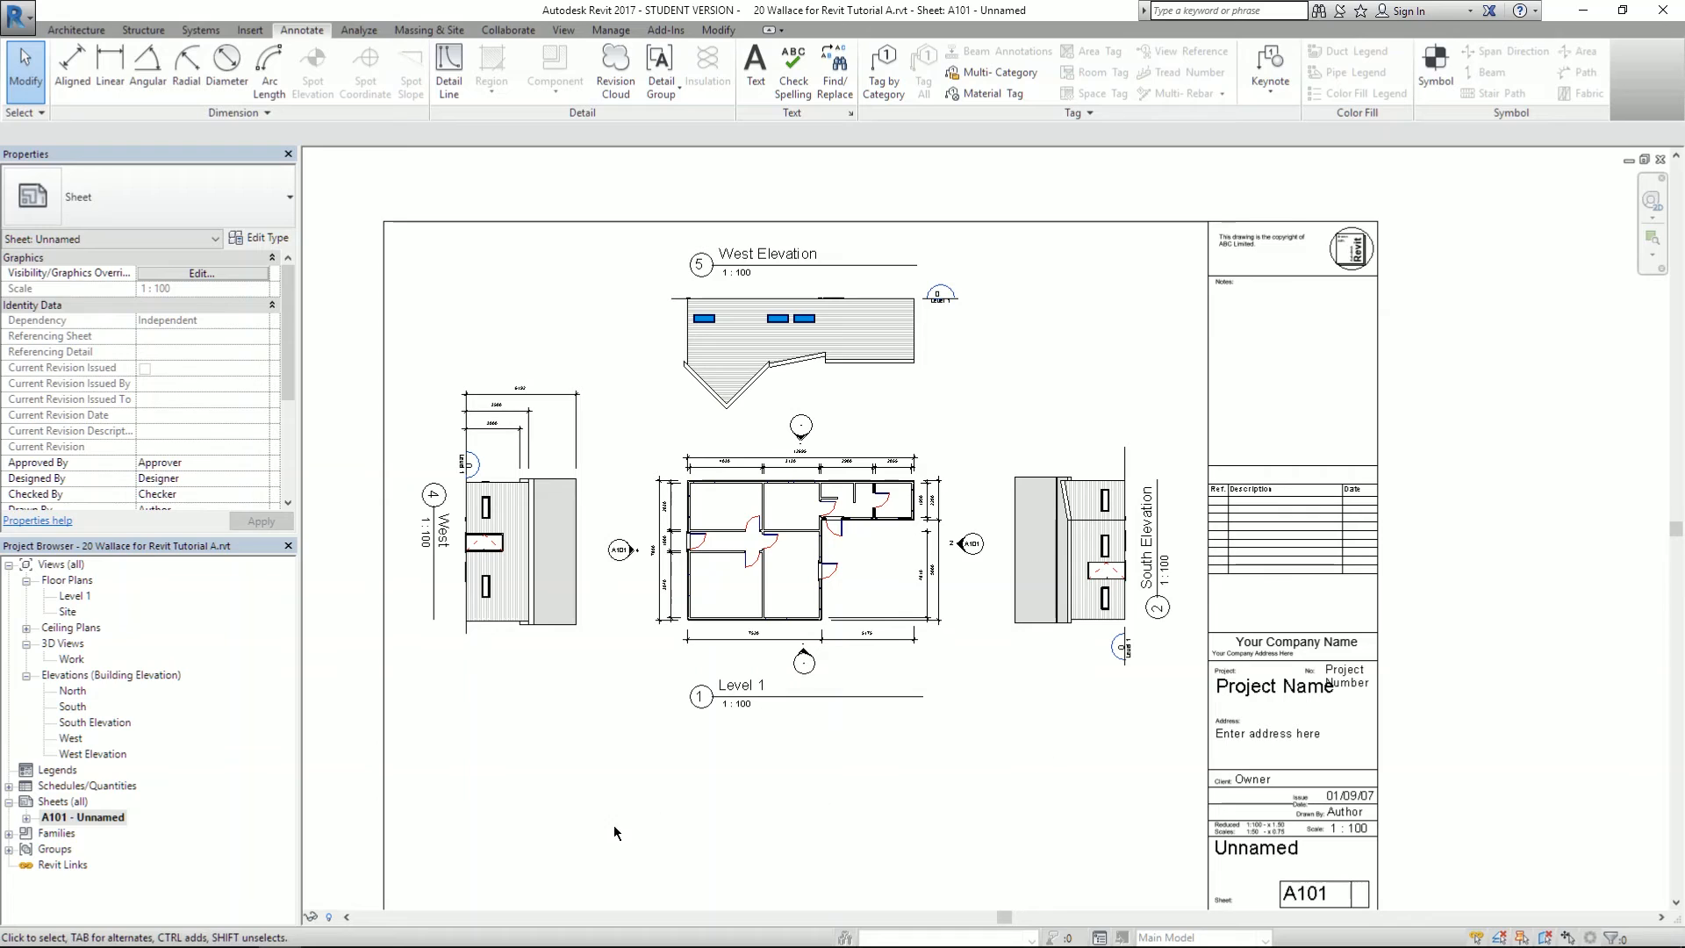
pyautogui.moveTo(1077, 858); pyautogui.dragTo(1081, 805, button='middle')
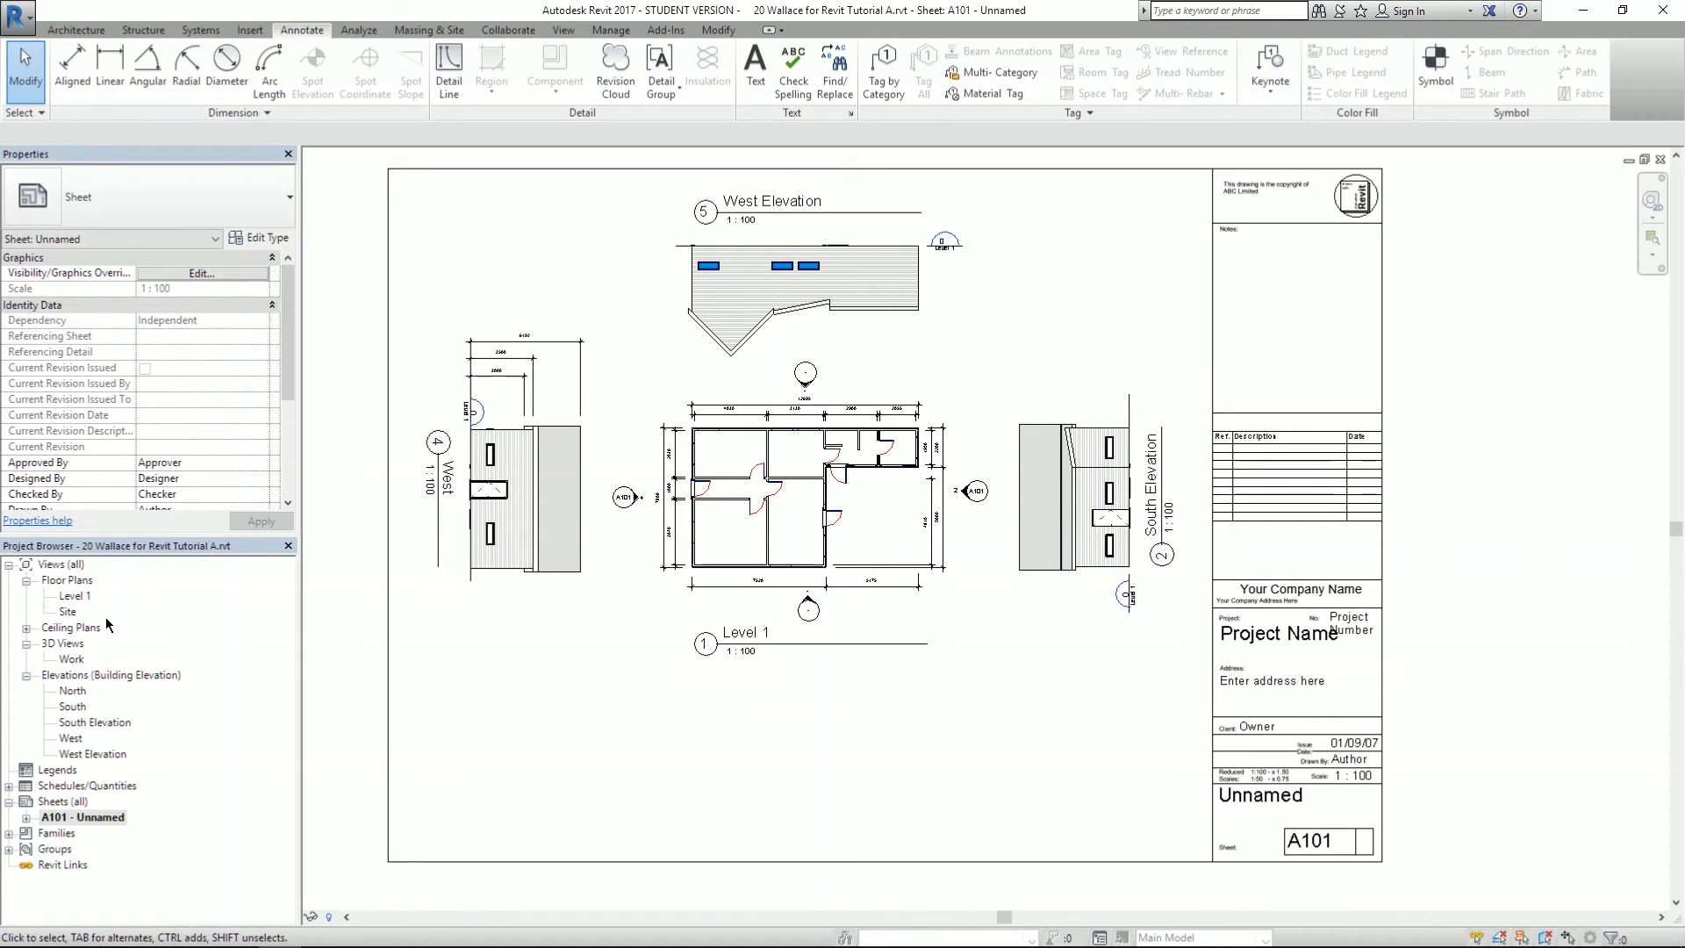
# - Switch to the Level 1 floor plan and fit its dimensioned walls and elevation markers in view
pyautogui.doubleClick(75, 597)
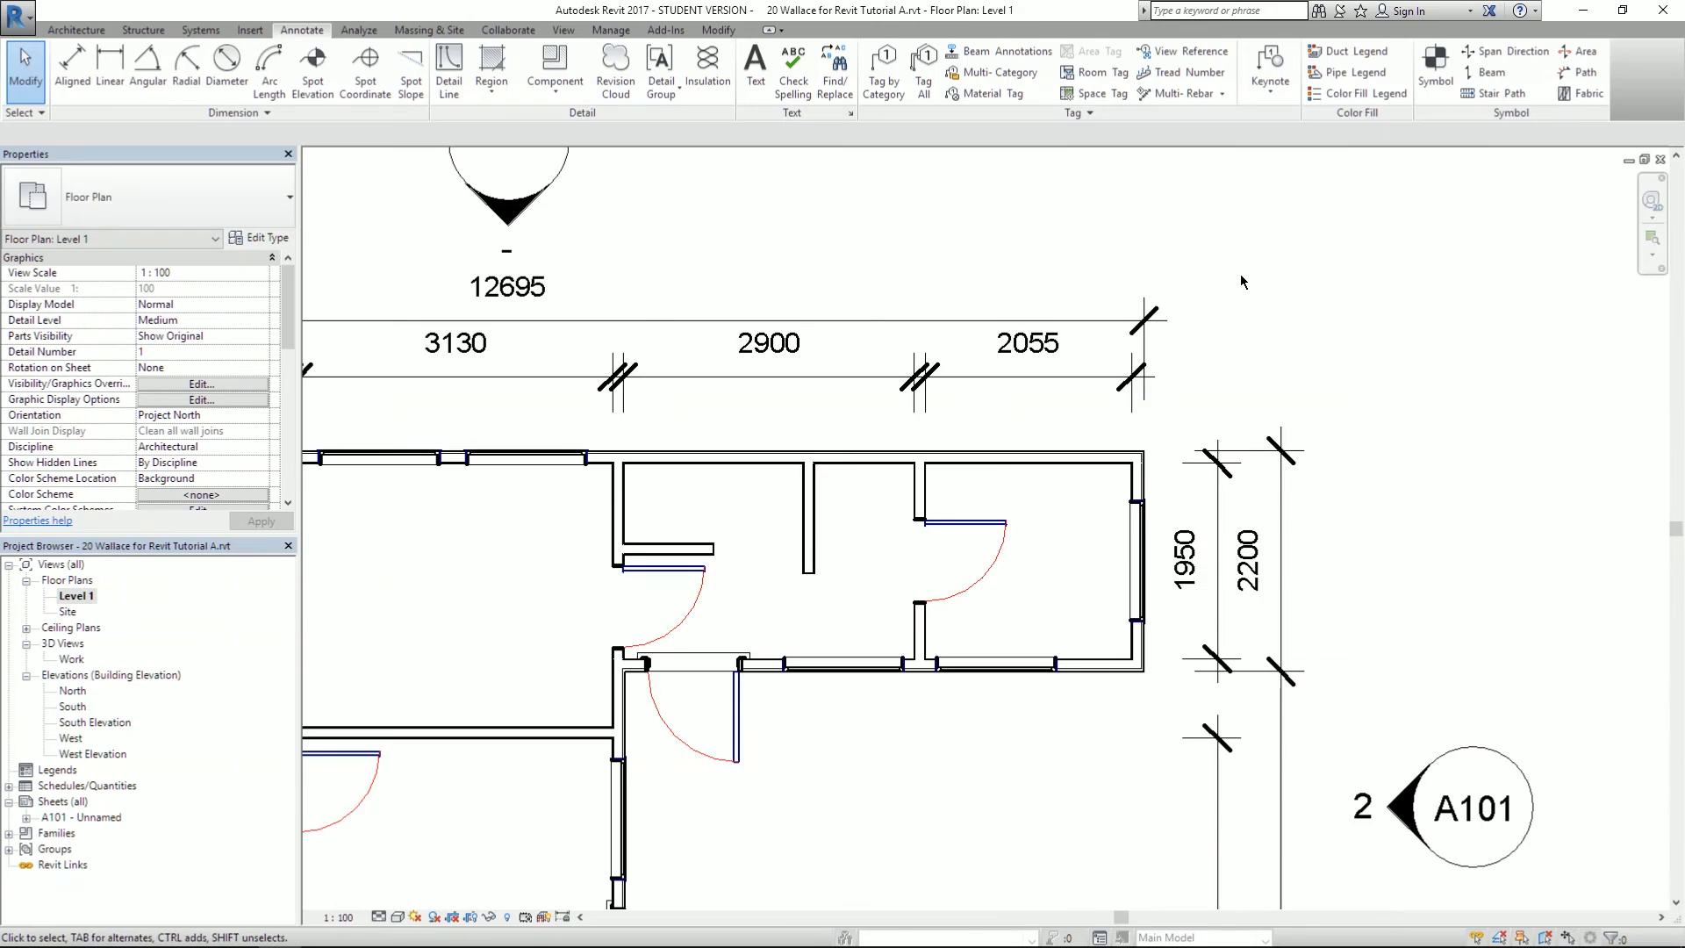
pyautogui.scroll(-3, 1241, 285)
pyautogui.moveTo(1370, 363); pyautogui.dragTo(1396, 395, button='middle')
pyautogui.scroll(1, 1319, 397)
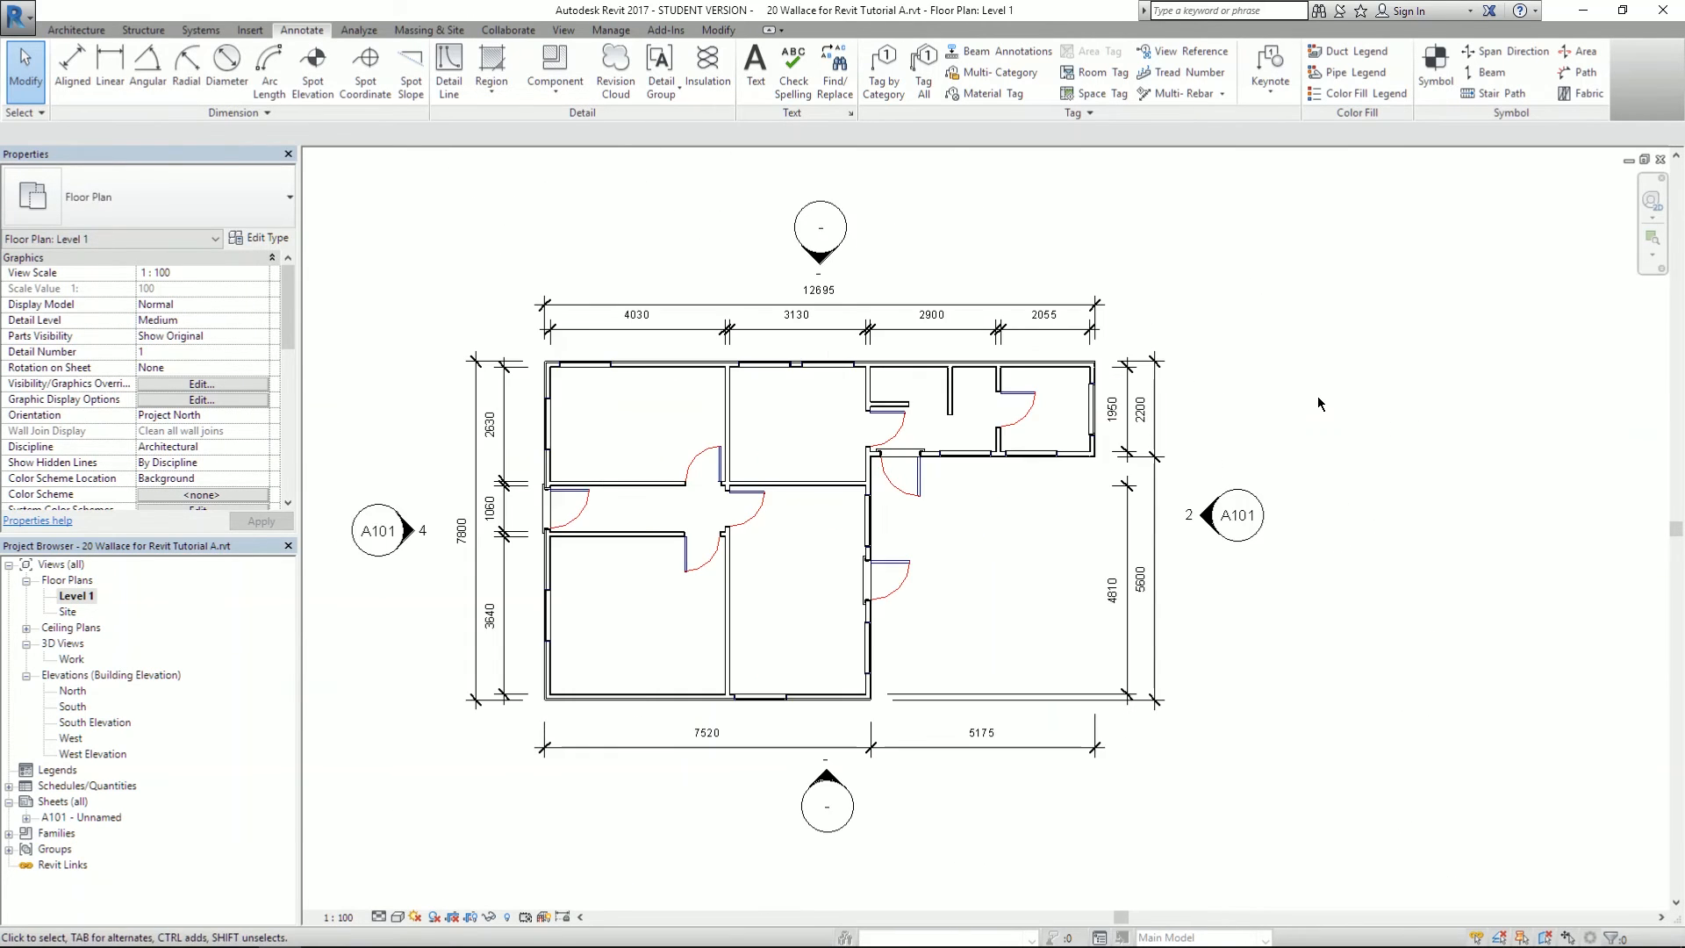
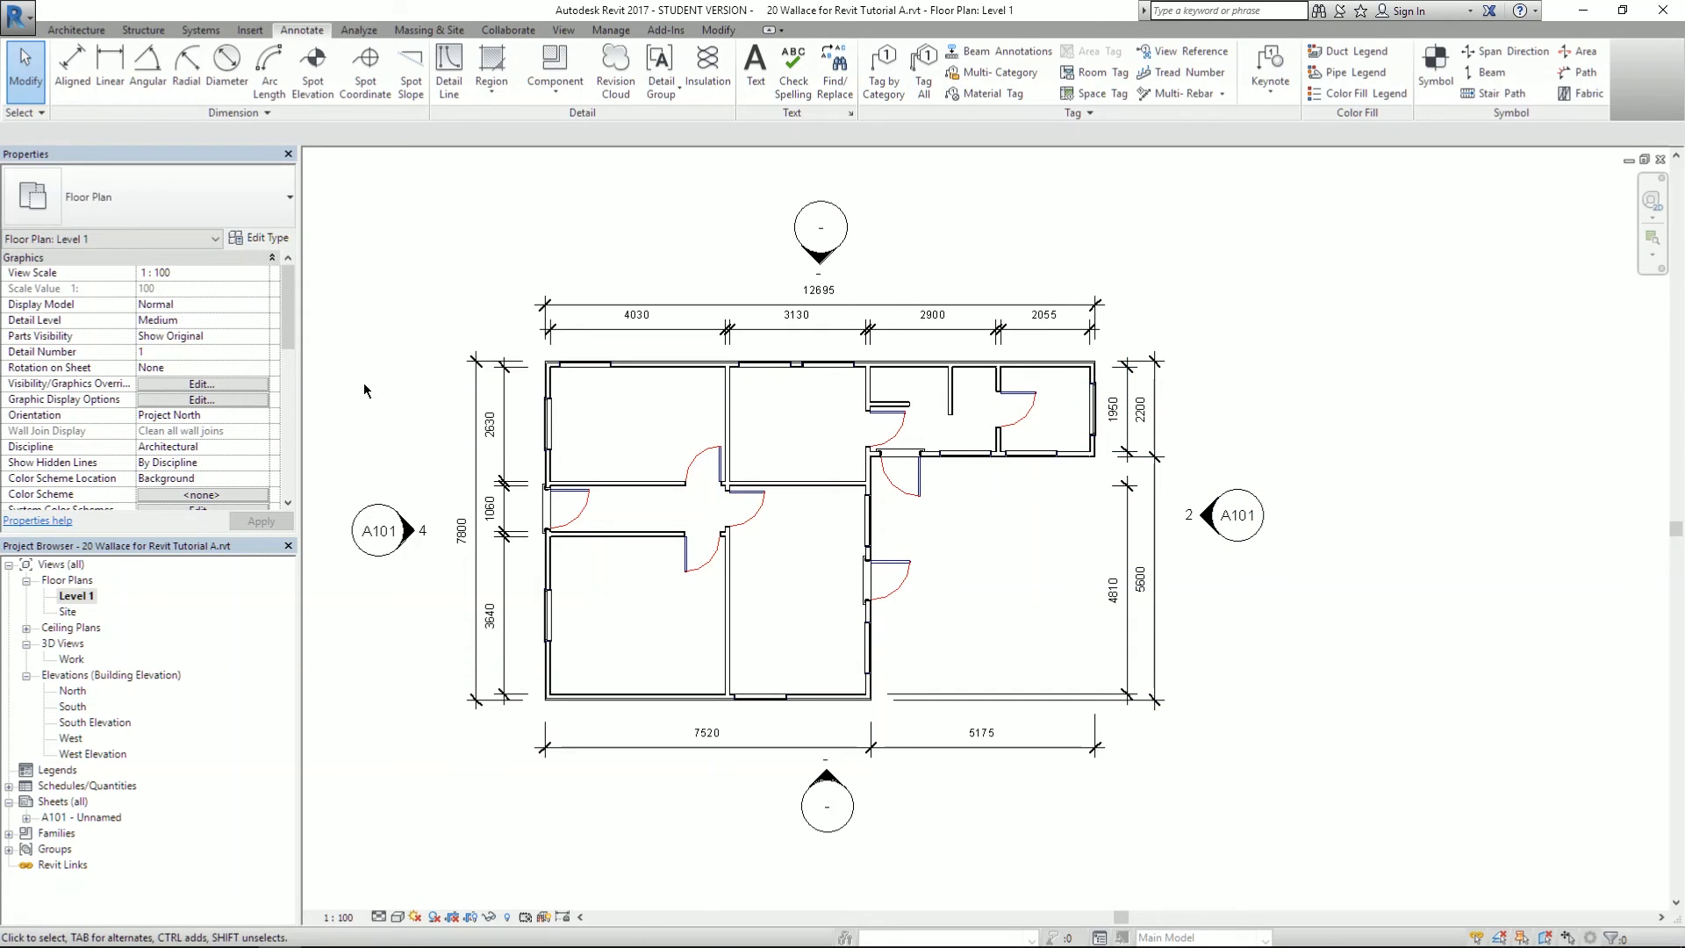
# - Move from the Architecture ribbon to Annotate, then to the View ribbon with its Section tool
pyautogui.click(76, 30)
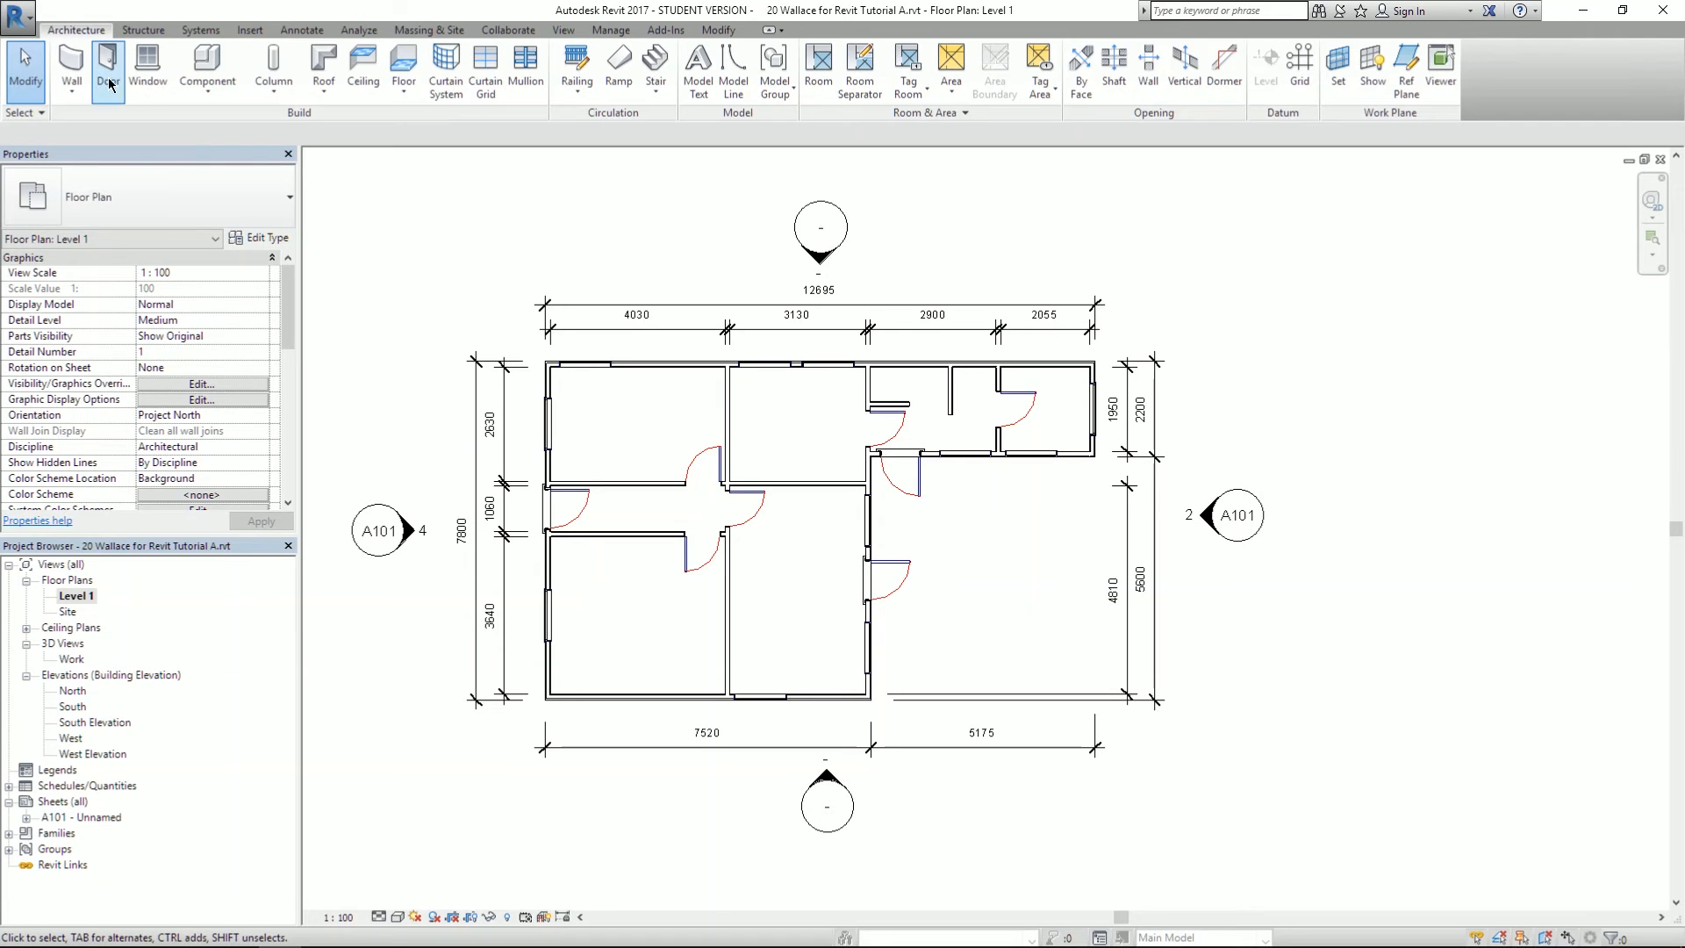
pyautogui.click(302, 30)
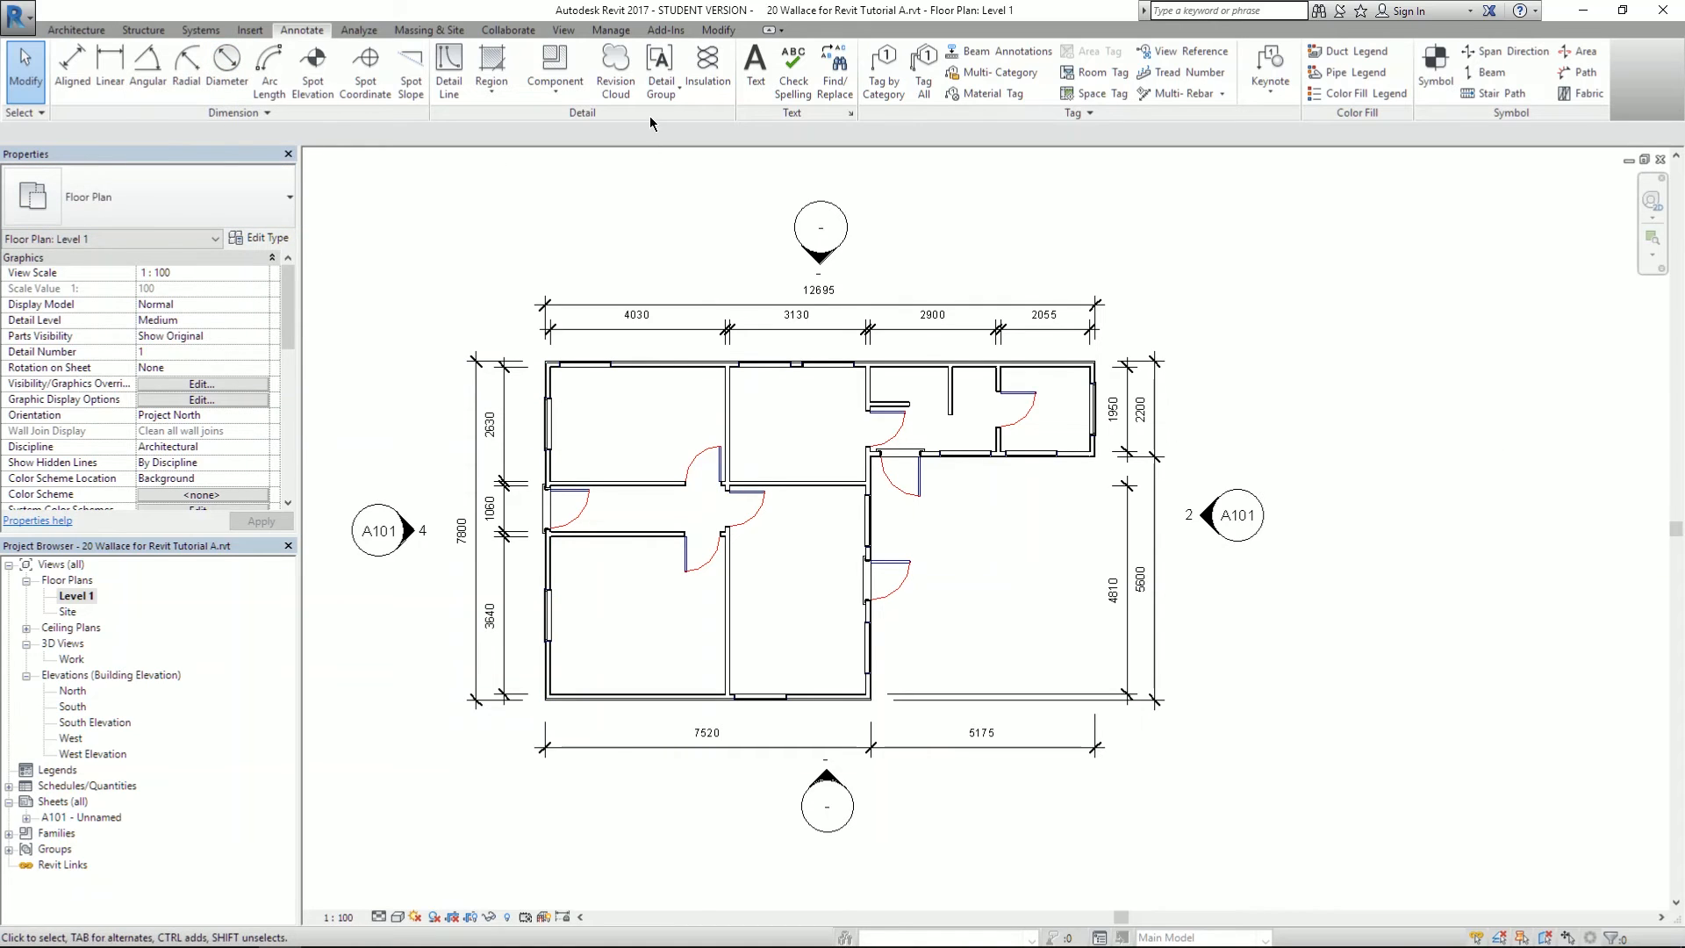
pyautogui.click(567, 33)
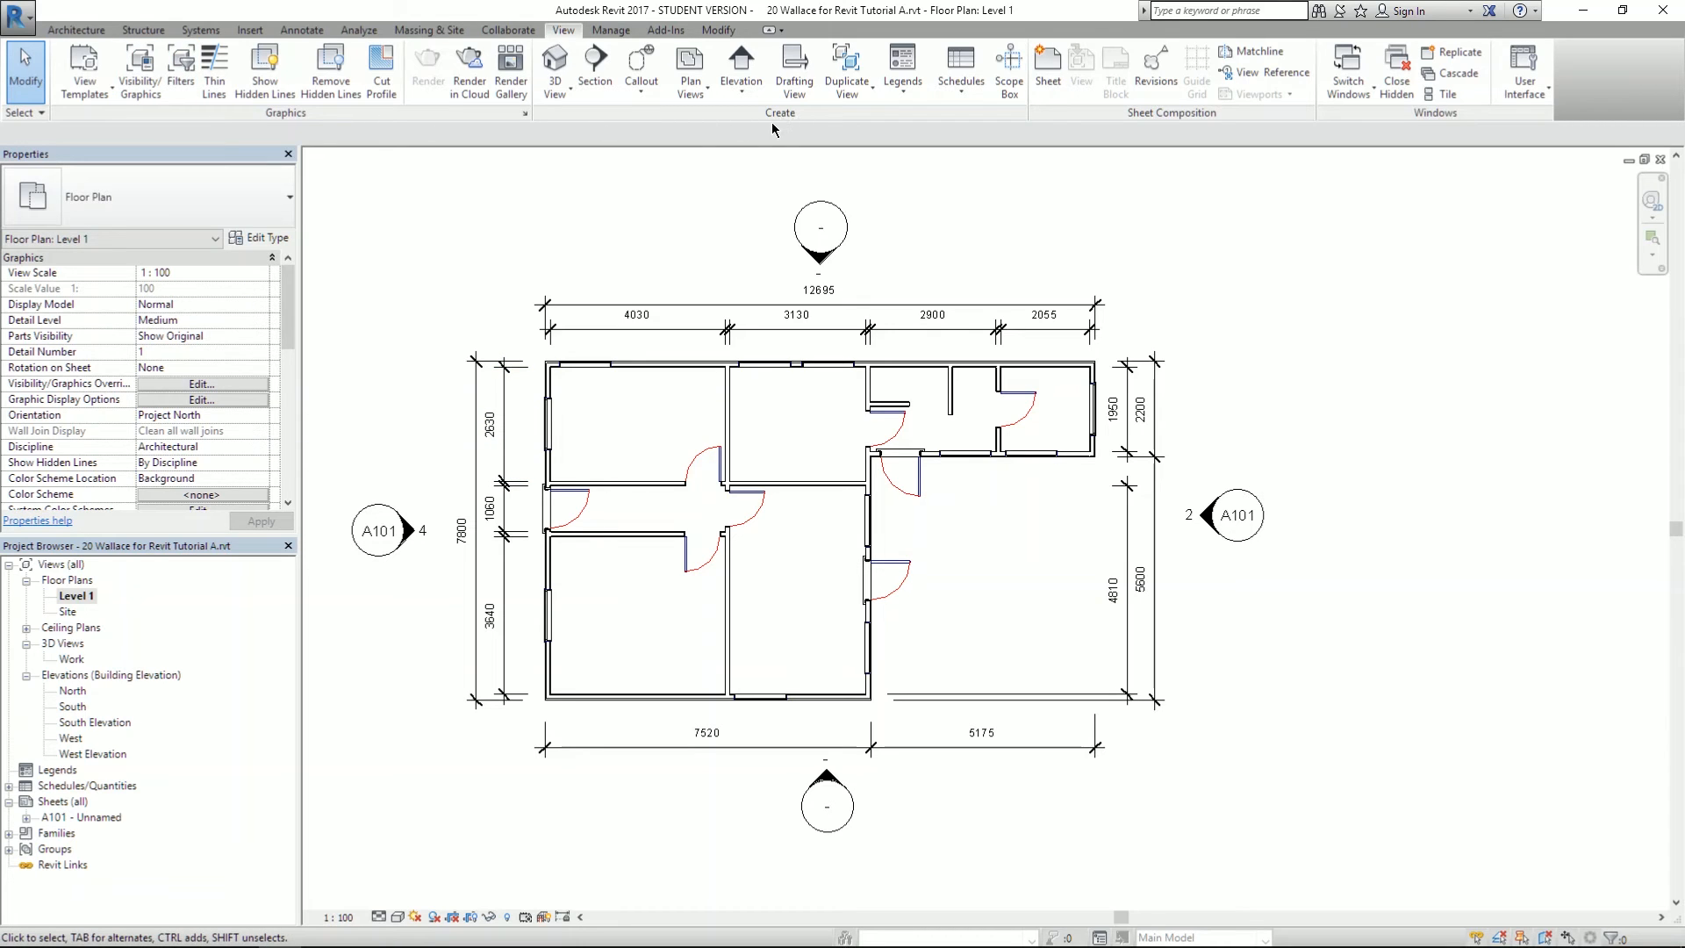
# - Draw a horizontal section line across the top row of rooms, from left to right of the plan
pyautogui.click(597, 69)
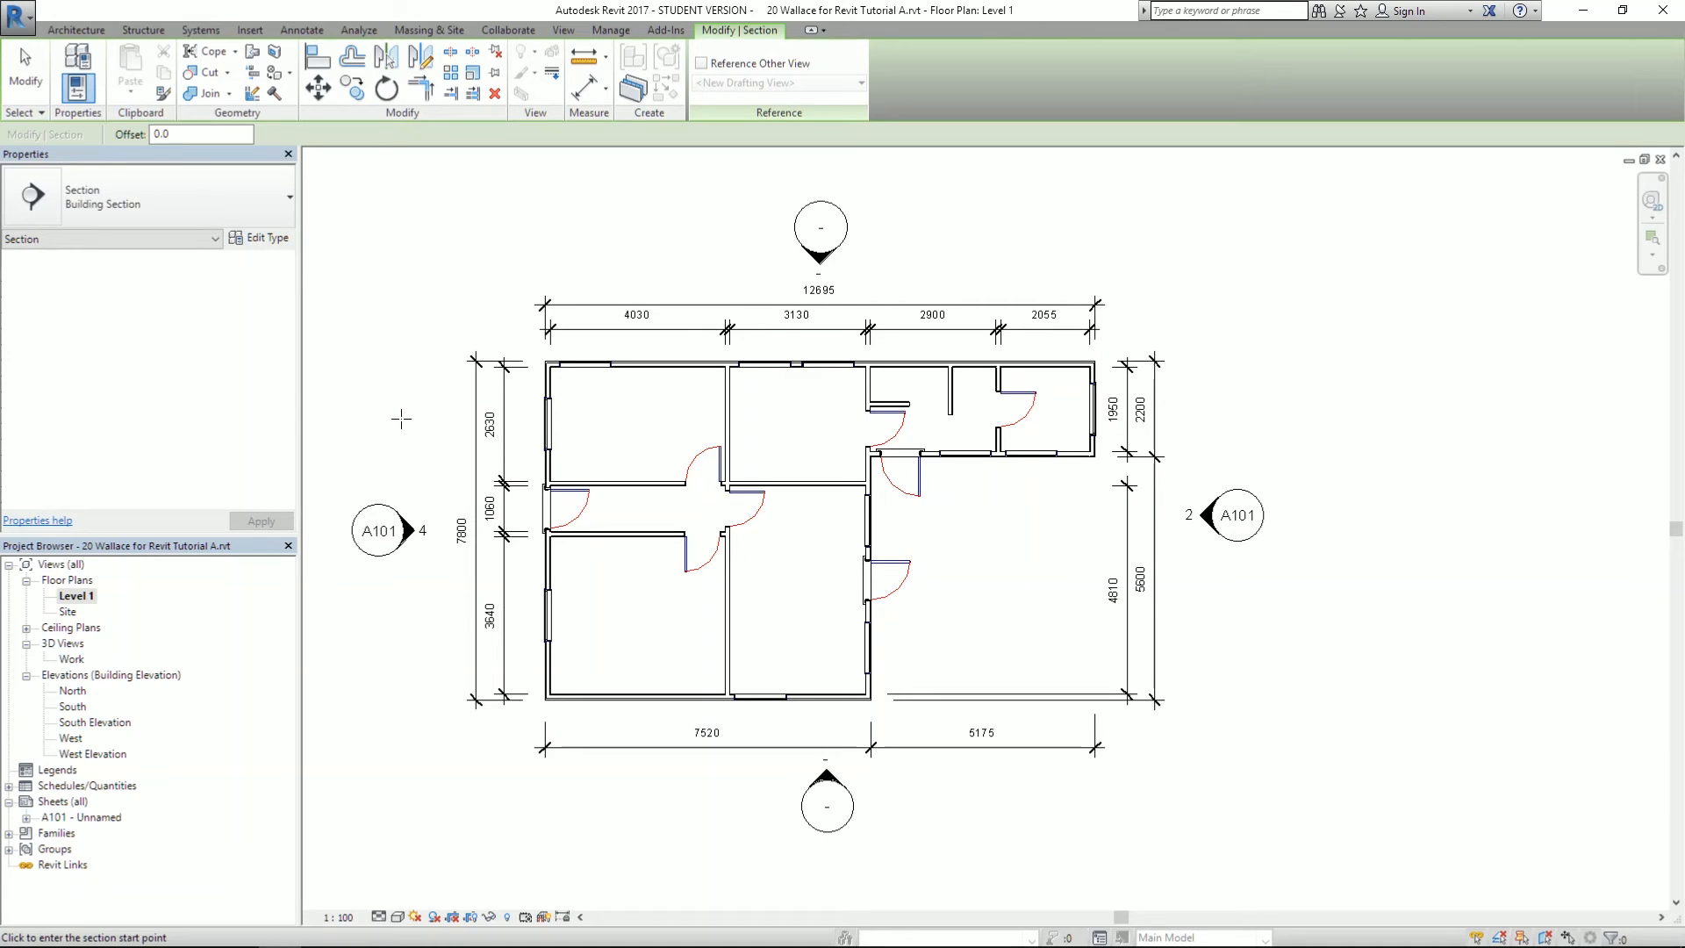
pyautogui.click(394, 425)
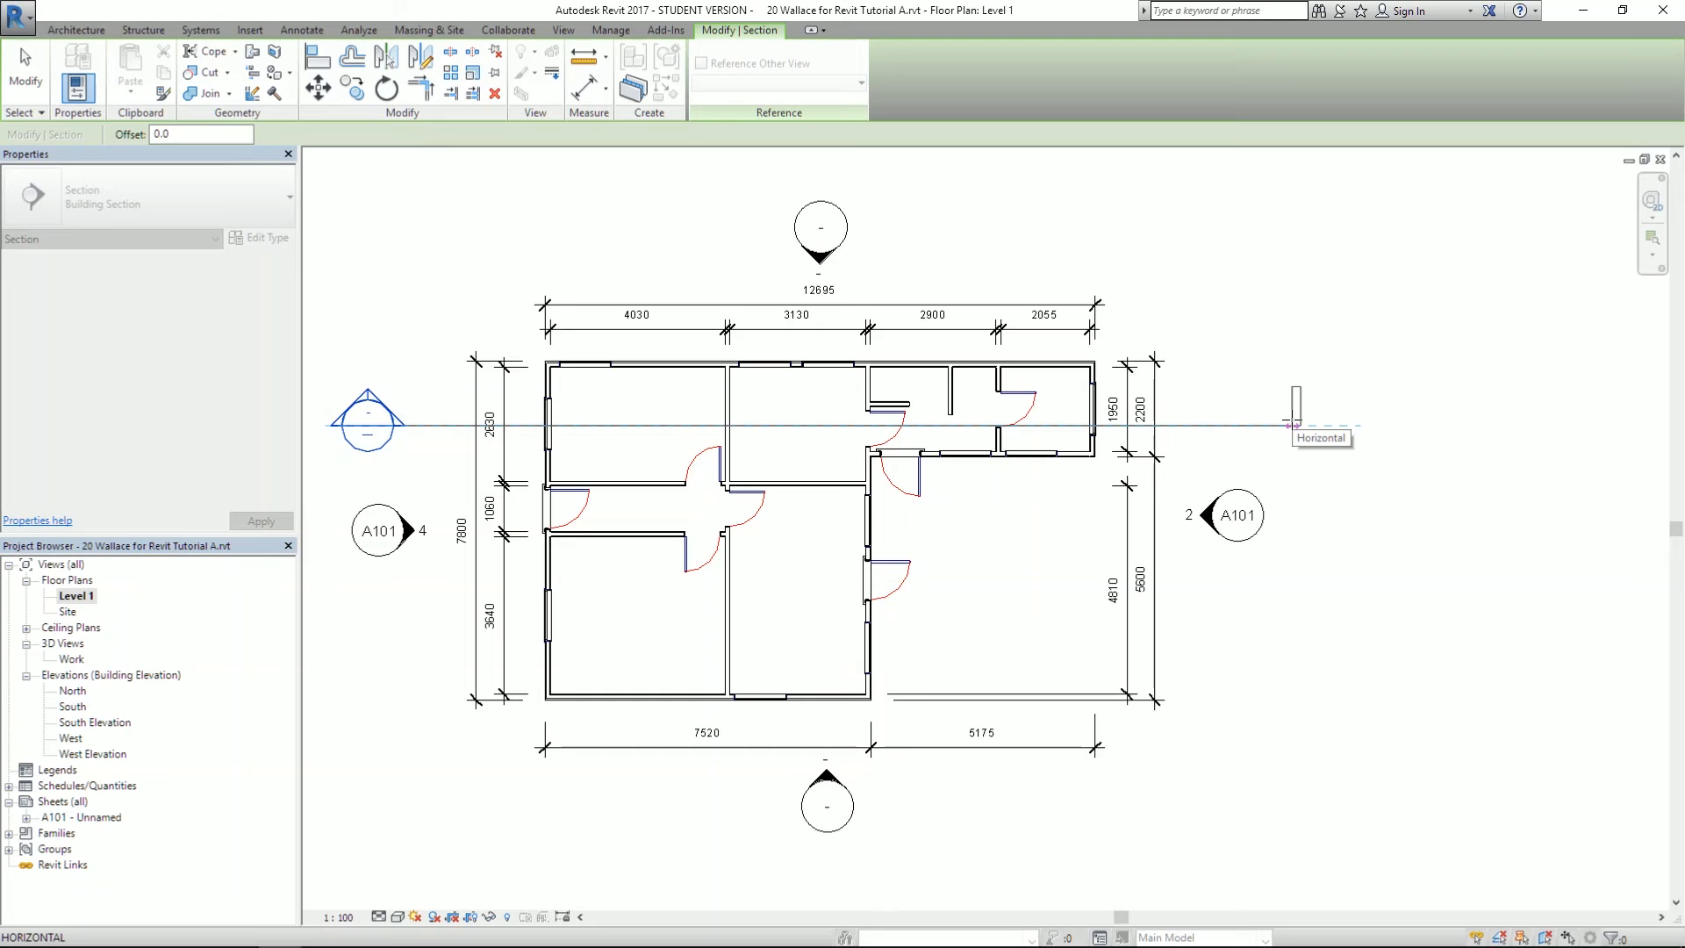
pyautogui.click(1293, 426)
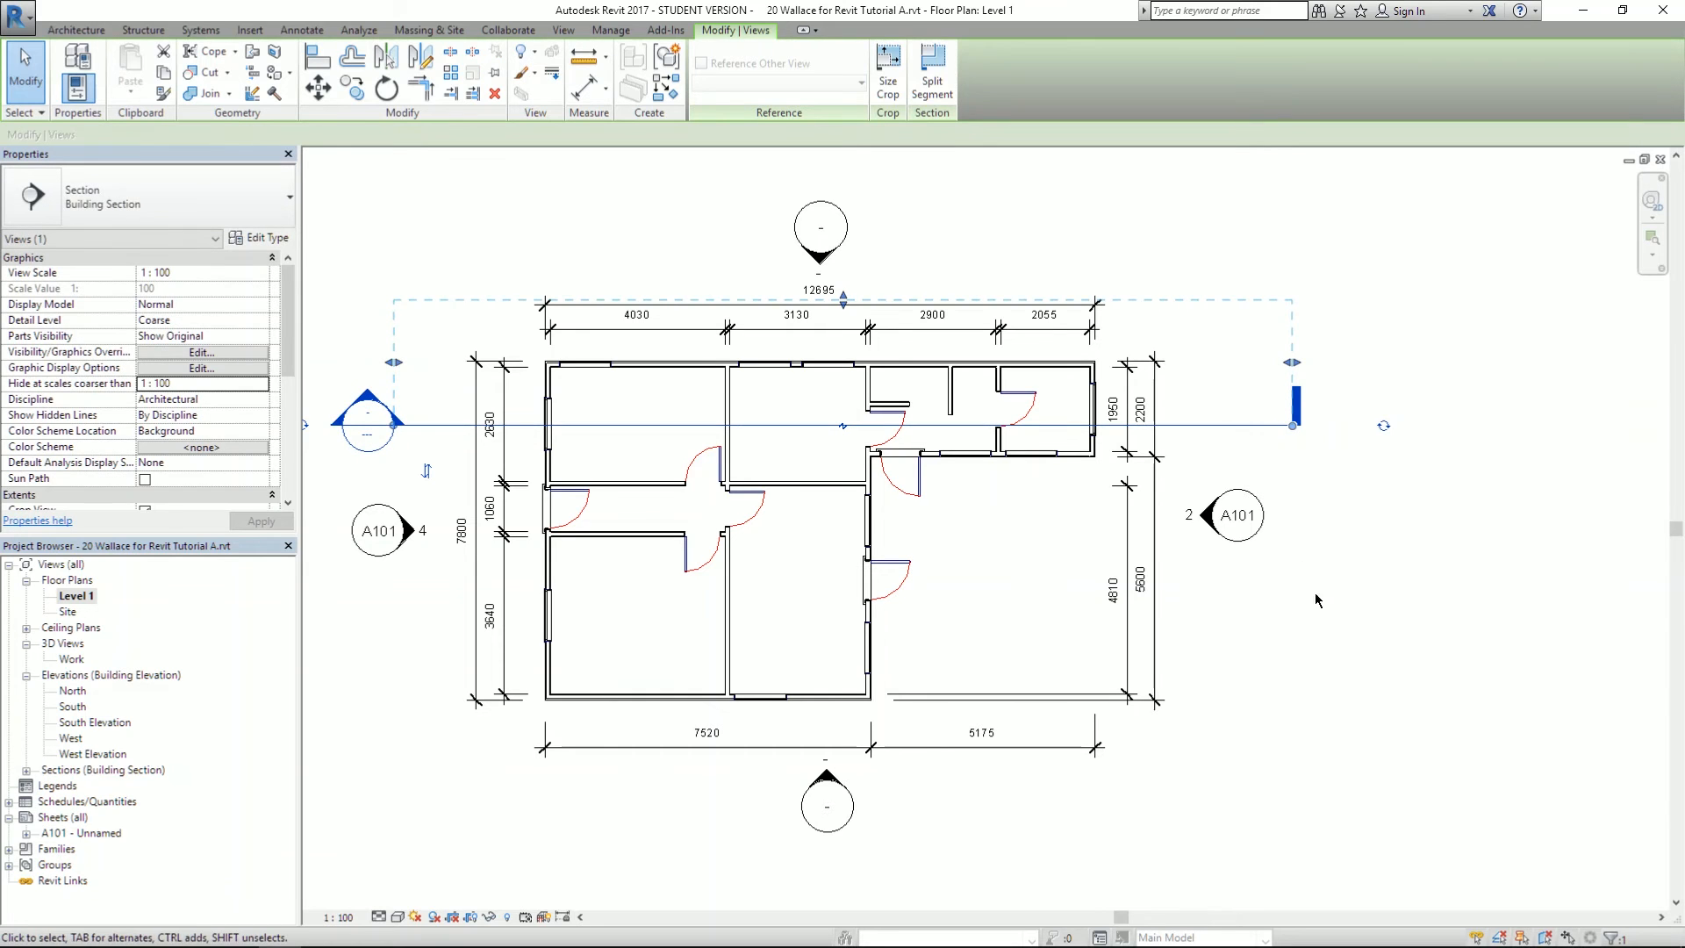
pyautogui.scroll(-3, 1327, 564)
pyautogui.scroll(2, 1325, 561)
pyautogui.scroll(-1, 1300, 539)
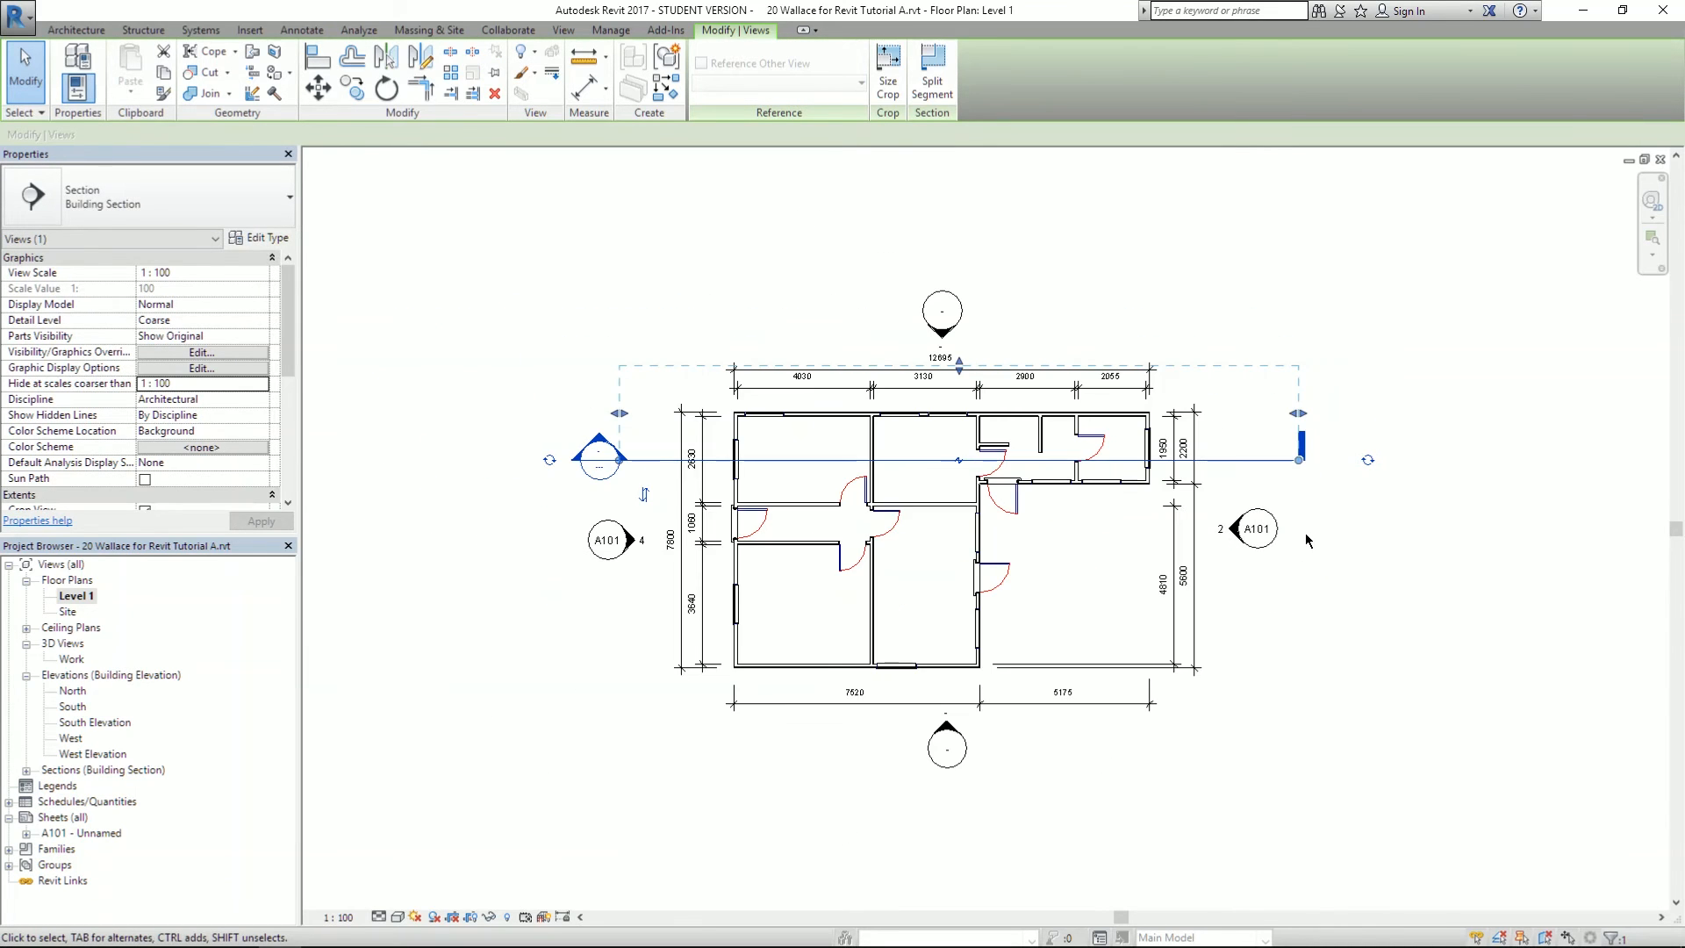
pyautogui.scroll(1, 1000, 298)
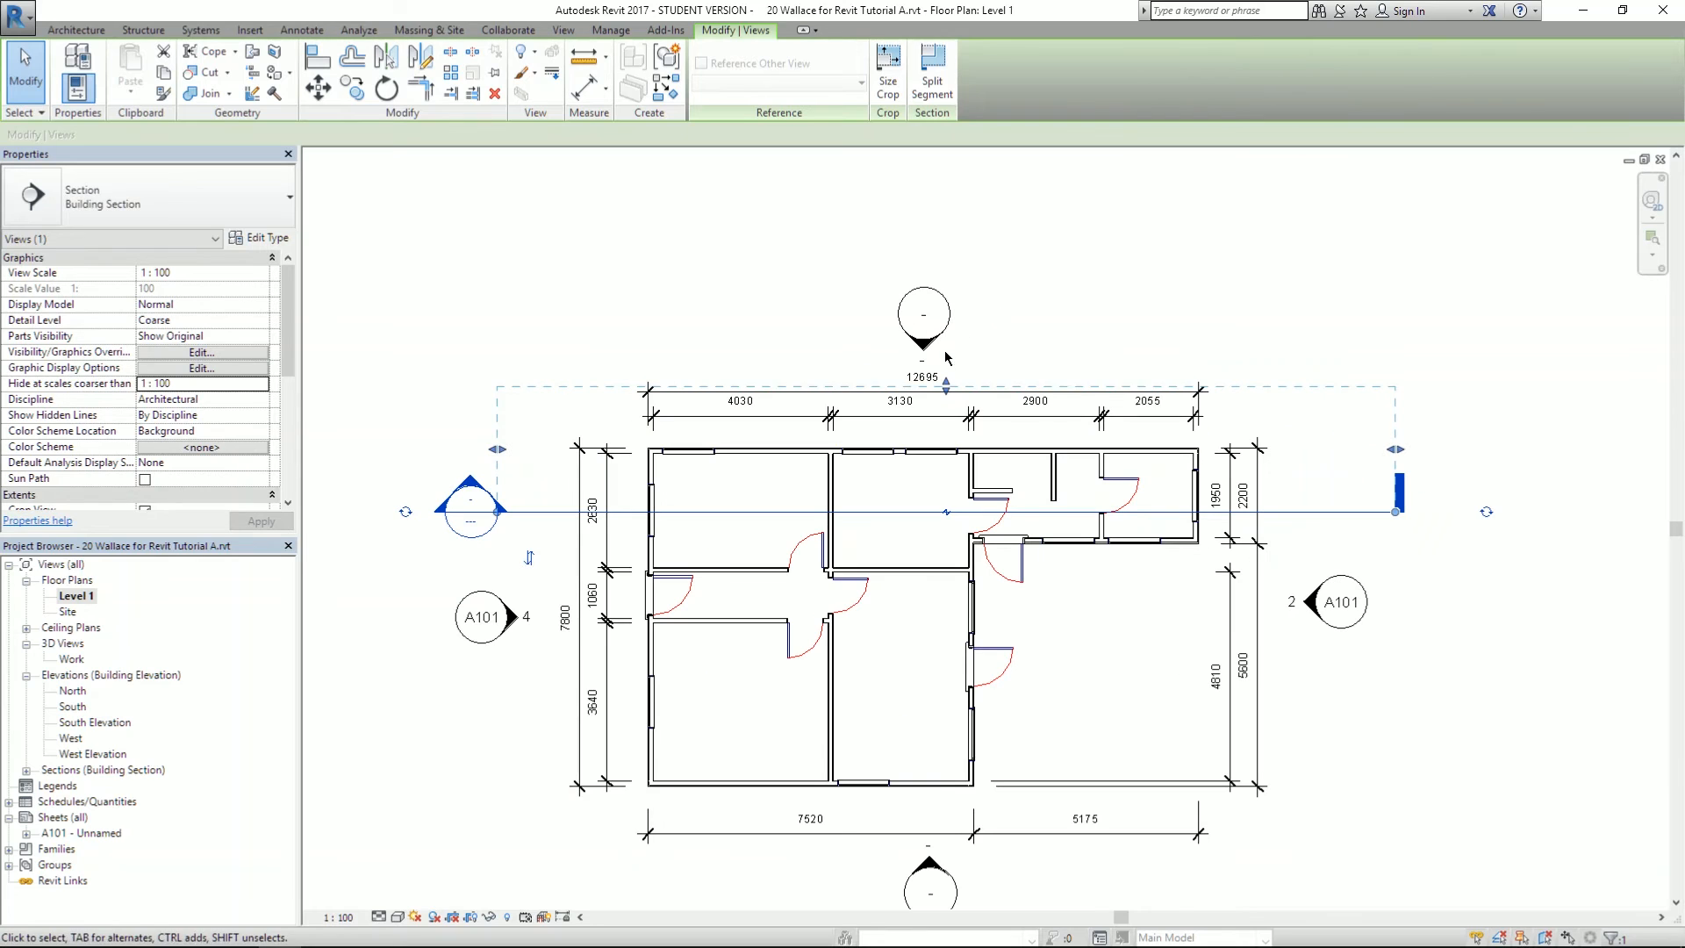
# - Drag the new section's far-clip boundary to set its viewing depth, then deselect it
pyautogui.moveTo(945, 387); pyautogui.dragTo(946, 475)
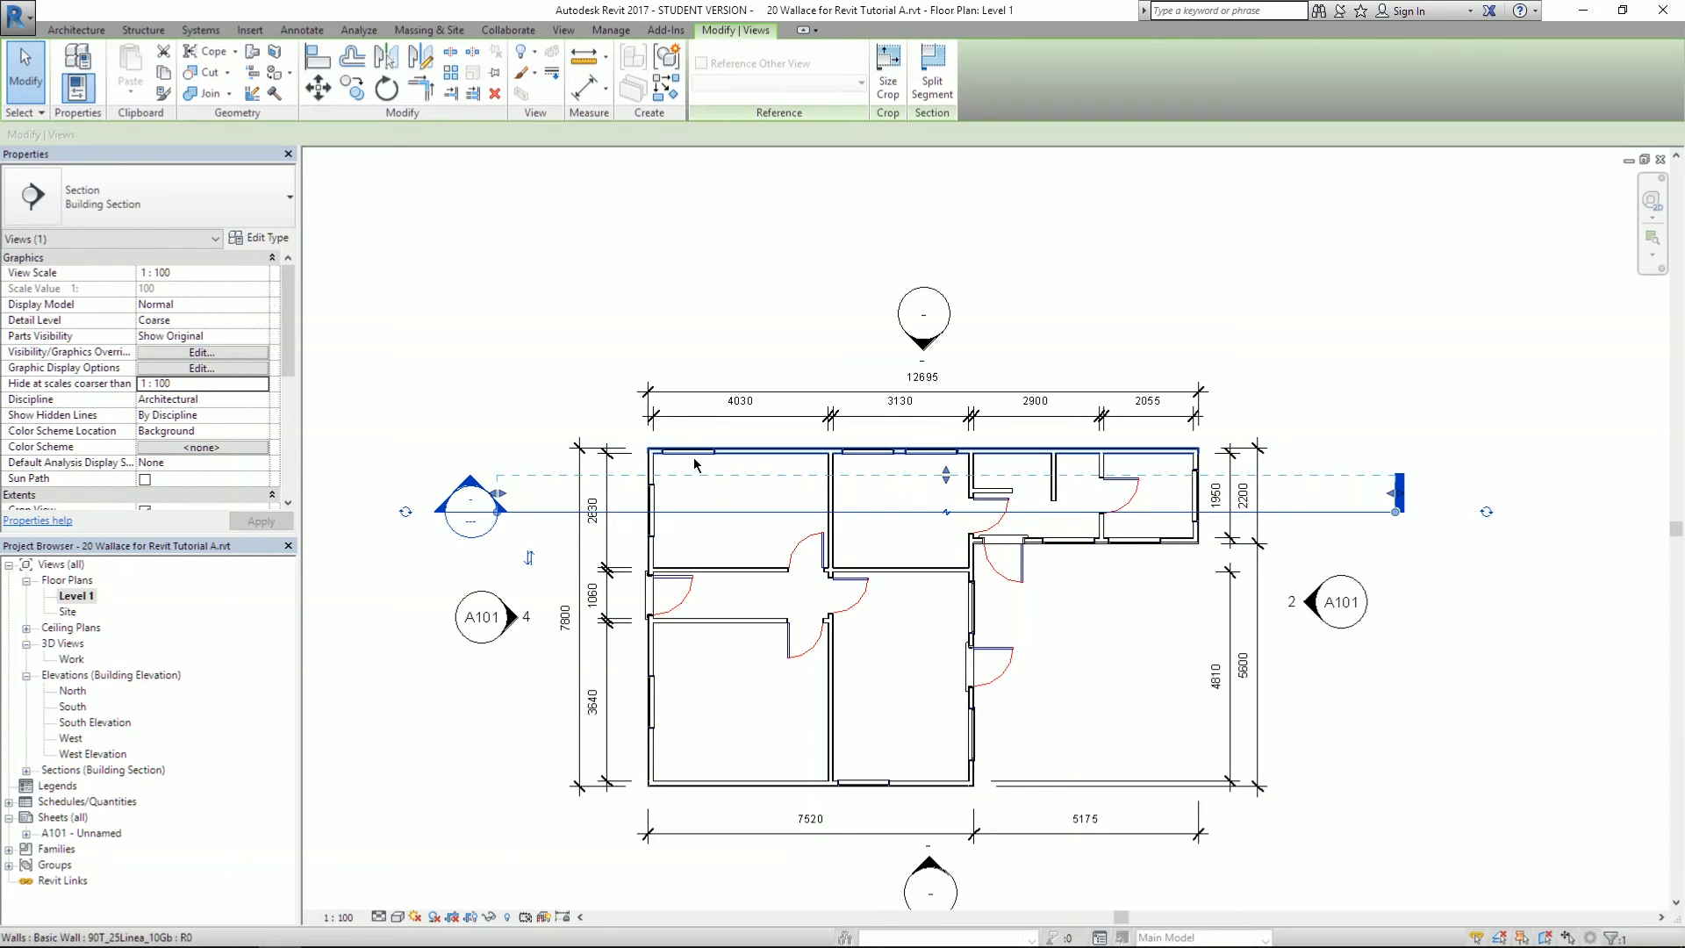
pyautogui.moveTo(952, 482); pyautogui.dragTo(944, 276)
pyautogui.click(804, 237)
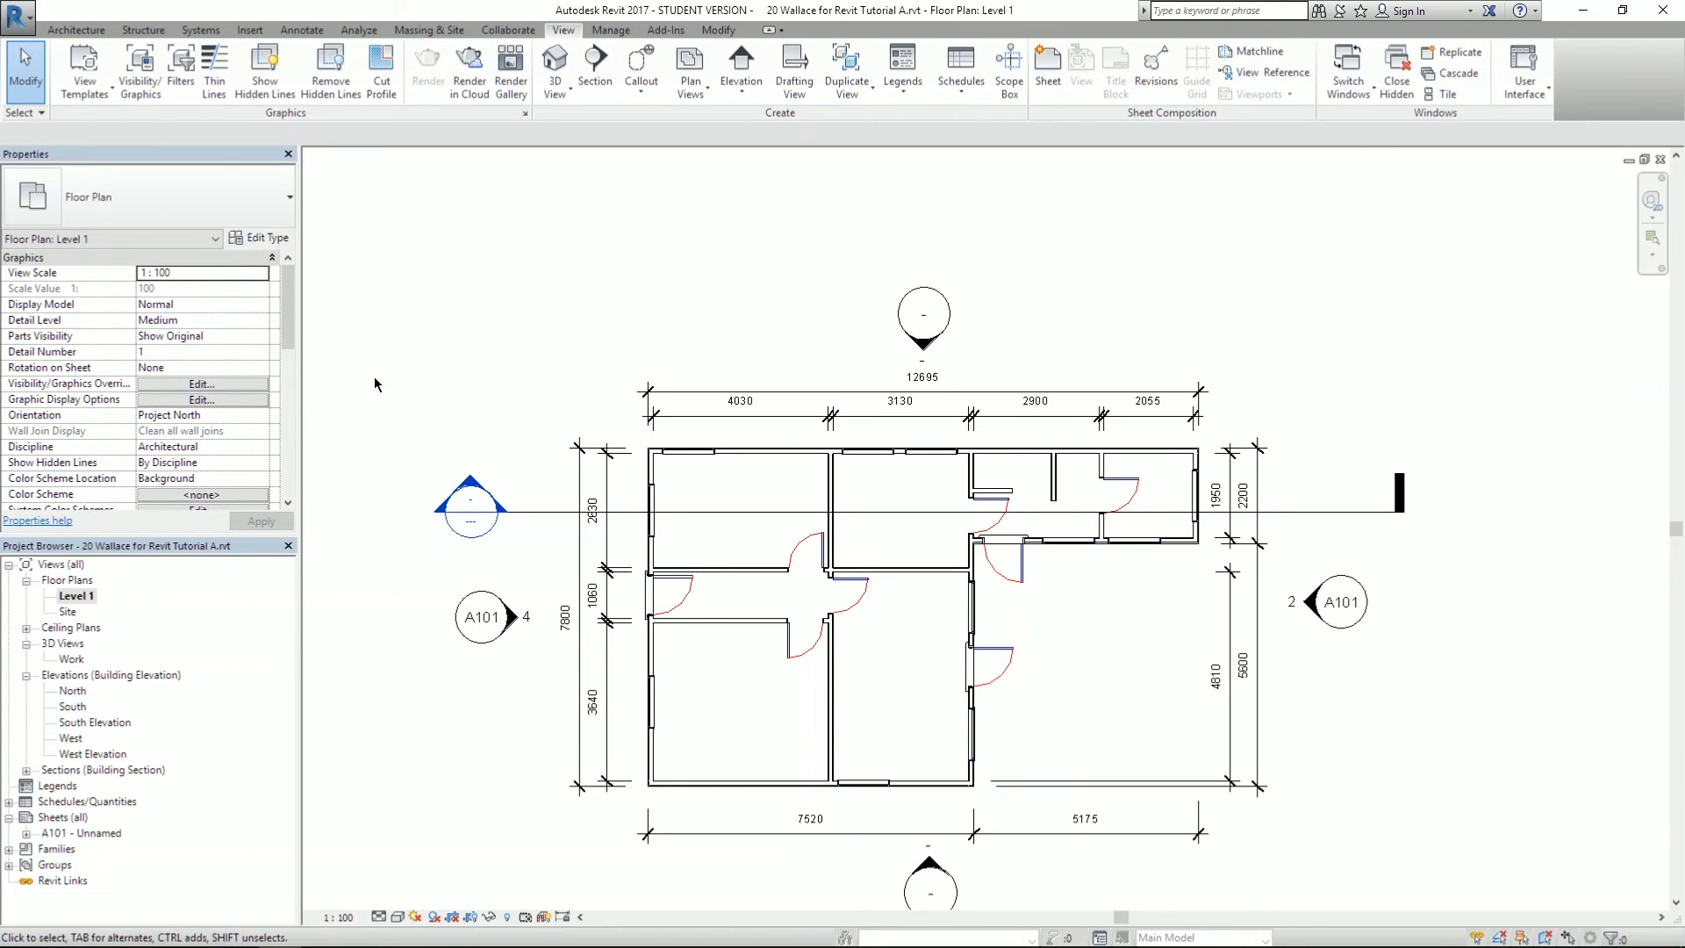
pyautogui.scroll(-1, 374, 386)
pyautogui.scroll(1, 455, 560)
pyautogui.click(464, 568)
pyautogui.click(475, 661)
pyautogui.scroll(1, 456, 438)
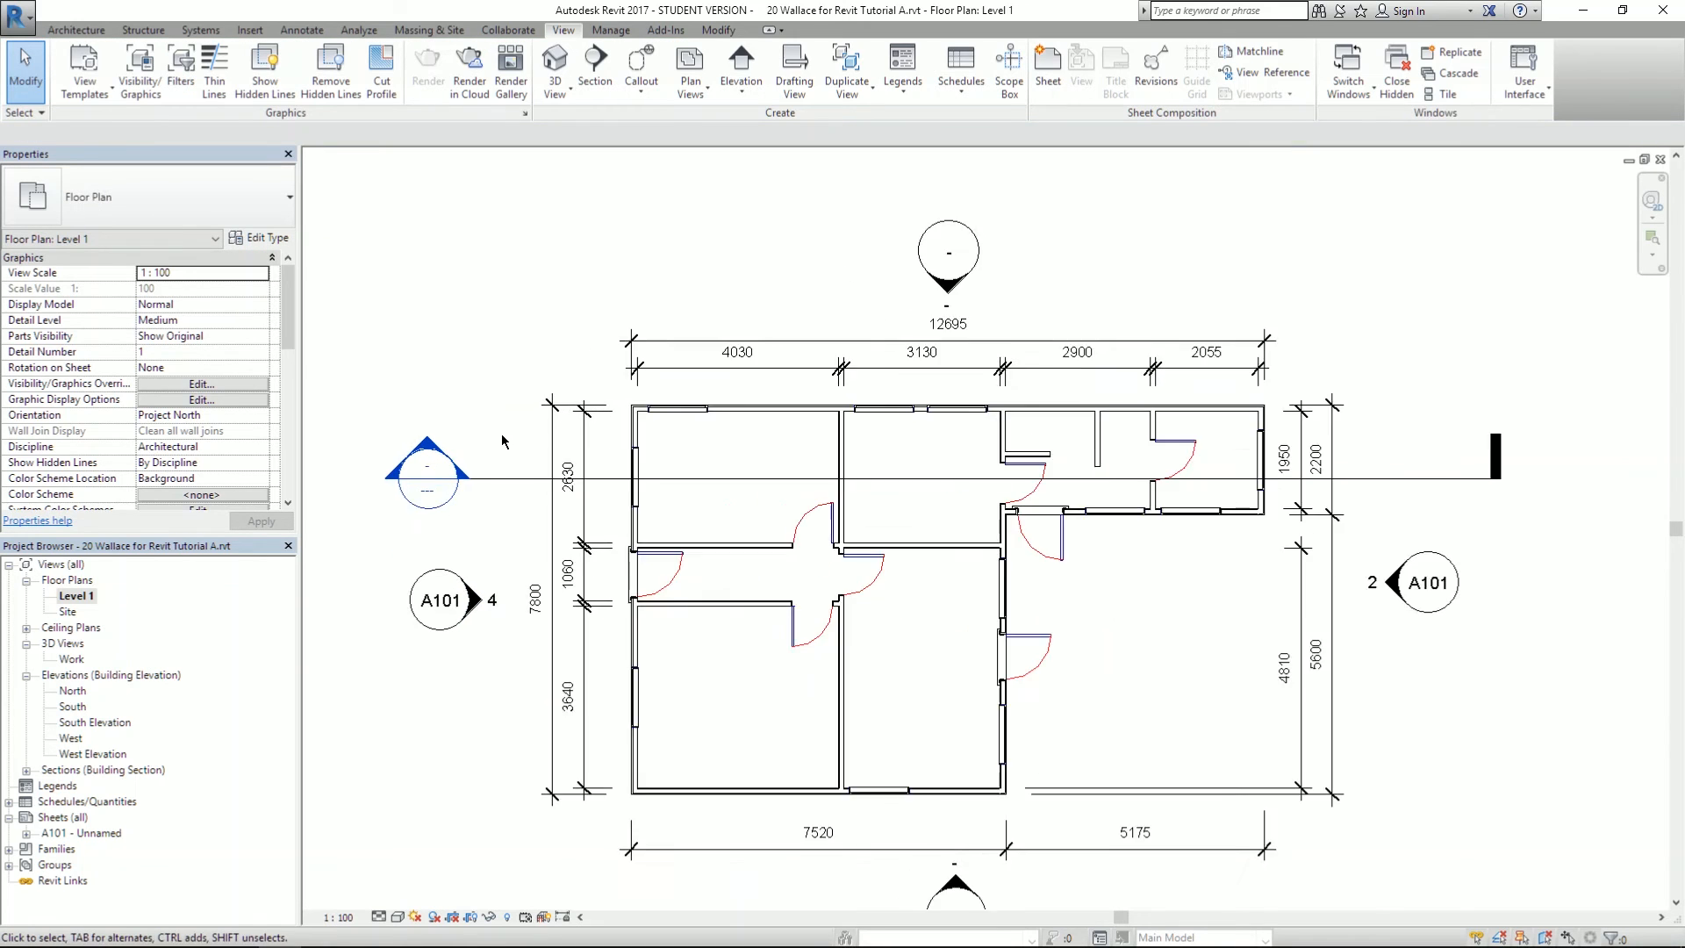
# - Open the new Section 1 view to review it, then return to the Level 1 plan
pyautogui.doubleClick(439, 492)
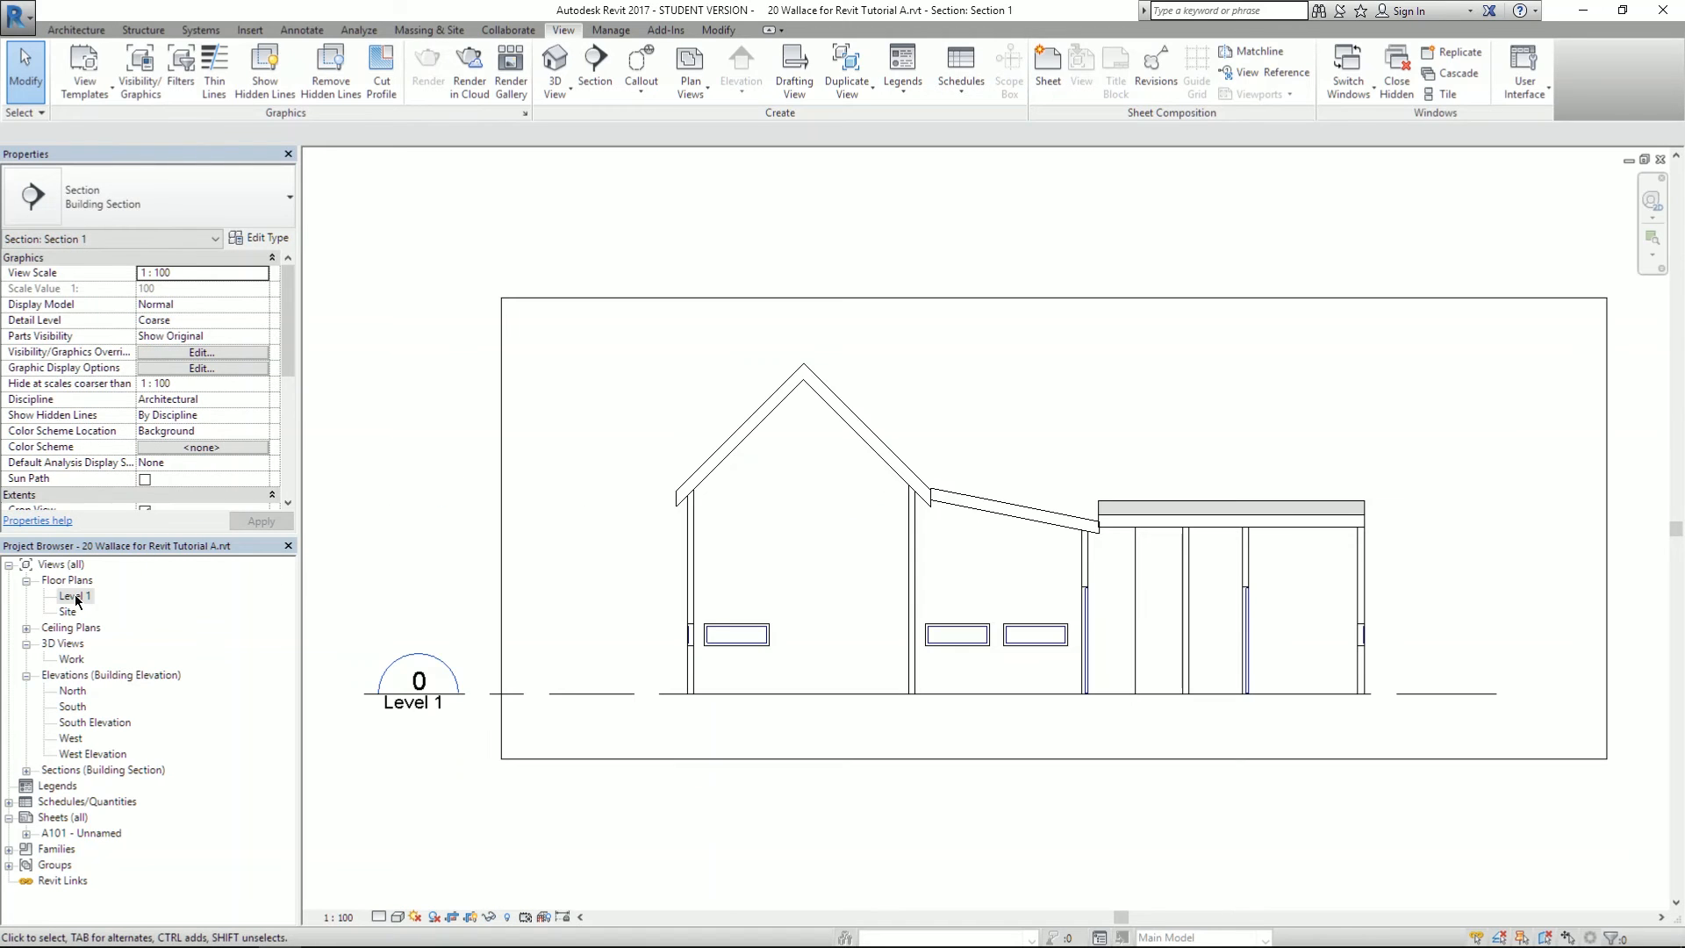
pyautogui.click(25, 771)
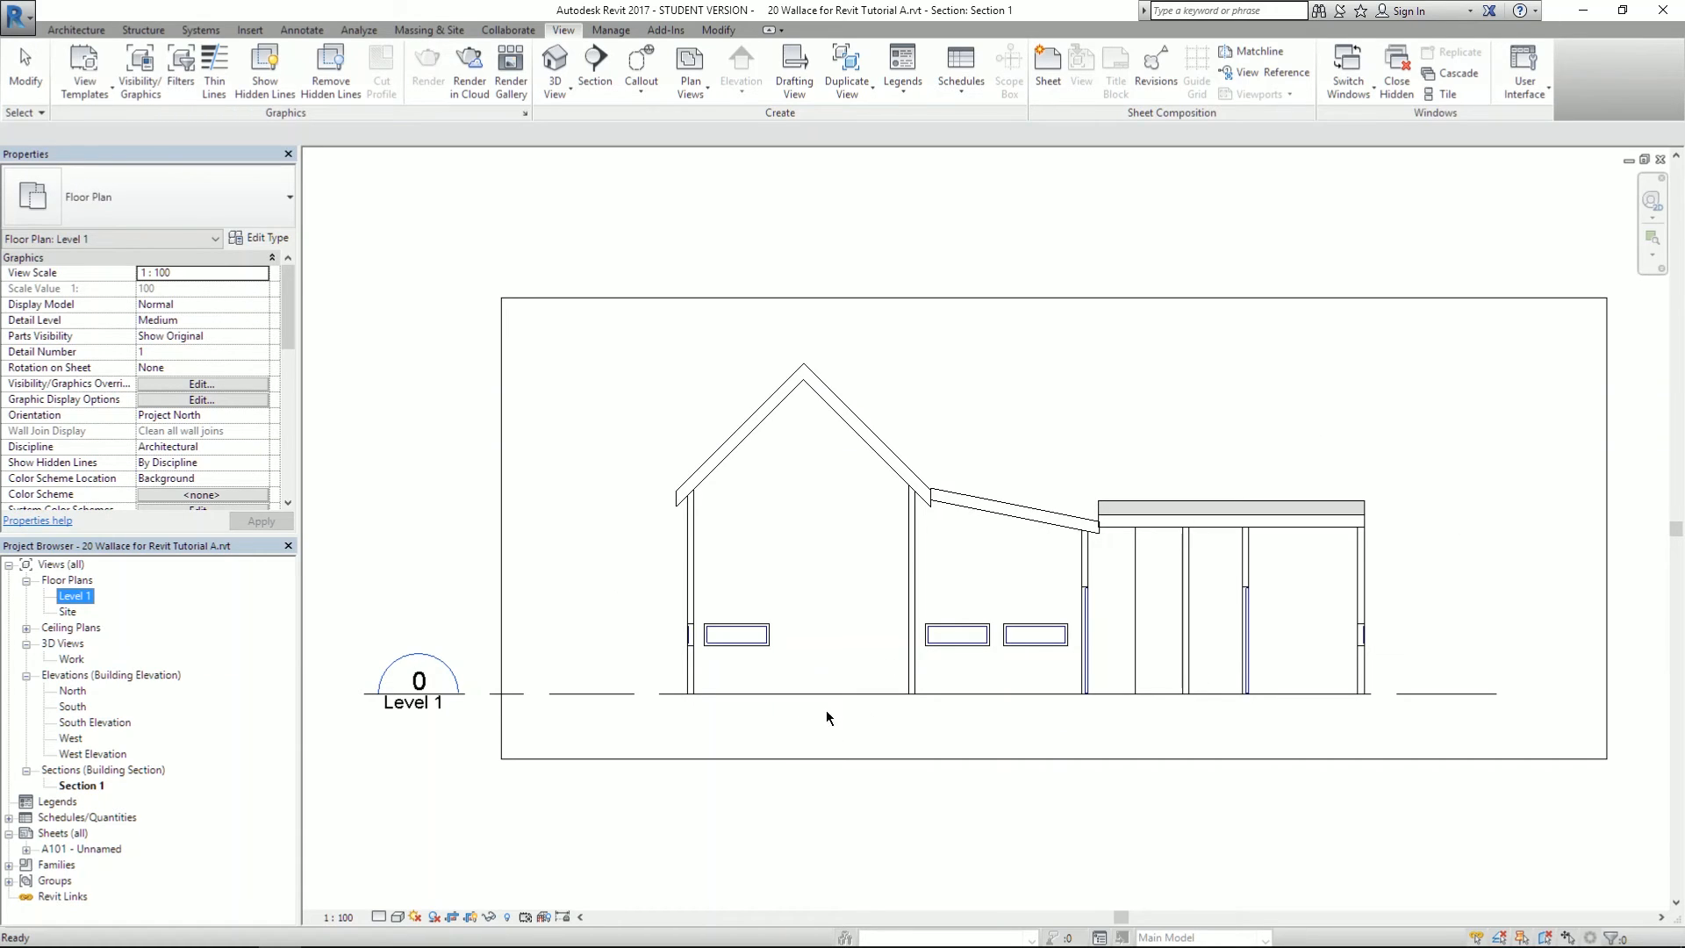
pyautogui.scroll(2, 748, 672)
pyautogui.scroll(-2, 748, 672)
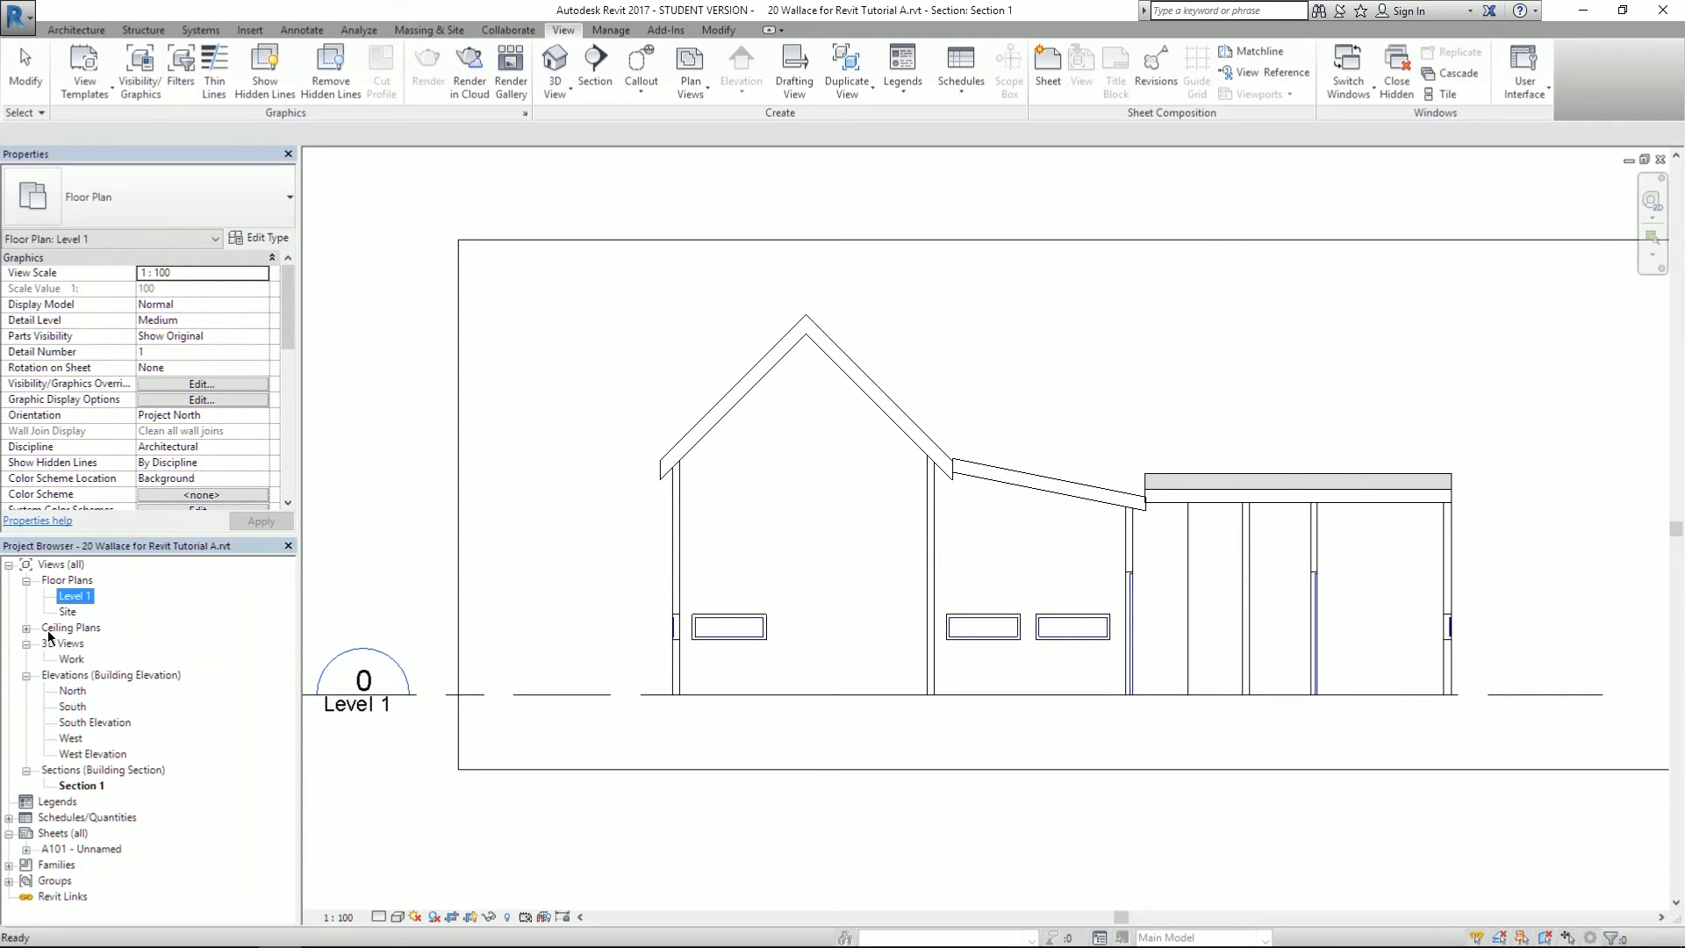
pyautogui.doubleClick(68, 603)
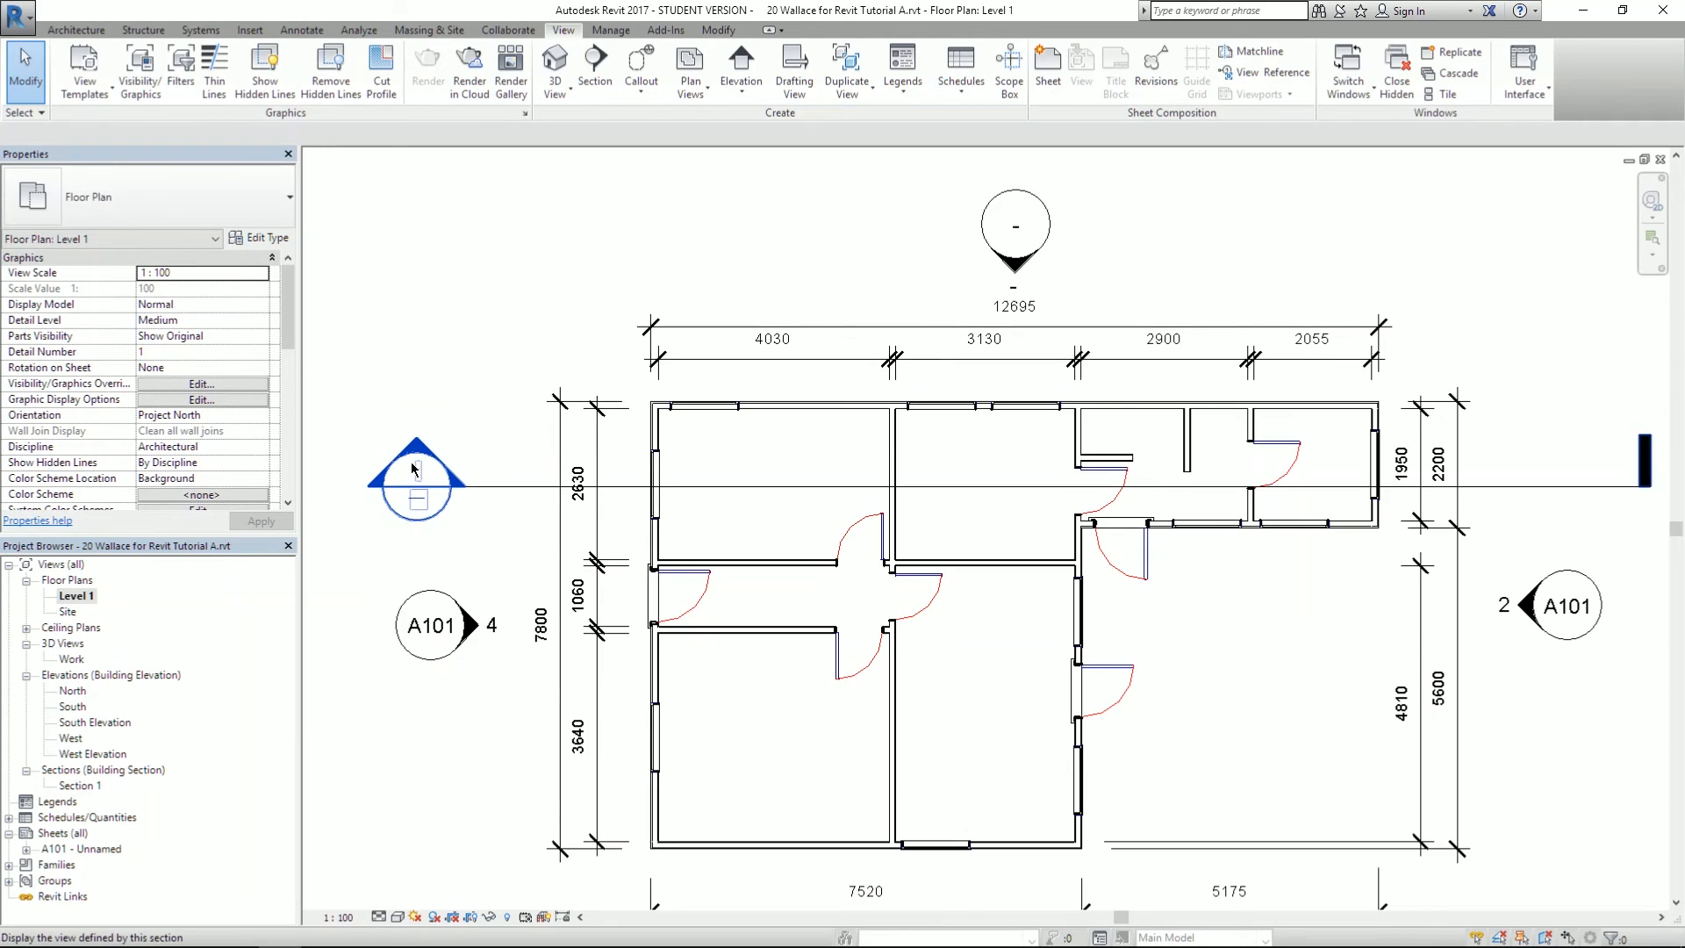
# - Pull the section's far-clip boundary closer to the cut, checking the result in Section 1
pyautogui.click(519, 483)
pyautogui.moveTo(912, 224); pyautogui.dragTo(893, 283, button='middle')
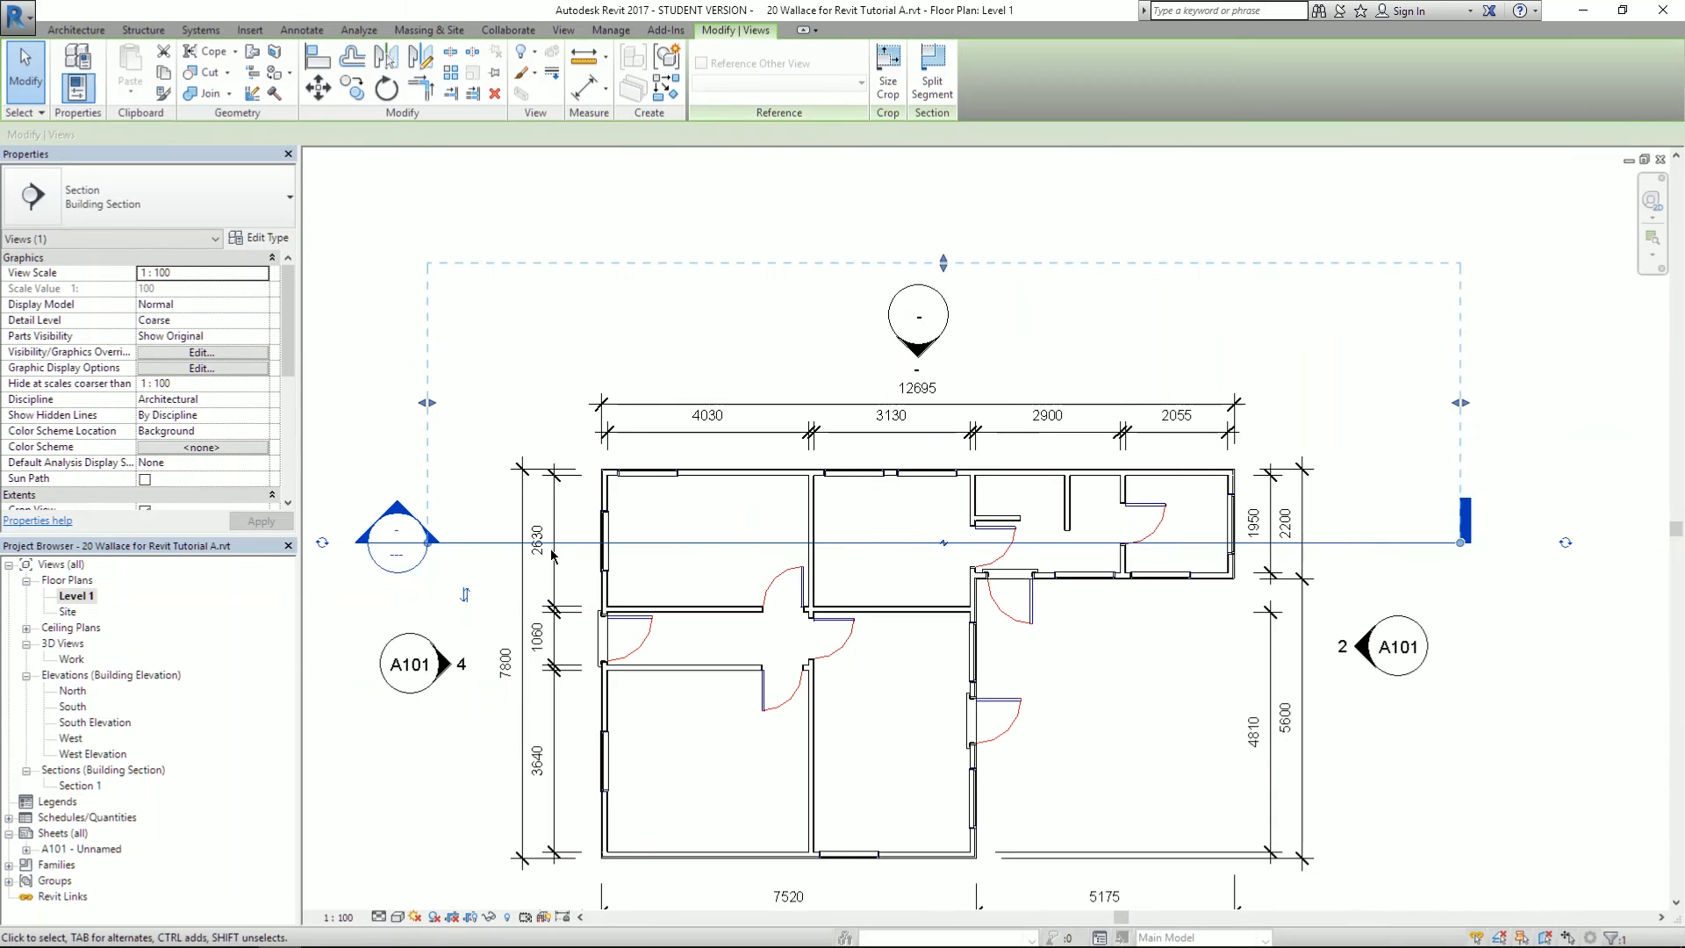
pyautogui.moveTo(943, 263); pyautogui.dragTo(982, 499)
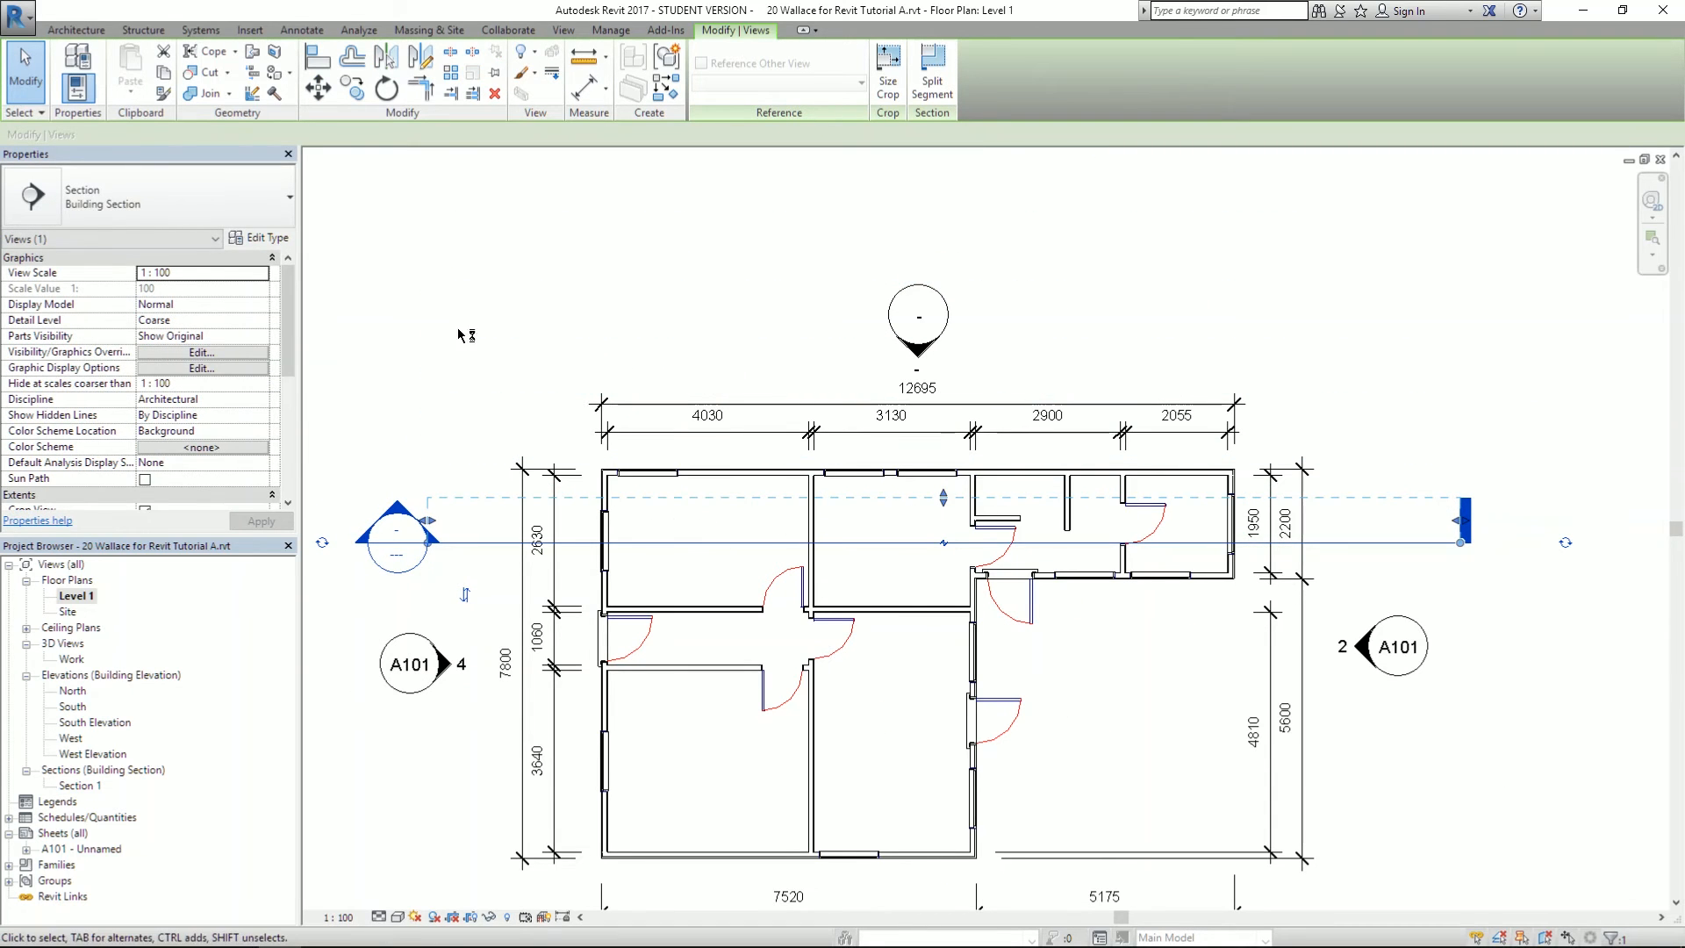
pyautogui.click(416, 392)
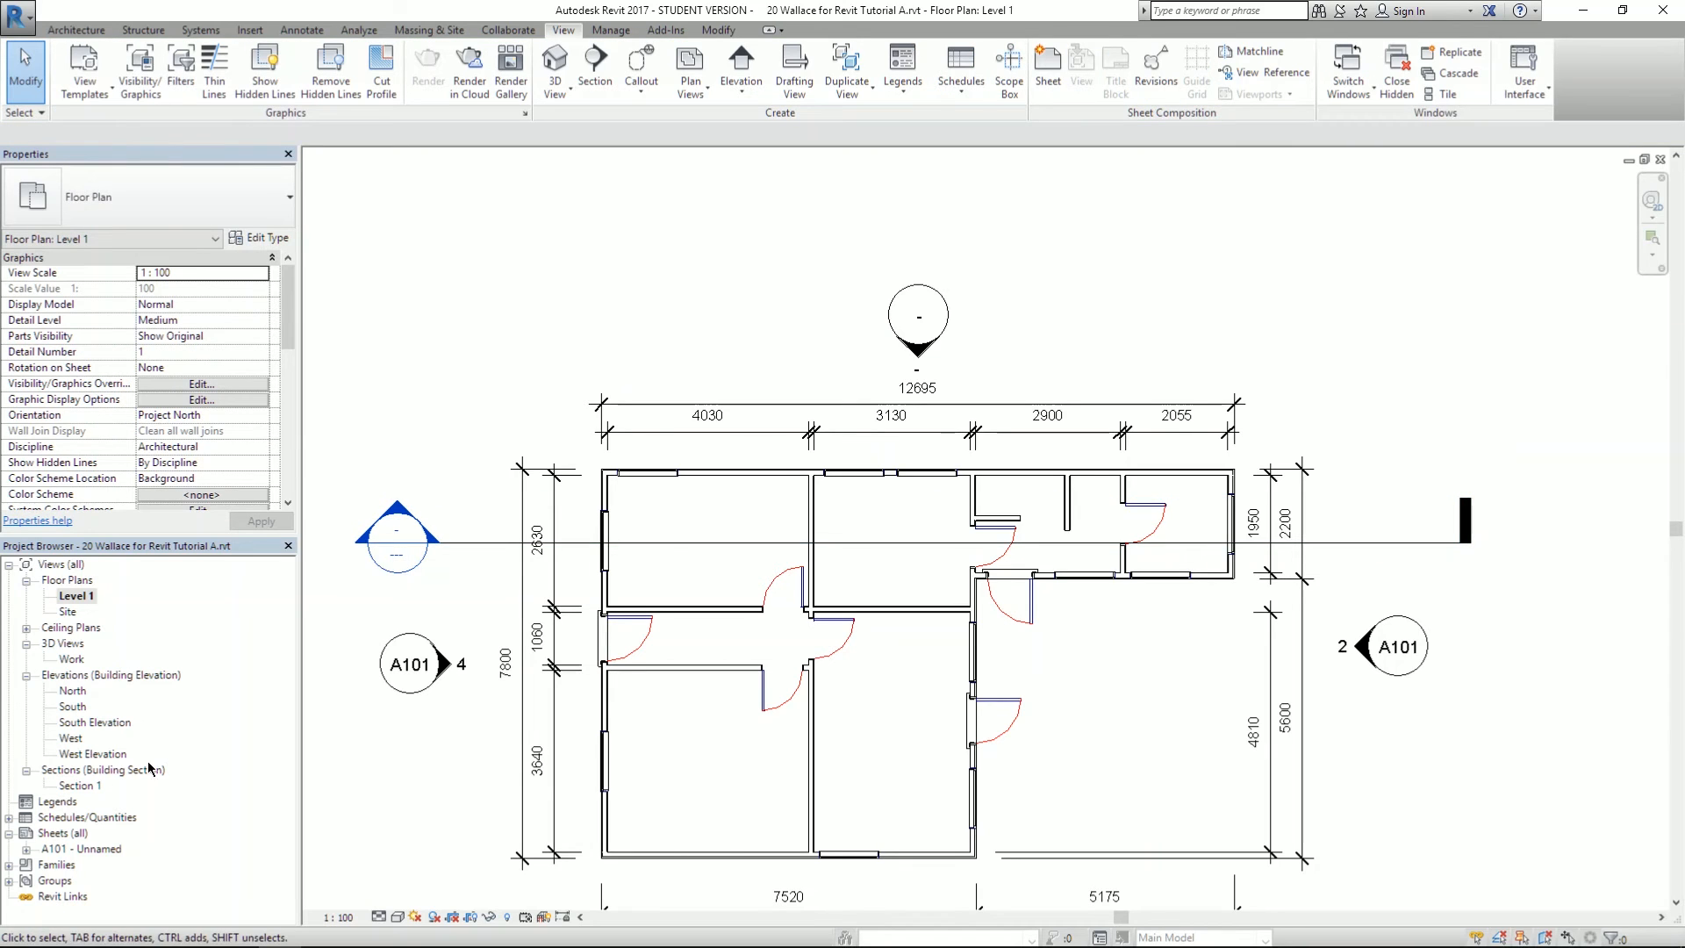
pyautogui.doubleClick(78, 786)
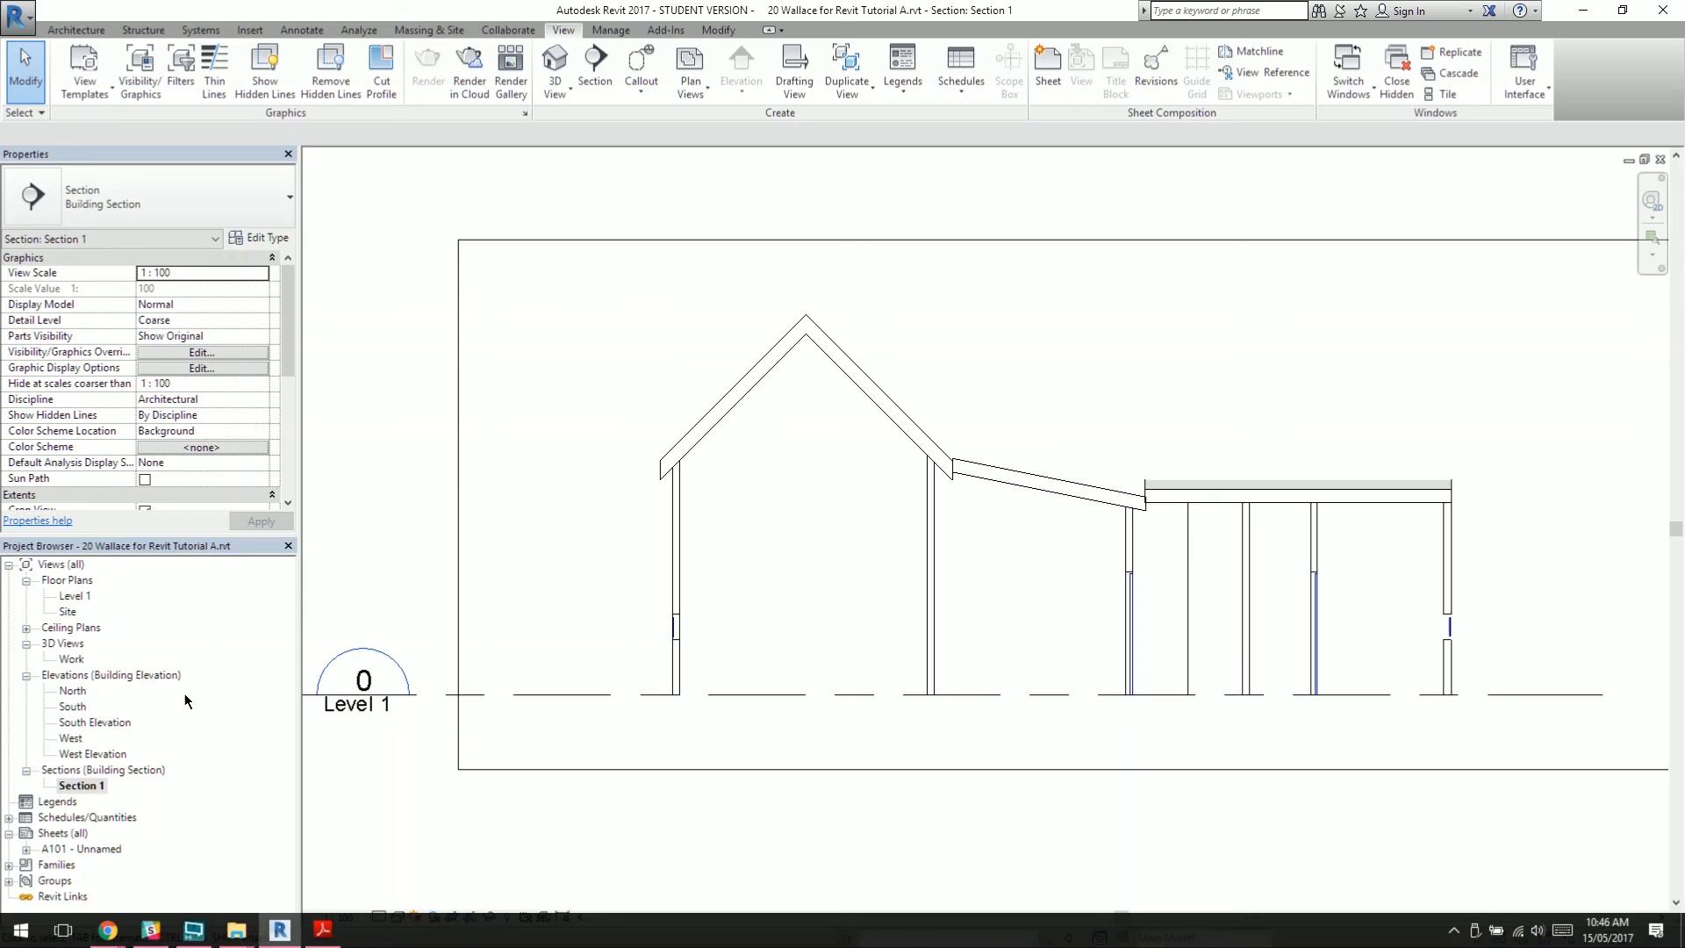
pyautogui.doubleClick(76, 597)
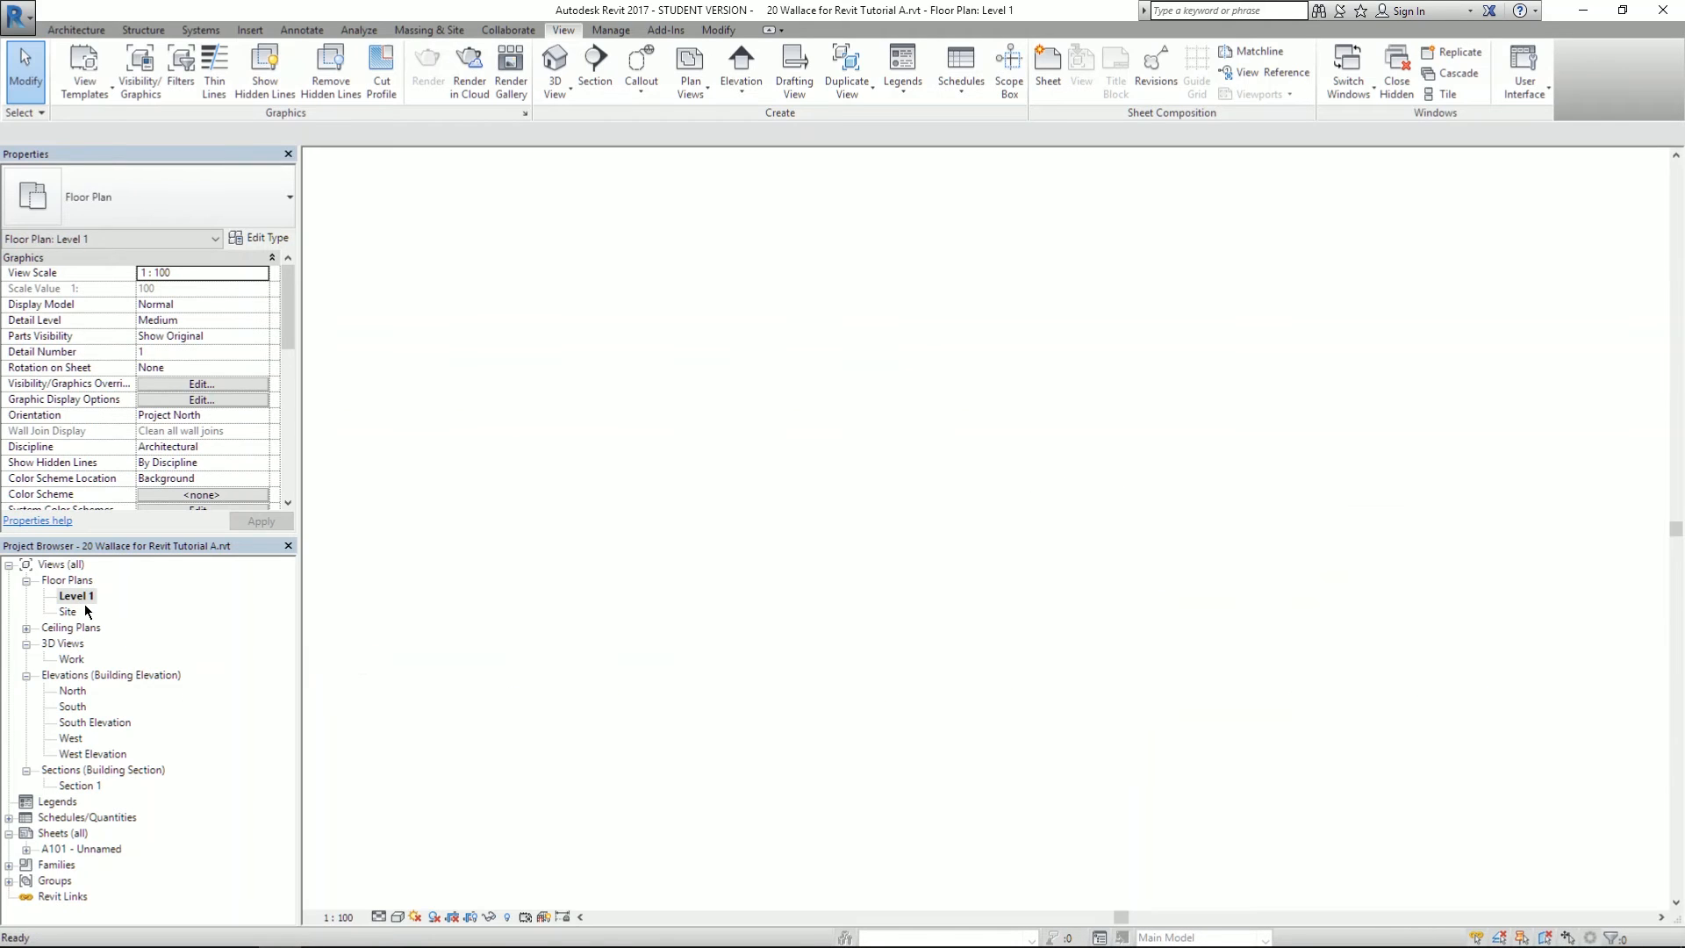
pyautogui.click(470, 544)
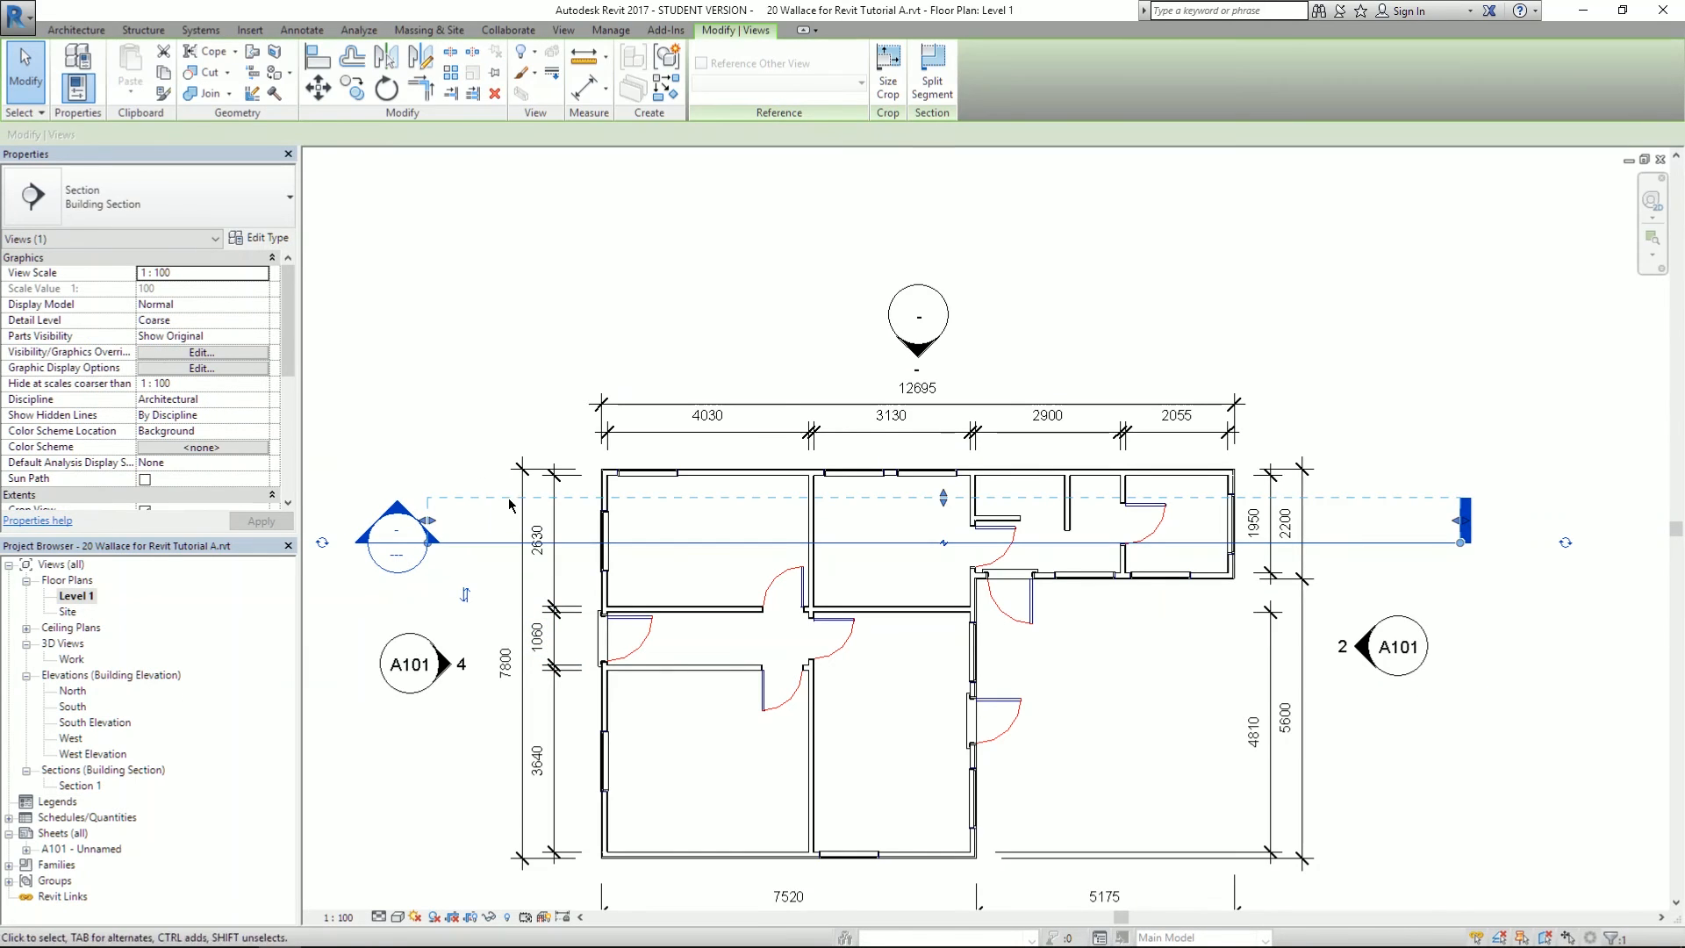
pyautogui.moveTo(932, 502); pyautogui.dragTo(944, 270)
pyautogui.click(737, 362)
pyautogui.scroll(-4, 707, 296)
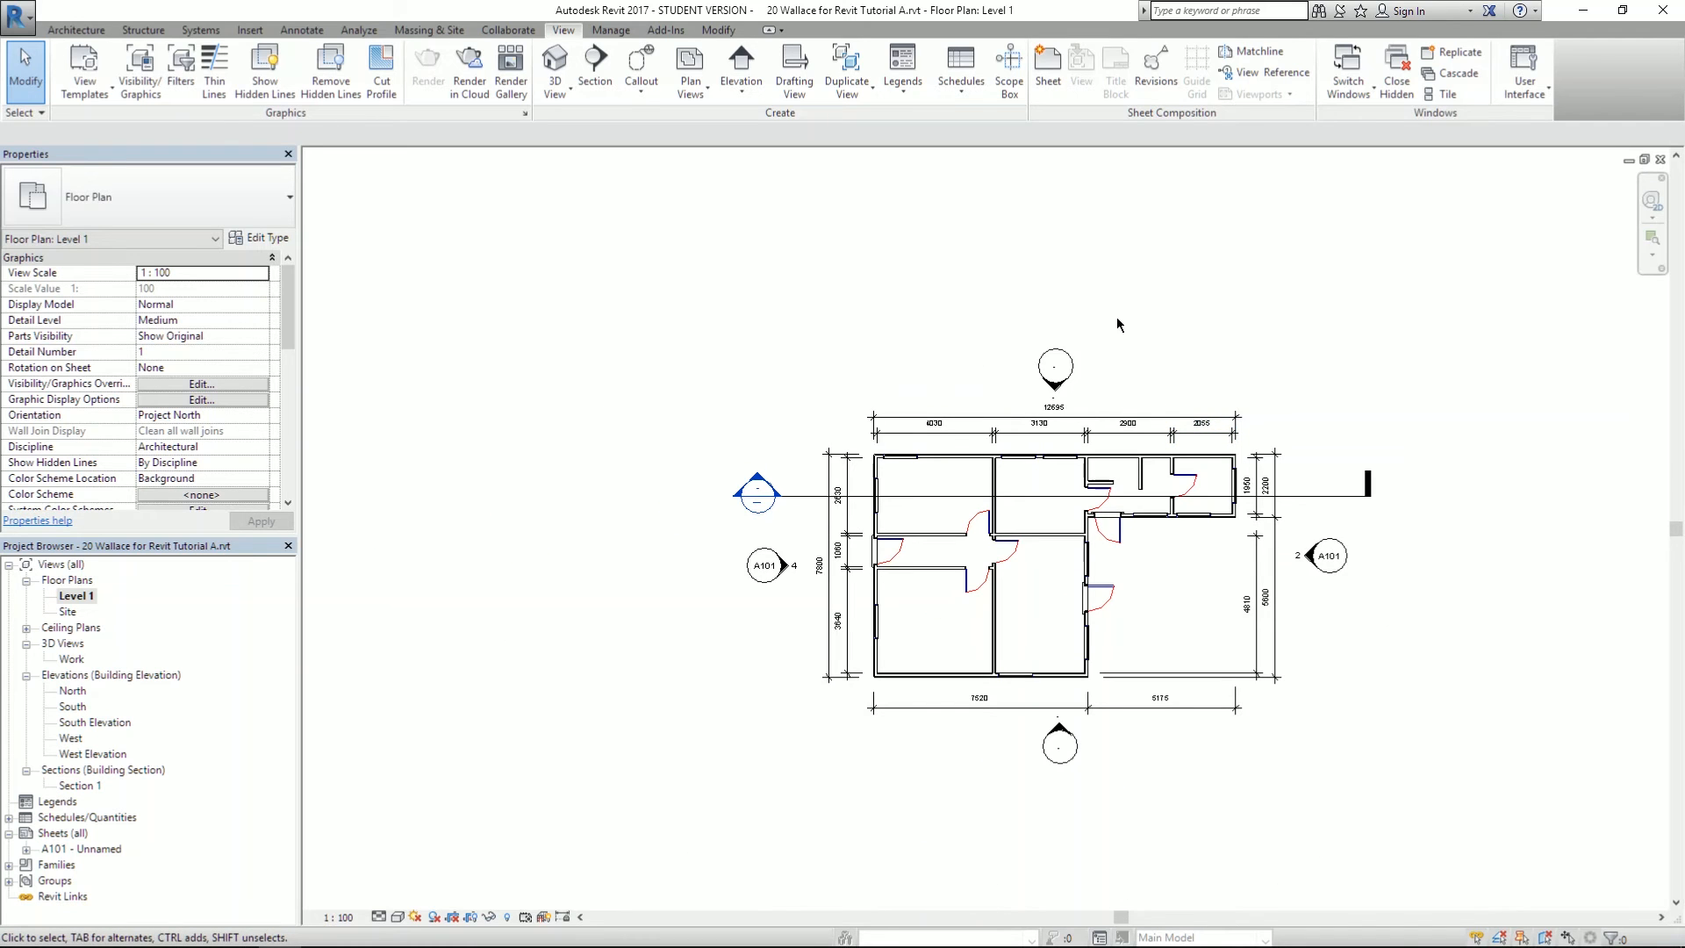
# - Shorten the section line at both ends so its tail sits just past the right wall
pyautogui.click(777, 497)
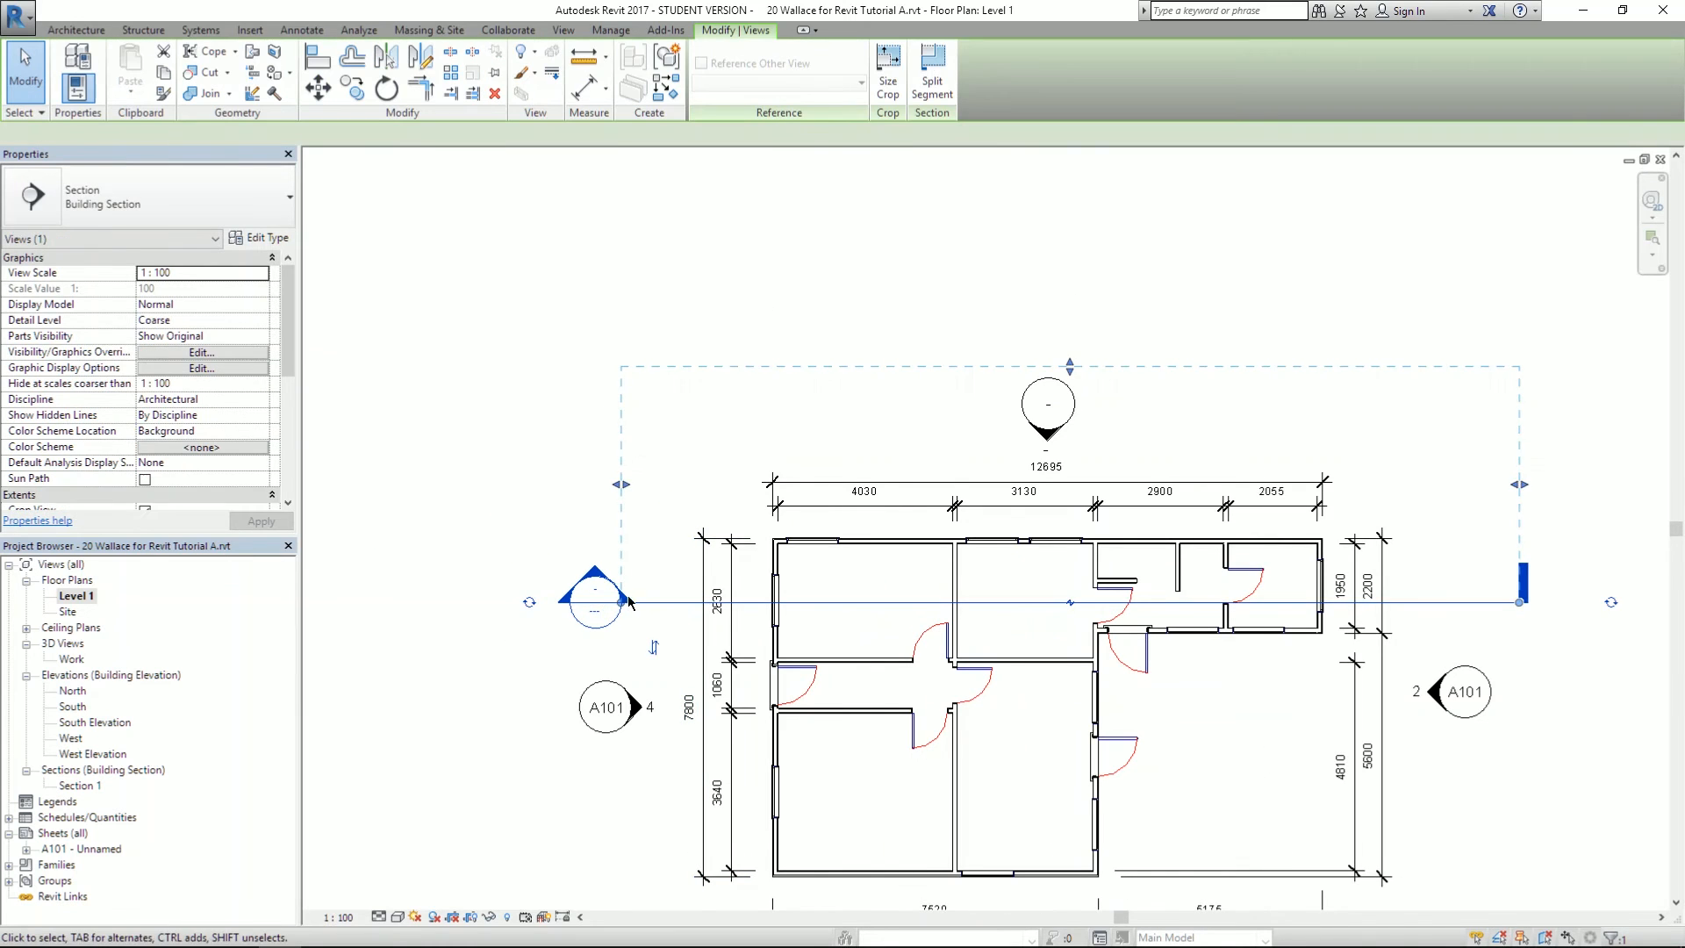
pyautogui.scroll(4, 777, 498)
pyautogui.moveTo(627, 605)
pyautogui.mouseDown()
pyautogui.moveTo(662, 605)
pyautogui.moveTo(646, 606)
pyautogui.mouseUp()
pyautogui.click(430, 526)
pyautogui.scroll(-5, 402, 526)
pyautogui.scroll(3, 1208, 529)
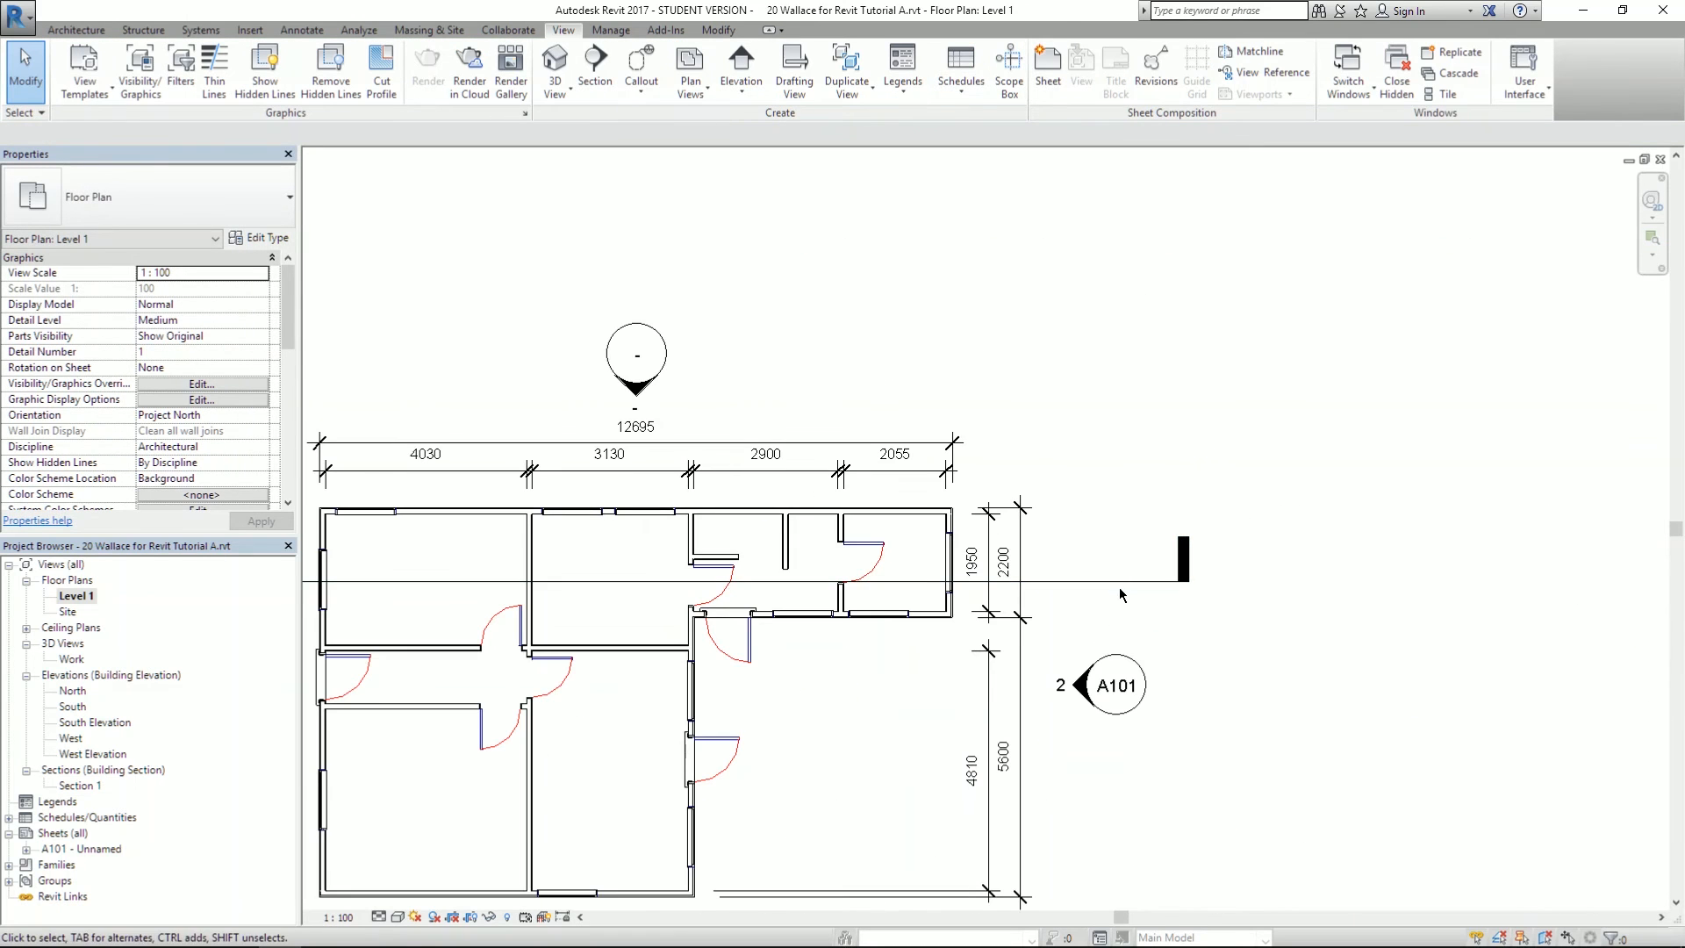
pyautogui.click(1141, 583)
pyautogui.moveTo(1178, 582); pyautogui.dragTo(1071, 590)
pyautogui.press('Escape')
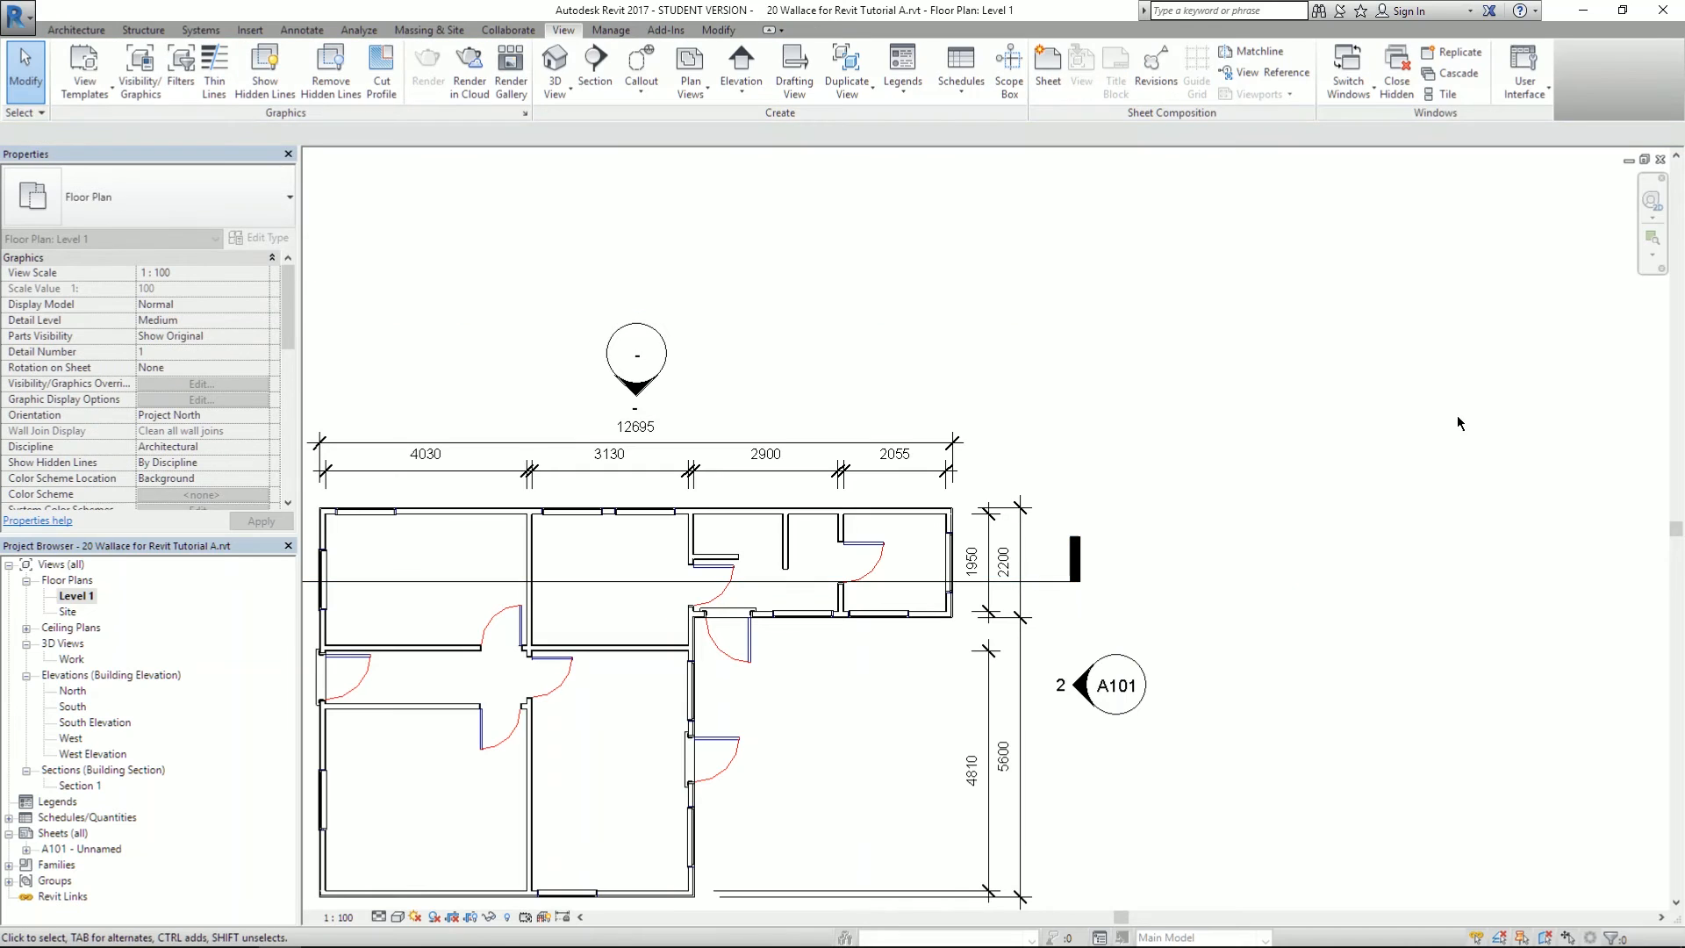
pyautogui.scroll(-3, 1437, 424)
pyautogui.scroll(4, 1134, 362)
pyautogui.moveTo(1085, 329); pyautogui.dragTo(1021, 210, button='middle')
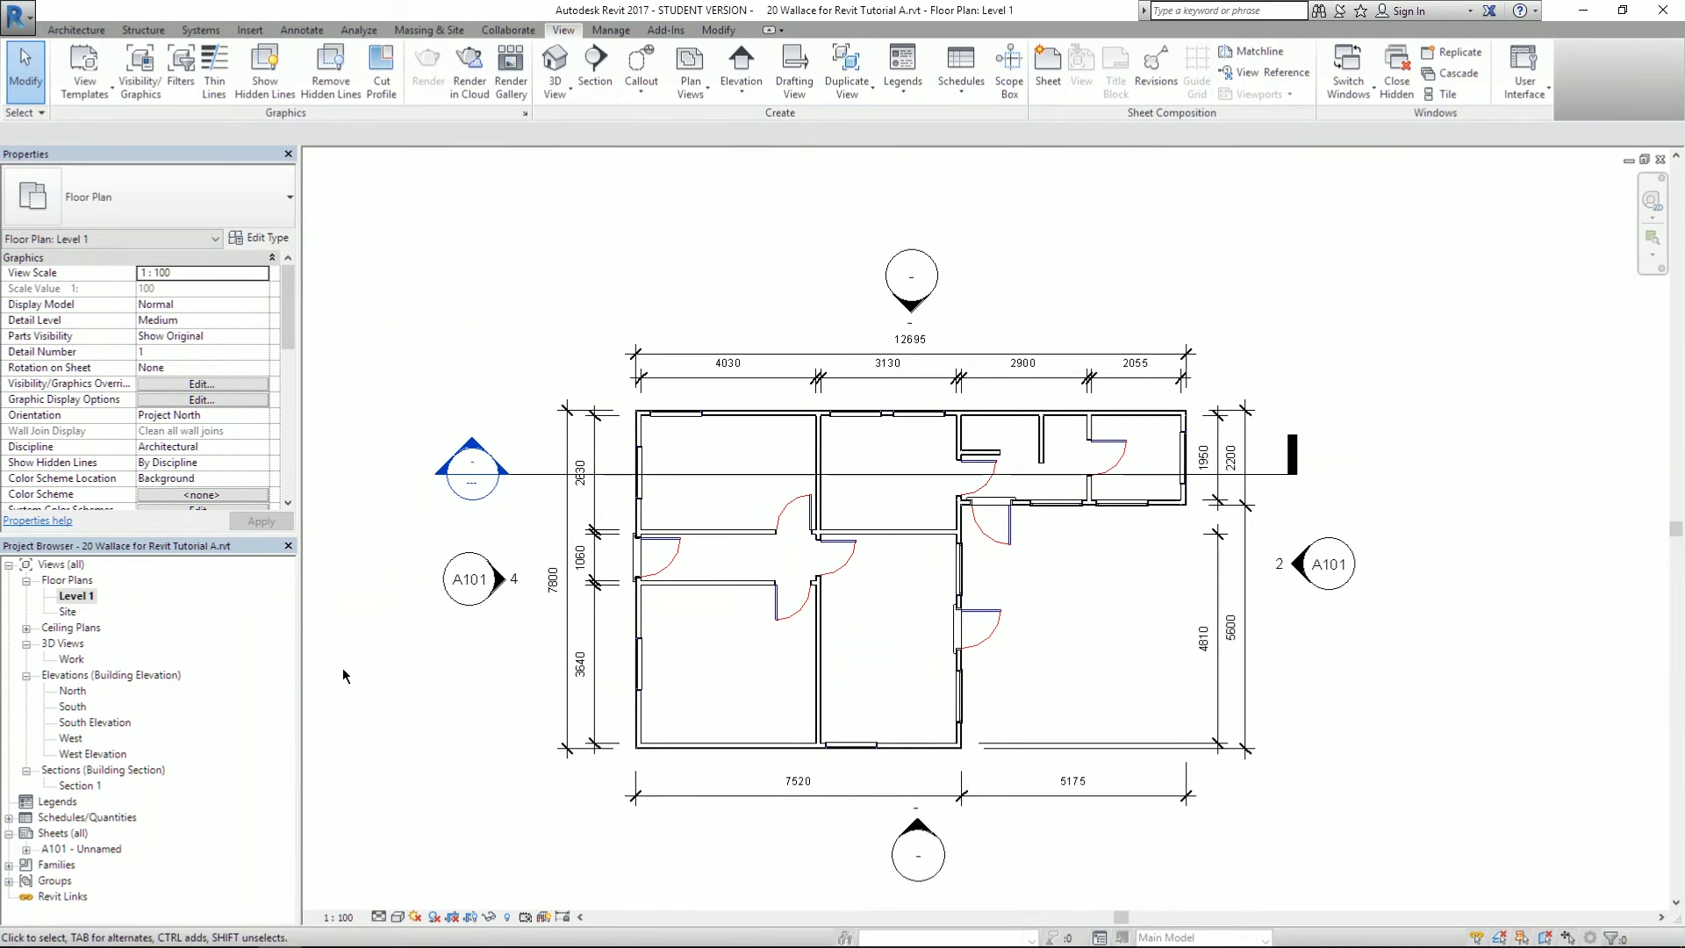
# - Open Section 1 and shift the section drawing left into view
pyautogui.doubleClick(90, 786)
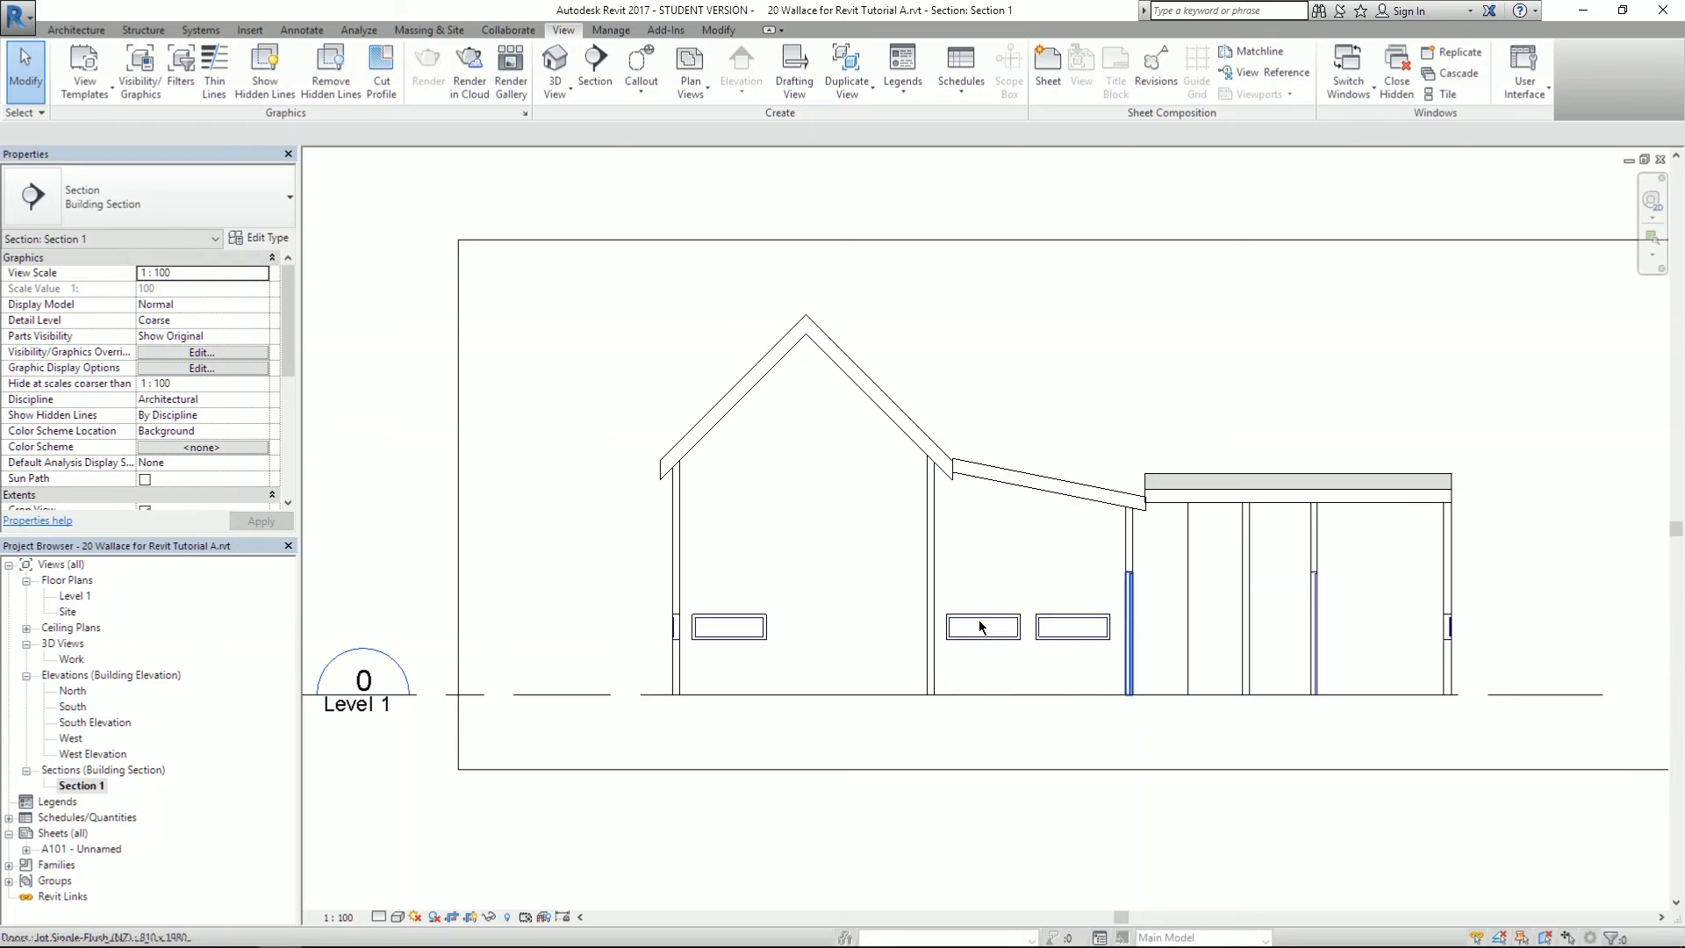
pyautogui.moveTo(1548, 562); pyautogui.dragTo(1382, 575, button='middle')
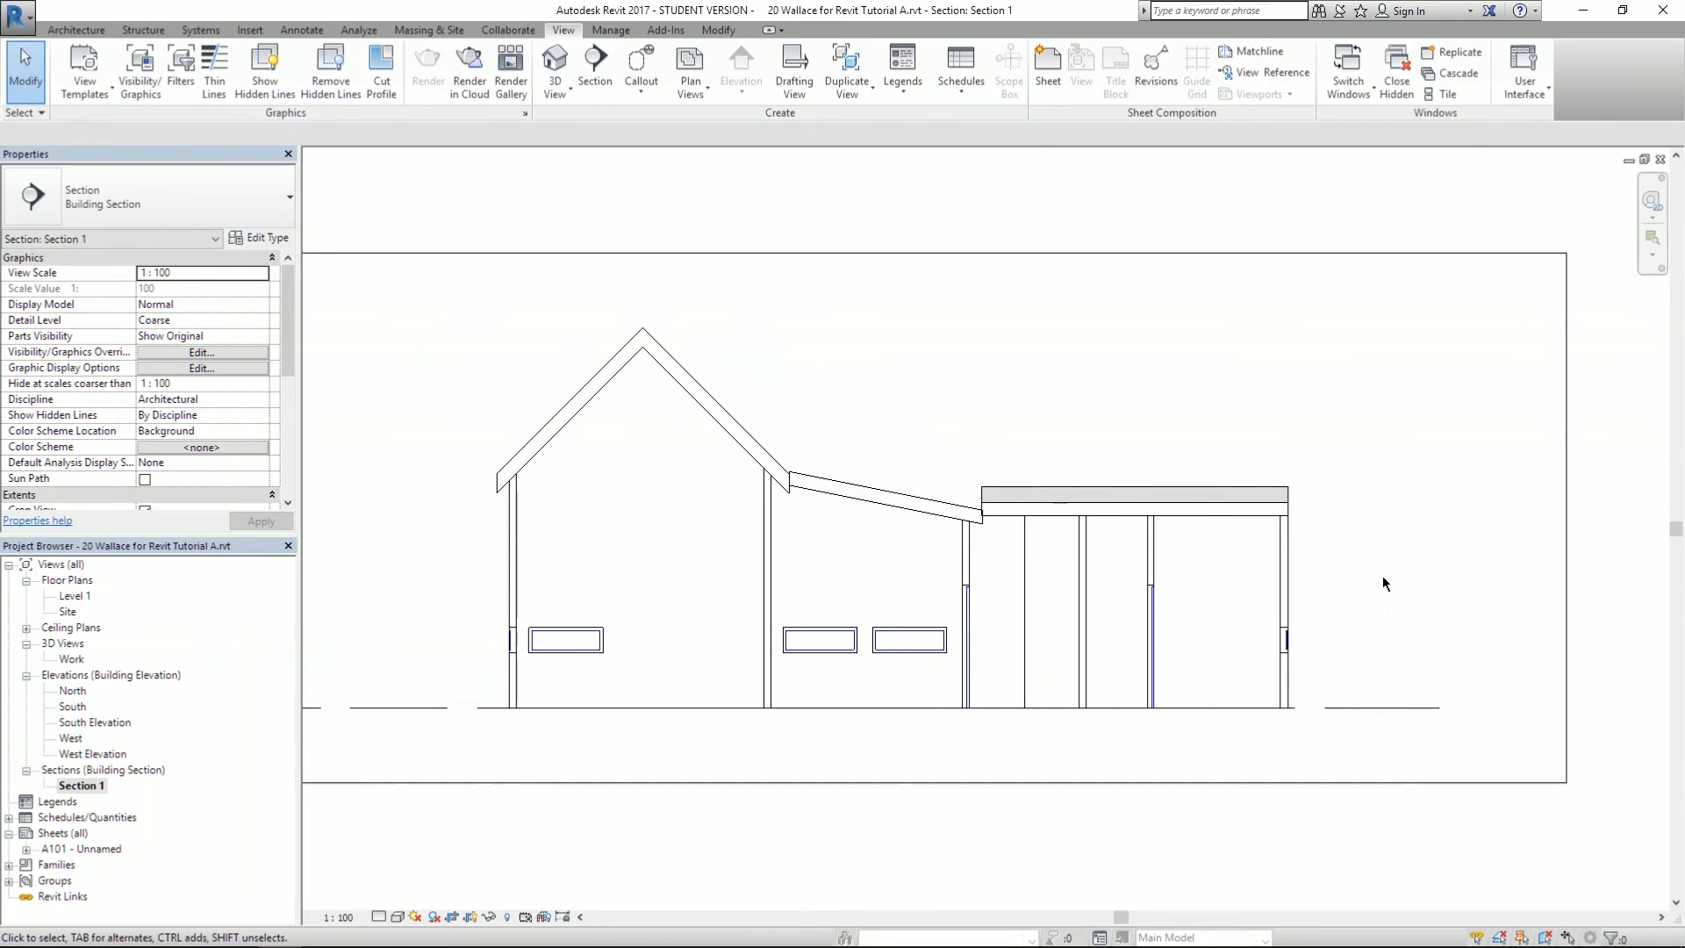
pyautogui.scroll(3, 683, 658)
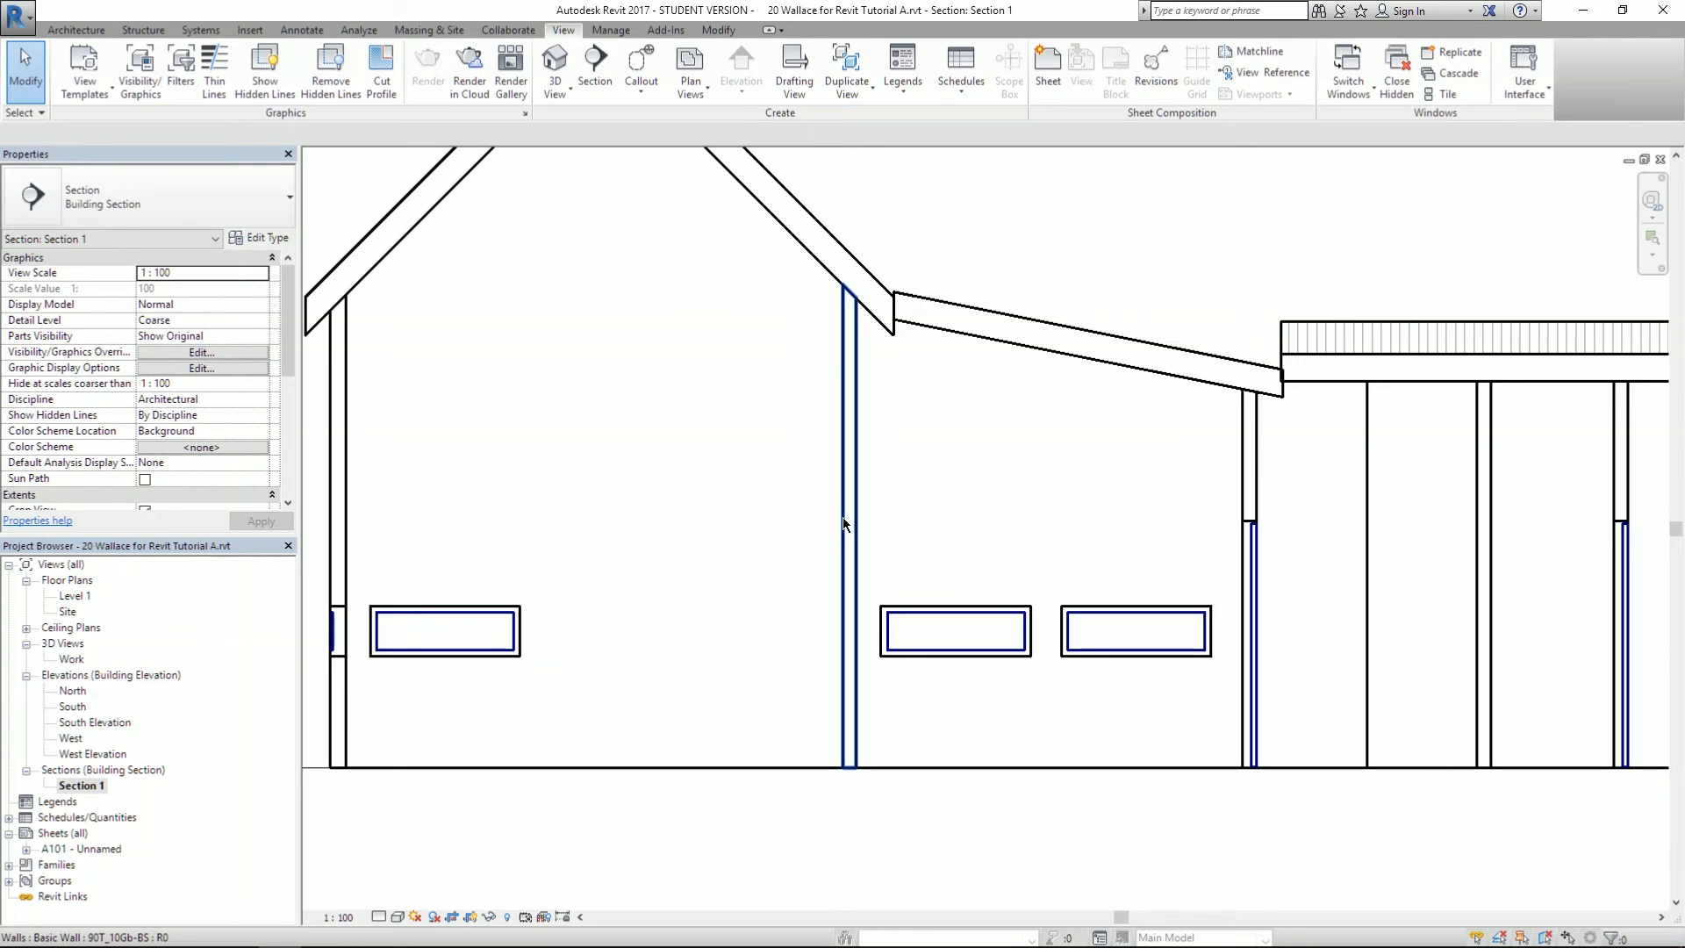
pyautogui.scroll(-2, 824, 509)
pyautogui.scroll(-2, 967, 490)
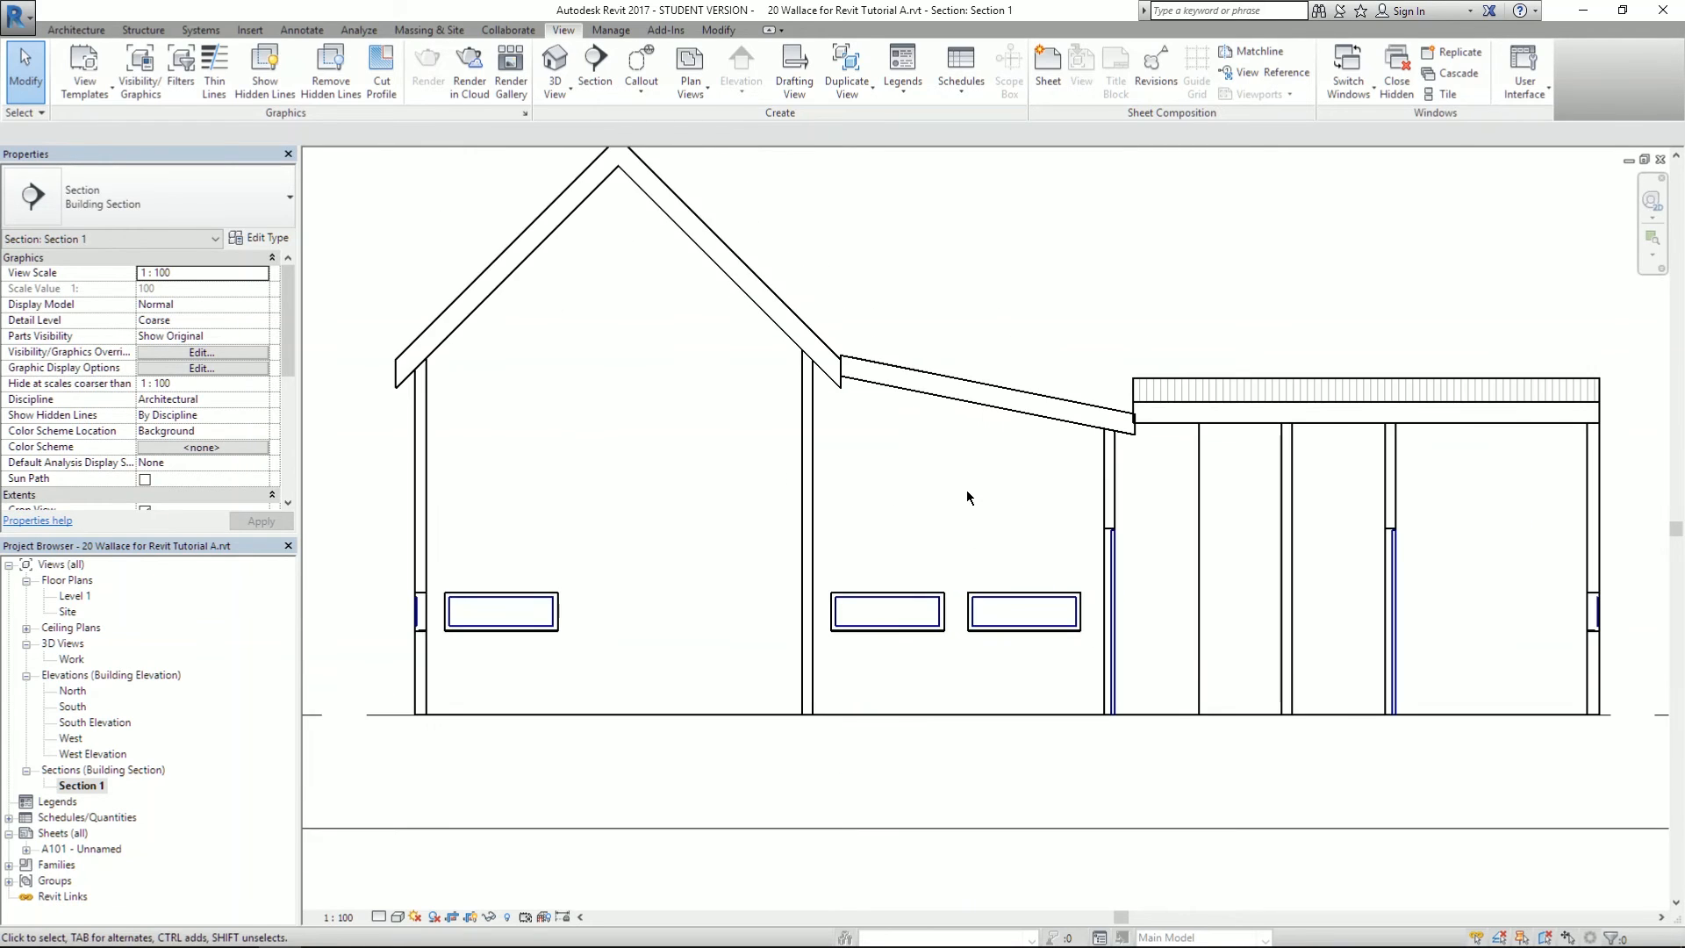
pyautogui.scroll(-2, 740, 497)
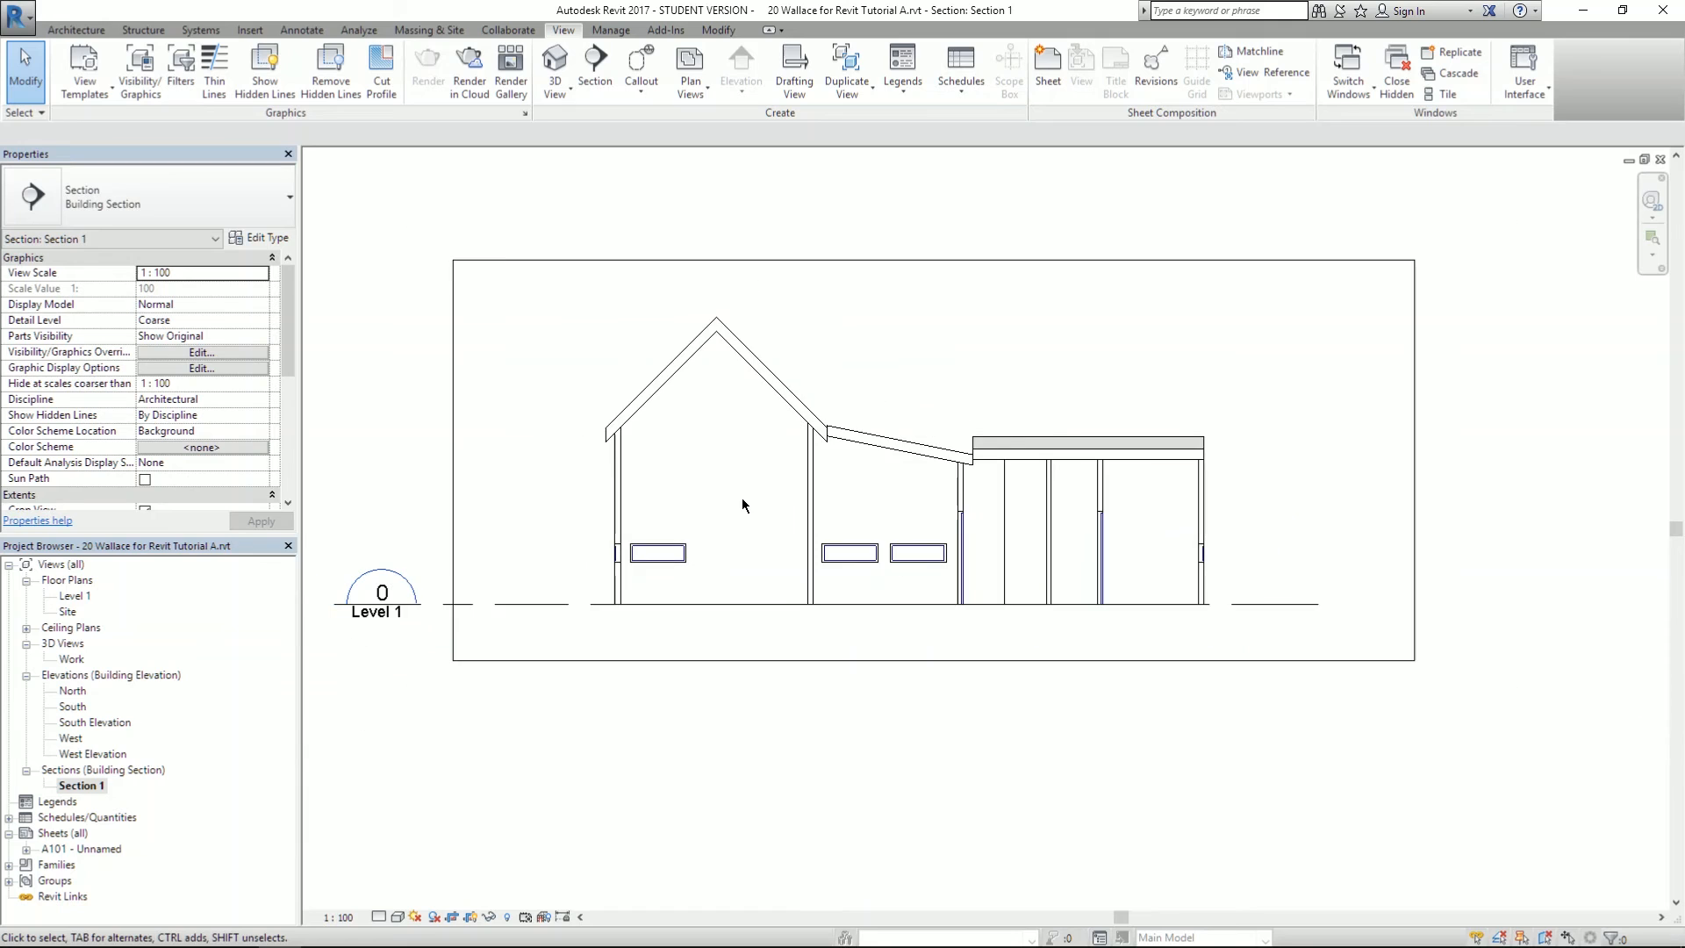
# - Pull both ends of the Level 1 level line in to match the building's width
pyautogui.click(527, 620)
pyautogui.scroll(-1, 743, 546)
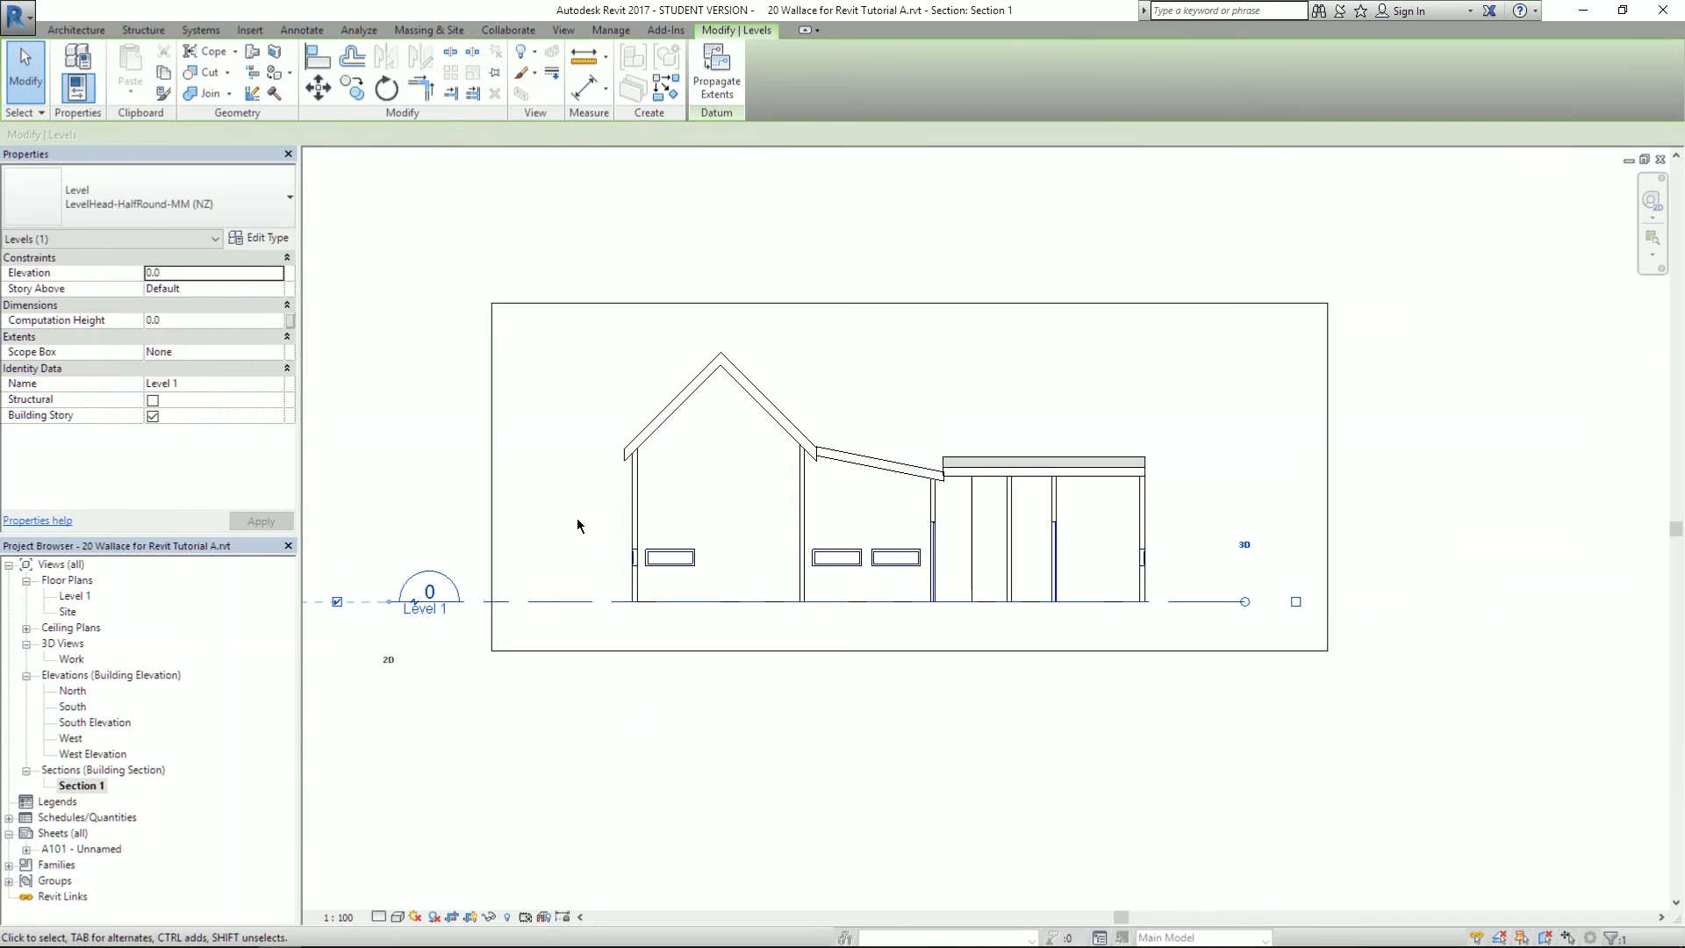
pyautogui.moveTo(386, 608); pyautogui.dragTo(522, 606)
pyautogui.moveTo(1246, 603); pyautogui.dragTo(1216, 604)
pyautogui.click(1228, 449)
pyautogui.scroll(-1, 1199, 474)
pyautogui.scroll(1, 1059, 378)
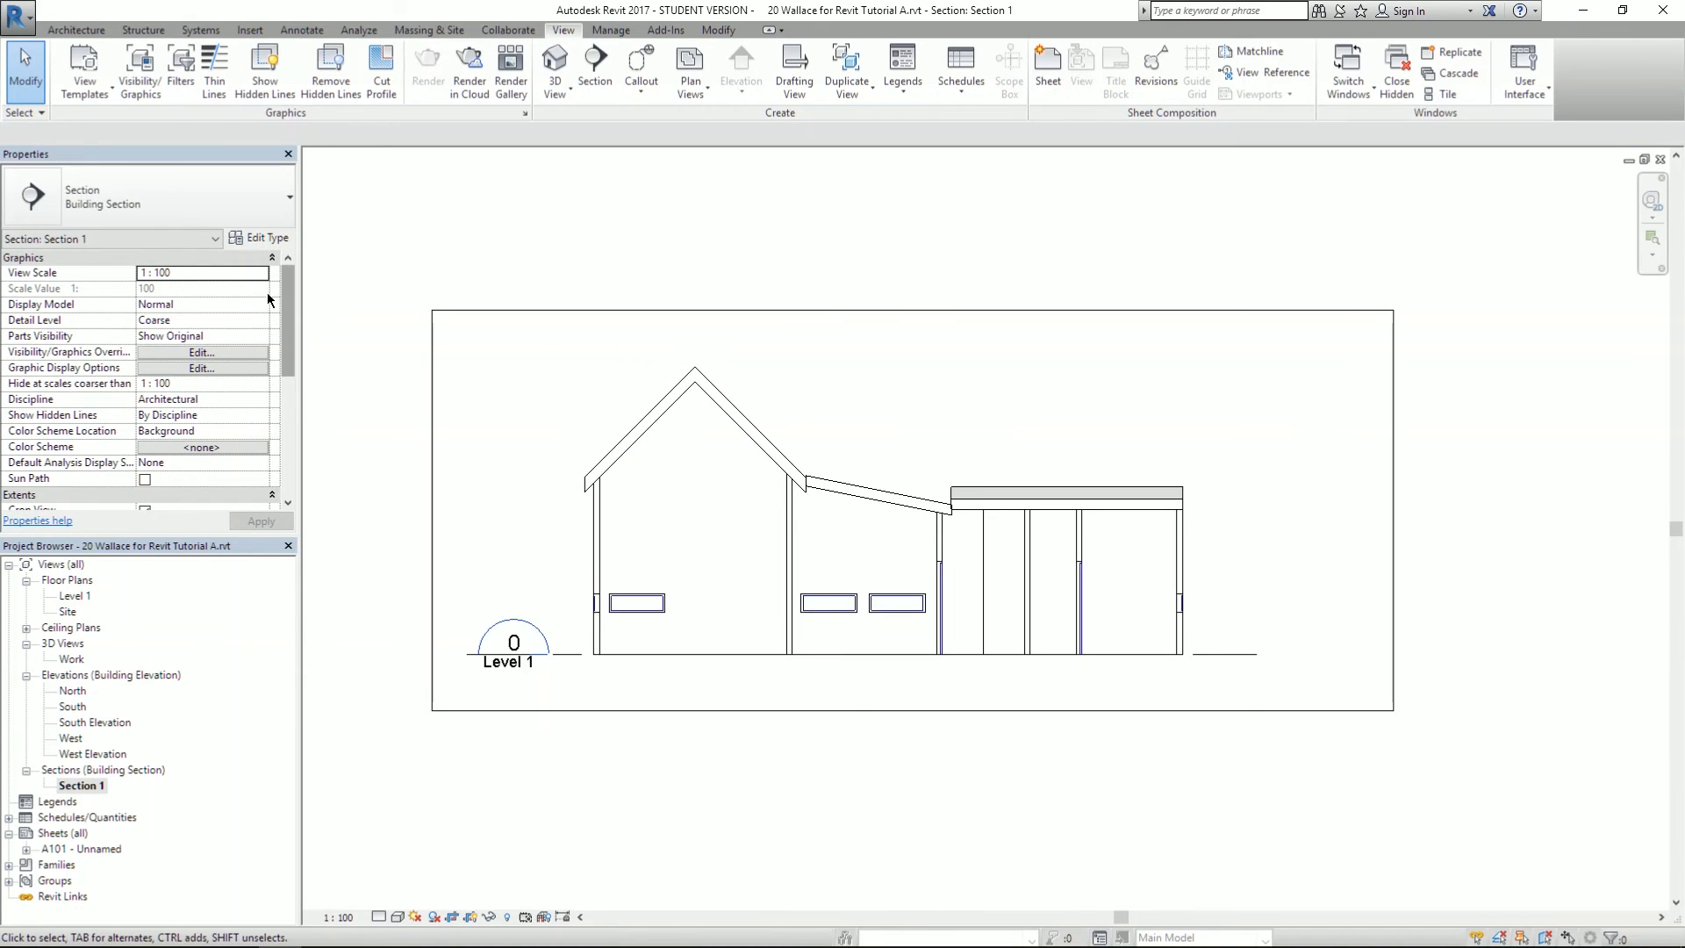
pyautogui.scroll(-3, 290, 343)
pyautogui.scroll(-1, 296, 349)
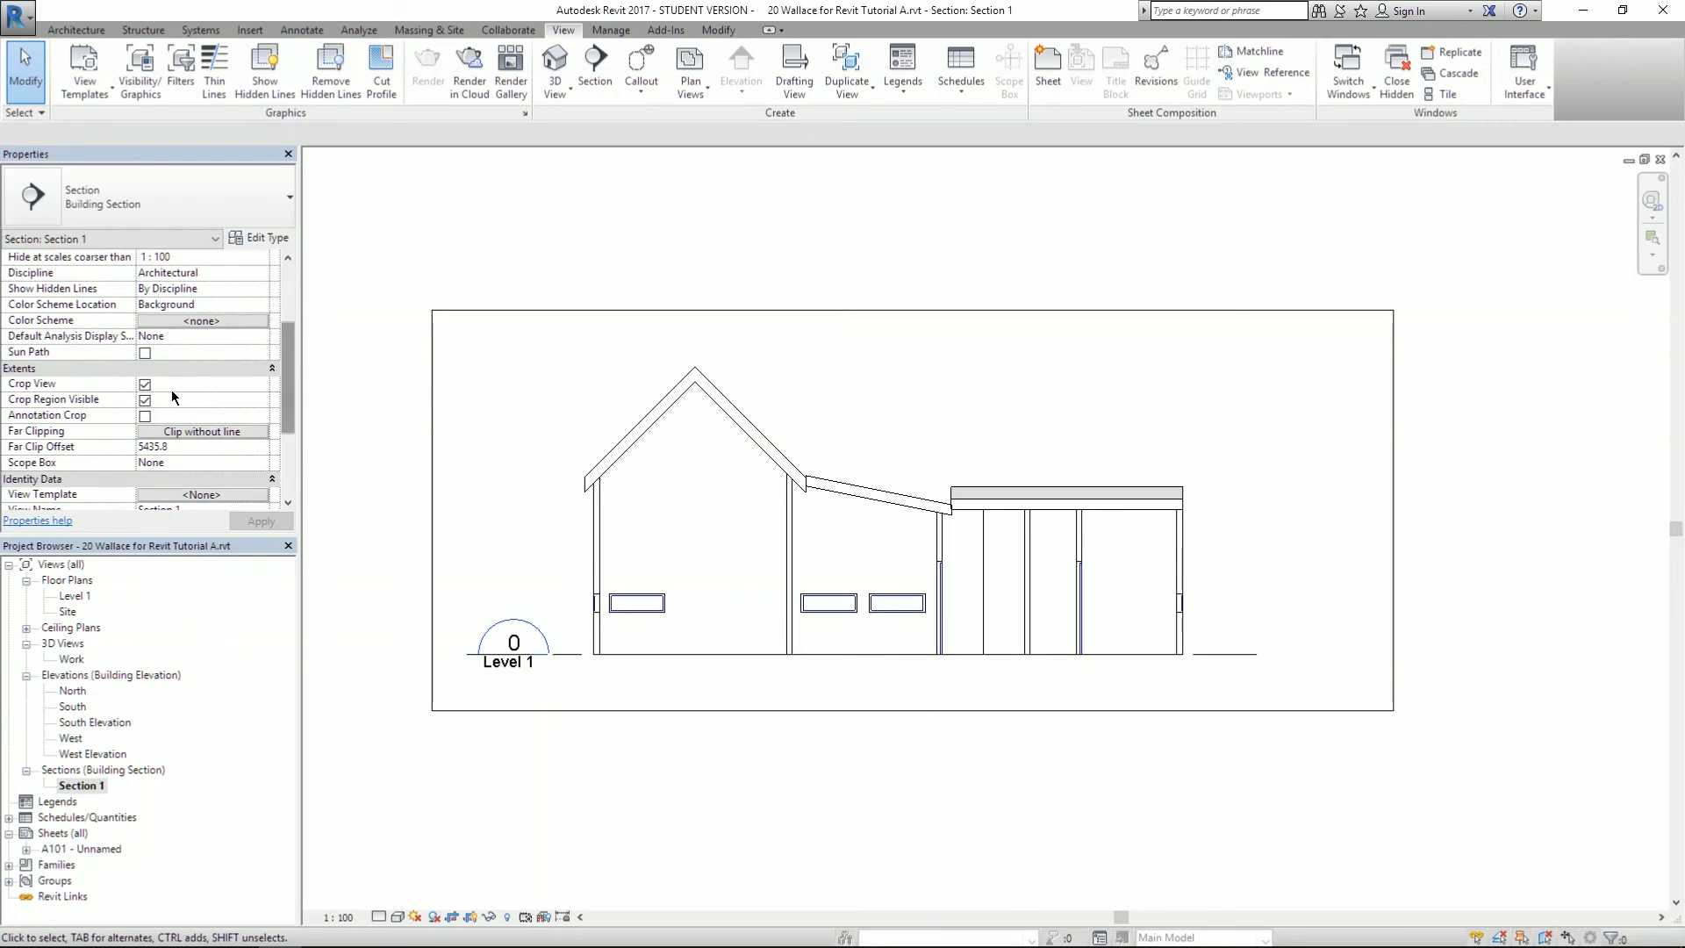
# - Uncheck Crop Region Visible in Section 1's Properties and apply it
pyautogui.click(145, 399)
pyautogui.click(251, 525)
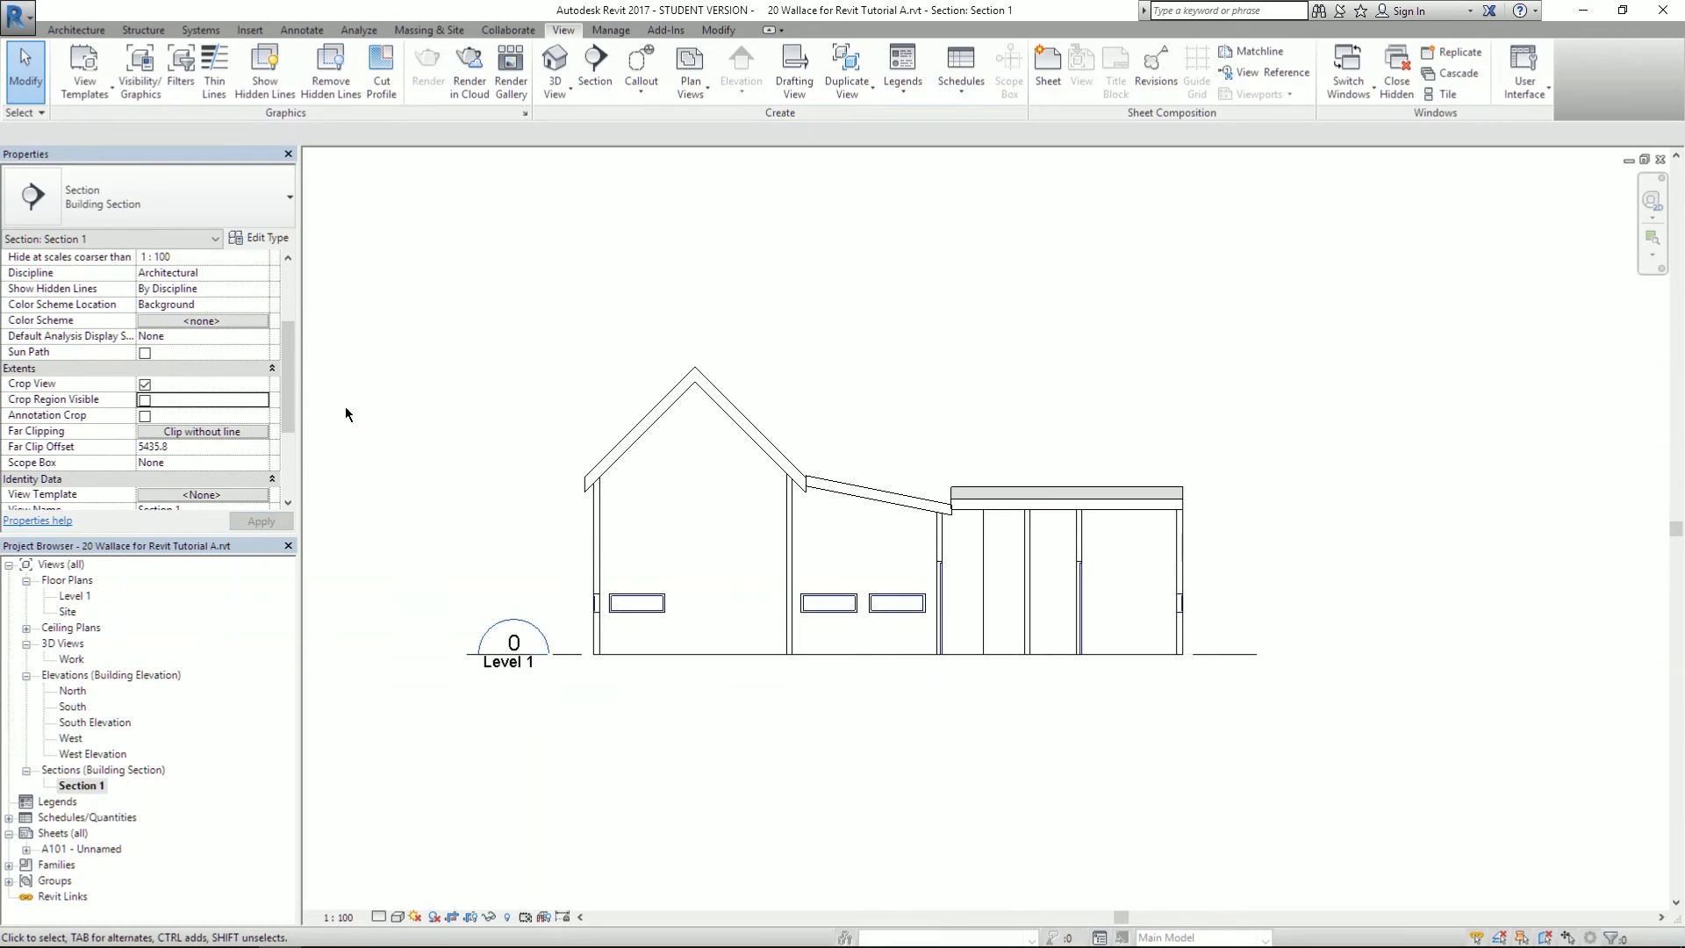
pyautogui.scroll(-1, 804, 257)
pyautogui.scroll(1, 606, 220)
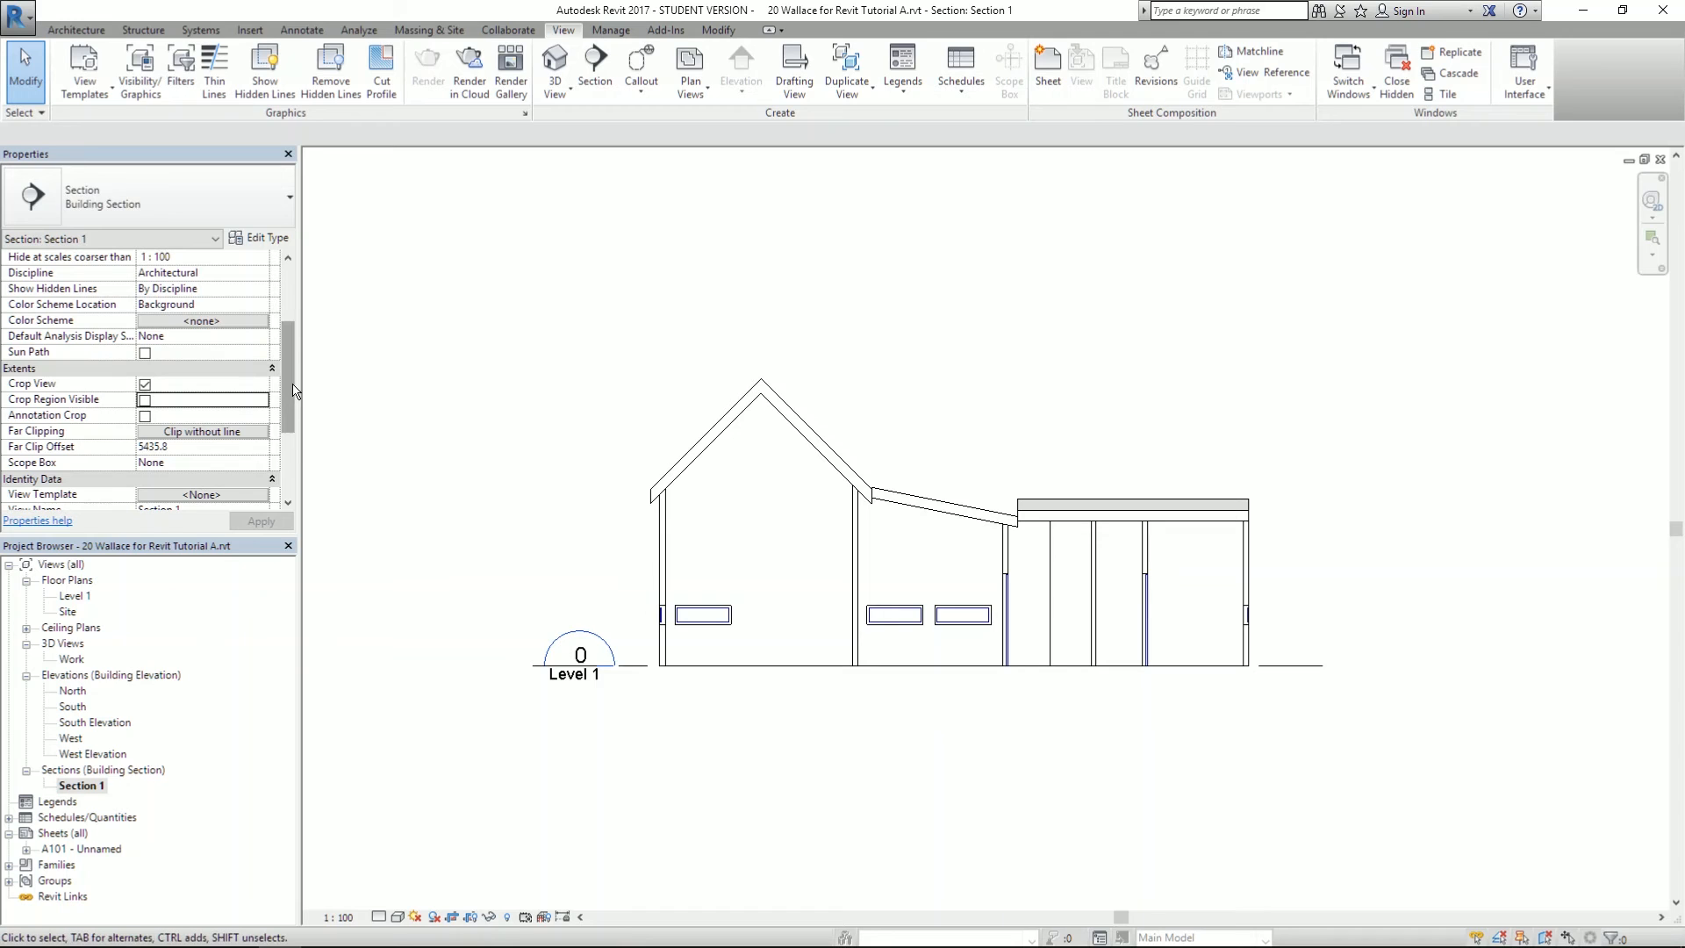
pyautogui.moveTo(287, 365); pyautogui.dragTo(287, 308)
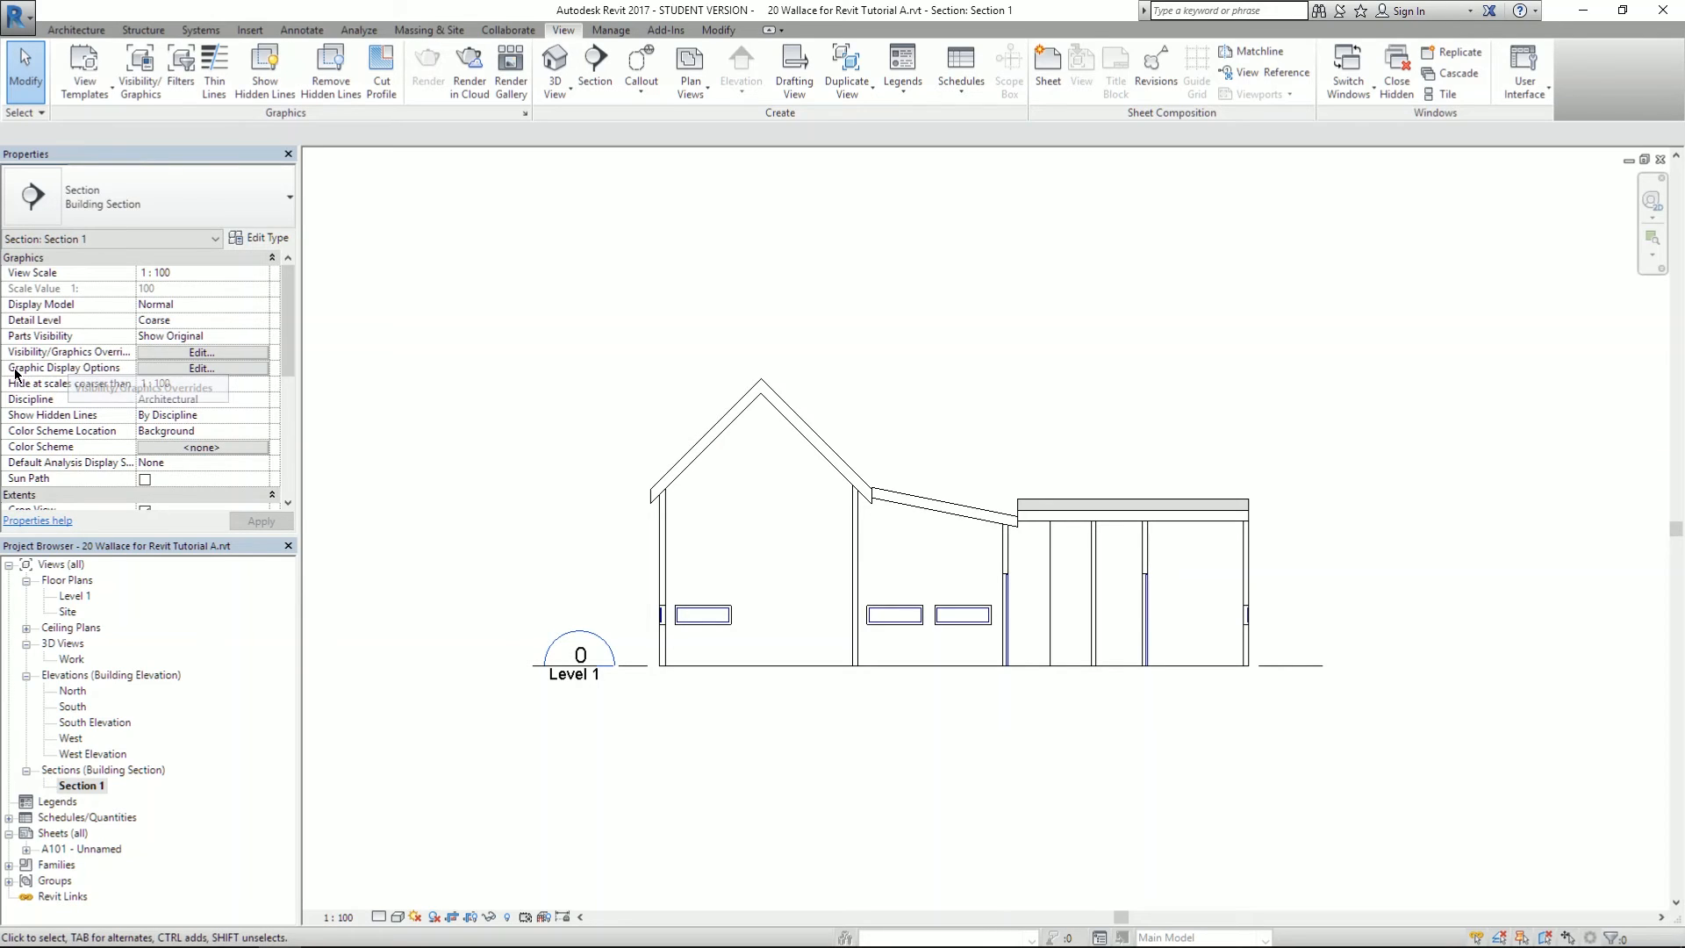
pyautogui.click(184, 372)
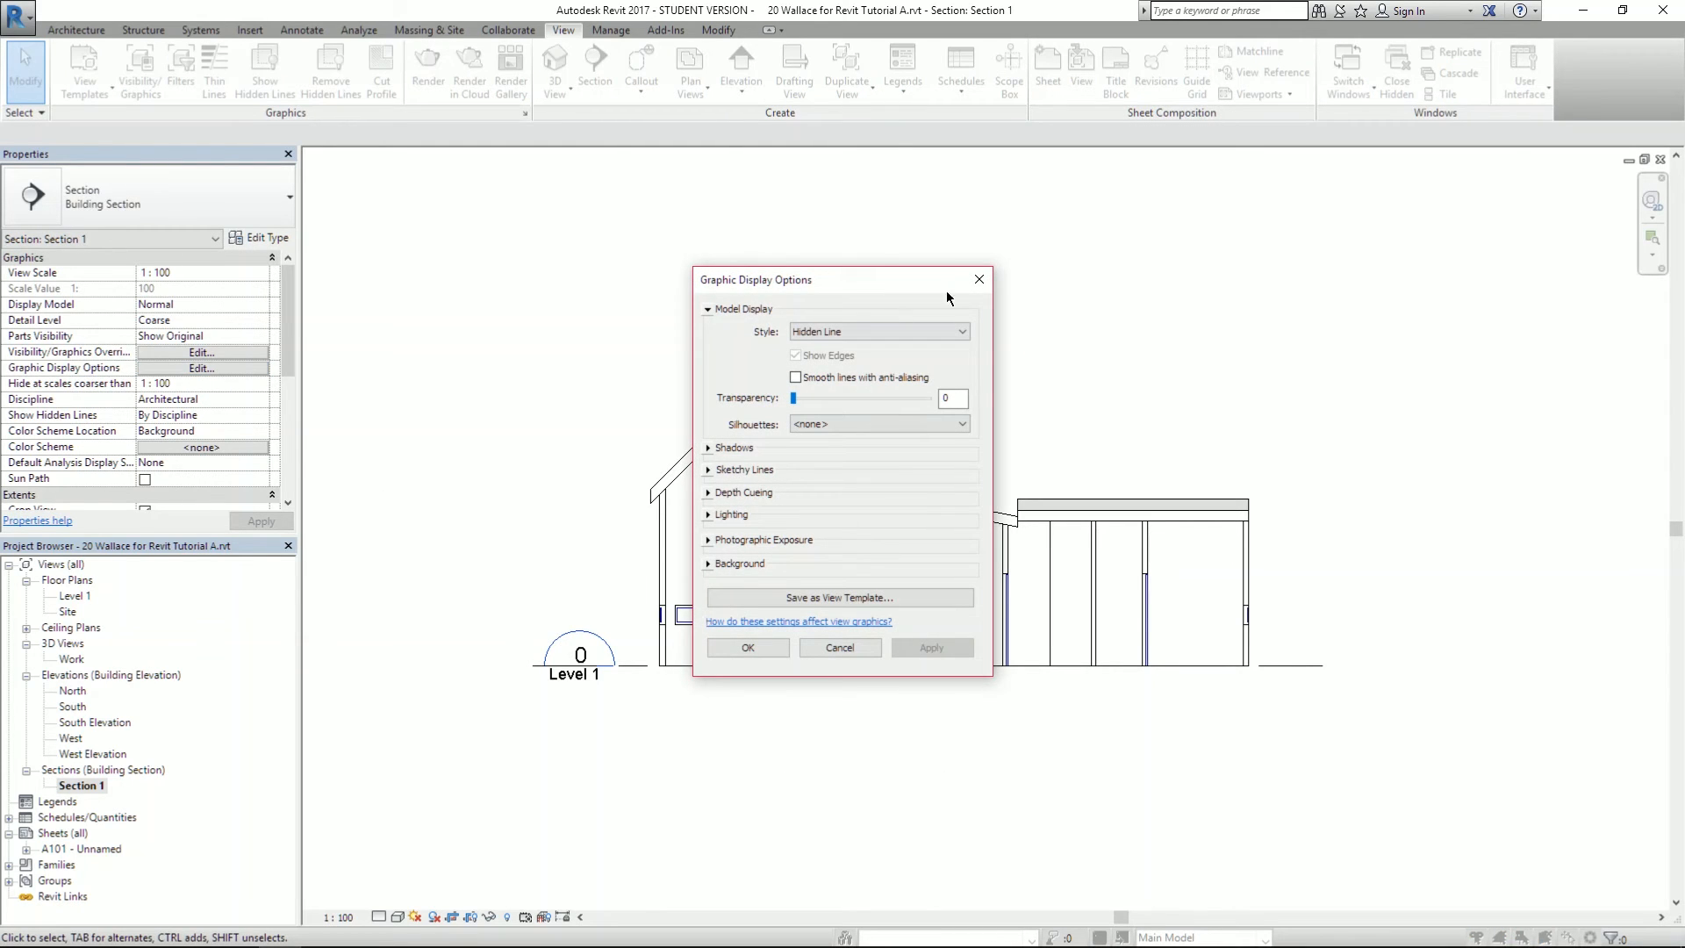
# - Try the Shaded, Consistent Colors, Realistic and Wireframe display styles on Section 1
pyautogui.click(841, 334)
pyautogui.click(830, 371)
pyautogui.click(931, 647)
pyautogui.moveTo(889, 283); pyautogui.dragTo(1326, 225)
pyautogui.click(1323, 278)
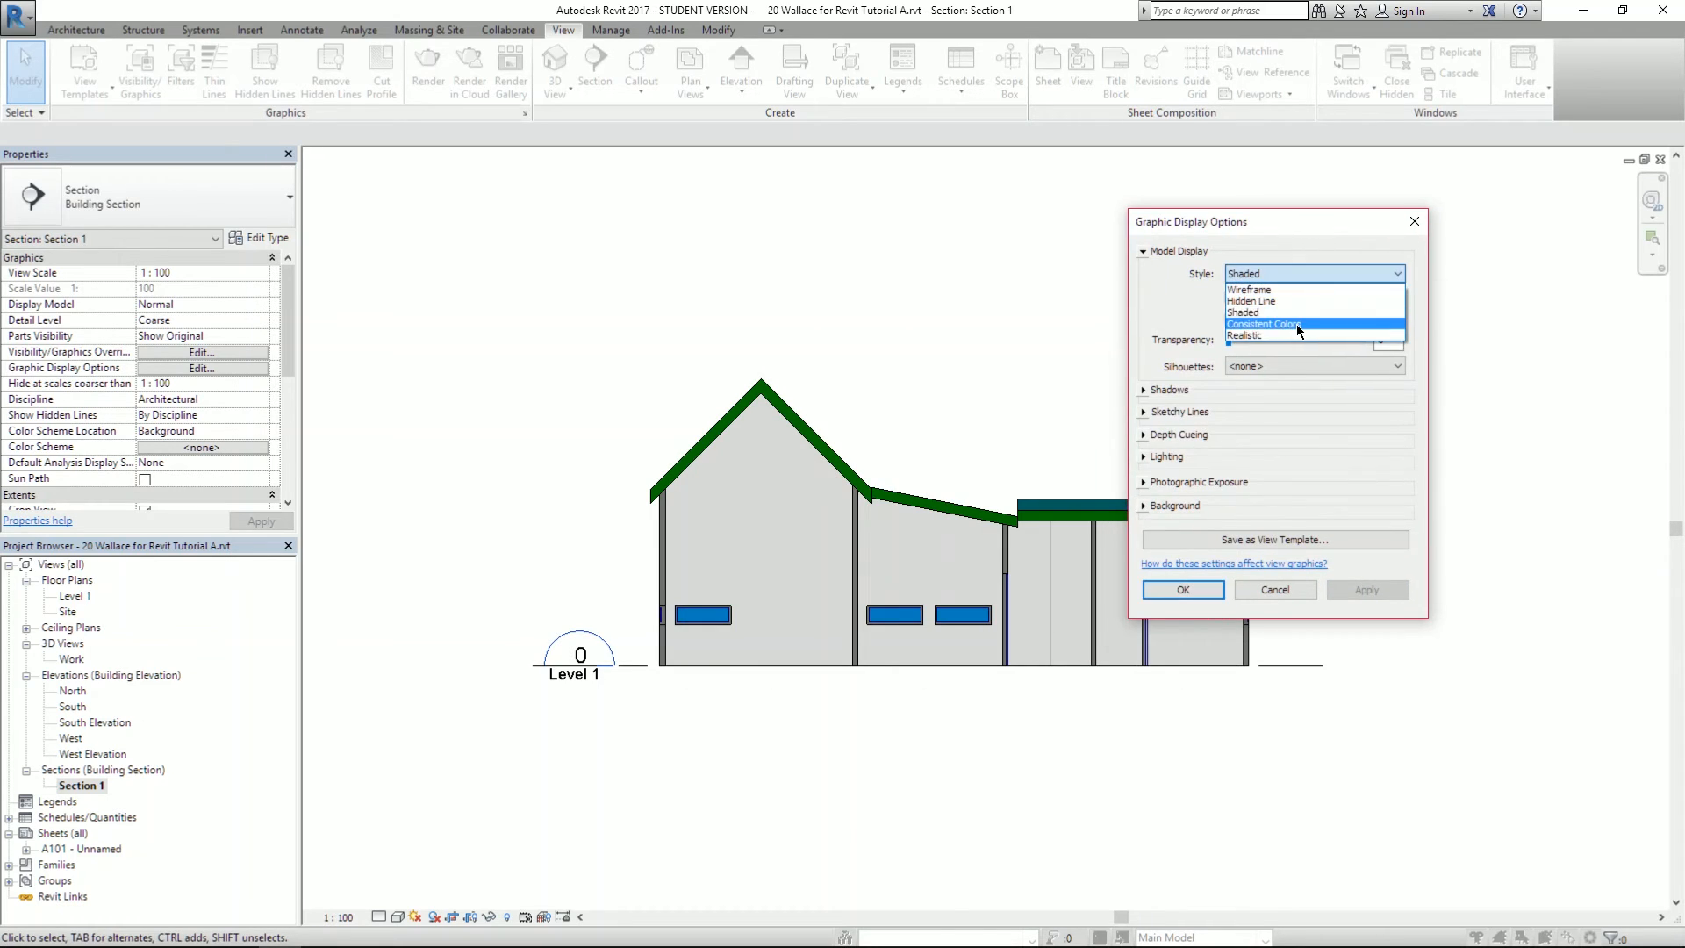
pyautogui.click(1297, 325)
pyautogui.click(1377, 593)
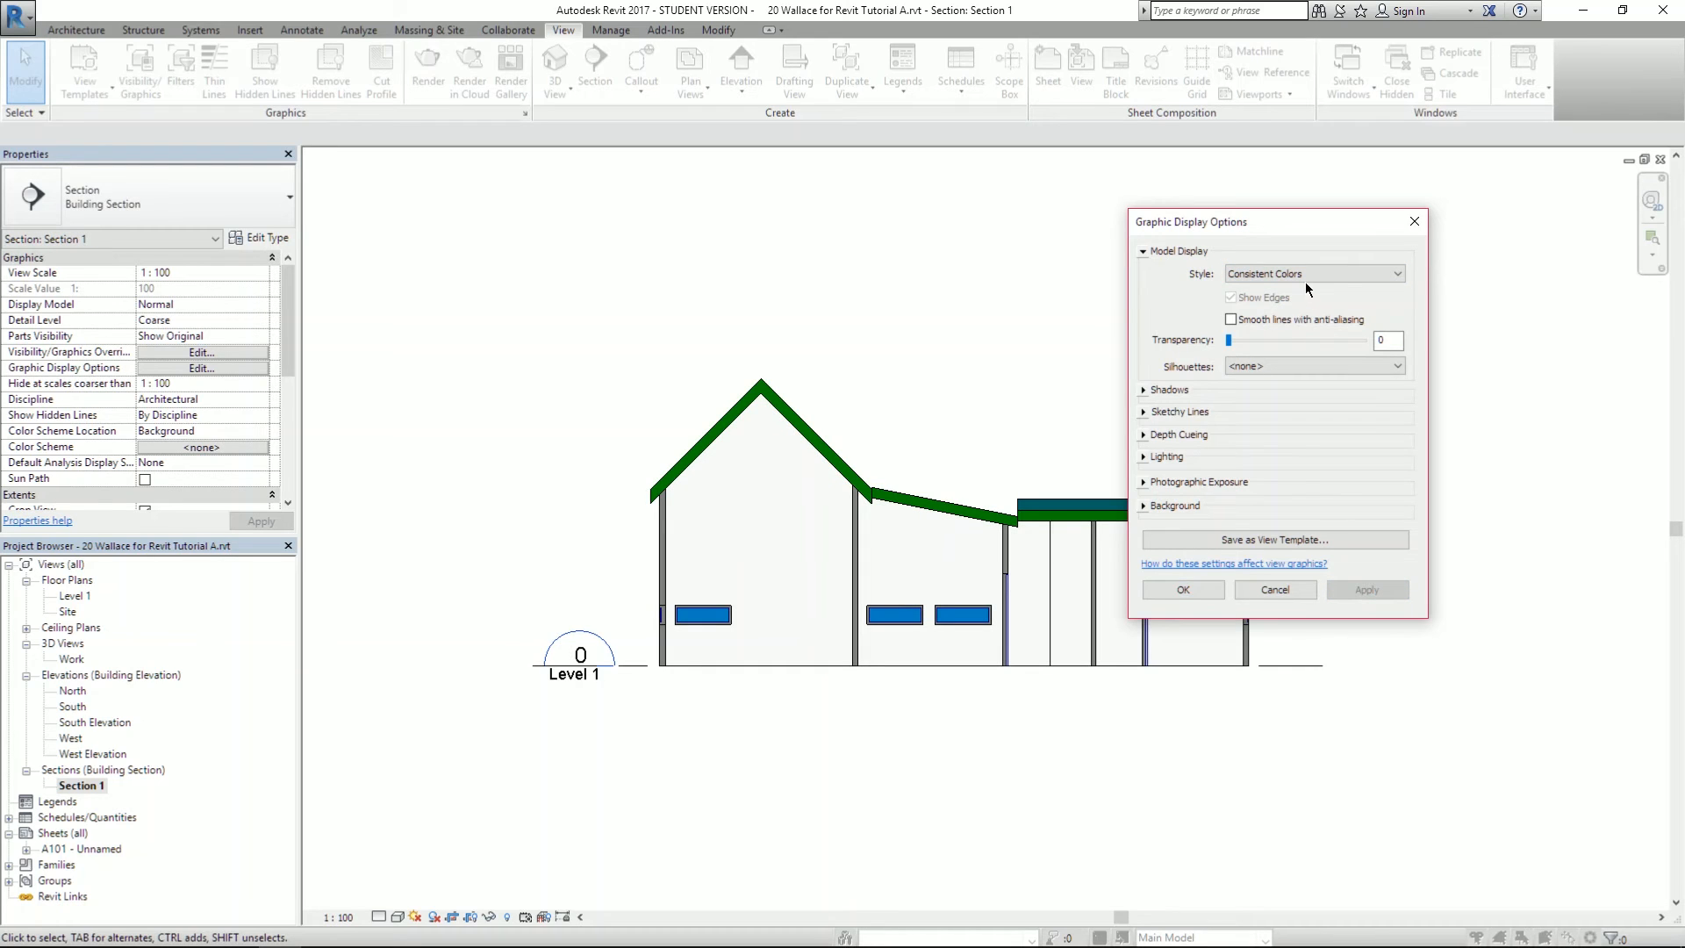
pyautogui.click(1304, 276)
pyautogui.click(1288, 336)
pyautogui.click(1376, 595)
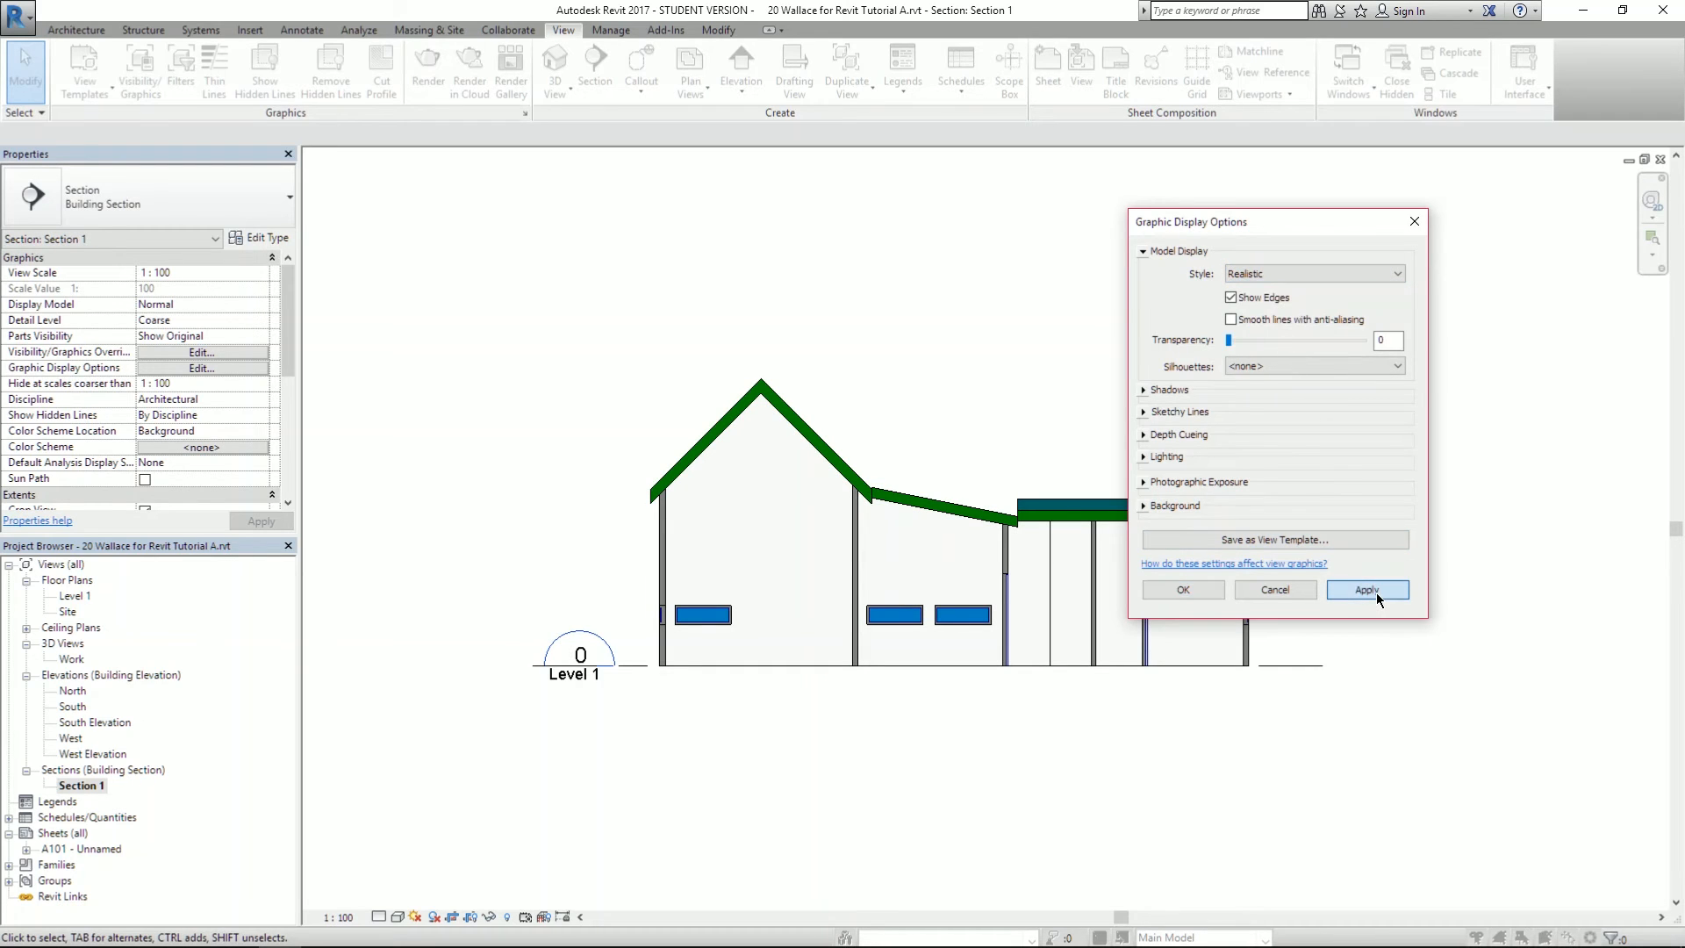
pyautogui.click(1271, 276)
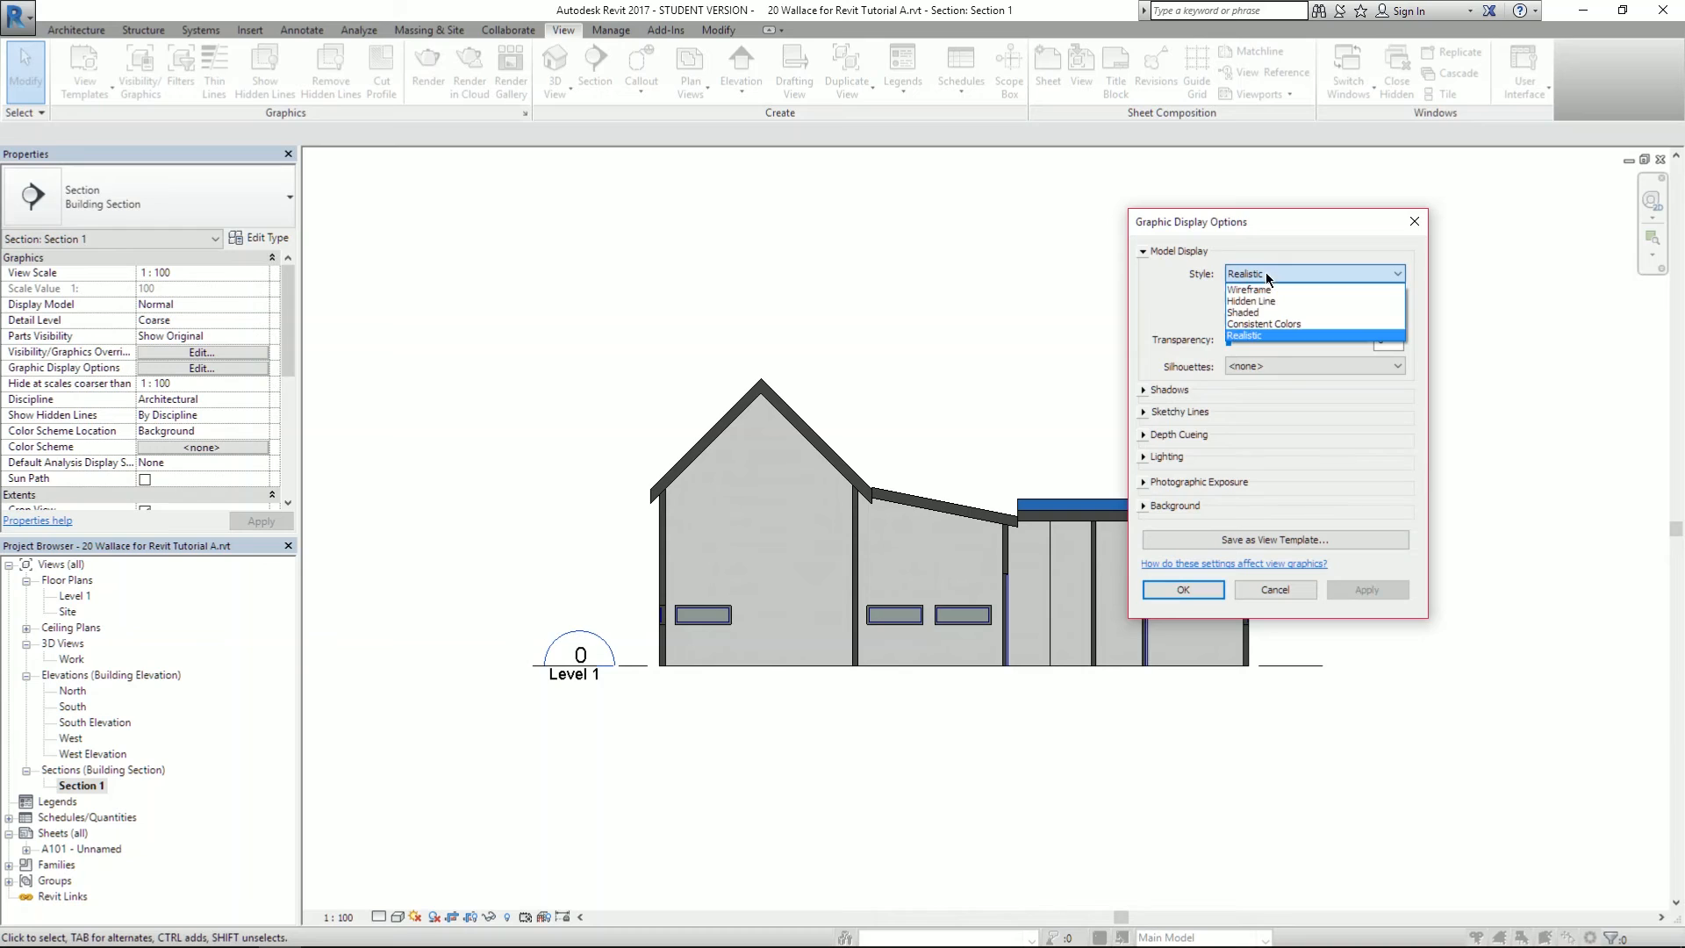
pyautogui.click(1268, 291)
pyautogui.click(1382, 591)
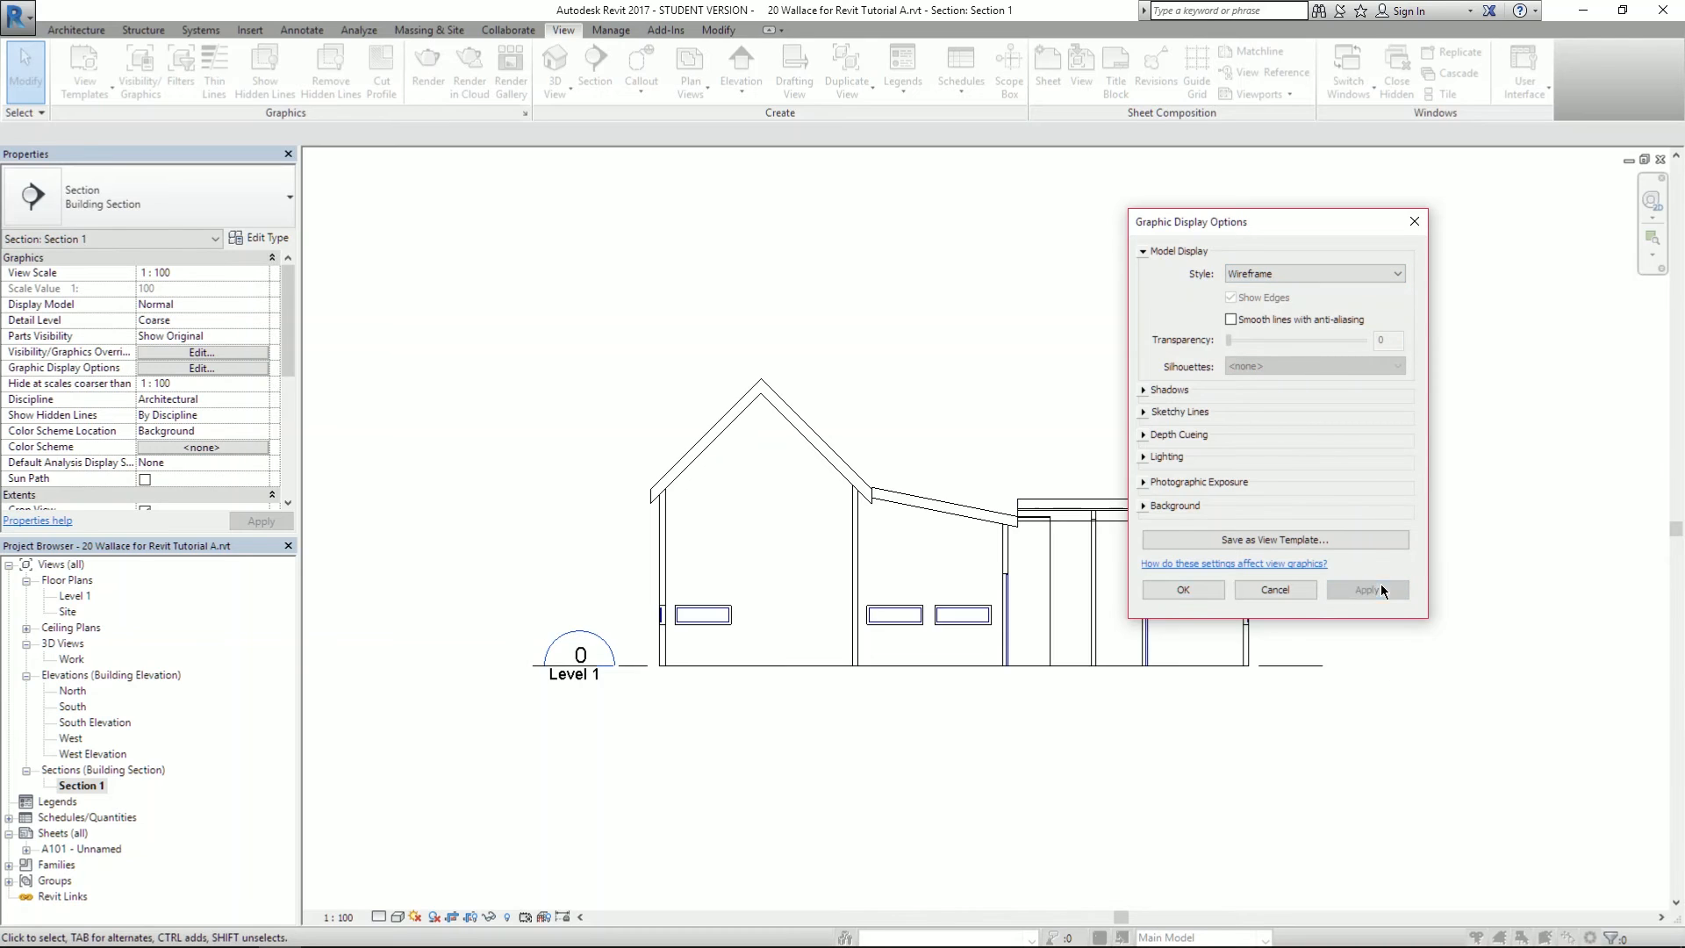
# - Revert Section 1 to Hidden Line and test cast shadows, then turn them back off
pyautogui.click(1271, 274)
pyautogui.click(1263, 297)
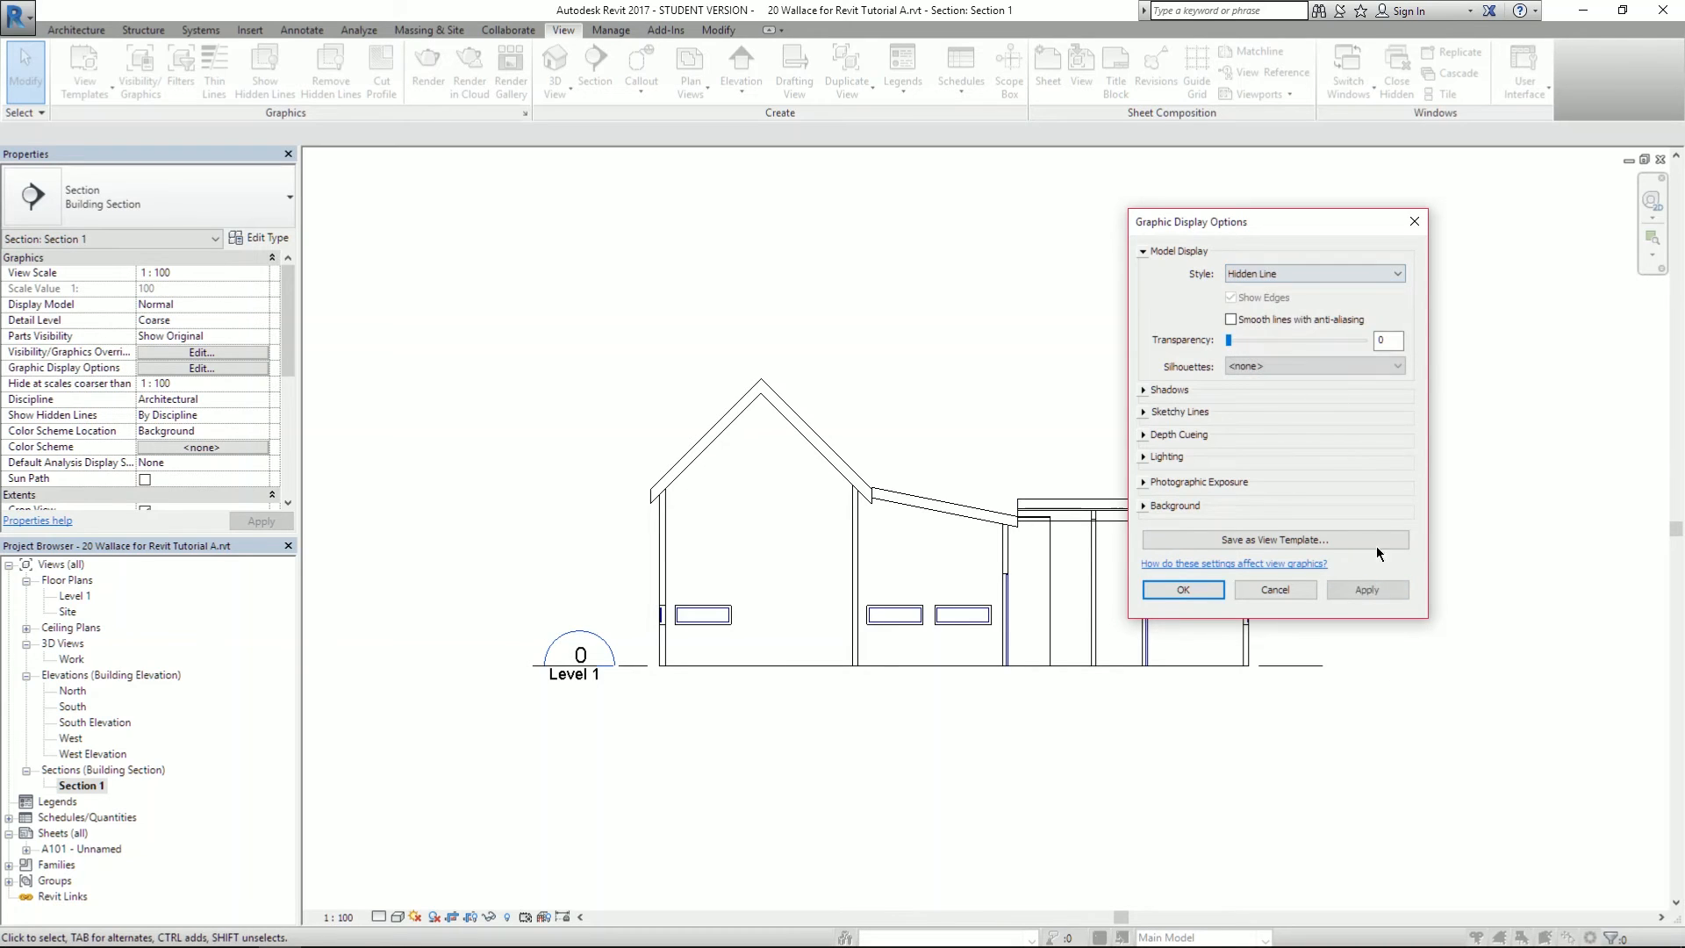
pyautogui.click(1377, 597)
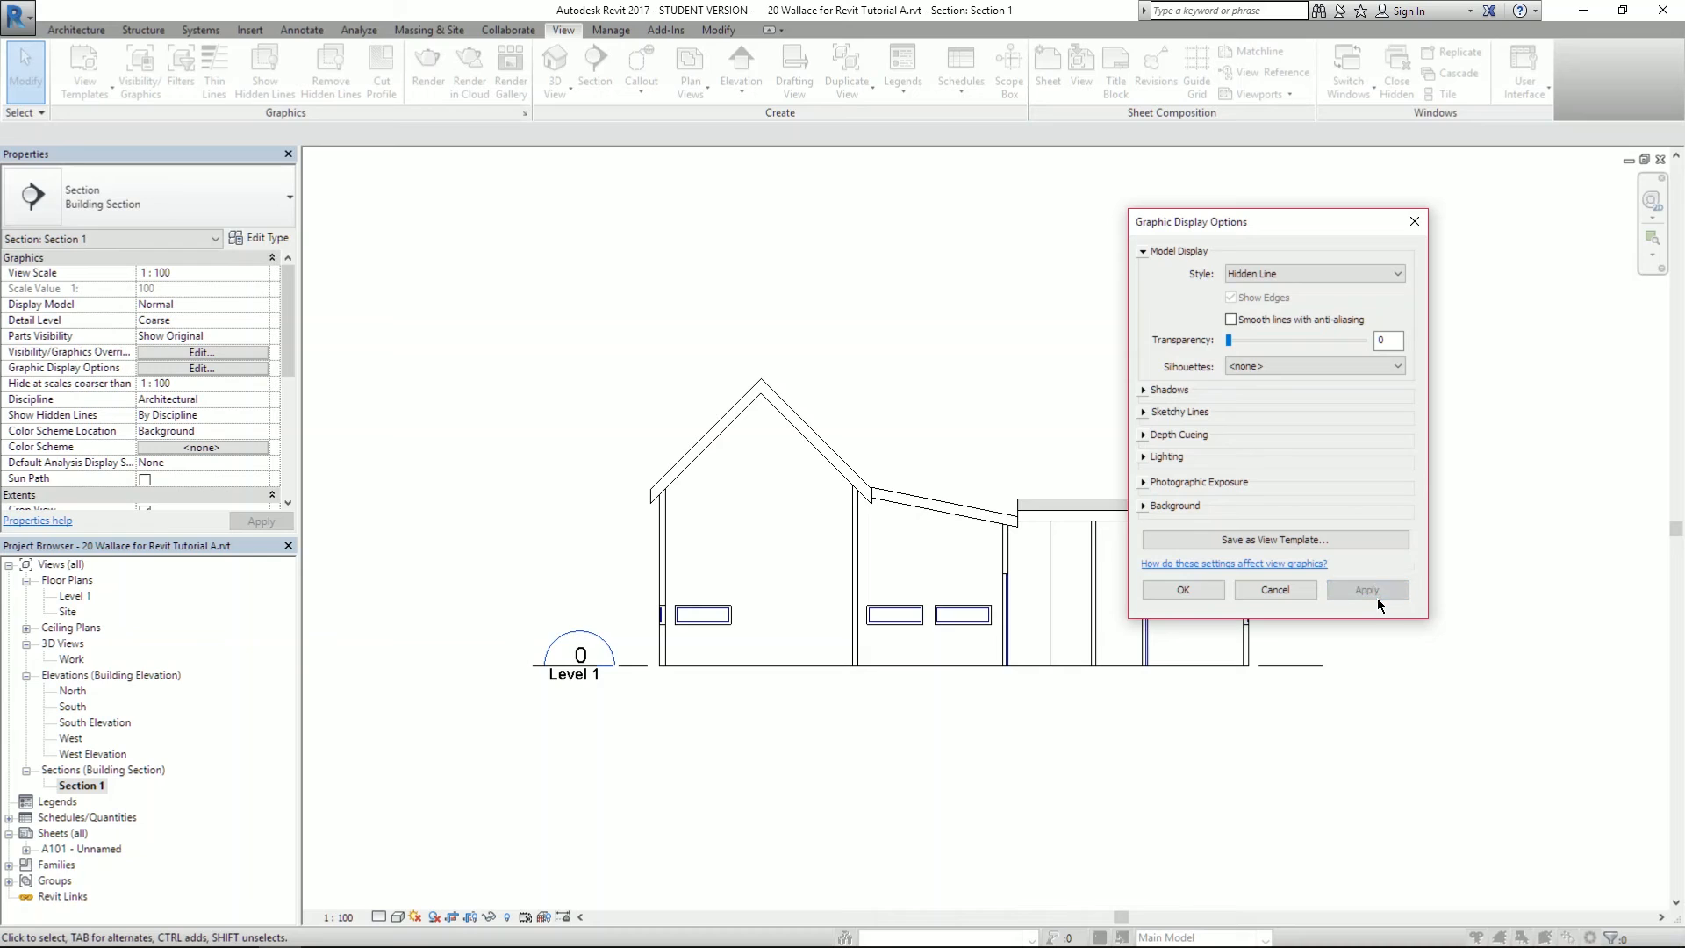
pyautogui.click(1143, 390)
pyautogui.click(1232, 402)
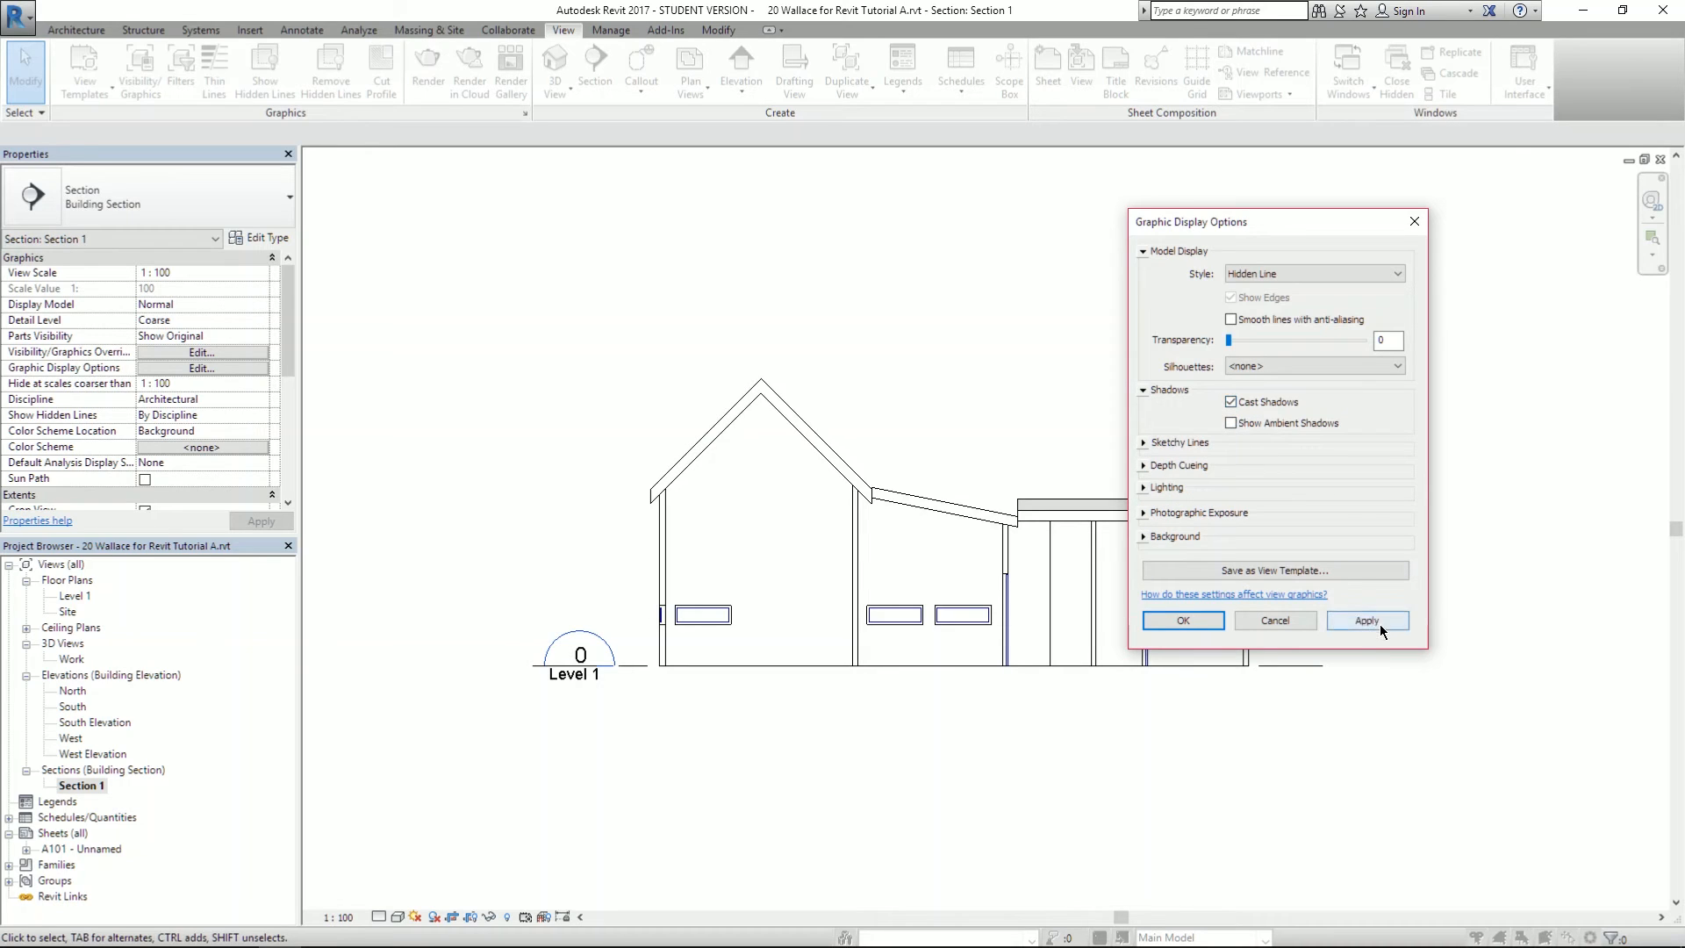
pyautogui.click(1380, 622)
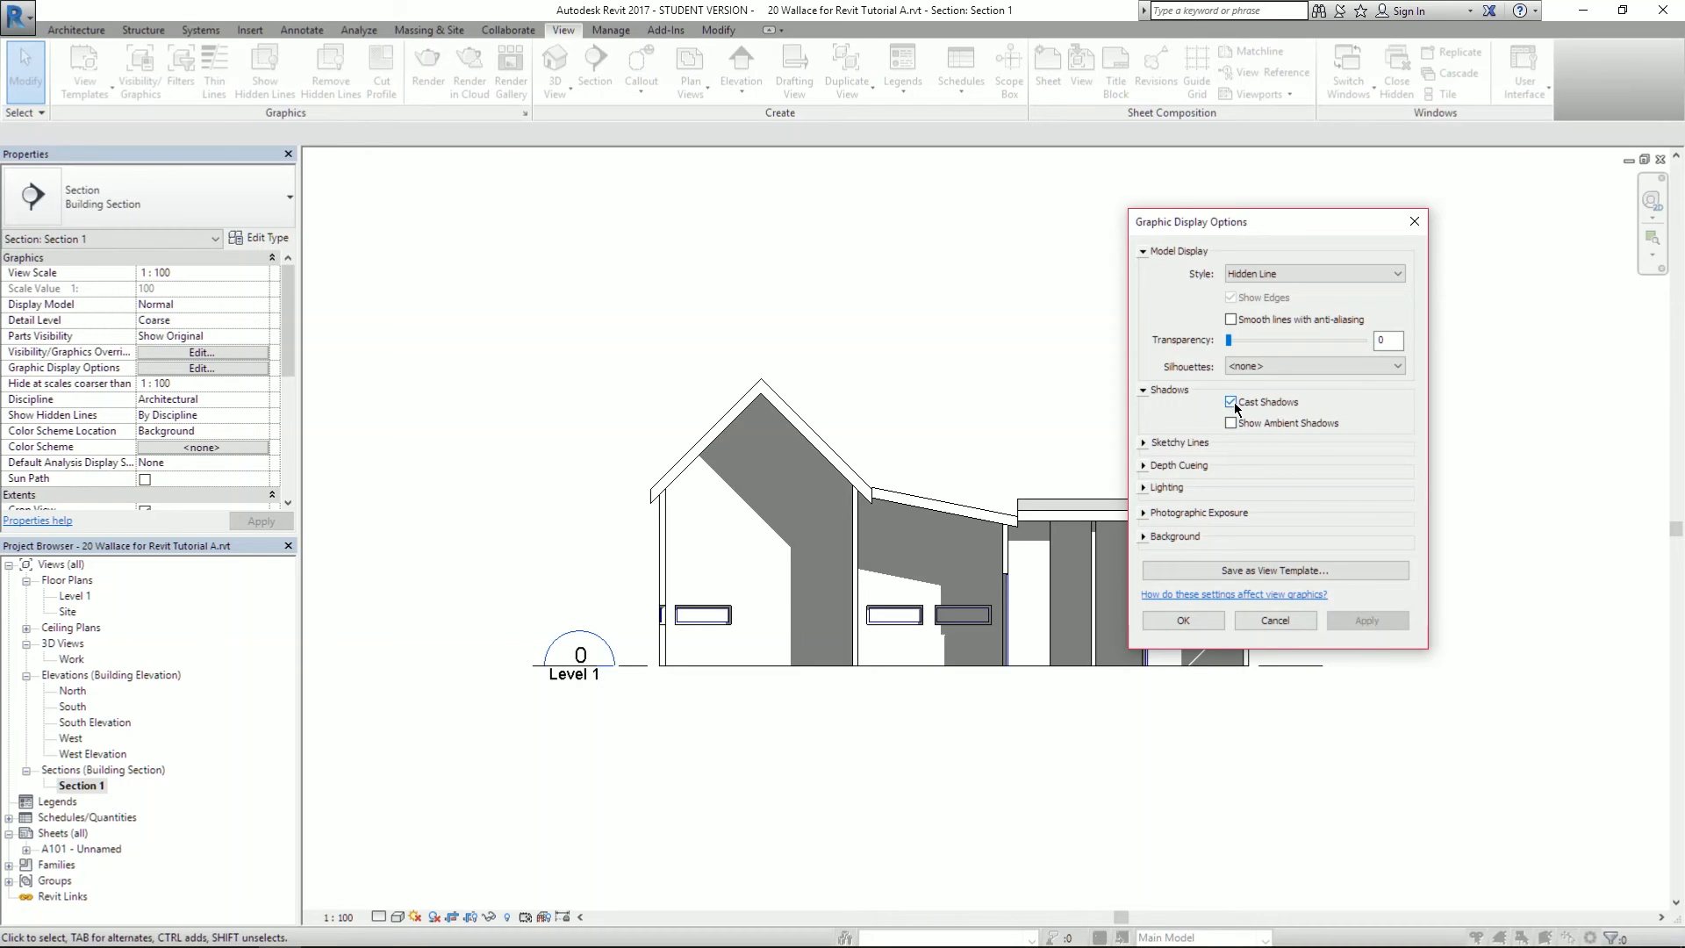
pyautogui.click(1233, 402)
pyautogui.click(1367, 620)
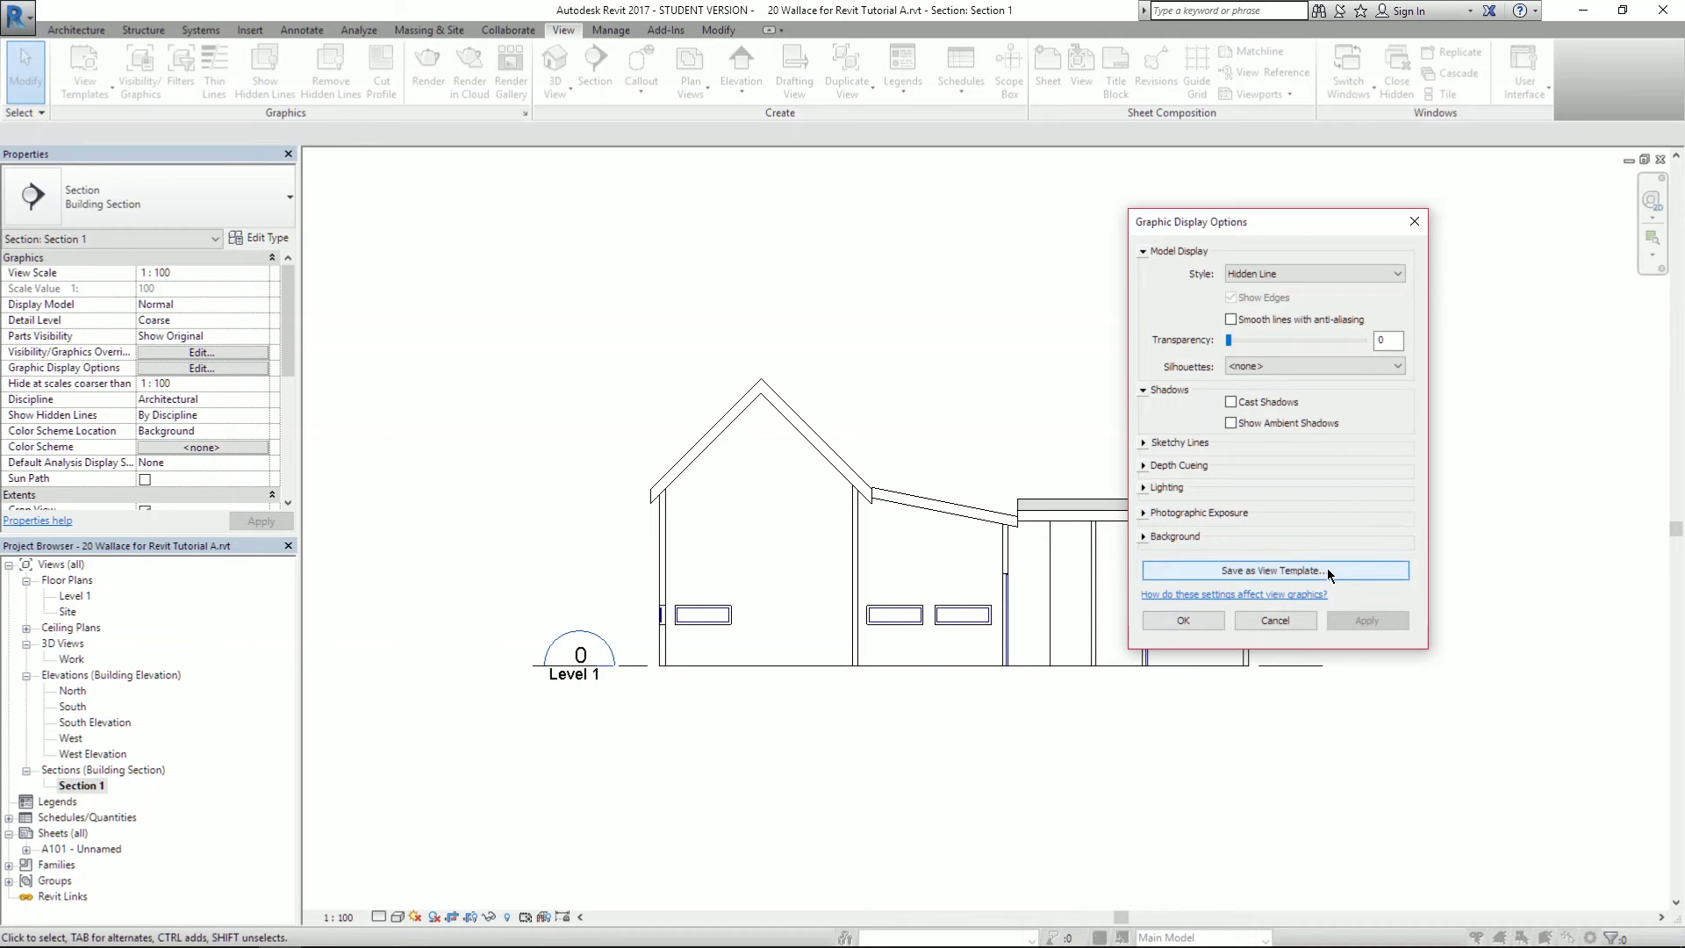
# - Abandon saving a view template, close the display options unchanged, and switch to the PDF
pyautogui.click(1353, 572)
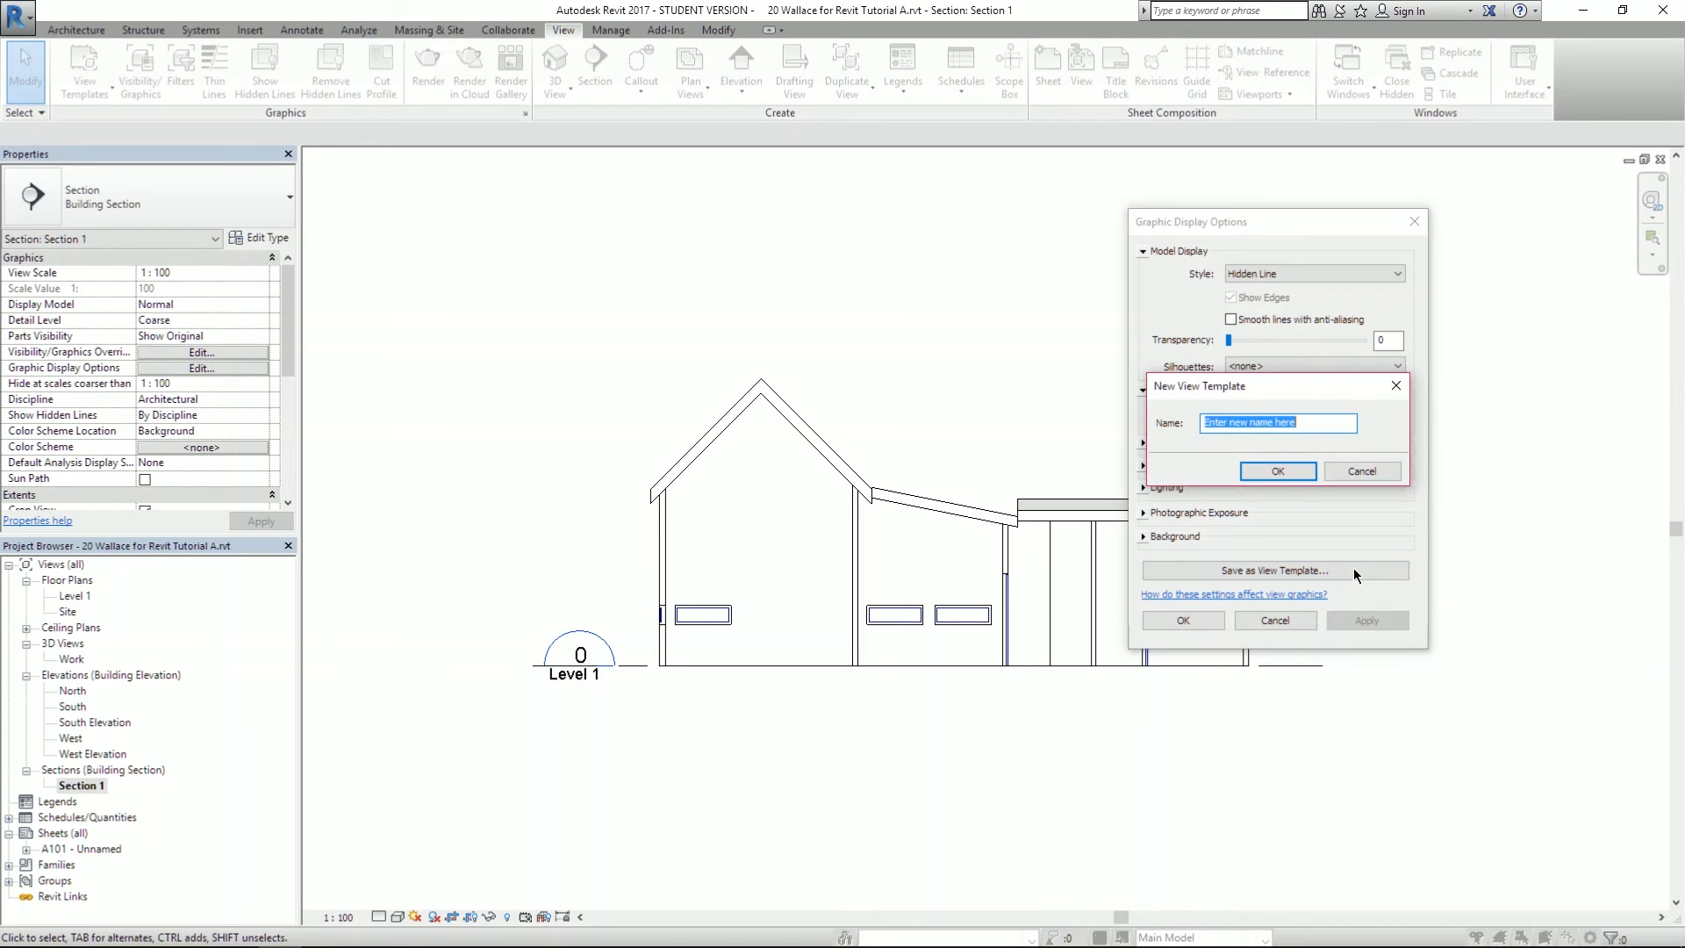
pyautogui.click(1343, 474)
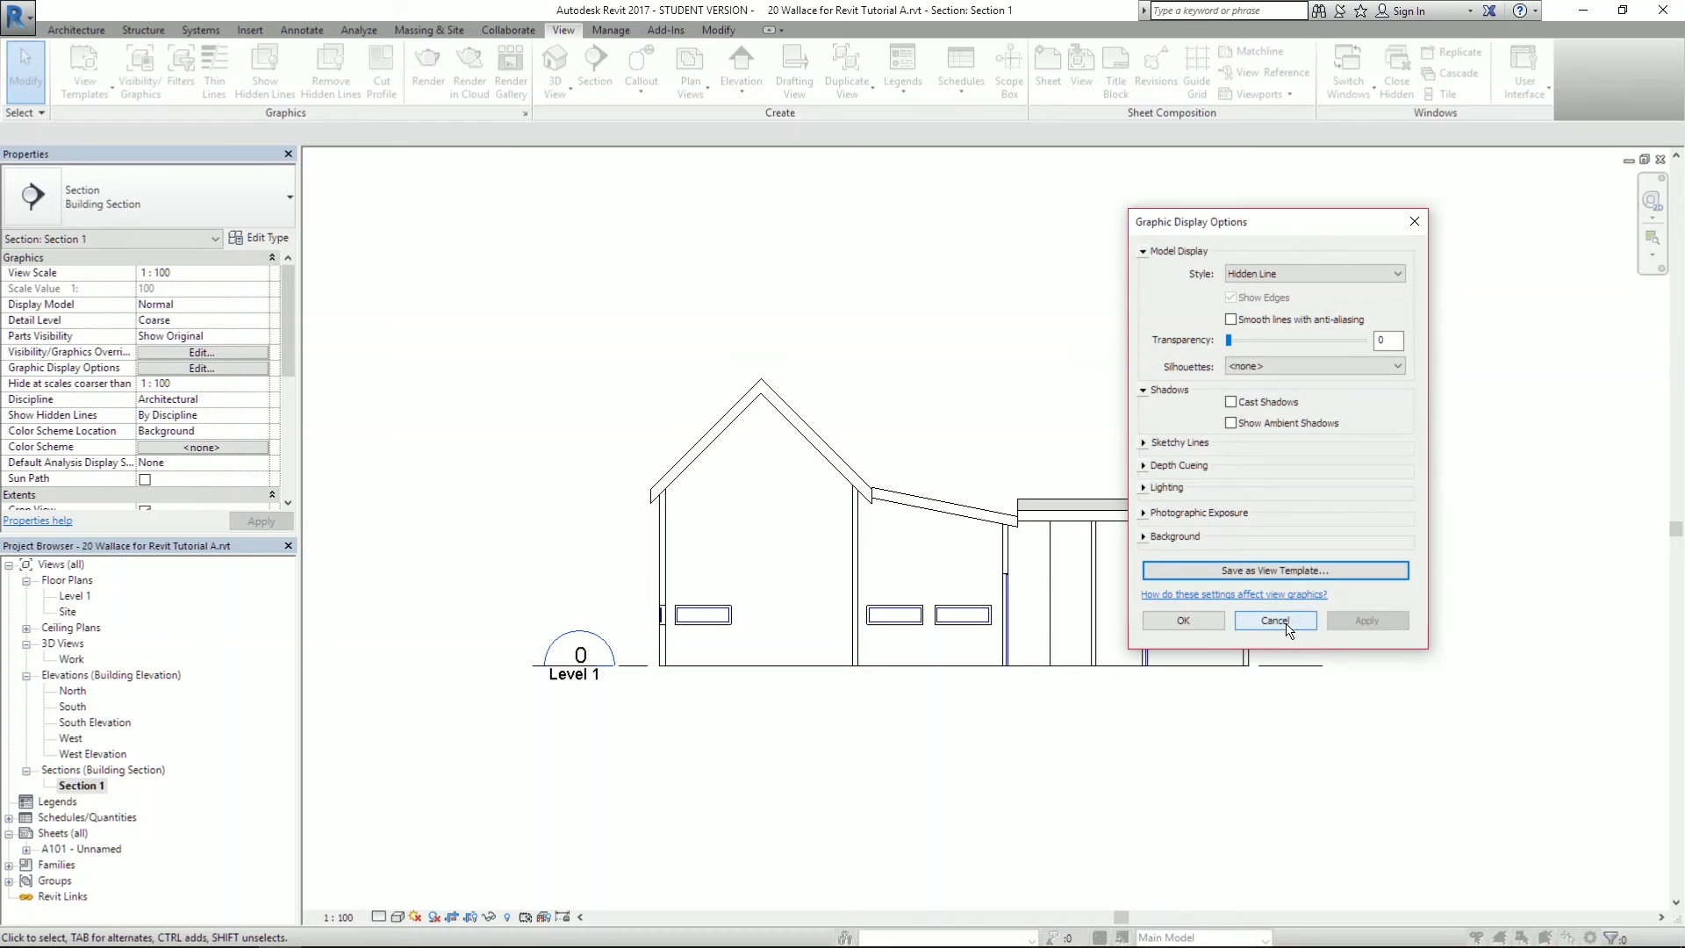
pyautogui.click(1281, 623)
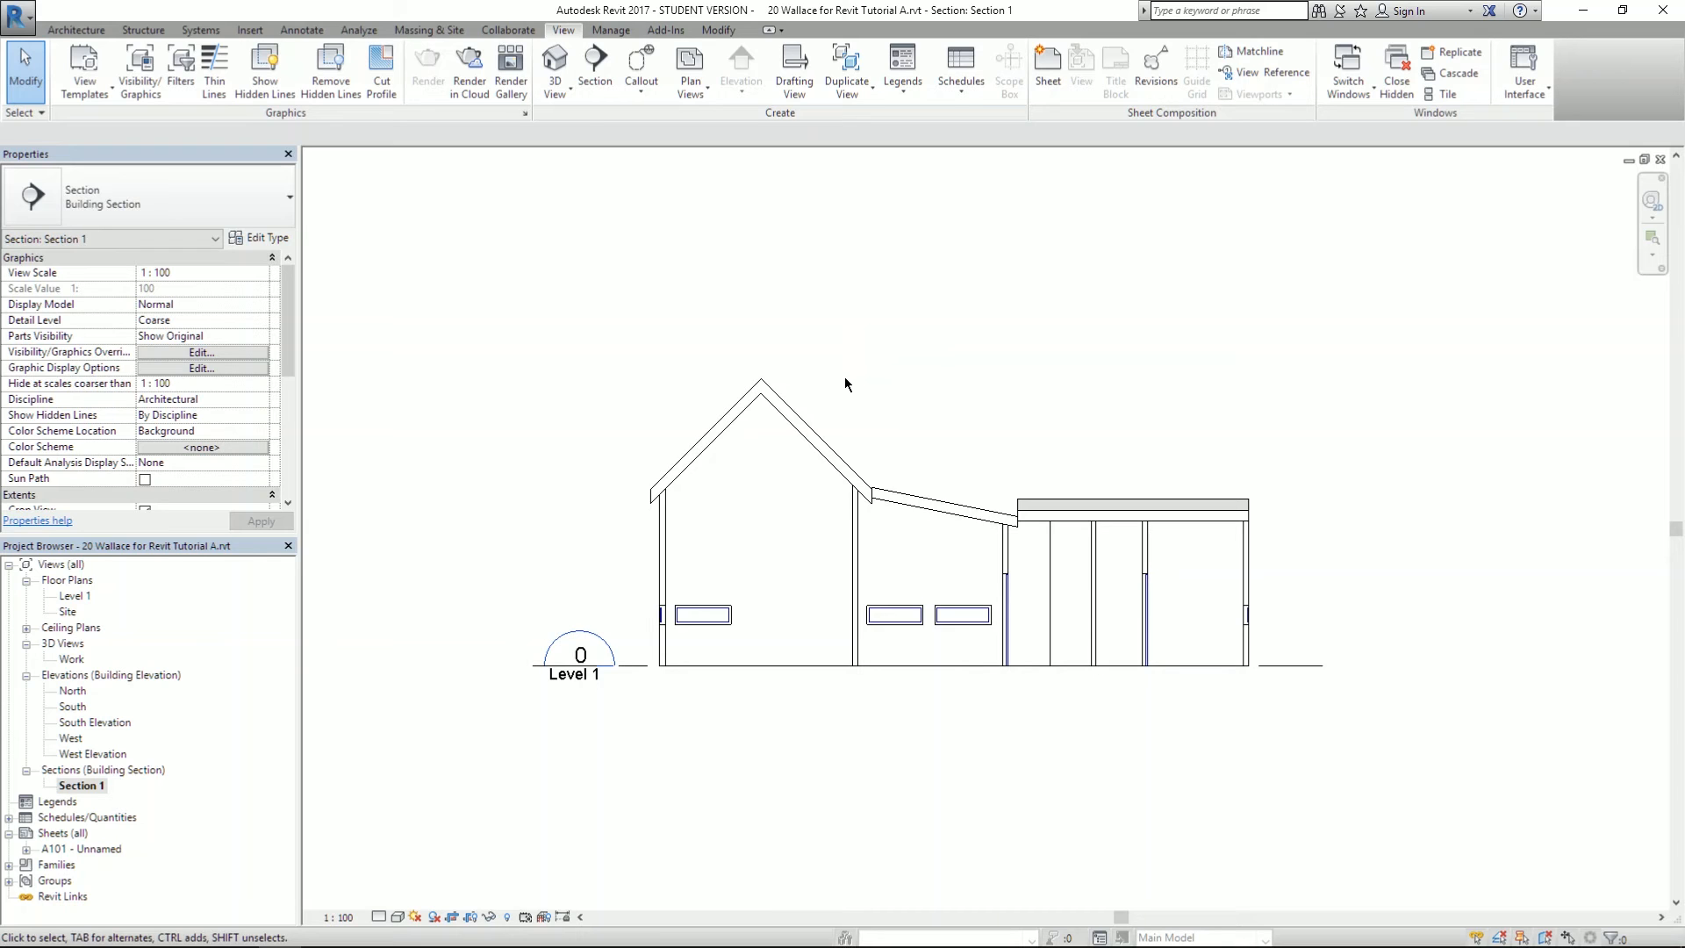
pyautogui.hotkey('alt', 'Tab')
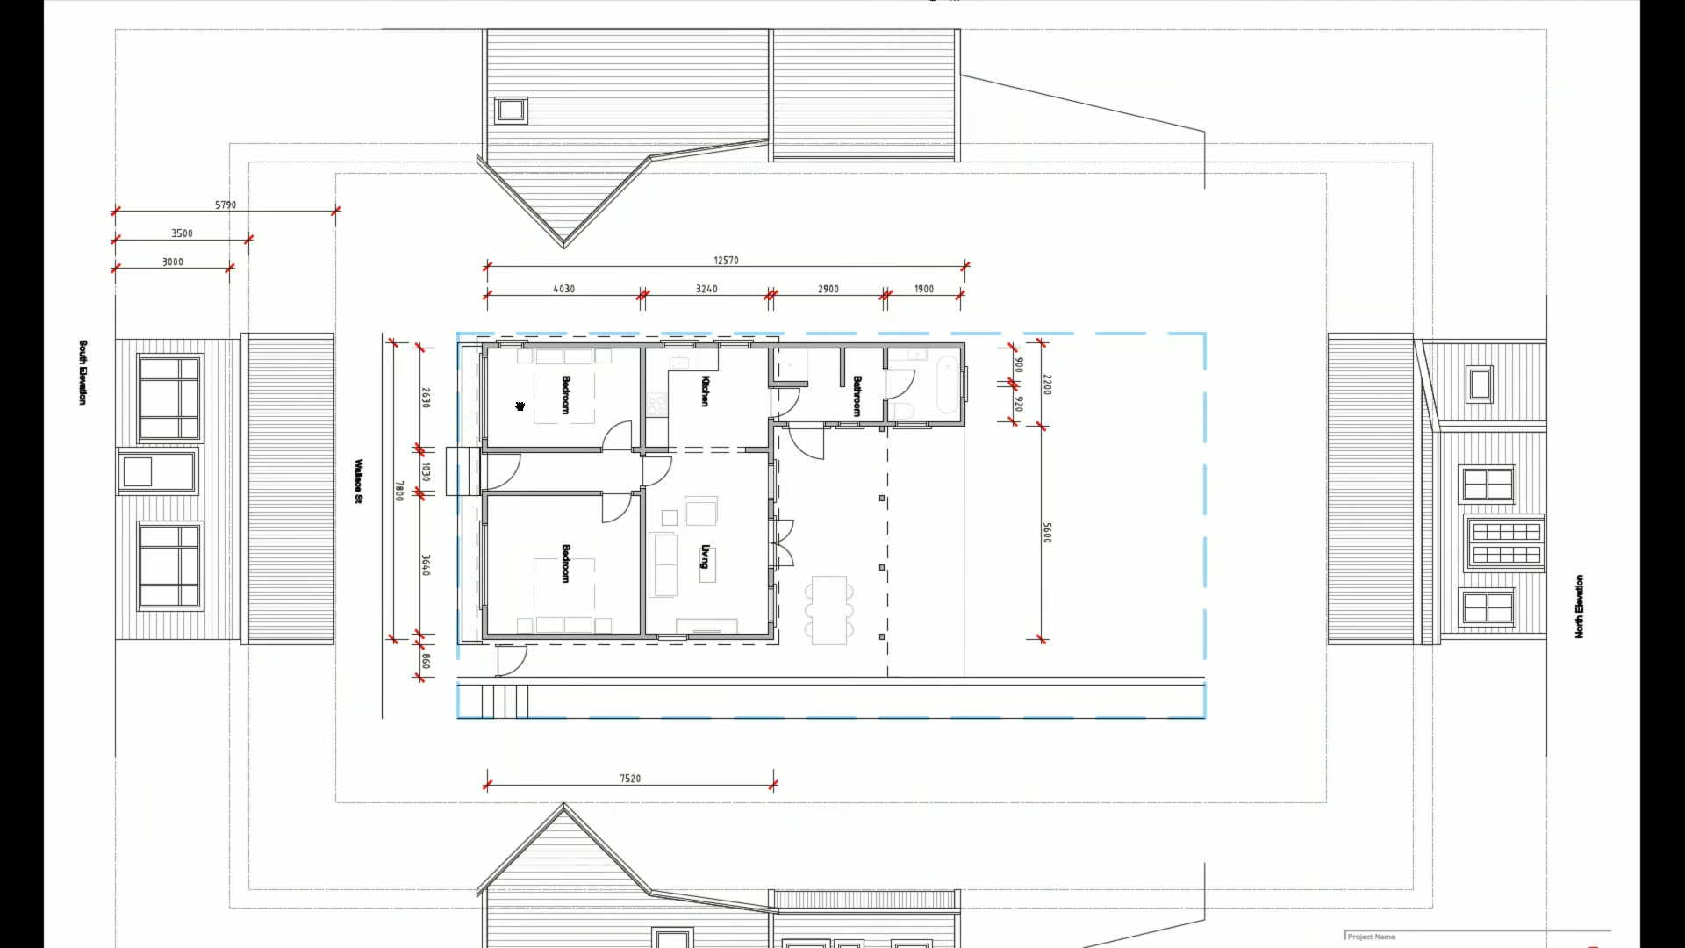
# - Pan the existing-plan PDF to inspect its elevations and title block, then return to Revit
pyautogui.moveTo(519, 396); pyautogui.dragTo(517, 409)
pyautogui.moveTo(935, 773); pyautogui.dragTo(942, 700)
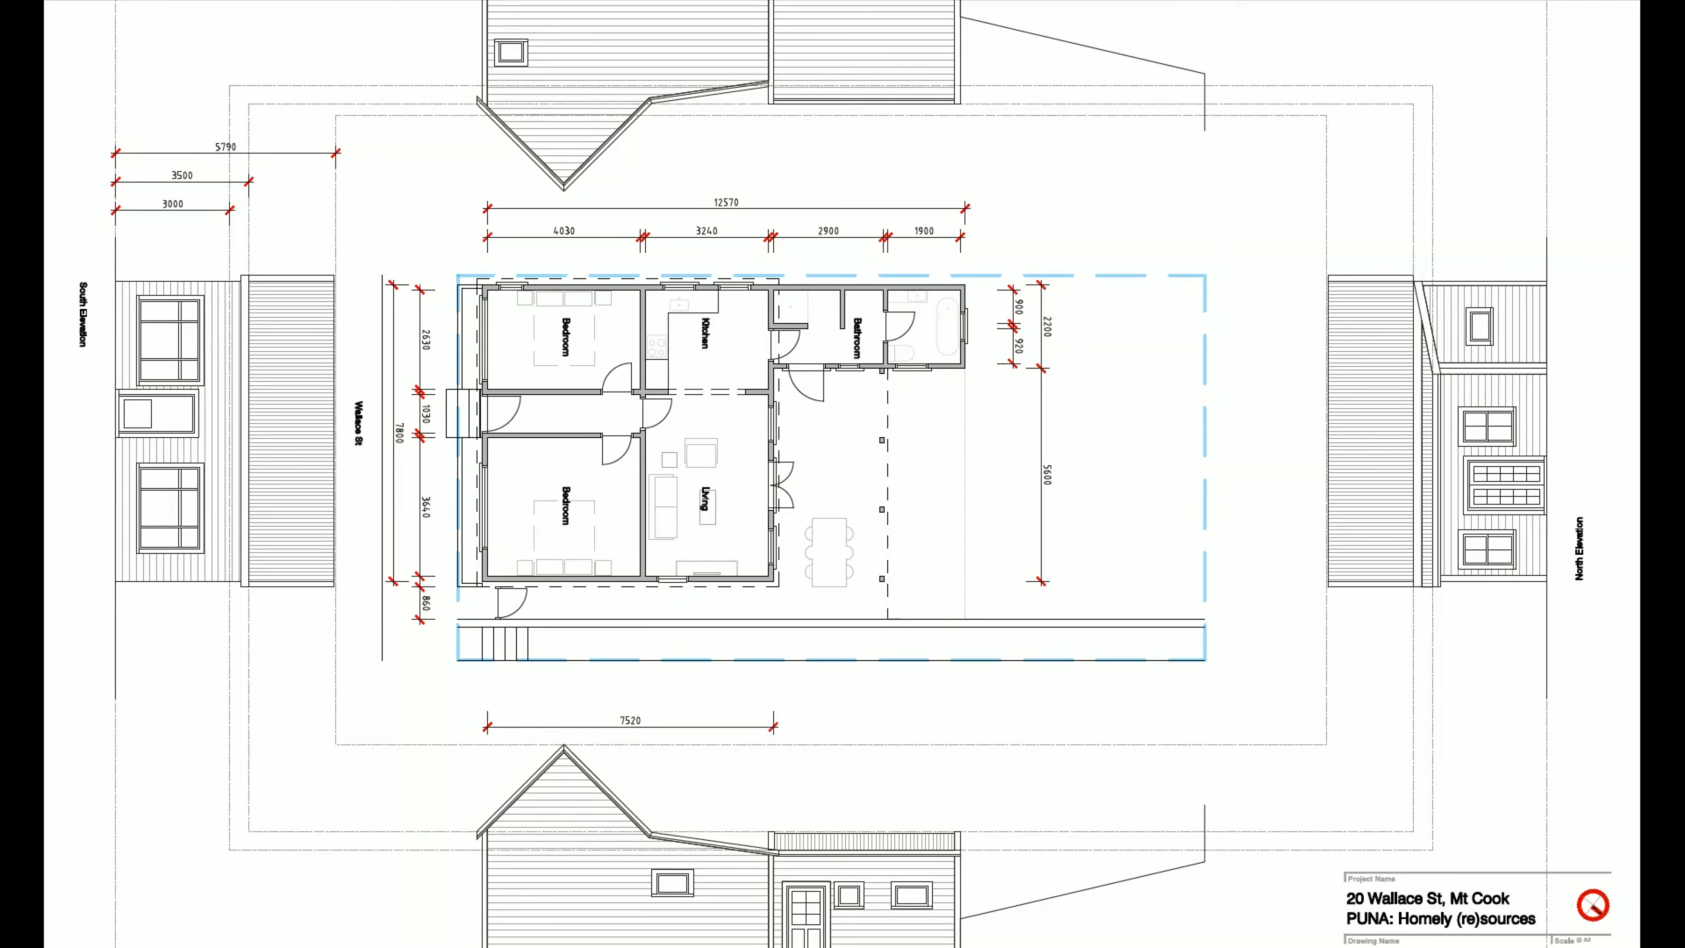
pyautogui.scroll(-2, 1079, 625)
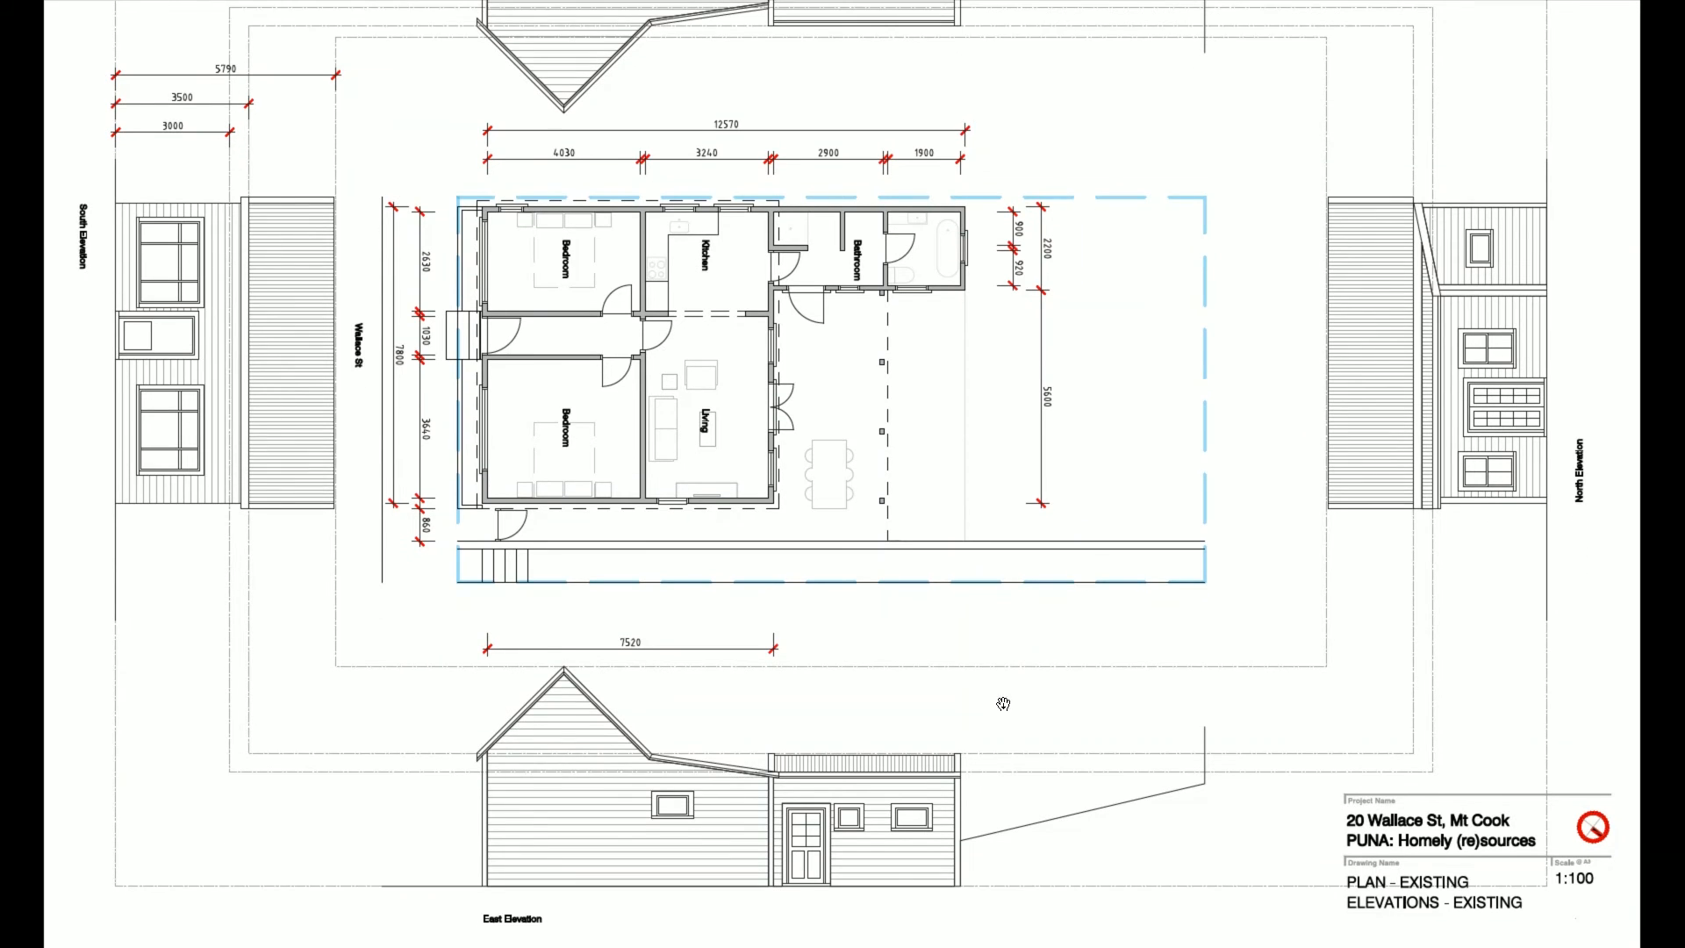
pyautogui.scroll(3, 540, 295)
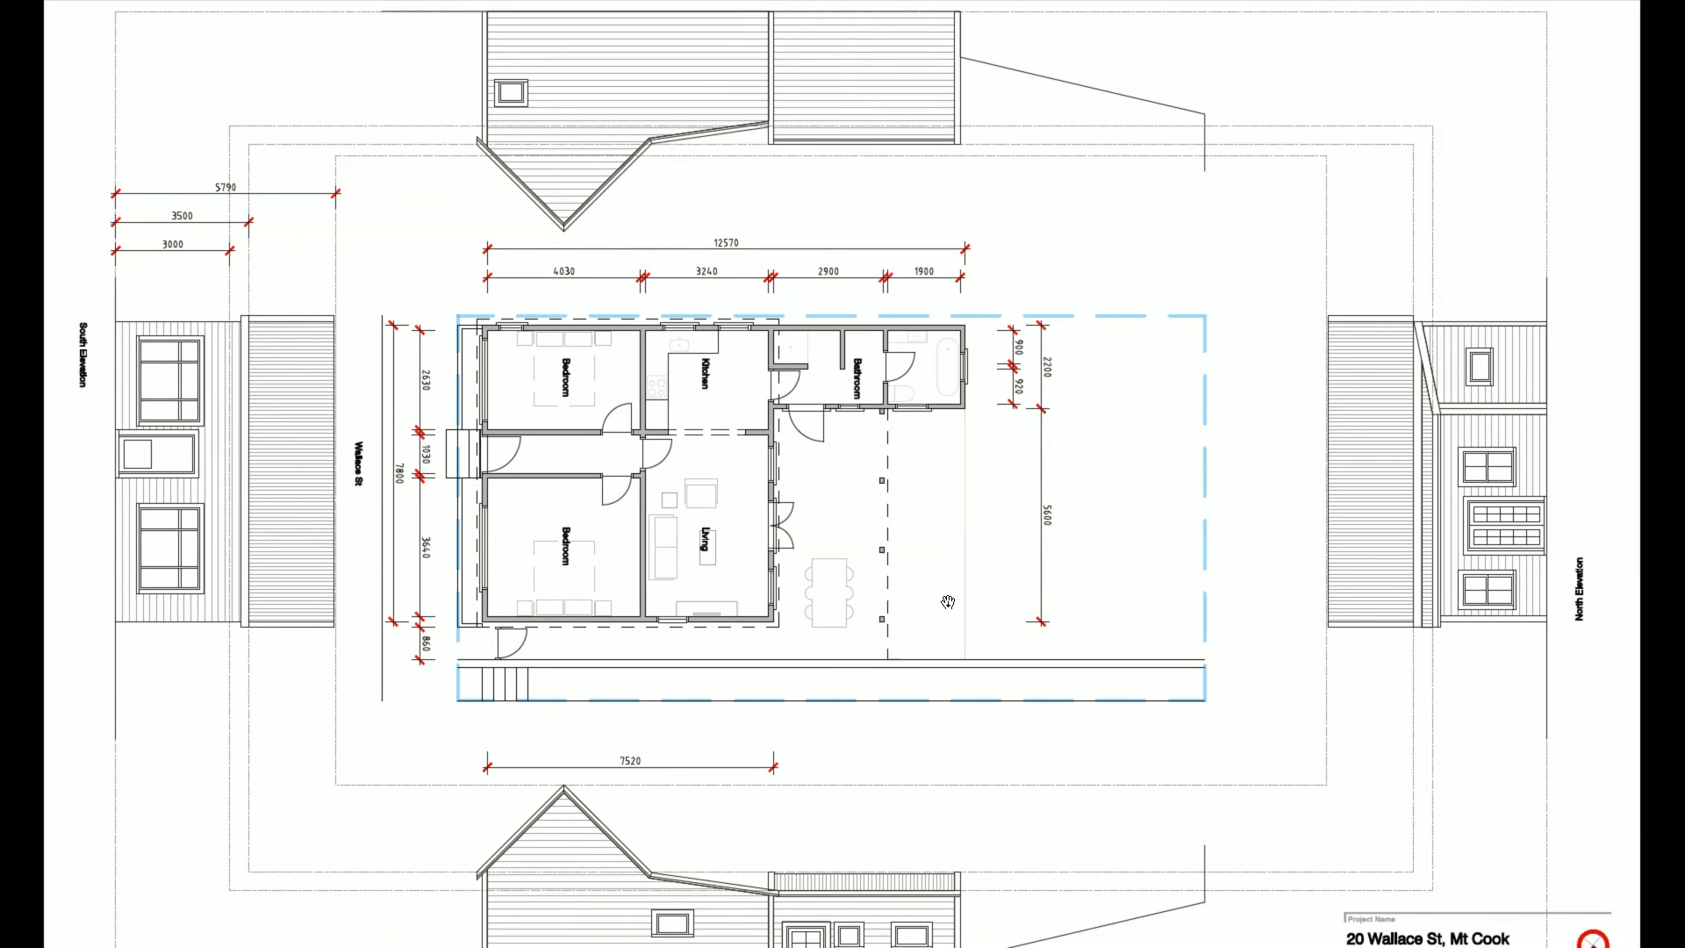
pyautogui.hotkey('alt', 'Tab')
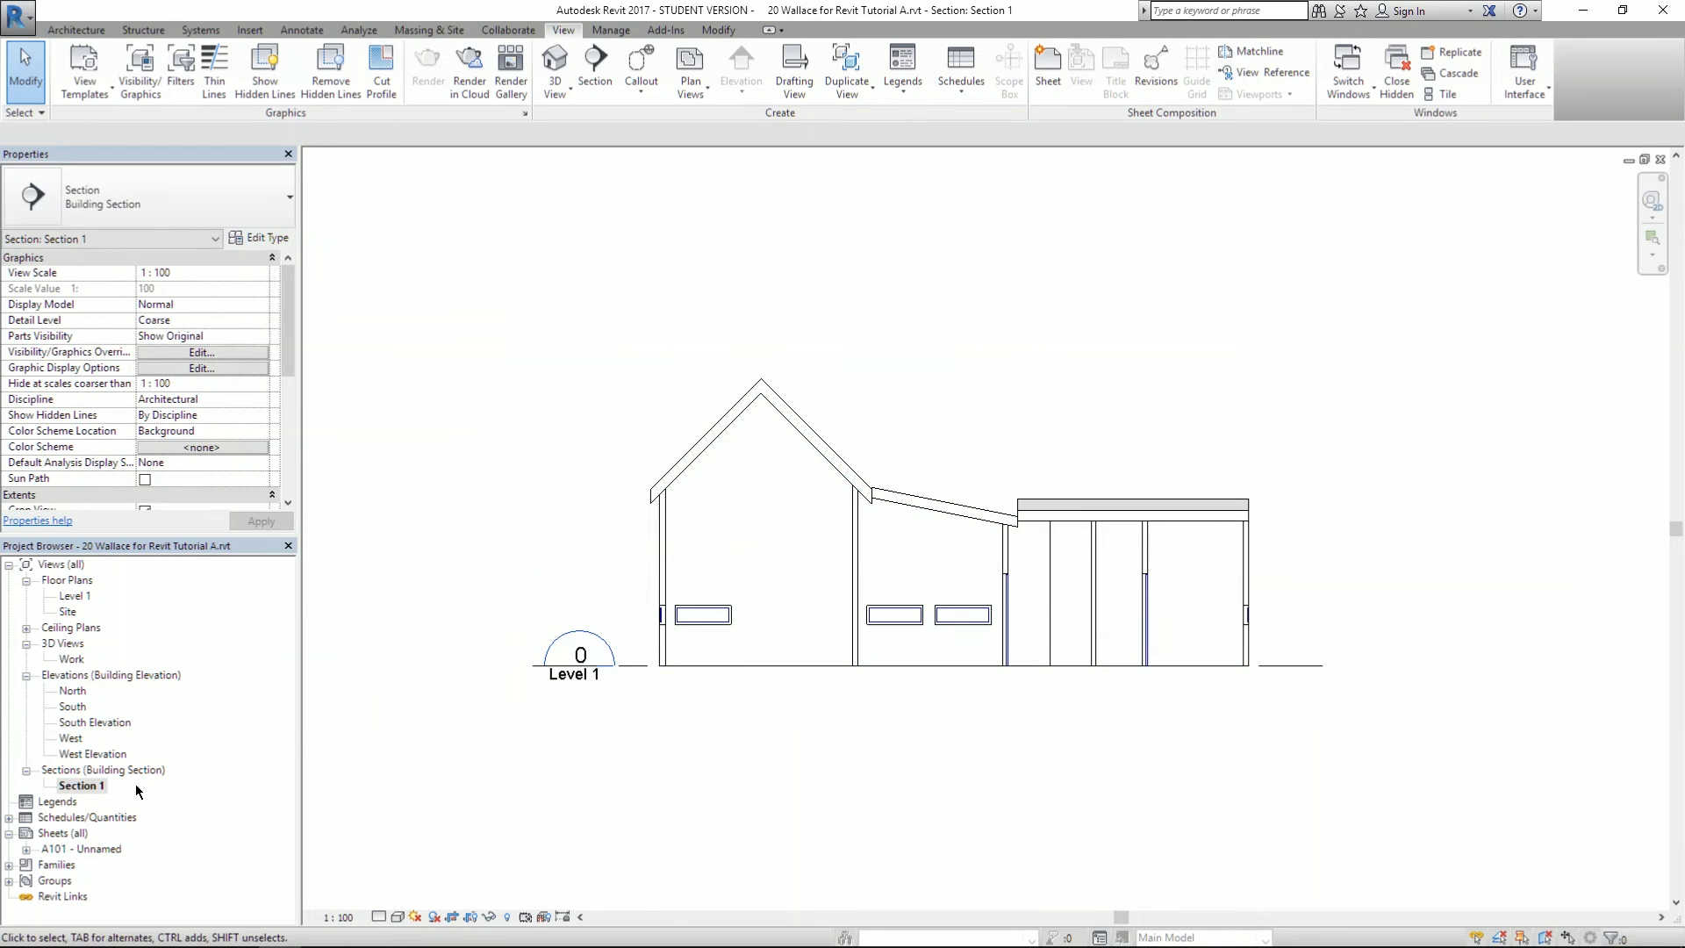
# - Open sheet A101 - Unnamed, pan to its full layout, and list the views available to place
pyautogui.doubleClick(66, 849)
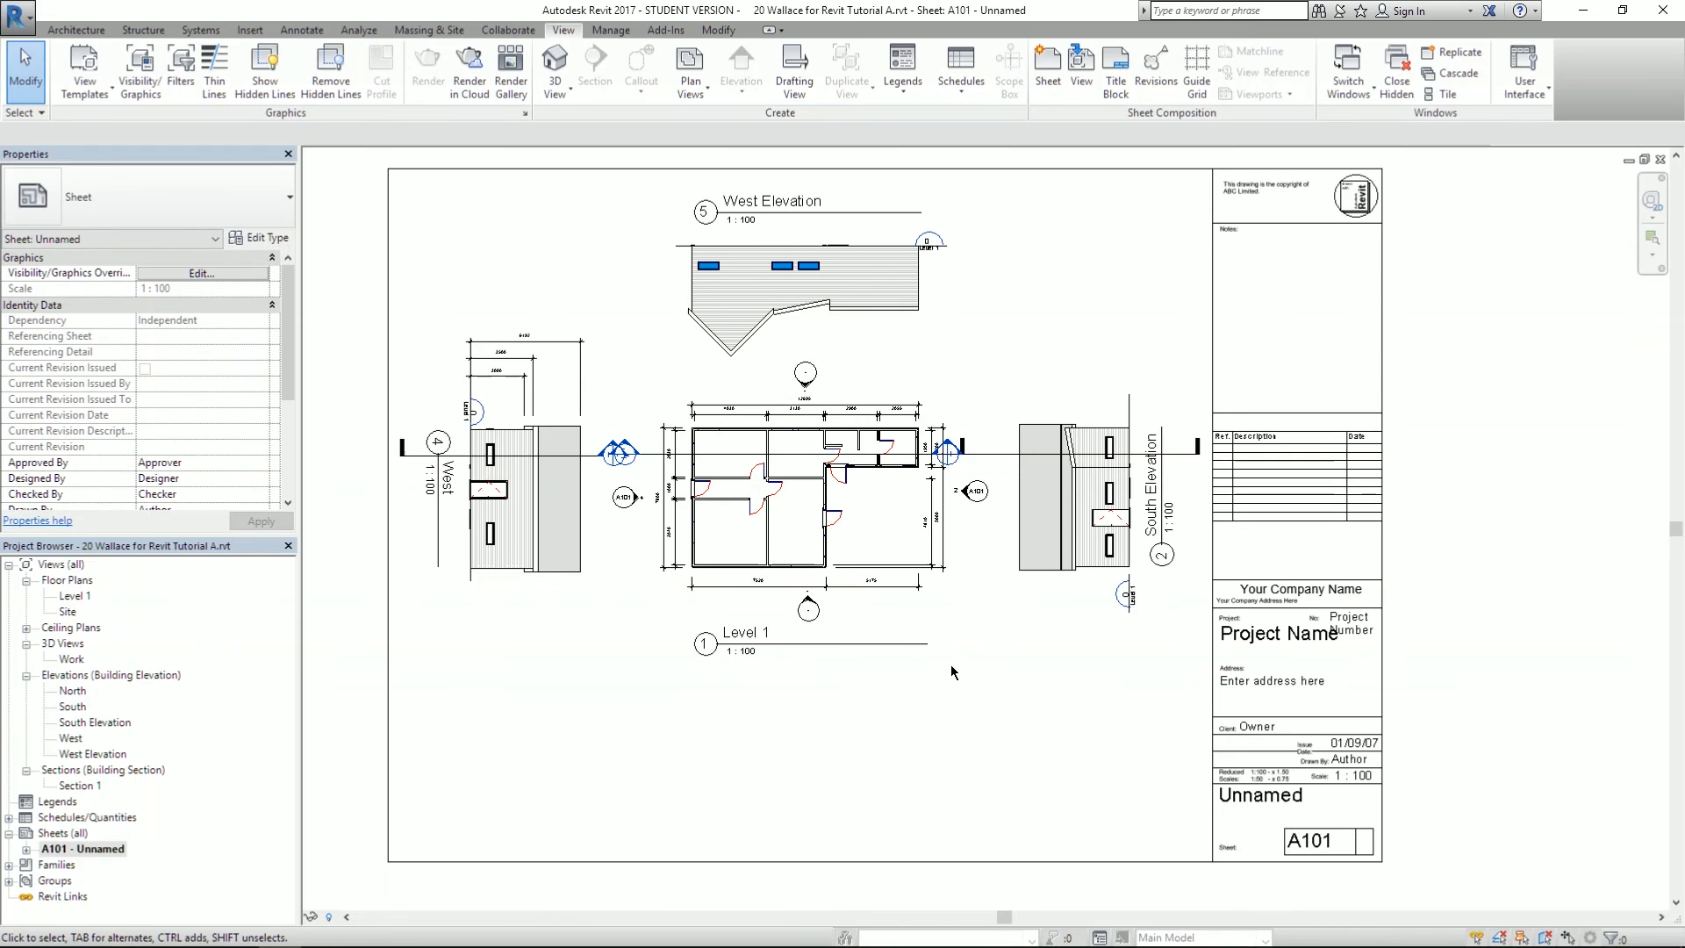
pyautogui.scroll(4, 661, 244)
pyautogui.scroll(-3, 791, 397)
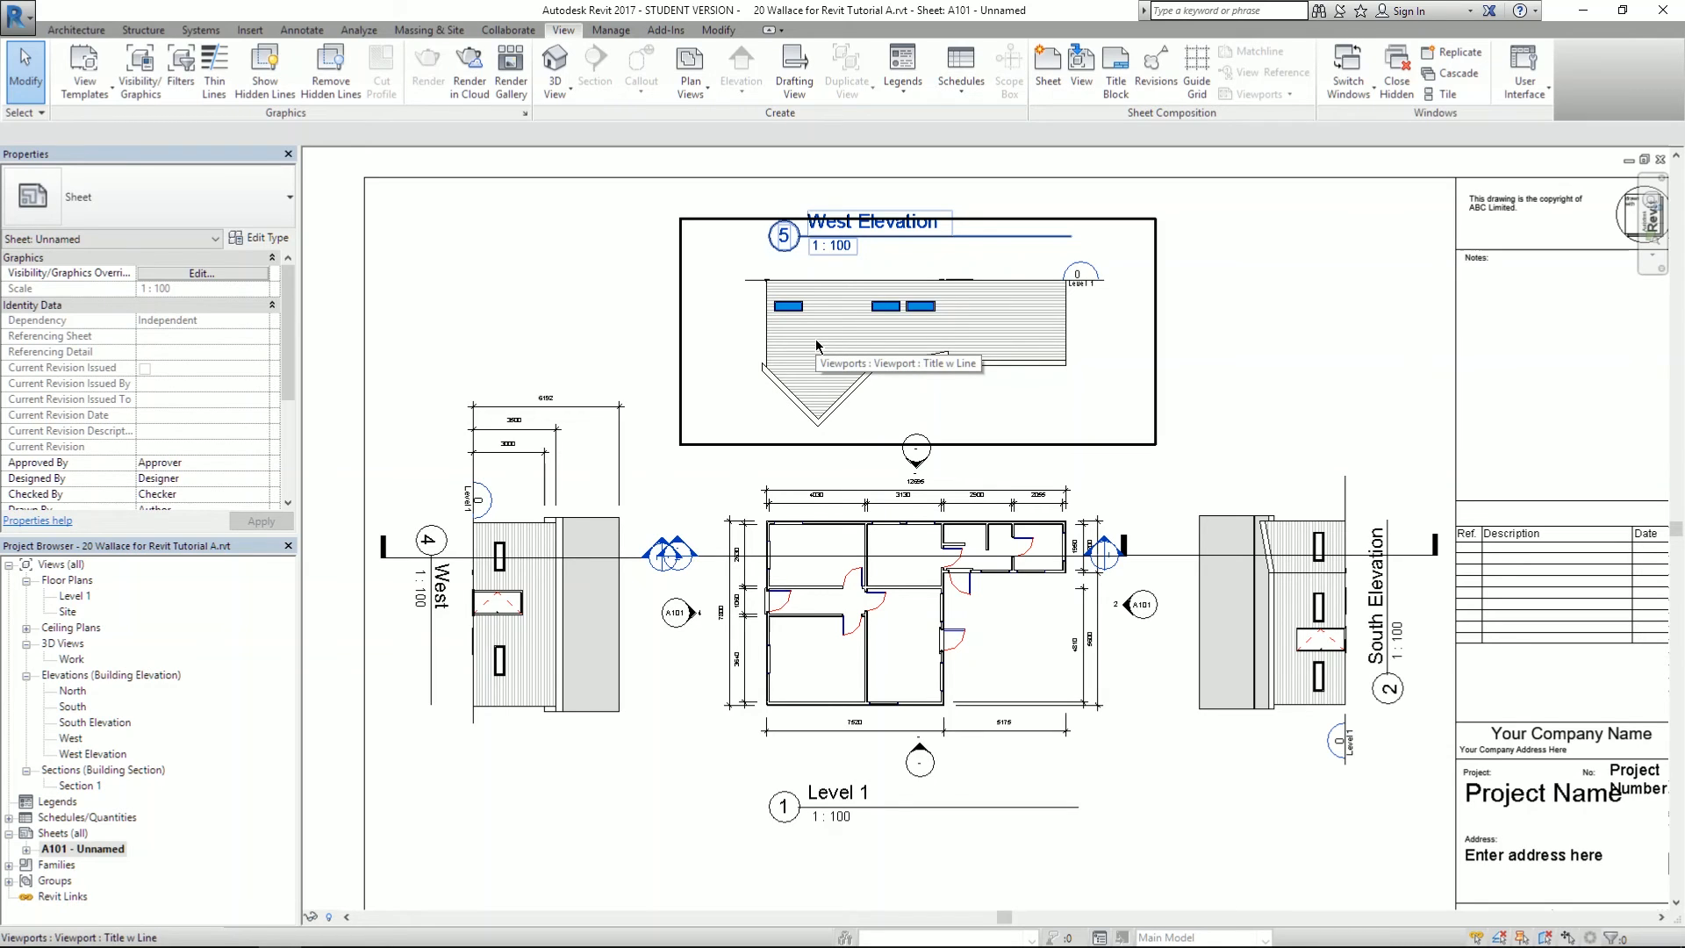
pyautogui.moveTo(558, 291); pyautogui.dragTo(520, 152, button='middle')
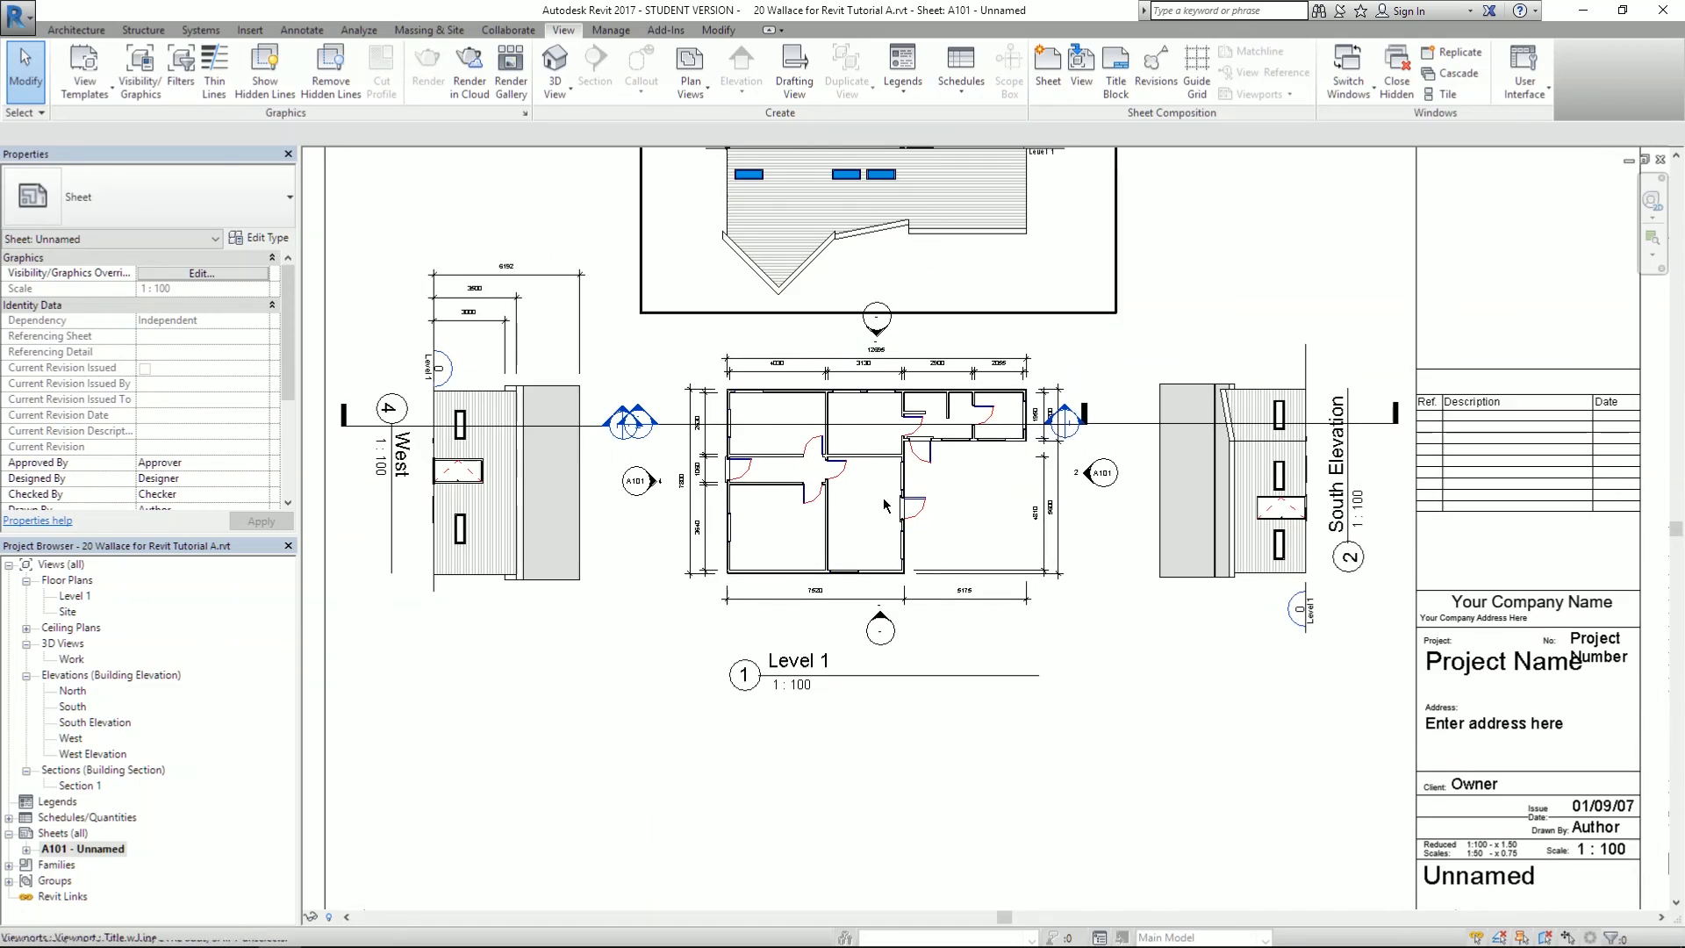
pyautogui.scroll(-2, 870, 487)
pyautogui.click(1082, 74)
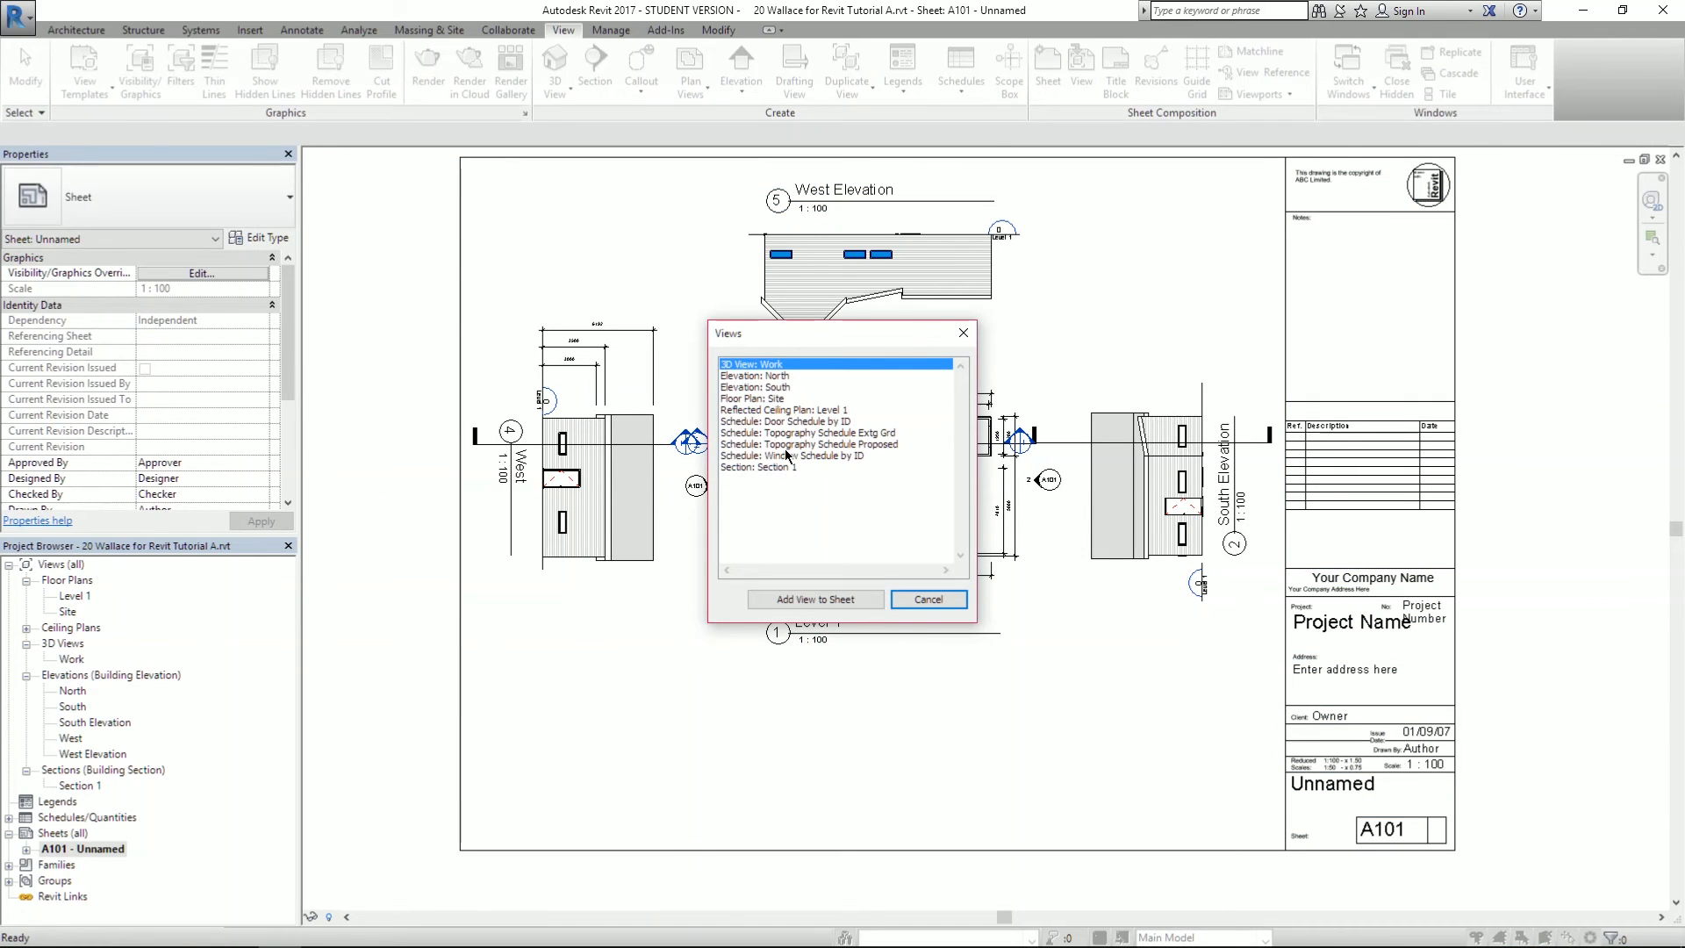
# - Add Section: Section 1 to sheet A101, placing it below the Level 1 plan
pyautogui.click(778, 469)
pyautogui.click(822, 601)
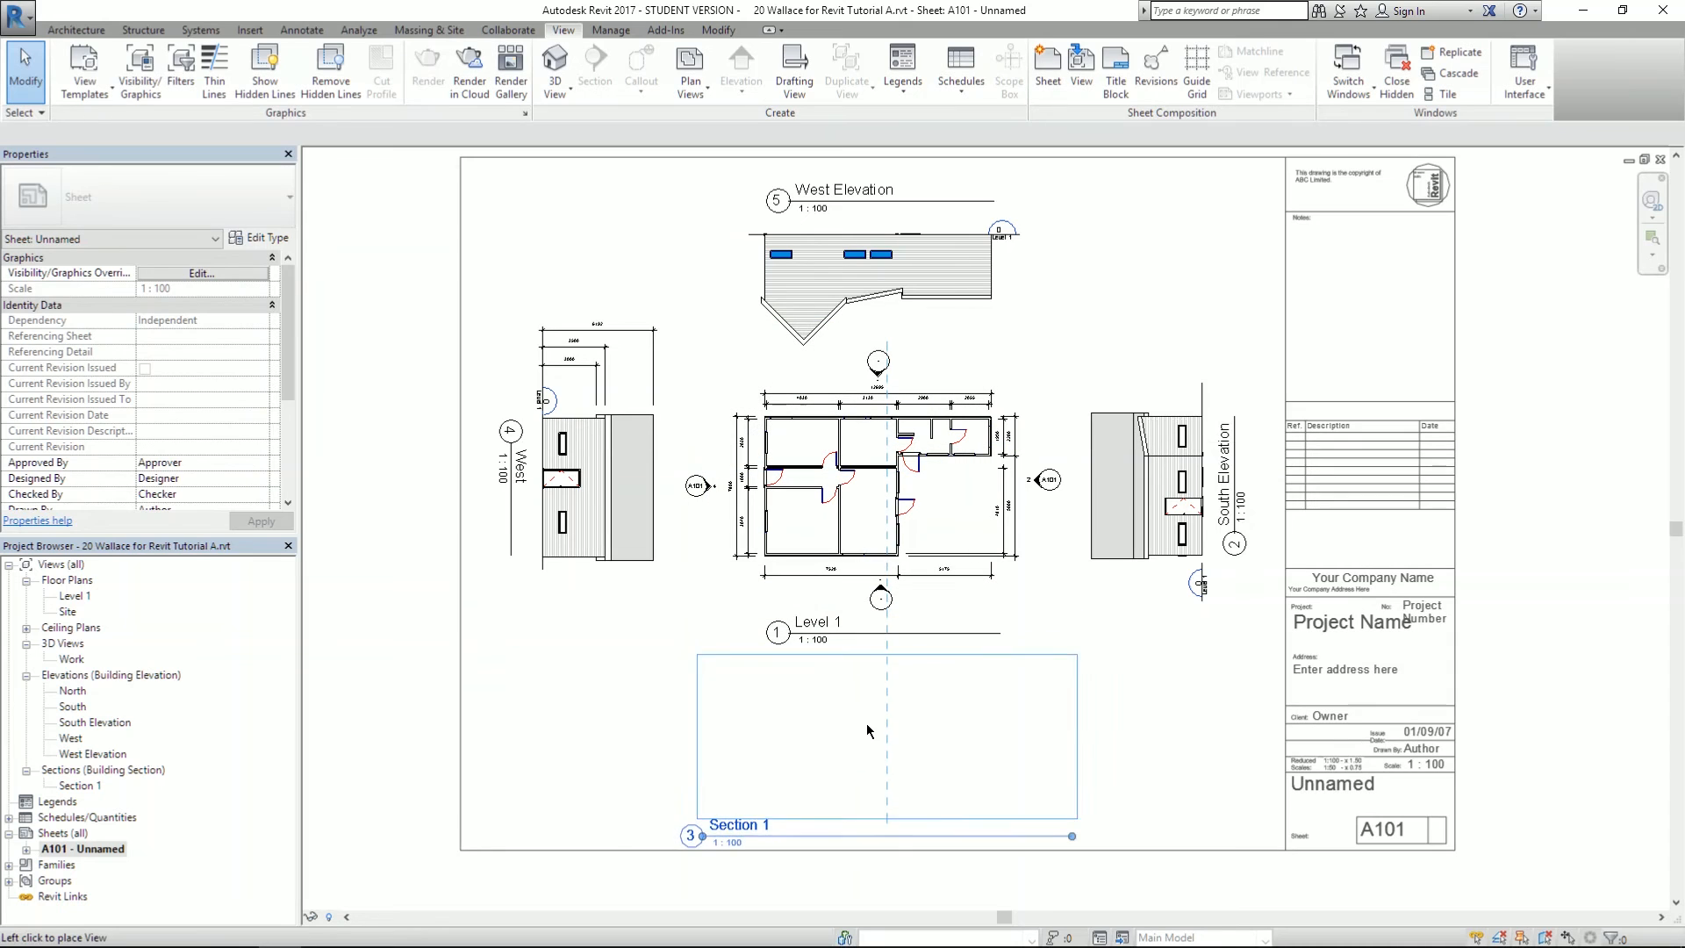
pyautogui.click(865, 721)
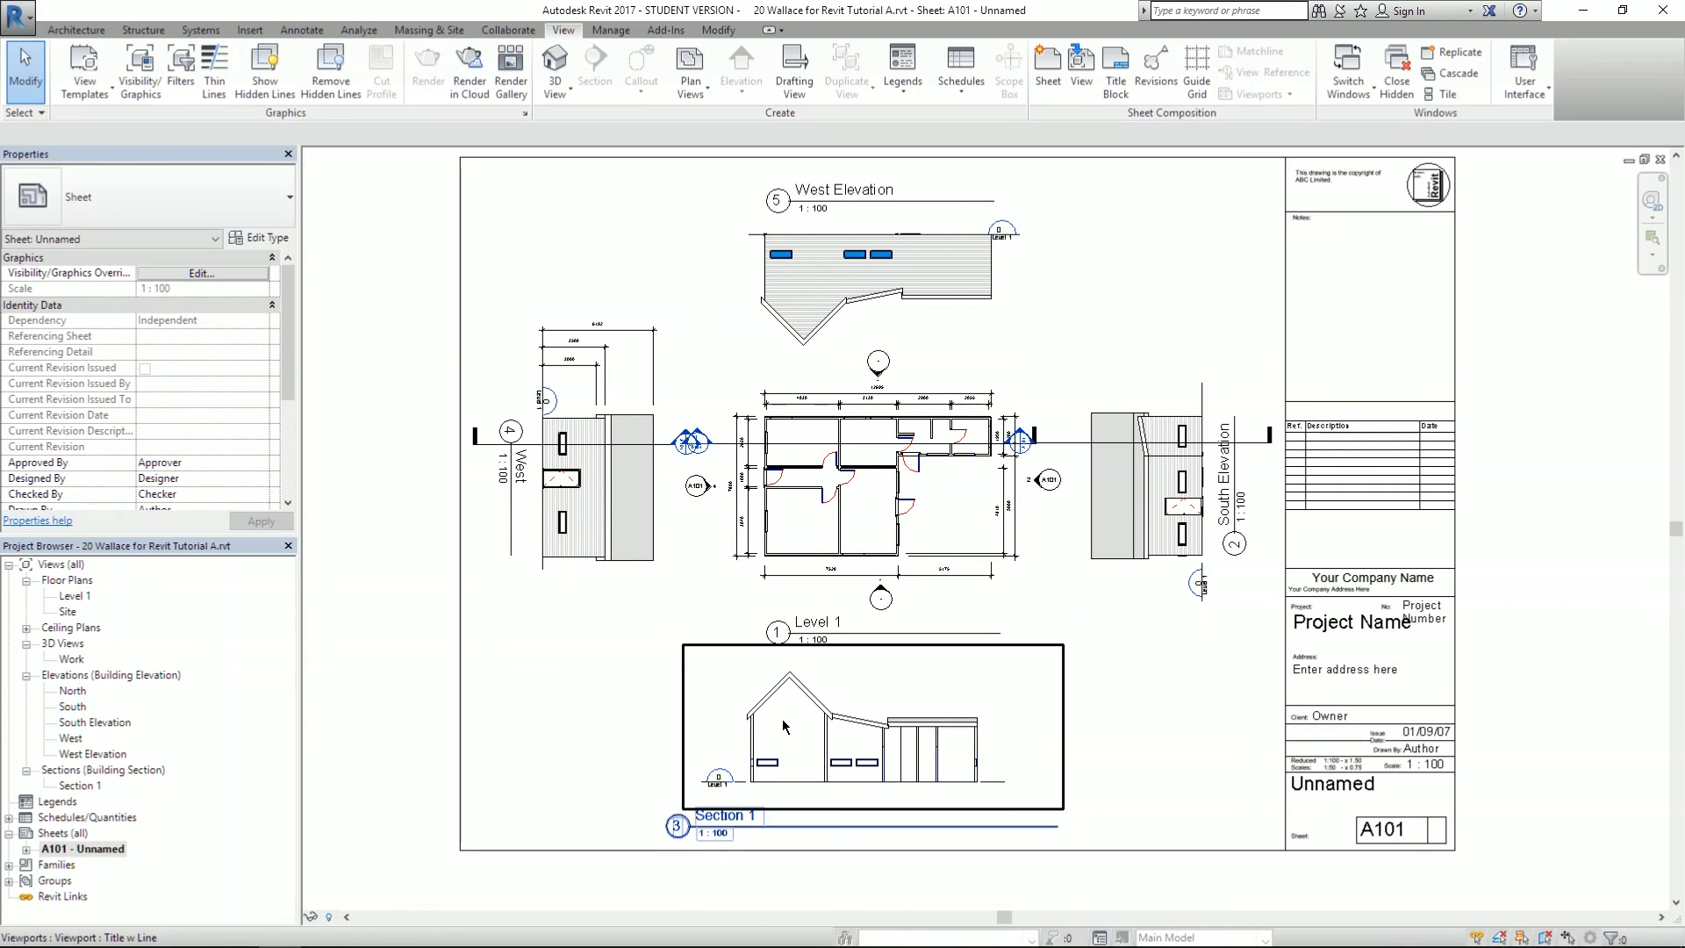
# - Reposition the Section 1 viewport lower on the sheet and adjust its title line
pyautogui.scroll(5, 782, 718)
pyautogui.click(709, 723)
pyautogui.moveTo(711, 723); pyautogui.dragTo(744, 329)
pyautogui.moveTo(1138, 560); pyautogui.dragTo(1134, 796)
pyautogui.scroll(-2, 1083, 556)
pyautogui.moveTo(1092, 670); pyautogui.dragTo(1092, 730)
pyautogui.click(666, 641)
pyautogui.scroll(-2, 666, 647)
pyautogui.scroll(3, 776, 795)
pyautogui.click(676, 725)
pyautogui.moveTo(676, 725); pyautogui.dragTo(848, 710)
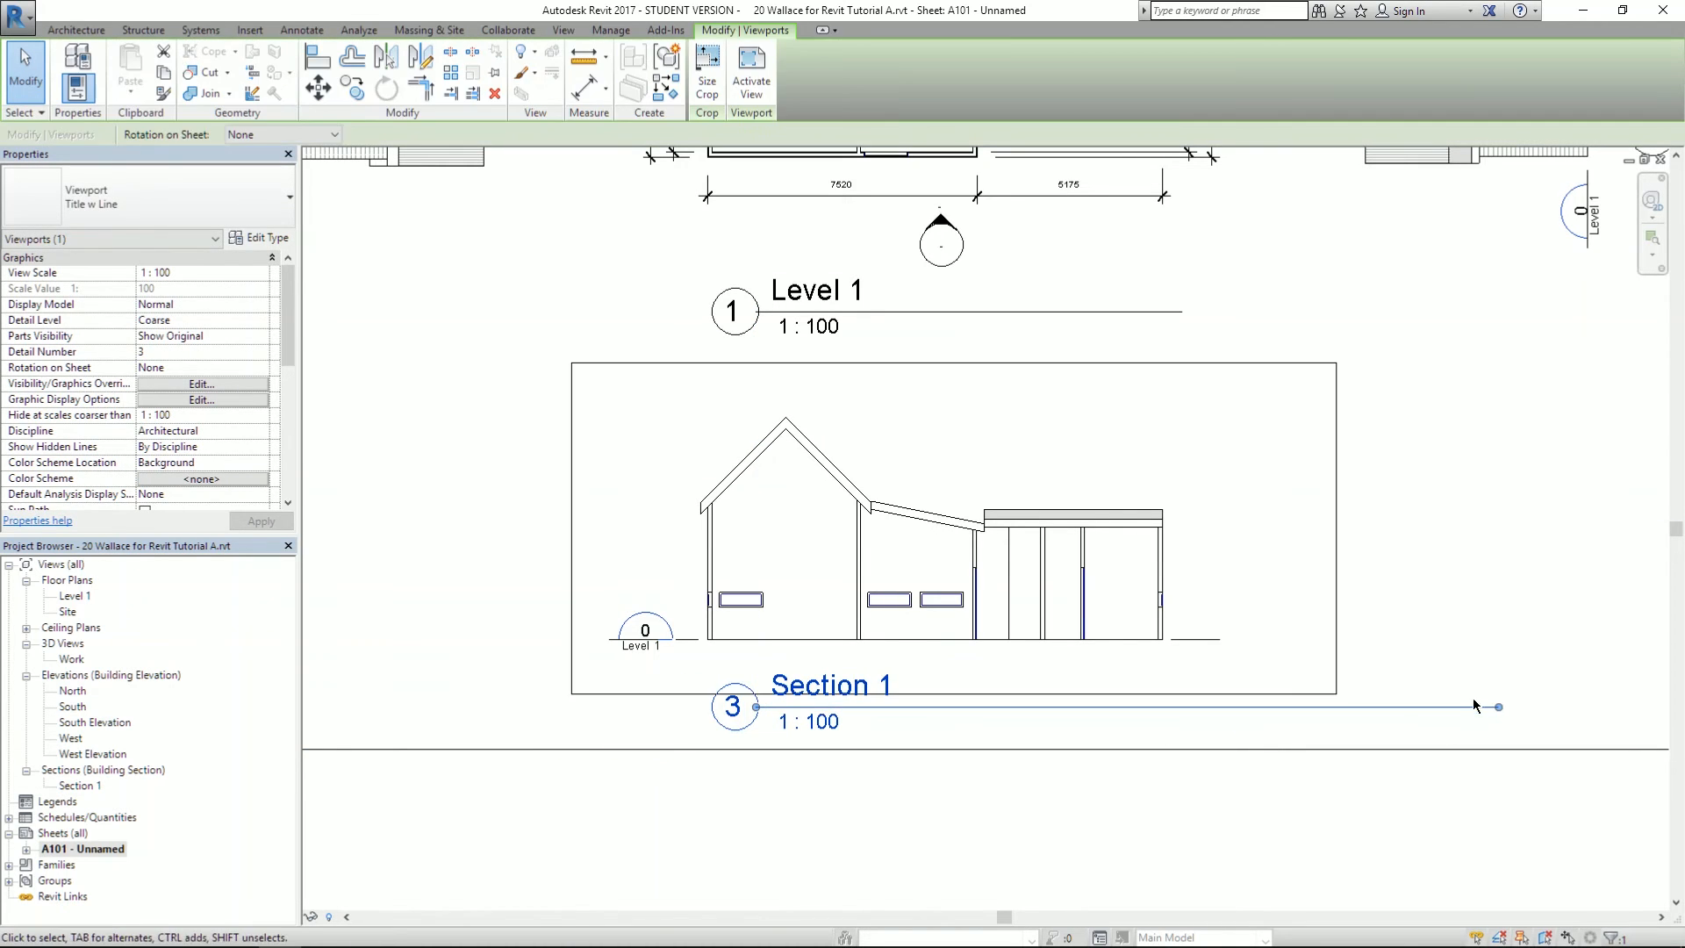
# - Pull the Section 1 title line's right end in to the drawing's width, then pan the sheet
pyautogui.moveTo(1499, 706); pyautogui.dragTo(1159, 714)
pyautogui.click(1382, 550)
pyautogui.scroll(-2, 1382, 550)
pyautogui.scroll(-2, 1382, 550)
pyautogui.moveTo(614, 474); pyautogui.dragTo(417, 694, button='middle')
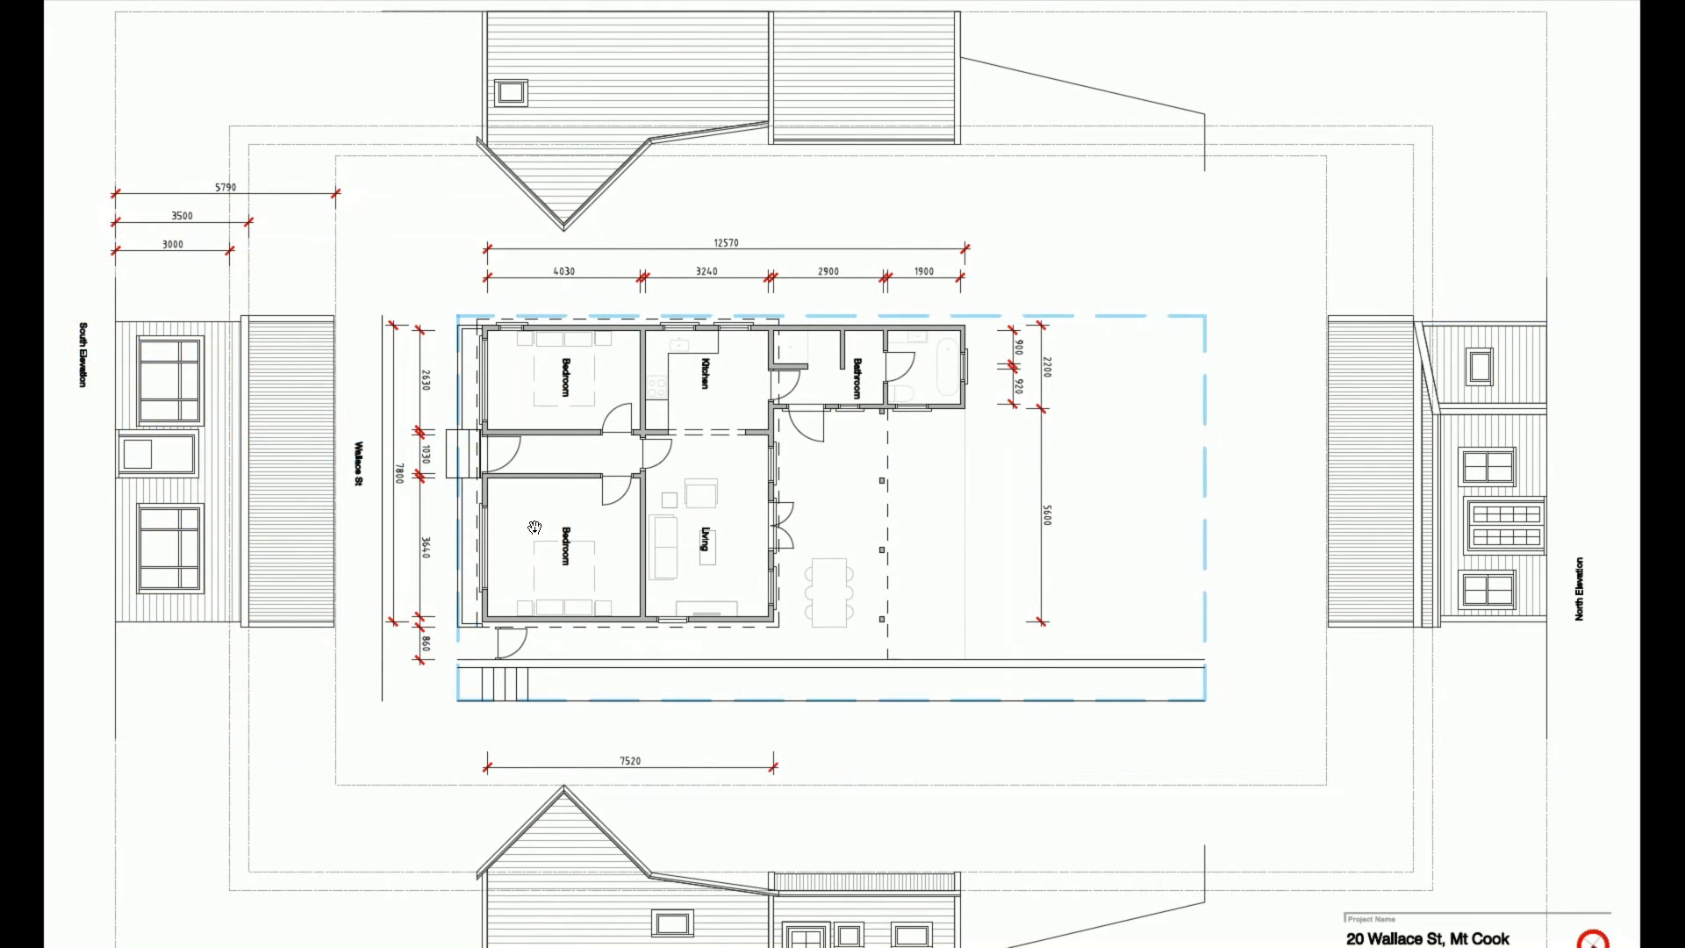
pyautogui.moveTo(575, 464); pyautogui.dragTo(671, 528)
pyautogui.scroll(-1, 788, 451)
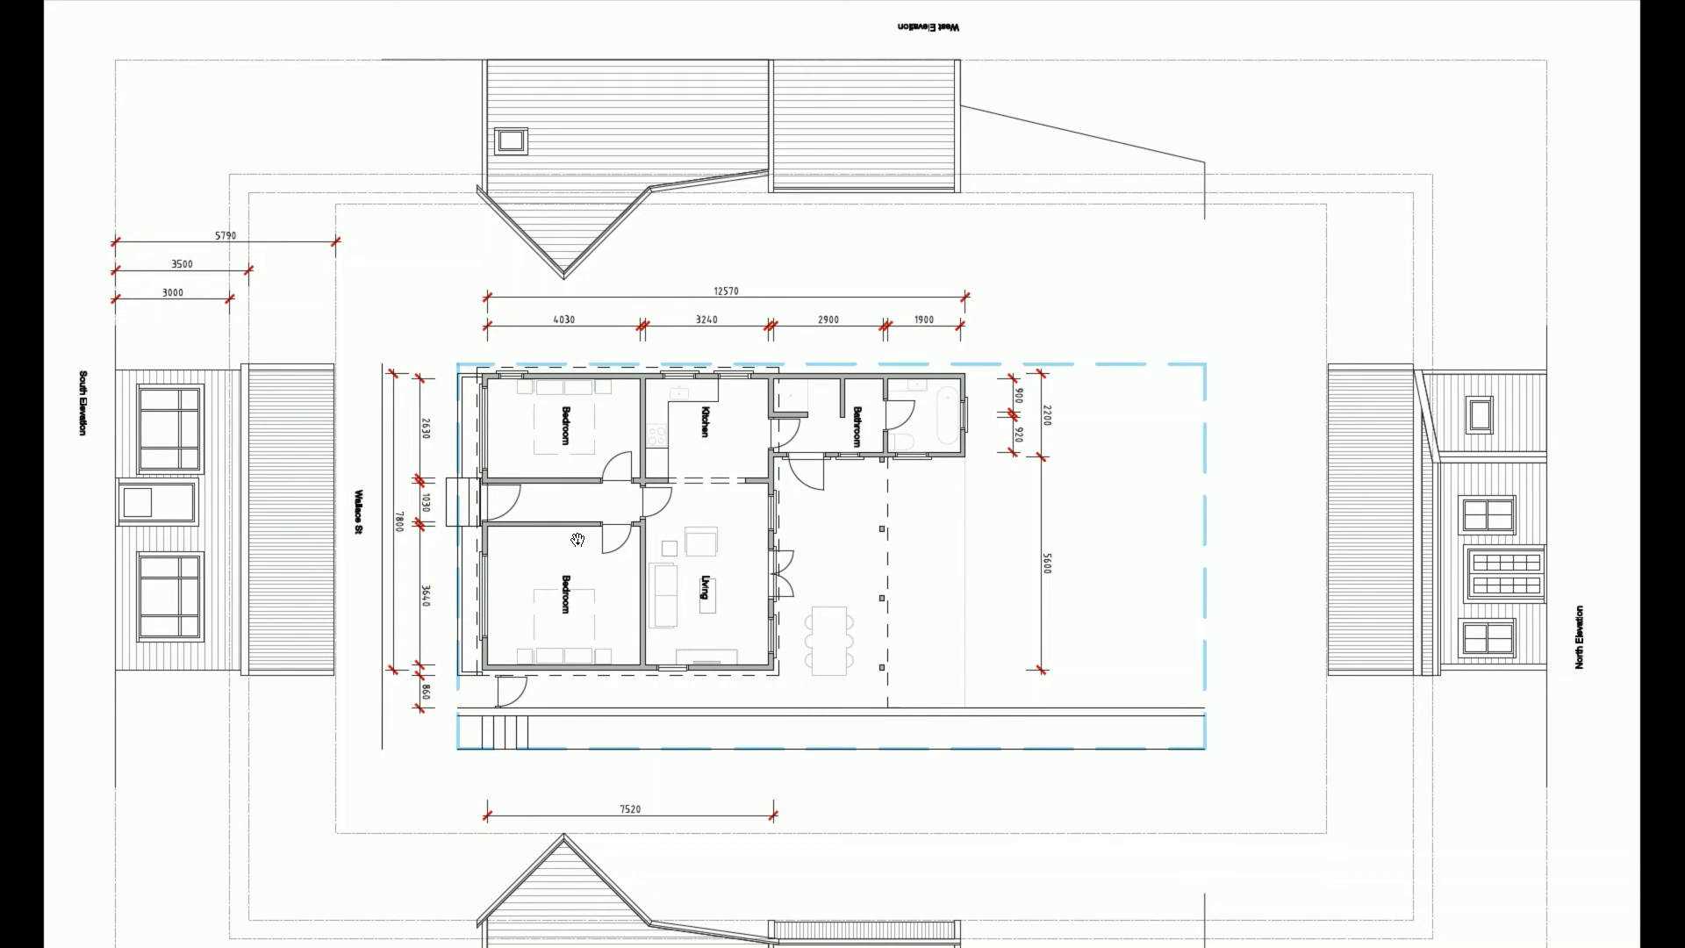
pyautogui.scroll(-3, 795, 587)
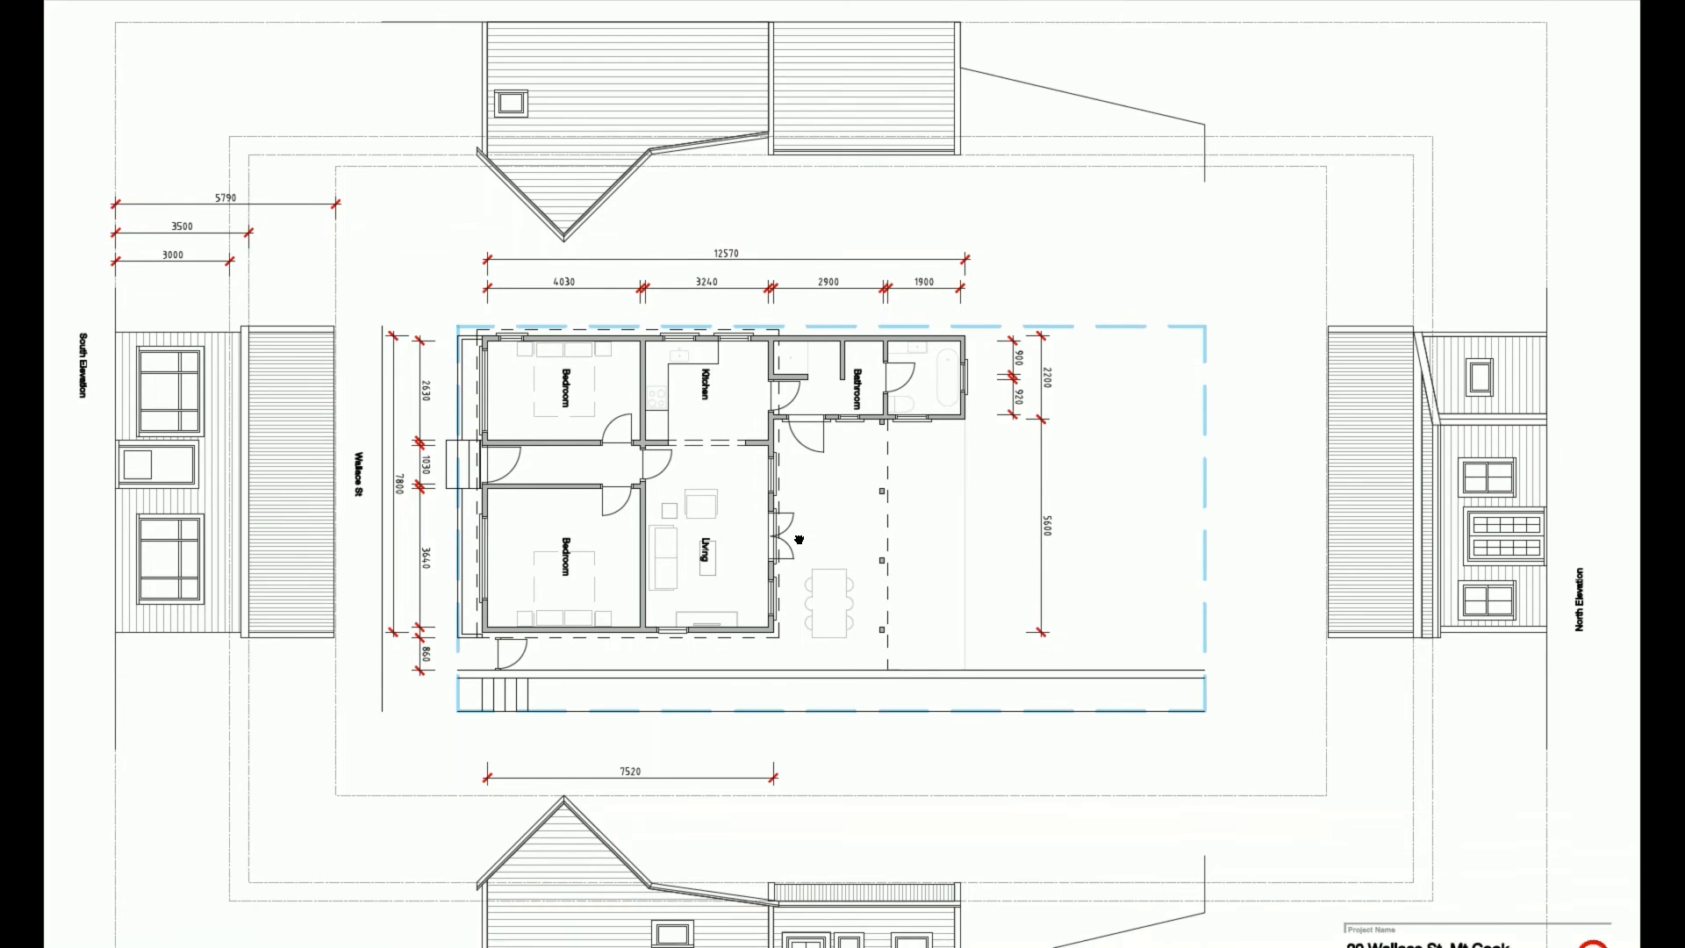
pyautogui.hotkey('alt', 'Tab')
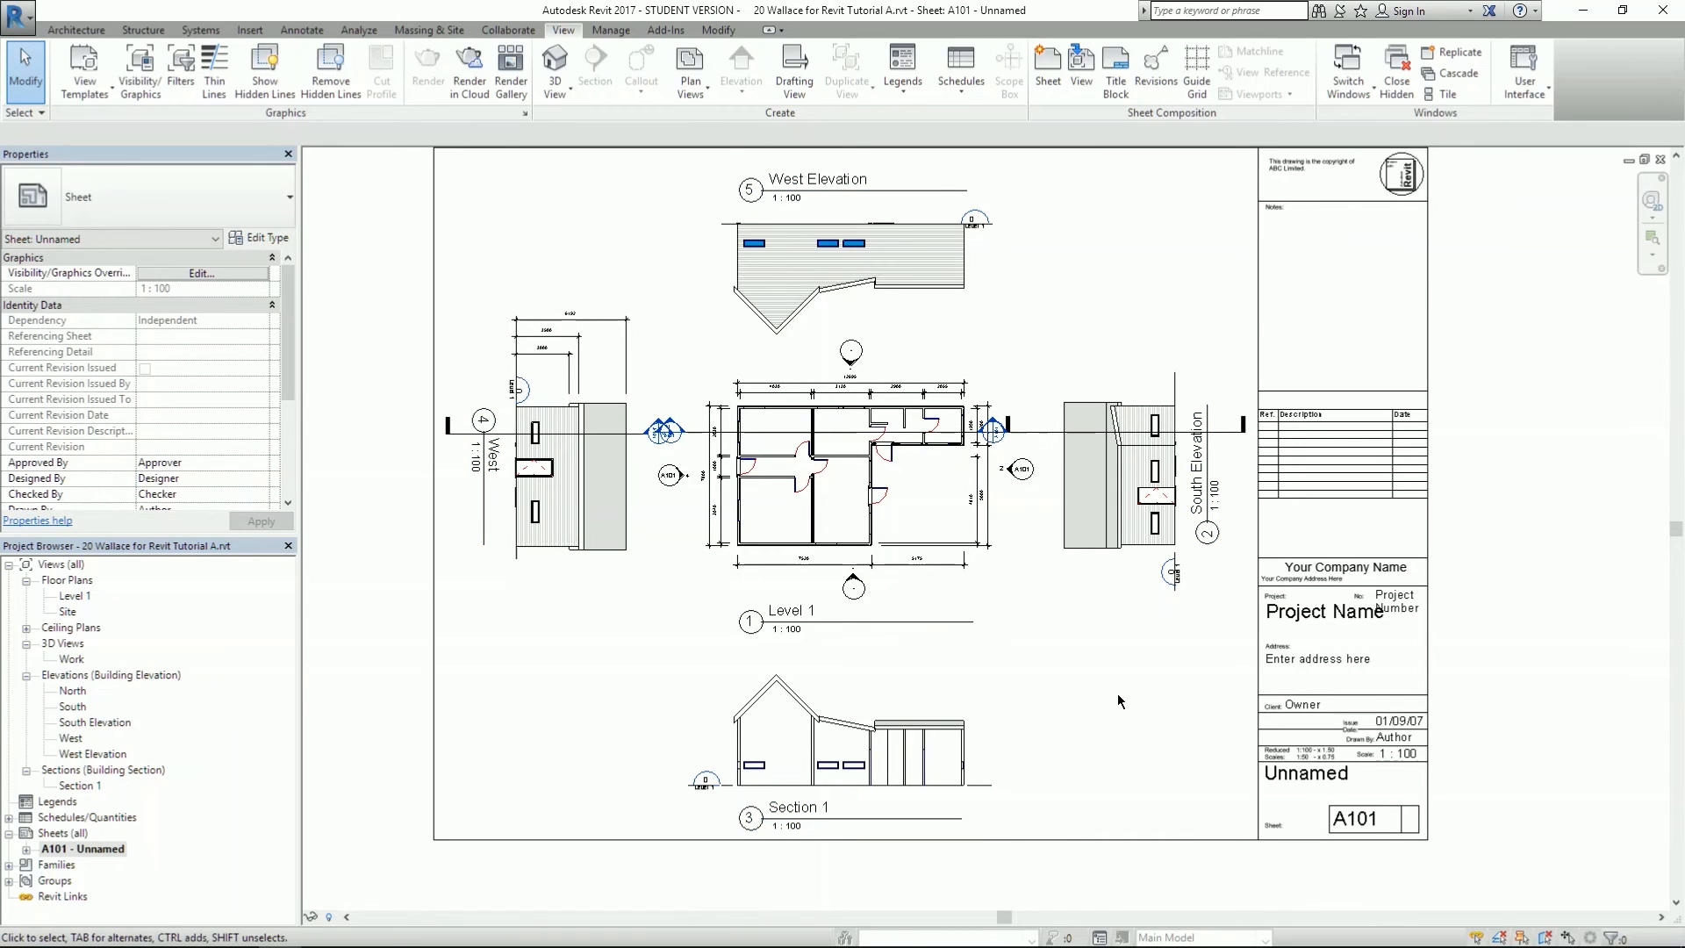
# - Close the help page opened by F1, minimise Chrome, and recentre sheet A101
pyautogui.press('F1')
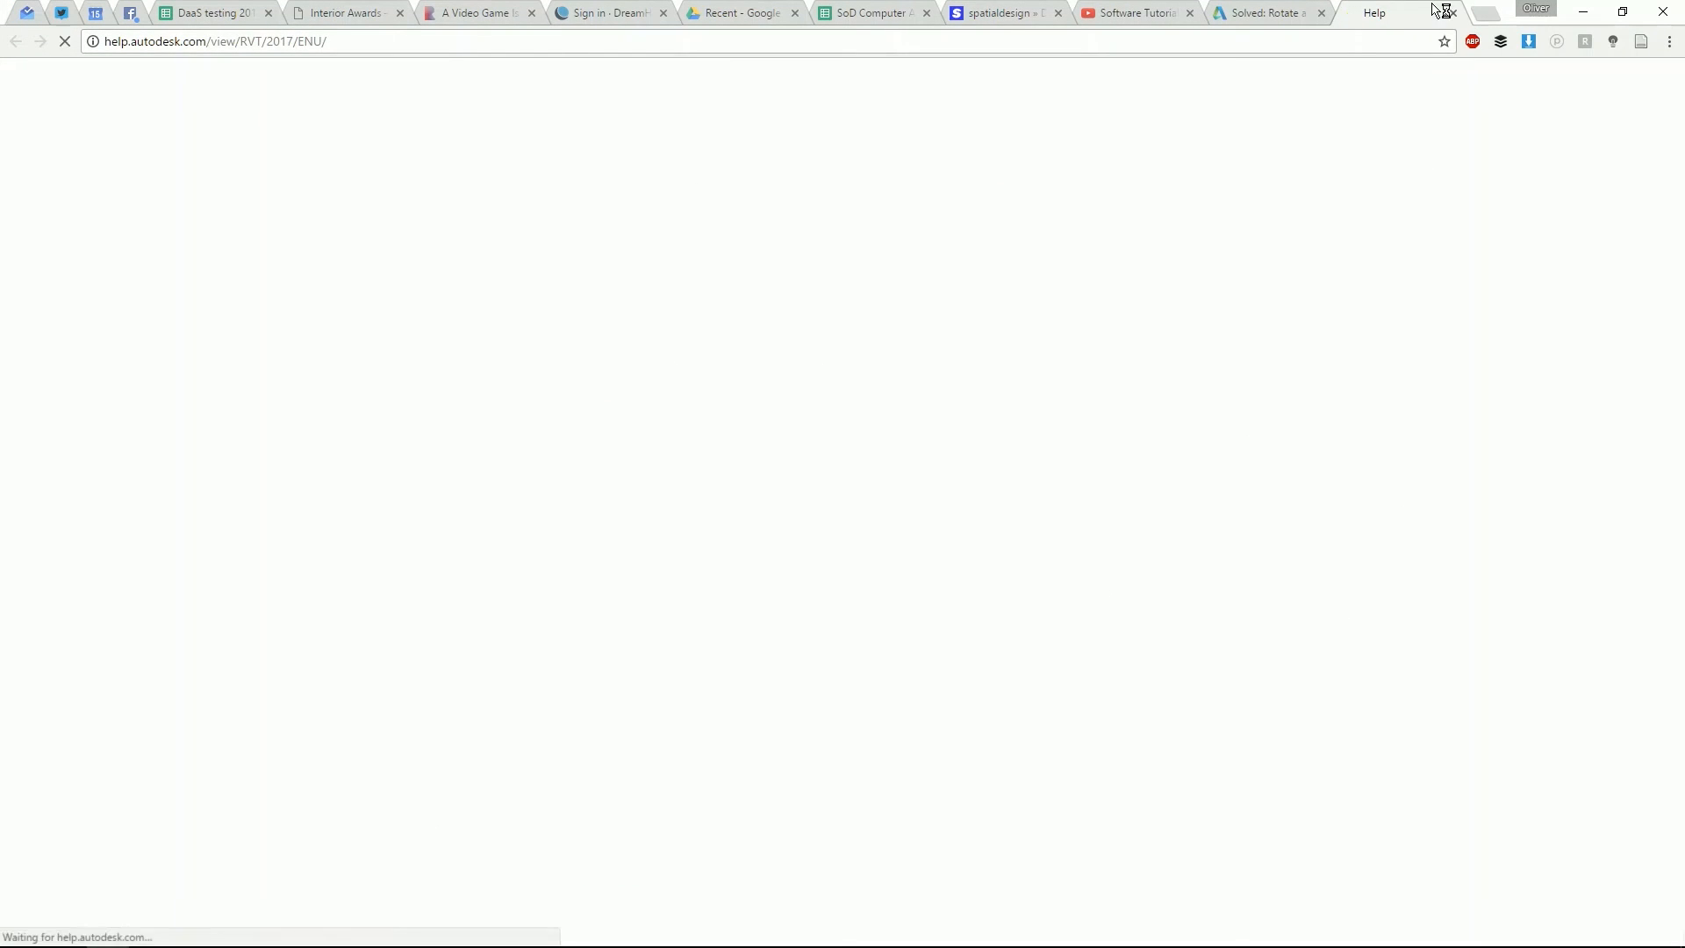
pyautogui.click(1453, 12)
pyautogui.click(1583, 12)
pyautogui.moveTo(1160, 721); pyautogui.dragTo(1119, 760, button='middle')
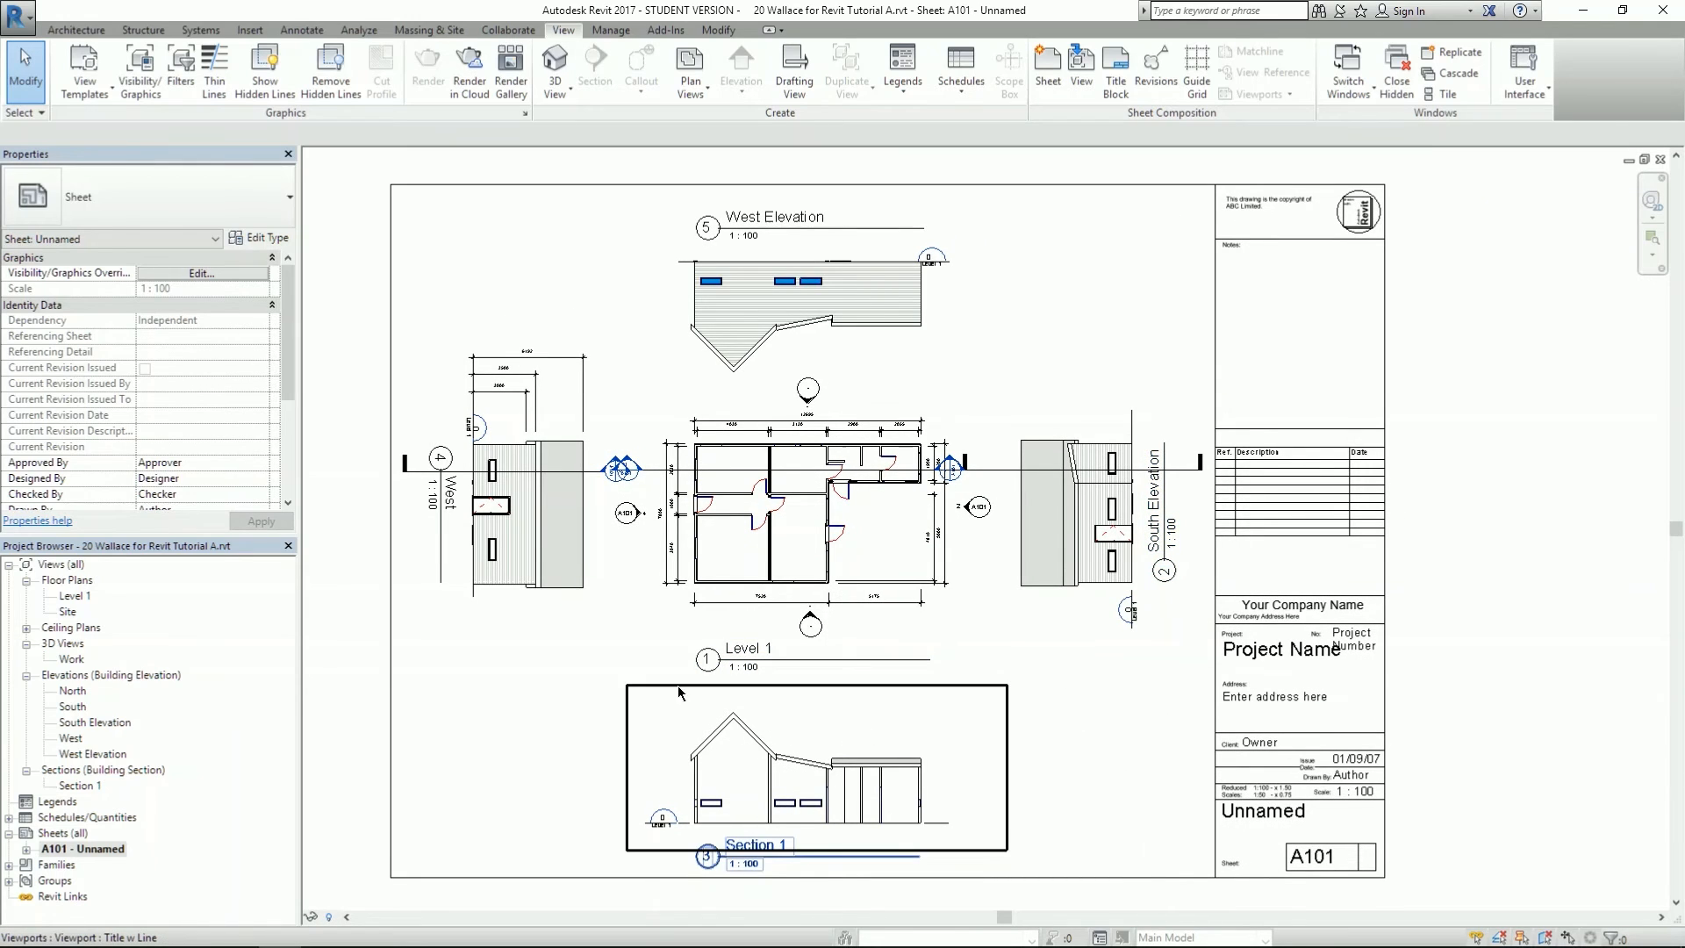
# - Zoom around sheet A101 and select the West Elevation viewport
pyautogui.scroll(1, 1045, 776)
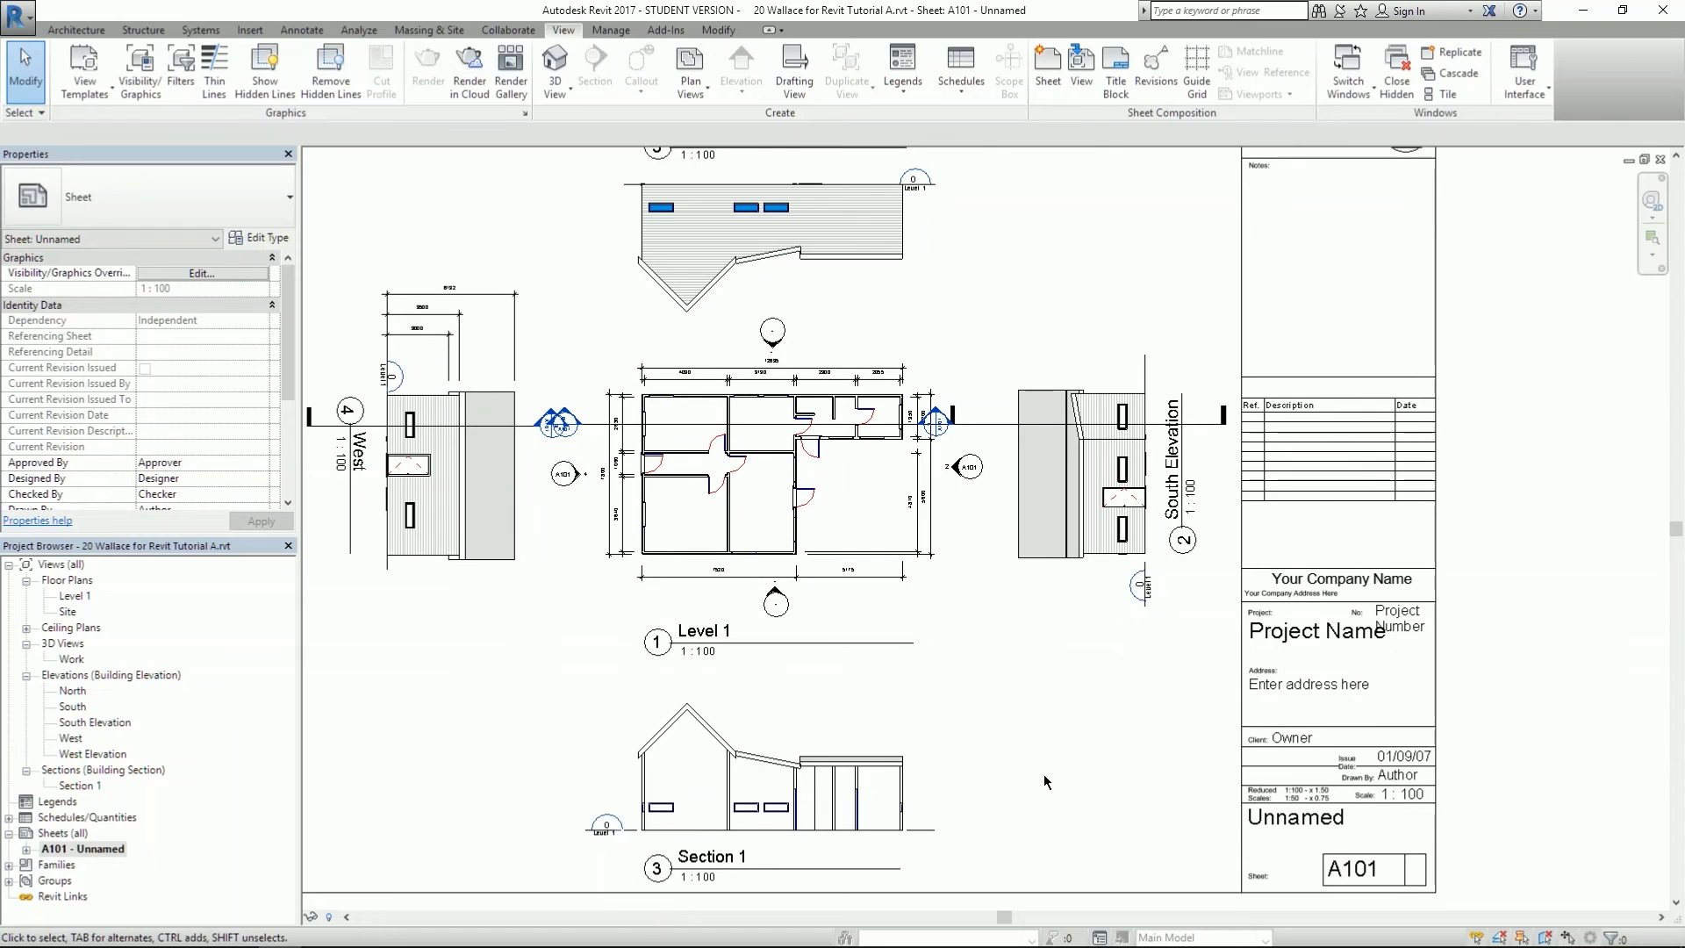
pyautogui.scroll(-1, 1094, 756)
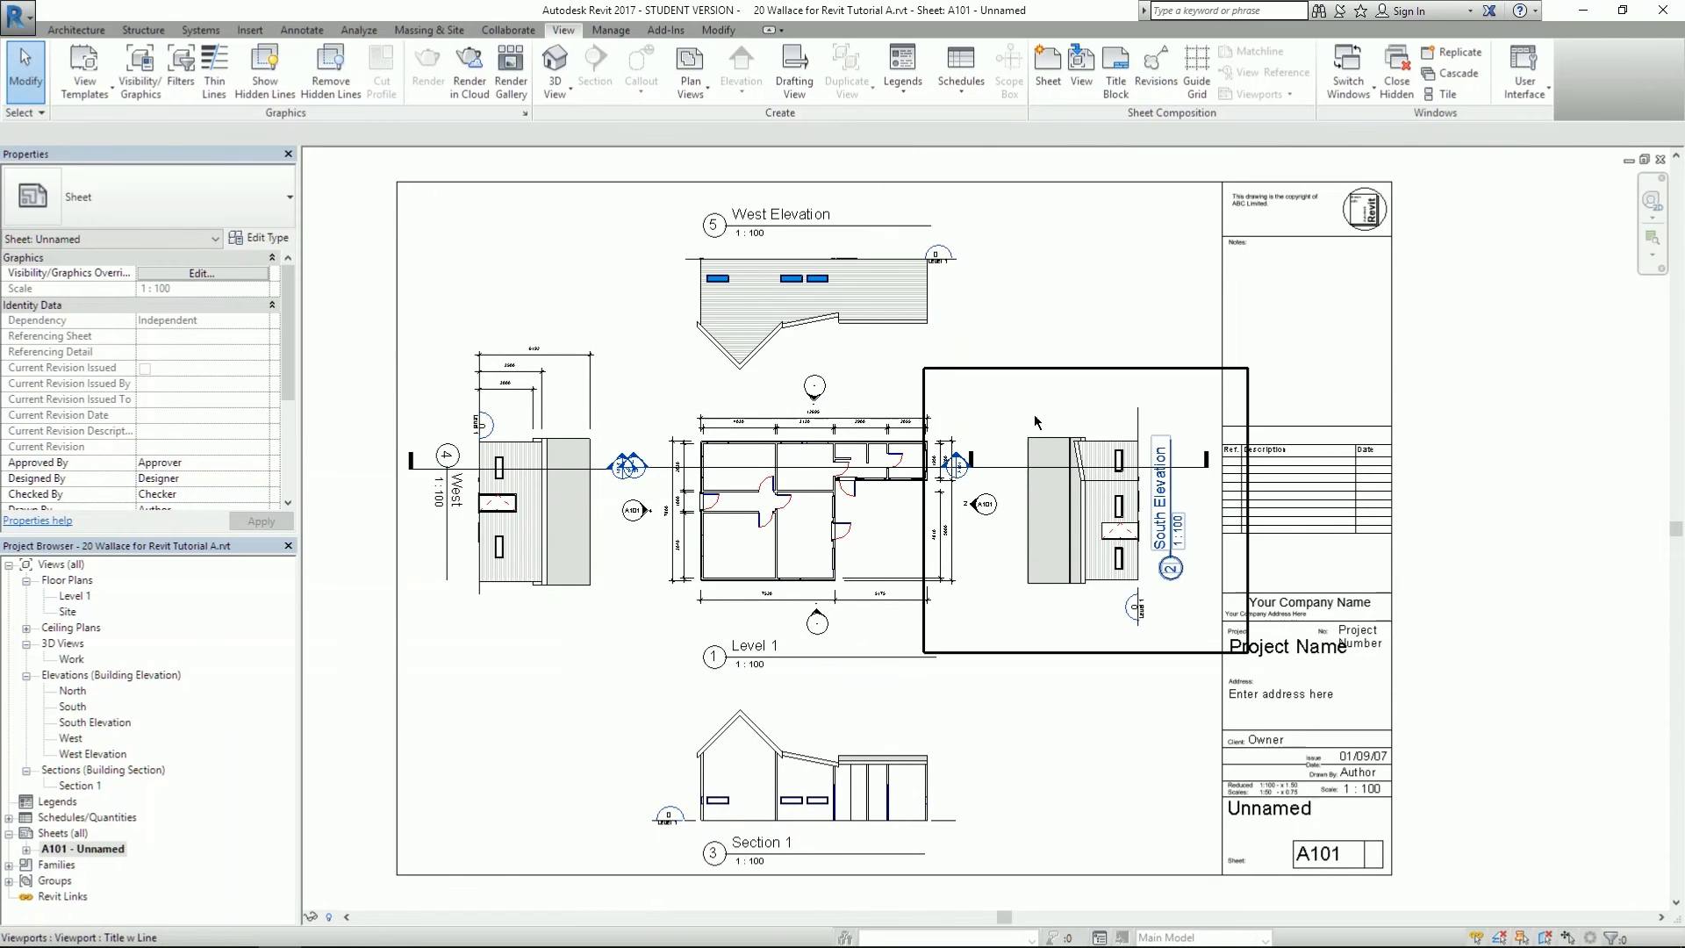
pyautogui.scroll(3, 1170, 479)
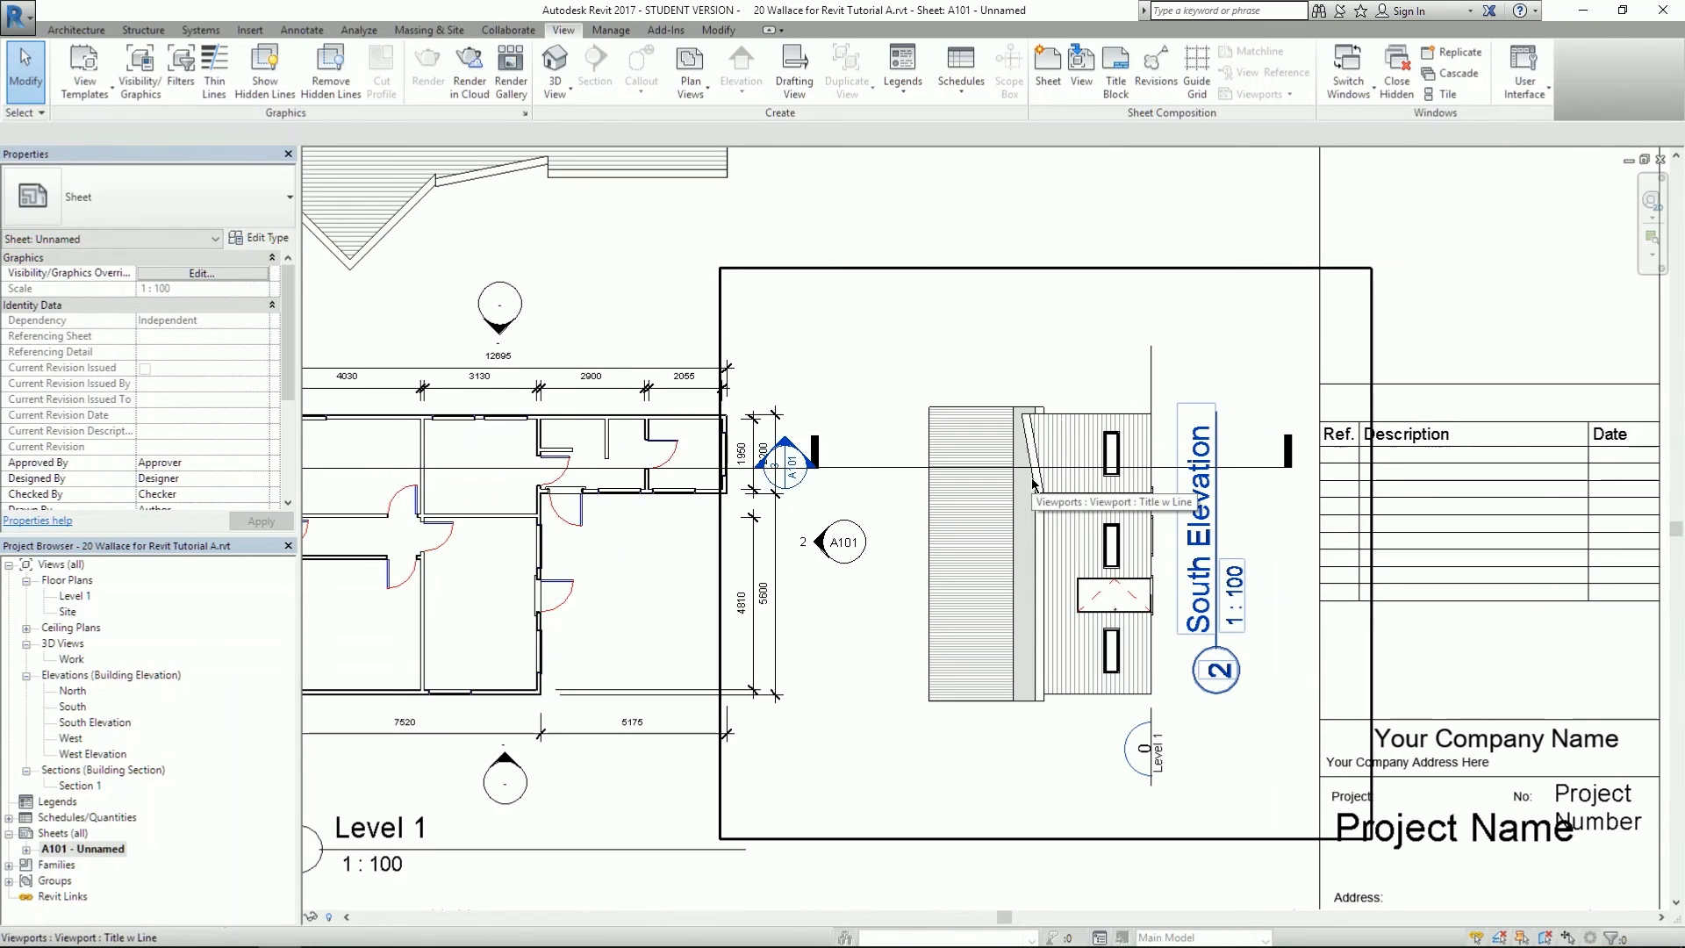
pyautogui.scroll(-3, 1039, 469)
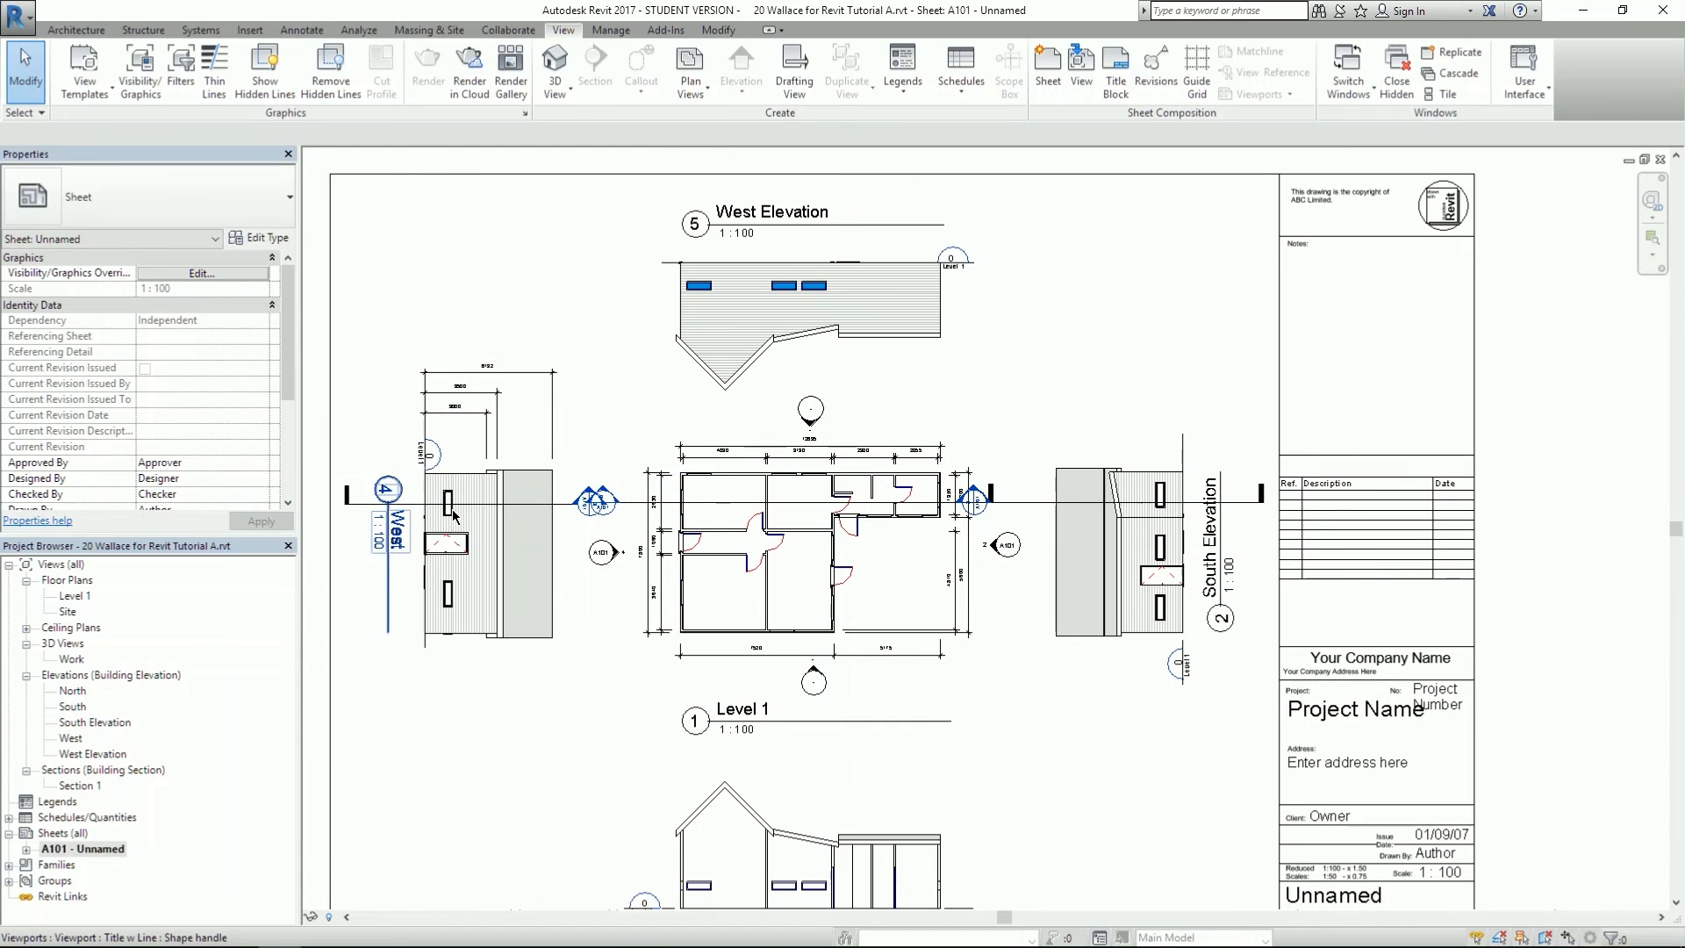
pyautogui.scroll(-2, 919, 702)
pyautogui.scroll(1, 915, 710)
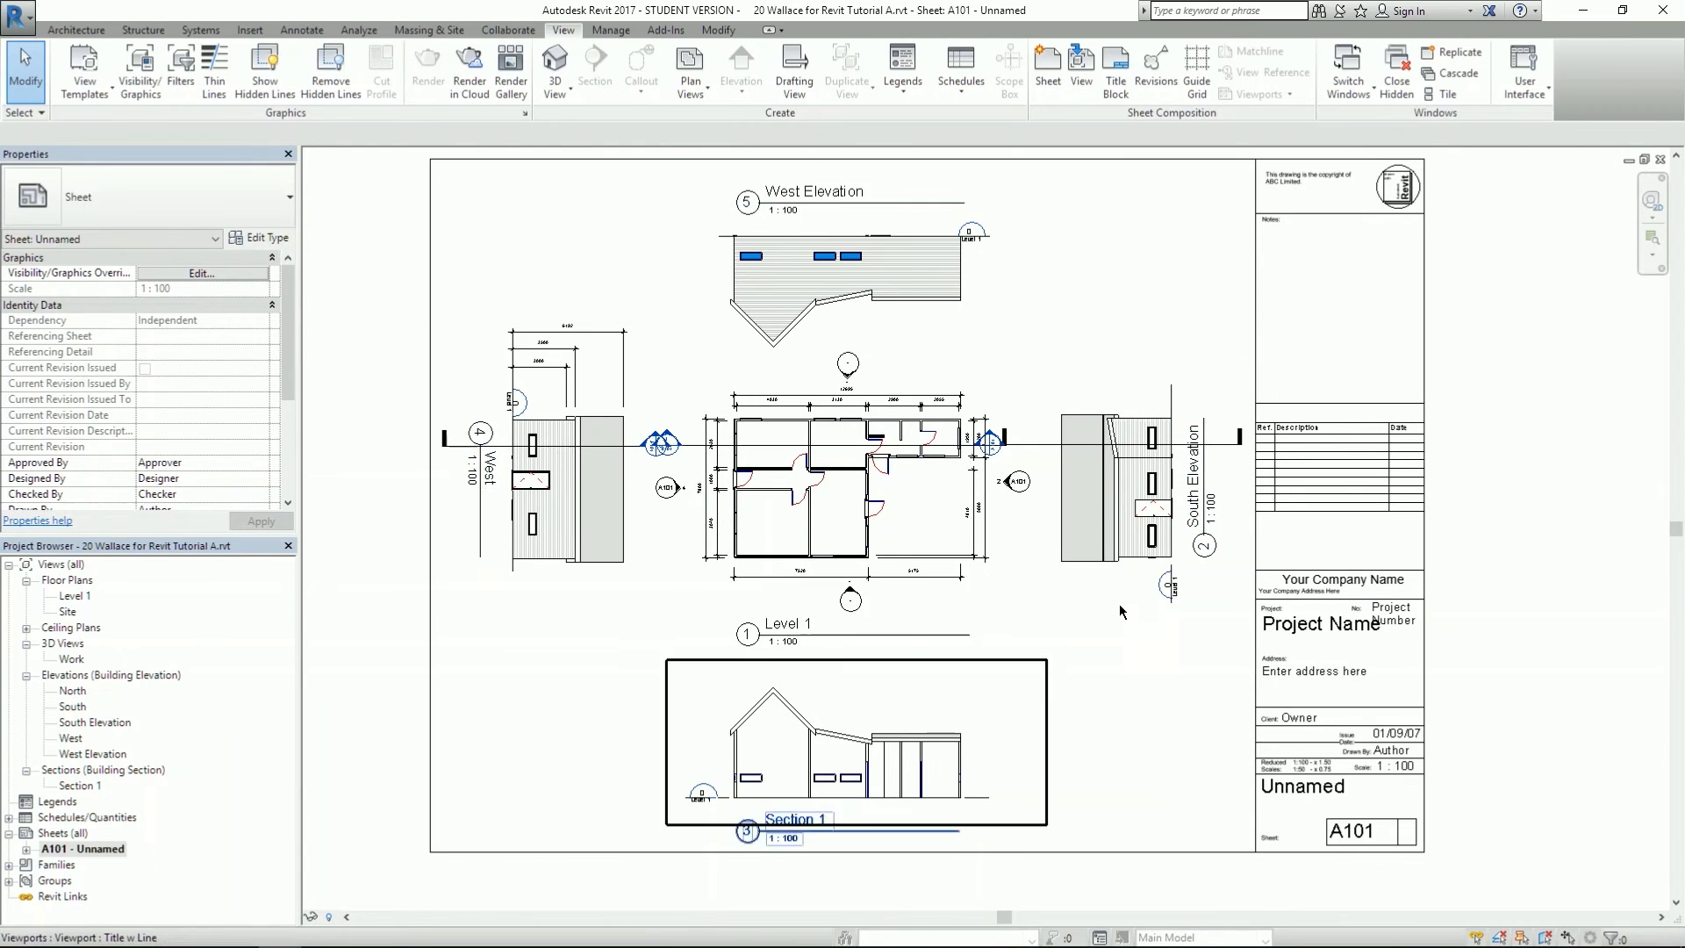
pyautogui.scroll(1, 893, 494)
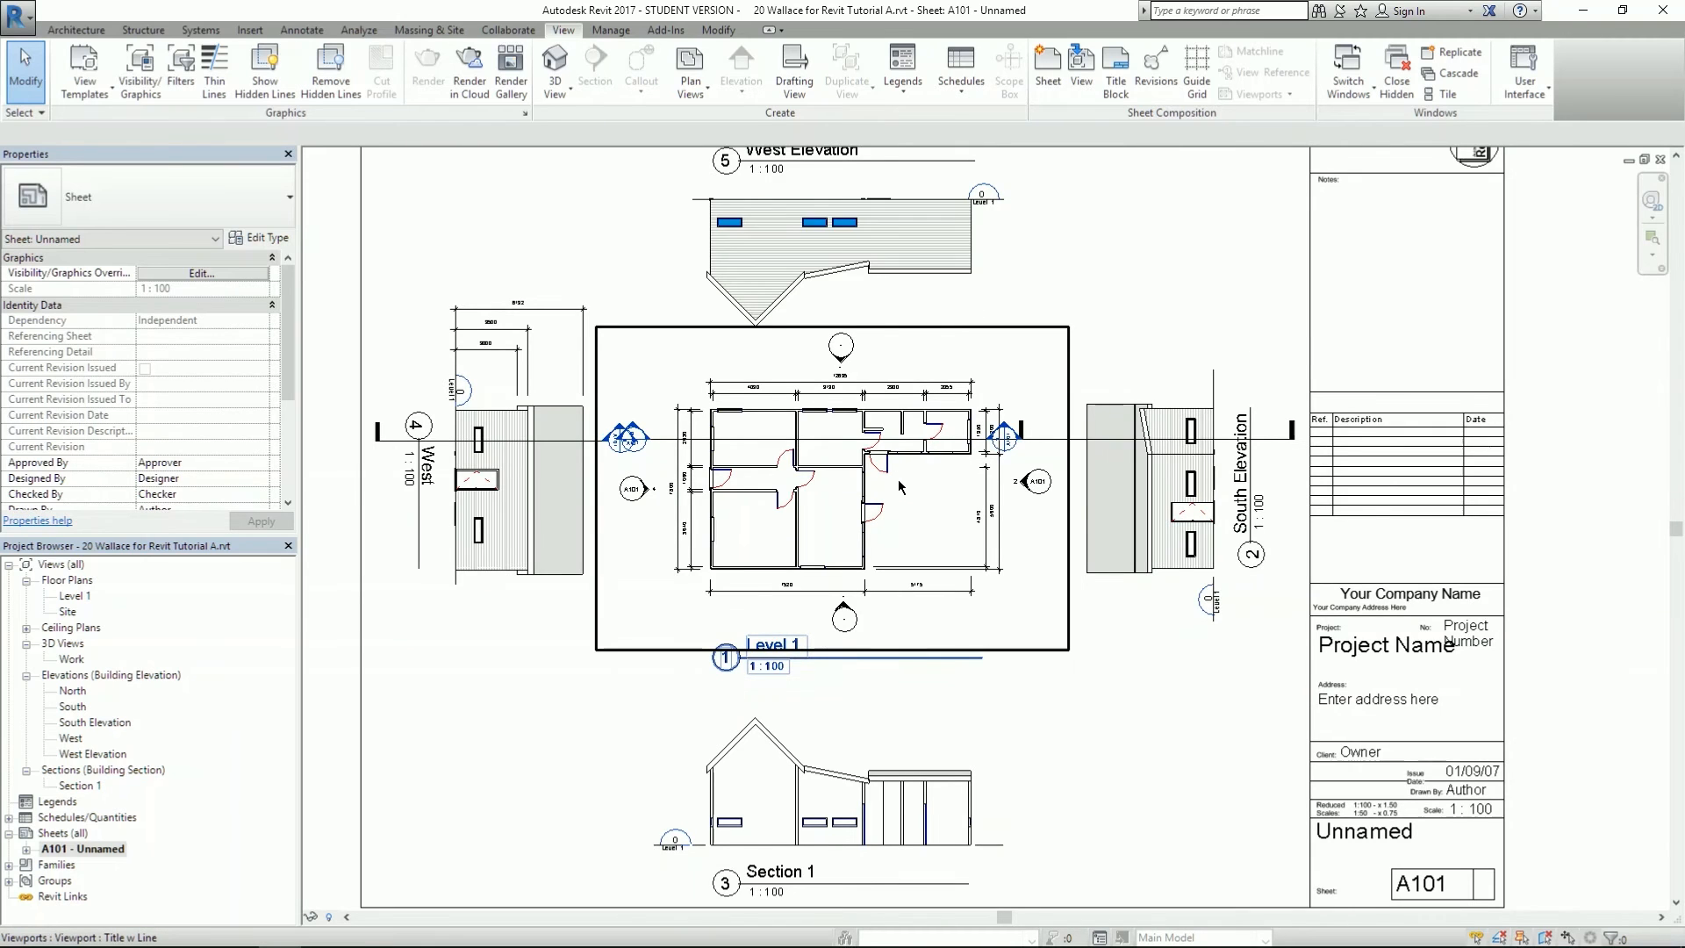
pyautogui.scroll(-2, 905, 485)
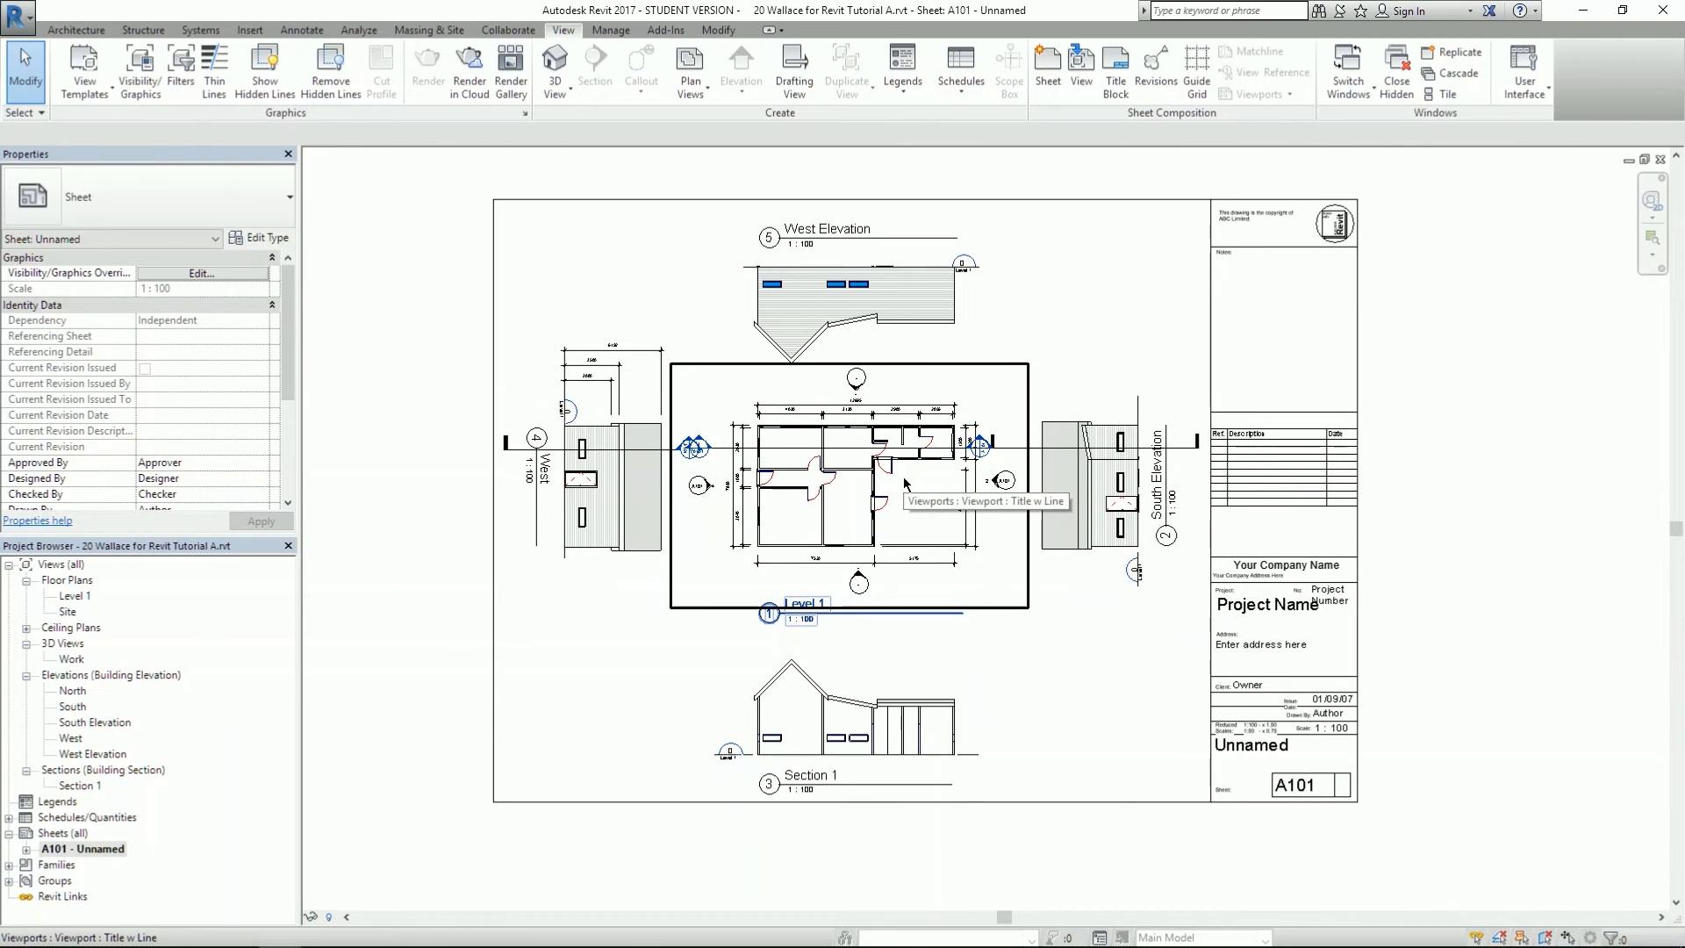
pyautogui.click(856, 338)
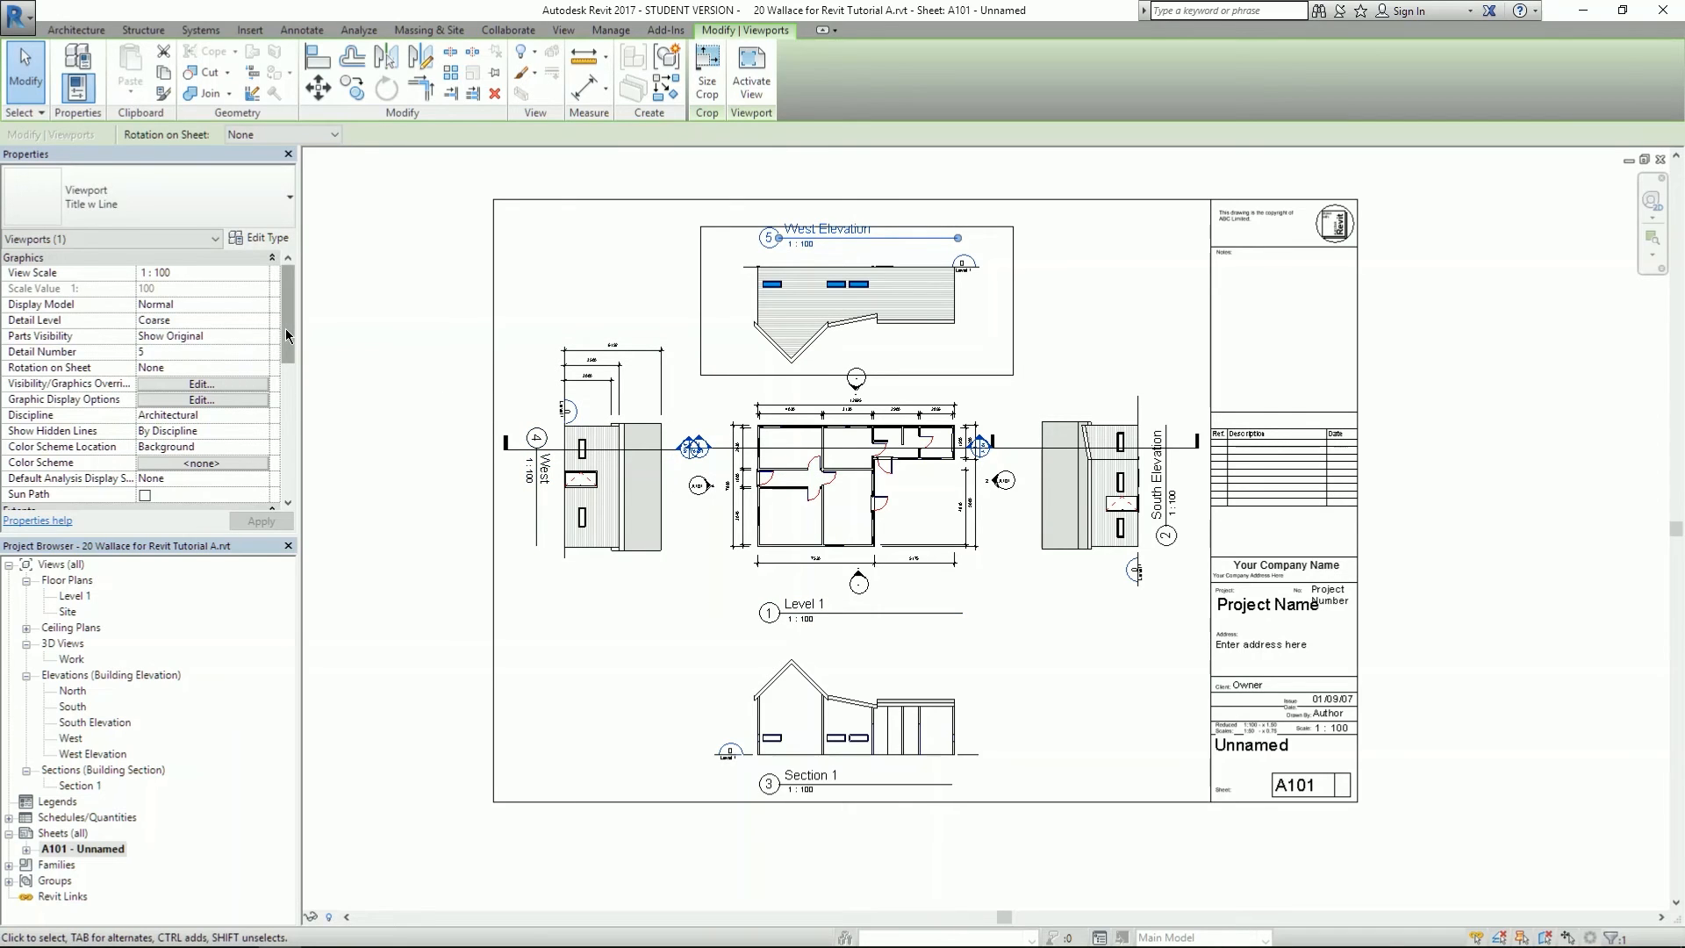
# - Scroll Properties to Identity Data and bring up the West Elevation viewport's View Template list
pyautogui.moveTo(288, 333); pyautogui.dragTo(286, 473)
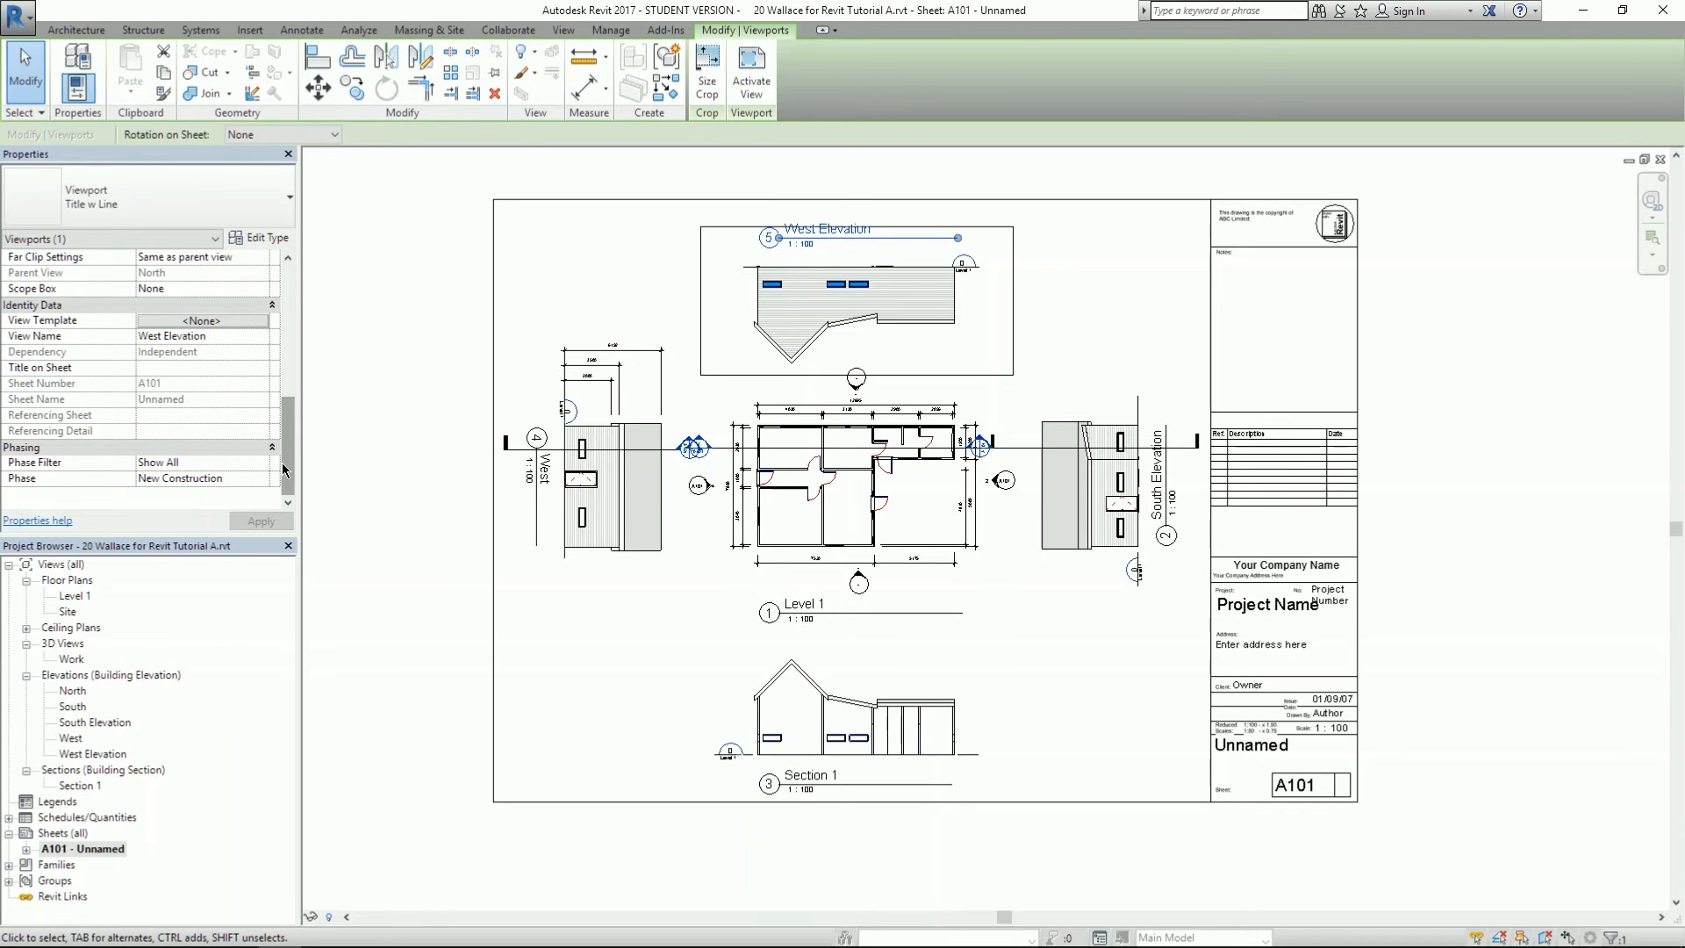
pyautogui.moveTo(286, 463); pyautogui.dragTo(287, 296)
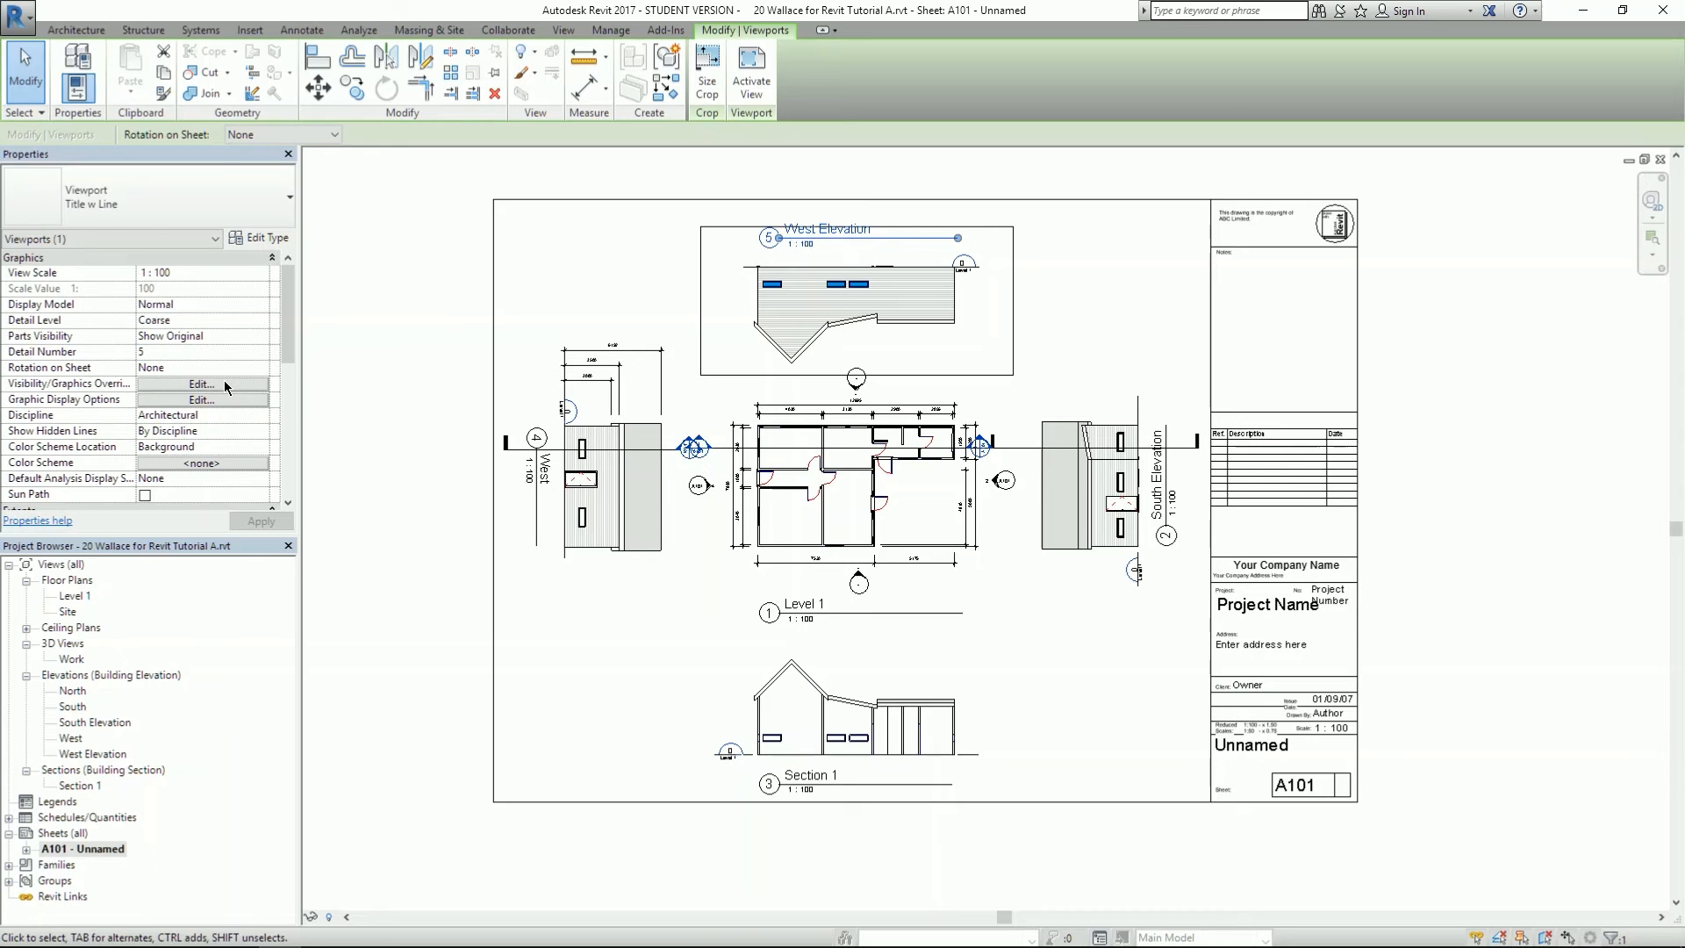
pyautogui.moveTo(284, 334); pyautogui.dragTo(283, 498)
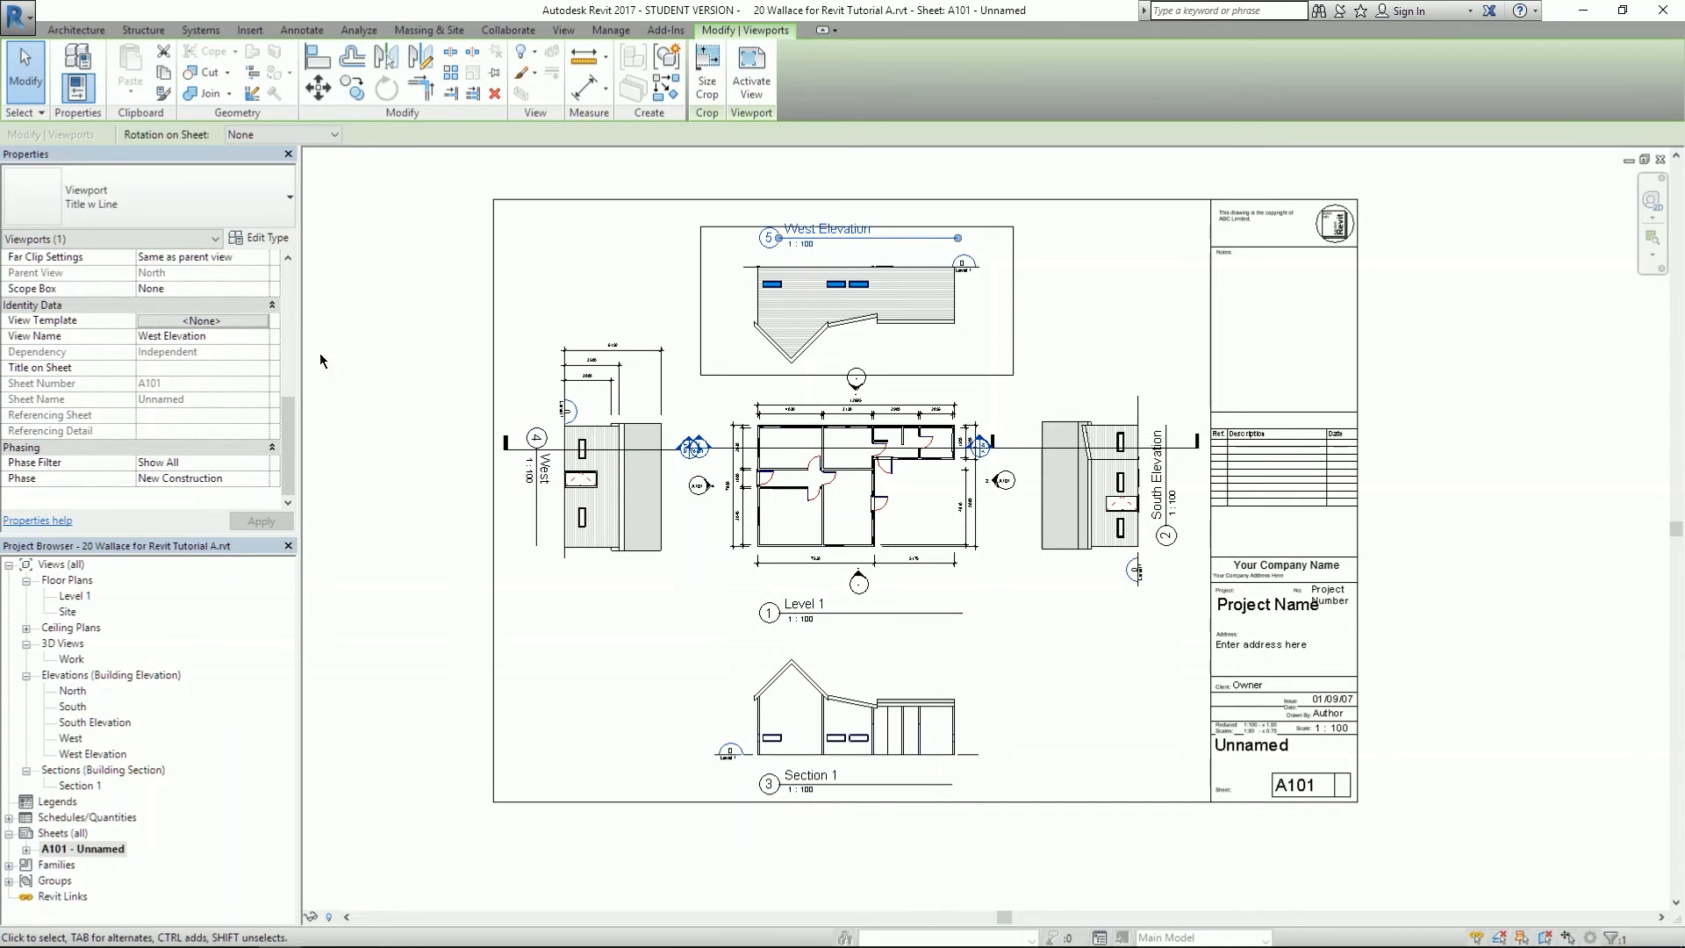
pyautogui.click(173, 322)
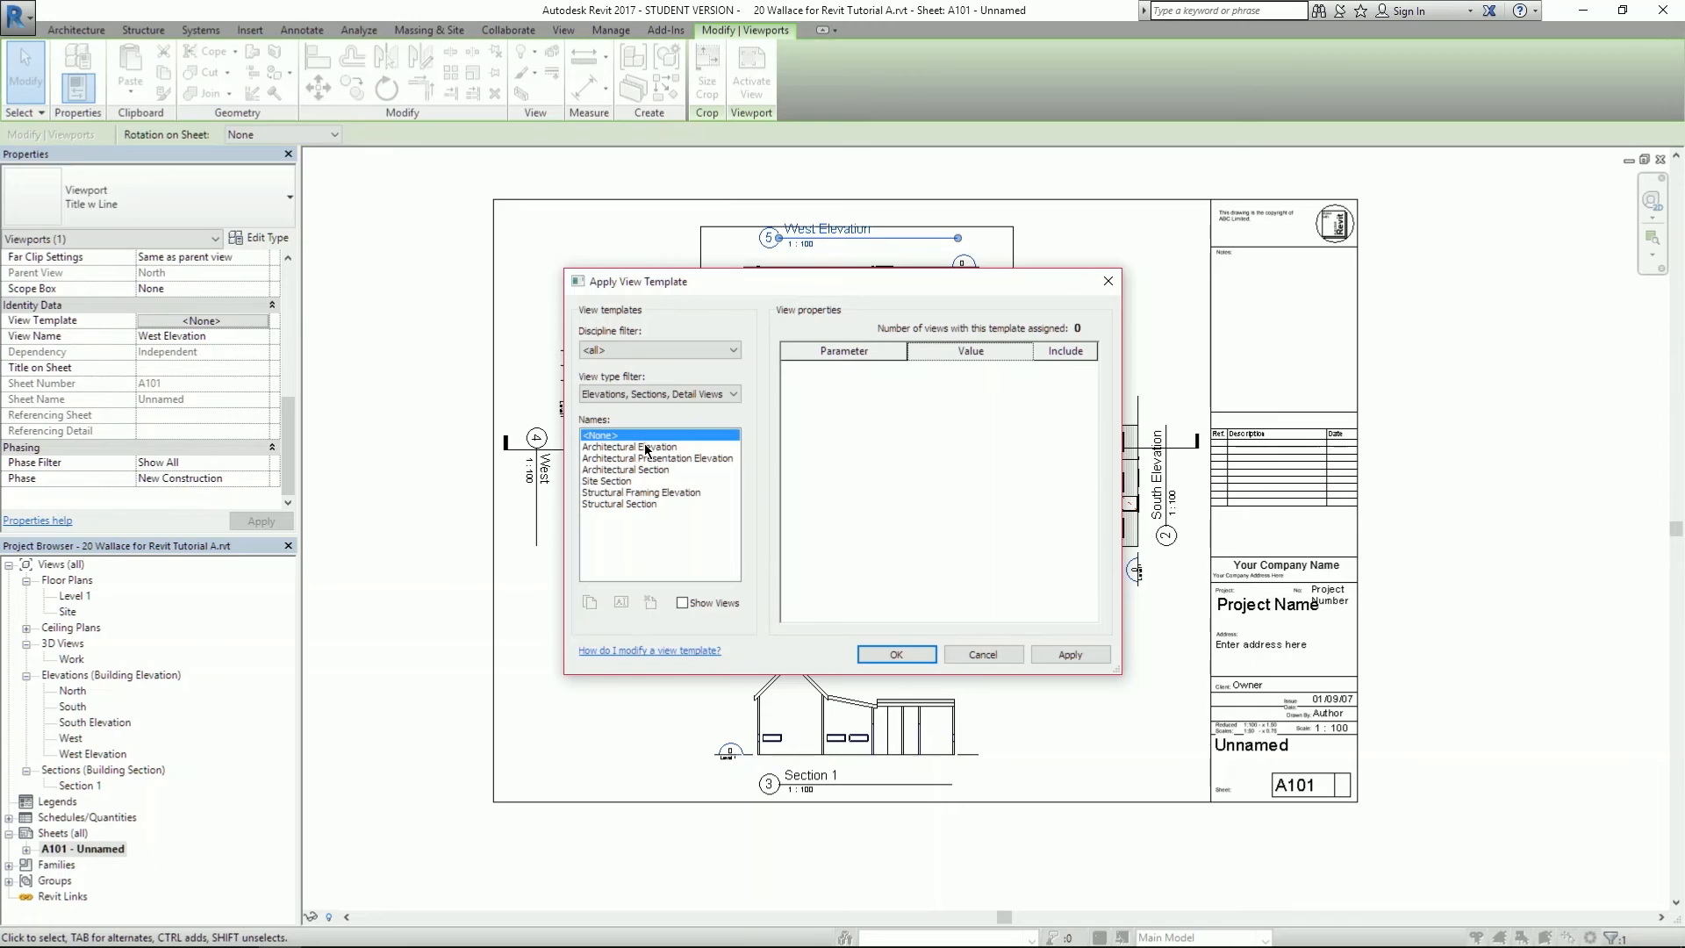
pyautogui.click(645, 446)
pyautogui.click(643, 439)
pyautogui.click(644, 447)
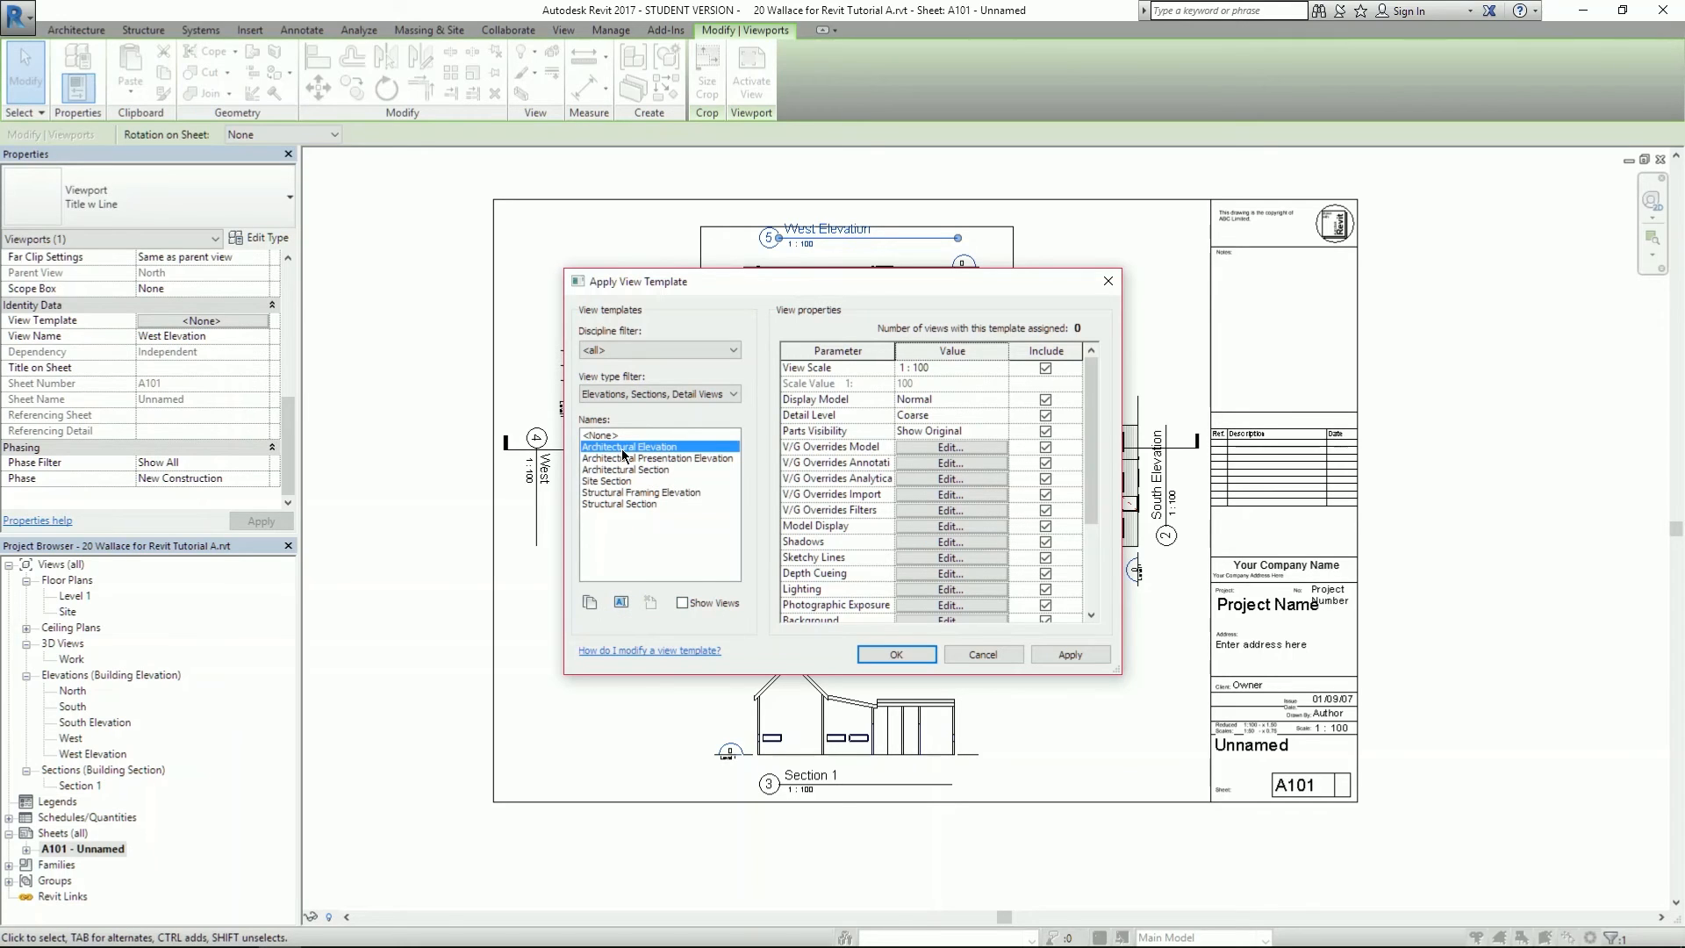
pyautogui.click(598, 603)
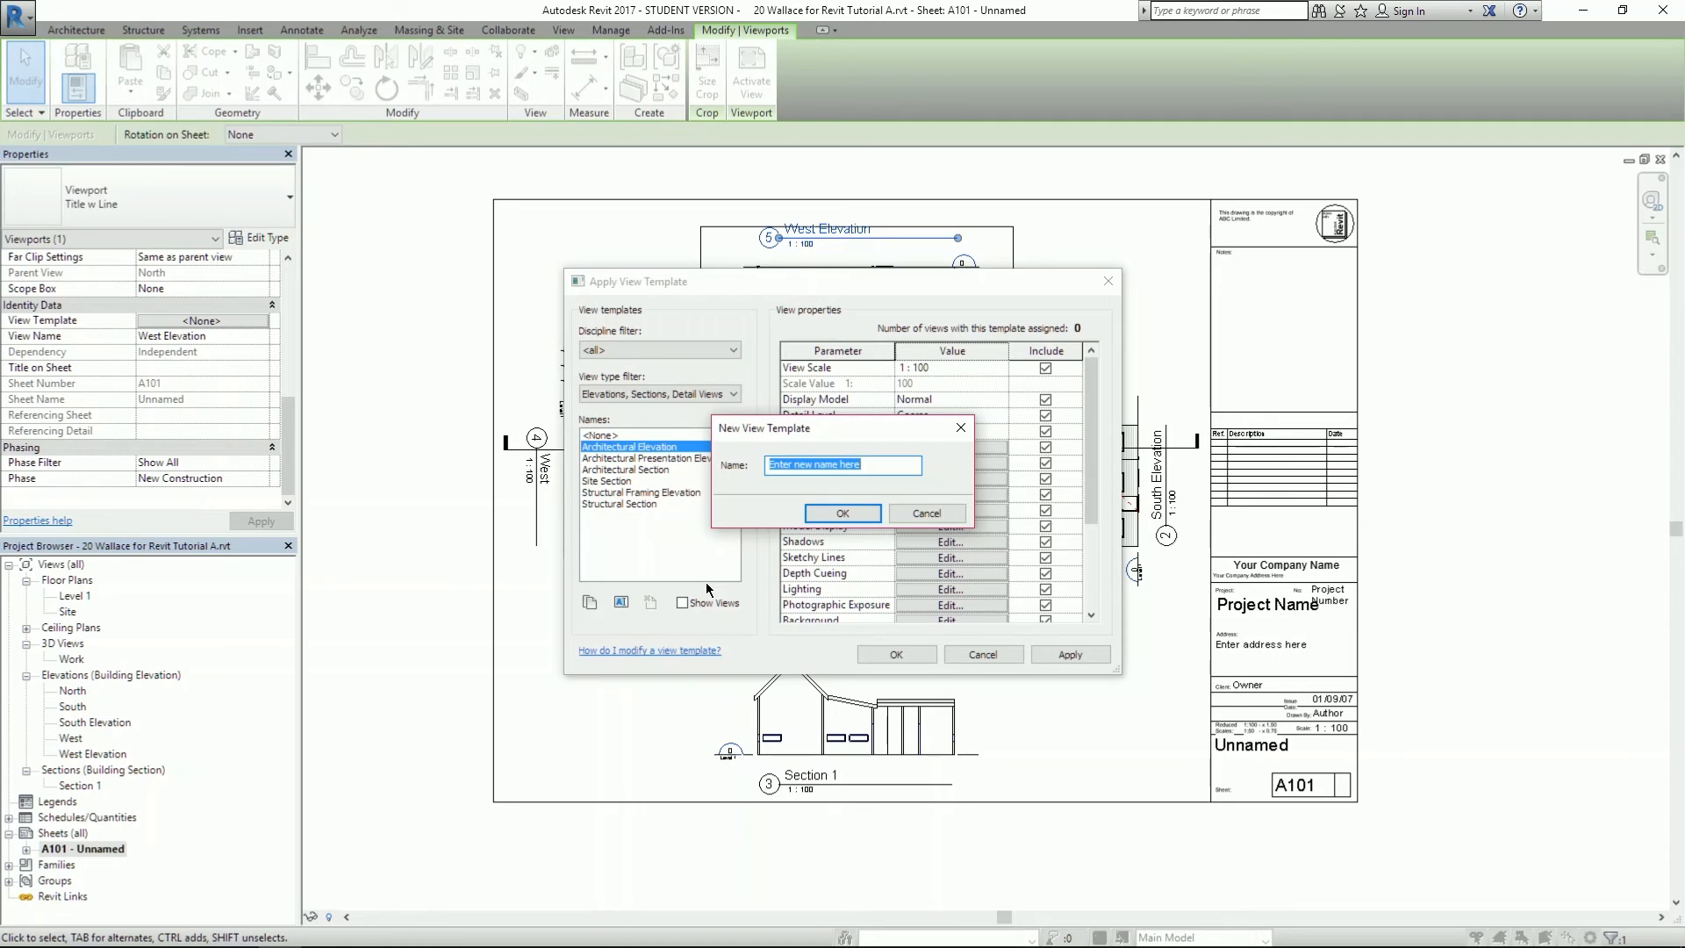
pyautogui.click(841, 513)
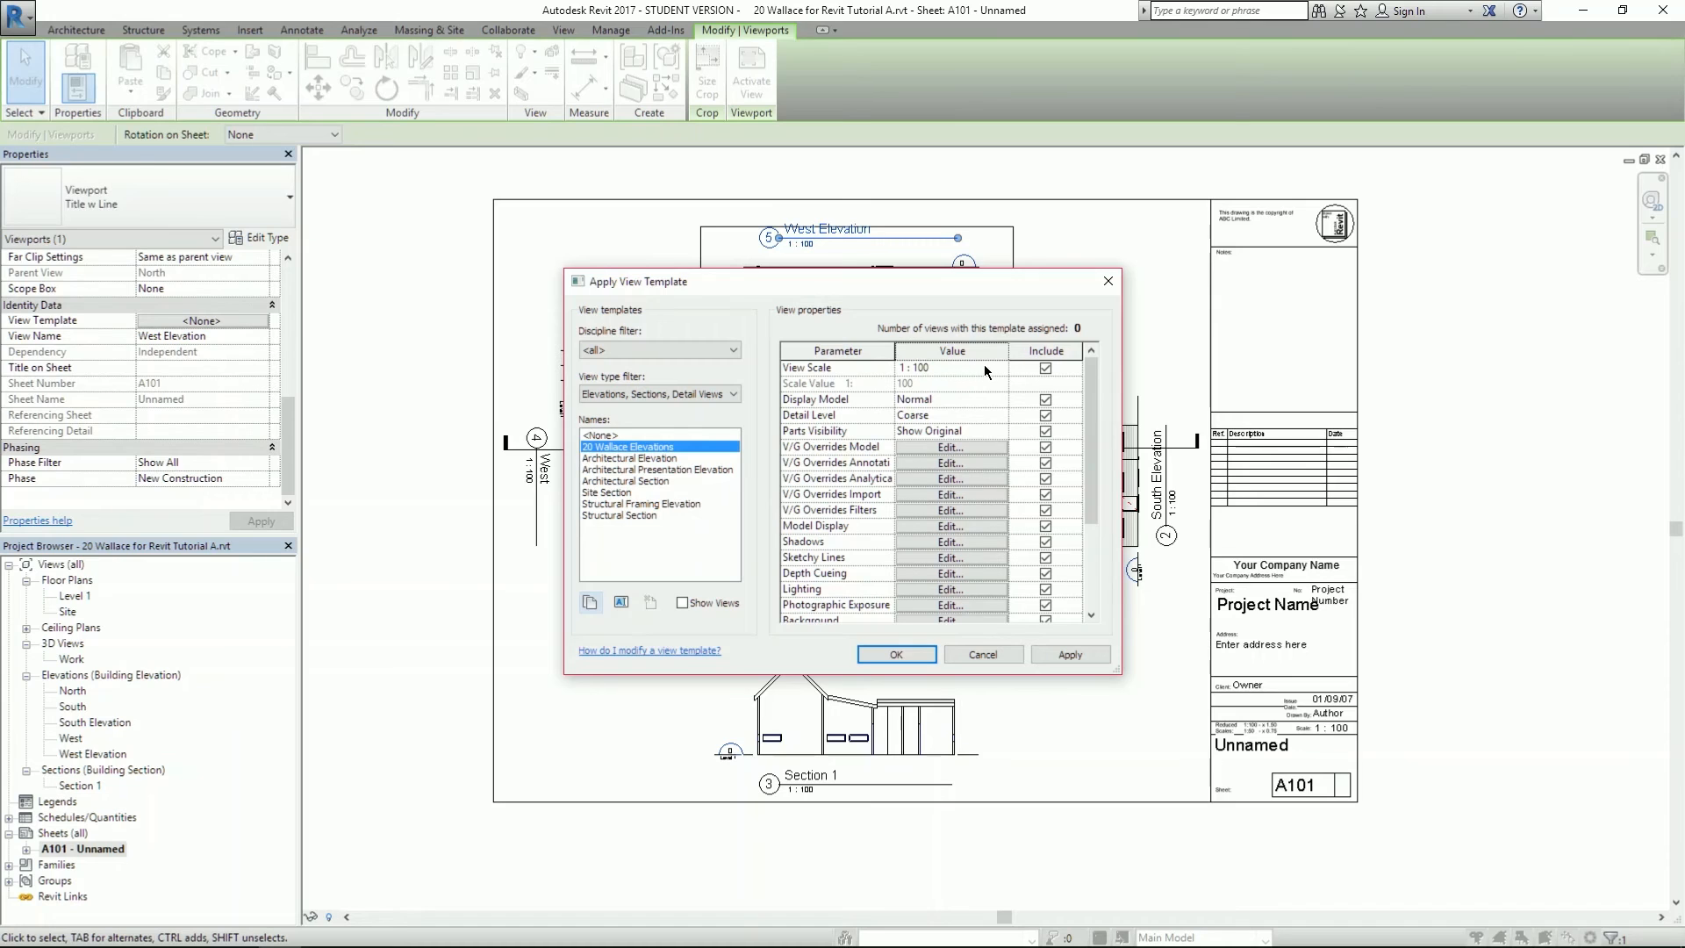
pyautogui.click(896, 654)
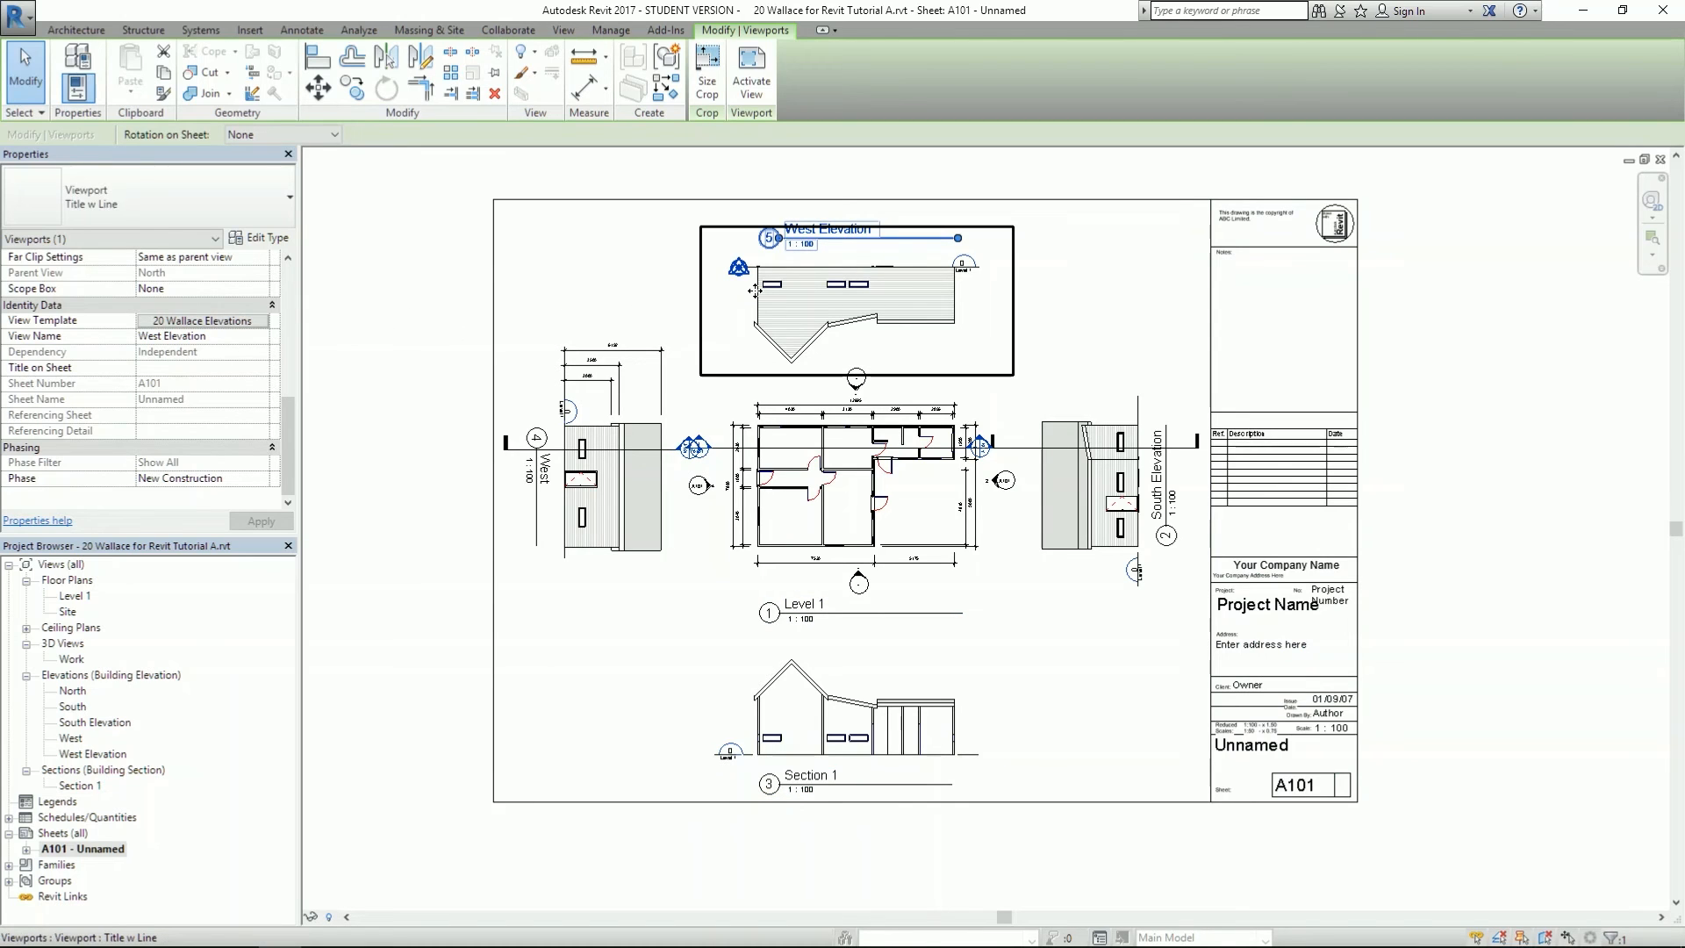
pyautogui.click(617, 519)
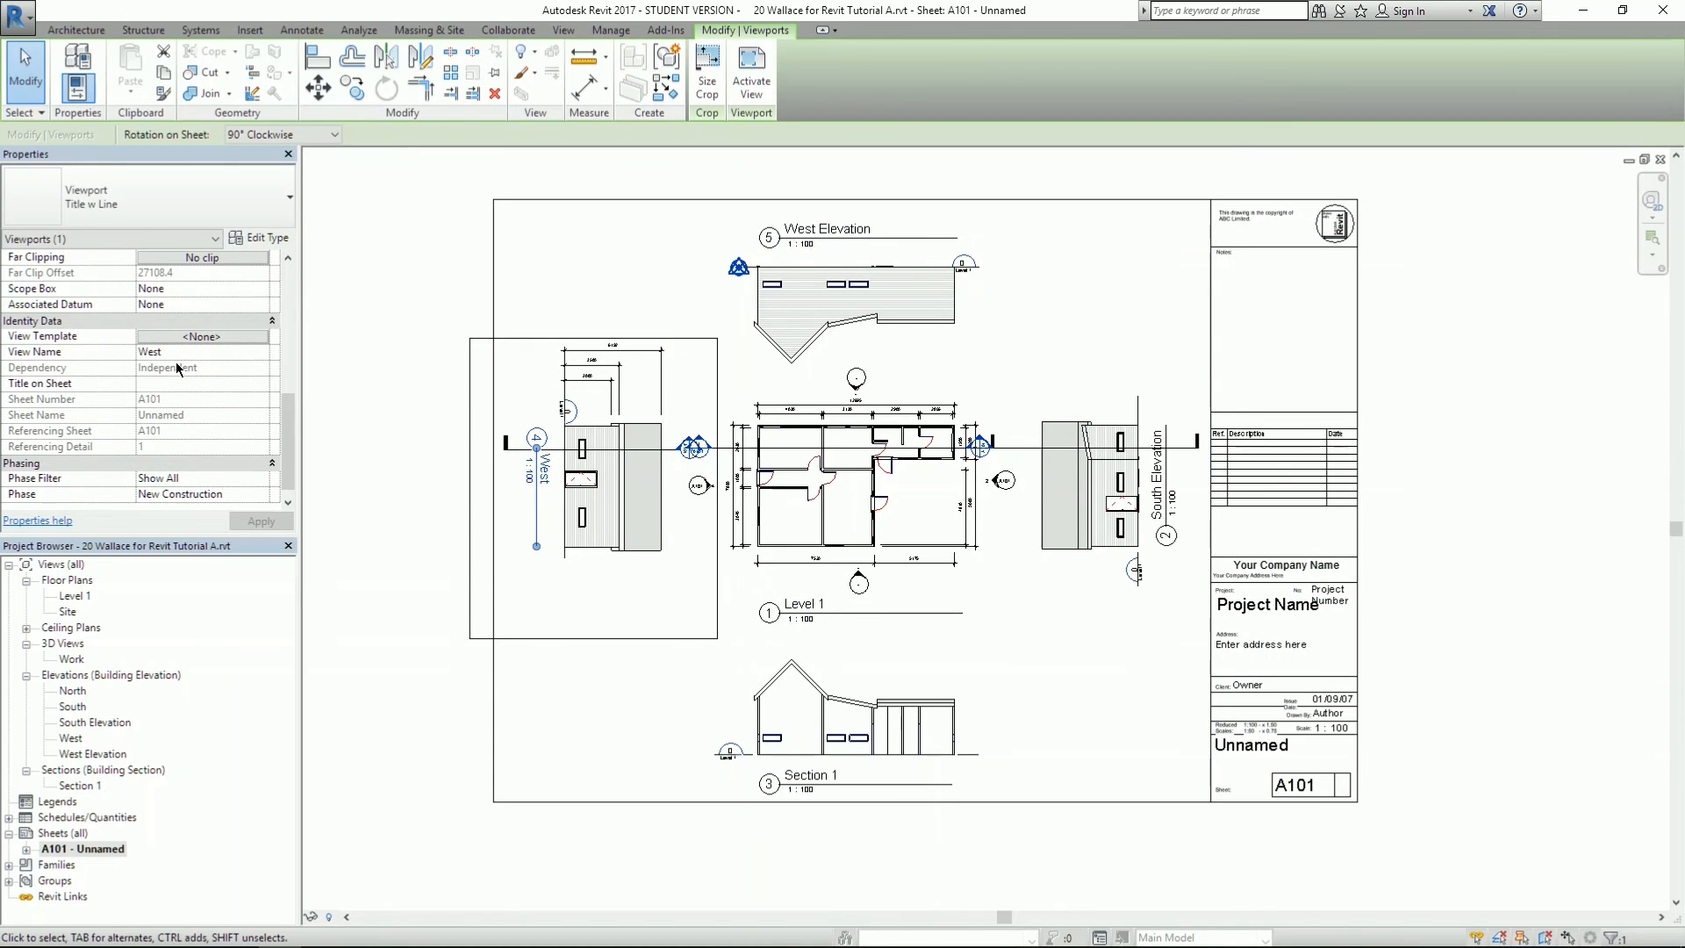
pyautogui.keyDown('ctrl'); pyautogui.click(1052, 513); pyautogui.keyUp('ctrl')
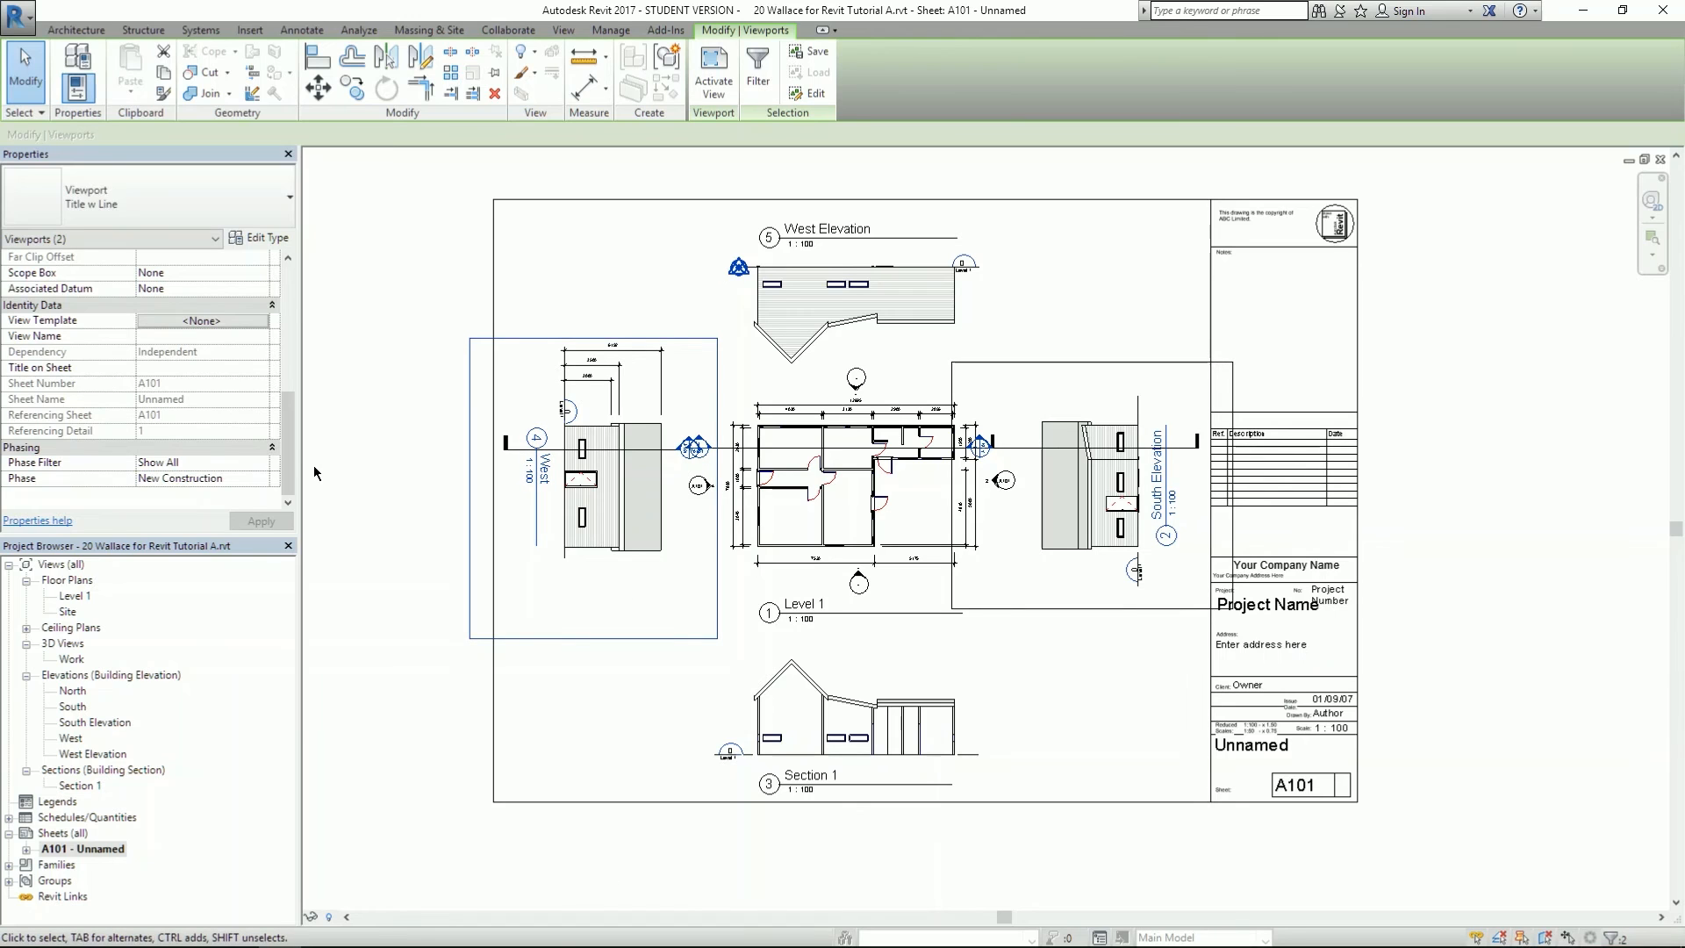
pyautogui.click(190, 322)
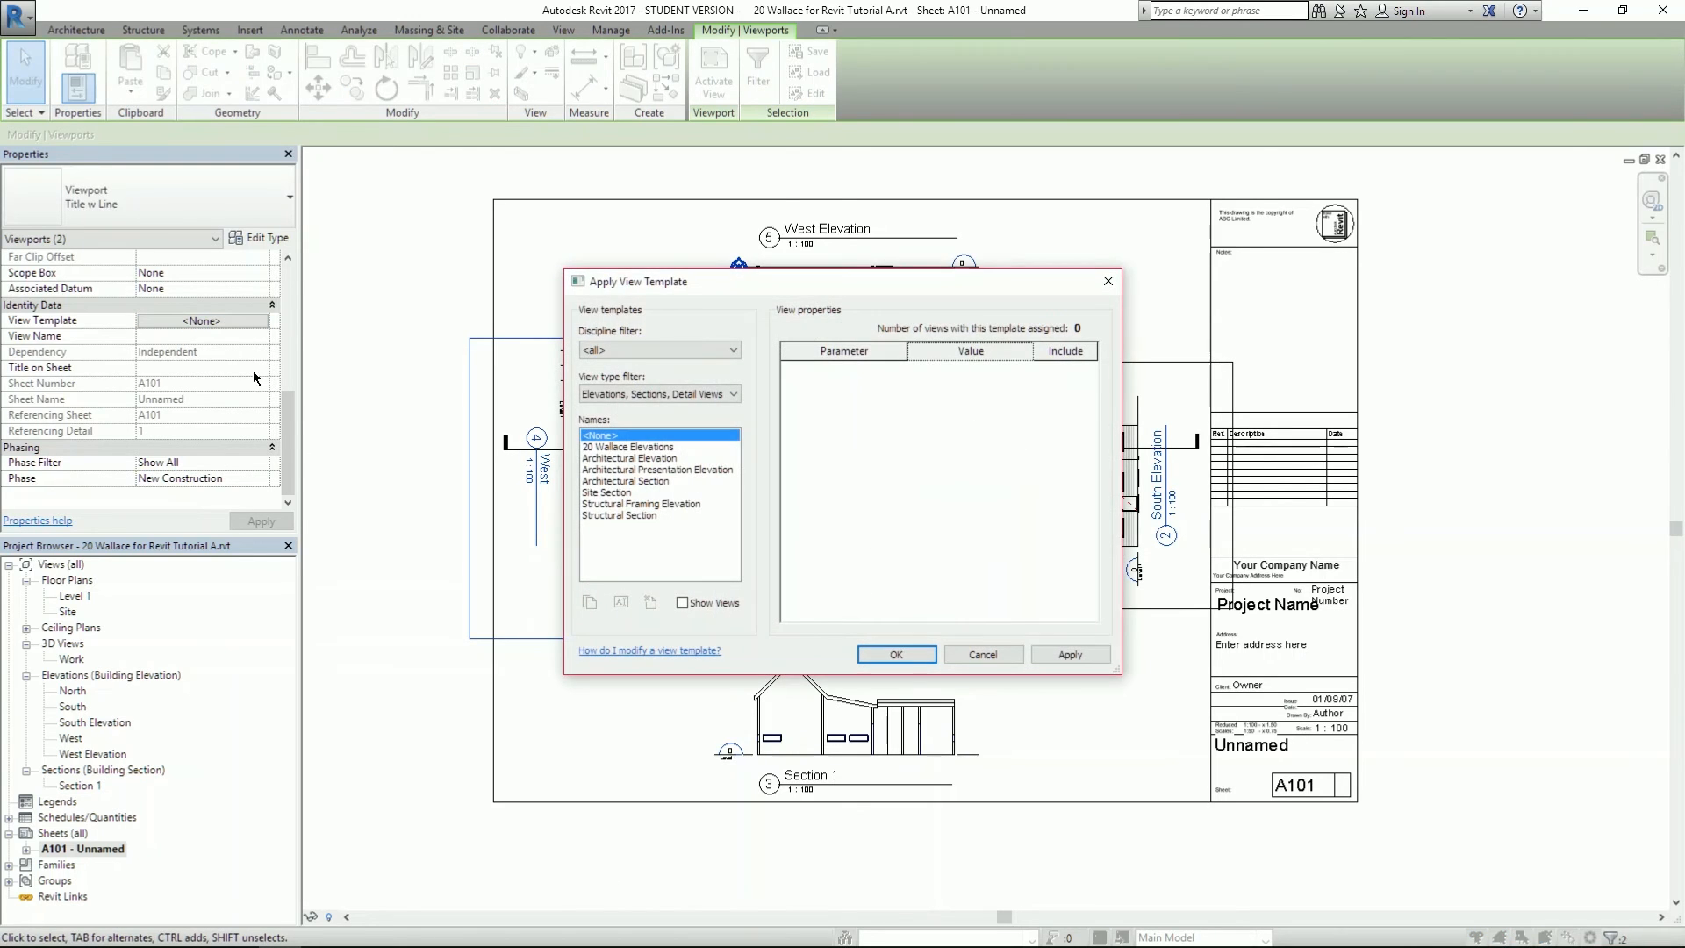
pyautogui.click(604, 448)
pyautogui.click(908, 655)
pyautogui.click(503, 665)
# - Check each viewport's assigned template, then reopen the West viewport's view template settings
pyautogui.click(507, 630)
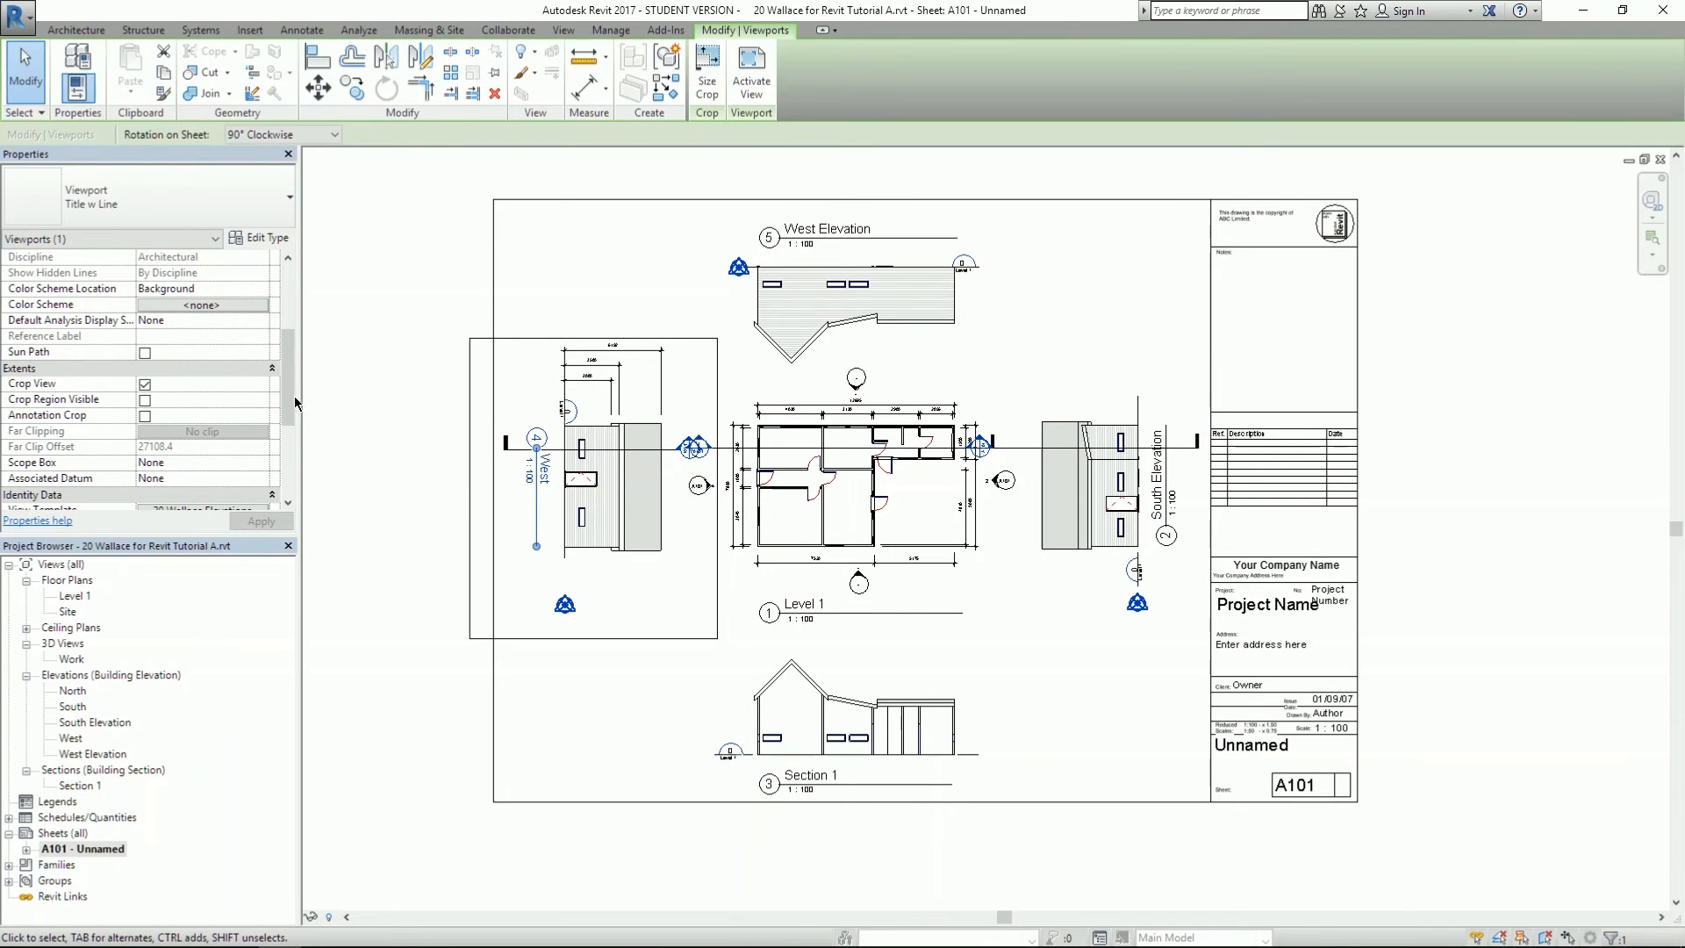
pyautogui.scroll(-4, 295, 402)
pyautogui.click(1070, 559)
pyautogui.click(762, 328)
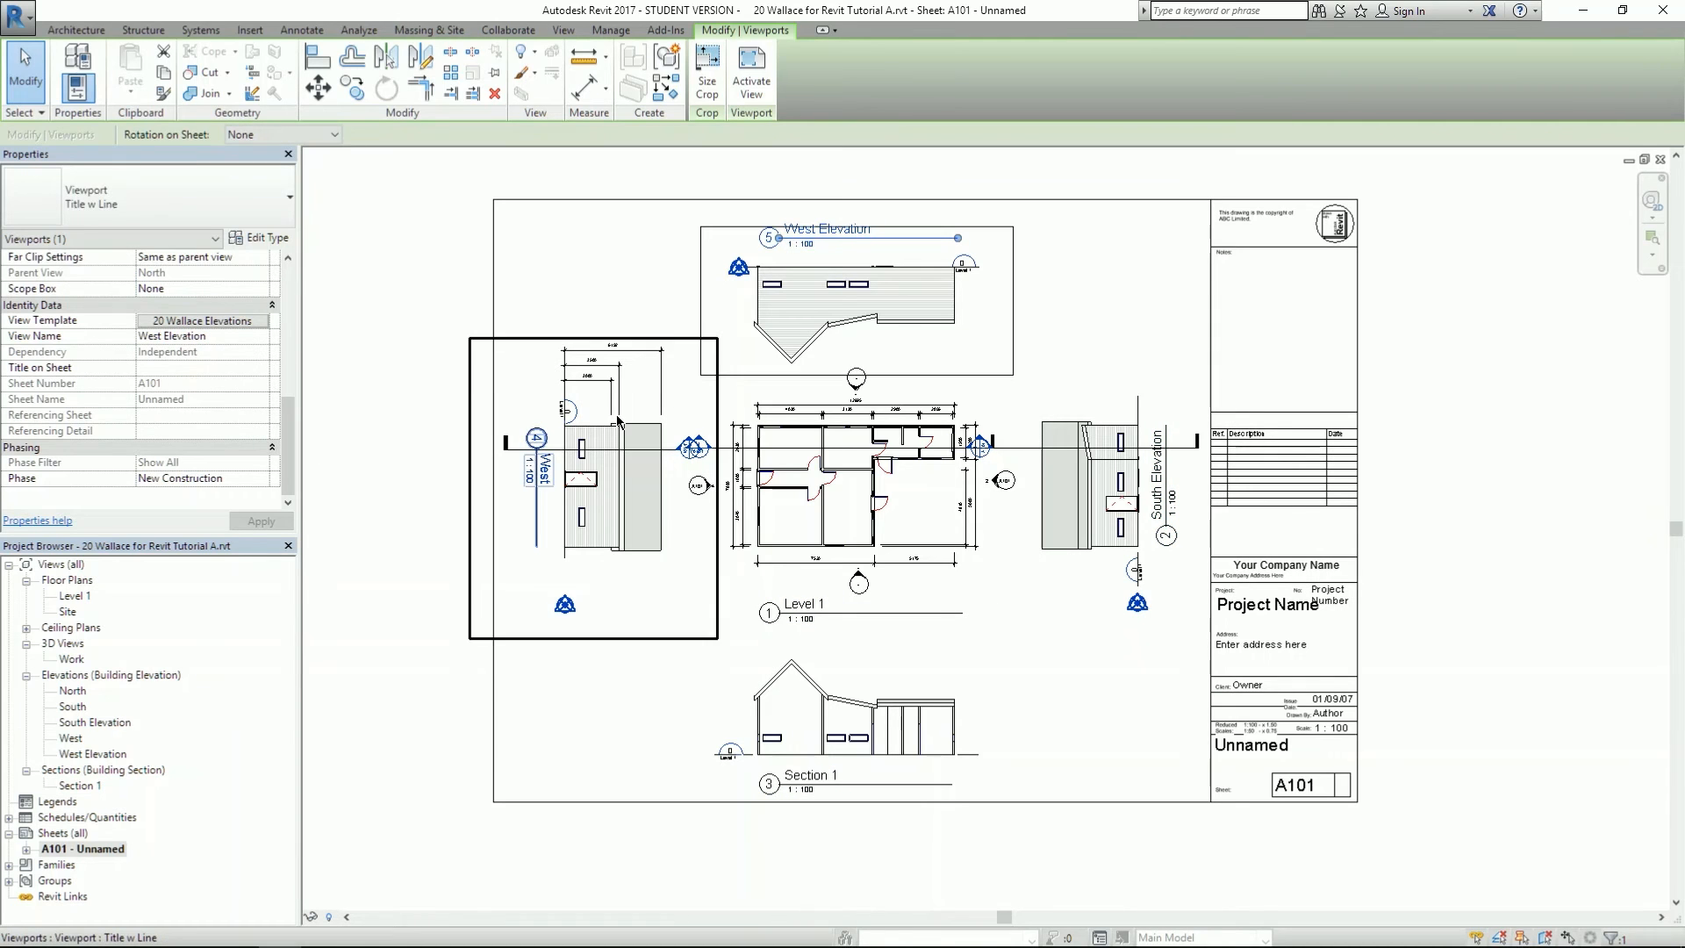
pyautogui.click(367, 503)
pyautogui.scroll(3, 407, 488)
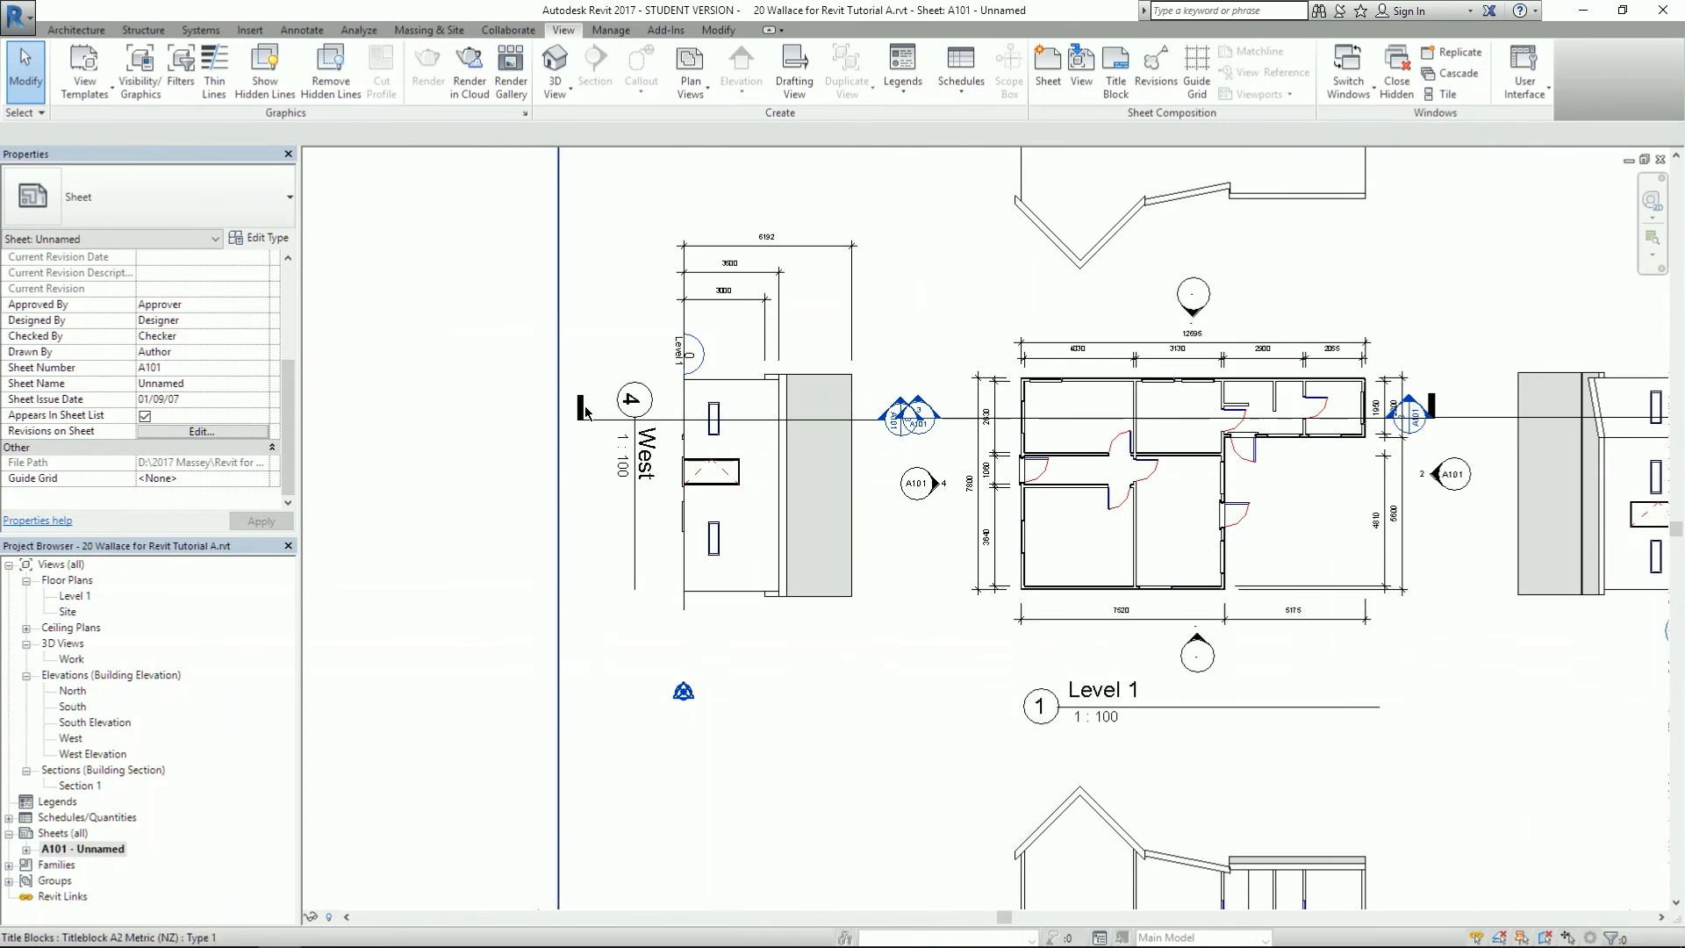
pyautogui.scroll(2, 583, 452)
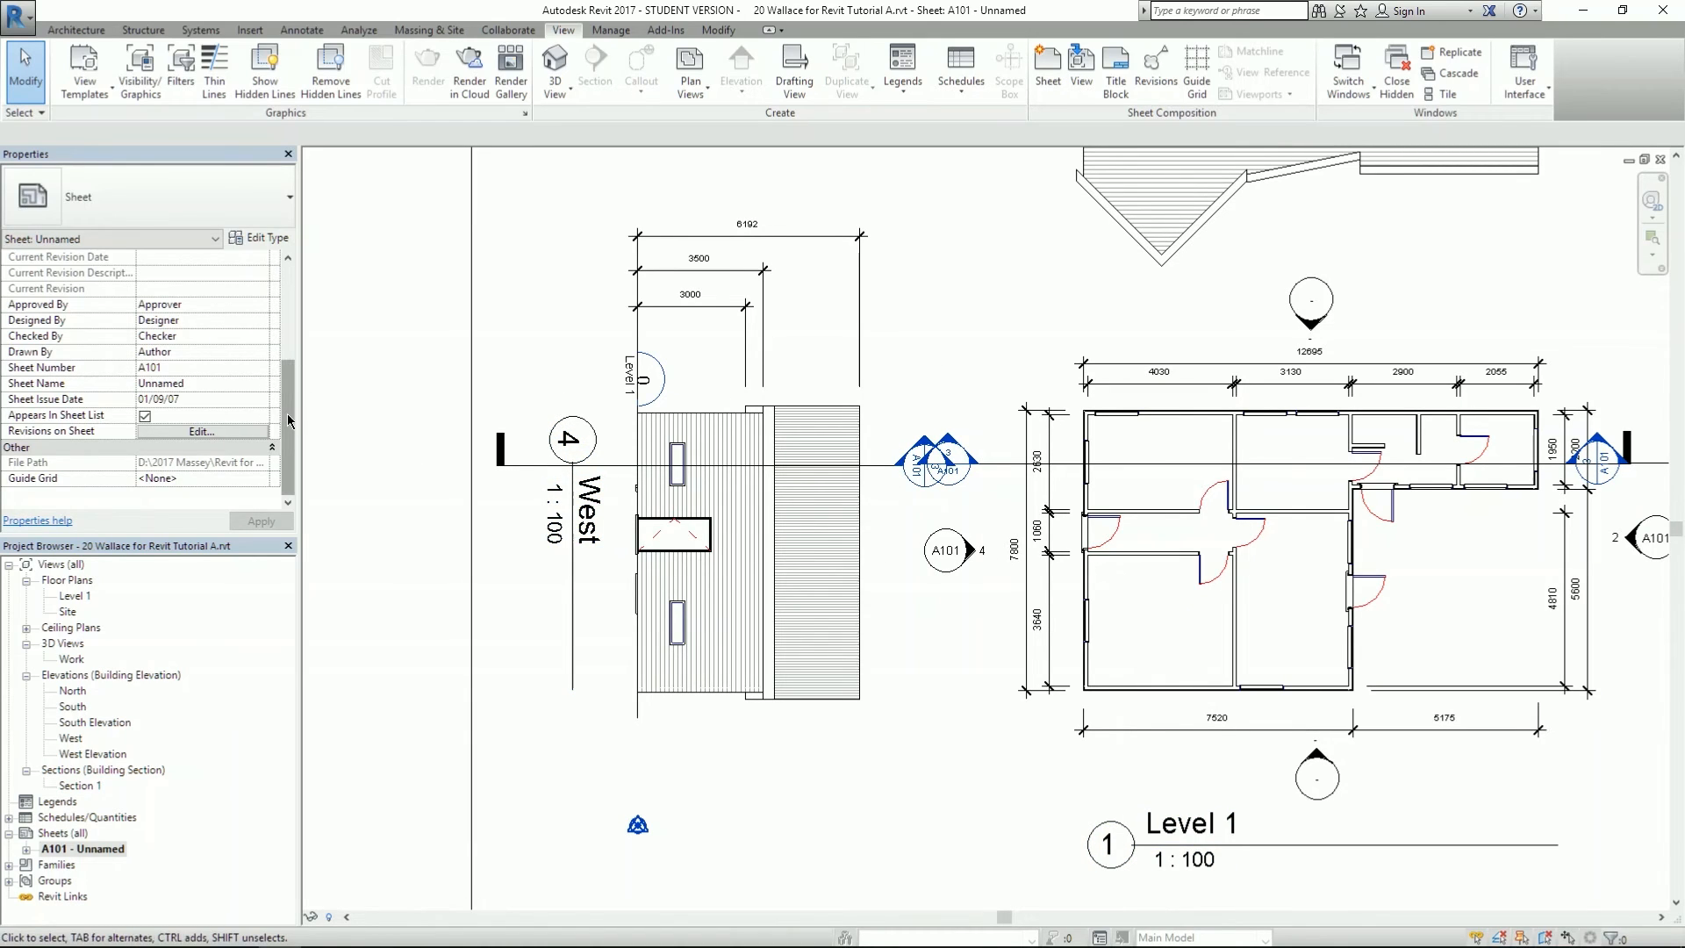
pyautogui.click(606, 420)
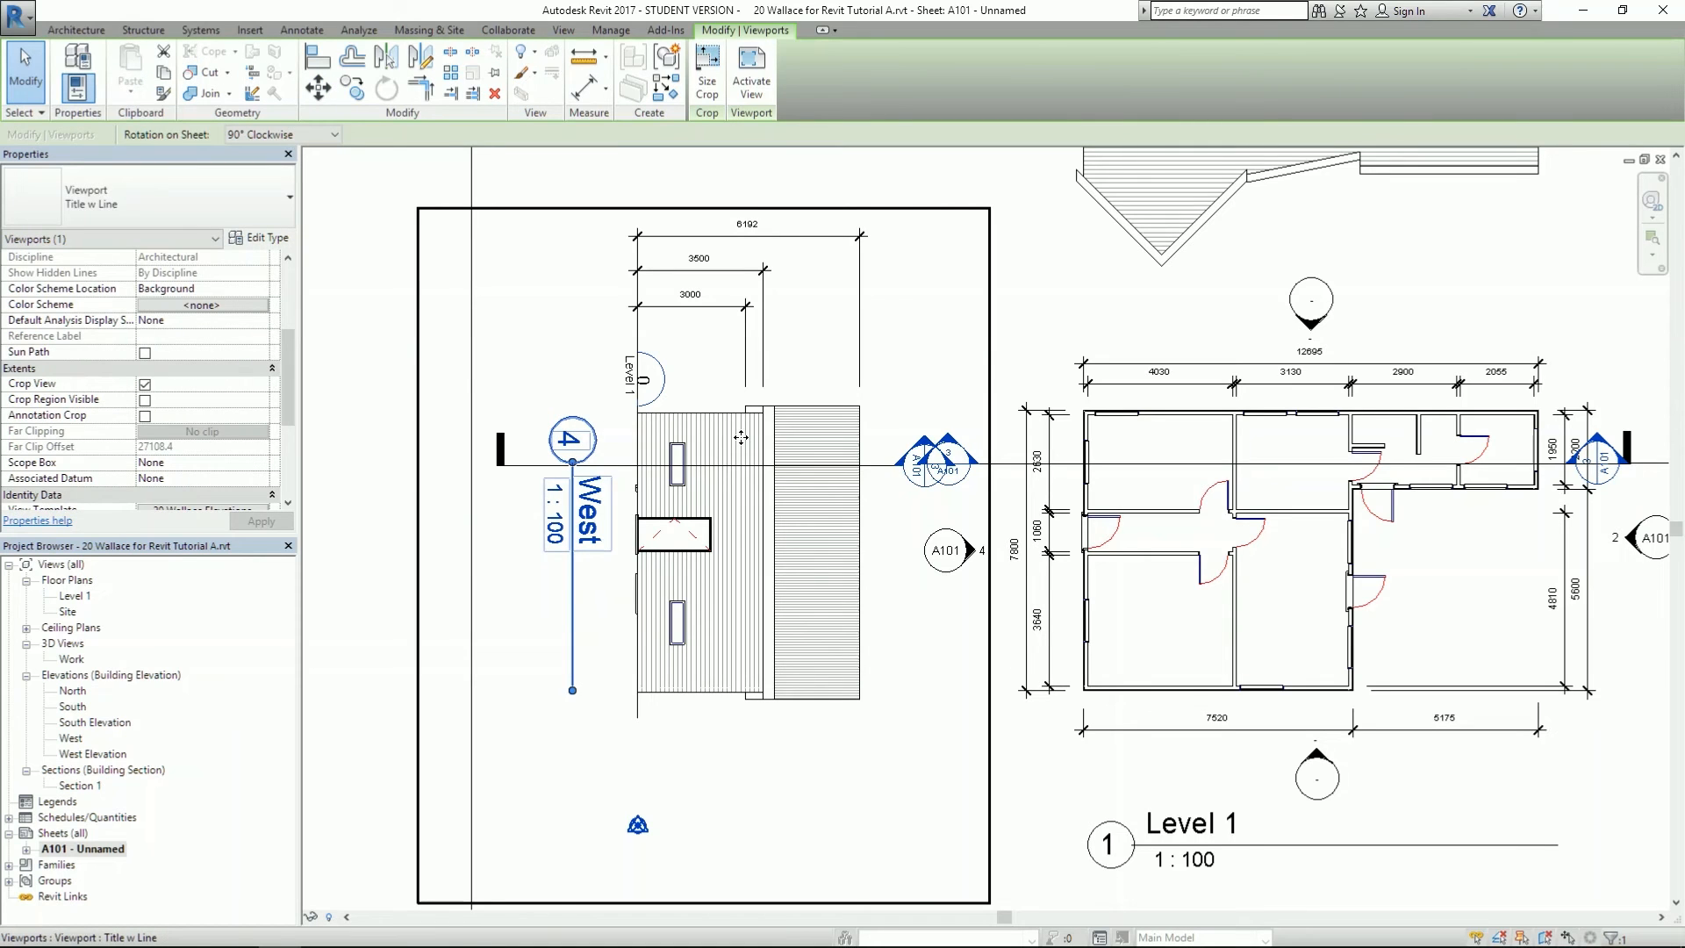
pyautogui.moveTo(282, 407); pyautogui.dragTo(282, 477)
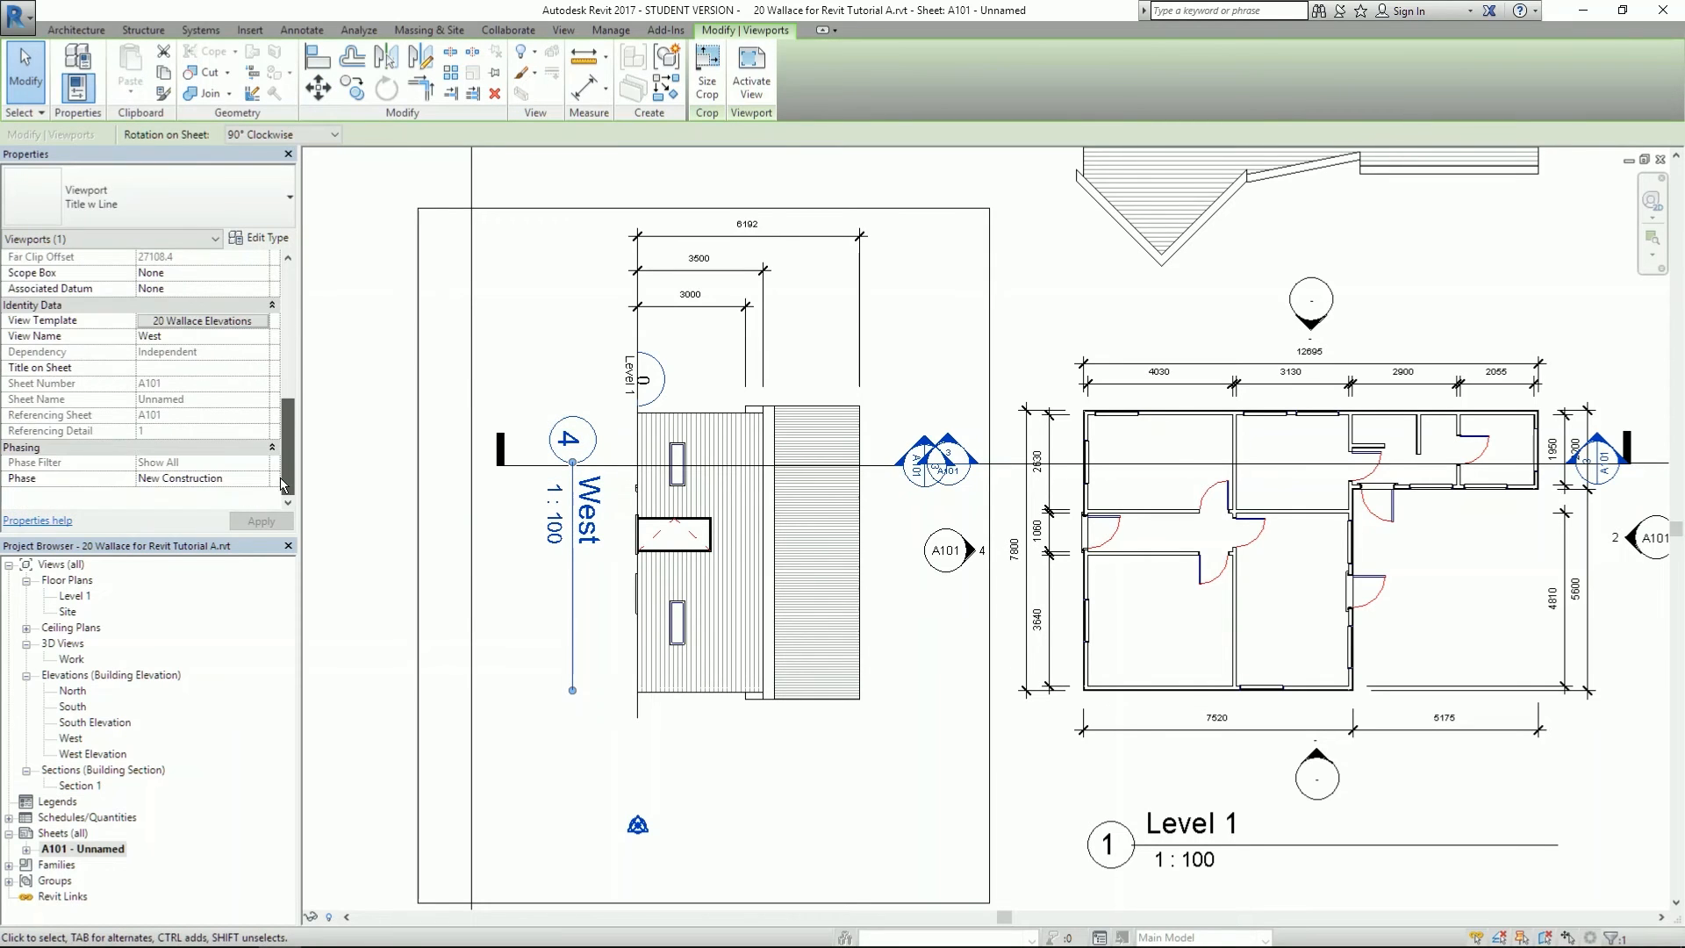
pyautogui.click(177, 321)
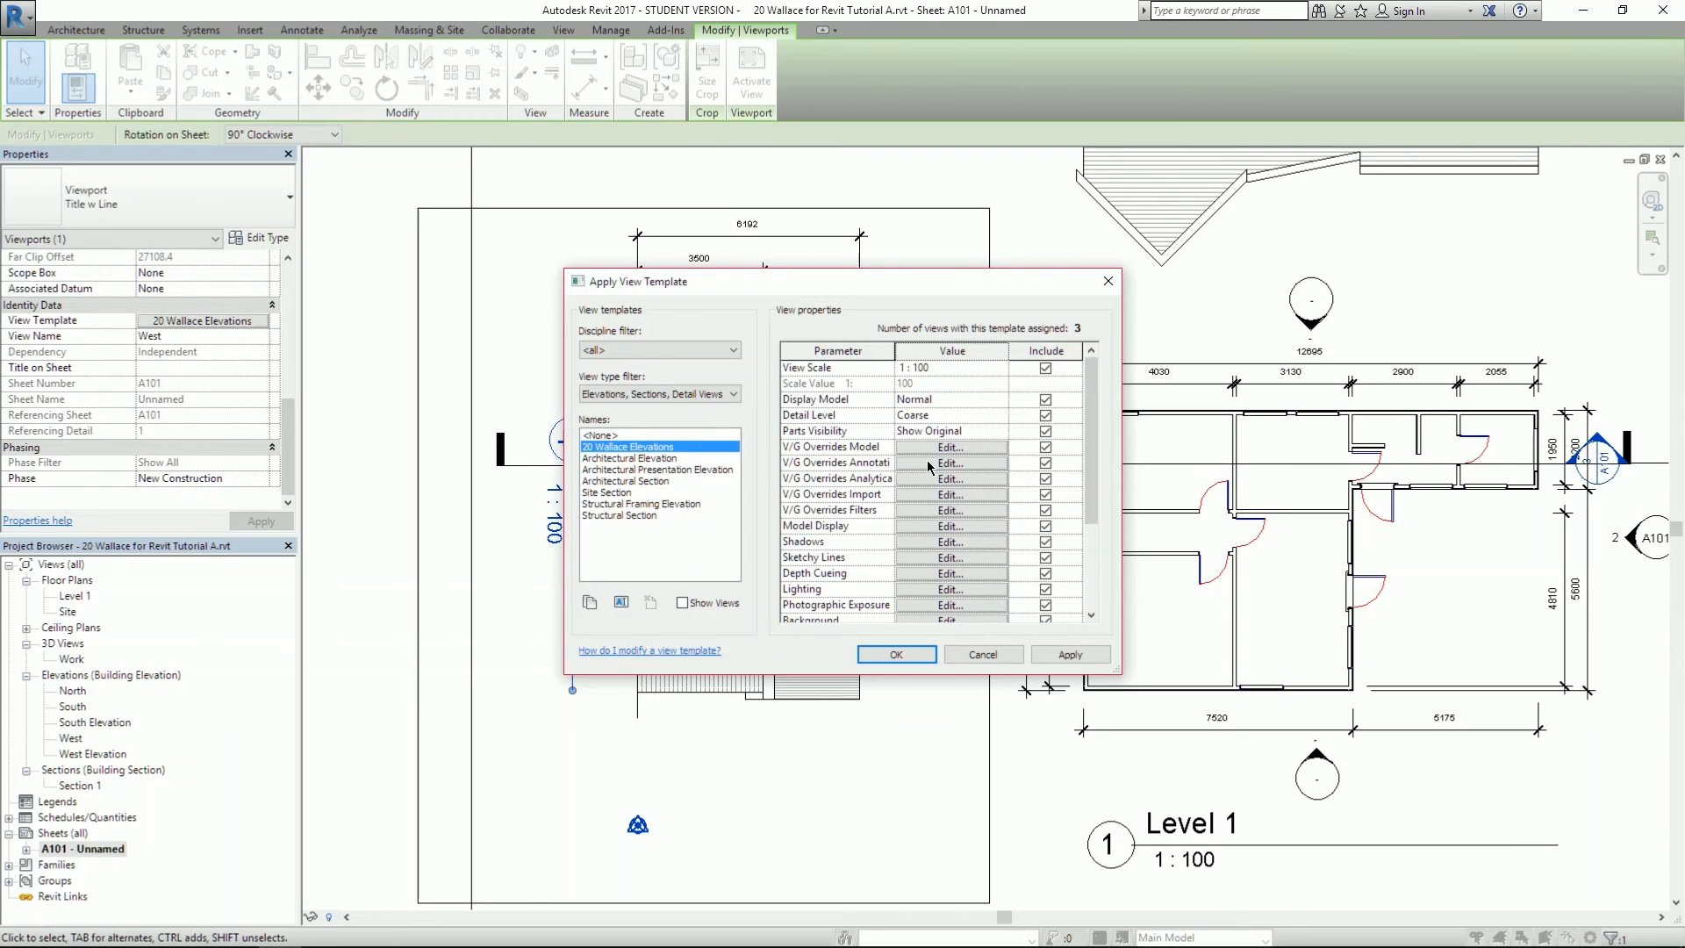
pyautogui.moveTo(756, 282); pyautogui.dragTo(643, 650)
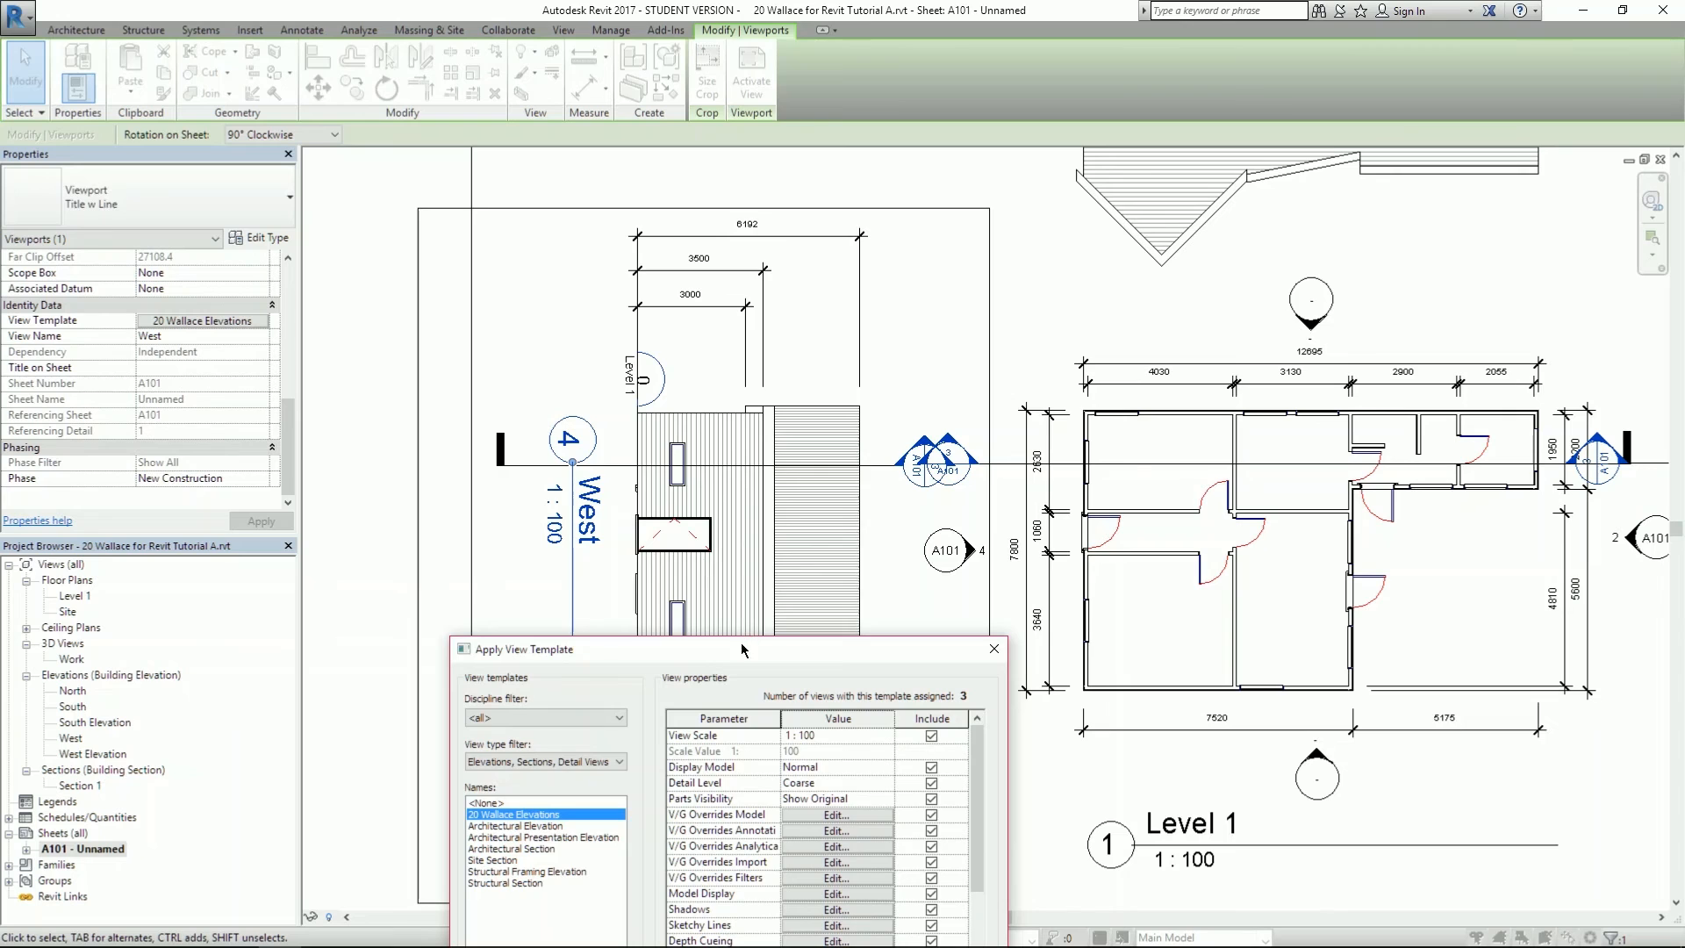
pyautogui.moveTo(742, 645); pyautogui.dragTo(847, 327)
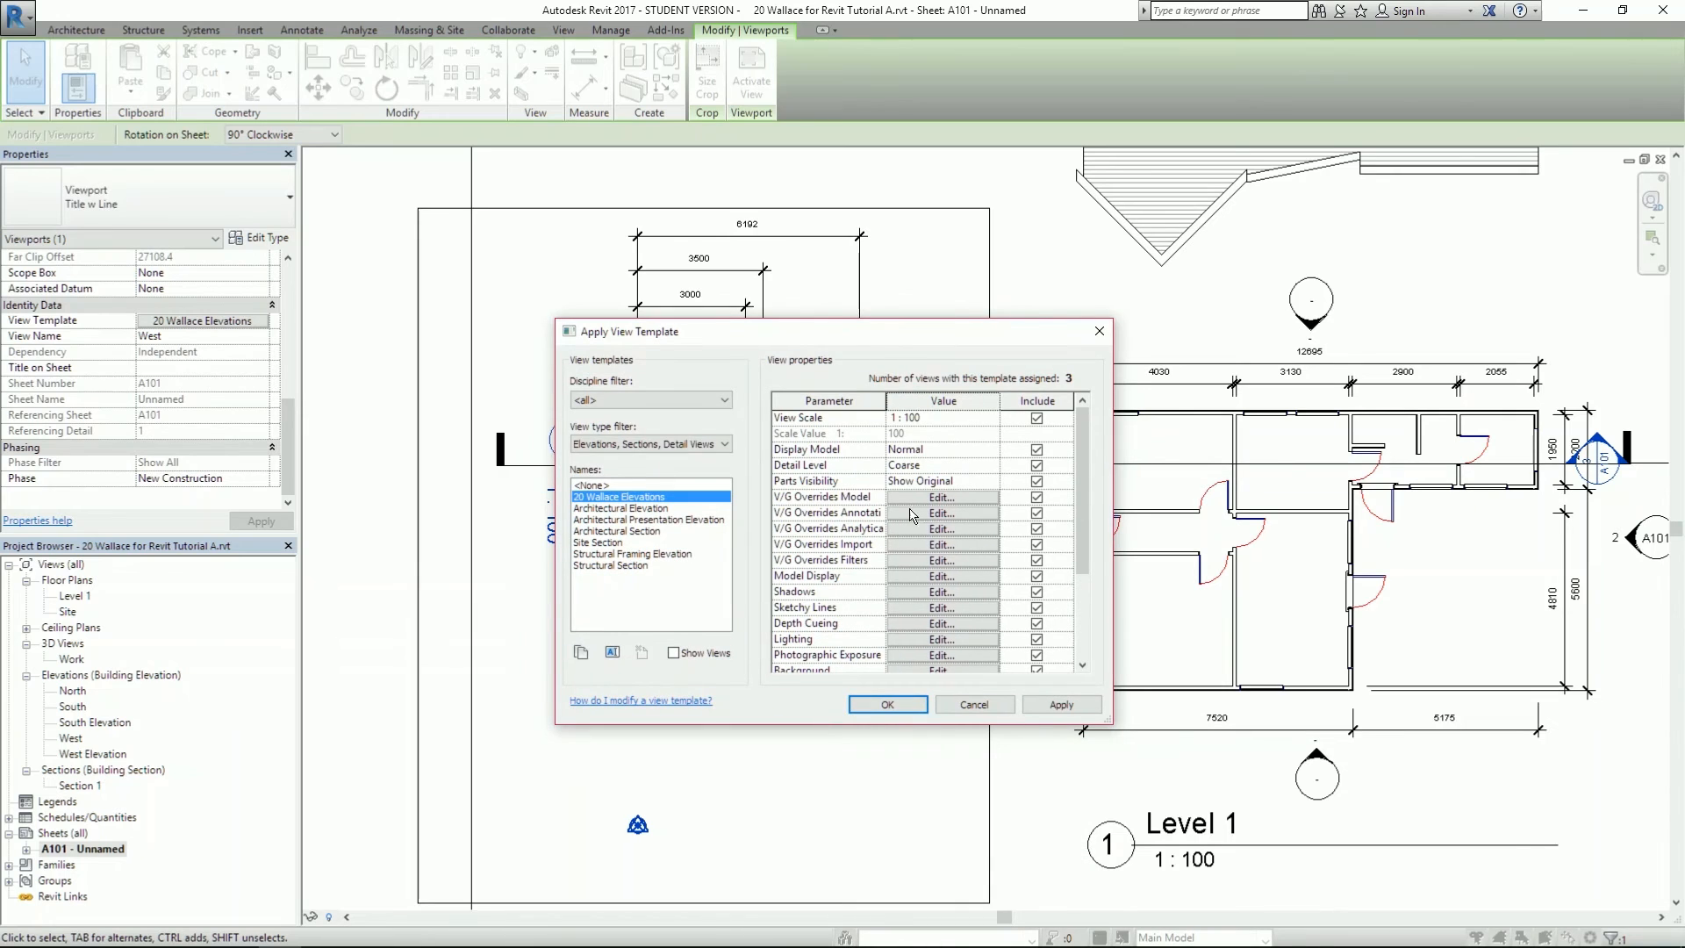
pyautogui.click(913, 514)
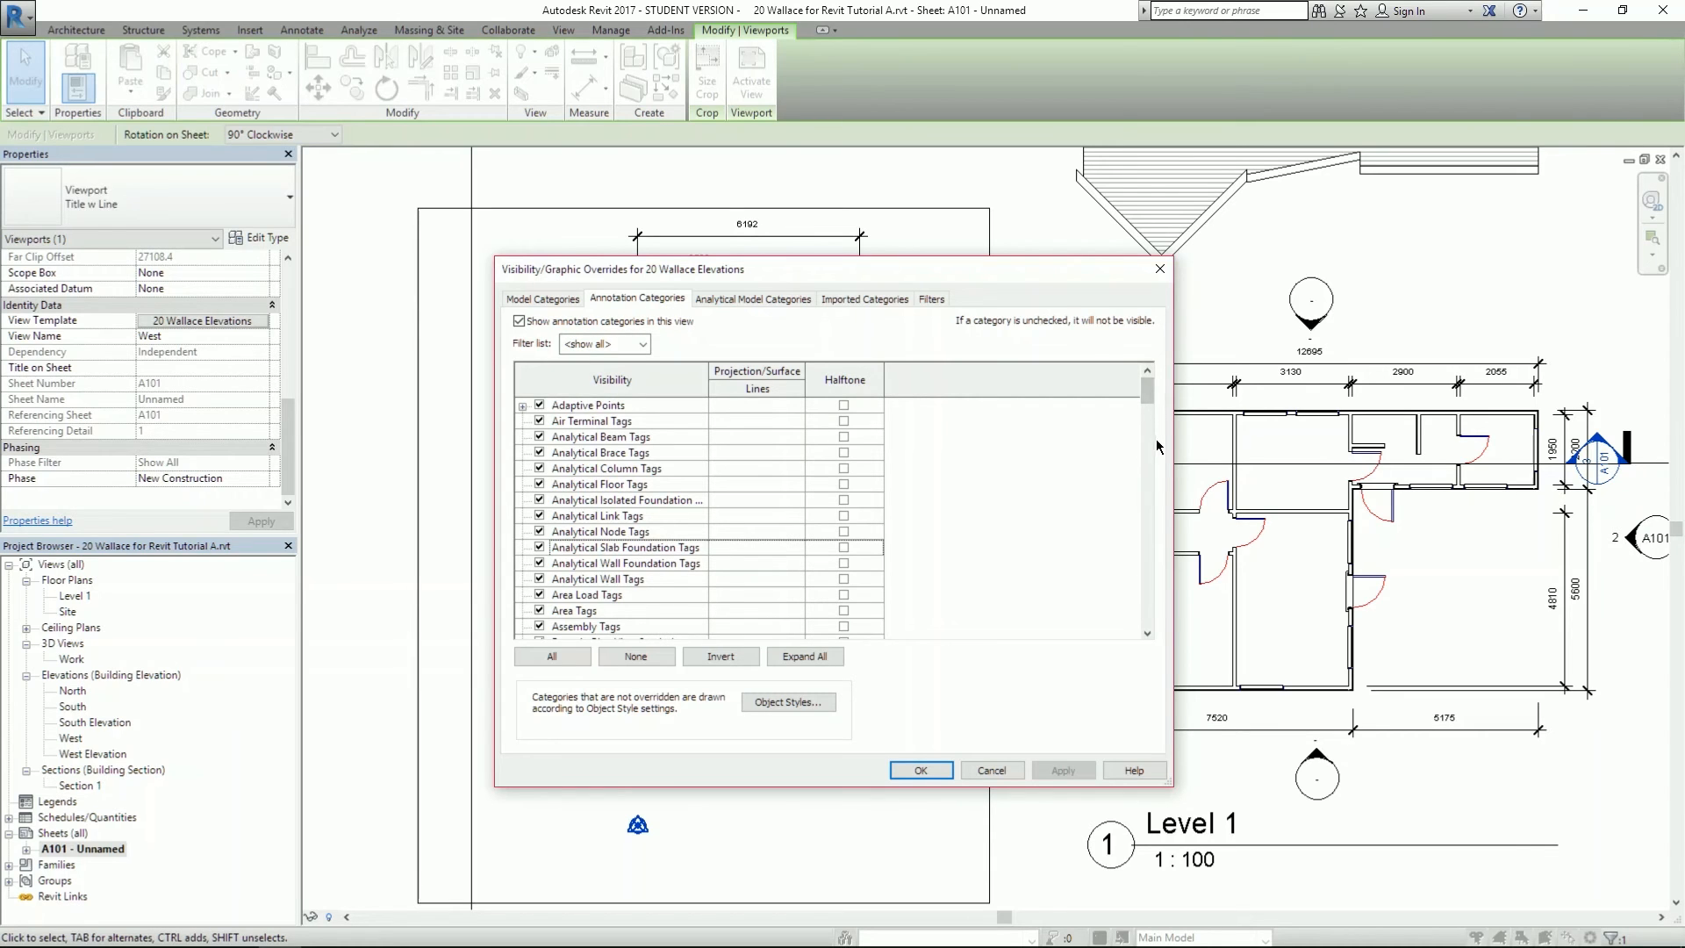
pyautogui.moveTo(1147, 397); pyautogui.dragTo(1144, 559)
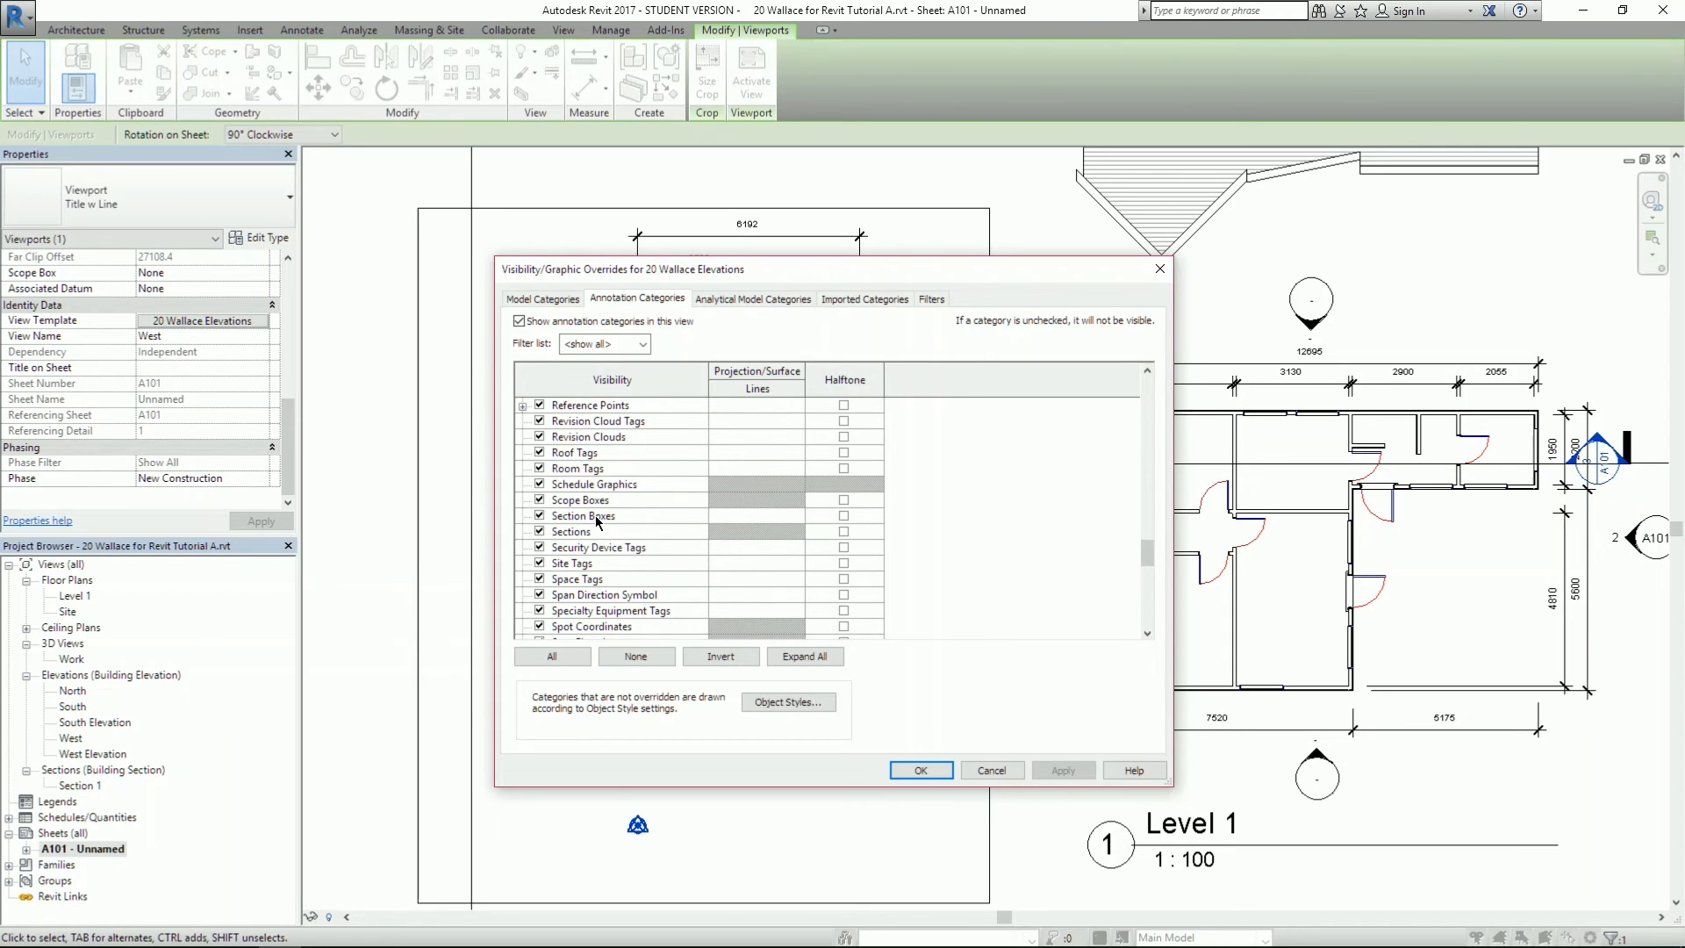
pyautogui.click(550, 533)
pyautogui.click(539, 531)
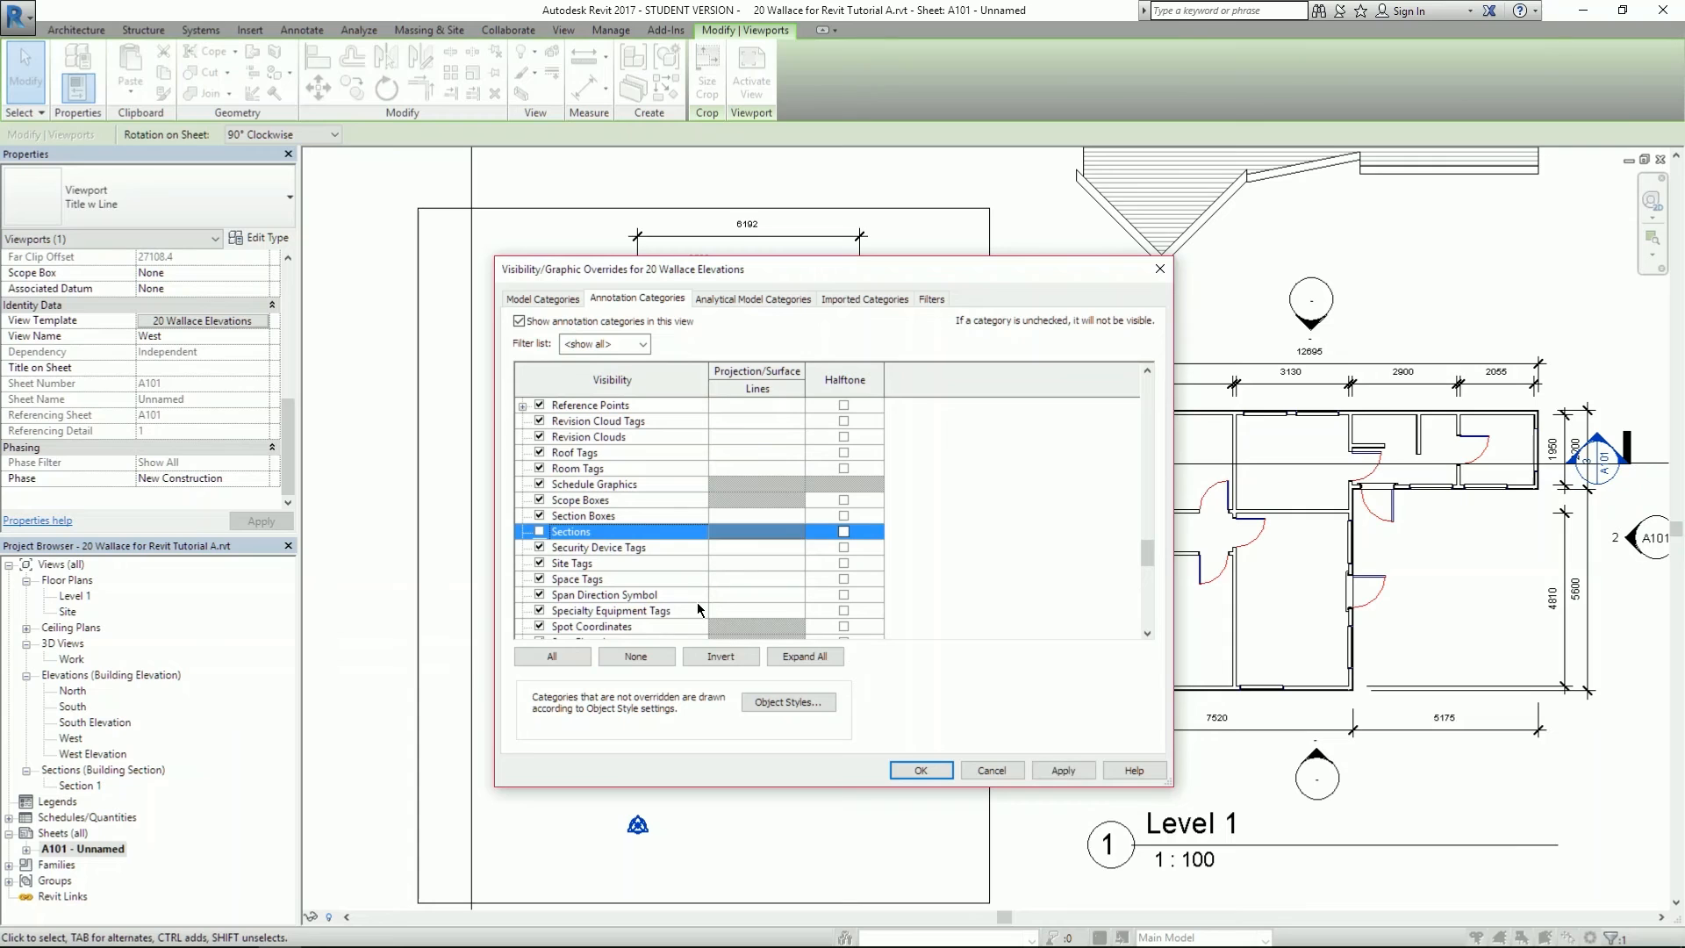
pyautogui.click(1064, 770)
pyautogui.moveTo(949, 269); pyautogui.dragTo(866, 282)
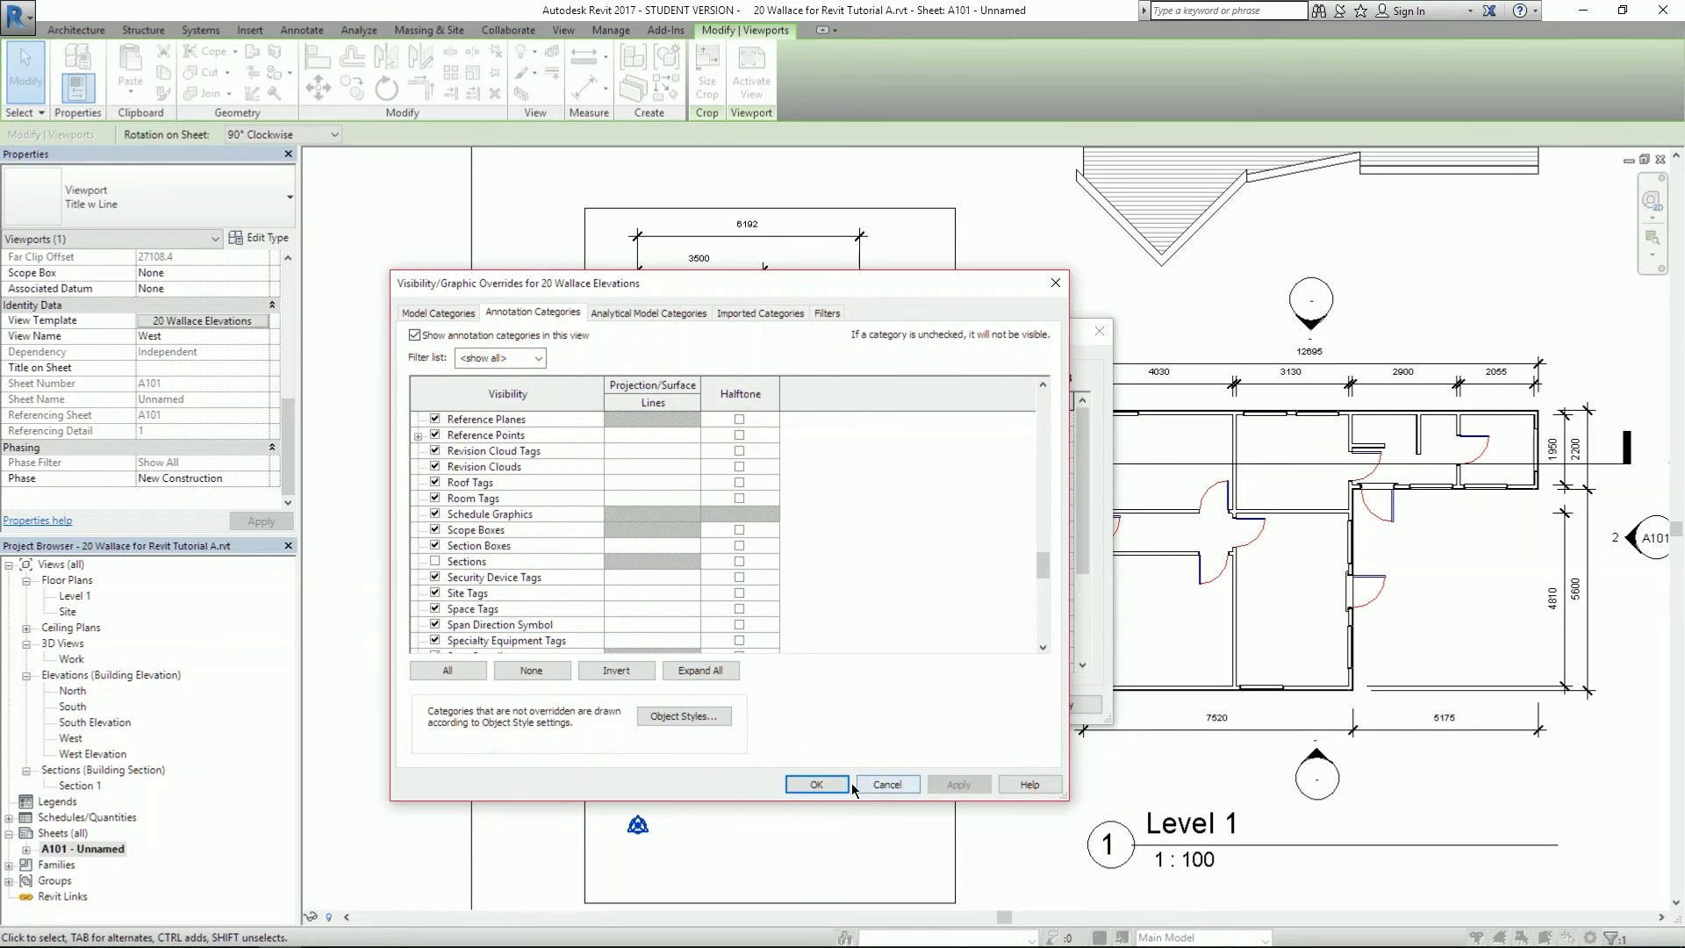
pyautogui.click(821, 784)
pyautogui.click(887, 705)
pyautogui.press('Escape')
pyautogui.scroll(-2, 513, 613)
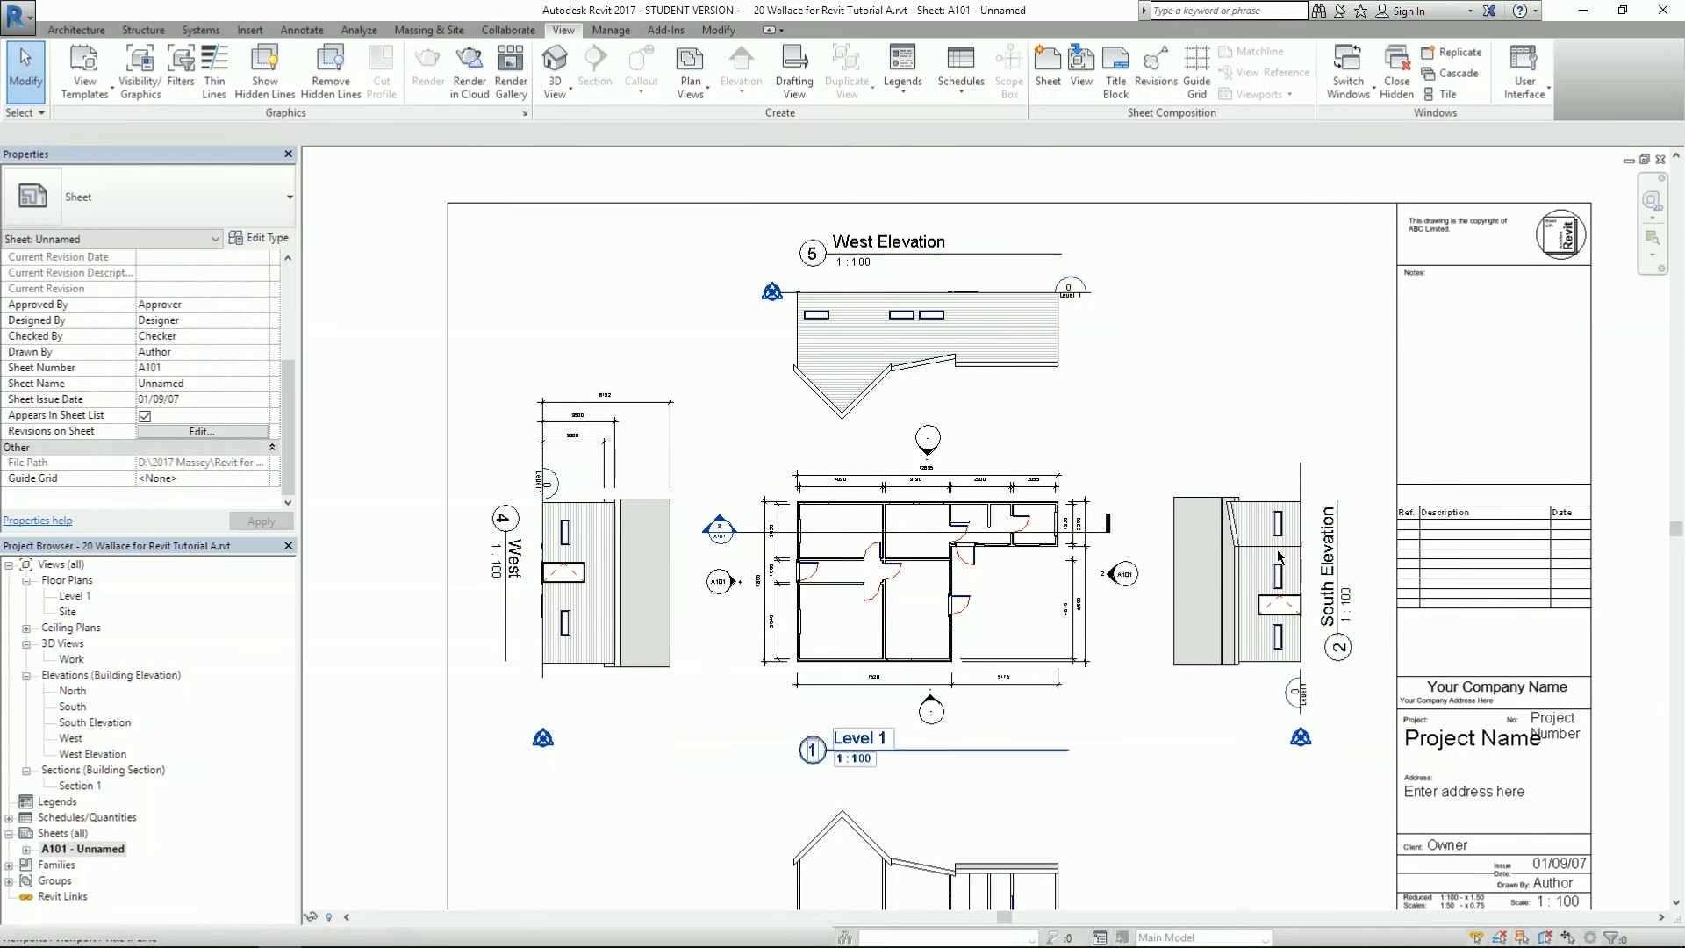
pyautogui.scroll(3, 706, 684)
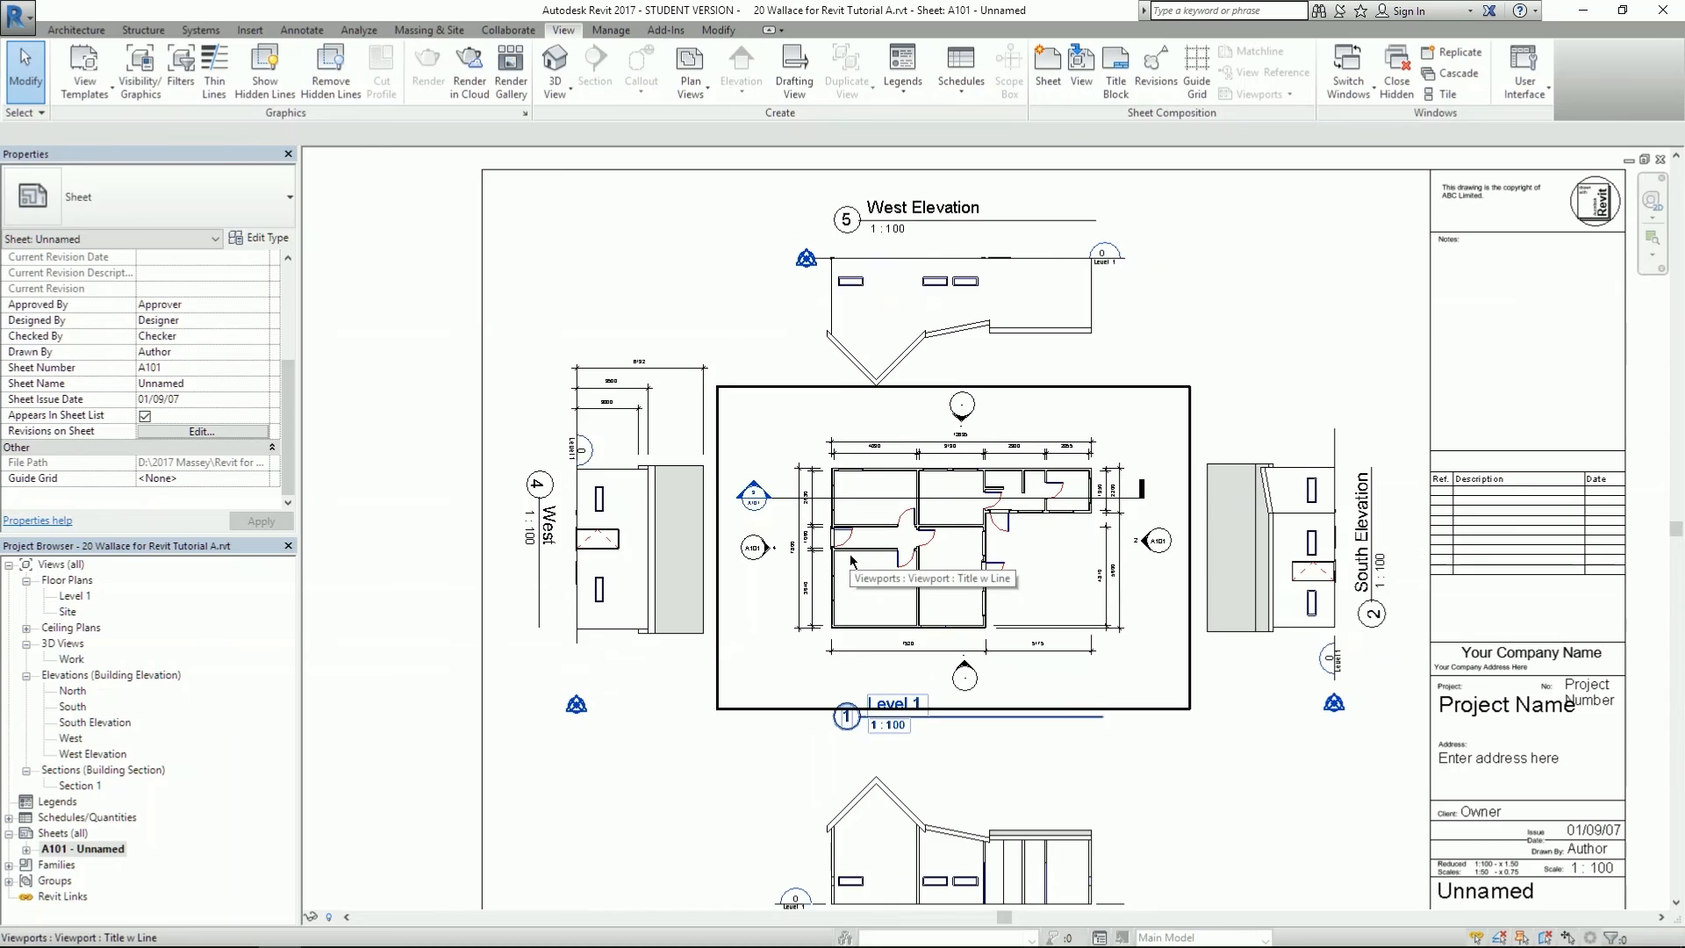
pyautogui.click(509, 769)
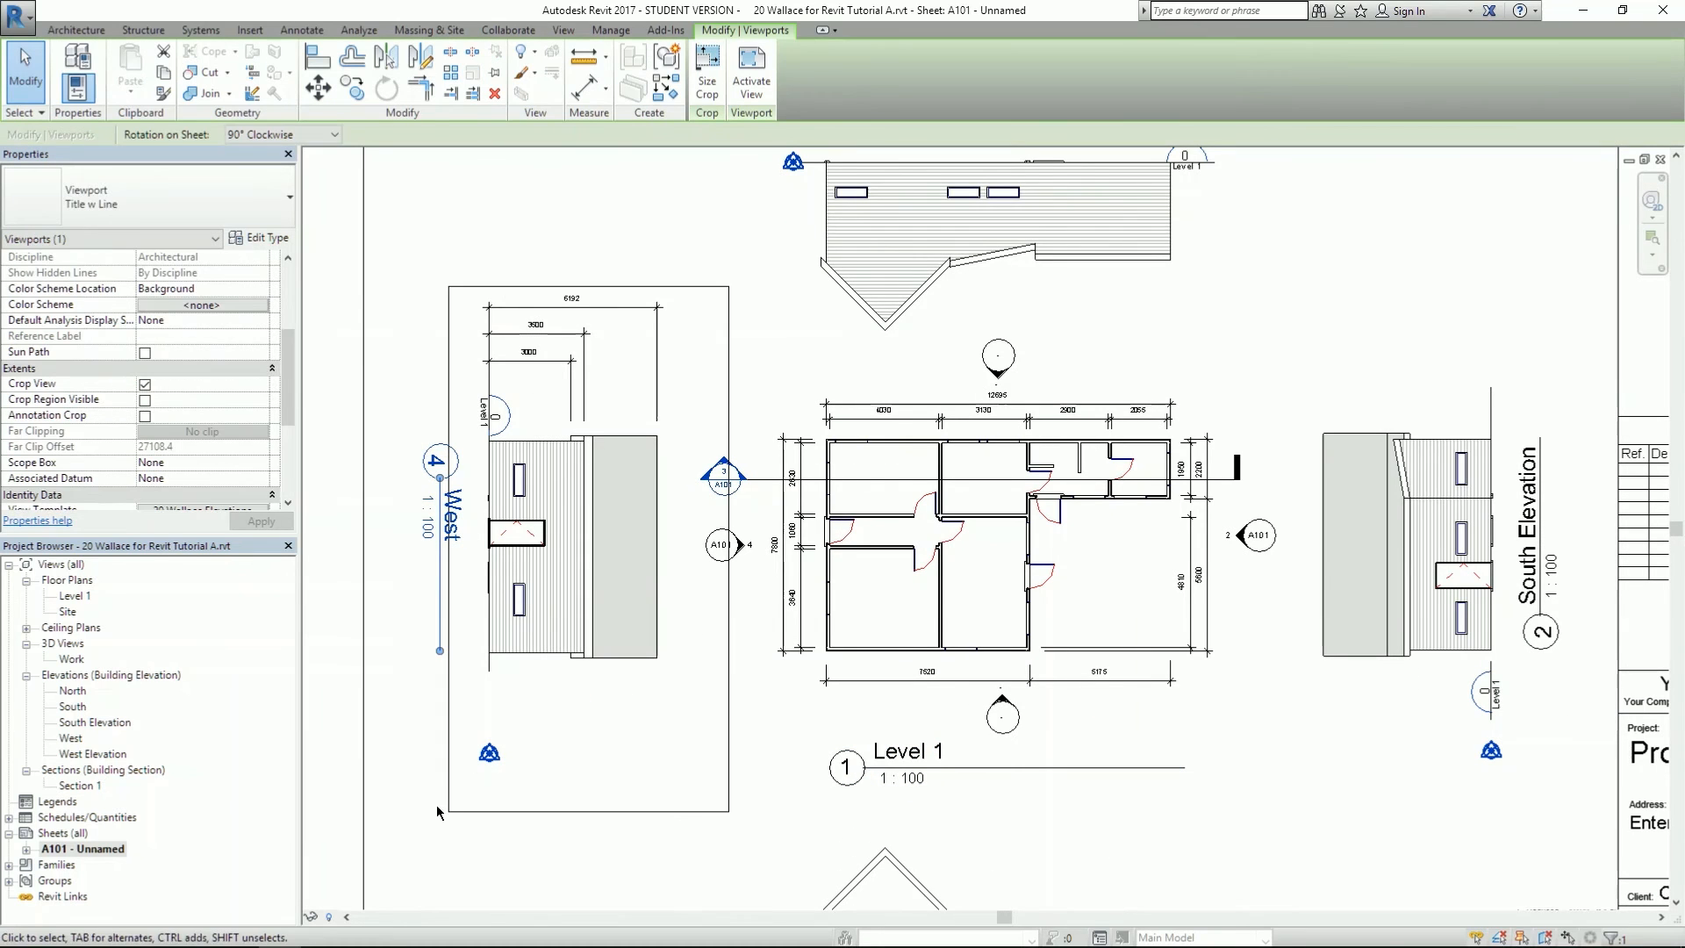
pyautogui.doubleClick(489, 760)
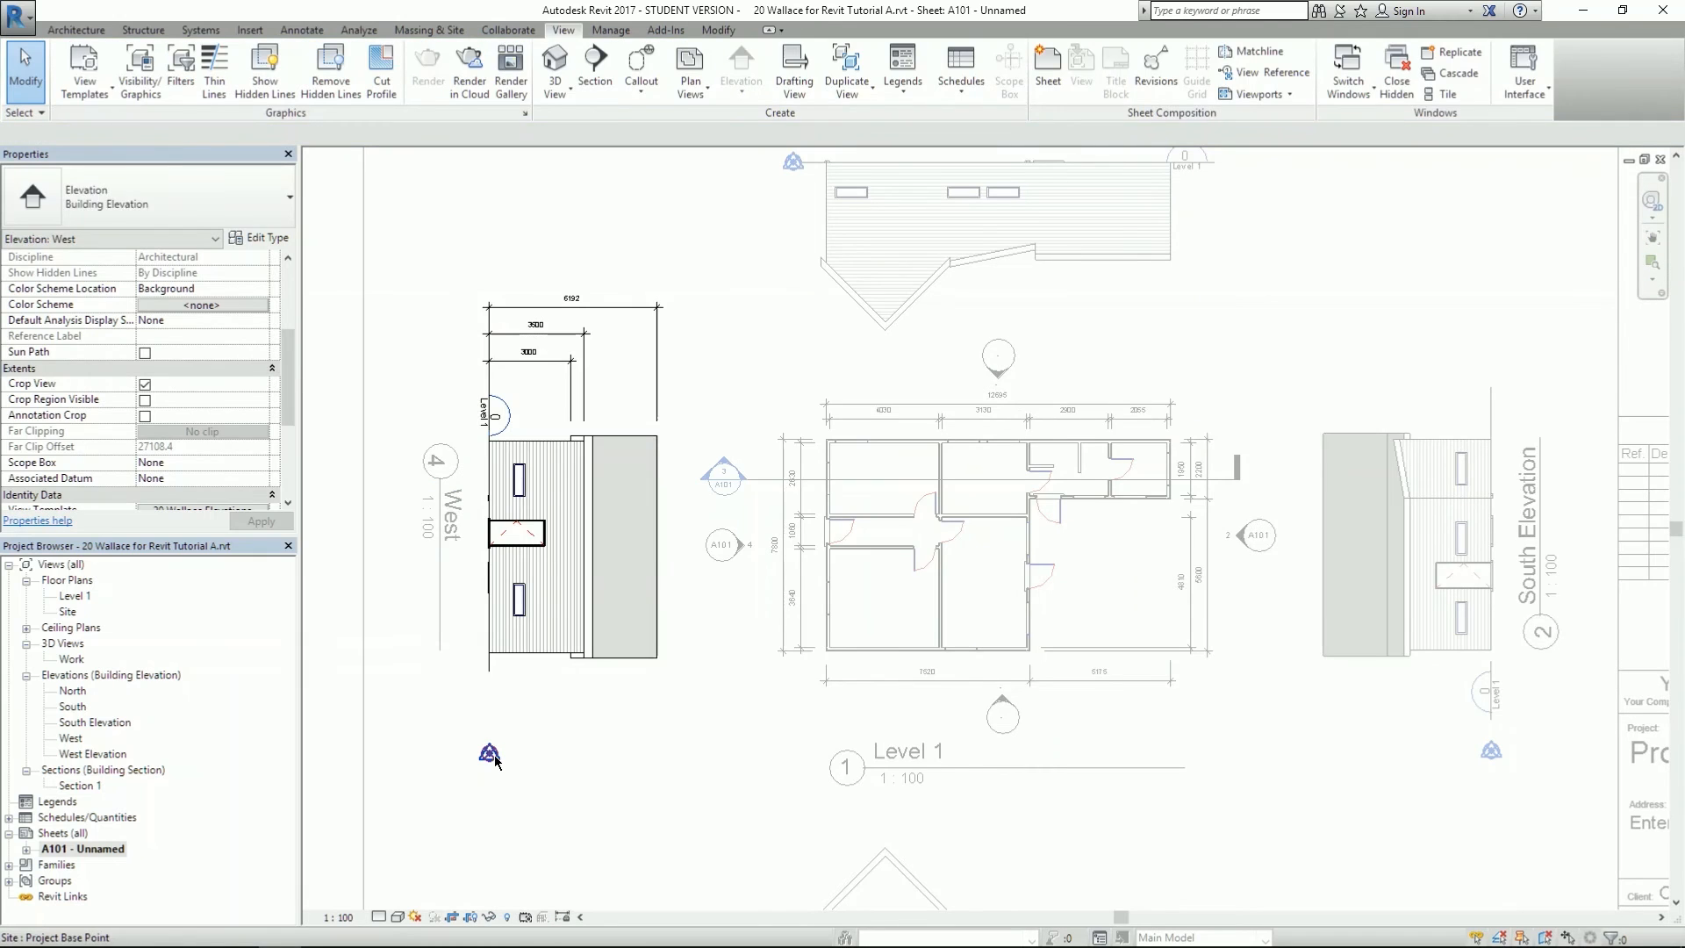
pyautogui.click(489, 754)
pyautogui.scroll(5, 461, 788)
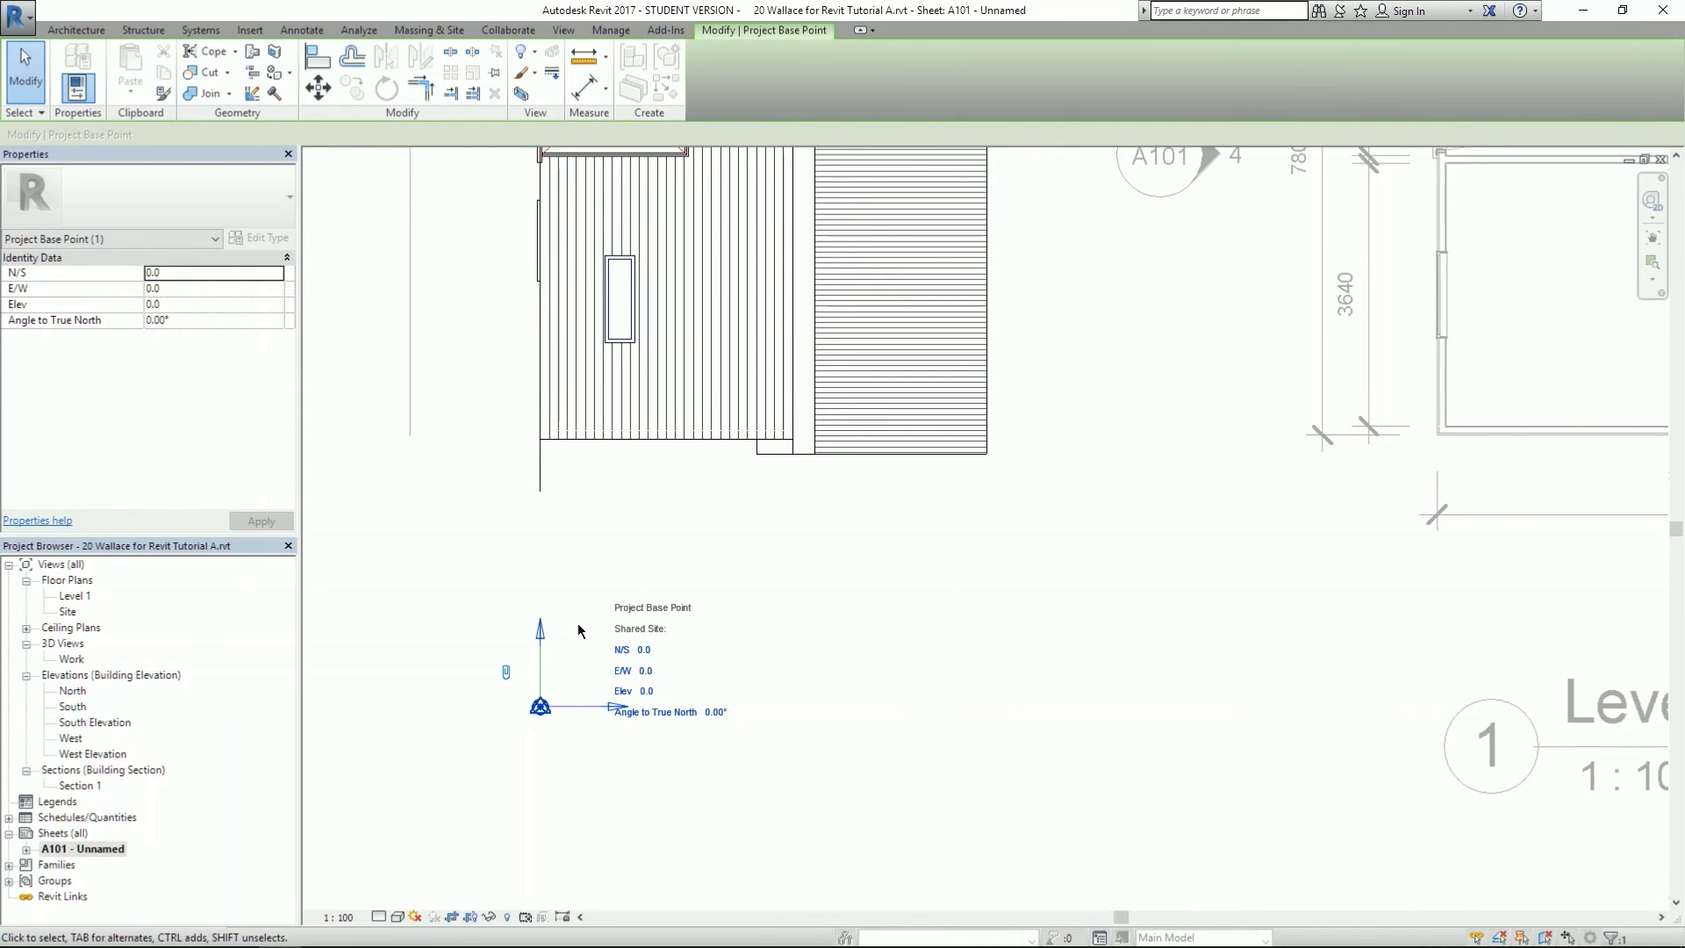
pyautogui.scroll(-4, 559, 676)
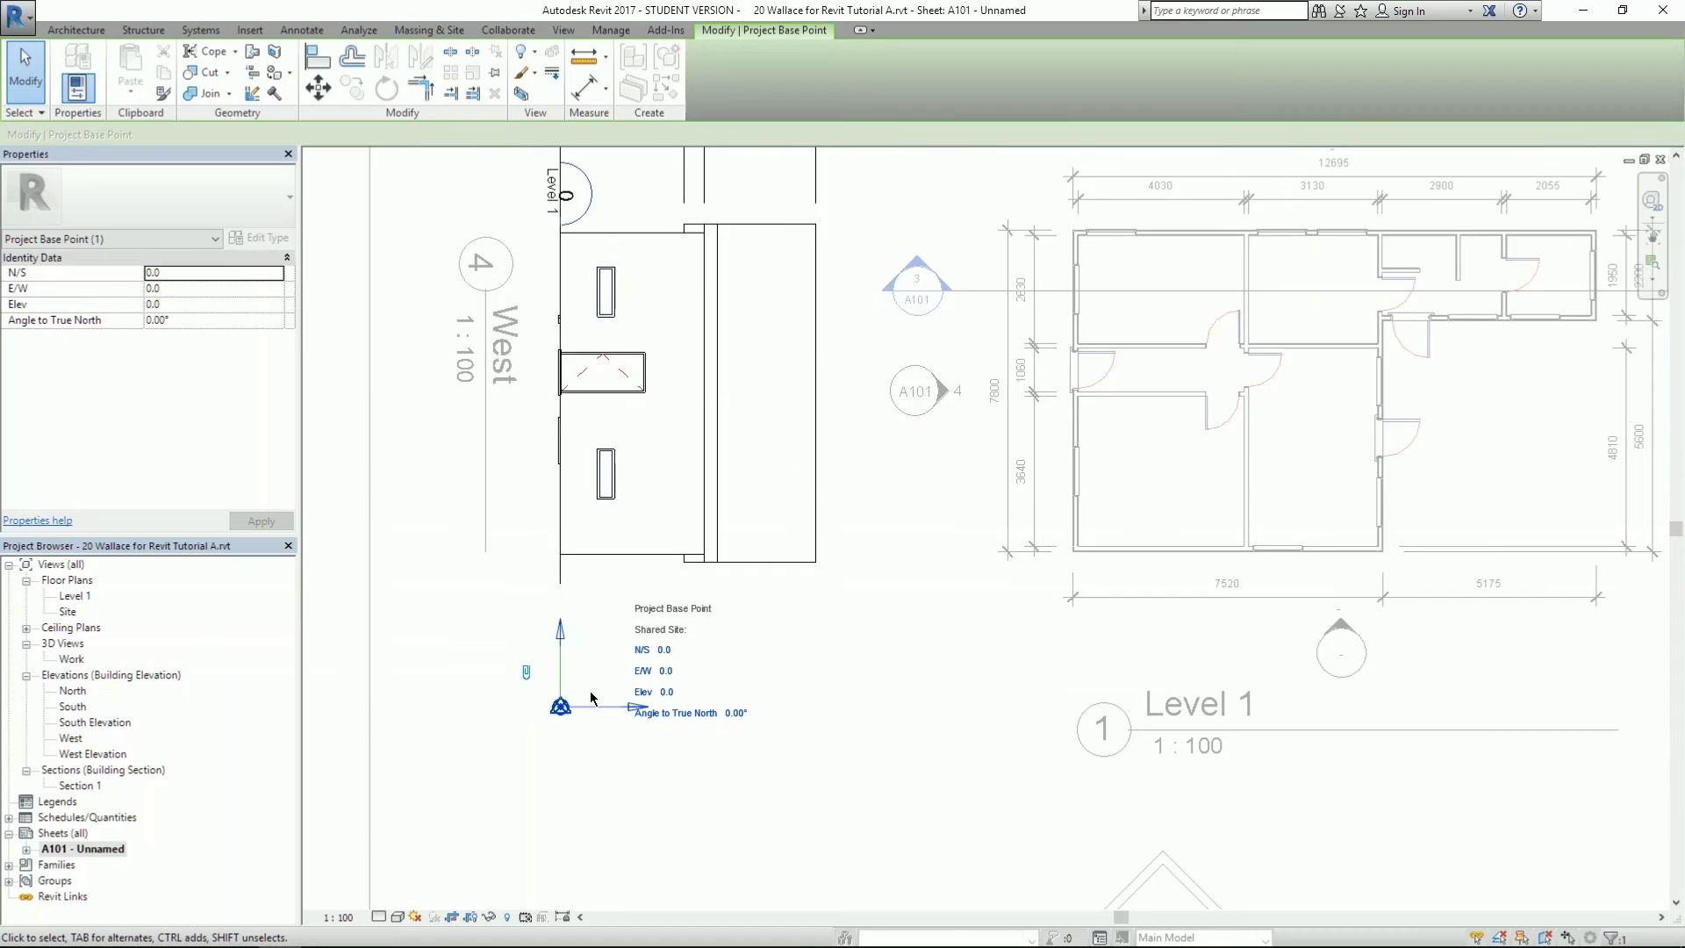
pyautogui.doubleClick(426, 621)
pyautogui.click(665, 572)
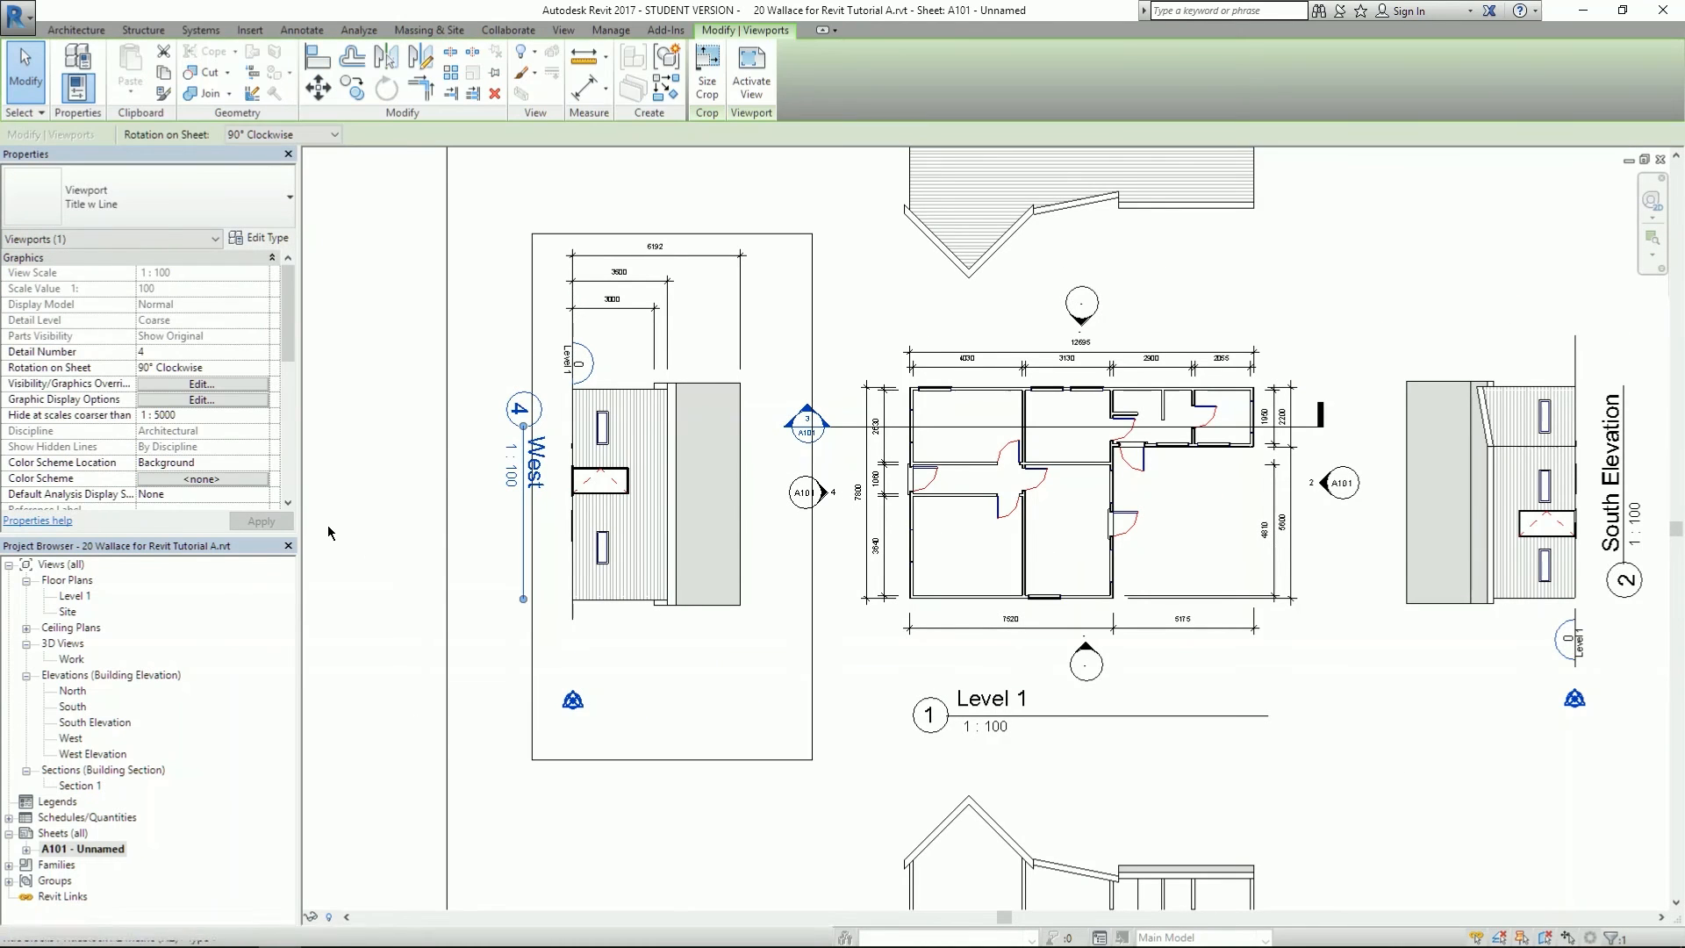
pyautogui.scroll(-5, 293, 389)
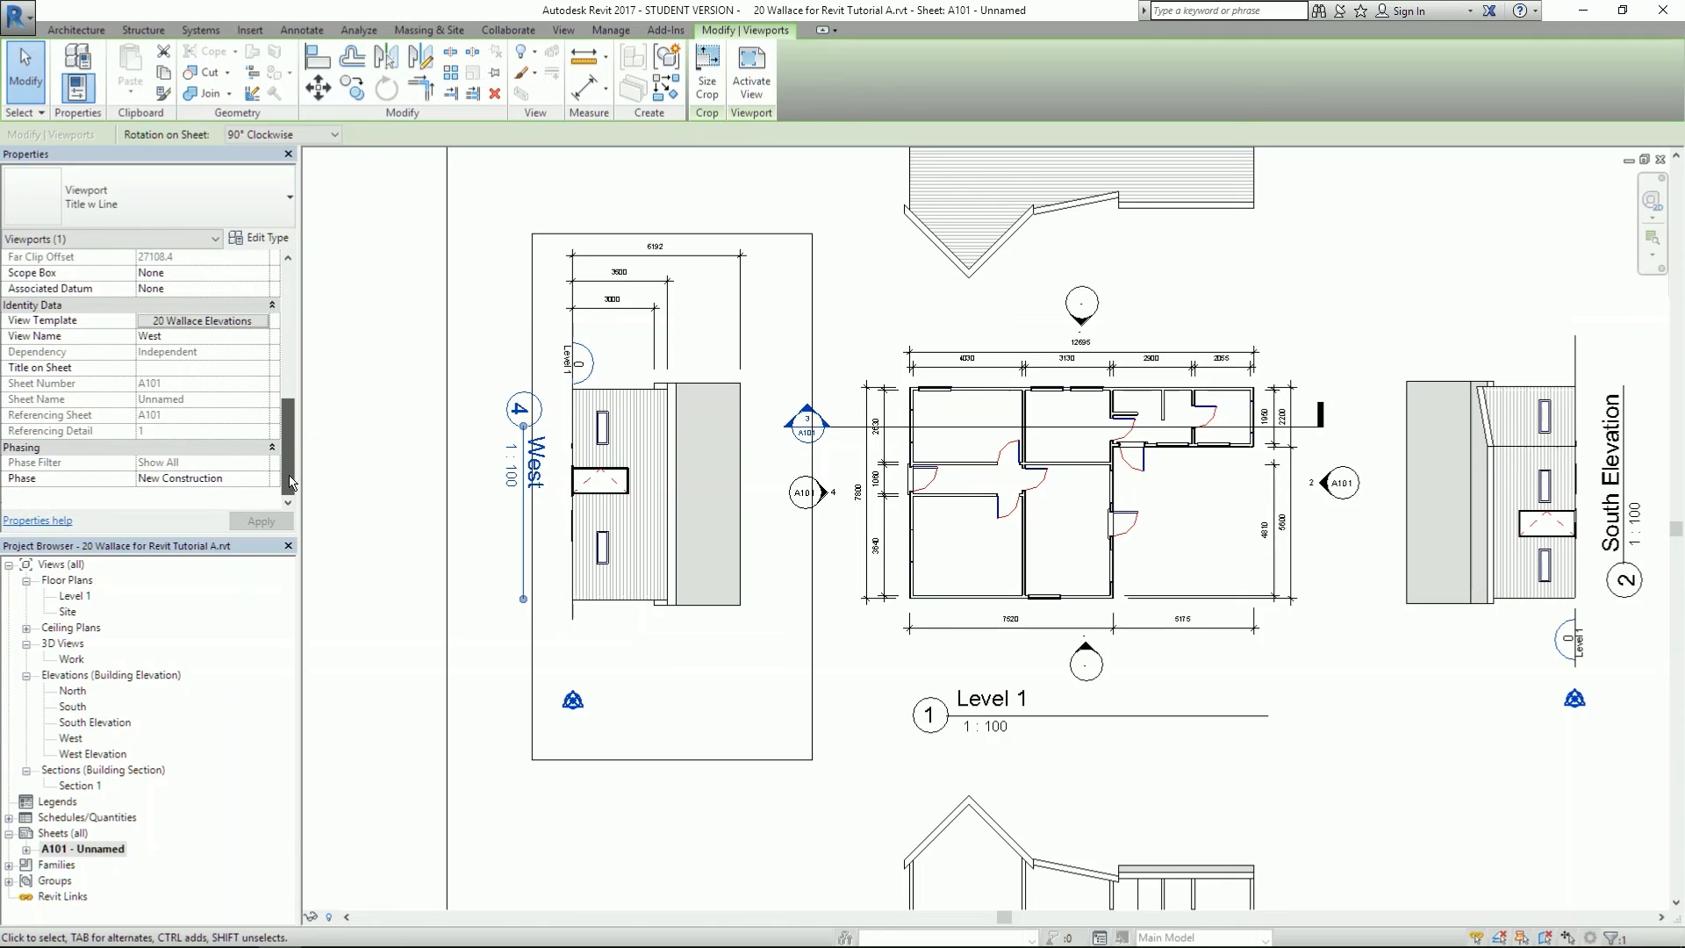
# - Open the West viewport template's visibility overrides and arrange windows to see the South Elevation
pyautogui.click(230, 321)
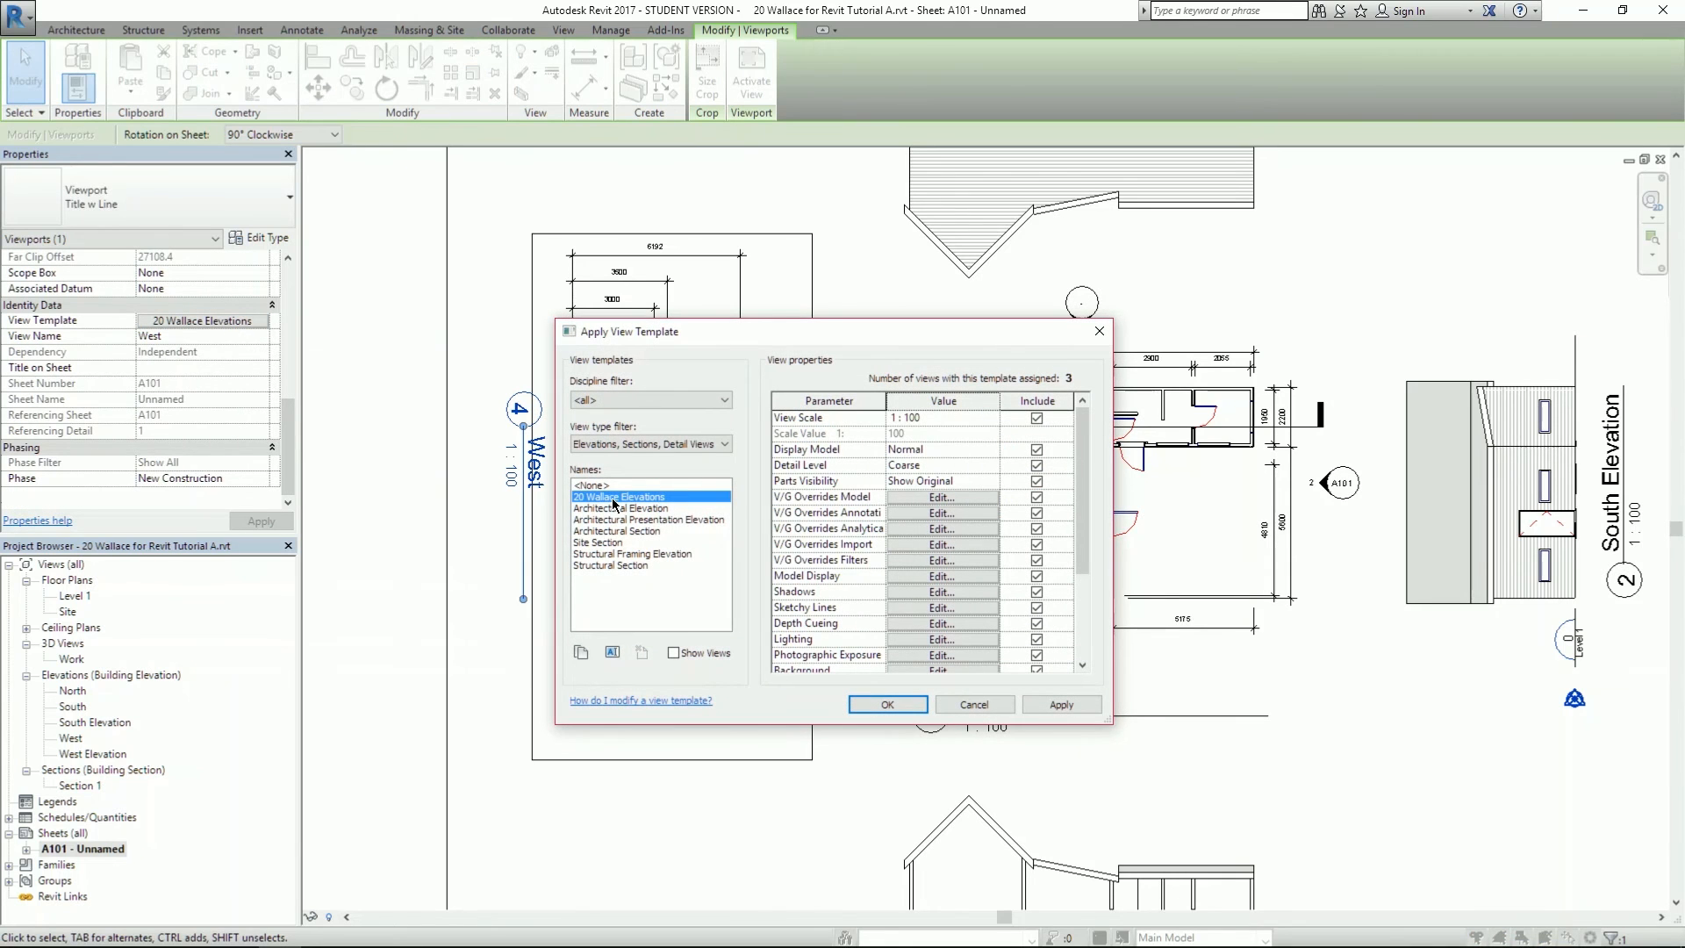
pyautogui.click(914, 511)
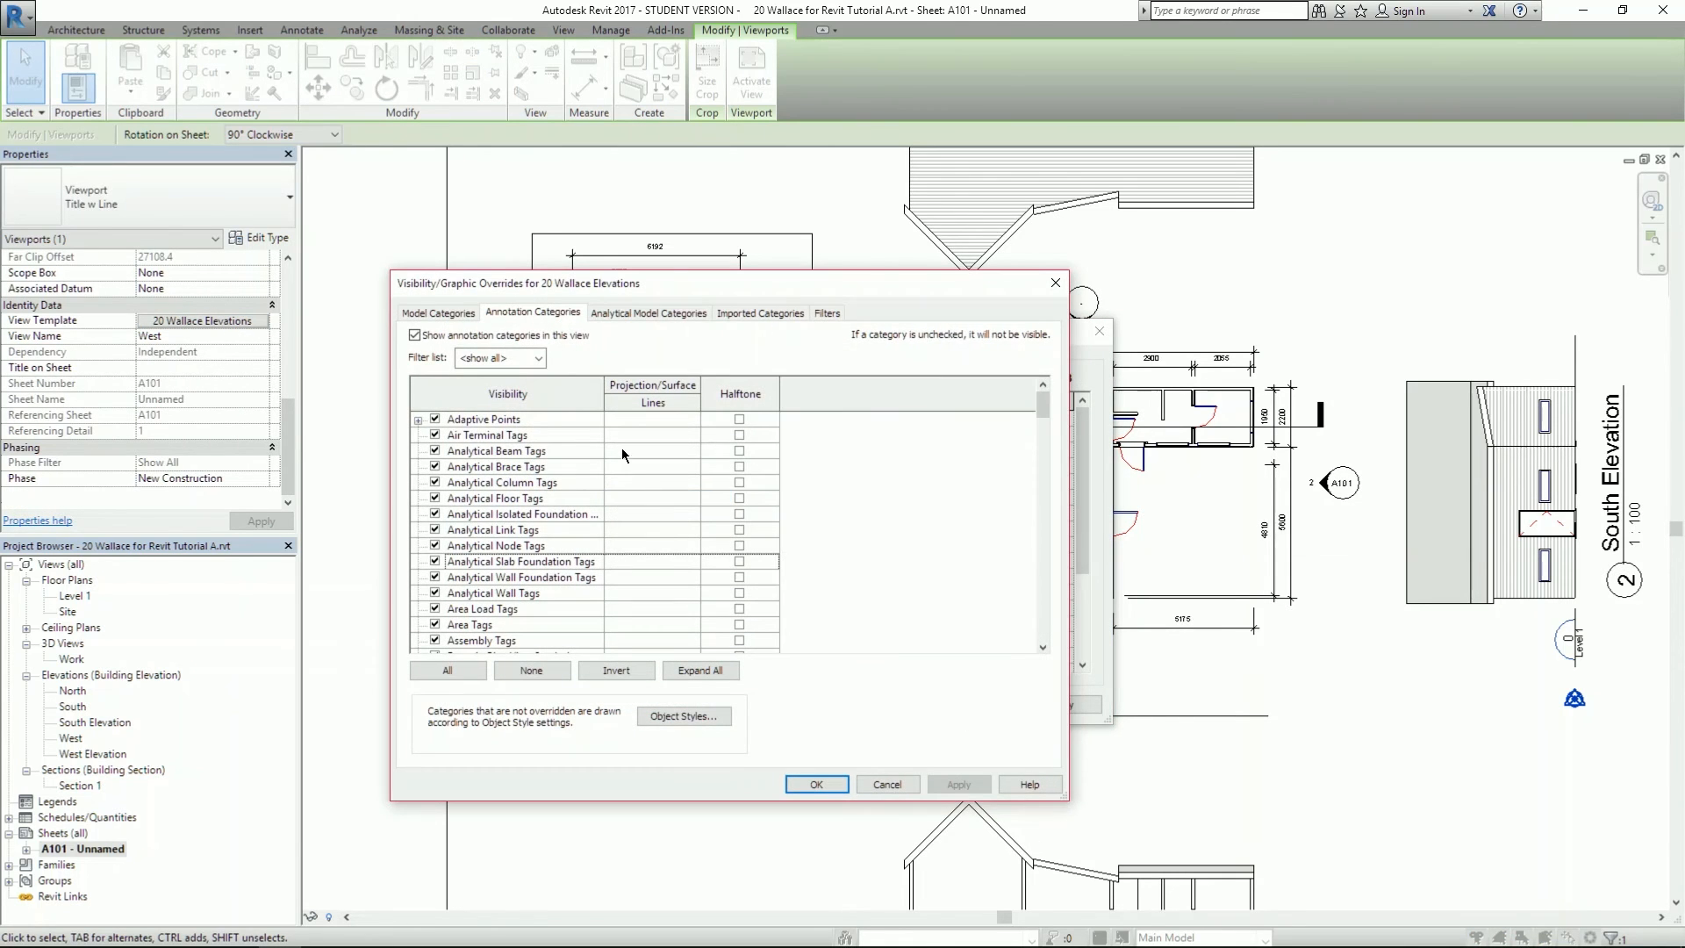
pyautogui.moveTo(1044, 412)
pyautogui.mouseDown()
pyautogui.moveTo(1018, 599)
pyautogui.moveTo(1023, 575)
pyautogui.mouseUp()
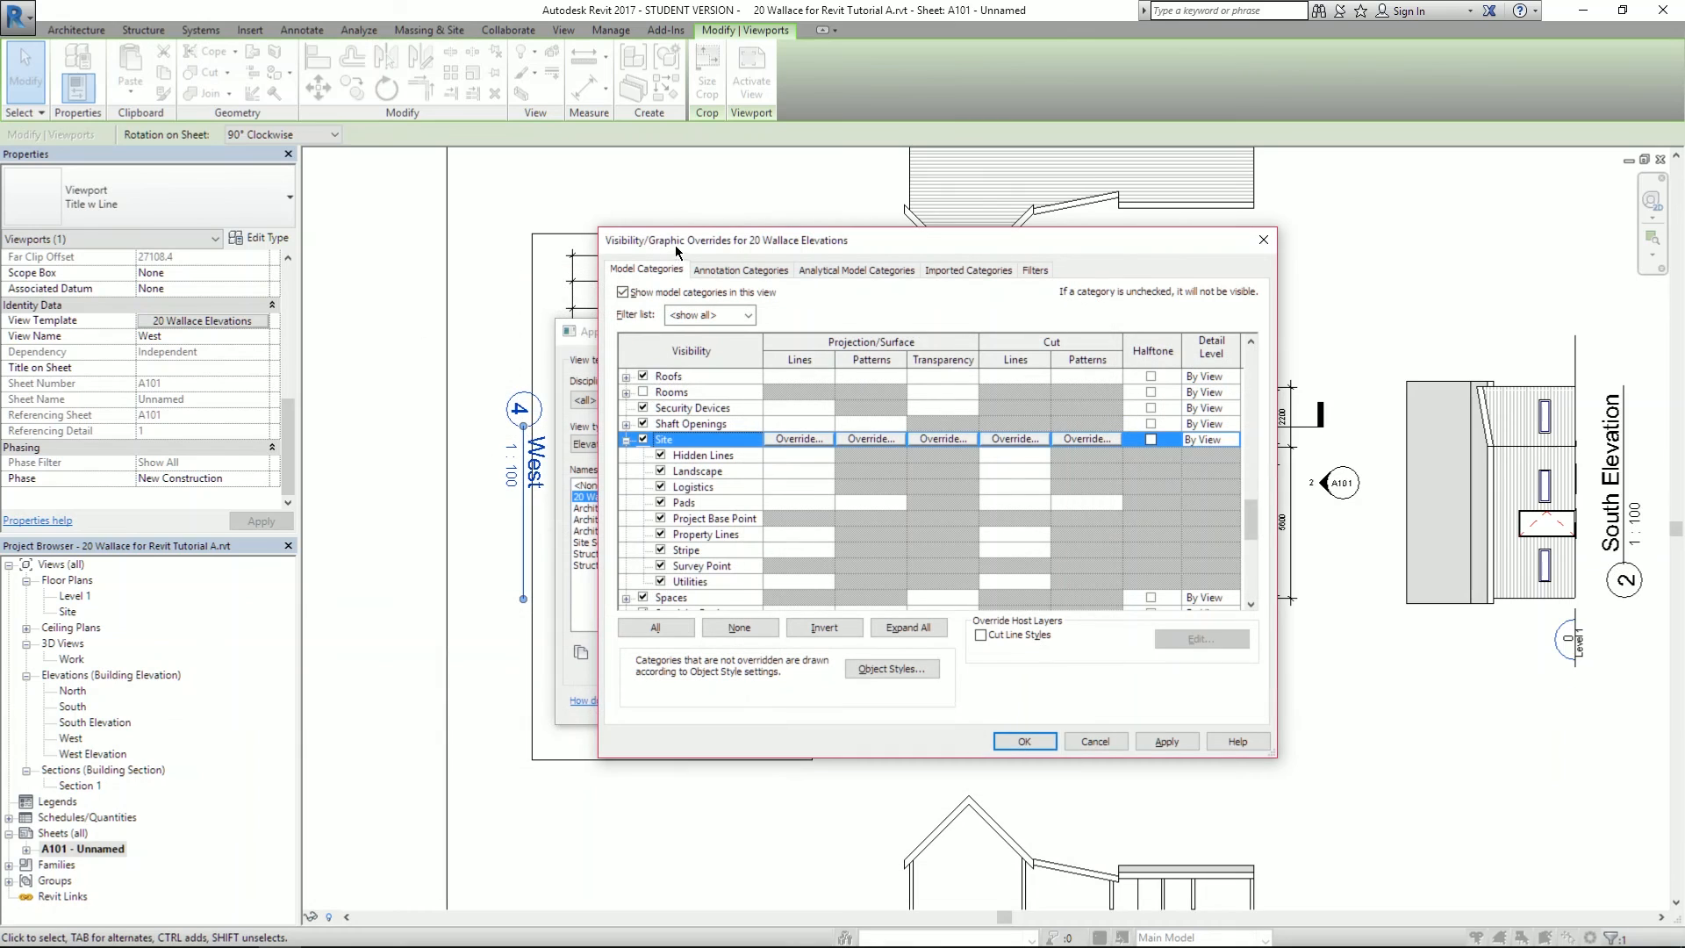
pyautogui.moveTo(676, 252); pyautogui.dragTo(627, 233)
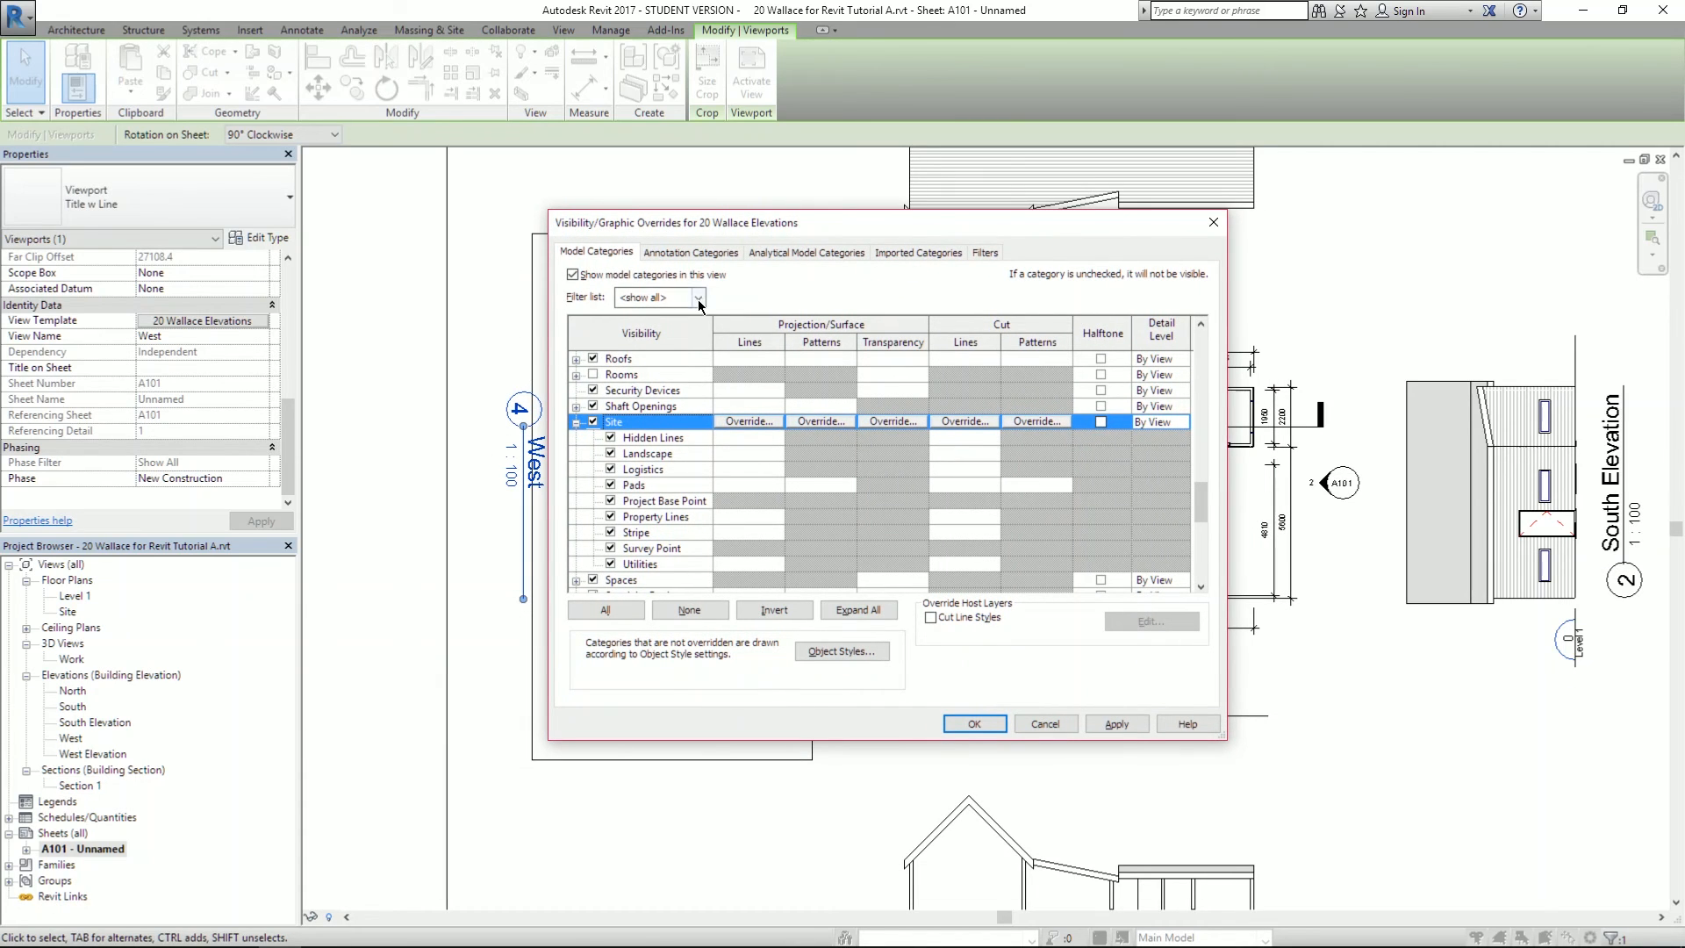
pyautogui.moveTo(689, 230); pyautogui.dragTo(1126, 263)
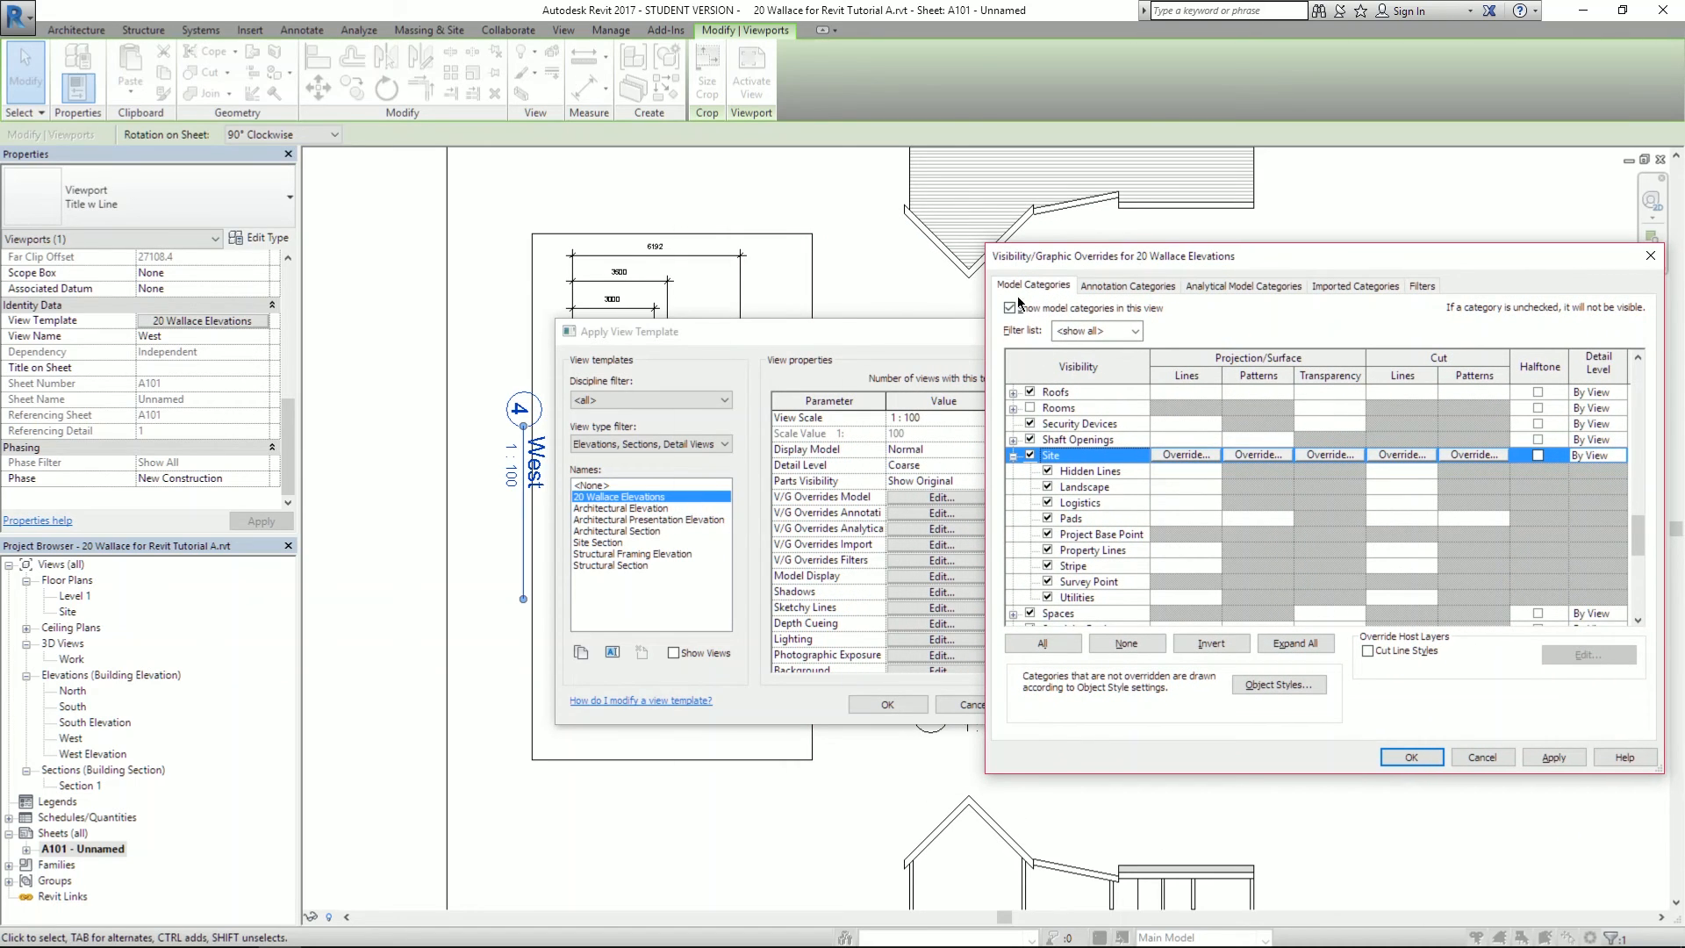
pyautogui.moveTo(1112, 263); pyautogui.dragTo(797, 204)
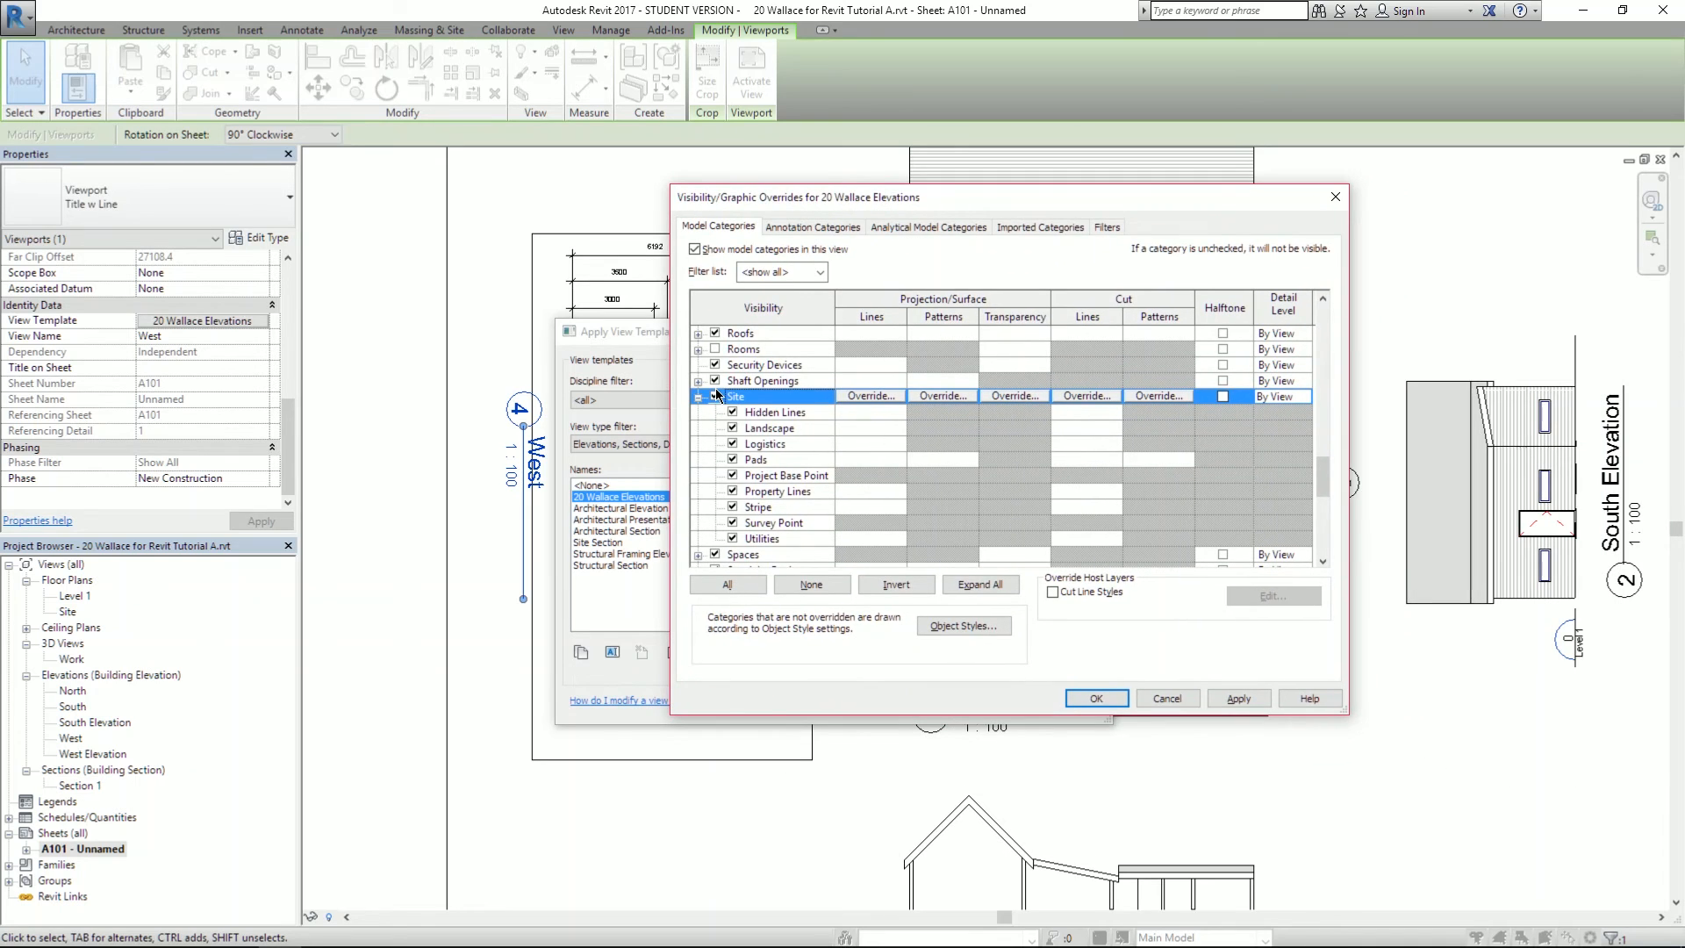
# - Test hiding Survey Point and Project Base Point, then switch off the whole Site category
pyautogui.click(733, 523)
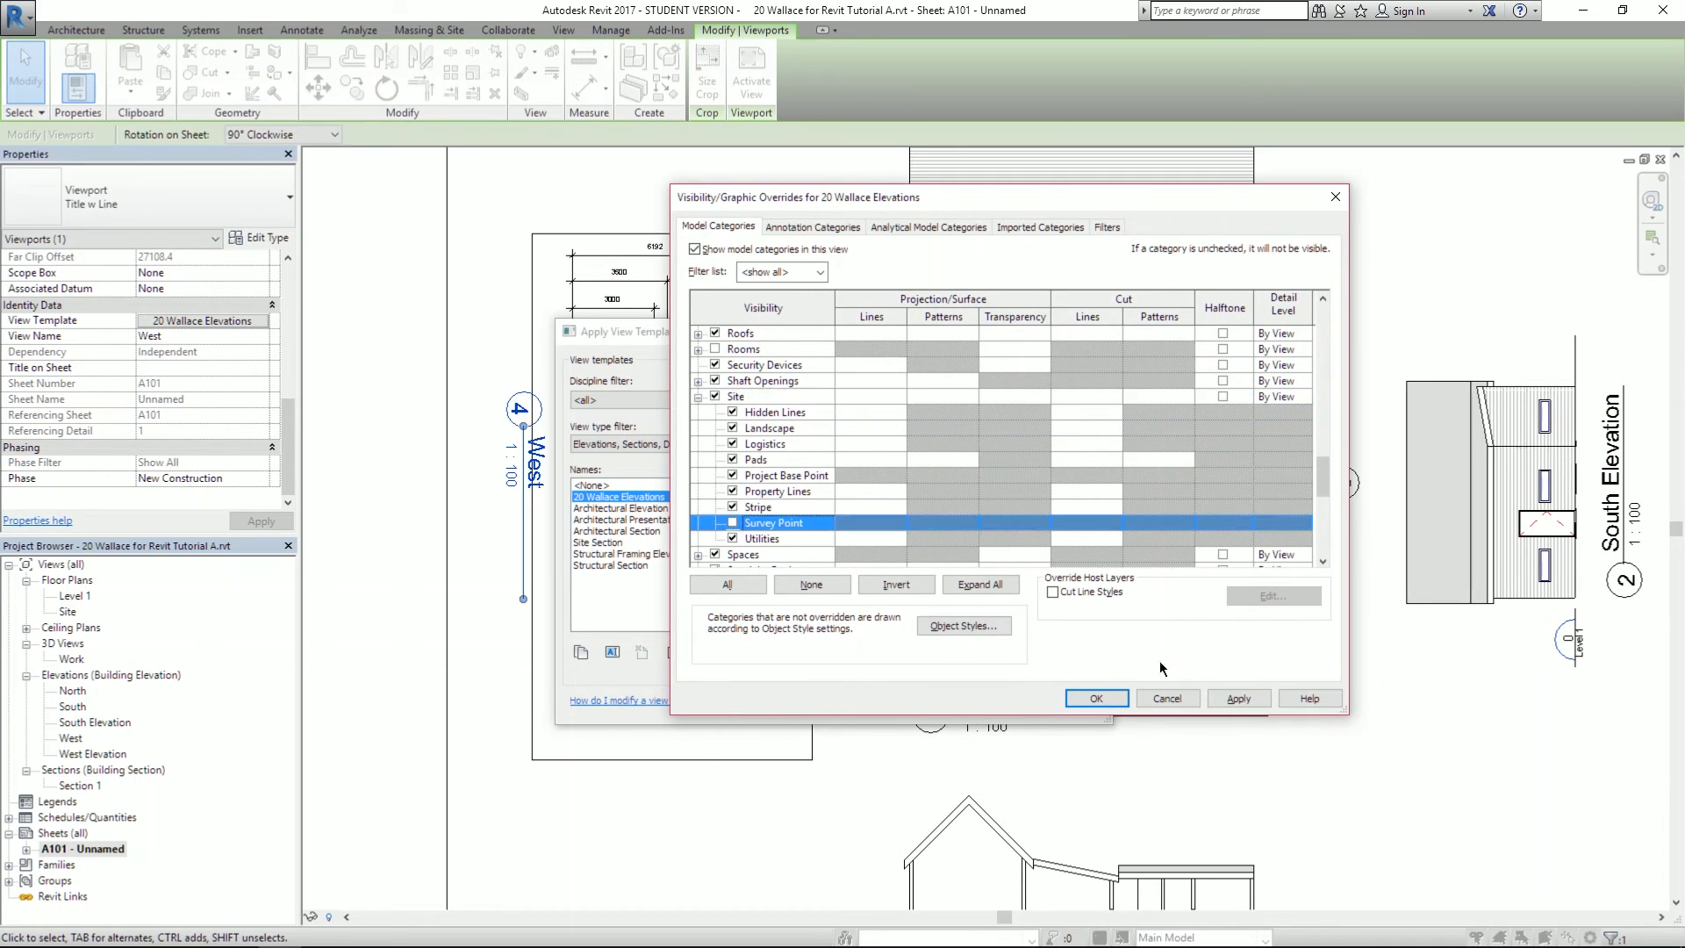
pyautogui.click(1220, 700)
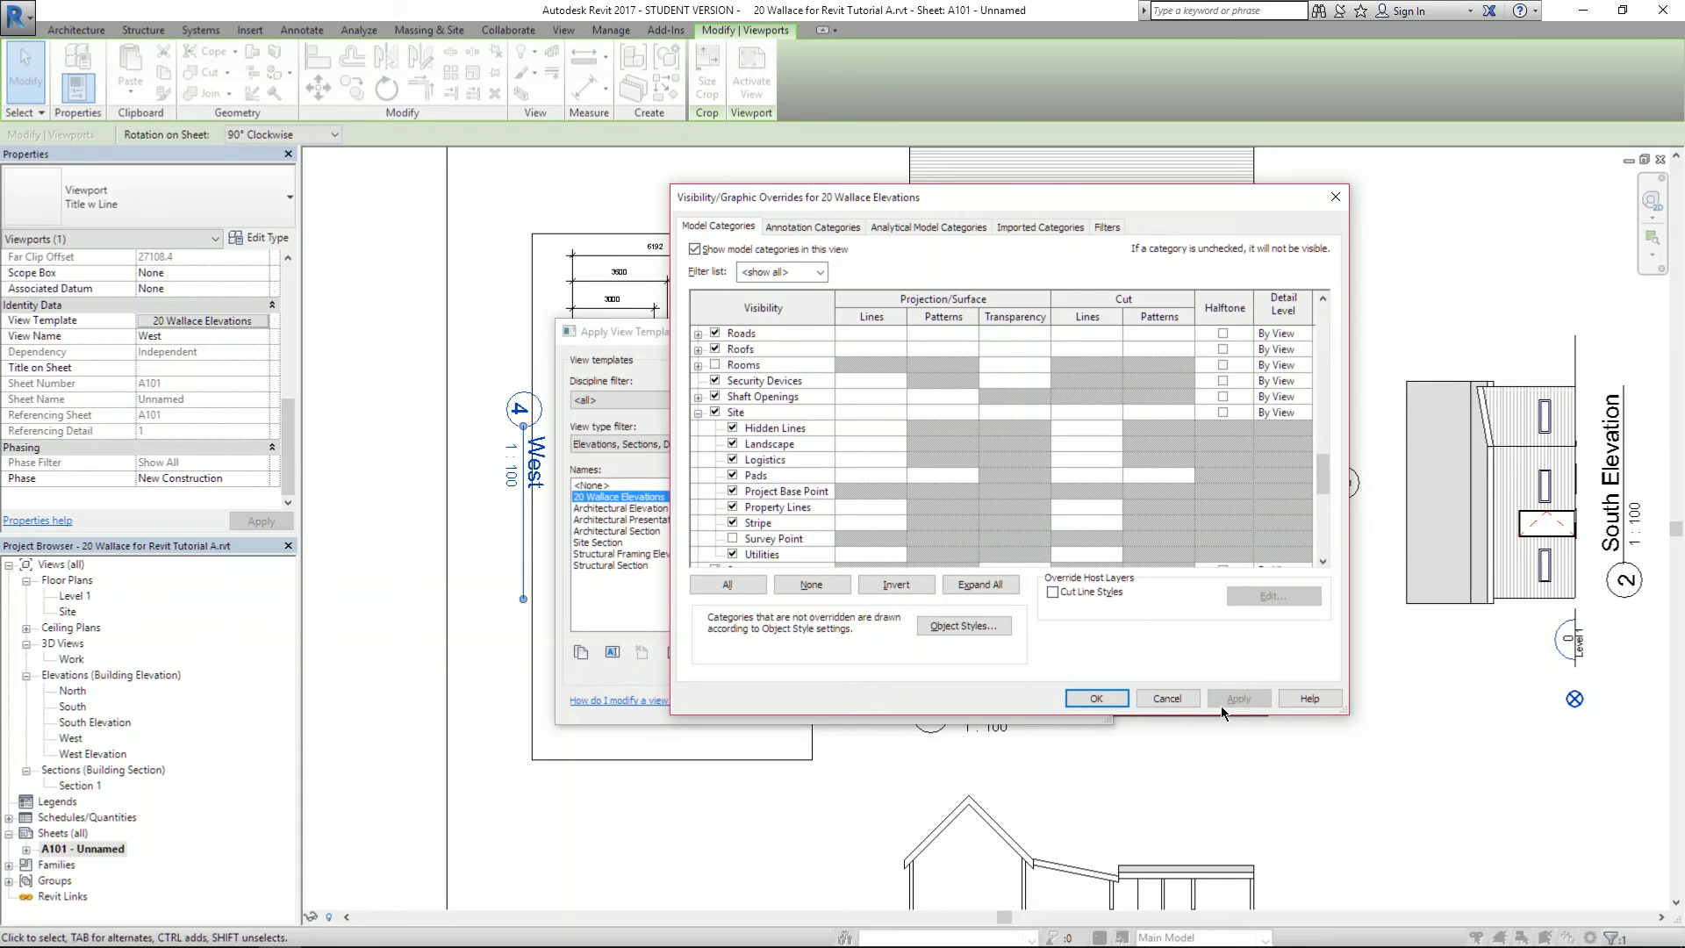
pyautogui.click(733, 539)
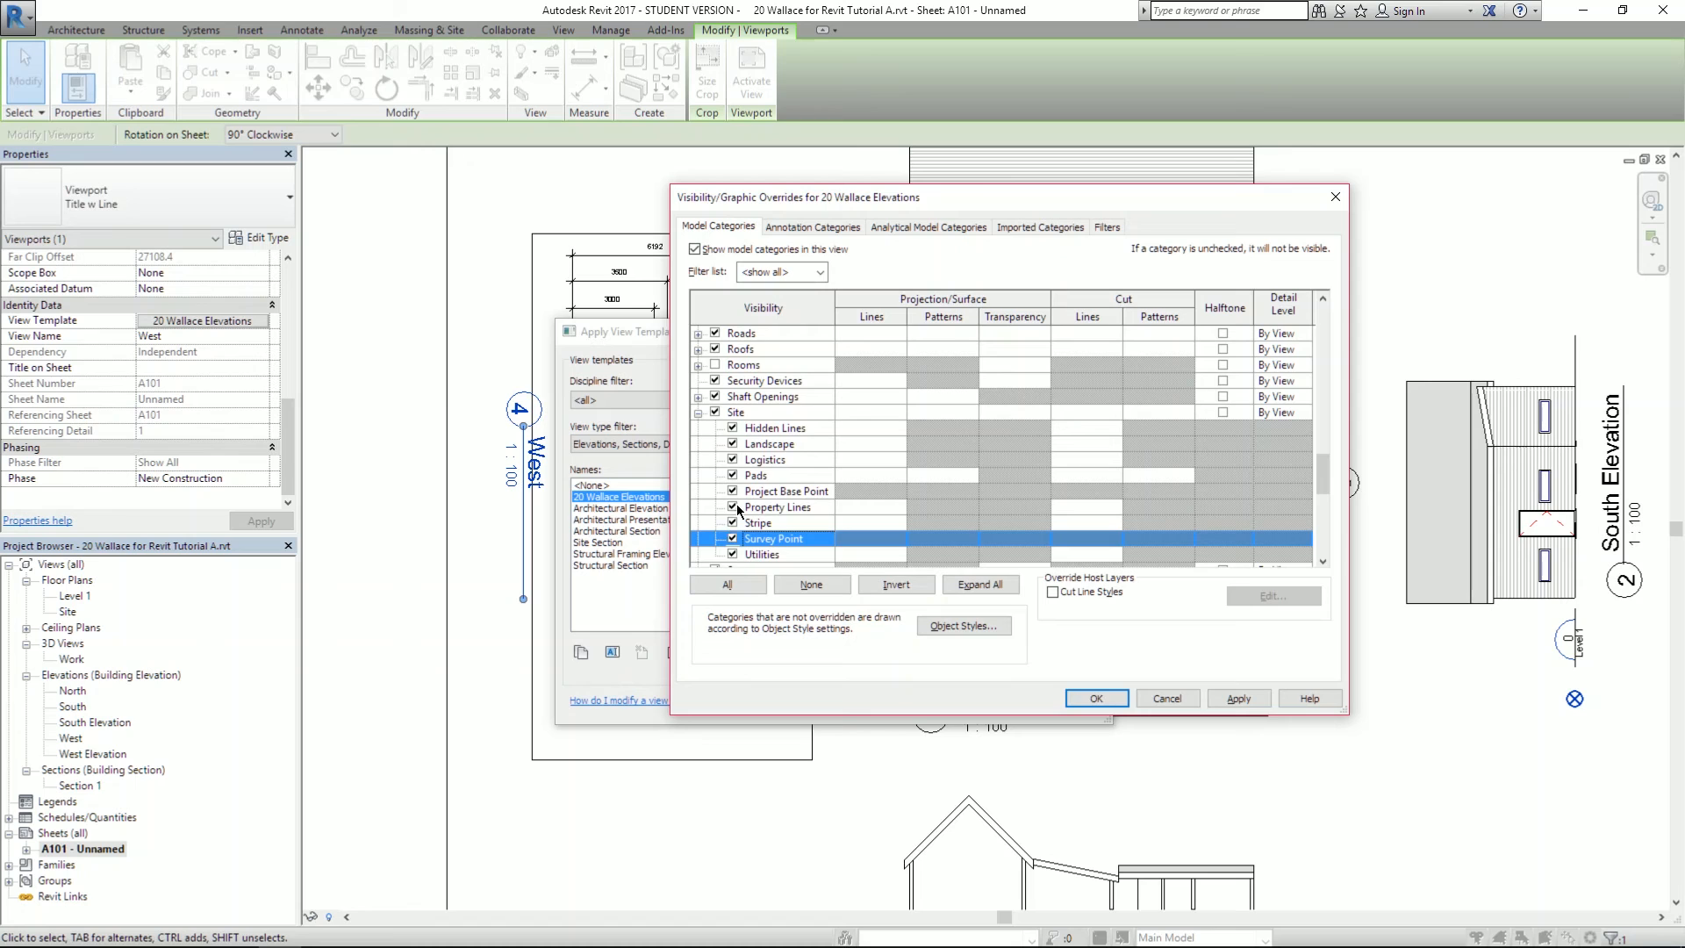
pyautogui.click(734, 493)
pyautogui.click(1250, 701)
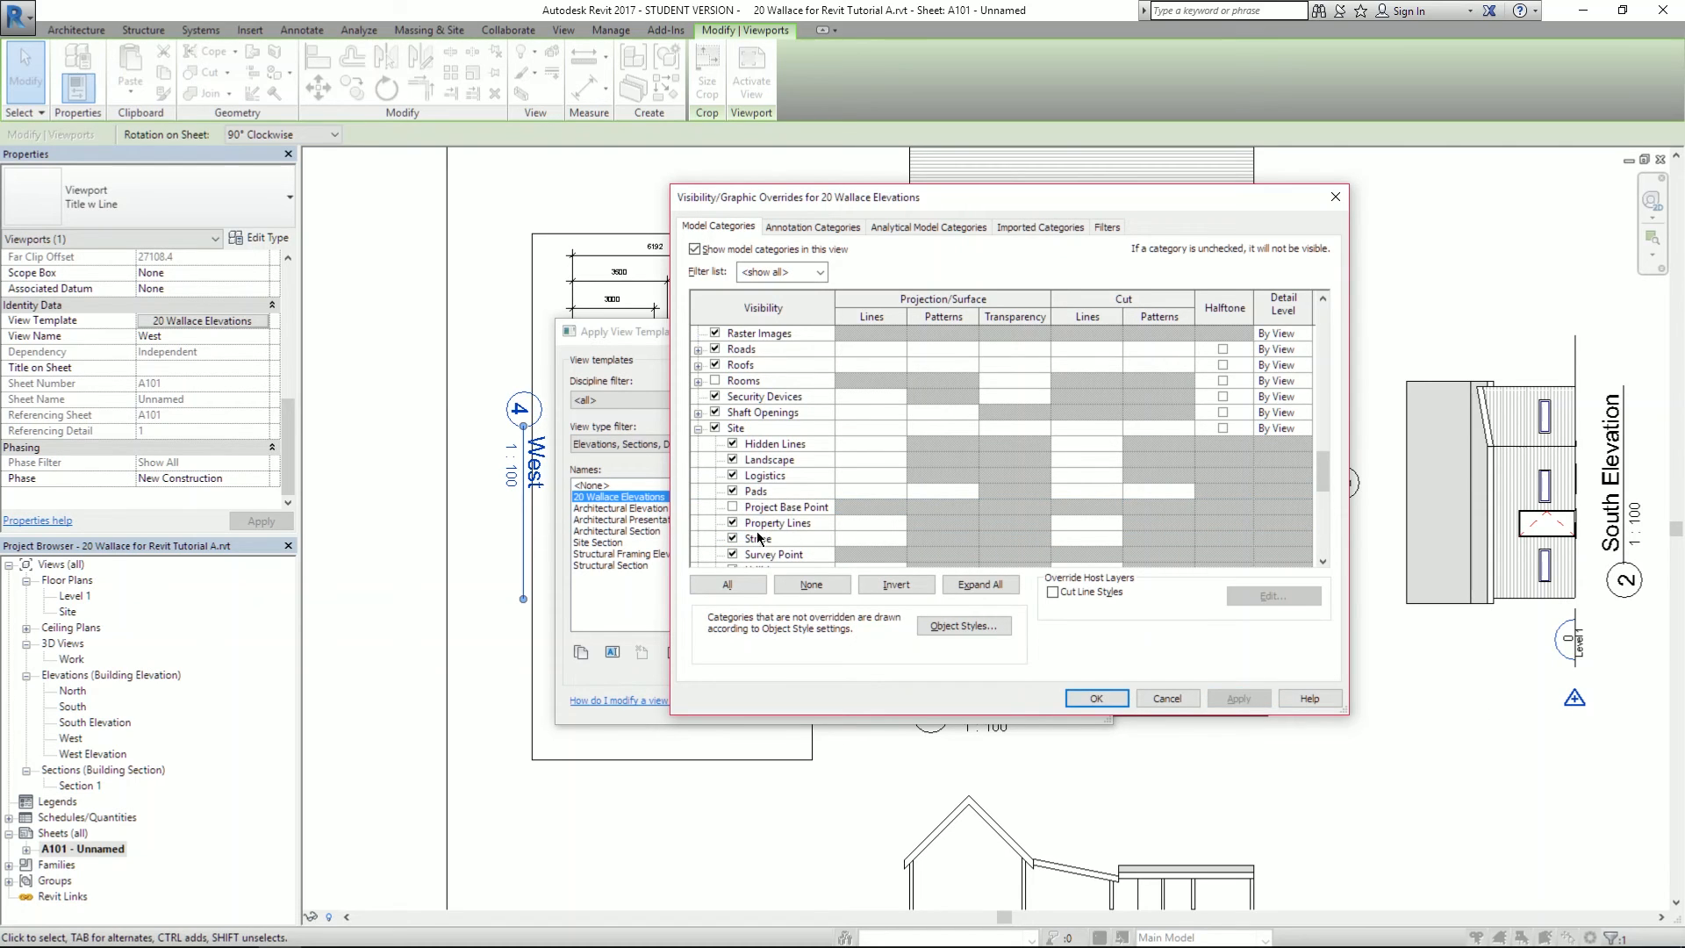
pyautogui.click(733, 508)
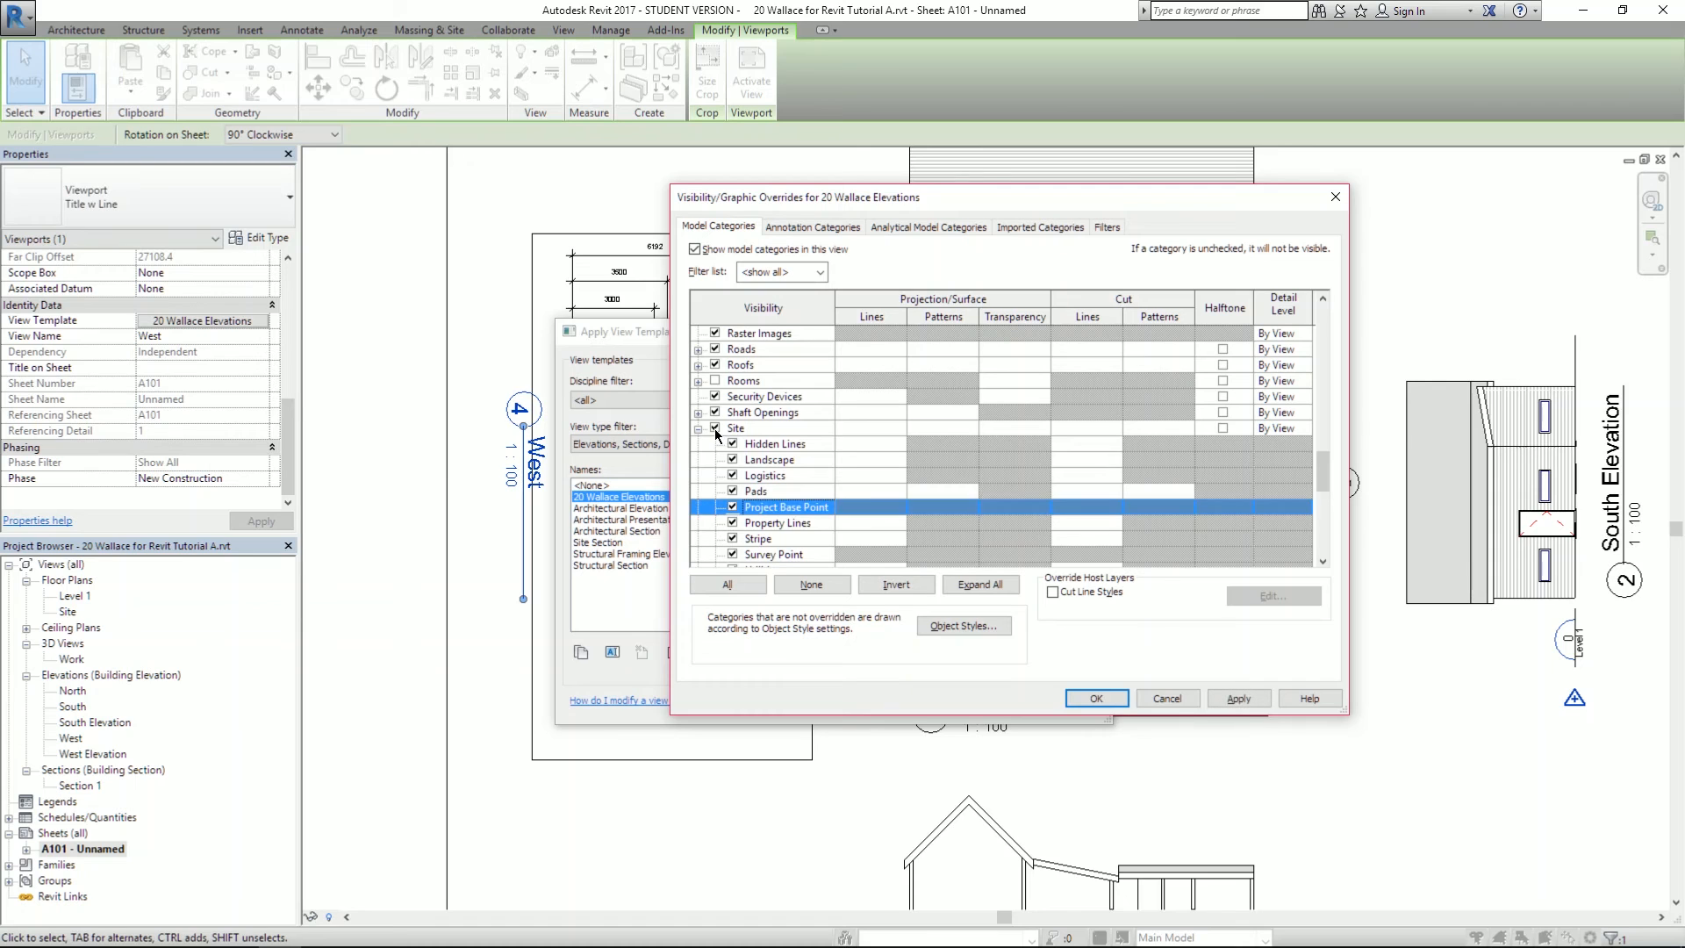
pyautogui.click(715, 429)
pyautogui.click(1247, 700)
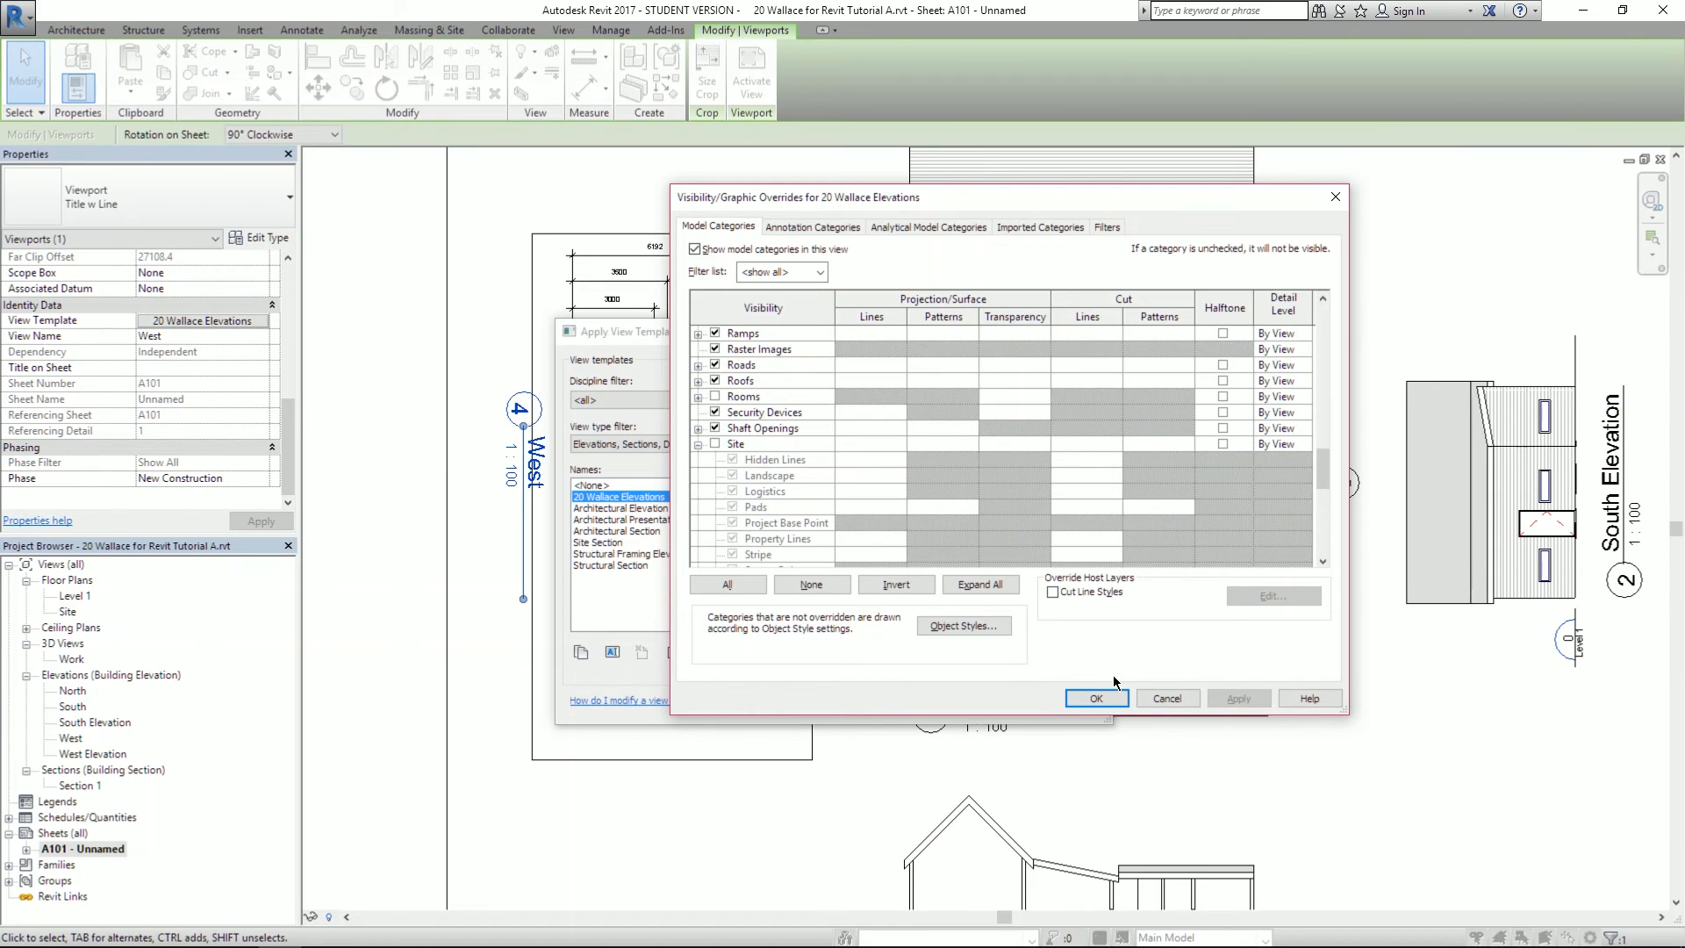
pyautogui.click(1097, 698)
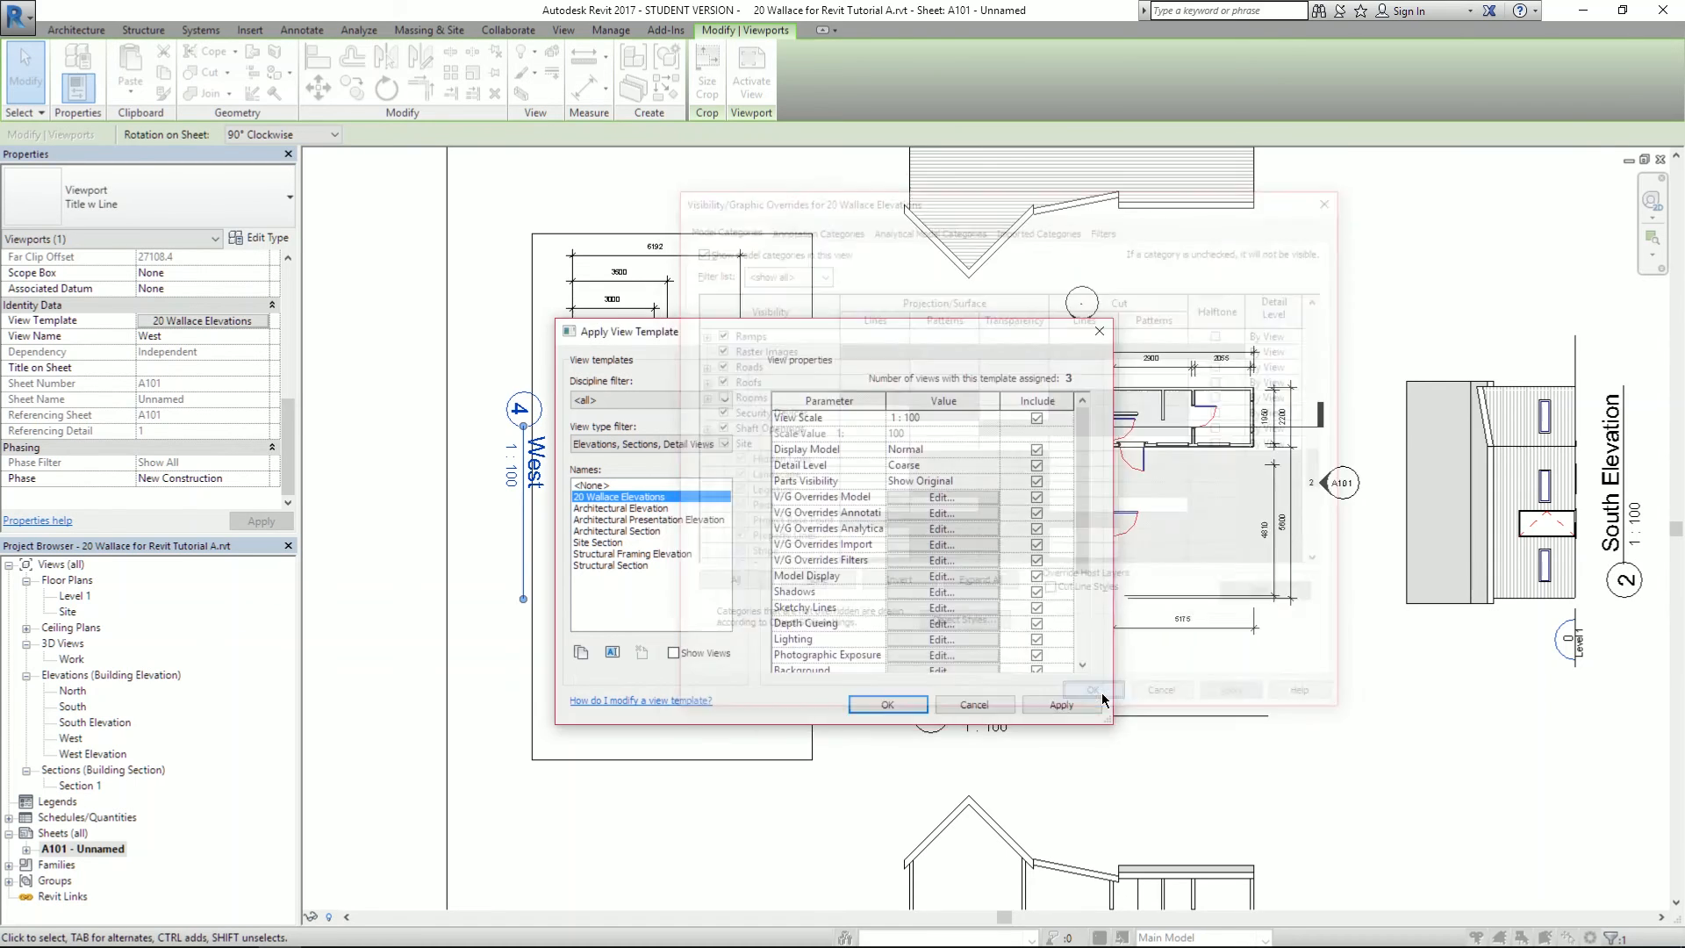
pyautogui.click(1062, 705)
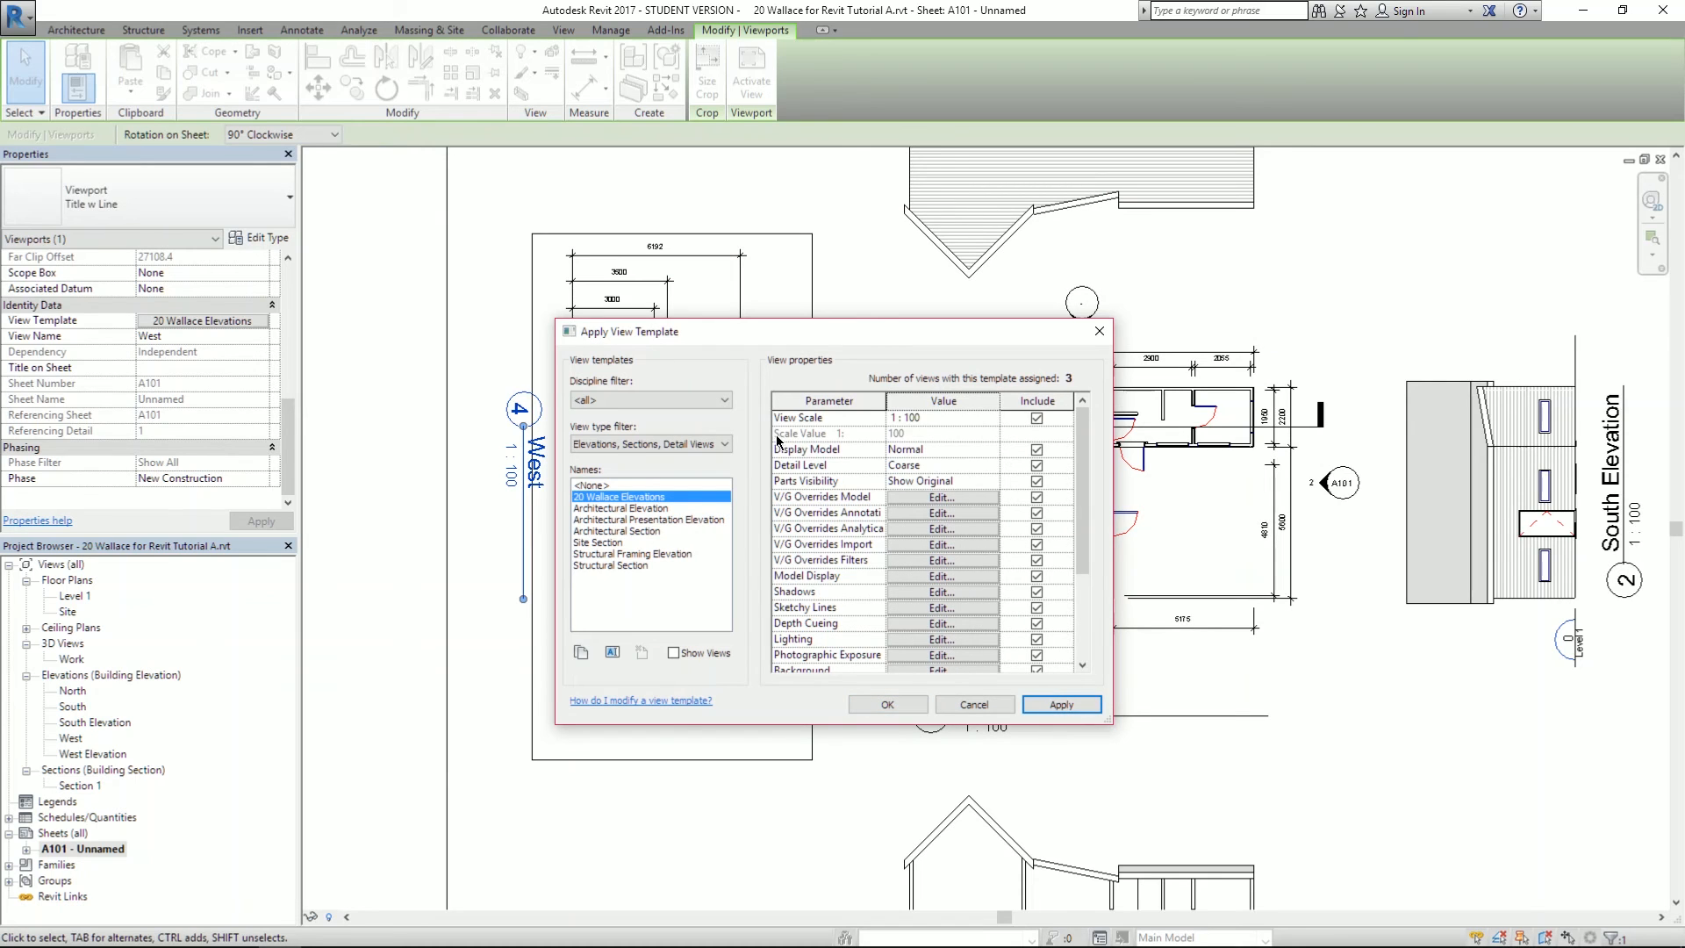
pyautogui.moveTo(783, 330); pyautogui.dragTo(918, 404)
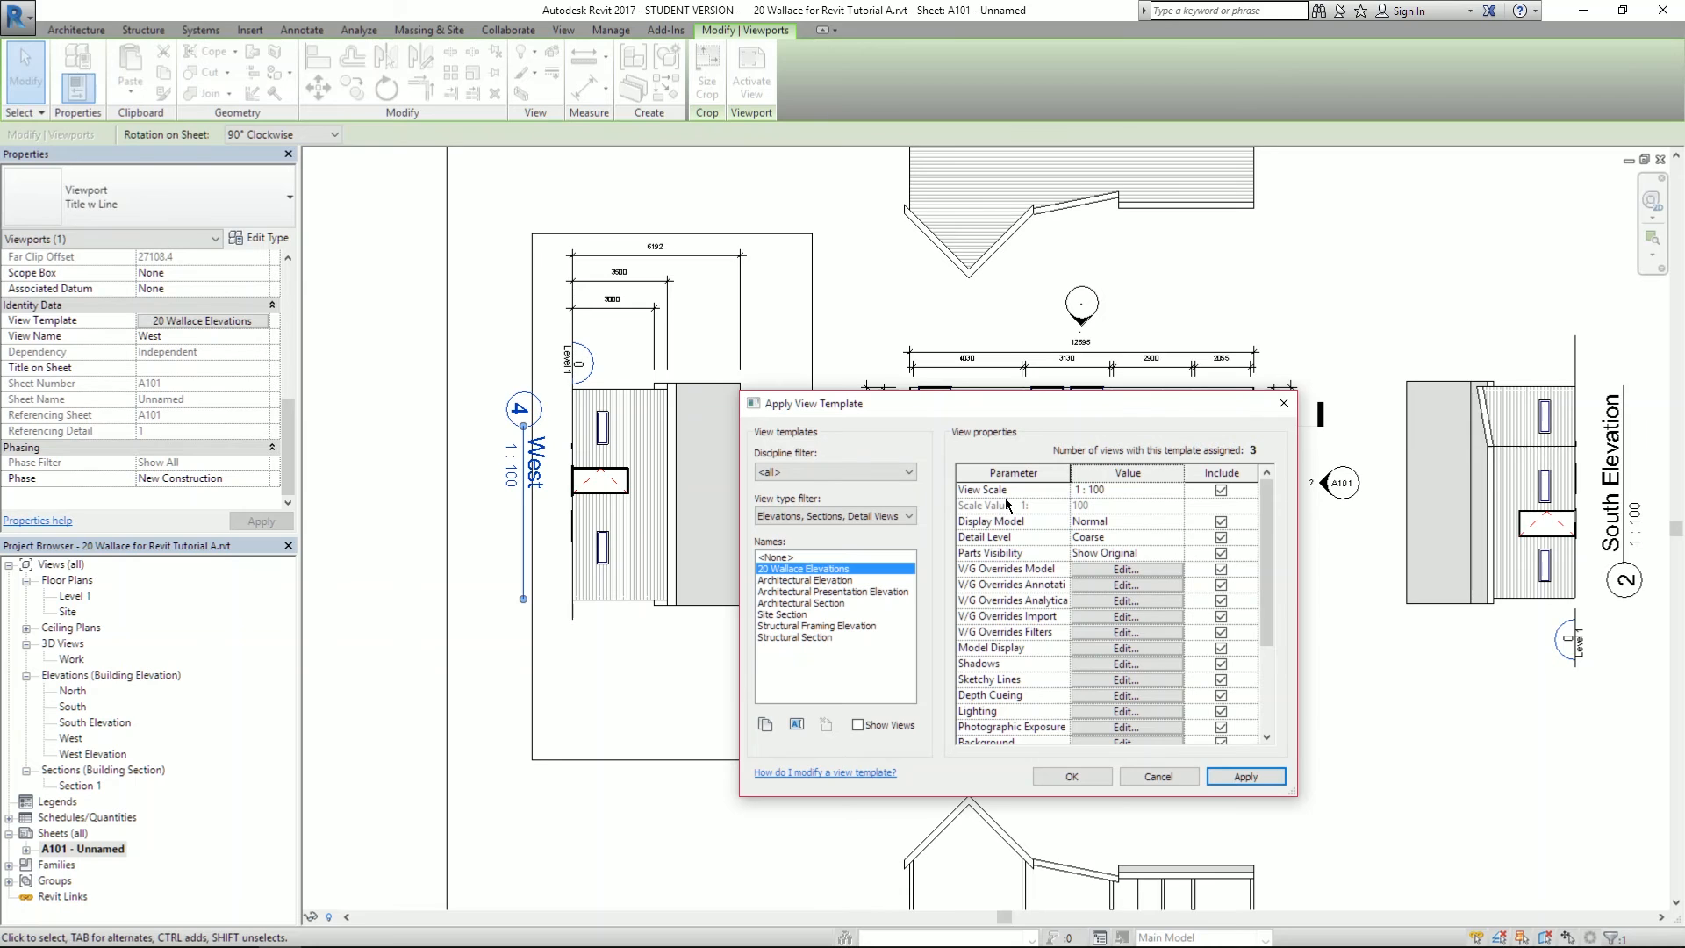
pyautogui.scroll(-3, 1022, 661)
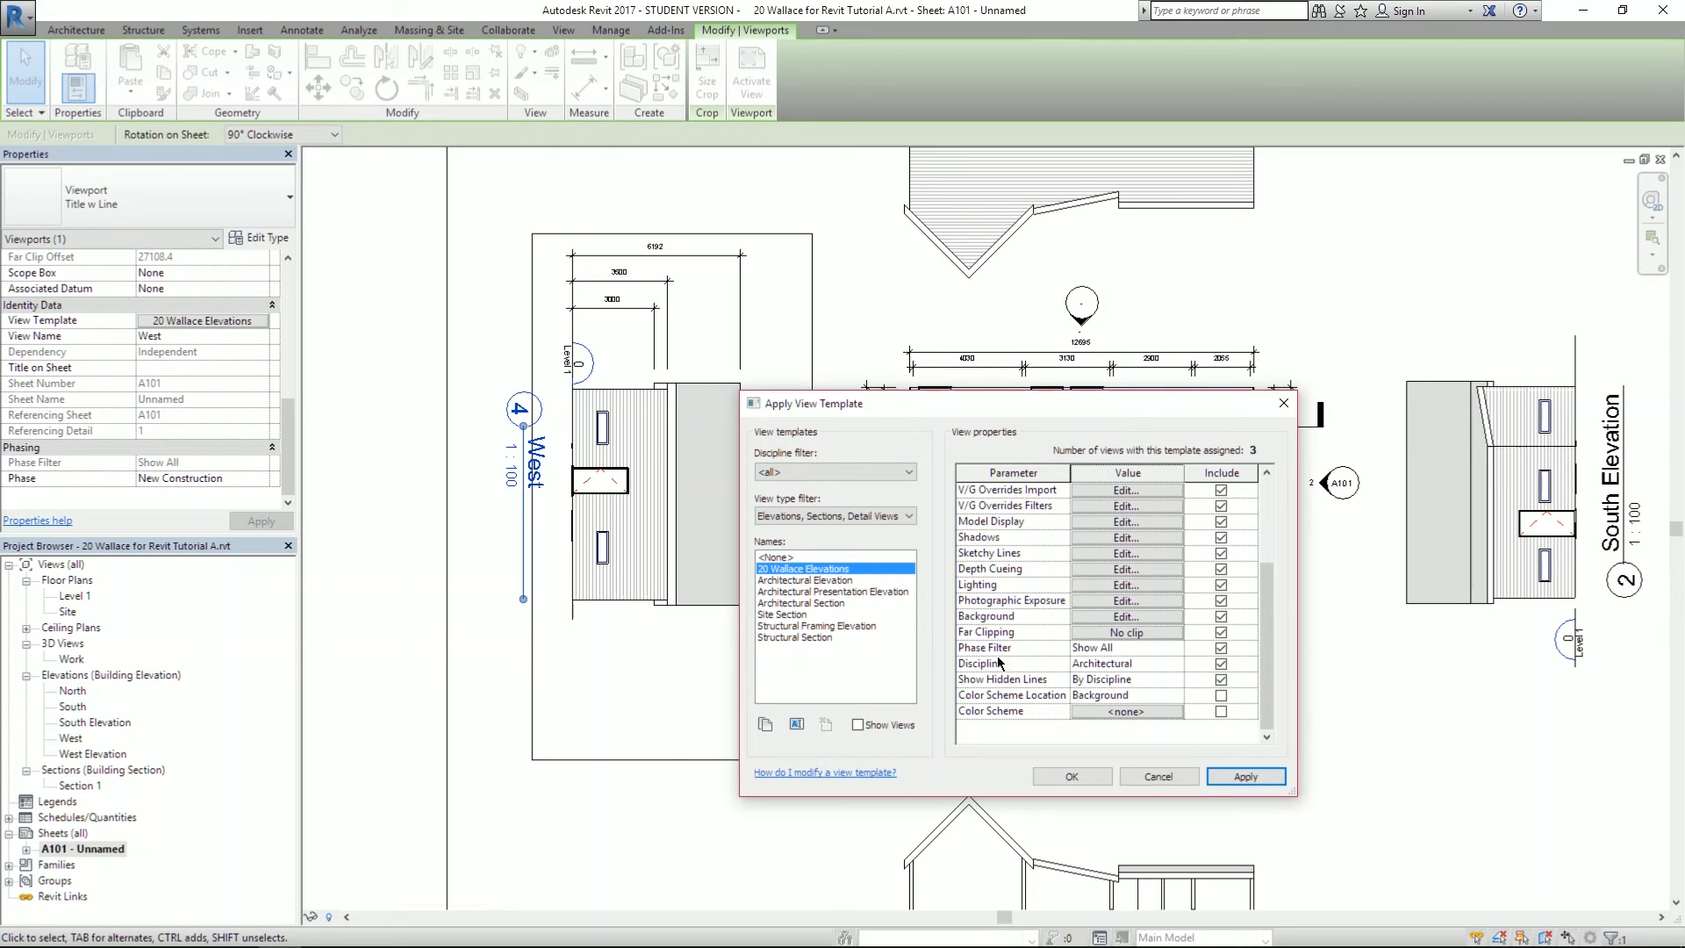
pyautogui.scroll(3, 1033, 667)
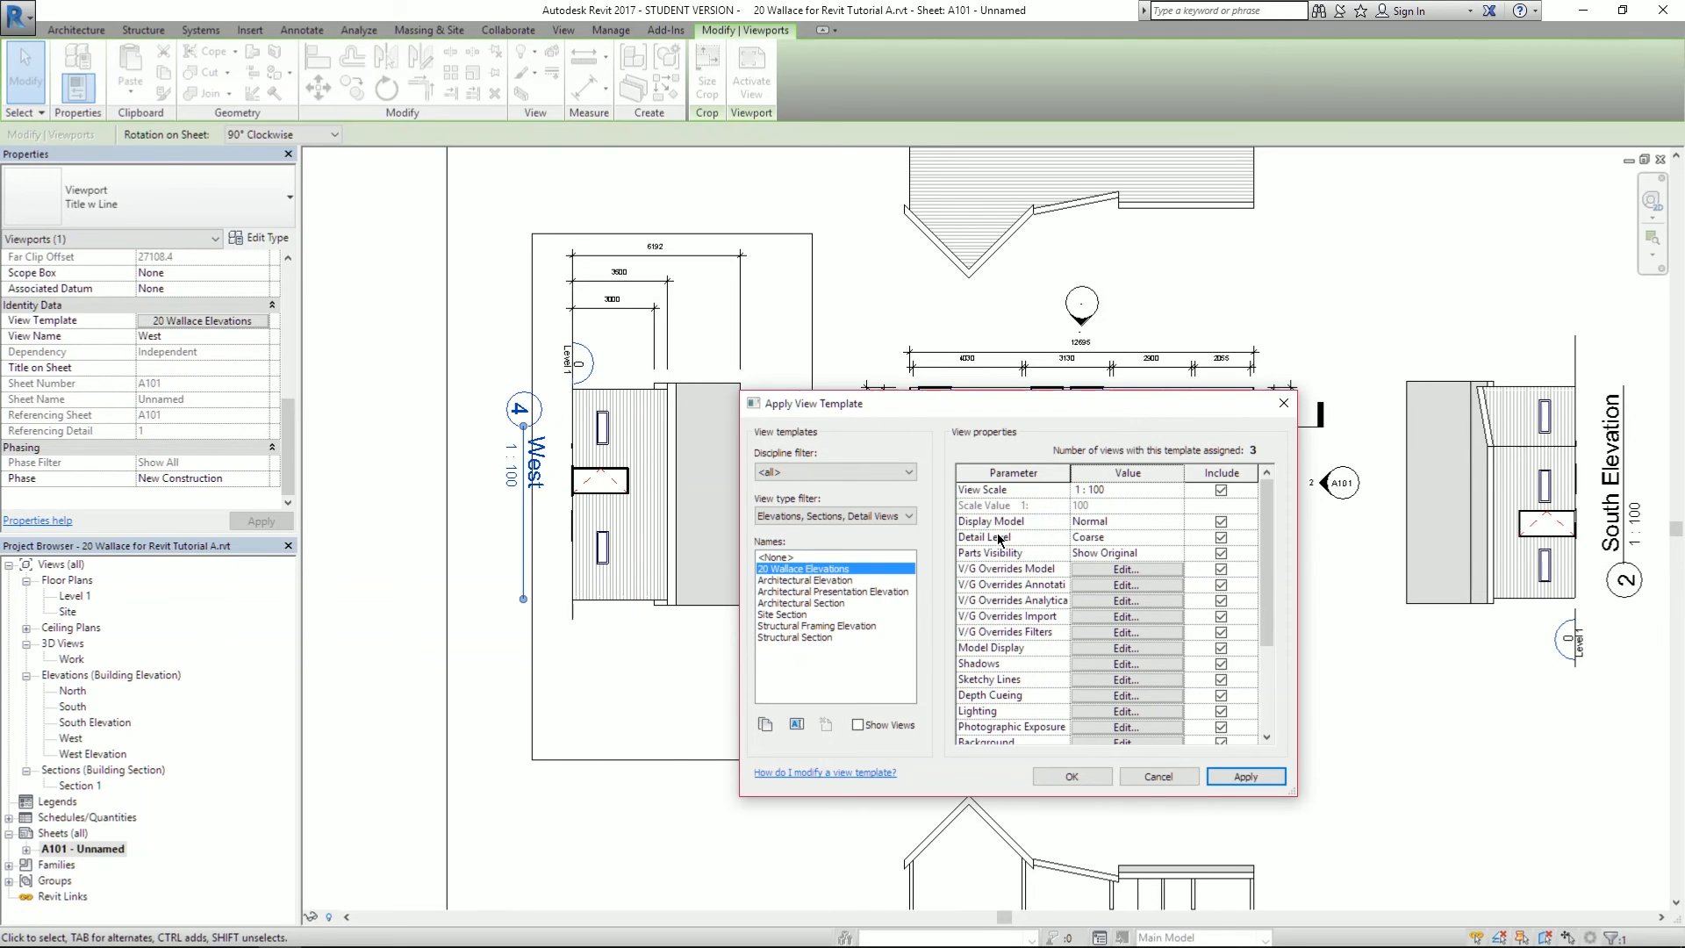
pyautogui.click(1102, 536)
pyautogui.click(1161, 538)
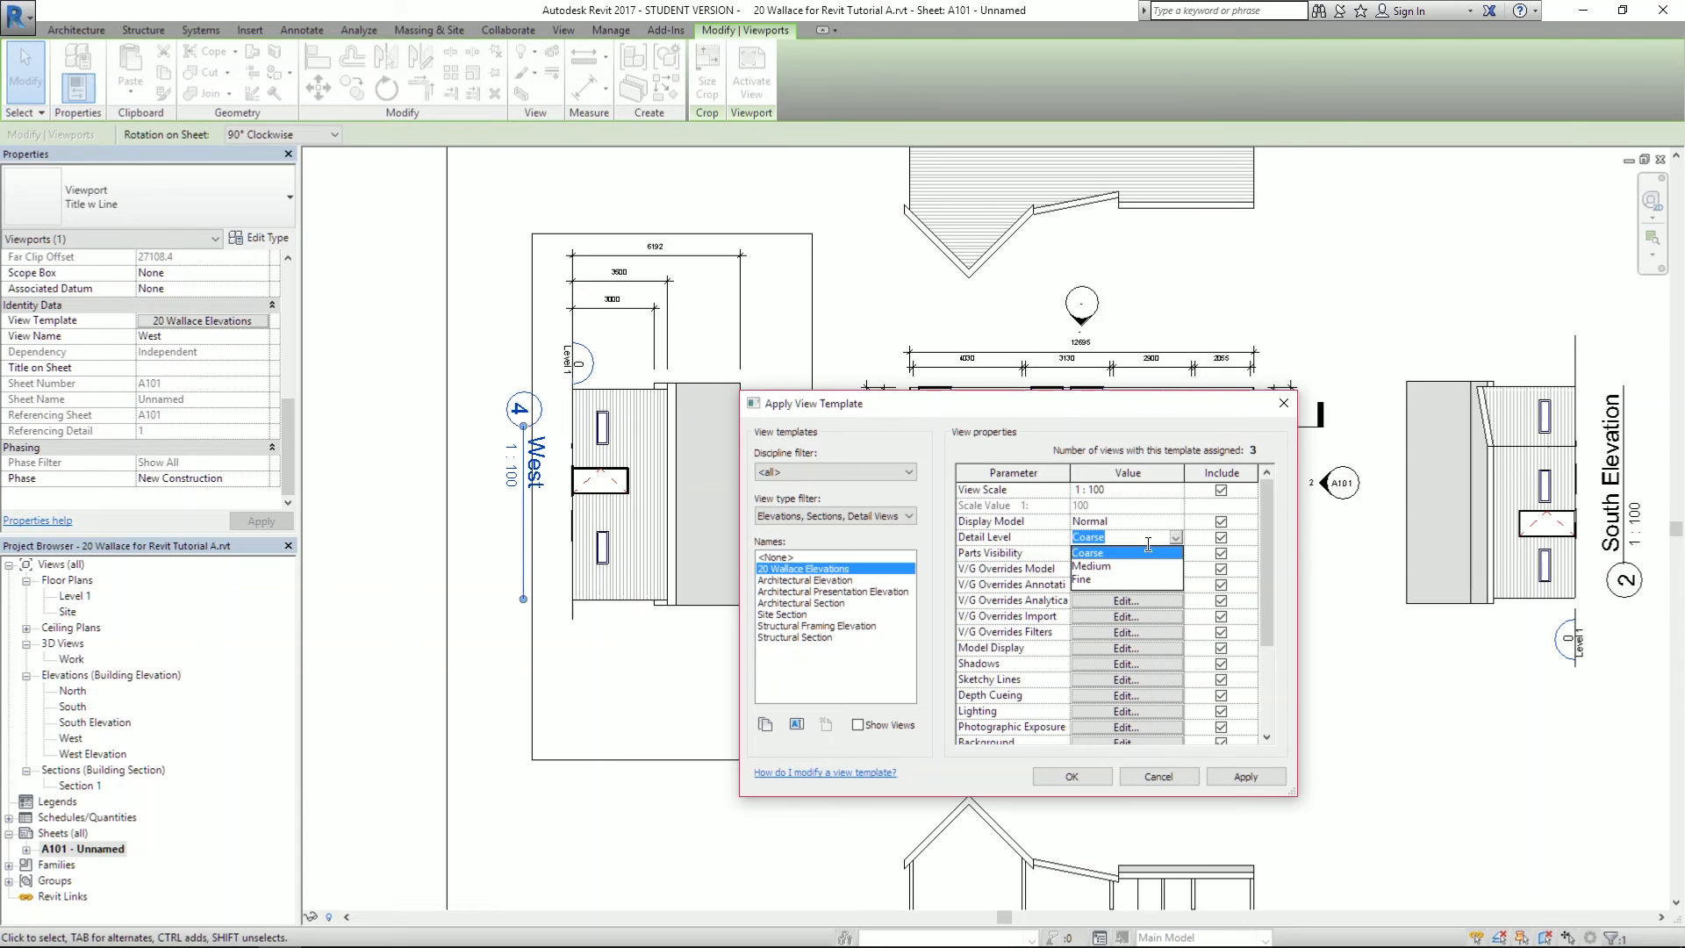
pyautogui.click(1088, 581)
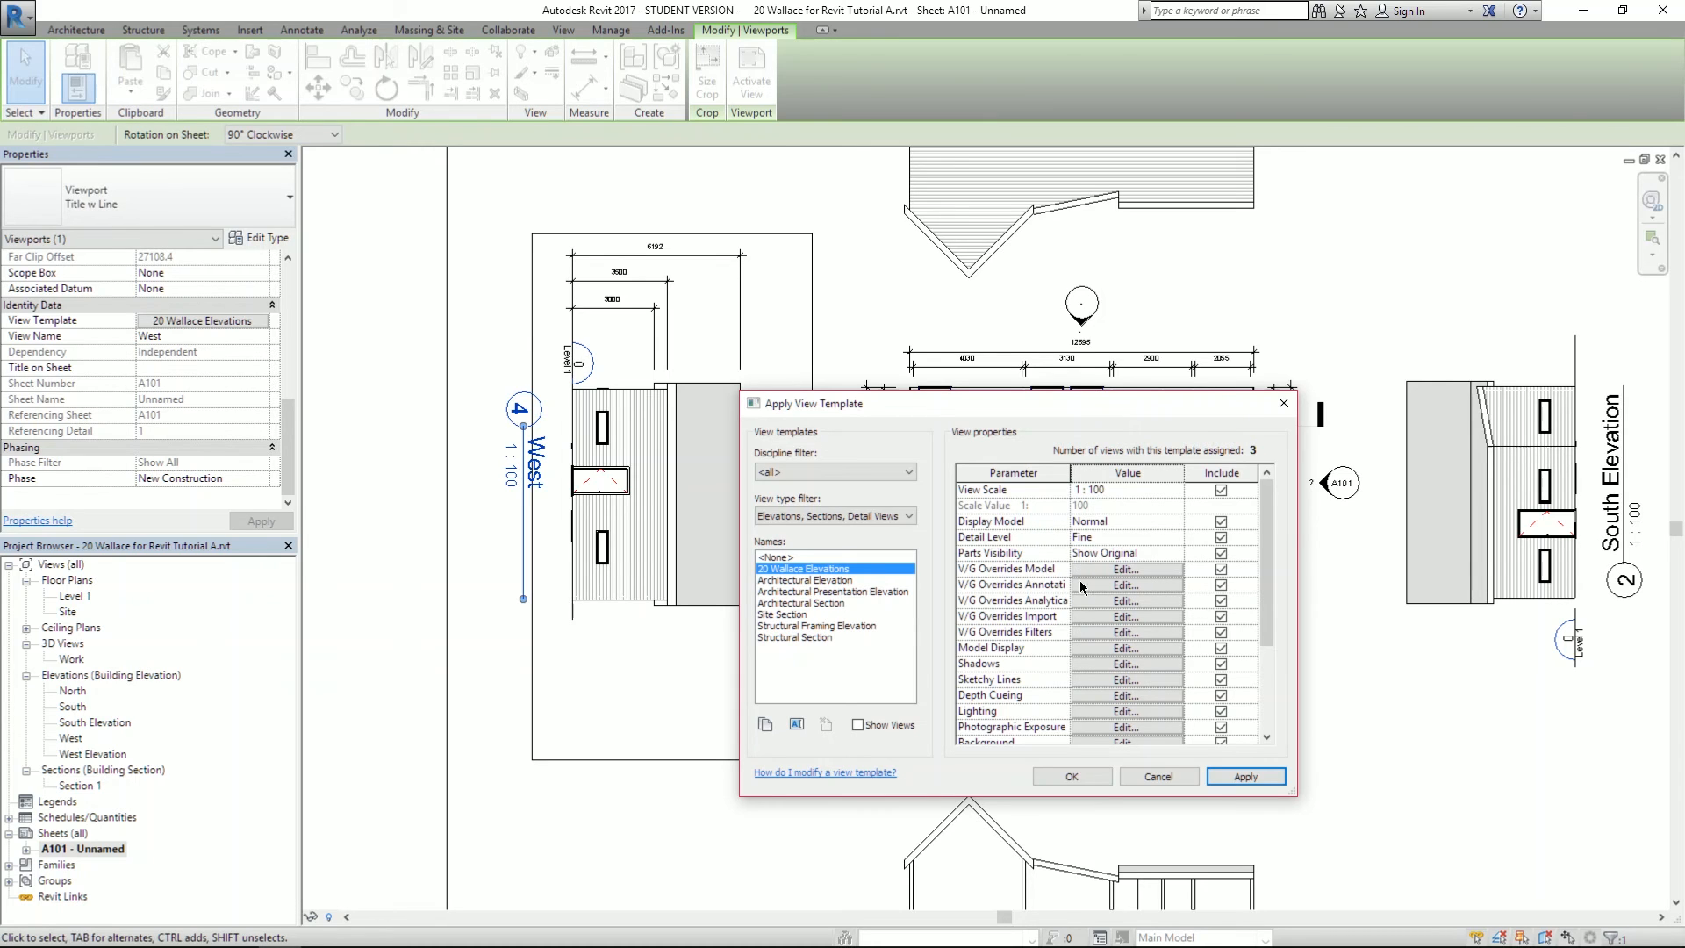
pyautogui.click(1097, 650)
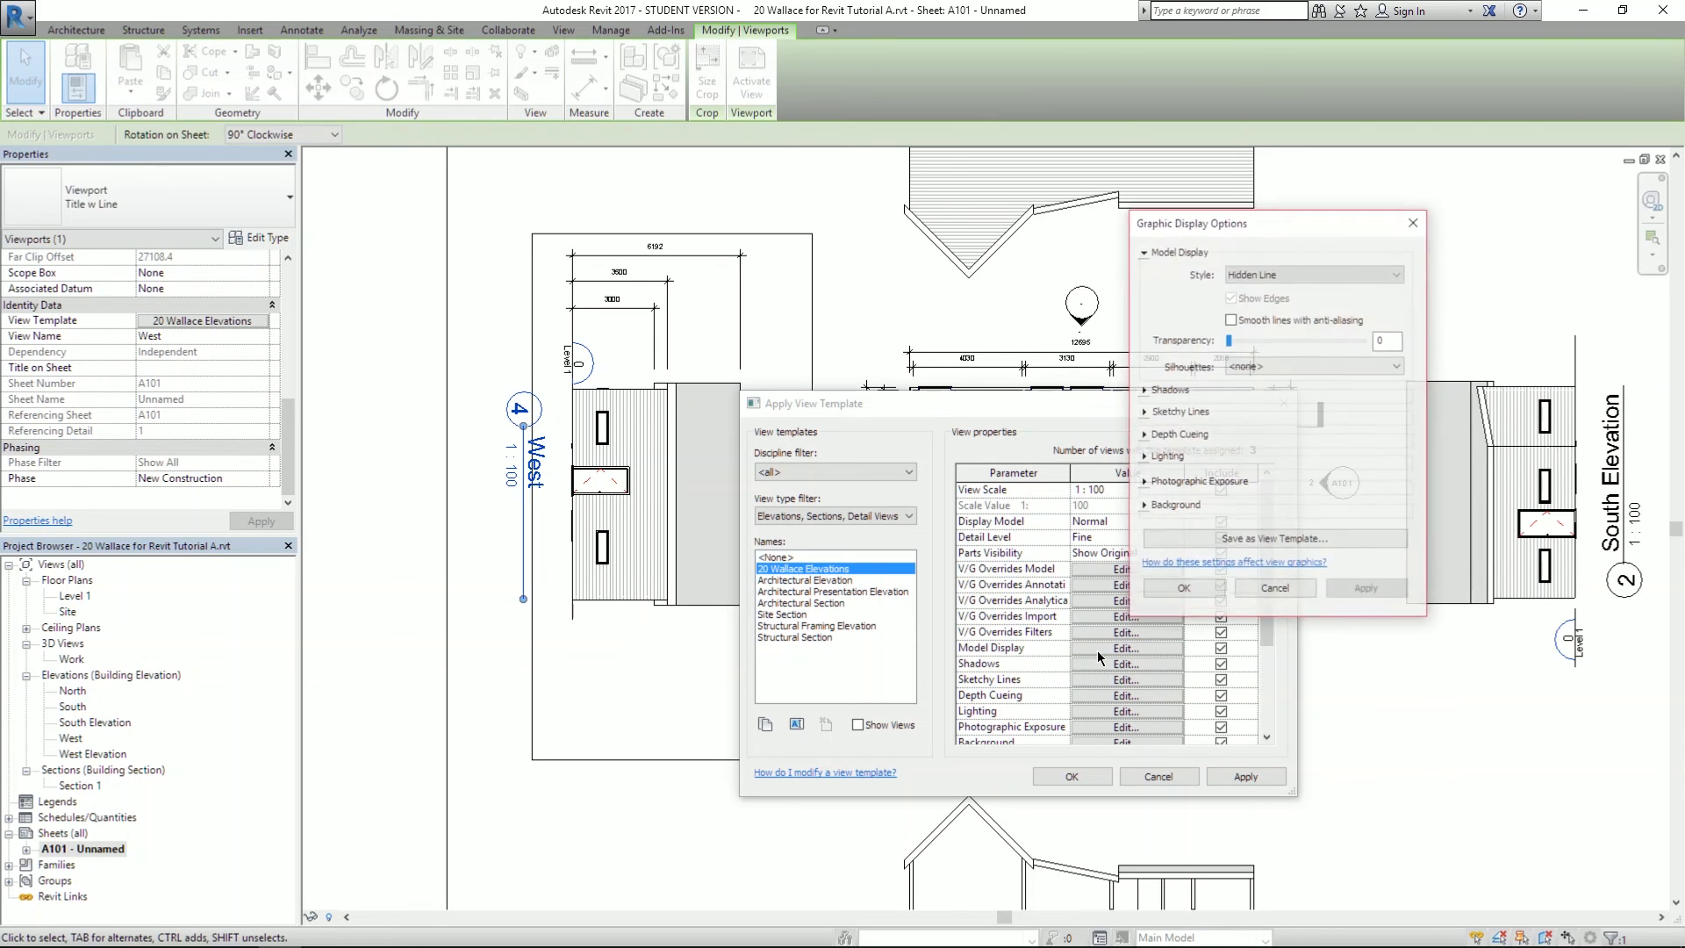
pyautogui.click(1274, 279)
pyautogui.click(1264, 314)
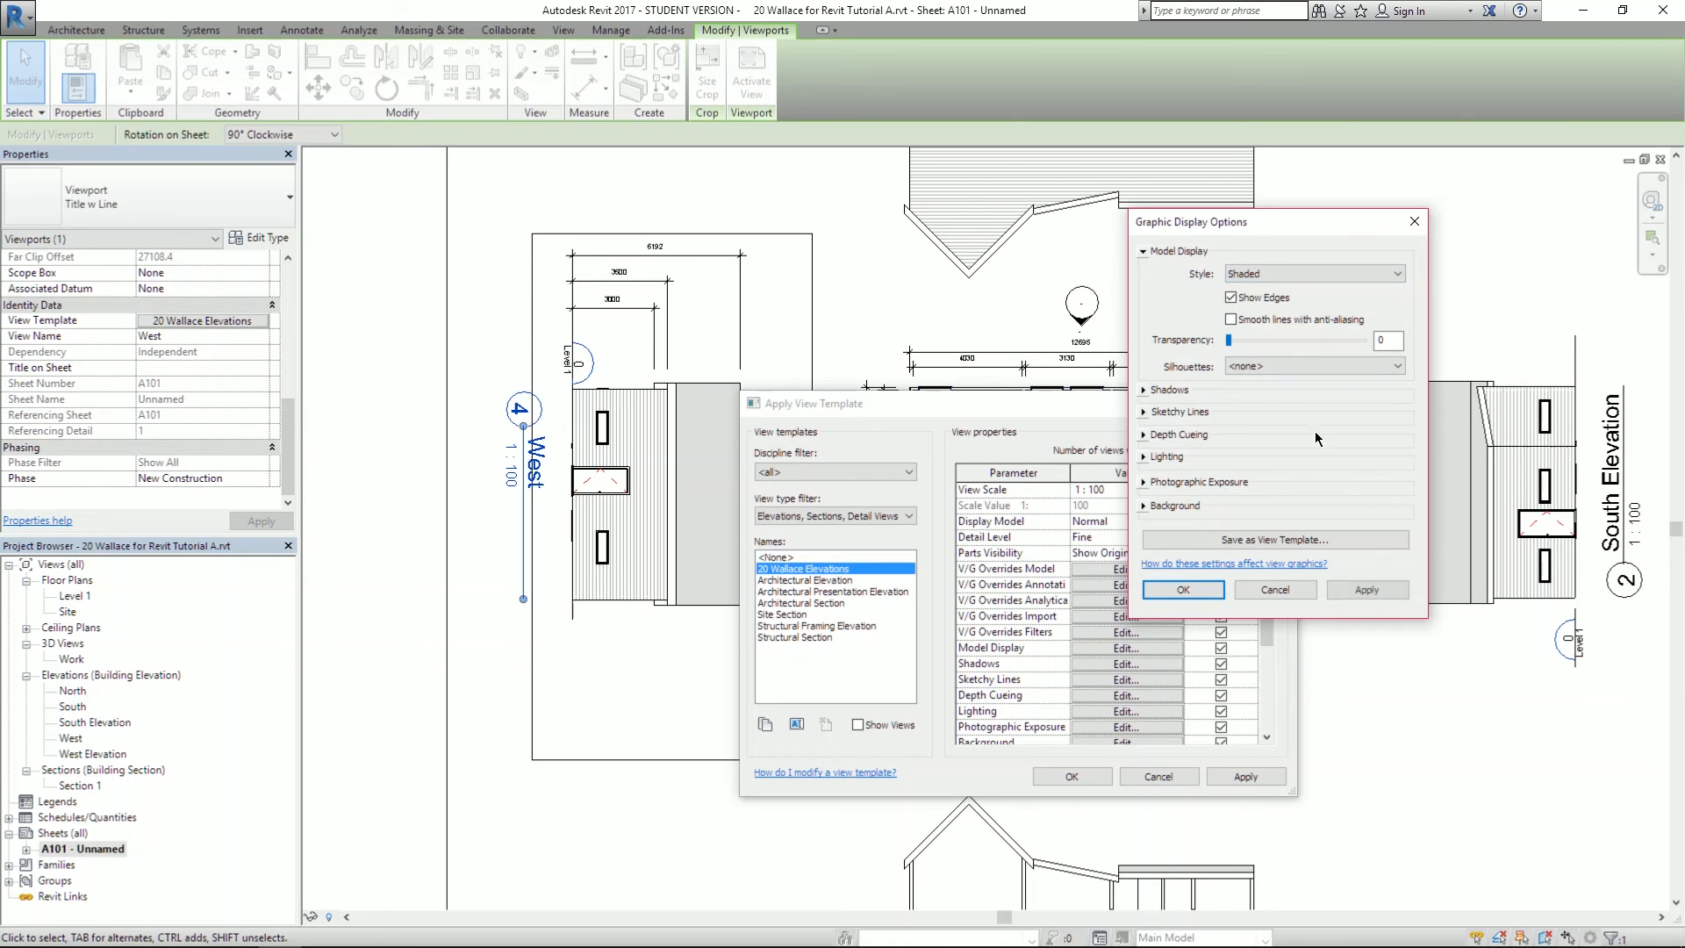
pyautogui.click(1372, 592)
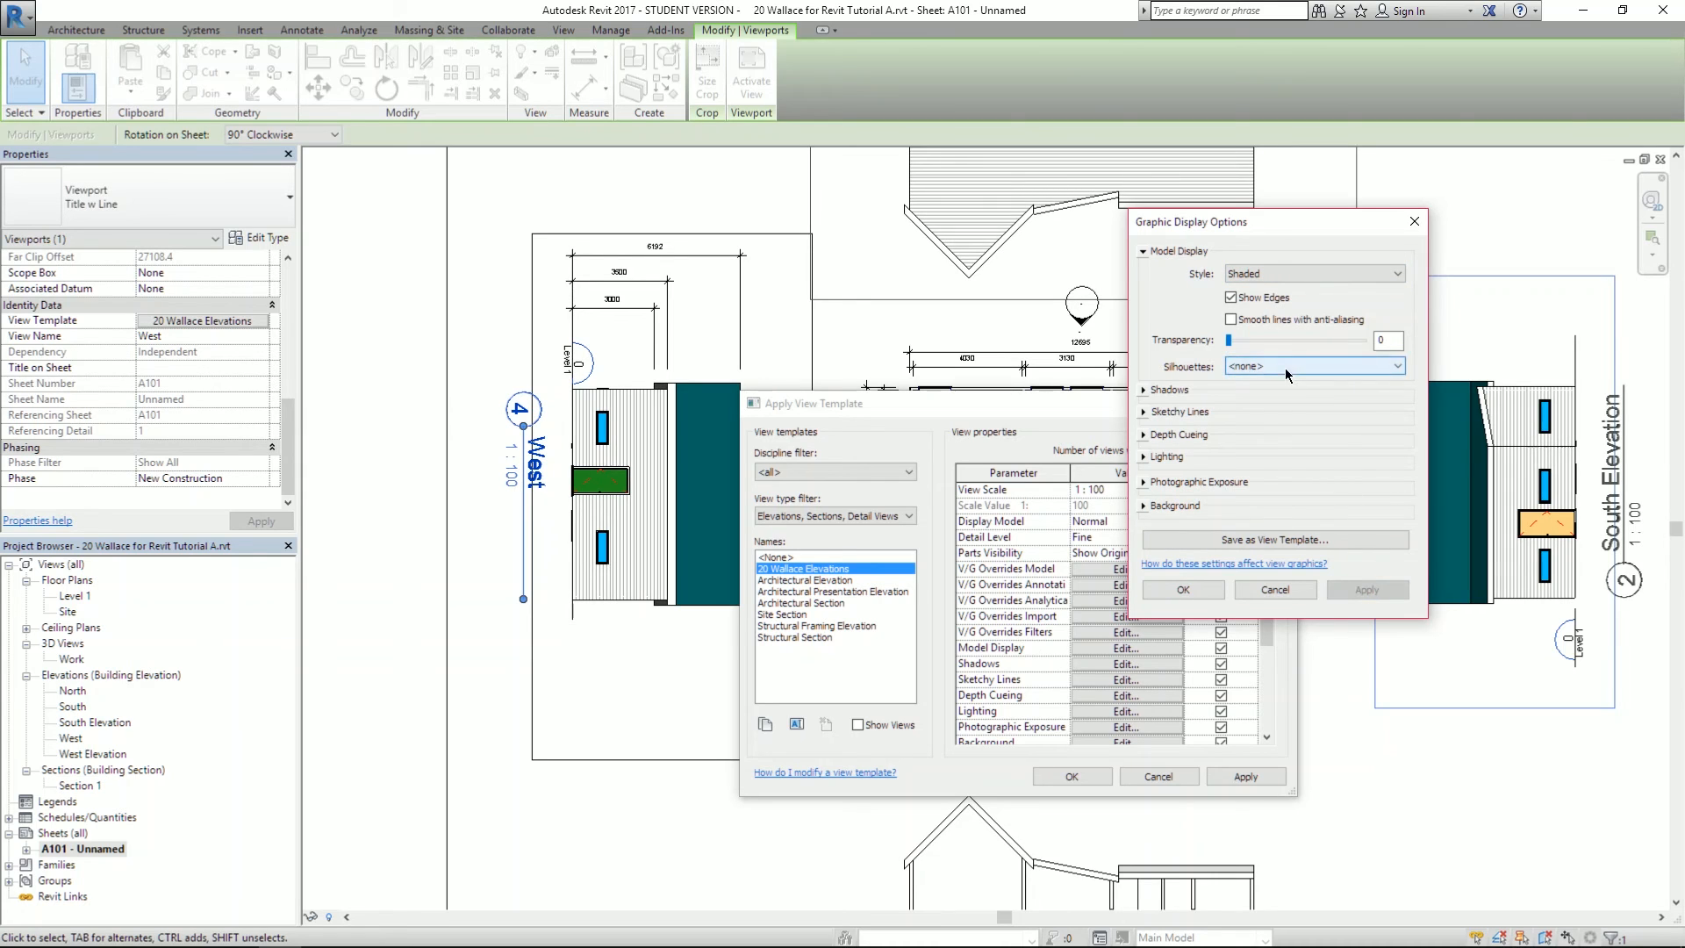
pyautogui.click(1299, 276)
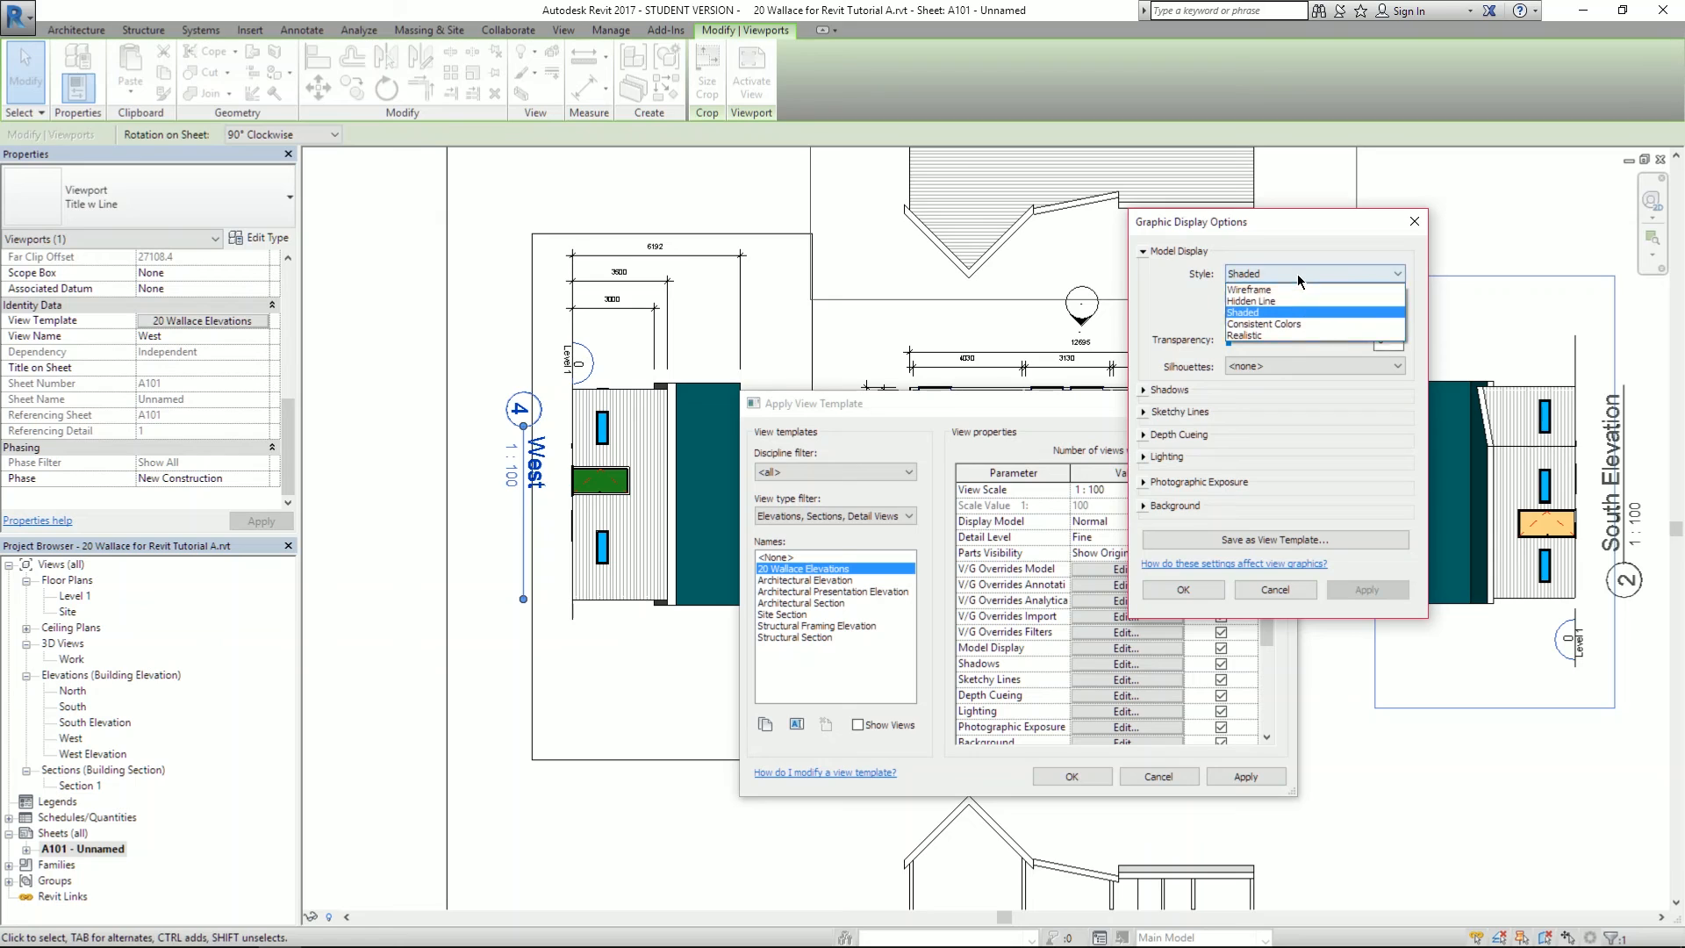
pyautogui.click(1278, 302)
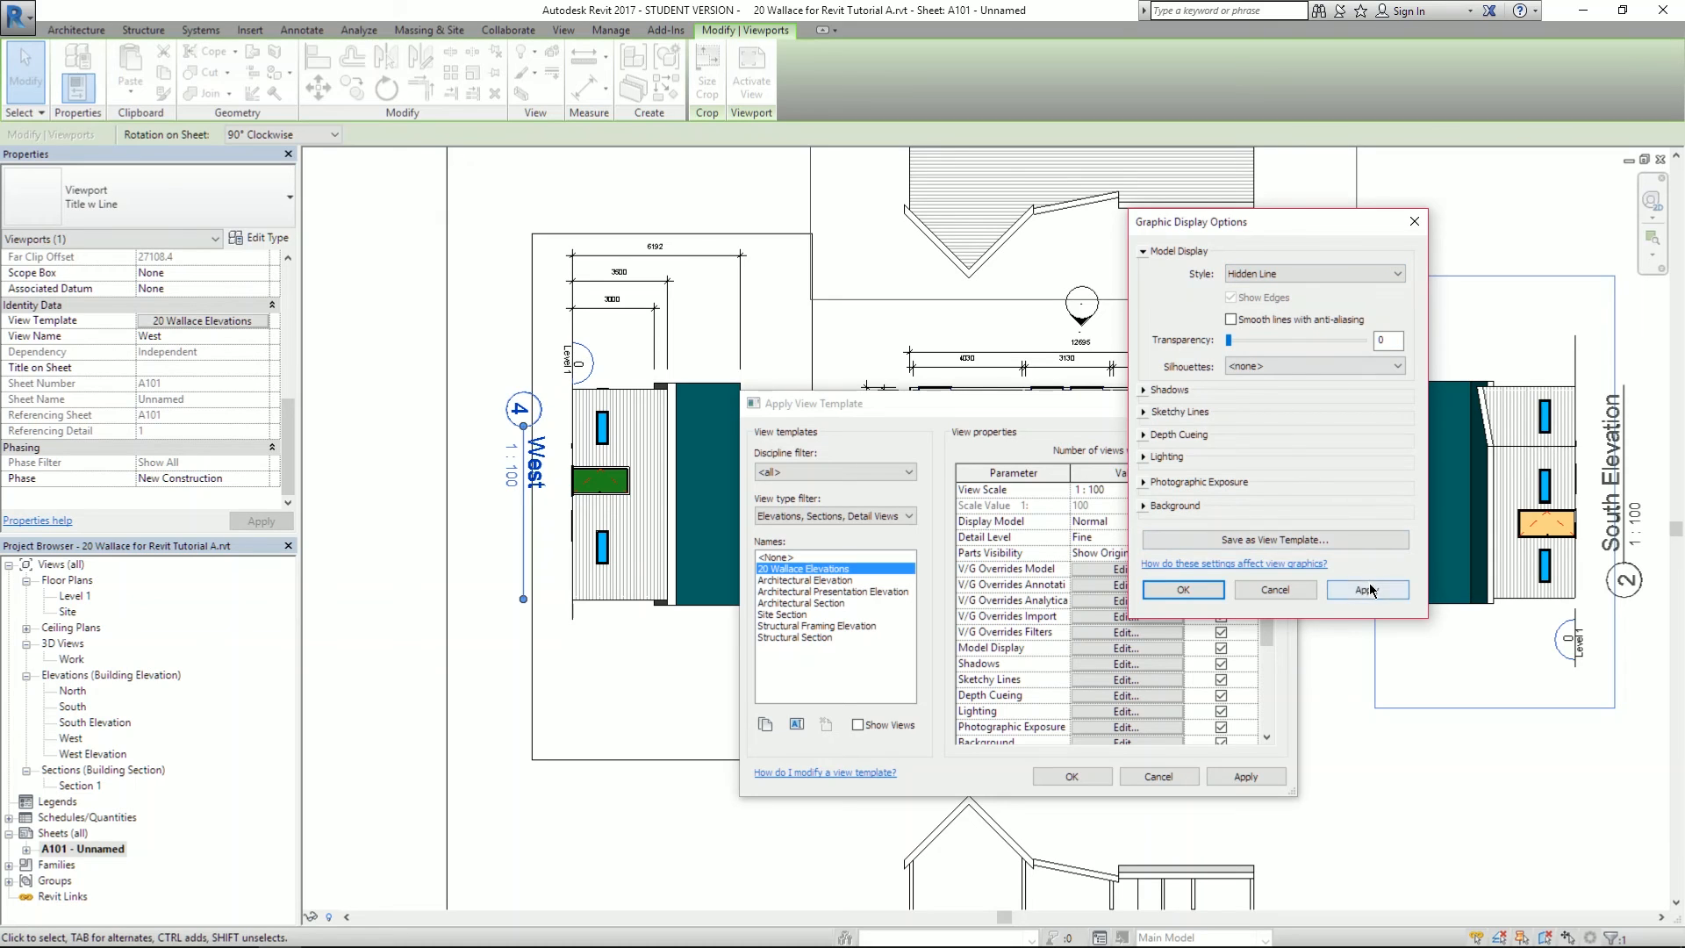
pyautogui.click(1369, 589)
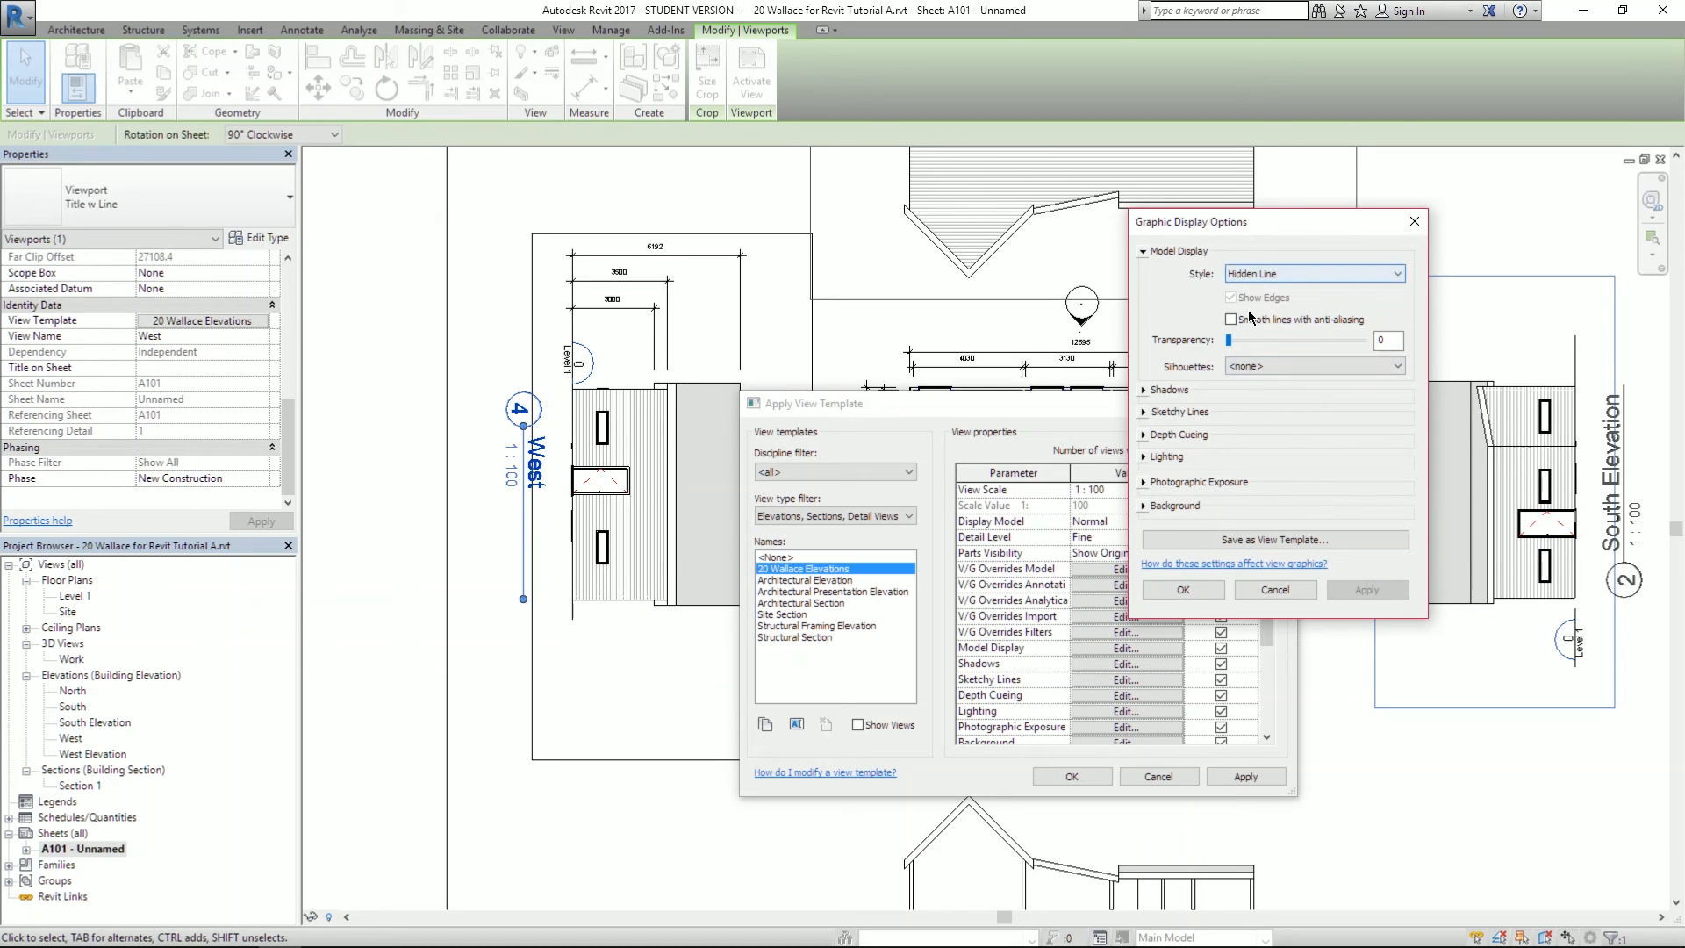
pyautogui.hotkey('alt', 'Tab')
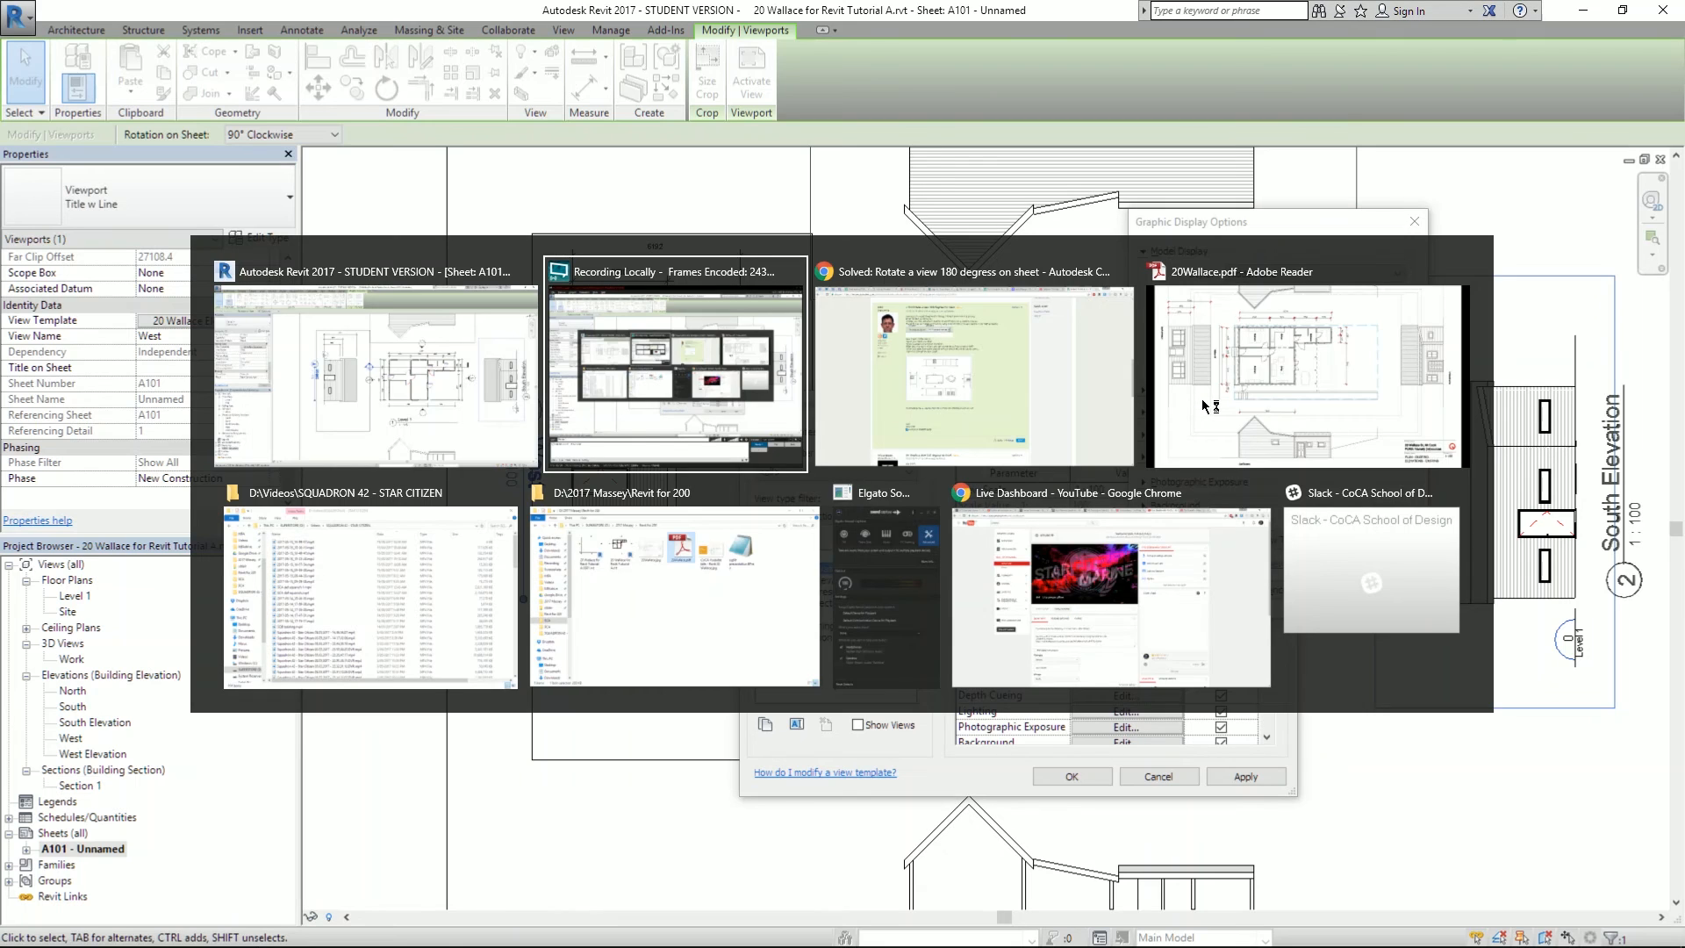
pyautogui.hotkey('alt', 'Tab')
pyautogui.hotkey('alt', 'Tab')
pyautogui.moveTo(261, 414); pyautogui.dragTo(274, 512)
pyautogui.moveTo(1032, 436); pyautogui.dragTo(1151, 342)
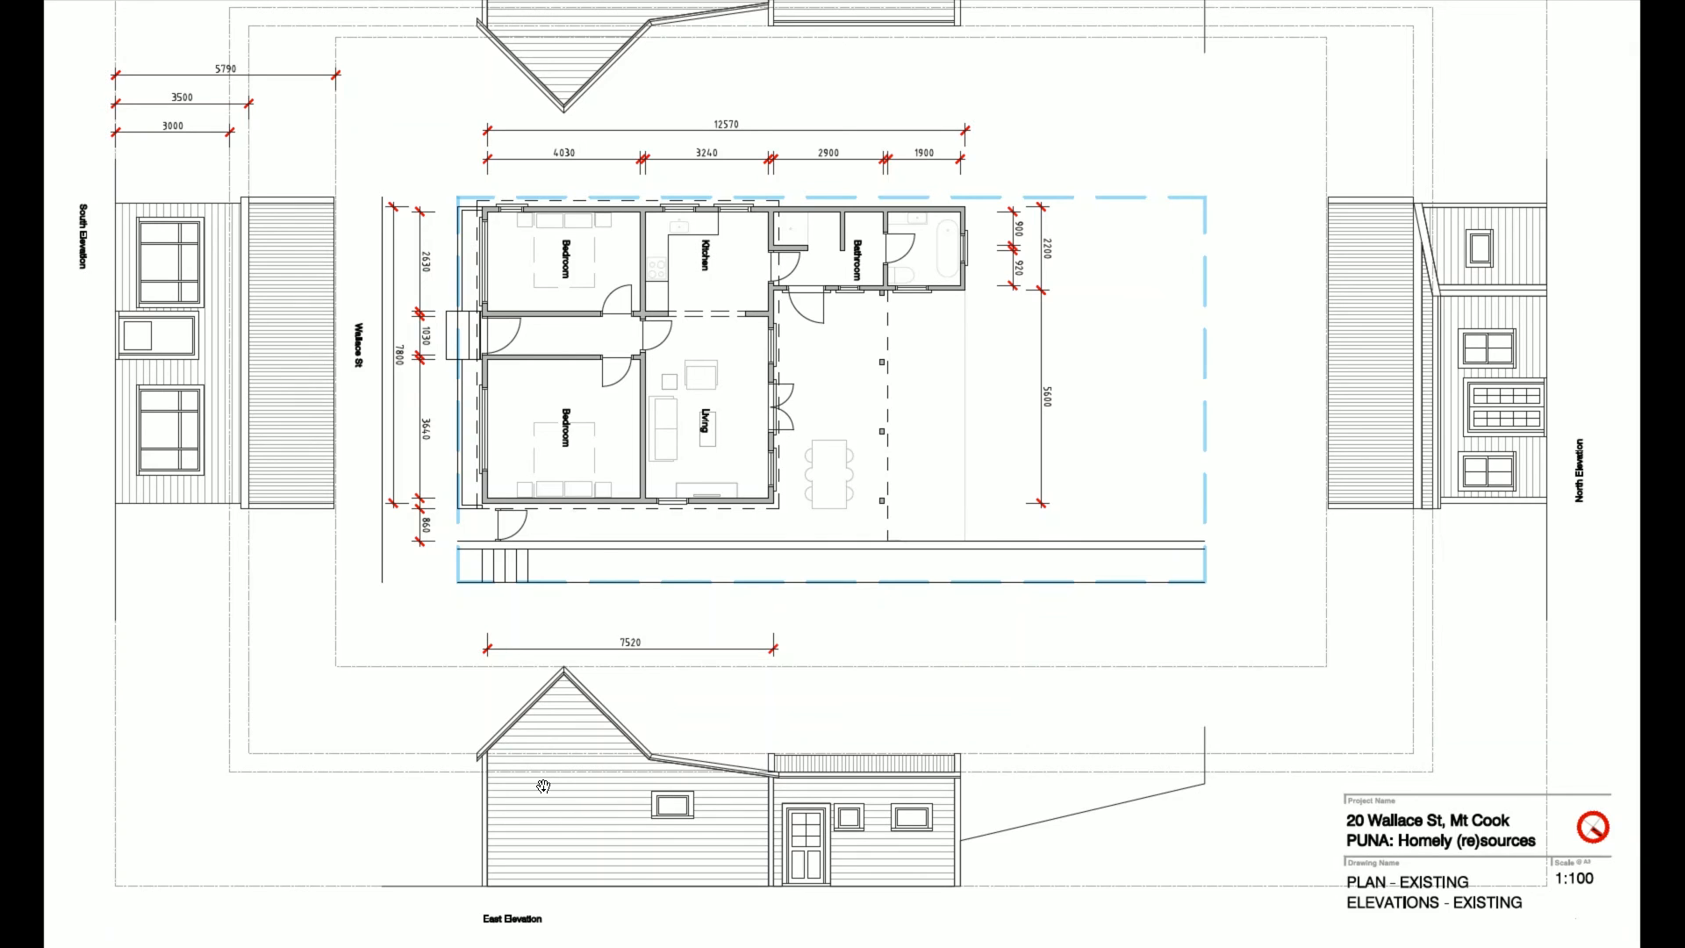
pyautogui.hotkey('alt', 'Tab')
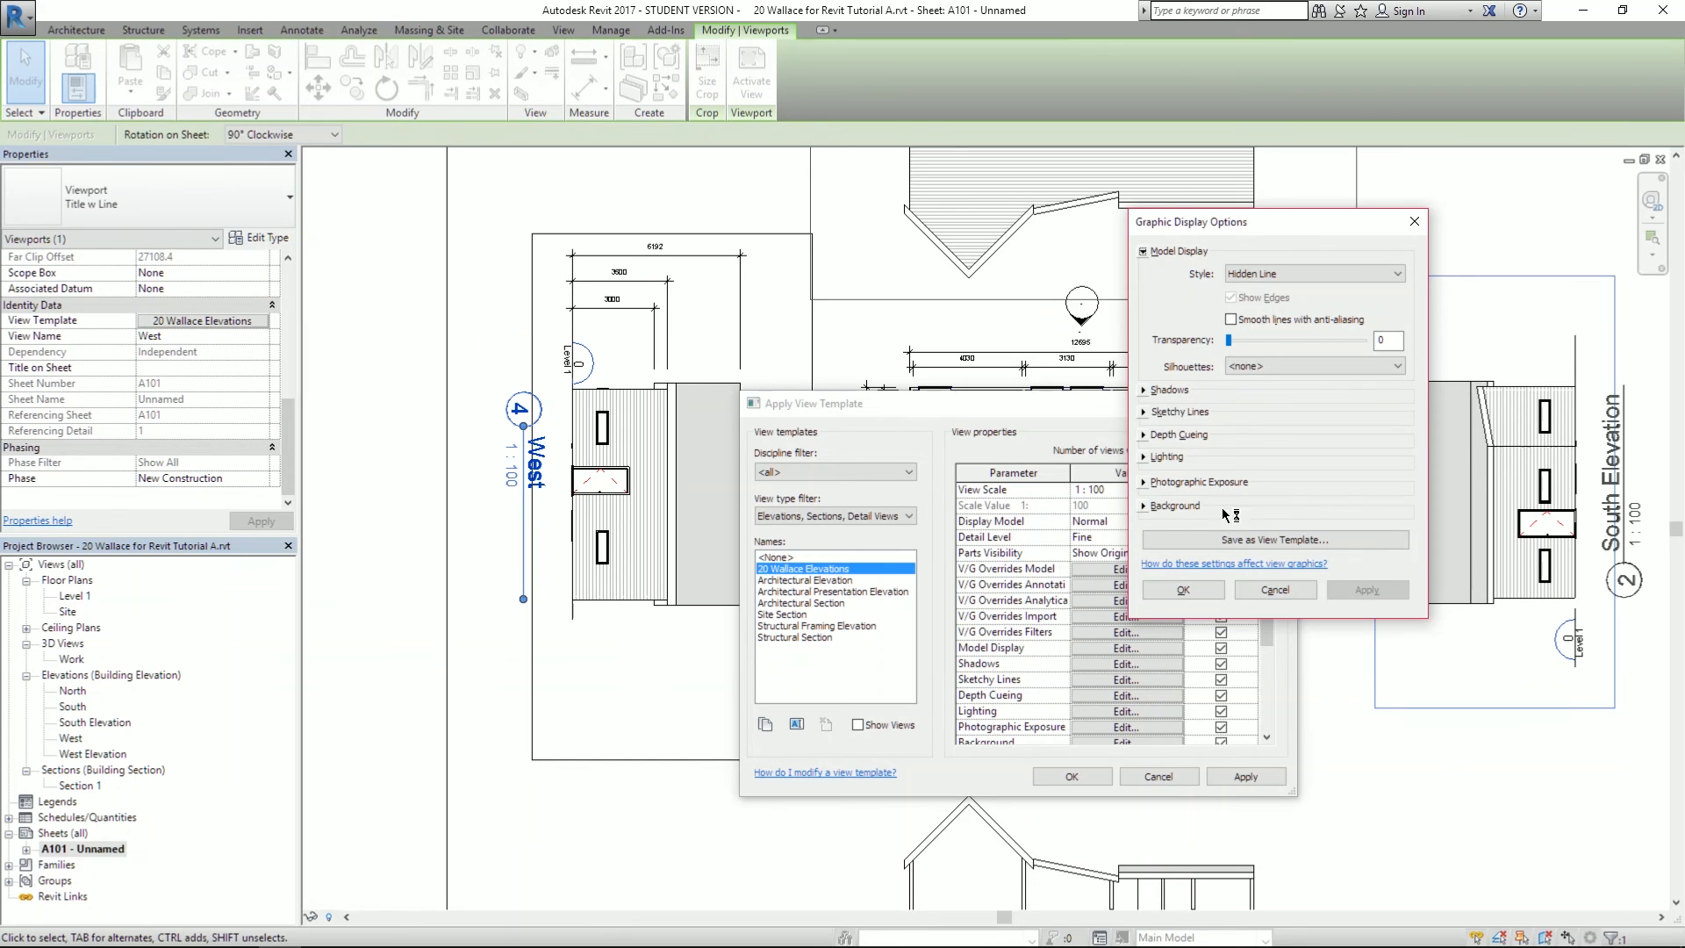
pyautogui.click(1144, 392)
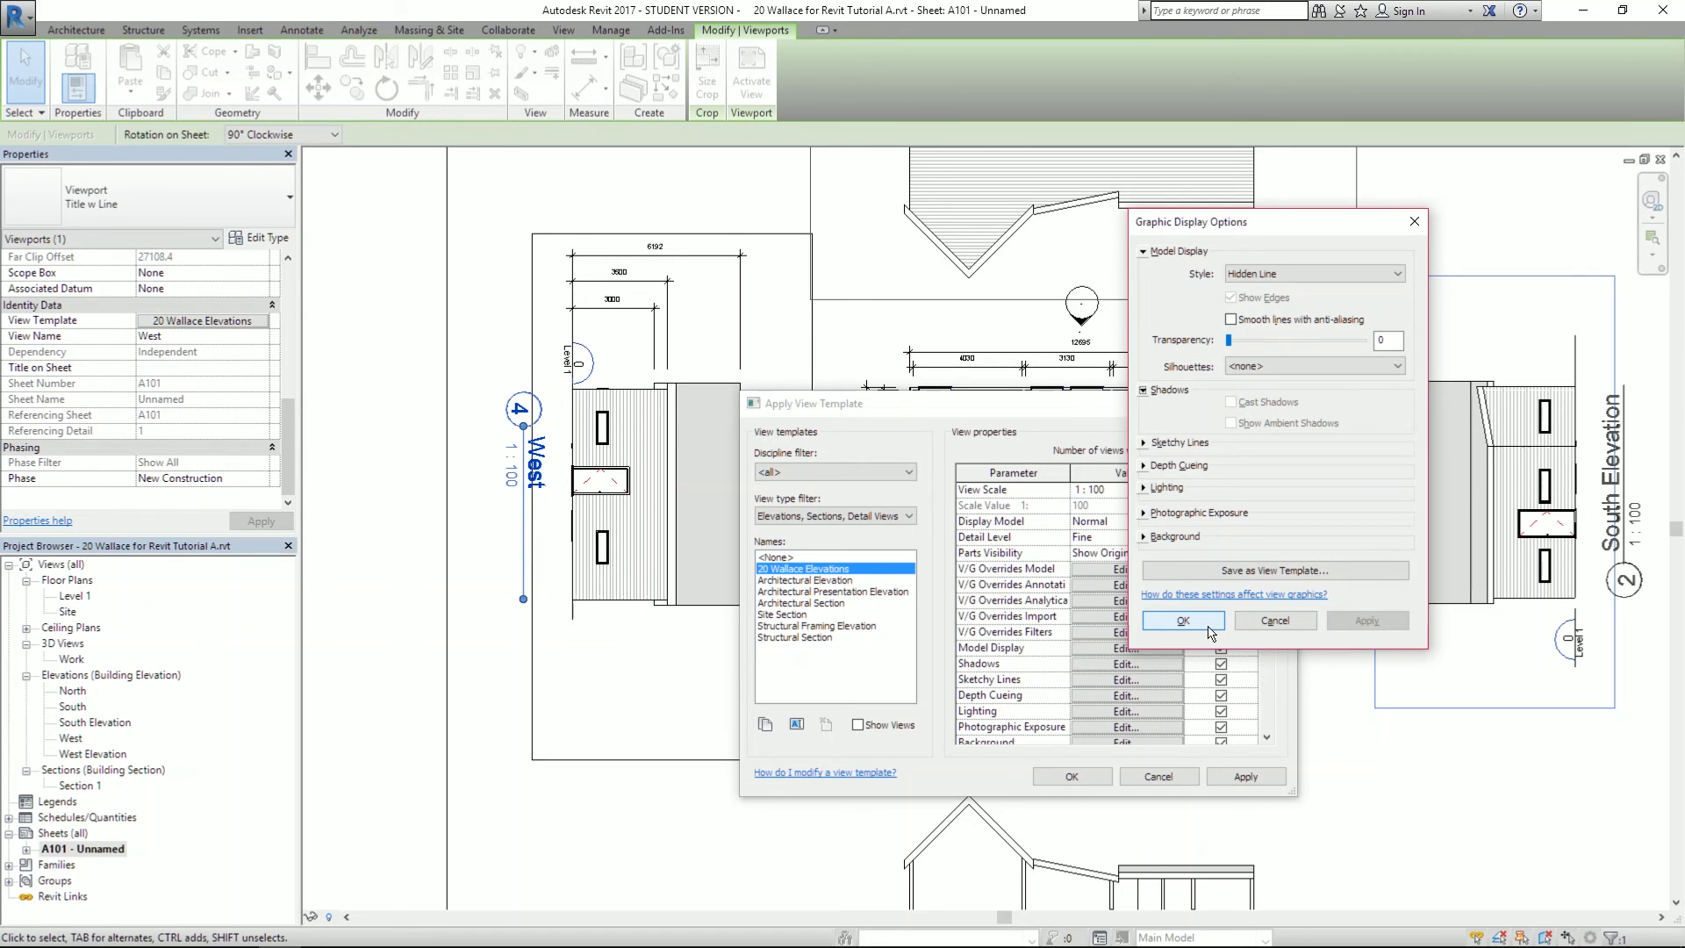
pyautogui.click(1209, 628)
pyautogui.click(1110, 665)
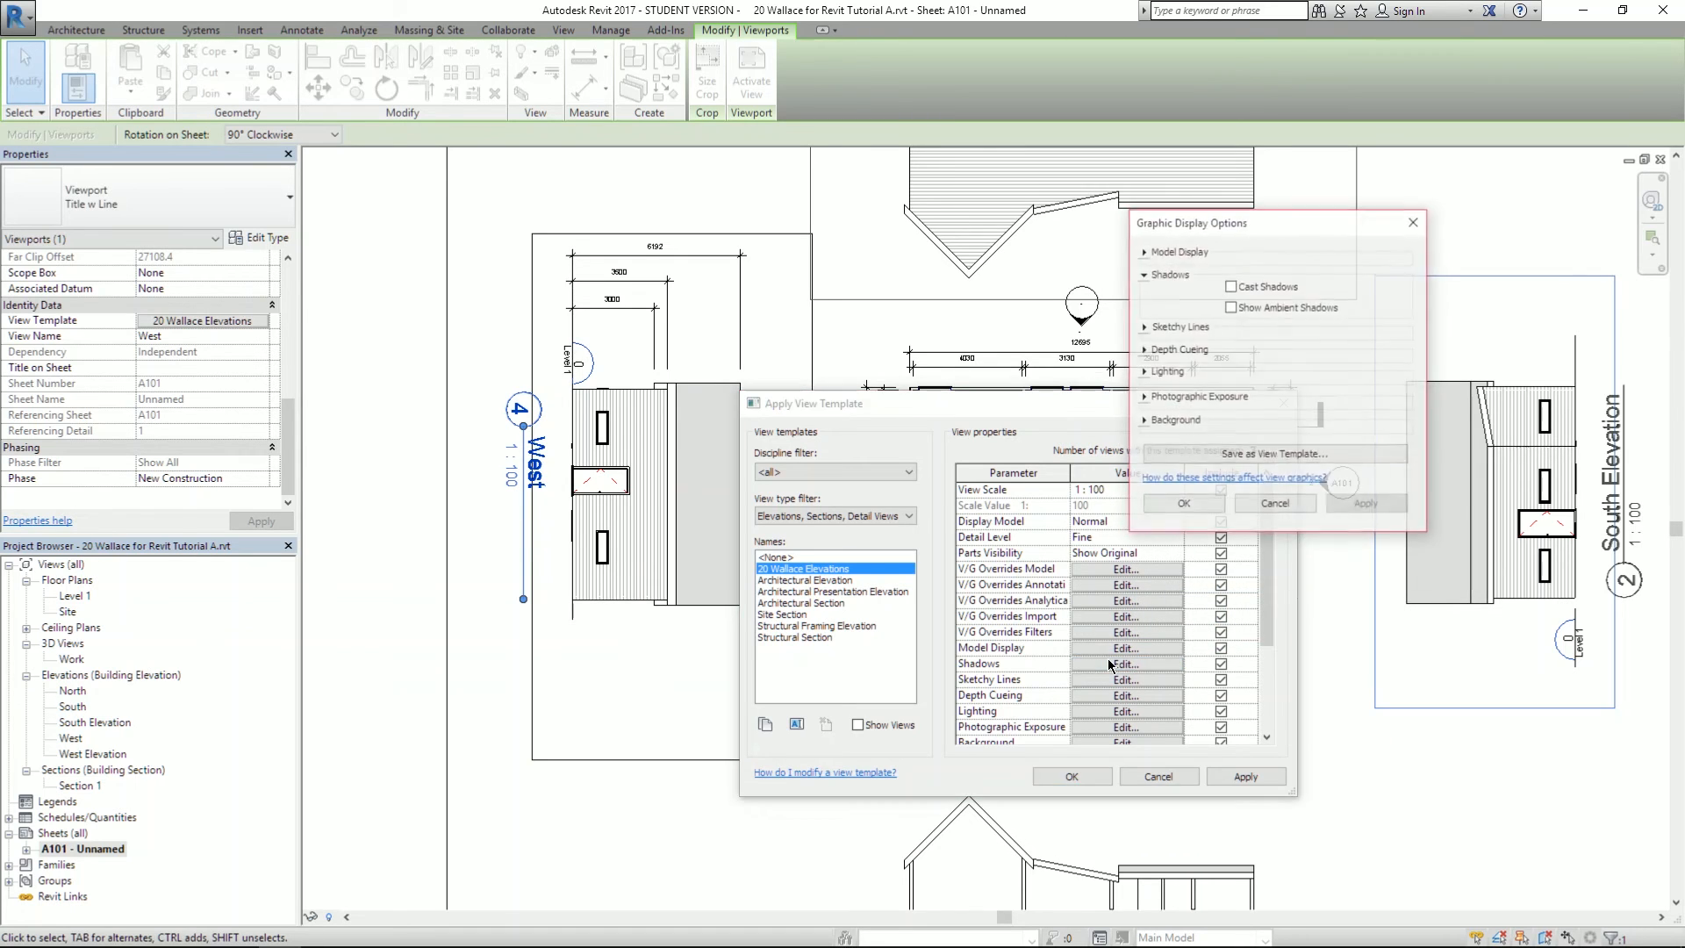
pyautogui.click(1231, 286)
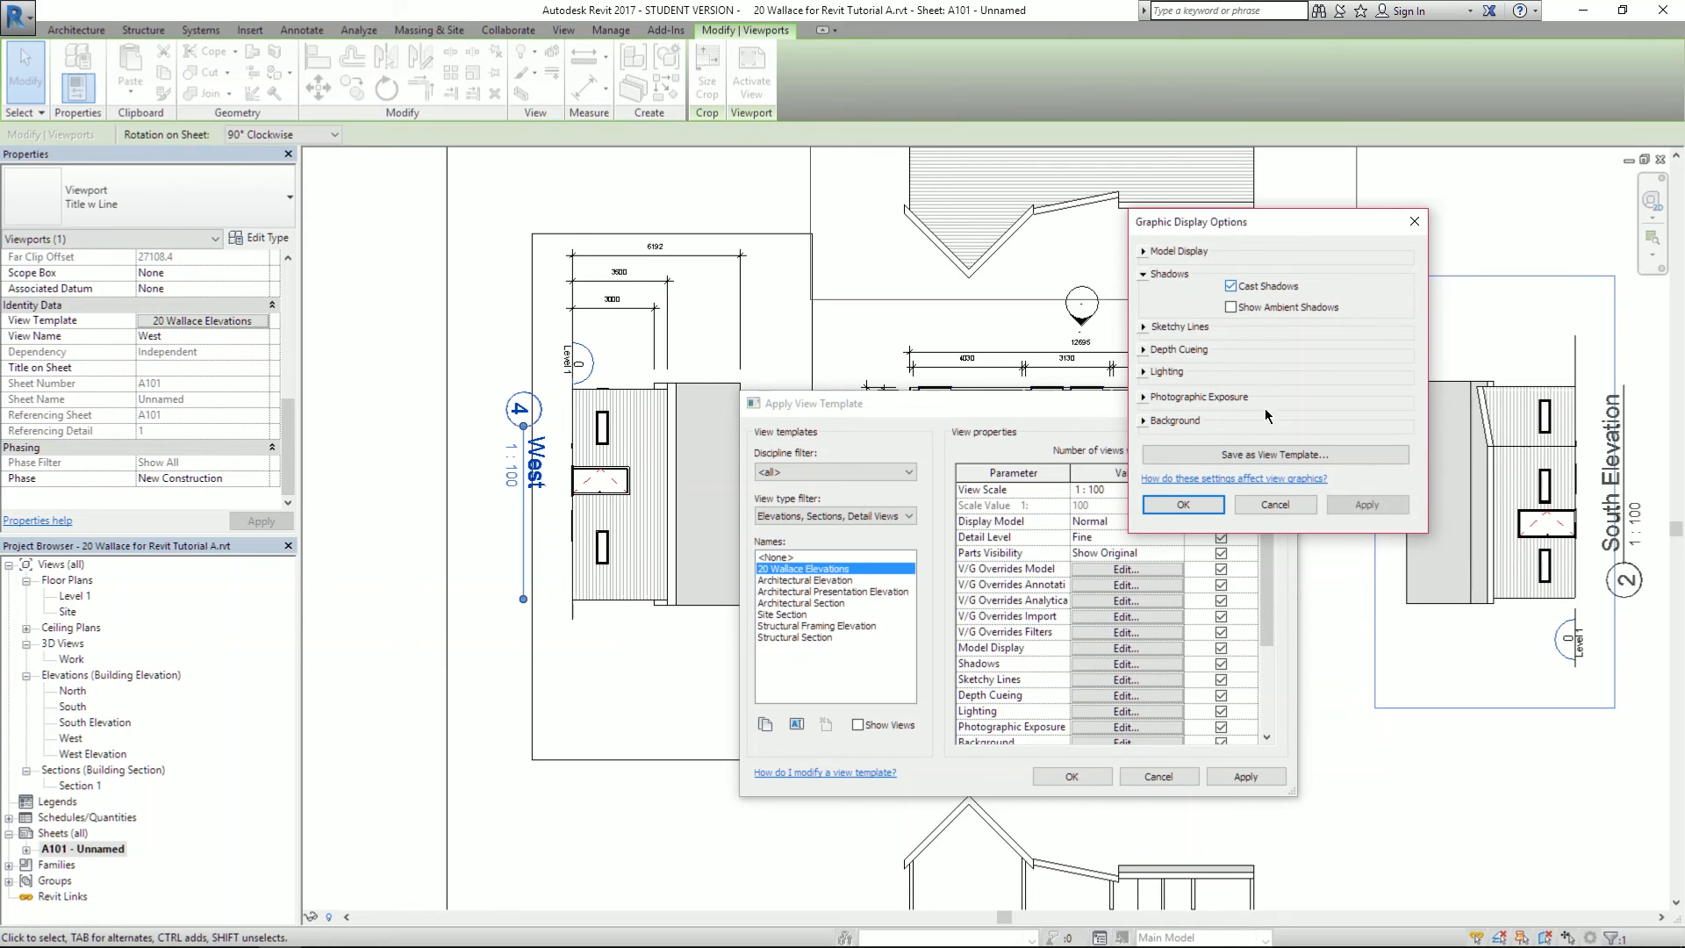
pyautogui.click(1366, 505)
# - Confirm the graphic display and view template changes
pyautogui.click(1178, 507)
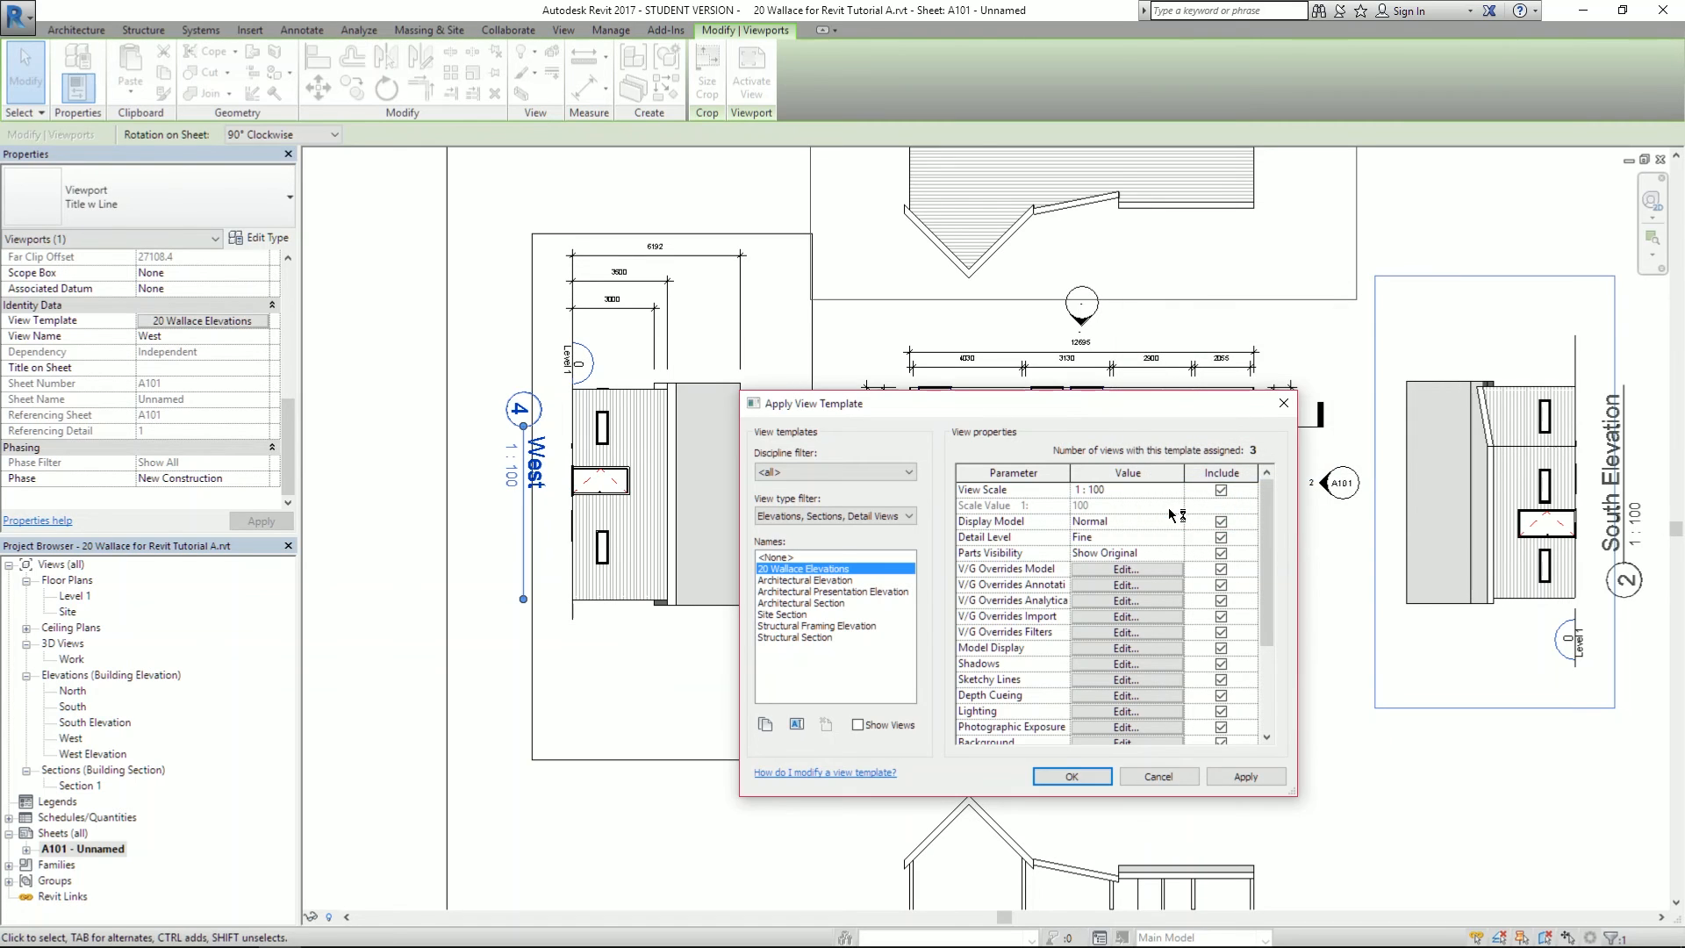
pyautogui.click(1072, 776)
pyautogui.scroll(3, 1189, 513)
pyautogui.scroll(-5, 1189, 513)
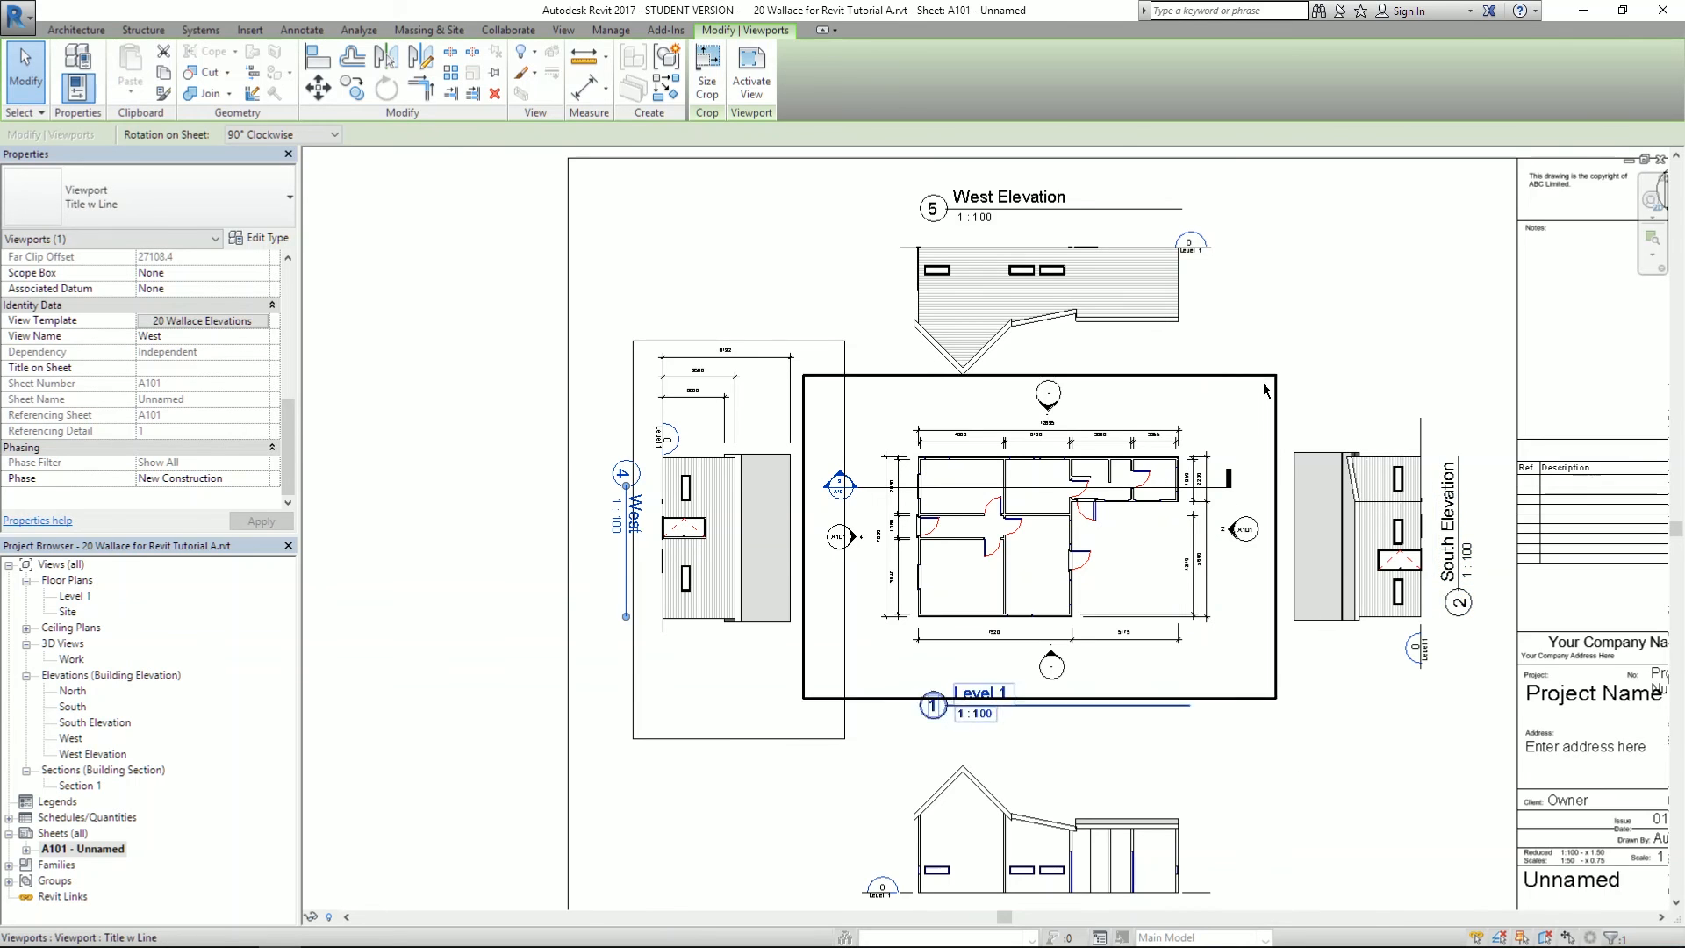
pyautogui.scroll(1, 1264, 383)
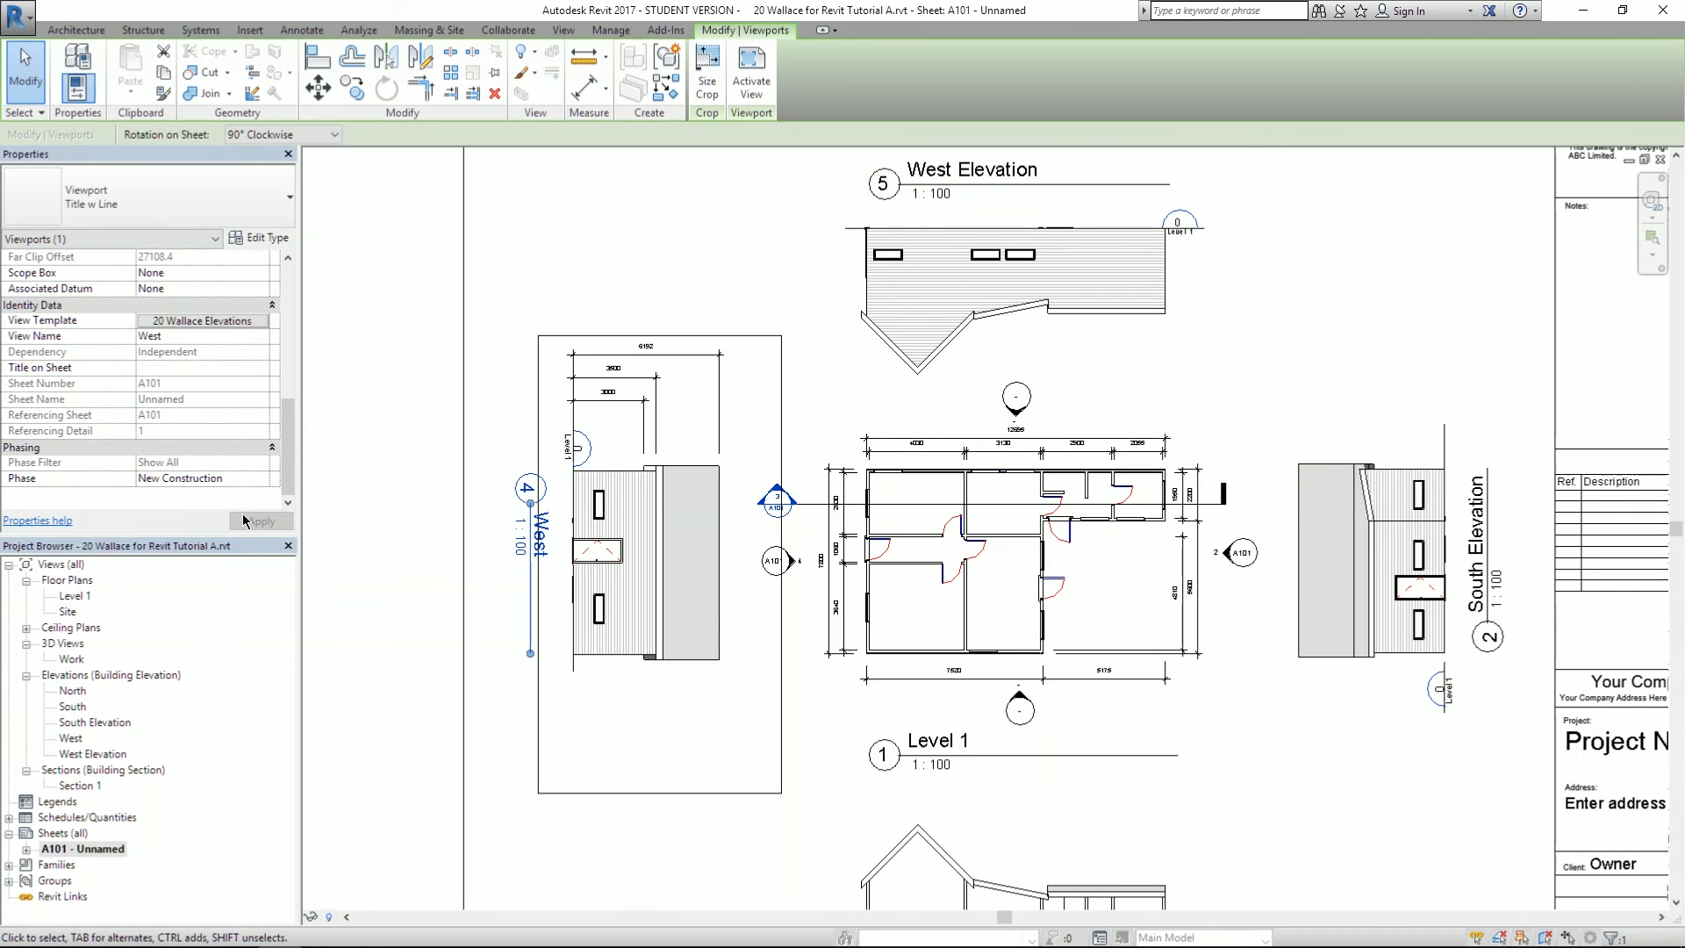
# - Reopen the template, toggle Ambient Shadows on then off, and open its Lighting settings
pyautogui.click(214, 321)
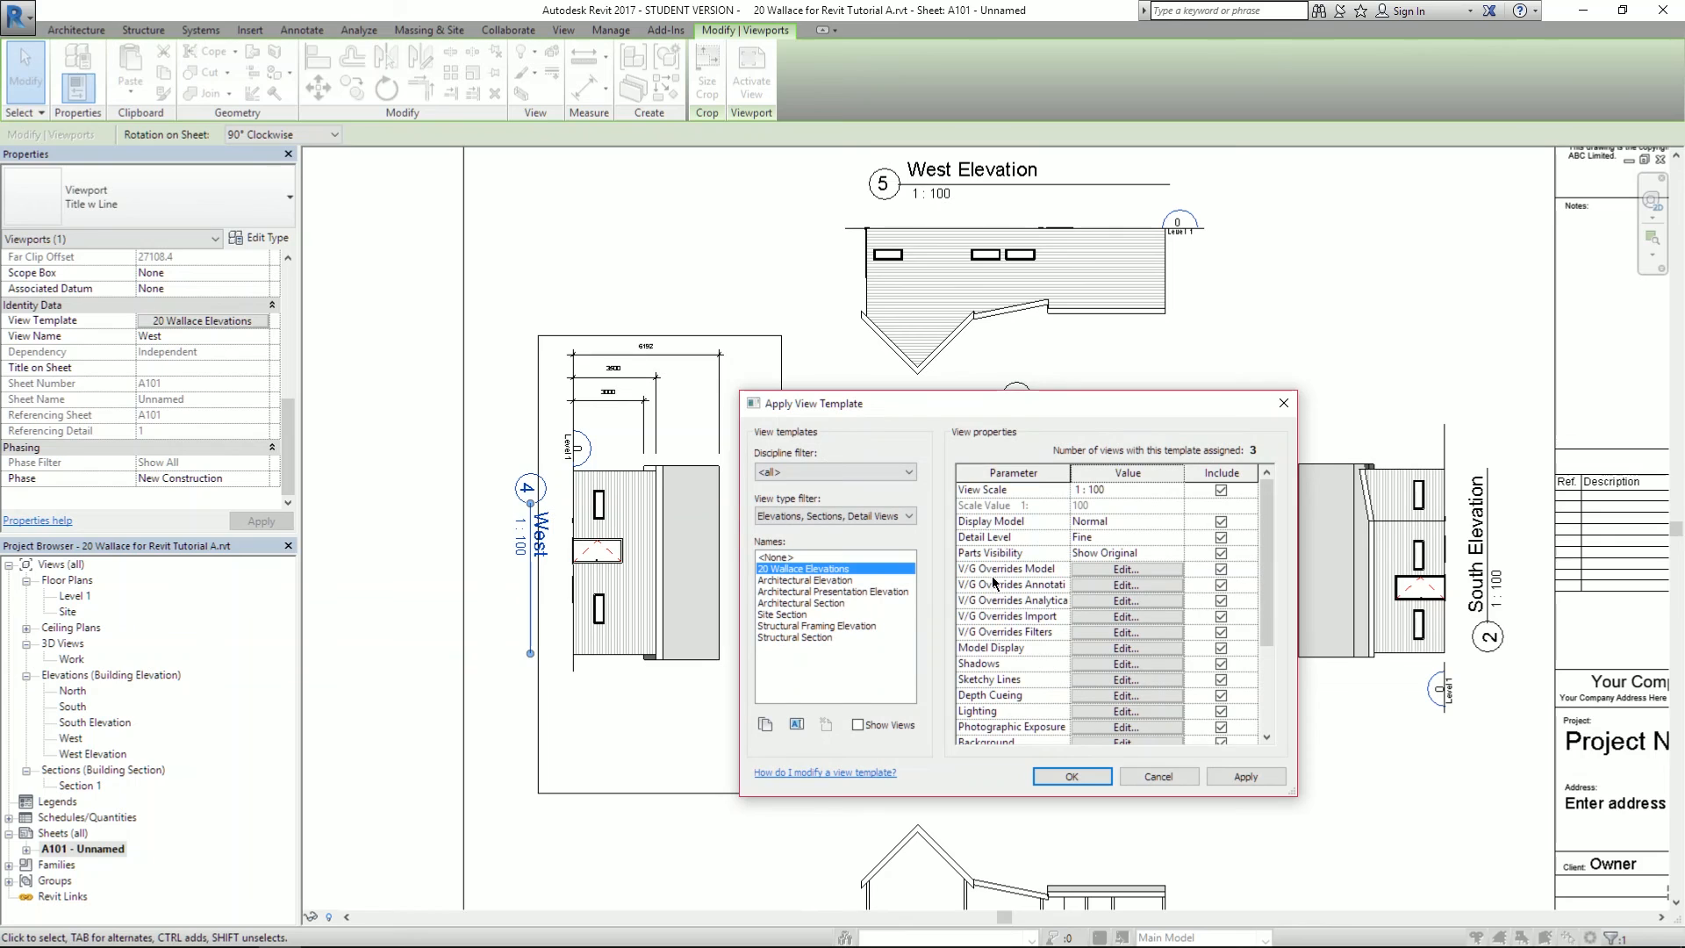
pyautogui.click(1099, 664)
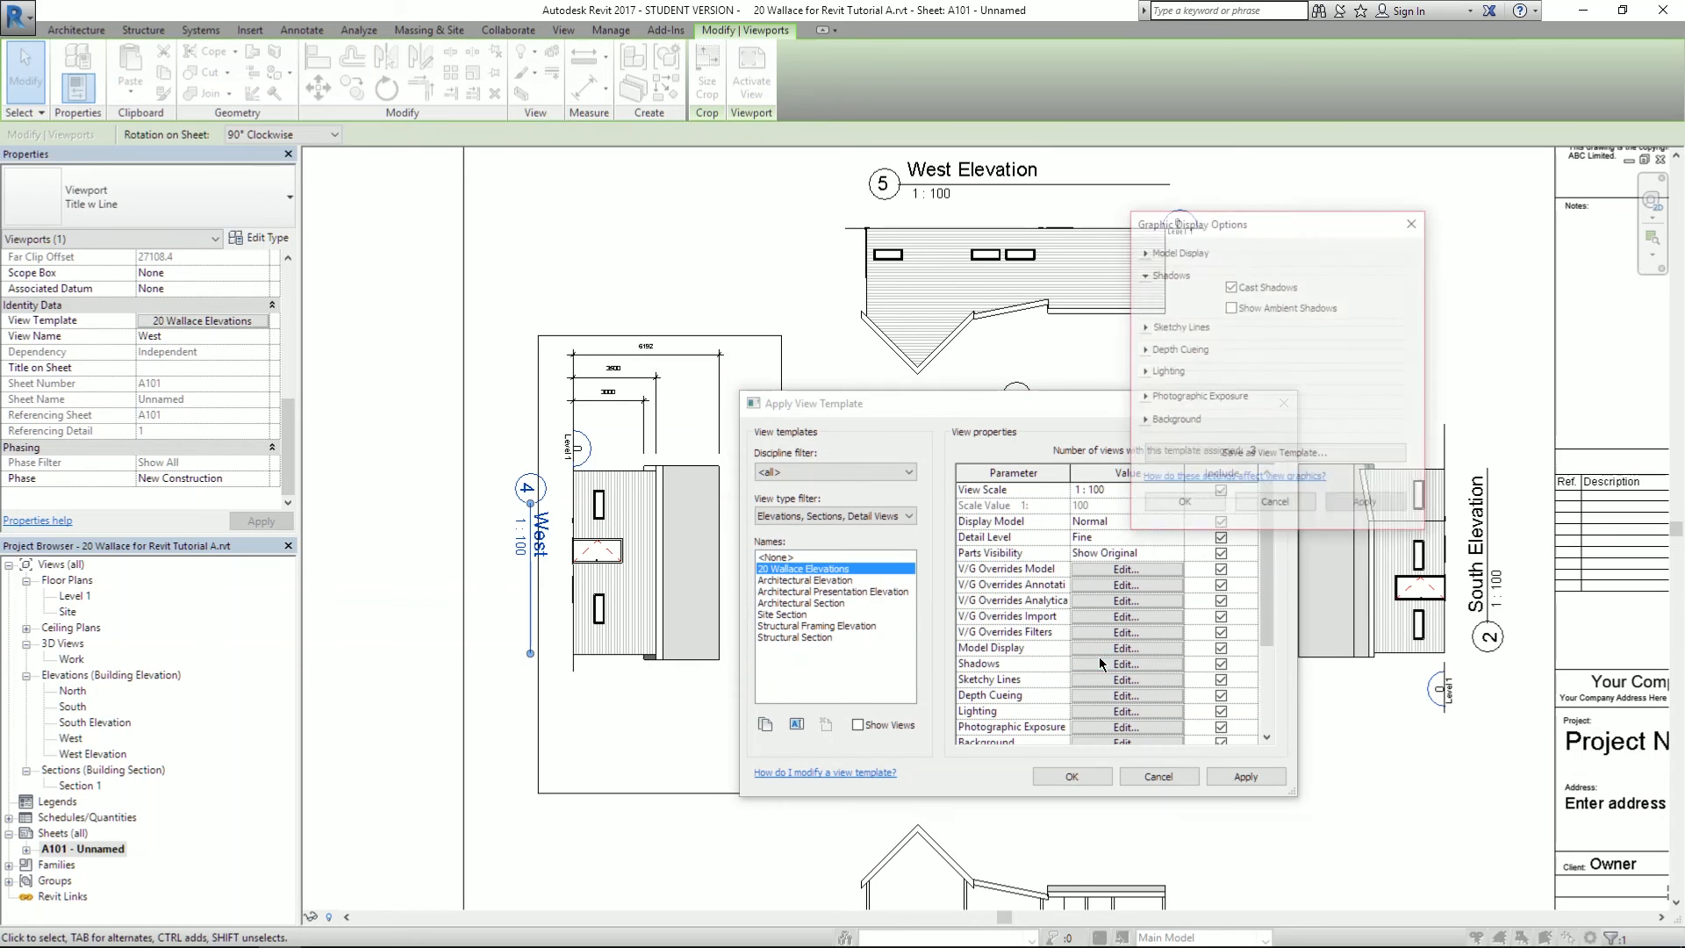
pyautogui.click(1247, 309)
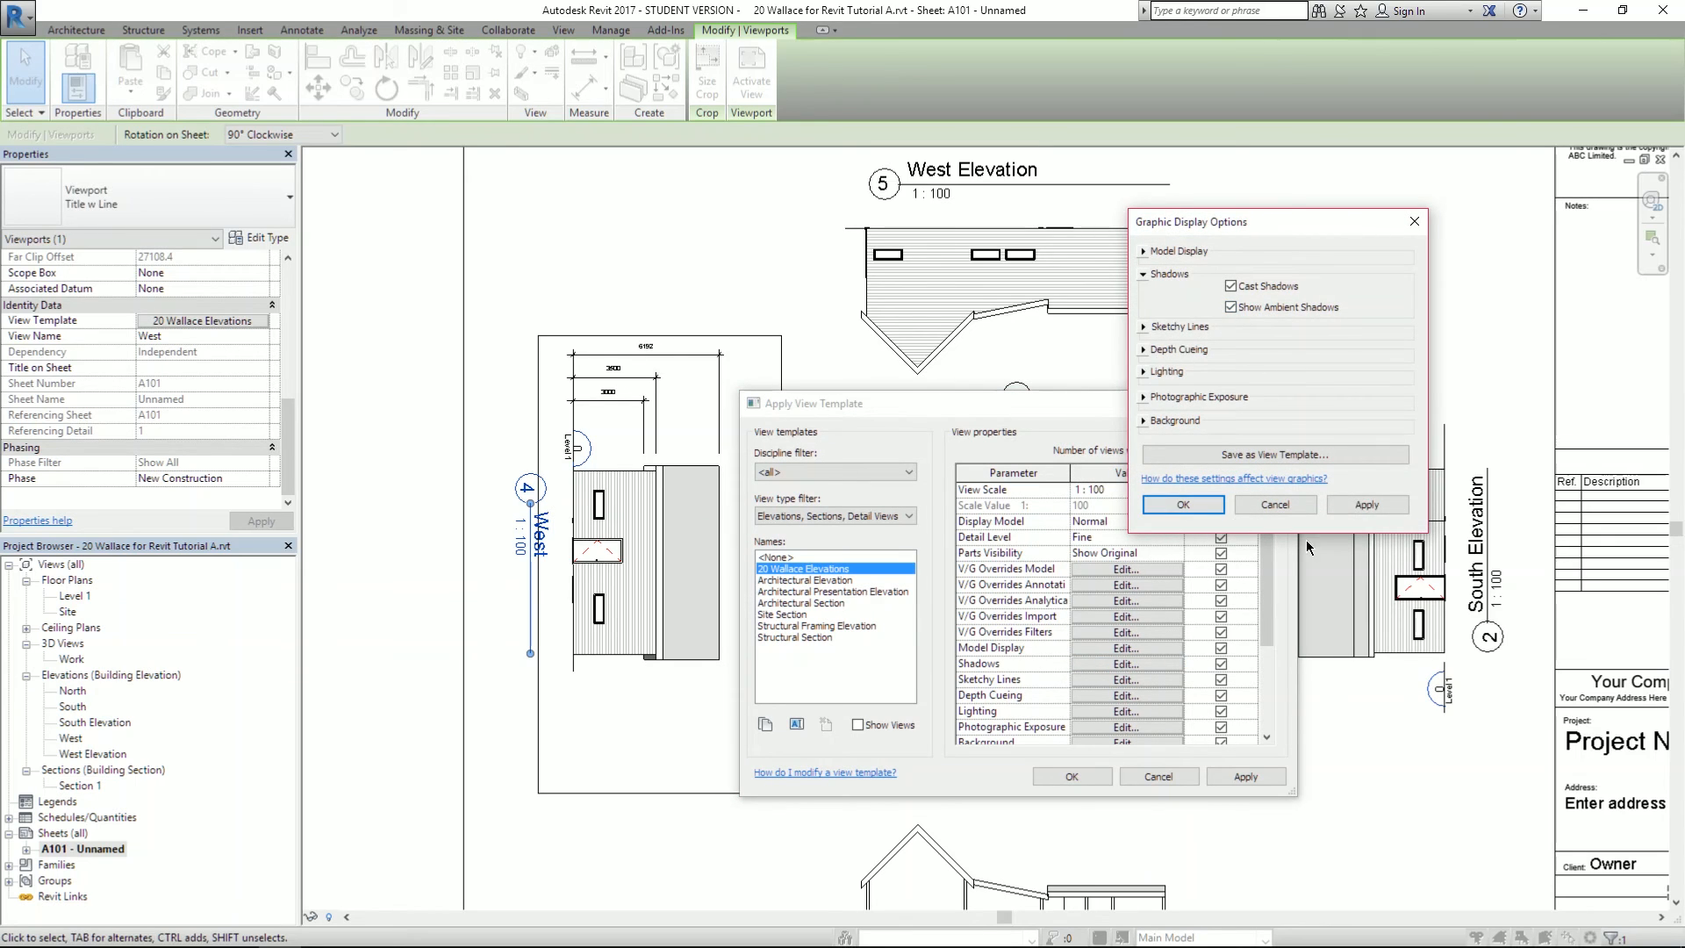
pyautogui.click(1394, 508)
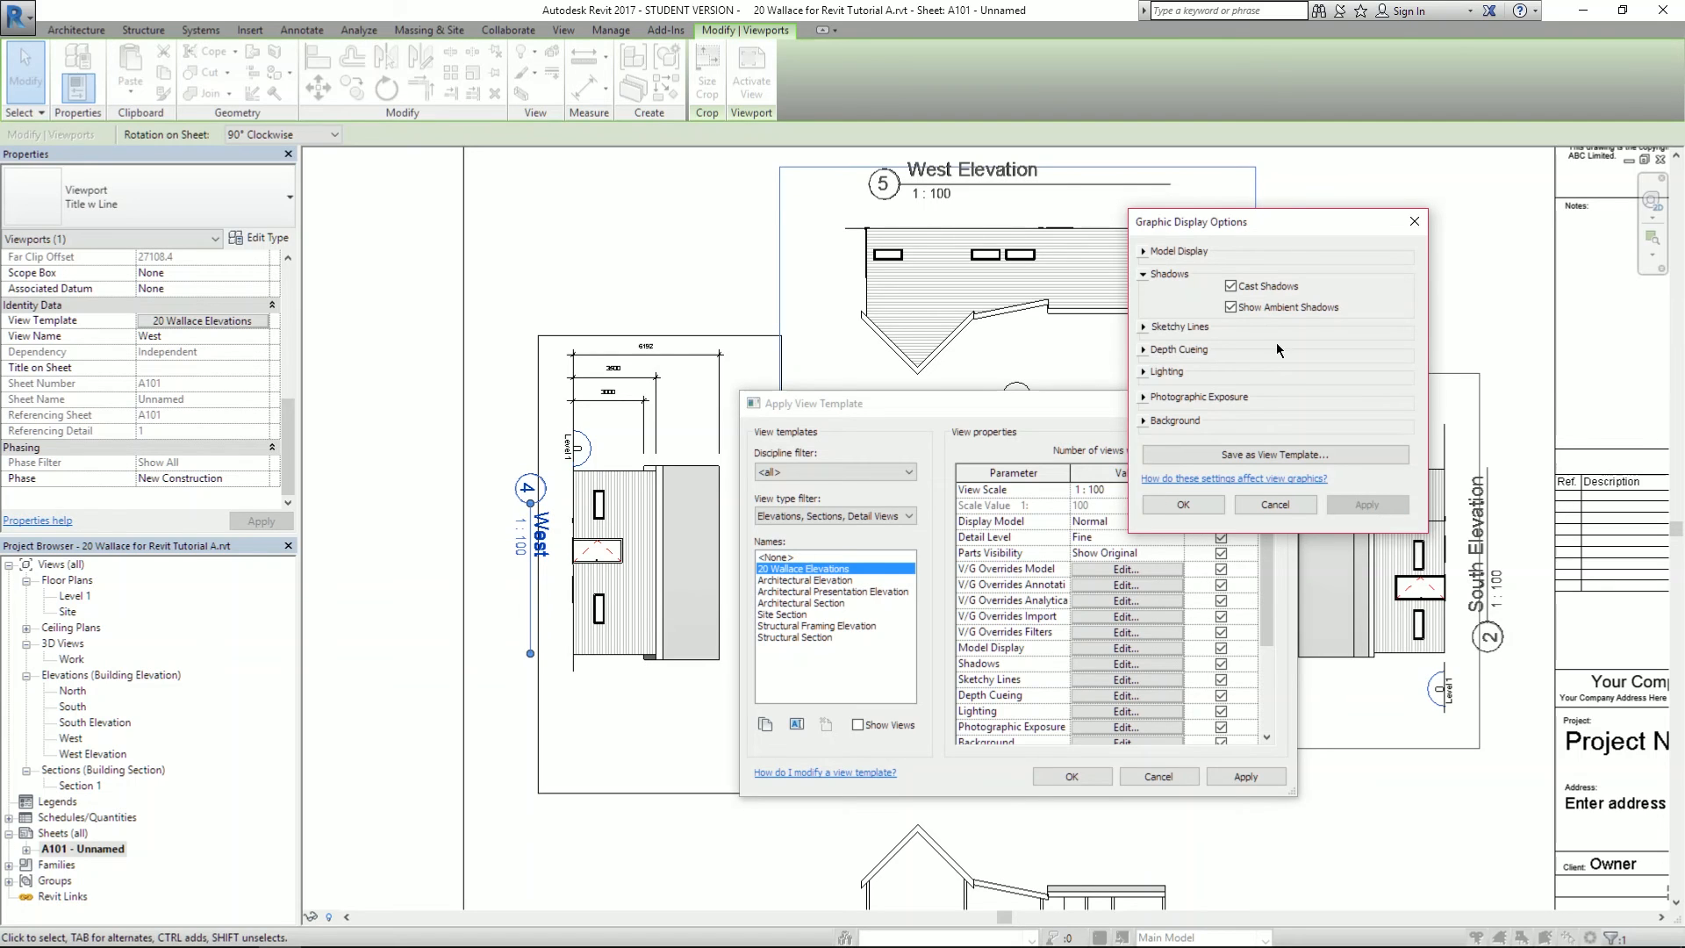
pyautogui.click(1232, 307)
pyautogui.click(1366, 505)
pyautogui.click(1144, 372)
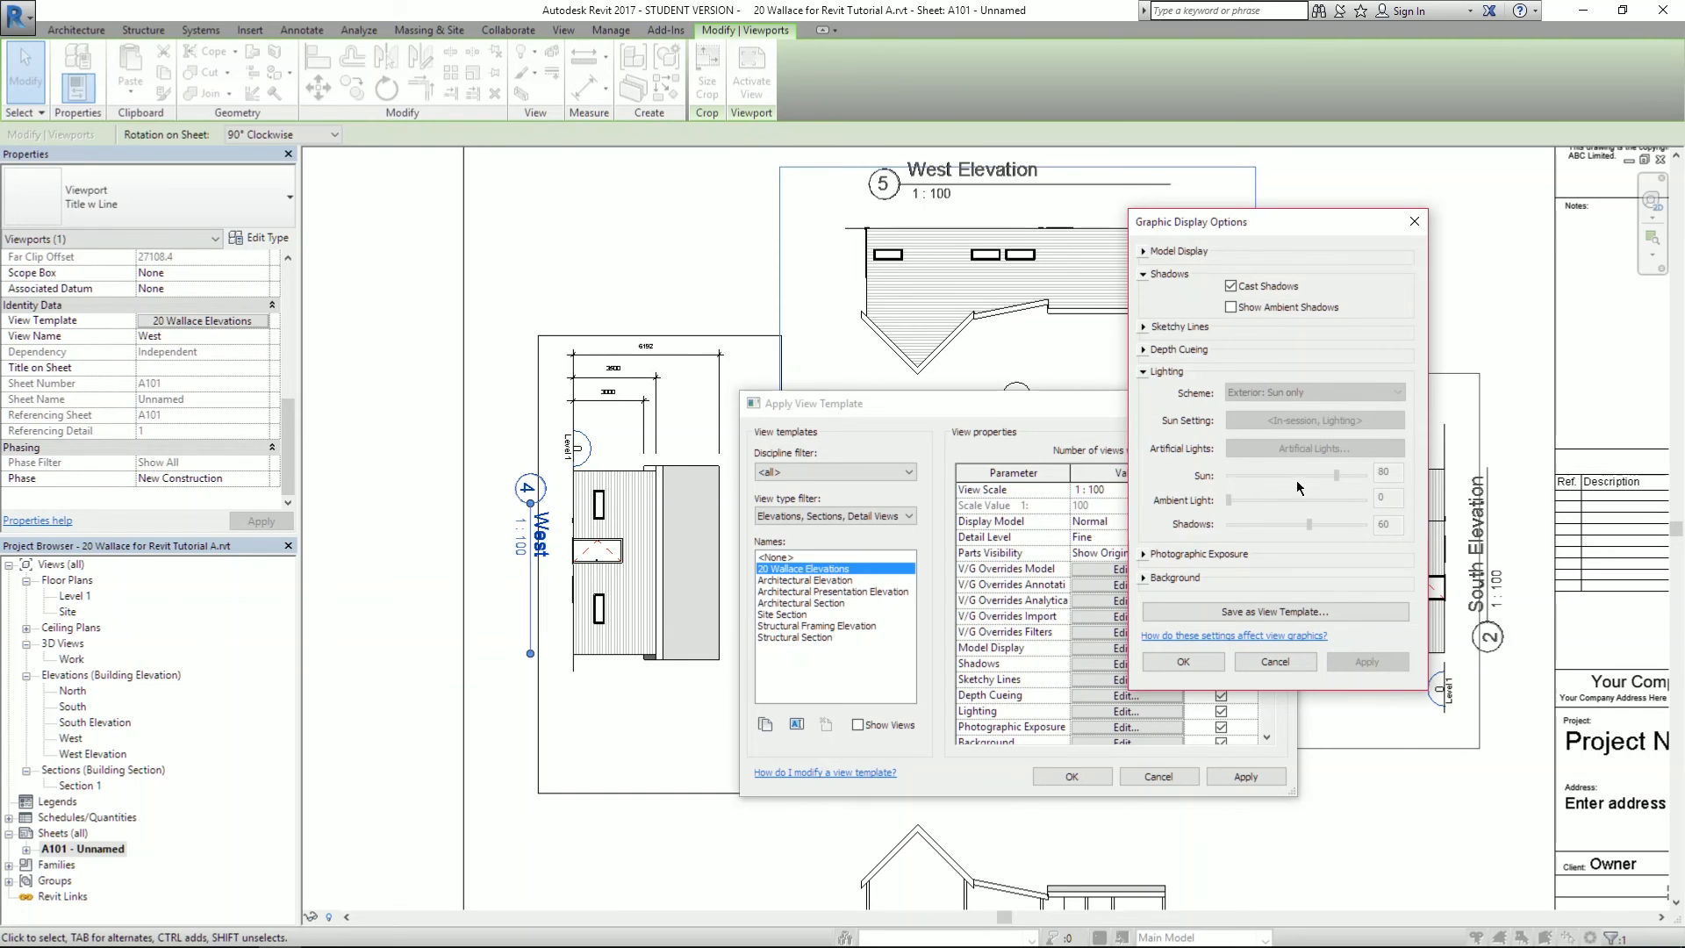
pyautogui.click(1183, 662)
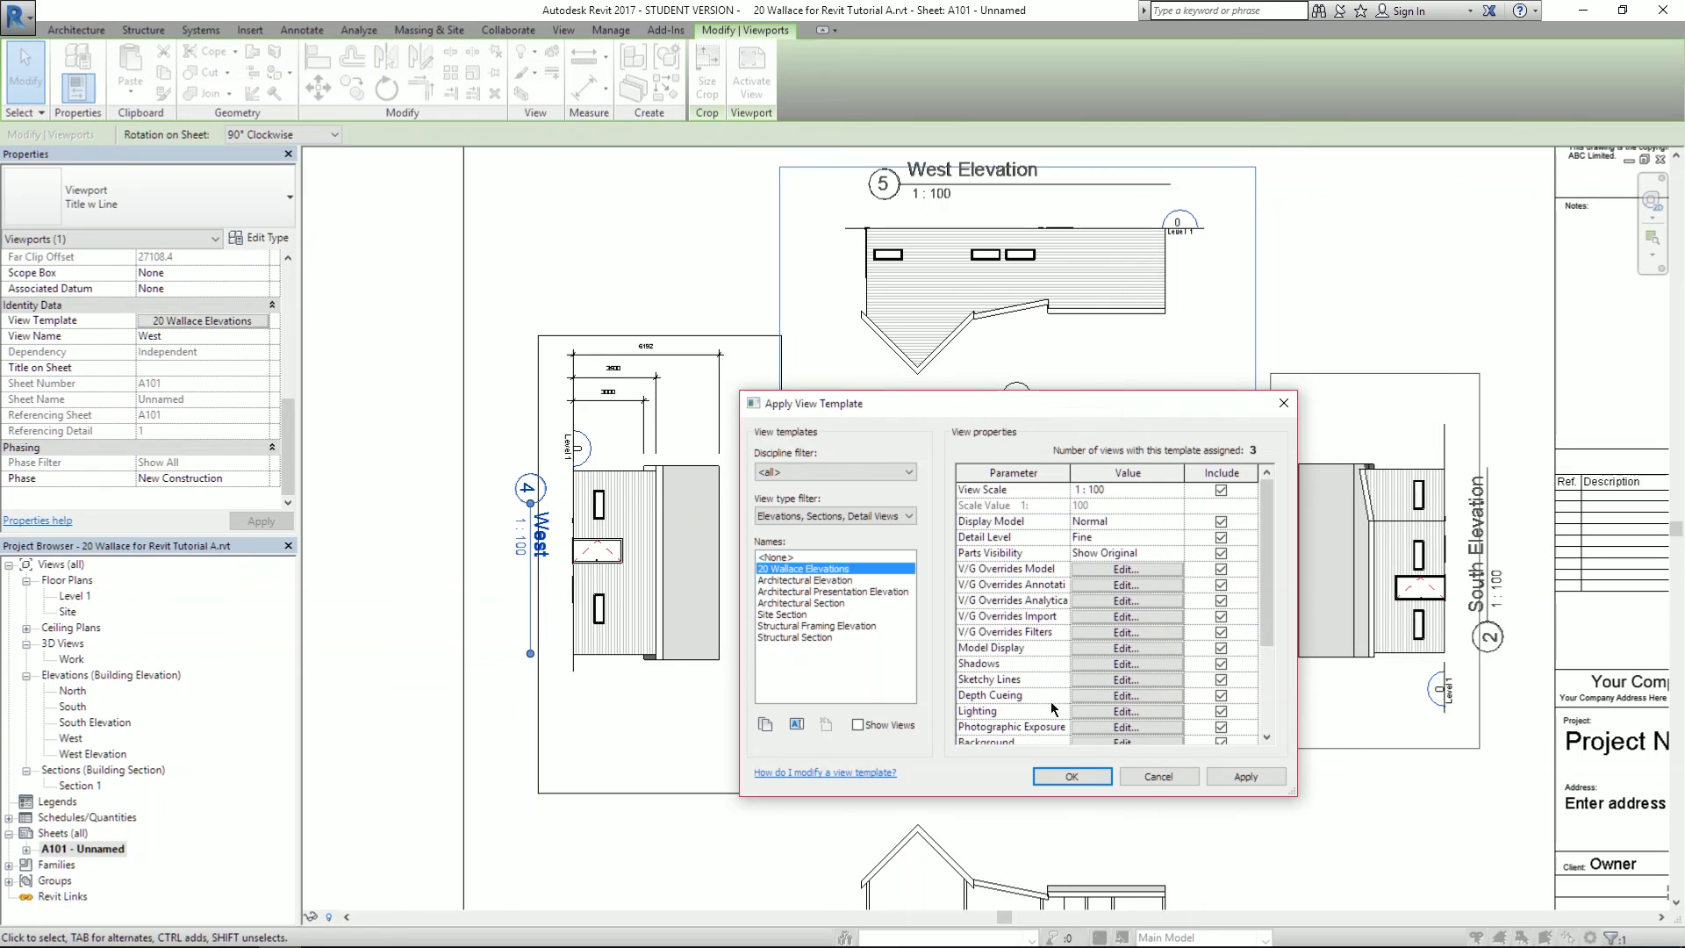
pyautogui.click(1126, 711)
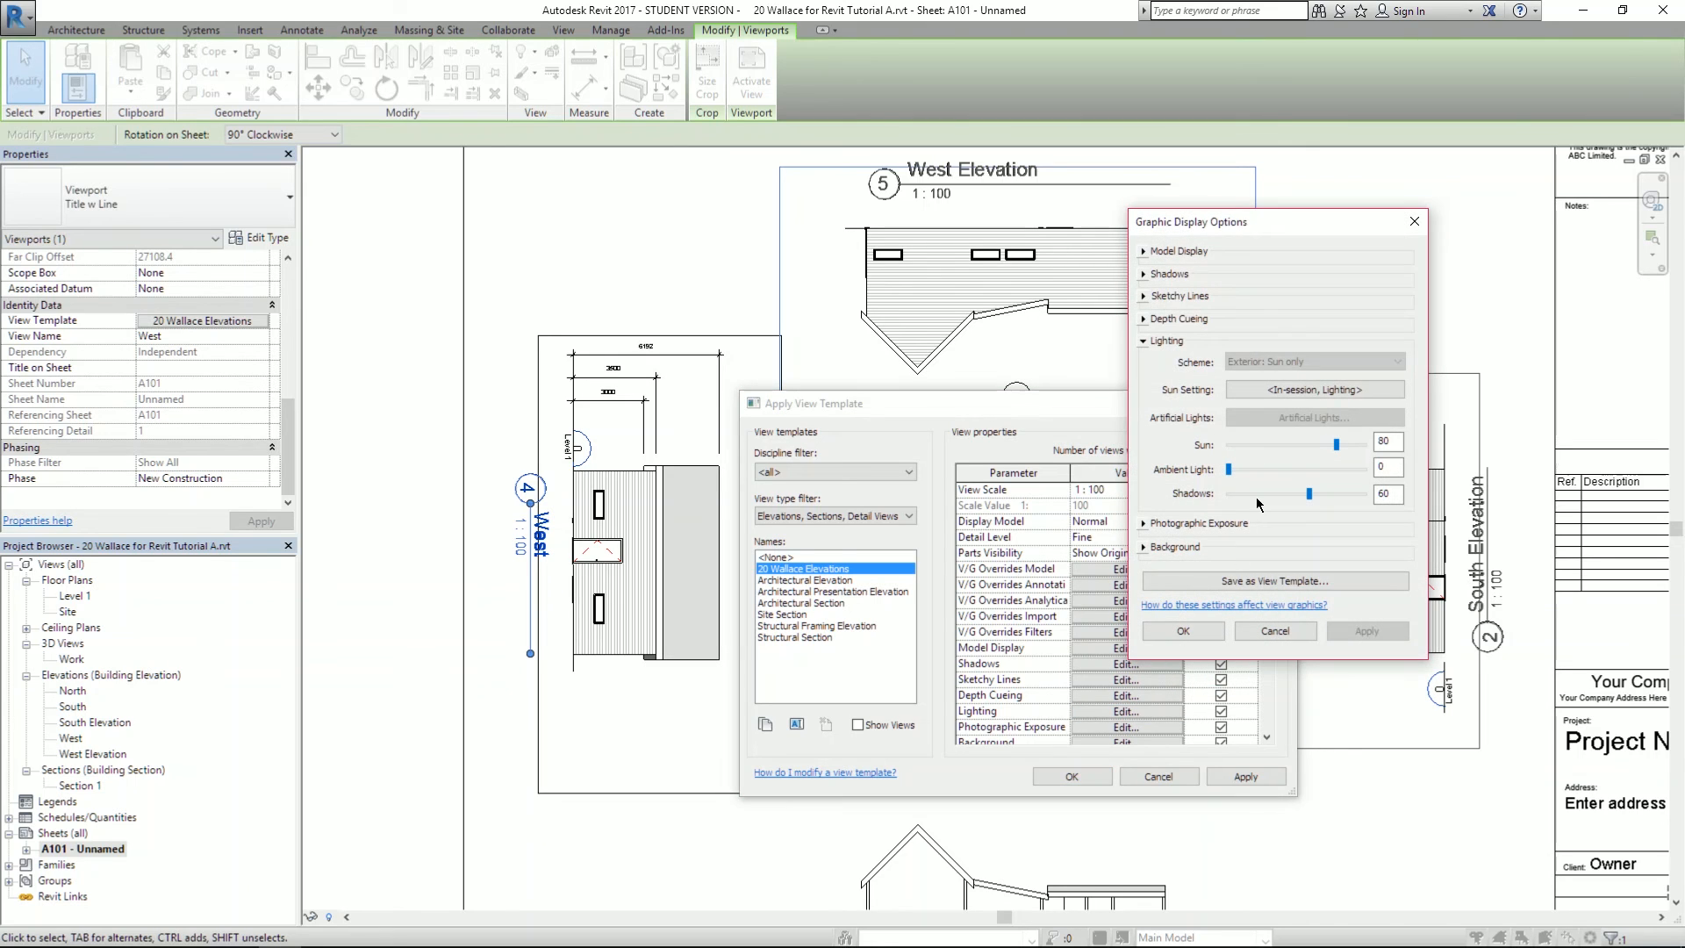
# - Adjust the template lighting to Sun 76 and Shadows 81 and apply
pyautogui.moveTo(1335, 449); pyautogui.dragTo(1338, 493)
pyautogui.click(1350, 634)
pyautogui.click(1368, 636)
pyautogui.click(1366, 634)
# - Try the top-right sunlight preset, then cancel after the updater error
pyautogui.click(1299, 391)
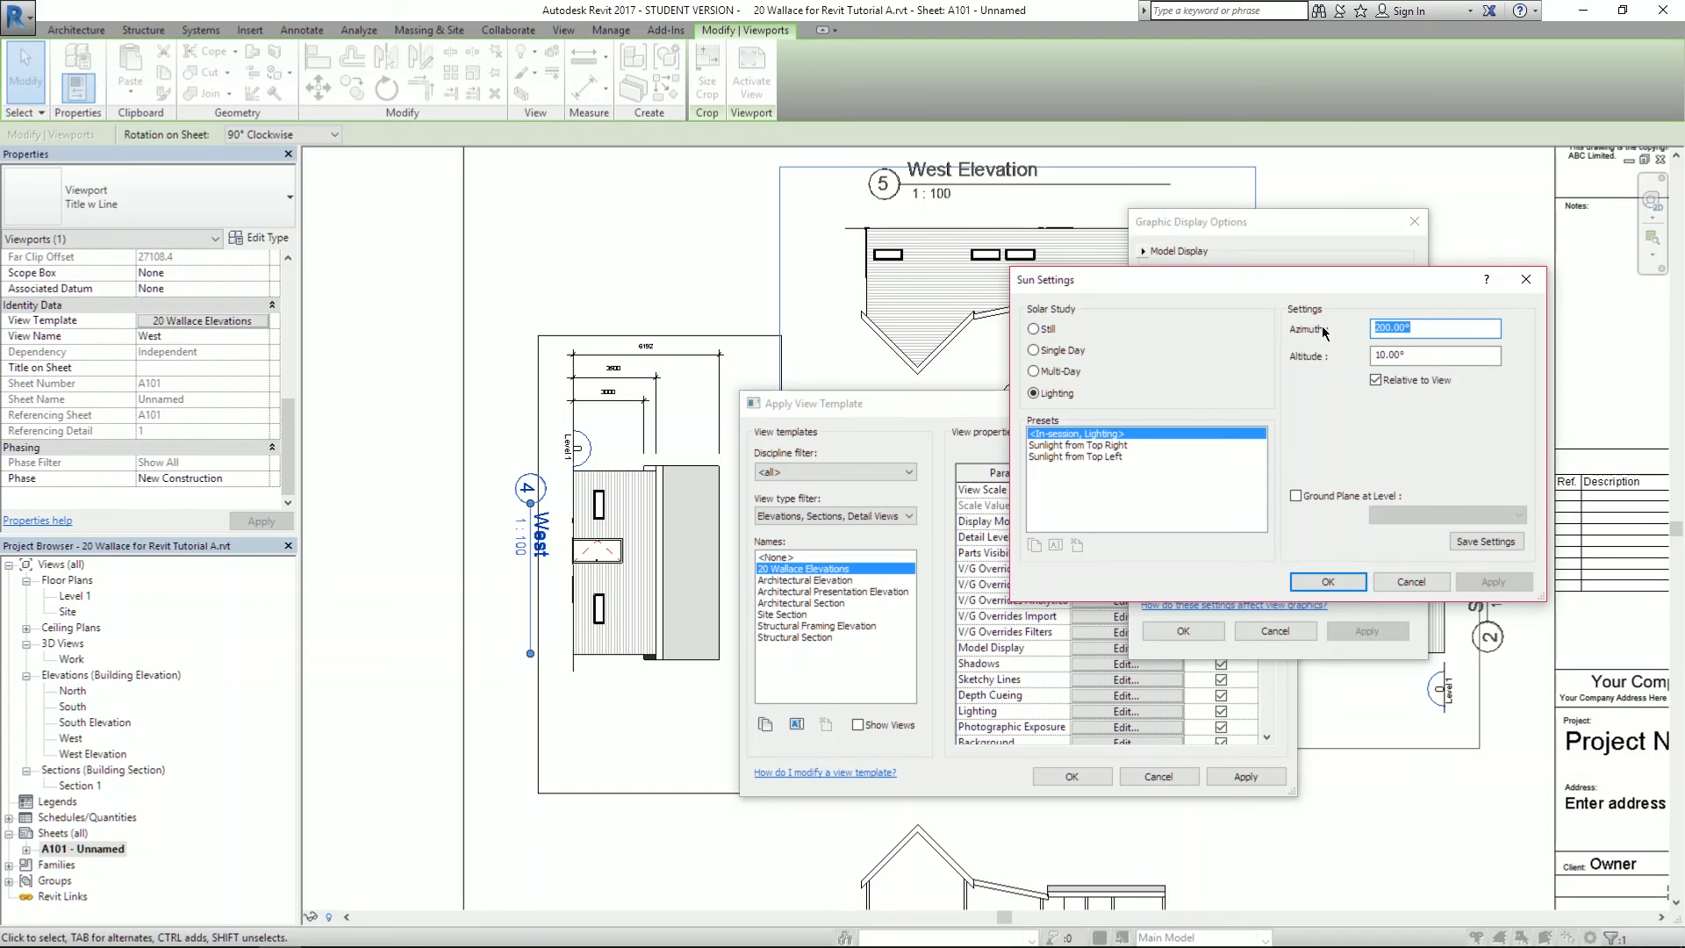
pyautogui.click(1138, 445)
pyautogui.click(1486, 583)
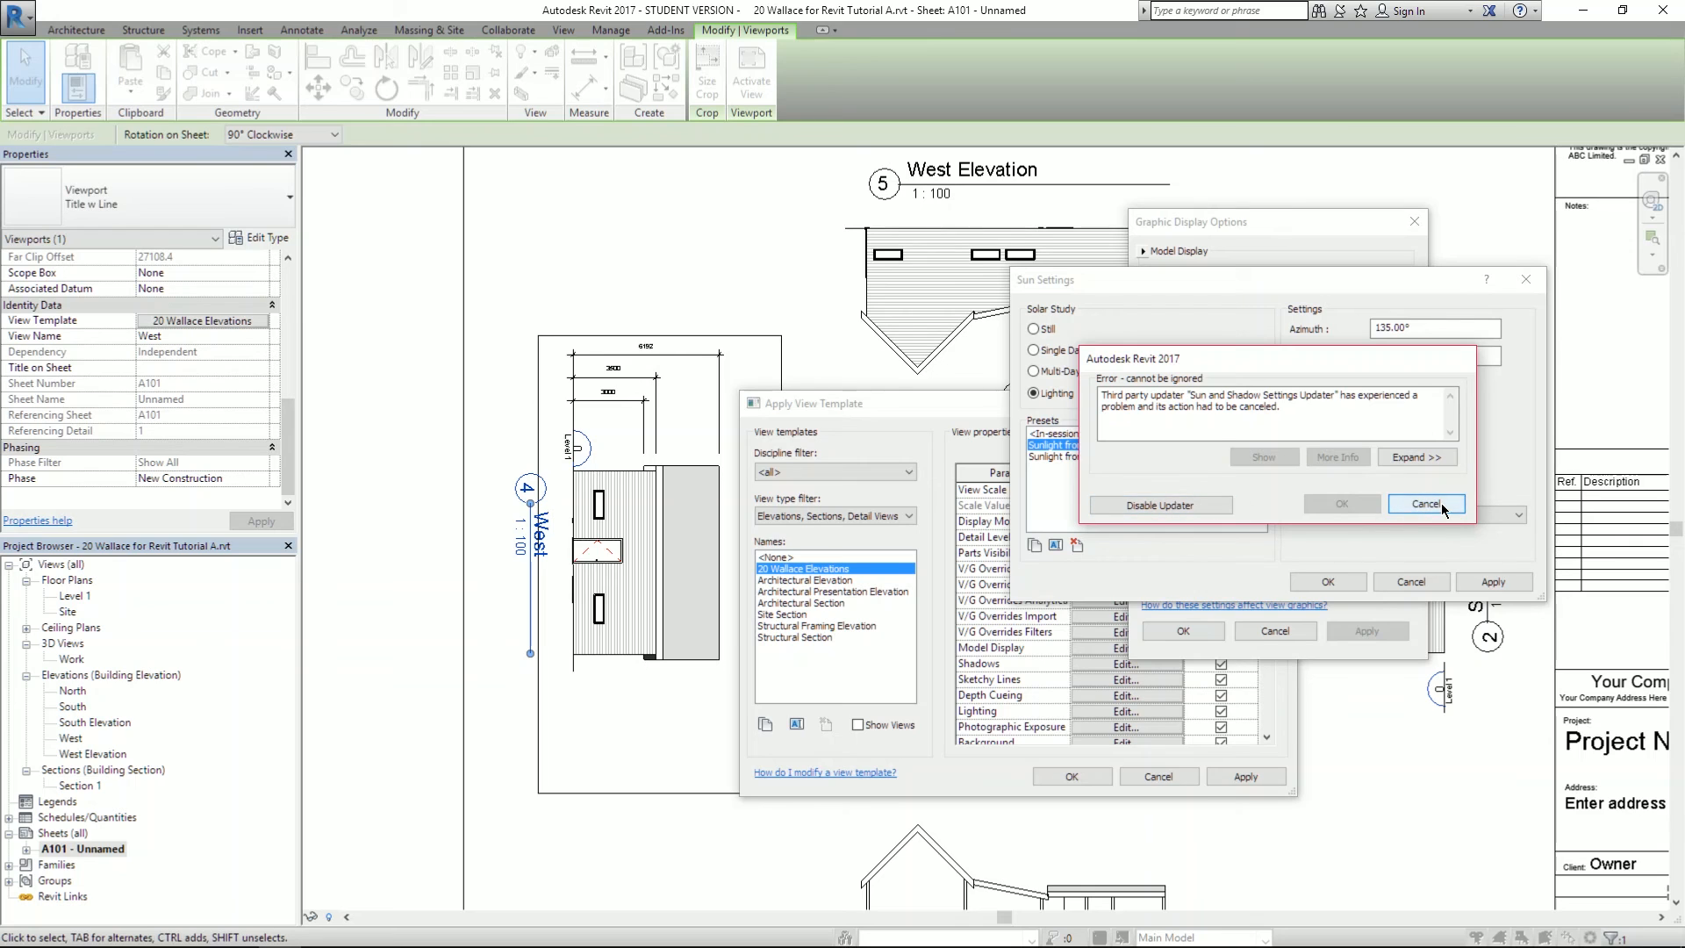
pyautogui.click(1432, 506)
pyautogui.click(1350, 581)
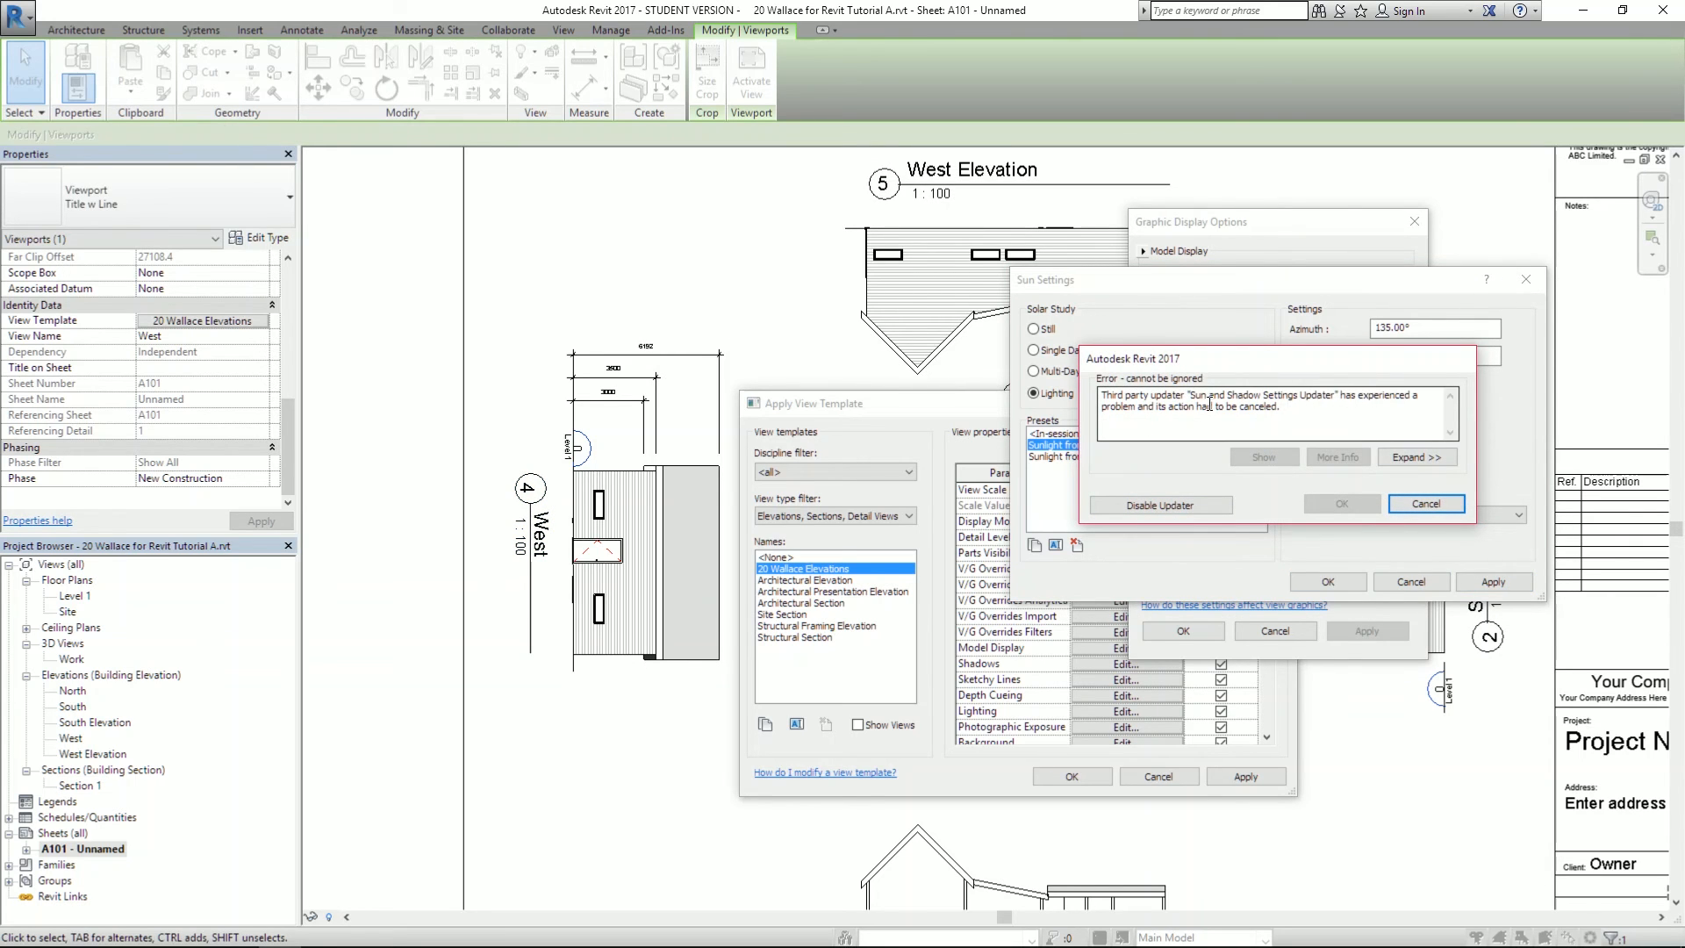
pyautogui.click(1427, 504)
# - Set the sun azimuth to 100° and dismiss the resulting updater error
pyautogui.click(1283, 392)
pyautogui.click(1380, 327)
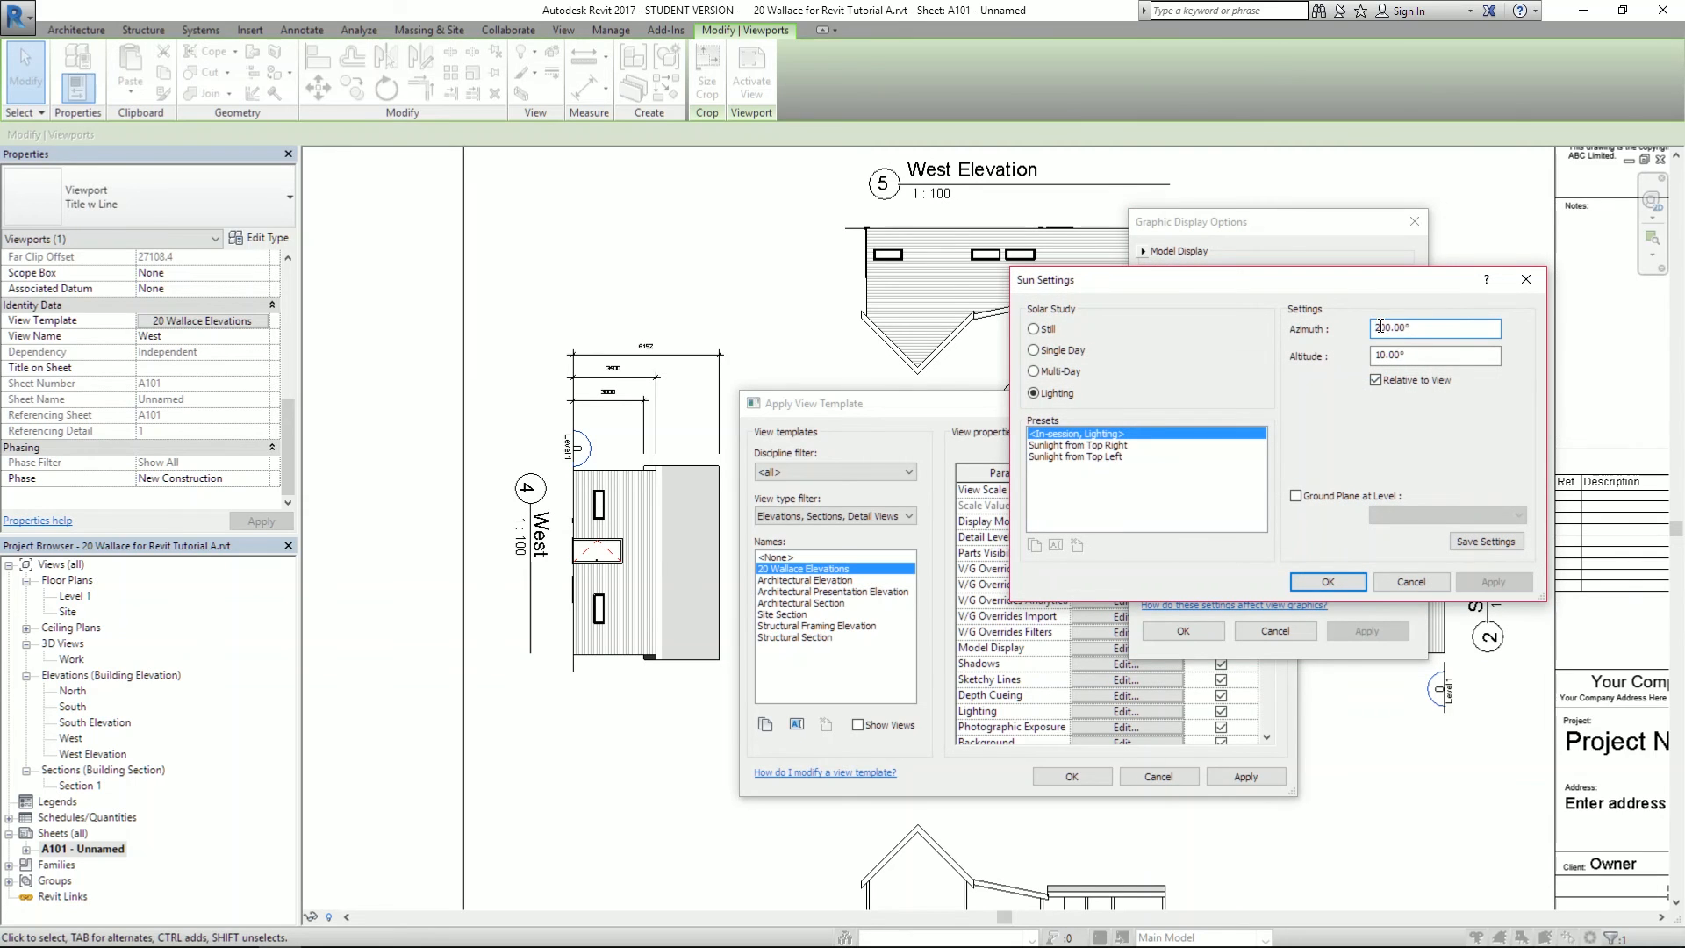
pyautogui.moveTo(1384, 326); pyautogui.dragTo(1363, 329)
pyautogui.write('10')
pyautogui.click(1327, 582)
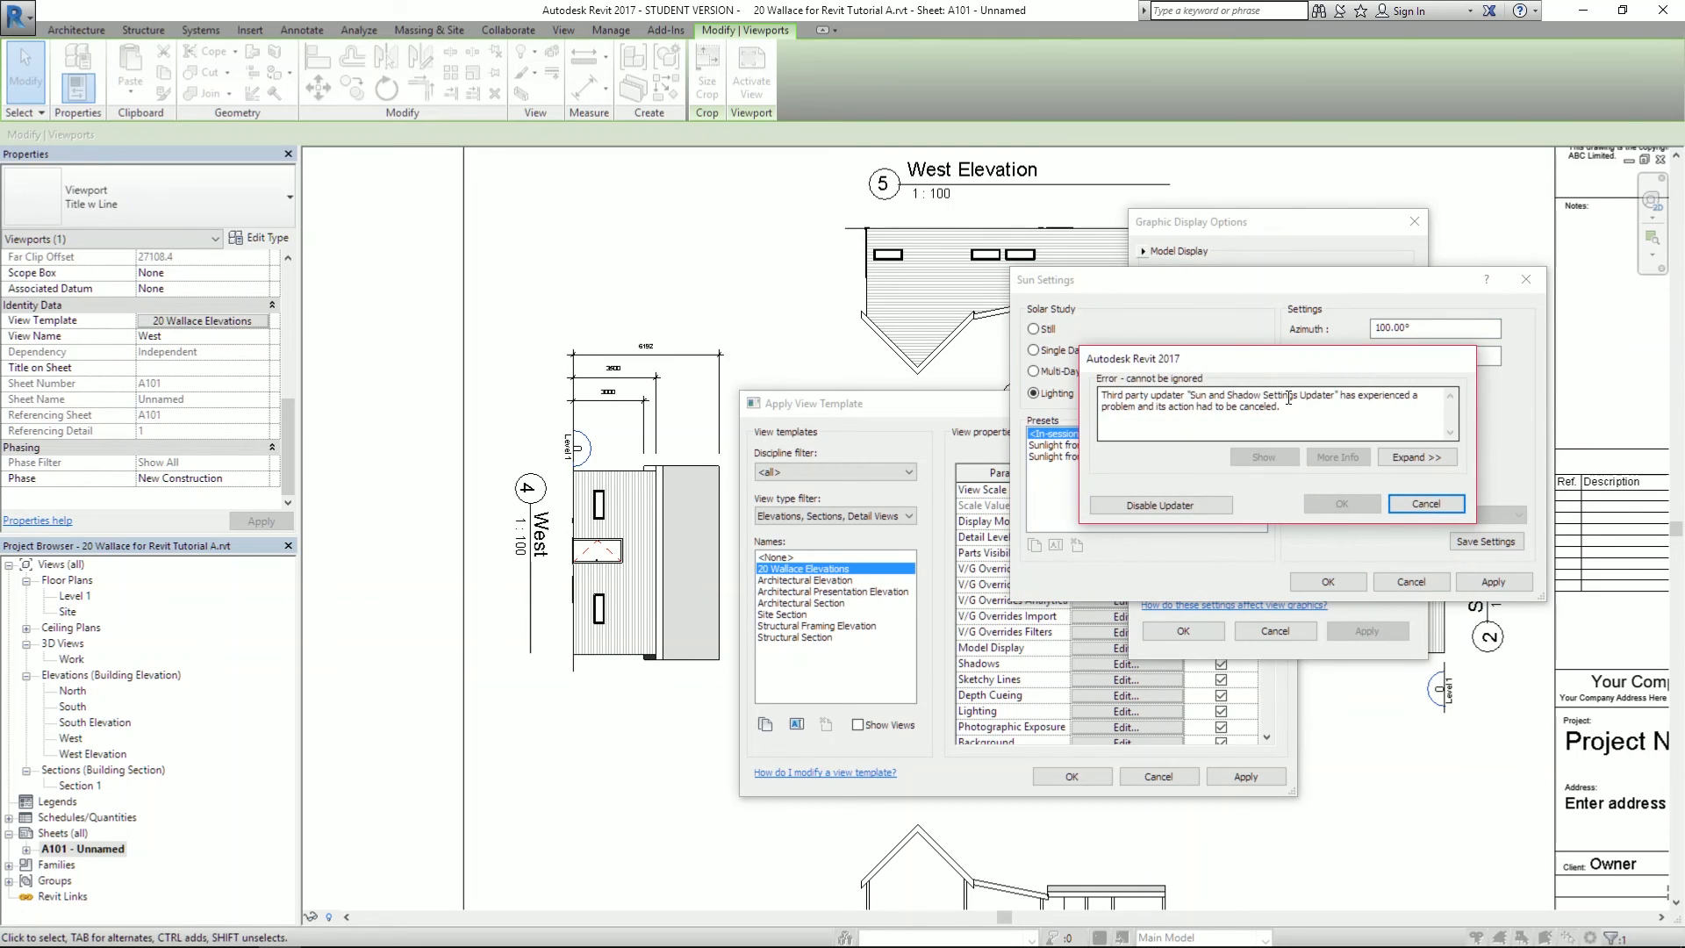
pyautogui.click(1422, 503)
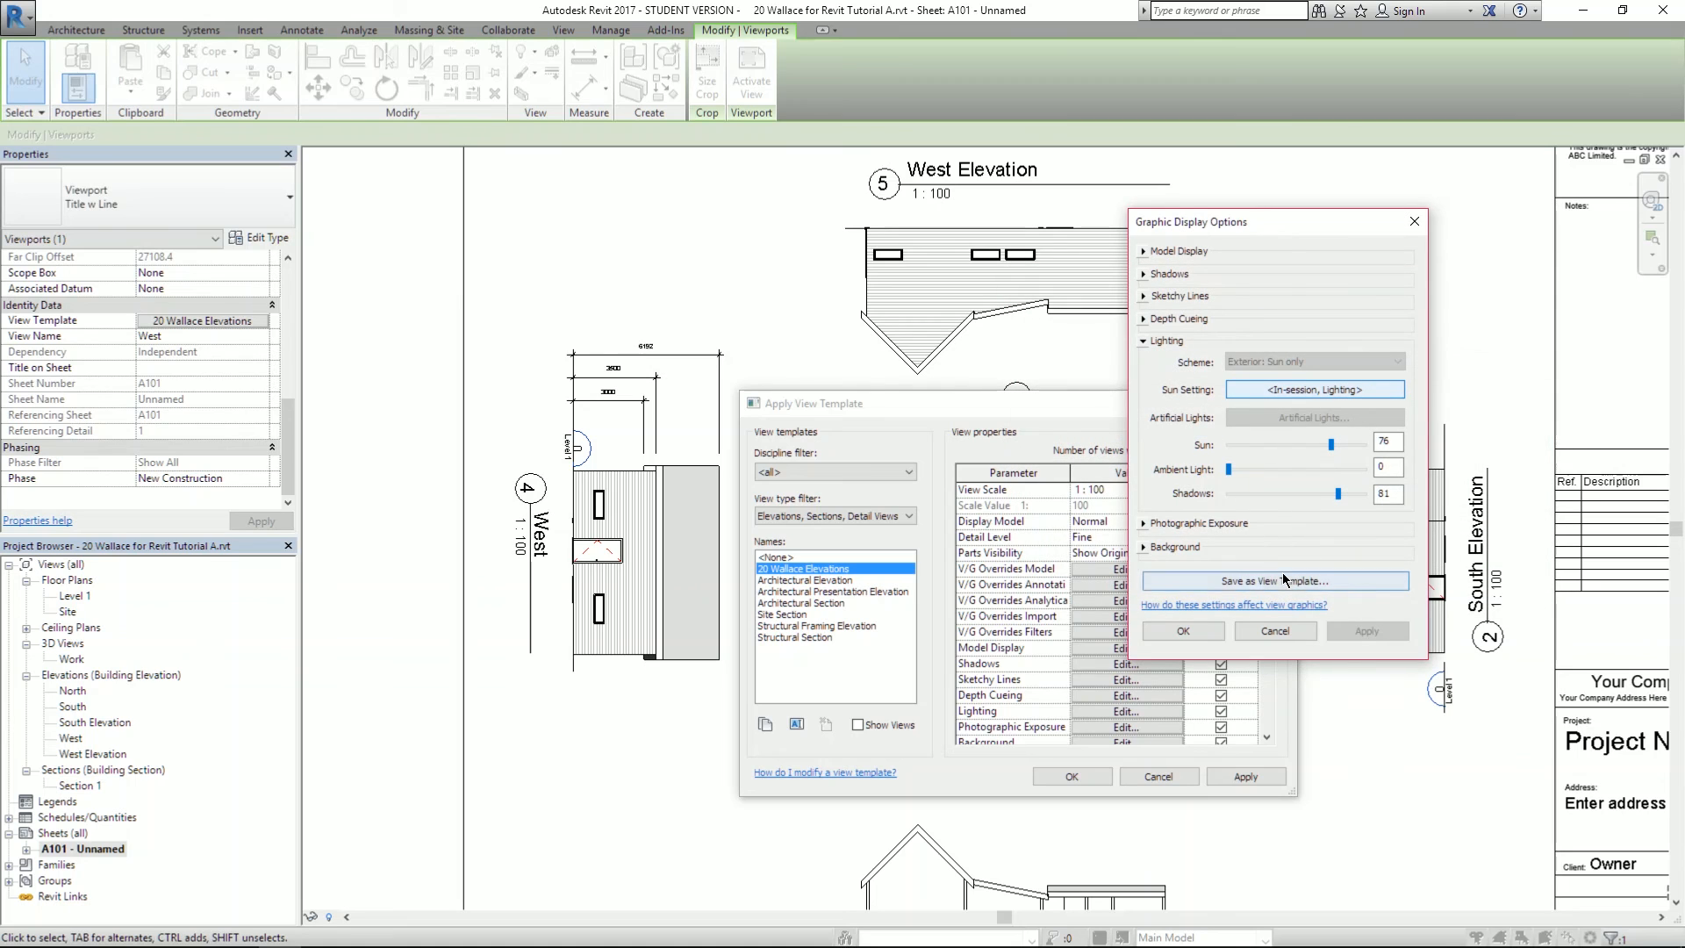
# - Raise the ambient light to 47 in the graphic display settings and apply
pyautogui.moveTo(1235, 470); pyautogui.dragTo(1294, 480)
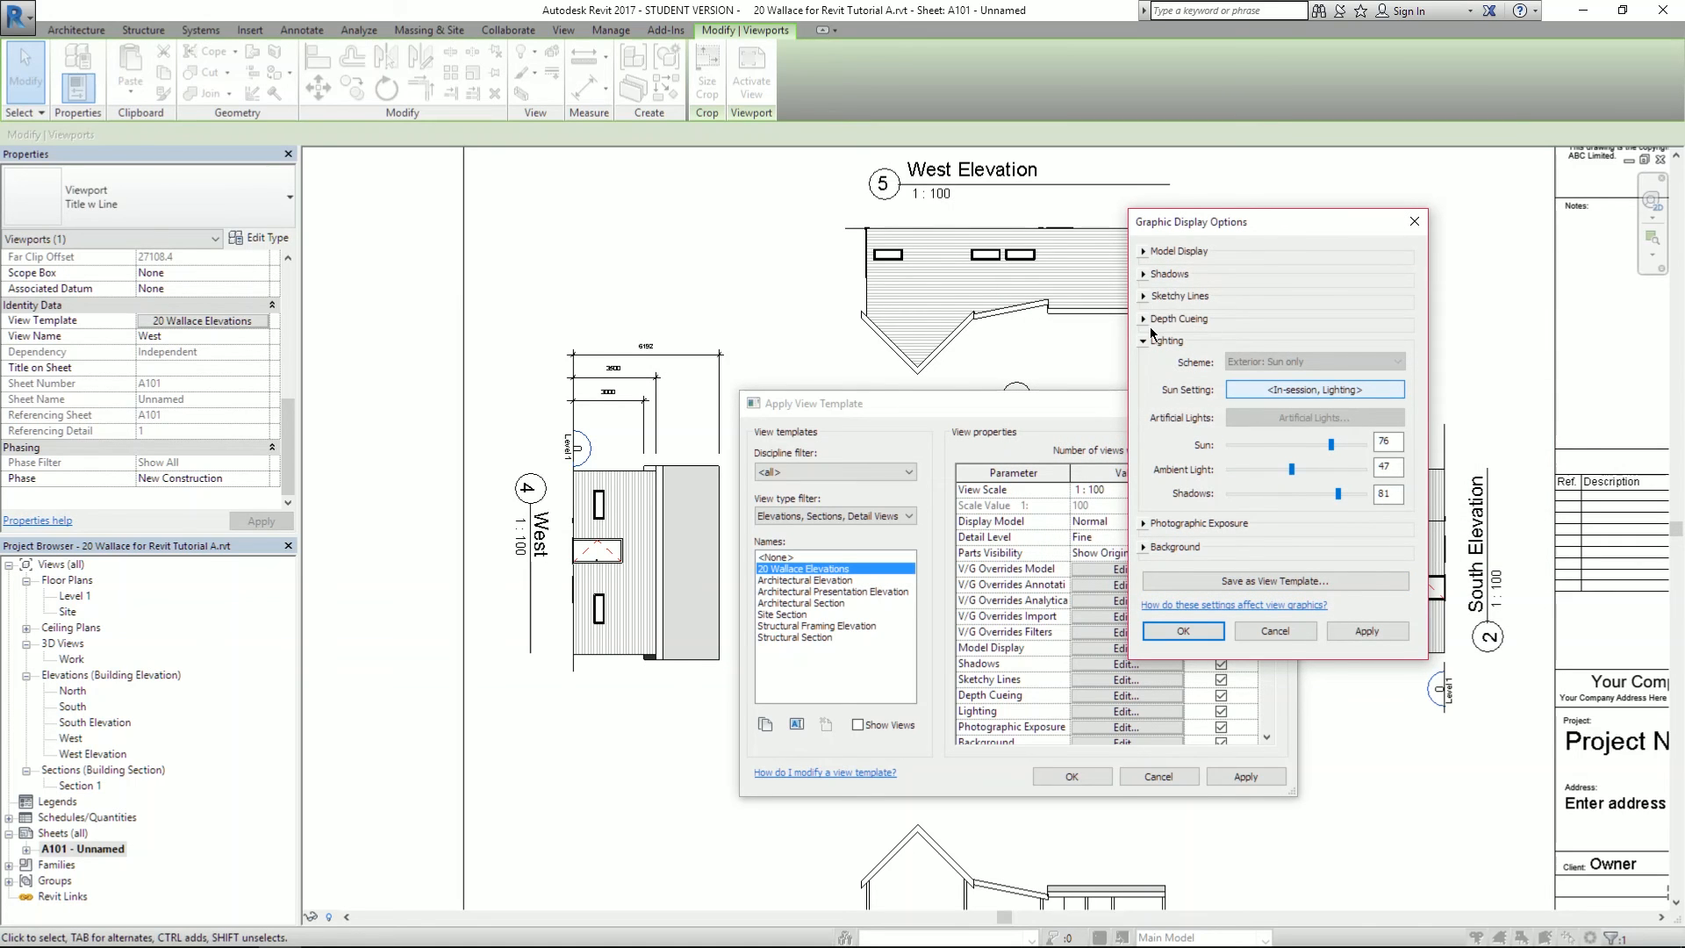
pyautogui.click(1145, 275)
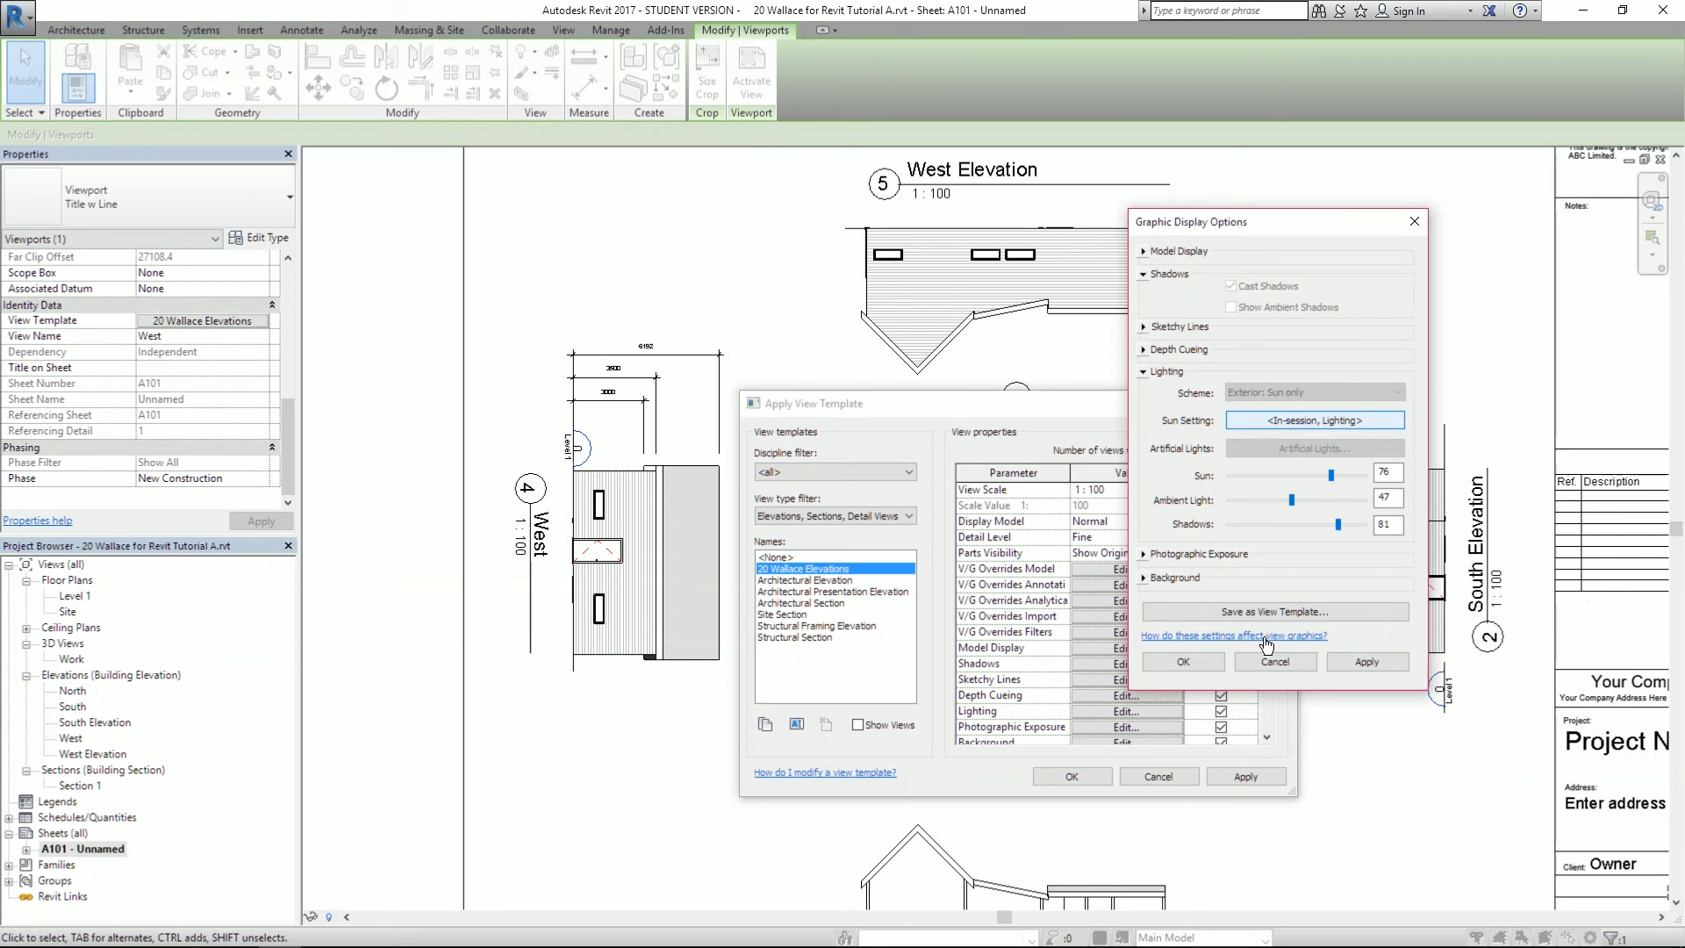
pyautogui.click(1366, 662)
pyautogui.click(1197, 665)
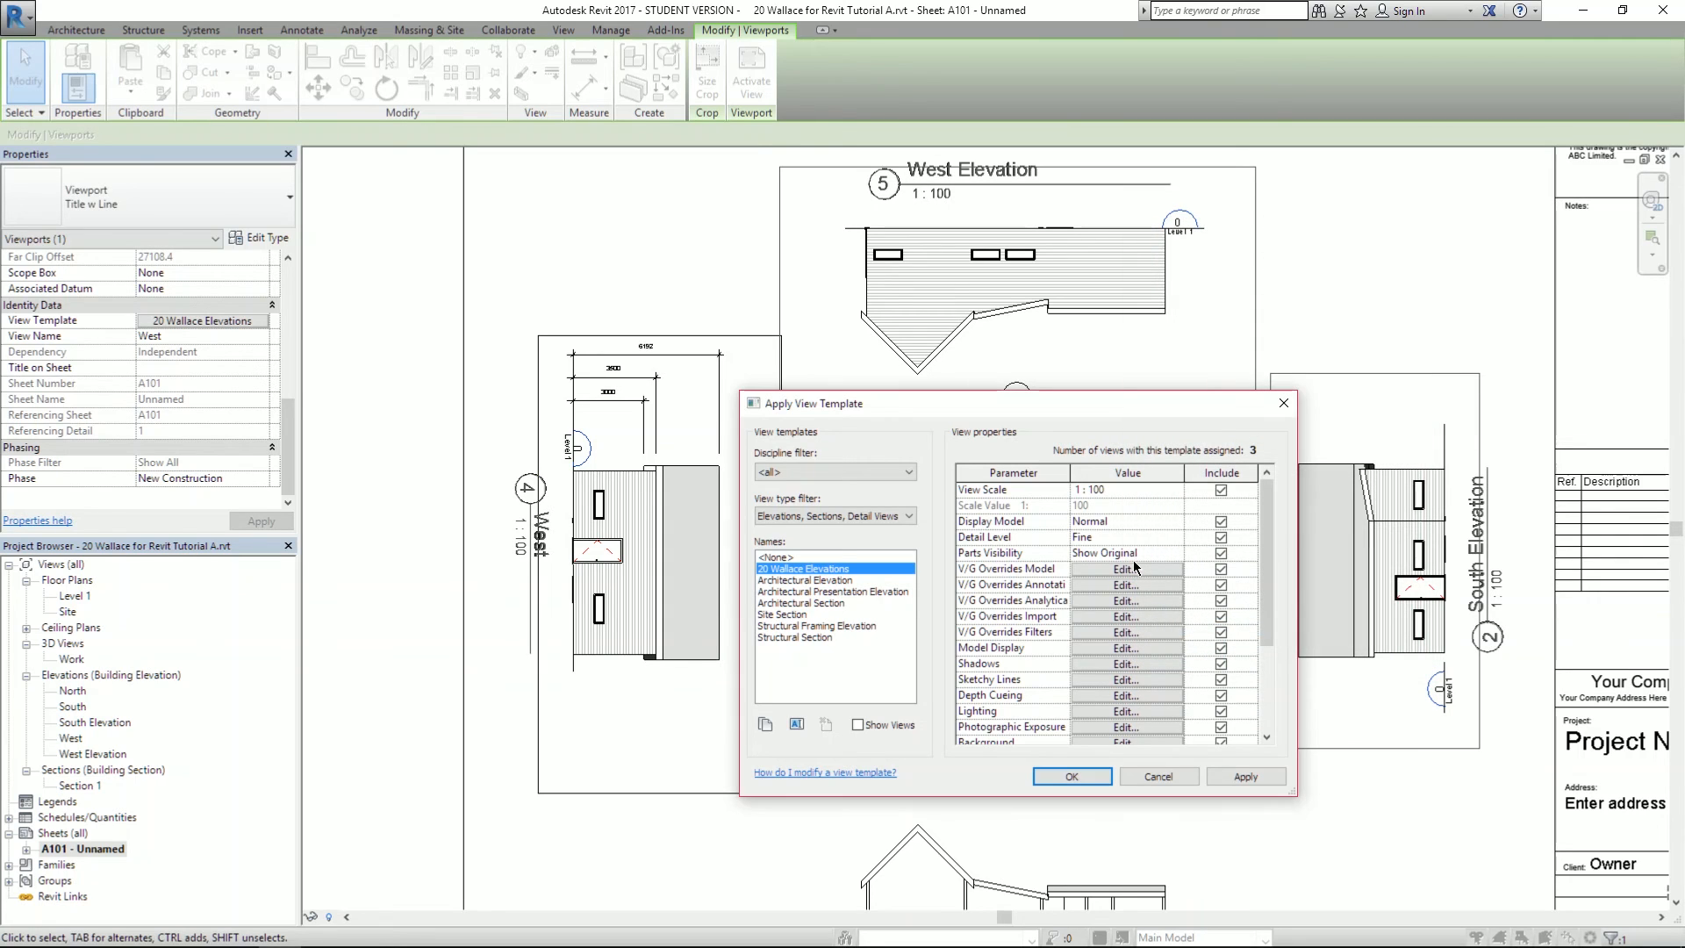
pyautogui.click(1092, 662)
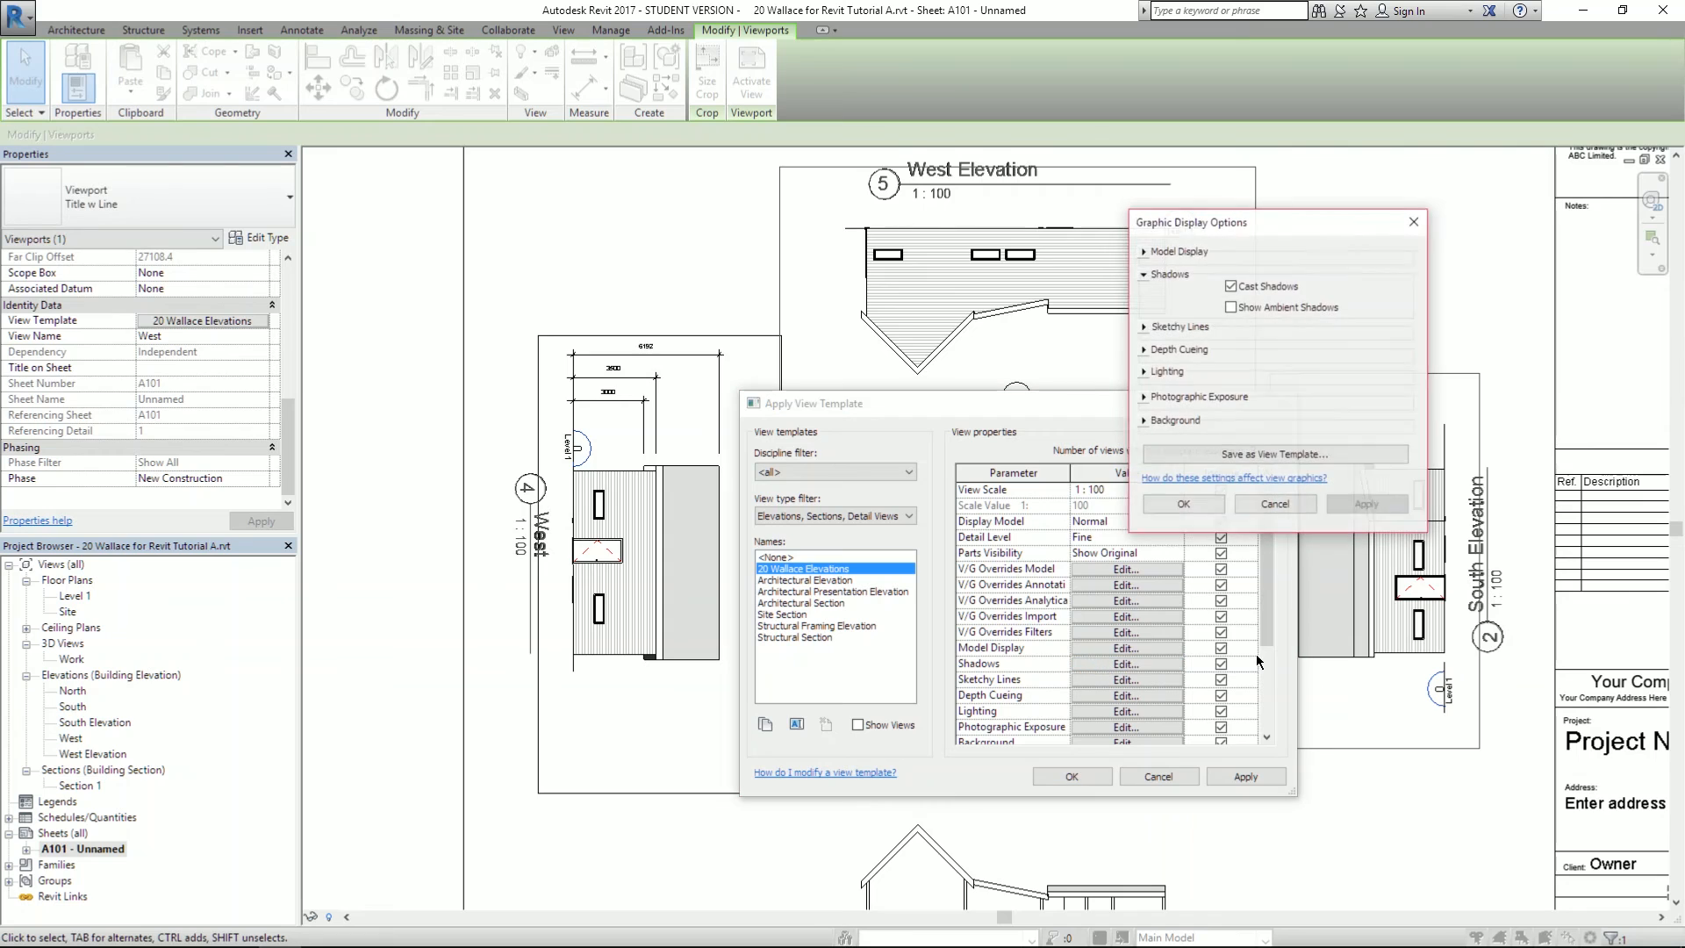
pyautogui.click(1232, 308)
pyautogui.click(1365, 514)
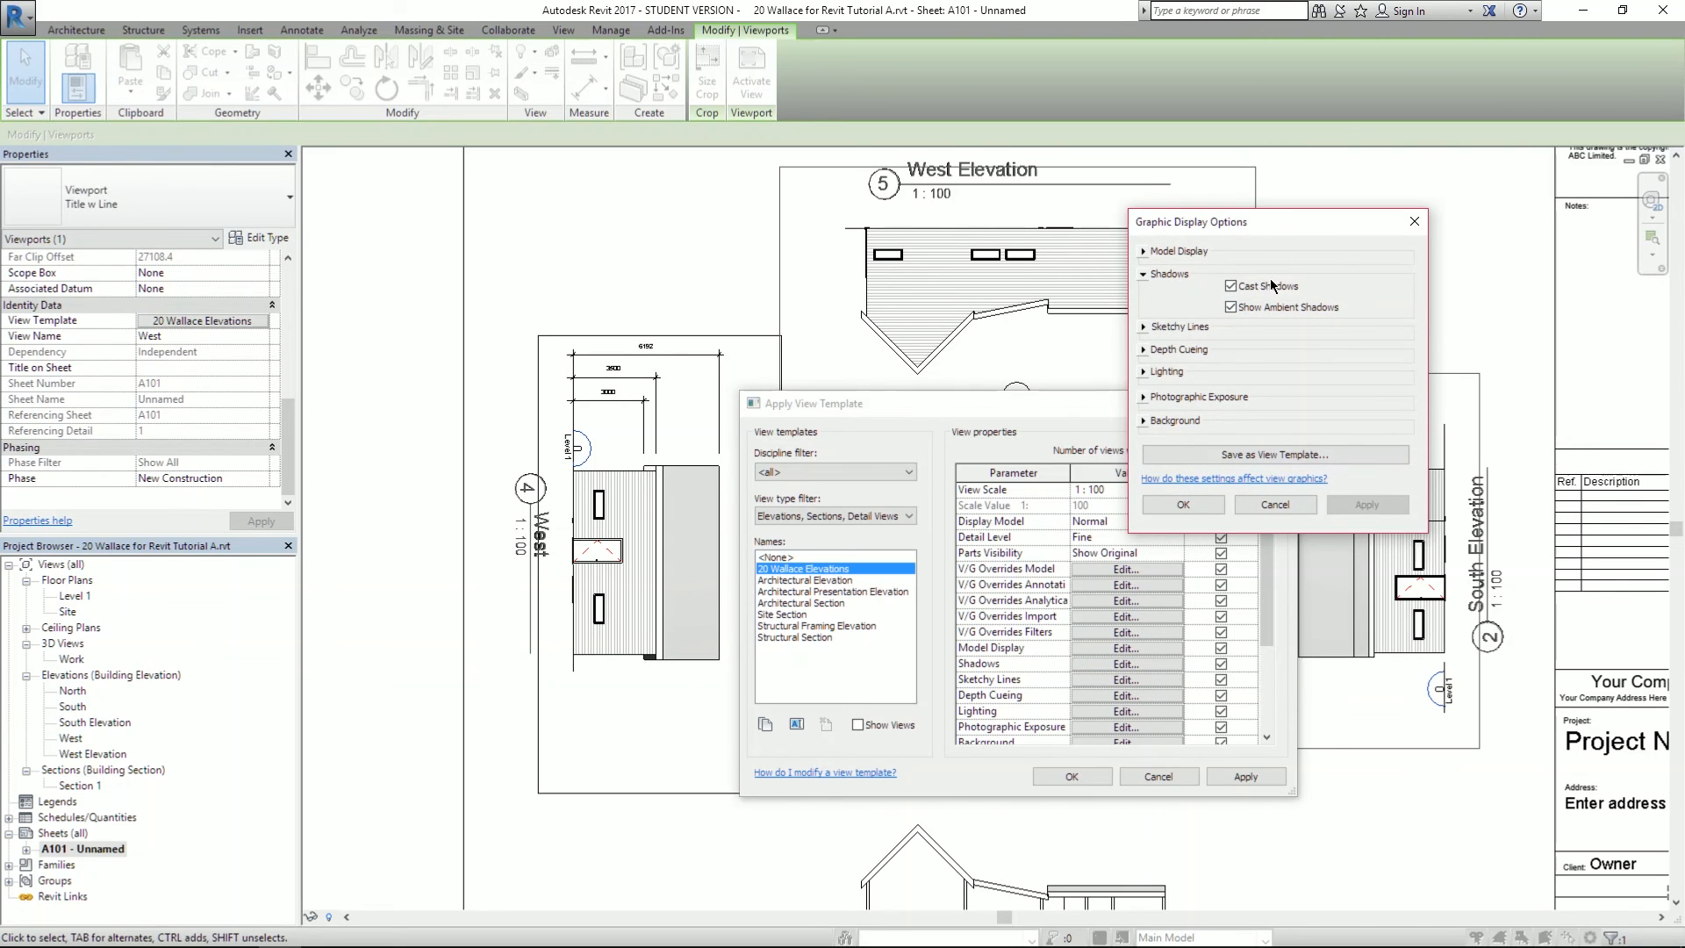
pyautogui.click(1181, 507)
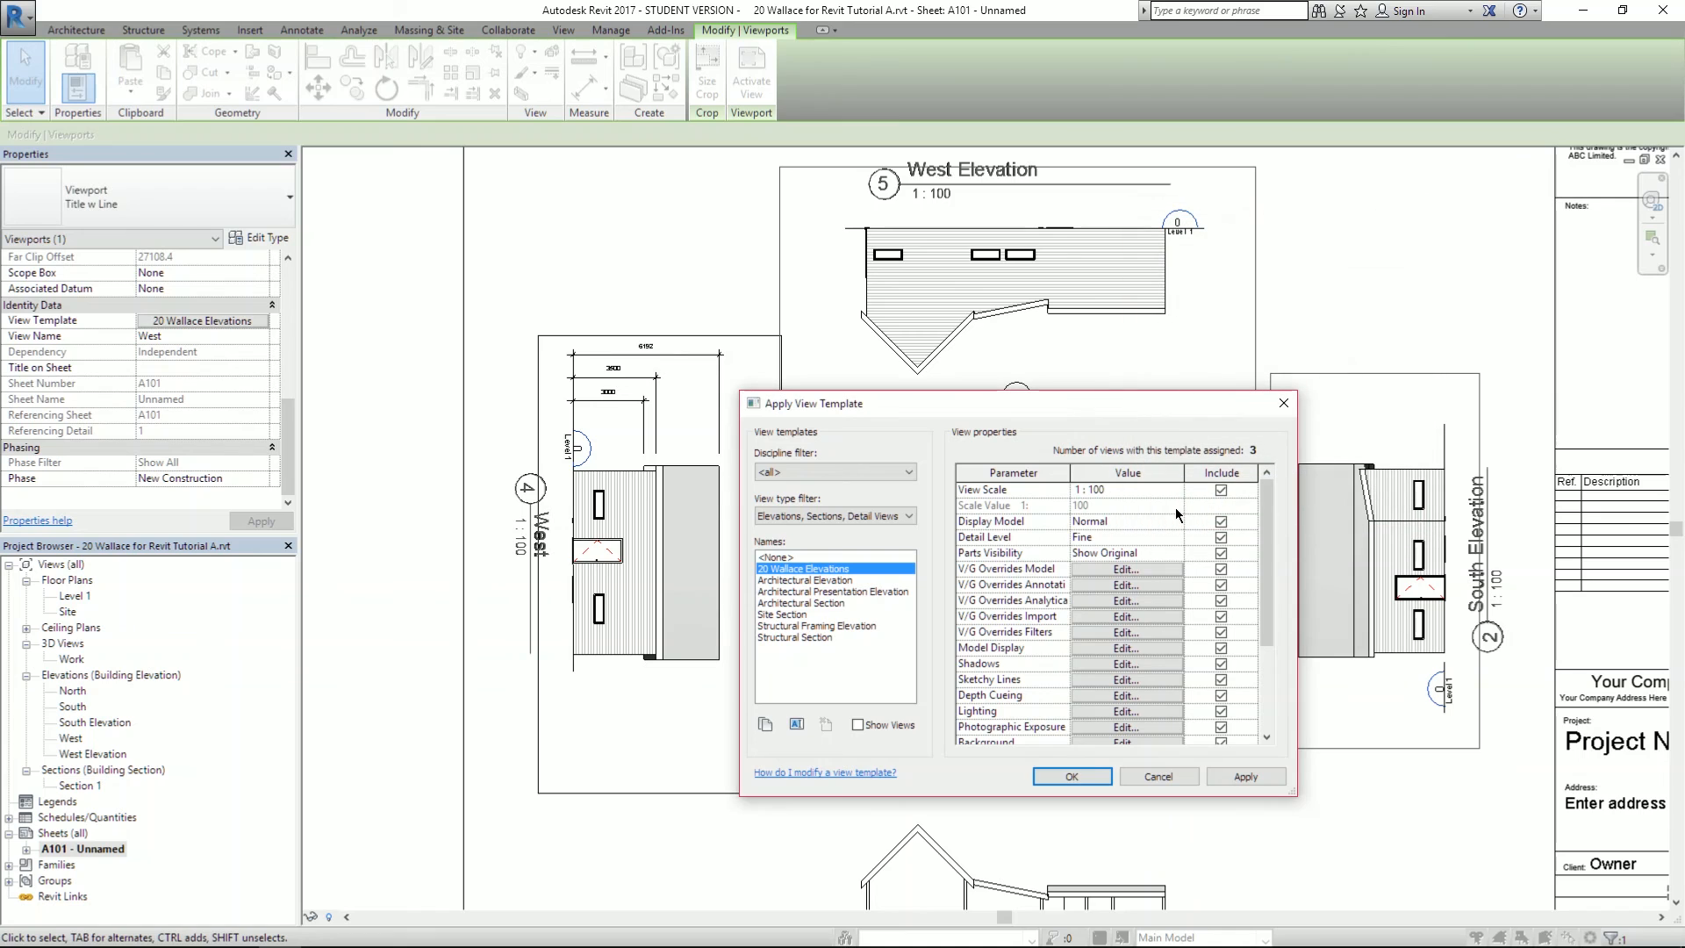
pyautogui.click(1237, 777)
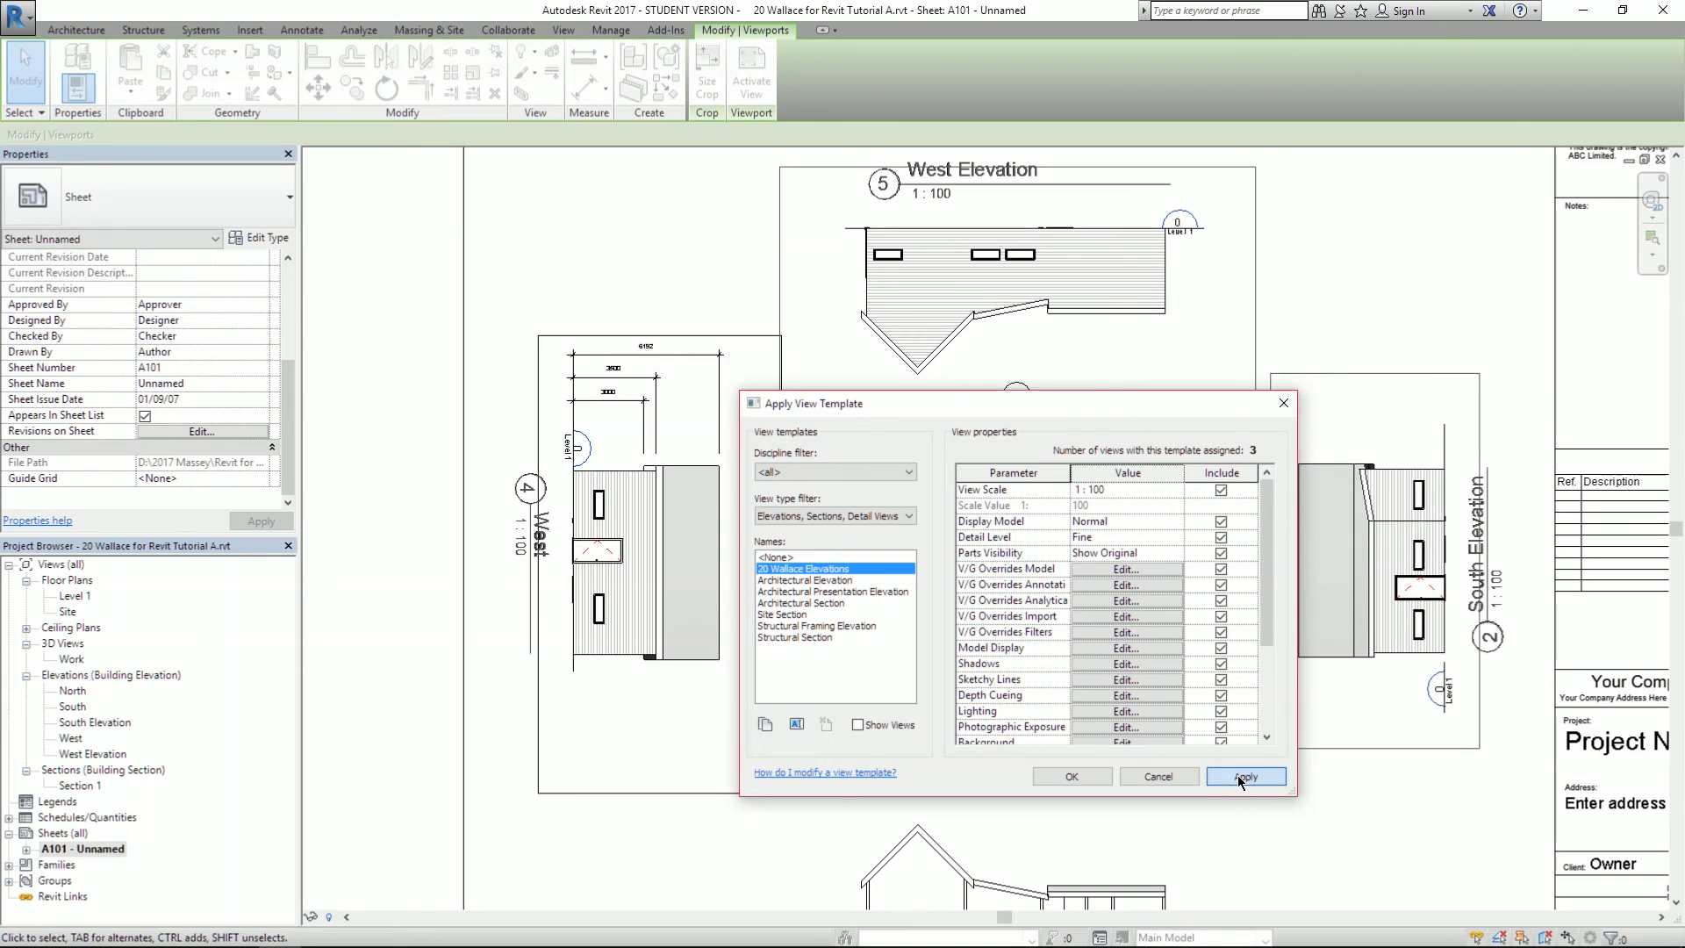
pyautogui.click(1071, 776)
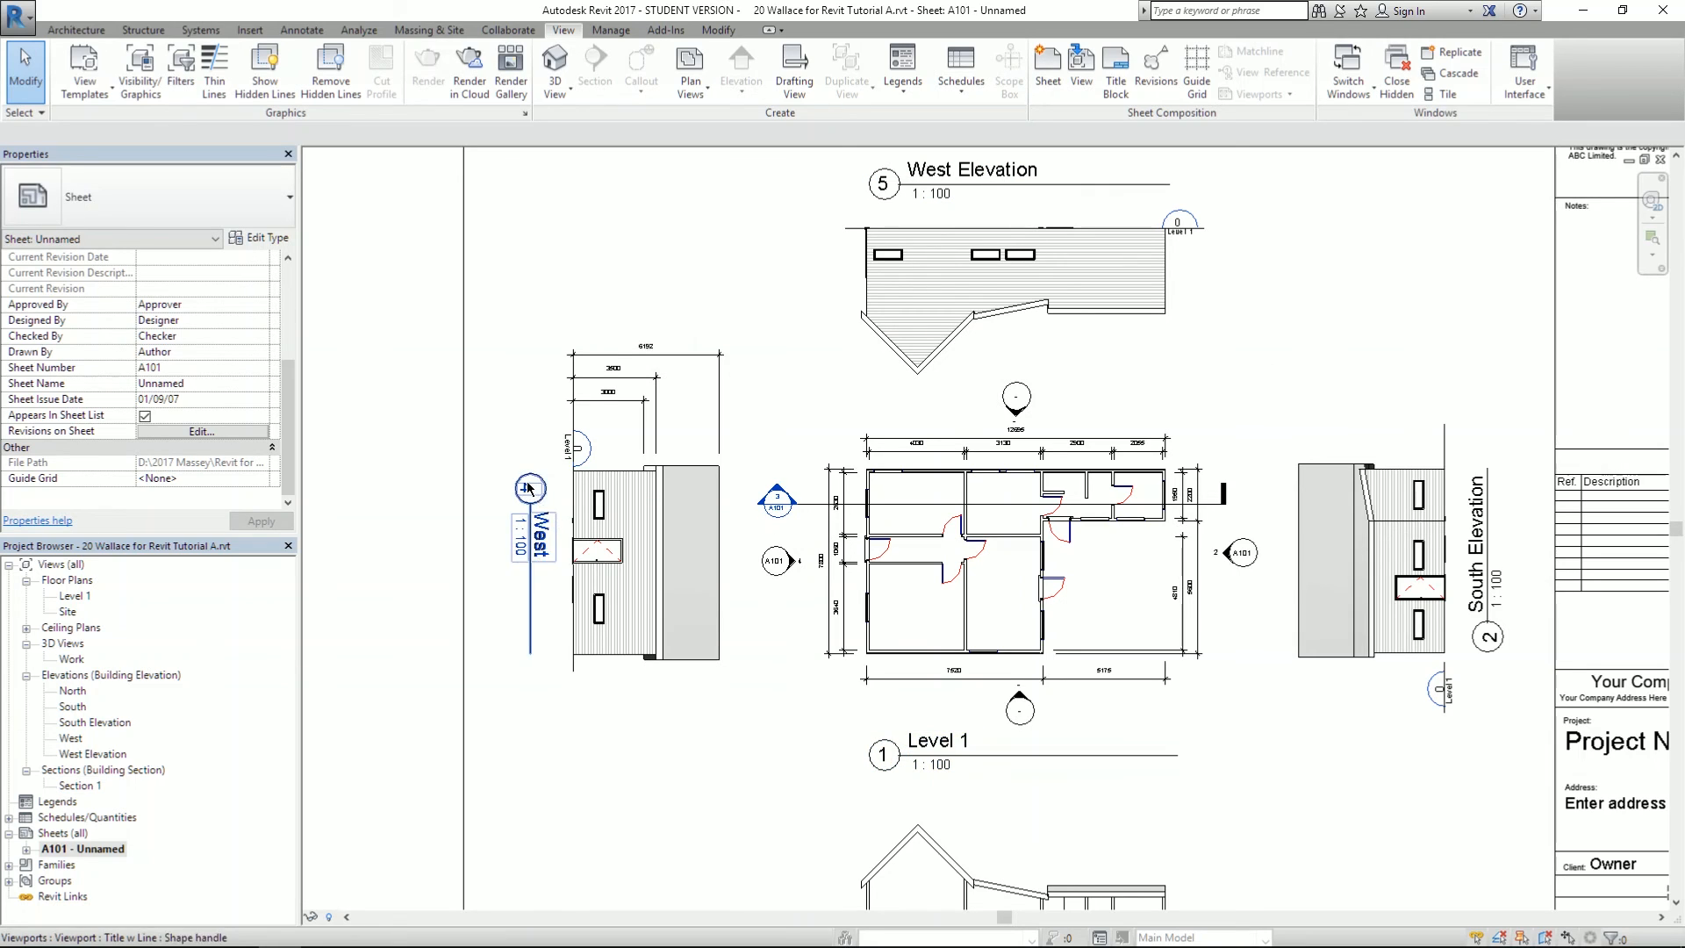
pyautogui.moveTo(400, 449); pyautogui.dragTo(345, 400, button='middle')
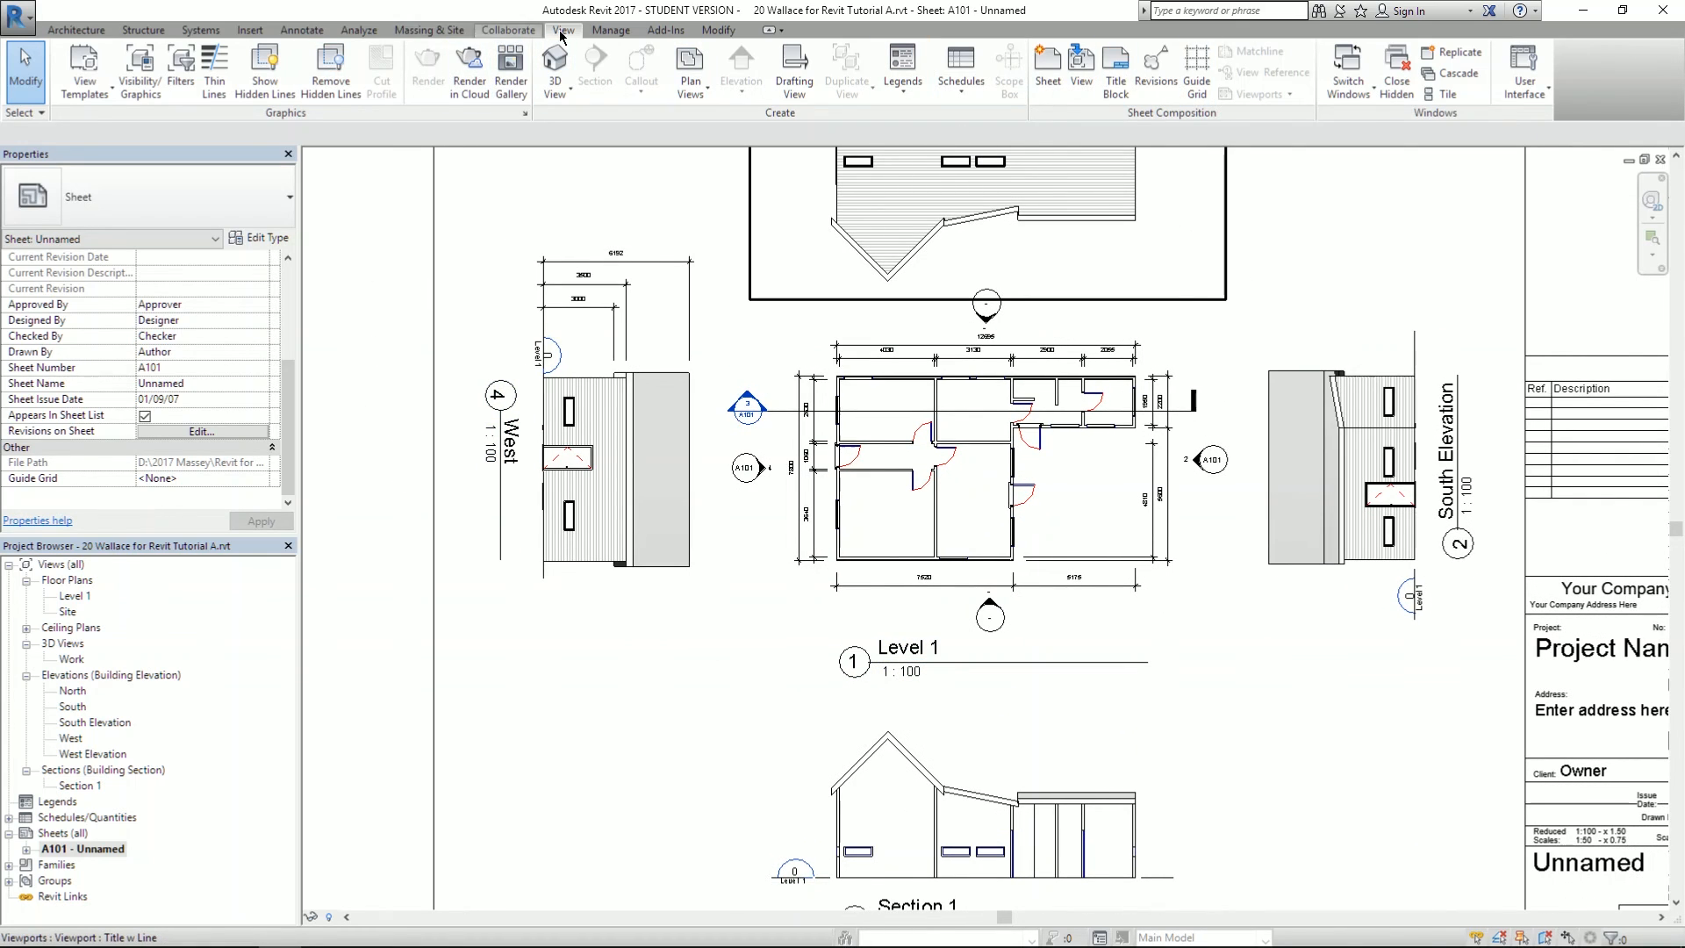
pyautogui.click(445, 31)
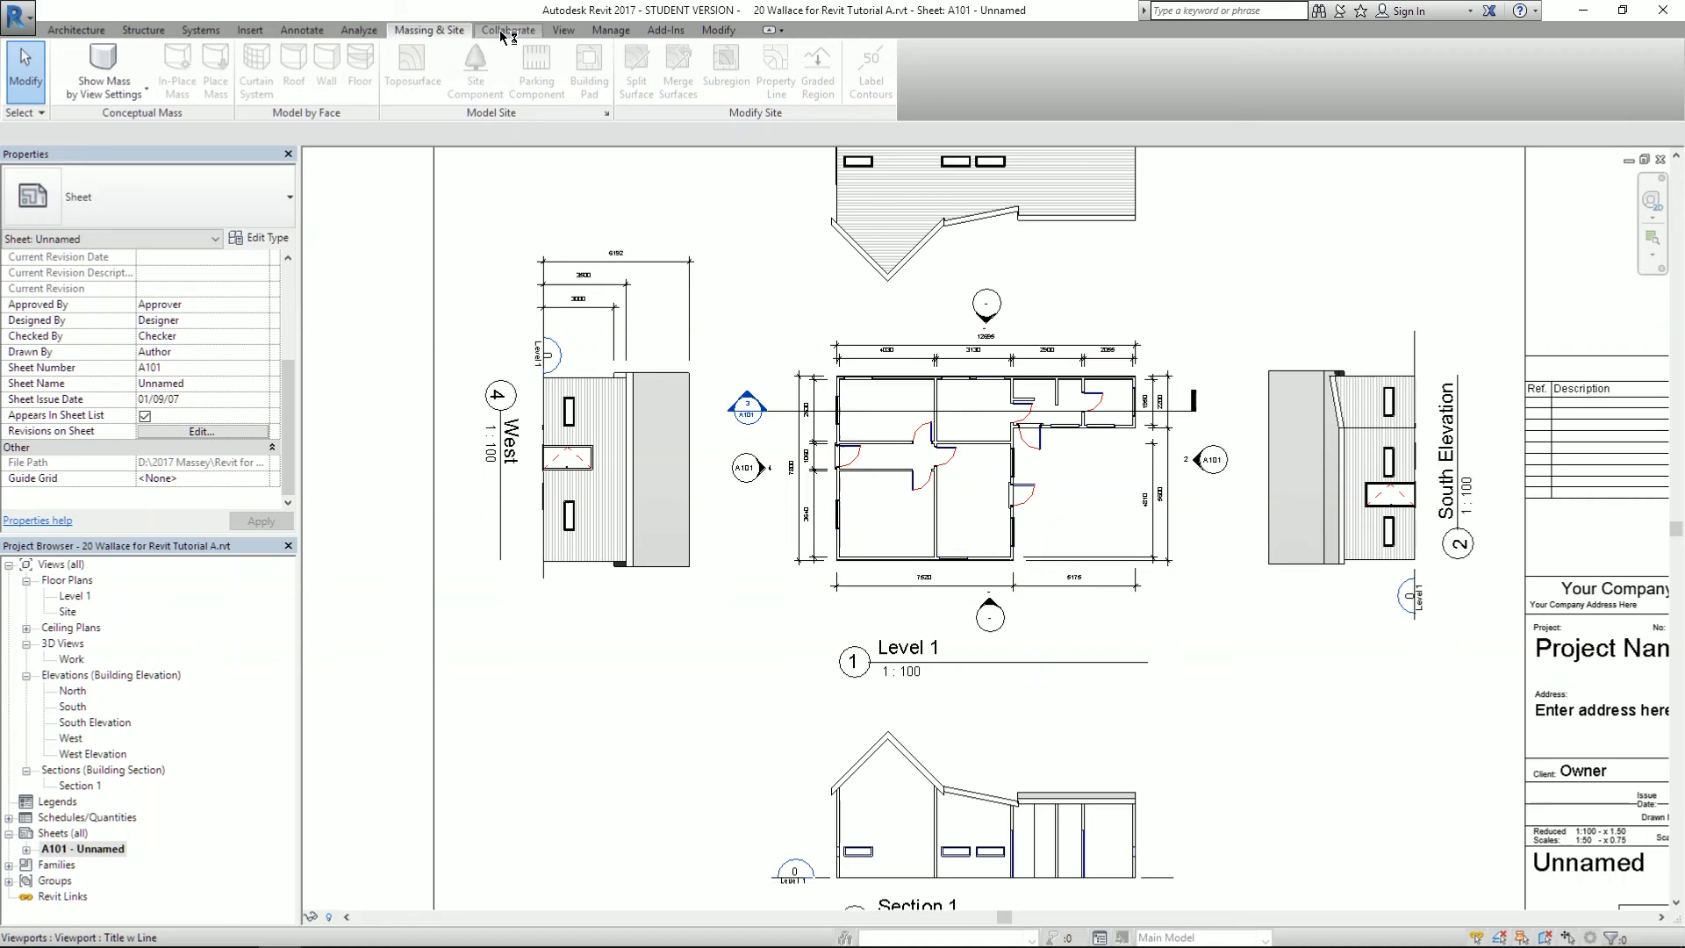
pyautogui.click(560, 31)
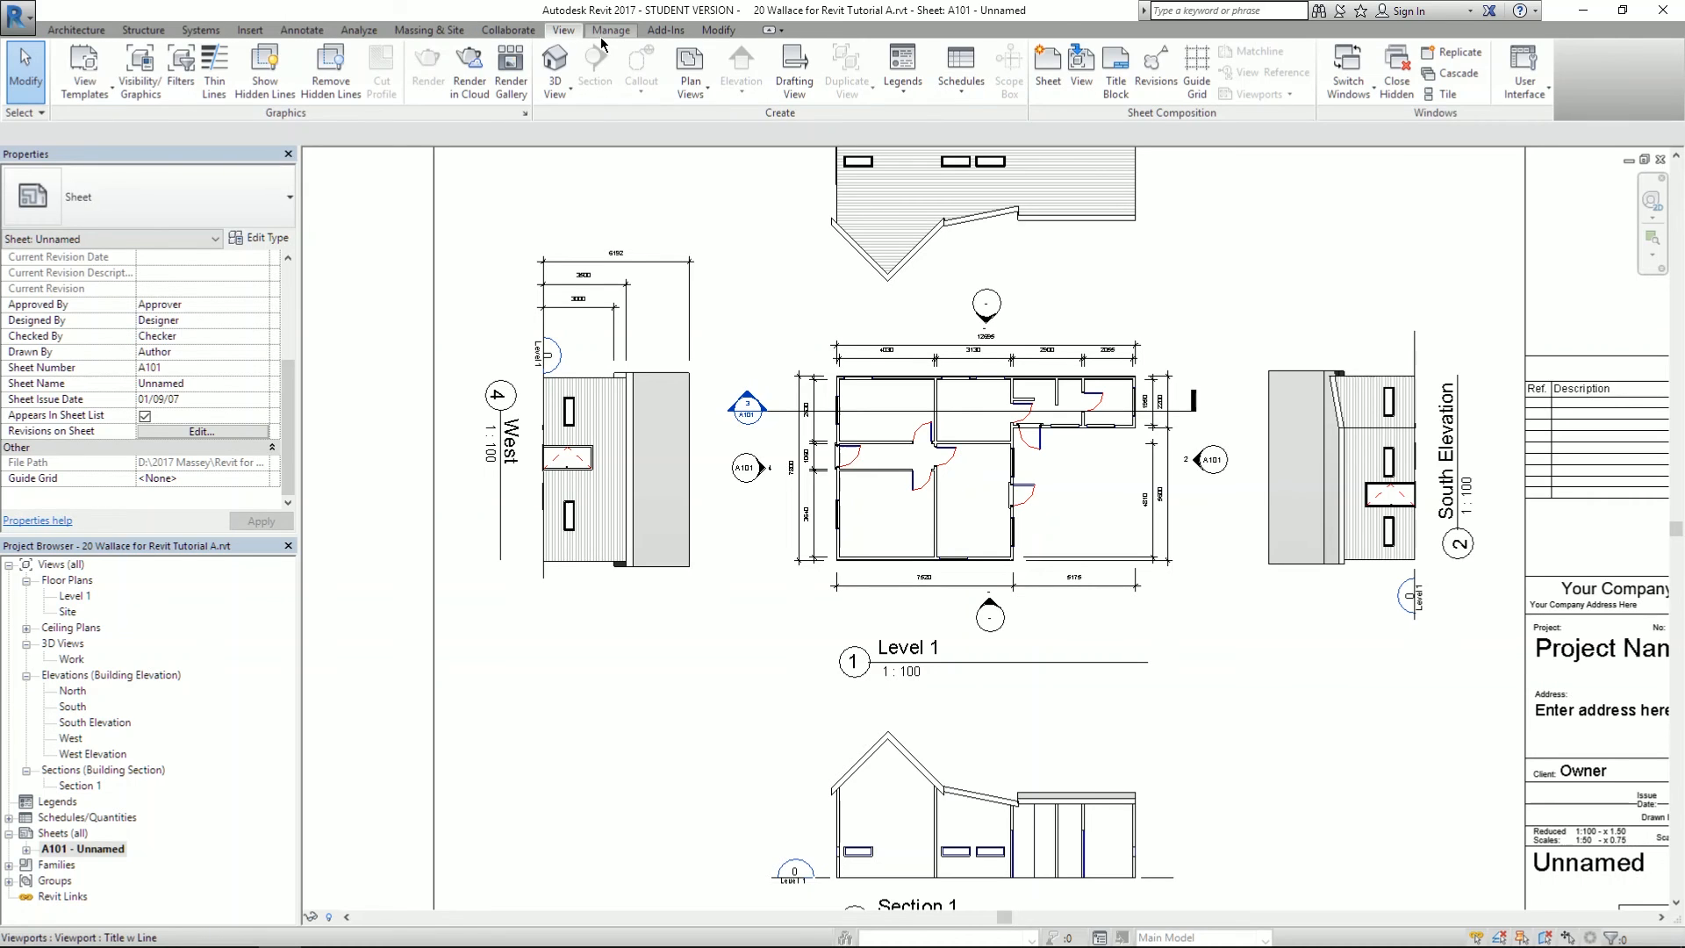
pyautogui.click(603, 33)
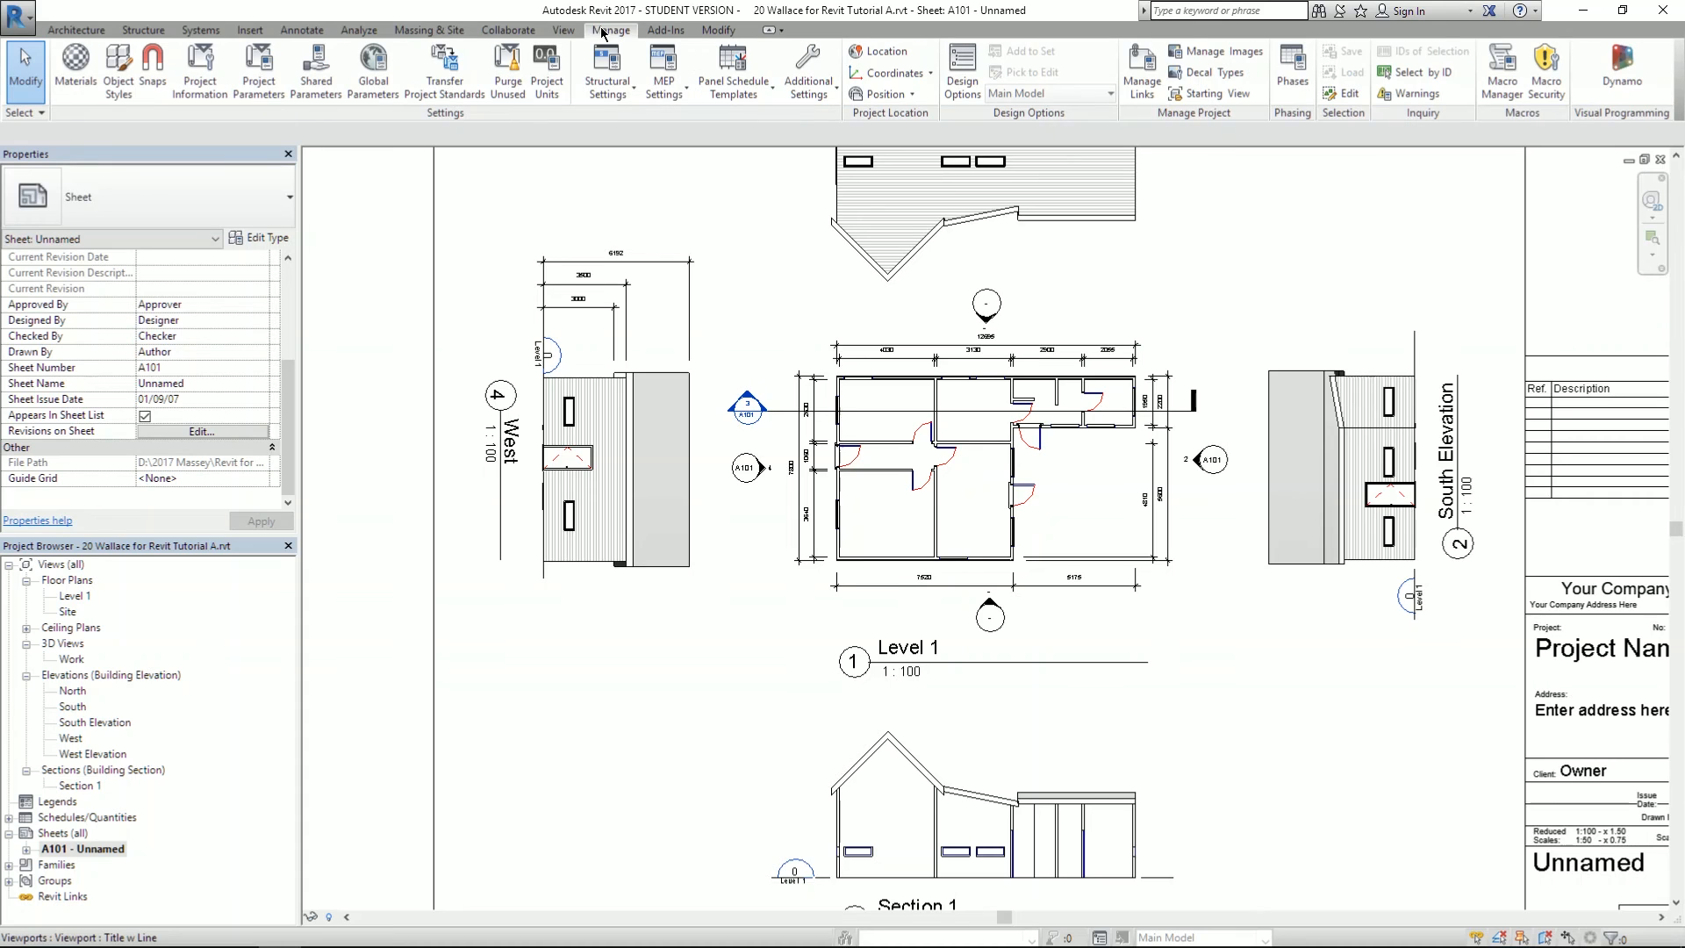
pyautogui.click(434, 31)
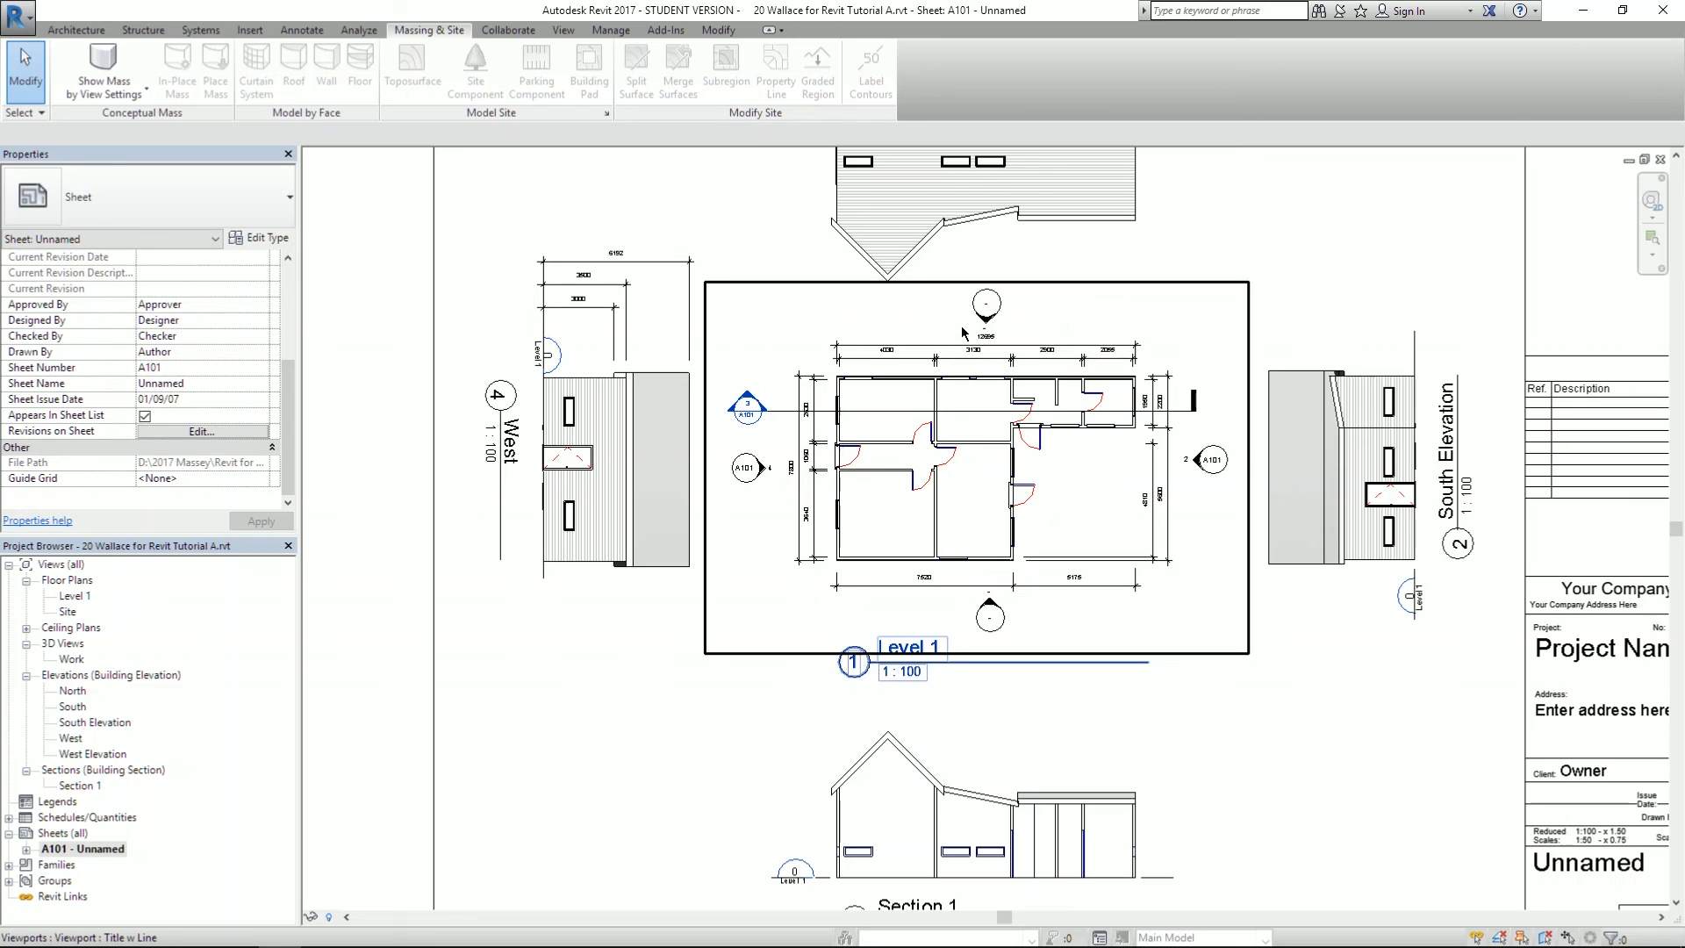
pyautogui.click(579, 30)
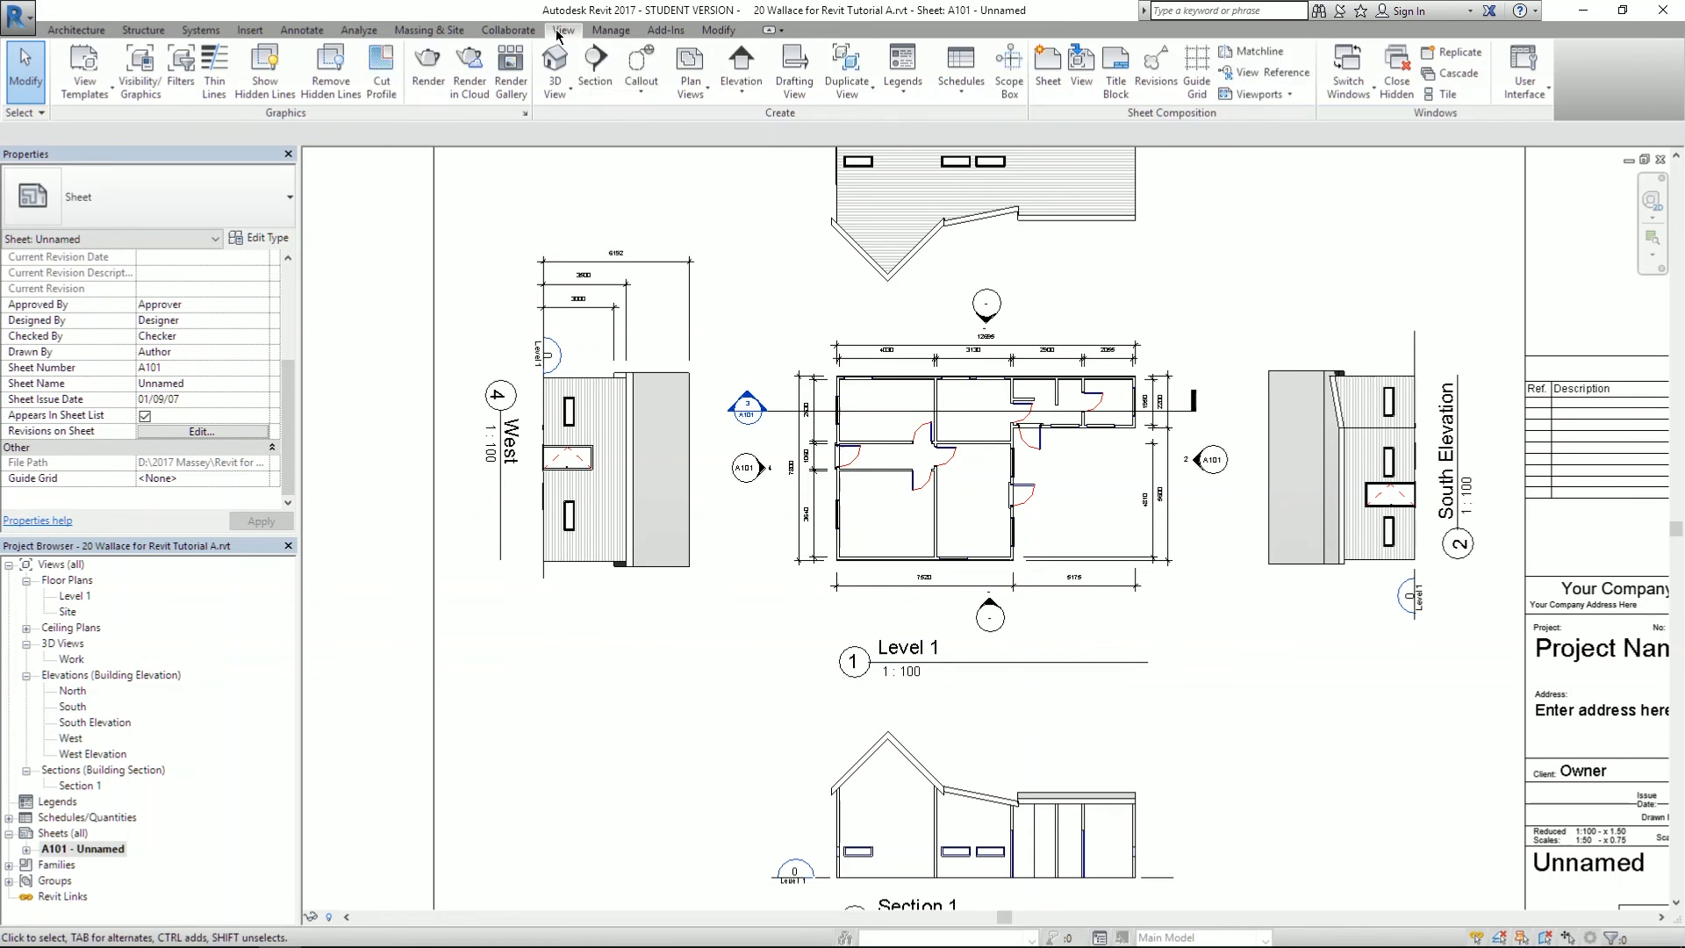
pyautogui.scroll(-2, 398, 358)
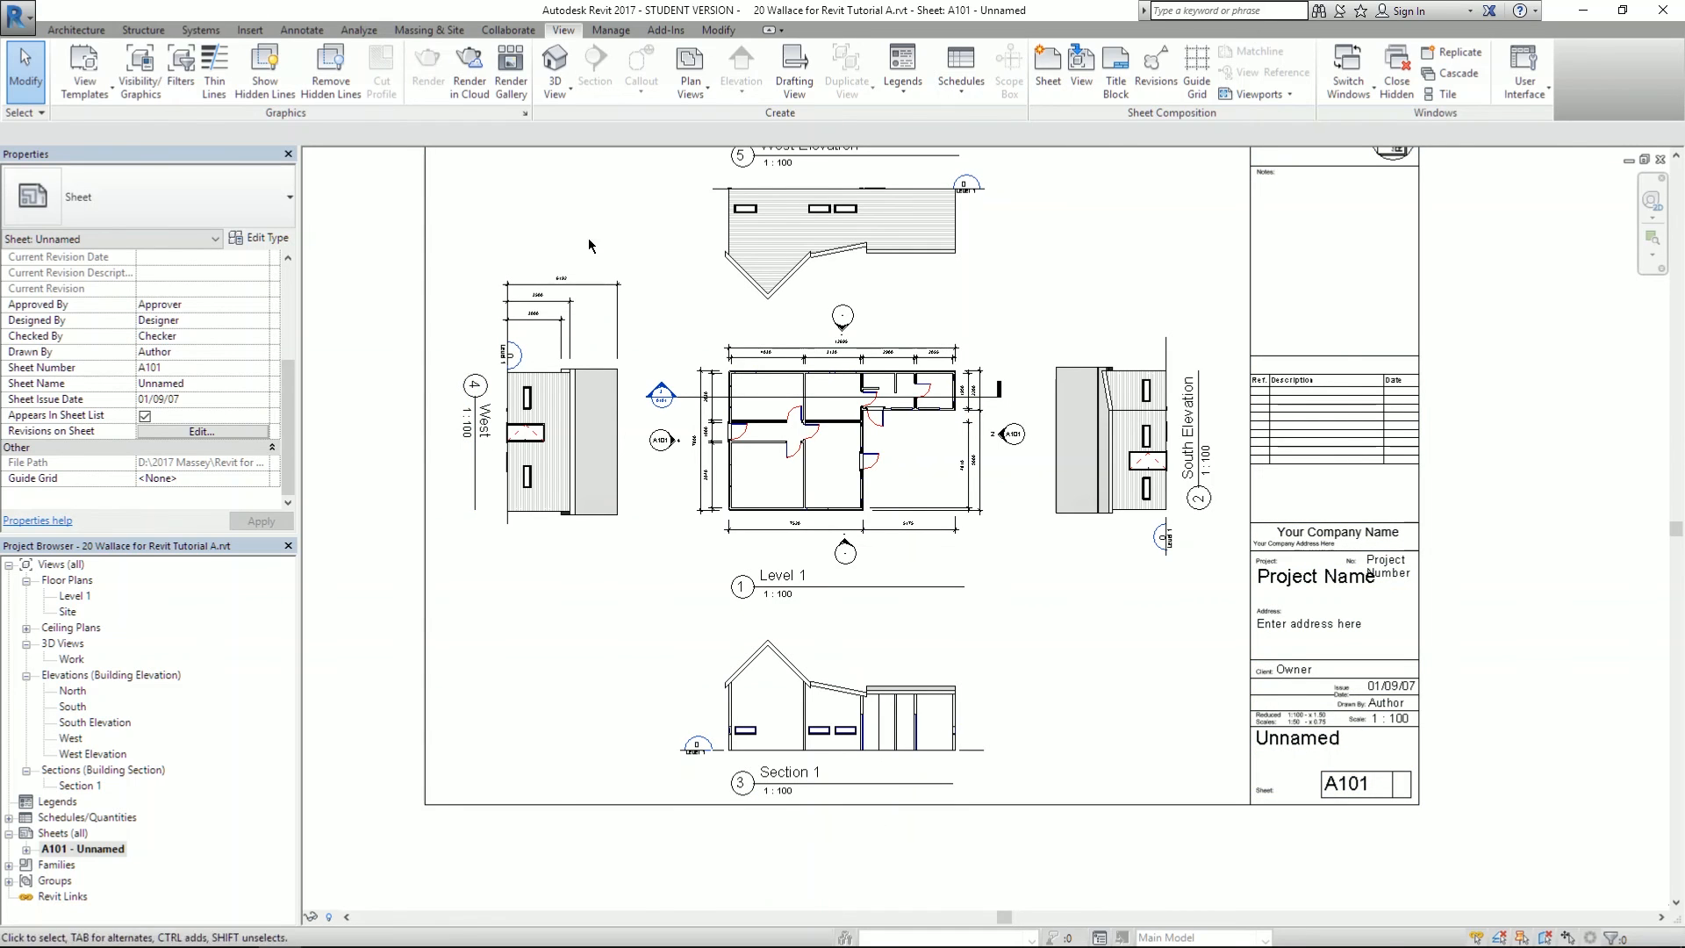
pyautogui.moveTo(588, 239); pyautogui.dragTo(551, 281, button='middle')
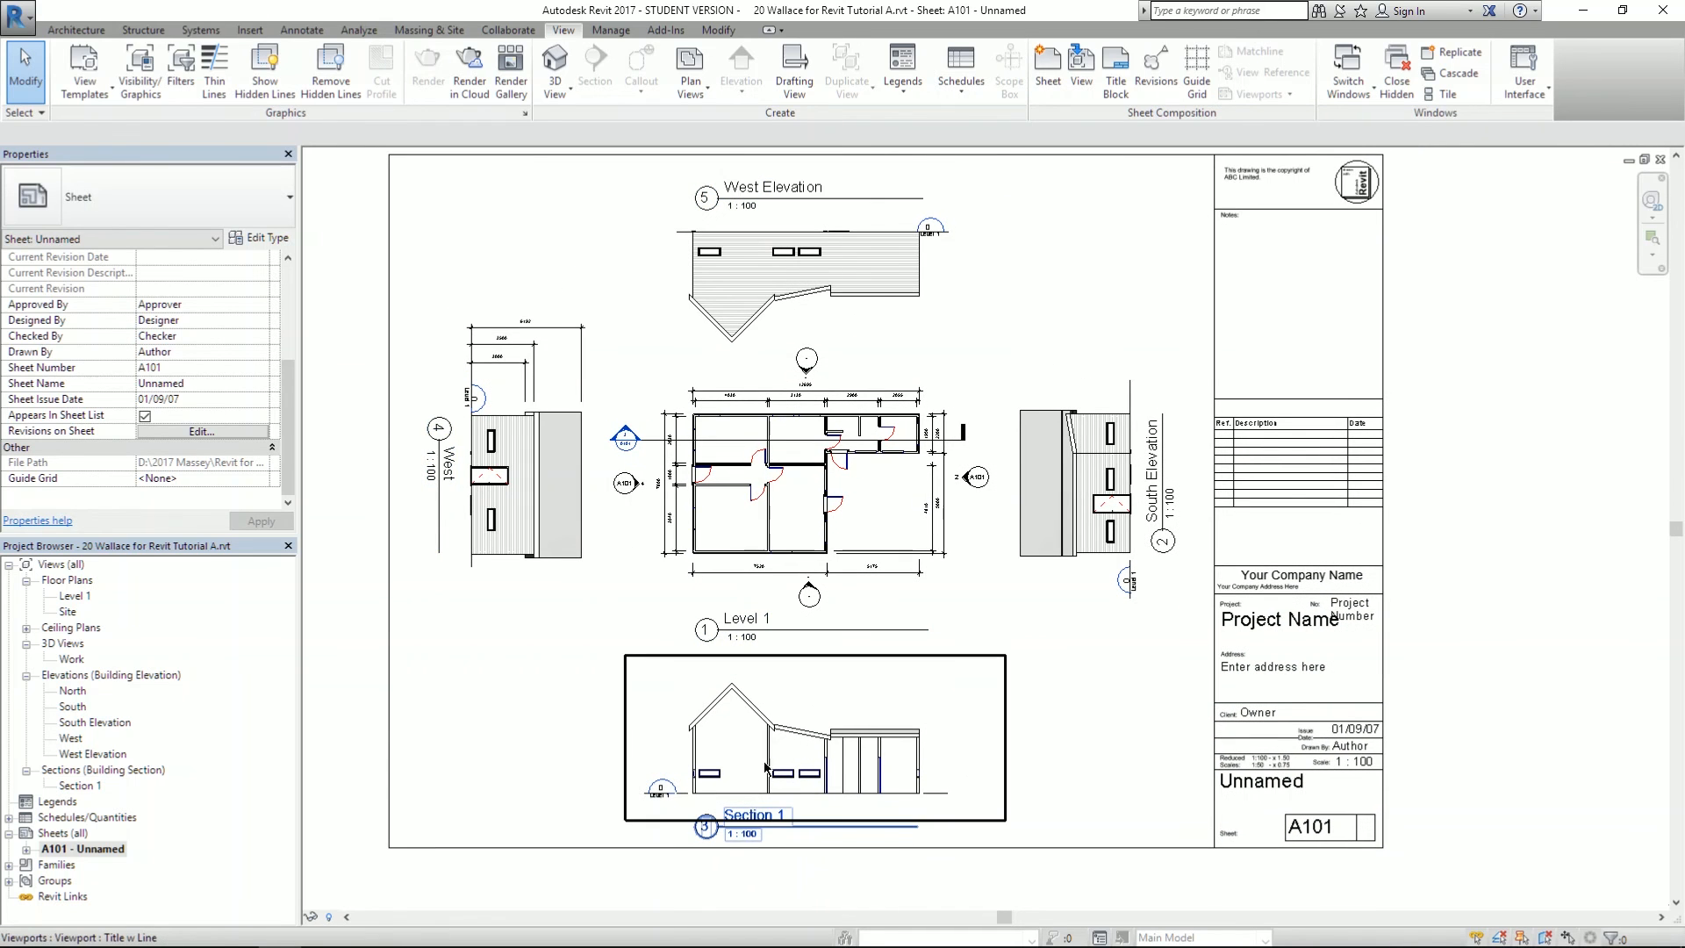
pyautogui.scroll(2, 735, 797)
pyautogui.moveTo(478, 690); pyautogui.dragTo(483, 578, button='middle')
pyautogui.scroll(1, 582, 509)
pyautogui.moveTo(583, 509); pyautogui.dragTo(552, 634, button='middle')
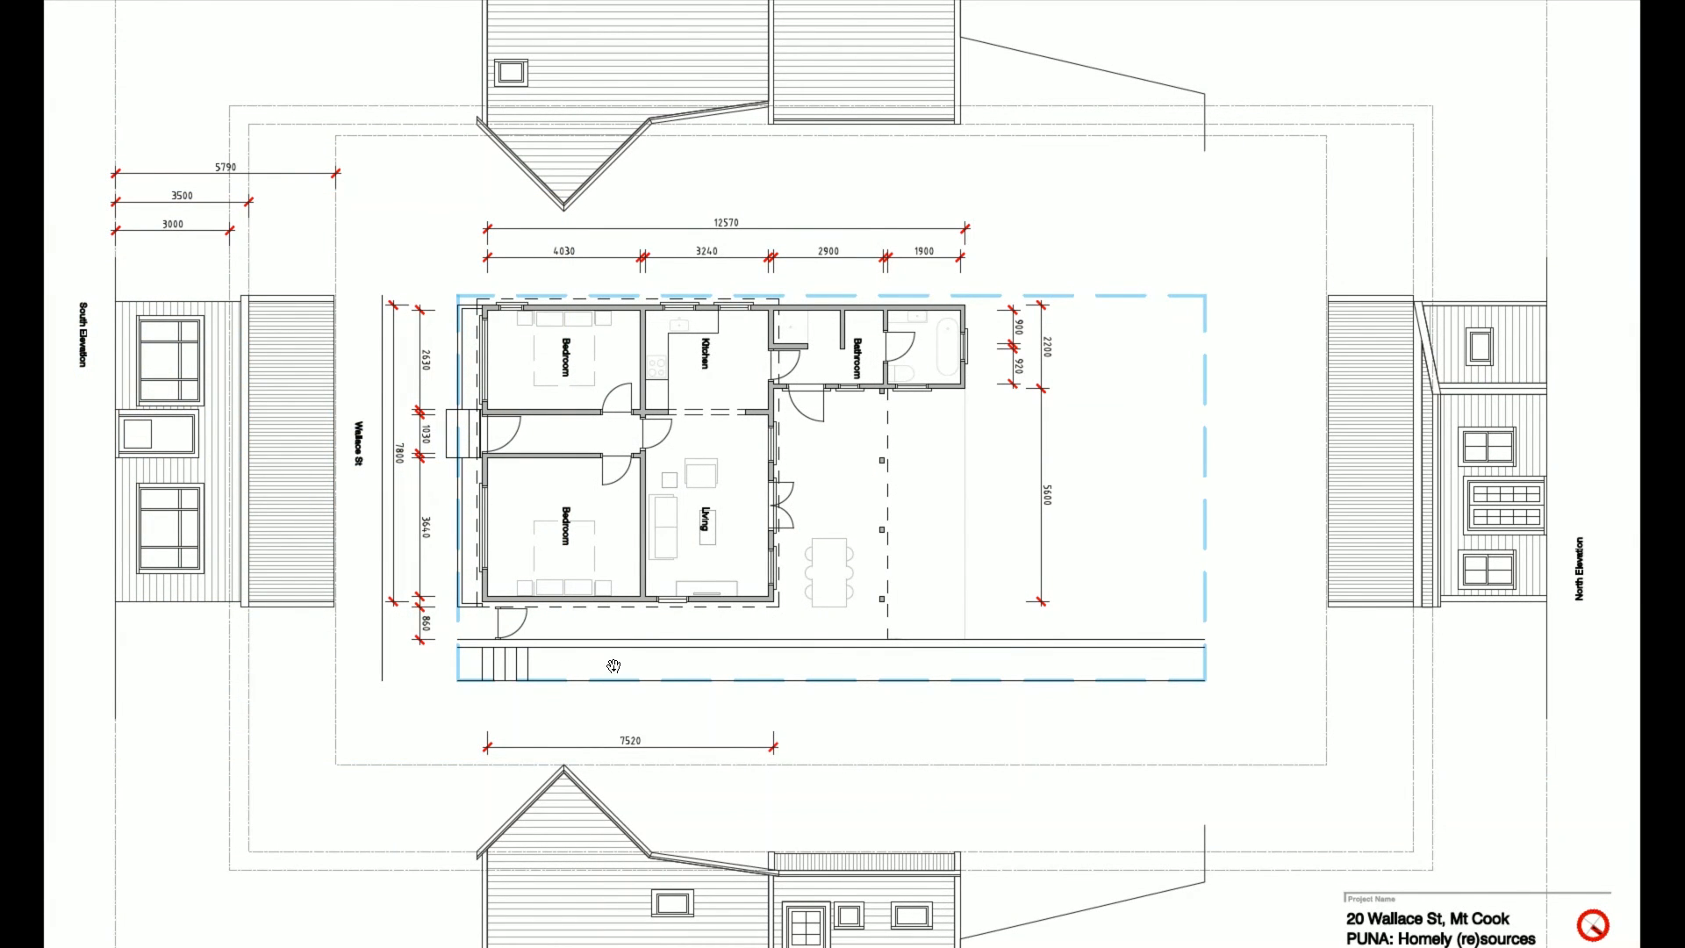
pyautogui.moveTo(689, 790); pyautogui.dragTo(720, 639)
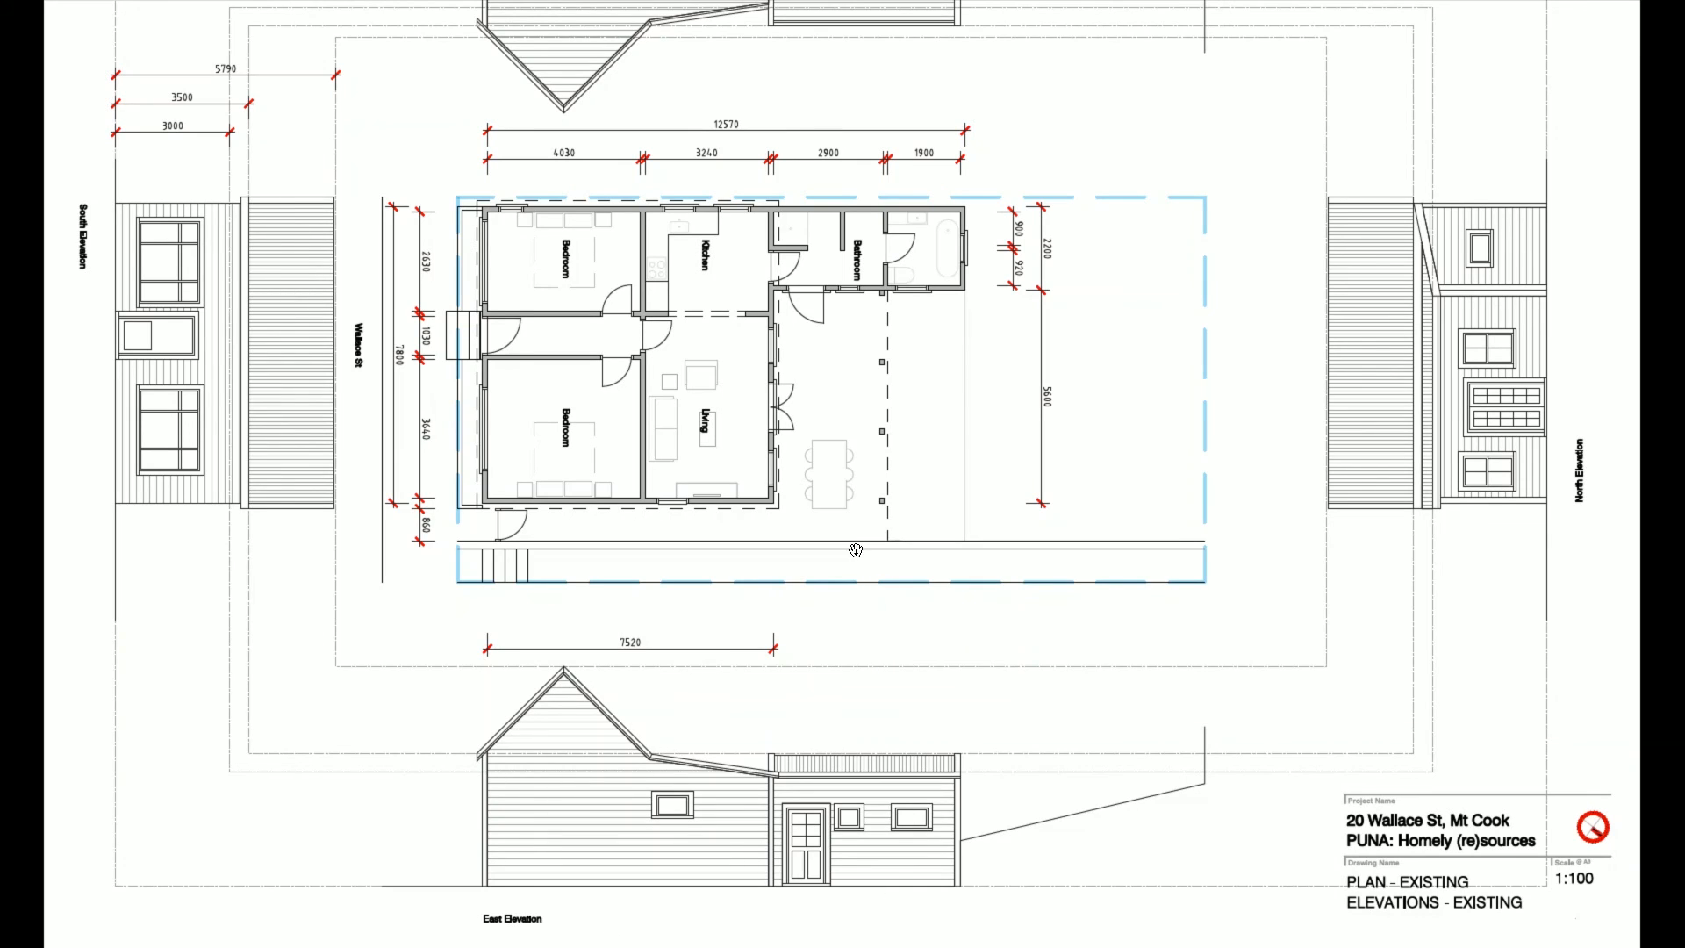
pyautogui.moveTo(472, 450); pyautogui.dragTo(386, 685)
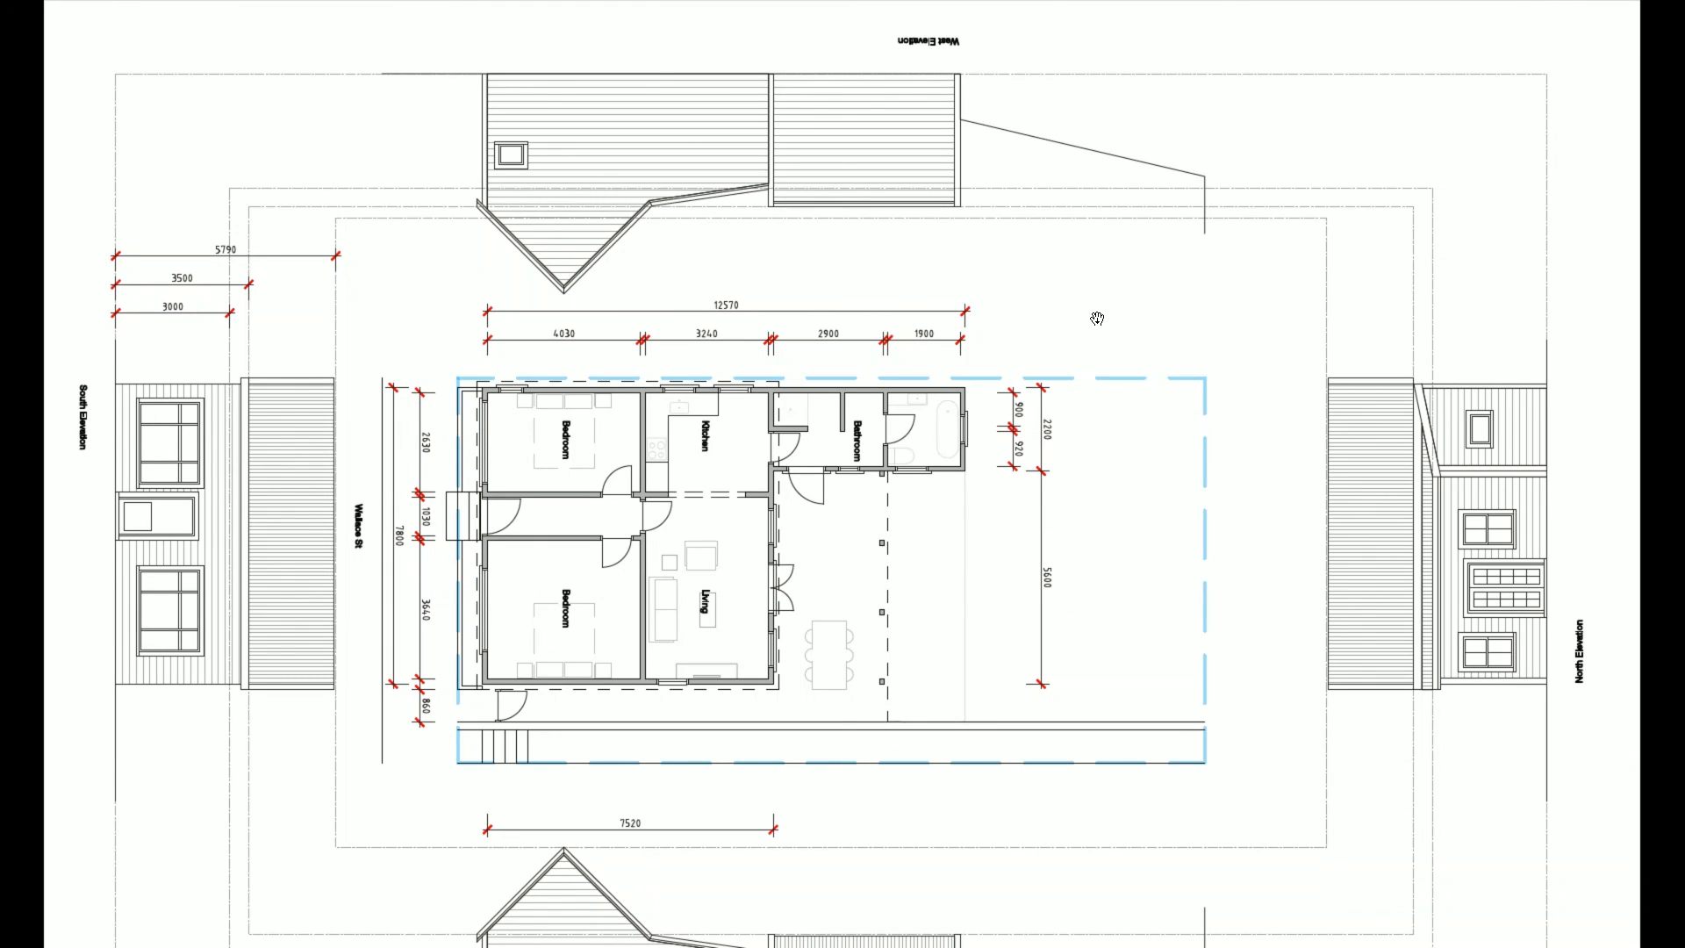
pyautogui.hotkey('alt', 'Tab')
pyautogui.hotkey('alt', 'Tab')
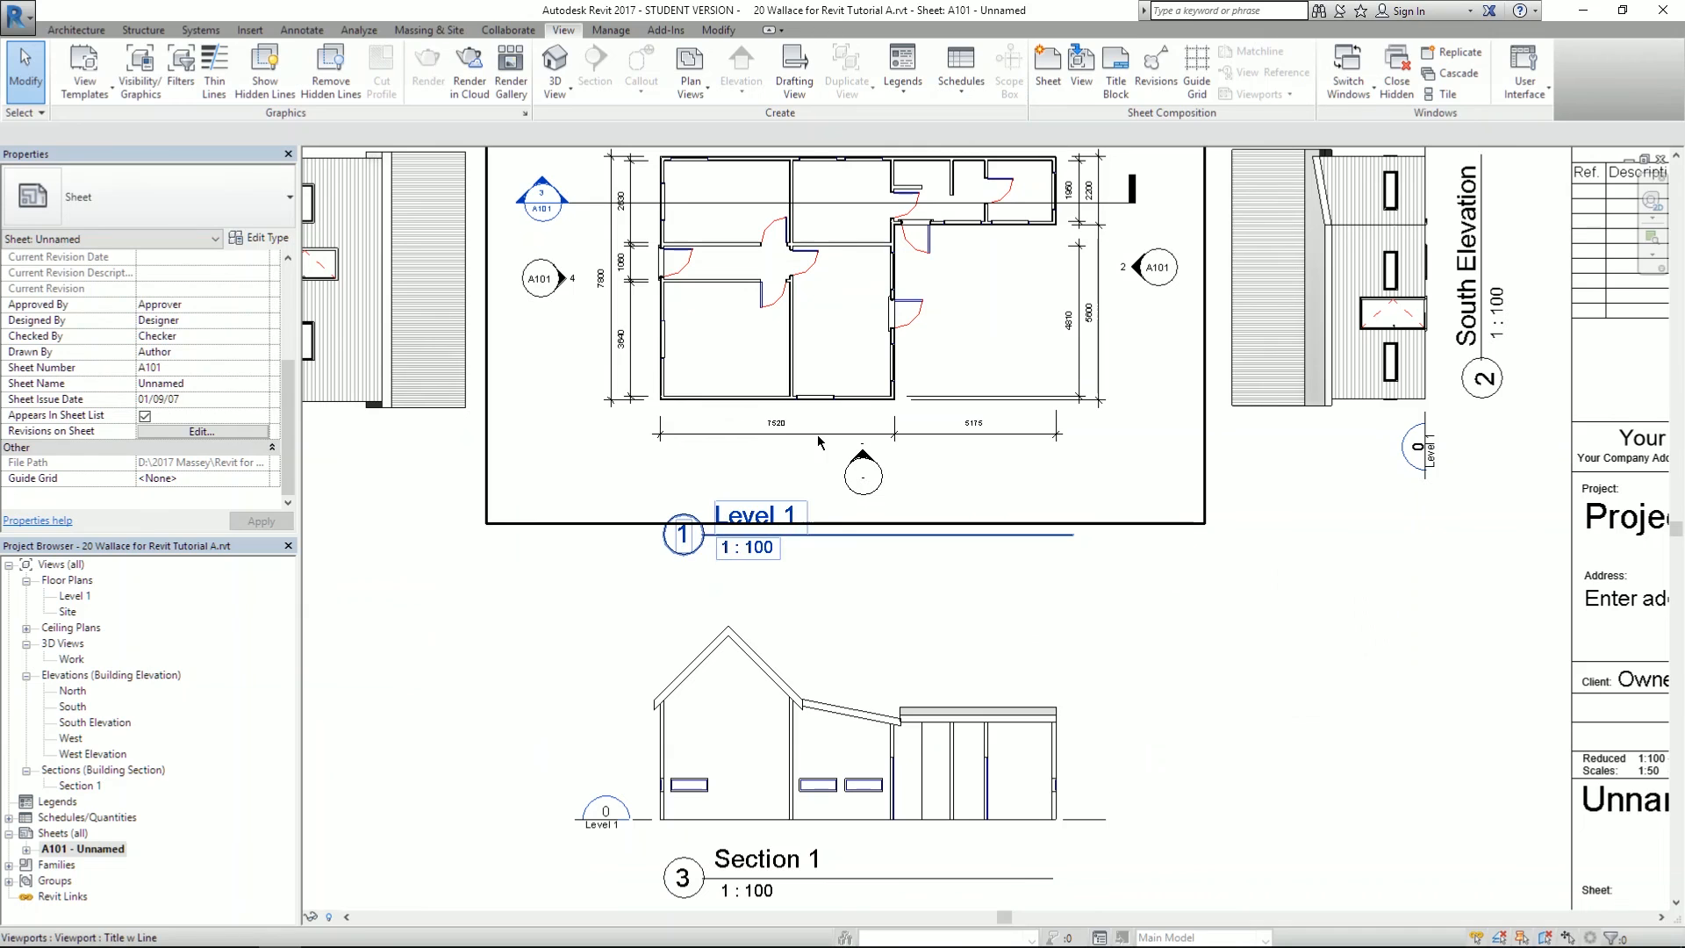
# - Select the Level 1 plan and Section 1 viewports together on sheet A101
pyautogui.scroll(-4, 728, 562)
pyautogui.scroll(2, 1228, 324)
pyautogui.moveTo(1285, 904); pyautogui.dragTo(1140, 714, button='middle')
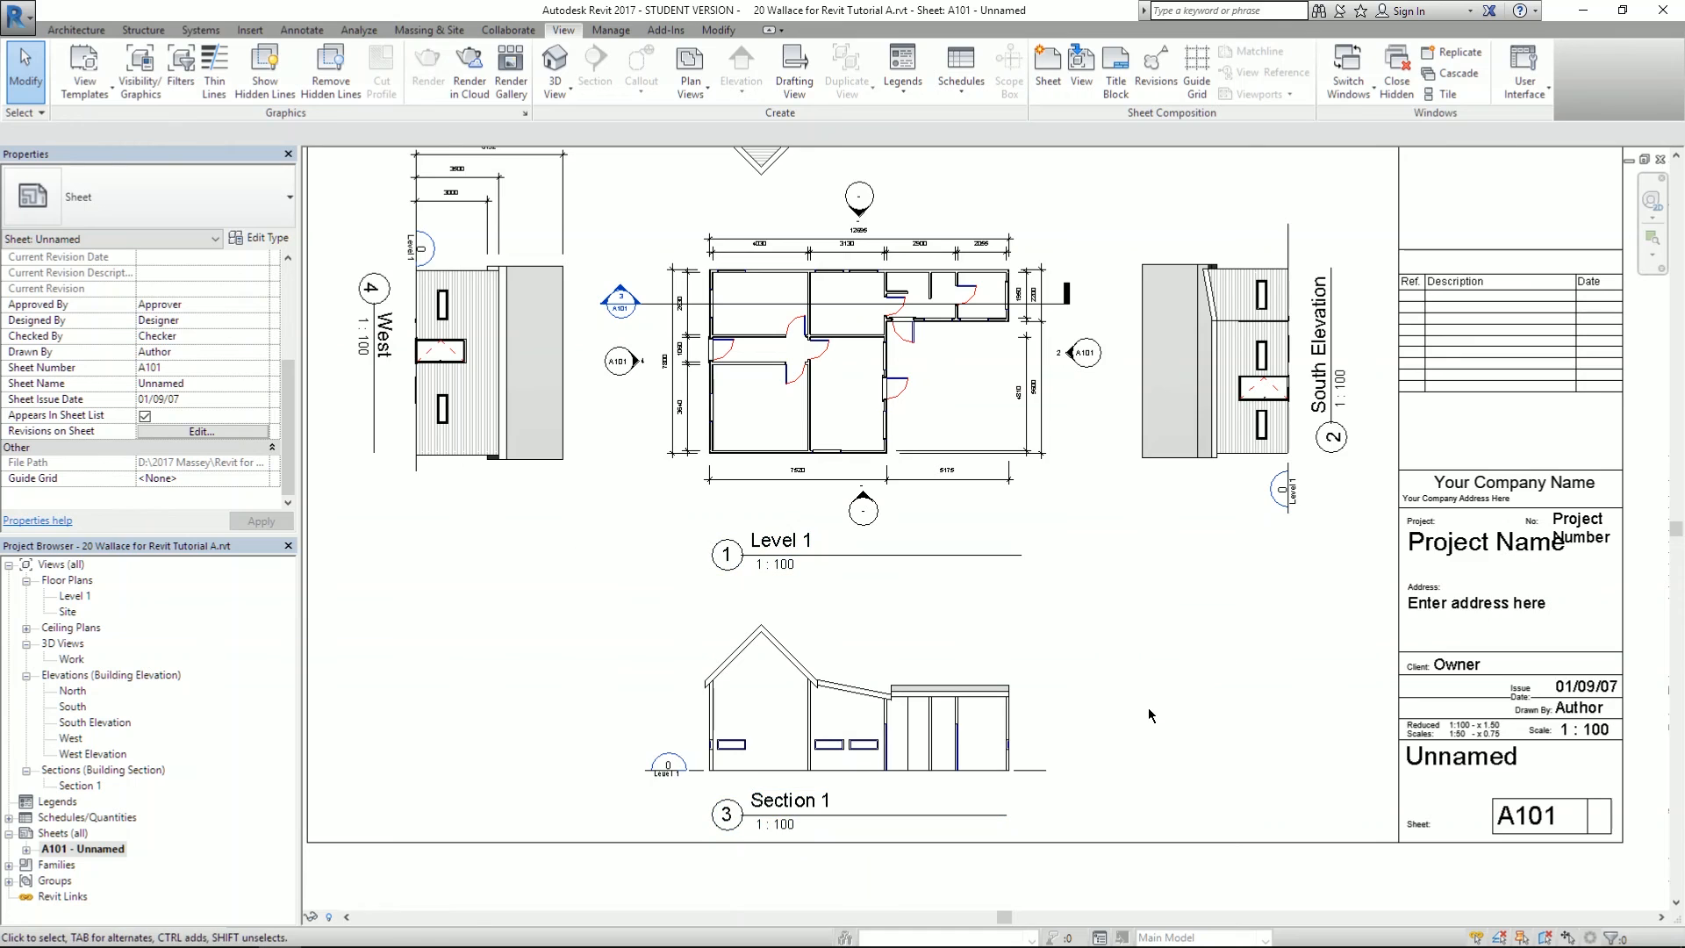
pyautogui.scroll(1, 1050, 702)
pyautogui.scroll(1, 1118, 704)
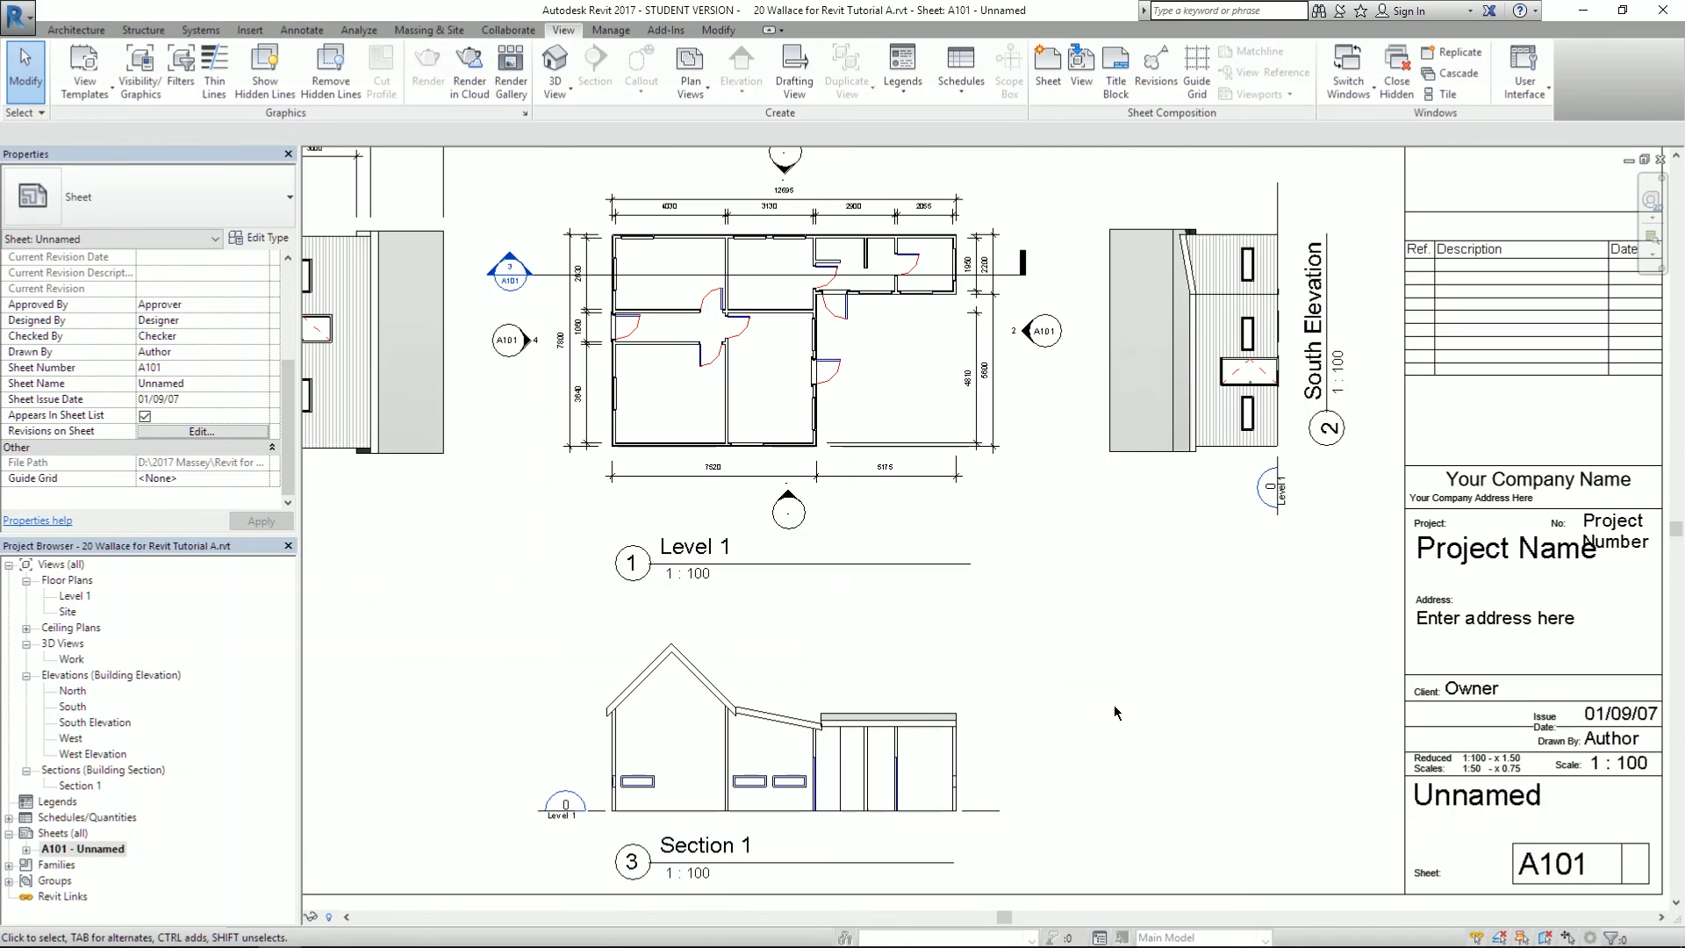
pyautogui.click(683, 406)
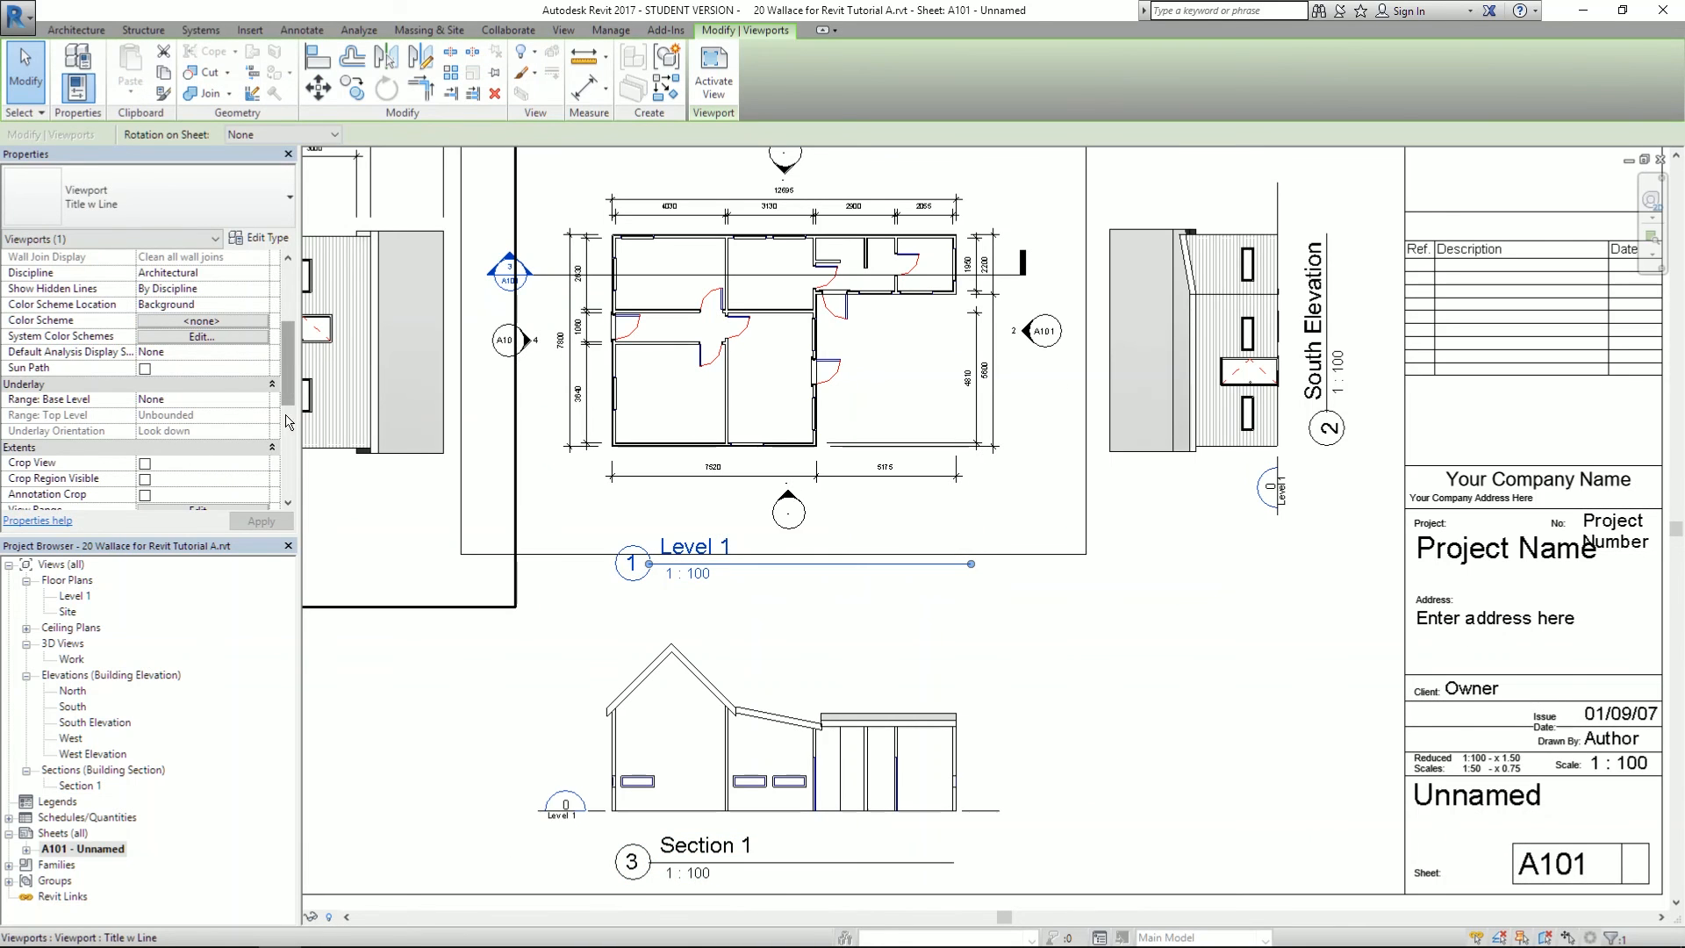
pyautogui.click(288, 504)
pyautogui.keyDown('ctrl'); pyautogui.click(730, 692); pyautogui.keyUp('ctrl')
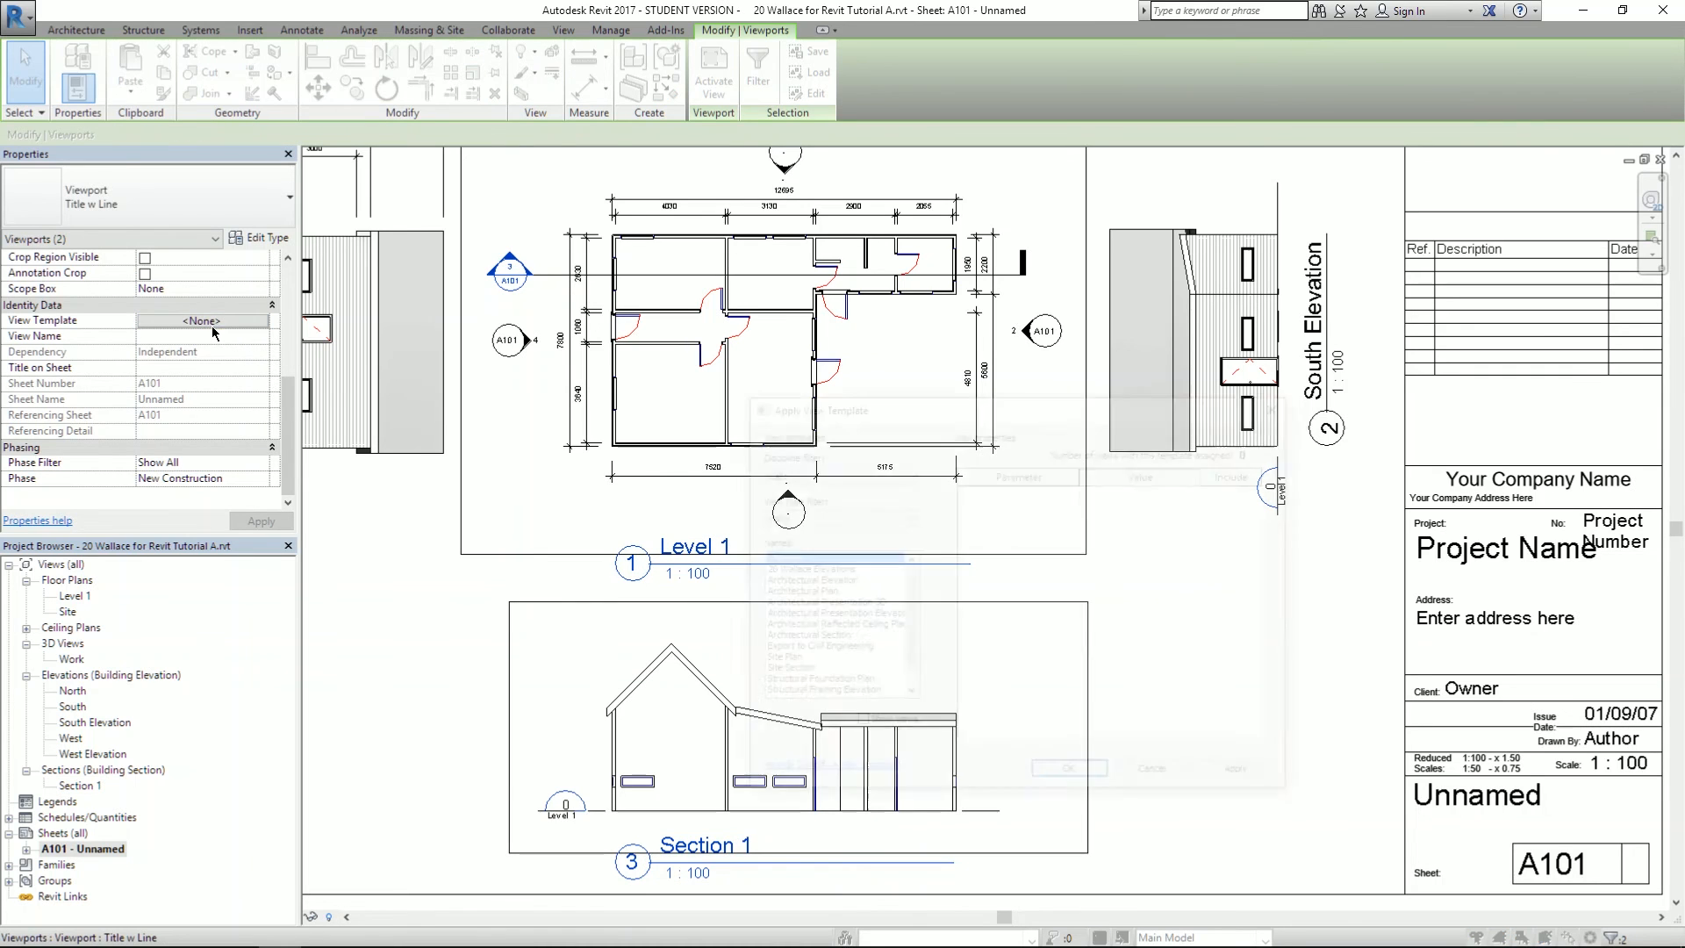
pyautogui.click(213, 321)
pyautogui.click(812, 570)
pyautogui.click(1060, 777)
pyautogui.click(1150, 714)
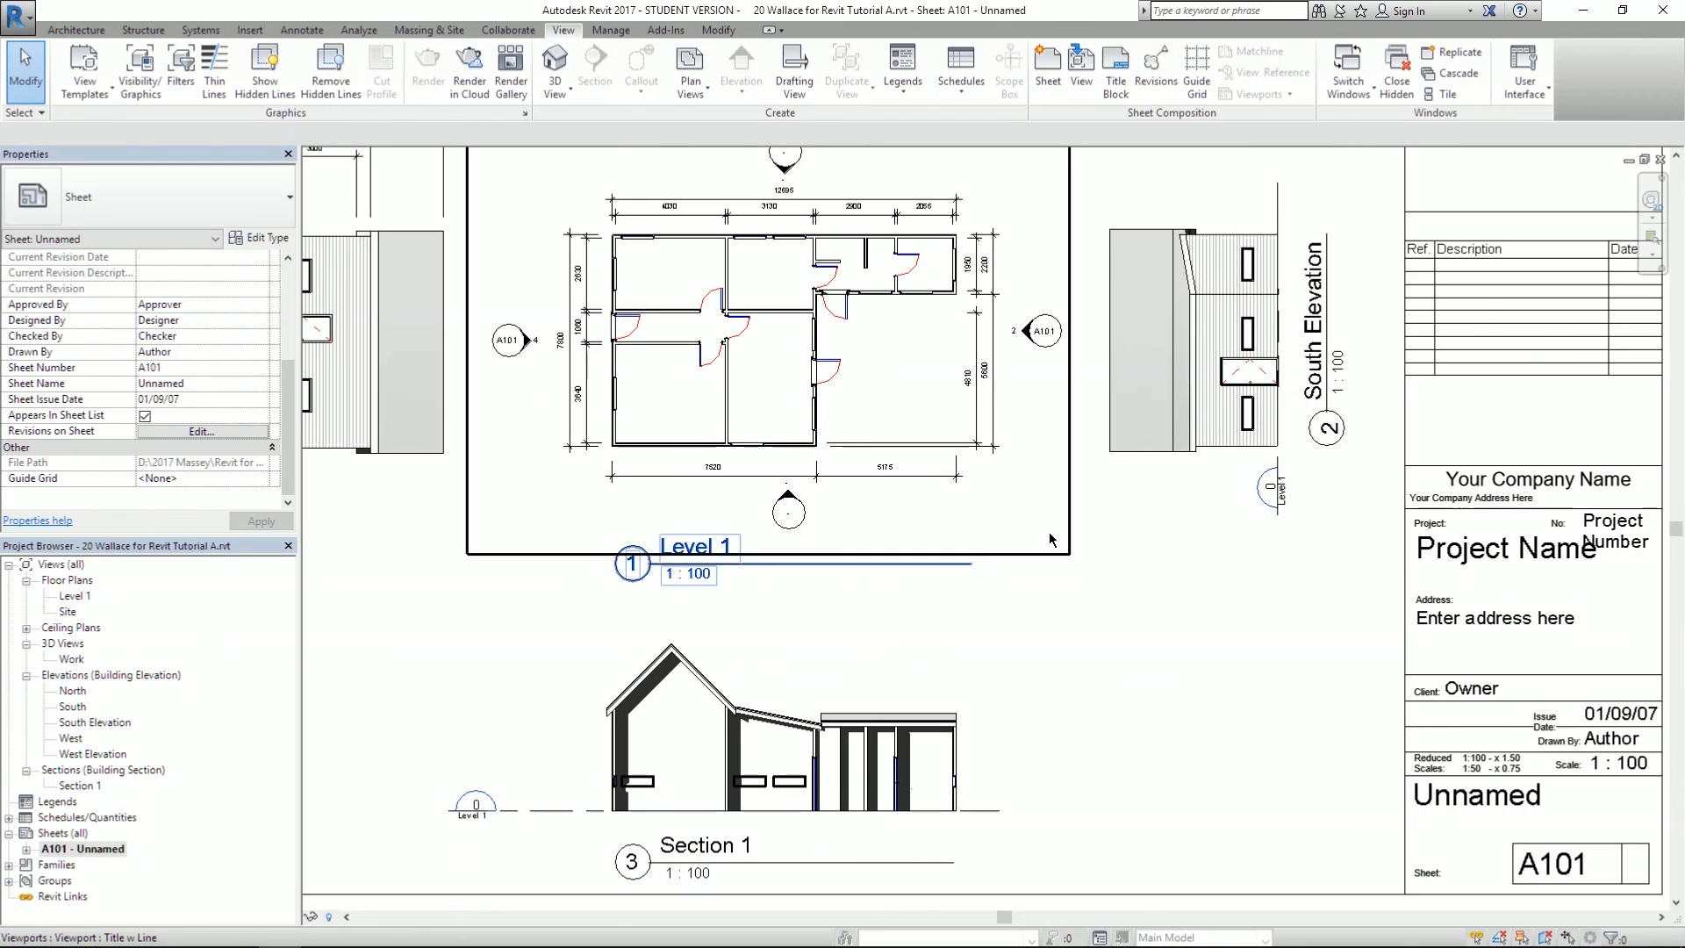
# - Inspect Section 1's result on the sheet and select its viewport
pyautogui.scroll(-1, 1050, 532)
pyautogui.scroll(-1, 1057, 584)
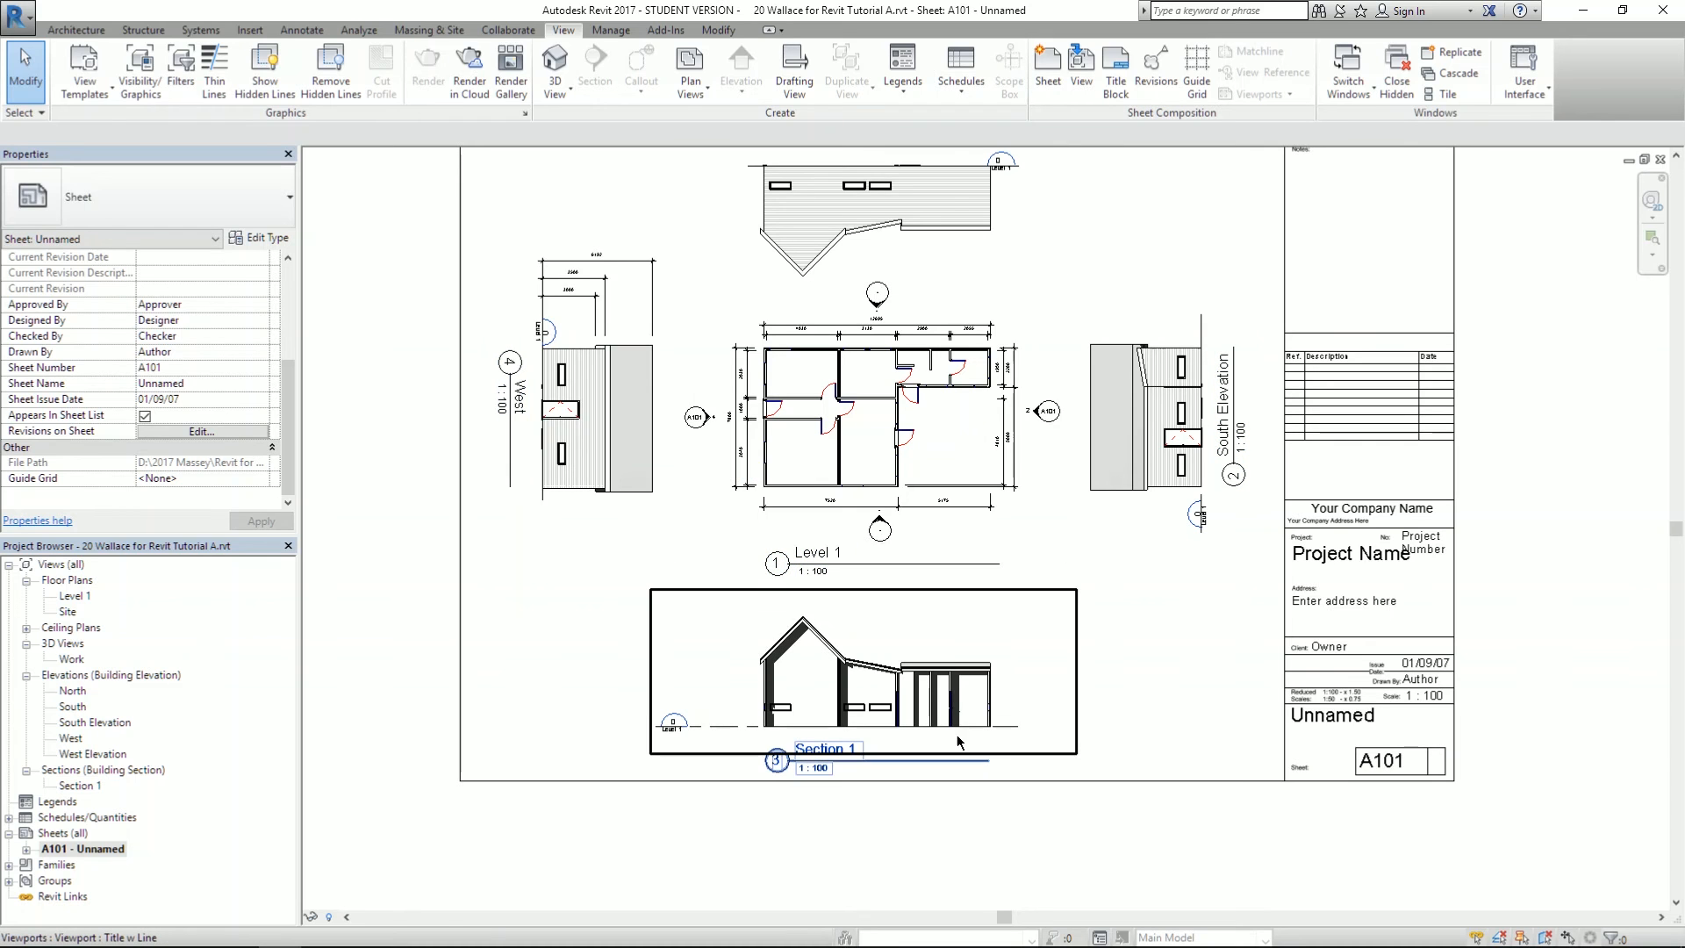
pyautogui.scroll(3, 976, 734)
pyautogui.moveTo(1204, 628); pyautogui.dragTo(1223, 820, button='middle')
pyautogui.scroll(4, 726, 316)
pyautogui.scroll(-5, 936, 252)
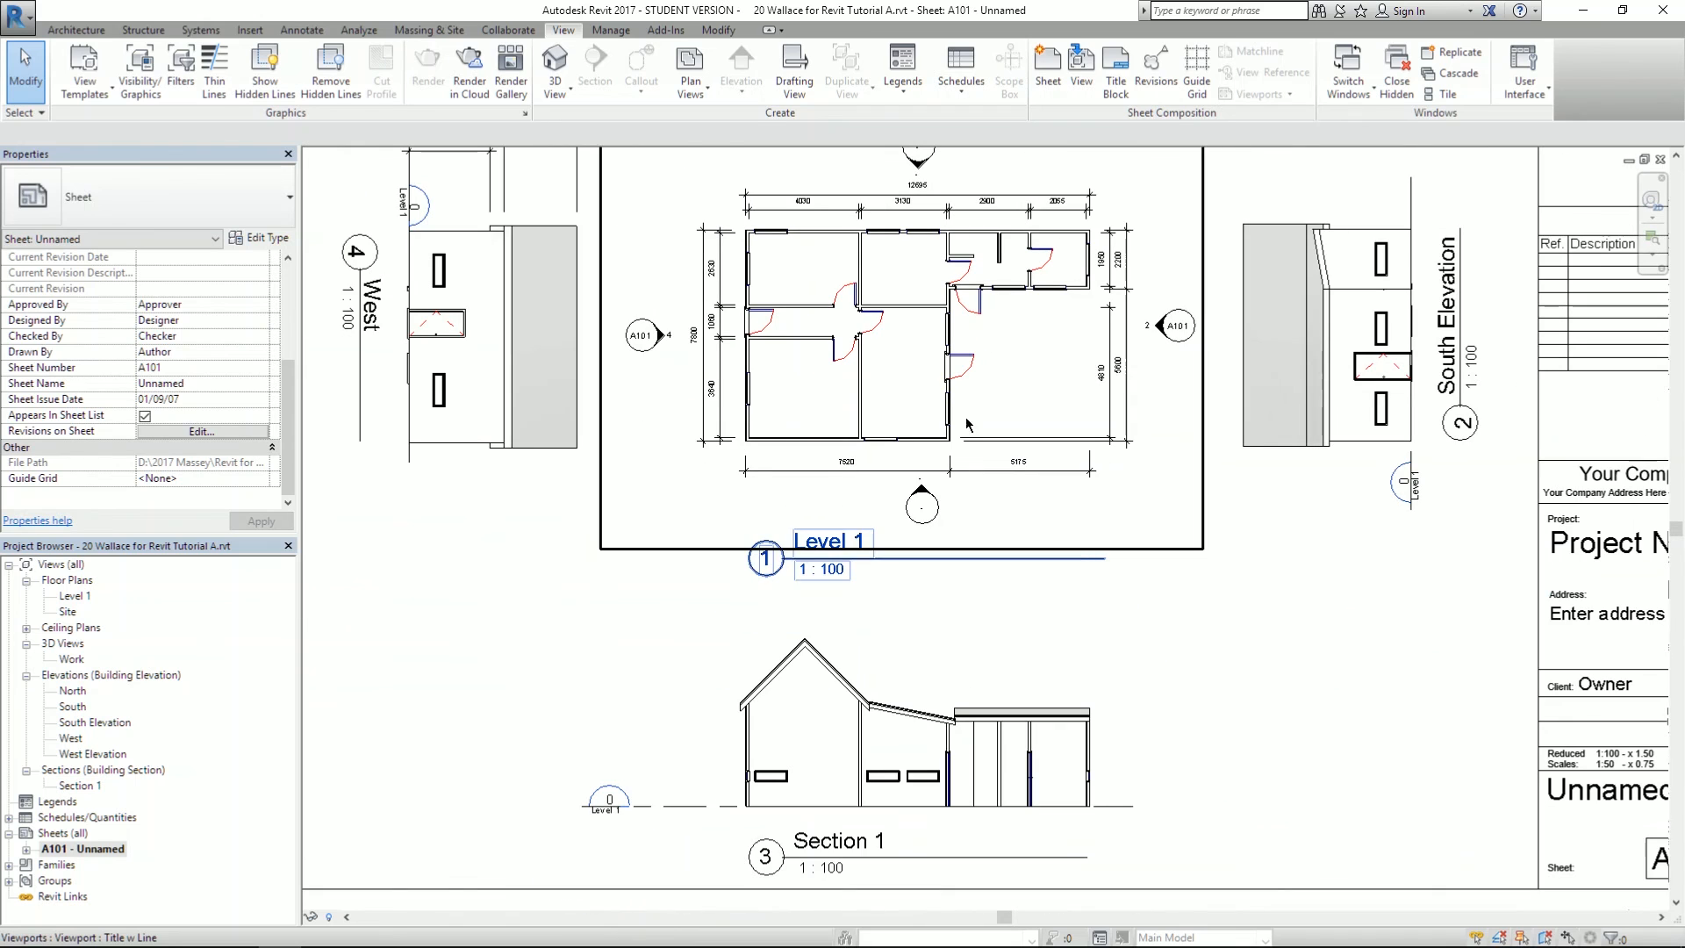
pyautogui.click(835, 699)
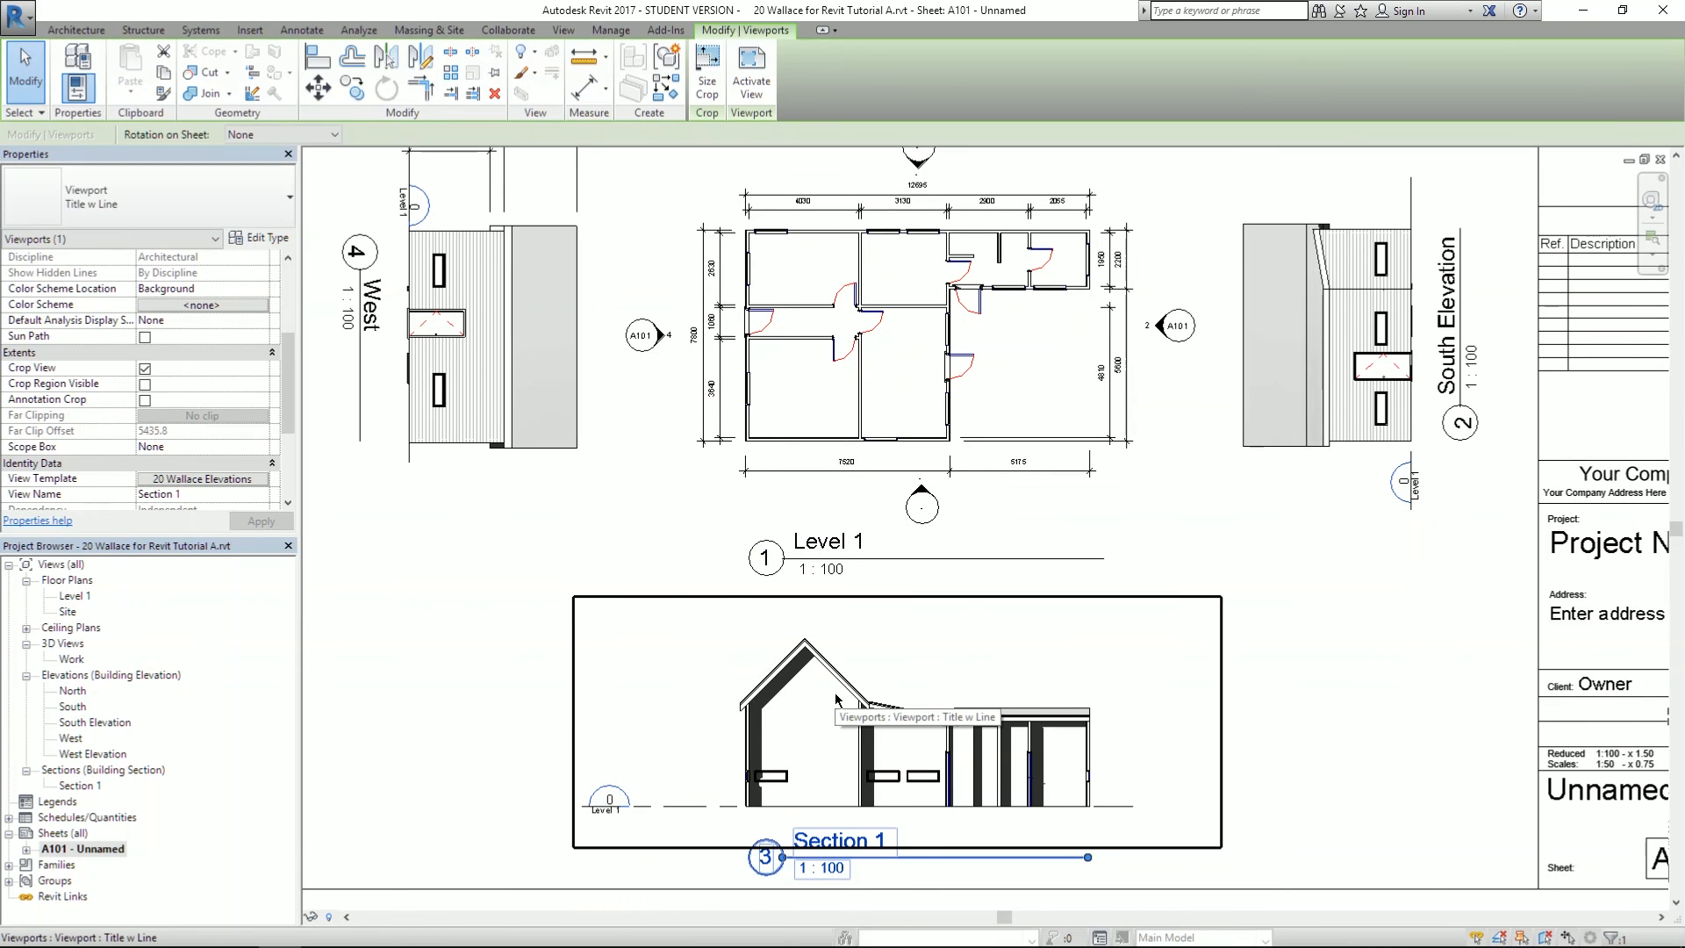
pyautogui.click(223, 480)
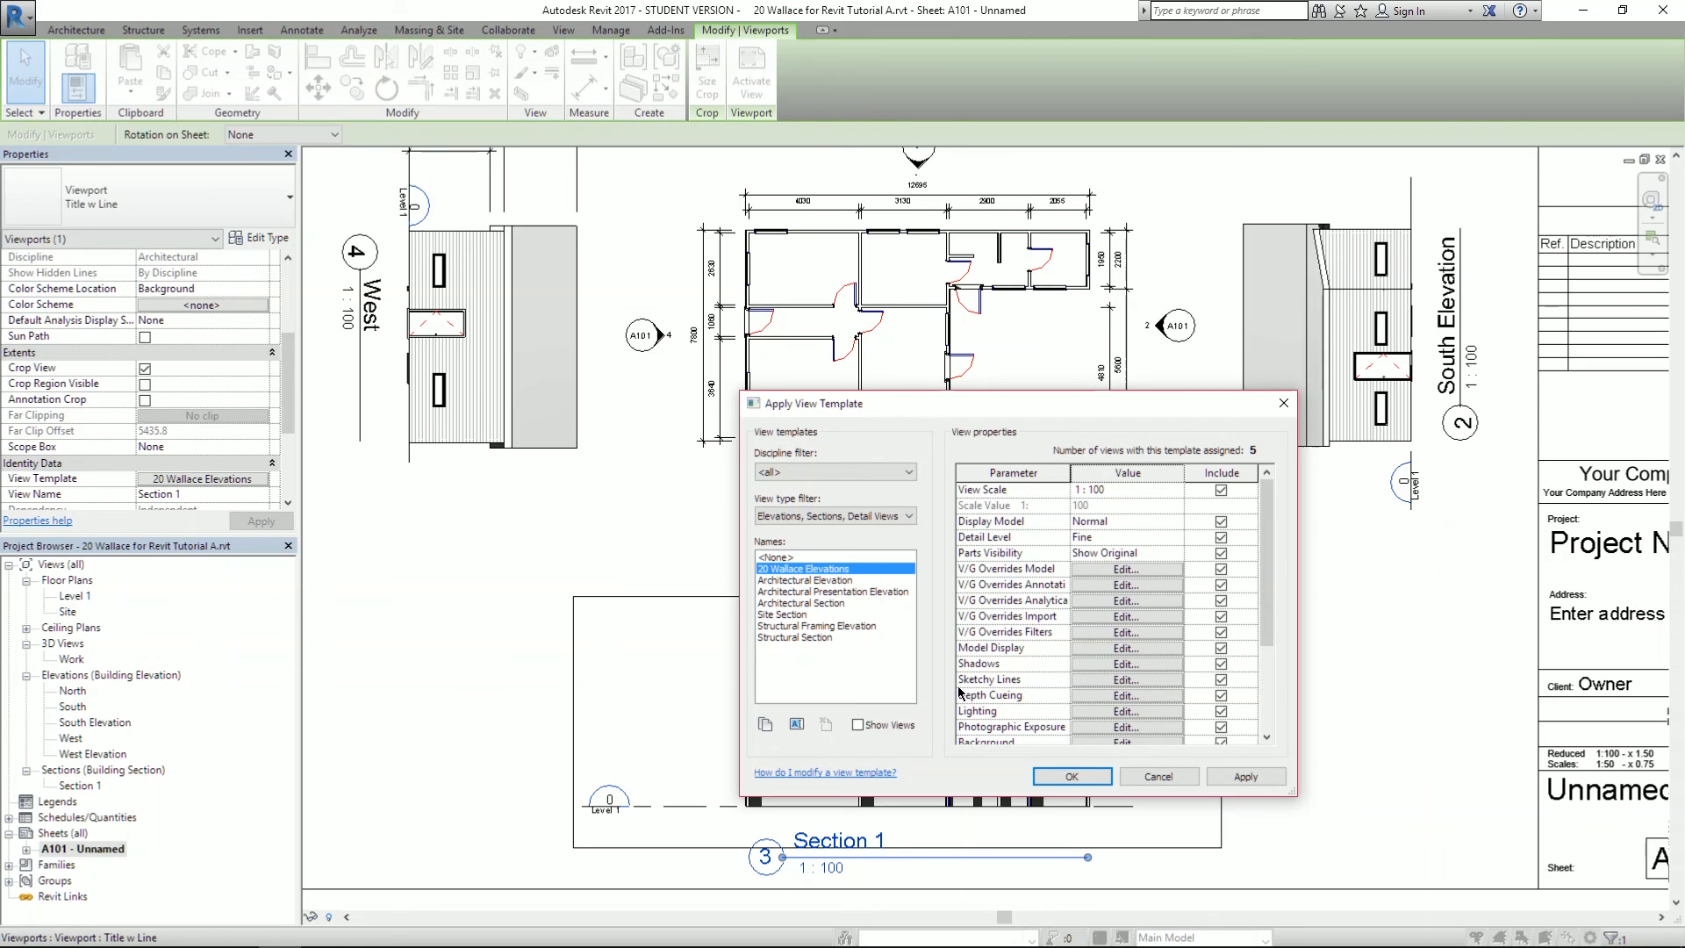
pyautogui.click(796, 725)
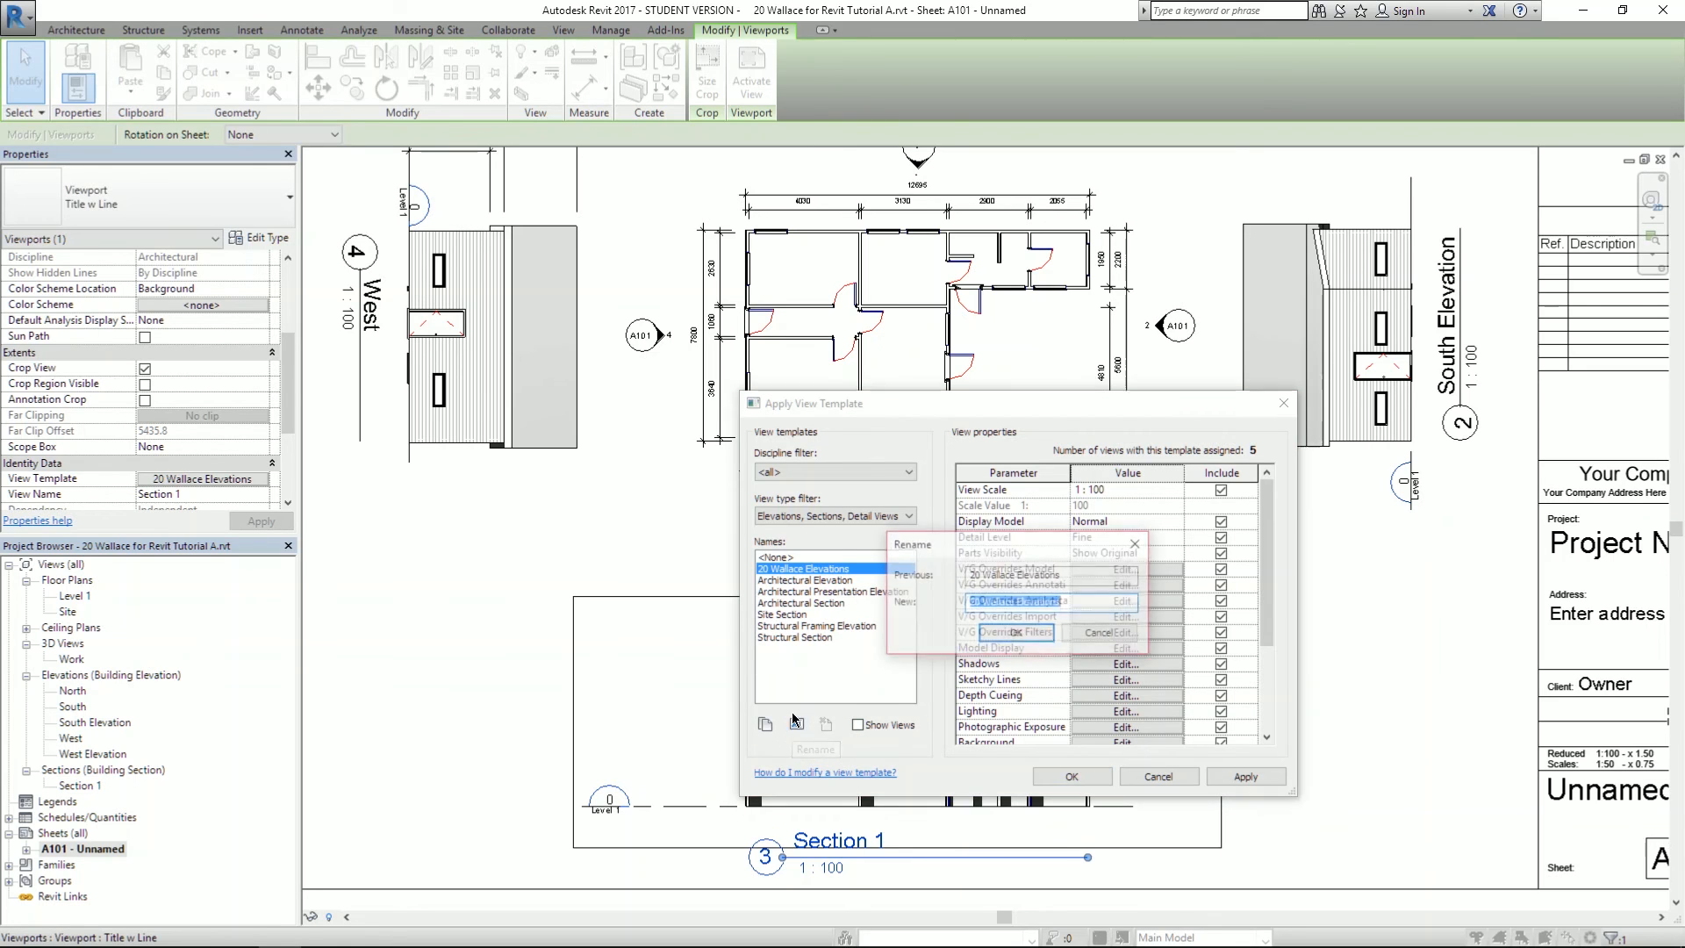
pyautogui.click(1066, 602)
pyautogui.moveTo(1066, 602); pyautogui.dragTo(1021, 630)
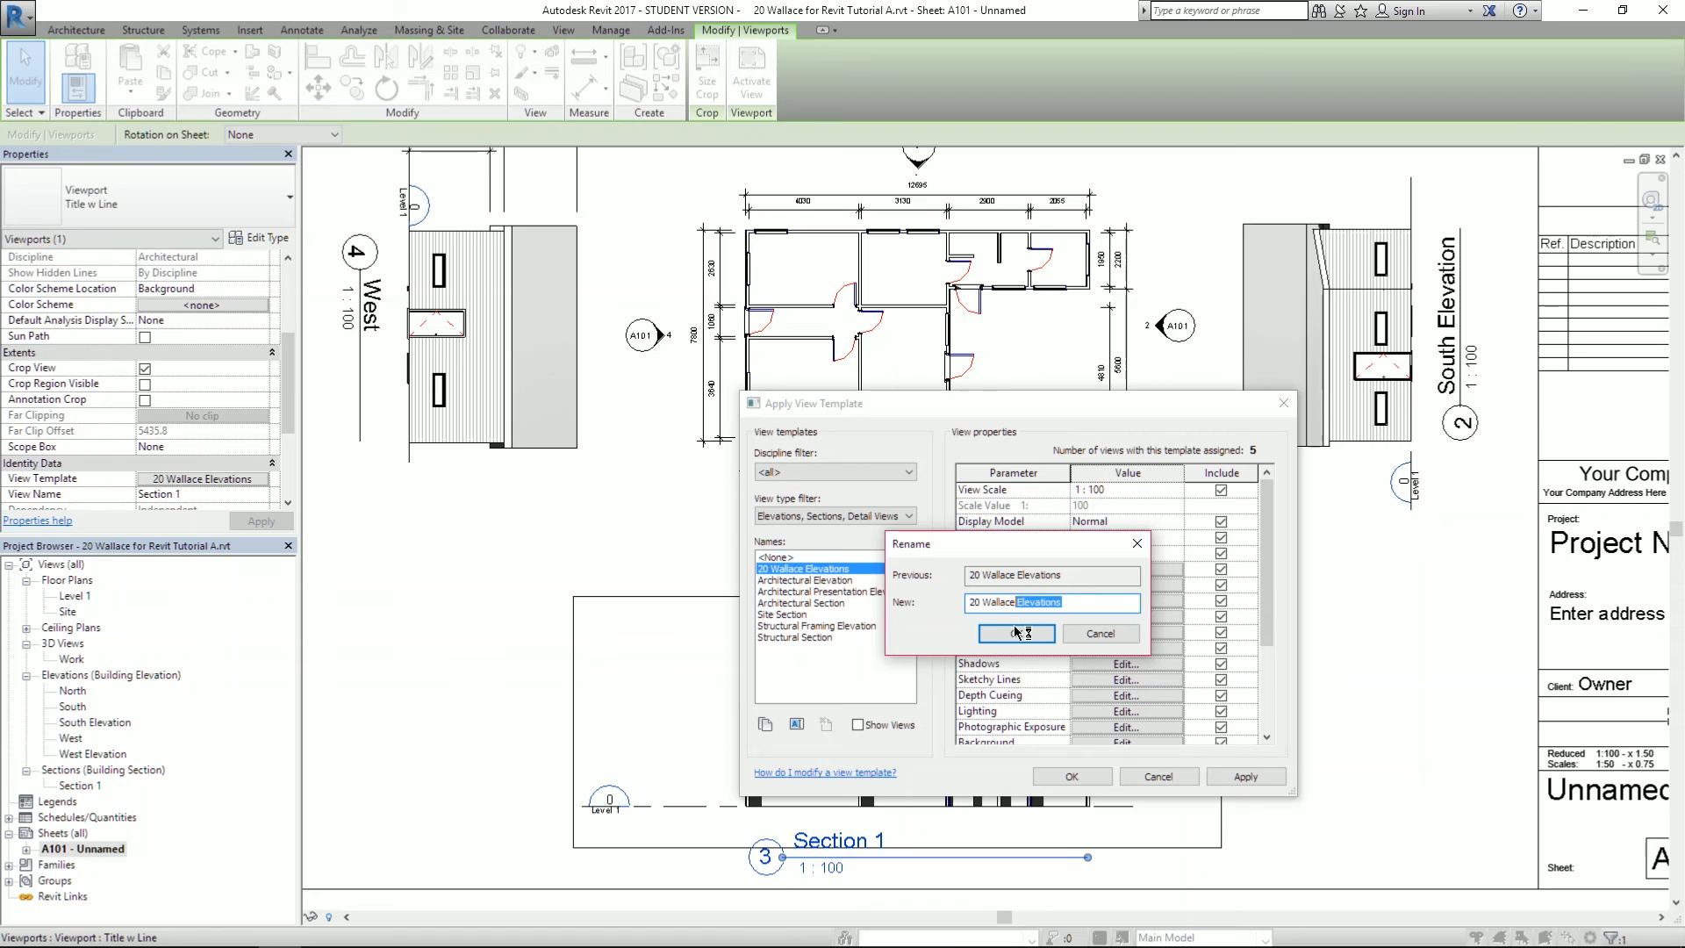
pyautogui.press('BackSpace')
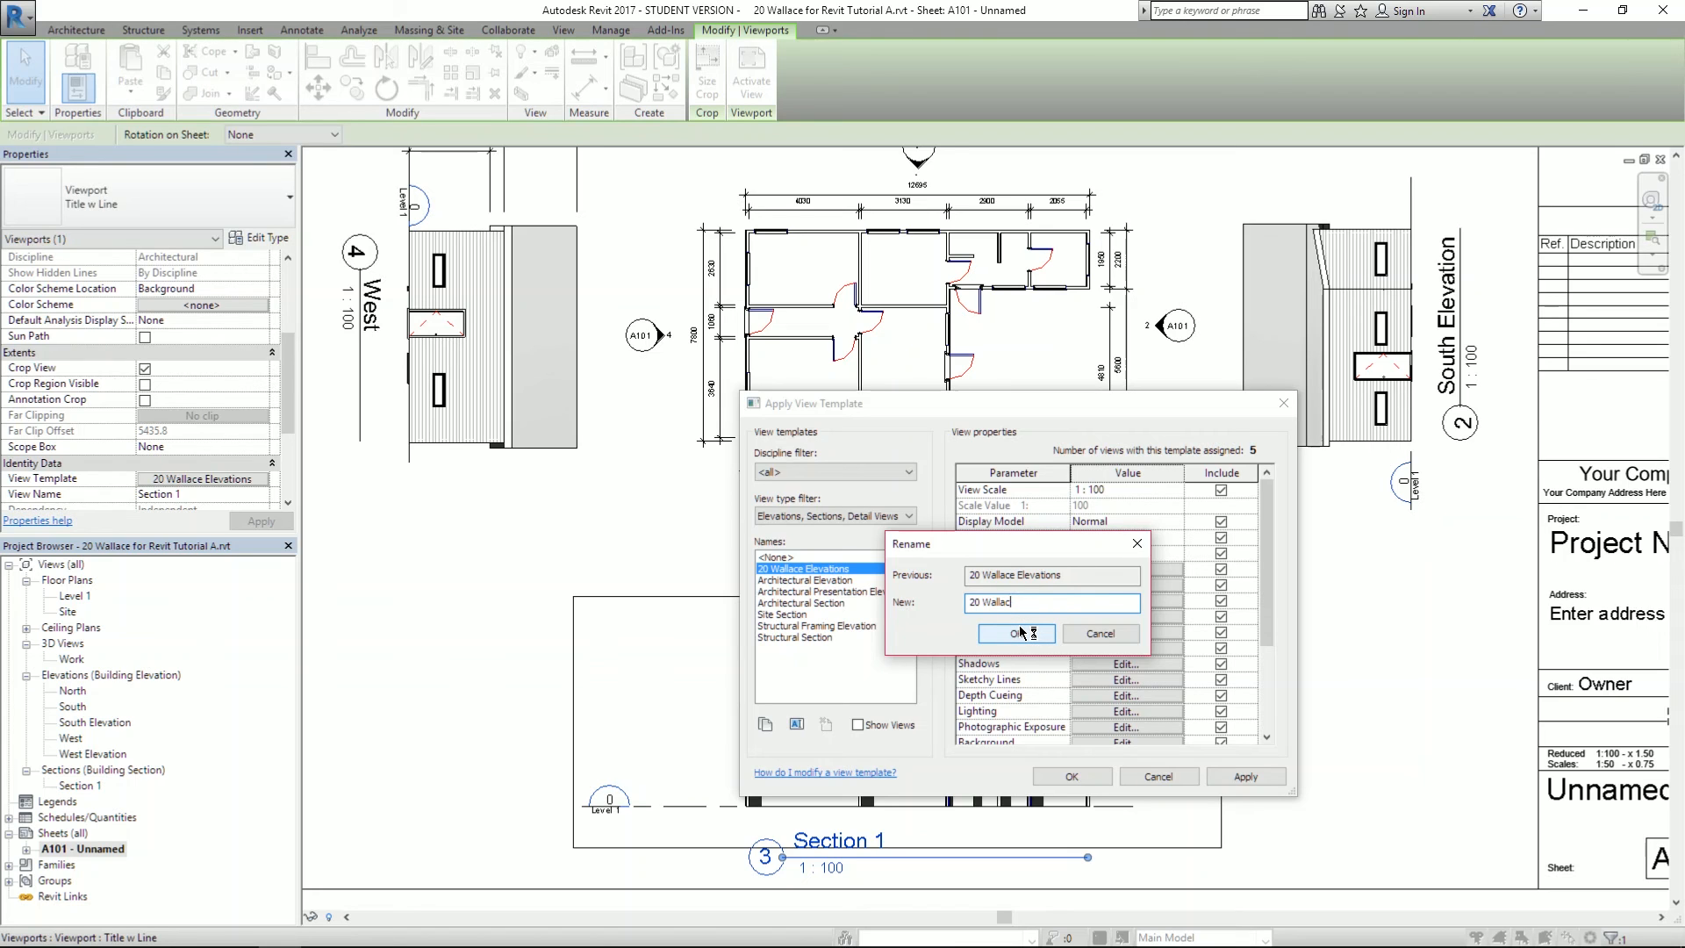
pyautogui.click(1018, 632)
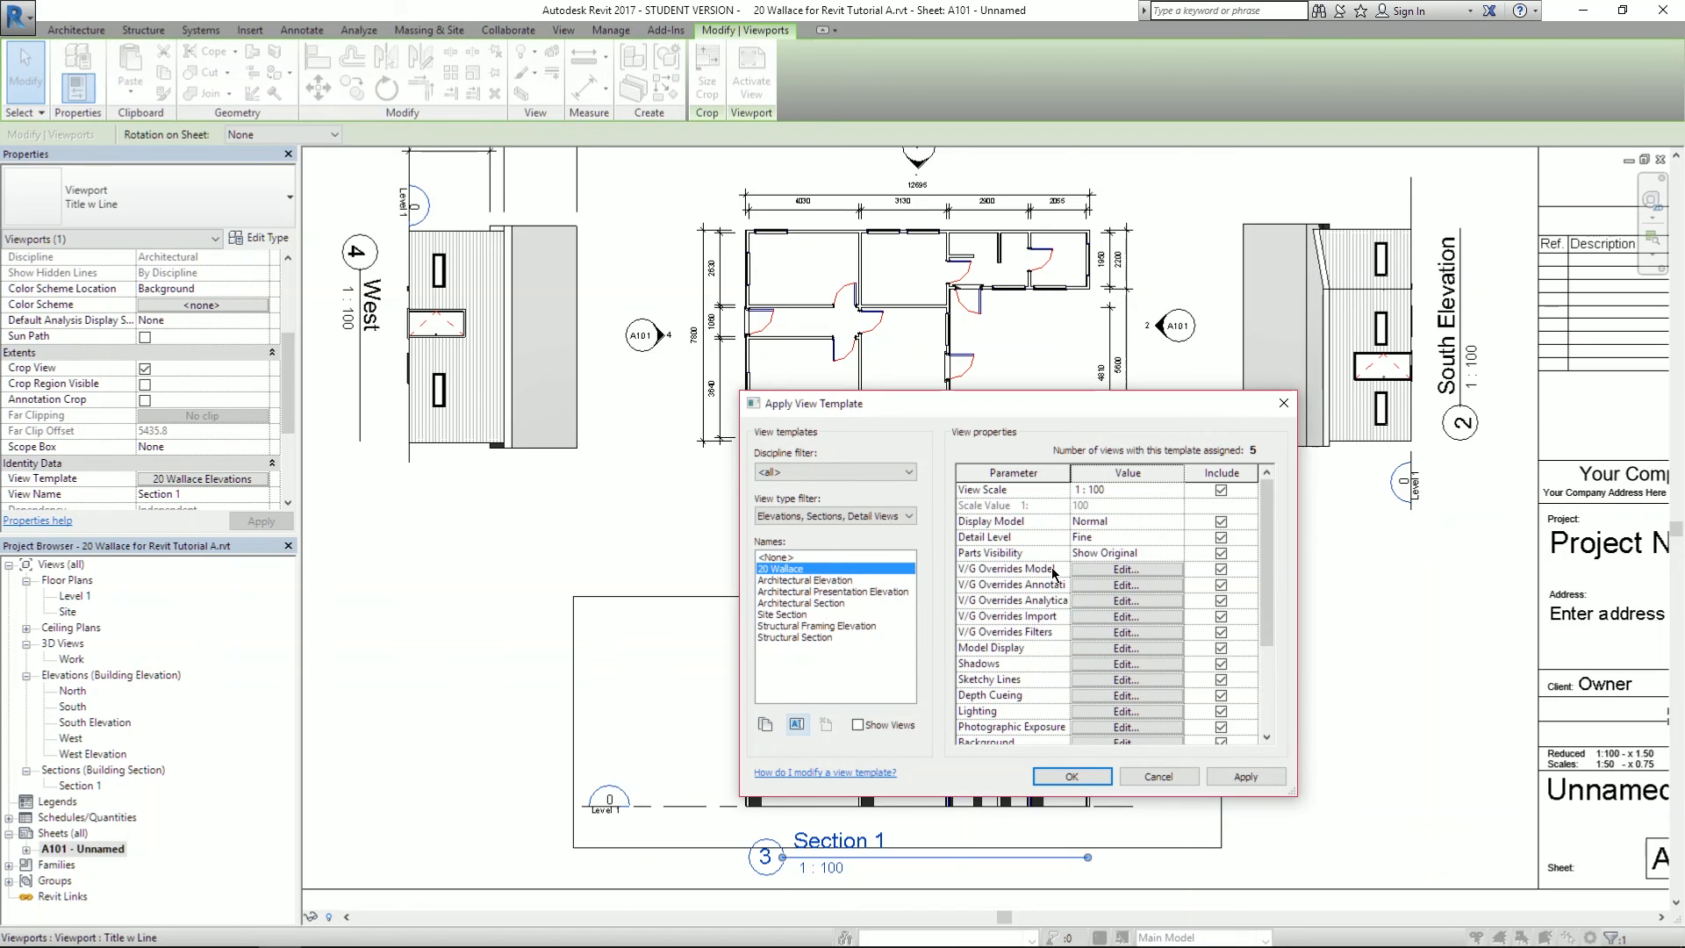
pyautogui.click(1081, 665)
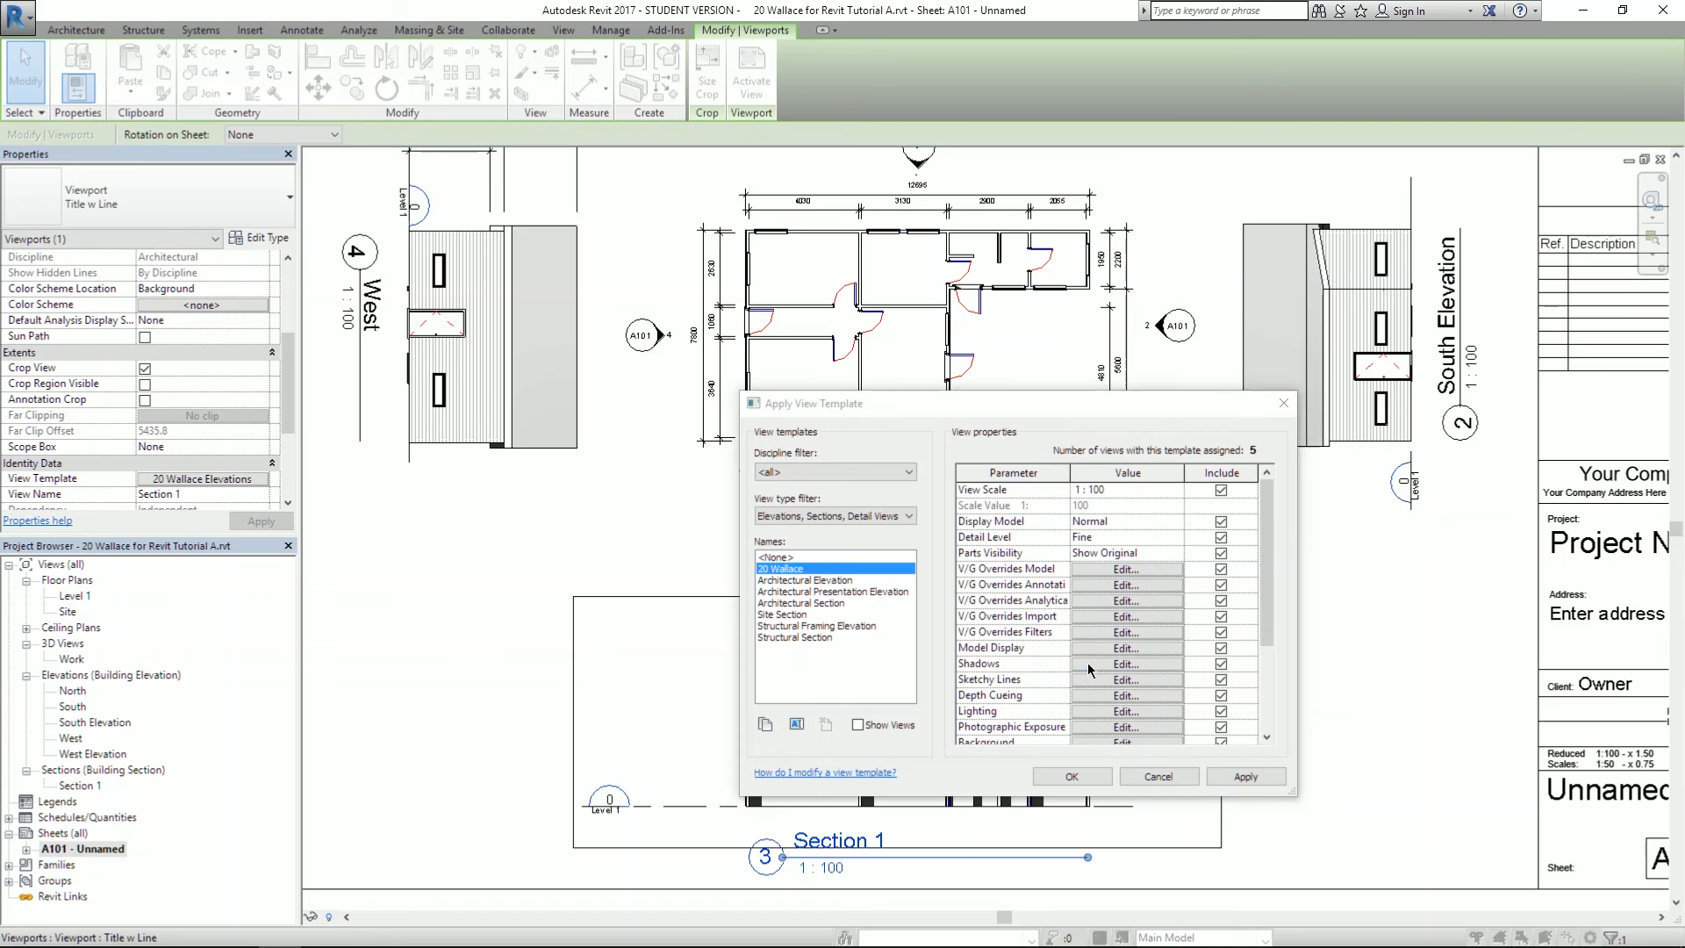
pyautogui.click(1232, 308)
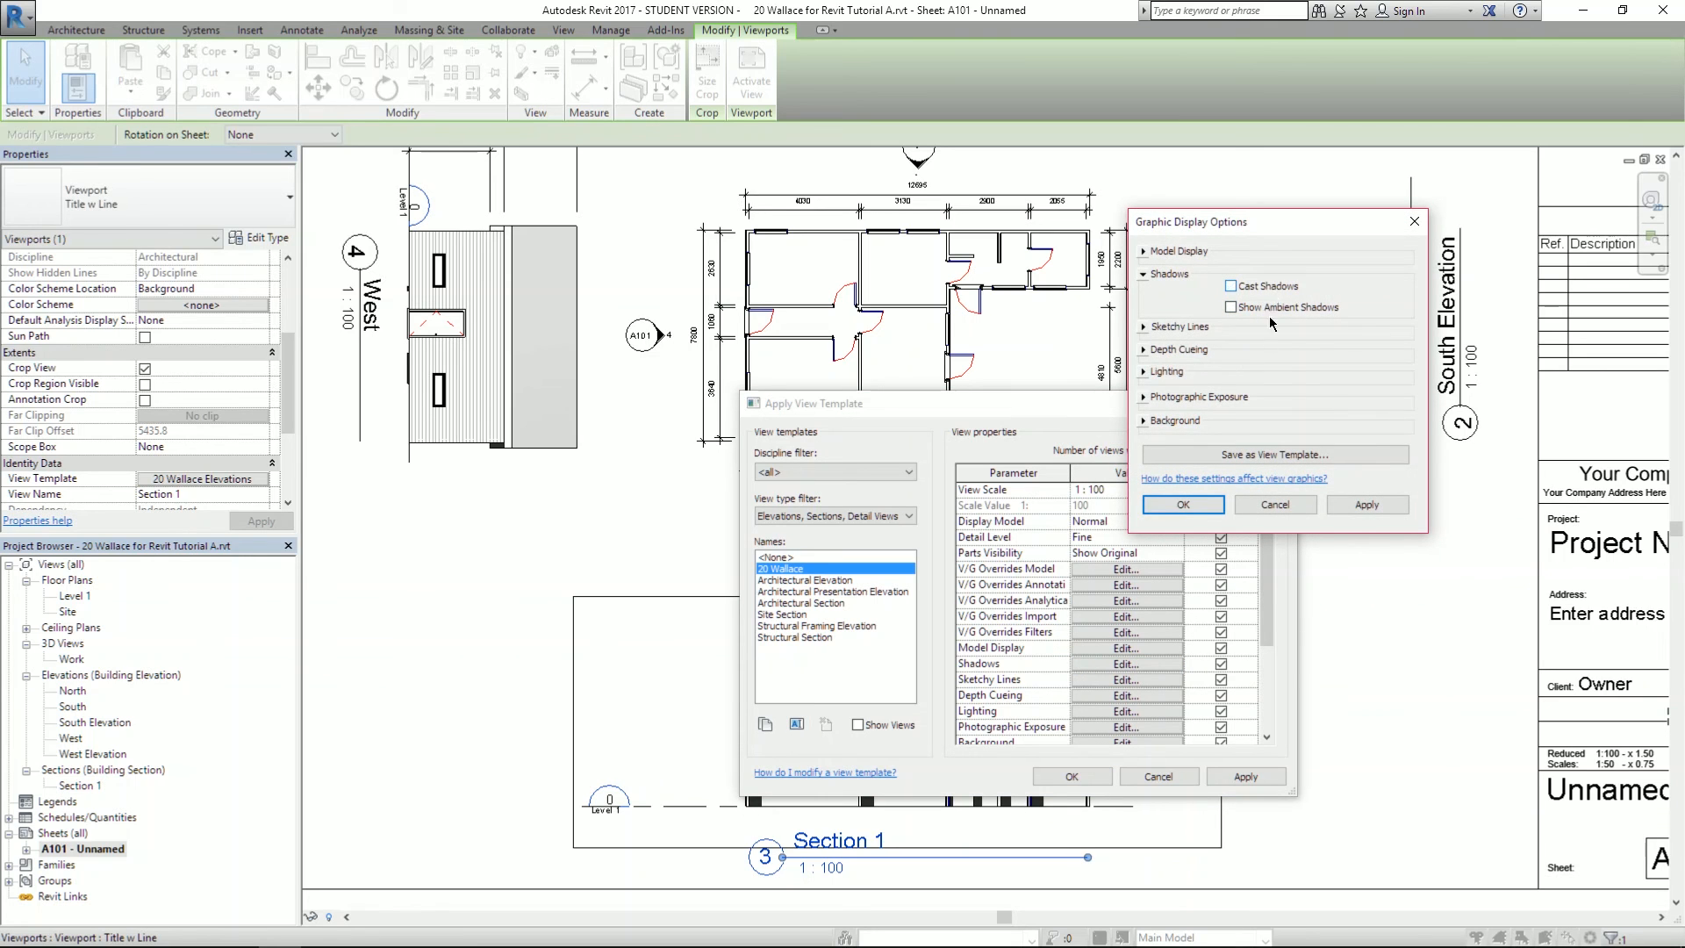
pyautogui.click(1184, 506)
pyautogui.click(1245, 775)
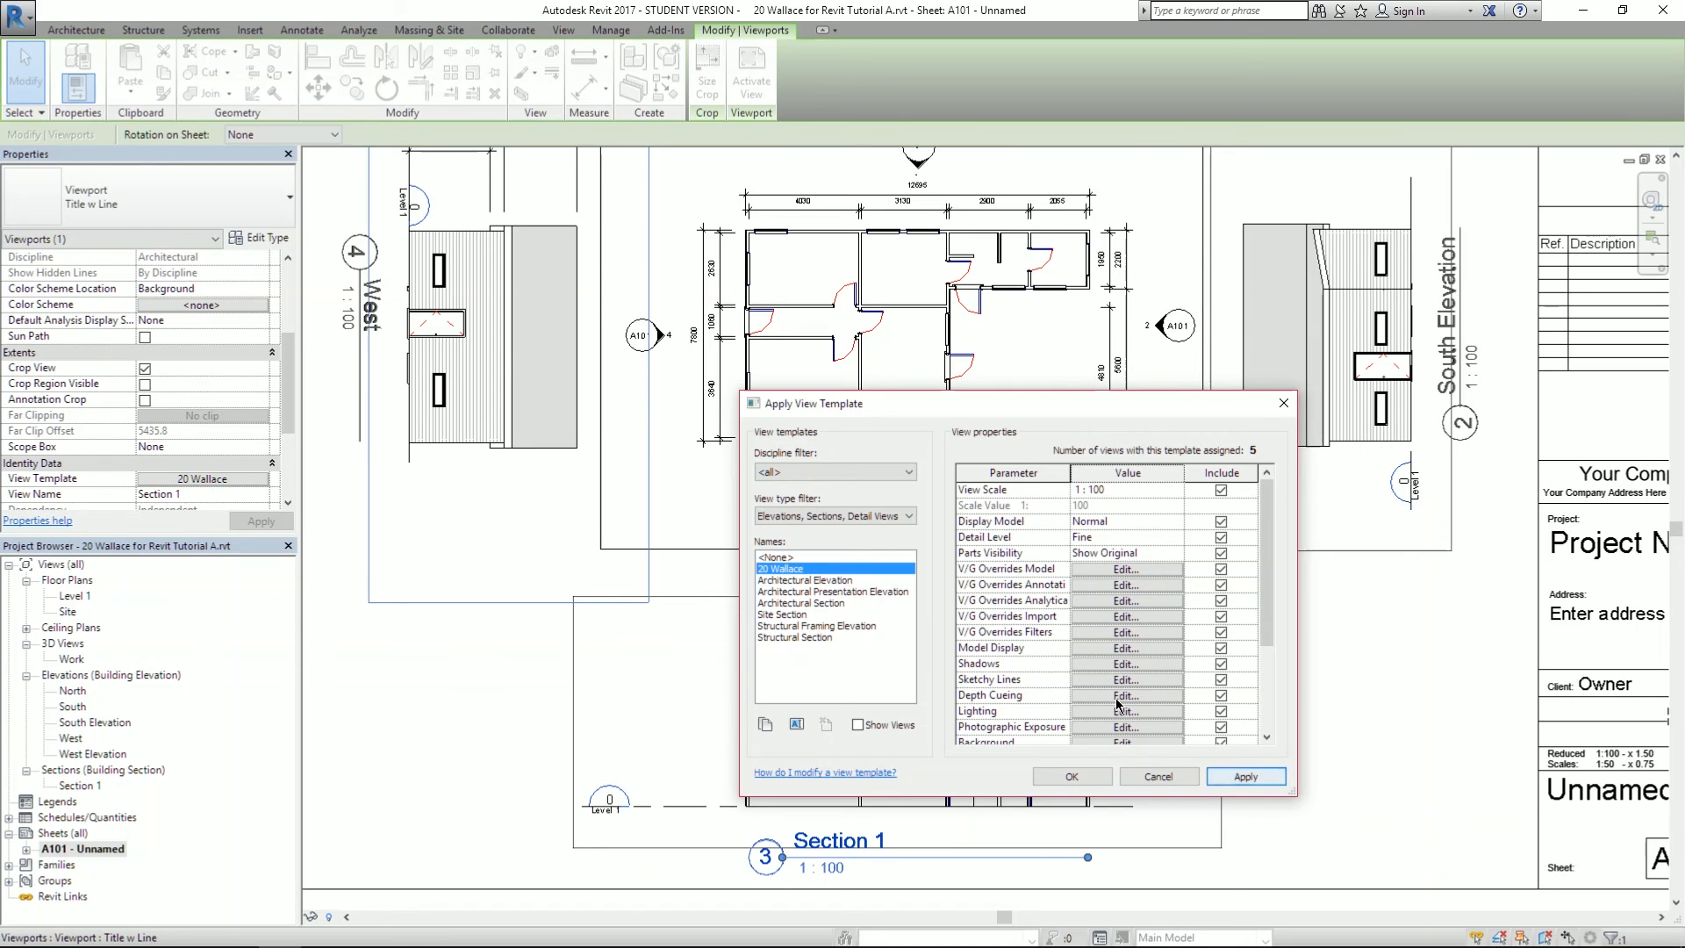
pyautogui.scroll(-1, 1025, 604)
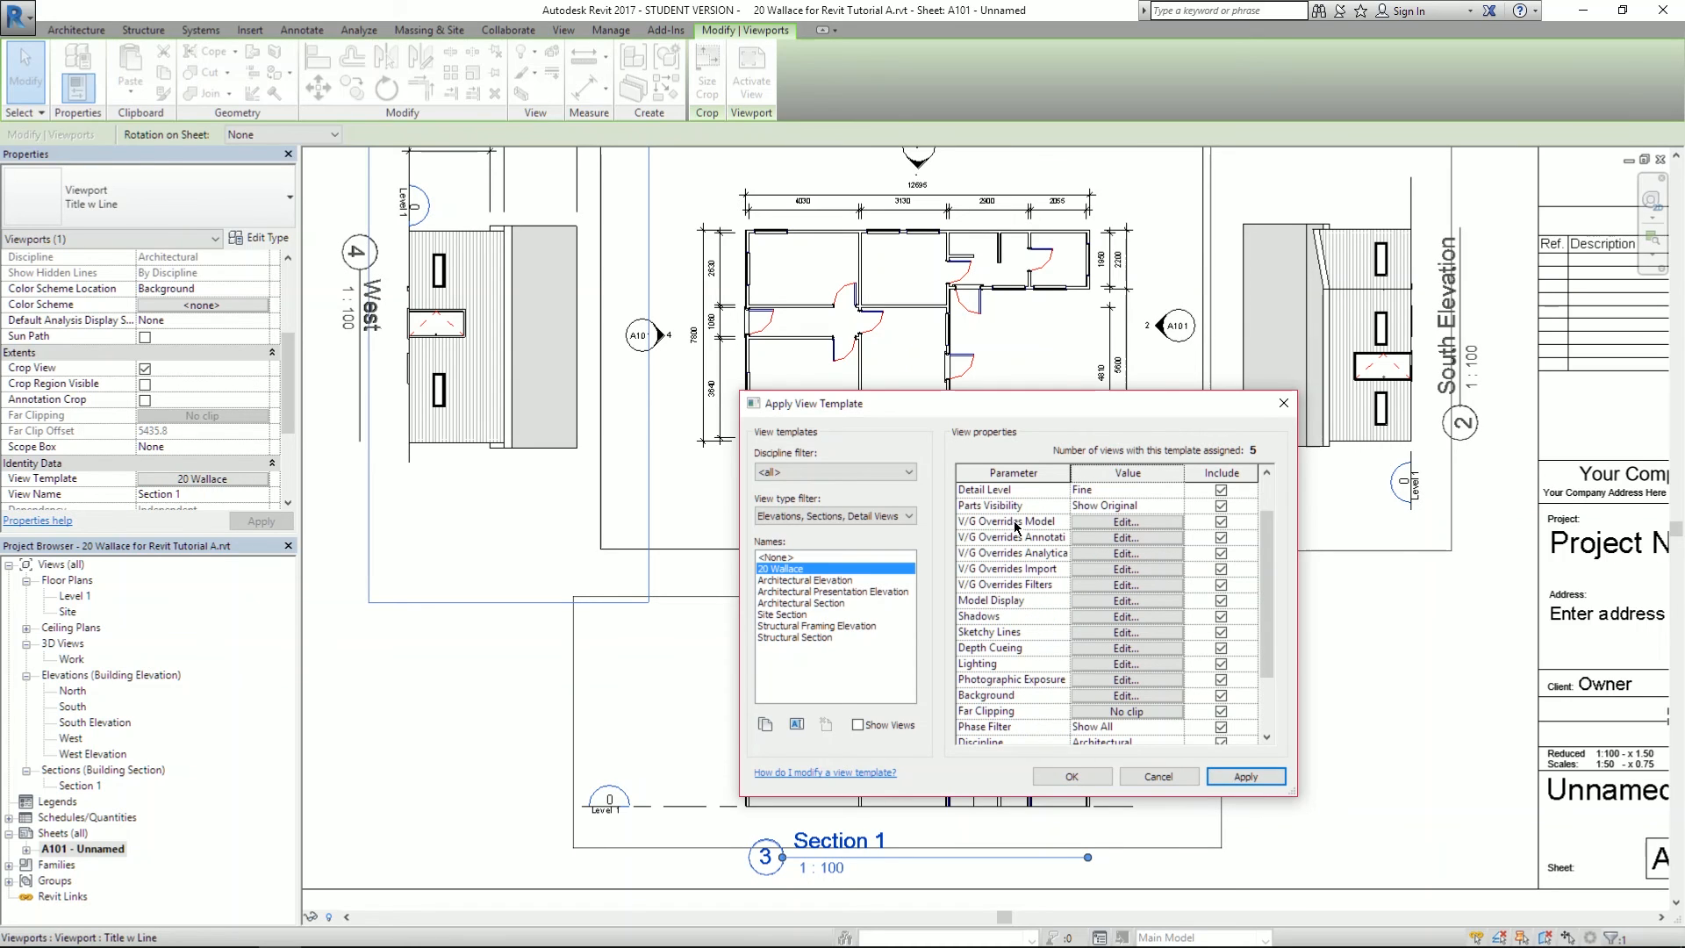
pyautogui.moveTo(1080, 414); pyautogui.dragTo(1290, 307)
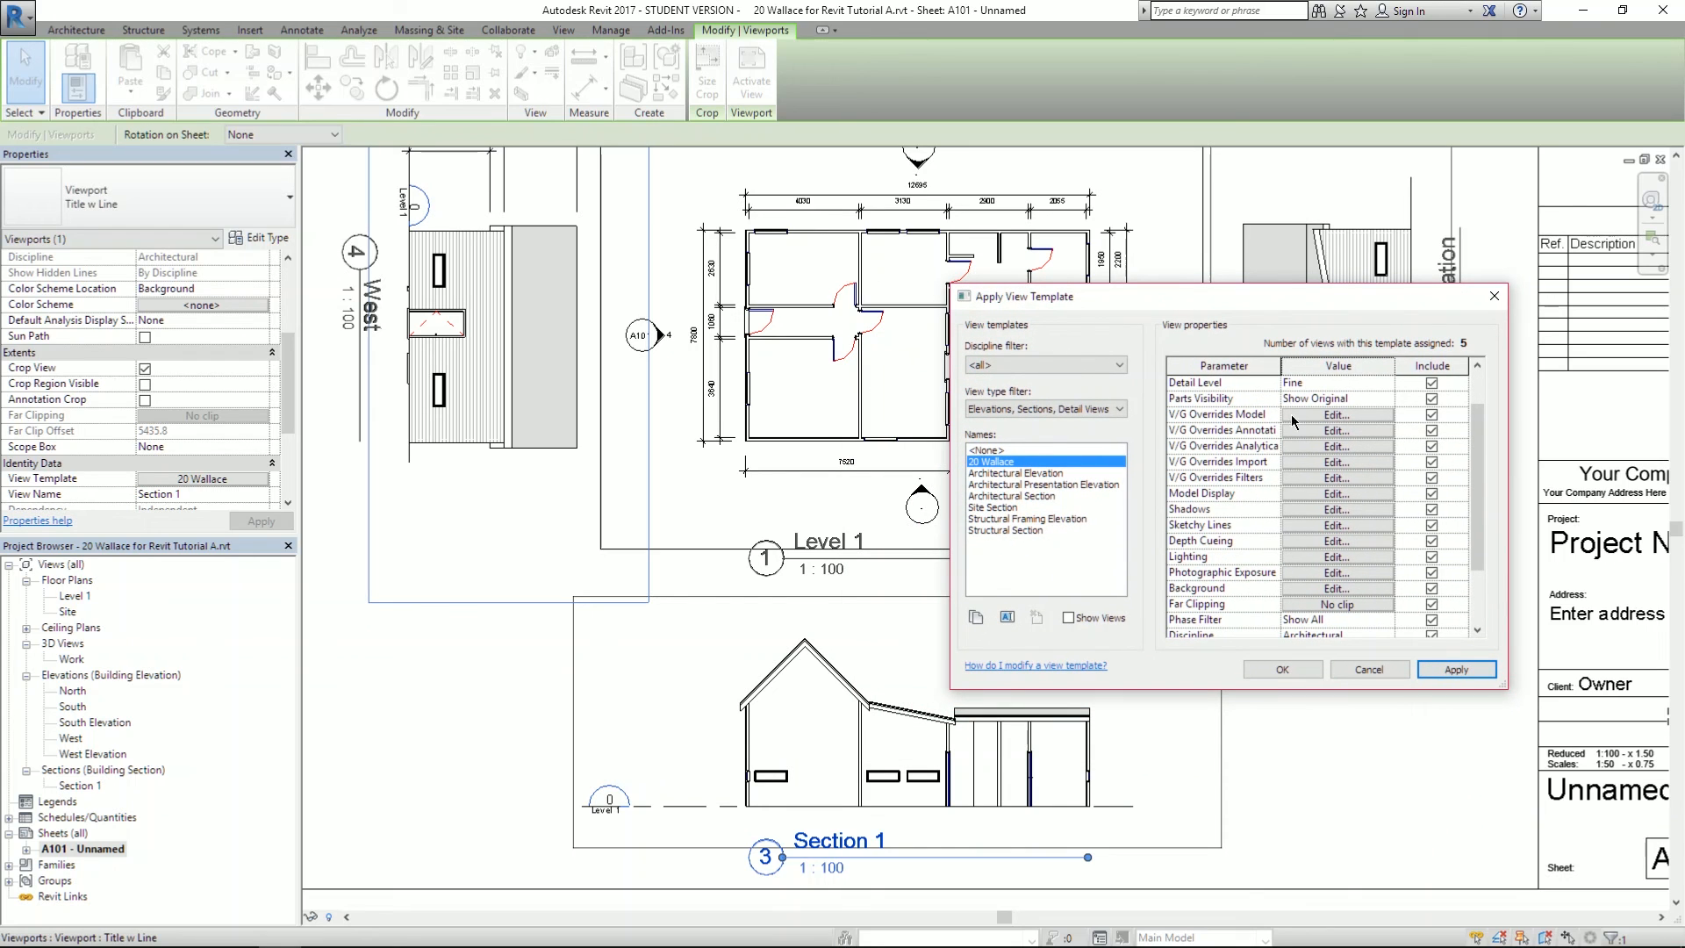
# - Open the template's model V/G overrides and select the Walls category
pyautogui.click(1336, 414)
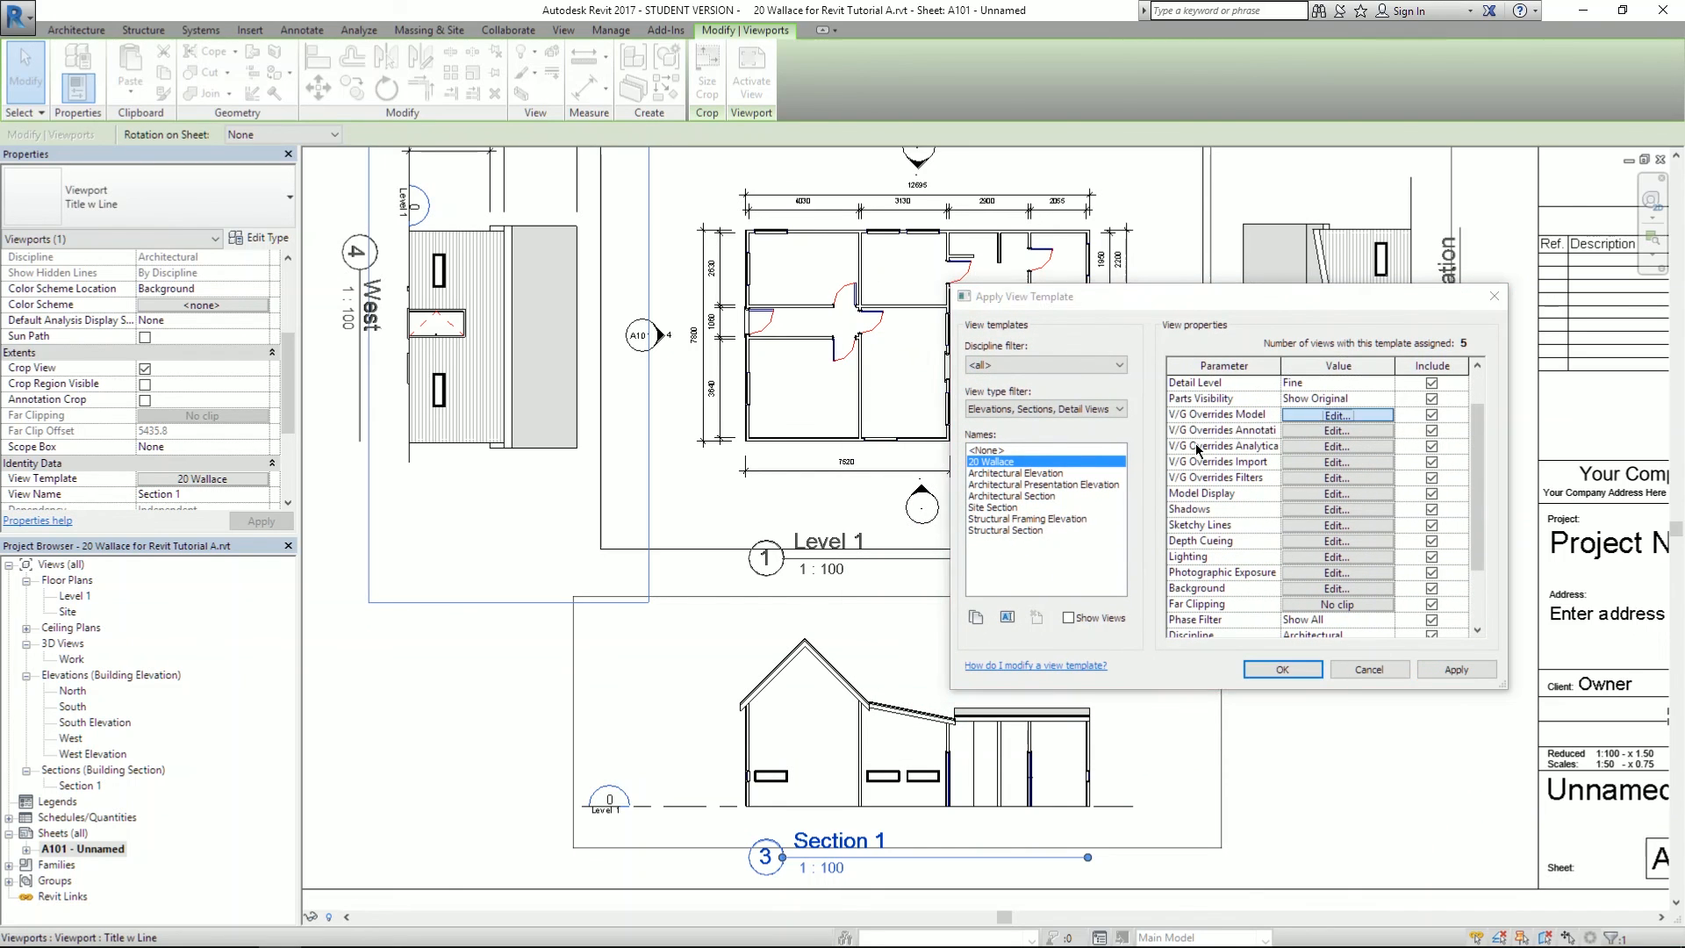
pyautogui.moveTo(928, 202); pyautogui.dragTo(1253, 291)
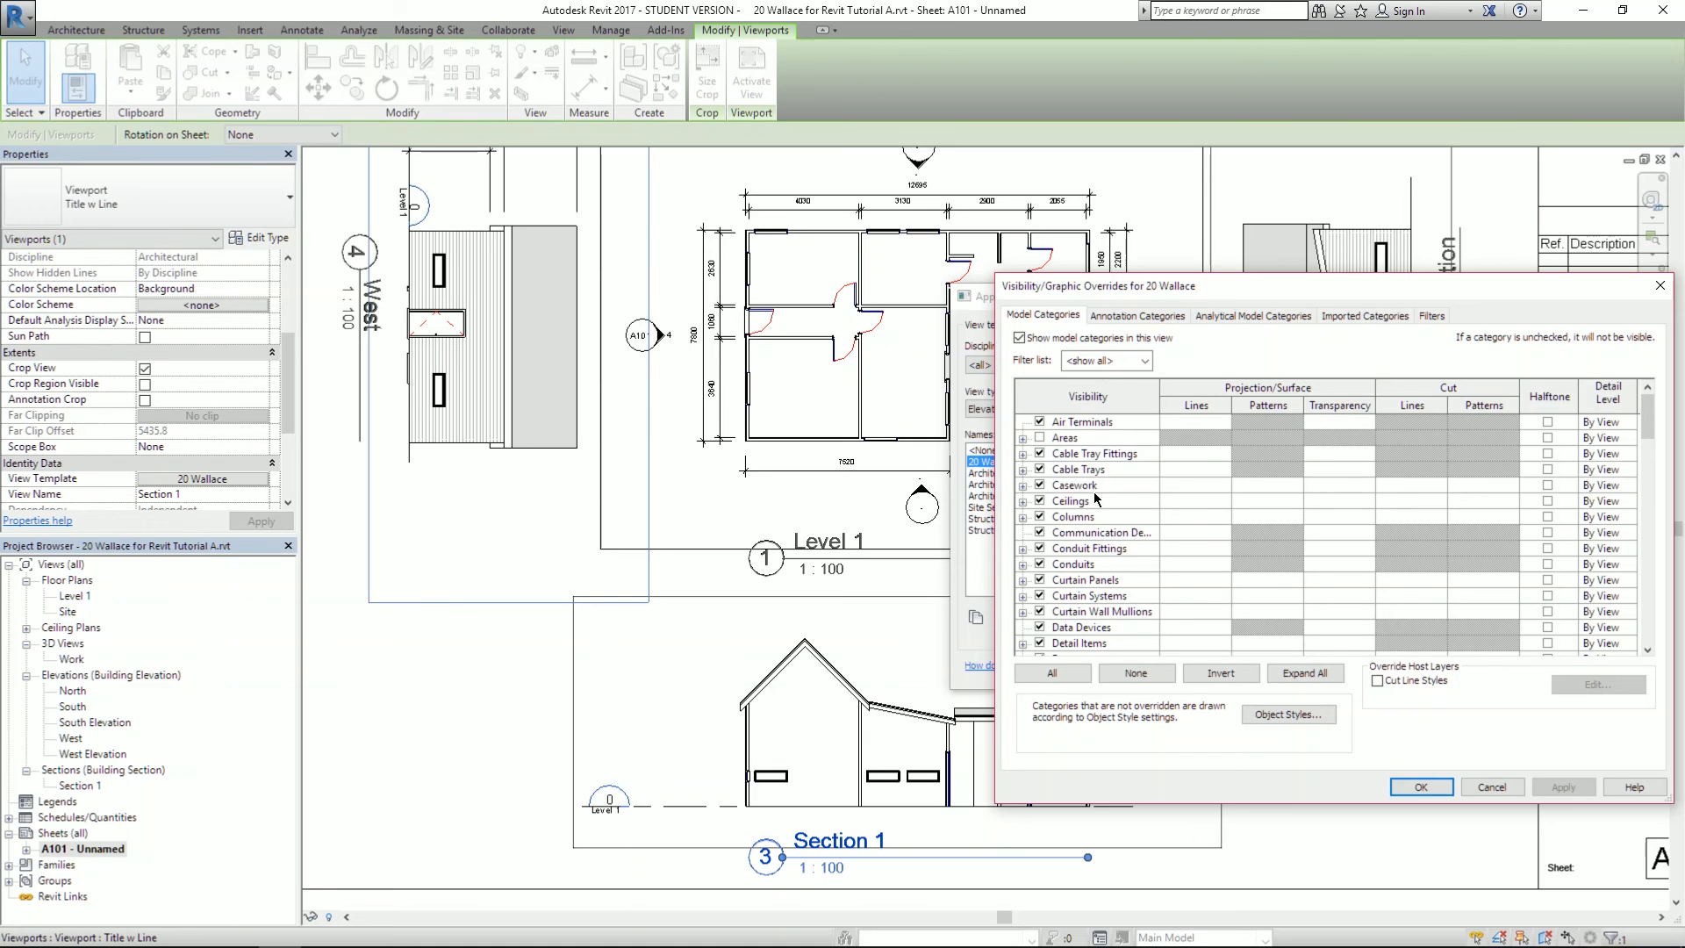
pyautogui.scroll(-2, 1103, 493)
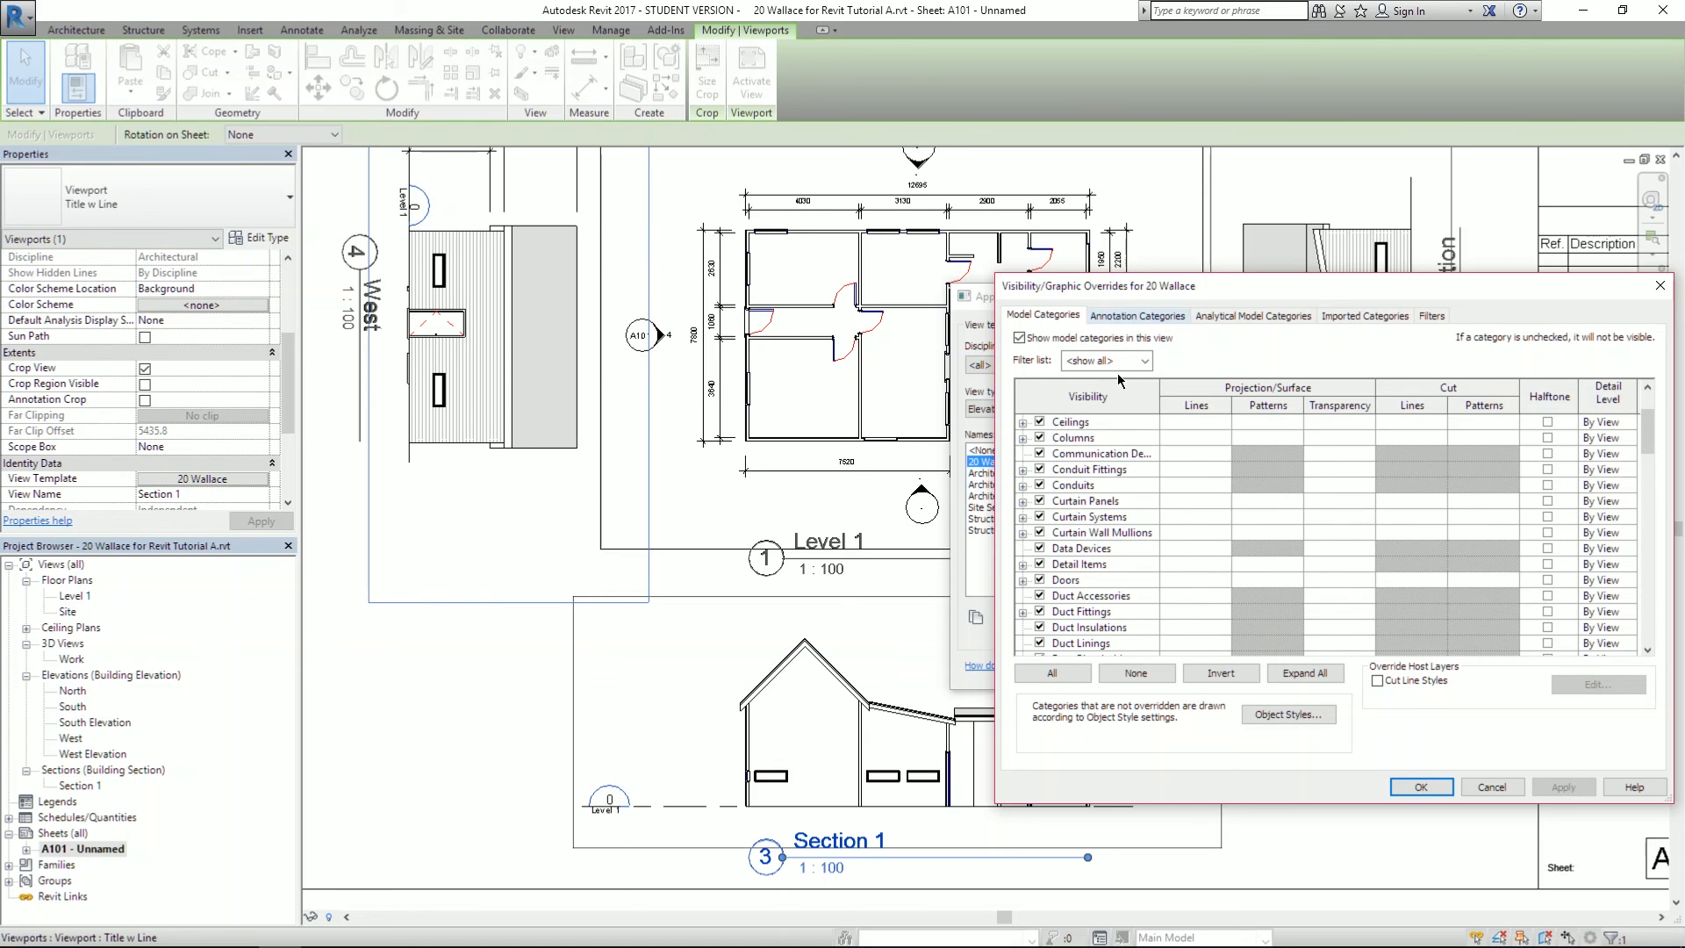
pyautogui.scroll(-10, 1155, 522)
pyautogui.scroll(-14, 1155, 521)
pyautogui.scroll(-1, 1147, 555)
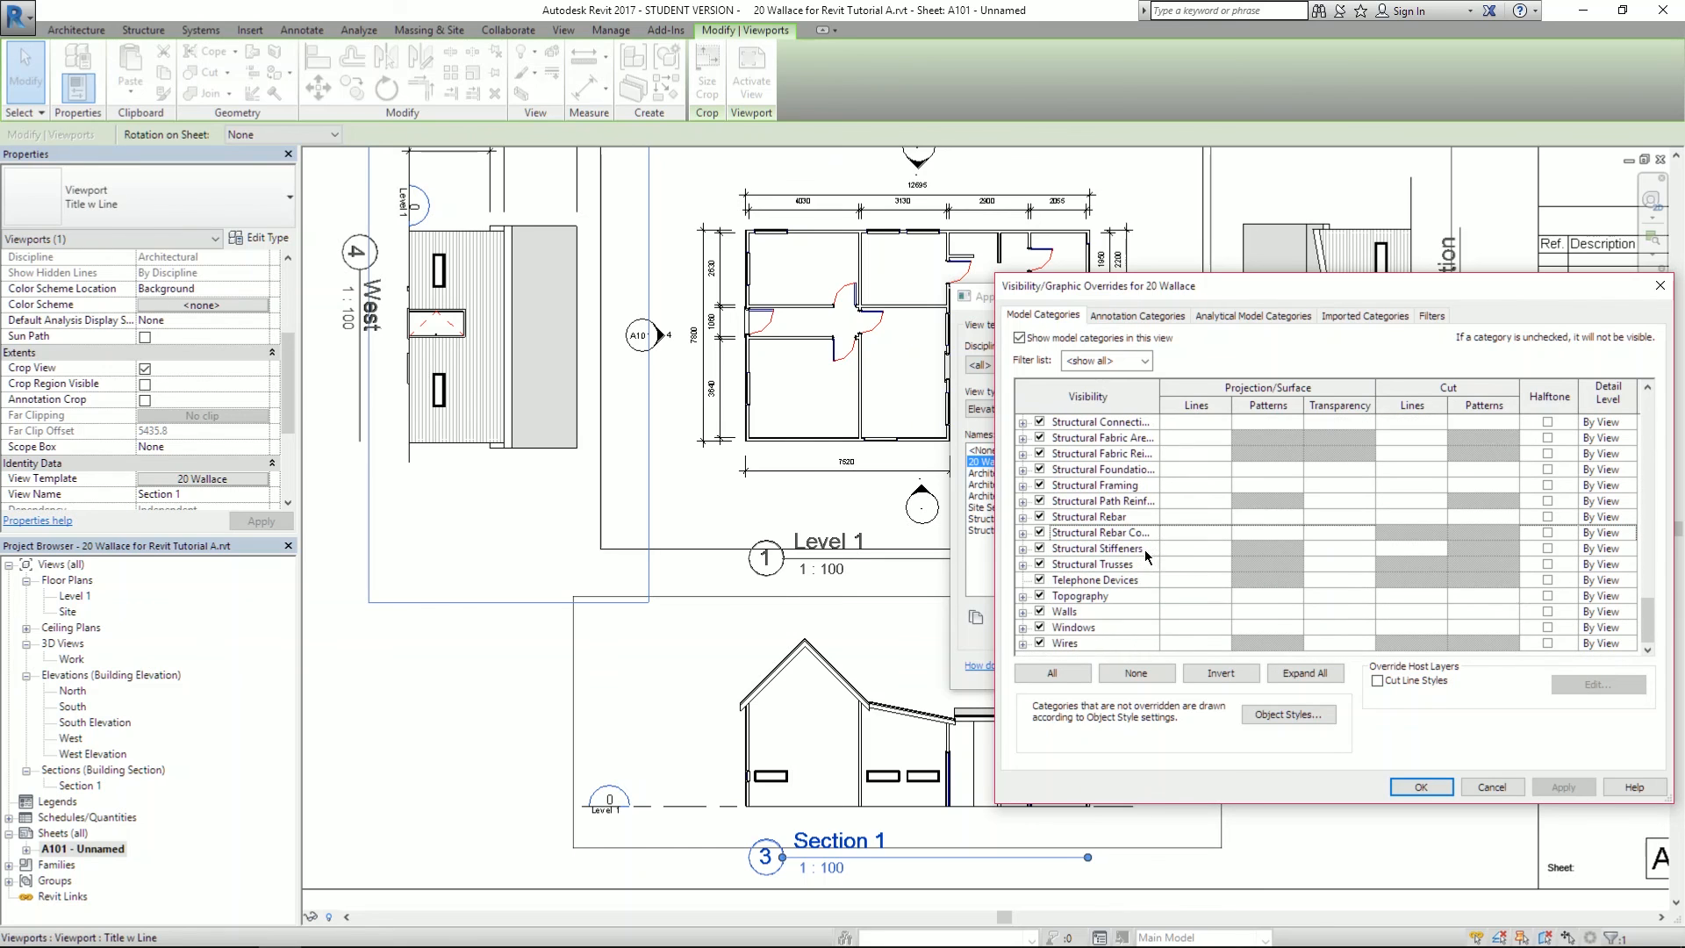
pyautogui.click(1024, 613)
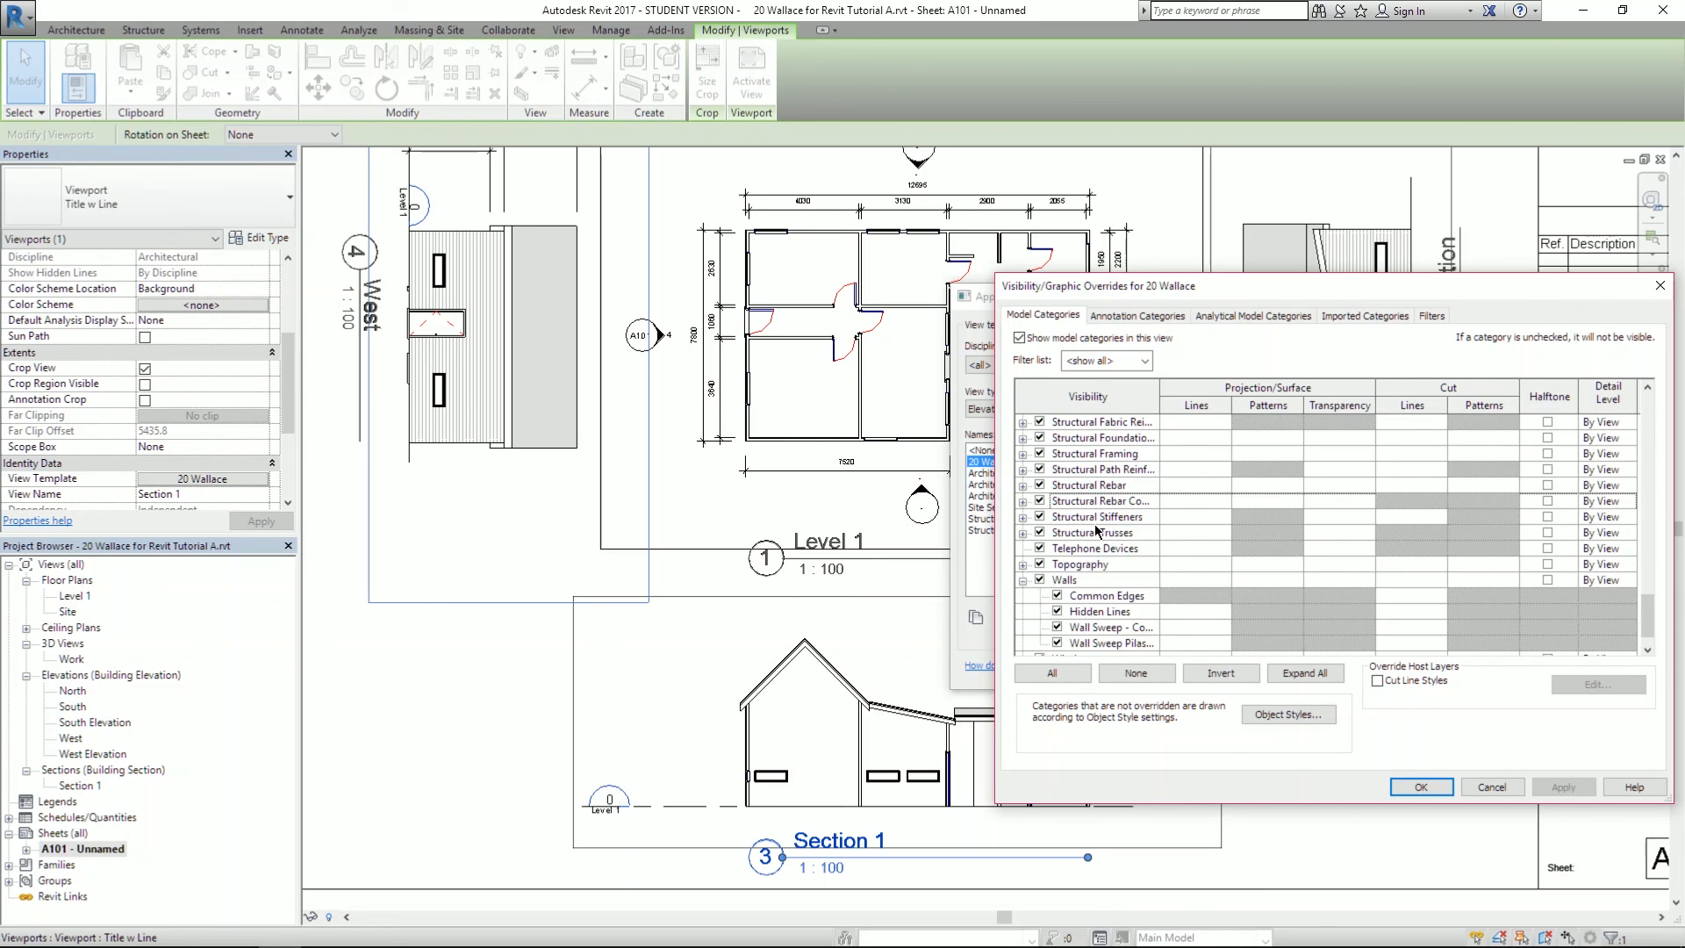
pyautogui.scroll(-4, 1095, 544)
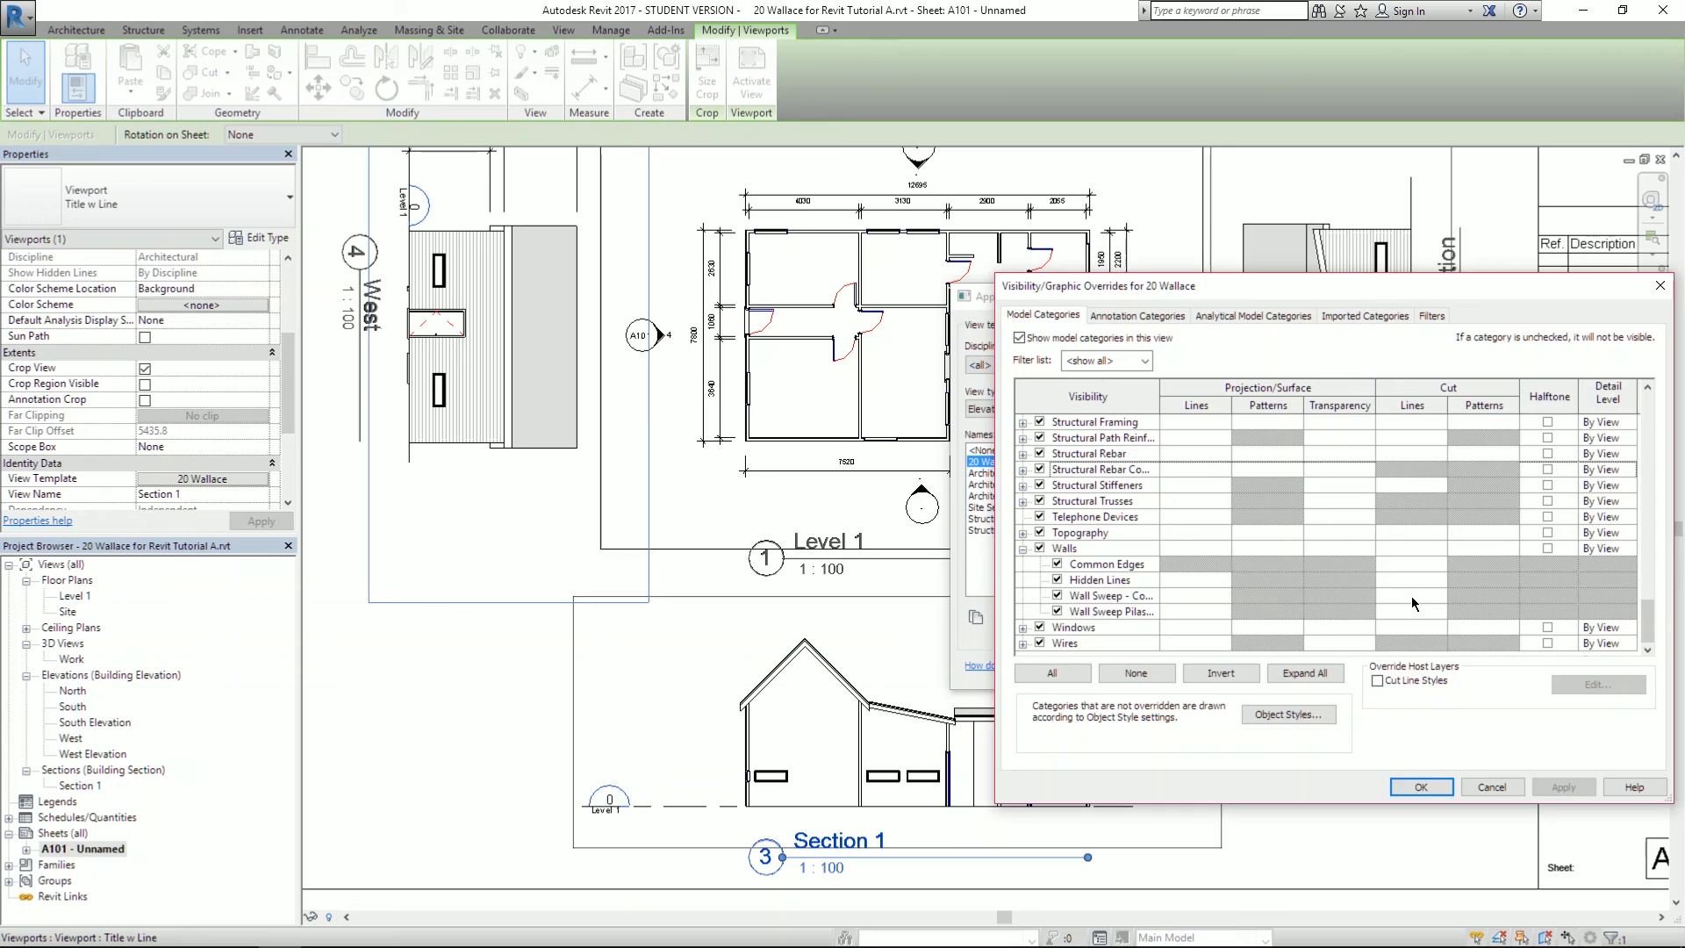
pyautogui.click(1354, 599)
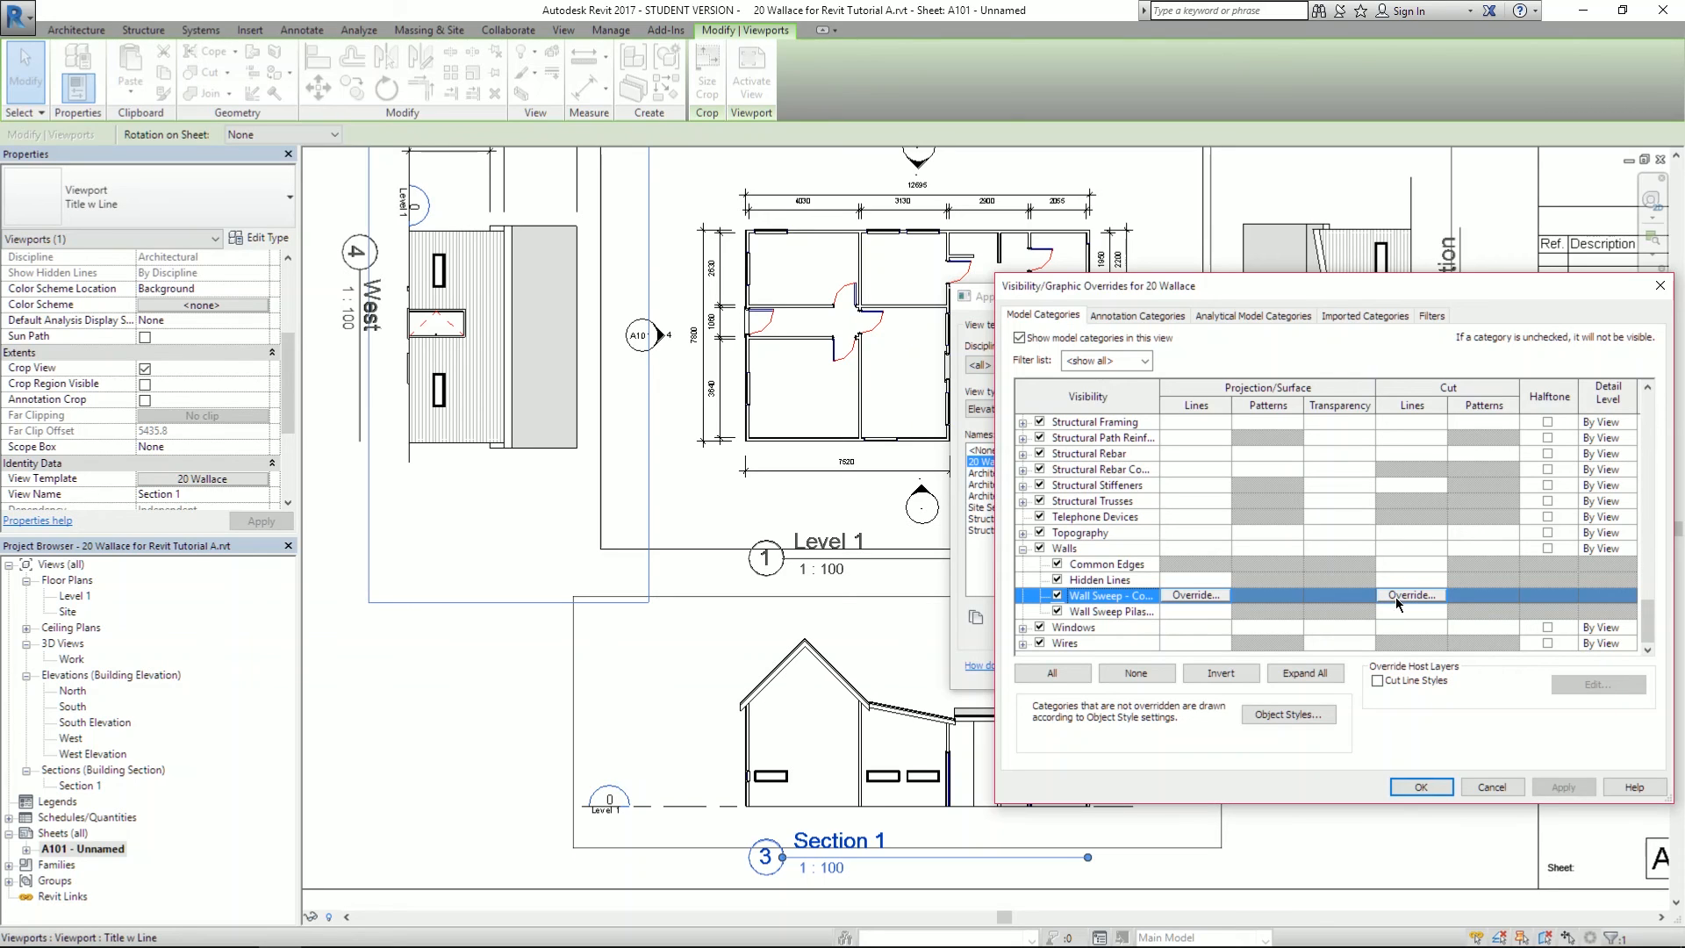
pyautogui.click(1099, 553)
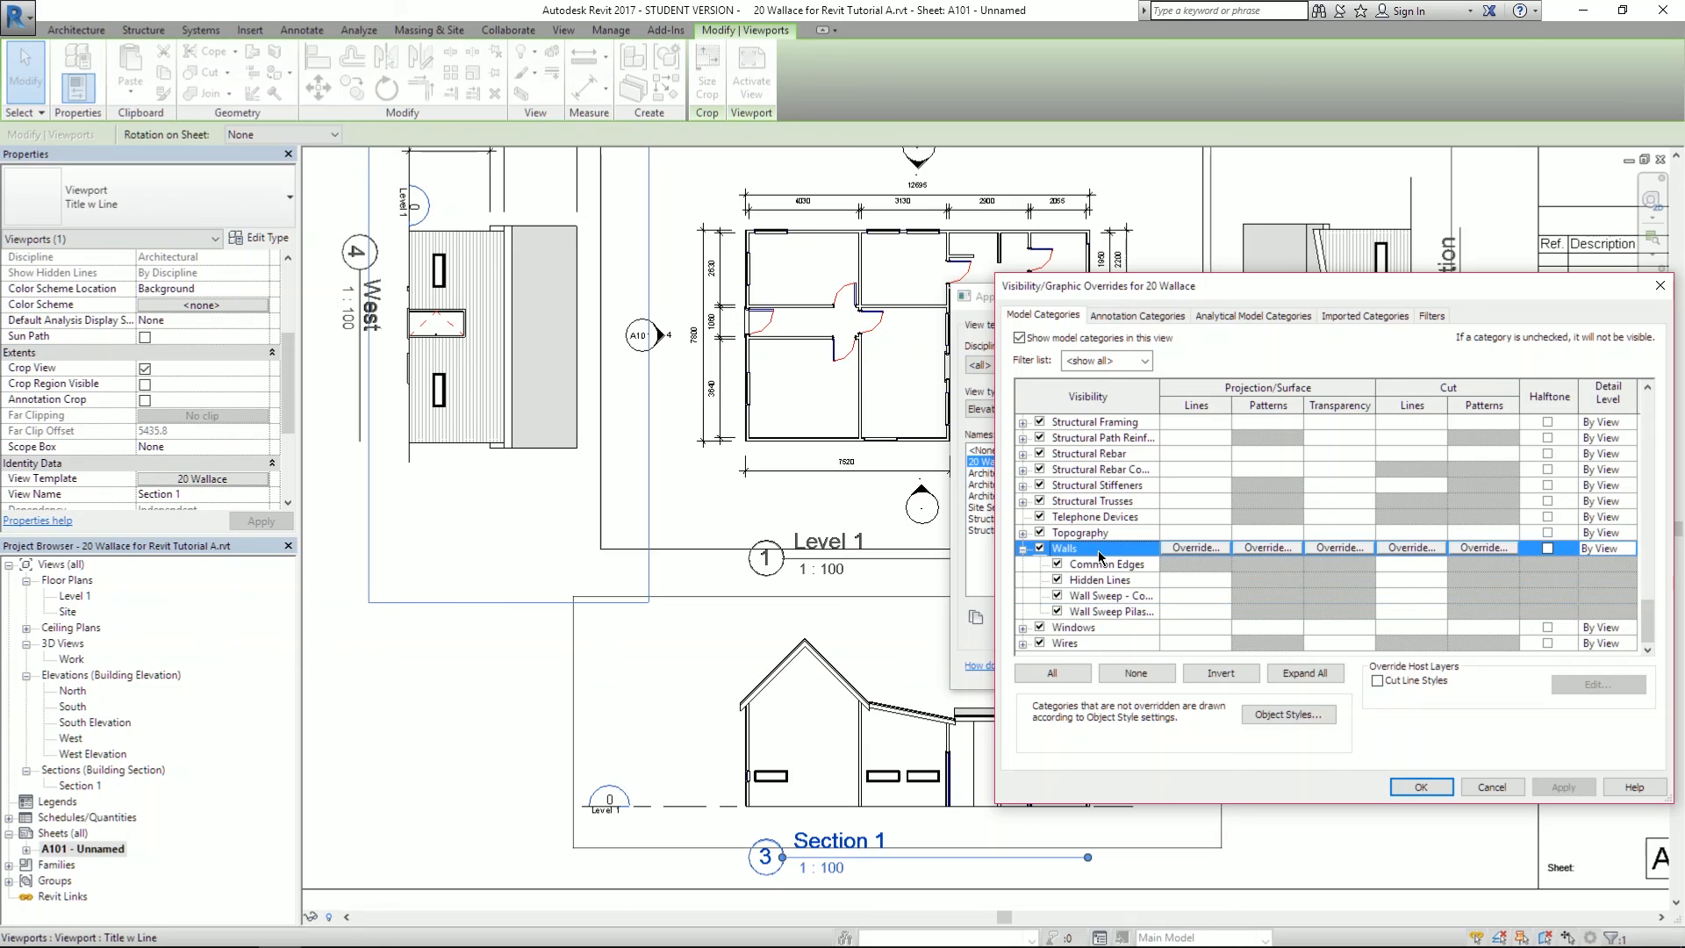
# - Give the Walls cut pattern light grey RGB 192-192-192 and apply the template to Section 1
pyautogui.click(1473, 548)
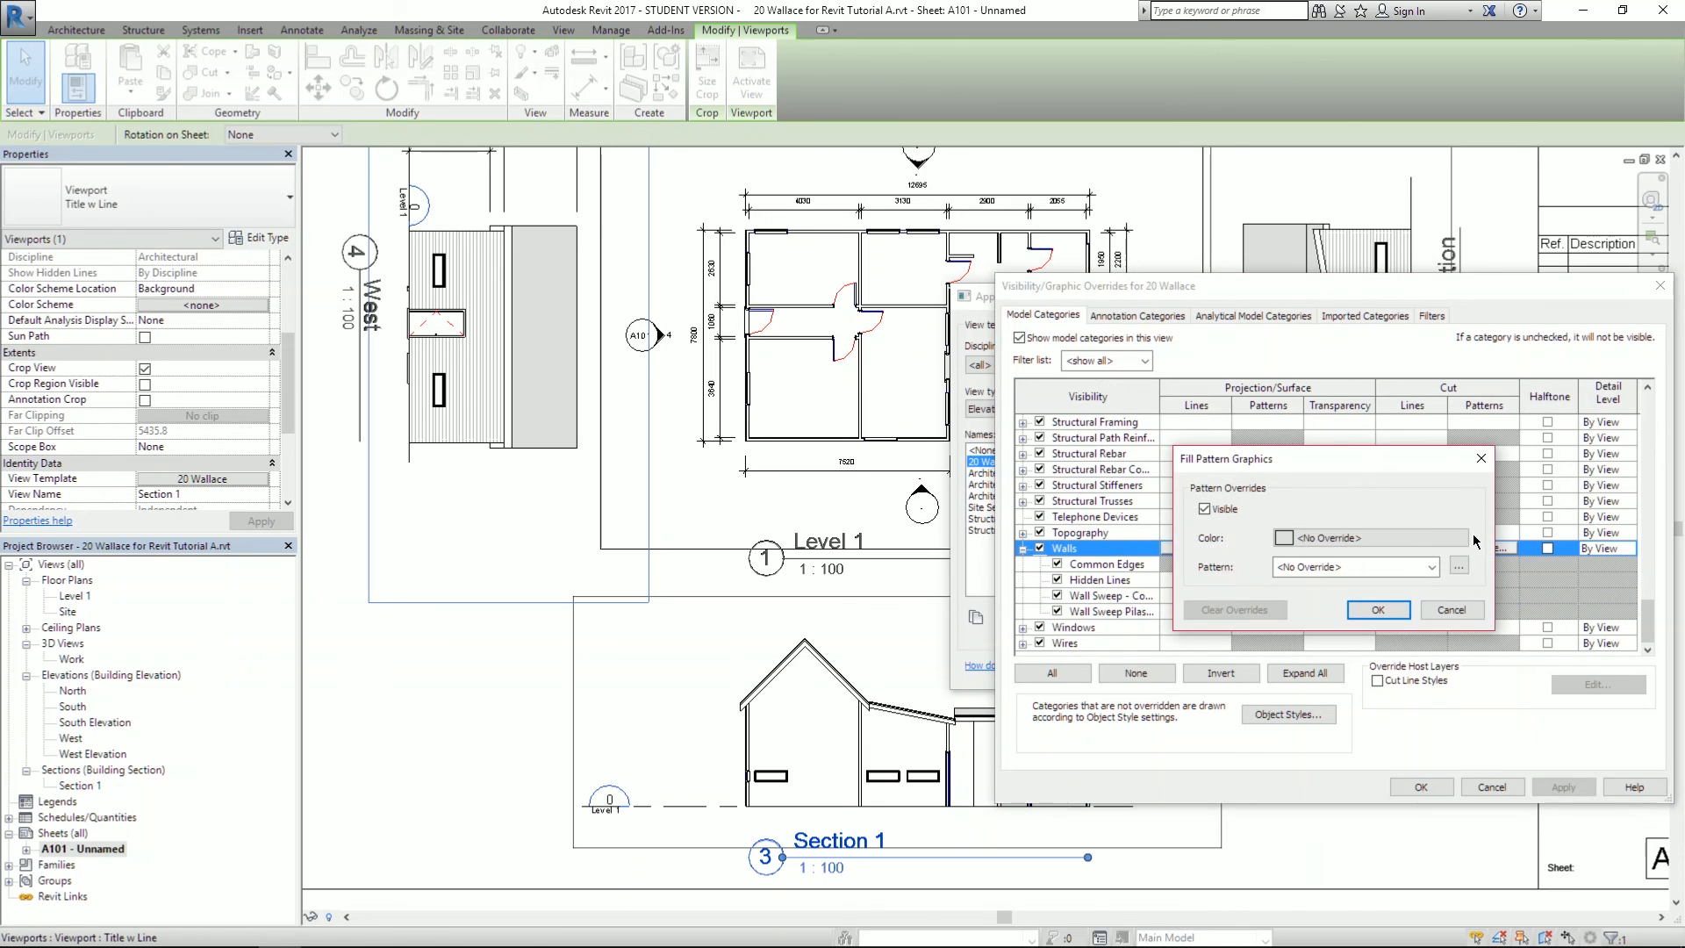
pyautogui.click(1286, 538)
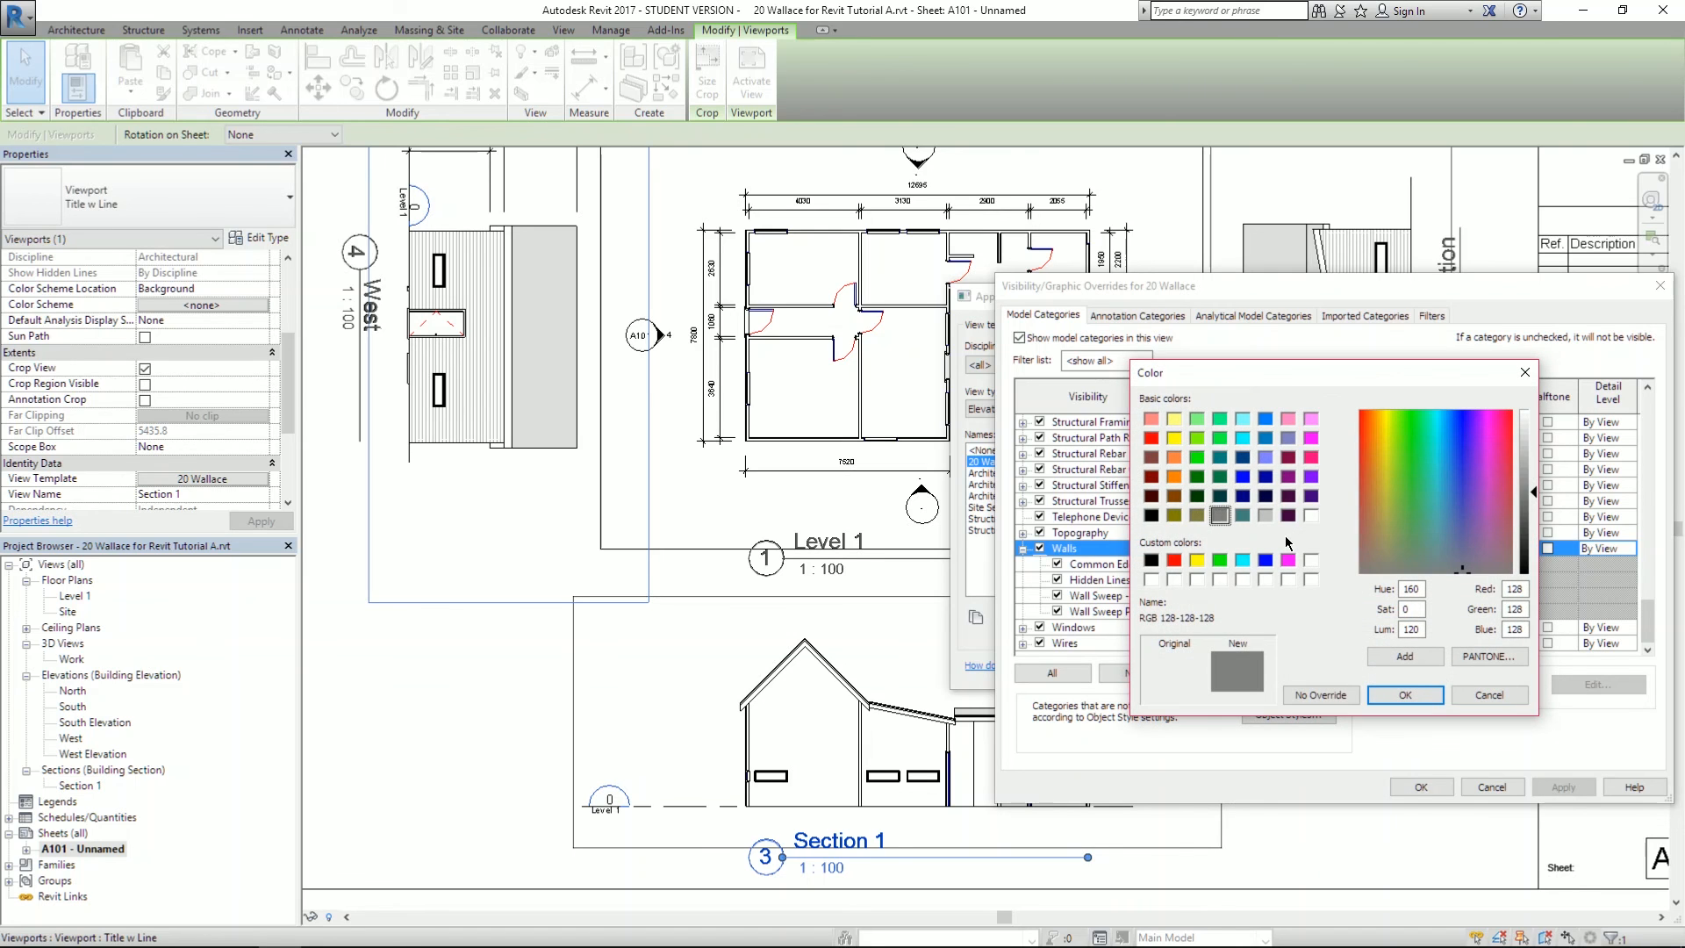
pyautogui.click(1484, 698)
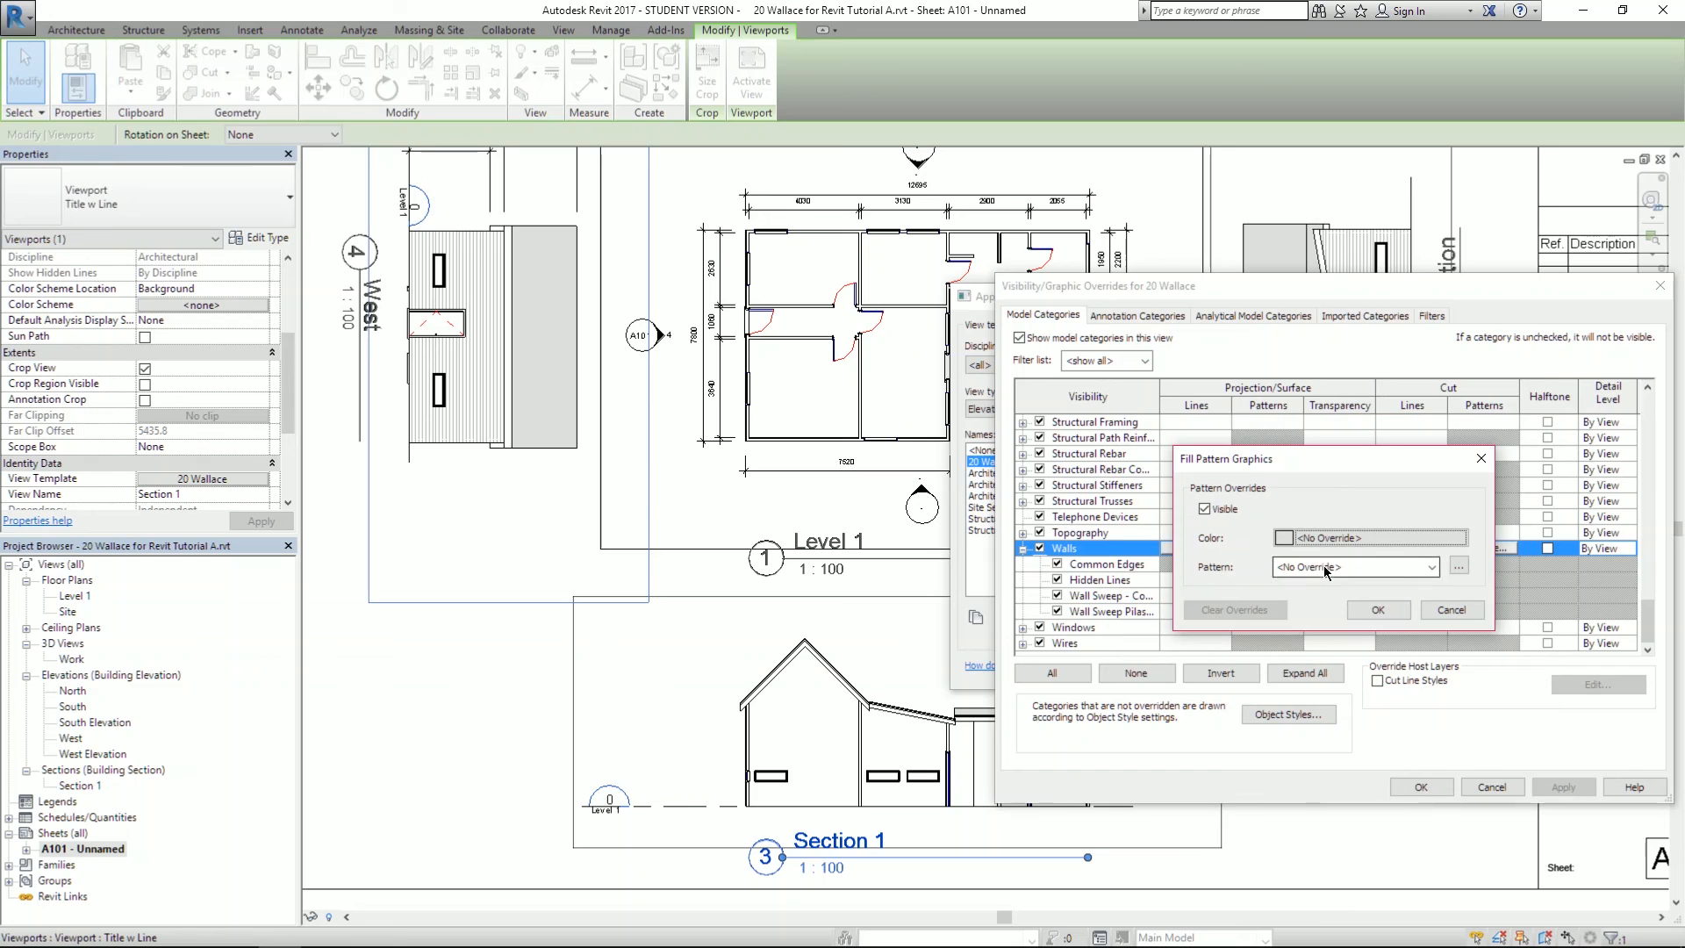
pyautogui.click(1287, 539)
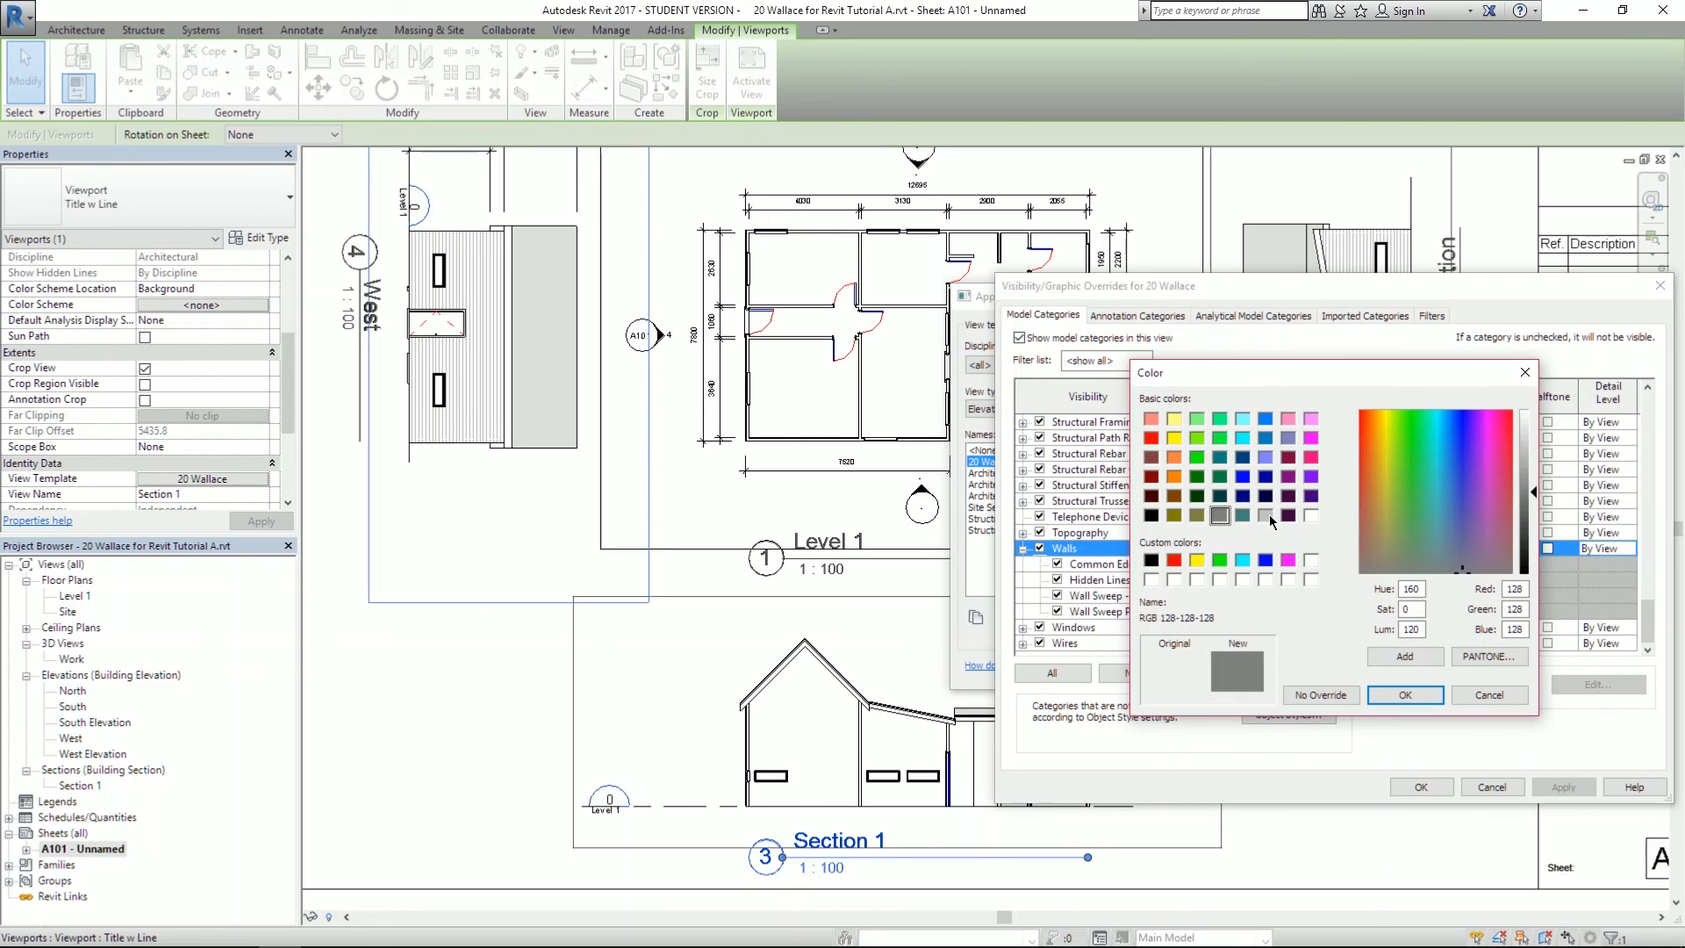
pyautogui.click(1266, 515)
pyautogui.click(1403, 693)
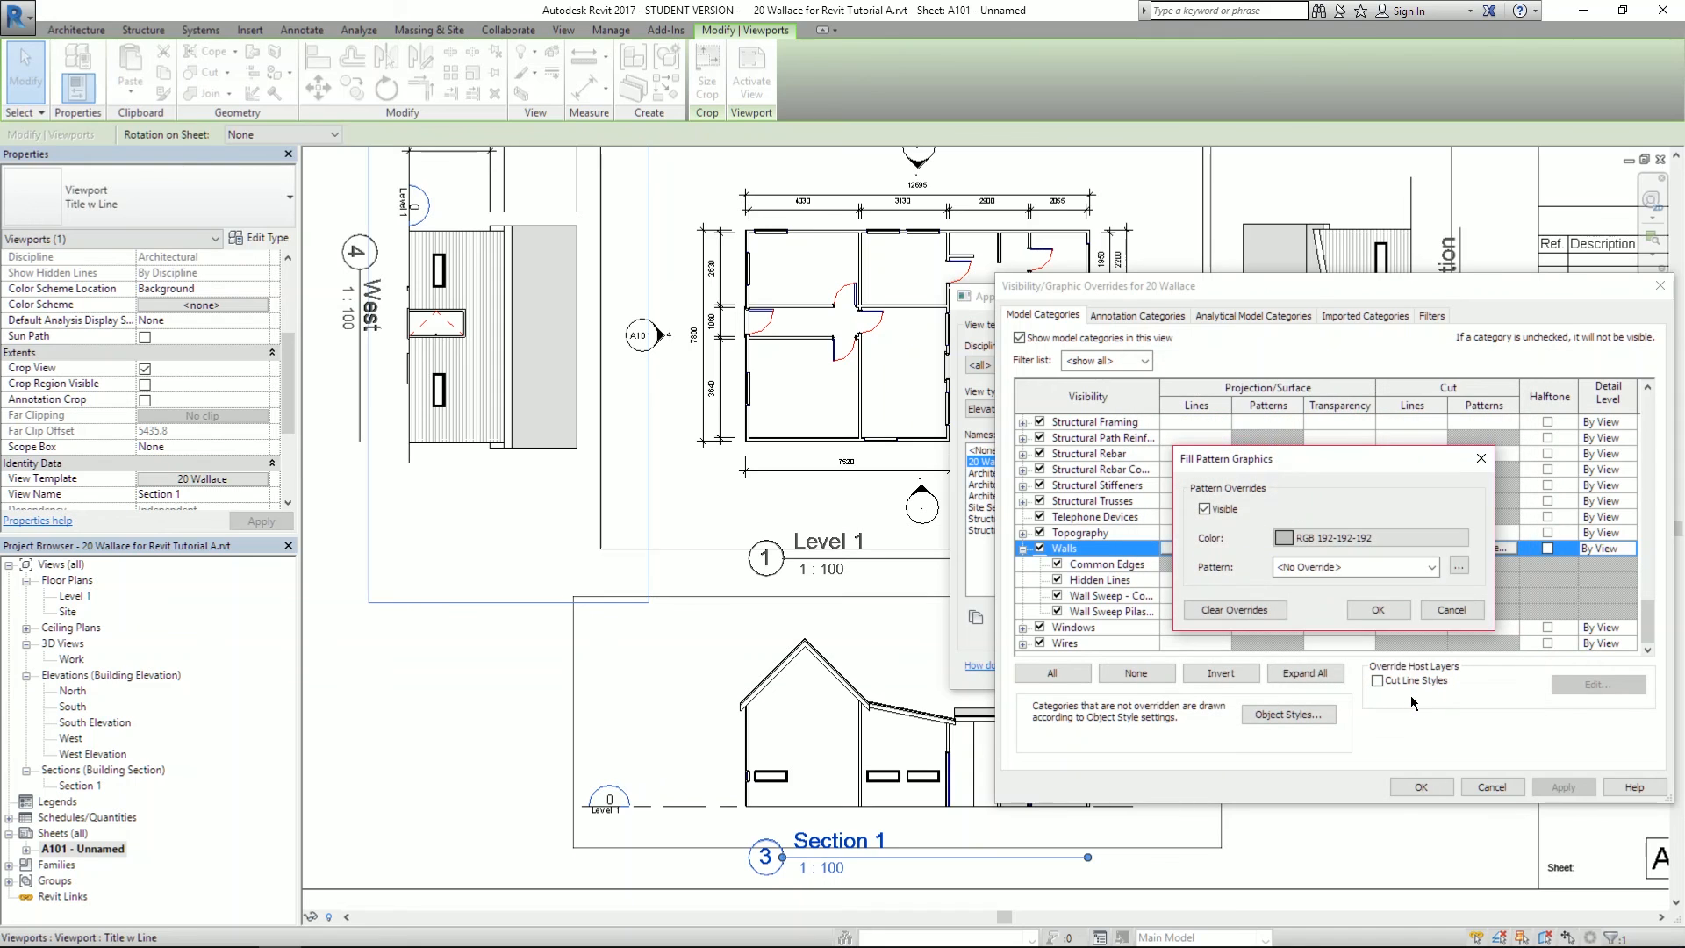
pyautogui.click(1379, 608)
pyautogui.click(1574, 785)
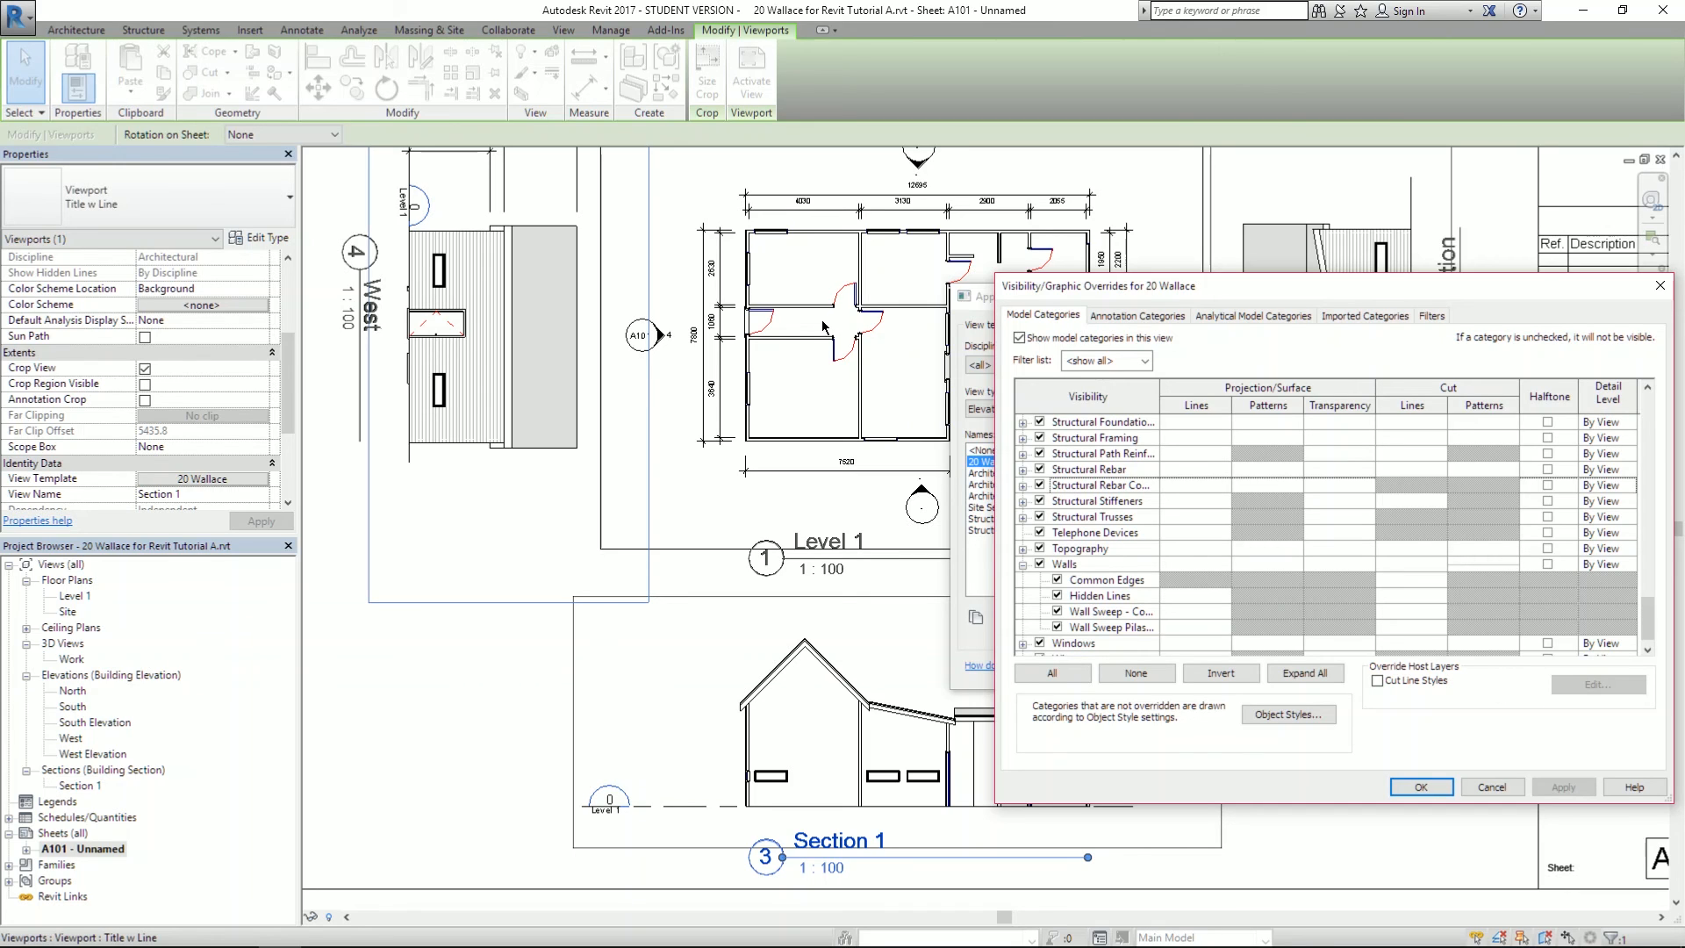
pyautogui.click(1422, 786)
pyautogui.click(1457, 670)
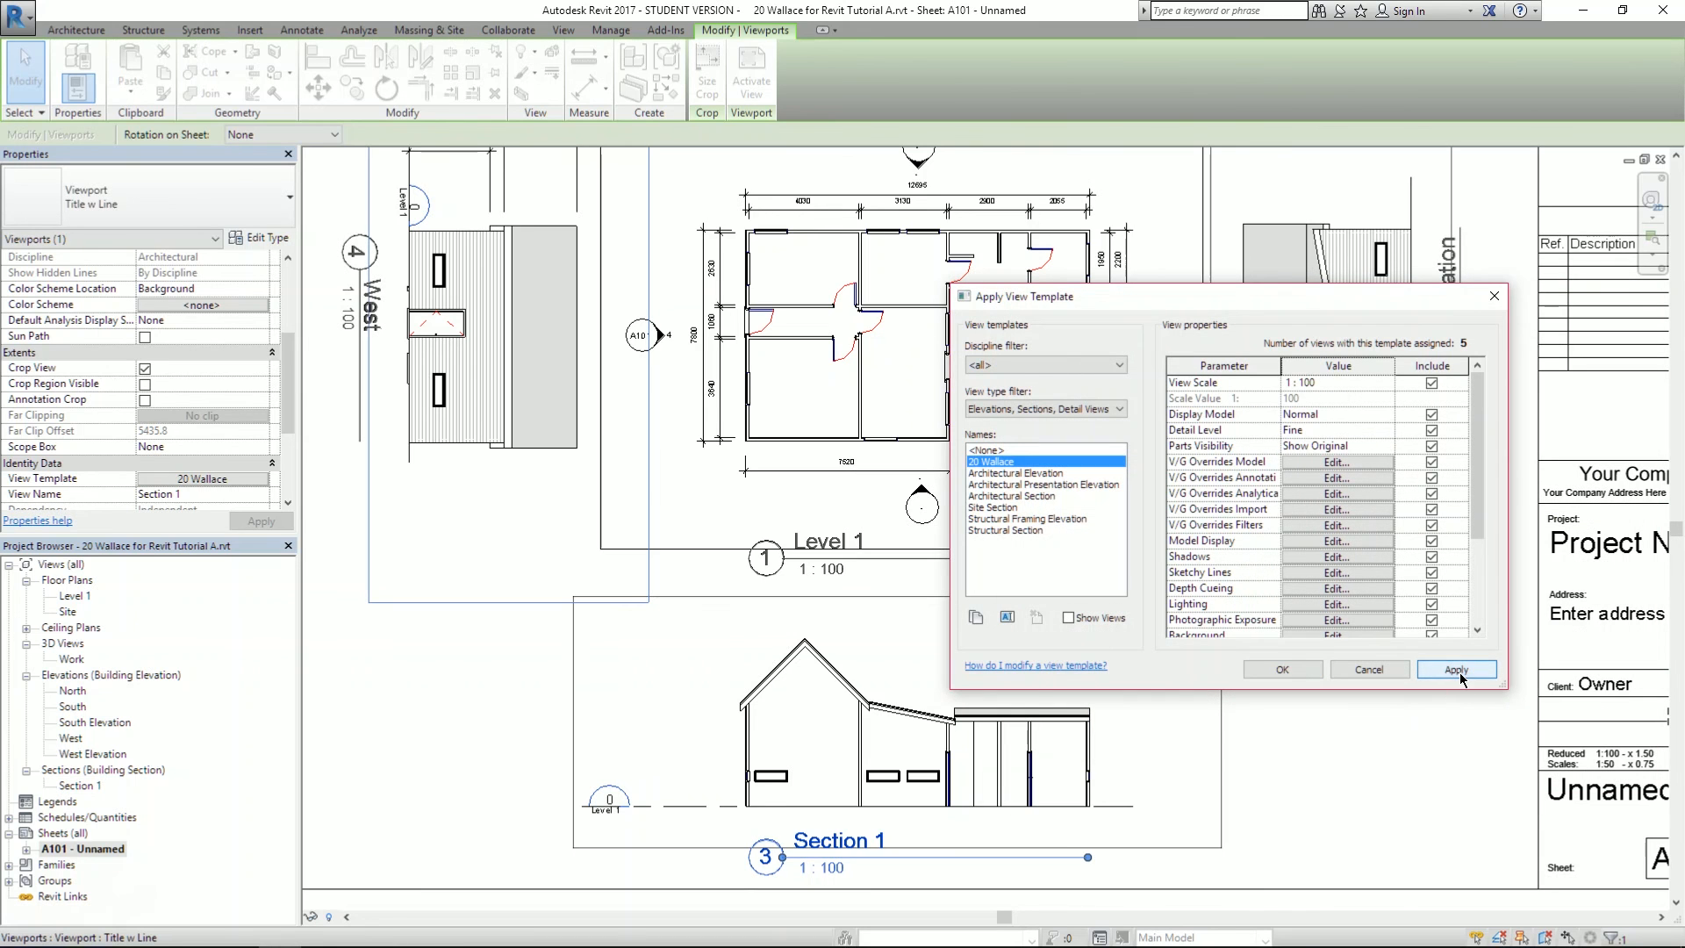
# - Select the Level 1 floor plan viewport and bring up its view template settings
pyautogui.click(1301, 671)
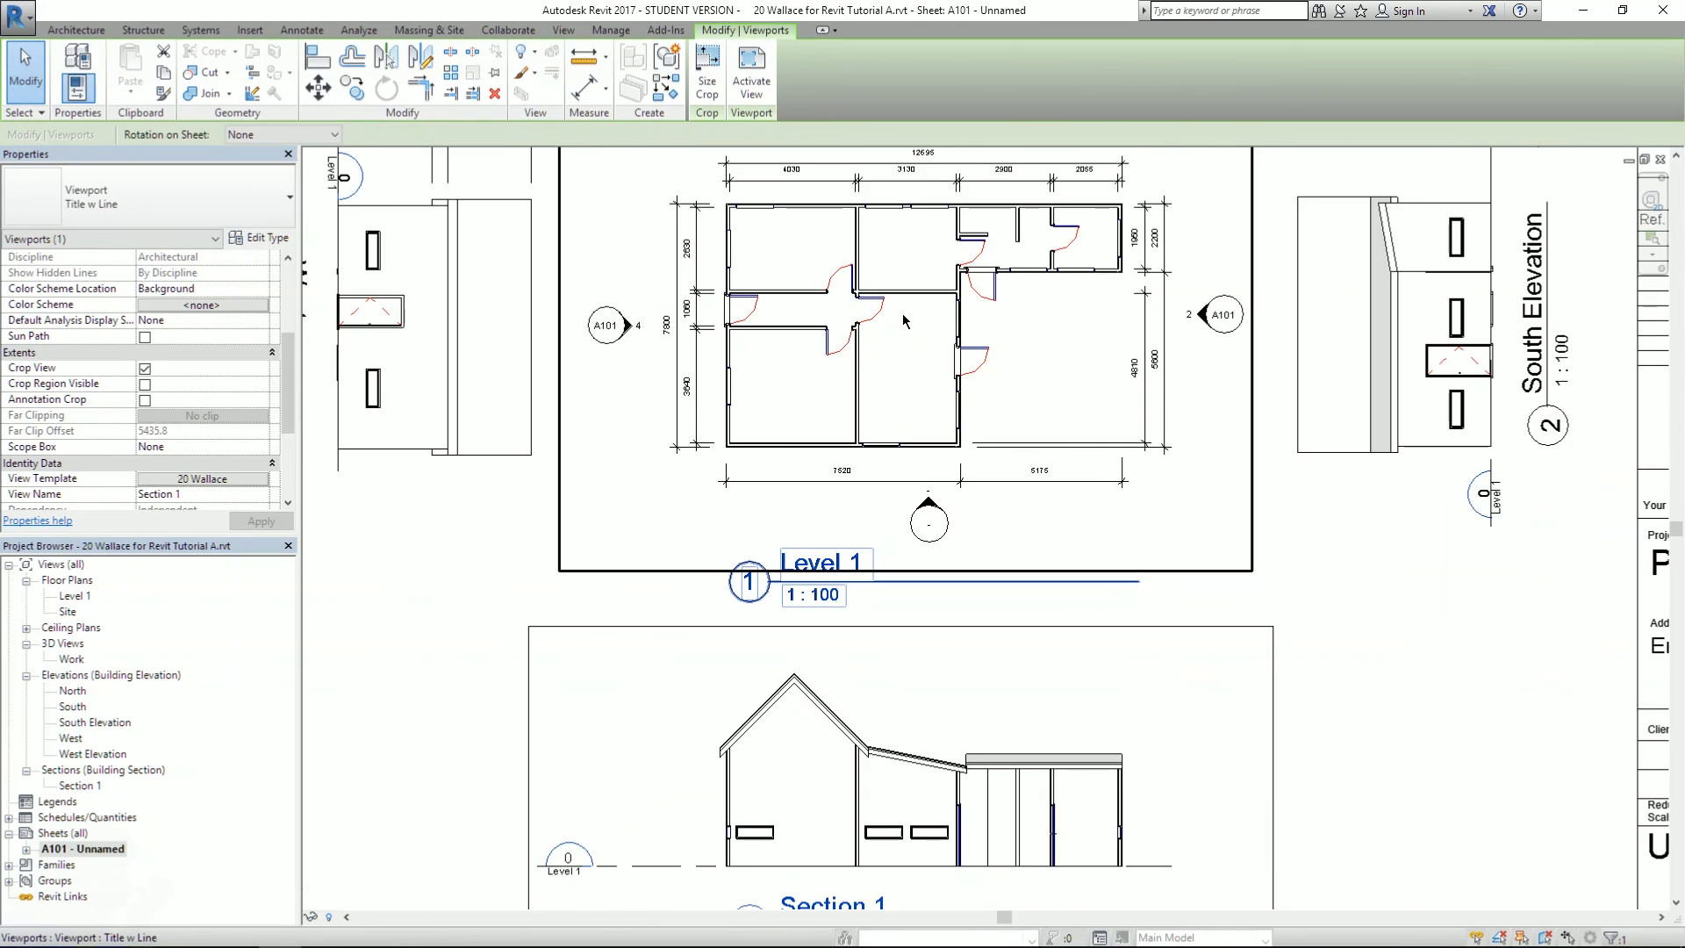
pyautogui.scroll(3, 894, 329)
pyautogui.scroll(2, 804, 276)
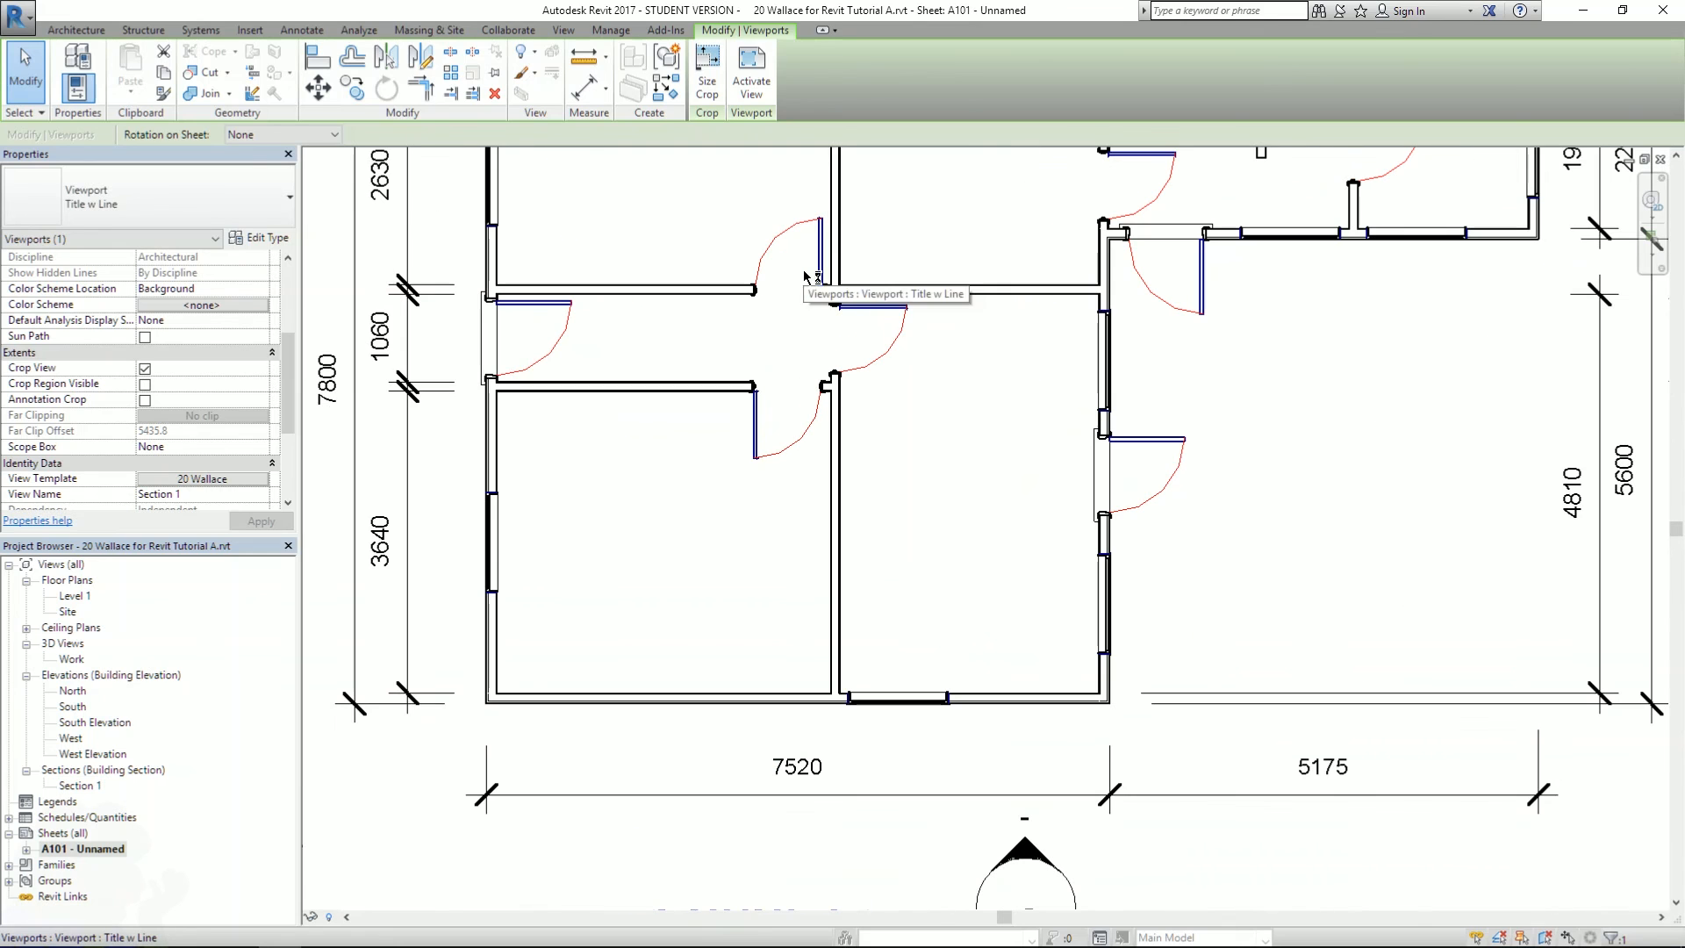
pyautogui.scroll(-2, 893, 662)
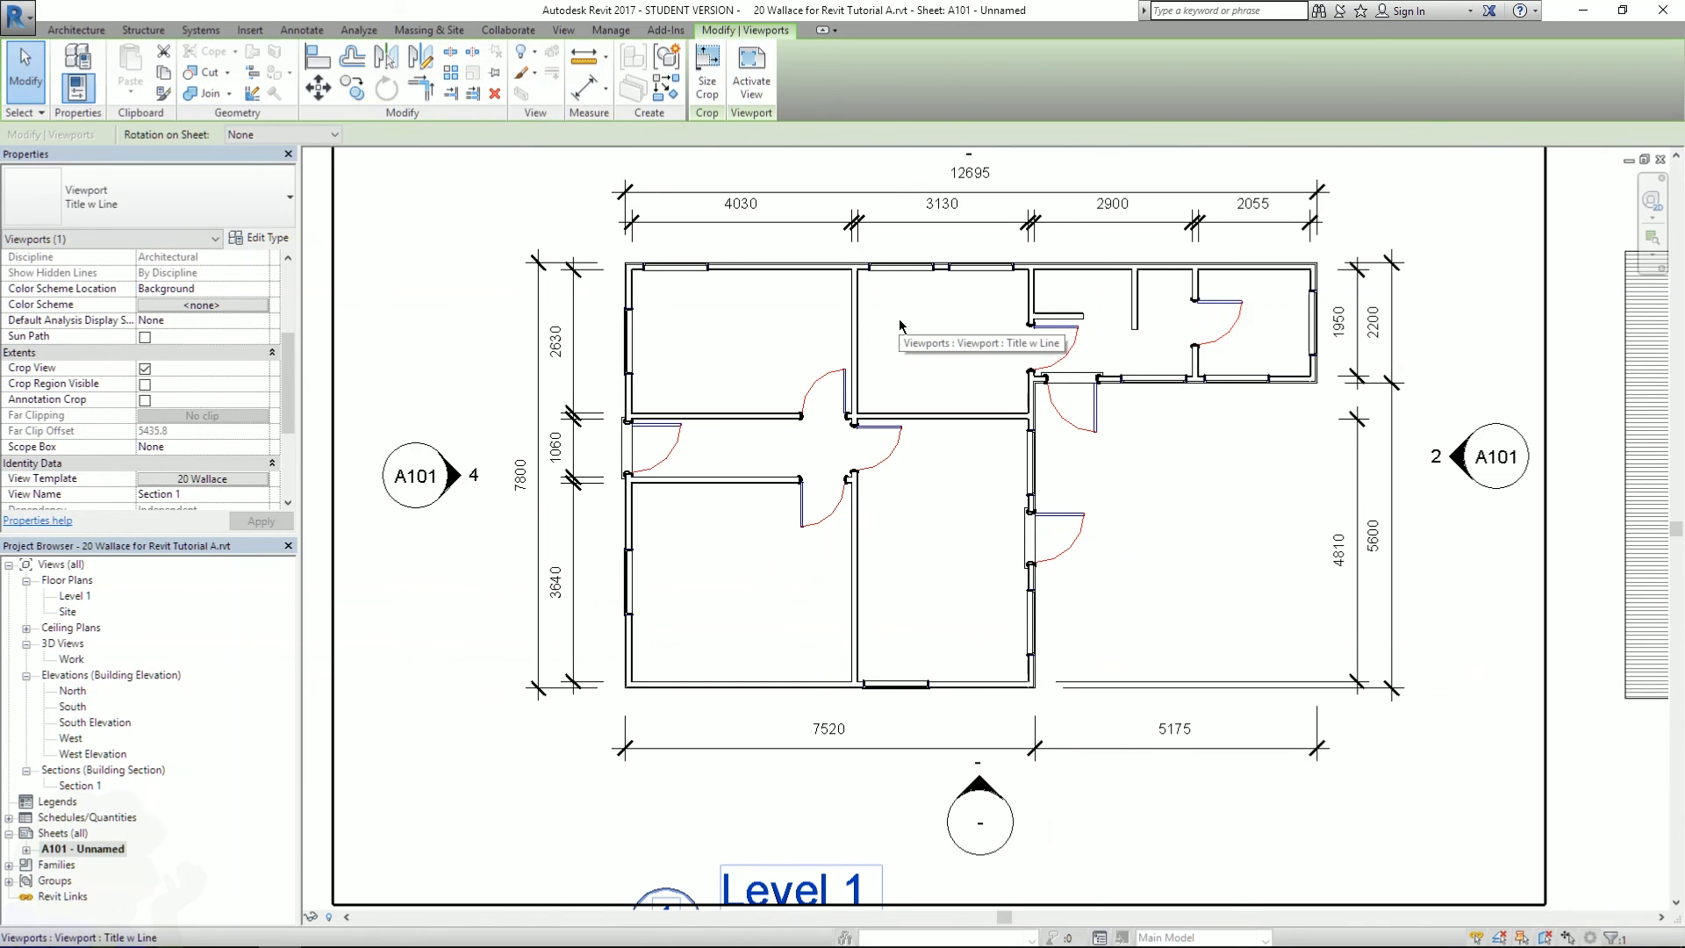
pyautogui.click(853, 325)
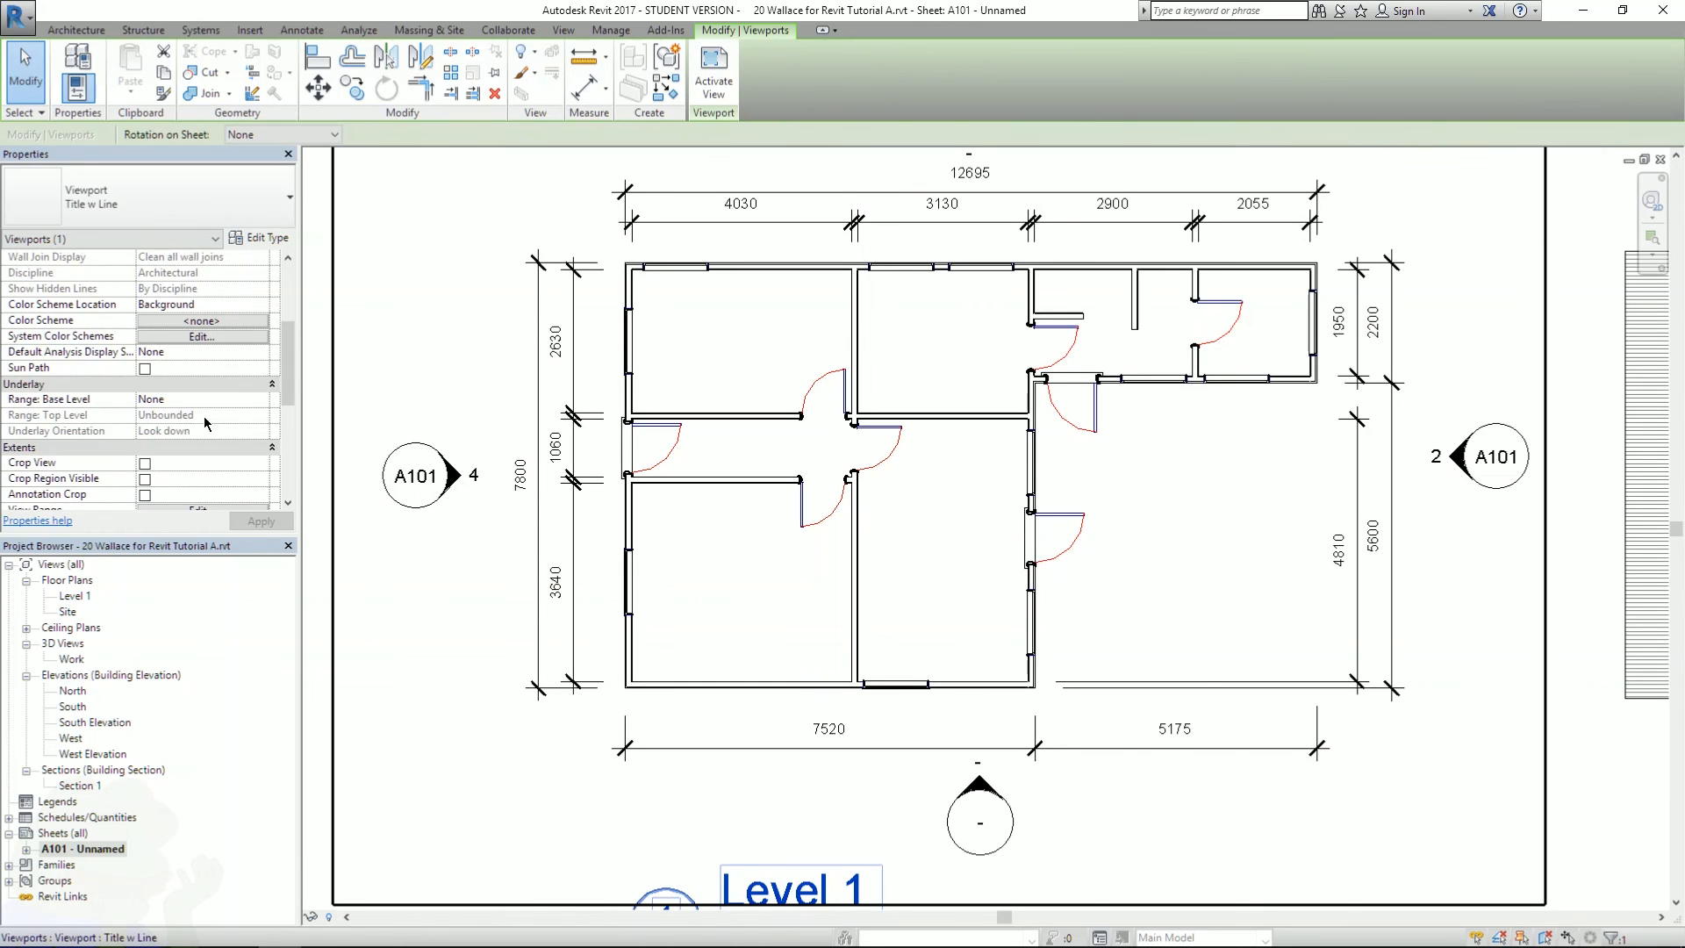
pyautogui.scroll(-3, 283, 386)
pyautogui.click(202, 320)
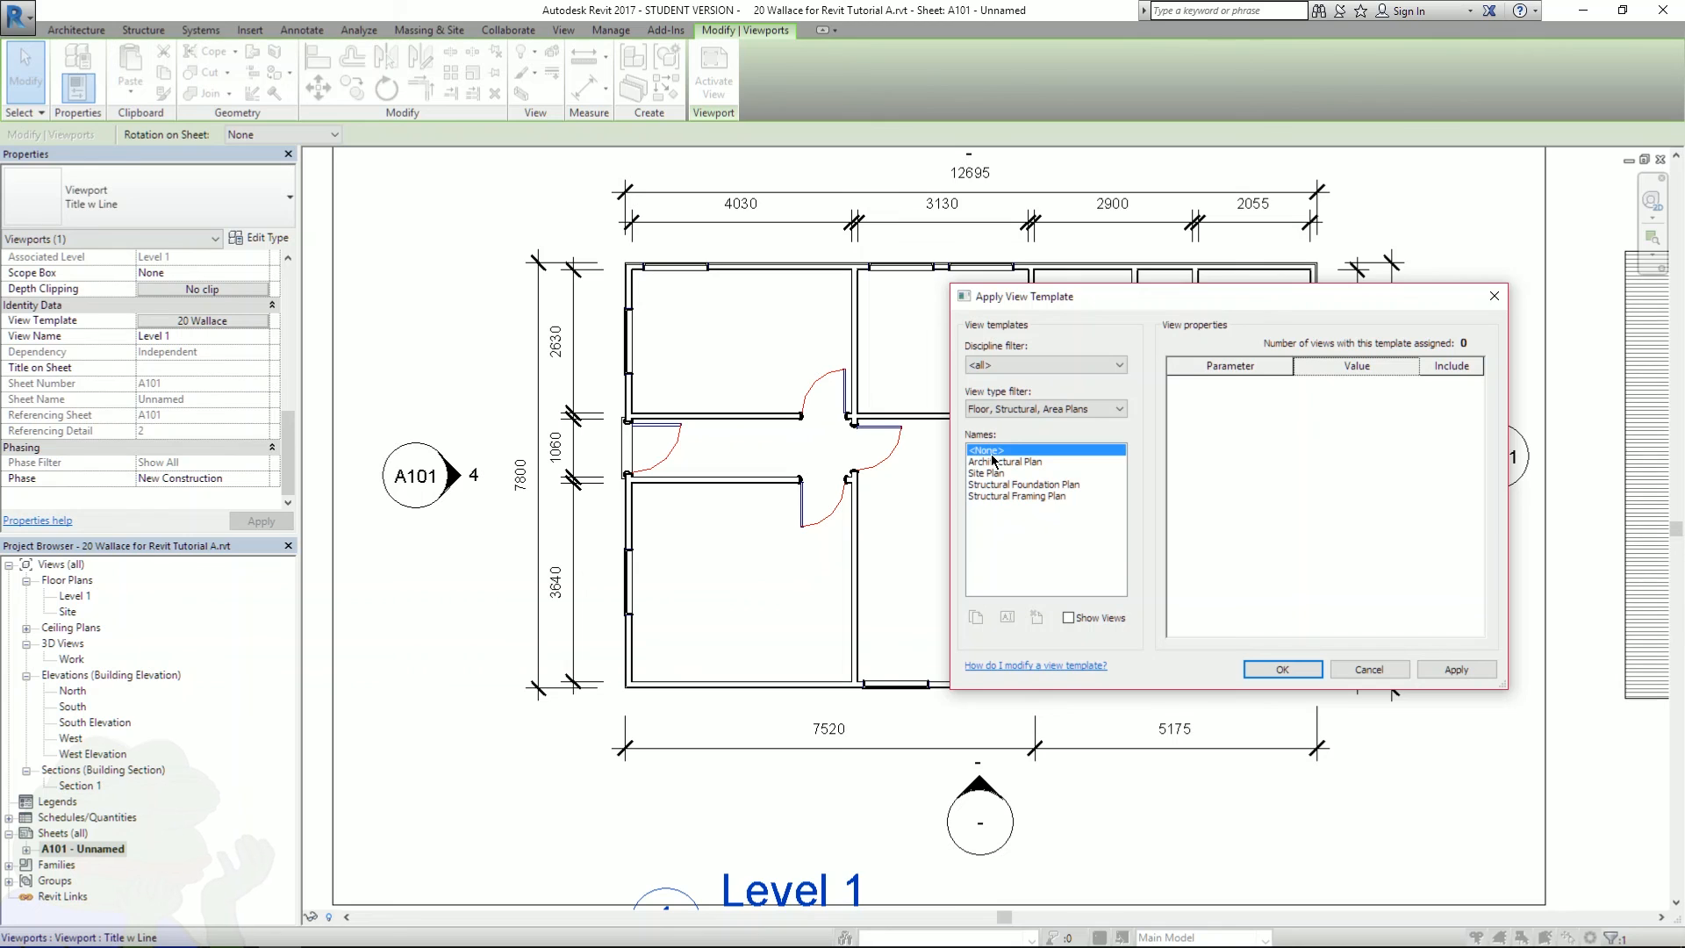
pyautogui.click(1389, 671)
pyautogui.click(193, 321)
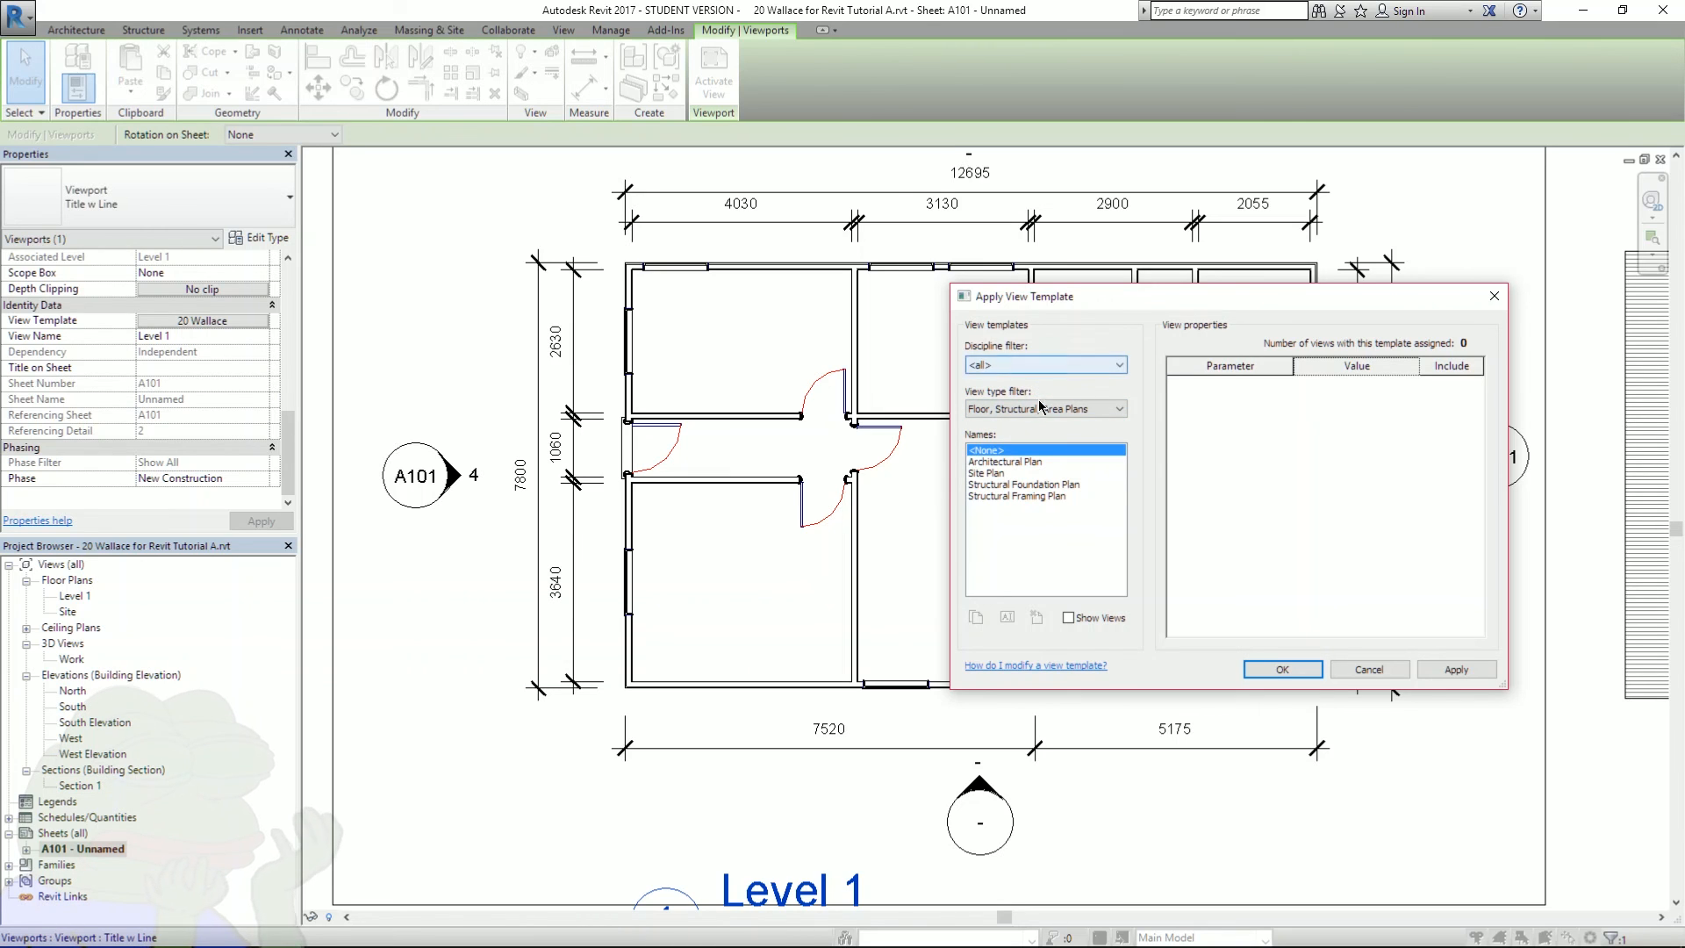
pyautogui.click(1041, 409)
pyautogui.click(1036, 422)
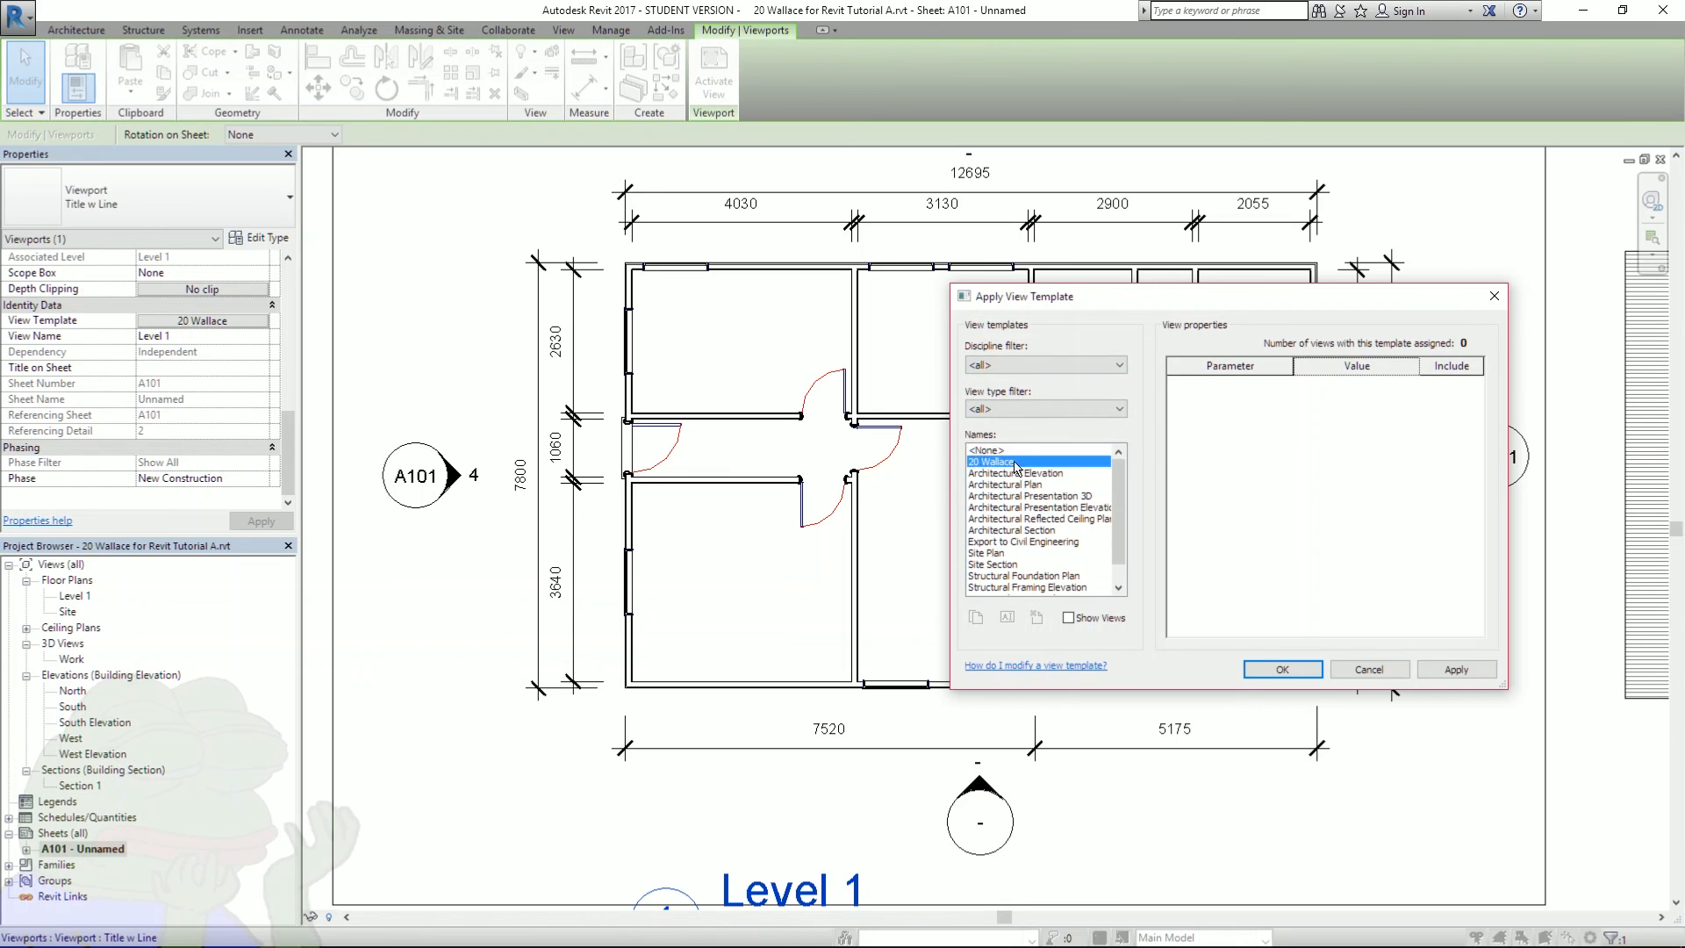
pyautogui.click(1022, 462)
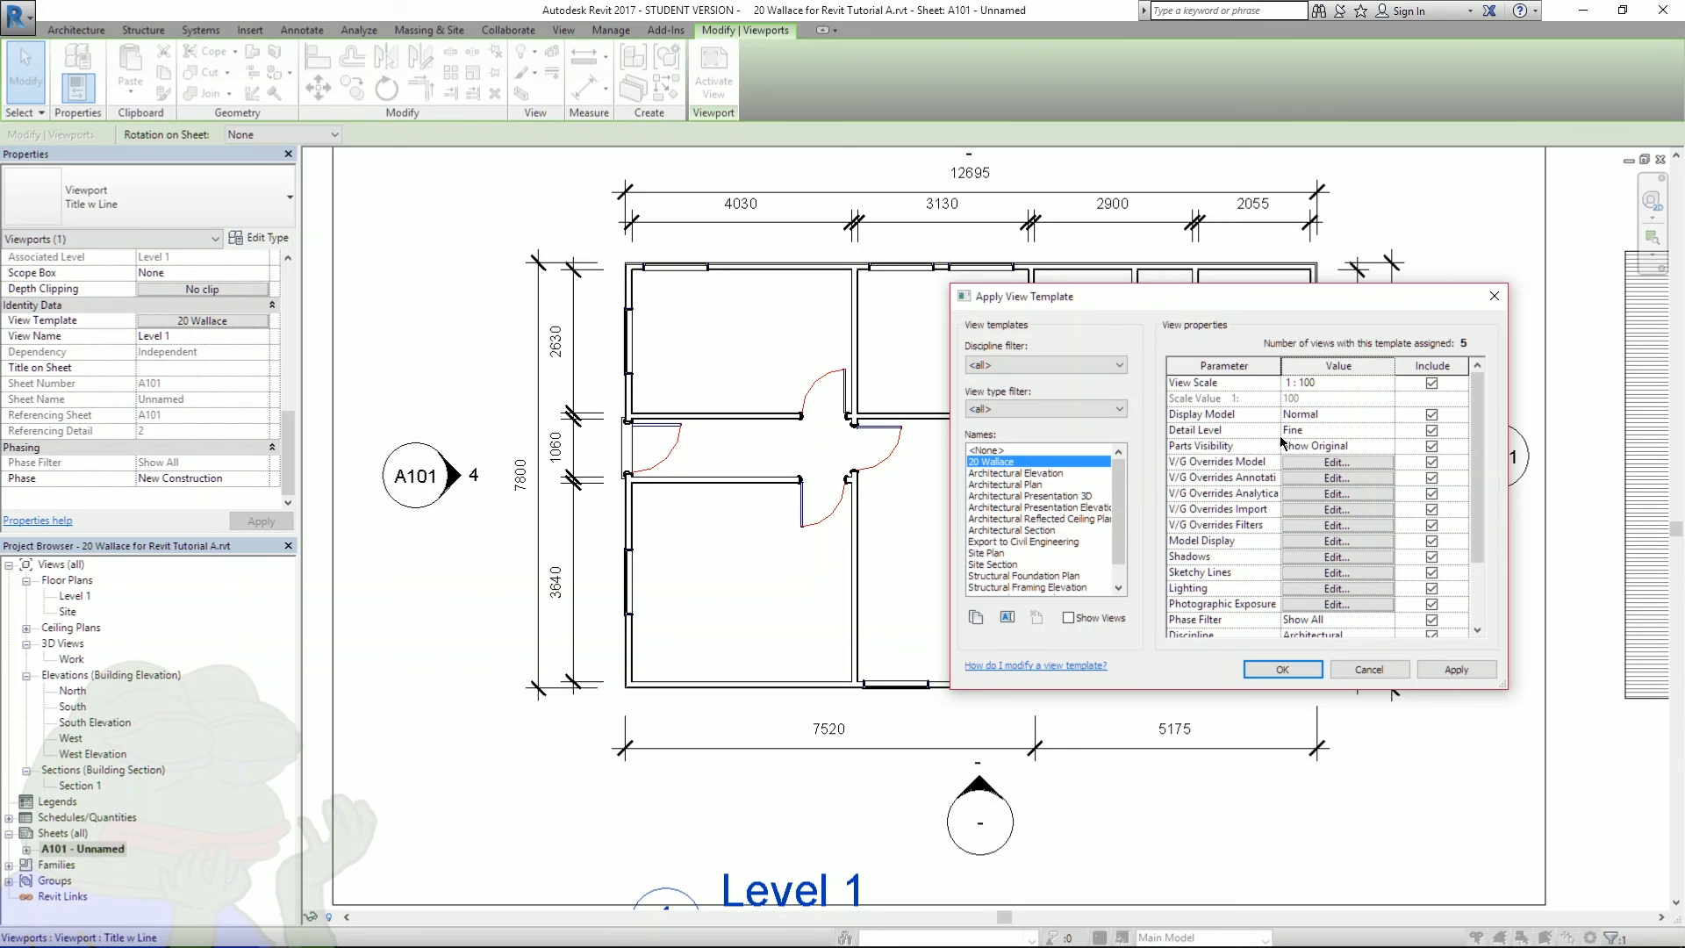
pyautogui.click(1290, 462)
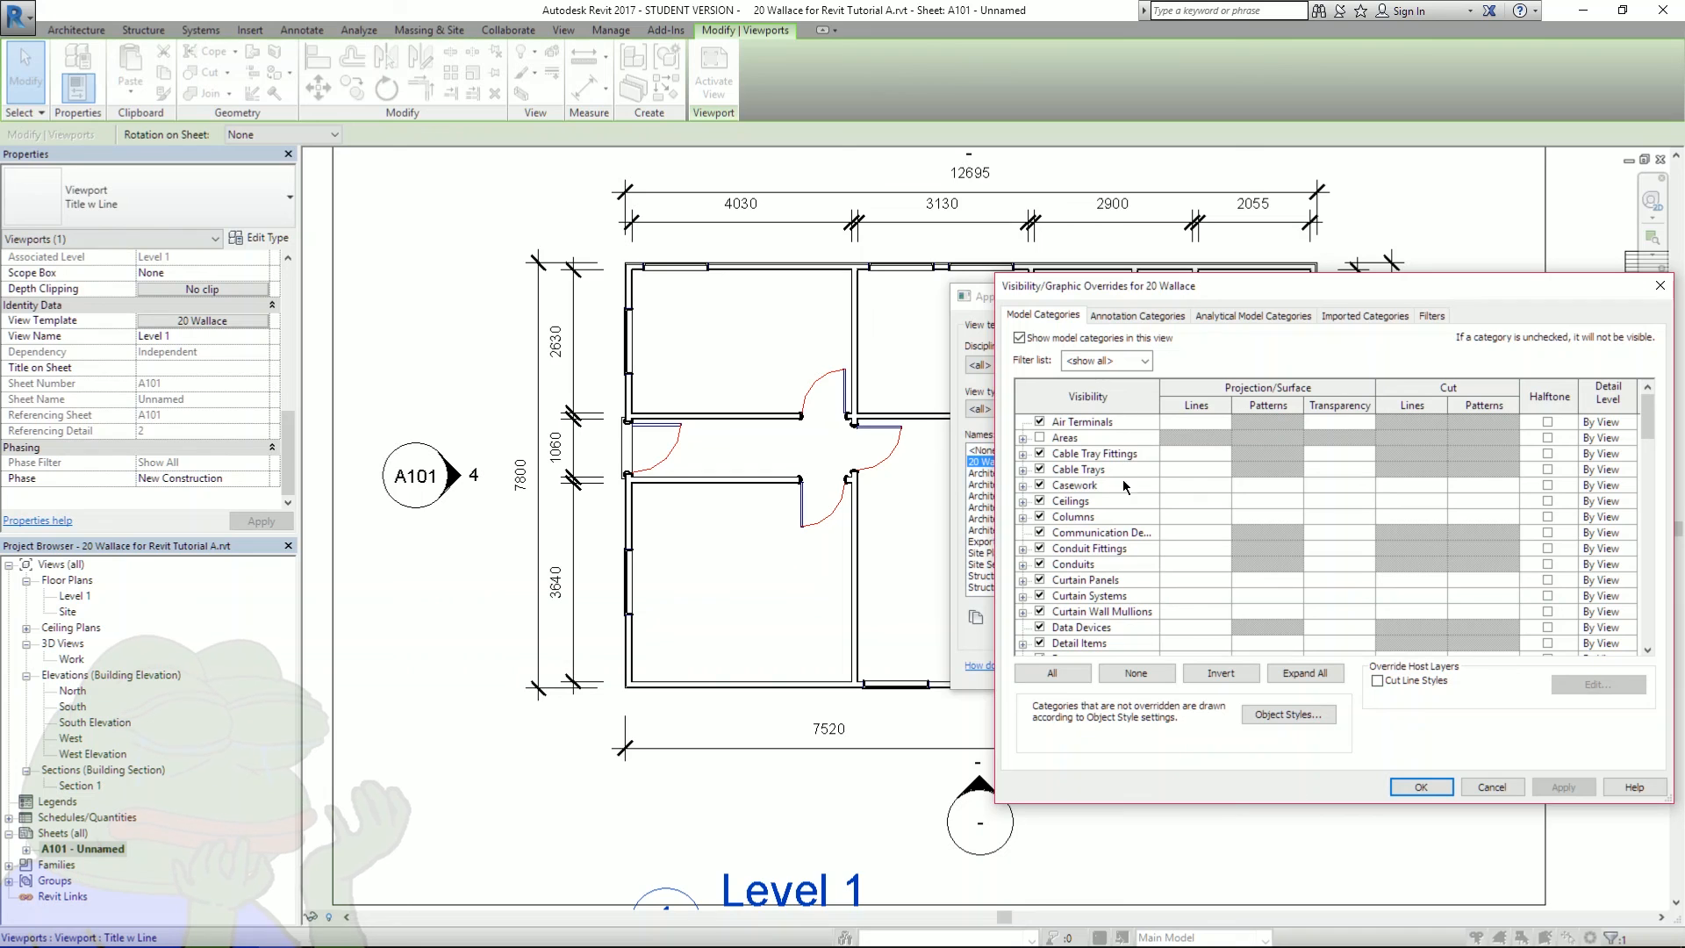
# - Hide then restore Walls visibility in the template, and select the Walls row
pyautogui.scroll(-10, 1139, 491)
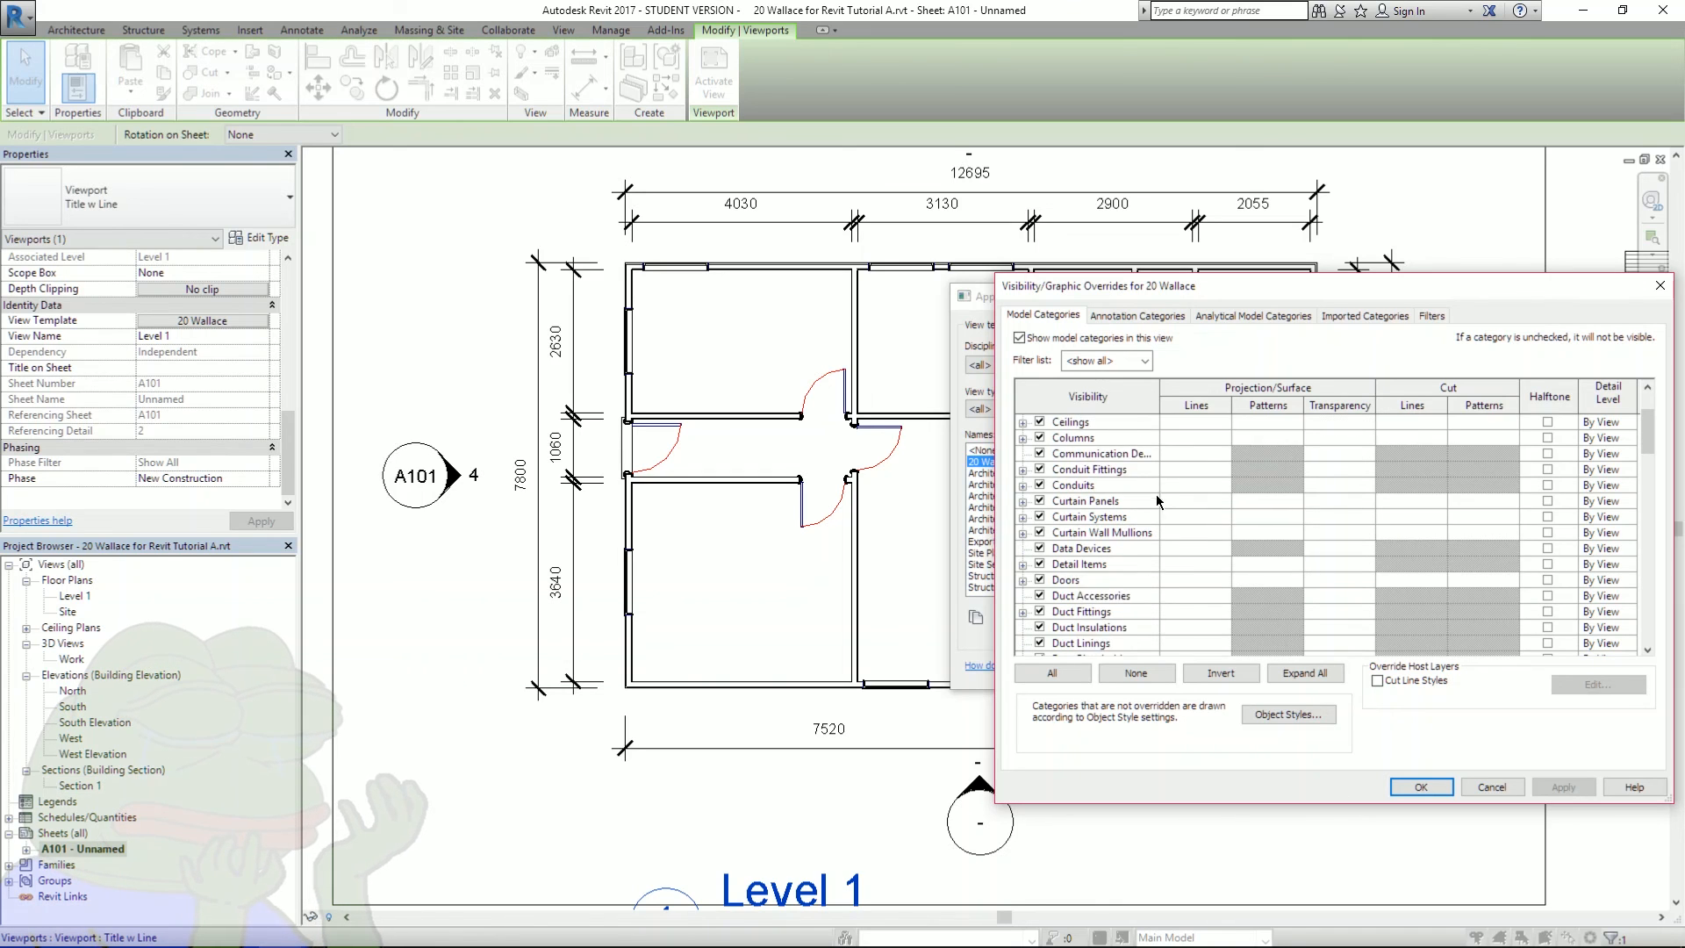
pyautogui.scroll(-2, 1147, 503)
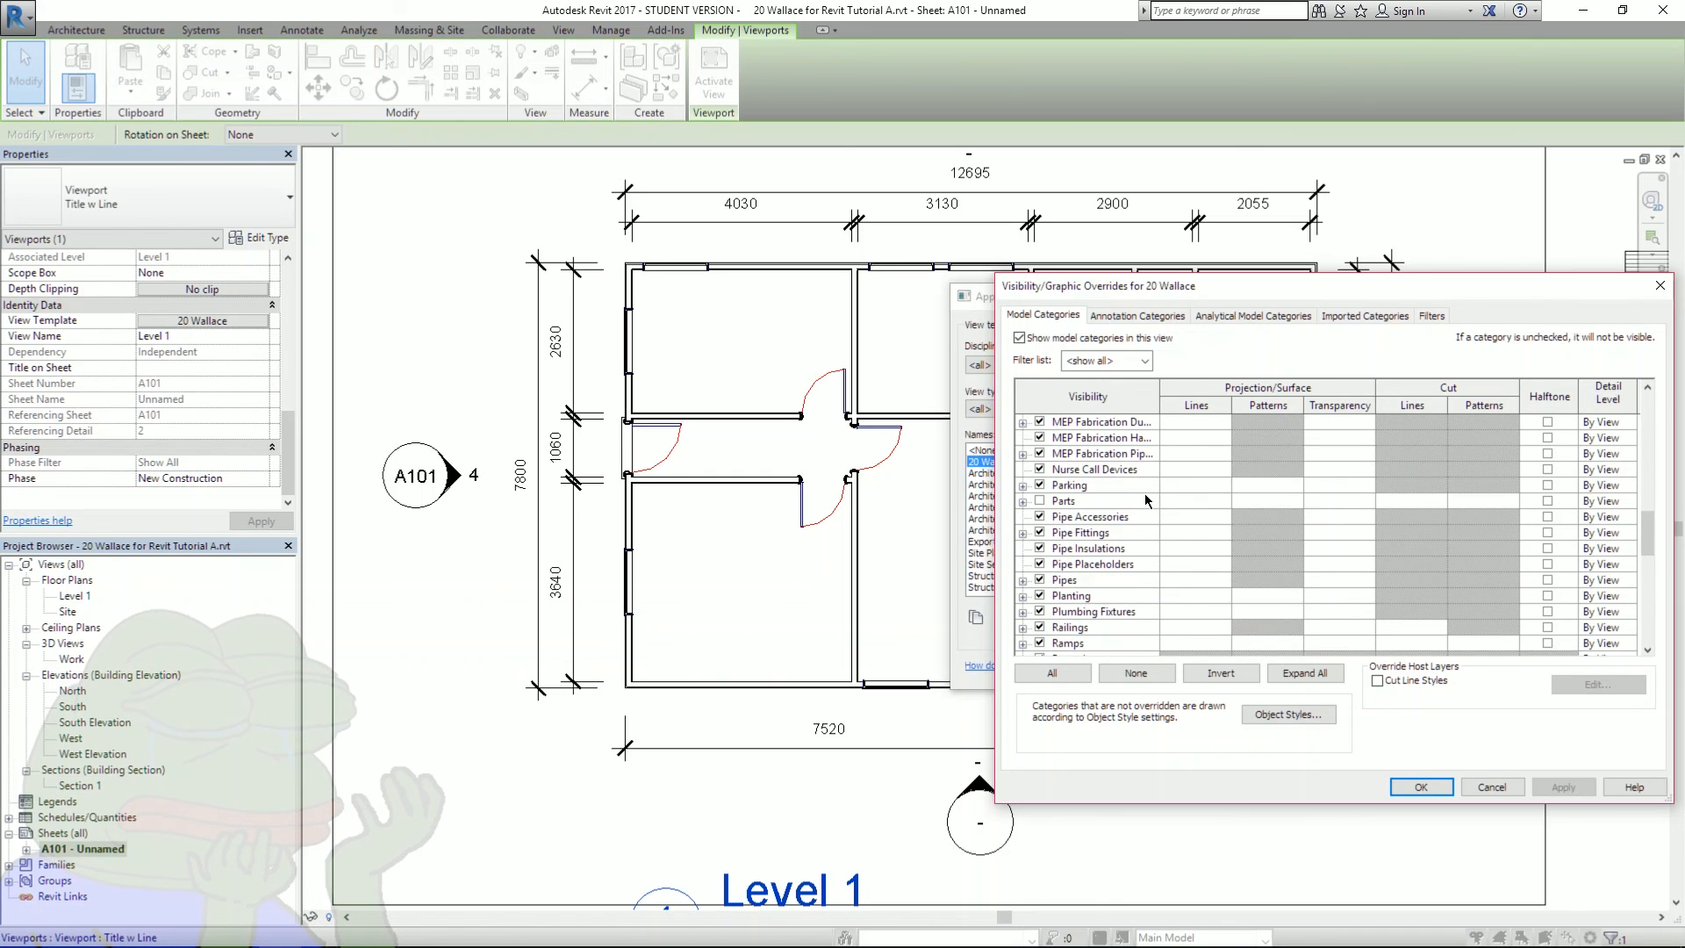
pyautogui.scroll(-9, 1137, 527)
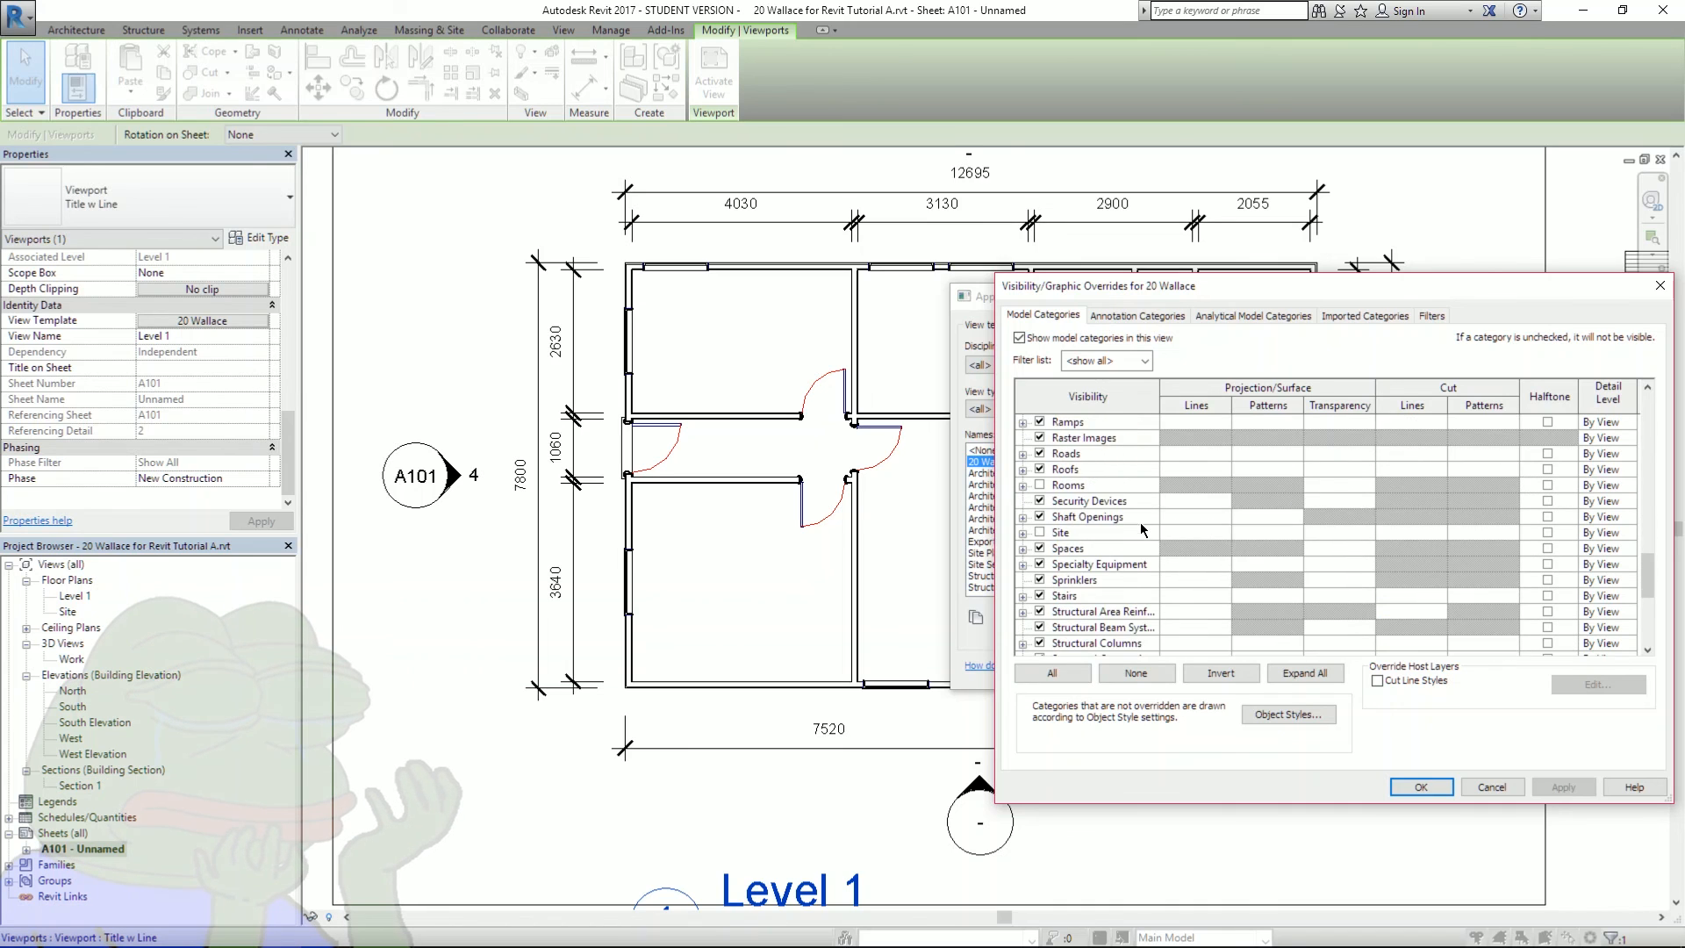
pyautogui.click(1022, 612)
pyautogui.scroll(-1, 1104, 588)
pyautogui.click(1040, 548)
pyautogui.click(1565, 786)
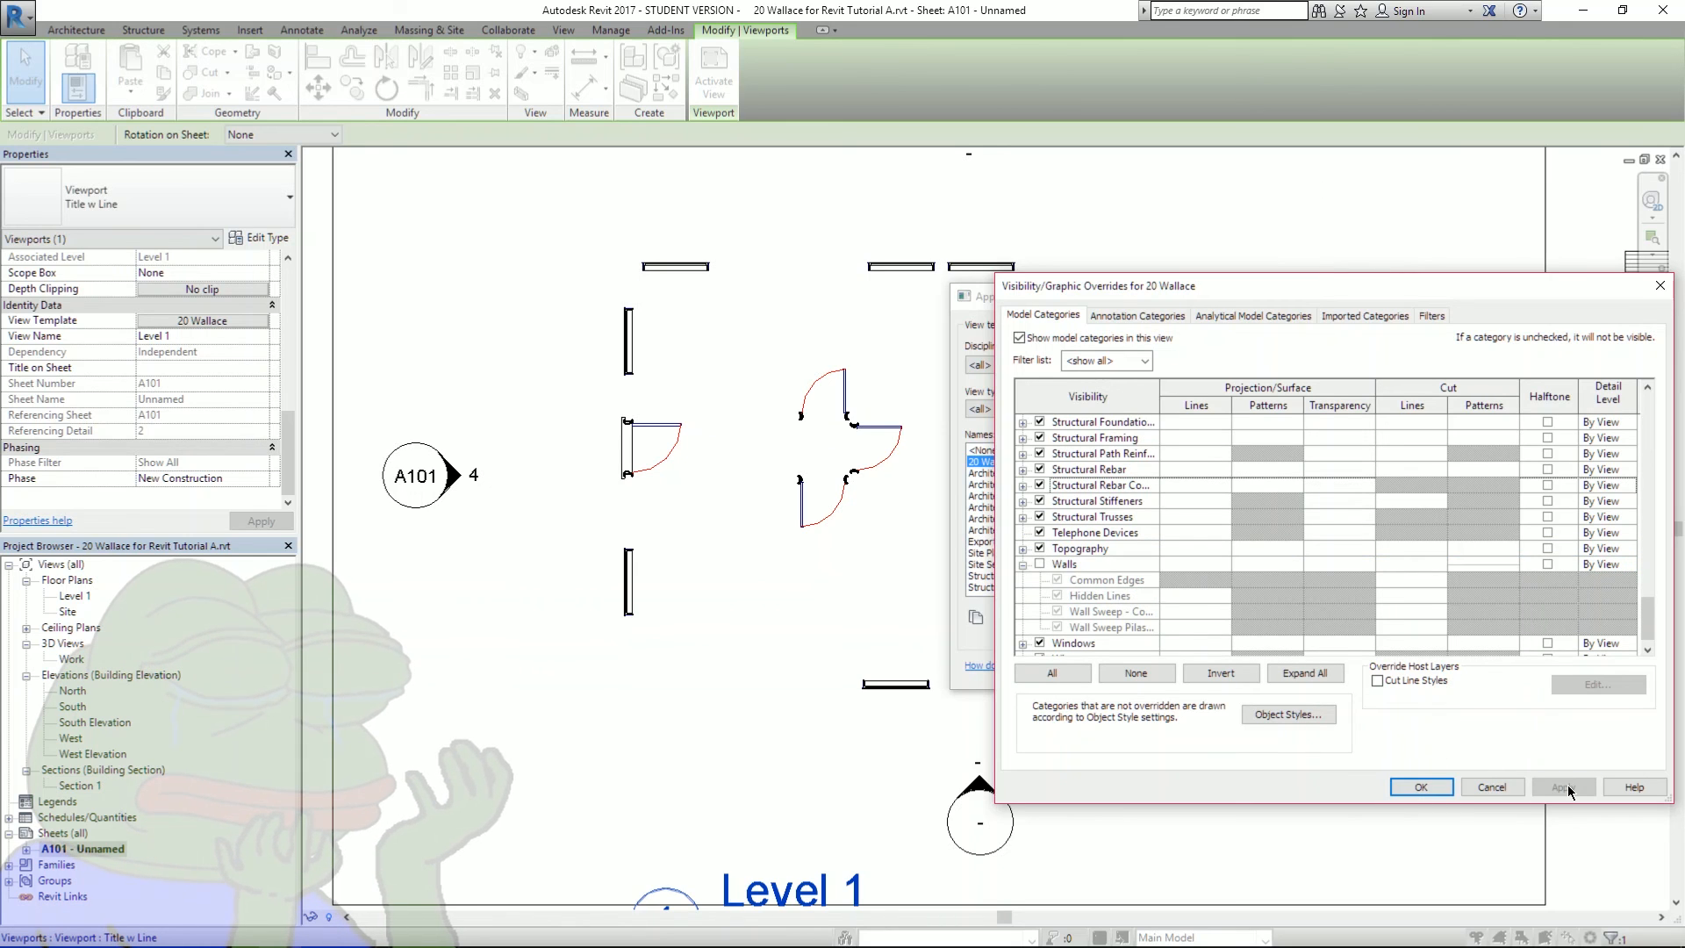
pyautogui.click(1040, 564)
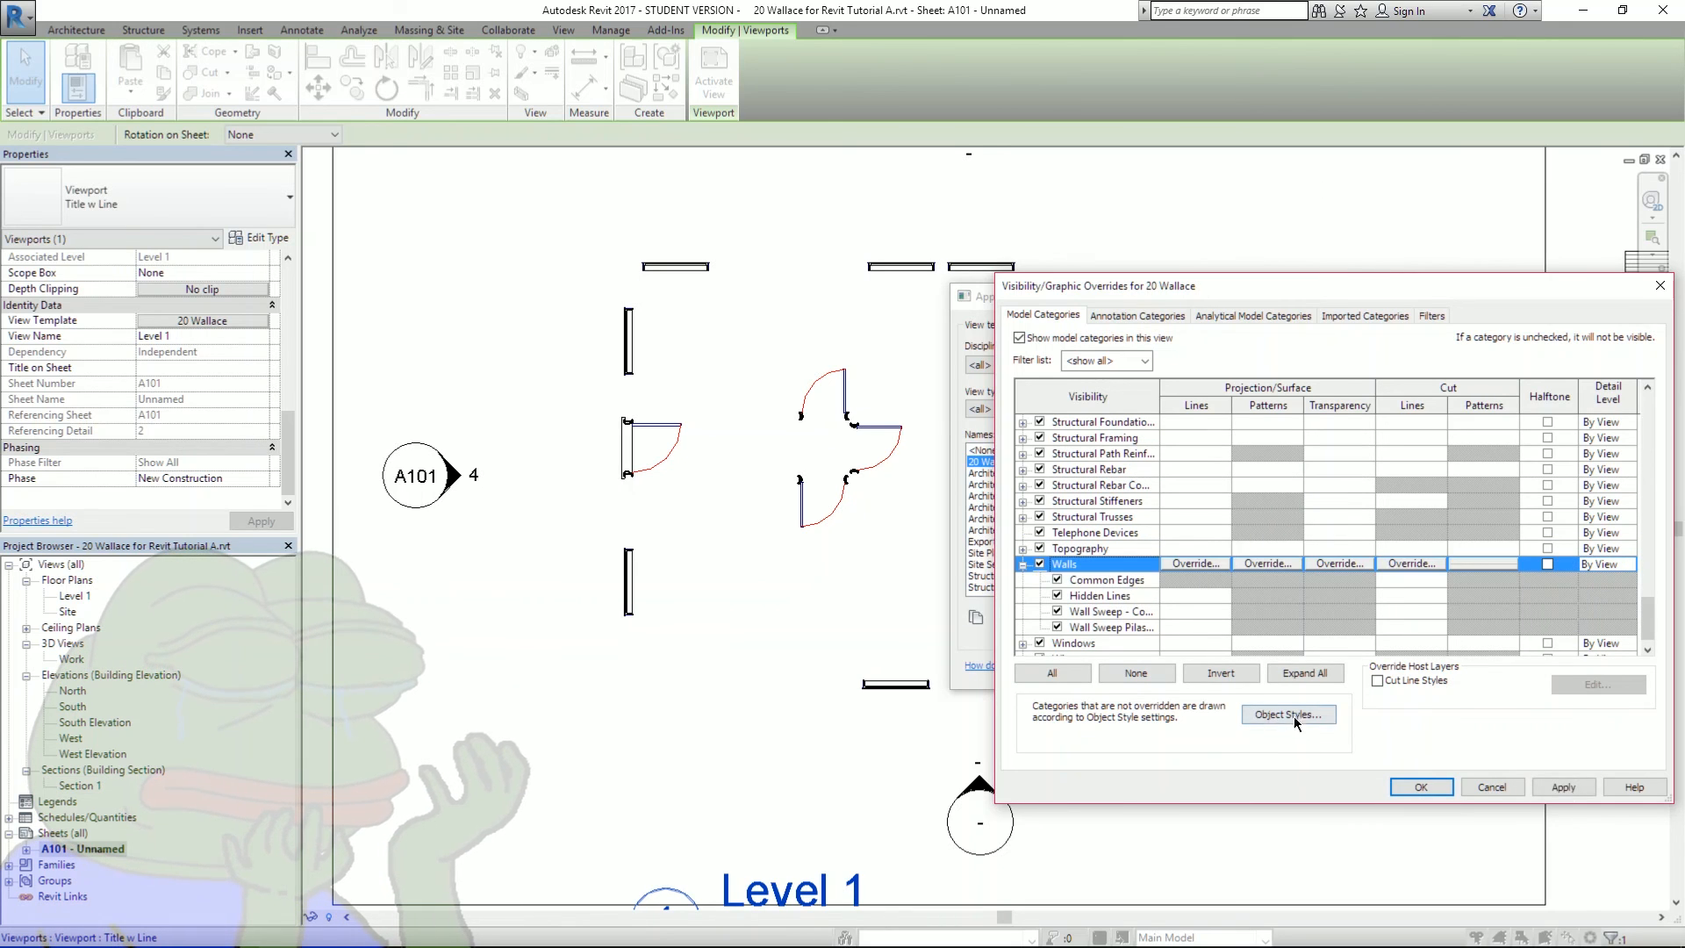
pyautogui.click(1564, 786)
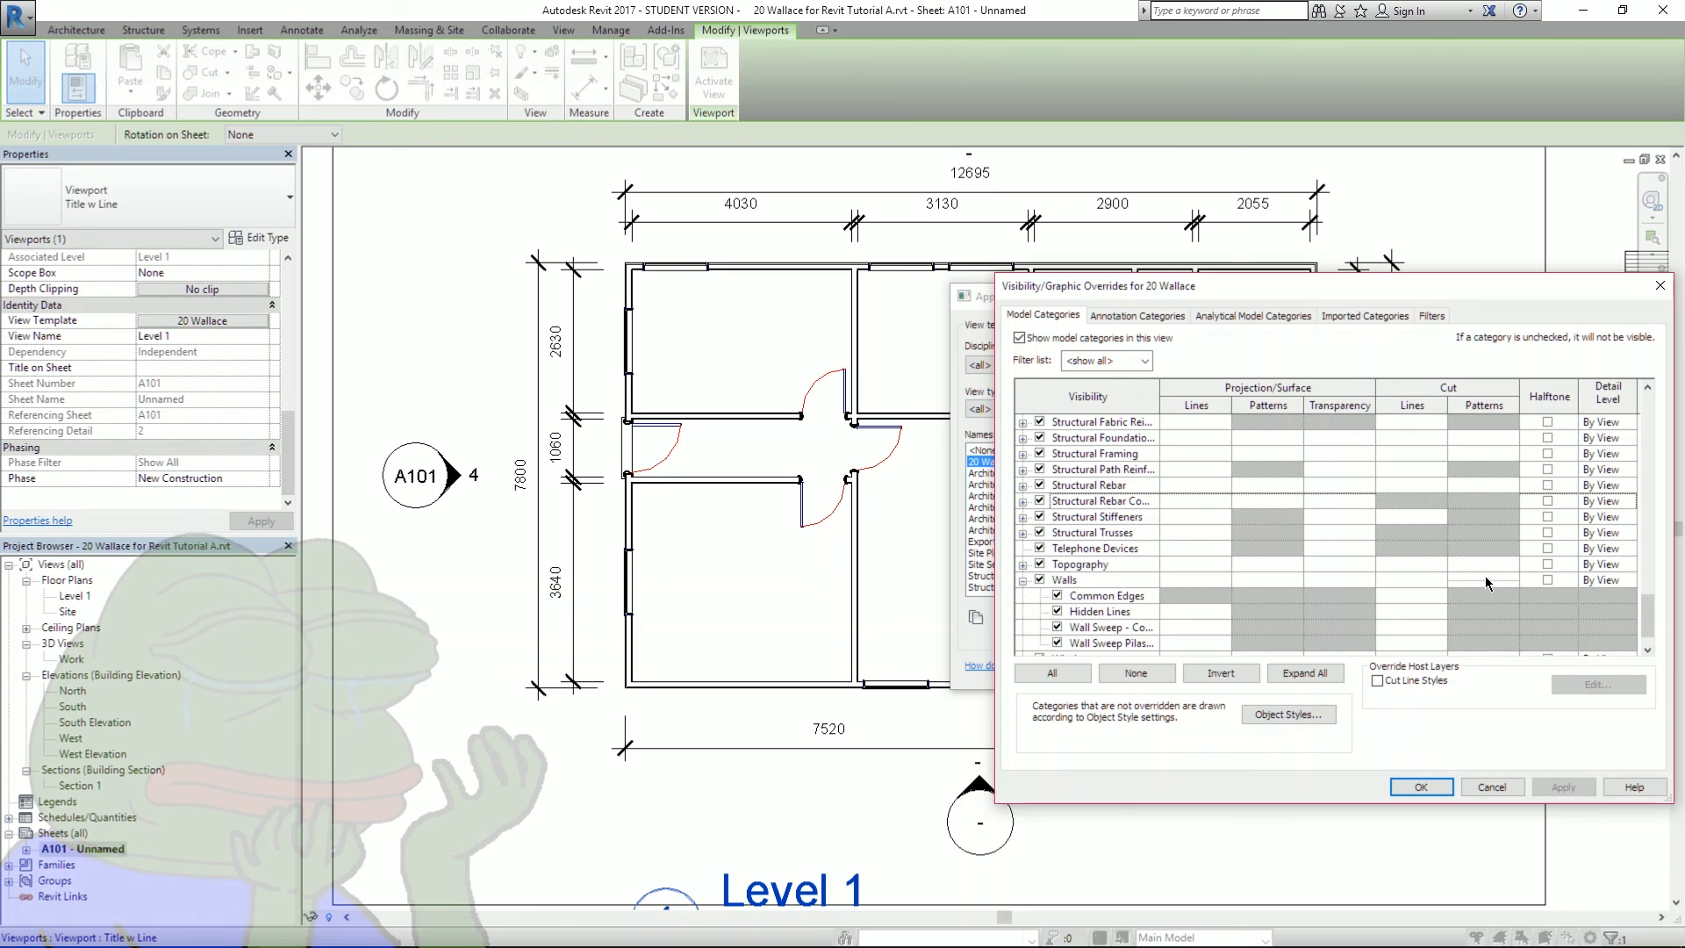
pyautogui.click(1464, 580)
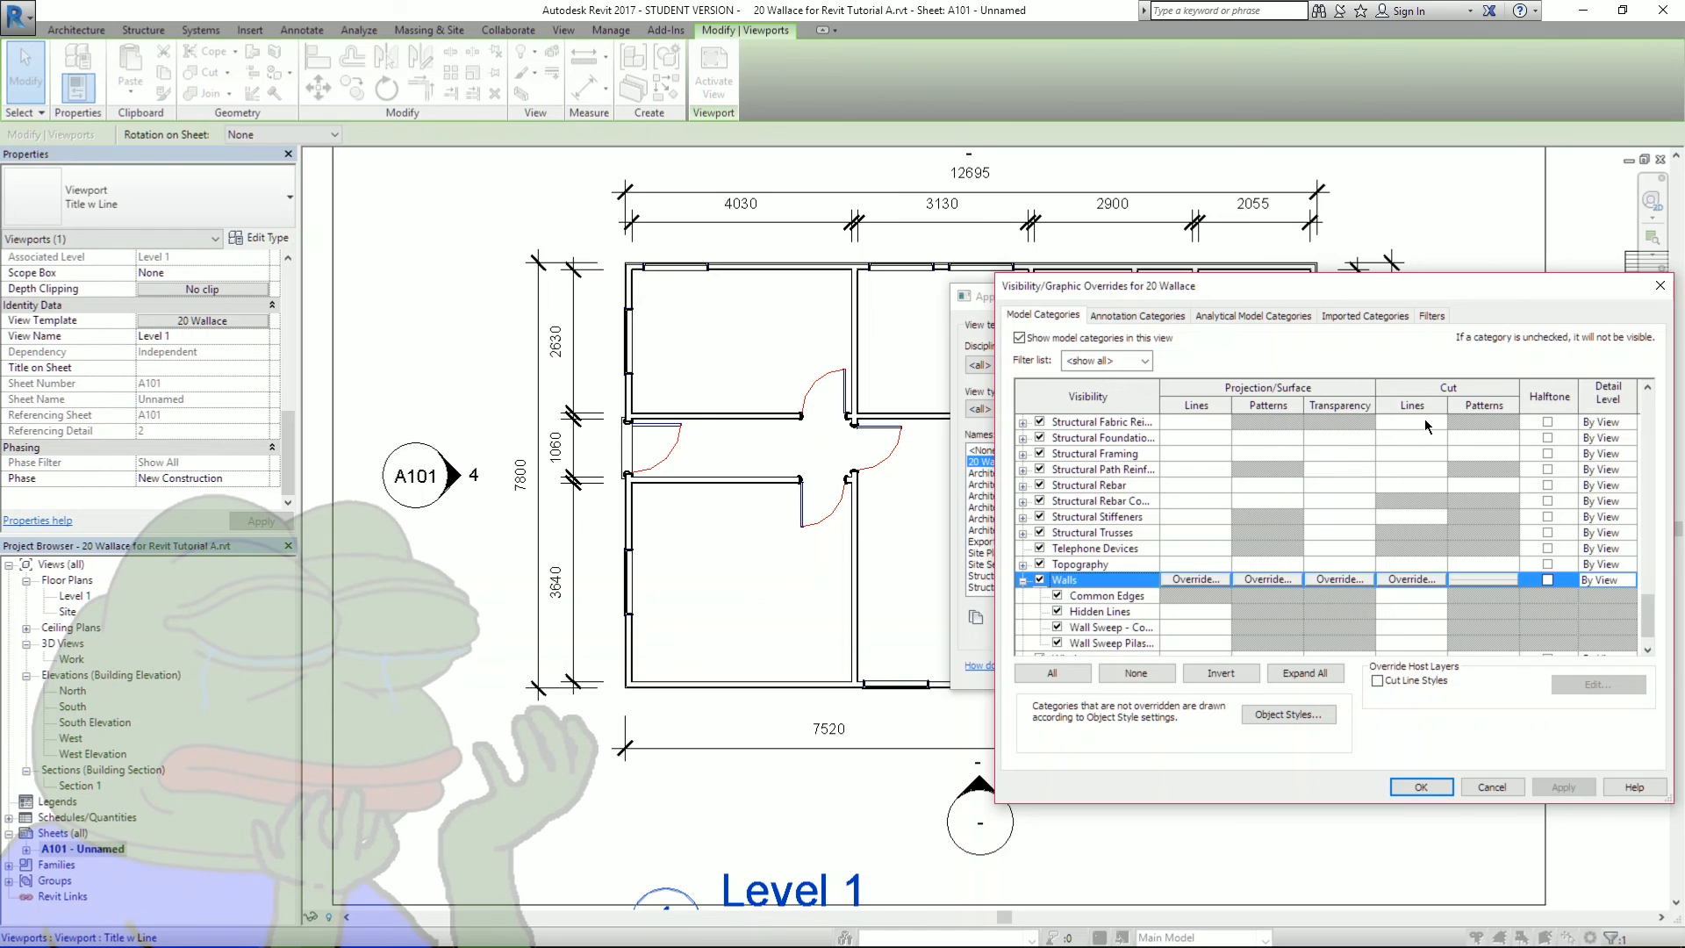
# - Set the wall cut line weight override to 16 and preview it
pyautogui.click(1195, 579)
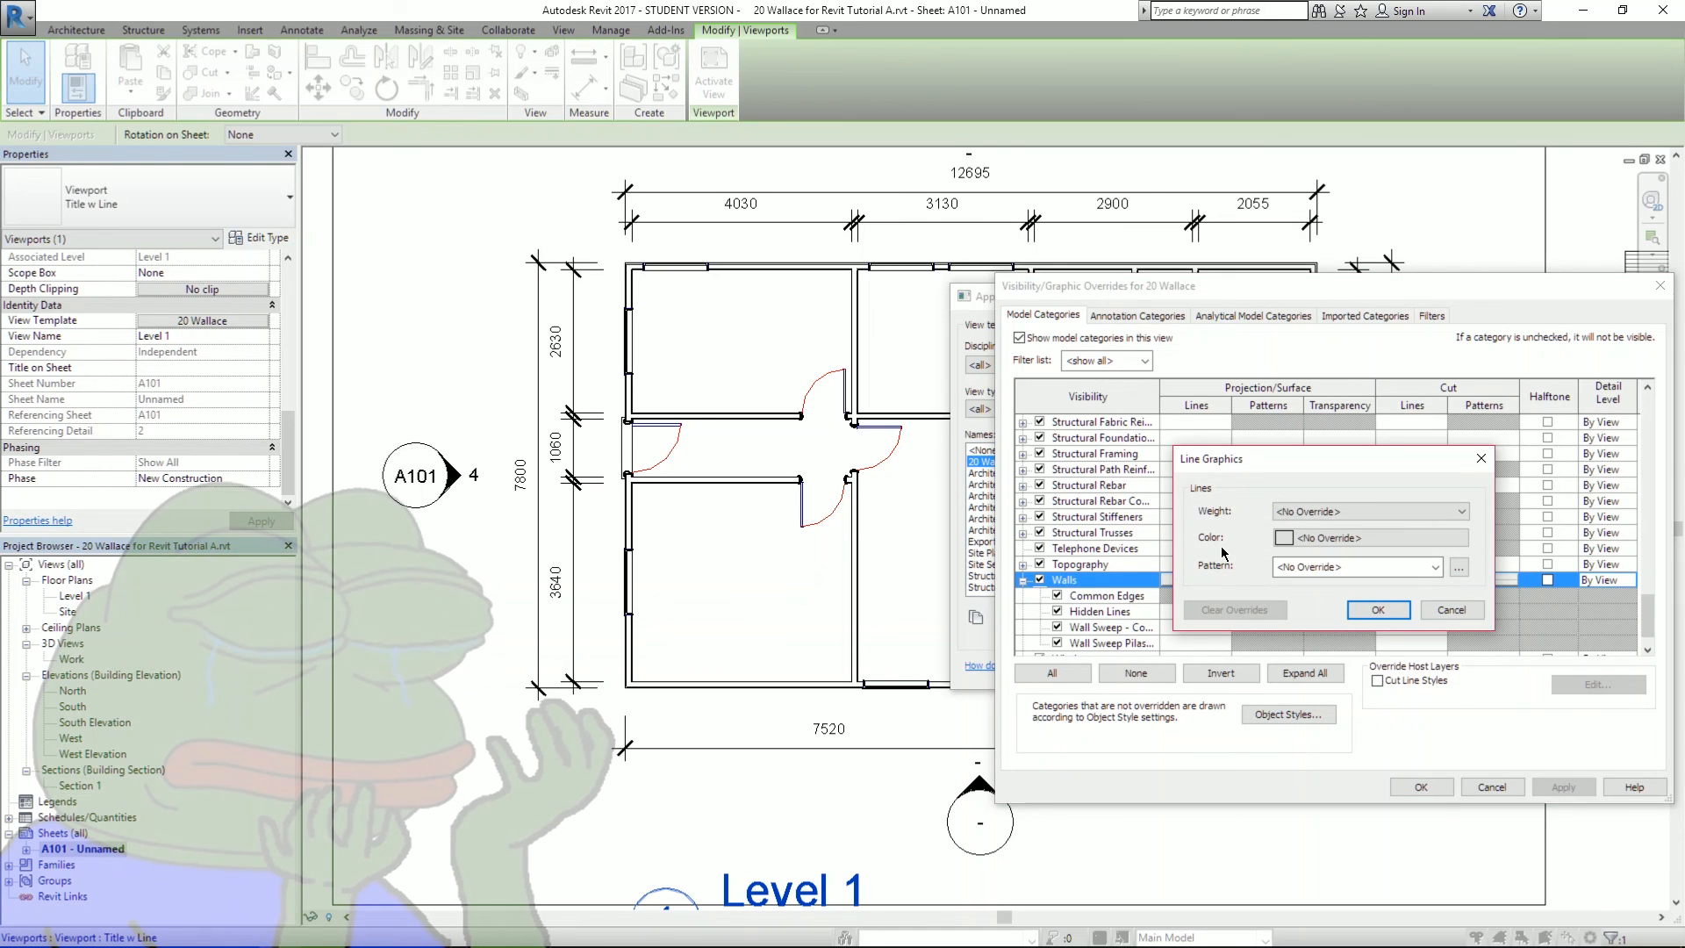
pyautogui.click(1369, 512)
pyautogui.click(1305, 692)
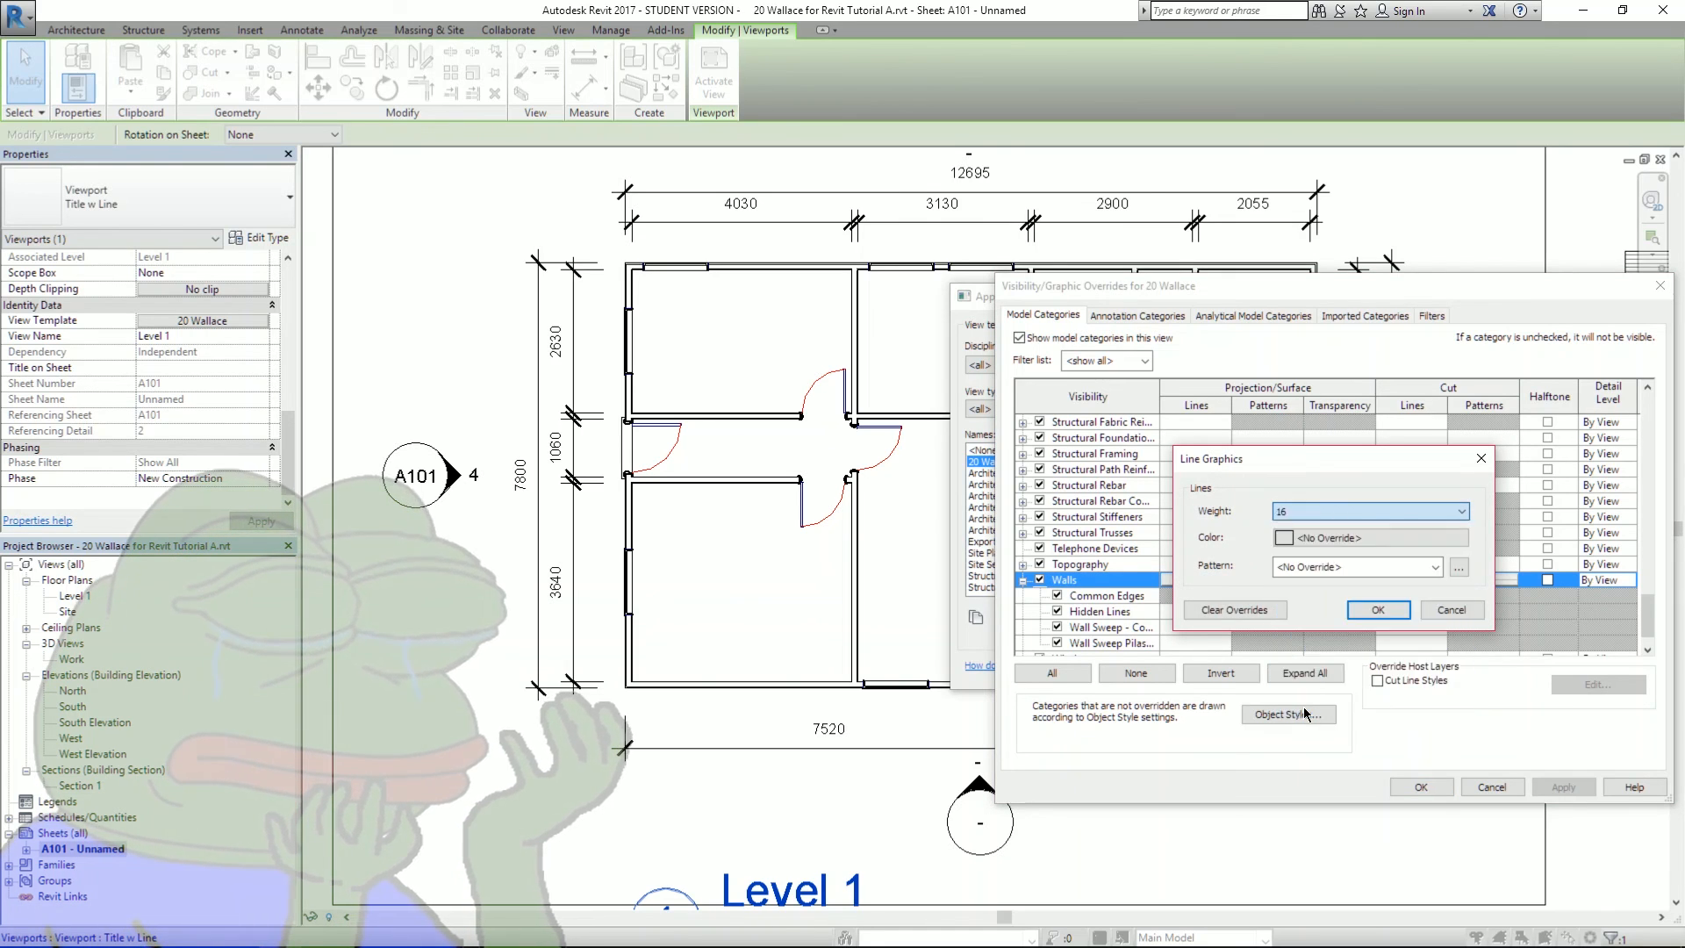
pyautogui.click(1380, 609)
pyautogui.click(1563, 787)
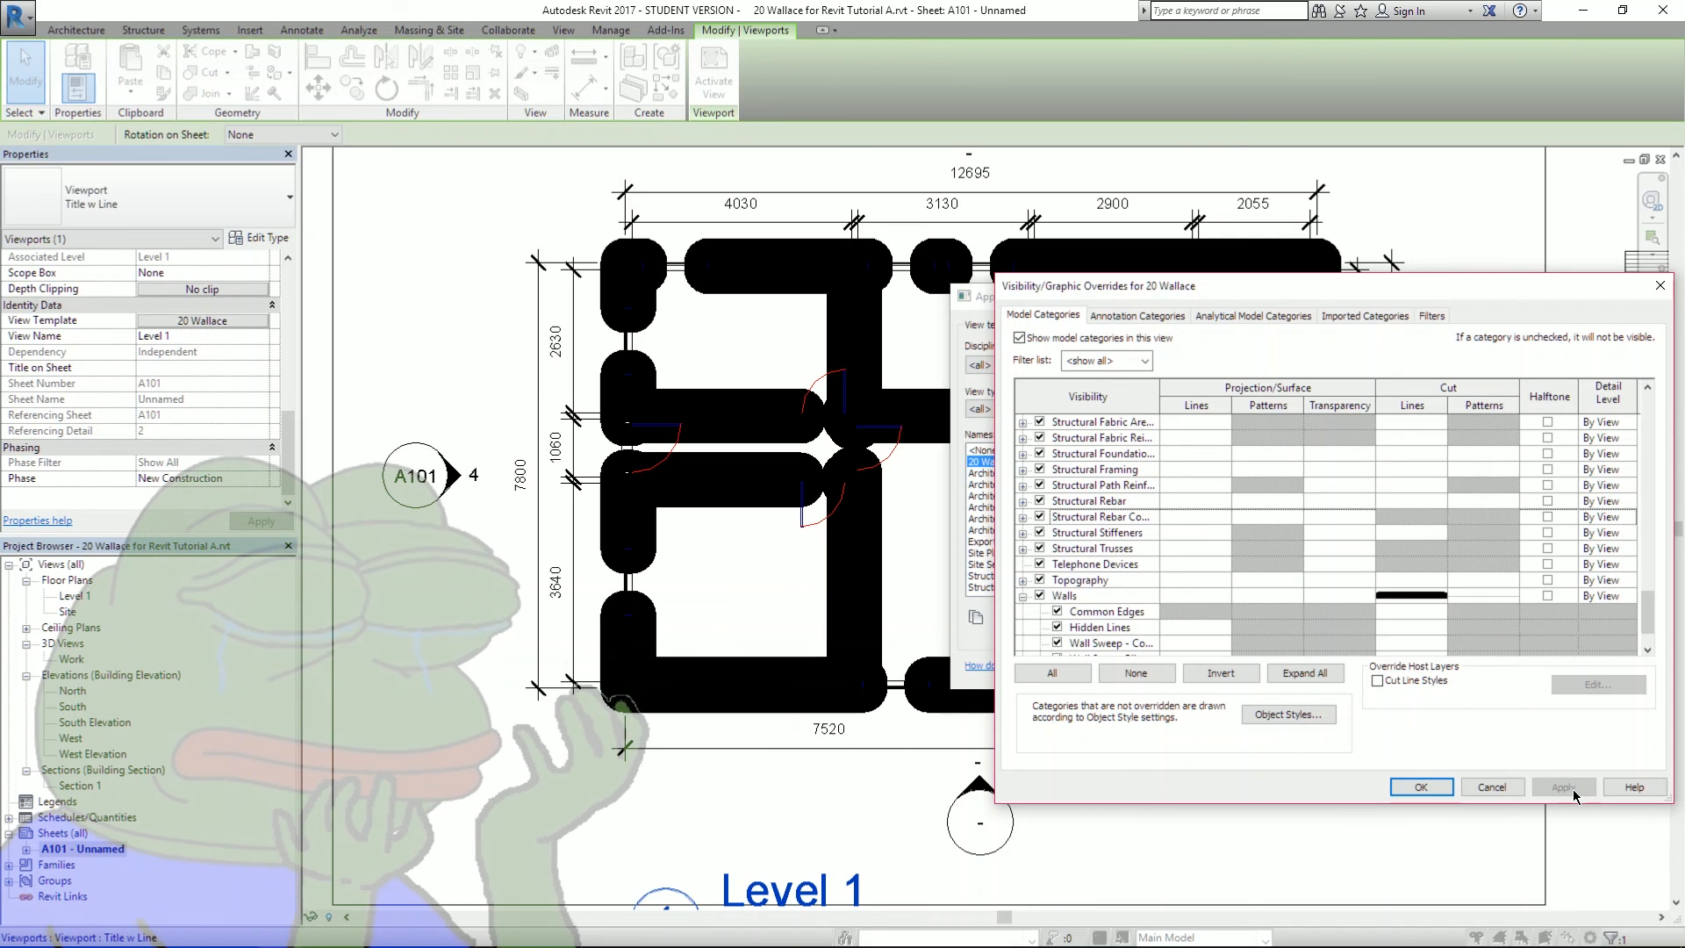
# - Remove the wall cut line weight override so walls draw thin again
pyautogui.click(1411, 596)
pyautogui.click(1413, 597)
pyautogui.click(1297, 512)
pyautogui.click(1305, 528)
pyautogui.click(1305, 512)
pyautogui.scroll(1, 1305, 531)
pyautogui.click(1304, 532)
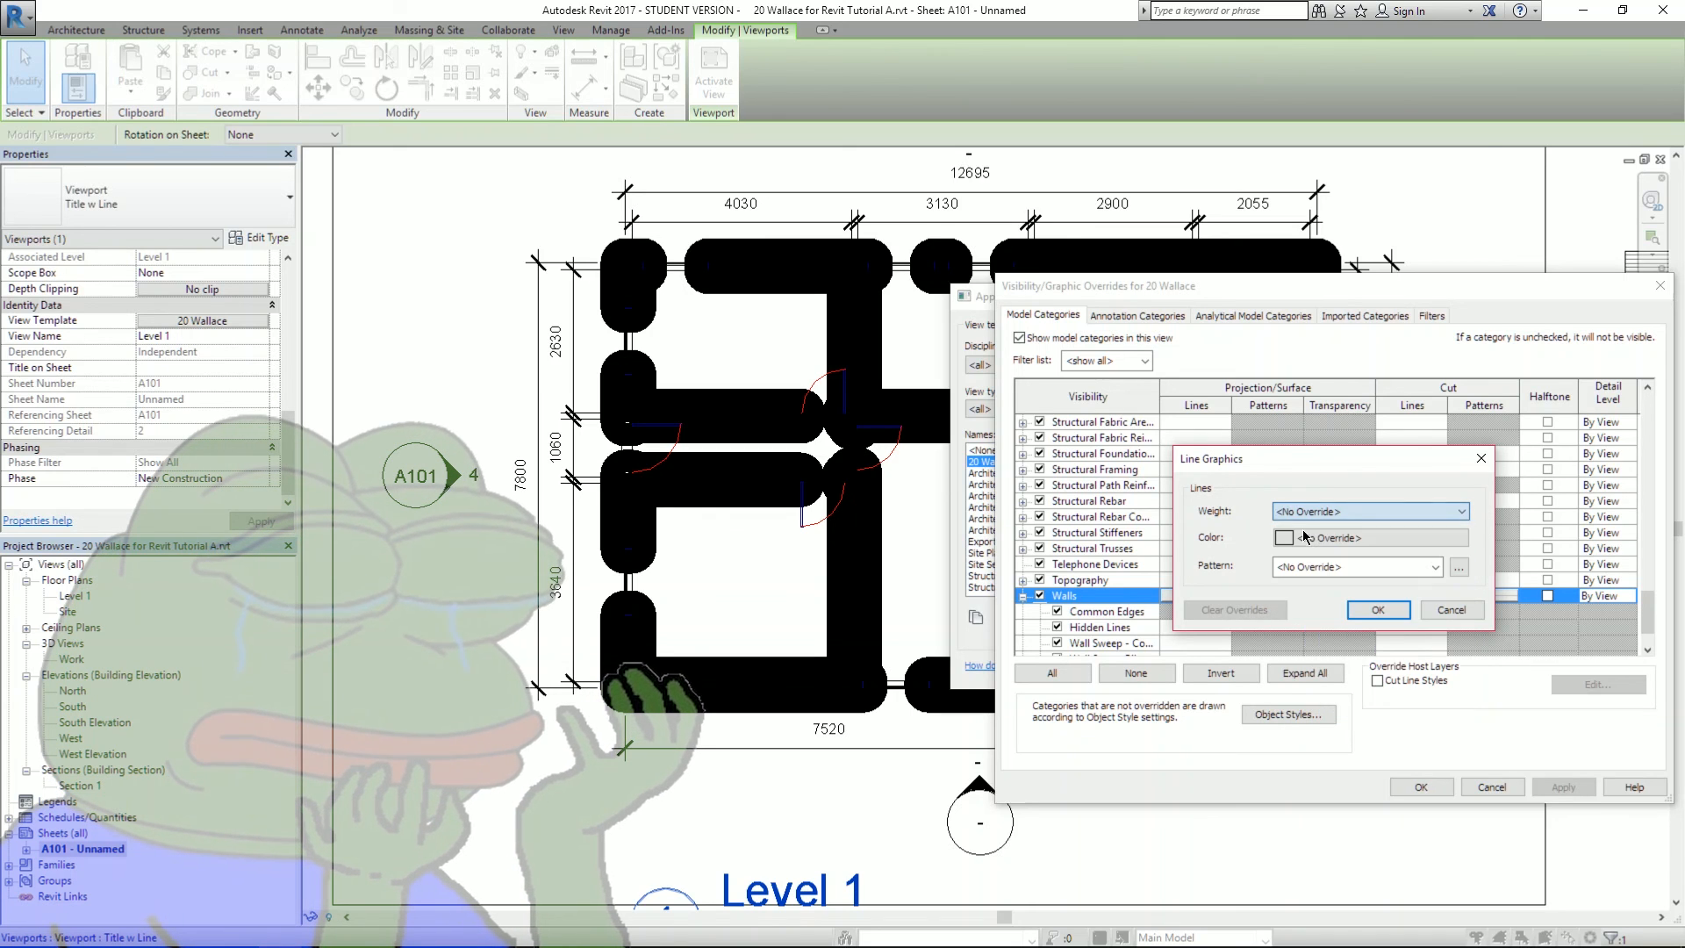
pyautogui.click(1374, 611)
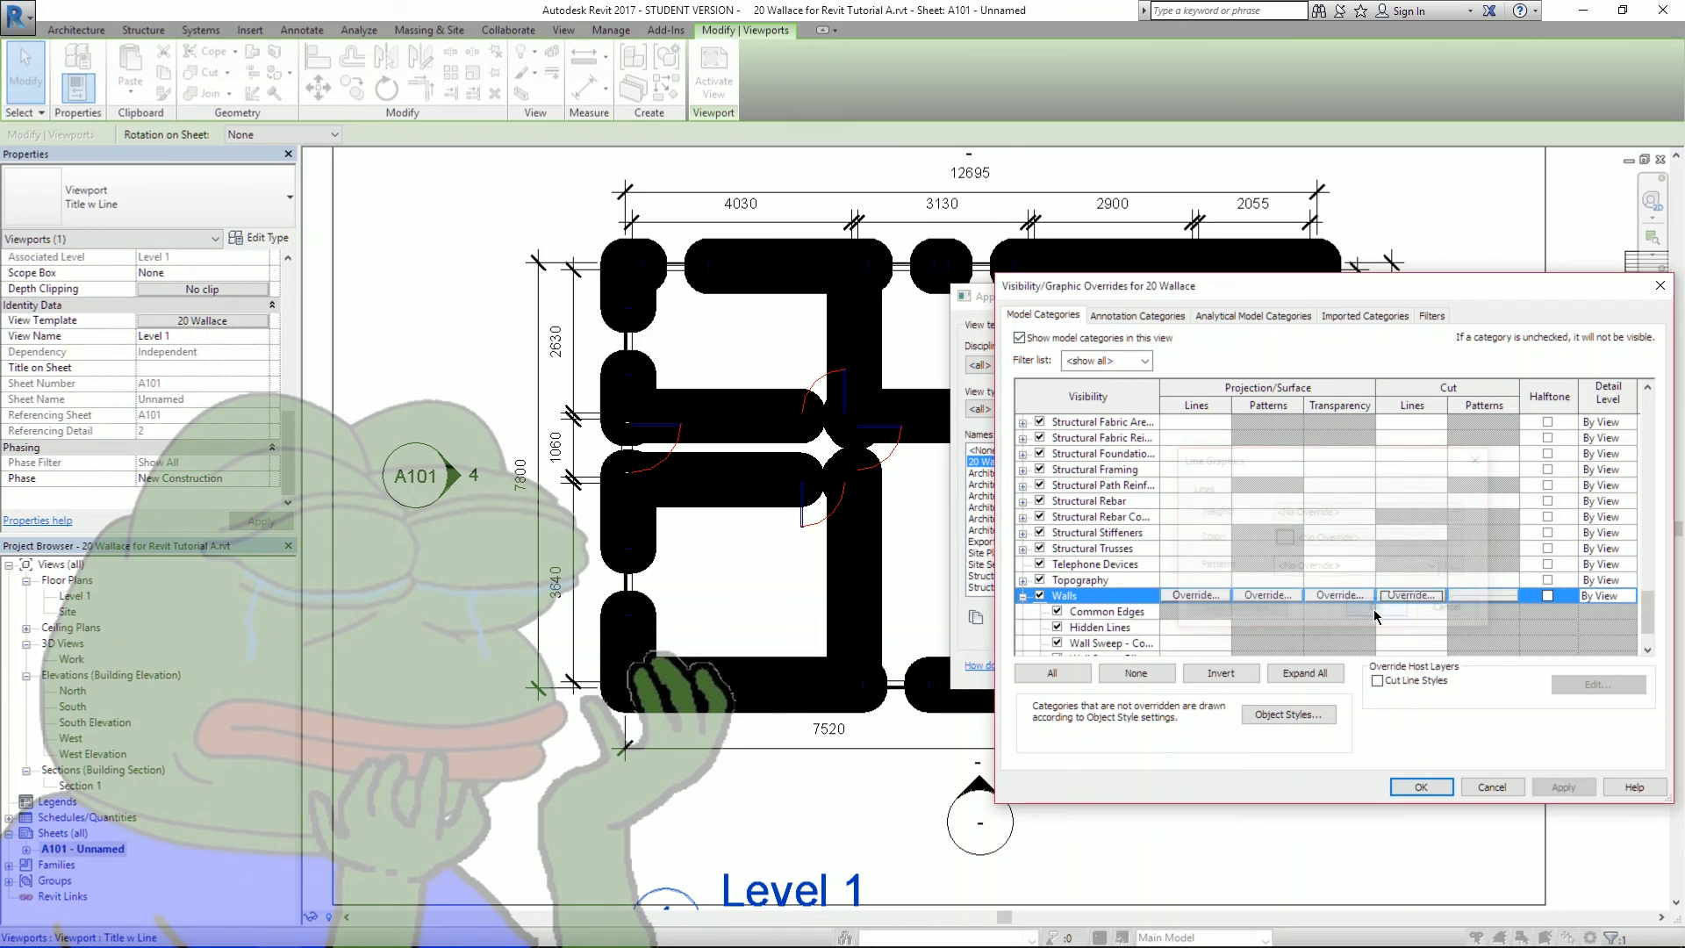
pyautogui.click(1548, 786)
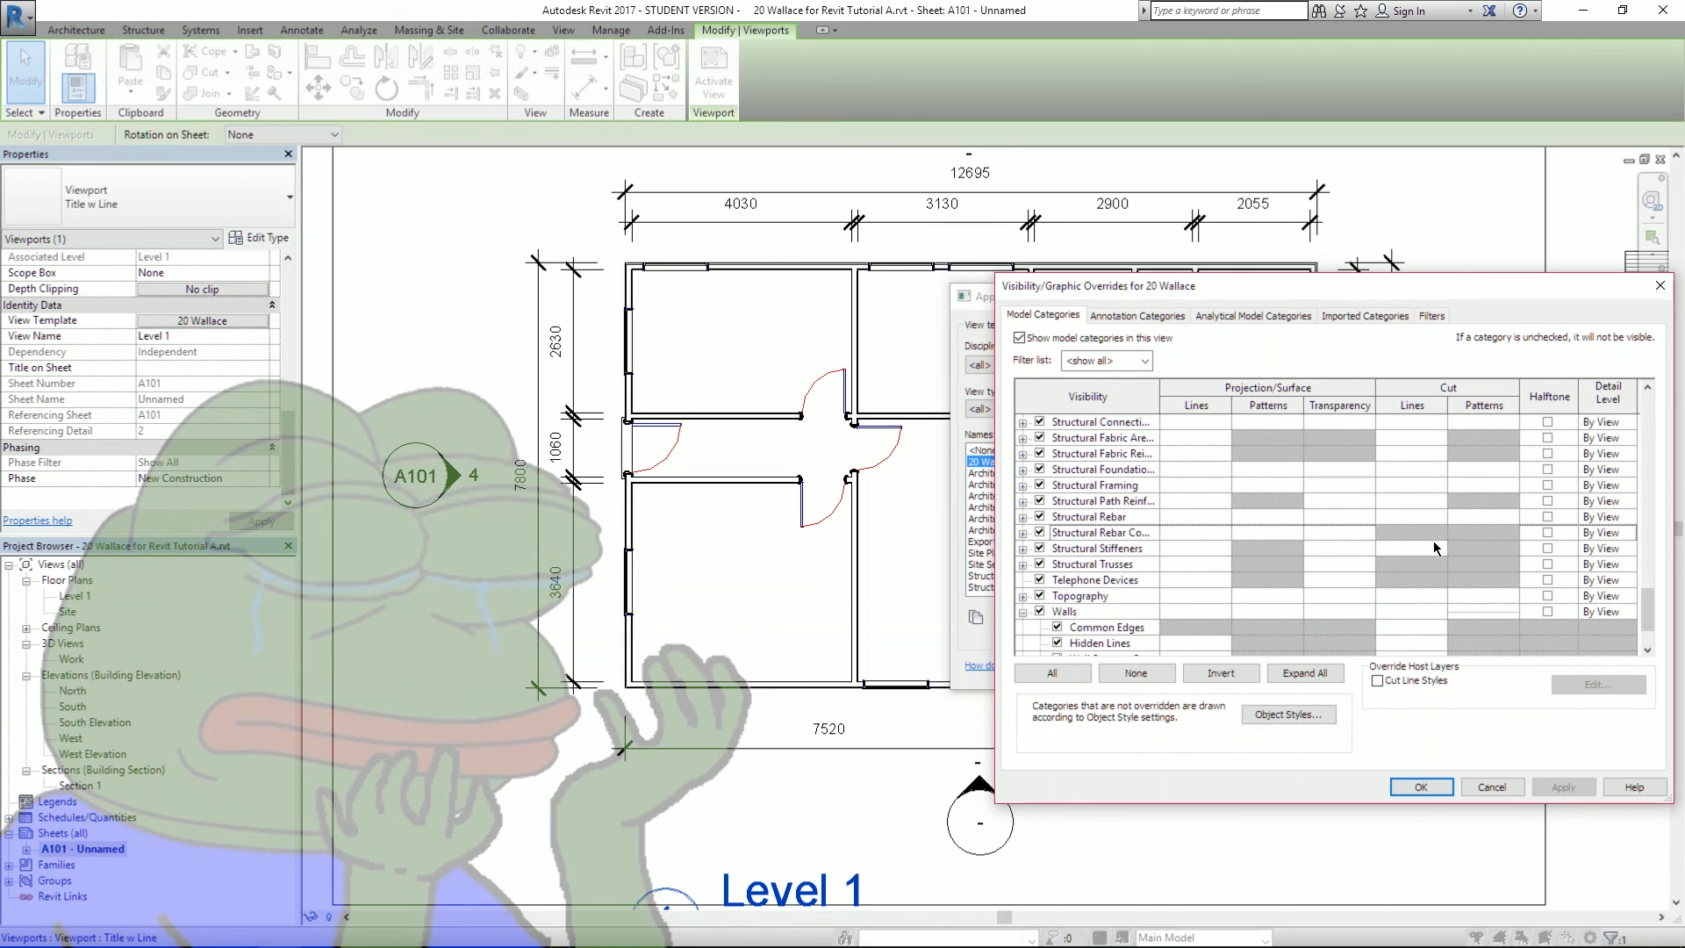
# - Set the wall cut fill pattern colour to black
pyautogui.click(1354, 614)
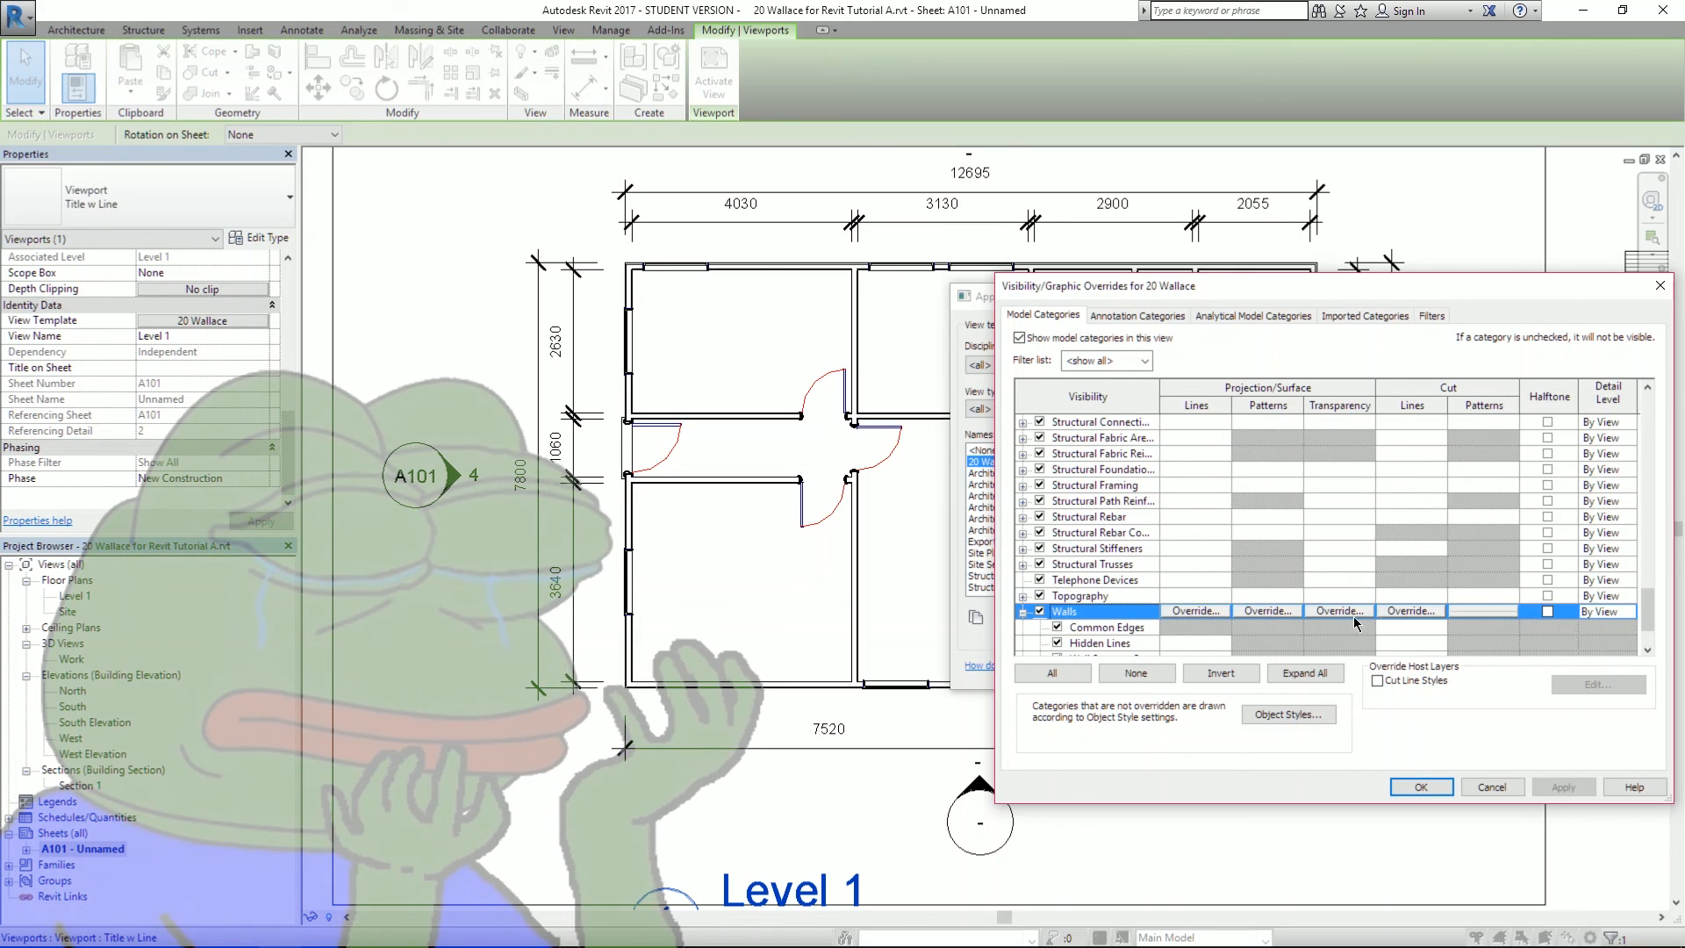
pyautogui.click(1496, 614)
pyautogui.click(1347, 540)
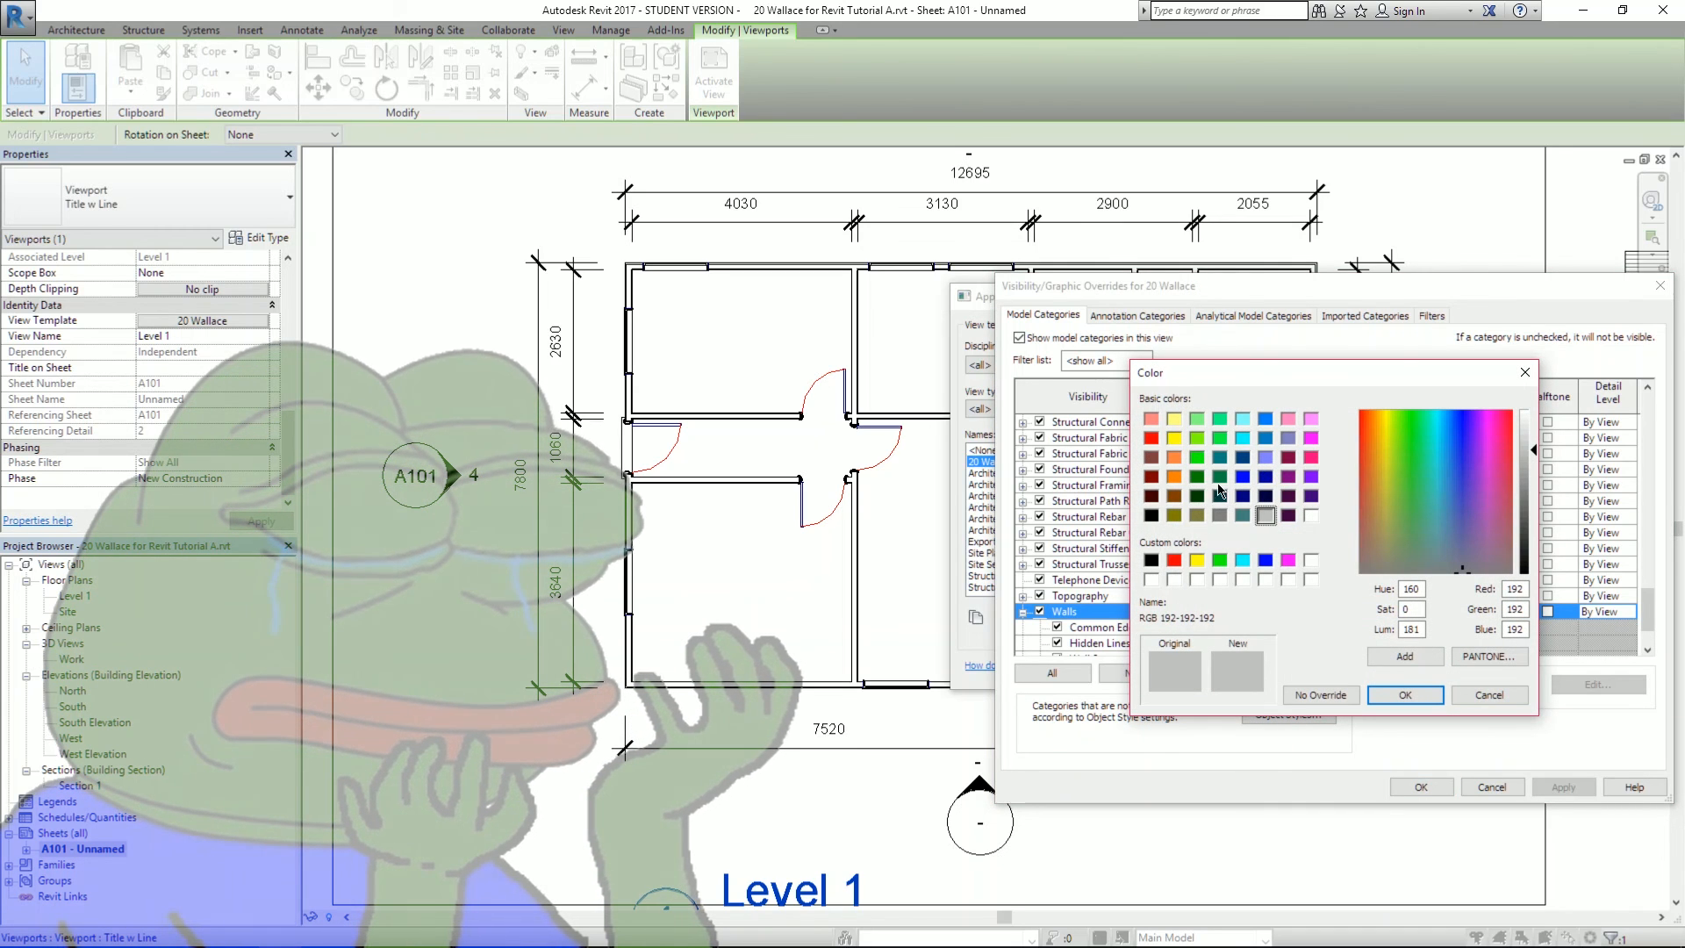
pyautogui.click(1150, 516)
pyautogui.click(1404, 695)
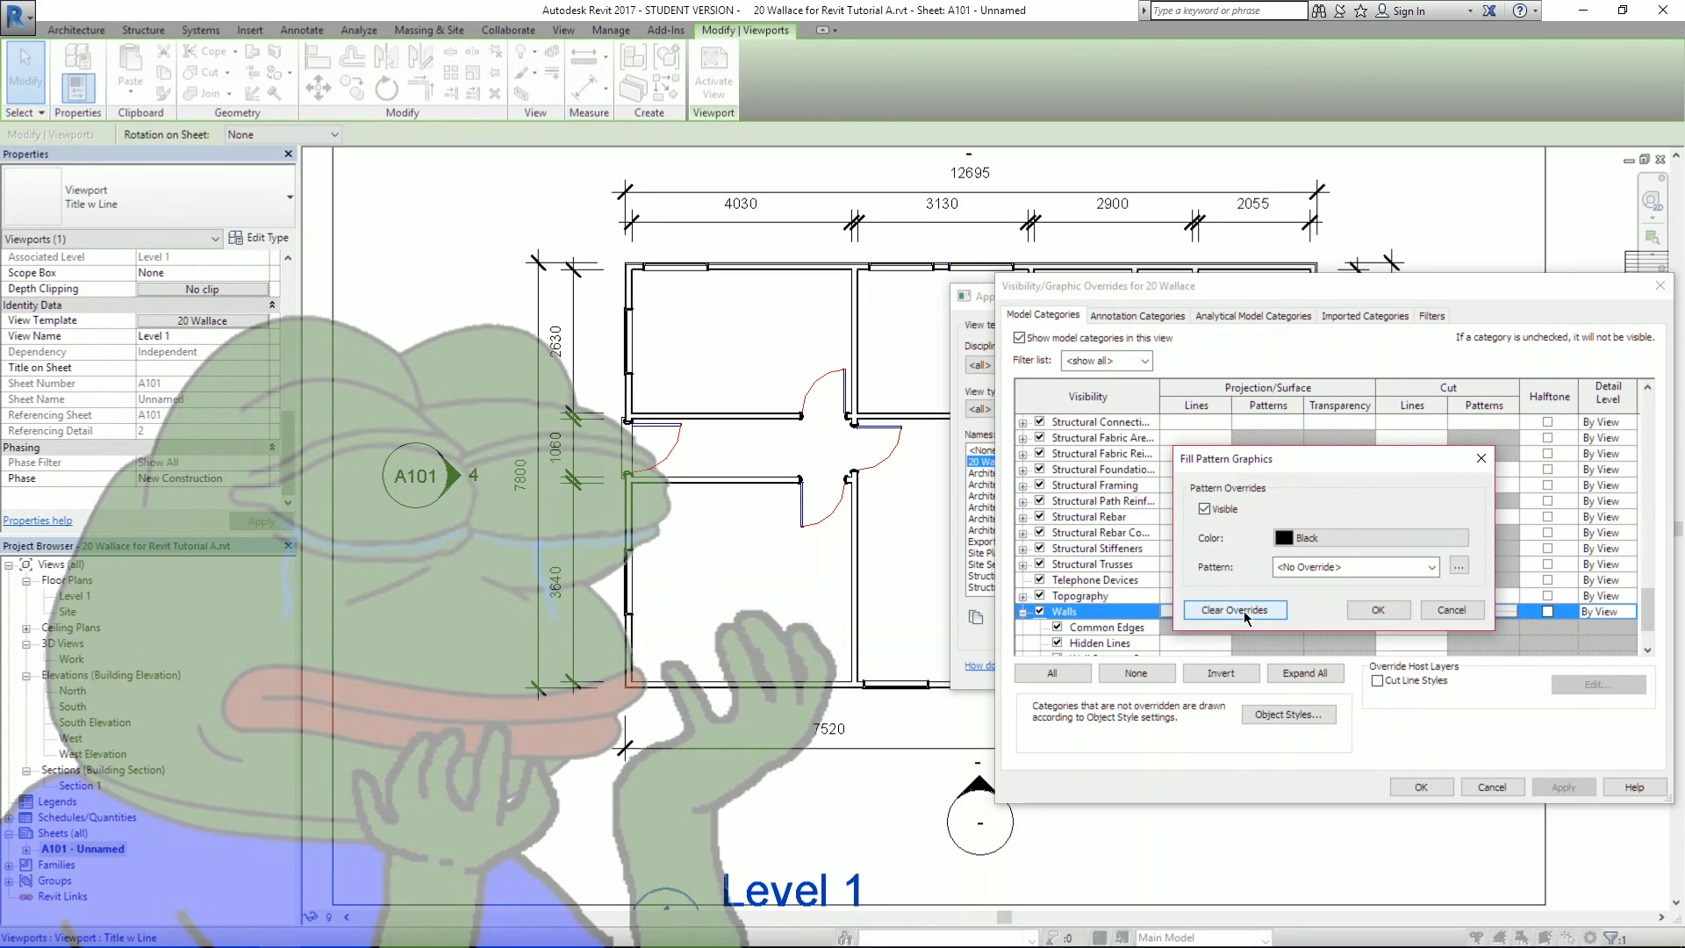
pyautogui.click(1378, 609)
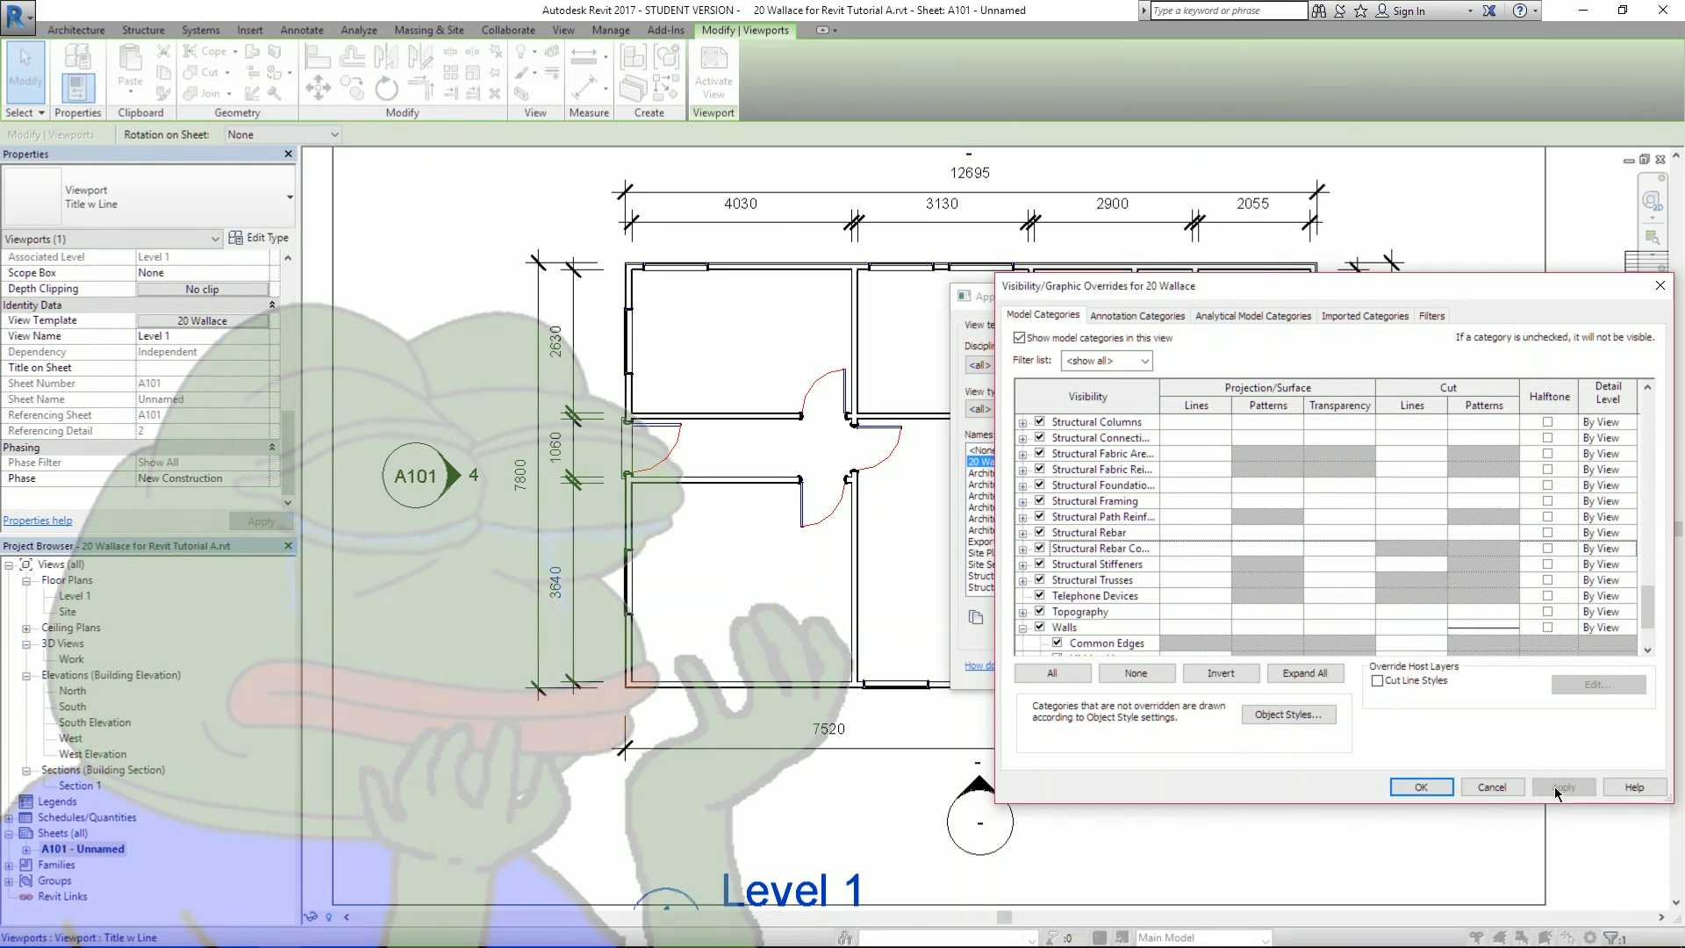
# - Change the wall cut pattern to Solid fill and apply it
pyautogui.click(1482, 627)
pyautogui.click(1481, 628)
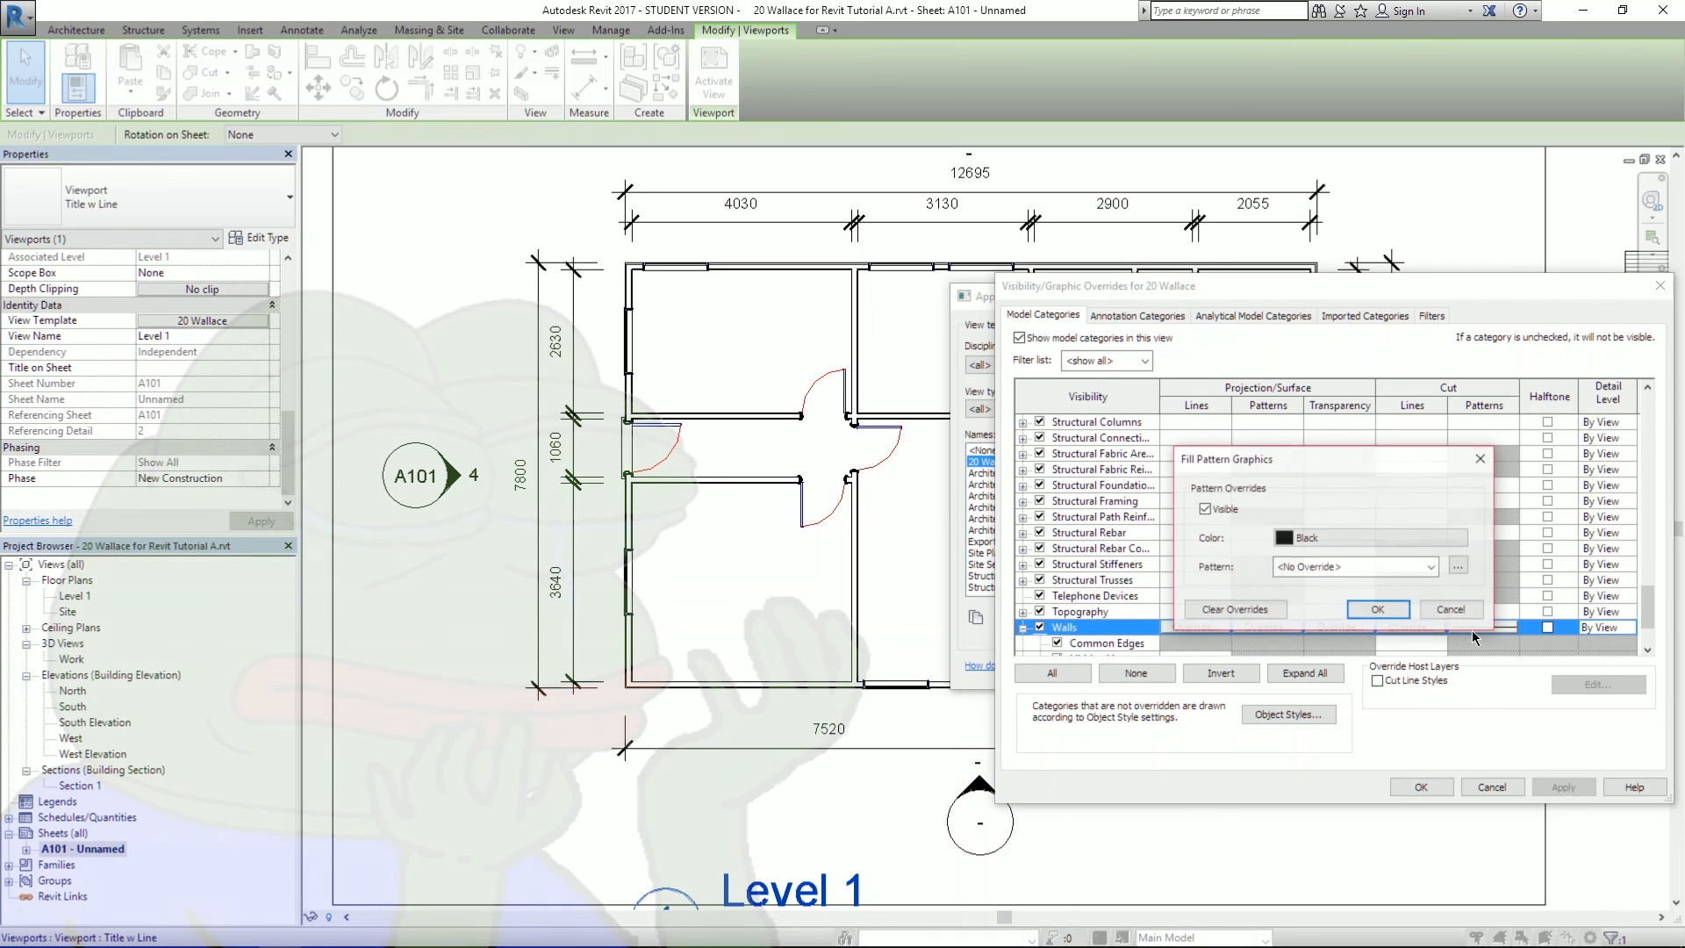
pyautogui.click(1347, 567)
pyautogui.scroll(-3, 1378, 509)
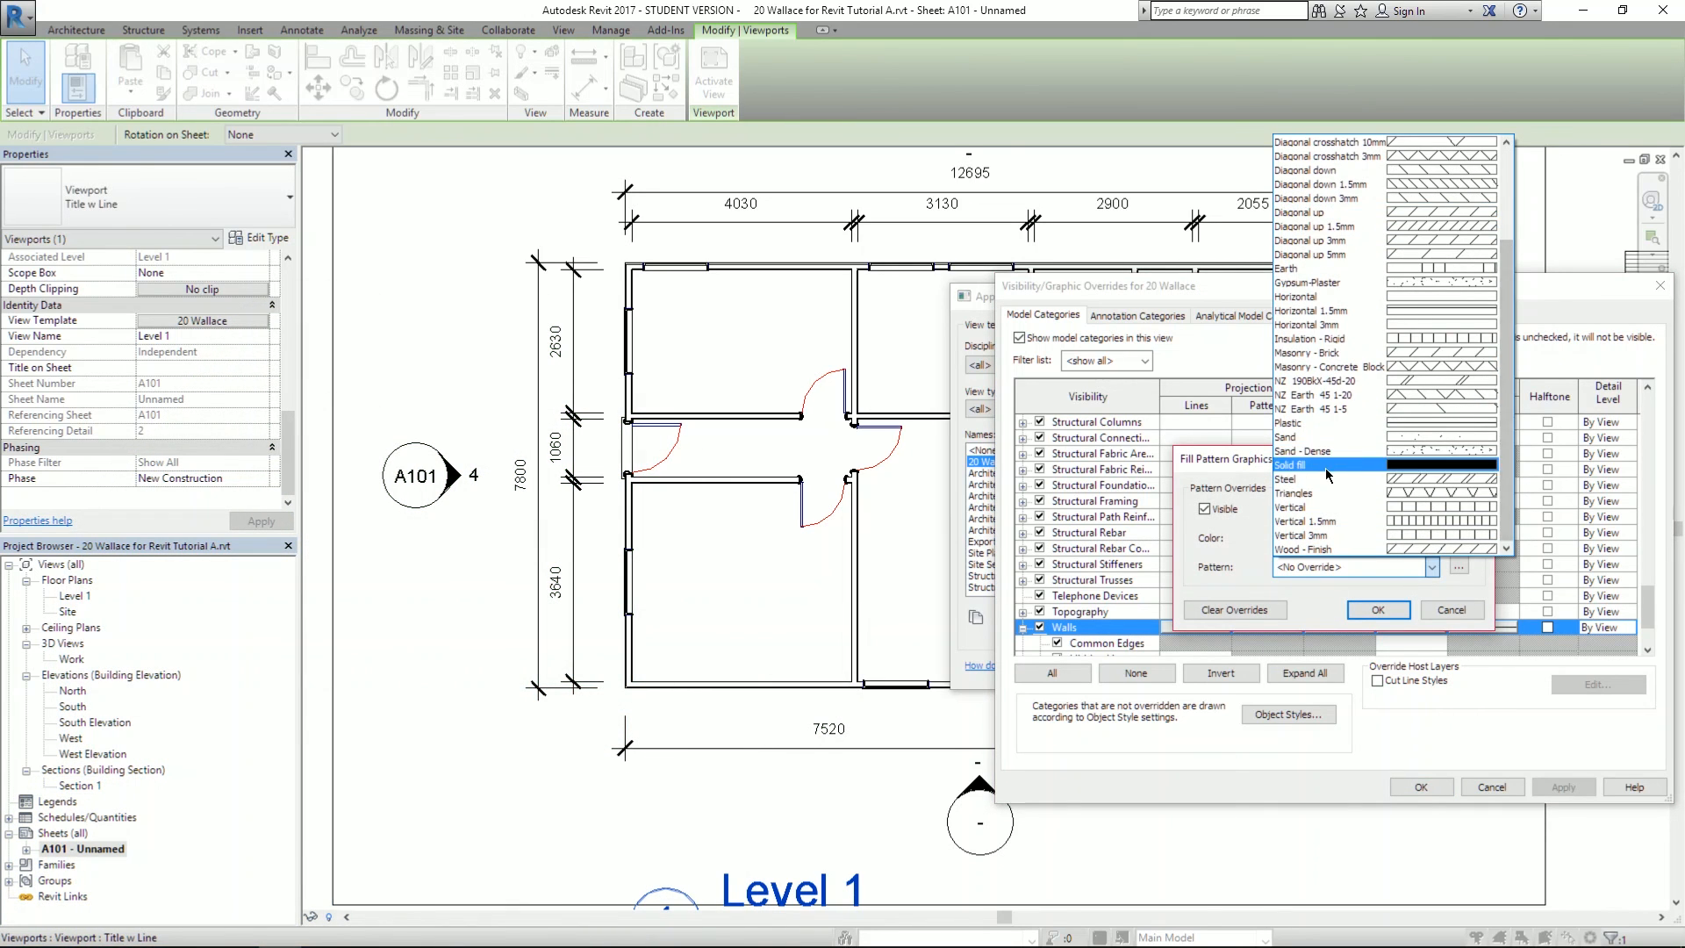
pyautogui.click(1328, 465)
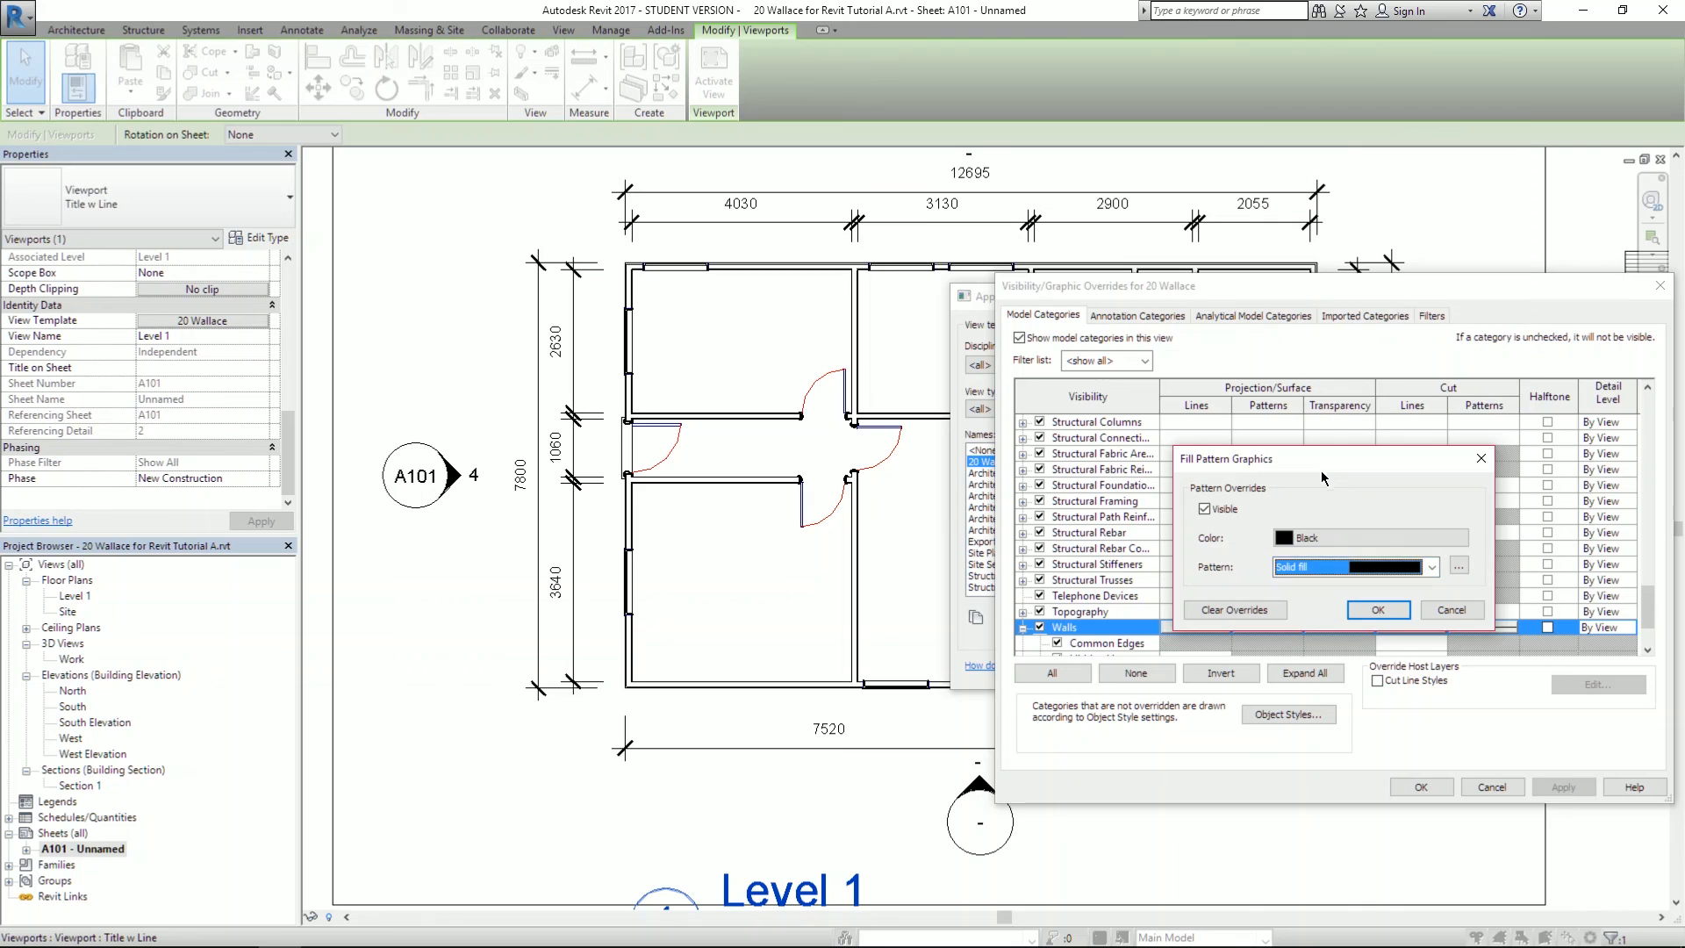
pyautogui.click(1378, 609)
pyautogui.click(1558, 788)
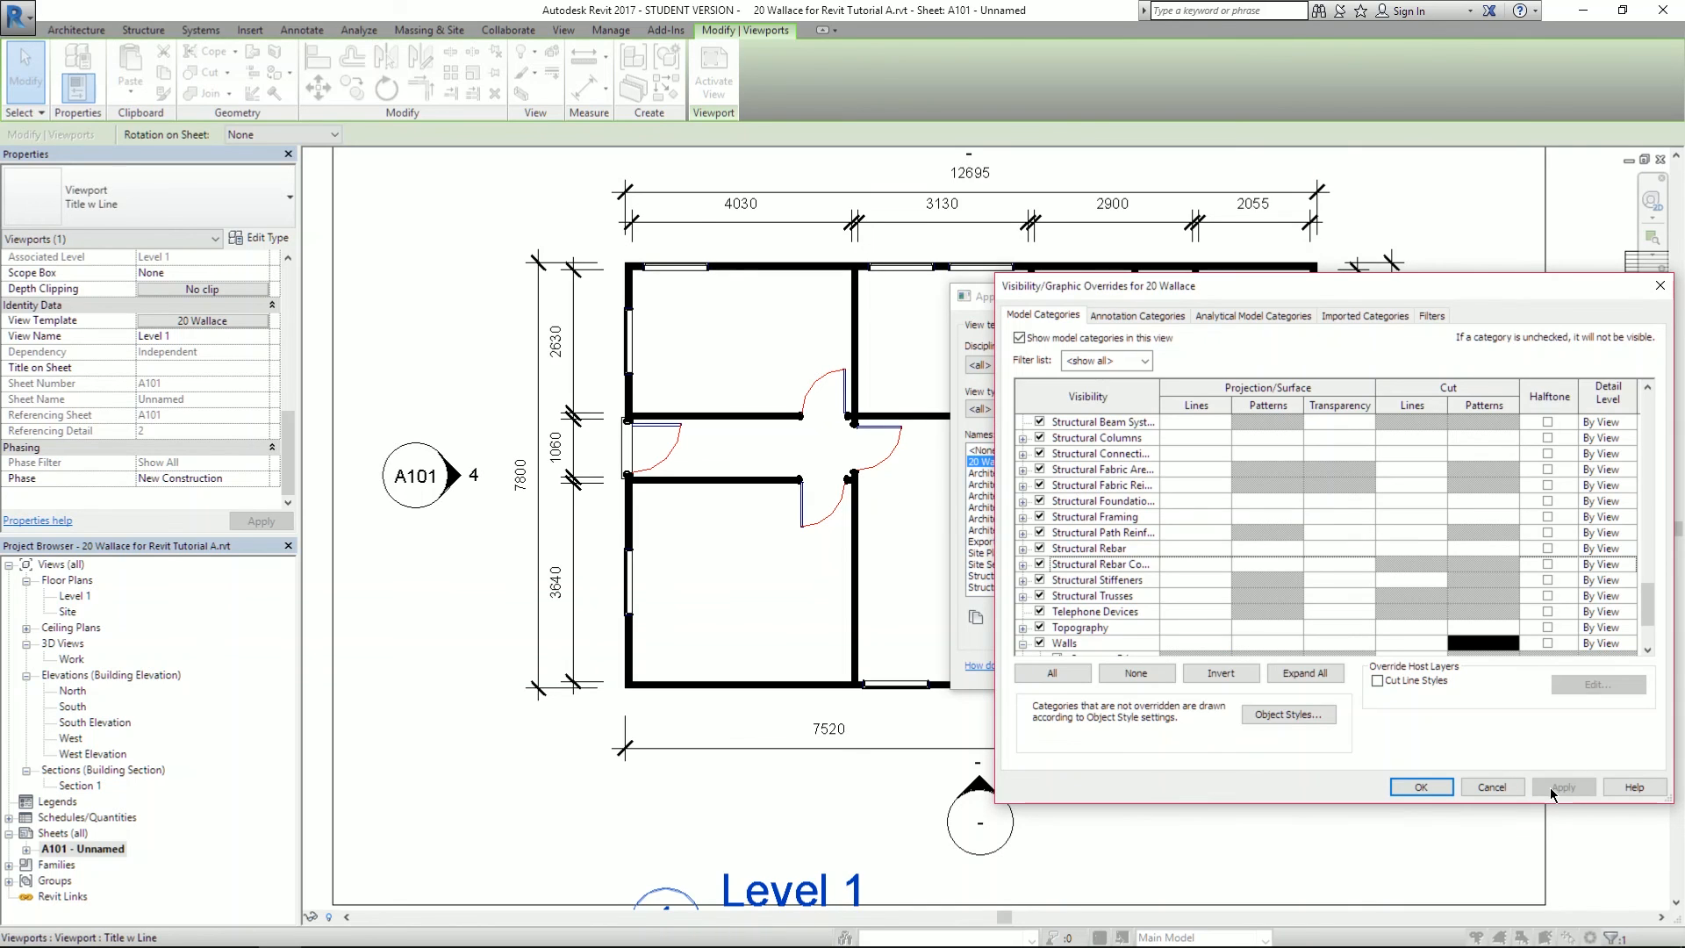
pyautogui.click(1471, 643)
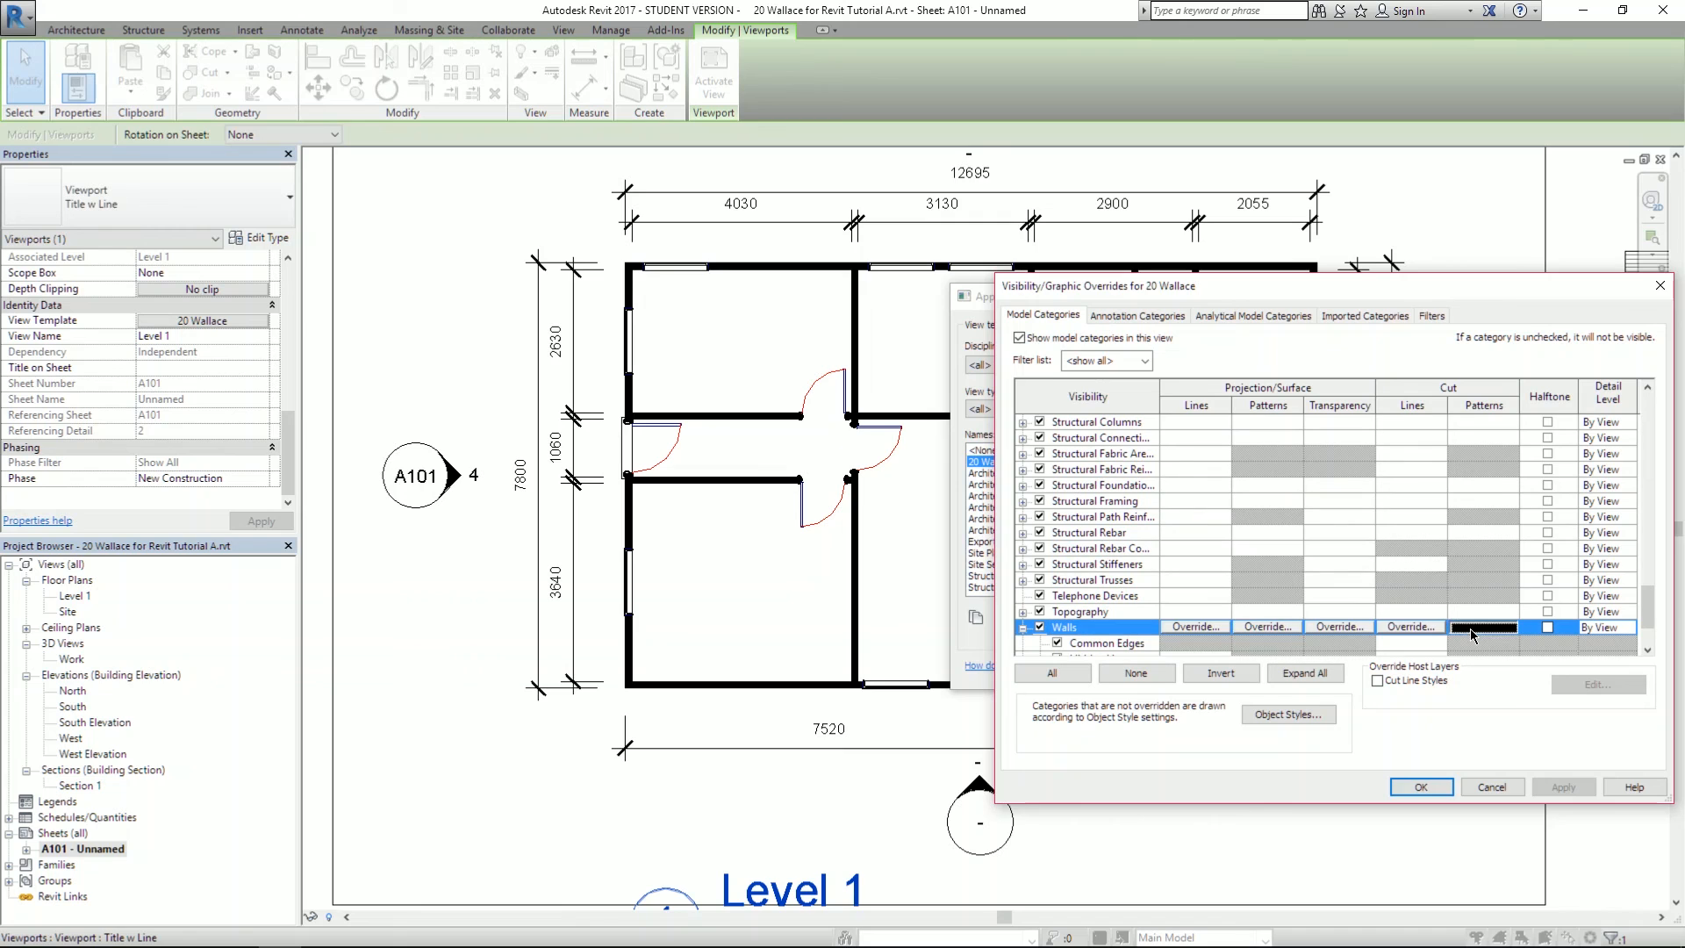
pyautogui.click(1472, 633)
pyautogui.click(1308, 538)
pyautogui.click(1220, 517)
pyautogui.click(1404, 695)
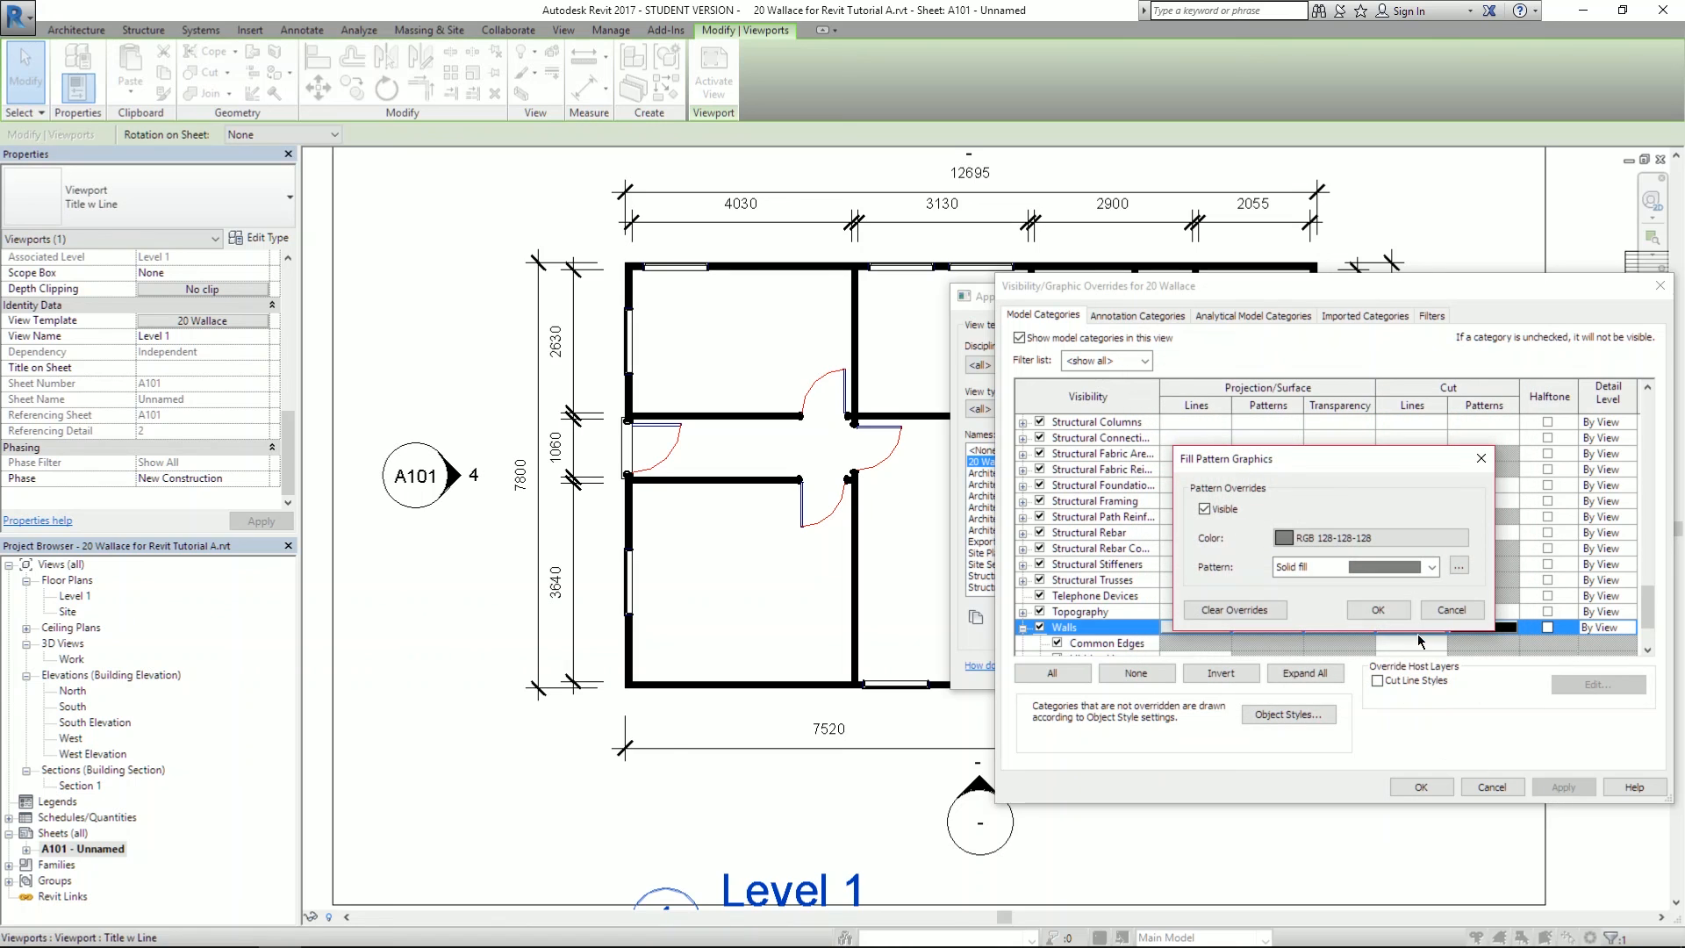
pyautogui.click(1378, 609)
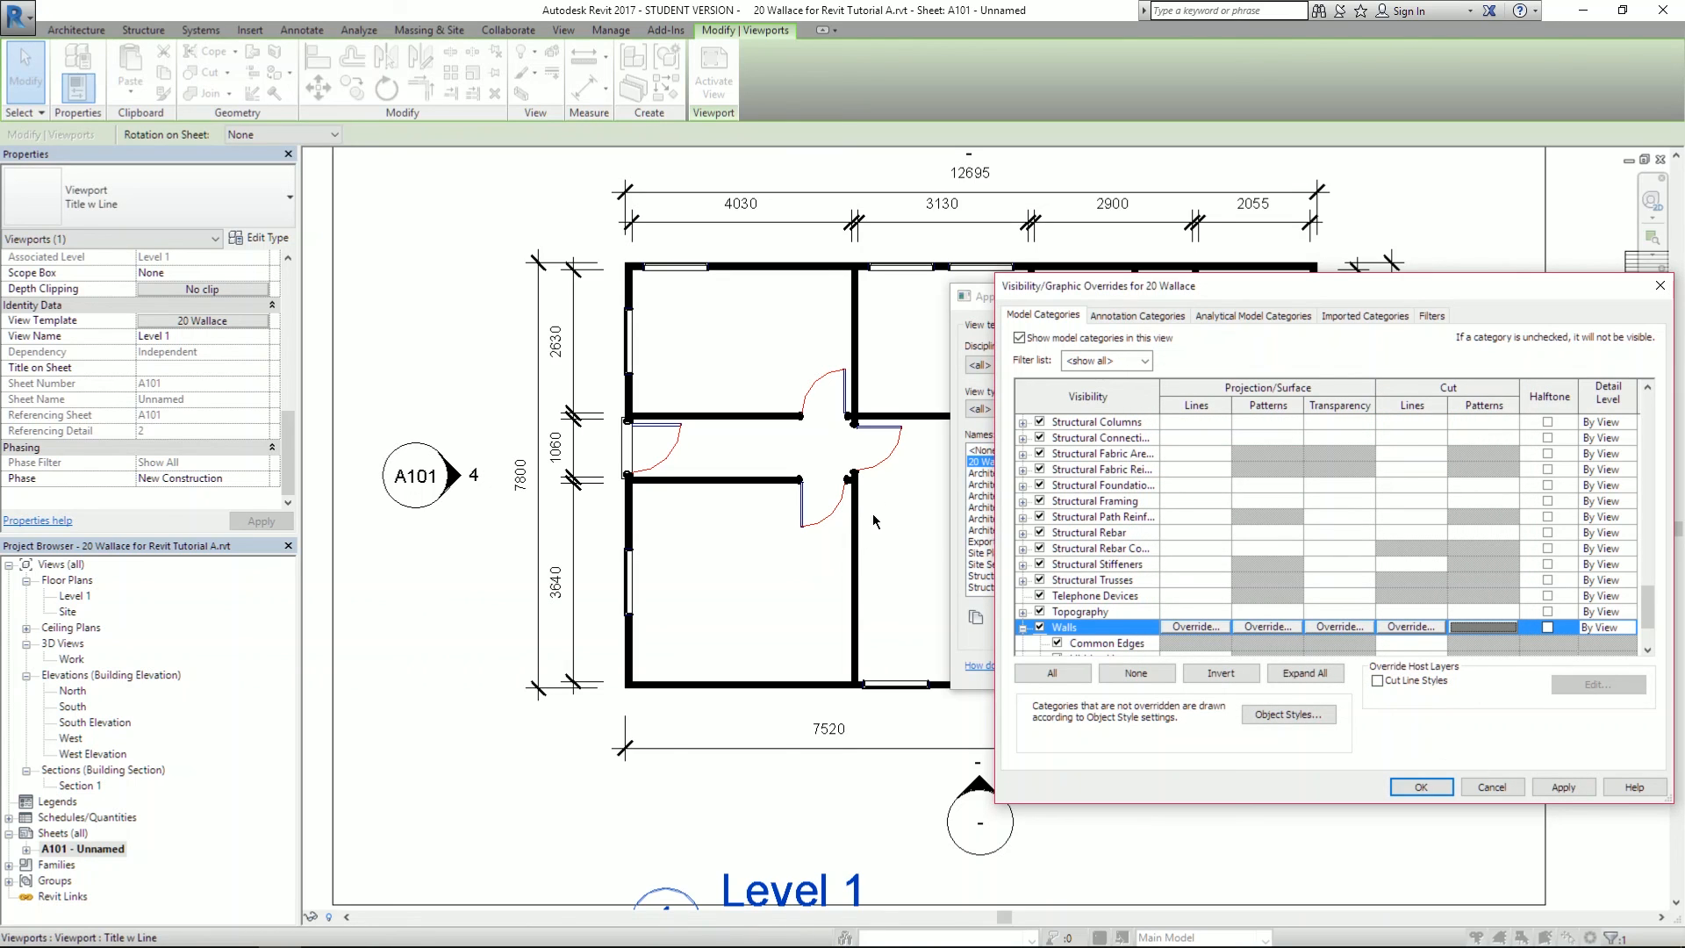
pyautogui.click(1567, 789)
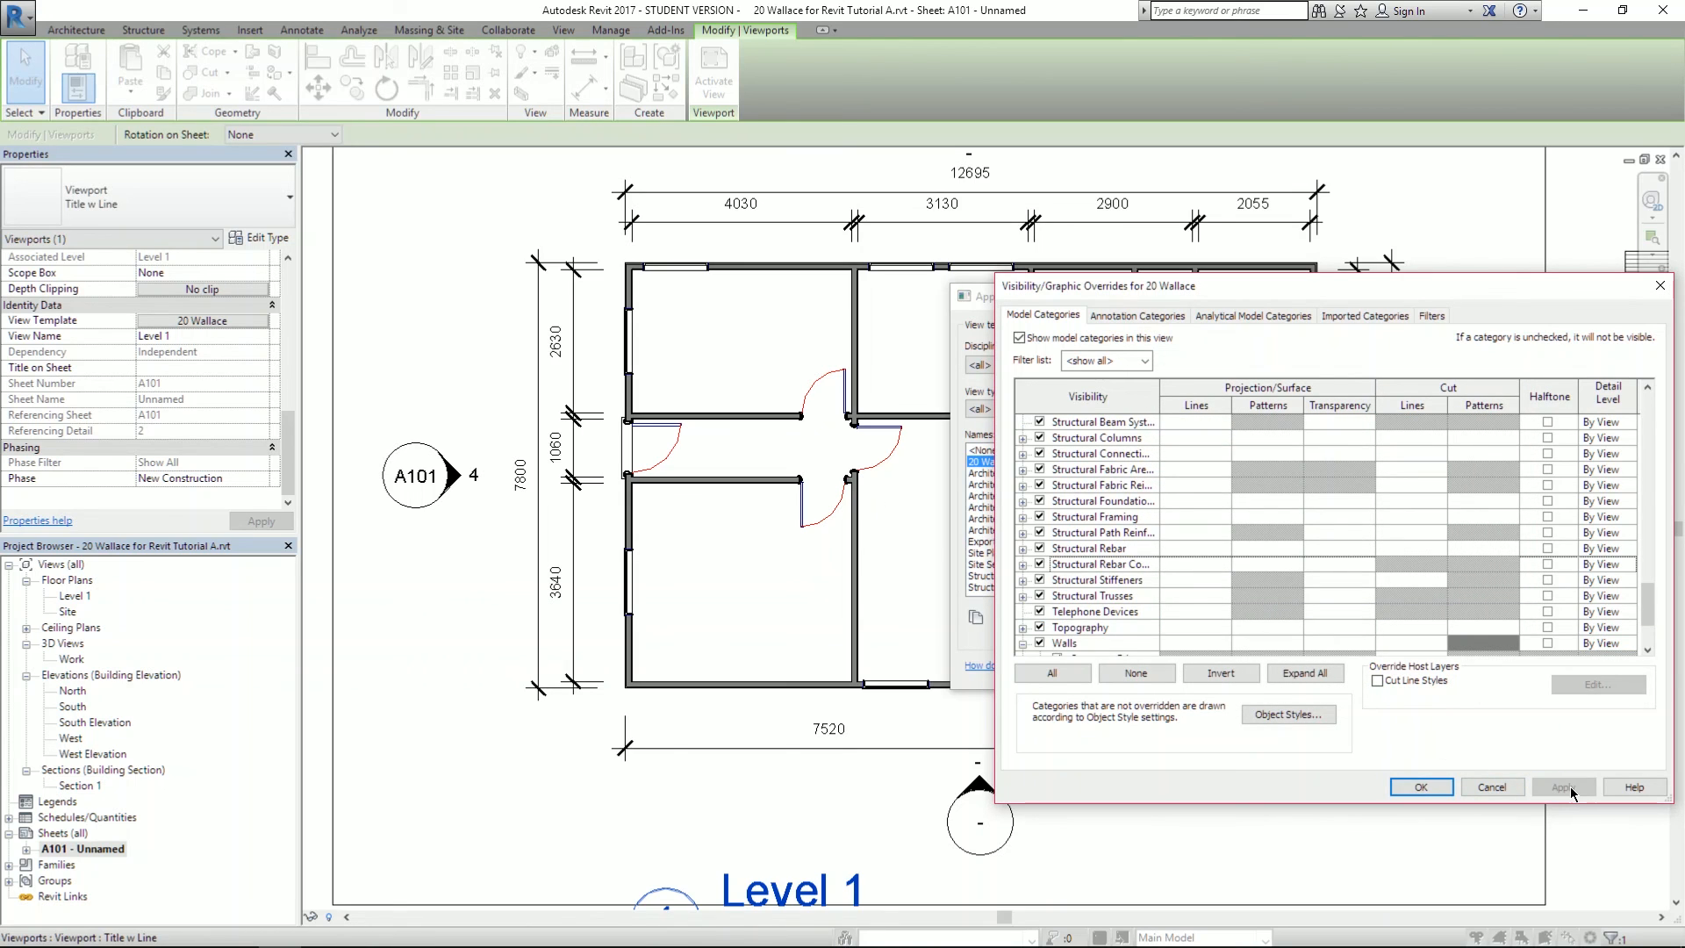
pyautogui.click(1421, 786)
pyautogui.click(1281, 670)
pyautogui.scroll(5, 821, 511)
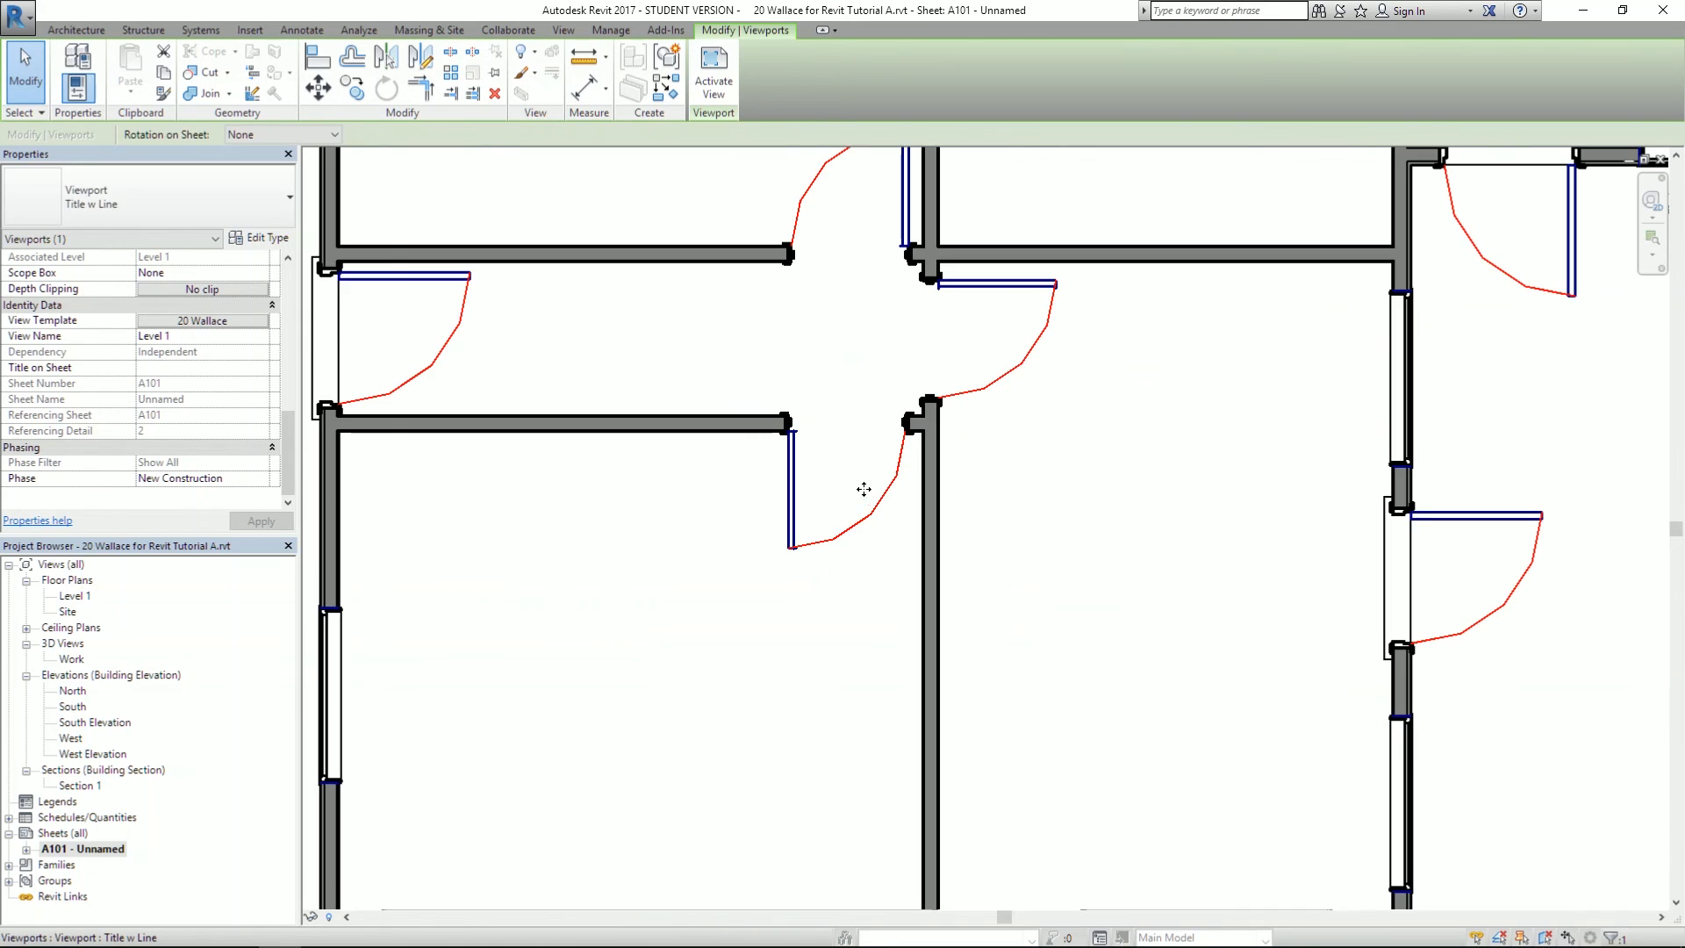
pyautogui.scroll(3, 865, 392)
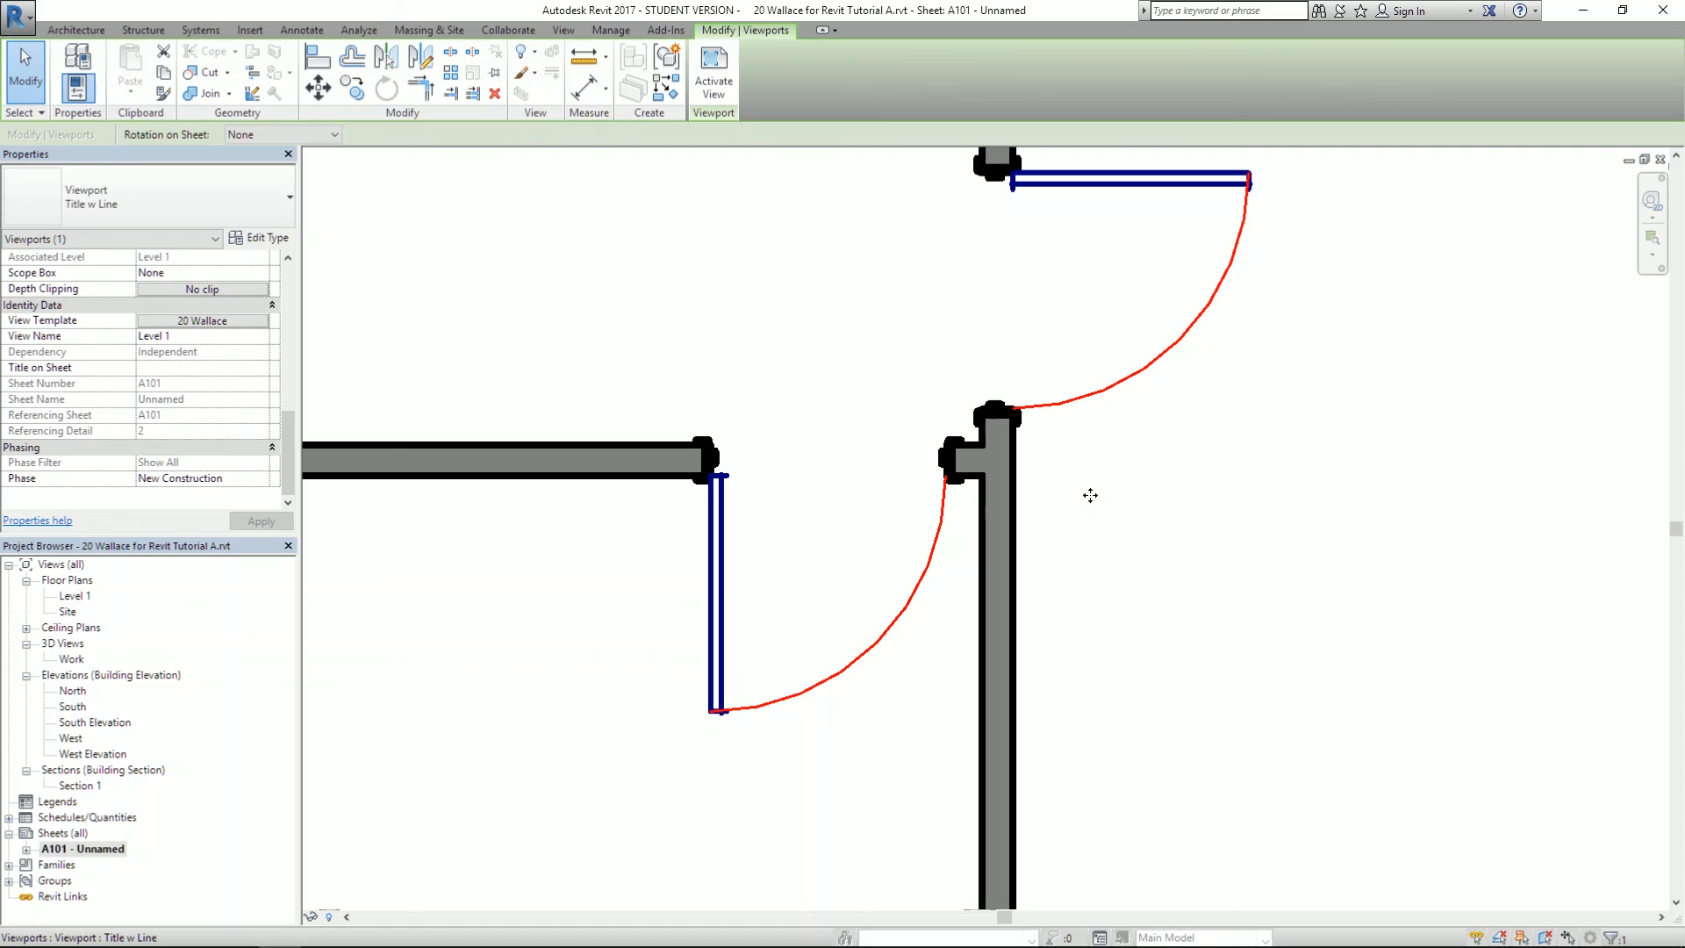
pyautogui.scroll(-4, 1249, 423)
pyautogui.scroll(6, 850, 496)
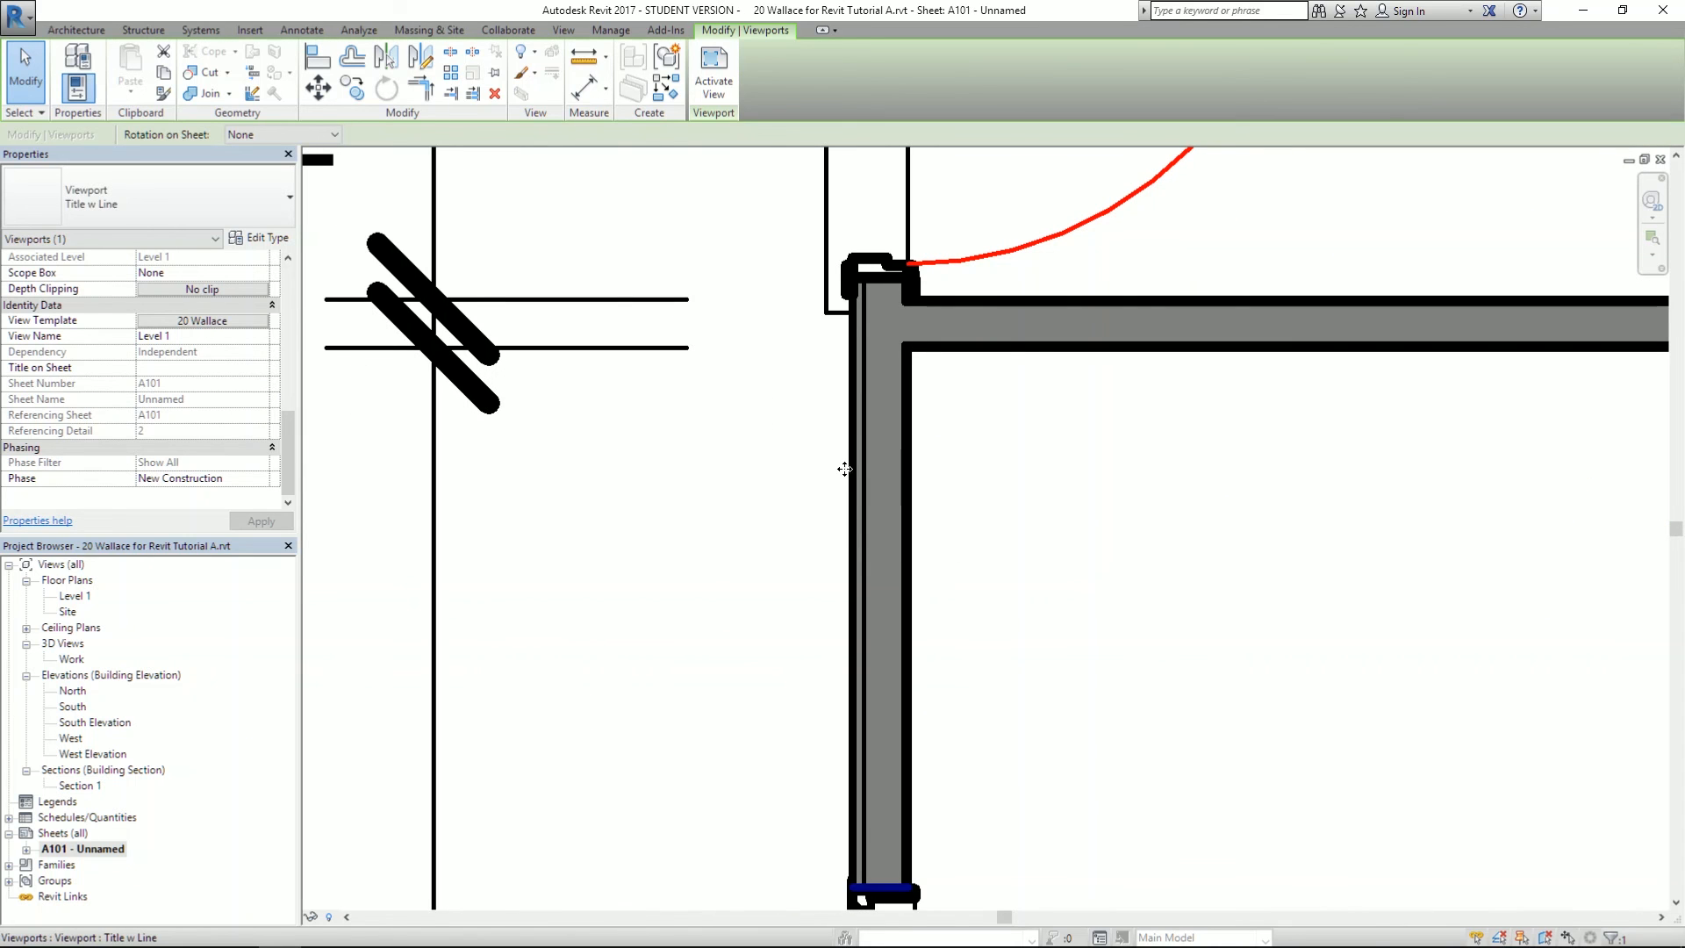
pyautogui.scroll(-5, 691, 267)
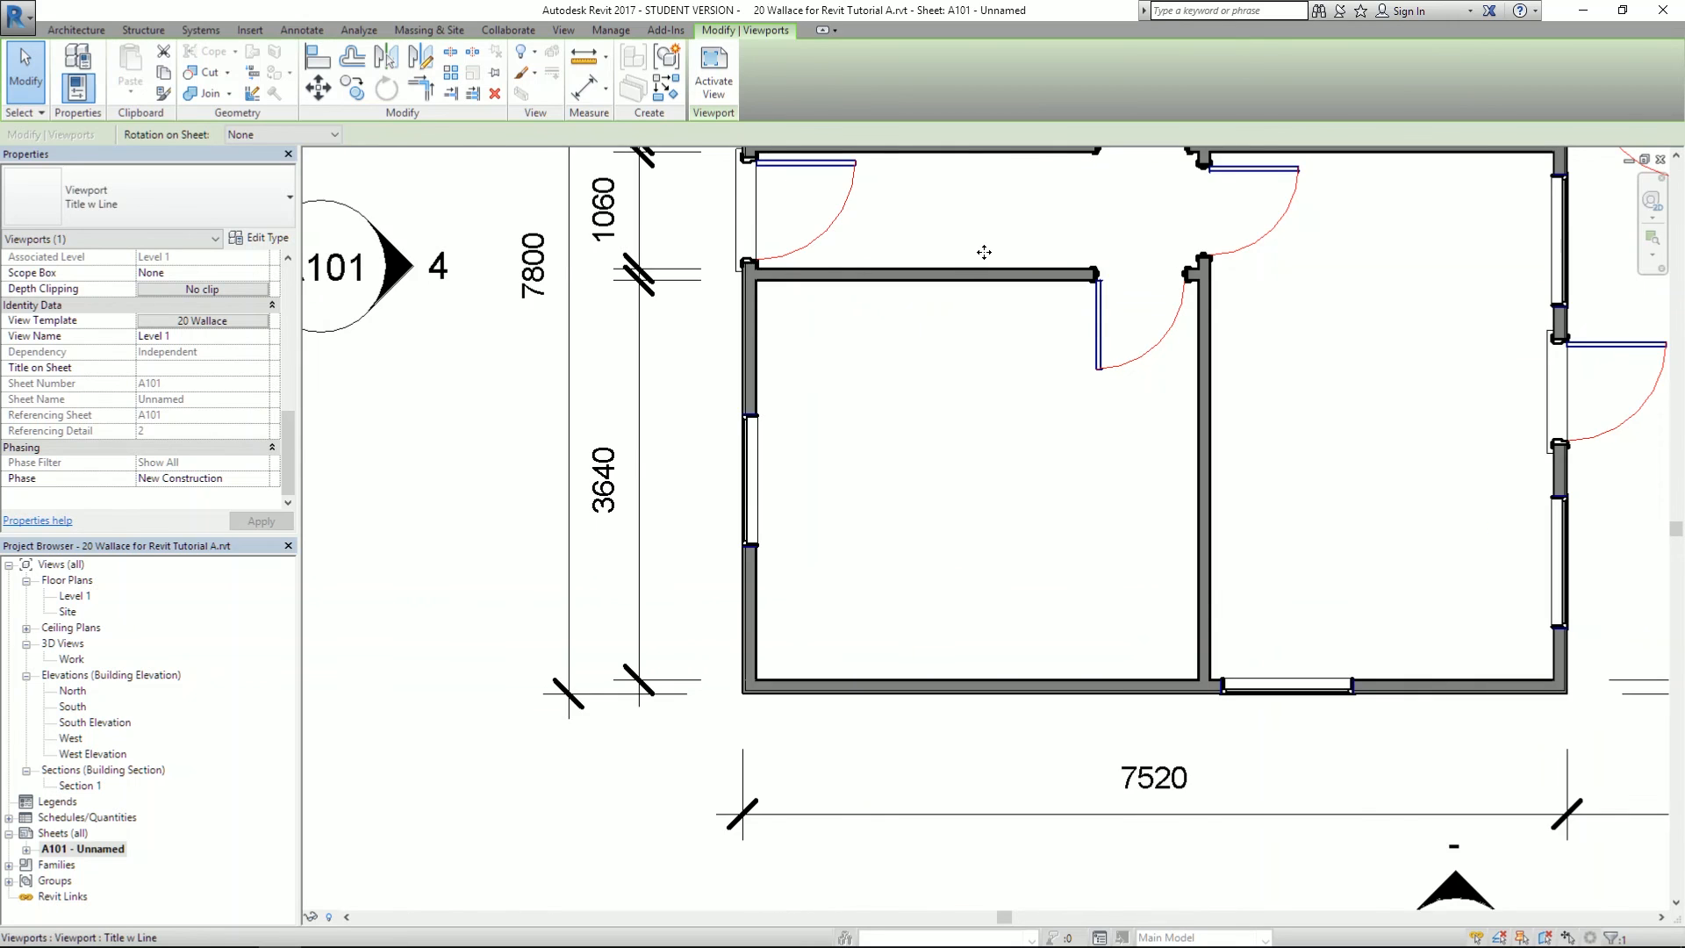
pyautogui.scroll(2, 984, 251)
pyautogui.scroll(-4, 985, 251)
pyautogui.scroll(6, 972, 499)
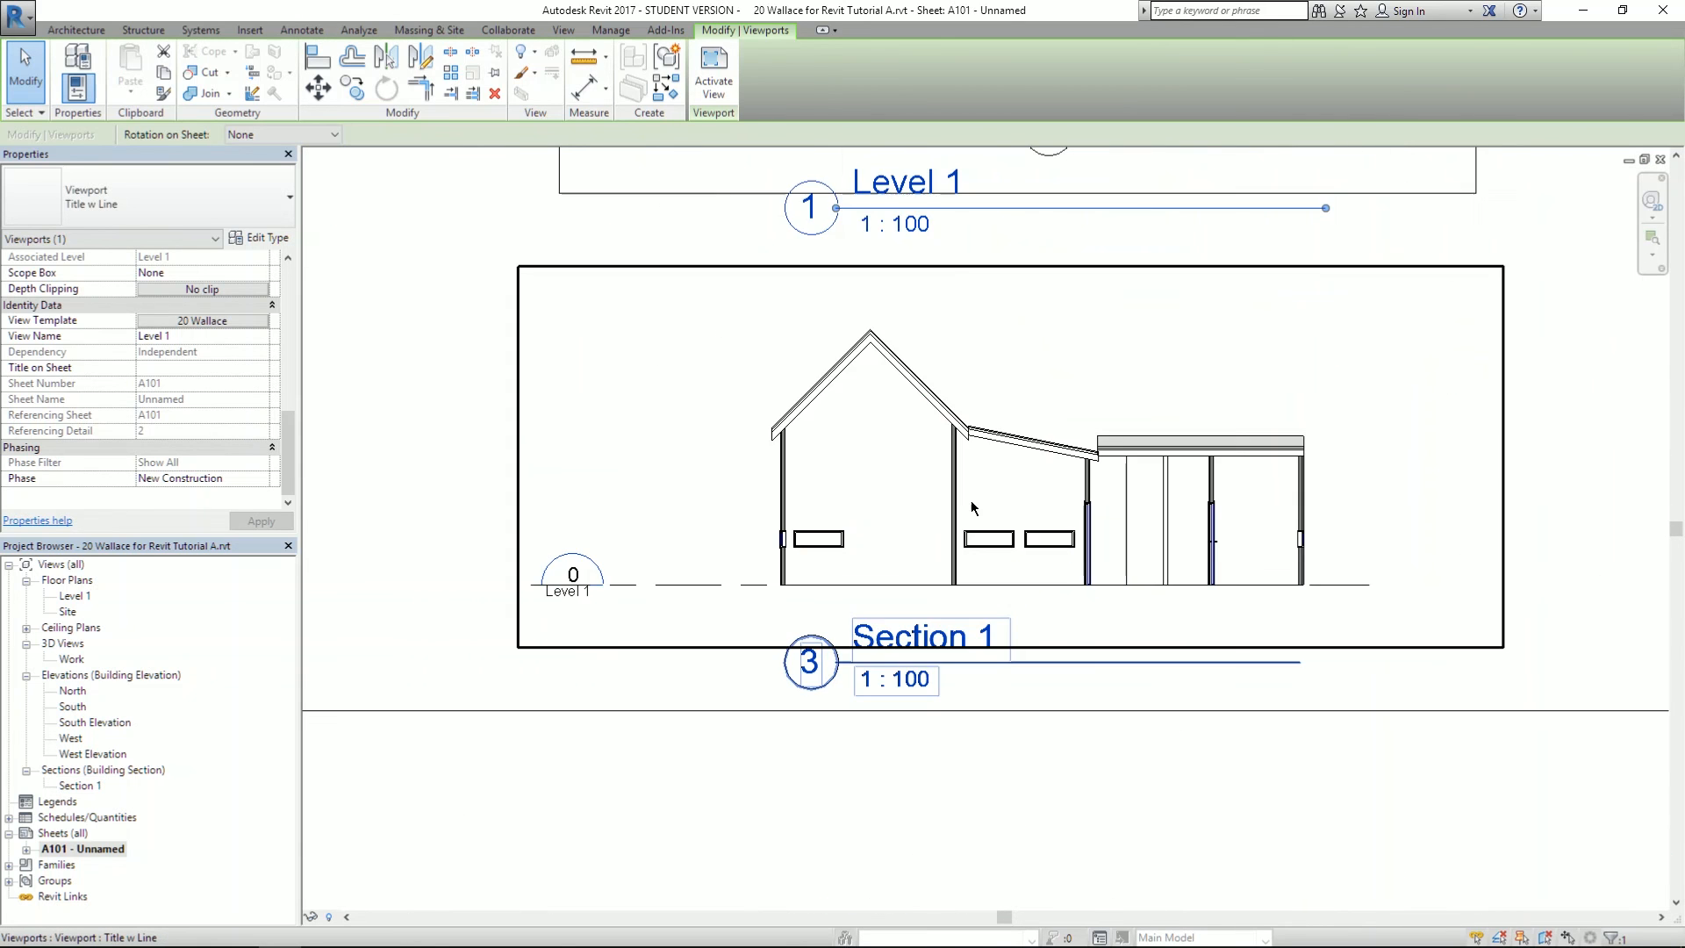
pyautogui.scroll(1, 969, 507)
pyautogui.scroll(-2, 758, 516)
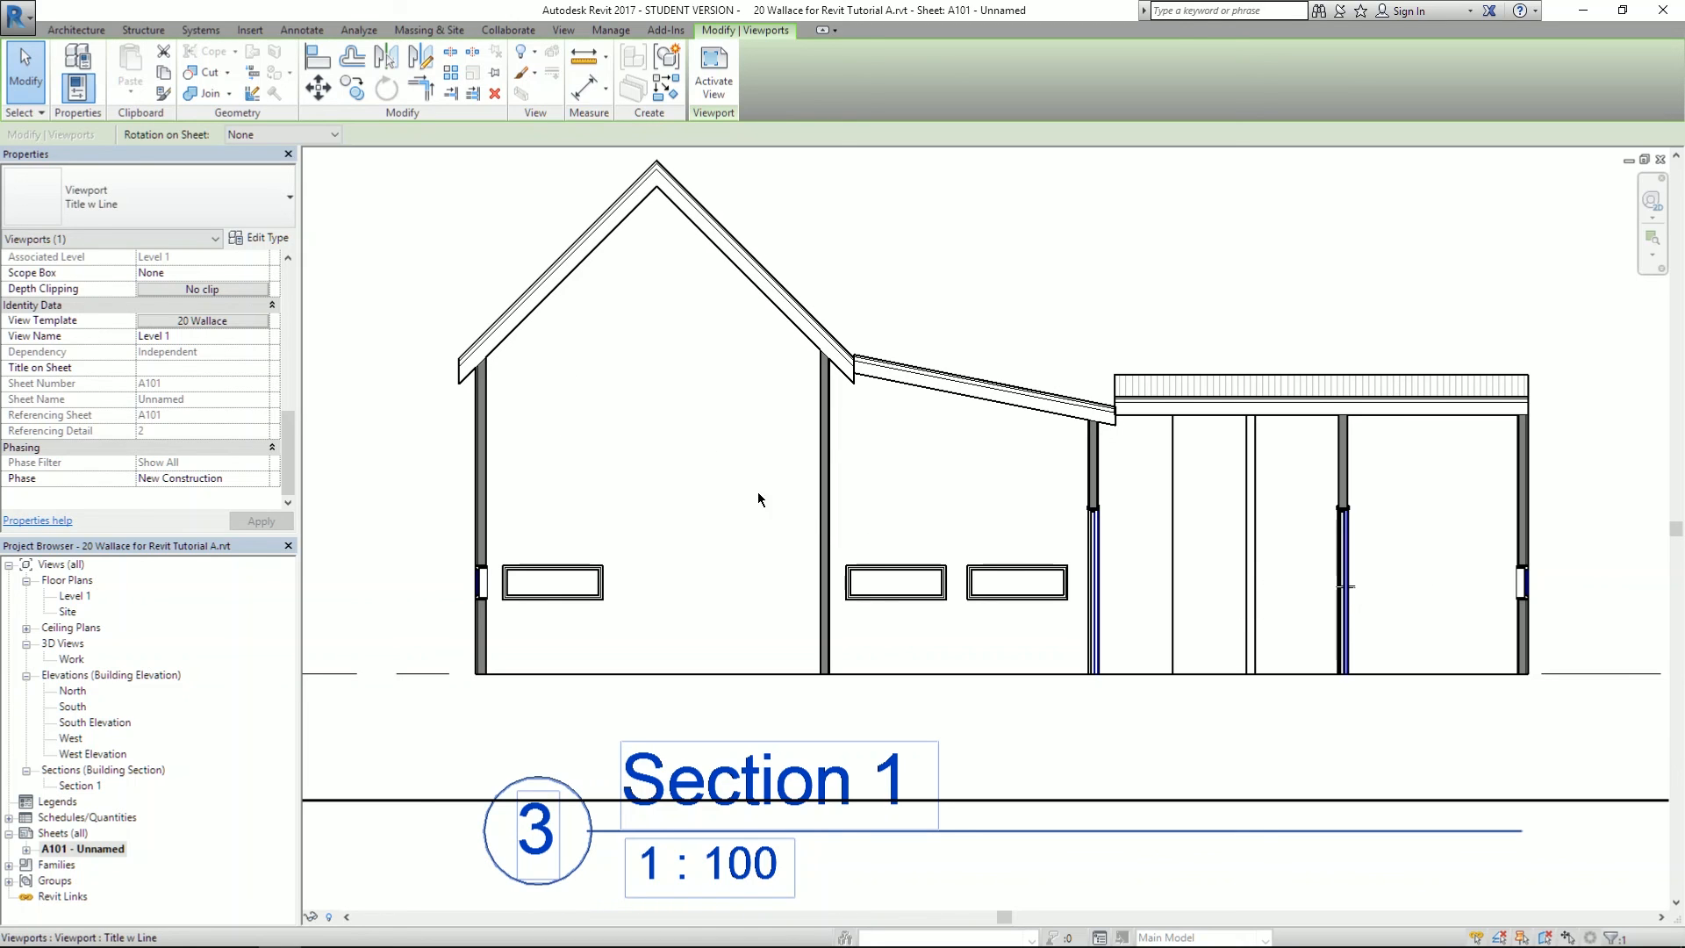
pyautogui.scroll(-1, 1000, 561)
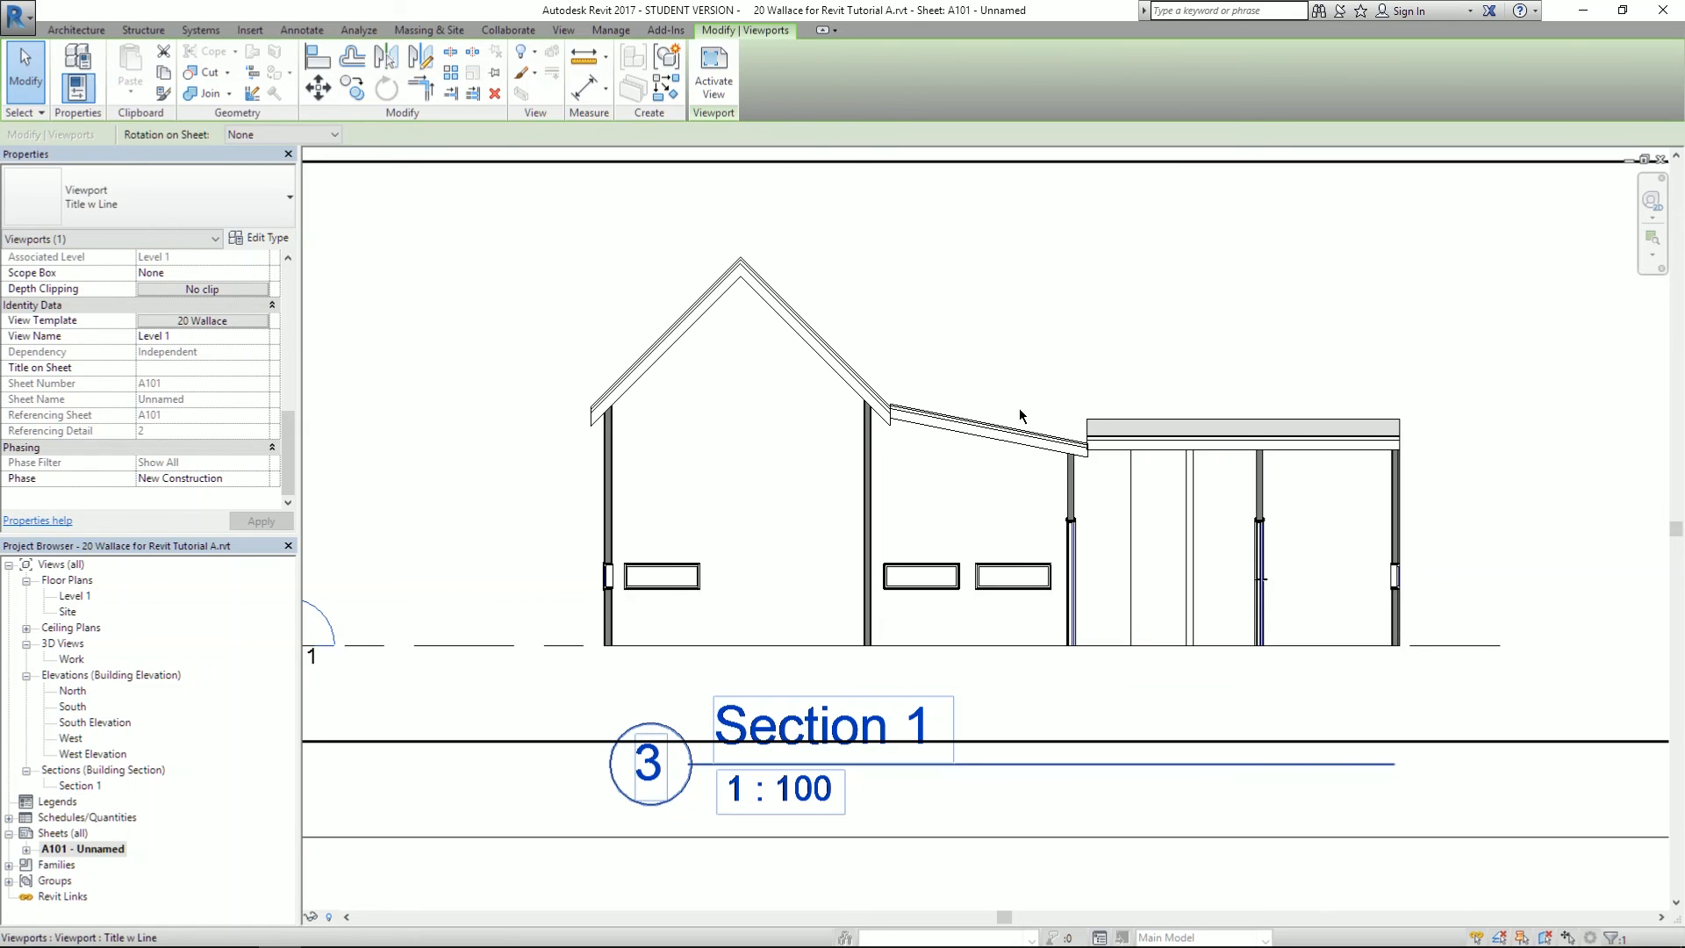
pyautogui.scroll(-2, 933, 474)
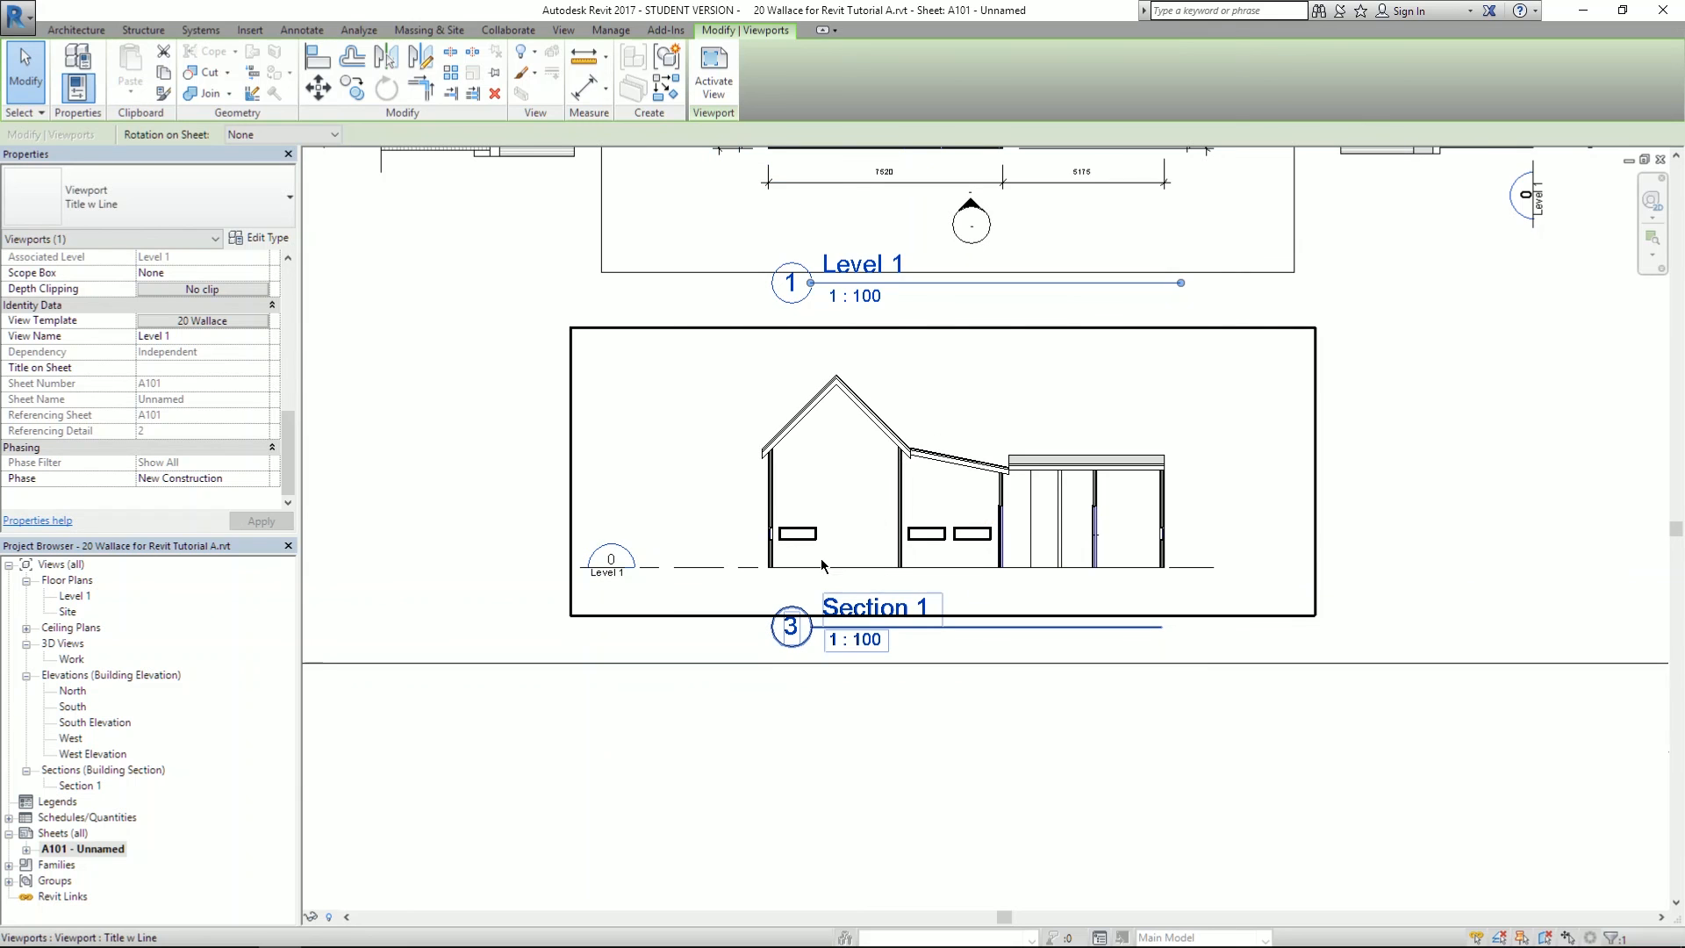
pyautogui.scroll(2, 822, 564)
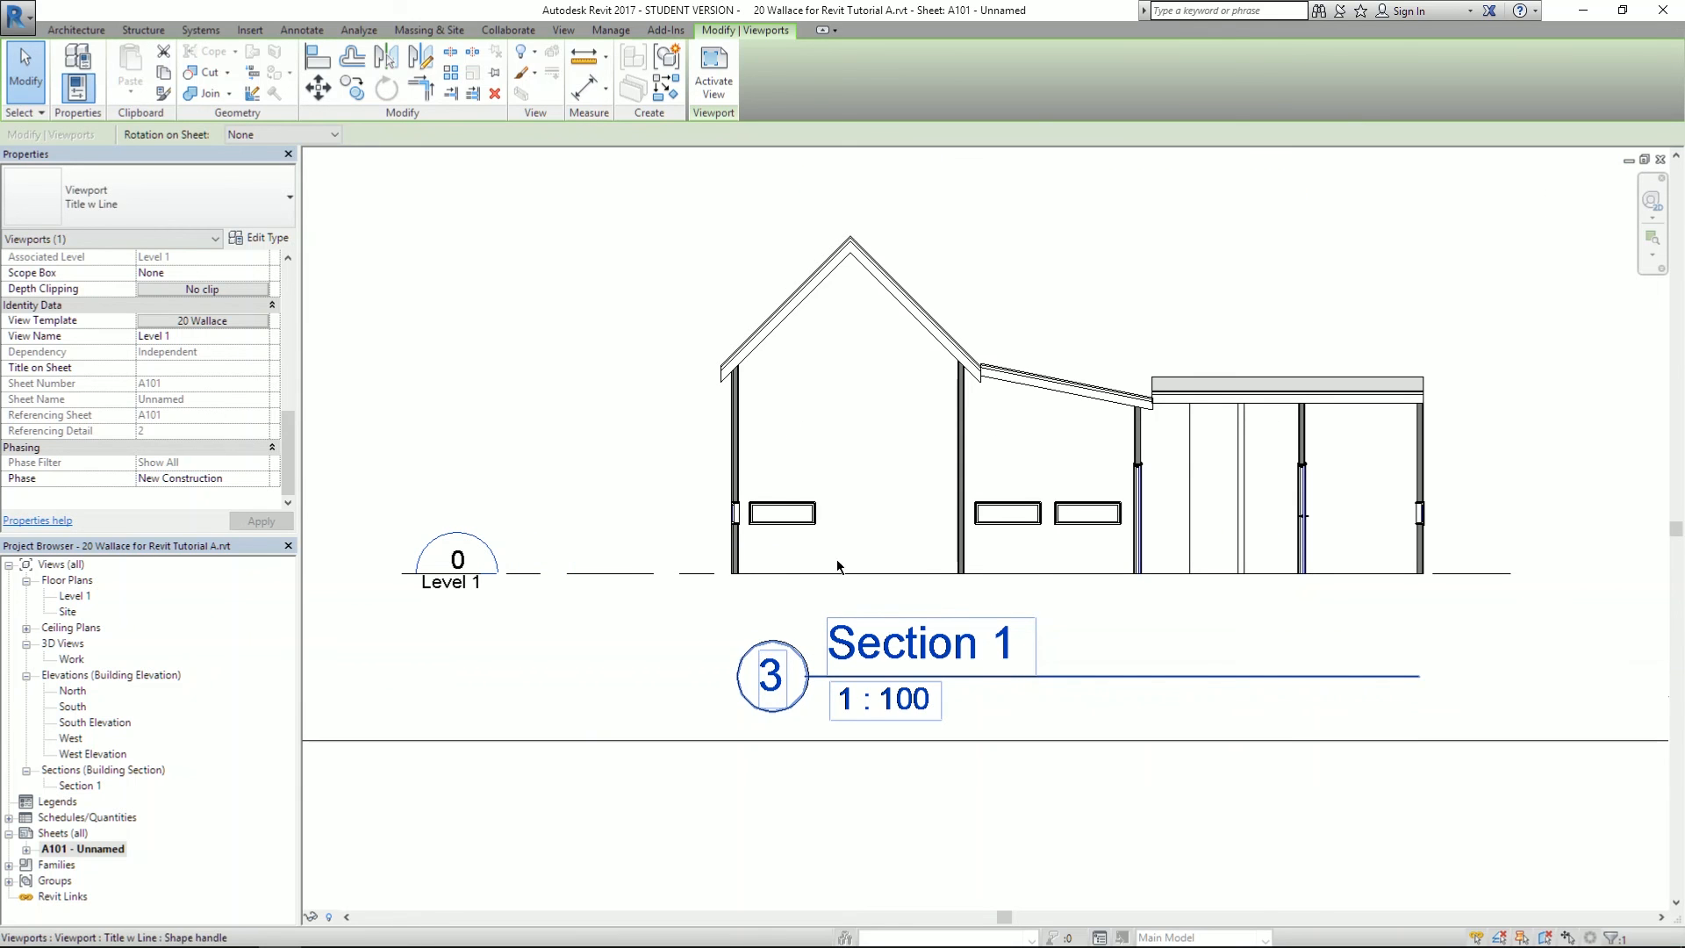
pyautogui.scroll(-5, 931, 599)
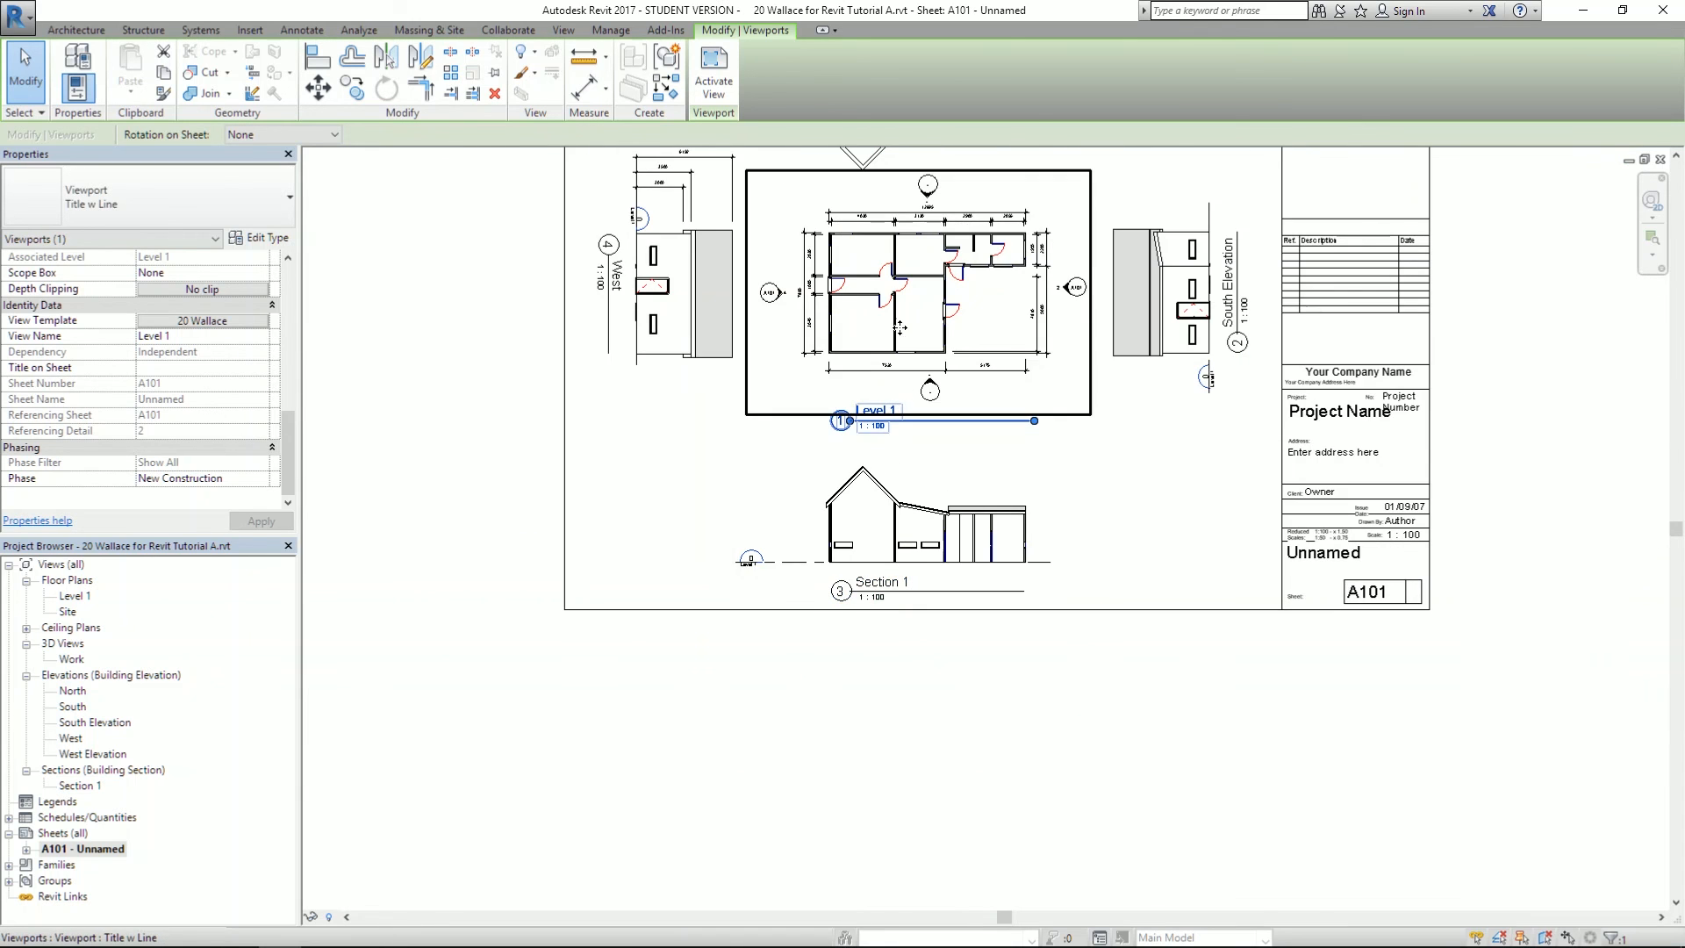
pyautogui.scroll(2, 900, 334)
# - Inside Section 1, drag the Level 1 line's left end inward toward the building
pyautogui.scroll(2, 803, 694)
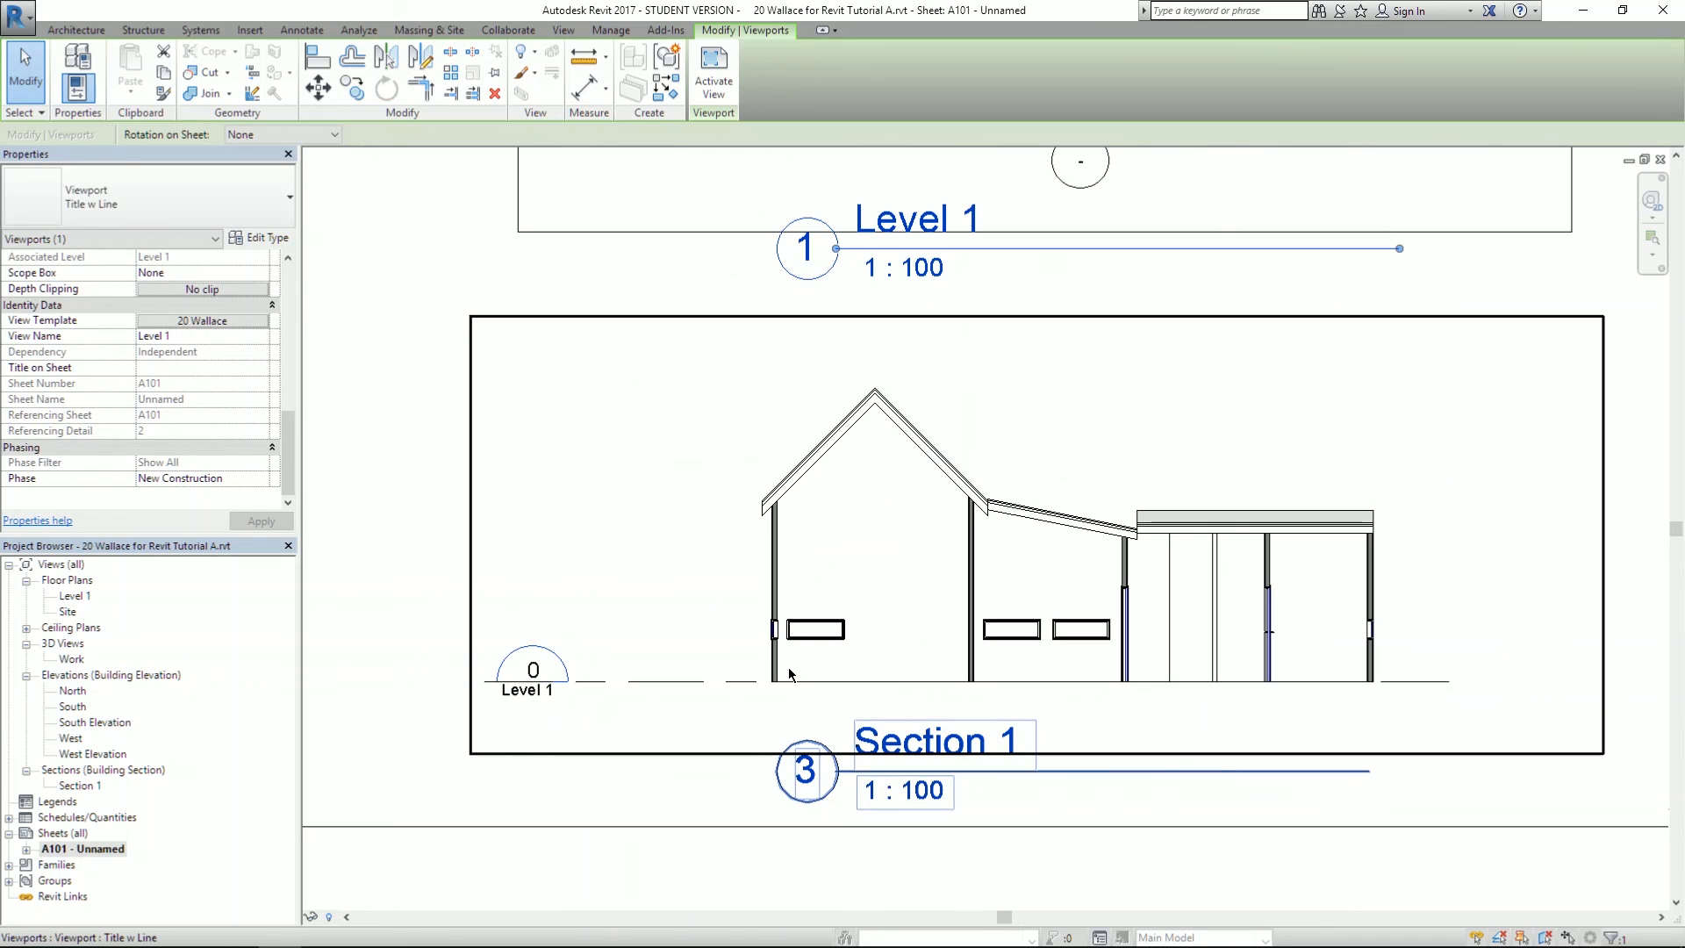
pyautogui.doubleClick(787, 669)
pyautogui.click(590, 682)
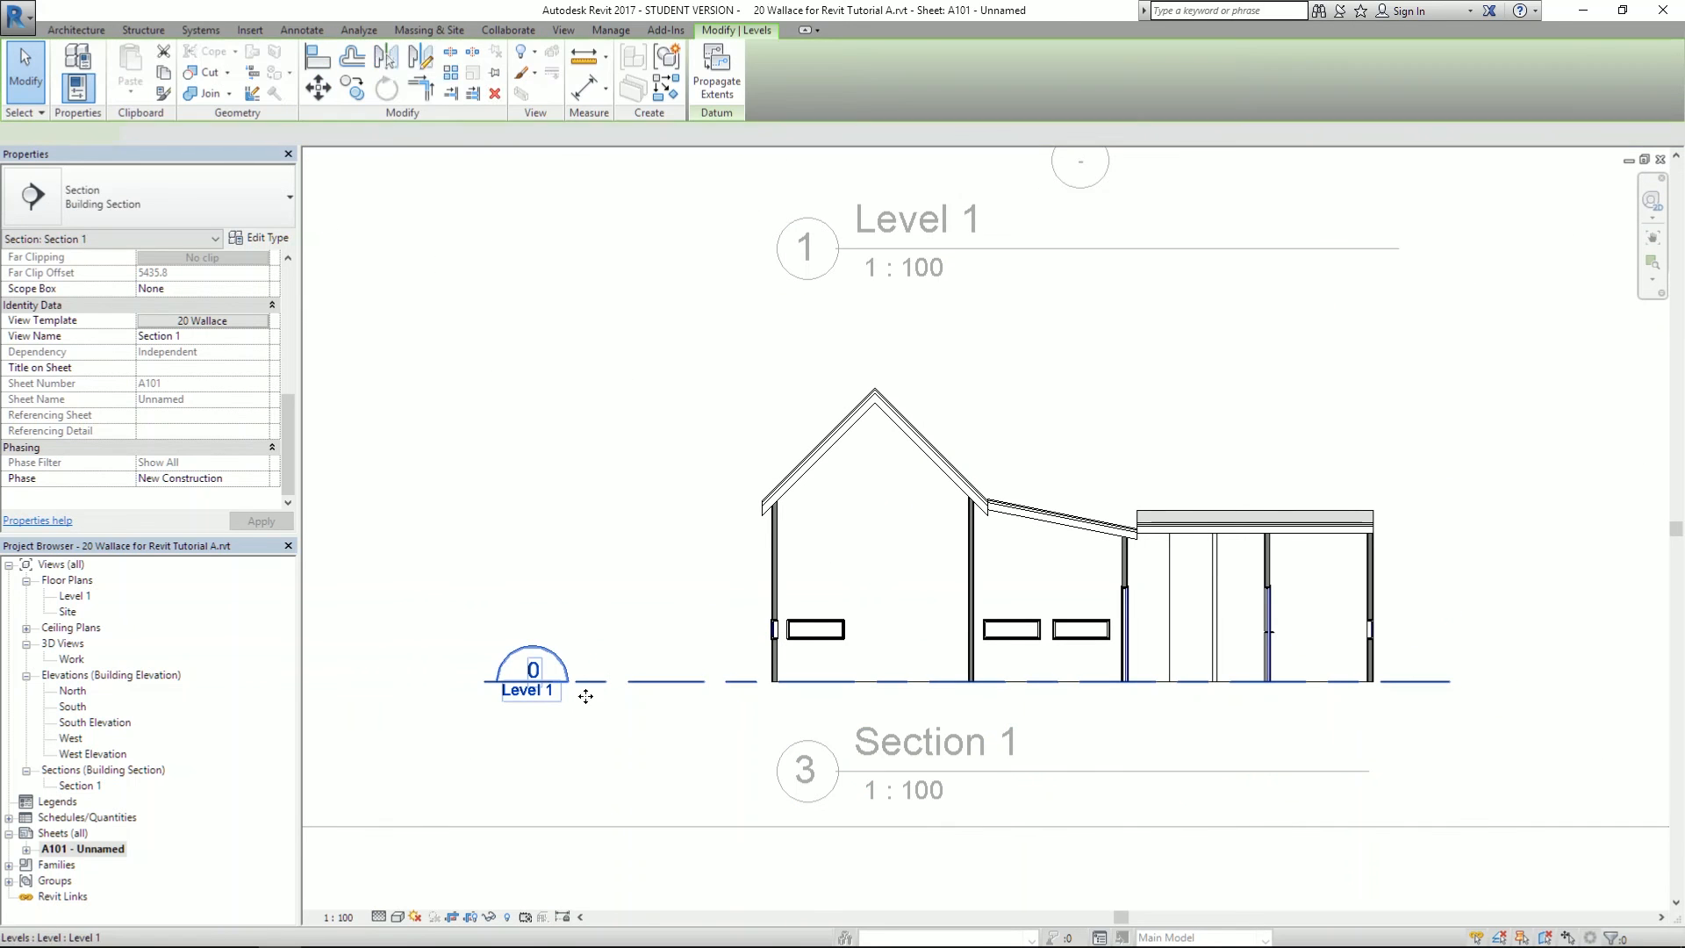
pyautogui.moveTo(484, 682); pyautogui.dragTo(660, 682)
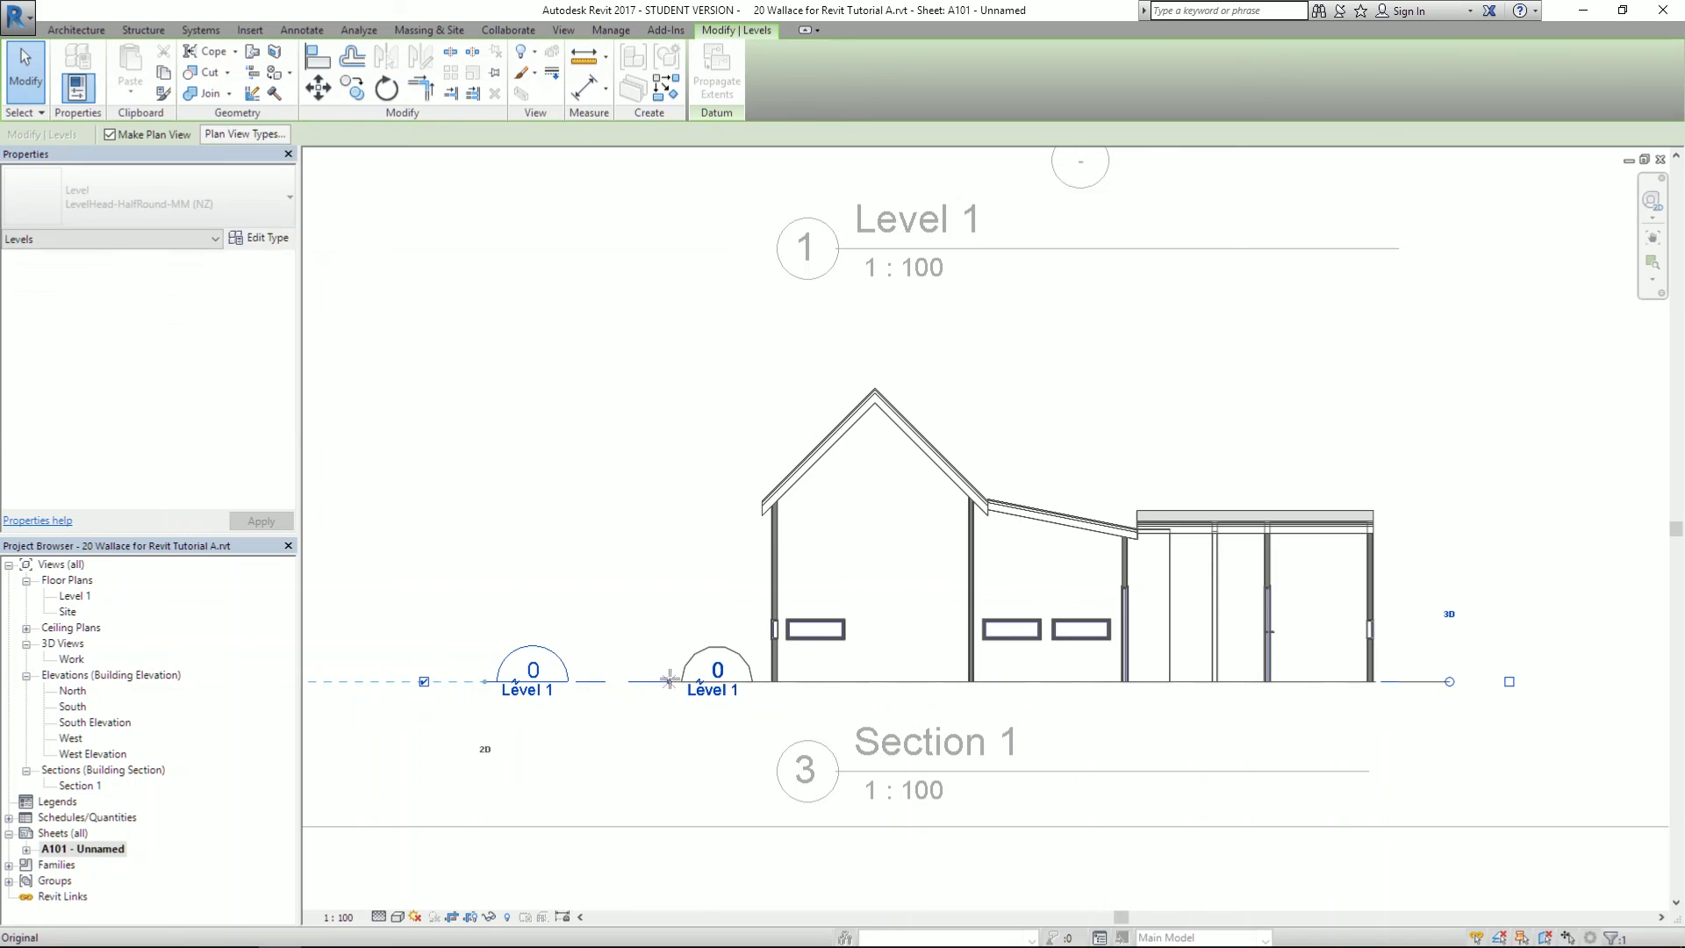
pyautogui.click(655, 523)
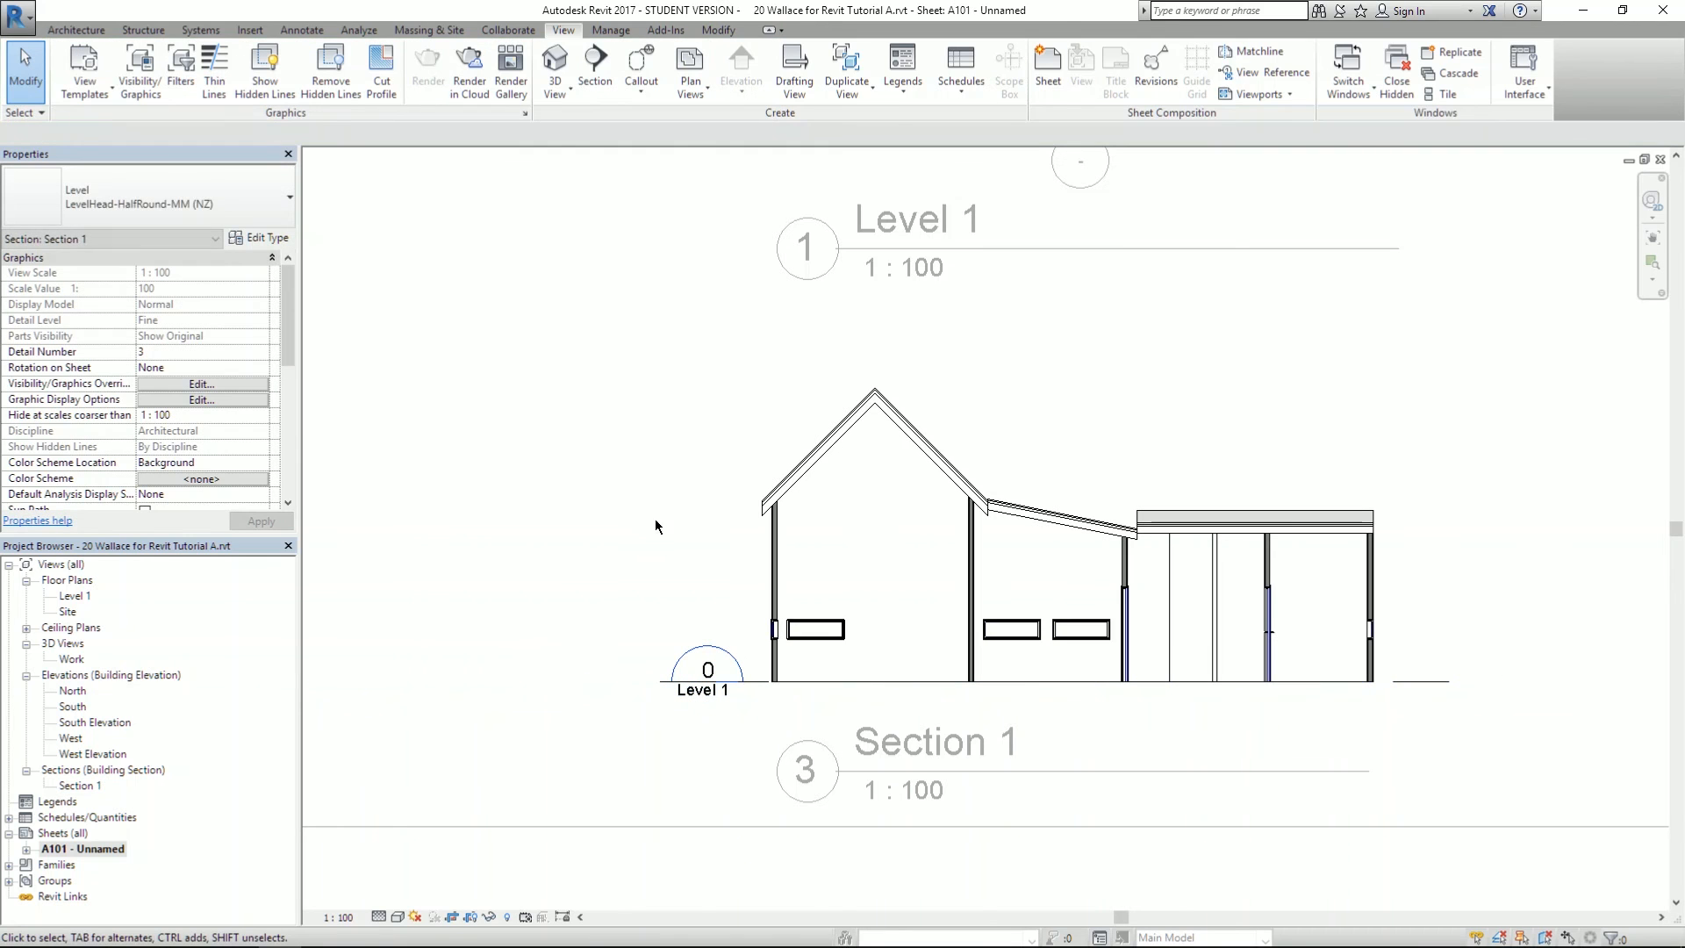
# - Deactivate the viewport and center the full A101 sheet in view
pyautogui.doubleClick(534, 534)
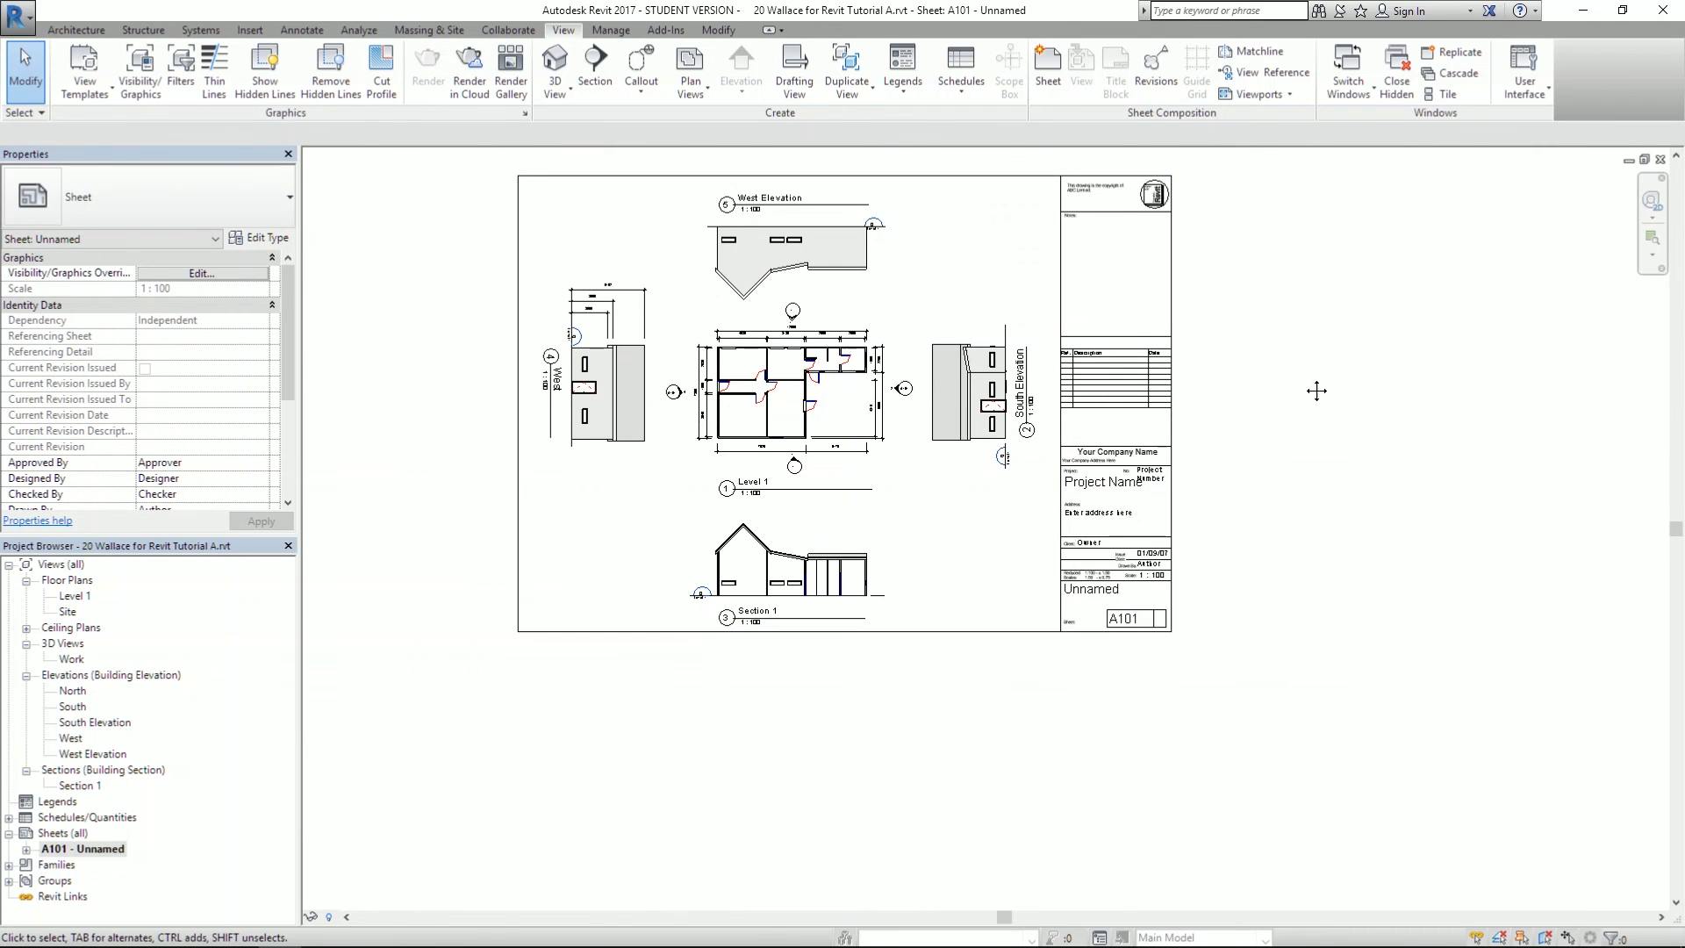
pyautogui.scroll(3, 1305, 371)
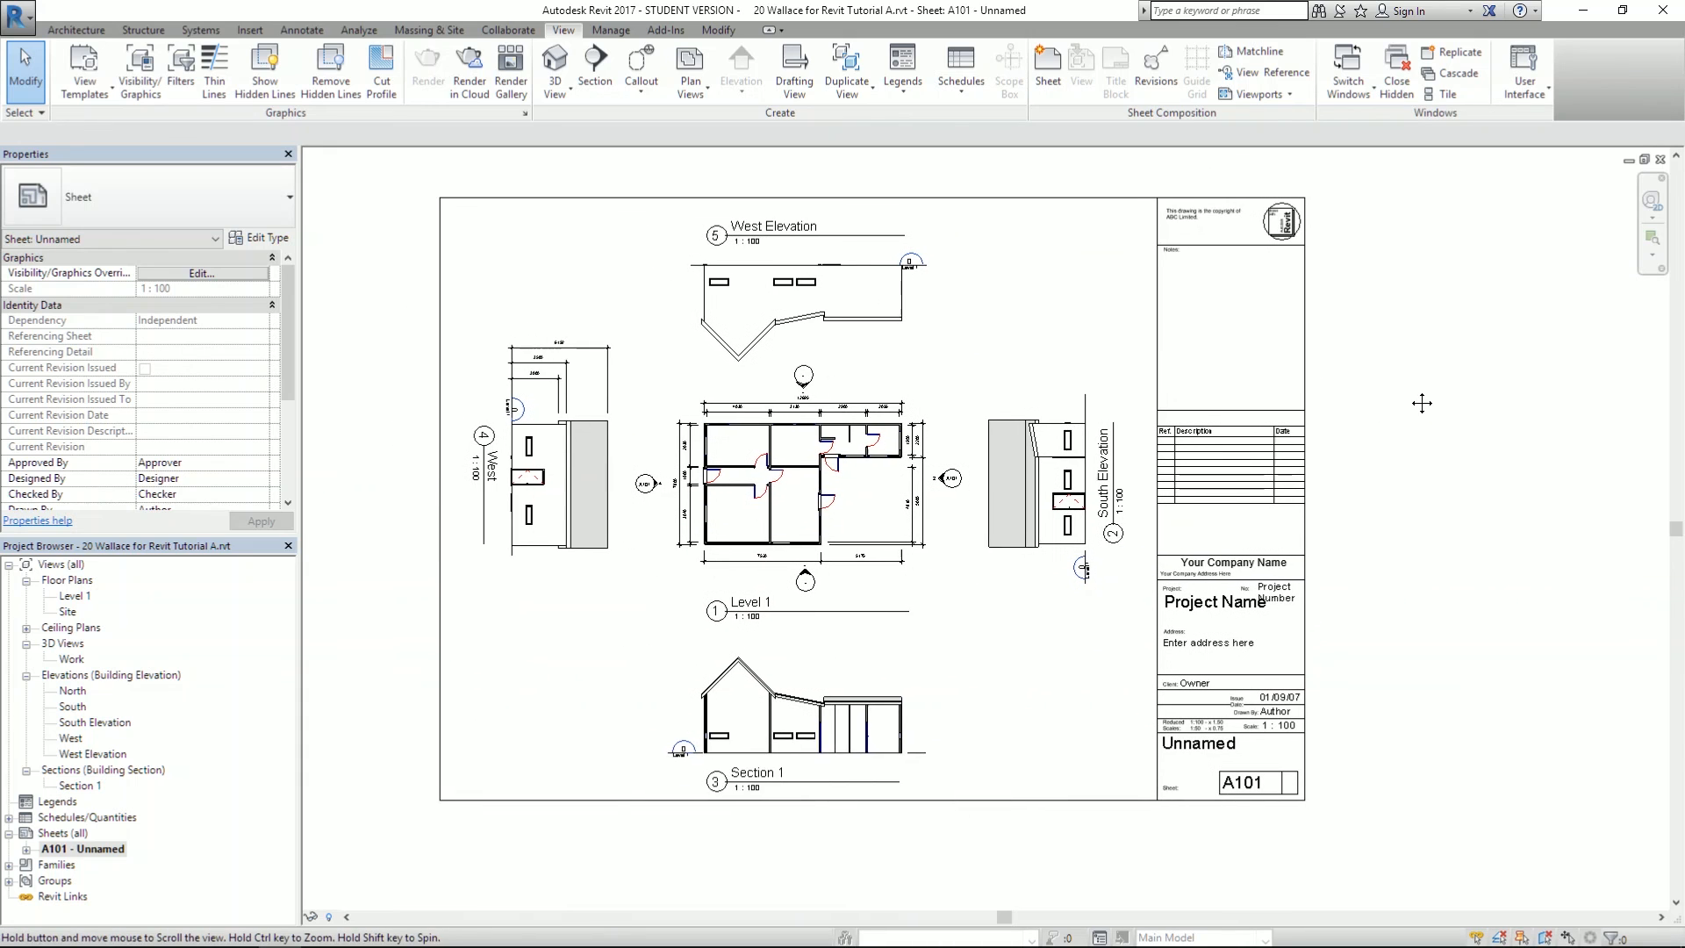
pyautogui.moveTo(1417, 405); pyautogui.dragTo(1426, 391, button='middle')
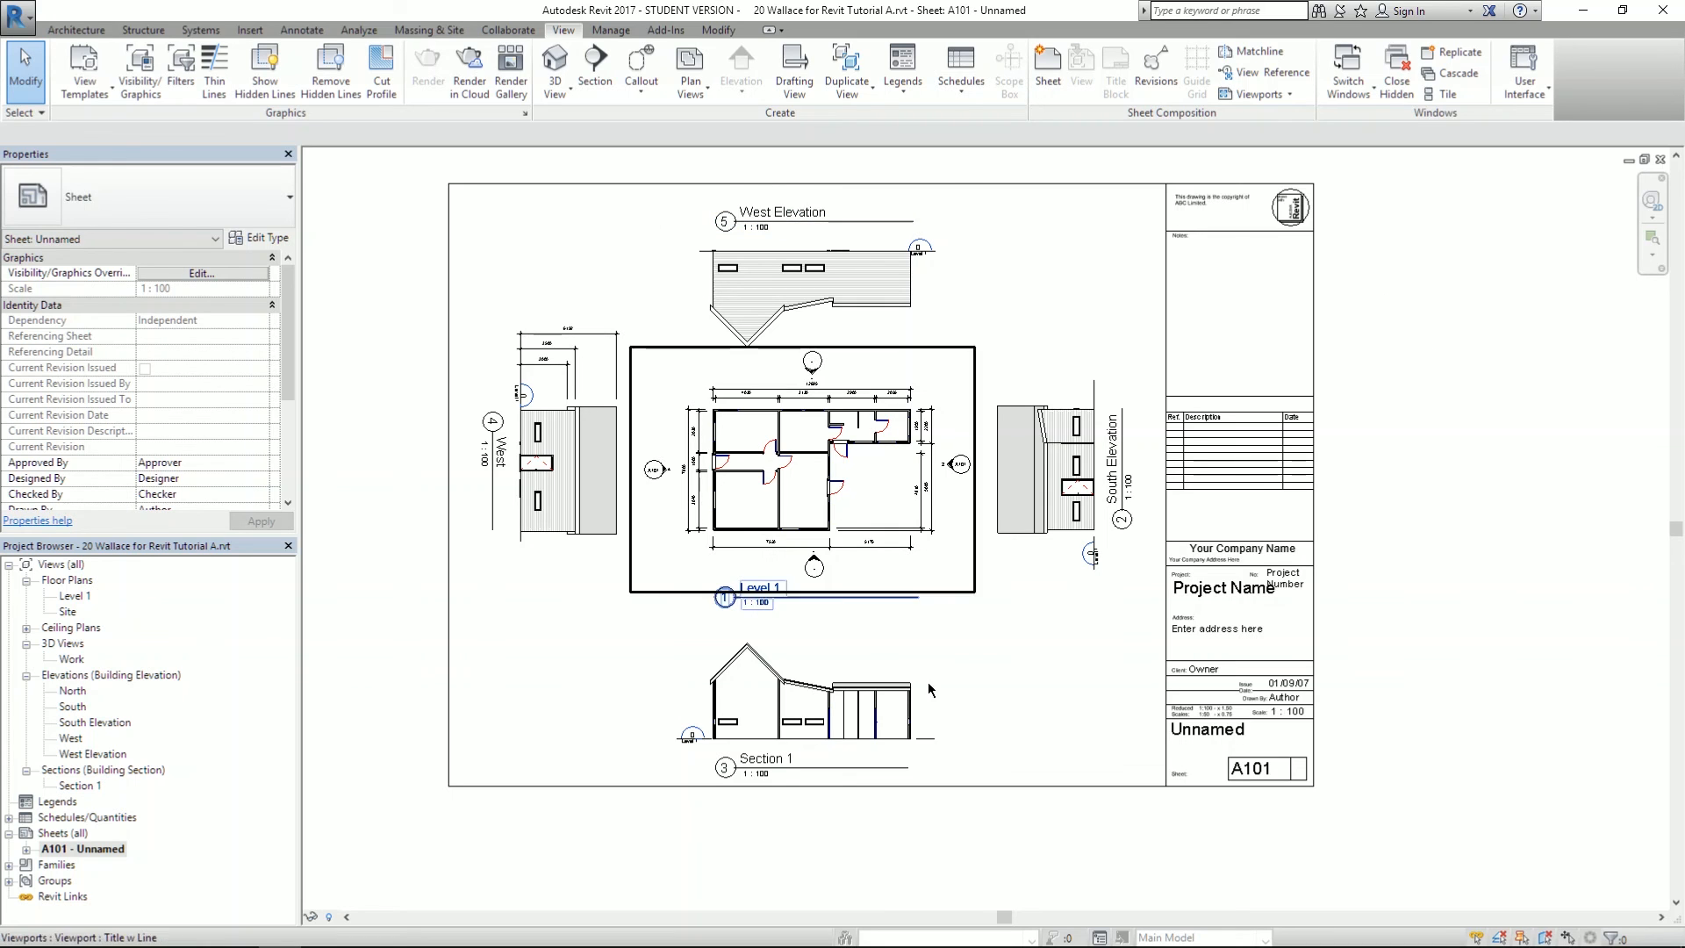
pyautogui.click(1313, 477)
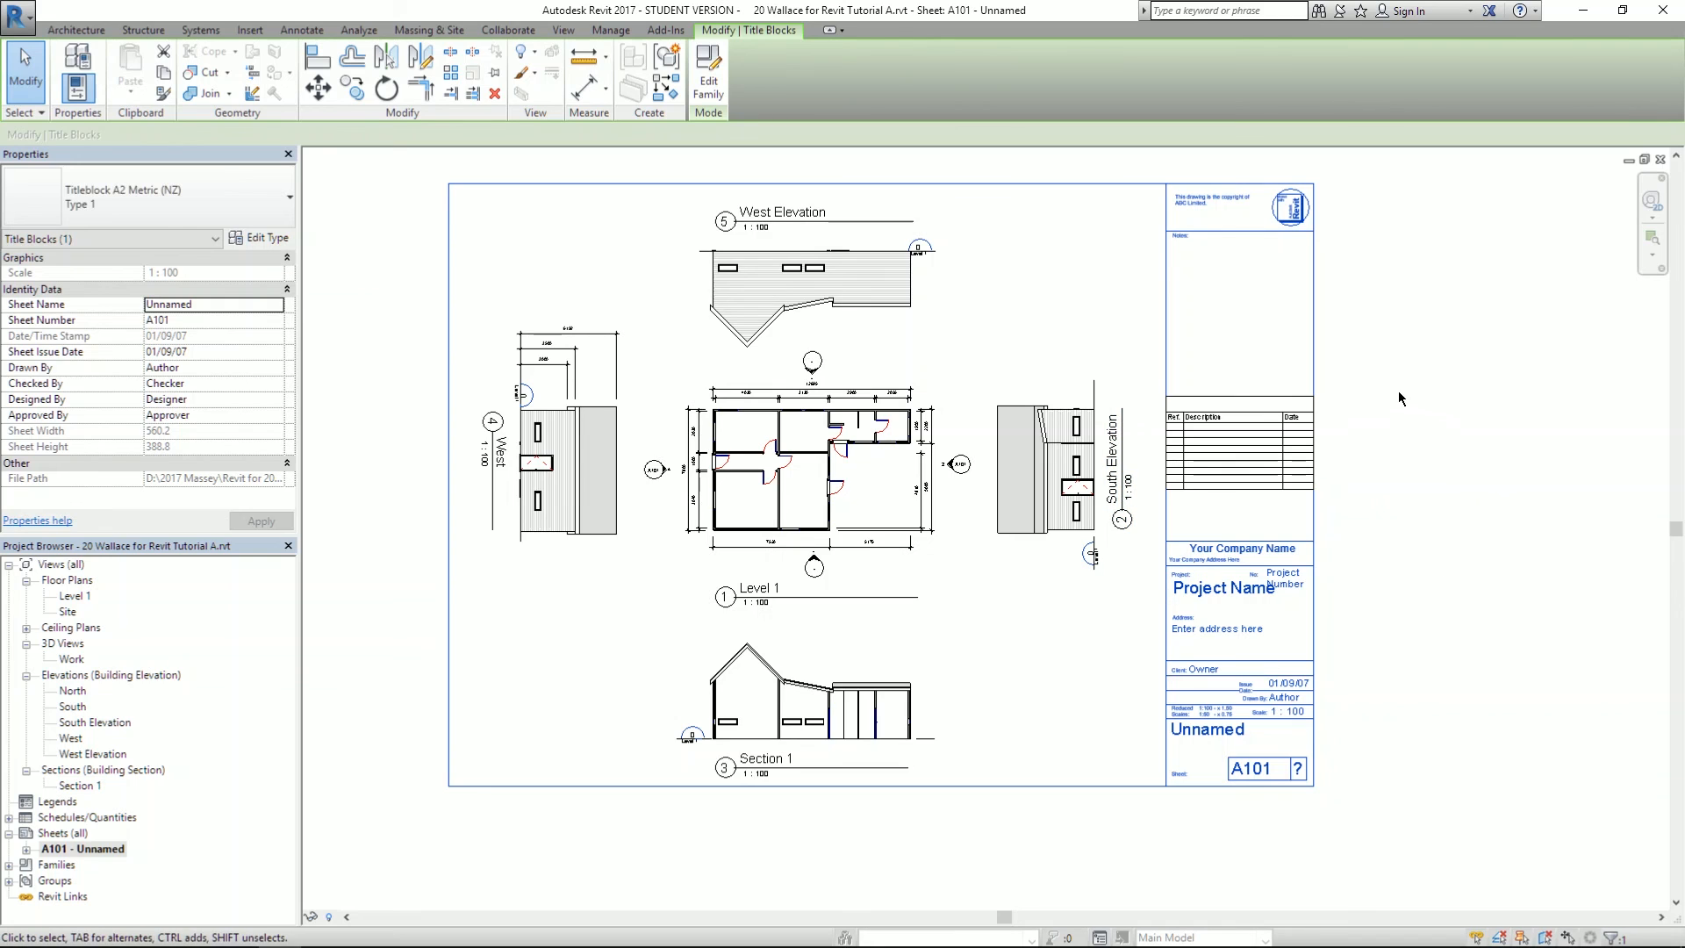
pyautogui.click(706, 70)
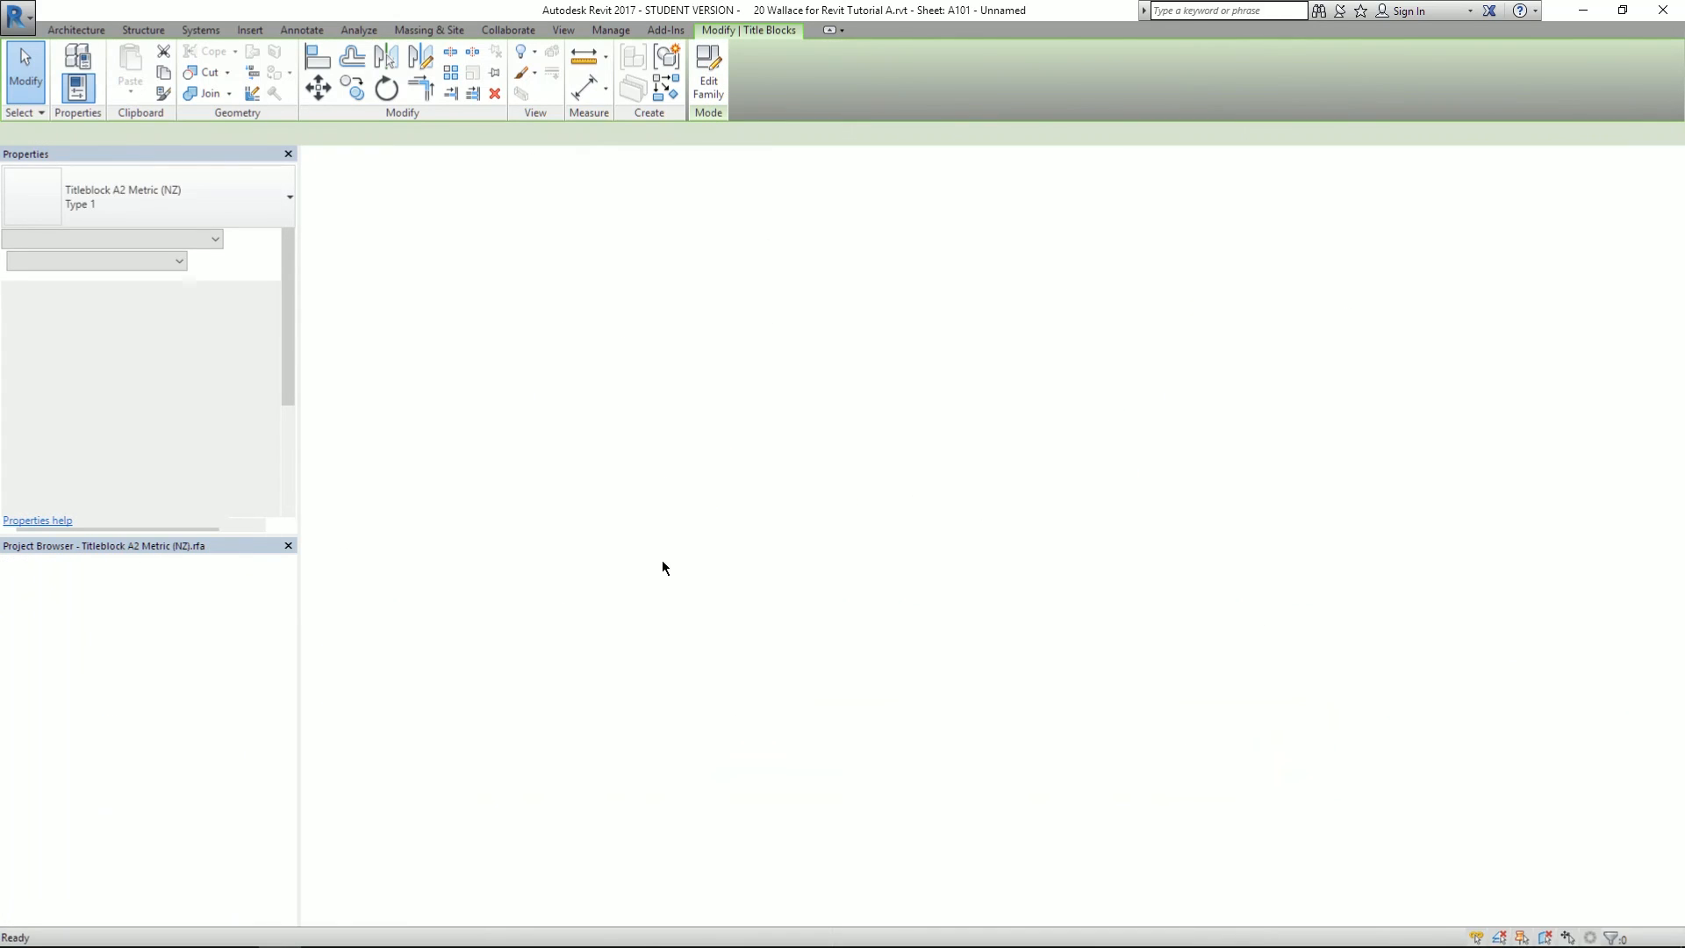
pyautogui.click(1374, 474)
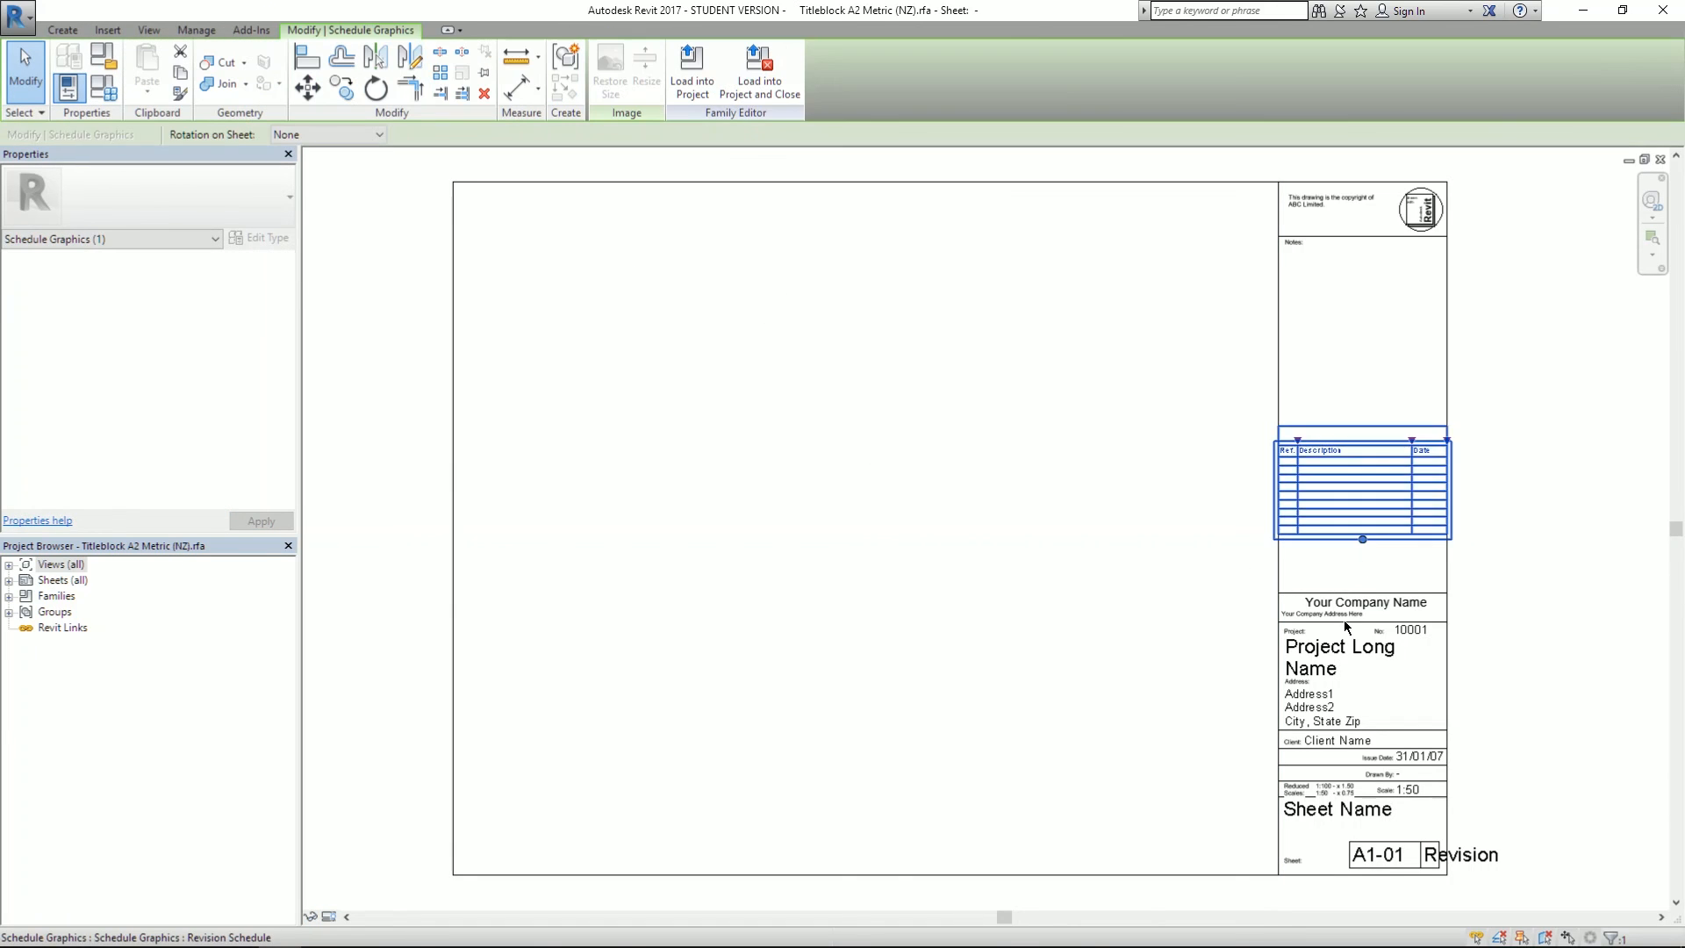
pyautogui.click(1344, 620)
pyautogui.click(1344, 651)
pyautogui.click(1309, 707)
pyautogui.click(1326, 797)
pyautogui.click(1329, 809)
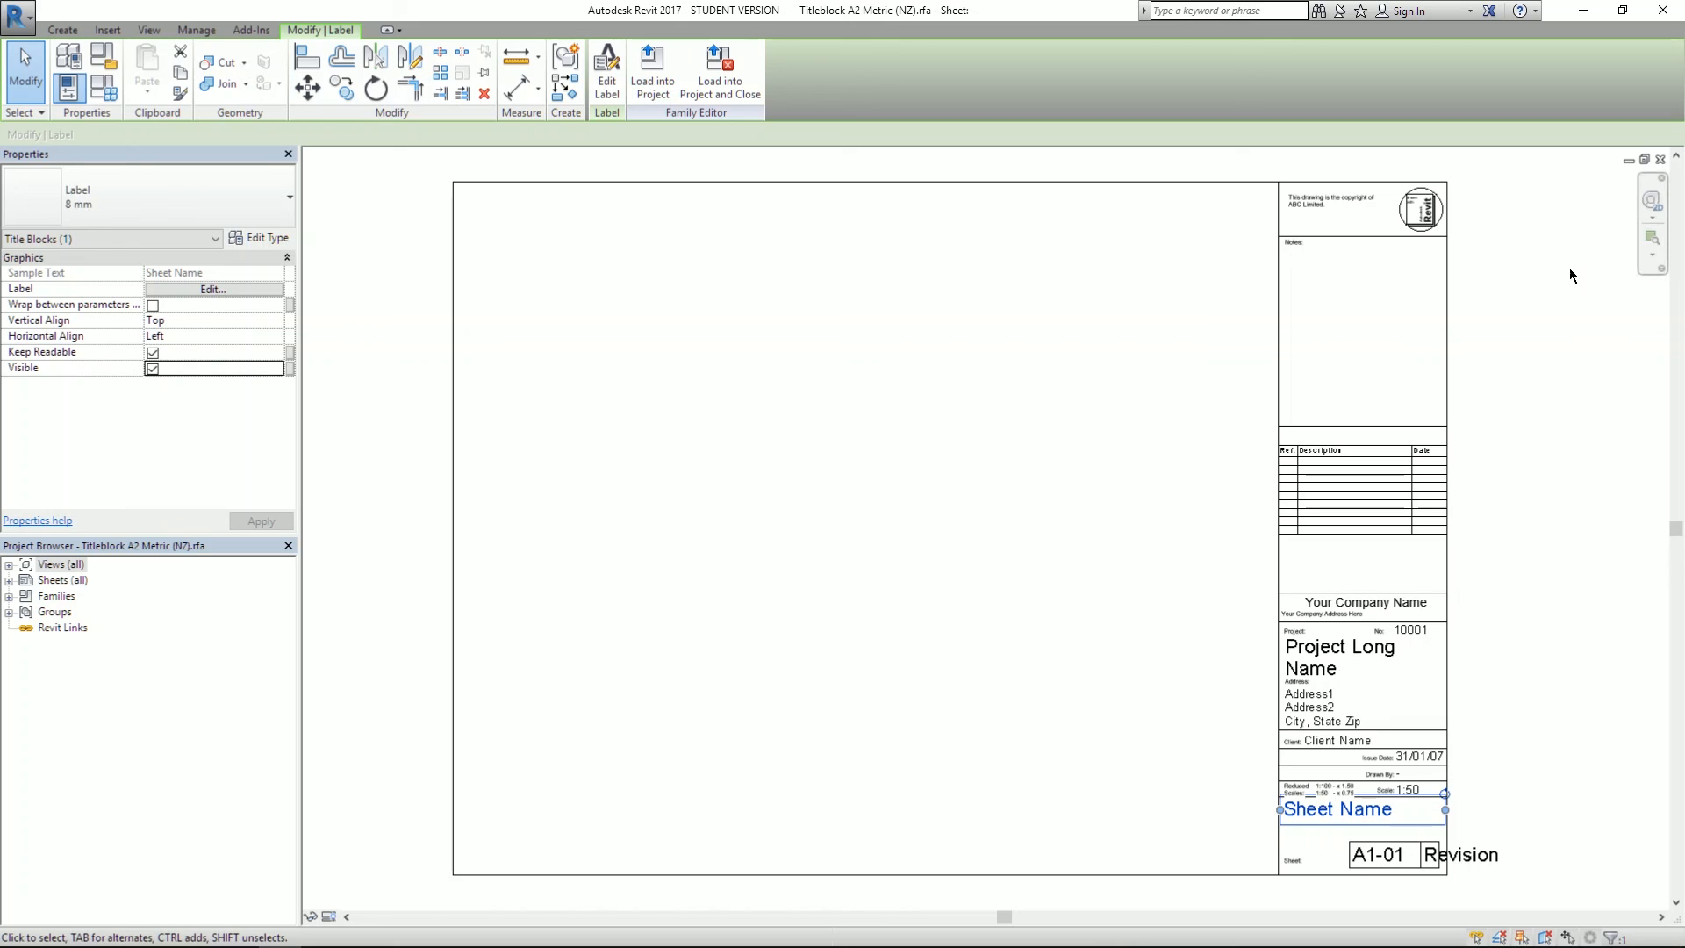
pyautogui.click(1535, 333)
pyautogui.moveTo(1193, 160); pyautogui.dragTo(1567, 772)
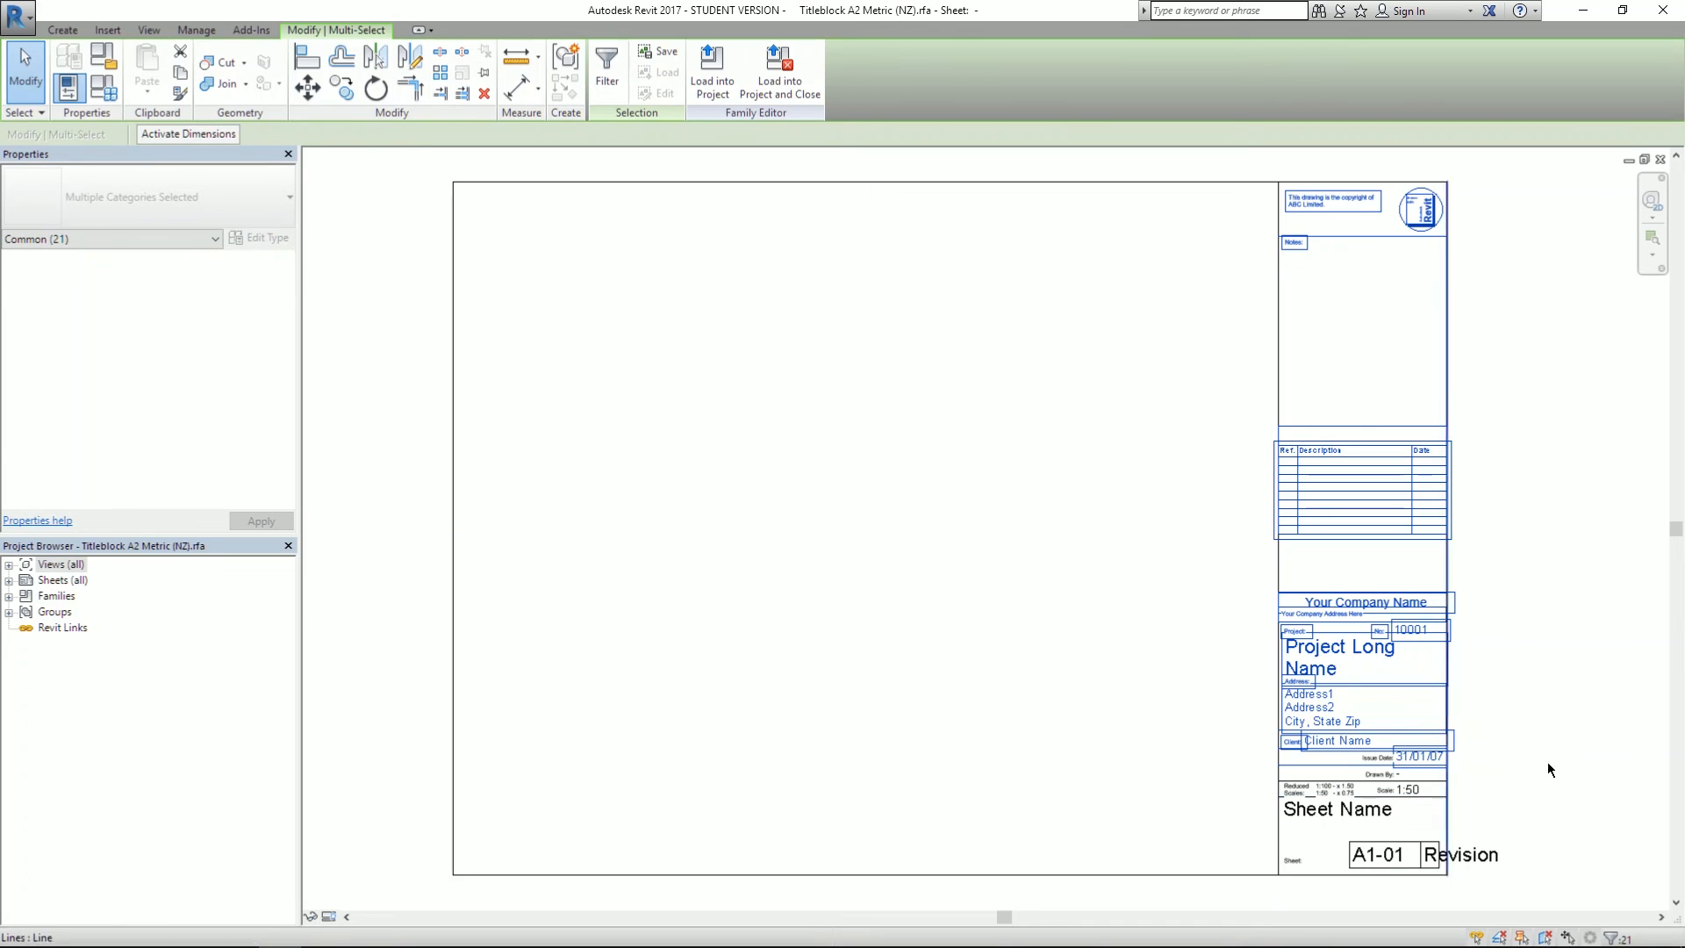
pyautogui.click(1558, 609)
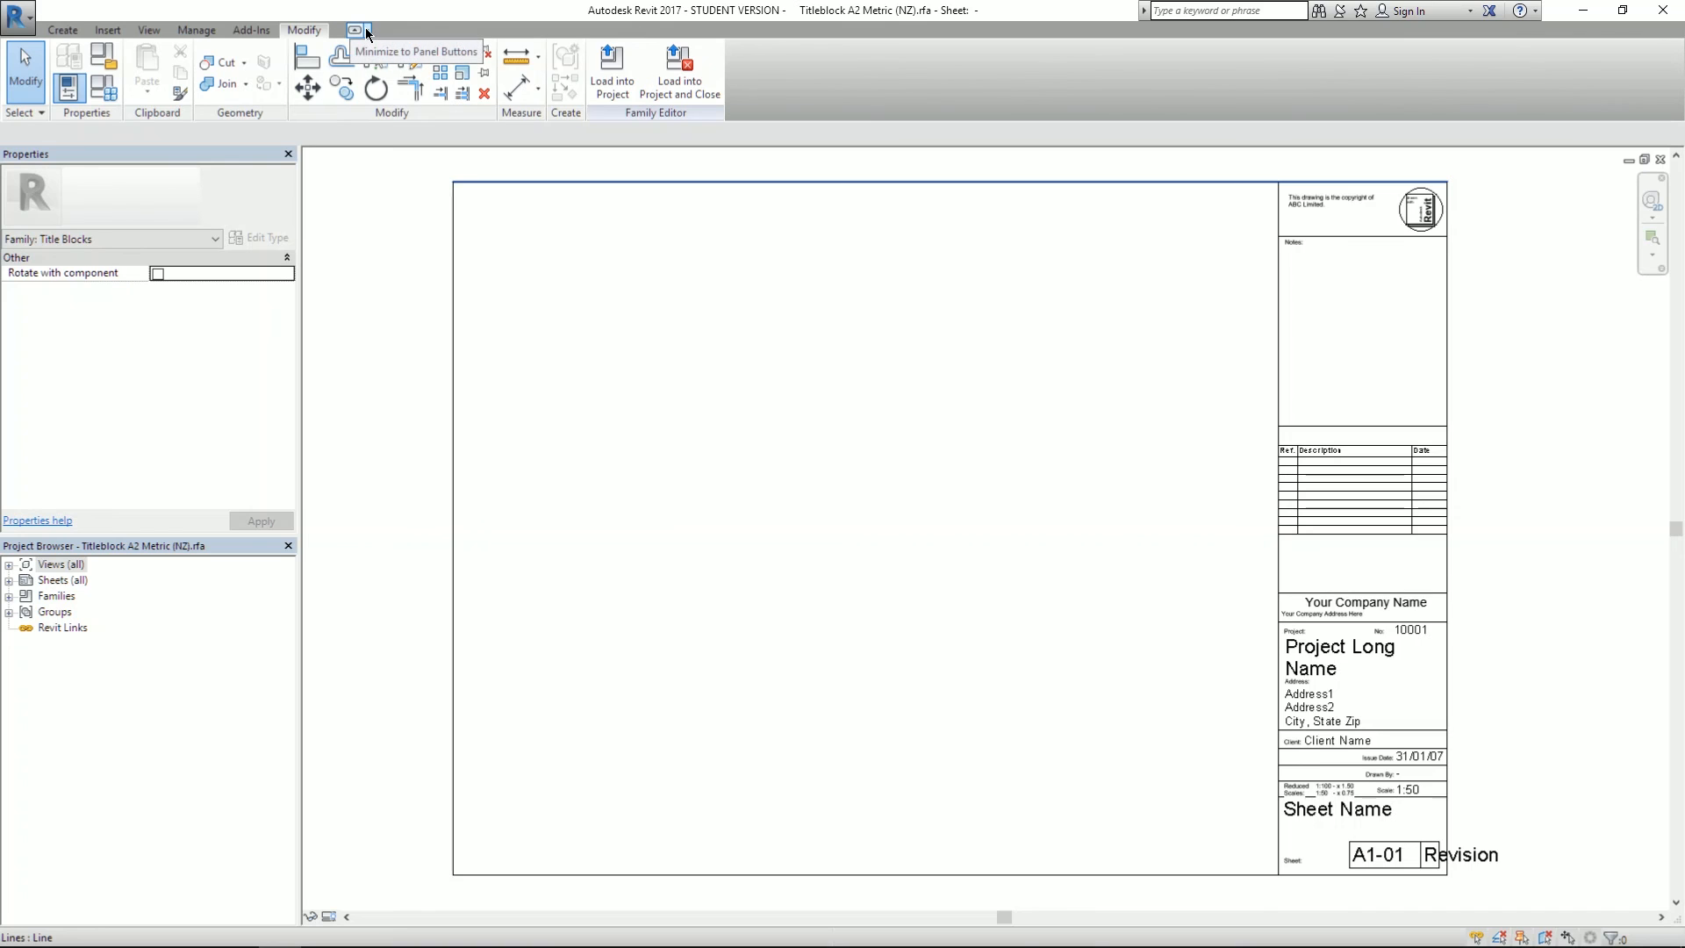
pyautogui.click(367, 32)
pyautogui.click(367, 33)
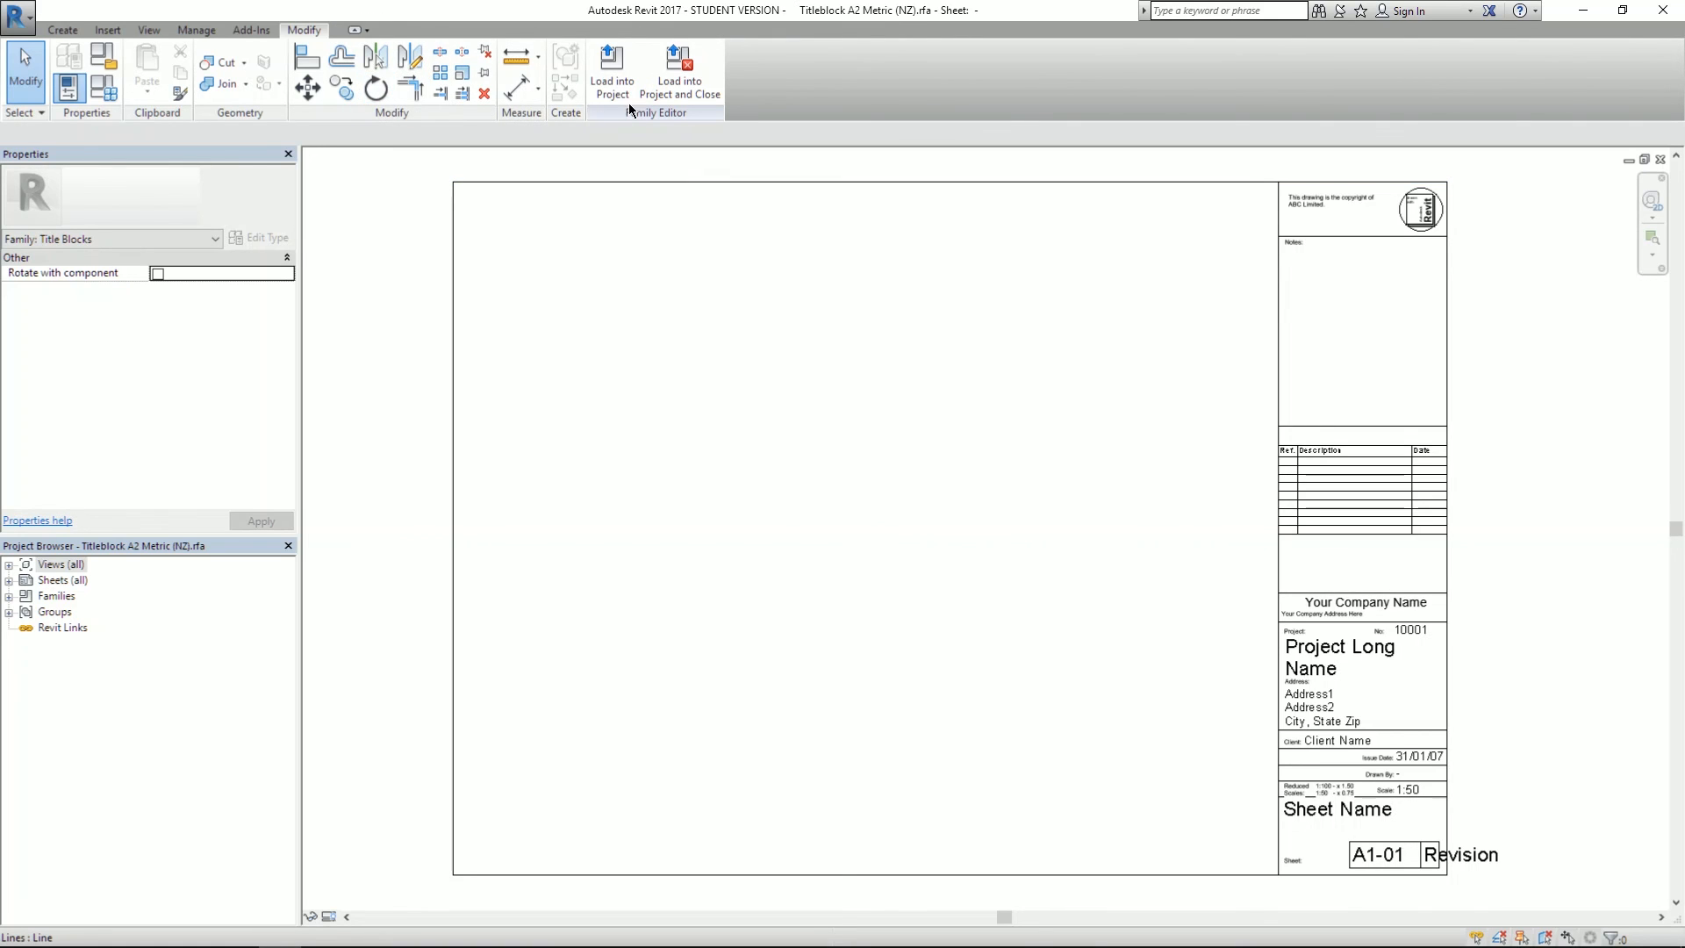
pyautogui.click(674, 84)
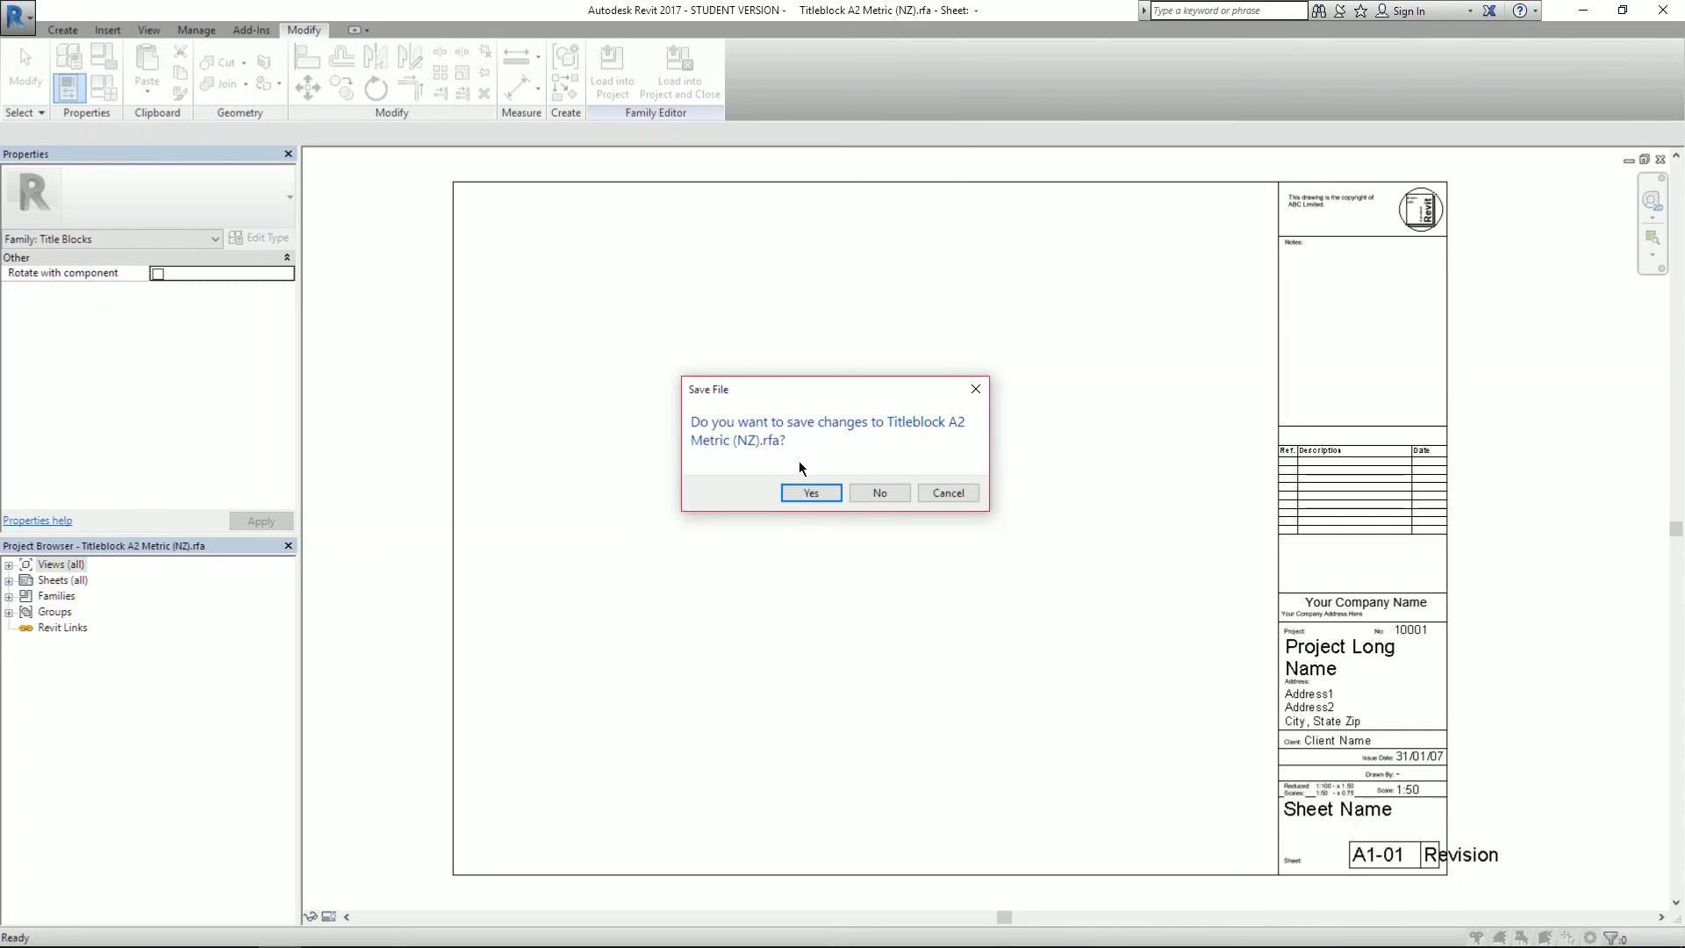
pyautogui.click(887, 494)
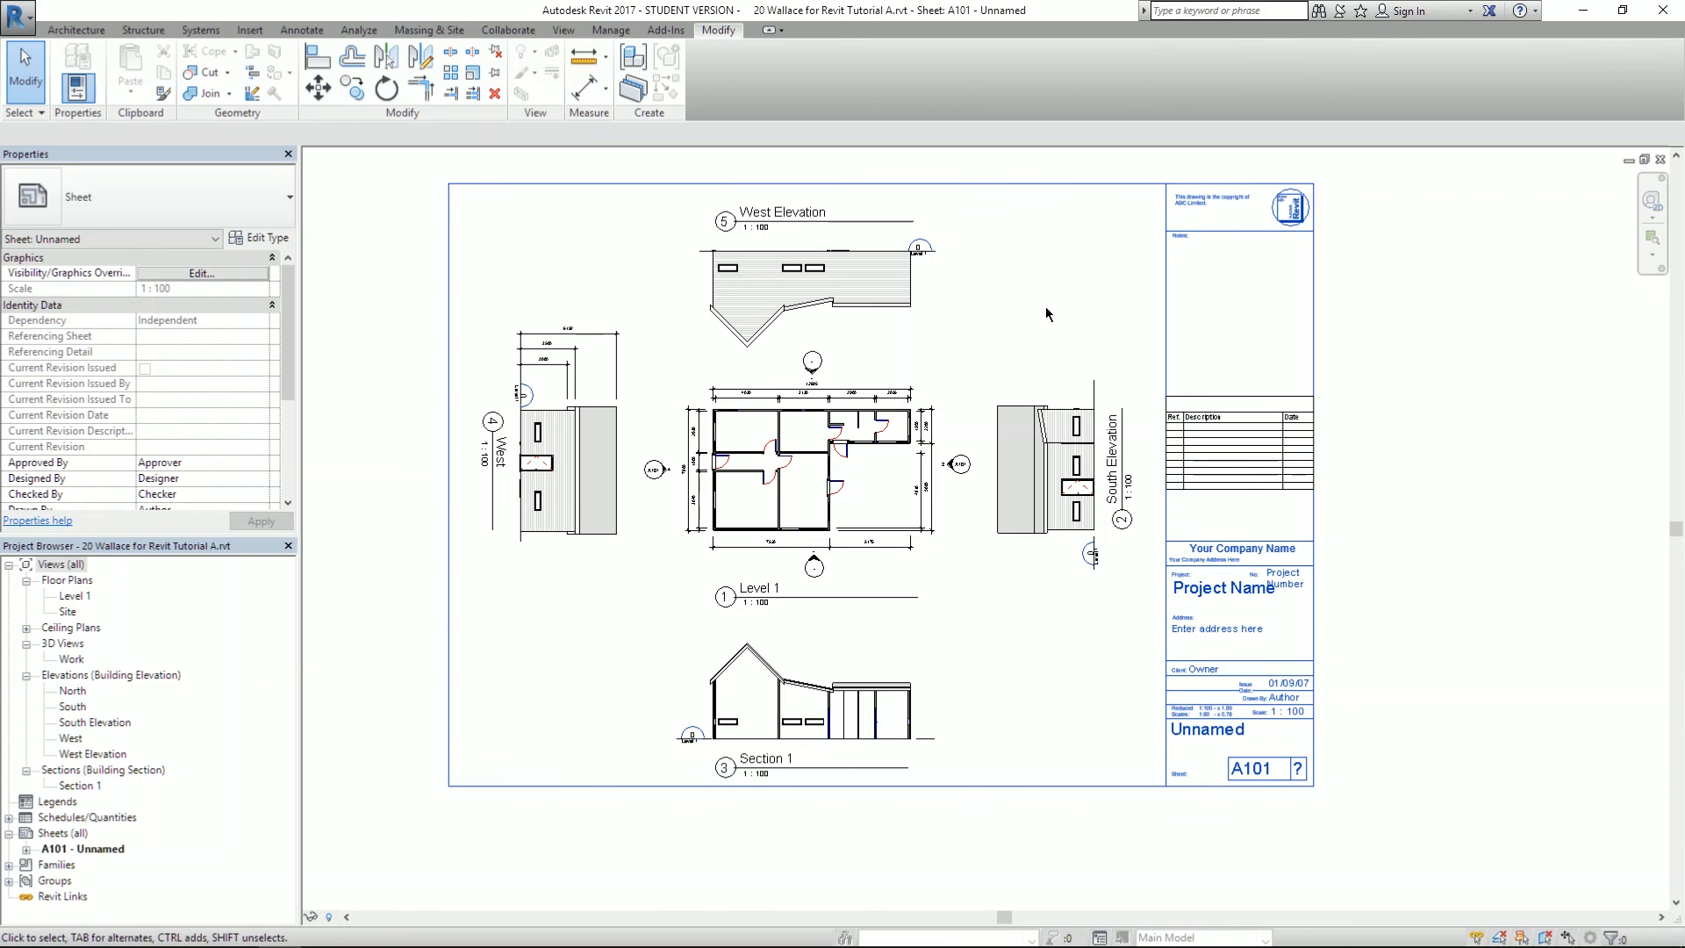
pyautogui.scroll(3, 763, 373)
pyautogui.scroll(-3, 1090, 418)
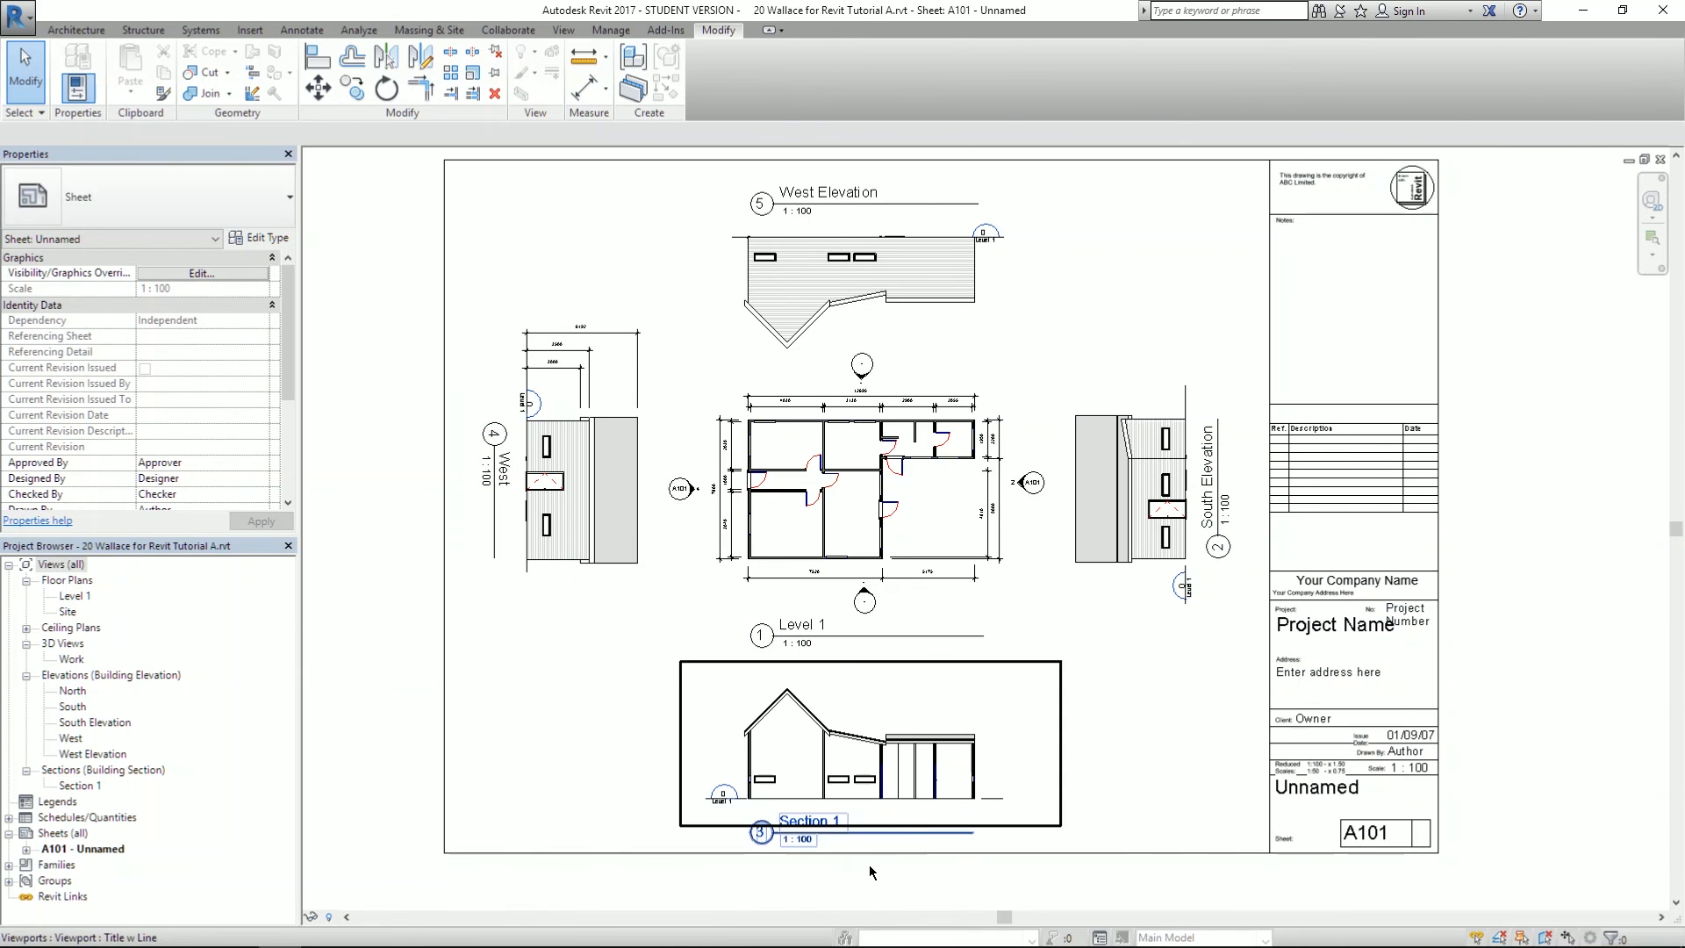
pyautogui.scroll(5, 862, 825)
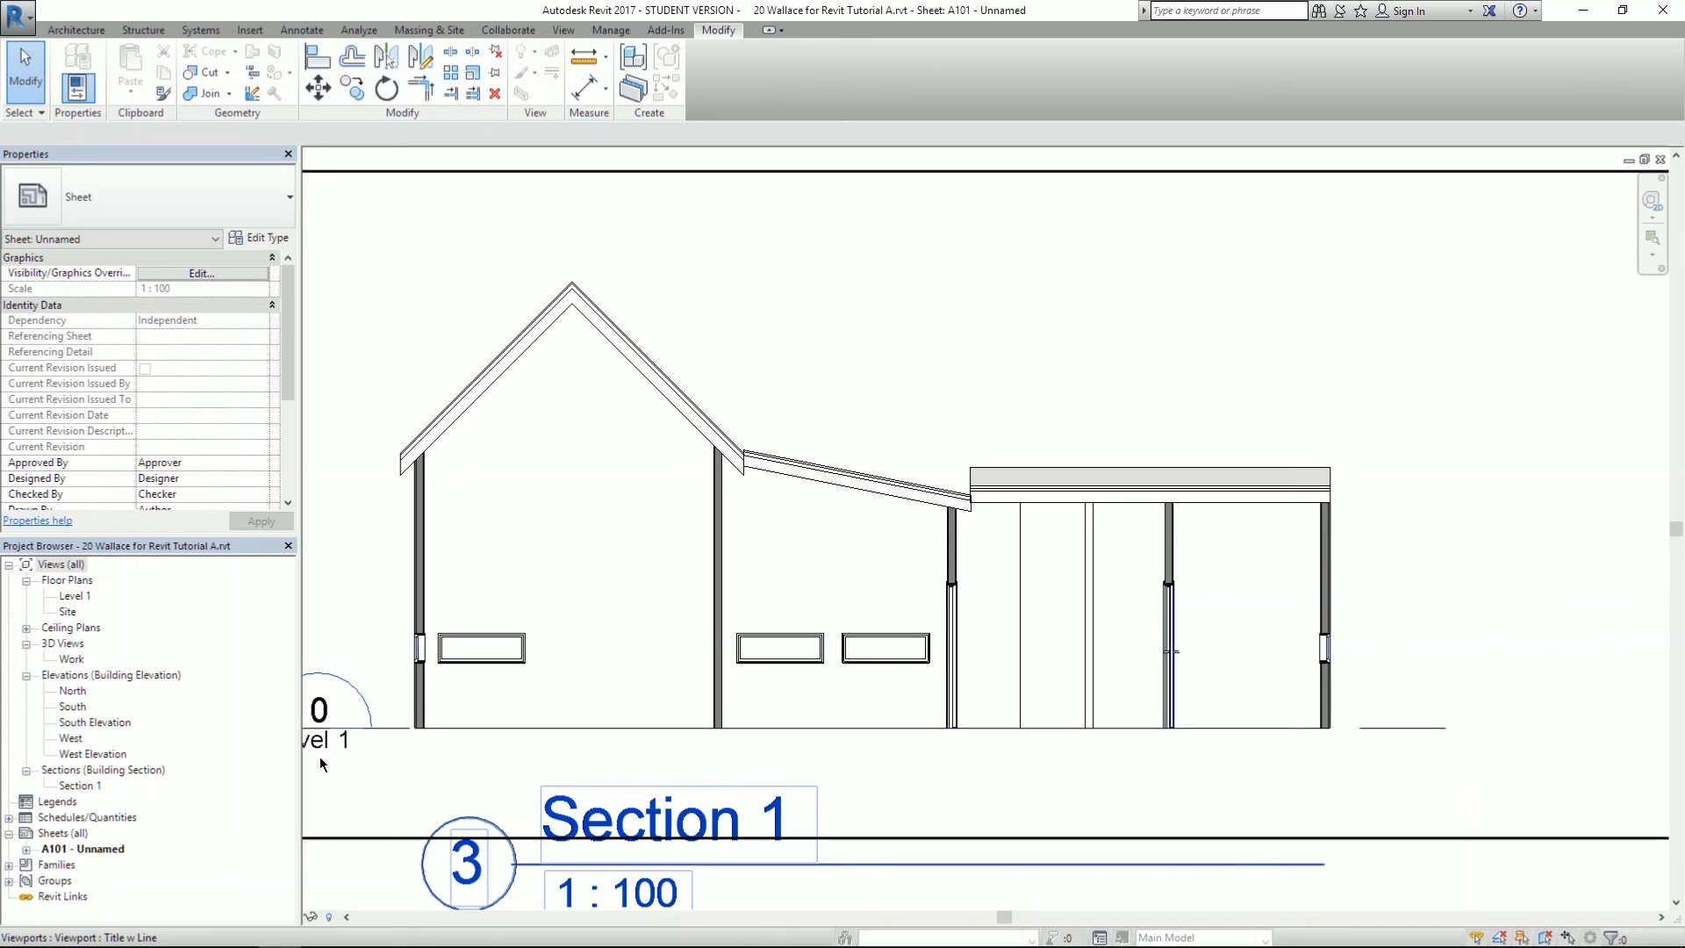
pyautogui.scroll(3, 383, 427)
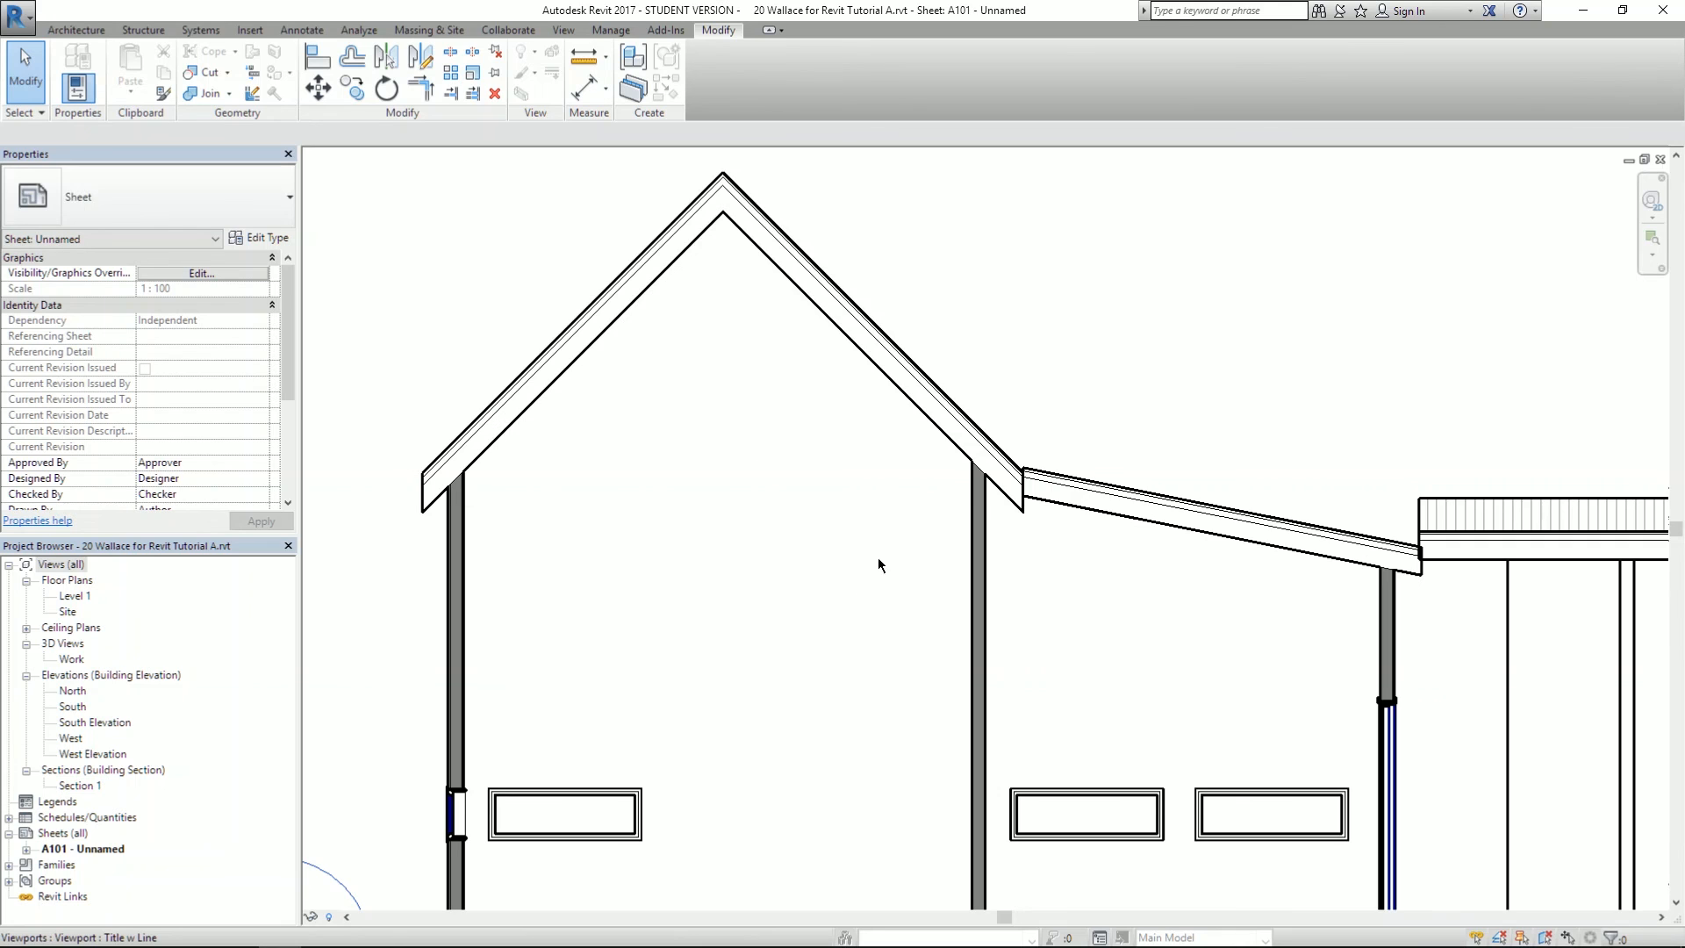
pyautogui.scroll(-4, 903, 526)
pyautogui.scroll(5, 909, 532)
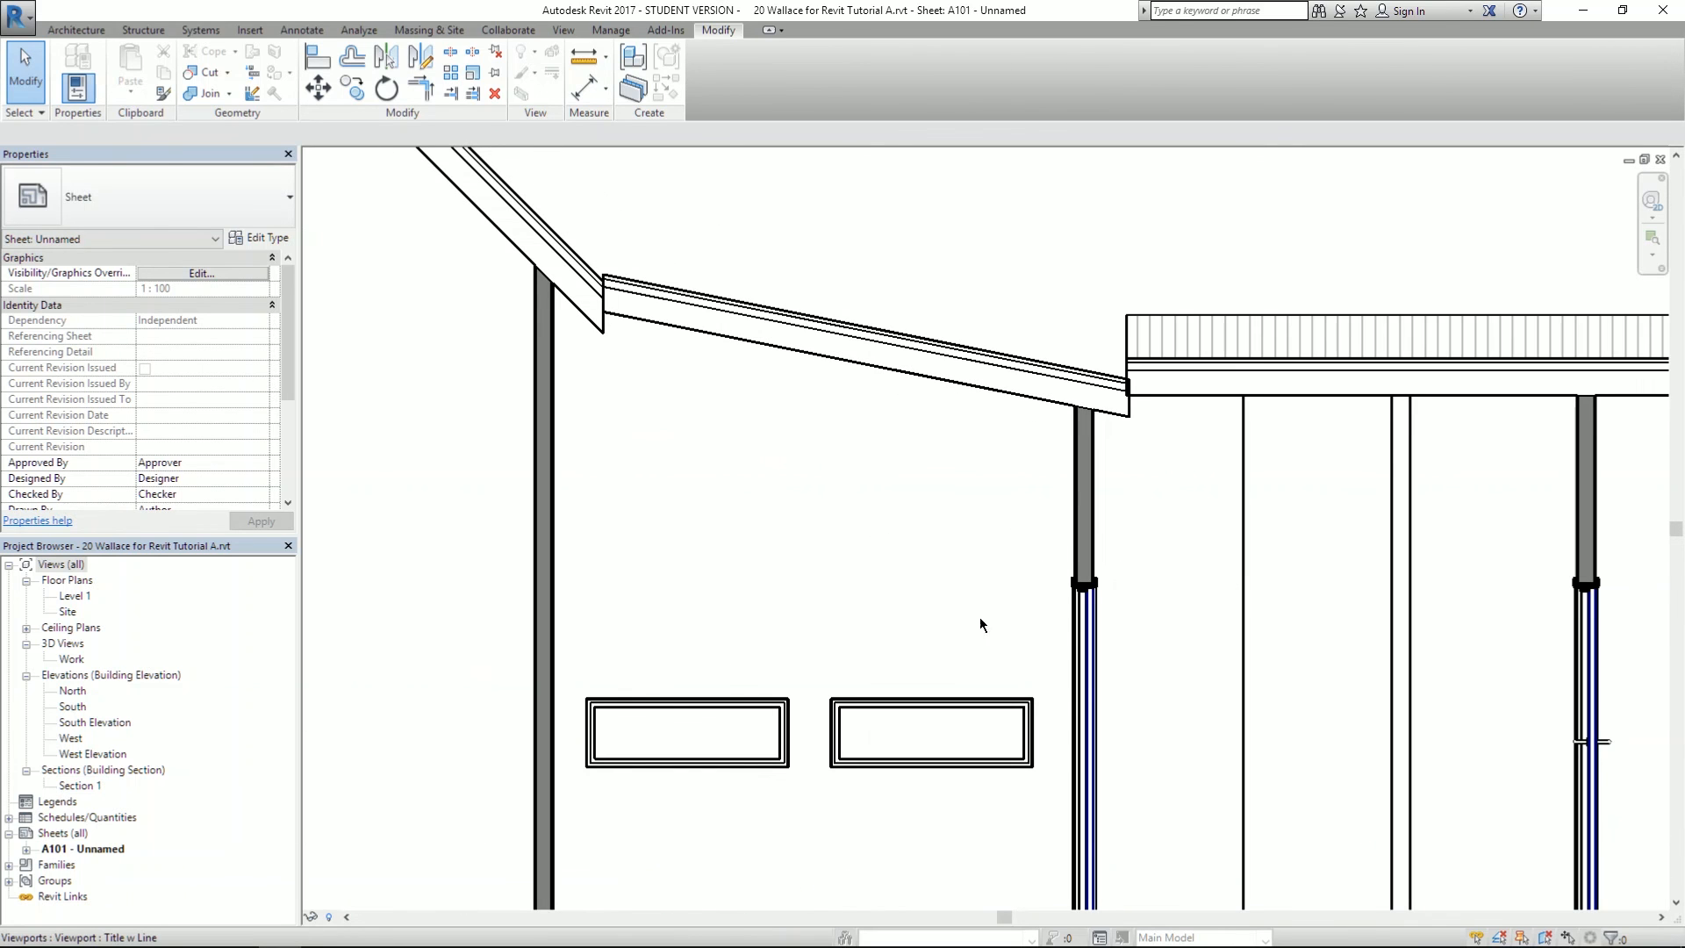
pyautogui.scroll(-4, 839, 480)
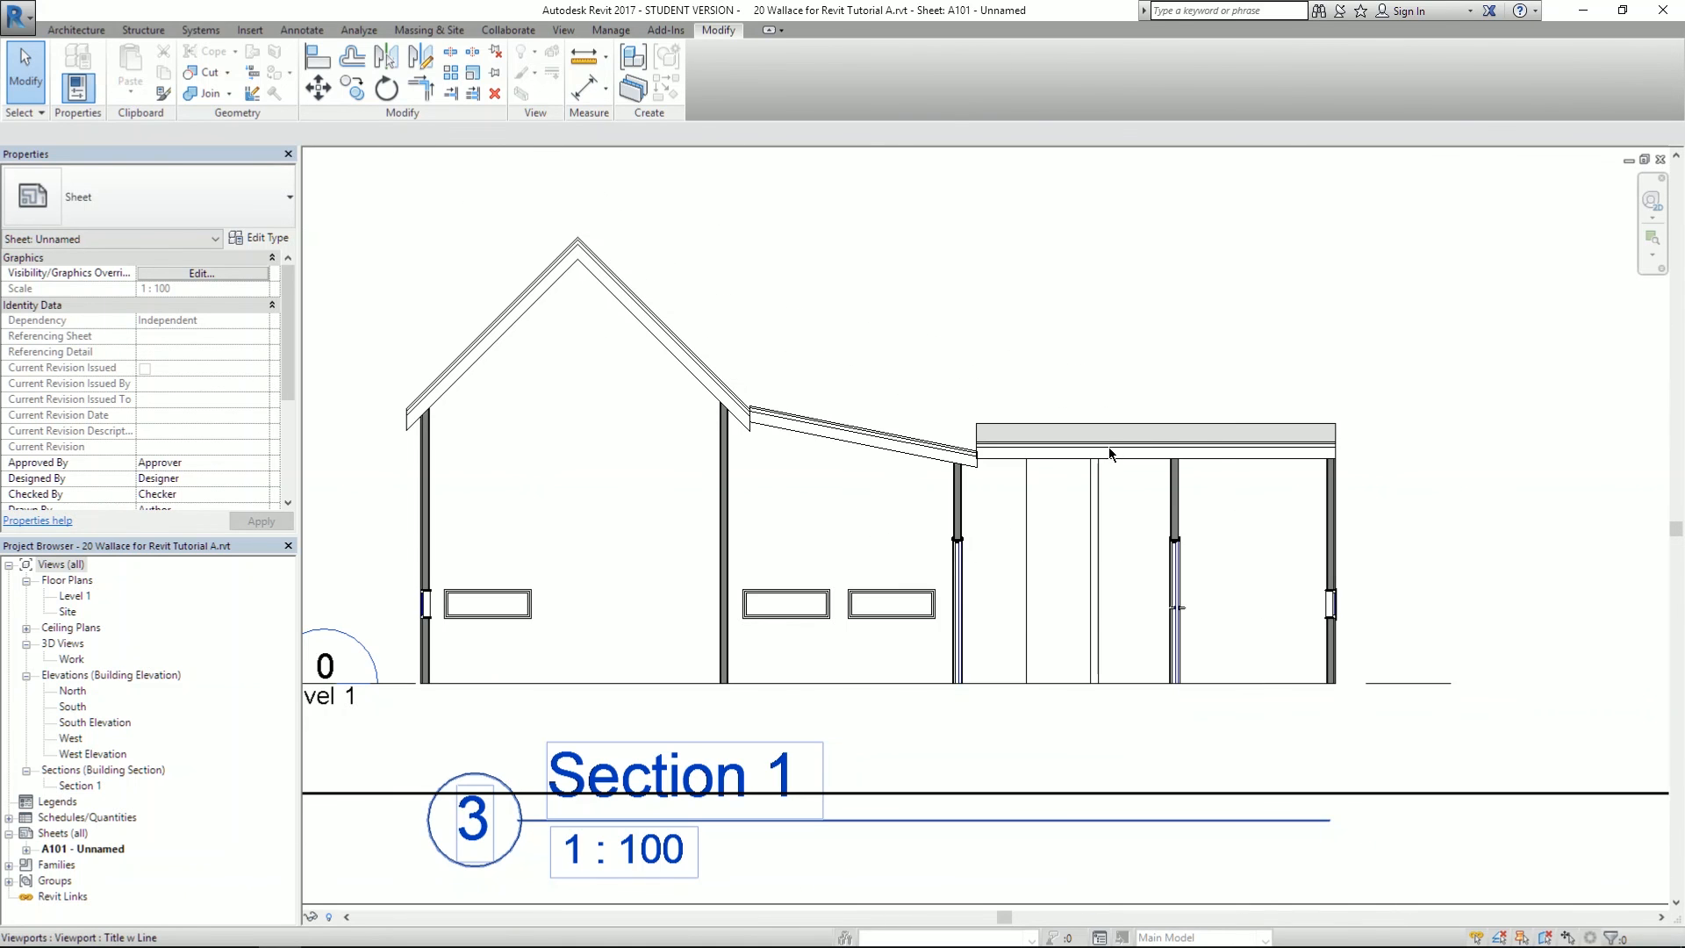
pyautogui.scroll(-6, 1117, 453)
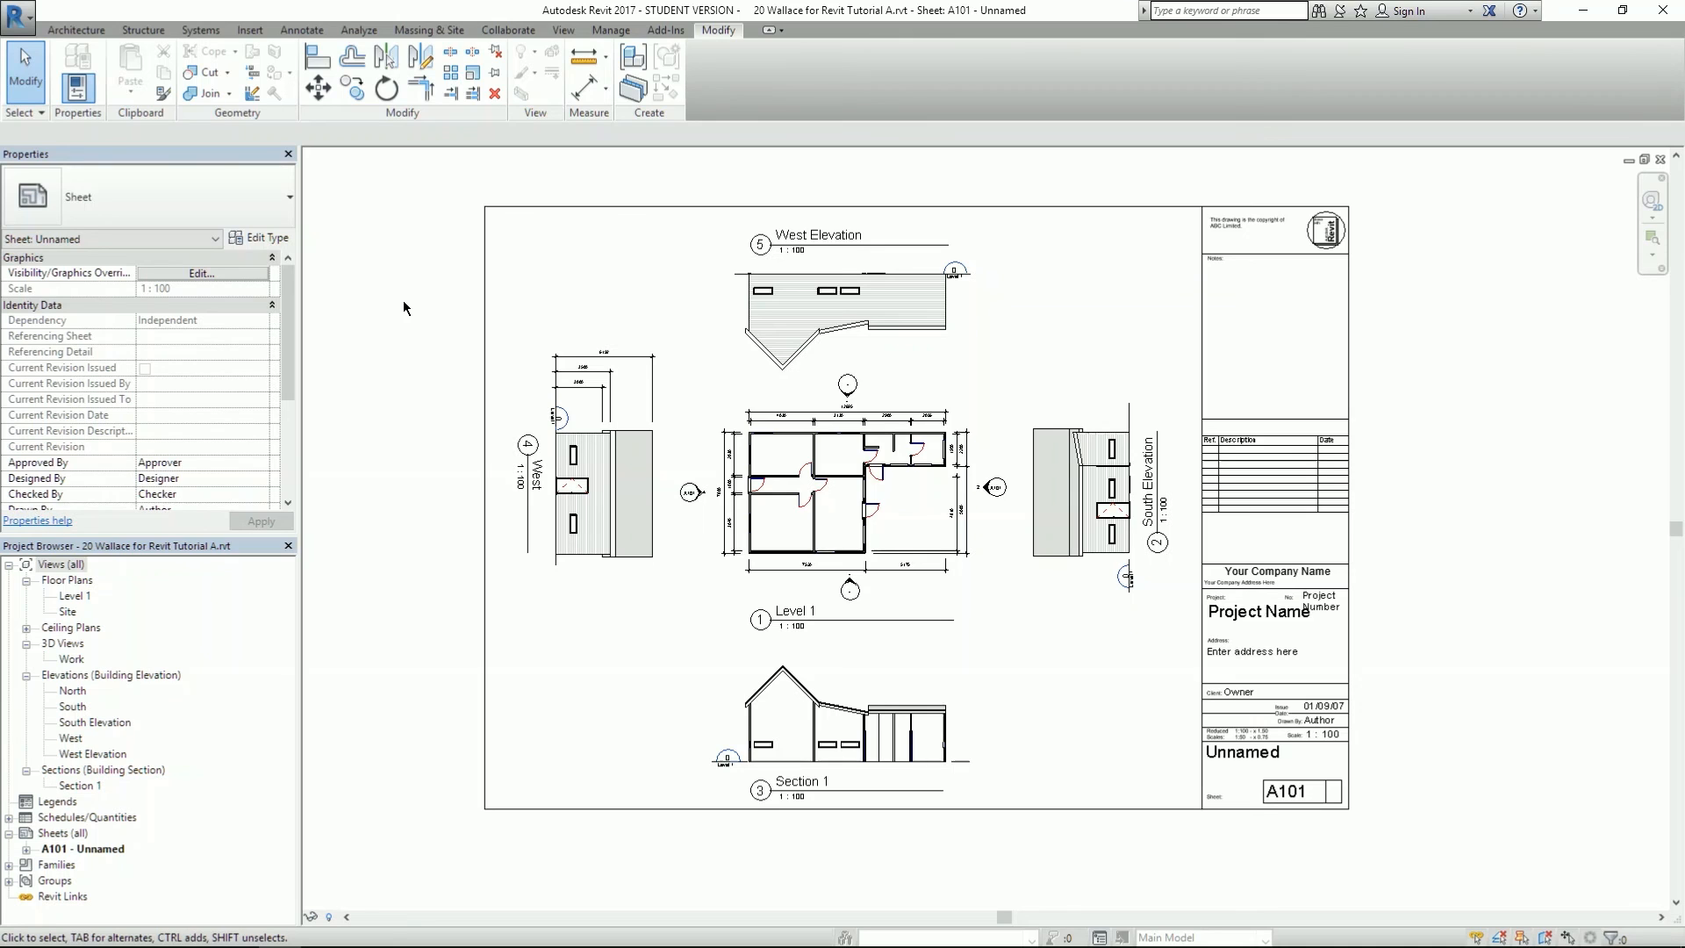
pyautogui.scroll(1, 388, 304)
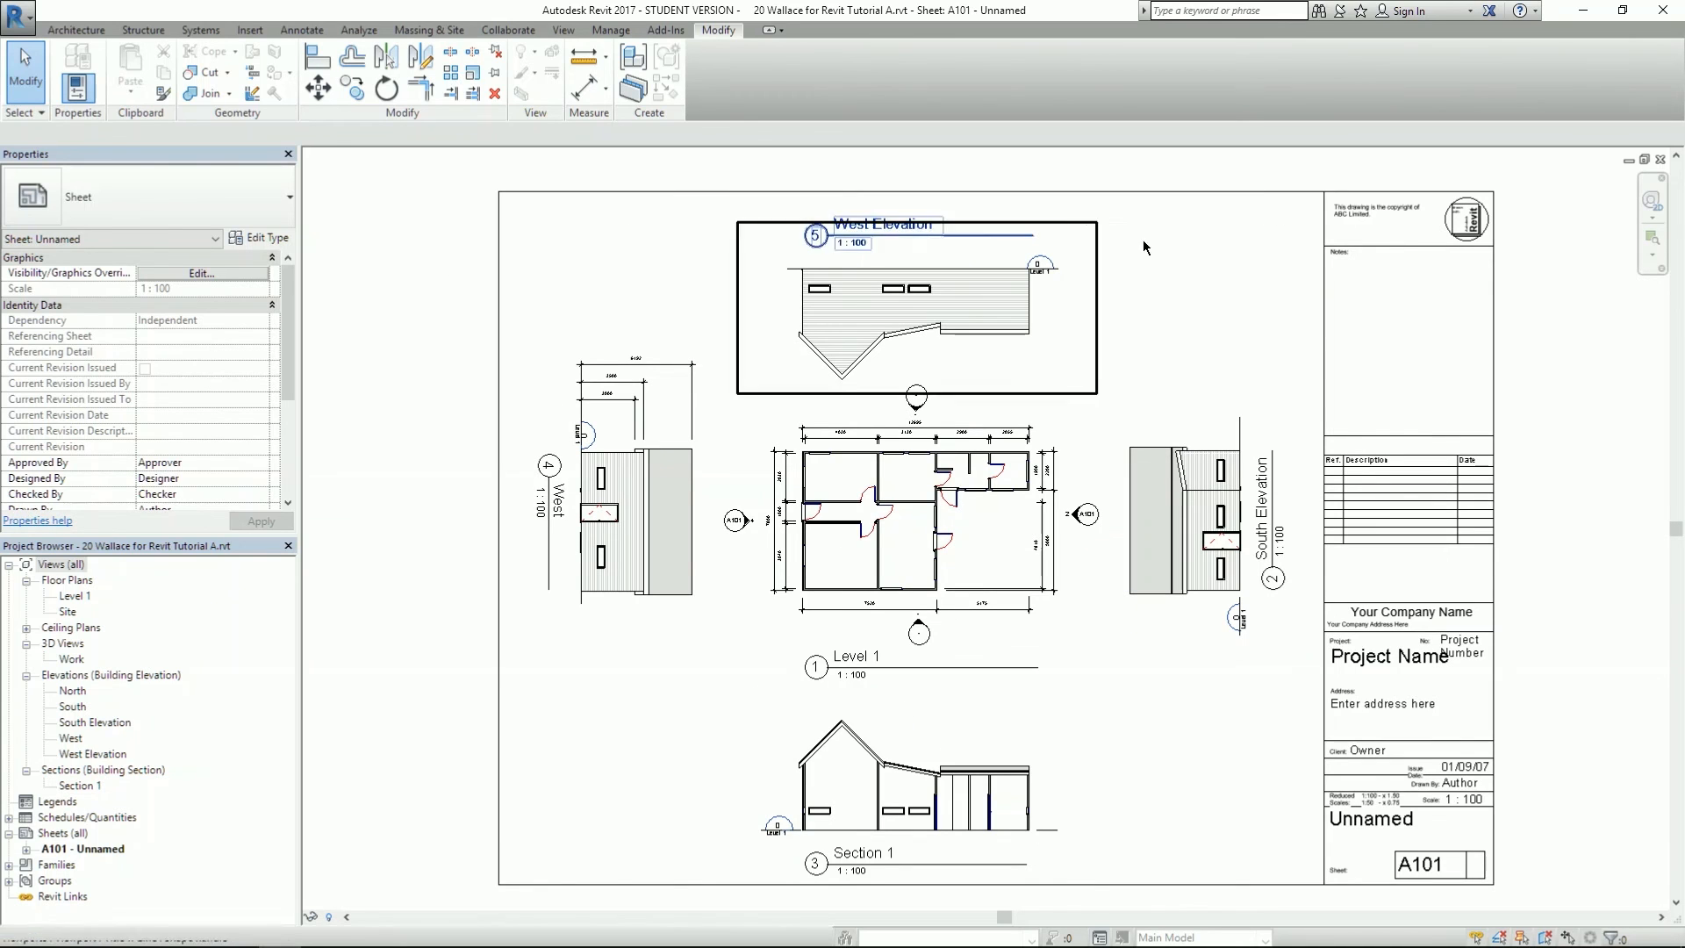
pyautogui.moveTo(1241, 310); pyautogui.dragTo(1169, 301, button='middle')
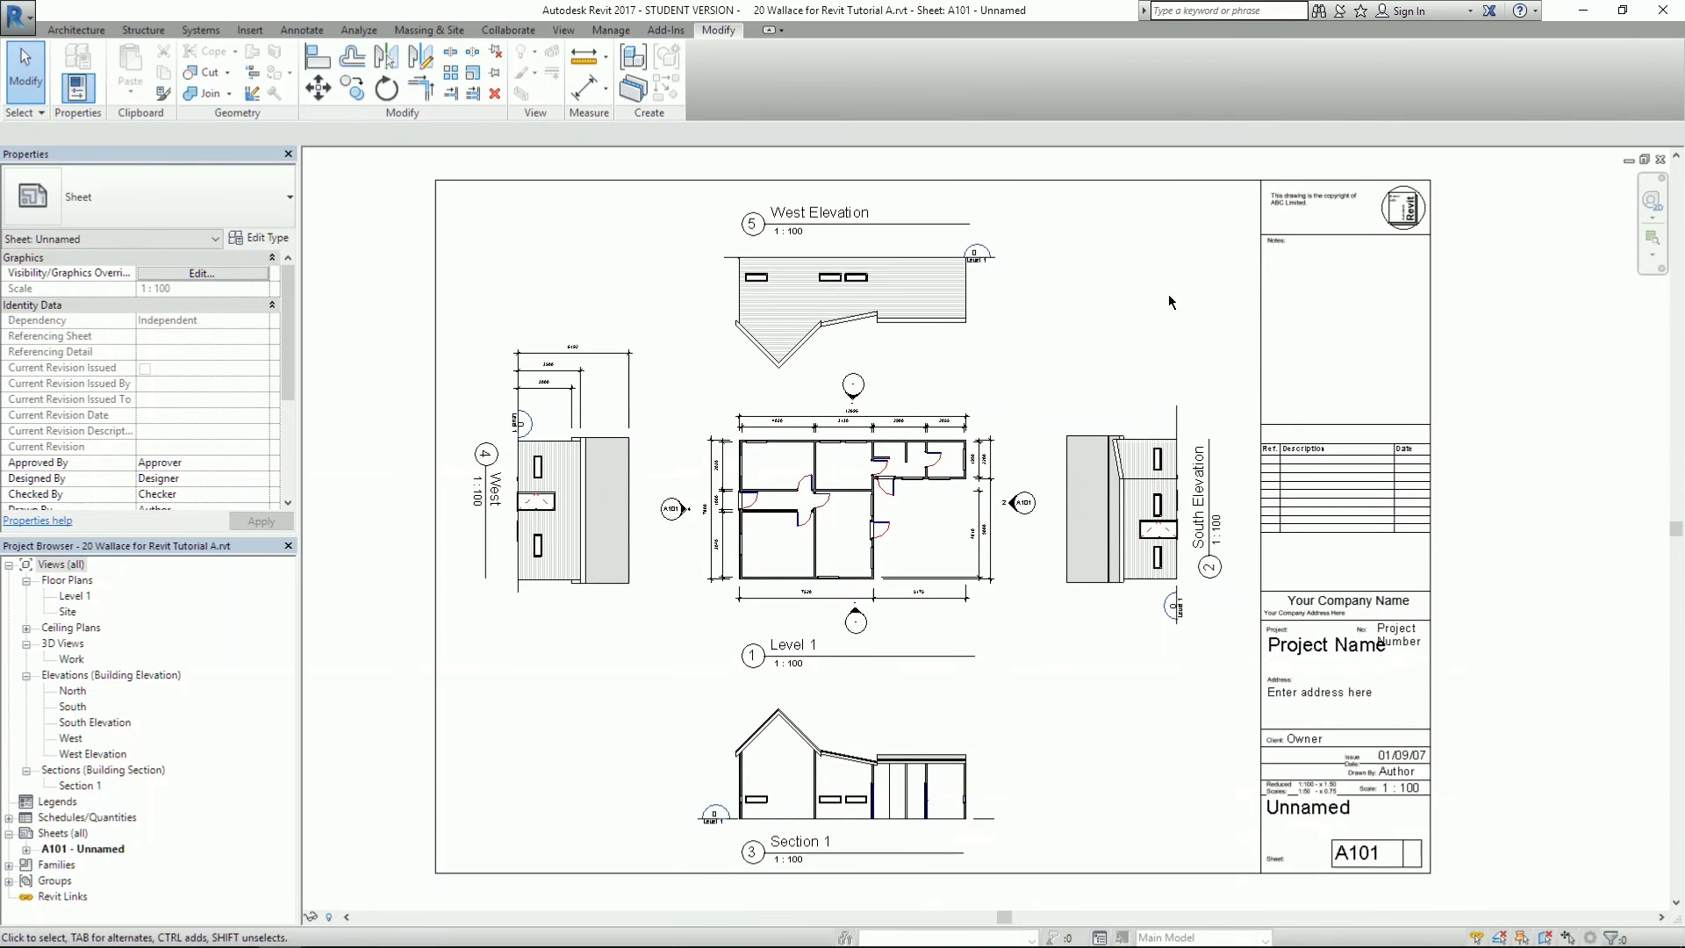
# - Show the Export > CAD Formats flyout listing DWG, DXF, DGN and ACIS
pyautogui.click(17, 13)
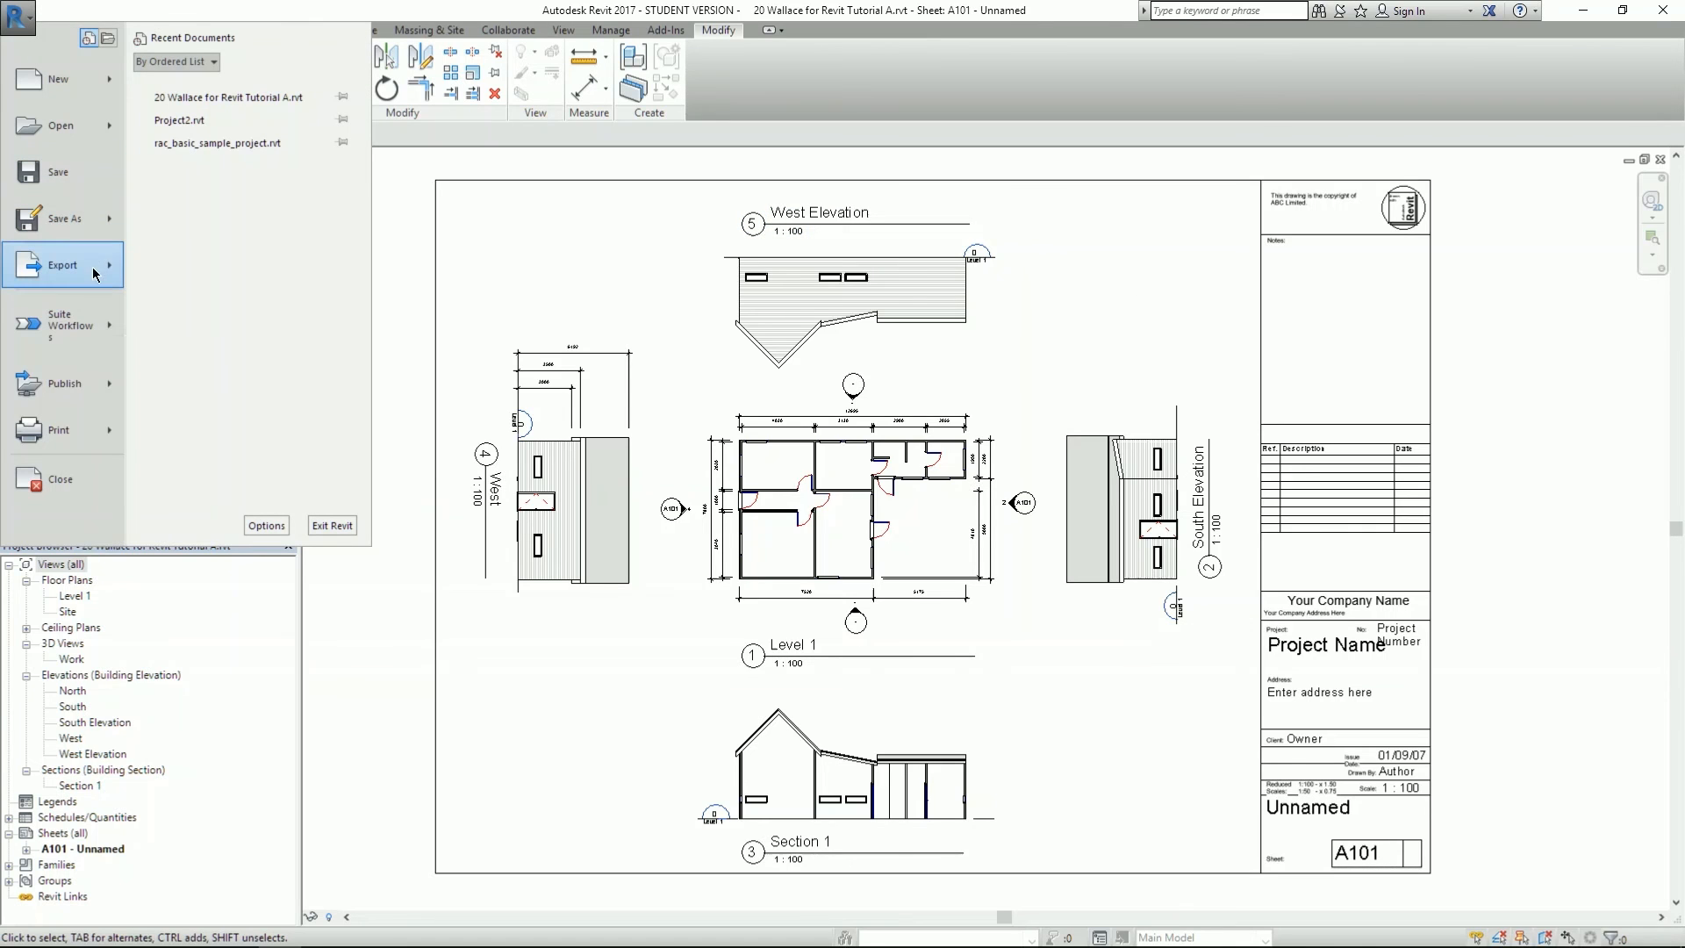
pyautogui.moveTo(109, 269)
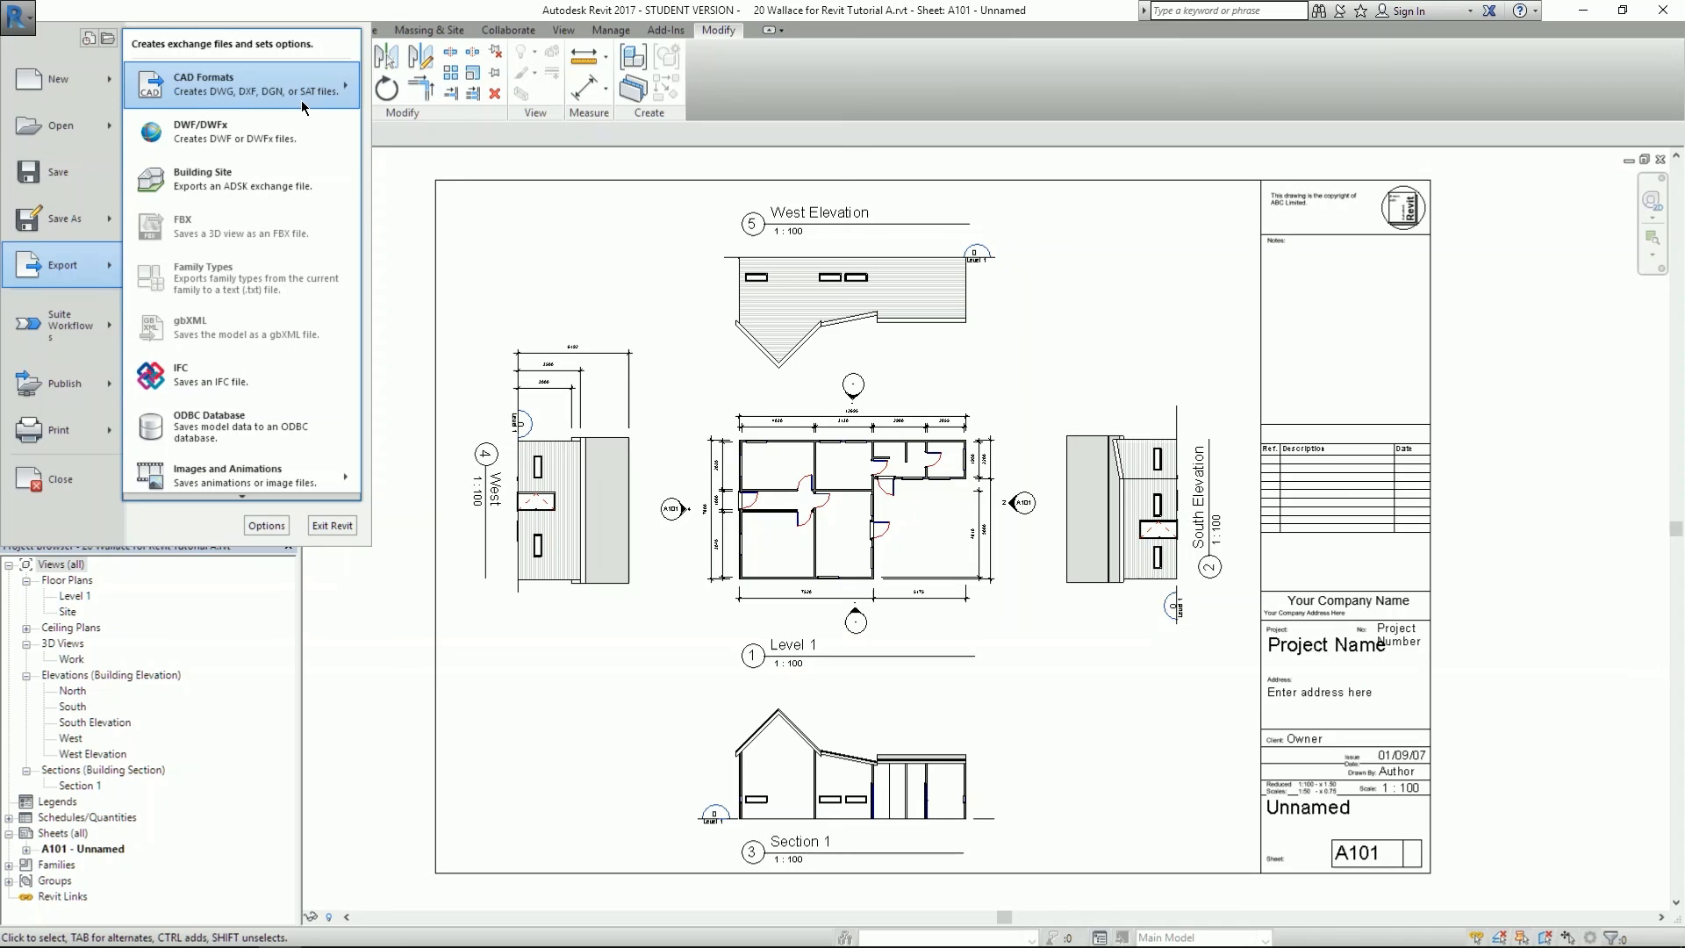
pyautogui.moveTo(280, 102)
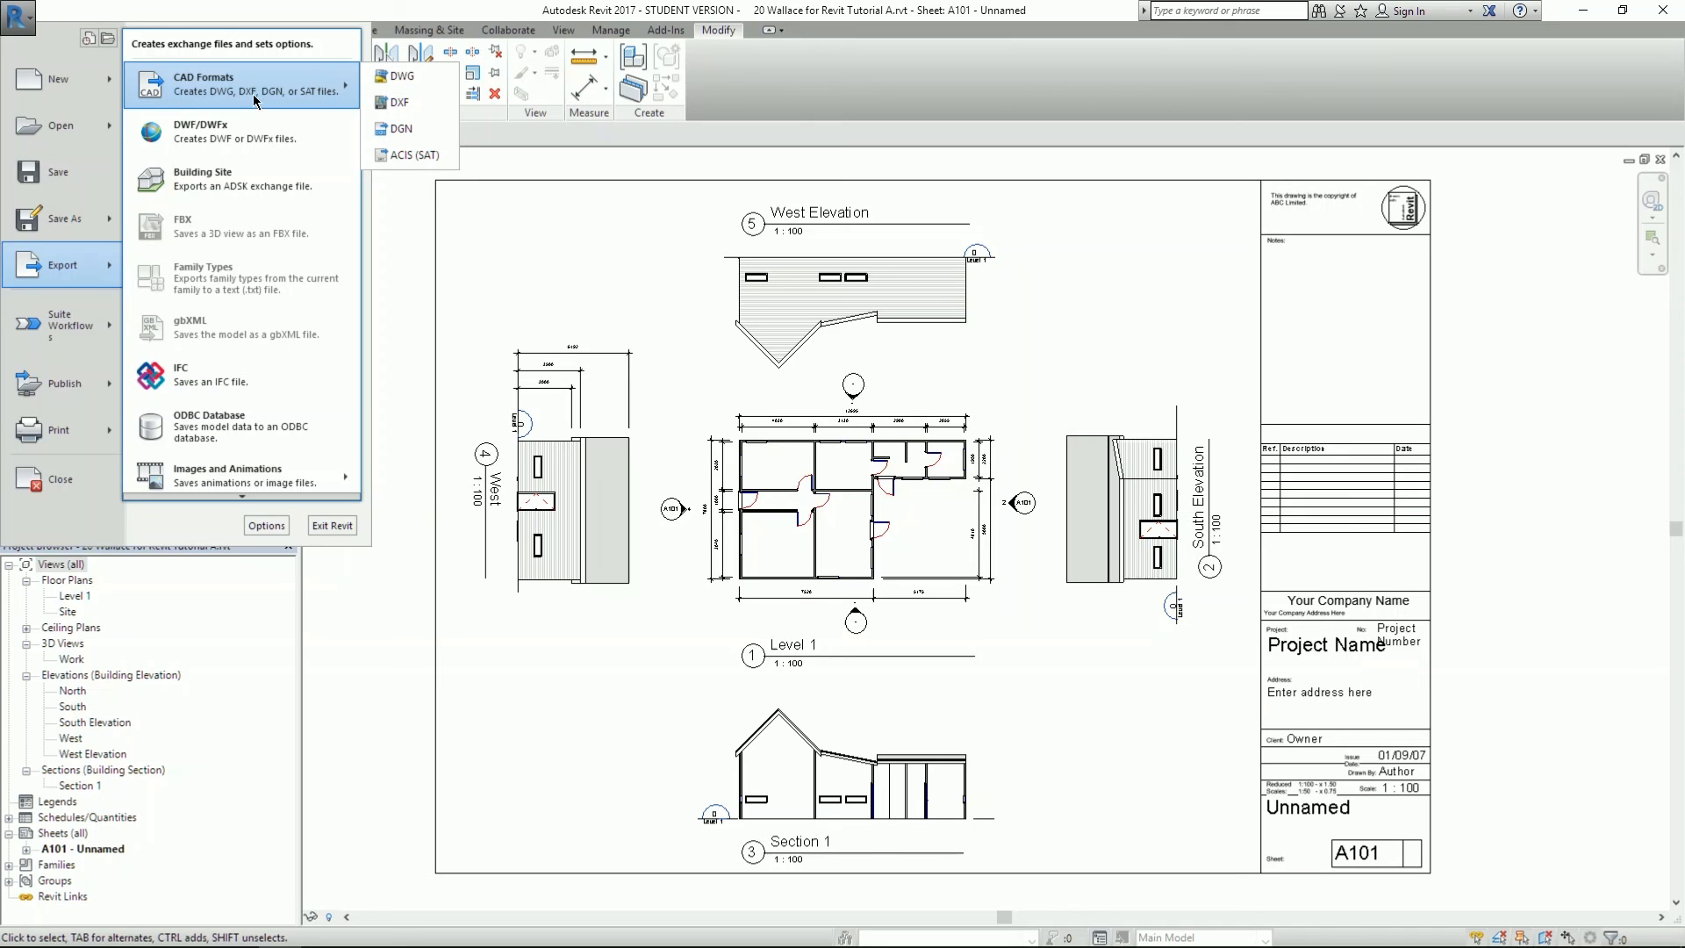
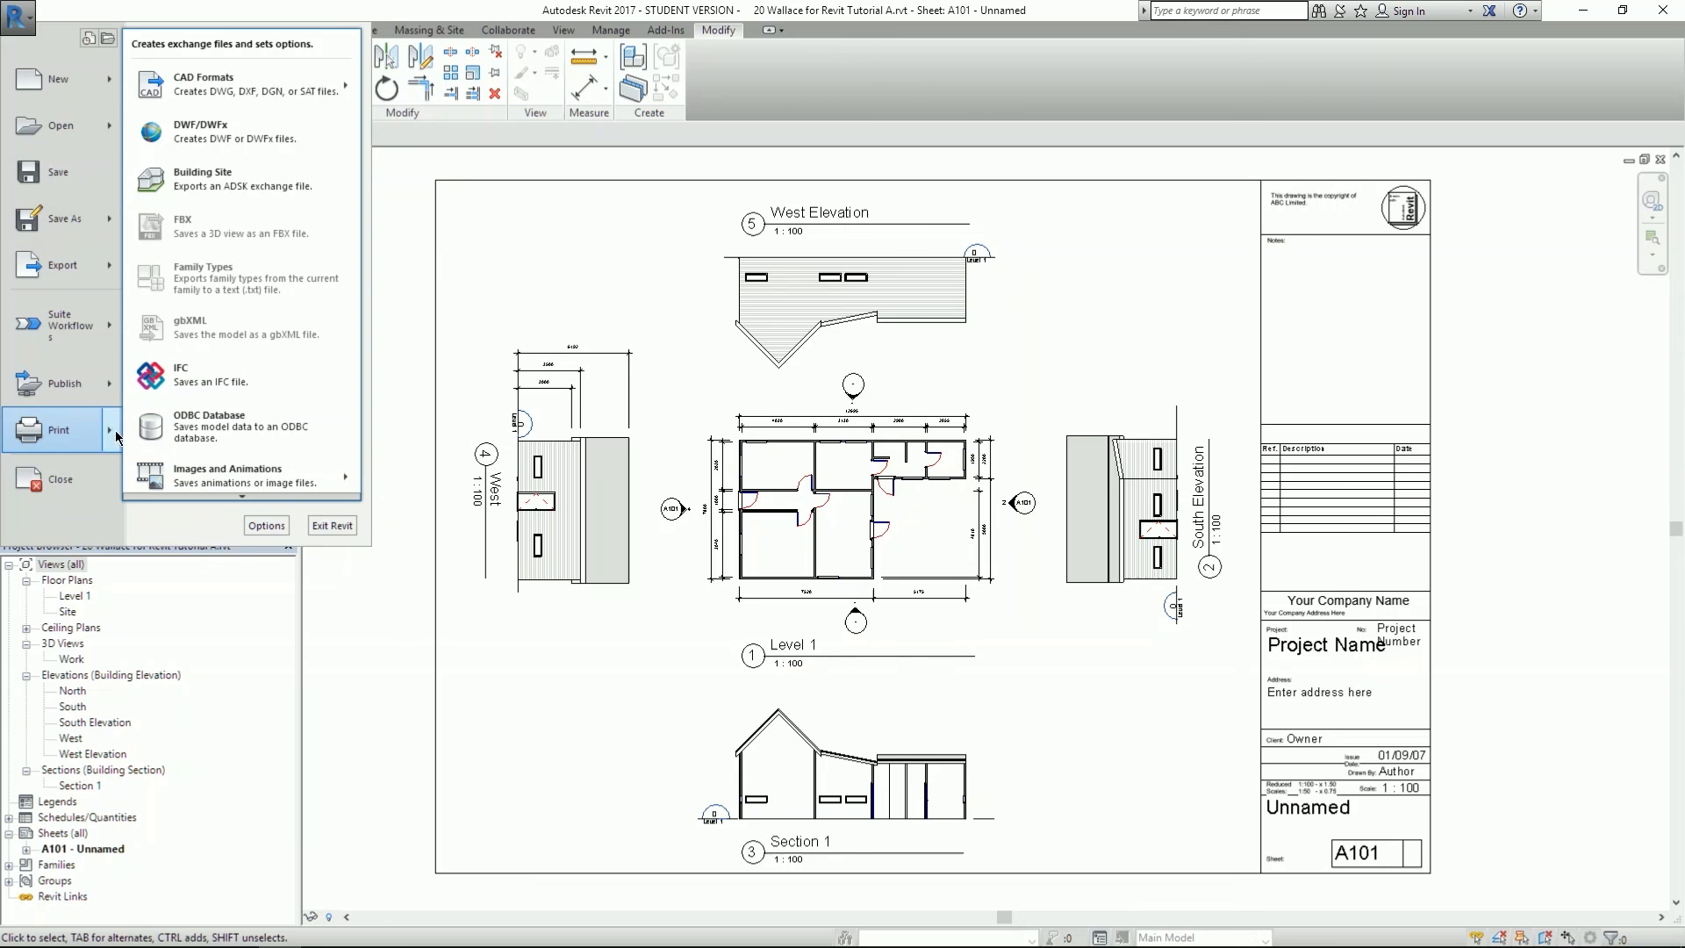
# - Open the Print dialog from the application menu, keeping Adobe PDF as the printer
pyautogui.moveTo(114, 431)
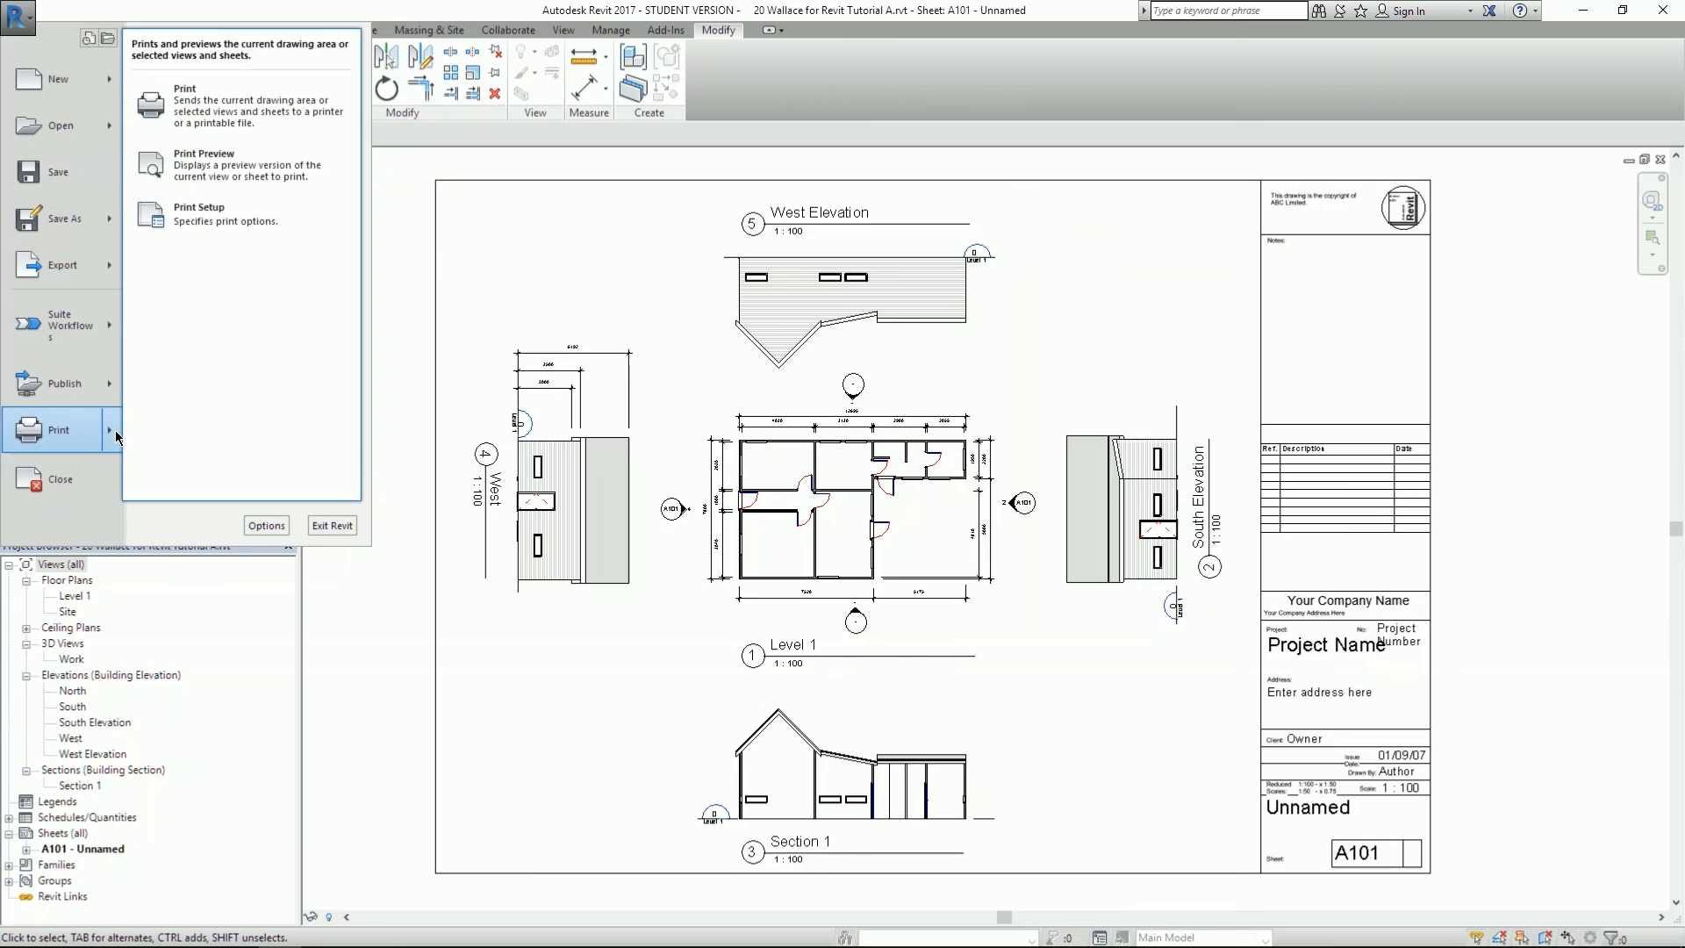
pyautogui.click(210, 91)
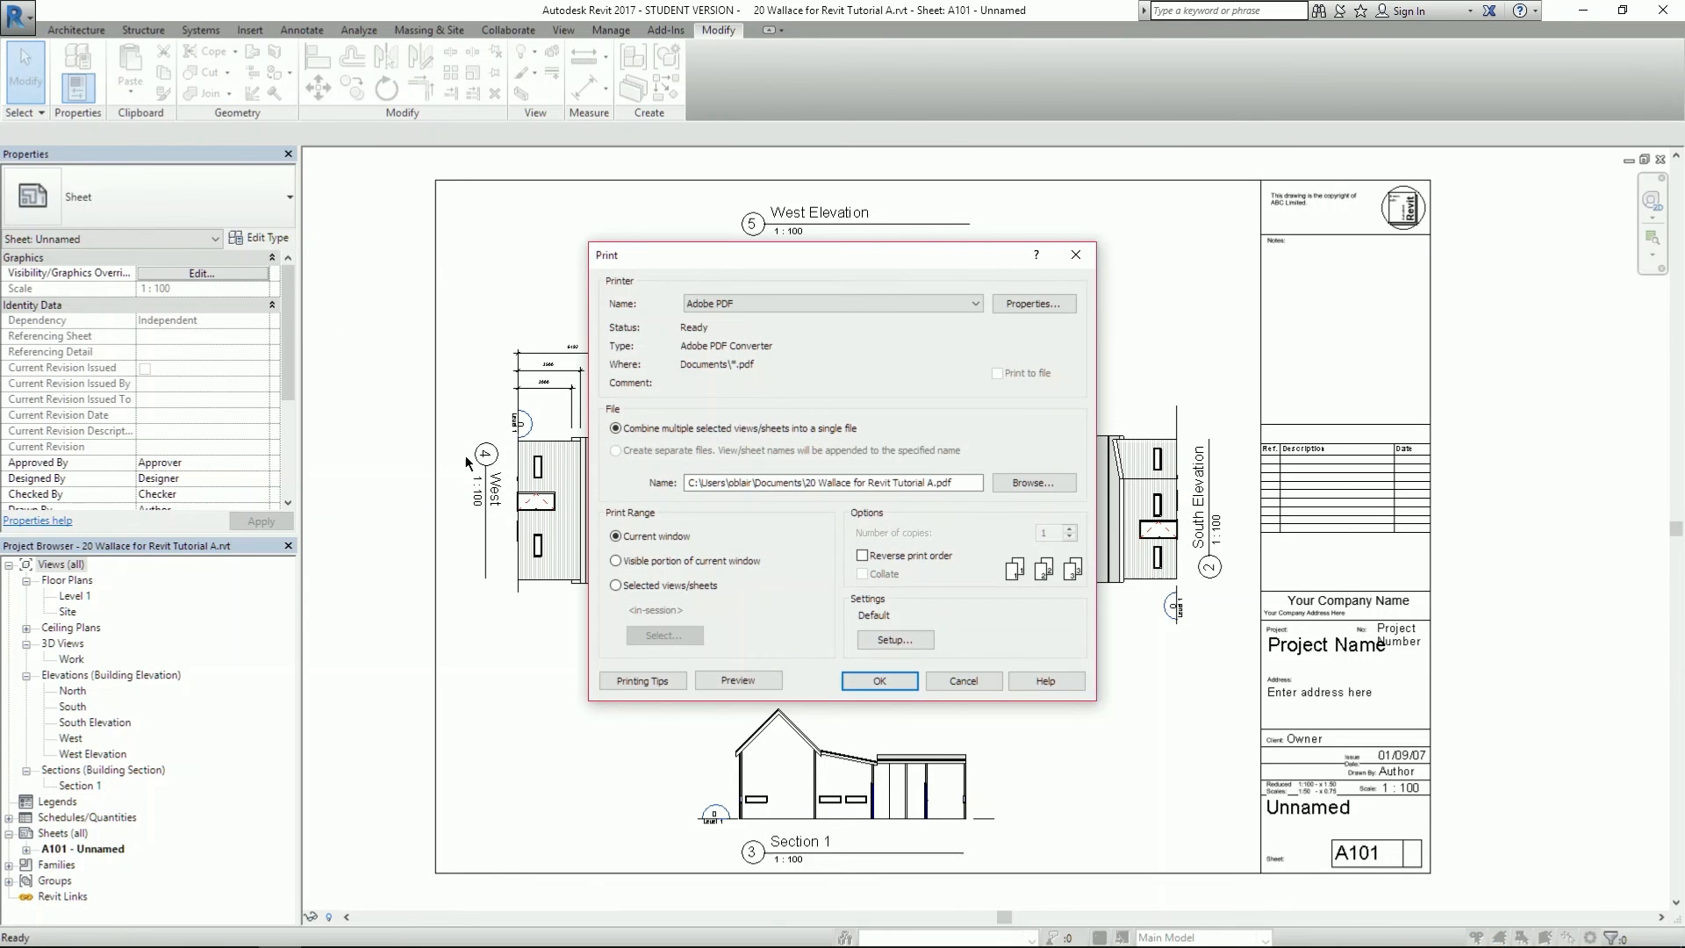
pyautogui.click(726, 305)
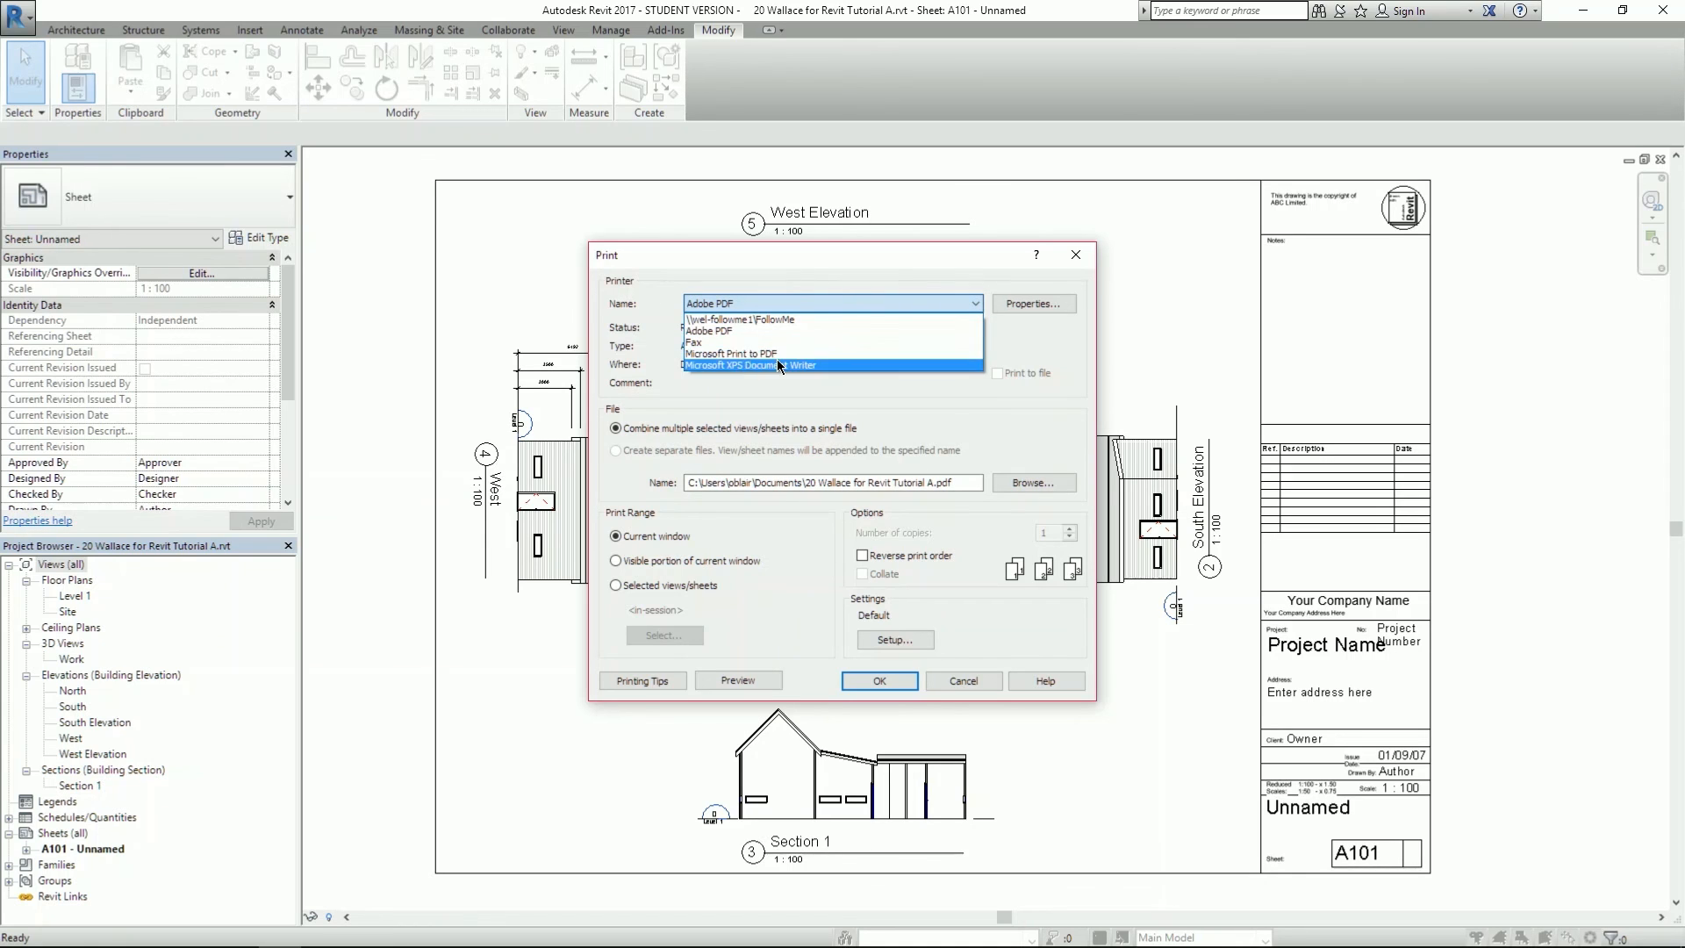
pyautogui.click(725, 330)
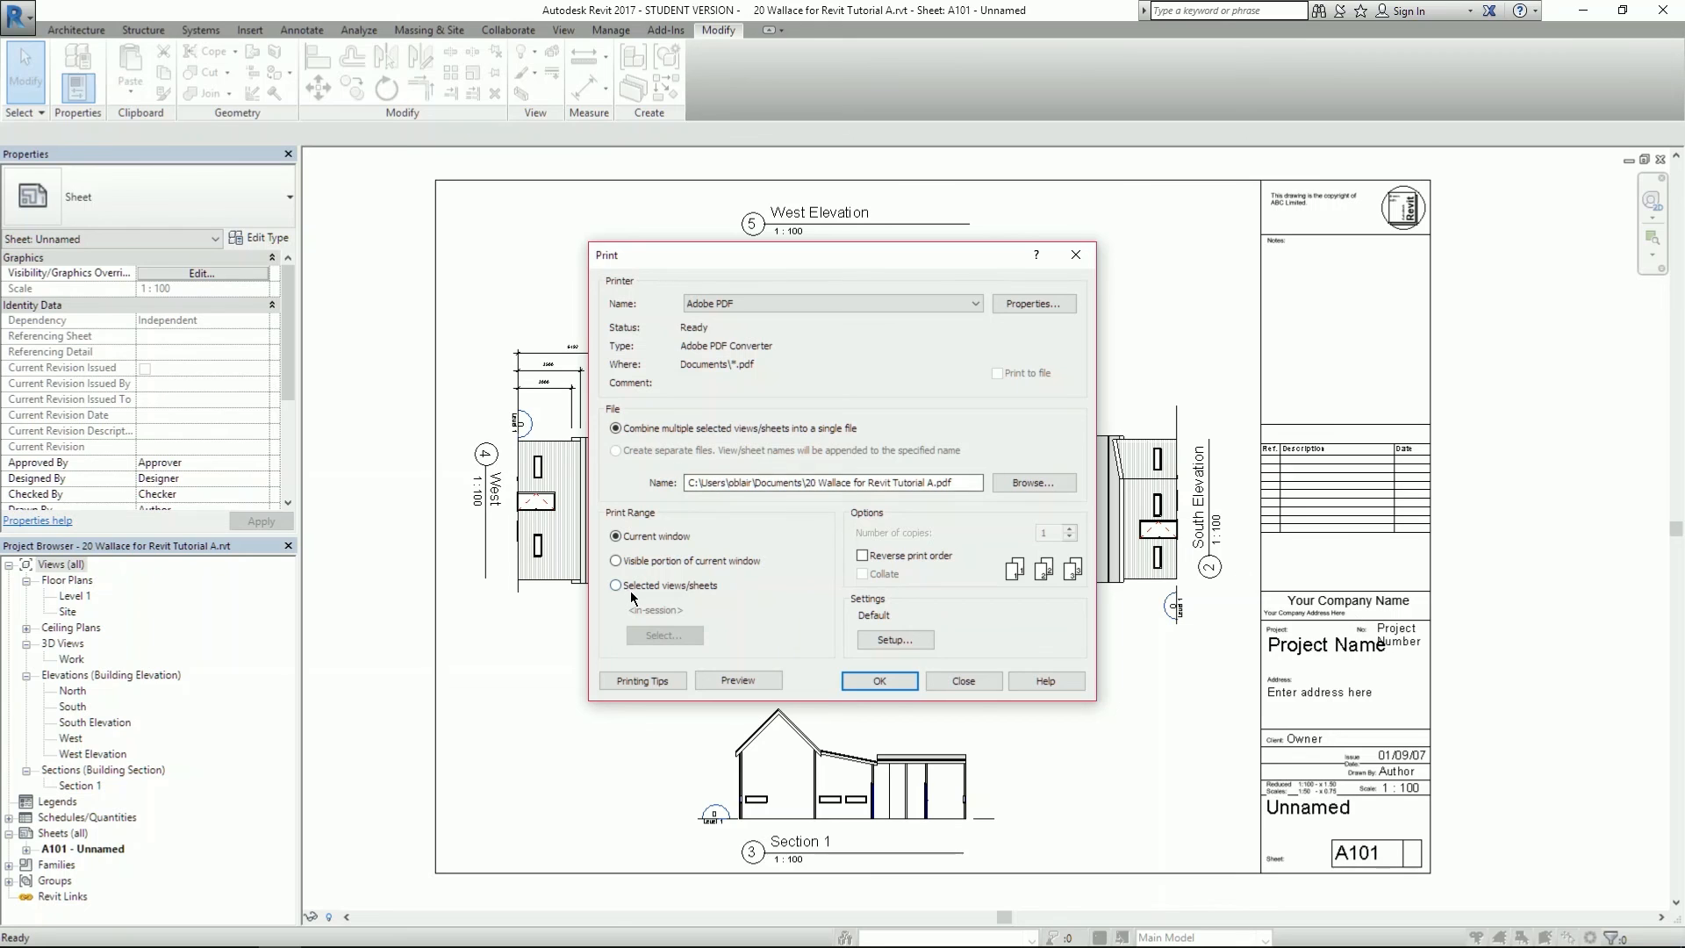
# - Limit printing to the selected sheet A101 - Unnamed, declining to save the set
pyautogui.click(662, 588)
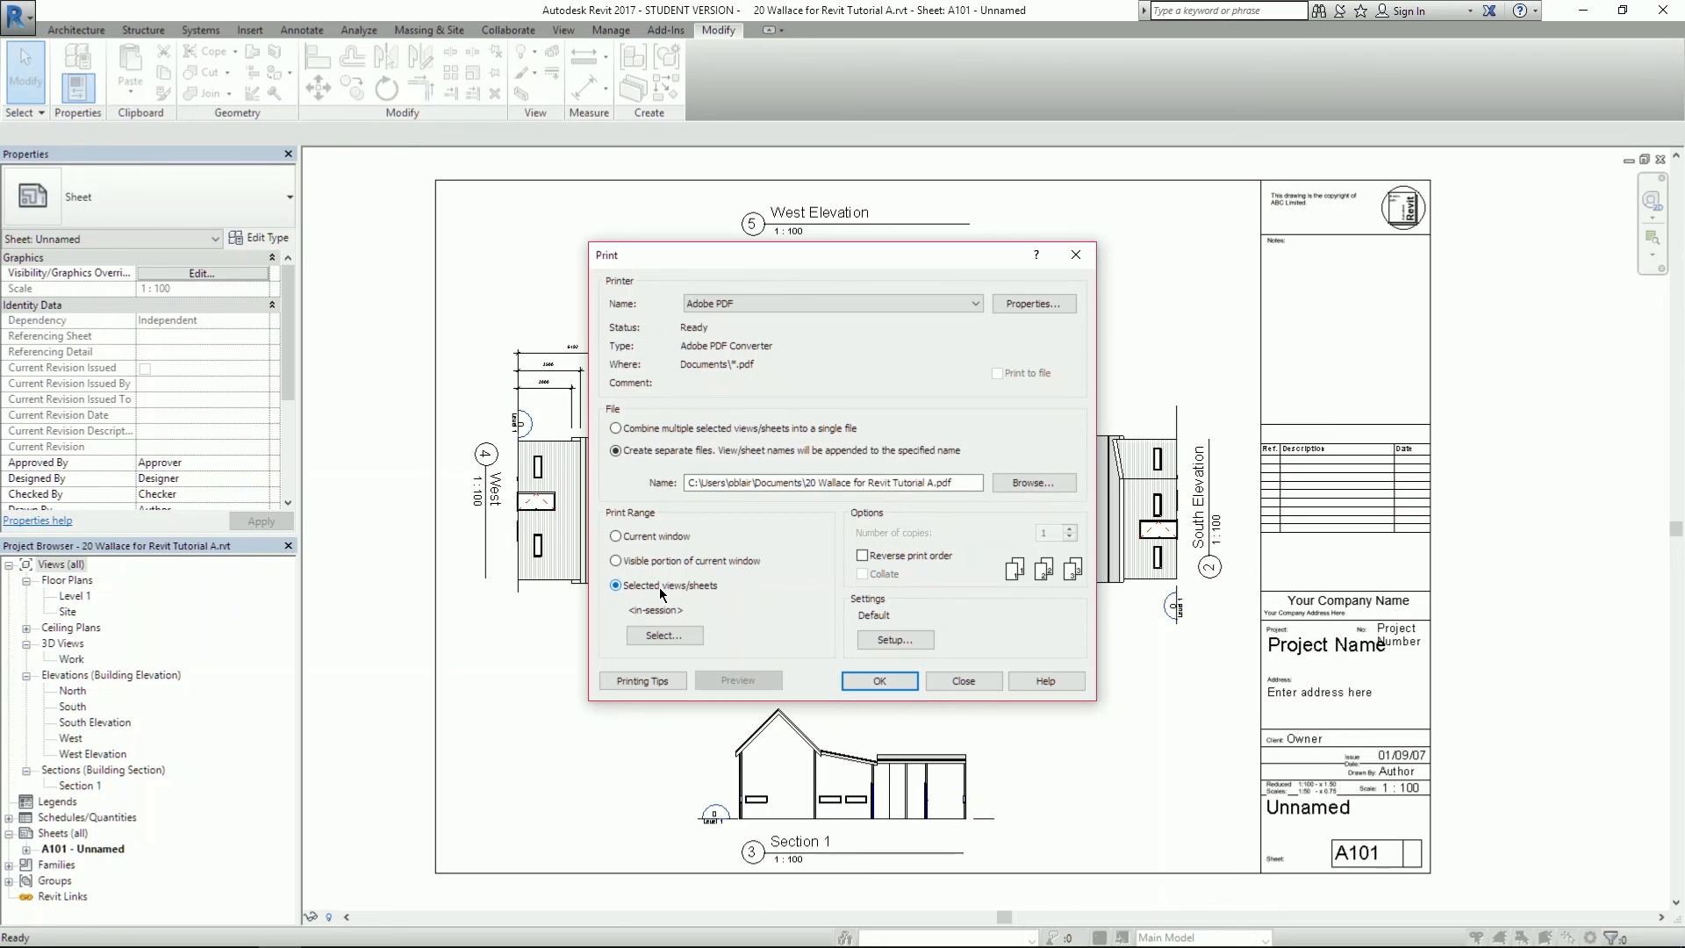
pyautogui.click(686, 639)
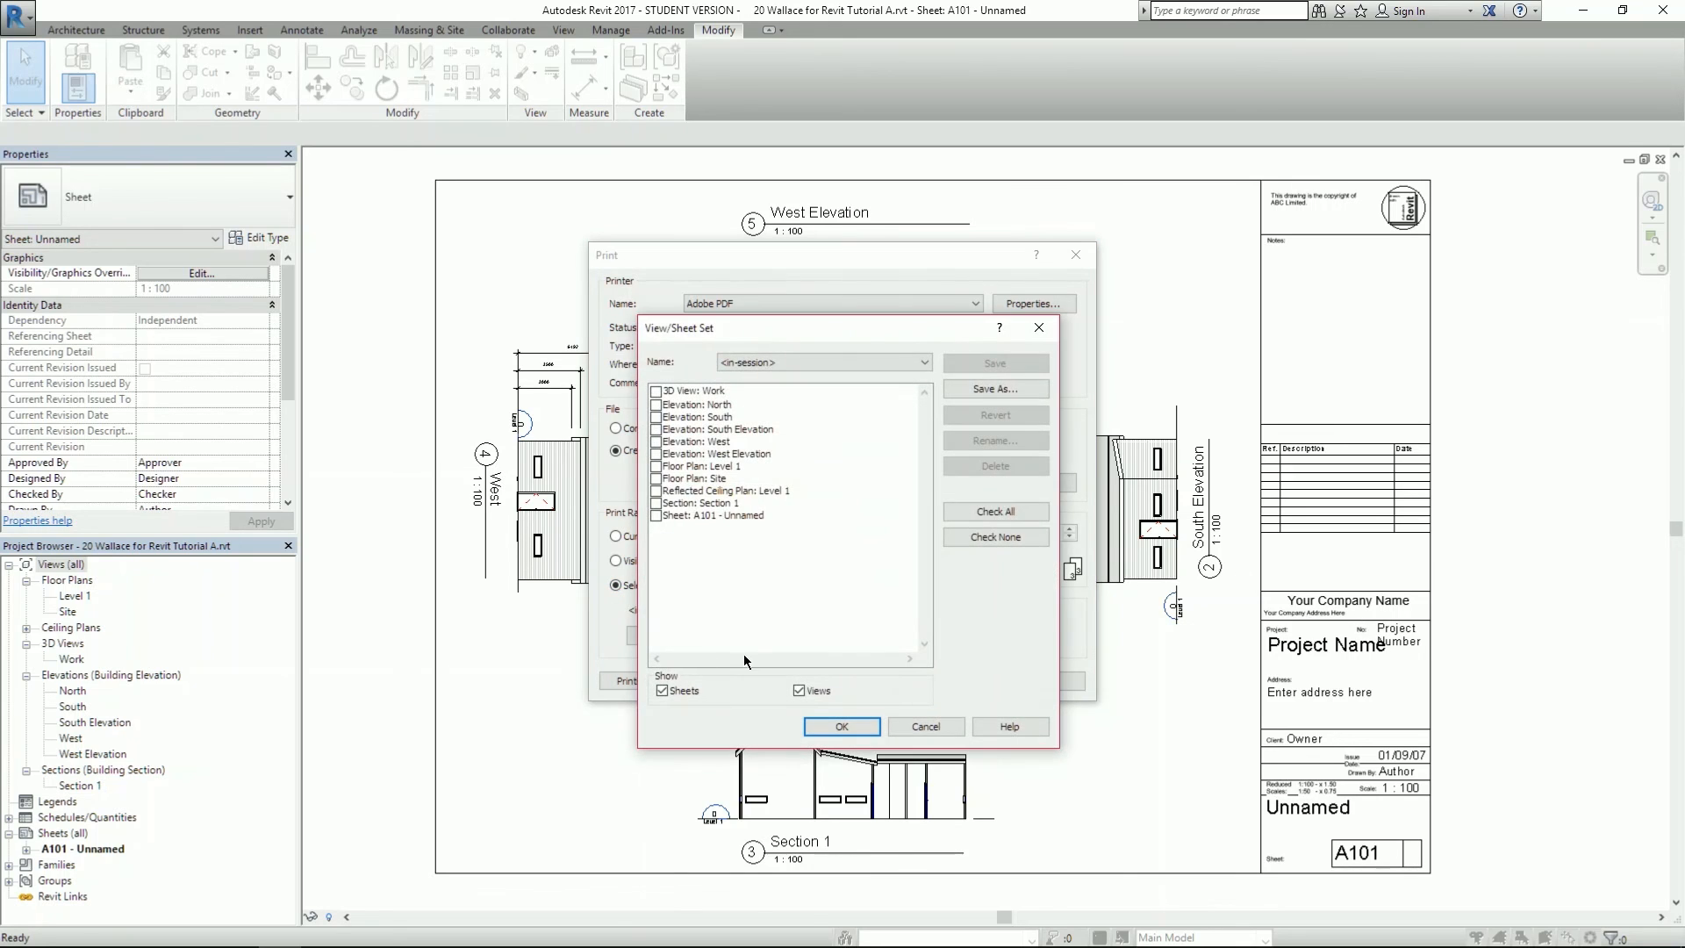
pyautogui.moveTo(719, 332); pyautogui.dragTo(966, 334)
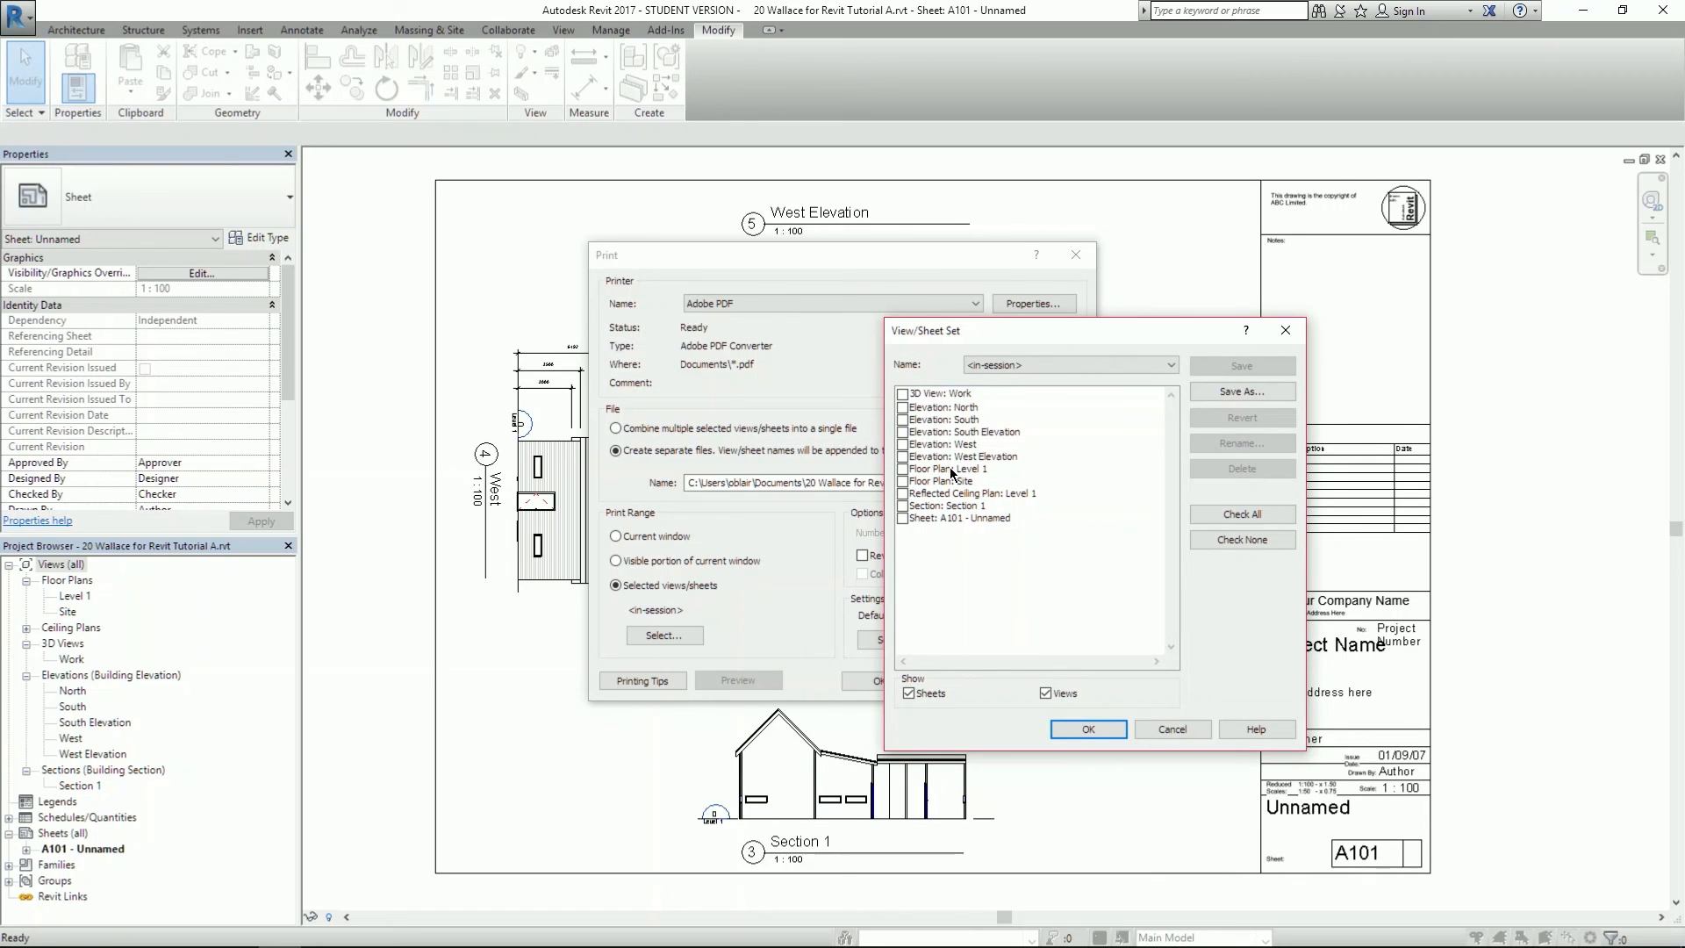
pyautogui.click(903, 519)
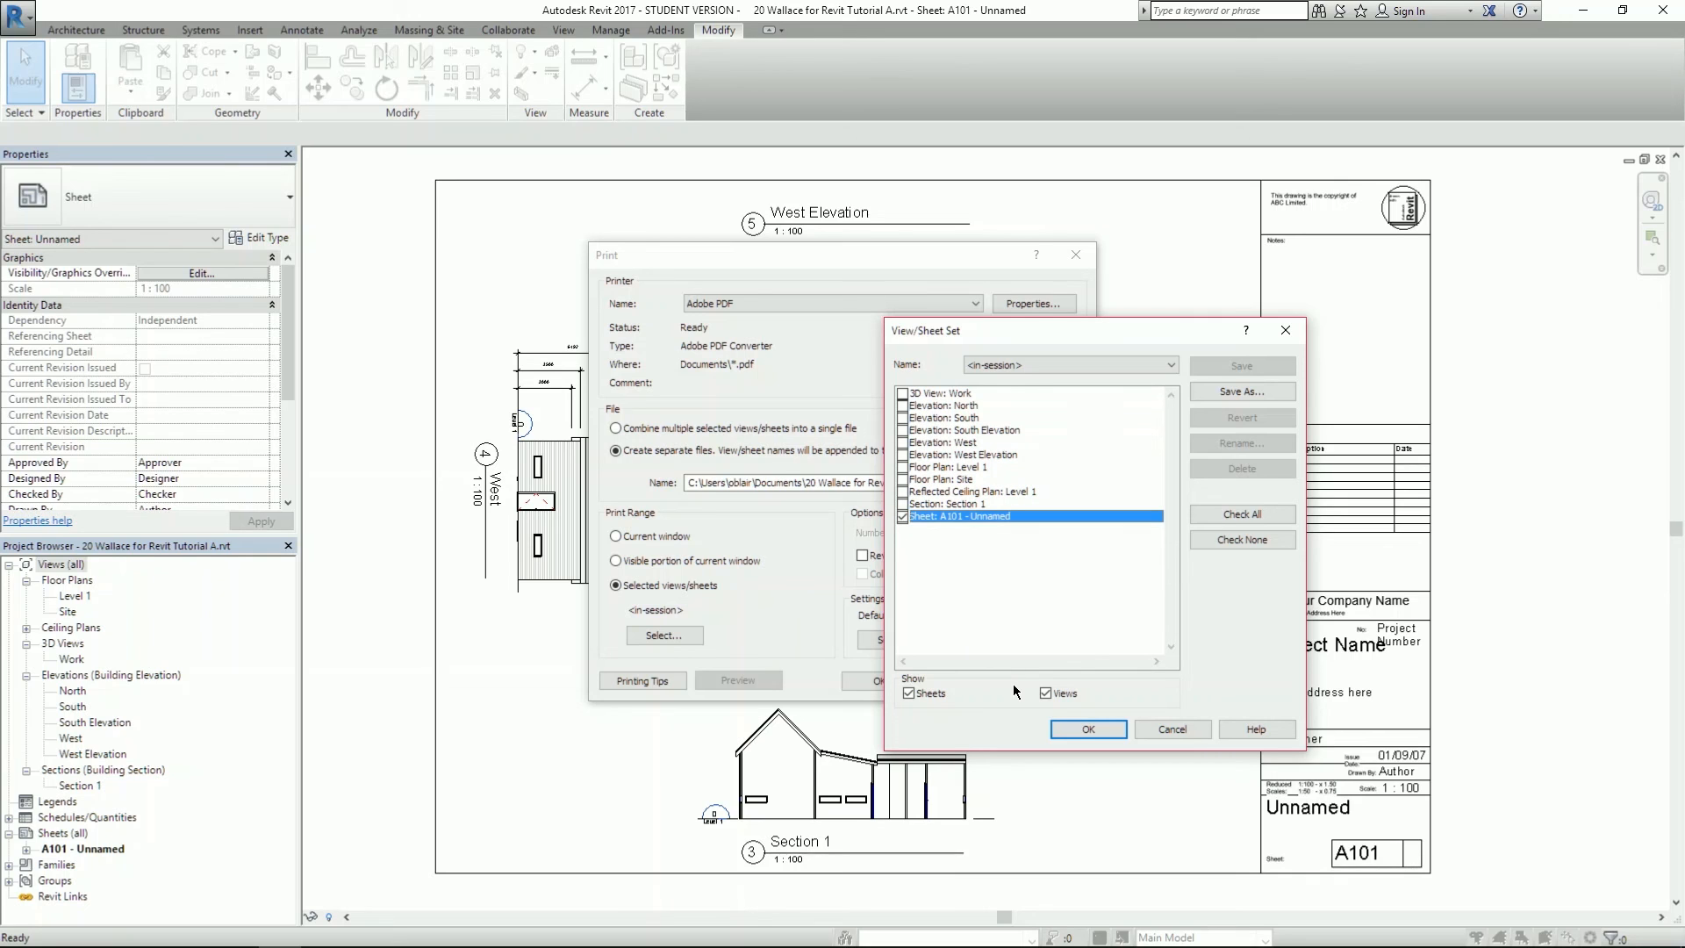
pyautogui.click(1088, 730)
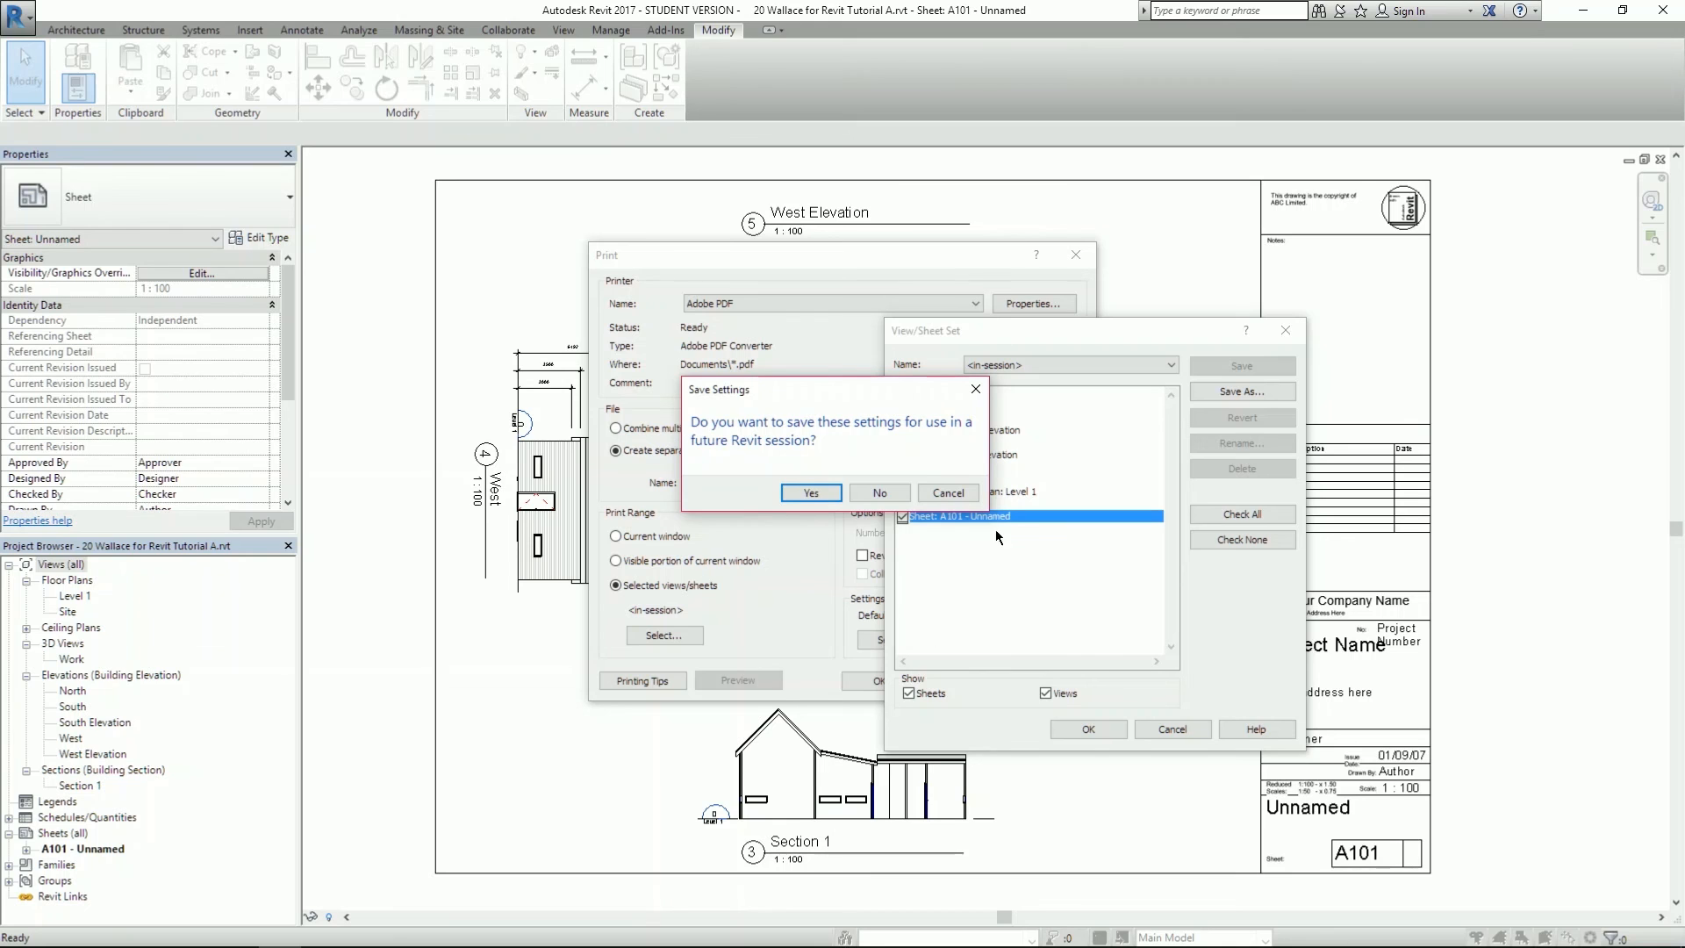
pyautogui.click(856, 497)
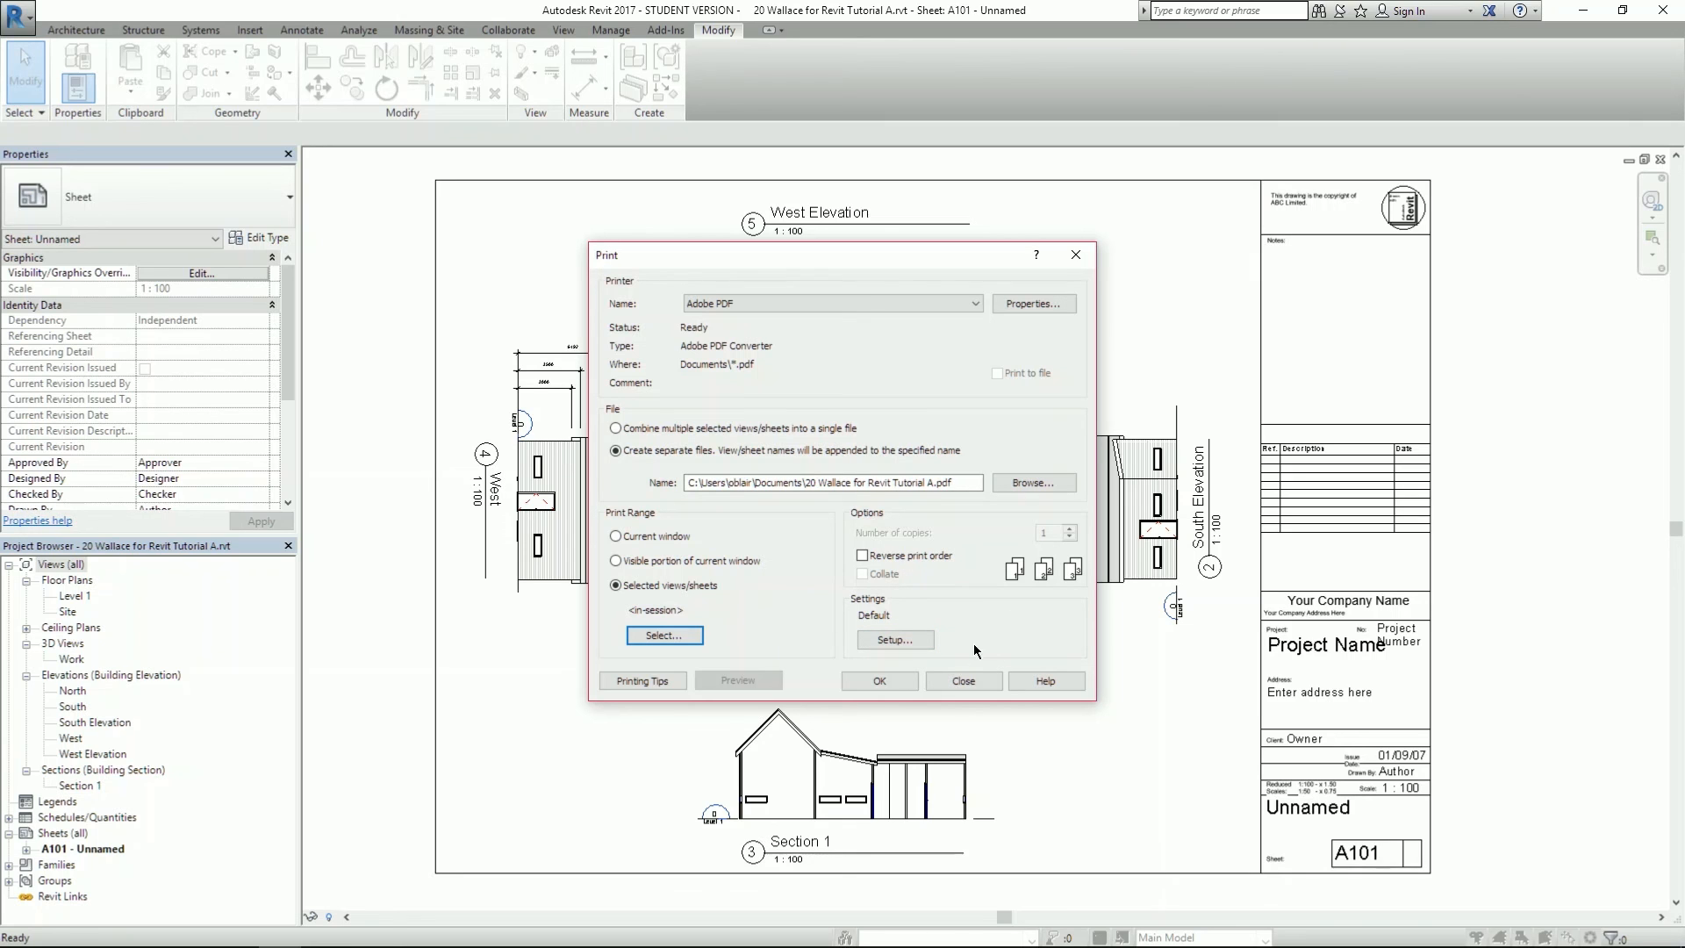
# - In Print Setup, choose A2 paper size and 100% zoom
pyautogui.click(886, 638)
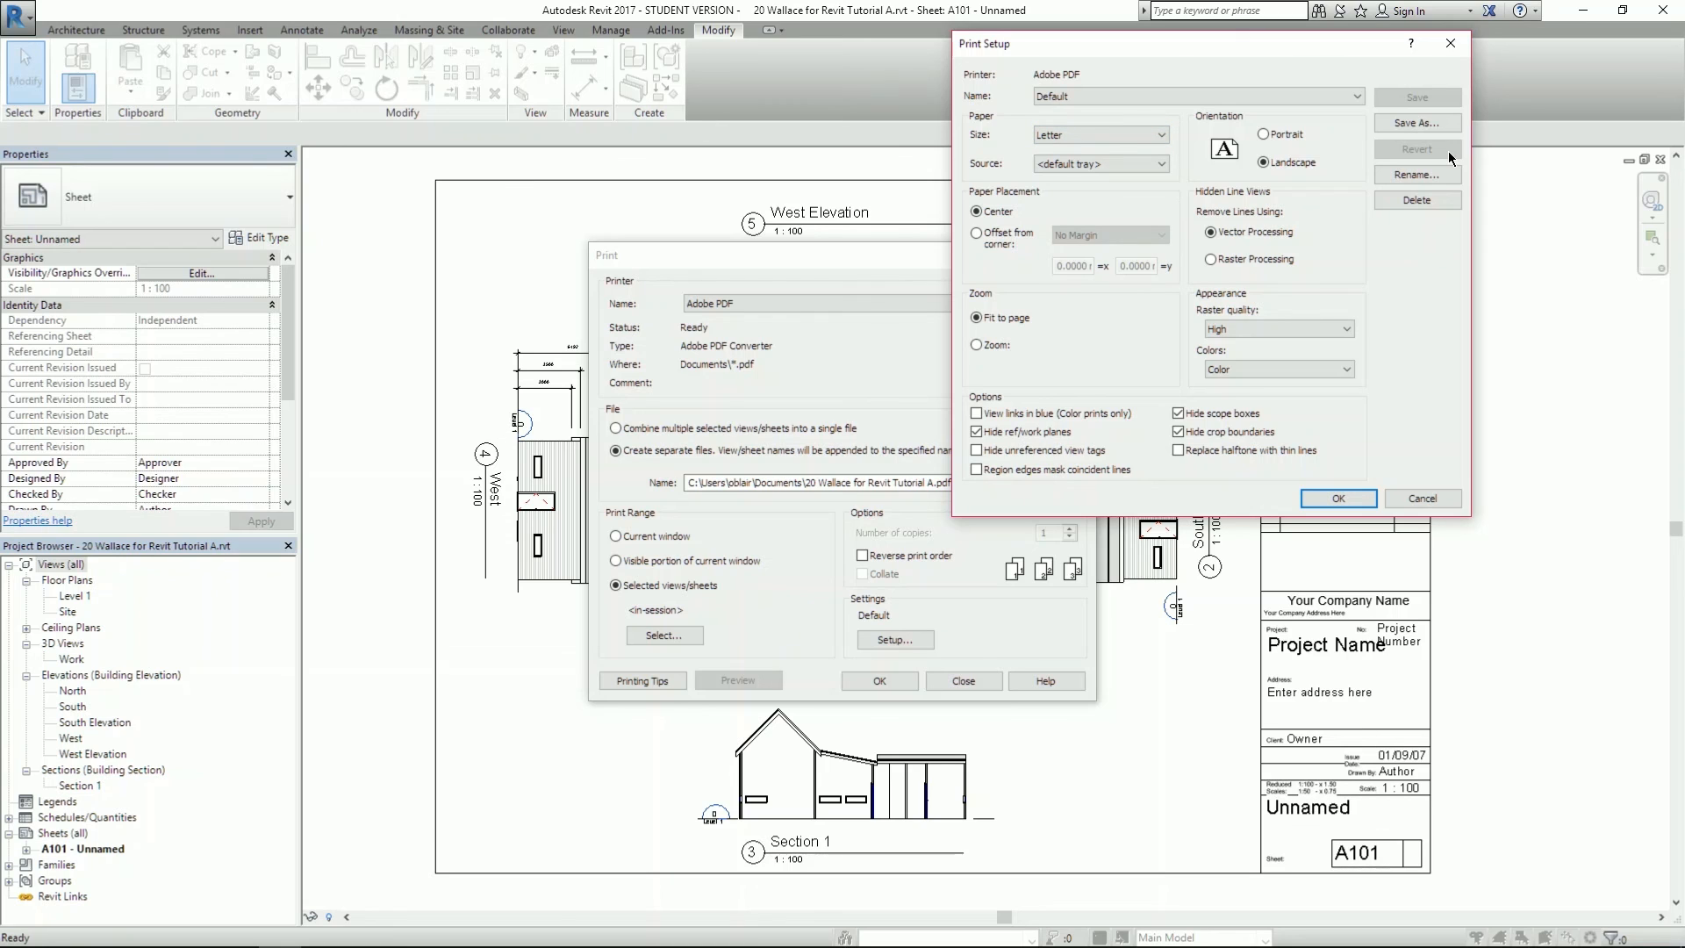
pyautogui.click(1069, 136)
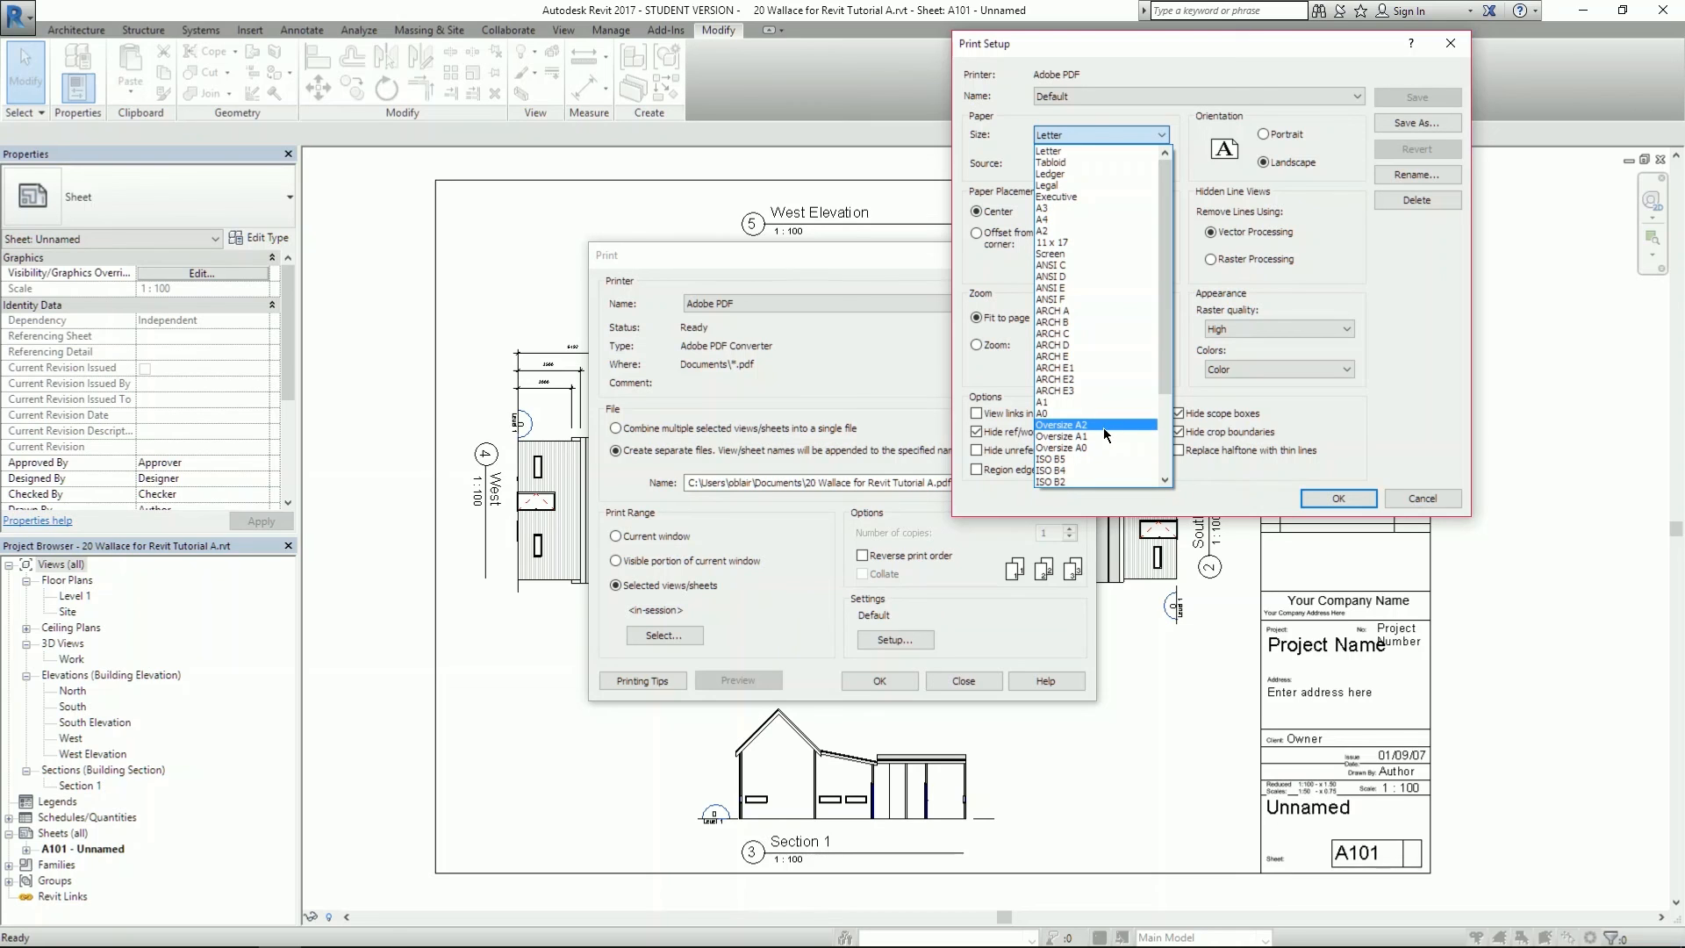
pyautogui.scroll(-2, 1092, 216)
pyautogui.scroll(-2, 1092, 216)
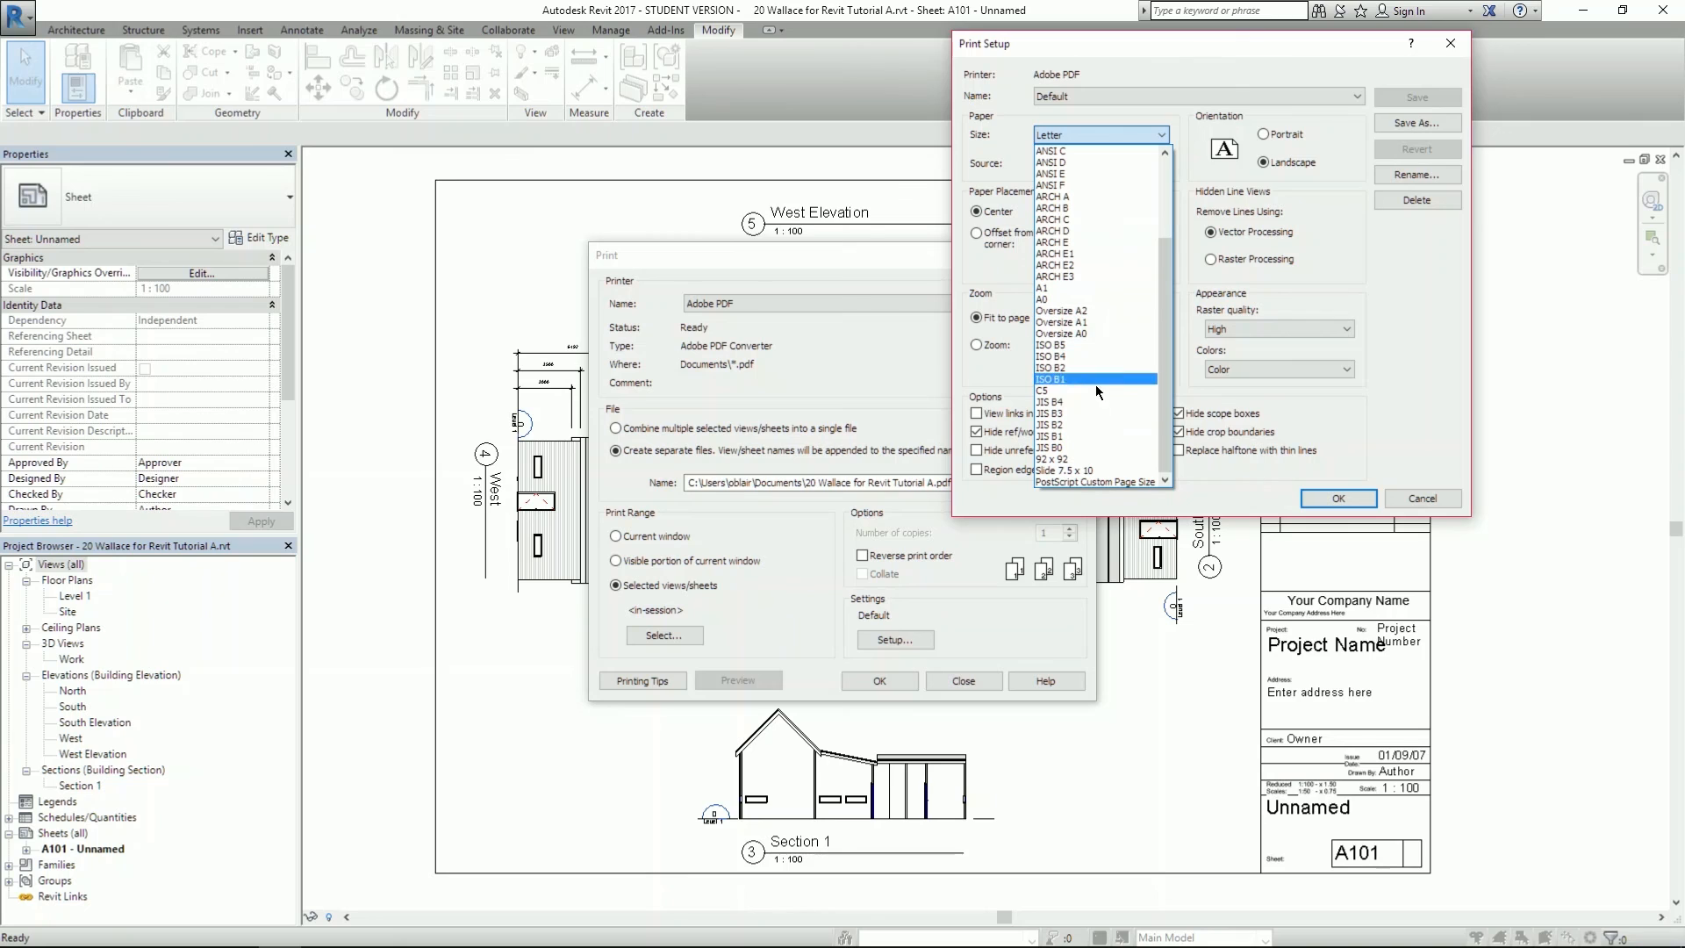
pyautogui.scroll(3, 1108, 340)
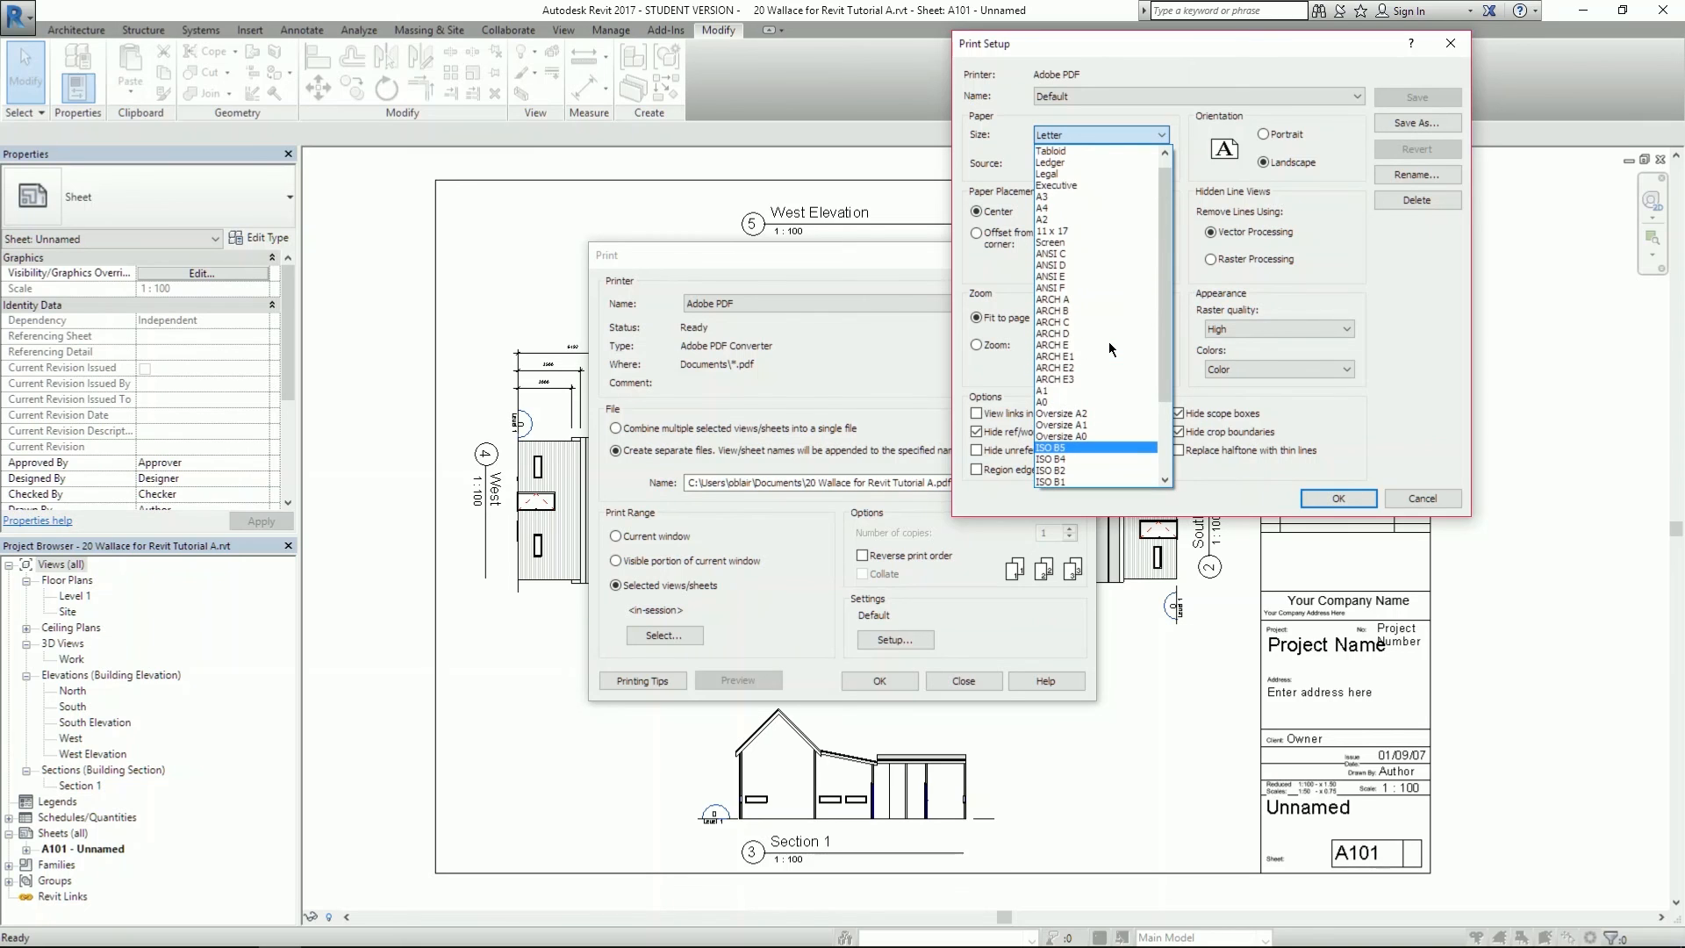
pyautogui.scroll(1, 1086, 409)
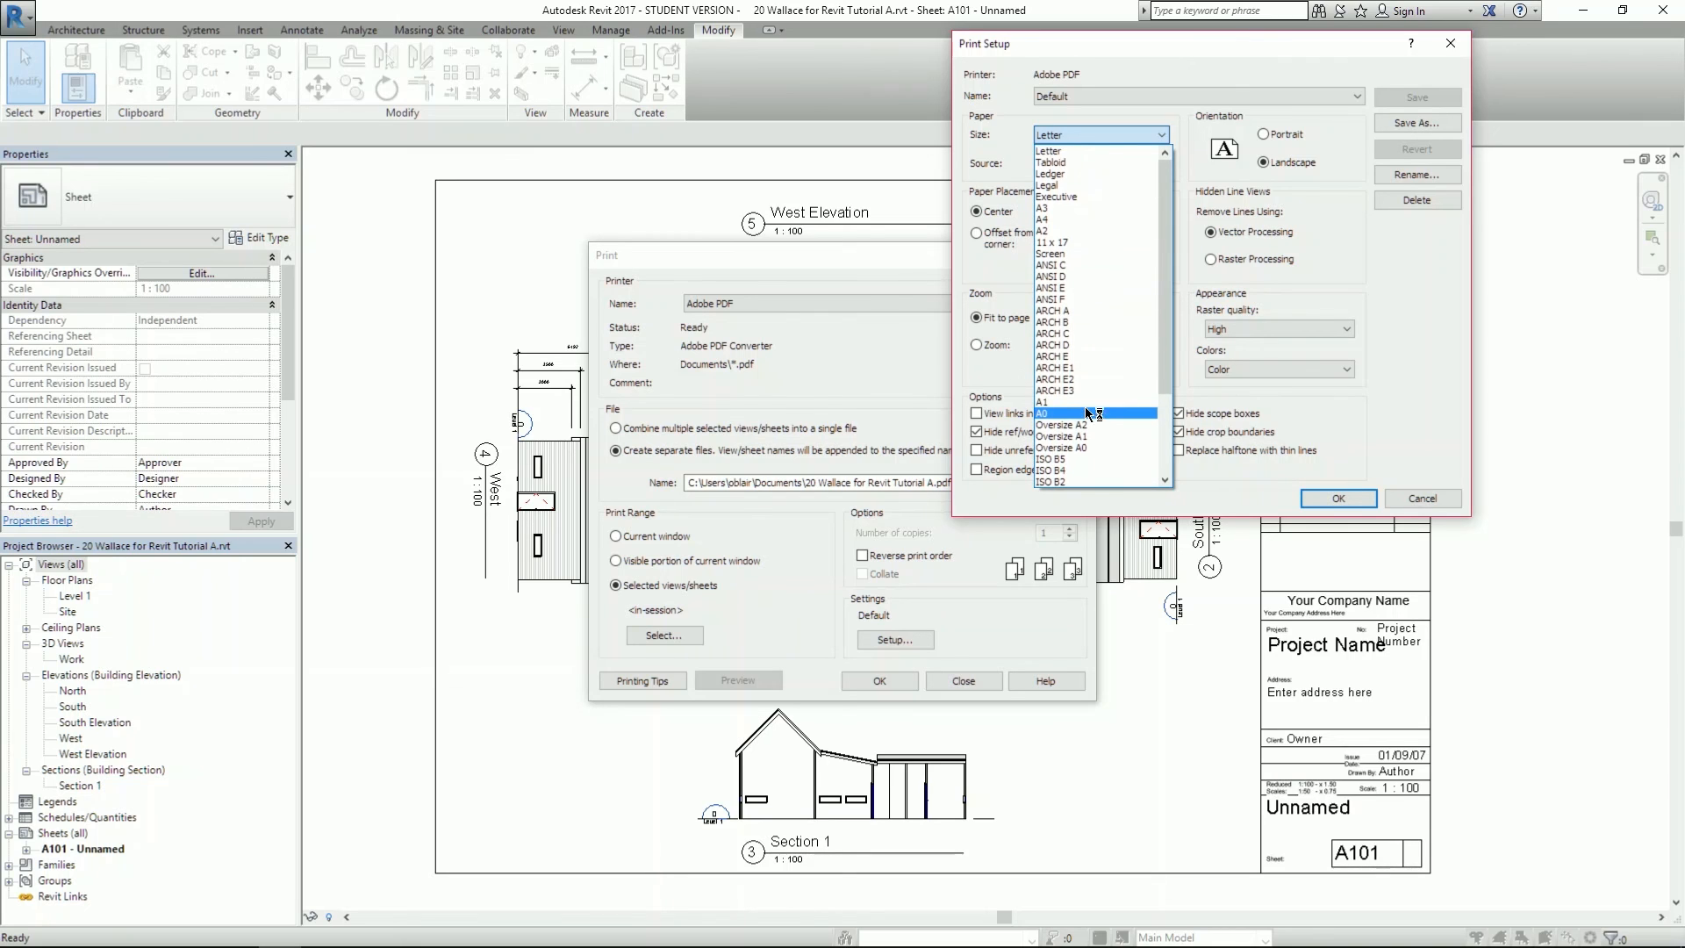
pyautogui.click(1069, 233)
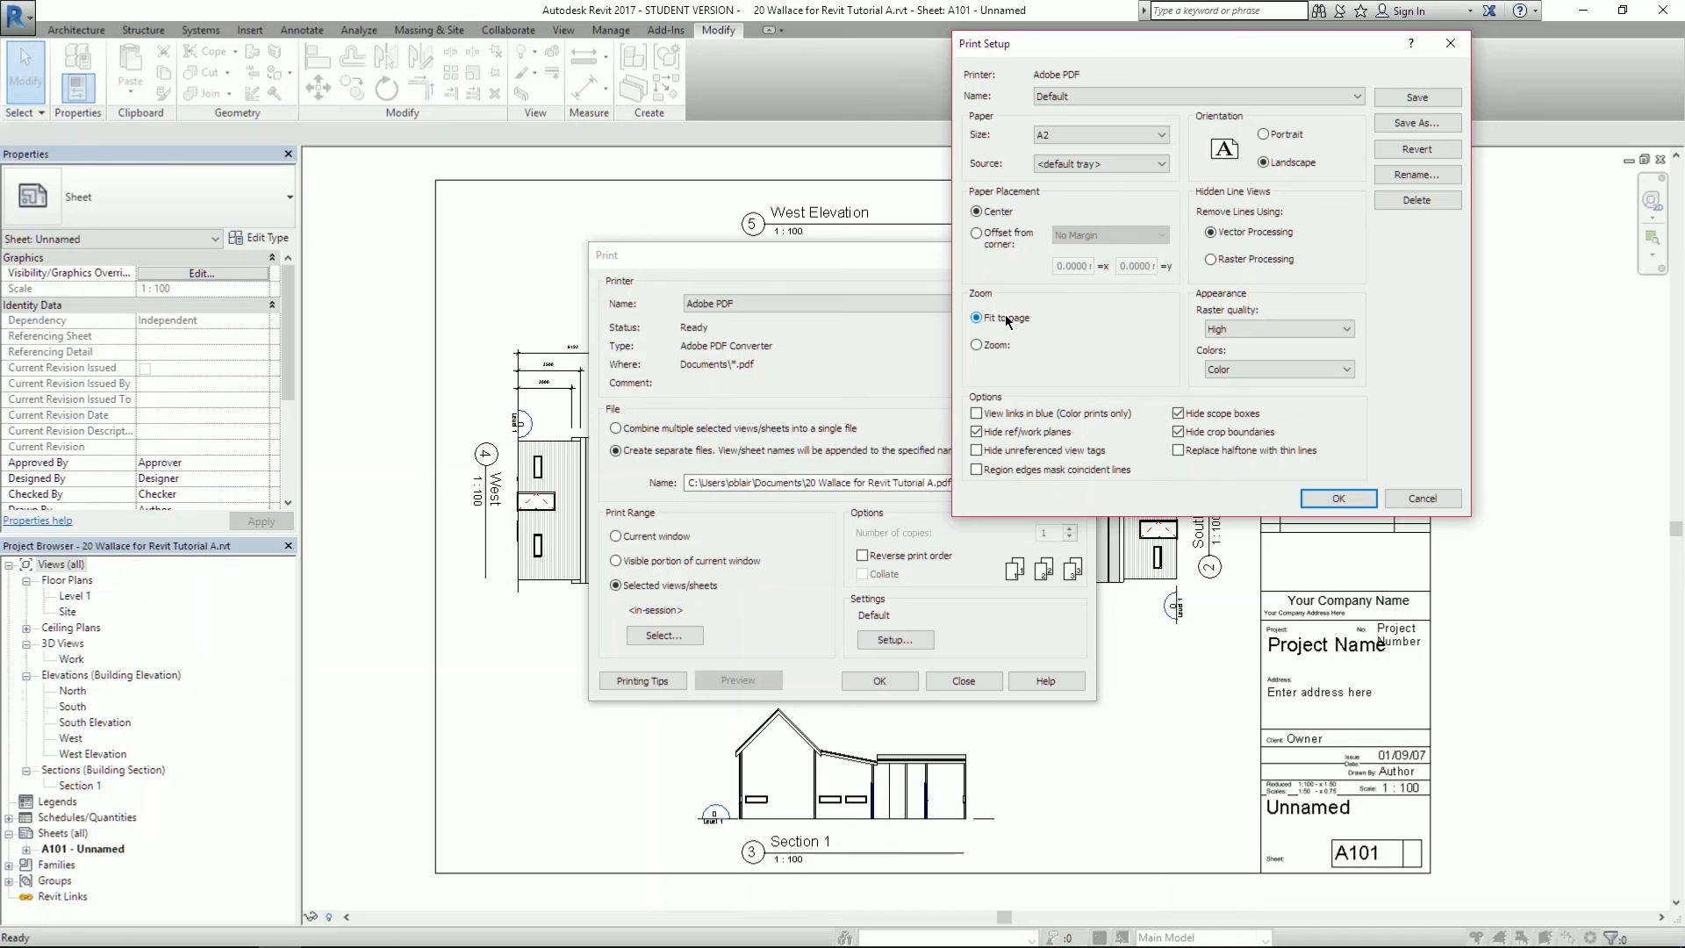
pyautogui.click(978, 345)
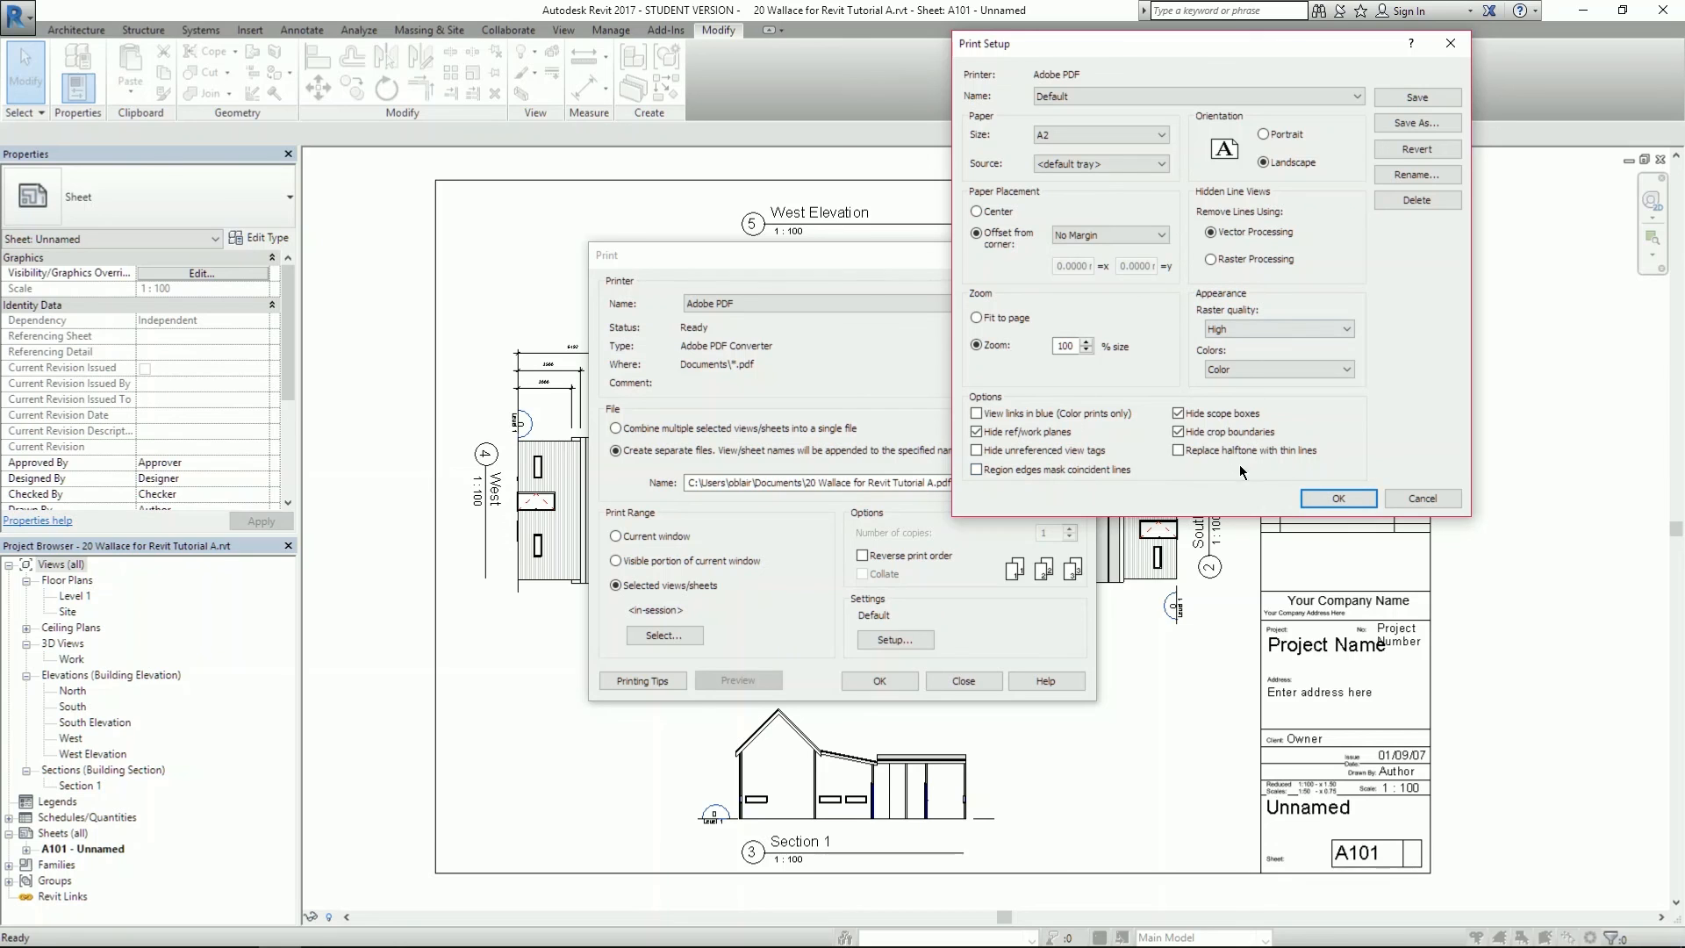
pyautogui.click(1348, 496)
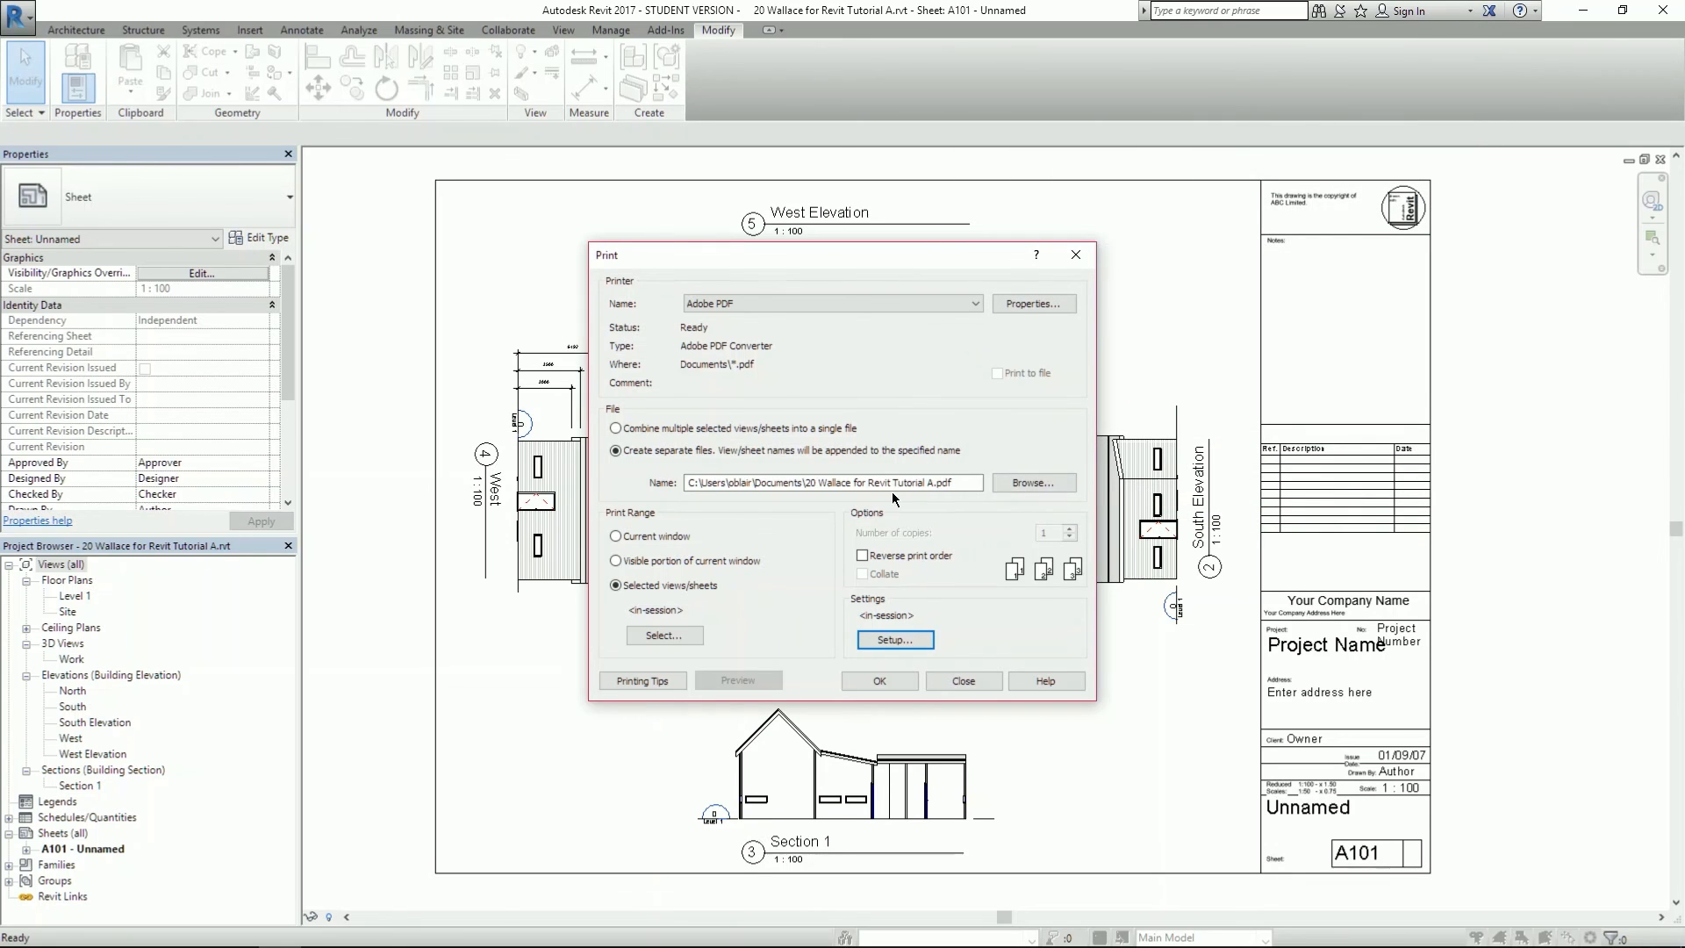
# - Print sheet A101 as a separate PDF file saved in the Revit for 200 folder
pyautogui.click(890, 673)
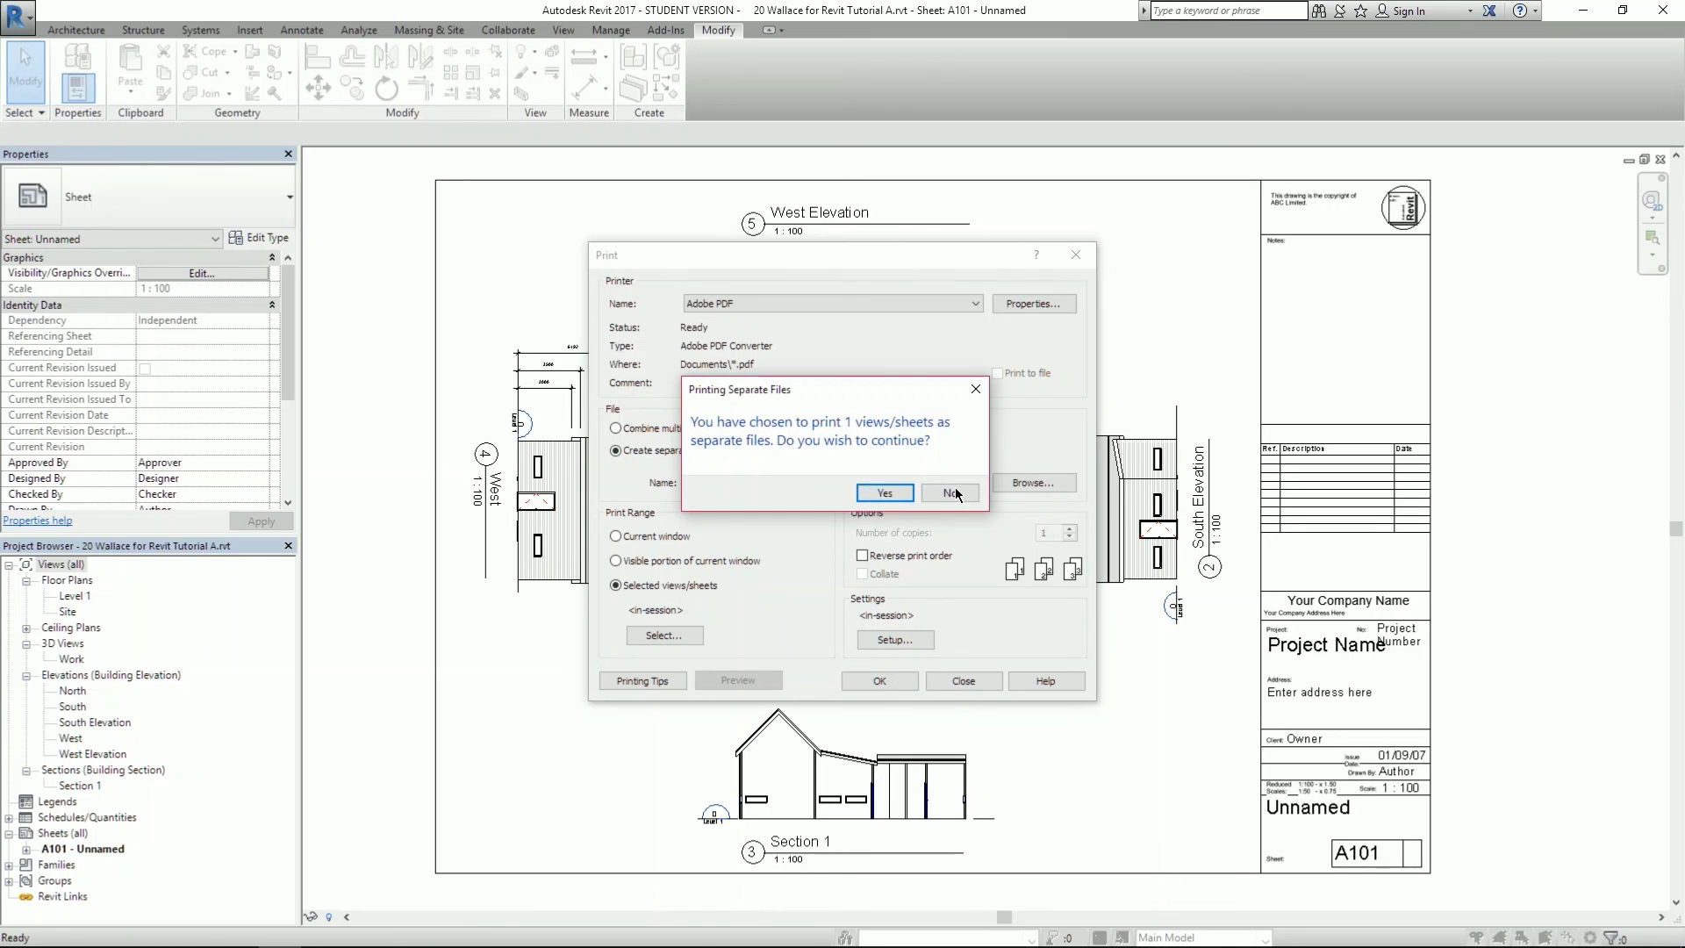
pyautogui.click(883, 494)
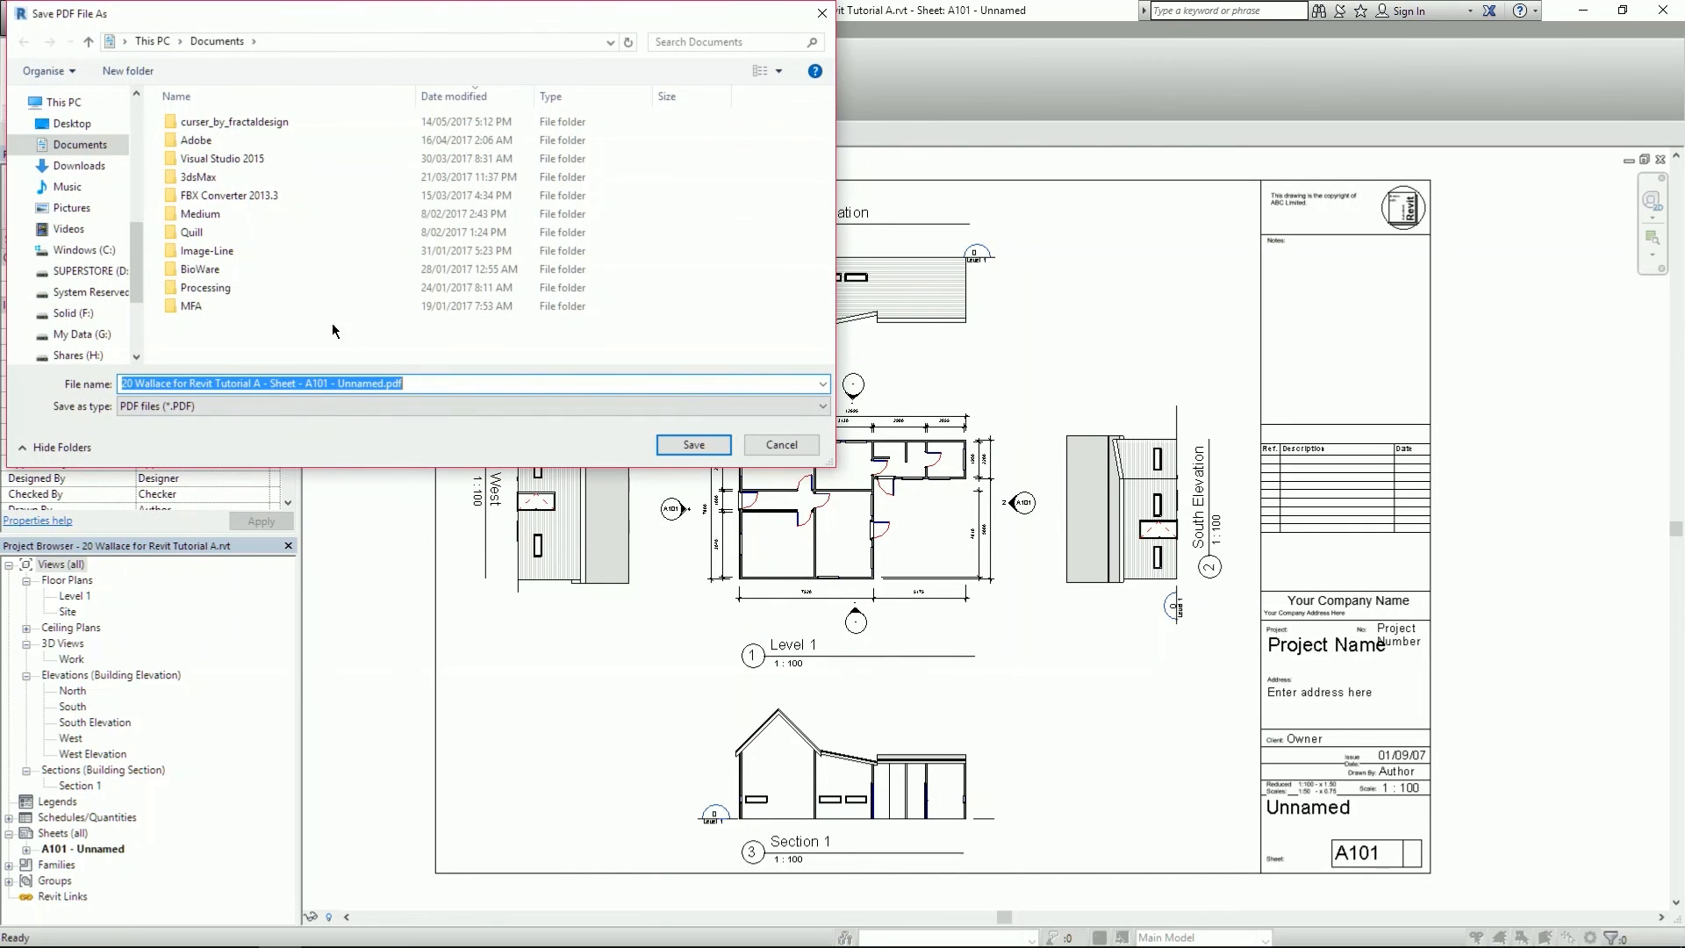
pyautogui.scroll(2, 58, 172)
pyautogui.scroll(5, 58, 172)
pyautogui.click(66, 219)
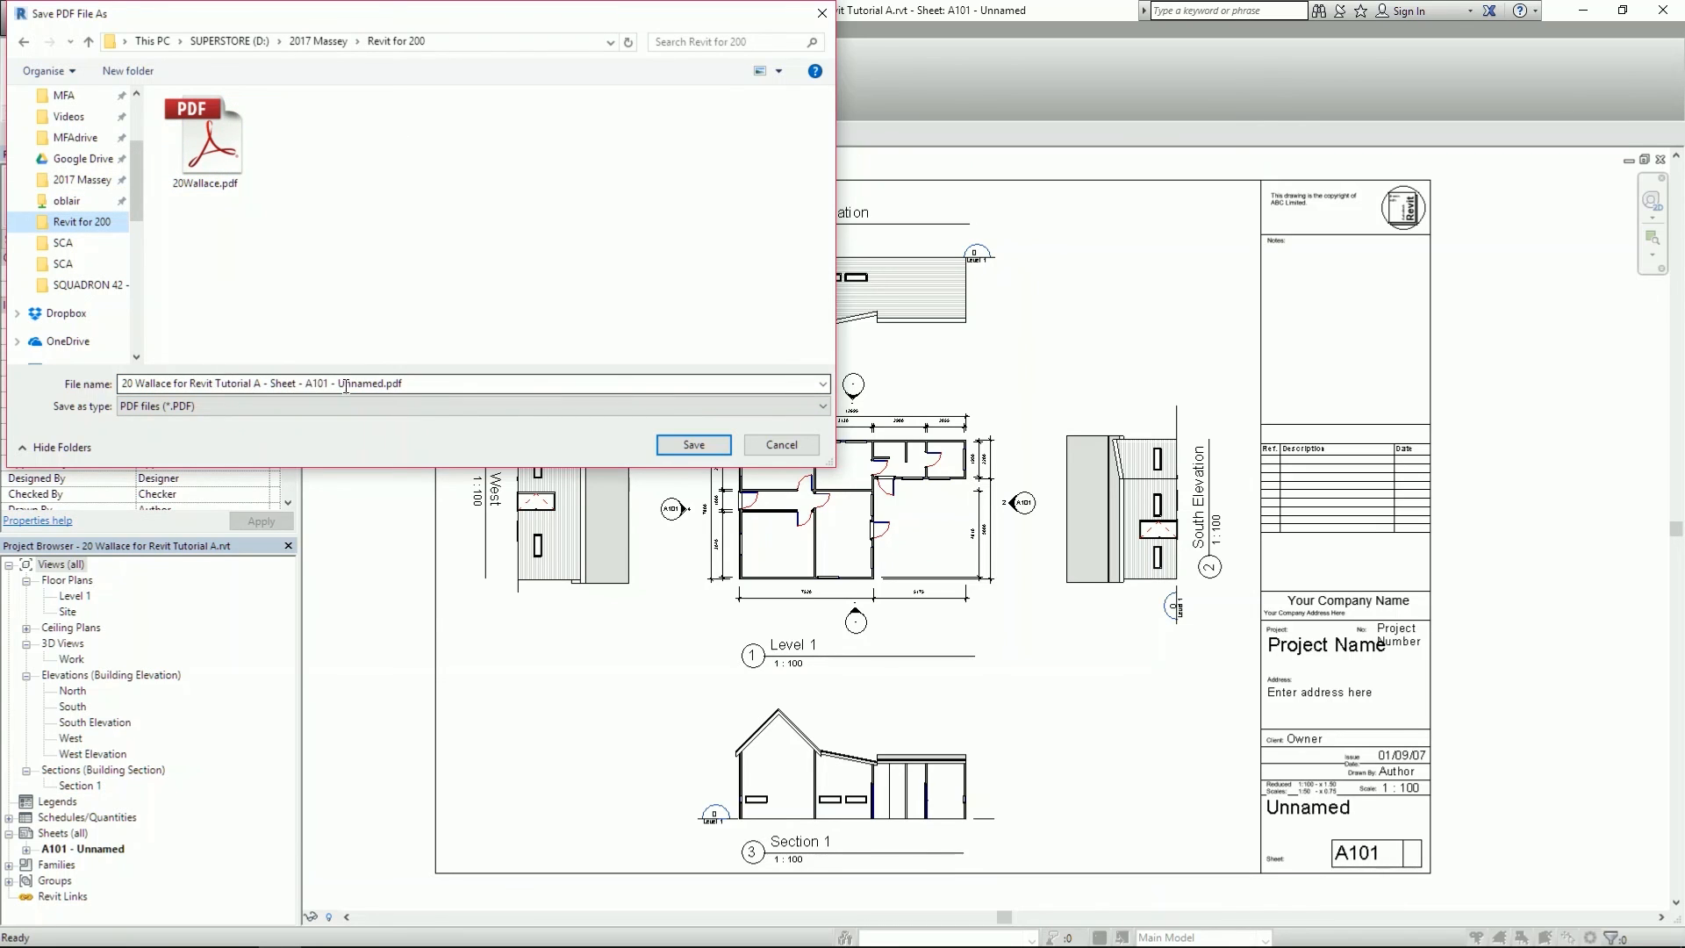
pyautogui.click(680, 442)
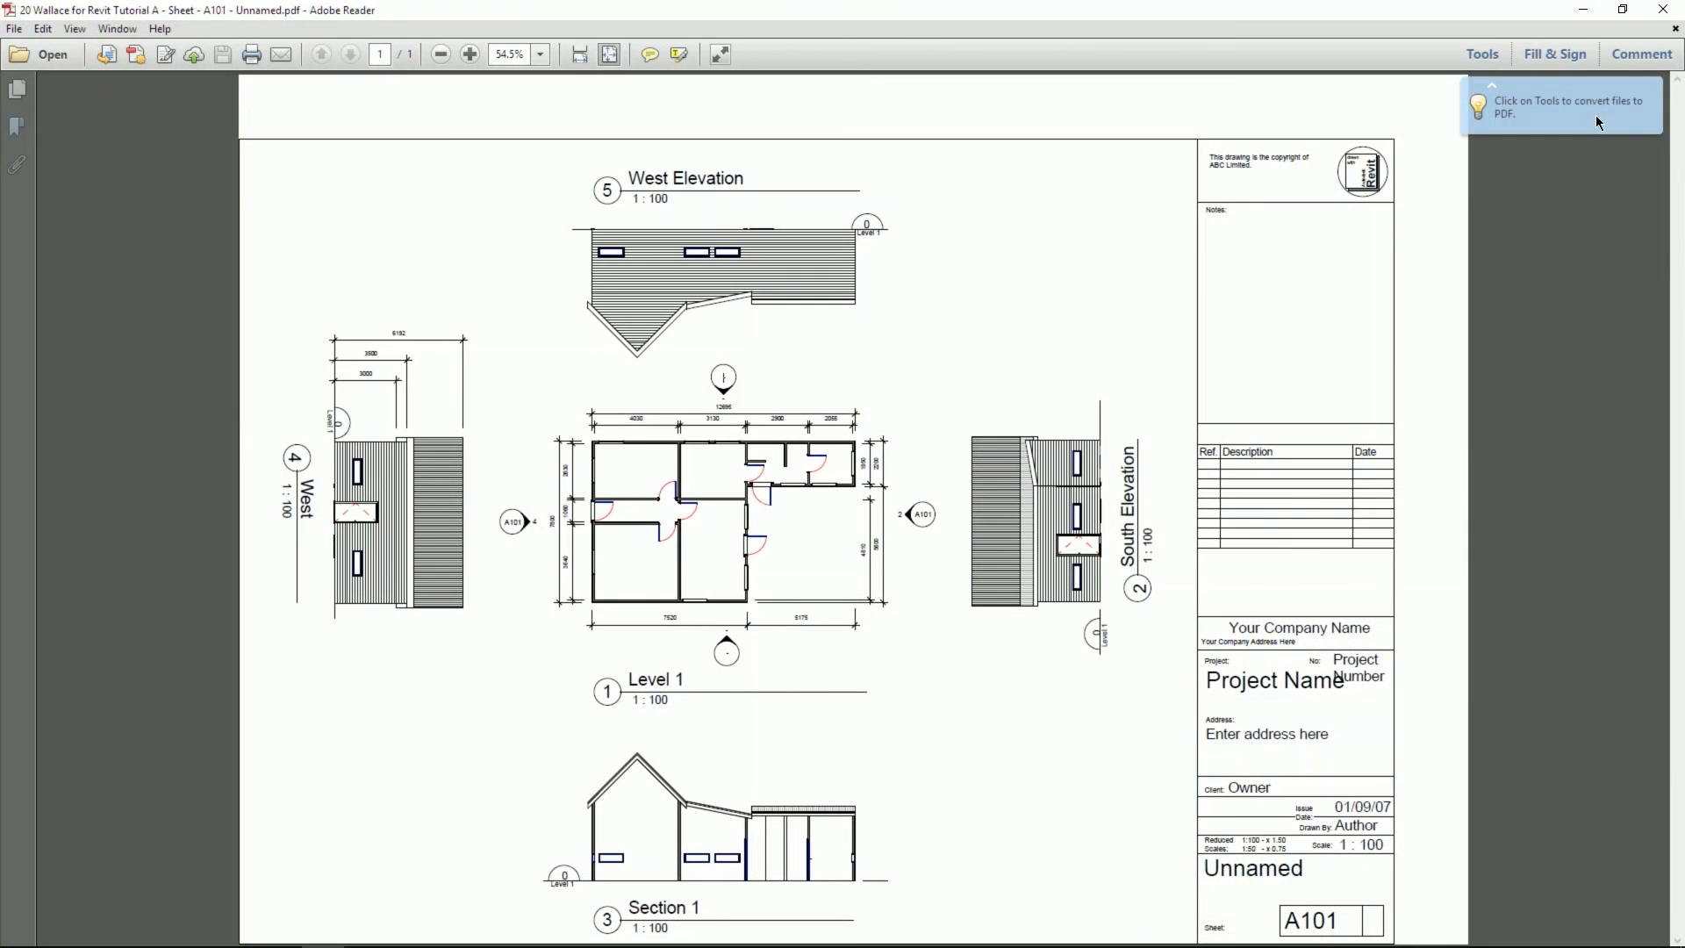
# - Close the 'Click on Tools to convert files to PDF' tip in Adobe Reader
pyautogui.click(1655, 88)
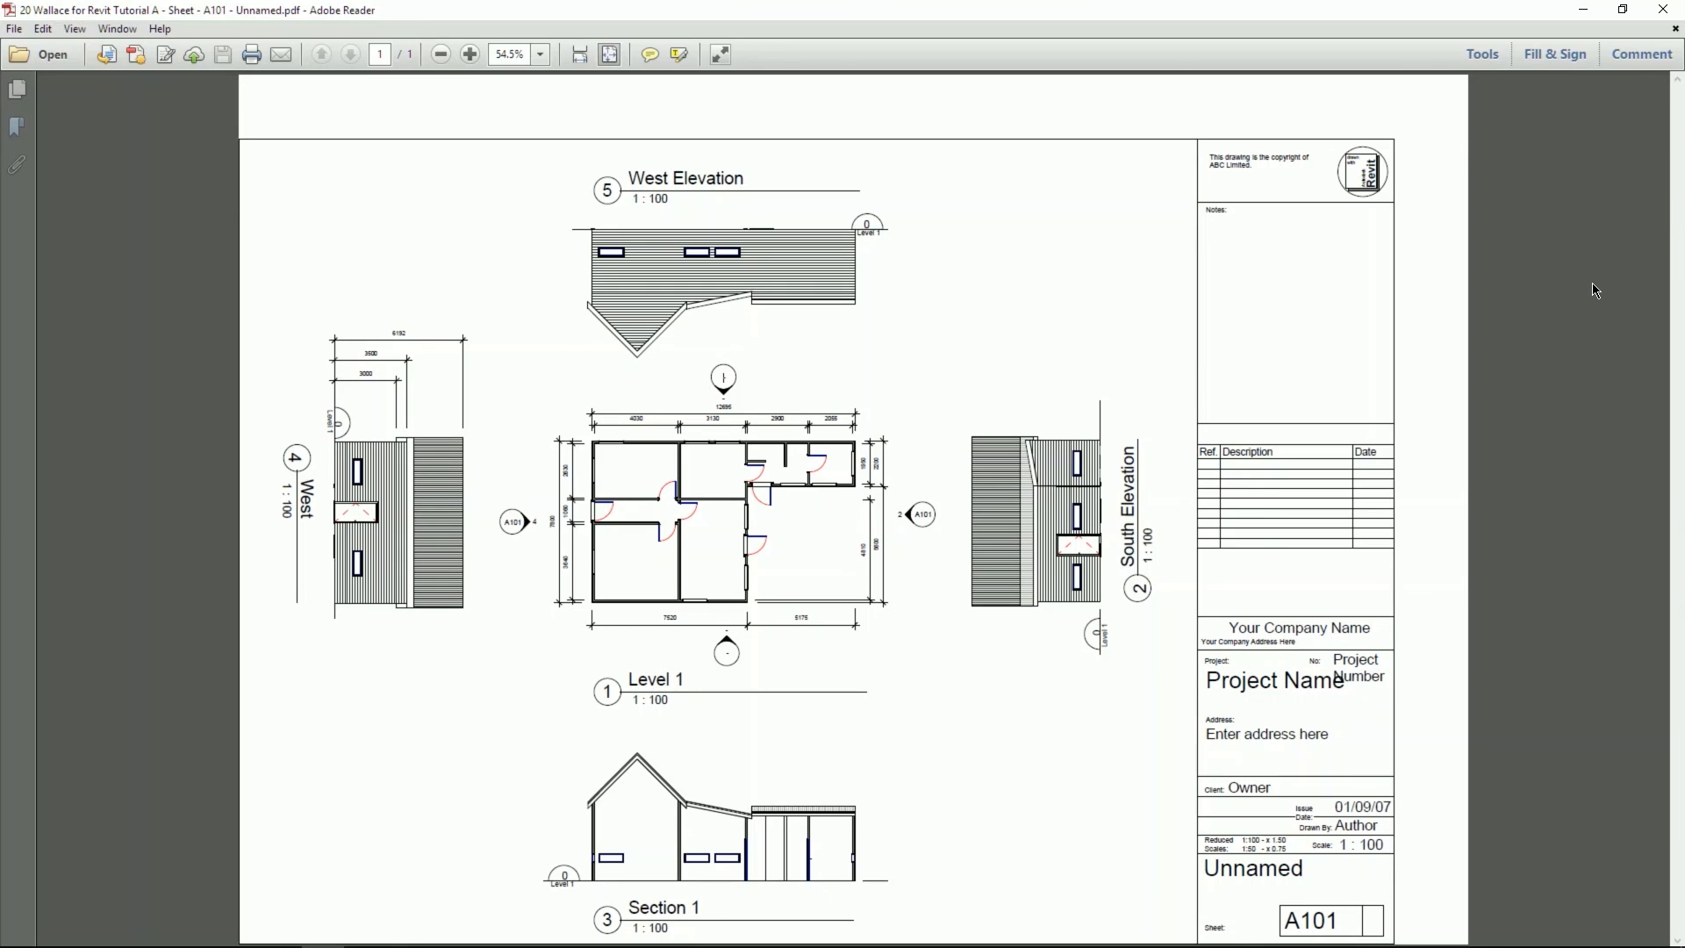